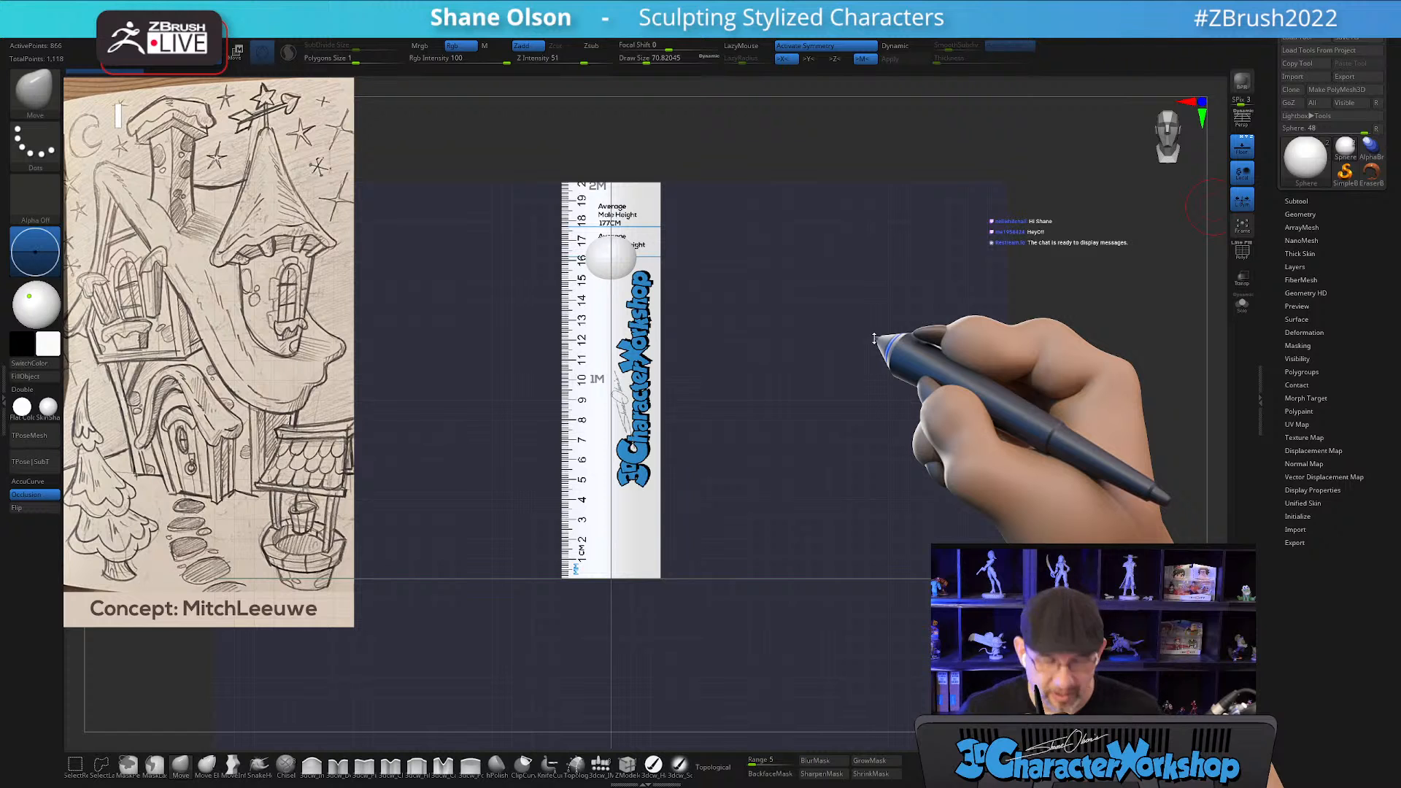
Open the subtool list and hide the ruler subtool, leaving the sphere displayed.
alt+drag(820, 426, 842, 484)
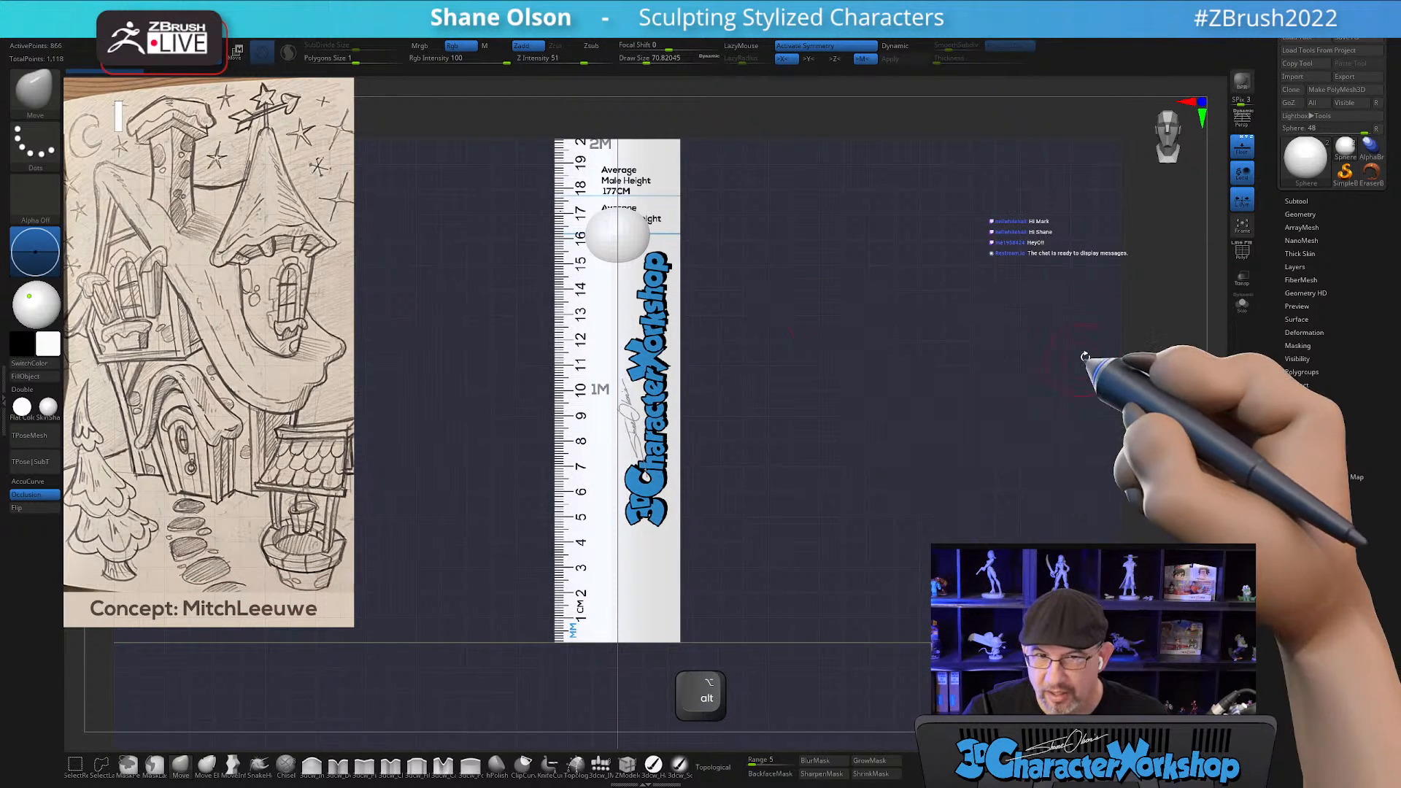
click(1305, 201)
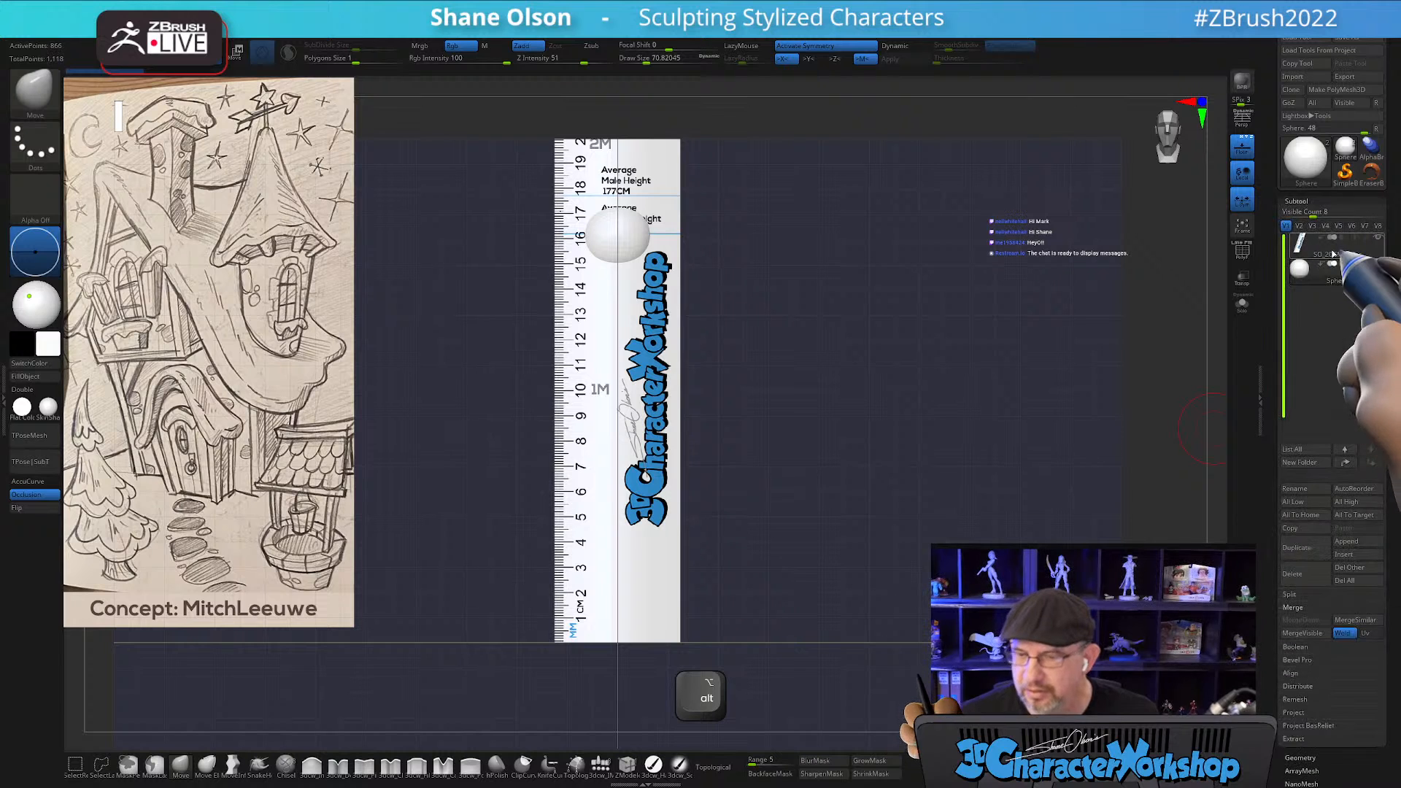
click(1378, 243)
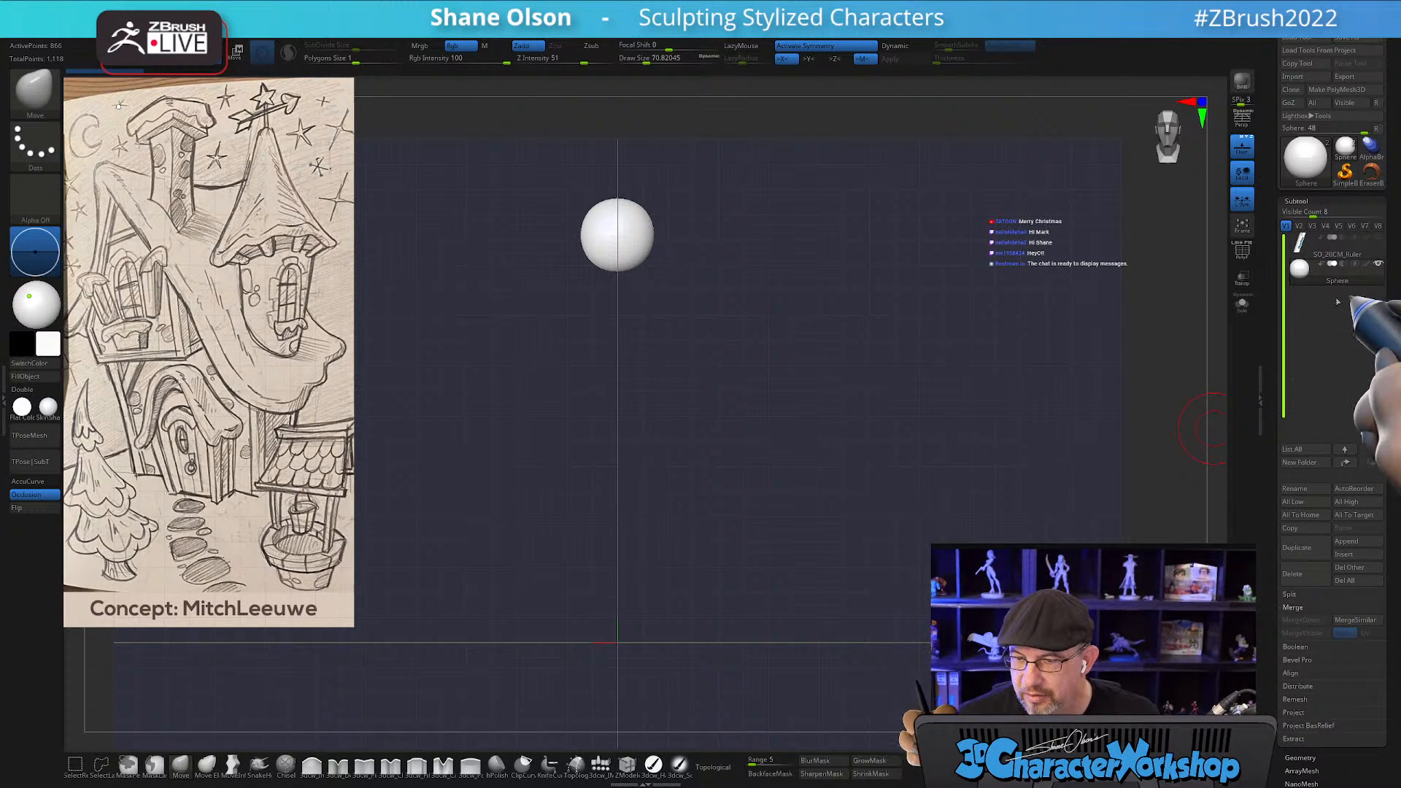
Replace the sphere mesh with the Cube primitive using the transform gizmo mode.
alt+drag(948, 307, 938, 427)
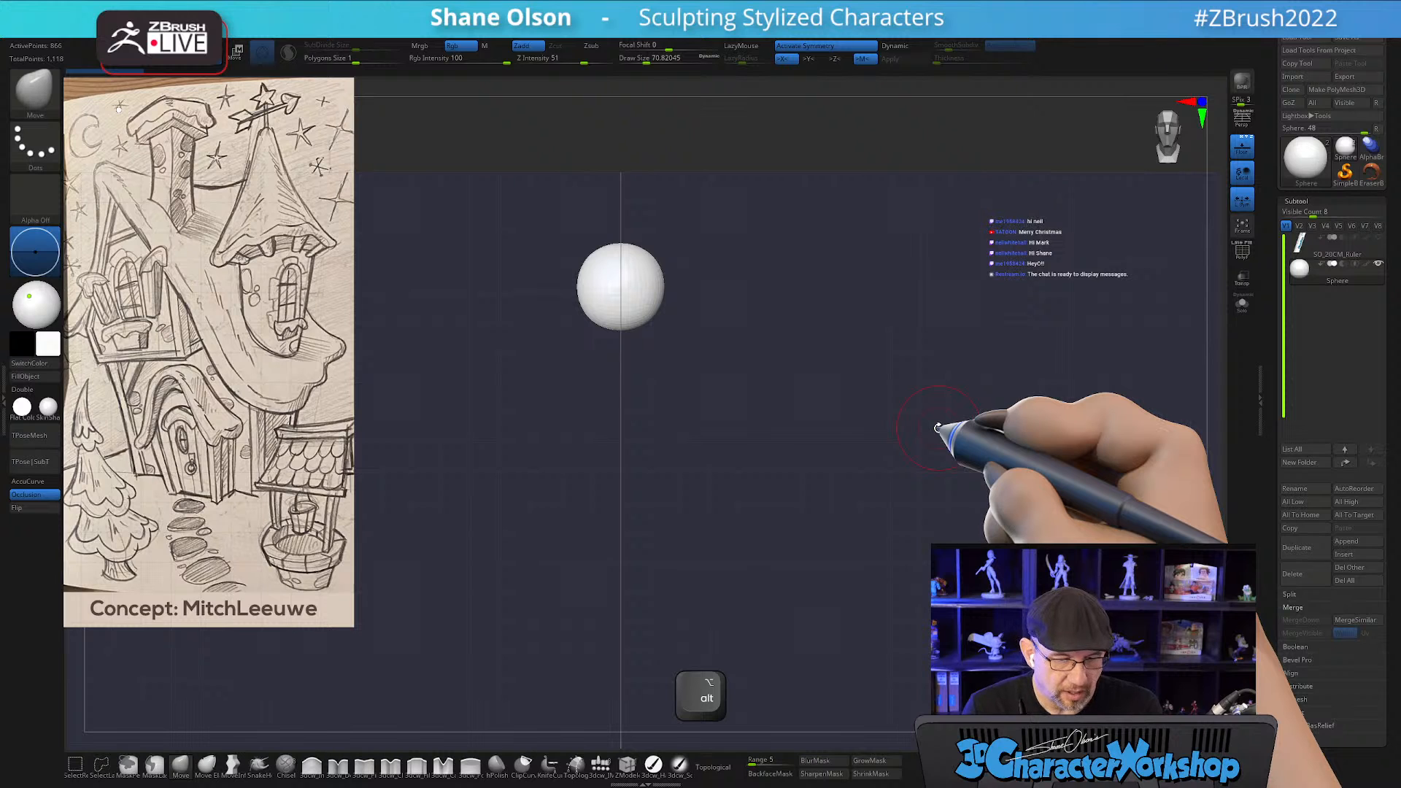
alt+drag(856, 357, 853, 449)
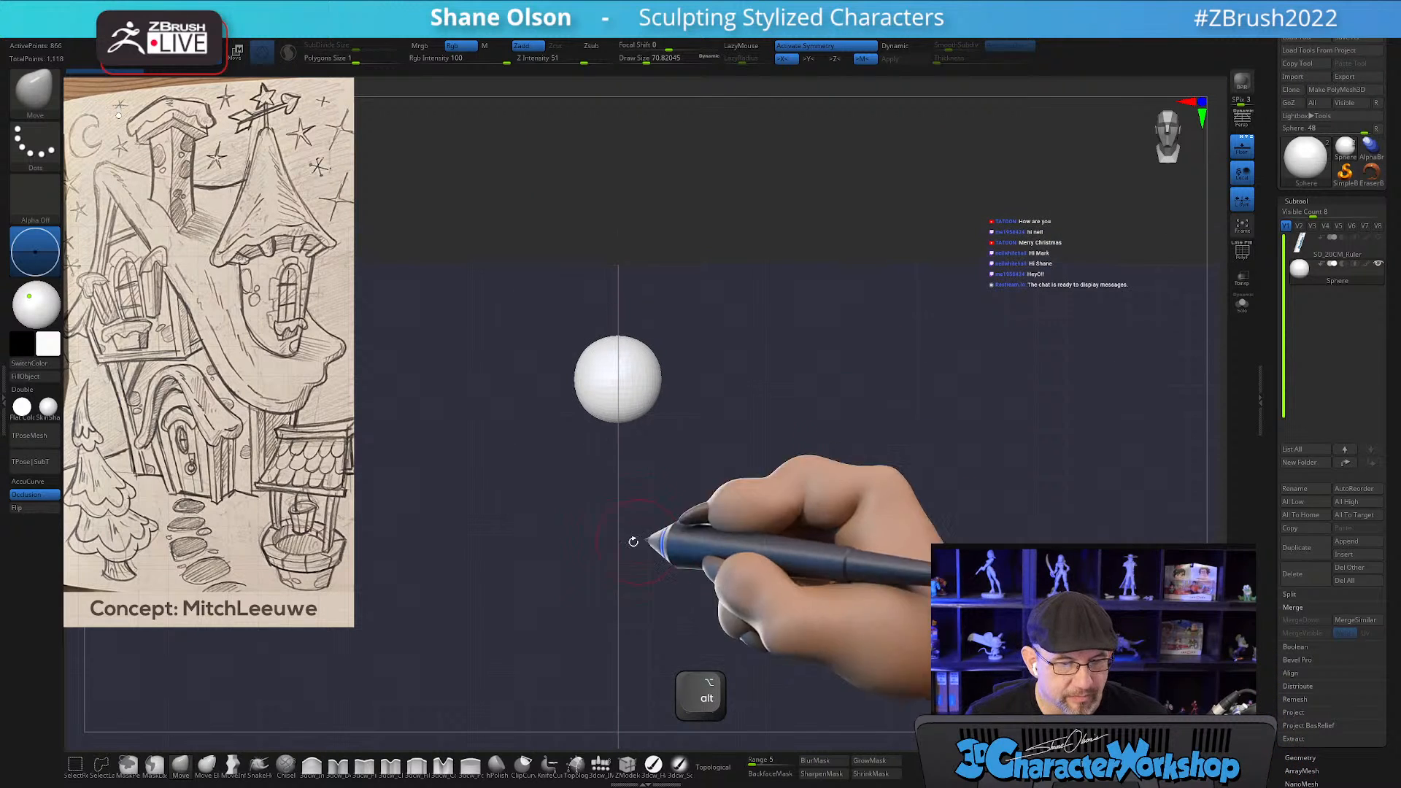
alt+drag(803, 341, 810, 343)
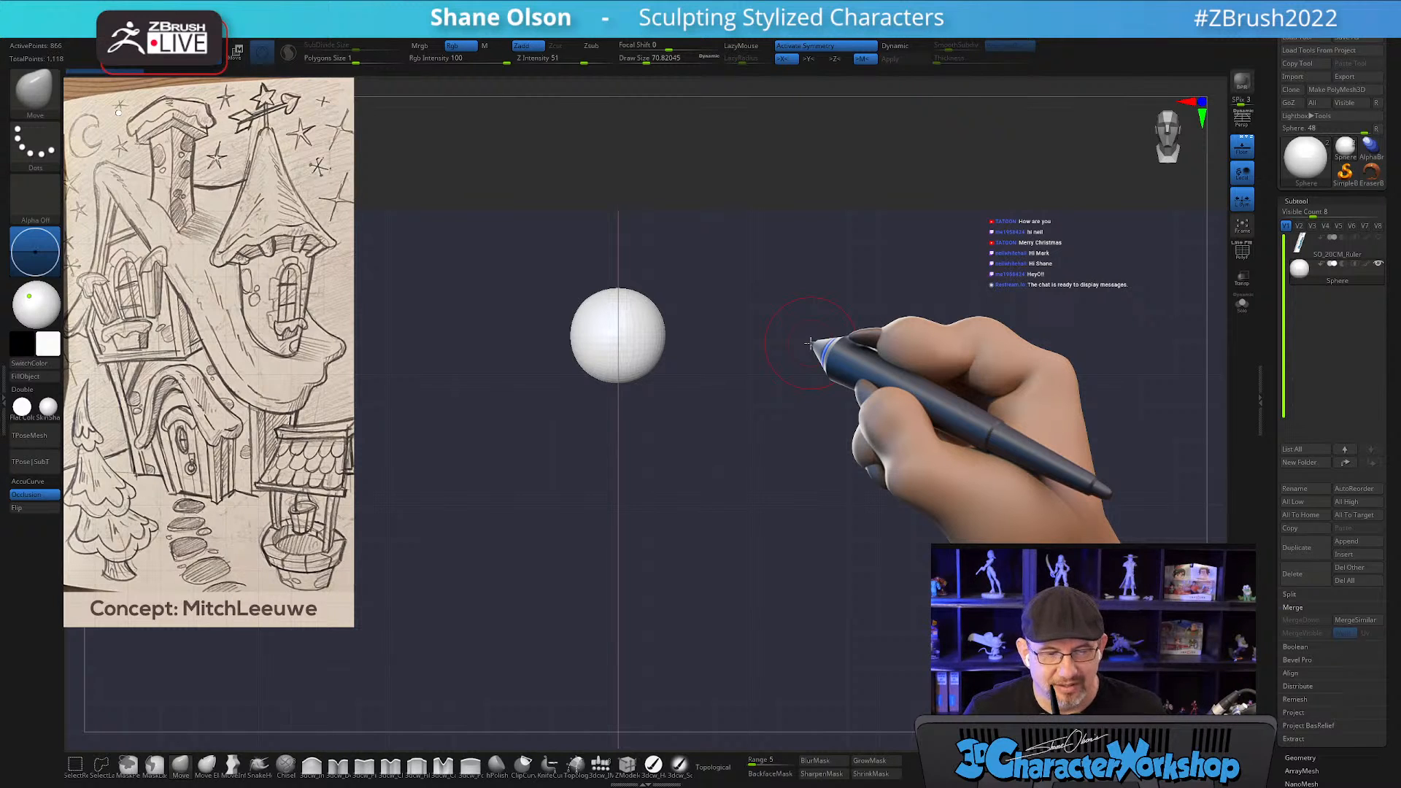
alt+drag(770, 444, 800, 281)
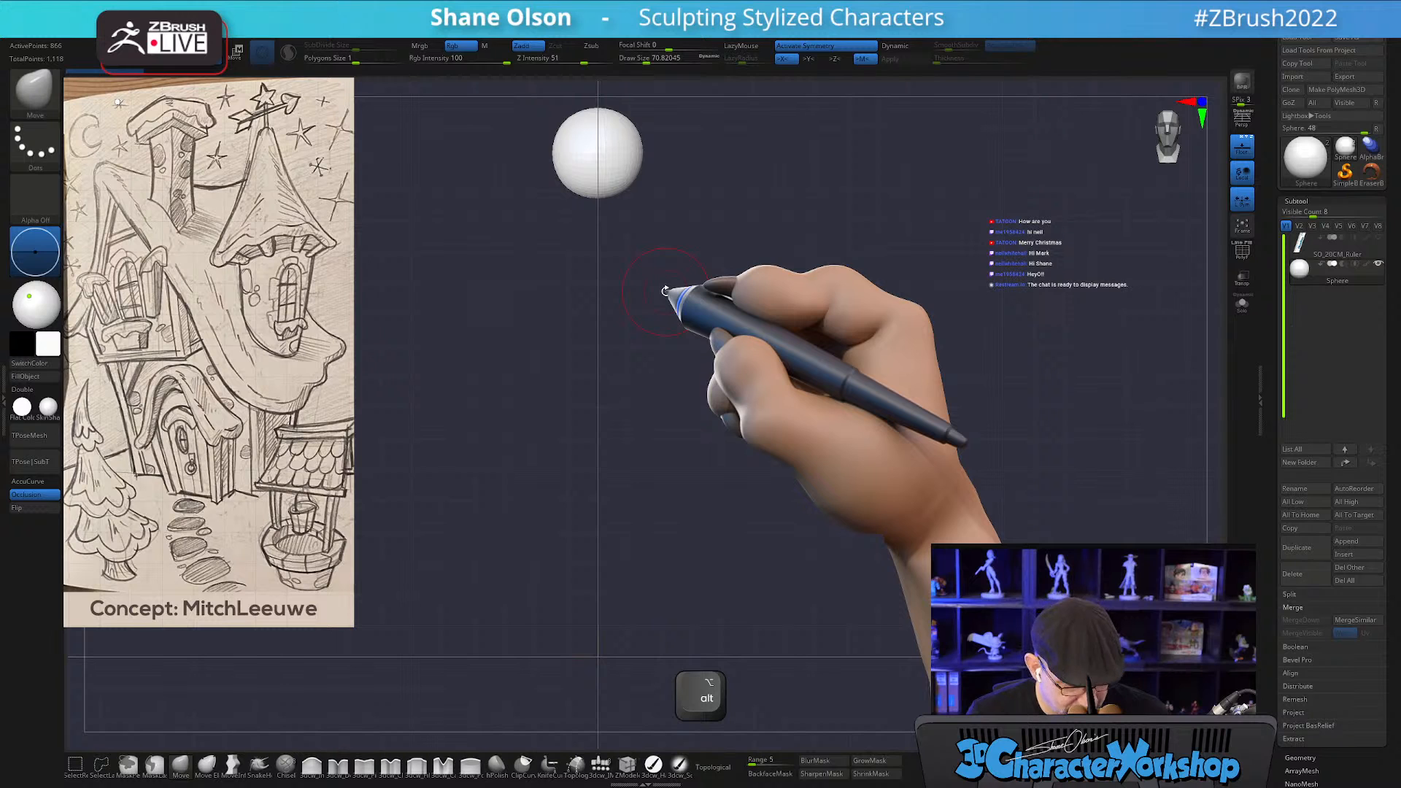
key(w)
alt+drag(823, 290, 821, 332)
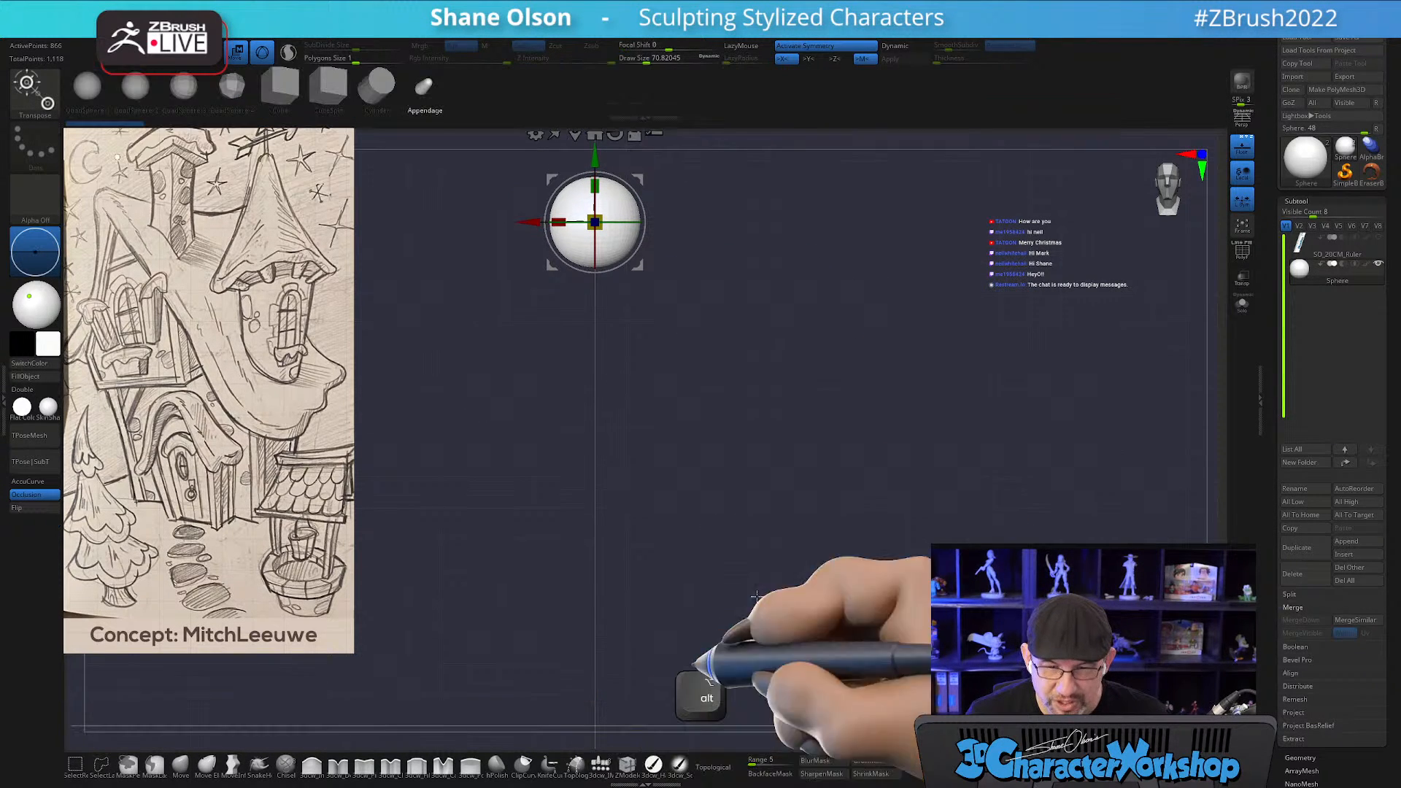
click(288, 94)
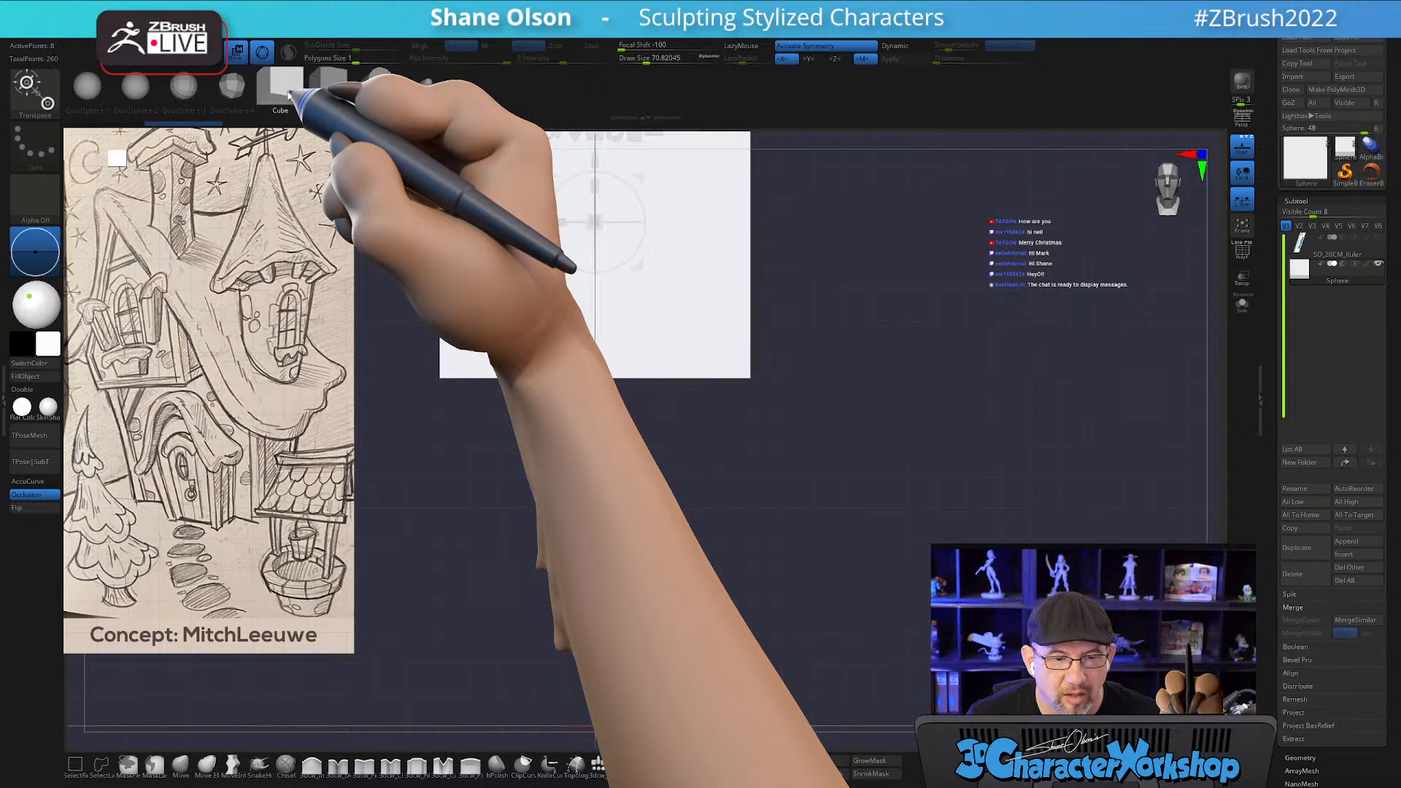
Move the cube down and scale it uniformly smaller so that it rests on the floor grid.
alt+drag(1047, 540, 1044, 508)
alt+drag(957, 438, 954, 555)
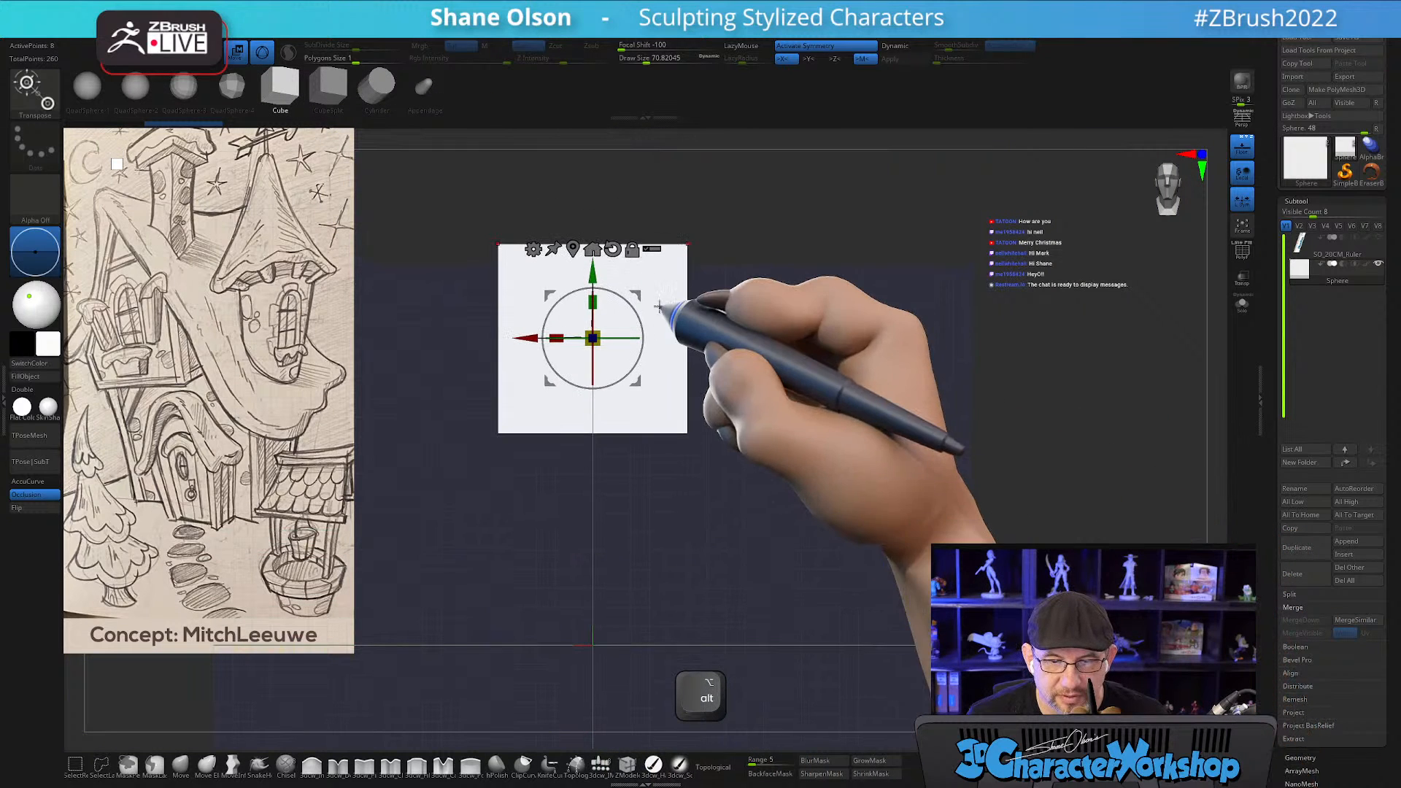
drag(592, 273, 592, 473)
alt+drag(864, 513, 862, 444)
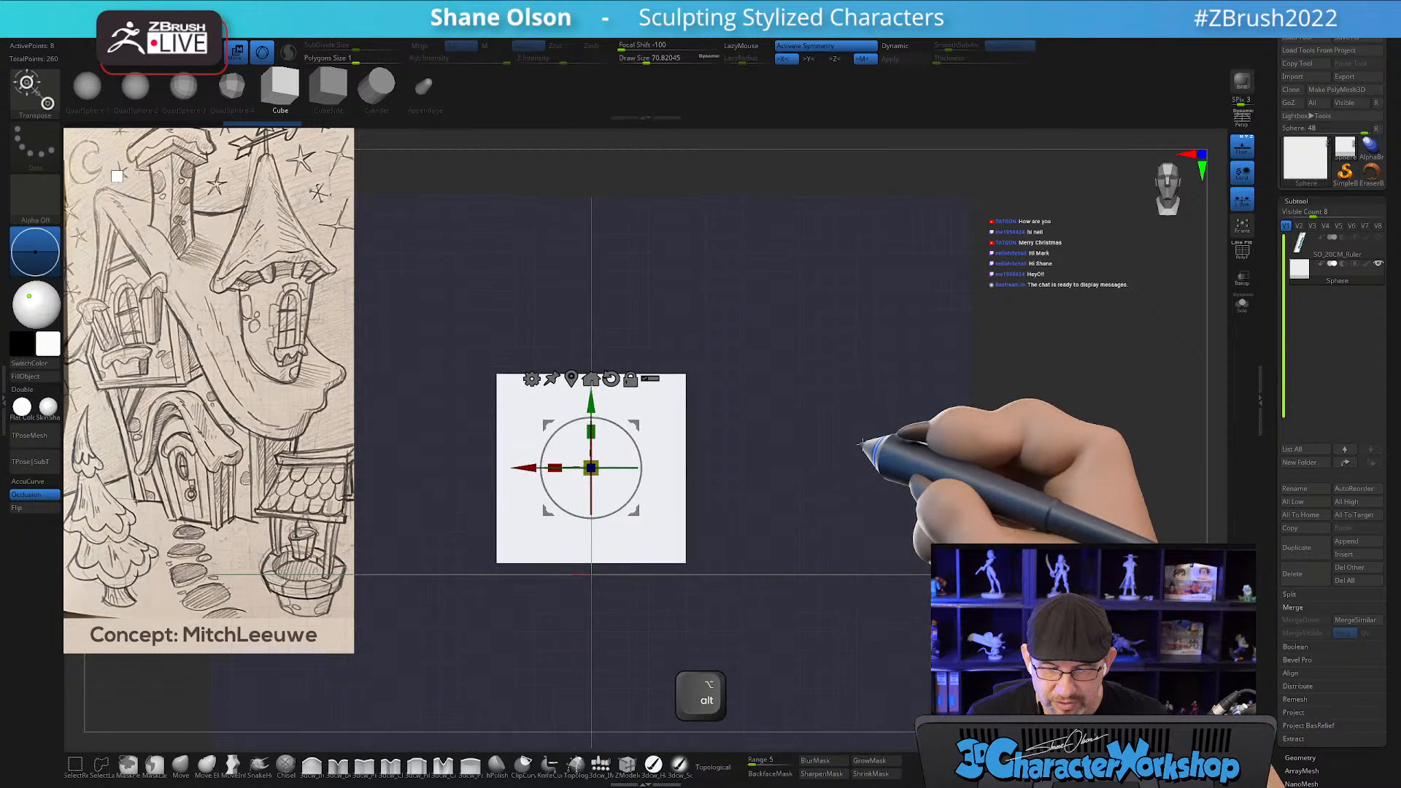
drag(593, 469, 567, 466)
alt+drag(891, 416, 896, 440)
drag(596, 430, 596, 454)
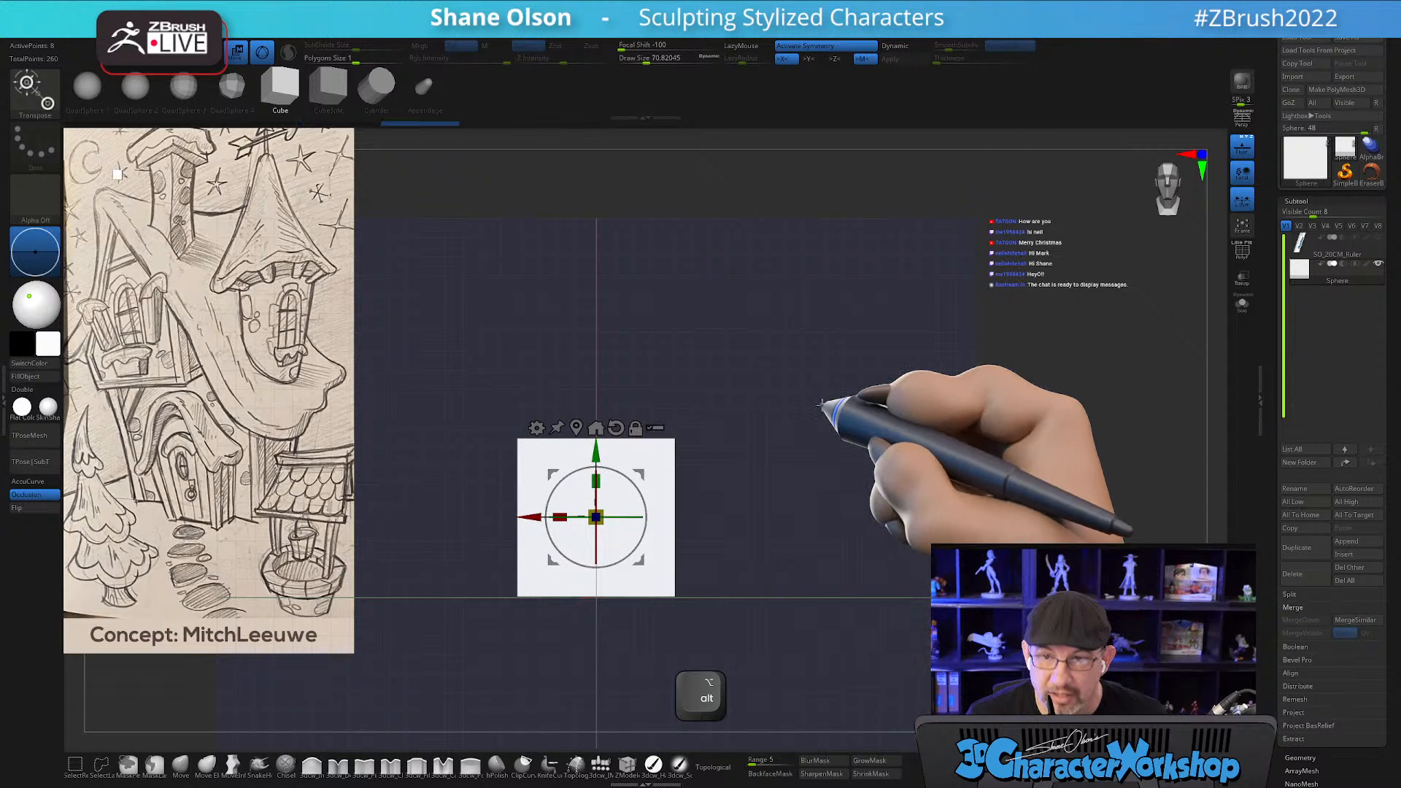
Turn off the floor grid and return to a view of the cube.
alt+drag(966, 369, 905, 293)
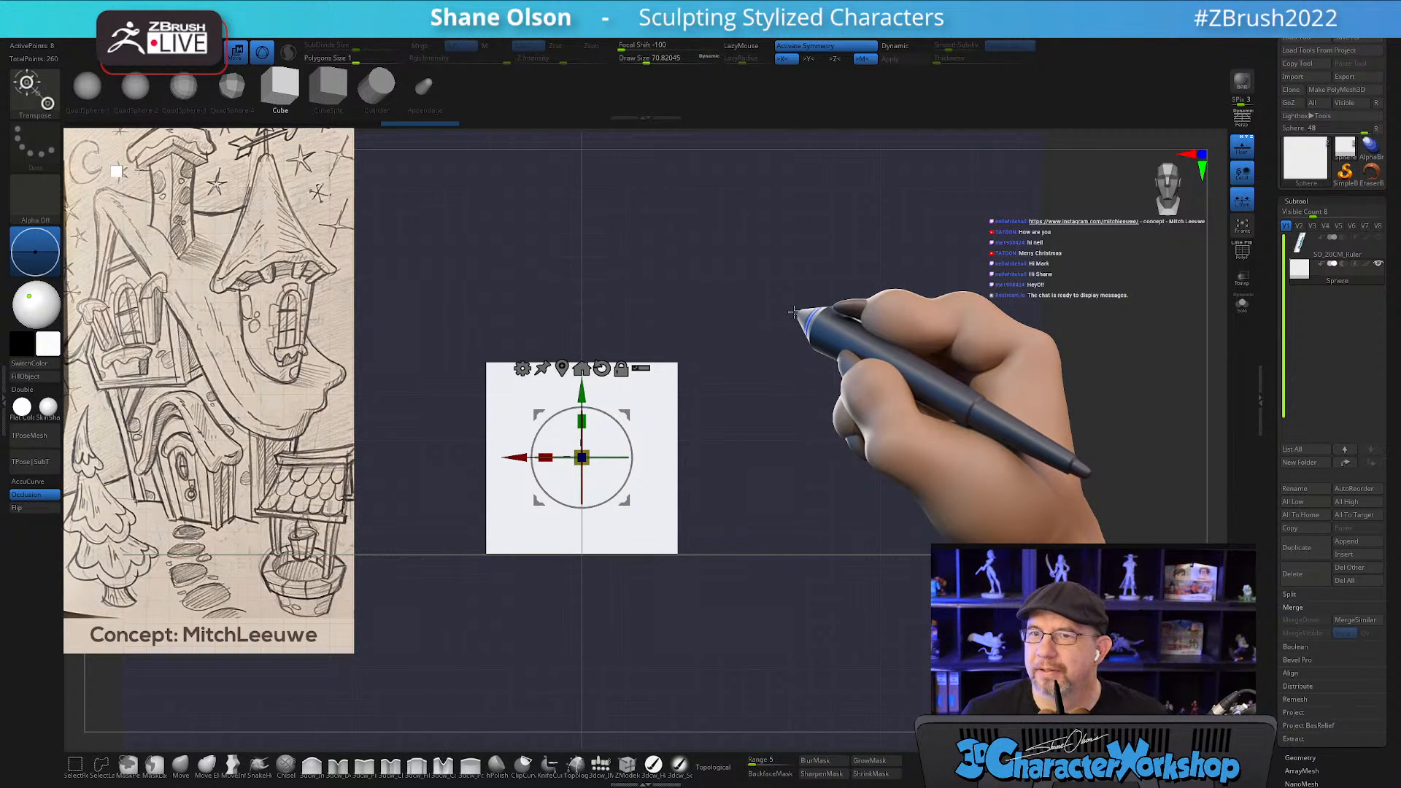
drag(807, 331, 869, 322)
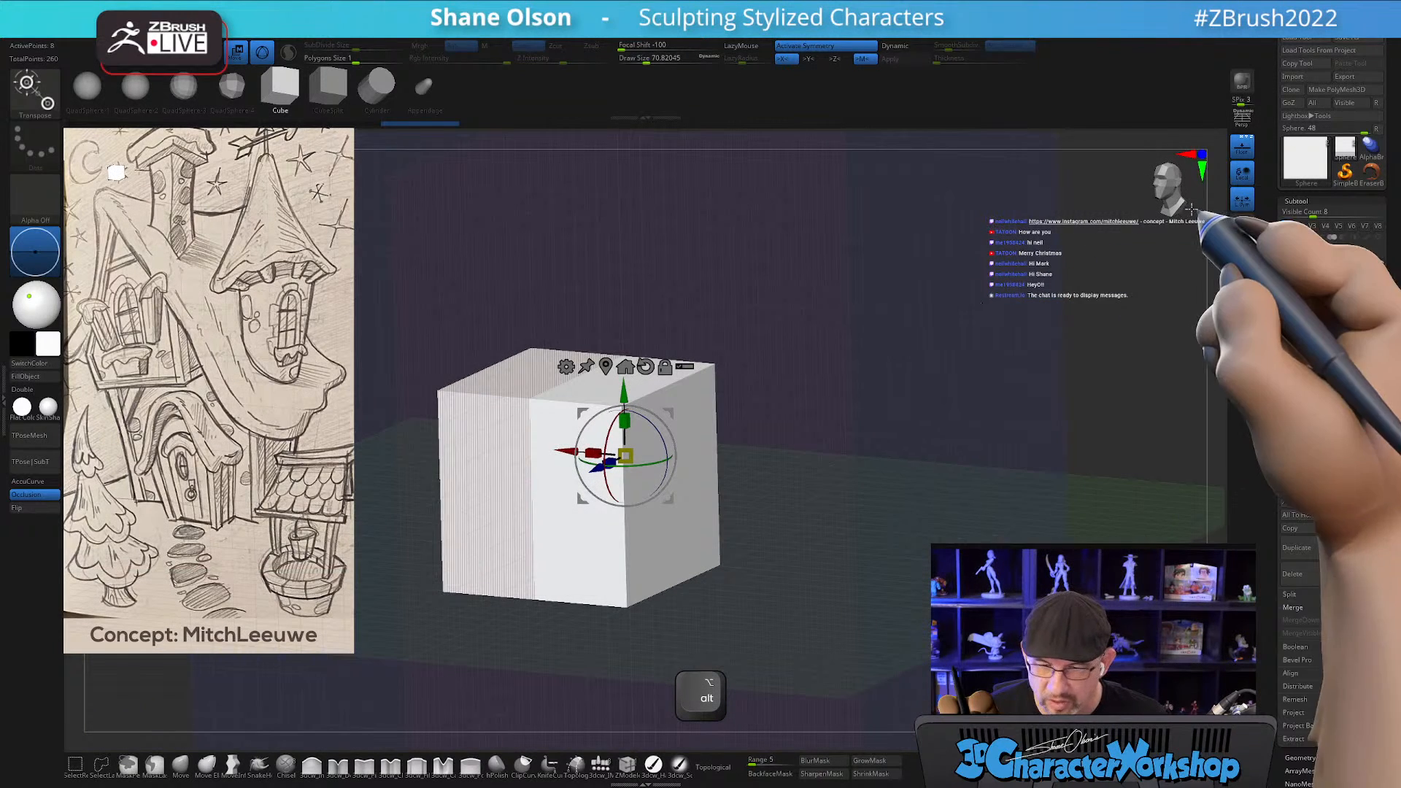
click(1243, 146)
drag(842, 360, 849, 349)
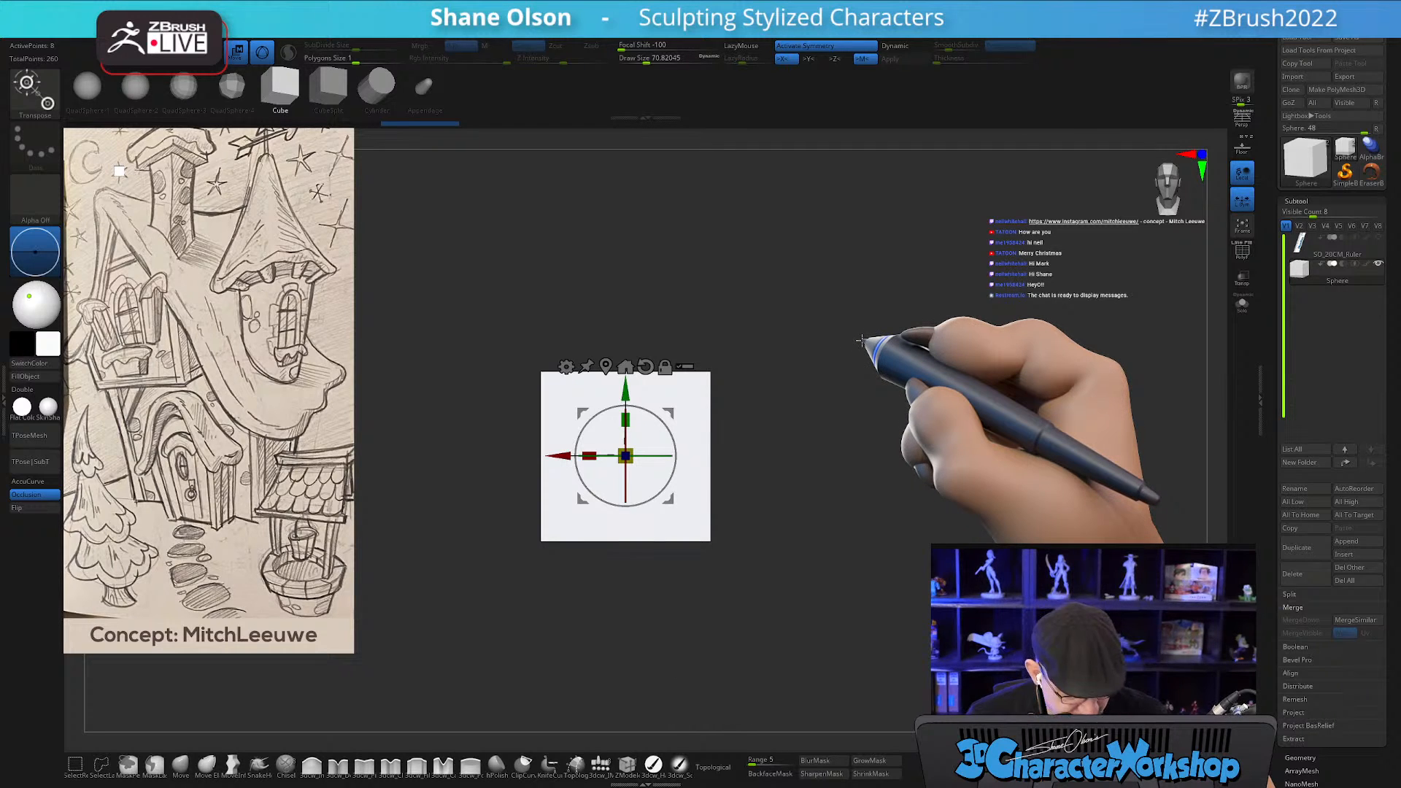
Turn on the polyframe display for the cube with the move gizmo active.
key(q)
alt+drag(844, 369, 854, 353)
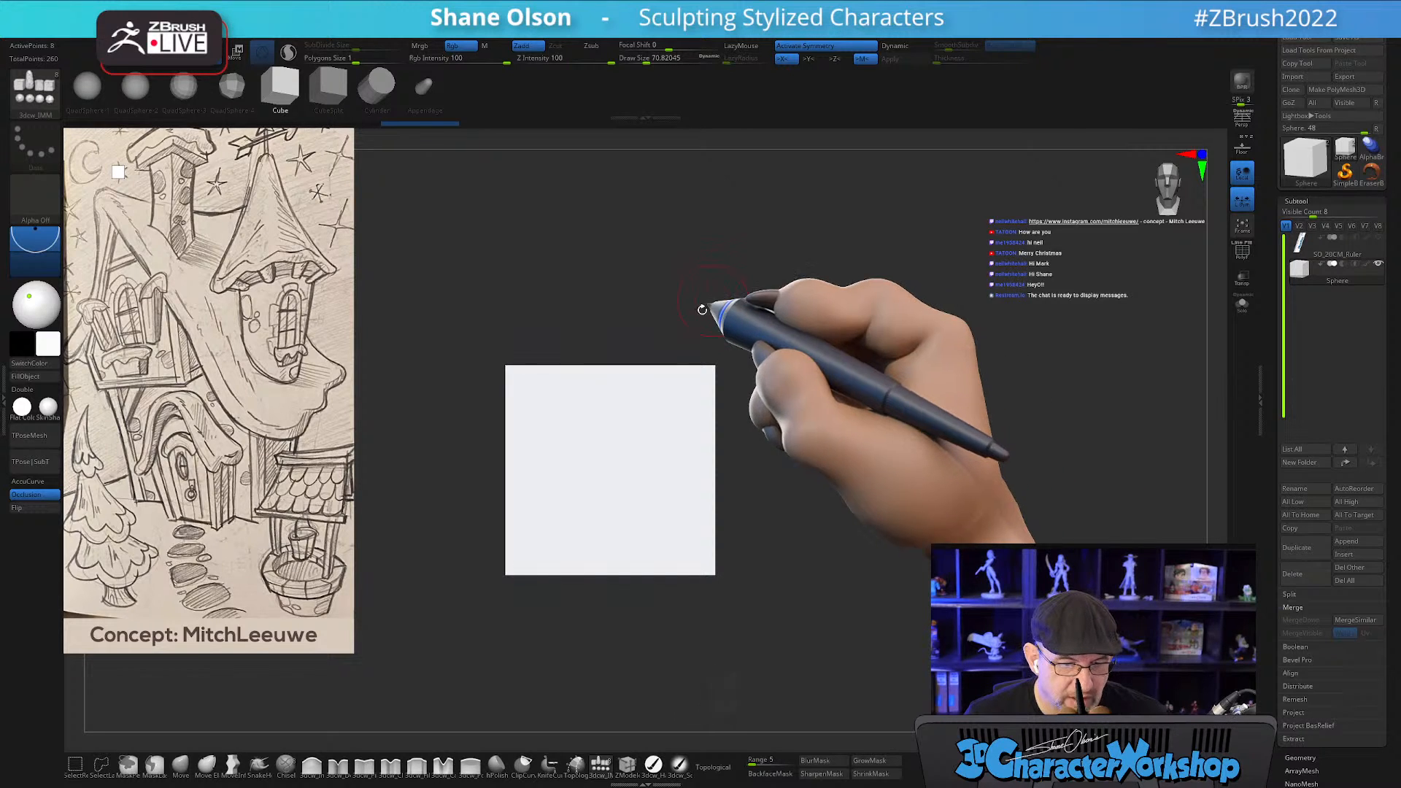
alt+drag(648, 276, 642, 322)
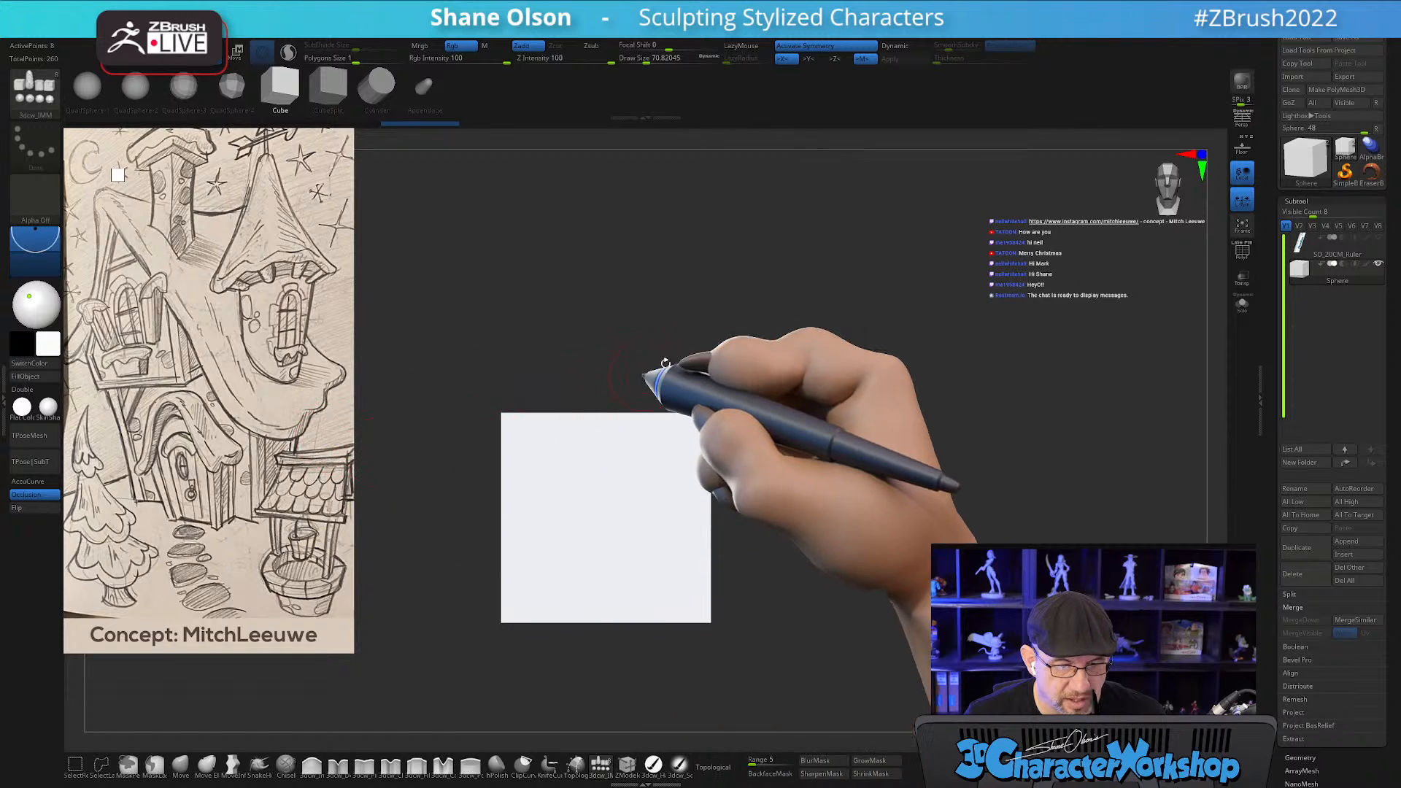
alt+drag(791, 344, 675, 437)
key(w)
key(shift+f)
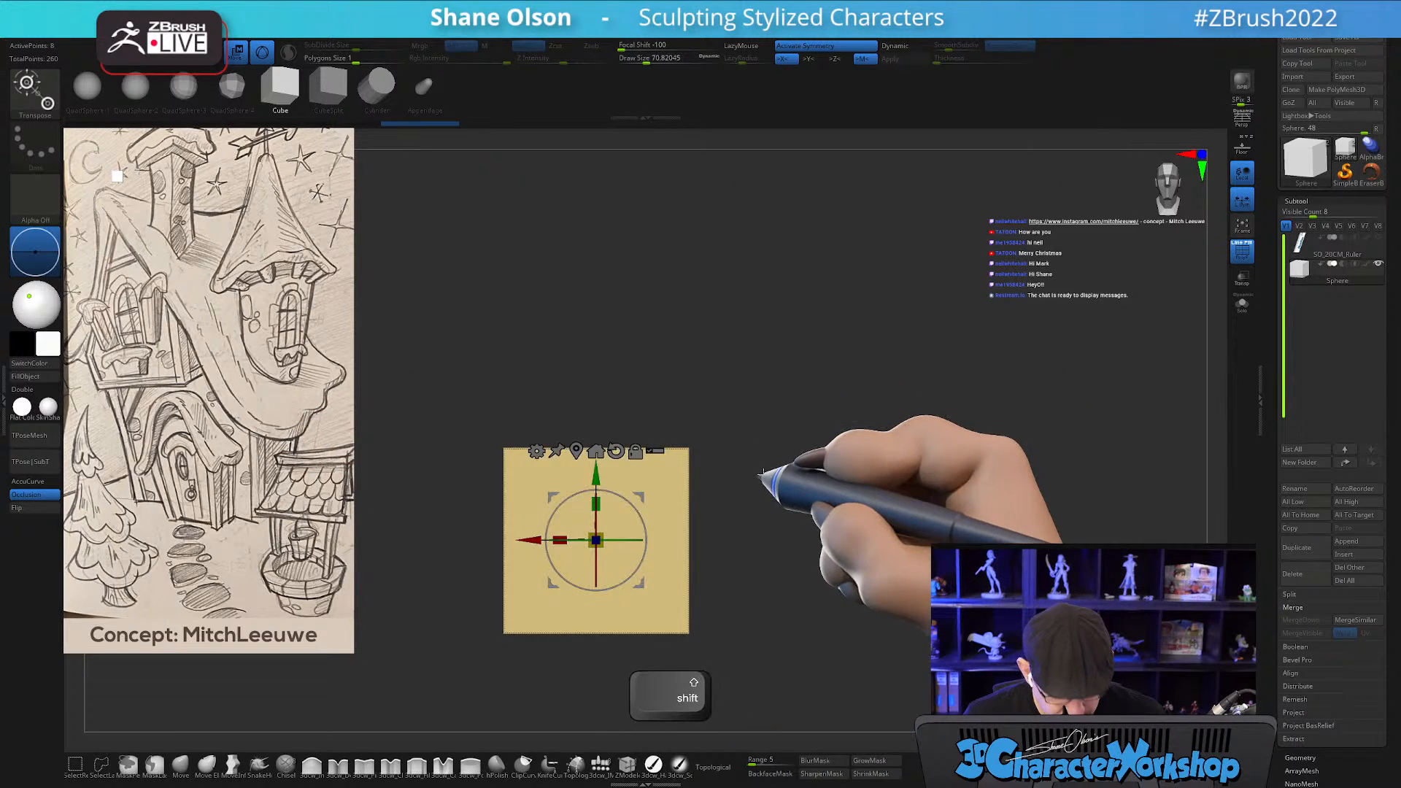
Duplicate the cube straight up to sit on top of the original and assign the upper copy its own polygroup.
ctrl+drag(597, 473, 597, 305)
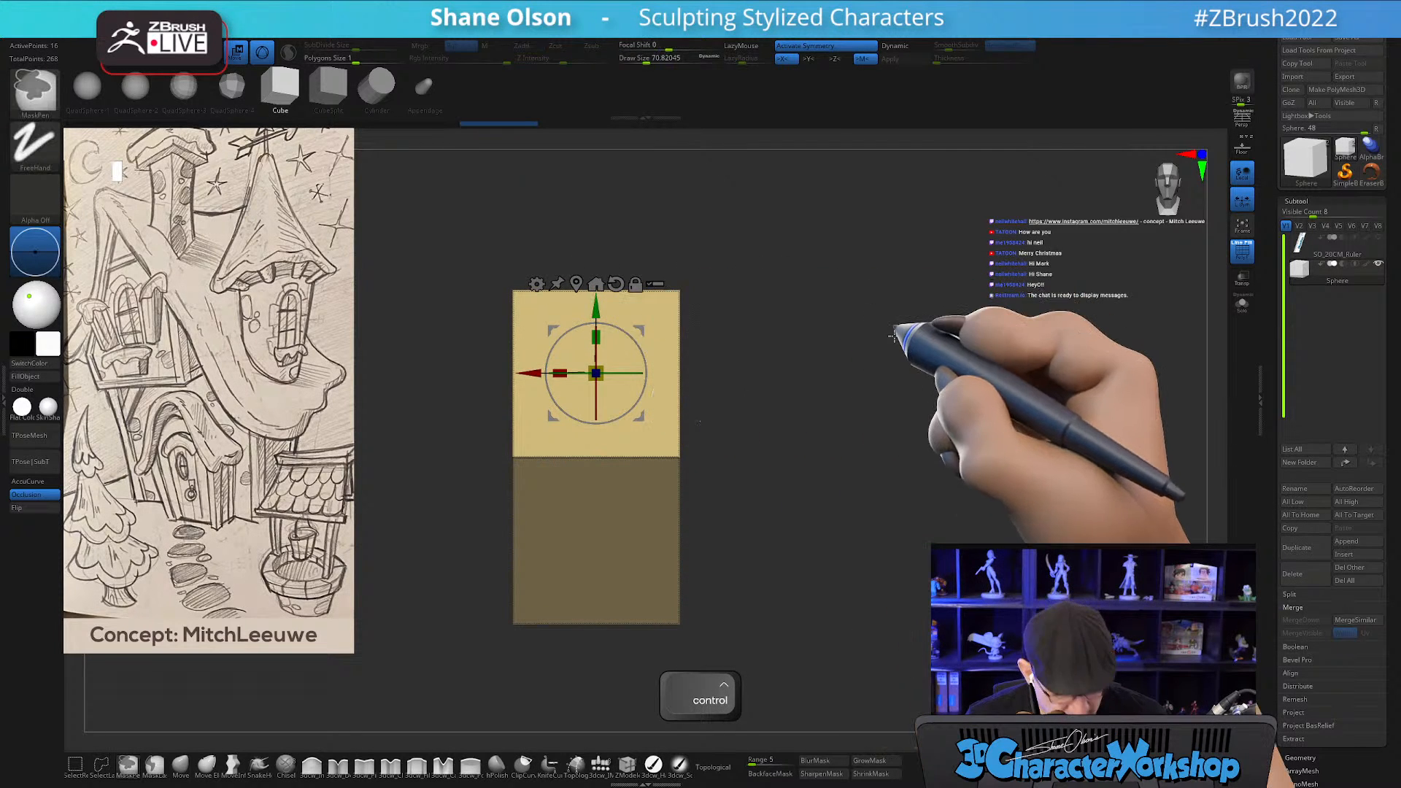
ctrl+click(908, 366)
key(ctrl+w)
alt+drag(915, 388, 904, 343)
alt+drag(810, 327, 805, 297)
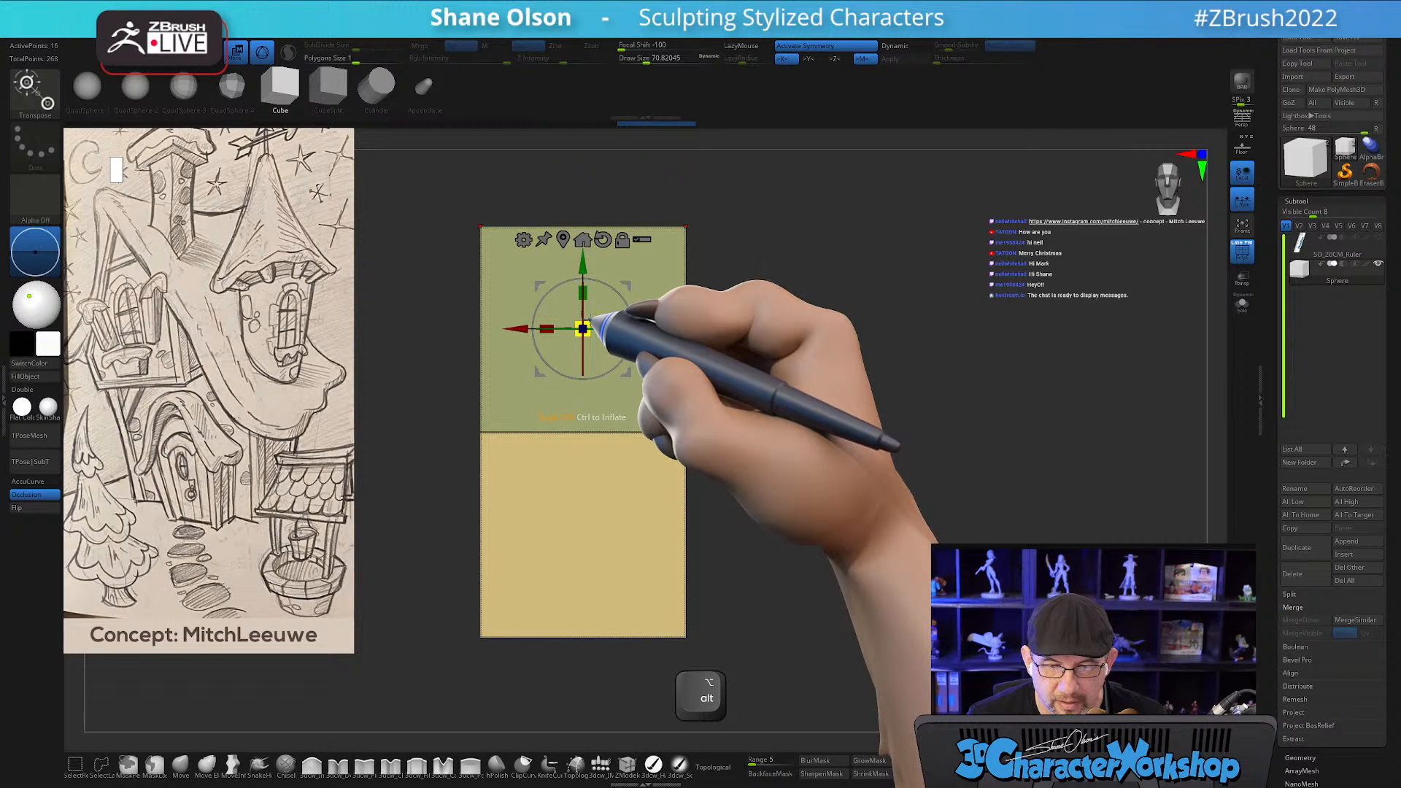
Try to scale the upper cube about its centre.
alt+drag(840, 272, 848, 321)
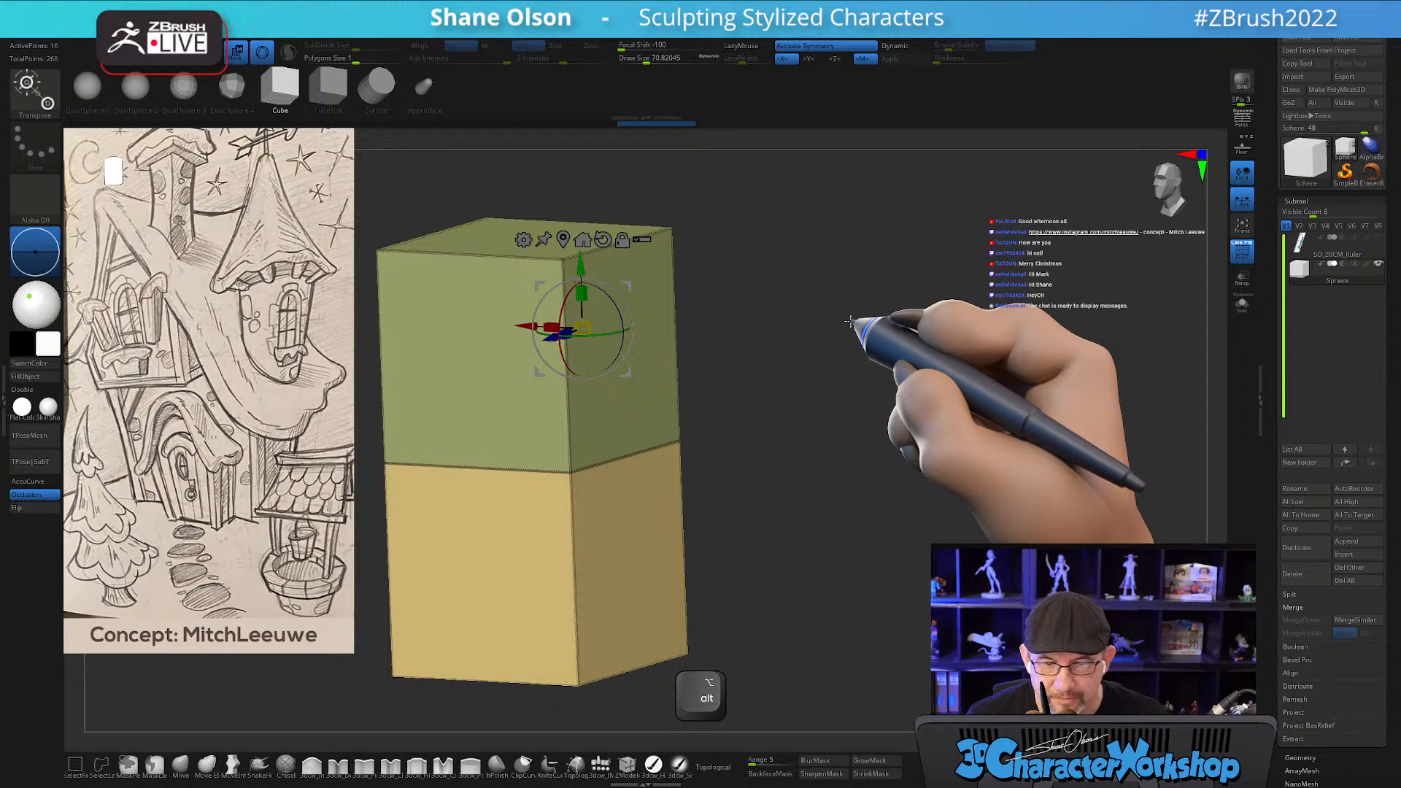
shift+drag(751, 416, 782, 406)
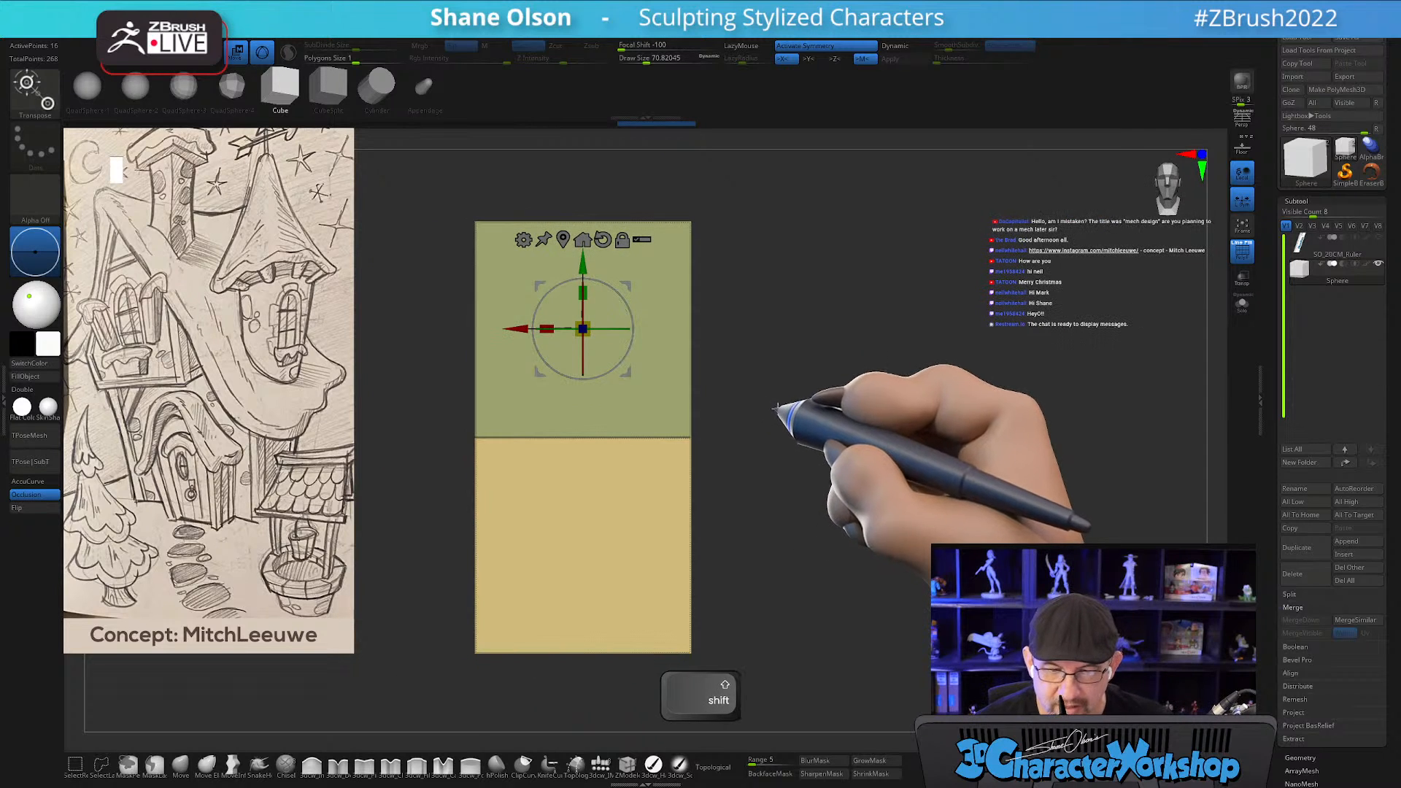
drag(587, 320, 578, 335)
key(ctrl+z)
Try to scale the upper cube about one of its bottom corners with the lower cube masked and the gizmo orientation reset.
ctrl+click(689, 221)
drag(771, 307, 722, 353)
alt+right_drag(792, 290, 725, 455)
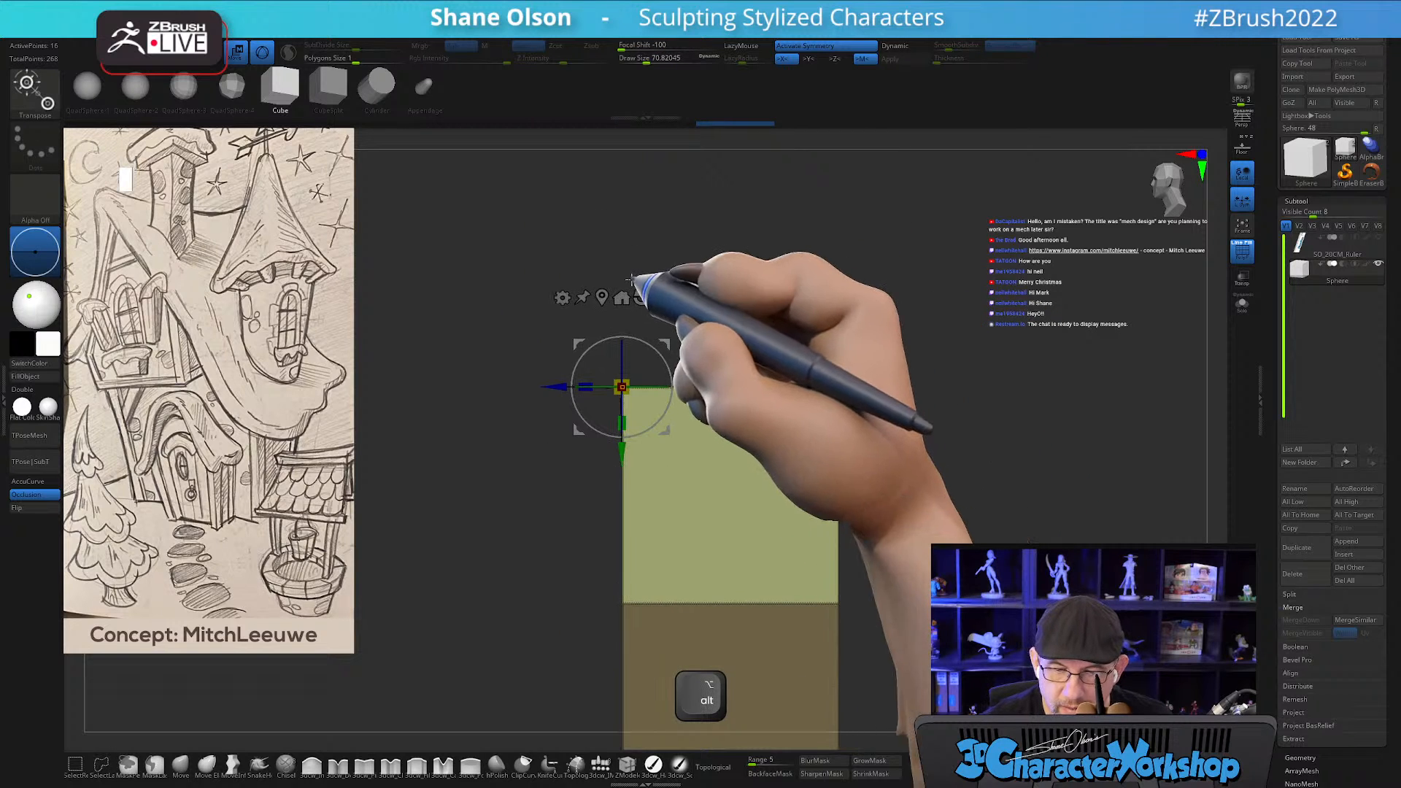
alt+click(642, 294)
drag(718, 295, 800, 319)
alt+drag(712, 306, 495, 520)
drag(459, 567, 425, 572)
mouse_move(821, 551)
mouse_down()
mouse_move(790, 563)
mouse_move(807, 555)
mouse_move(785, 582)
mouse_move(775, 570)
mouse_move(806, 569)
mouse_up()
key(ctrl+z)
key(ctrl+z)
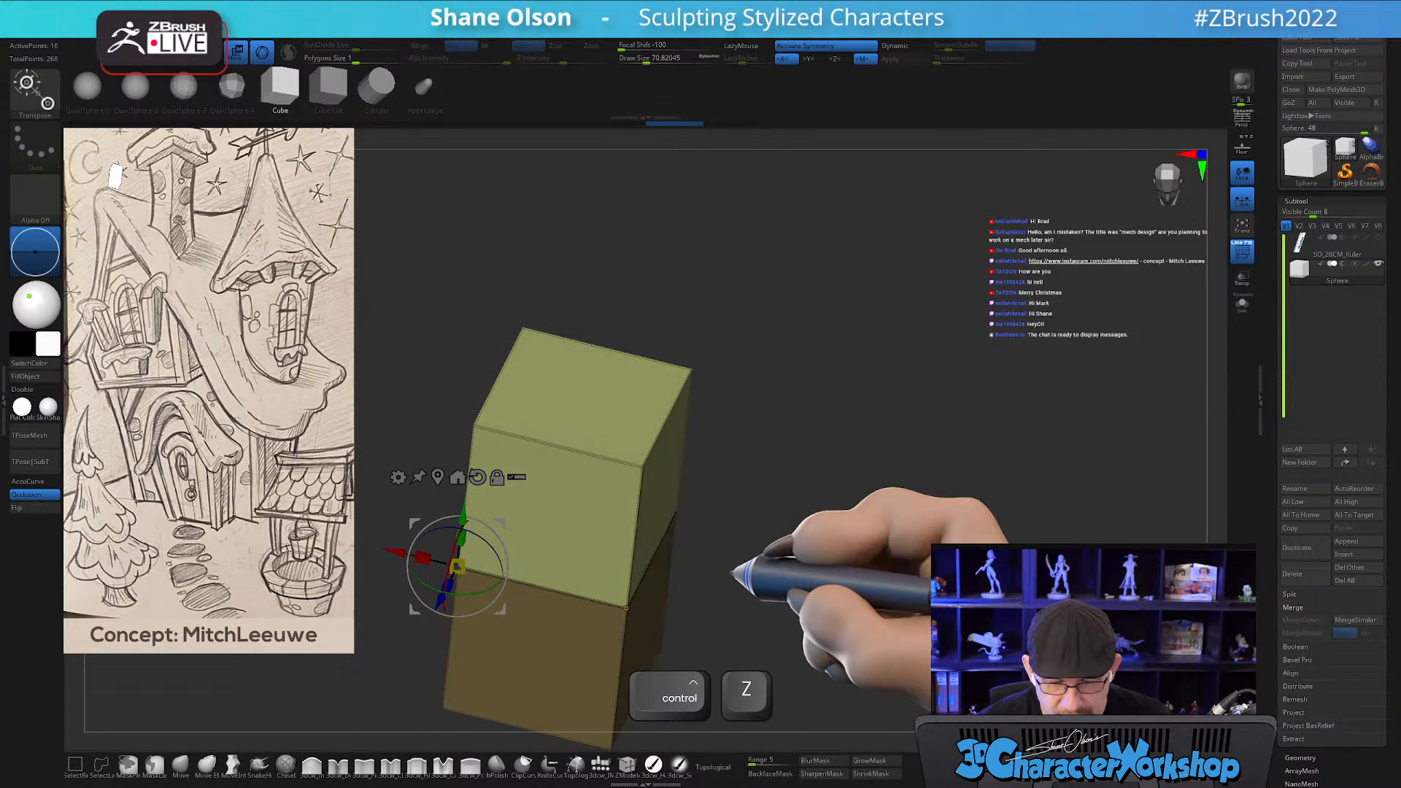
key(ctrl+z)
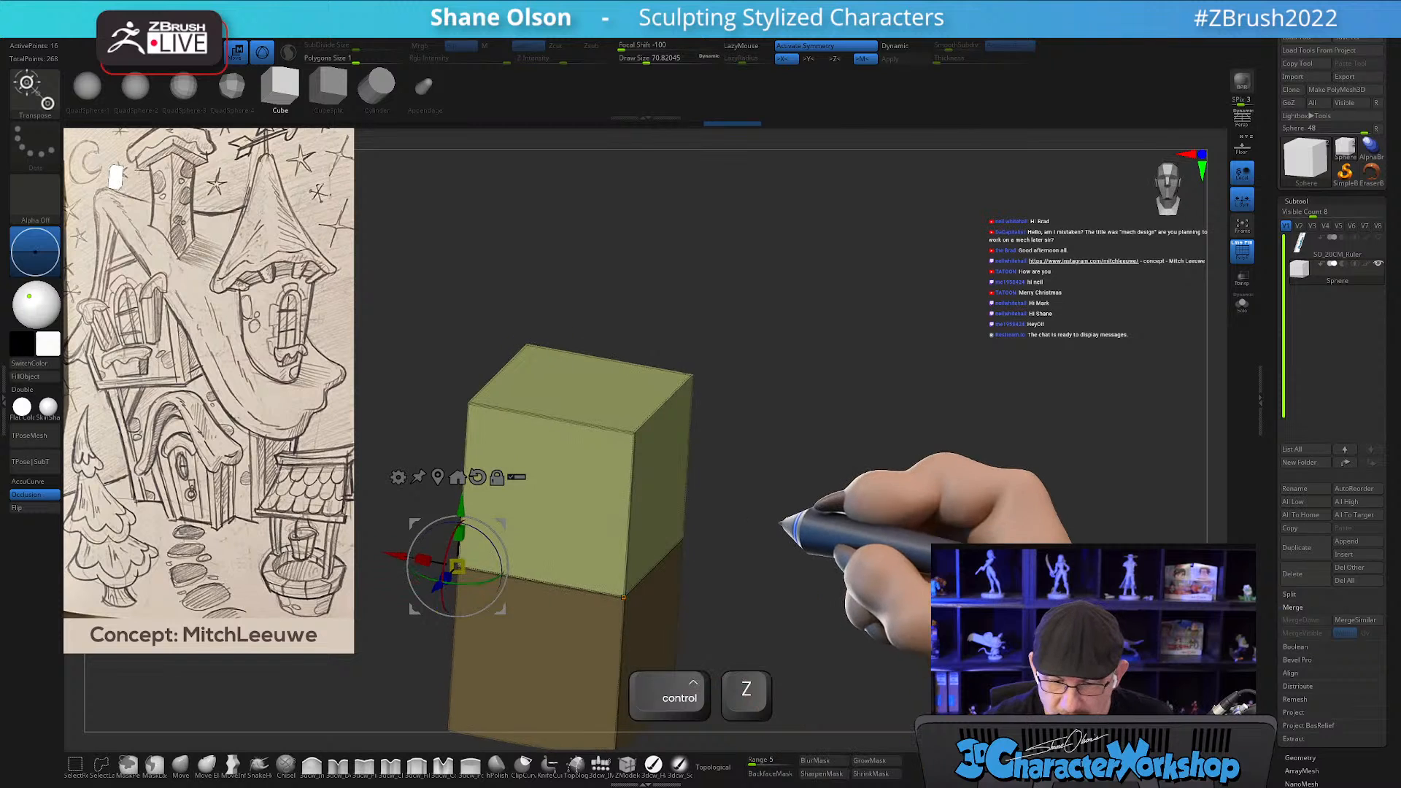
shift+drag(800, 526, 807, 538)
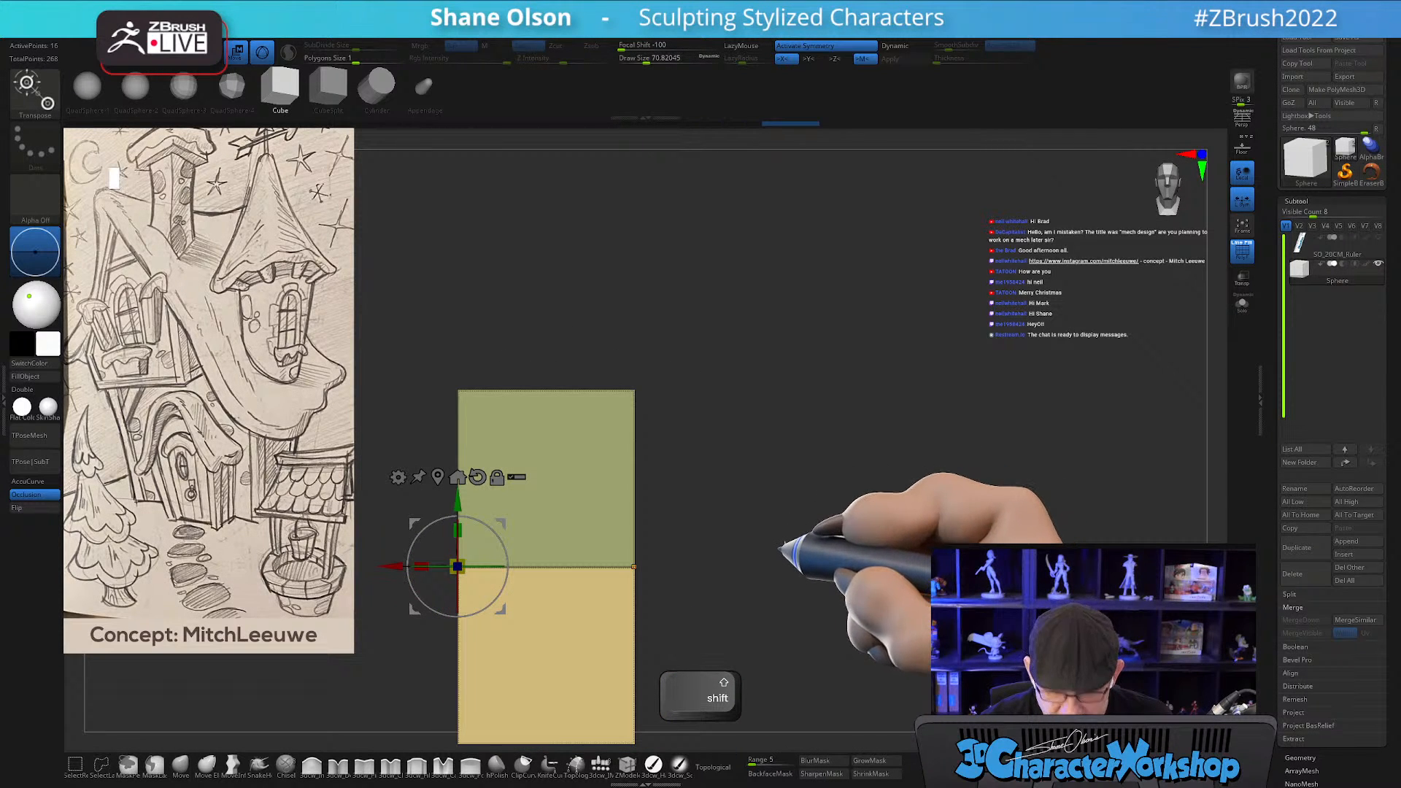
Mask the lower cube, try scaling the raised upper cube about its lower-left corner, and turn off symmetry.
ctrl+click(632, 391)
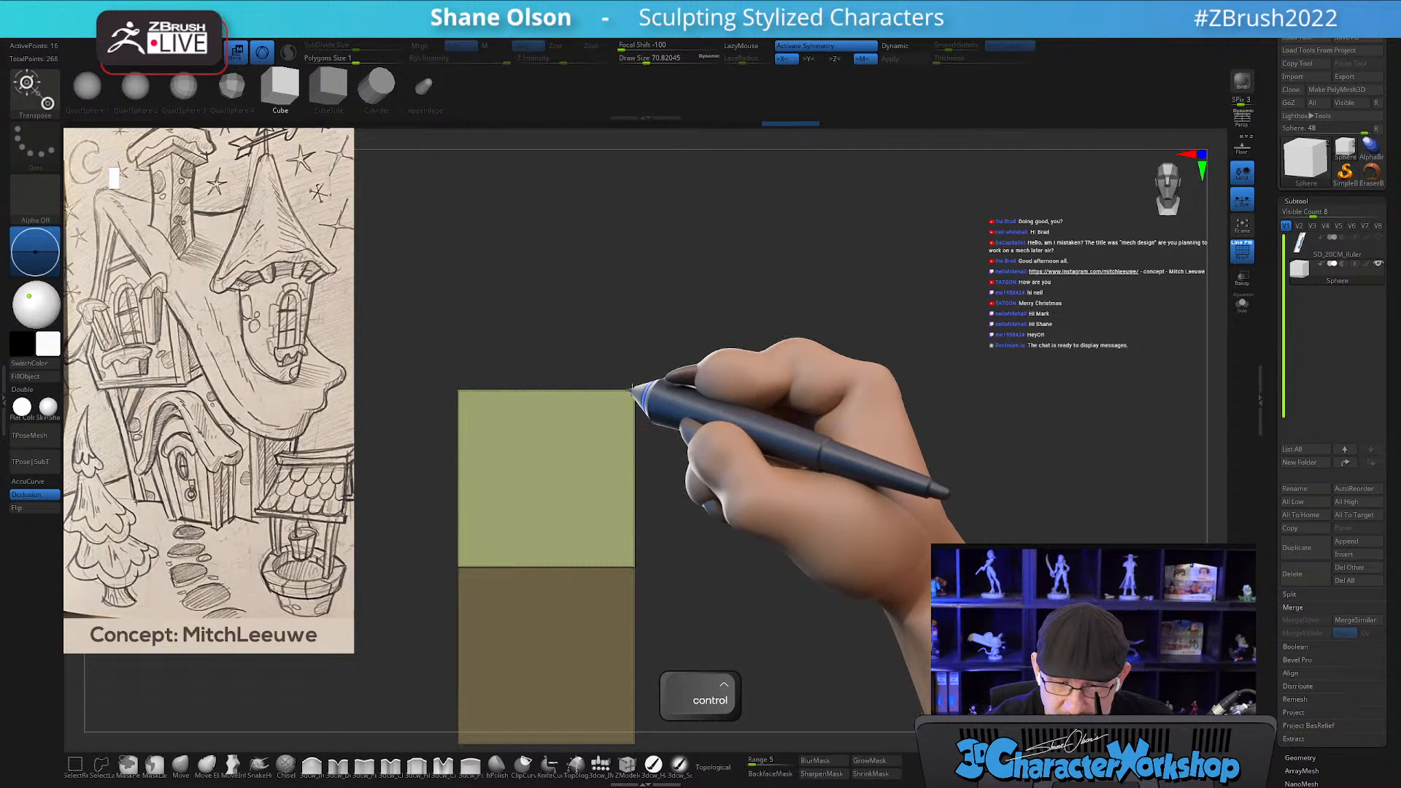
mouse_move(632, 467)
mouse_down()
mouse_move(633, 420)
mouse_move(633, 444)
mouse_up()
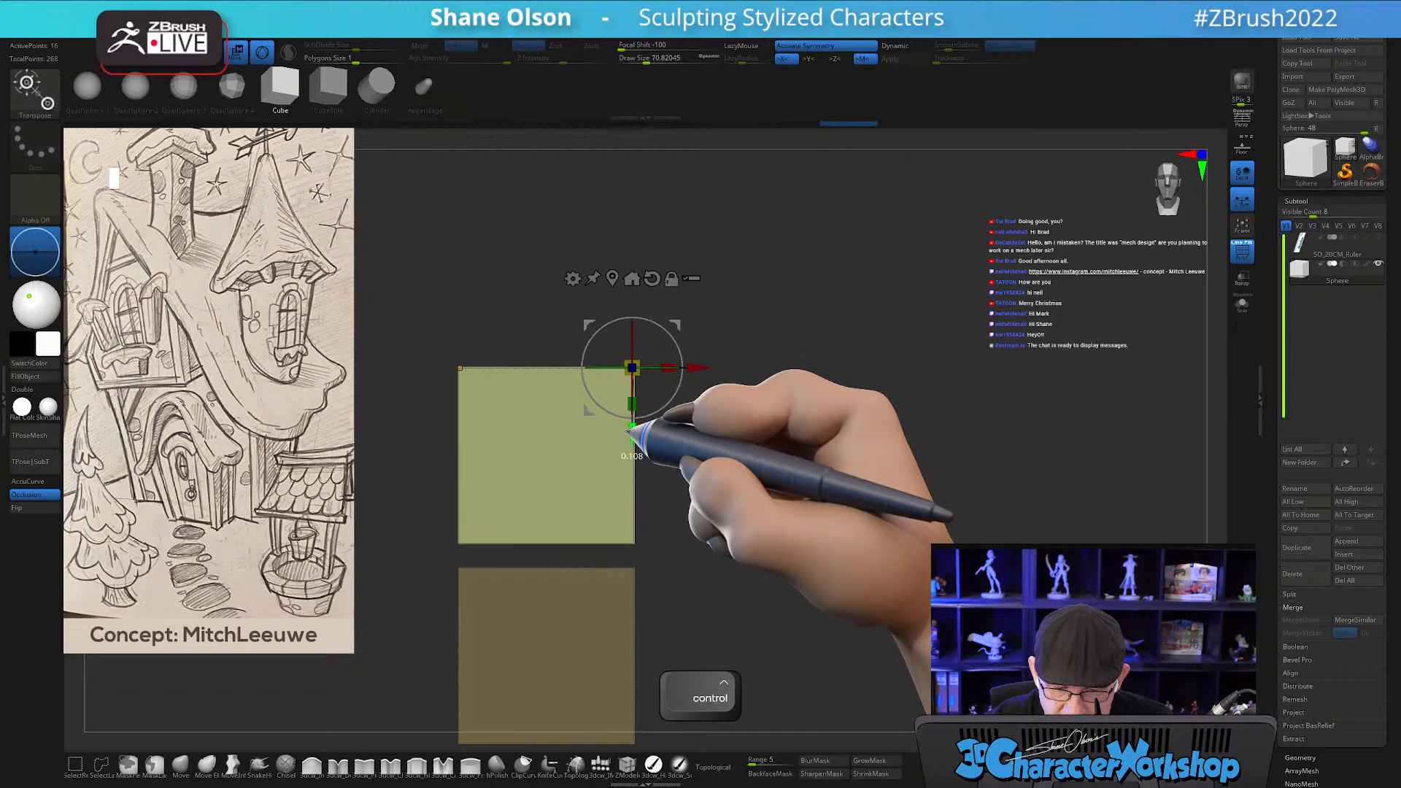
alt+click(456, 543)
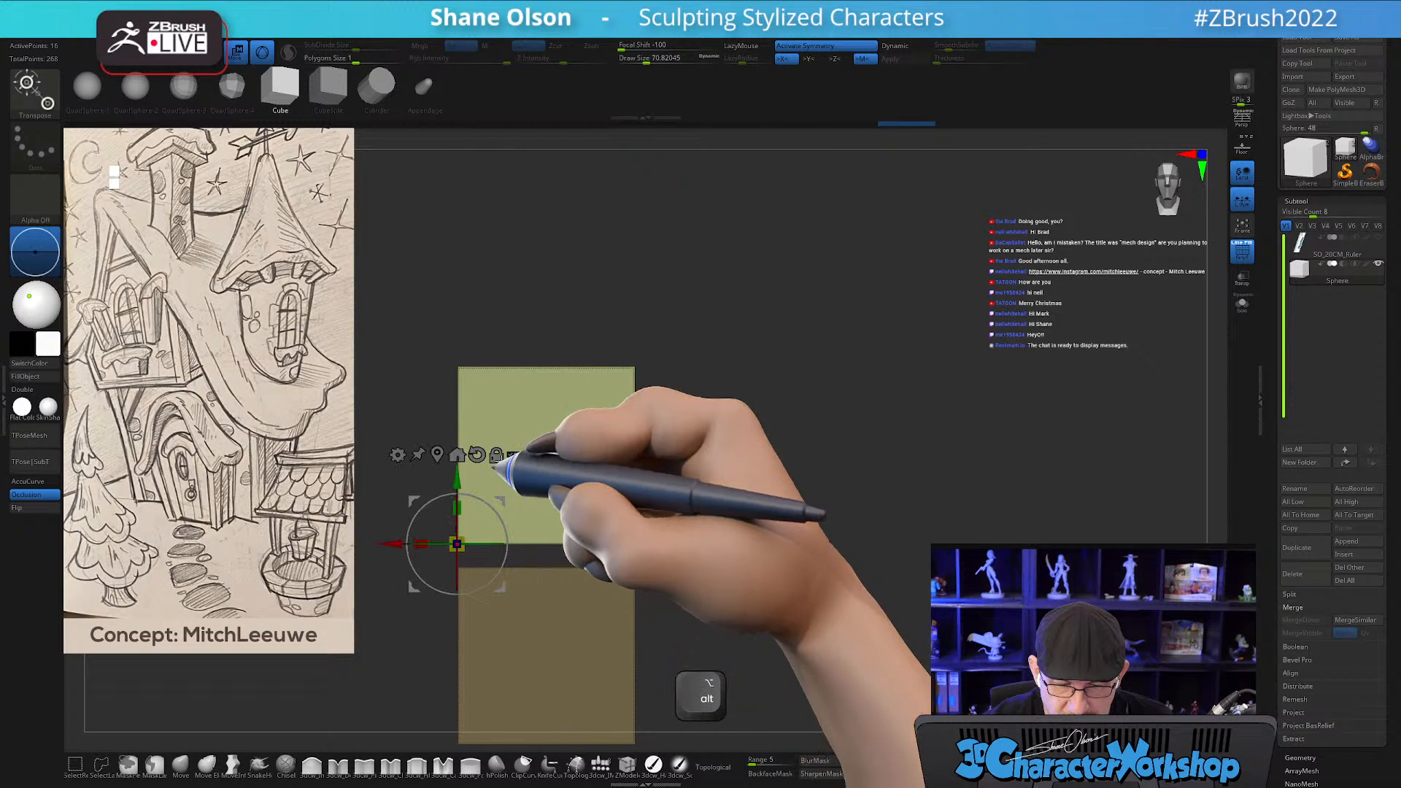
drag(463, 540, 432, 558)
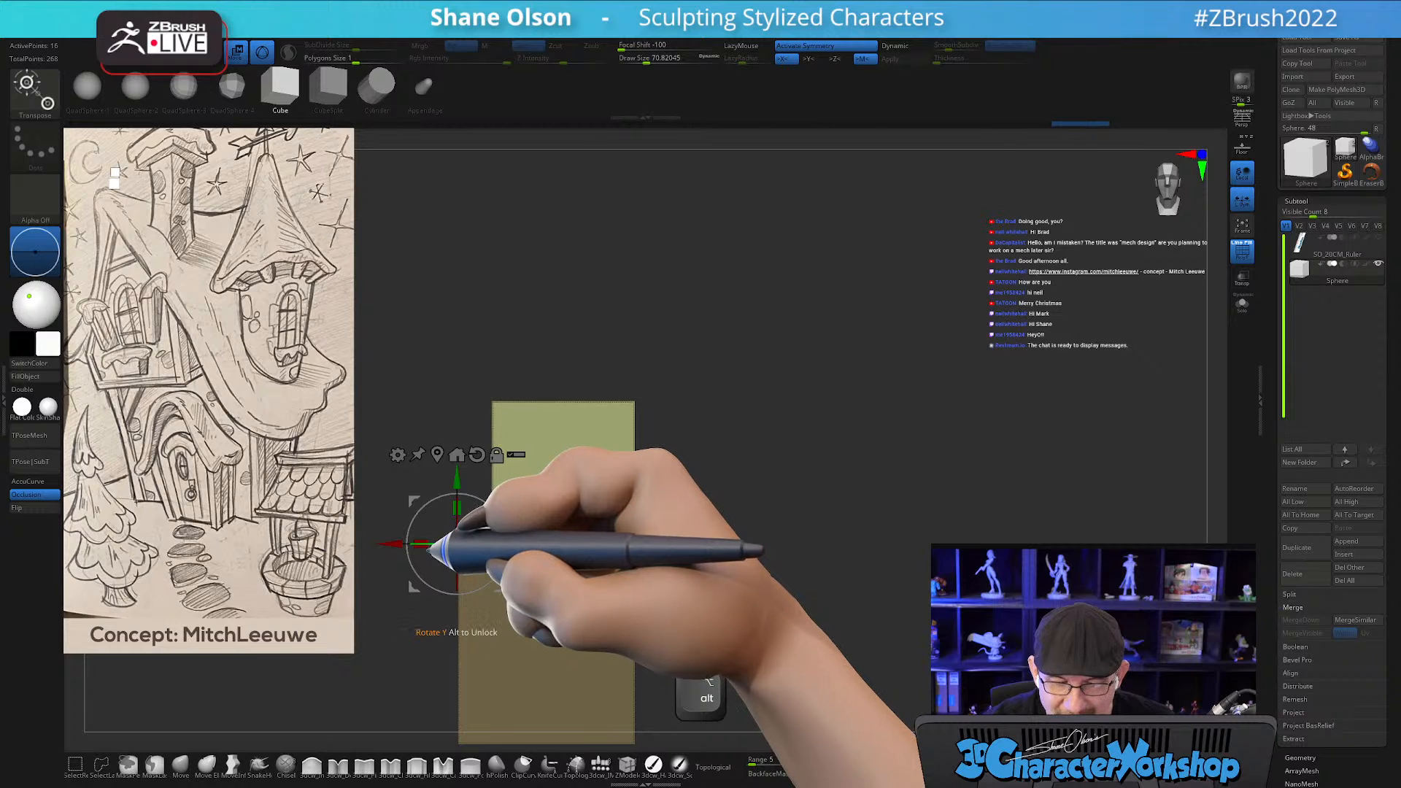
key(ctrl+z)
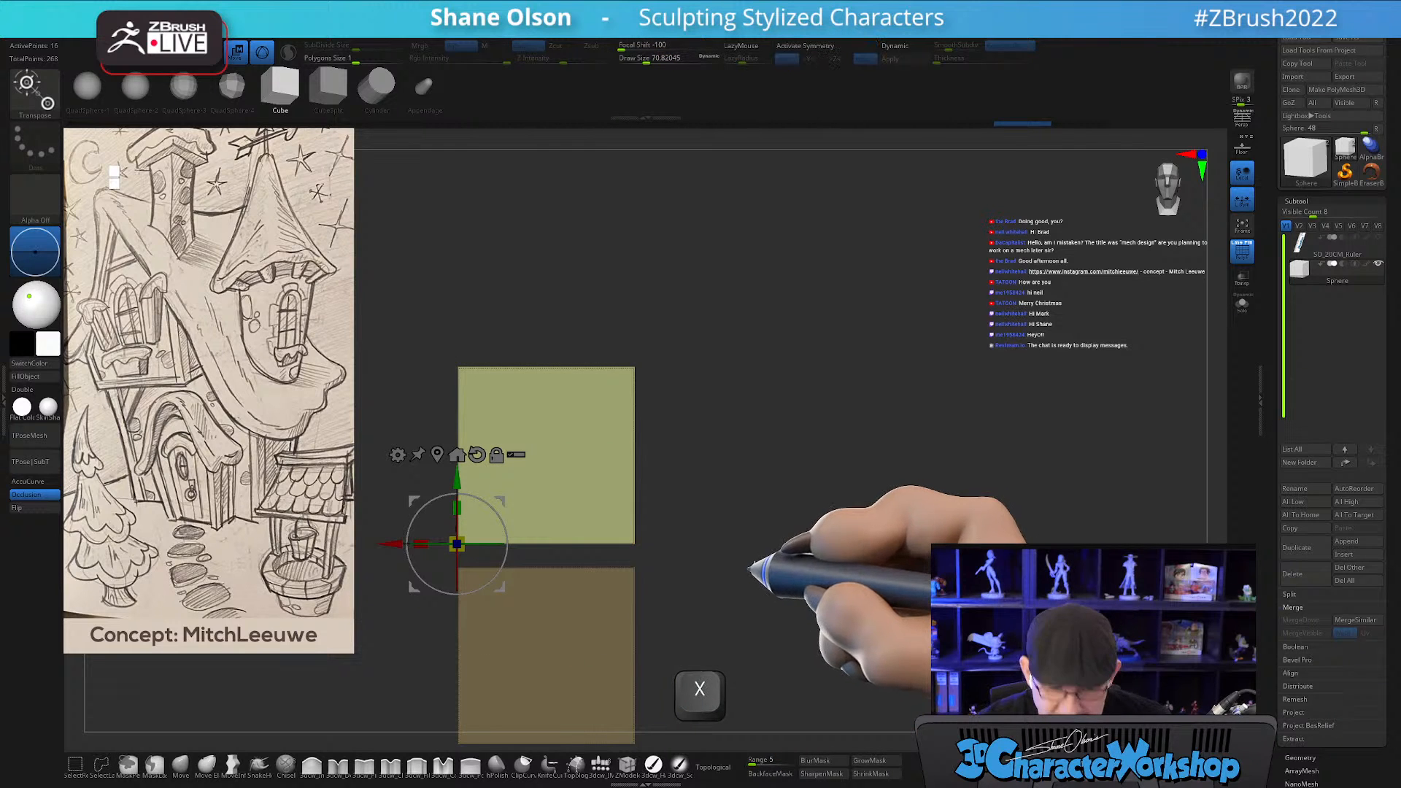
Scale the upper cube down uniformly about its lower-left corner so it stays flush with the lower cube's edge.
drag(454, 543, 426, 564)
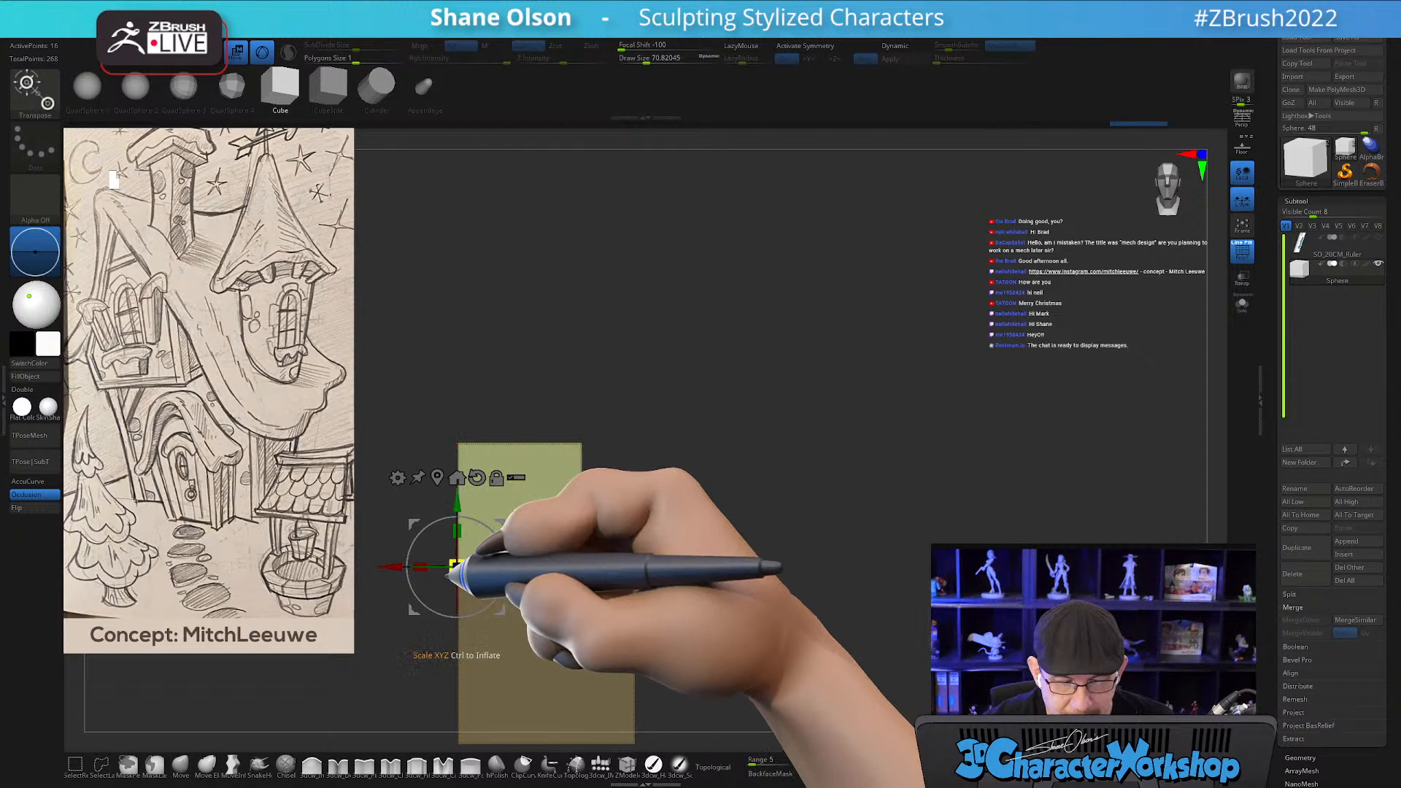
drag(450, 566, 447, 567)
alt+drag(768, 572, 839, 572)
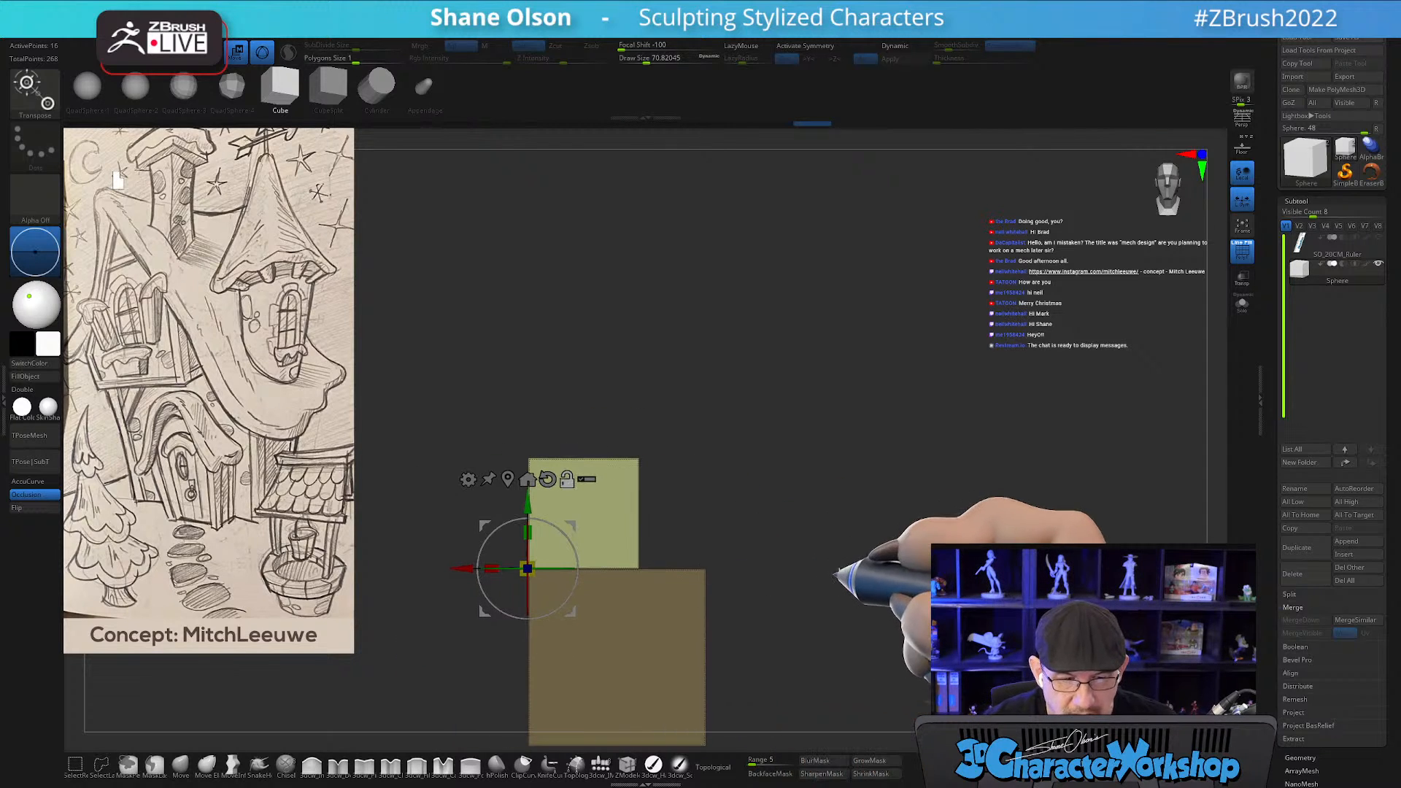
Stretch the upper block vertically from its base into a taller box on top of the lower cube.
ctrl+drag(449, 689, 735, 521)
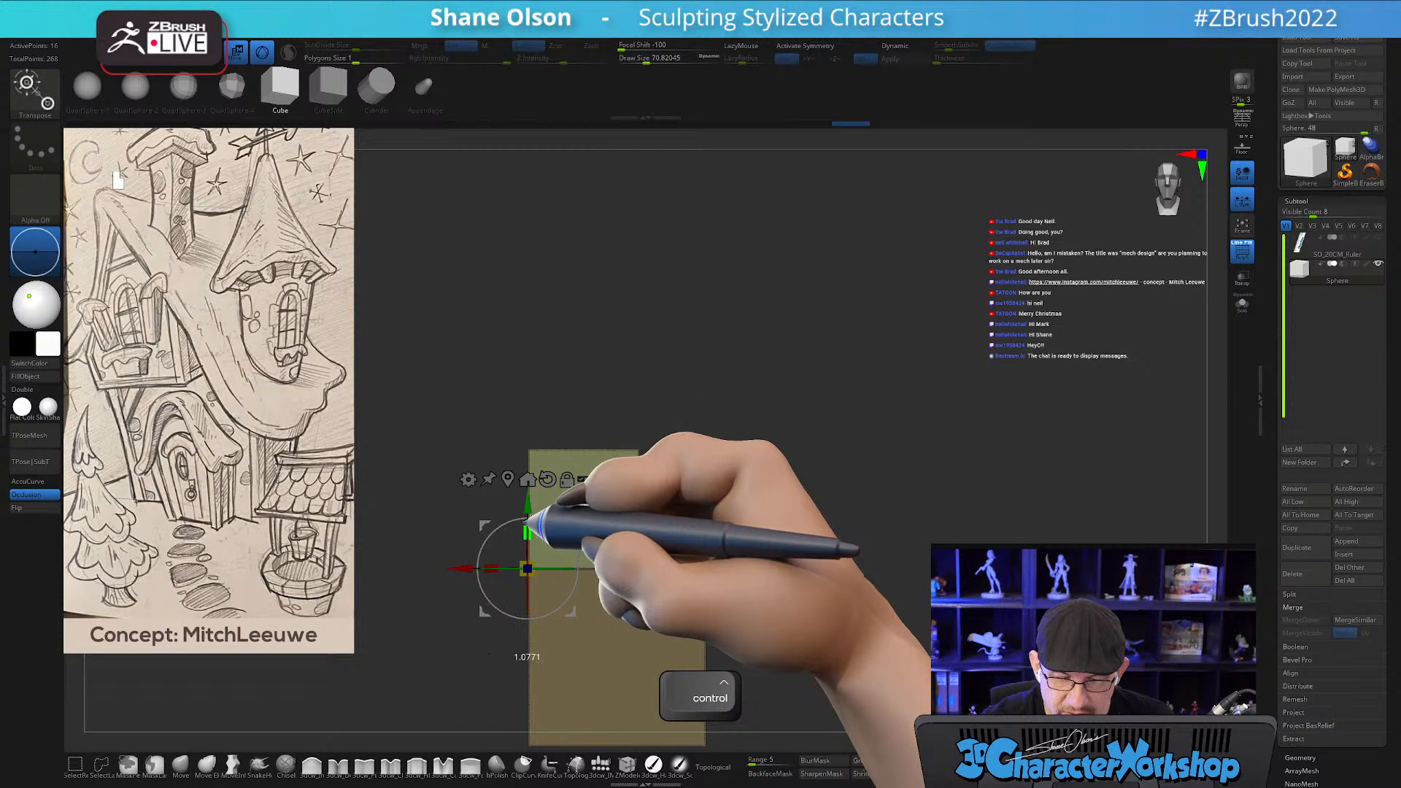
drag(529, 524, 539, 496)
alt+drag(802, 519, 787, 469)
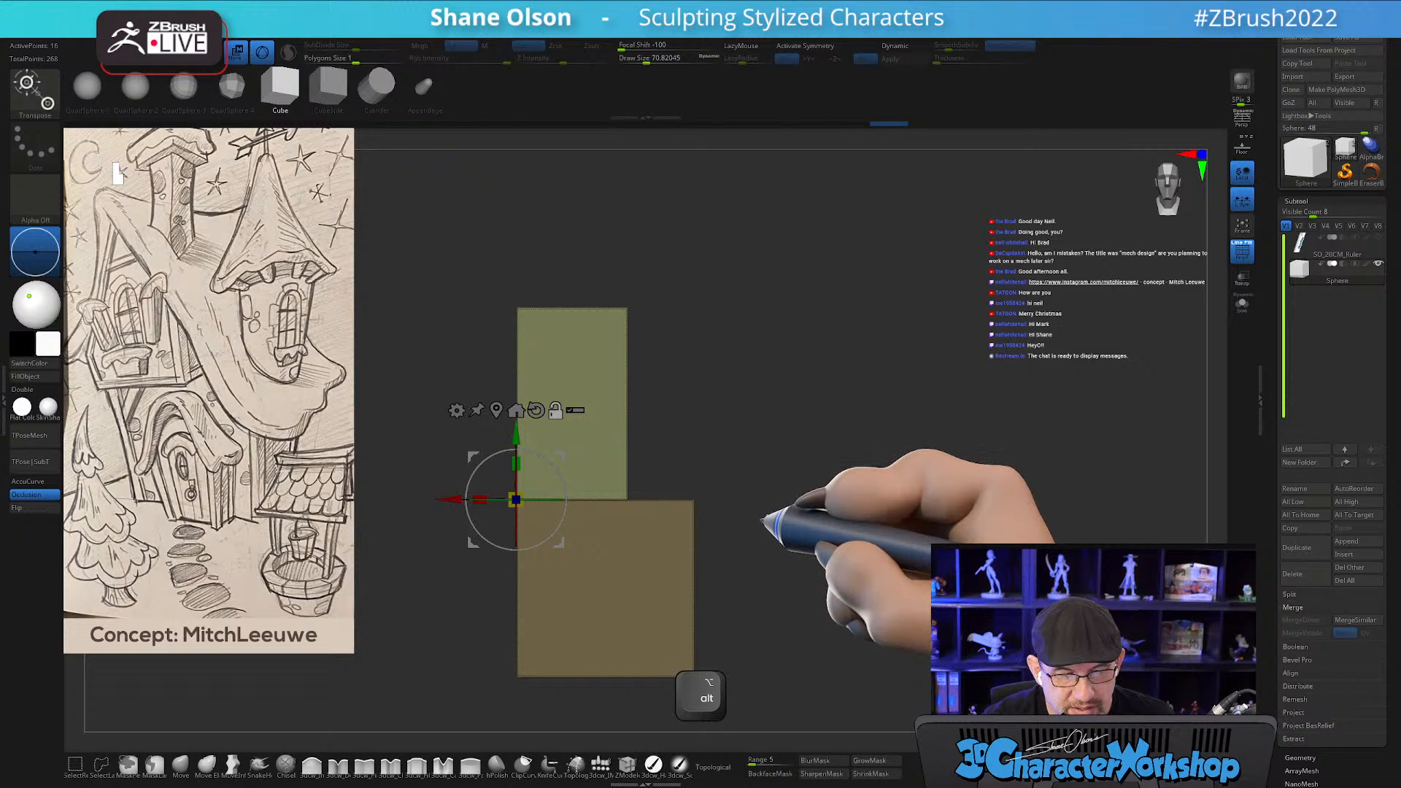
Mask the lower block and stretch the upper block in depth so it slightly overhangs the lower block's front face.
mouse_move(759, 515)
mouse_down()
mouse_move(775, 514)
mouse_move(751, 504)
mouse_move(737, 518)
mouse_up()
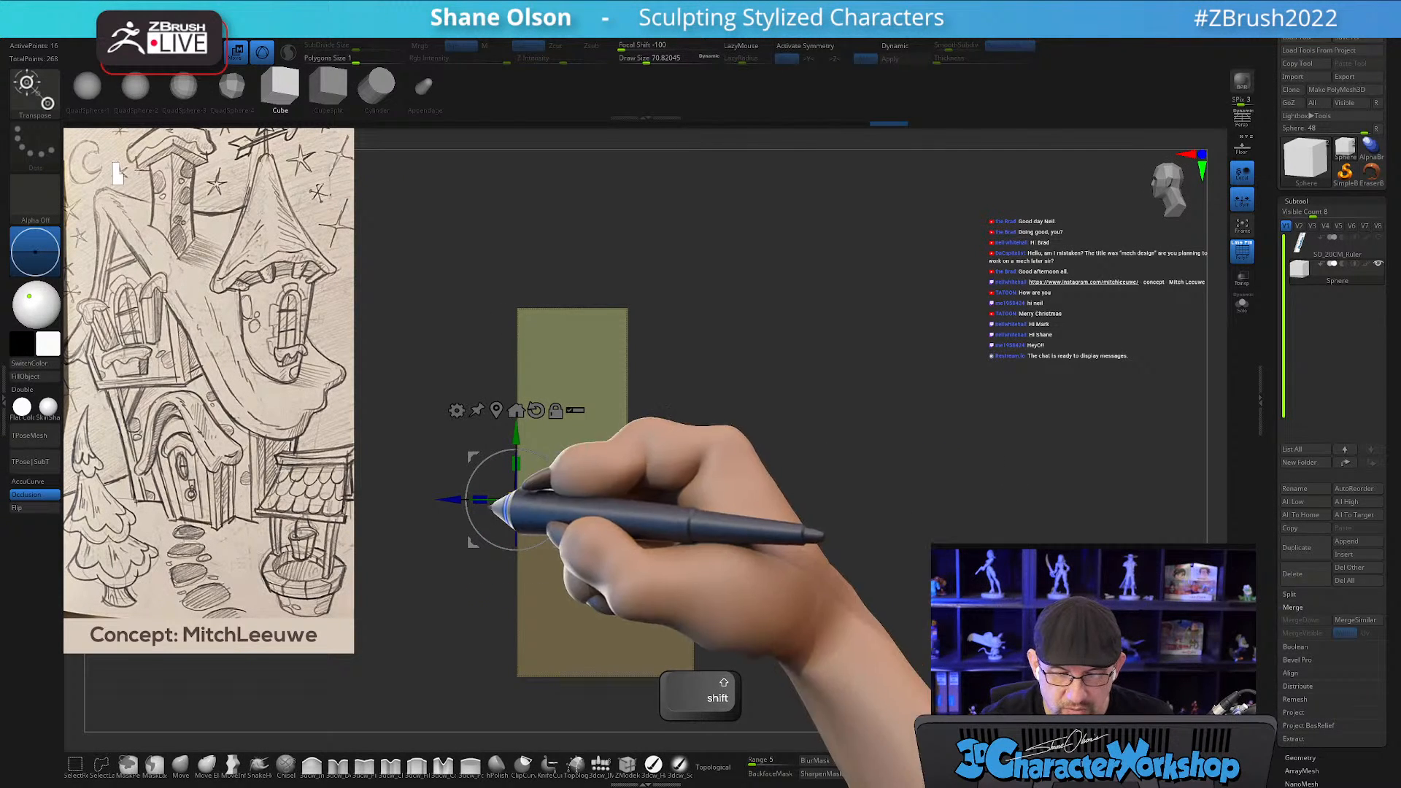
alt+drag(683, 438, 749, 496)
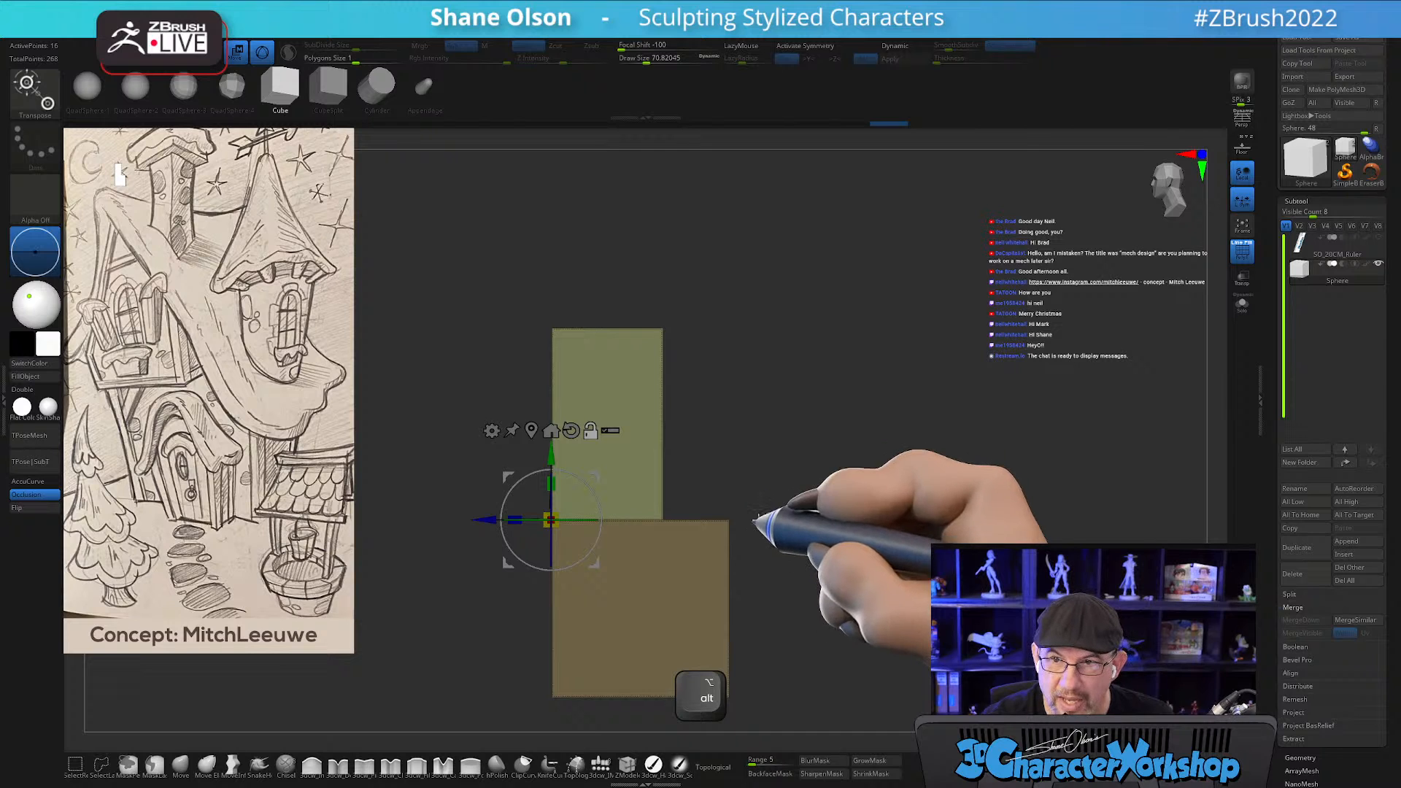
ctrl+drag(728, 341, 745, 352)
ctrl+click(662, 332)
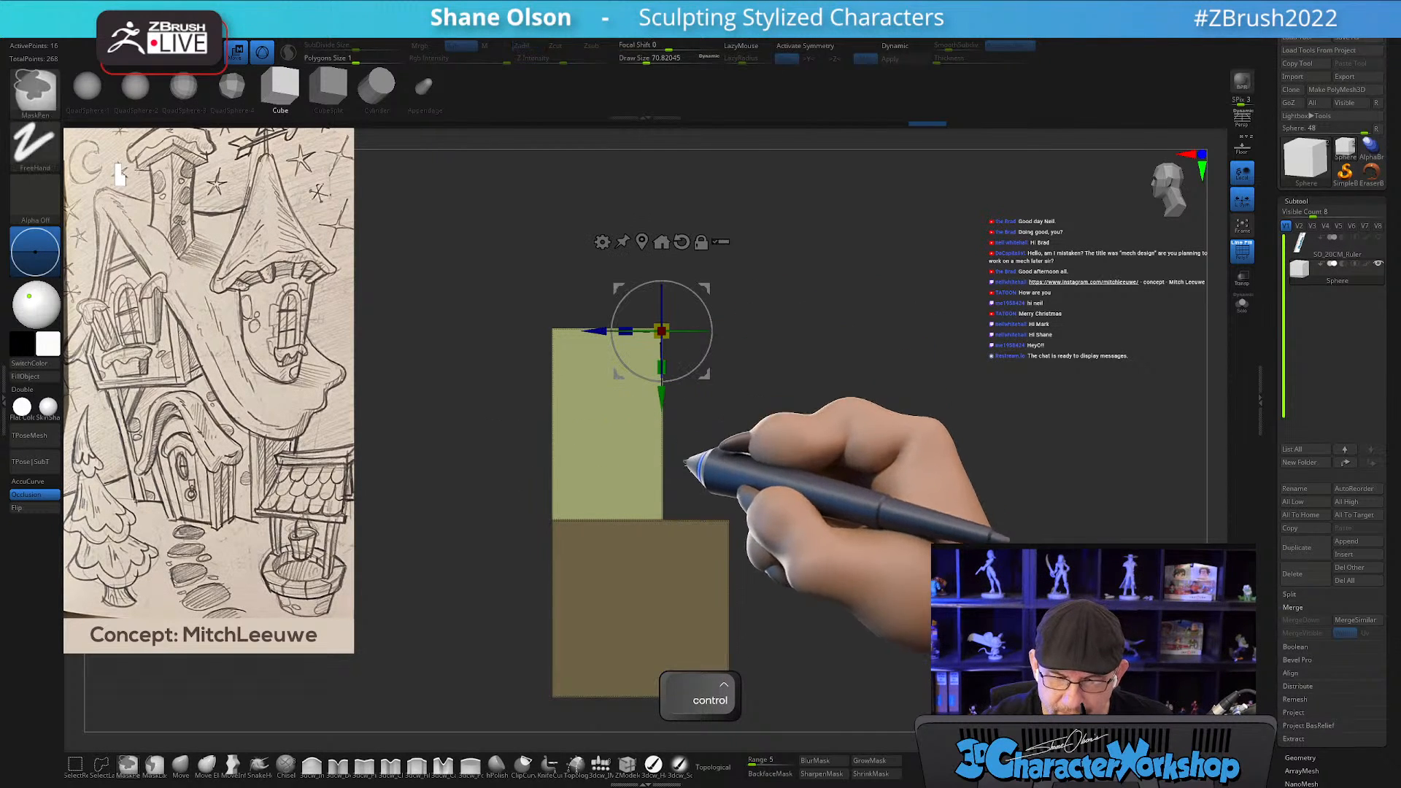
alt+click(681, 242)
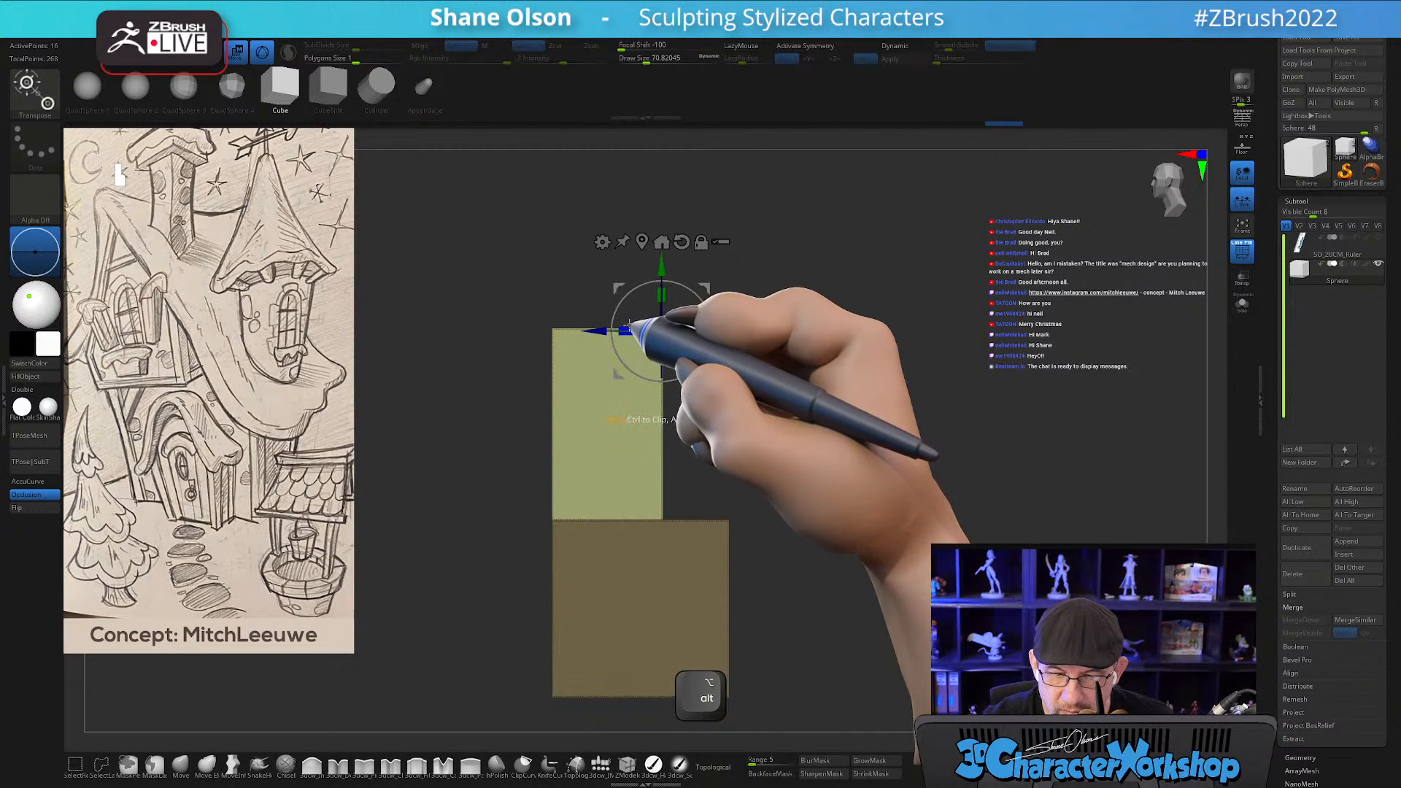
drag(627, 330, 620, 328)
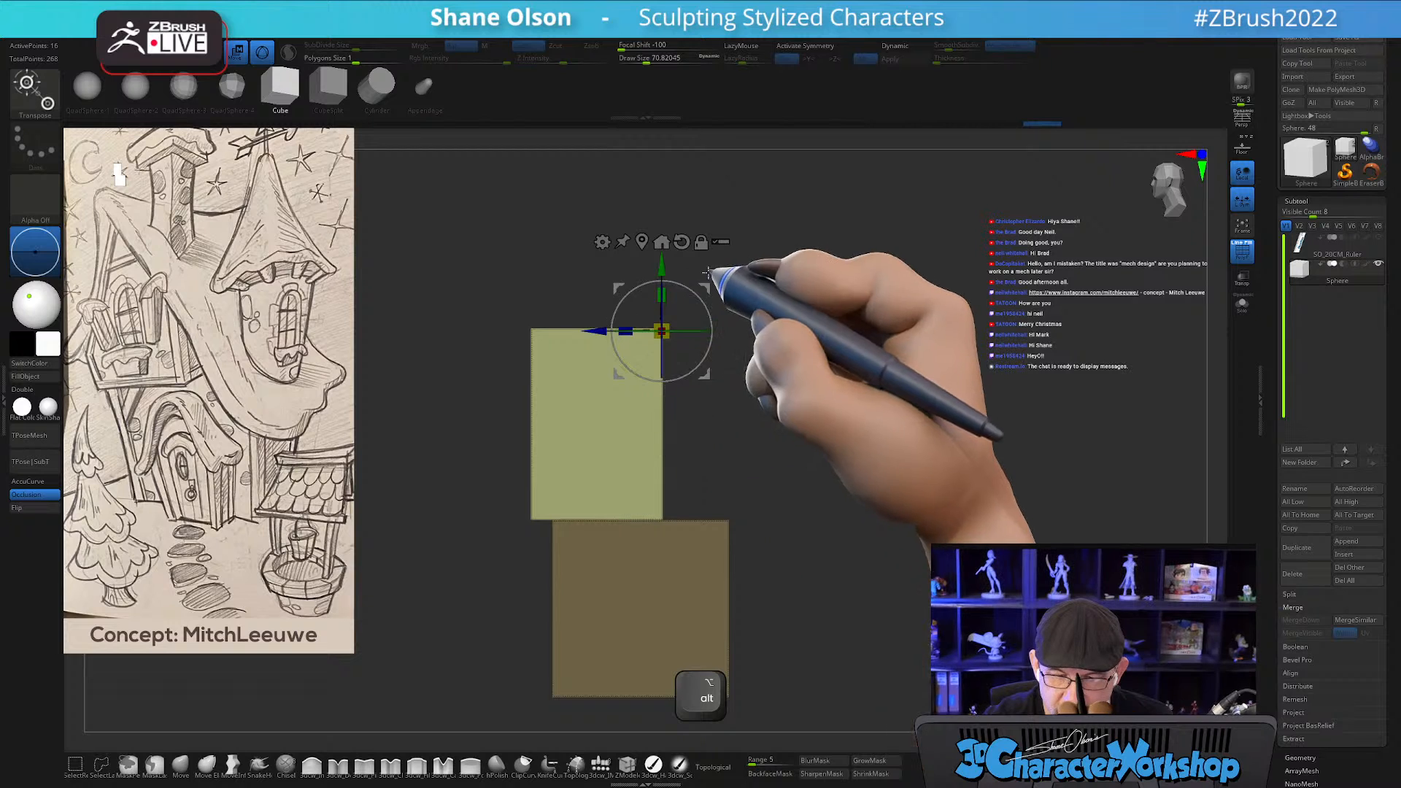
Stretch the upper block toward the back about its front top corner until flush with the lower block, and clear the mask.
alt+drag(706, 283, 576, 283)
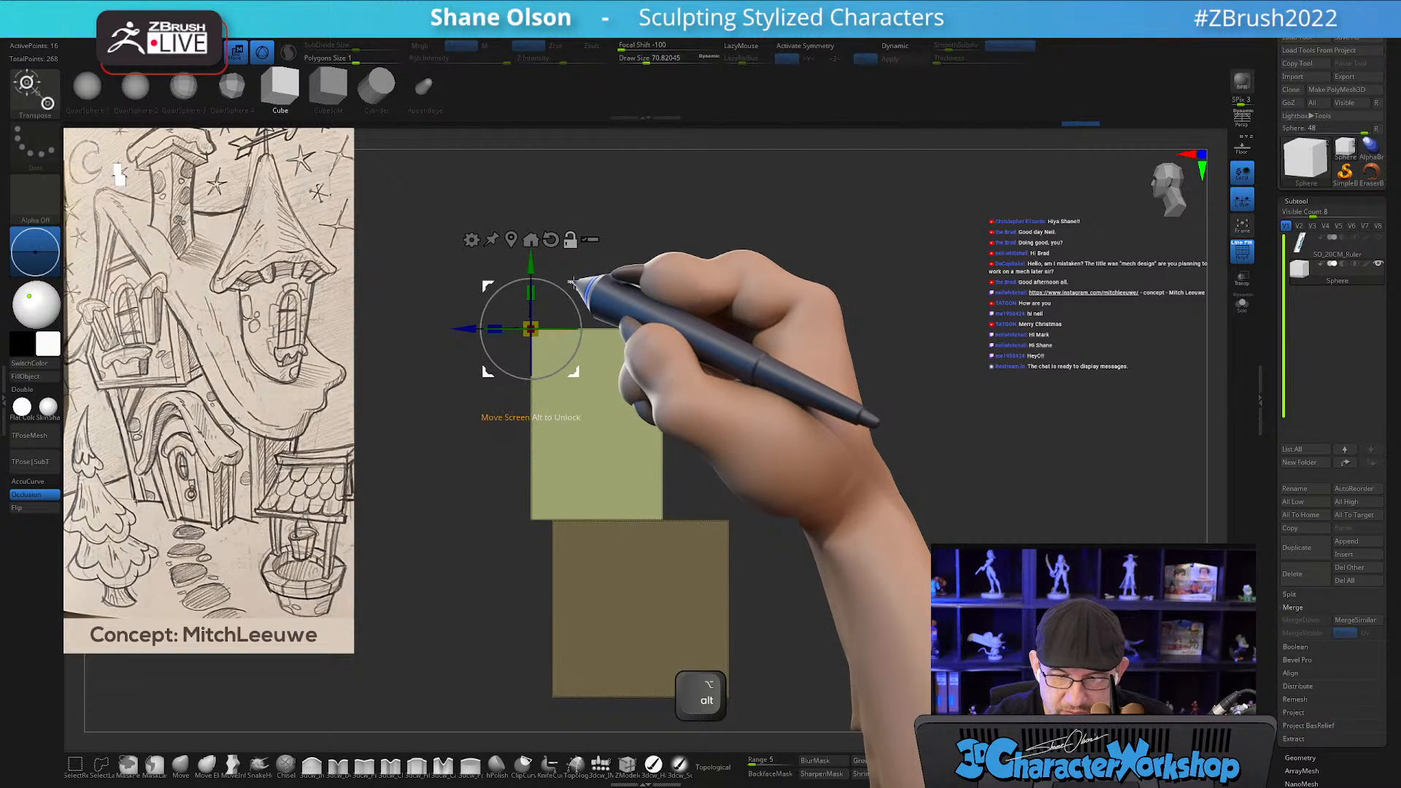
mouse_move(494, 328)
mouse_down()
mouse_move(531, 325)
mouse_move(484, 308)
mouse_up()
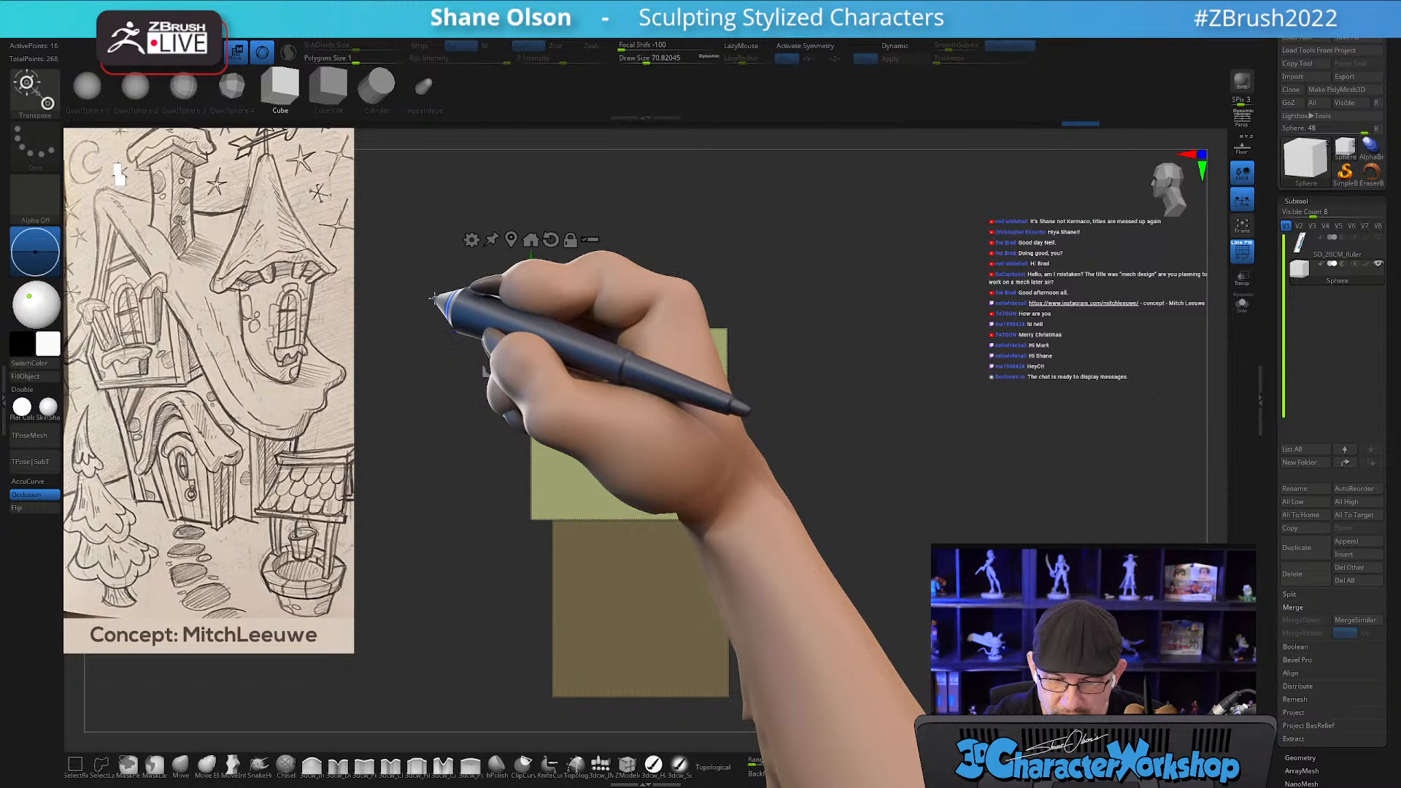
drag(825, 547, 893, 551)
mouse_move(803, 562)
alt+mouse_down()
mouse_move(847, 543)
mouse_move(826, 532)
mouse_move(846, 509)
mouse_move(819, 546)
alt+mouse_up()
key(q)
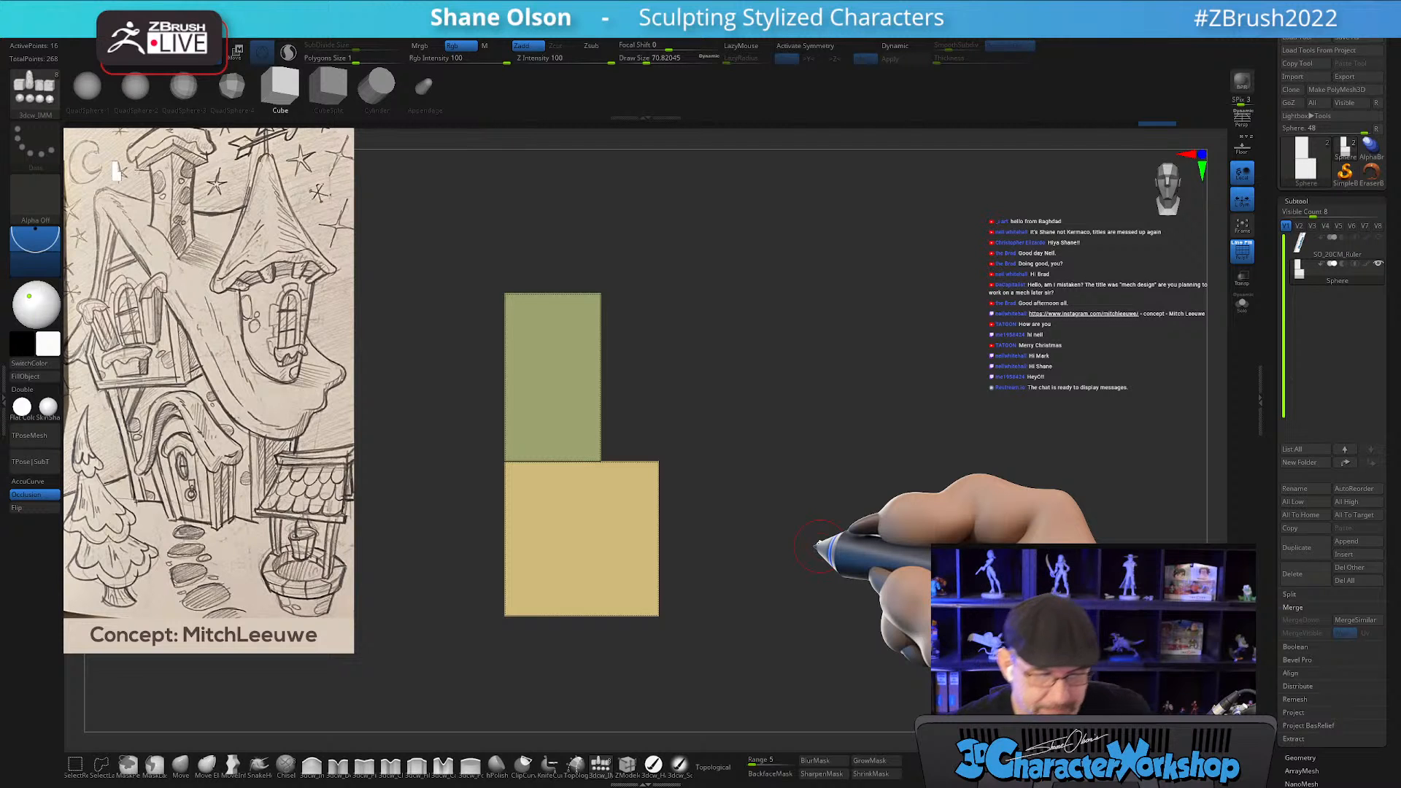
Mask the right side of both blocks, shift their unmasked left sides outward to widen them together, and clear the mask.
alt+drag(748, 491, 769, 557)
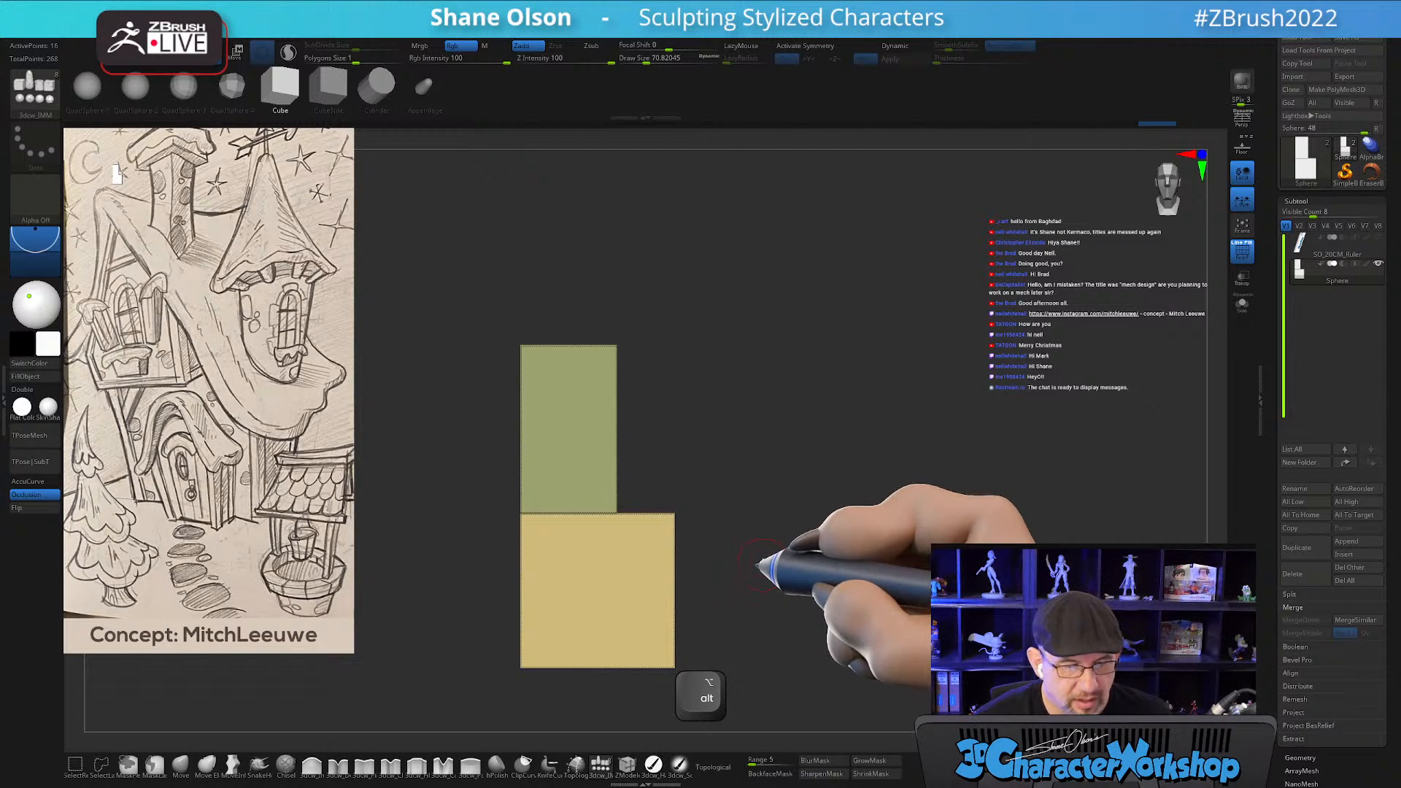
key(ctrl)
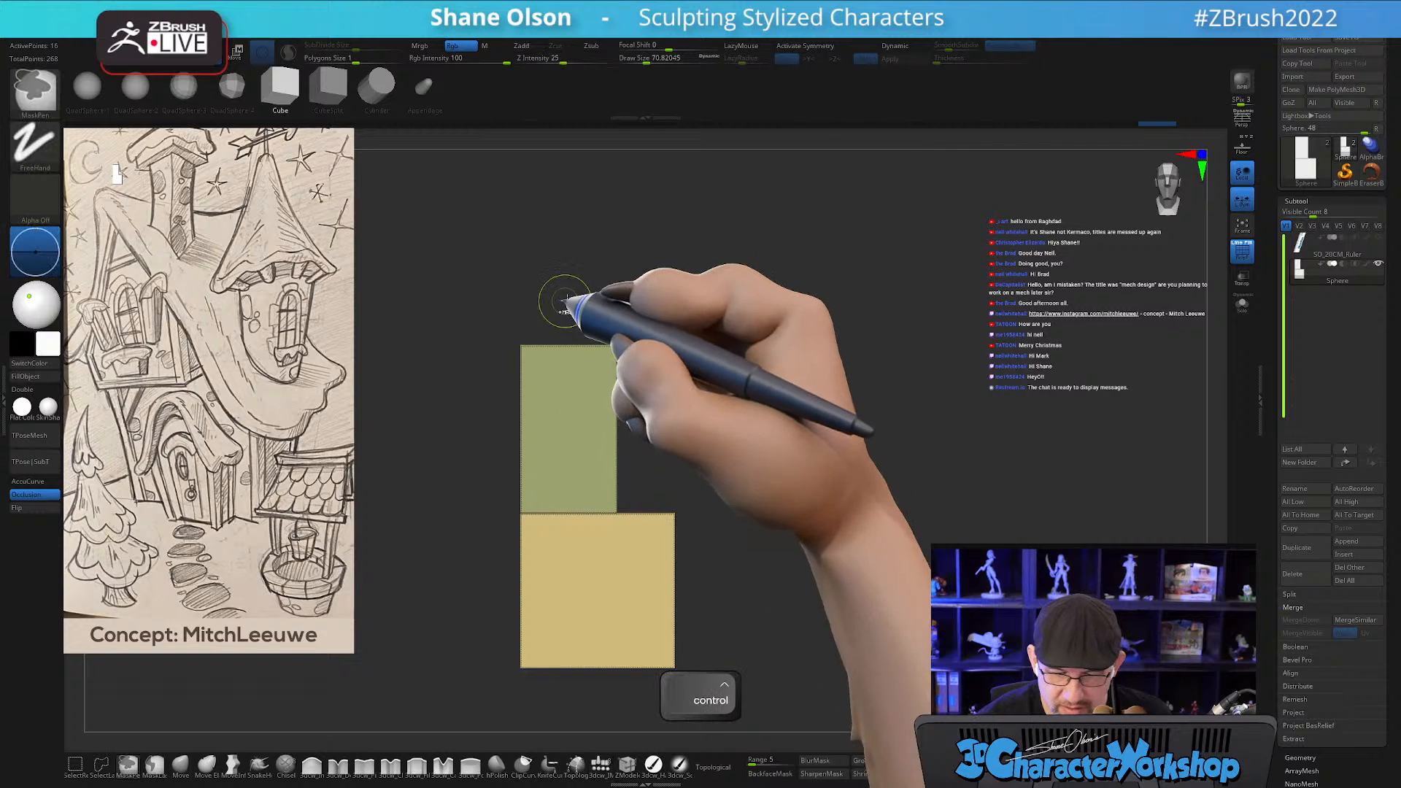
ctrl+drag(570, 273, 745, 695)
key(w)
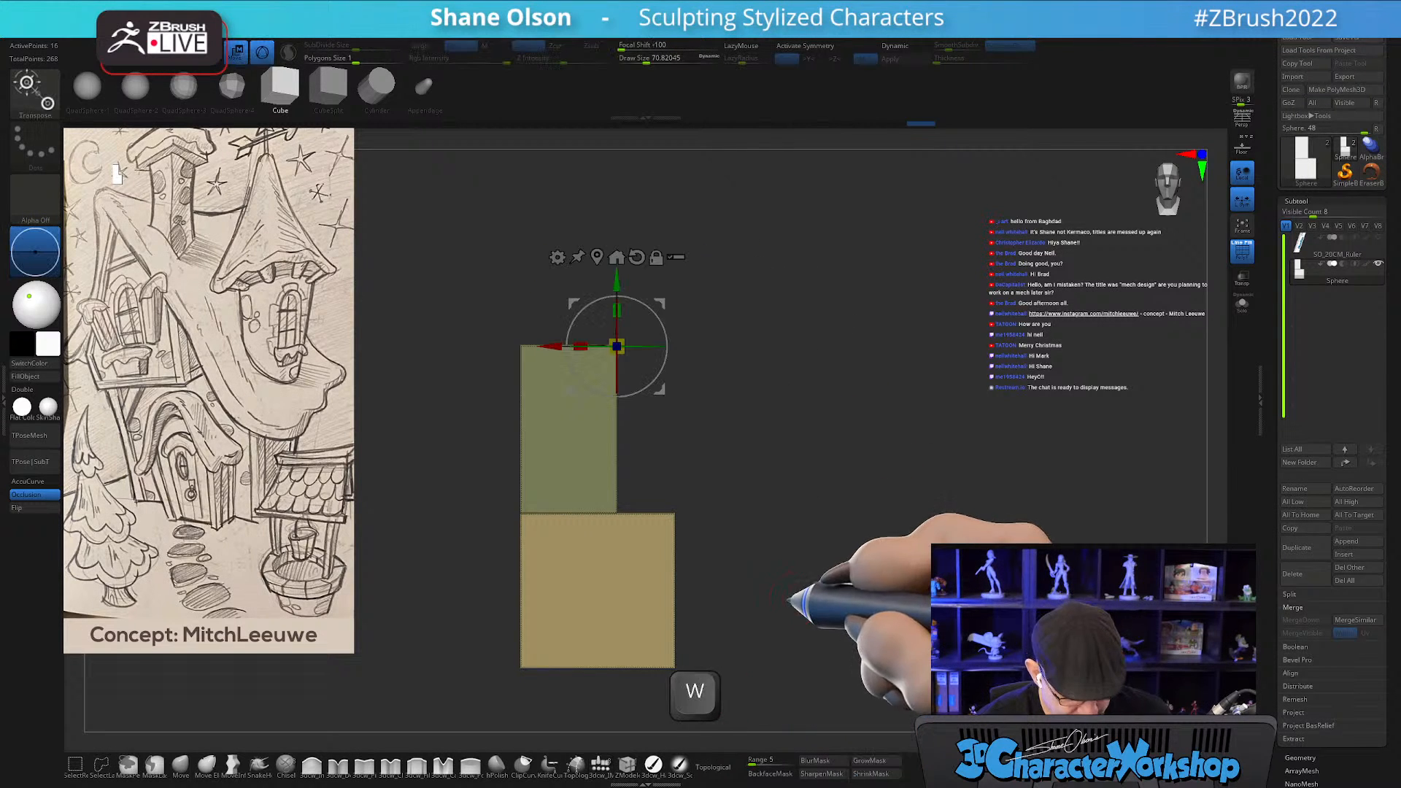
drag(555, 346, 527, 341)
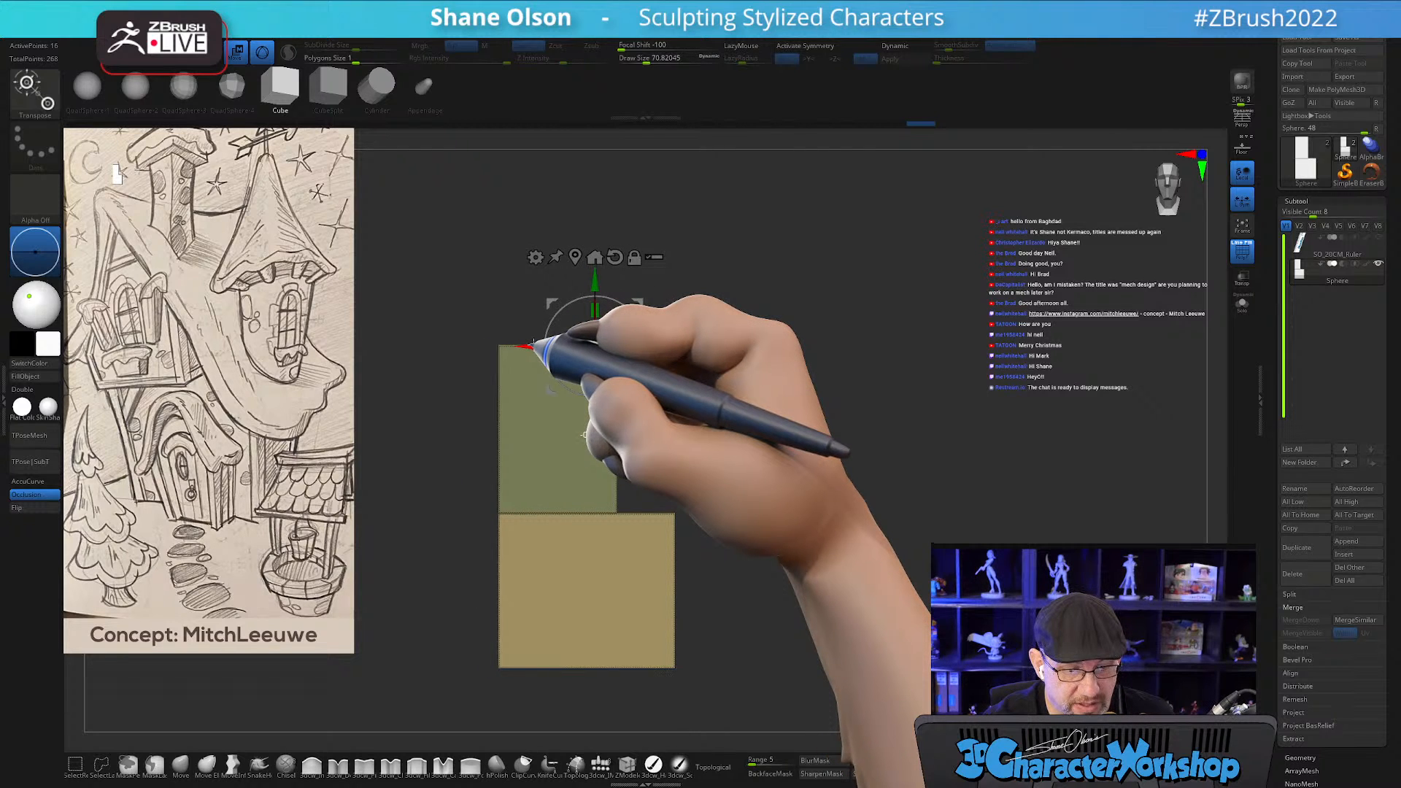
key(q)
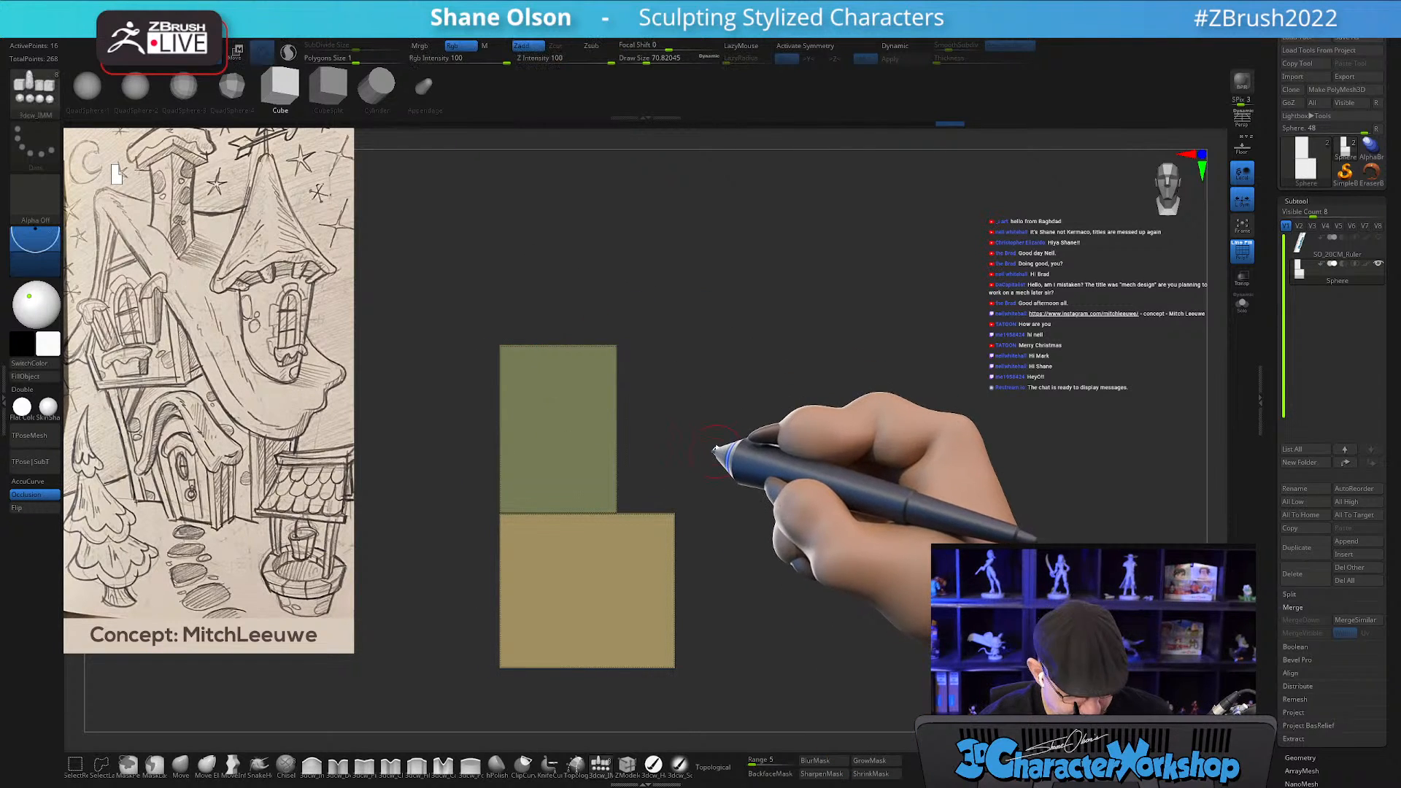
mouse_move(713, 428)
alt+mouse_down()
mouse_move(711, 410)
mouse_move(723, 416)
alt+mouse_up()
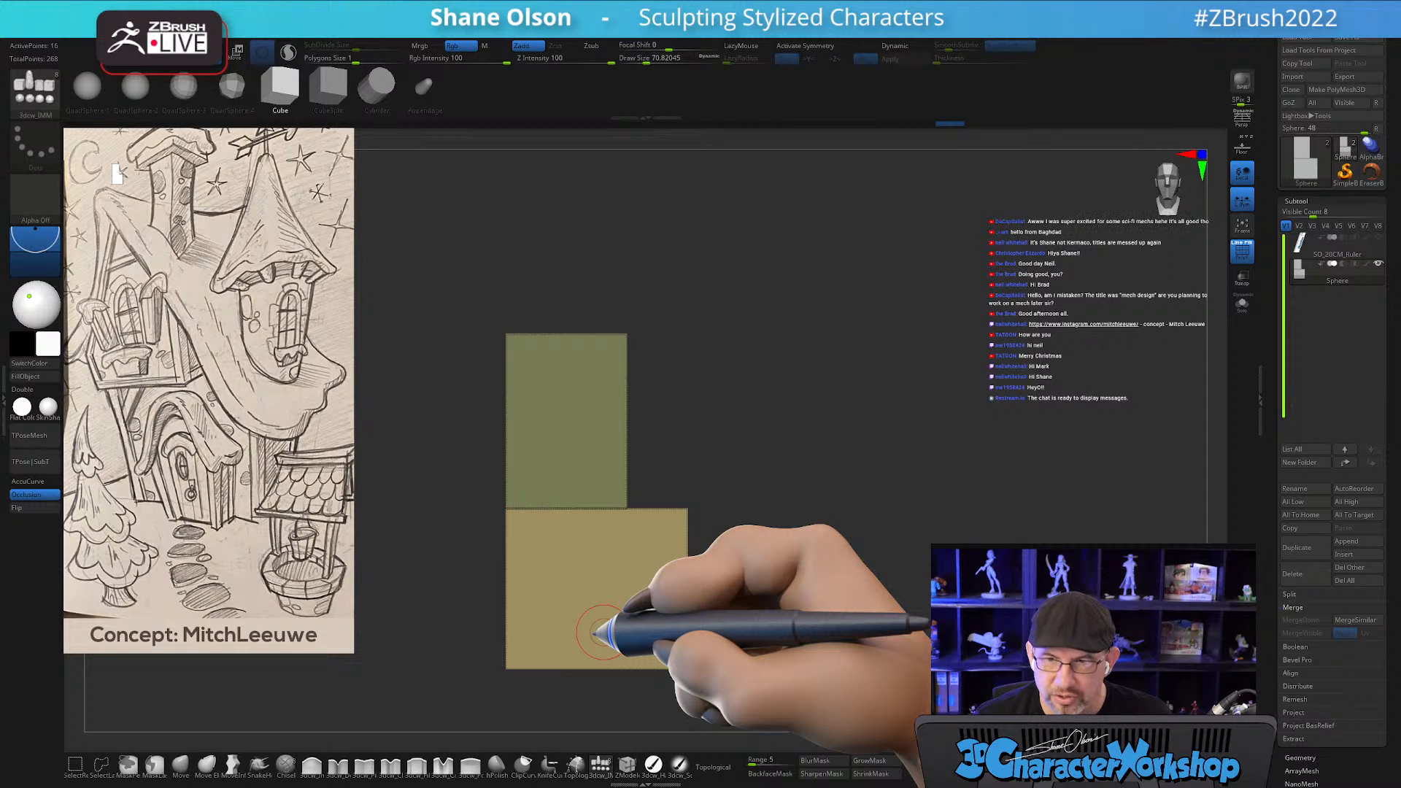
alt+drag(782, 460, 820, 453)
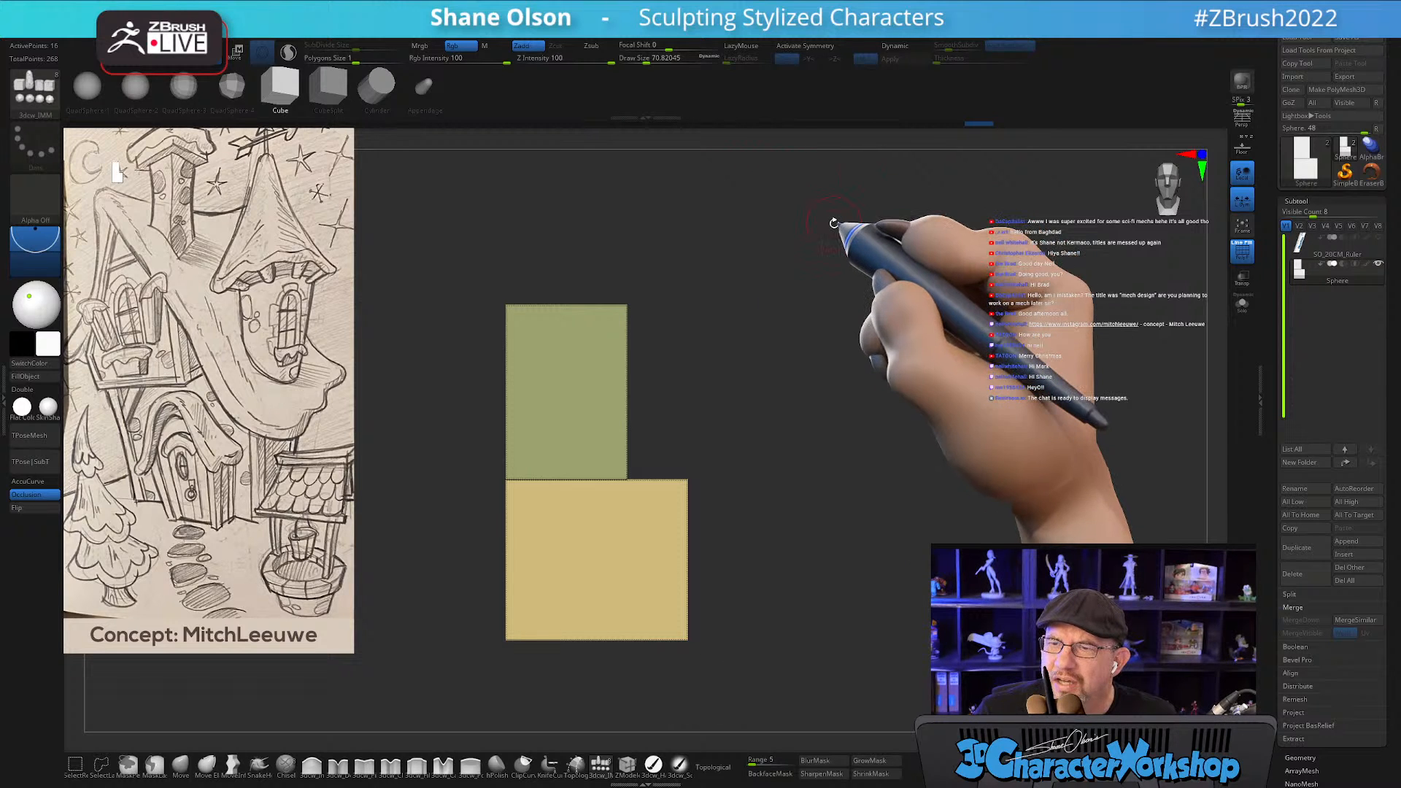
Duplicate the two-block house subtool and reselect the original.
alt+drag(832, 232, 829, 244)
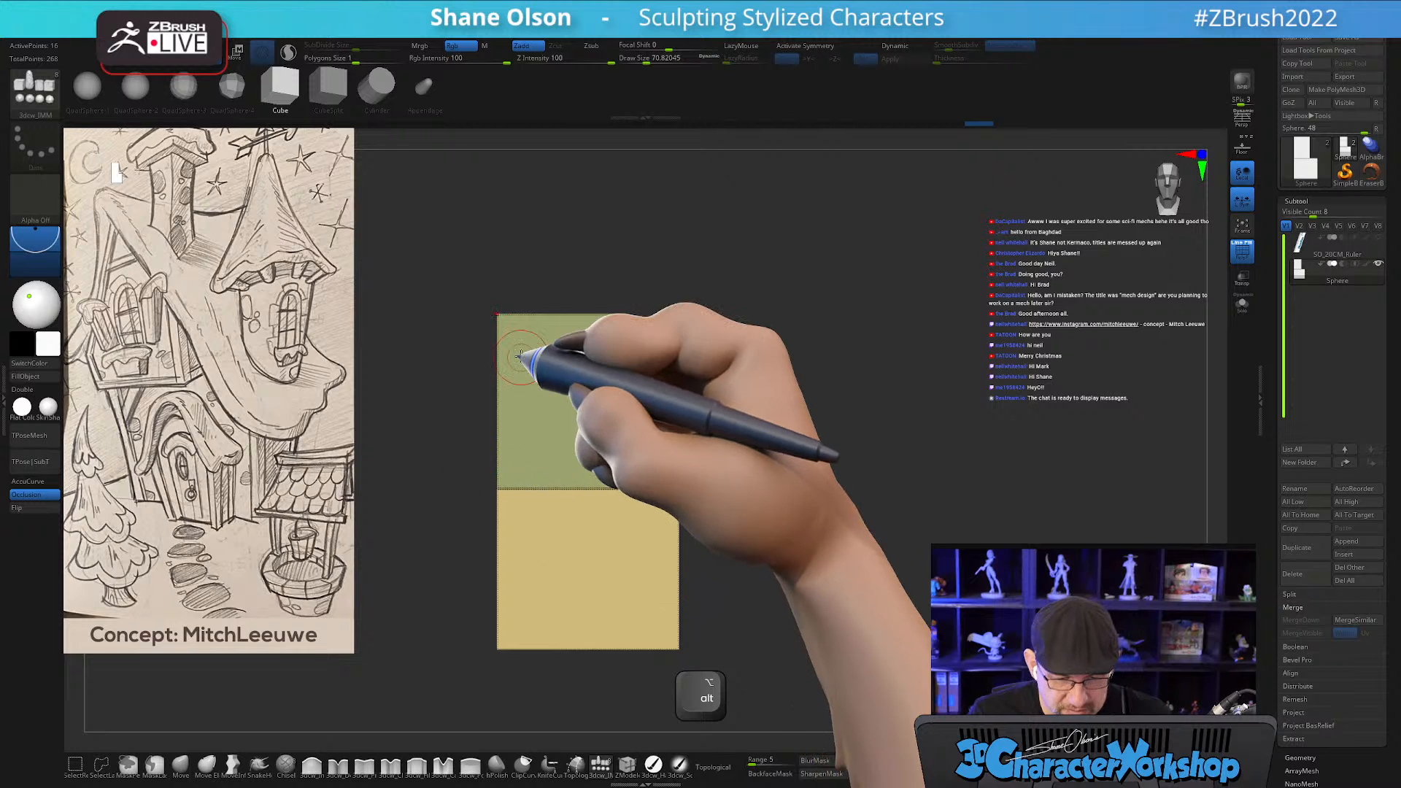
mouse_move(817, 335)
mouse_down()
mouse_move(789, 354)
mouse_move(819, 354)
mouse_move(825, 324)
mouse_up()
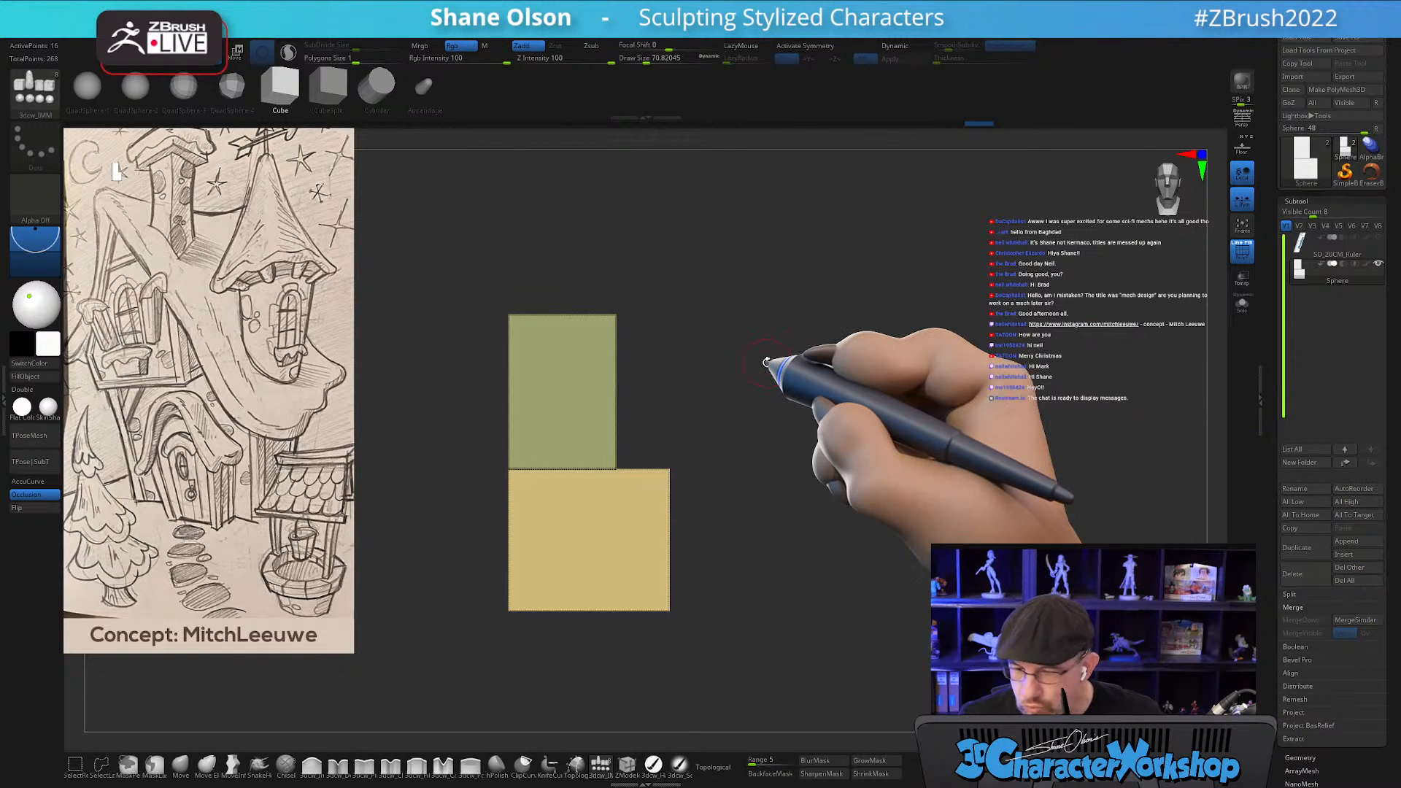
click(1297, 547)
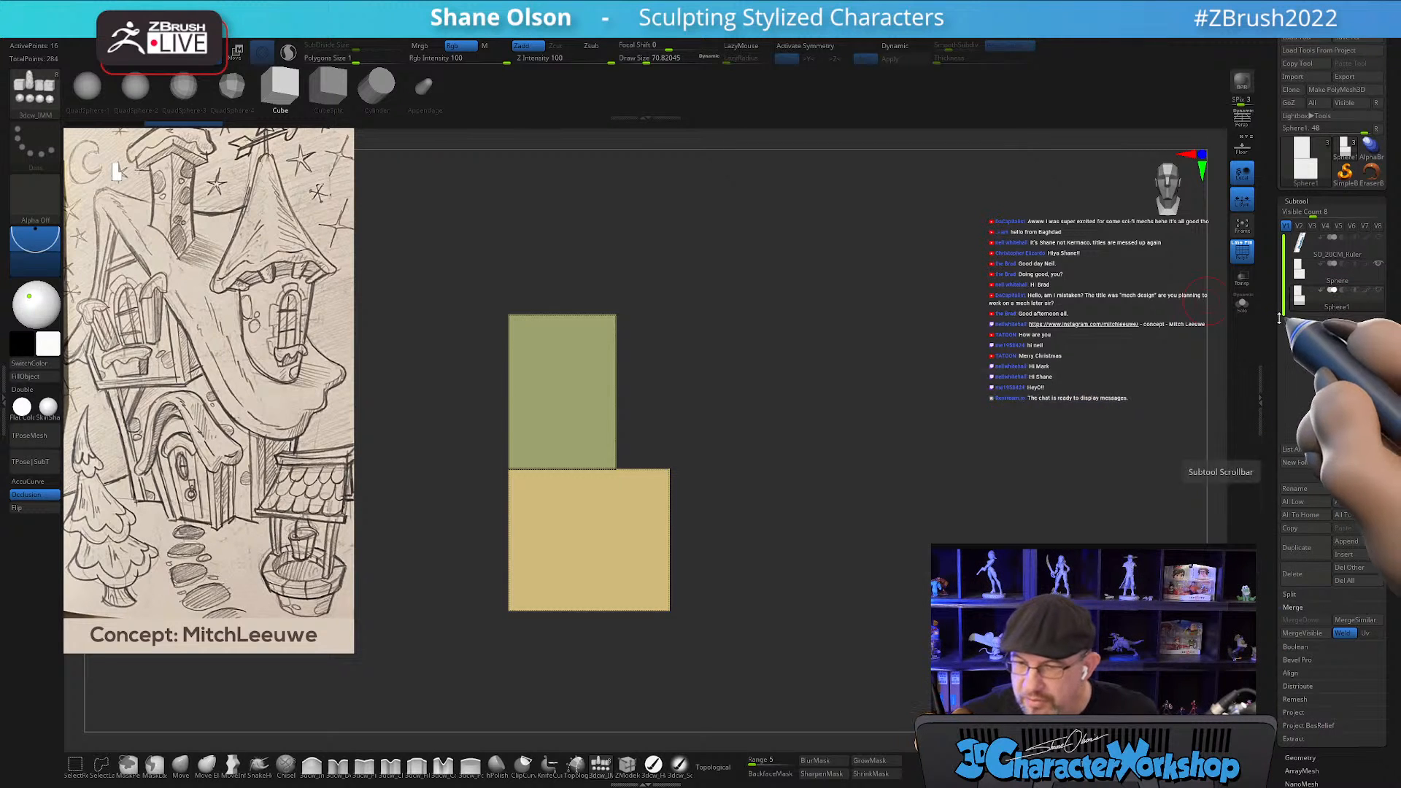
key(ctrl+shift)
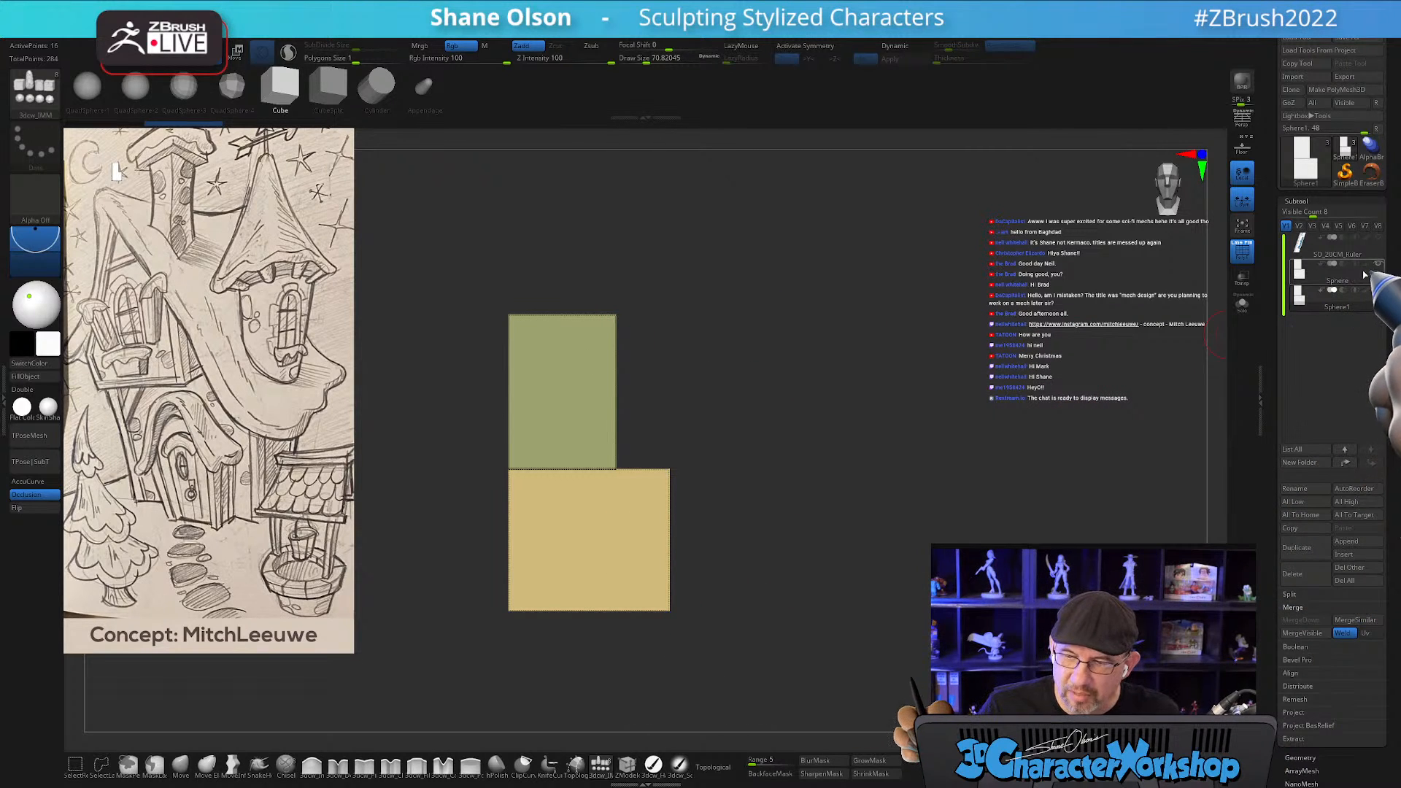
mouse_move(1378, 288)
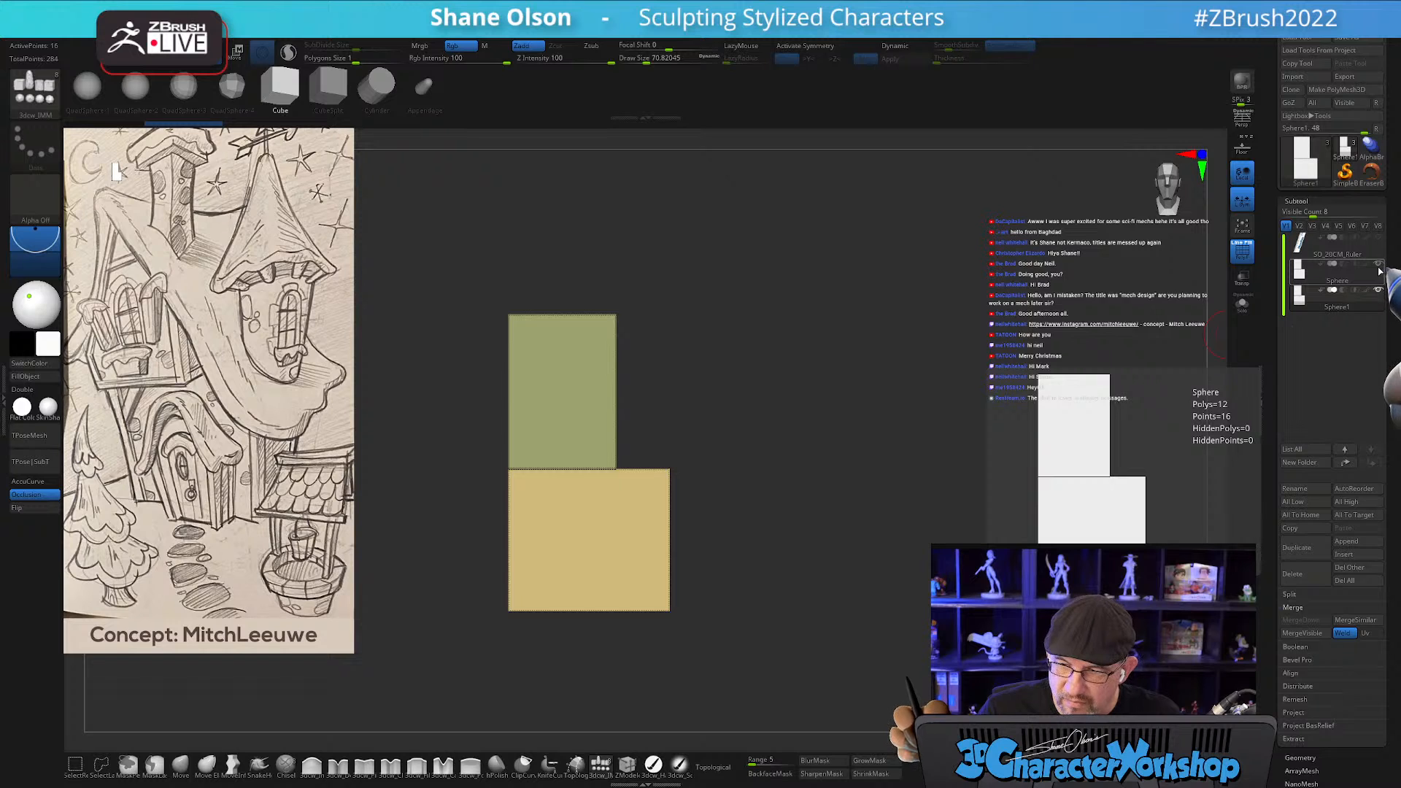
click(1298, 271)
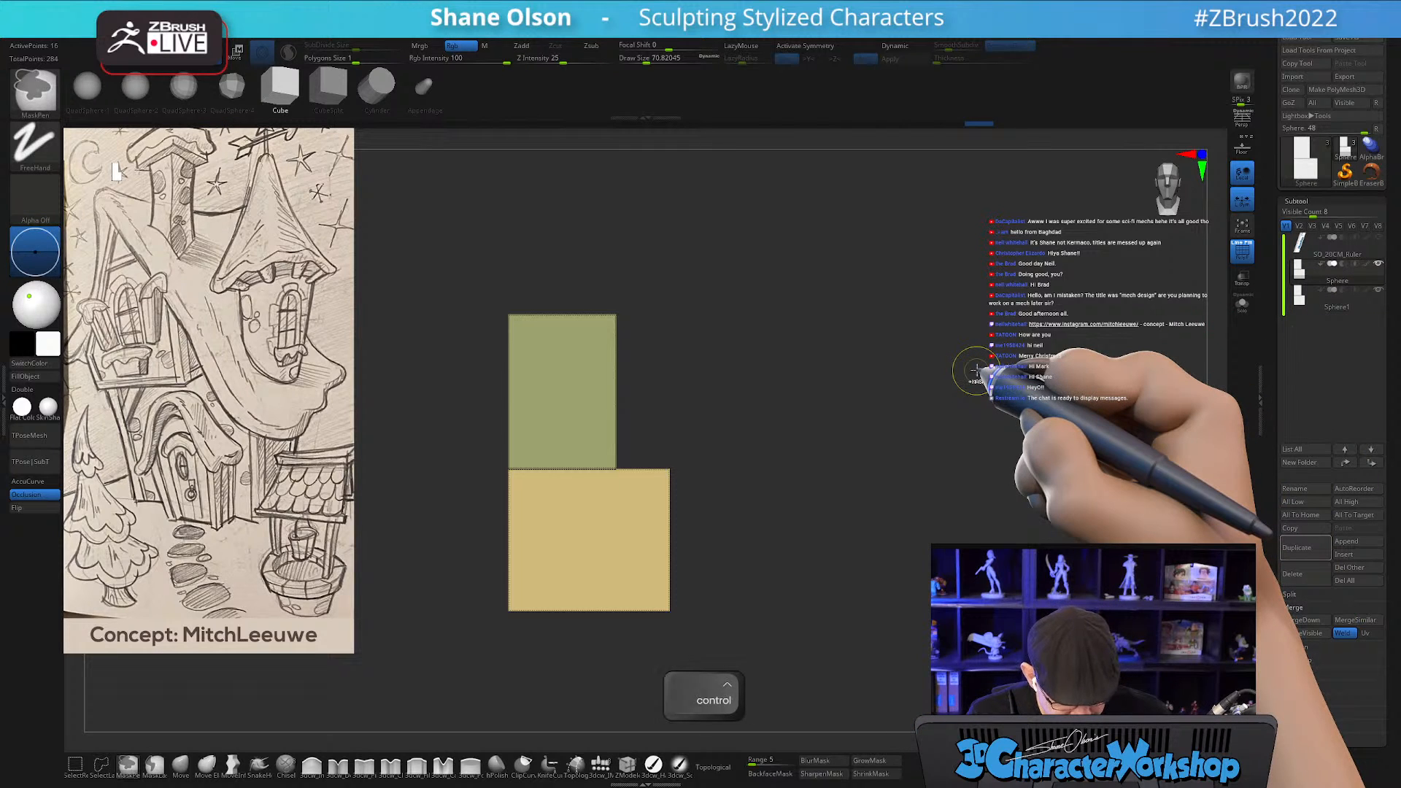
Create a subtool folder named Base for the house mesh and move the duplicate into it.
key(ctrl+f)
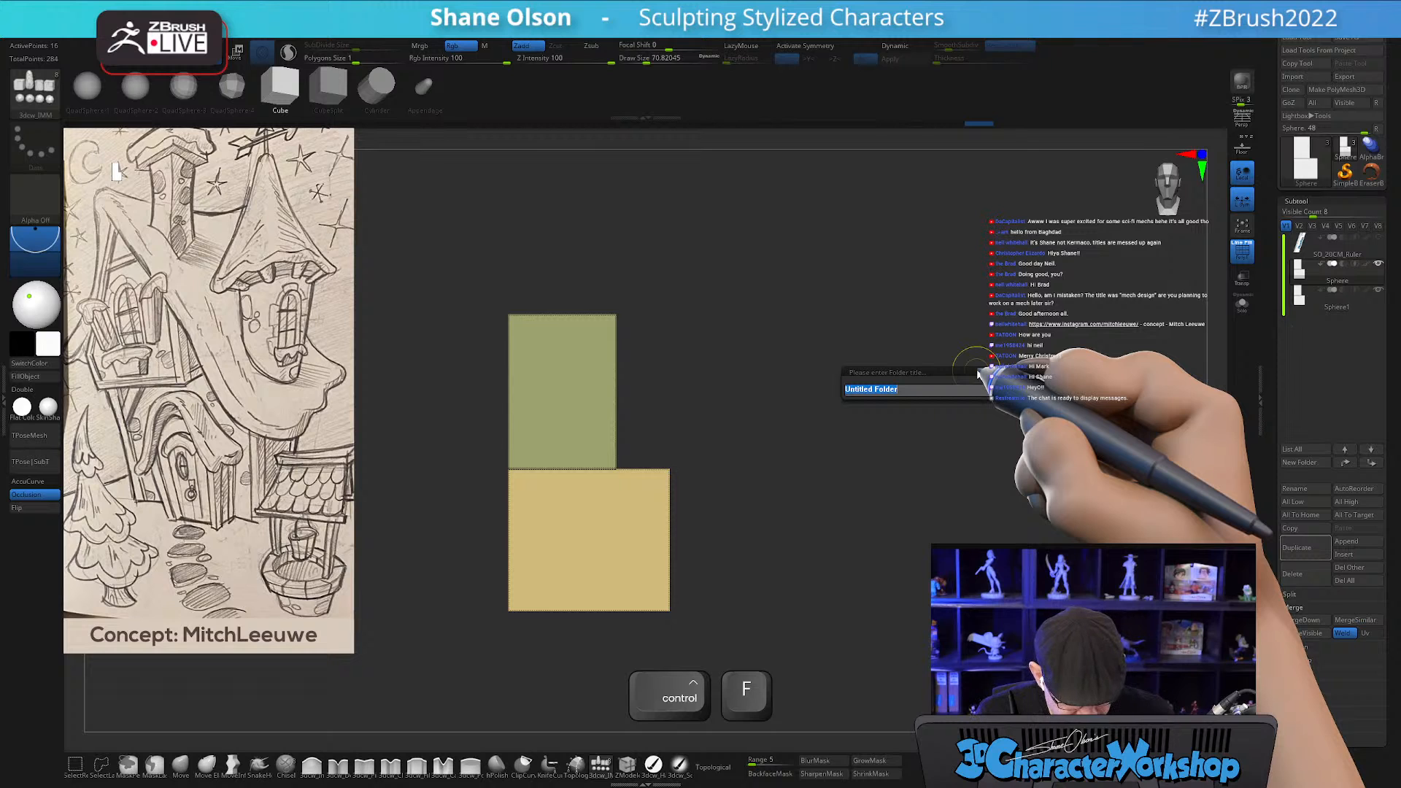
text(Ba)
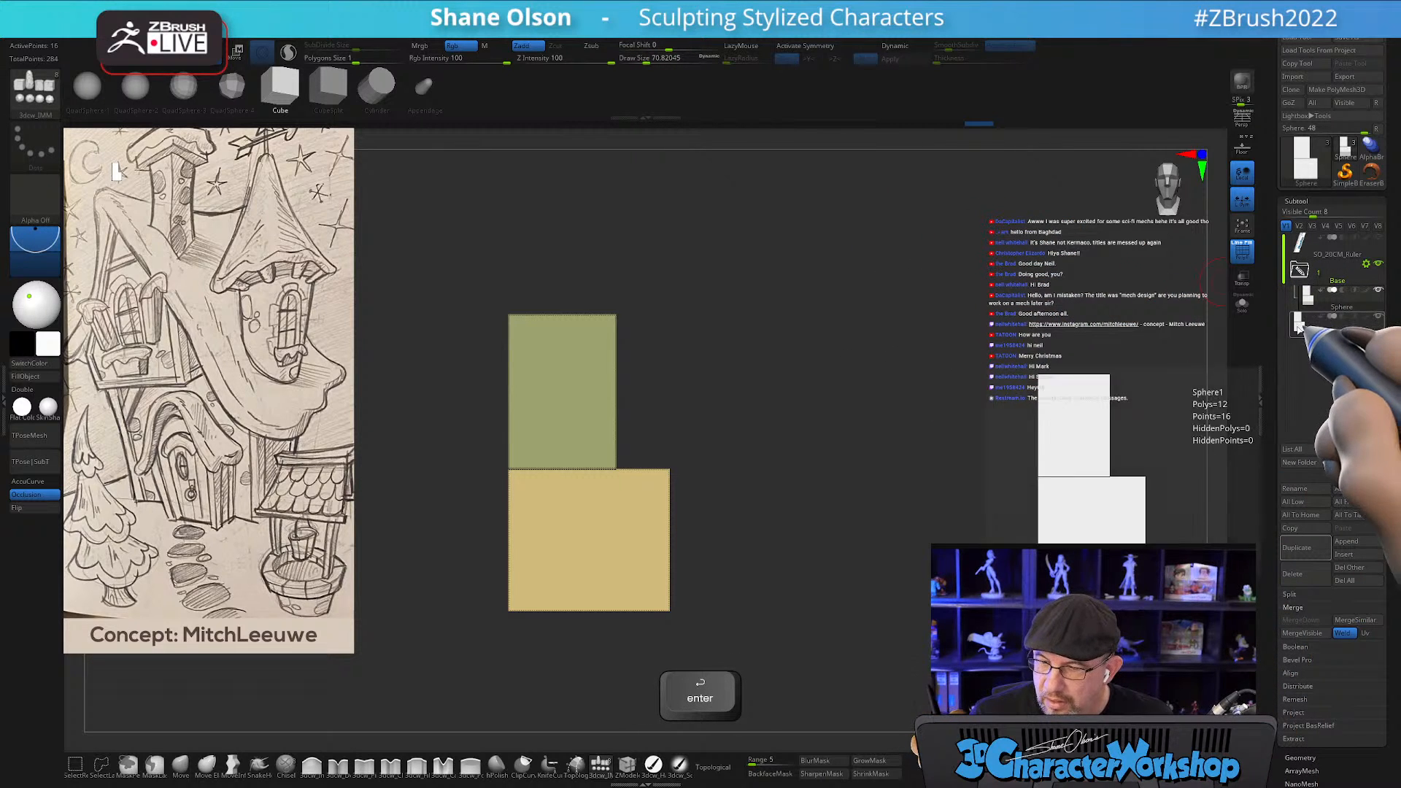
drag(1304, 308, 1306, 311)
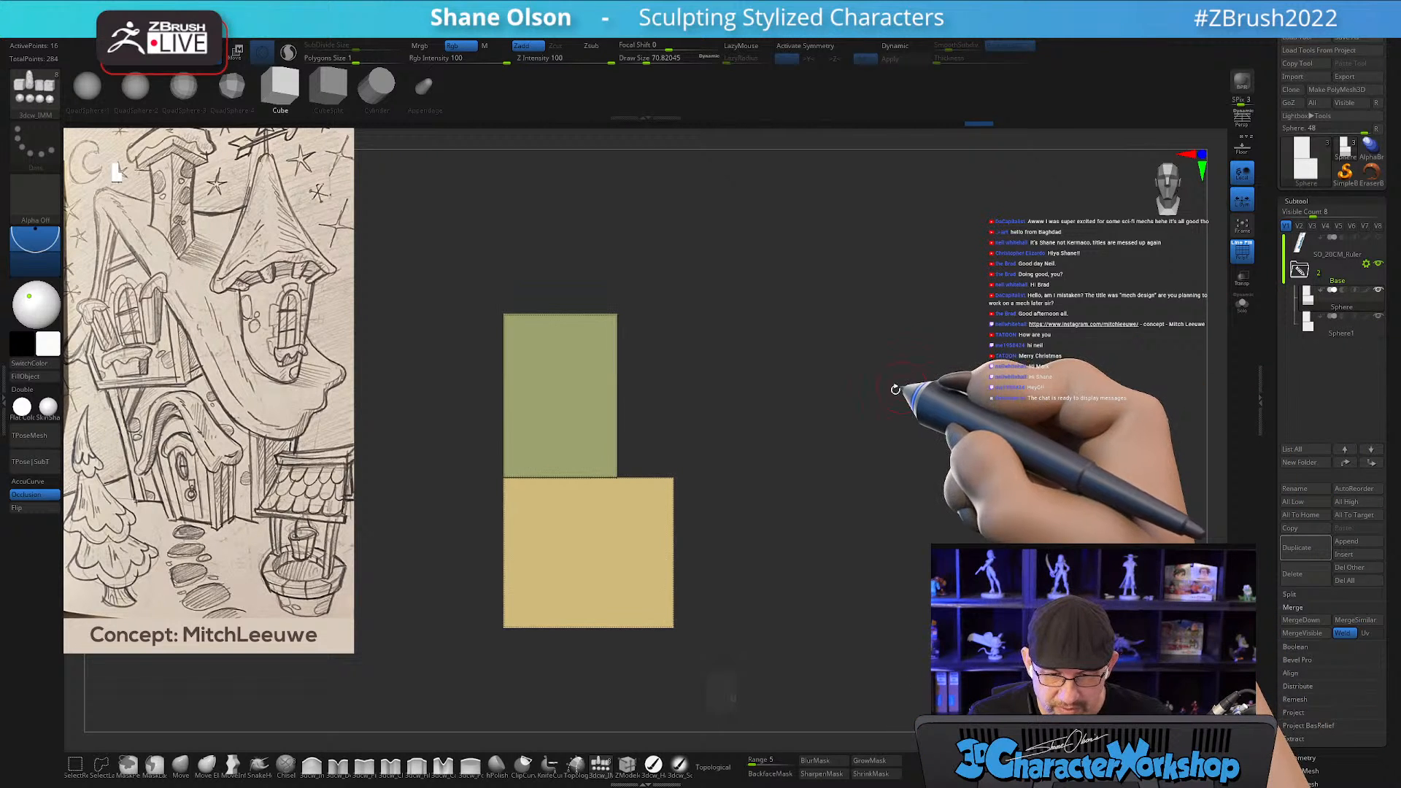
key(w)
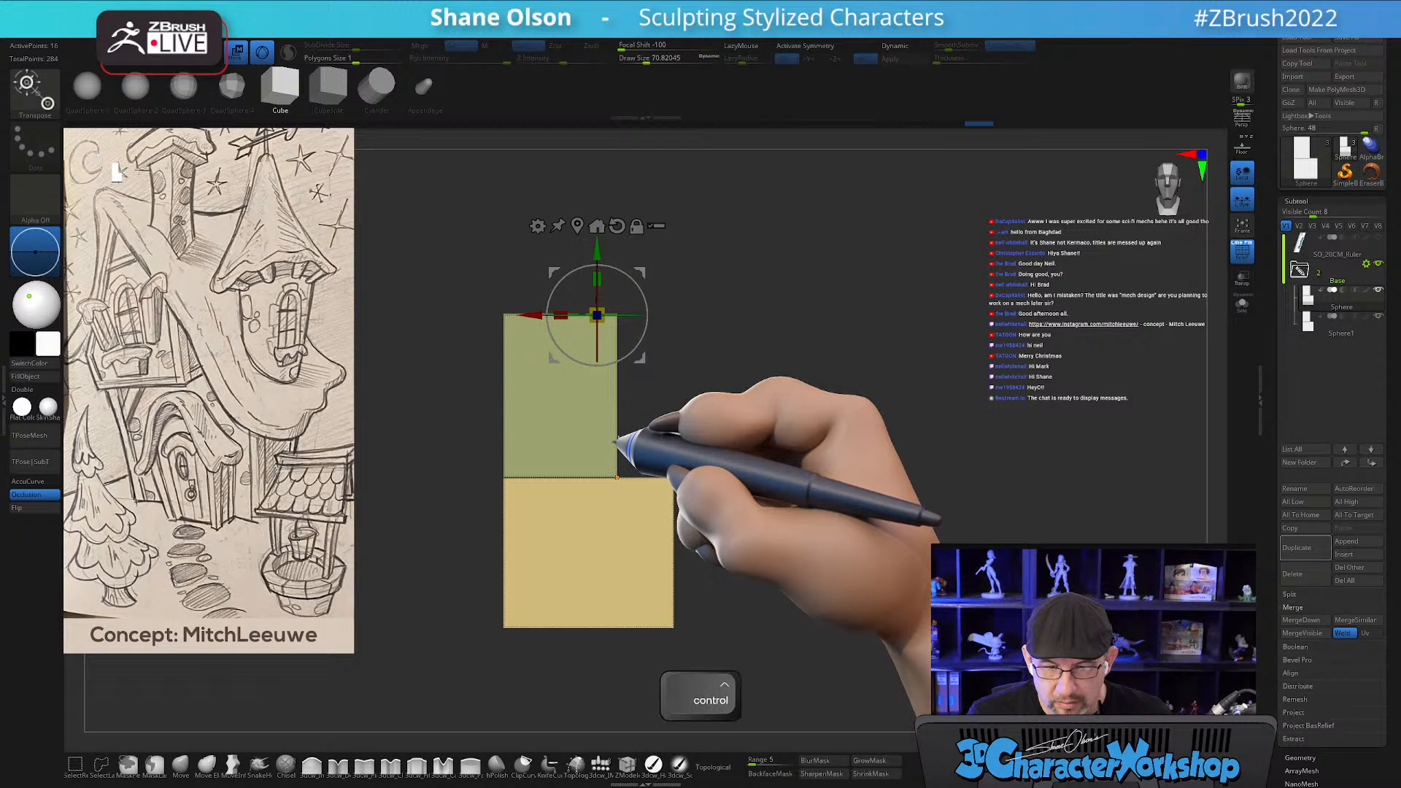
click(617, 441)
key(alt)
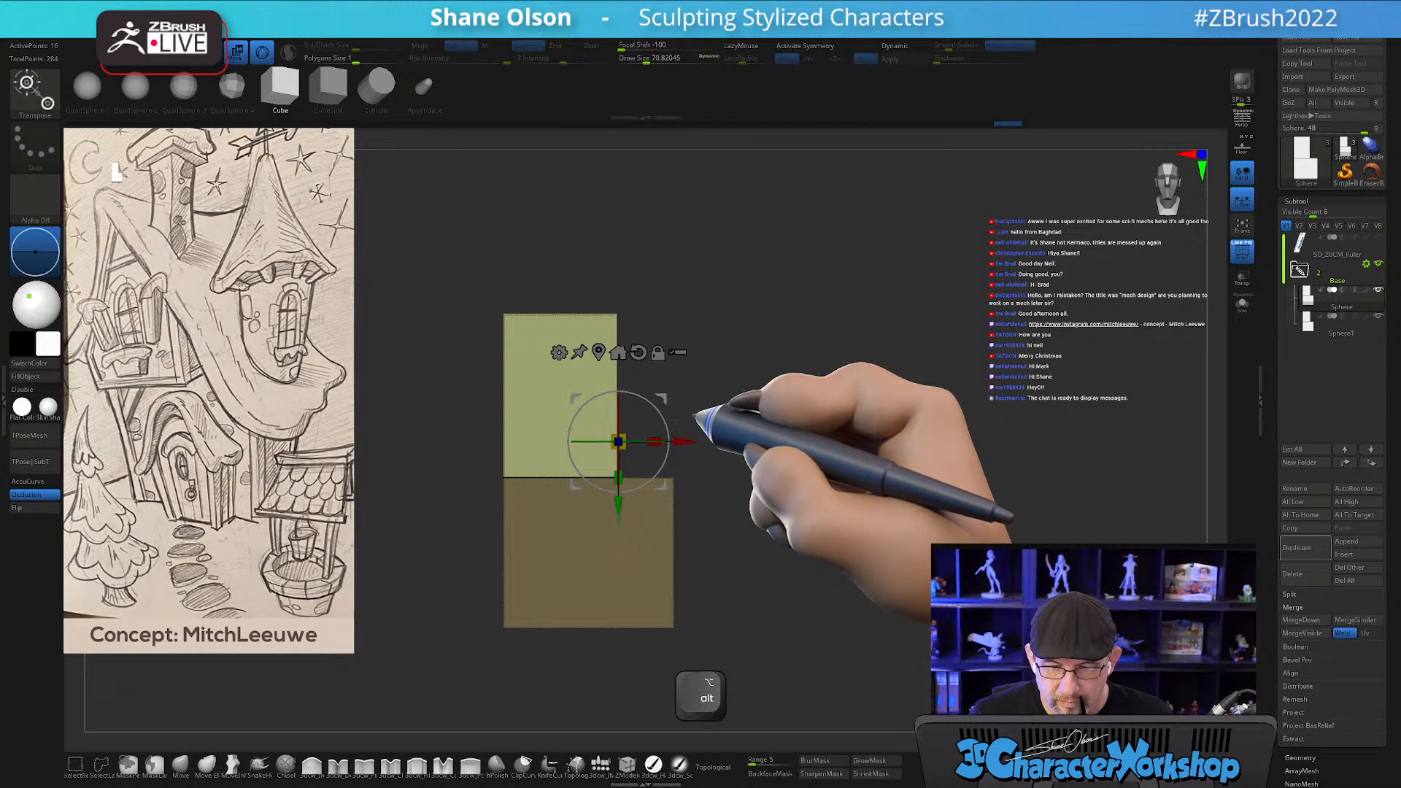
key(ctrl)
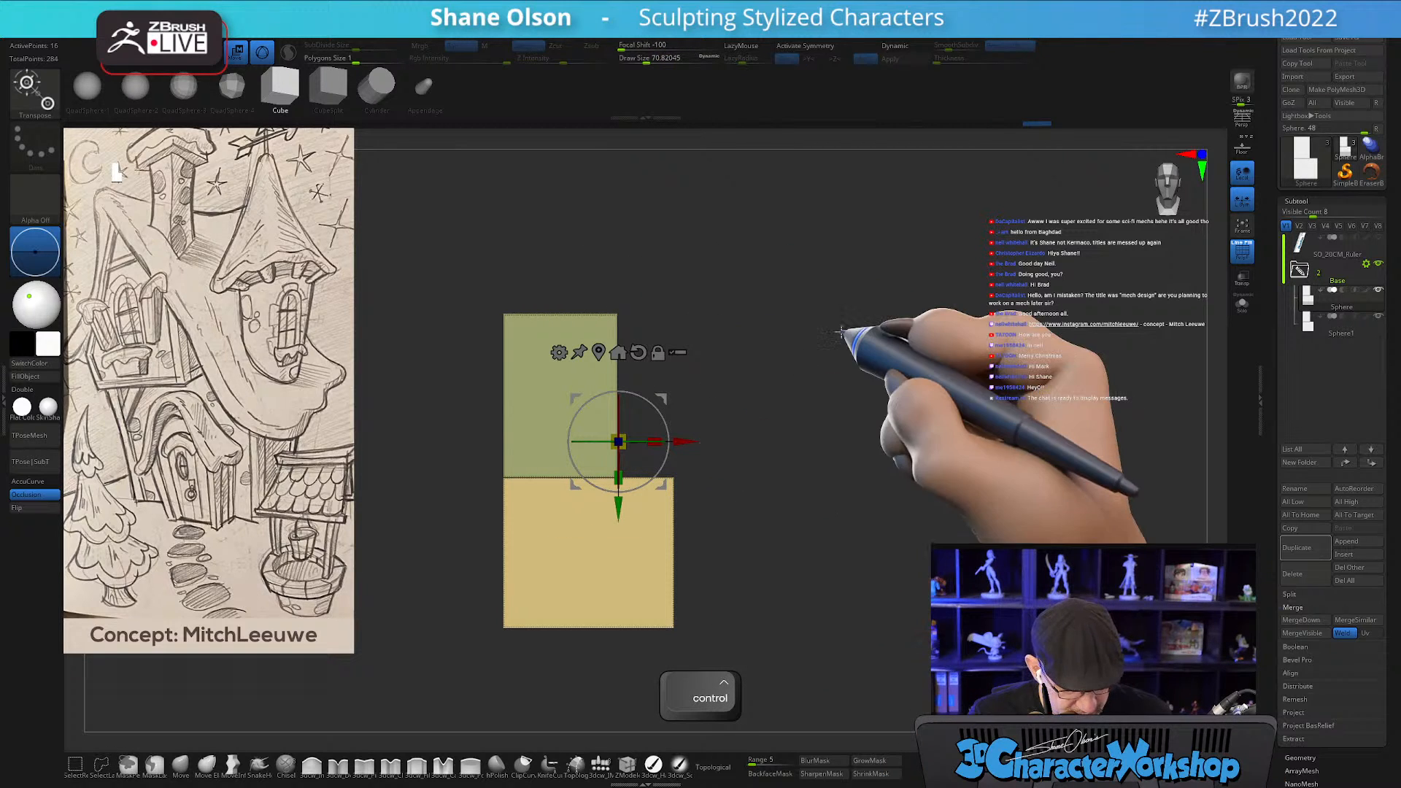
Split the two blocks into separate subtools with Groups Split and move the unsplit copy to the beginning of the Base folder.
alt+drag(778, 320, 839, 307)
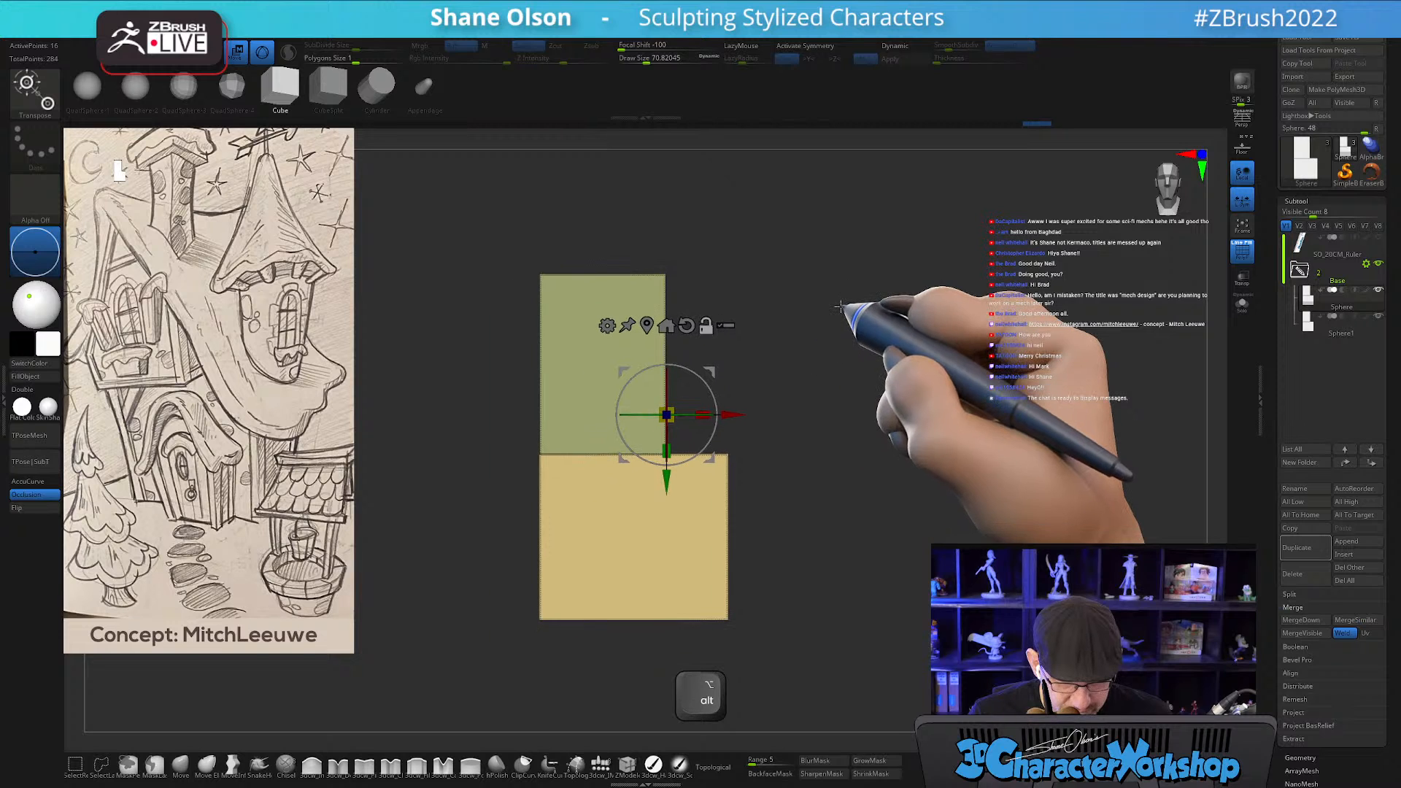
key(2)
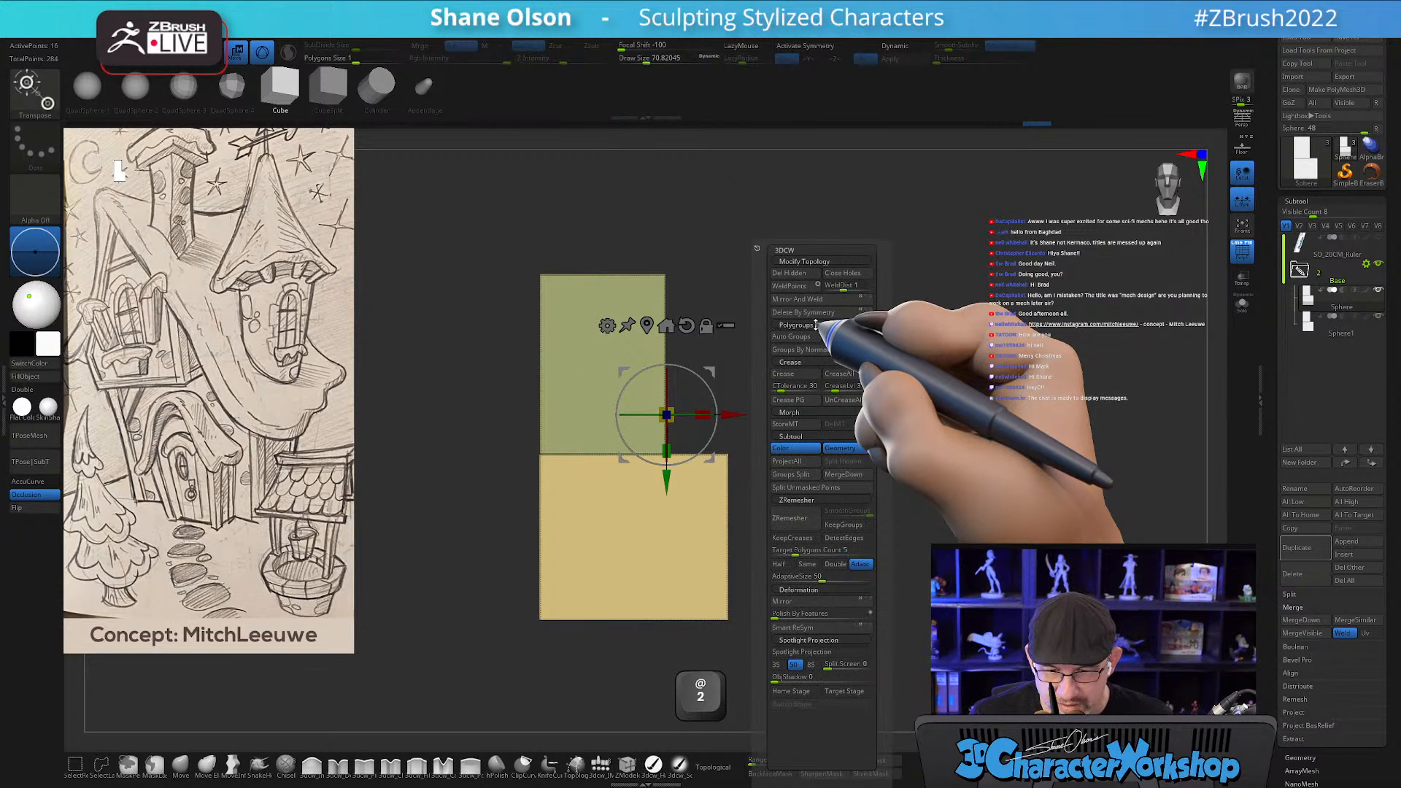
click(802, 474)
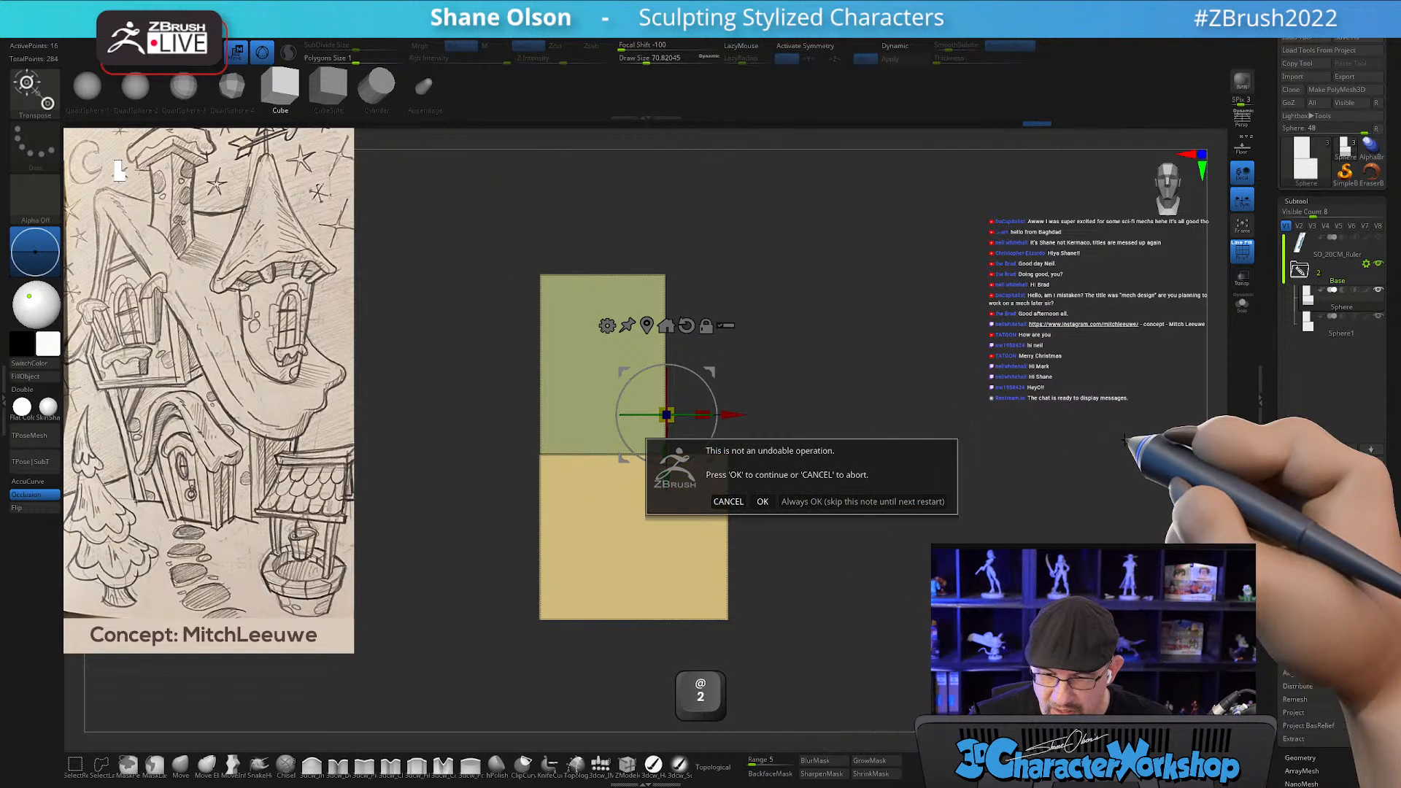
click(762, 501)
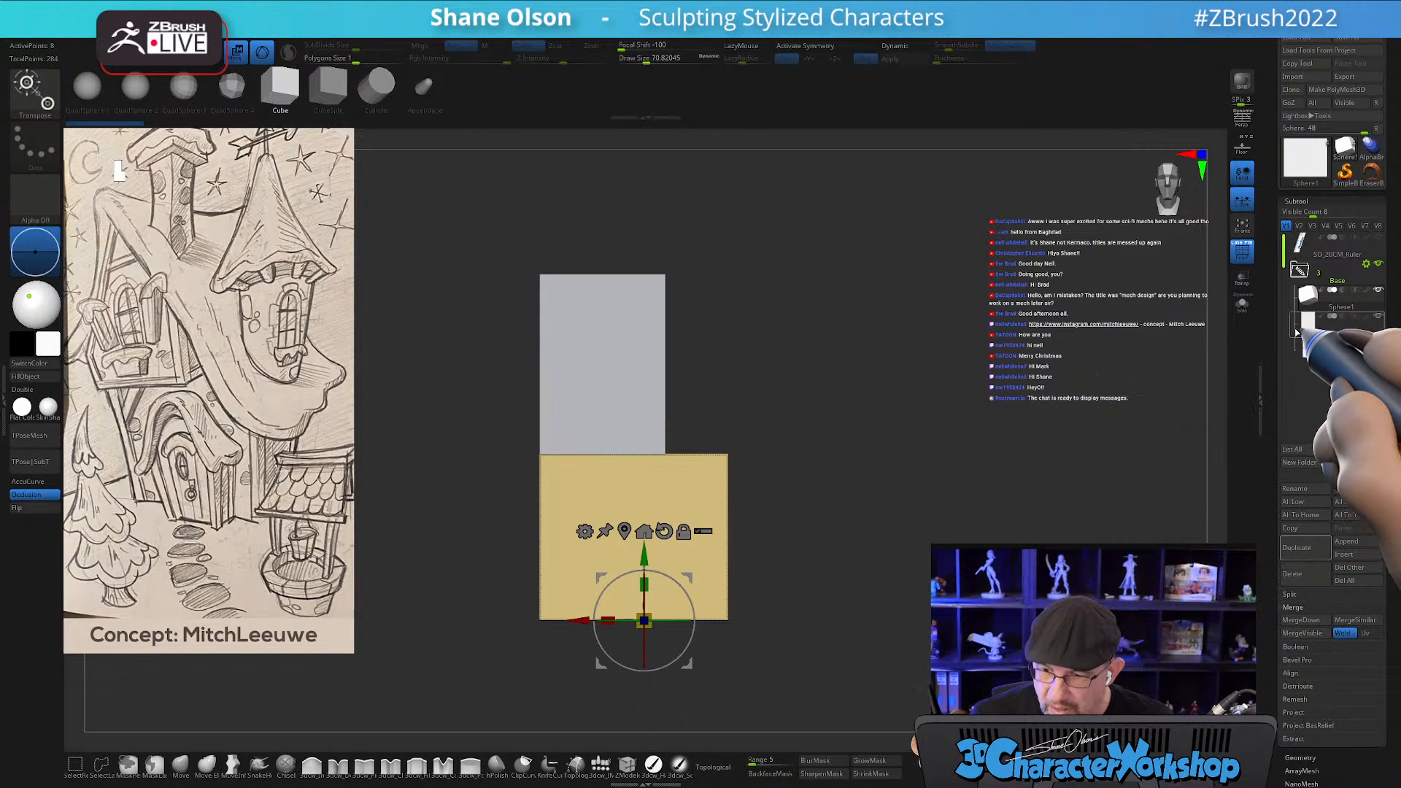
mouse_move(1307, 350)
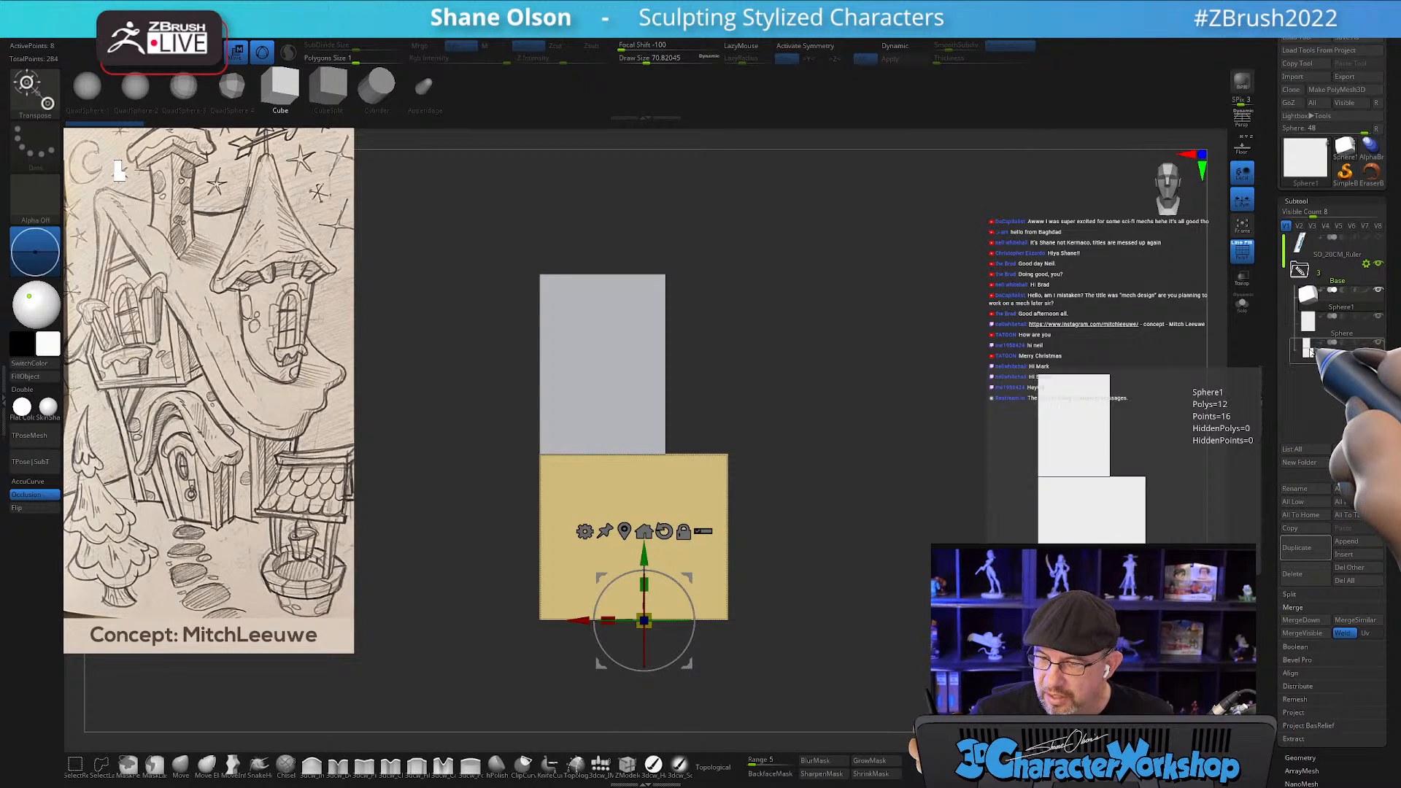
drag(1314, 321, 1317, 302)
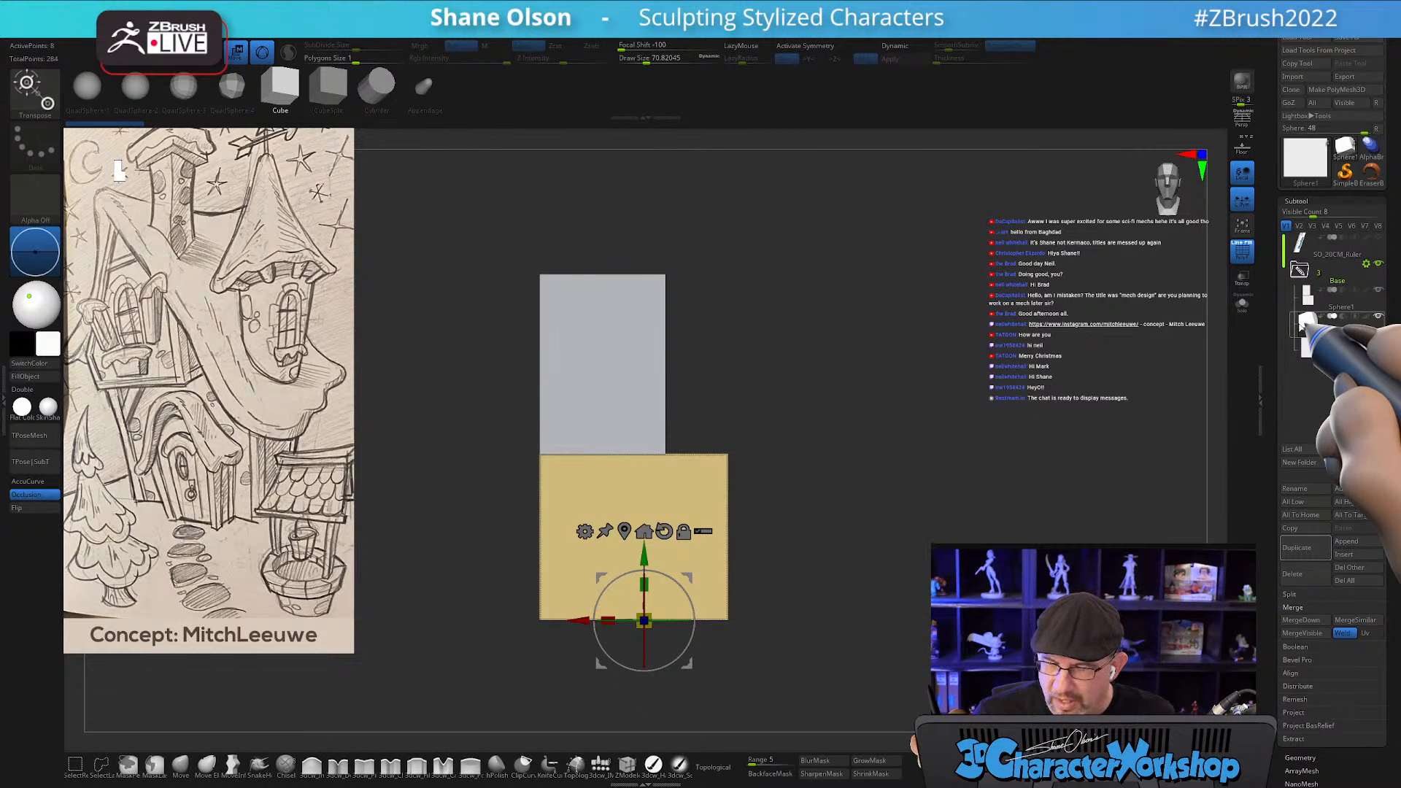
Raise the lower cube block, enlarge it into a tall slab, and position it in side view so it spans the house's full depth.
alt+drag(872, 352, 908, 399)
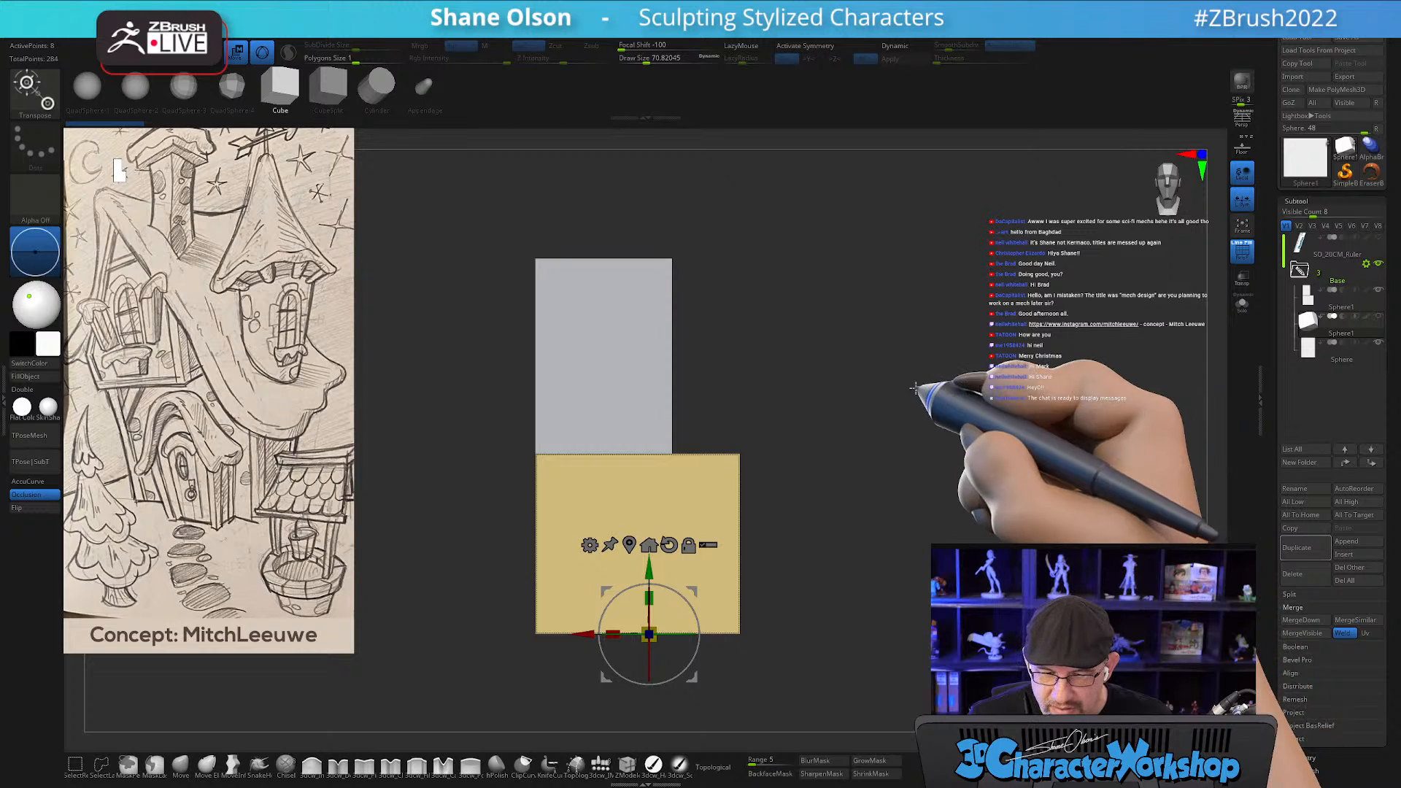
drag(694, 582, 660, 280)
drag(1007, 298, 894, 325)
drag(701, 442, 752, 442)
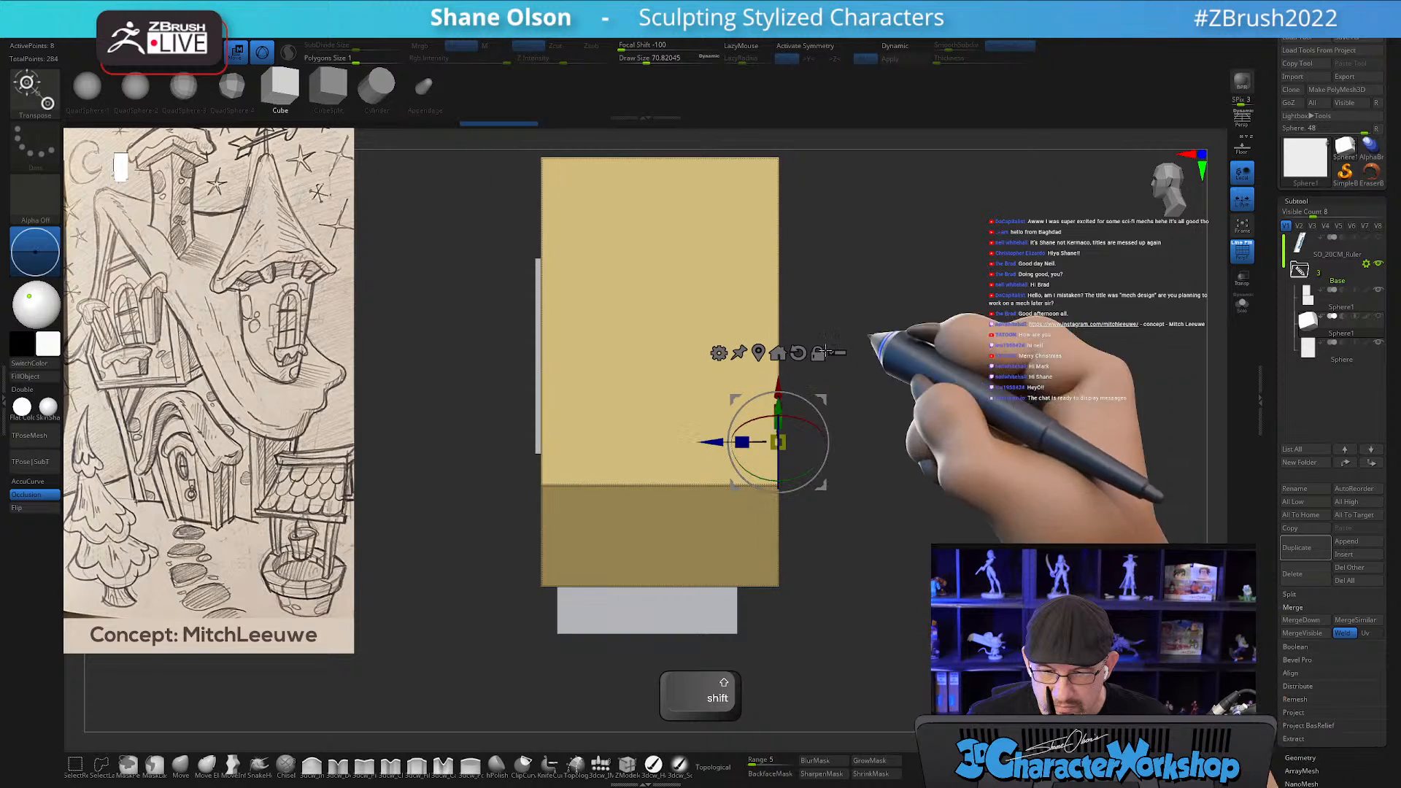
drag(907, 307, 988, 289)
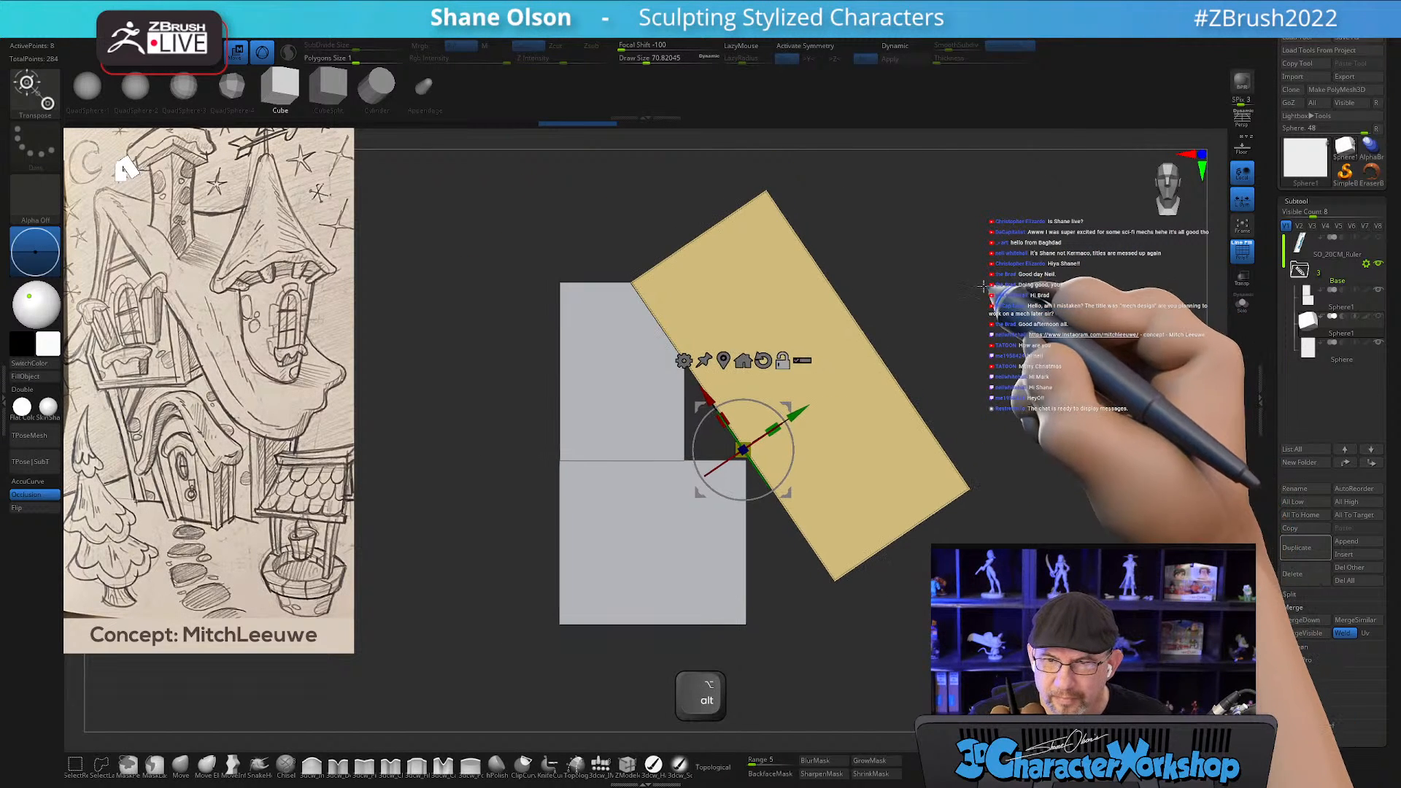
Tilt the tall block and slide it against the house's right side so its lower edge follows the sloping roofline.
drag(781, 397, 757, 366)
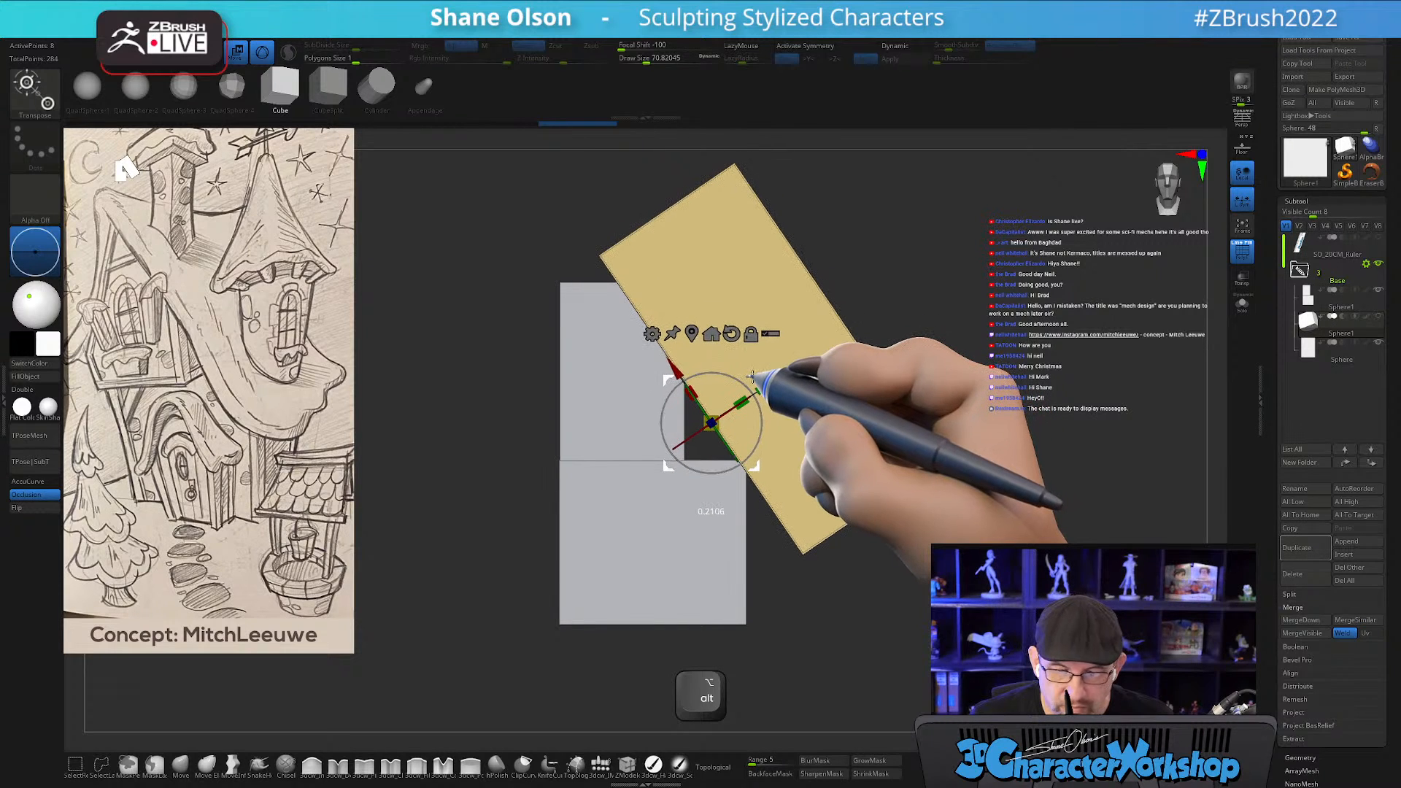
drag(748, 376, 747, 378)
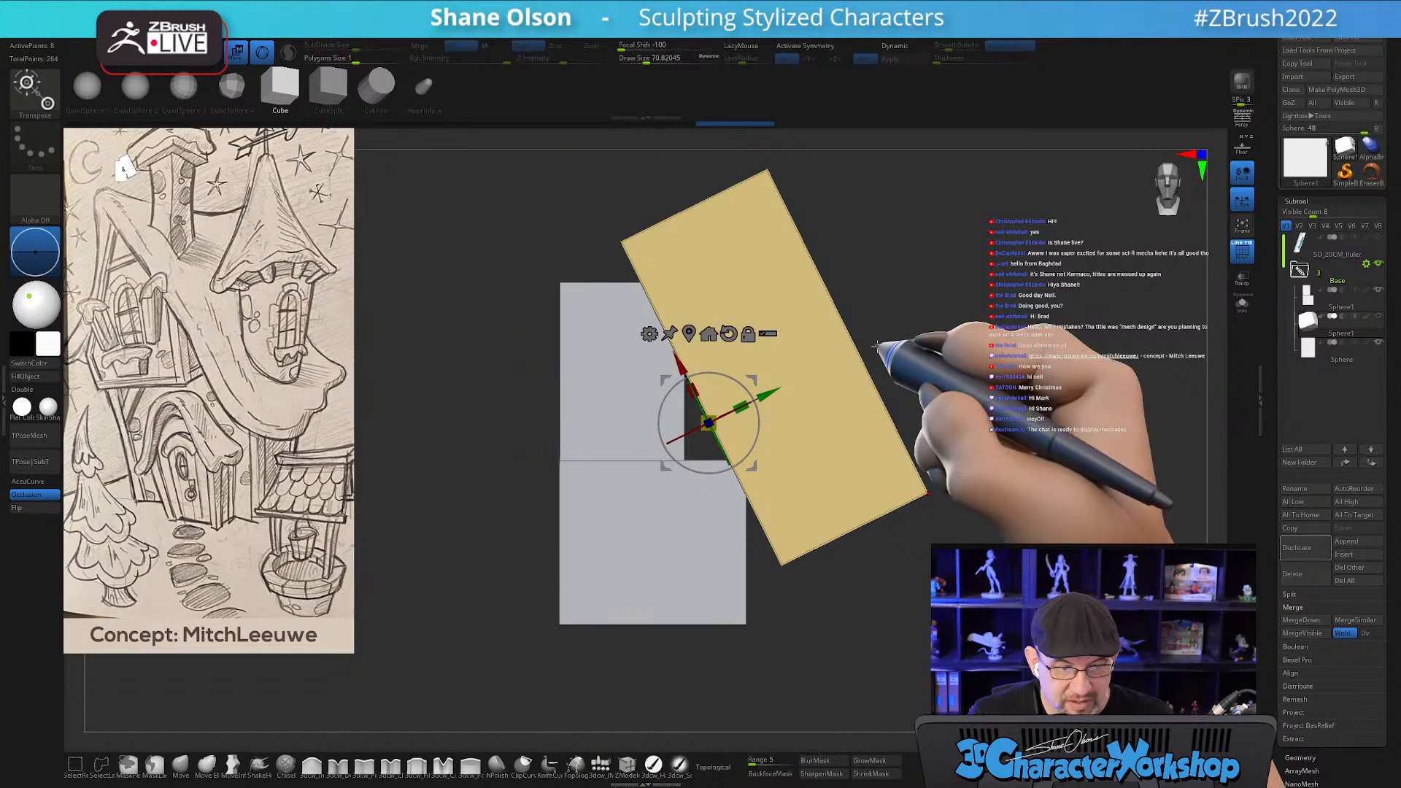
mouse_move(929, 328)
mouse_down()
mouse_move(903, 330)
mouse_move(957, 326)
mouse_up()
key(alt)
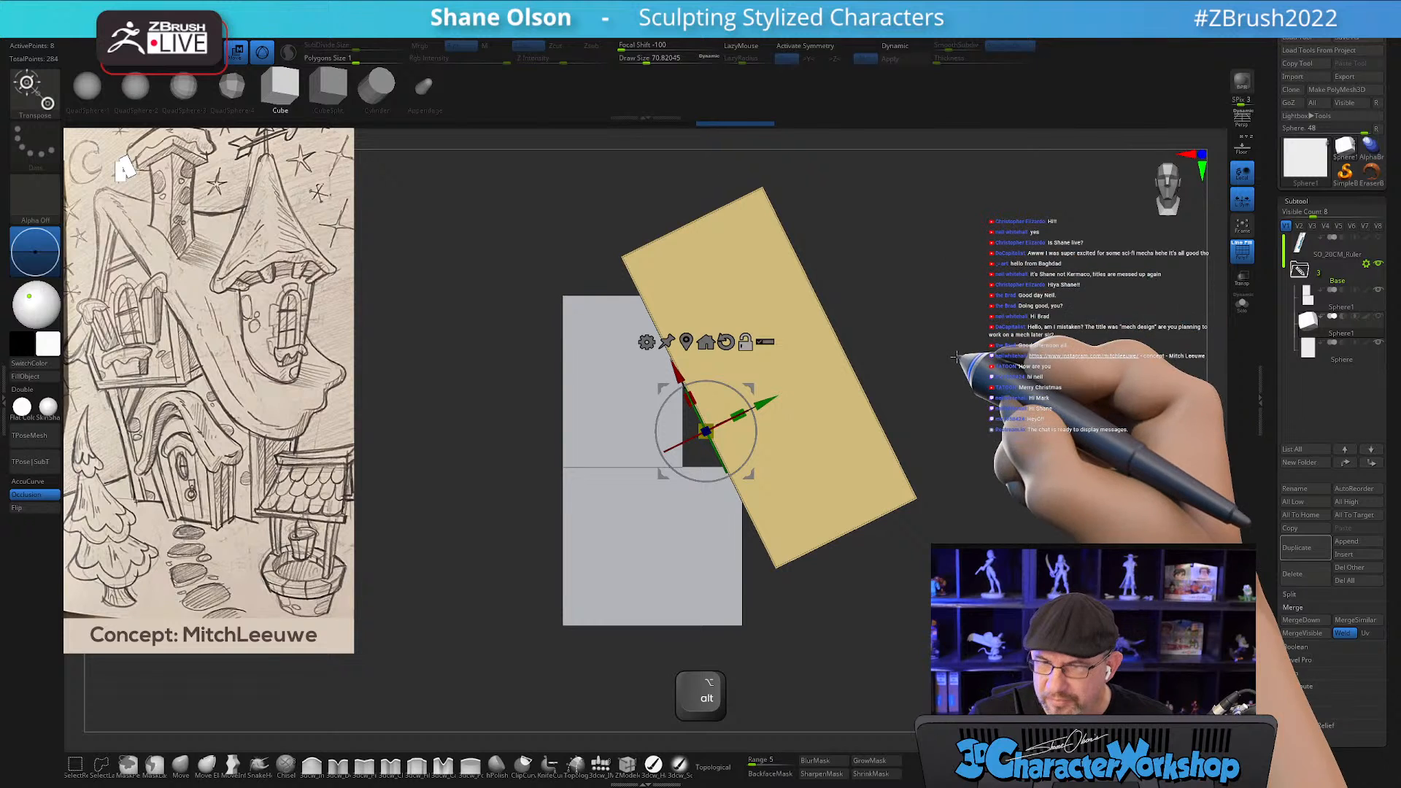
drag(748, 392, 716, 394)
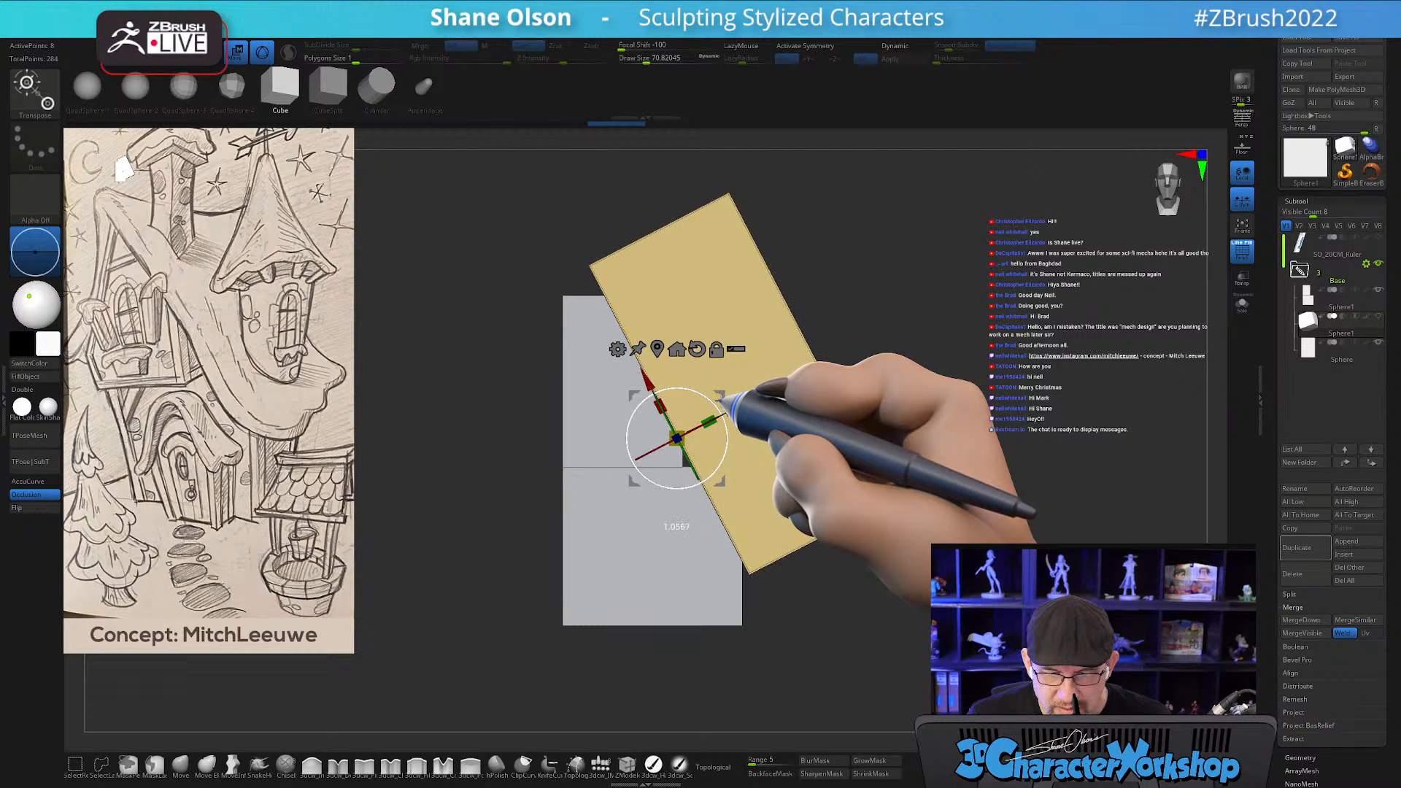
mouse_move(961, 326)
mouse_down()
mouse_move(940, 325)
mouse_move(972, 330)
mouse_move(960, 335)
mouse_up()
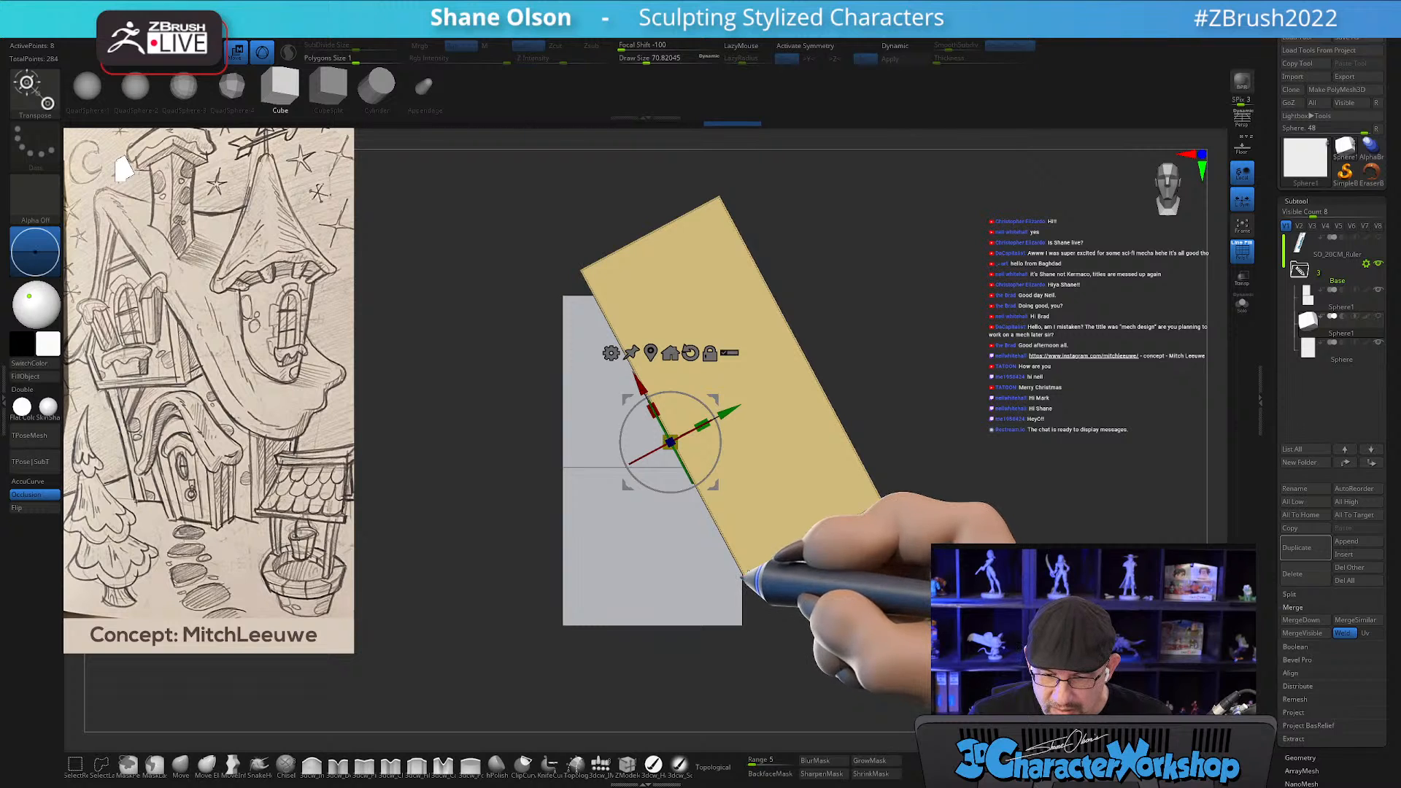
alt+drag(891, 412, 883, 432)
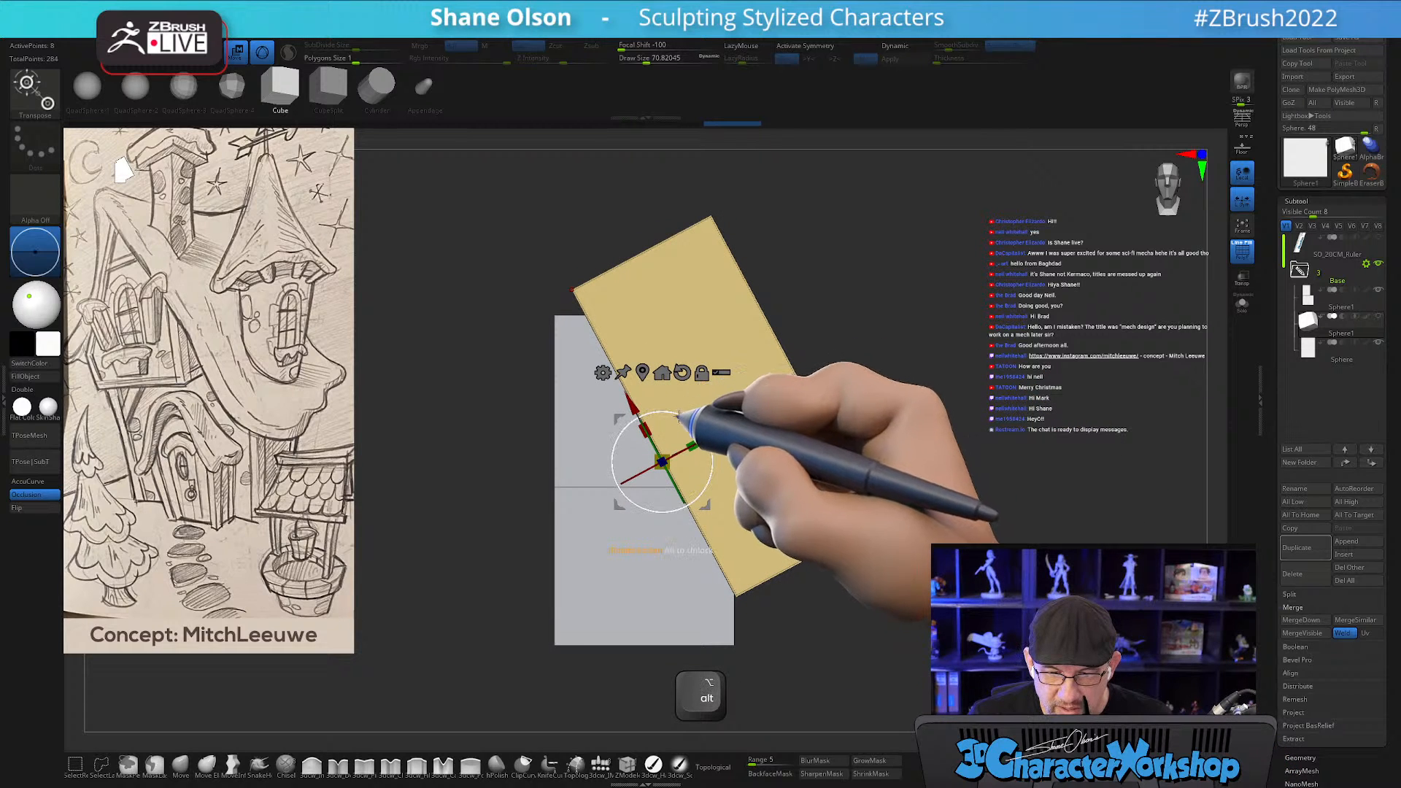
drag(729, 436, 739, 422)
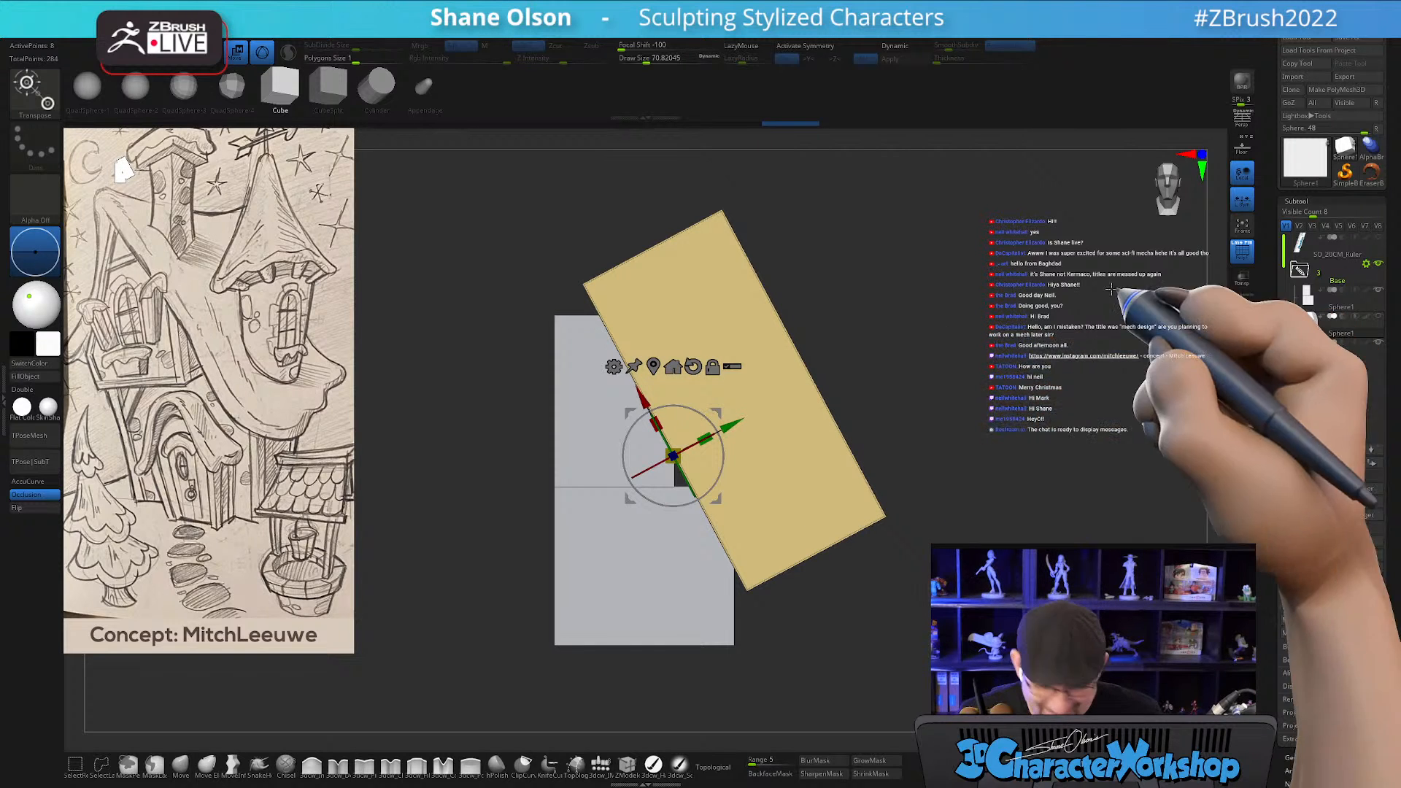
Set the split blocks to boolean subtraction and turn on the Live Boolean preview.
click(1344, 319)
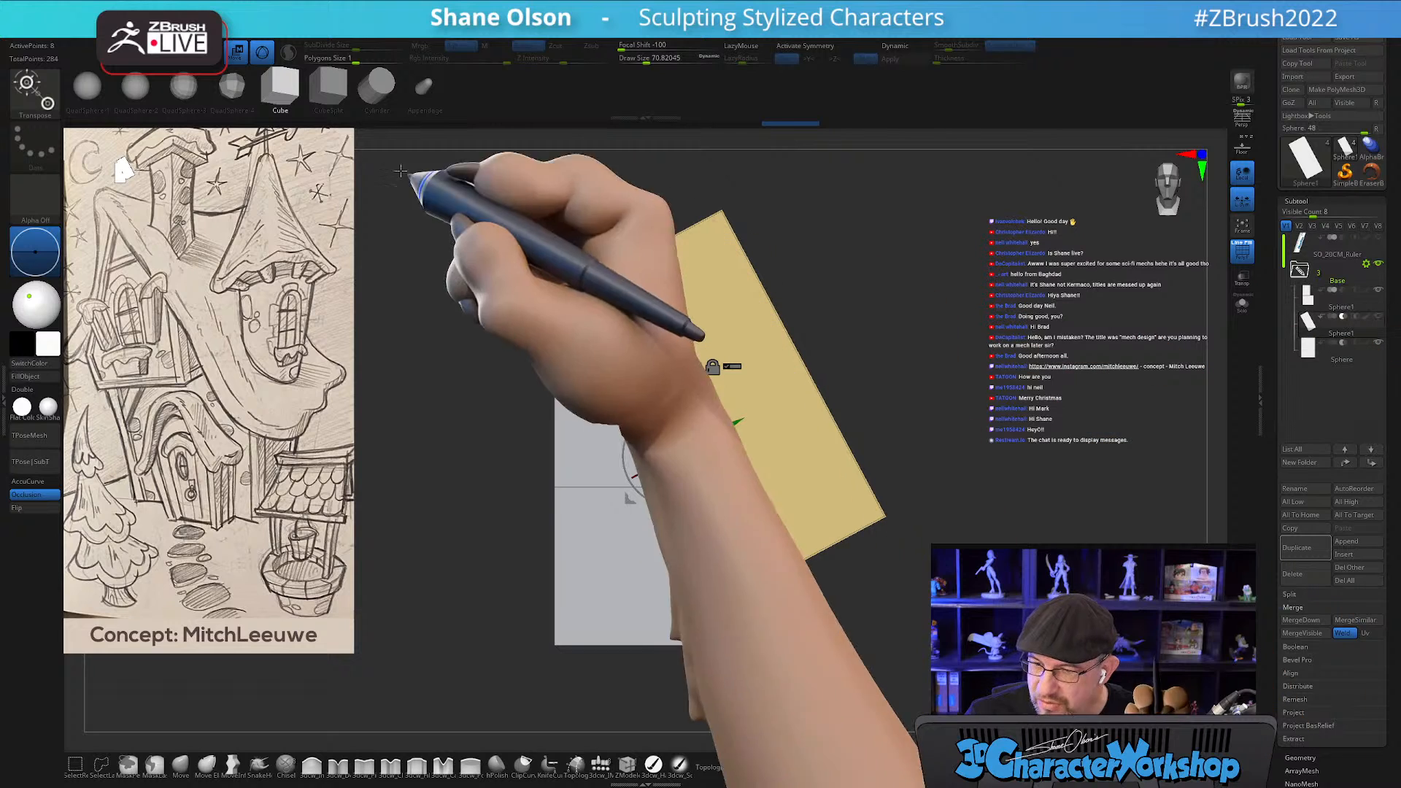
click(167, 56)
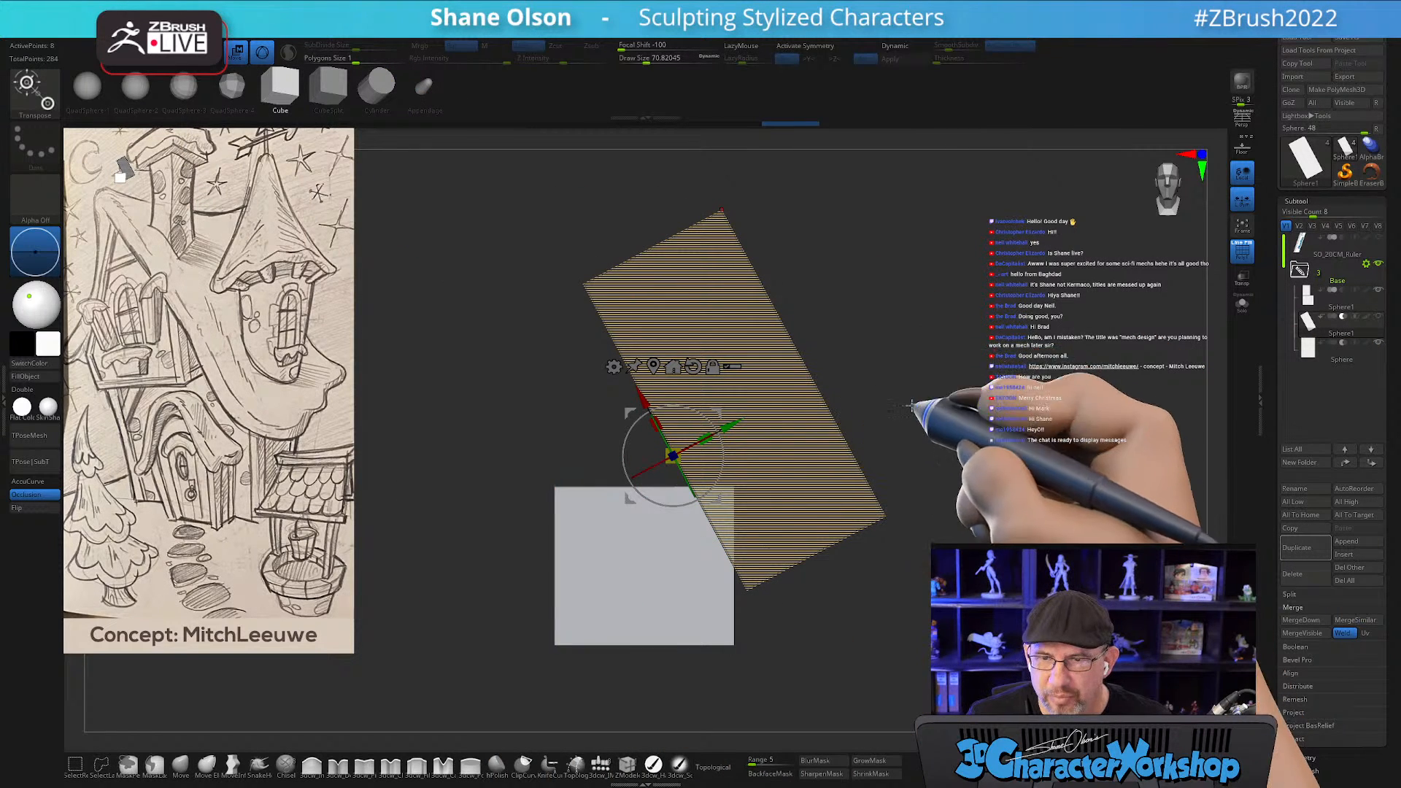
alt+drag(938, 388, 948, 337)
key(q)
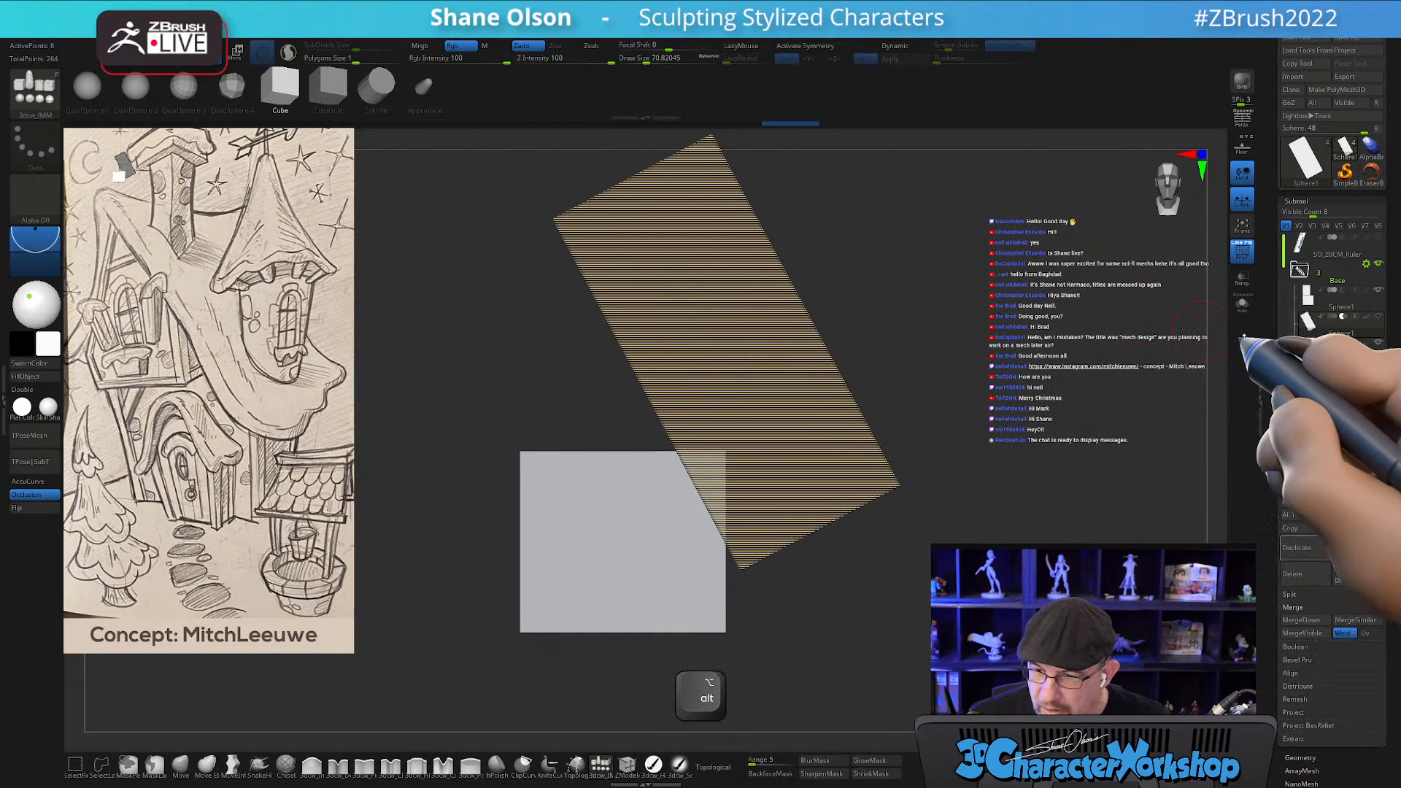
Examine the boolean cut on the house by switching between the house and cutter subtools with the polyframe display off and on.
click(1312, 299)
drag(829, 431, 927, 454)
key(shift+f)
drag(701, 514, 798, 397)
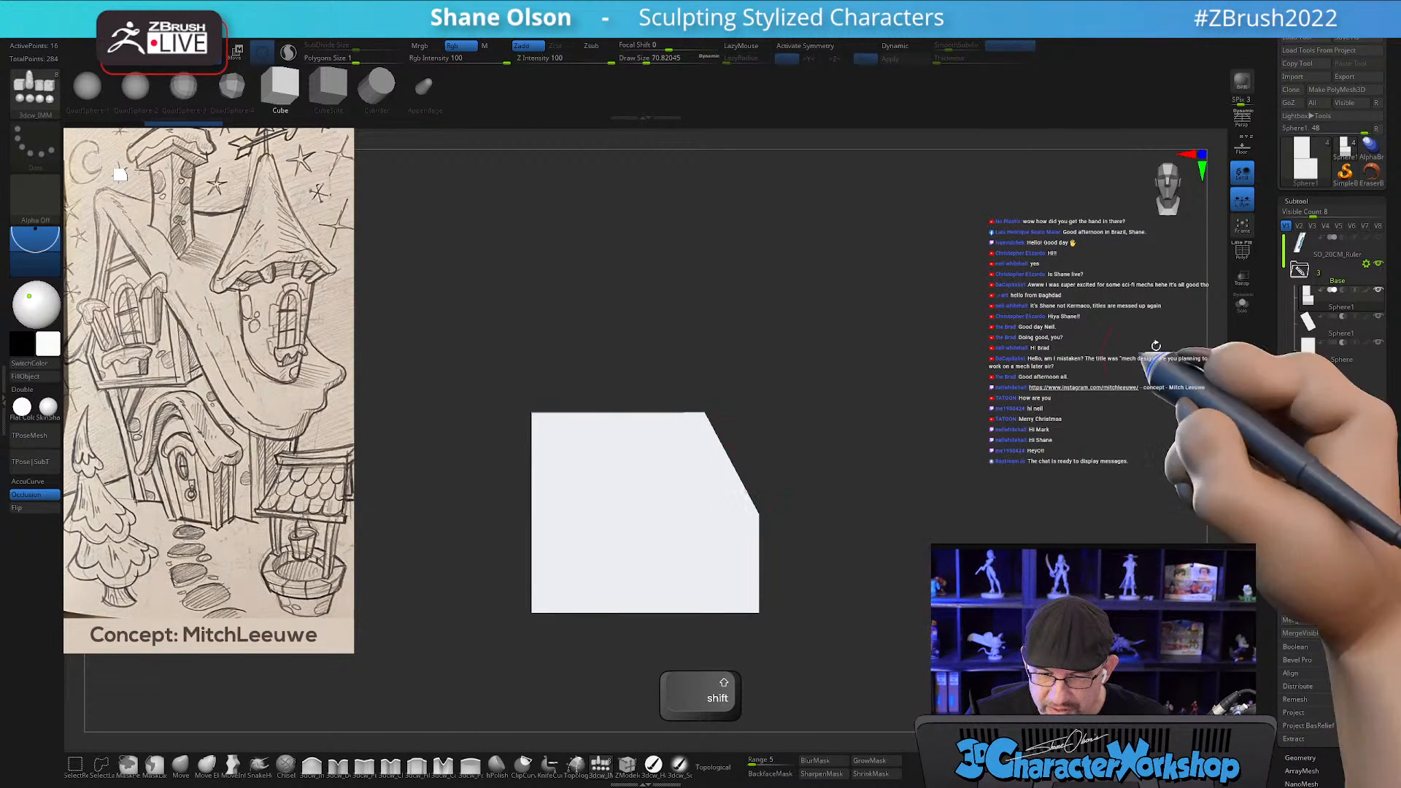
click(1307, 322)
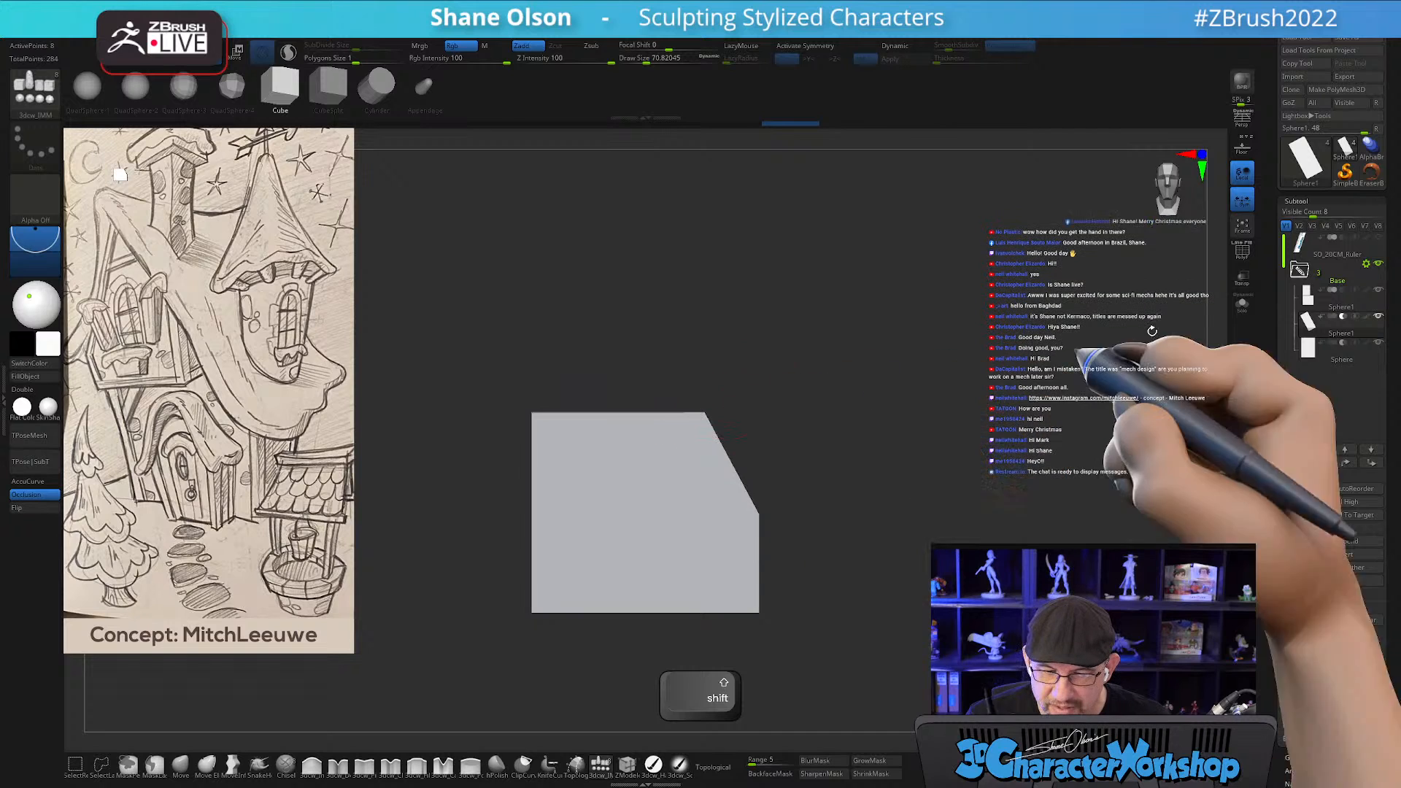
key(shift+f)
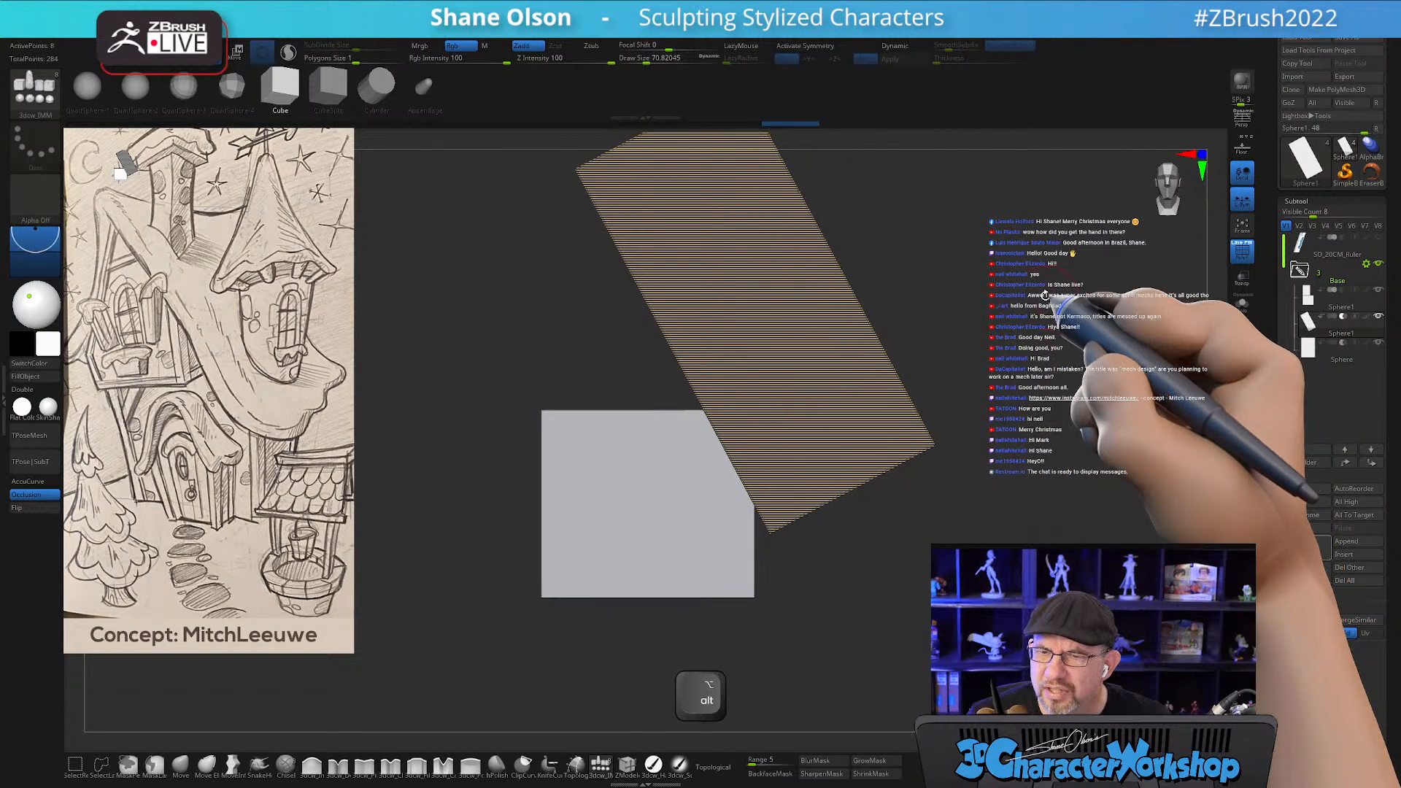
drag(1065, 317, 1012, 330)
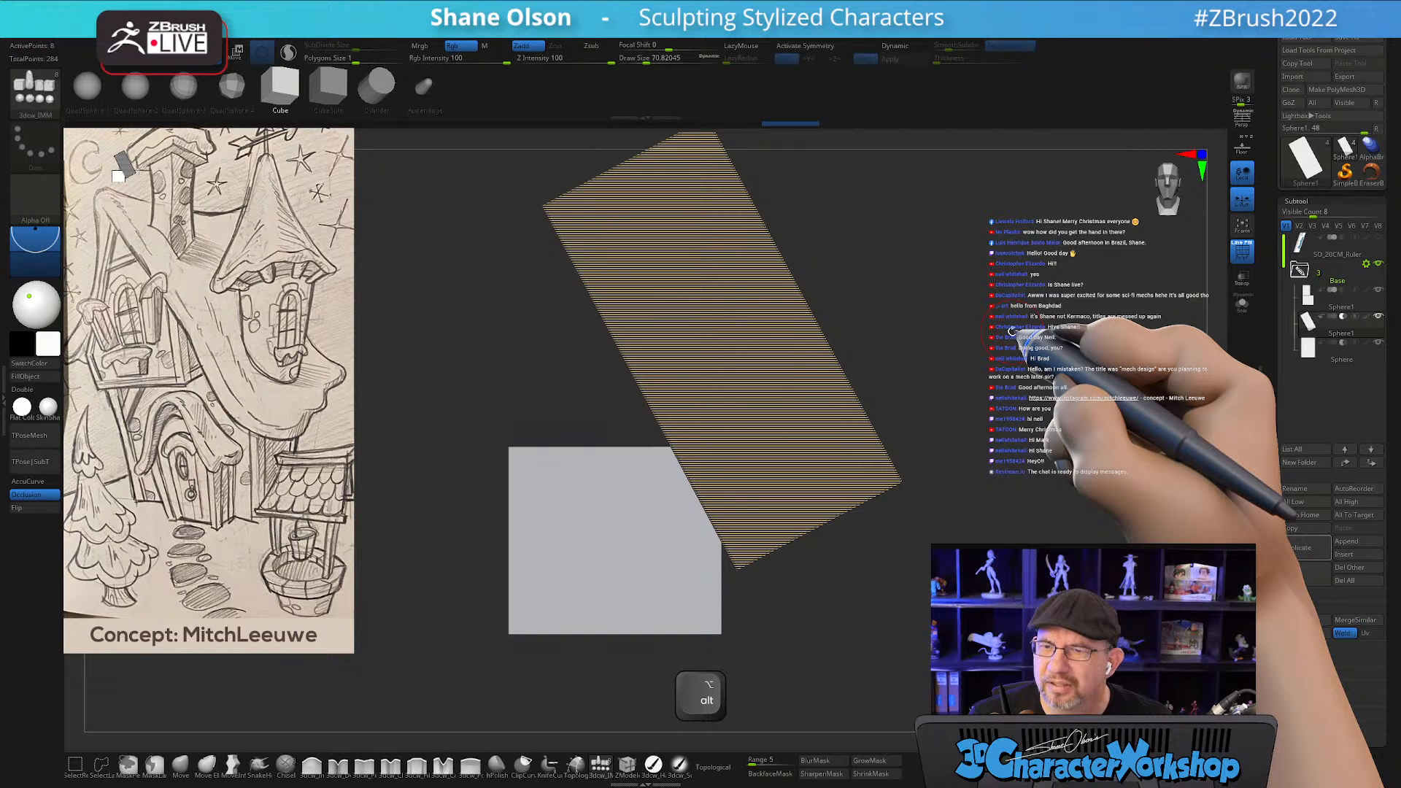
drag(995, 338, 993, 340)
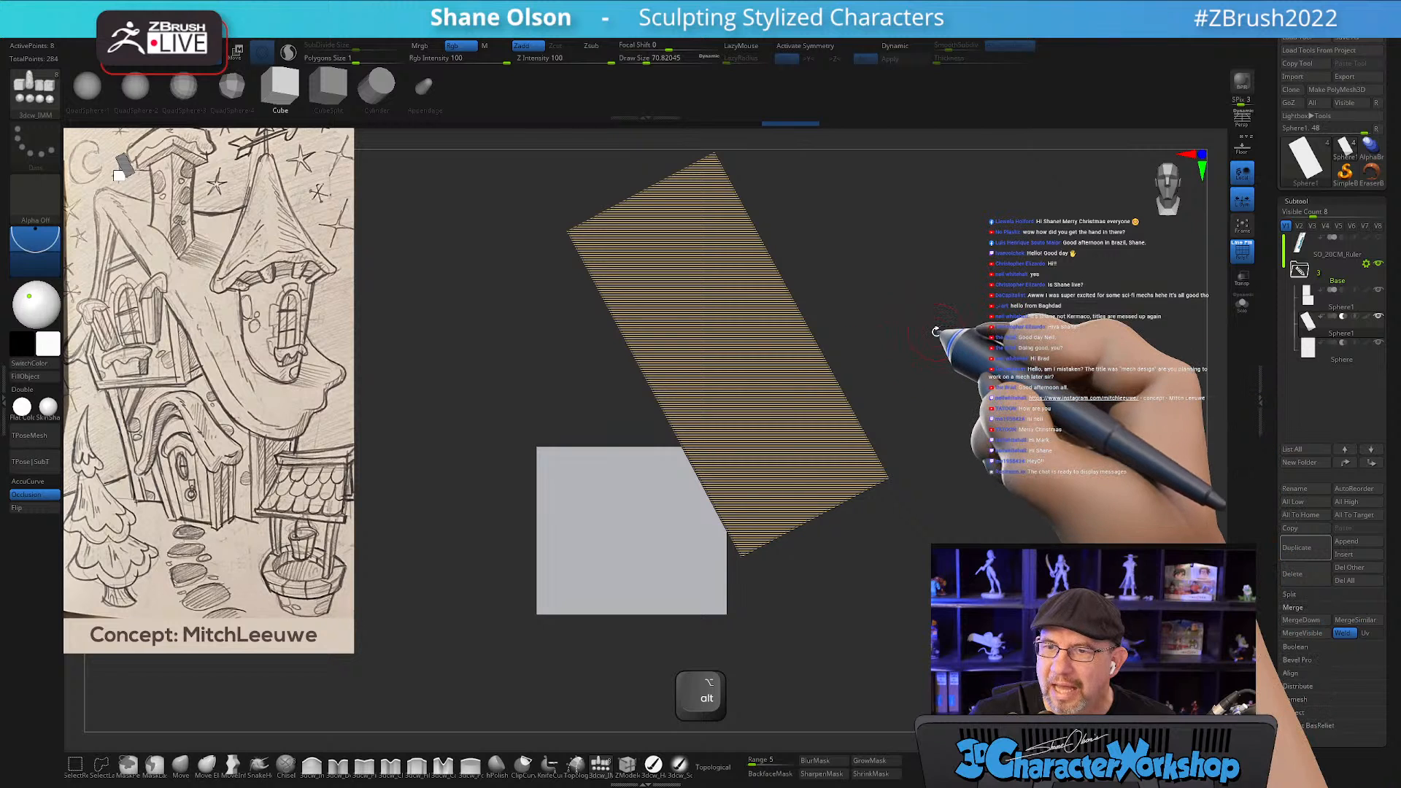
alt+drag(936, 332, 938, 325)
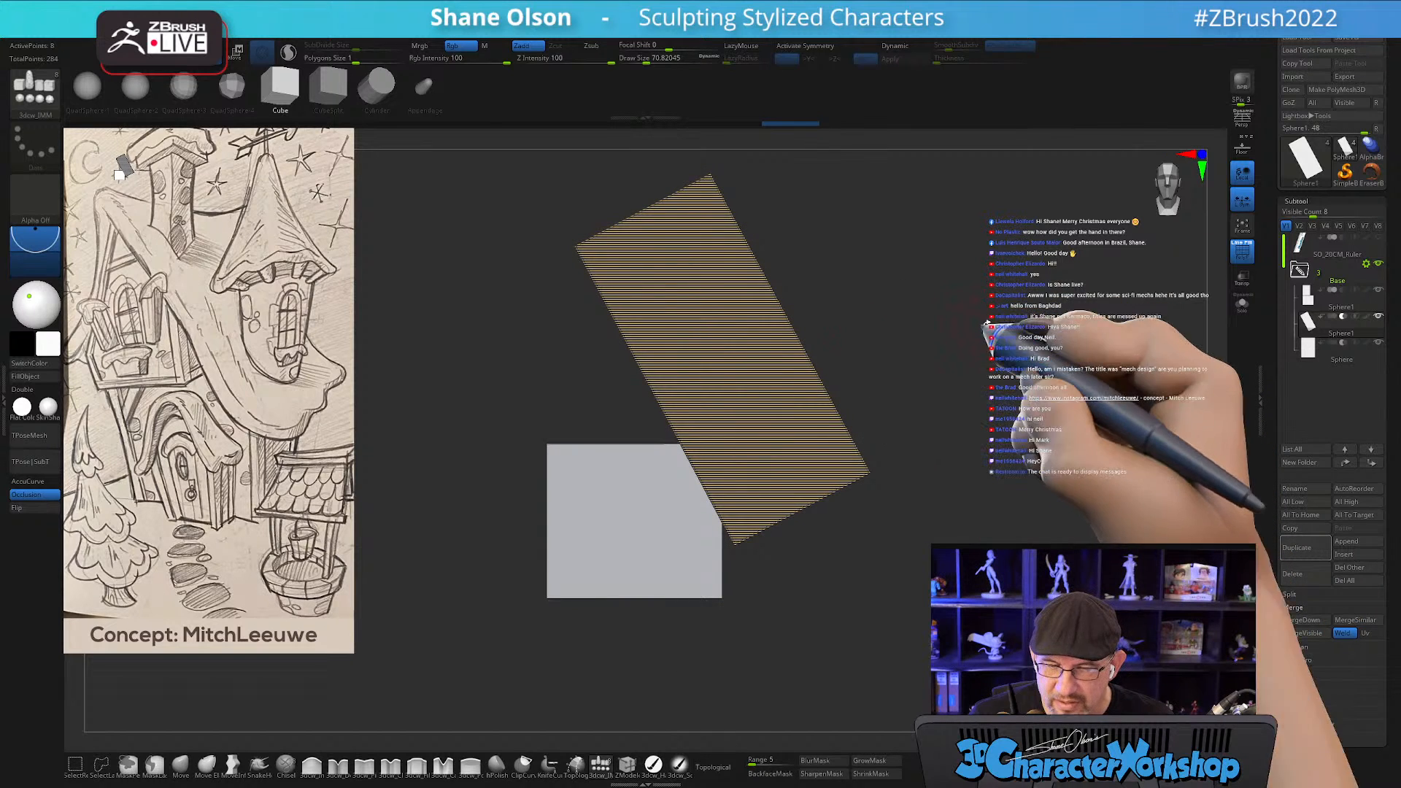
Select the upper cube cutter, center its gizmo, and move and rotate it to cut the upper block's left roof slope.
click(1307, 348)
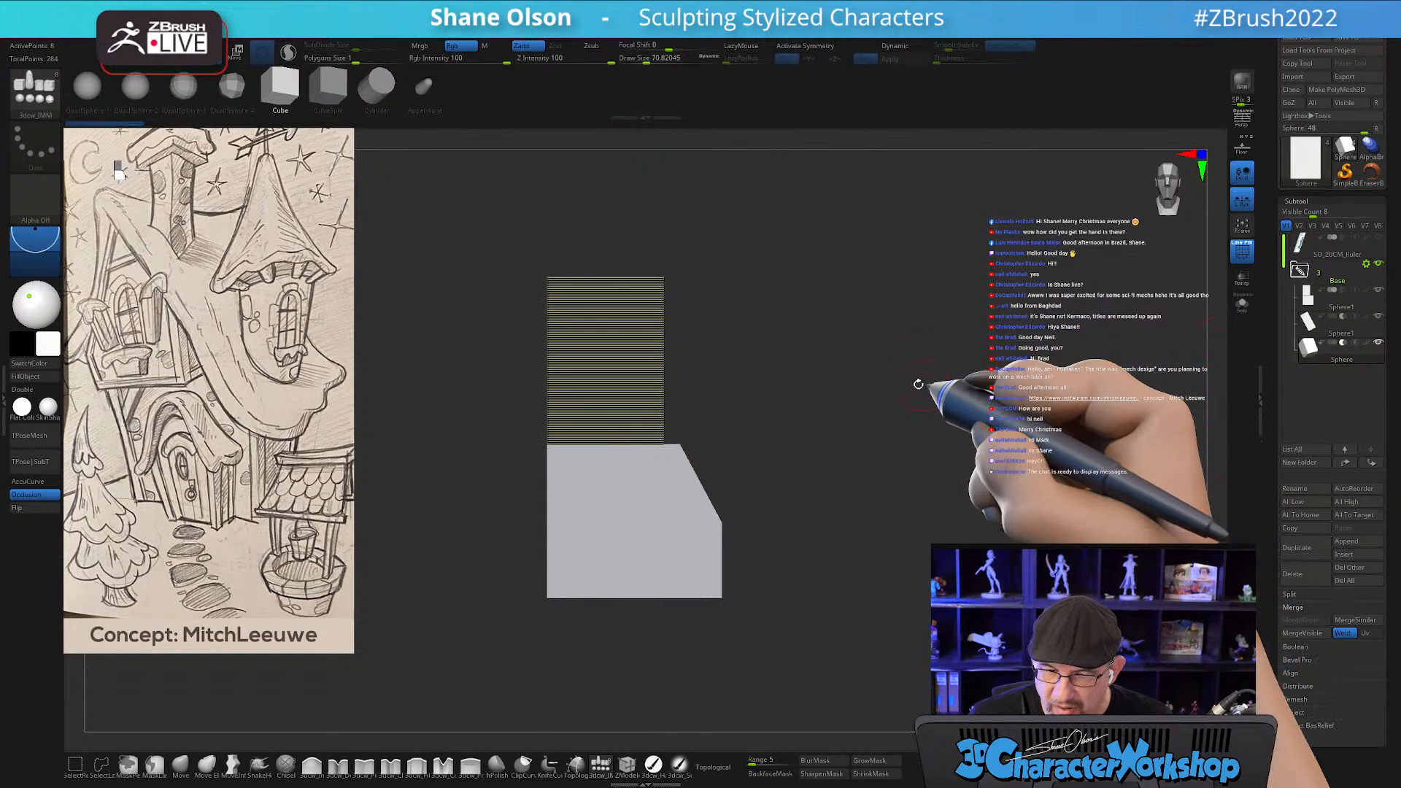
key(w)
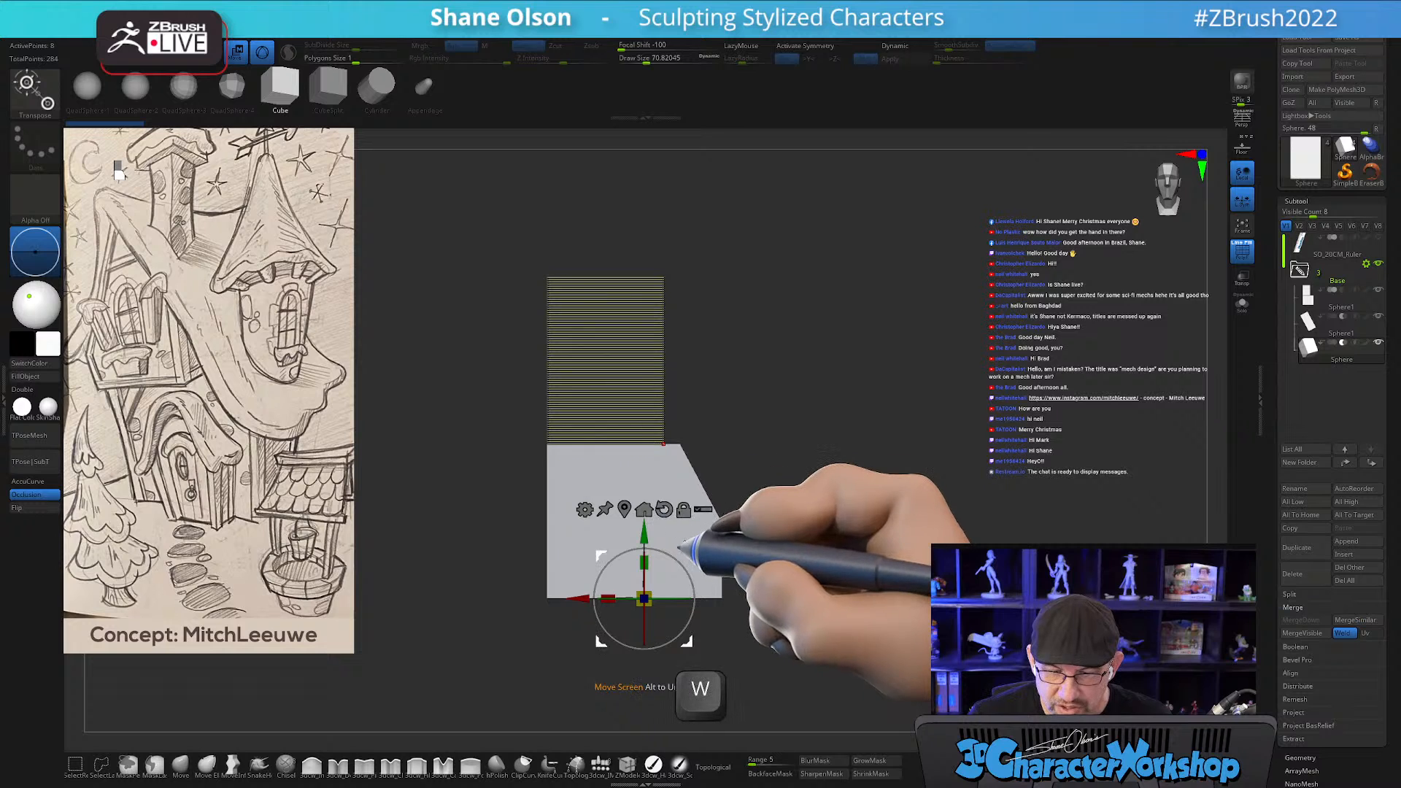
click(624, 509)
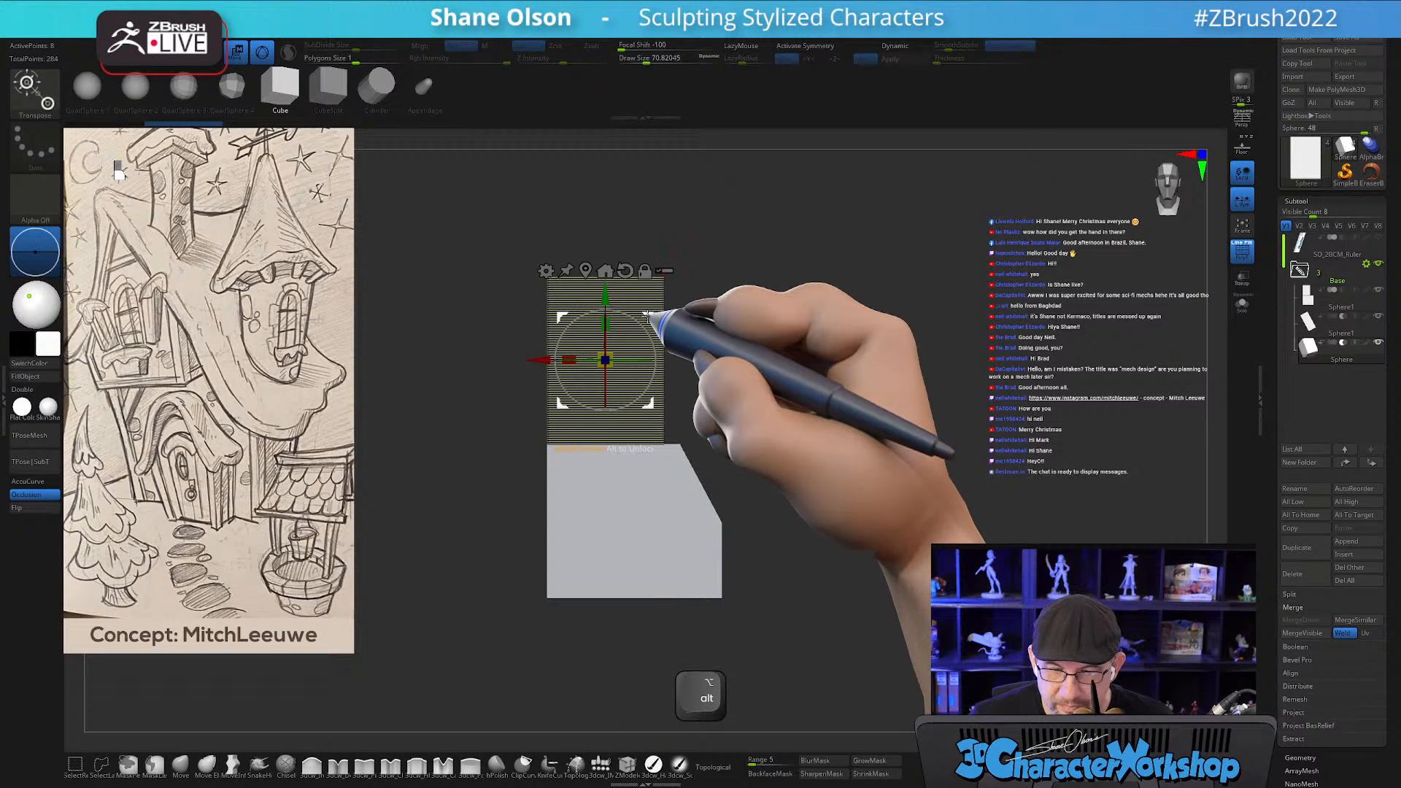
drag(648, 315, 503, 310)
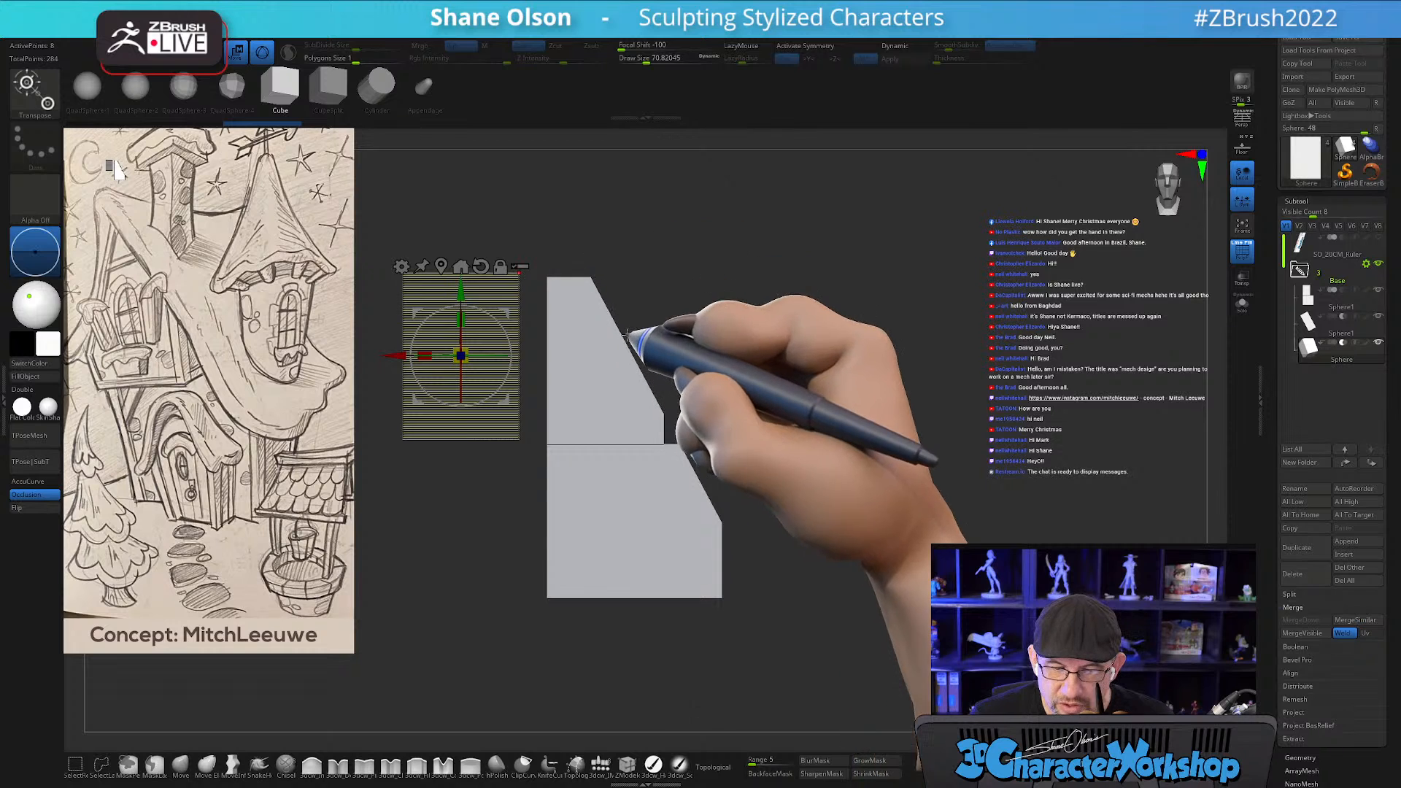
drag(742, 500, 898, 557)
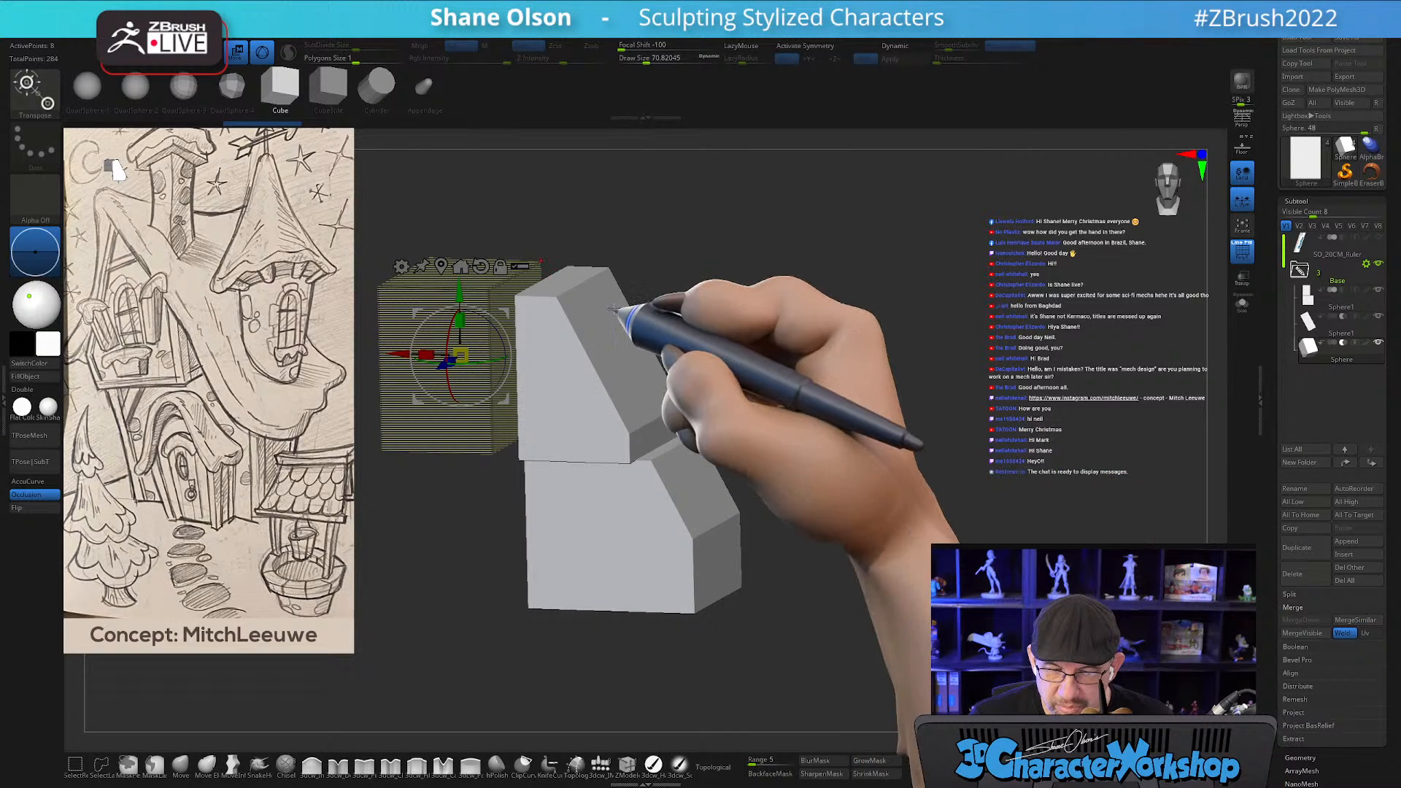
drag(807, 334, 861, 314)
alt+drag(531, 327, 615, 279)
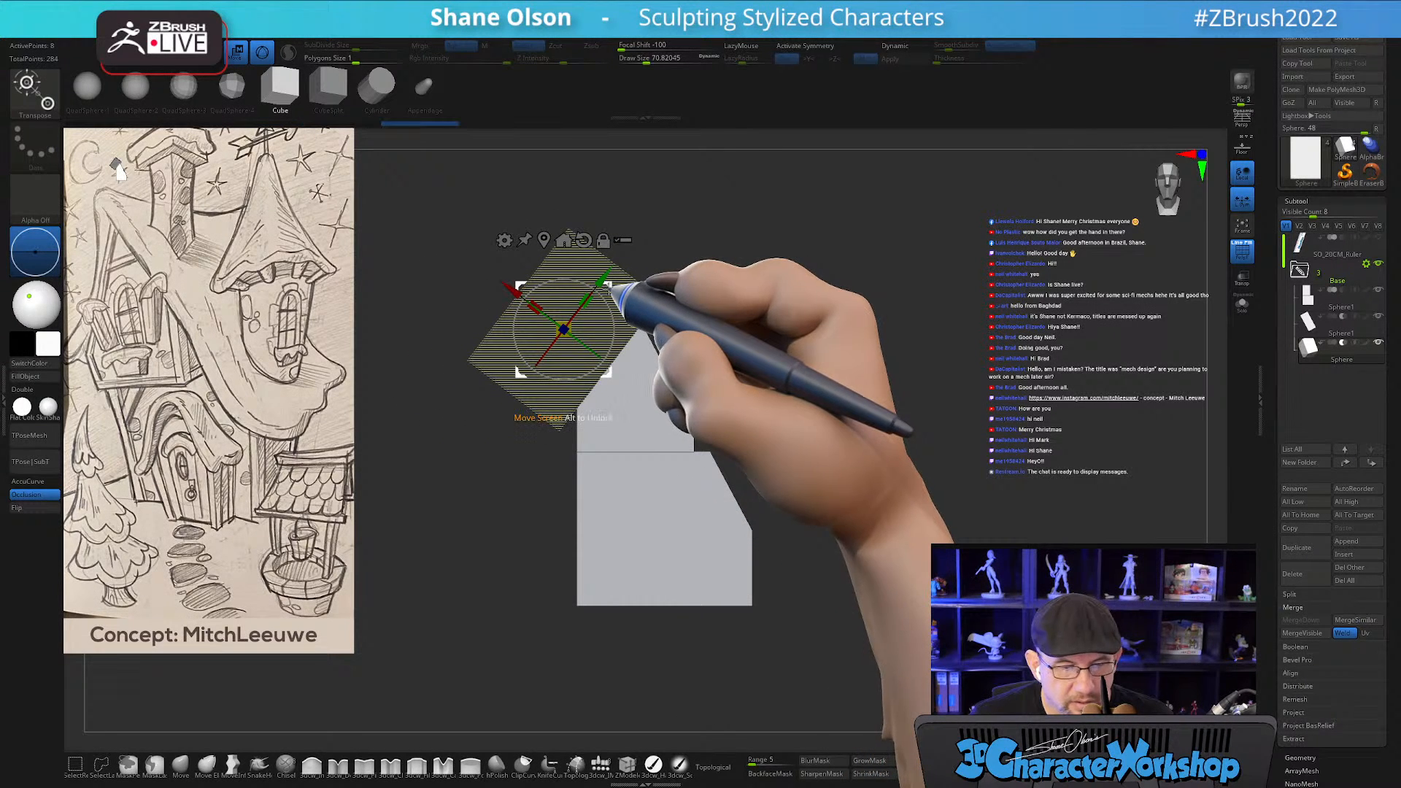
drag(611, 295, 612, 297)
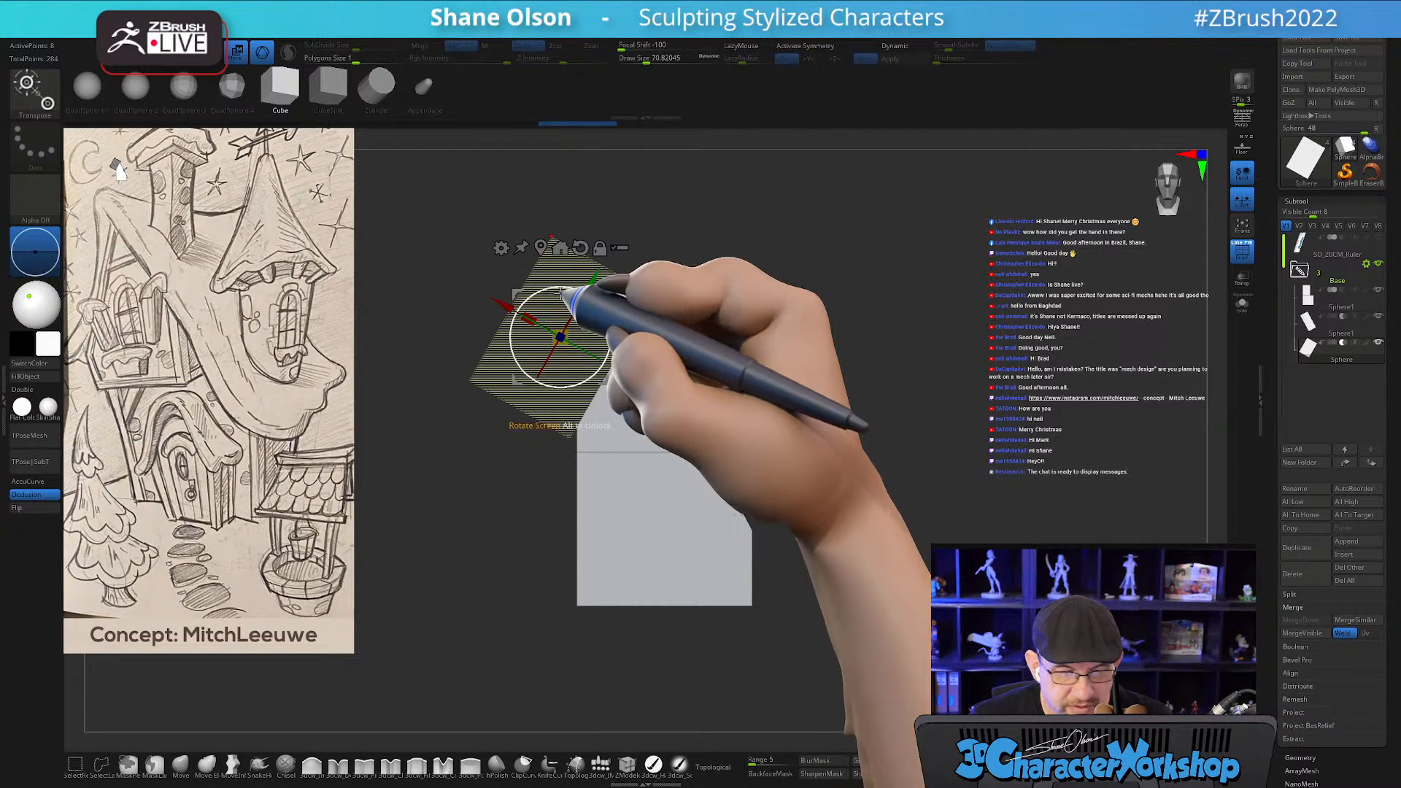
Adjust the left roof cutter along its depth so it cuts through the entire upper block, and turn on perspective.
key(shift+f)
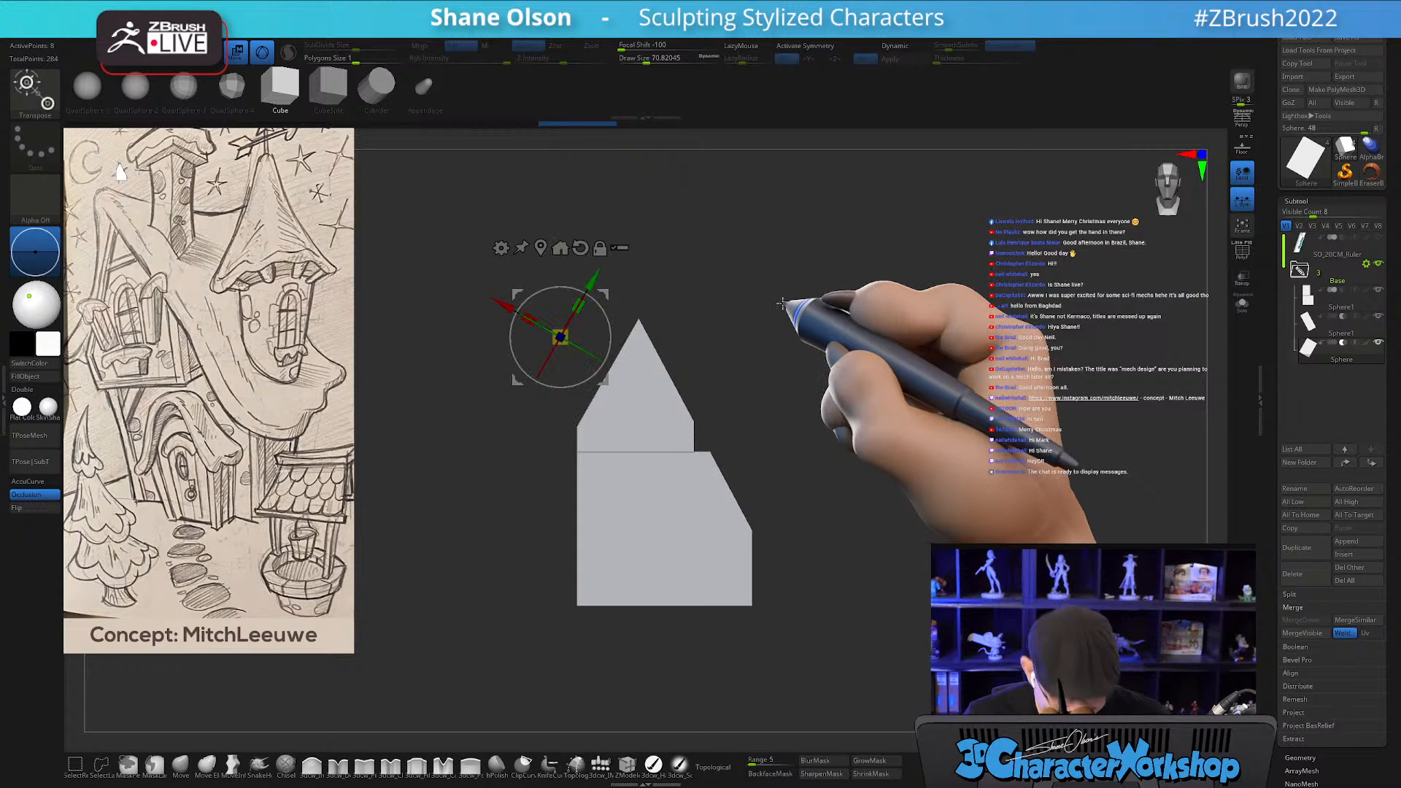
key(q)
mouse_move(783, 303)
mouse_down()
mouse_move(825, 326)
mouse_move(788, 322)
mouse_move(815, 377)
mouse_move(838, 389)
mouse_up()
key(shift+f)
key(w)
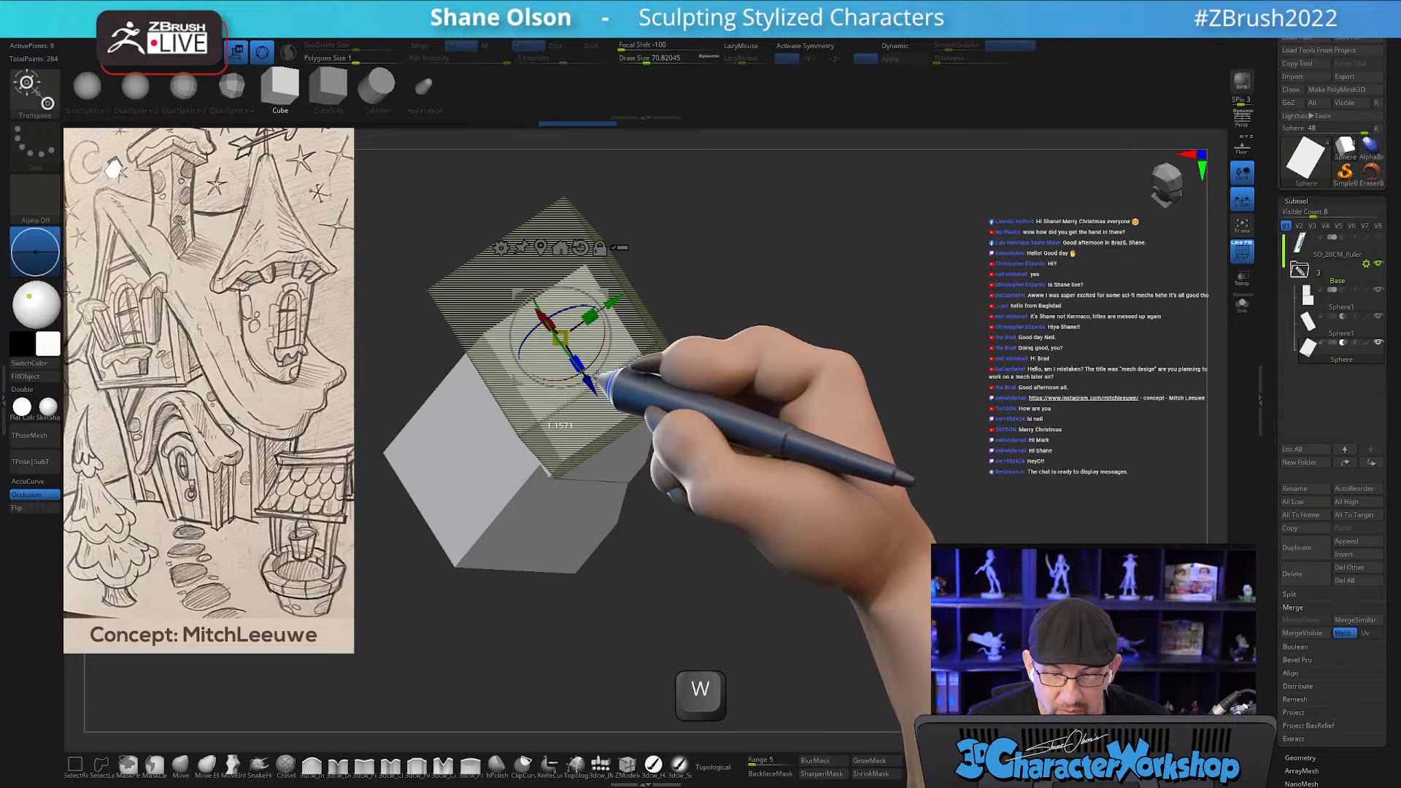
drag(626, 400, 672, 394)
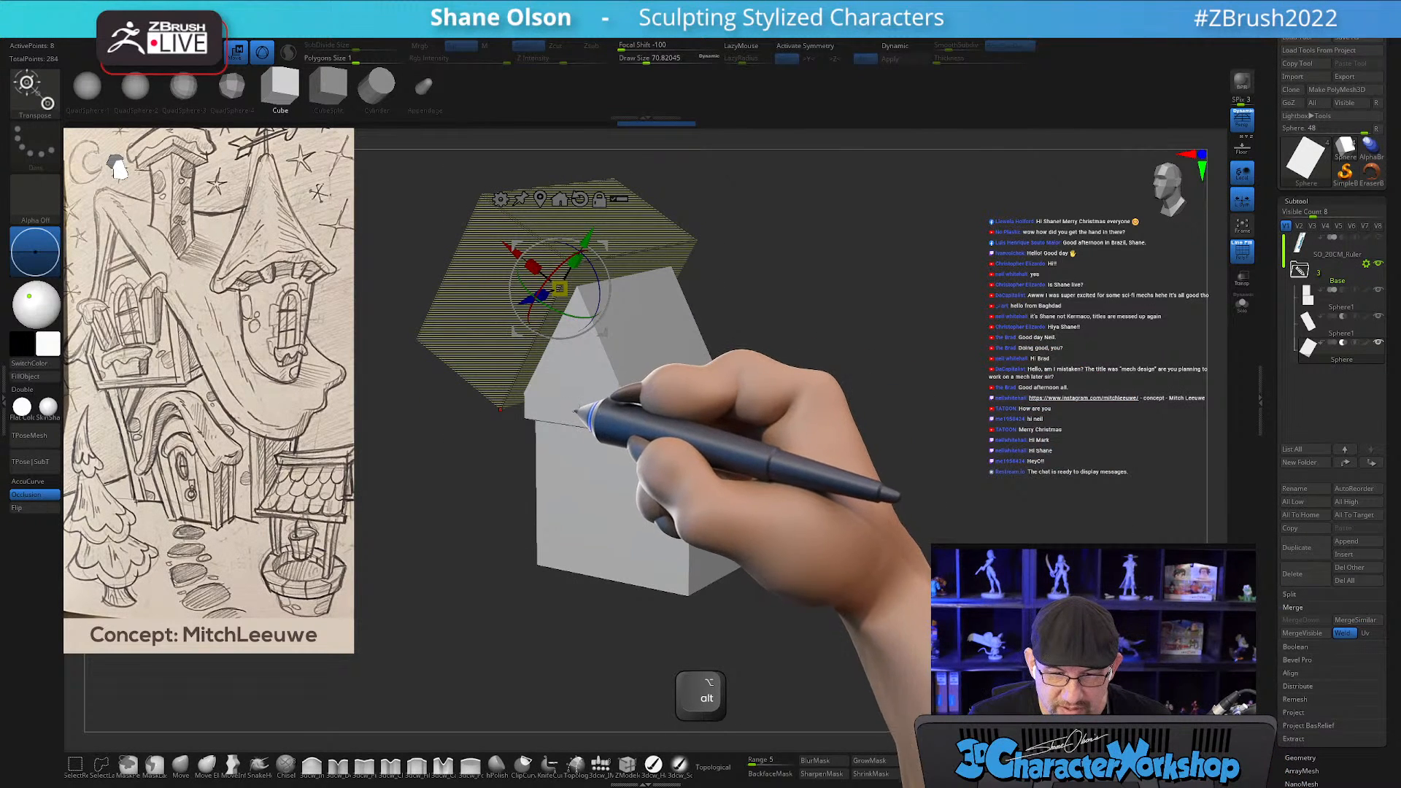
Examine the house's roof slopes and wall proportions from several angles against the concept sketch.
alt+drag(839, 325, 880, 305)
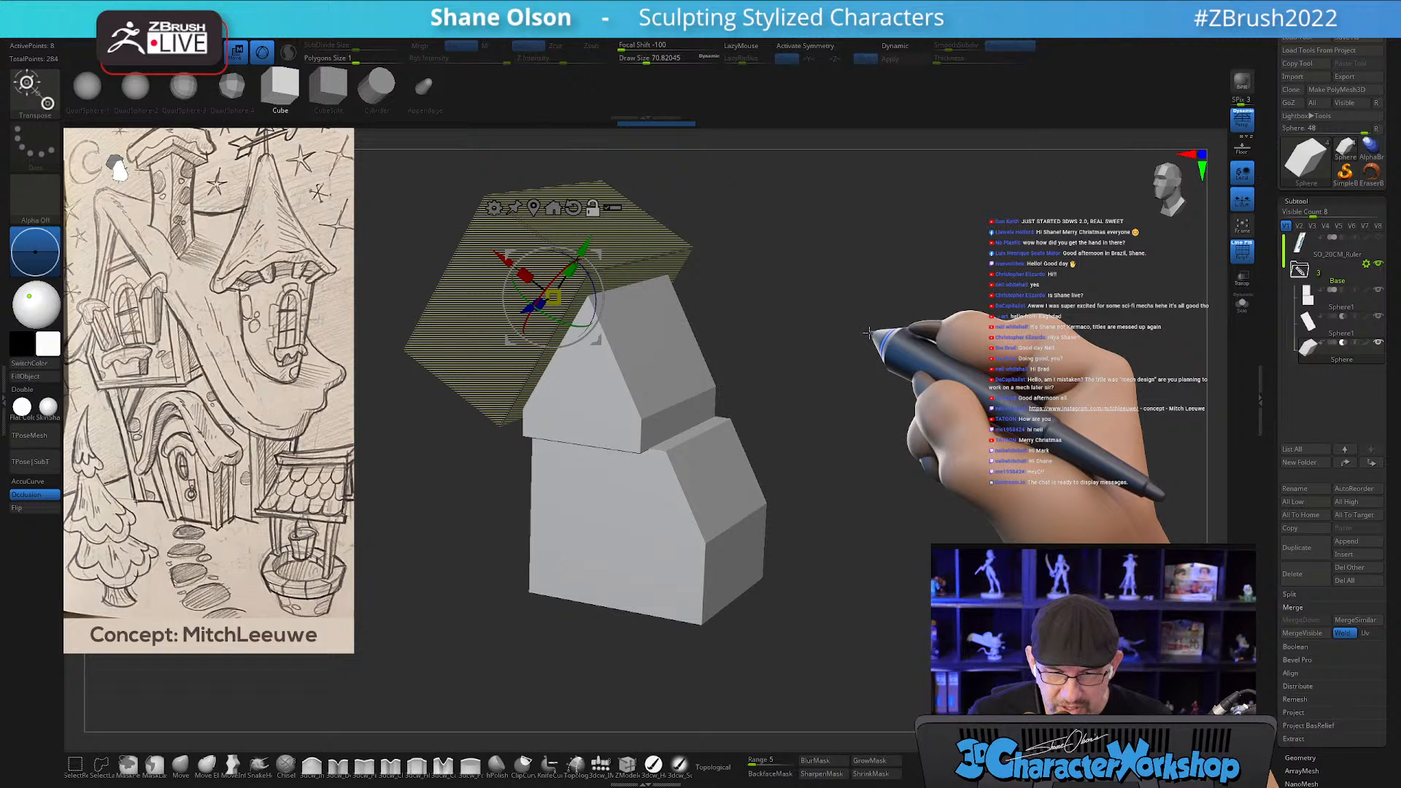
alt+drag(880, 328, 860, 387)
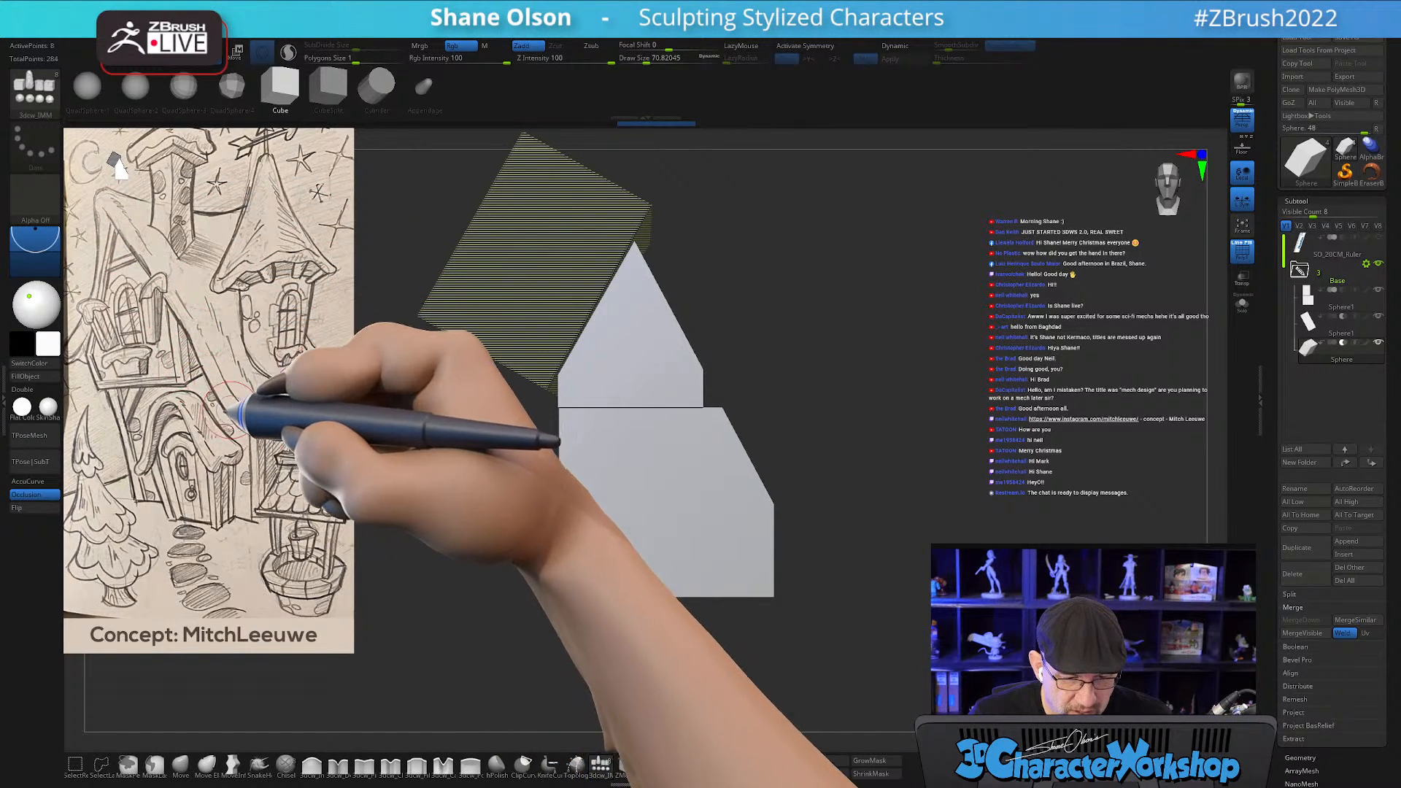
alt+drag(861, 309, 864, 389)
alt+drag(877, 338, 917, 335)
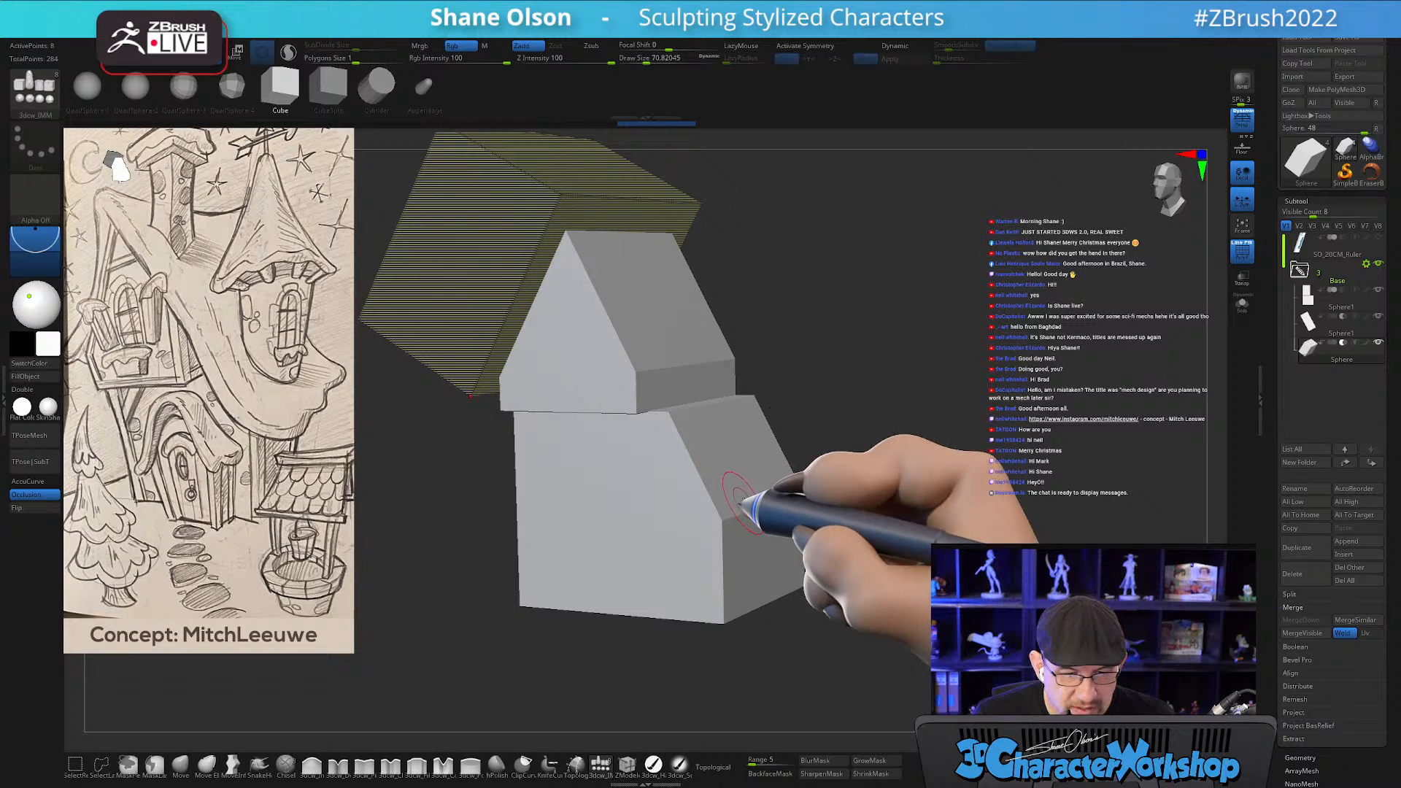
drag(891, 406, 891, 396)
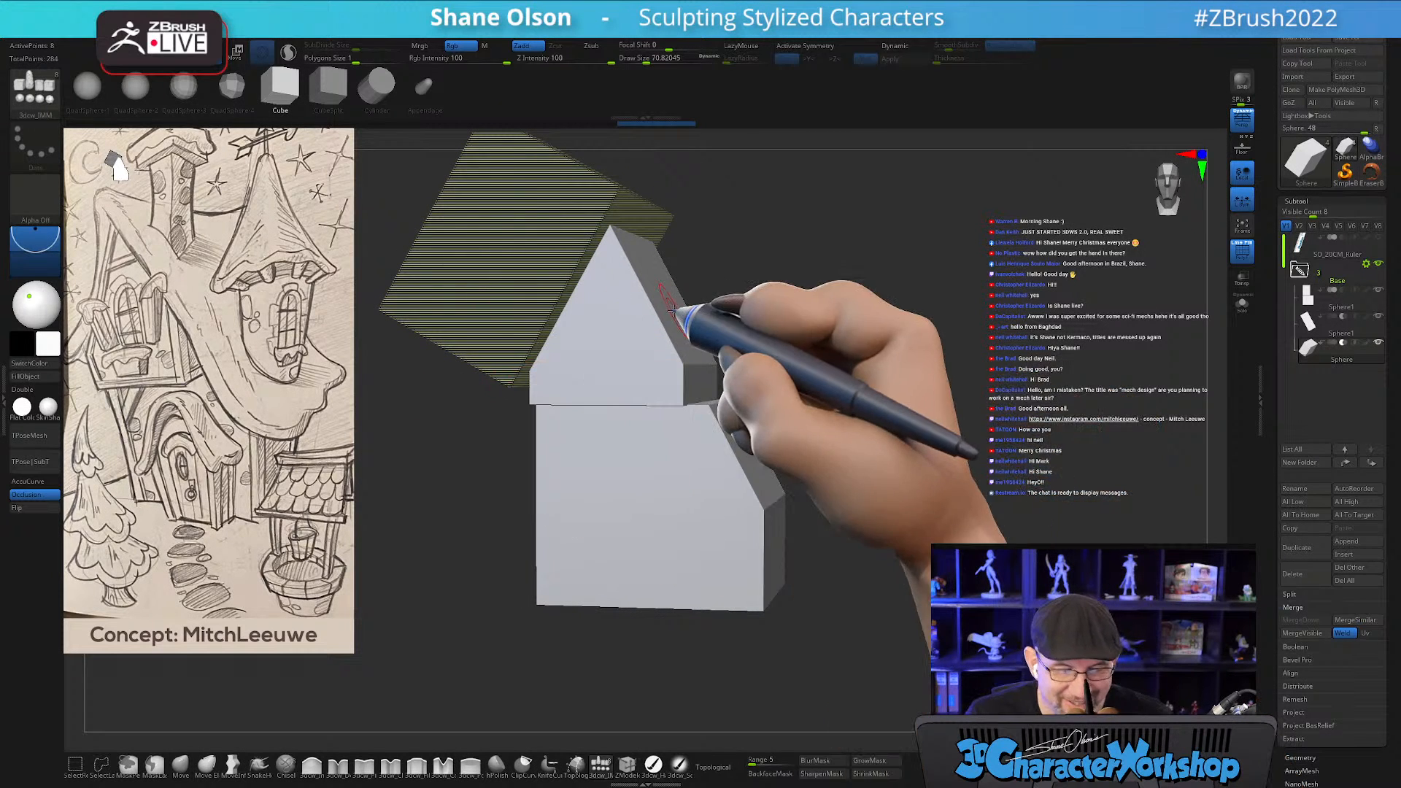
alt+drag(873, 291, 865, 330)
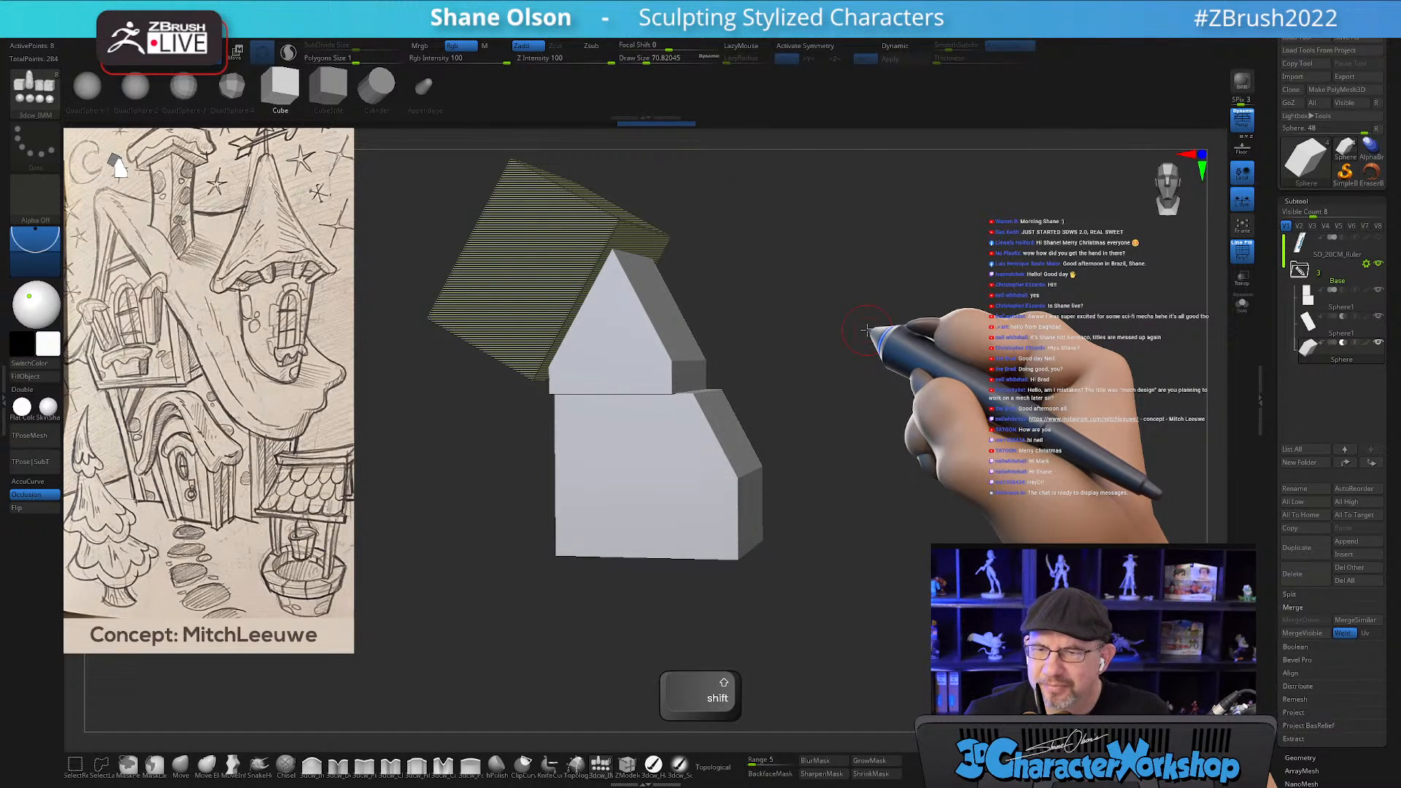
drag(849, 336, 897, 407)
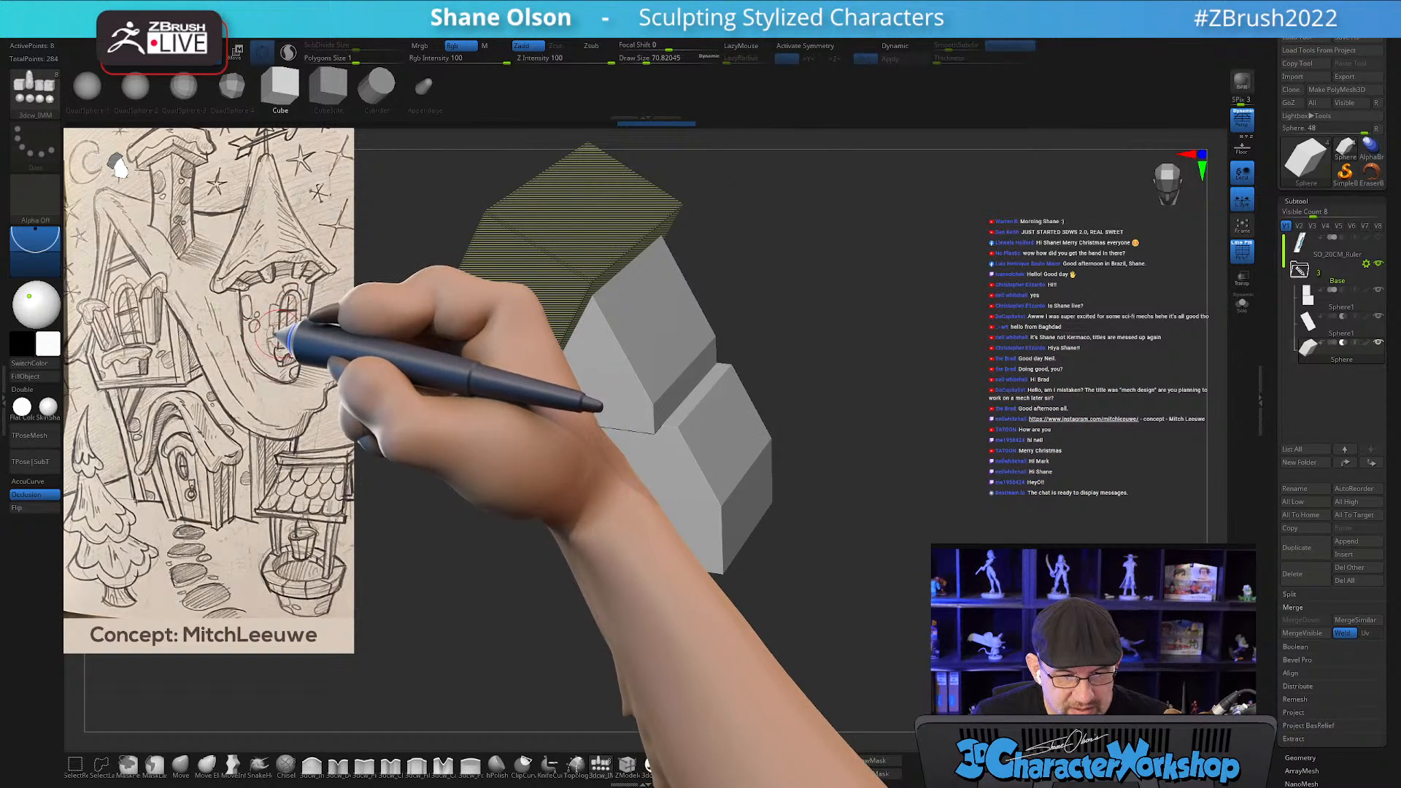
Append a cylinder subtool to the house, select it, and swap its mesh for the low-poly Cylinder primitive.
drag(715, 256, 726, 314)
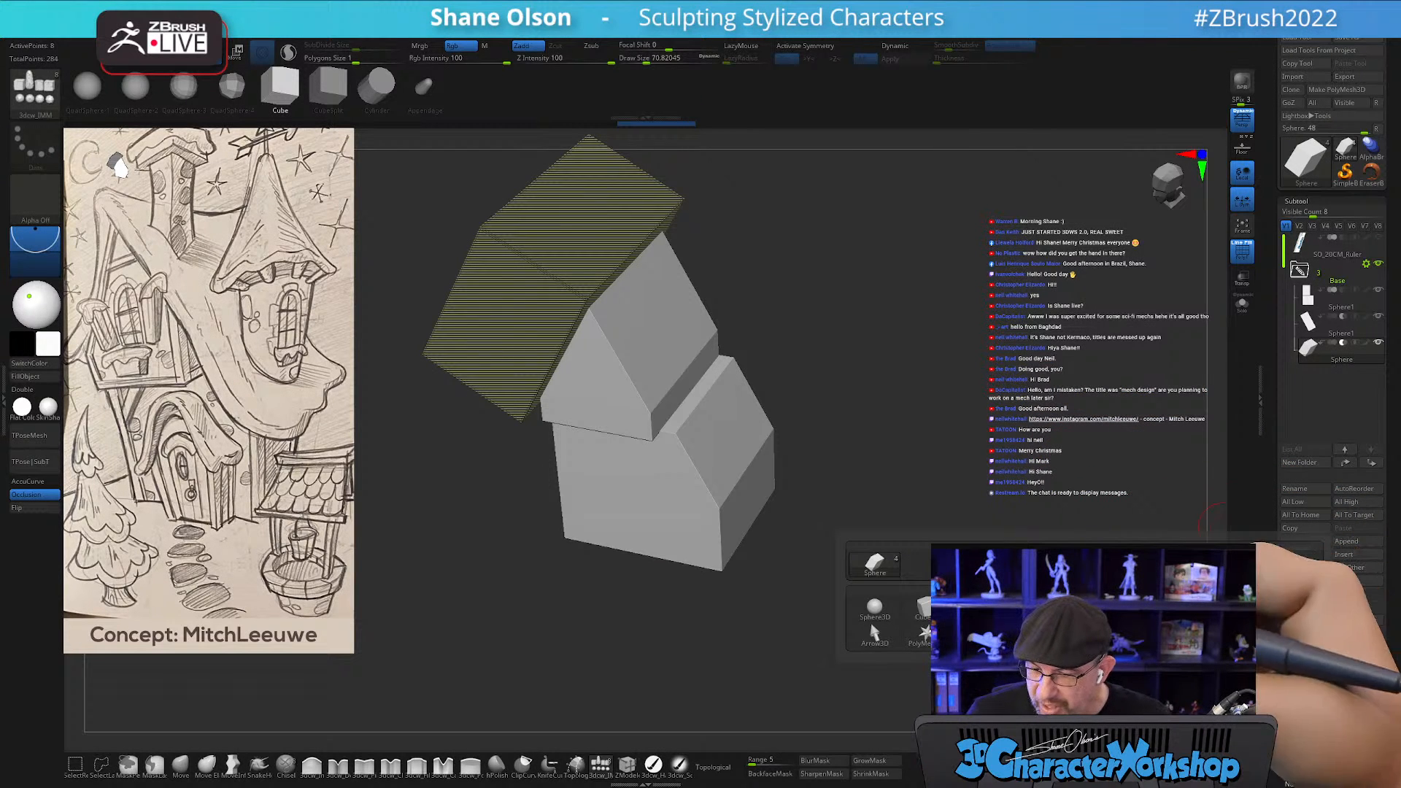
click(980, 609)
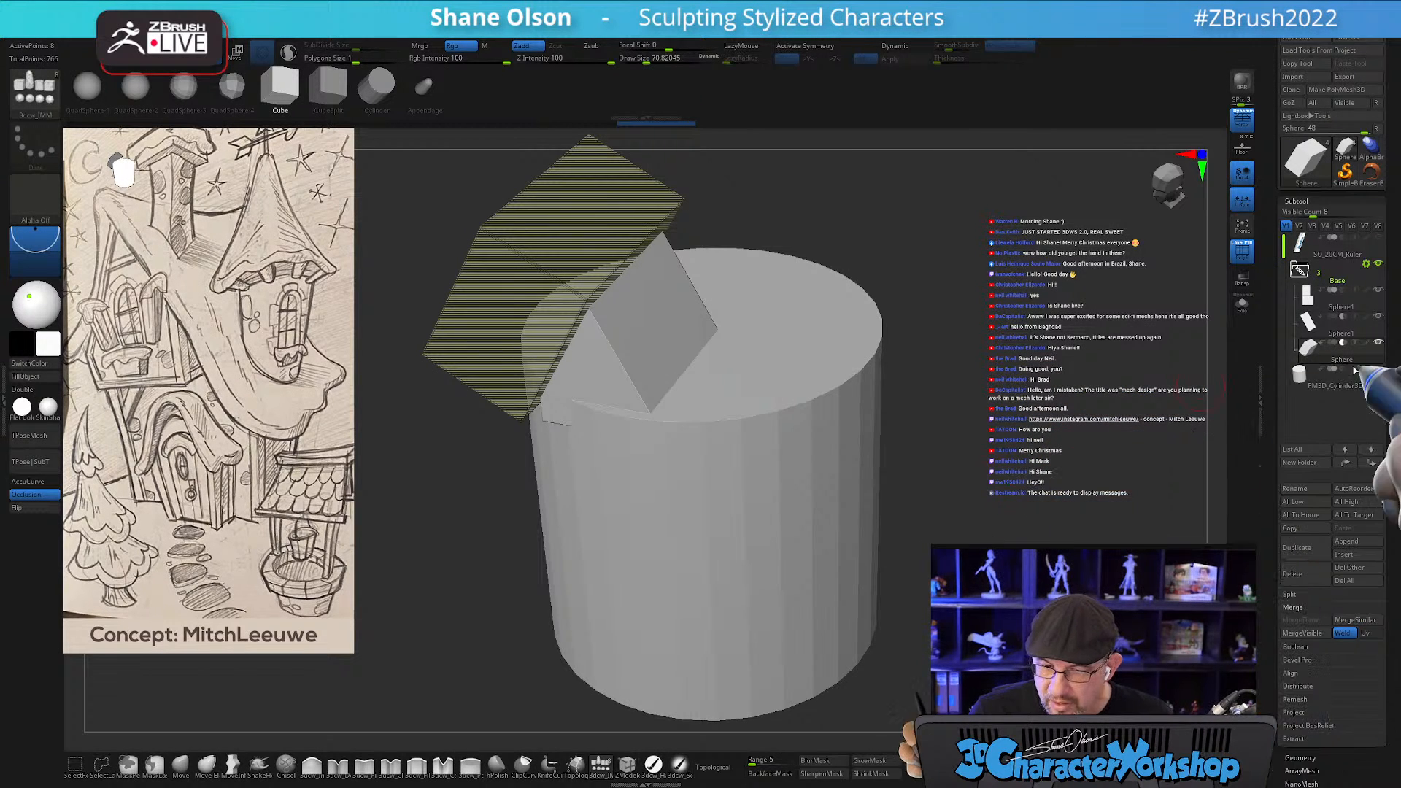
click(1302, 375)
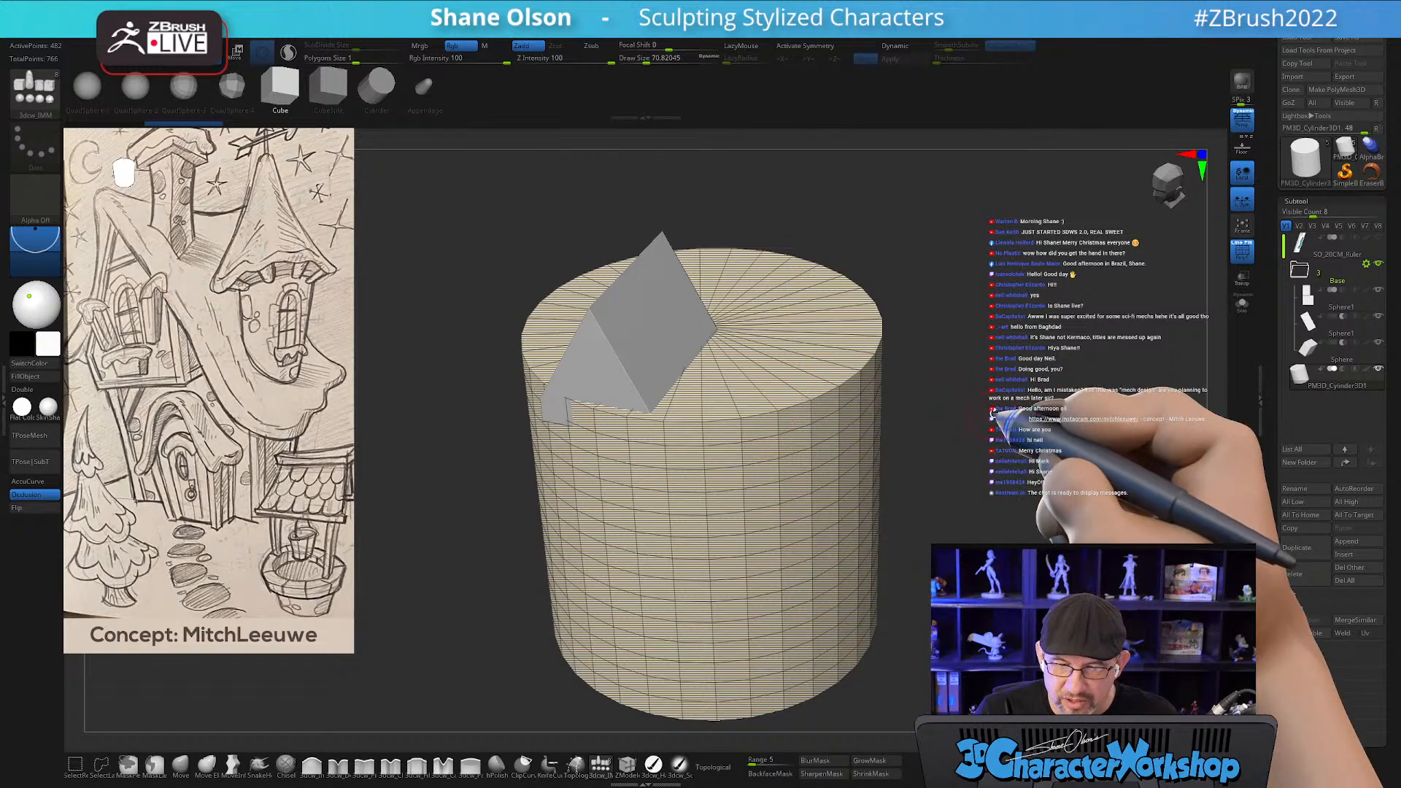
drag(1001, 416, 891, 447)
alt+drag(957, 277, 932, 313)
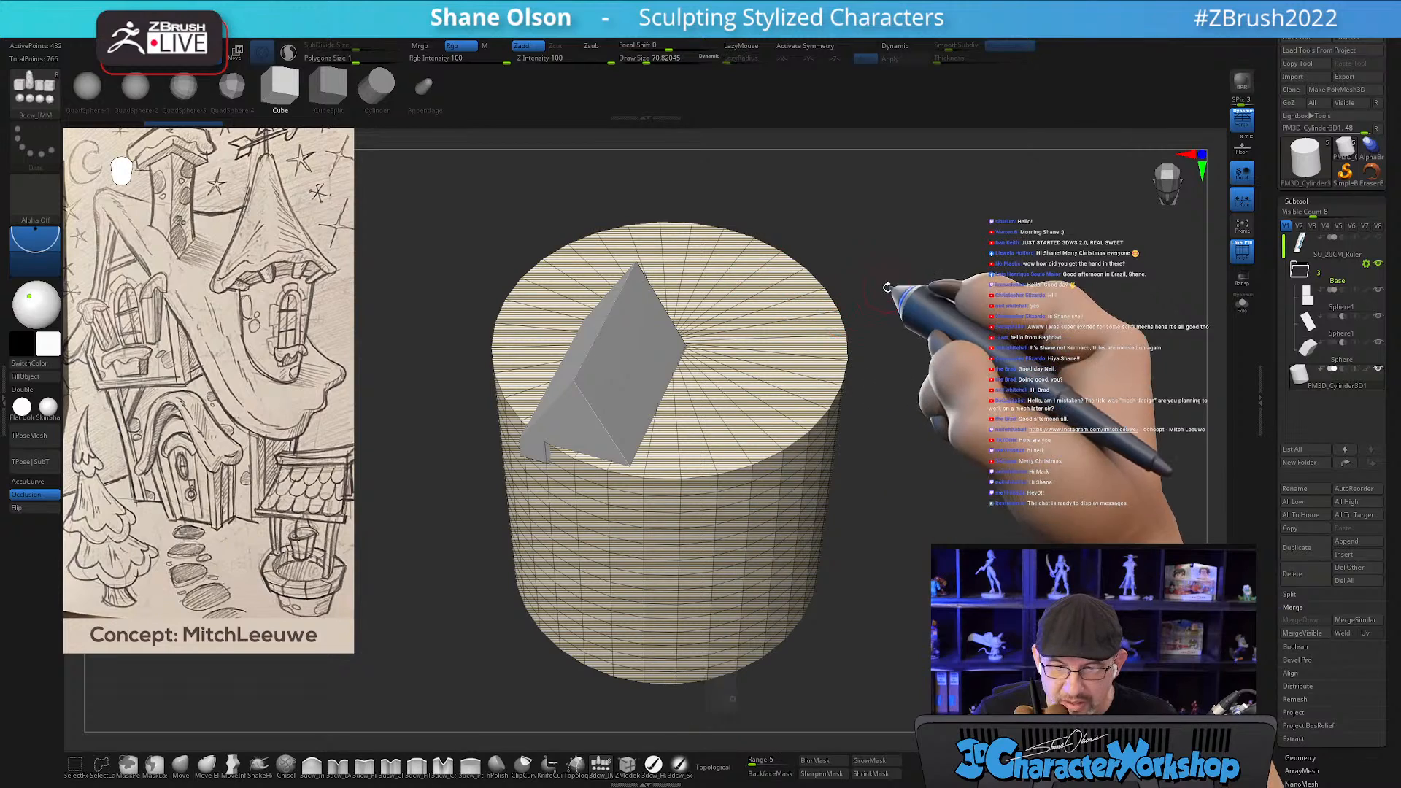
key(w)
drag(991, 367, 971, 454)
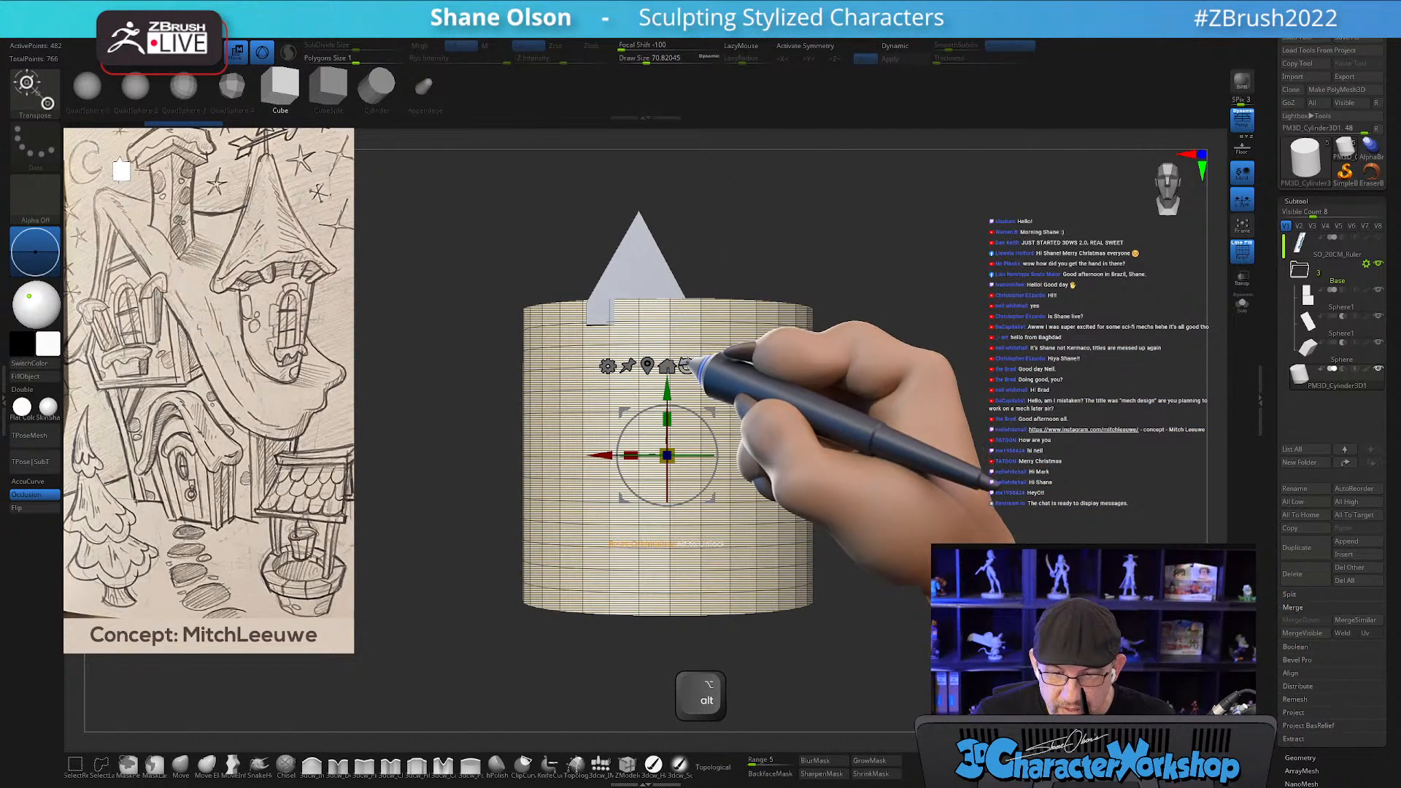
click(377, 84)
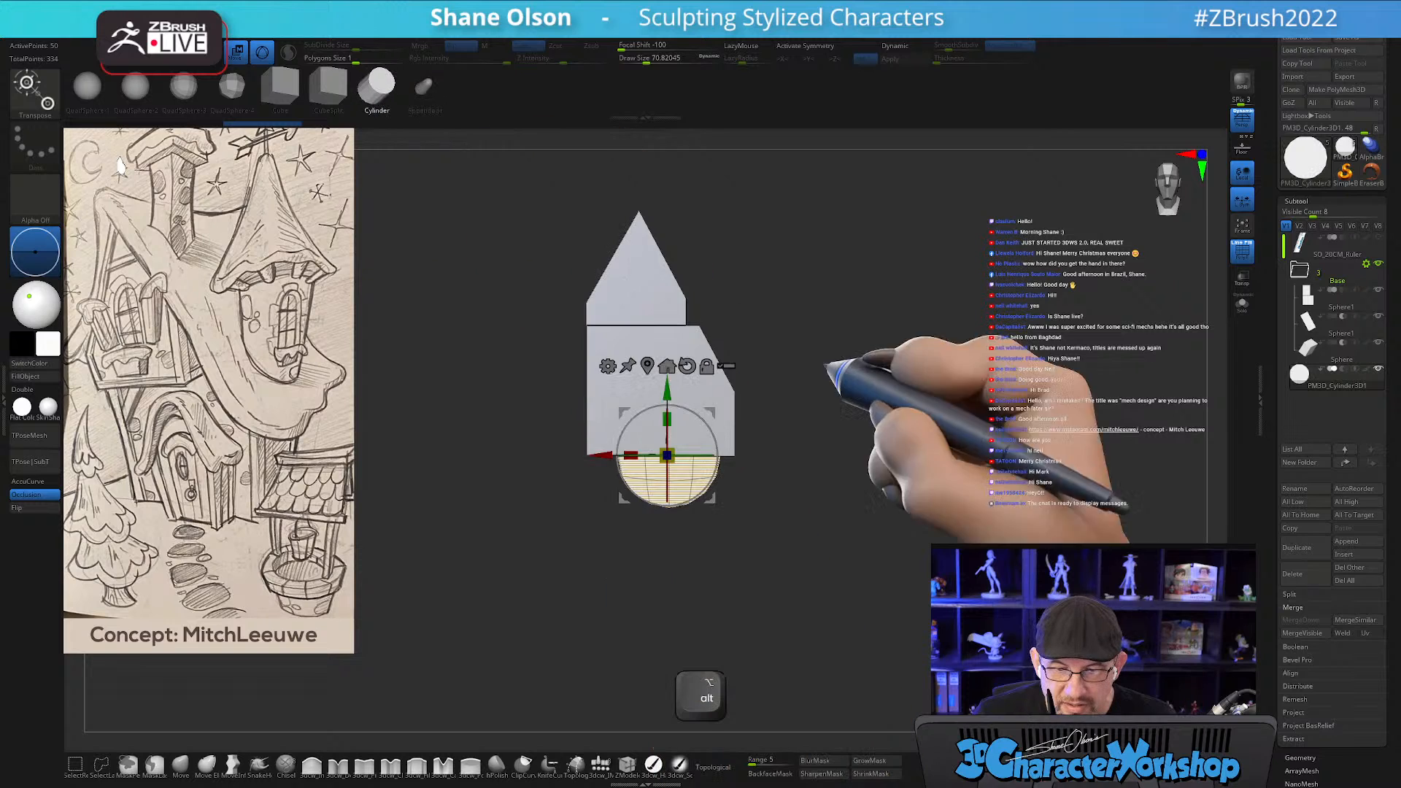
Rotate the cylinder 90 degrees upright, then move it outward and raise it against the house's right side.
shift+drag(929, 337, 940, 368)
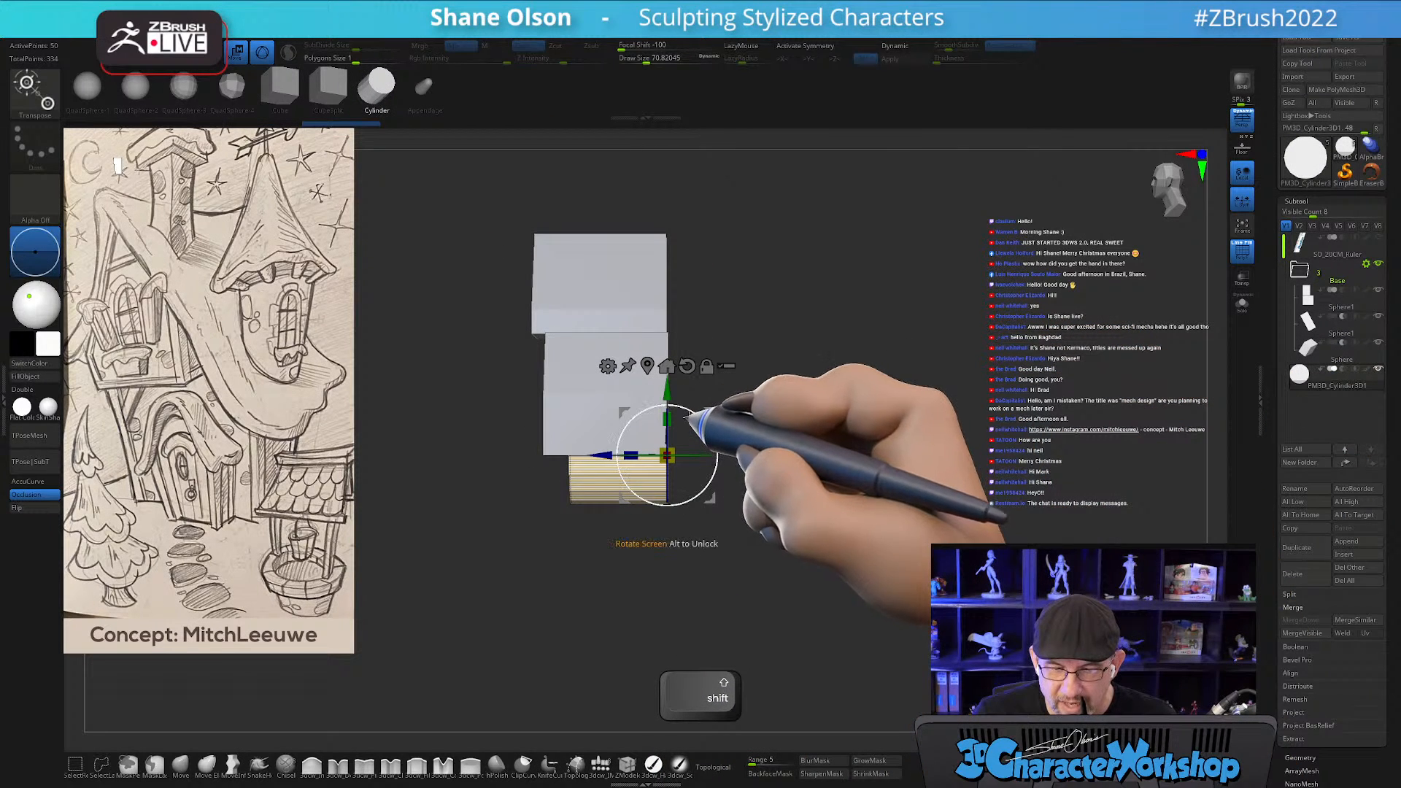
shift+drag(706, 423, 728, 482)
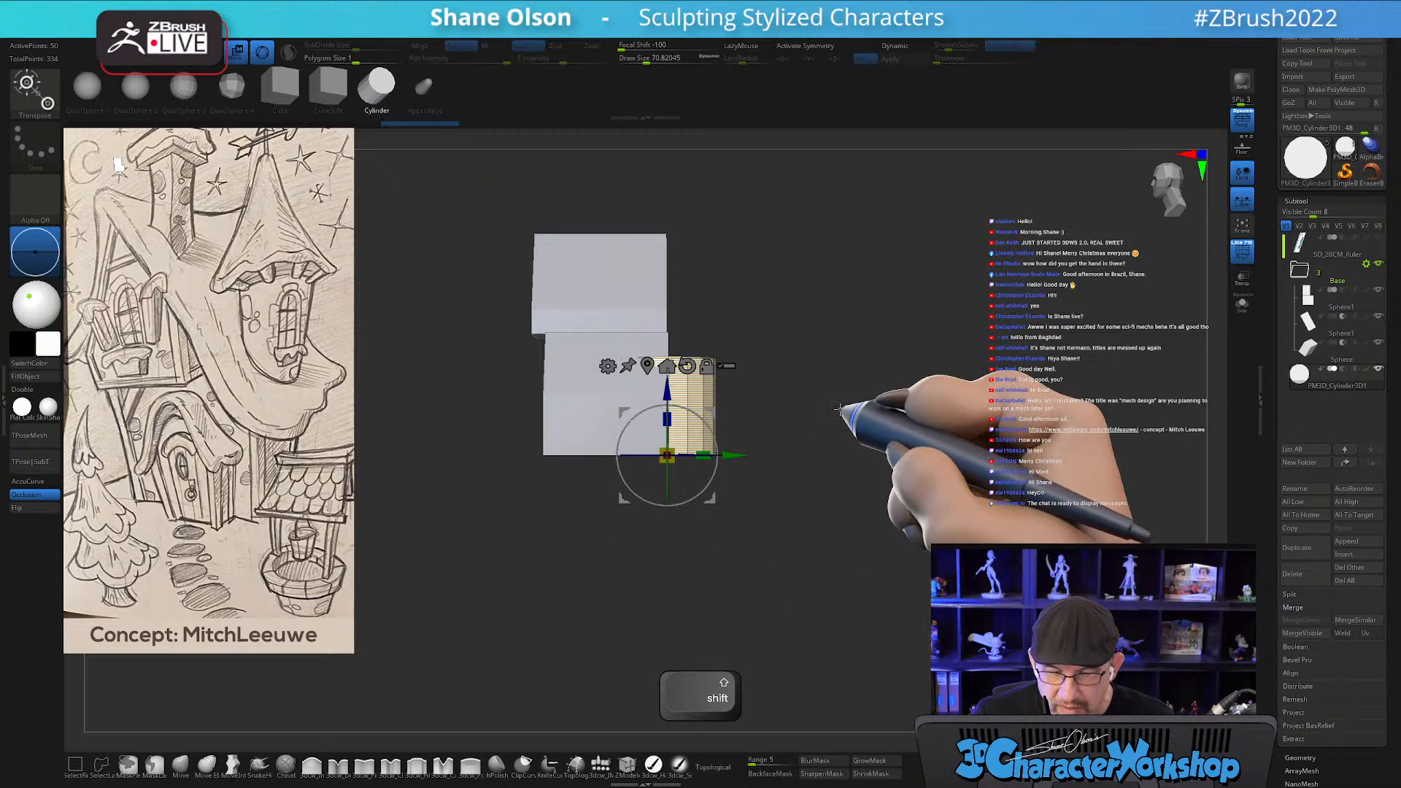
shift+drag(825, 409, 679, 452)
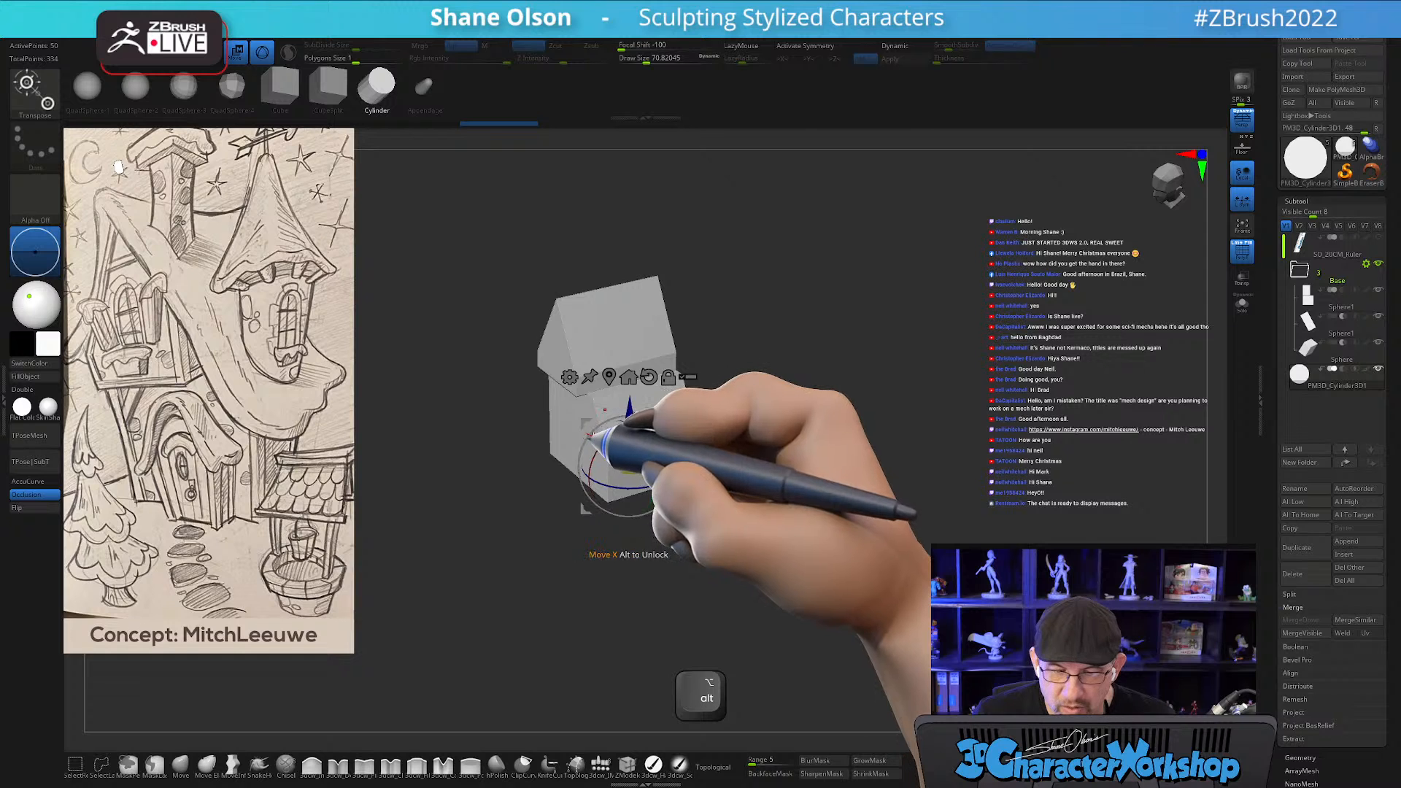
drag(589, 435, 611, 453)
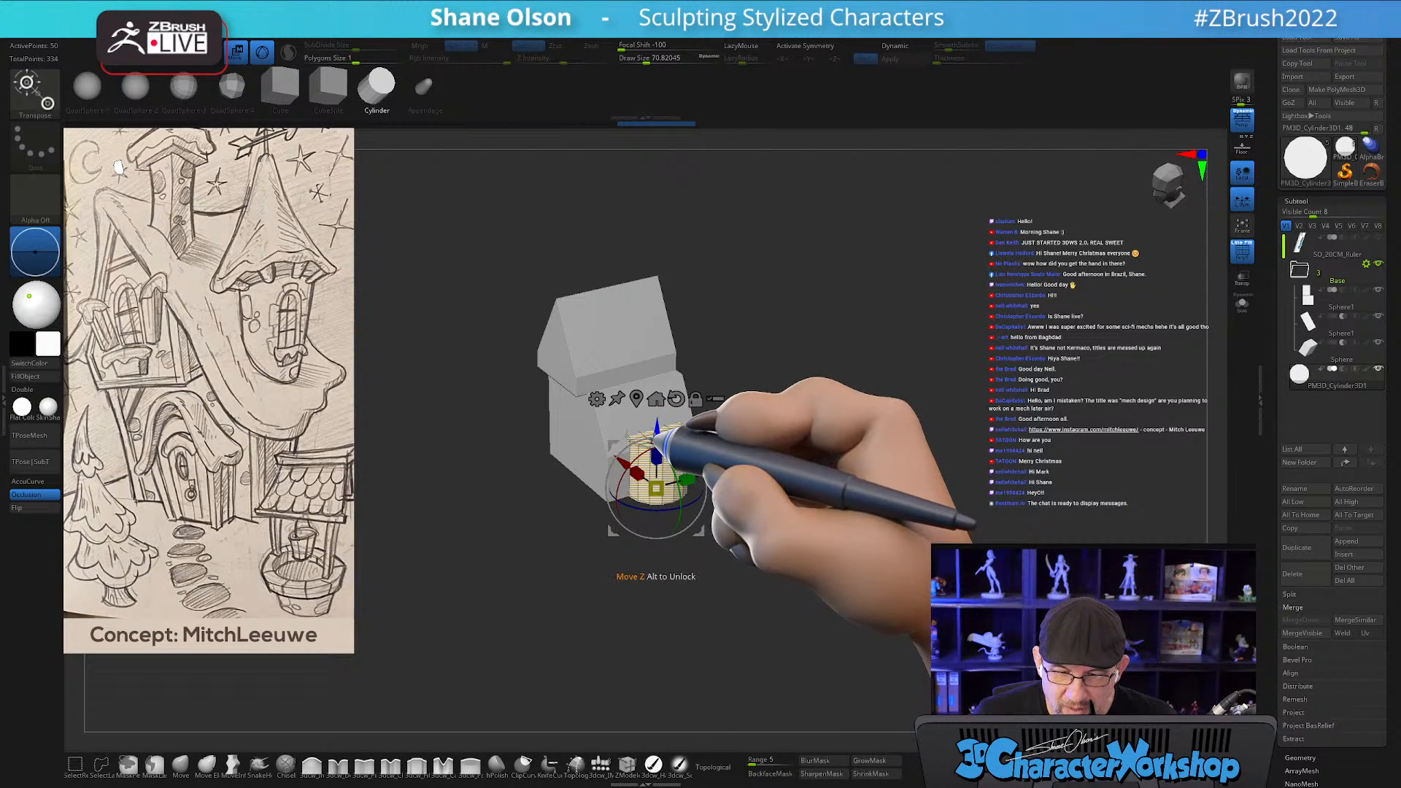
drag(654, 403, 659, 365)
drag(803, 349, 887, 368)
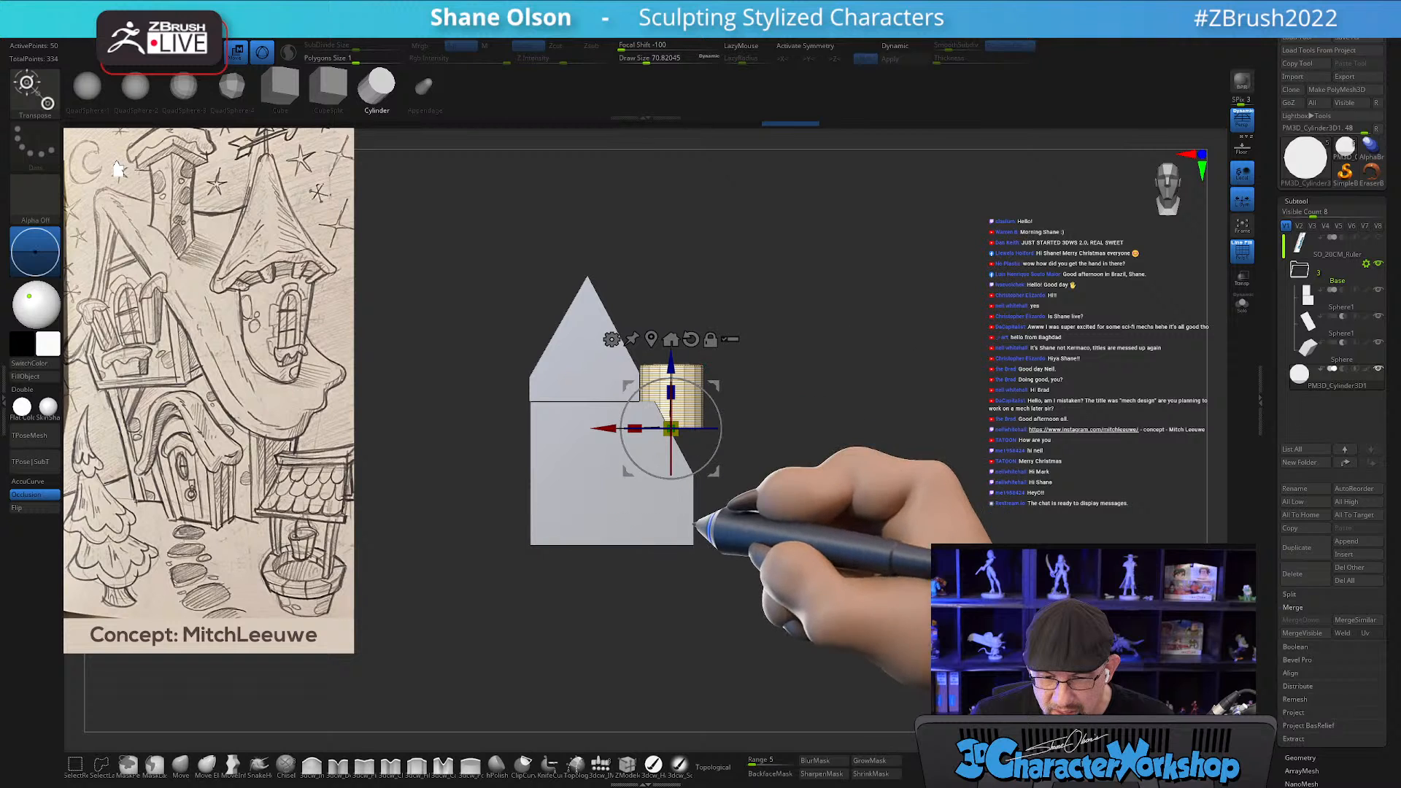
Adjust the upright cylinder's size and raise it beside the upper block to match the concept's round tower.
drag(775, 442, 770, 475)
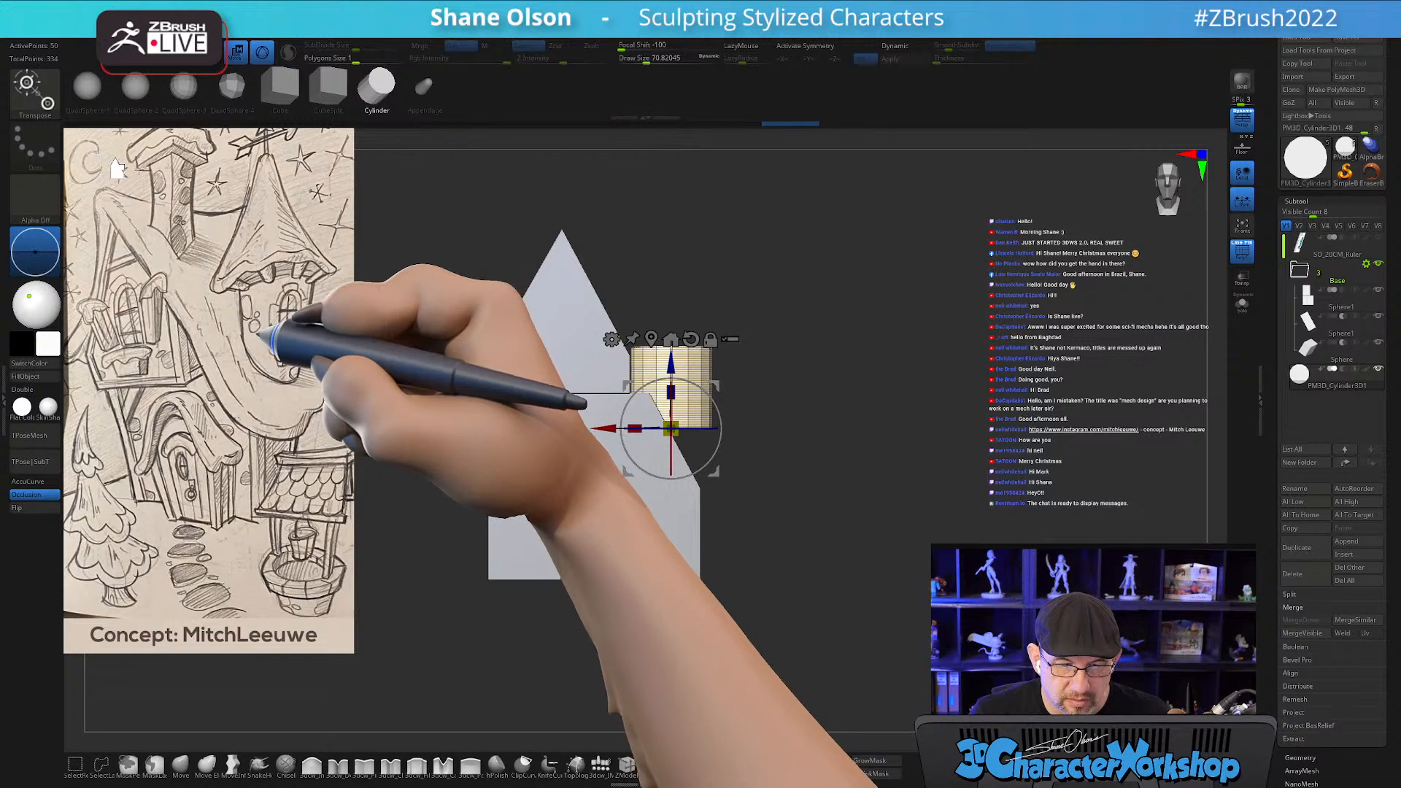
mouse_move(831, 316)
mouse_down()
mouse_move(822, 334)
mouse_move(837, 339)
mouse_move(851, 323)
mouse_up()
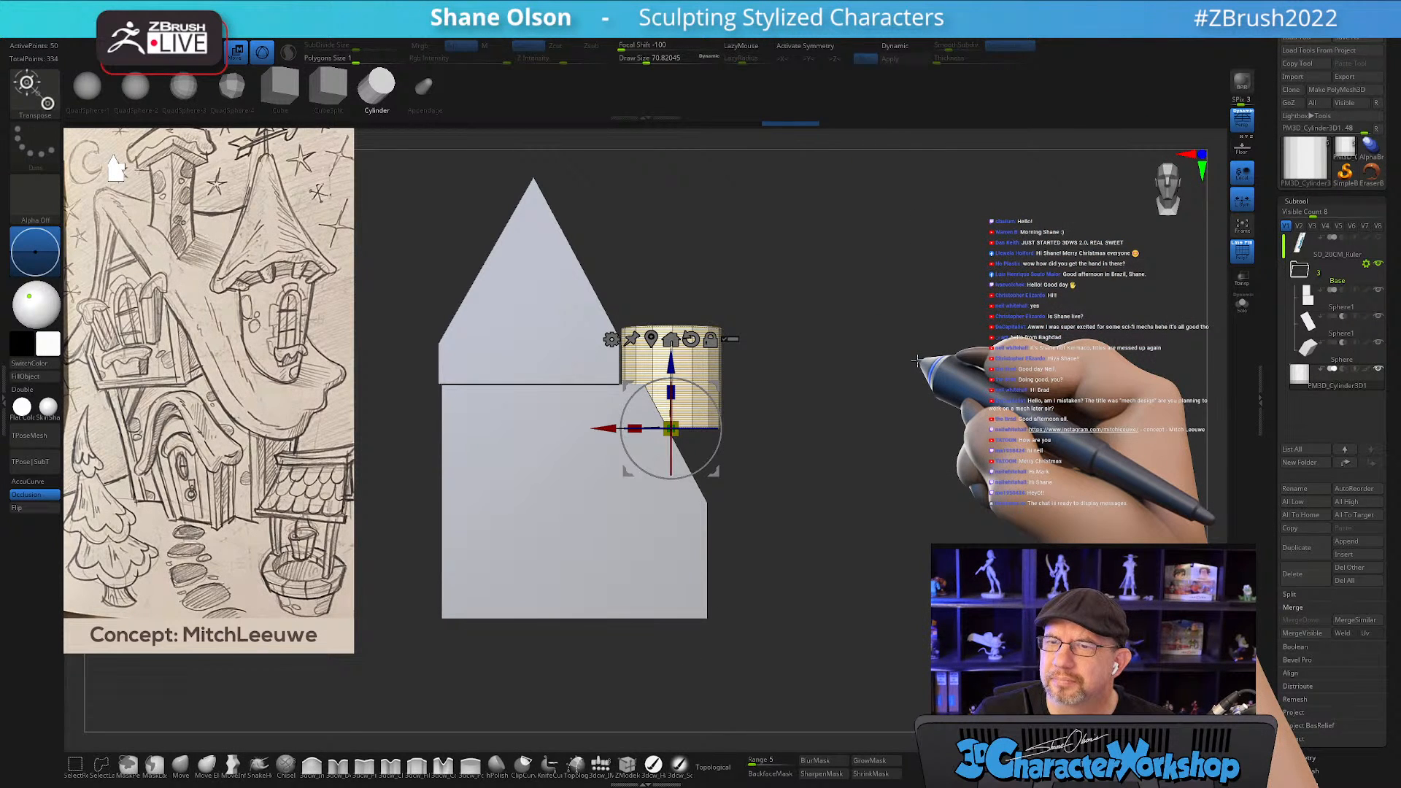
alt+drag(941, 330, 961, 308)
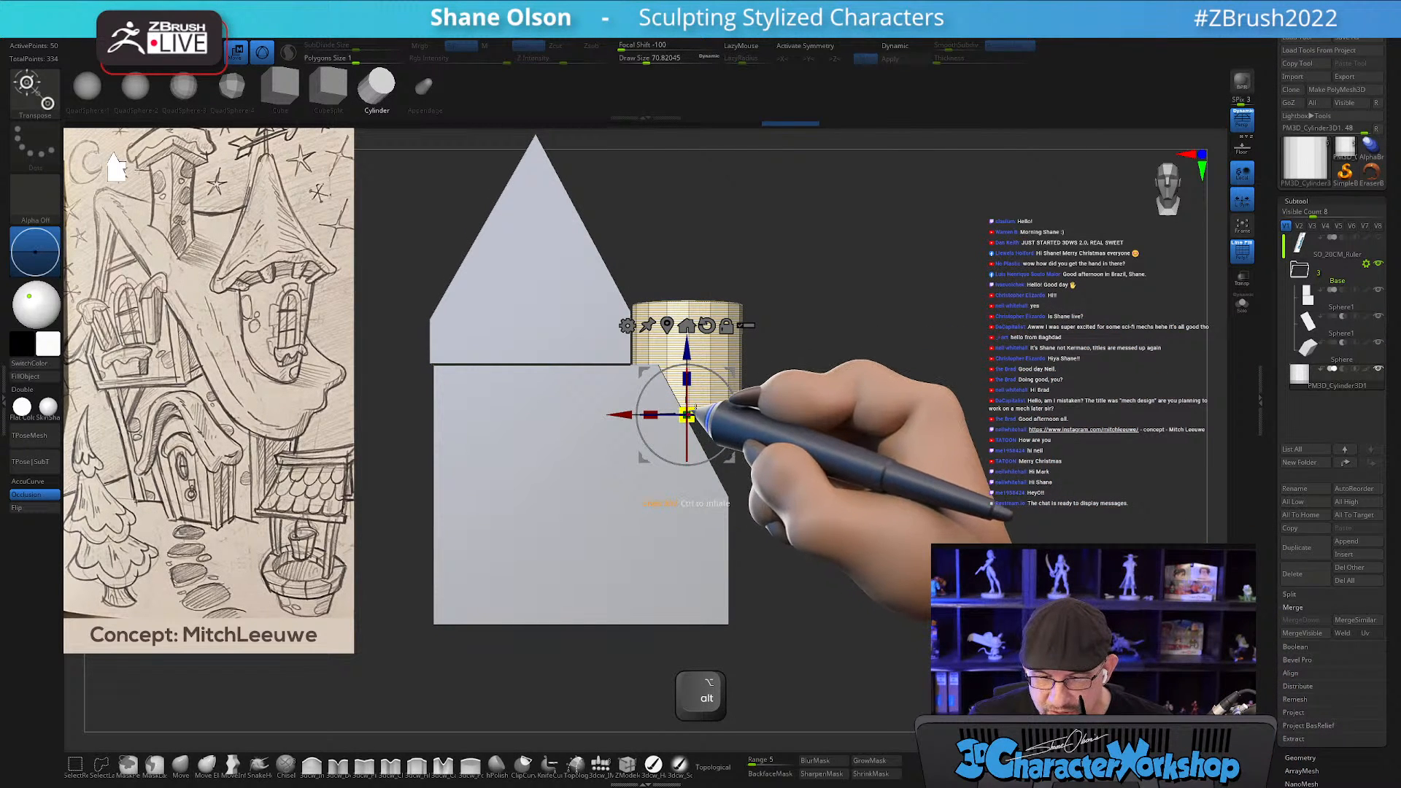
drag(684, 414, 686, 516)
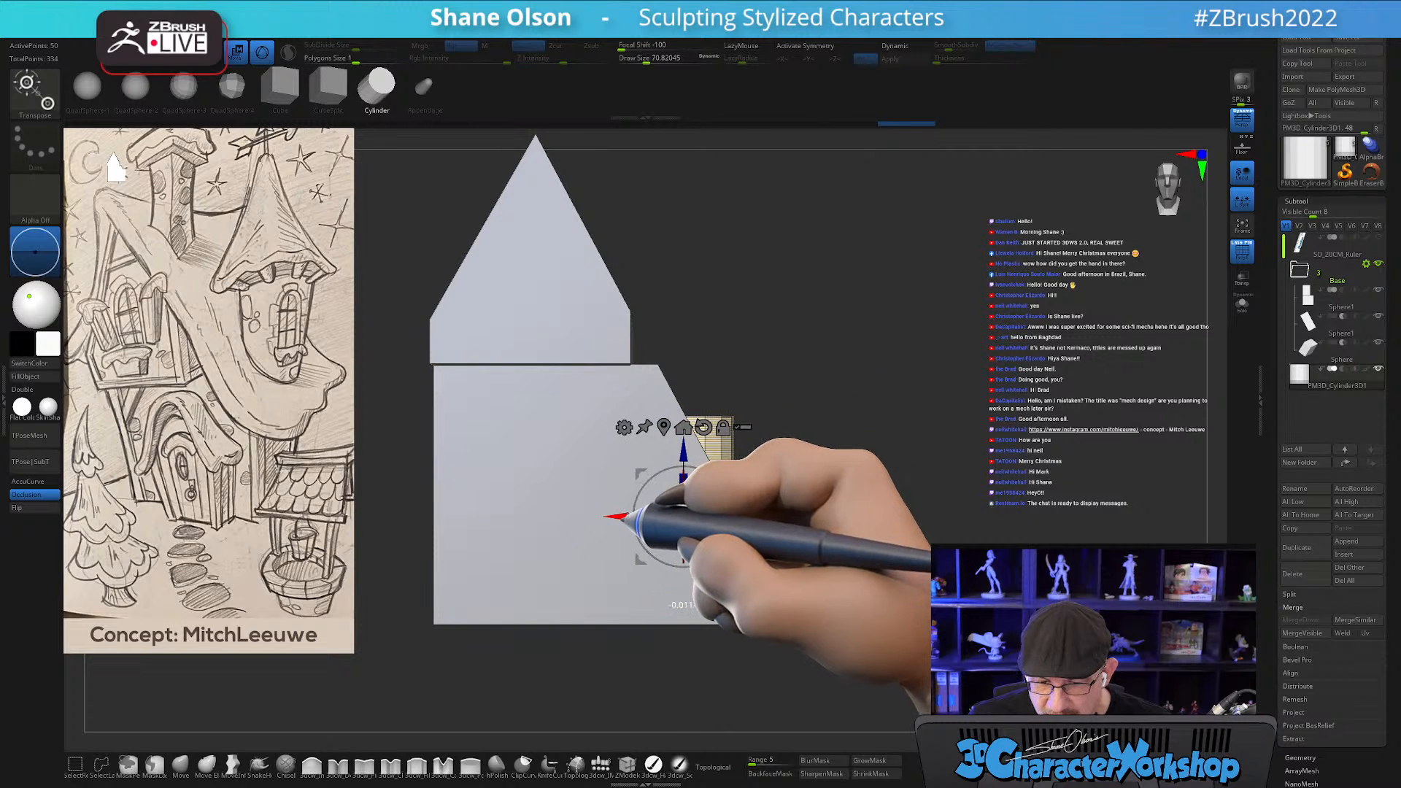
drag(678, 449, 668, 321)
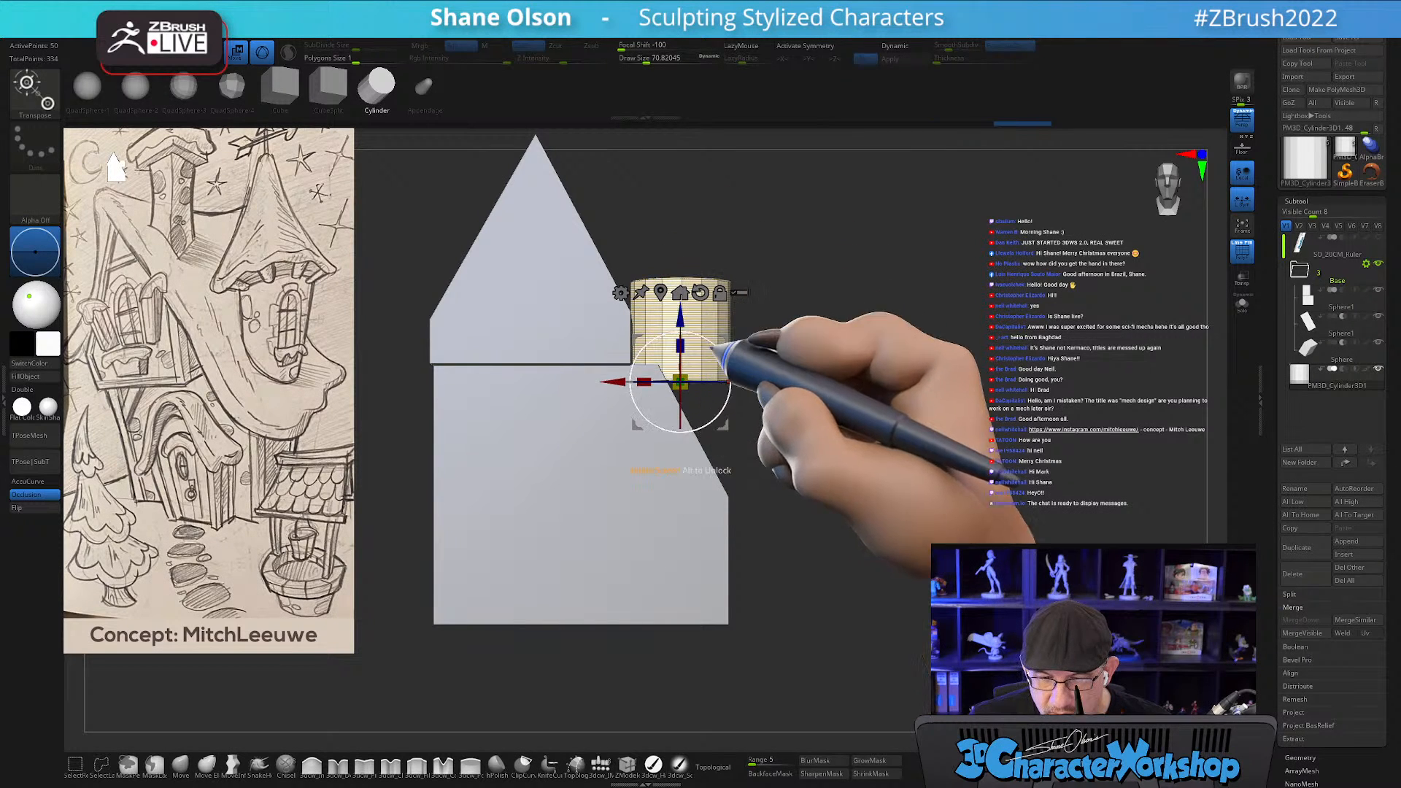
Stretch the tower cylinder's lower end down into the lower block and narrow it so the tower tapers toward its base.
alt+drag(897, 378, 861, 422)
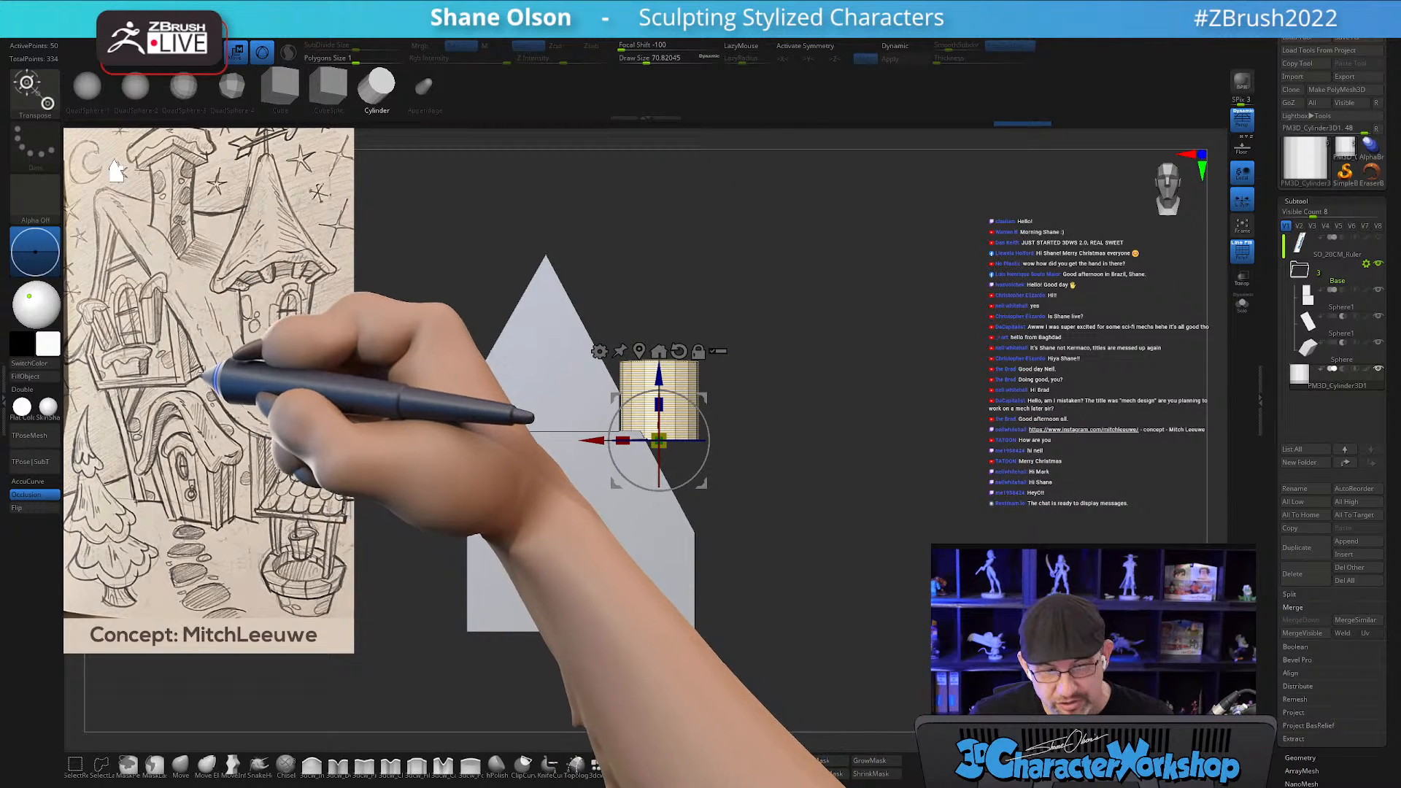
mouse_move(746, 460)
alt+mouse_down()
mouse_move(864, 463)
mouse_move(757, 463)
alt+mouse_up()
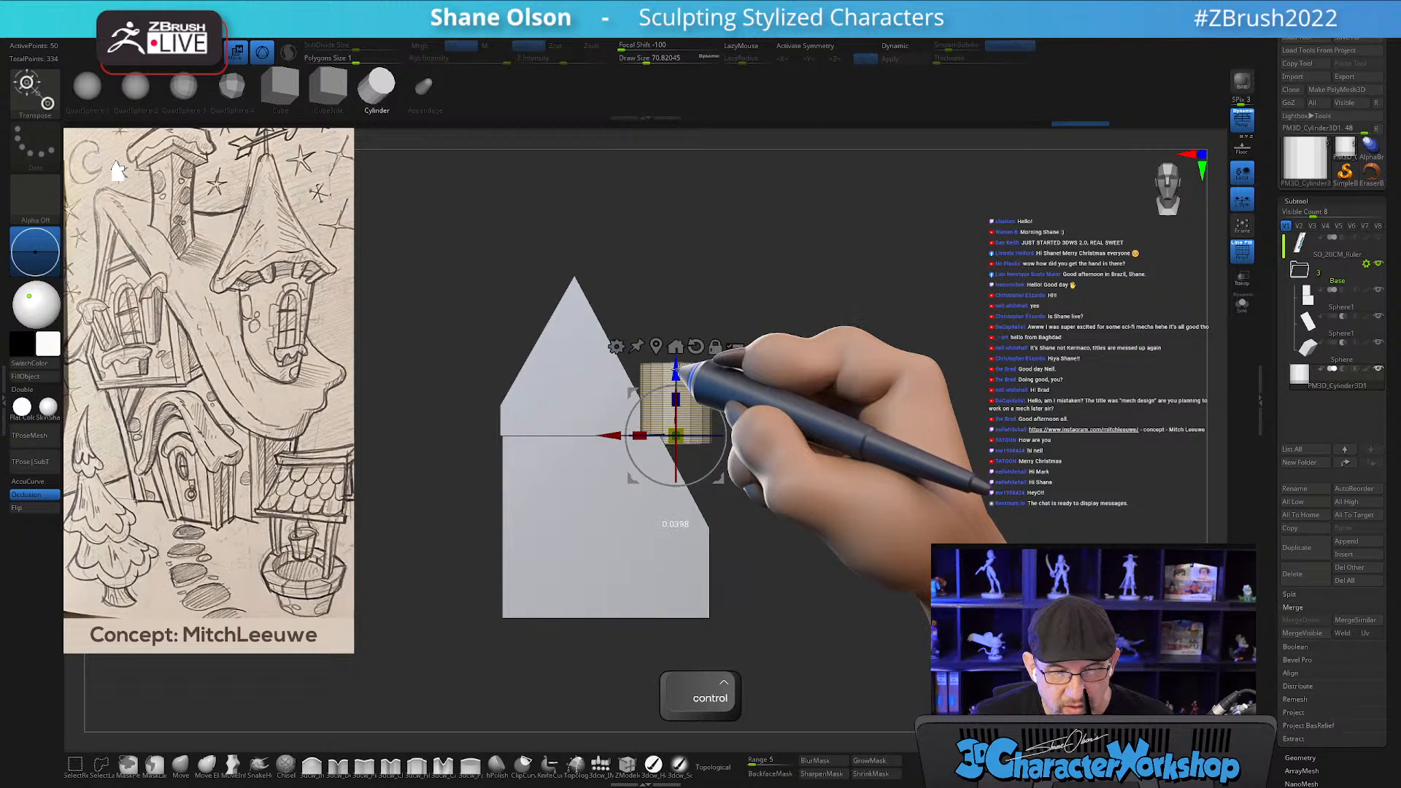
ctrl+drag(678, 373, 678, 351)
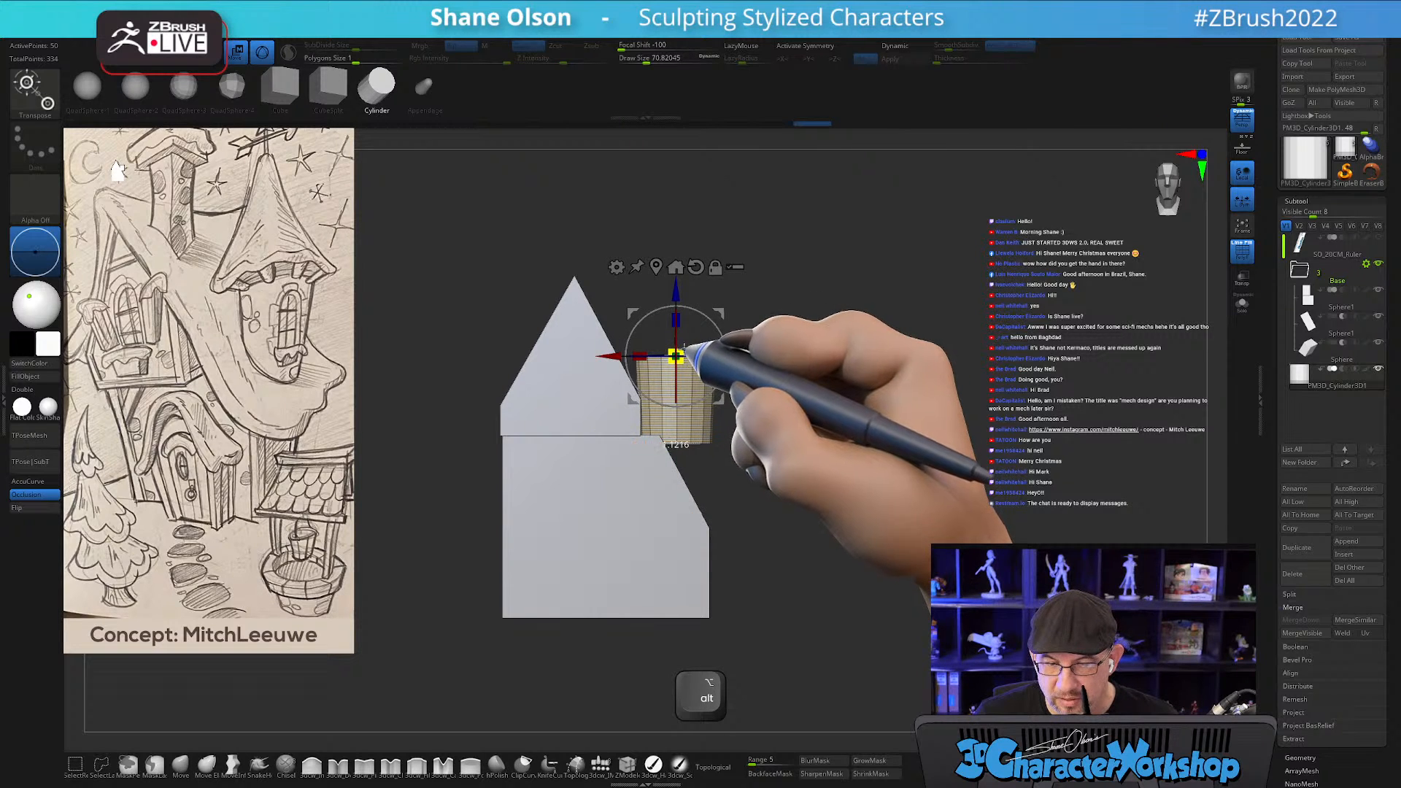
key(ctrl)
key(alt)
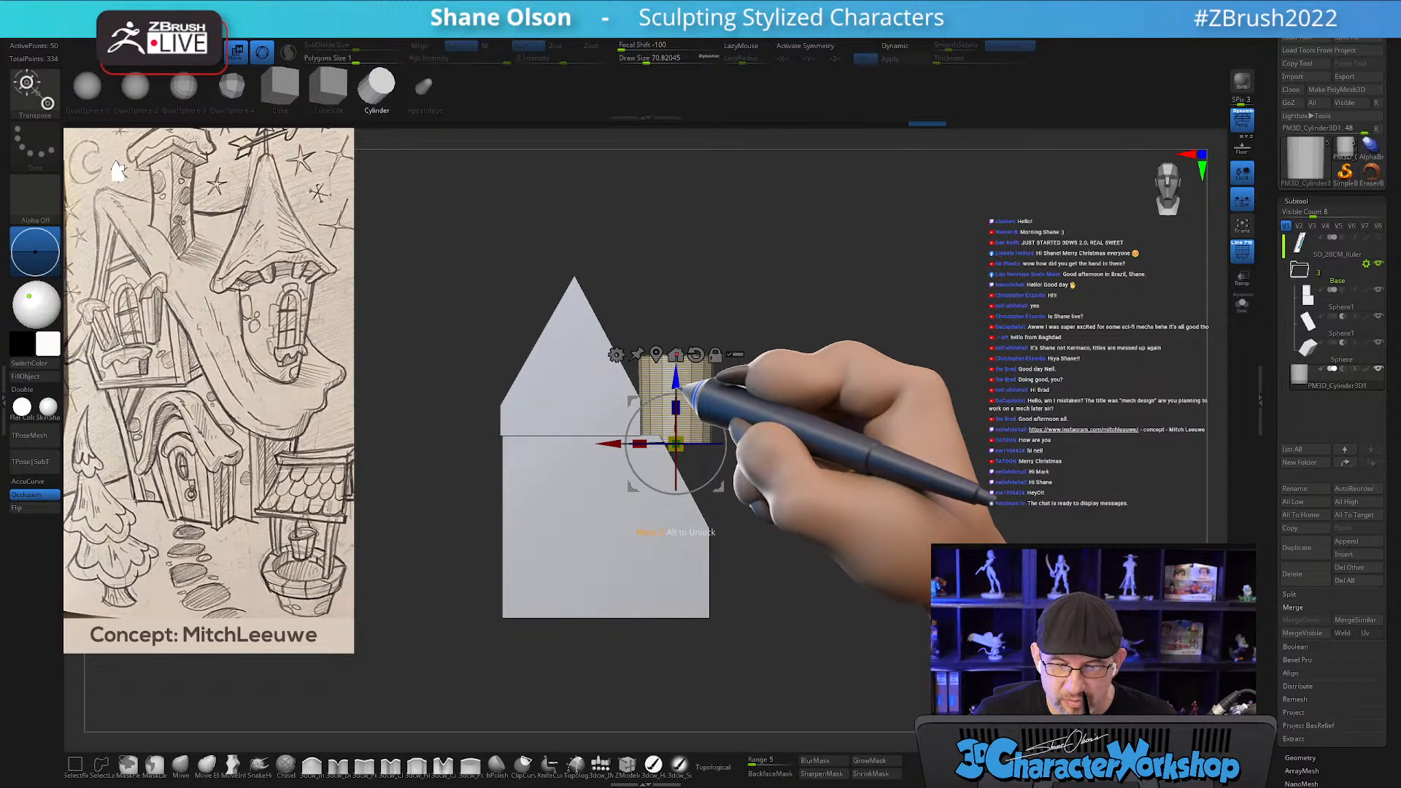
drag(678, 376, 666, 466)
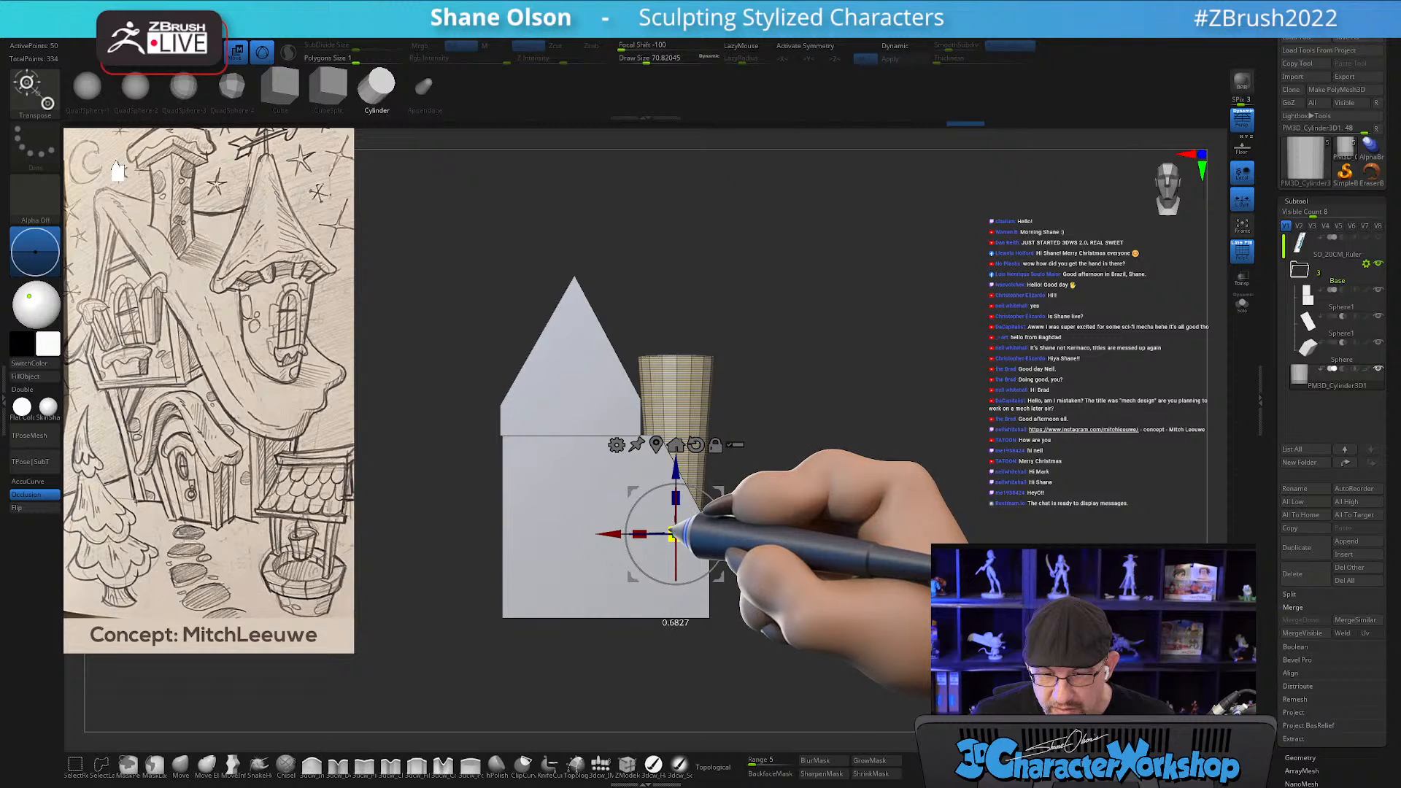
Activate Dynamic Subdiv on the tower cylinder, always accepting auto-activation, and turn off the polyframe display.
drag(1016, 438, 949, 445)
mouse_move(904, 375)
alt+mouse_down()
mouse_move(951, 340)
mouse_move(979, 391)
mouse_move(970, 416)
mouse_move(562, 316)
mouse_move(847, 400)
mouse_move(839, 365)
mouse_move(867, 394)
mouse_move(870, 358)
alt+mouse_up()
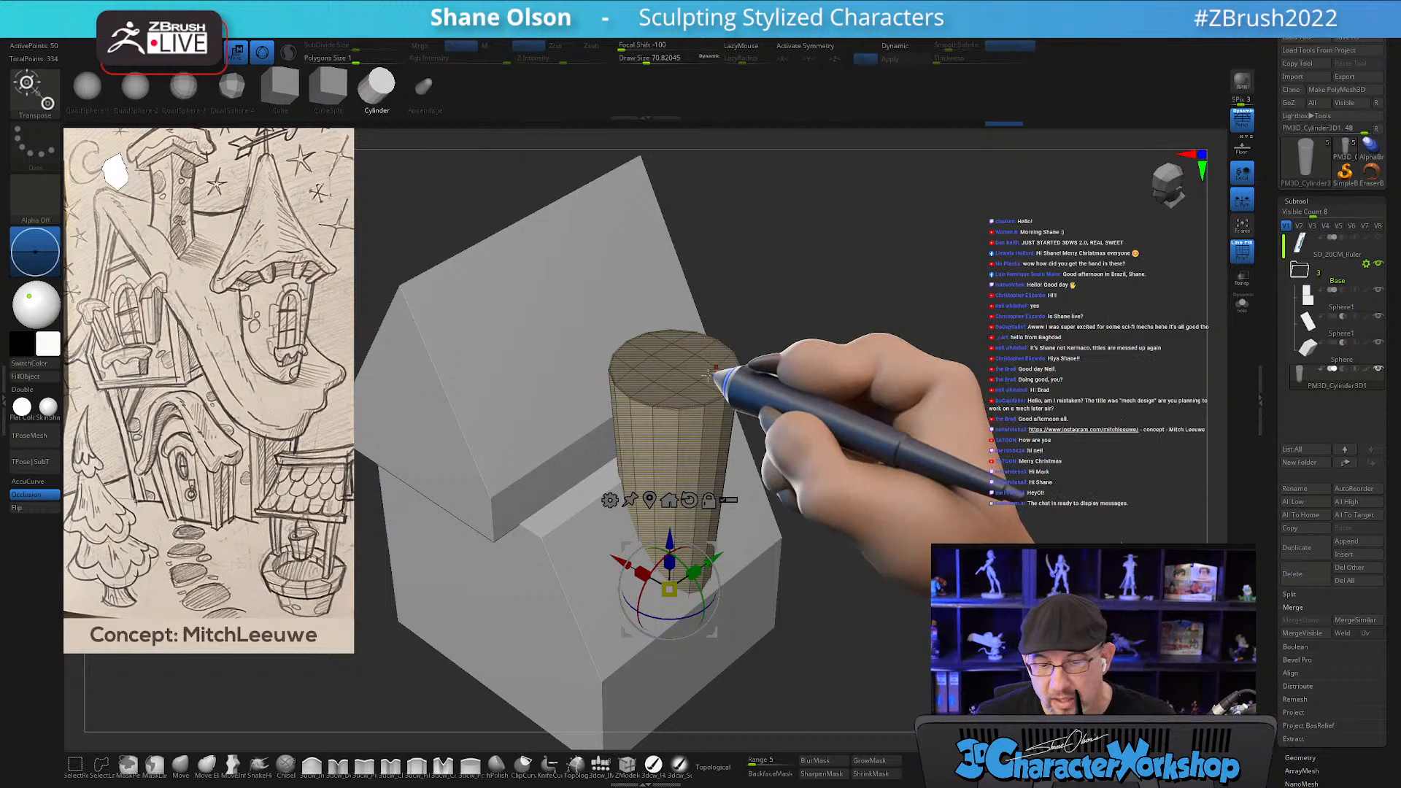
key(d)
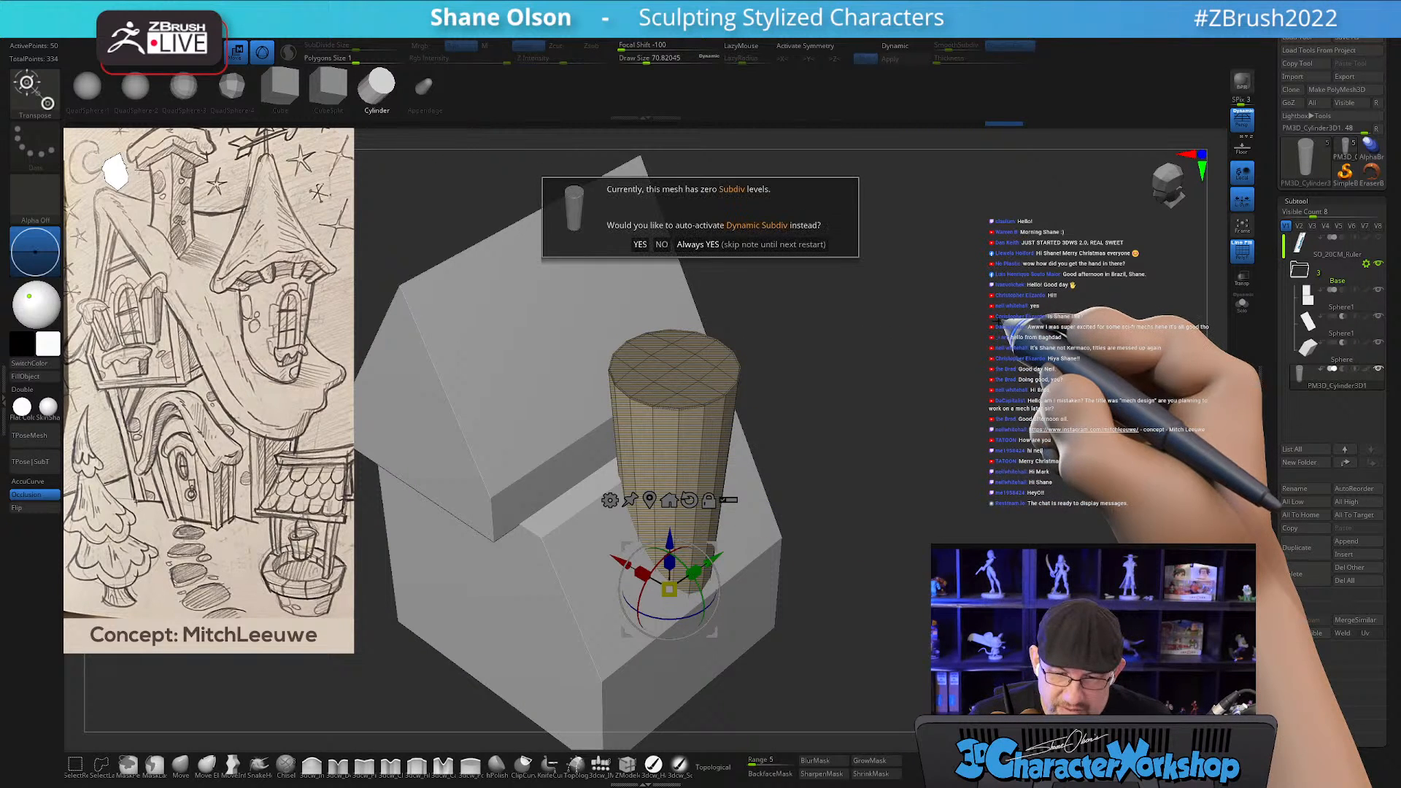
click(703, 249)
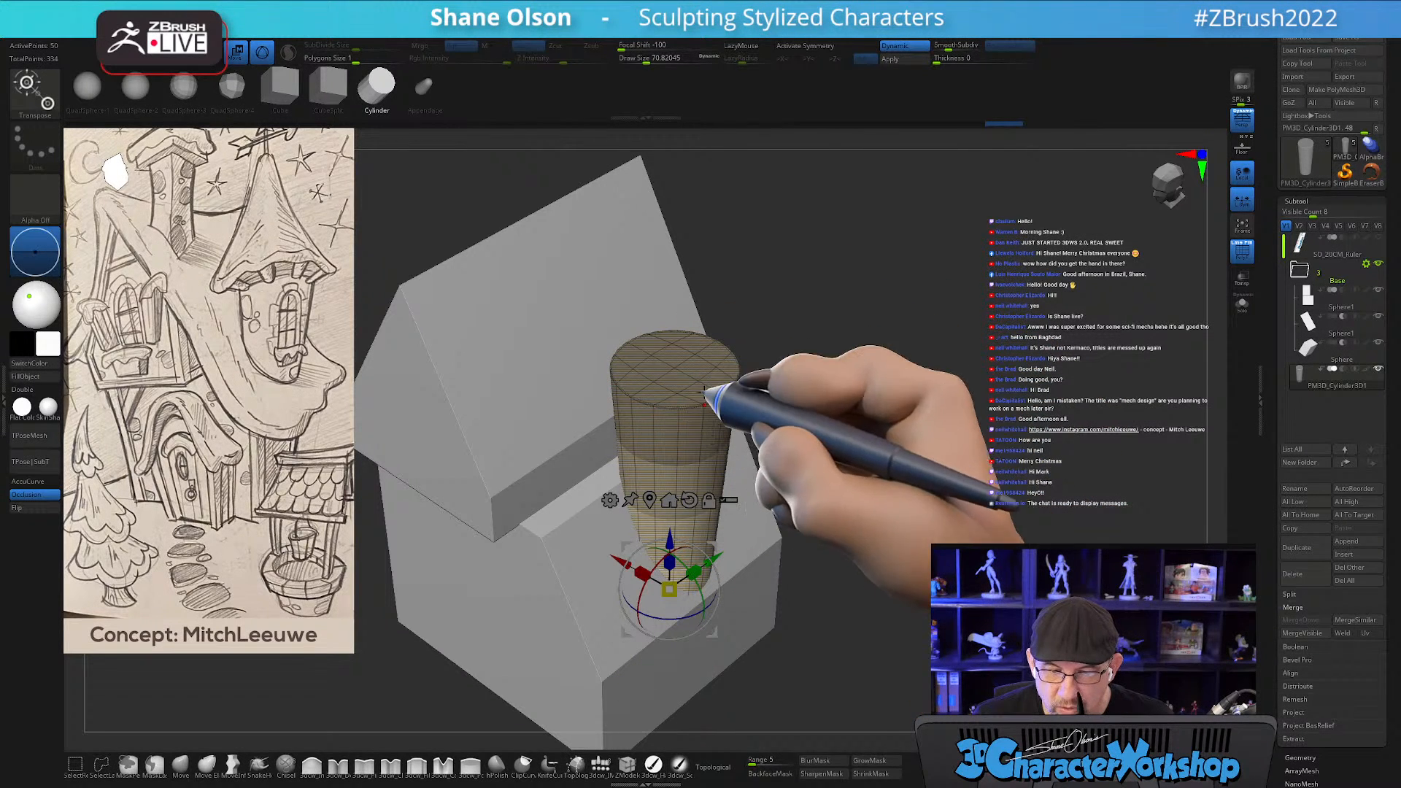
key(shift+f)
mouse_move(927, 428)
mouse_down()
mouse_move(937, 409)
mouse_move(897, 458)
mouse_move(907, 465)
mouse_move(929, 406)
mouse_move(939, 413)
mouse_up()
key(q)
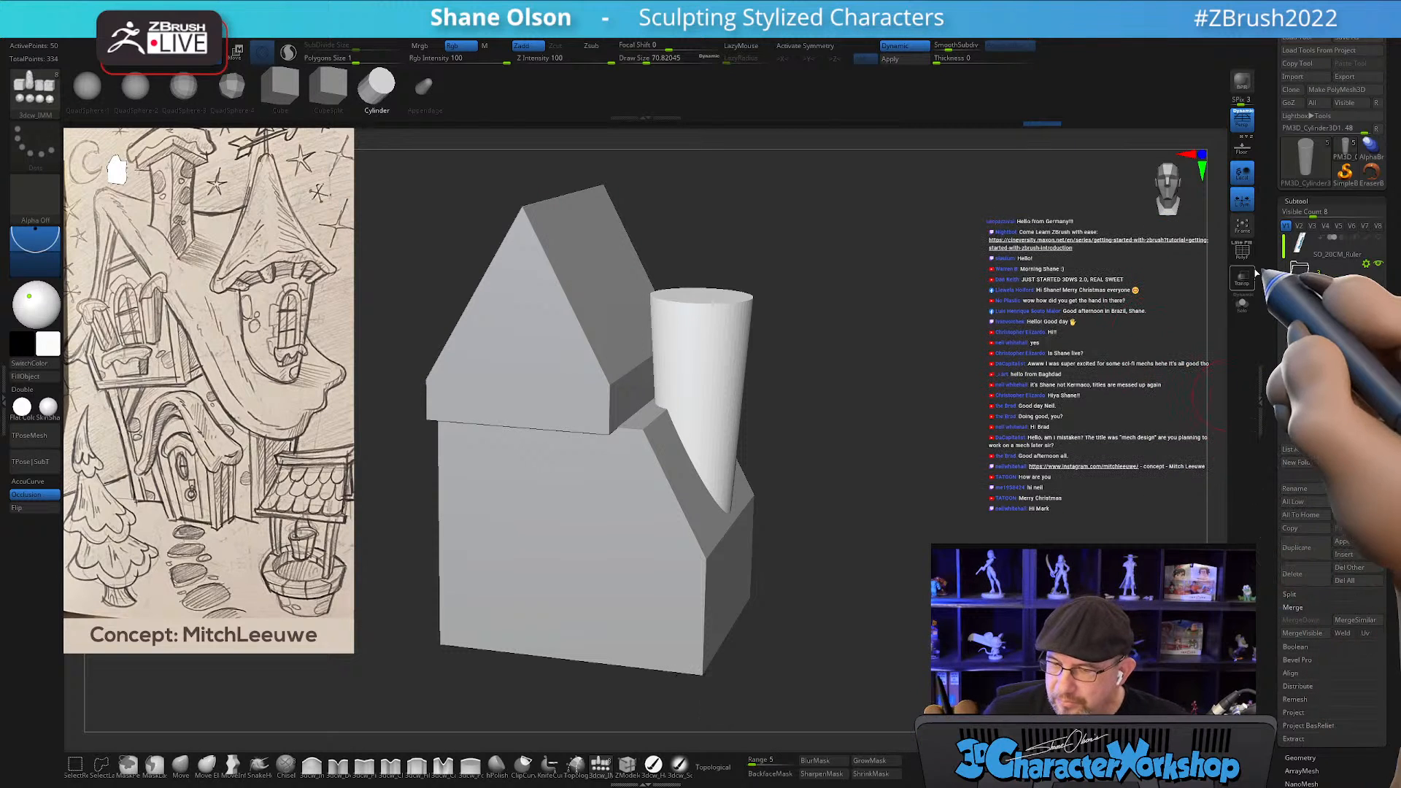
Select the tower cylinder and shift it slightly sideways along the house wall in the side view.
mouse_move(1316, 277)
mouse_move(1297, 376)
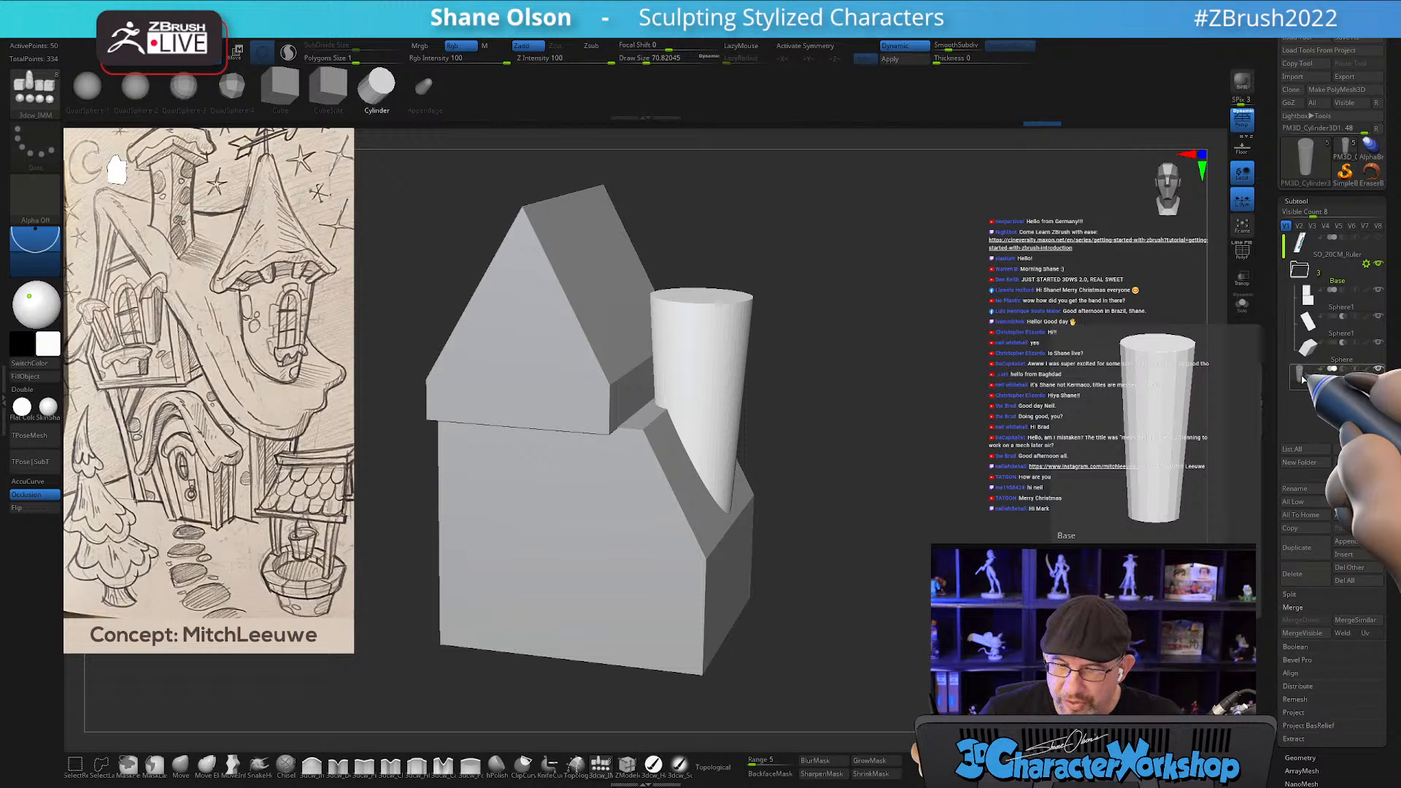
mouse_move(1329, 352)
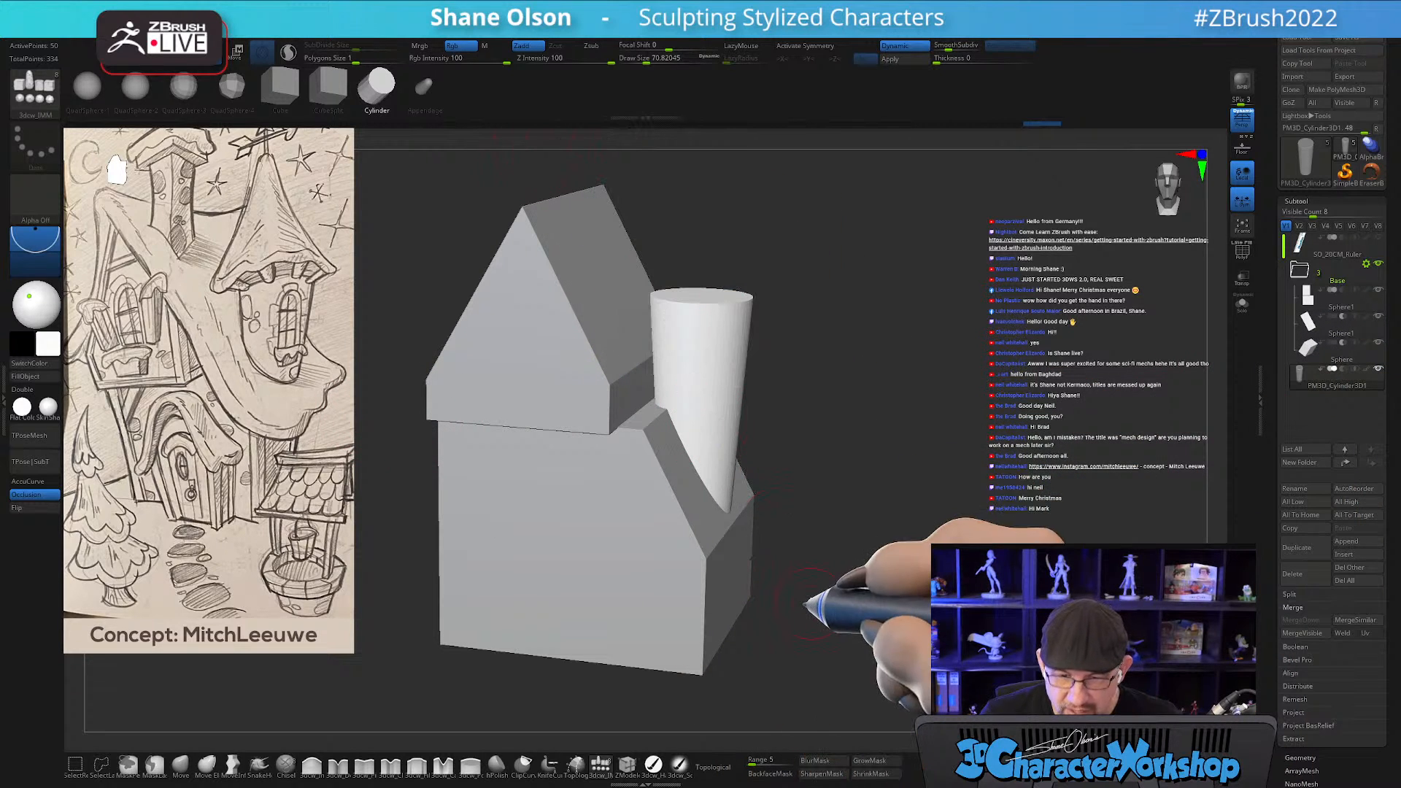
drag(870, 483, 861, 474)
alt+click(723, 452)
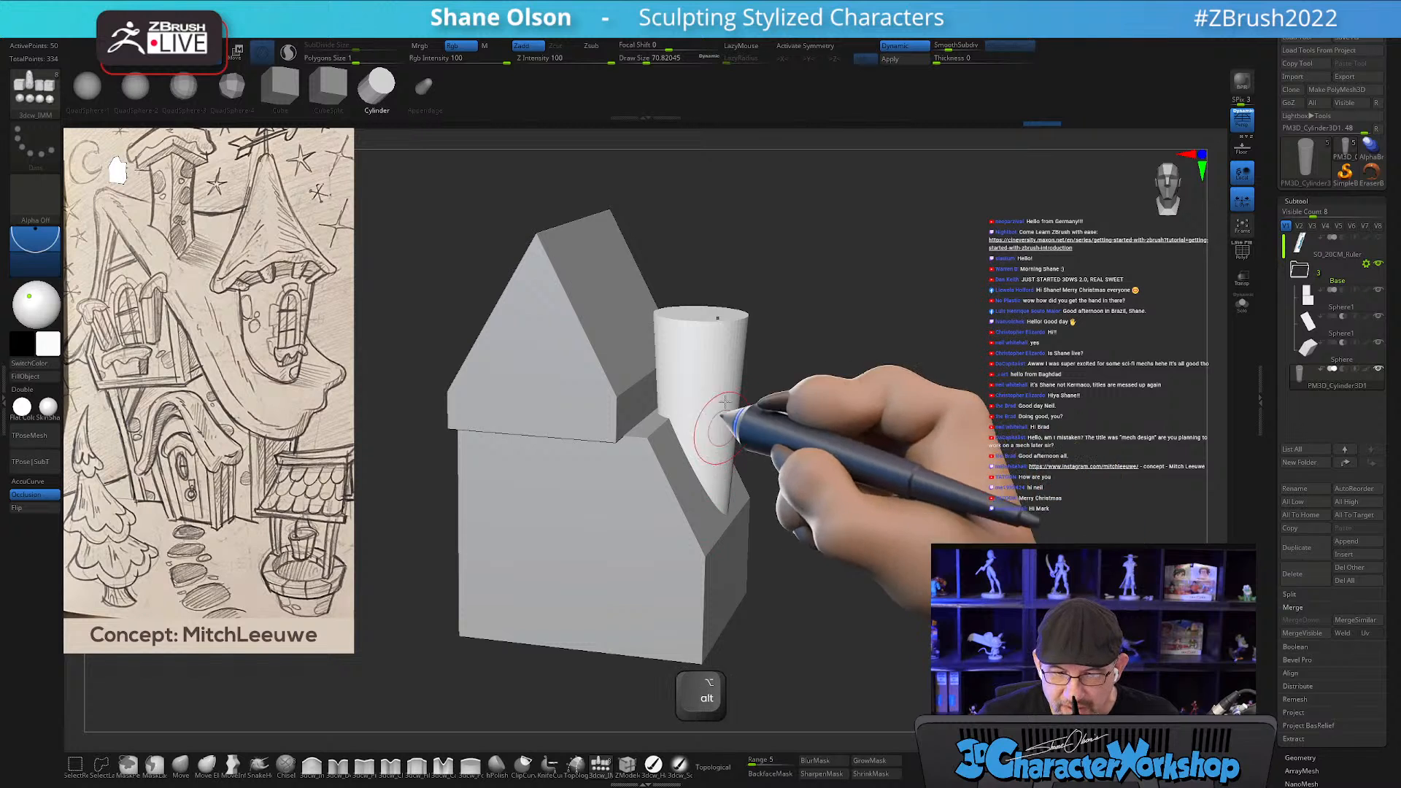
mouse_move(874, 389)
mouse_down()
mouse_move(851, 388)
mouse_move(929, 397)
mouse_move(860, 394)
mouse_up()
key(w)
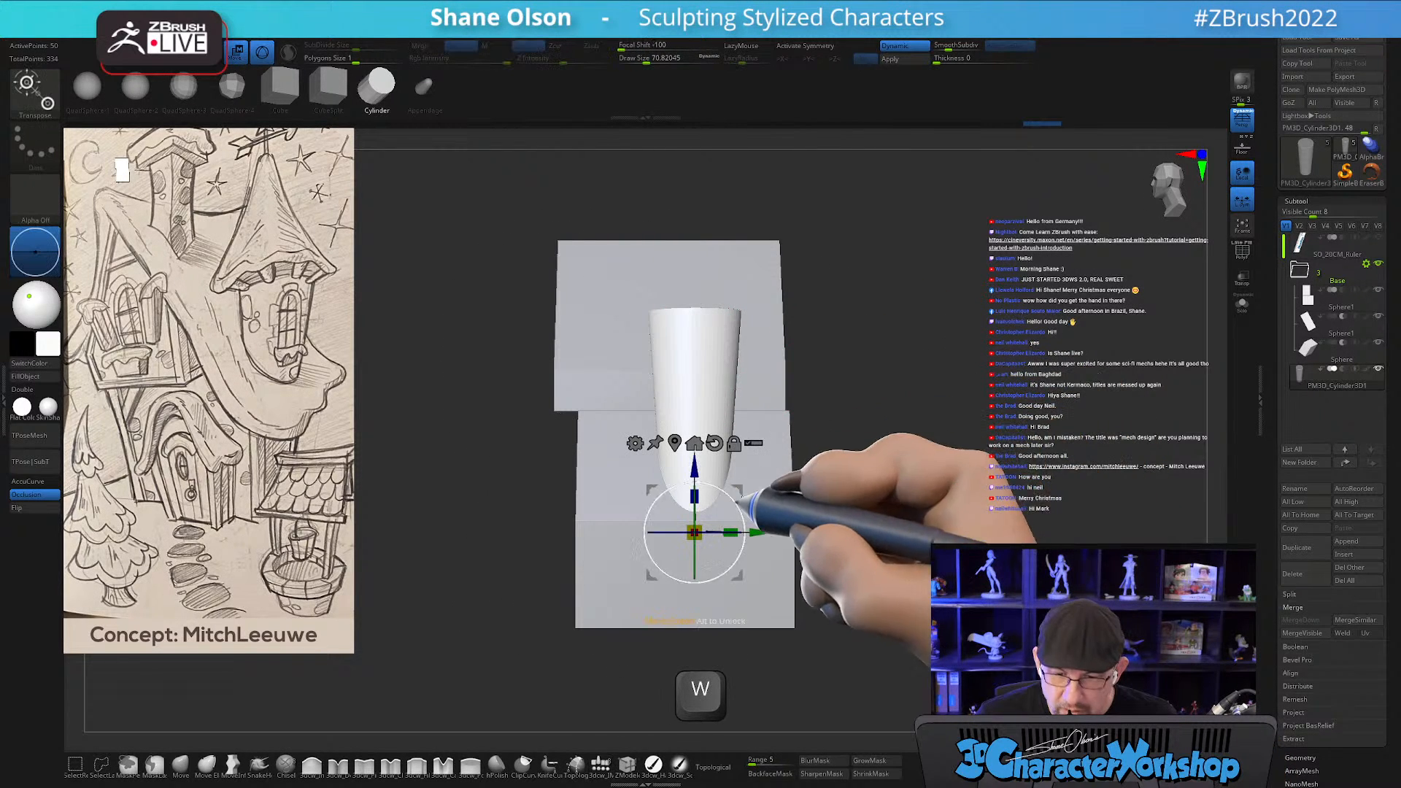
drag(754, 534, 742, 533)
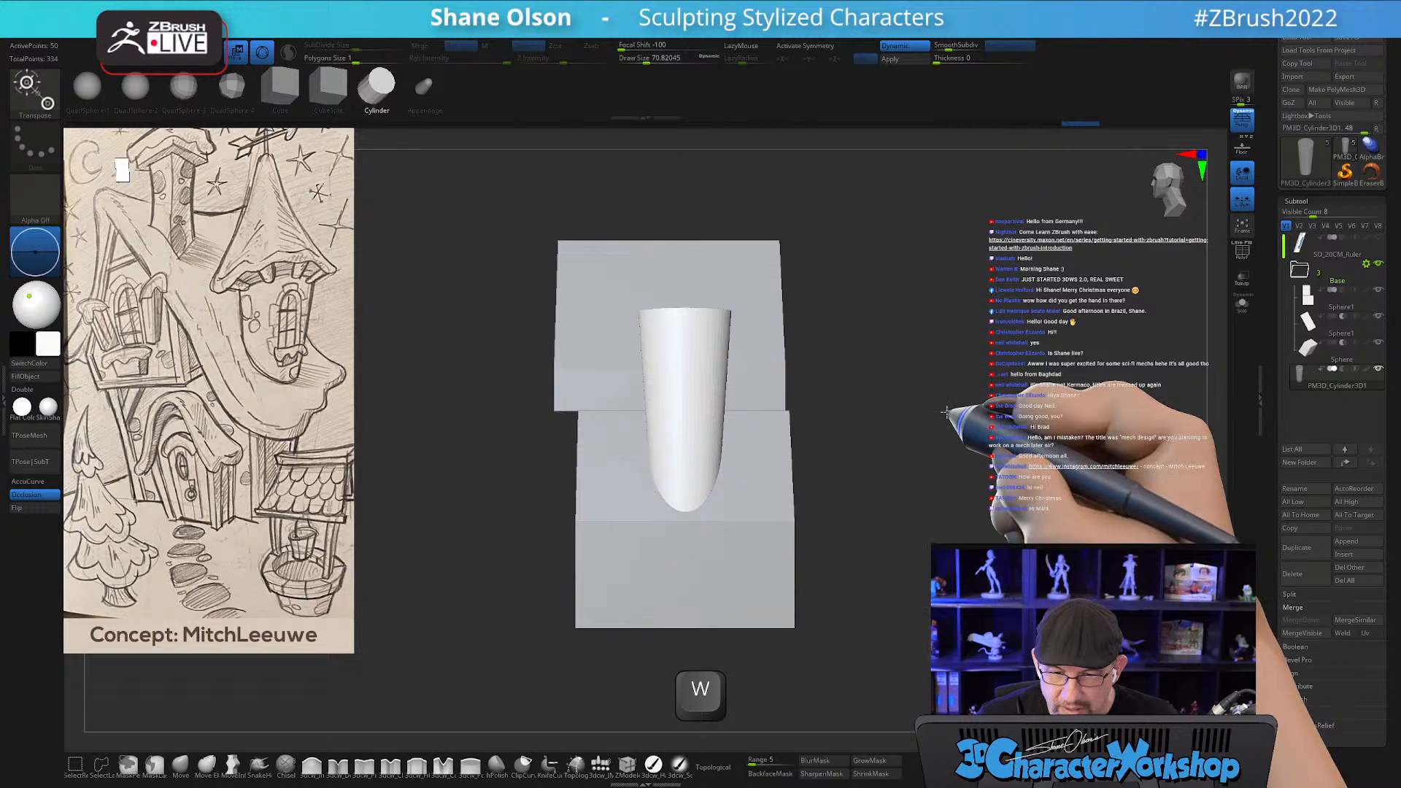
shift+drag(971, 409, 1006, 410)
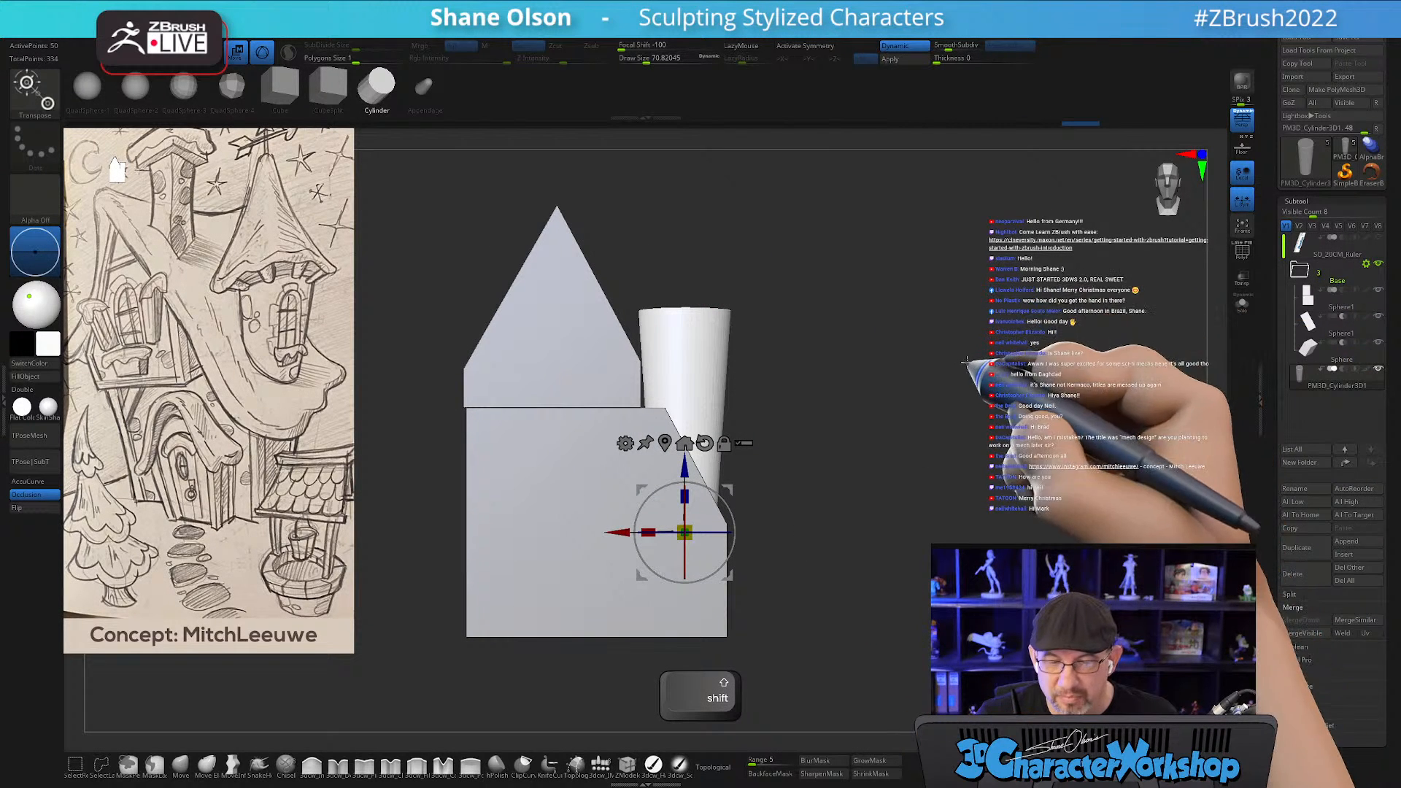
Save the tool in the Twitch ZTLs folder as Mitch_Gingerbreadhouse_01.
key(ctrl+s)
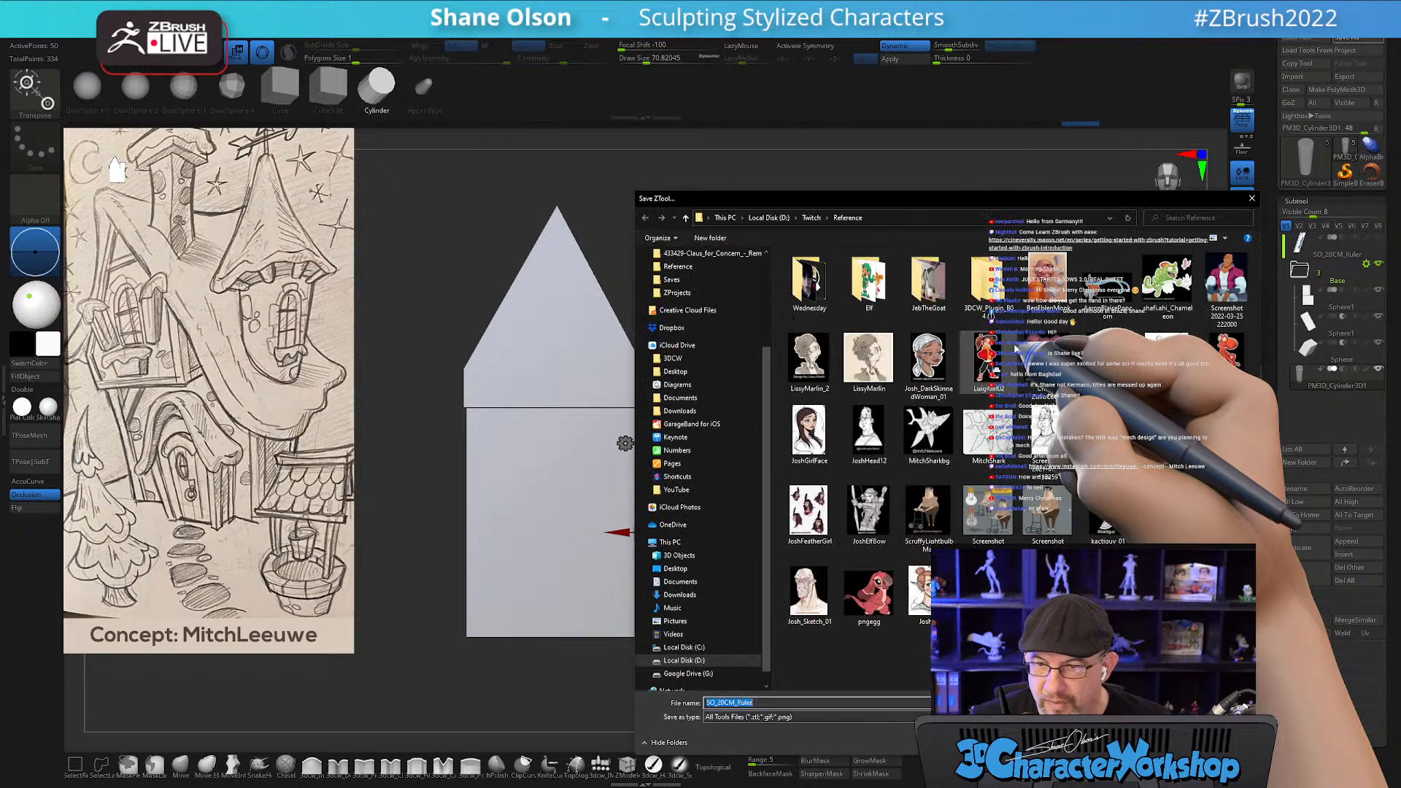
click(807, 218)
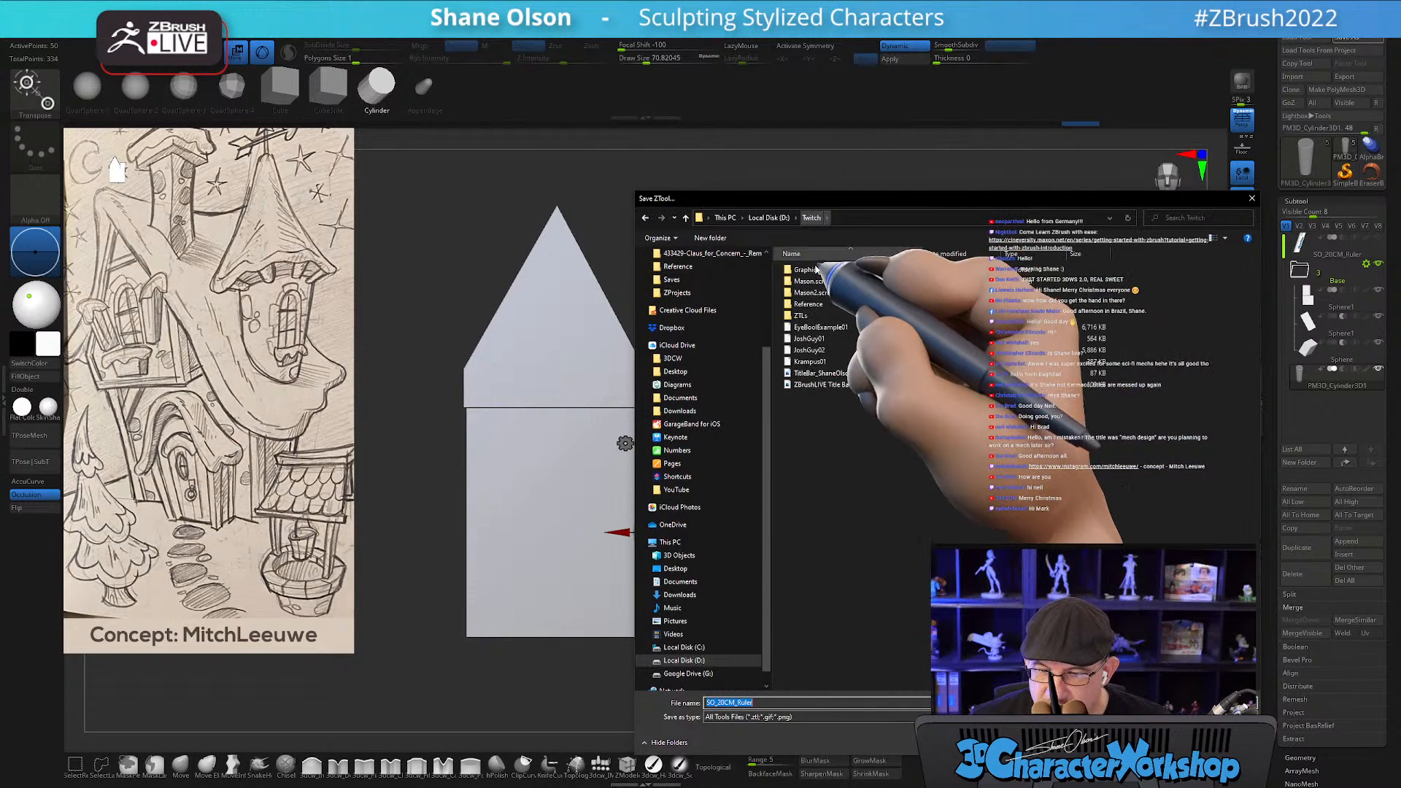
double_click(812, 318)
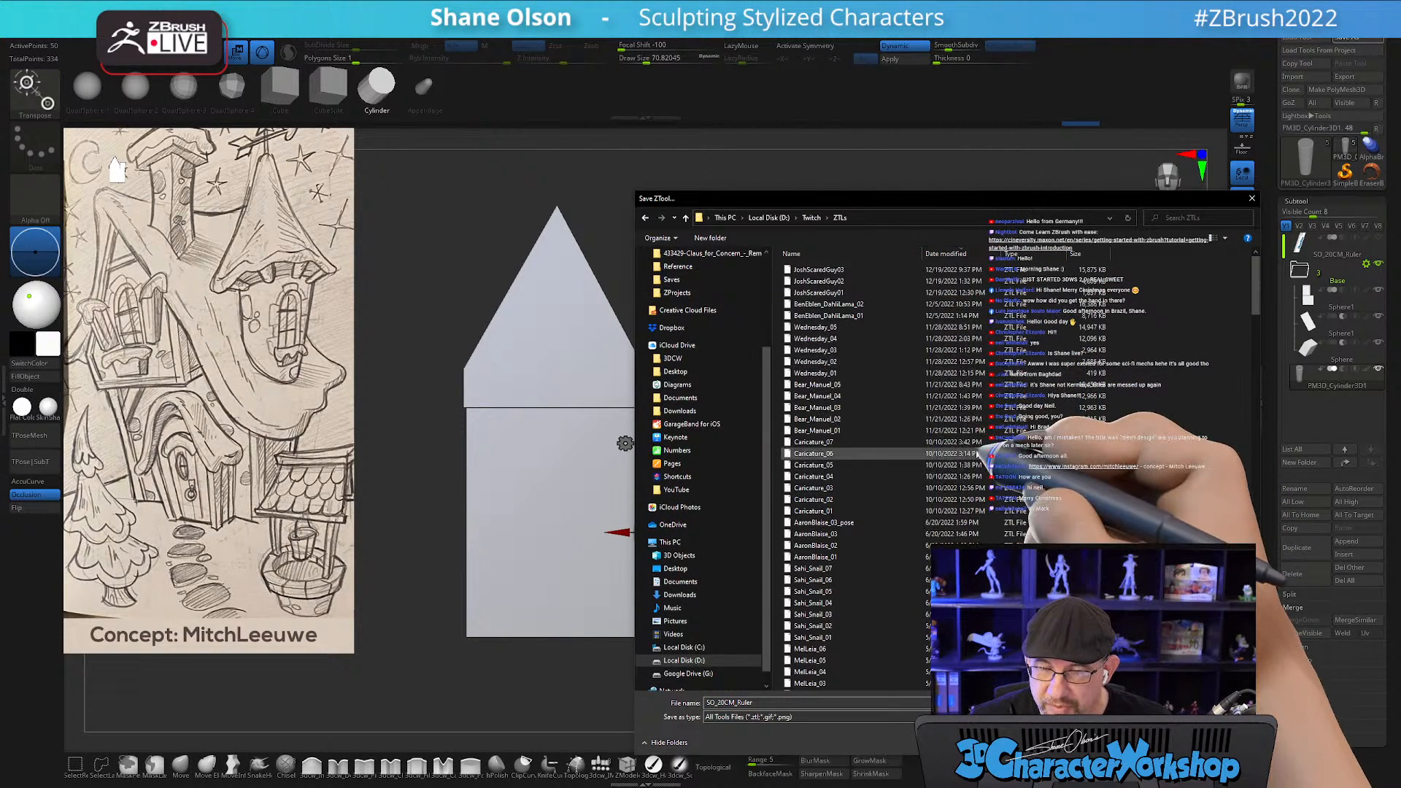
text(M)
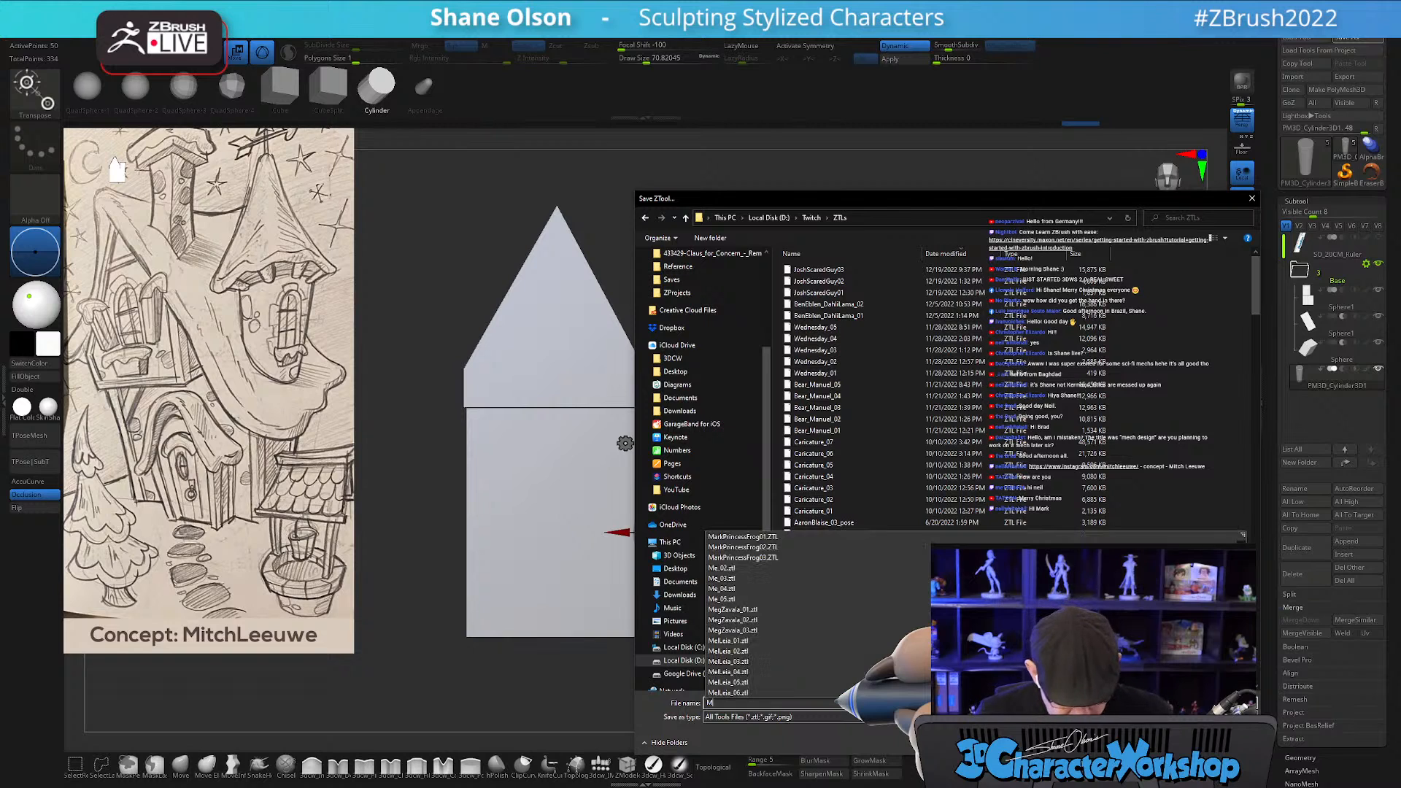
text(itch_)
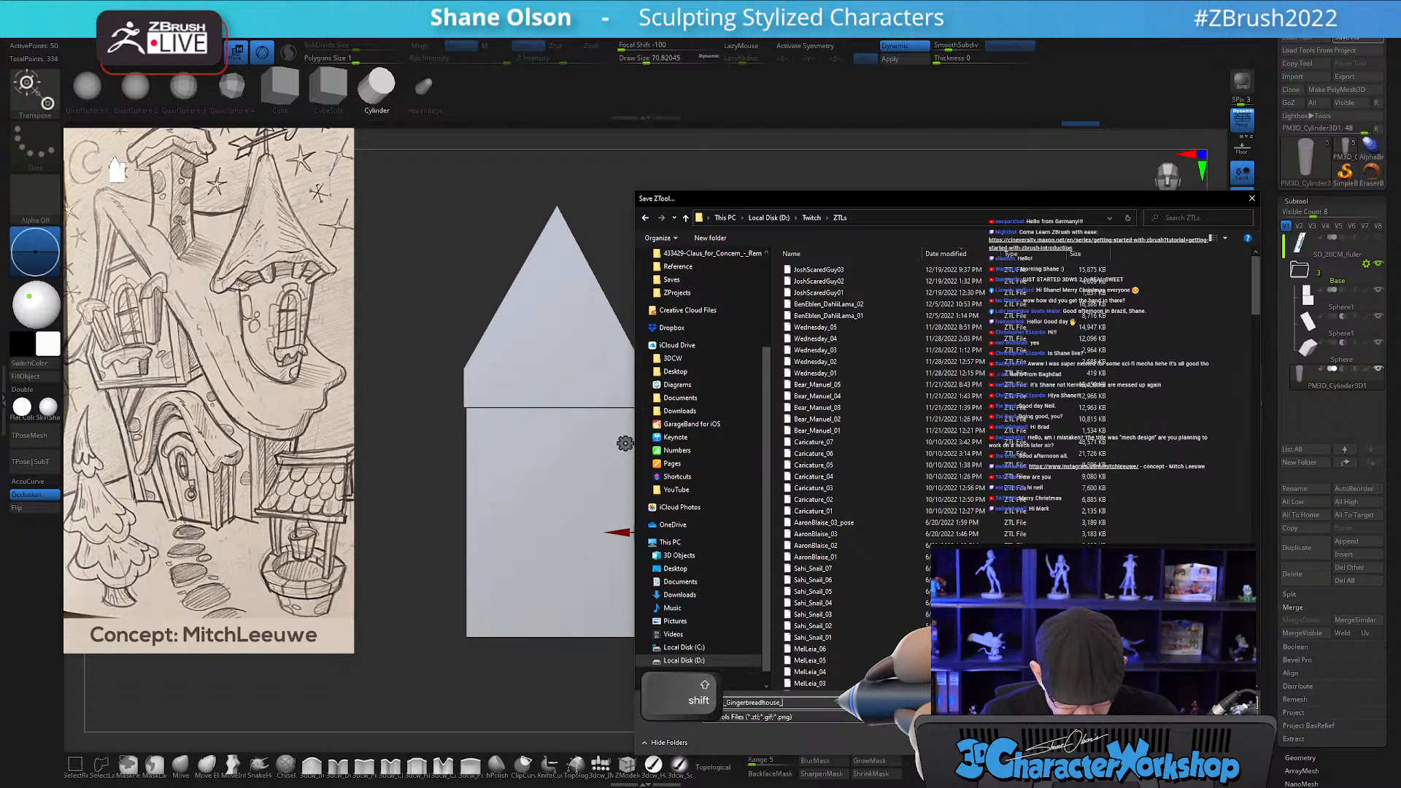
text(Gingerbreadhouse_01)
key(Return)
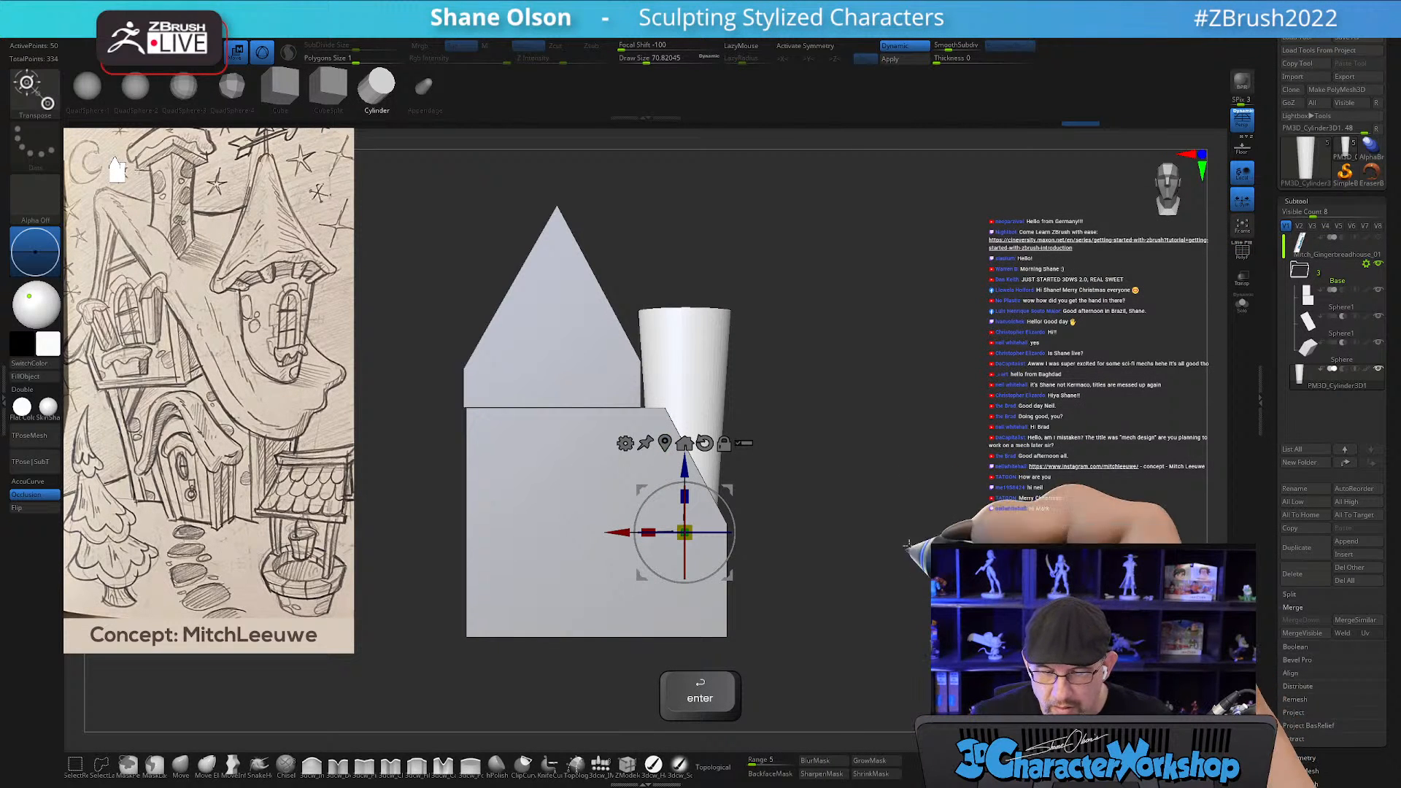
Compare the blocked-out house with the concept sketch, both with and without perspective.
drag(900, 397, 615, 231)
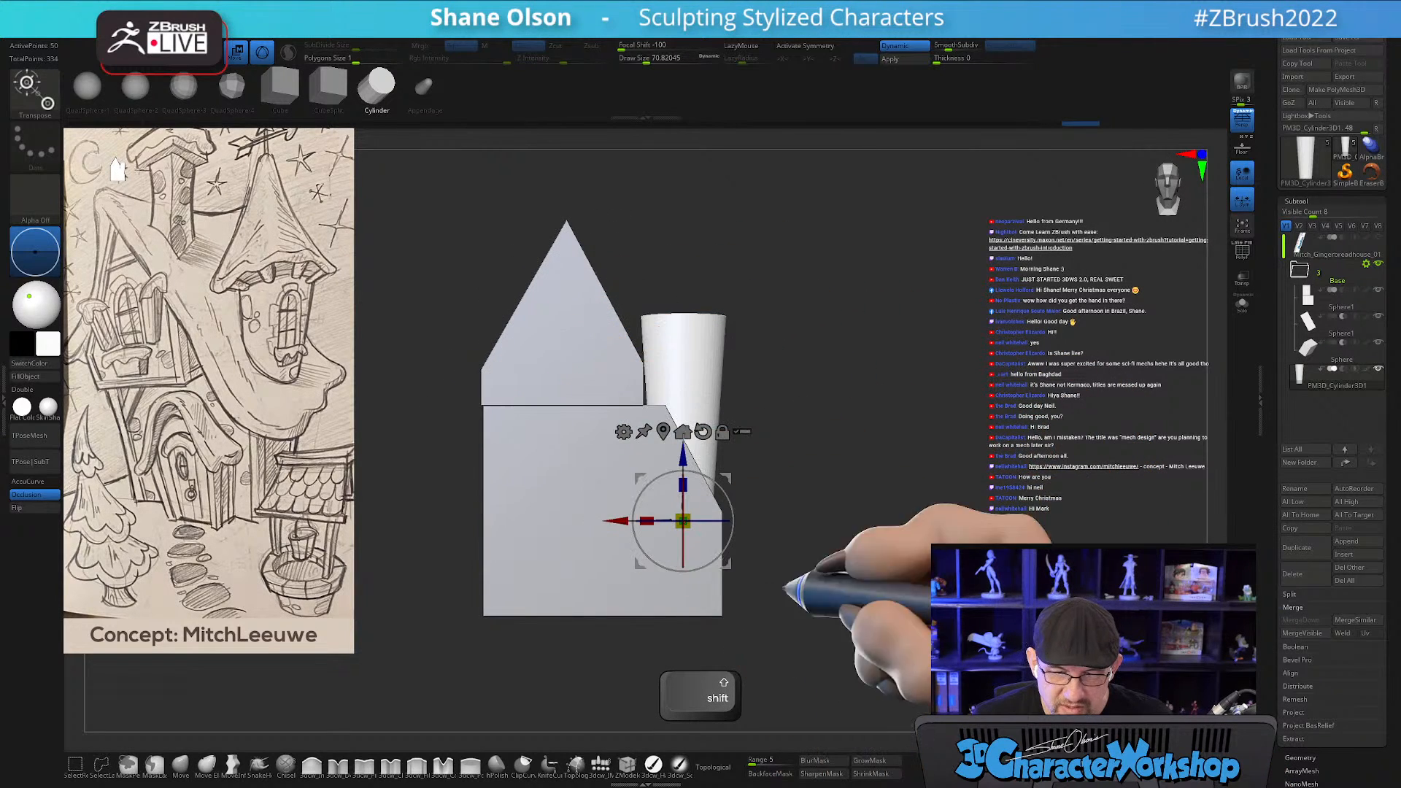
key(q)
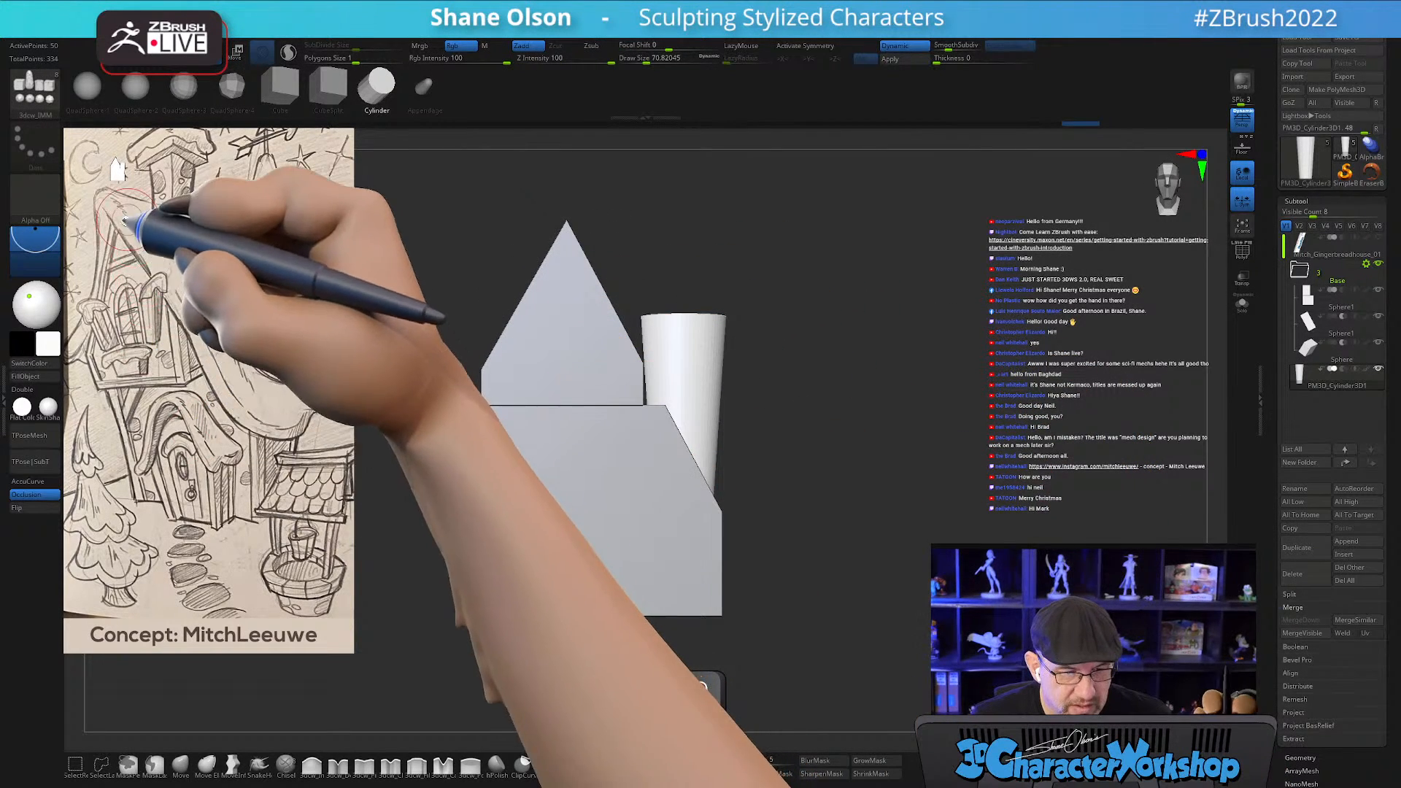
drag(773, 424, 809, 440)
key(p)
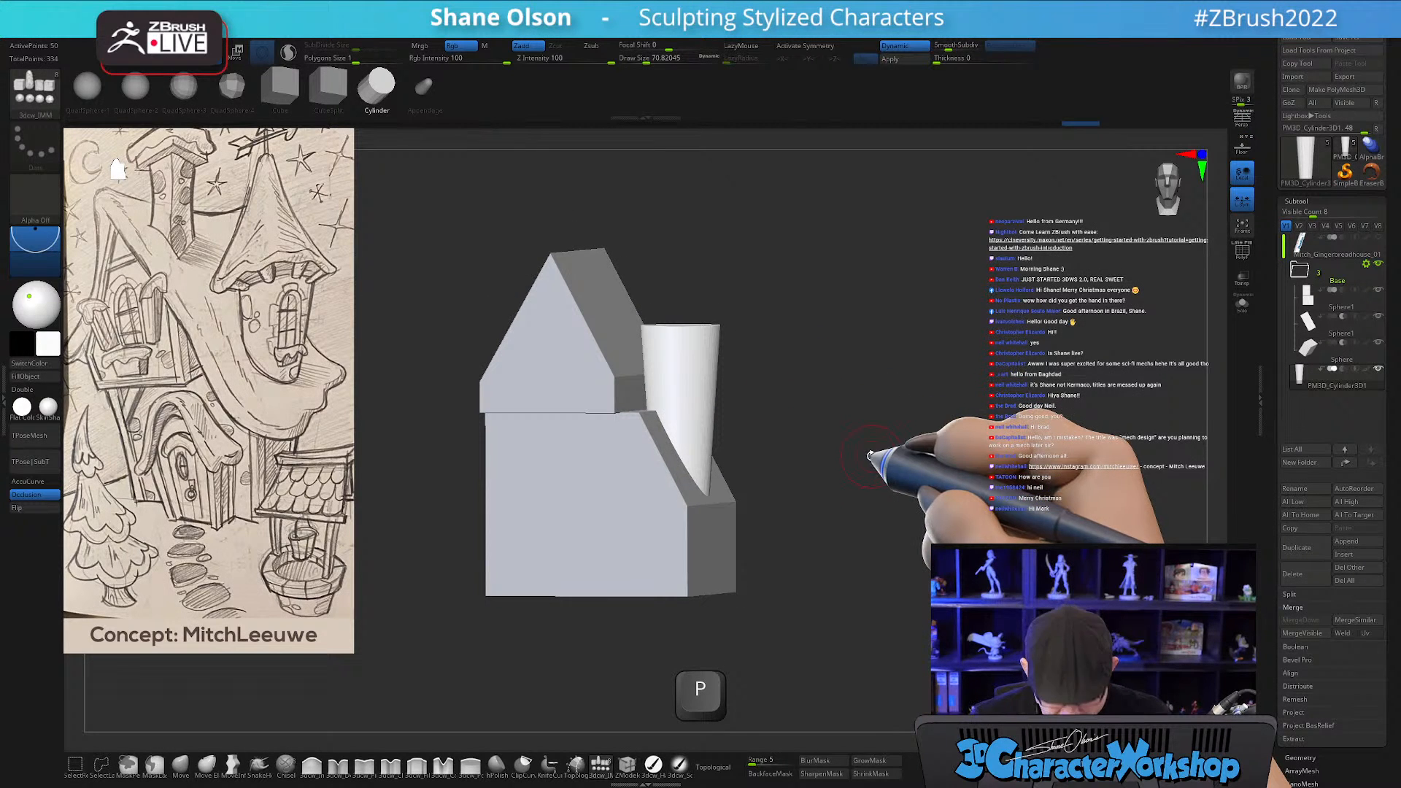
key(p)
mouse_move(888, 480)
alt+mouse_down()
mouse_move(829, 485)
mouse_move(851, 494)
mouse_move(870, 480)
alt+mouse_up()
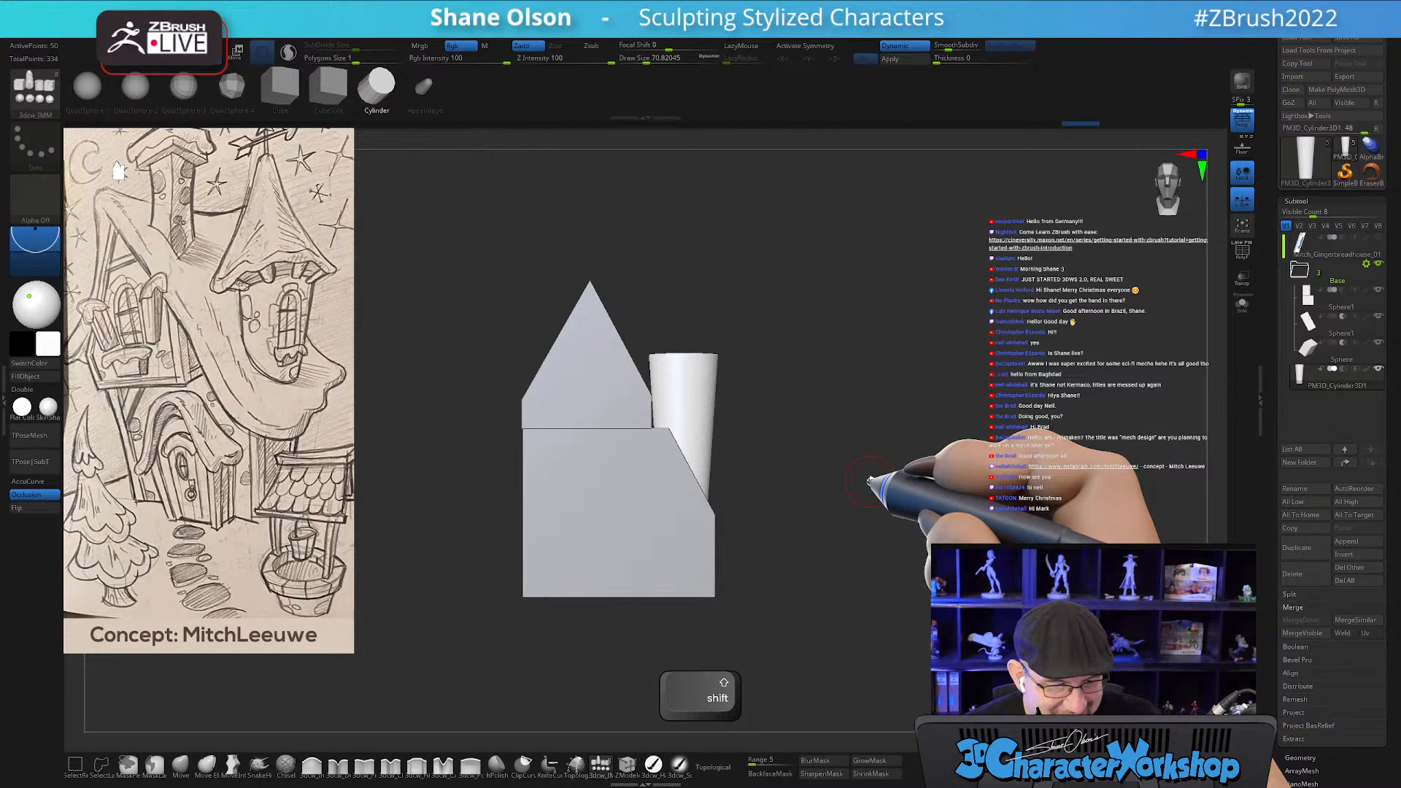
alt+drag(851, 475, 837, 478)
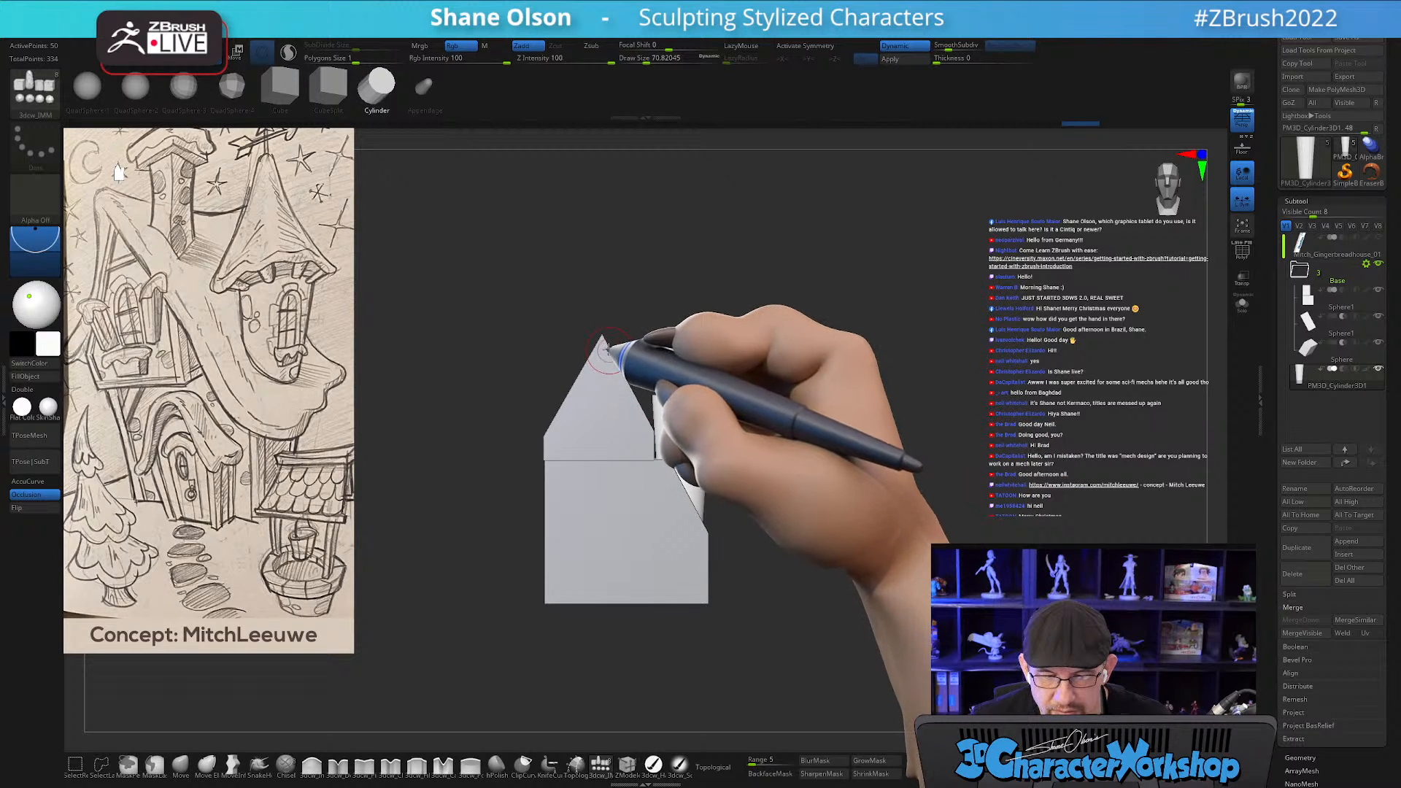
Select the two-block house base and turn on the polyframe display to reveal its uncut shape.
alt+click(548, 595)
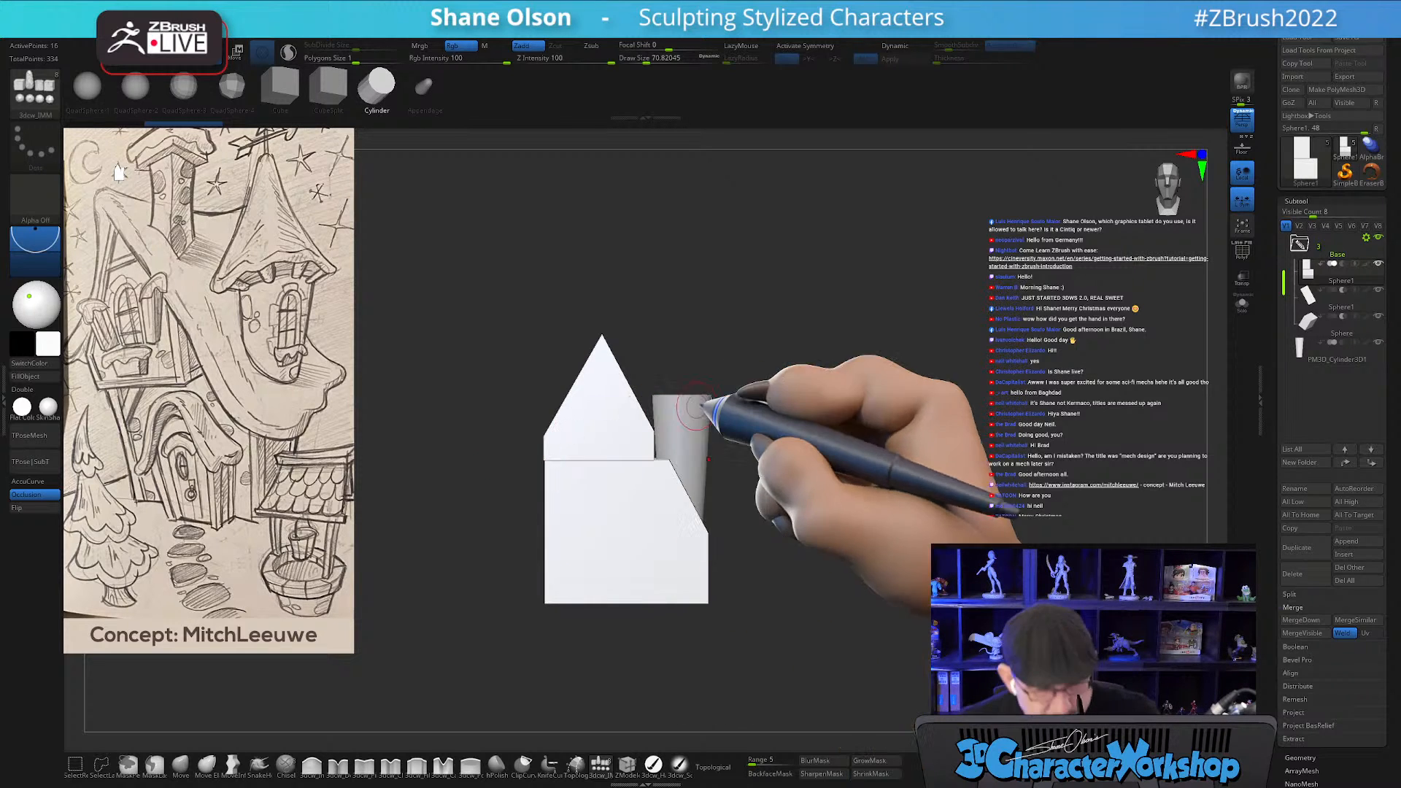
alt+drag(881, 395, 882, 416)
key(ctrl)
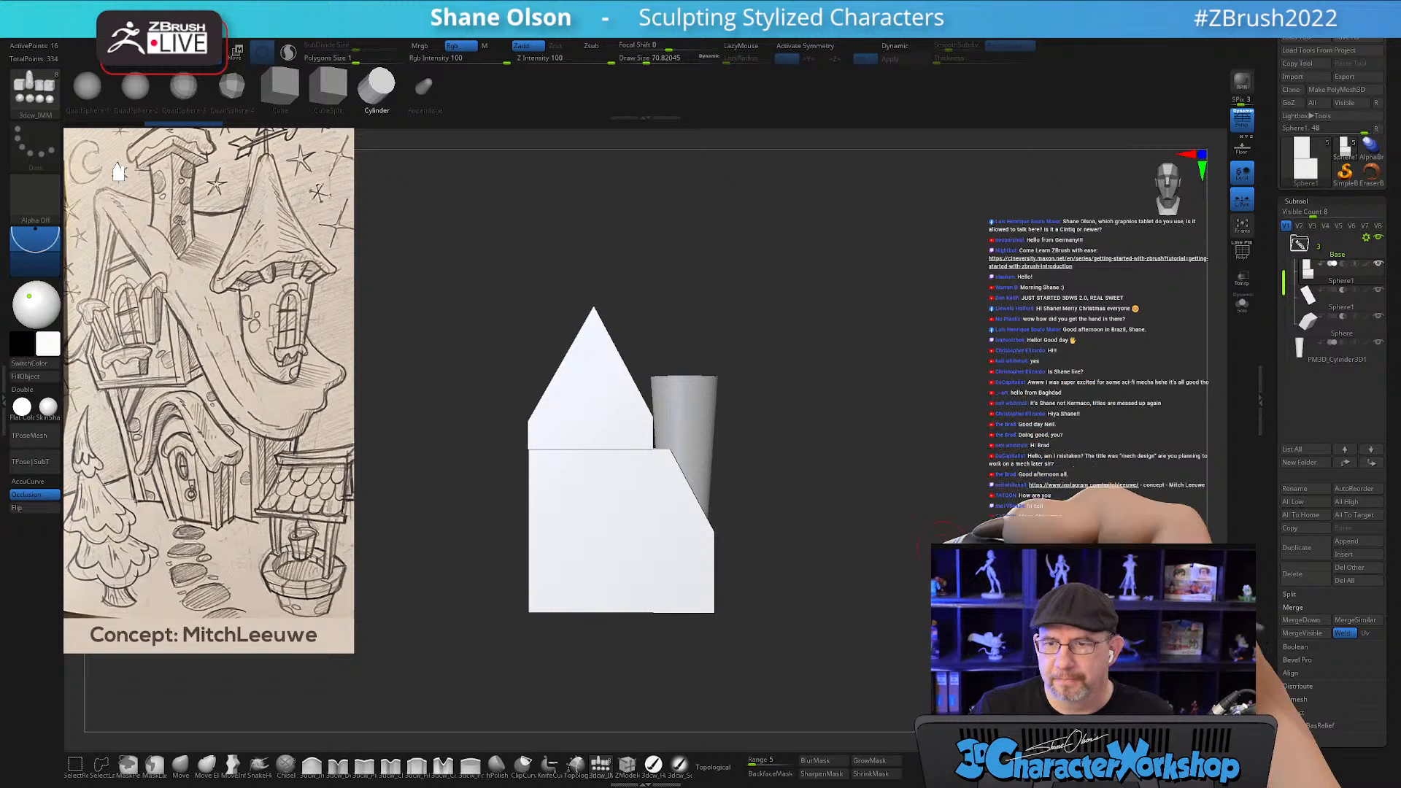
drag(938, 460, 904, 473)
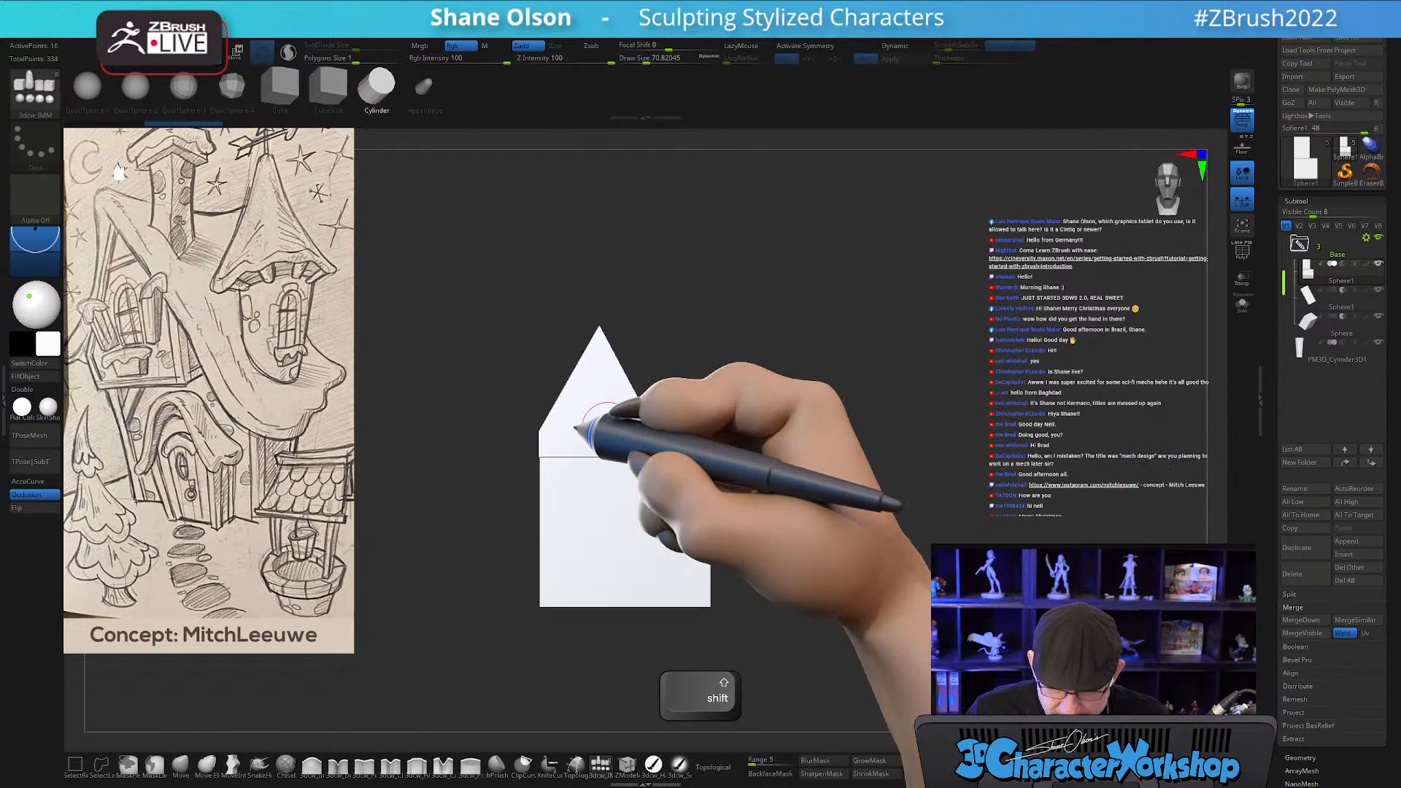
mouse_move(1323, 300)
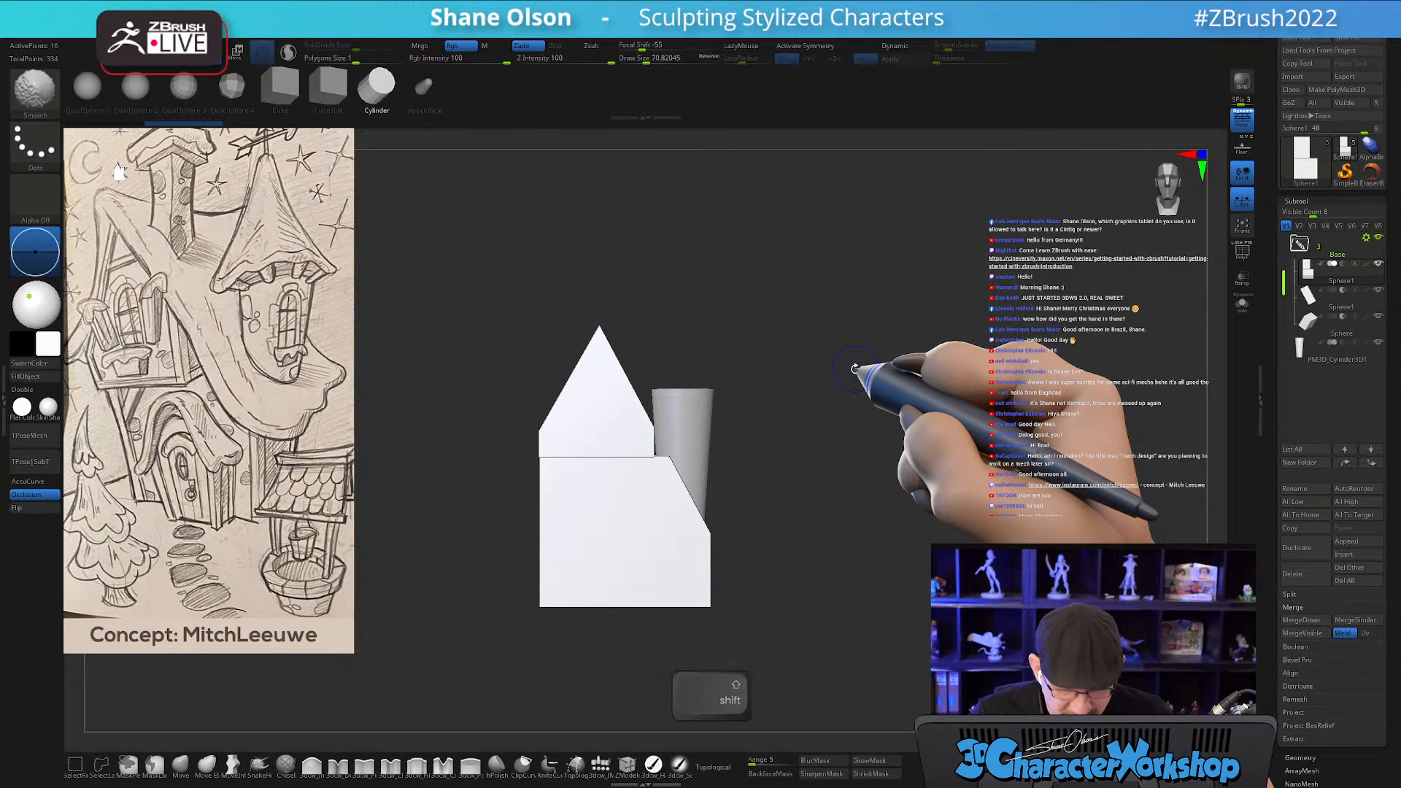
key(shift+f)
drag(872, 397, 913, 383)
alt+drag(835, 439, 818, 440)
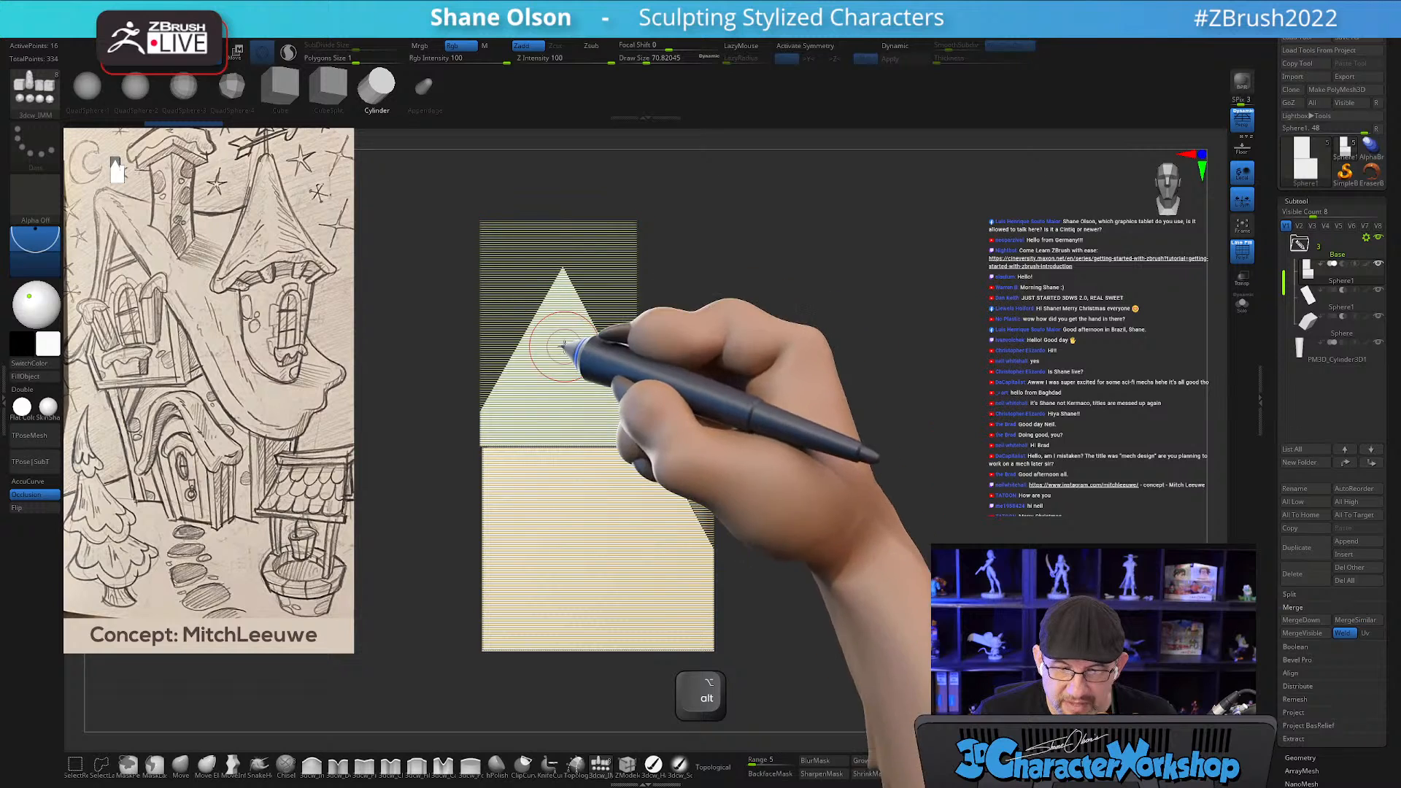
Select the two subtractive roof cubes in turn and examine how each cuts the house's slopes.
click(1307, 293)
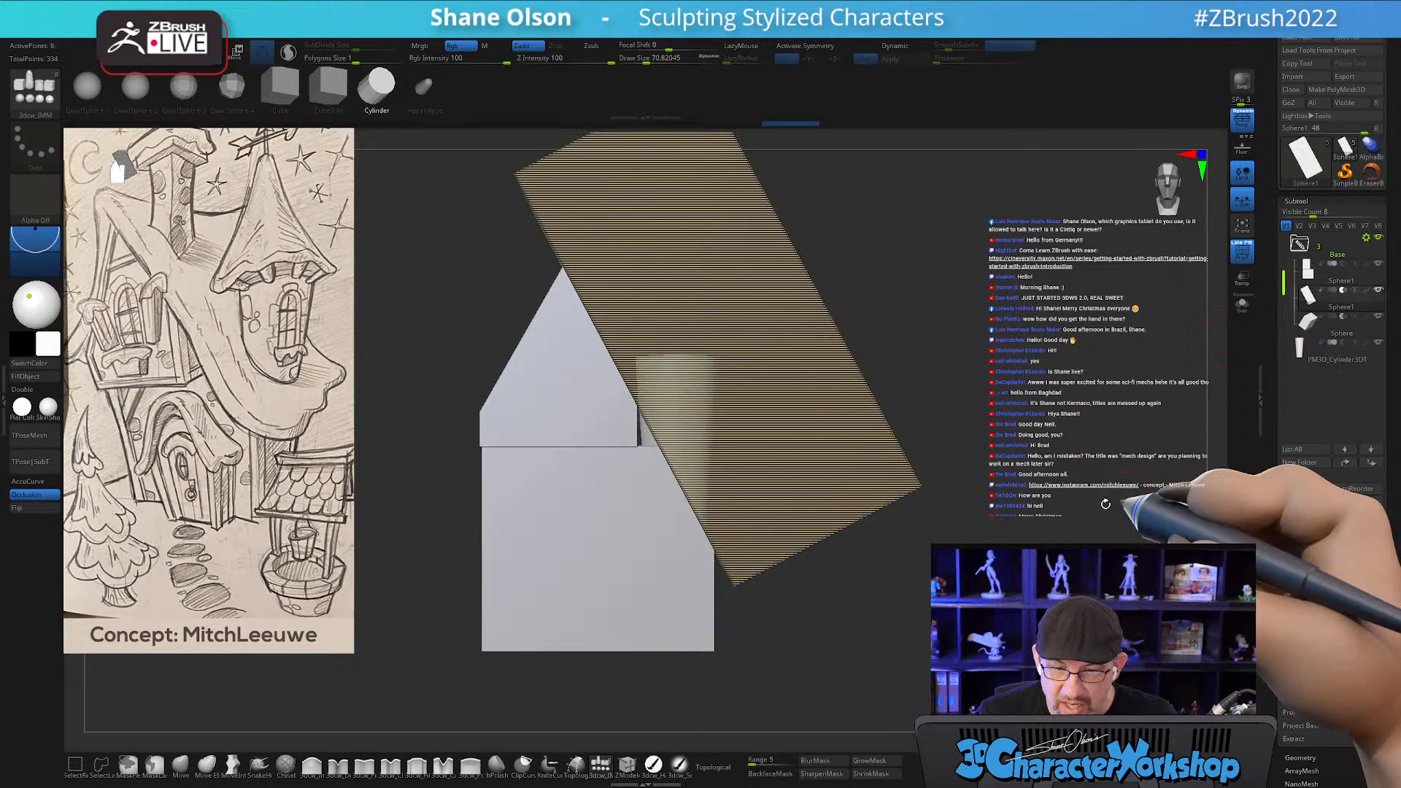
mouse_move(1064, 447)
mouse_down()
mouse_move(1038, 428)
mouse_move(937, 437)
mouse_move(1088, 438)
mouse_move(1010, 431)
mouse_move(1048, 438)
mouse_up()
click(1312, 326)
drag(971, 372, 944, 374)
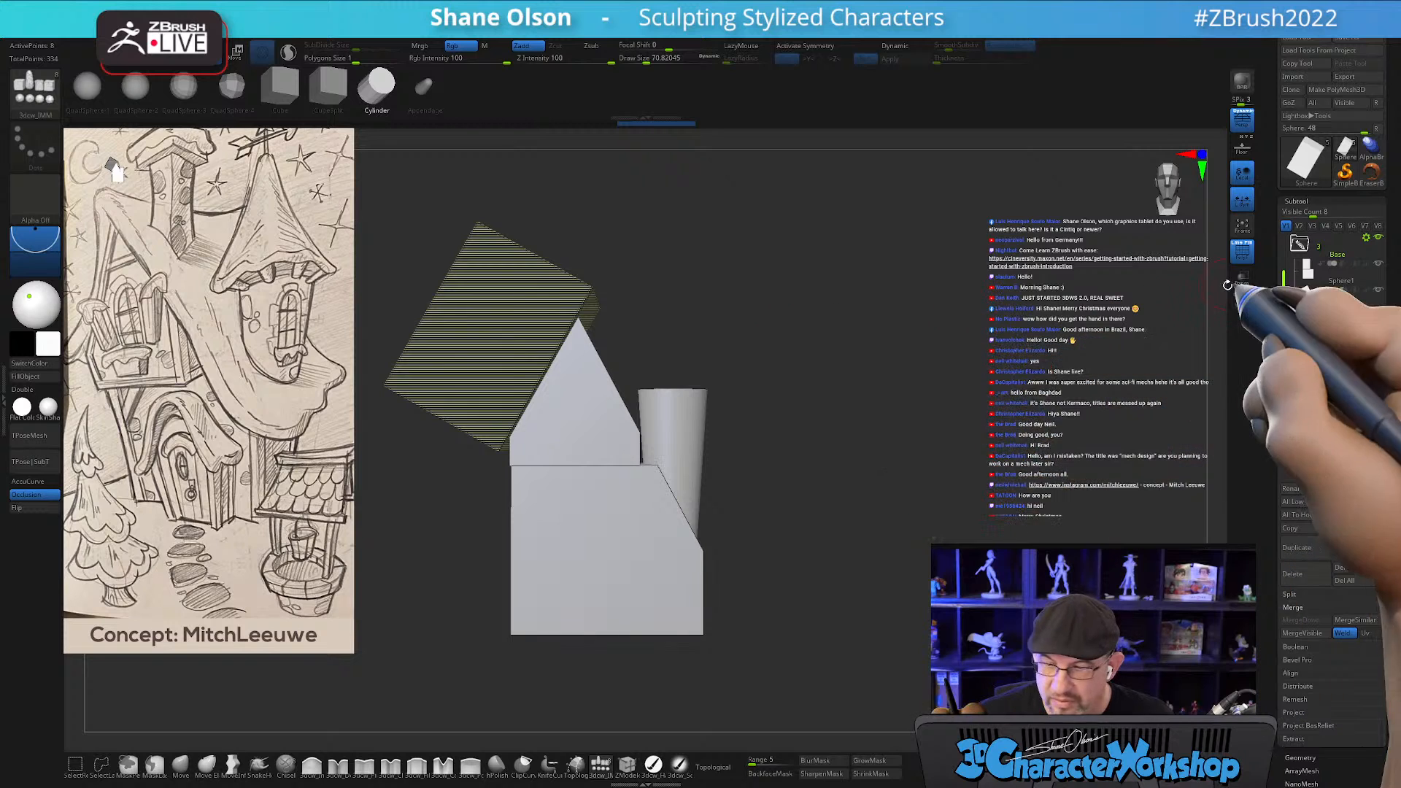
mouse_move(1309, 329)
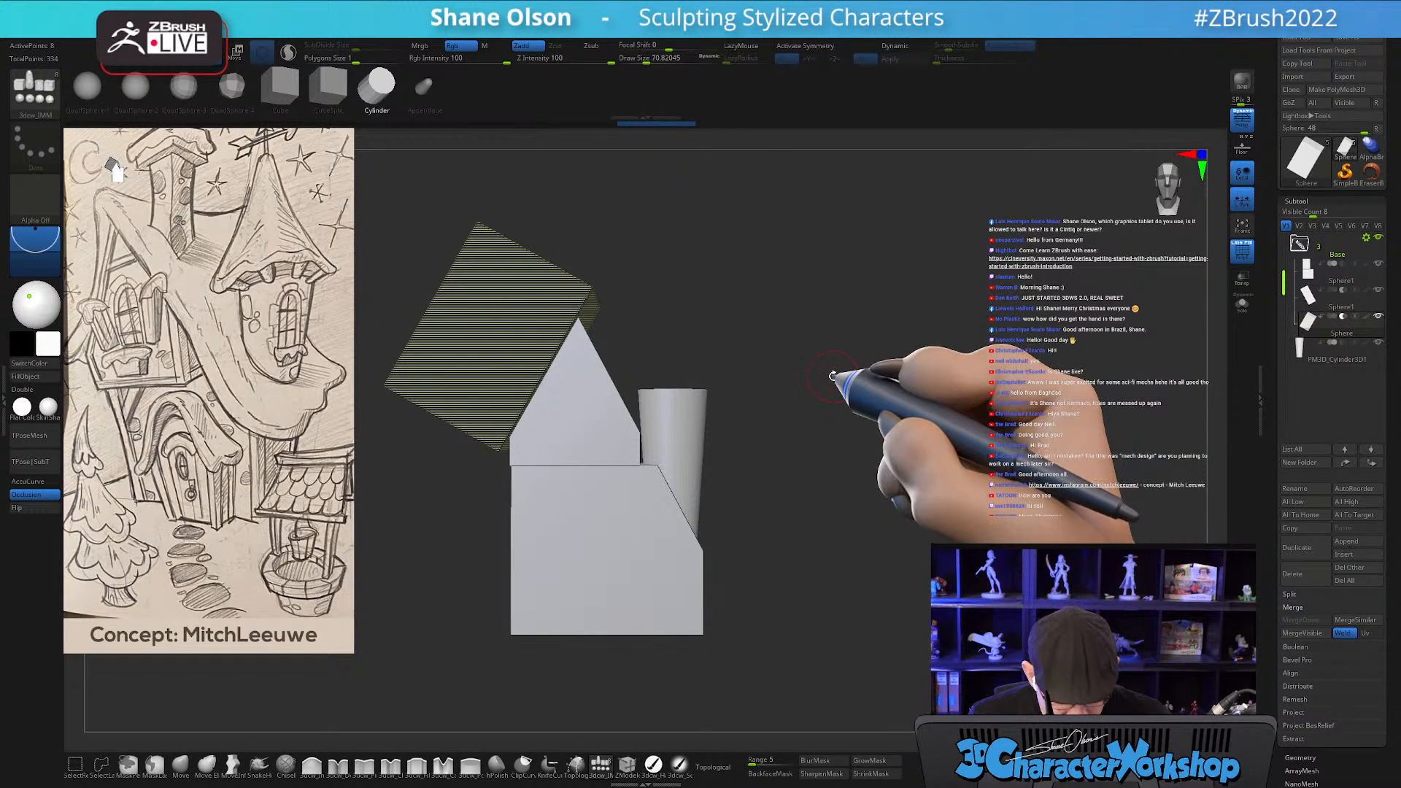
drag(765, 300, 743, 300)
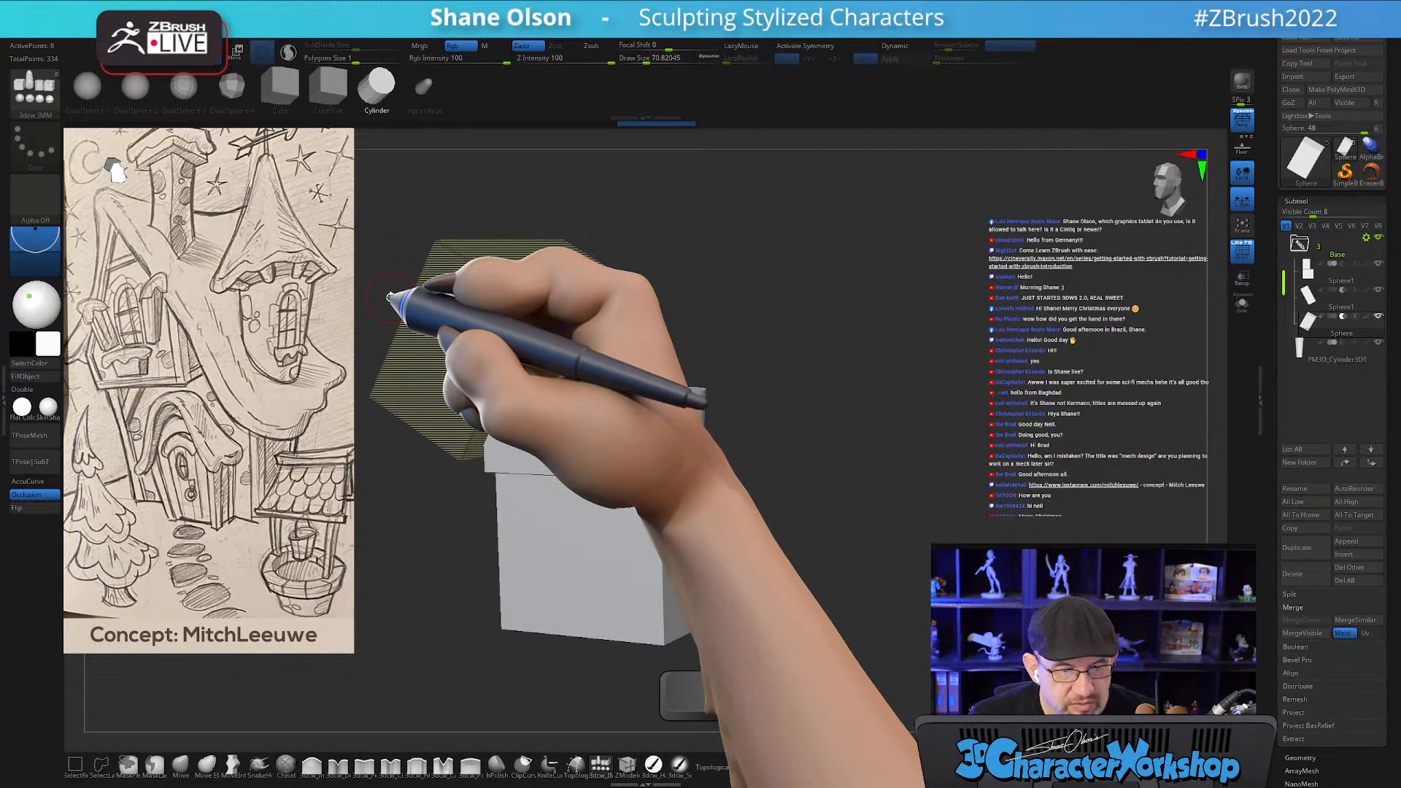
drag(756, 316, 764, 316)
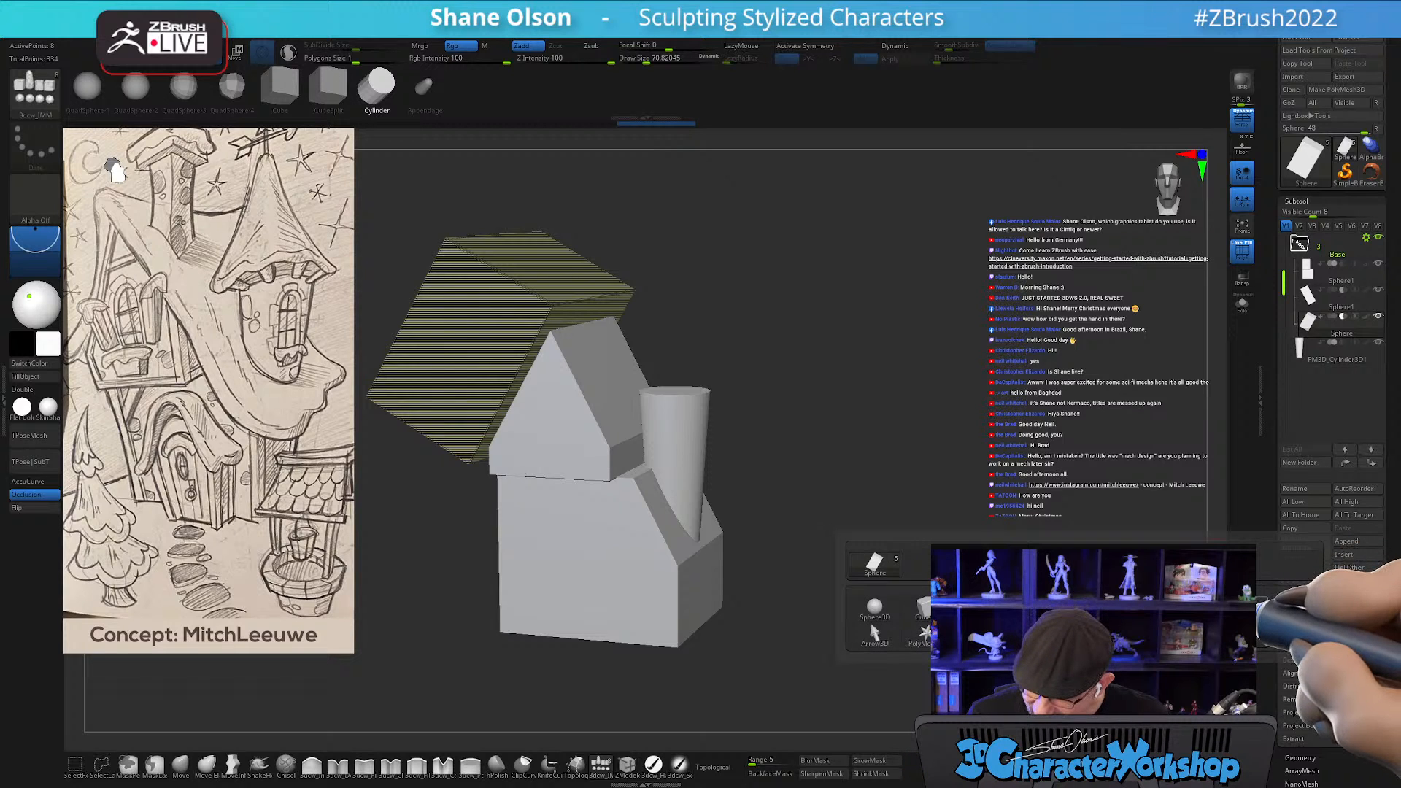
Append a Plane3D subtool to the house, select it and show its polyframe.
click(1244, 607)
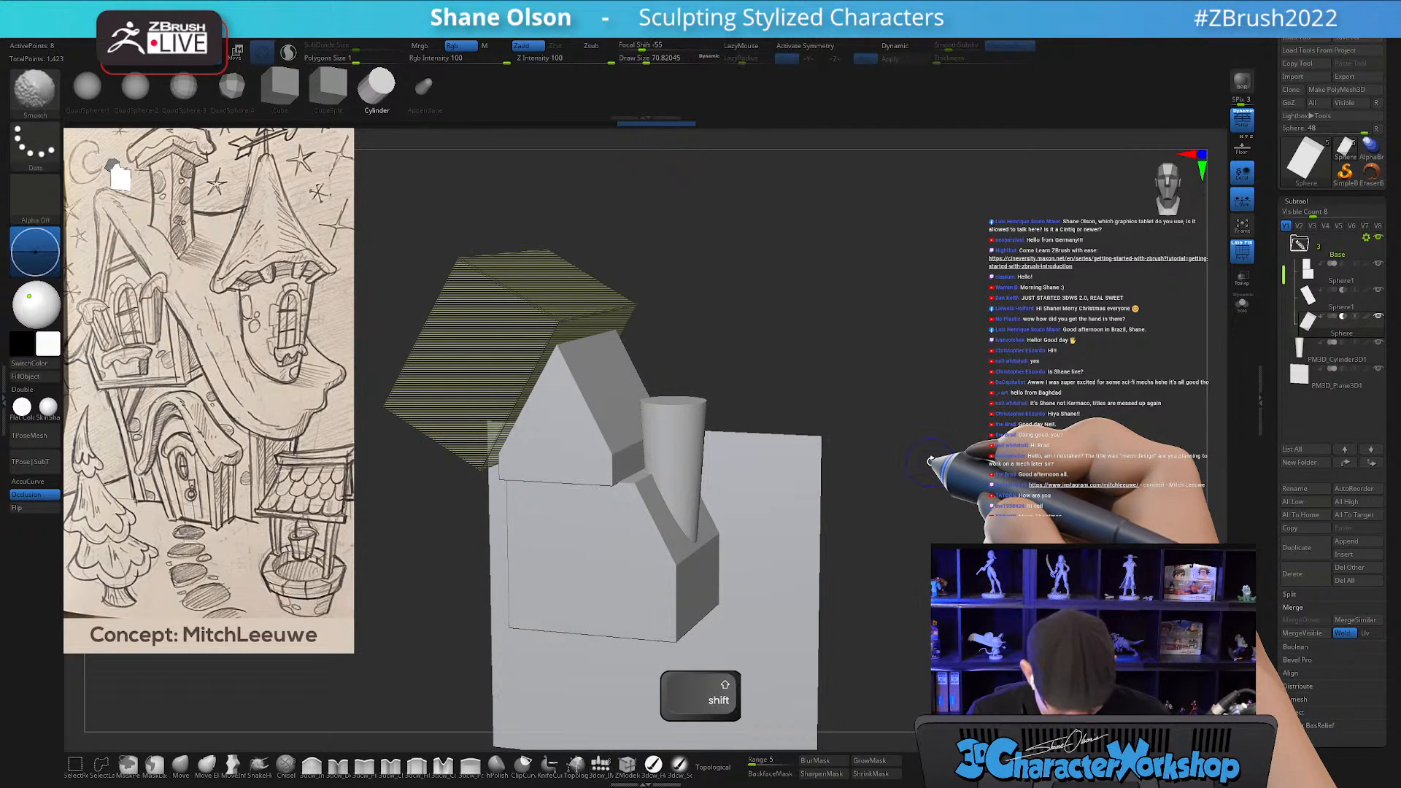
key(shift+f)
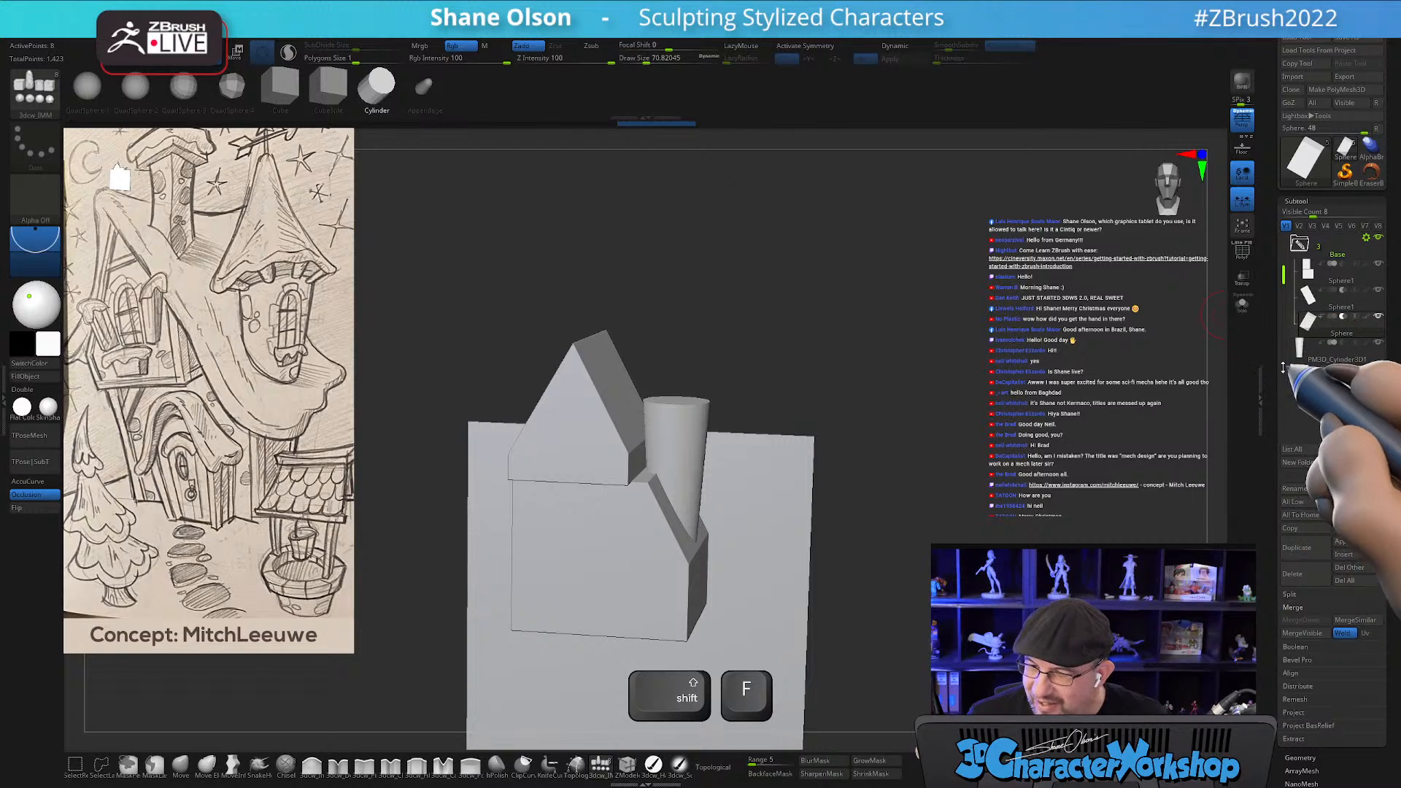
click(1350, 374)
key(shift+f)
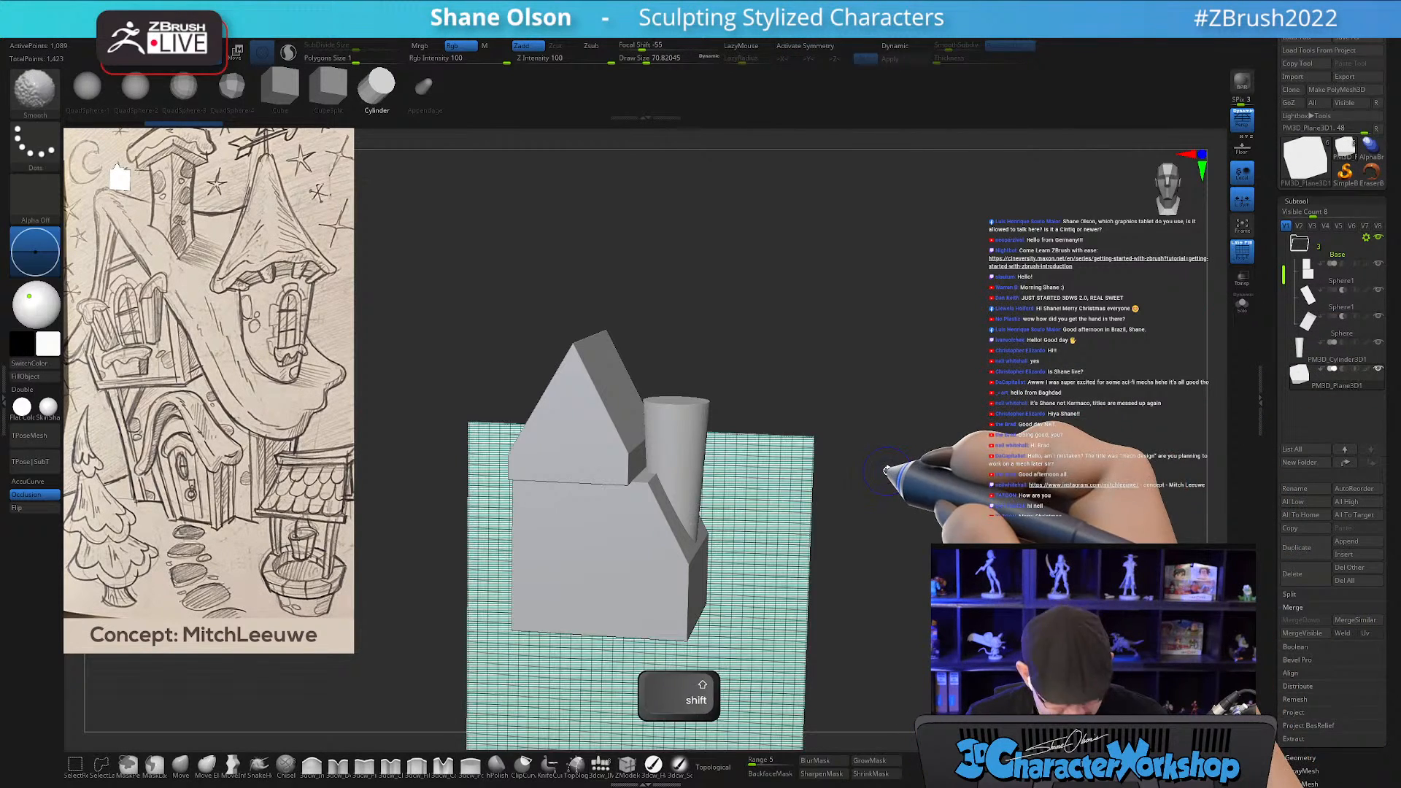
alt+drag(926, 500, 942, 420)
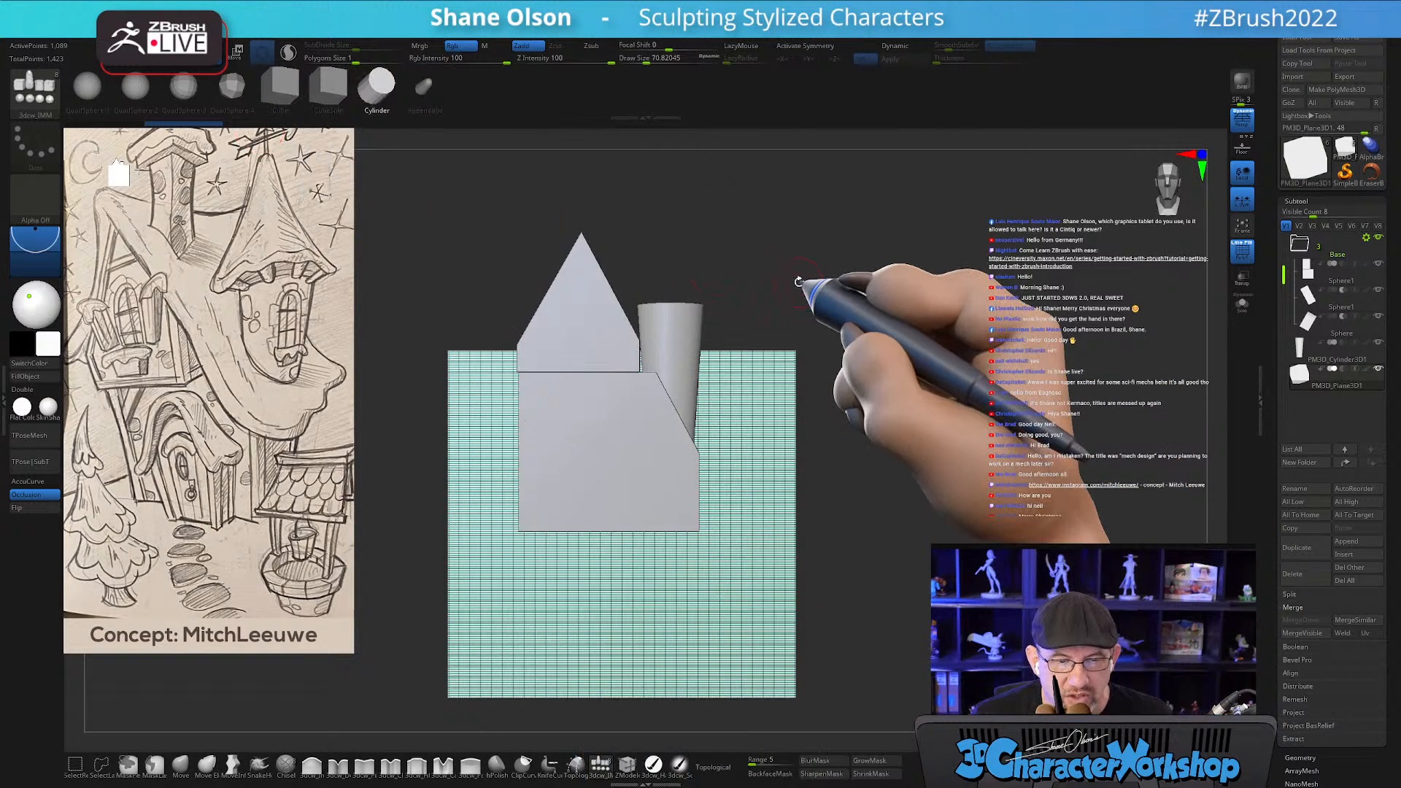
Replace the appended plane with a cube primitive, move it in front of the house and size it to a small block.
key(alt)
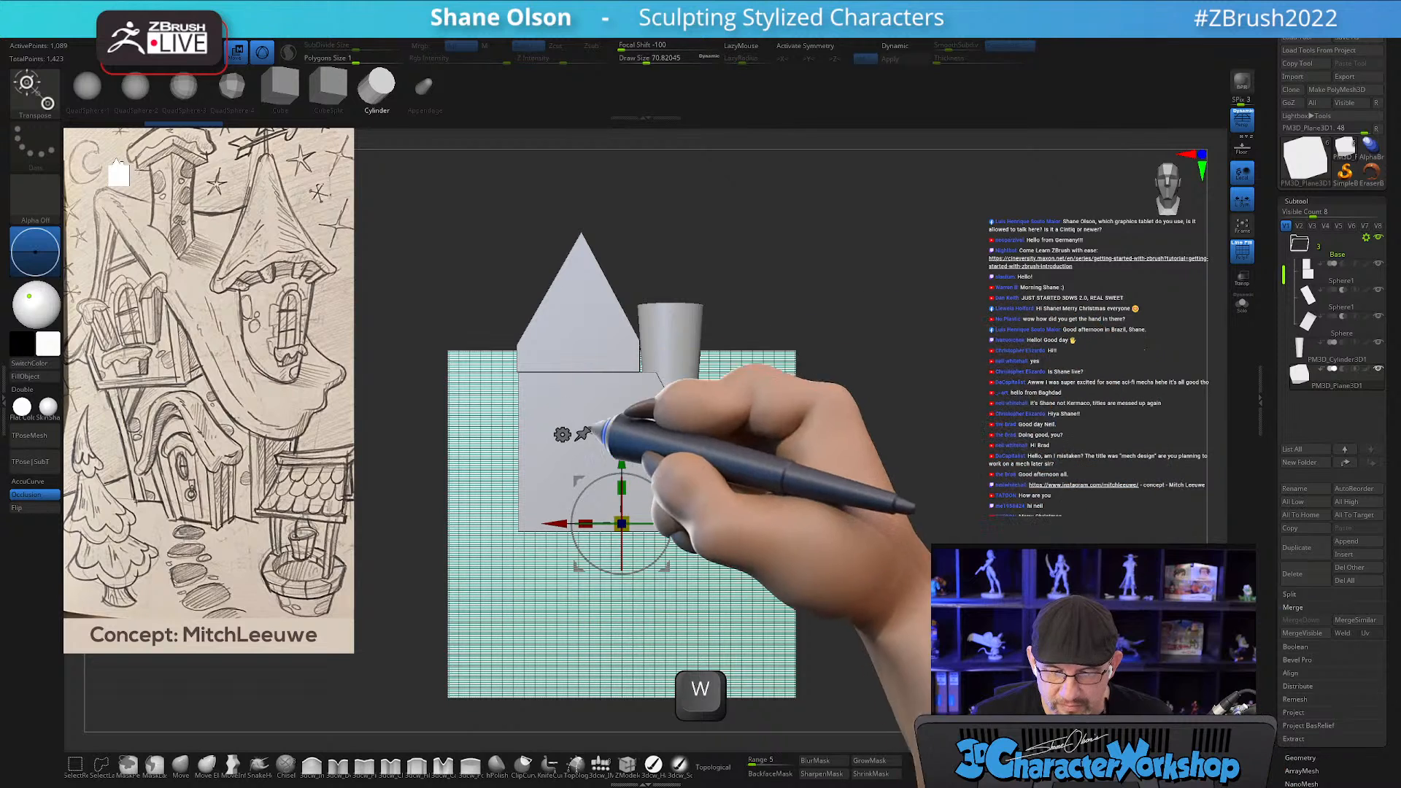
click(279, 89)
drag(867, 346, 694, 535)
drag(426, 544, 367, 549)
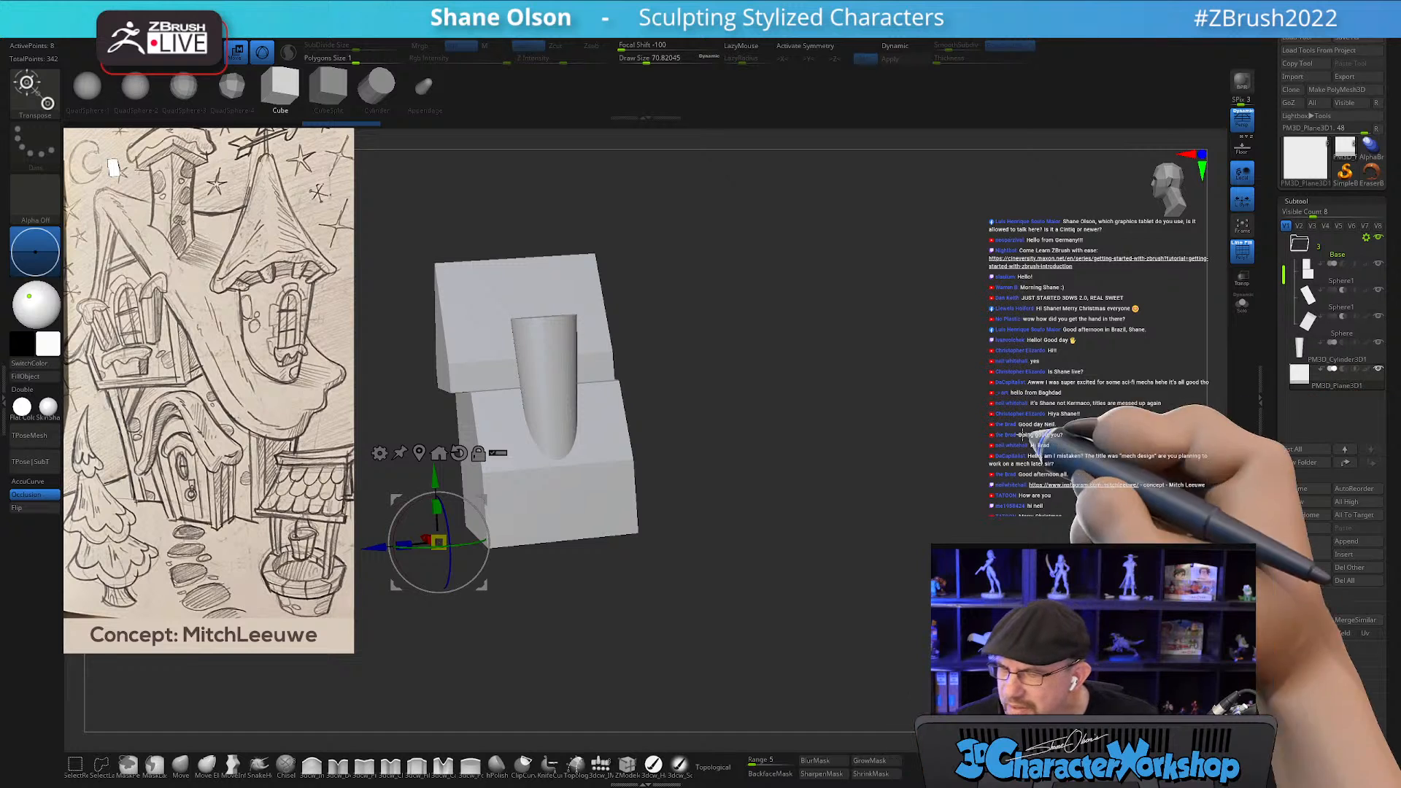
drag(804, 441, 901, 416)
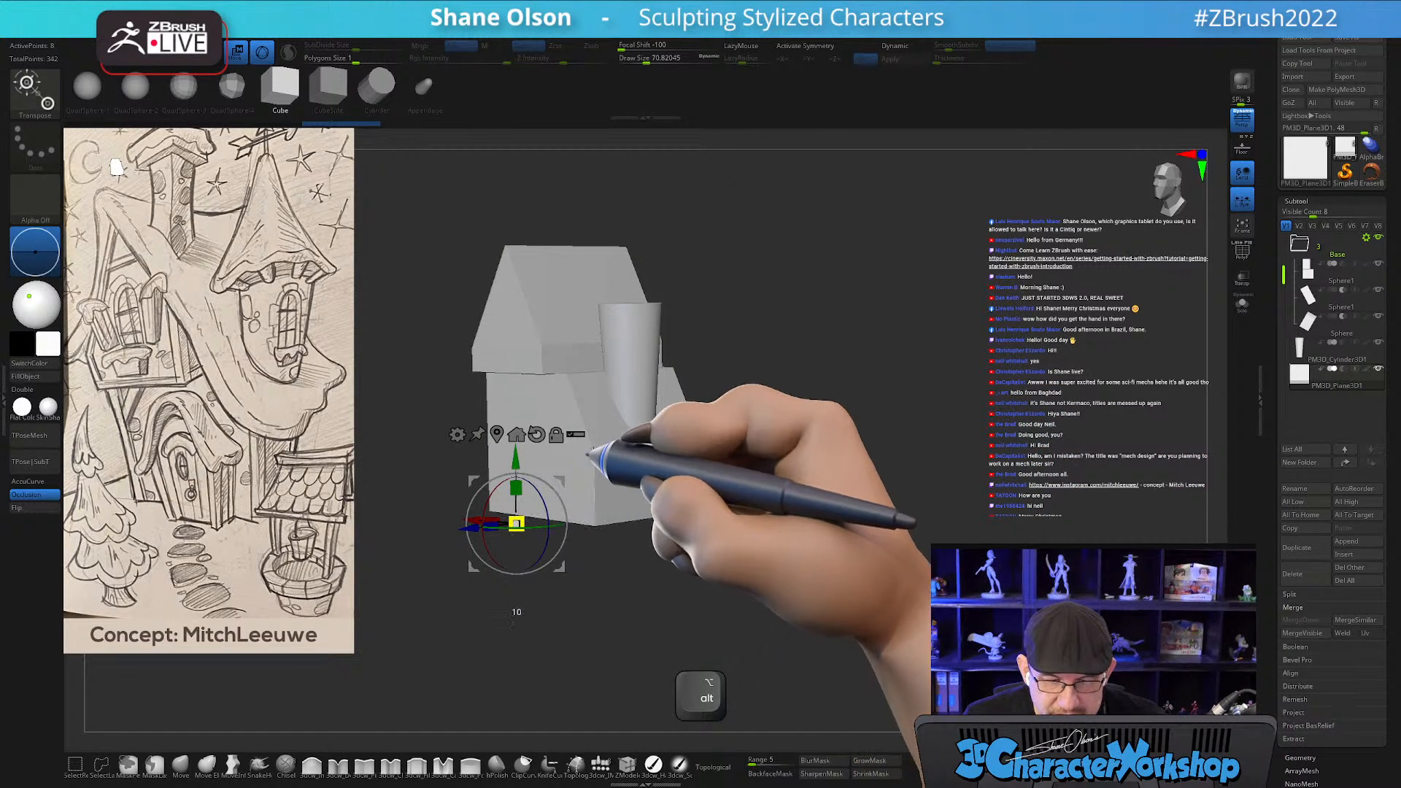
alt+drag(516, 522, 613, 460)
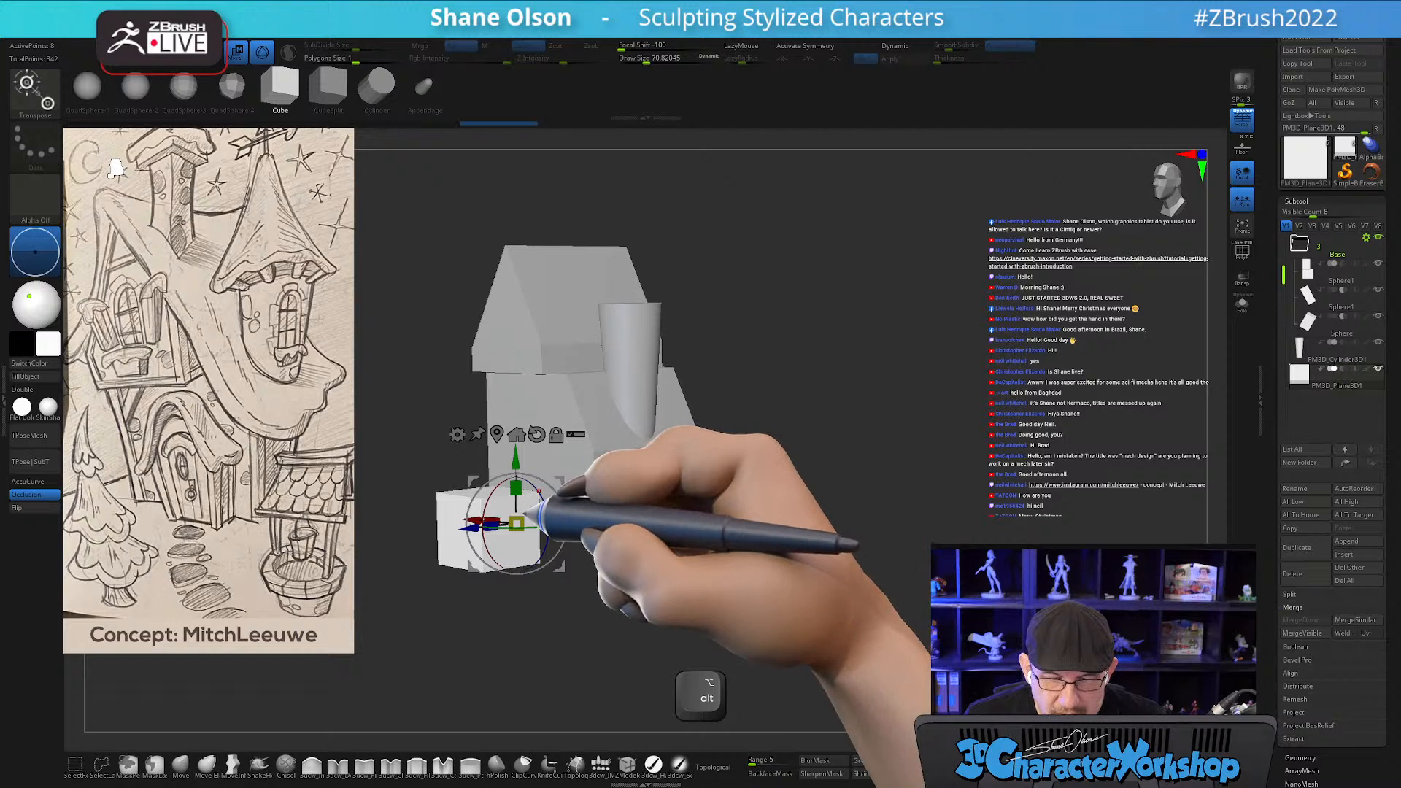
Give the small cube a quarter turn in the side view and rotate it about 45° in the front view into a diamond at the house's base.
drag(766, 503, 725, 507)
key(shift)
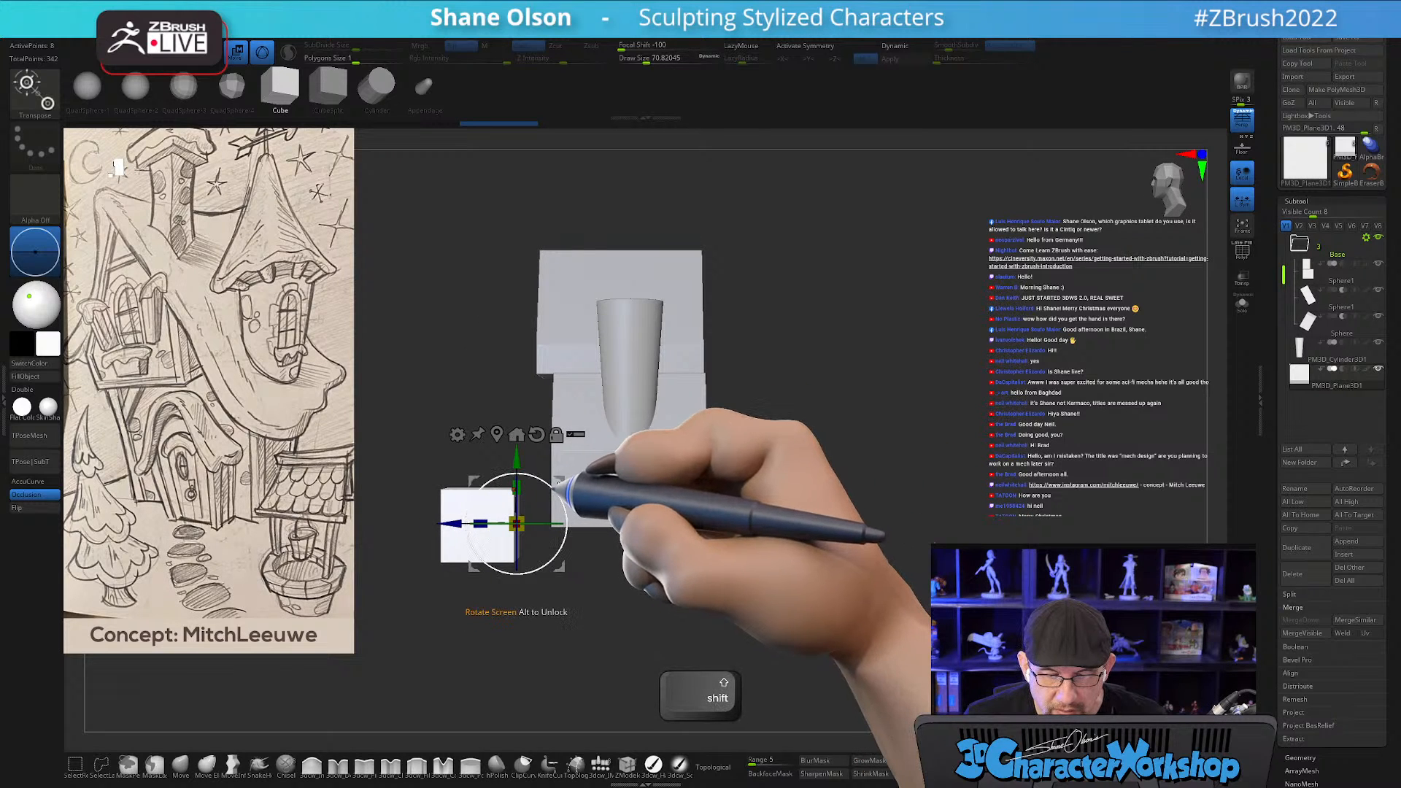
shift+drag(553, 494, 583, 559)
shift+drag(763, 503, 879, 467)
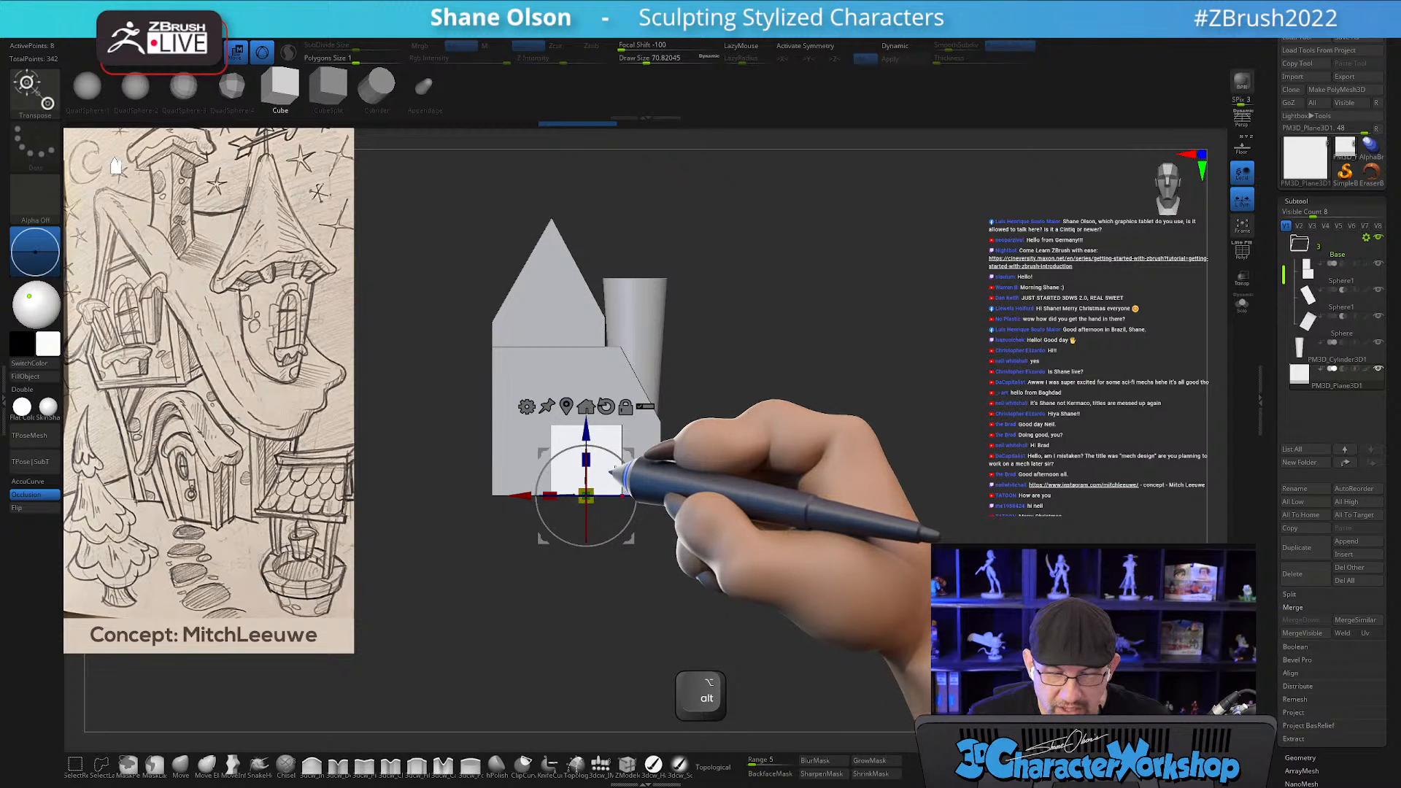
drag(623, 462, 597, 424)
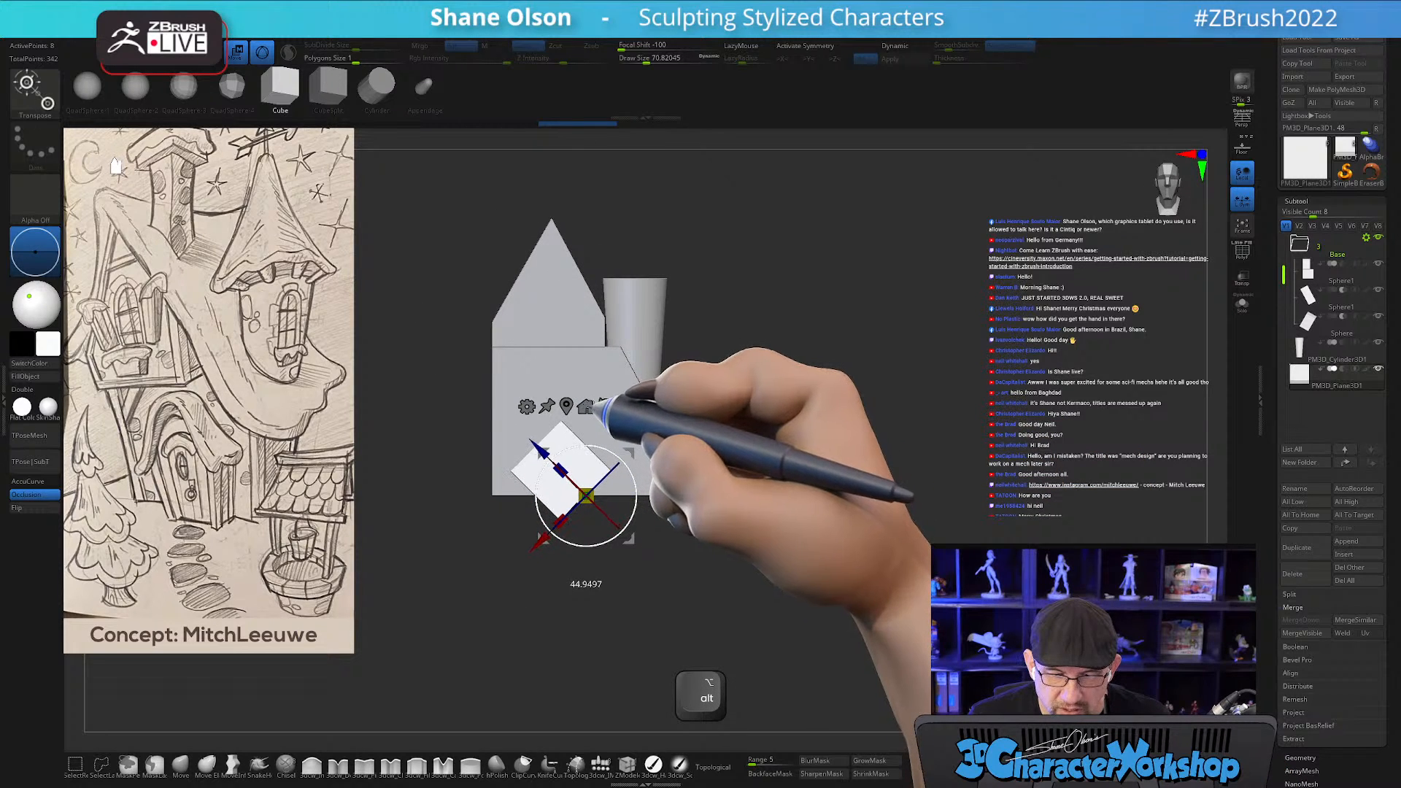
alt+drag(781, 413, 914, 510)
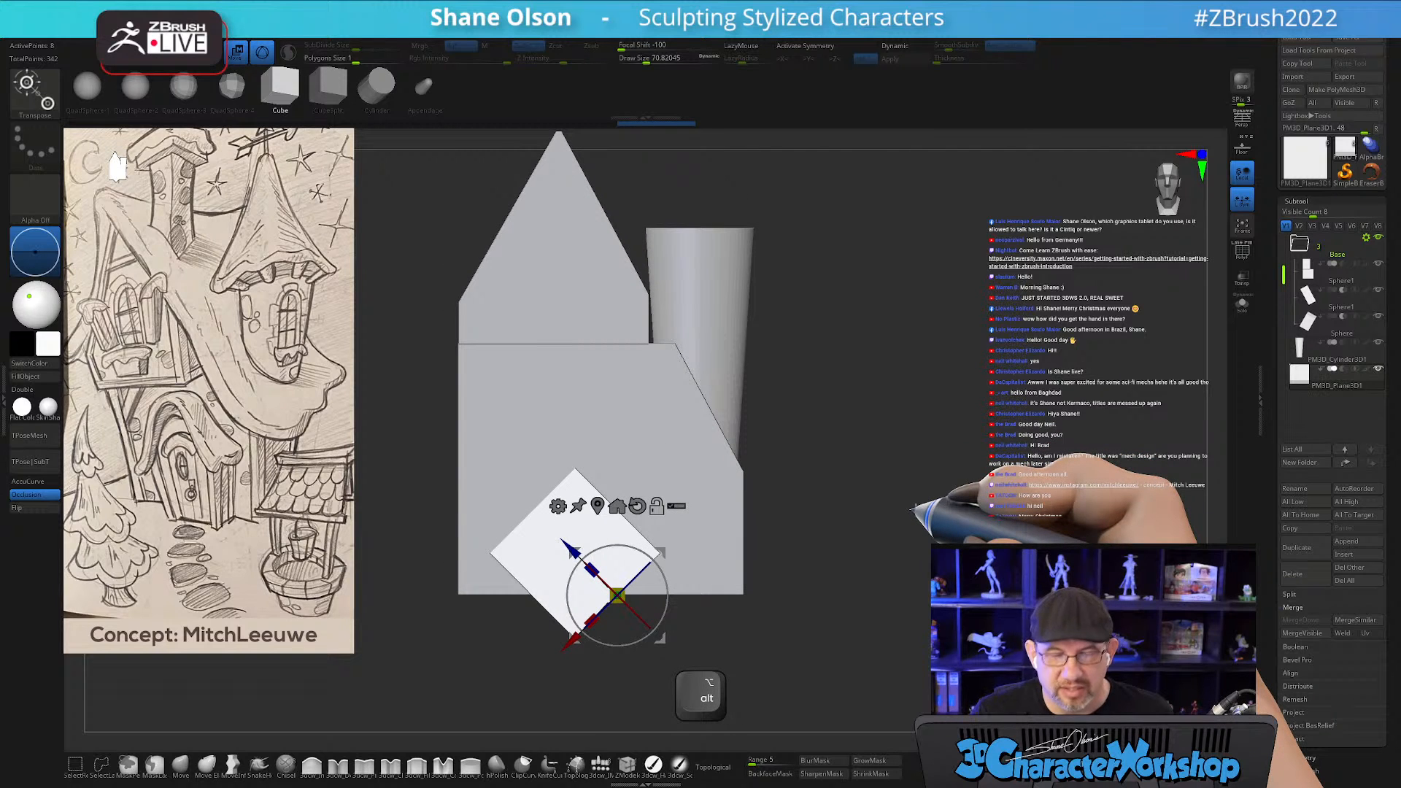
alt+drag(988, 398, 987, 419)
drag(896, 479, 889, 499)
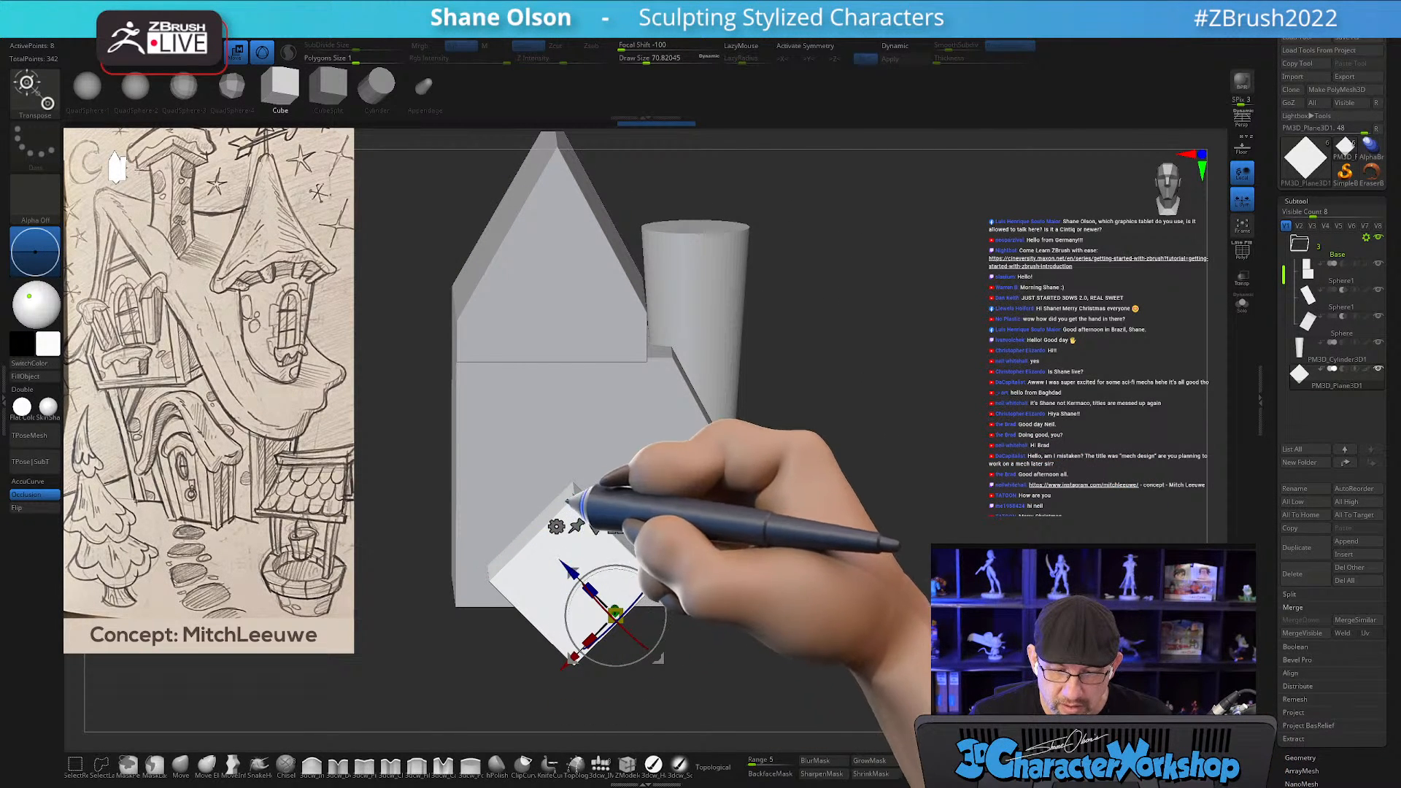
drag(822, 469, 829, 507)
mouse_move(949, 516)
mouse_down()
mouse_move(978, 504)
mouse_move(970, 517)
mouse_up()
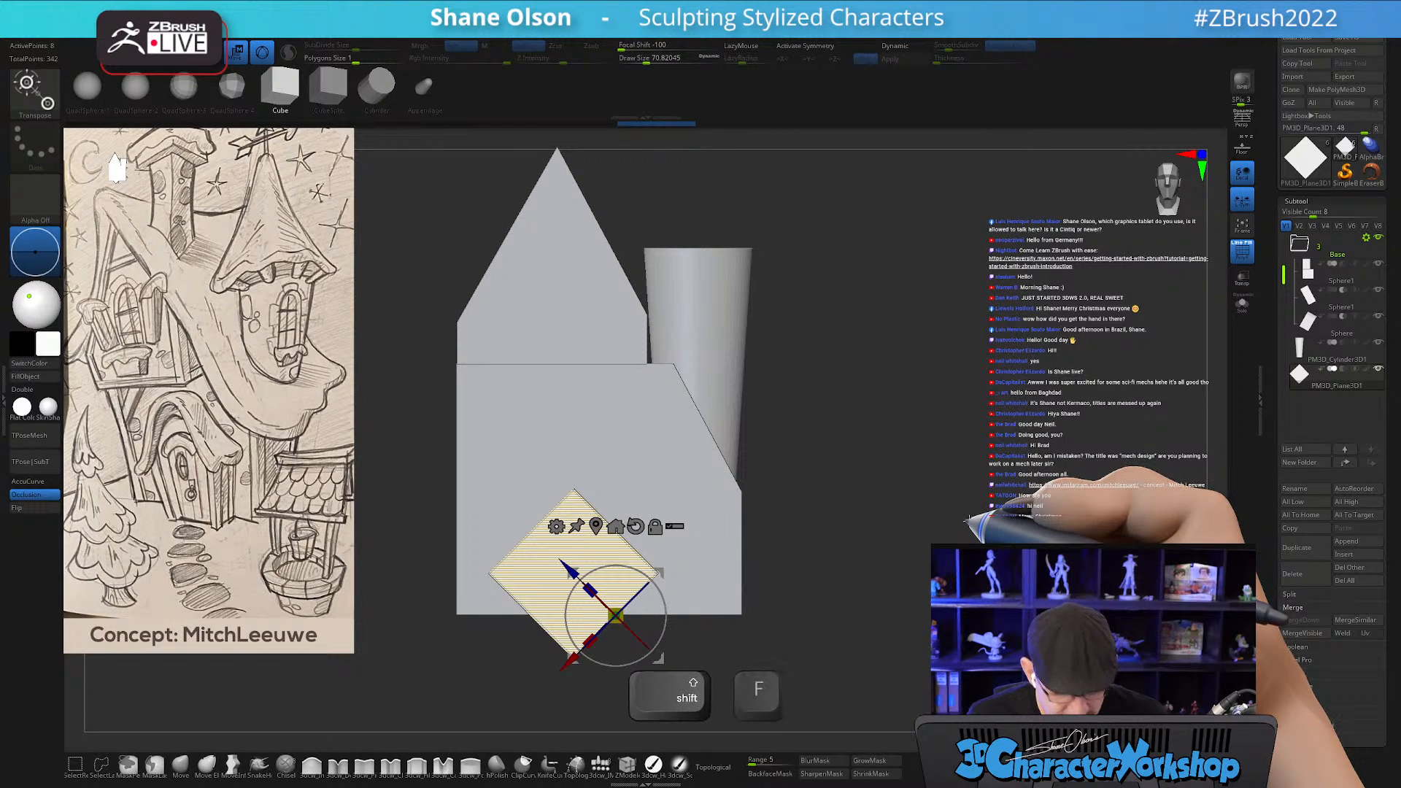
Isolate the two upper faces of the diamond-shaped cube in front of the house with a lasso selection.
alt+drag(964, 564, 1001, 491)
mouse_move(534, 667)
ctrl+shift+mouse_down()
mouse_move(549, 566)
mouse_move(338, 663)
ctrl+shift+mouse_up()
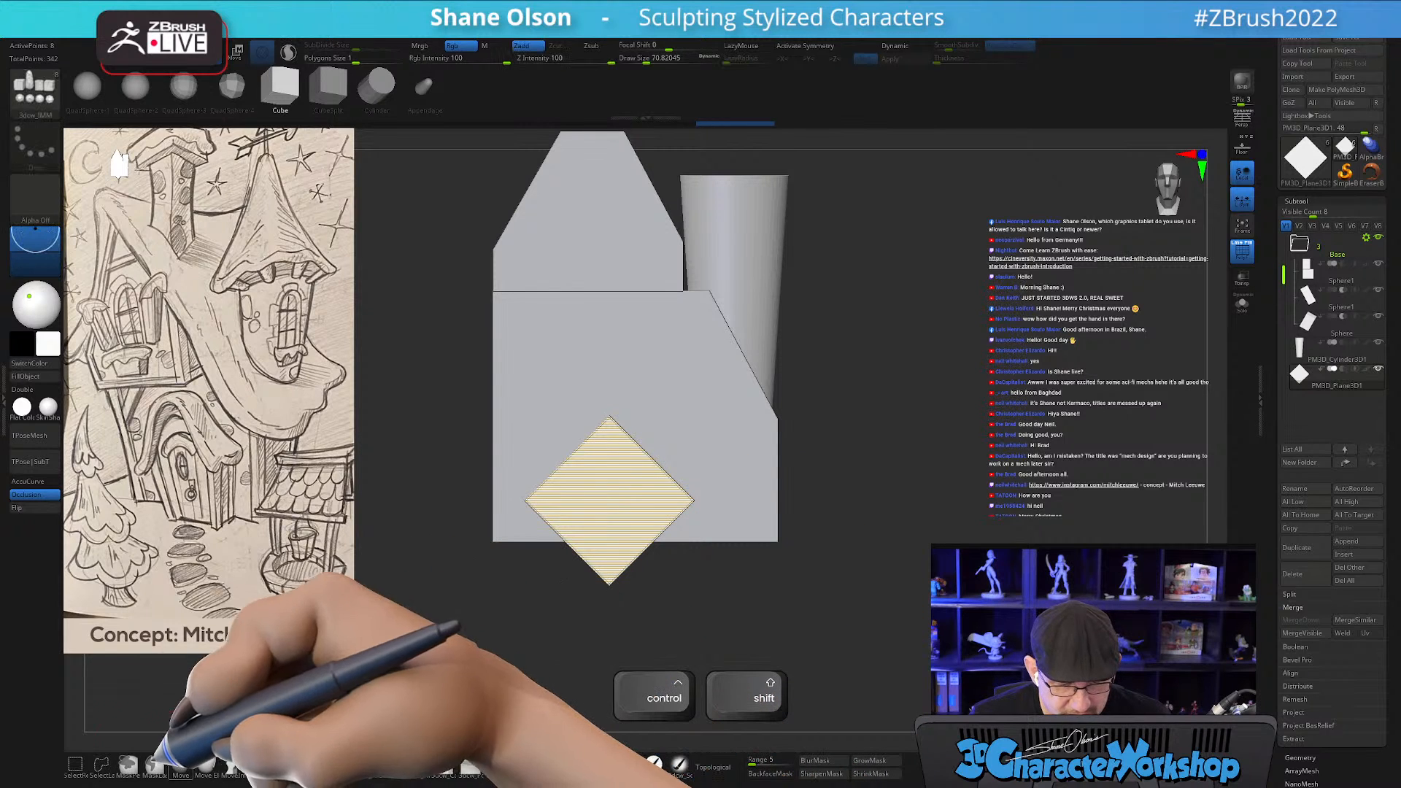
ctrl+shift+click(101, 764)
mouse_move(681, 610)
ctrl+shift+mouse_down()
mouse_move(650, 552)
mouse_move(550, 619)
mouse_move(568, 630)
ctrl+shift+mouse_up()
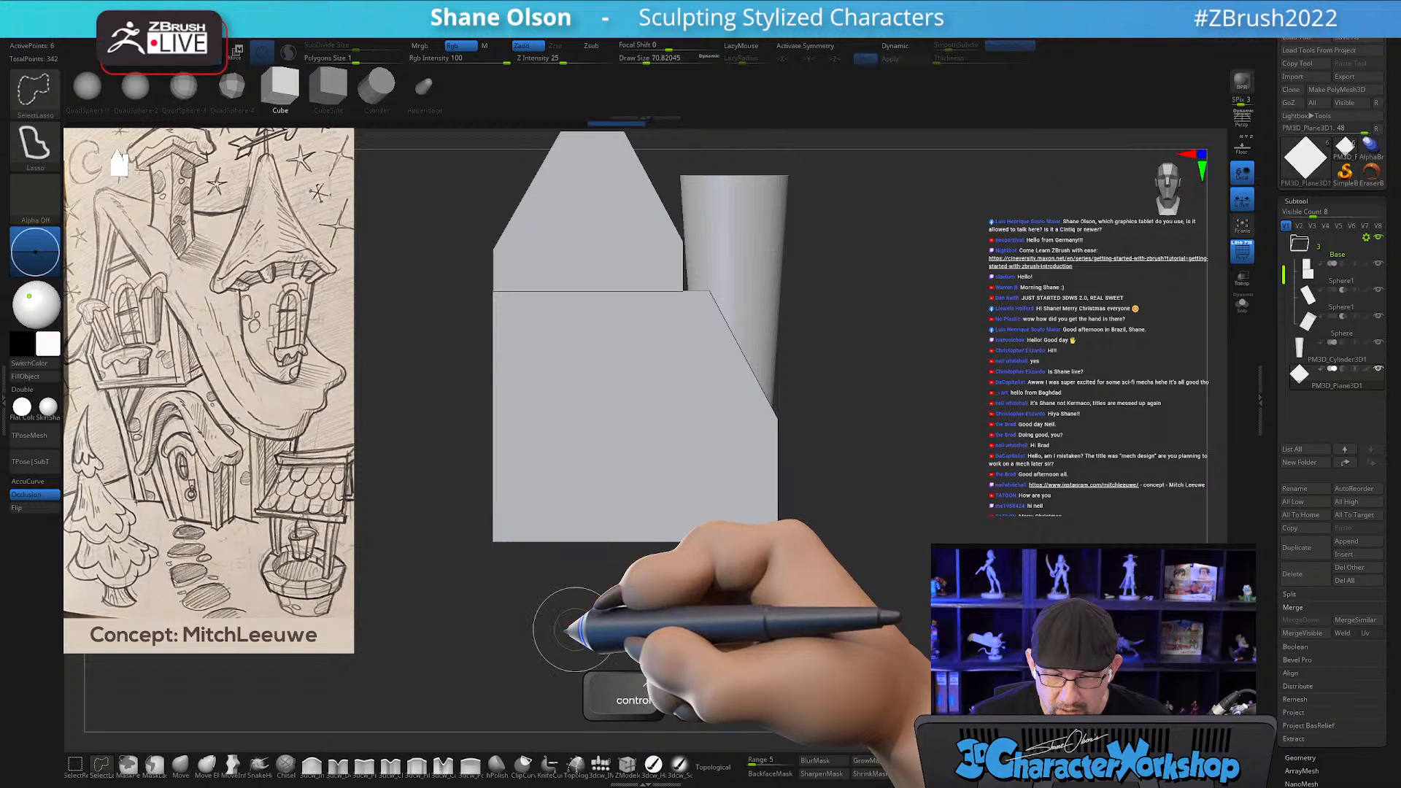
Turn on double-sided display for the isolated faces and delete the hidden geometry, leaving a folded roof piece.
drag(837, 573, 899, 577)
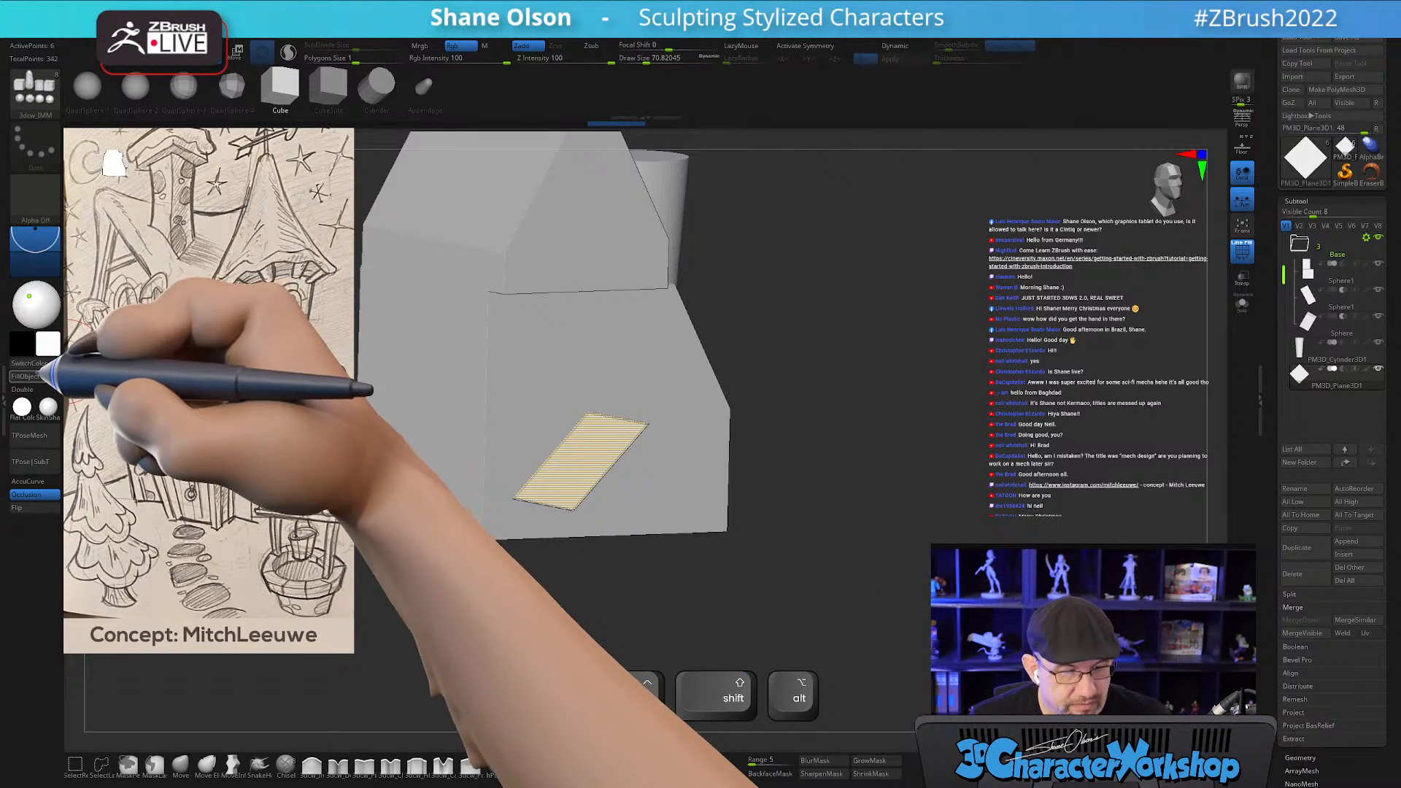
click(24, 389)
drag(891, 469, 835, 463)
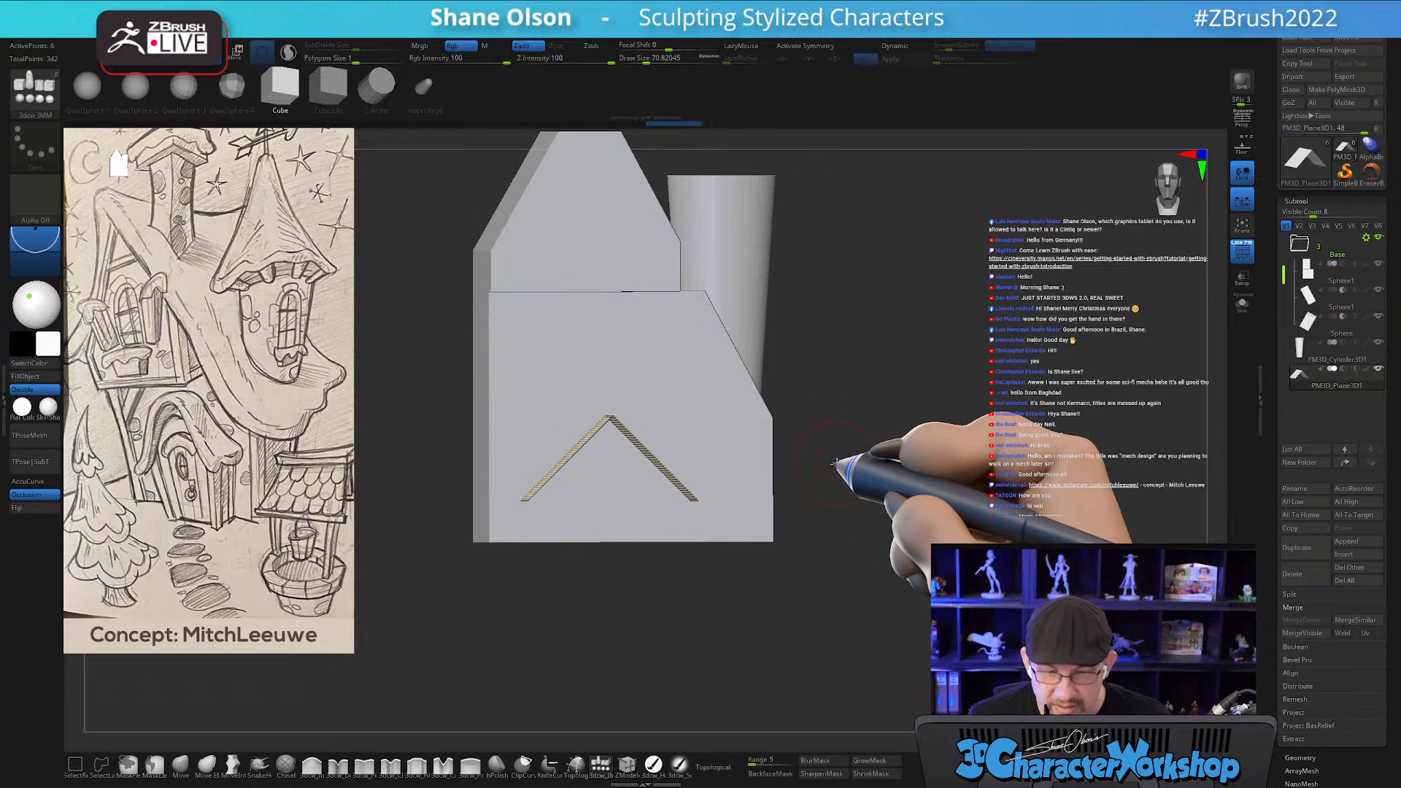
click(828, 275)
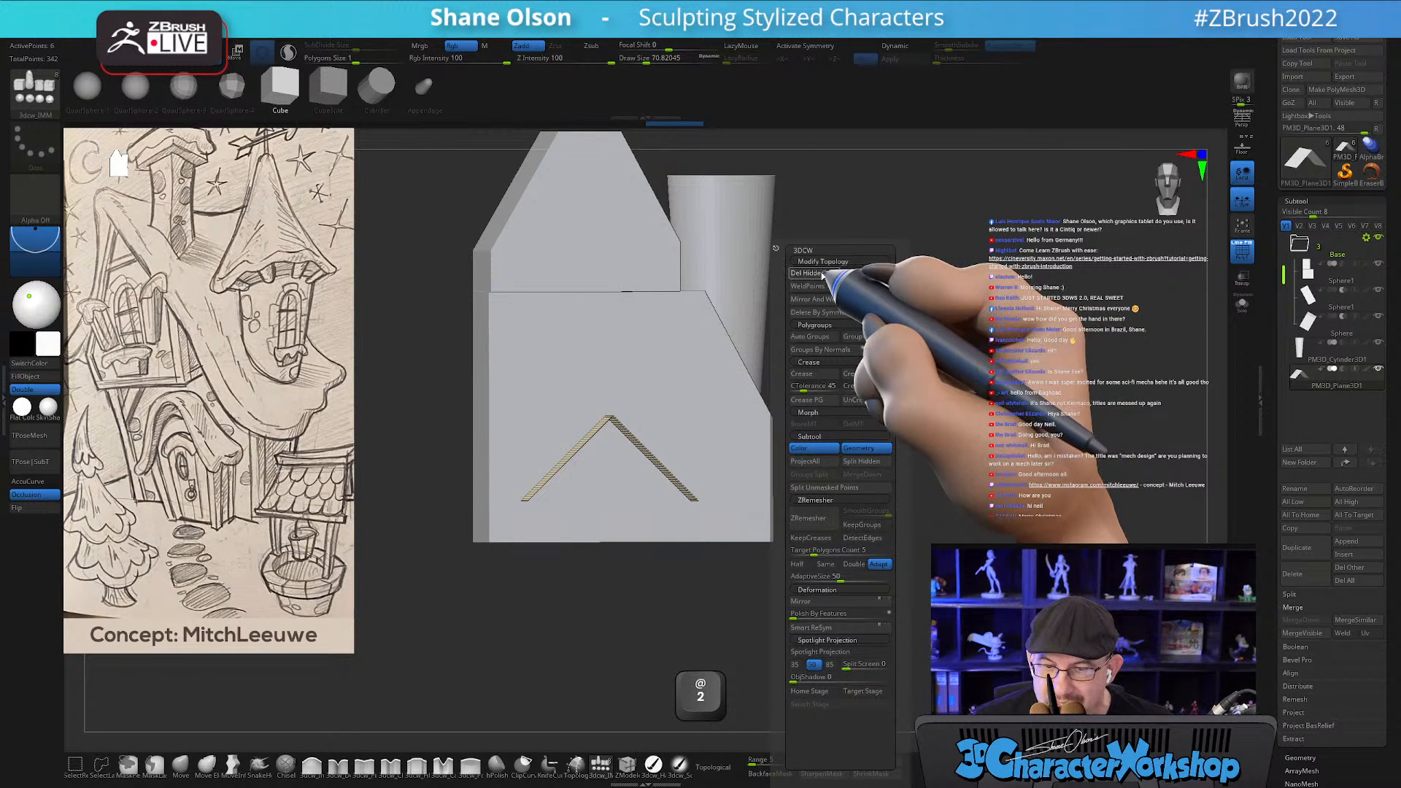
Centre the gizmo on the folded roof piece and move it up from the house's base to the gable peak.
shift+drag(981, 465, 953, 466)
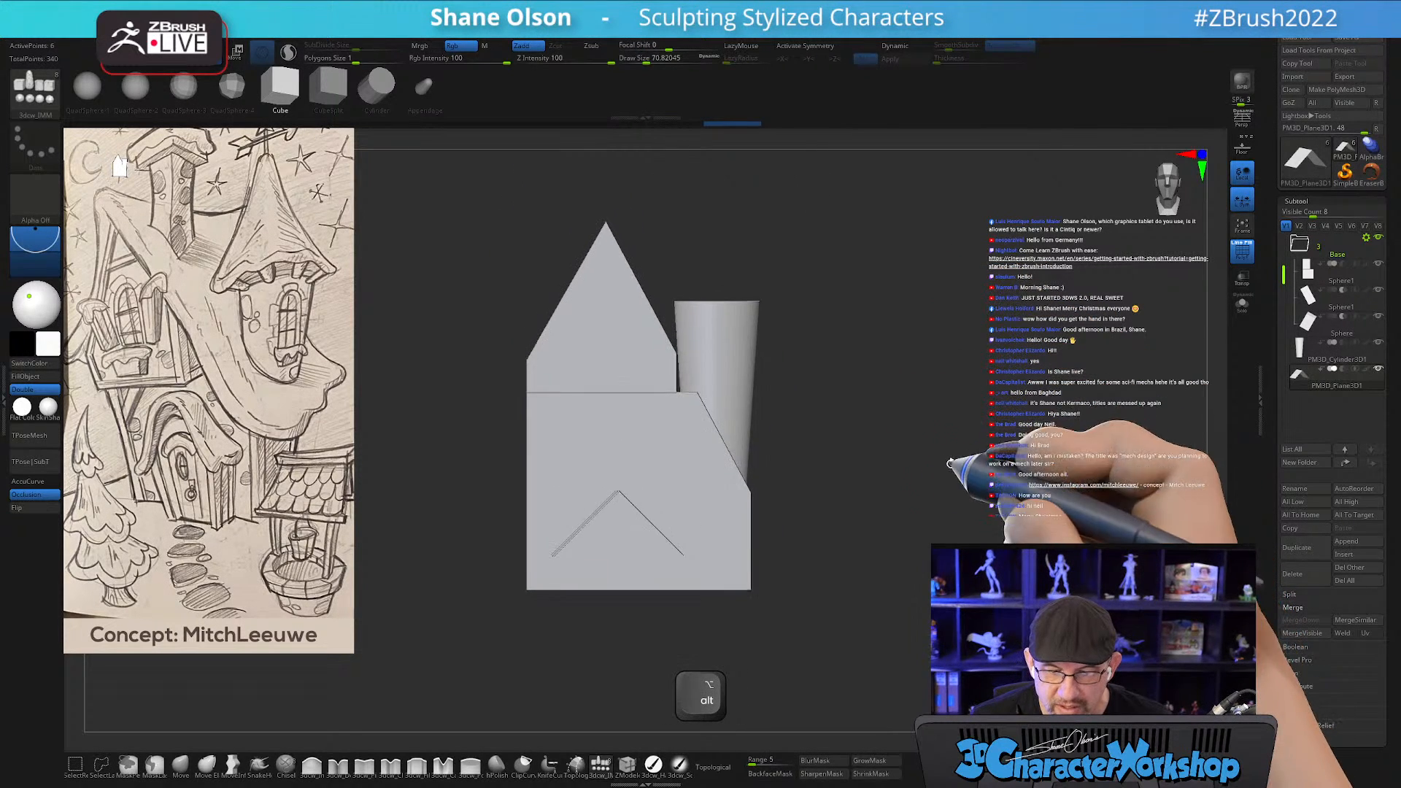
key(w)
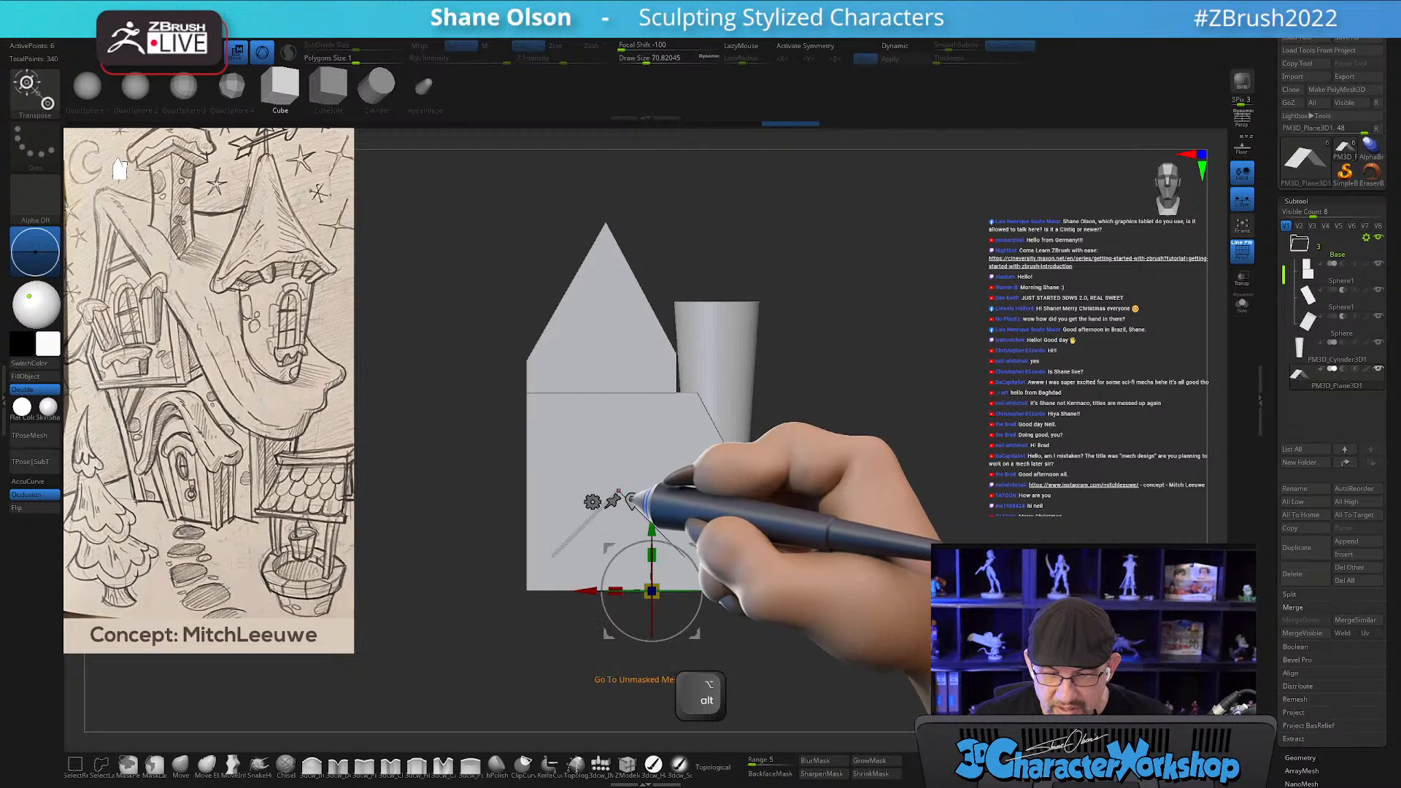
alt+click(634, 502)
drag(665, 481, 651, 208)
alt+drag(801, 219, 796, 239)
alt+drag(901, 225, 880, 337)
Give the folded roof piece Dynamic Subdiv thickness, then return it to its unsmoothed display.
drag(878, 335, 977, 331)
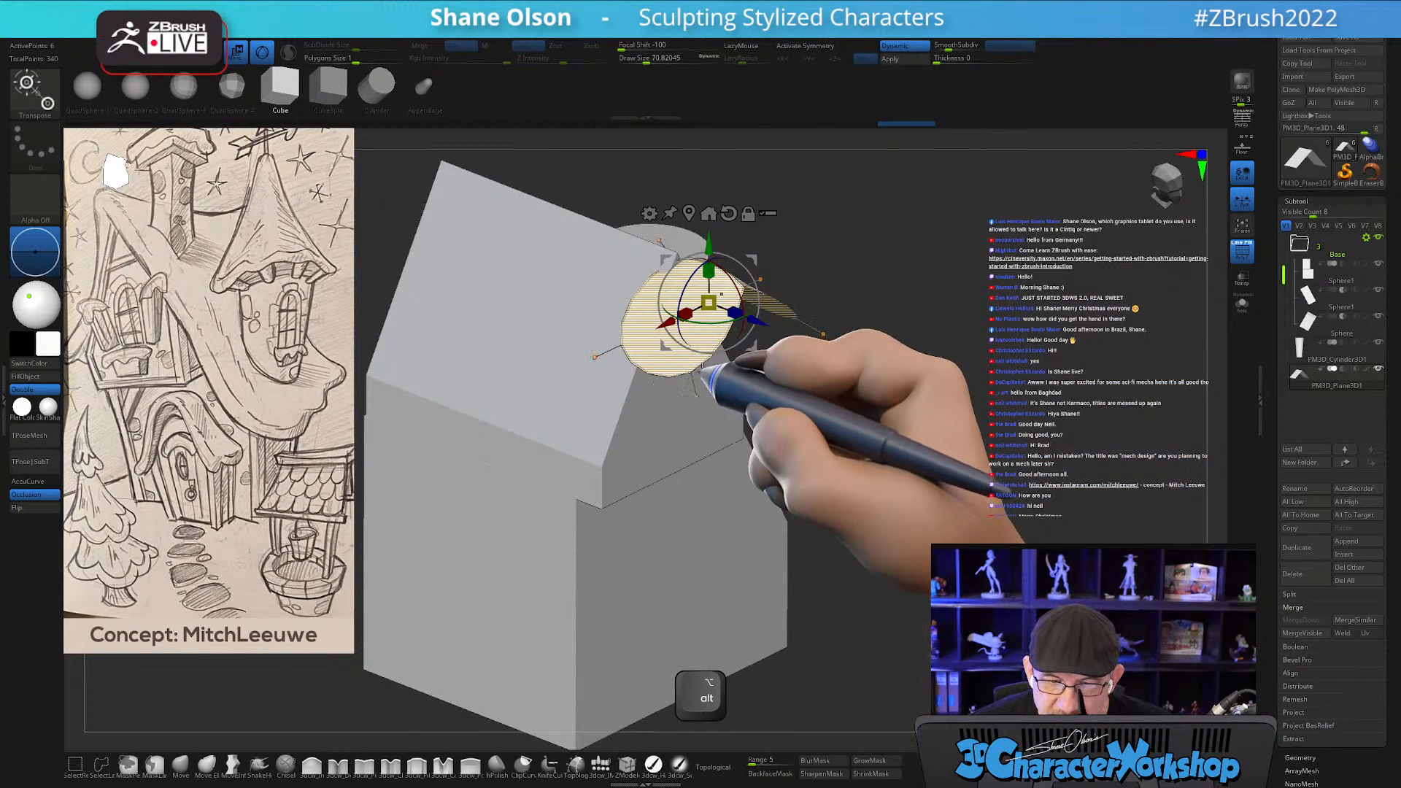
drag(1032, 275, 1017, 314)
drag(885, 588, 917, 369)
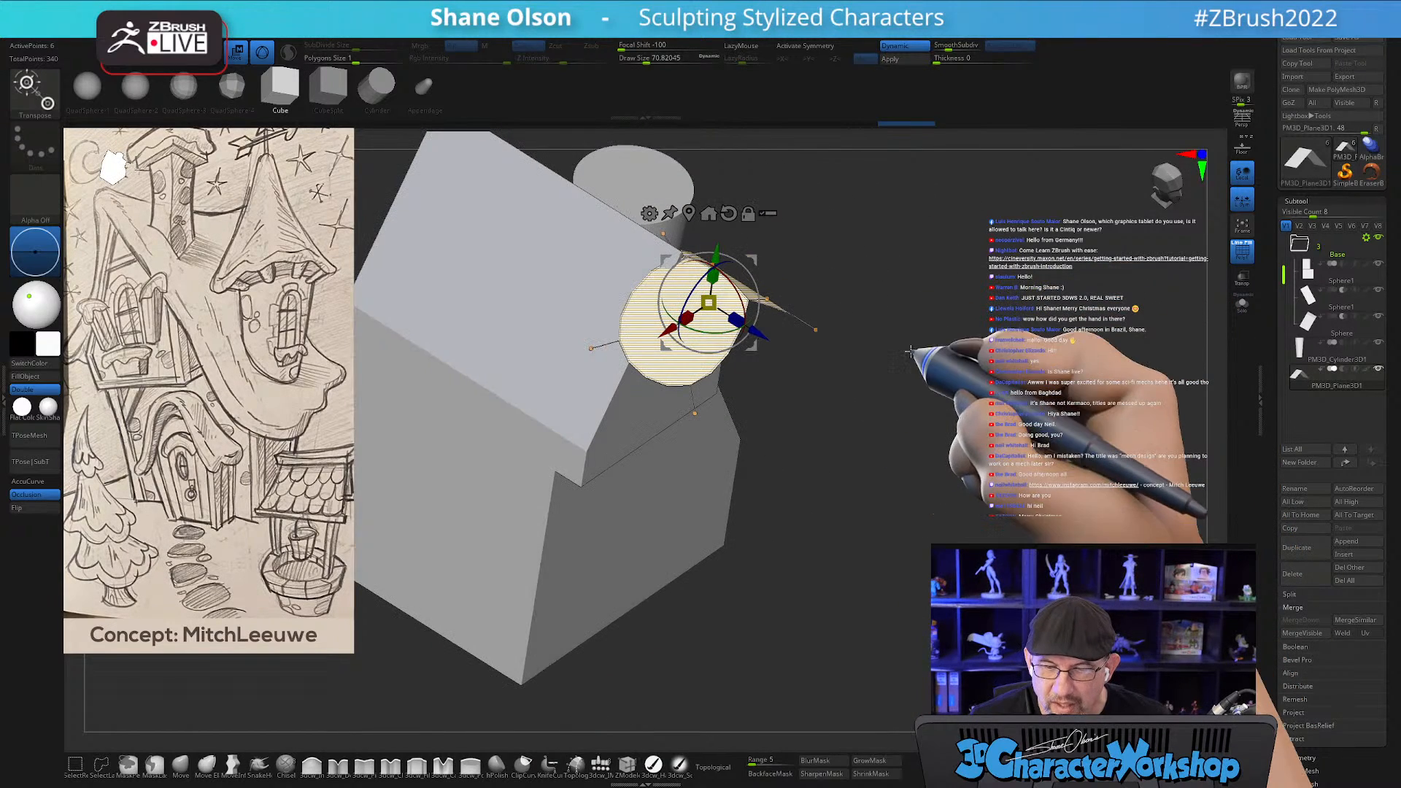
drag(938, 60, 972, 61)
mouse_move(939, 273)
mouse_down()
mouse_move(929, 268)
mouse_move(947, 264)
mouse_up()
key(shift+d)
drag(953, 310, 912, 314)
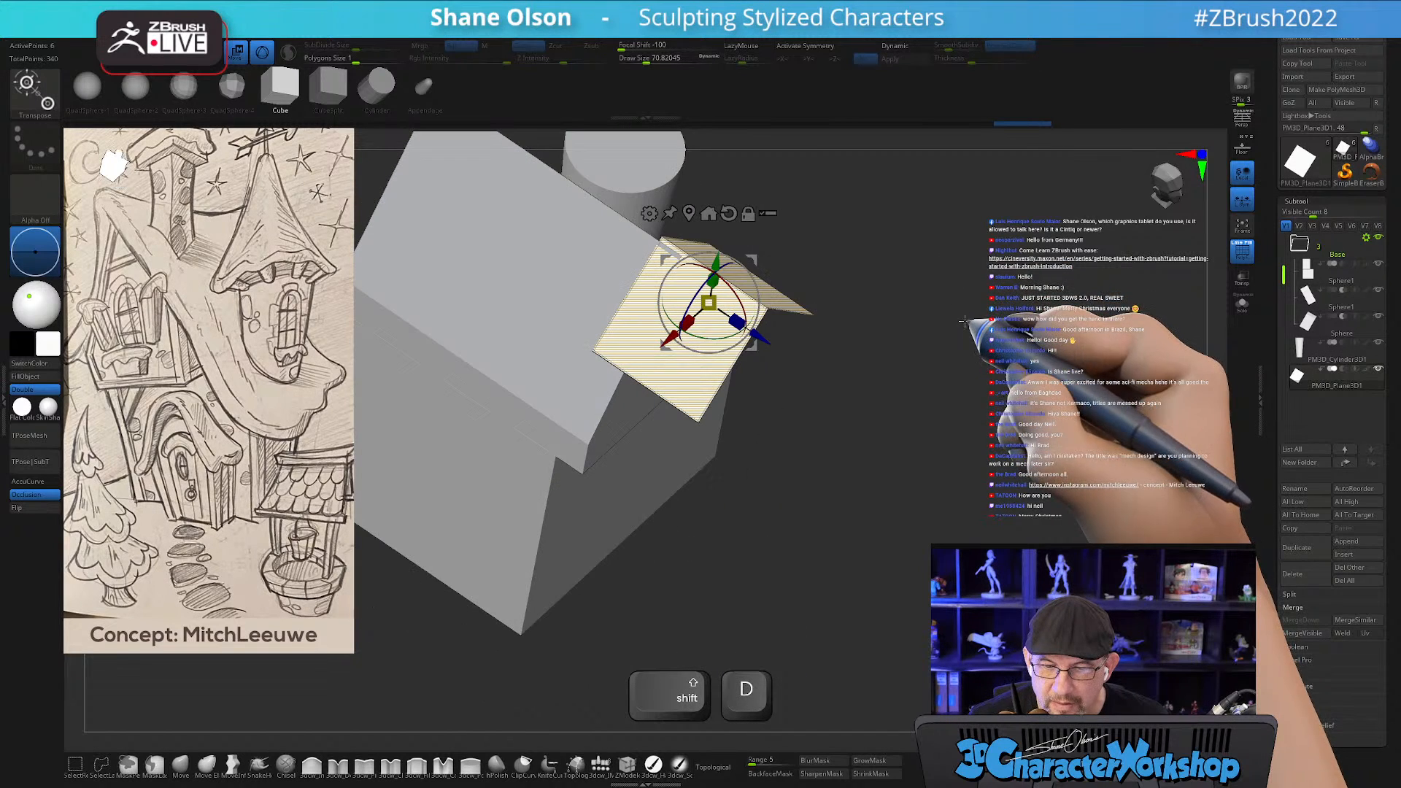
Compare the roof piece with and without Dynamic Subdiv smoothing and examine its edges with and without polyframe.
key(q)
drag(921, 431, 928, 407)
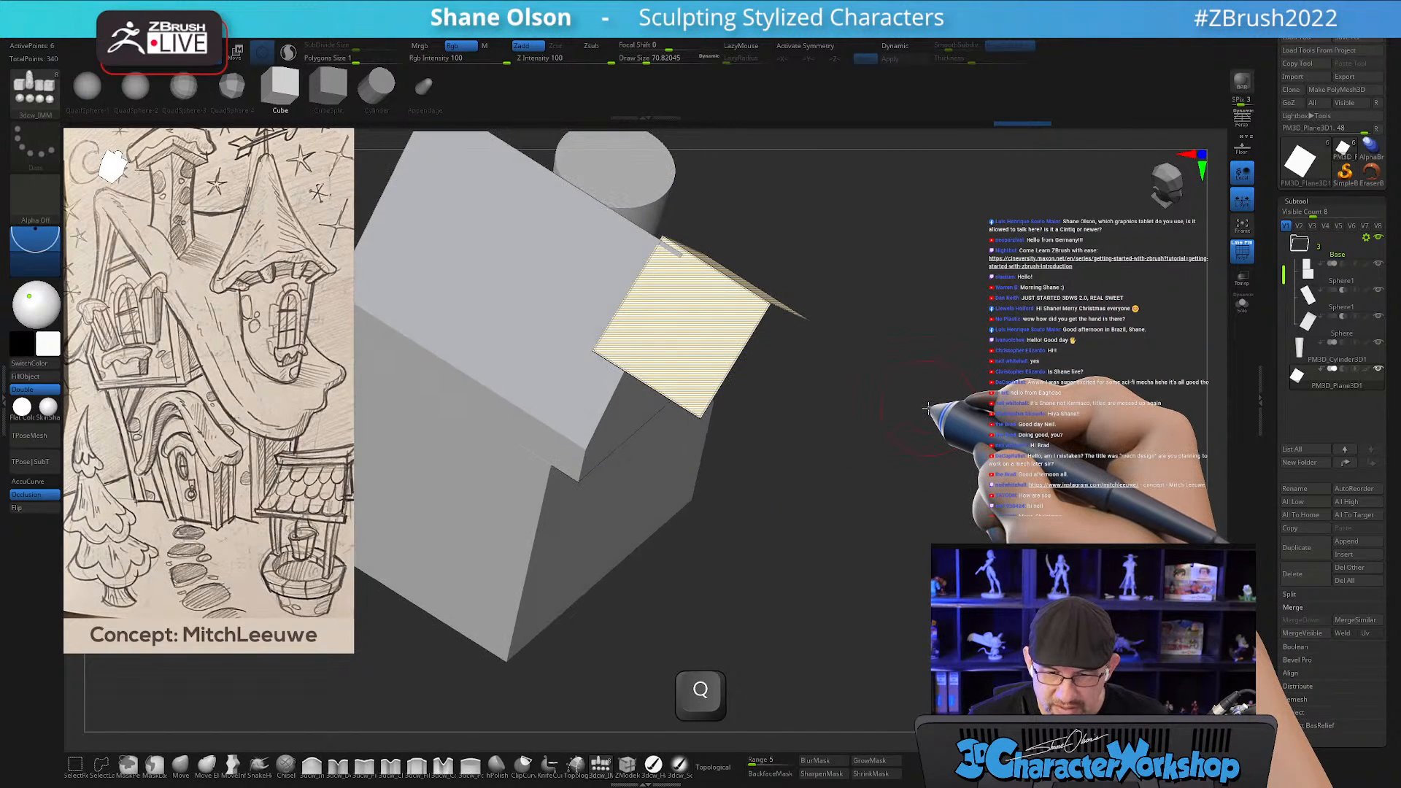
key(shift+f)
key(shift+f)
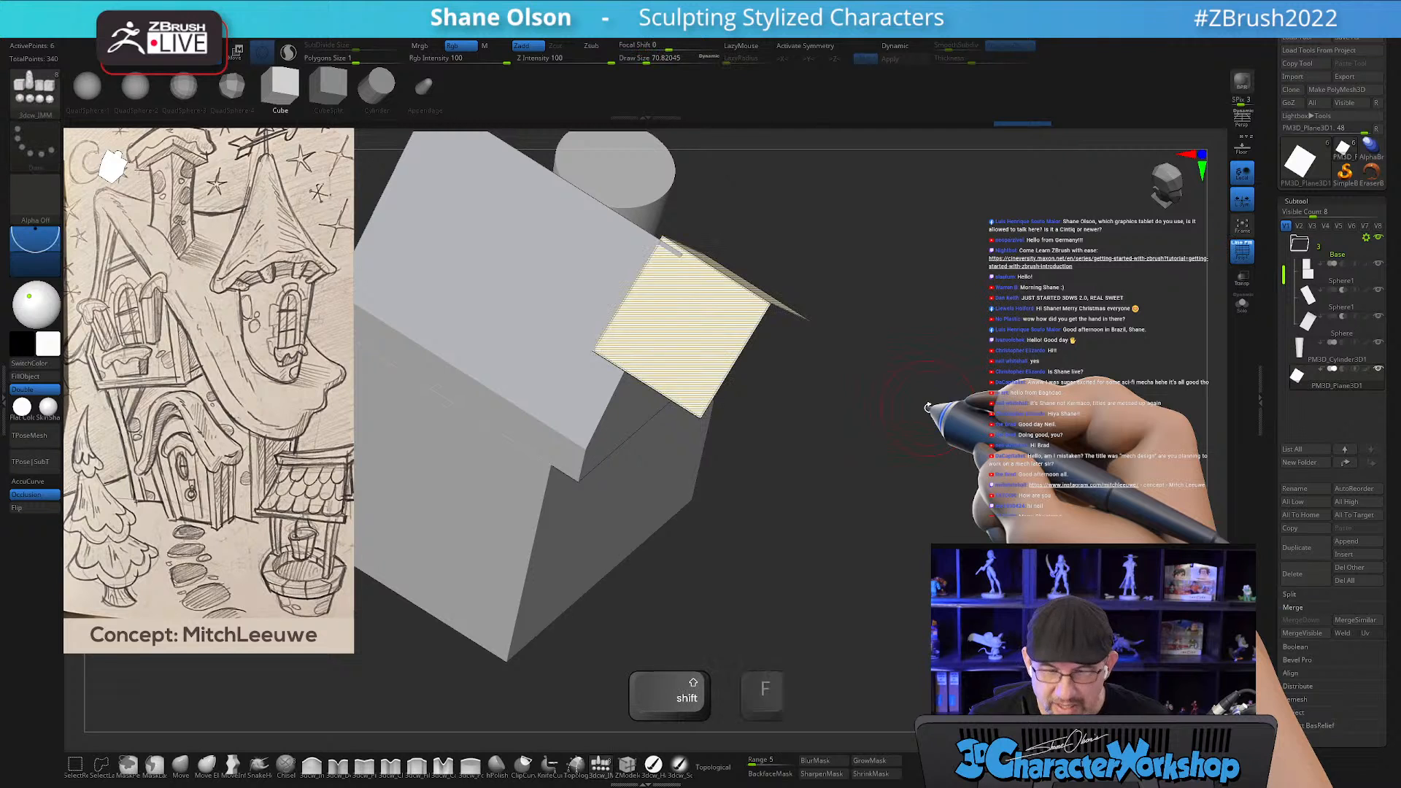
drag(911, 376, 905, 384)
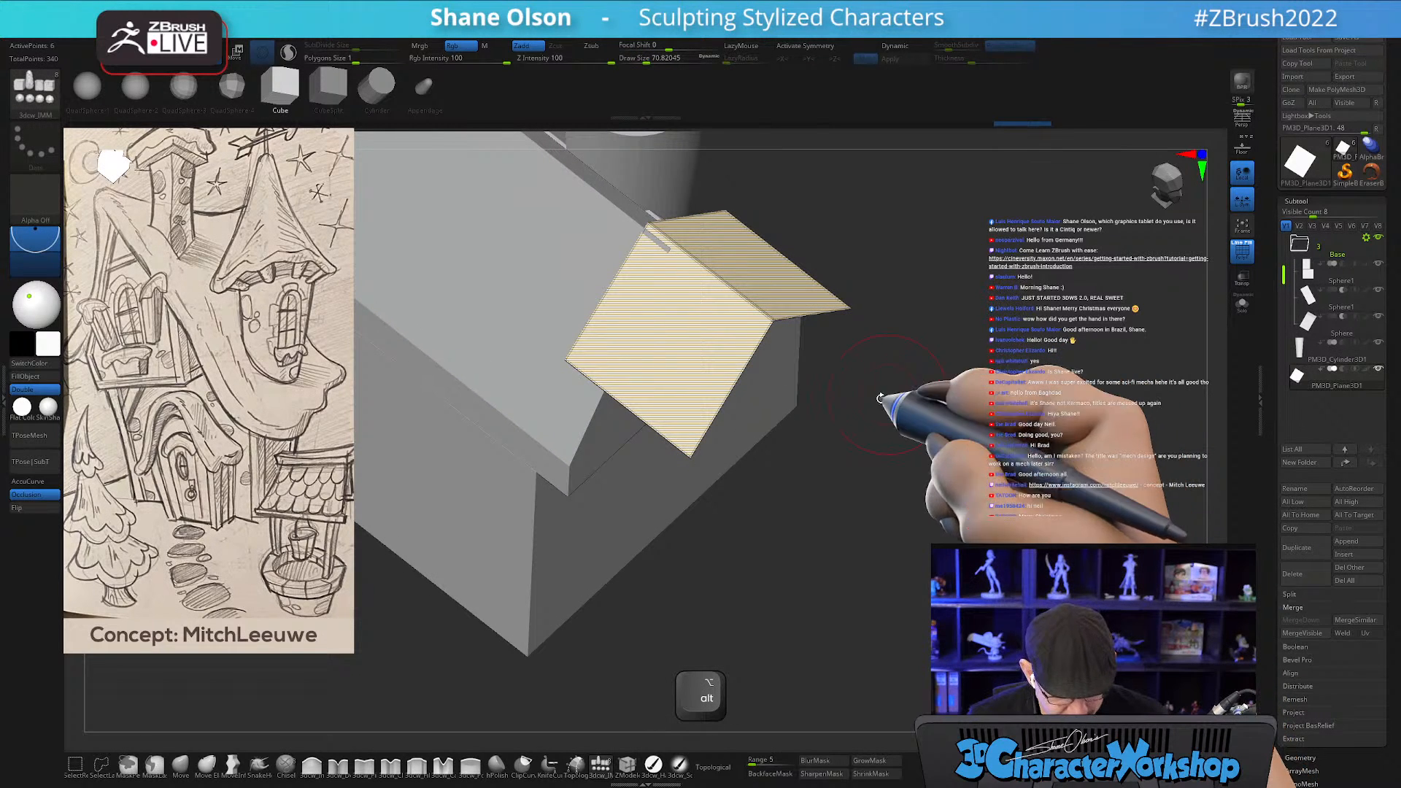
alt+drag(1043, 404, 1043, 423)
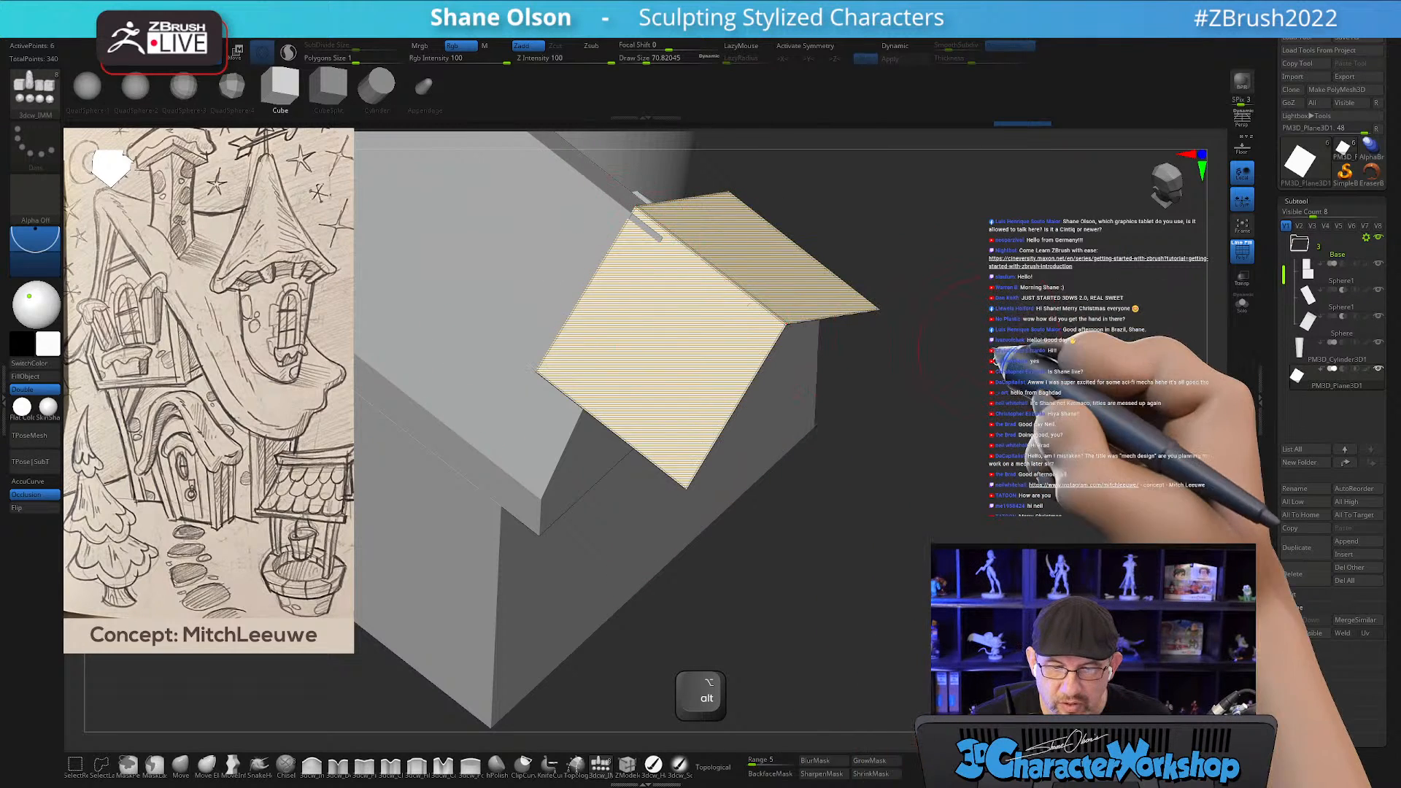
drag(1016, 346, 1020, 352)
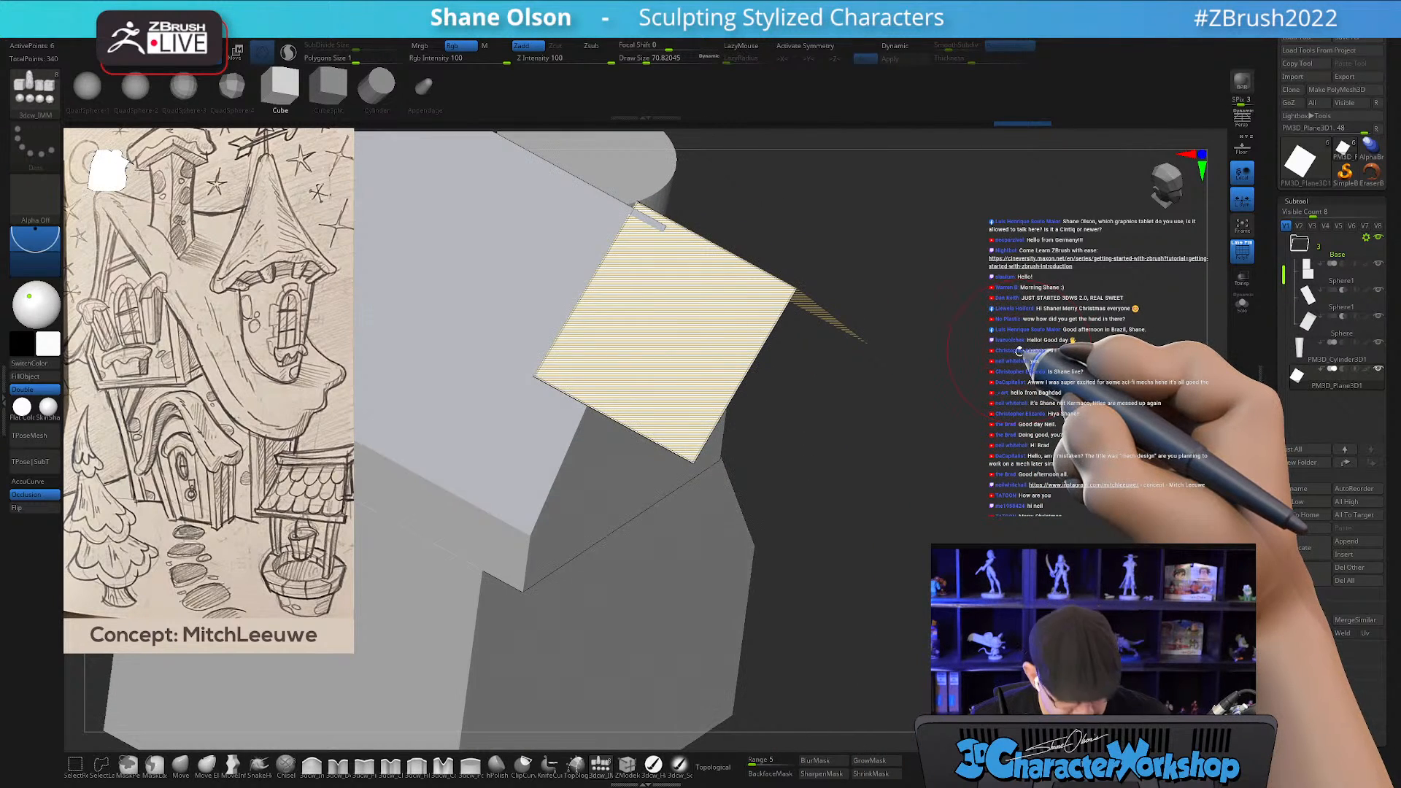
key(d)
drag(1008, 401, 1017, 397)
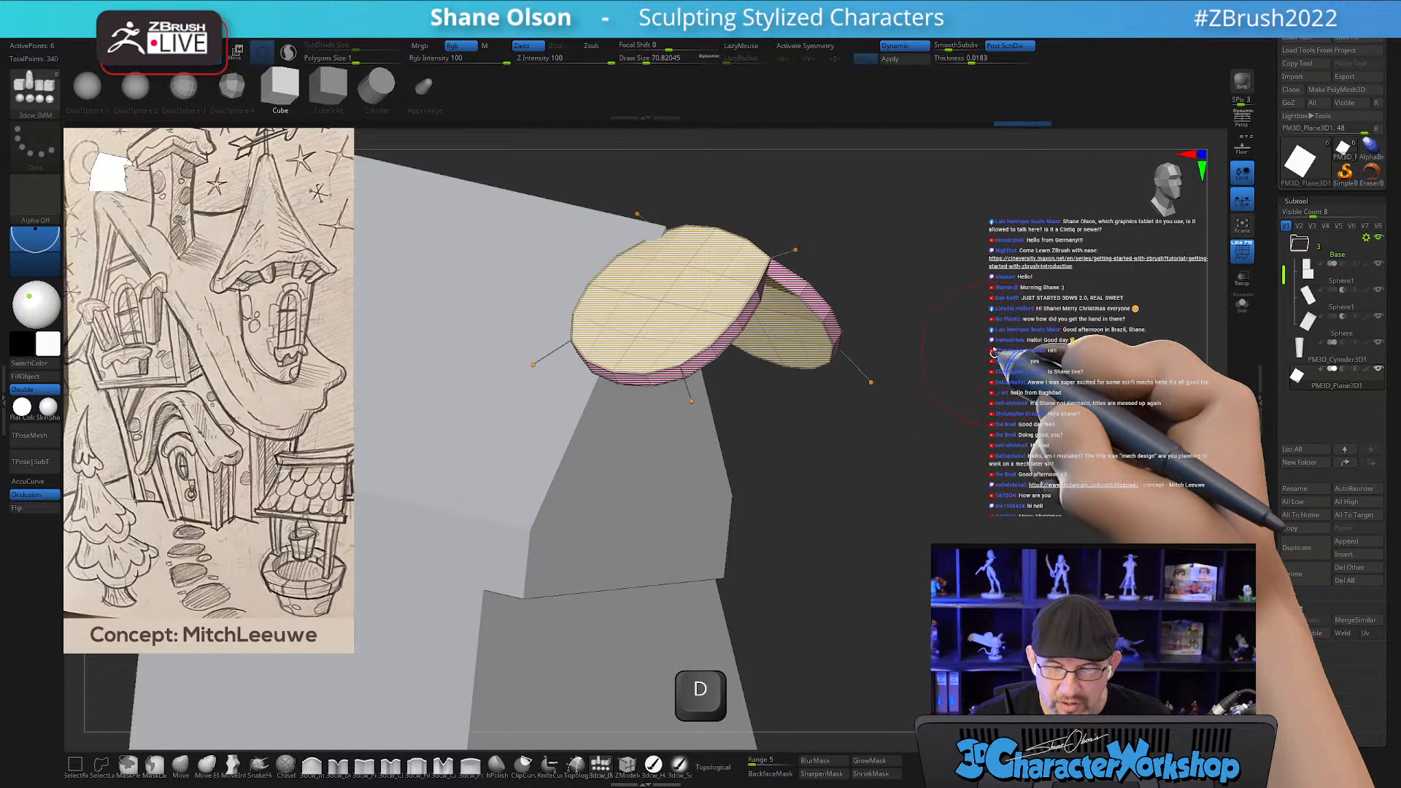
drag(992, 352, 985, 400)
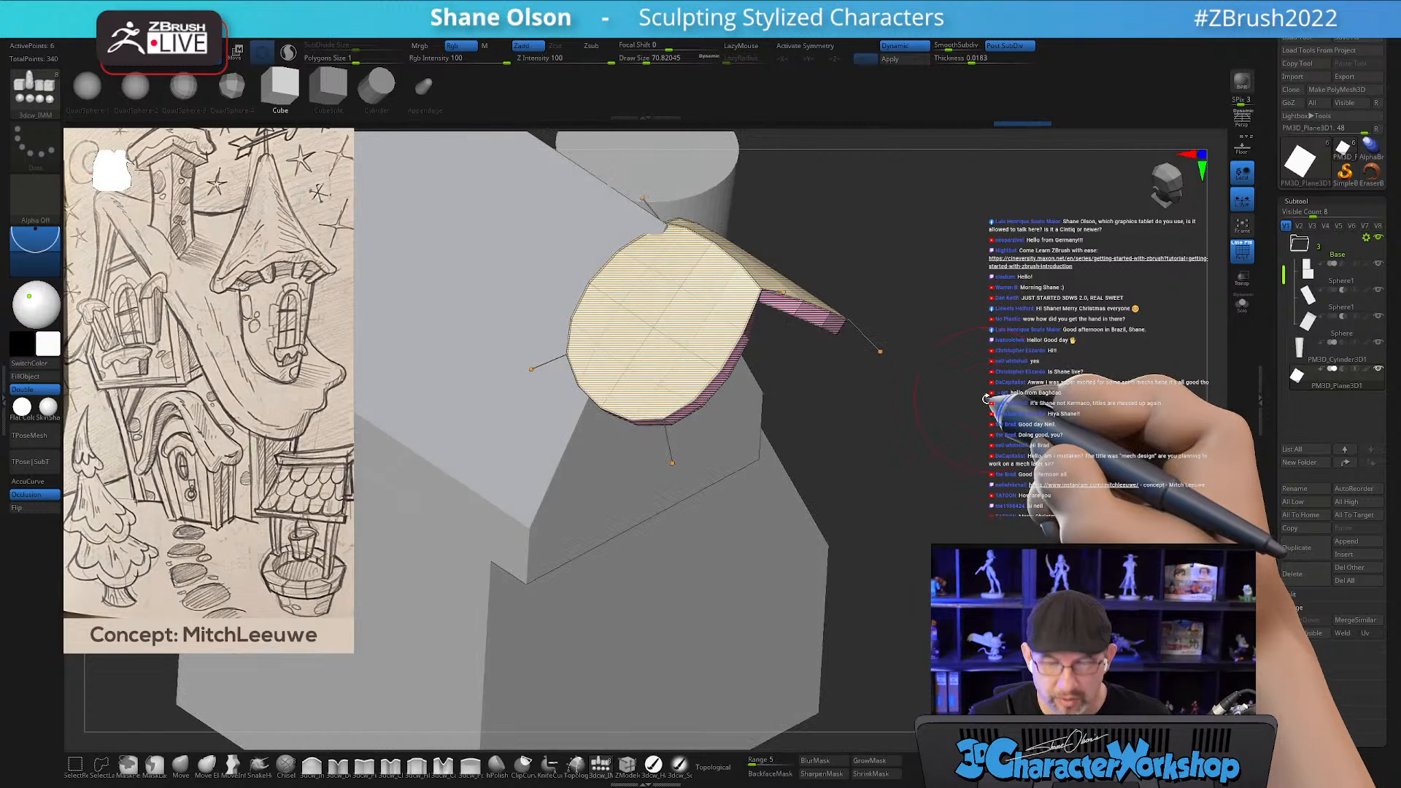
key(shift+d)
drag(903, 422, 917, 417)
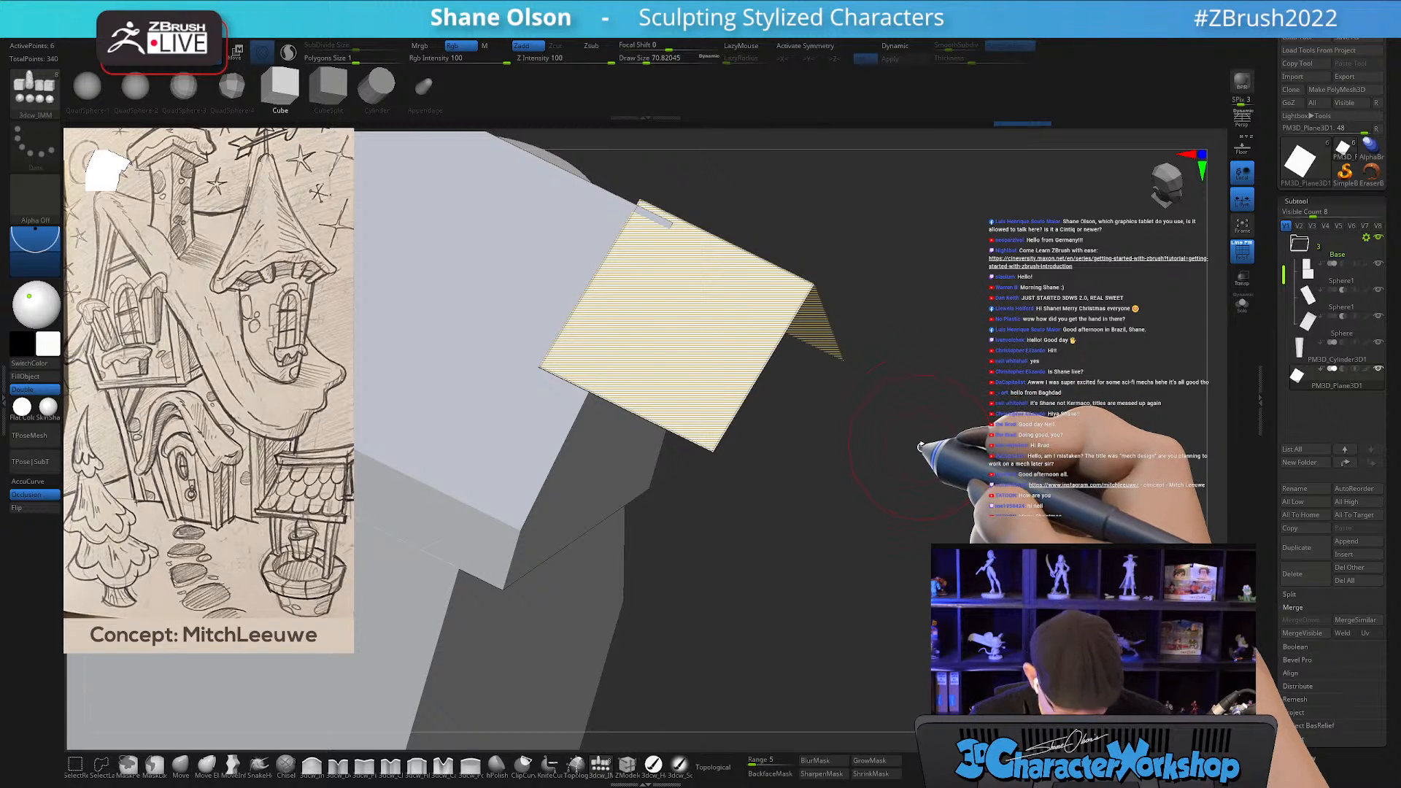
key(shift+f)
key(shift+f)
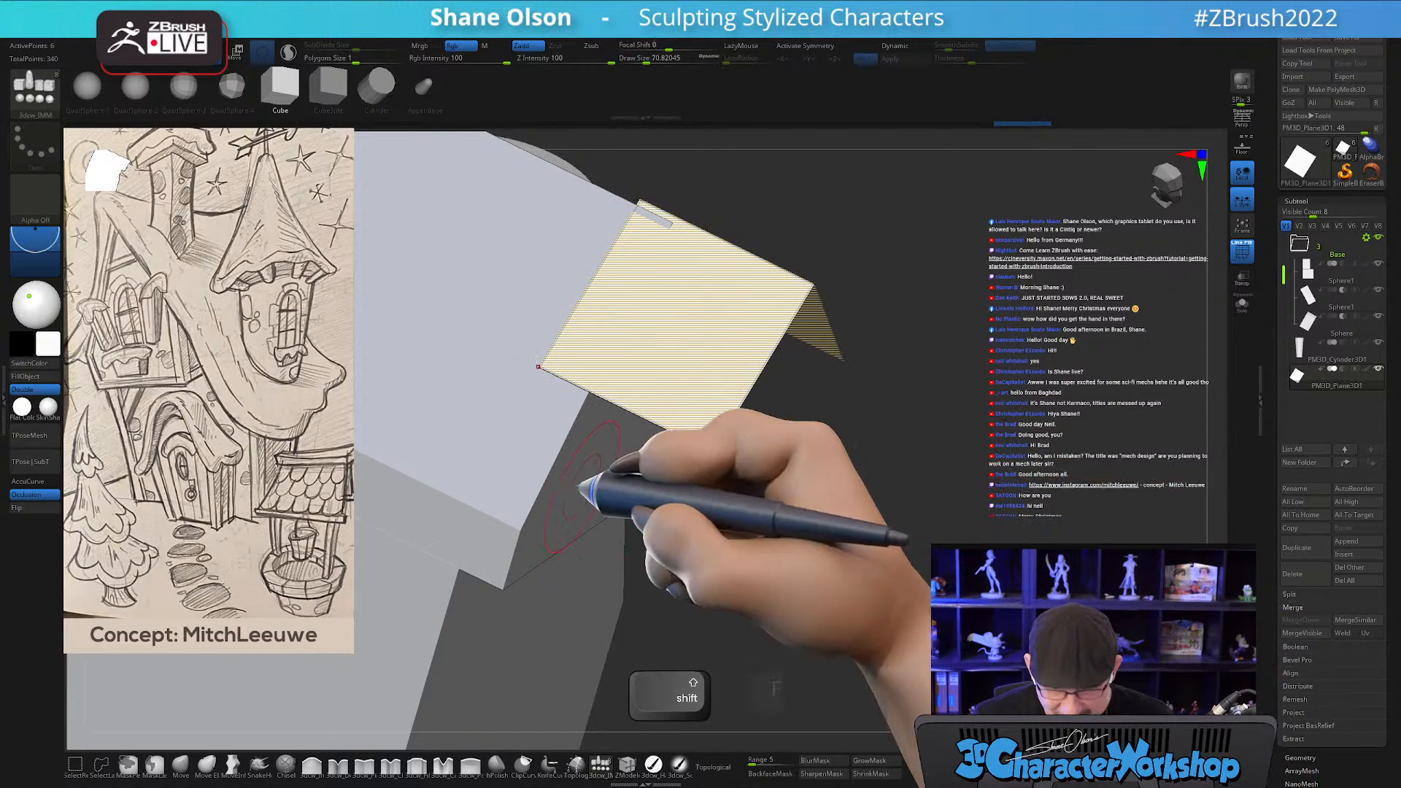
Insert ZModeler edge loops close to the outer borders of the folded roof piece.
click(627, 764)
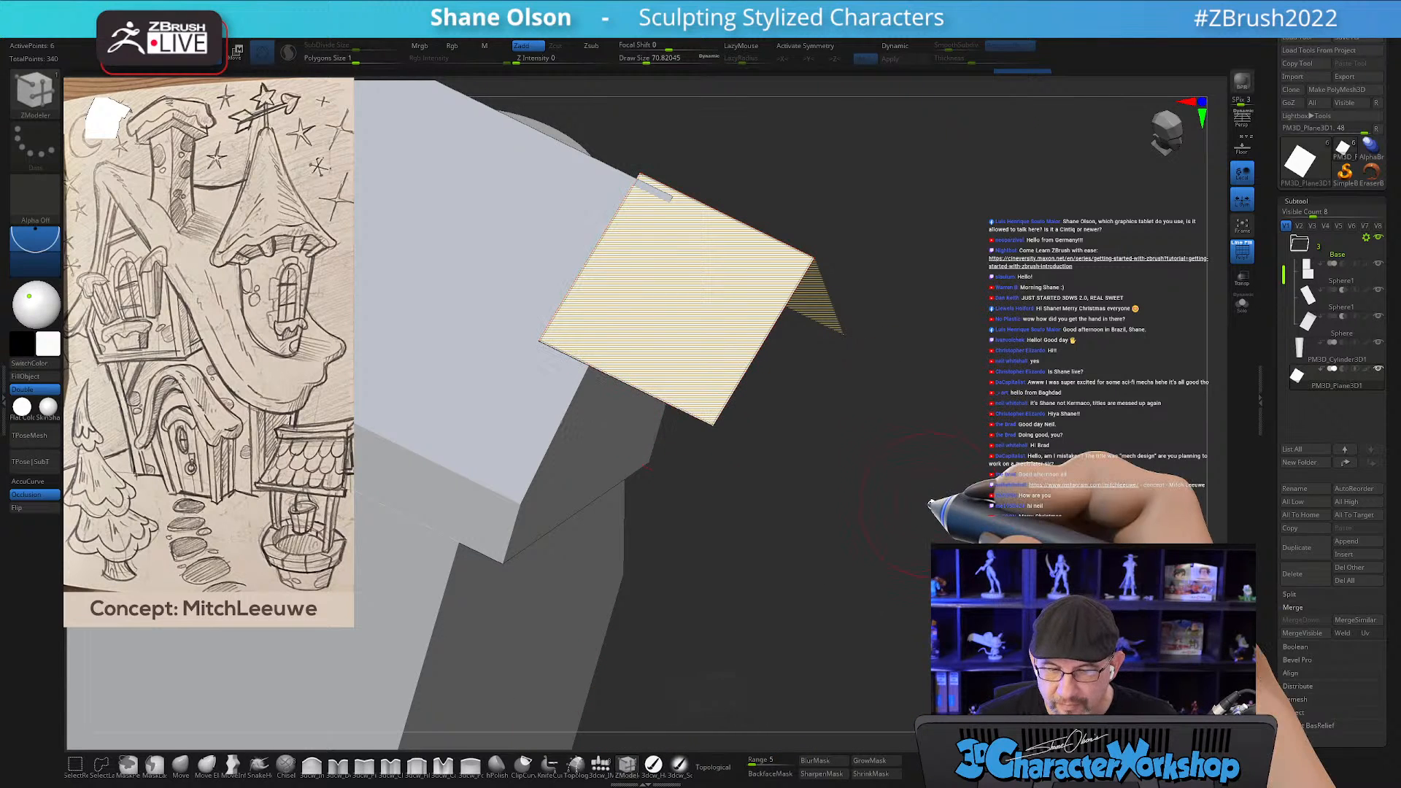
shift+drag(939, 485, 876, 438)
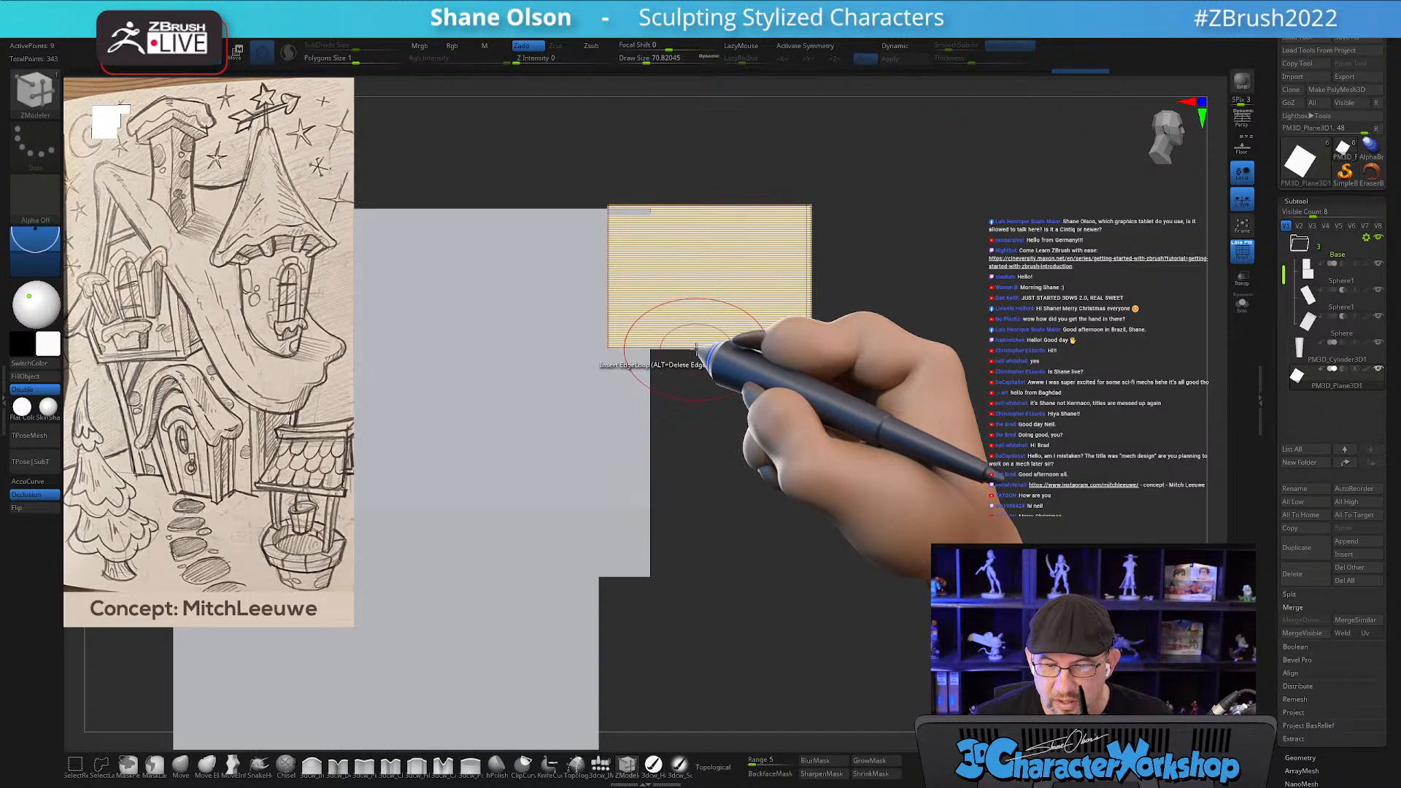
click(657, 347)
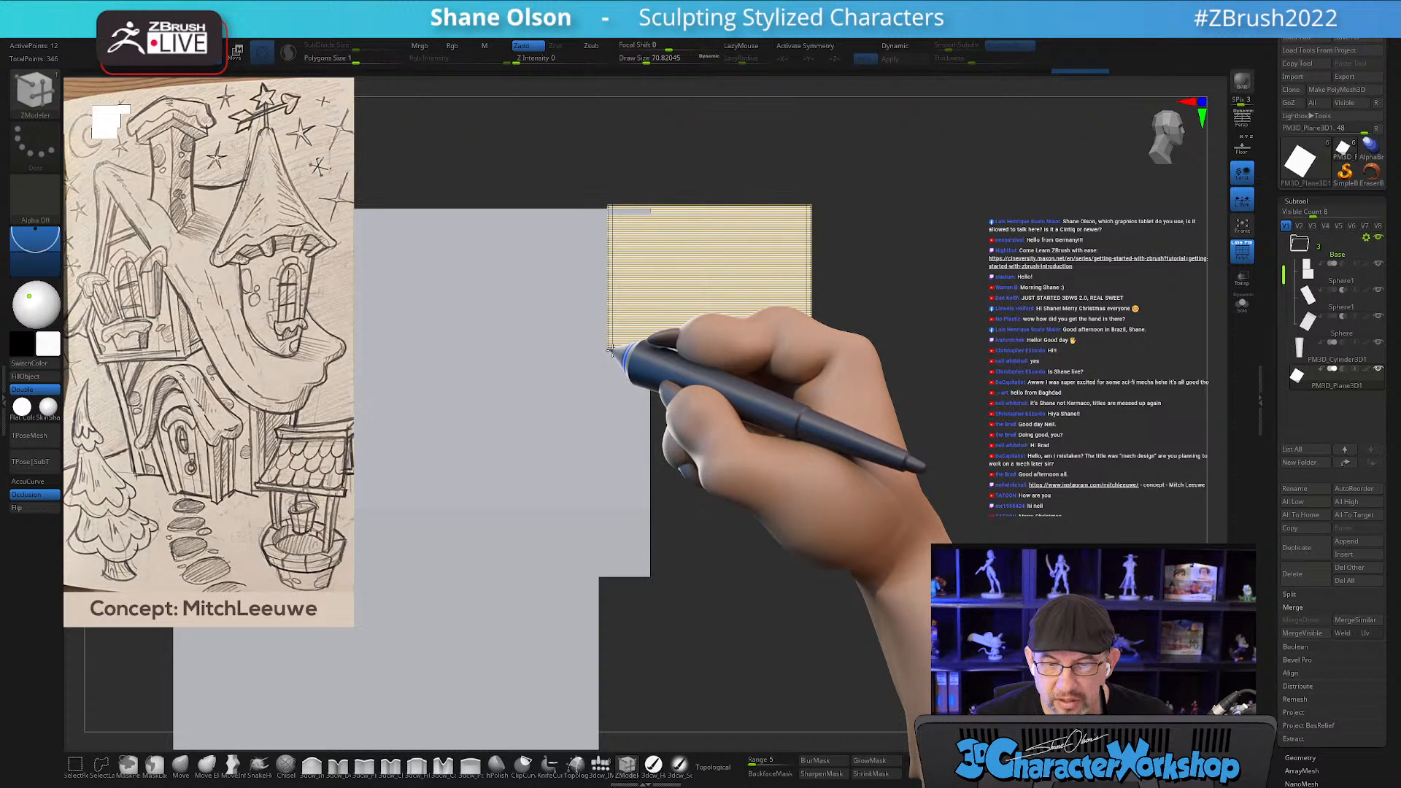
drag(973, 346, 982, 369)
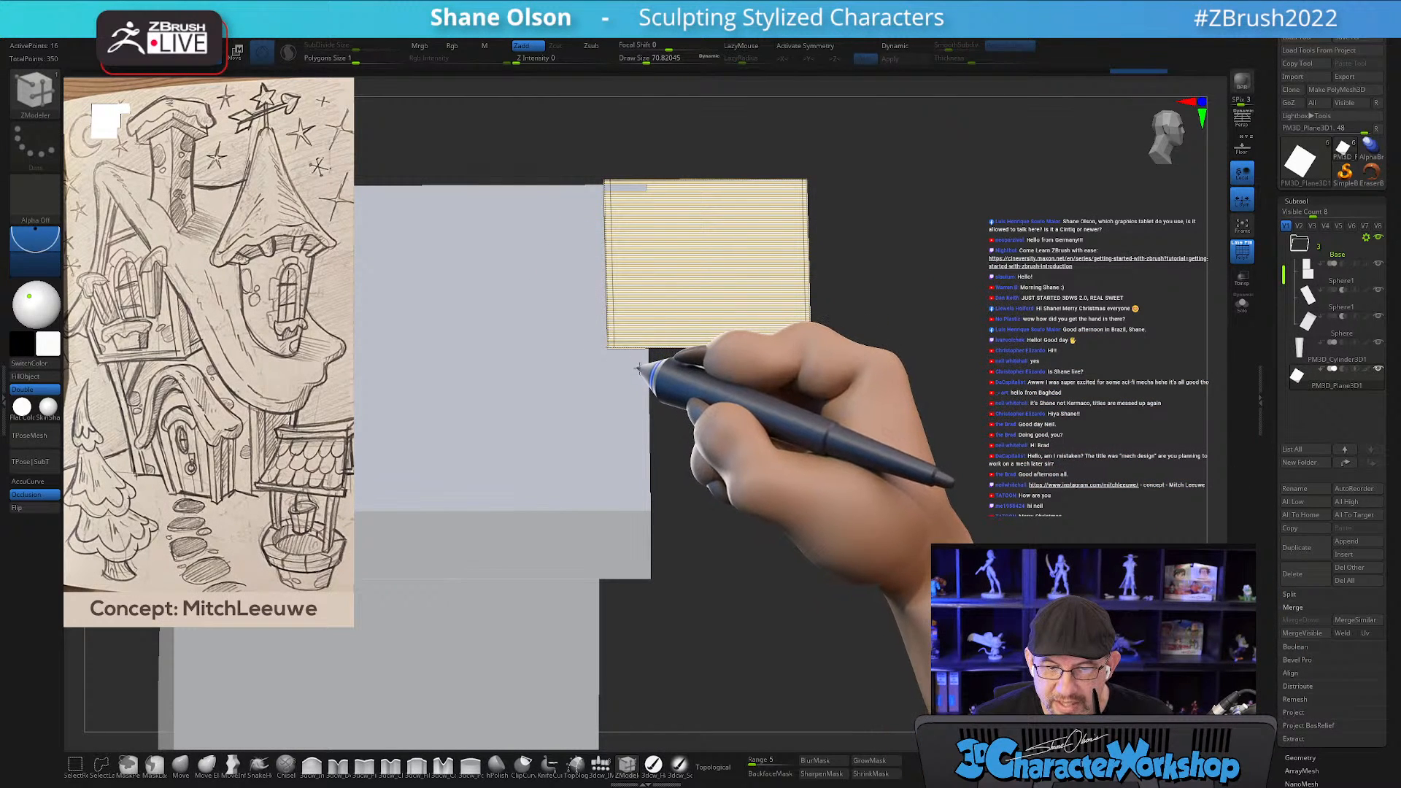
drag(1139, 487, 829, 225)
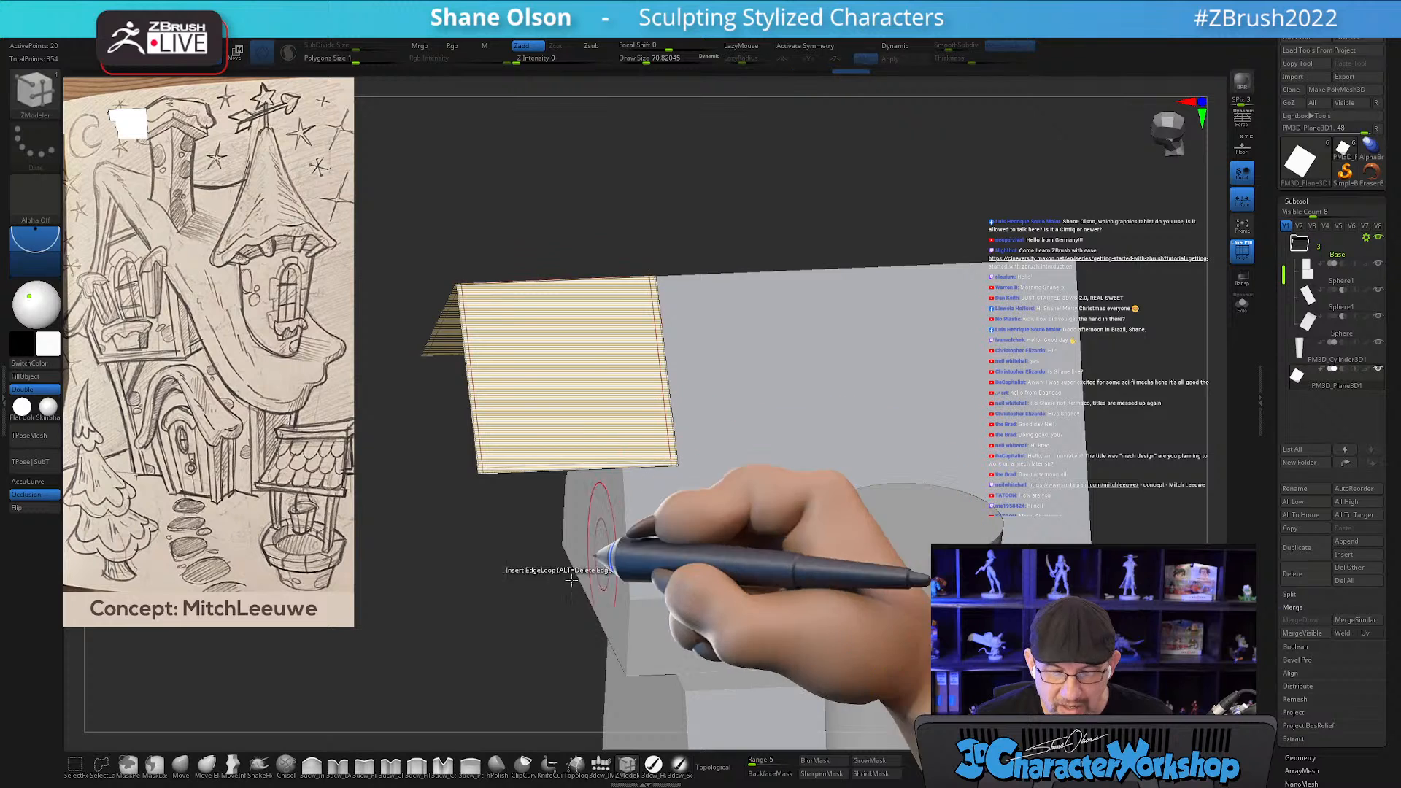
Preview the edge-looped roof piece with Dynamic Subdiv from below, then return to its unsmoothed display.
key(d)
drag(413, 628, 441, 630)
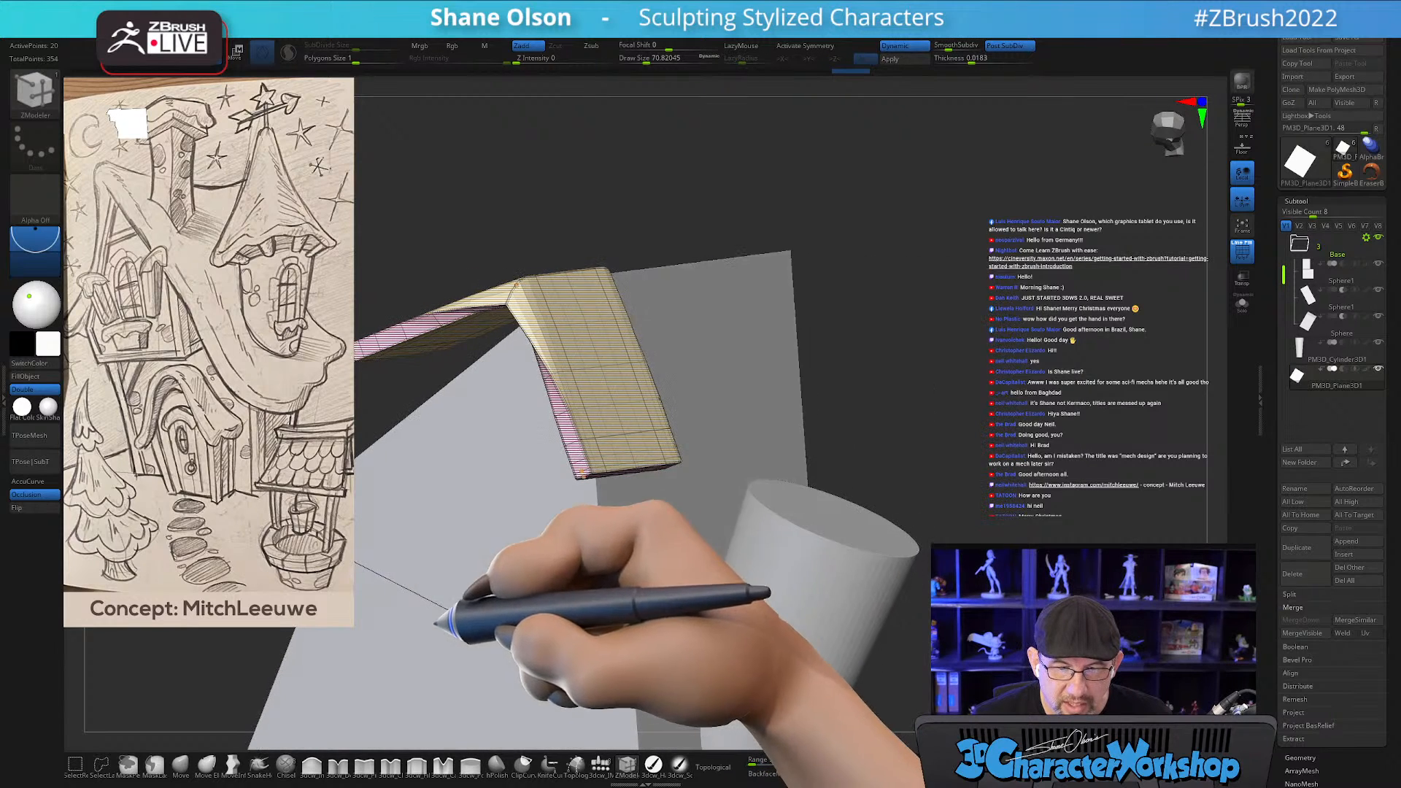
key(d)
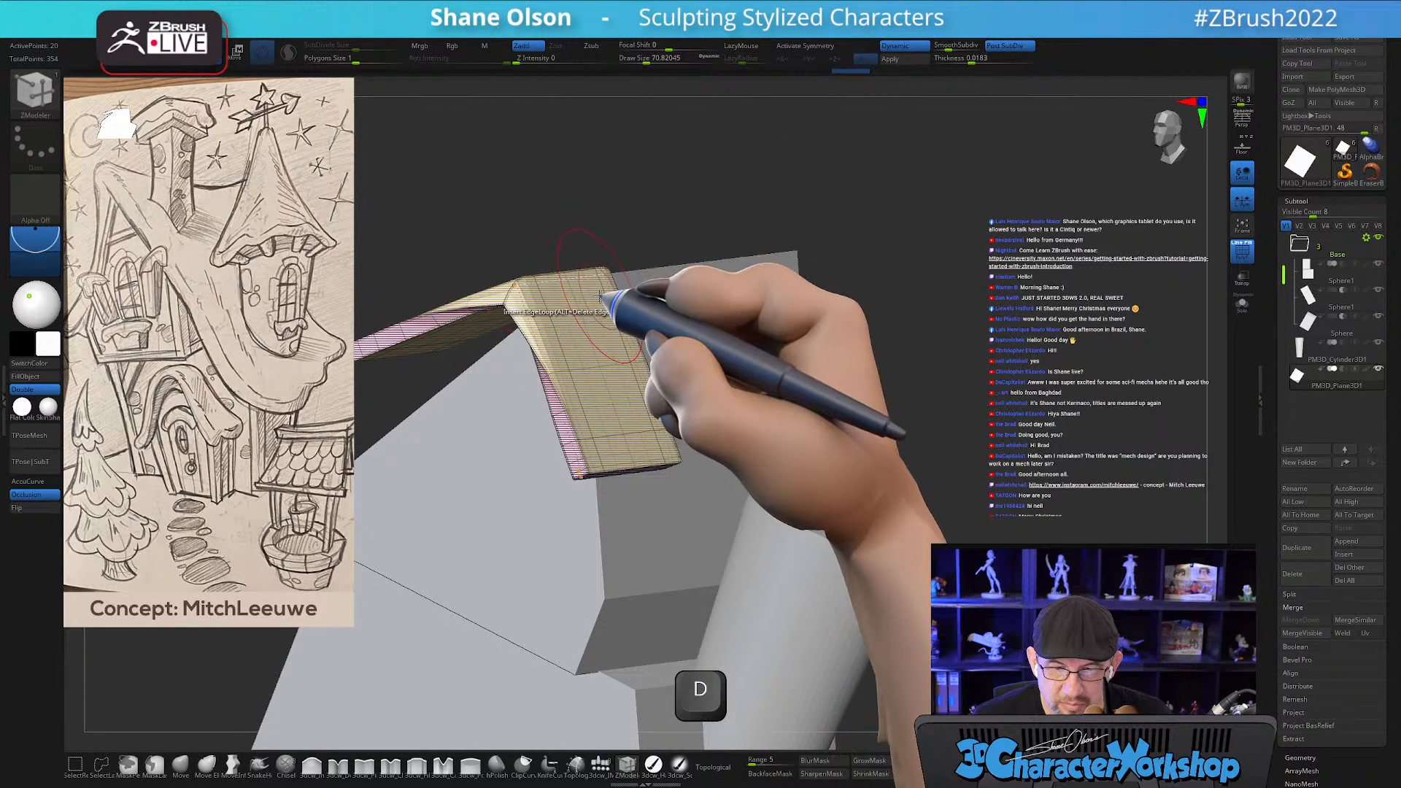
key(shift)
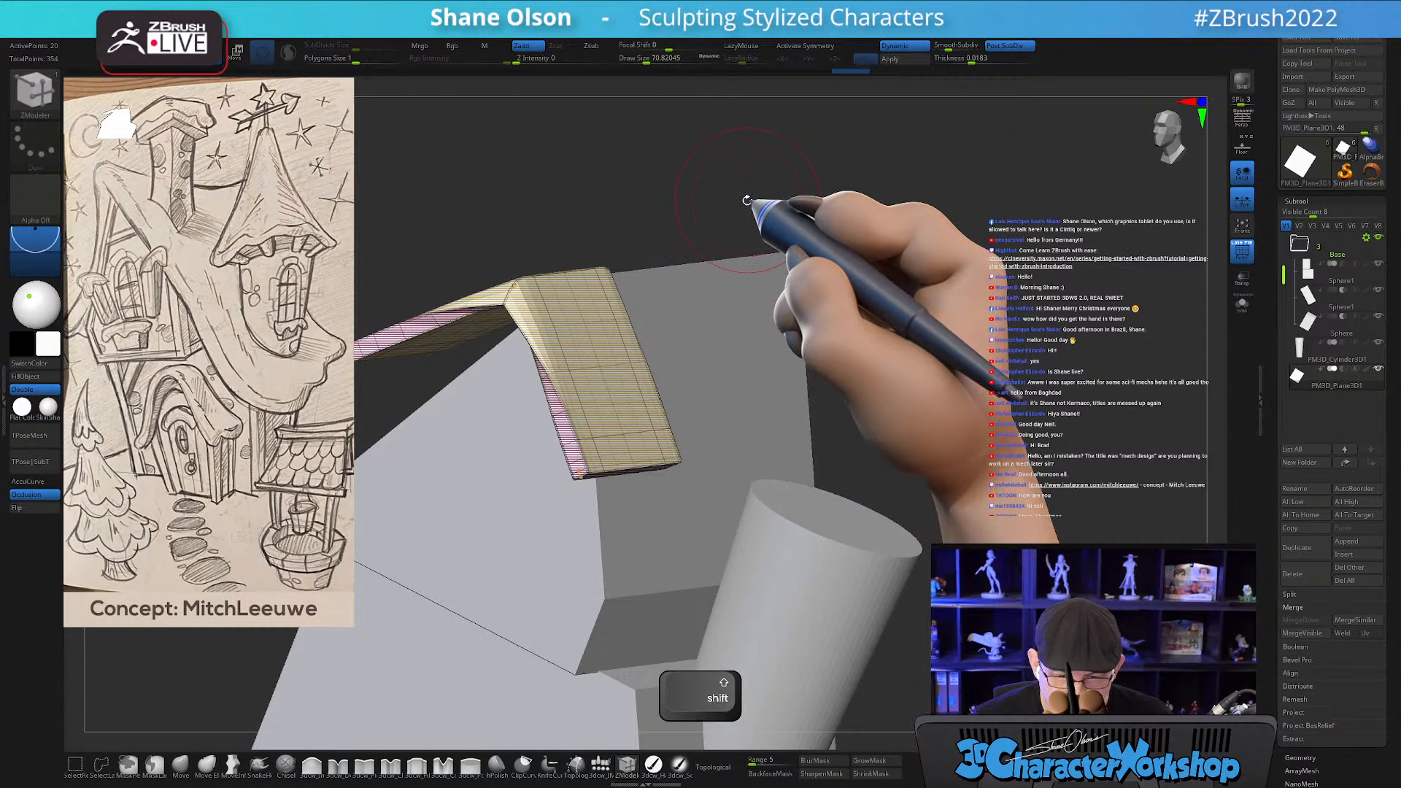
key(shift+d)
drag(691, 180, 690, 256)
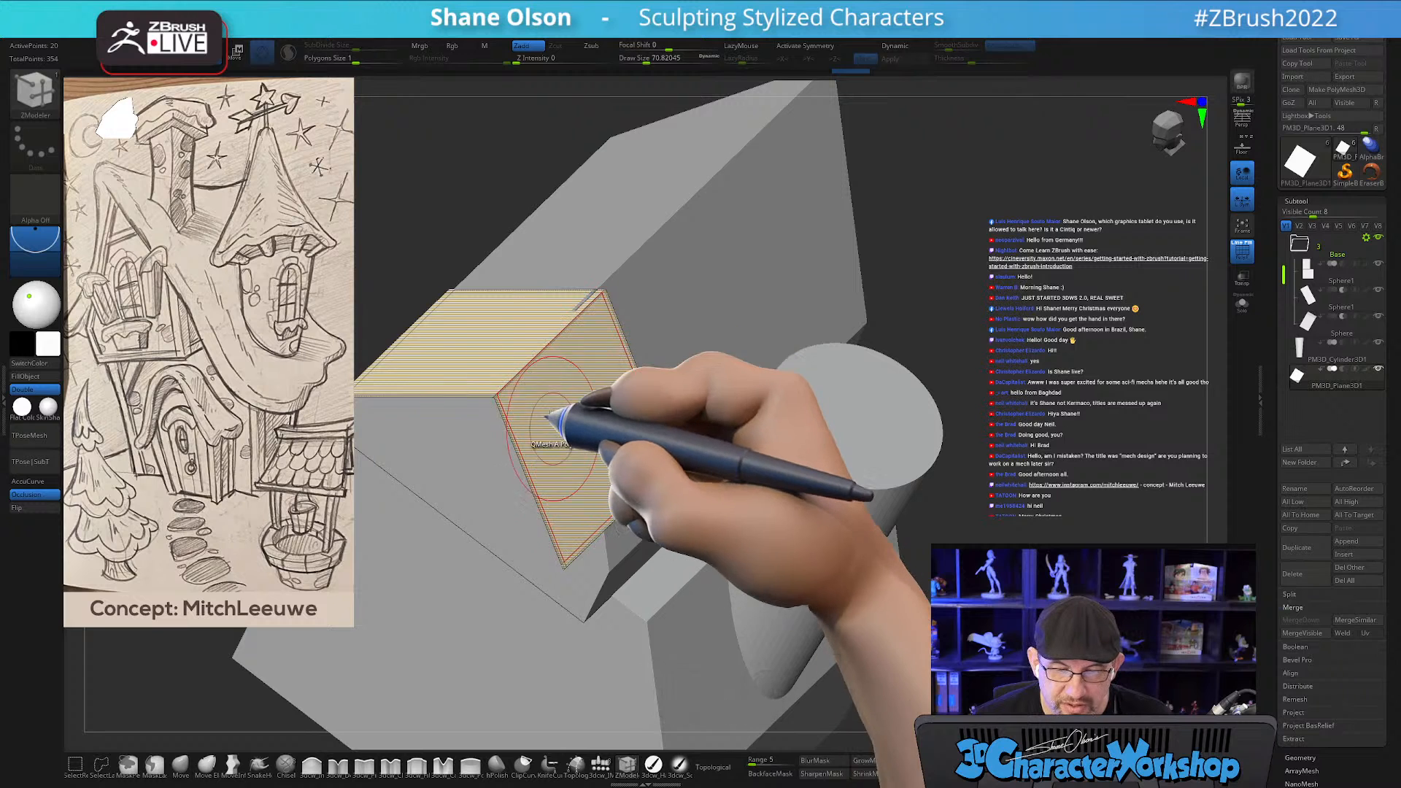
Bevel the roof piece's ridge edge with the ZModeler Bevel action targeting EdgeLoop Complete.
key(space)
click(406, 401)
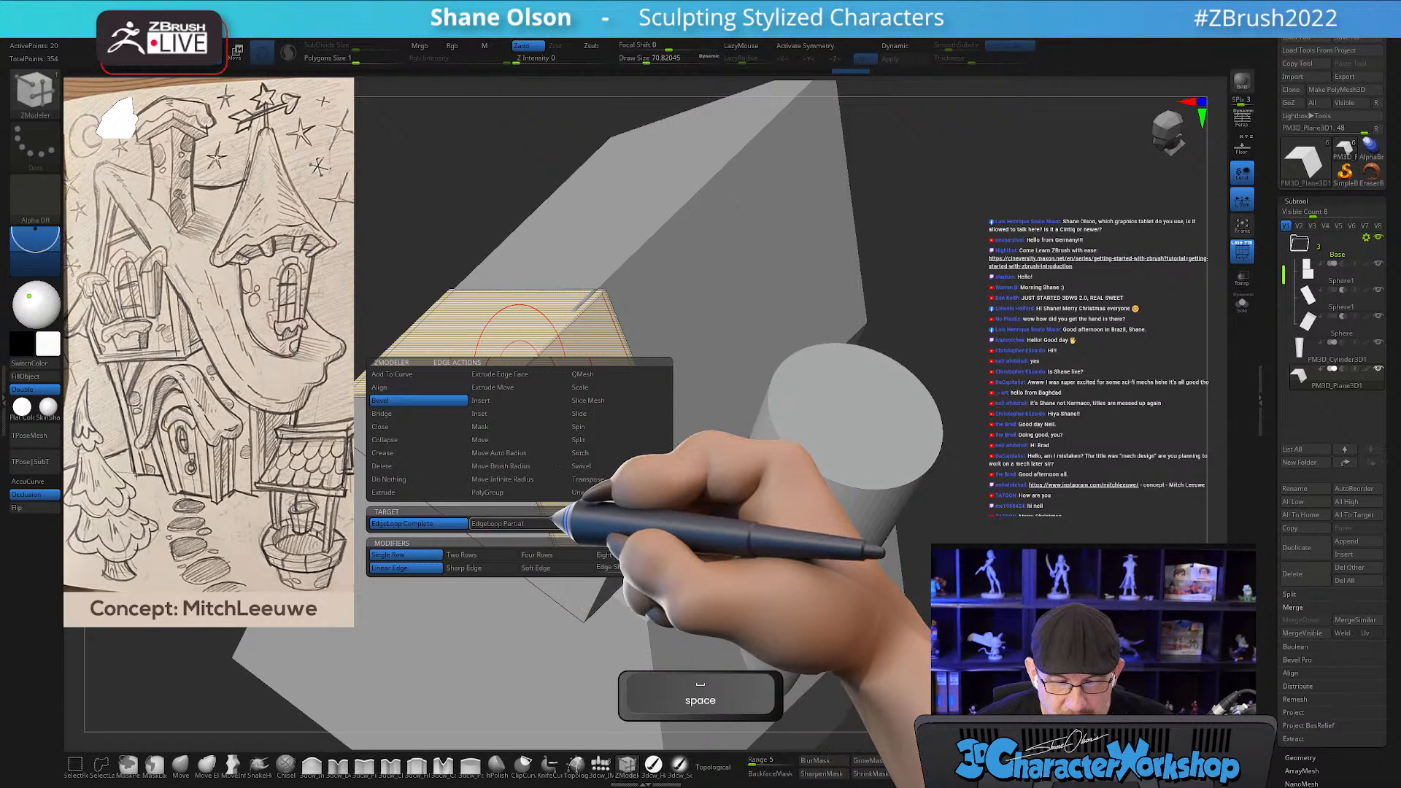
click(391, 524)
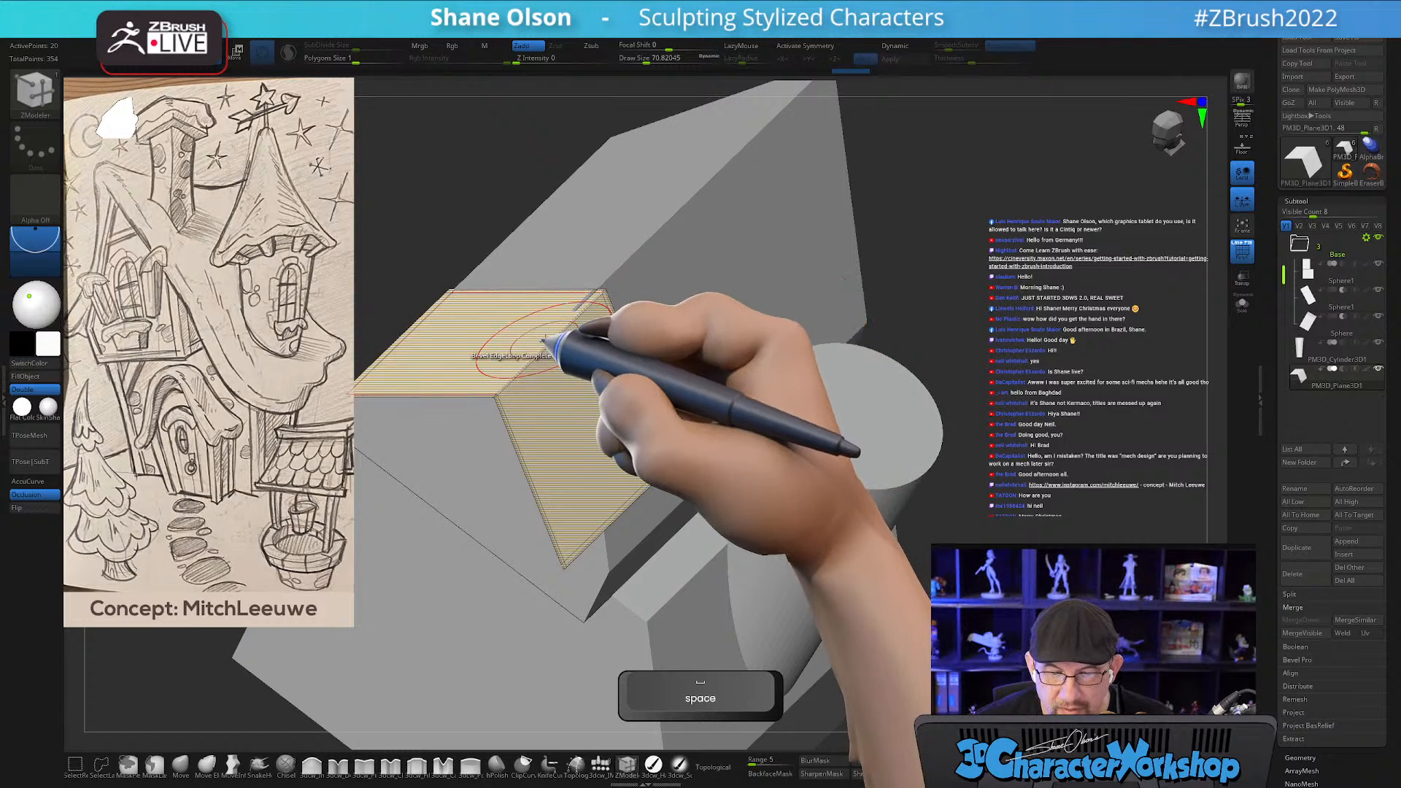
click(552, 344)
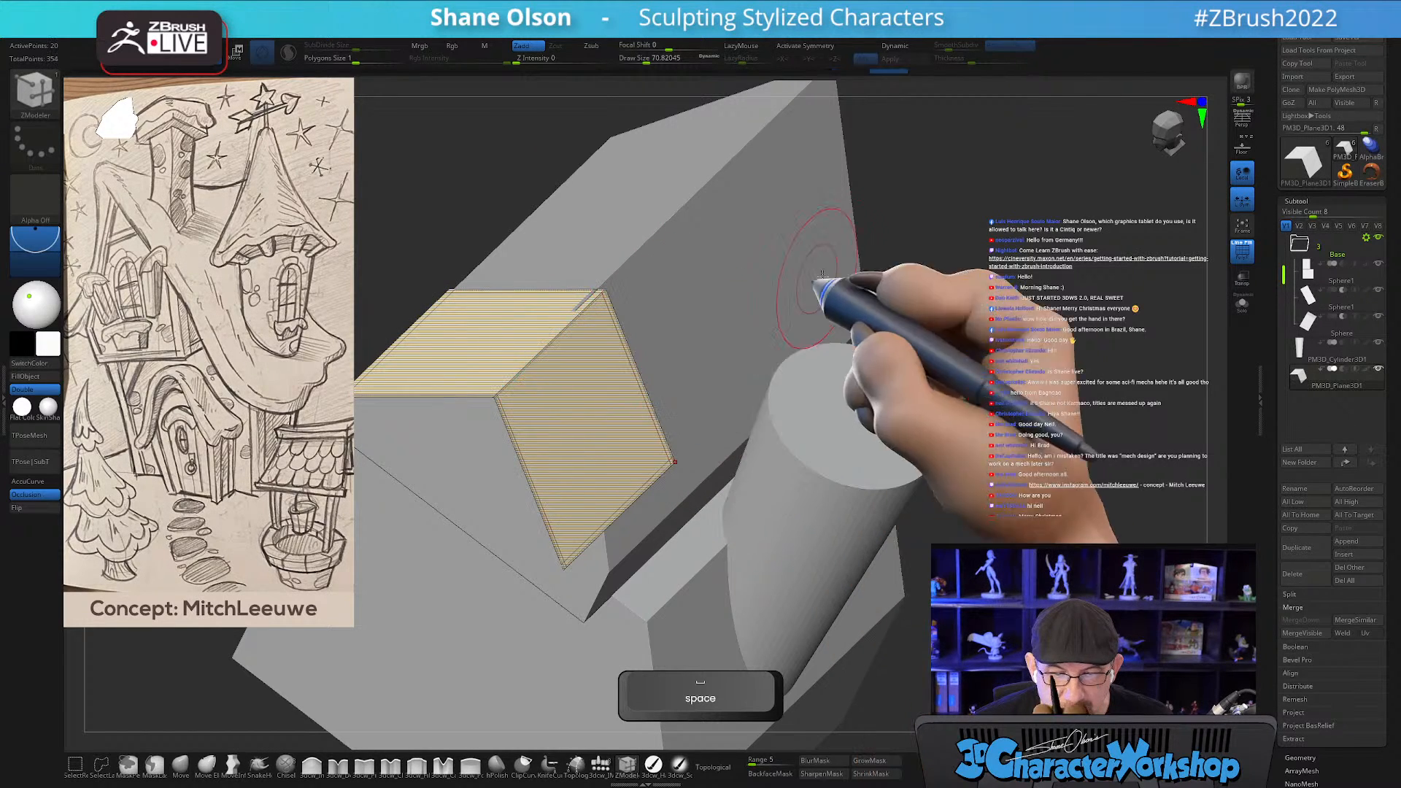
alt+drag(1062, 283, 1050, 295)
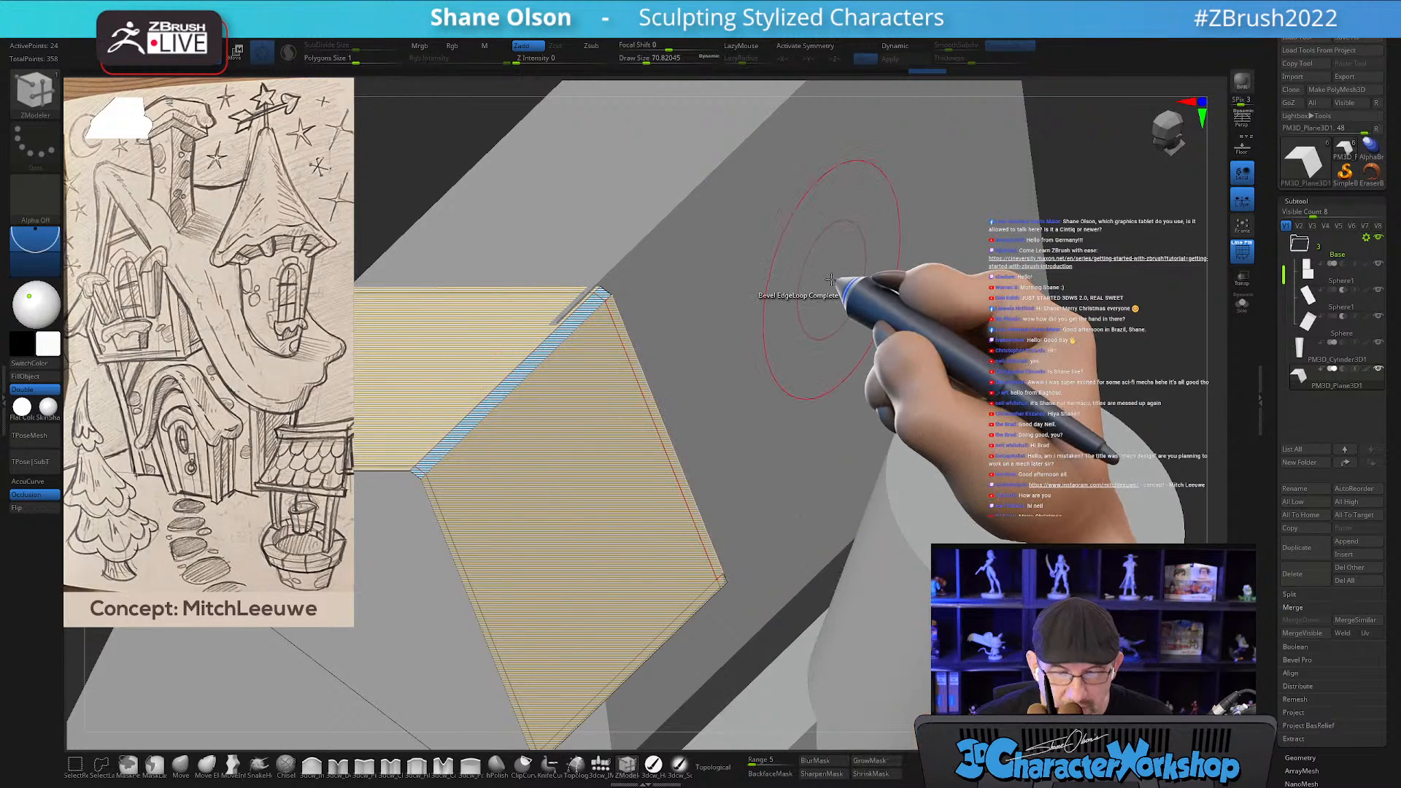
Turn Dynamic Subdiv back on for the bevelled roof piece, check it from the front and hide the polyframe.
key(d)
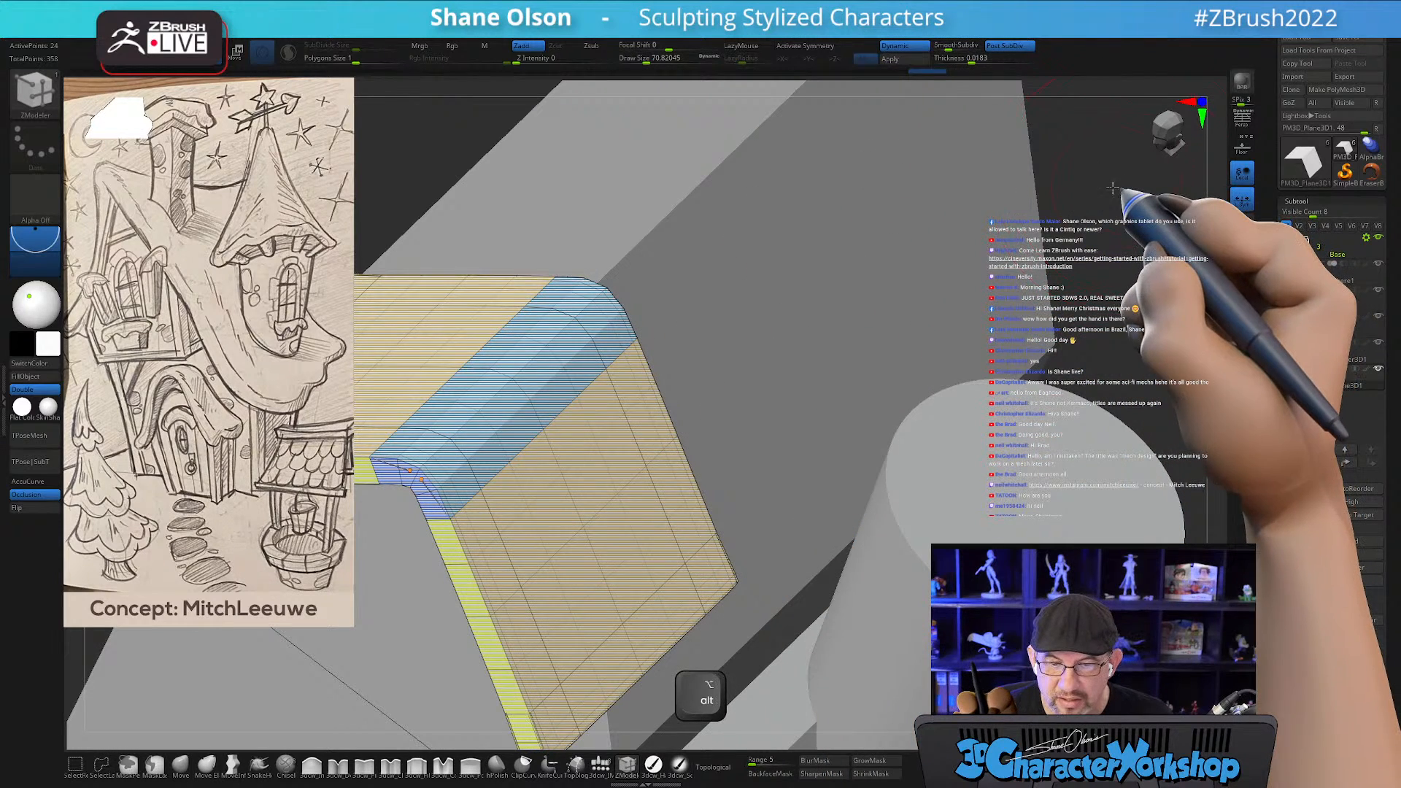
alt+drag(1127, 197, 1050, 141)
shift+drag(970, 313, 881, 240)
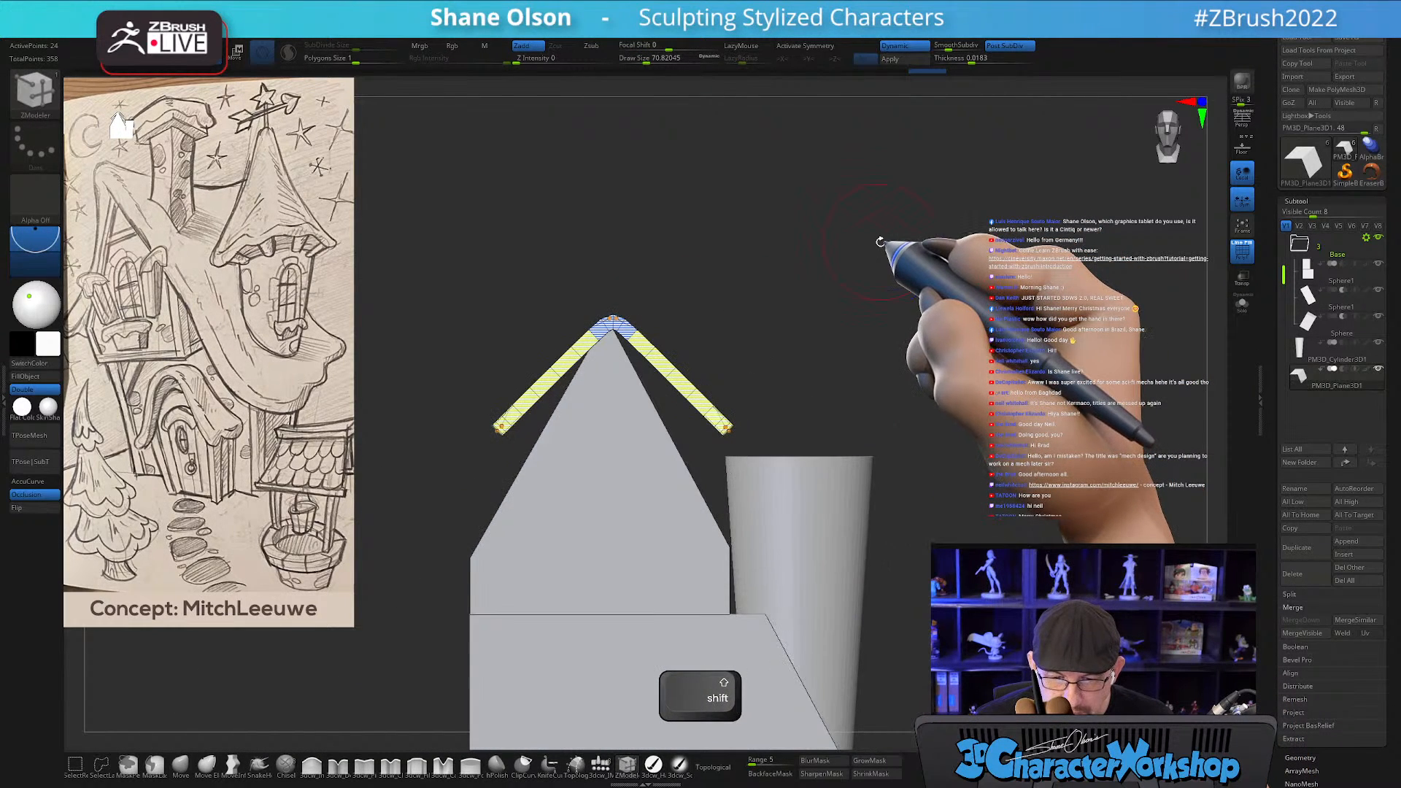
drag(721, 281, 720, 318)
key(shift+f)
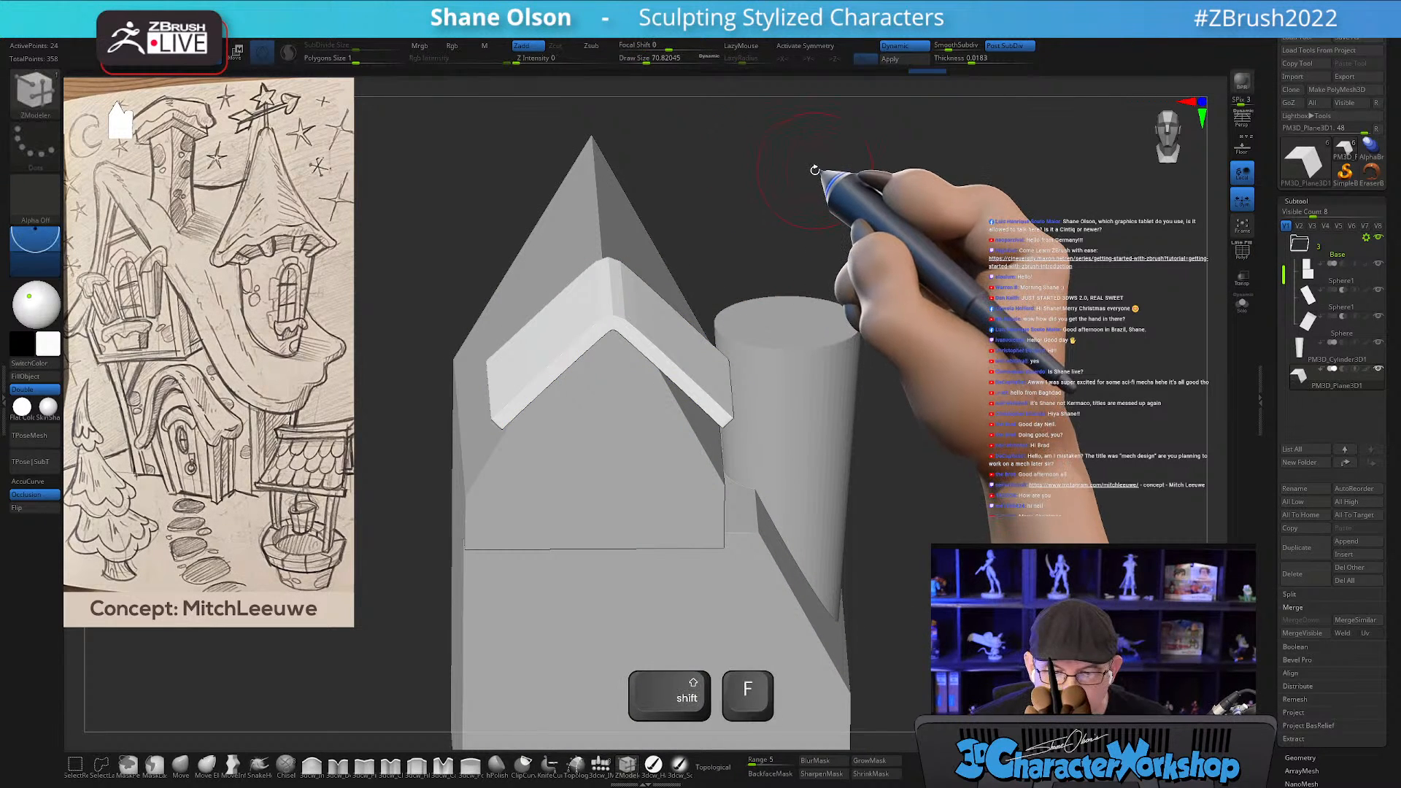
Show the polyframe on the folded roof piece and face the house straight from the front.
key(shift+f)
drag(859, 172, 735, 183)
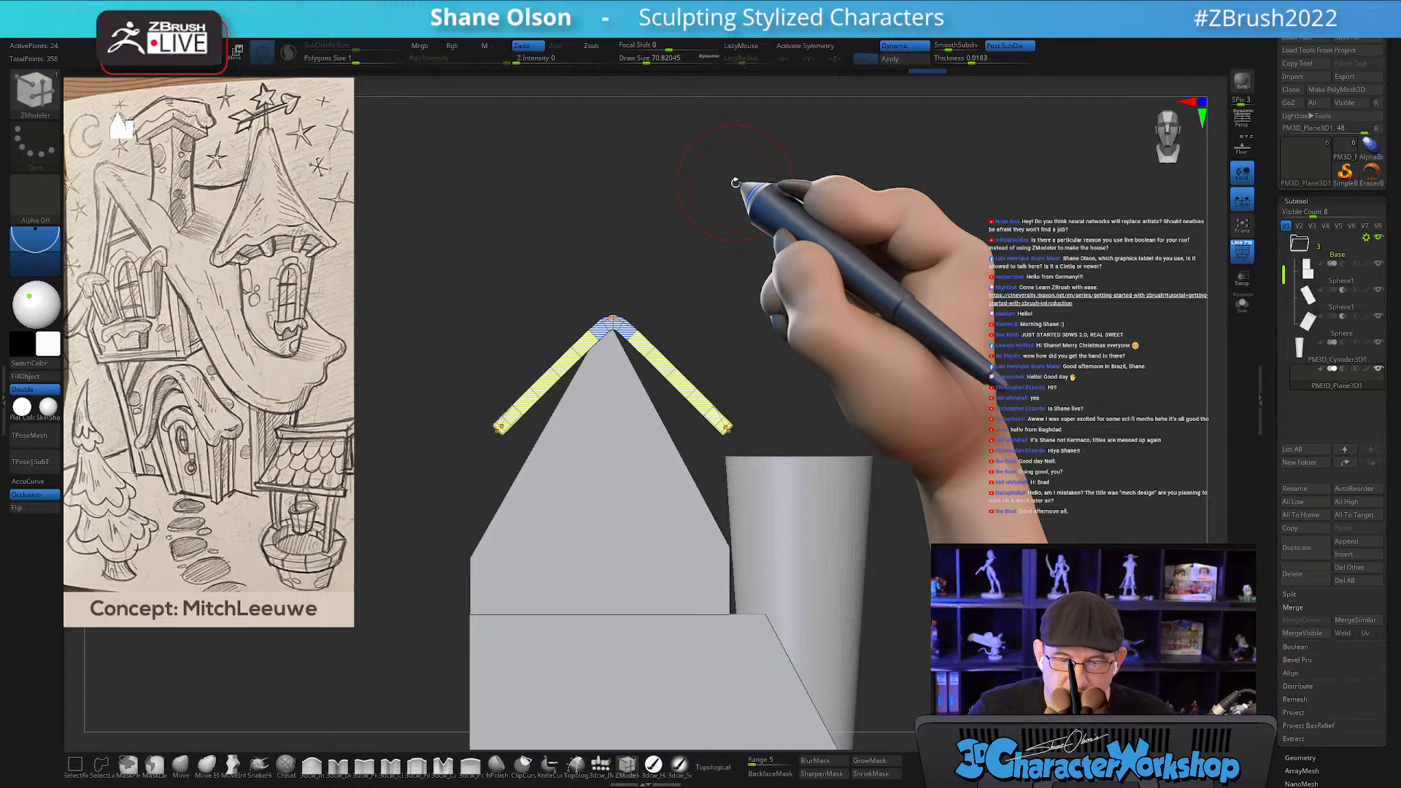
key(ctrl)
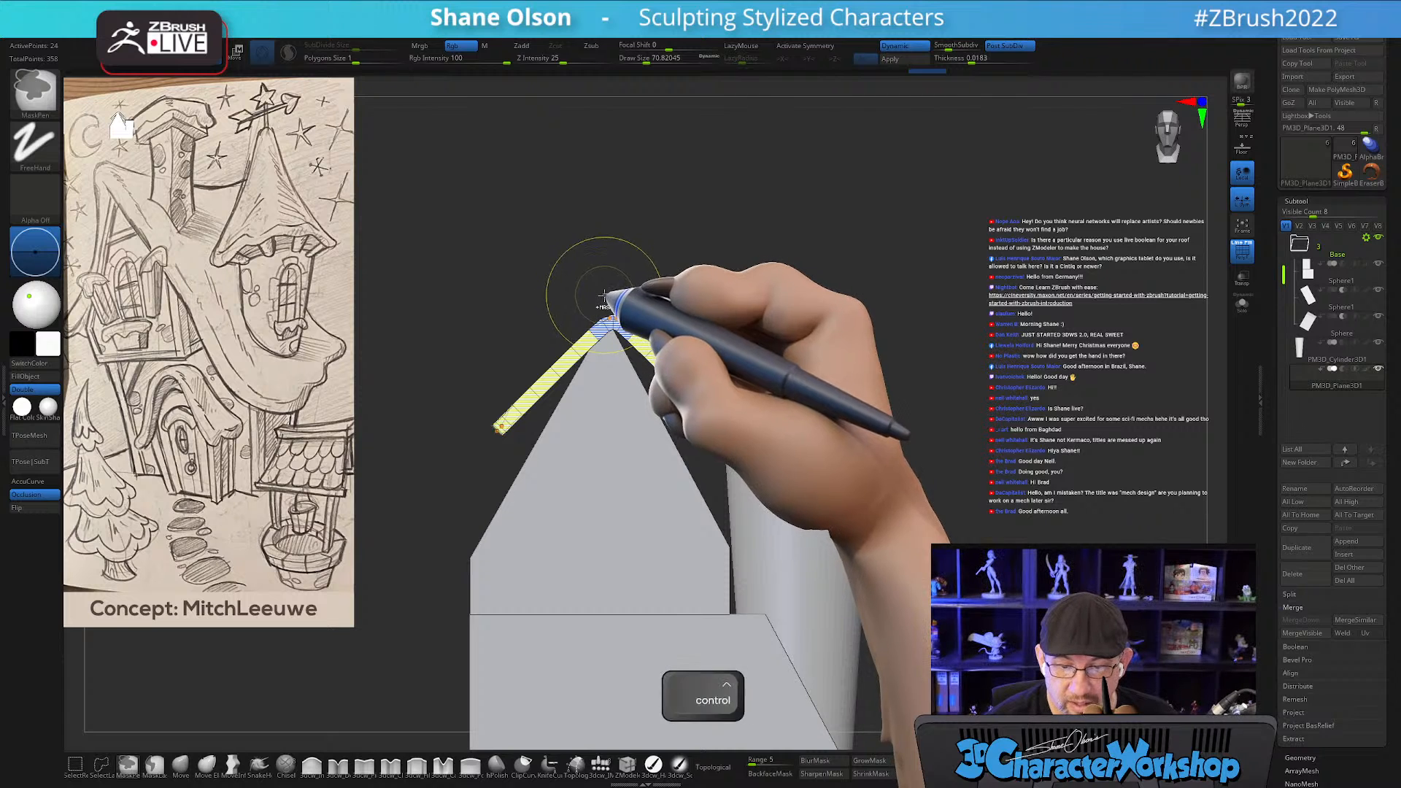
ctrl+drag(610, 292, 397, 544)
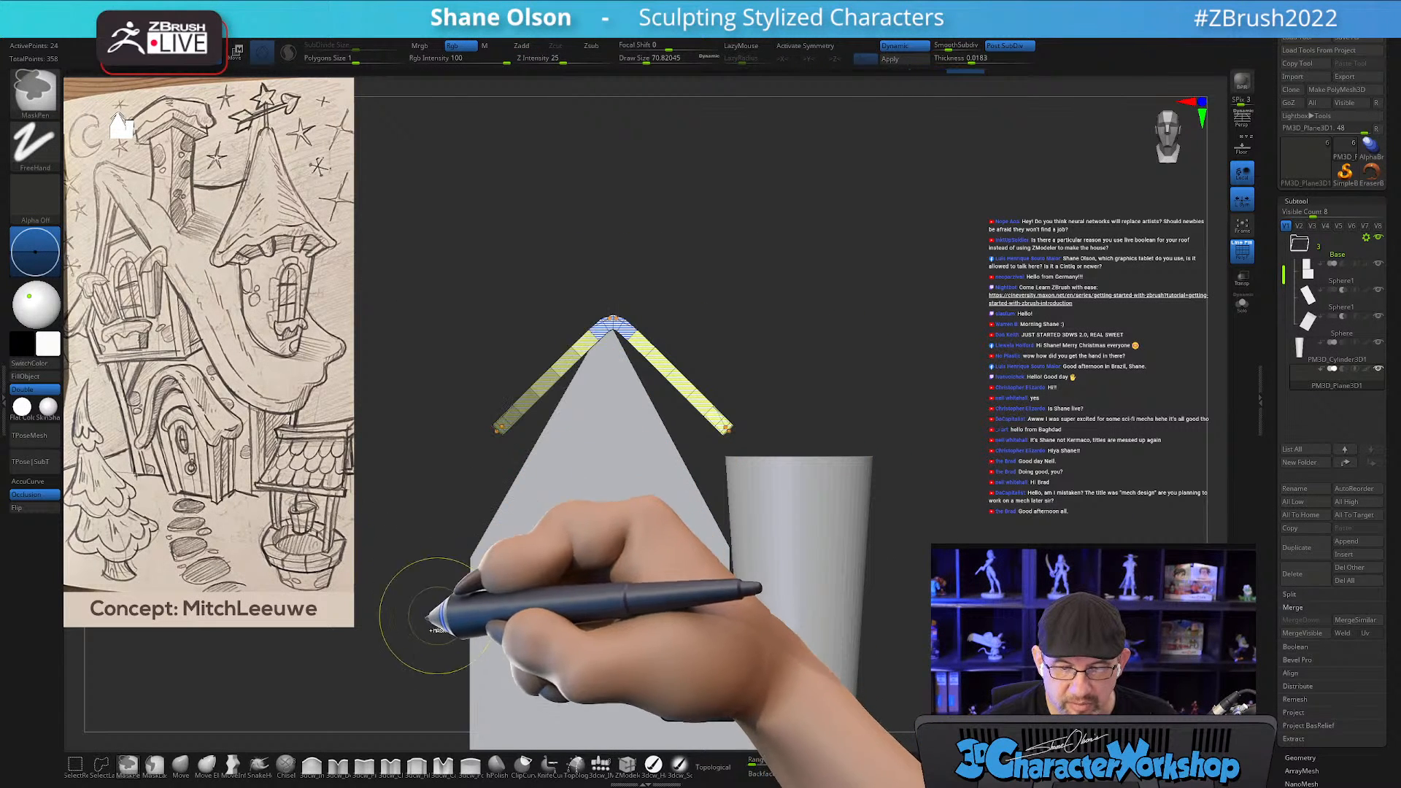
ctrl+click(438, 588)
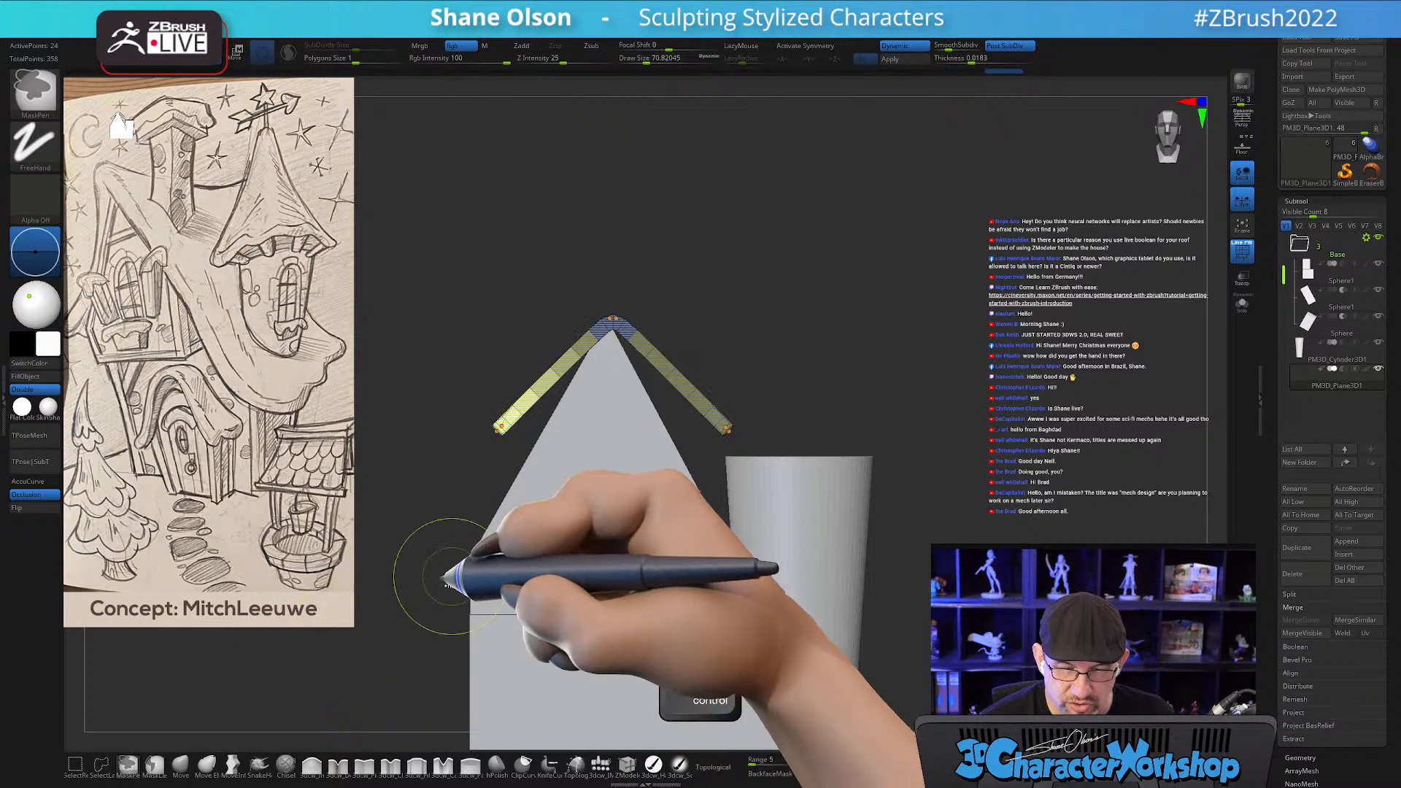
mouse_move(475, 373)
ctrl+mouse_down()
mouse_move(531, 526)
mouse_move(564, 527)
ctrl+mouse_up()
ctrl+click(767, 332)
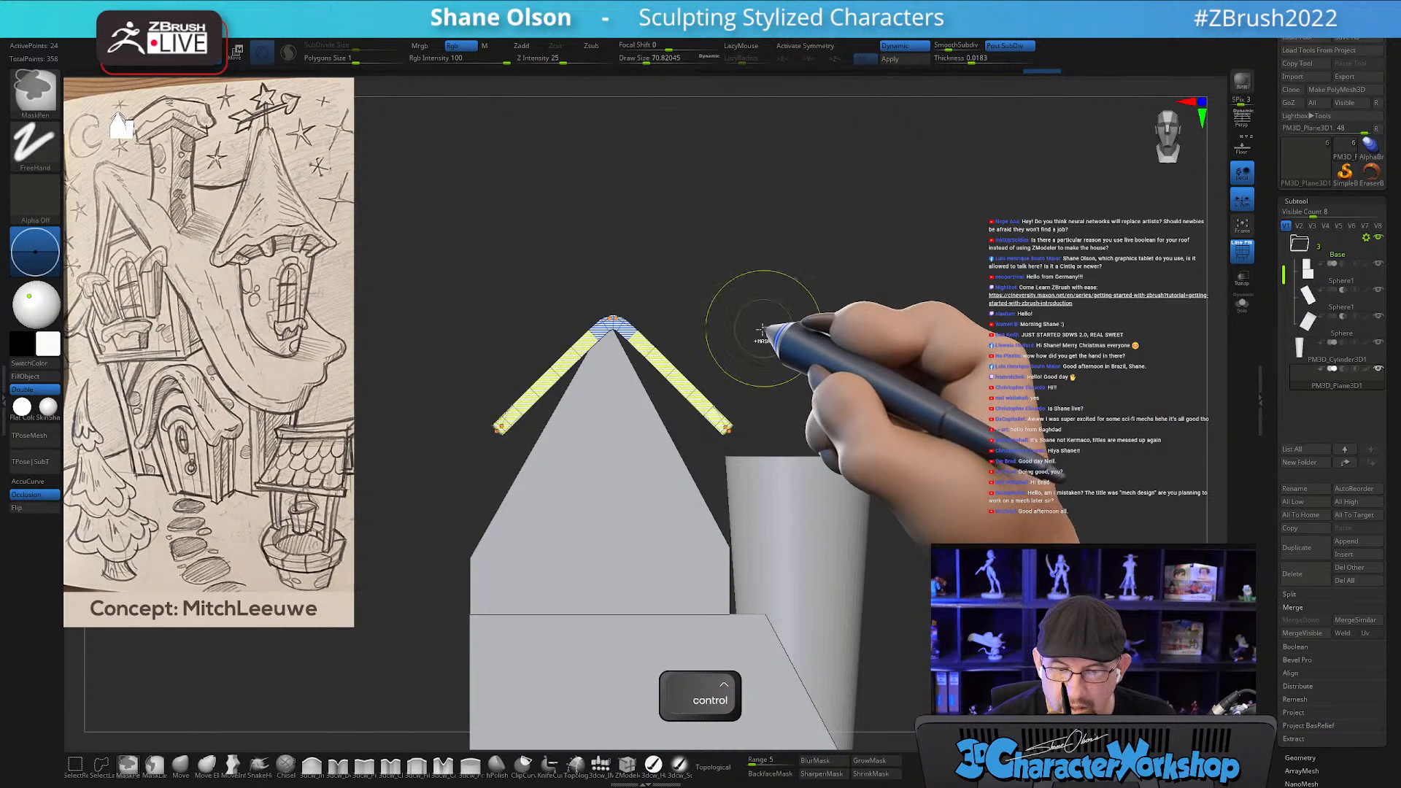
With the MaskLasso brush, mask all but the roof piece's left eave and move that end down to follow the gable slope.
click(151, 766)
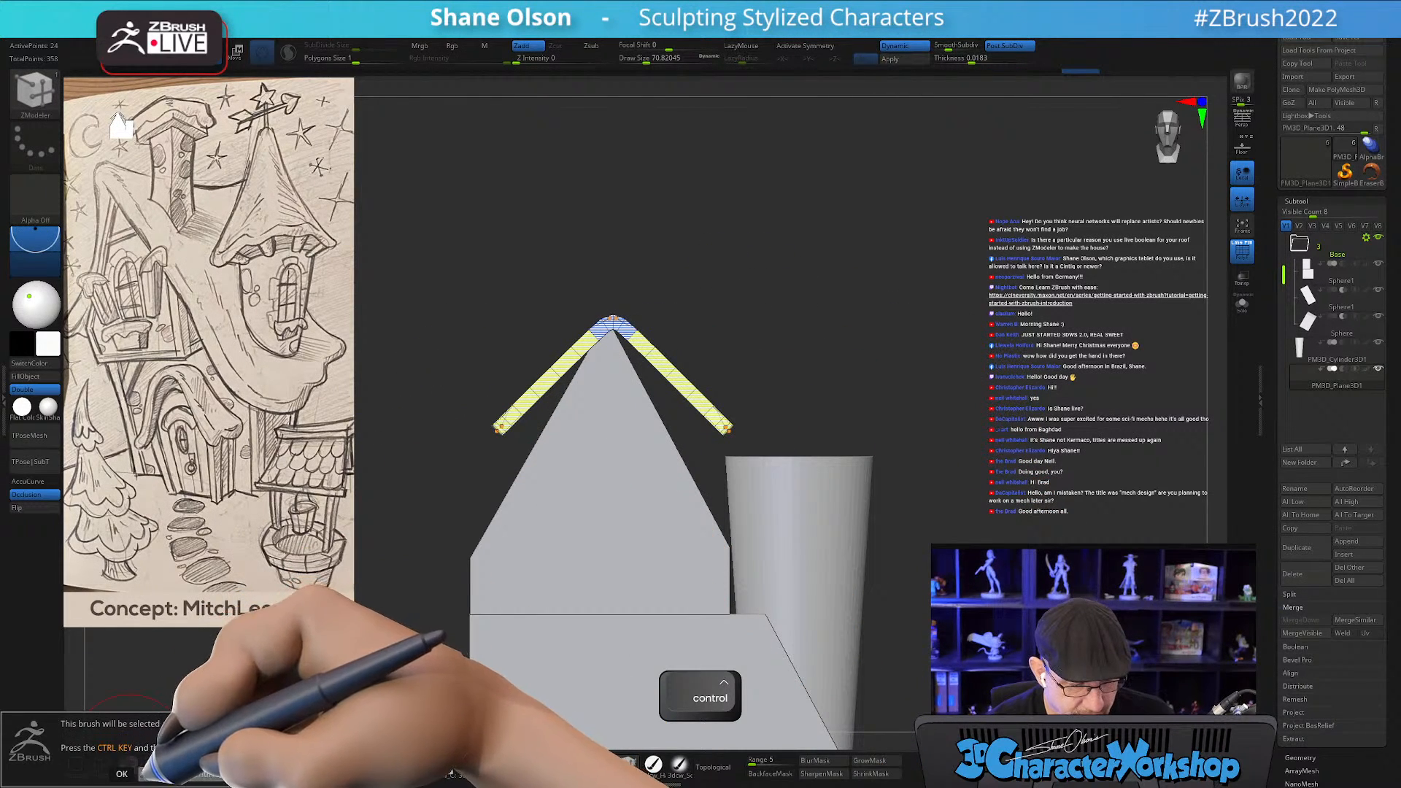
ctrl+drag(490, 357, 559, 478)
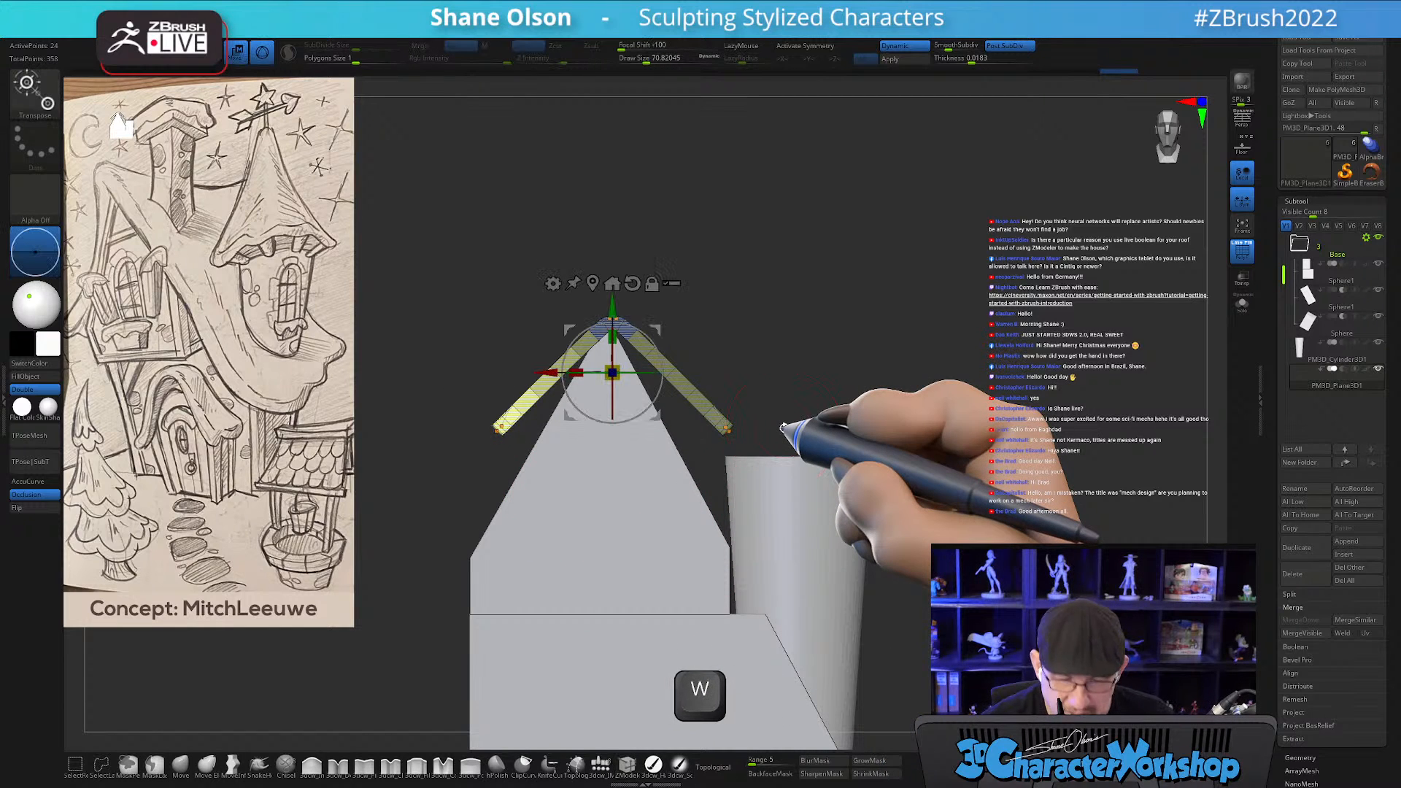
drag(655, 328, 599, 485)
mouse_move(770, 332)
alt+mouse_down()
mouse_move(775, 309)
mouse_move(823, 326)
mouse_move(791, 342)
alt+mouse_up()
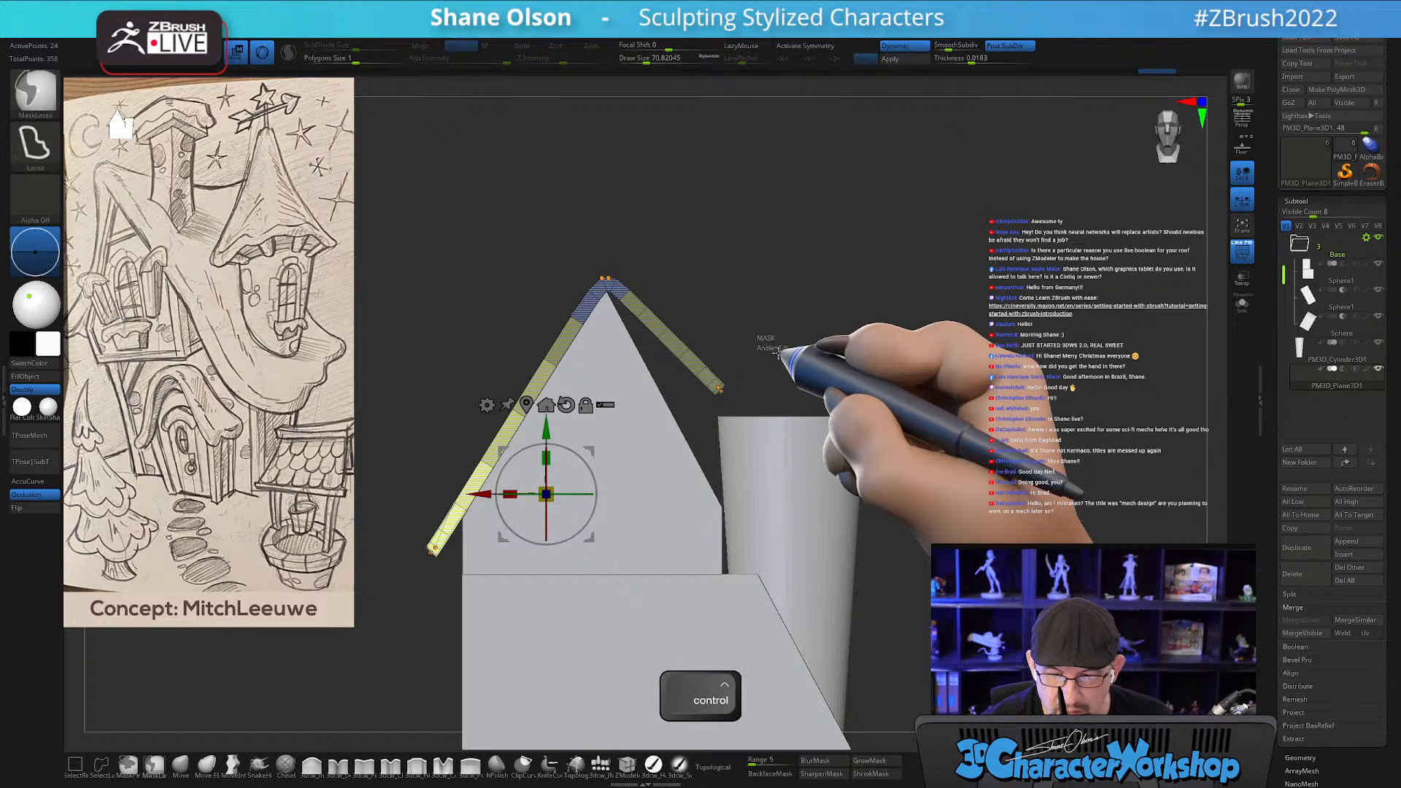
Mask all but the roof piece's right eave, centre the gizmo on it and extend it down the long slope past the house wall.
key(alt)
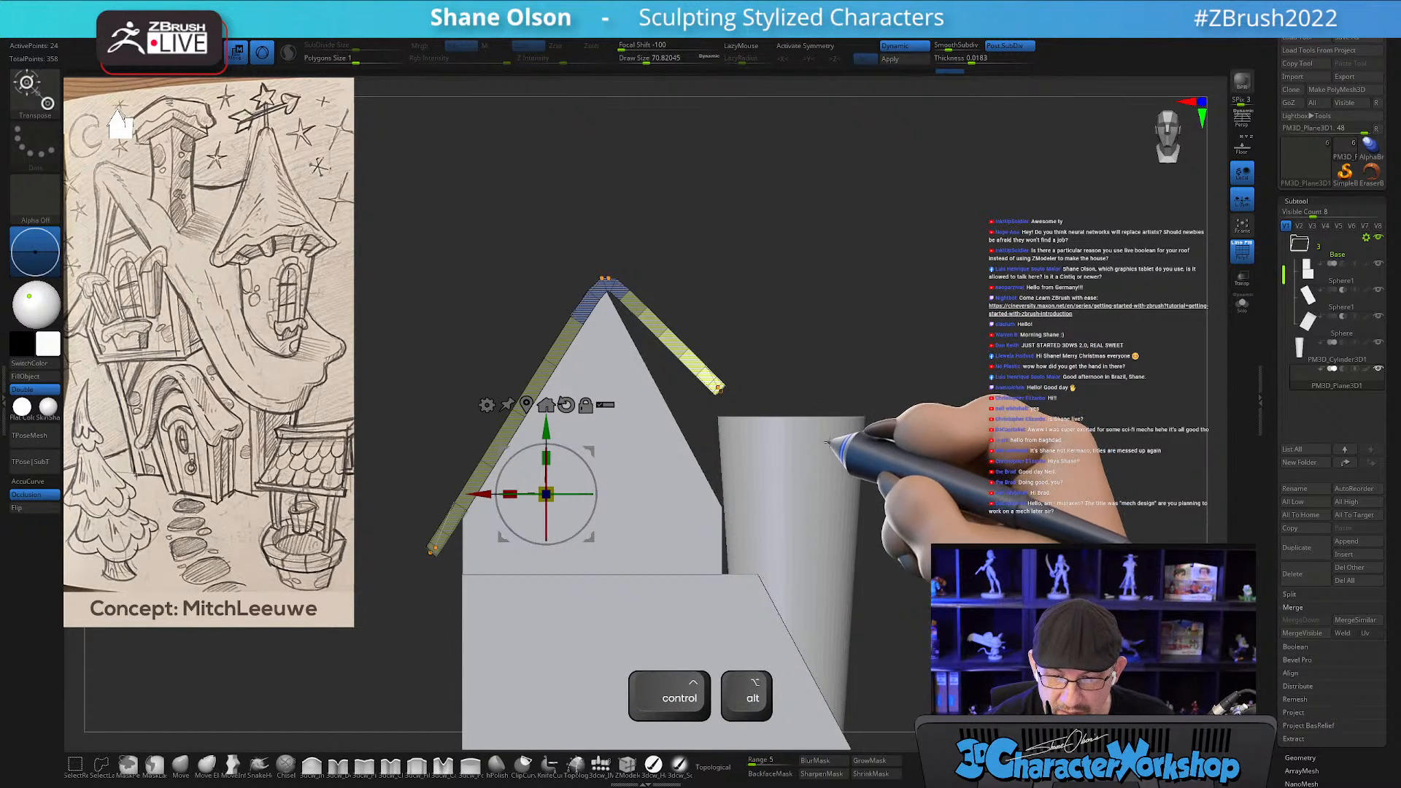
click(527, 404)
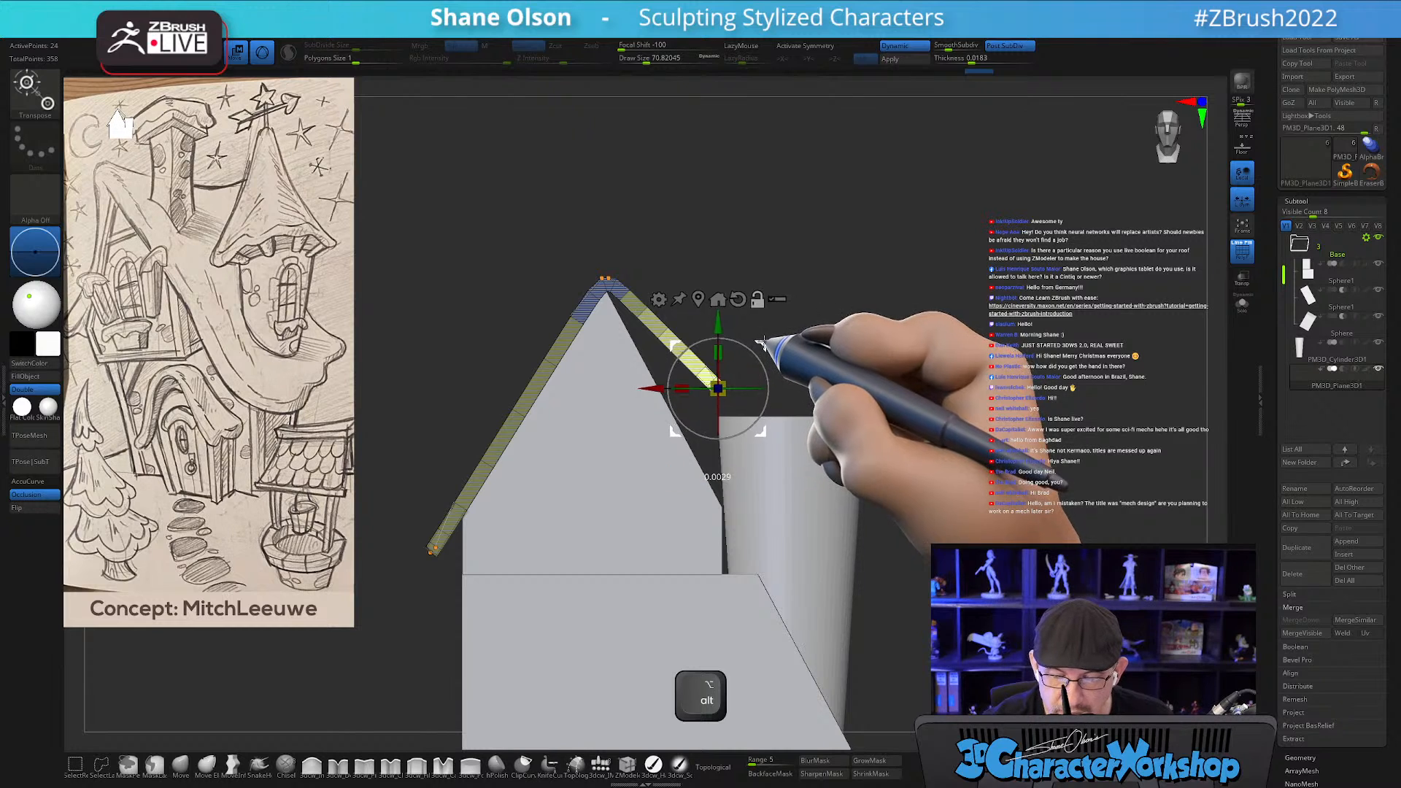
alt+drag(761, 341, 758, 319)
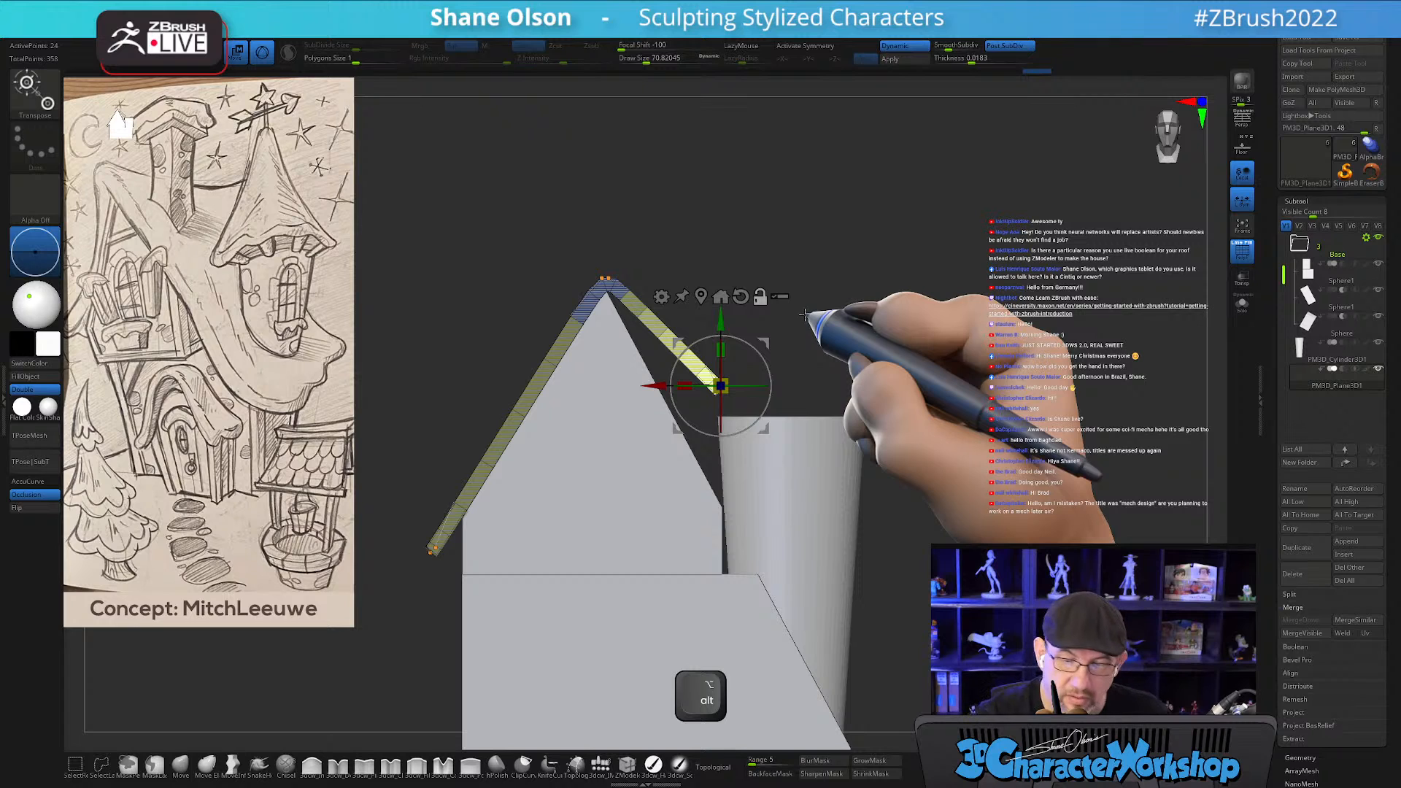
alt+drag(769, 341, 879, 451)
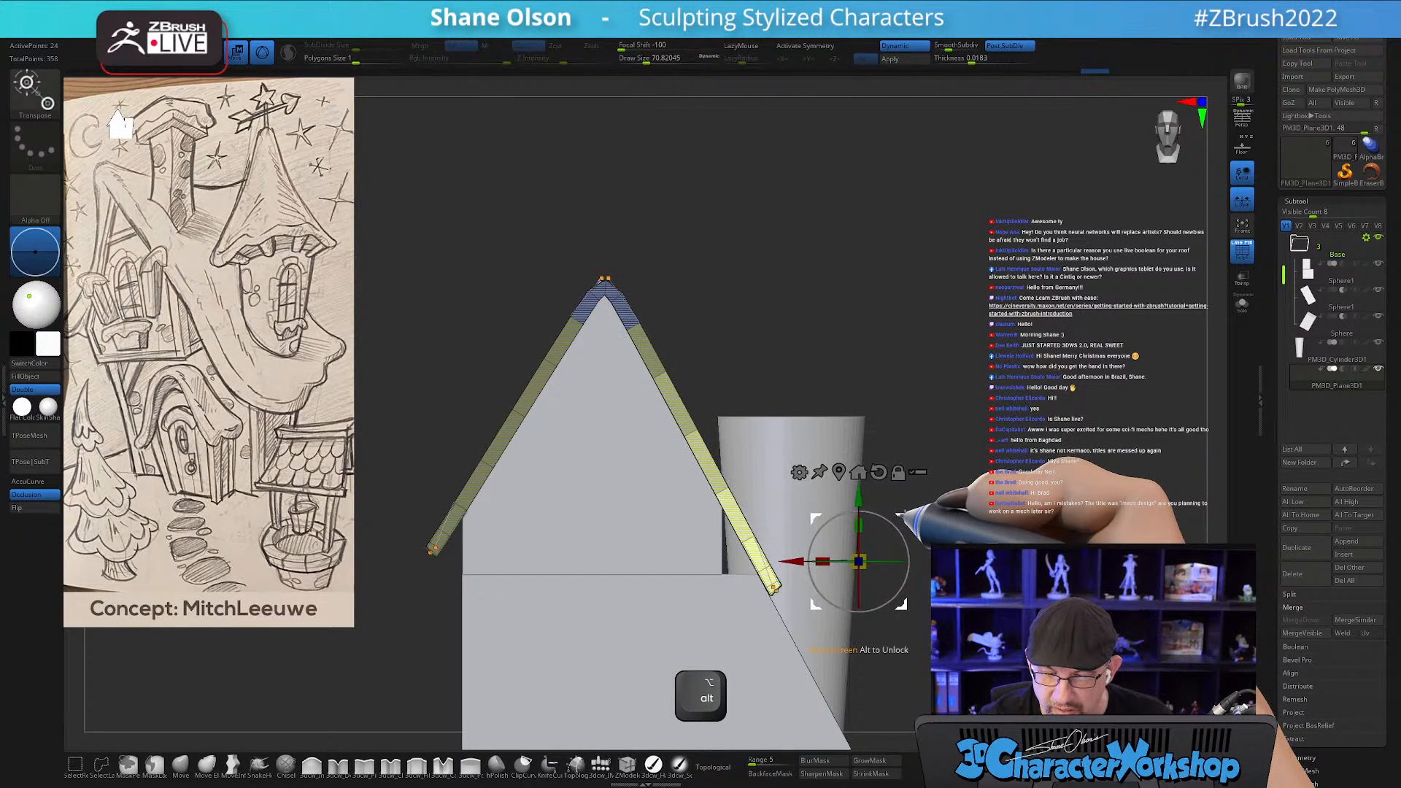
alt+drag(964, 585, 854, 343)
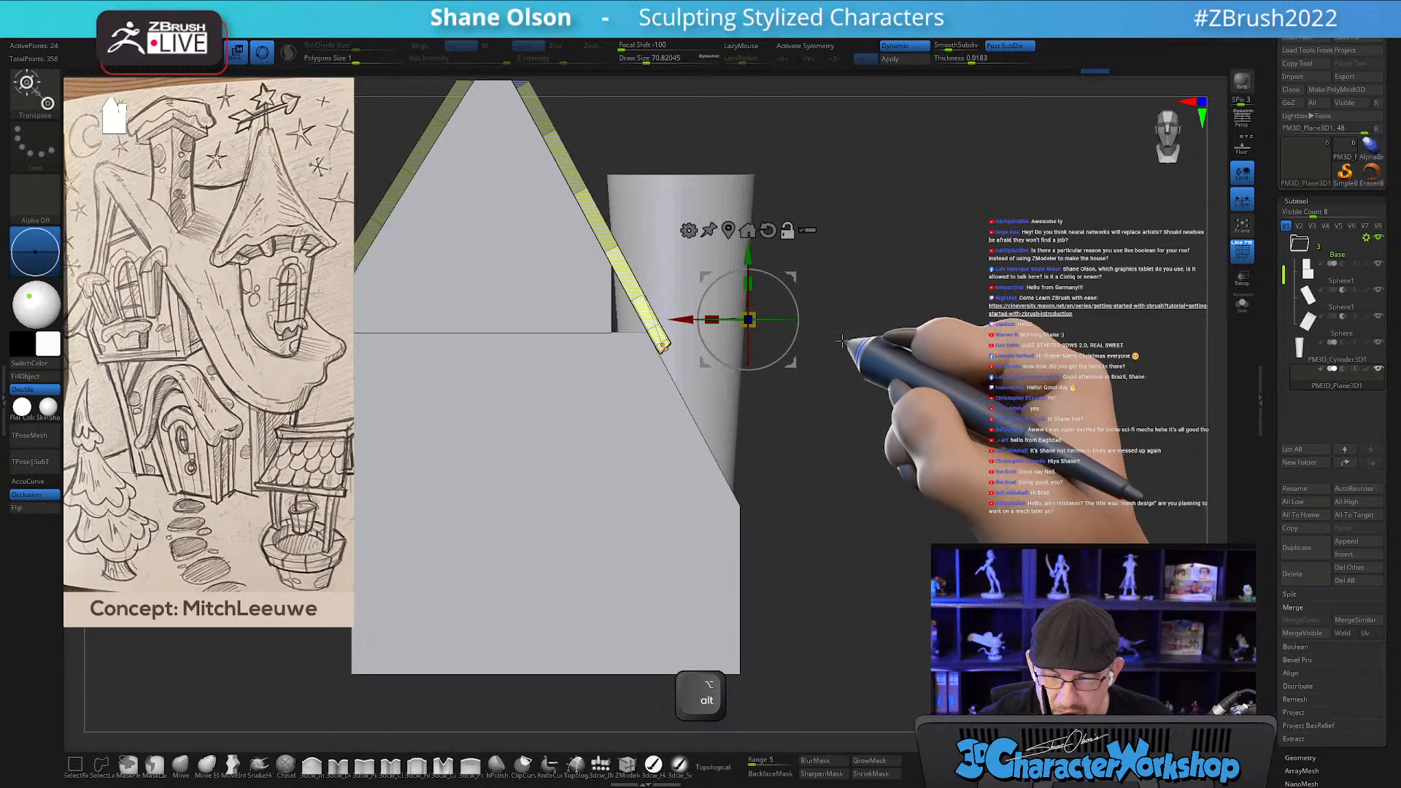
mouse_move(794, 278)
mouse_down()
mouse_move(863, 438)
mouse_move(904, 480)
mouse_up()
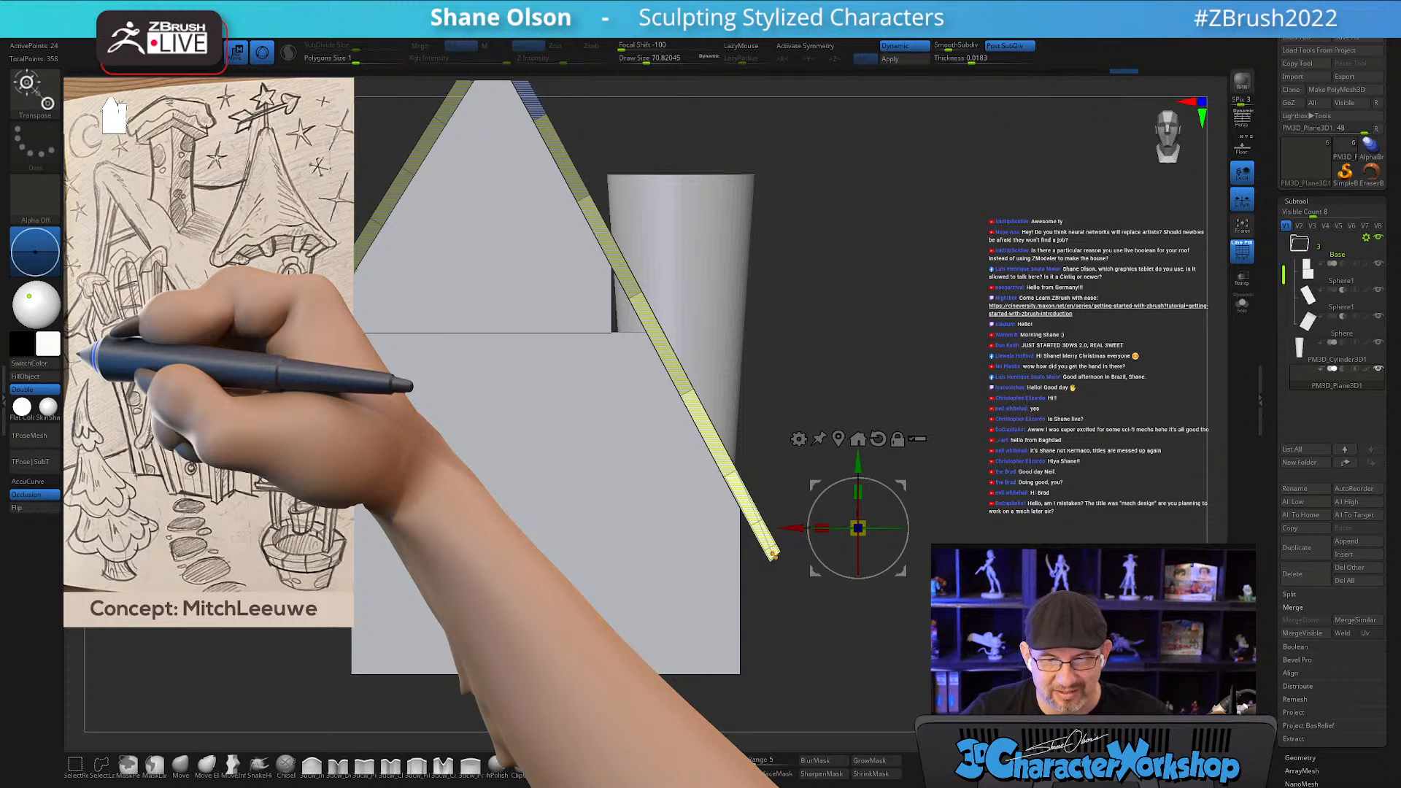
Increase the roof piece's Dynamic Subdiv thickness to about 0.03 and compare its smoothed and unsmoothed display.
mouse_move(967, 522)
mouse_down()
mouse_move(957, 508)
mouse_move(976, 496)
mouse_move(976, 471)
mouse_move(962, 464)
mouse_move(958, 479)
mouse_move(994, 491)
mouse_move(983, 510)
mouse_up()
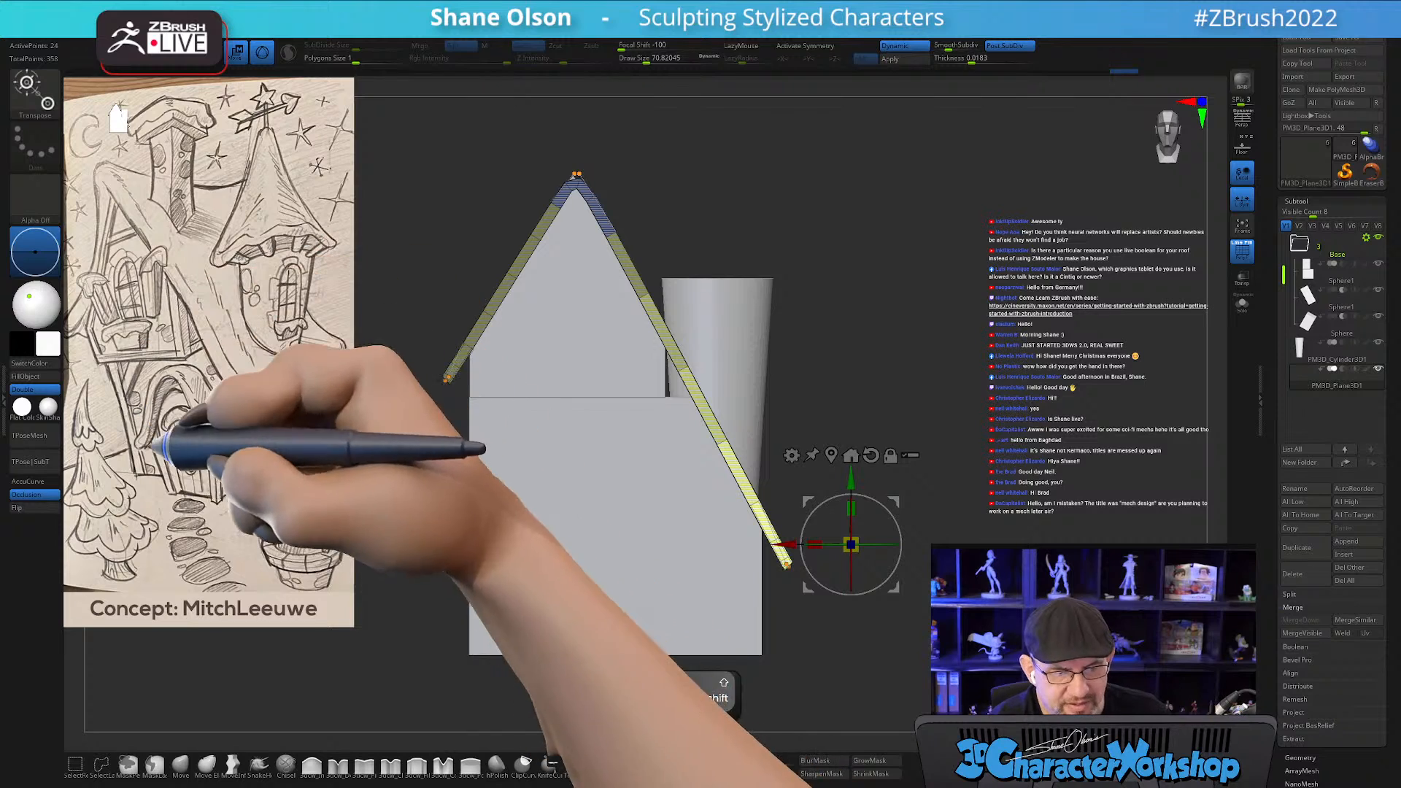
mouse_move(922, 463)
alt+mouse_down()
mouse_move(907, 453)
mouse_move(929, 457)
mouse_move(907, 557)
mouse_move(886, 475)
mouse_move(905, 457)
mouse_move(905, 510)
alt+mouse_up()
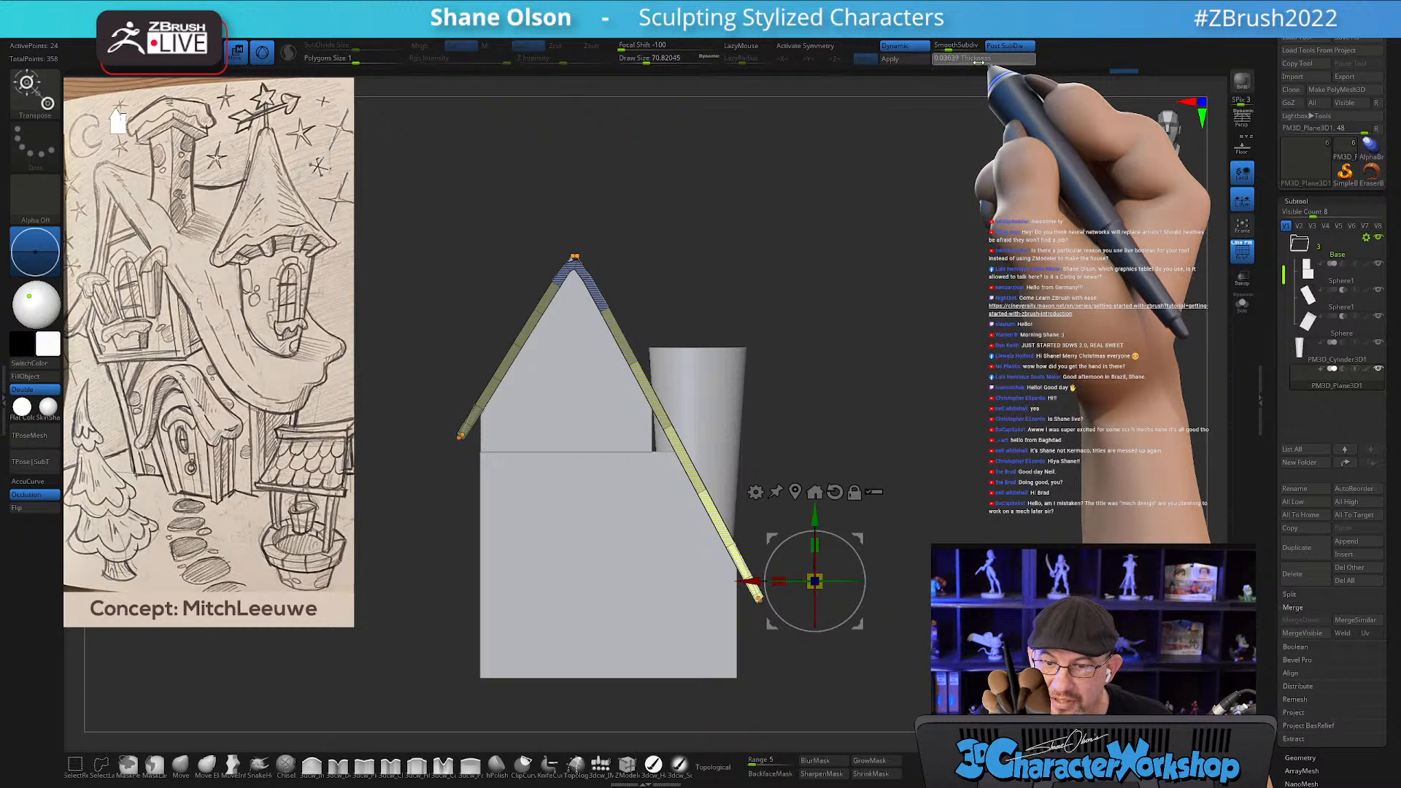
click(982, 63)
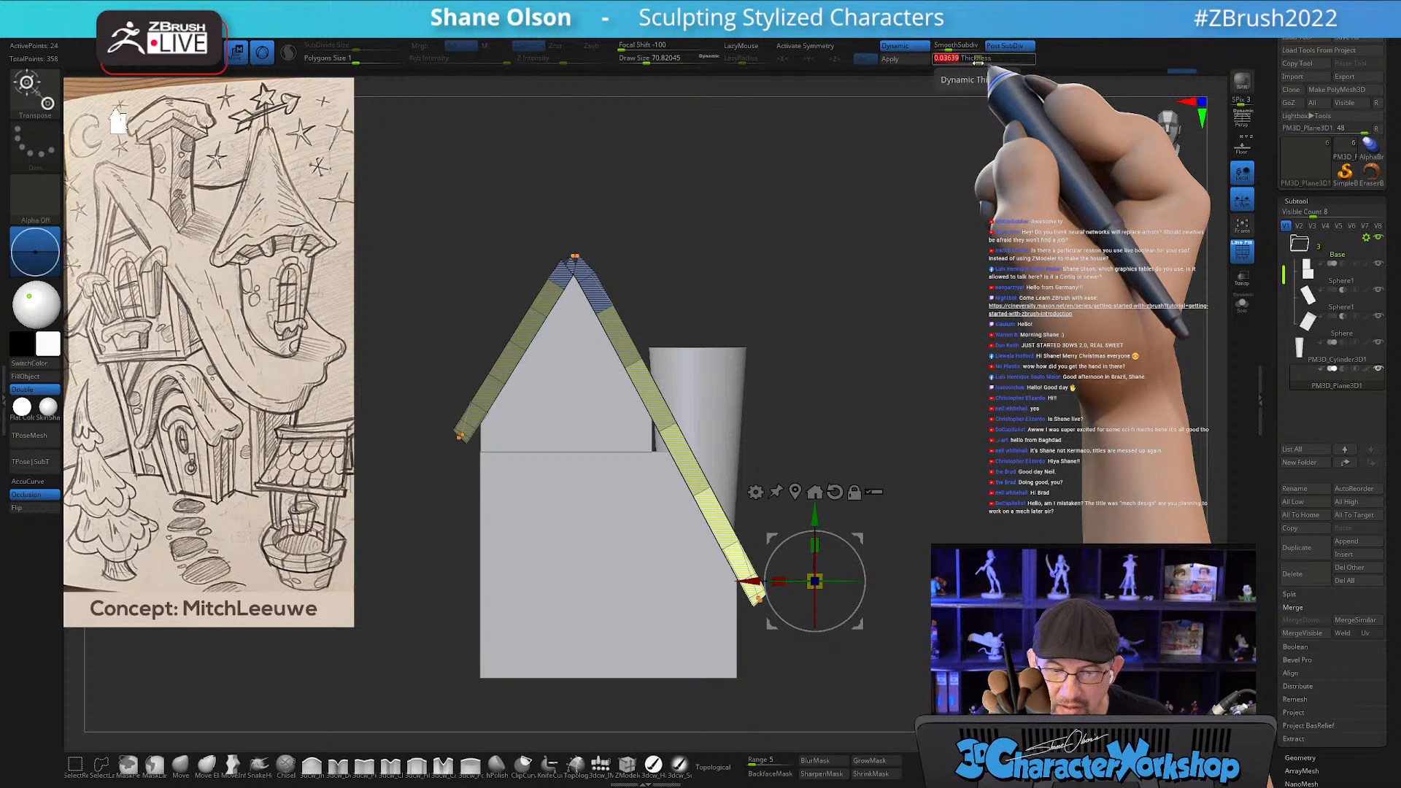
drag(869, 381, 841, 300)
key(shift+d)
key(d)
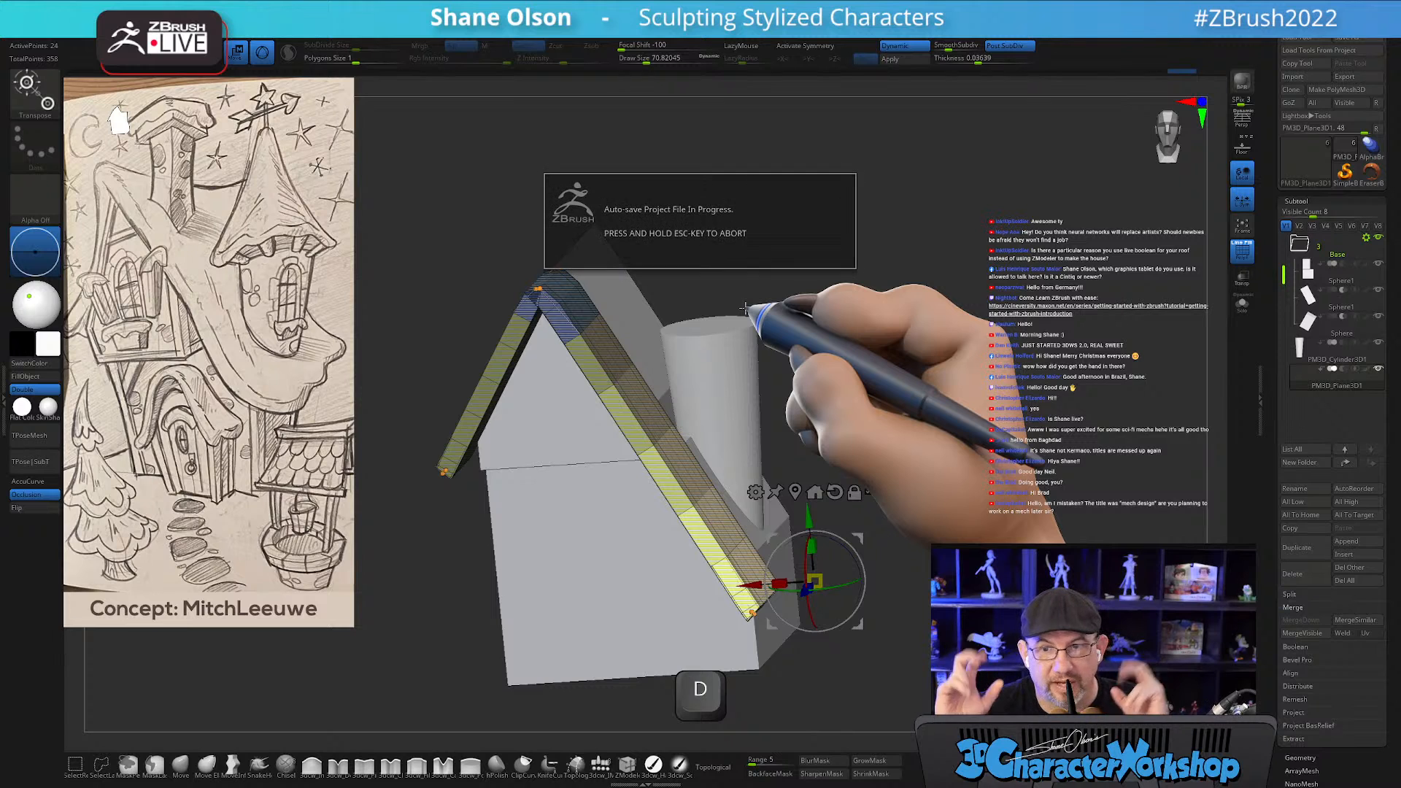
drag(892, 340, 892, 335)
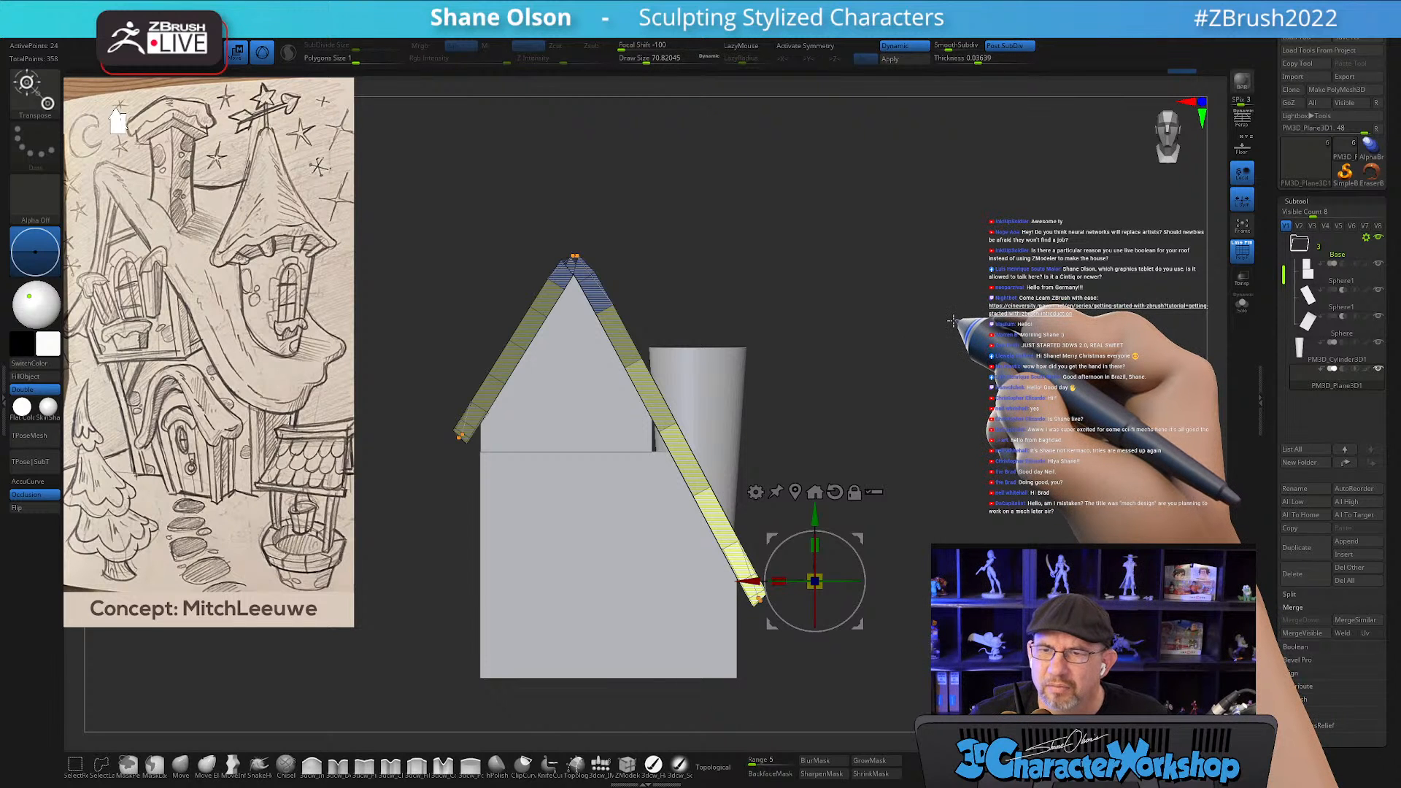
drag(949, 321, 946, 324)
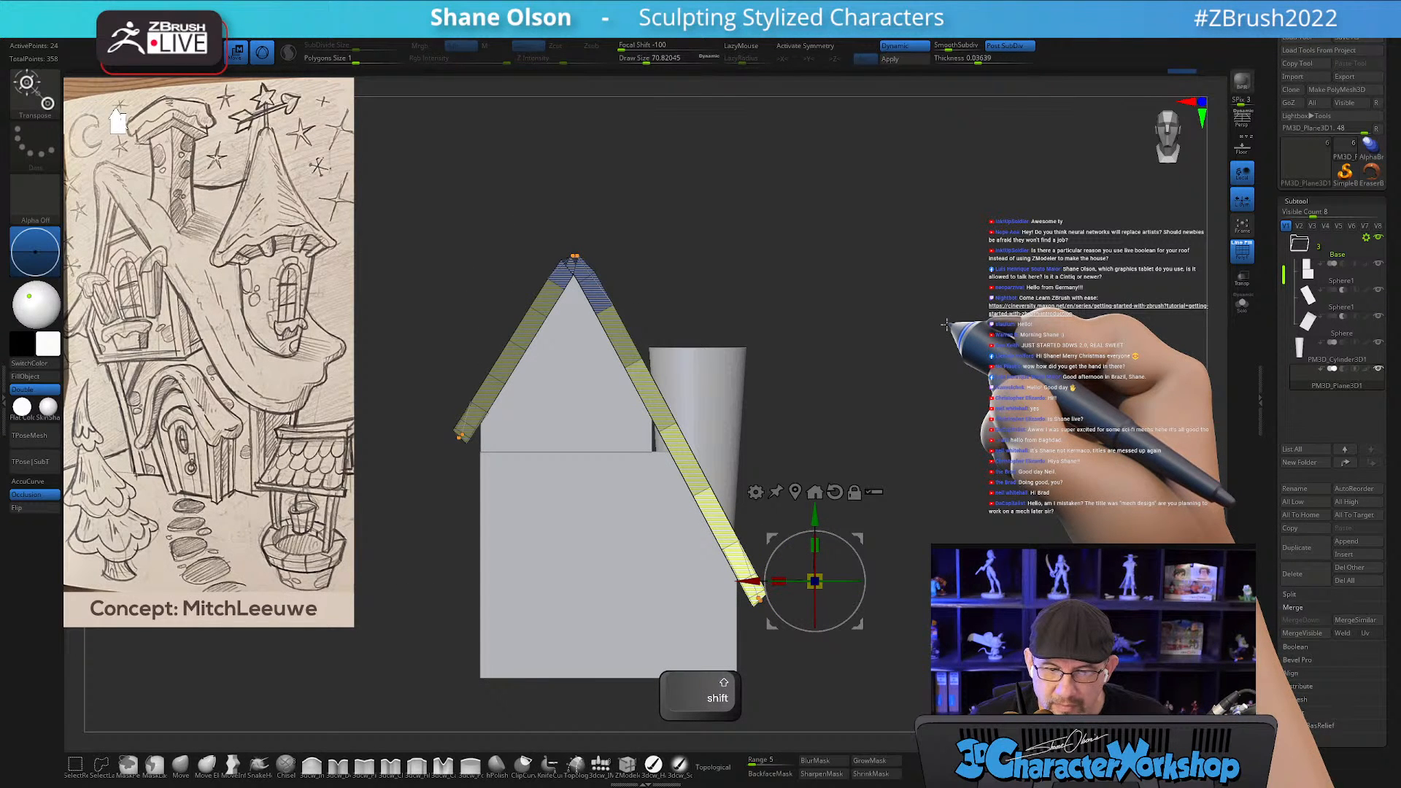
Clear the mask, hide the polyframe and inspect the thickened roof piece from above the gable.
ctrl+drag(839, 237, 894, 273)
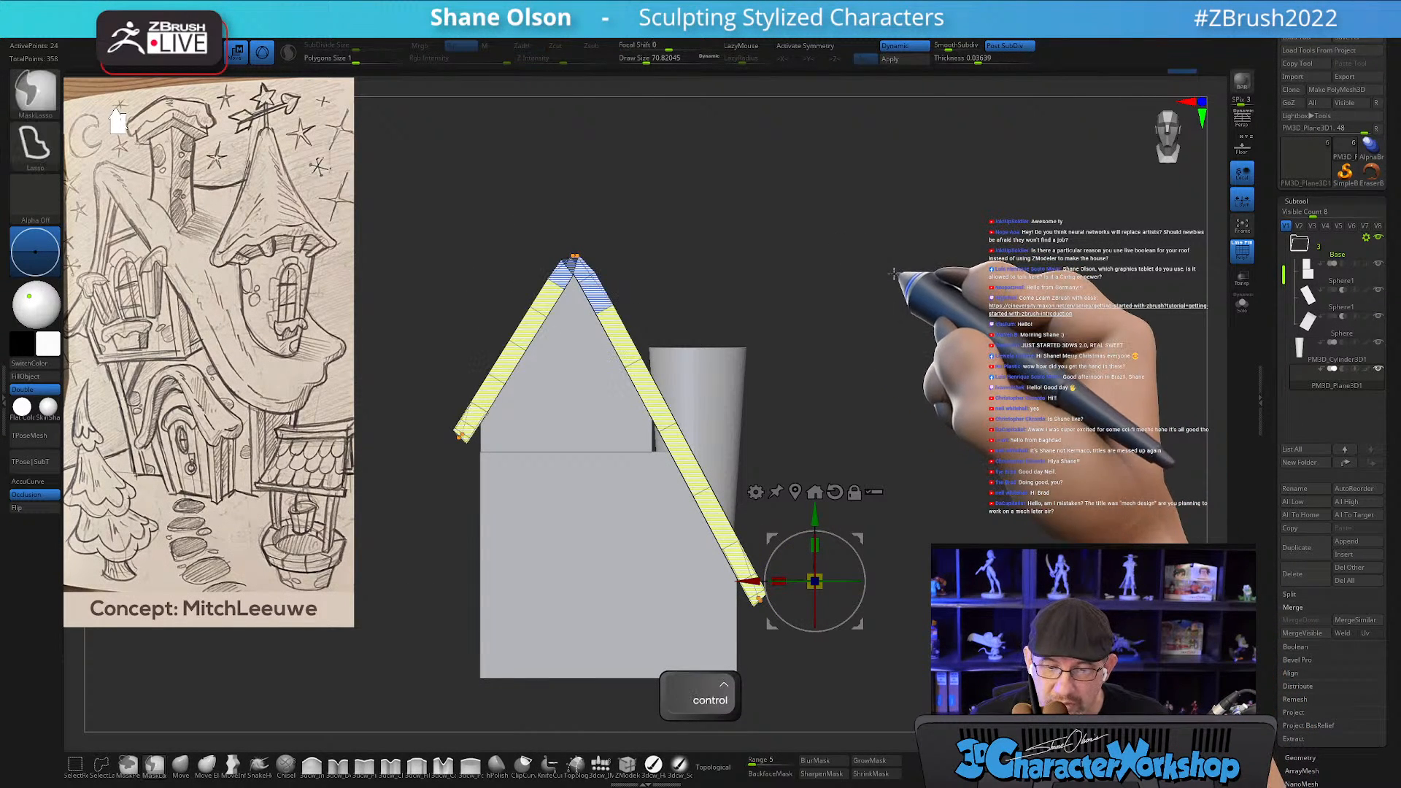
alt+drag(829, 241, 906, 316)
key(shift+f)
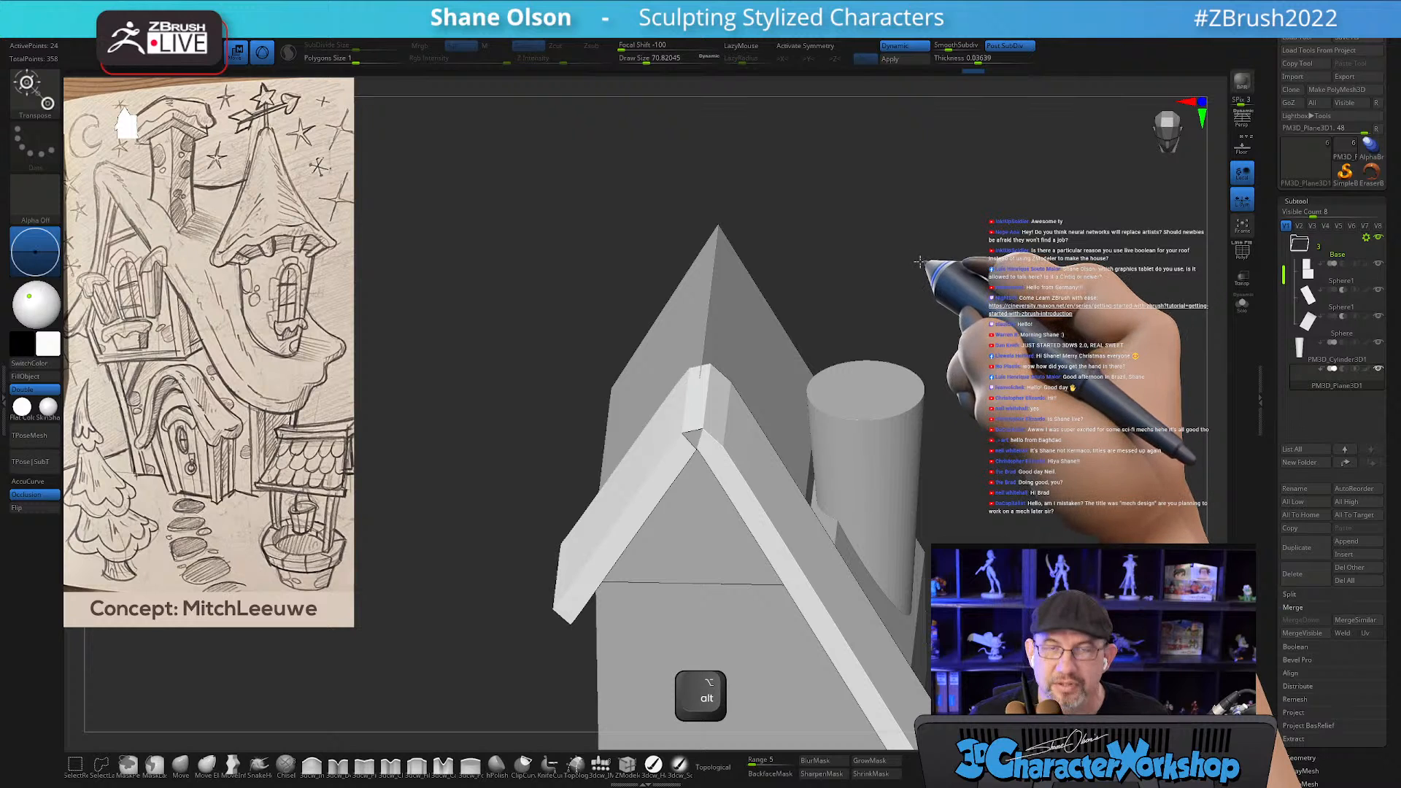
drag(917, 250, 910, 237)
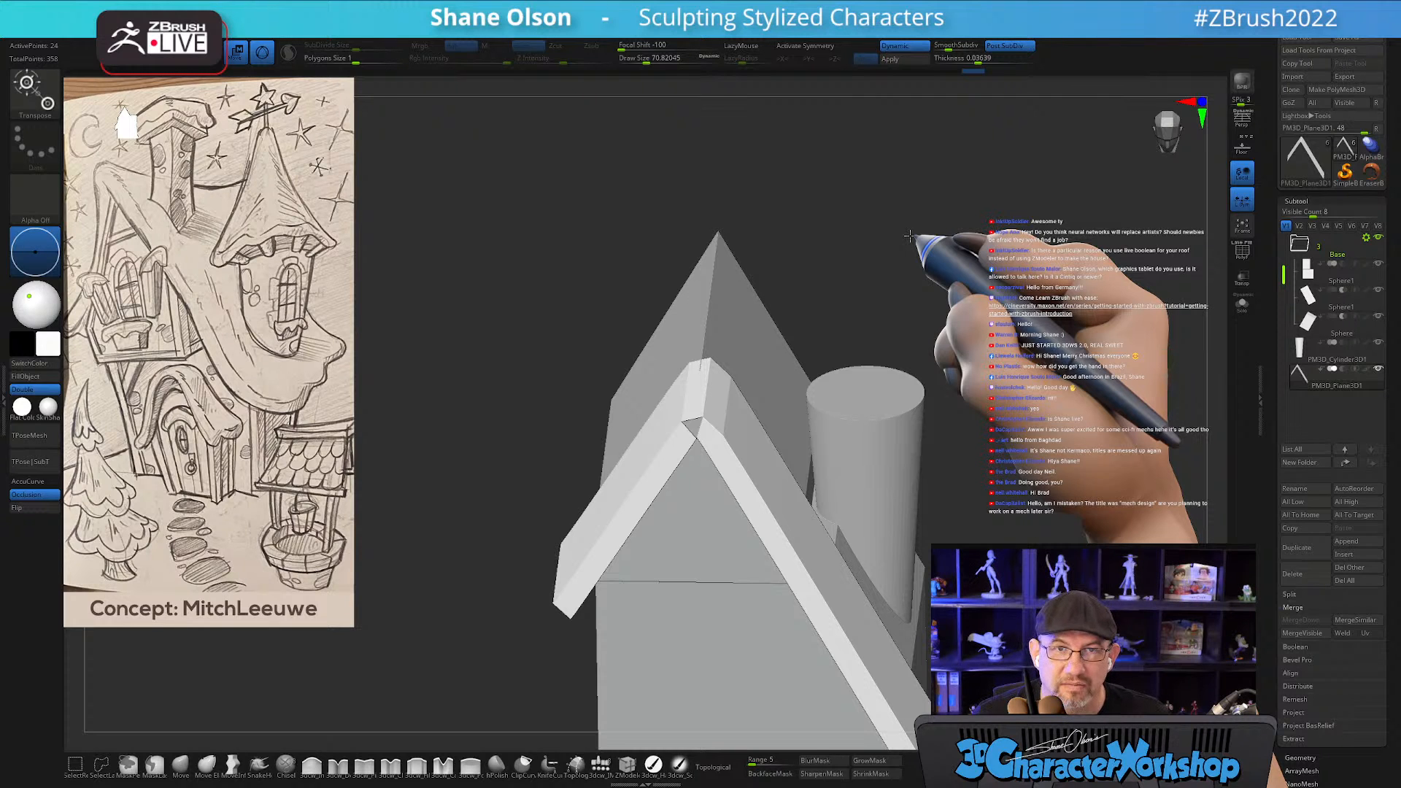
alt+drag(894, 240, 850, 271)
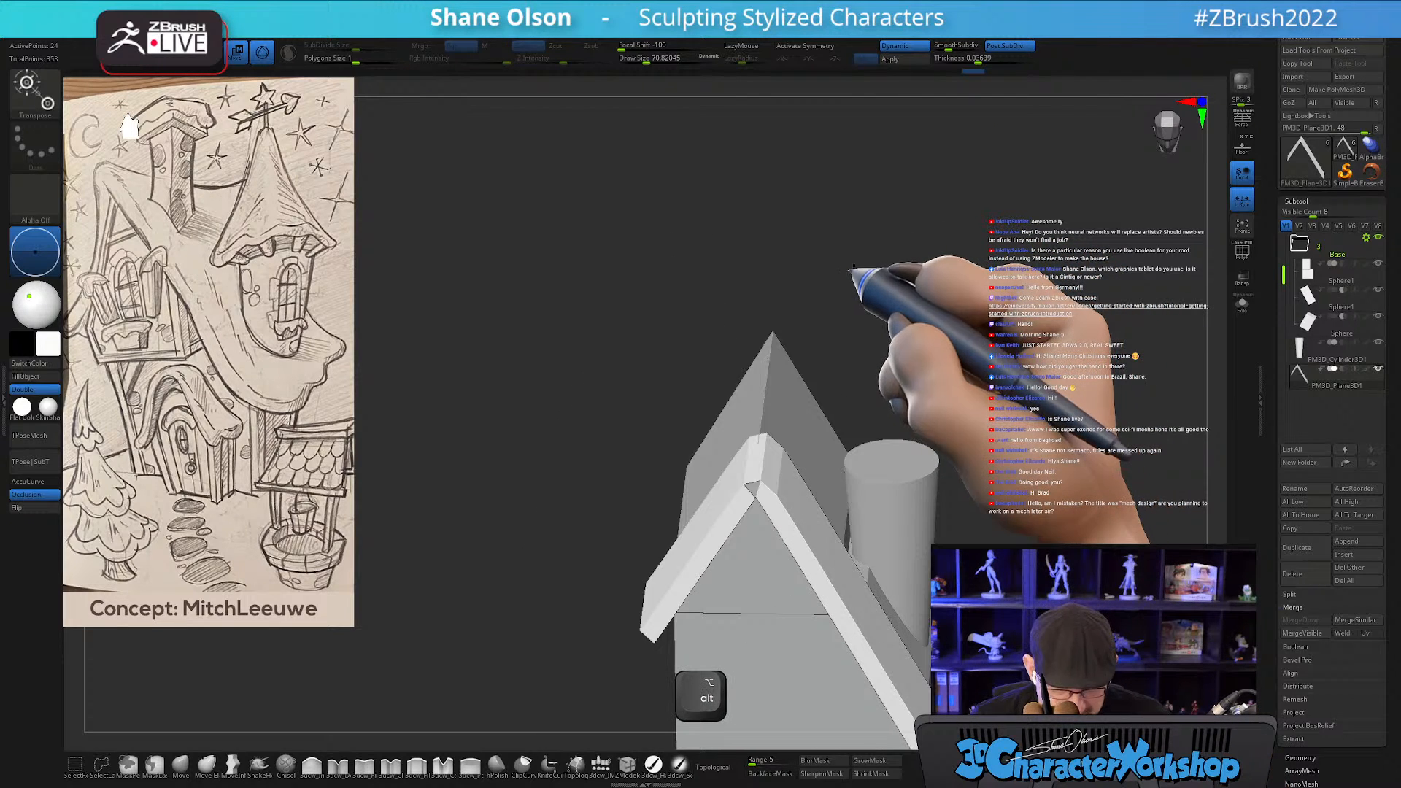
With the polyframe shown and Dynamic Subdiv off, mask all but the left ridge edge from above and move it outward to widen the ridge strip.
key(shift+f)
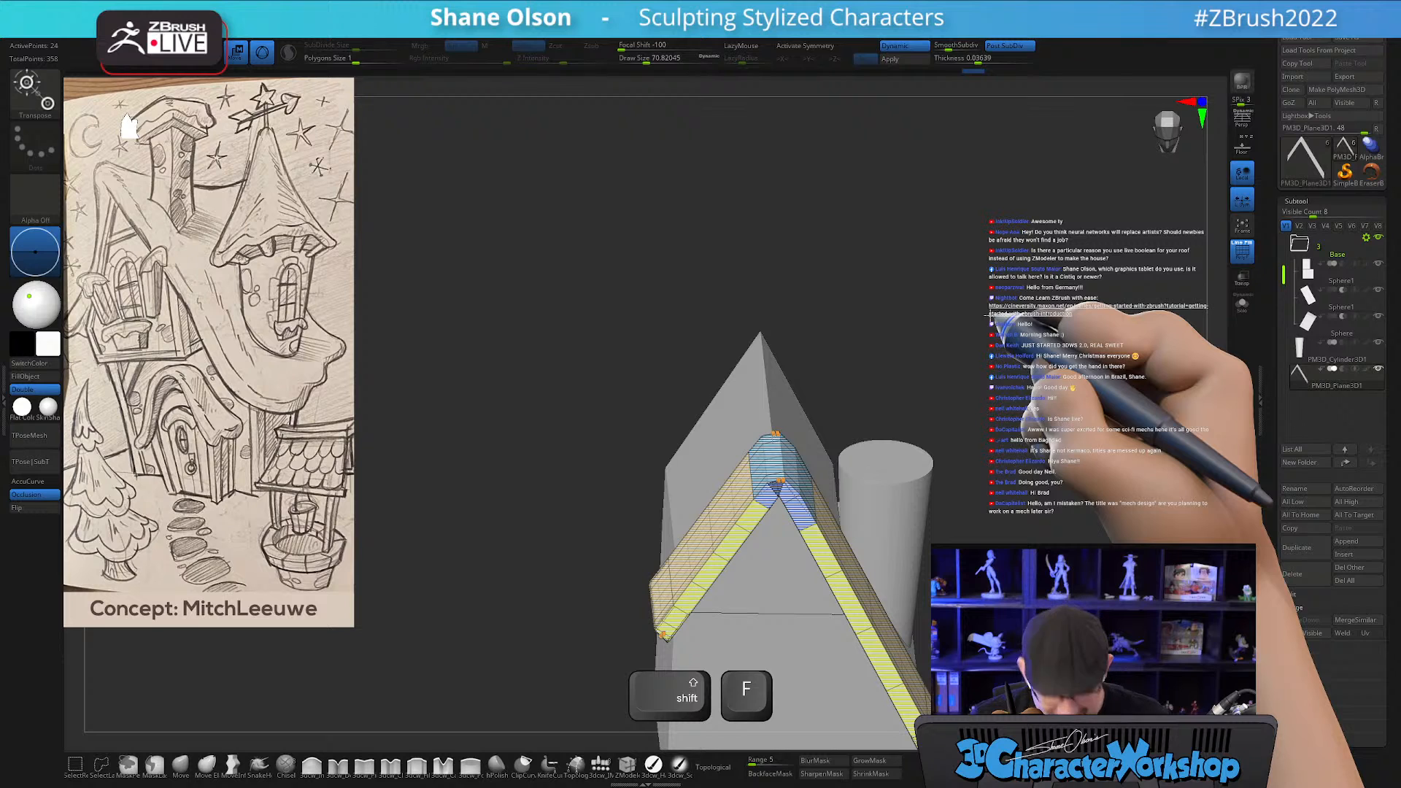
key(shift+d)
alt+drag(1030, 296, 910, 262)
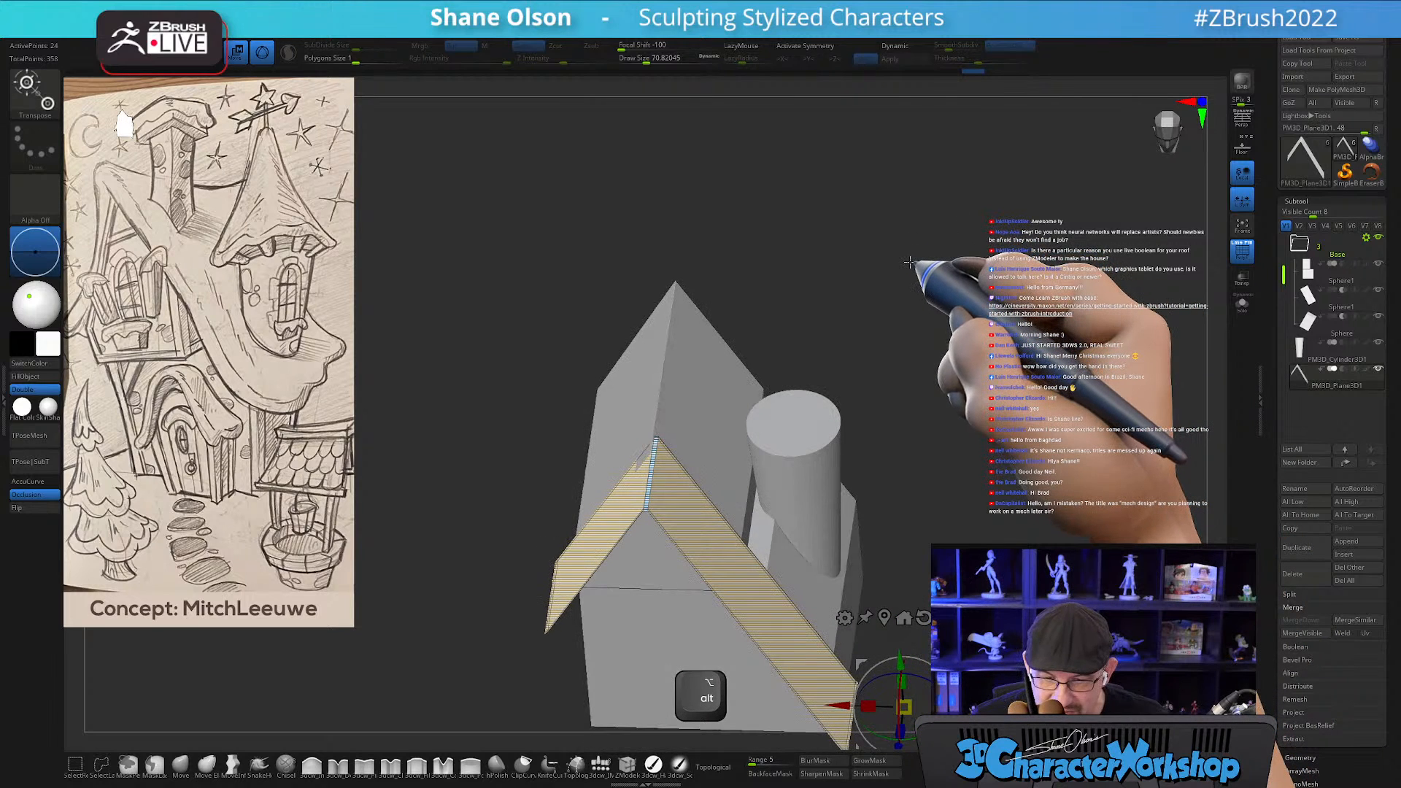
alt+drag(660, 561, 756, 598)
alt+drag(770, 532, 761, 314)
drag(763, 387, 798, 422)
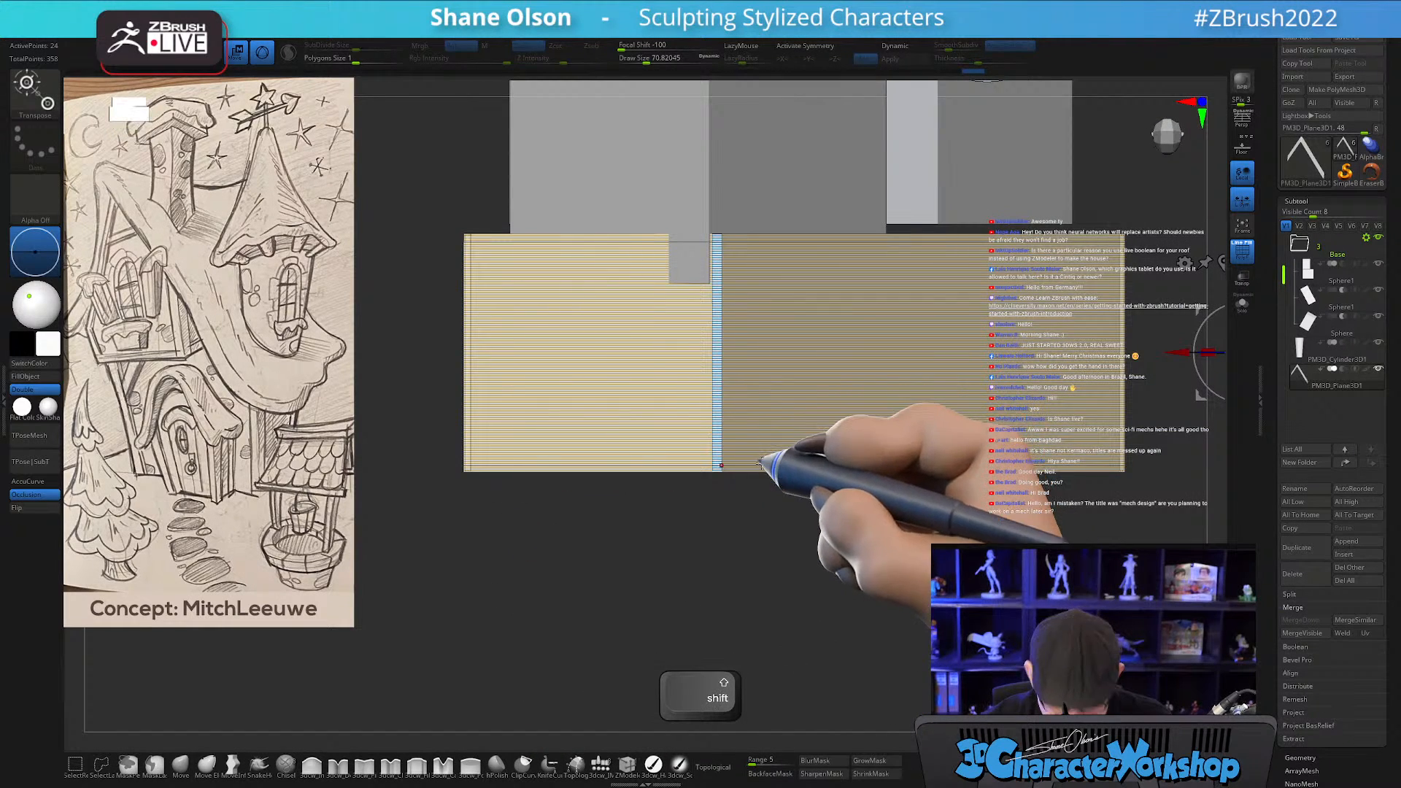
key(shift)
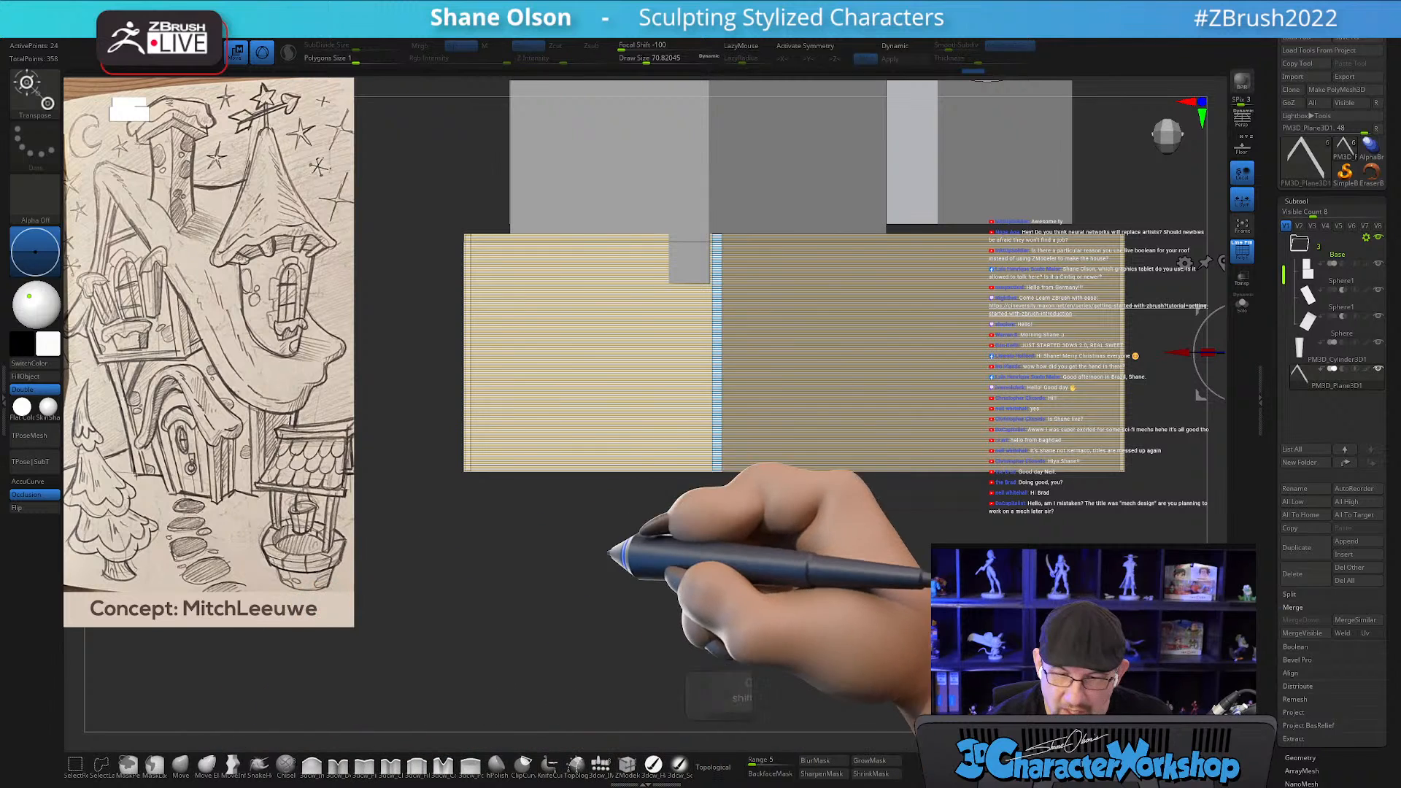
key(ctrl)
ctrl+drag(630, 645, 717, 209)
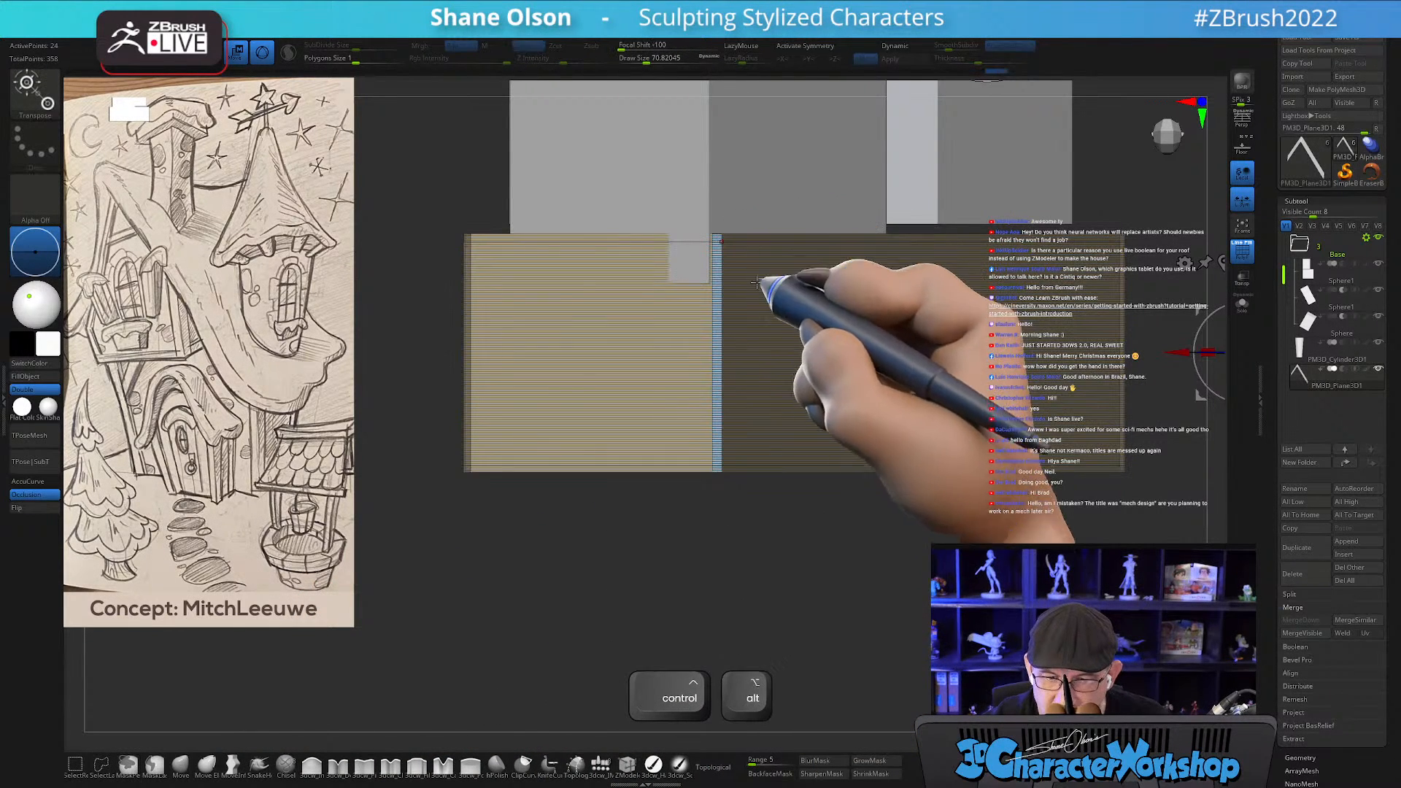
alt+drag(762, 547, 679, 606)
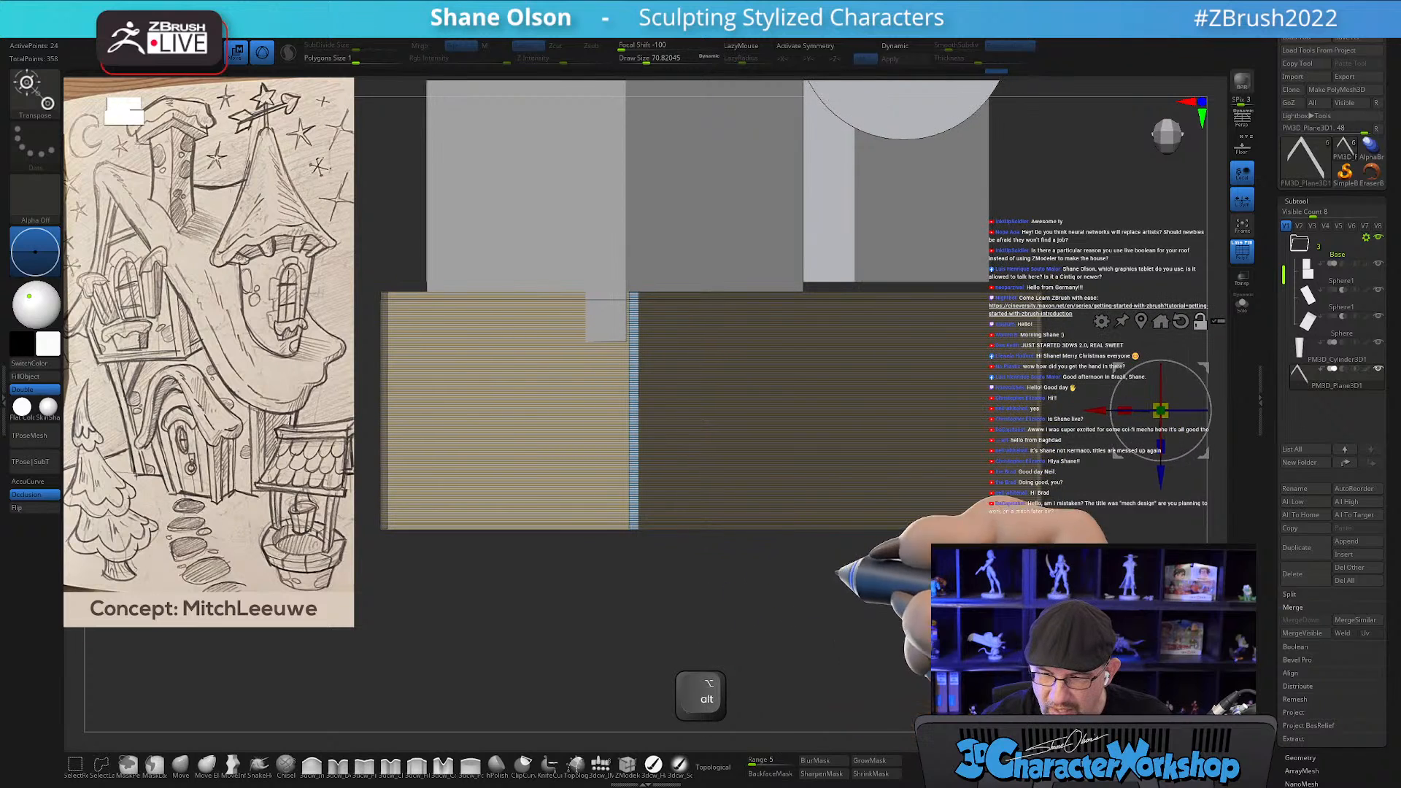
drag(1102, 408, 1084, 408)
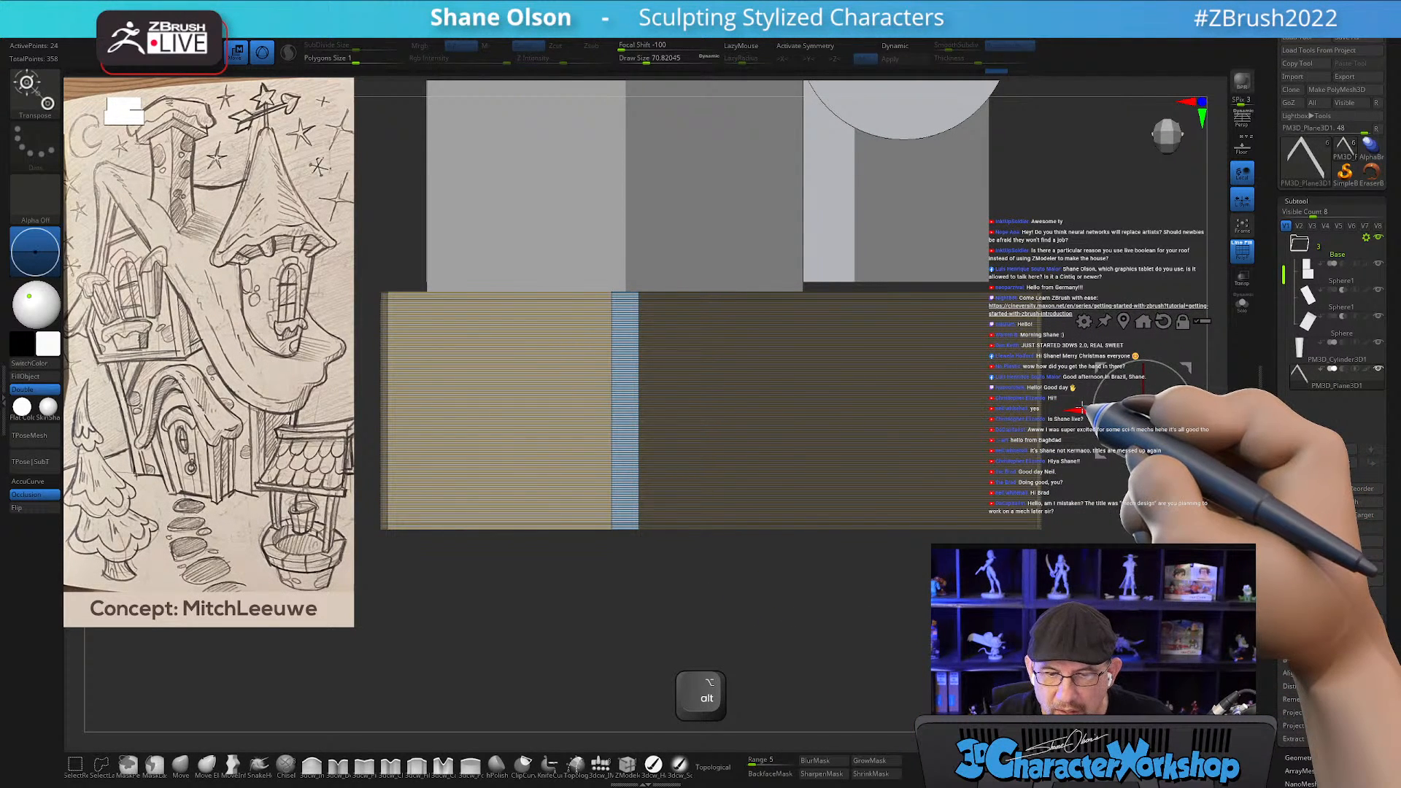
Clear the mask and turn Dynamic Subdiv back on to preview the widened ridge at an angle.
drag(861, 626, 841, 506)
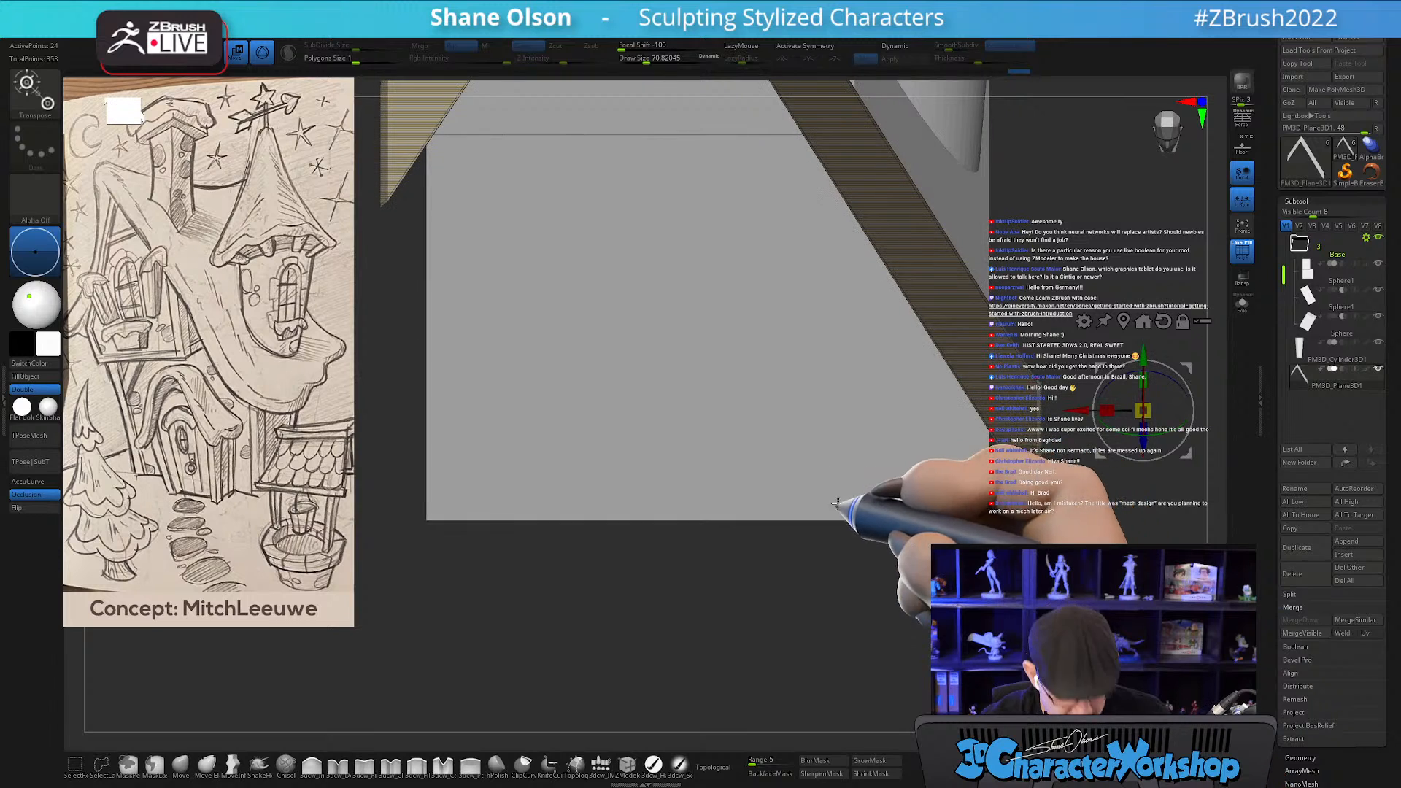
alt+right_drag(809, 534, 800, 663)
mouse_move(772, 409)
alt+right_down()
mouse_move(763, 550)
mouse_move(739, 491)
mouse_move(757, 517)
alt+right_up()
ctrl+drag(1075, 407, 859, 485)
key(d)
key(shift+d)
key(d)
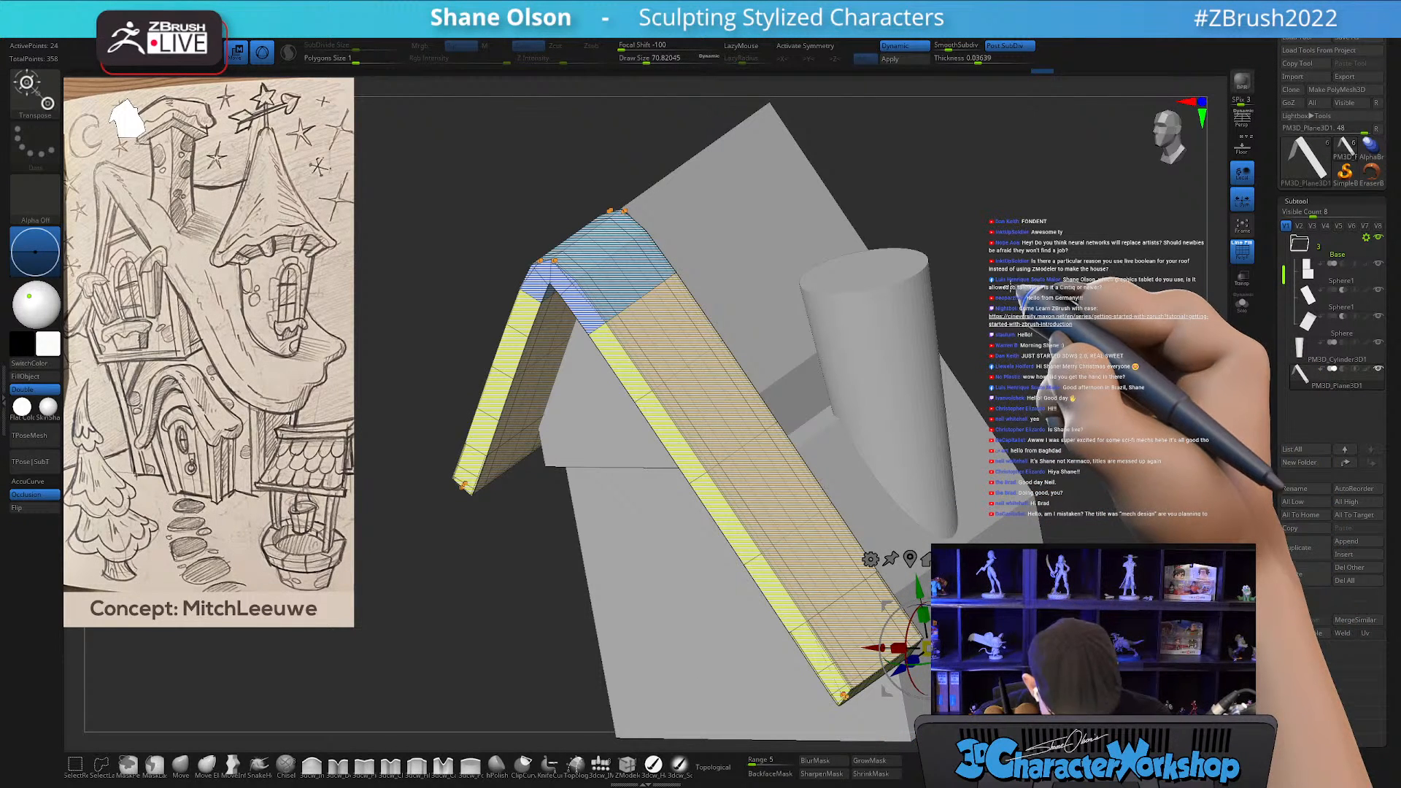
Turn off Dynamic Subdiv on the roof piece and switch to the ZModeler brush.
key(shift+d)
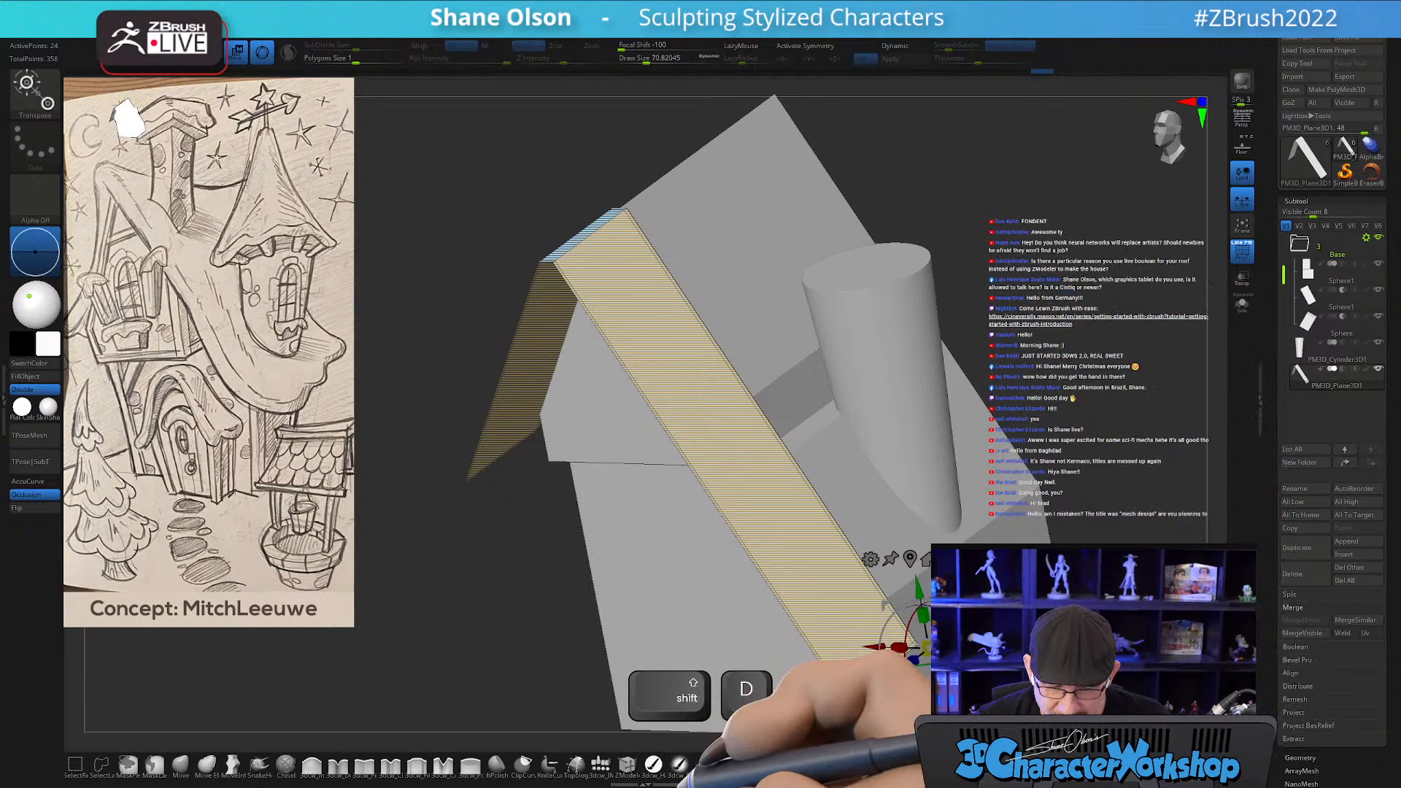
click(627, 764)
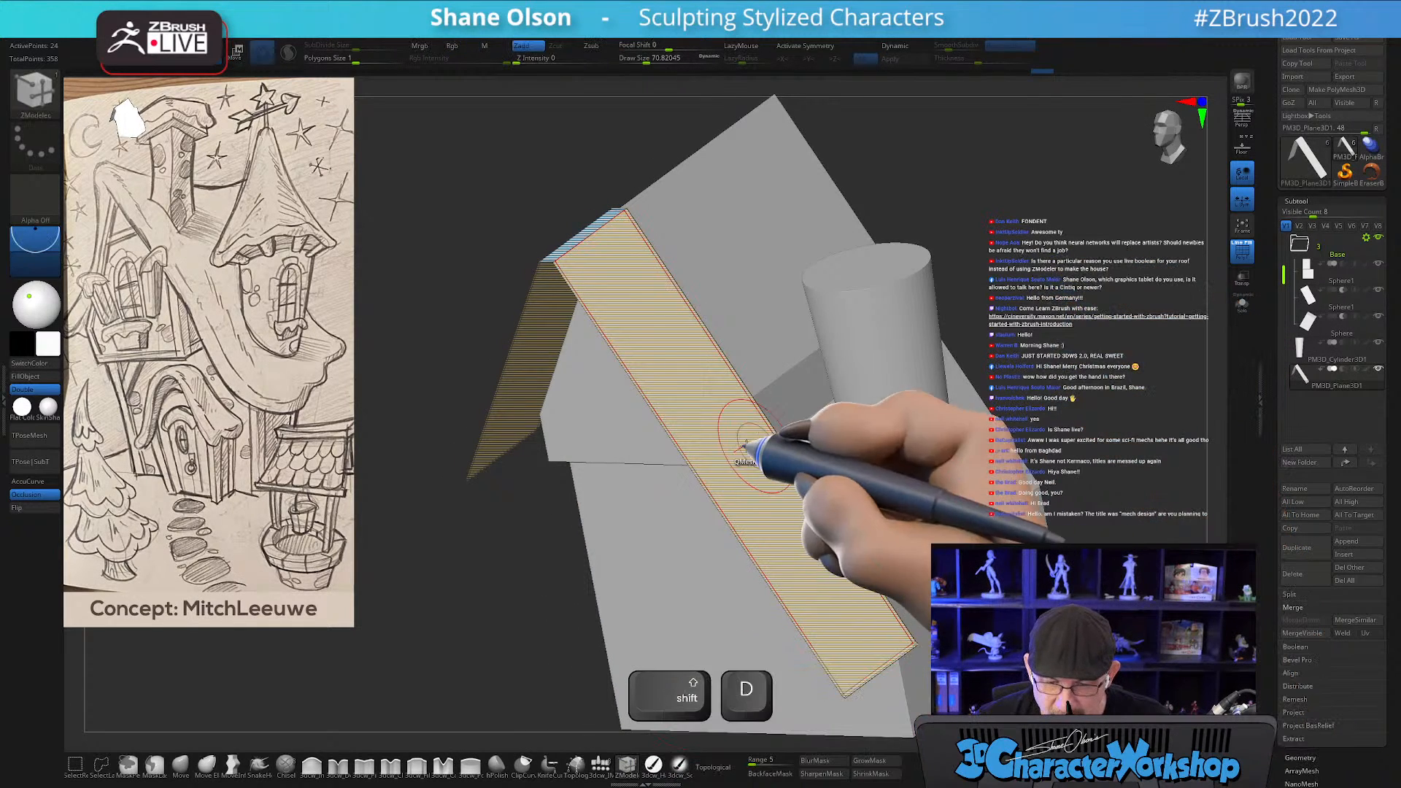
click(687, 457)
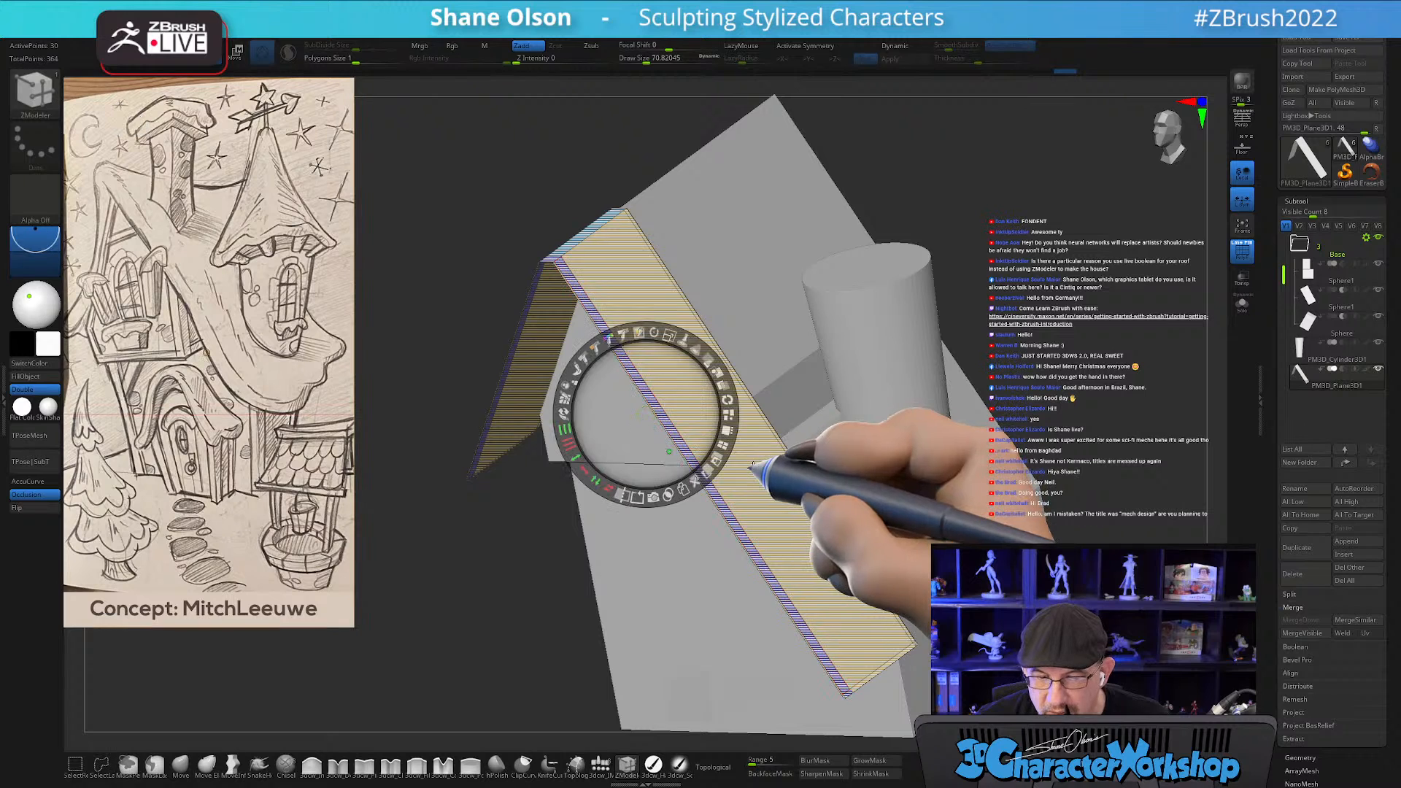
key(ctrl+z)
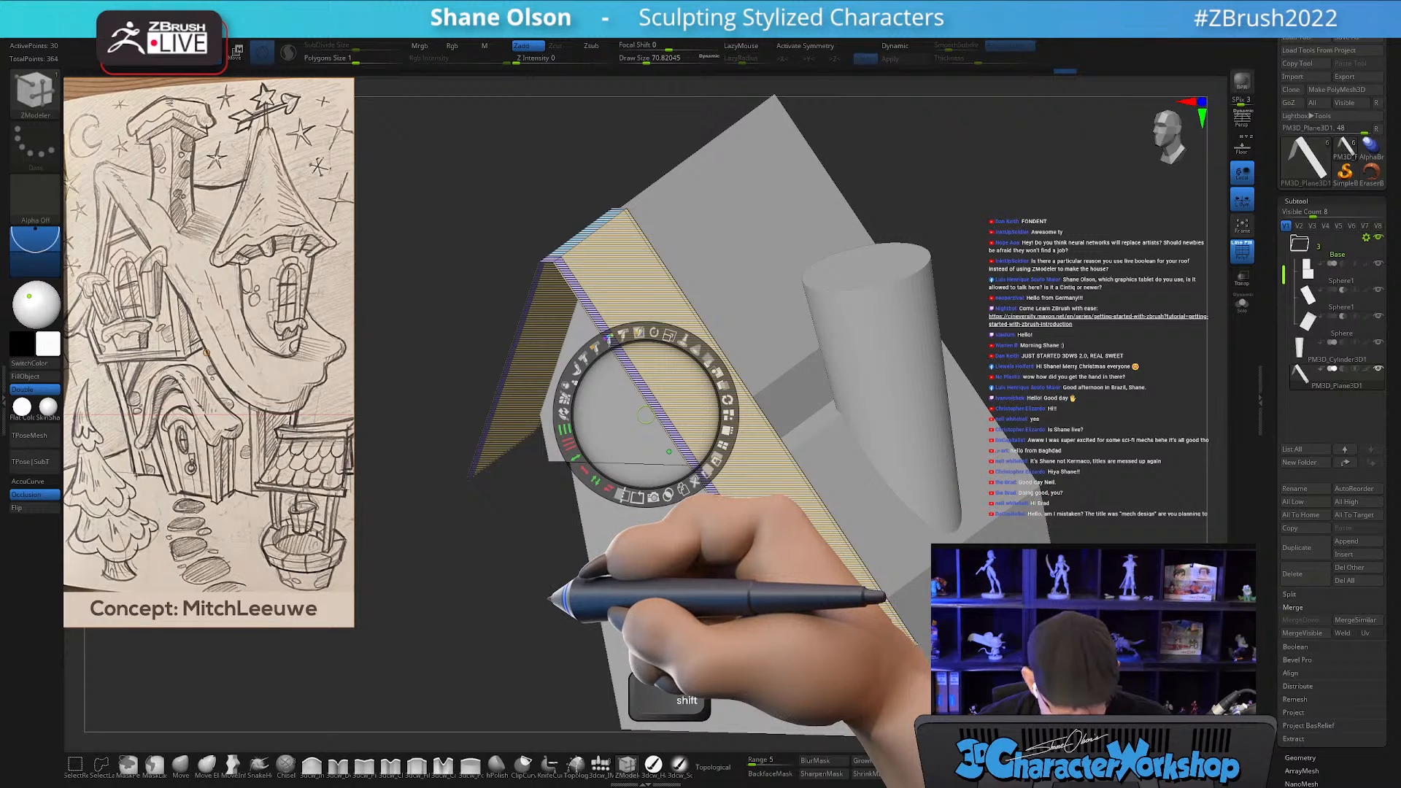
key(shift+z)
key(shift)
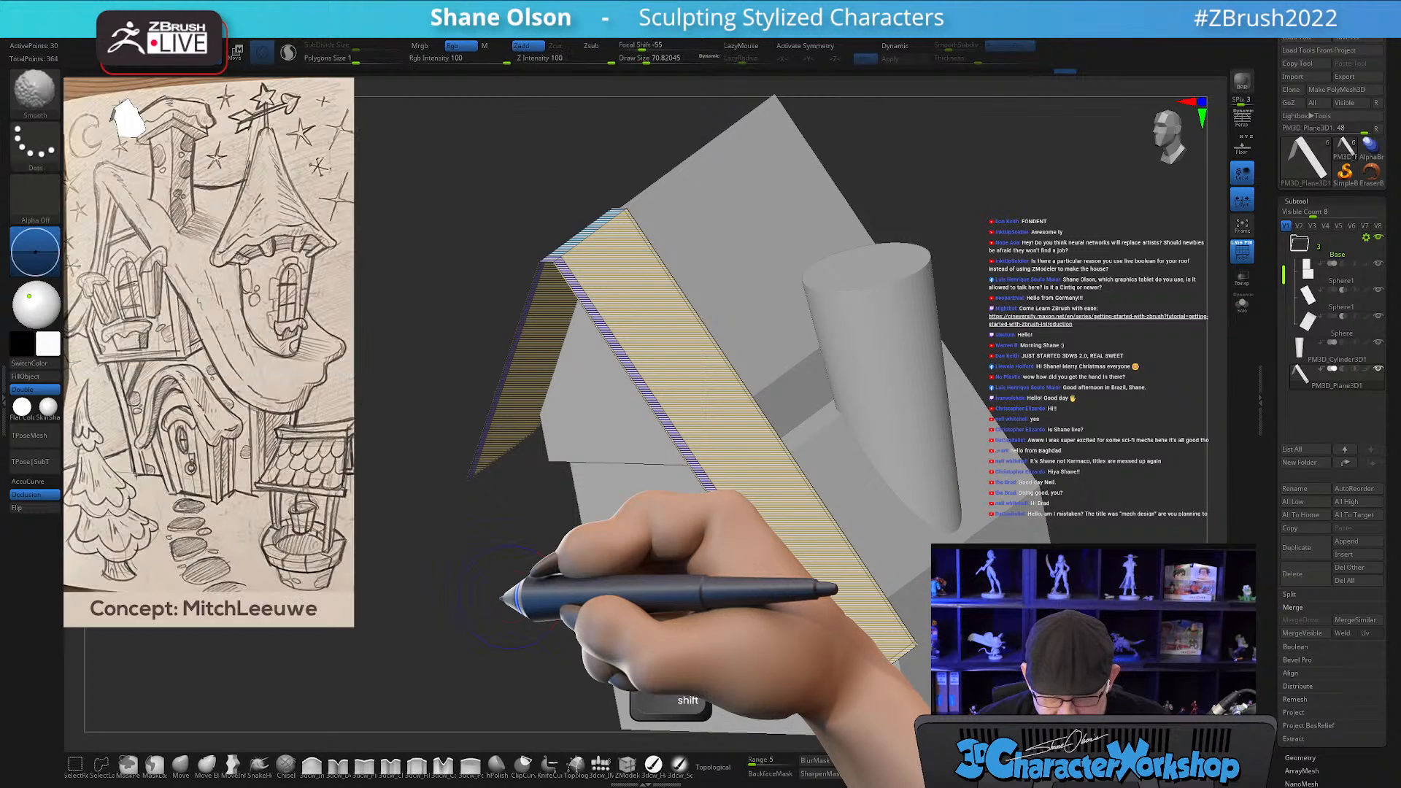
key(shift+z)
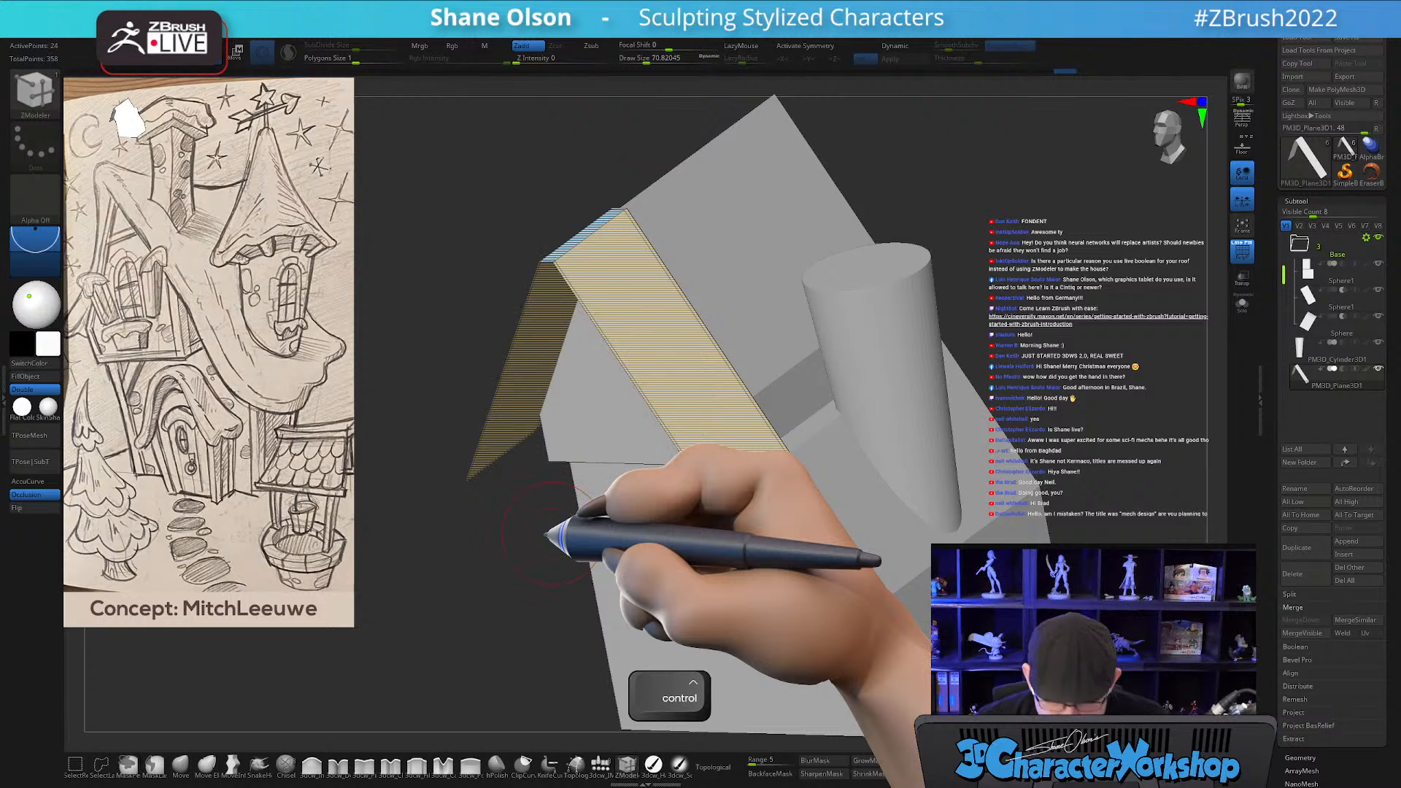
key(ctrl+z)
key(ctrl+z)
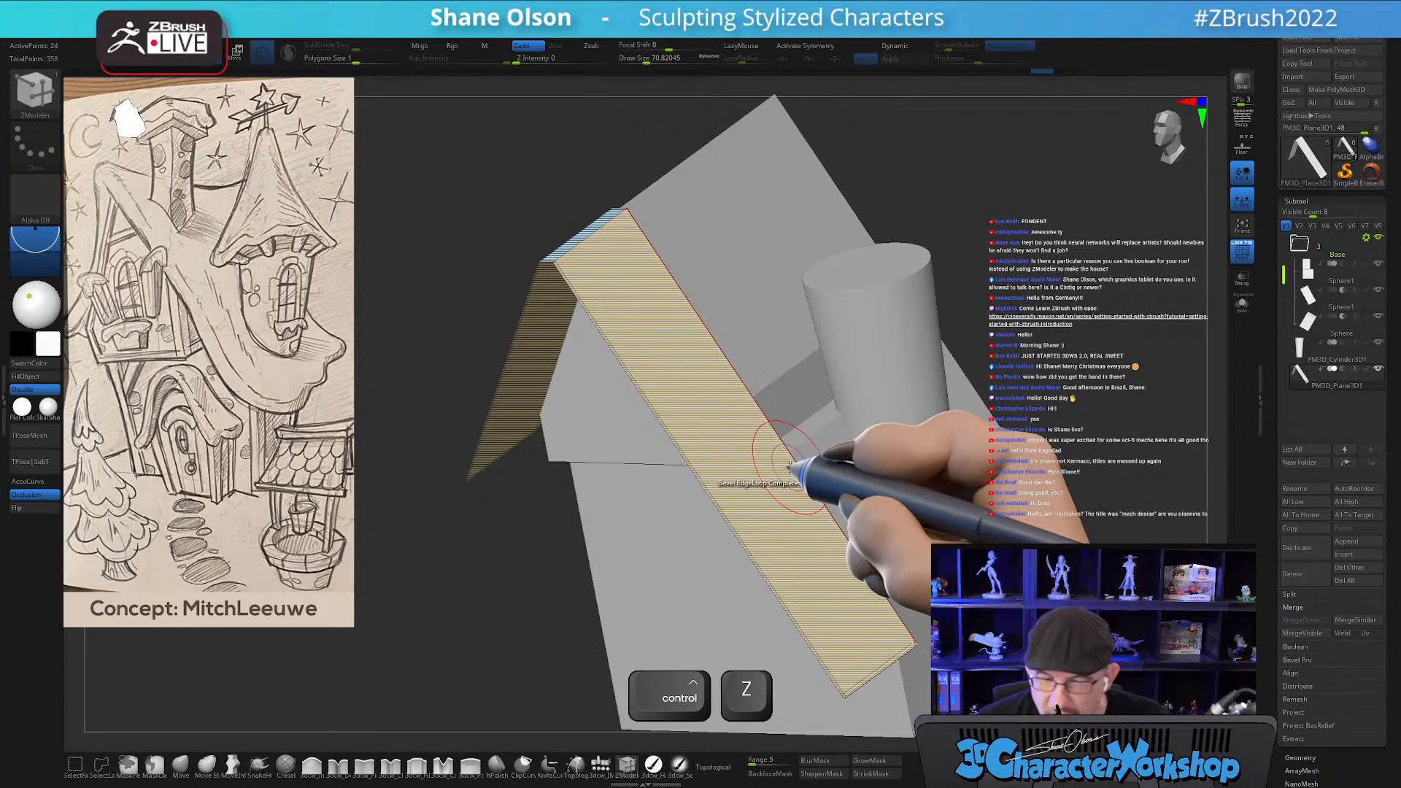
Set the ZModeler edge action to Insert with a single edge loop, and add several loops across both roof slopes.
key(space)
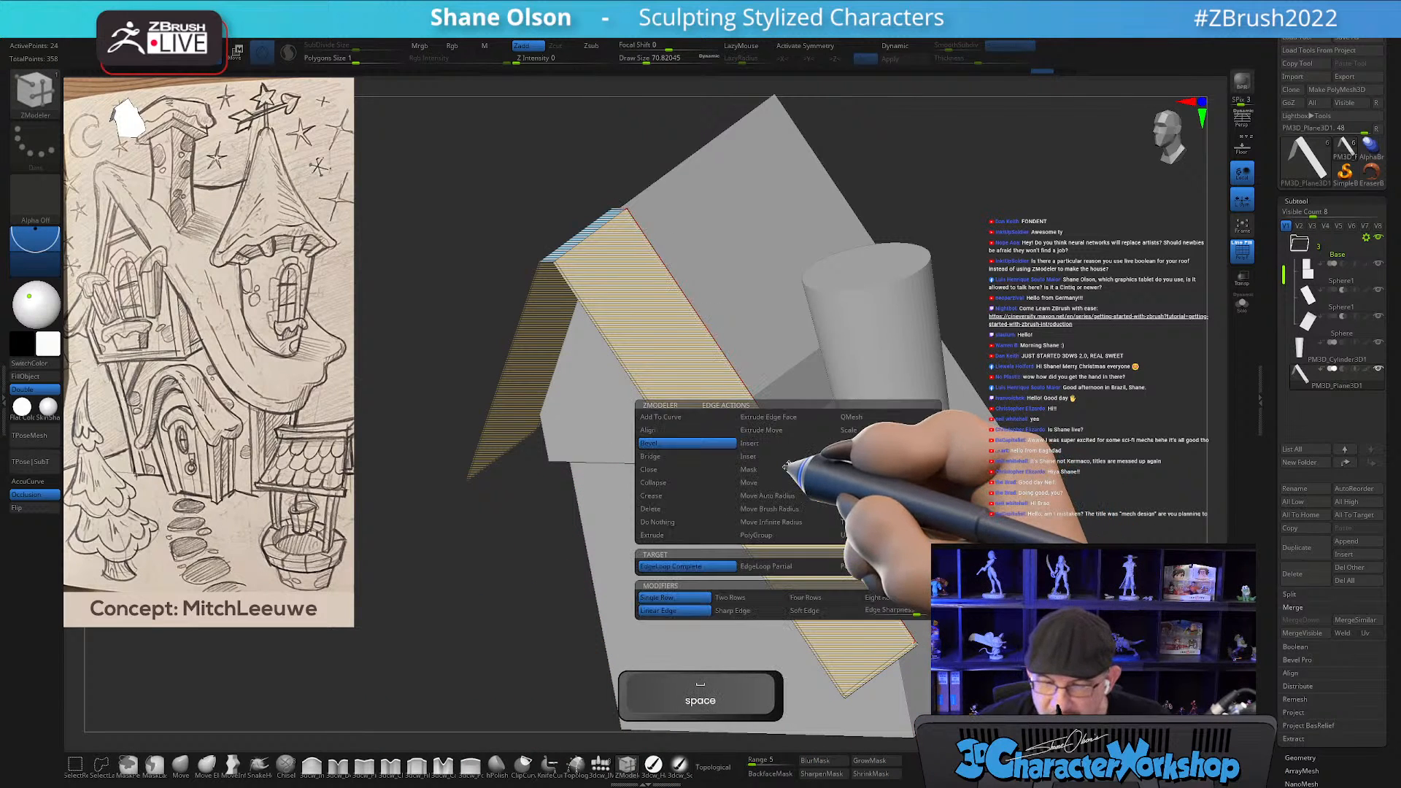
click(752, 443)
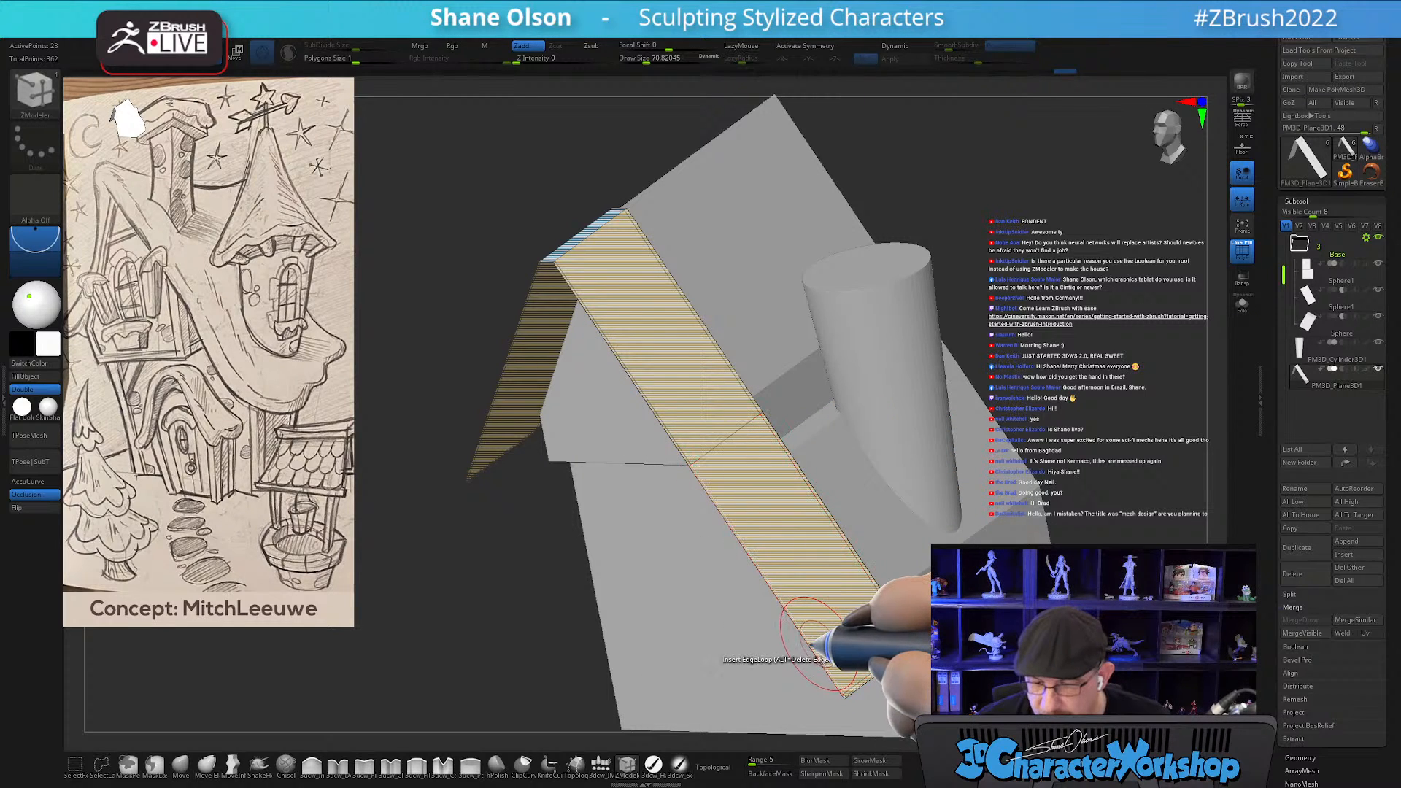
drag(469, 594, 492, 541)
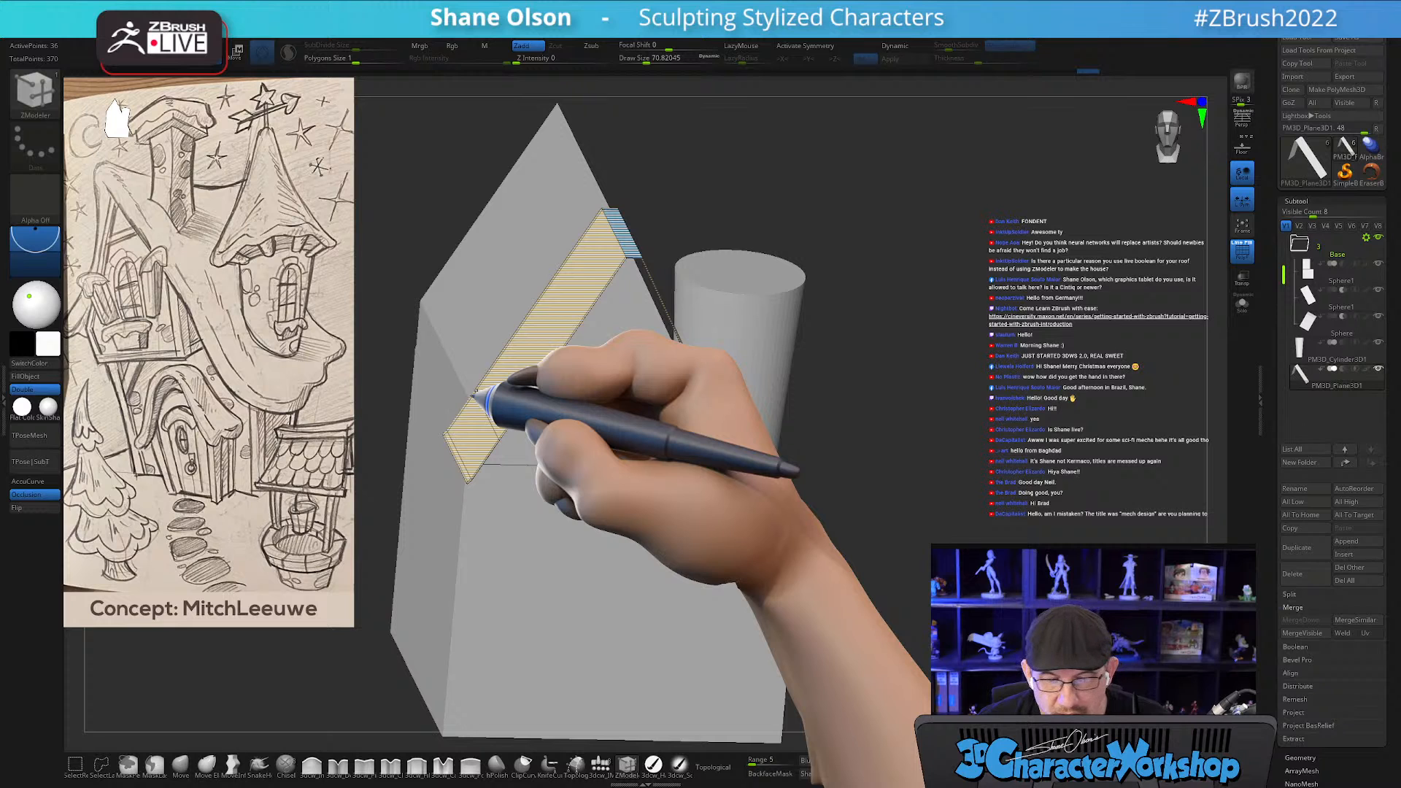
click(541, 305)
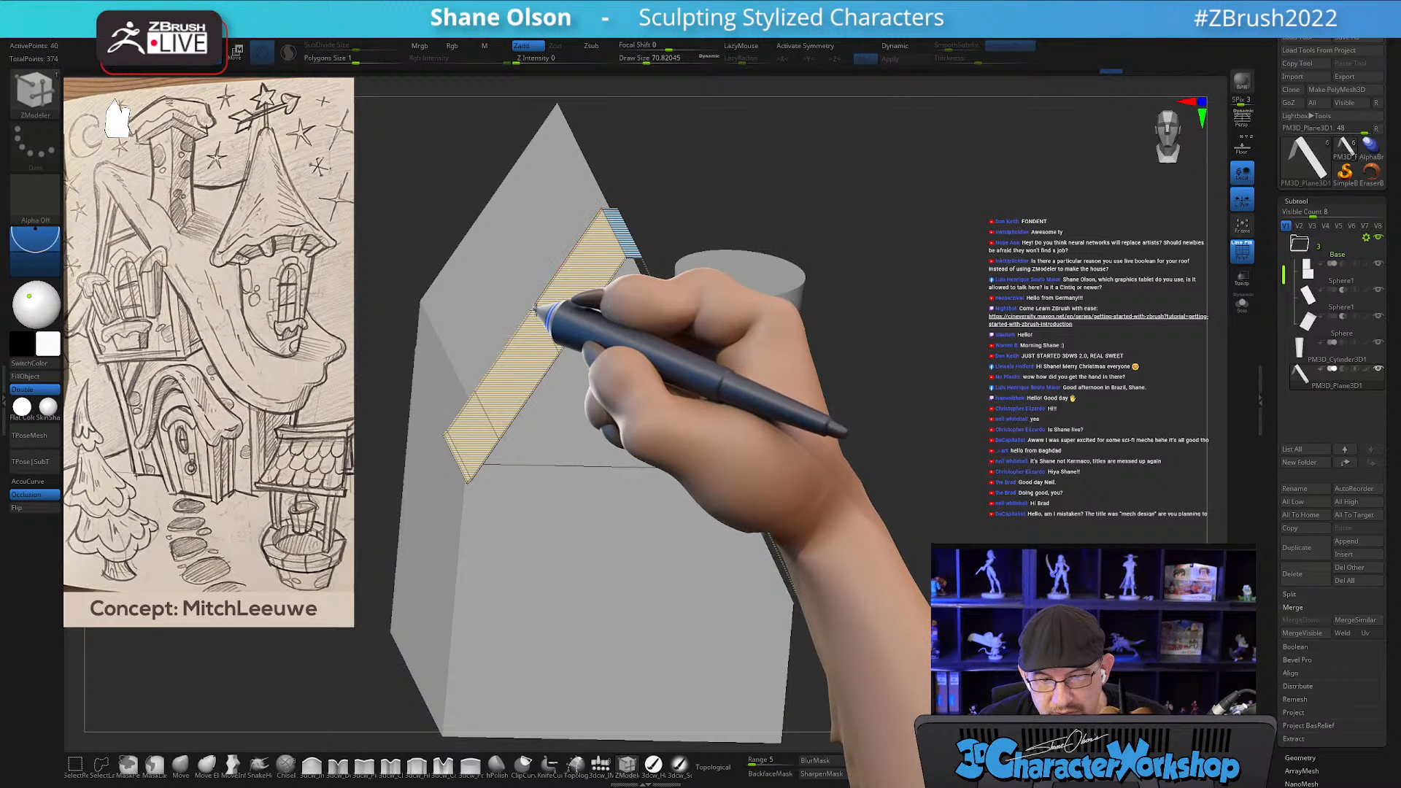
drag(1000, 354, 850, 365)
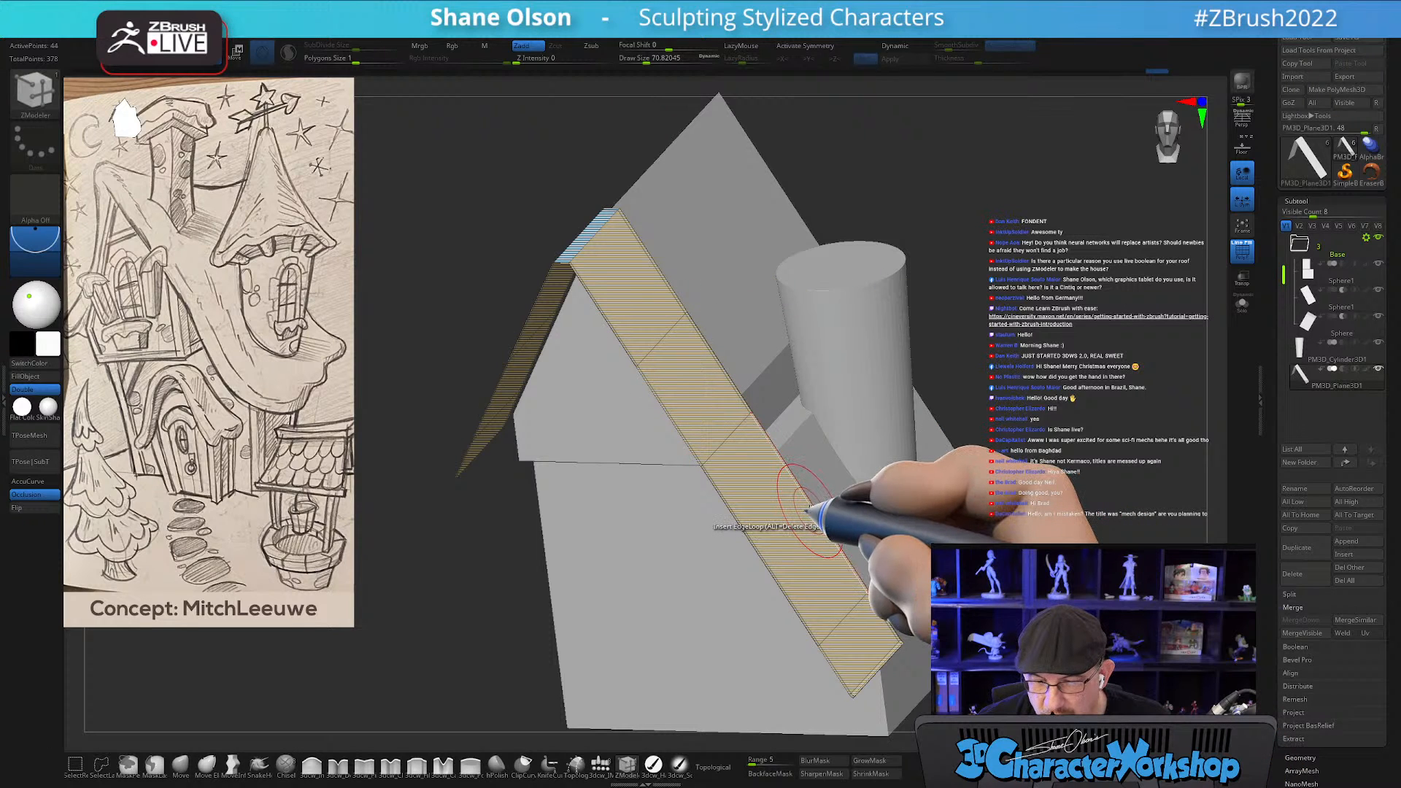
mouse_move(1069, 423)
mouse_down()
mouse_move(1128, 394)
mouse_move(1102, 438)
mouse_move(1095, 422)
mouse_up()
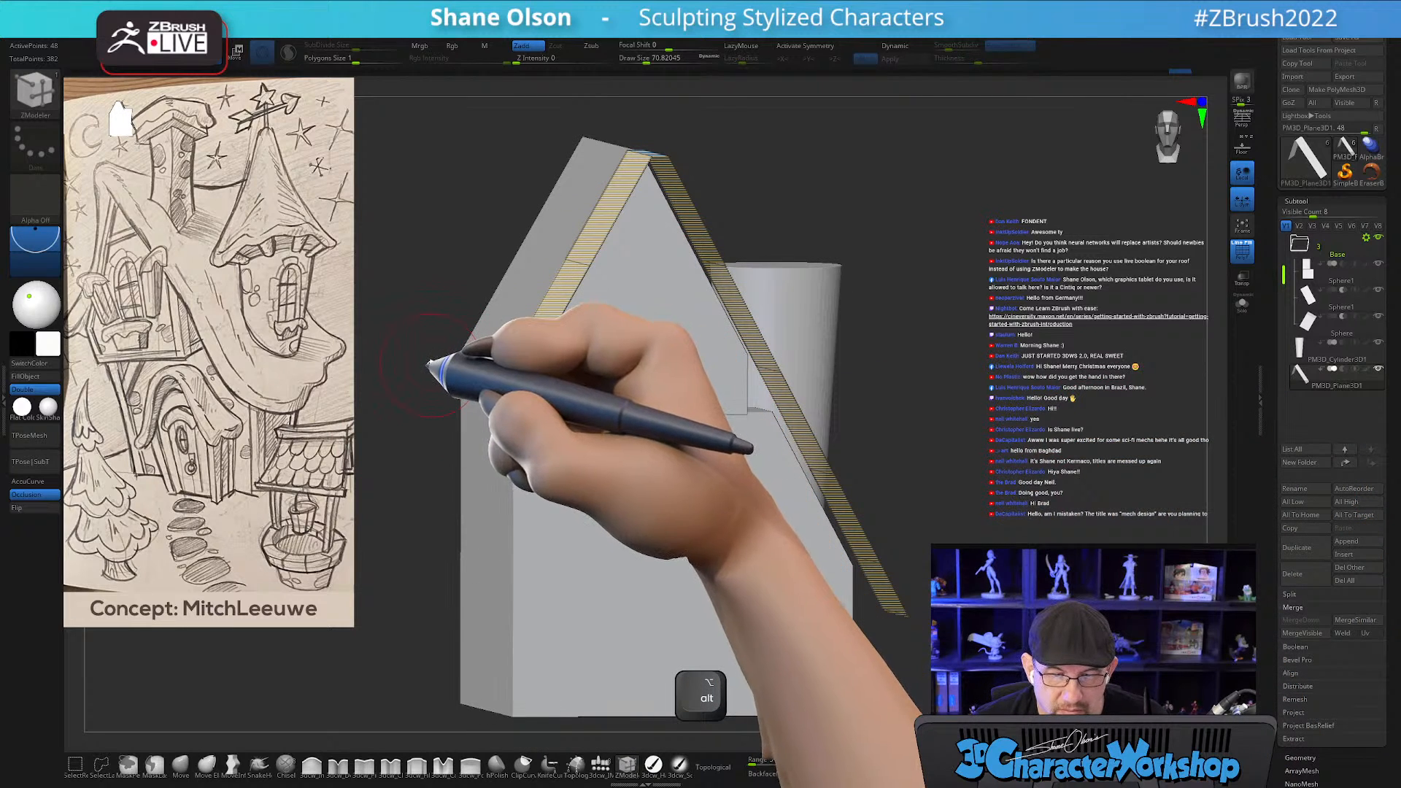
Mask all but the left eave end, turn on Dynamic Subdiv, and move and tilt the end outward in front view.
drag(942, 307, 985, 313)
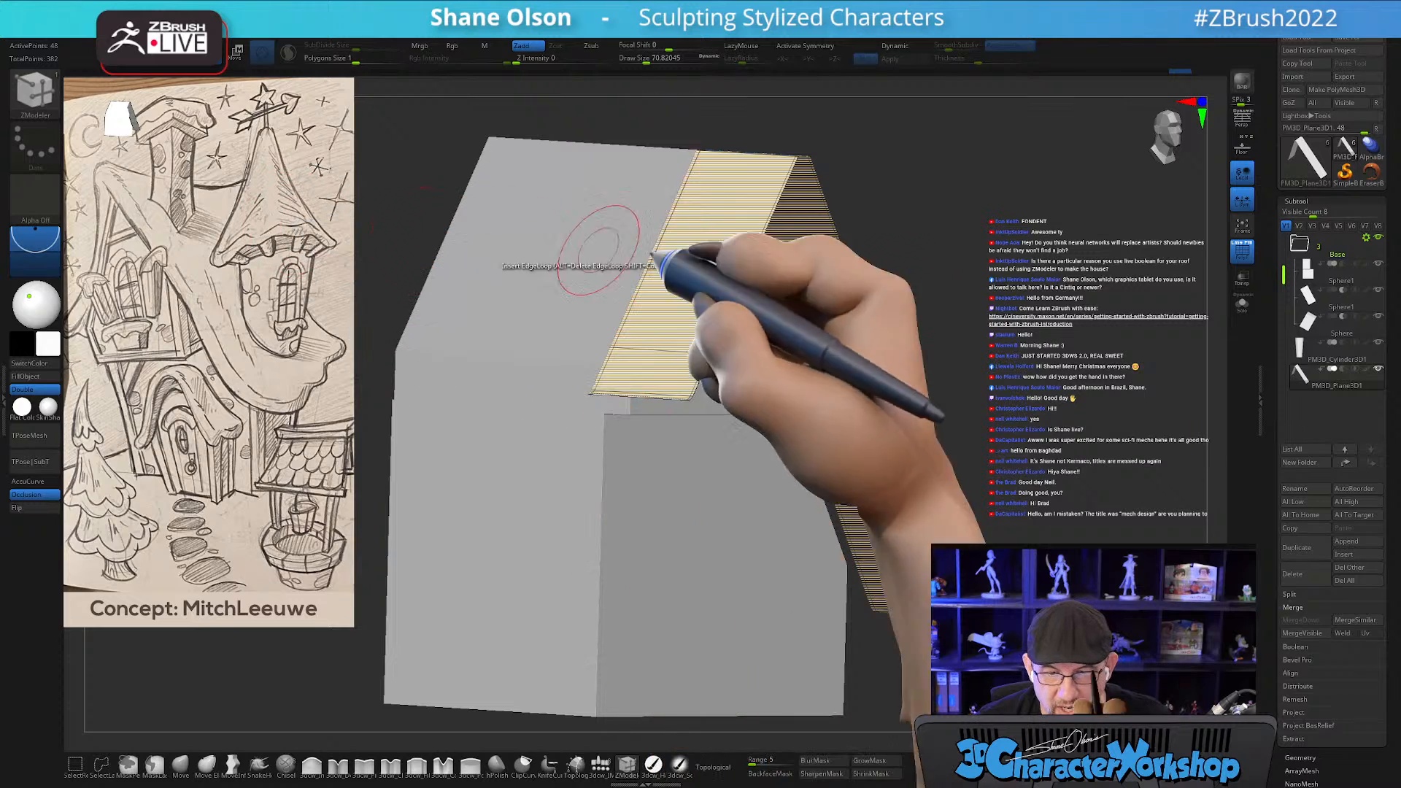
drag(1015, 309, 1001, 305)
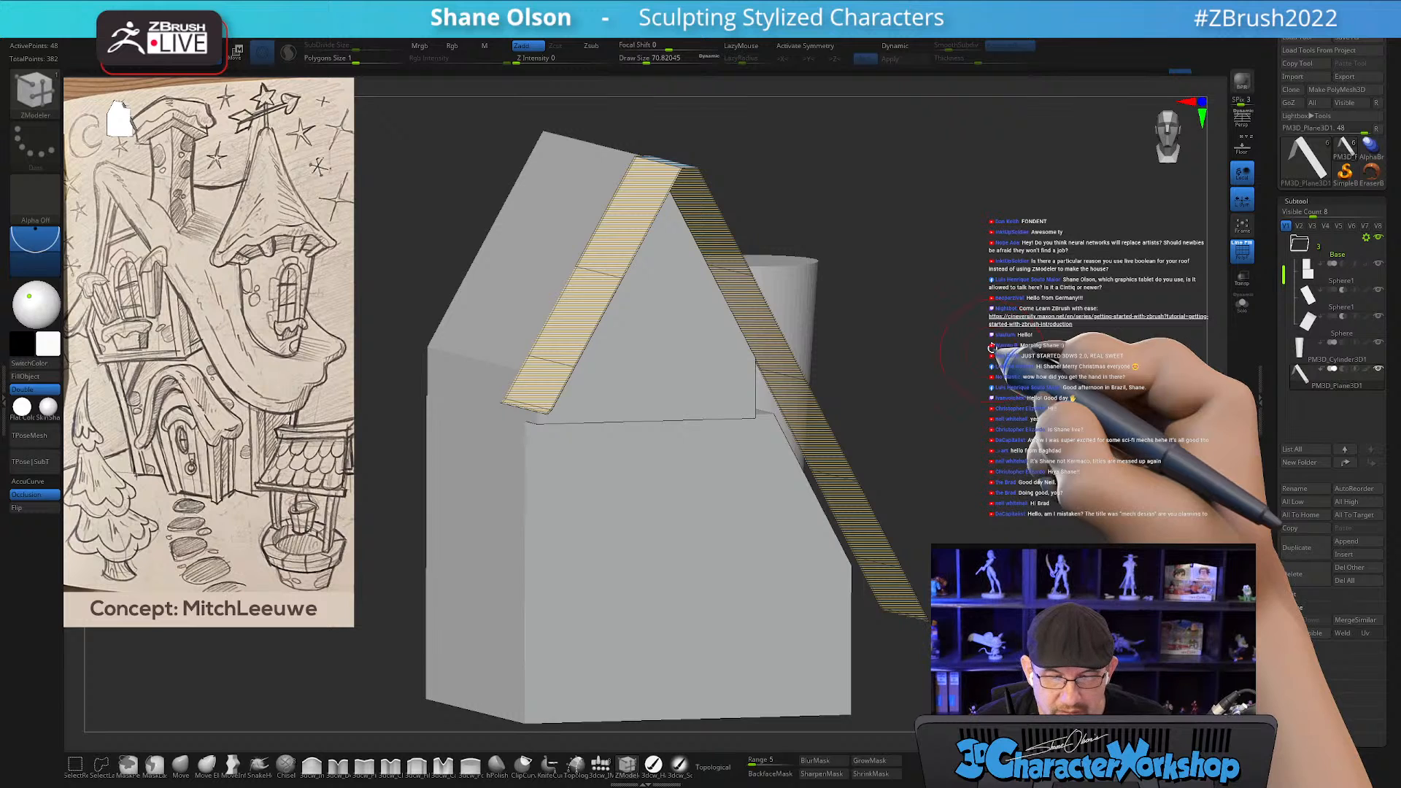
shift+drag(992, 351, 992, 342)
drag(432, 419, 438, 425)
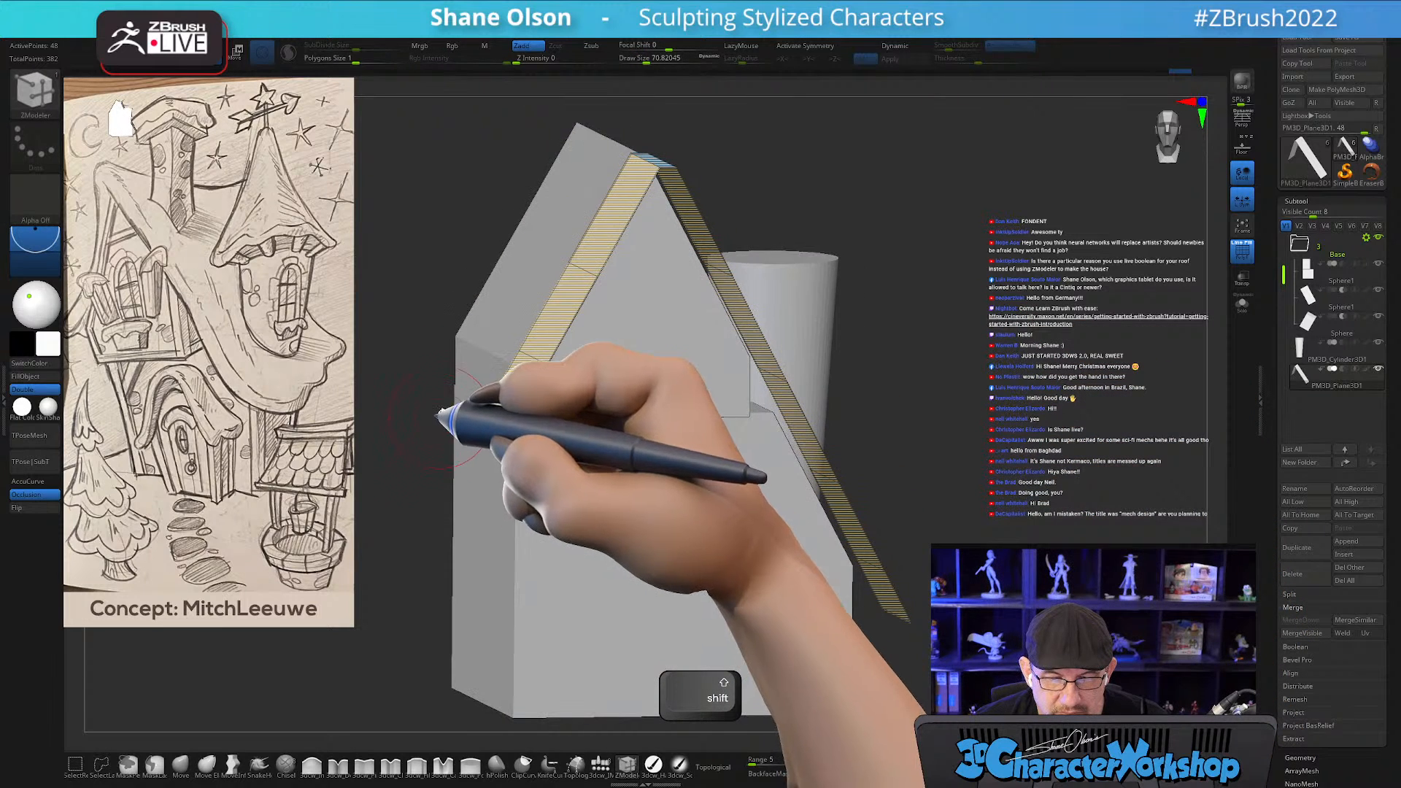
ctrl+drag(424, 369, 536, 474)
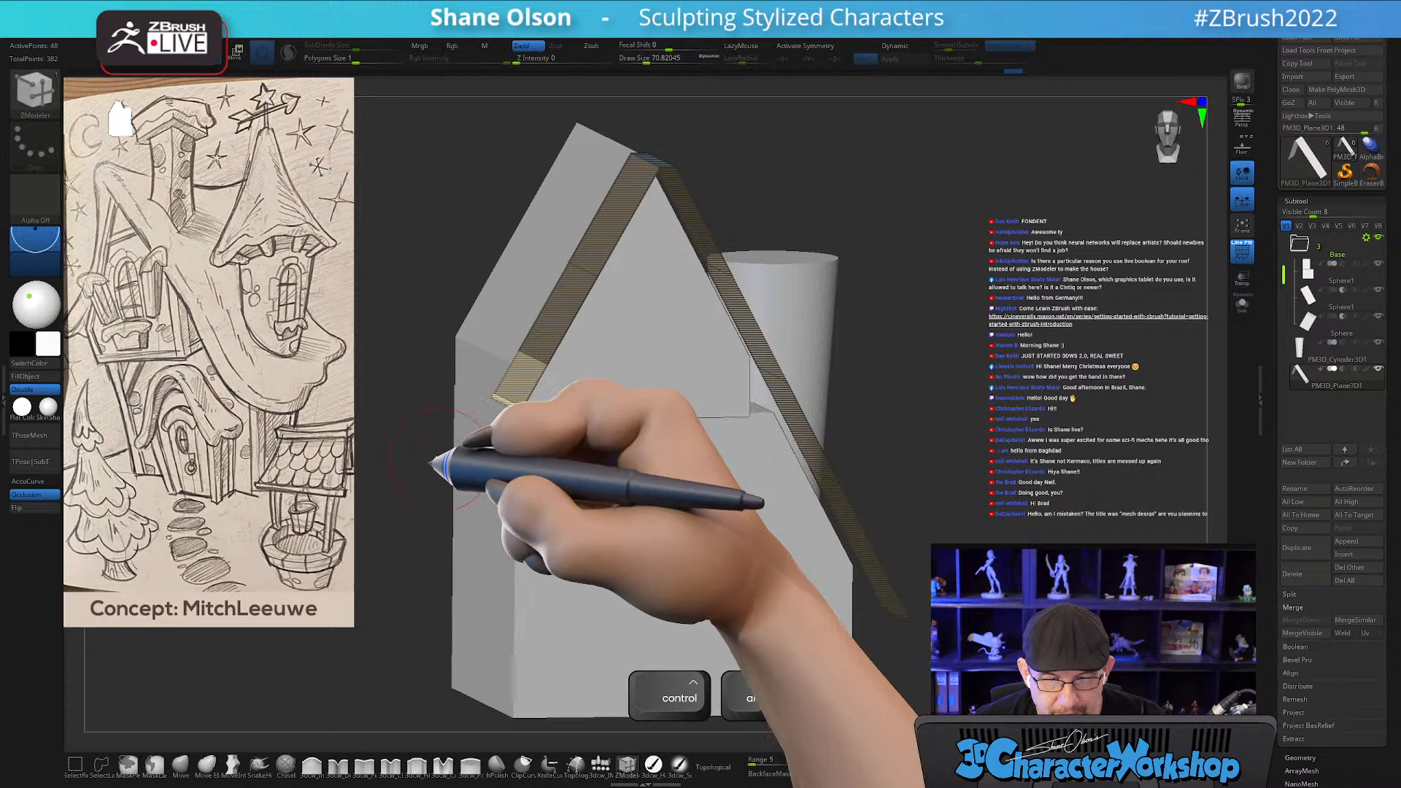
mouse_move(420, 477)
mouse_down()
mouse_move(465, 531)
mouse_move(518, 406)
mouse_up()
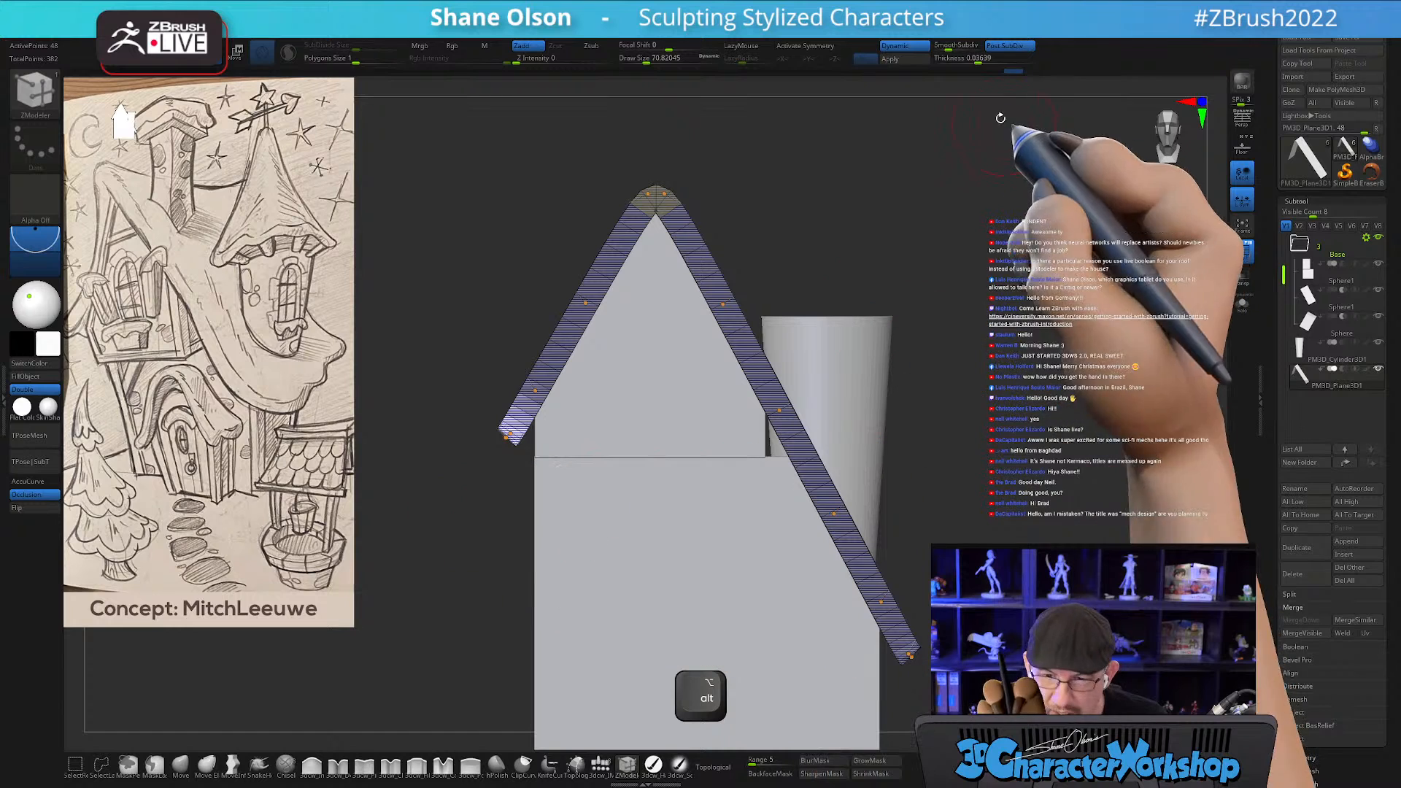
key(w)
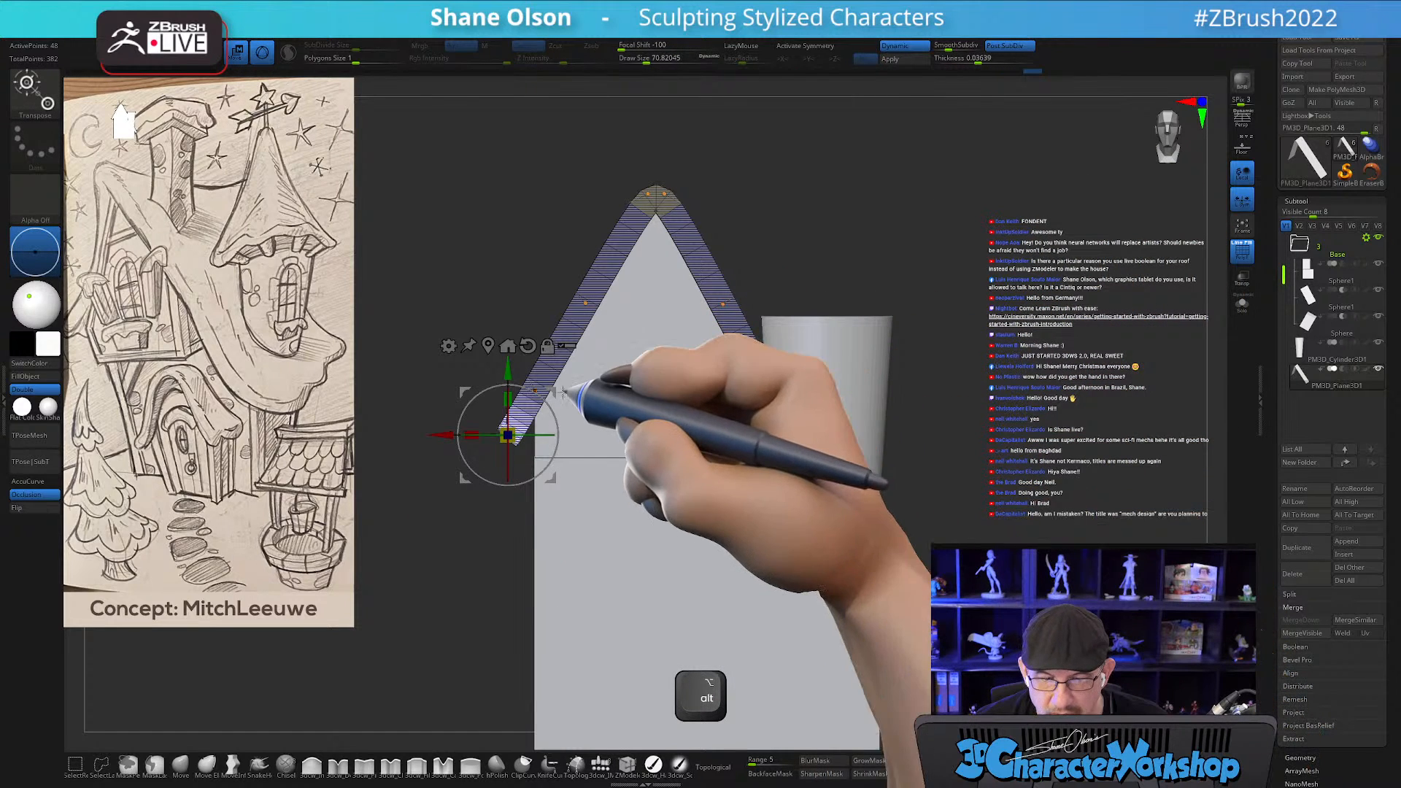
drag(552, 392, 524, 375)
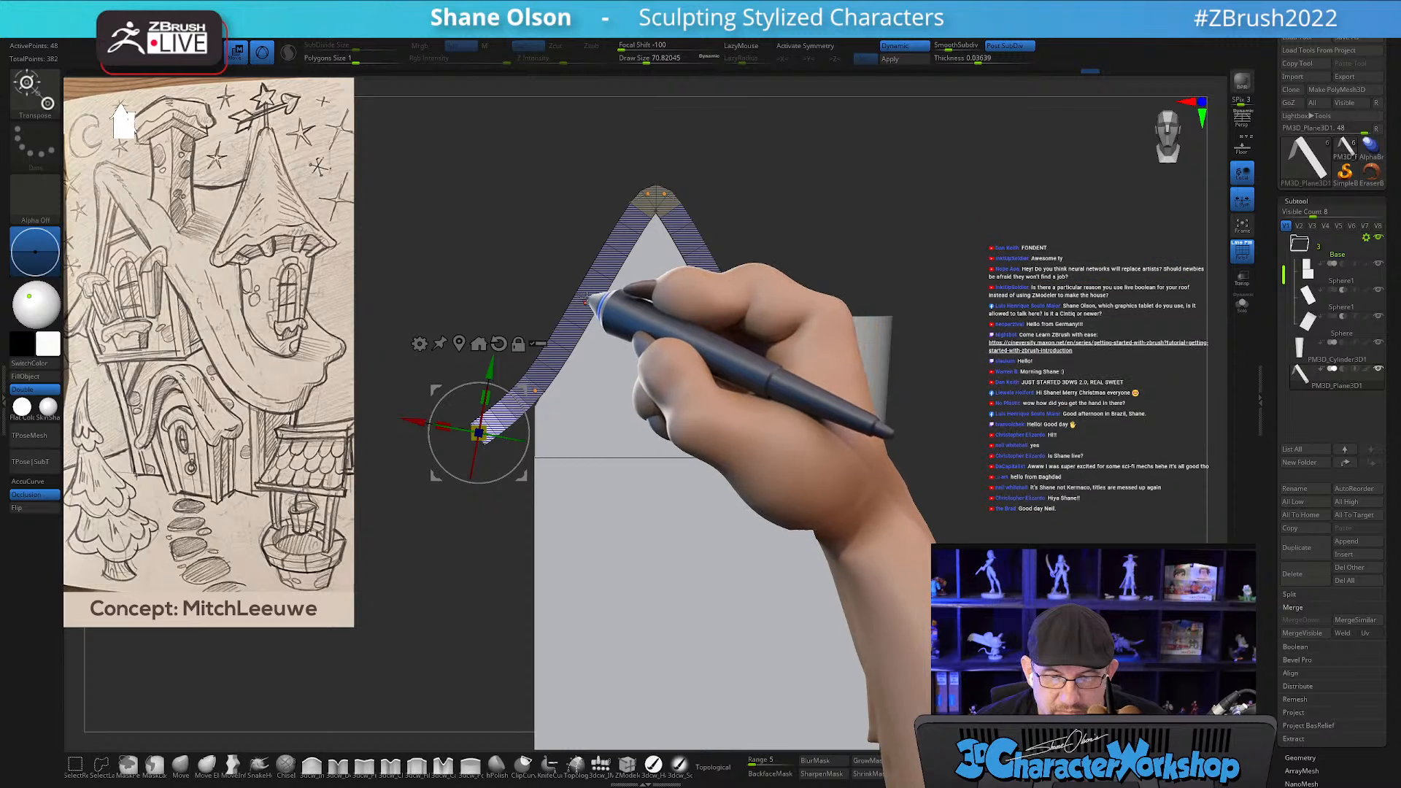
Isolate the upper part of the left slope with a mask and shift it inward to curve the roofline.
key(ctrl)
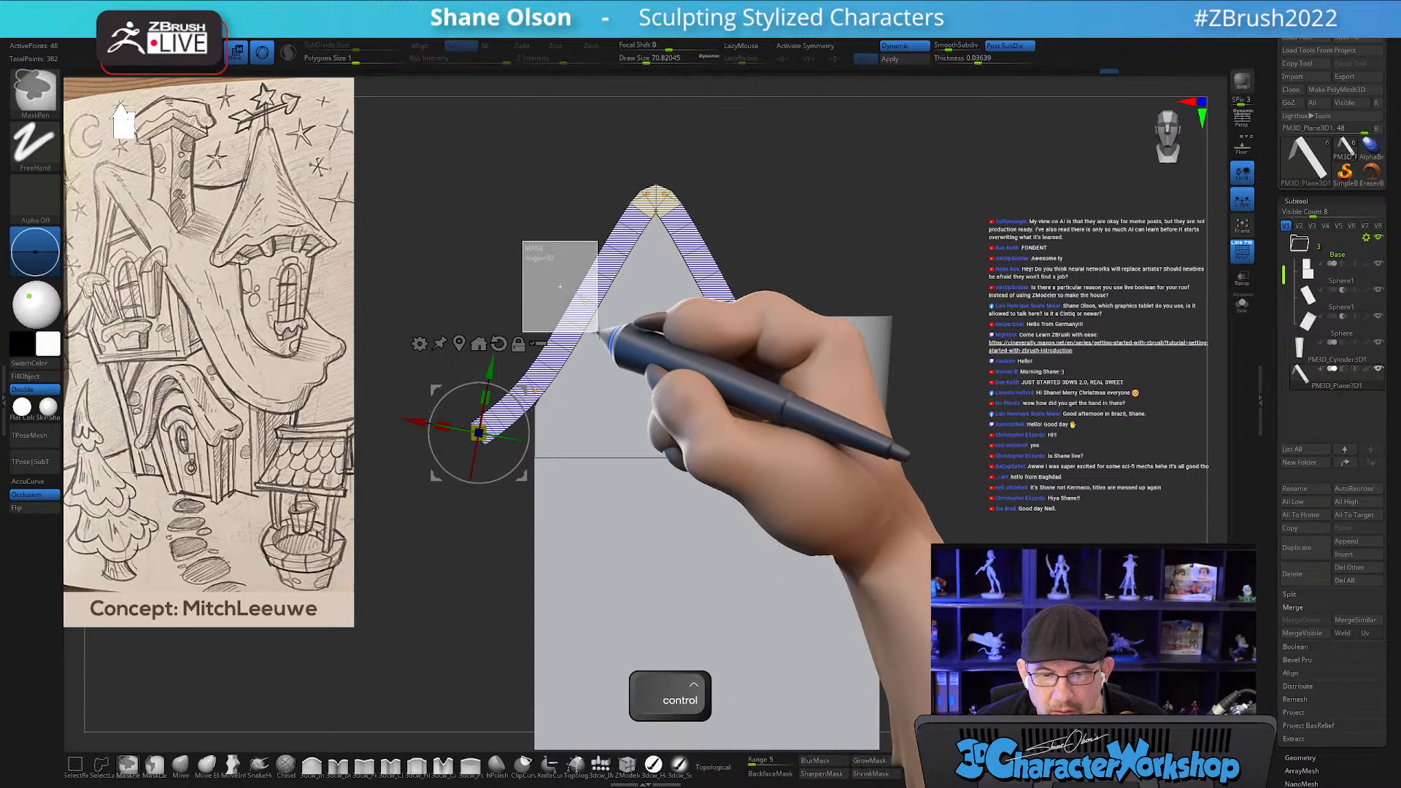
key(alt)
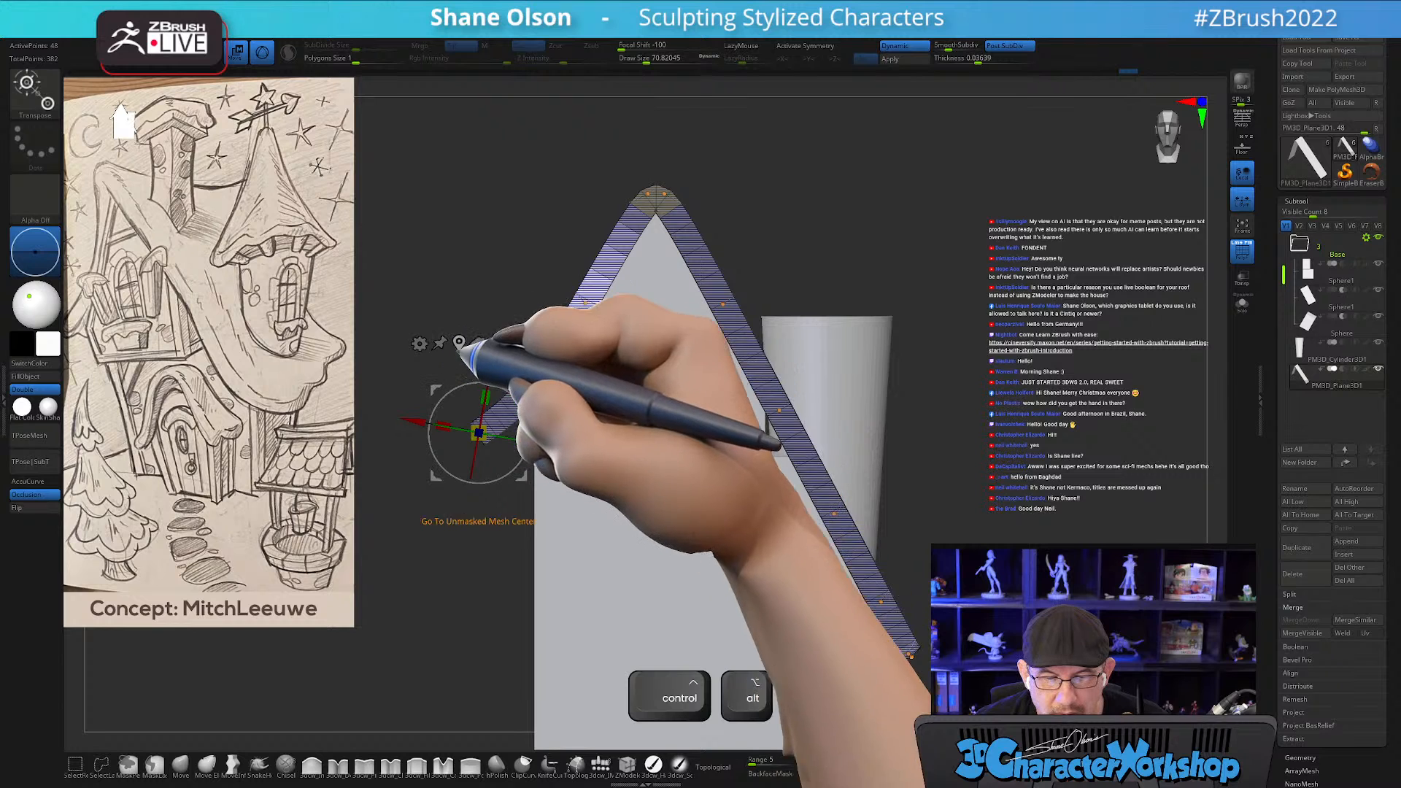
ctrl+alt+drag(523, 386, 535, 390)
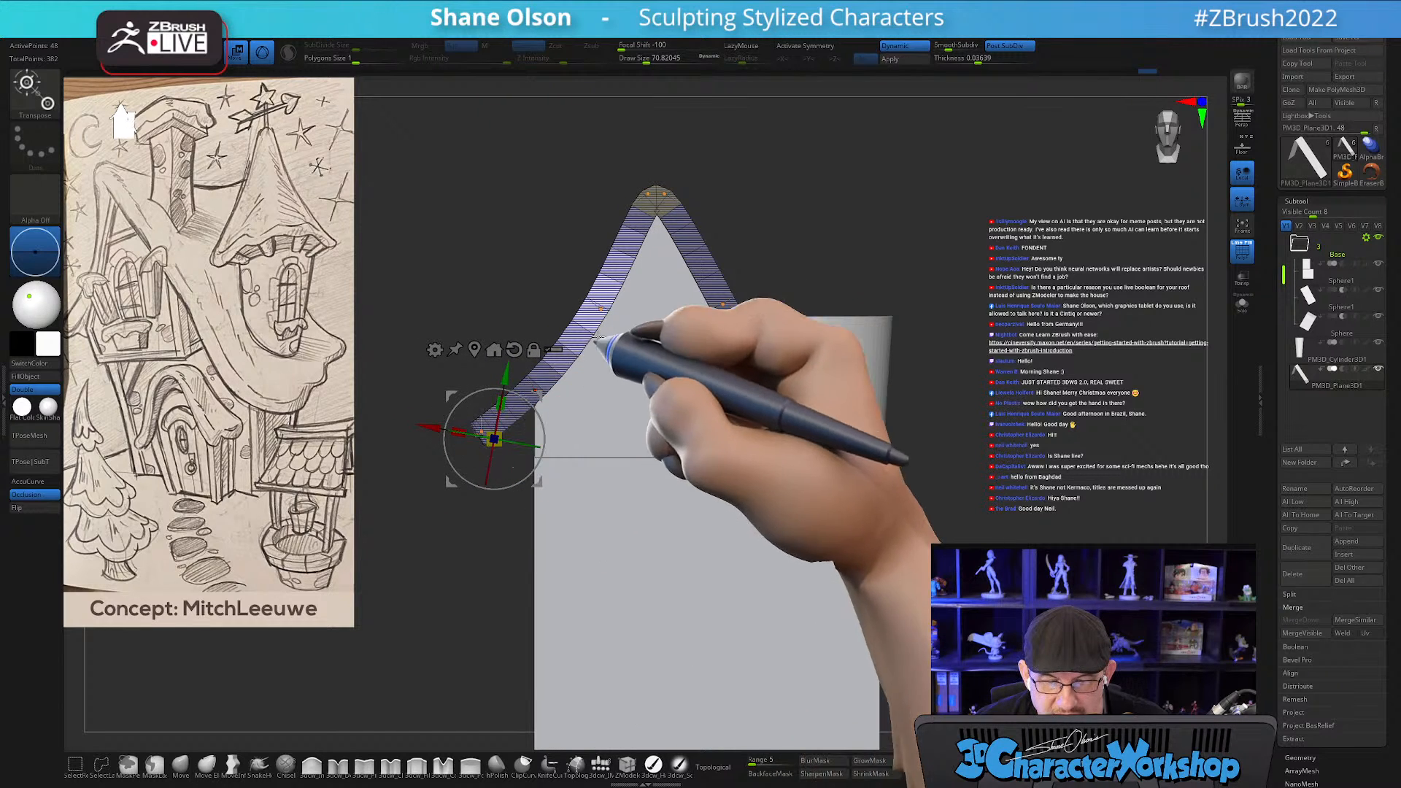
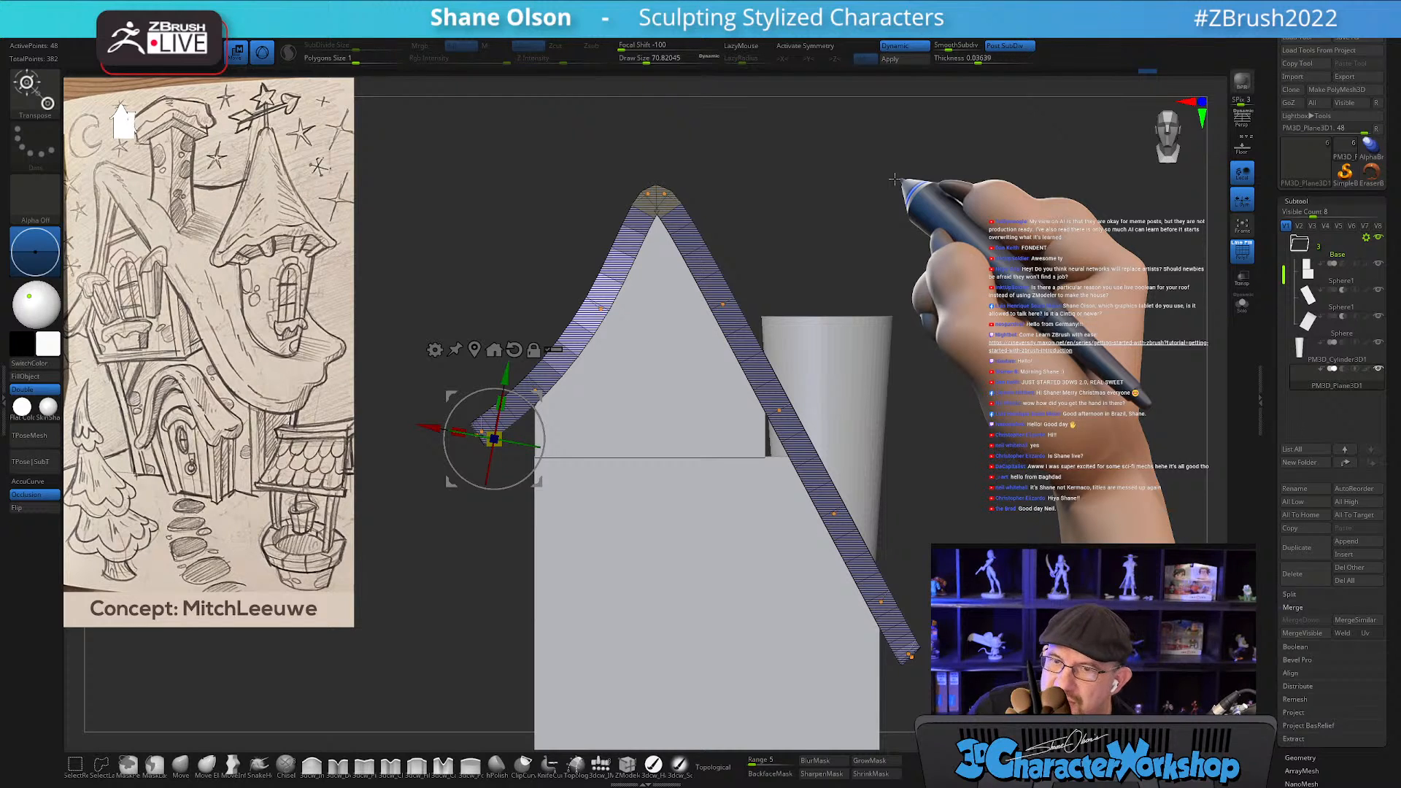
Isolate the right slope's upper loop with a mask, center the gizmo on it, and move it inward toward the gable.
alt+drag(882, 191, 898, 246)
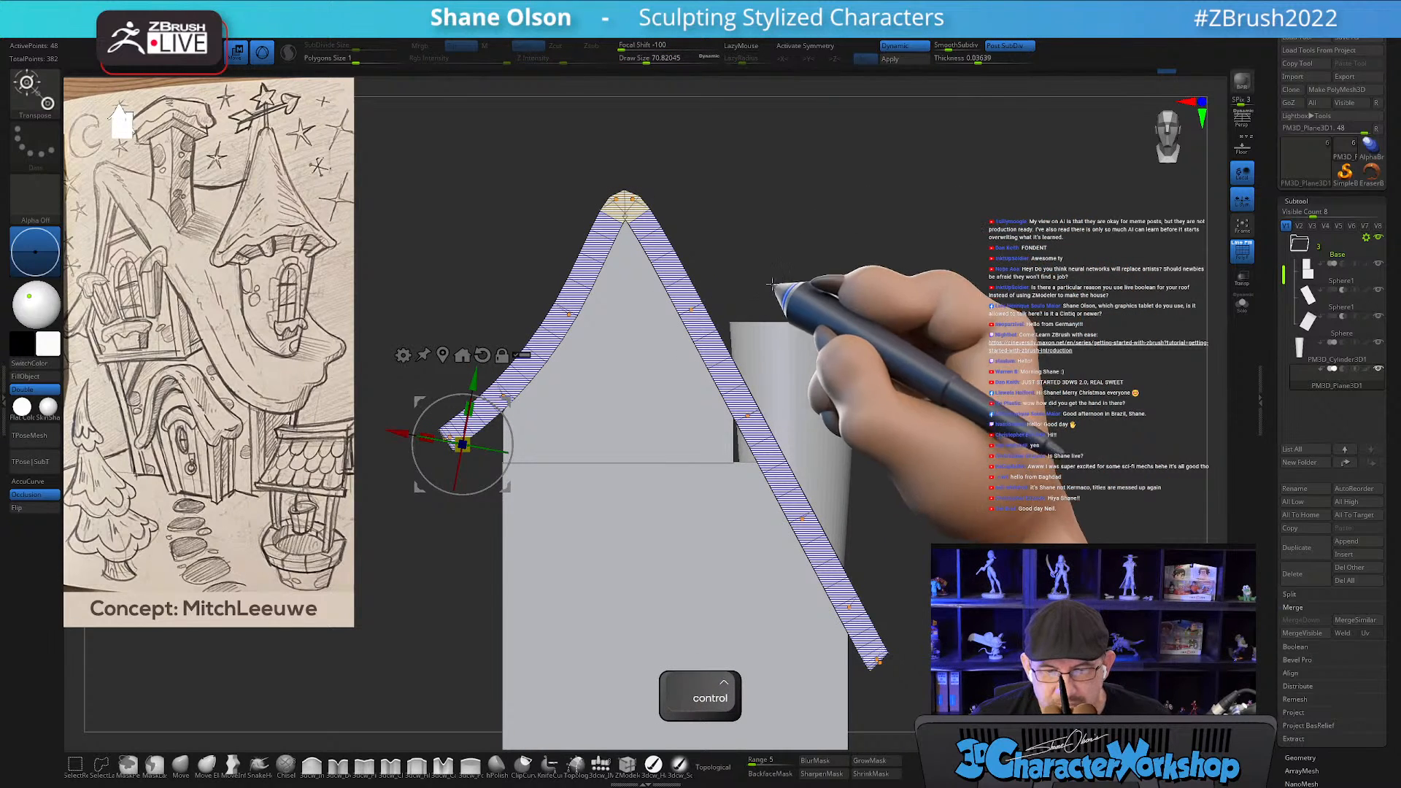
ctrl+alt+drag(694, 323, 667, 332)
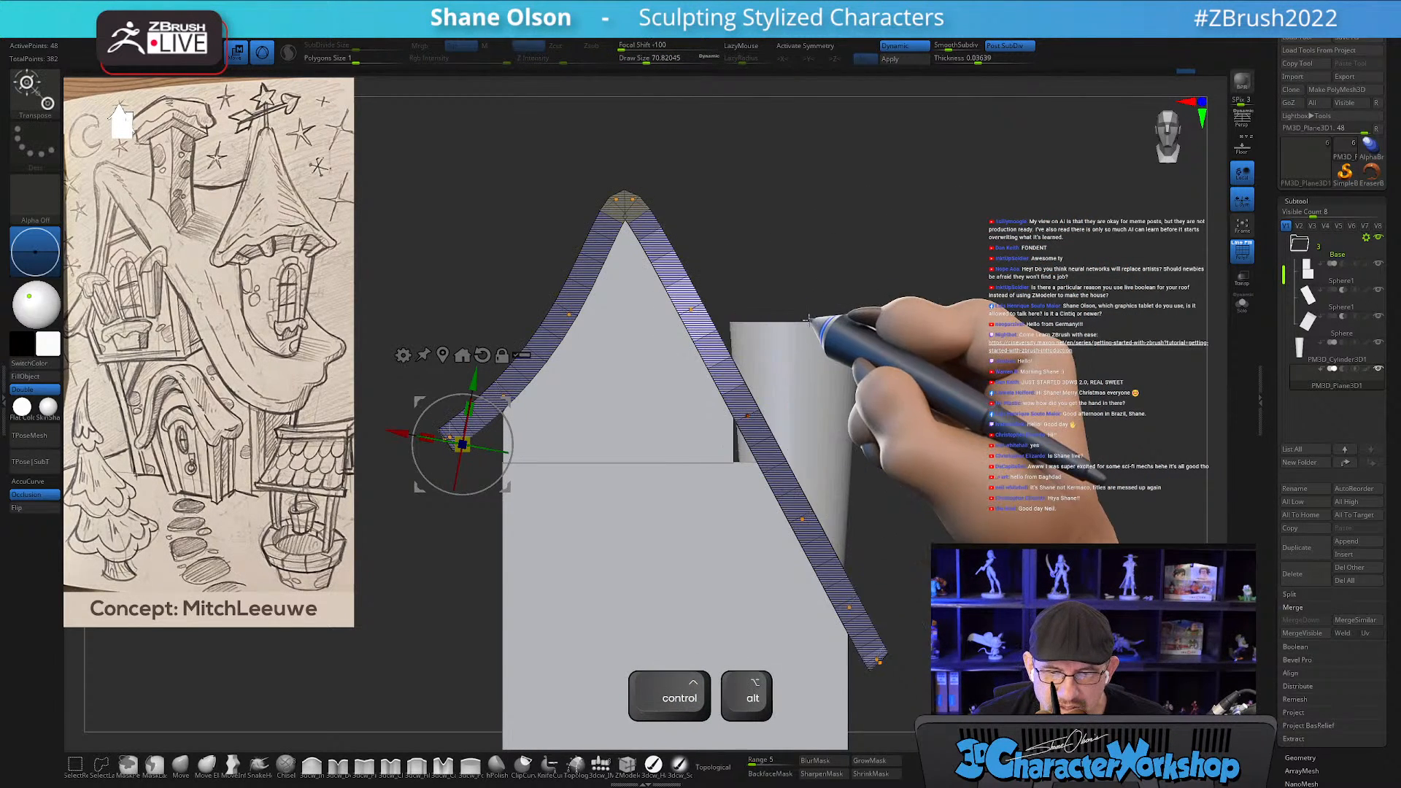
click(443, 356)
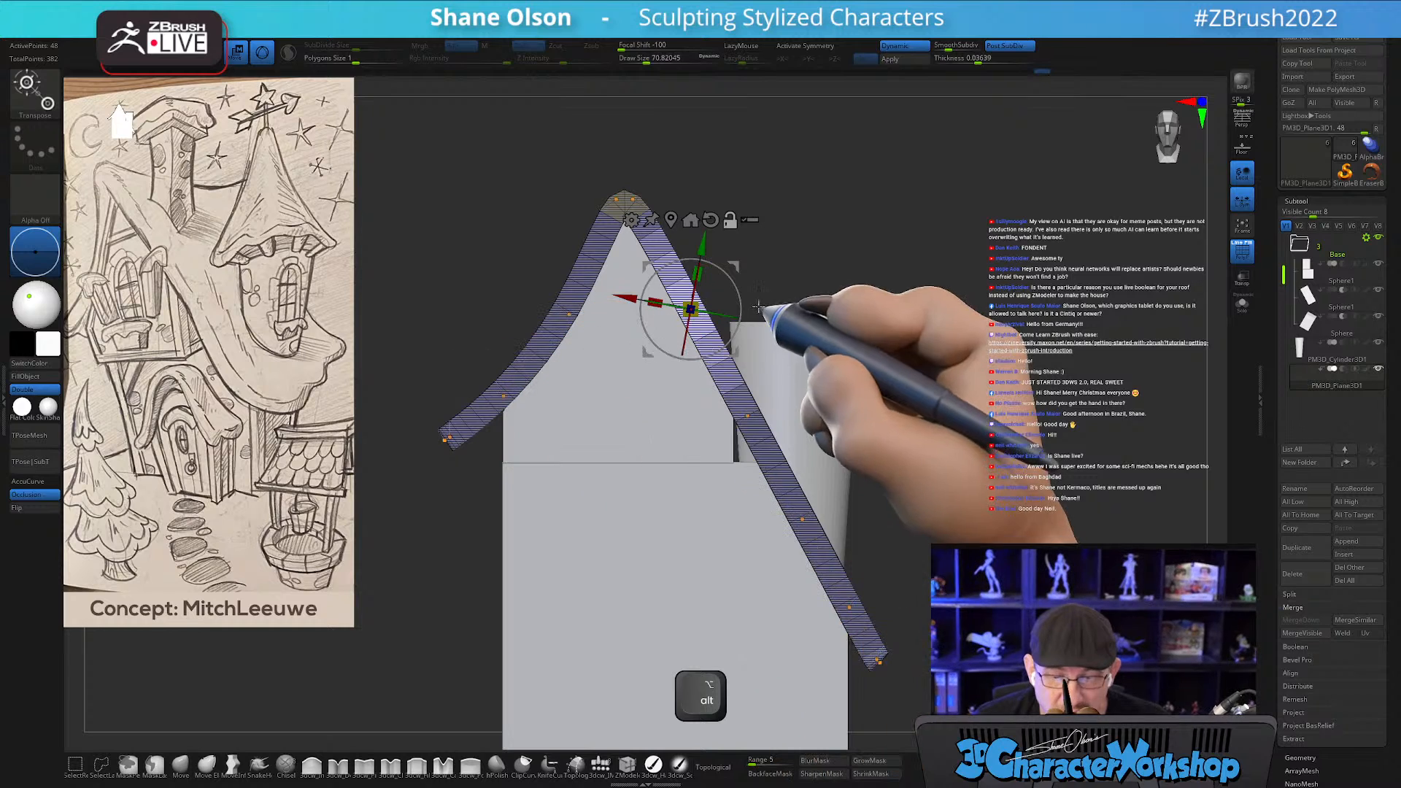
alt+drag(734, 265, 717, 268)
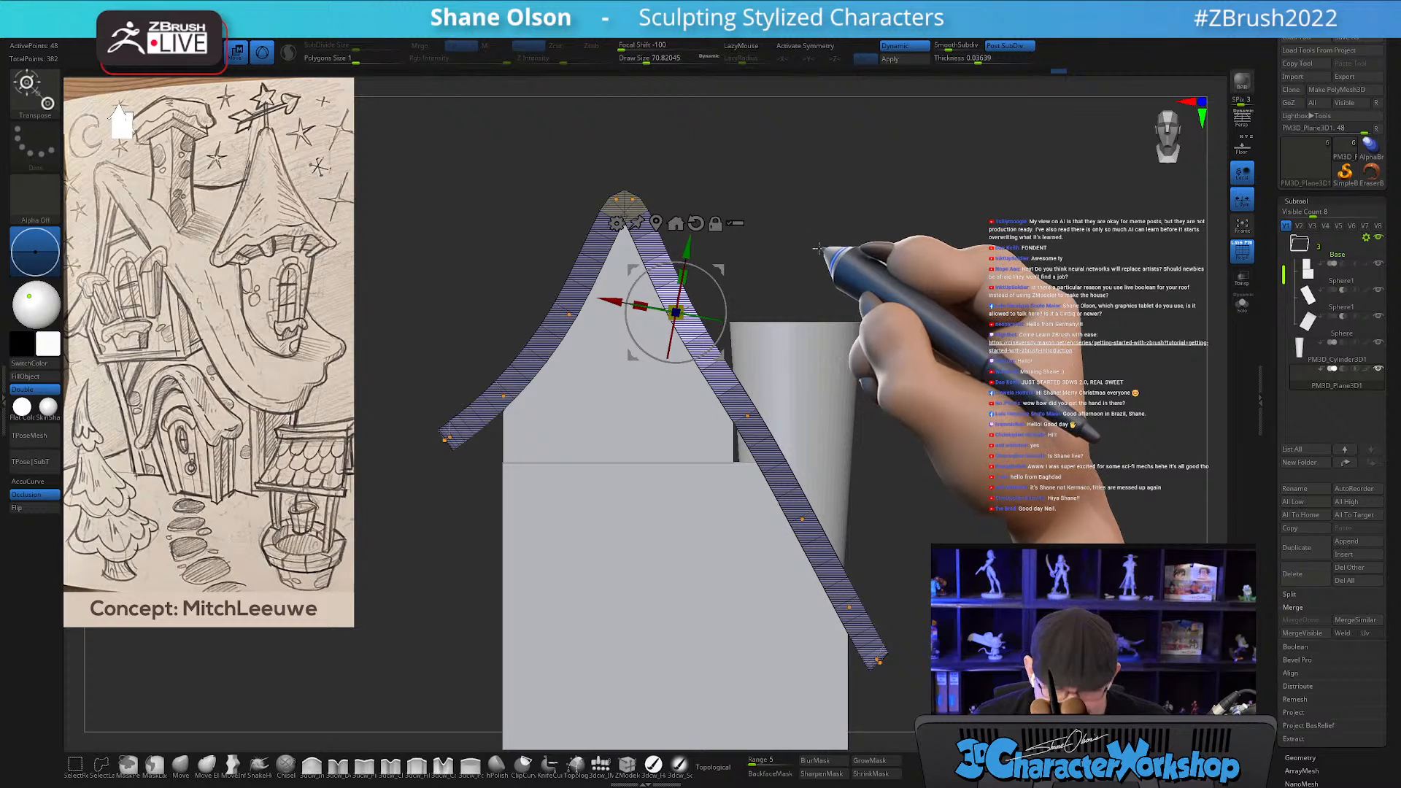
Unmask only the right slope's middle loop, center the gizmo on it, and move it up and inward to continue the curve.
alt+drag(946, 326, 940, 301)
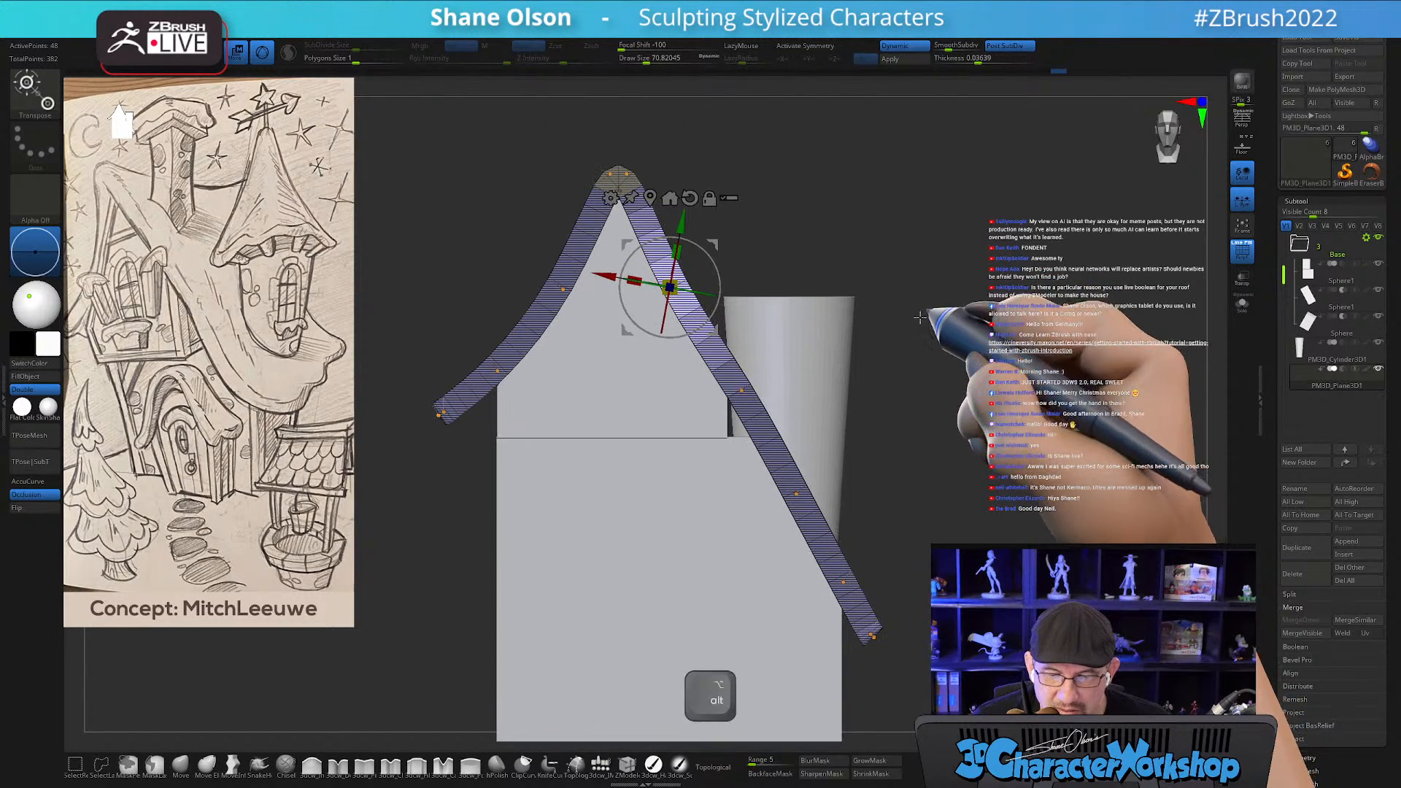
mouse_move(857, 219)
ctrl+mouse_down()
mouse_move(799, 387)
mouse_move(710, 421)
ctrl+mouse_up()
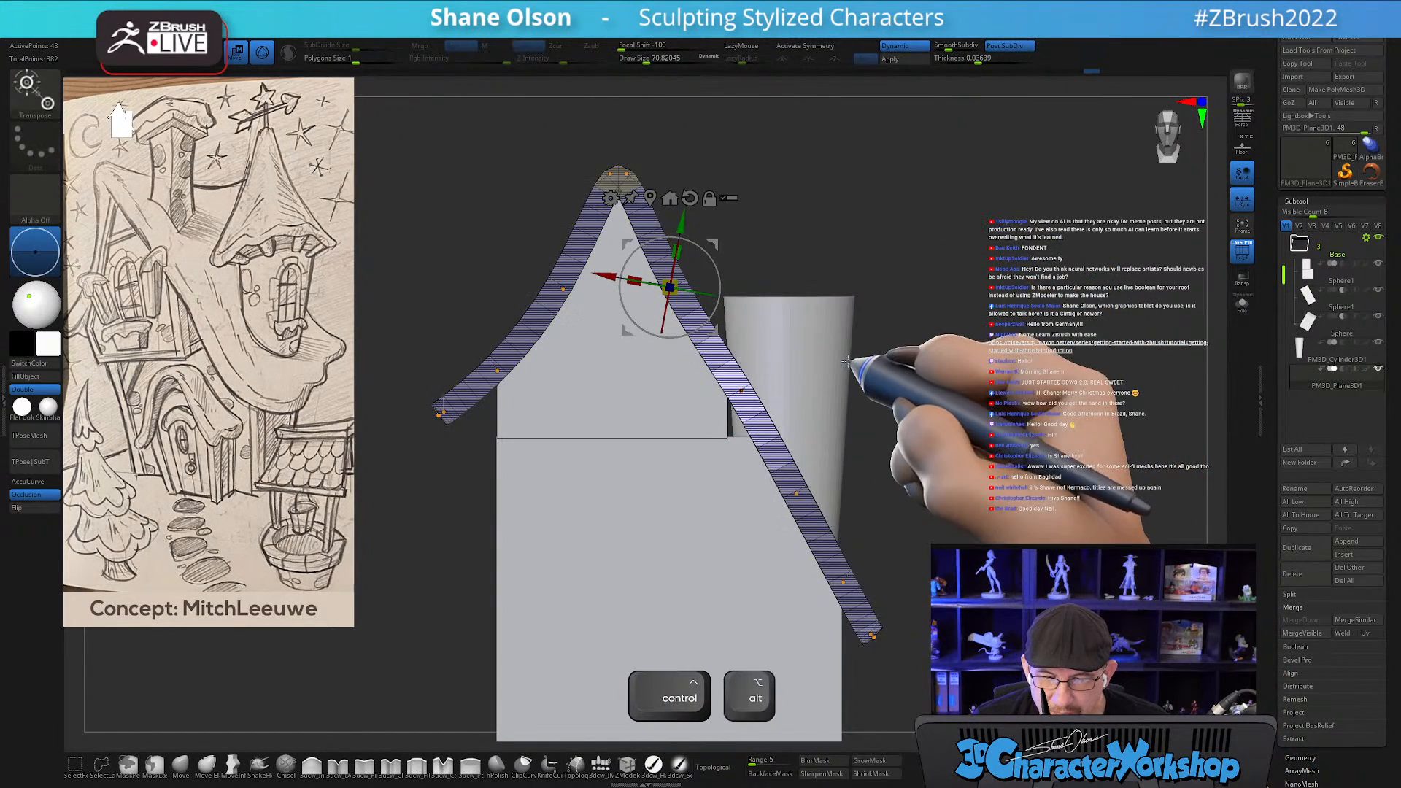
alt+click(651, 198)
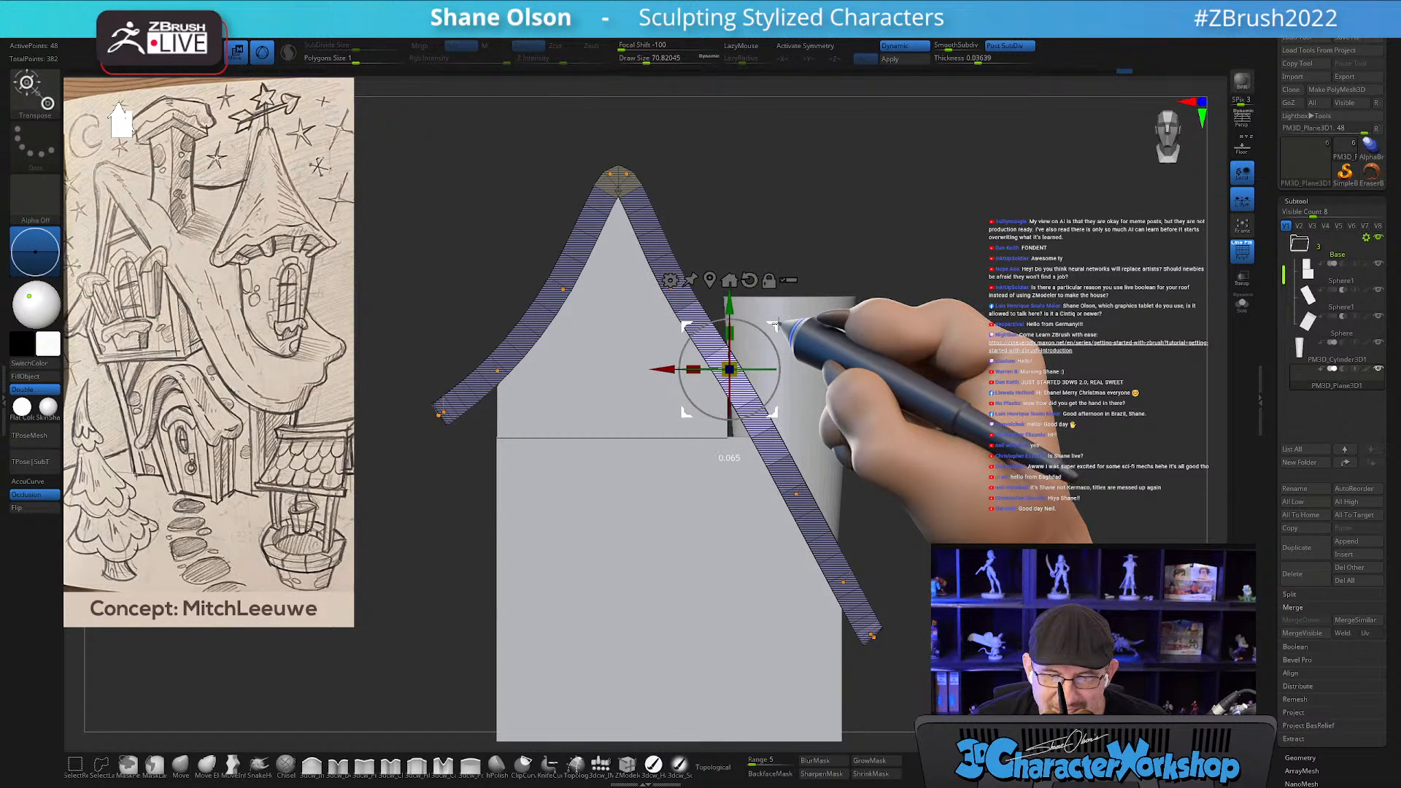
alt+drag(984, 381, 984, 377)
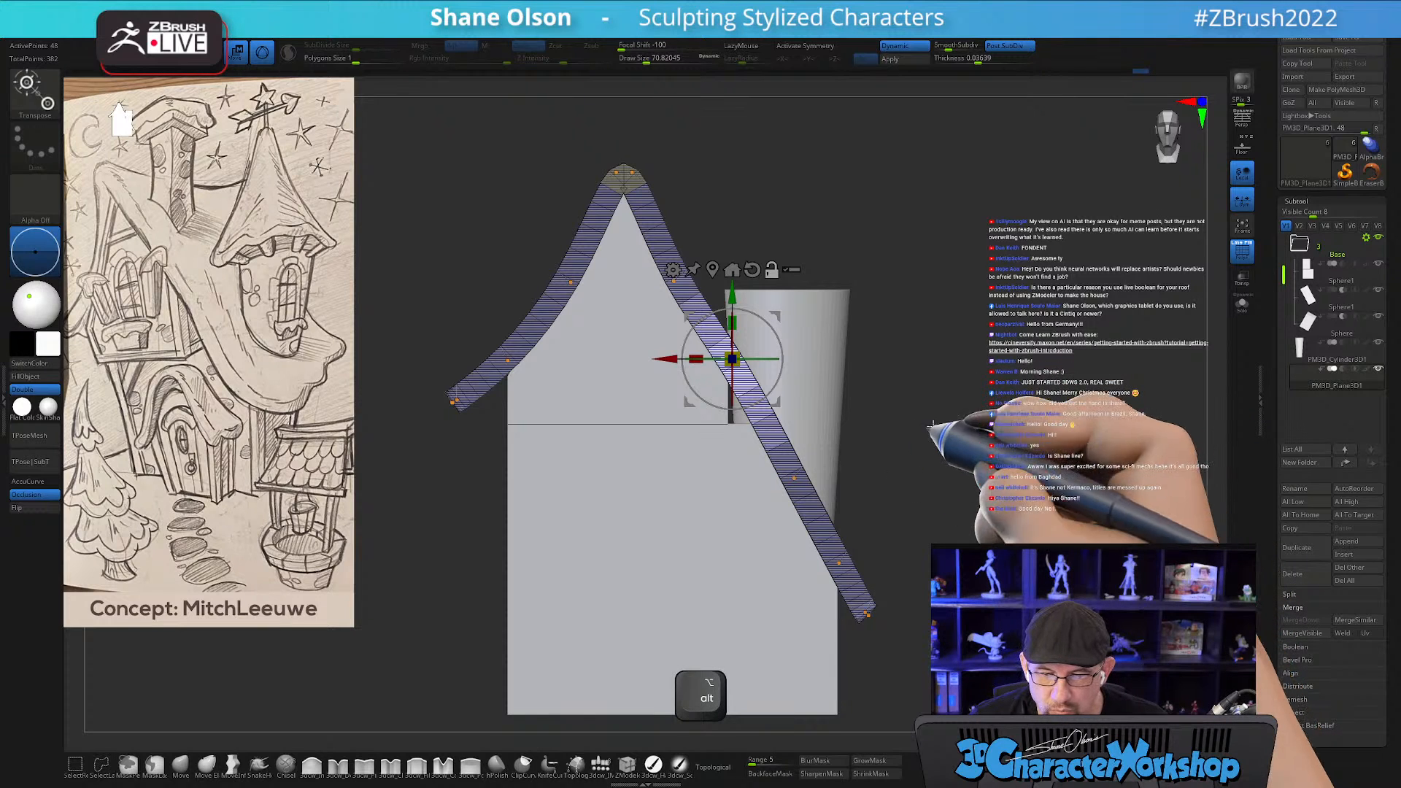
Isolate the loop below the right slope's middle with a mask, center the gizmo there, and move it slightly up and outward.
key(ctrl)
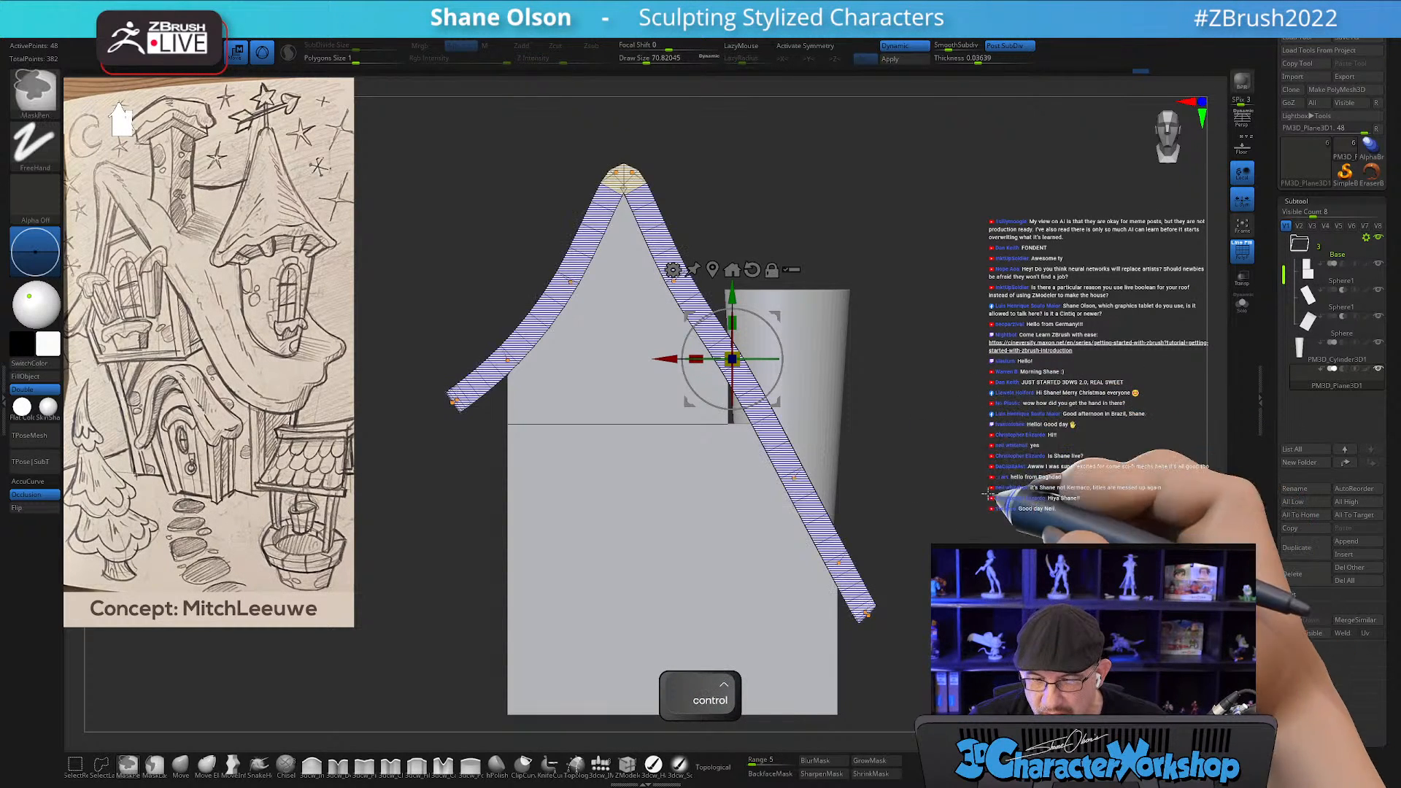
key(alt)
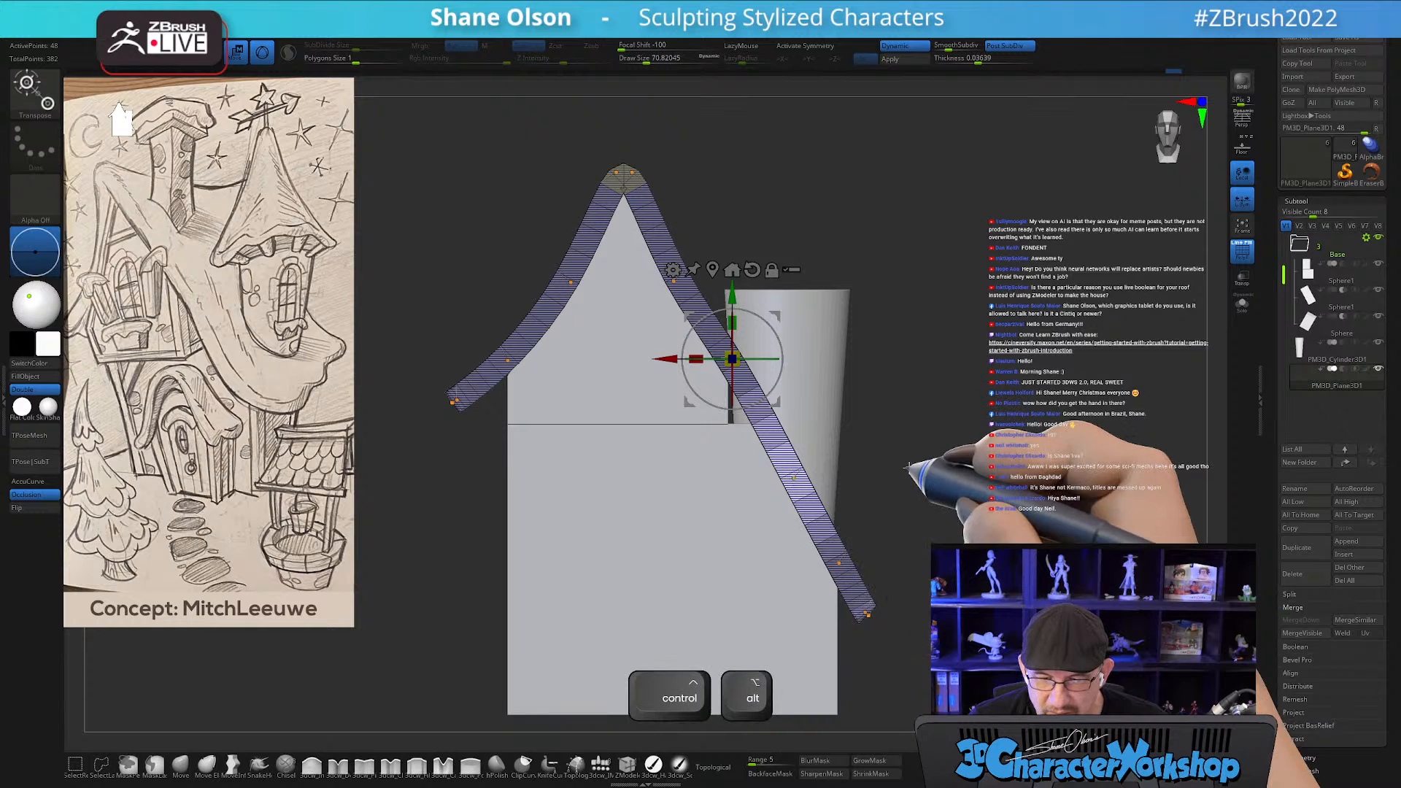
alt+click(713, 270)
alt+drag(840, 432, 850, 421)
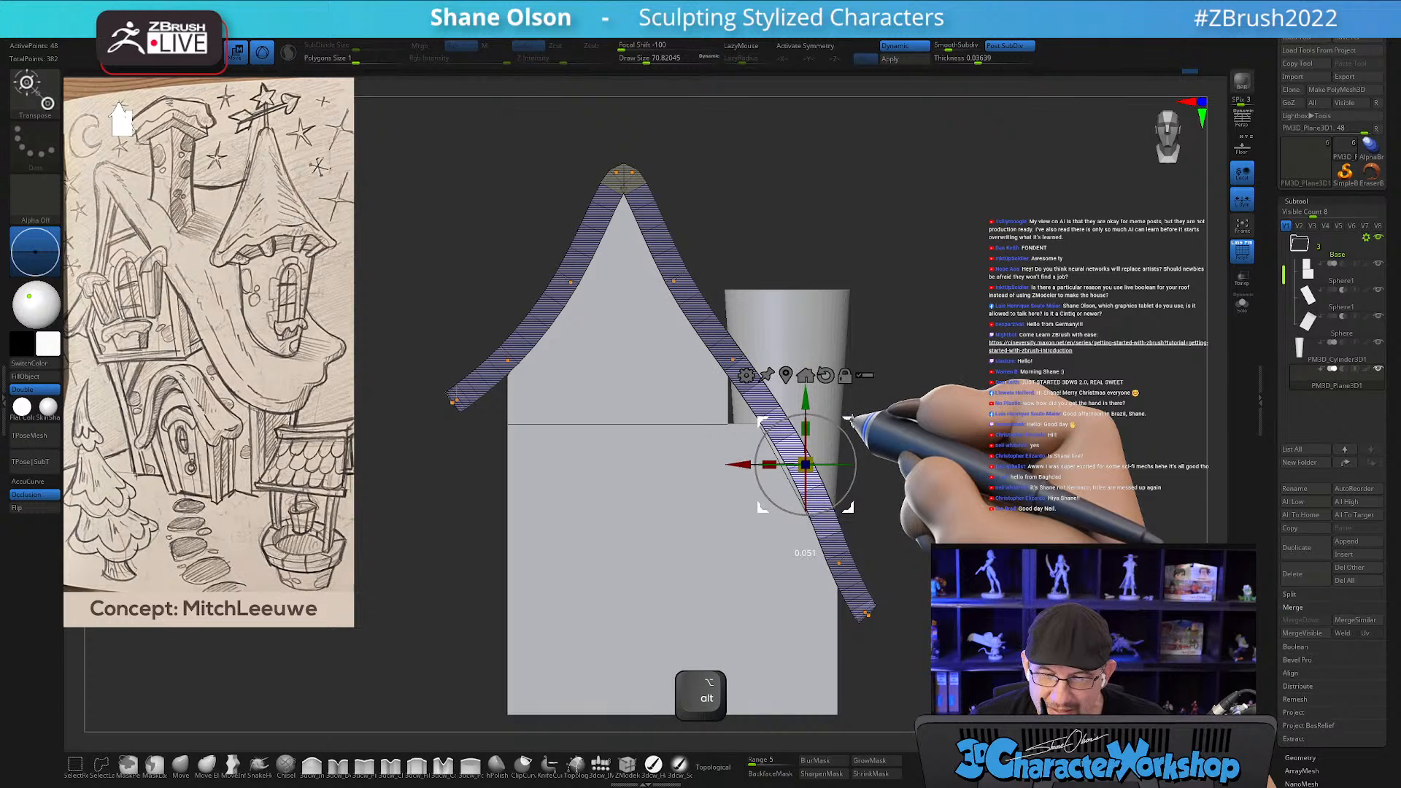
Move the right slope's lower loop down and inward, and isolate the eave tip with a mask to shift it up and outward.
alt+drag(850, 419, 802, 443)
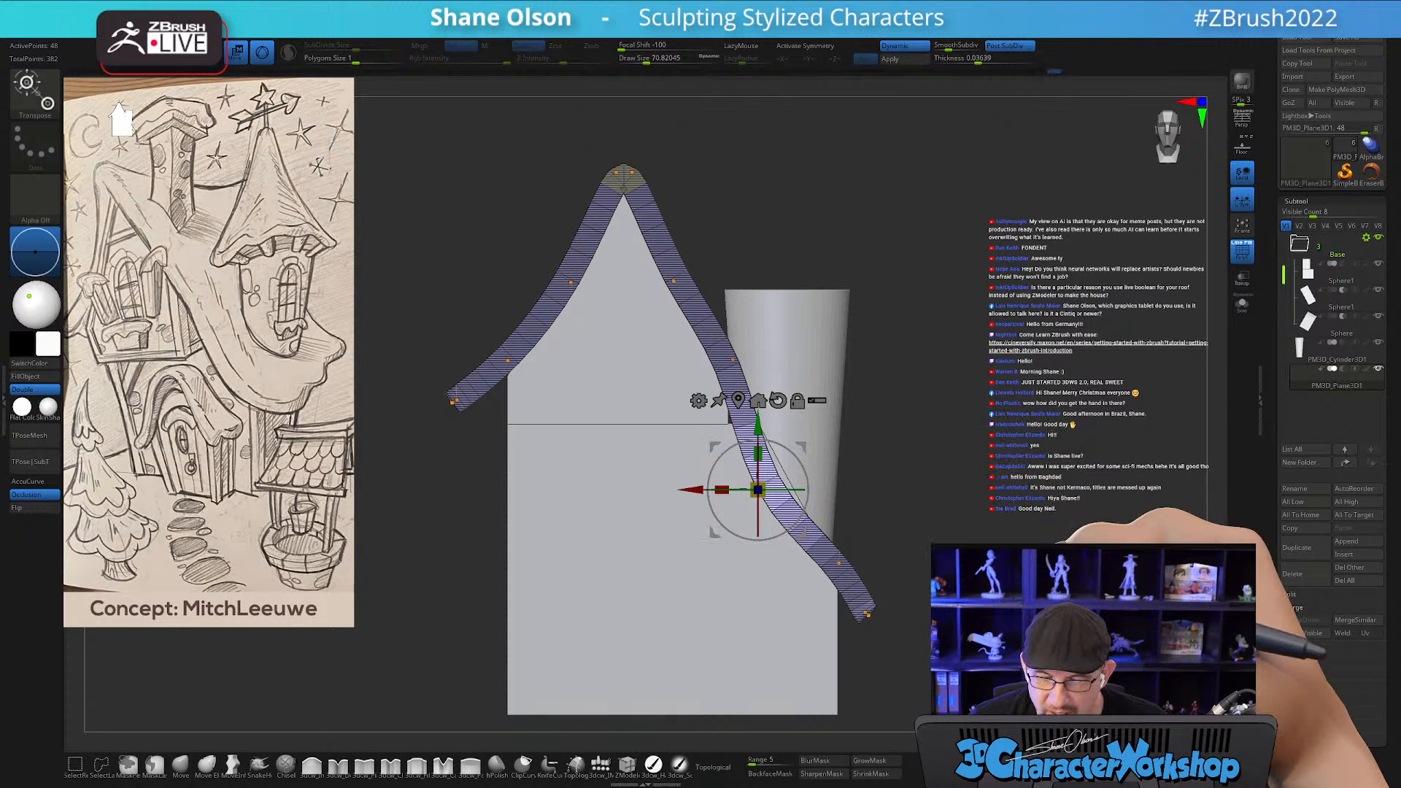
key(ctrl)
ctrl+drag(975, 524, 863, 646)
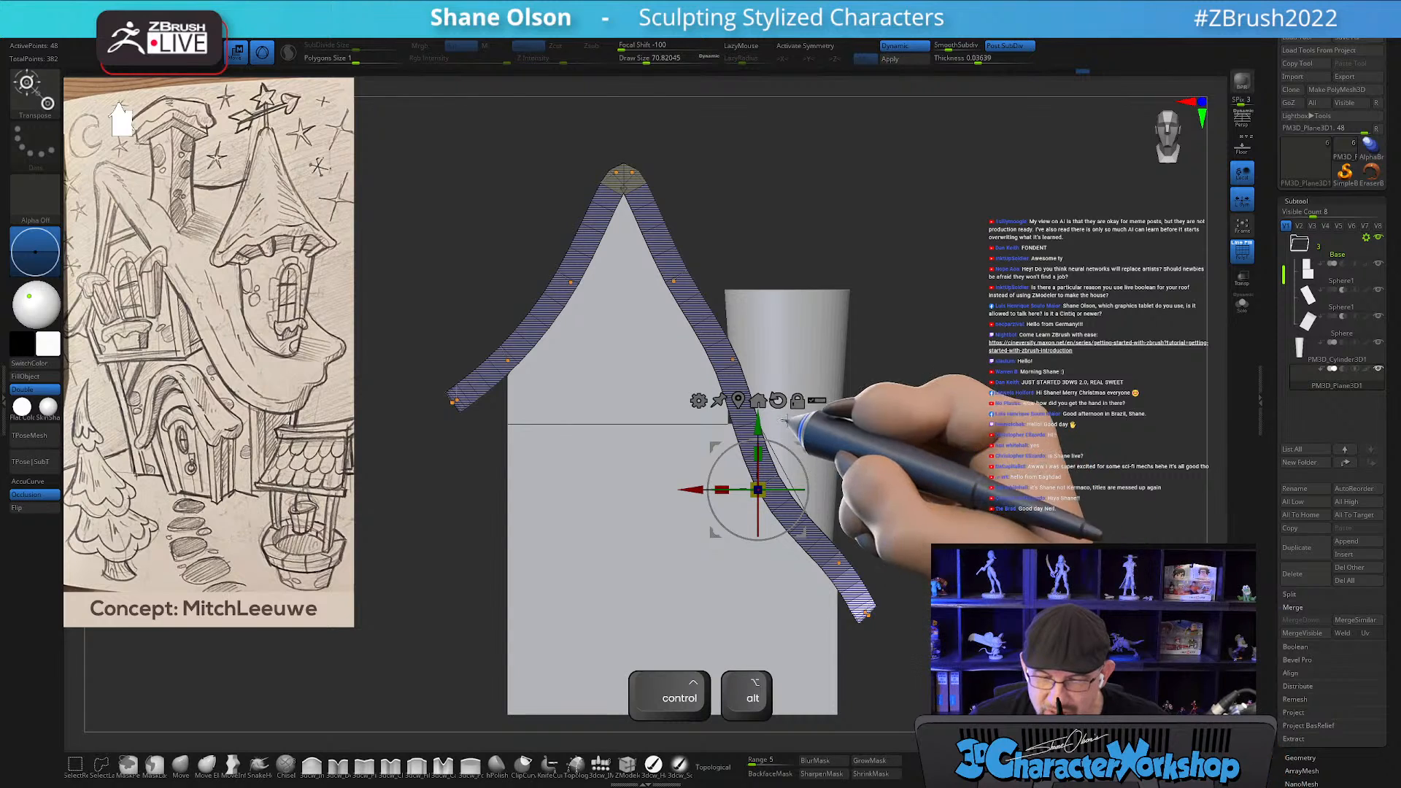
click(739, 400)
drag(914, 563, 945, 524)
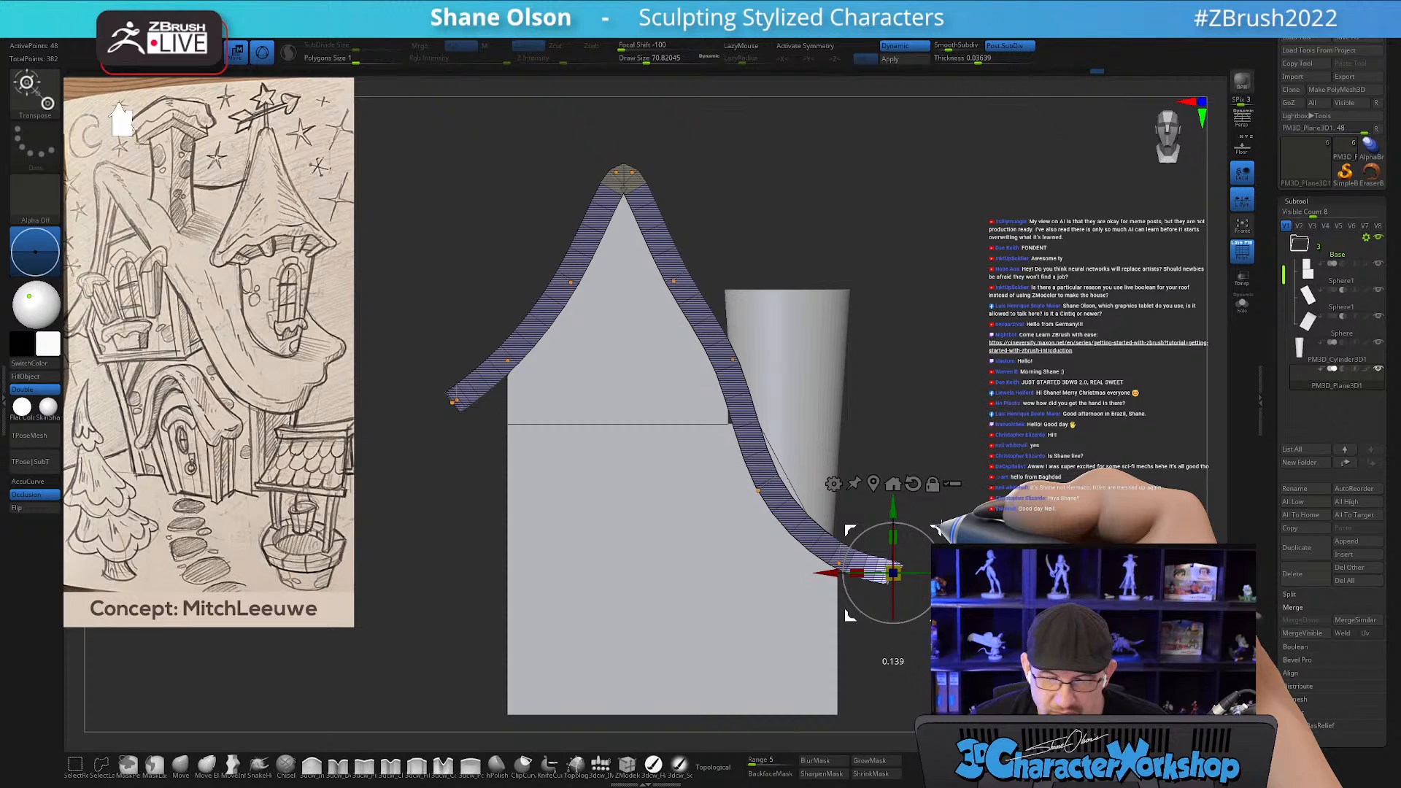
mouse_move(1056, 487)
mouse_down()
mouse_move(972, 494)
mouse_move(1032, 488)
mouse_up()
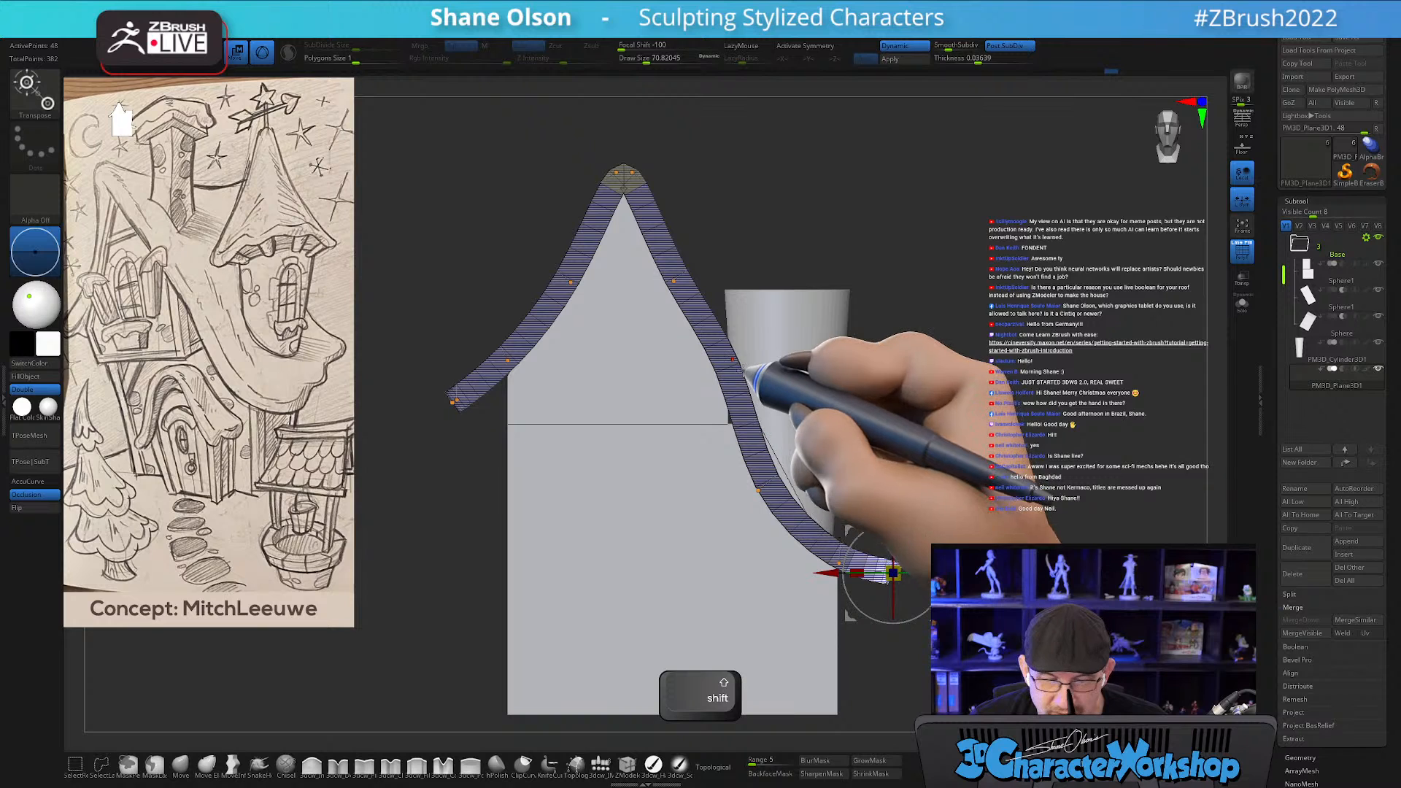
Isolate the right slope's middle loop with a mask, center the gizmo on it, and move it slightly up and outward.
alt+drag(924, 380, 950, 365)
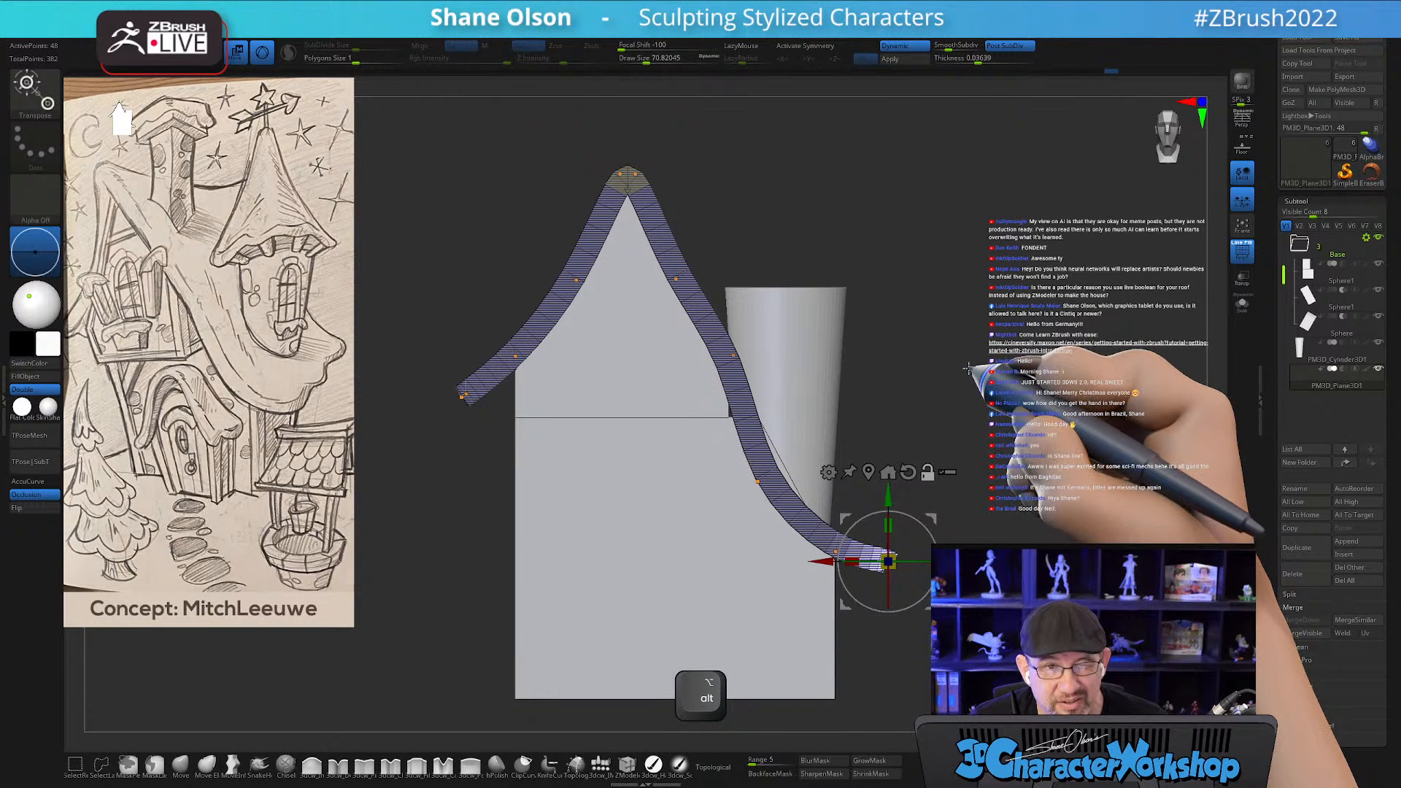
key(ctrl)
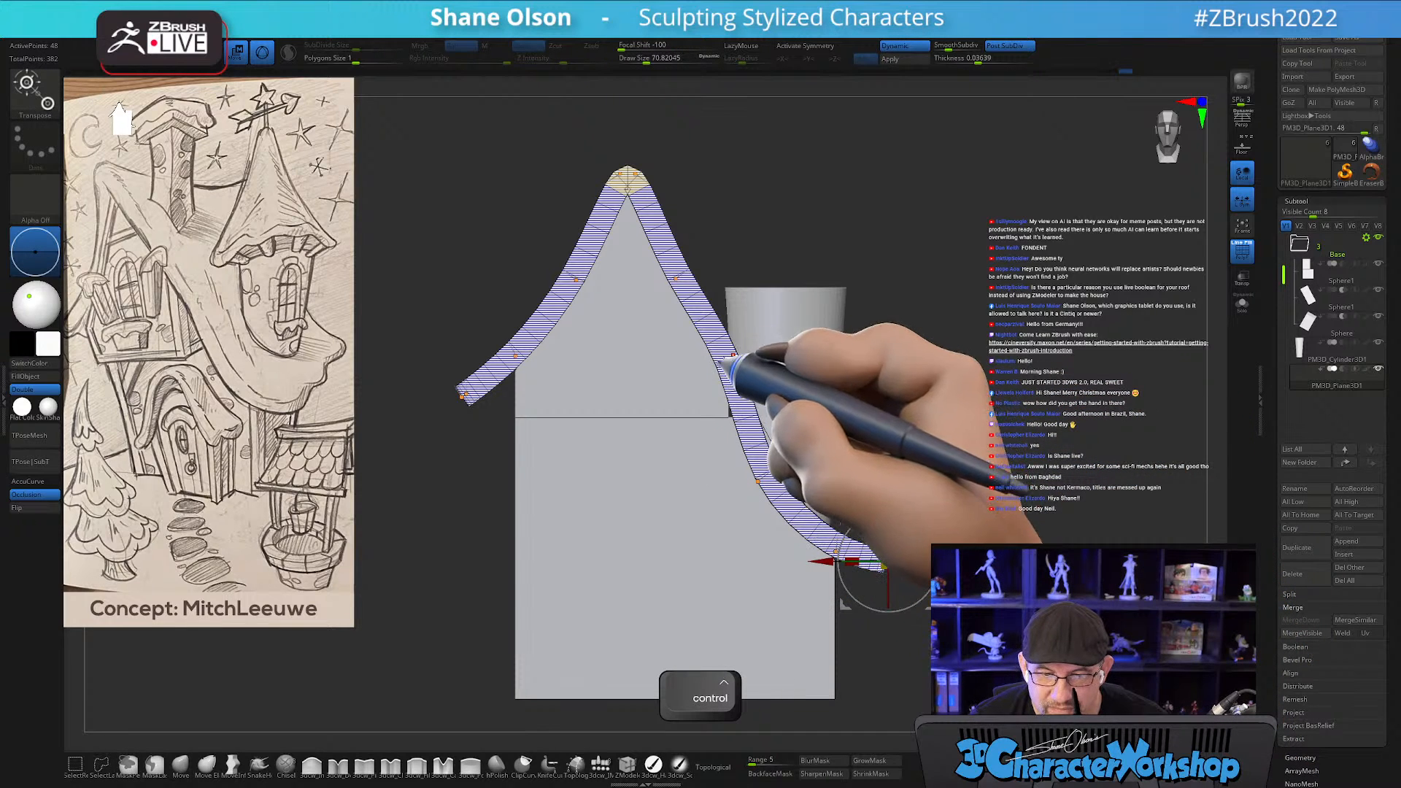
mouse_move(948, 354)
alt+mouse_down()
mouse_move(945, 369)
mouse_move(976, 382)
mouse_move(956, 373)
alt+mouse_up()
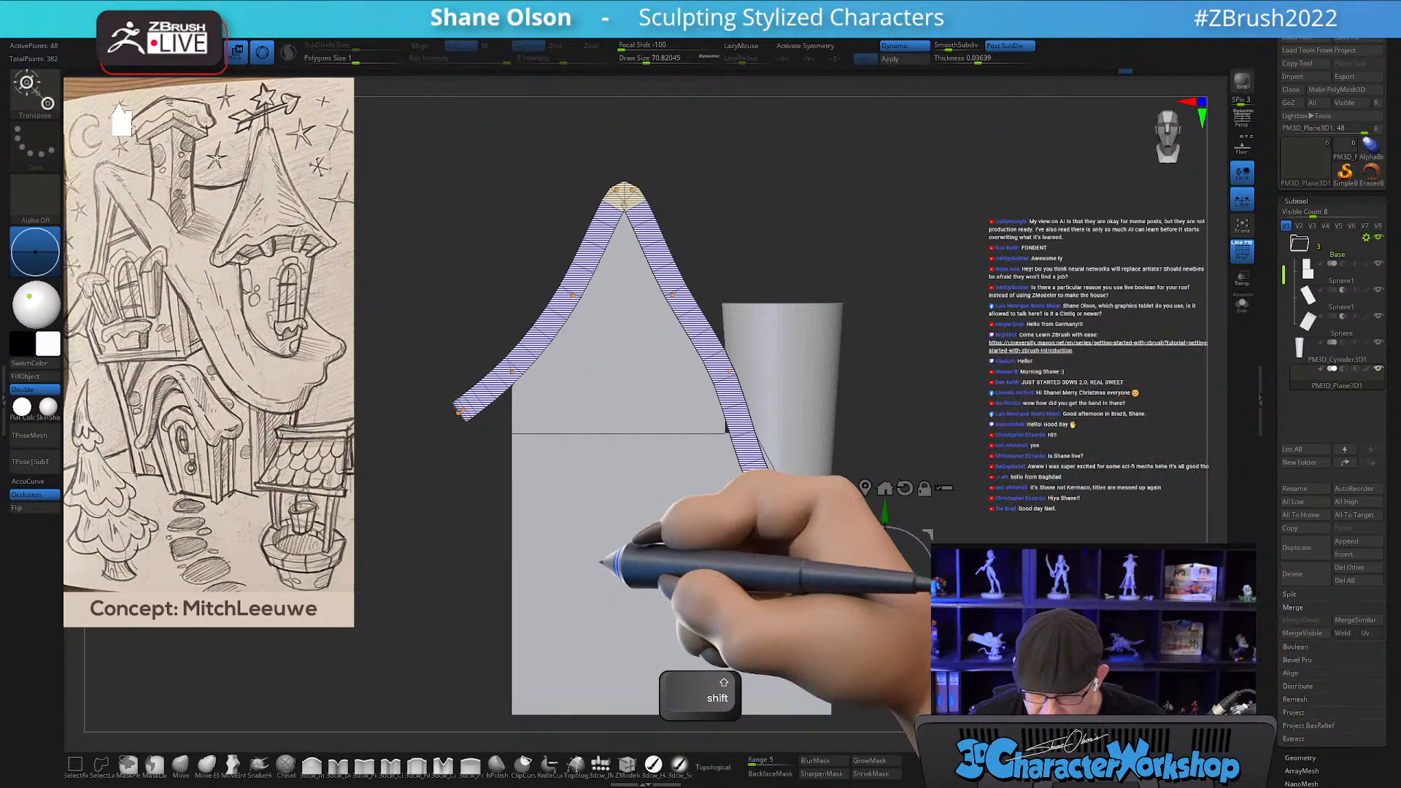
ctrl+drag(947, 292, 715, 394)
key(w)
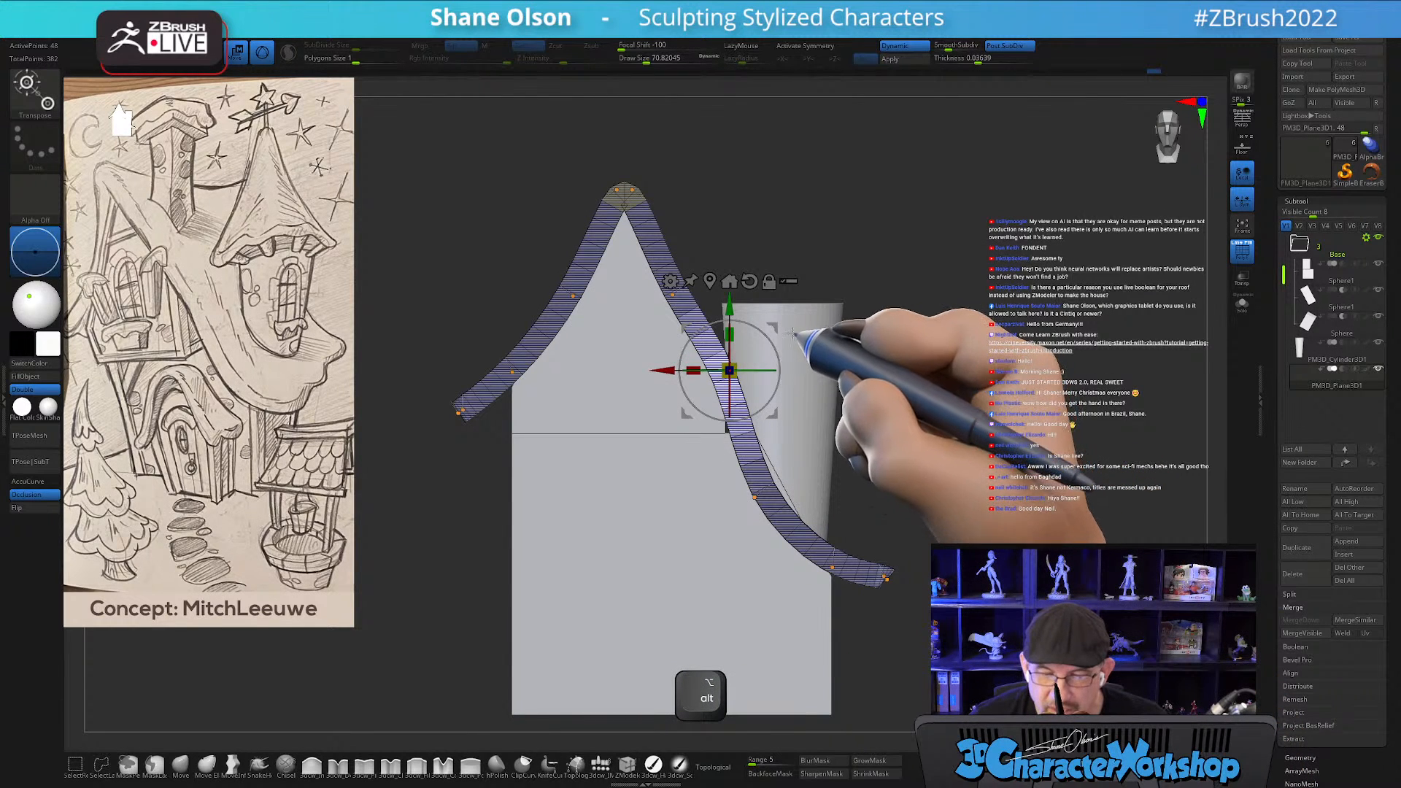
alt+drag(774, 327, 781, 319)
key(ctrl)
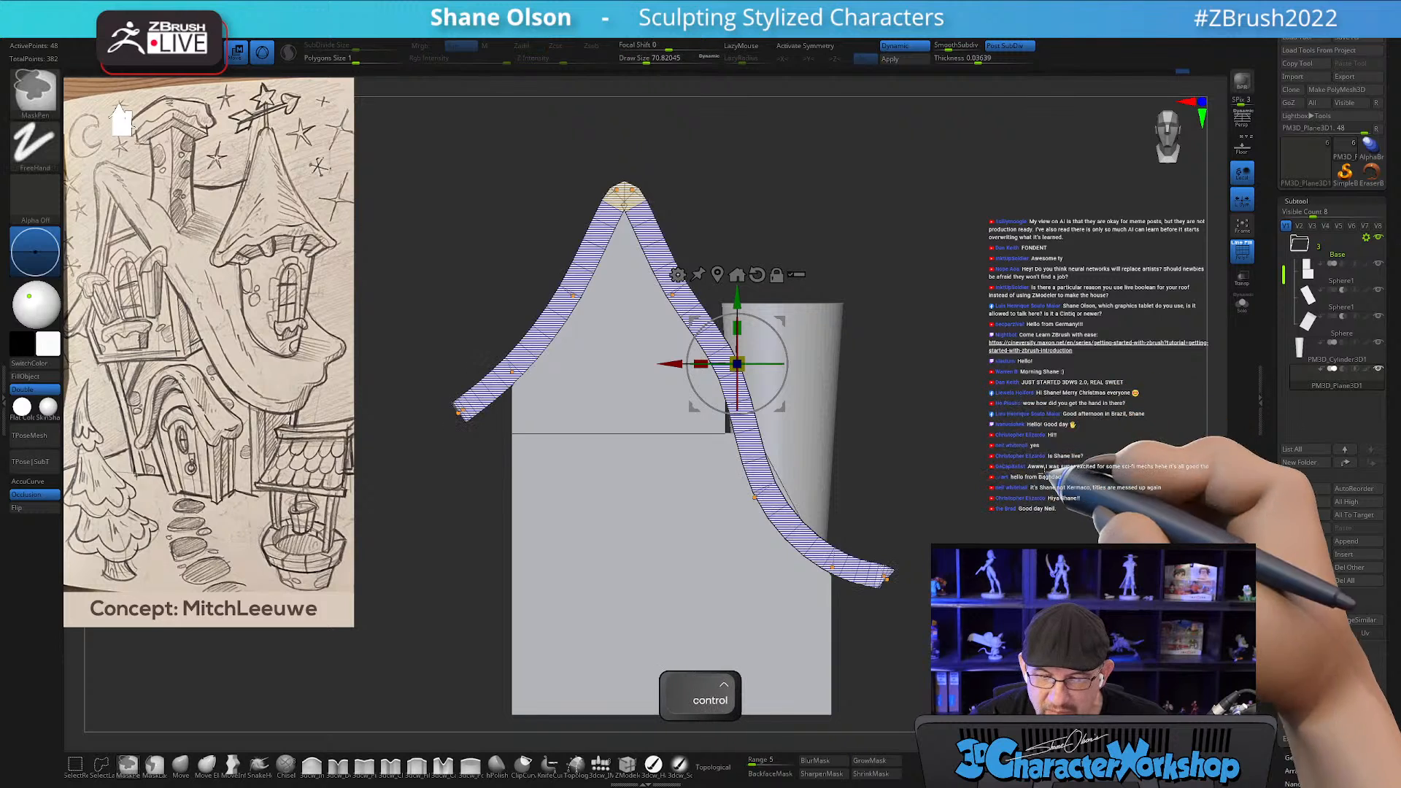
Isolate the loop below the right slope's middle with a mask, move it up and inward, and clear the mask.
ctrl+drag(946, 405, 733, 519)
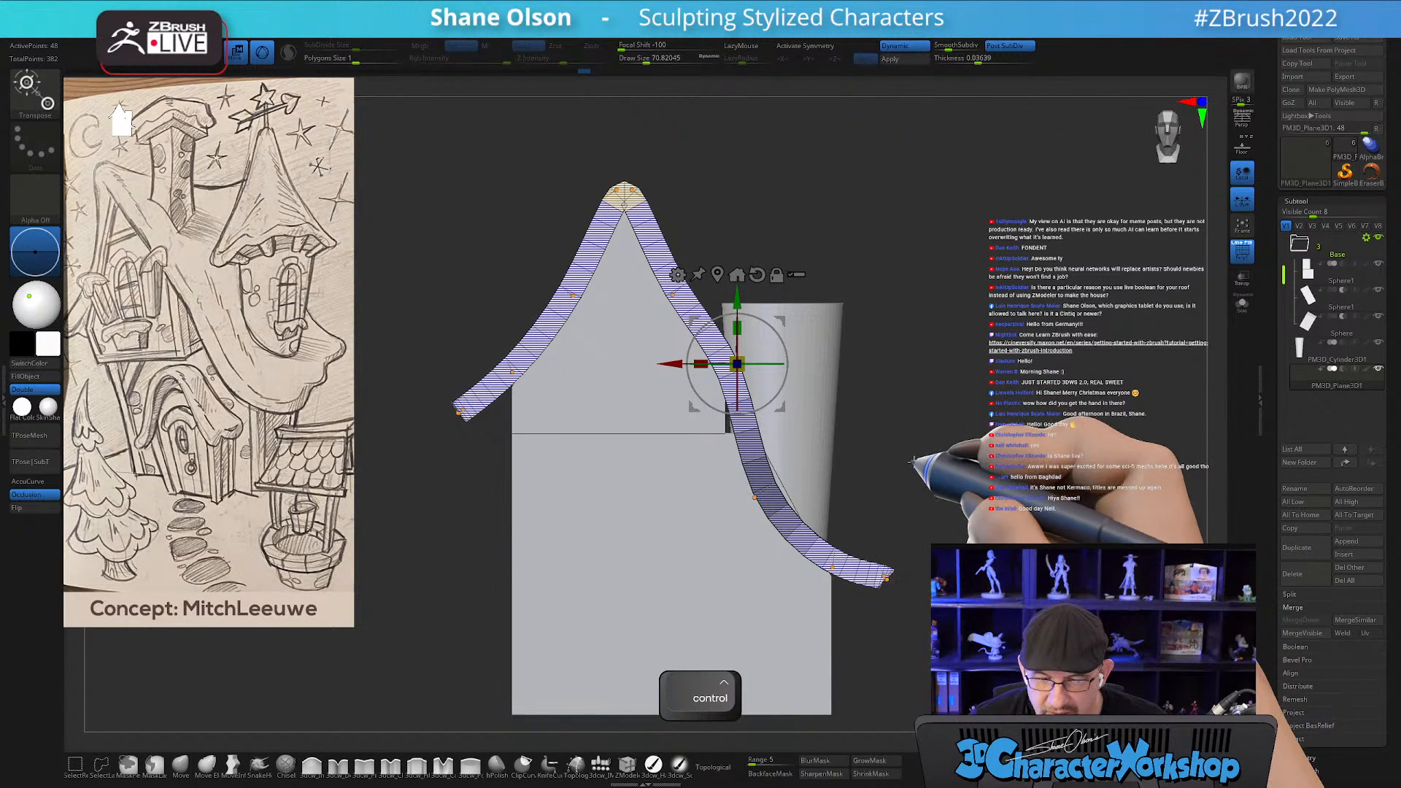
ctrl+drag(921, 454, 963, 448)
ctrl+drag(1002, 350, 739, 518)
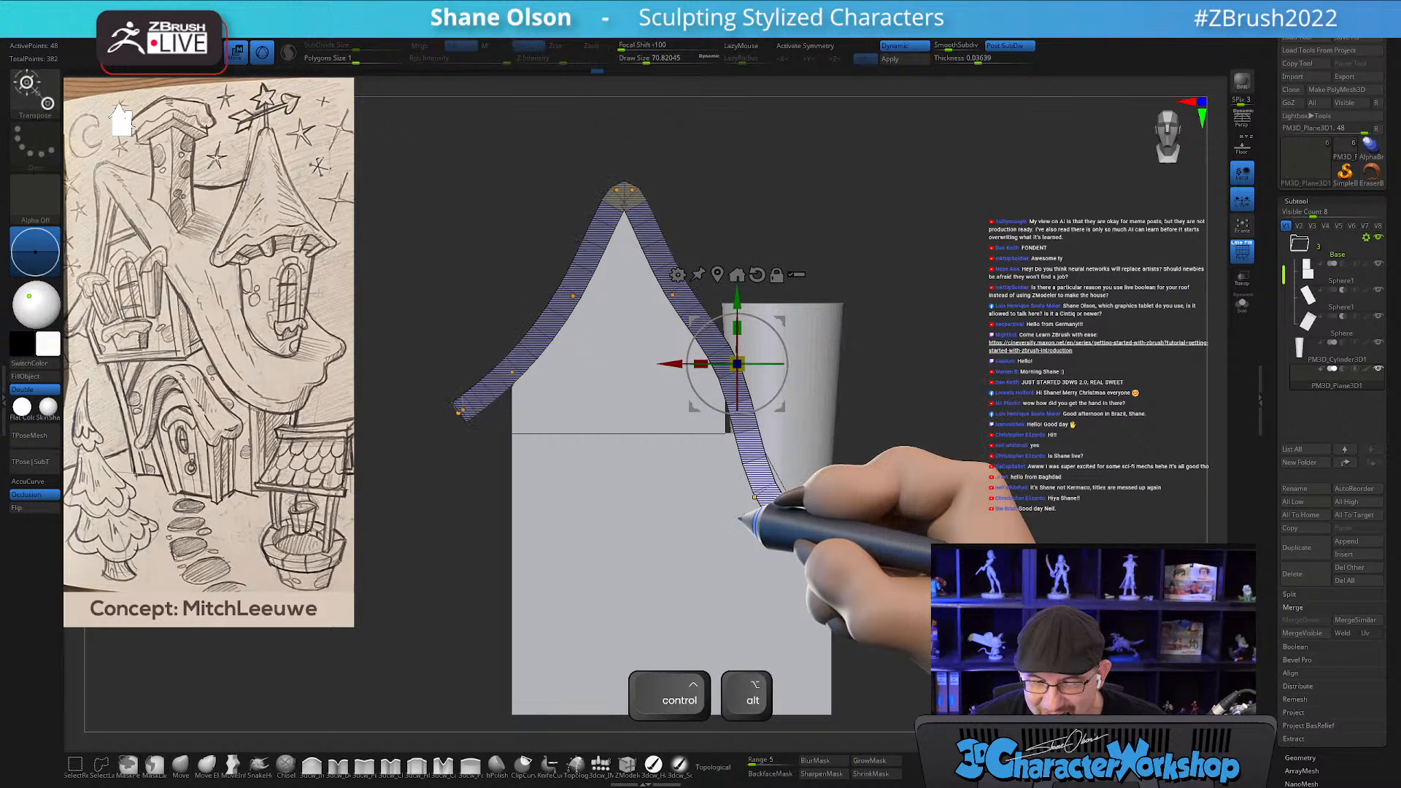
drag(781, 319, 757, 284)
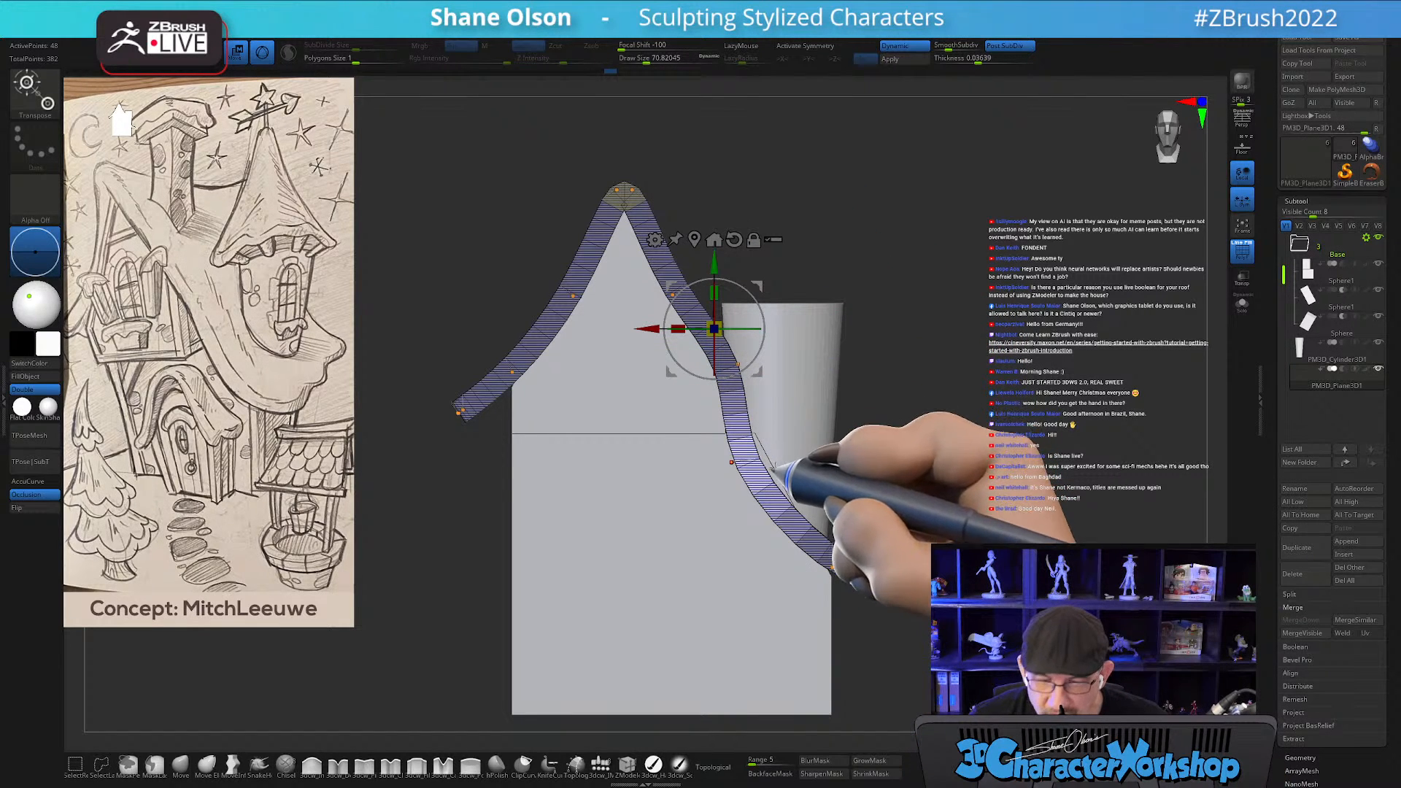
drag(956, 467, 1013, 455)
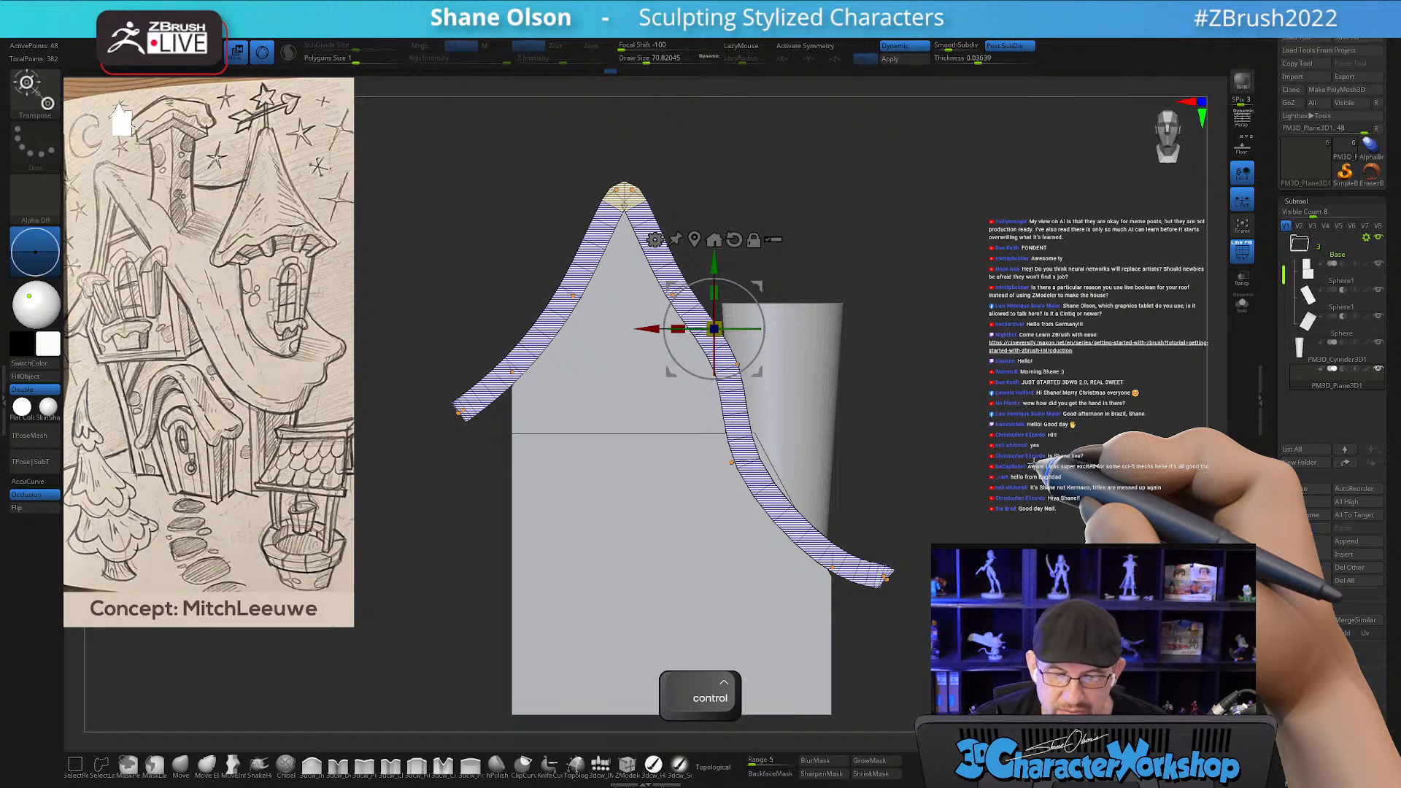
Examine the curved roof piece from an angle and from the side against the house body.
key(q)
drag(1034, 462, 1004, 451)
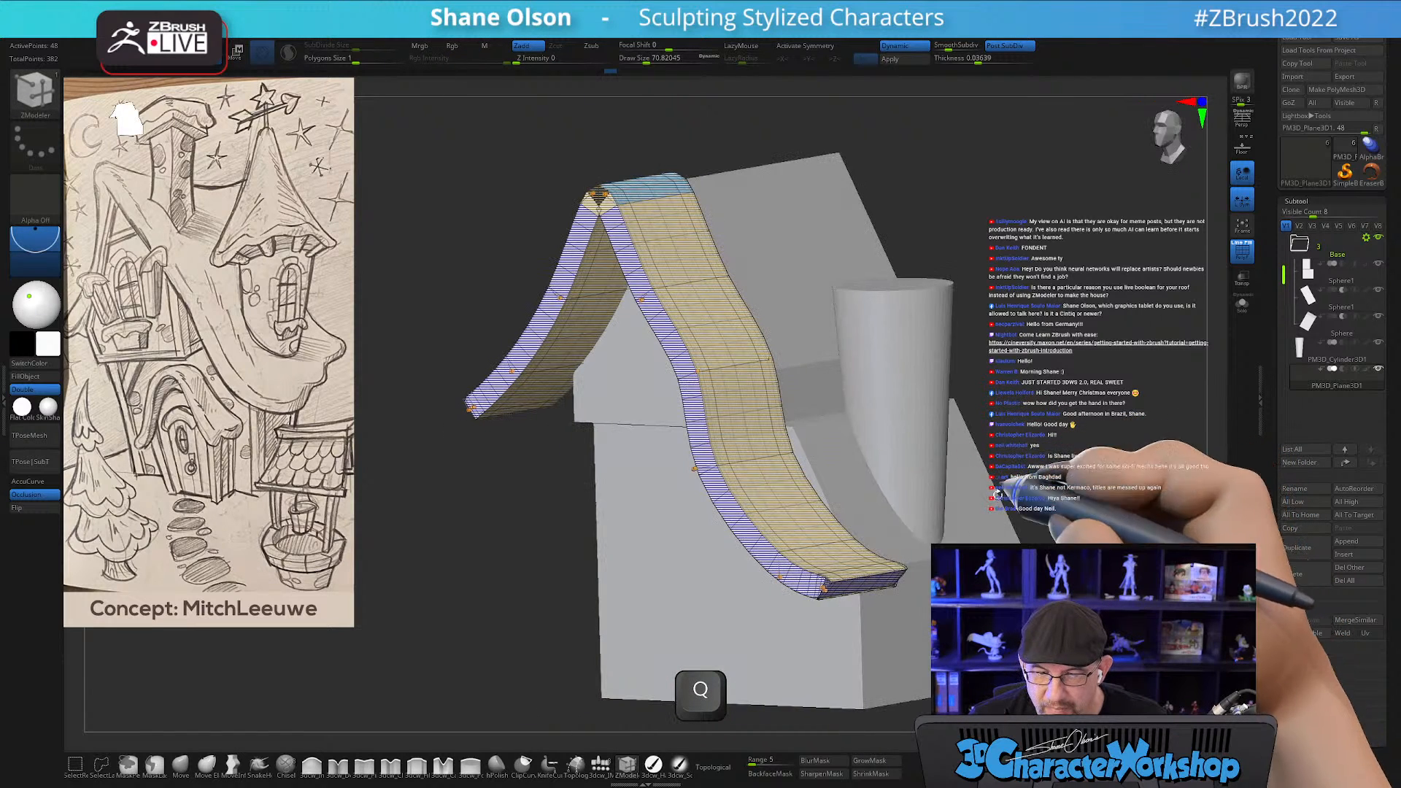
drag(1104, 366, 1072, 372)
alt+drag(515, 450, 450, 449)
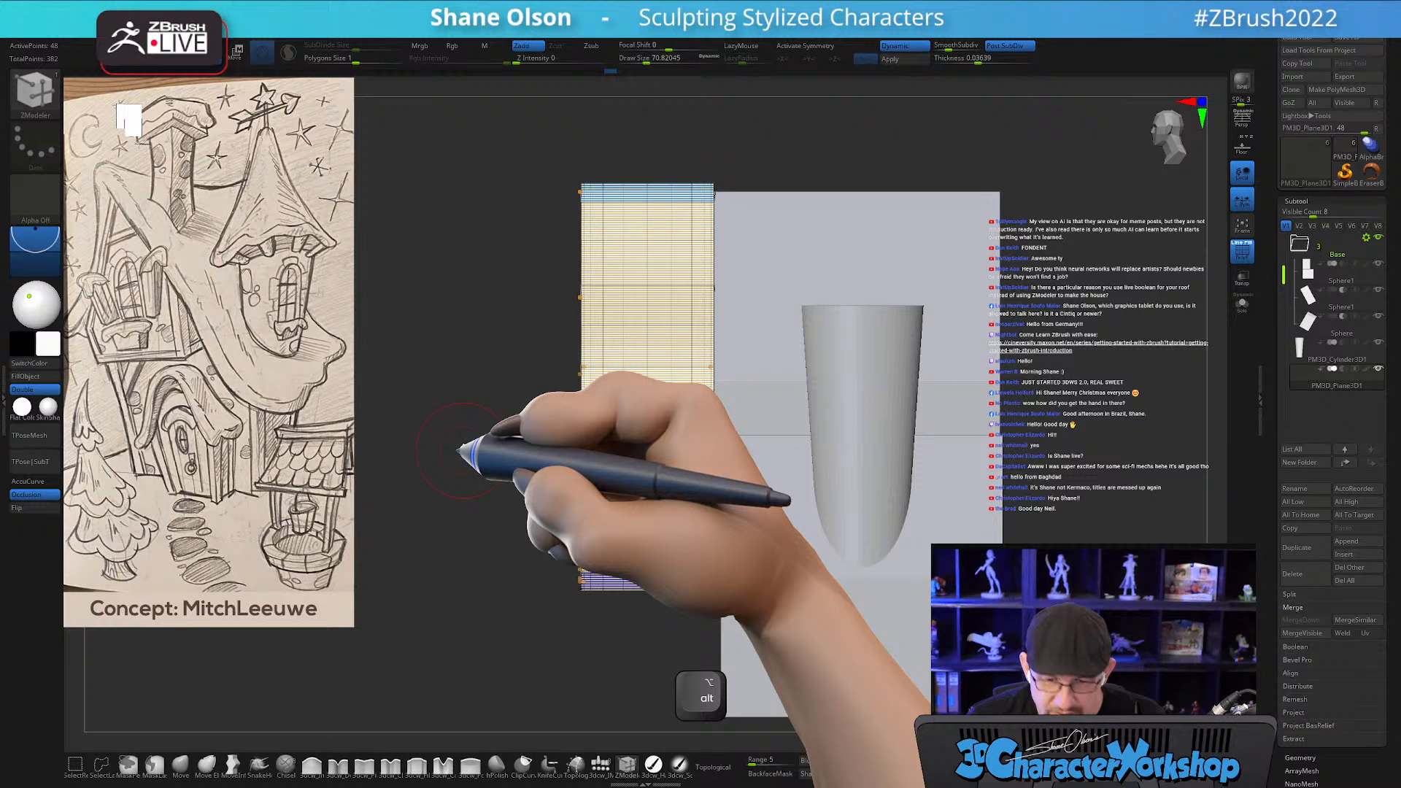
key(w)
drag(588, 329, 667, 346)
drag(487, 465, 541, 470)
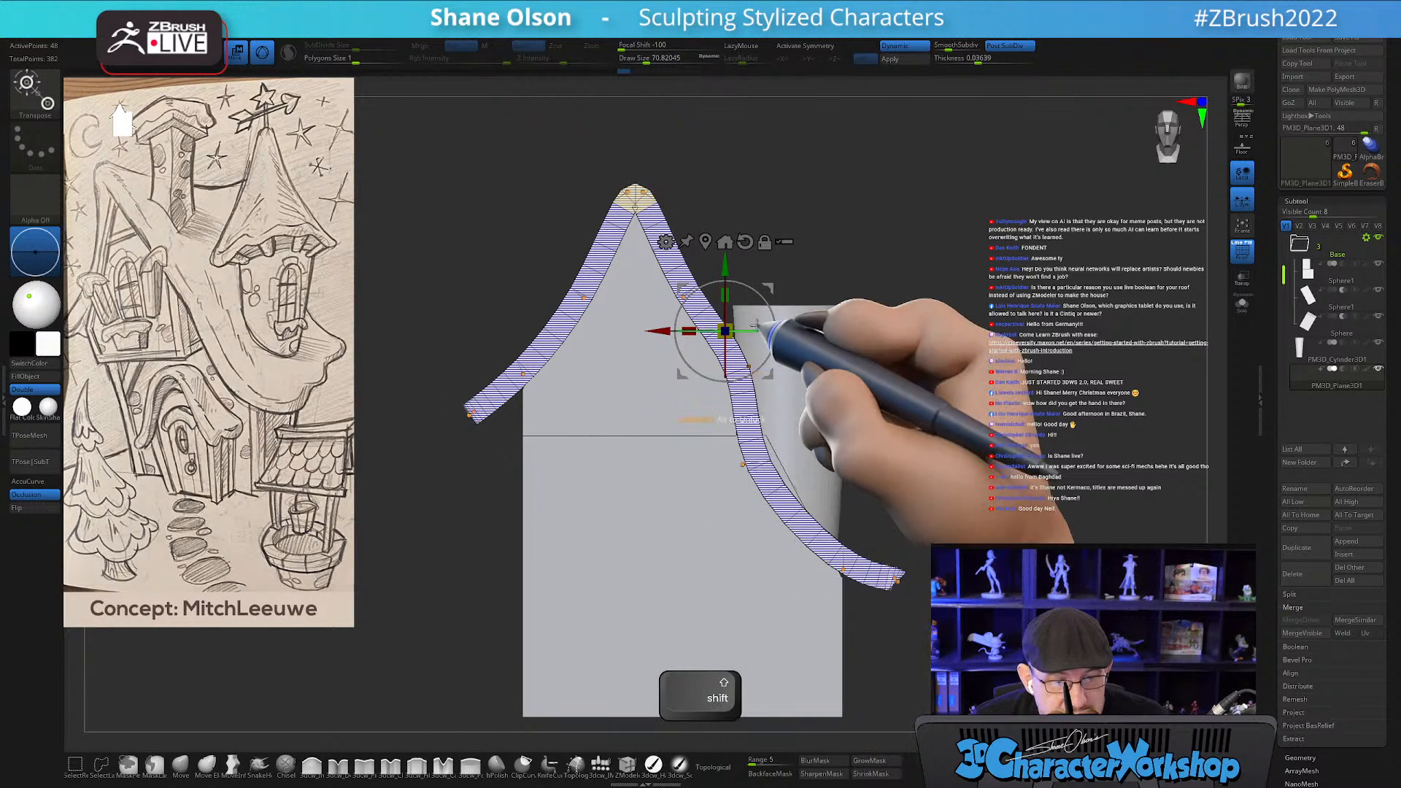
Raise the right slope's middle loop and move the loop below it slightly up and inward, isolating each with a mask.
mouse_move(894, 229)
ctrl+mouse_down()
mouse_move(801, 357)
mouse_move(665, 365)
mouse_move(662, 394)
ctrl+mouse_up()
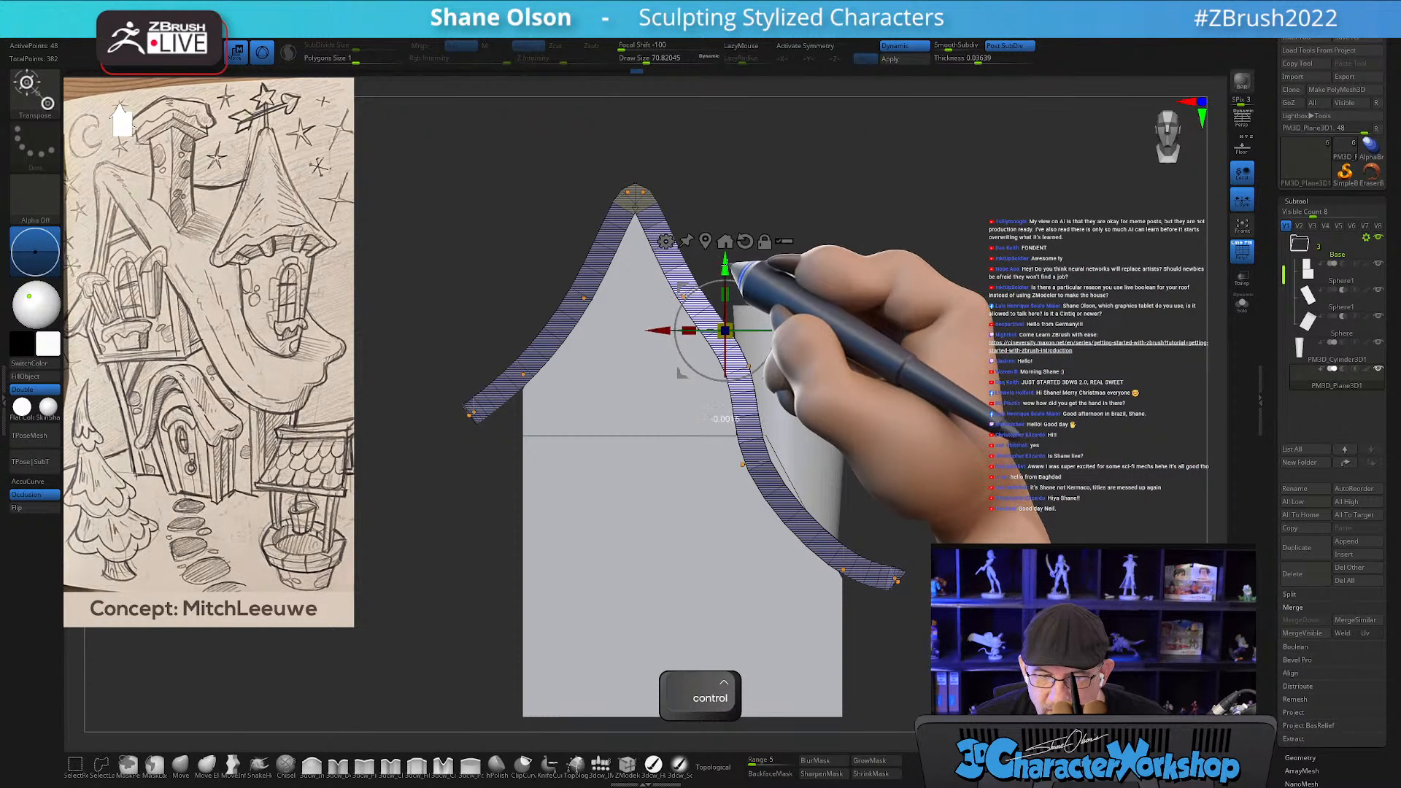
drag(726, 269, 726, 242)
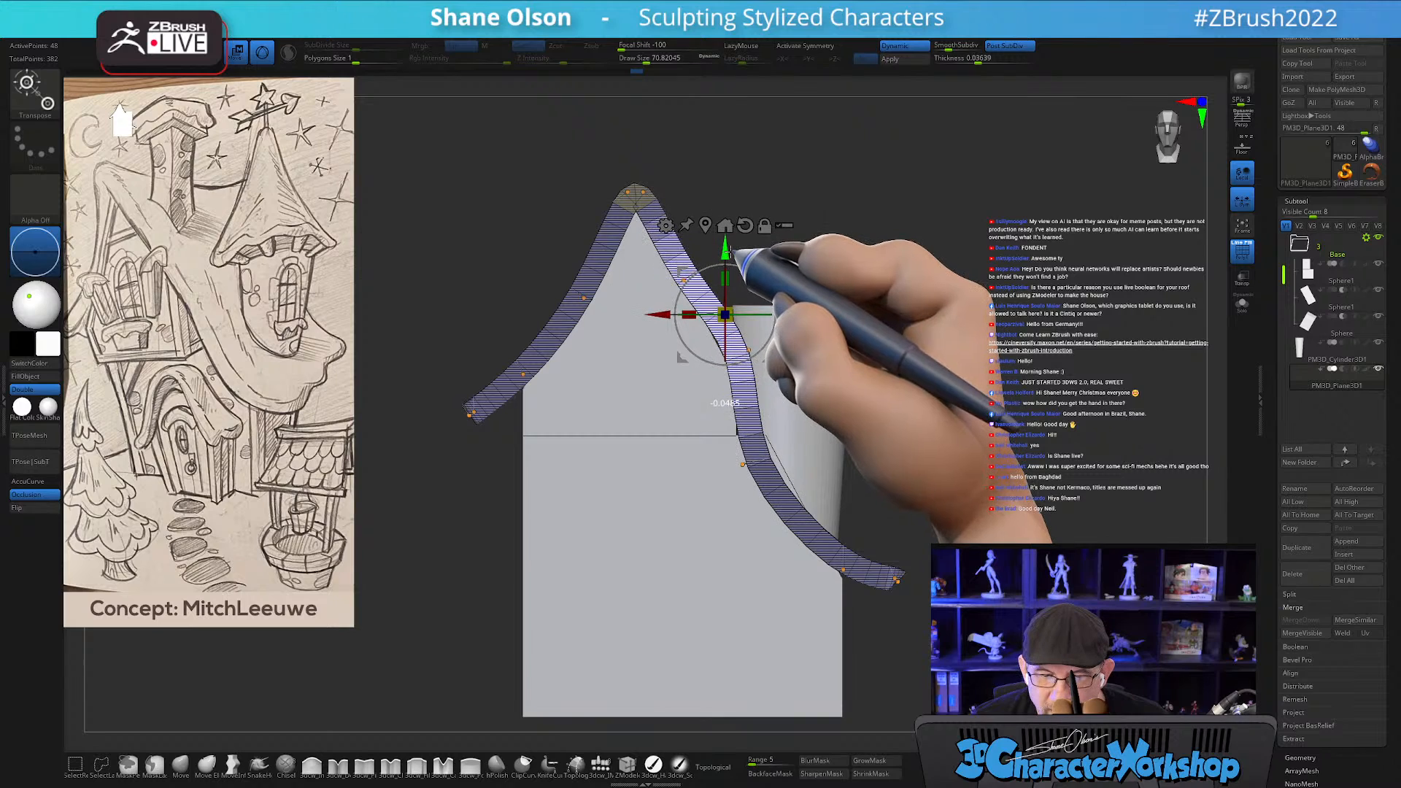
mouse_move(970, 422)
mouse_down()
mouse_move(976, 435)
mouse_move(995, 421)
mouse_move(969, 423)
mouse_up()
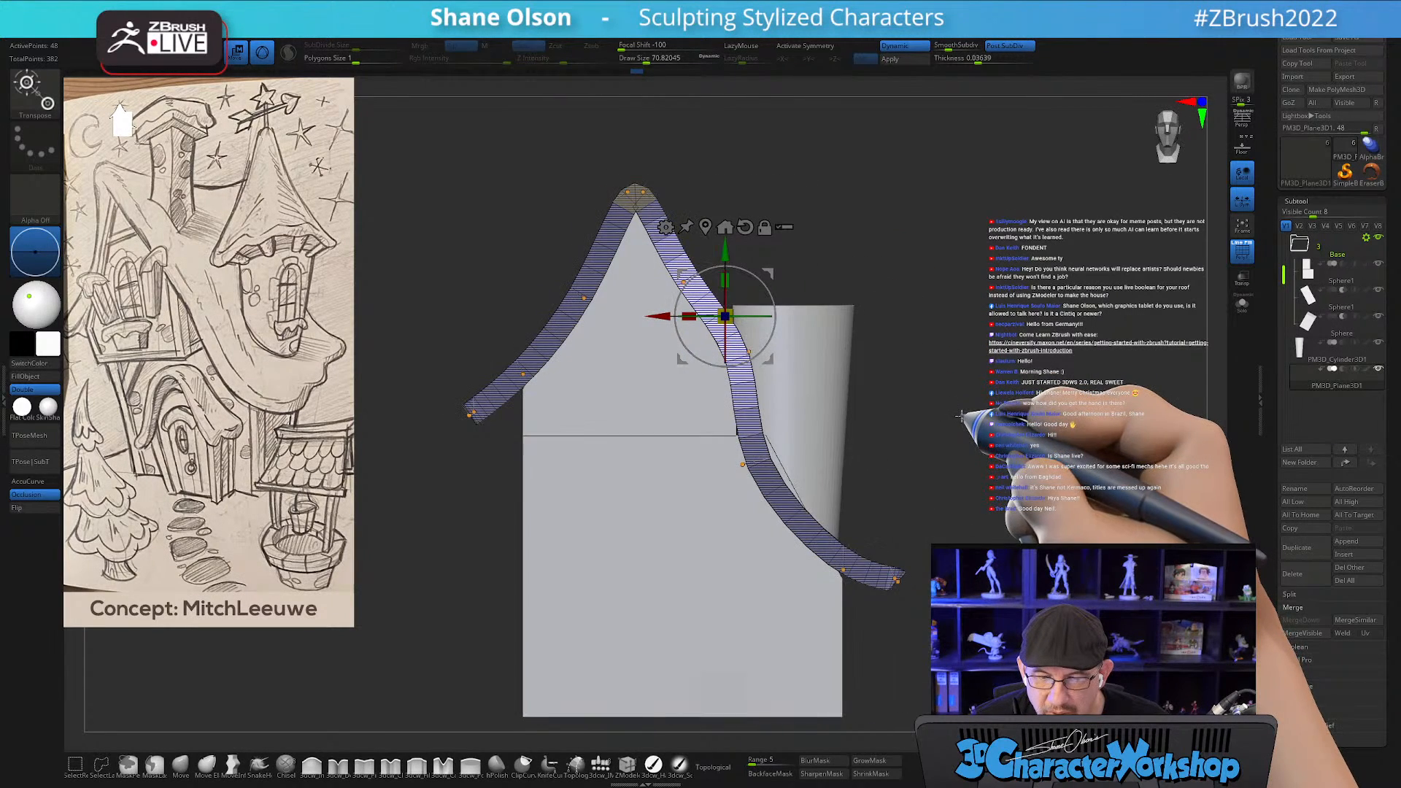
key(ctrl)
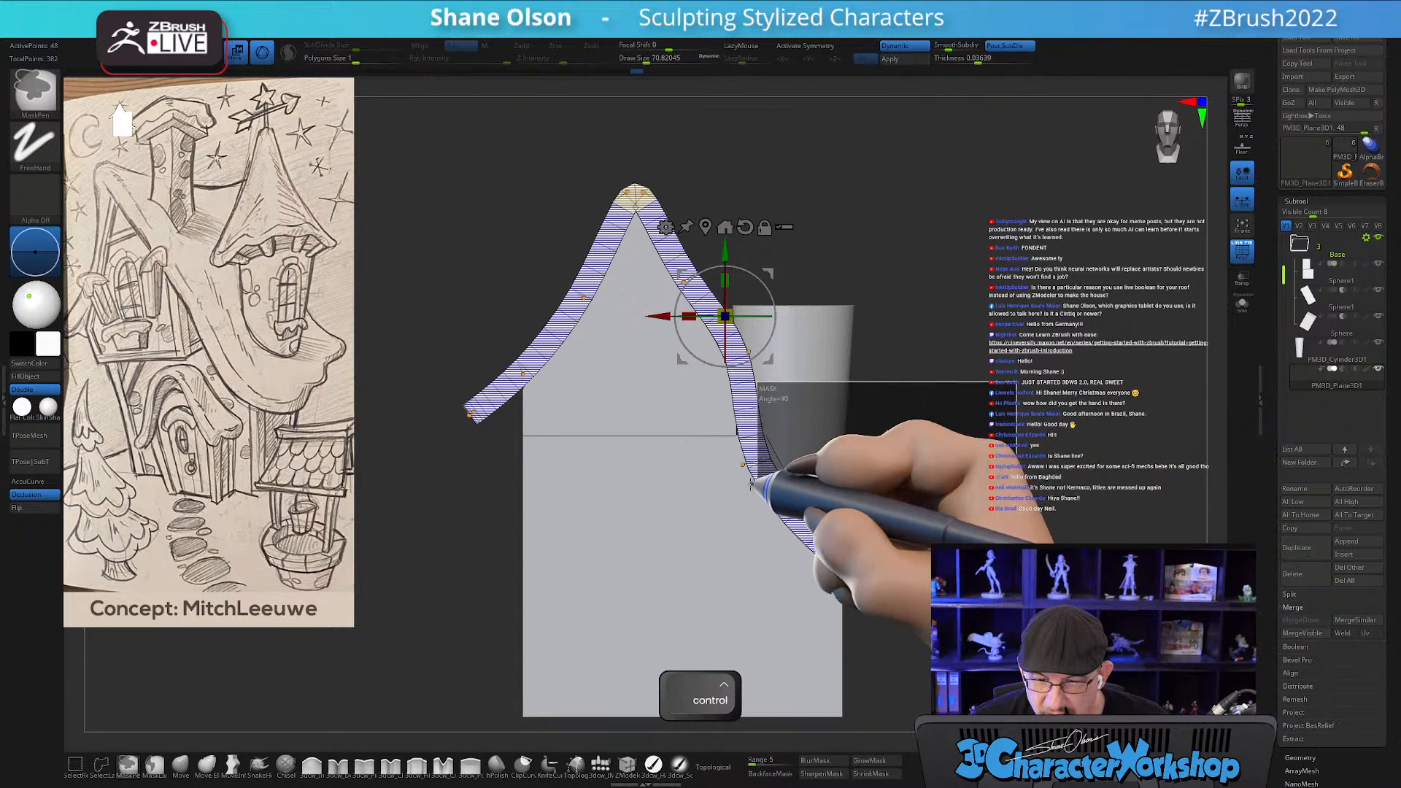
key(ctrl+alt)
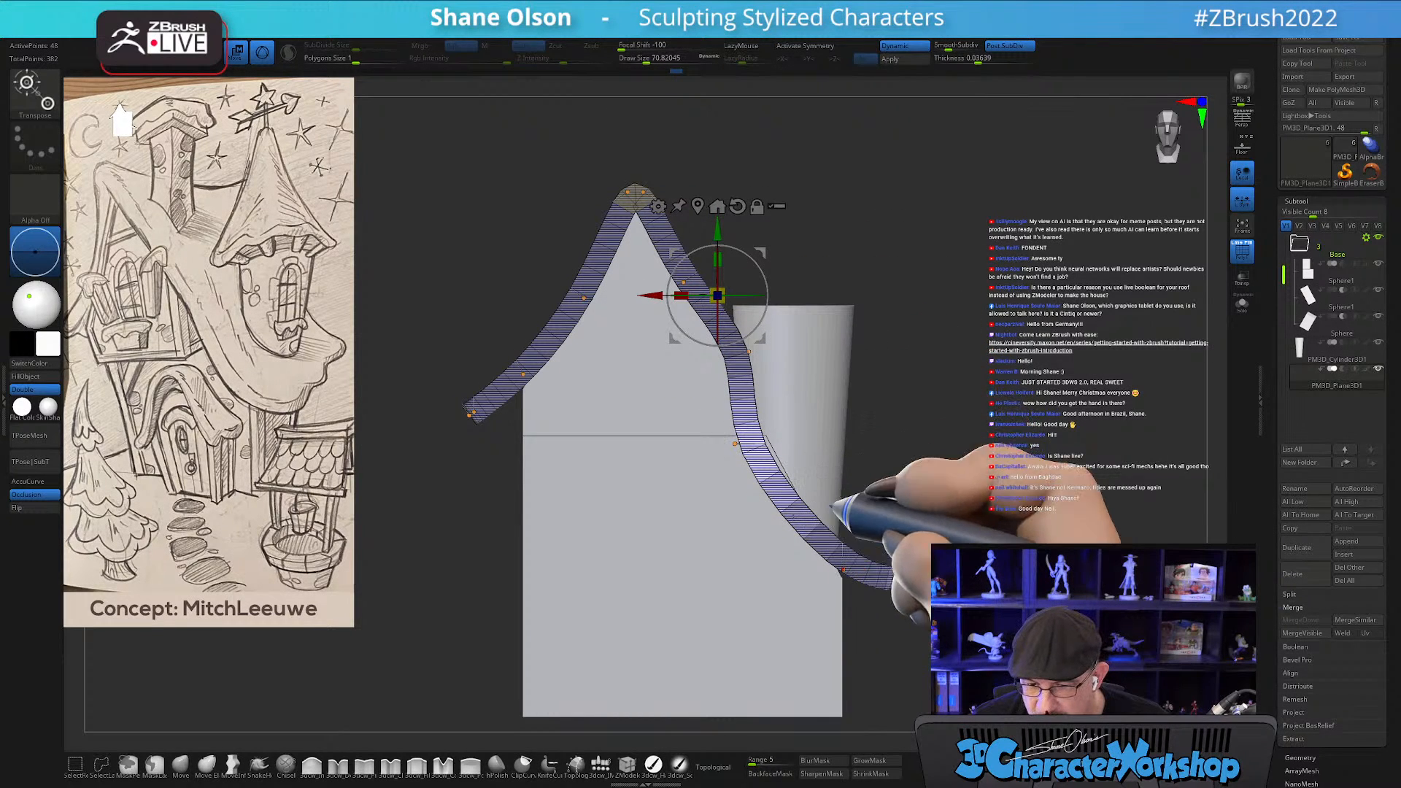
mouse_move(979, 449)
mouse_down()
mouse_move(948, 451)
mouse_move(999, 454)
mouse_move(996, 474)
mouse_move(1024, 438)
mouse_move(995, 431)
mouse_up()
Isolate the roof's rear edge with a mask in side view and stretch it back past the house's rear wall.
key(q)
alt+drag(510, 379, 383, 386)
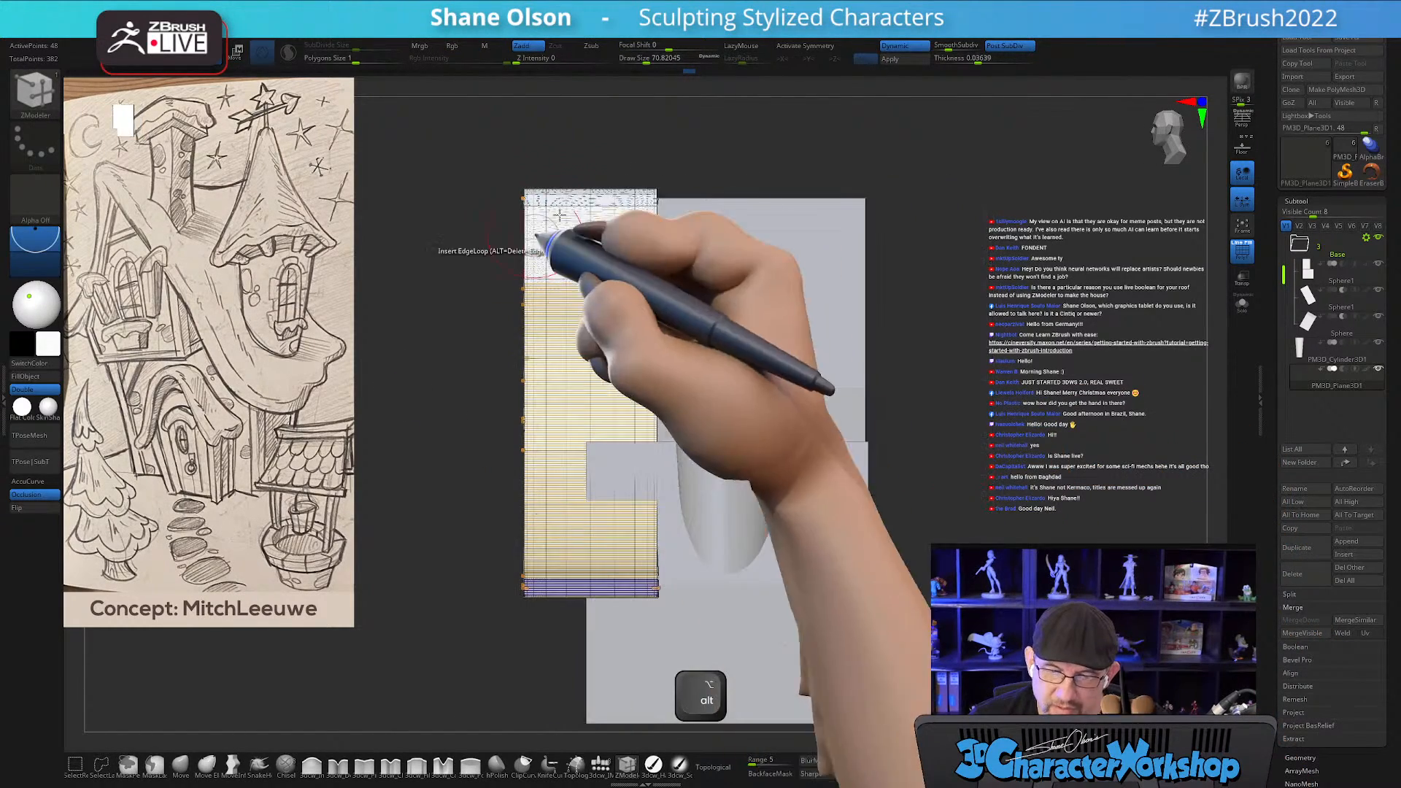
ctrl+drag(763, 131, 626, 639)
key(w)
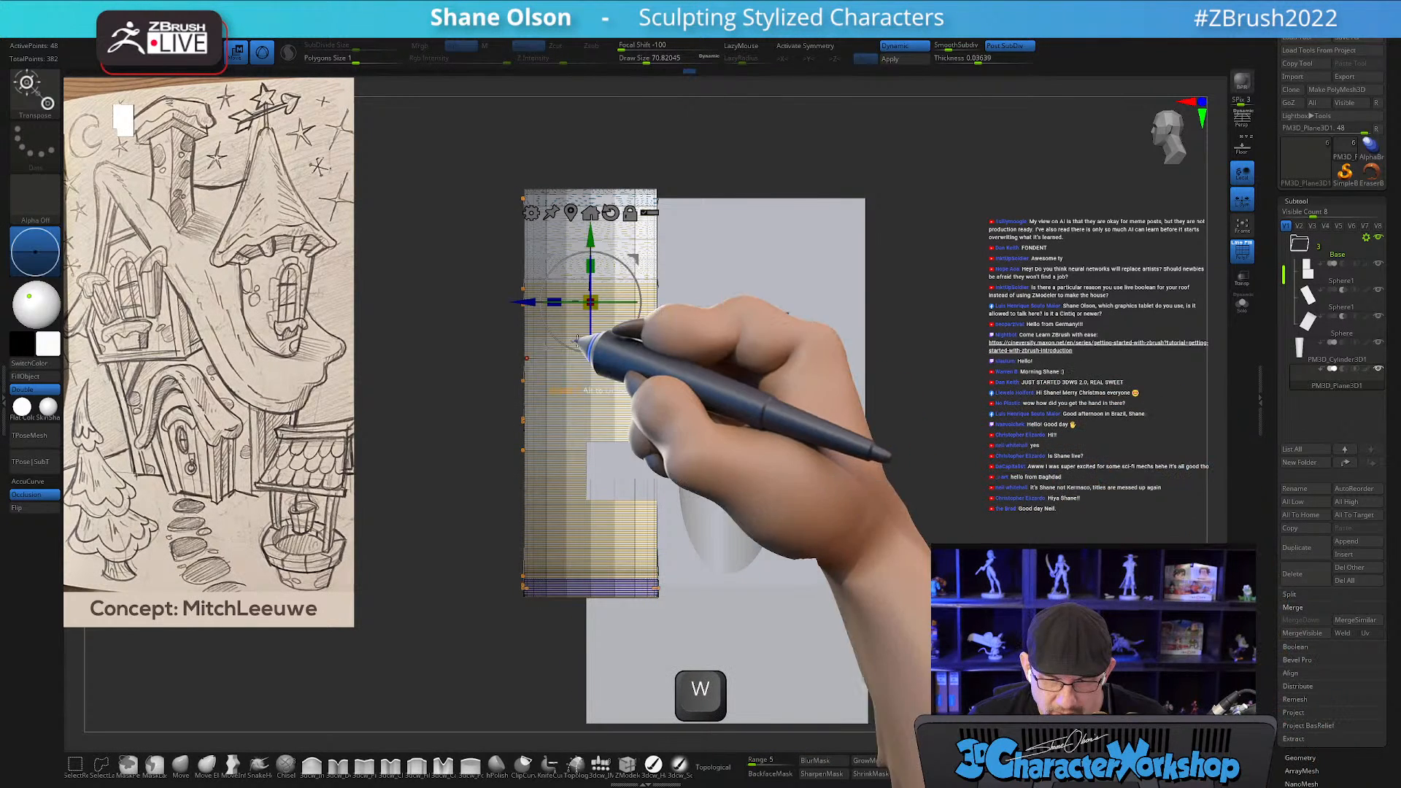
drag(527, 300, 765, 321)
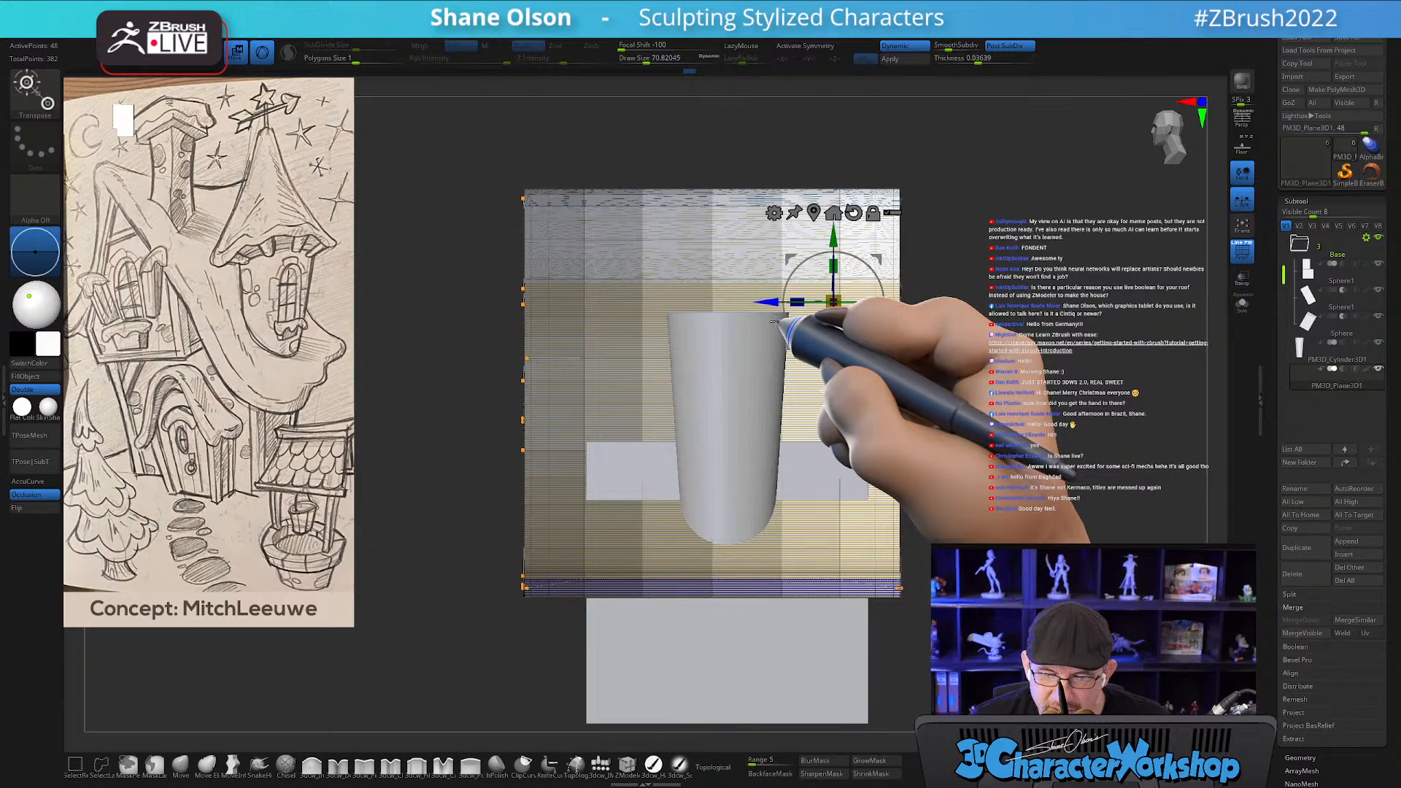
mouse_move(1011, 350)
mouse_down()
mouse_move(948, 340)
mouse_move(1042, 364)
mouse_move(956, 356)
mouse_move(976, 369)
mouse_move(1032, 360)
mouse_move(1064, 382)
mouse_move(1020, 369)
mouse_up()
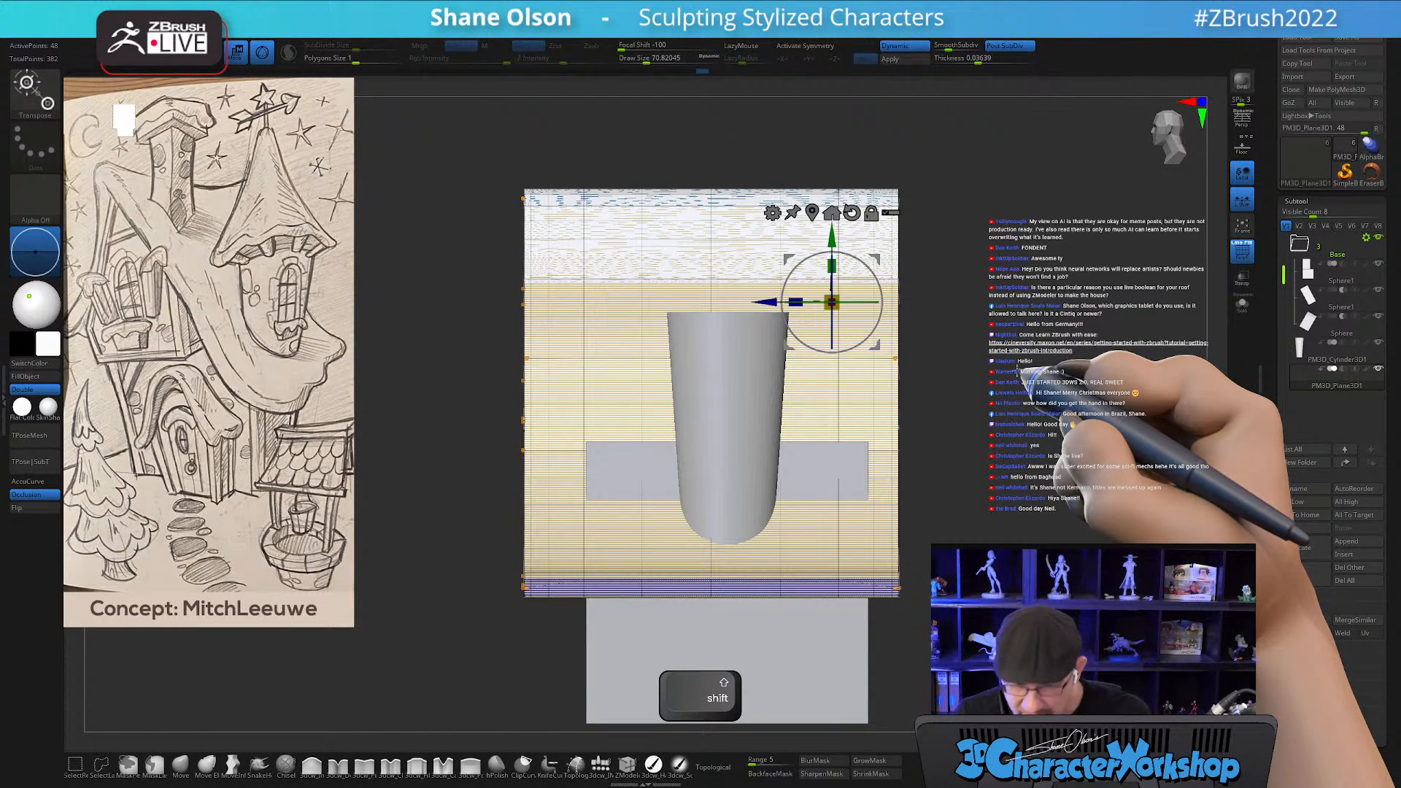
Hide the polyframe and examine the roof's silhouette from the front.
alt+drag(1045, 395, 977, 404)
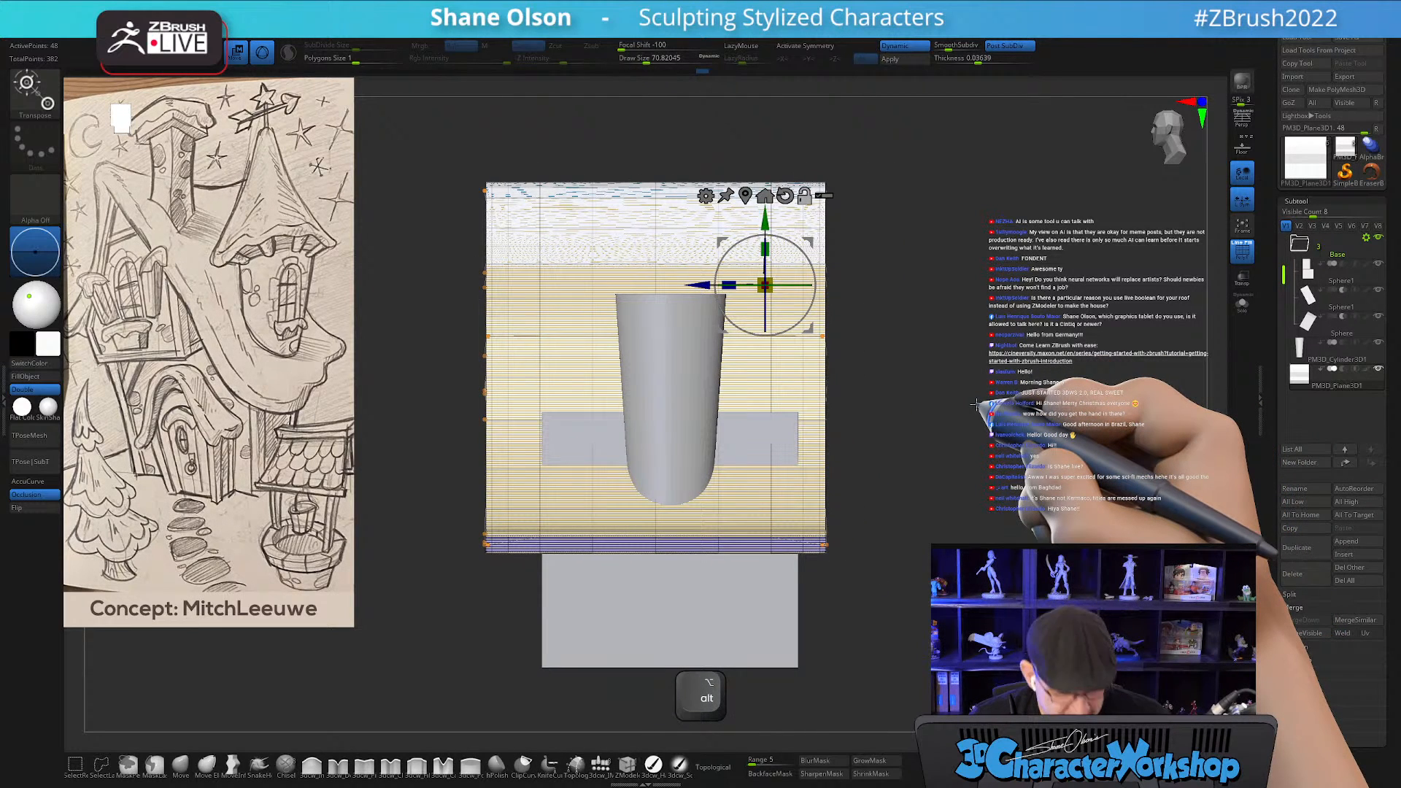
key(shift+f)
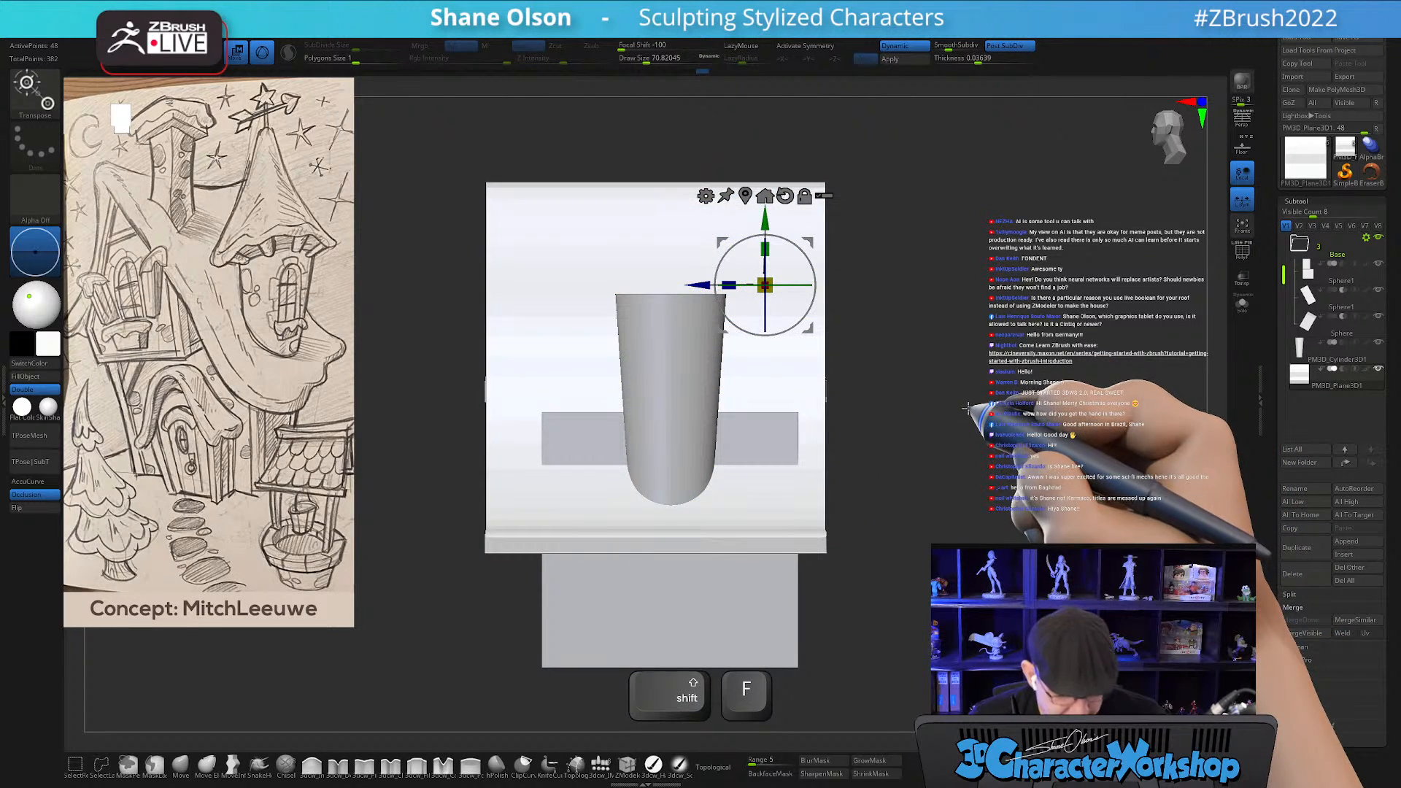
key(q)
drag(932, 400, 970, 401)
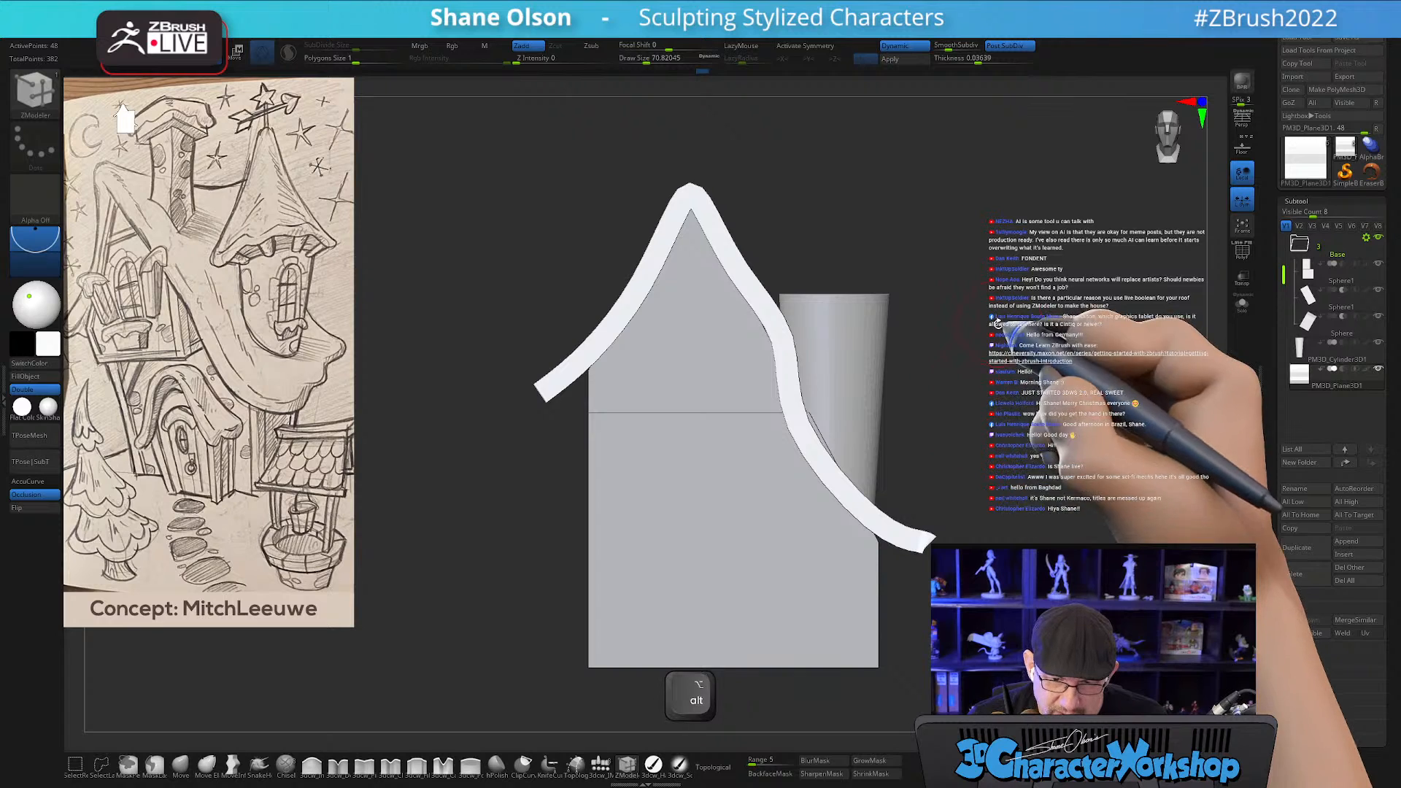
alt+drag(997, 319, 946, 359)
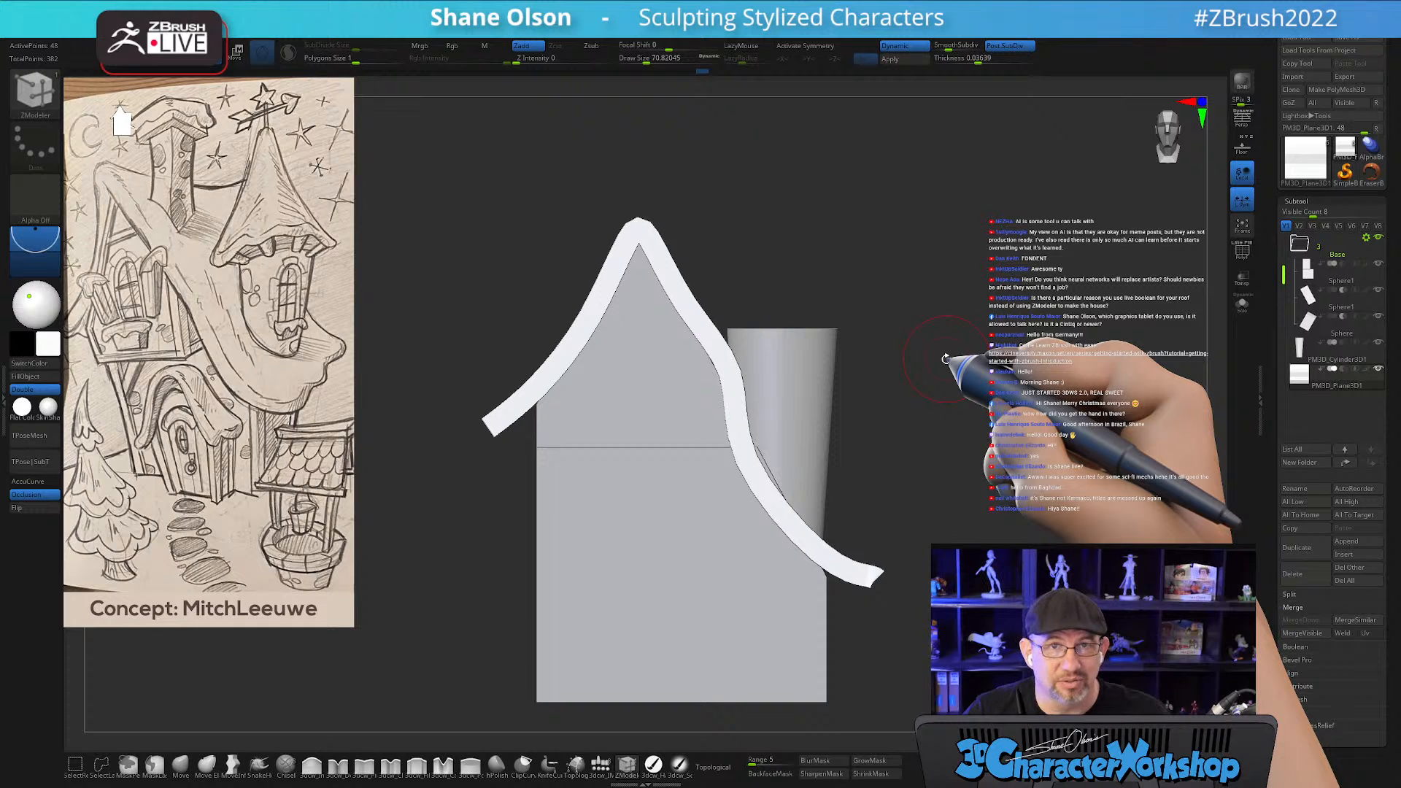
Raise the roof's smooth subdivision level and check the curved ridge and eaves from an angle and the front.
drag(956, 365, 946, 367)
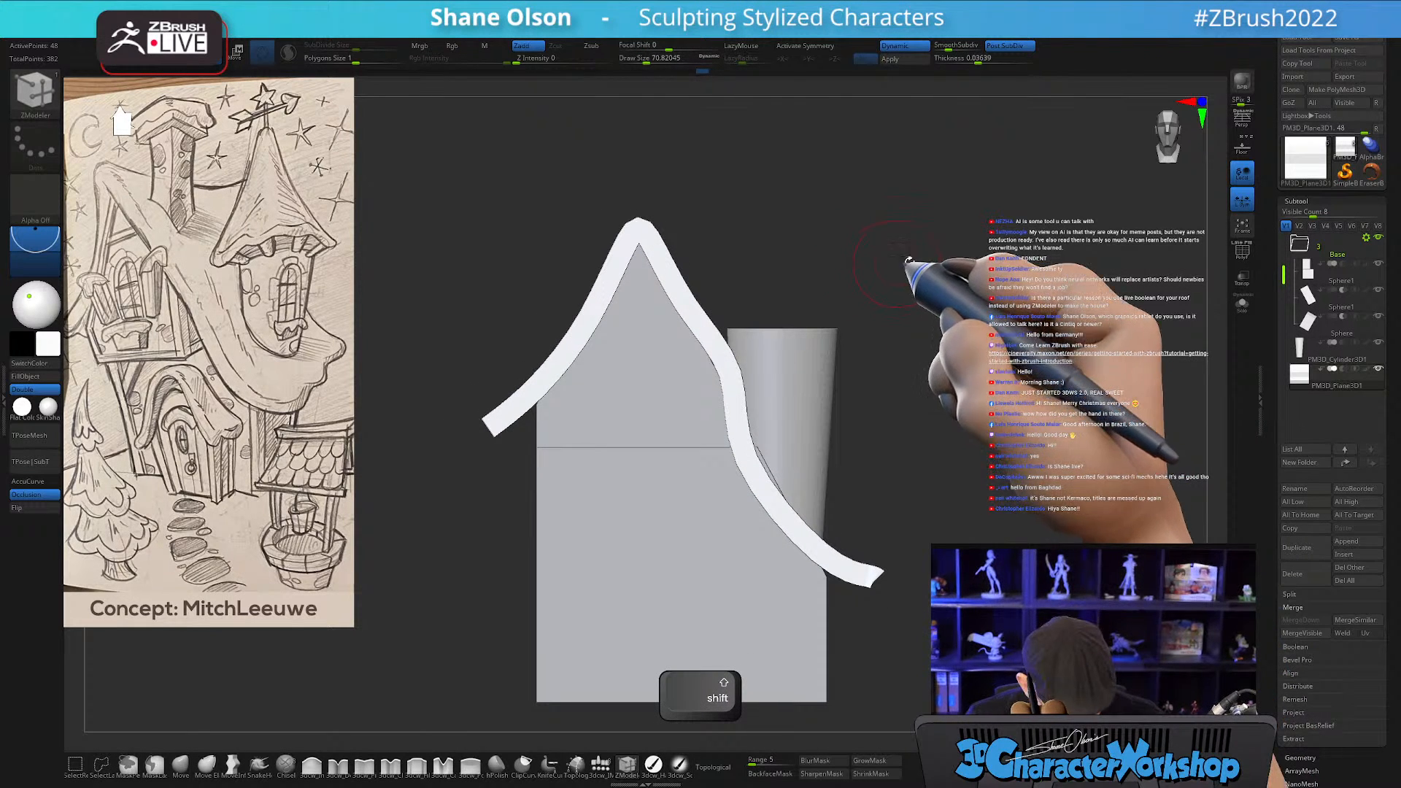
drag(957, 234, 941, 245)
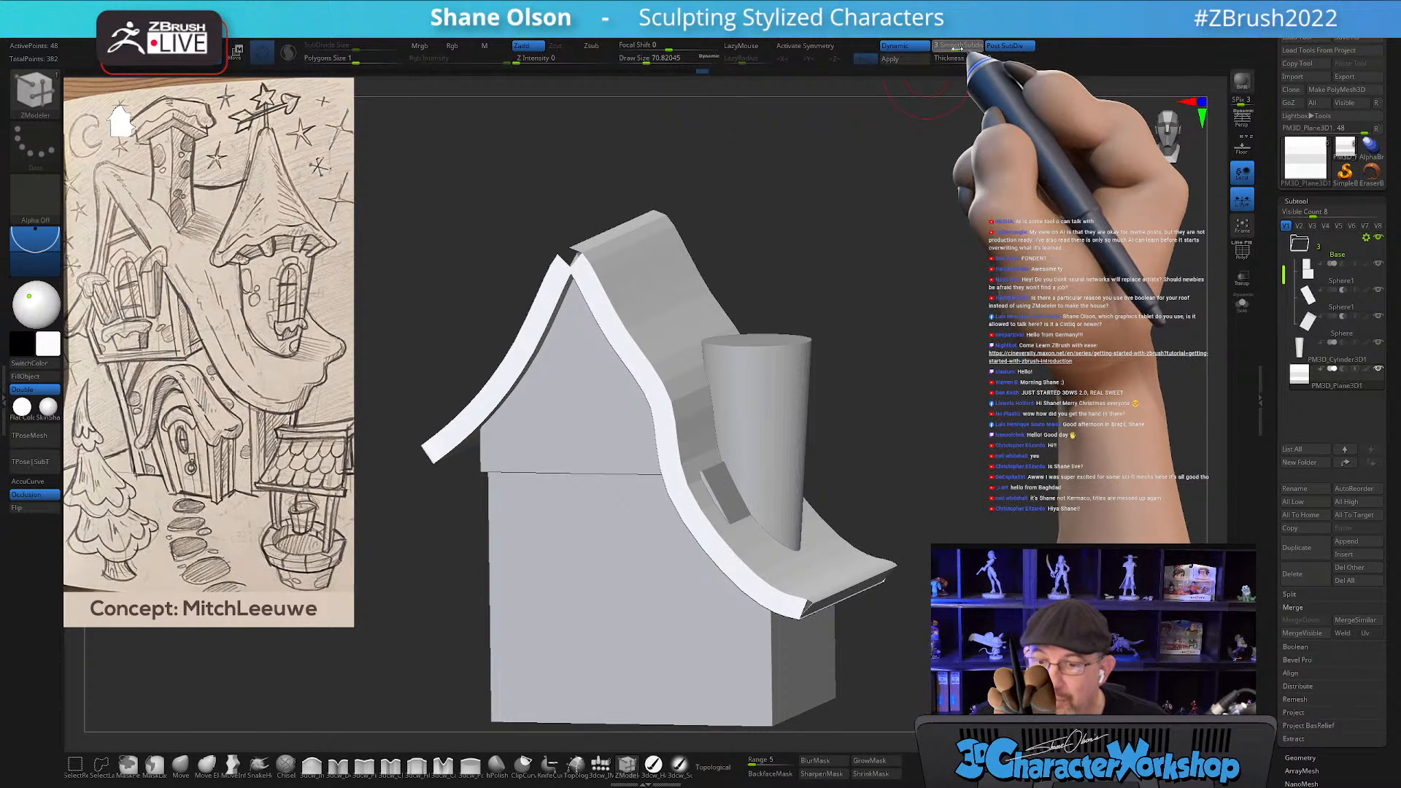
drag(939, 241, 917, 206)
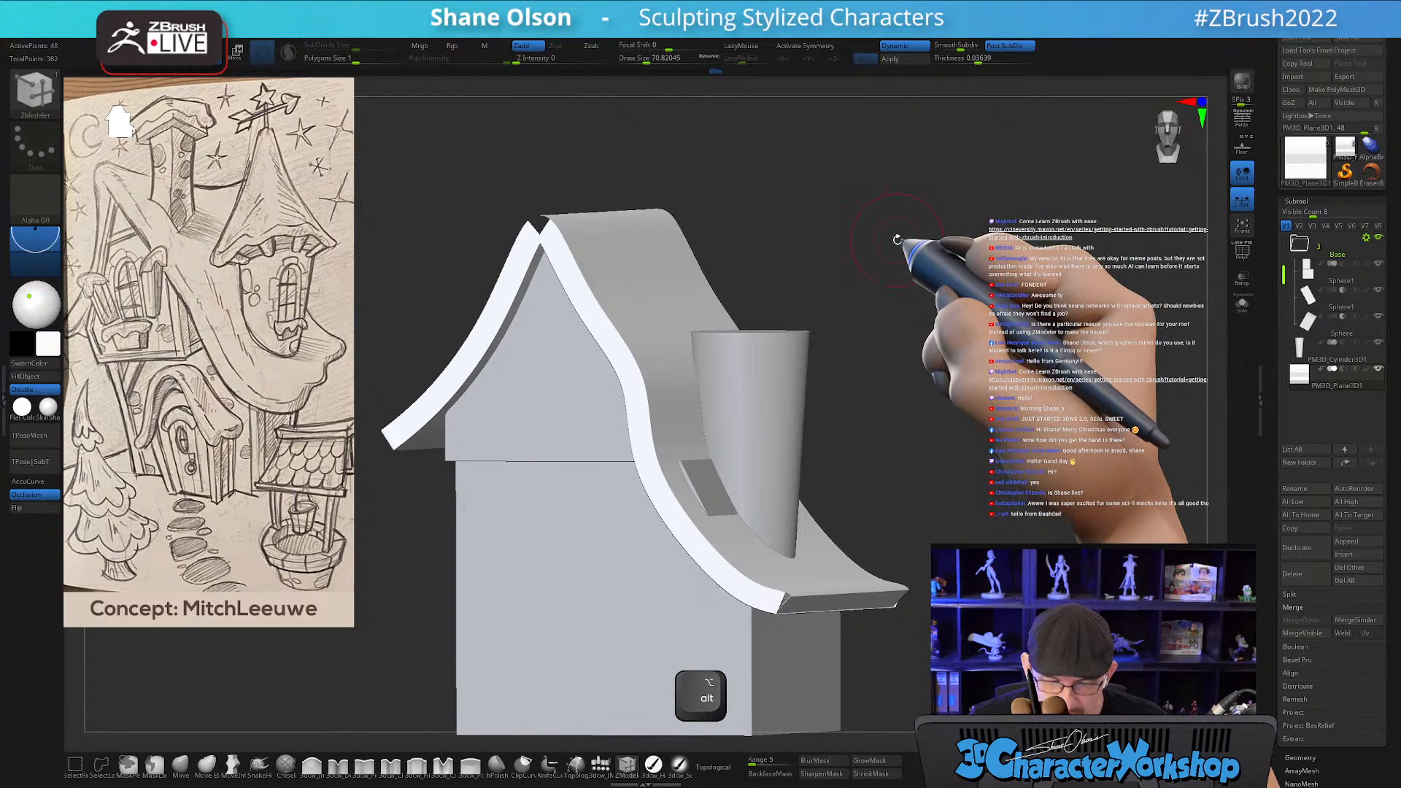
shift+drag(901, 266, 912, 269)
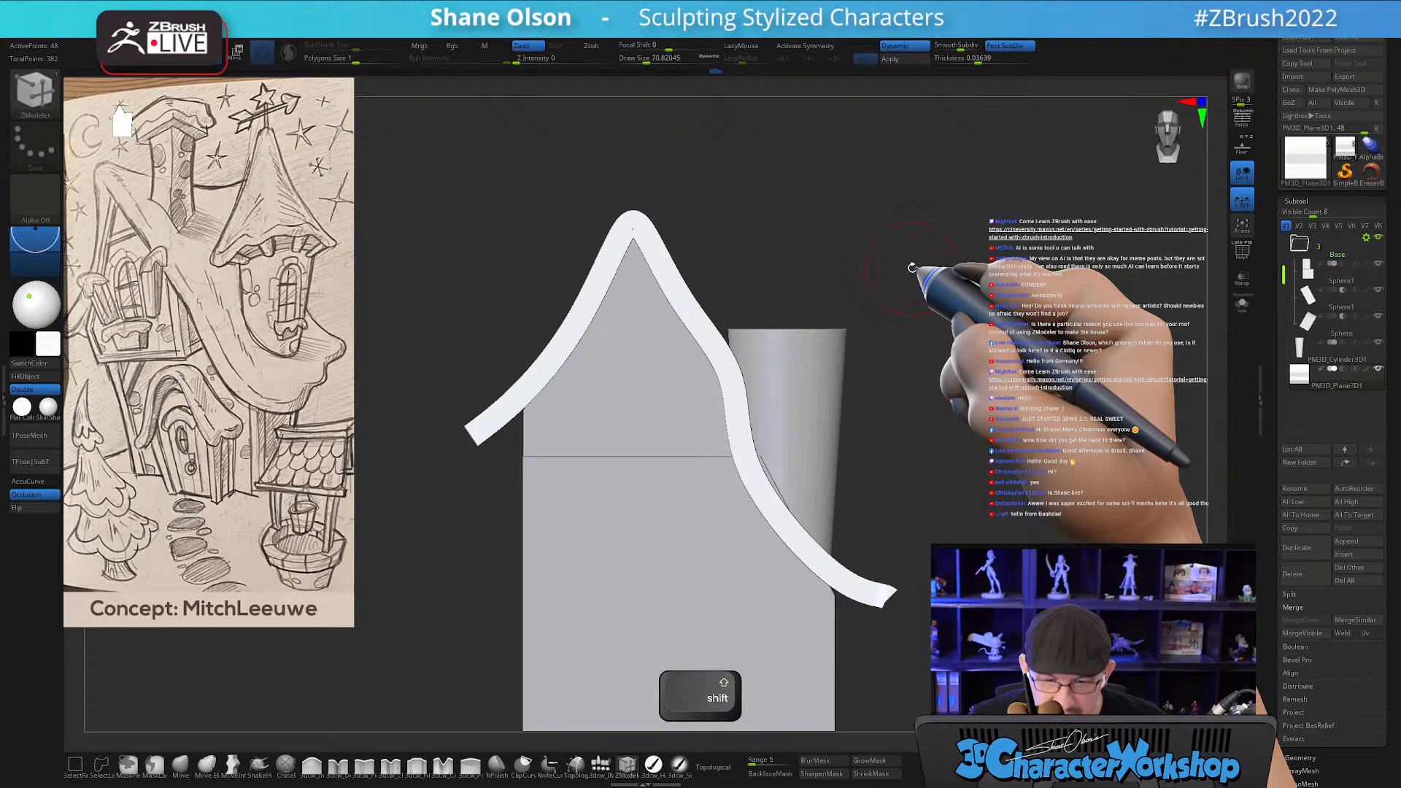
Show the polyframe to examine the roof's mesh around the lower right eave, and hide it again.
alt+drag(982, 407, 932, 339)
drag(982, 378, 876, 586)
key(shift+f)
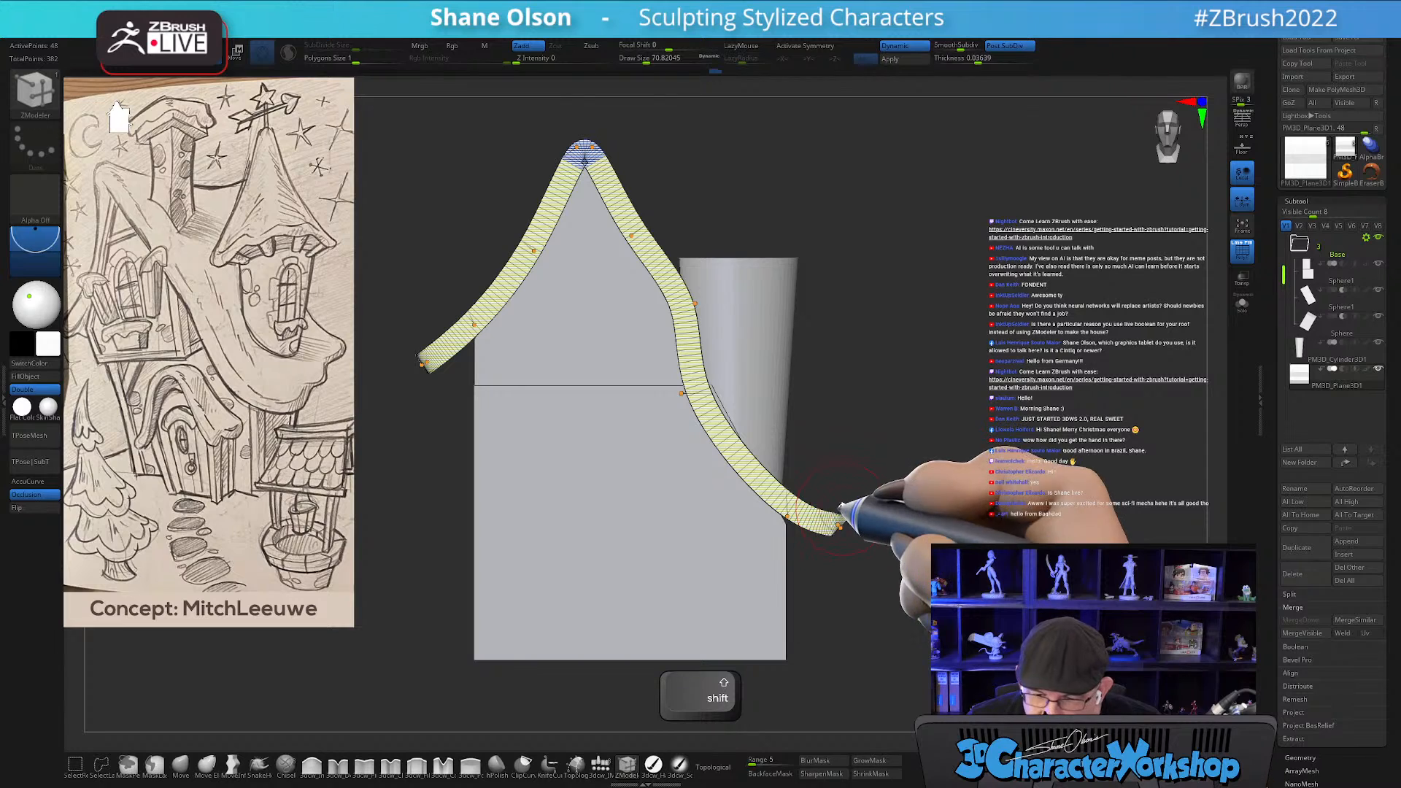
mouse_move(917, 463)
mouse_down()
mouse_move(976, 460)
mouse_move(932, 463)
mouse_move(891, 551)
mouse_move(889, 458)
mouse_move(907, 459)
mouse_up()
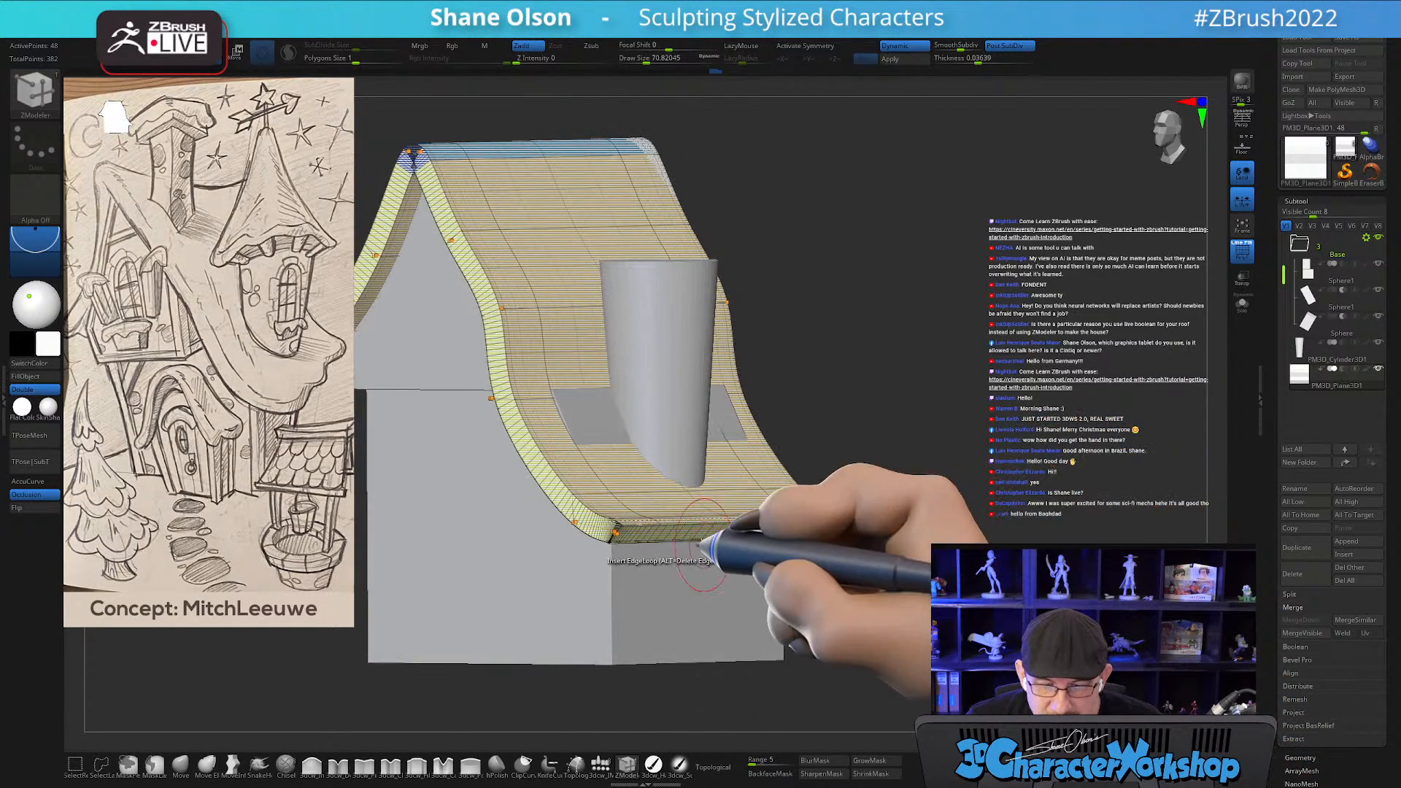
key(shift+f)
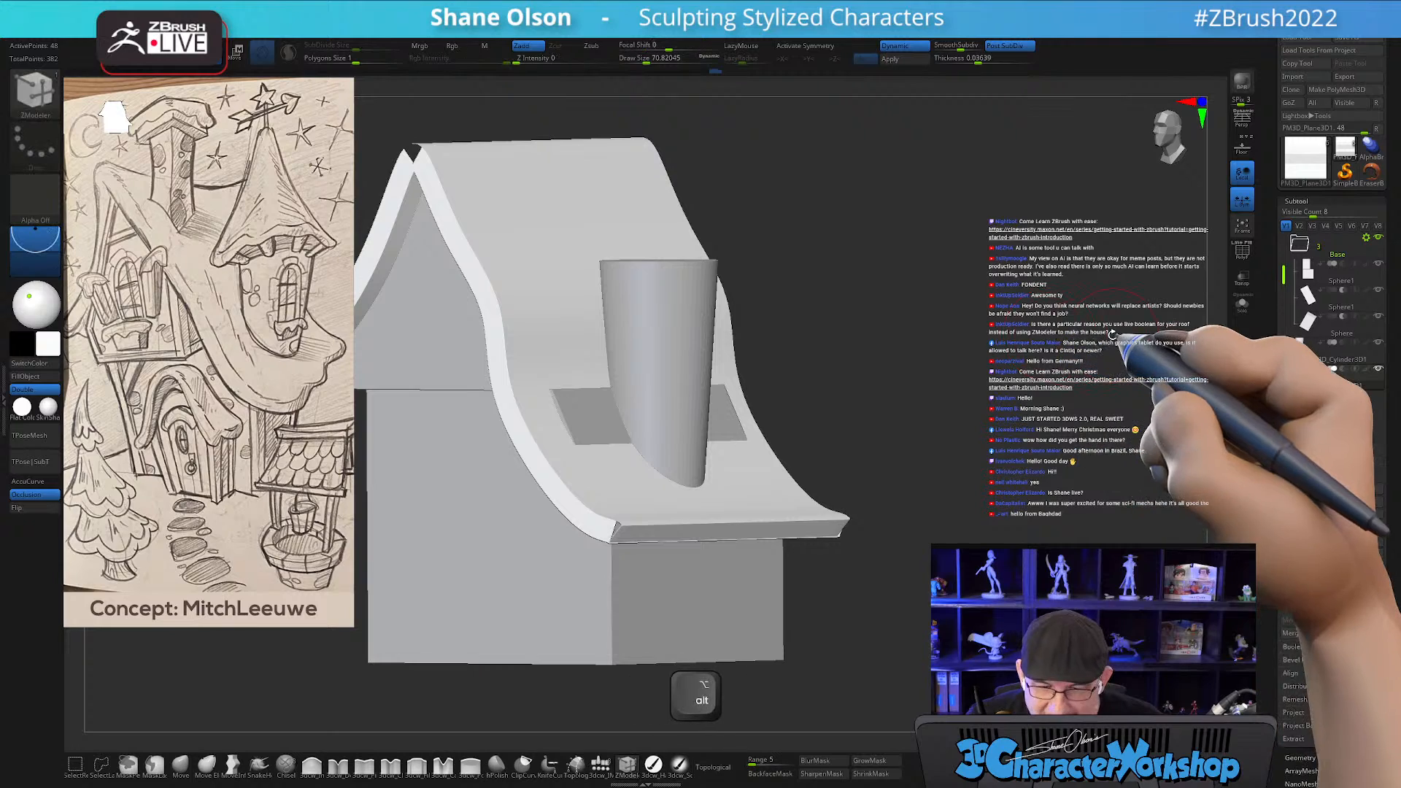
Turn off the roof's dynamic subdivision and mask the whole roof except the end face of the long eave.
alt+drag(1083, 328, 1100, 297)
key(shift+d)
drag(1007, 294, 1020, 359)
alt+drag(976, 413, 982, 232)
alt+drag(932, 353, 940, 382)
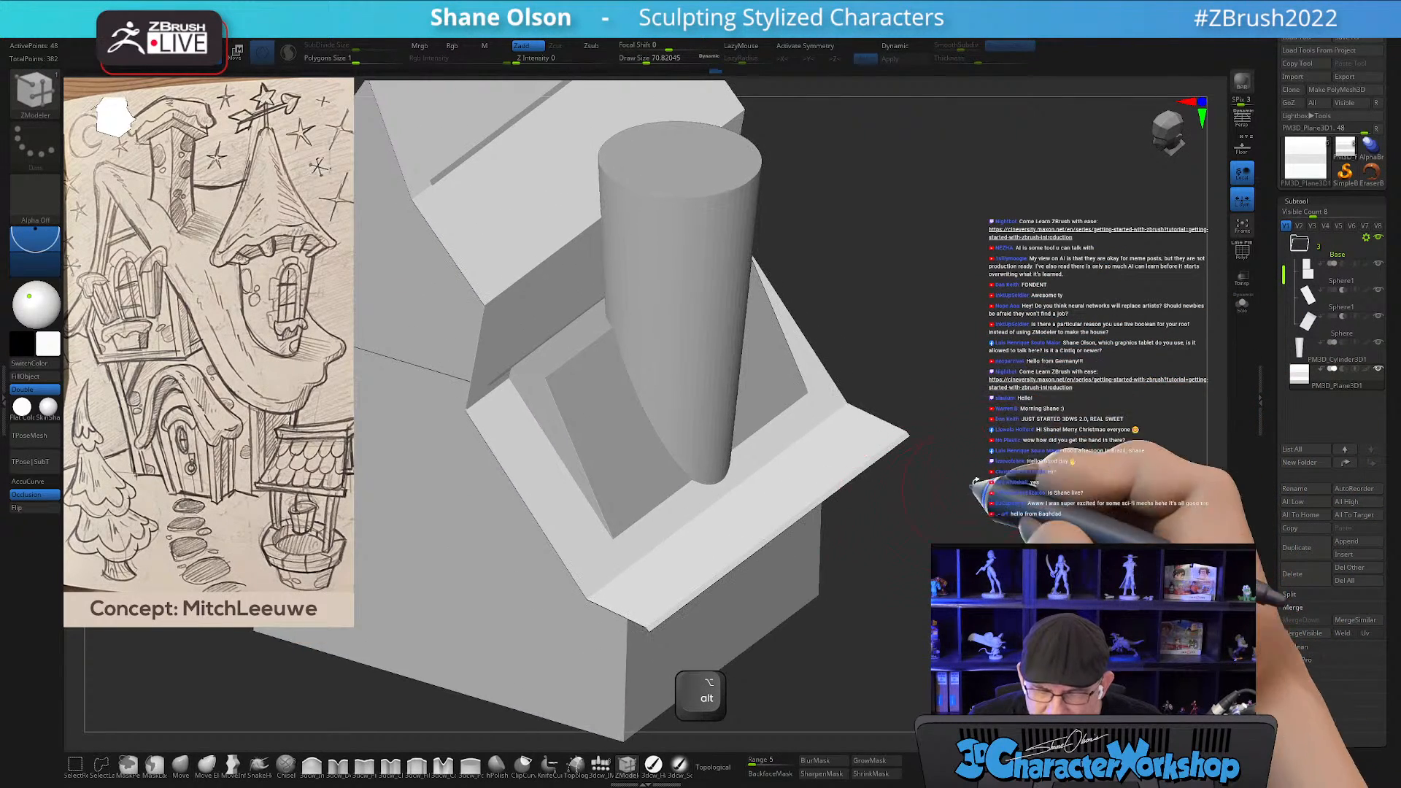
drag(949, 503, 1009, 440)
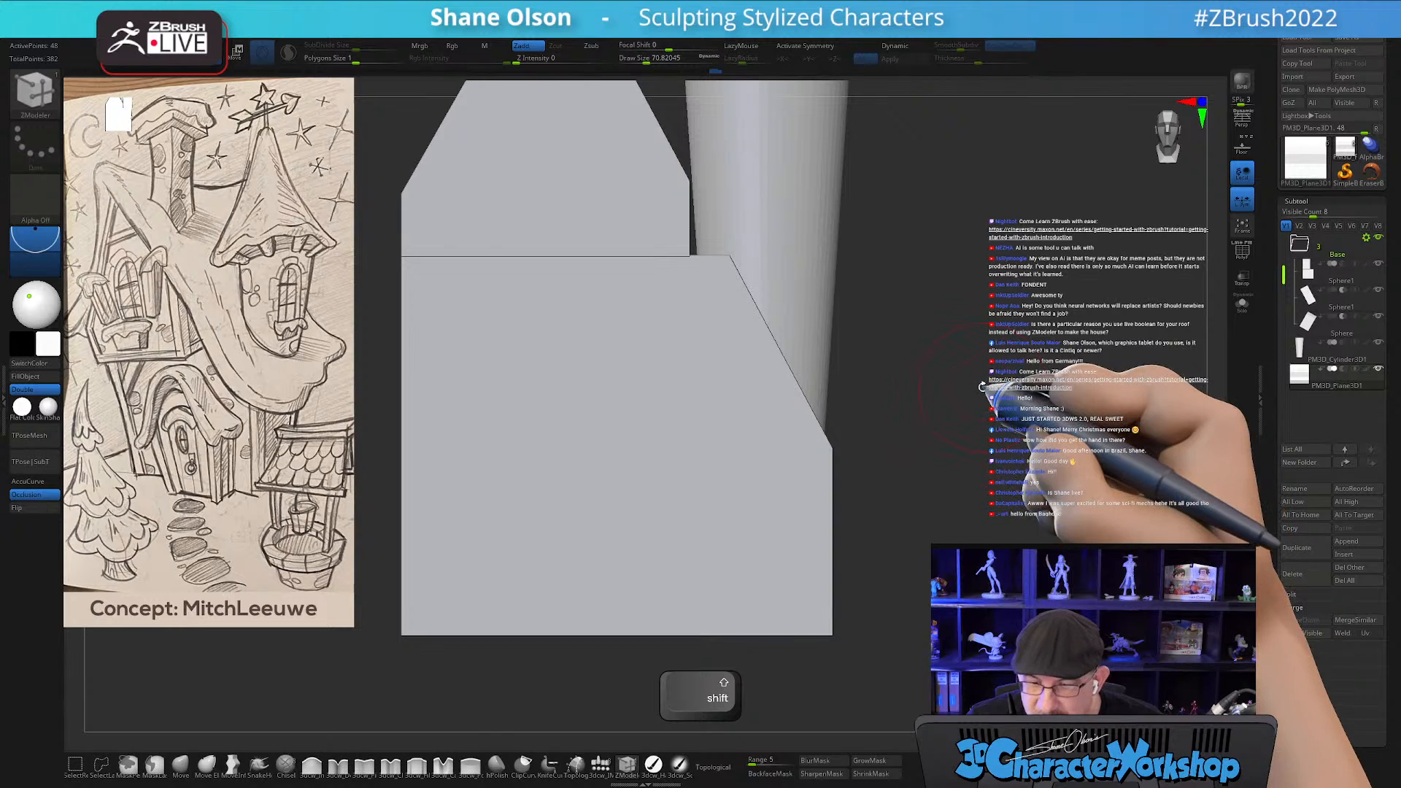
drag(1007, 282, 863, 348)
key(p)
drag(870, 406, 789, 414)
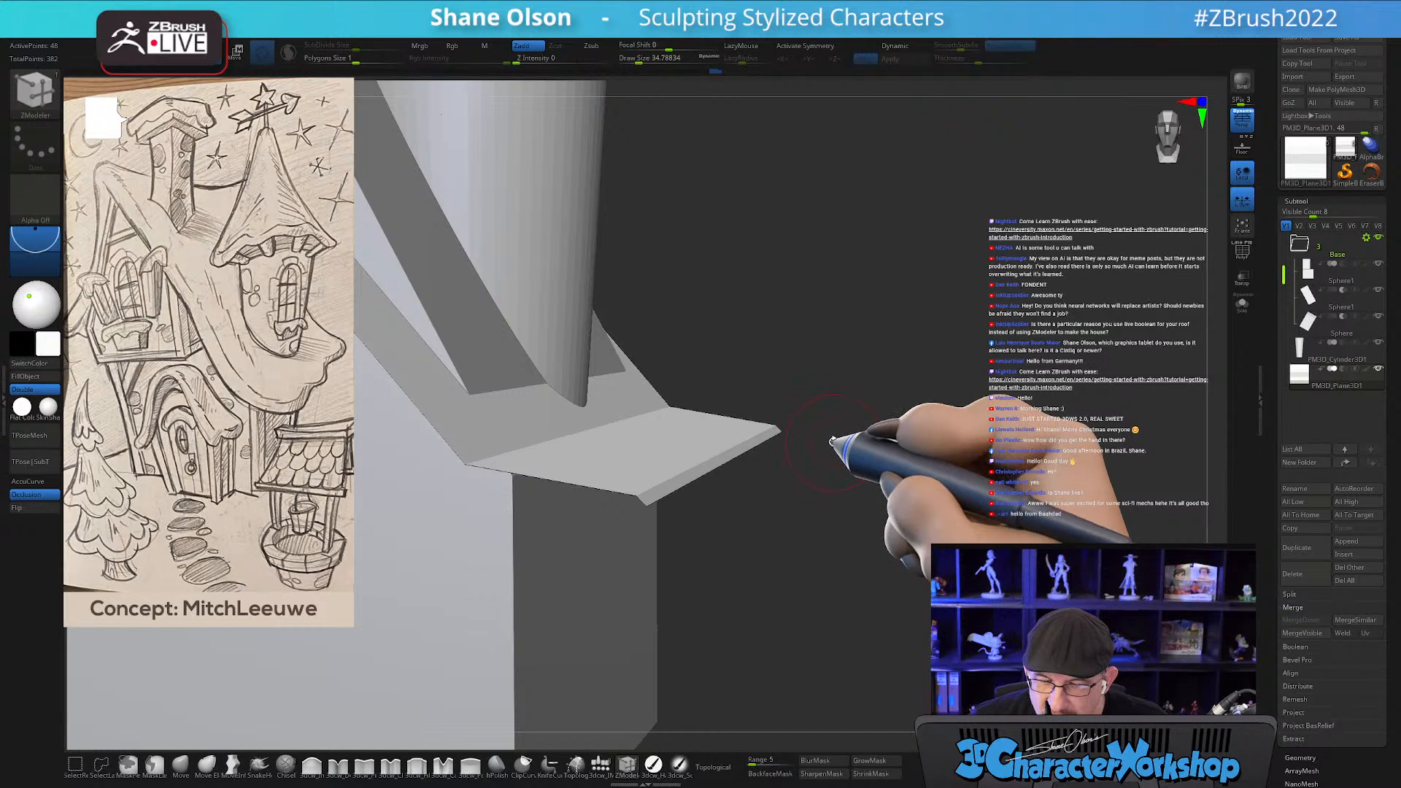
drag(845, 431, 841, 430)
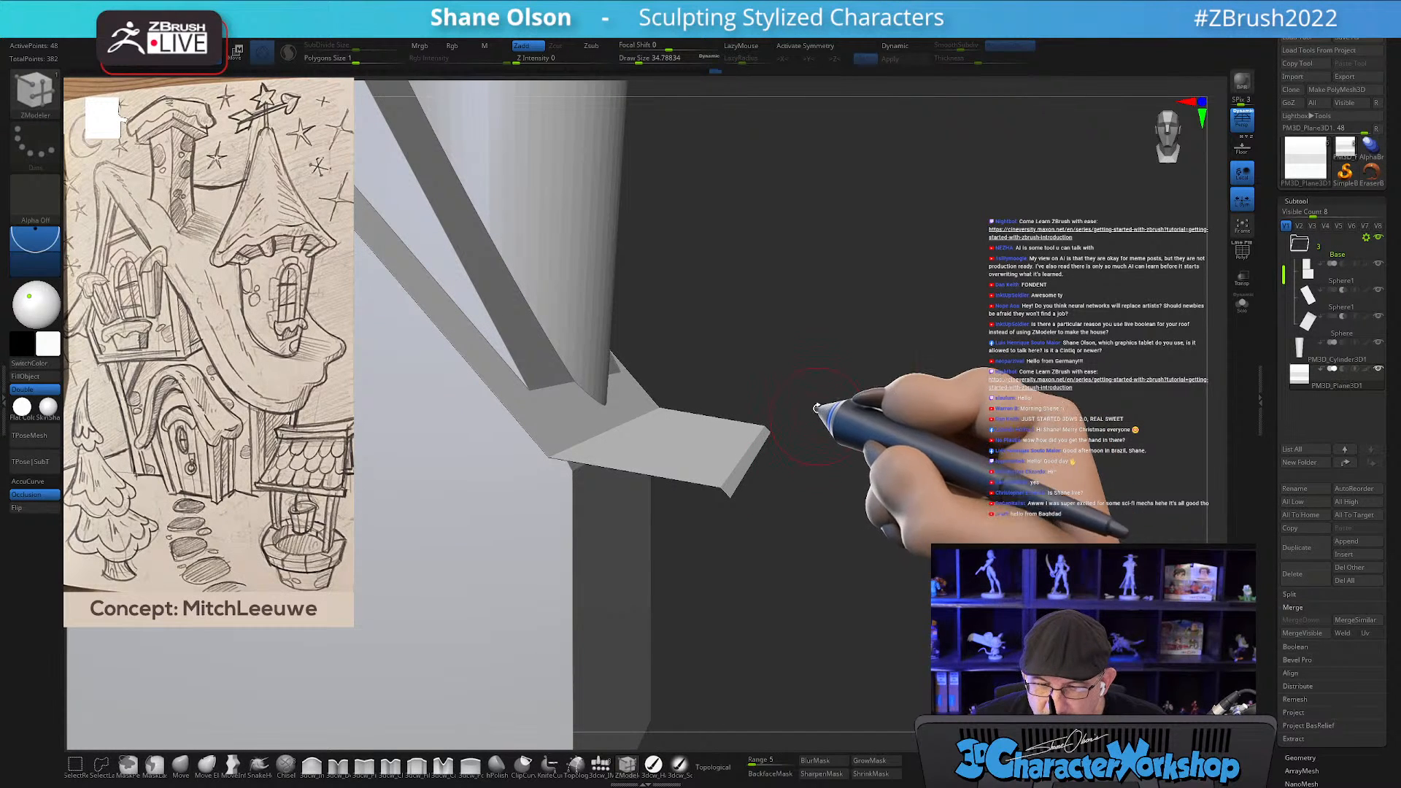
key(ctrl)
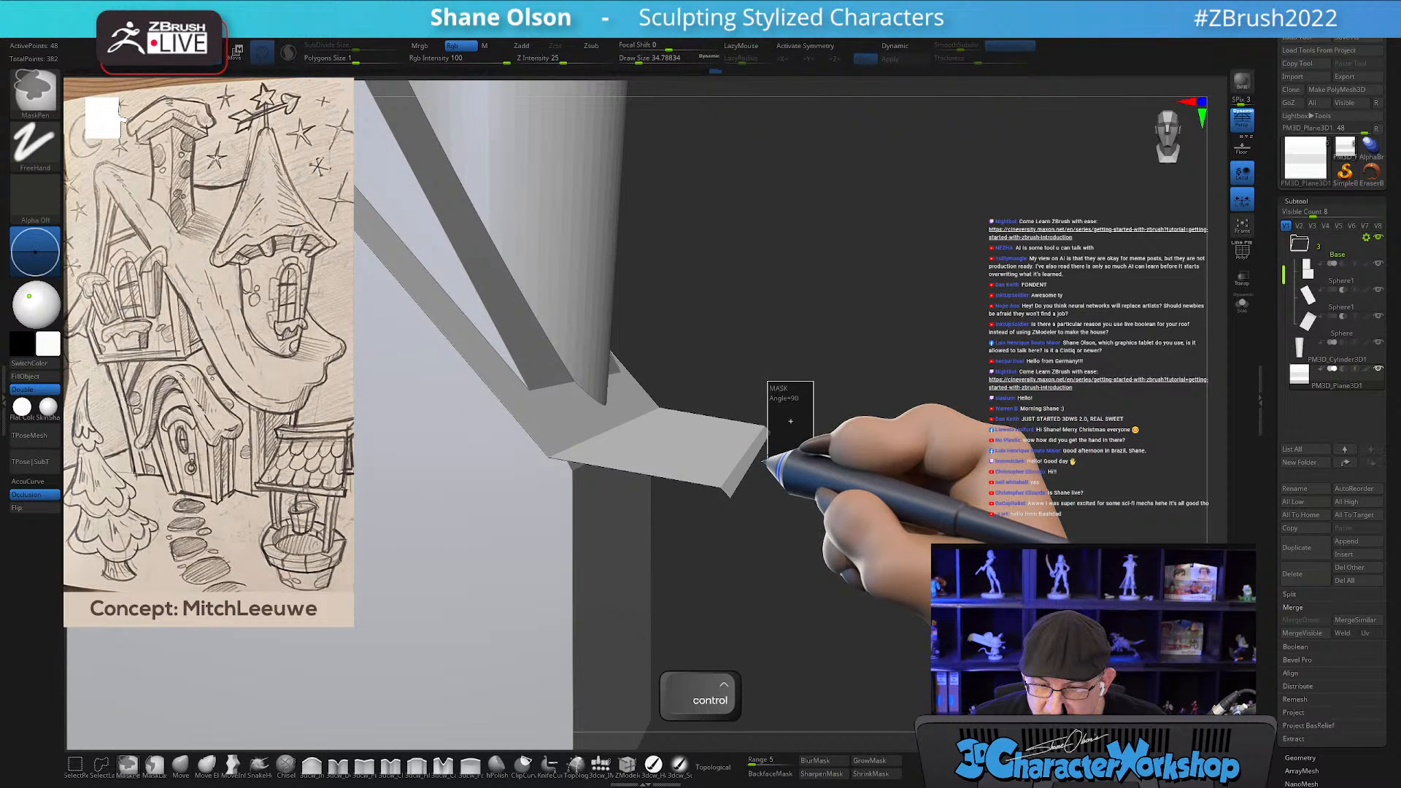
ctrl+drag(764, 461, 763, 467)
ctrl+alt+drag(783, 554, 721, 503)
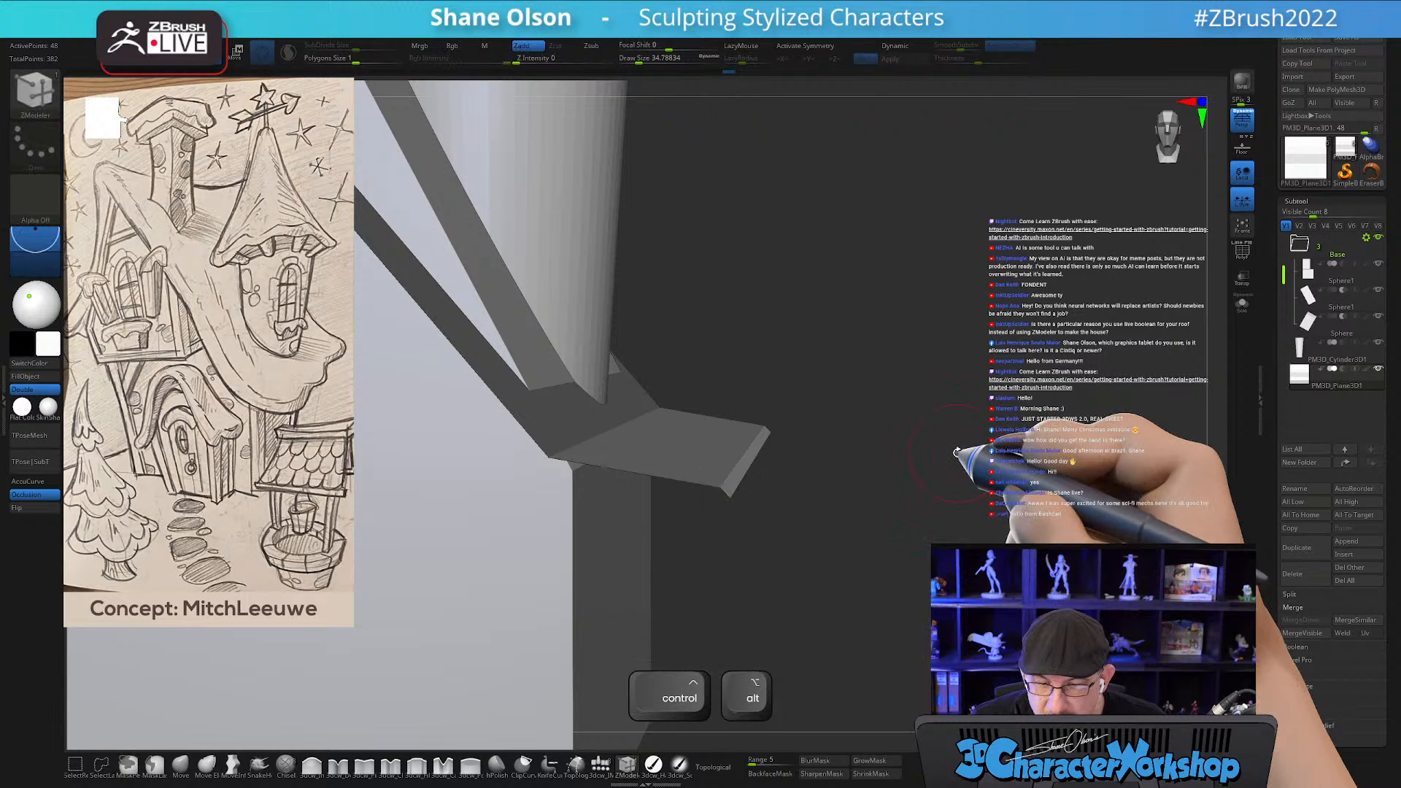
Align the transform gizmo to the world axes and lower the long eave's end slightly with dynamic subdivision on and perspective off.
key(w)
drag(845, 289, 1003, 498)
alt+click(585, 117)
drag(1091, 479, 1078, 473)
key(p)
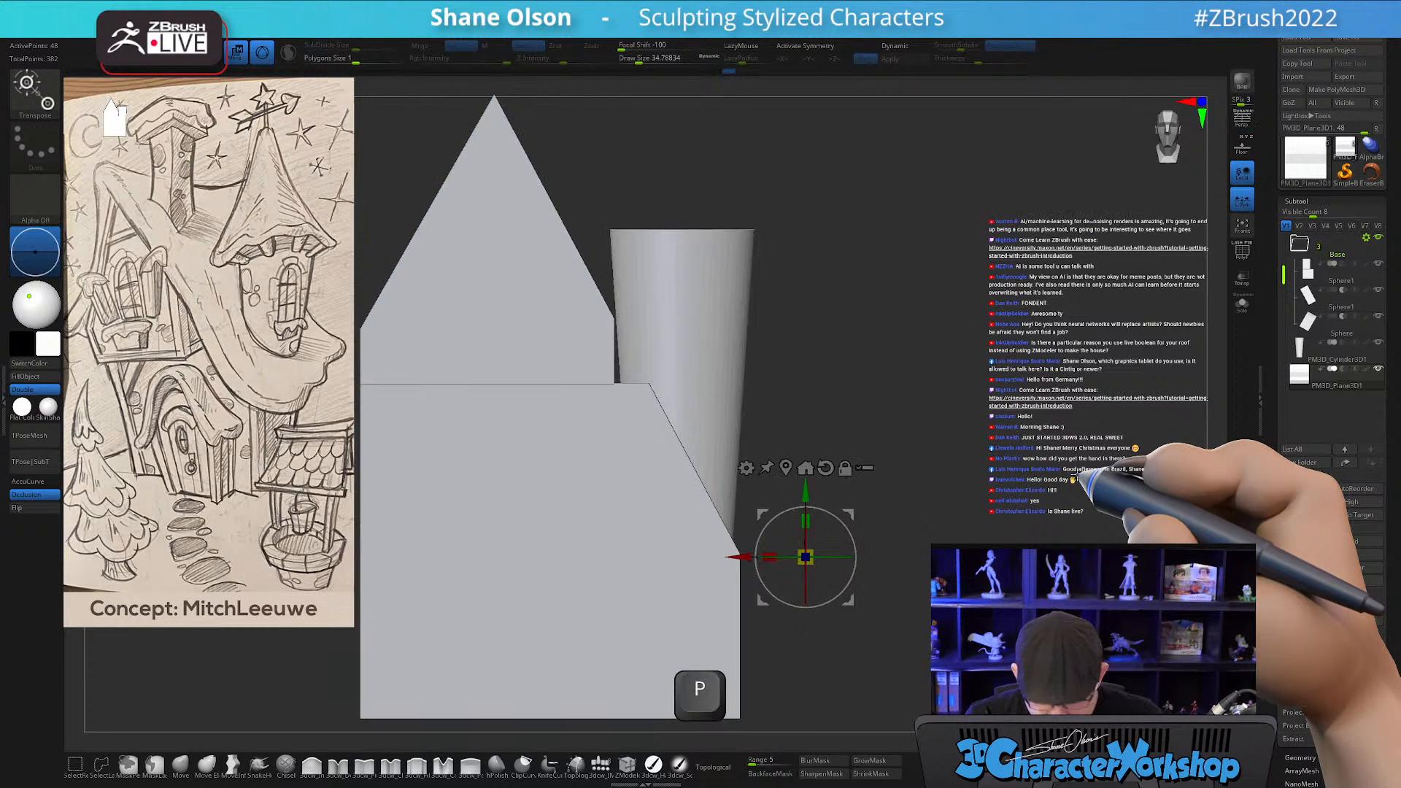
mouse_move(969, 498)
alt+mouse_down()
mouse_move(936, 467)
mouse_move(986, 469)
mouse_move(978, 483)
alt+mouse_up()
key(d)
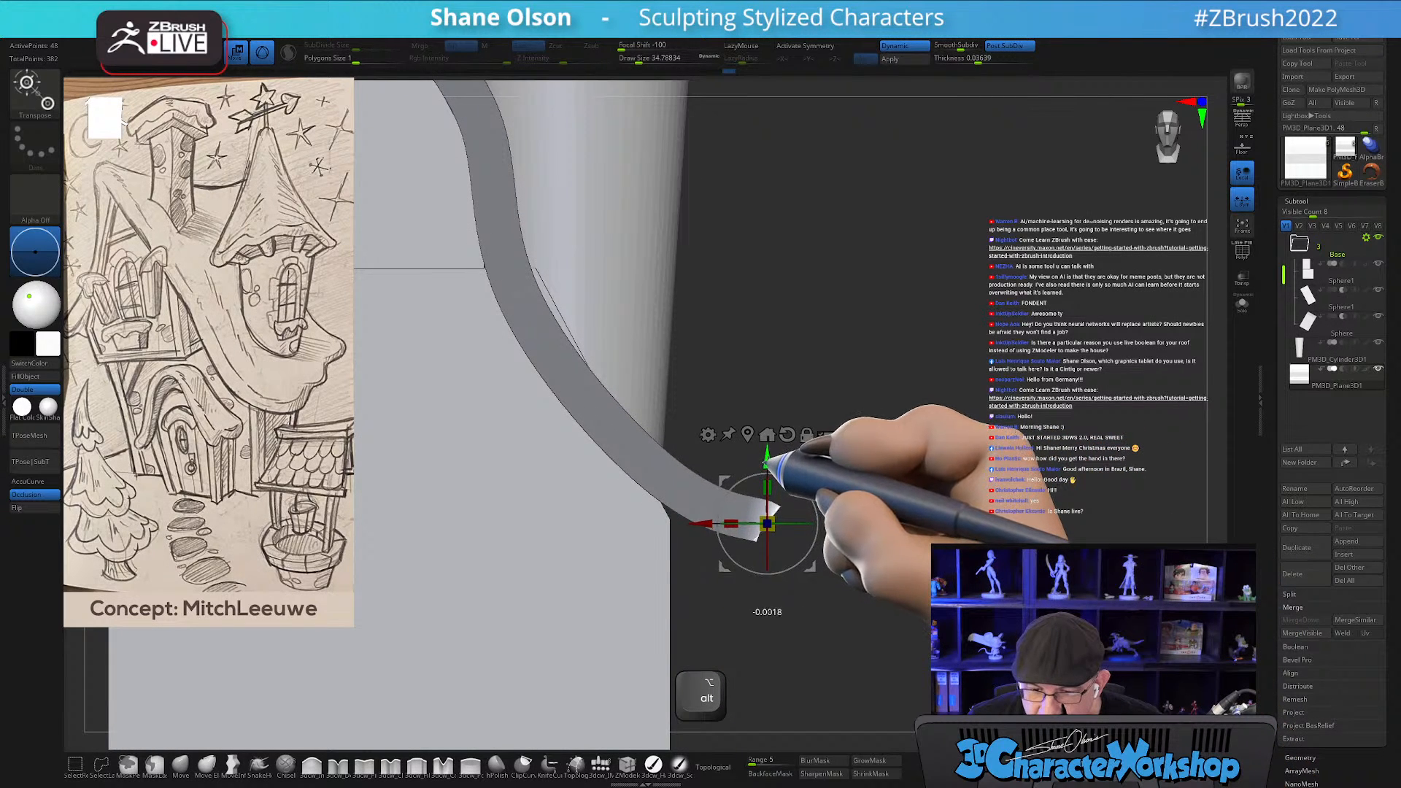
drag(921, 436, 941, 459)
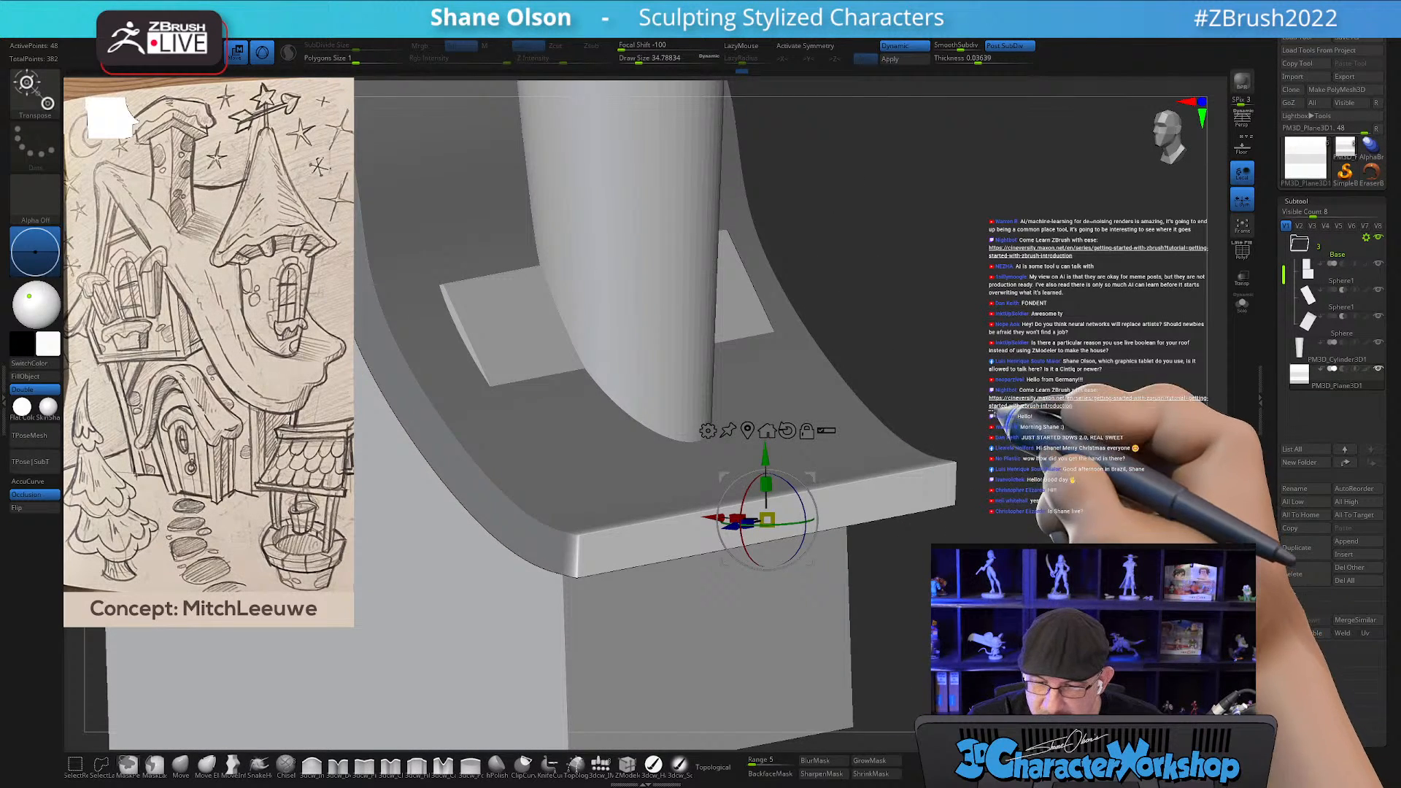
mouse_move(982, 367)
alt+mouse_down()
mouse_move(946, 336)
mouse_move(962, 322)
alt+mouse_up()
Turn off dynamic subdivision and set the ZModeler edge action to Transpose with the target EdgeLoop Complete.
alt+drag(671, 190, 866, 333)
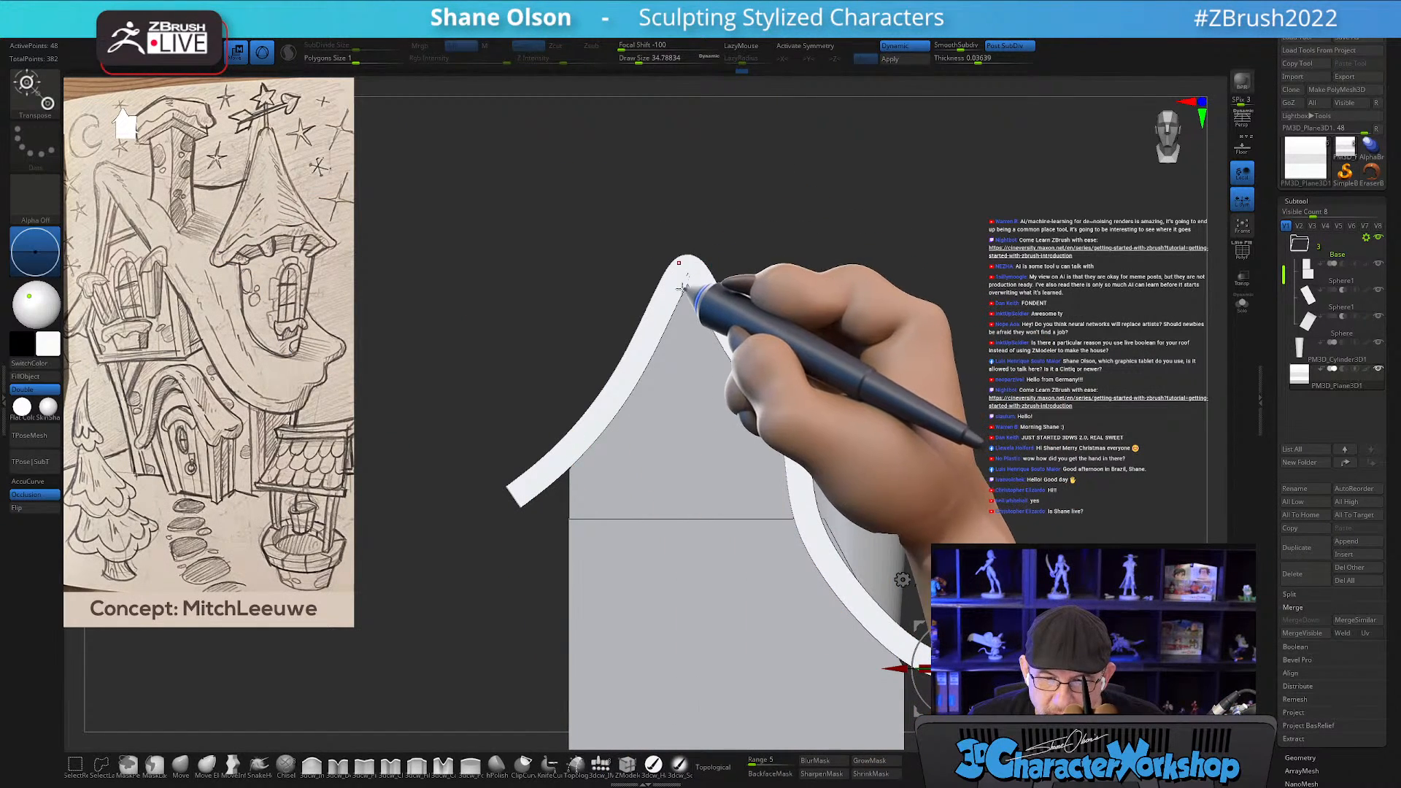
drag(791, 241, 775, 266)
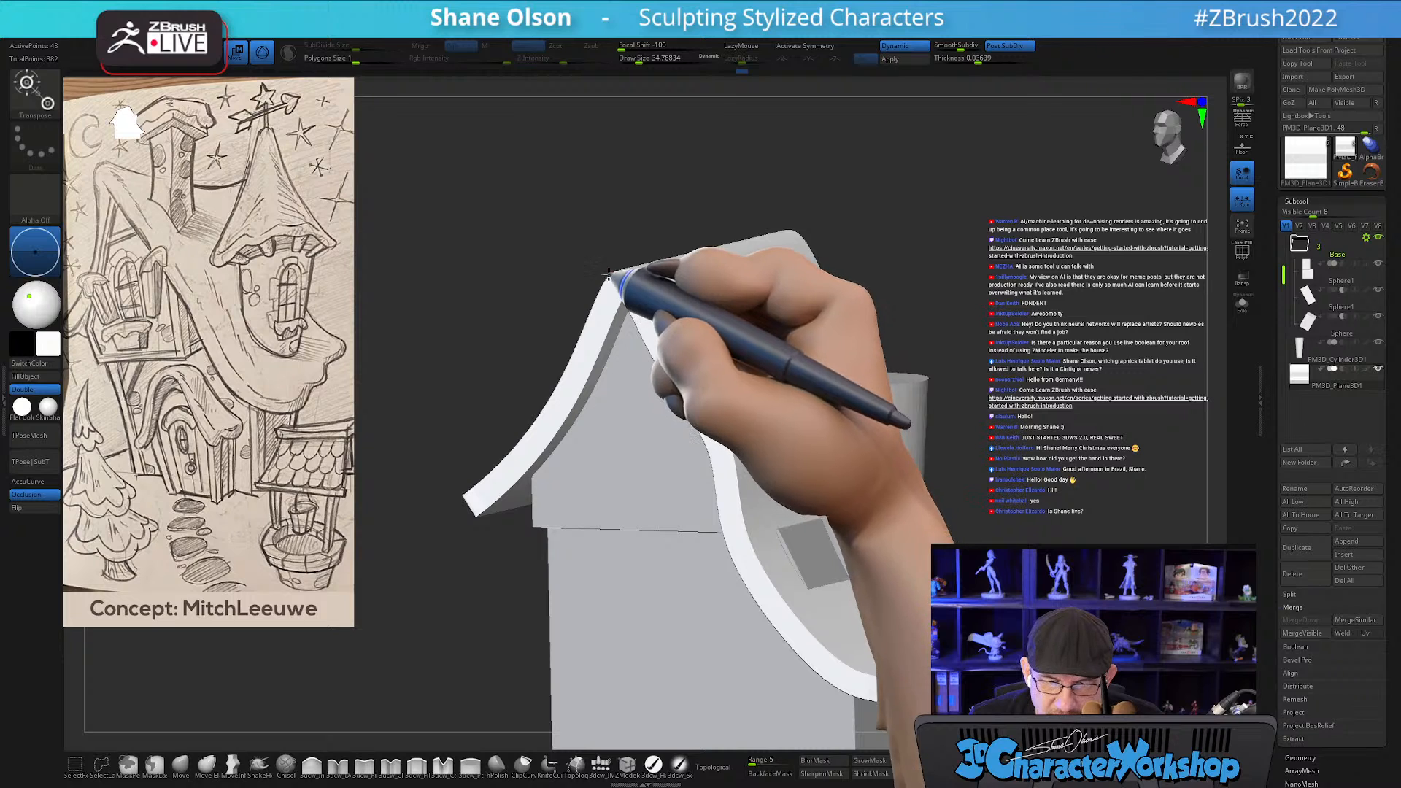
shift+drag(619, 285, 770, 195)
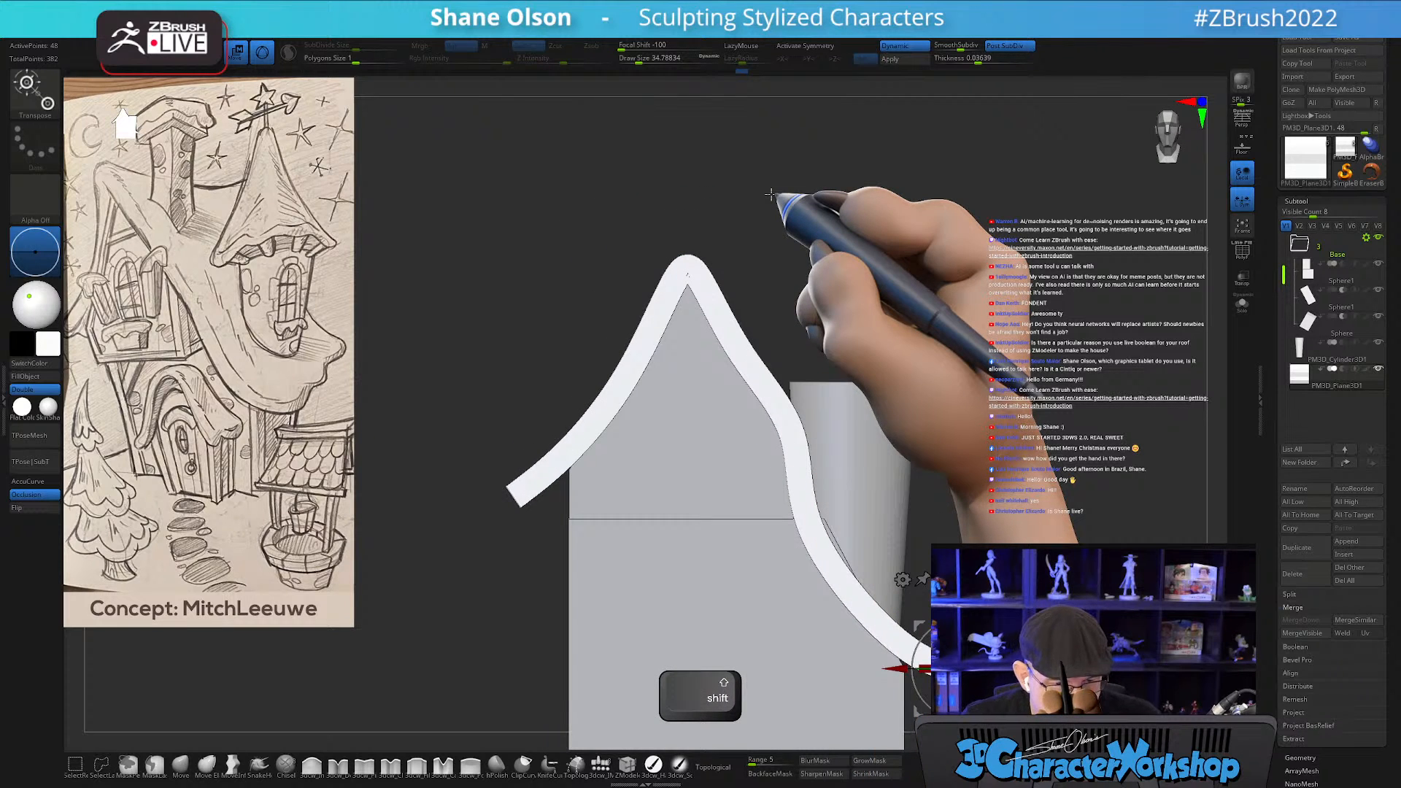
drag(772, 144, 932, 288)
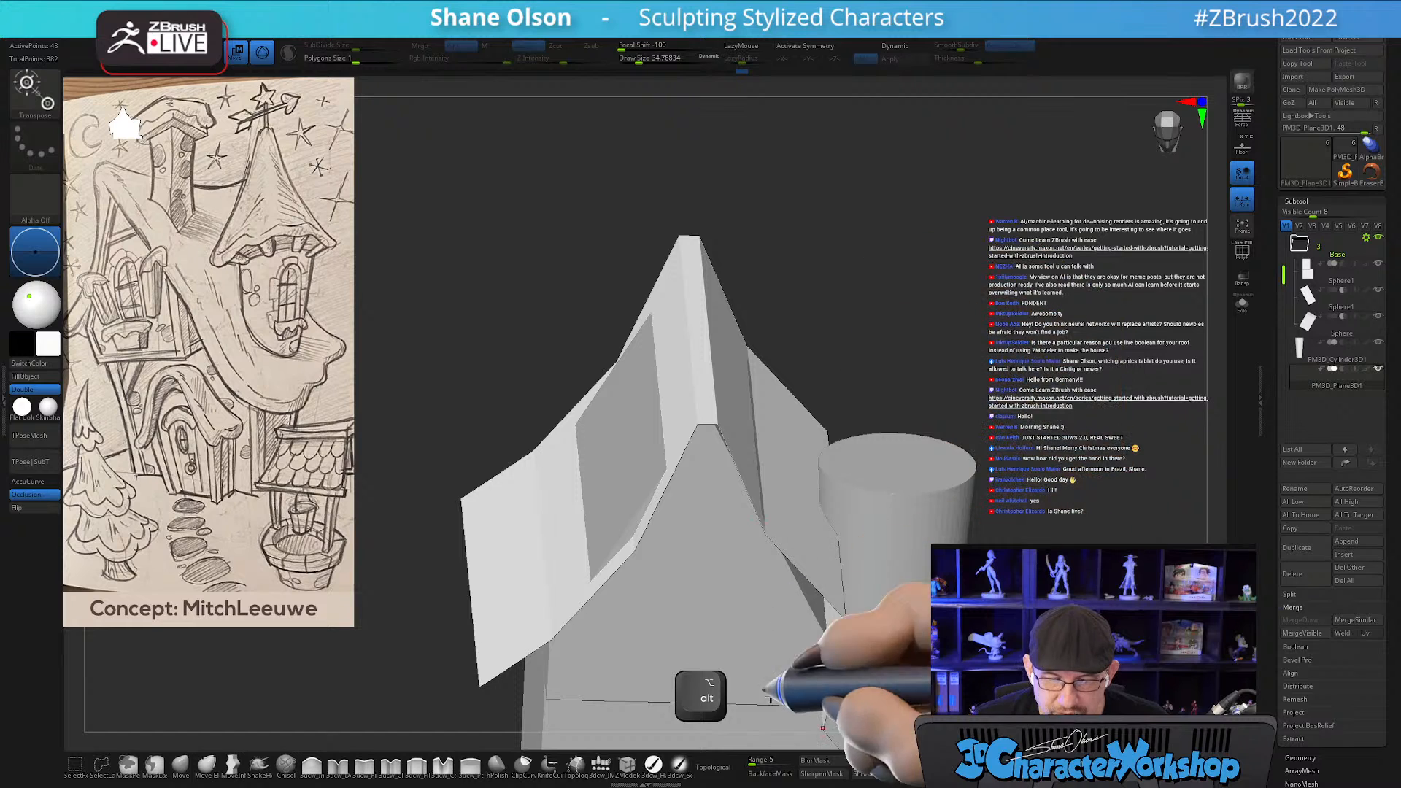
click(627, 763)
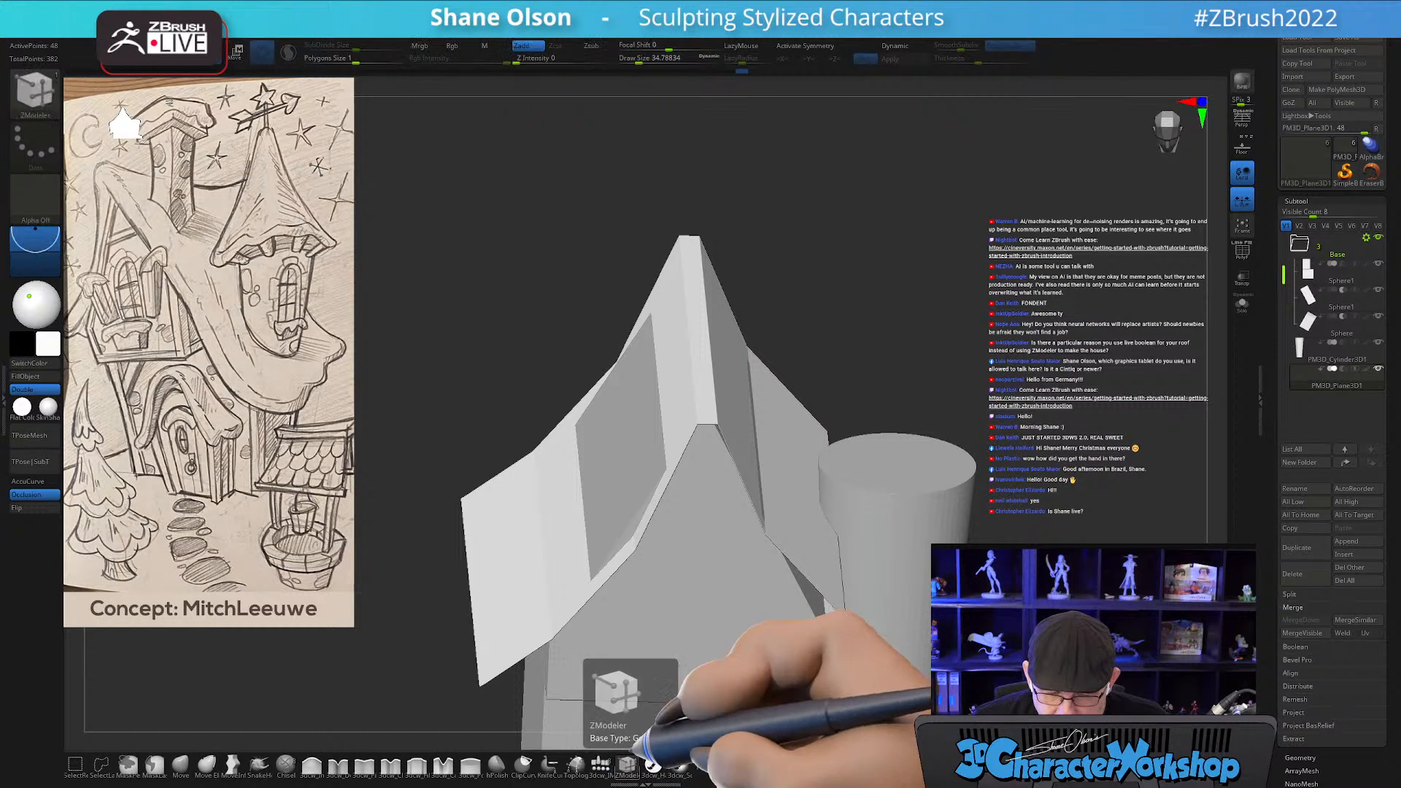
key(space)
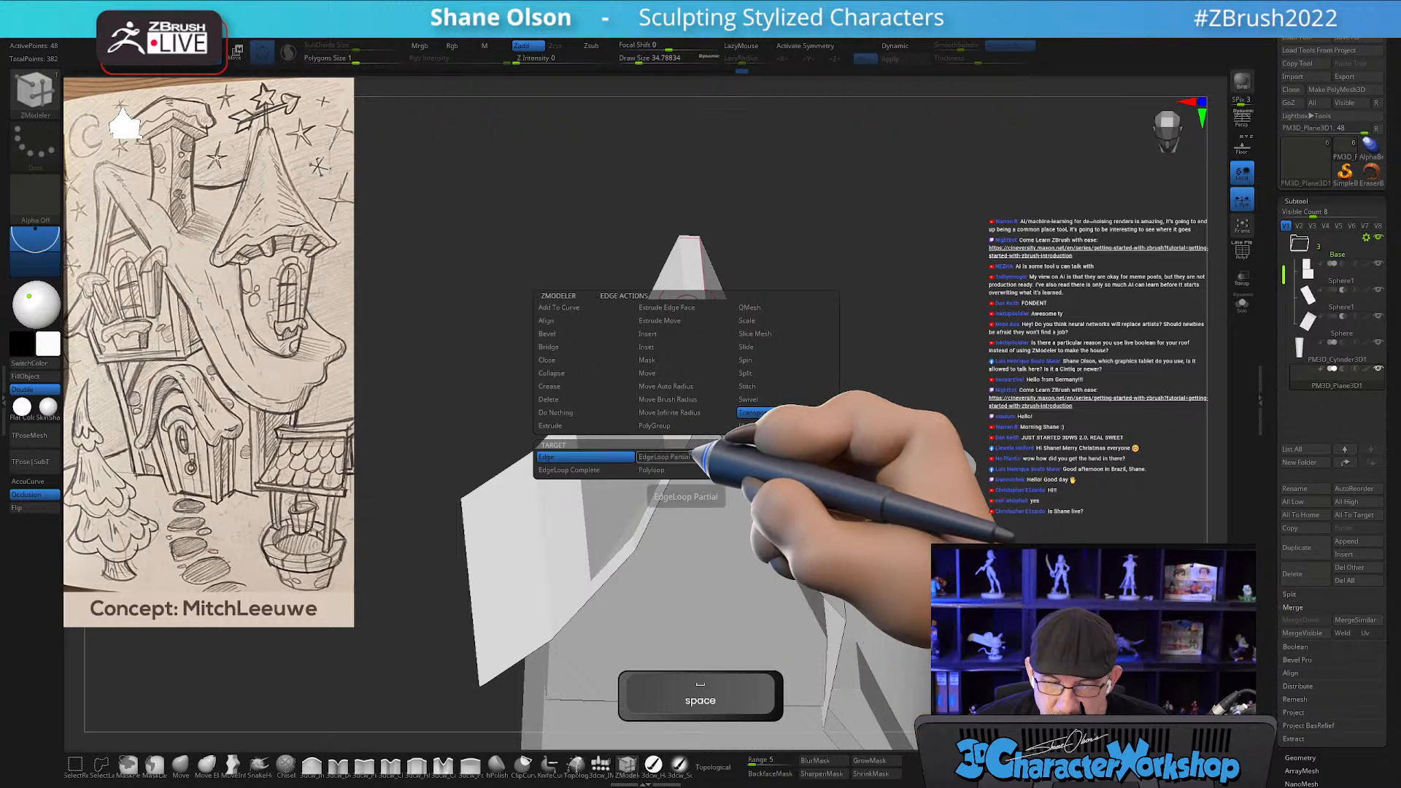
click(573, 470)
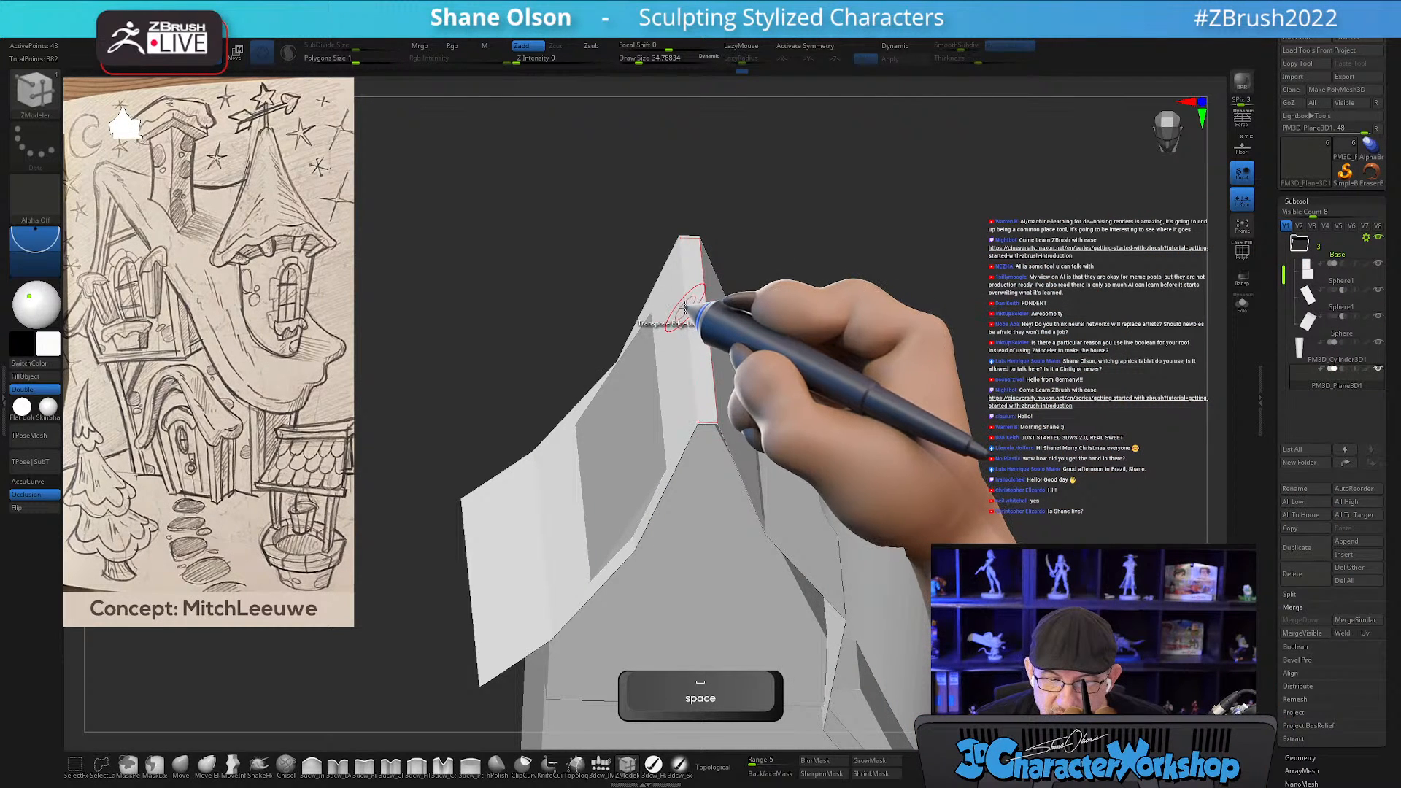
Isolate one edge loop along the roof ridge, align the gizmo to the world axes and shift the loop sideways with dynamic subdivision on.
click(684, 308)
key(space)
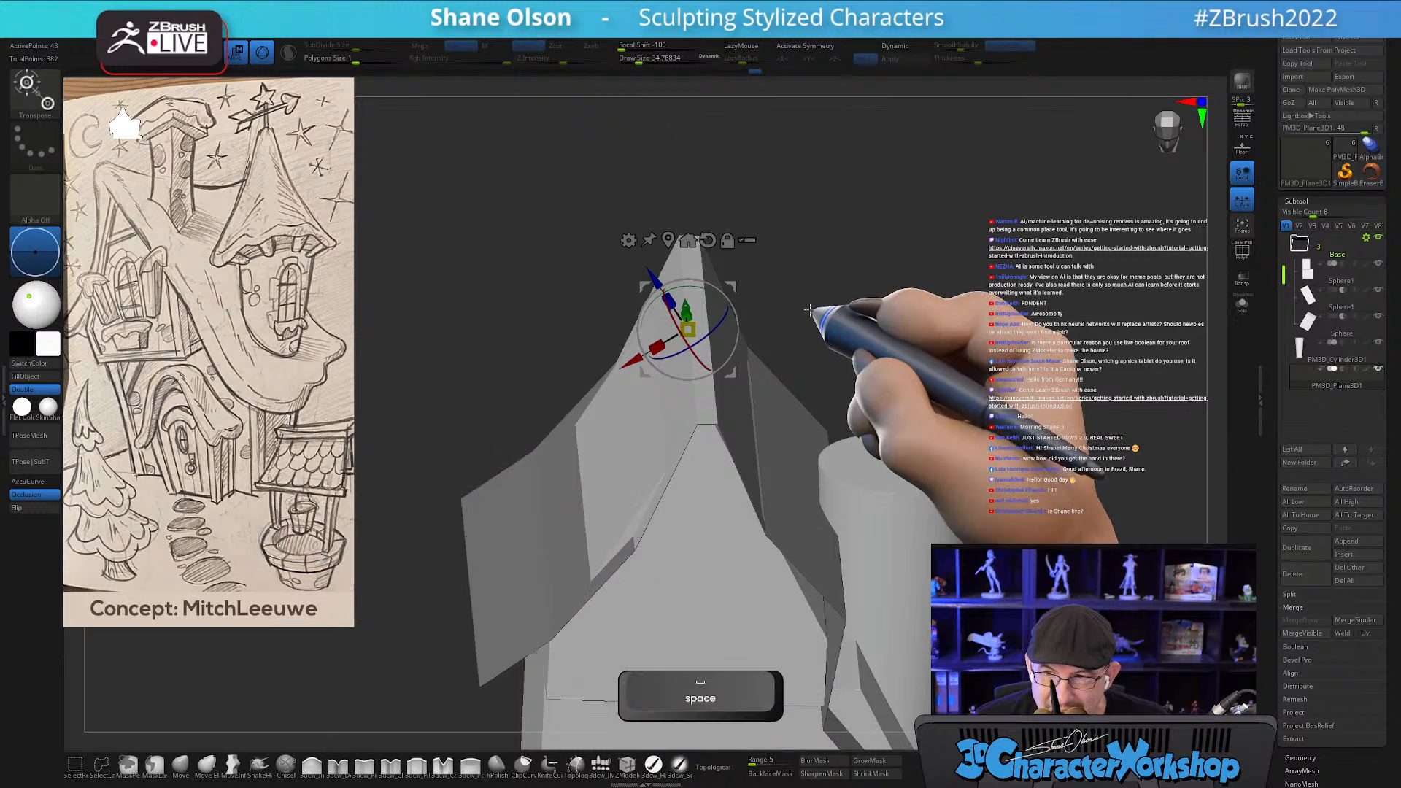
shift+drag(906, 251, 905, 240)
drag(820, 332, 891, 303)
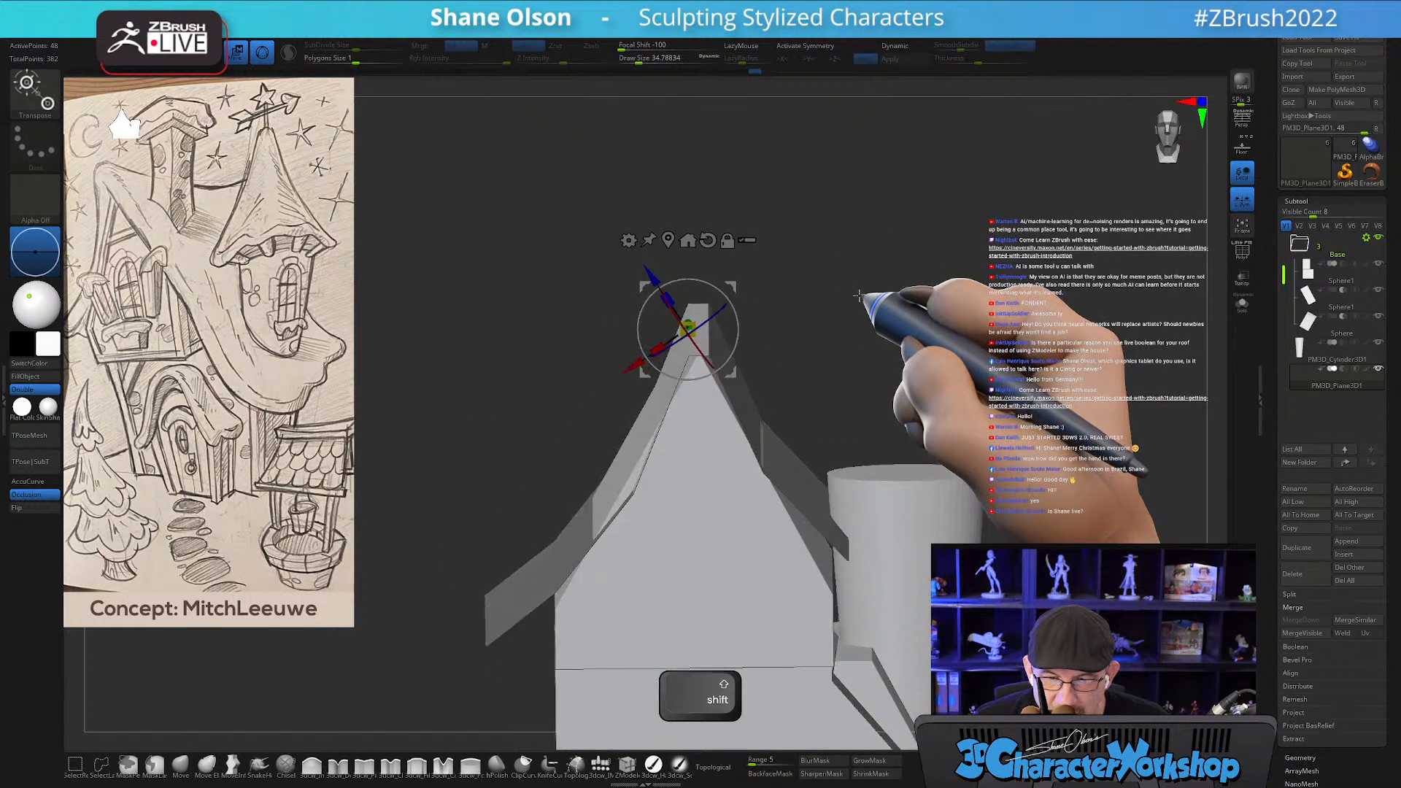
alt+click(707, 240)
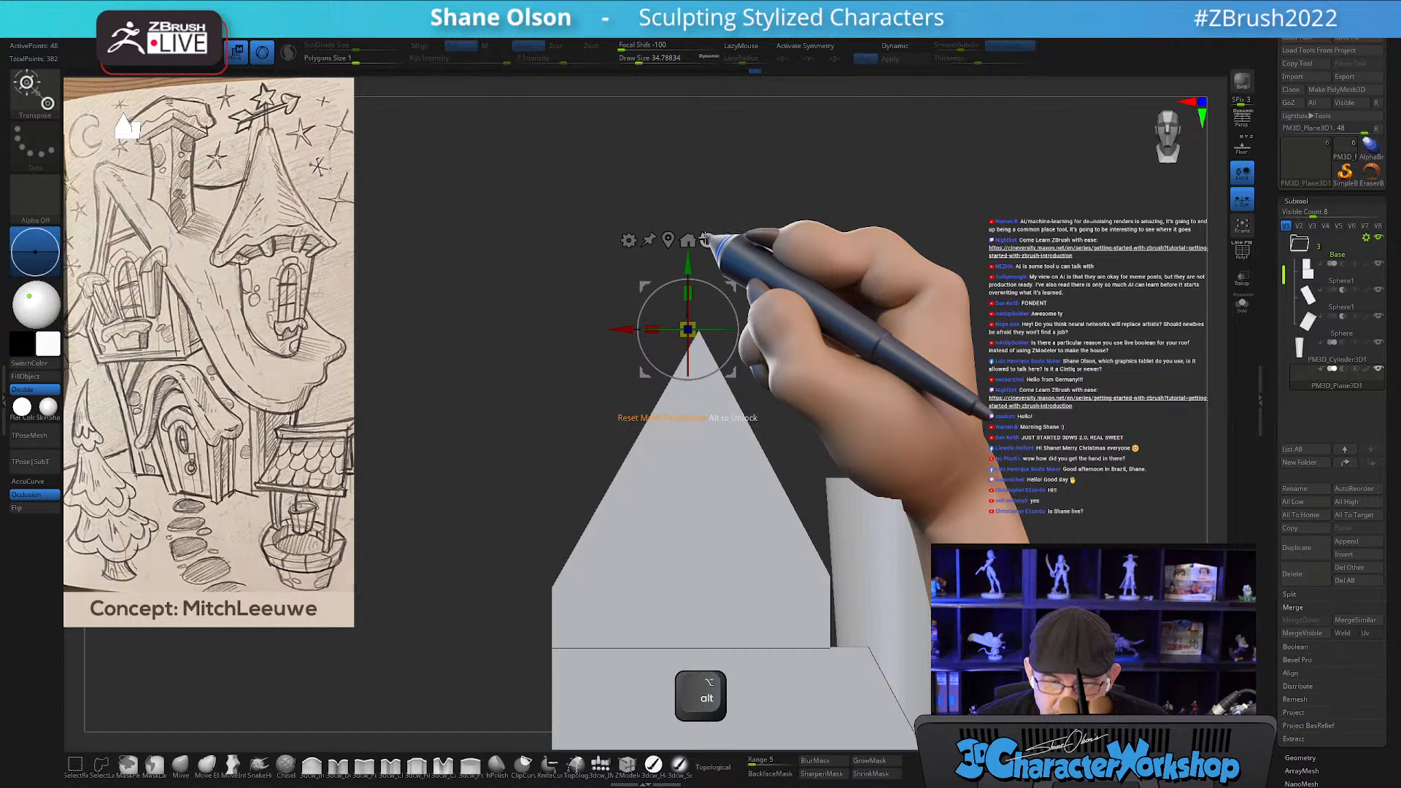
key(d)
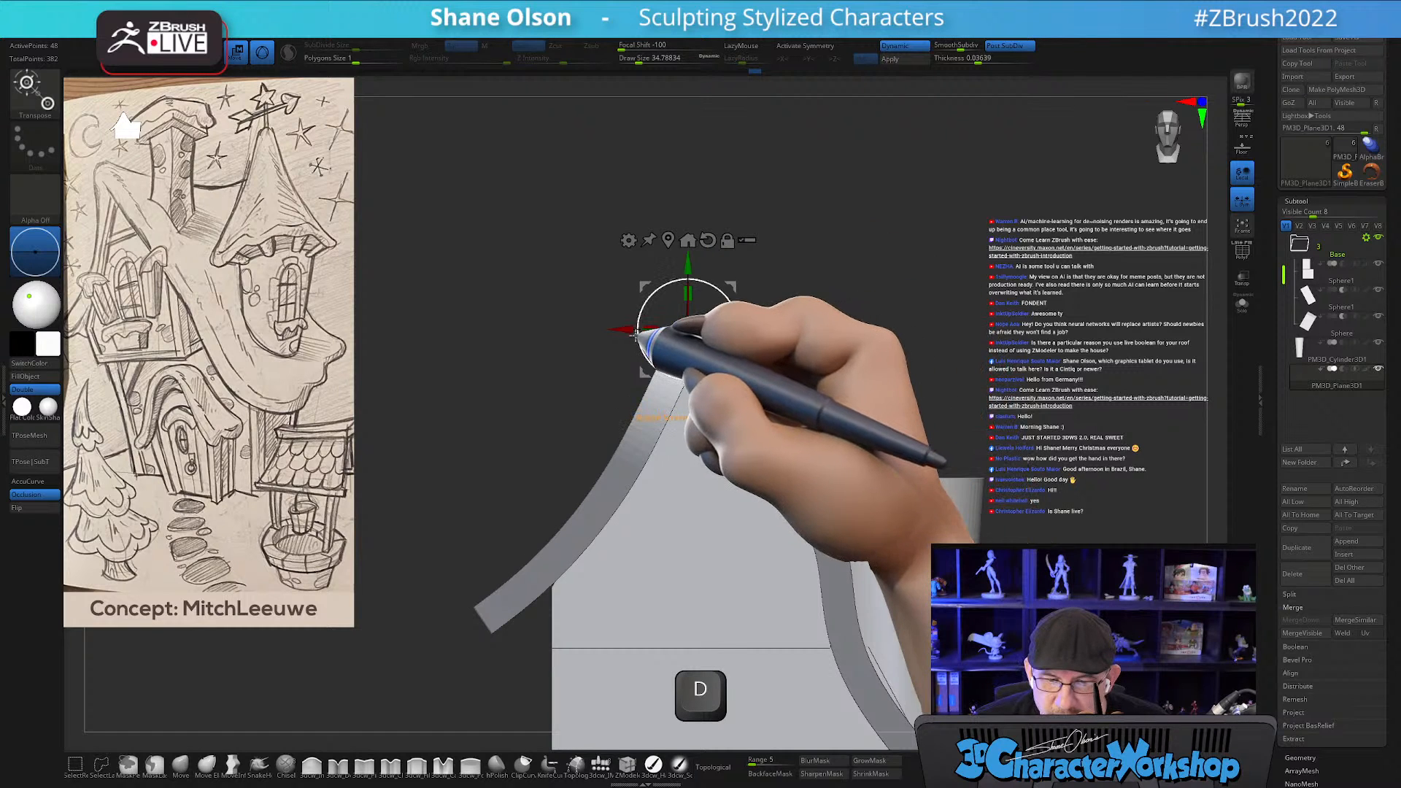
drag(616, 332, 612, 332)
Isolate the opposite edge loop of the roof ridge and shift it sideways with dynamic subdivision on to shape the rounded peak.
drag(907, 306, 876, 288)
key(shift+d)
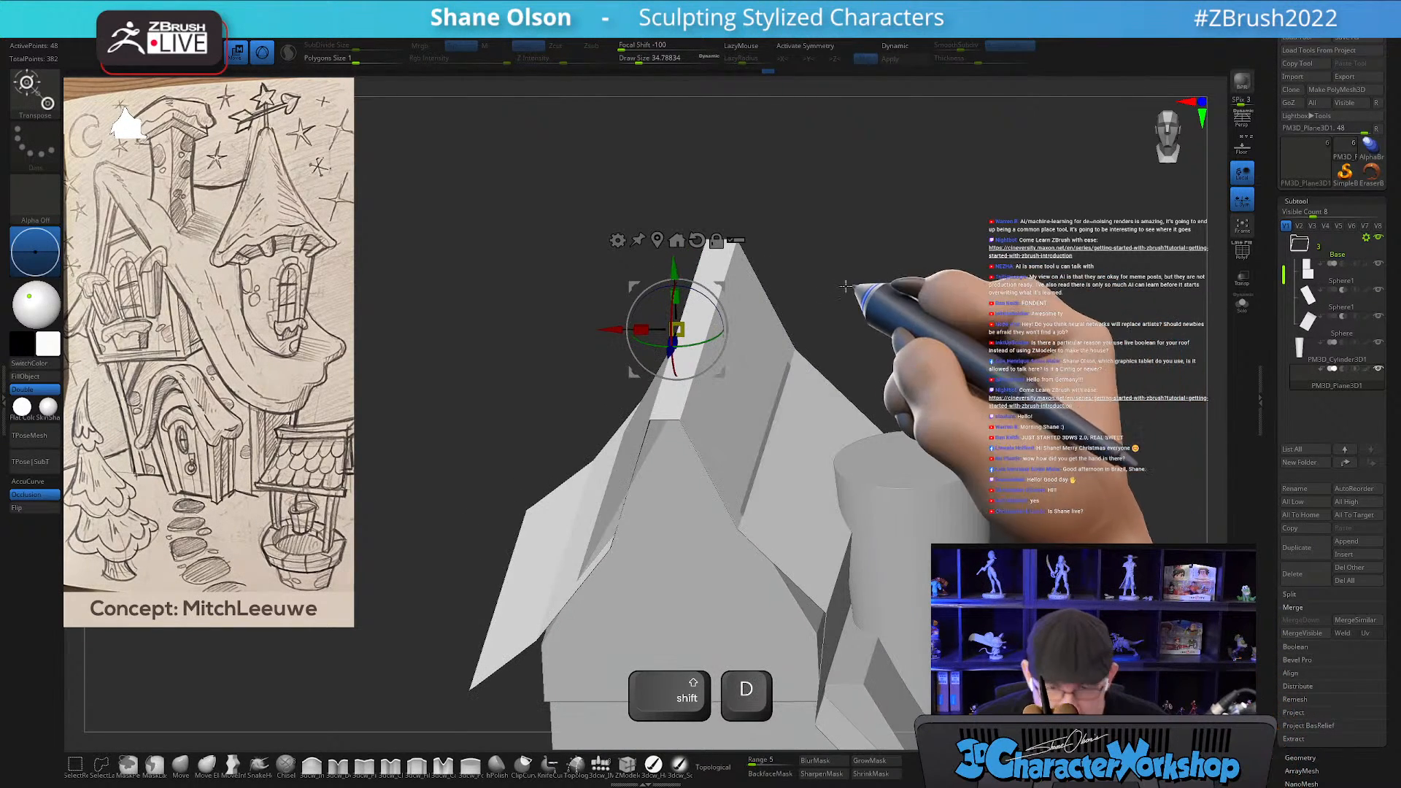
key(shift+d)
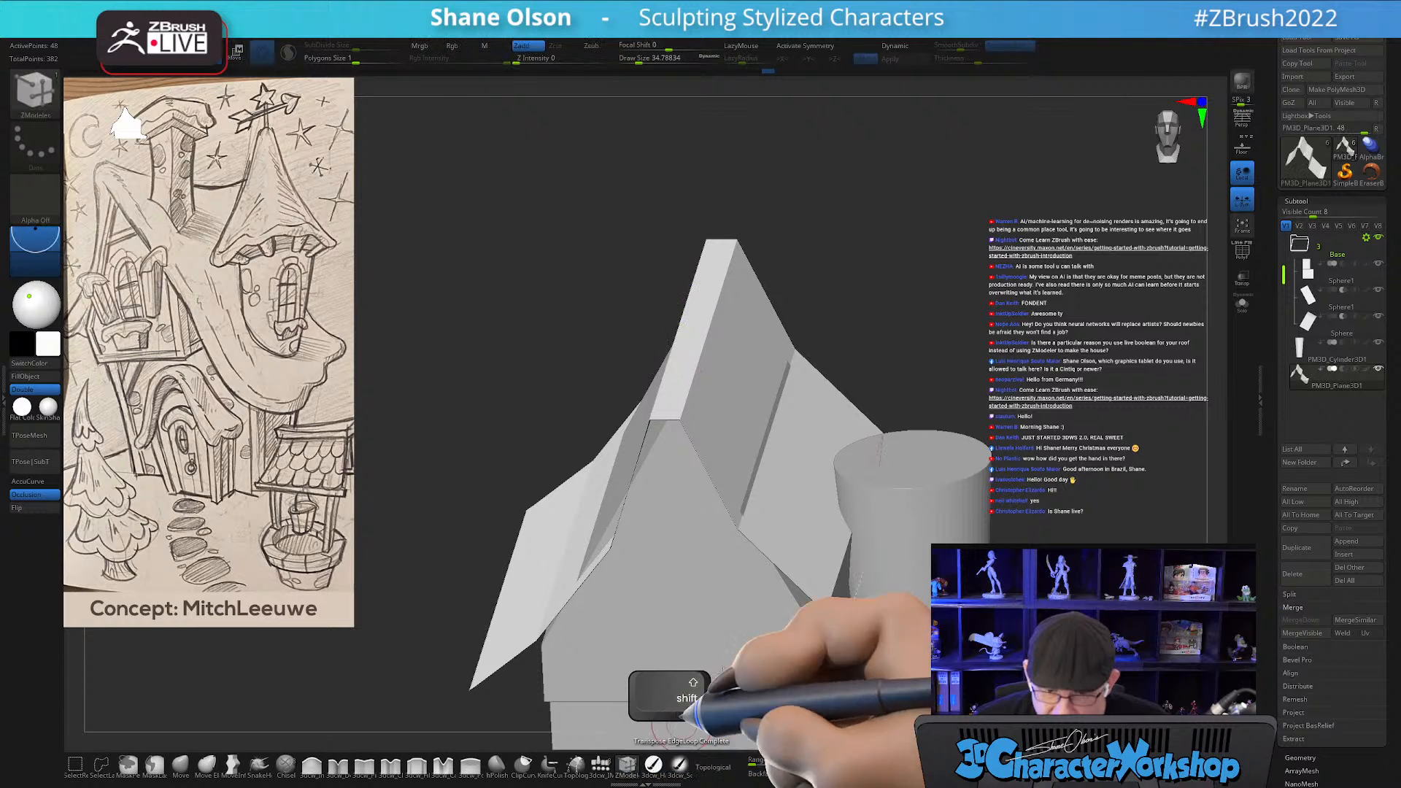
alt+drag(943, 256, 913, 286)
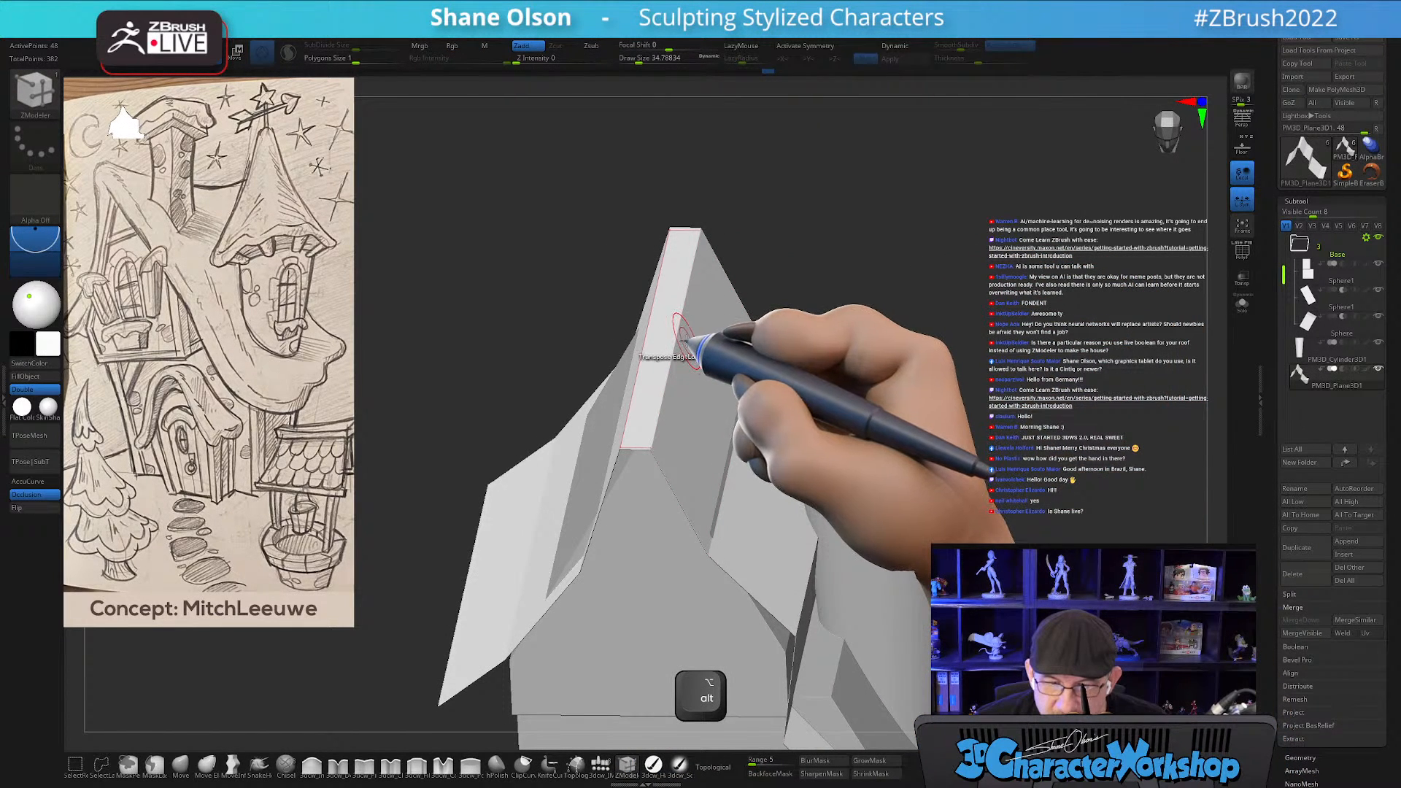
click(683, 342)
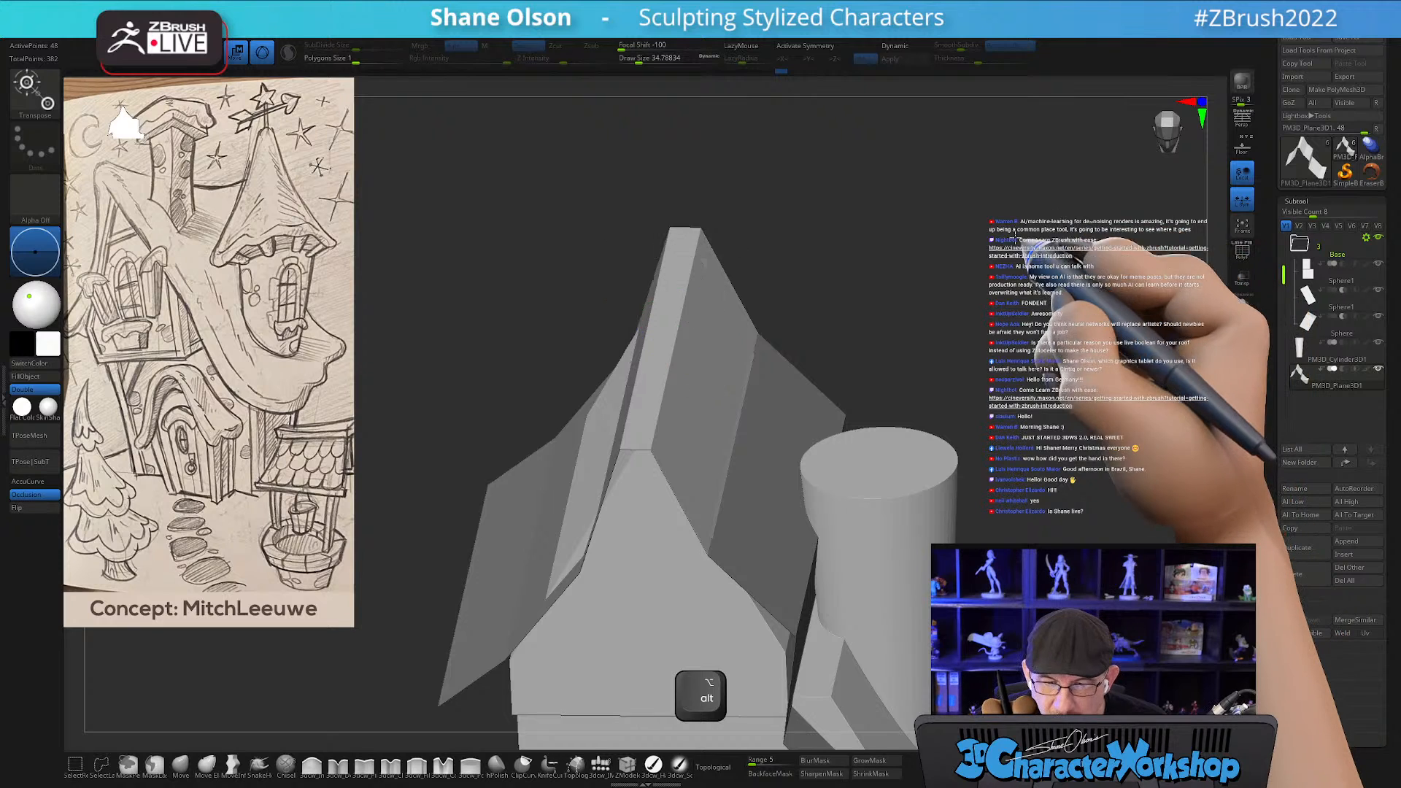
shift+drag(1022, 239, 1015, 223)
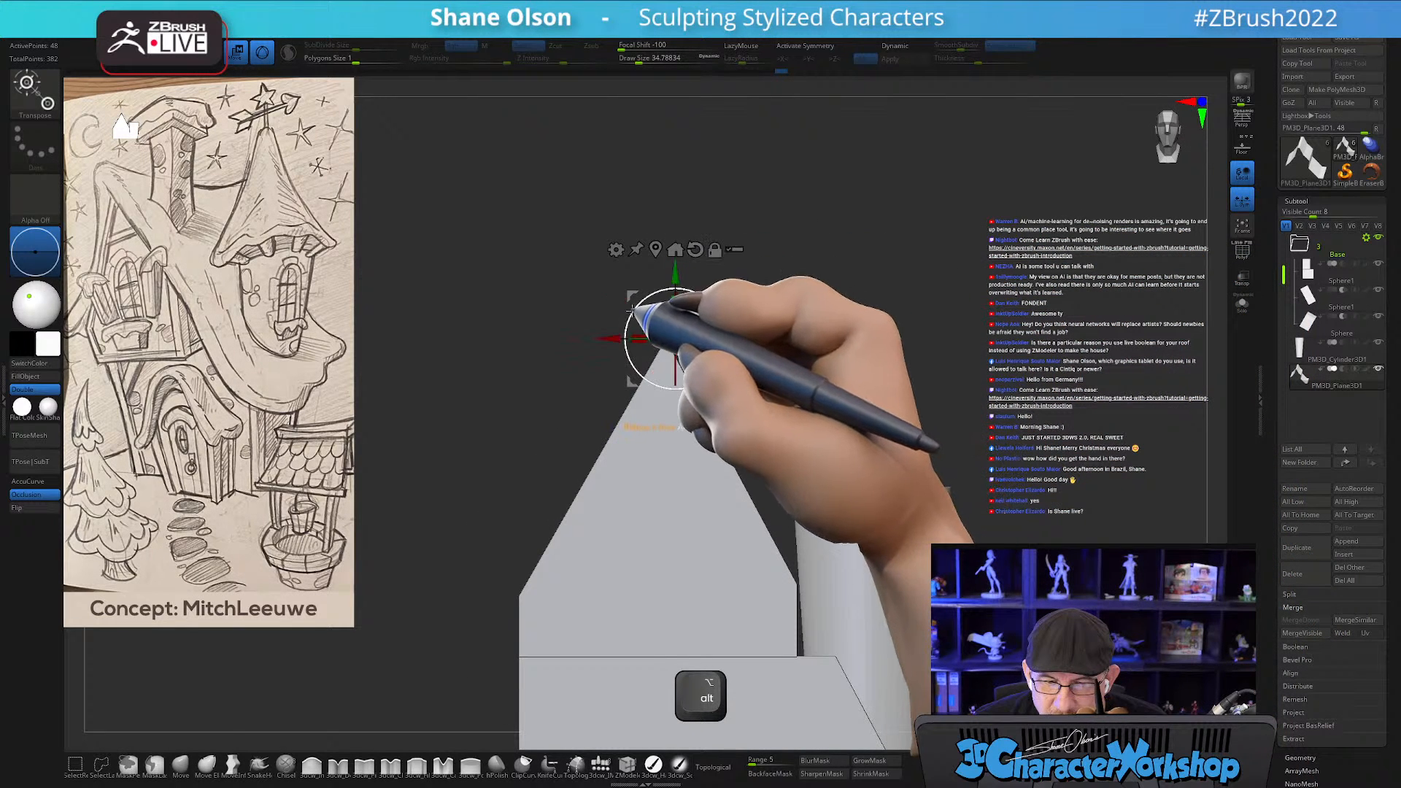
key(d)
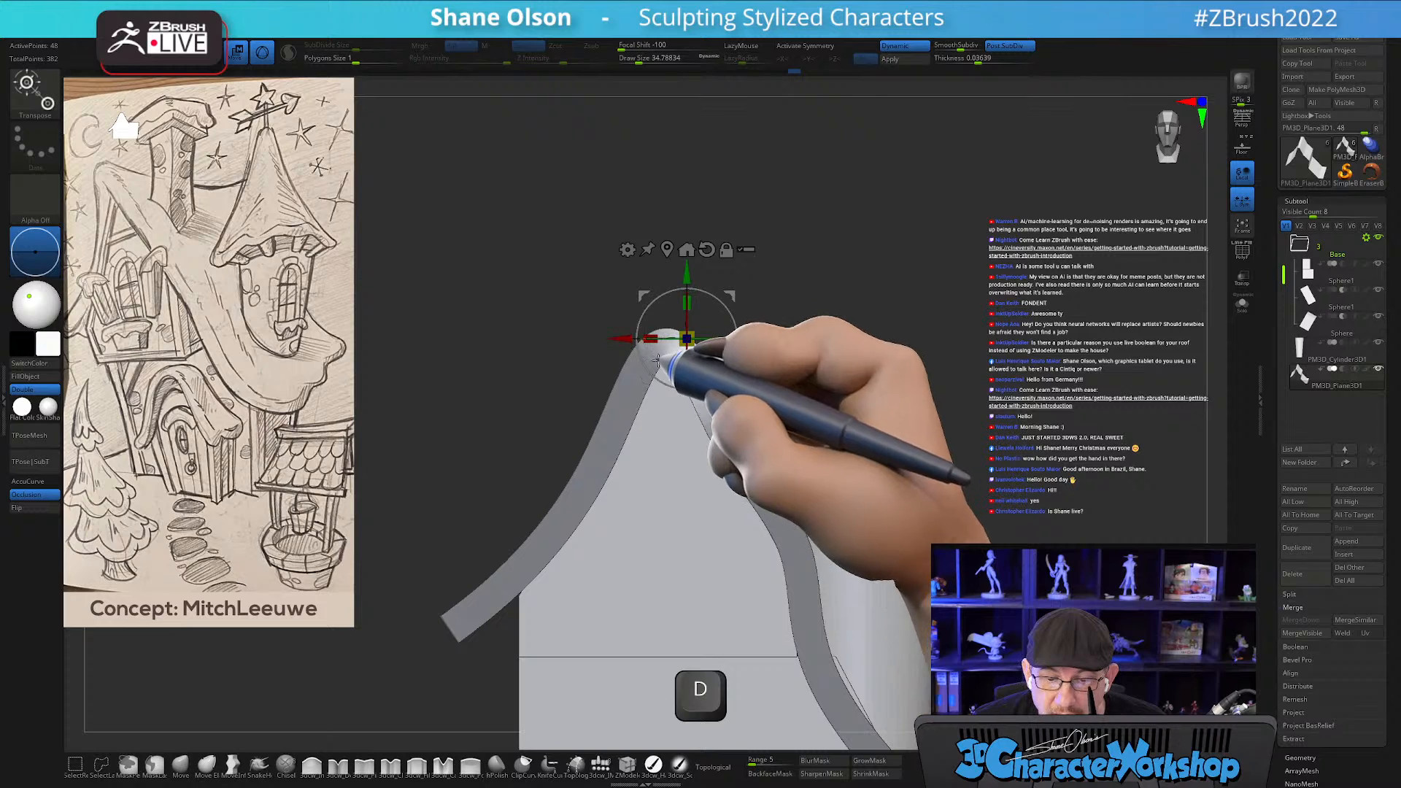
drag(929, 366, 978, 267)
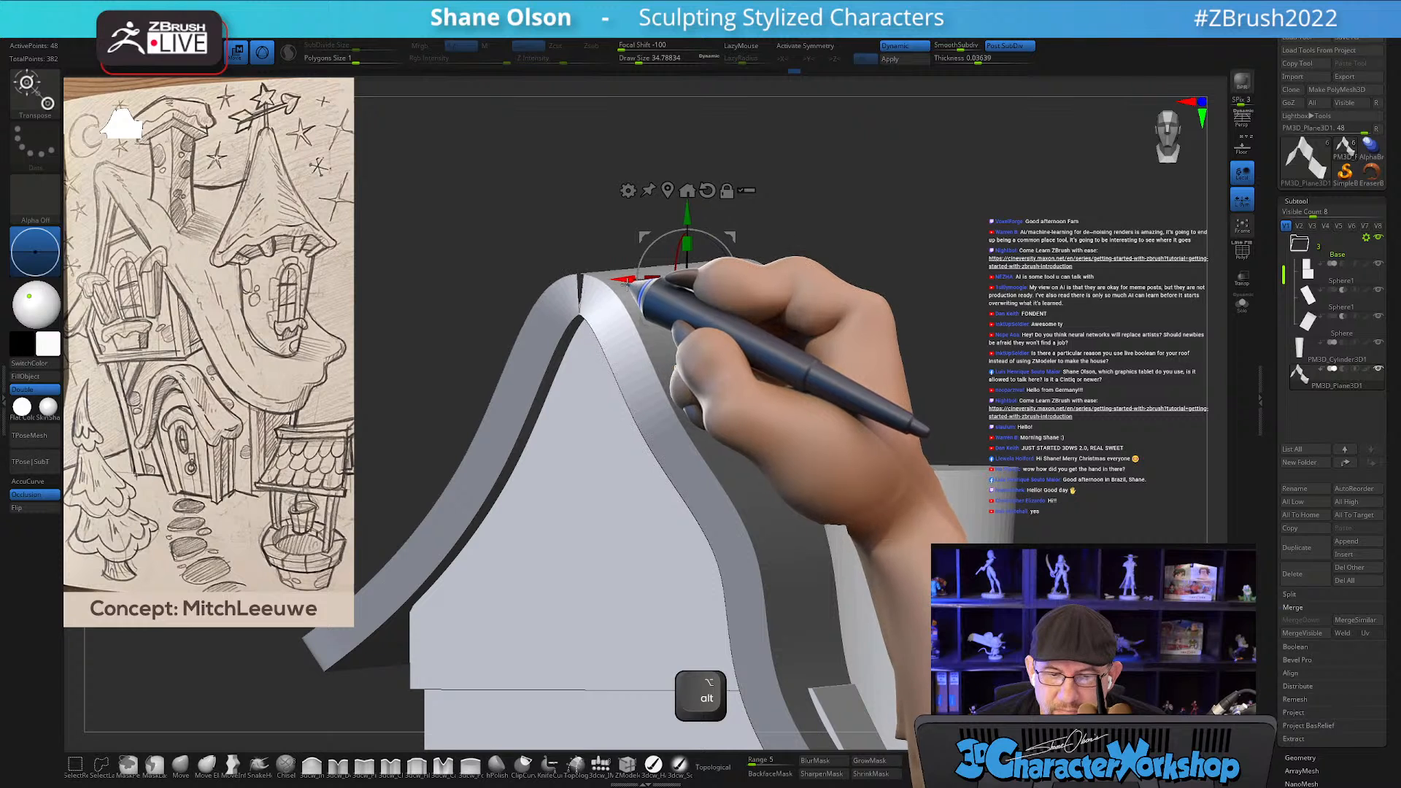
drag(896, 272, 948, 311)
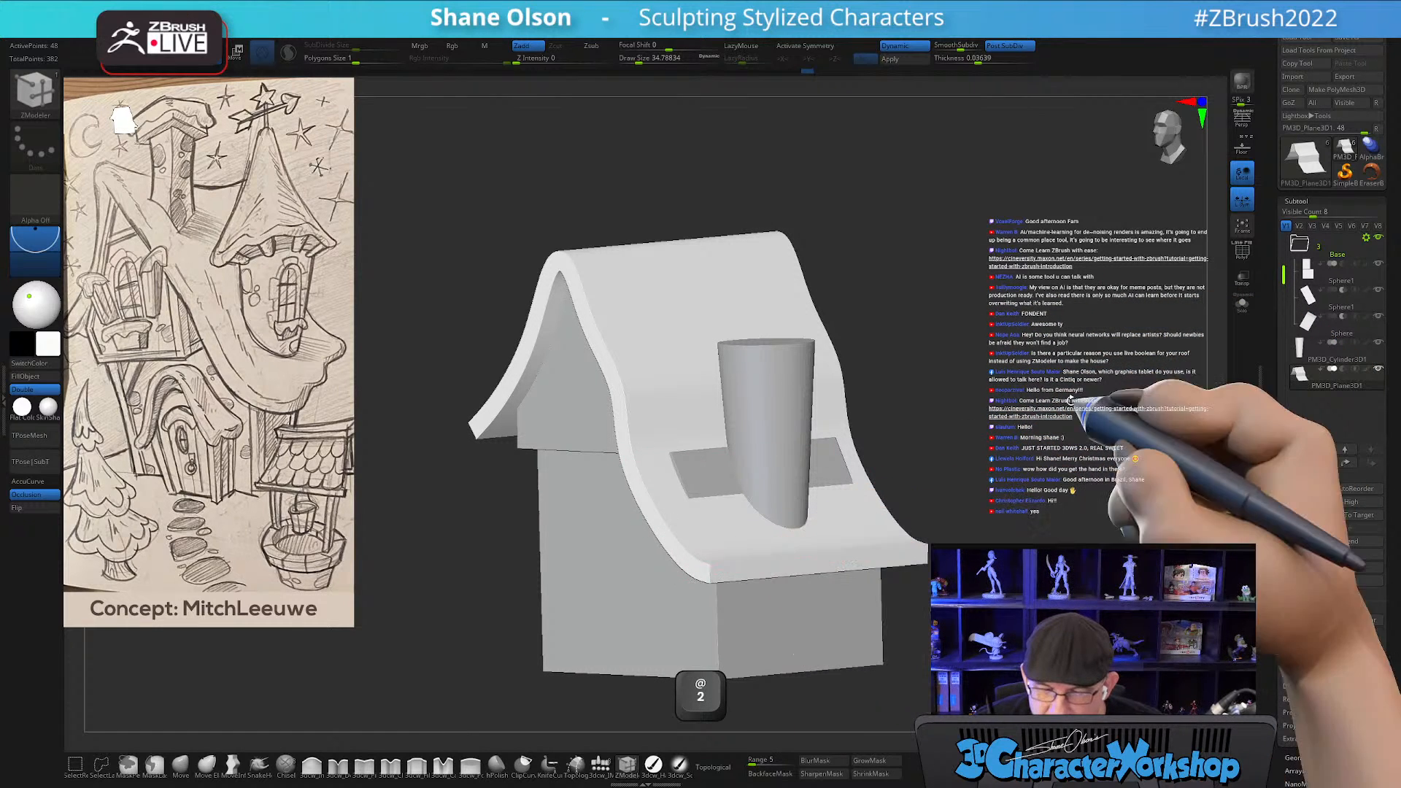
drag(1049, 327, 1080, 327)
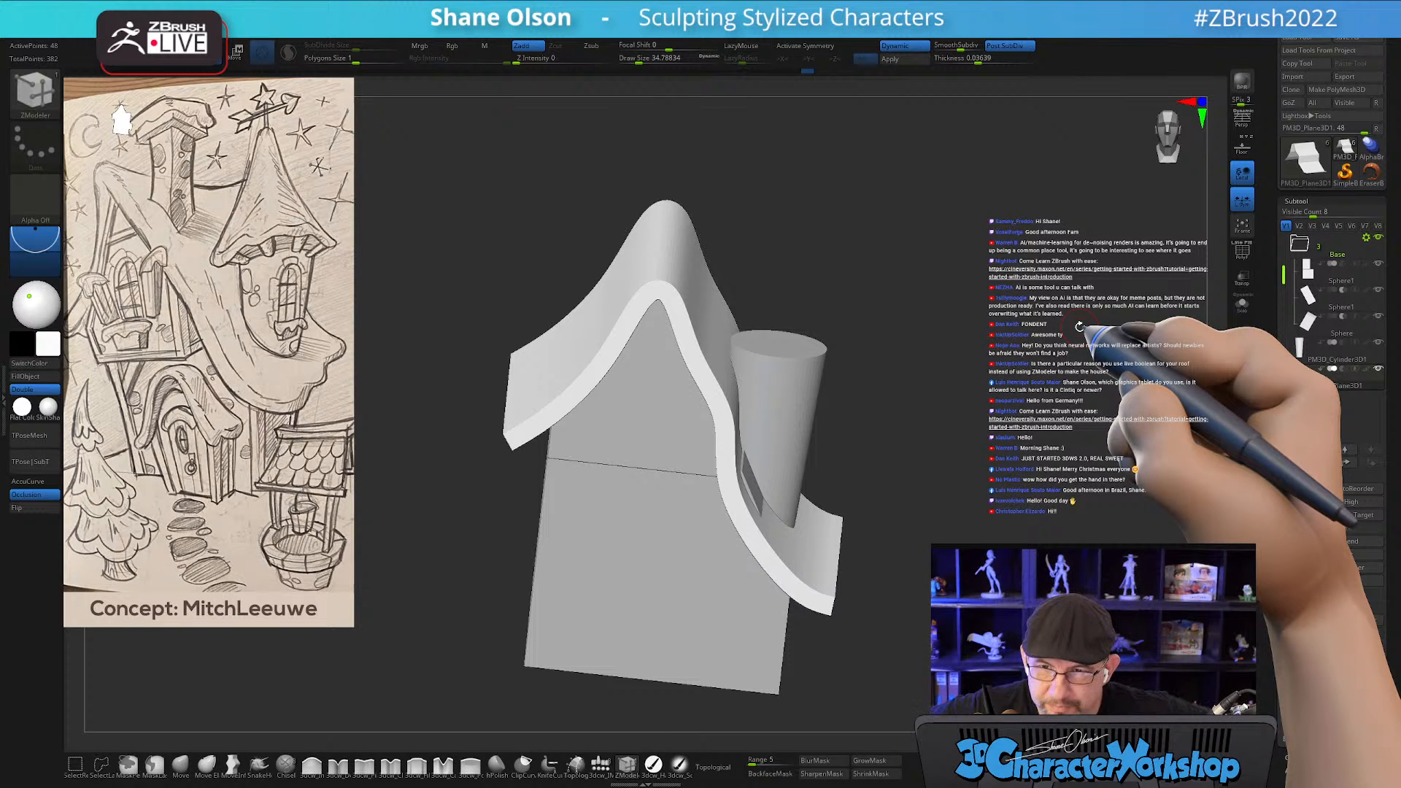
drag(1025, 312, 1018, 319)
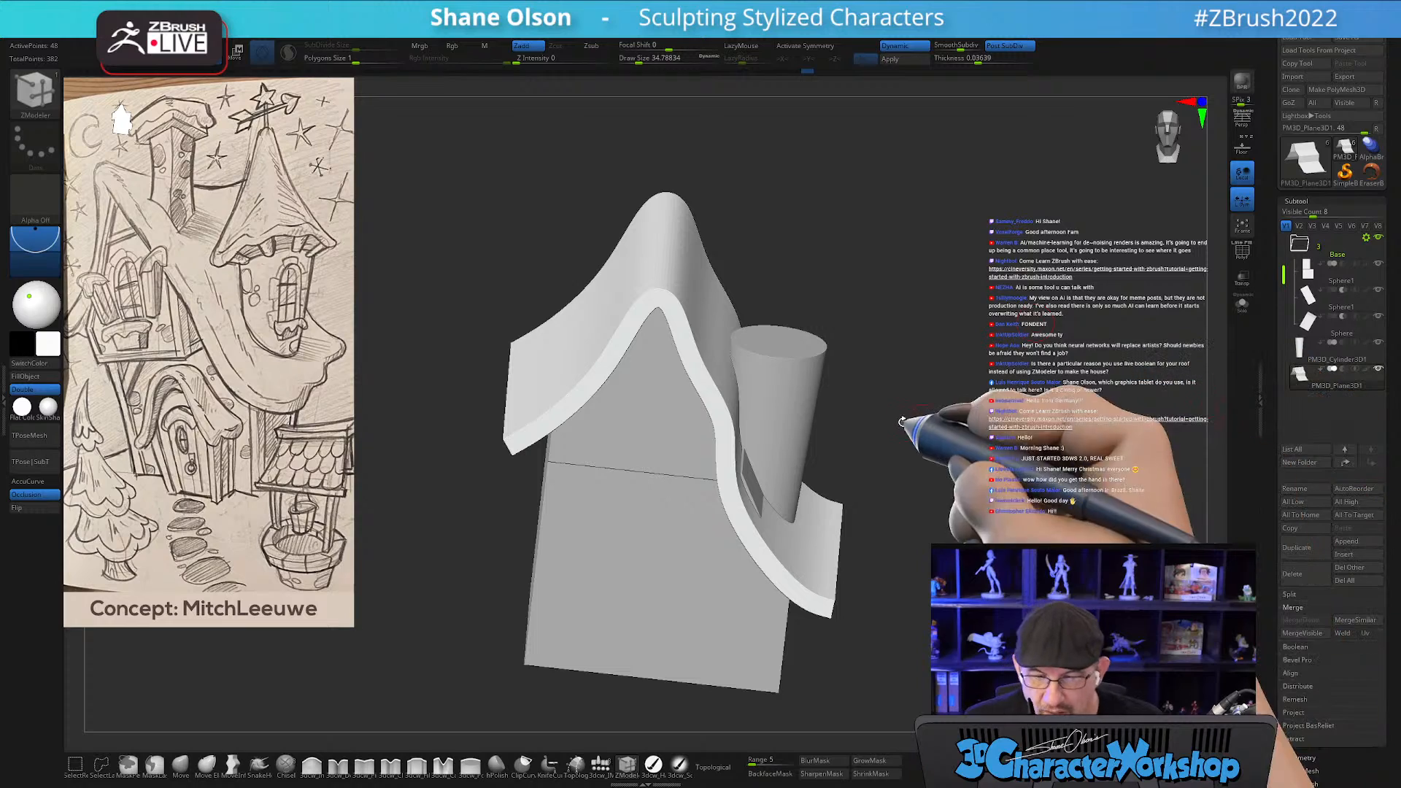
Insert an edge loop near each gable end of the roof, with dynamic subdivision off while editing and back on at the end.
drag(975, 313, 983, 368)
key(shift+f)
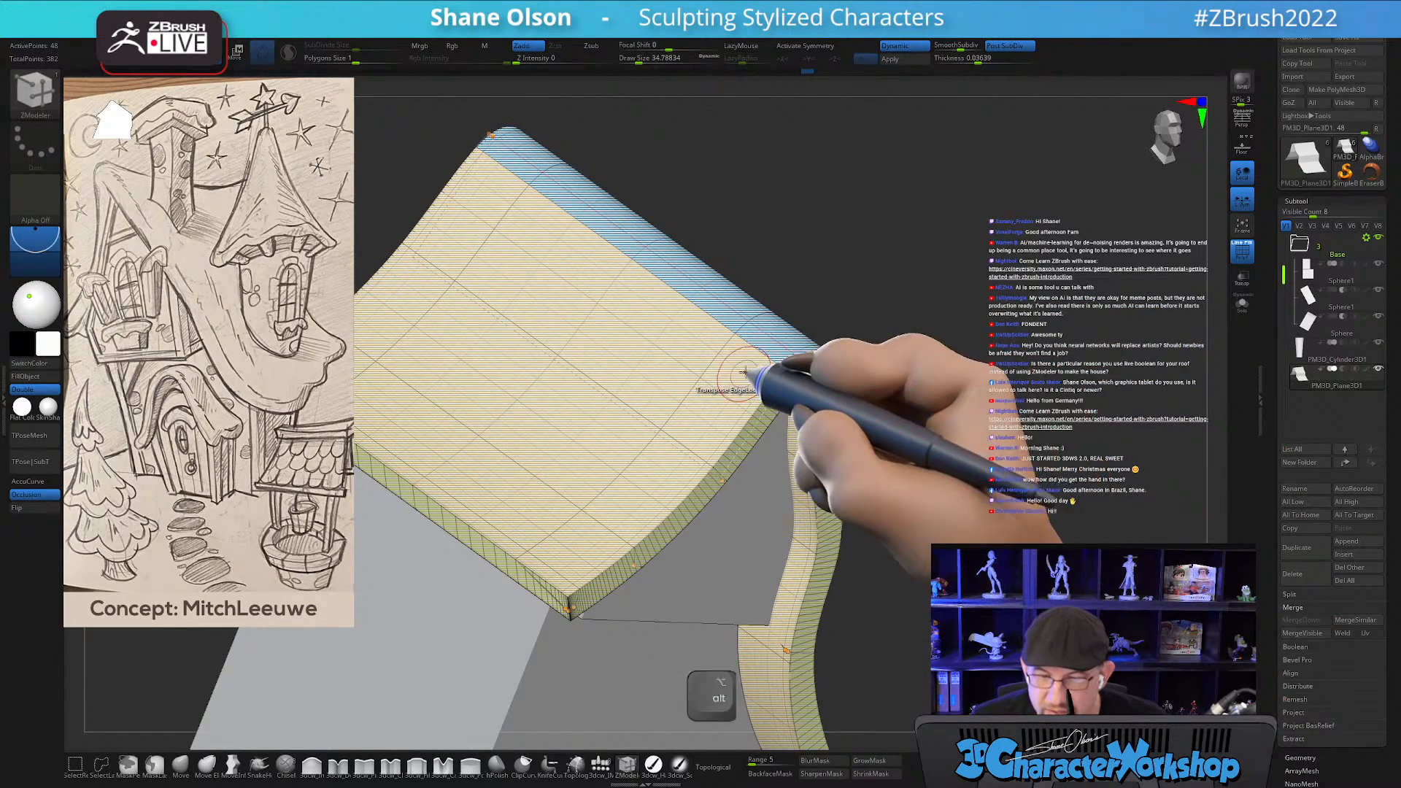
key(shift+f)
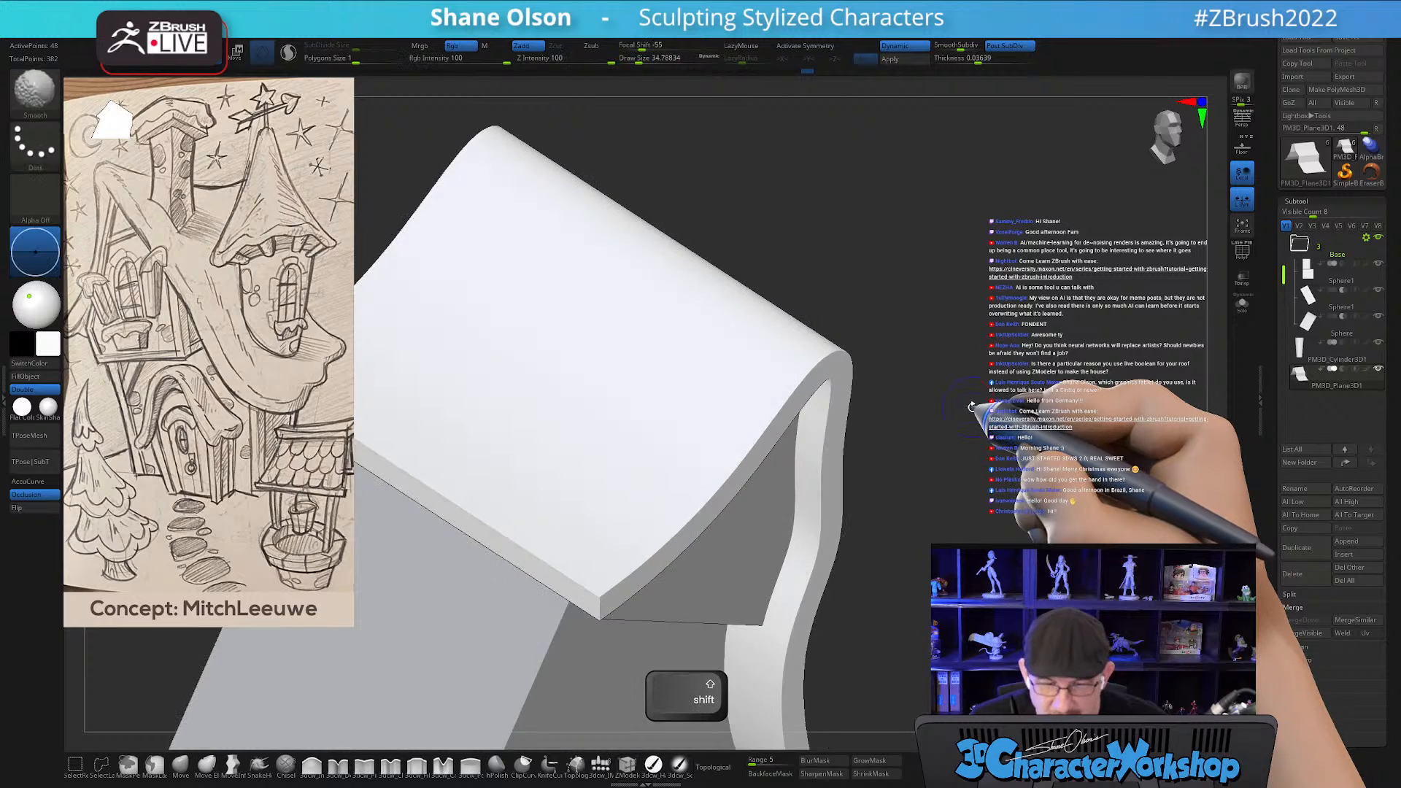
key(shift+d)
key(shift+f)
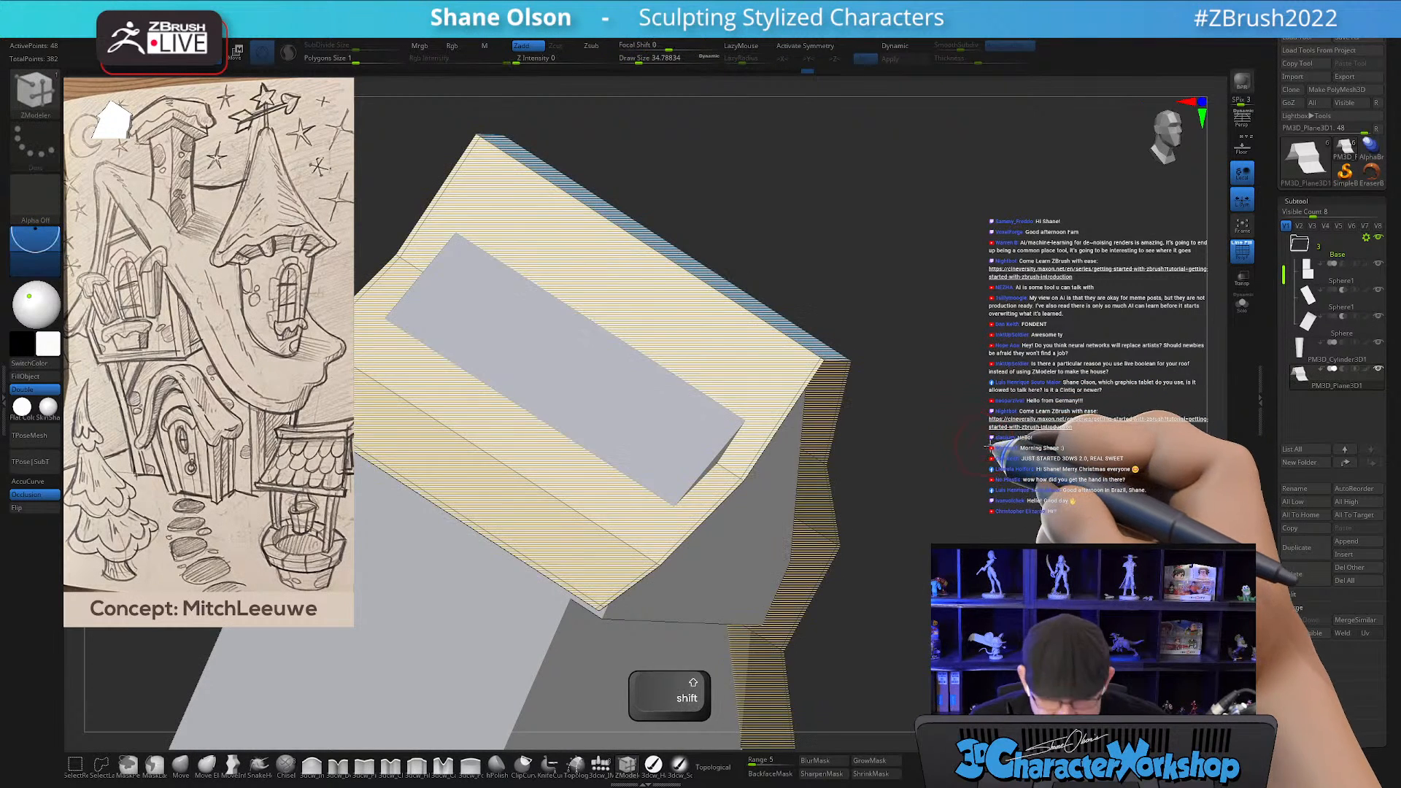
shift+drag(979, 441, 997, 445)
drag(1068, 401, 928, 456)
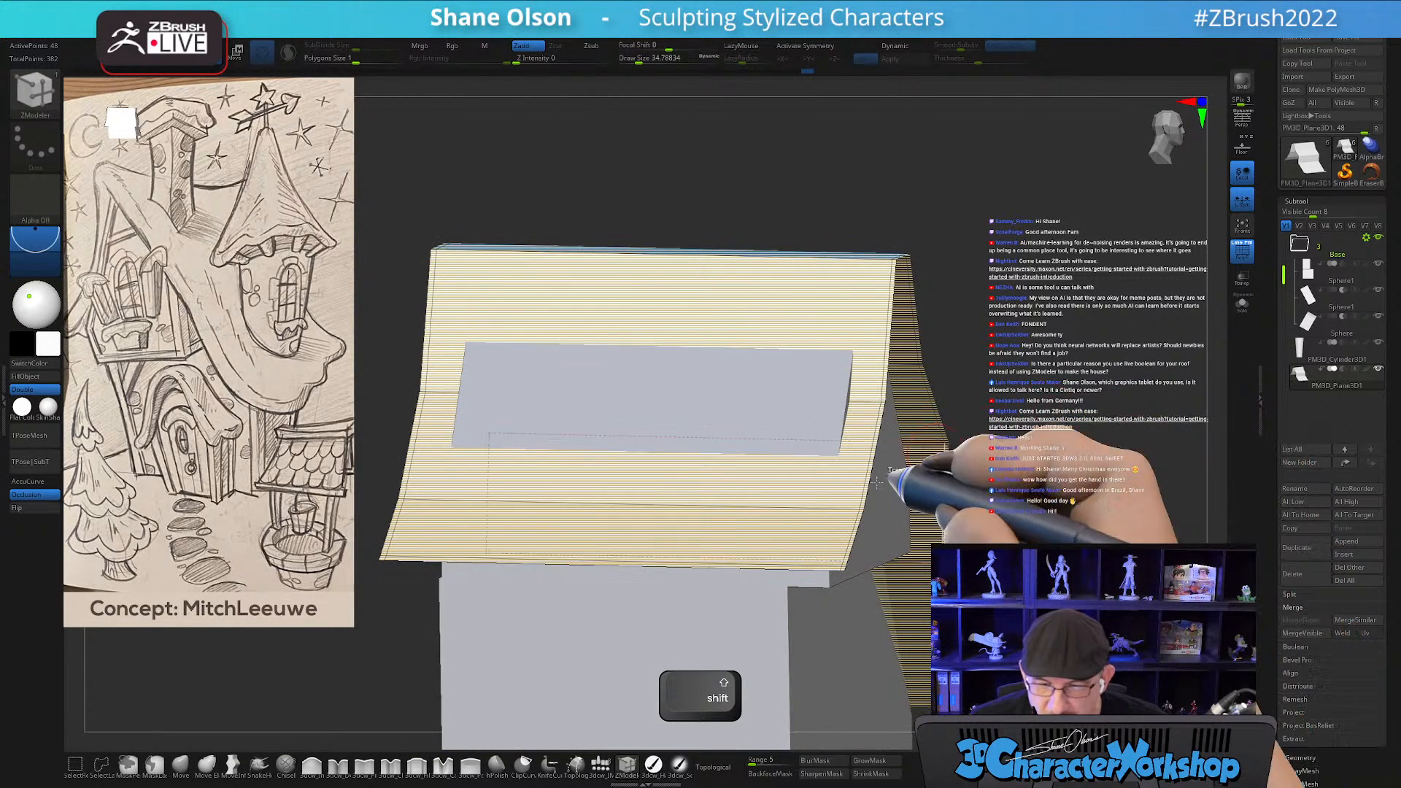
key(space)
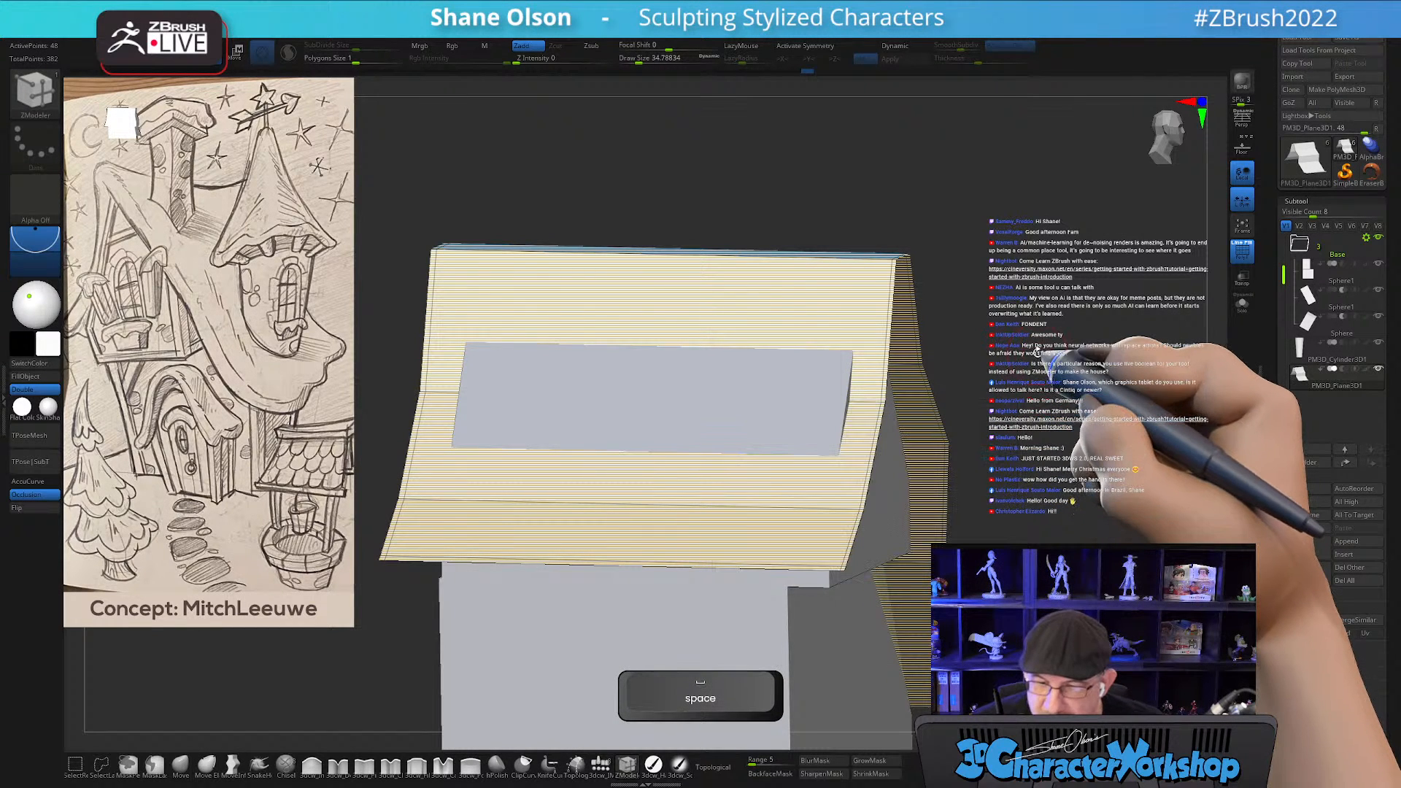
alt+drag(1051, 358, 963, 371)
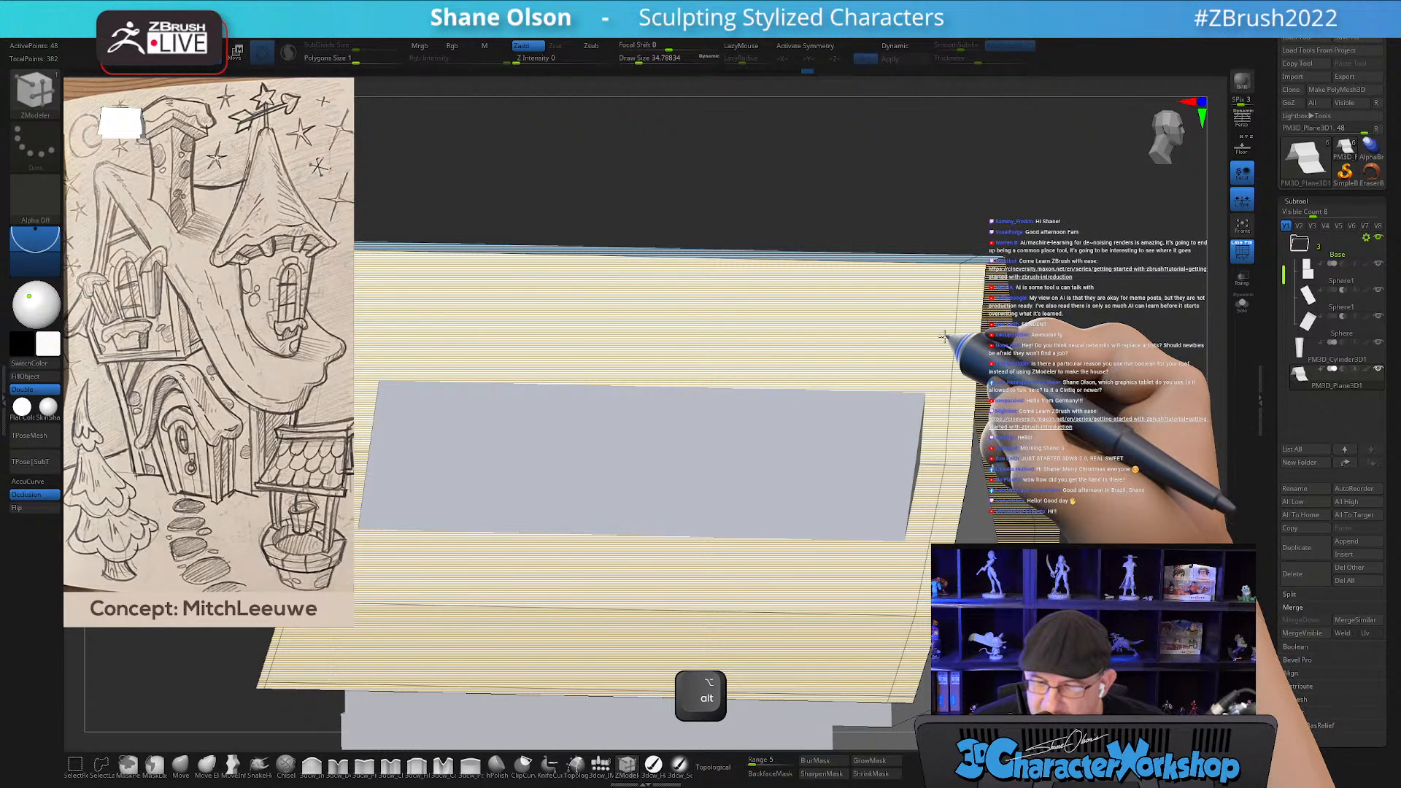
key(d)
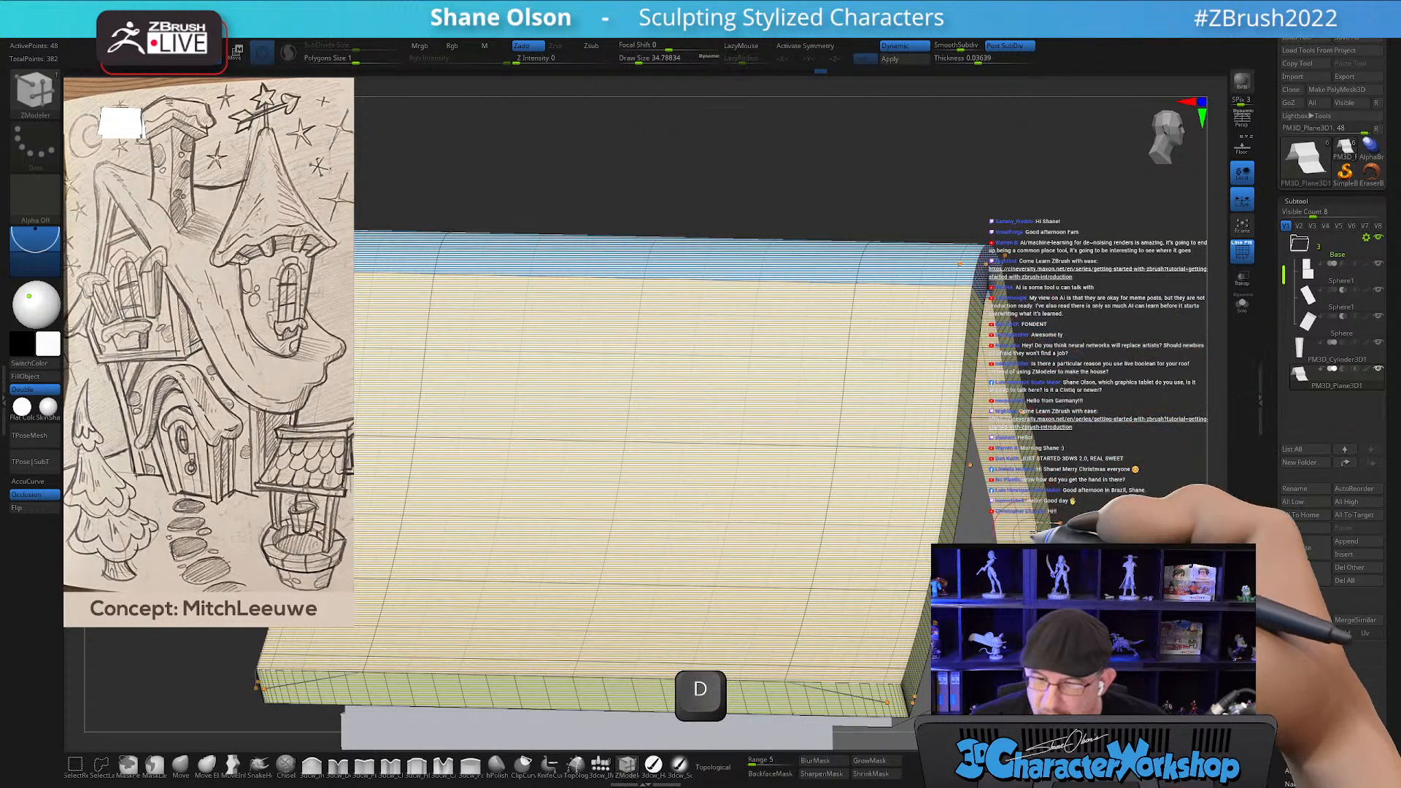
Turn off Post SubDiv for the roof's dynamic thickness to round its outer edges, and check it with the wireframe hidden.
drag(1042, 340, 1023, 339)
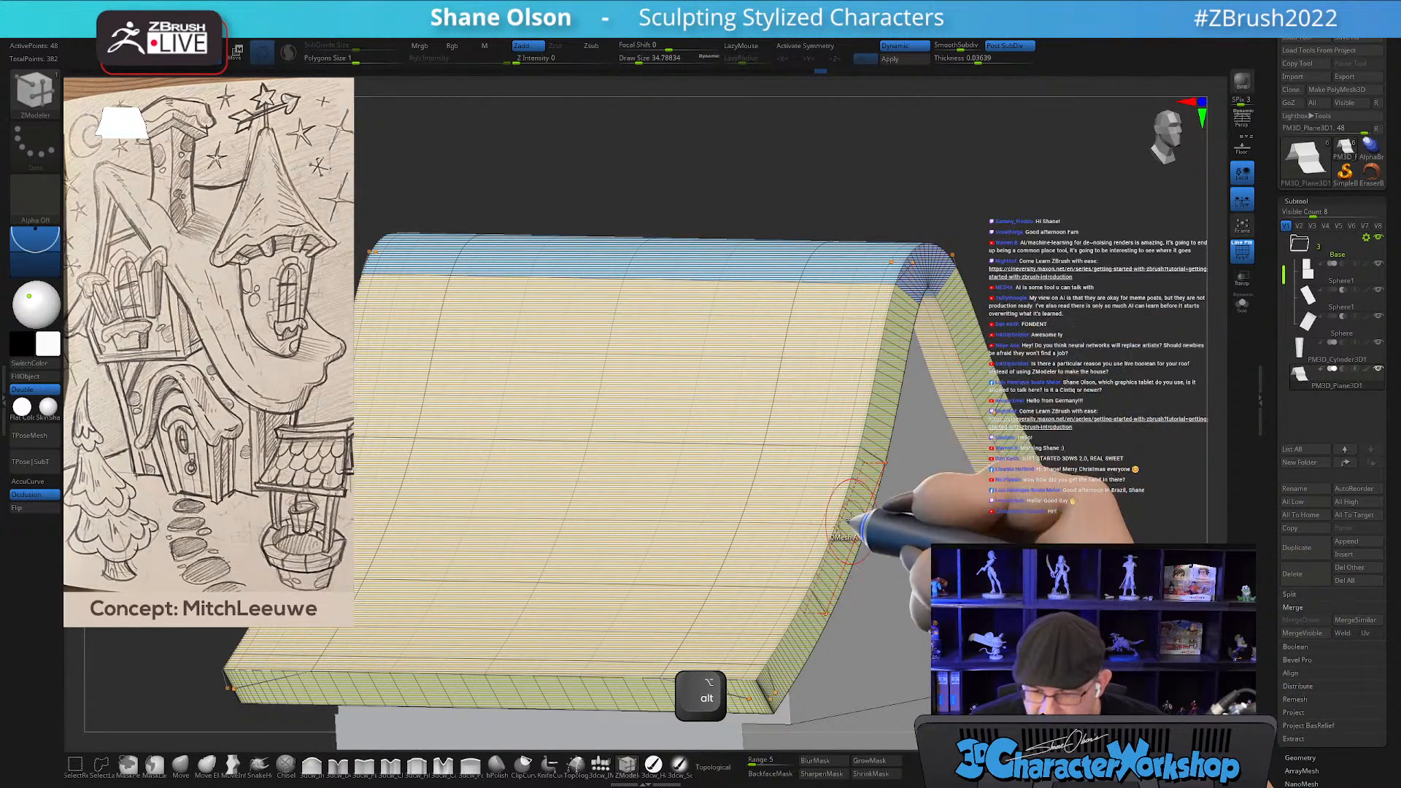
drag(1020, 178, 1024, 177)
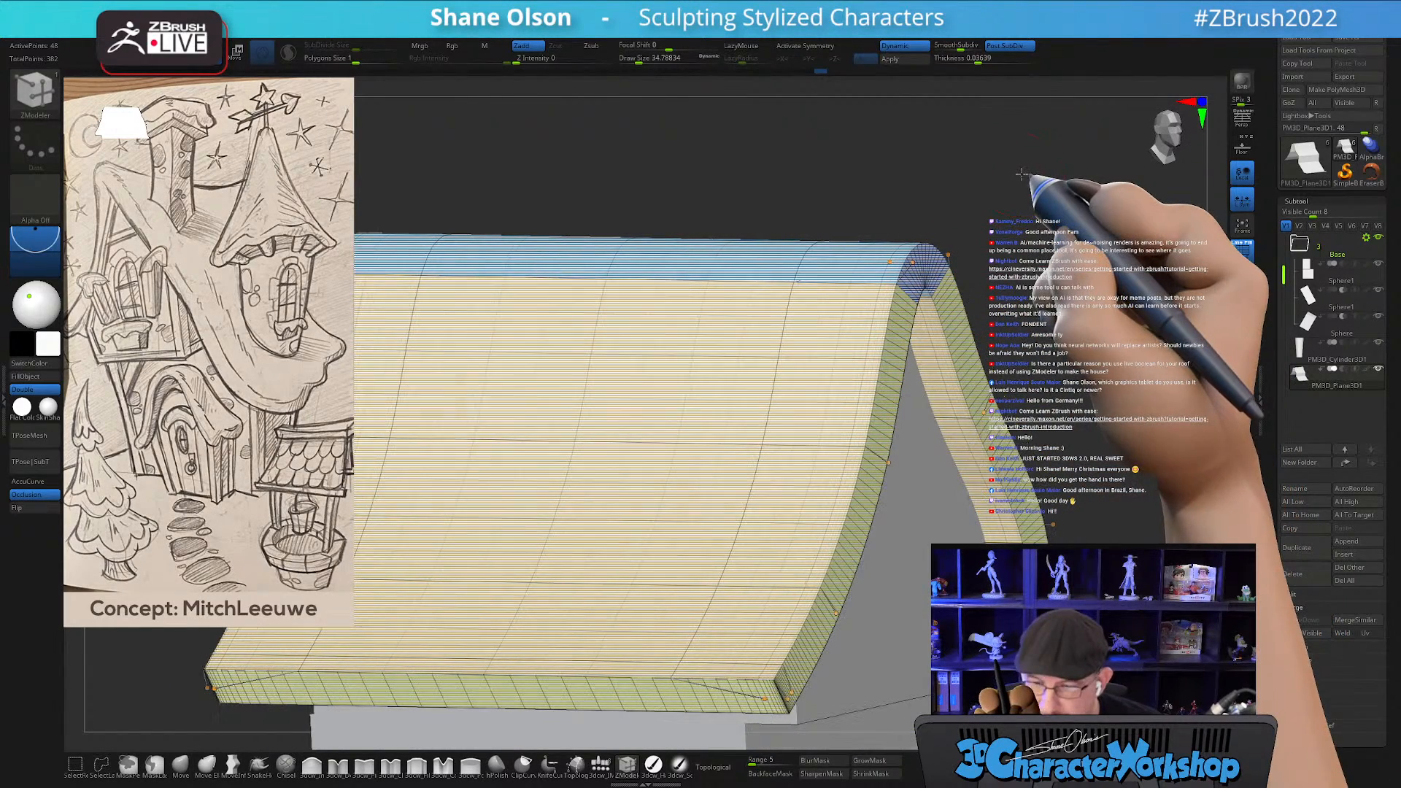
key(shift)
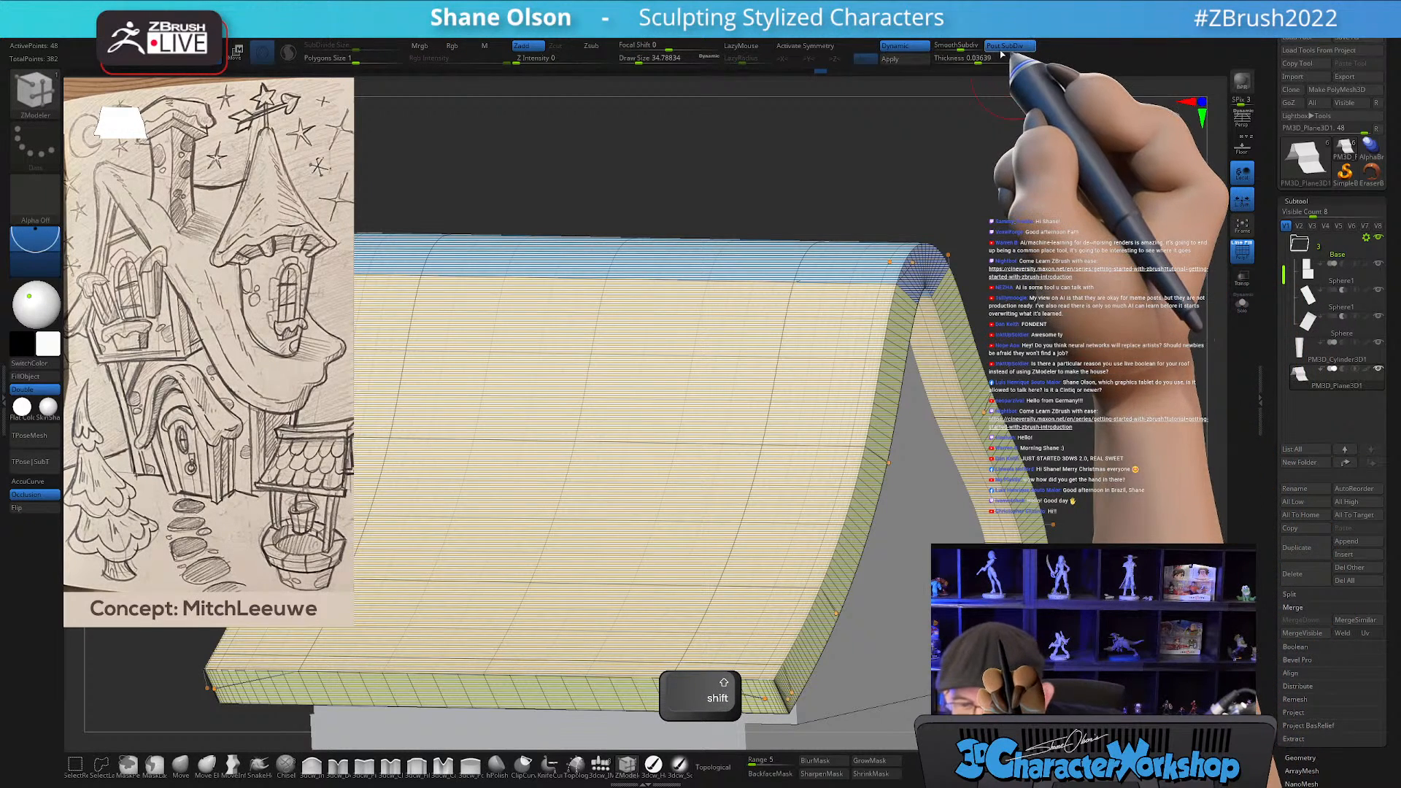
shift+drag(1010, 73, 1016, 76)
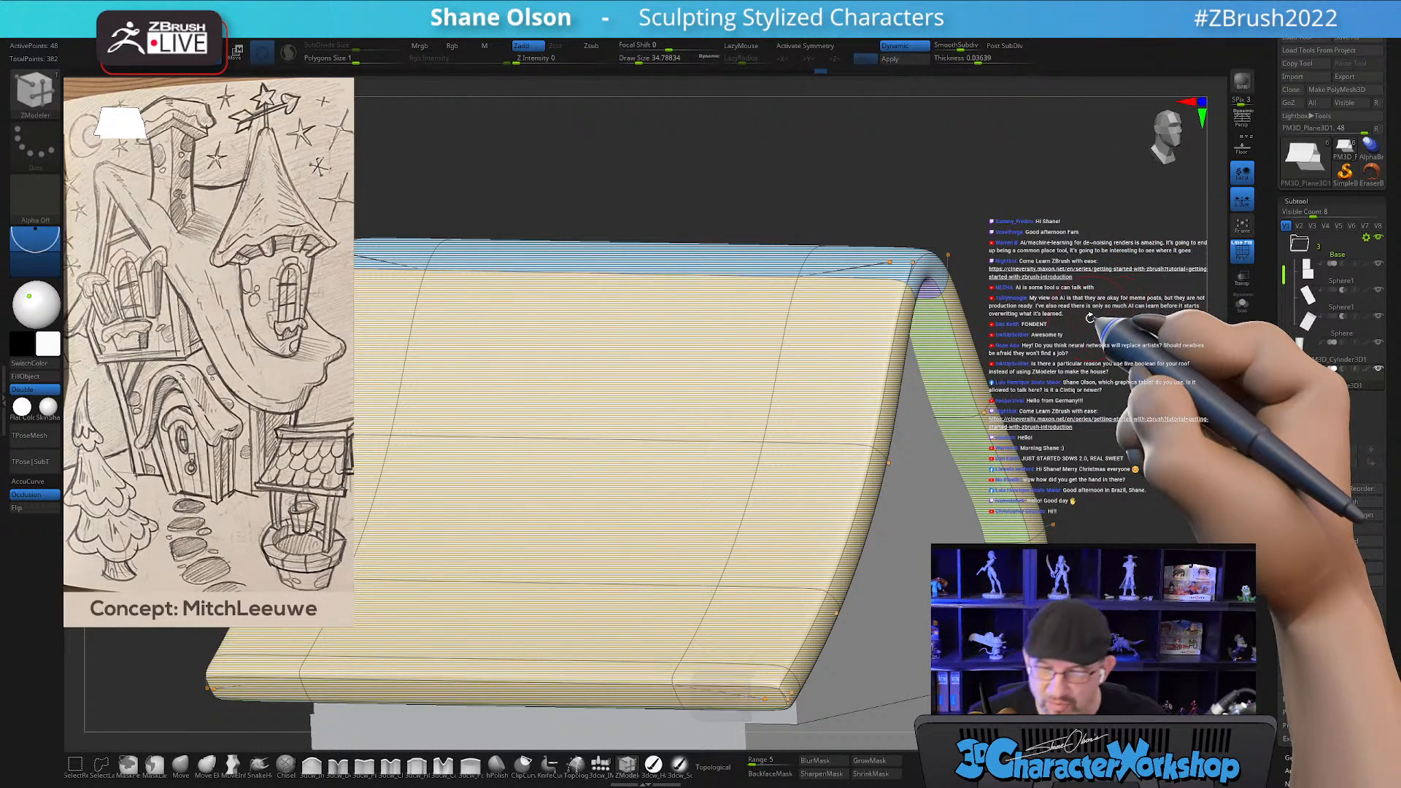
mouse_move(1087, 313)
alt+mouse_down()
mouse_move(1080, 352)
mouse_move(1076, 320)
alt+mouse_up()
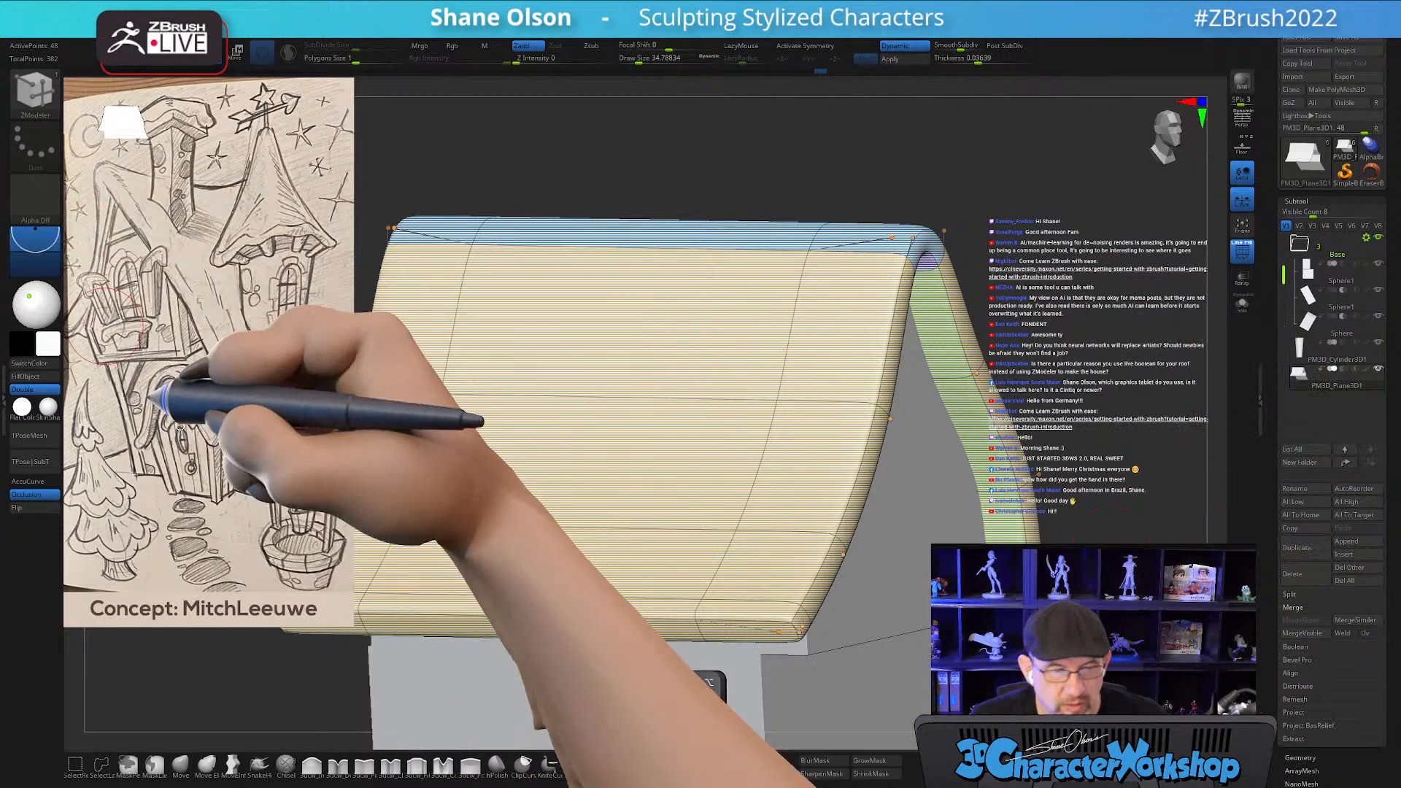
mouse_move(1070, 285)
alt+mouse_down()
mouse_move(1052, 261)
mouse_move(1079, 319)
mouse_move(1048, 312)
mouse_move(1063, 322)
alt+mouse_up()
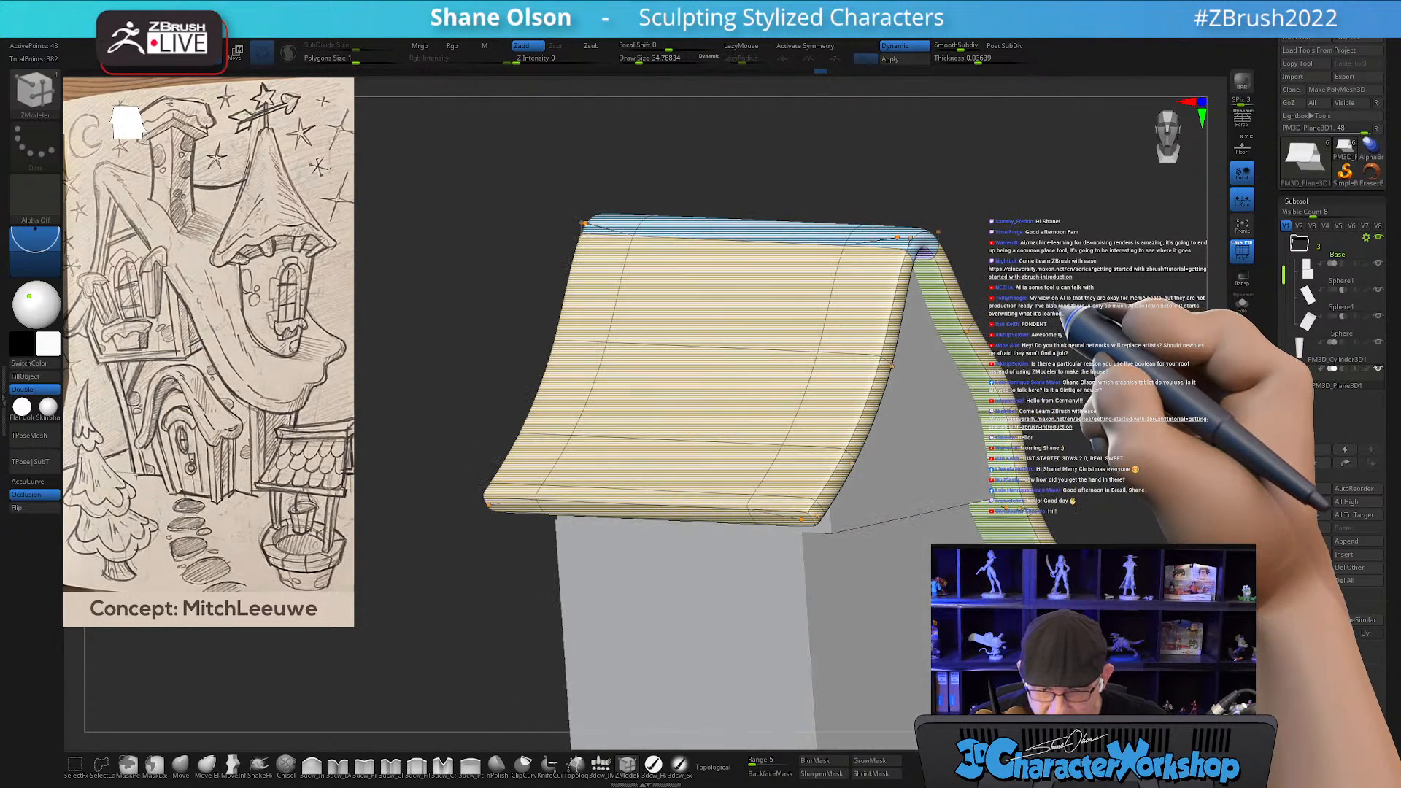
key(shift+f)
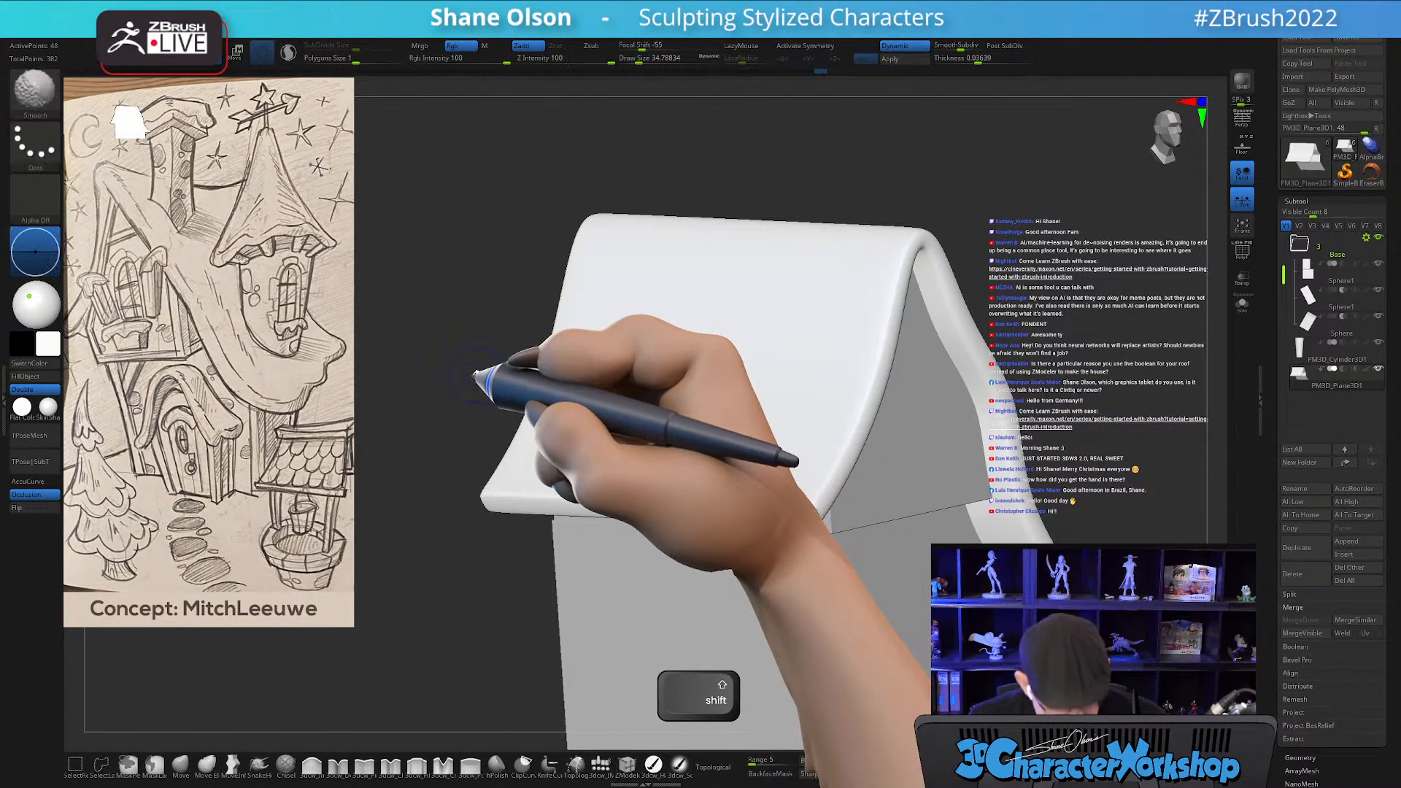
key(shift+f)
Examine the roof's low-poly cage from above, below and the front, comparing it with the subdivided result and the walls.
drag(485, 351, 465, 326)
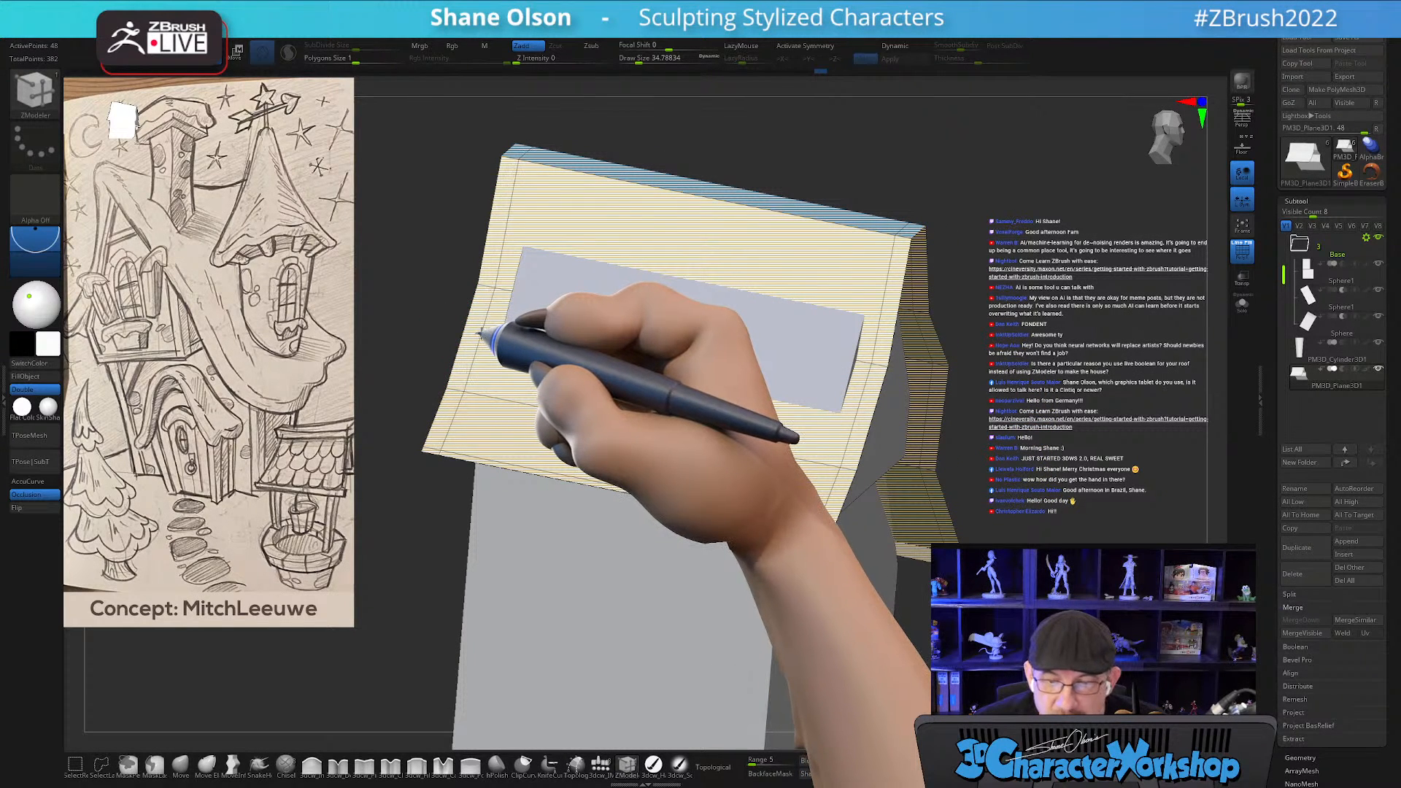
drag(469, 325, 591, 497)
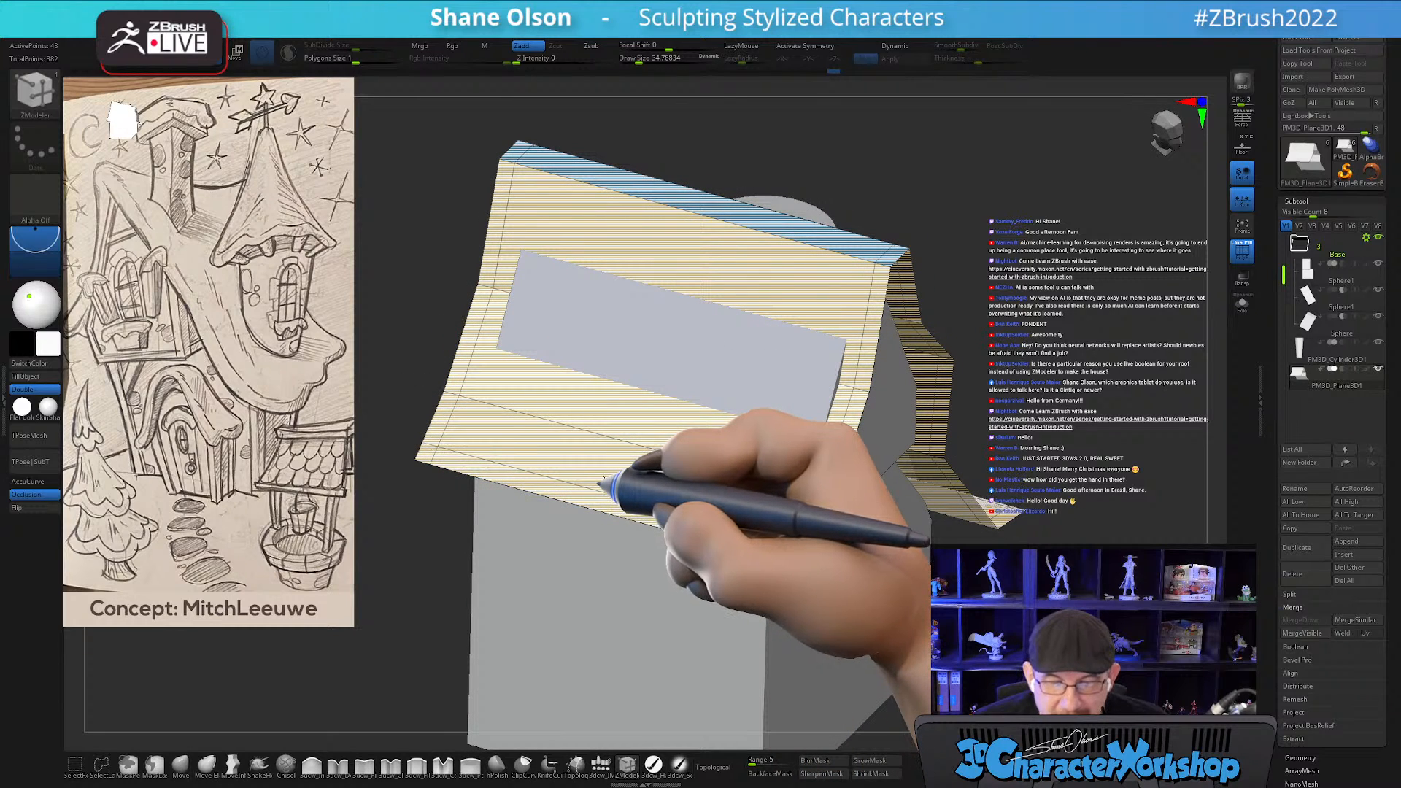
drag(1051, 168, 872, 536)
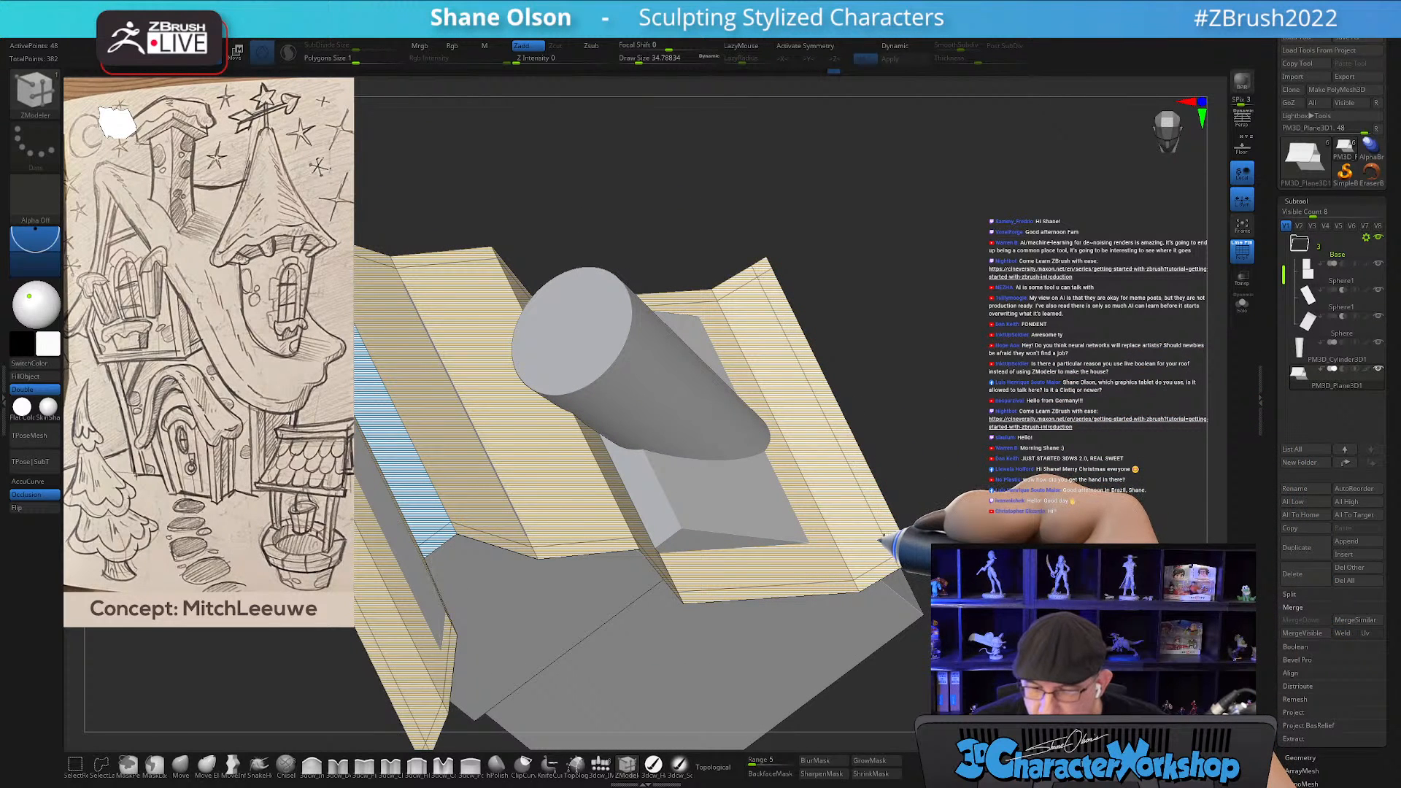
drag(985, 397, 937, 312)
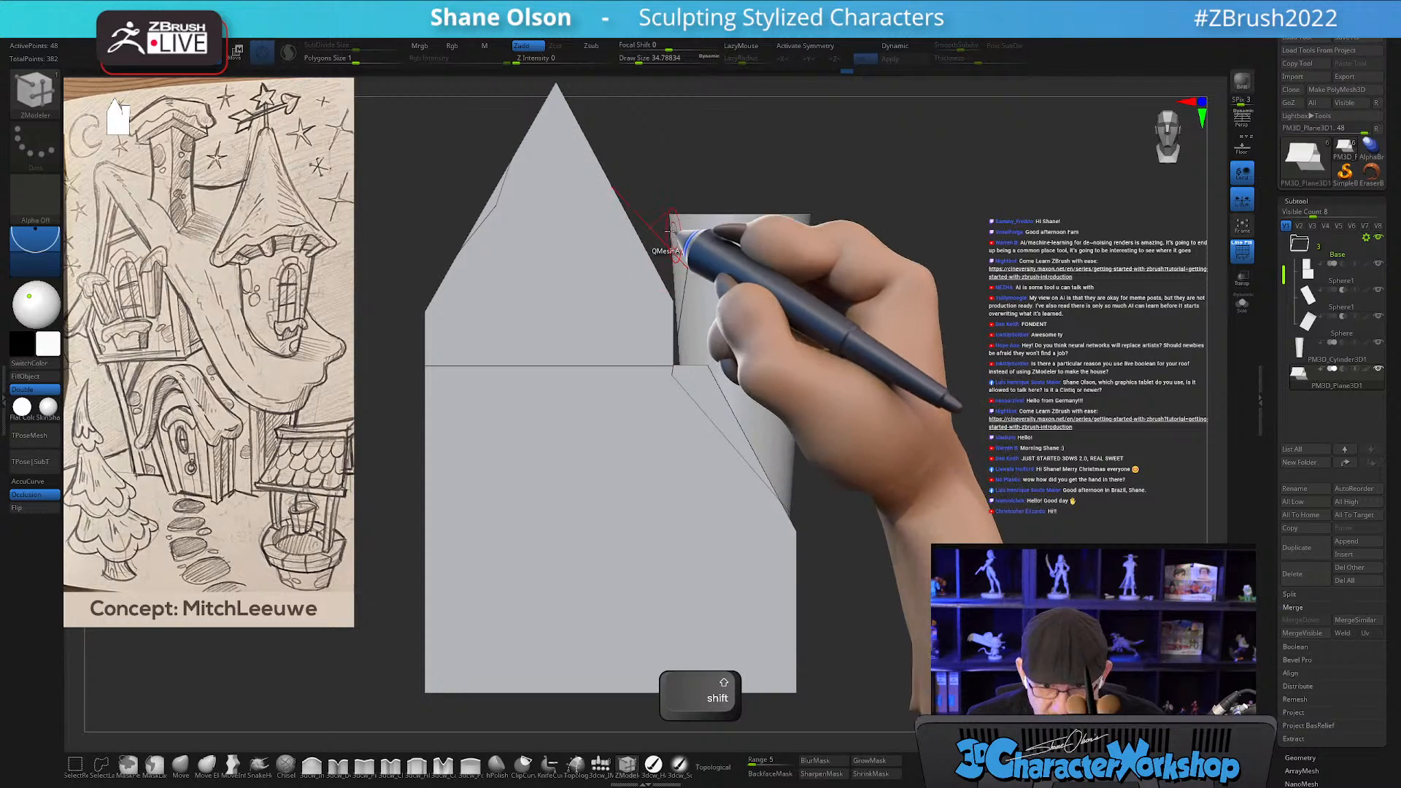
key(d)
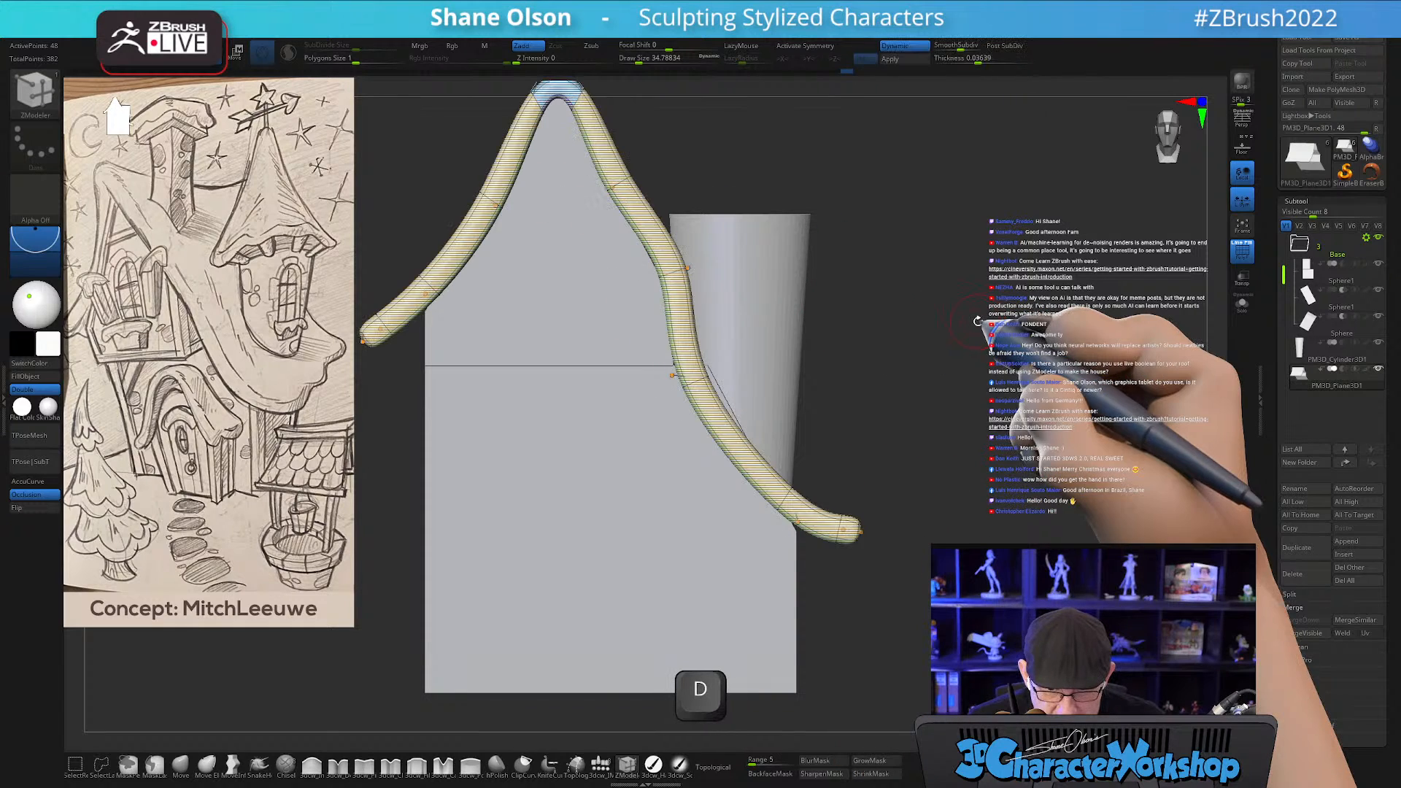
Select the upper Sphere1 subtool, the tilted cutting box over the long roof side, and insert two edge loops across it.
drag(930, 358, 1165, 322)
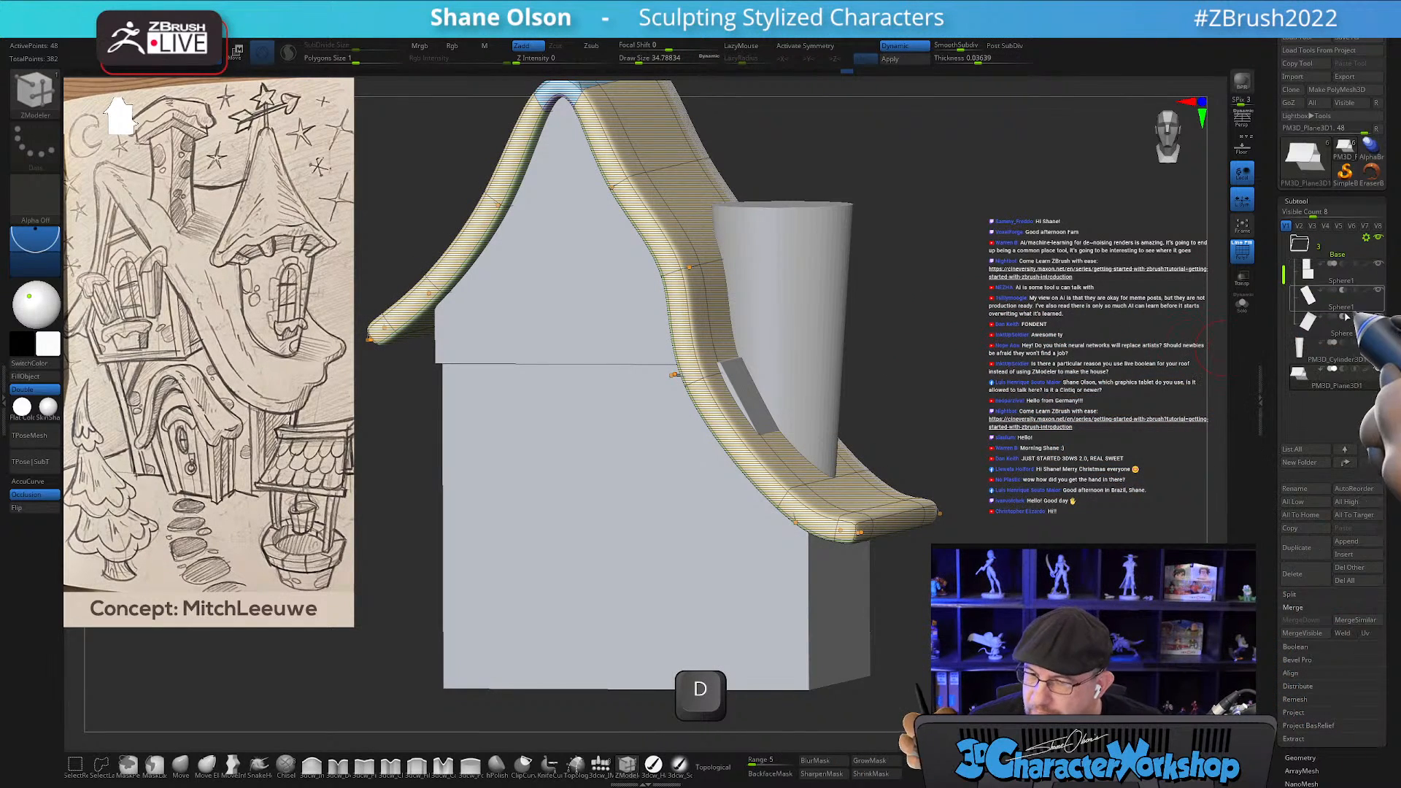
click(1316, 300)
drag(1128, 584, 1043, 529)
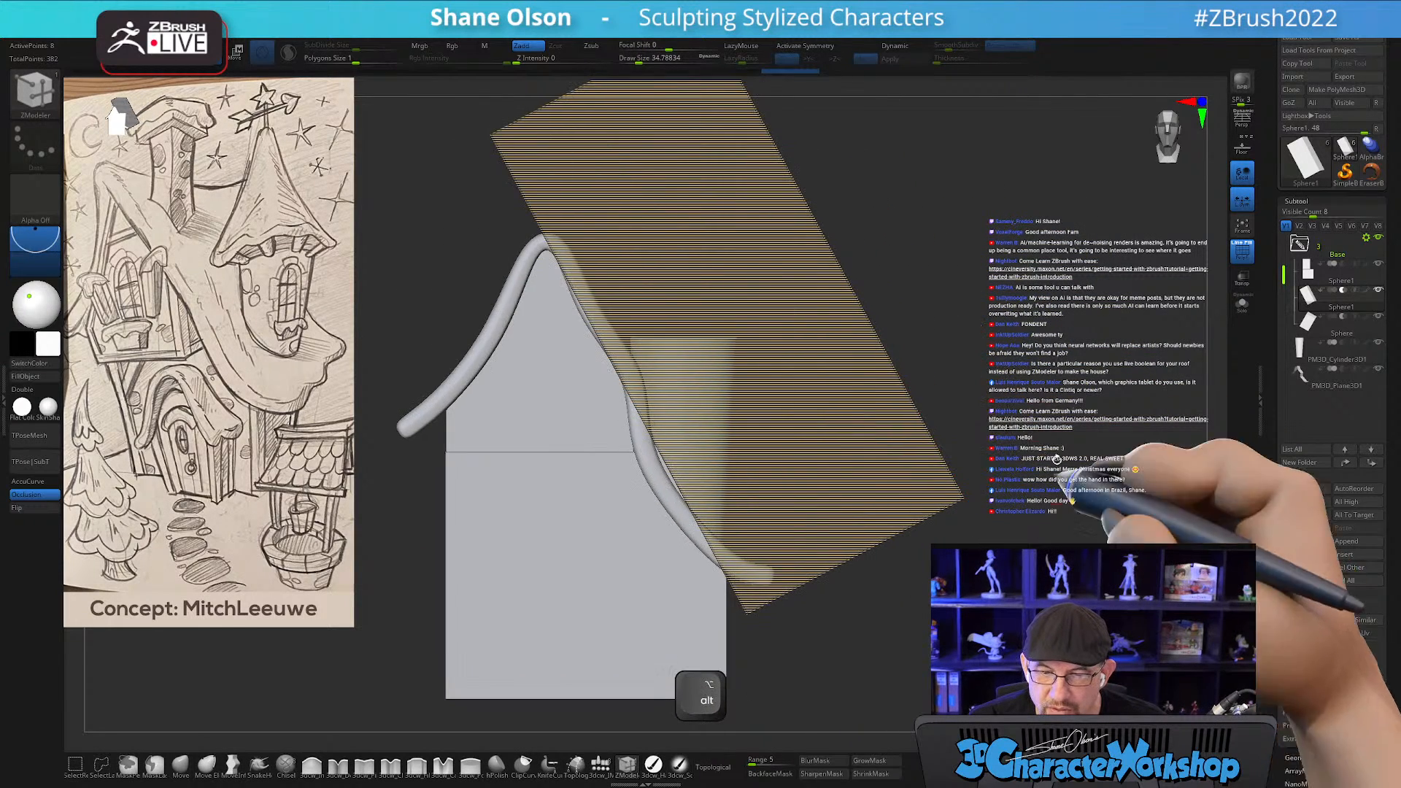
drag(1059, 430, 1010, 435)
key(space)
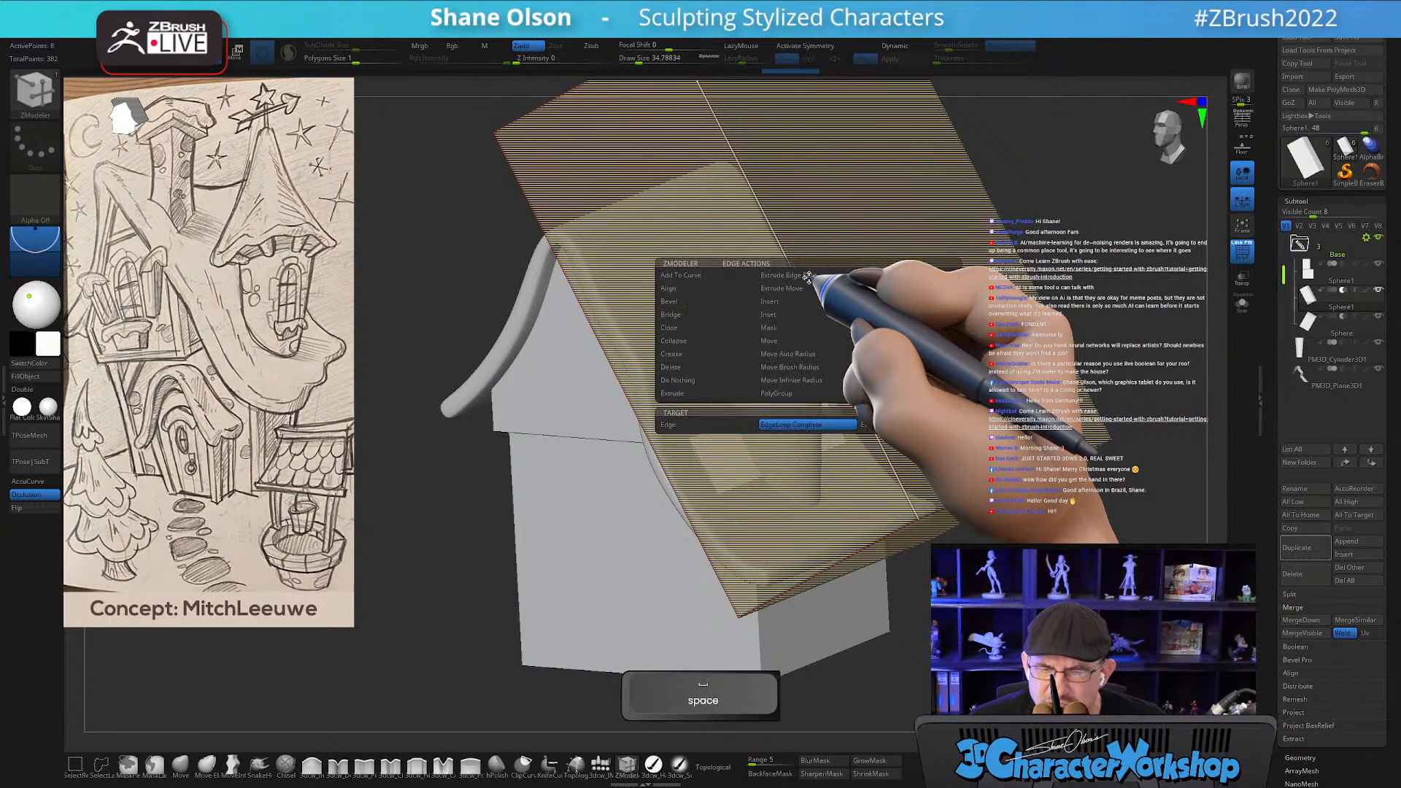
click(774, 301)
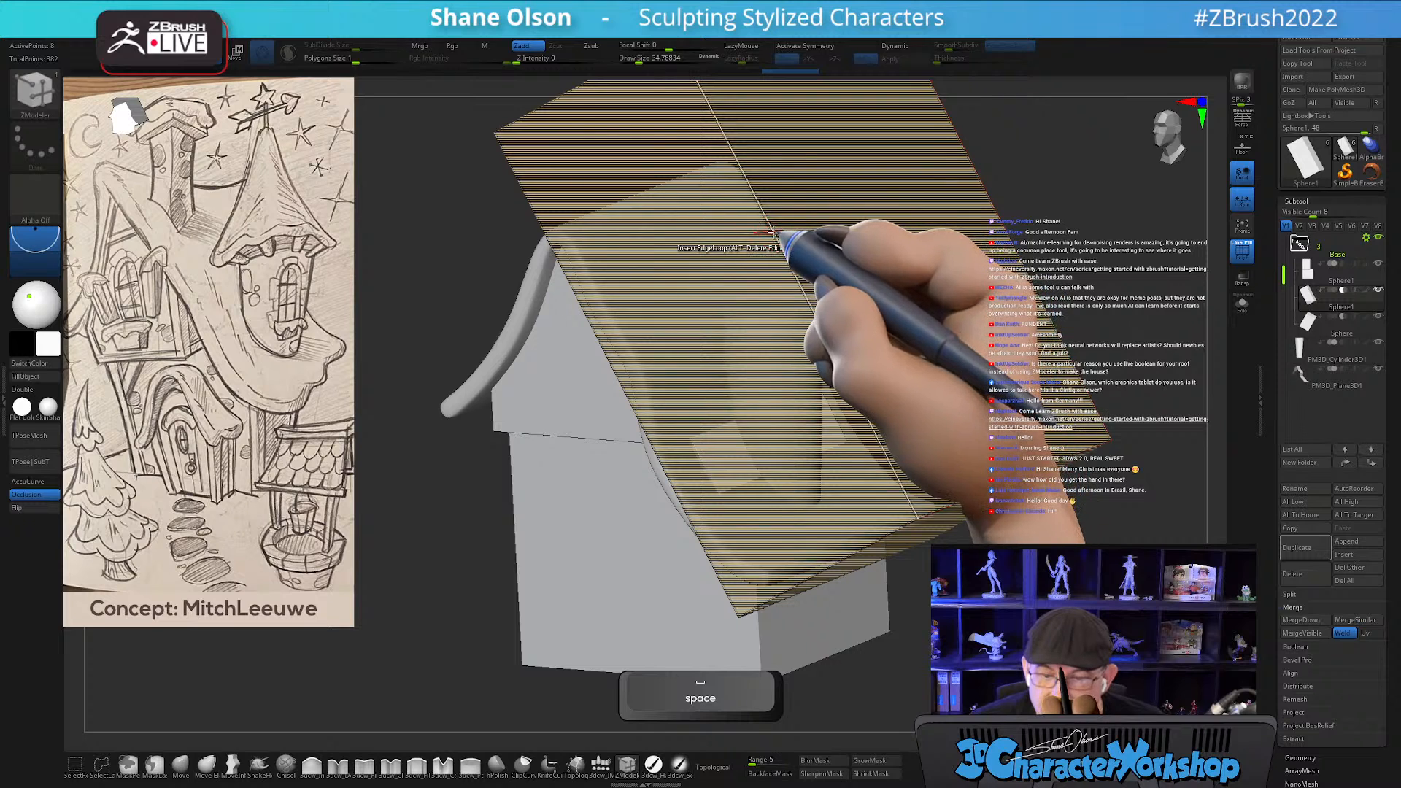
drag(774, 234, 806, 268)
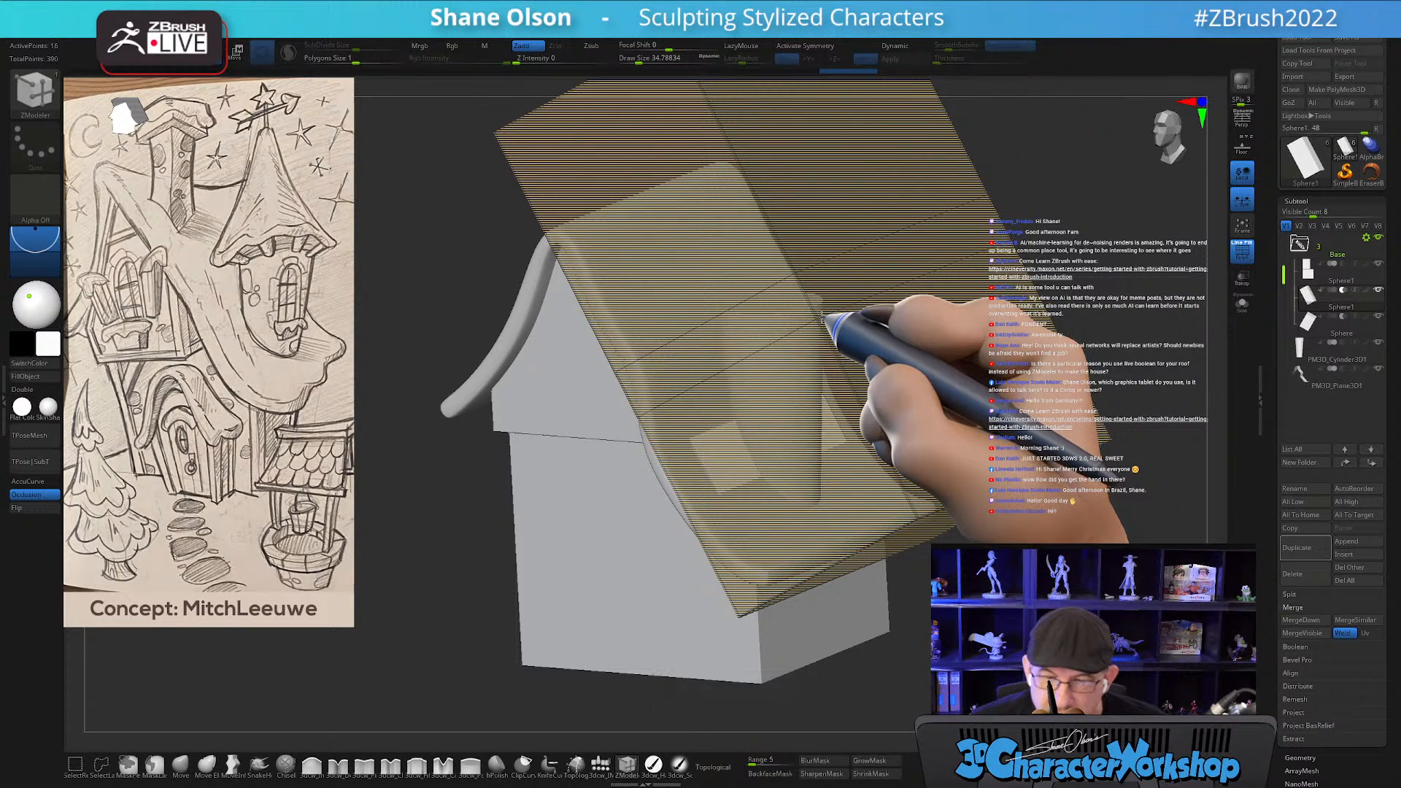
drag(1085, 234, 1078, 266)
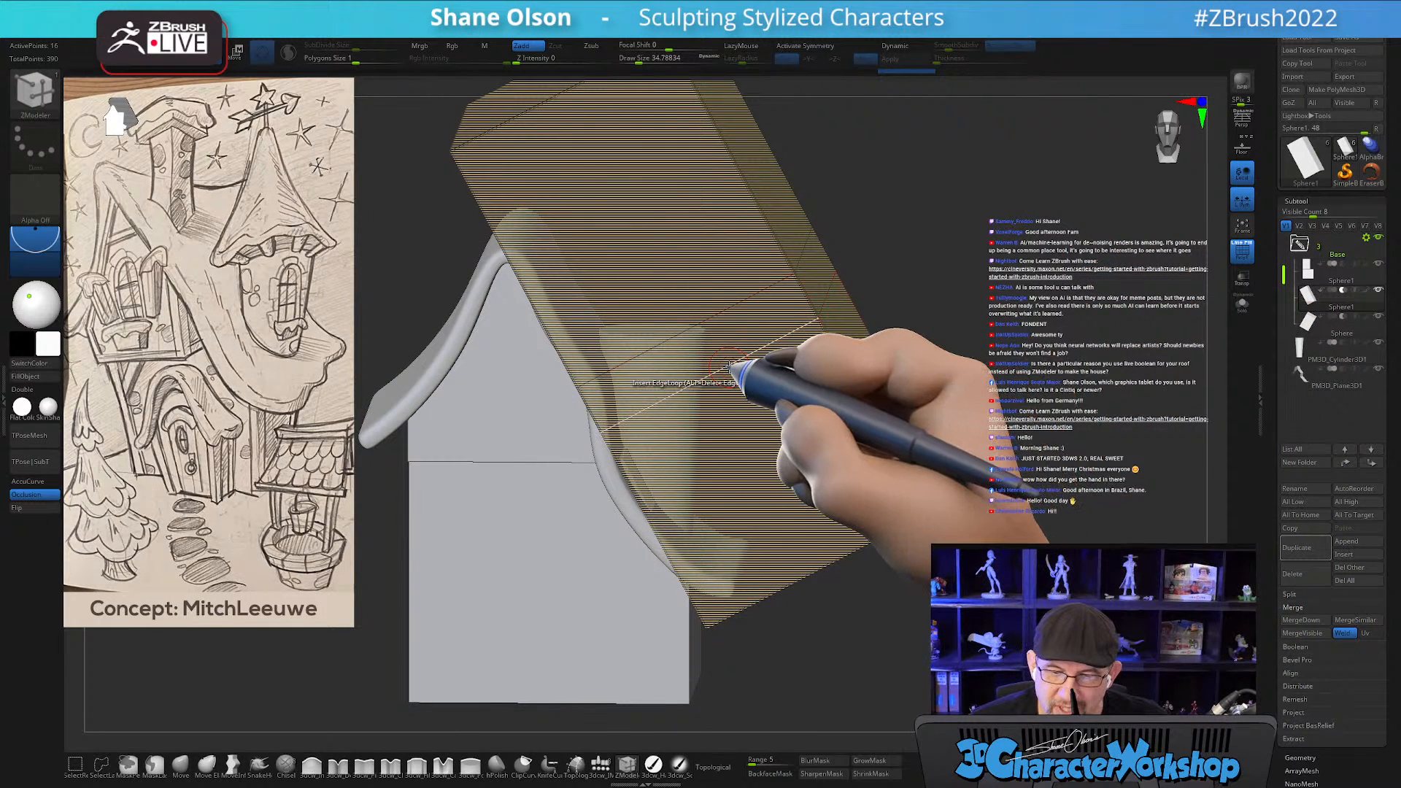
Set the edge action to Transpose with target EdgeLoop Complete, isolate the box's lower loop and shift it to follow the roof curve.
key(space)
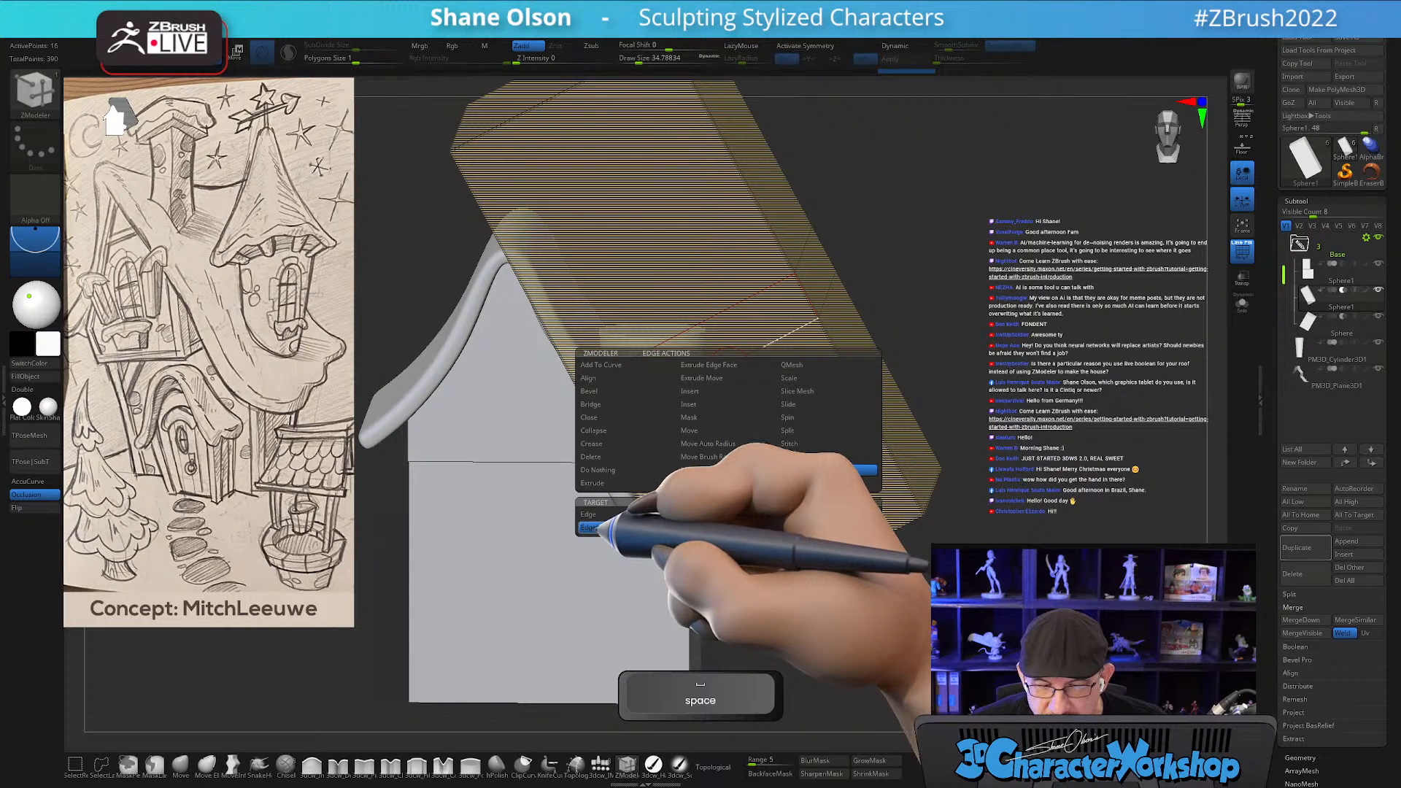
click(777, 341)
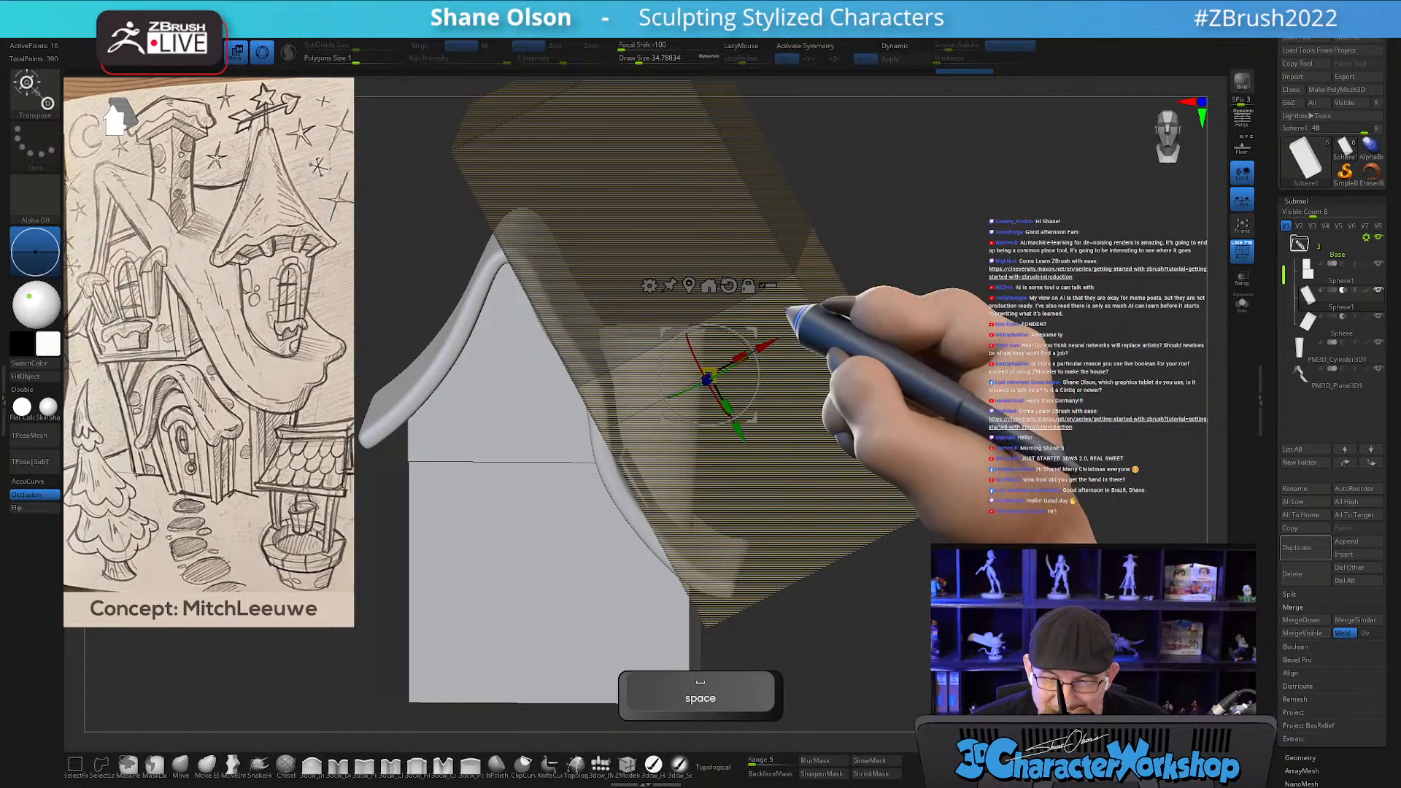
shift+drag(1010, 249, 1012, 218)
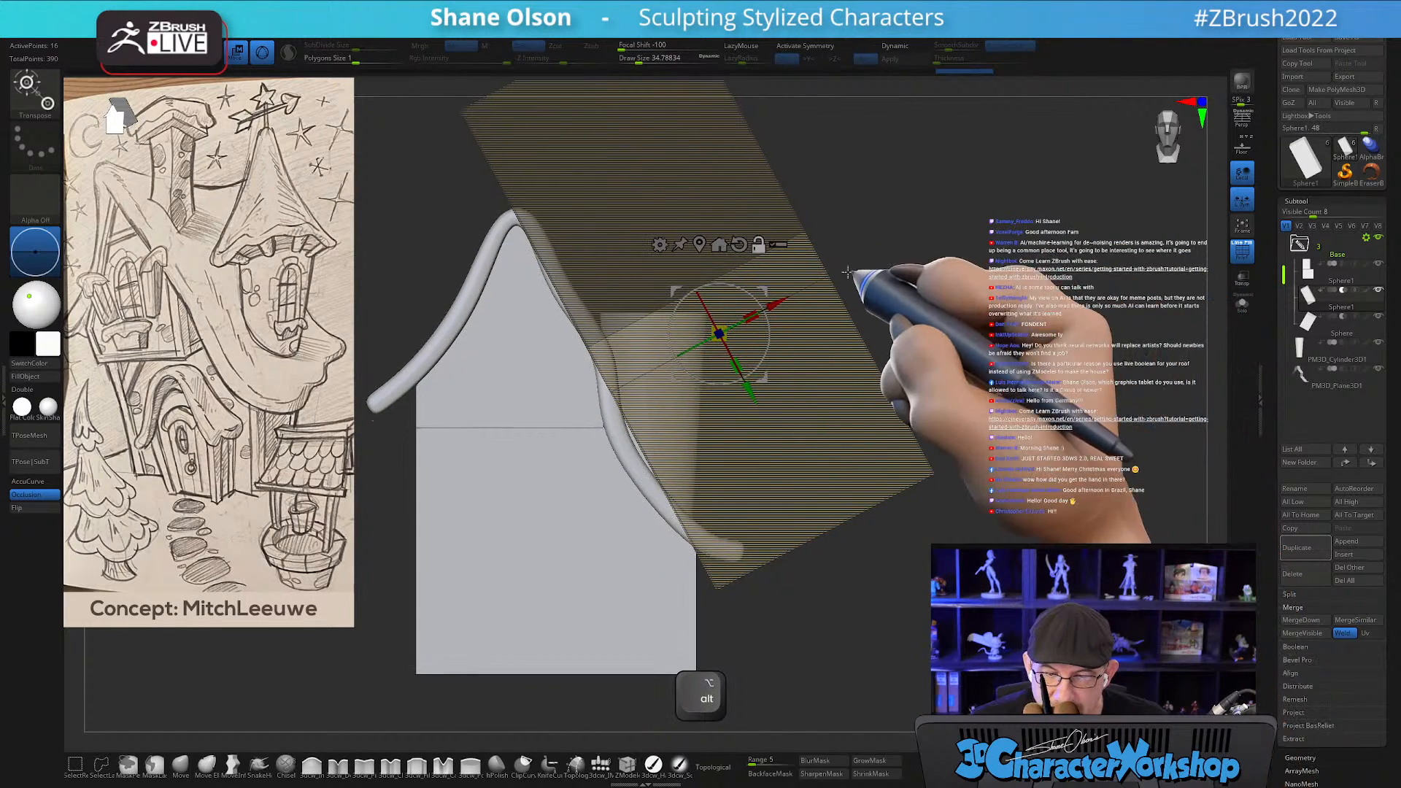
alt+drag(759, 292, 761, 318)
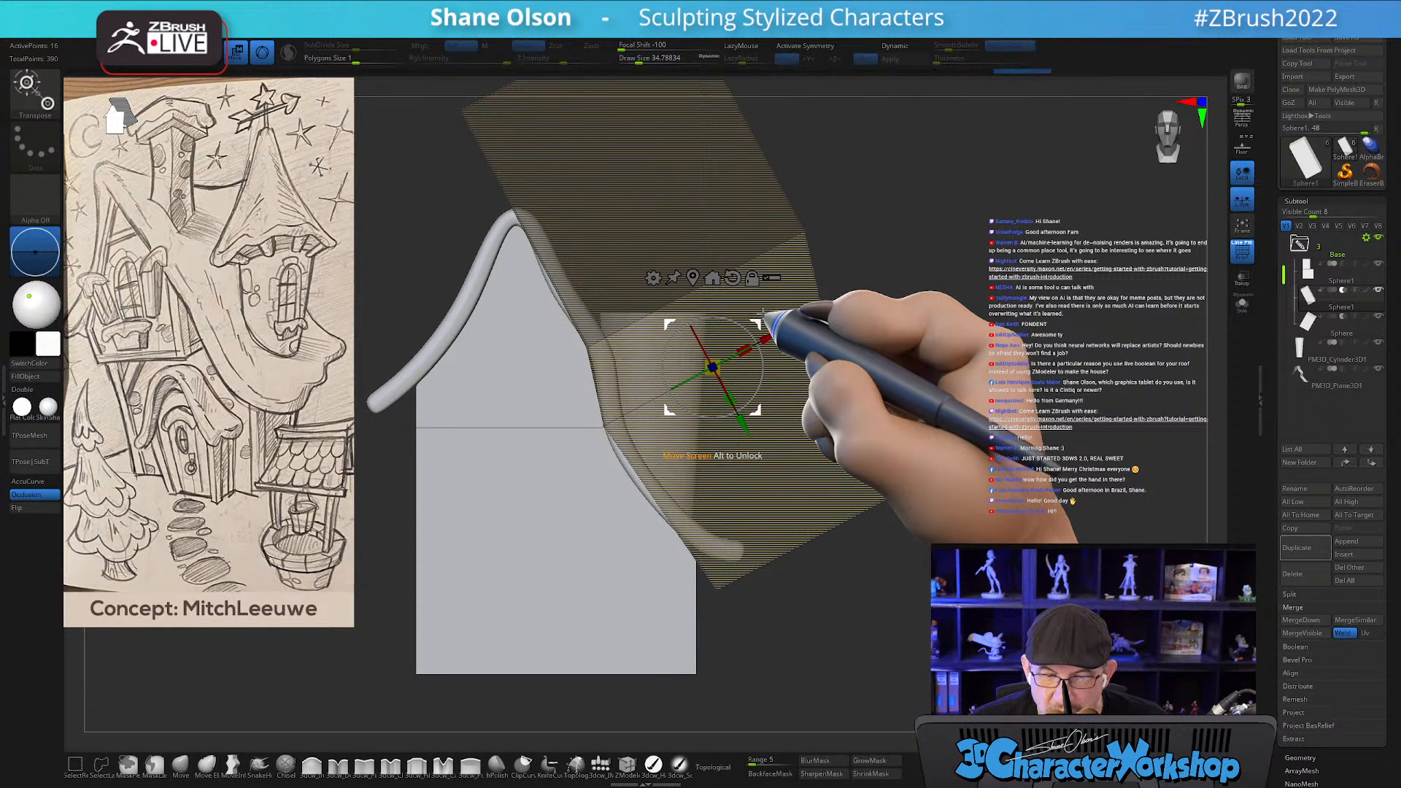
ctrl+drag(870, 222, 893, 234)
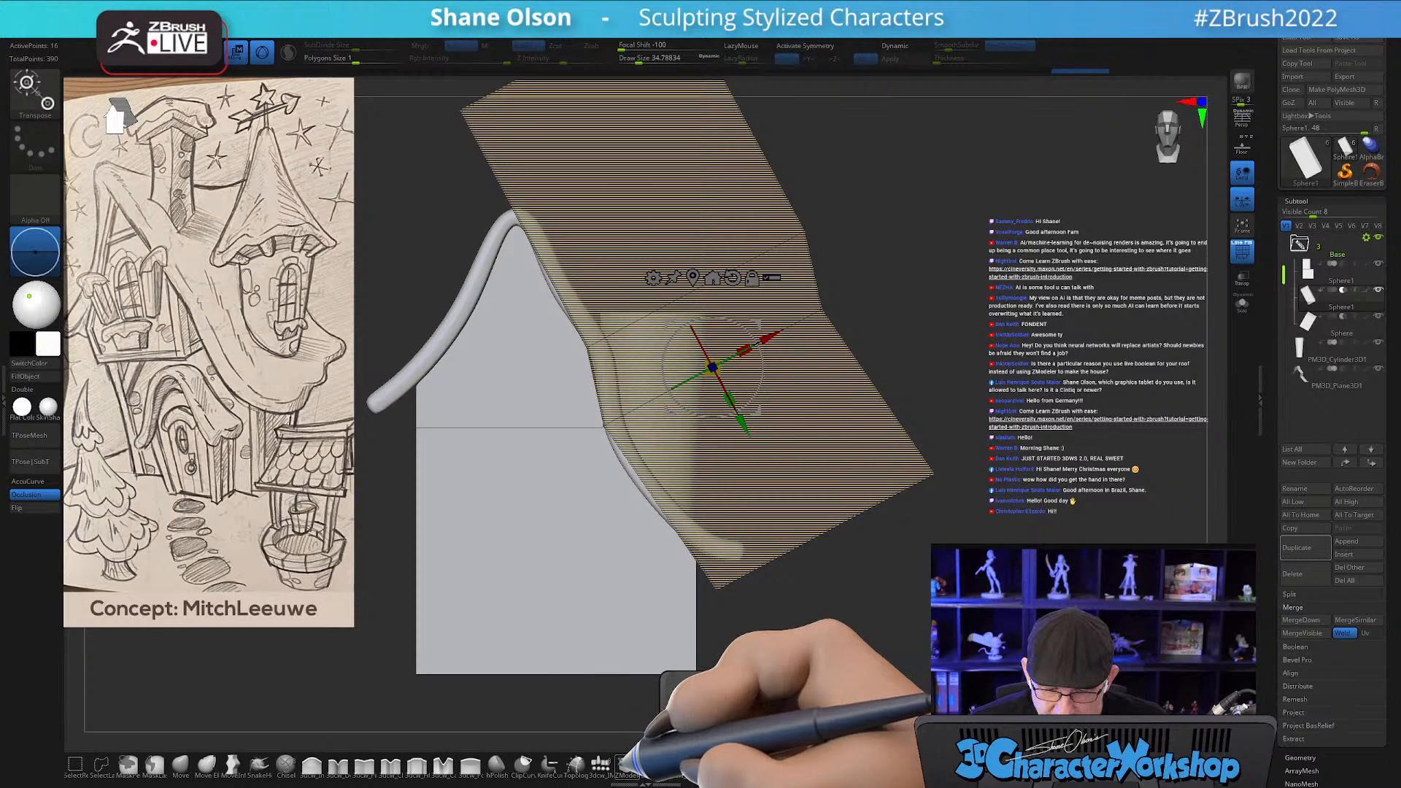
Isolate the cutting box's upper edge loop with ZModeler, shift it outward to fit the wall under the roof, and return to Draw mode.
click(627, 764)
key(ctrl)
ctrl+click(752, 259)
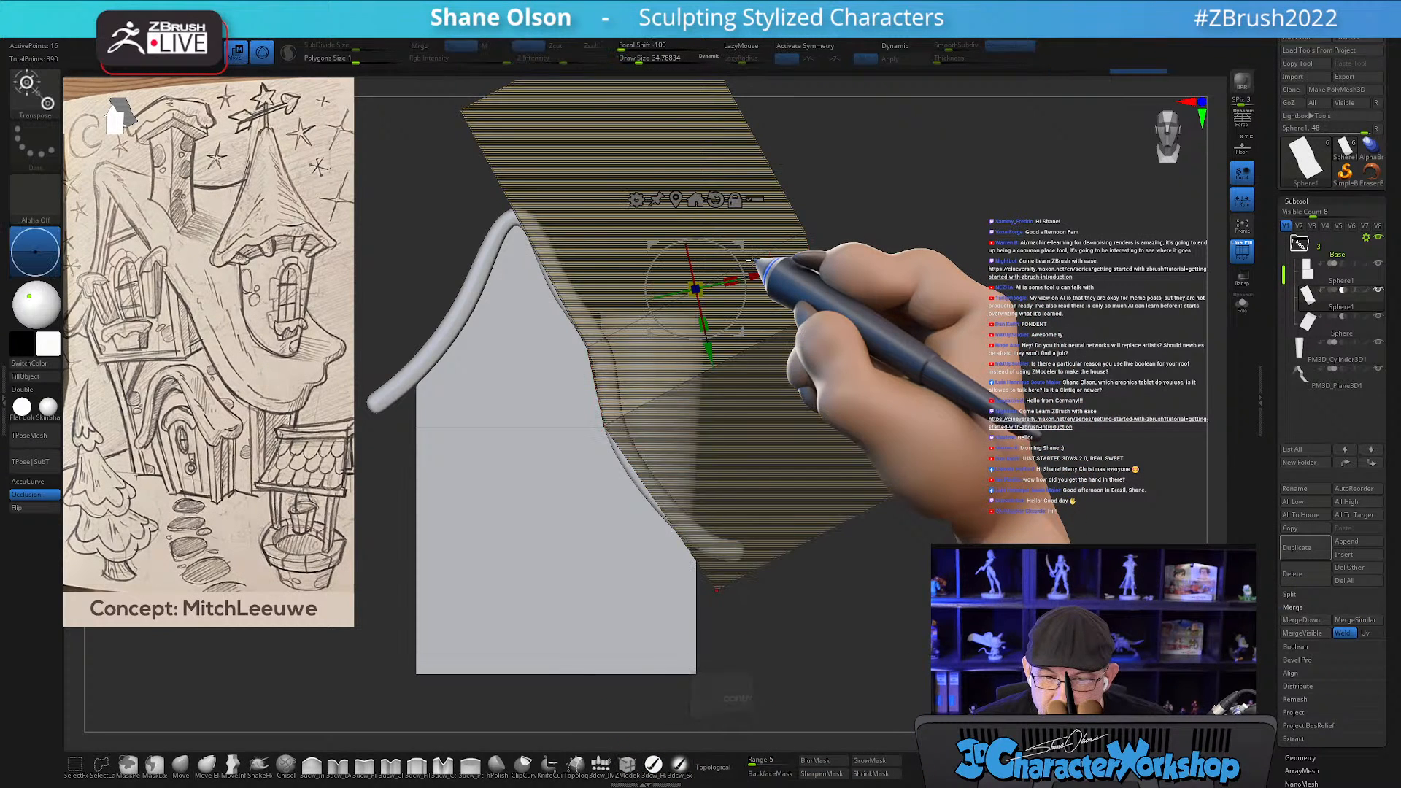
drag(755, 250, 760, 258)
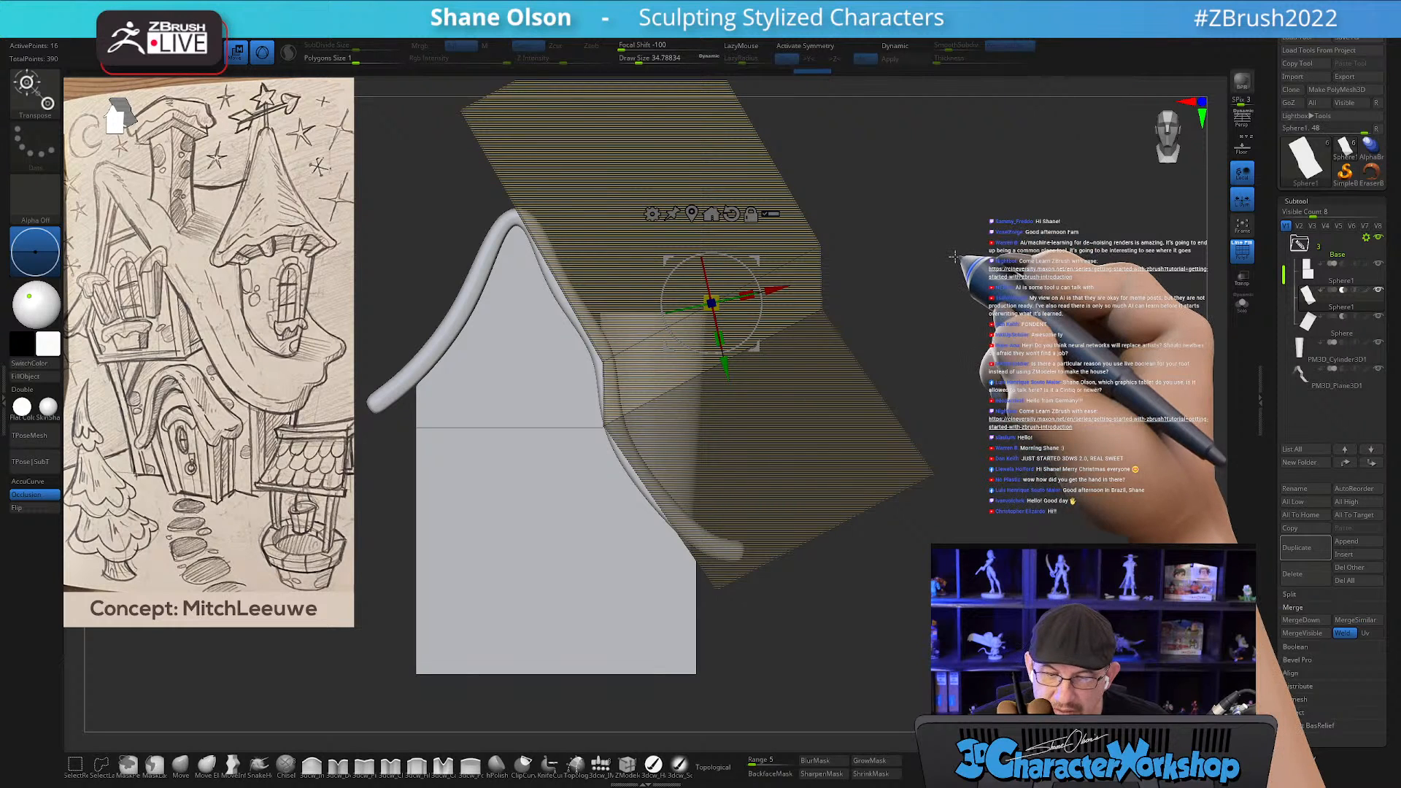
mouse_move(958, 264)
mouse_down()
mouse_move(942, 274)
mouse_move(978, 292)
mouse_move(949, 249)
mouse_move(943, 271)
mouse_up()
key(q)
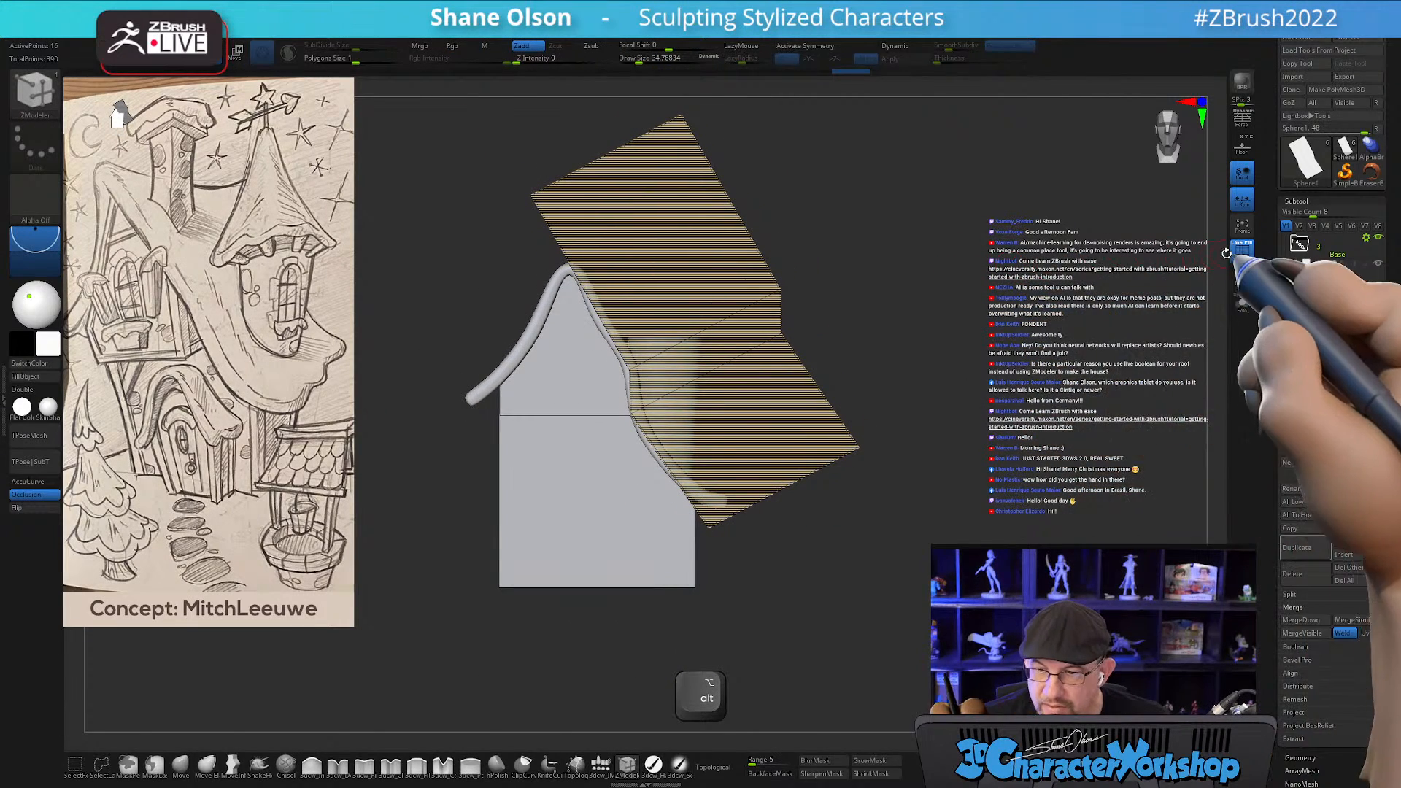
Hide the wireframe and check how the trimmed wall follows the roof's curve from the front and at an angle.
drag(921, 314, 929, 268)
key(shift+f)
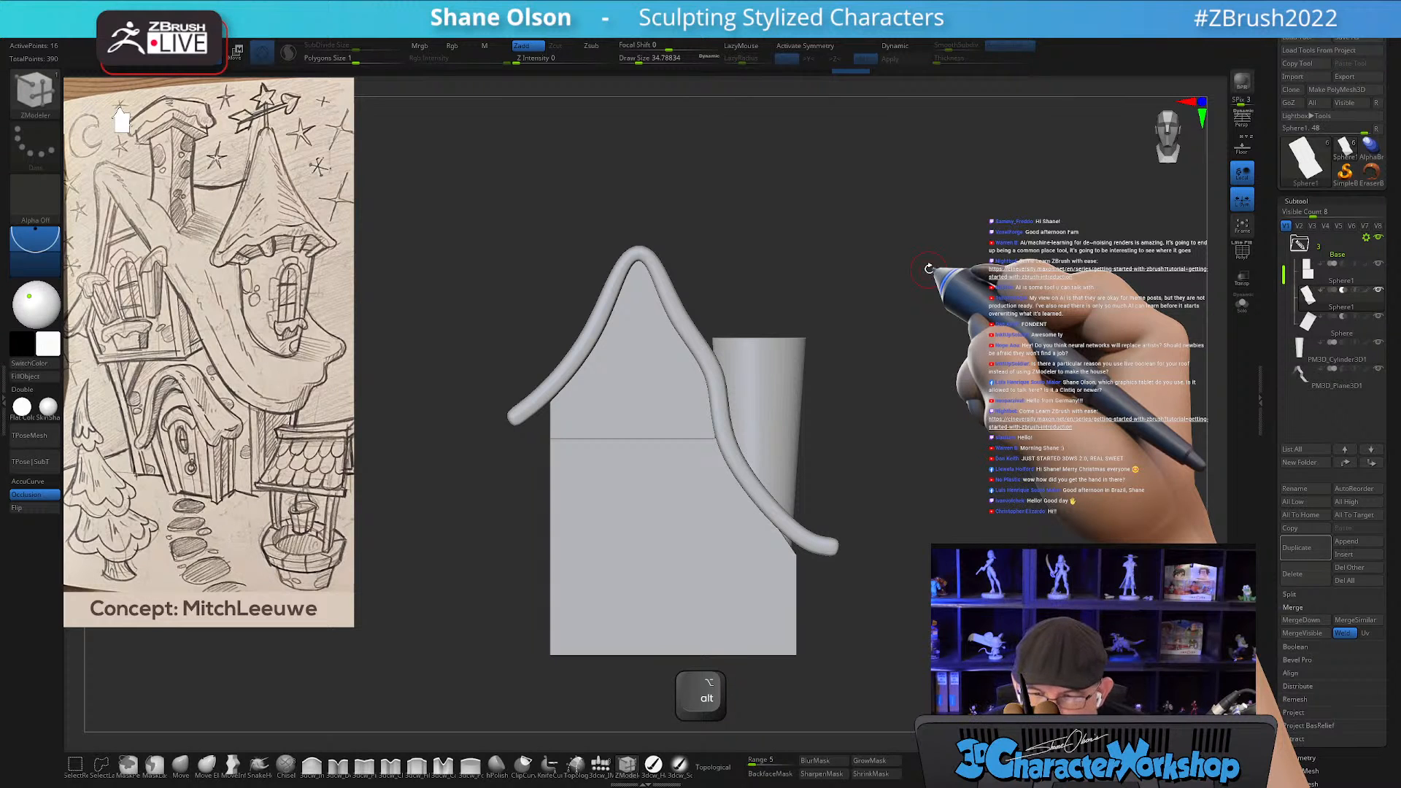
mouse_move(863, 275)
mouse_down()
mouse_move(845, 281)
mouse_move(886, 269)
mouse_move(763, 217)
mouse_move(682, 244)
mouse_move(626, 214)
mouse_move(886, 219)
mouse_move(861, 261)
mouse_up()
alt+drag(940, 265, 982, 293)
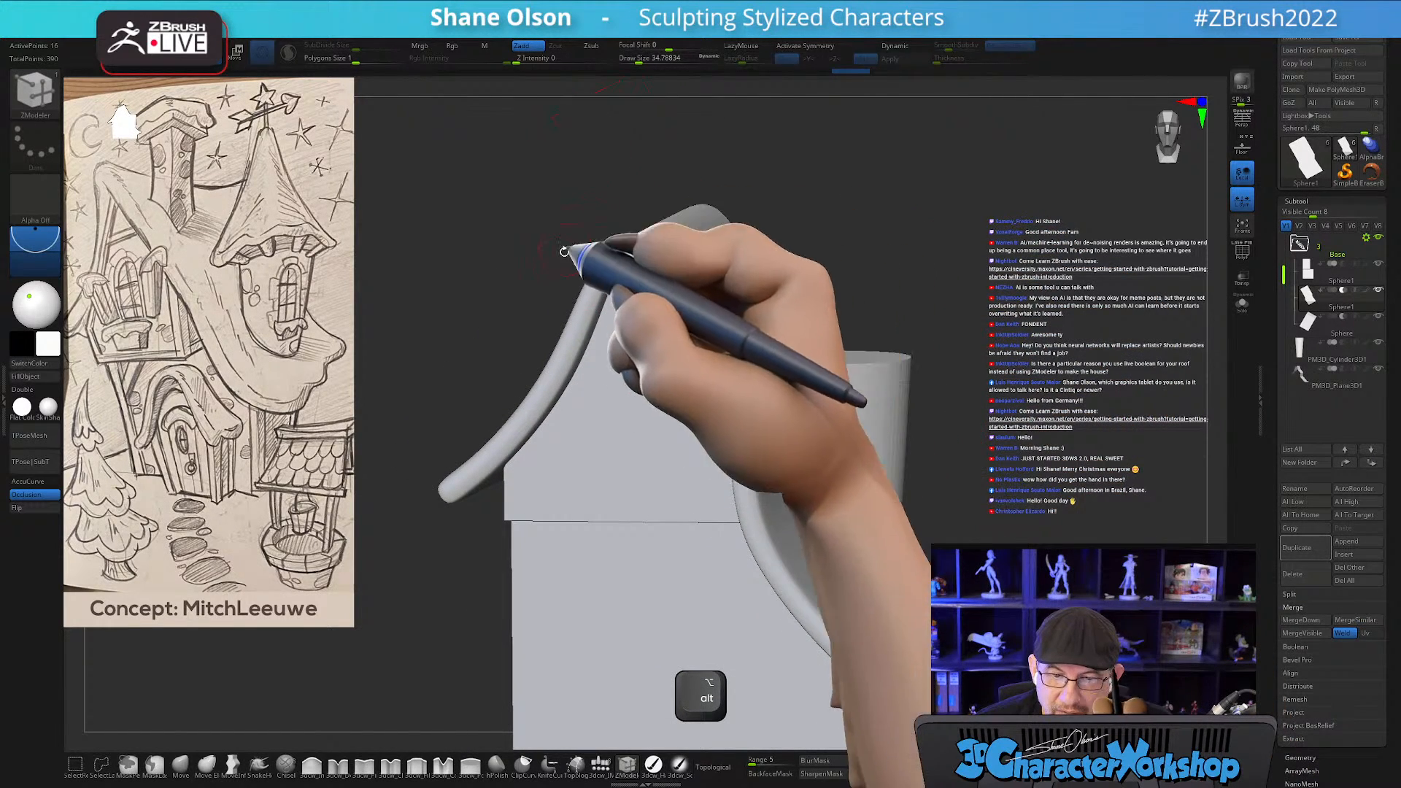
Select the PM3D_Plane3D1 roof subtool and lower its SmoothSubdiv to the minimum to show the blocky thick roof.
drag(866, 211, 941, 212)
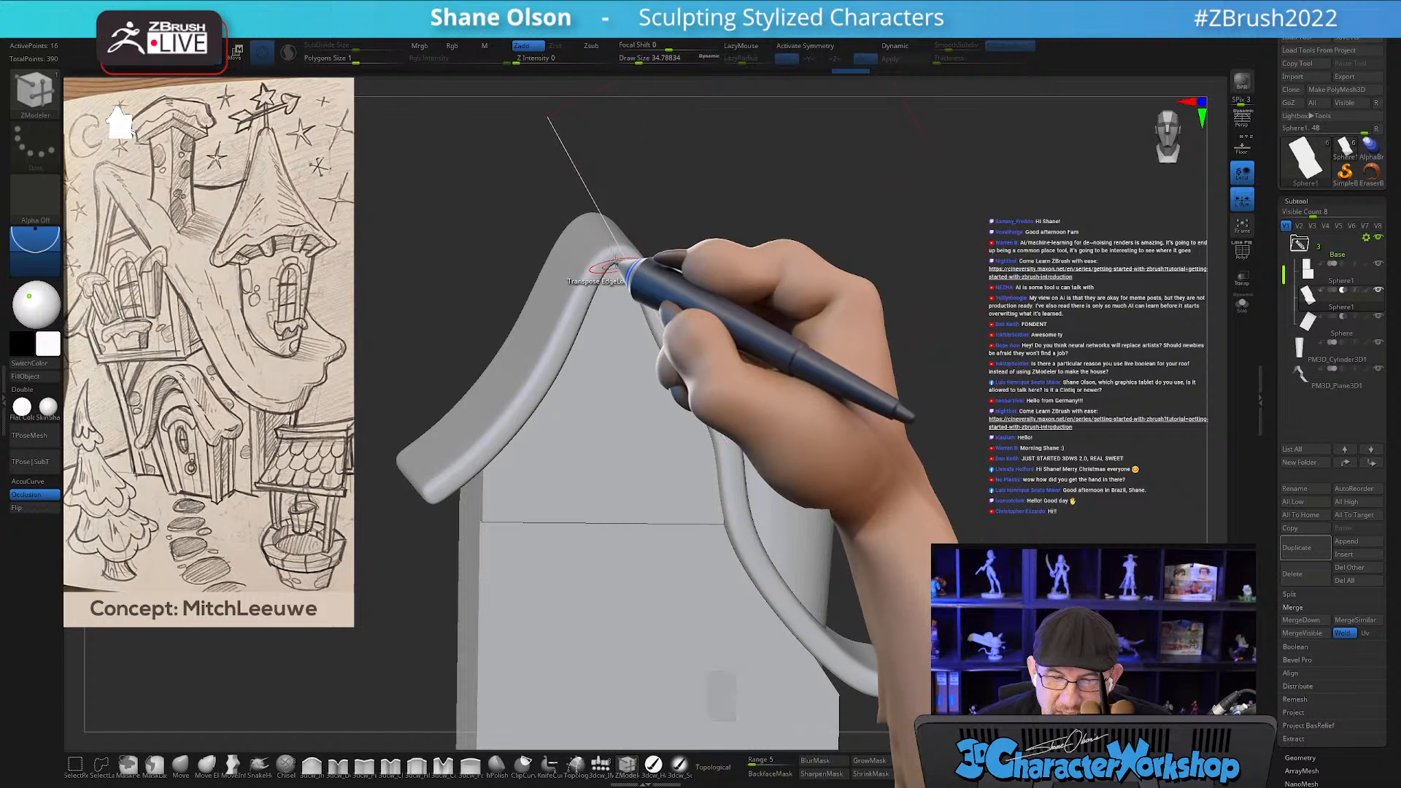
drag(834, 266, 648, 291)
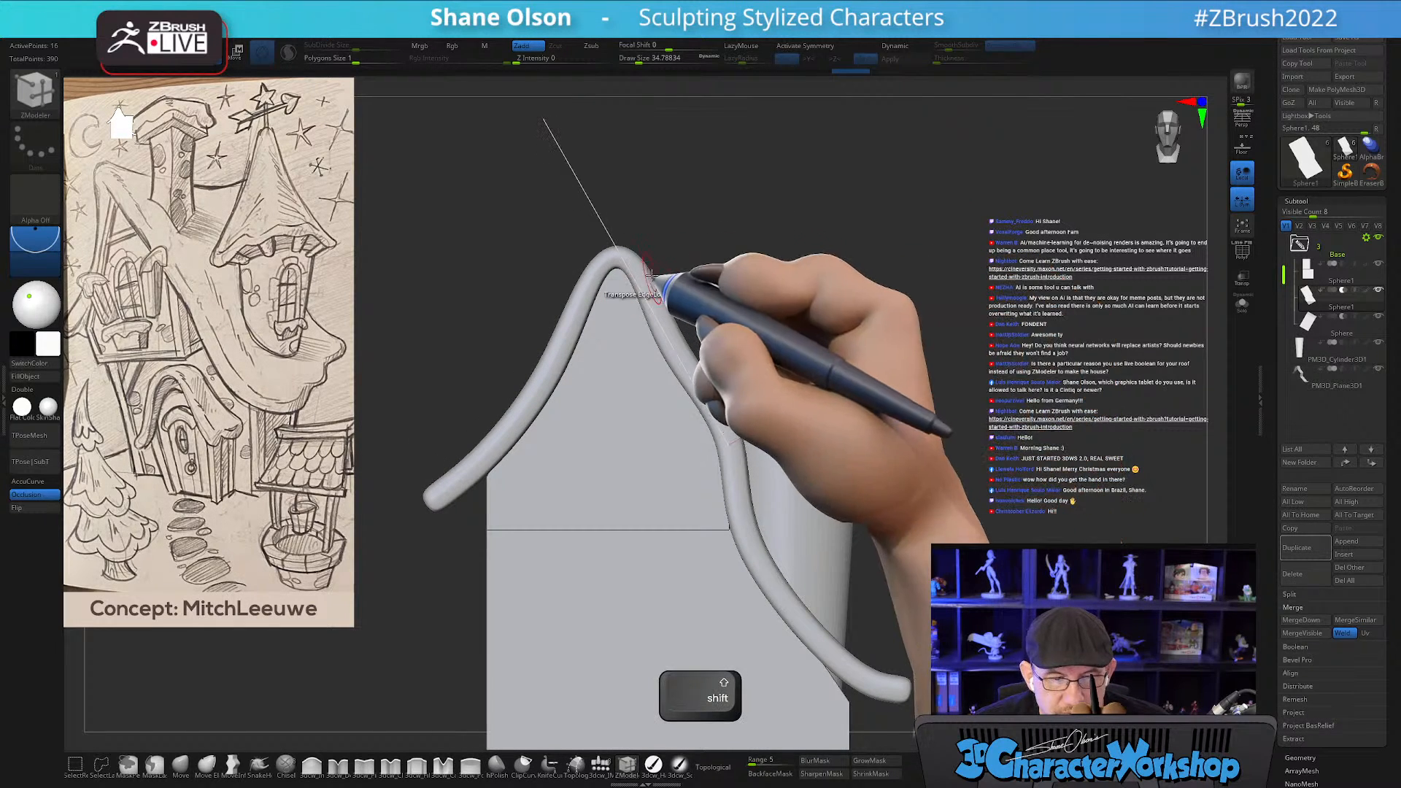
drag(986, 271, 925, 278)
drag(1094, 297, 1110, 302)
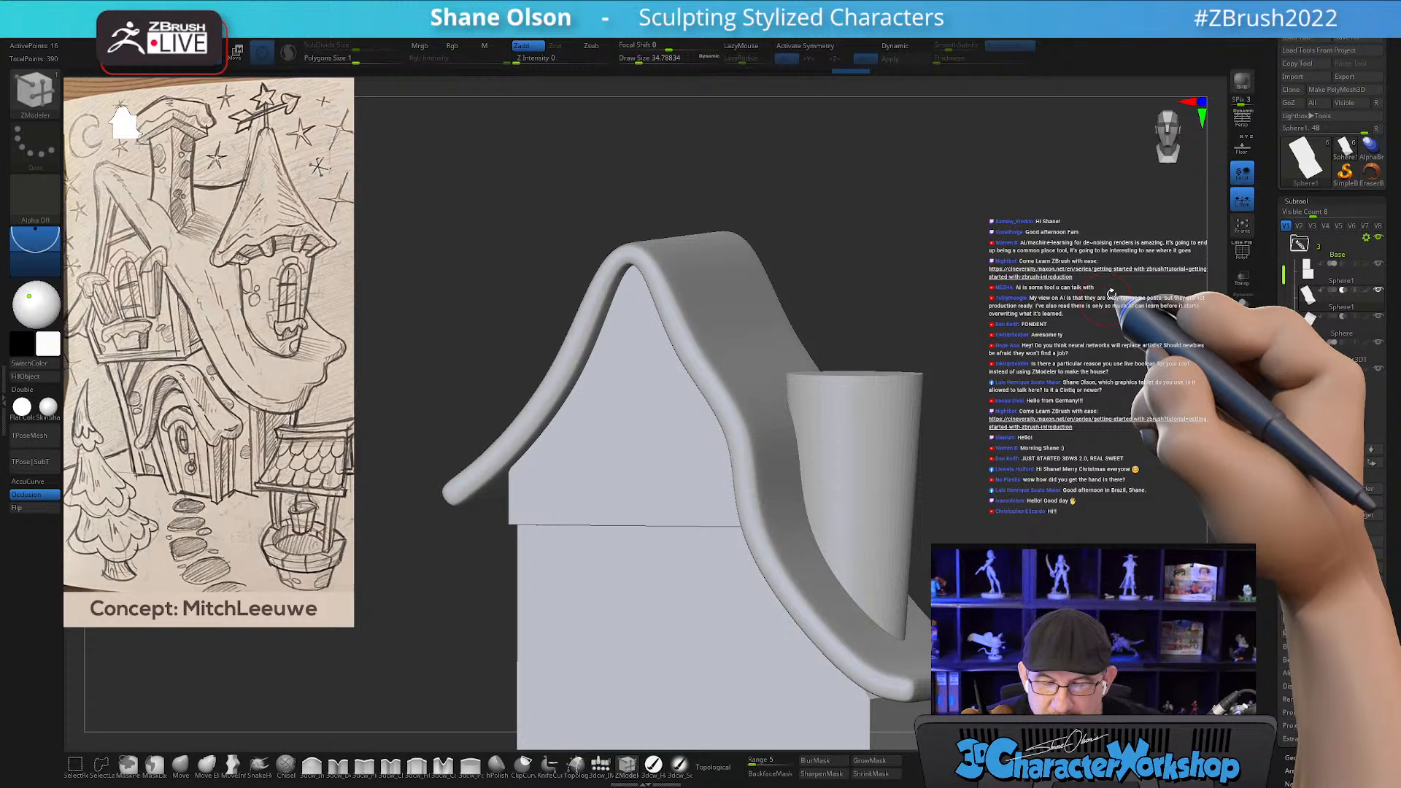
drag(947, 293, 862, 211)
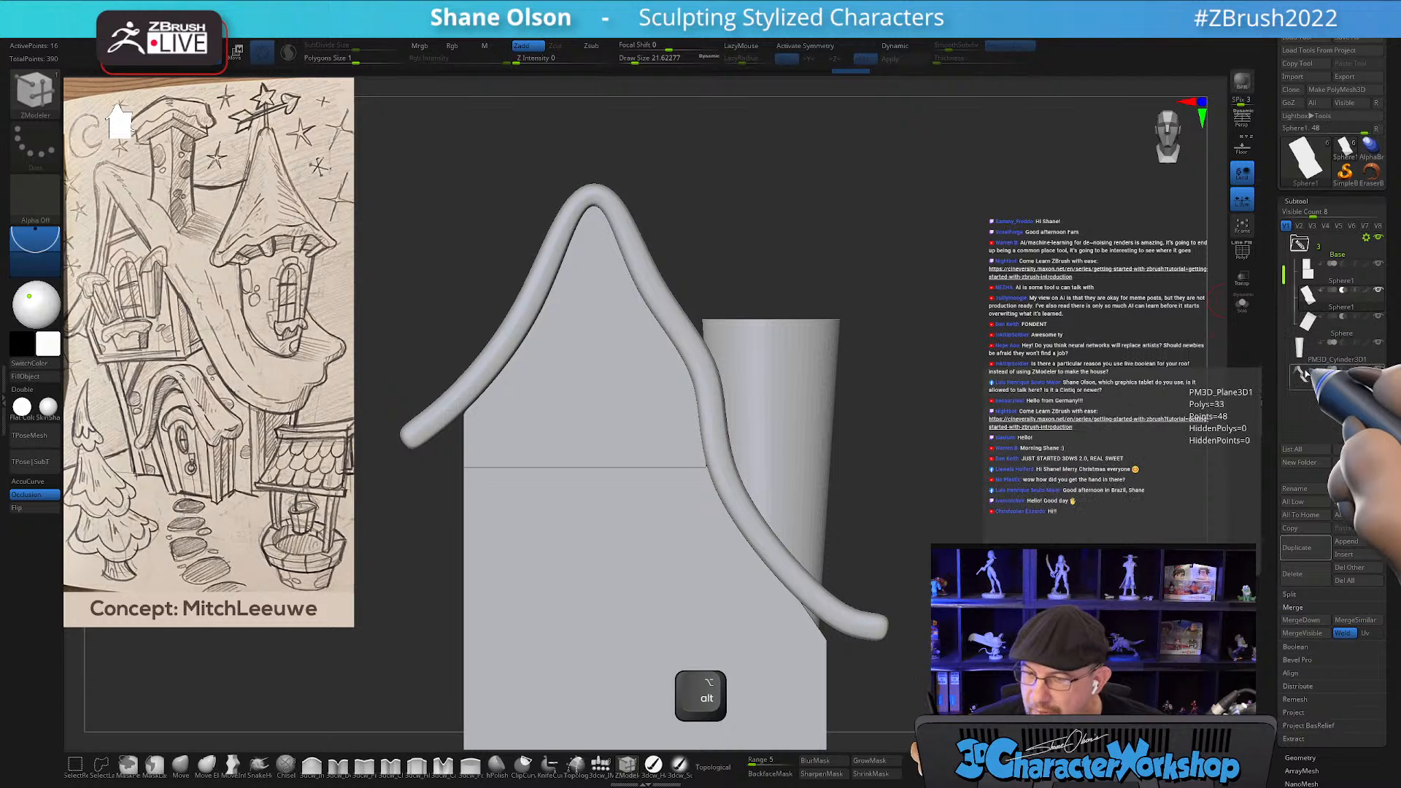
click(1306, 376)
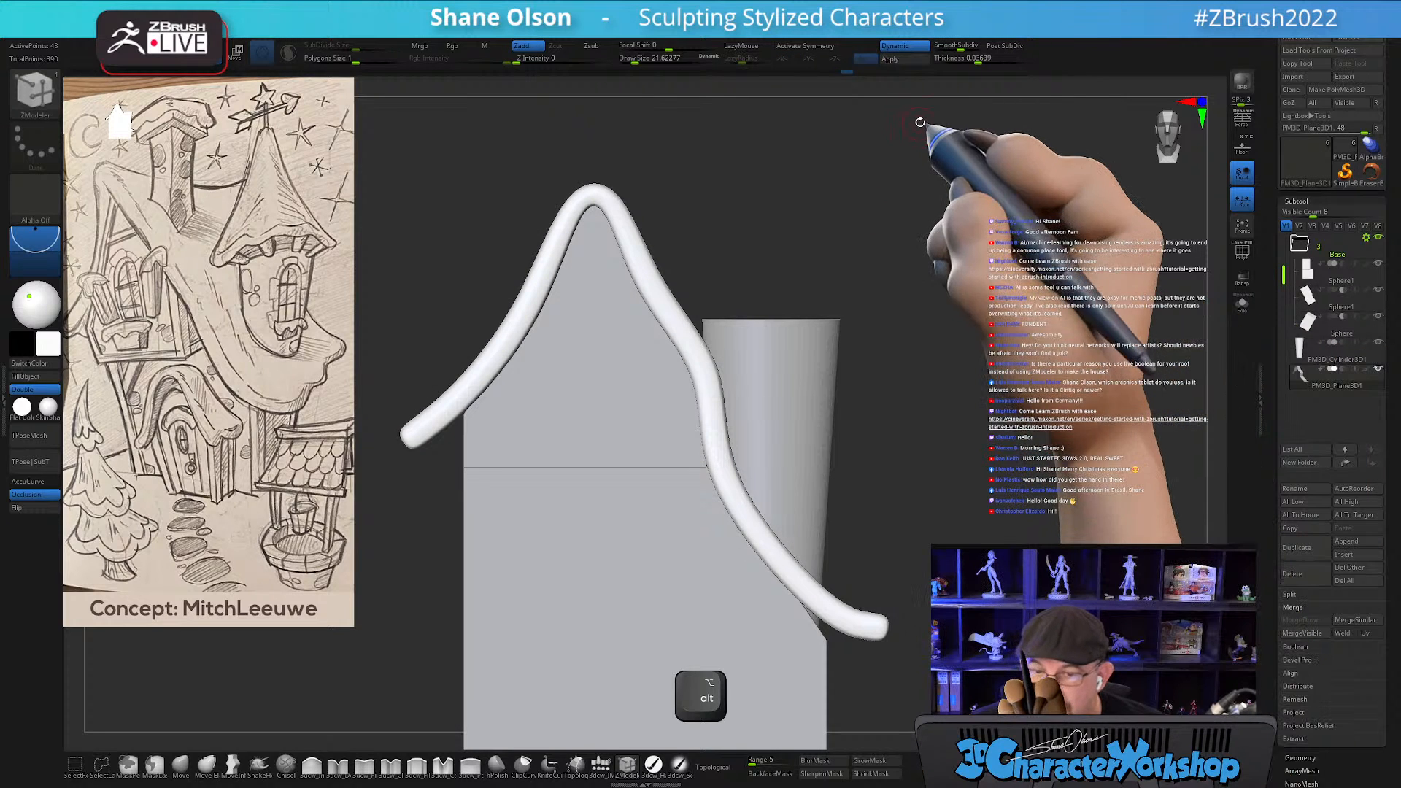
drag(923, 133, 916, 138)
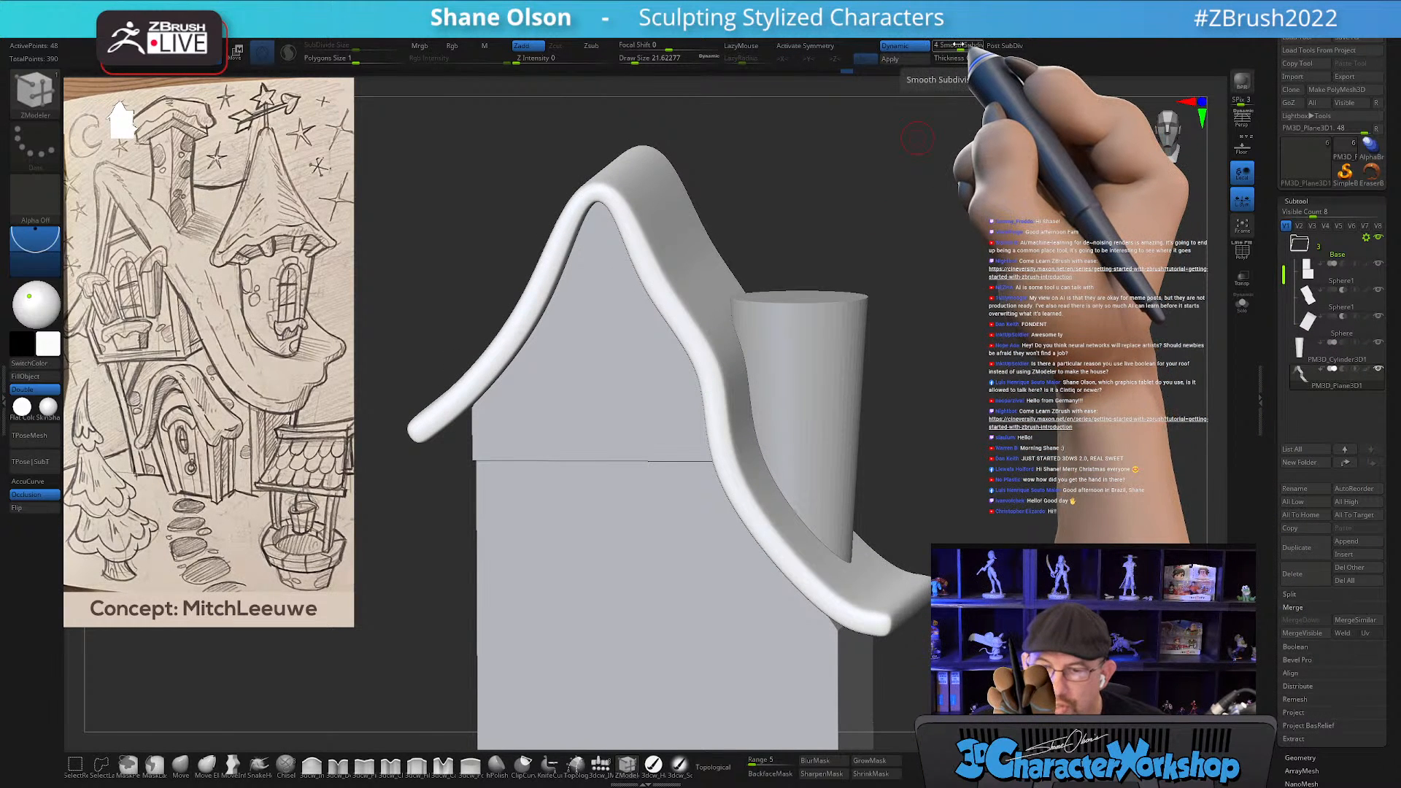
drag(959, 45, 936, 46)
drag(941, 157, 970, 157)
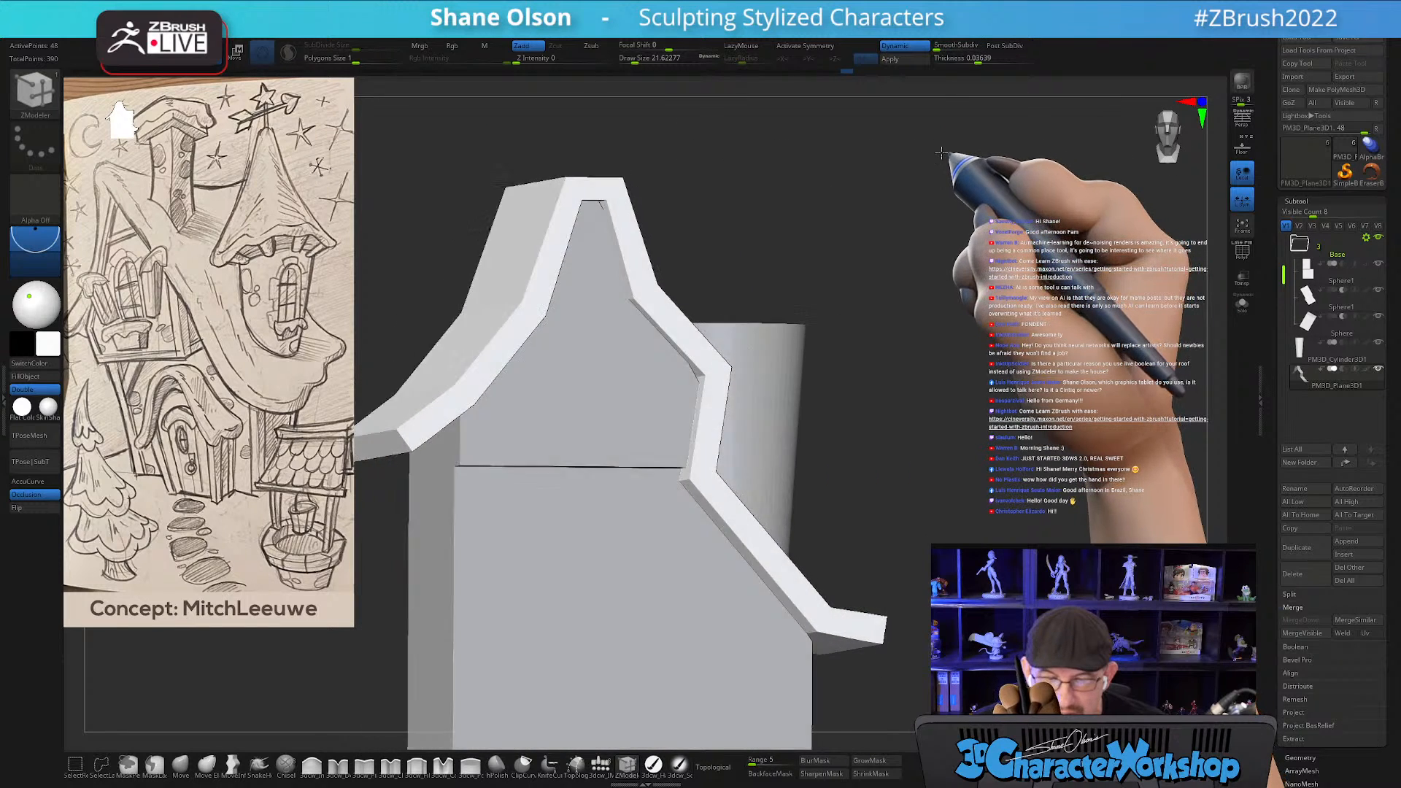
Show the roof's wireframe, turn off dynamic subdivision and insert an edge loop along the middle of the ridge with ZModeler.
alt+drag(991, 241, 953, 240)
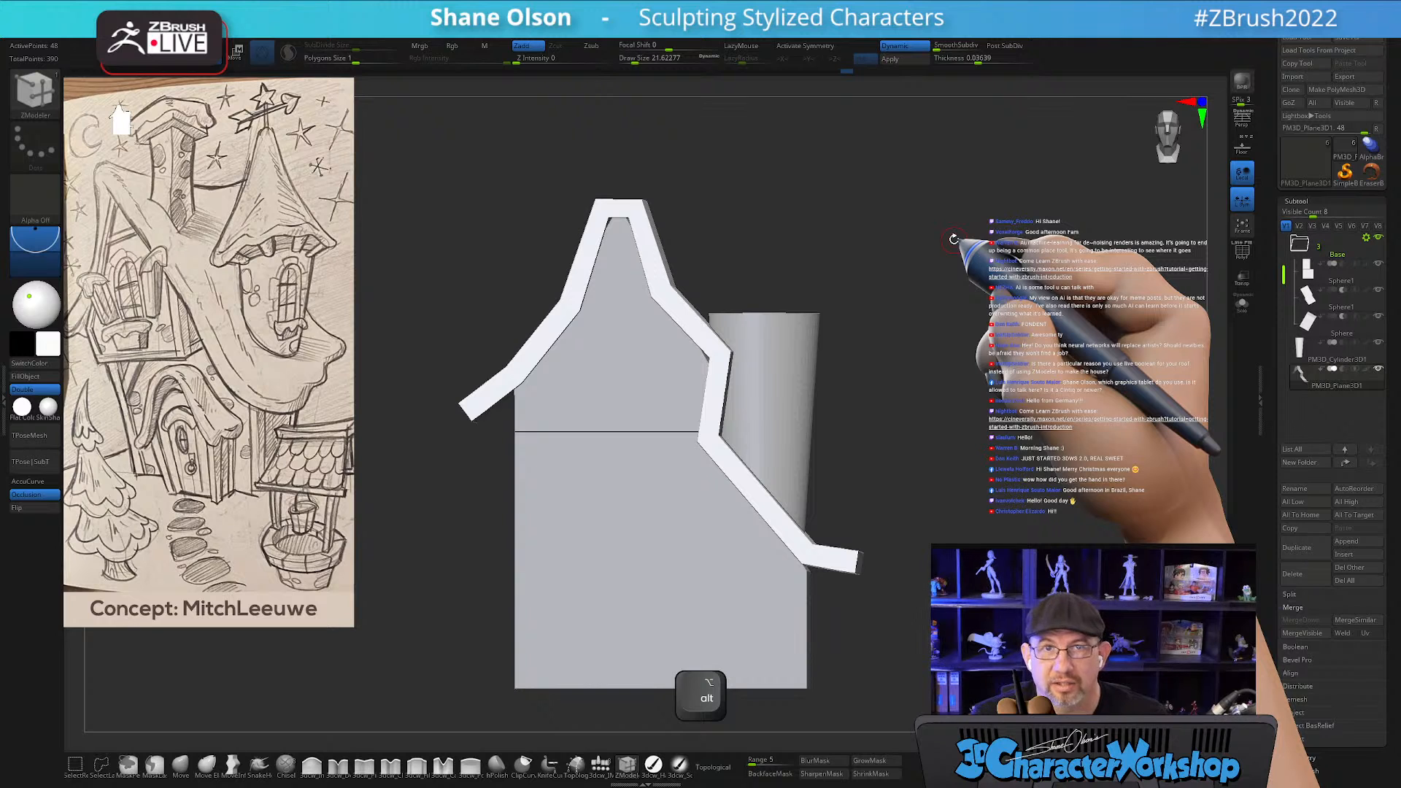
drag(864, 198, 854, 224)
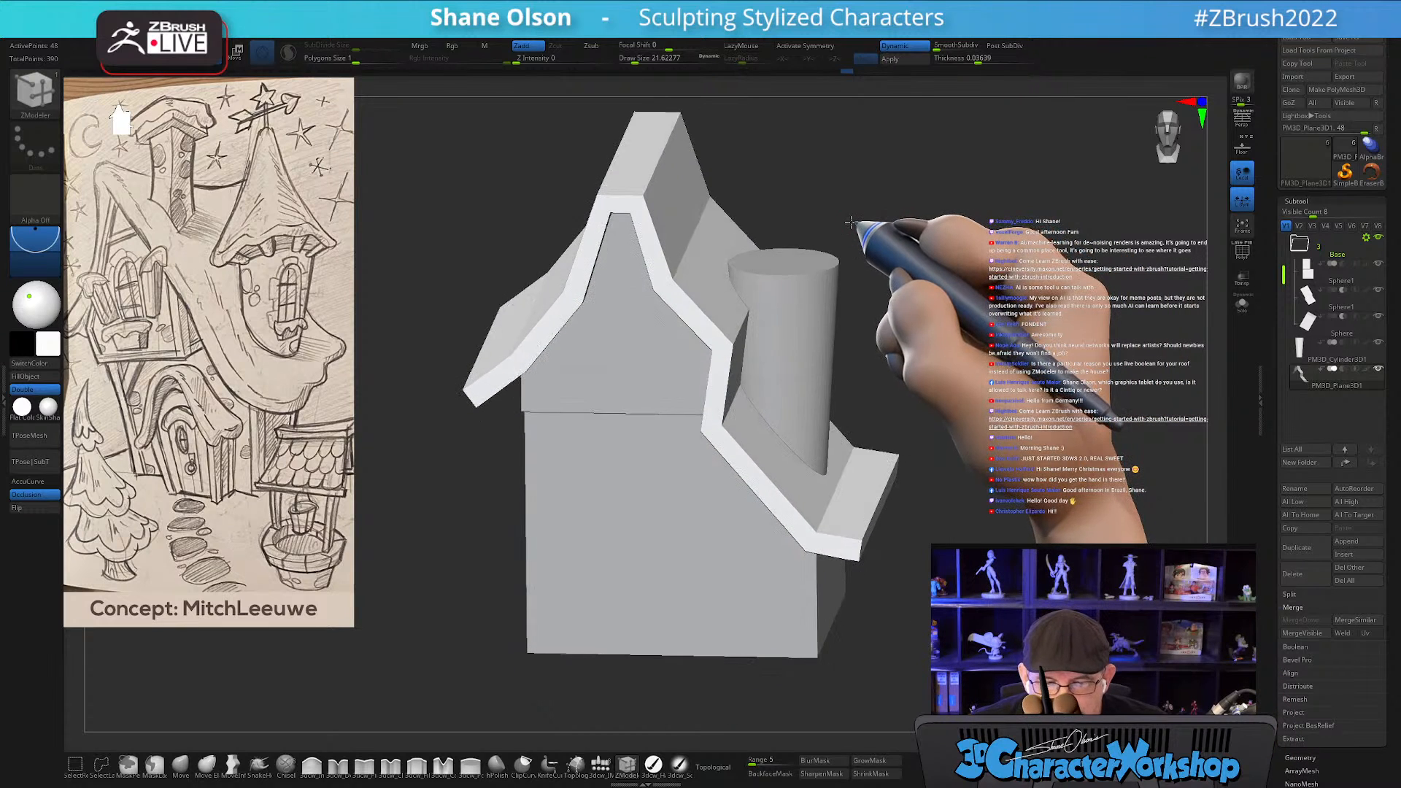
alt+drag(830, 139, 846, 246)
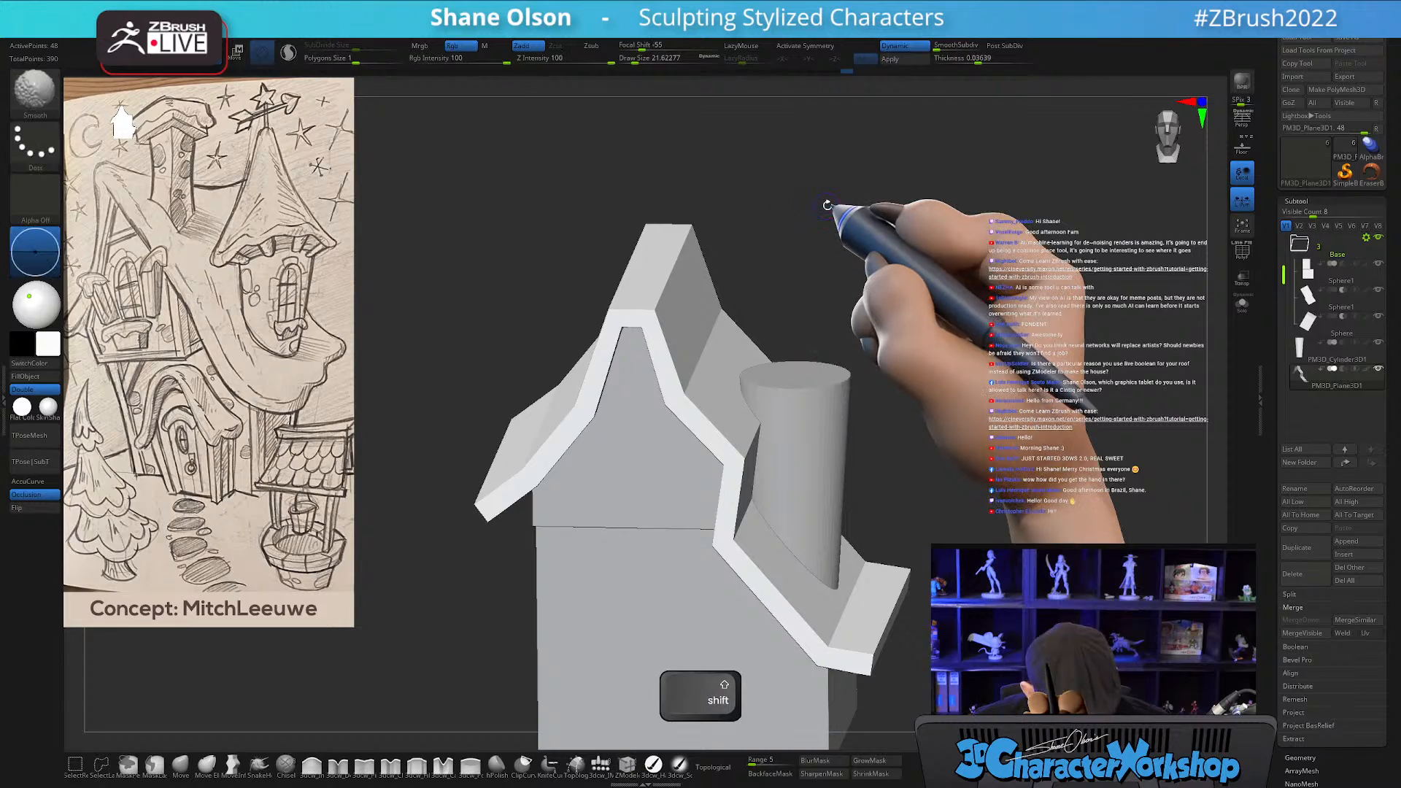
key(shift+f)
alt+drag(916, 196, 1018, 257)
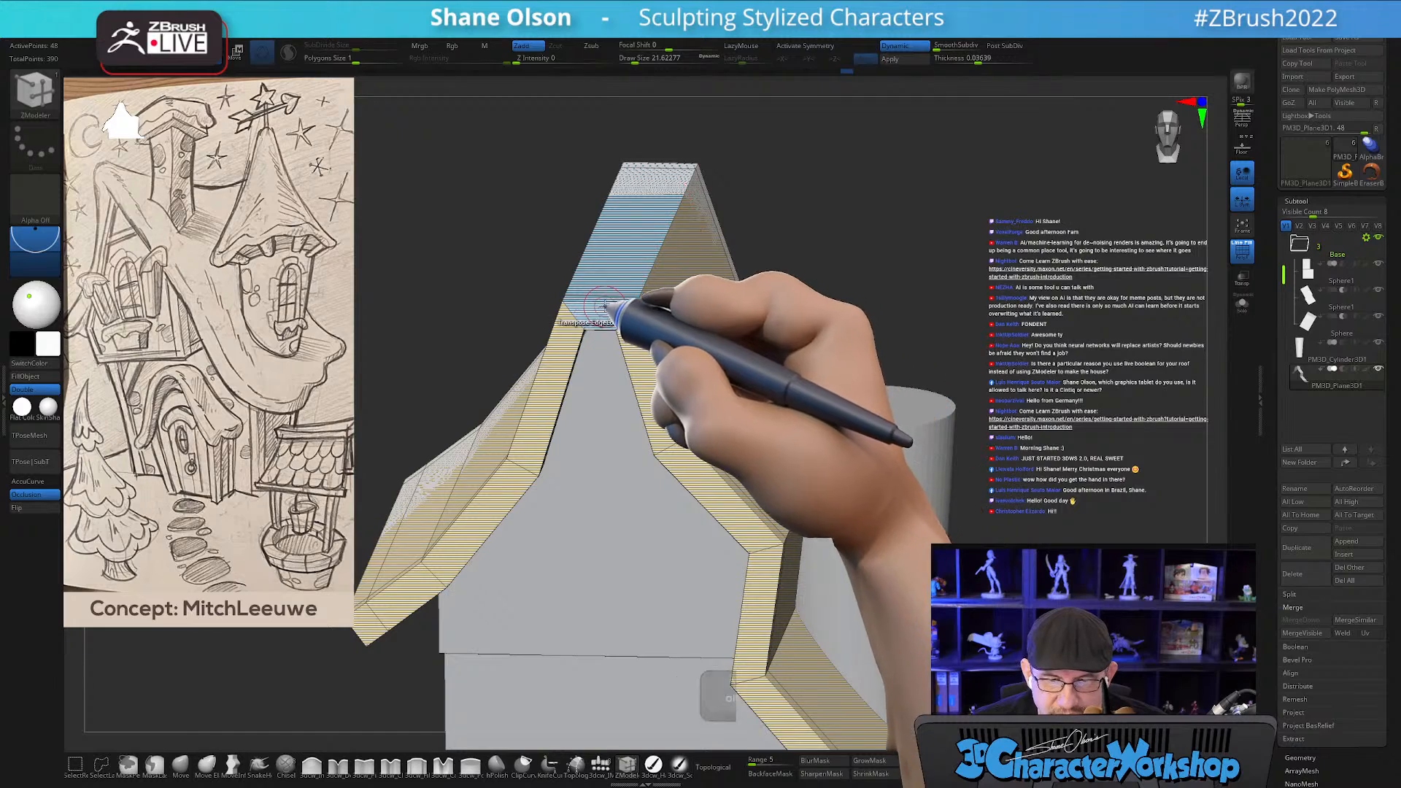
mouse_move(876, 282)
mouse_down()
mouse_move(904, 250)
mouse_move(874, 233)
mouse_move(1149, 268)
mouse_up()
key(shift+d)
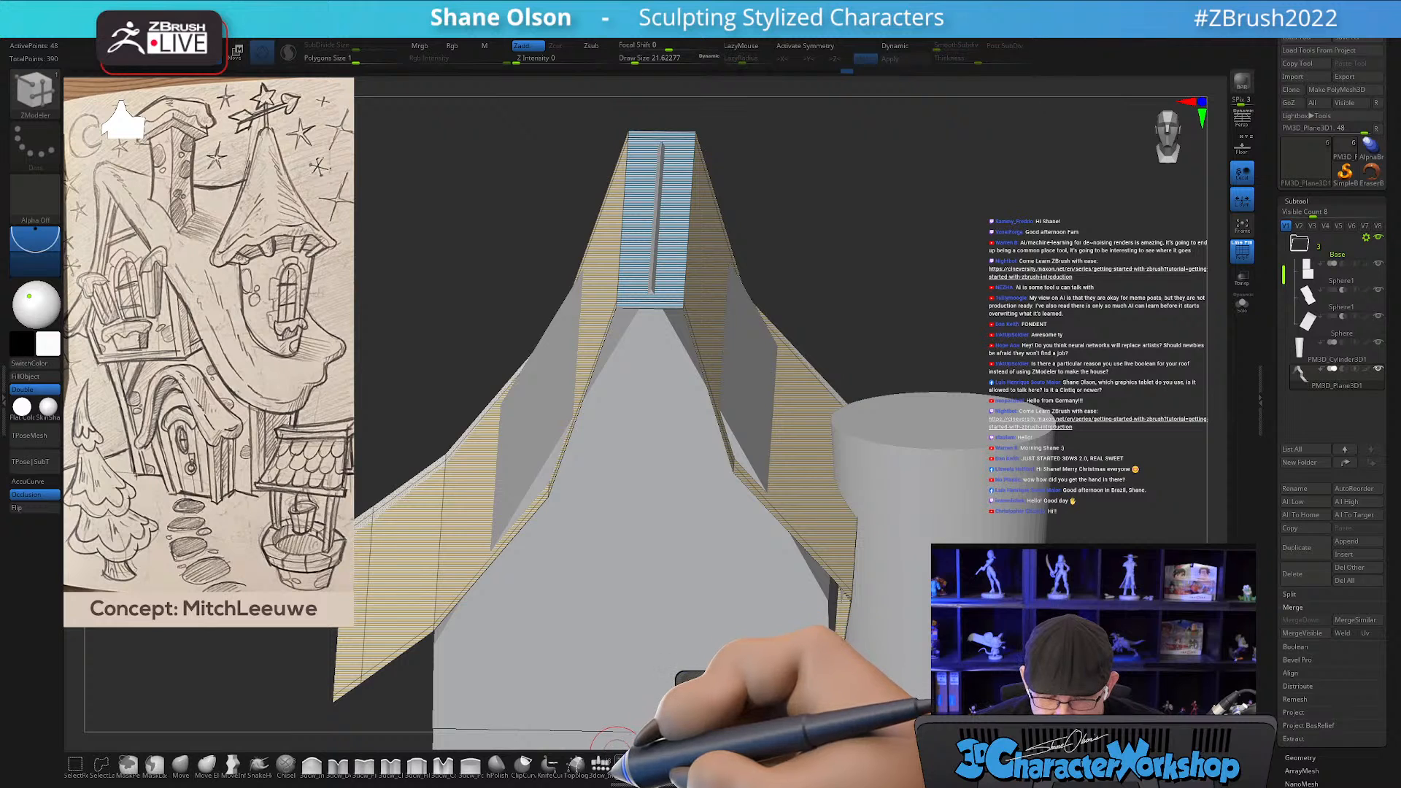
key(space)
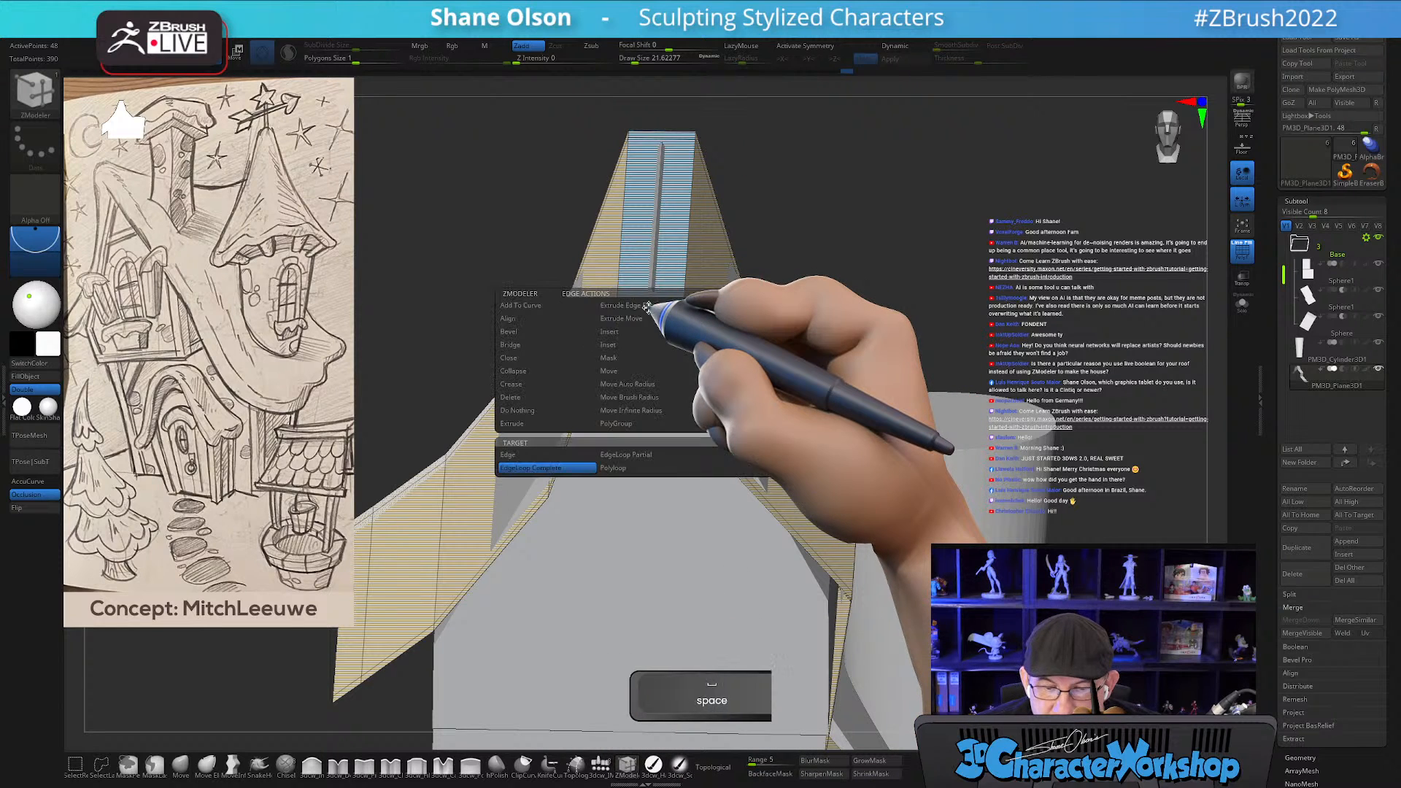
click(610, 332)
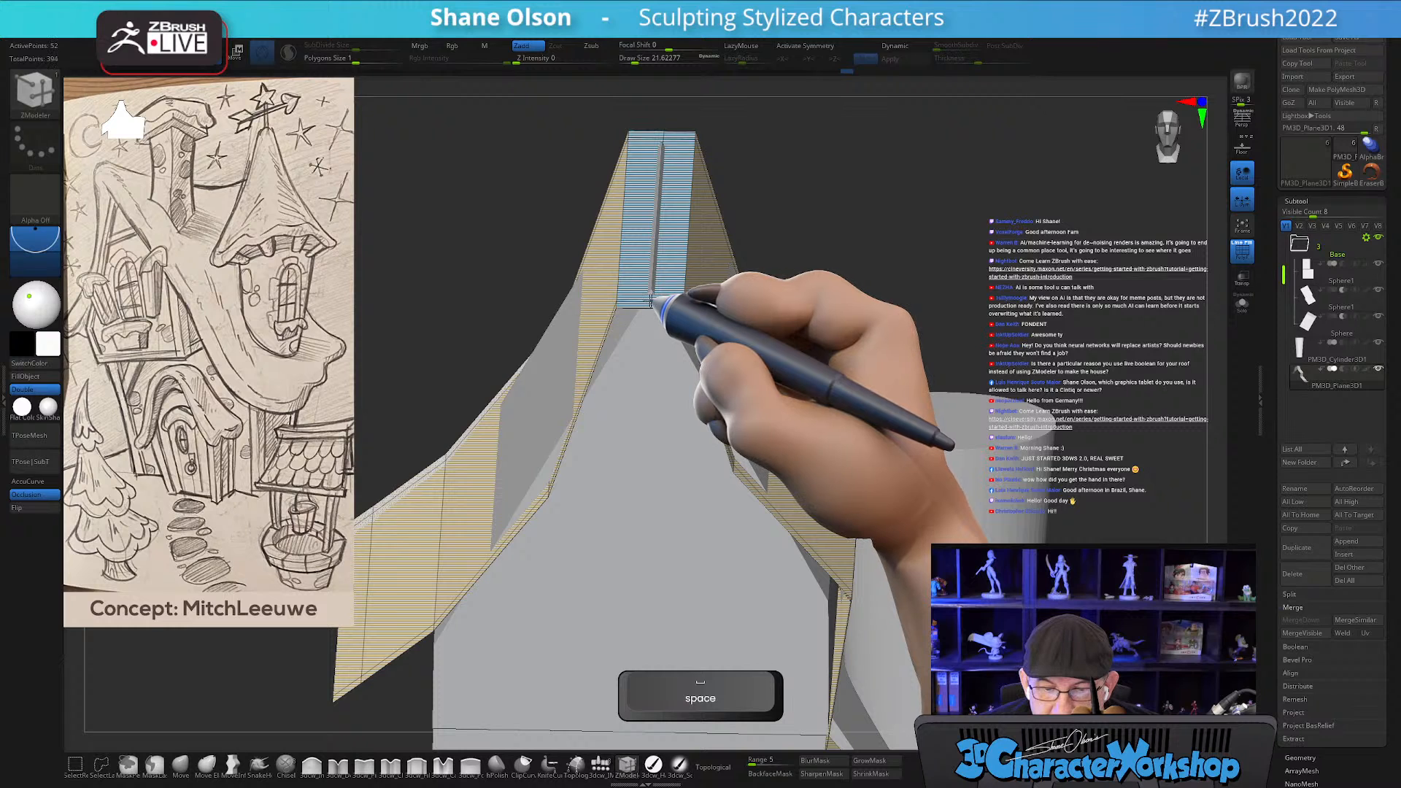
Isolate the new ridge loop with a mask, turn dynamic subdivision back on and raise the loop to make a sharper peak.
drag(843, 232, 761, 171)
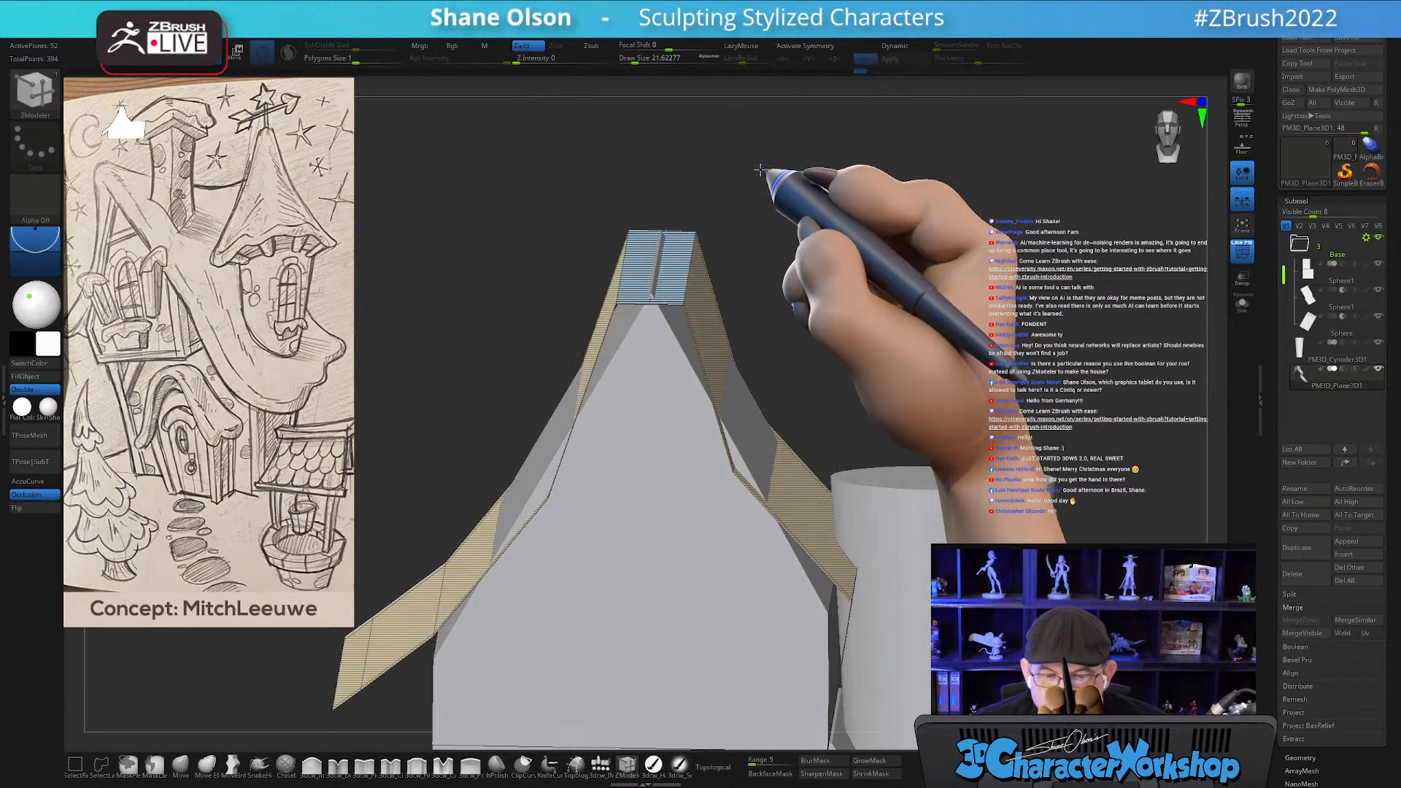
ctrl+drag(641, 170, 668, 359)
key(w)
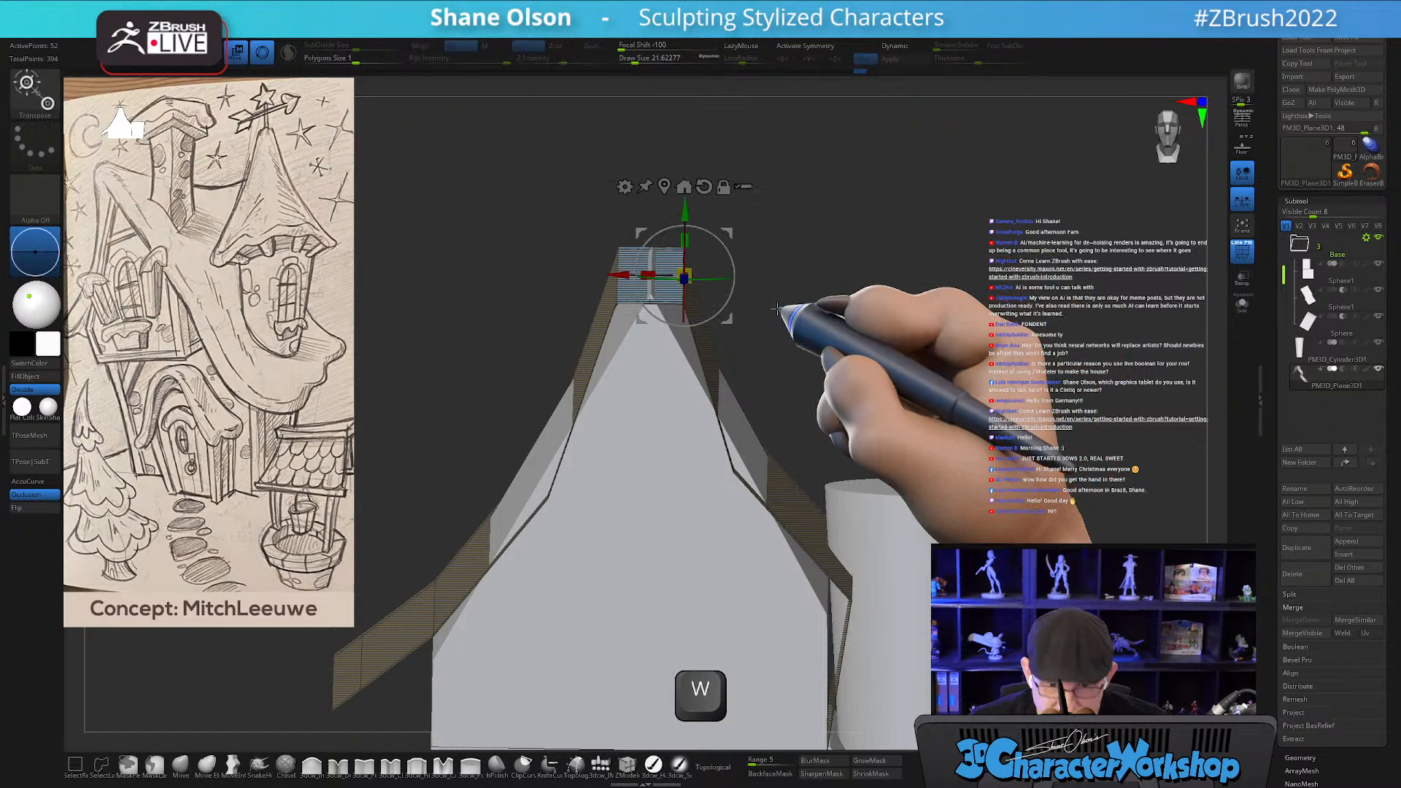
shift+drag(775, 220, 717, 246)
key(d)
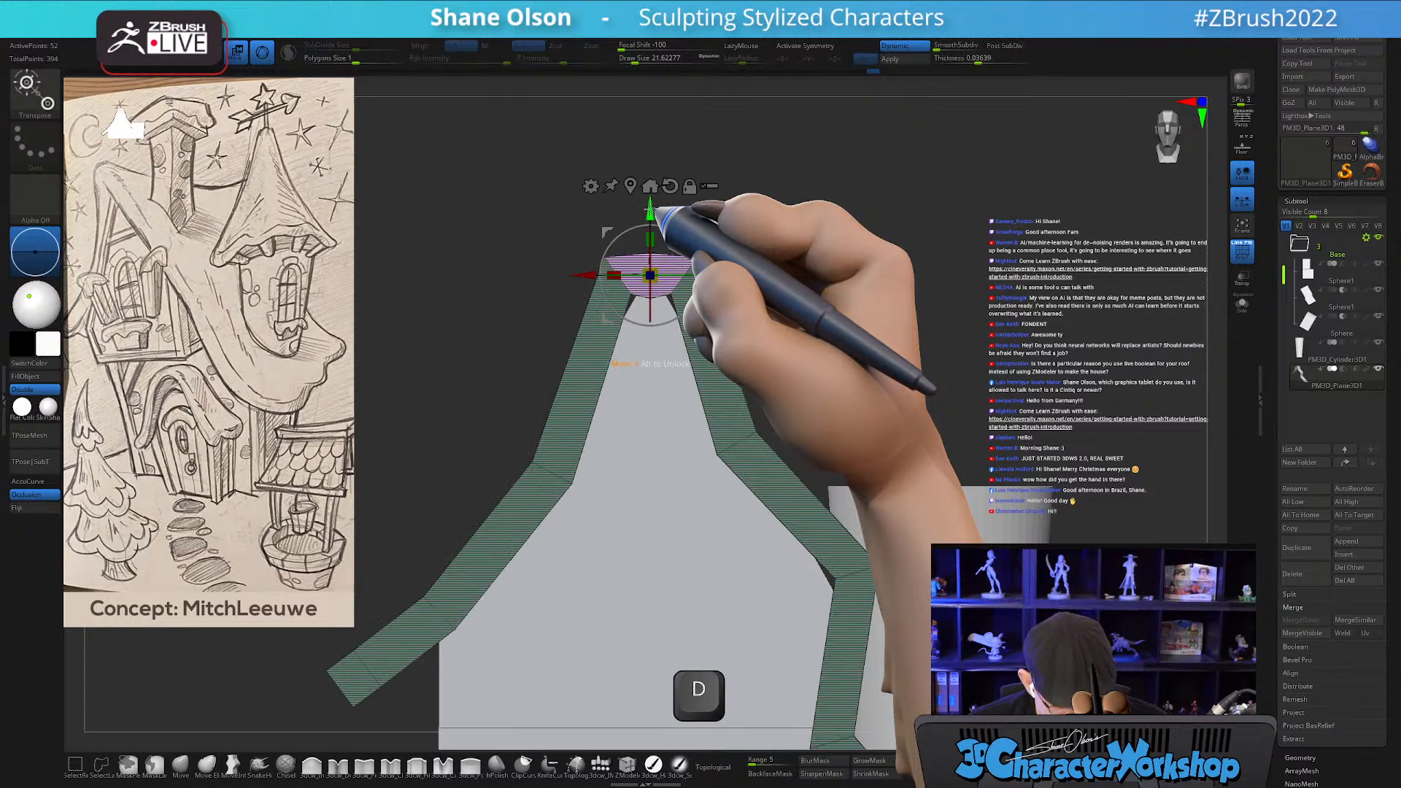
mouse_move(654, 204)
mouse_down()
mouse_move(655, 167)
mouse_move(651, 178)
mouse_up()
drag(845, 263, 839, 262)
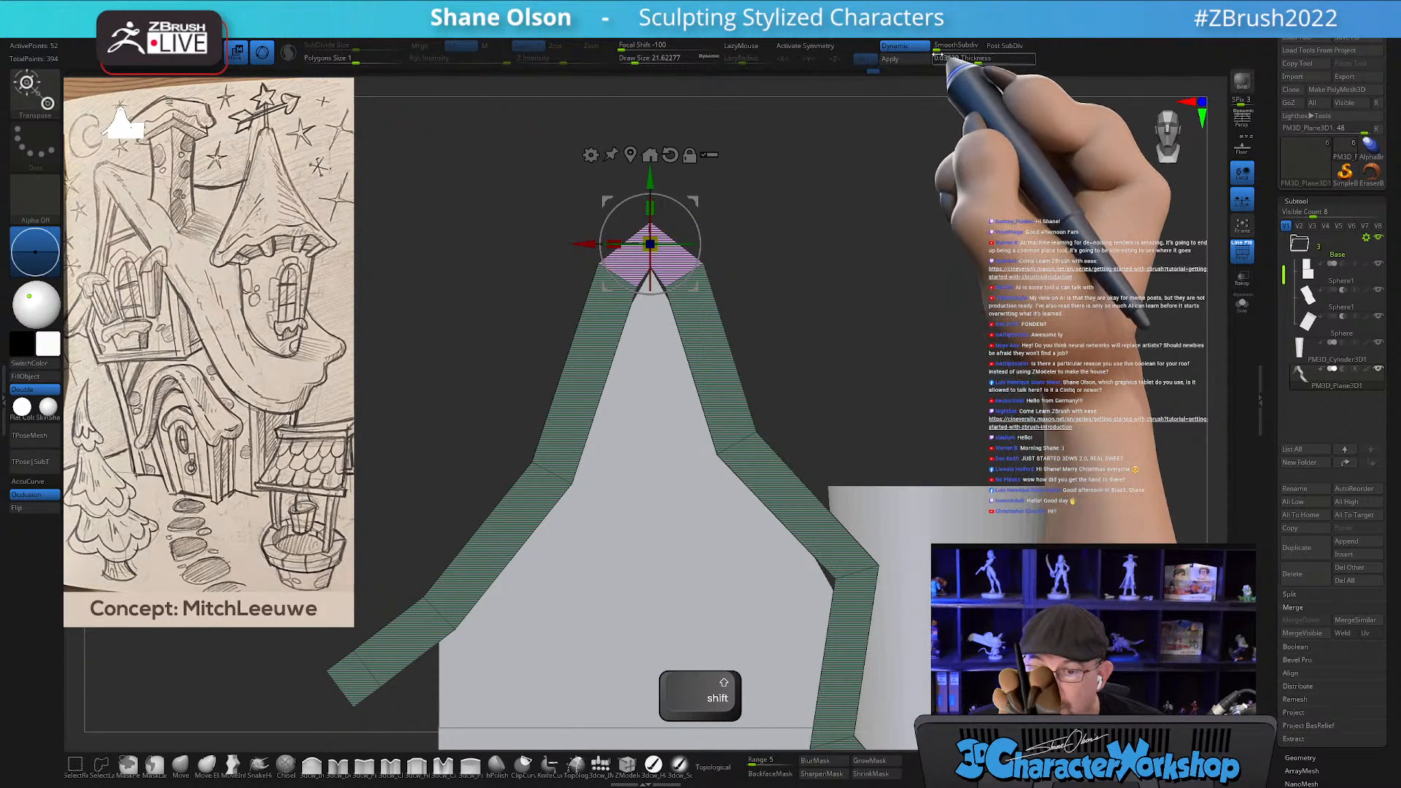
Set the roof's SmoothSubdiv to 4, hide the wireframe, return to Draw mode and check the smoothed peak.
drag(945, 47, 957, 46)
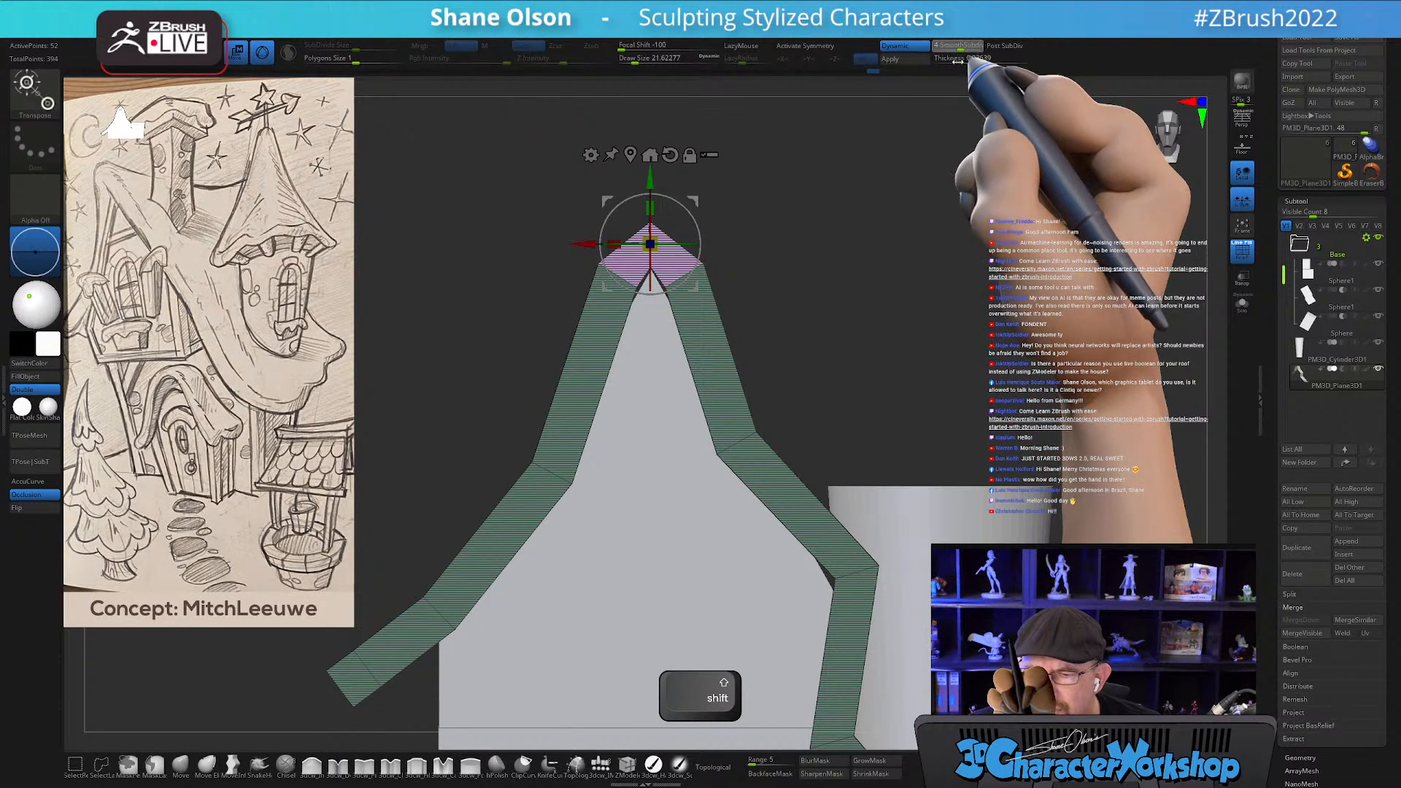
mouse_move(897, 264)
mouse_down()
mouse_move(953, 289)
mouse_move(973, 273)
mouse_move(953, 288)
mouse_move(950, 211)
mouse_up()
key(shift+f)
key(q)
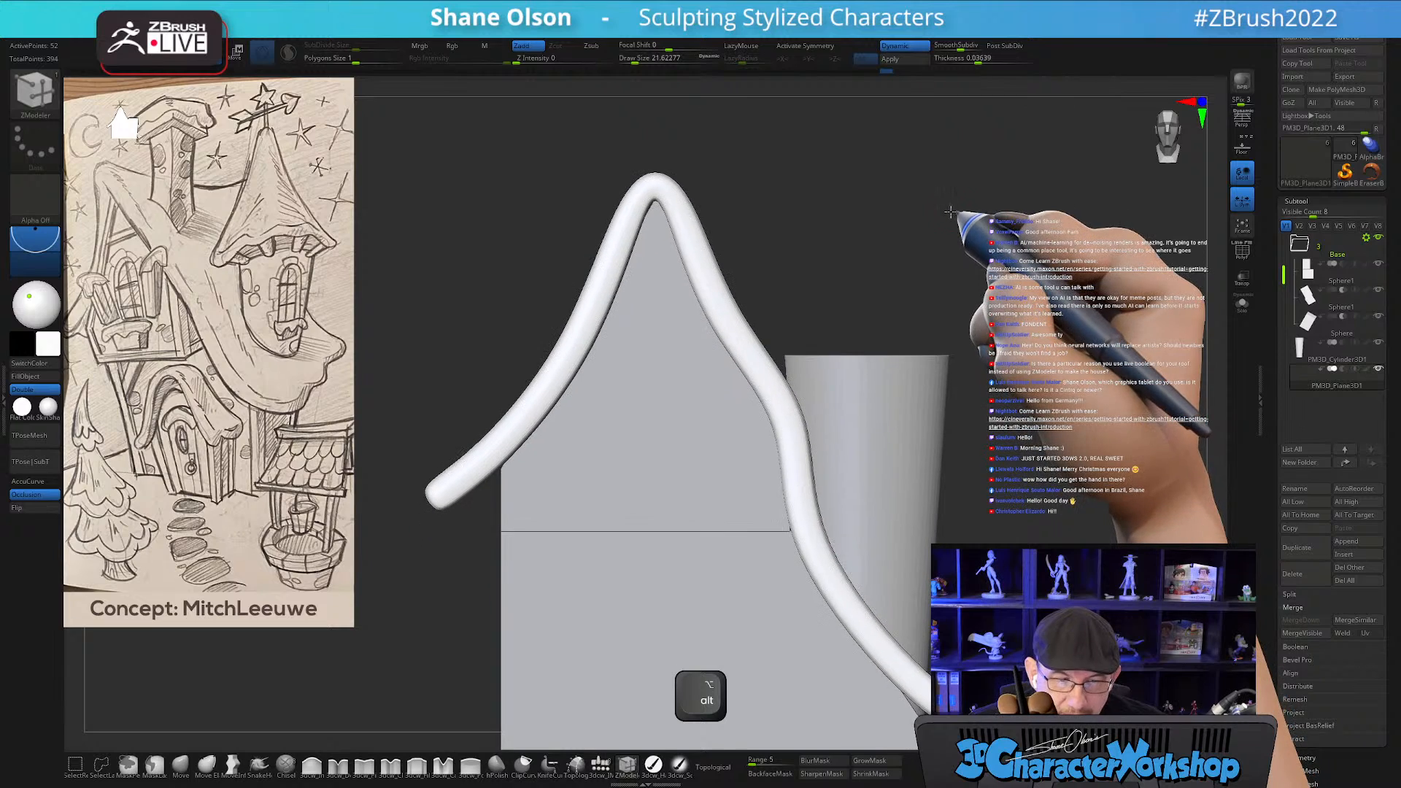
drag(979, 287, 929, 366)
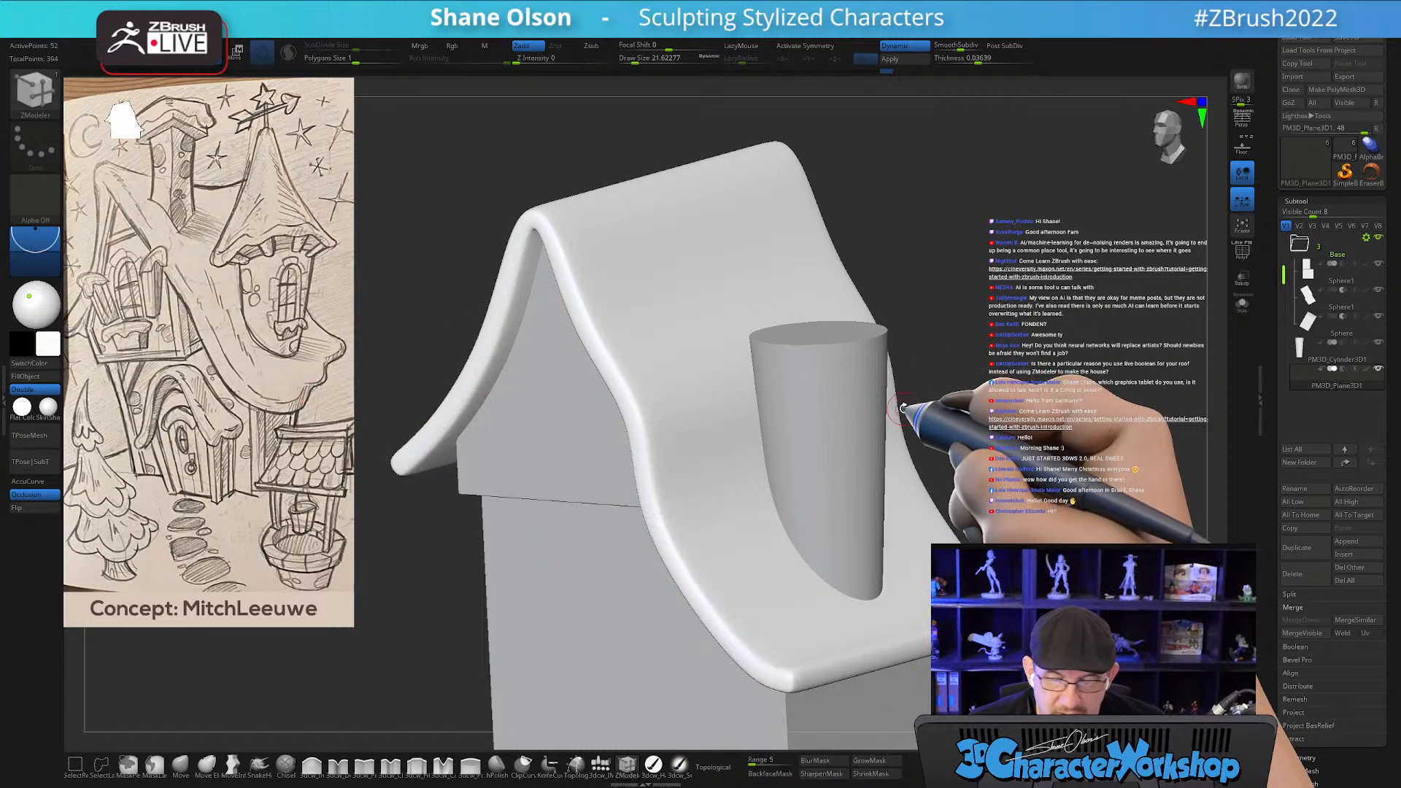
Show the wireframe, turn off dynamic subdivision and insert five edge loops down the roof slopes between front and back.
alt+drag(1111, 464, 555, 259)
key(shift+f)
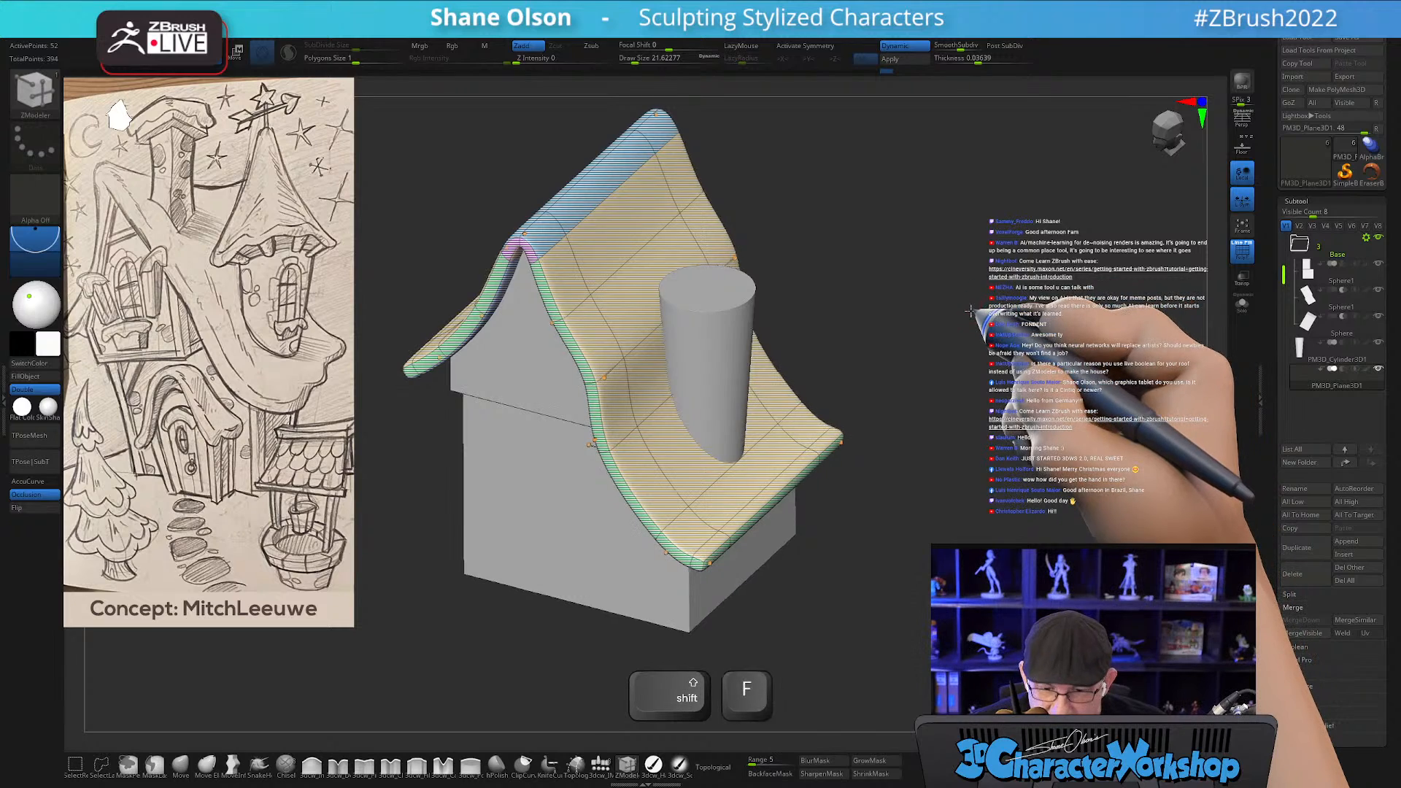
key(shift+d)
drag(985, 312, 657, 579)
click(649, 573)
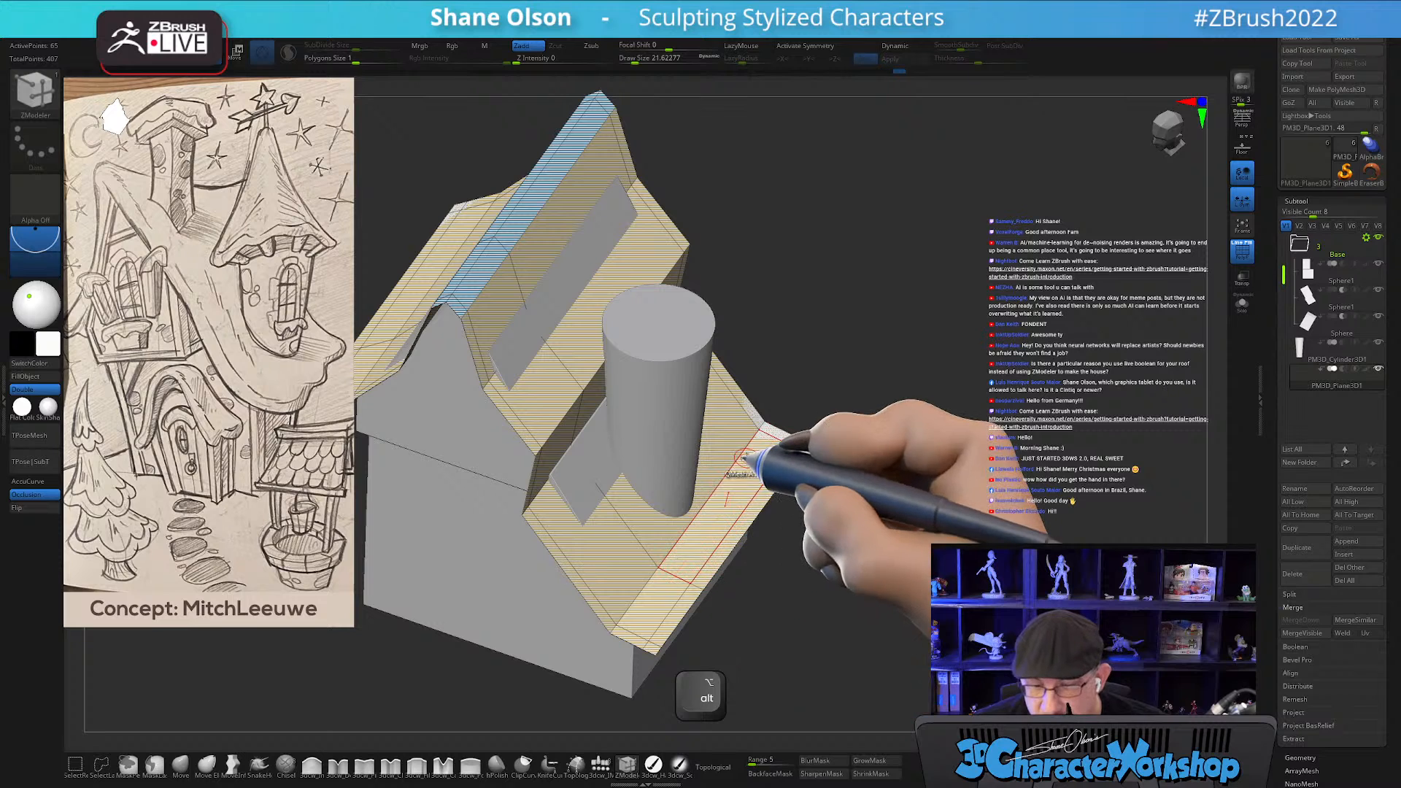
click(717, 488)
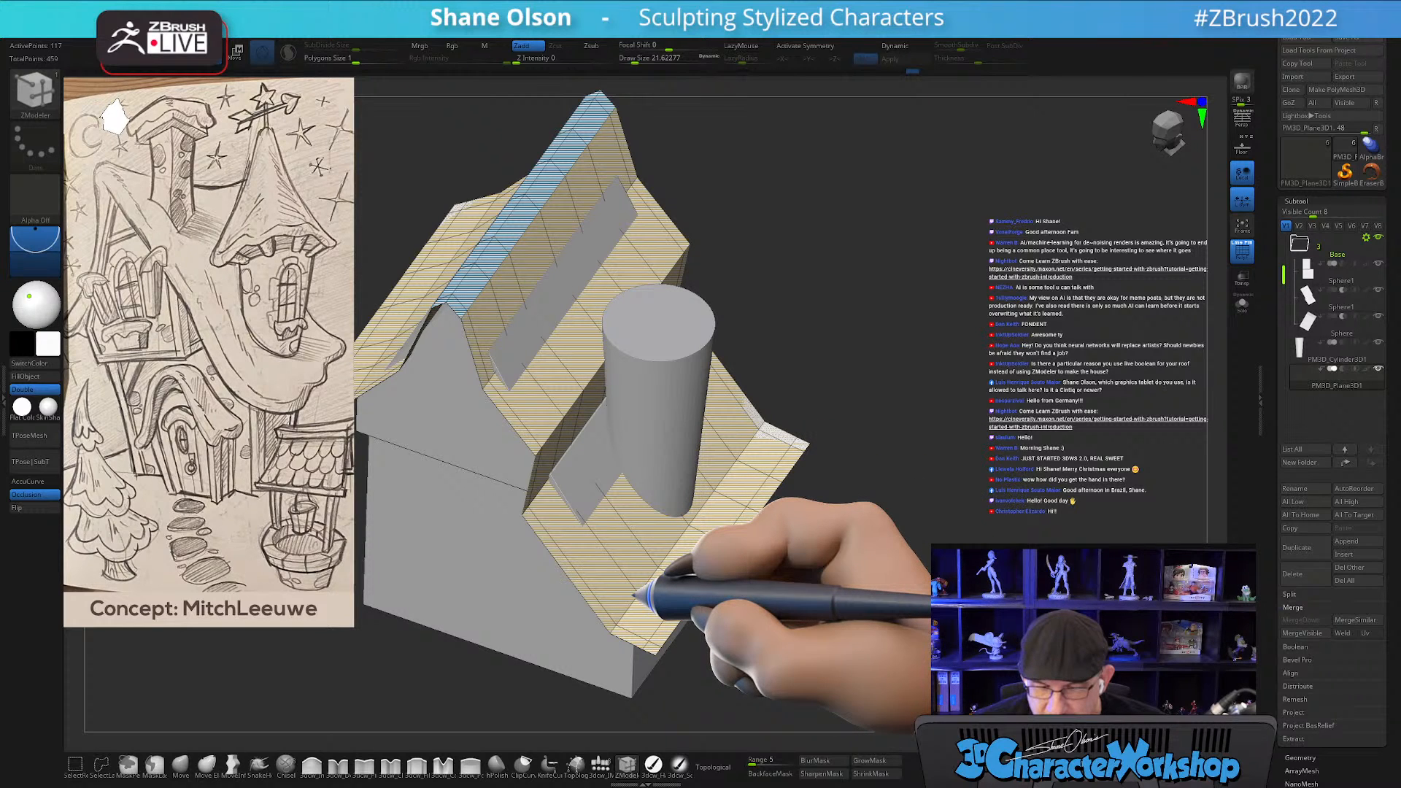
From above, isolate alternate points on the long side's eave, move them outward, clear the mask and preview the wavy edge with dynamic subdivision.
drag(898, 572, 867, 554)
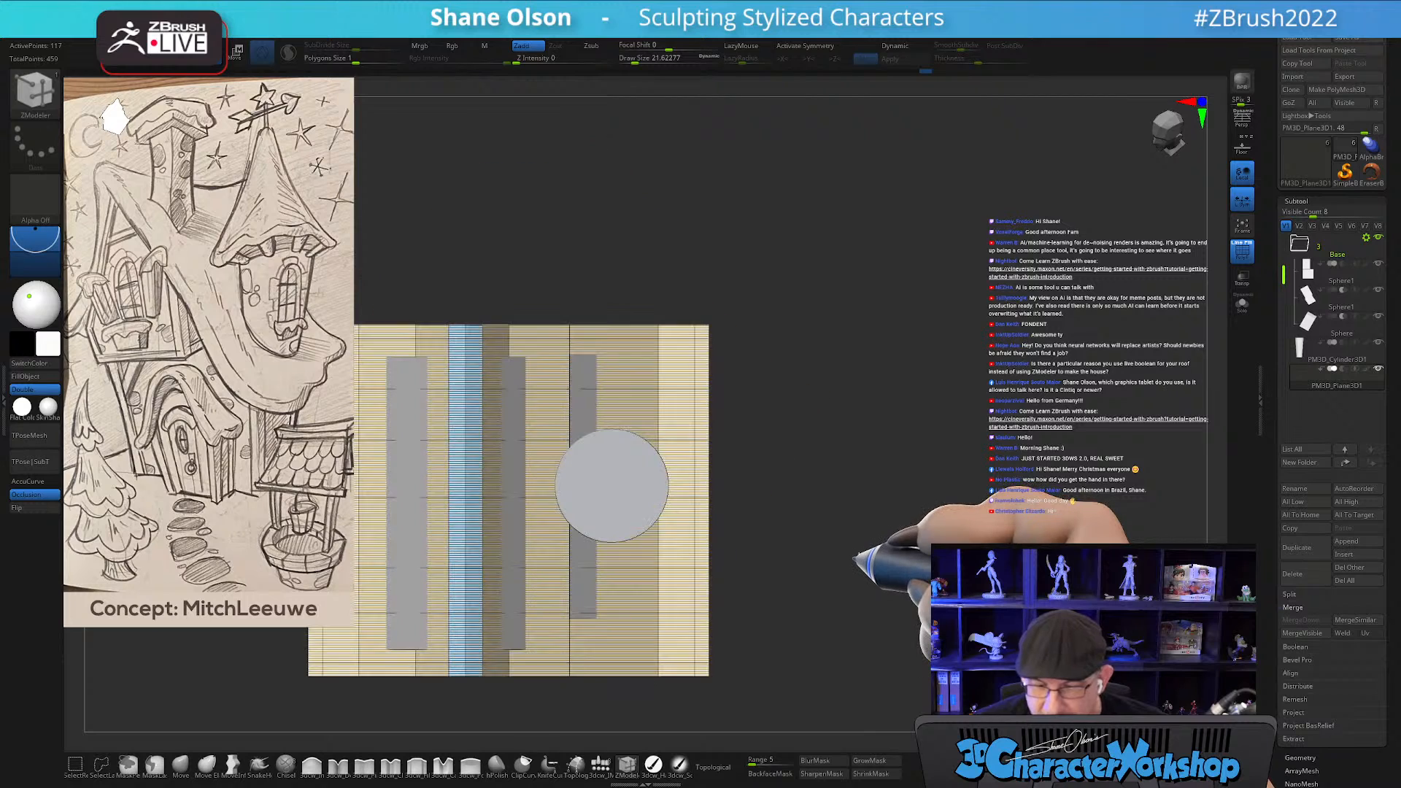
alt+drag(896, 458, 921, 436)
ctrl+drag(838, 342, 708, 386)
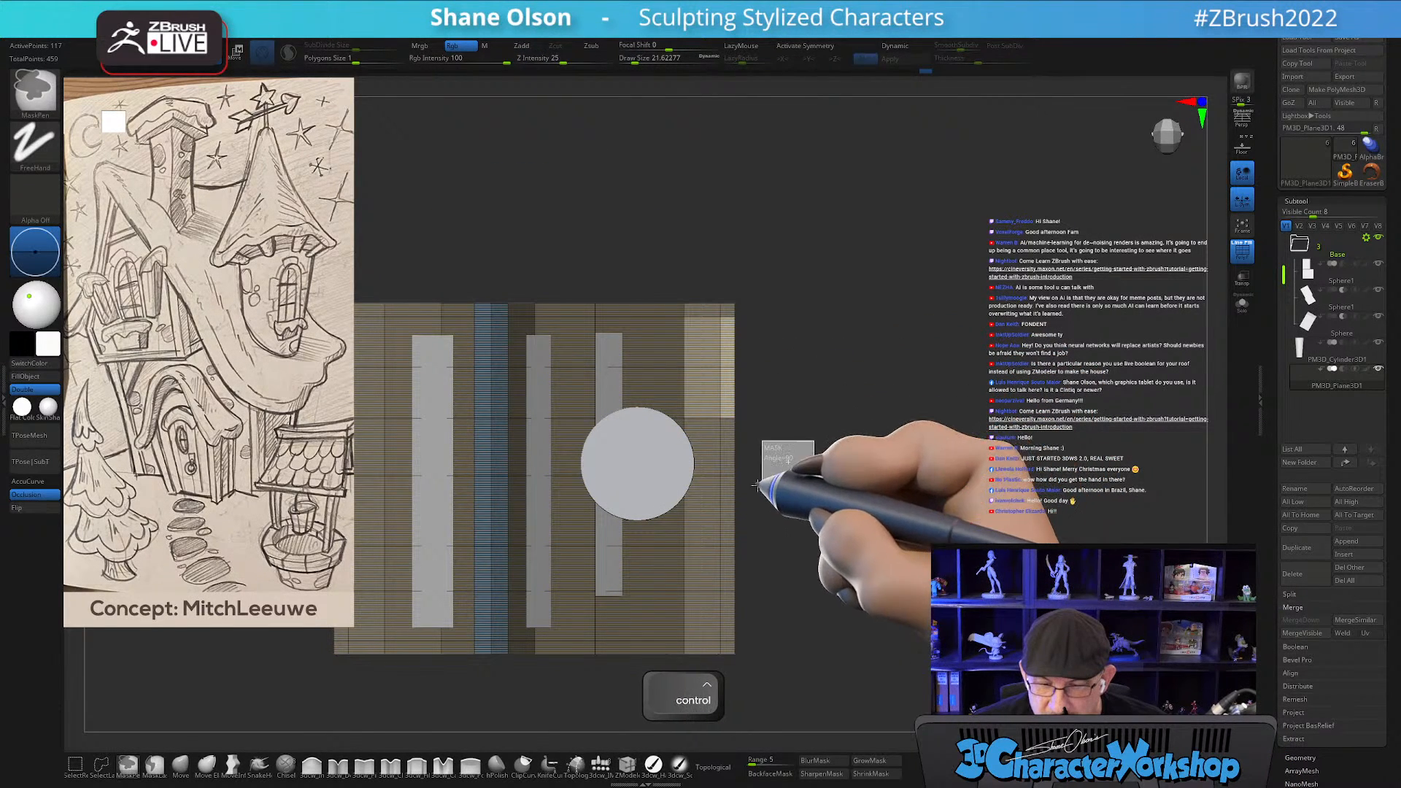
ctrl+alt+drag(712, 496, 710, 505)
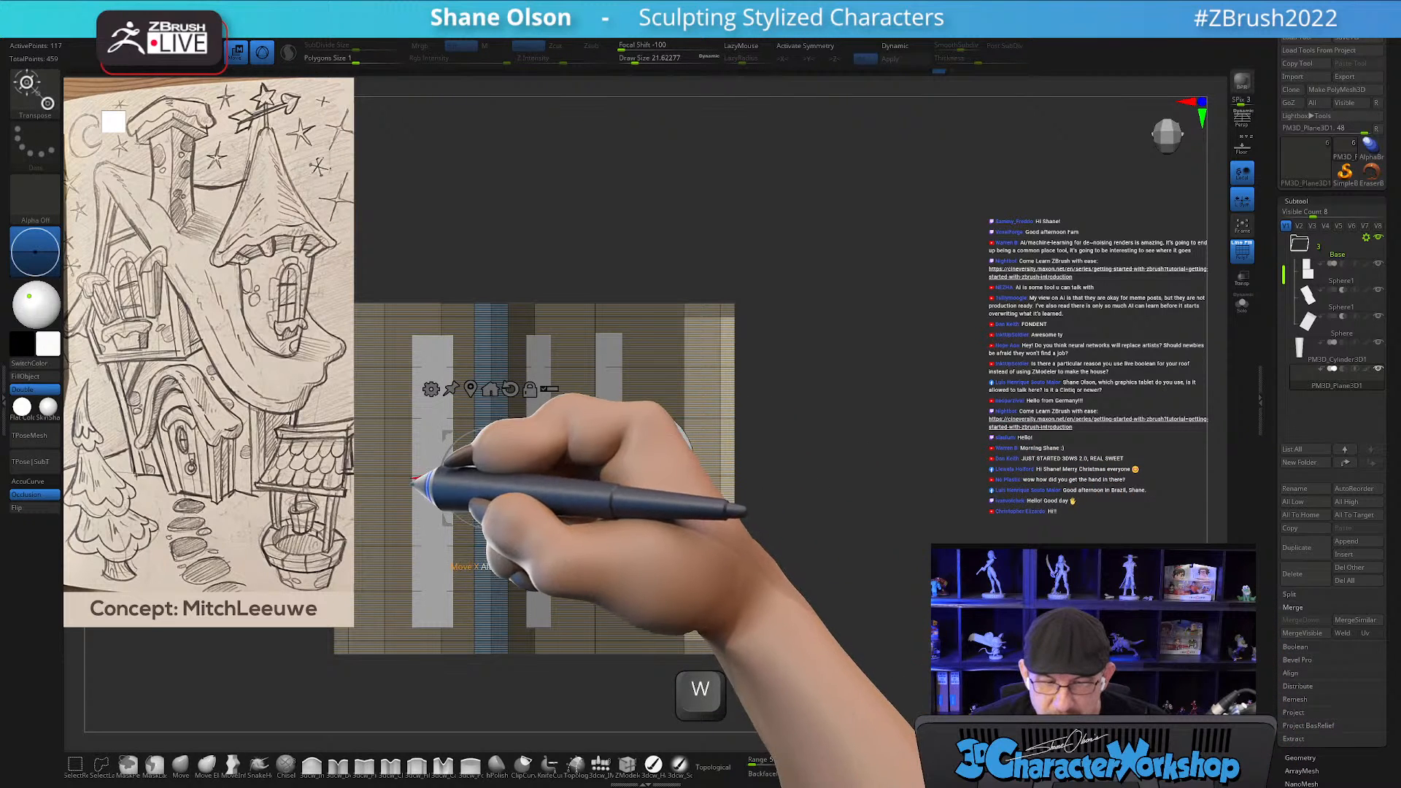
drag(430, 479, 434, 480)
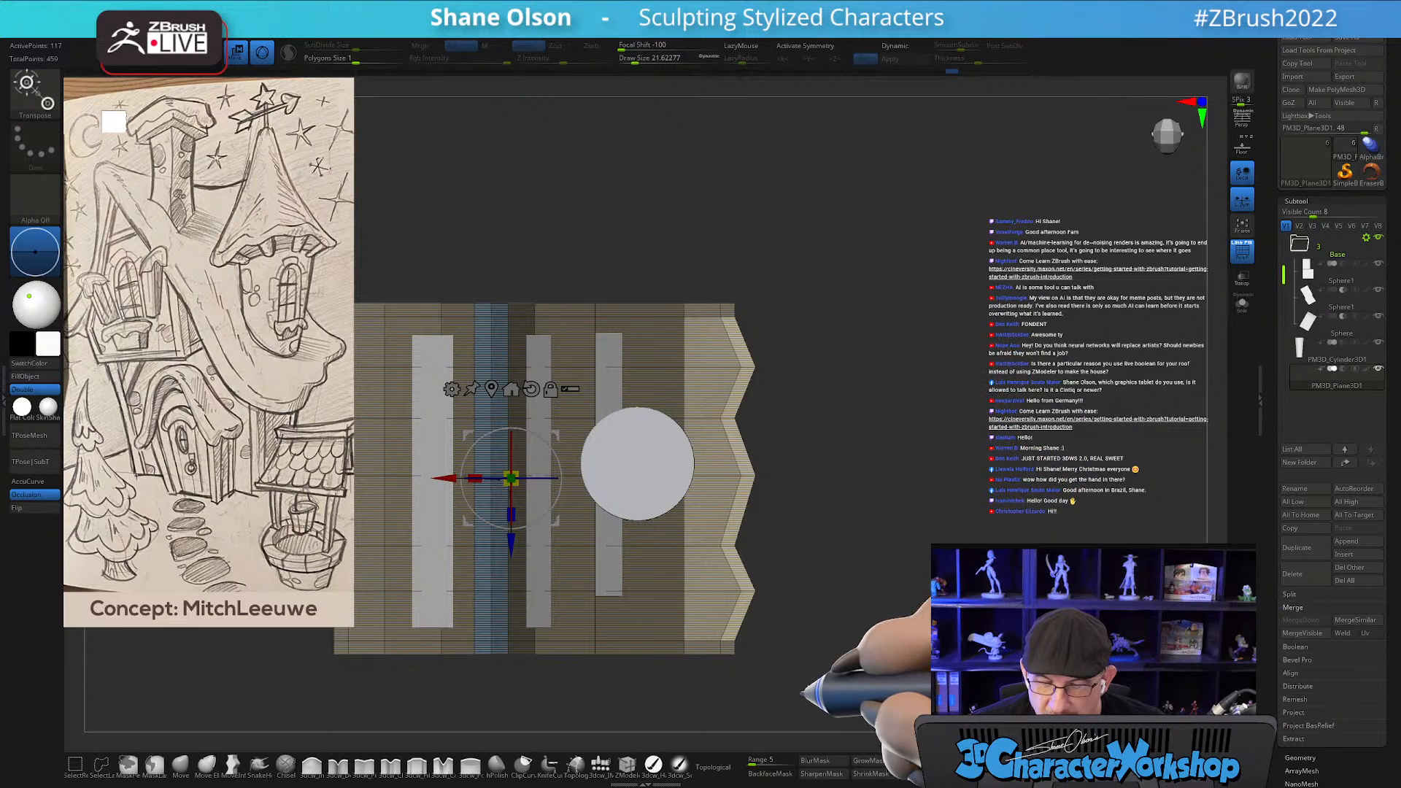
ctrl+click(791, 315)
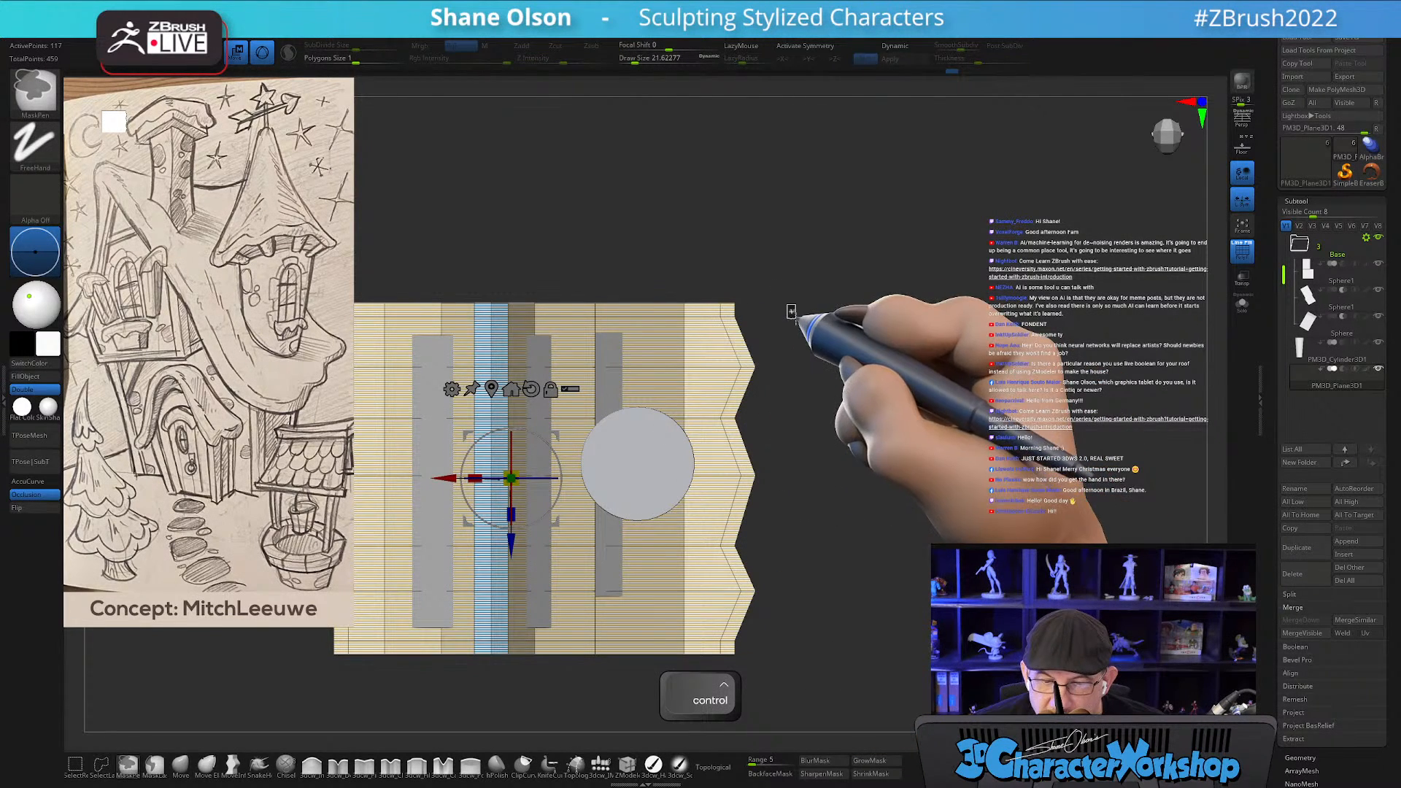
key(d)
drag(927, 398, 920, 471)
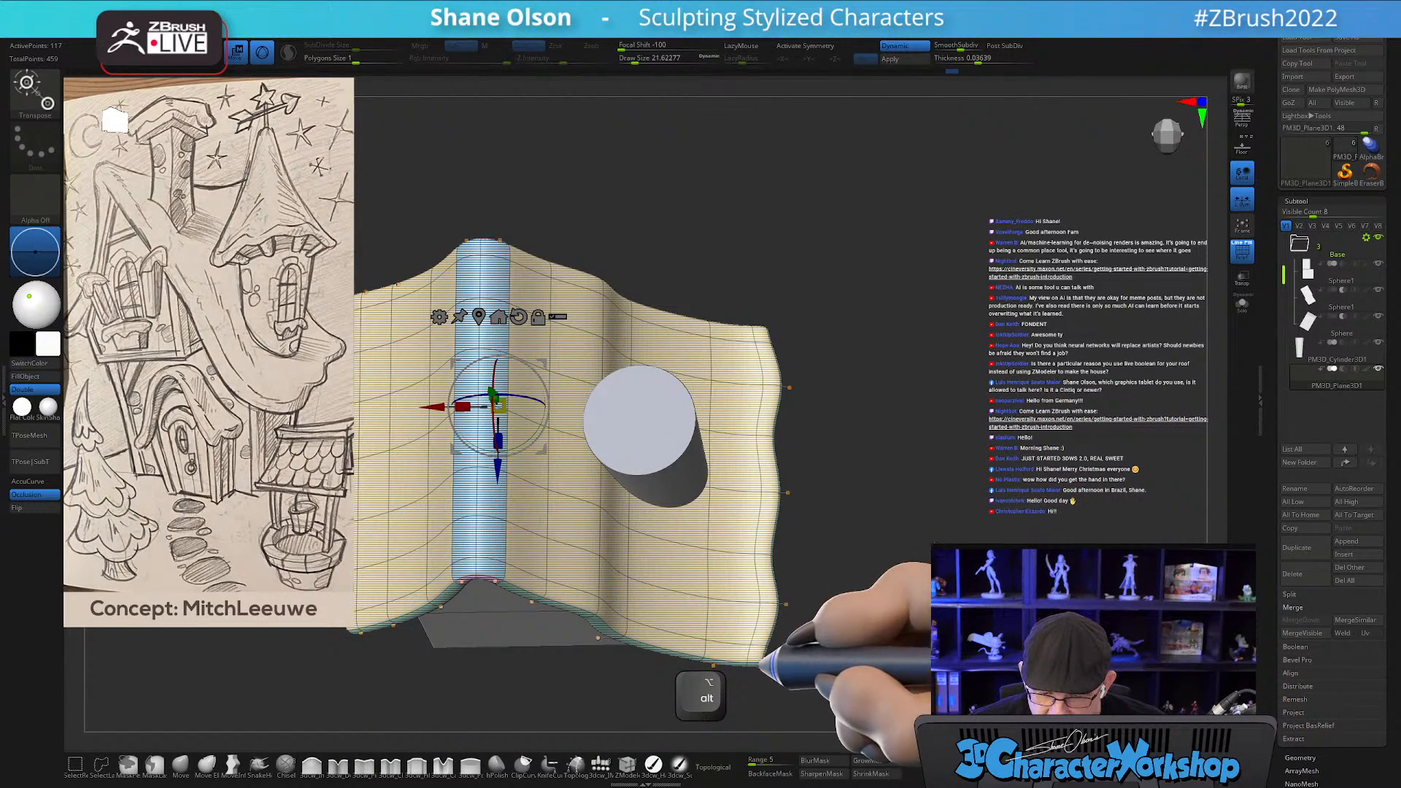
mouse_move(922, 376)
mouse_down()
mouse_move(901, 400)
mouse_move(916, 374)
mouse_up()
Turn off dynamic subdivision, isolate the eave's edge points, nudge them slightly outward and turn dynamic subdivision back on.
key(shift+d)
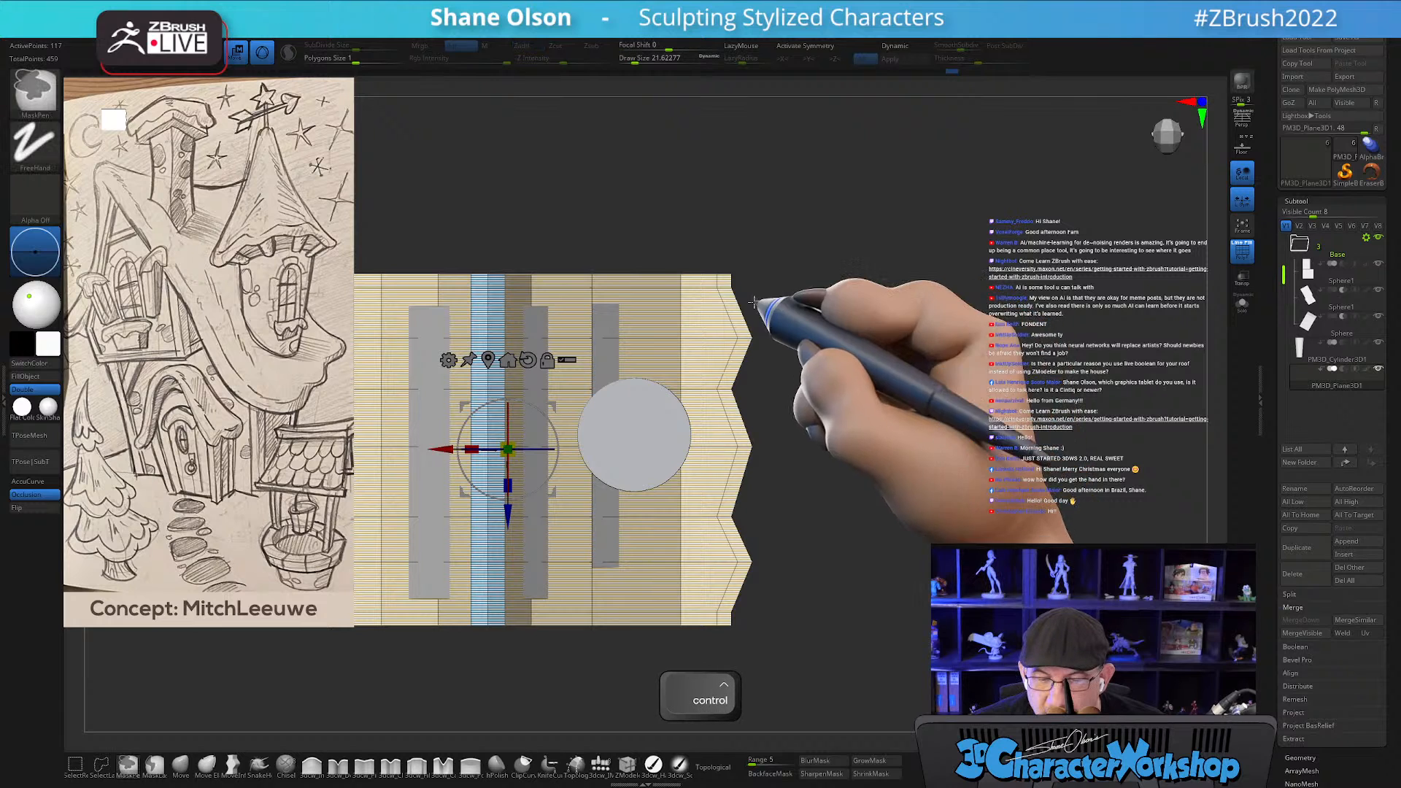
ctrl+drag(713, 286, 755, 345)
ctrl+click(769, 406)
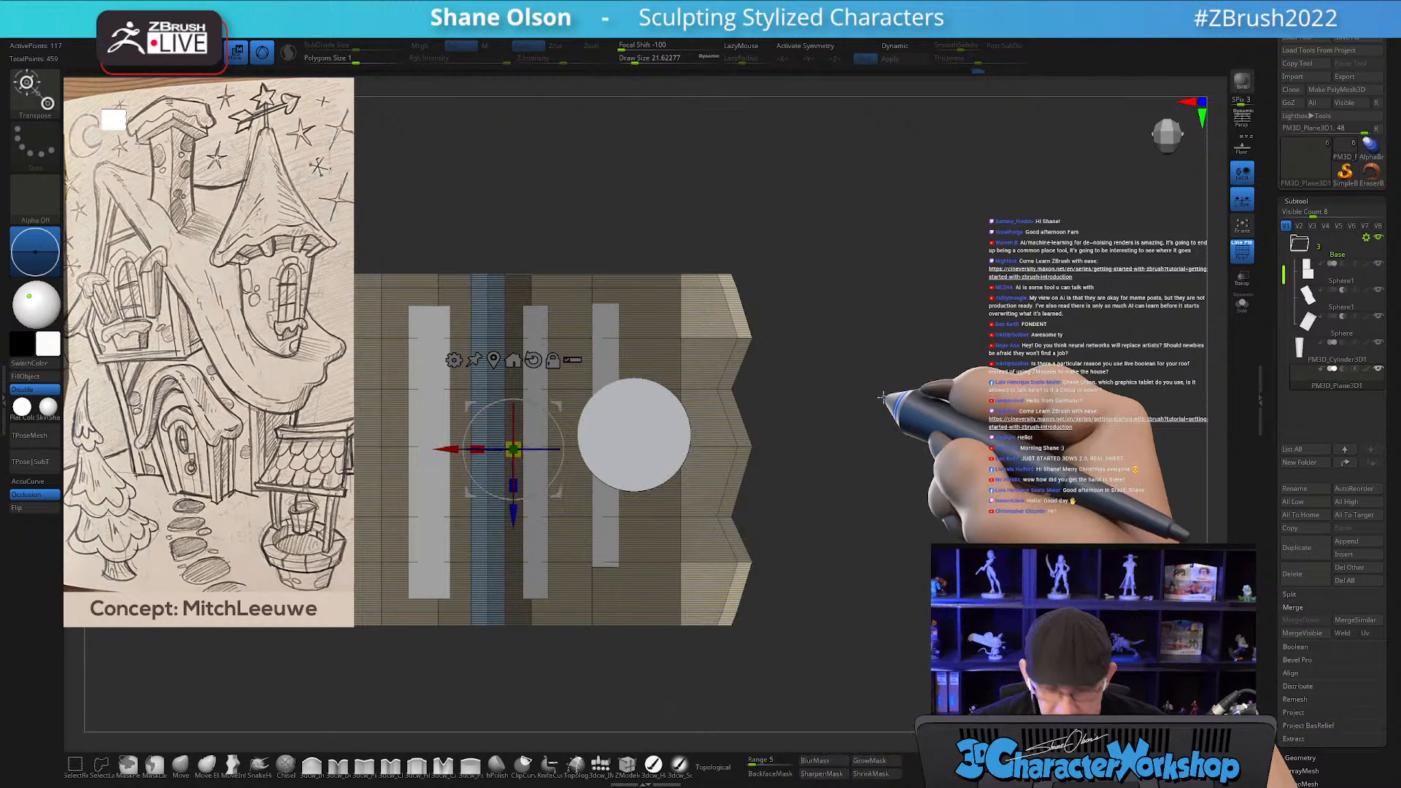
key(d)
Clear the mask, isolate the middle point of the wavy eave and move it farther outward.
ctrl+drag(950, 432, 1039, 447)
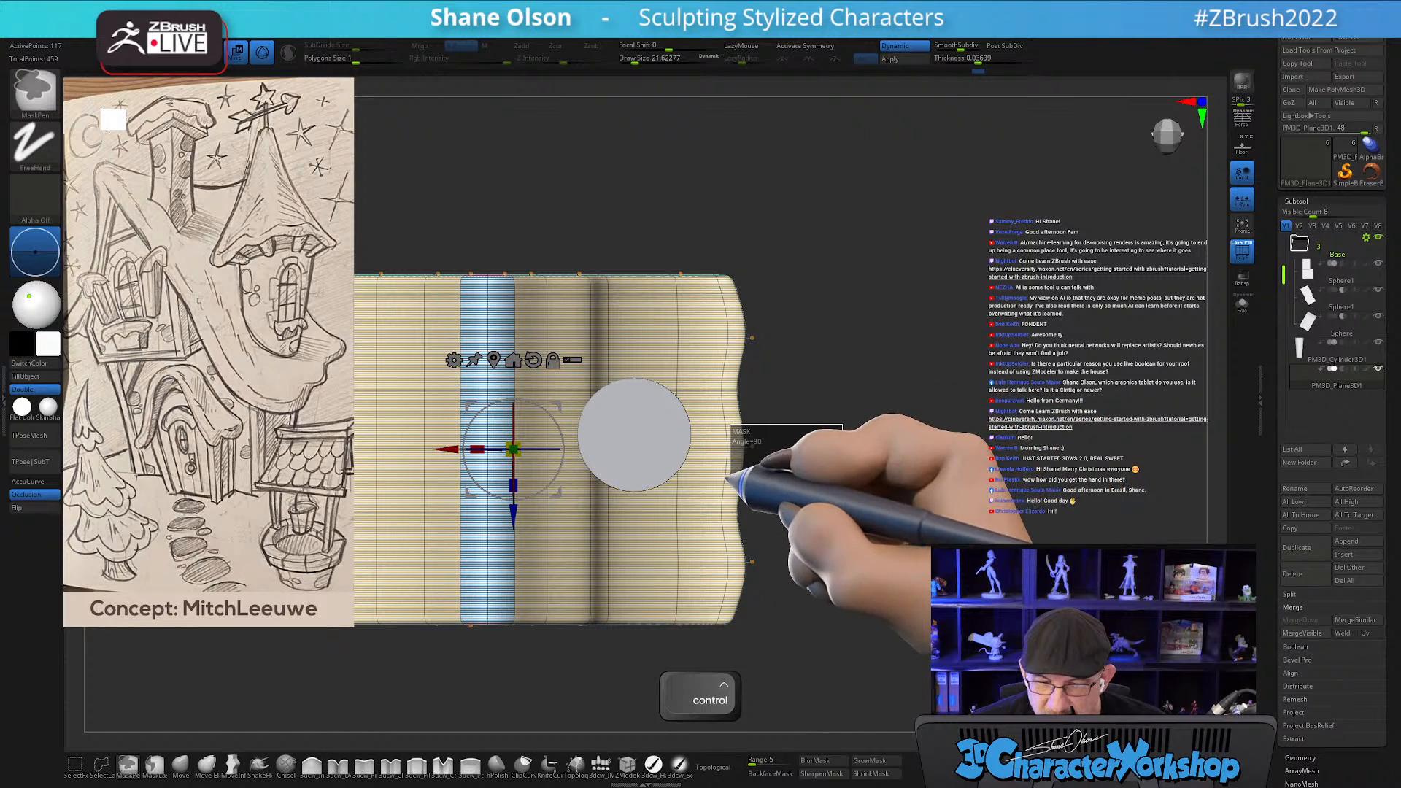
ctrl+drag(730, 461, 726, 481)
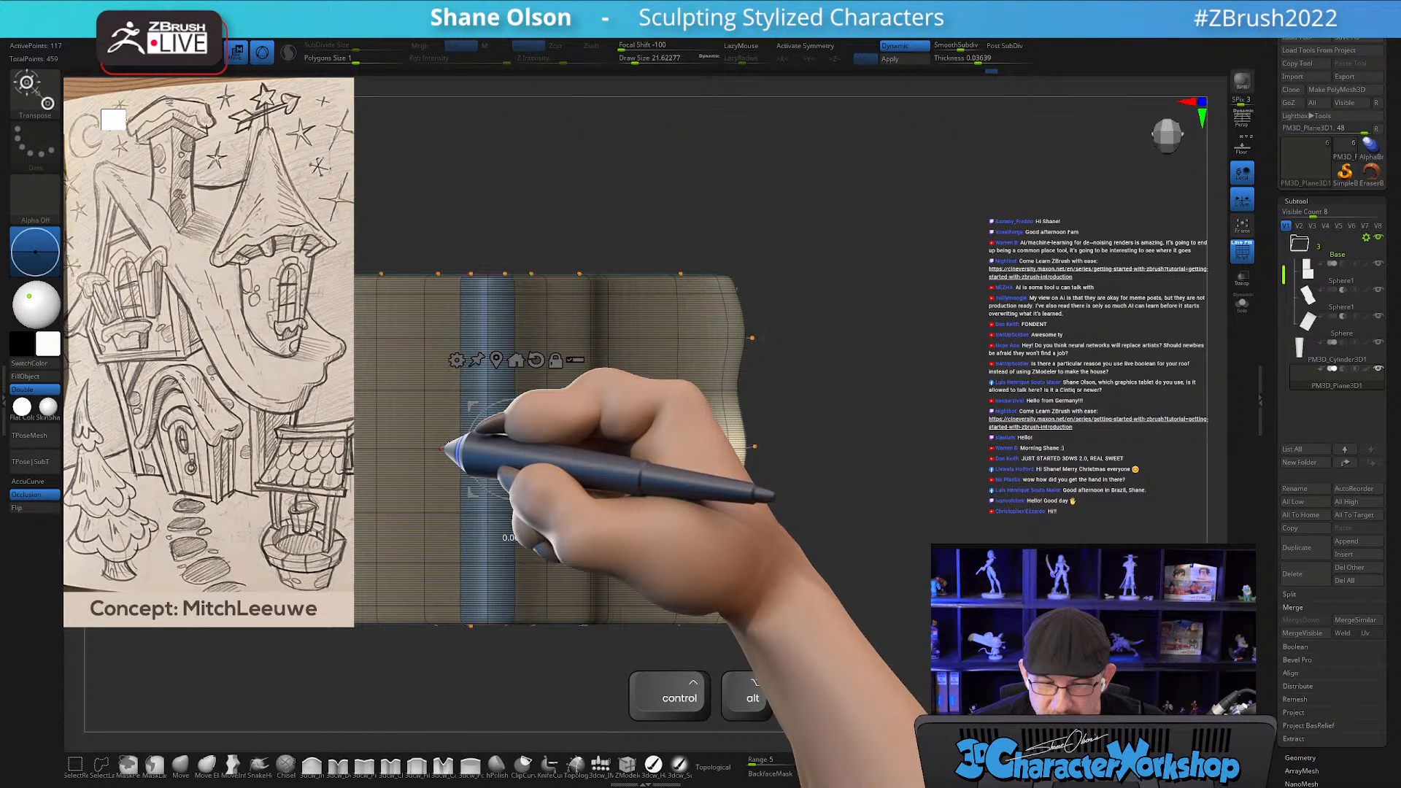
drag(443, 448, 452, 449)
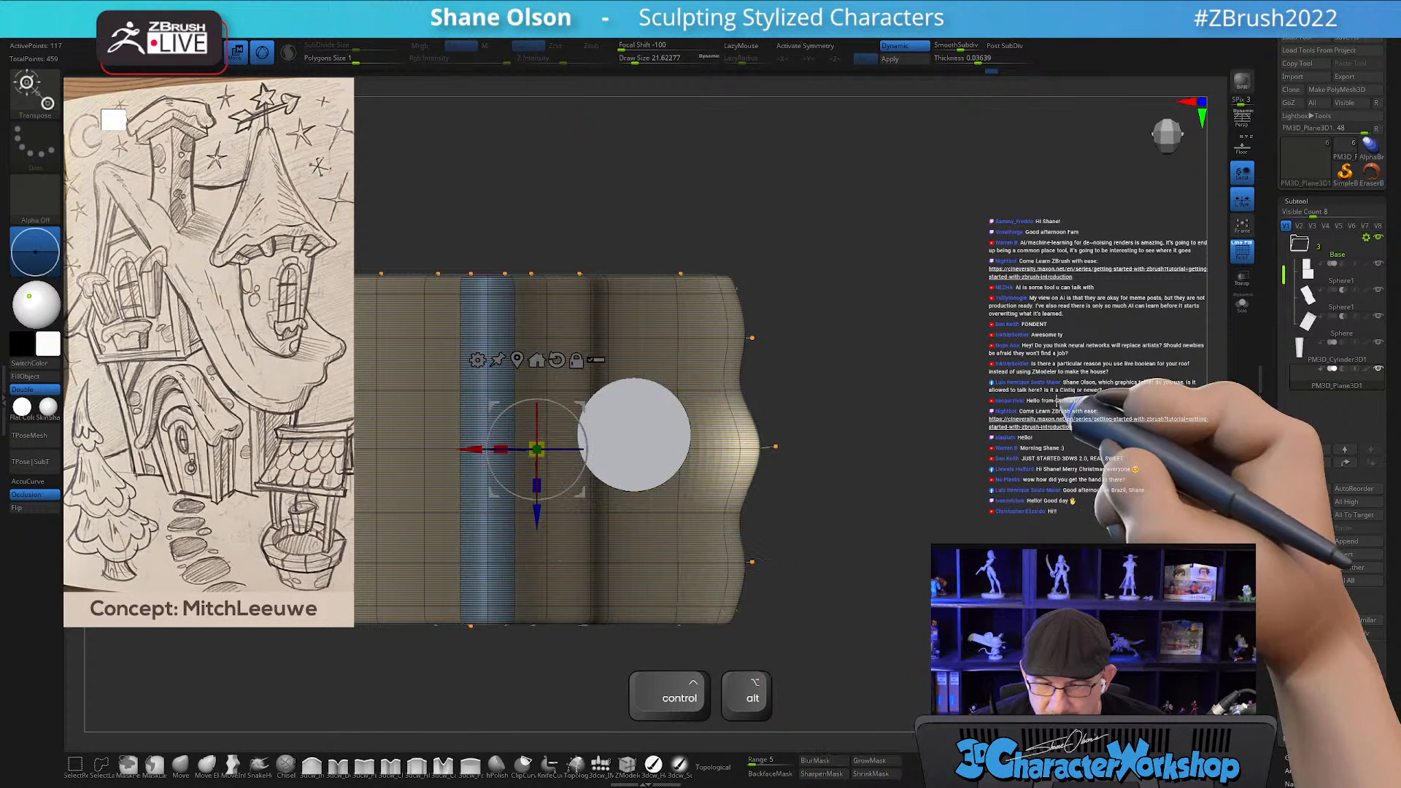
Isolate the valley points on either side of the eave's middle wave in turn and shift both closer to its tip.
ctrl+click(808, 389)
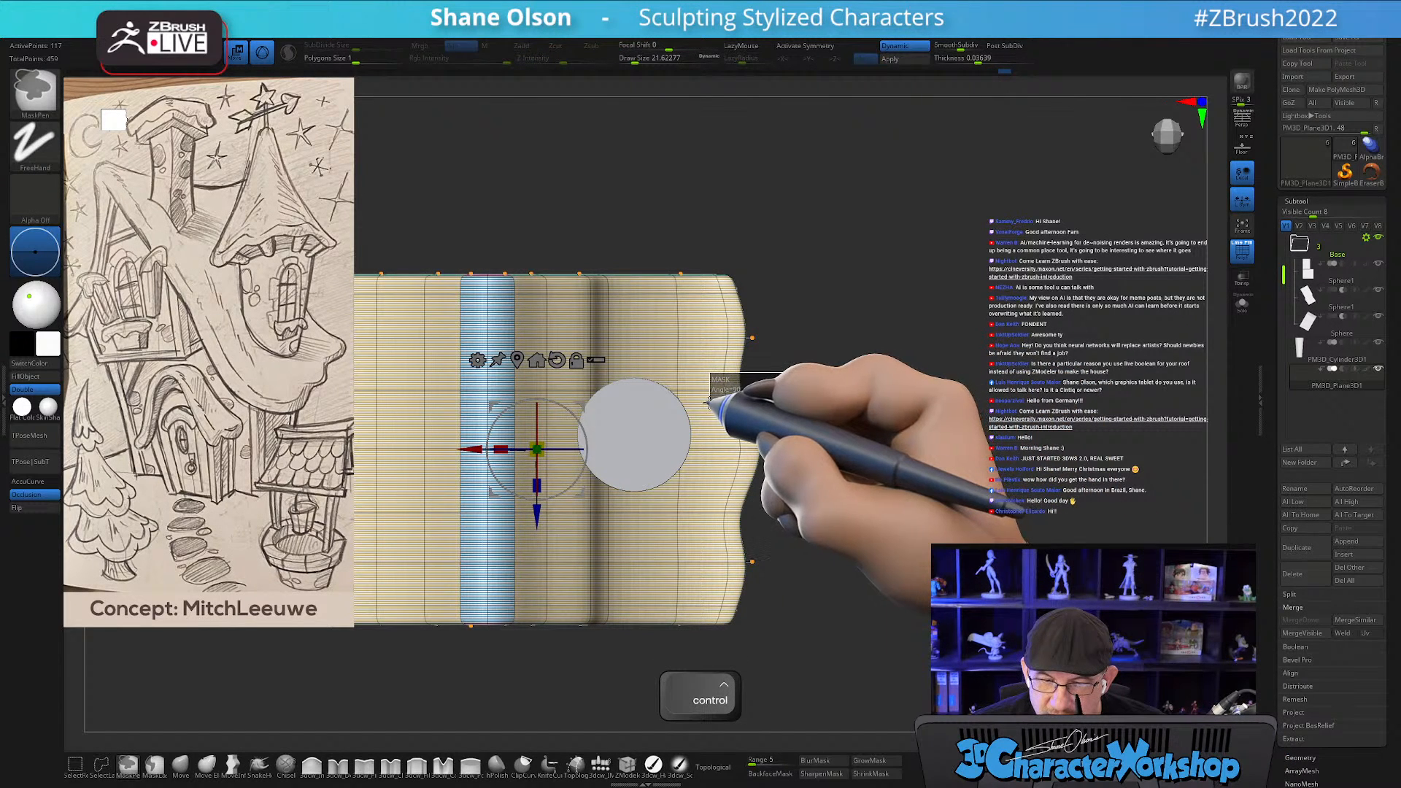
ctrl+click(706, 409)
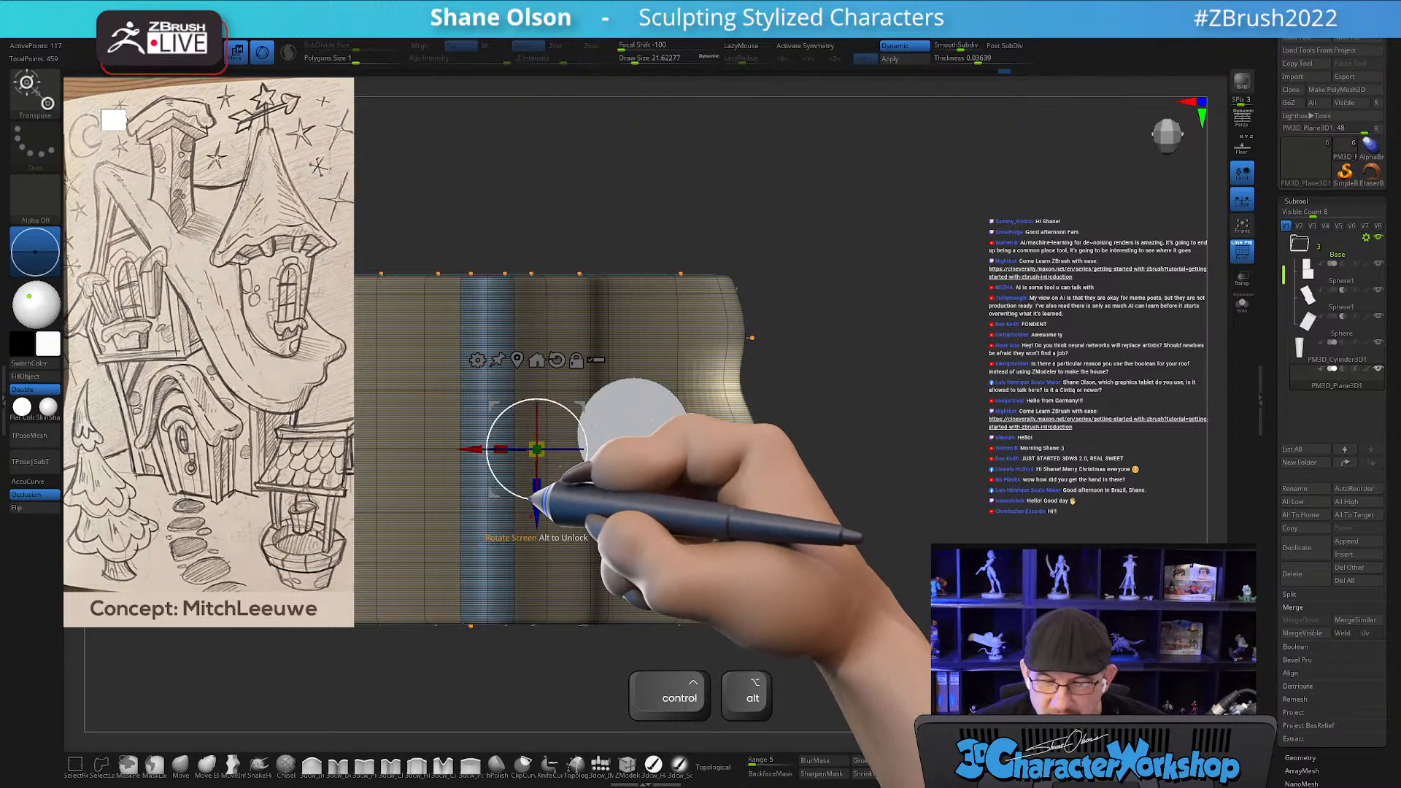
ctrl+alt+drag(537, 515, 537, 535)
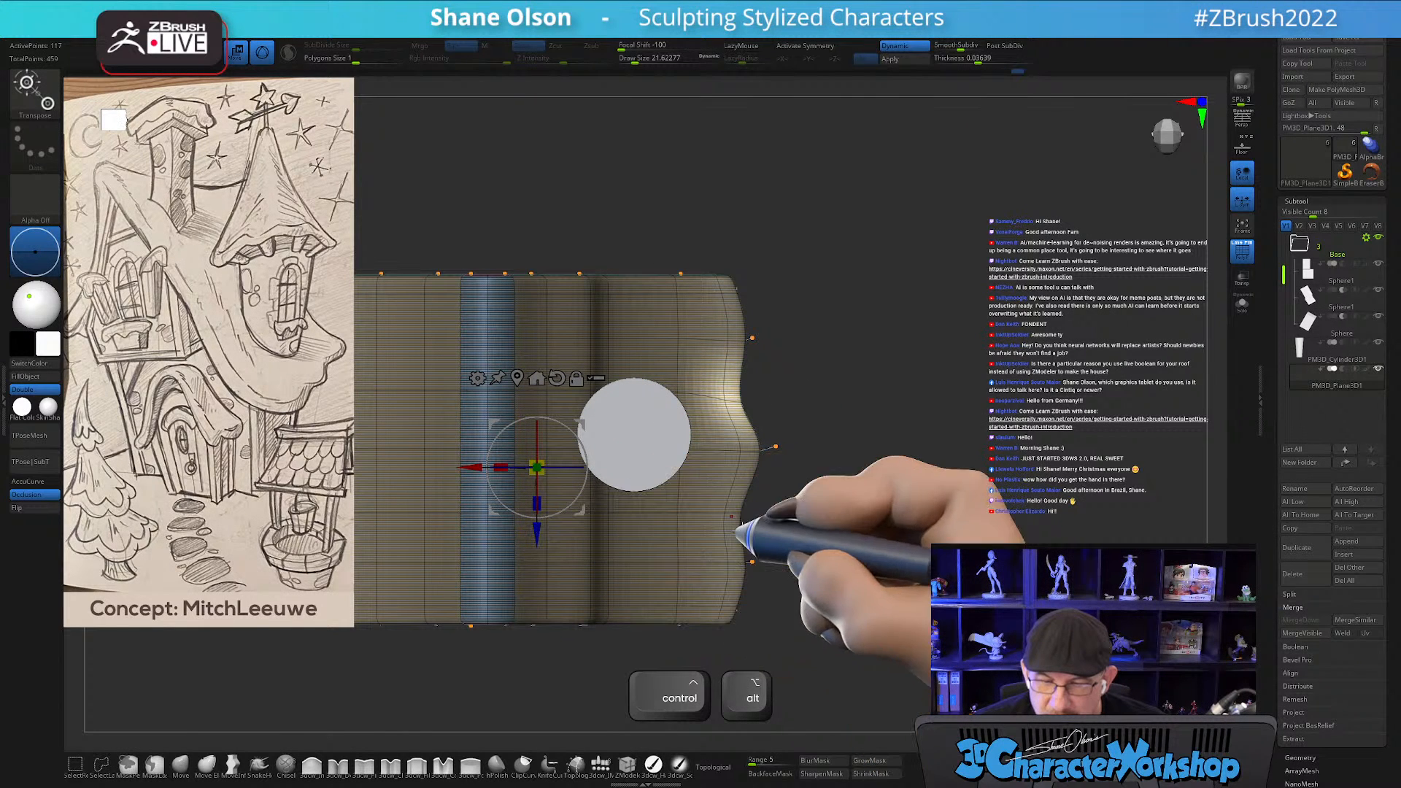
ctrl+click(810, 537)
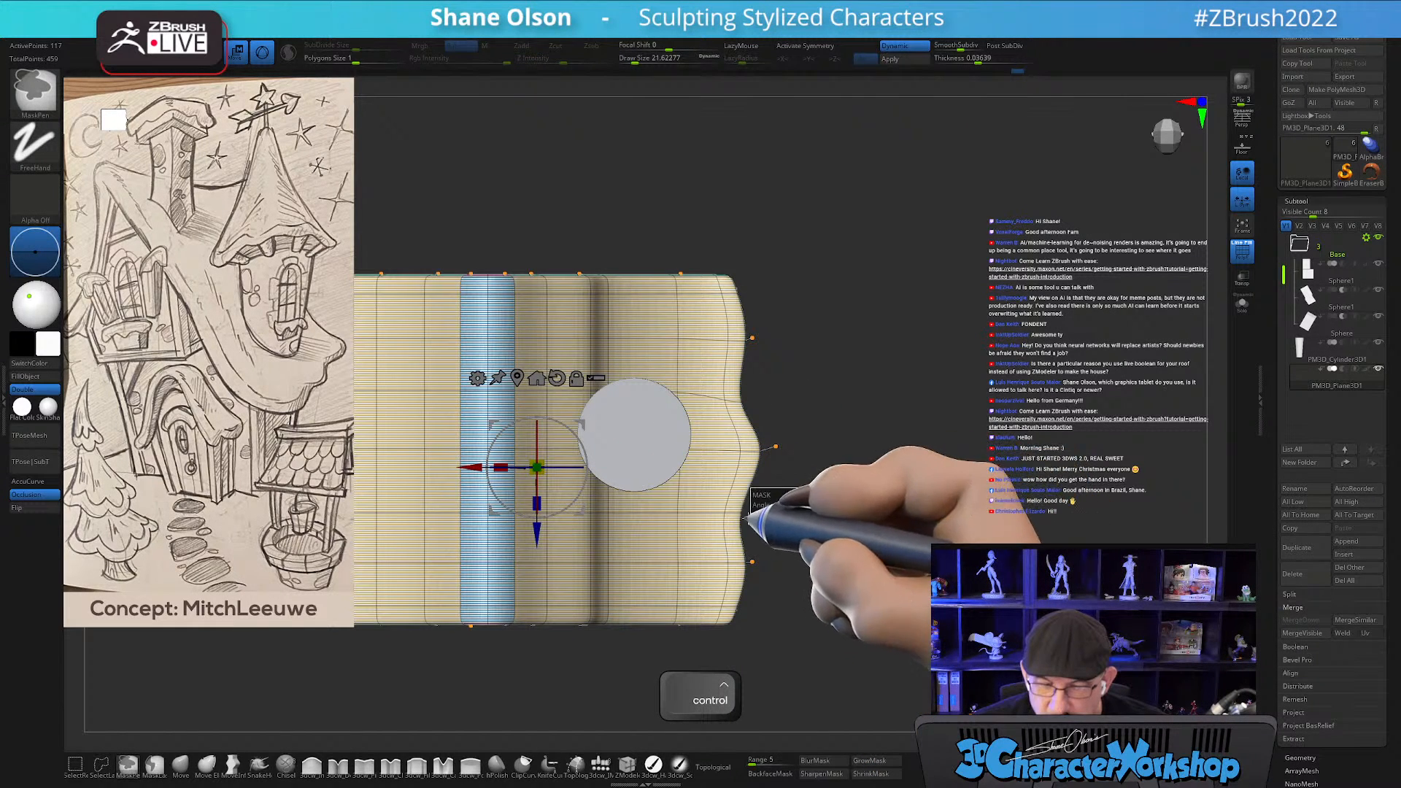
ctrl+click(758, 517)
ctrl+alt+drag(537, 538, 538, 518)
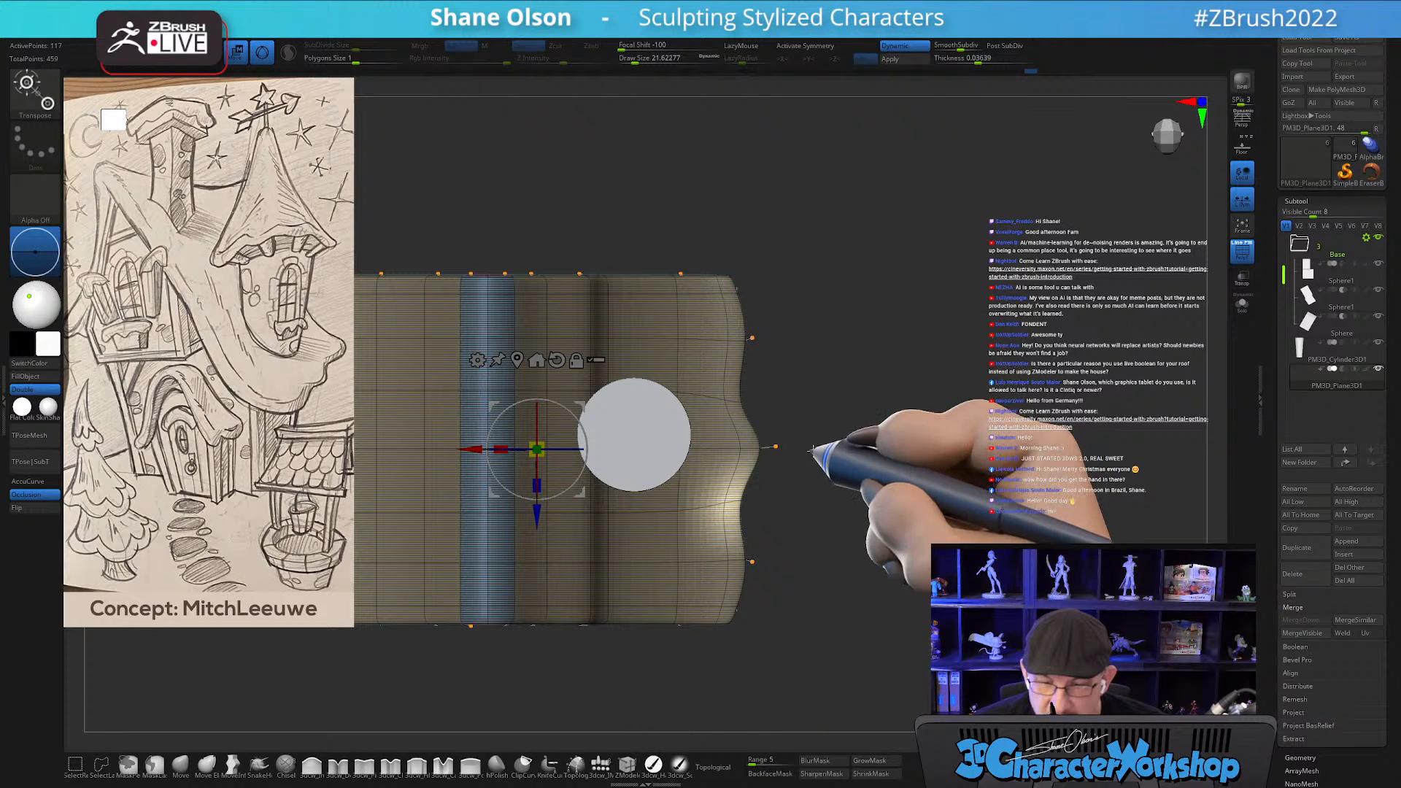
Isolate the eave's middle tip, shift it slightly toward the front, clear the mask and check the shape without the wireframe.
drag(835, 410, 790, 422)
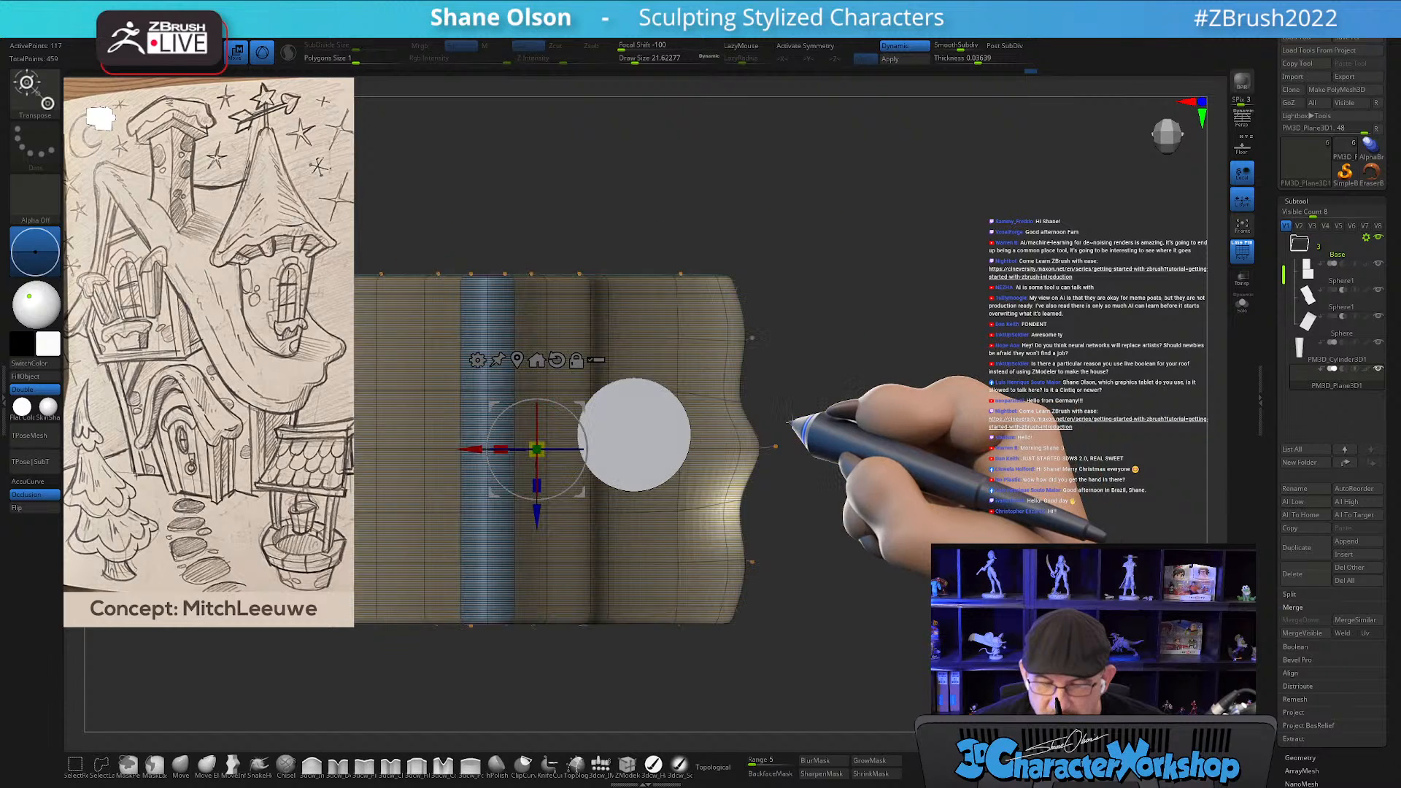
ctrl+drag(886, 400, 891, 369)
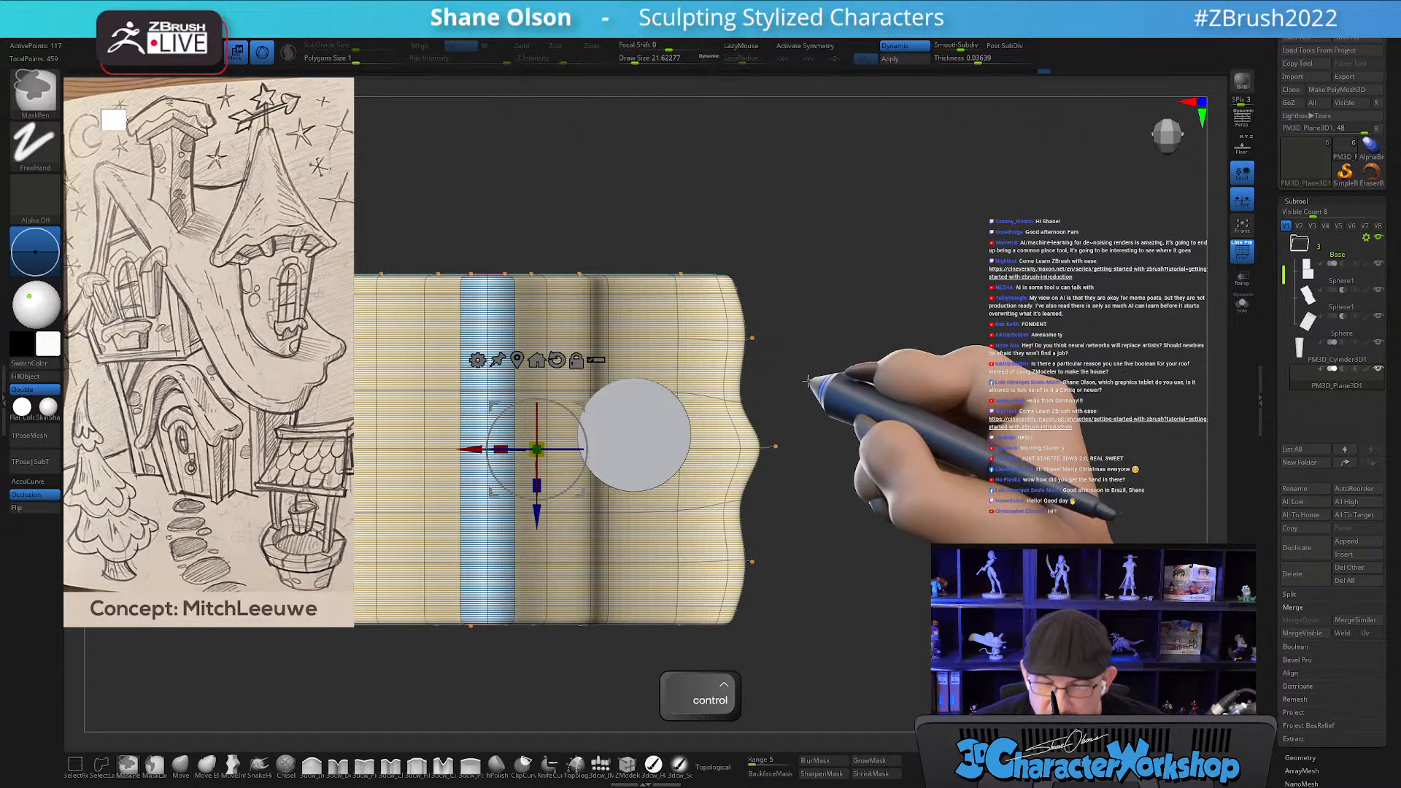
ctrl+alt+drag(775, 499, 699, 521)
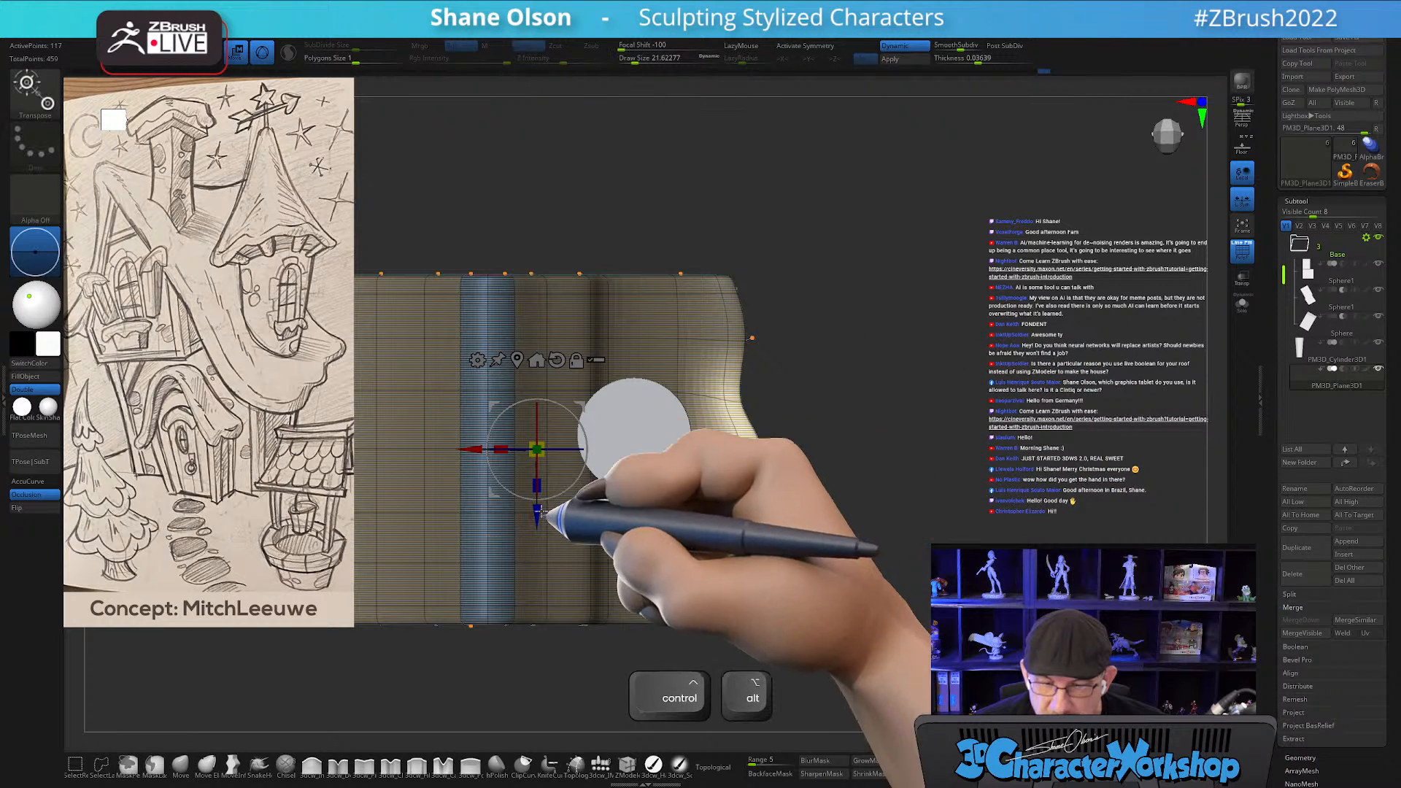
drag(536, 519, 547, 538)
ctrl+click(918, 529)
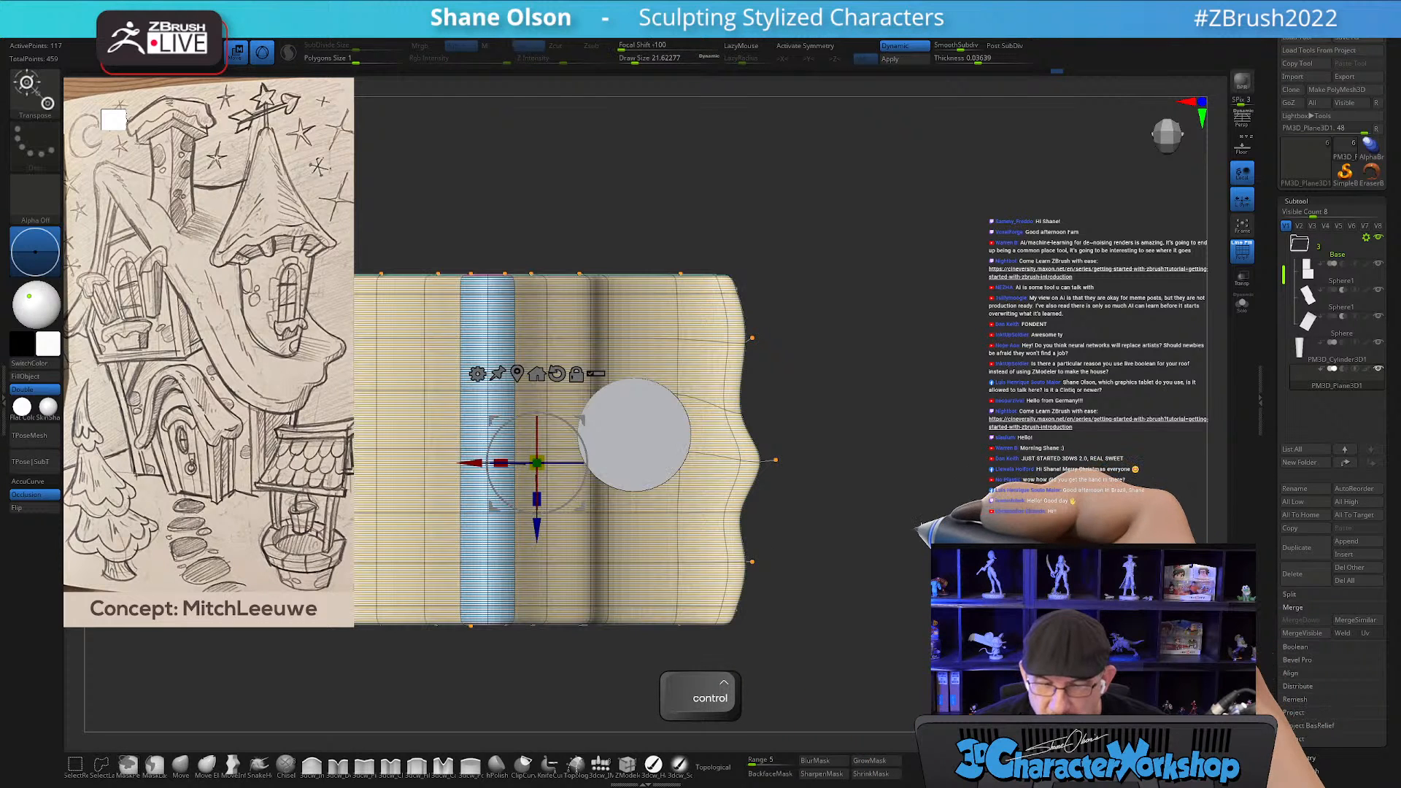
drag(918, 524, 934, 474)
drag(921, 556, 812, 498)
key(shift+f)
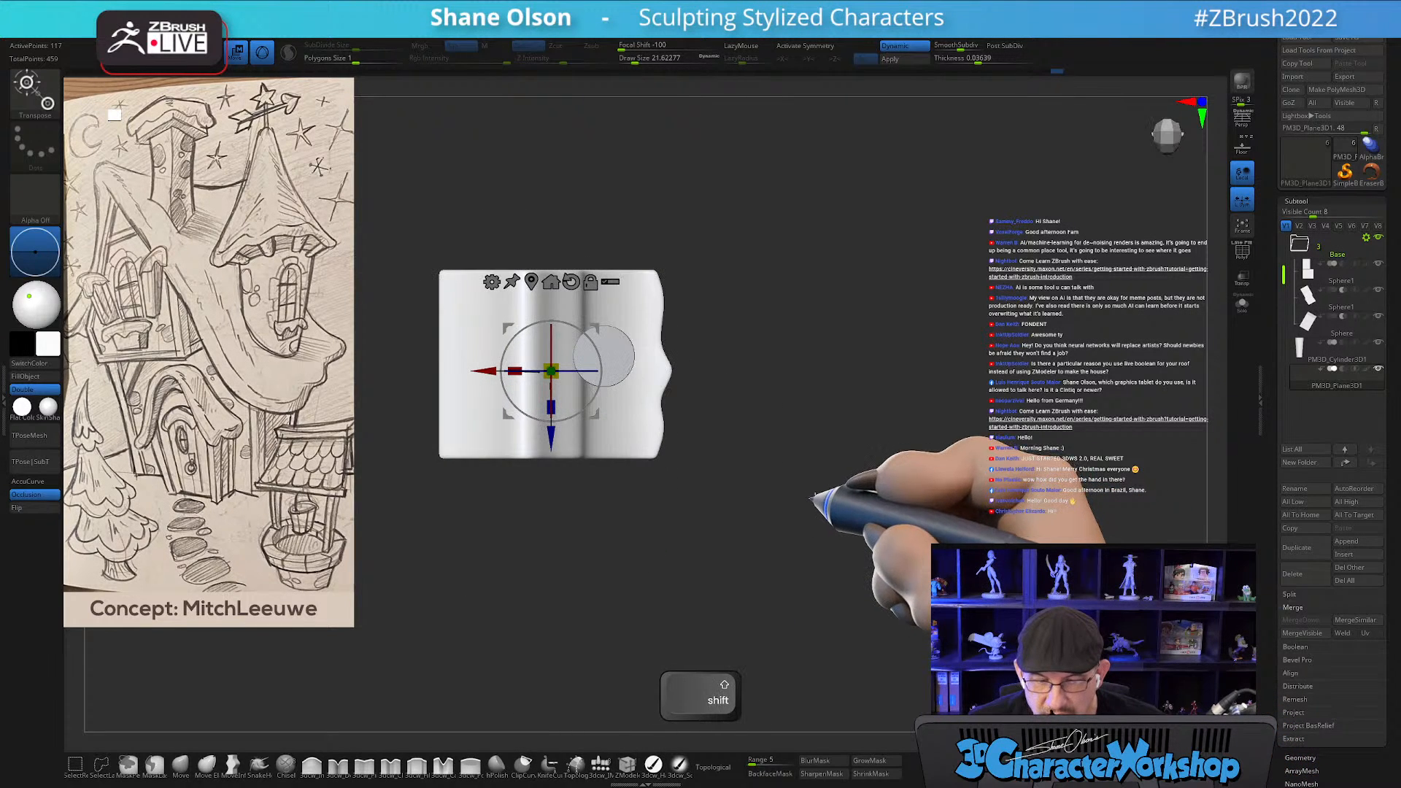
alt+drag(852, 387, 974, 438)
alt+drag(960, 356, 969, 422)
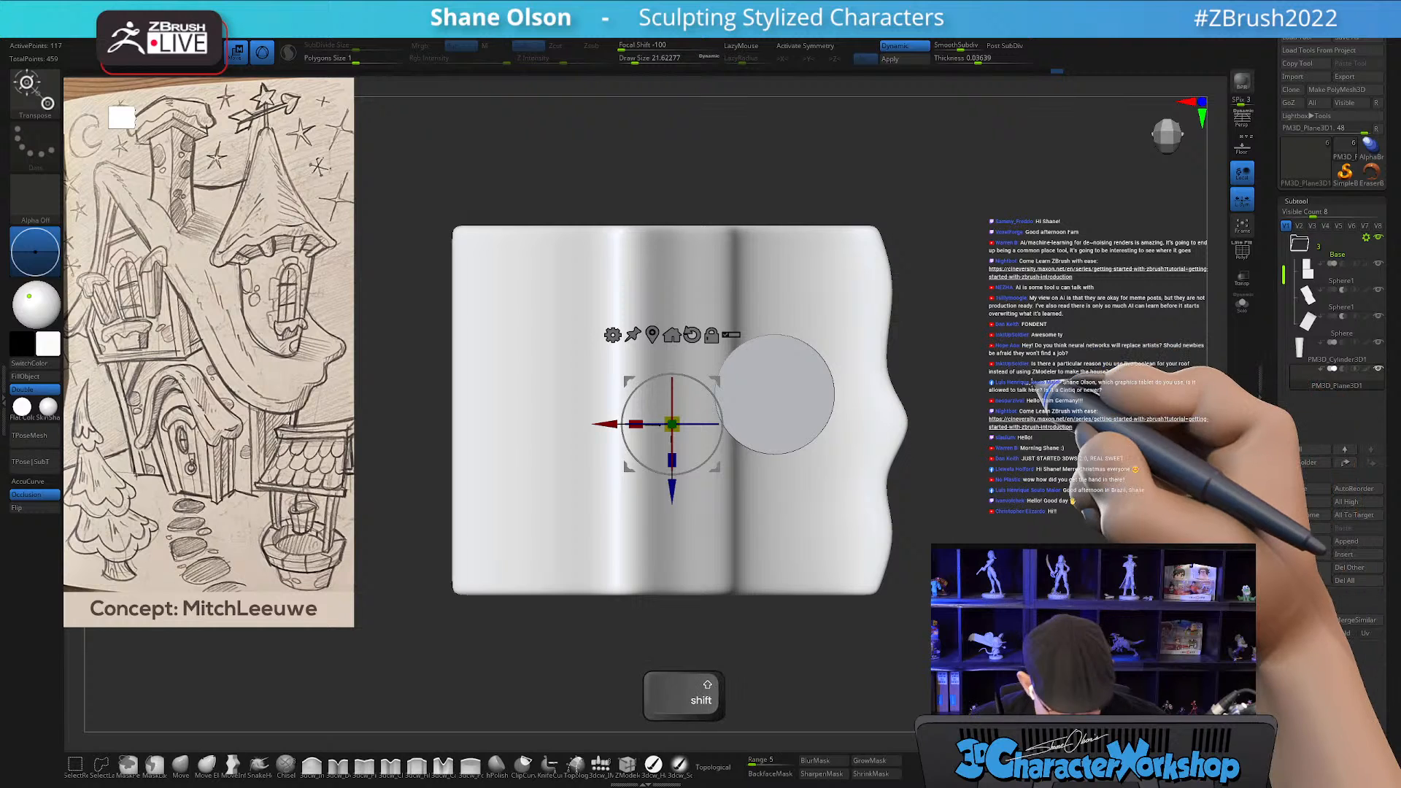
Show the wireframe, move alternate points of the opposite eave outward, then isolate its front-half points and shift them toward the front.
key(shift+f)
alt+drag(499, 177, 529, 200)
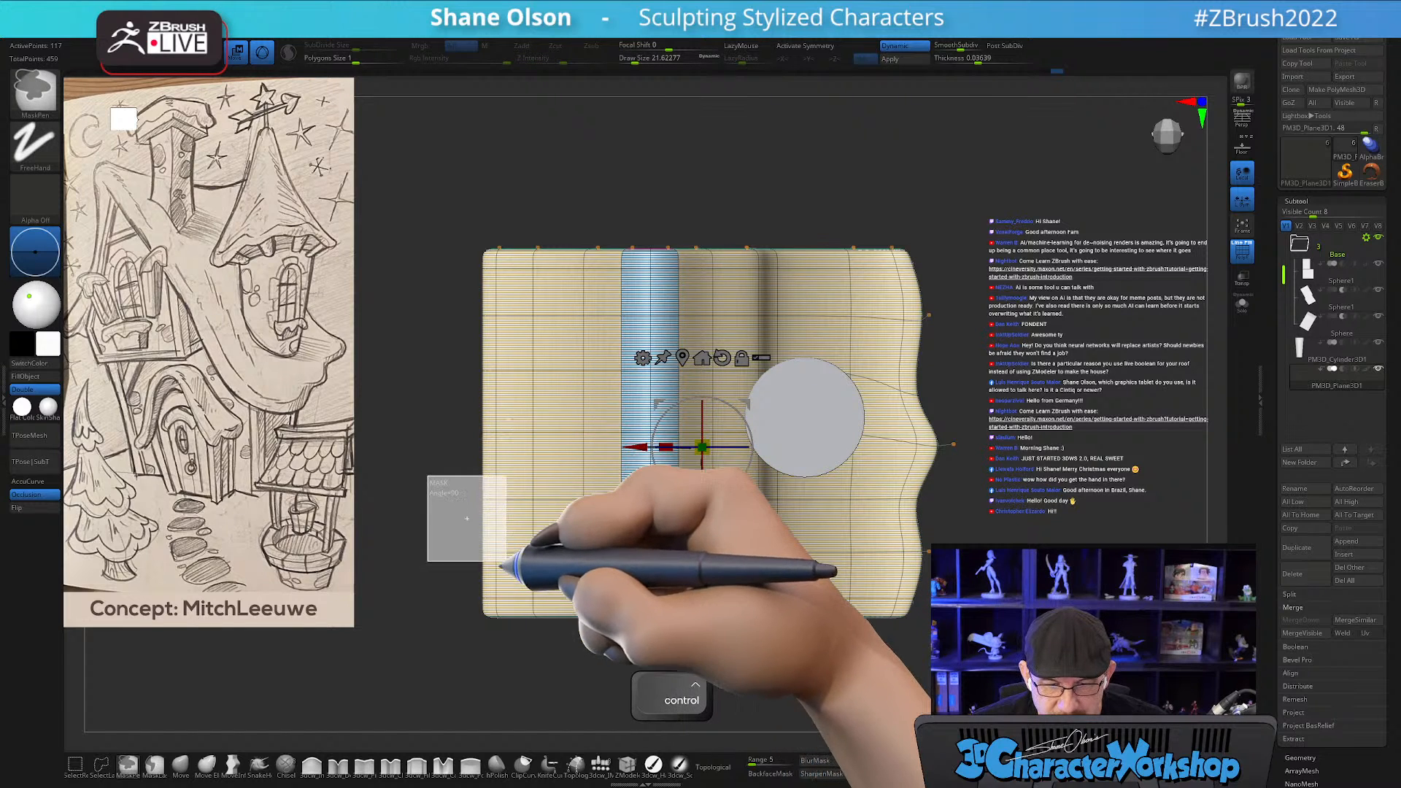
ctrl+drag(502, 556, 506, 571)
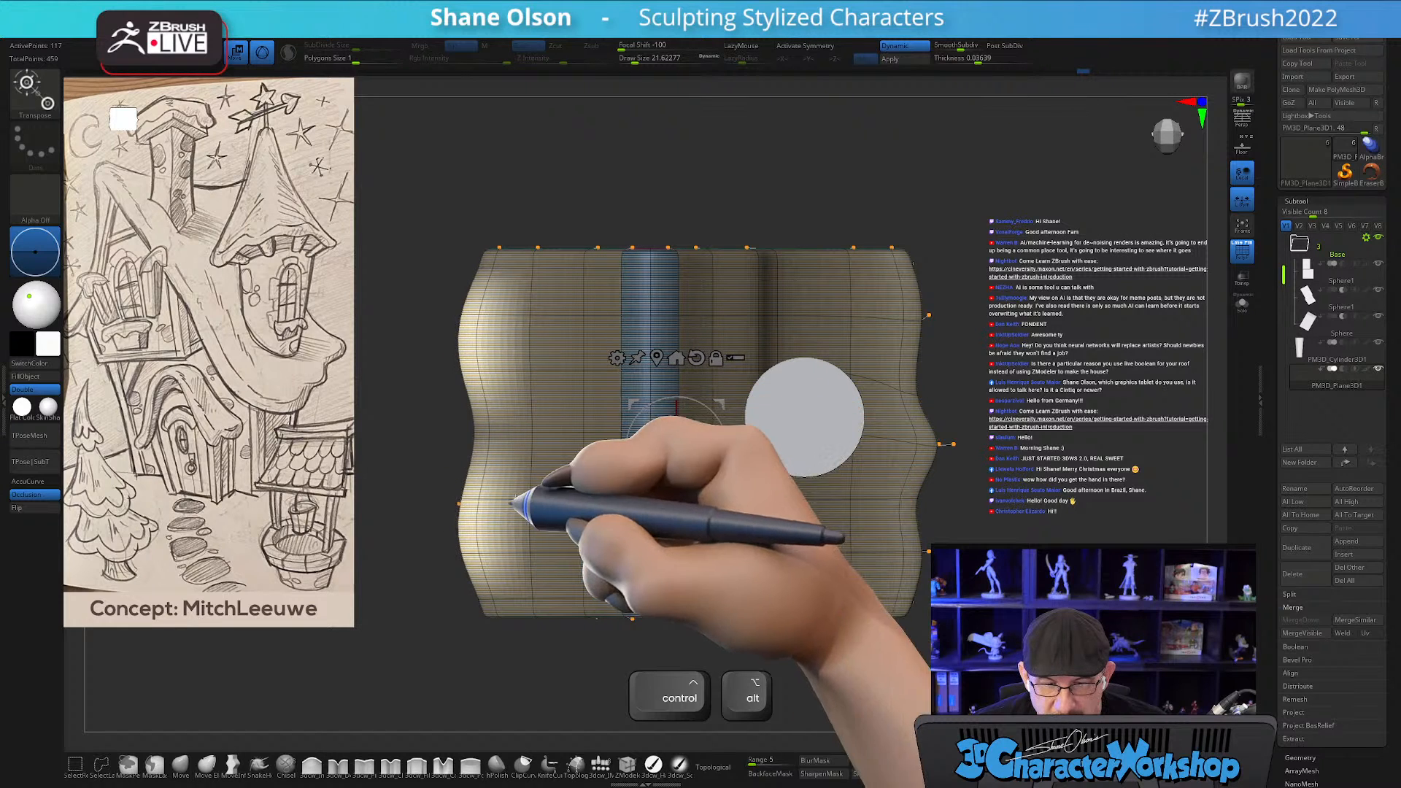
mouse_move(389, 398)
alt+mouse_down()
mouse_move(425, 363)
mouse_move(460, 385)
alt+mouse_up()
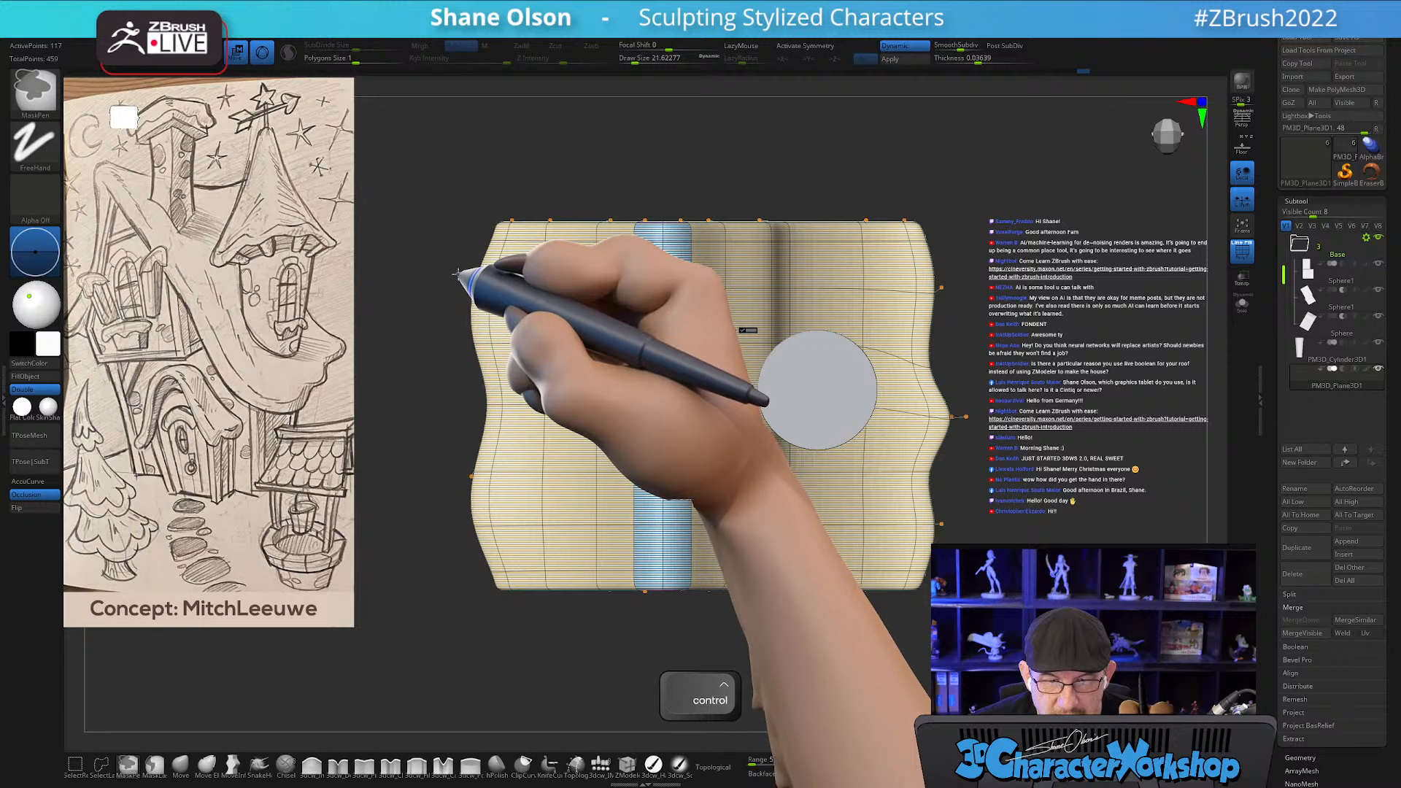
alt+drag(422, 328, 511, 430)
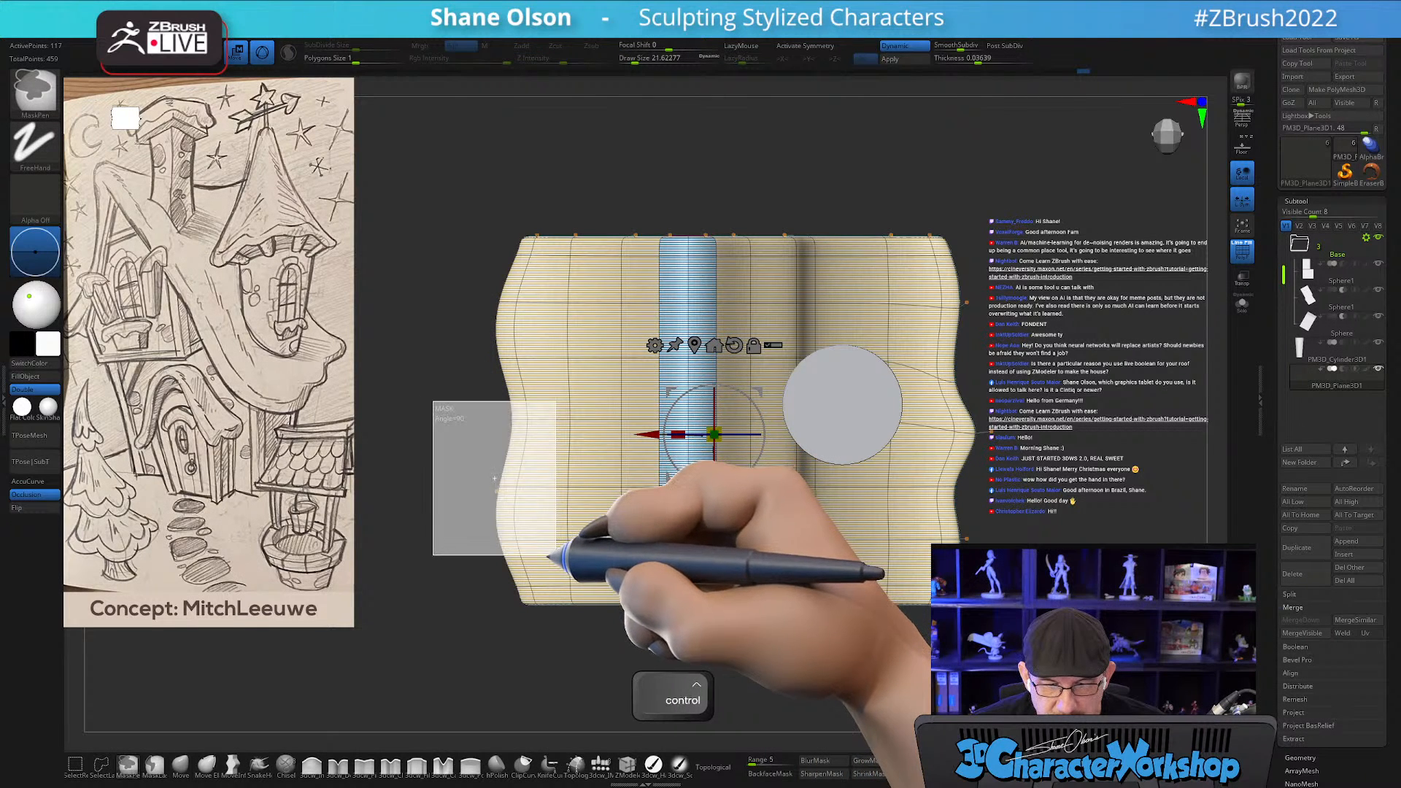
ctrl+drag(551, 554, 553, 551)
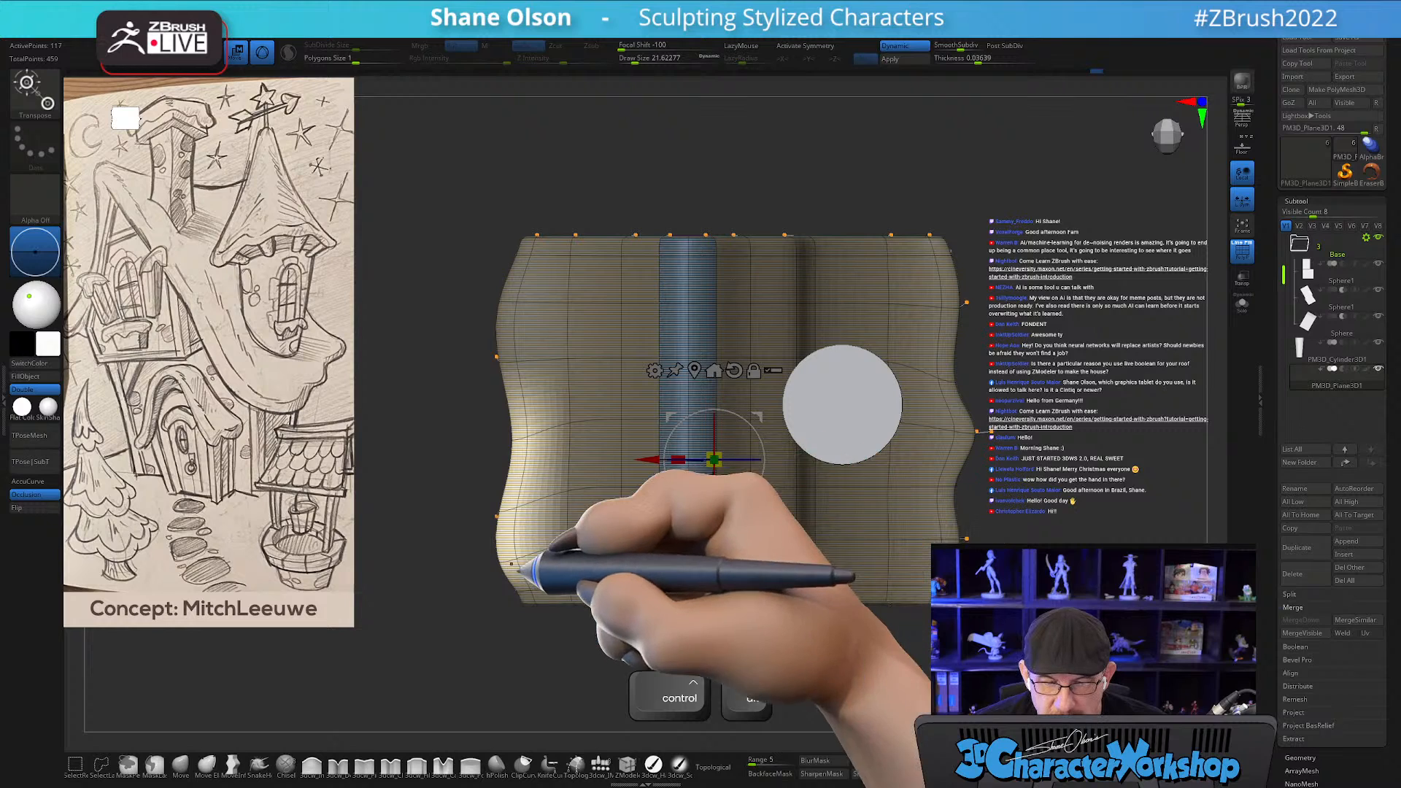
Turn off dynamic subdivision, isolate that eave's front and back corners in turn, nudge each slightly outward and clear the mask.
drag(429, 432, 501, 369)
drag(896, 369, 907, 370)
alt+drag(465, 617, 494, 552)
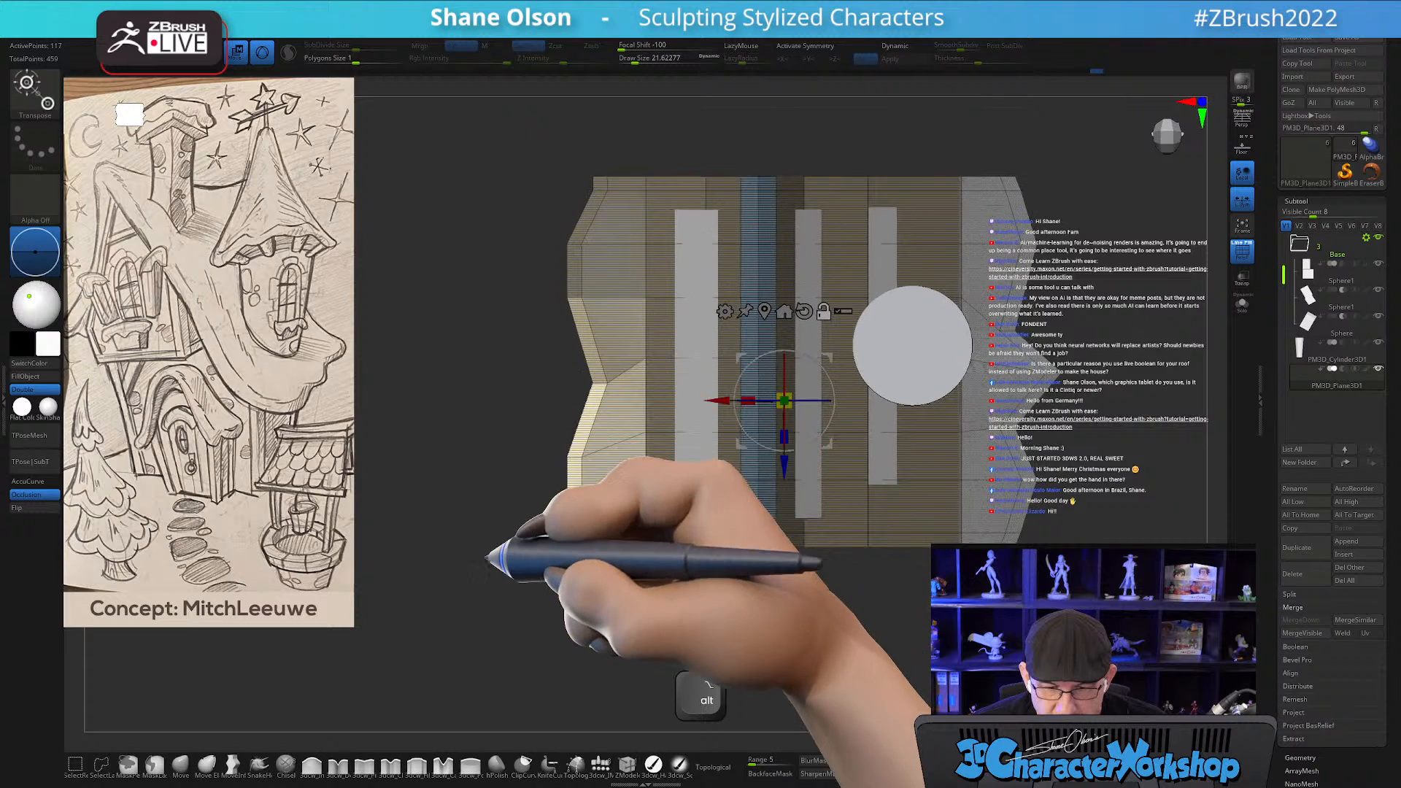
ctrl+click(547, 542)
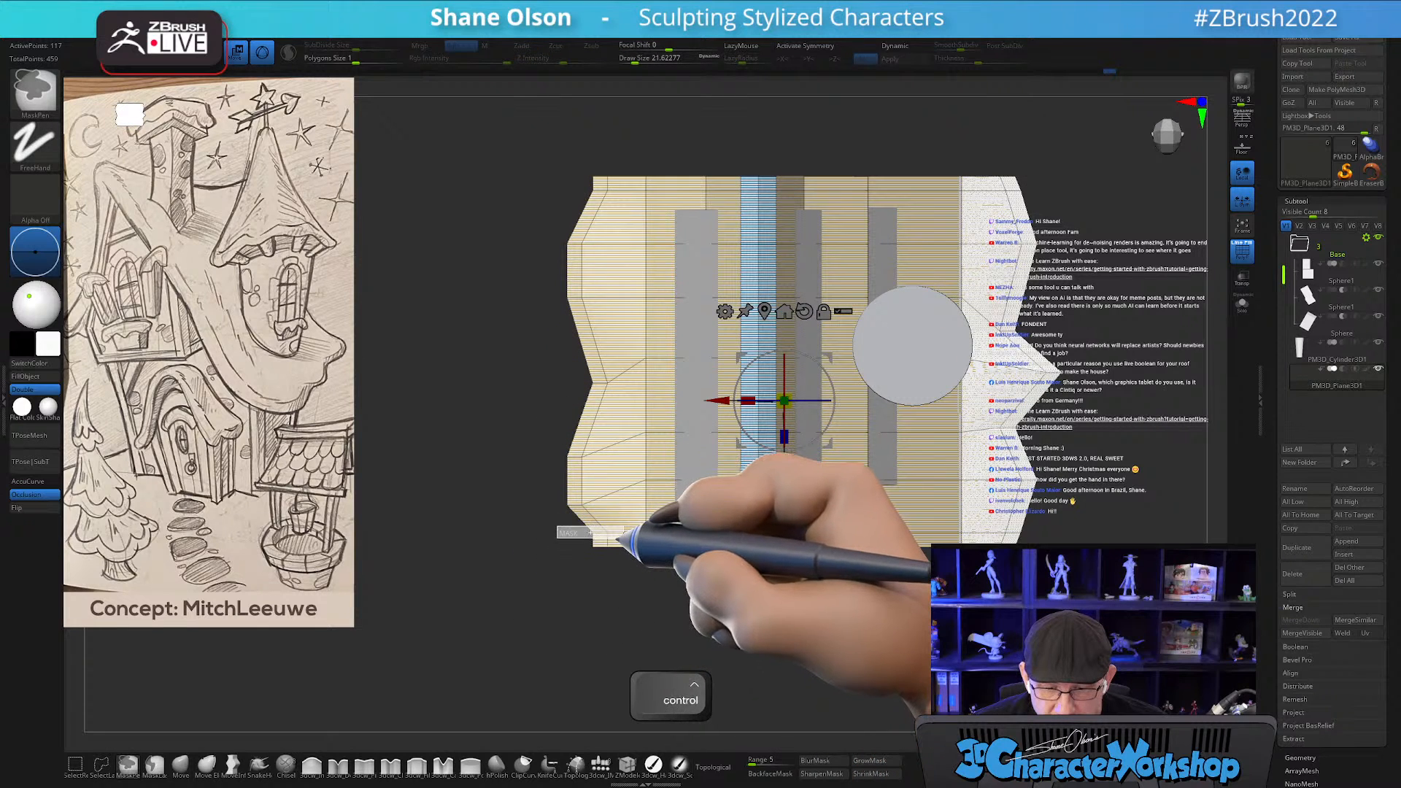
ctrl+click(620, 540)
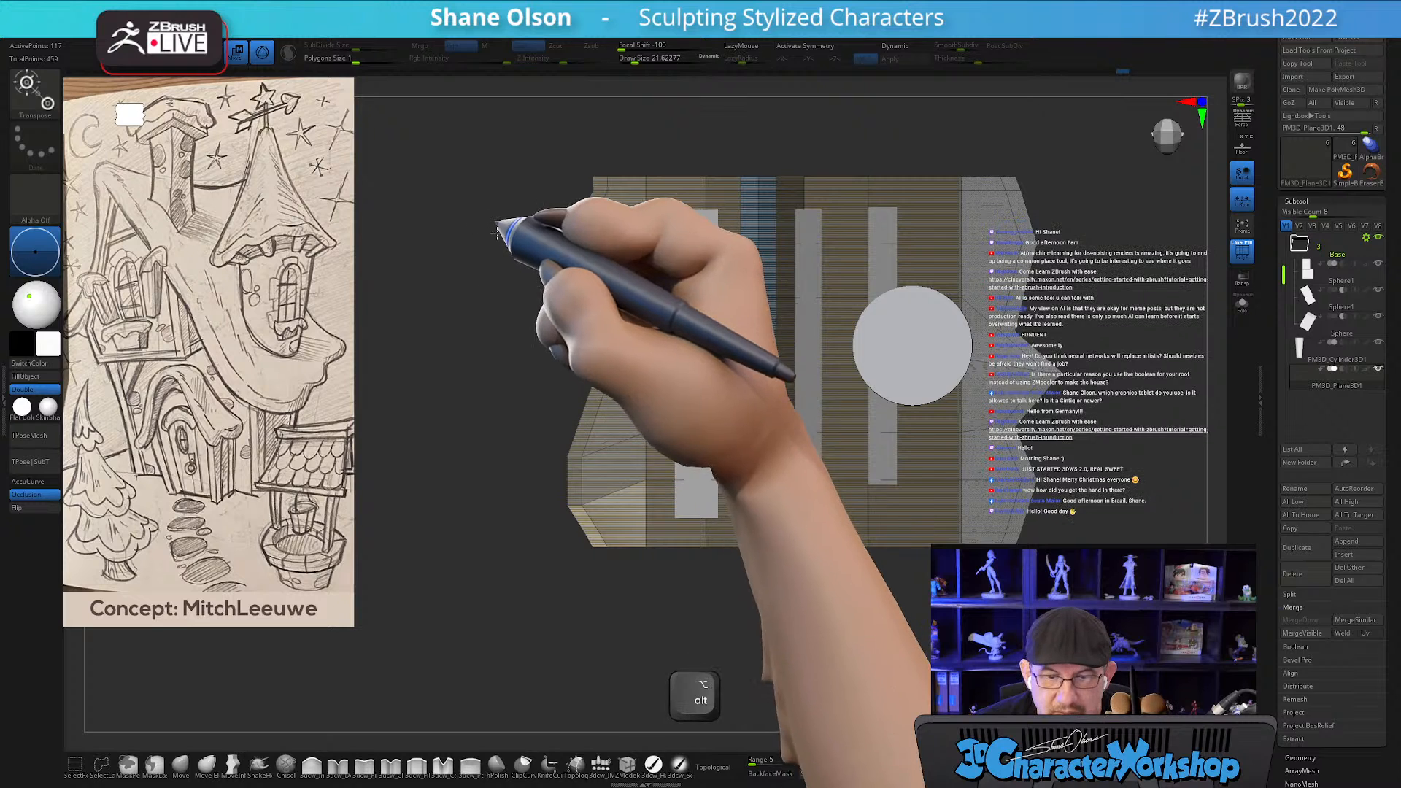
alt+drag(497, 214, 501, 286)
ctrl+click(535, 268)
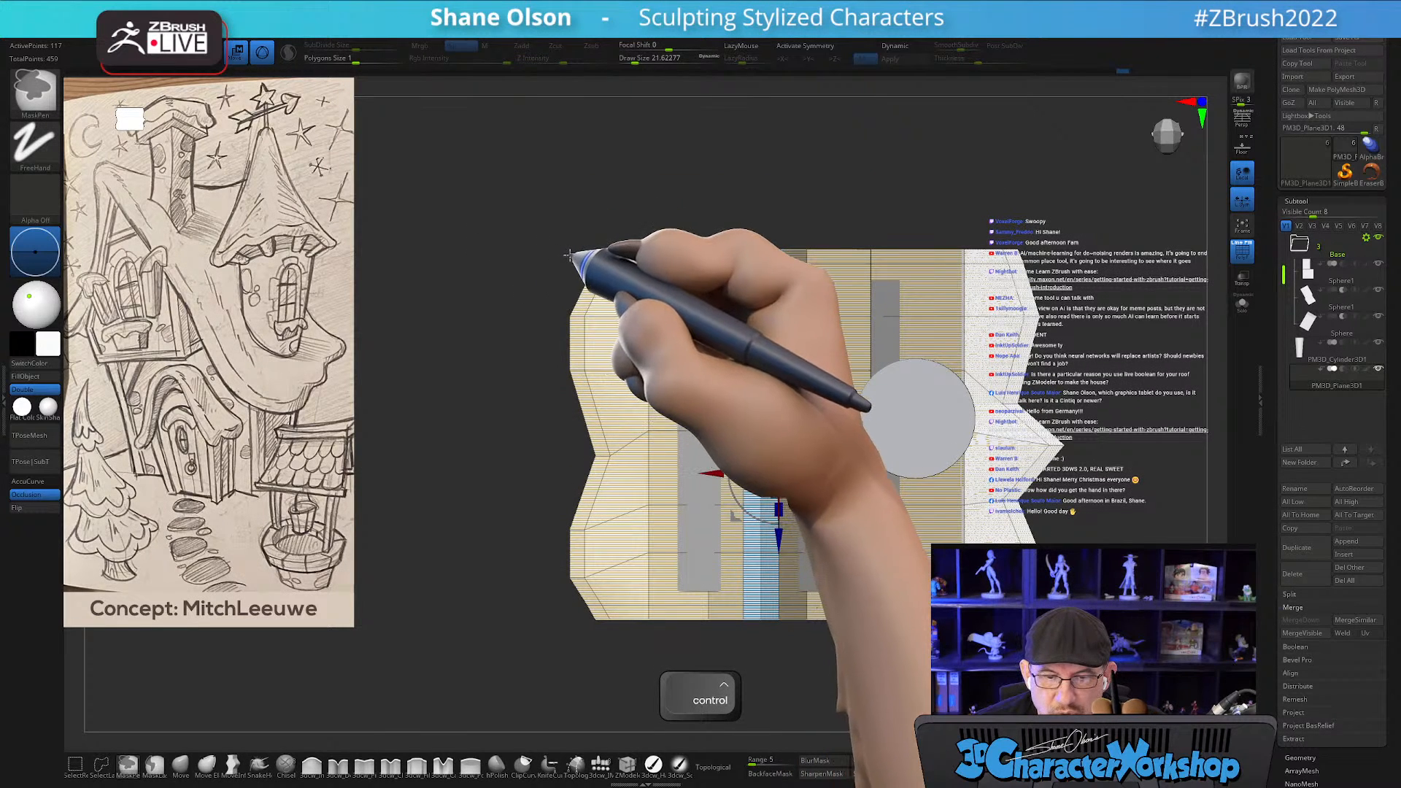
ctrl+drag(572, 251, 639, 289)
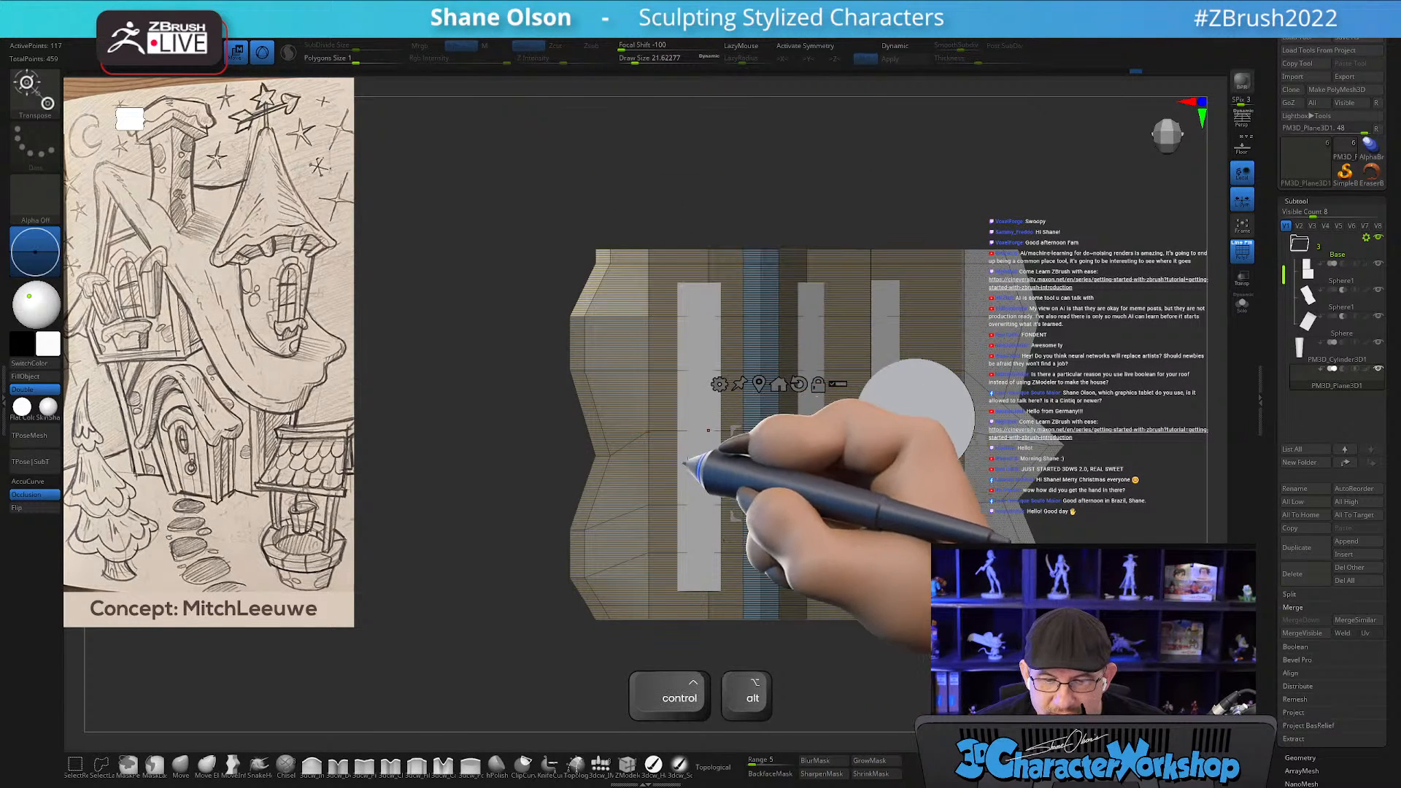
ctrl+click(469, 409)
alt+drag(481, 397, 423, 385)
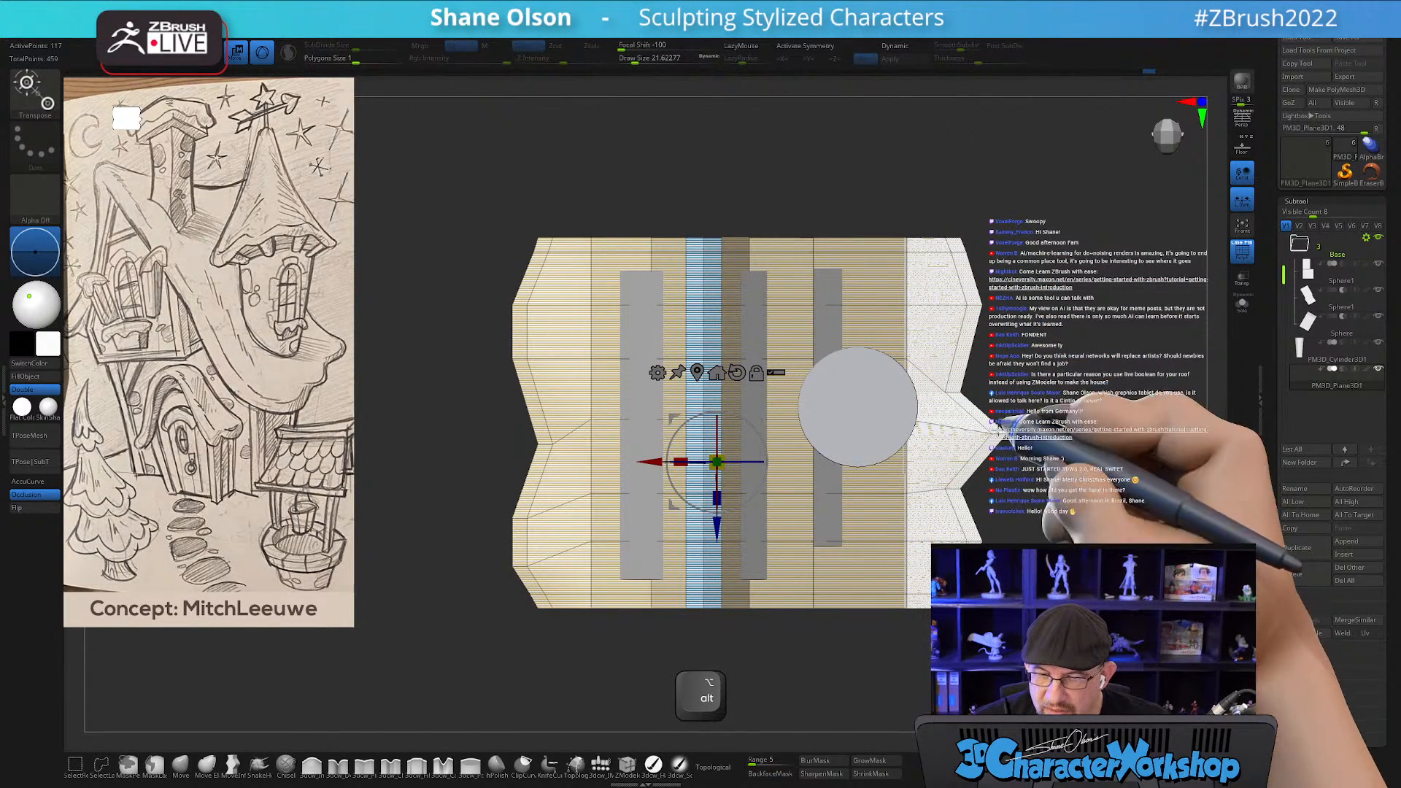
Turn dynamic subdivision on, hide the wireframe, examine the roof from several angles and switch back to Draw mode.
key(d)
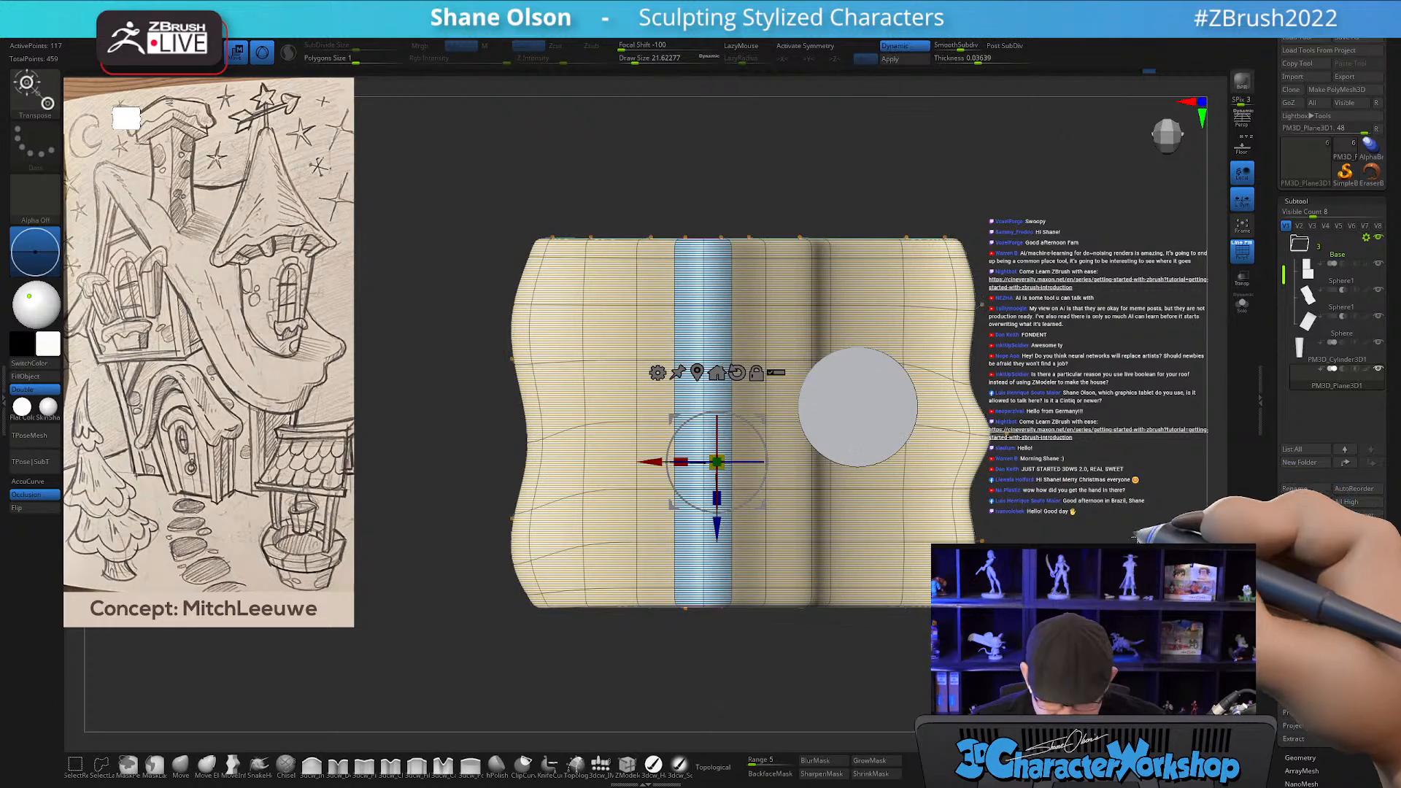
drag(1149, 540, 1126, 484)
key(shift+f)
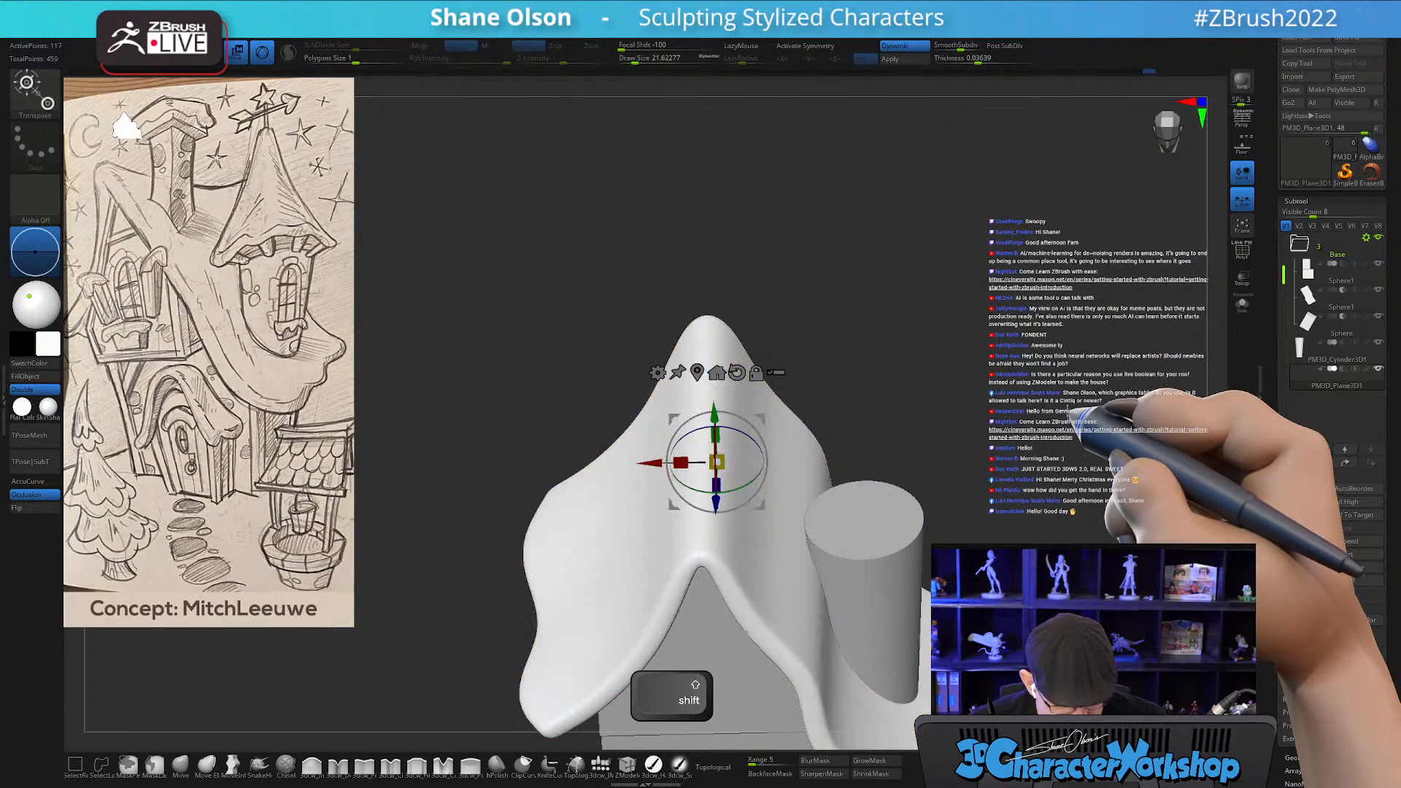
ctrl+right_drag(1065, 407, 959, 446)
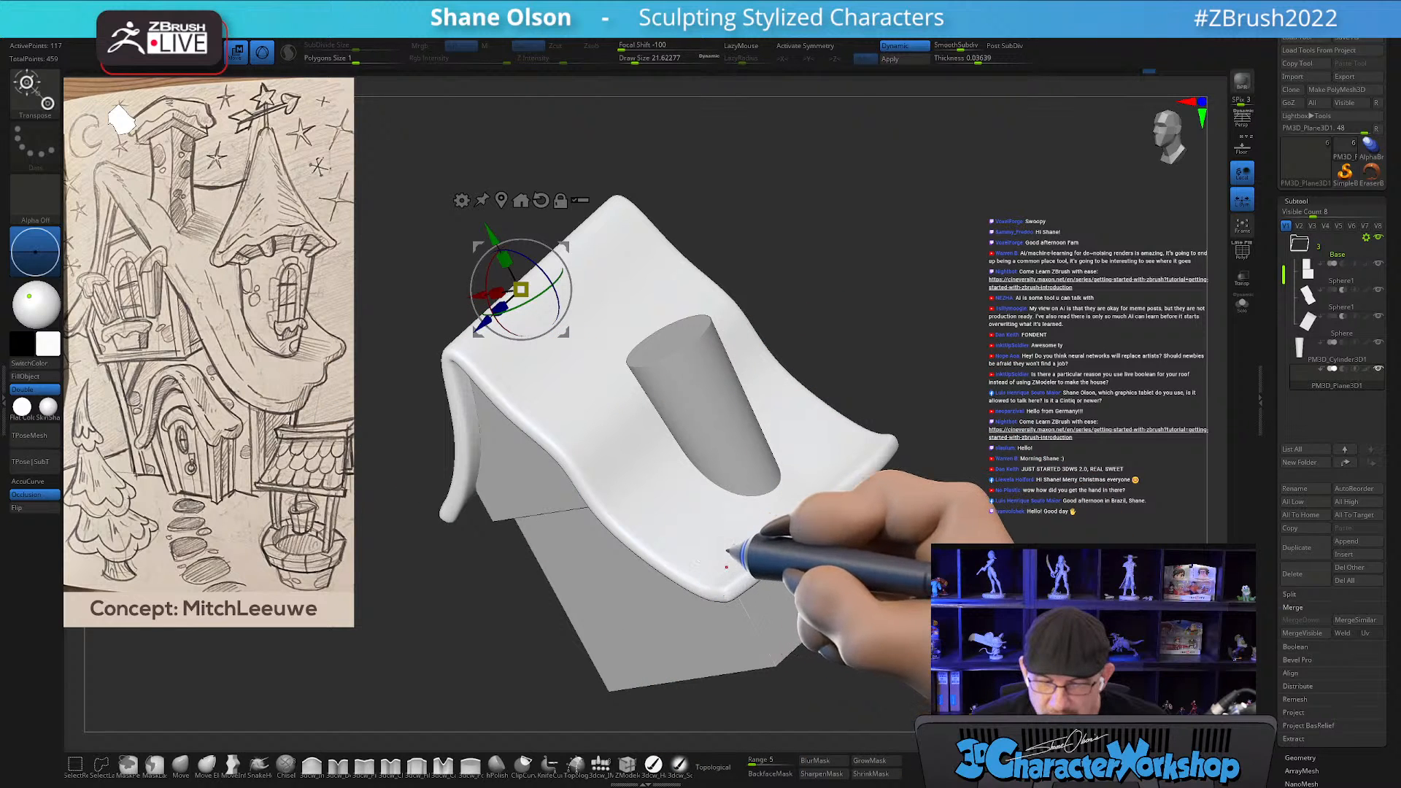
drag(937, 432, 953, 437)
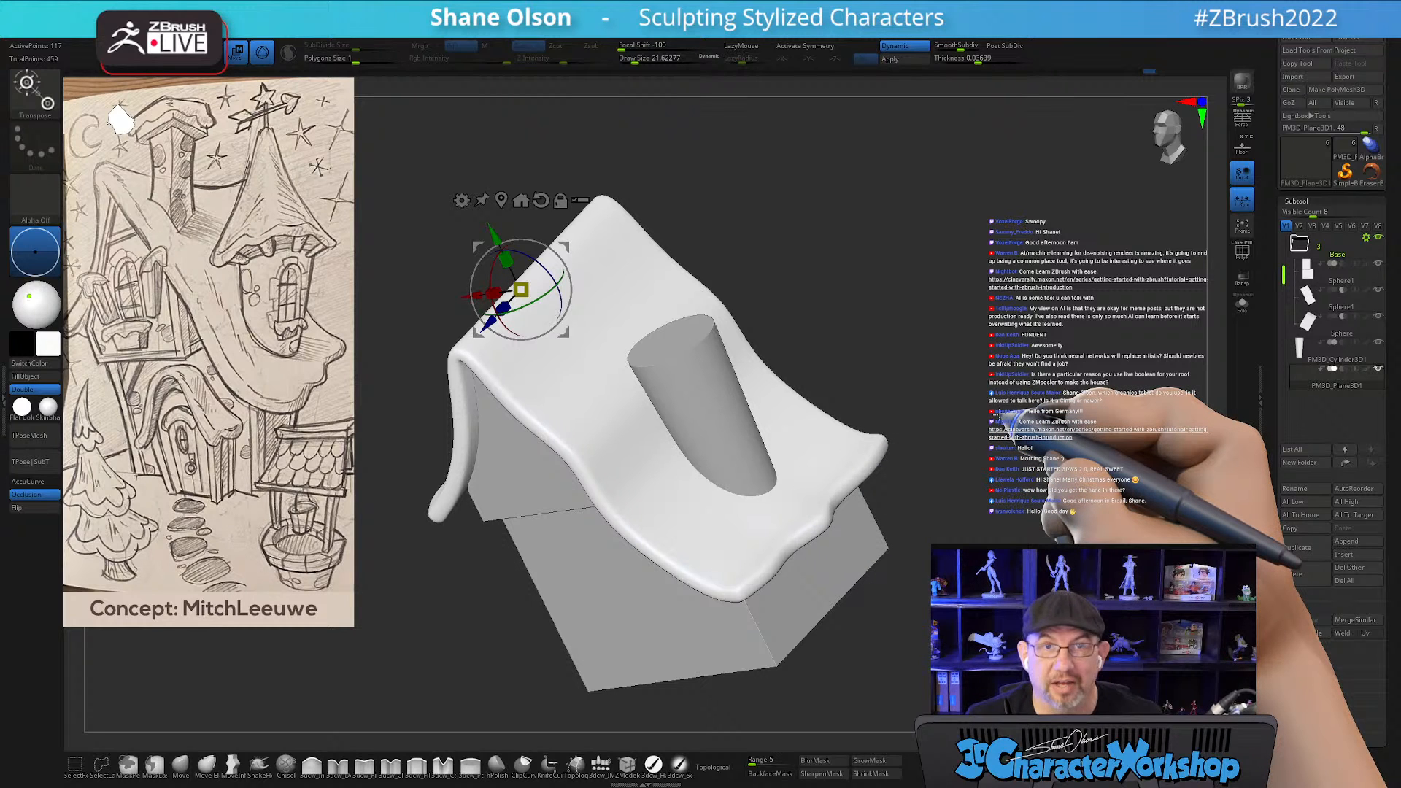
key(q)
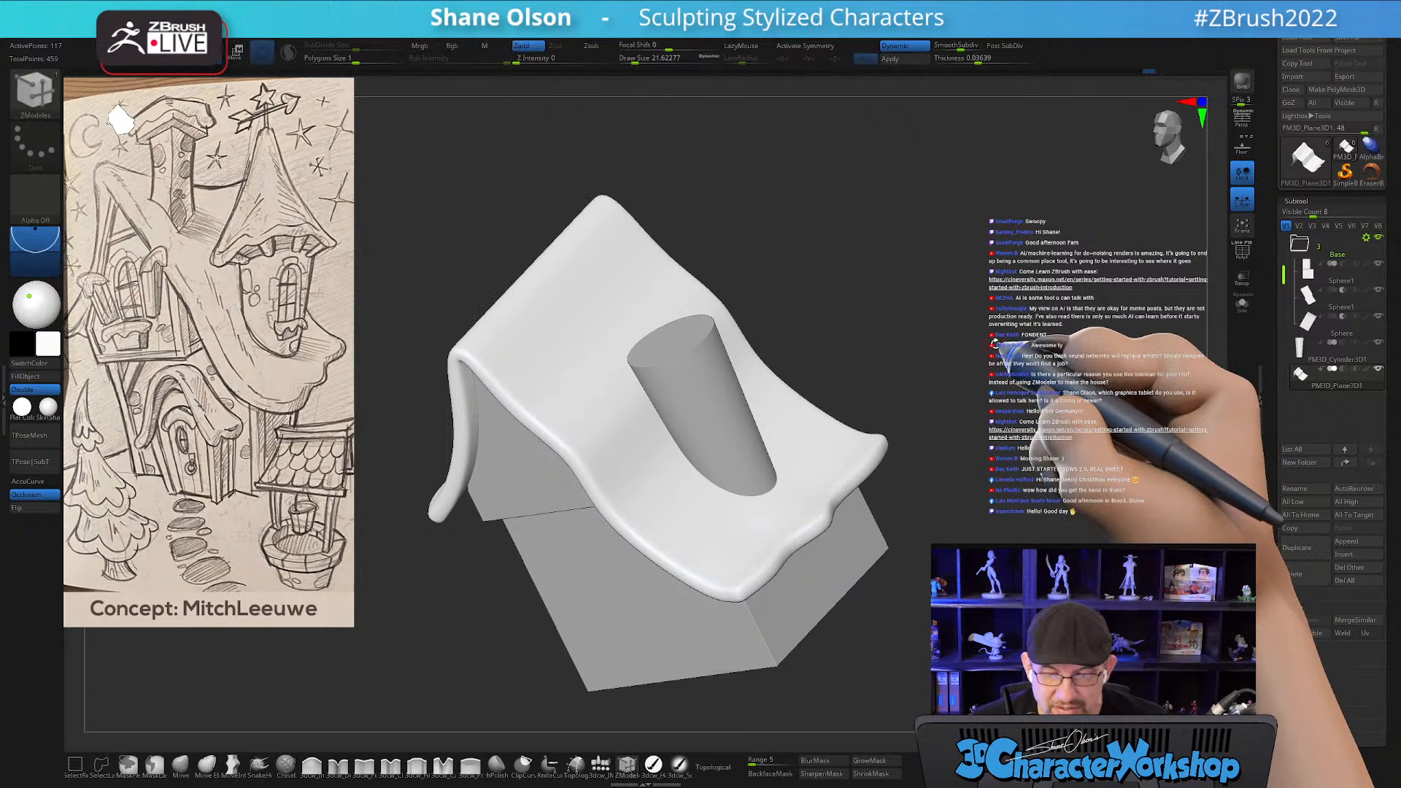
drag(995, 344, 998, 357)
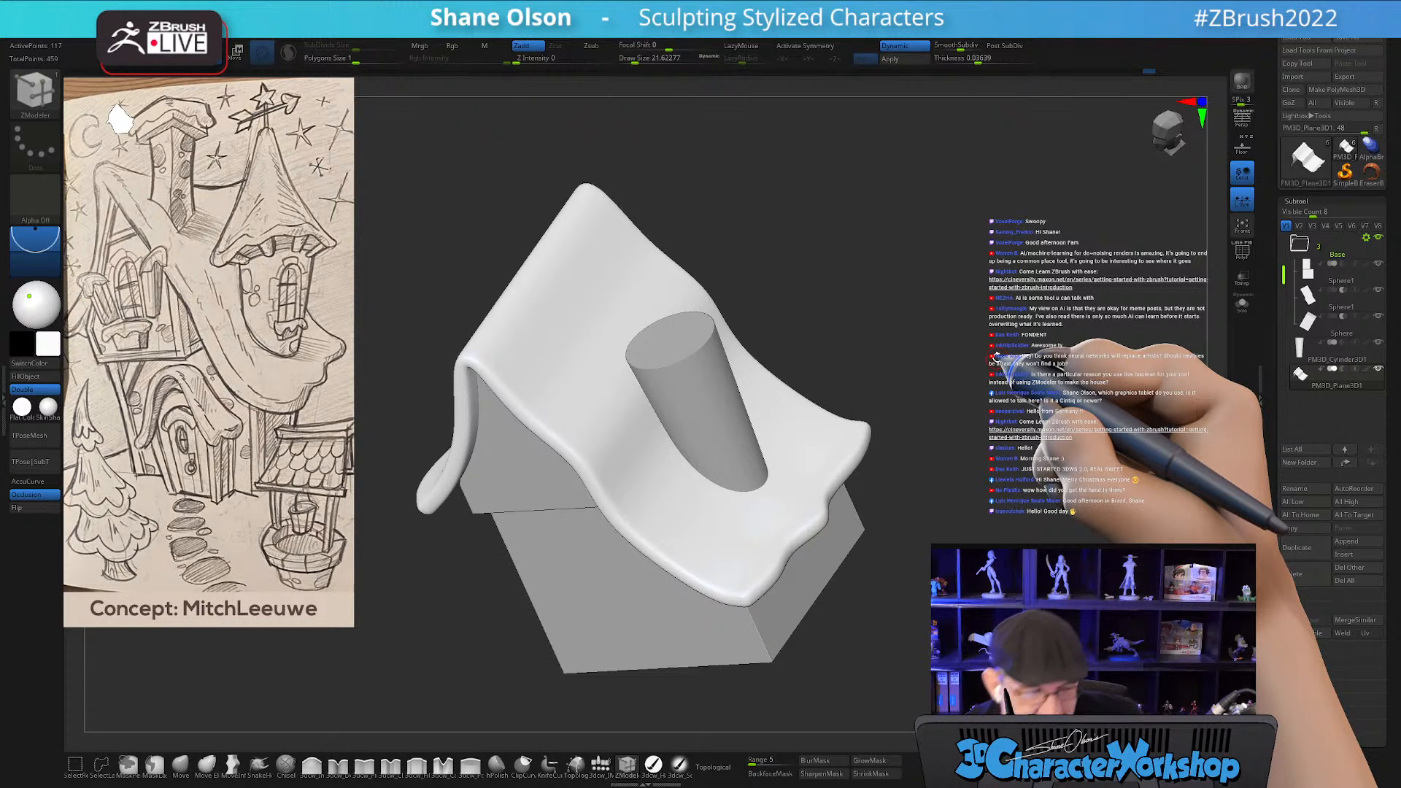
mouse_move(1000, 613)
mouse_down()
mouse_move(938, 620)
mouse_move(1010, 637)
mouse_up()
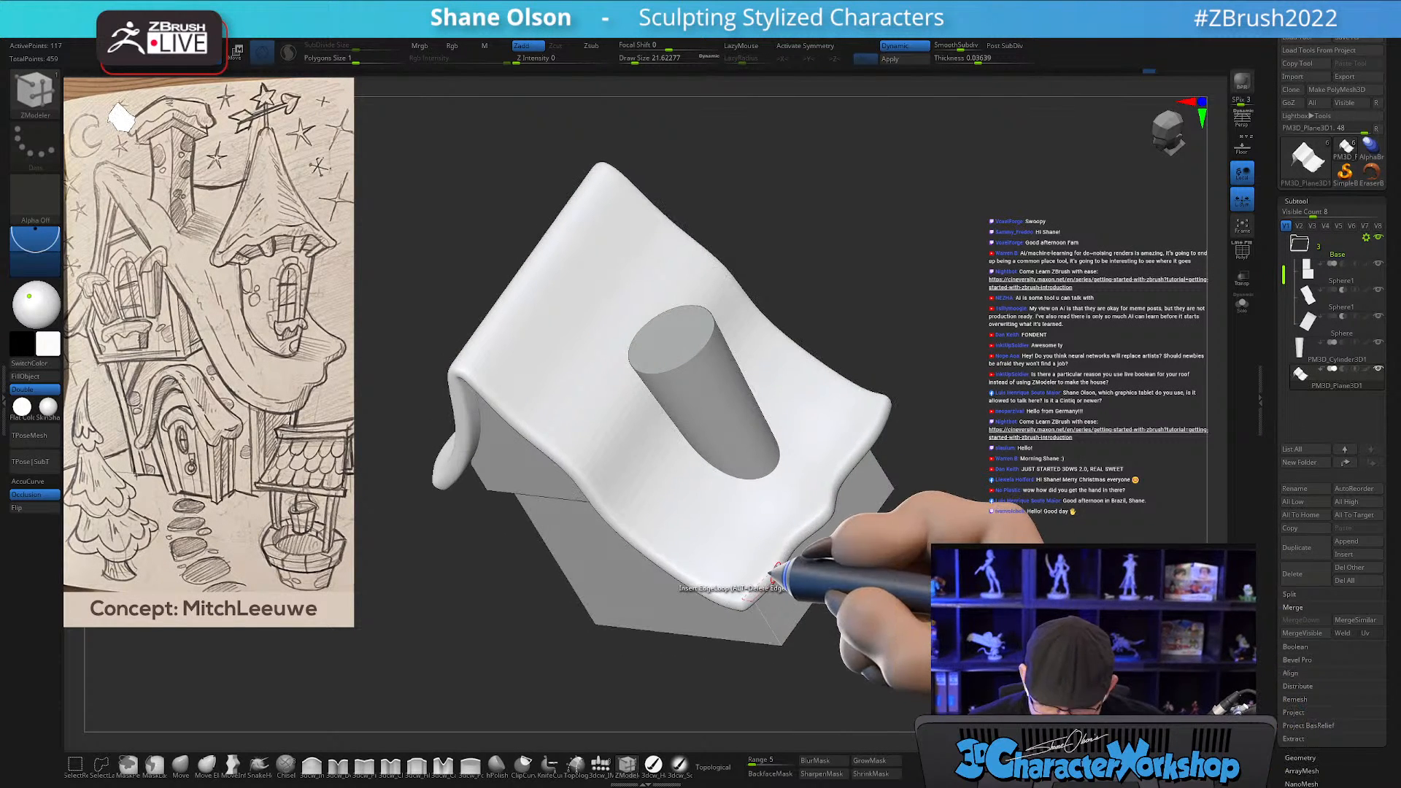
Show the wireframe, set the dynamic subdivision's smooth level to 0 and apply it to bake the roof's thickness into the mesh.
key(shift+f)
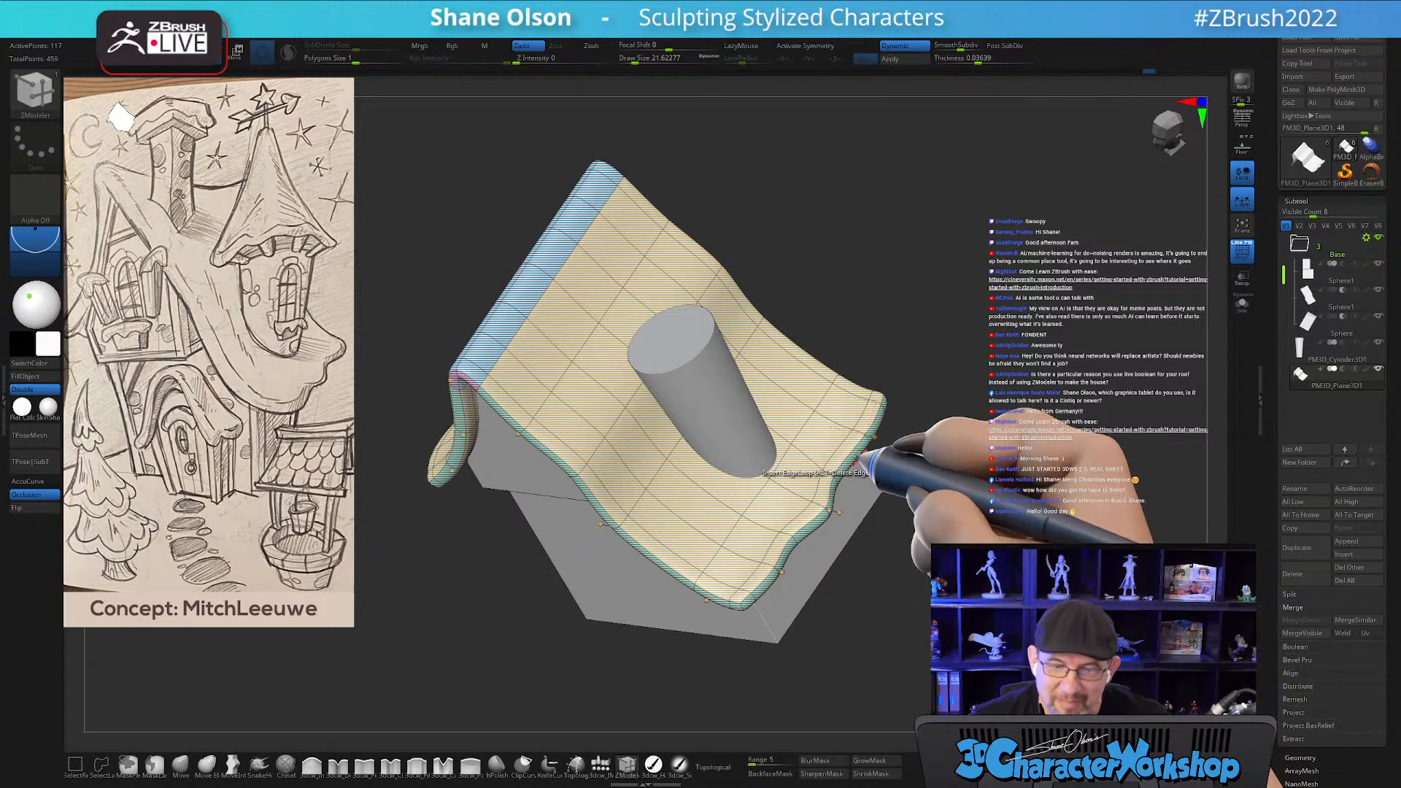
shift+drag(846, 268, 892, 391)
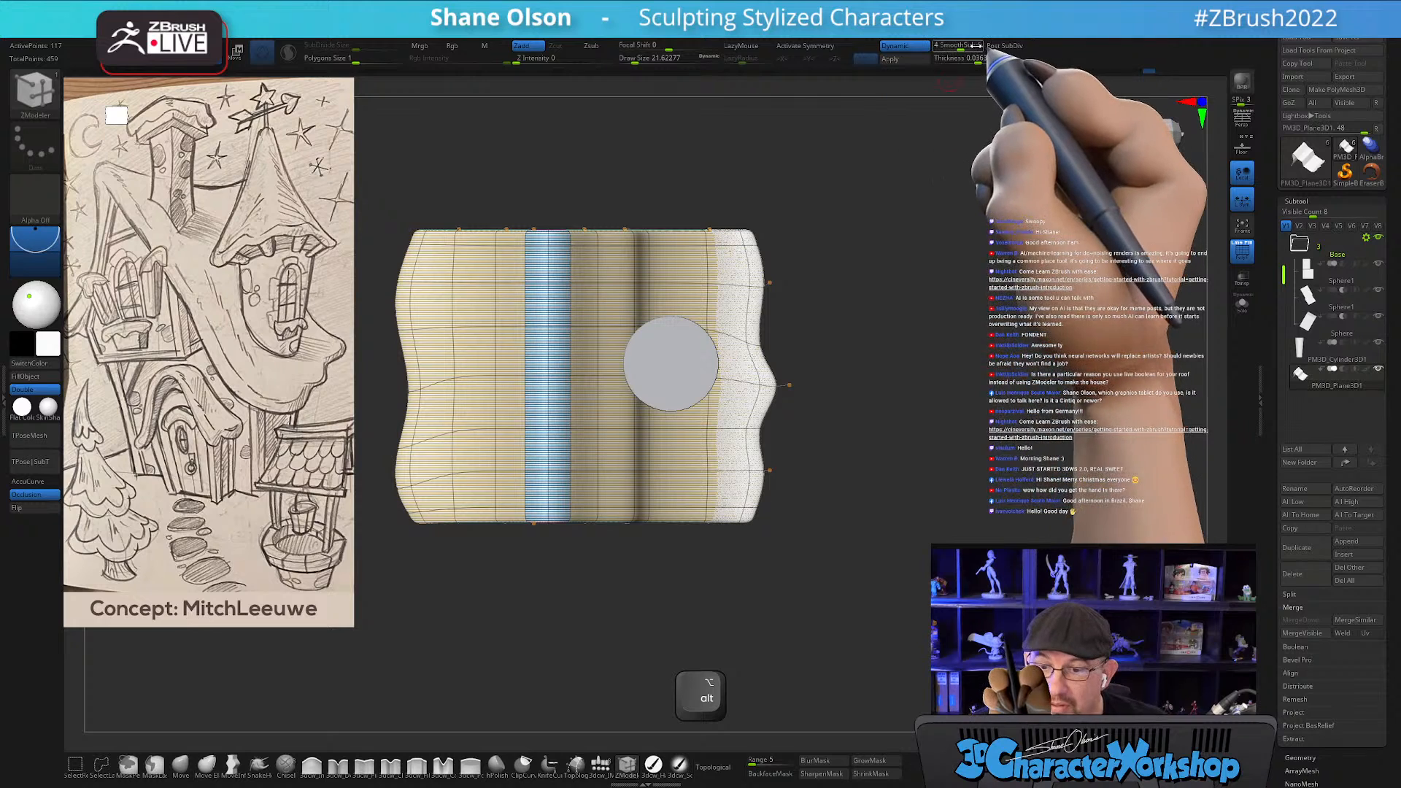
drag(955, 51, 934, 57)
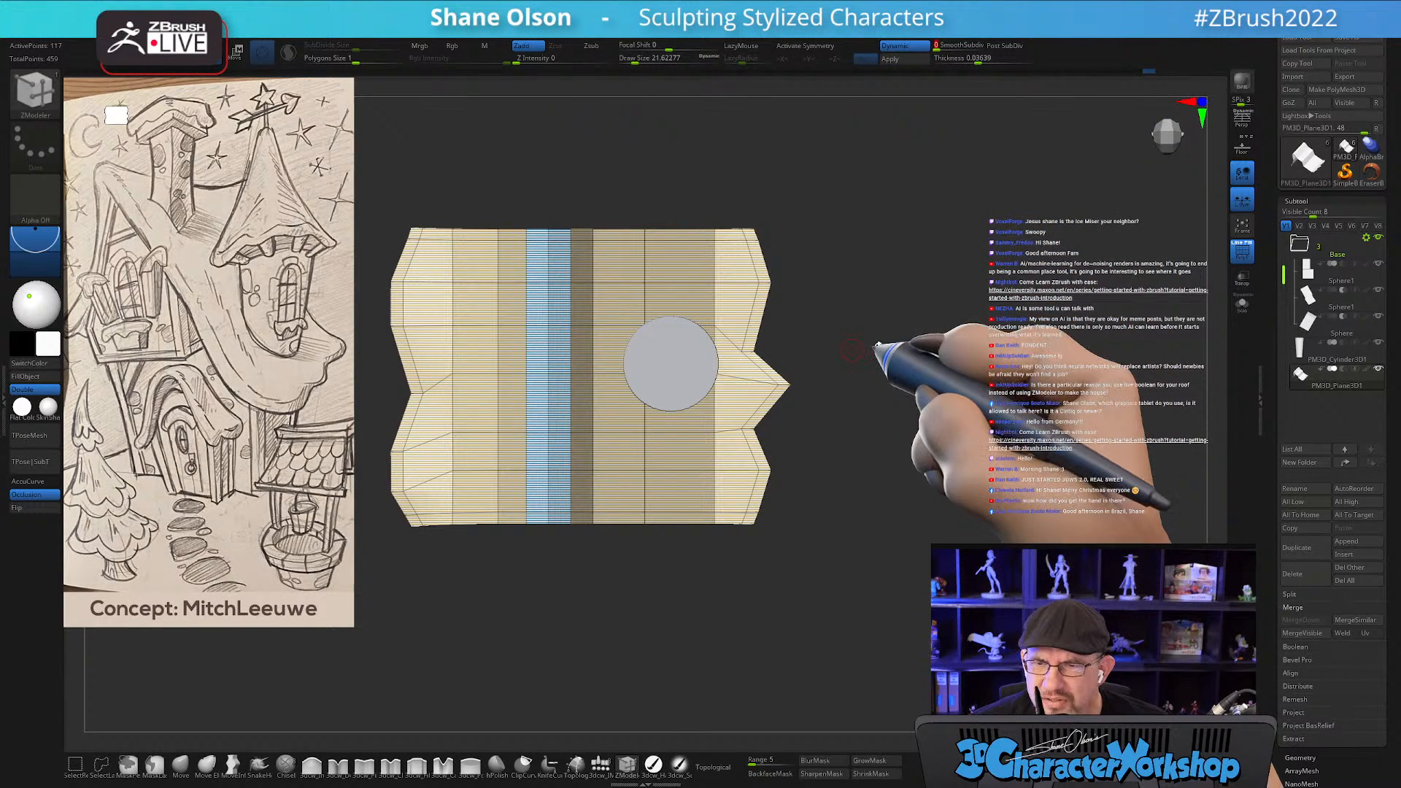
drag(892, 350, 934, 332)
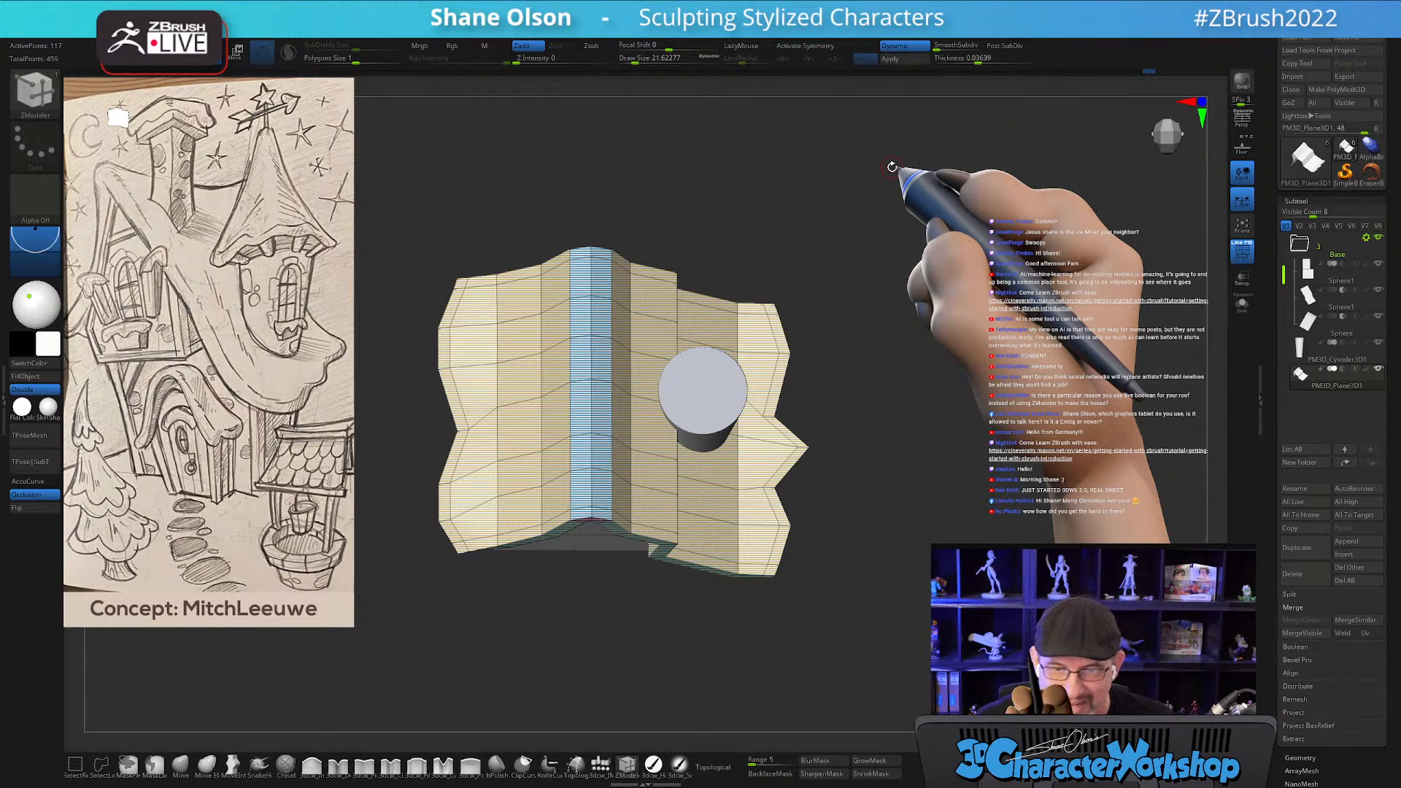
drag(851, 291, 847, 289)
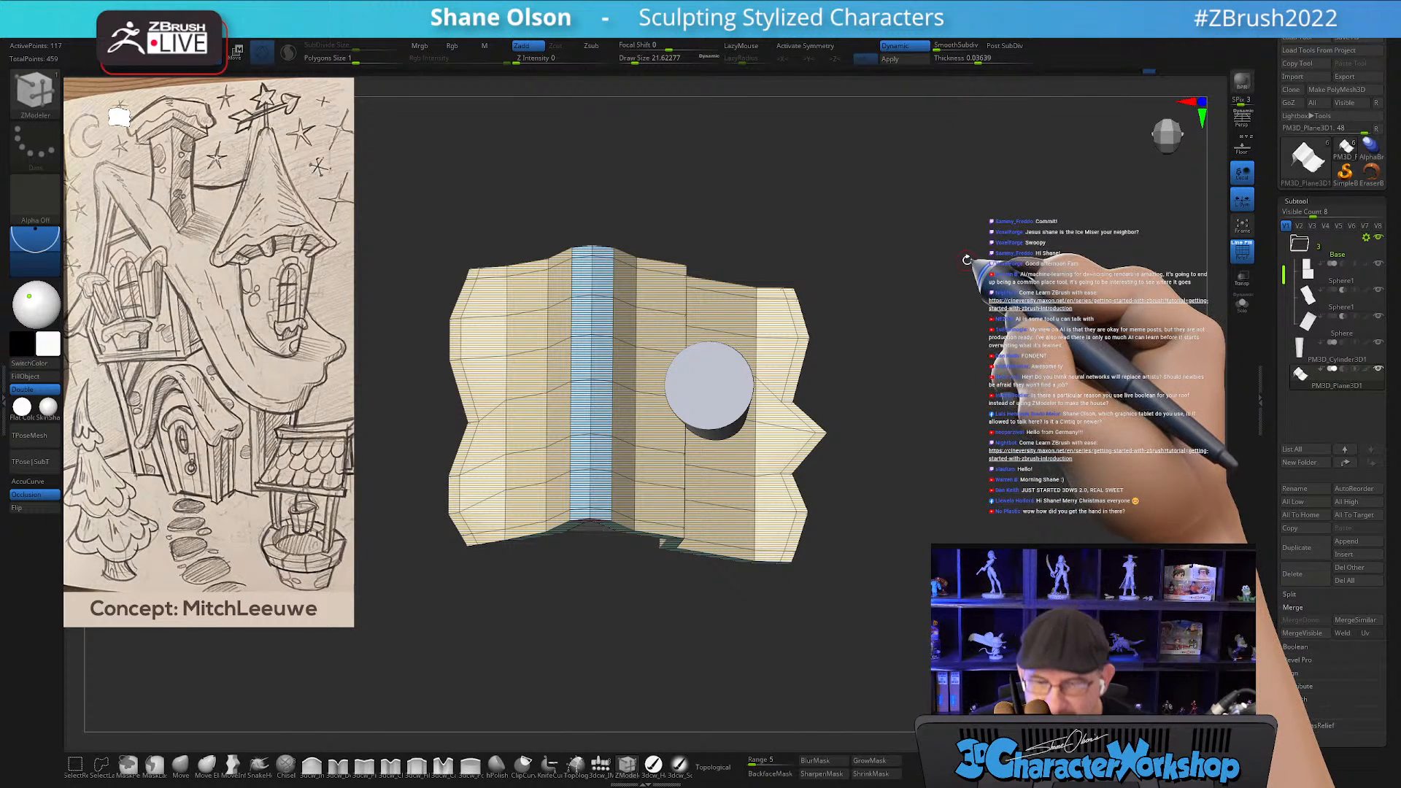
click(891, 59)
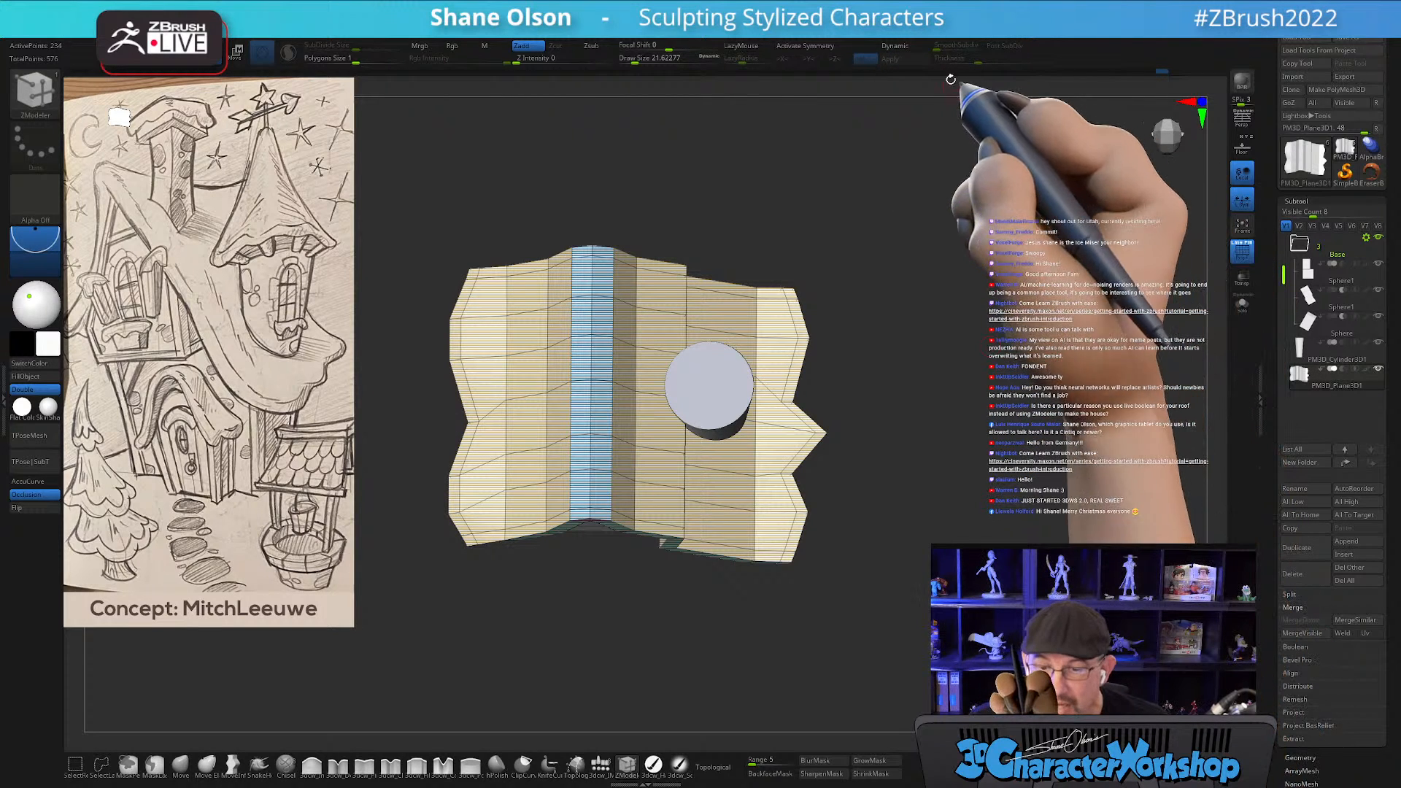
Turn dynamic subdivision on with a raised smooth level to round the roof, and examine it from above and from the front.
click(896, 46)
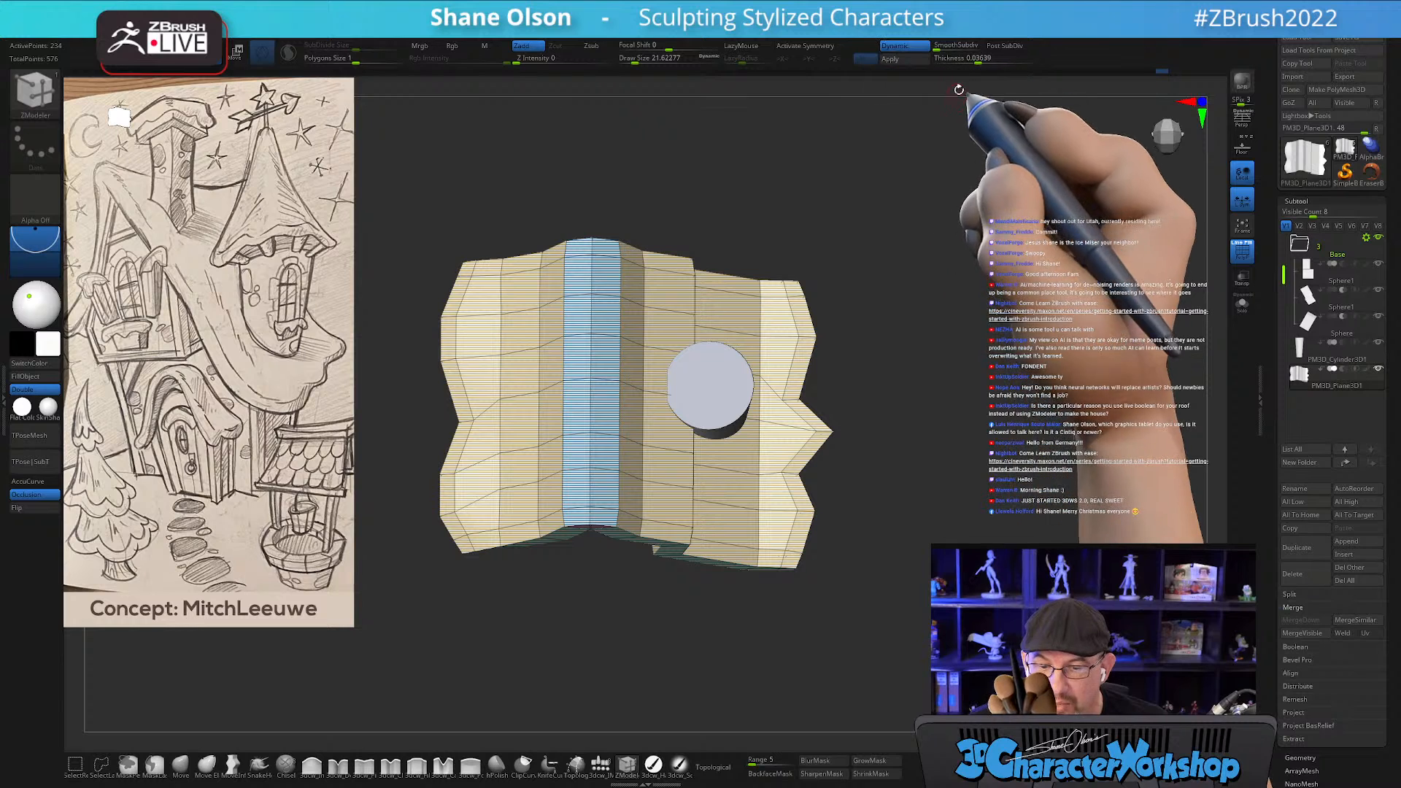
click(948, 46)
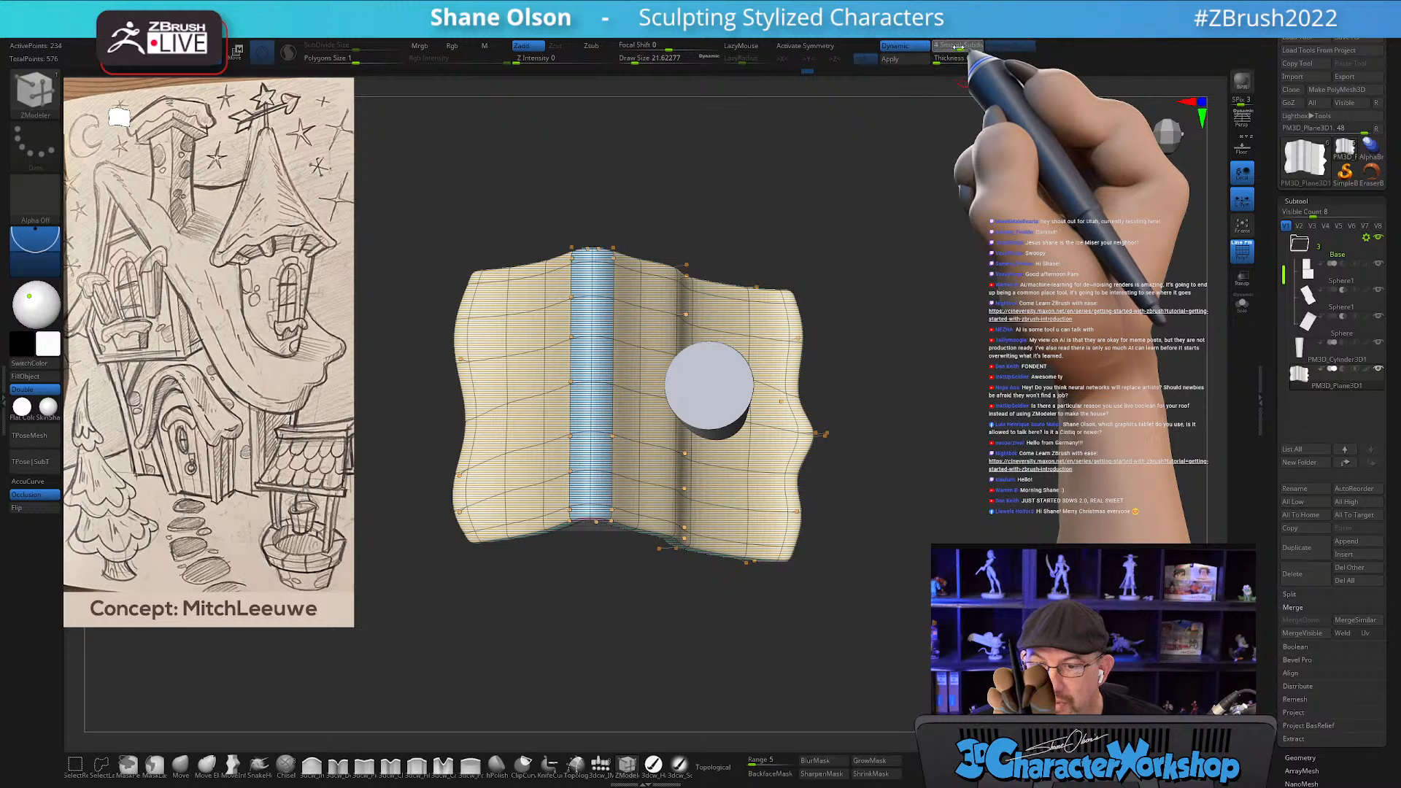
drag(907, 425, 907, 386)
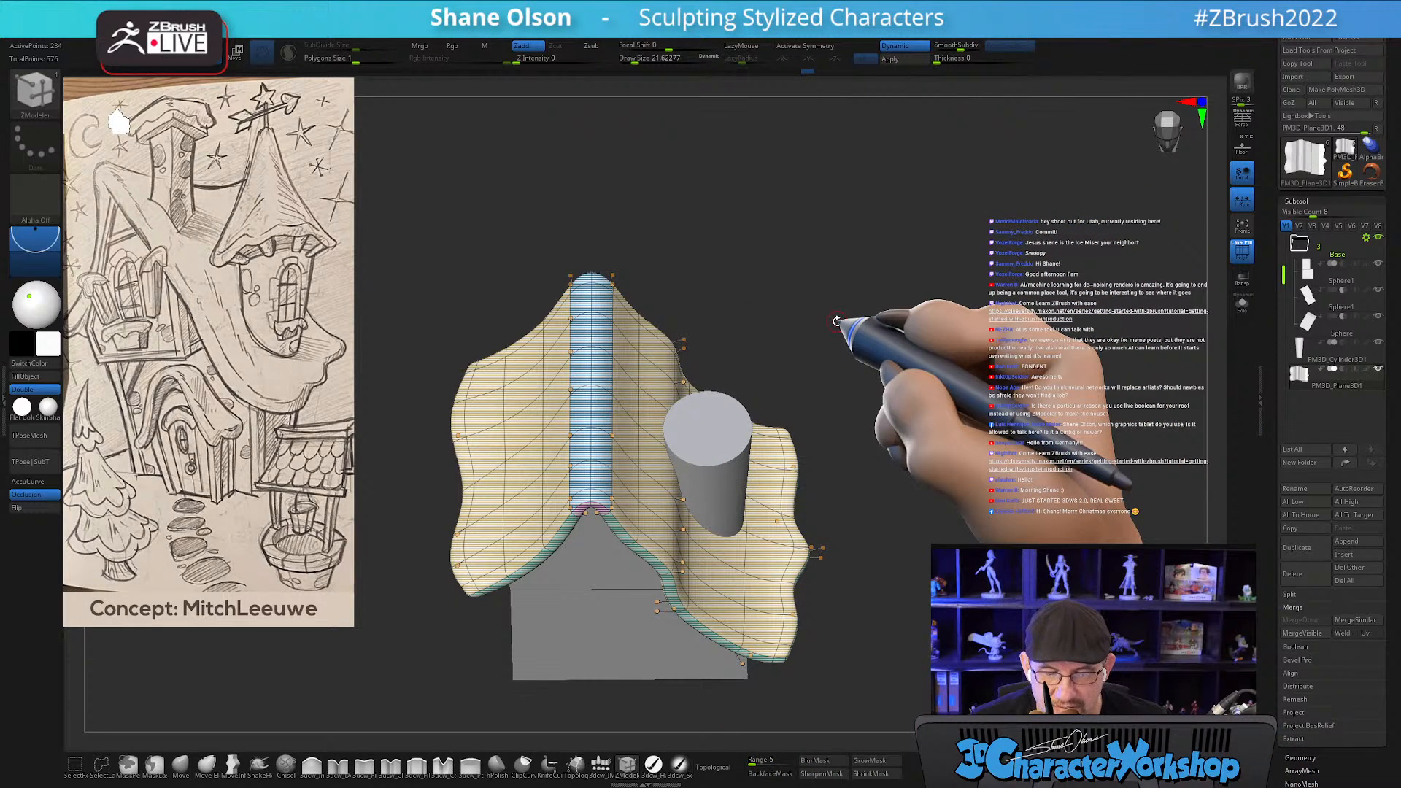
alt+drag(913, 407, 902, 330)
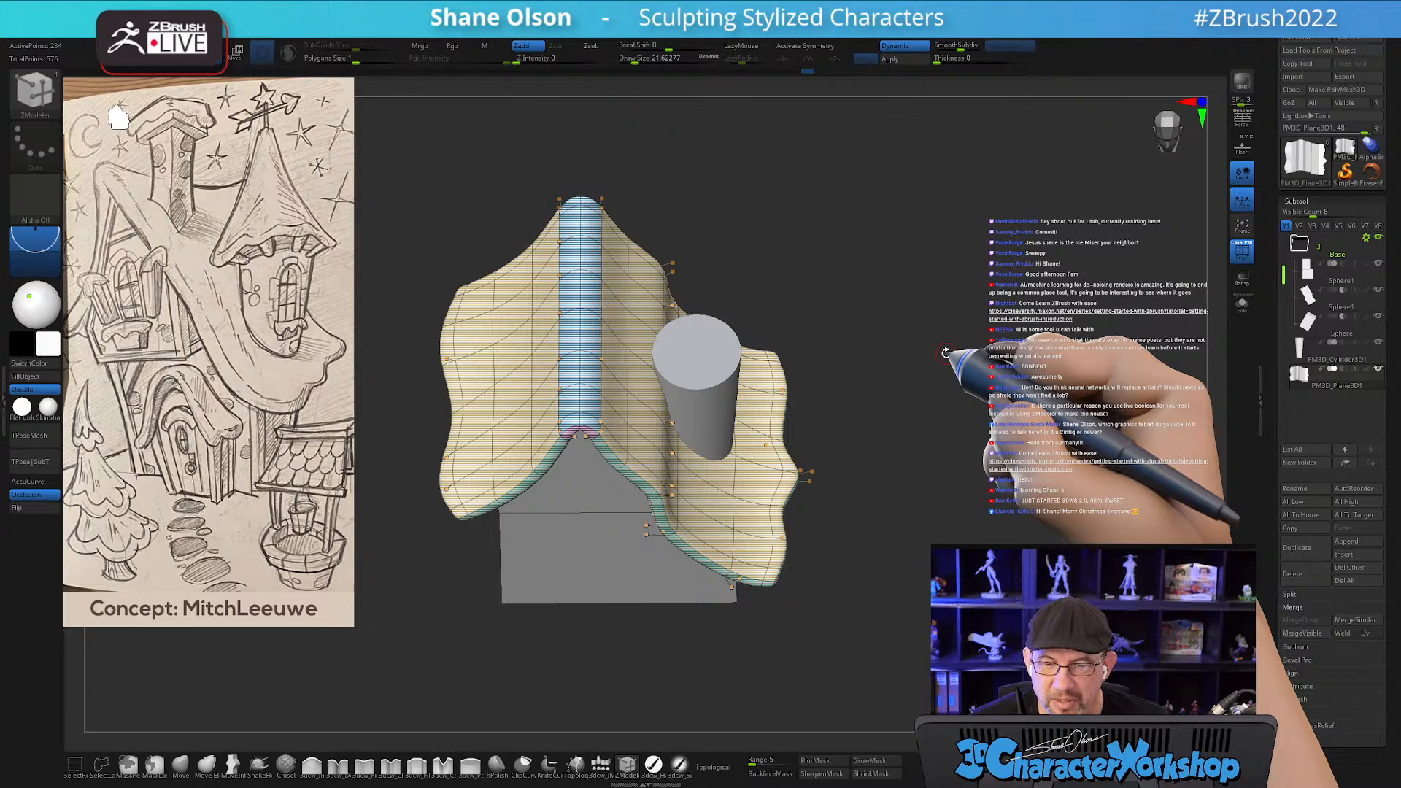
drag(945, 353, 944, 304)
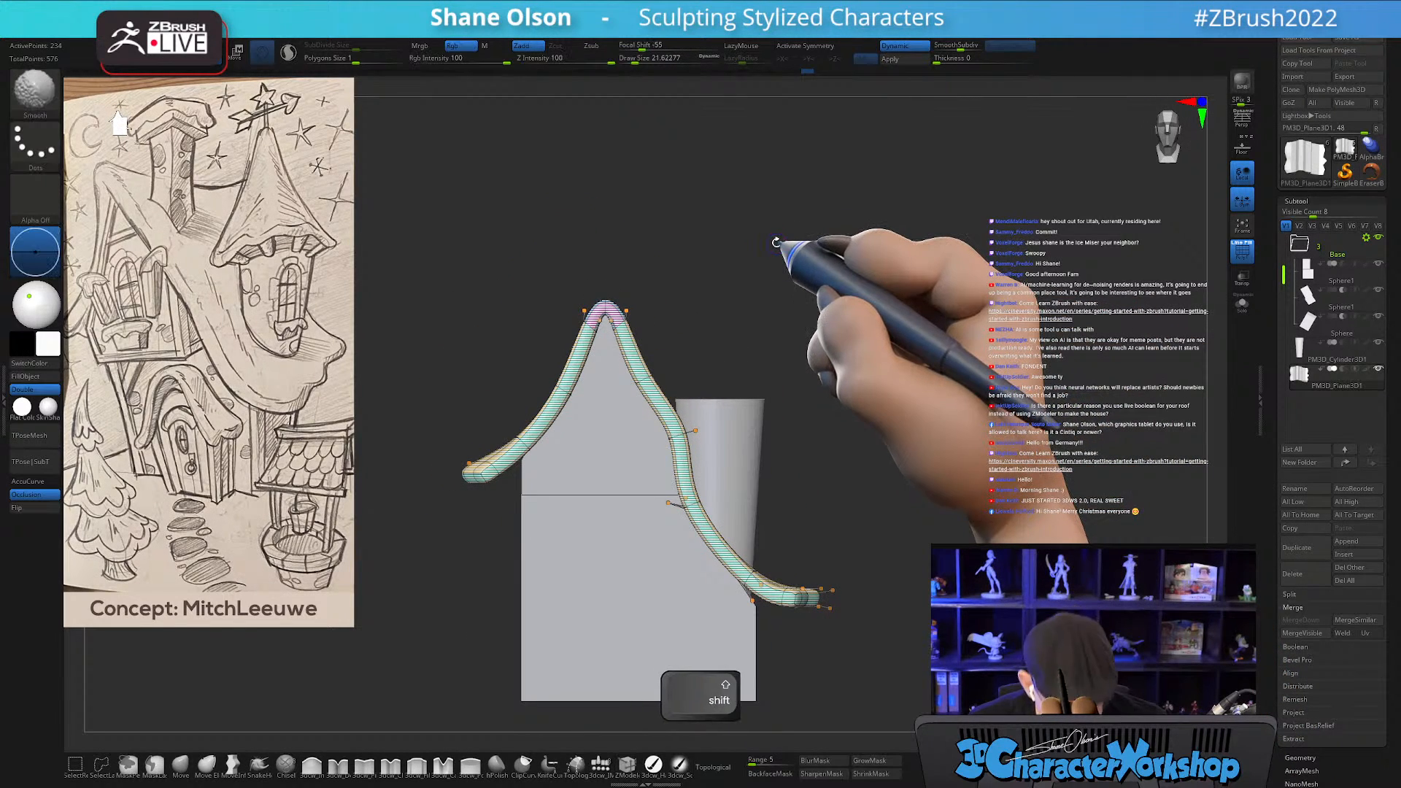
Turn off dynamic subdivision, isolate the roof's ridge points in front view and raise them to sharpen the peak.
key(shift+d)
alt+drag(791, 246, 827, 285)
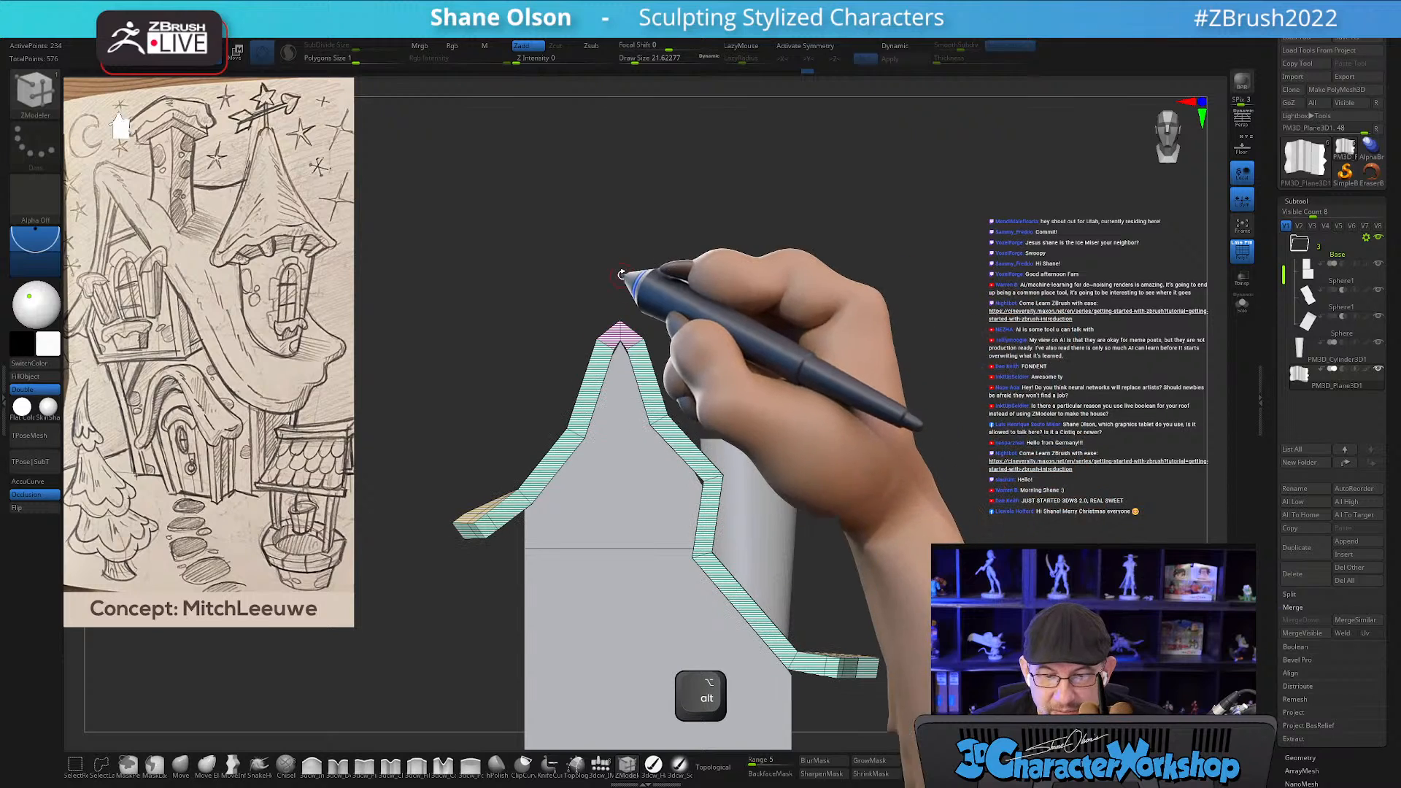
drag(945, 483, 964, 530)
shift+drag(782, 294, 779, 307)
ctrl+drag(581, 247, 645, 326)
key(w)
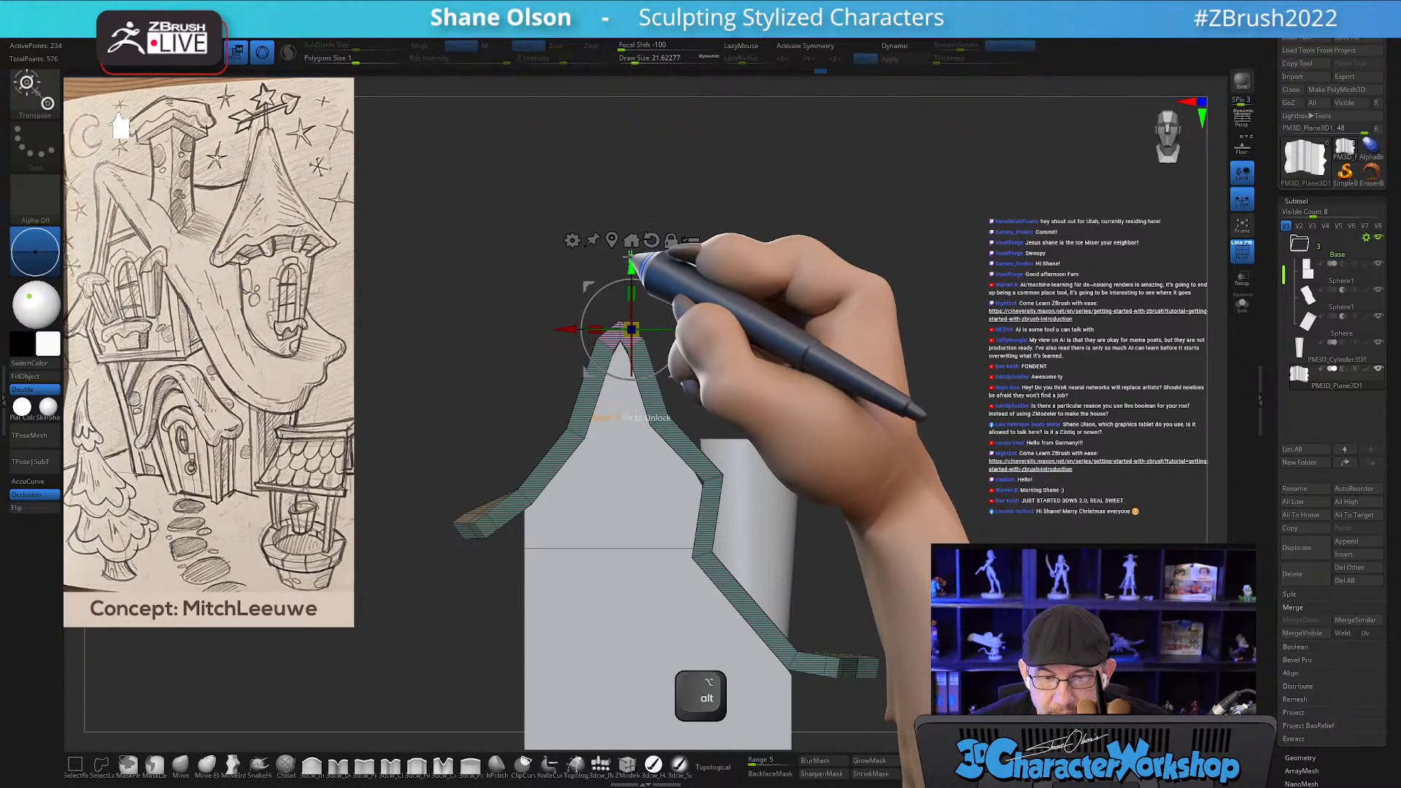
alt+drag(768, 316, 834, 341)
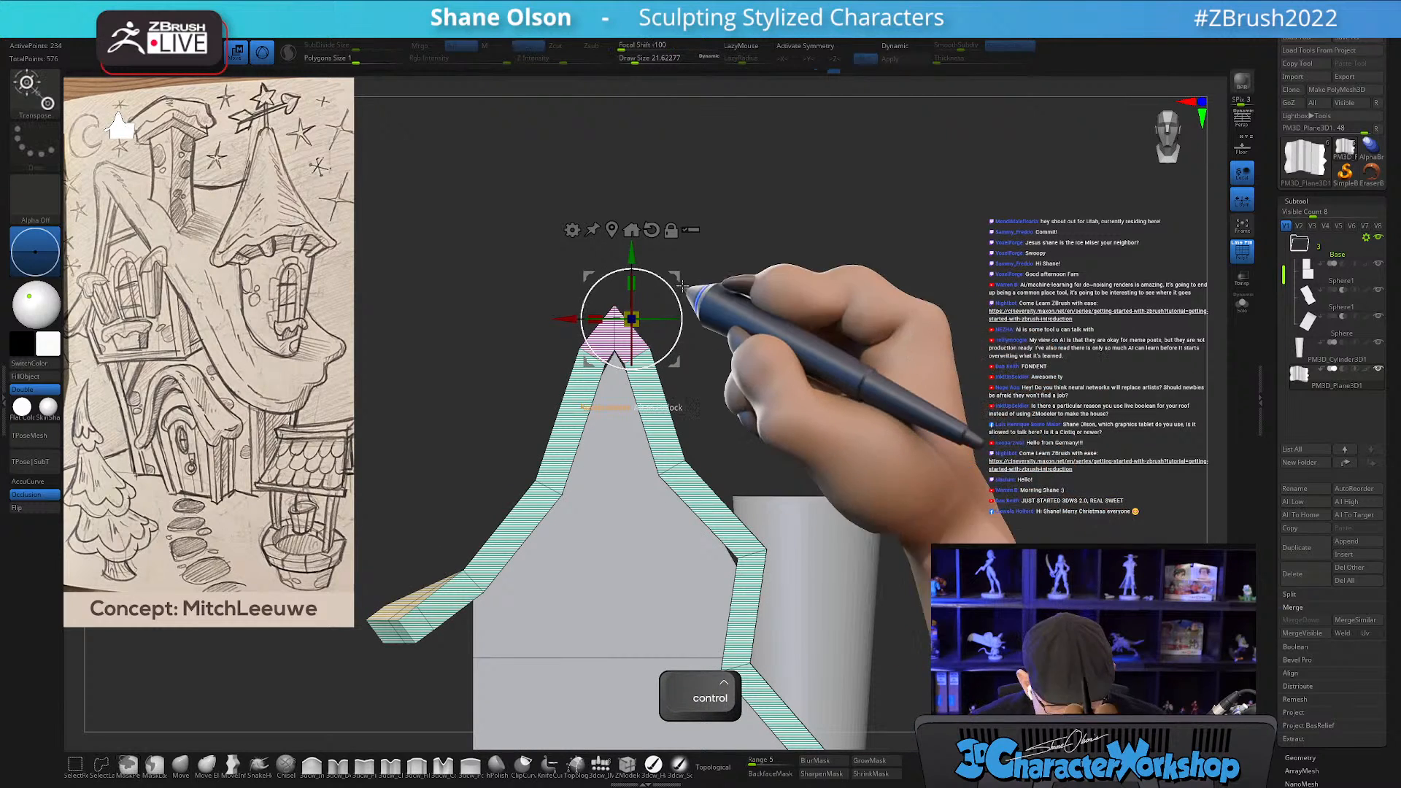
Turn dynamic subdivision on, isolate the ridge's front end in side view, move it outward and clear the mask.
key(d)
mouse_move(799, 340)
mouse_down()
mouse_move(832, 329)
mouse_move(832, 277)
mouse_move(800, 210)
mouse_move(862, 230)
mouse_up()
ctrl+drag(457, 232, 571, 402)
key(ctrl+i)
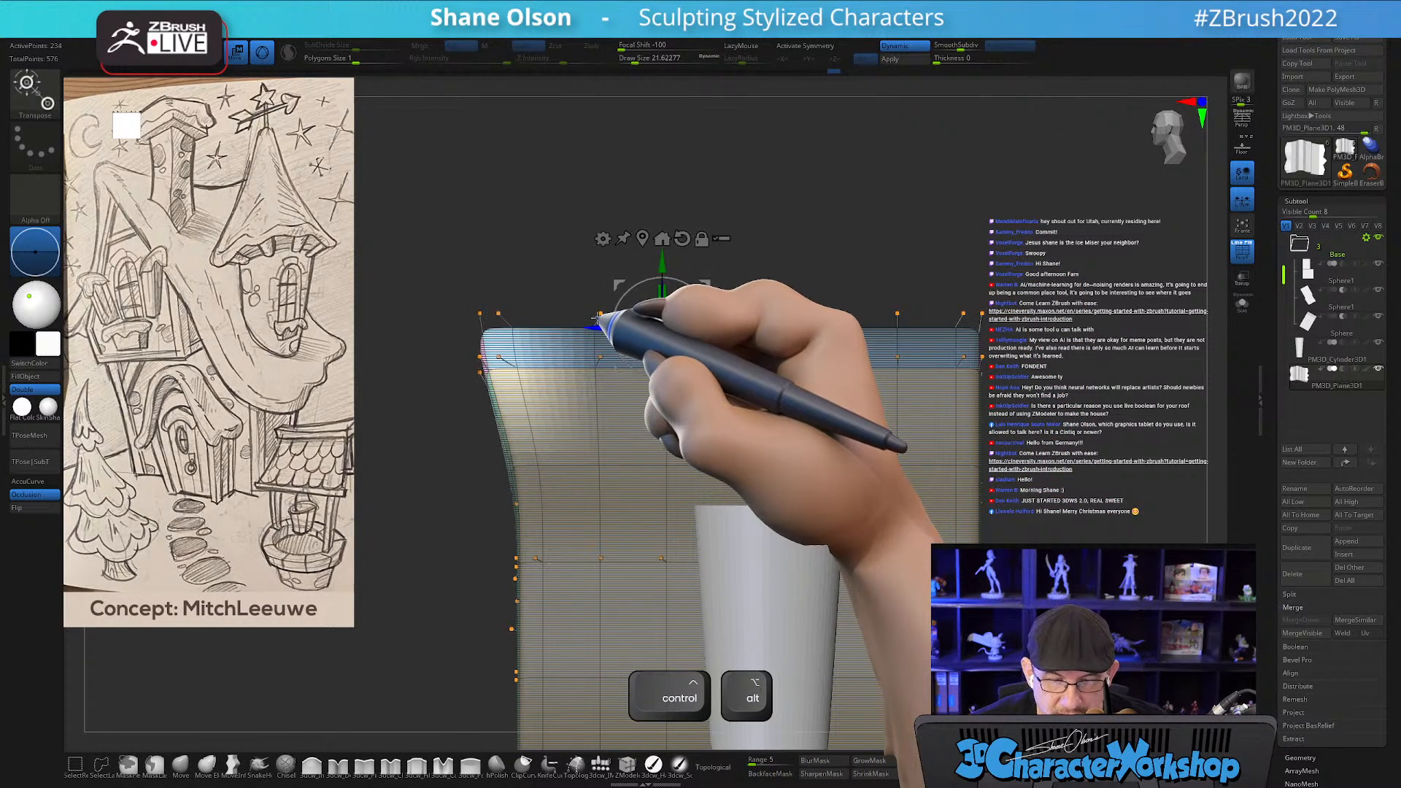
drag(905, 198, 910, 276)
Isolate the ridge's back end, move it outward to extend the overhang and clear the mask.
alt+drag(996, 205, 926, 207)
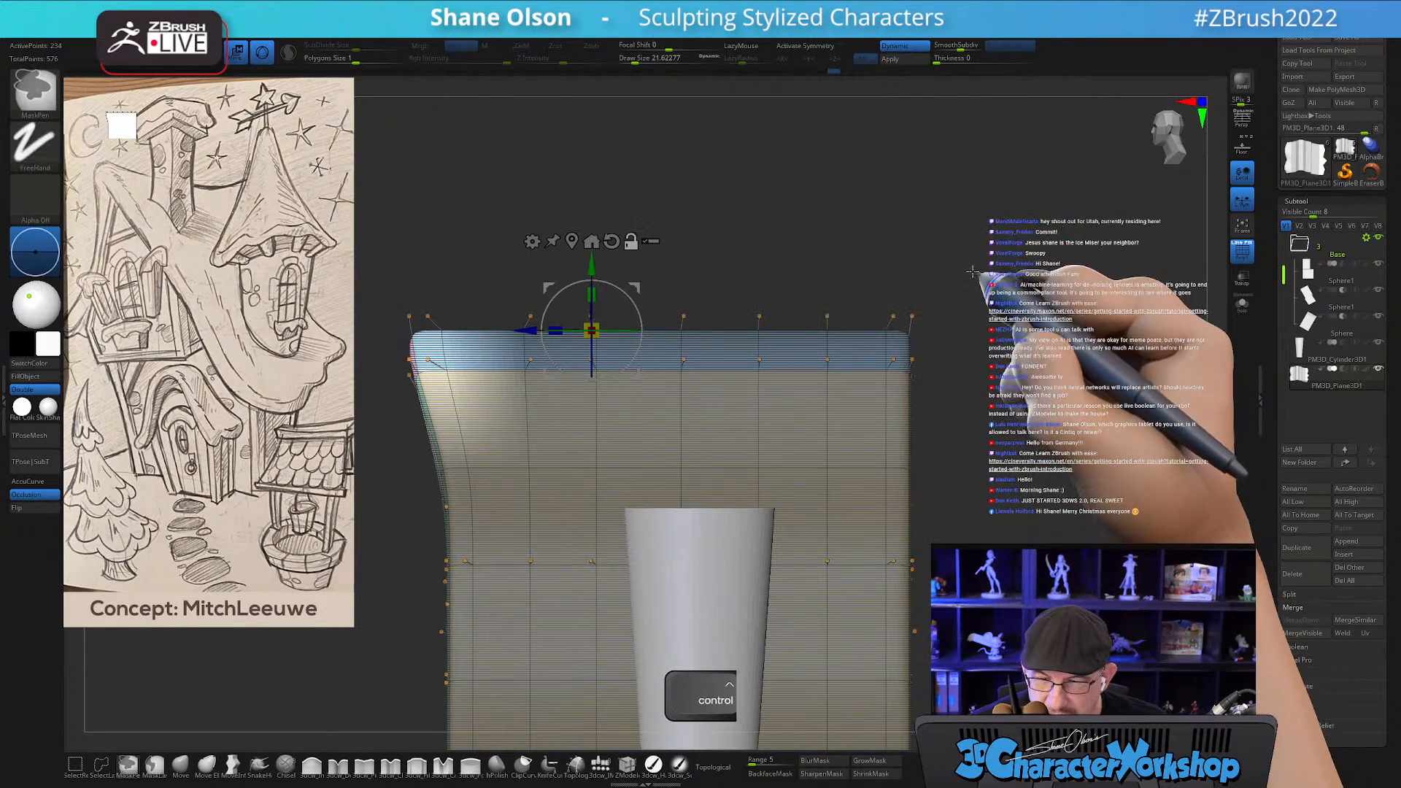
ctrl+drag(989, 253, 879, 396)
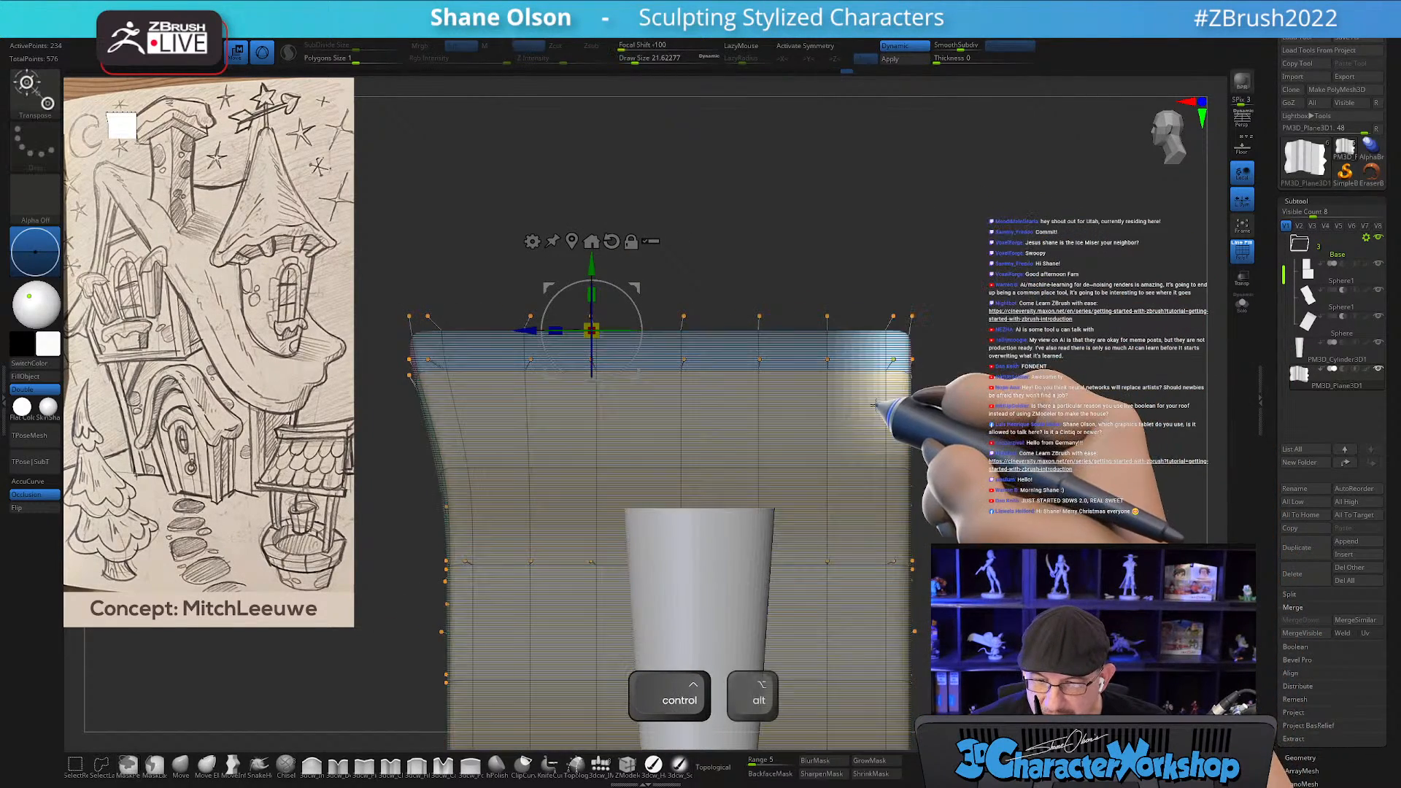
drag(542, 331, 560, 328)
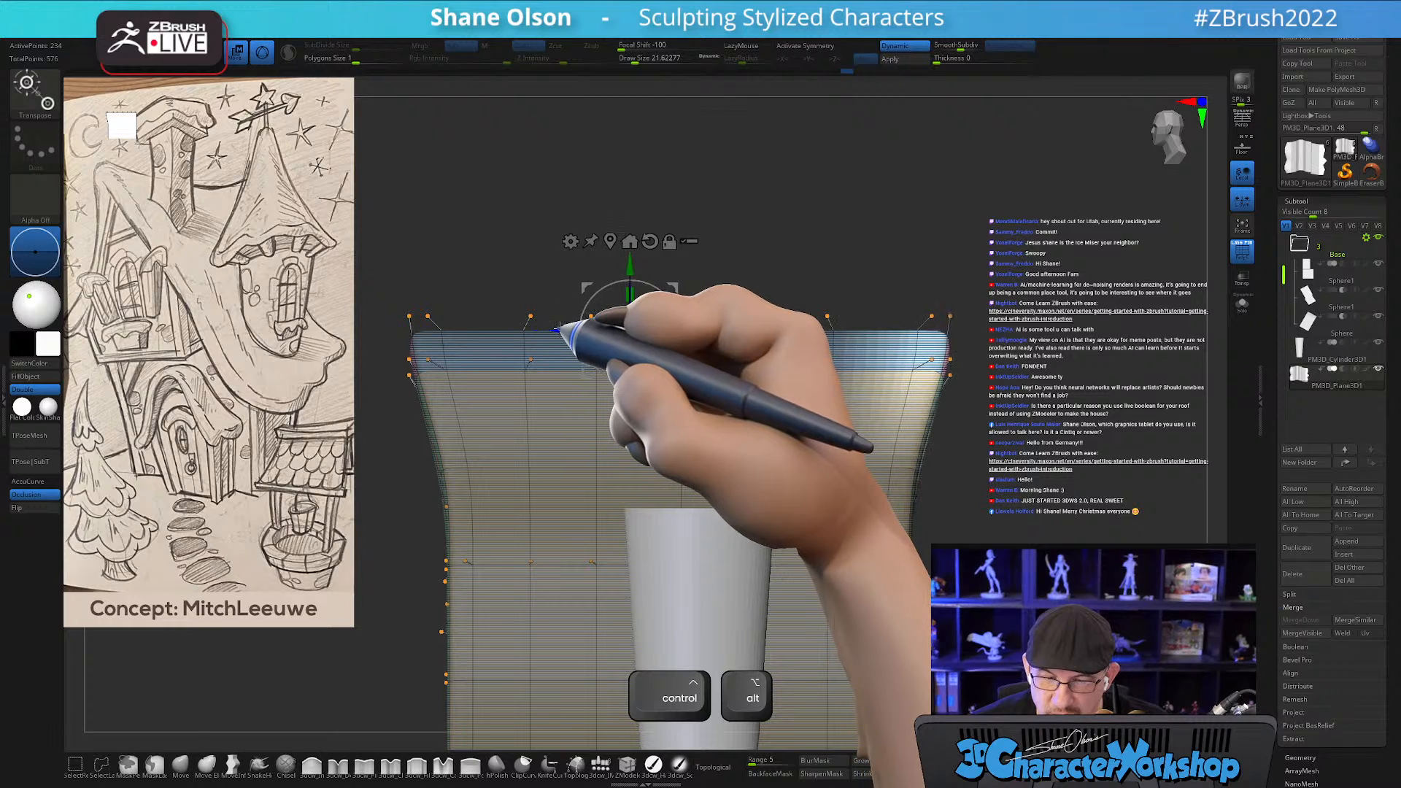
alt+drag(775, 206, 826, 182)
ctrl+drag(902, 387, 908, 406)
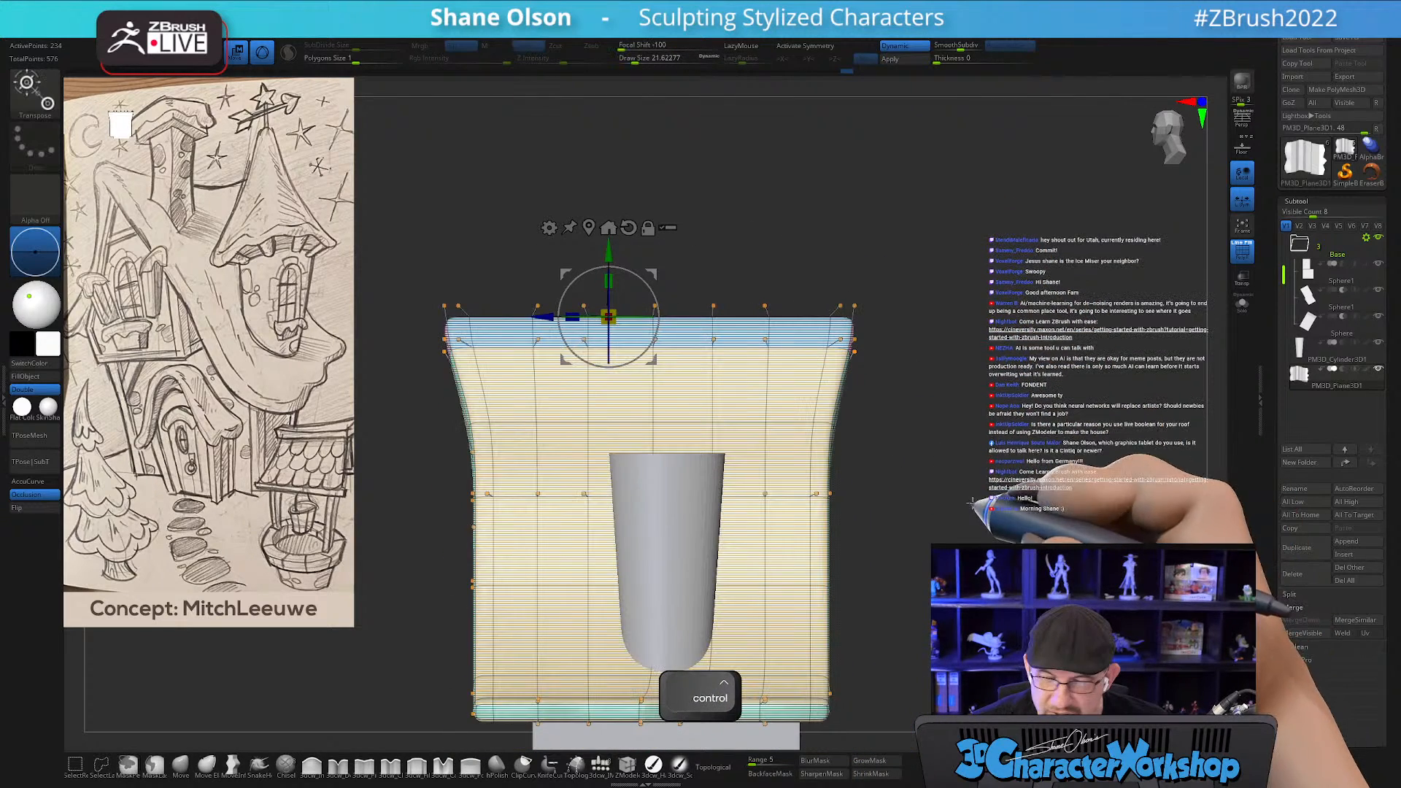
Isolate the roof's back and front edges just below the ridge in turn, nudge each slightly outward and clear the mask.
ctrl+click(839, 452)
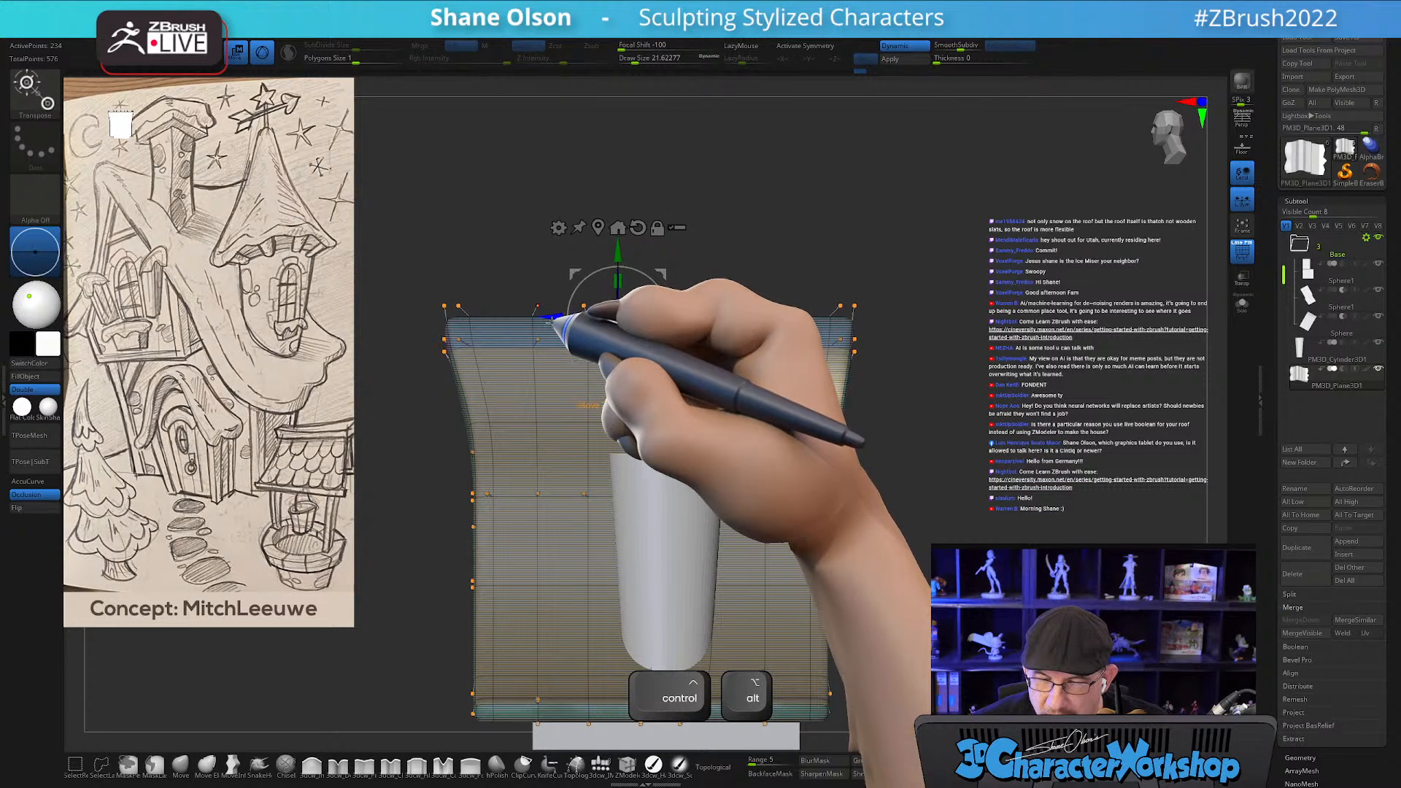
alt+drag(1058, 488, 1046, 444)
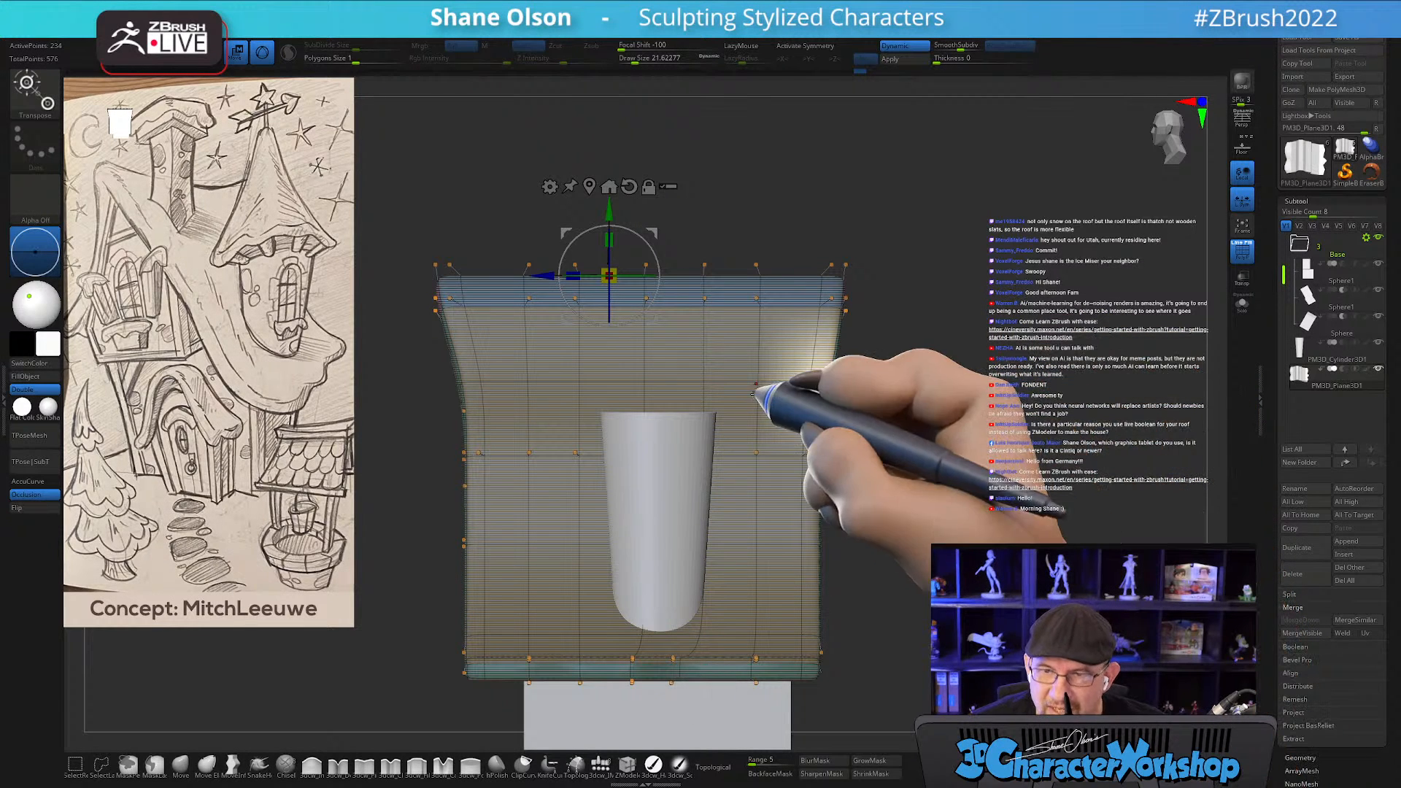
ctrl+drag(395, 416, 504, 408)
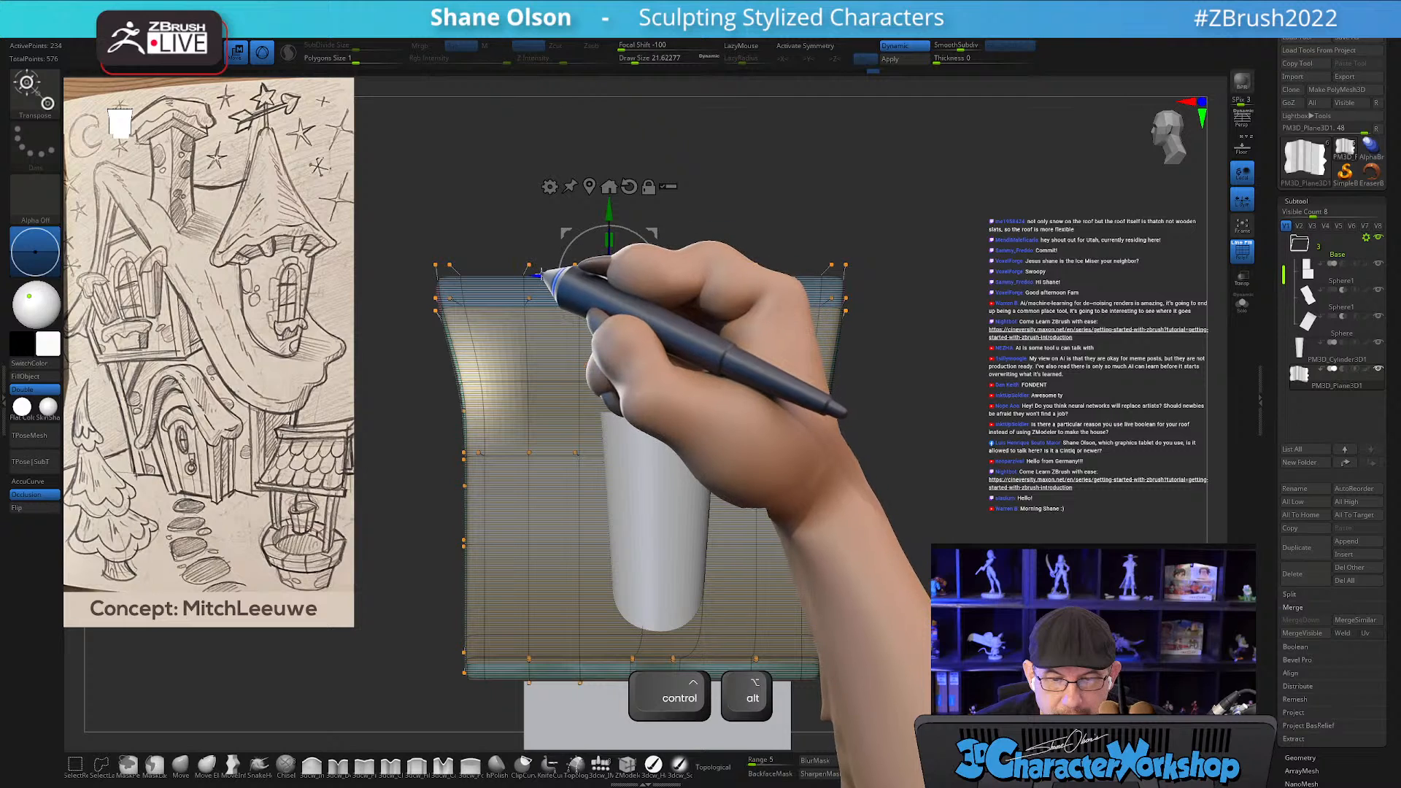
ctrl+drag(942, 386, 1036, 421)
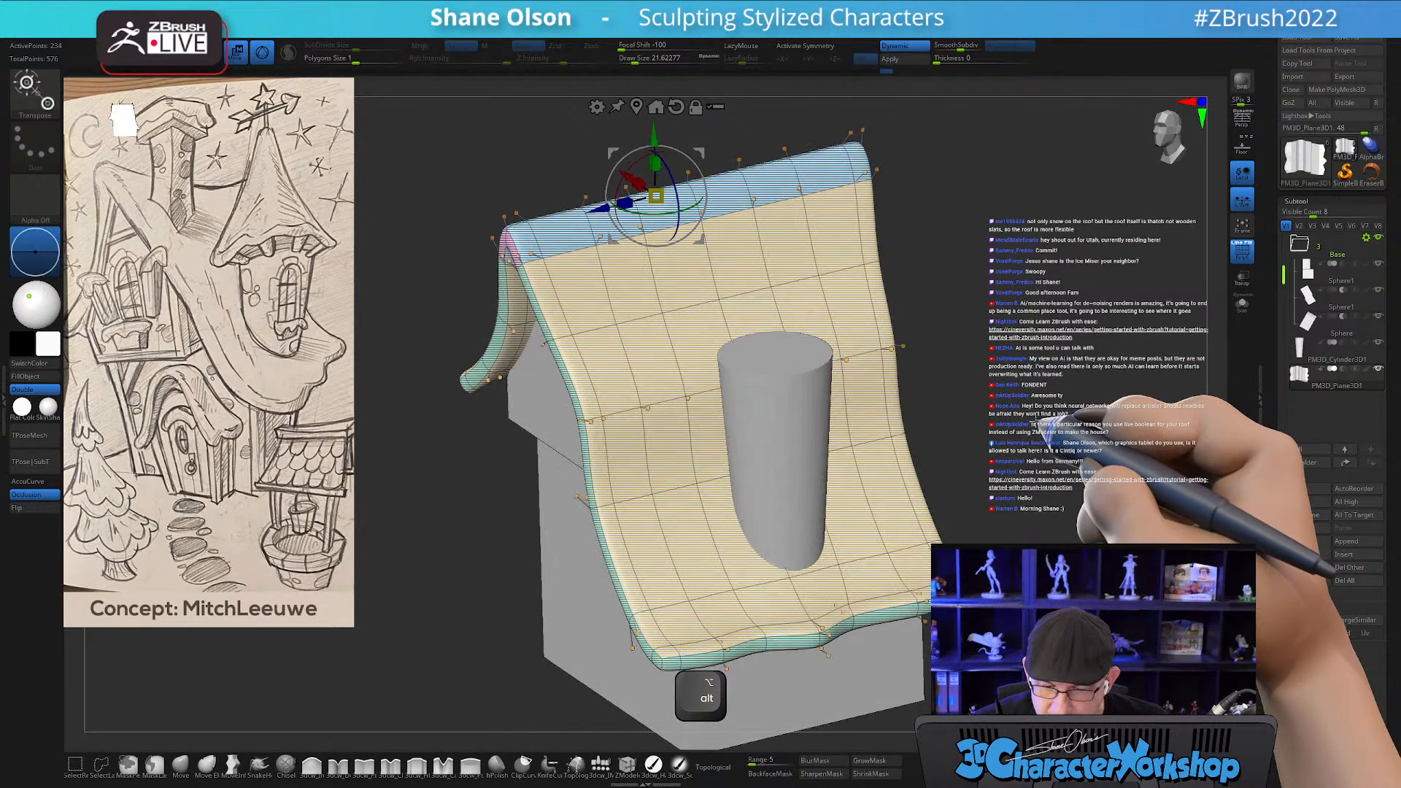
Turn off dynamic subdivision and set the ZModeler edge action to Transpose with the Edge target for the lower eave.
key(shift+d)
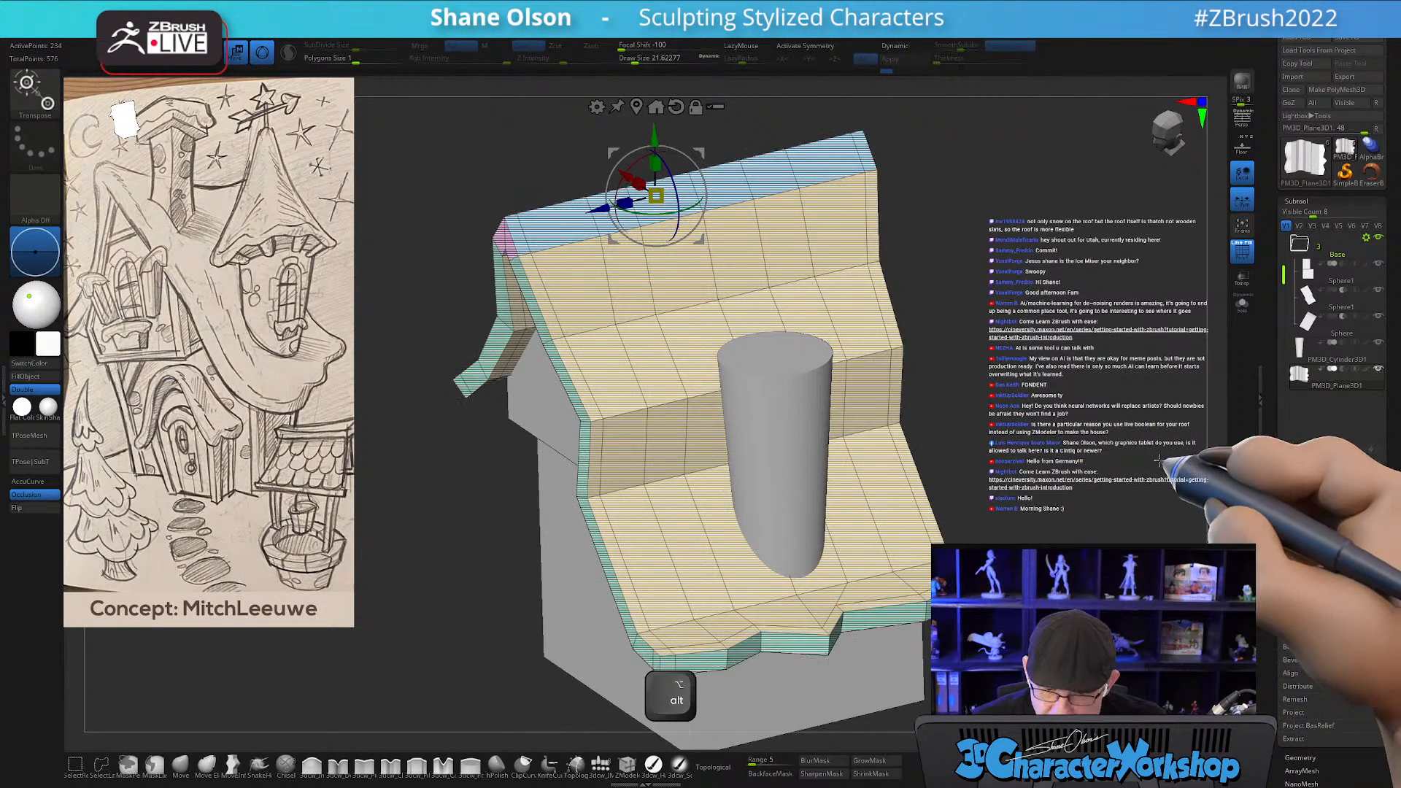
alt+drag(1168, 464, 1133, 409)
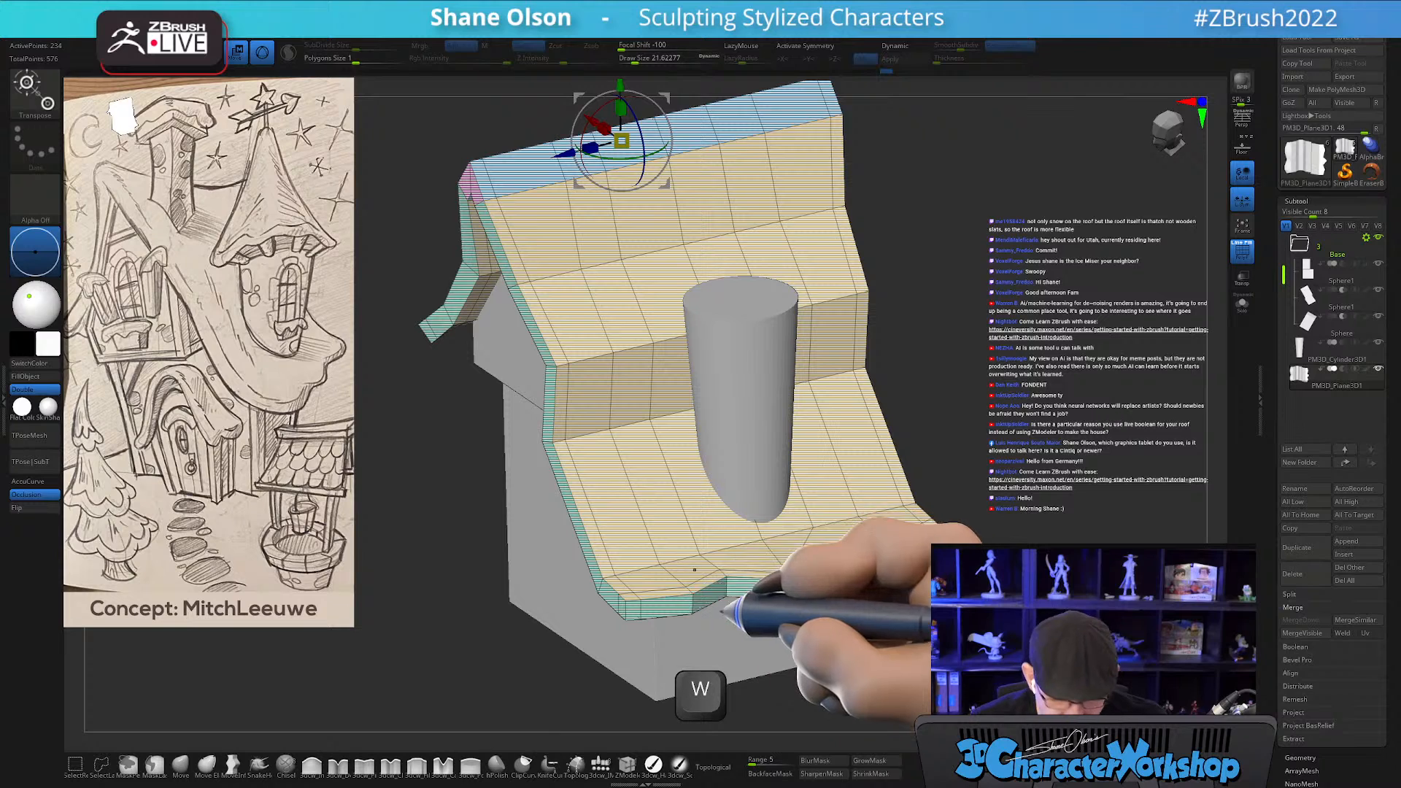
drag(1116, 626, 1189, 629)
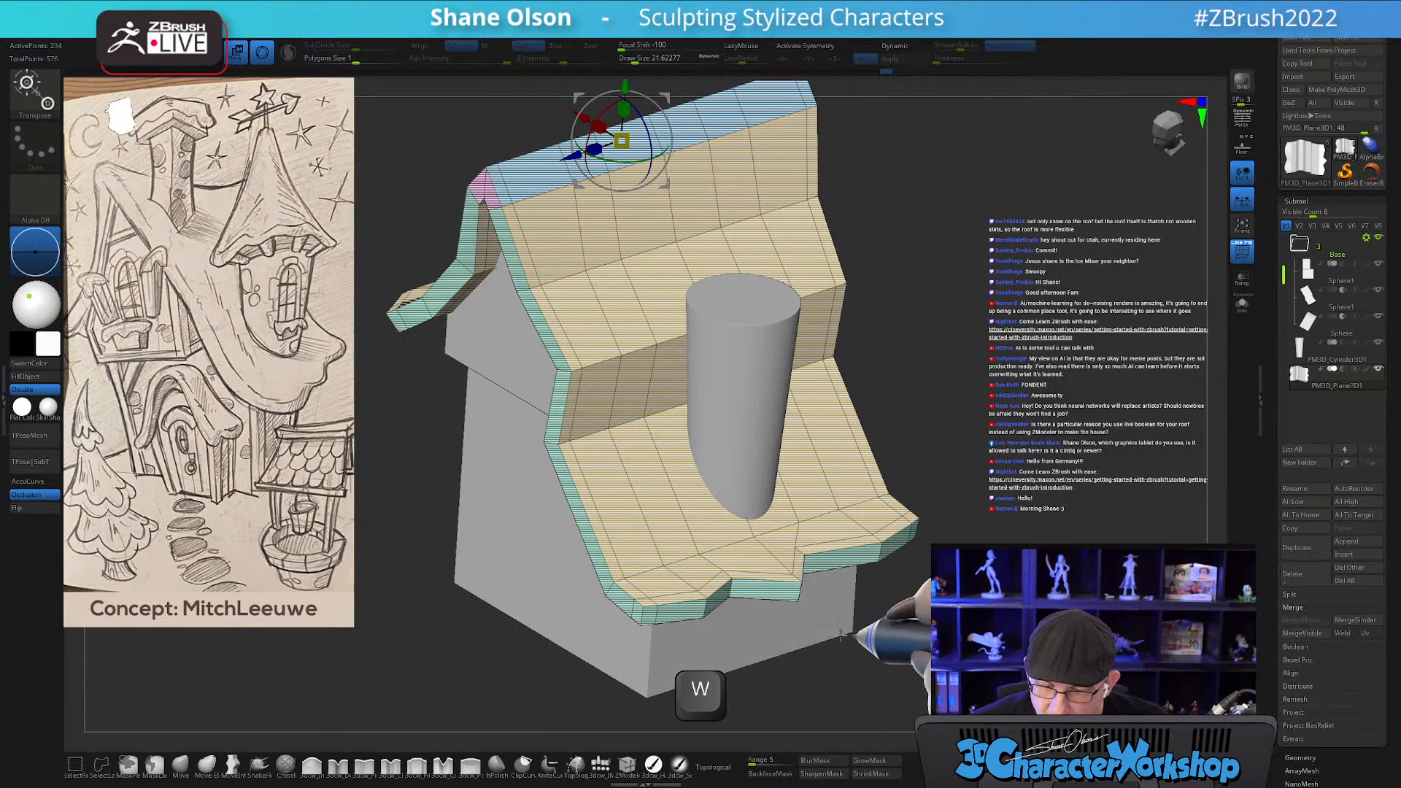
alt+drag(1103, 481, 1051, 387)
drag(1042, 600, 1058, 629)
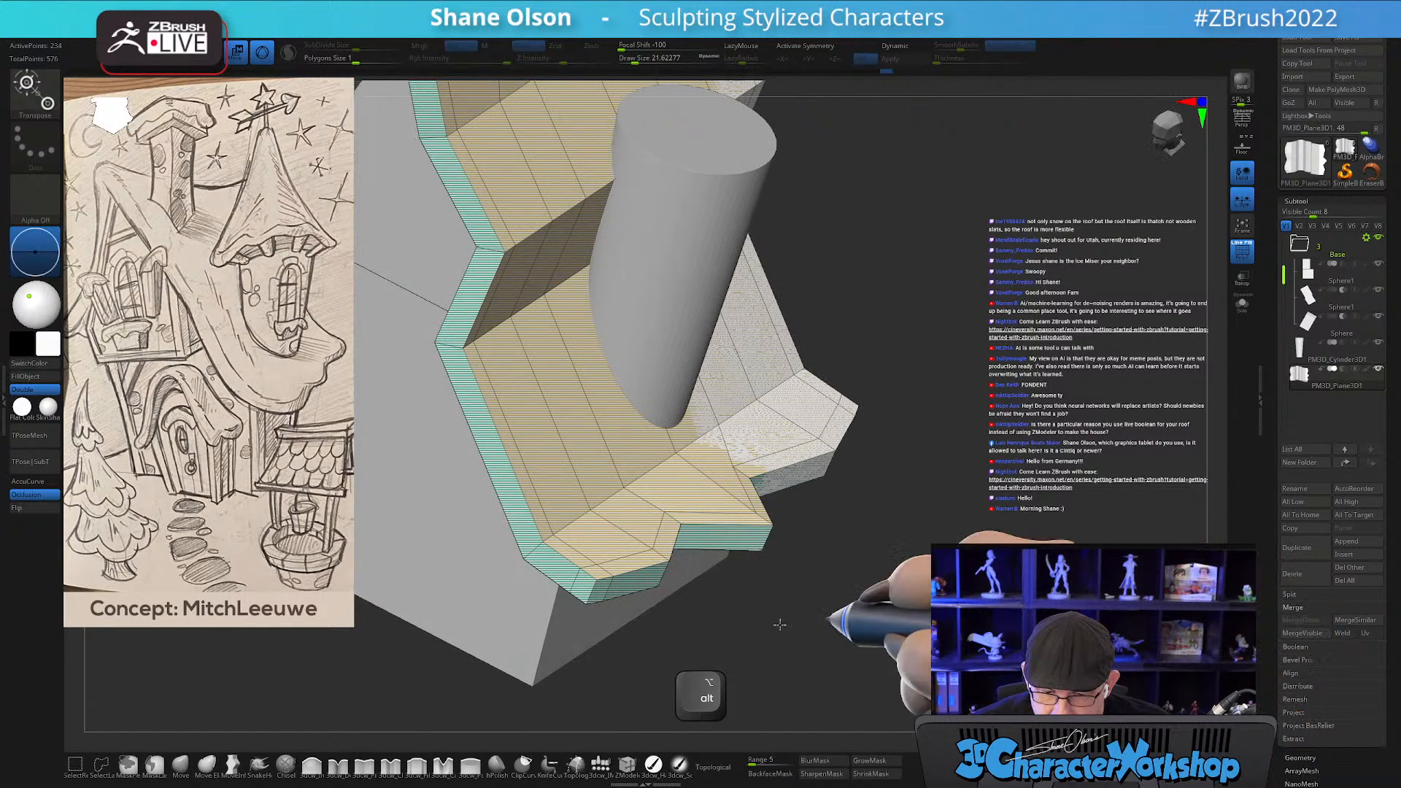
click(627, 765)
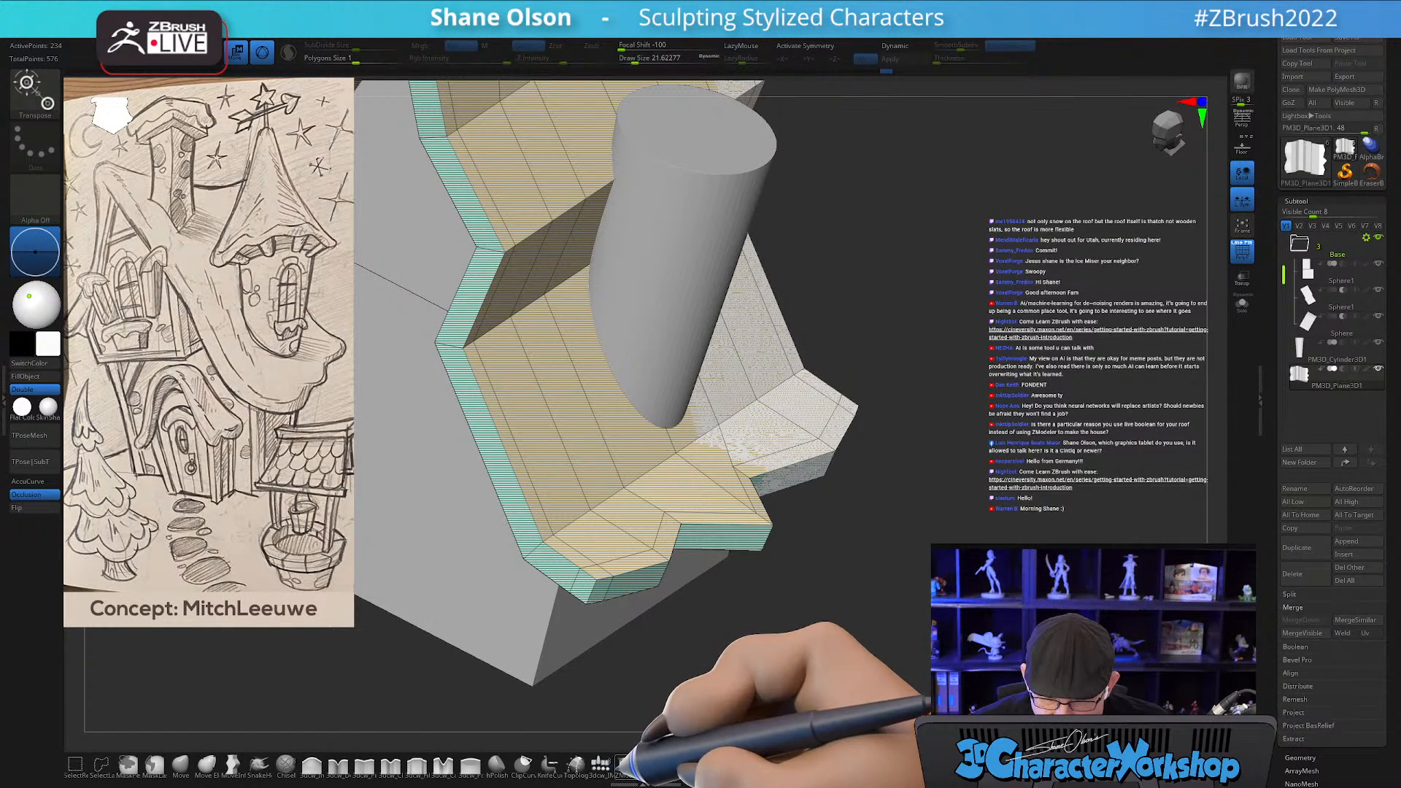
key(space)
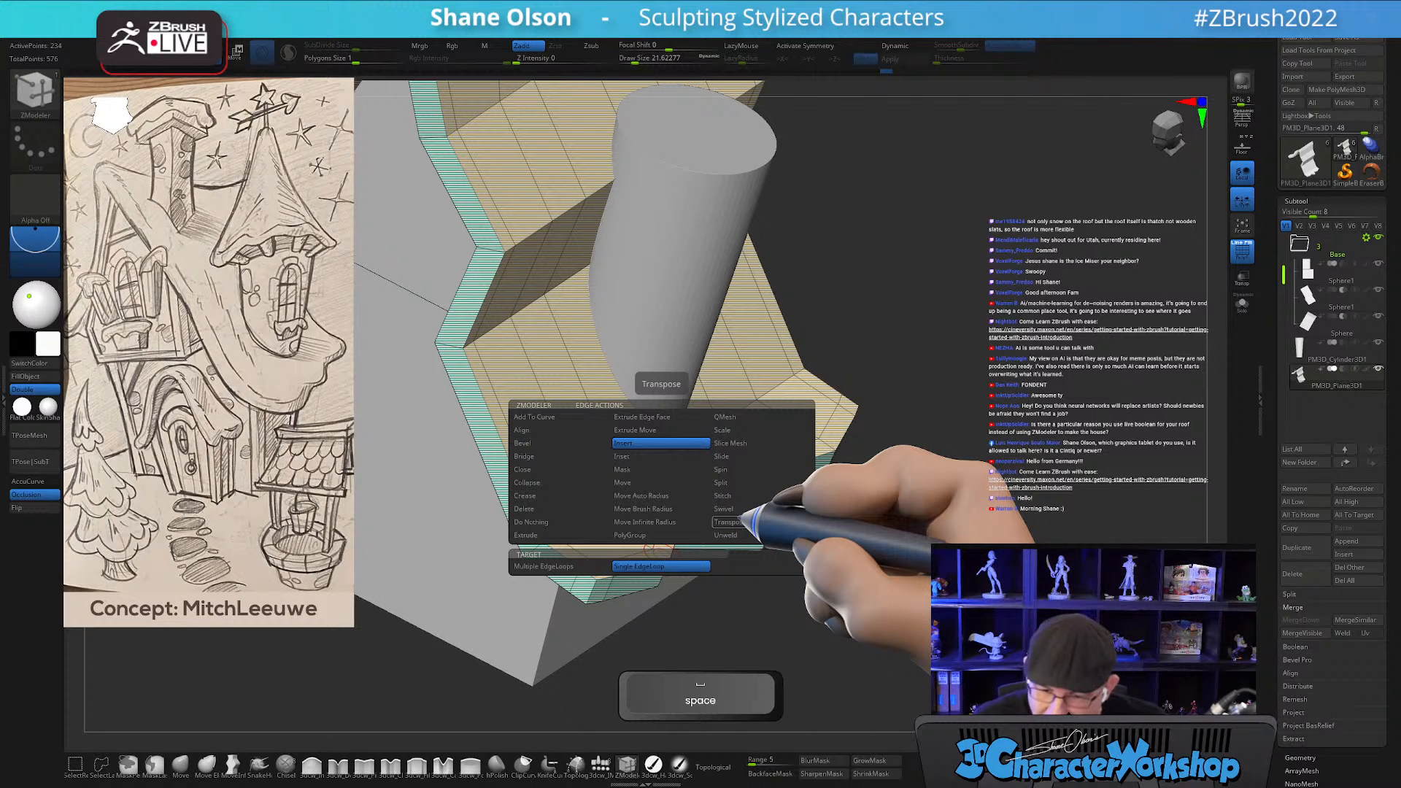
click(660, 431)
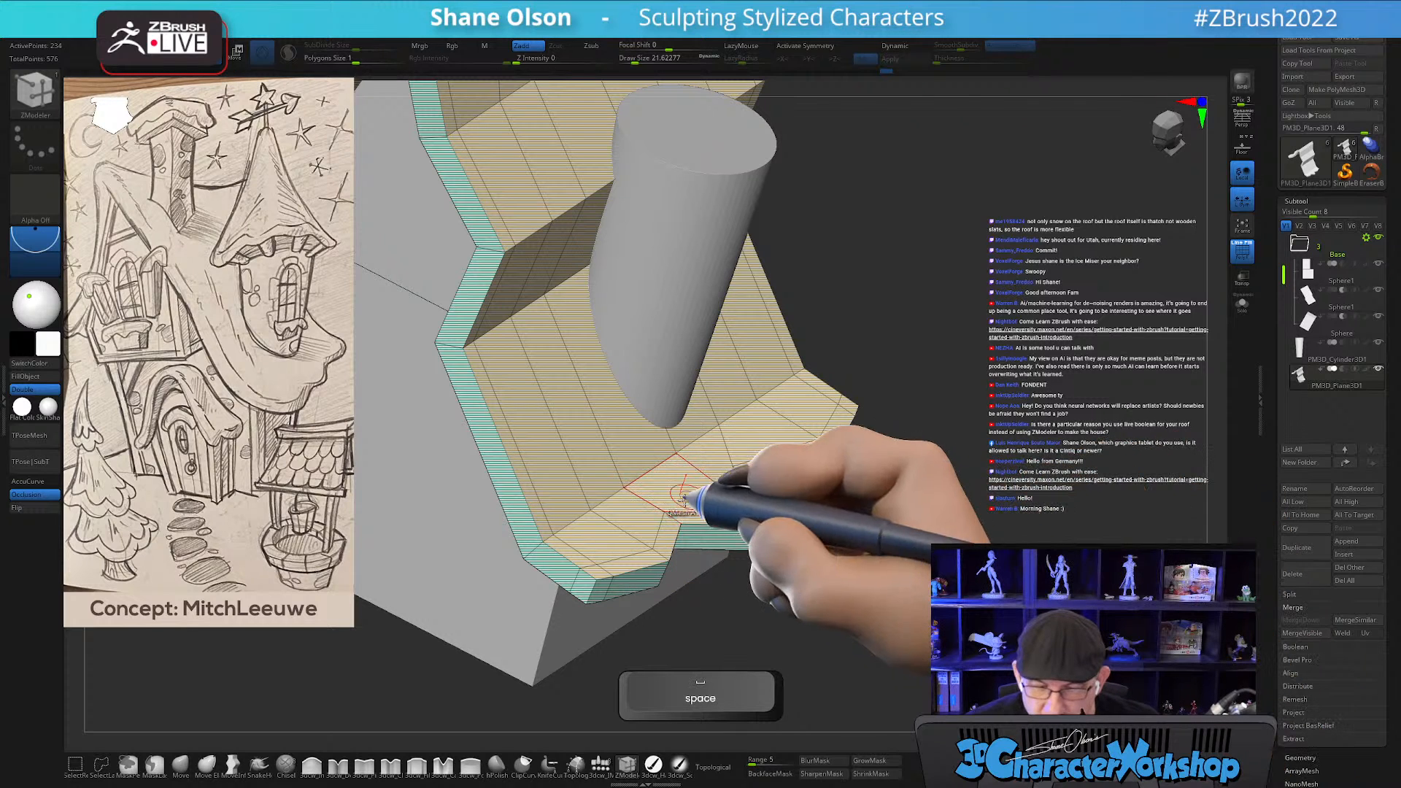
key(space)
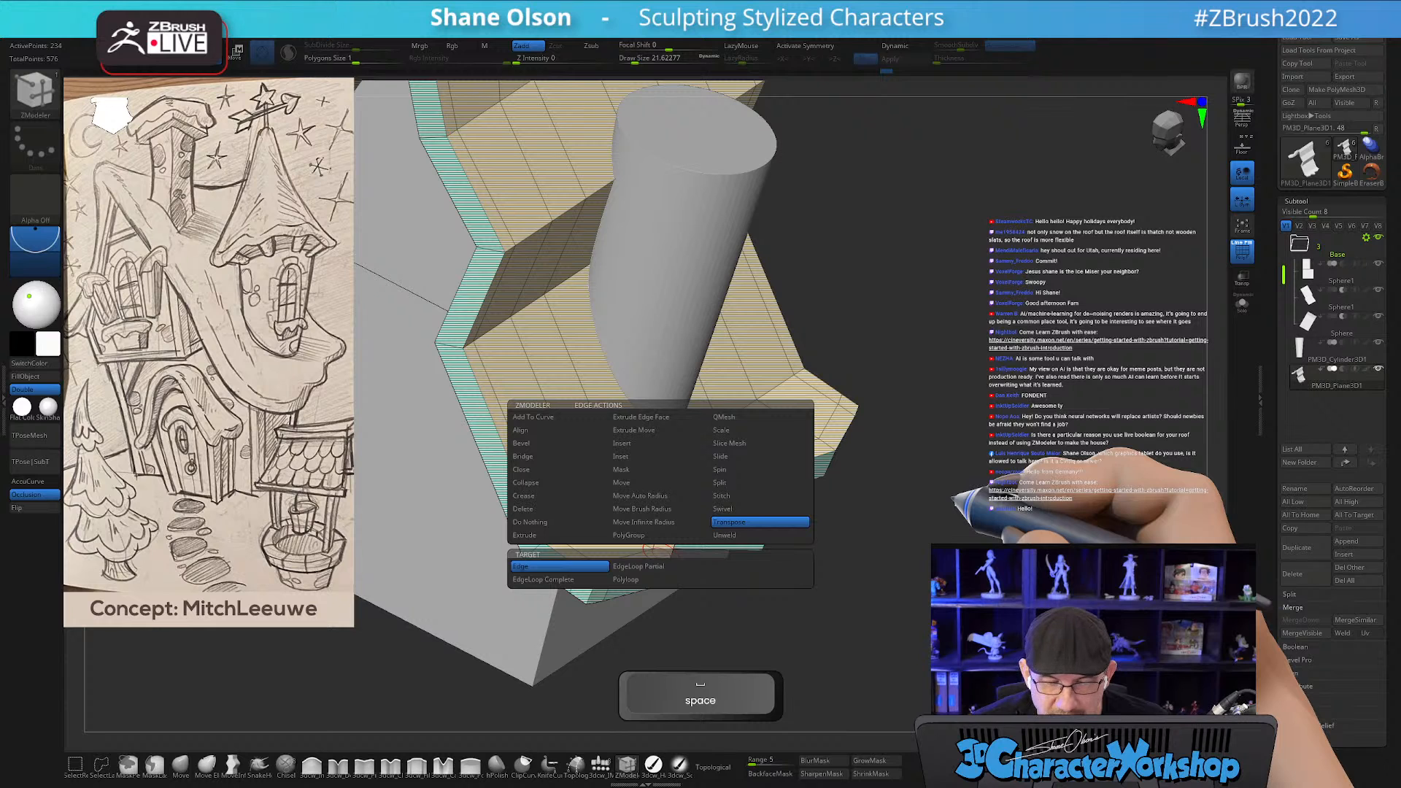
key(space)
Isolate the lower eave's edges near the front corner and in the middle in turn, raise the middle one and clear the mask.
click(652, 552)
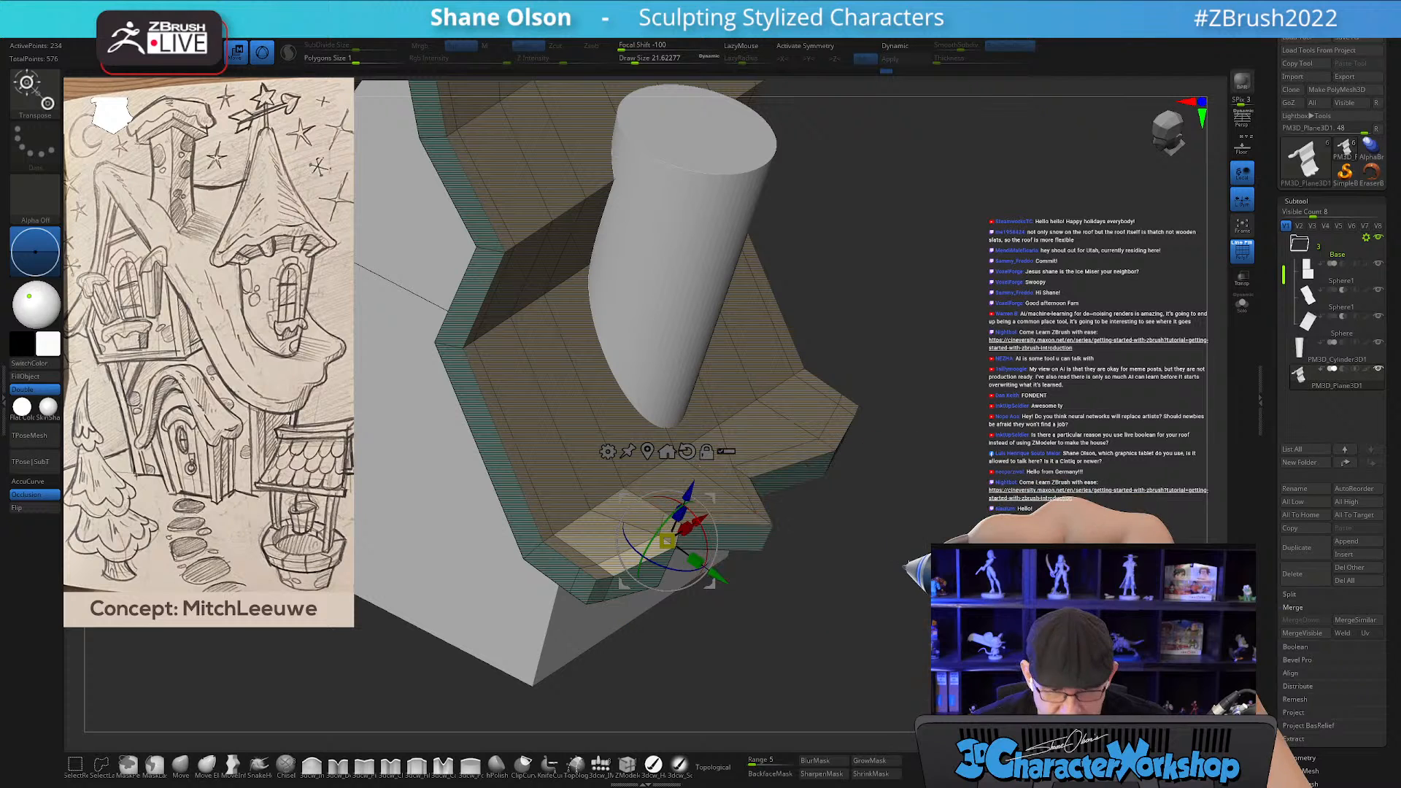
drag(824, 620, 856, 636)
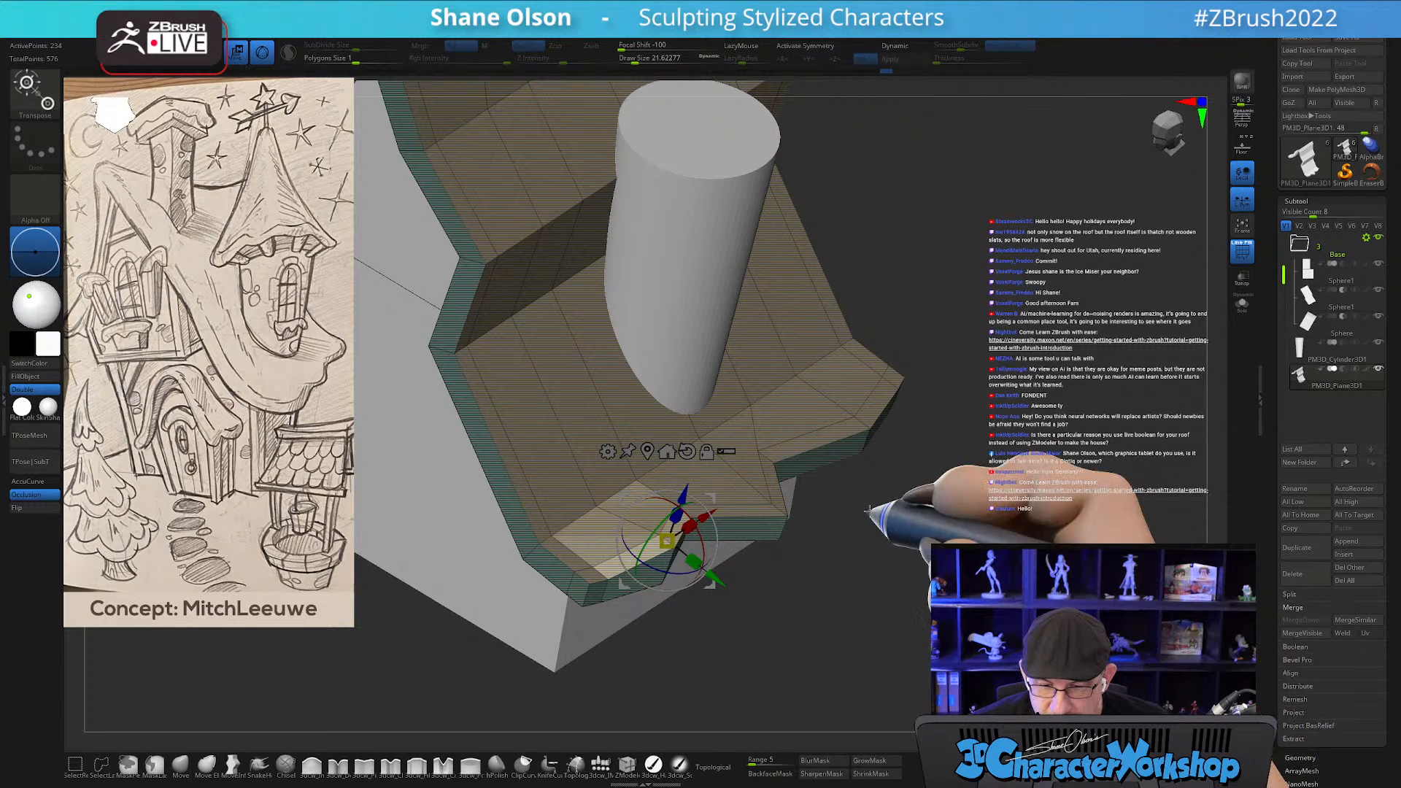
ctrl+drag(878, 519, 832, 549)
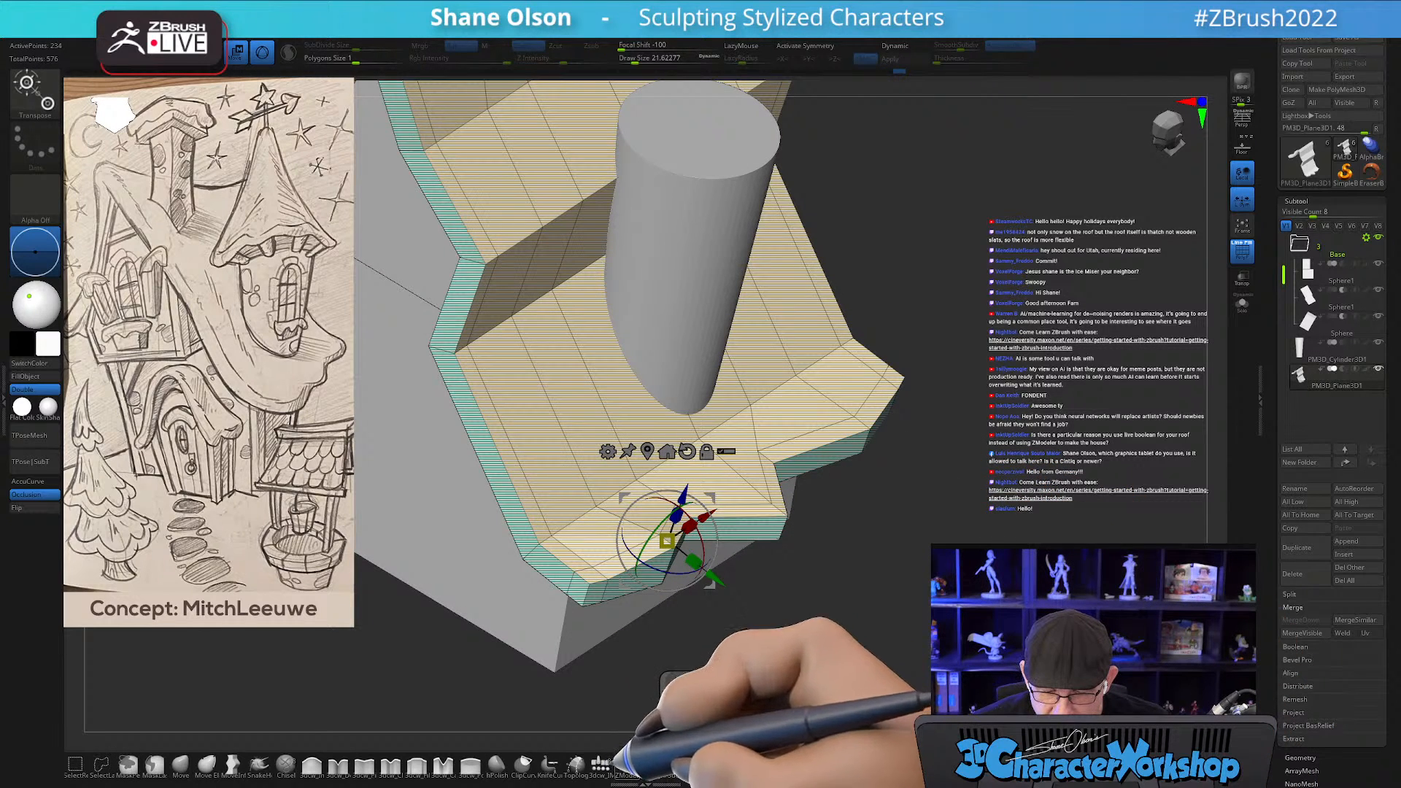
click(625, 763)
click(772, 507)
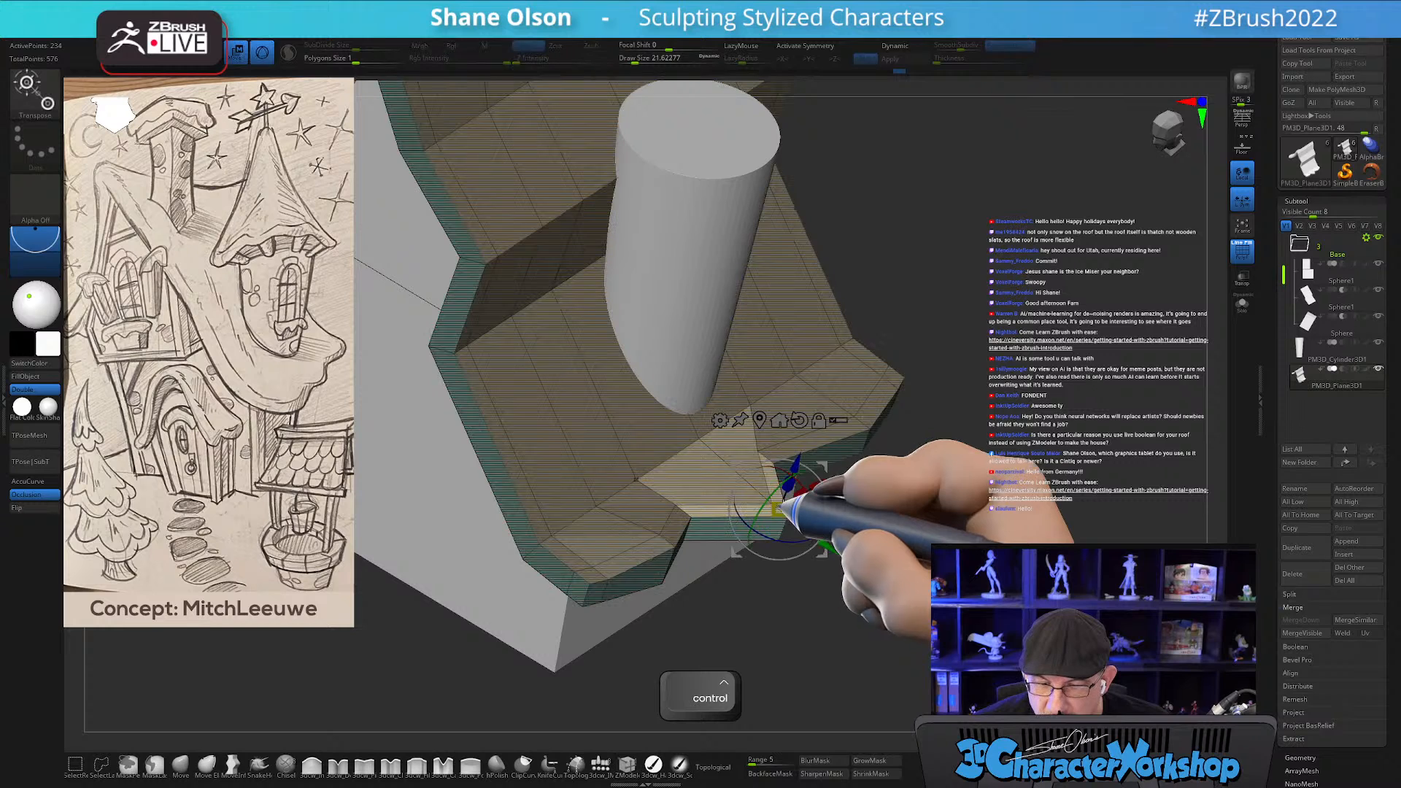
drag(795, 456, 801, 438)
ctrl+drag(974, 495, 1048, 523)
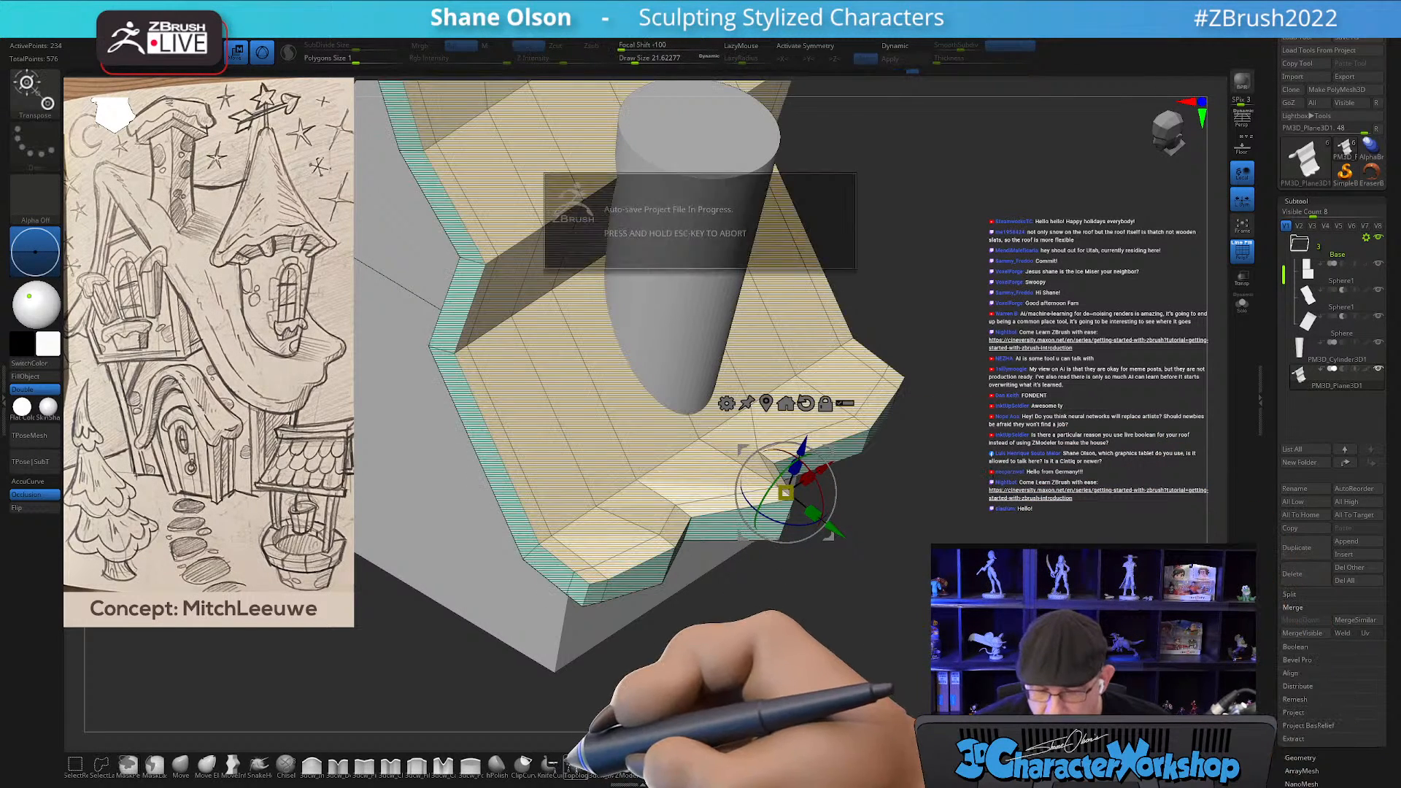
Isolate the lower eave's edge near the back corner with ZModeler Transpose and raise it about 0.04.
click(625, 763)
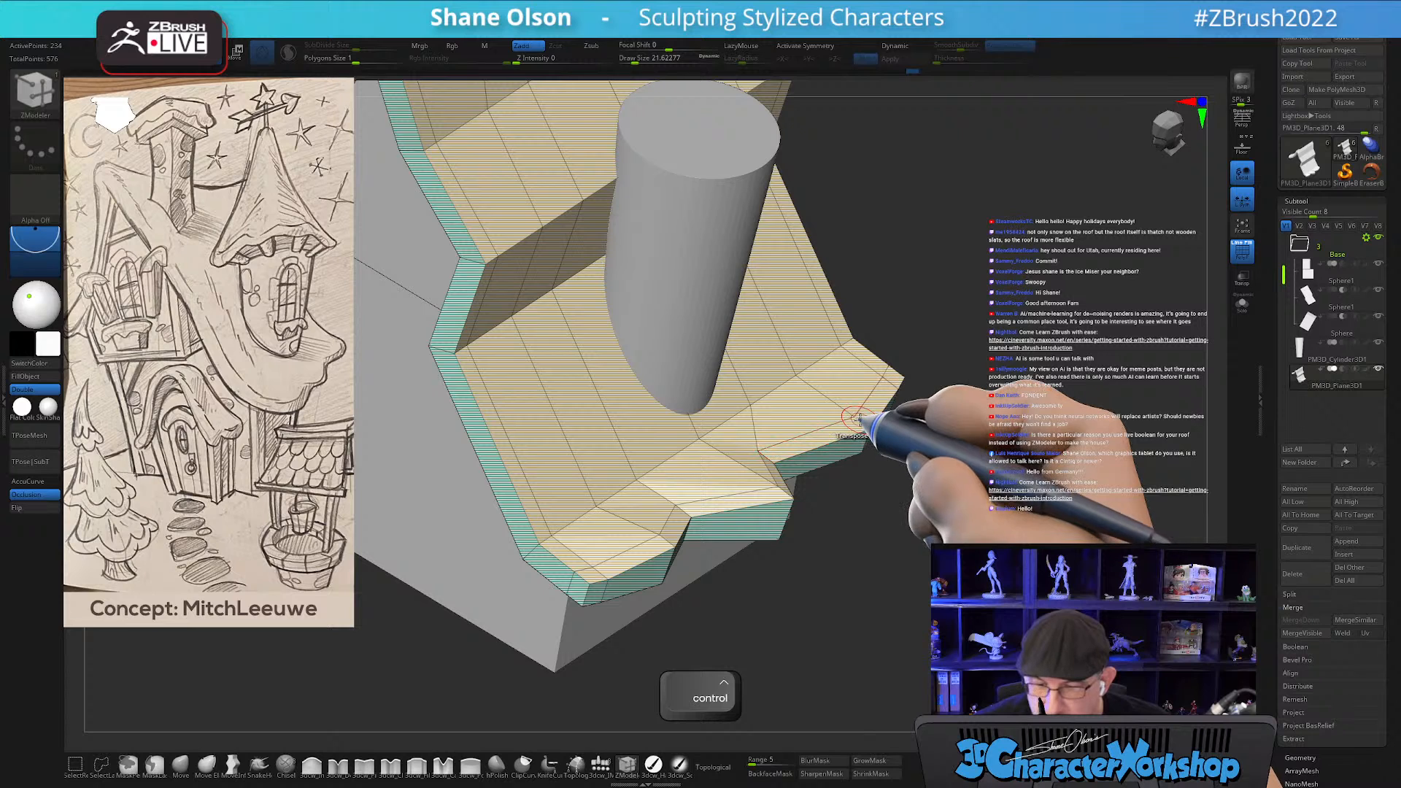
click(859, 418)
drag(880, 369, 885, 361)
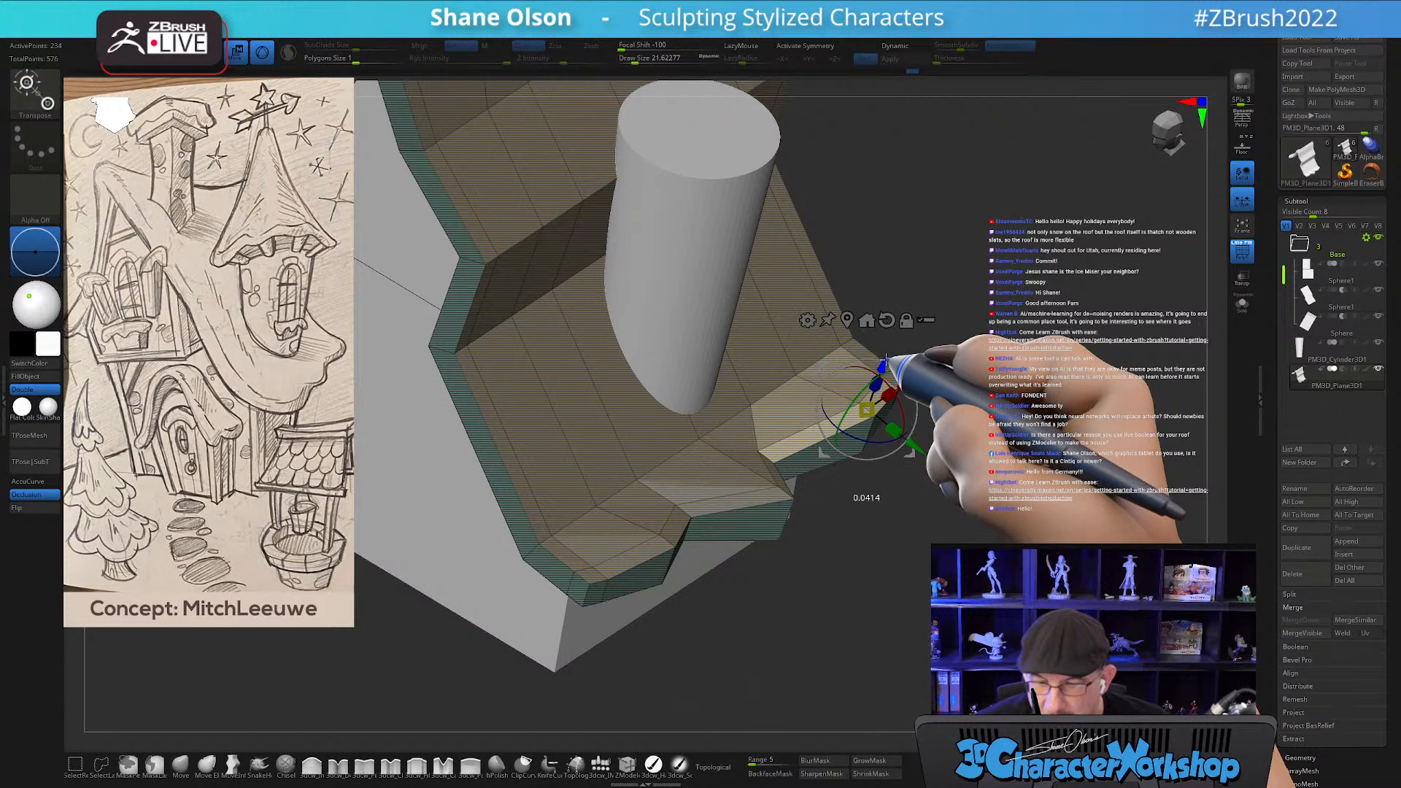
Turn dynamic subdivision on, hide the wireframe, examine the roof's eave and front profile, and return to Draw mode.
drag(1022, 617, 1014, 551)
key(d)
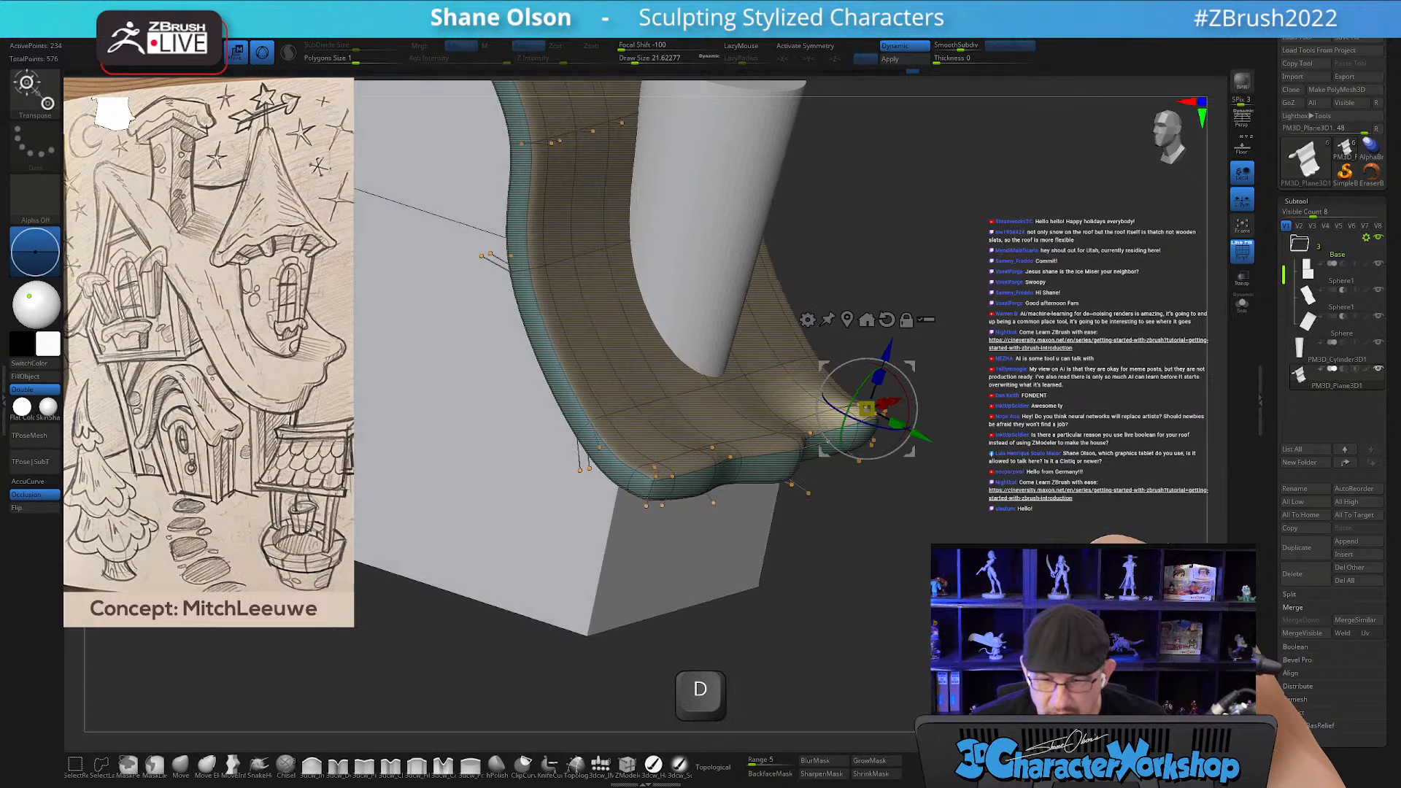
key(shift+f)
drag(1015, 555, 619, 441)
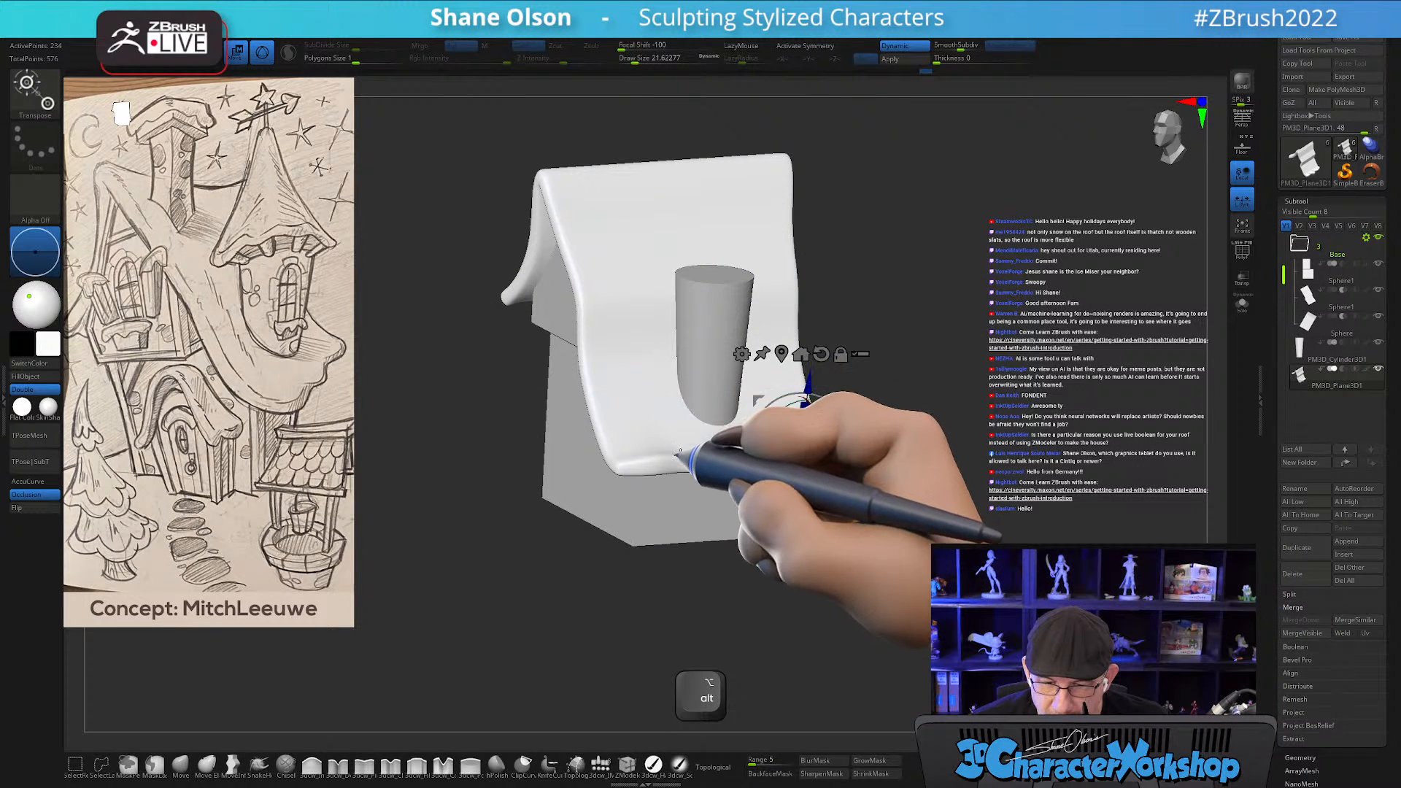
drag(835, 561, 999, 504)
mouse_move(997, 370)
alt+mouse_down()
mouse_move(987, 410)
mouse_move(981, 359)
alt+mouse_up()
key(q)
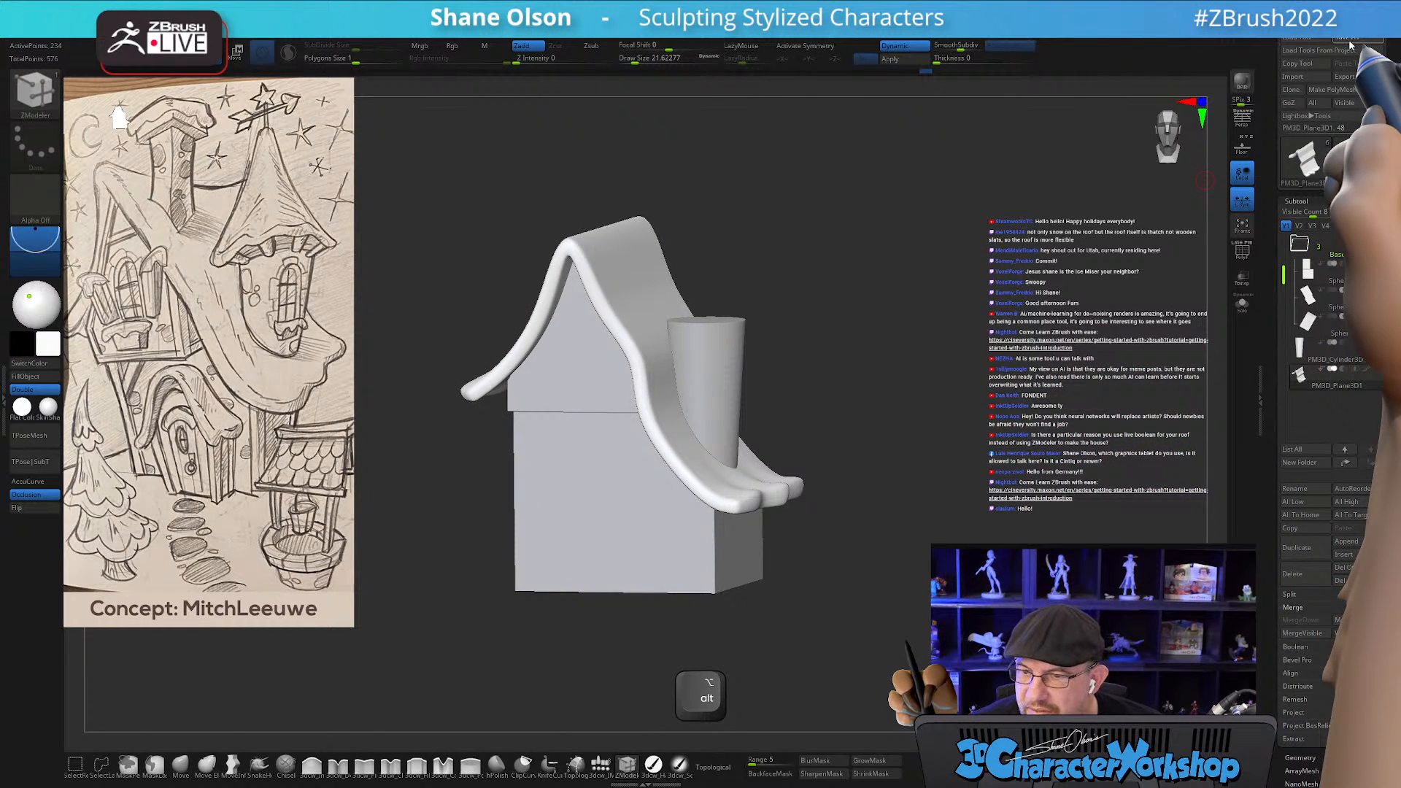
Save the current tool, replacing the existing file.
click(1350, 46)
key(alt+s)
key(alt+y)
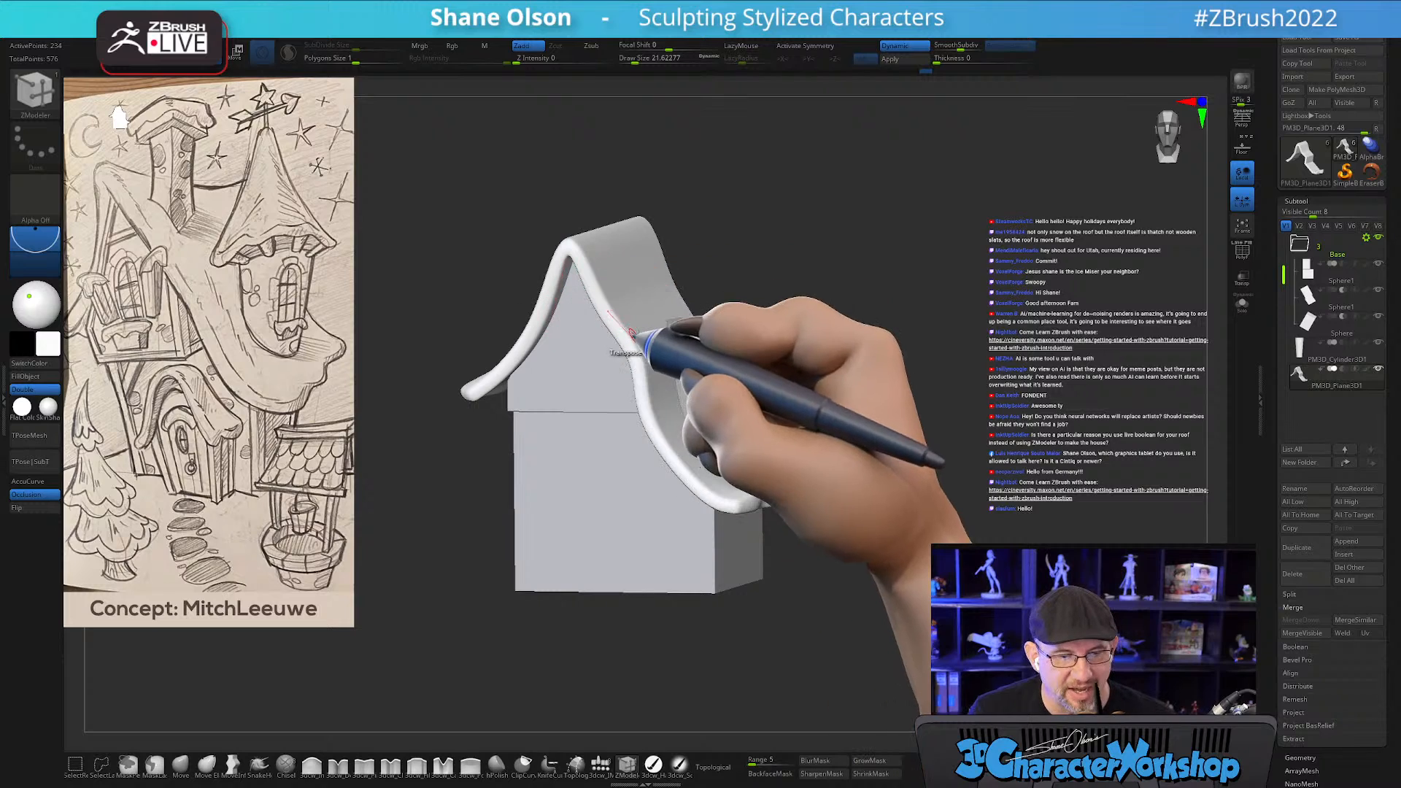
Compare the roof and chimney with the concept sketch from a three-quarter angle and straight from the front.
drag(716, 277, 781, 234)
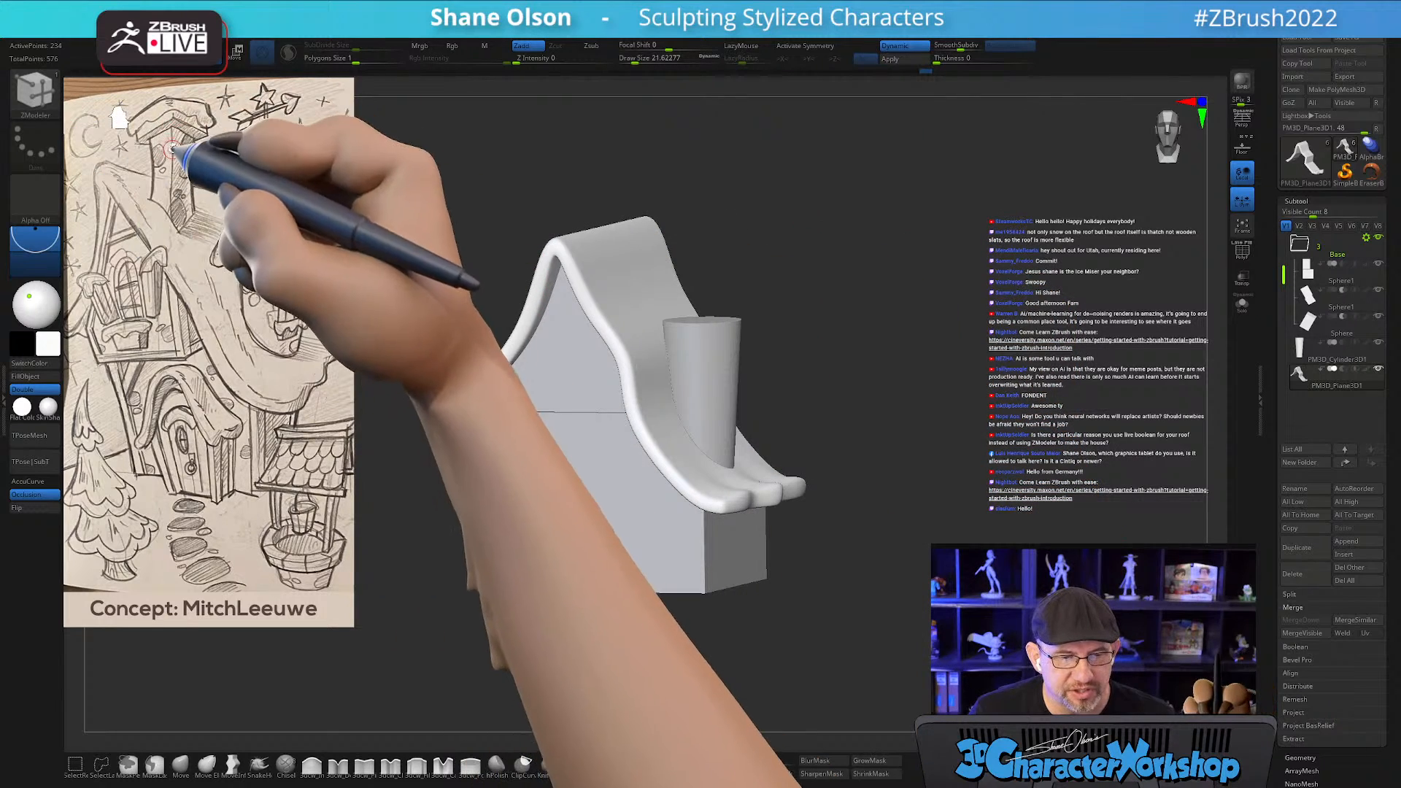
alt+drag(922, 243, 947, 269)
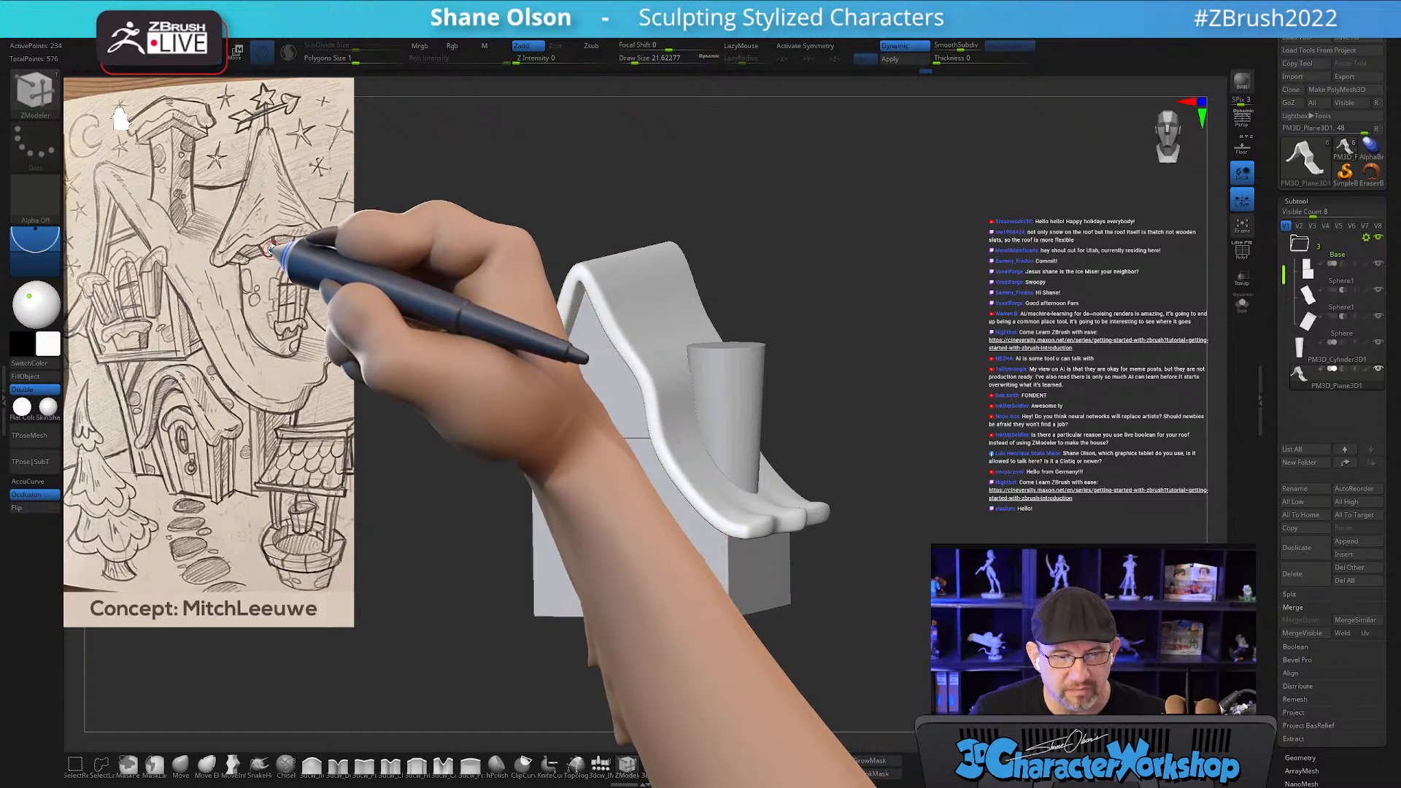
alt+drag(447, 241, 482, 237)
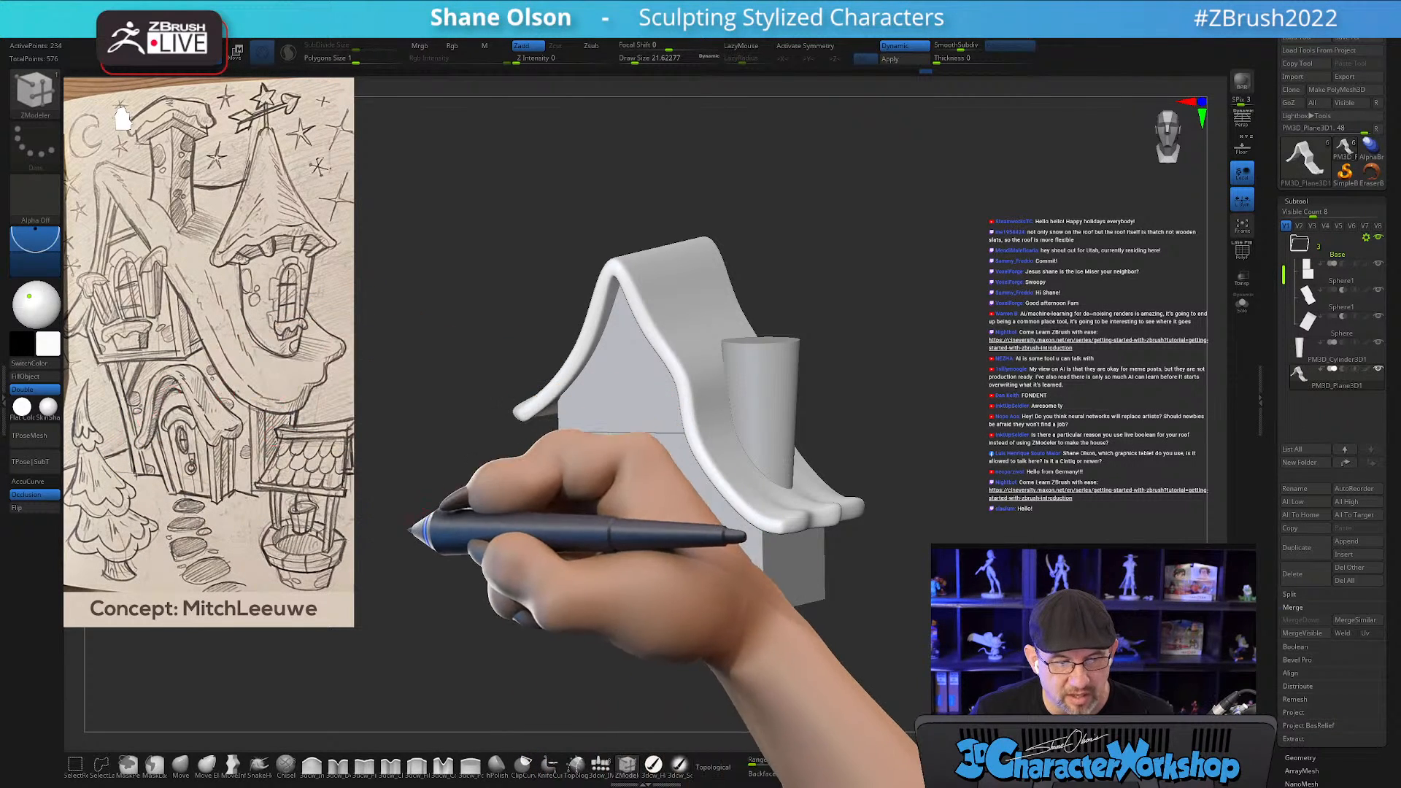
alt+drag(443, 535, 476, 505)
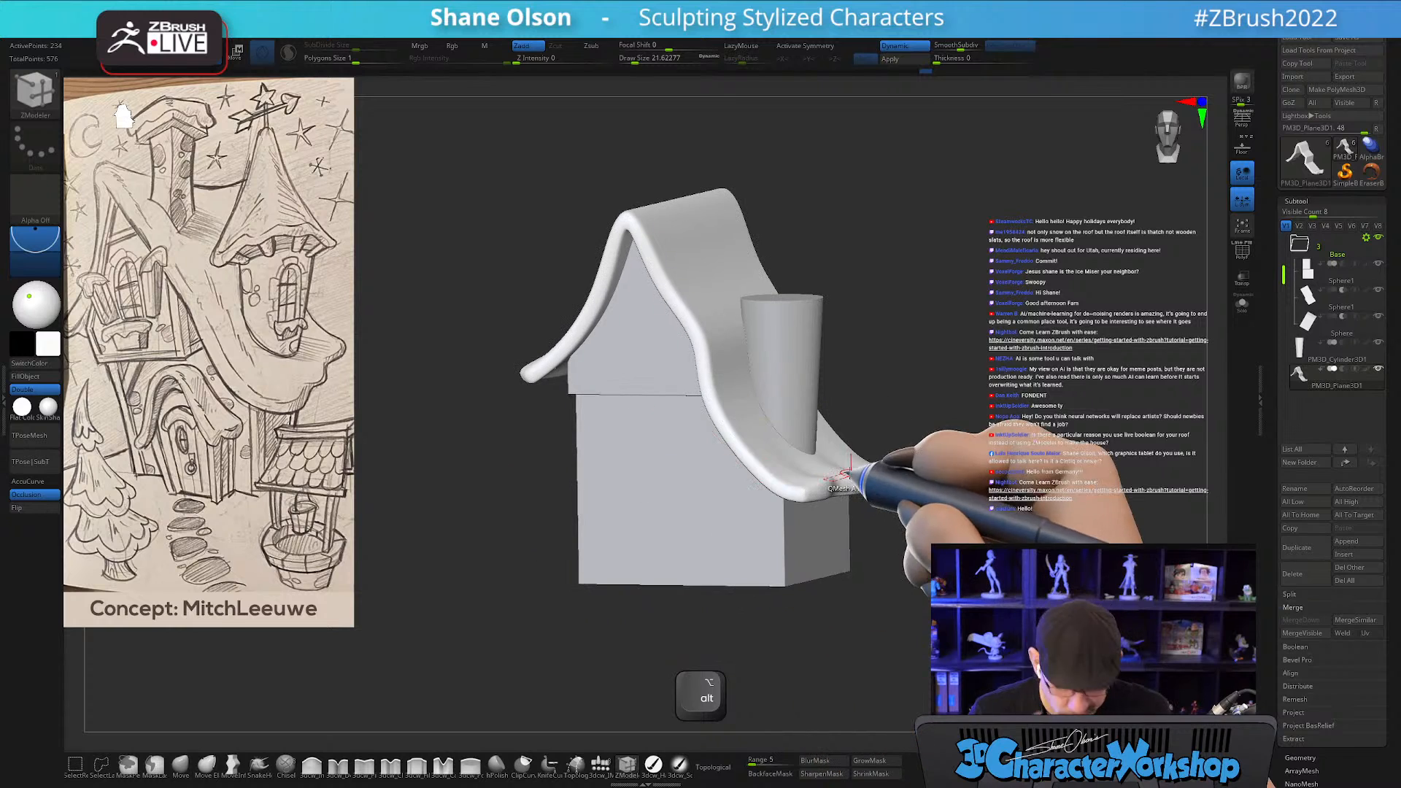
mouse_move(1064, 360)
shift+mouse_down()
mouse_move(1067, 348)
mouse_move(1065, 380)
mouse_move(1080, 351)
shift+mouse_up()
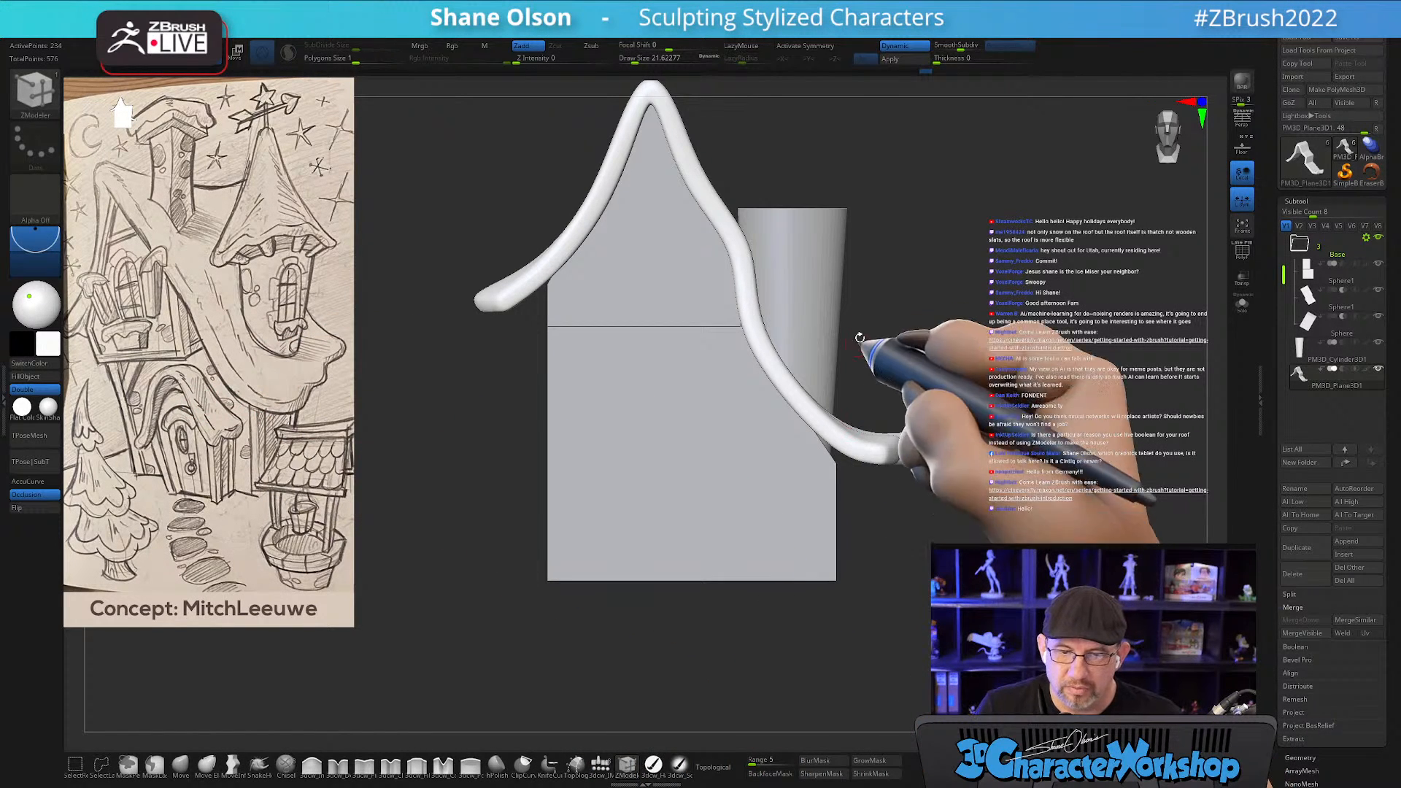
alt+drag(869, 312, 881, 338)
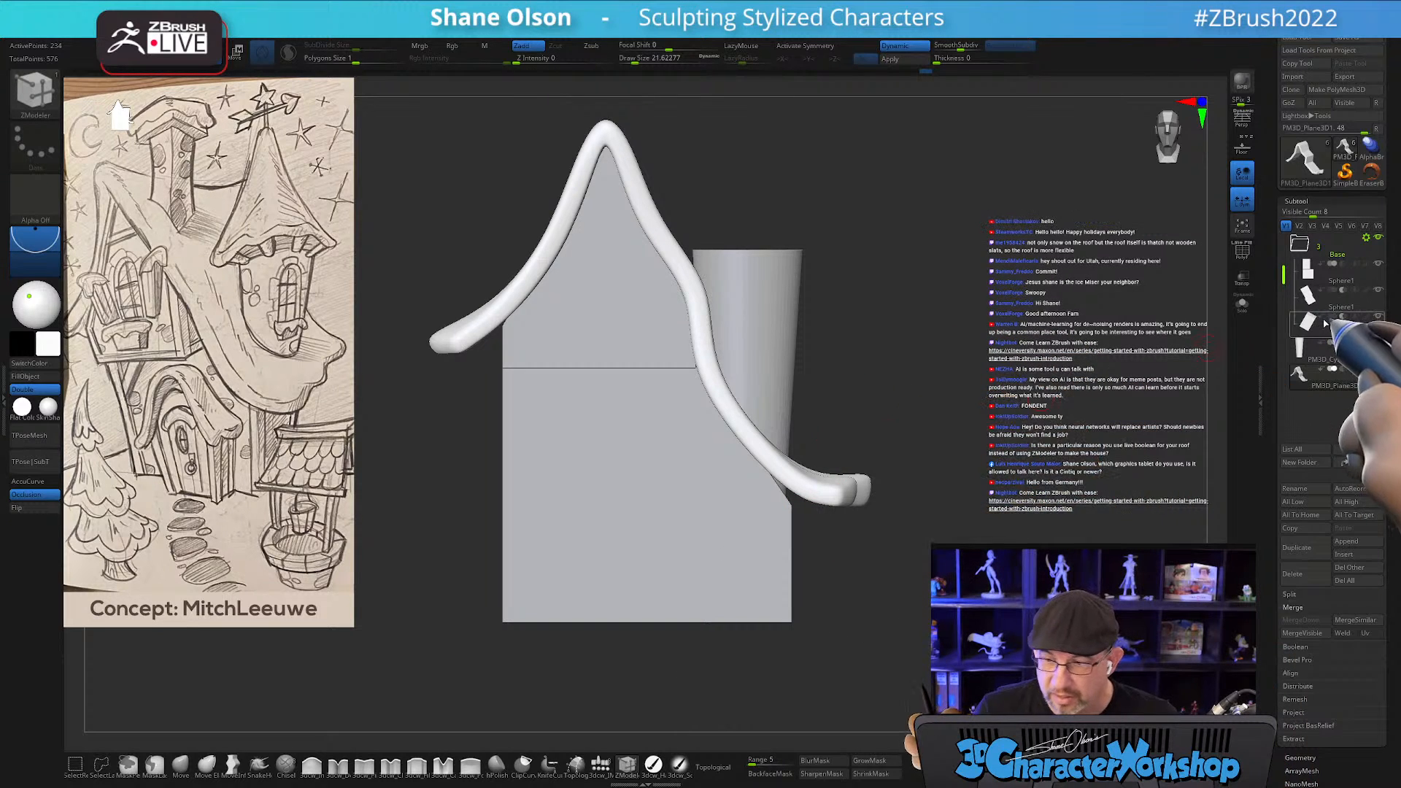
Select the boolean block cutting the lower roof slope, reset its gizmo orientation, raise it slightly to follow the roof's underside and clear the mask.
click(1311, 325)
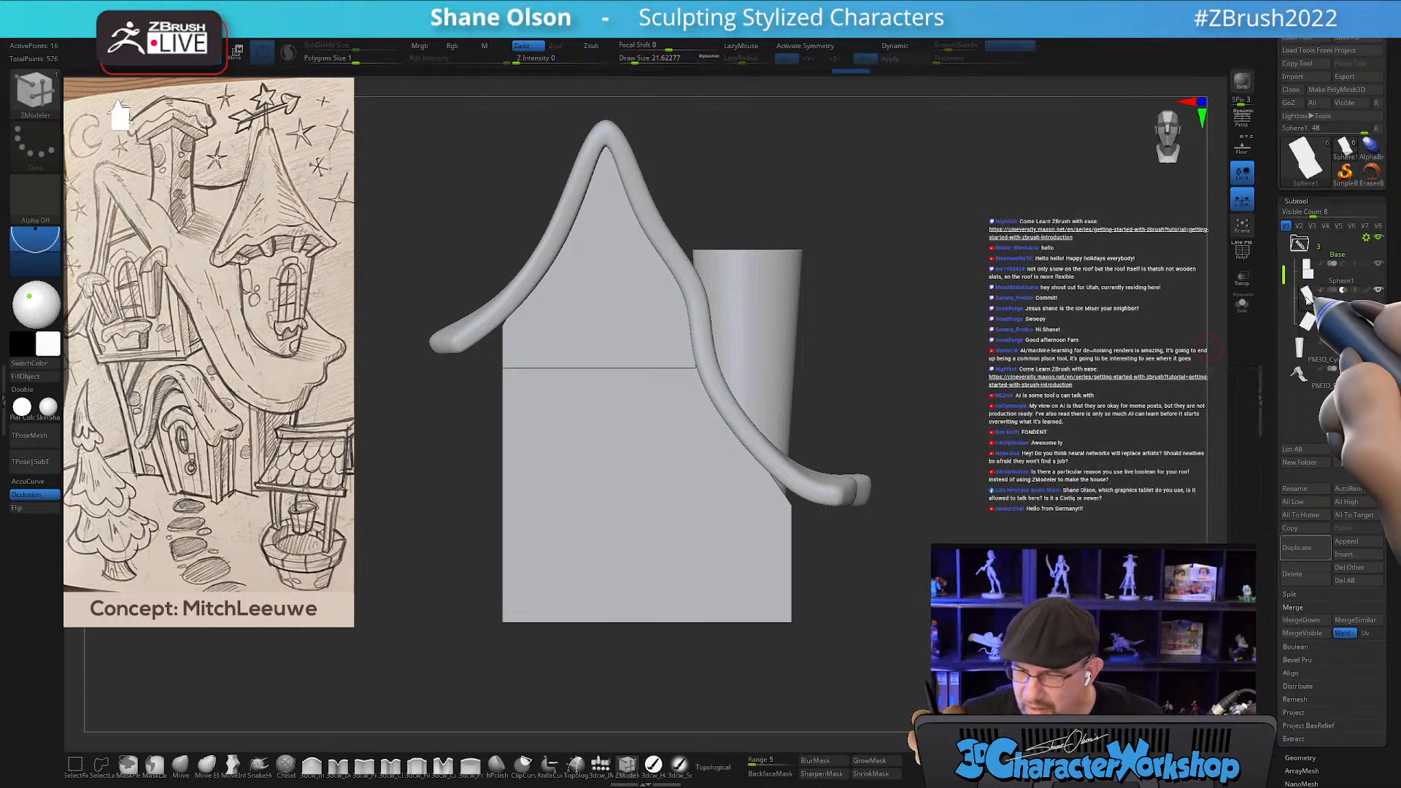
key(shift+f)
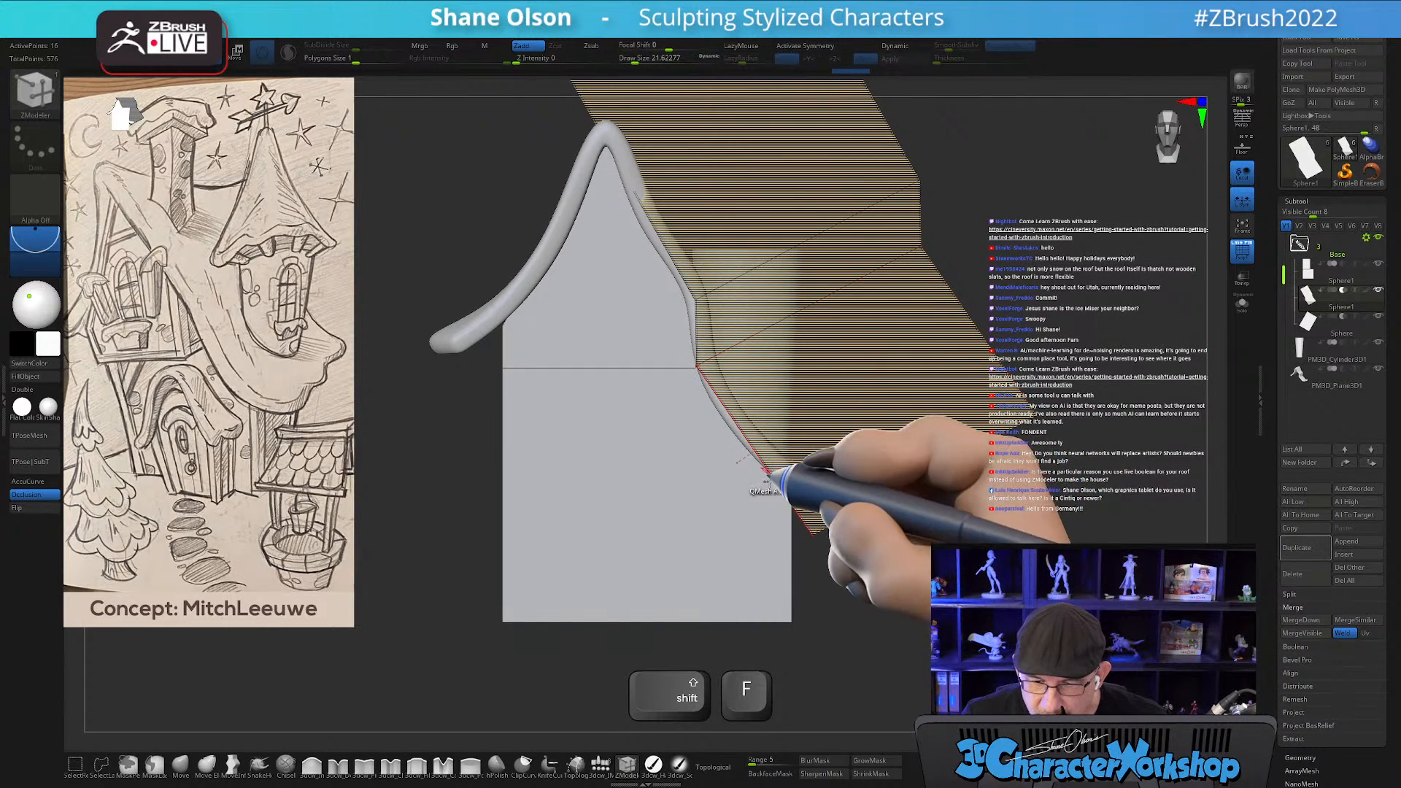
key(w)
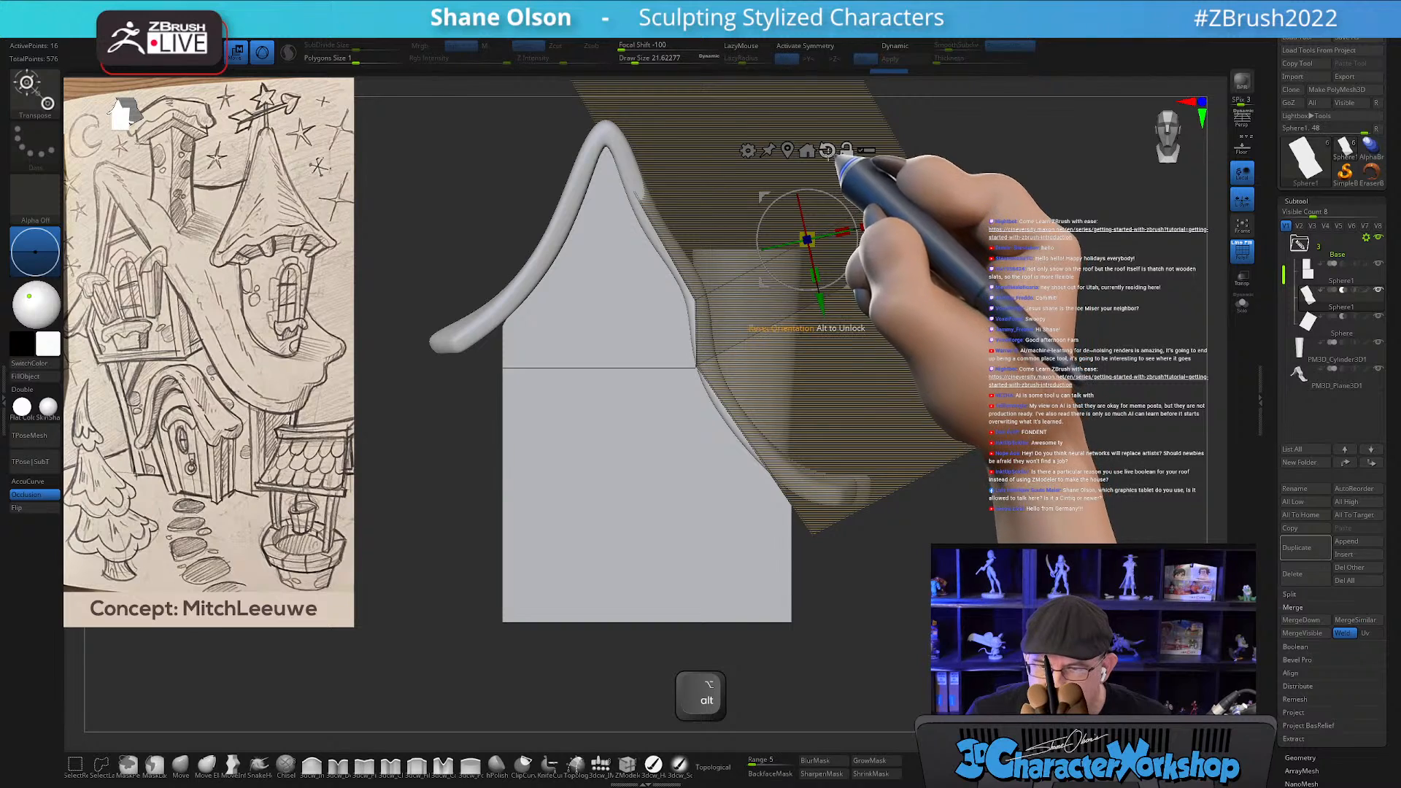
alt+click(827, 150)
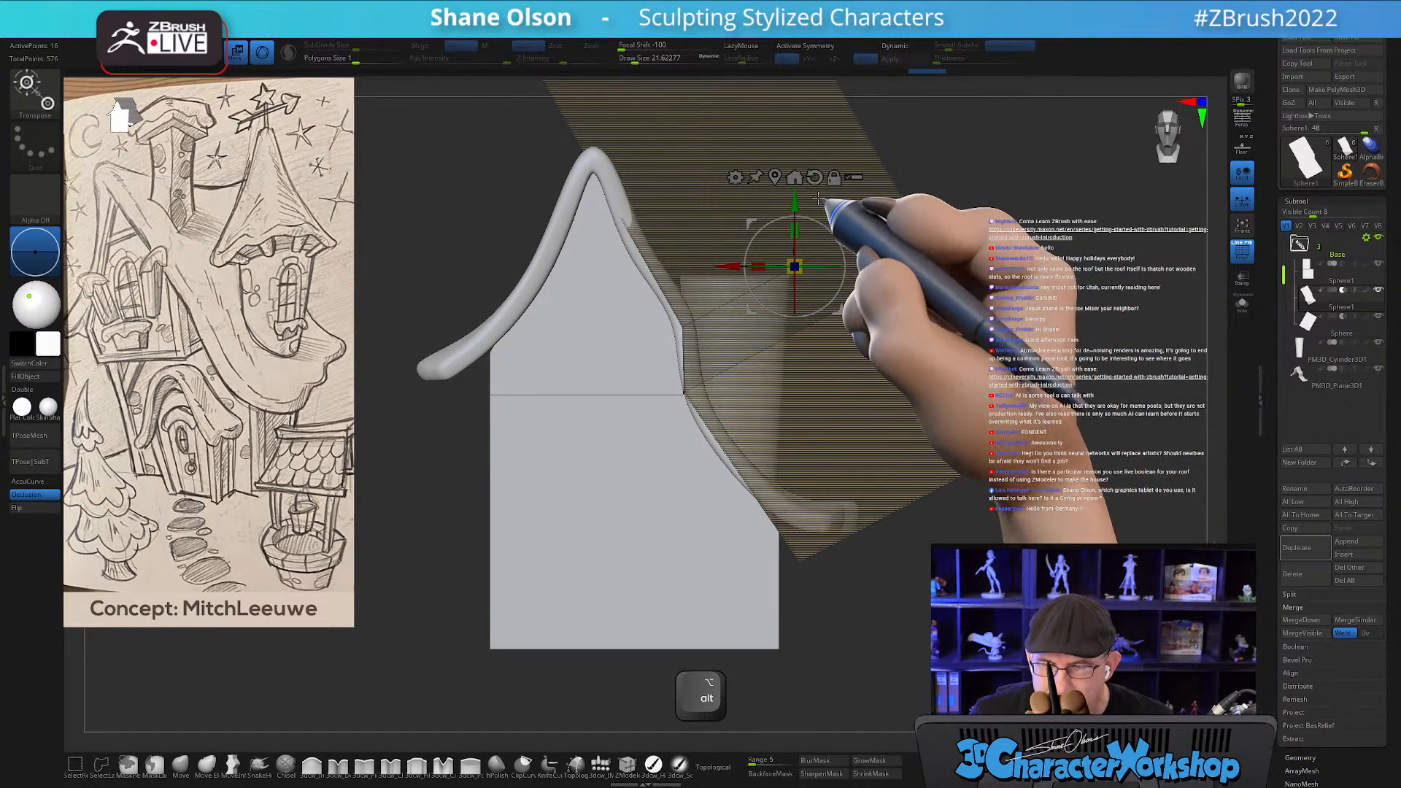
mouse_move(807, 175)
mouse_down()
mouse_move(799, 197)
mouse_move(799, 181)
mouse_up()
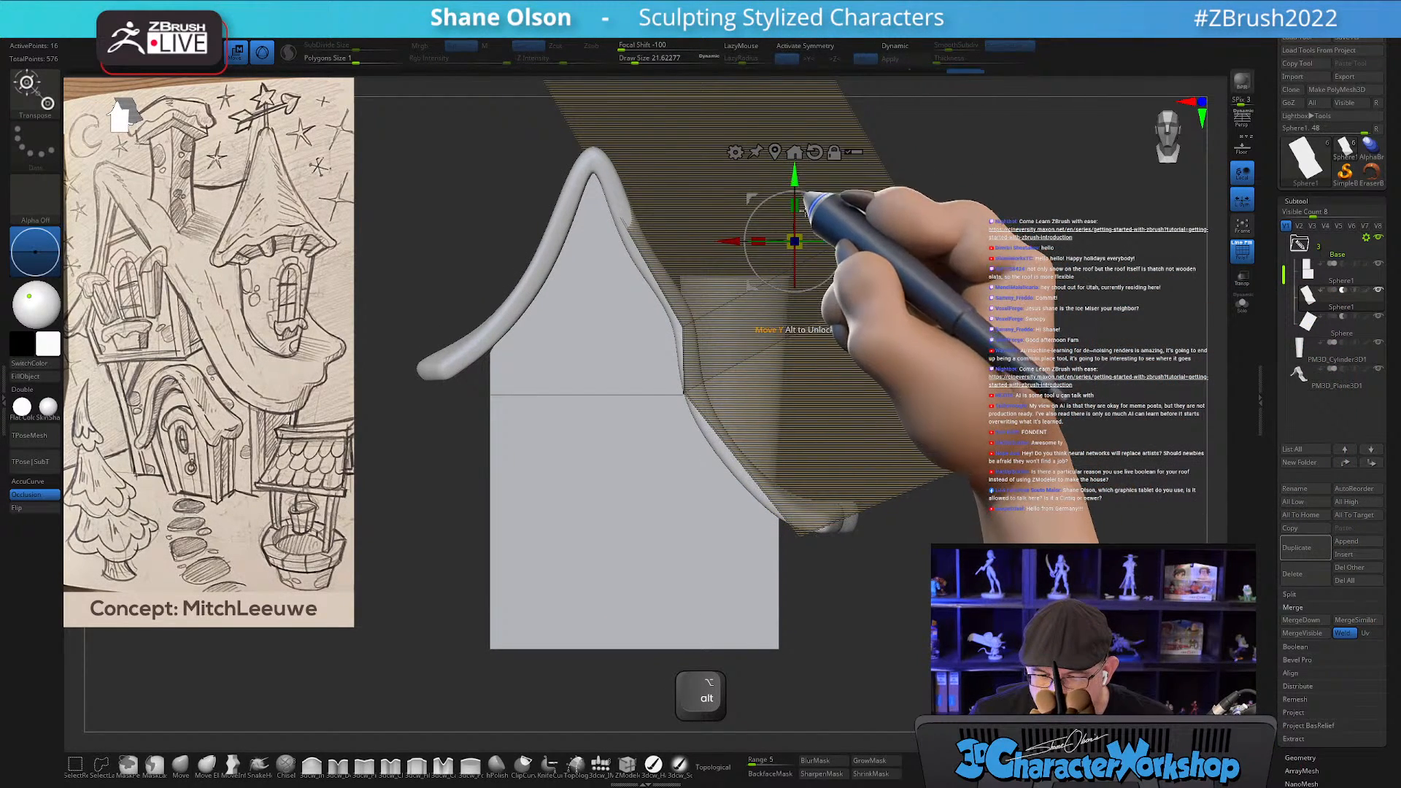
alt+drag(1022, 483, 1004, 447)
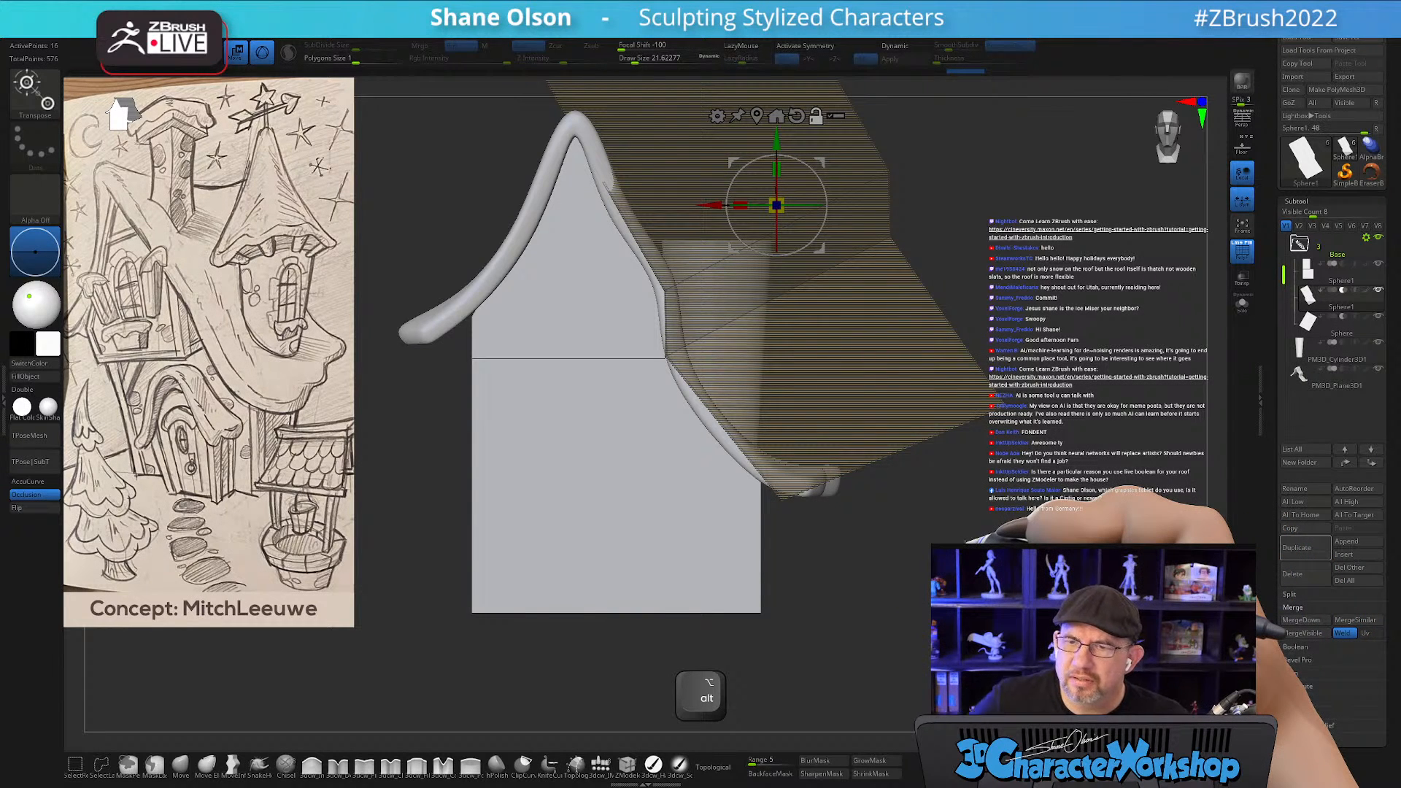
ctrl+click(1022, 574)
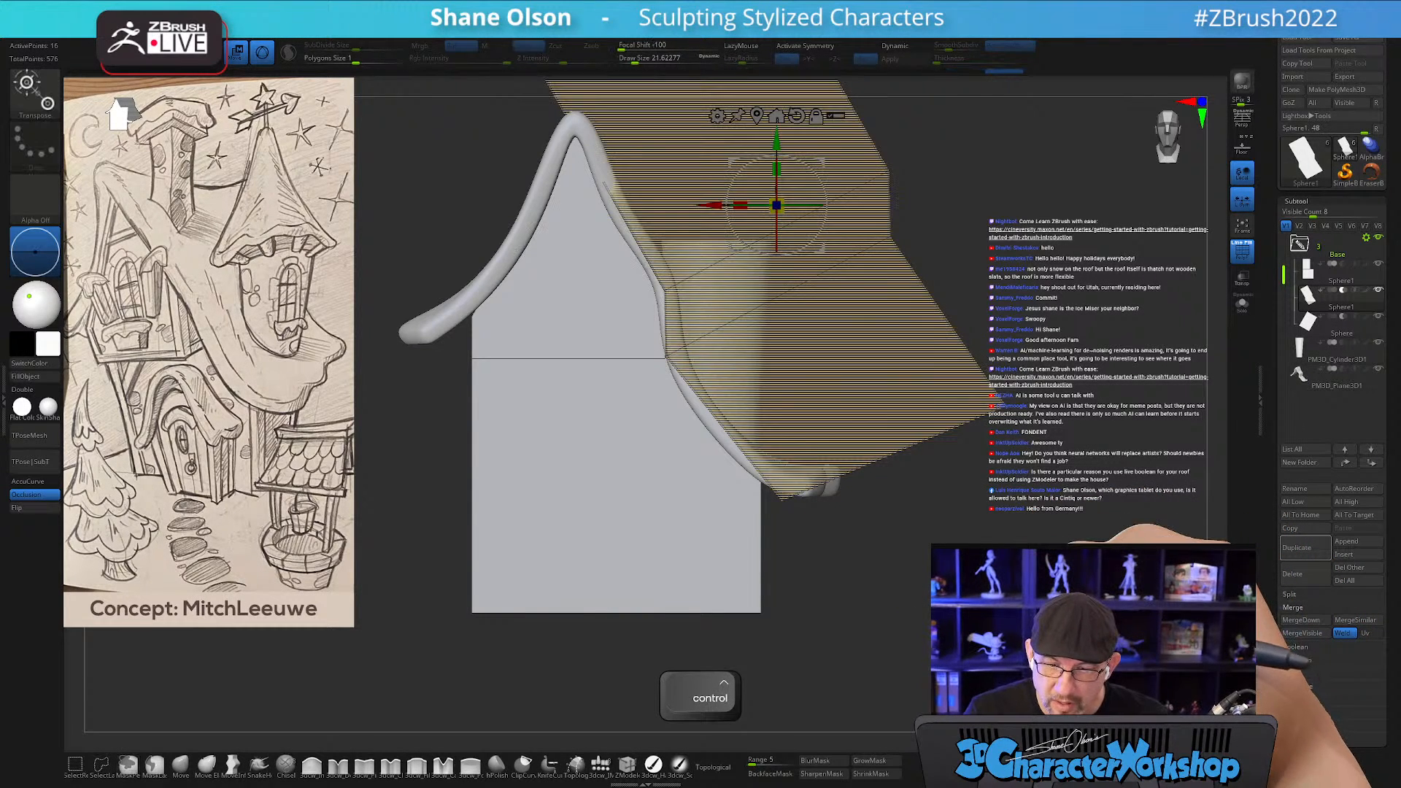
key(shift+f)
key(q)
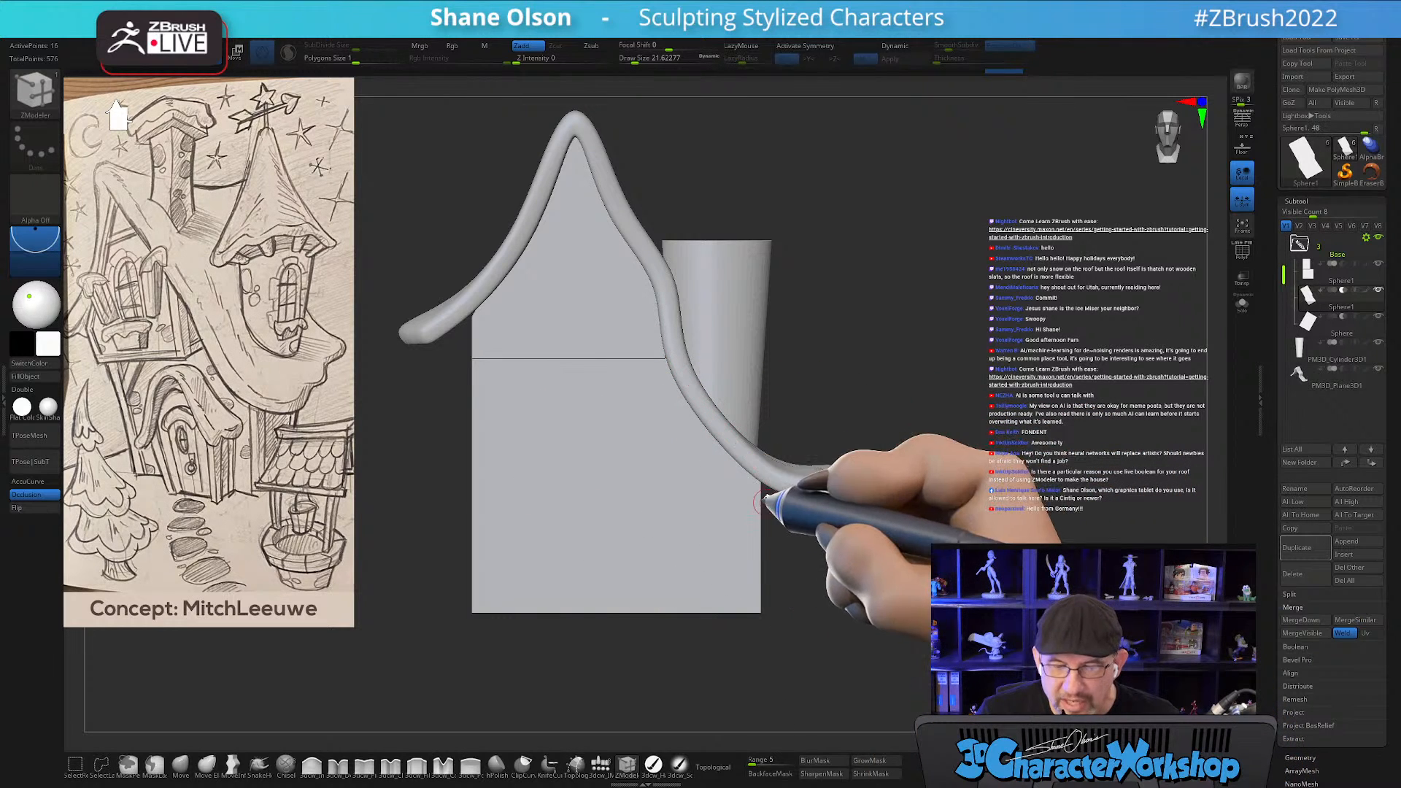
Examine how the house walls meet the underside of the long roof slope from the front and at an angle.
drag(768, 441, 832, 478)
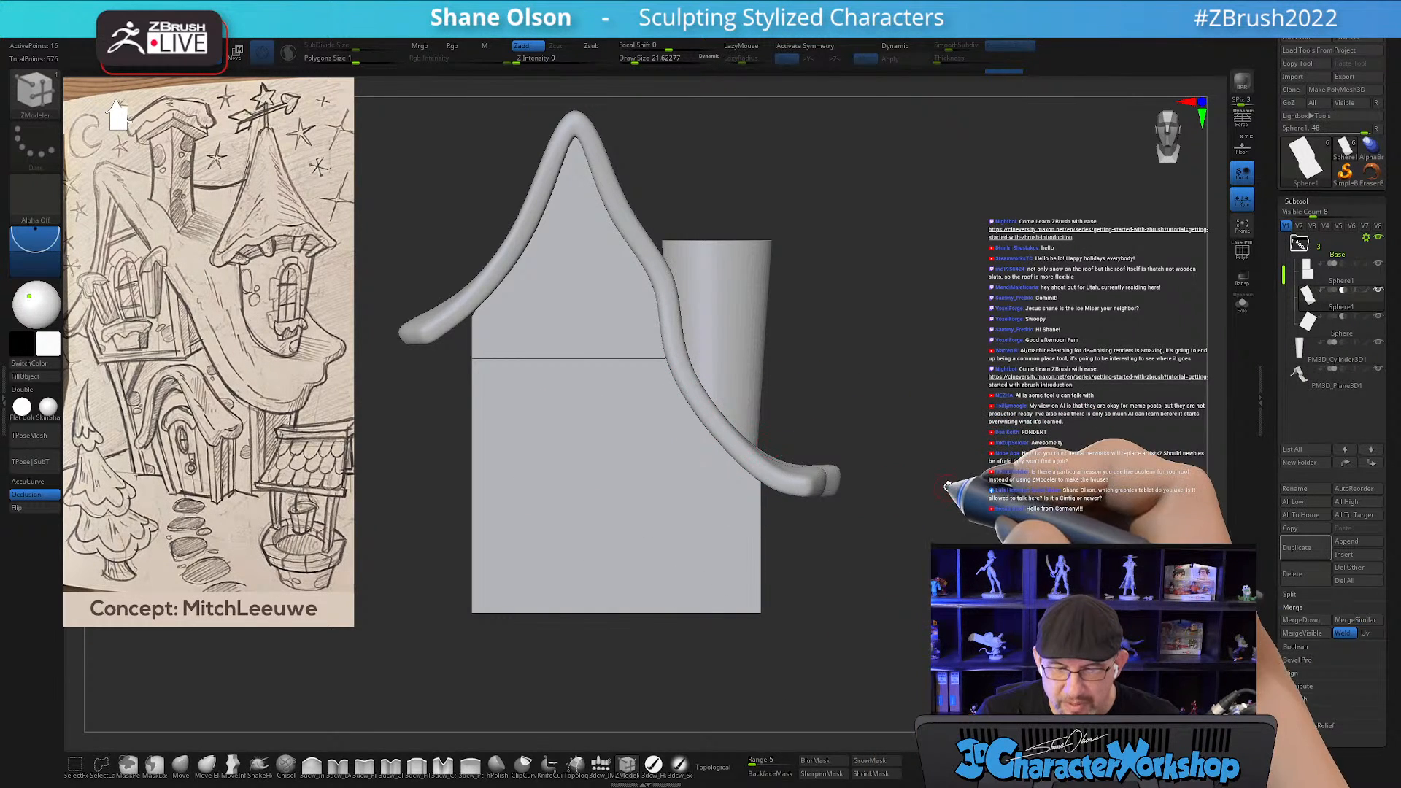
alt+drag(854, 612, 851, 631)
key(alt)
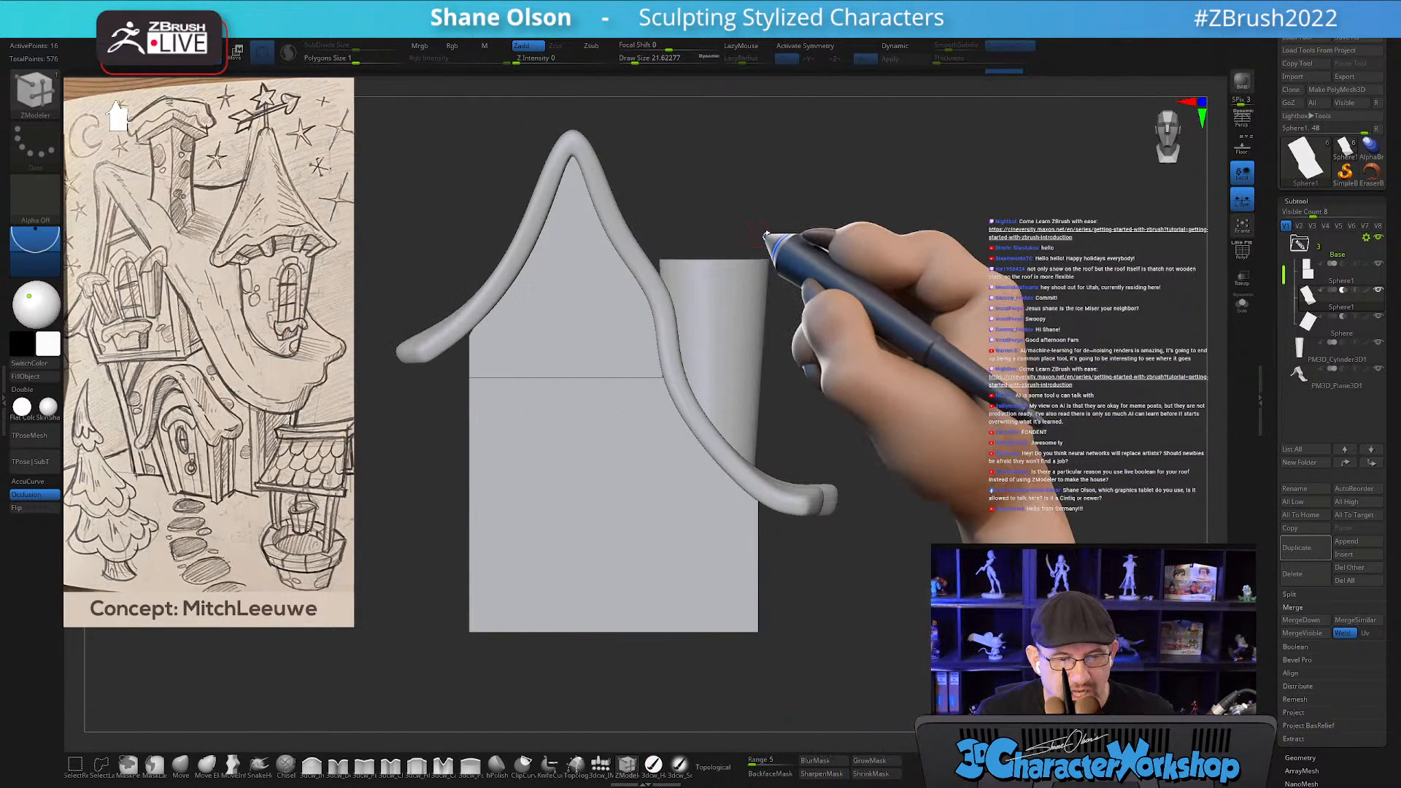
drag(988, 378, 898, 401)
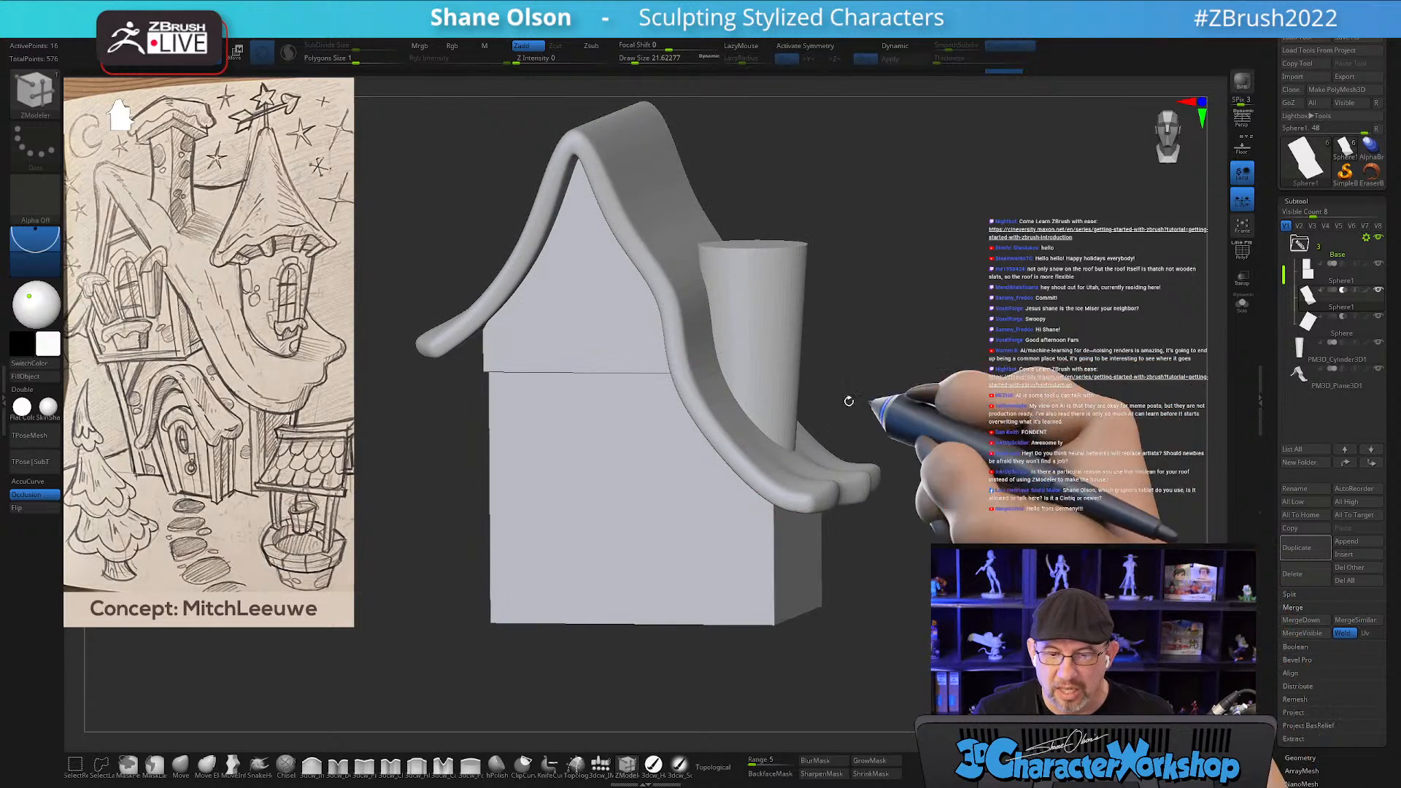
drag(904, 338, 954, 328)
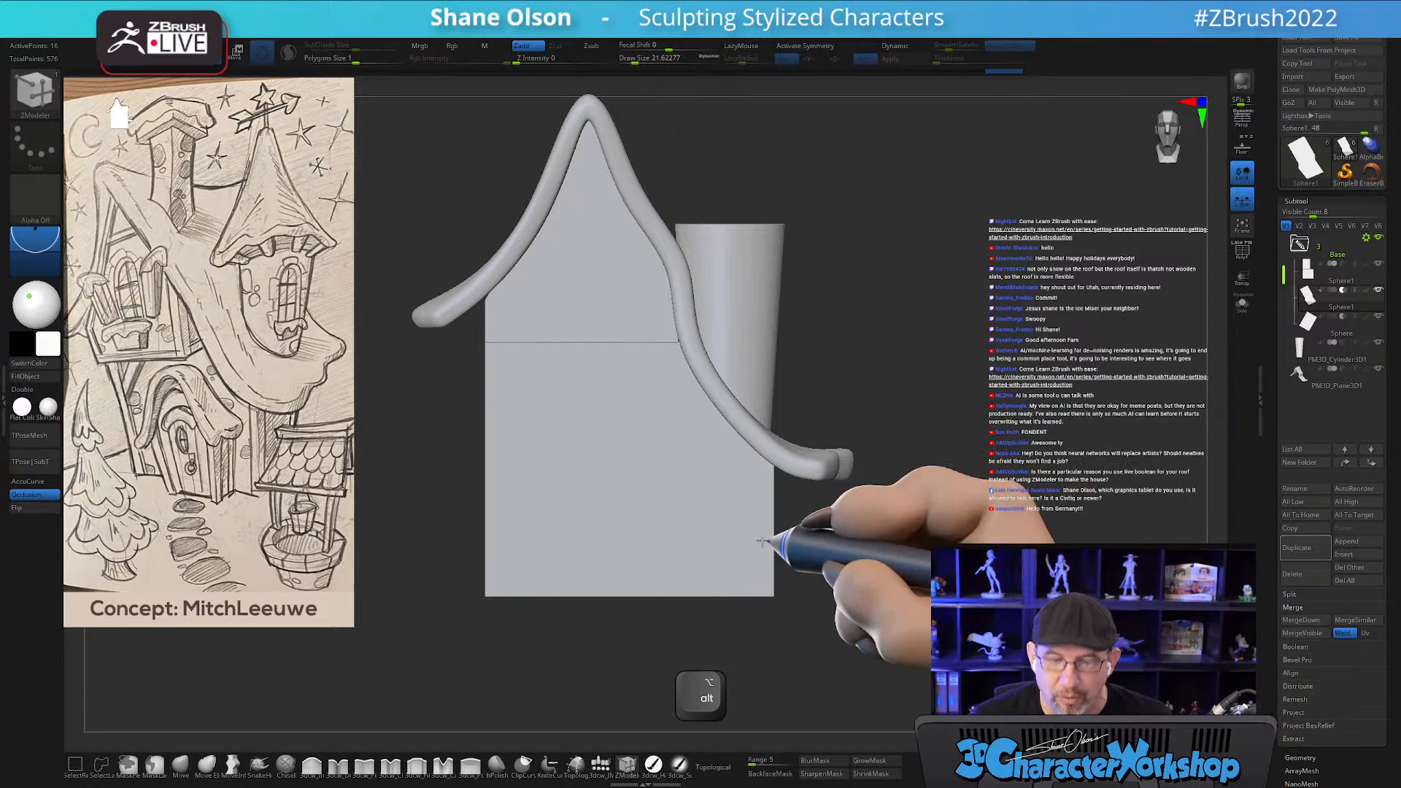
Select the house's base block, isolate its bottom with a mask and scale it narrower so the walls taper toward the ground.
ctrl+drag(426, 555, 622, 688)
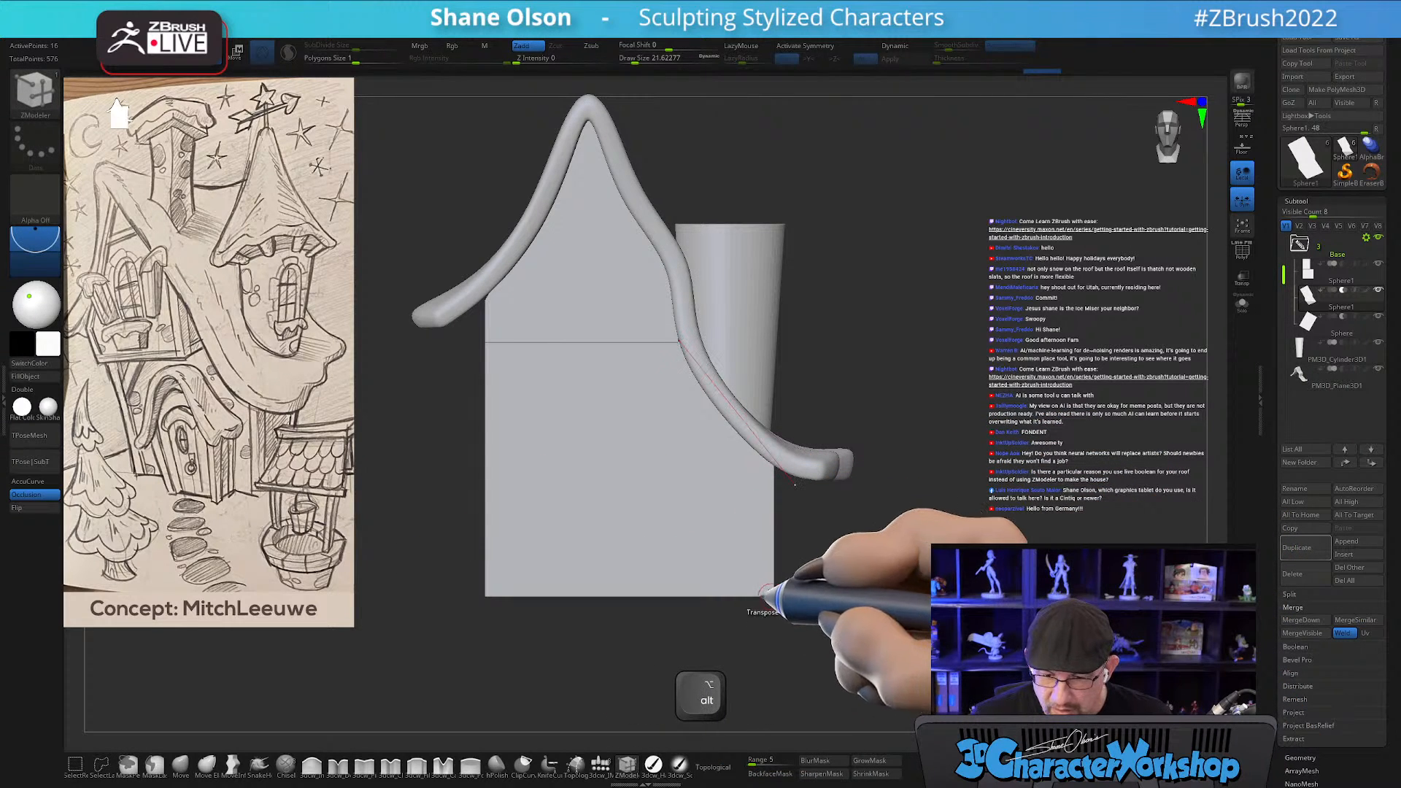
key(w)
key(shift+f)
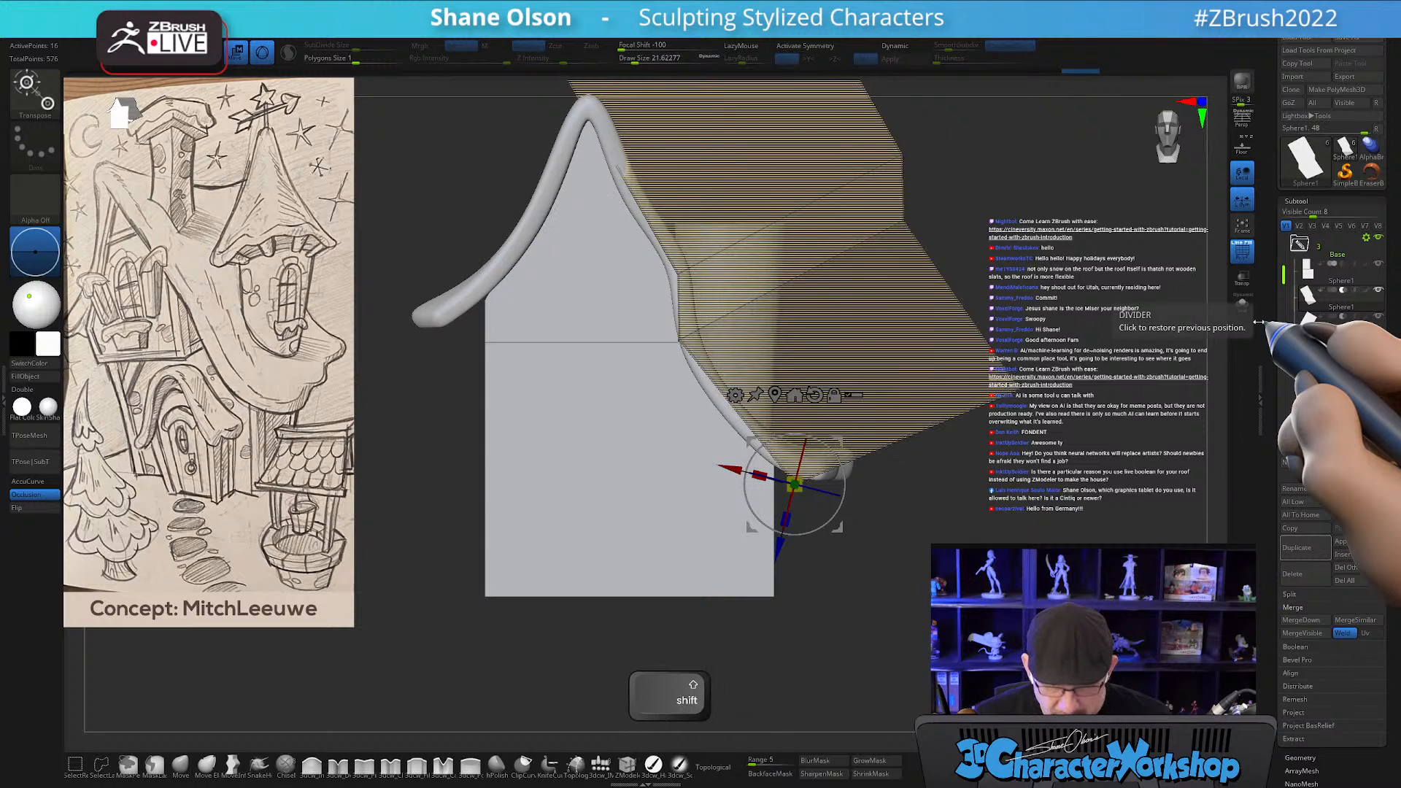
click(1313, 273)
mouse_move(1069, 510)
alt+mouse_down()
mouse_move(1009, 518)
mouse_move(997, 602)
alt+mouse_up()
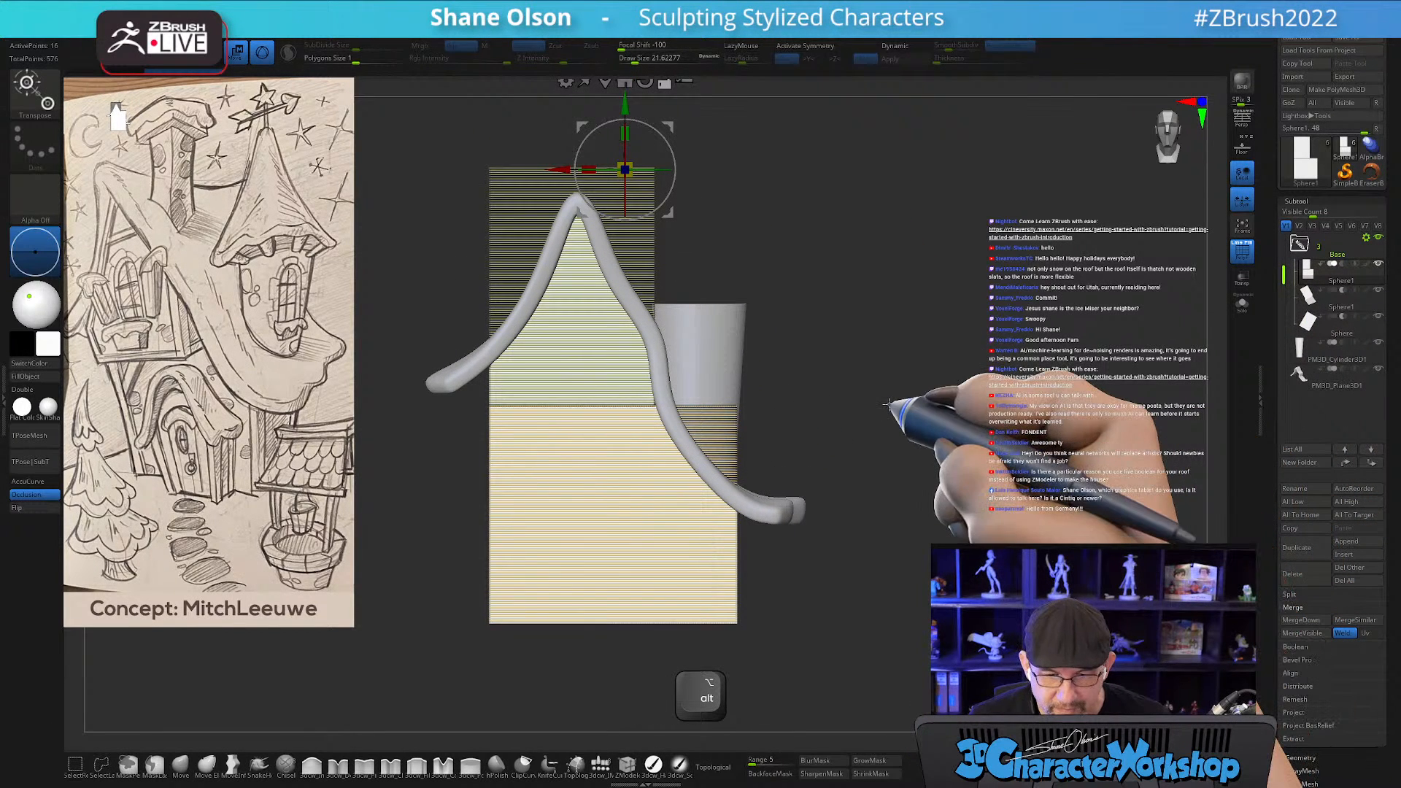
drag(829, 375, 826, 370)
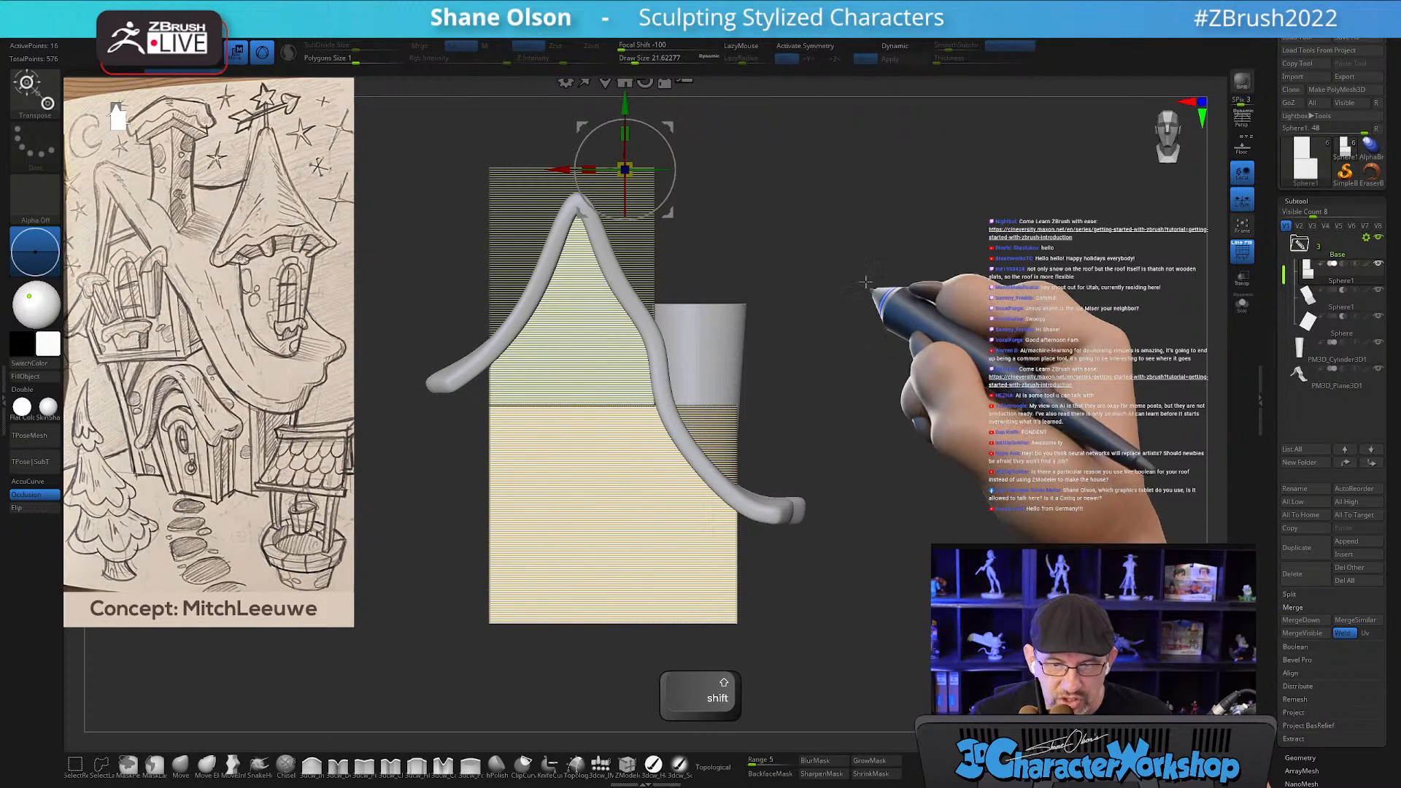
alt+drag(862, 269, 862, 305)
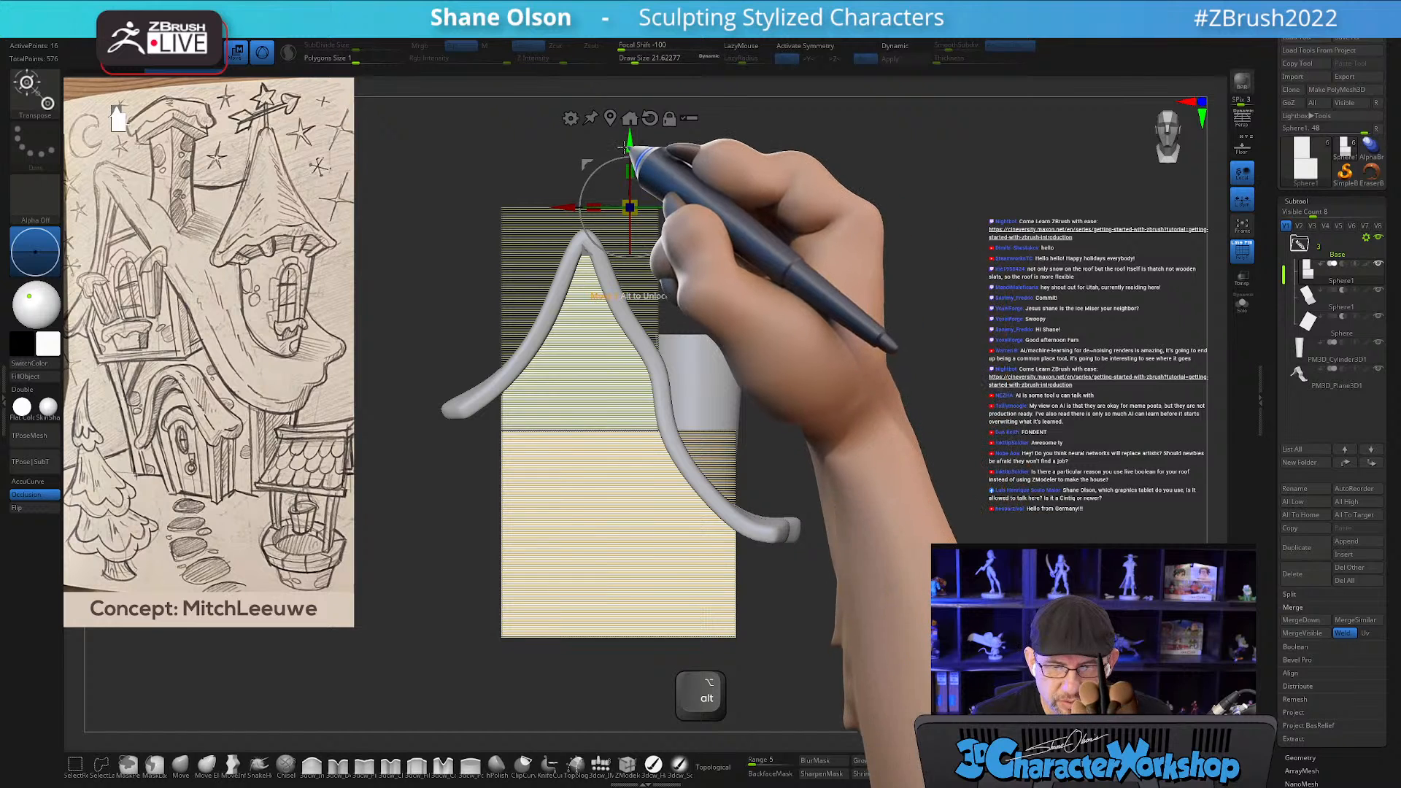
key(alt)
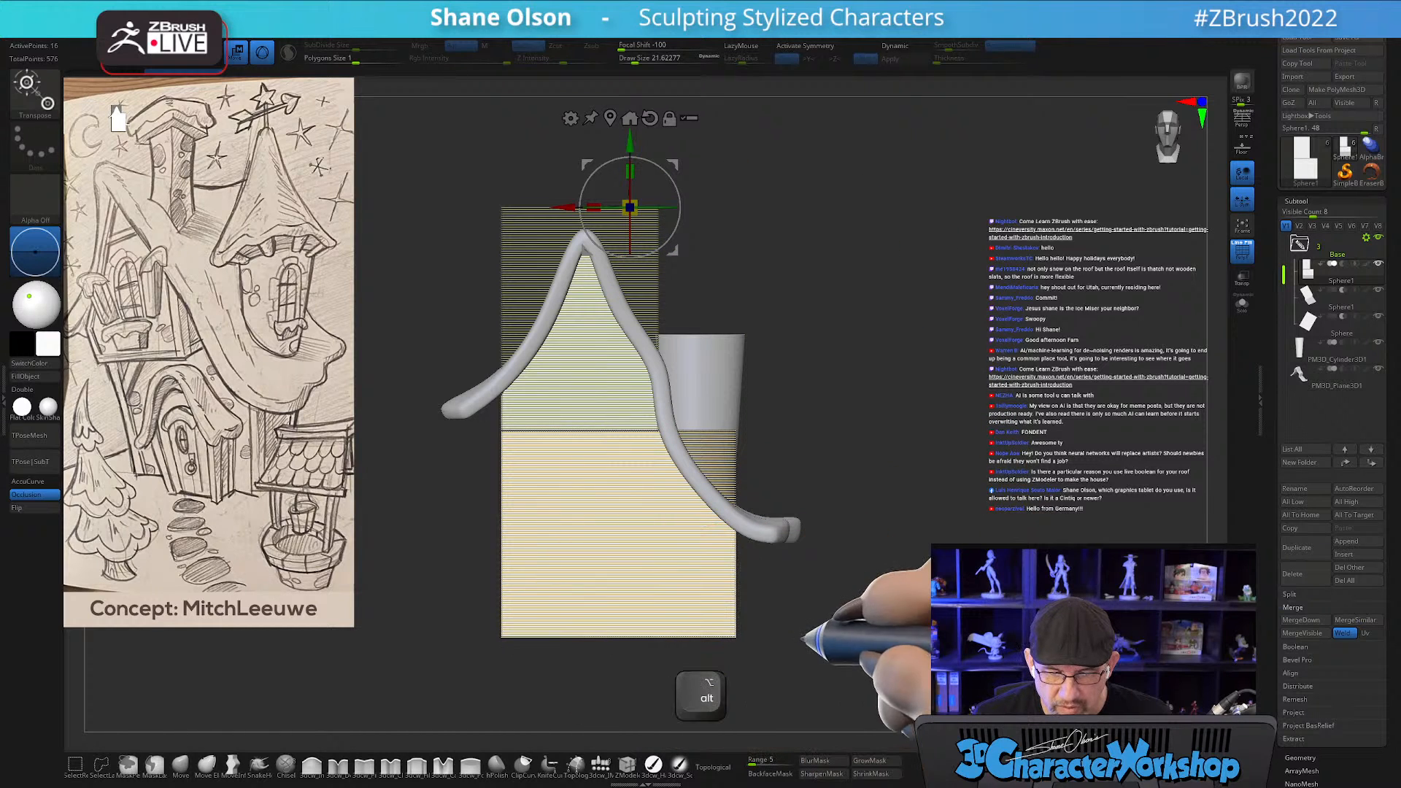
mouse_move(821, 621)
mouse_down()
mouse_move(797, 623)
mouse_move(827, 627)
mouse_up()
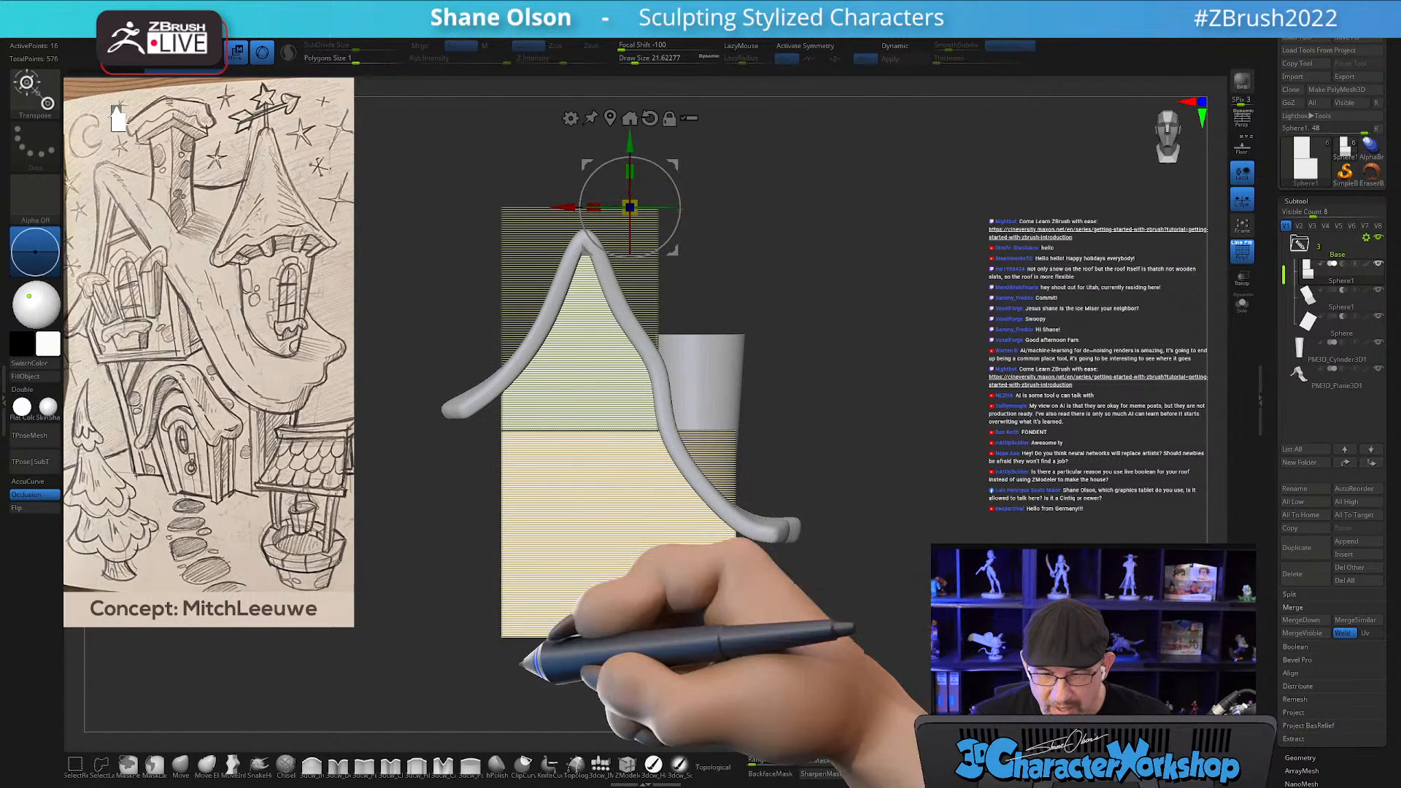
alt+drag(829, 226, 846, 178)
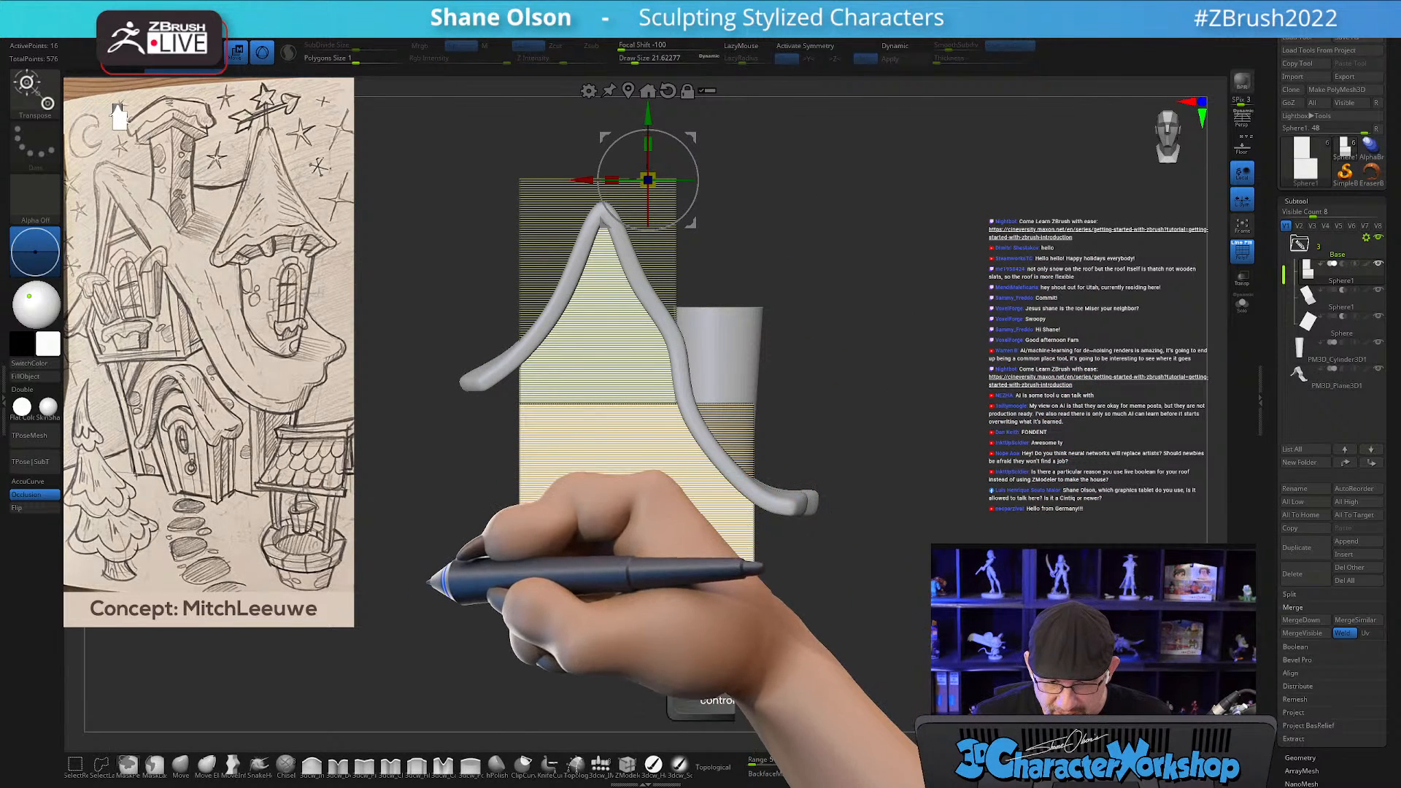
ctrl+drag(407, 563, 820, 667)
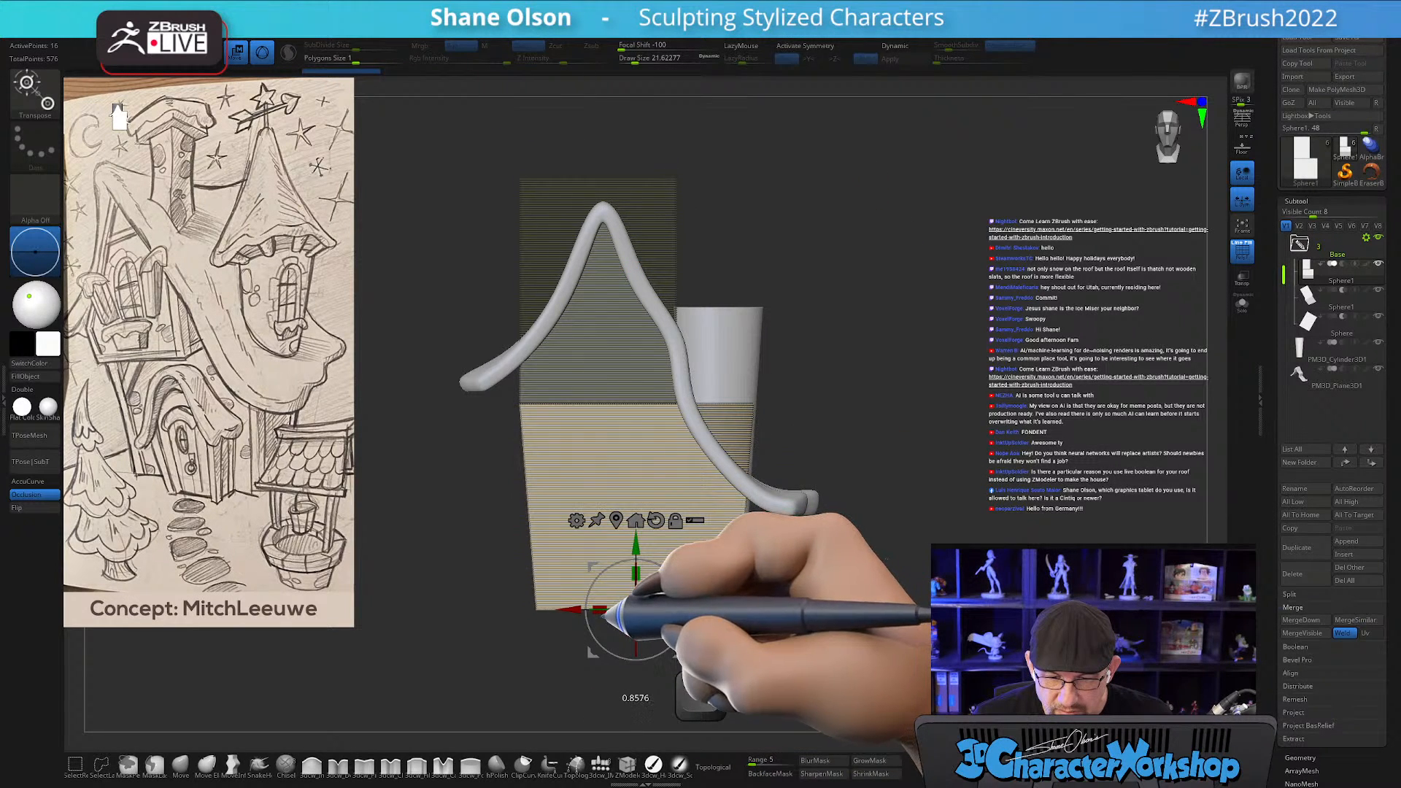
drag(1010, 559, 941, 559)
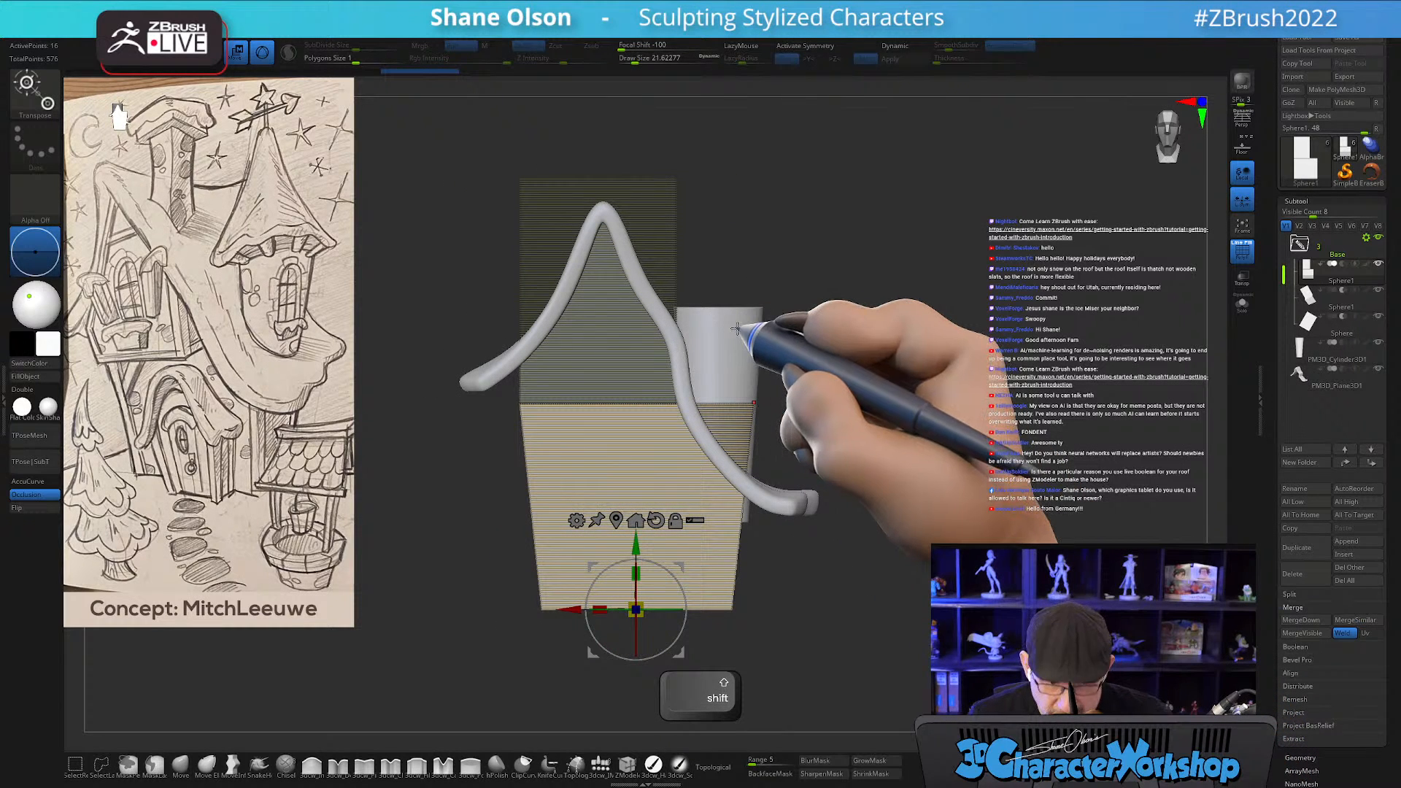
drag(820, 594, 810, 566)
Isolate the base block's top, center the gizmo on it, scale it wider so the upper walls flare outward, and clear the mask.
alt+drag(474, 461, 405, 492)
ctrl+drag(471, 140, 726, 230)
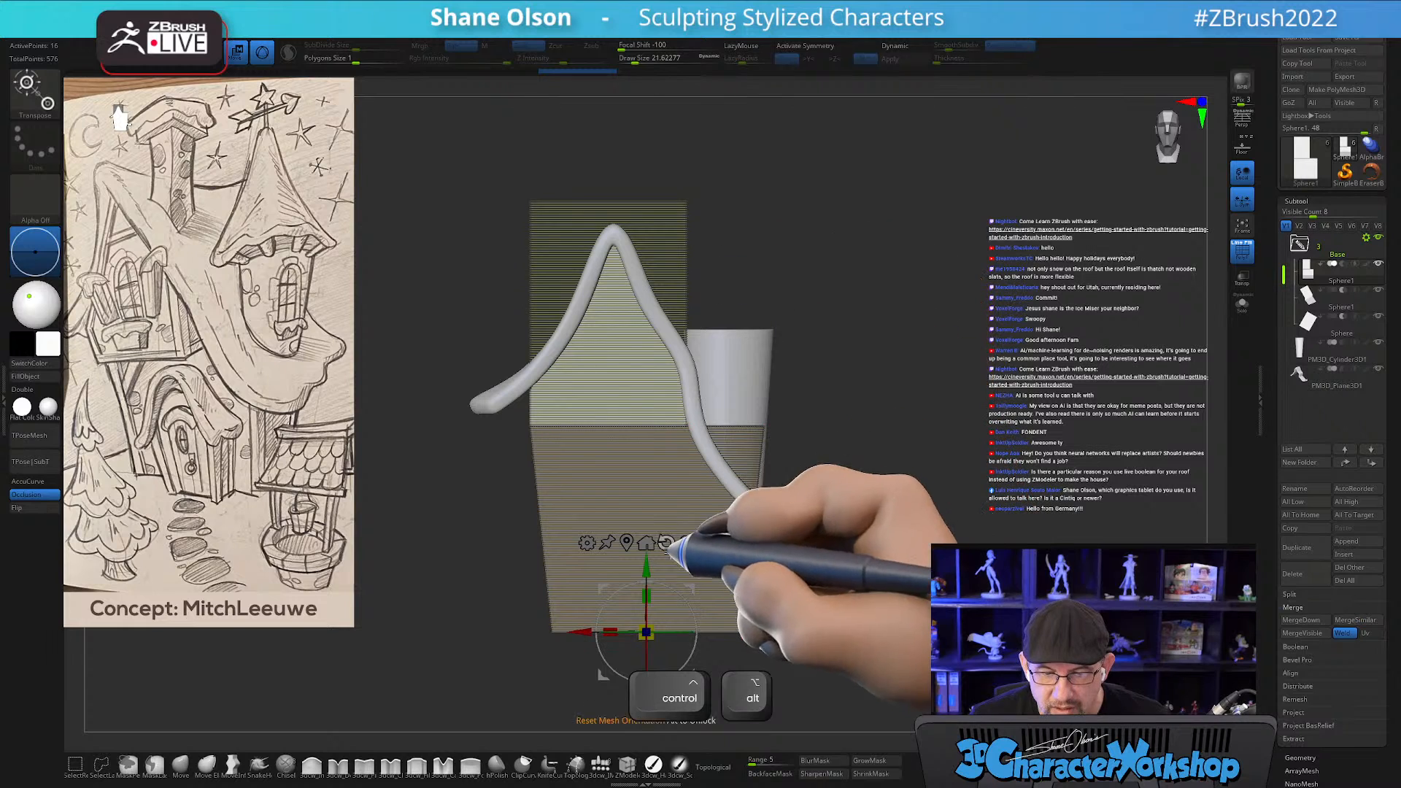
click(626, 542)
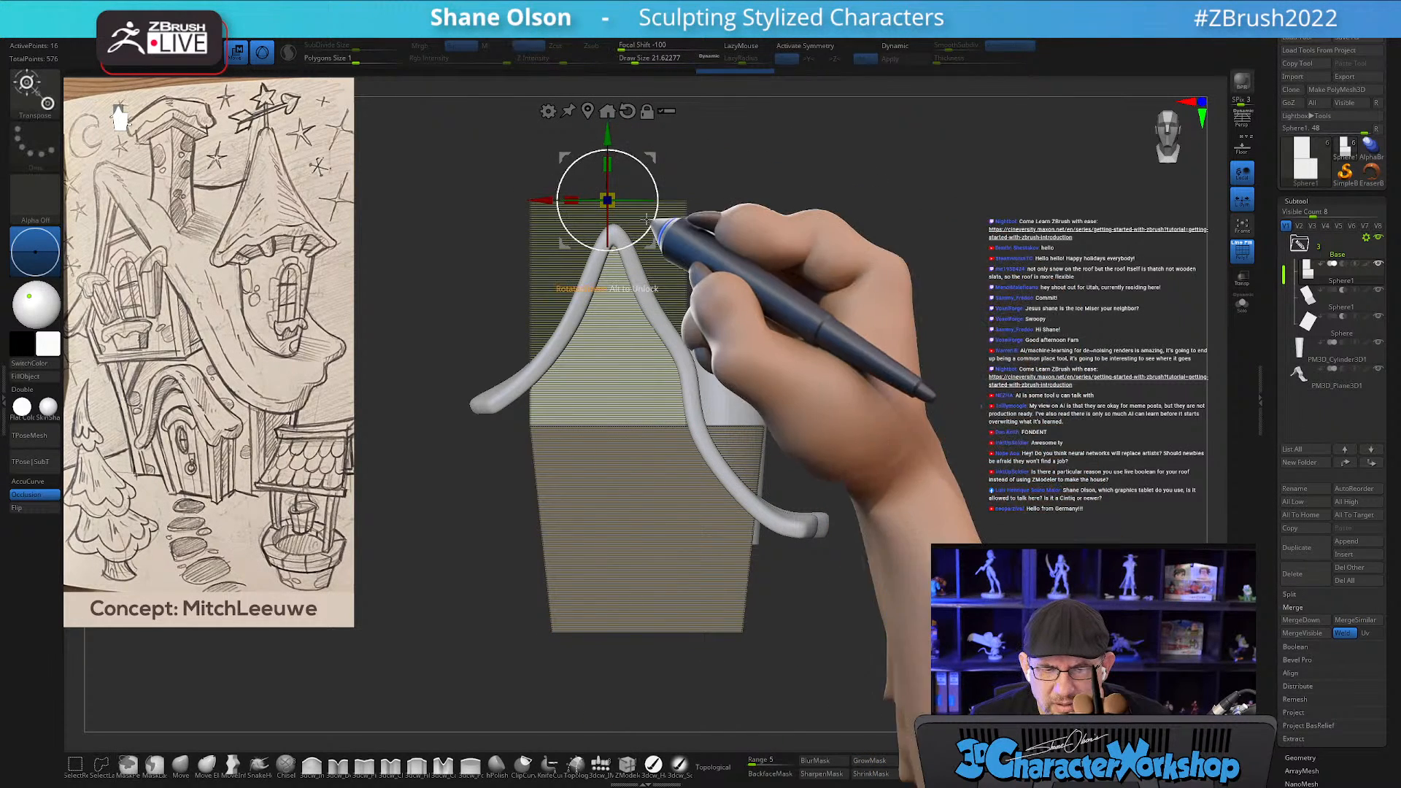
key(z)
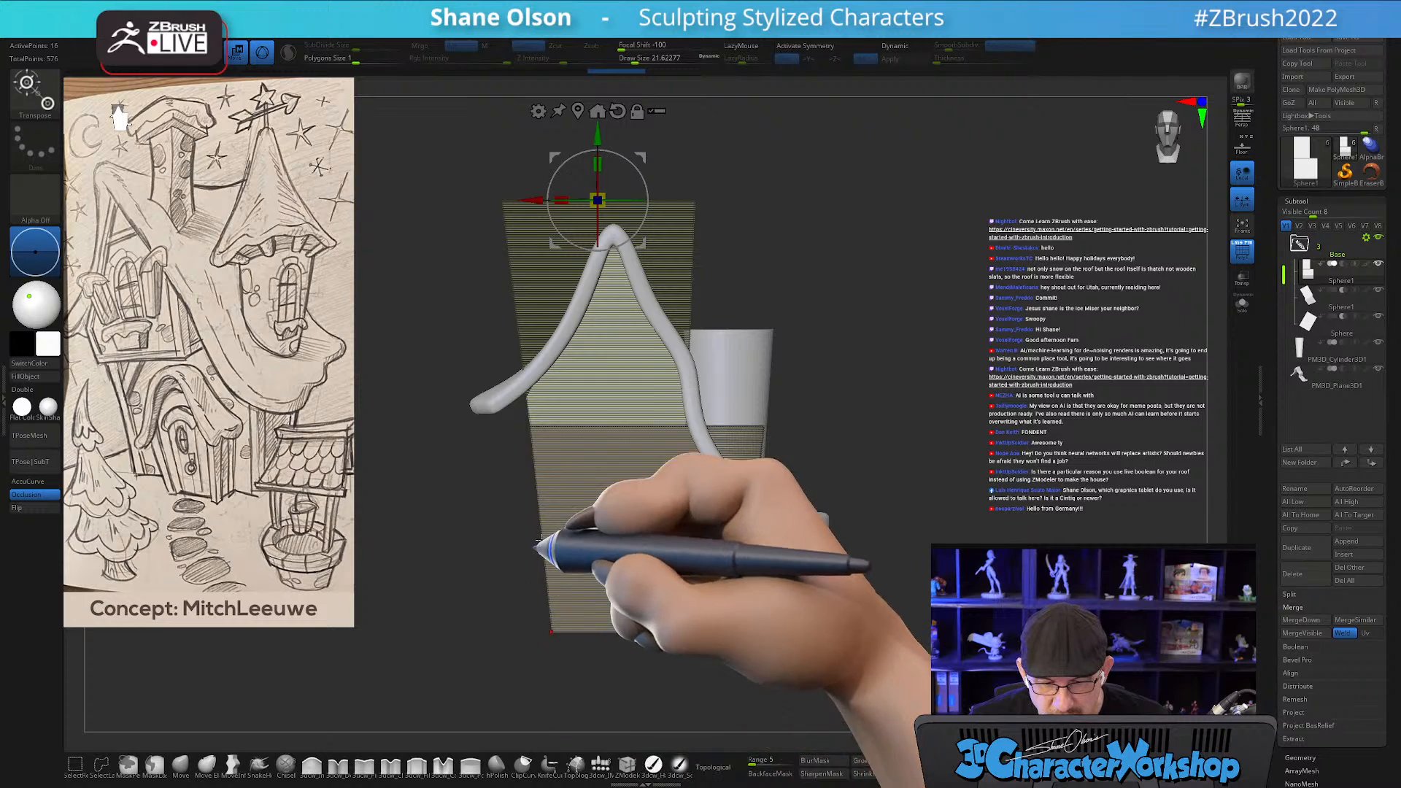
drag(879, 285, 959, 326)
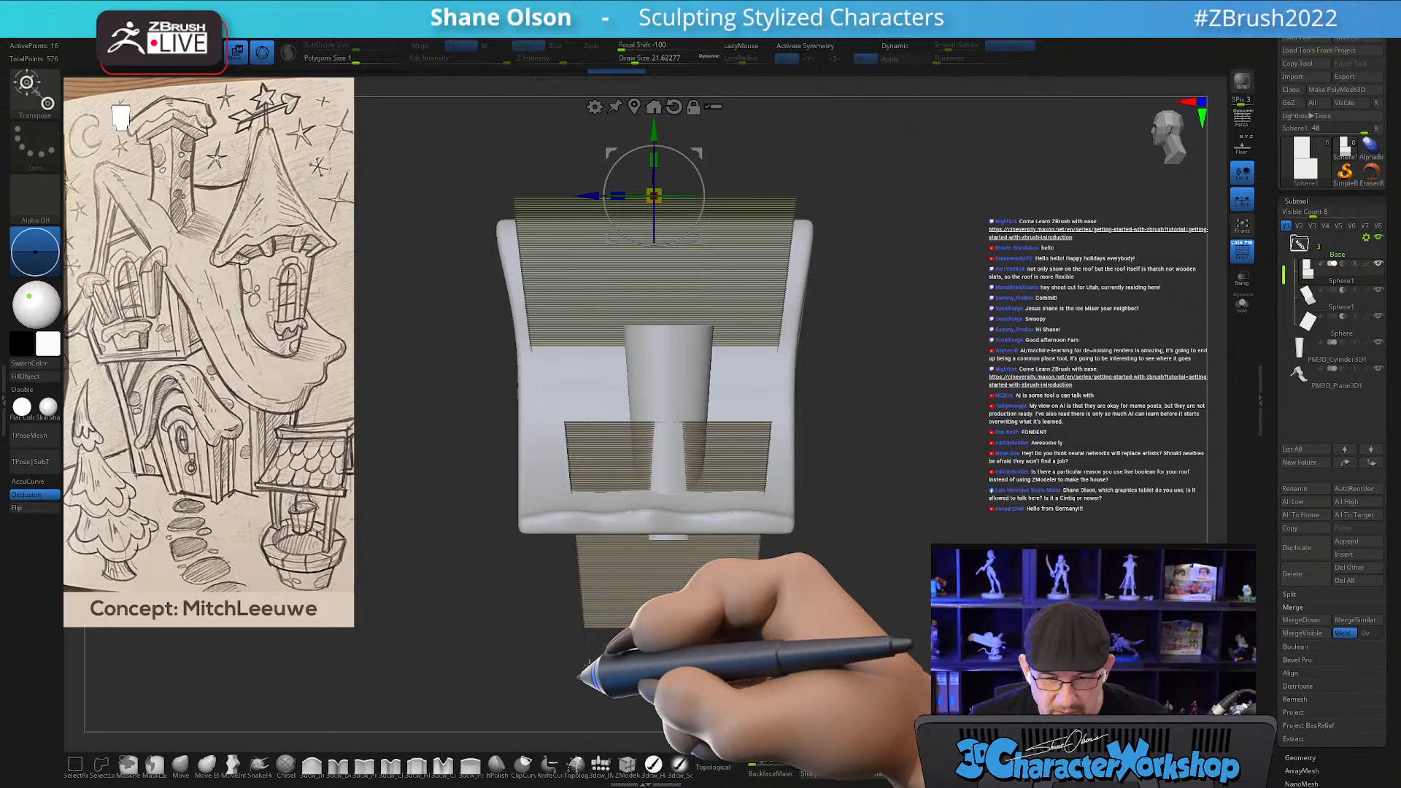
drag(380, 362, 429, 366)
ctrl+drag(903, 448, 910, 473)
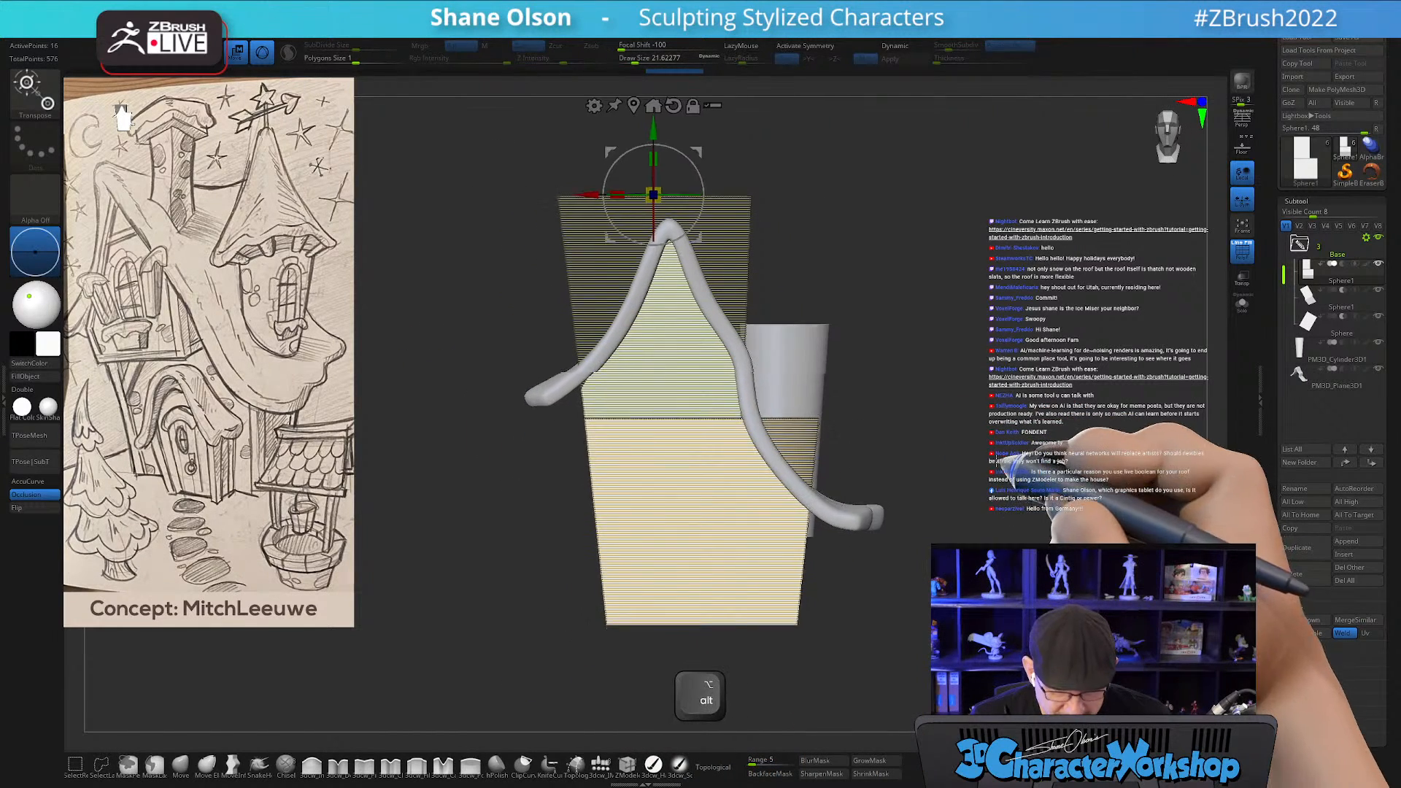
alt+drag(1007, 452, 967, 458)
alt+drag(963, 395, 1008, 403)
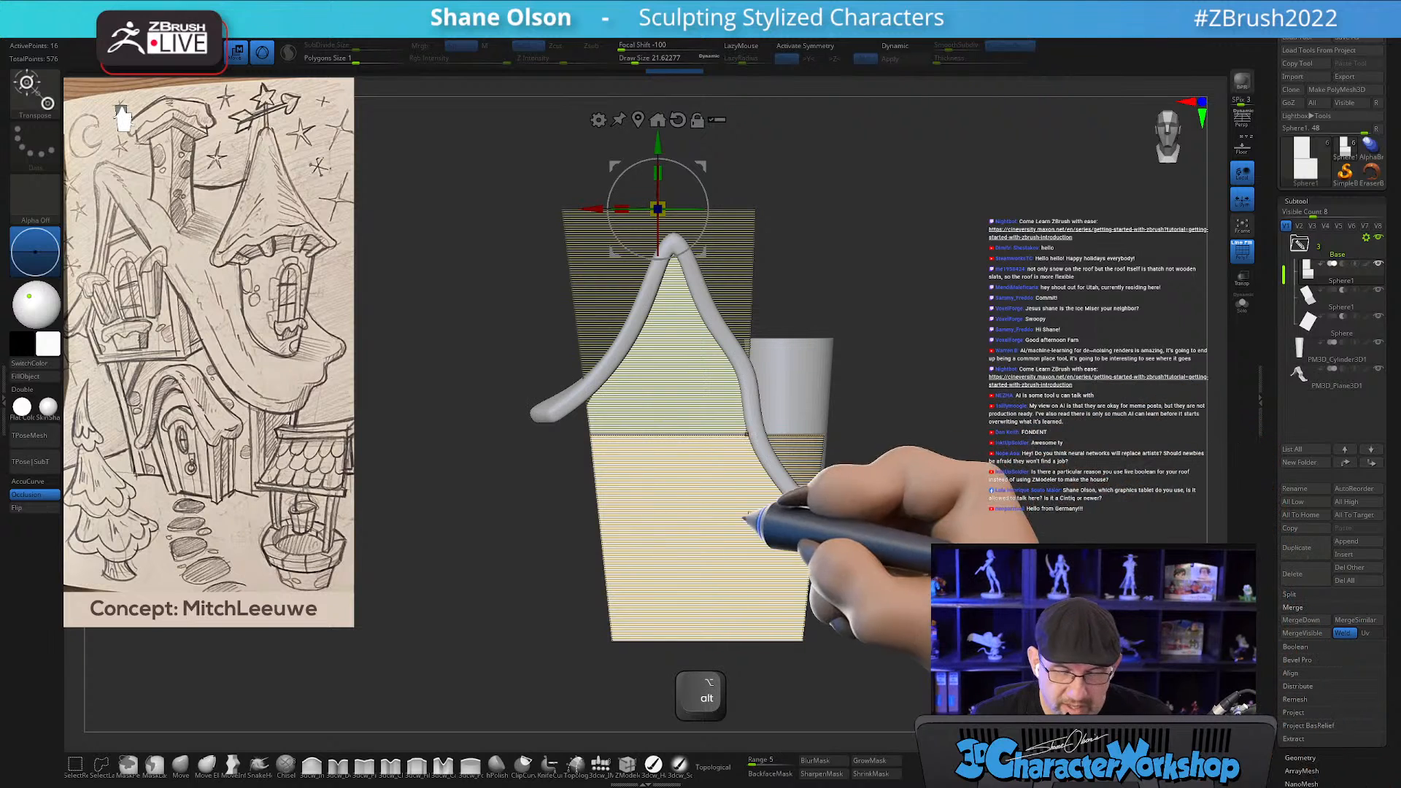
Insert a horizontal edge loop around the lower wall section of the base block with the ZModeler brush.
key(q)
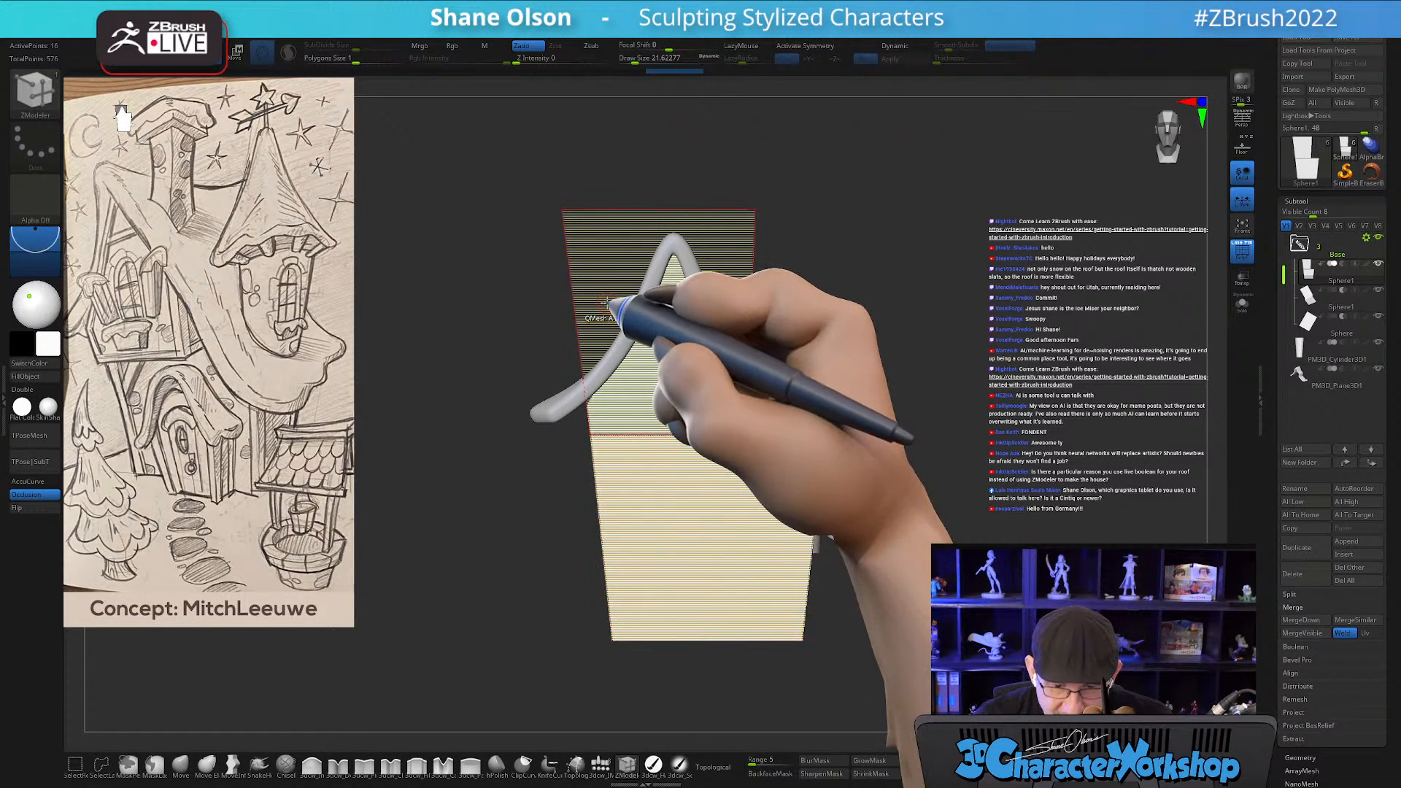
alt+drag(532, 528, 525, 569)
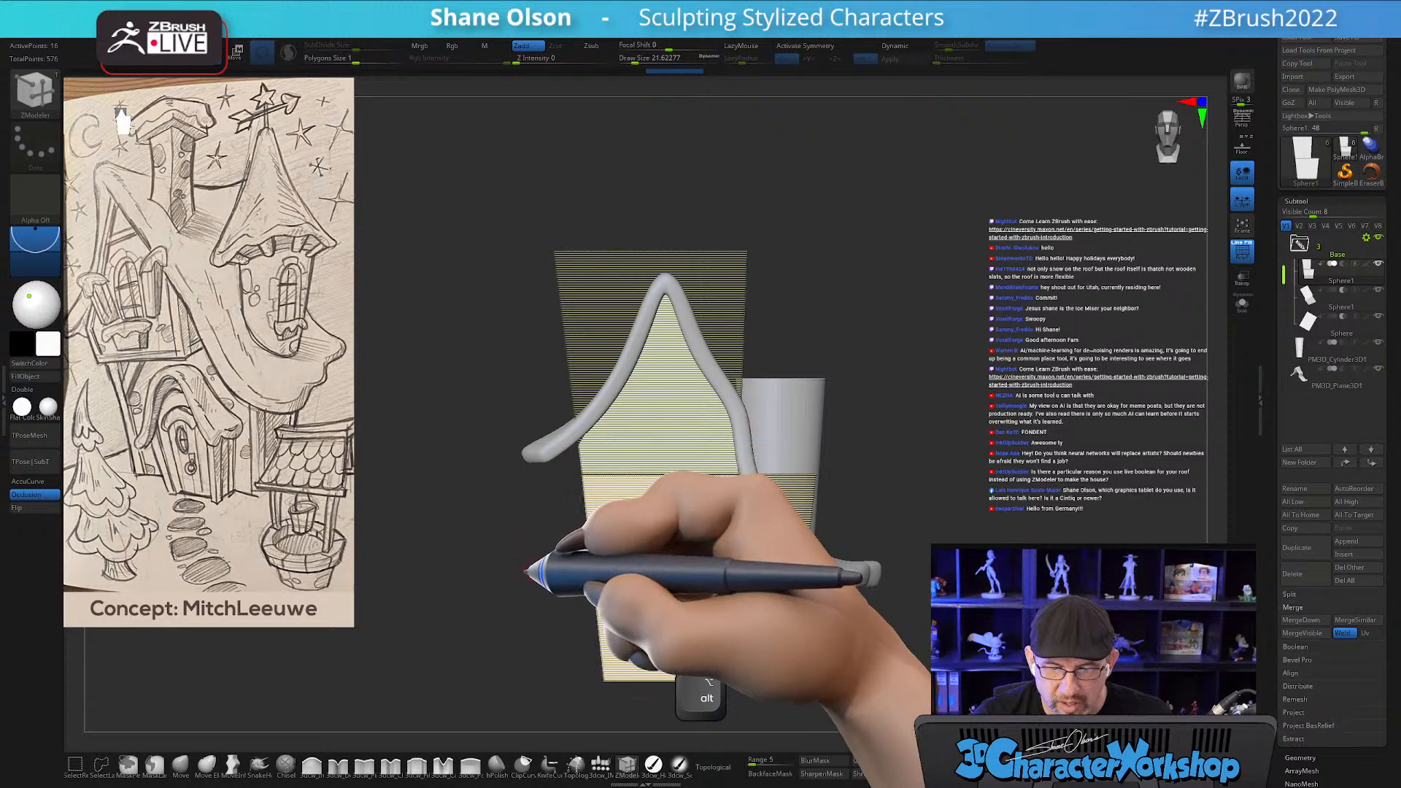
click(626, 765)
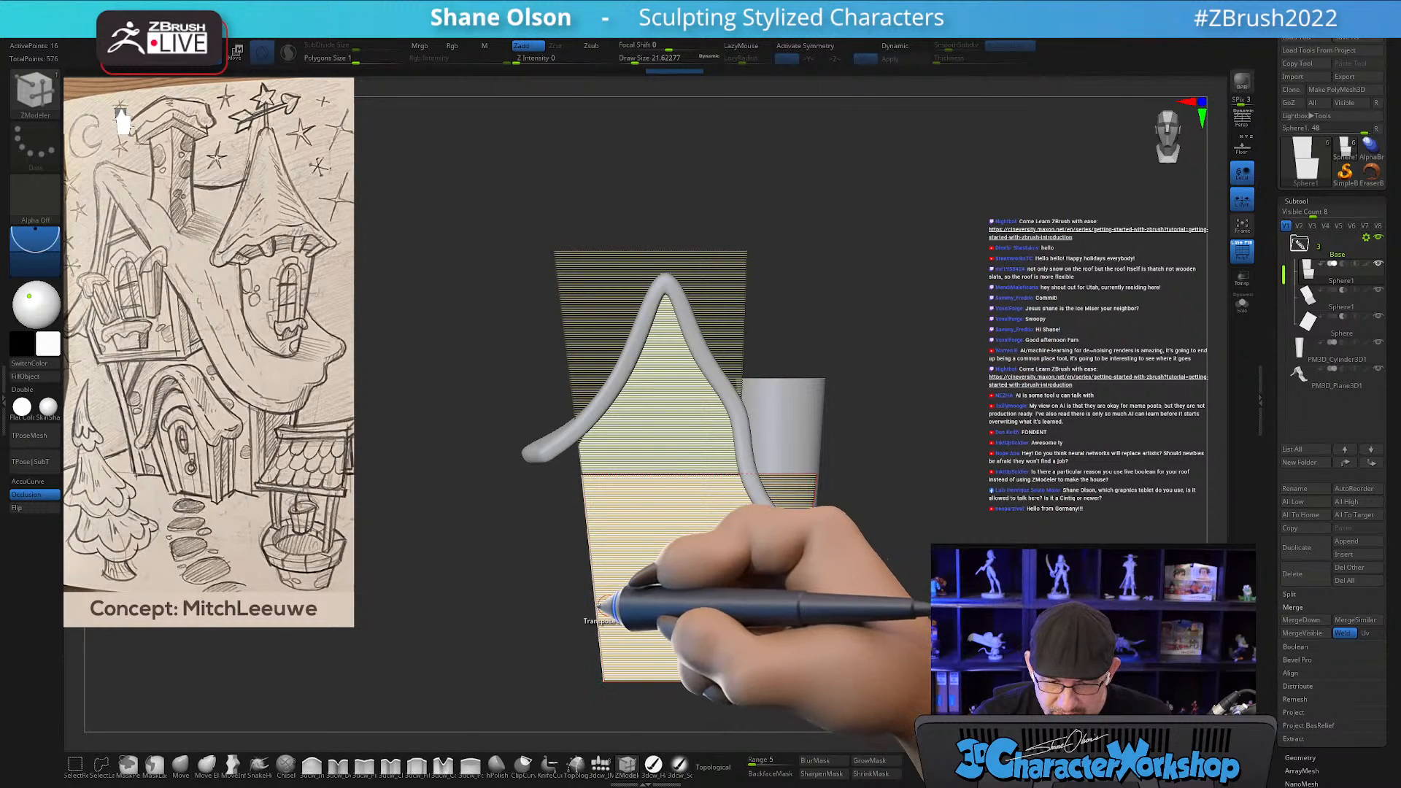
key(space)
click(581, 471)
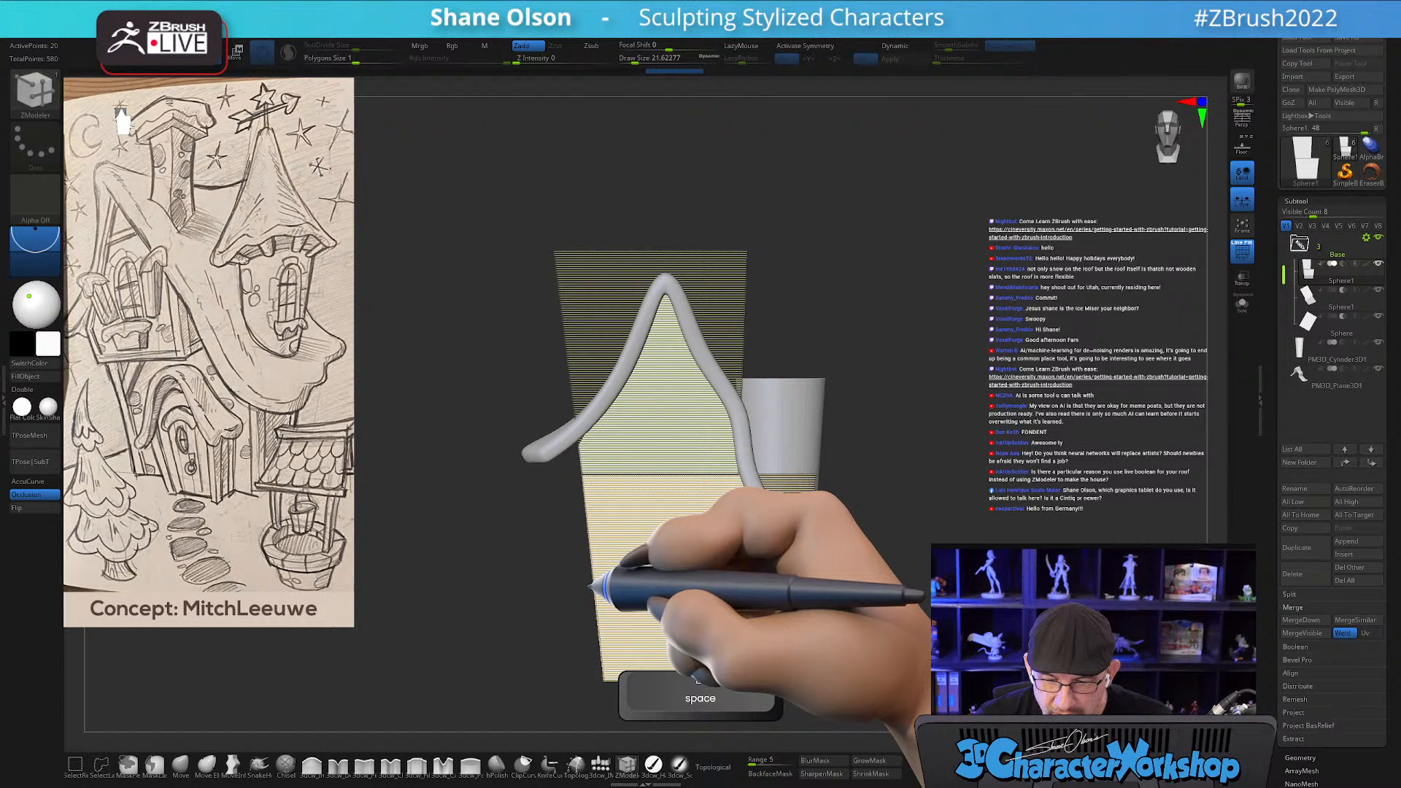
Isolate the new middle loop of the lower walls with a mask, center the gizmo on it and scale it slightly narrower.
alt+drag(910, 656, 891, 640)
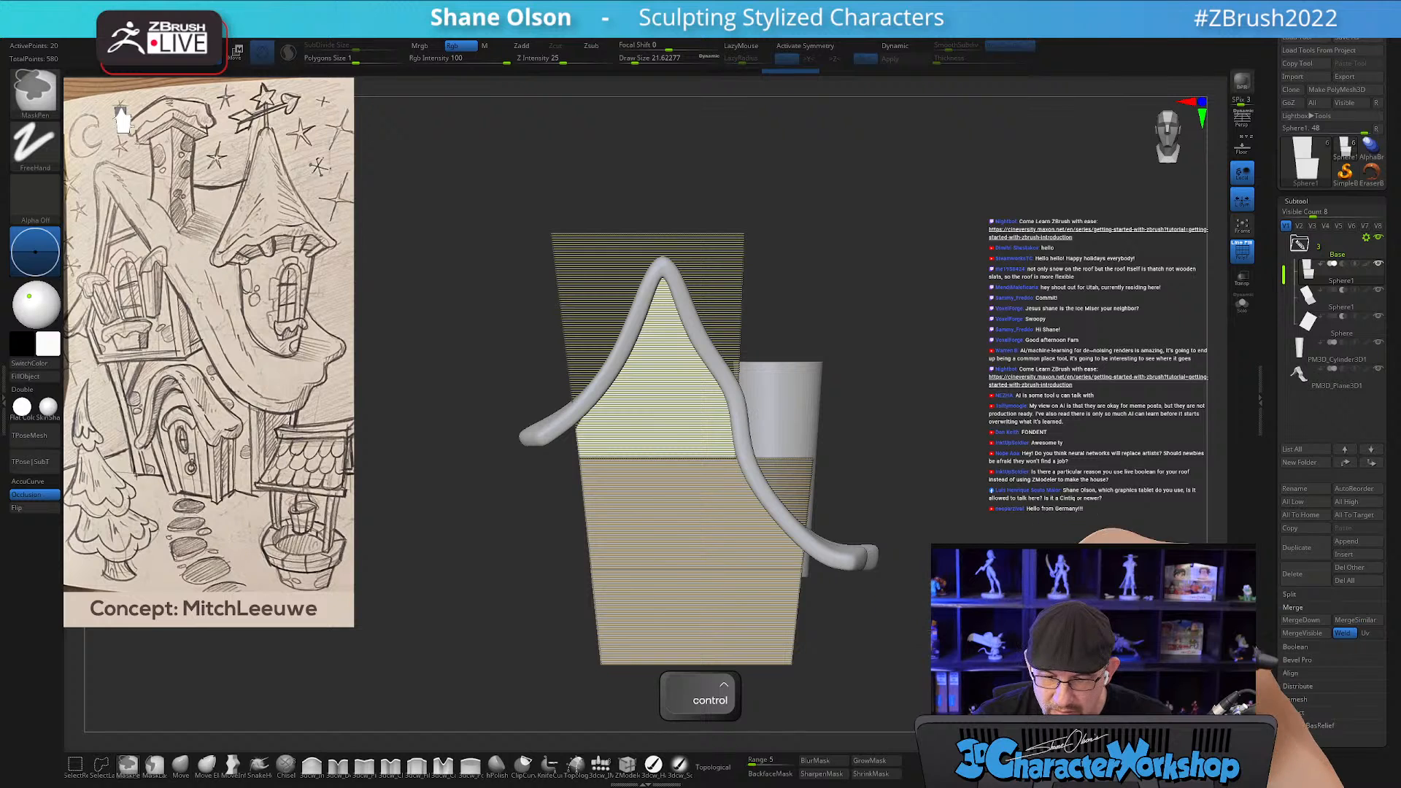
ctrl+click(905, 642)
key(w)
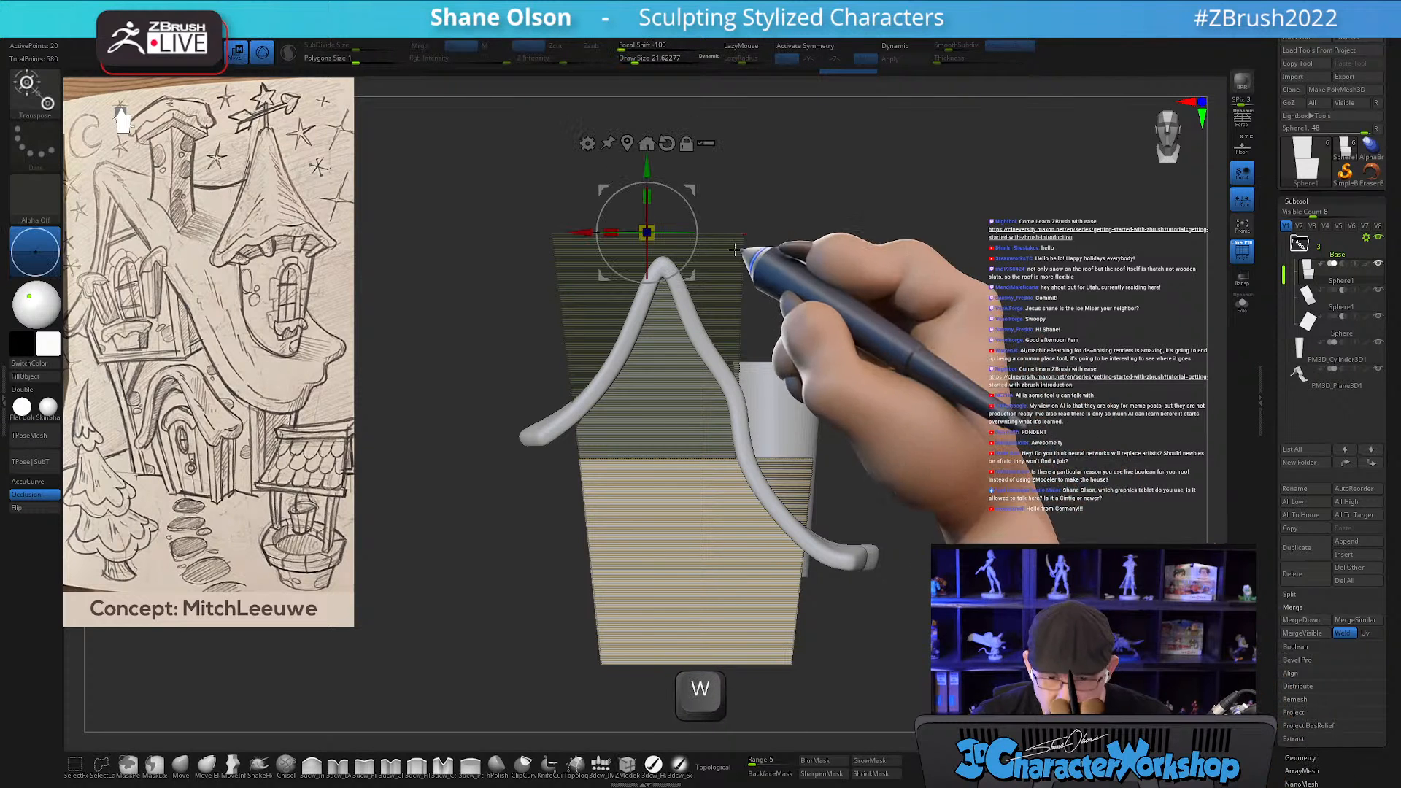
click(643, 137)
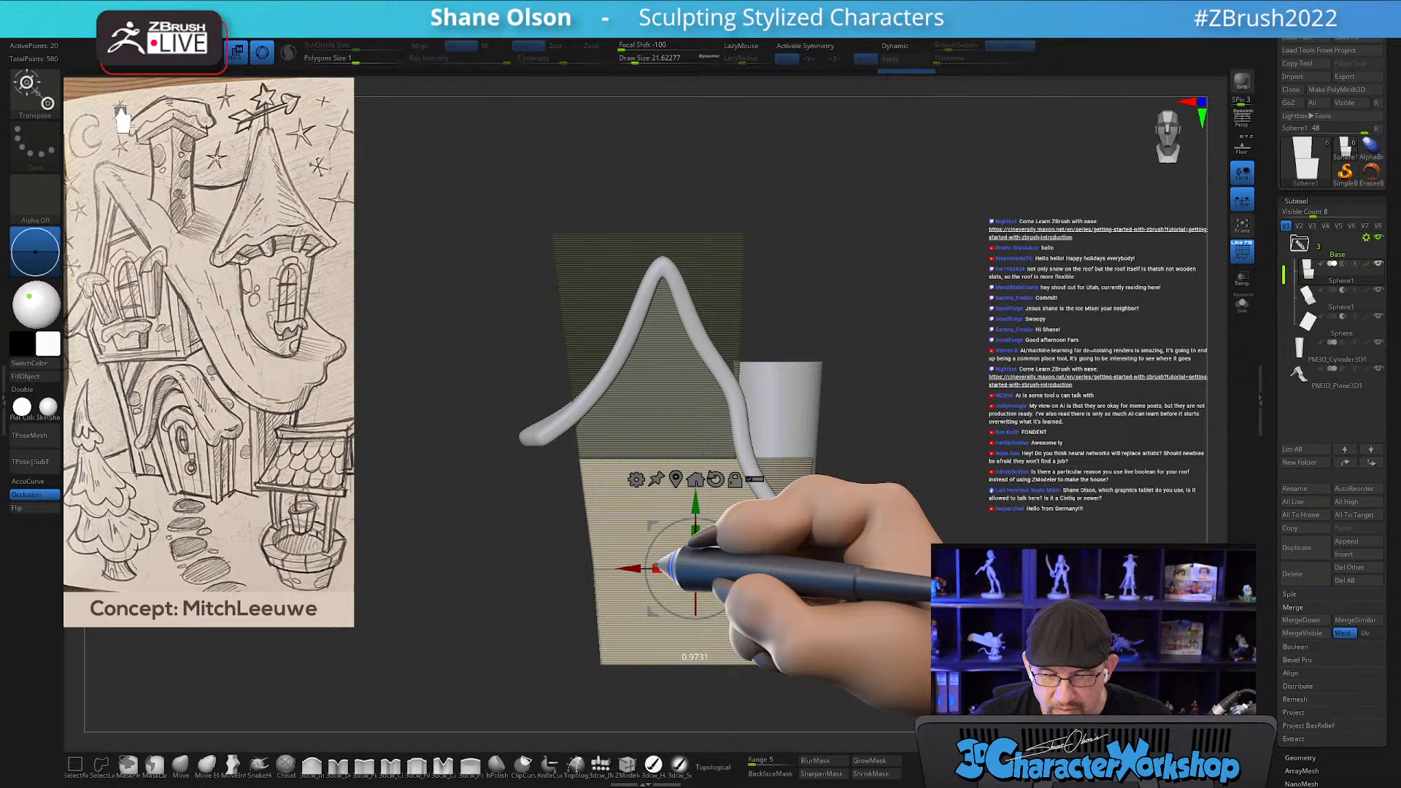
Isolate the loop where the lower and upper walls meet, center the gizmo on it, scale it slightly narrower and clear the mask.
mouse_move(930, 640)
alt+mouse_down()
mouse_move(927, 666)
mouse_move(921, 651)
alt+mouse_up()
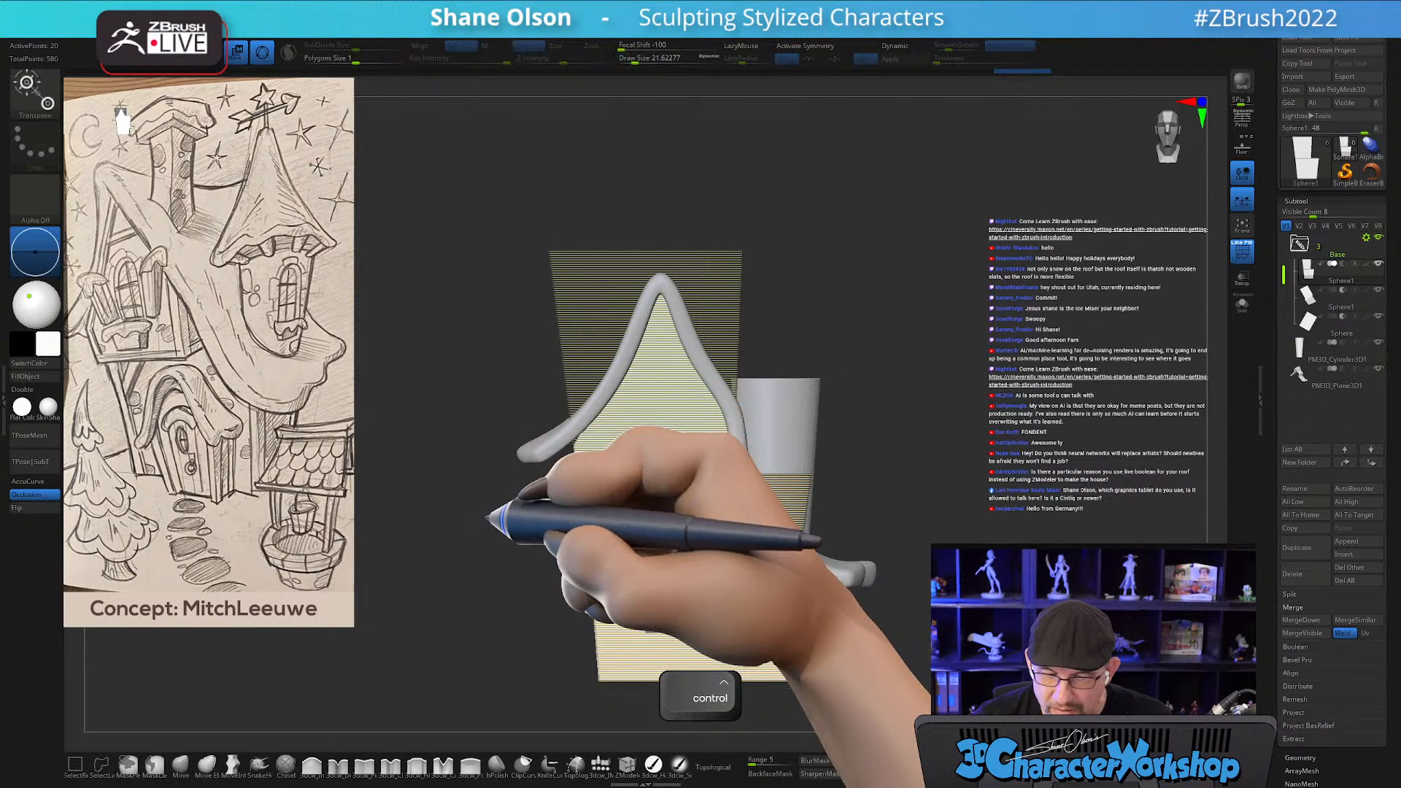
ctrl+drag(438, 415, 908, 499)
click(674, 495)
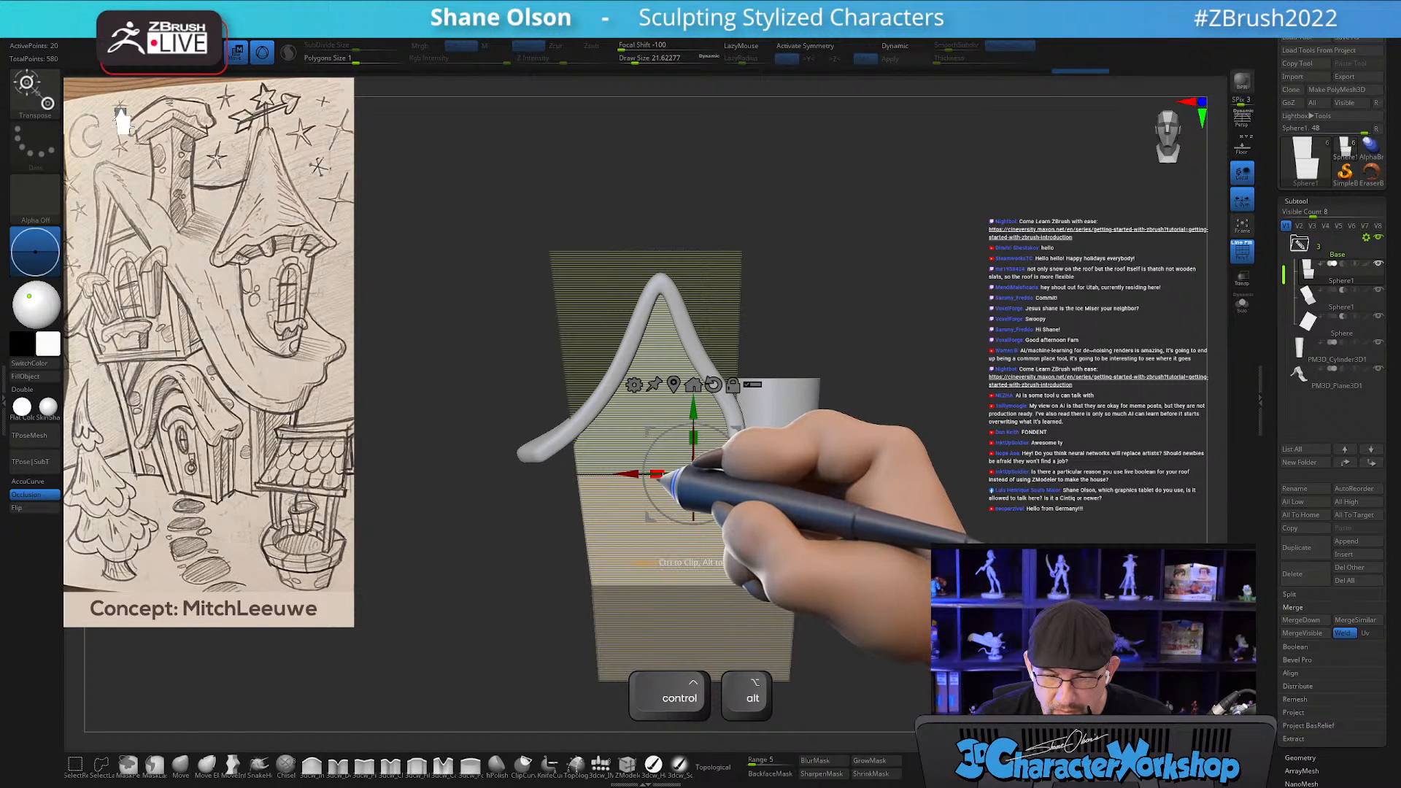
mouse_move(965, 422)
alt+mouse_down()
mouse_move(970, 442)
mouse_move(956, 424)
alt+mouse_up()
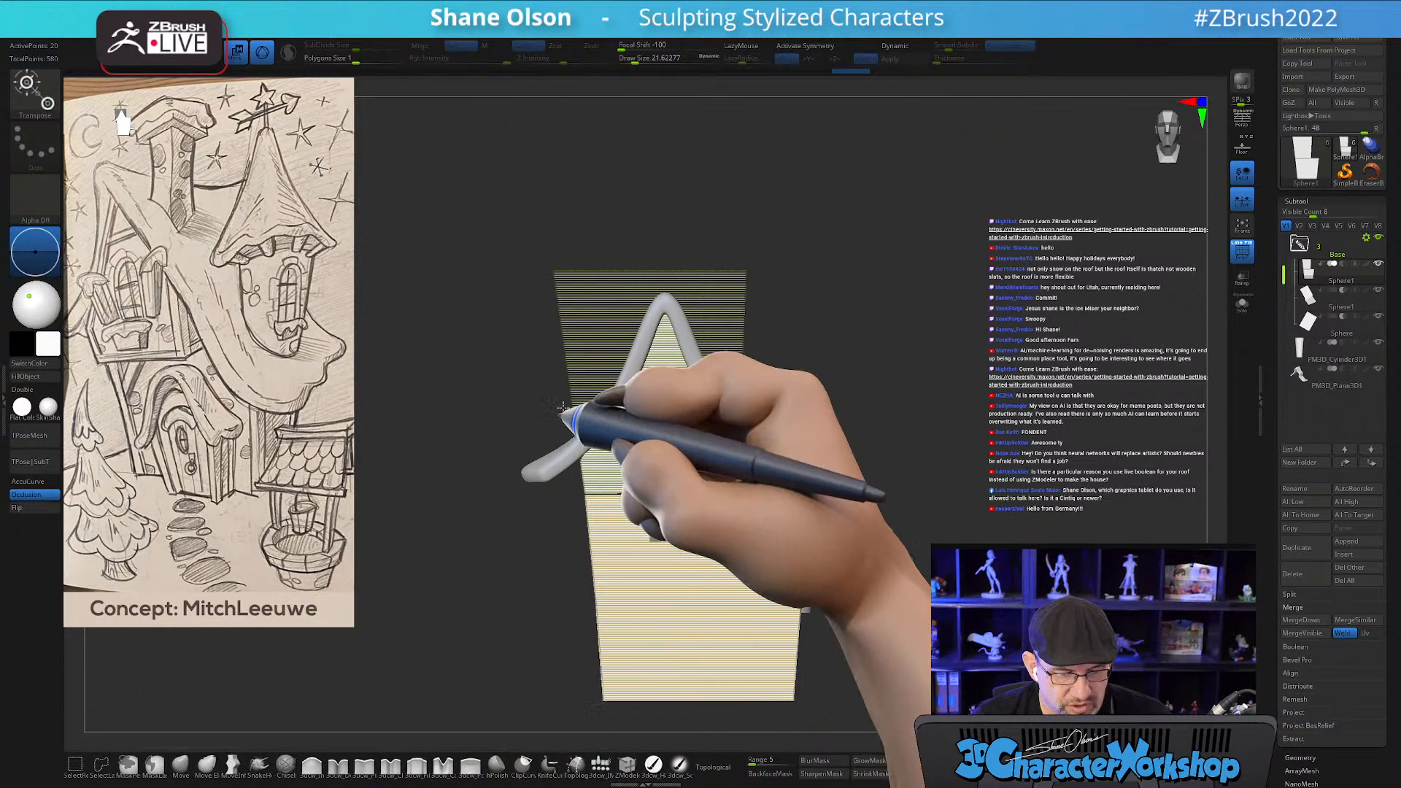
Insert an edge loop around the upper wall section, isolate its left edge beneath the roof, nudge it sideways and clear the mask.
key(q)
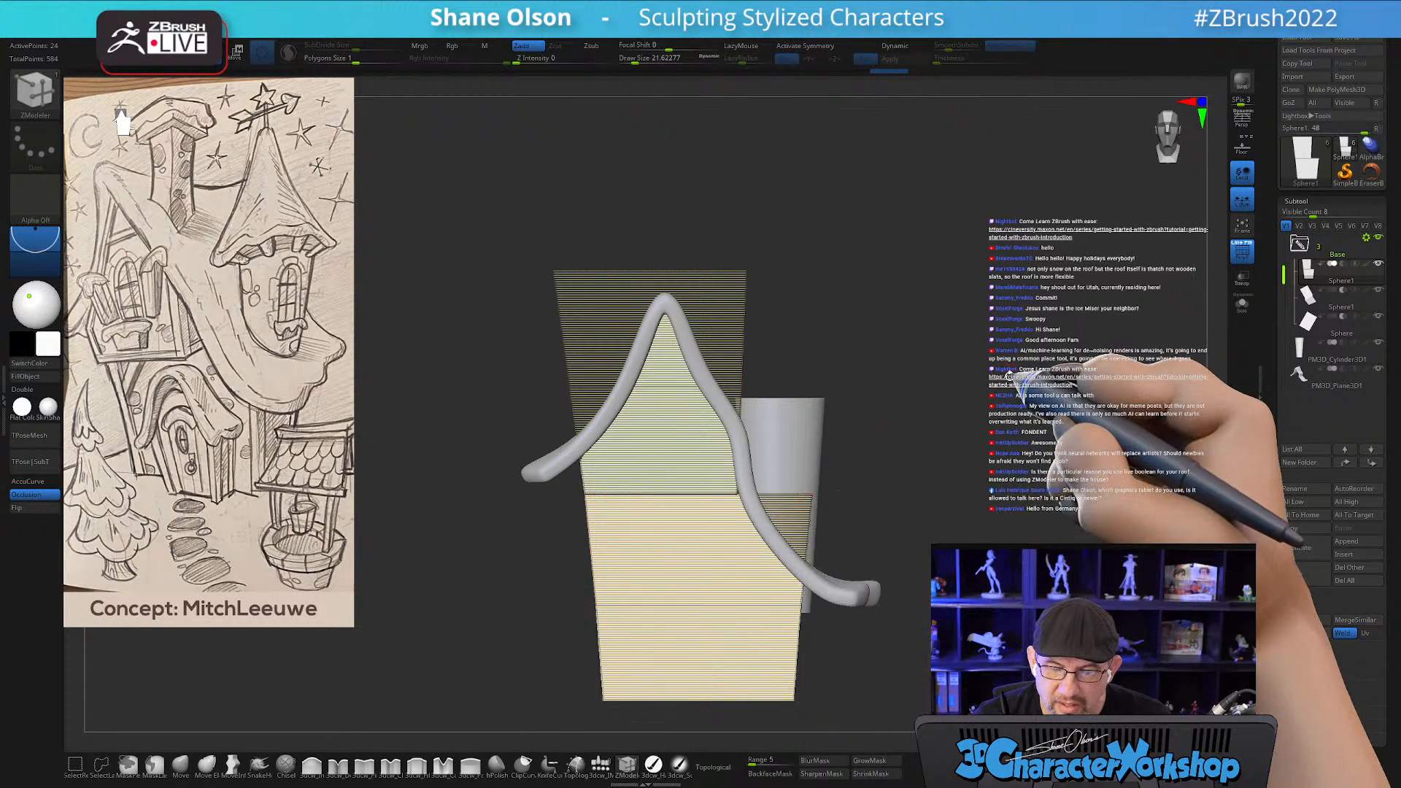
alt+drag(1010, 387, 1008, 392)
key(ctrl)
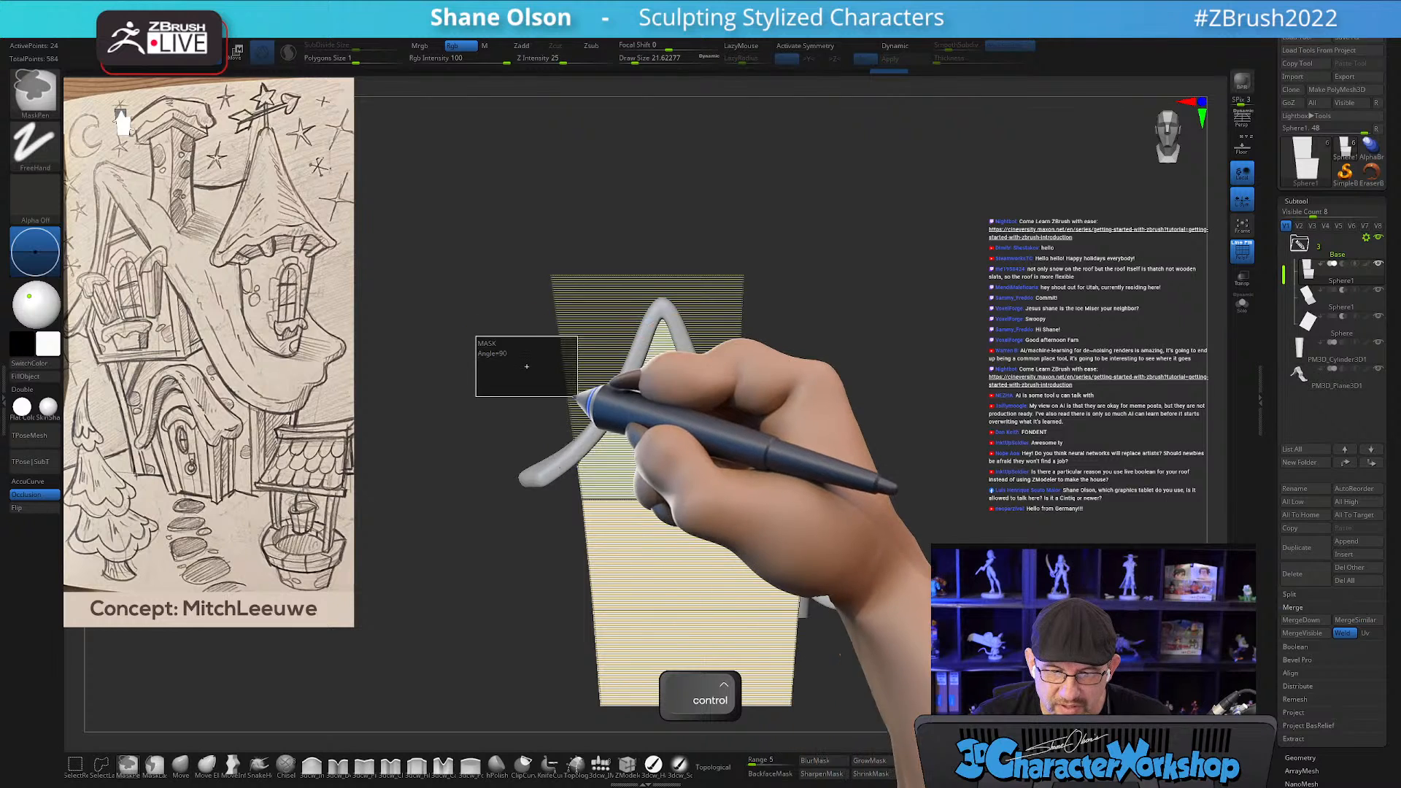
key(w)
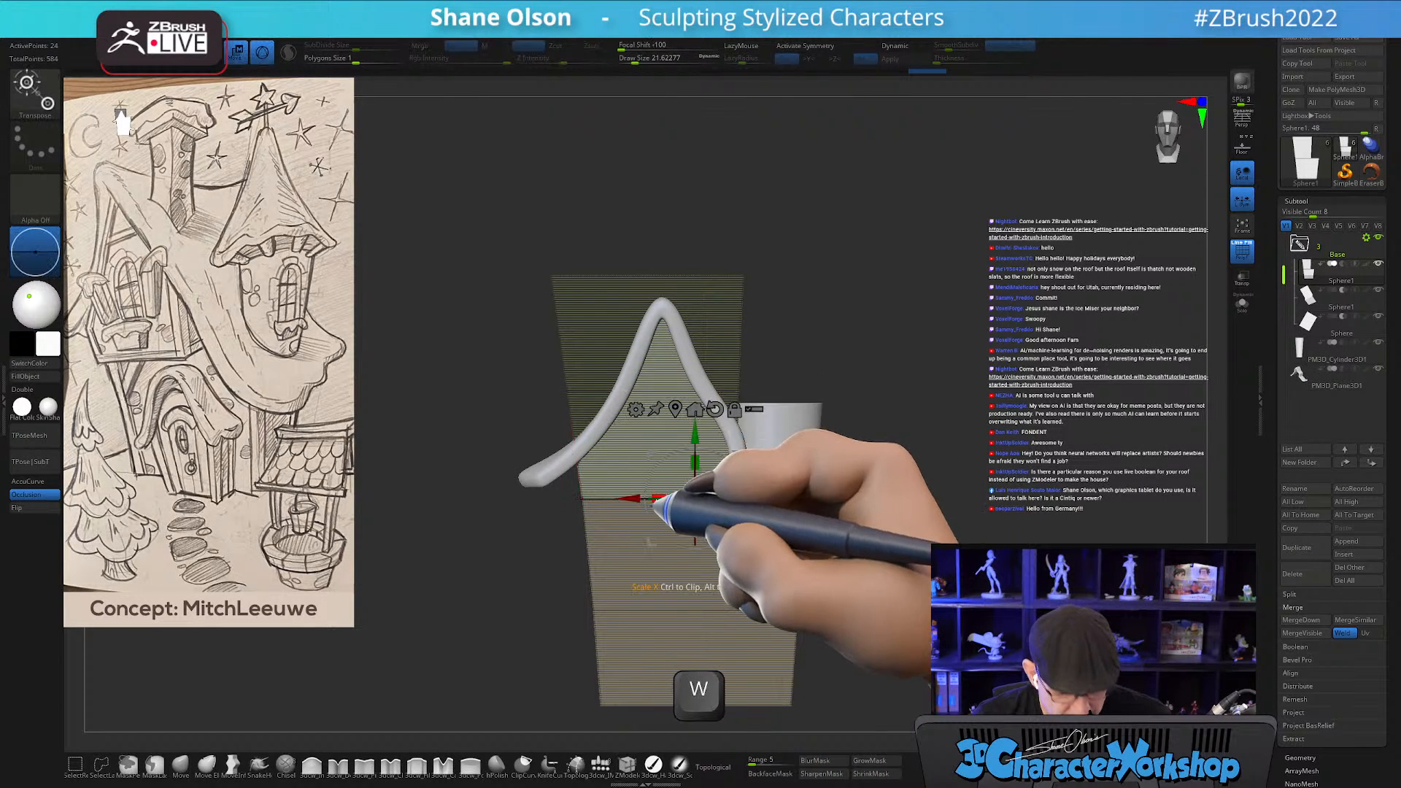
click(676, 409)
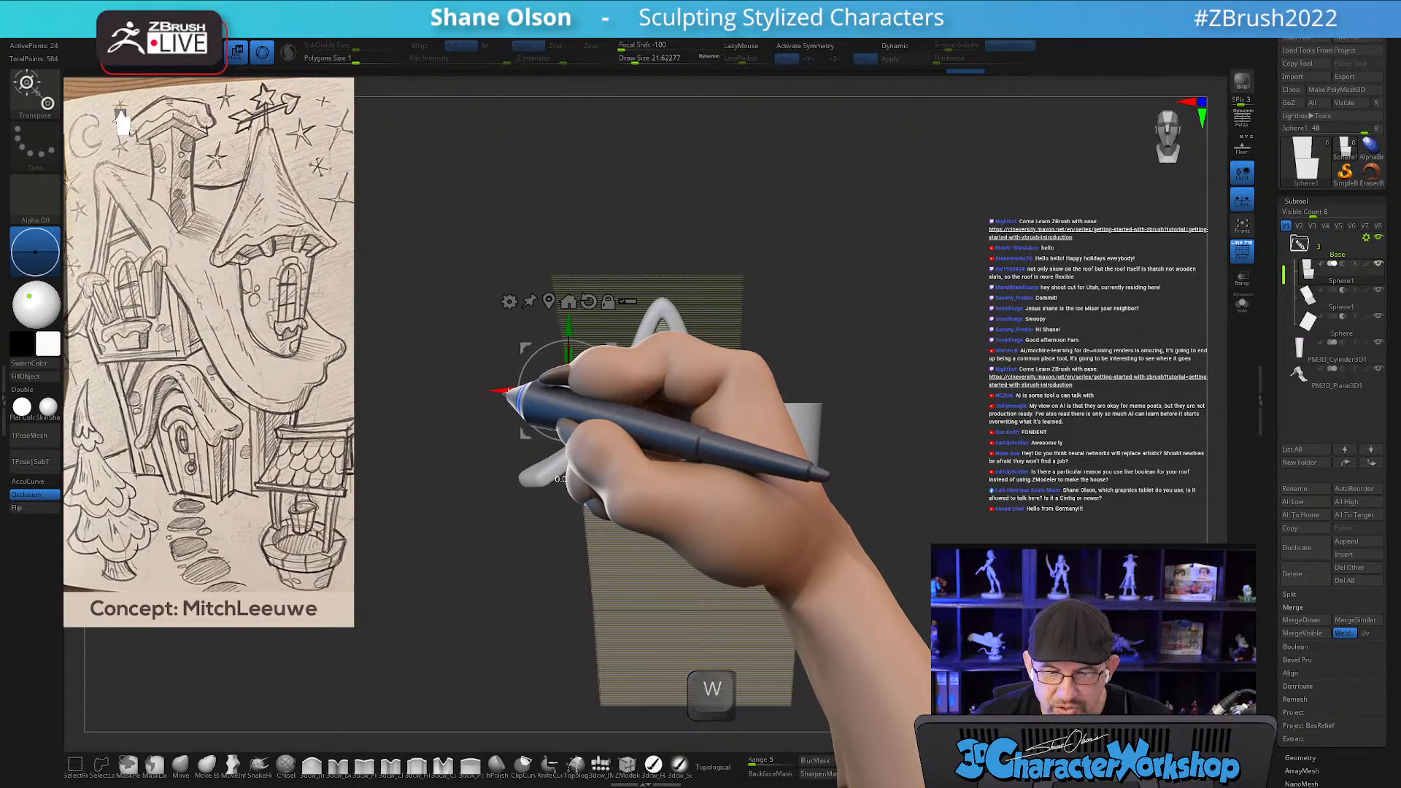
ctrl+drag(886, 296, 1059, 344)
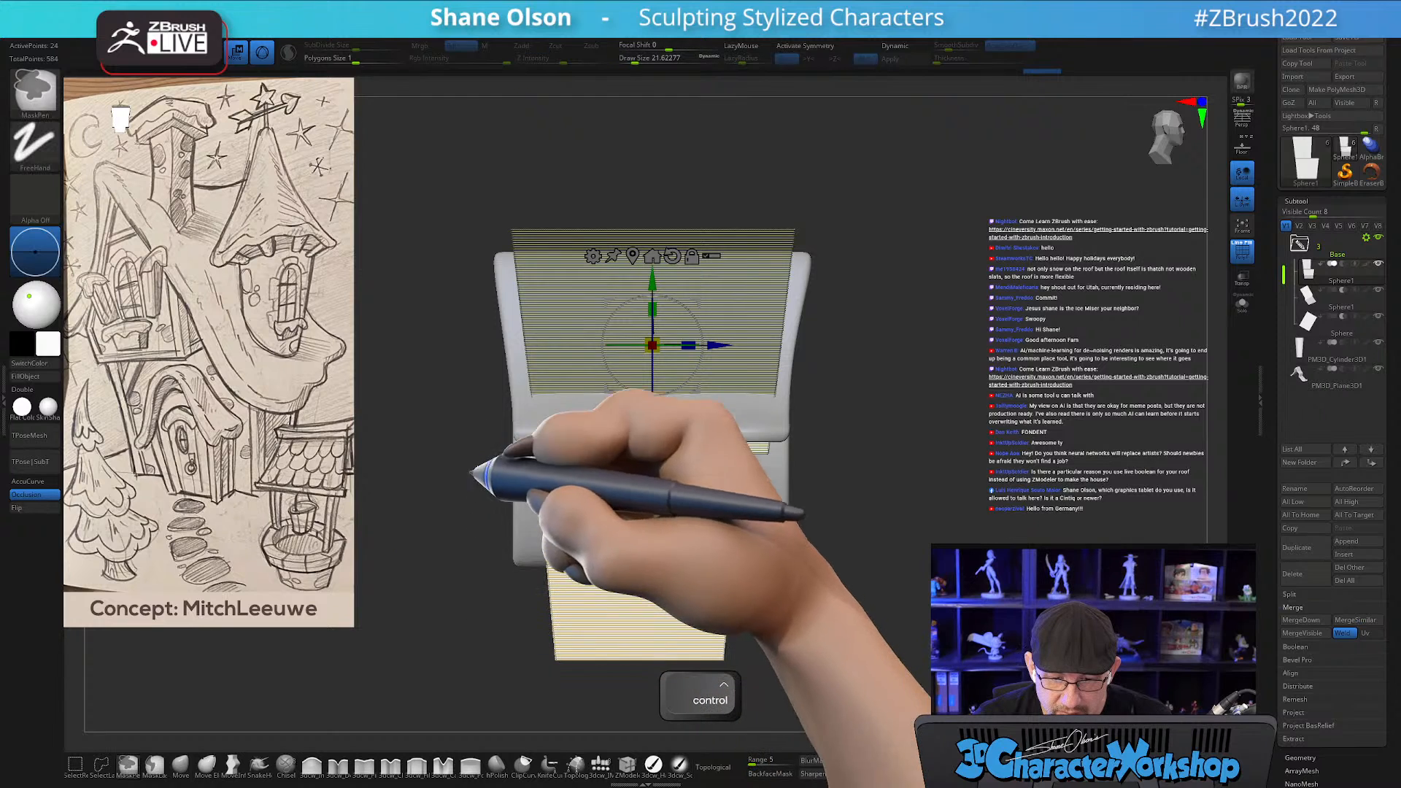
In side view, isolate part of the wall block with a mask, shift it slightly along the house's depth and clear the mask.
ctrl+drag(432, 317, 610, 607)
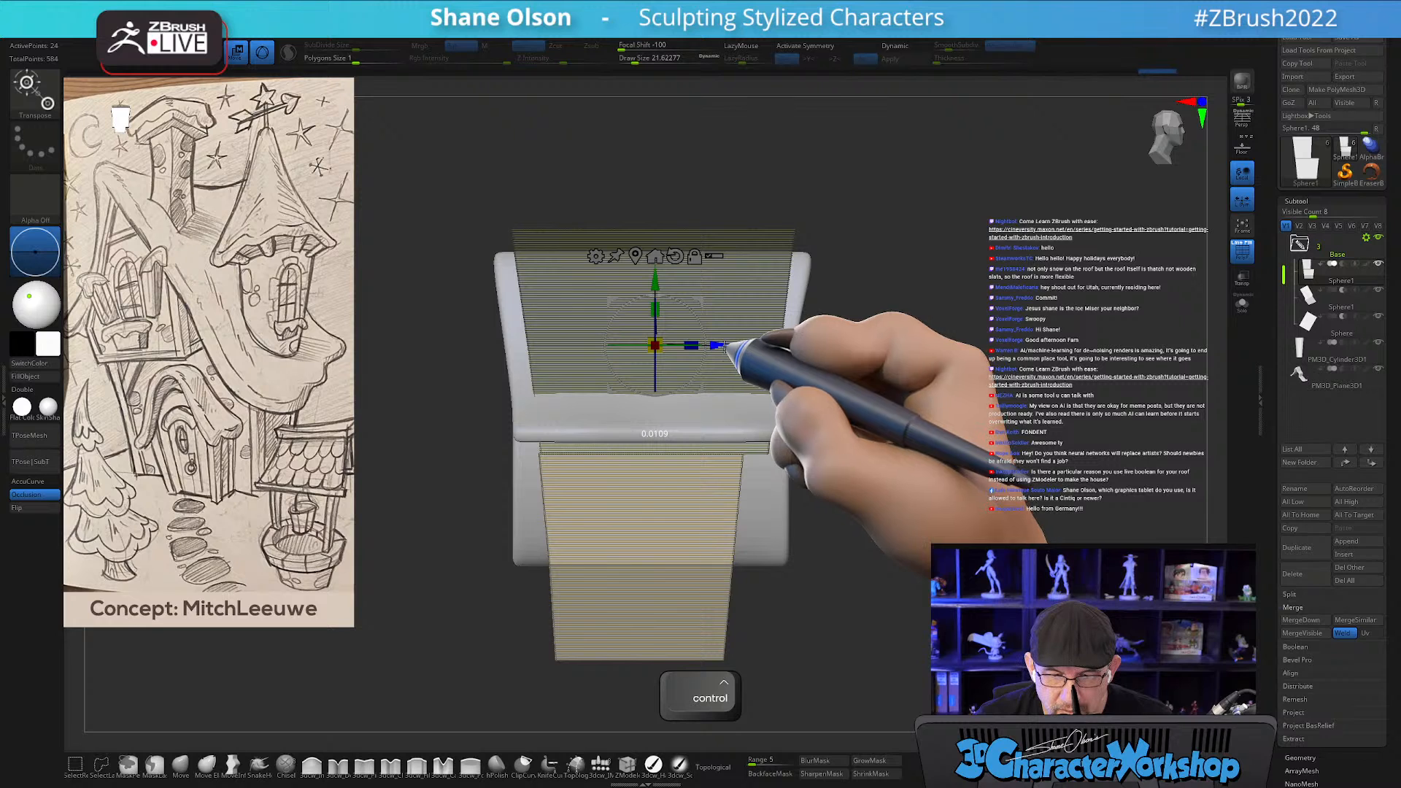
ctrl+drag(454, 424, 572, 488)
alt+drag(912, 417, 924, 421)
ctrl+click(974, 424)
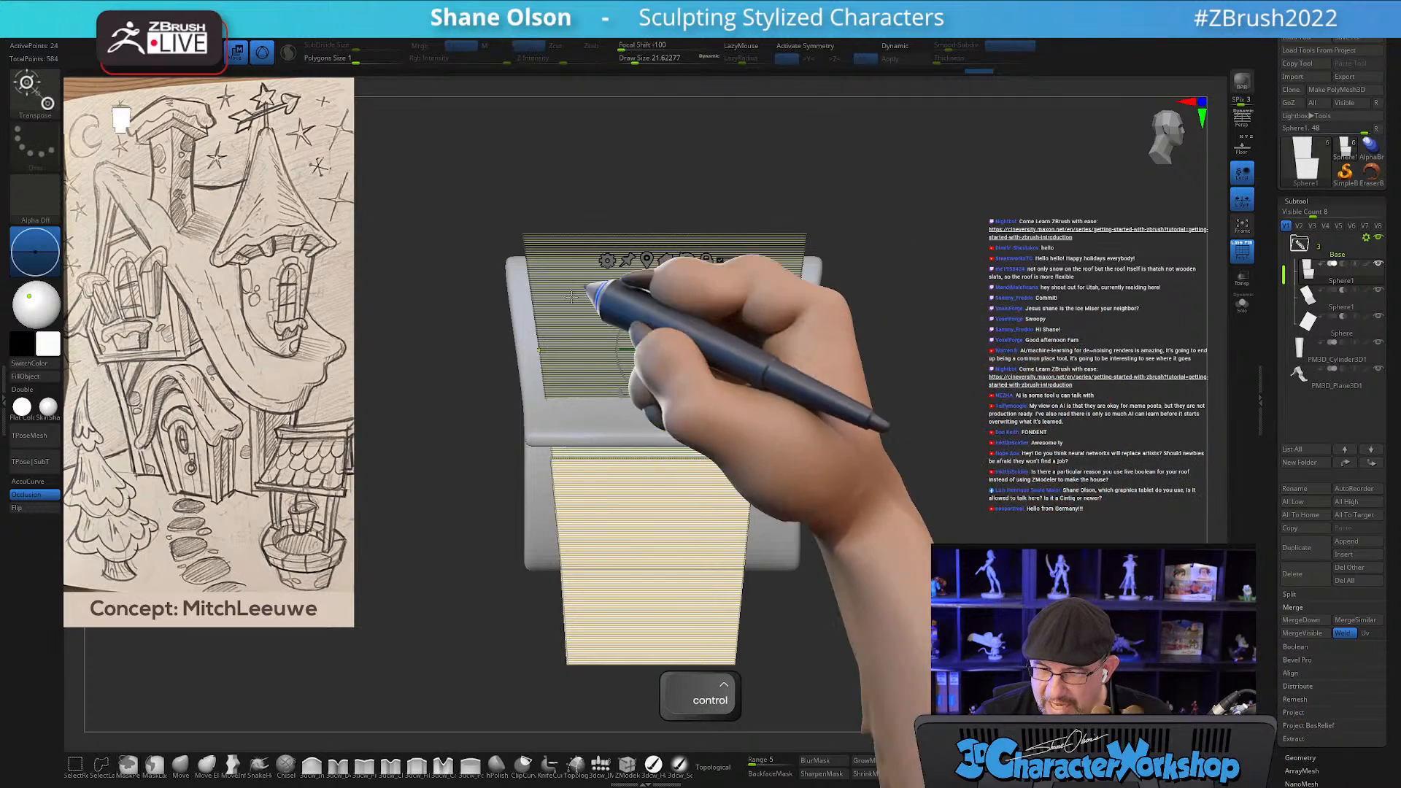
ctrl+click(790, 237)
ctrl+drag(921, 143, 734, 549)
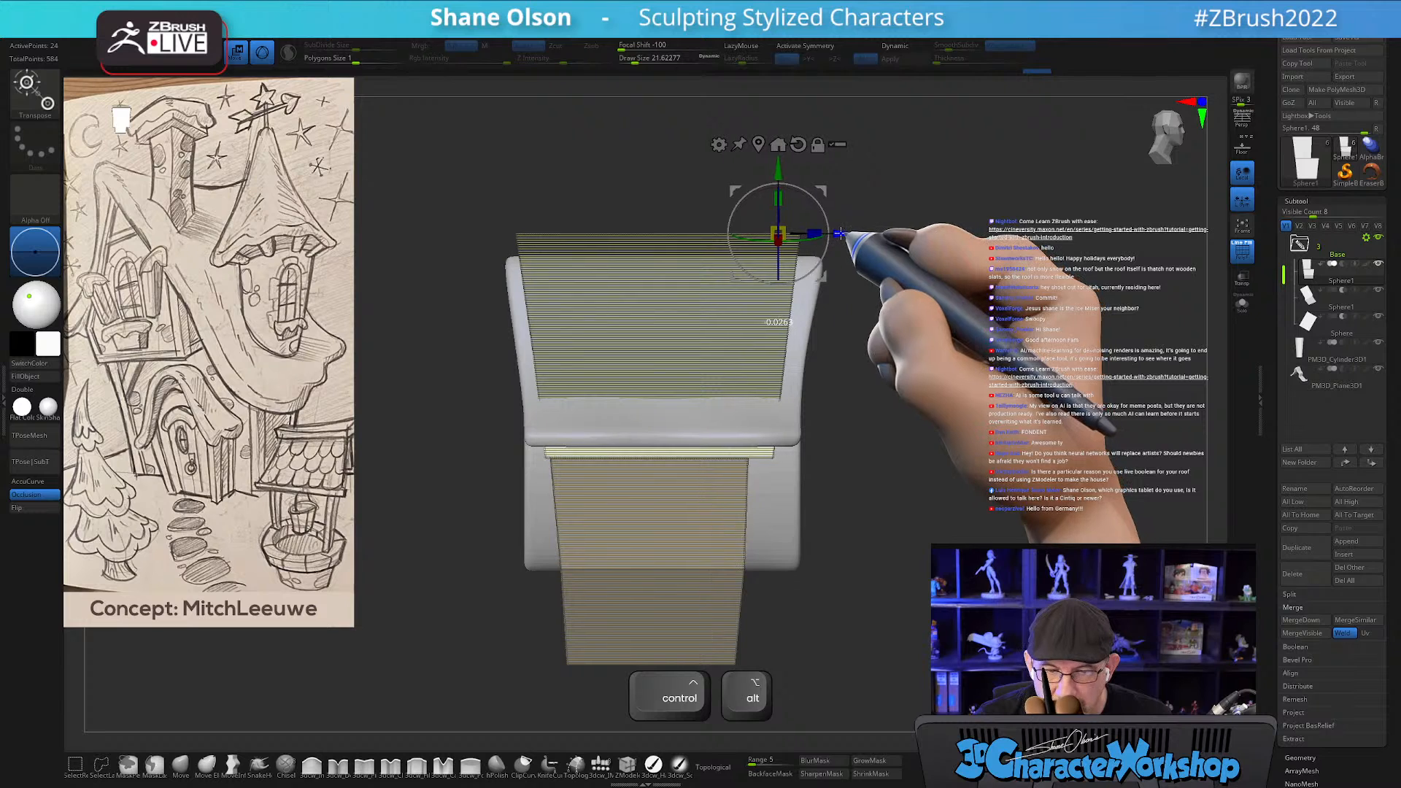
key(ctrl+z)
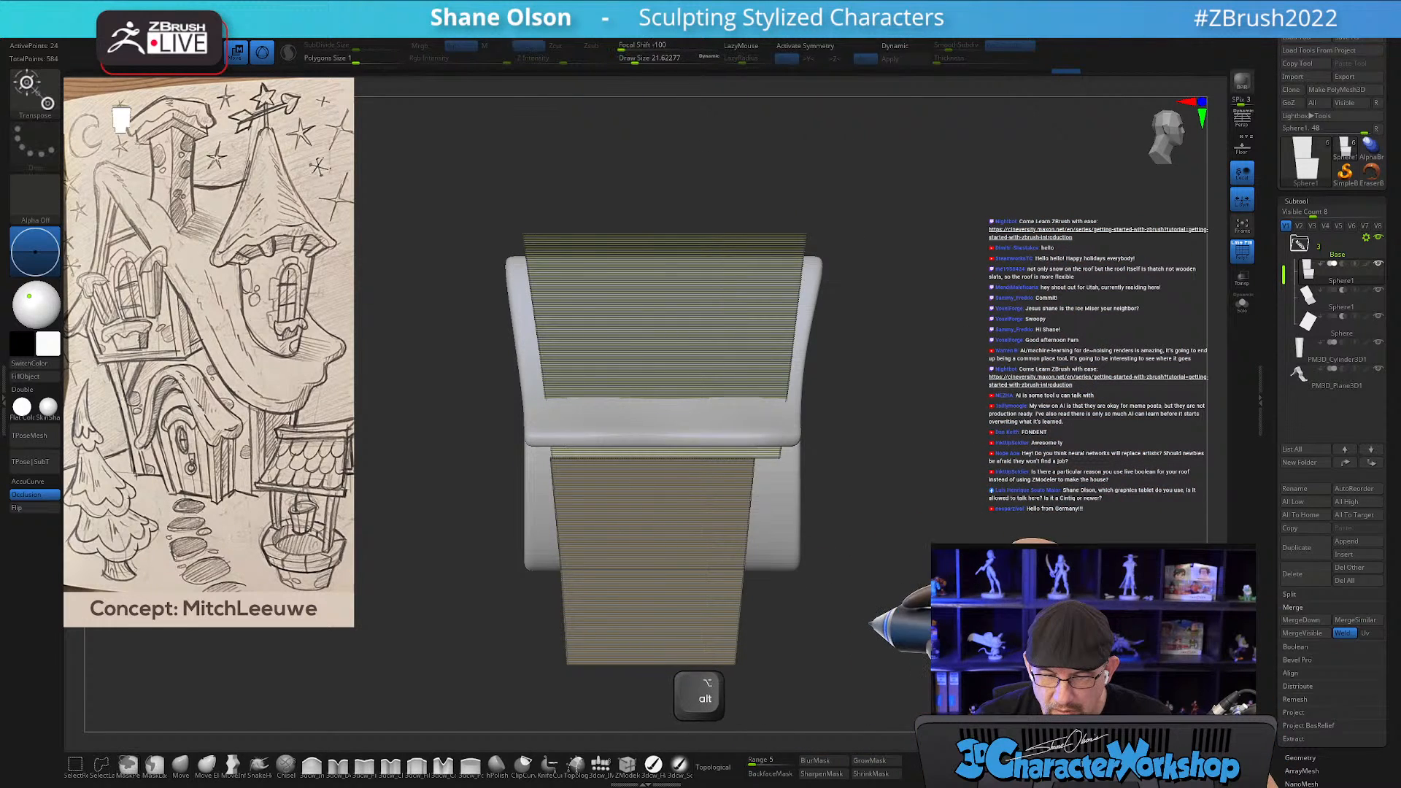
key(ctrl+z)
ctrl+drag(943, 394, 909, 384)
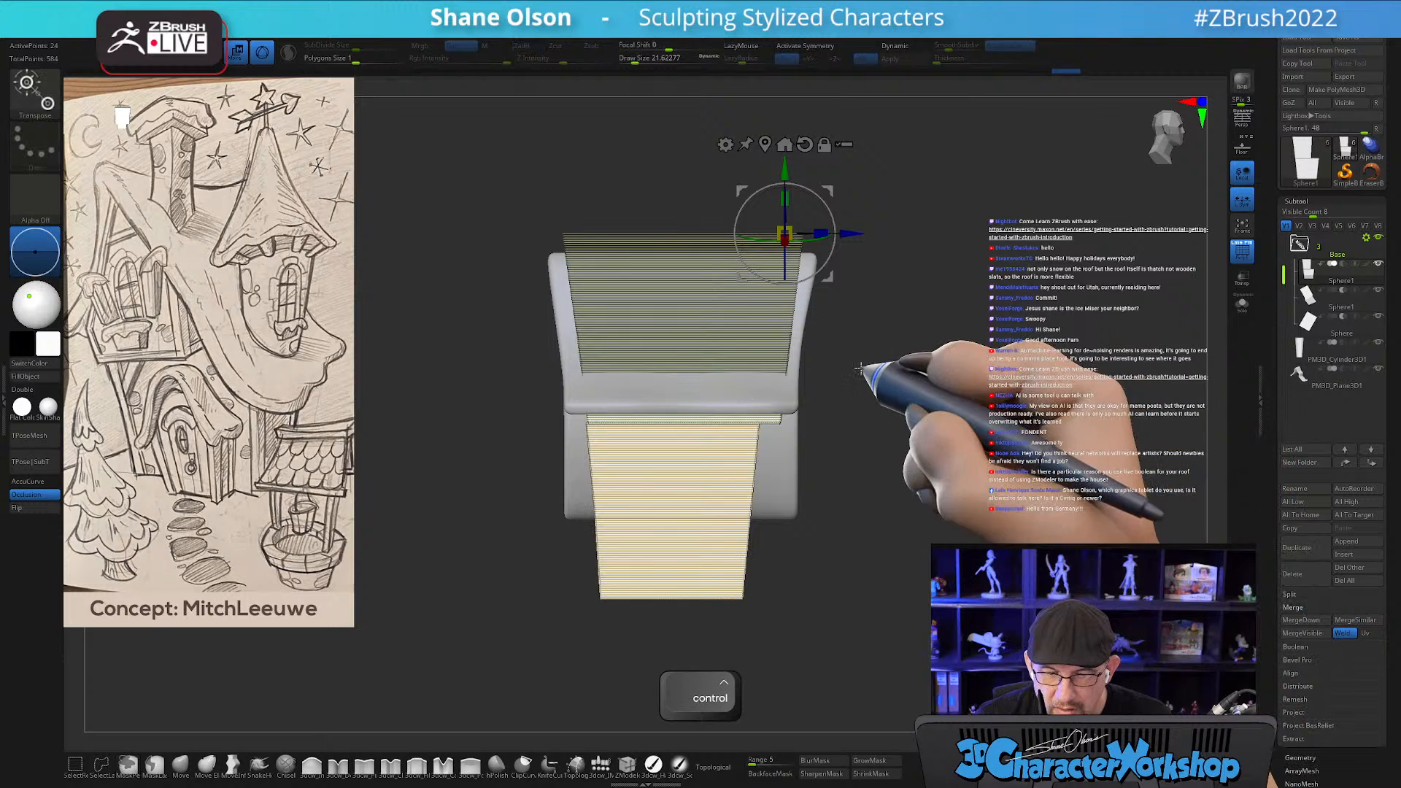
Isolate the left end of the upper walls in side view, move it outward to the roof's edge and clear the mask.
ctrl+click(565, 232)
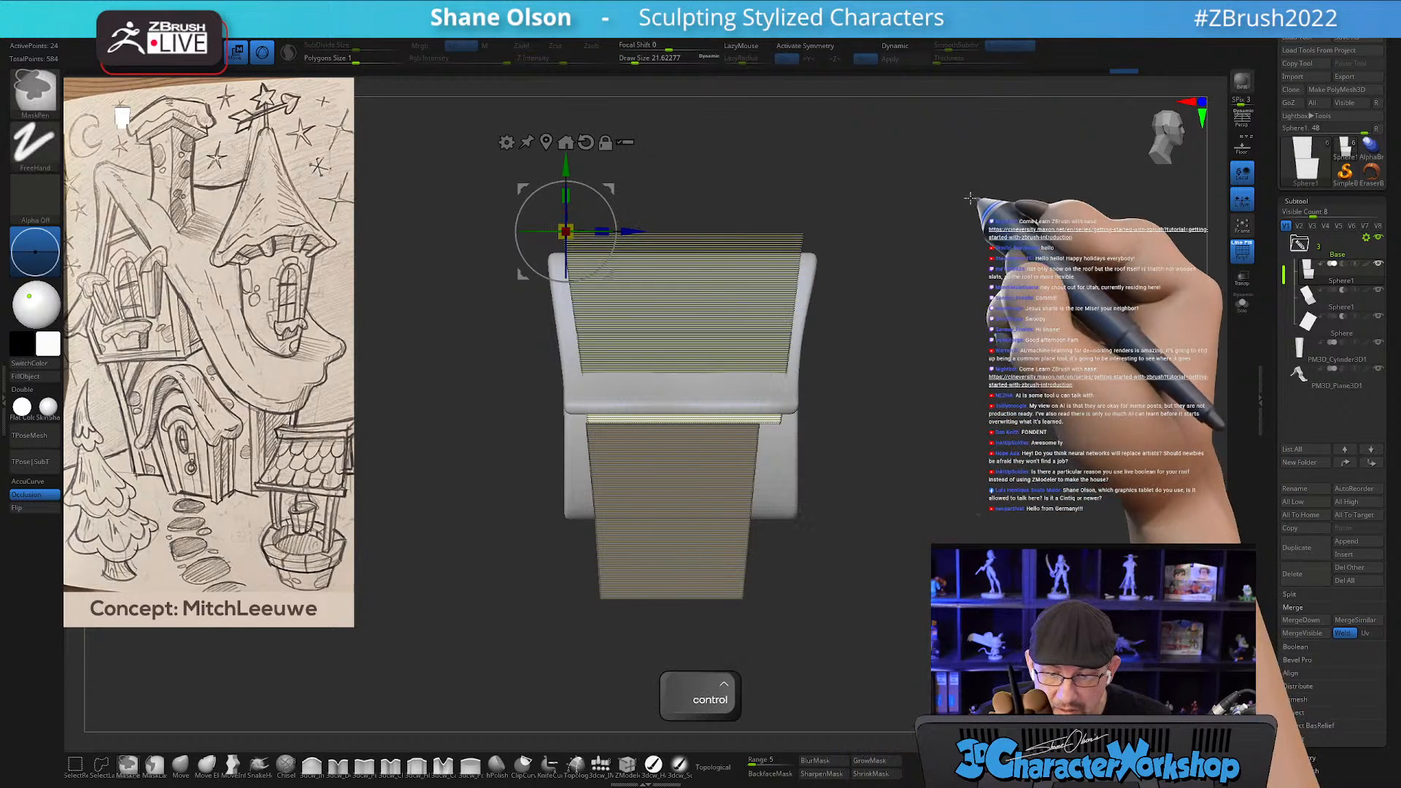
ctrl+drag(959, 158, 706, 619)
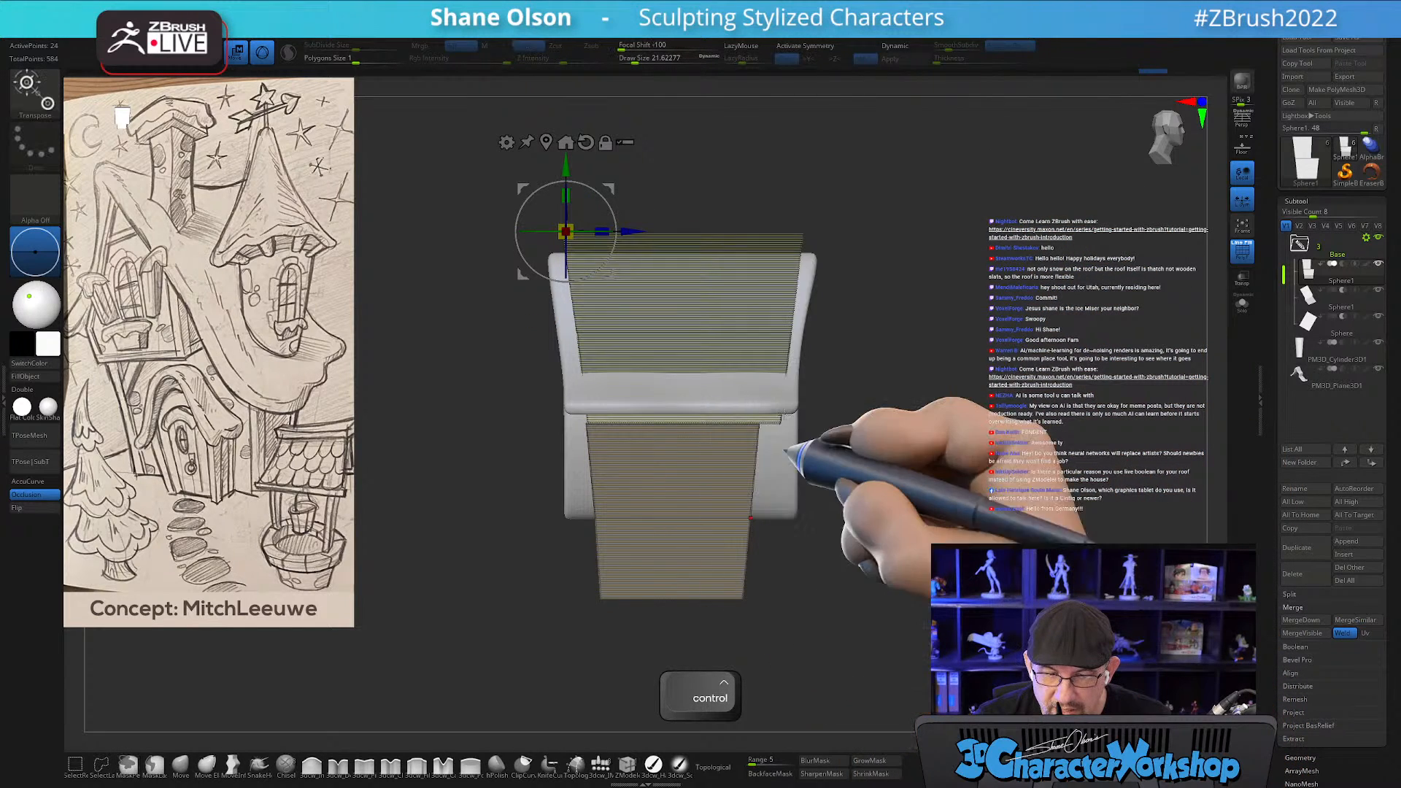
drag(641, 230, 626, 230)
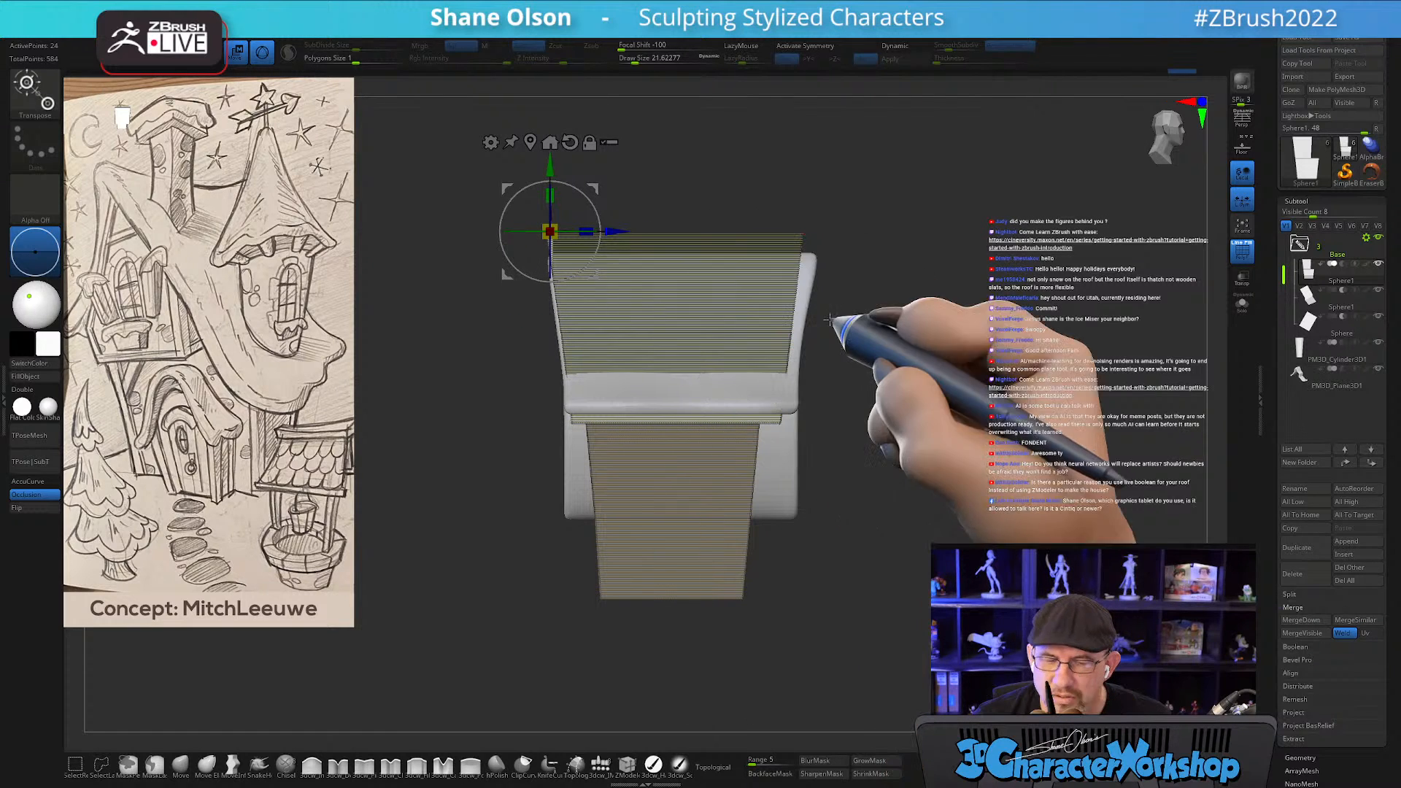
alt+drag(928, 336, 910, 361)
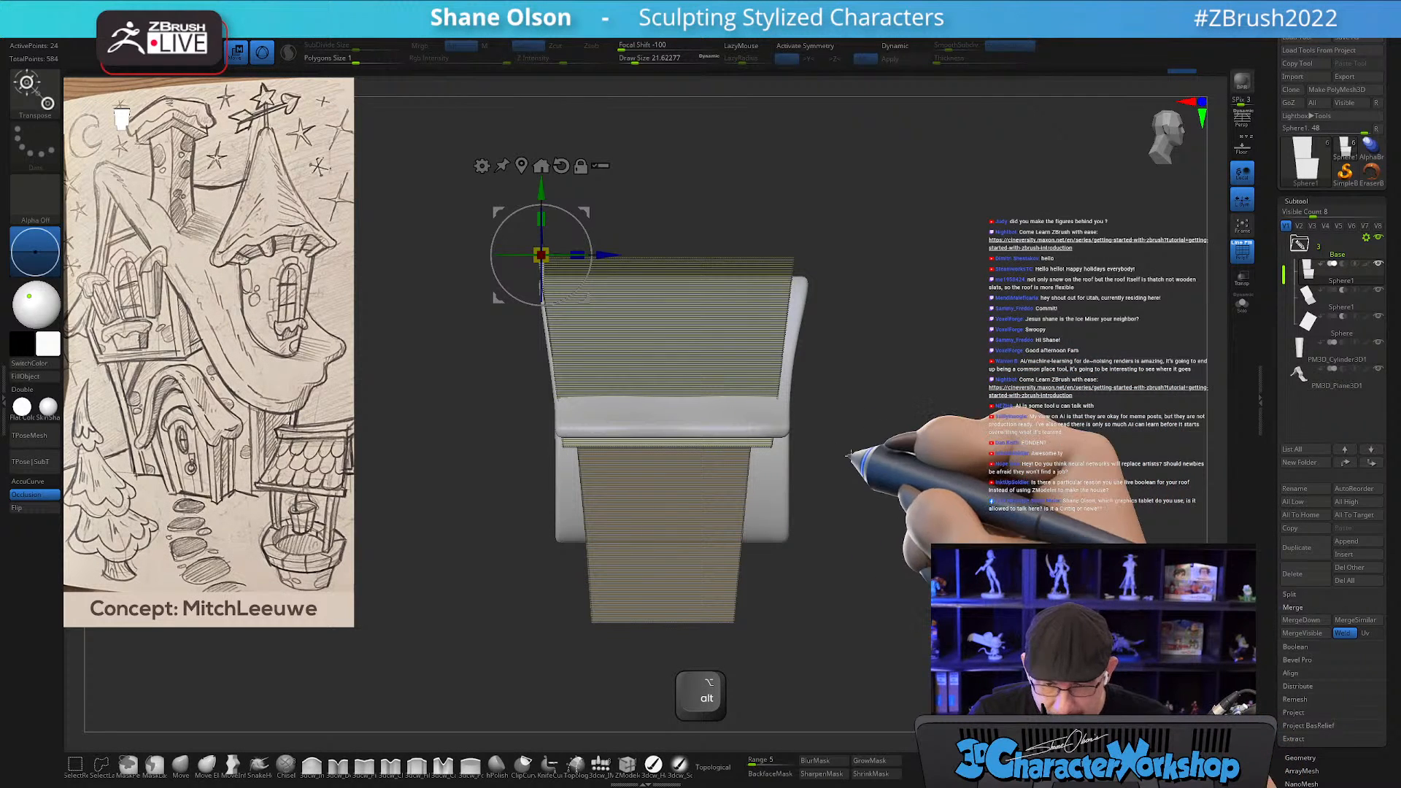
ctrl+drag(964, 478, 1029, 443)
key(q)
alt+drag(994, 371, 994, 419)
Select the roof, isolate its left half in side view, reset the gizmo orientation, move that half outward past the wall and clear the mask.
alt+click(772, 563)
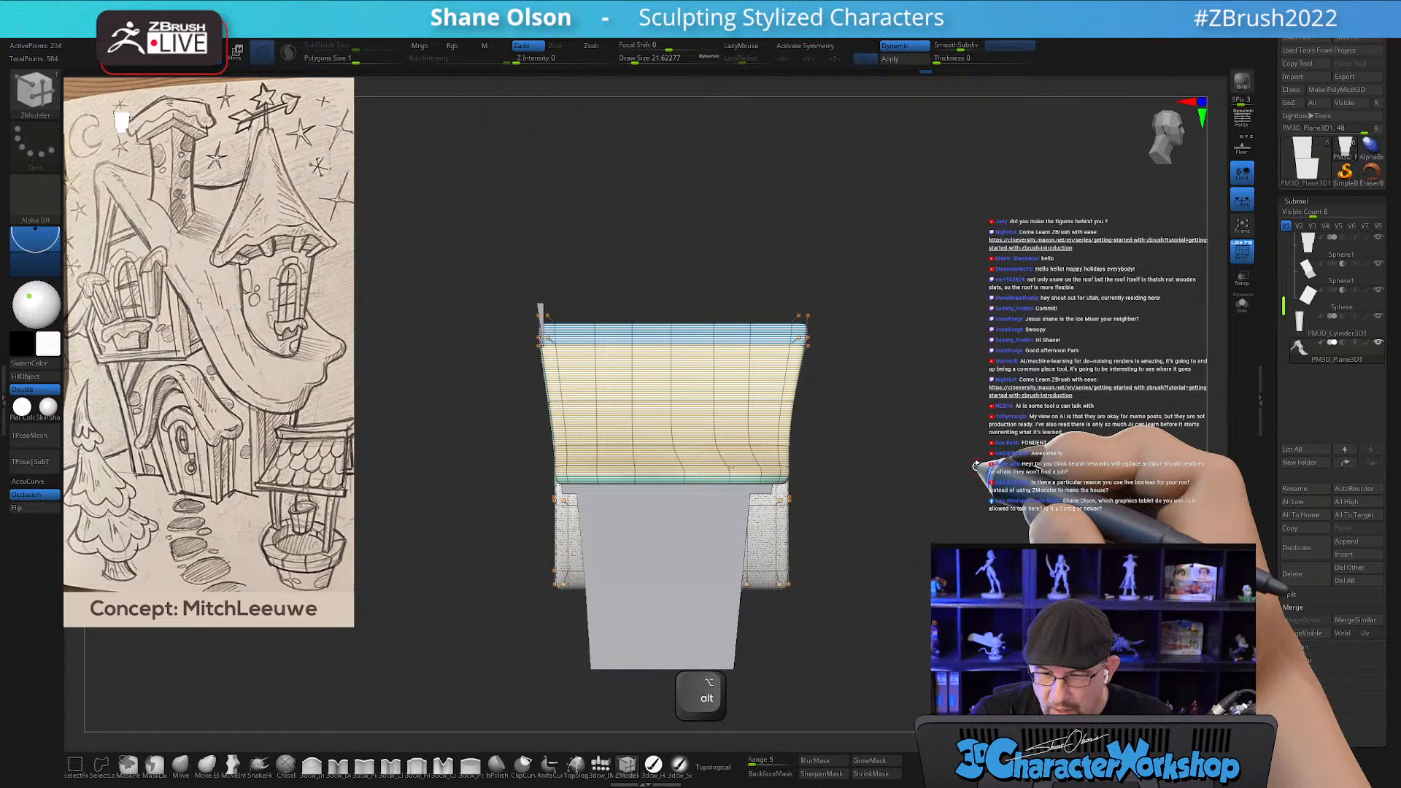
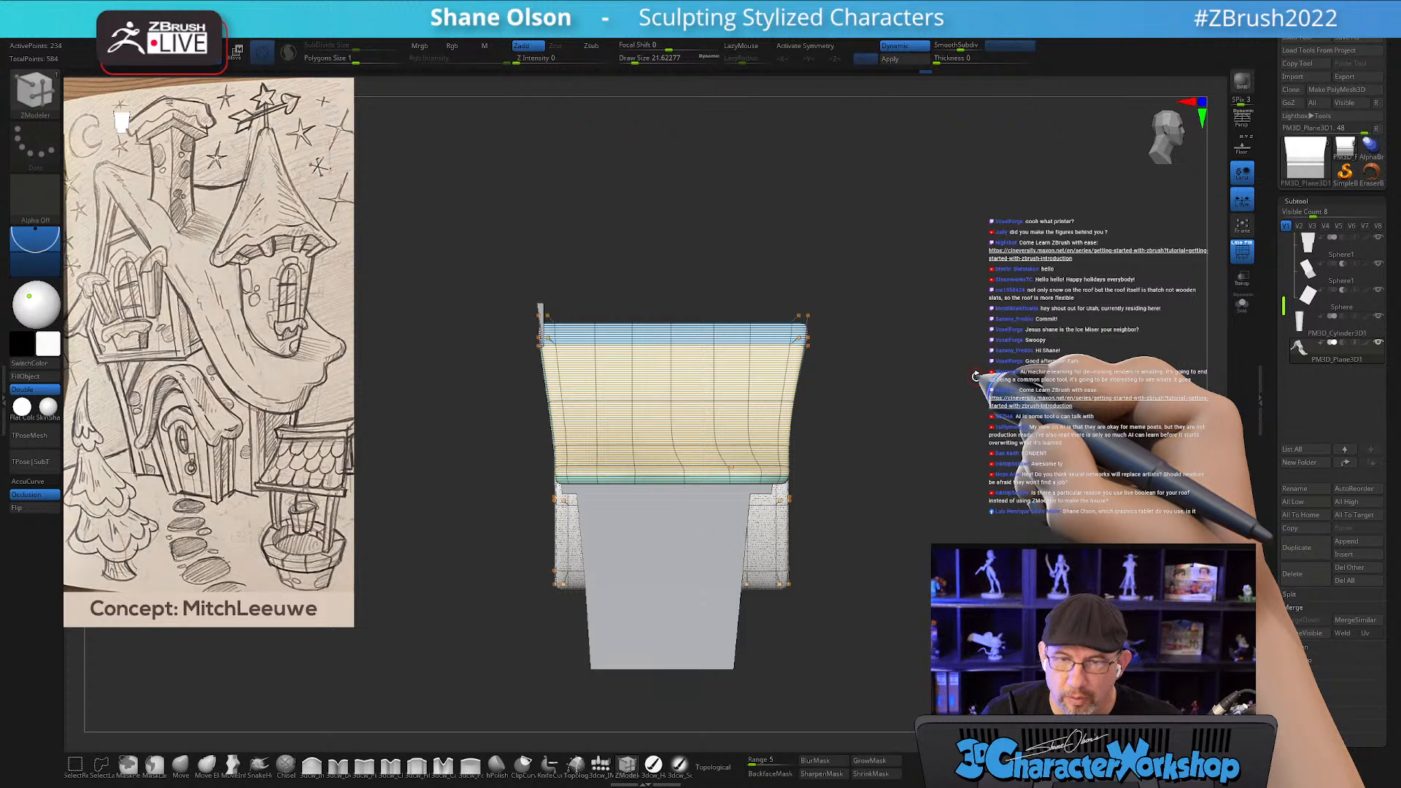
key(ctrl)
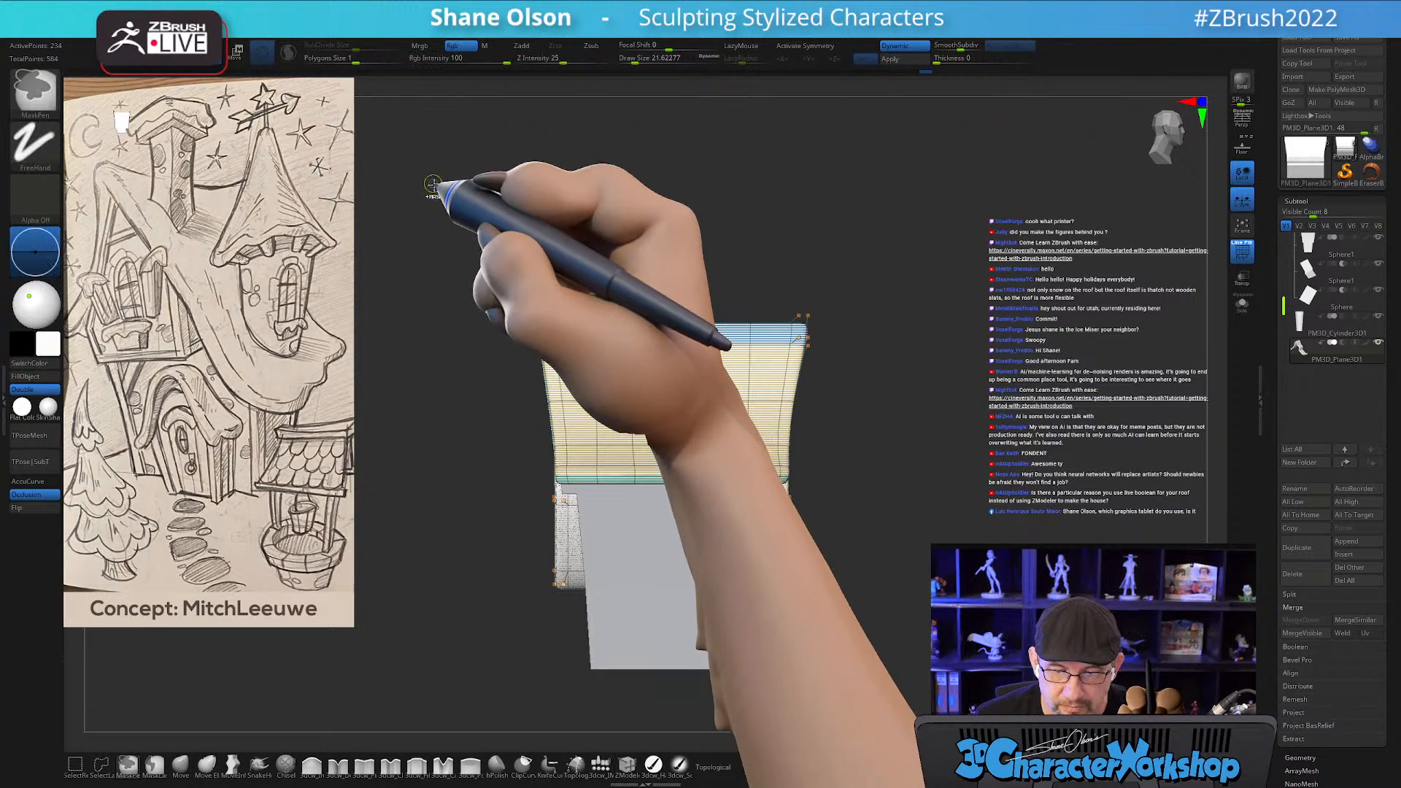
ctrl+drag(429, 192, 606, 657)
key(w)
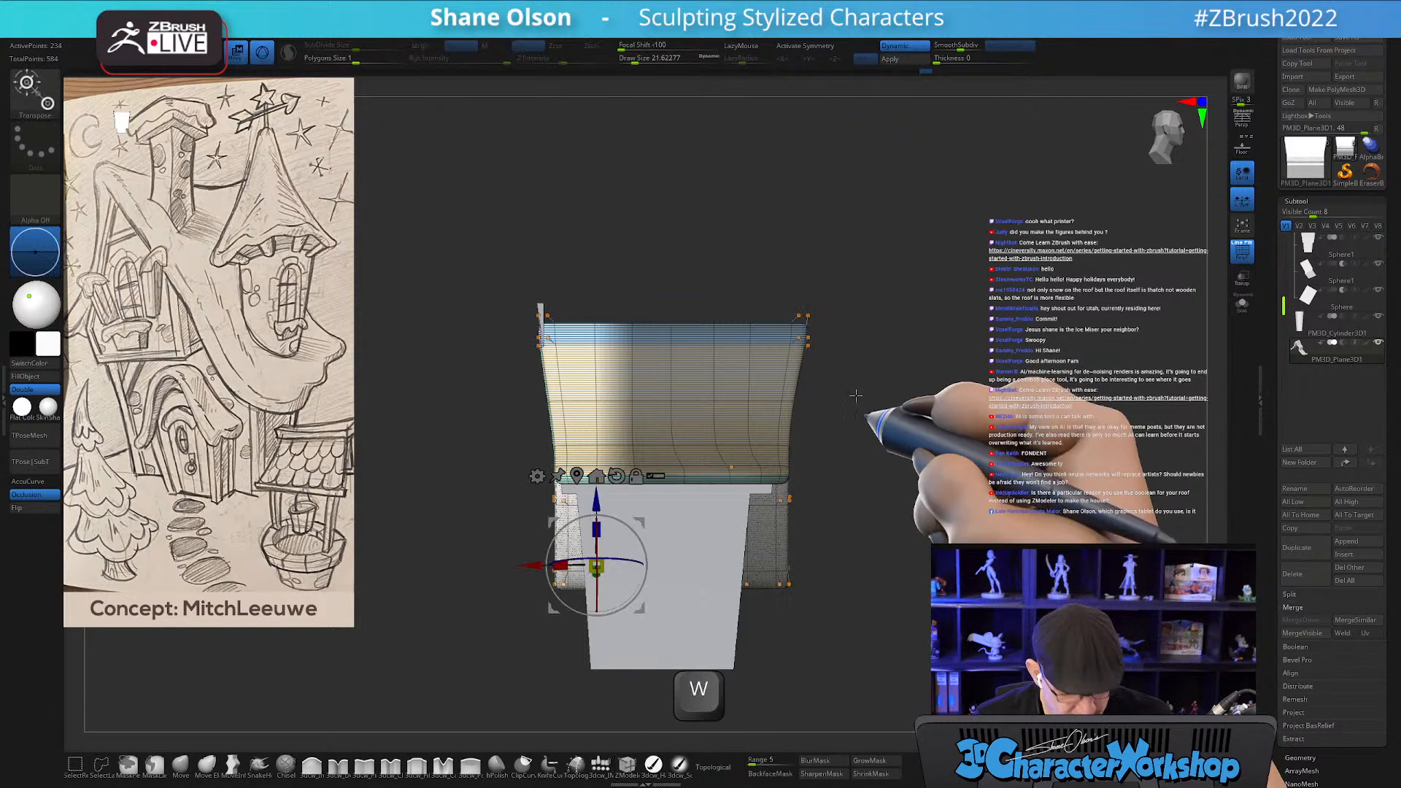
click(617, 475)
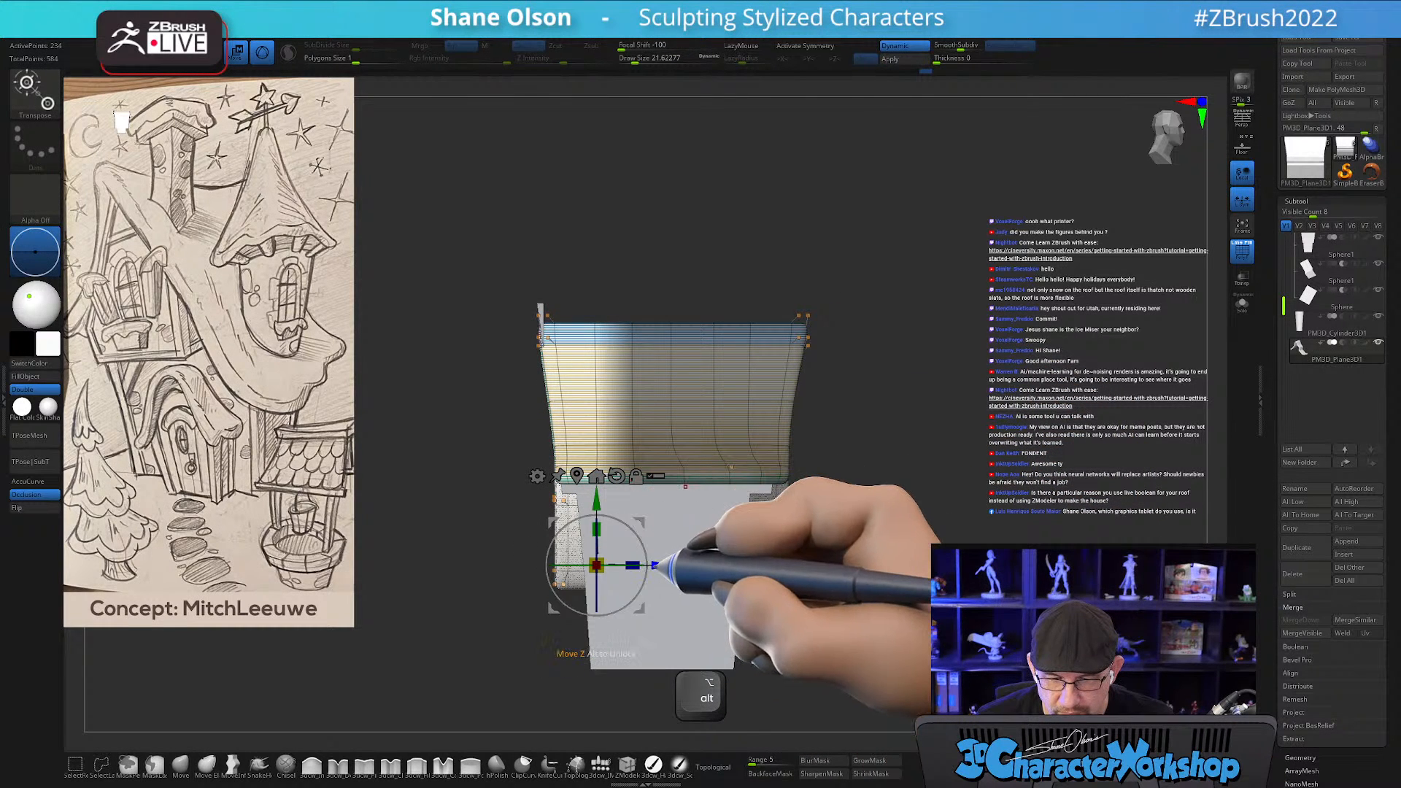
drag(656, 565, 646, 565)
mouse_move(971, 438)
mouse_down()
mouse_move(1006, 447)
mouse_move(984, 441)
mouse_up()
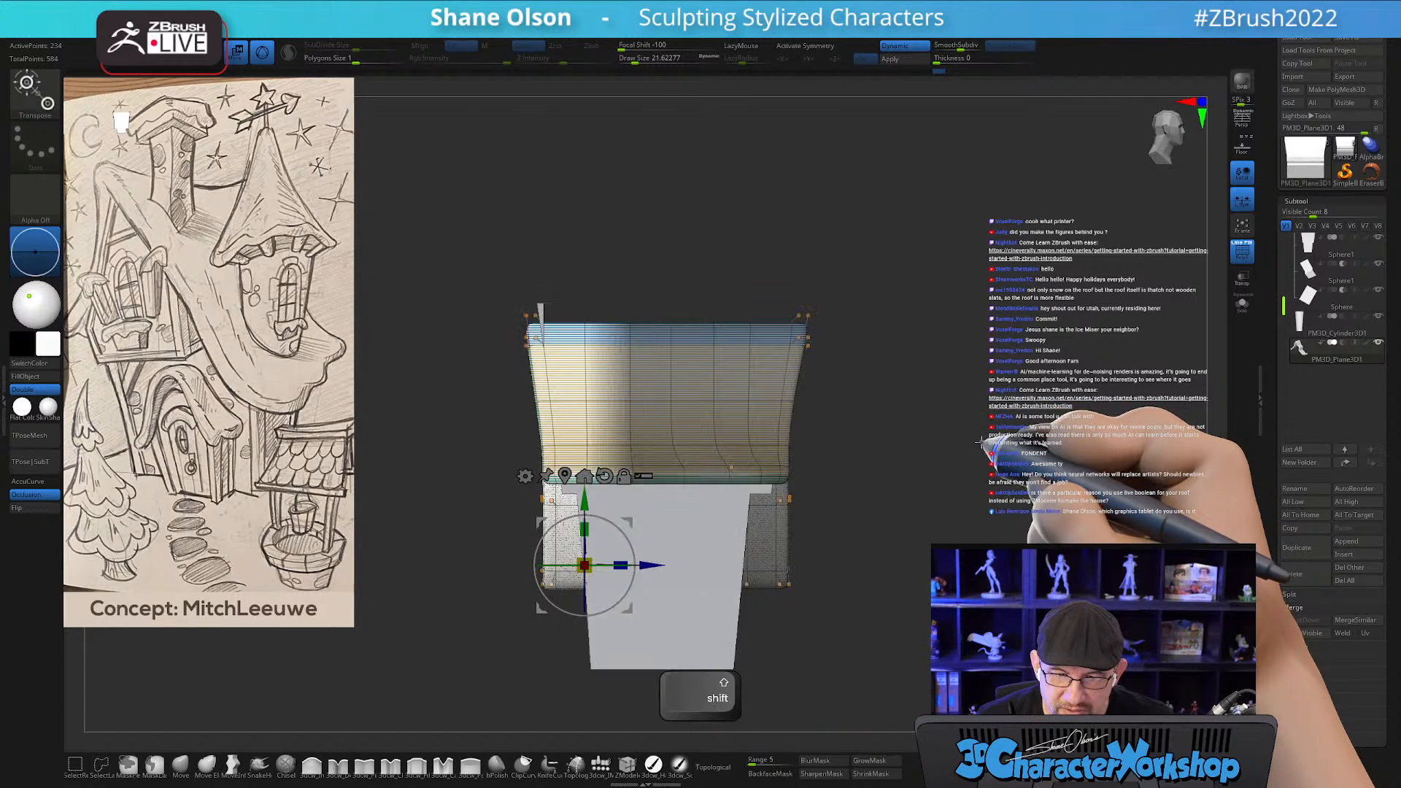
alt+drag(936, 394, 989, 478)
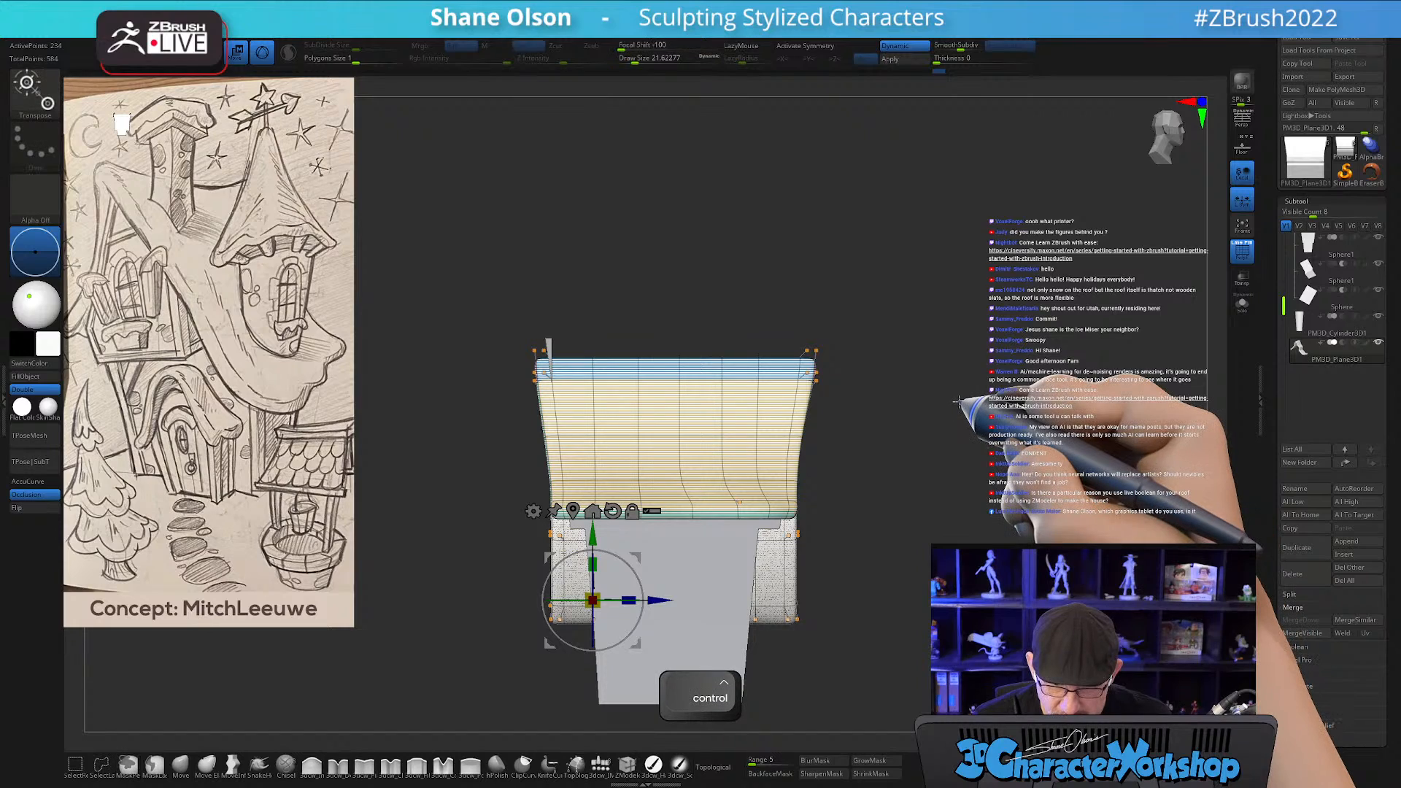
Select the lower angled cutting block, isolate its left side in side view and extend it outward past the roof's edge.
drag(959, 400, 993, 355)
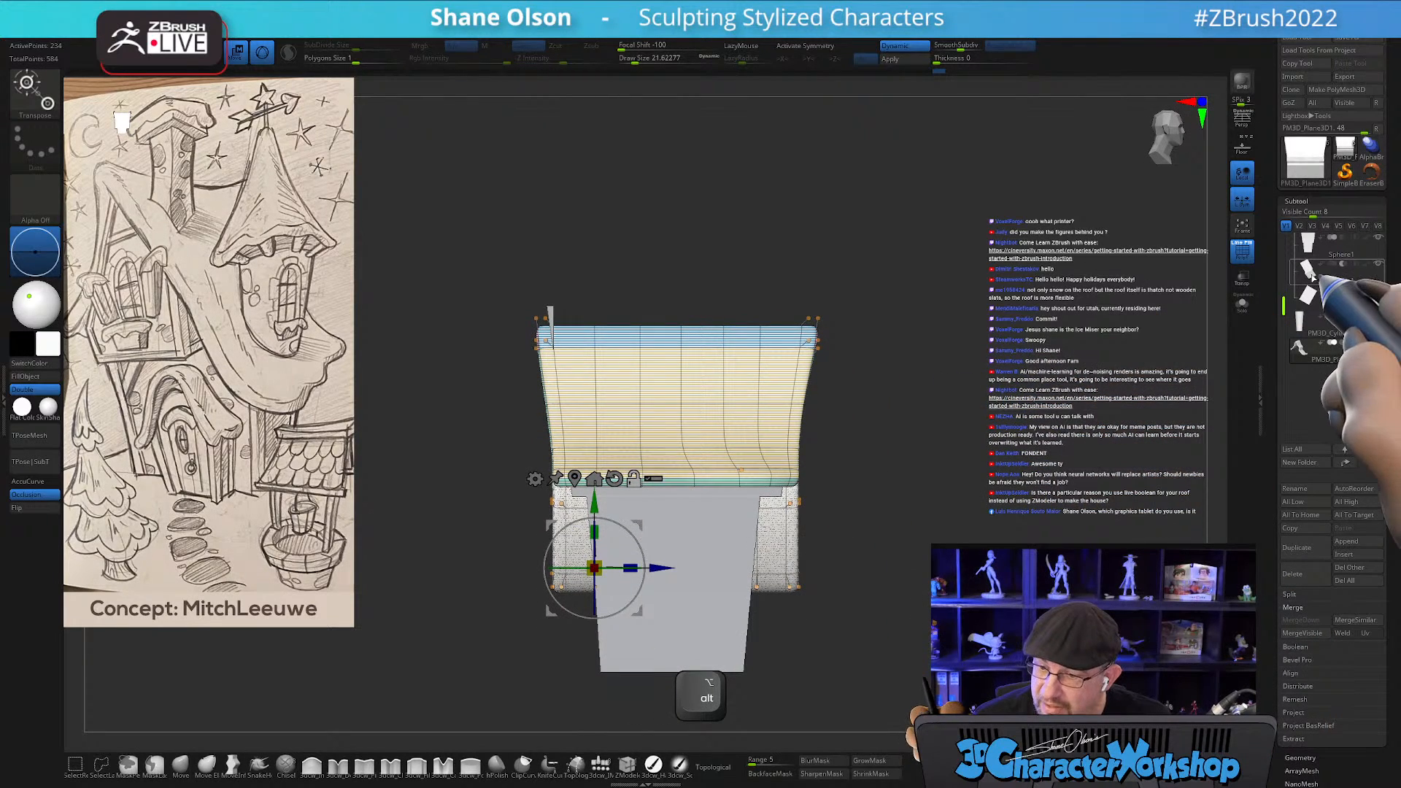
click(1308, 271)
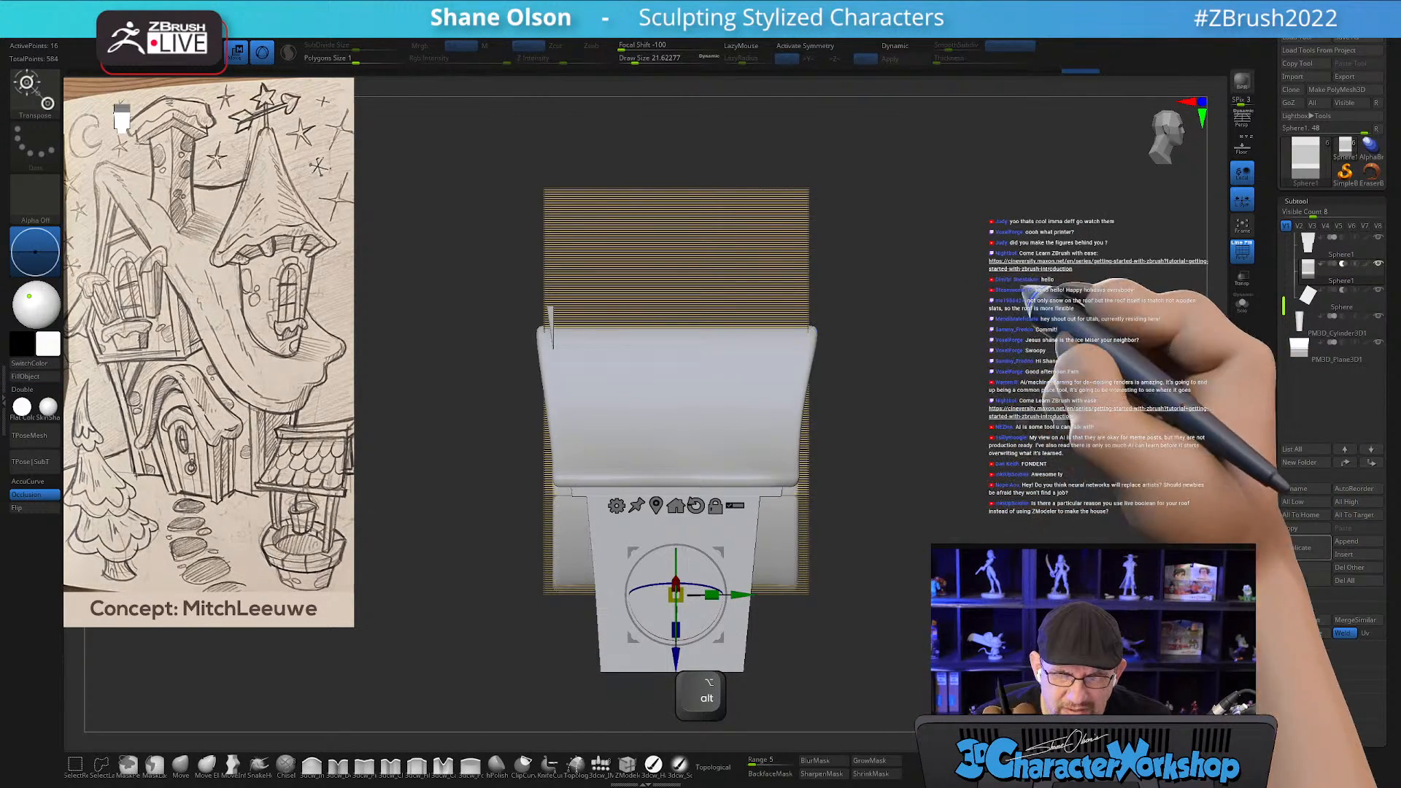
click(1306, 299)
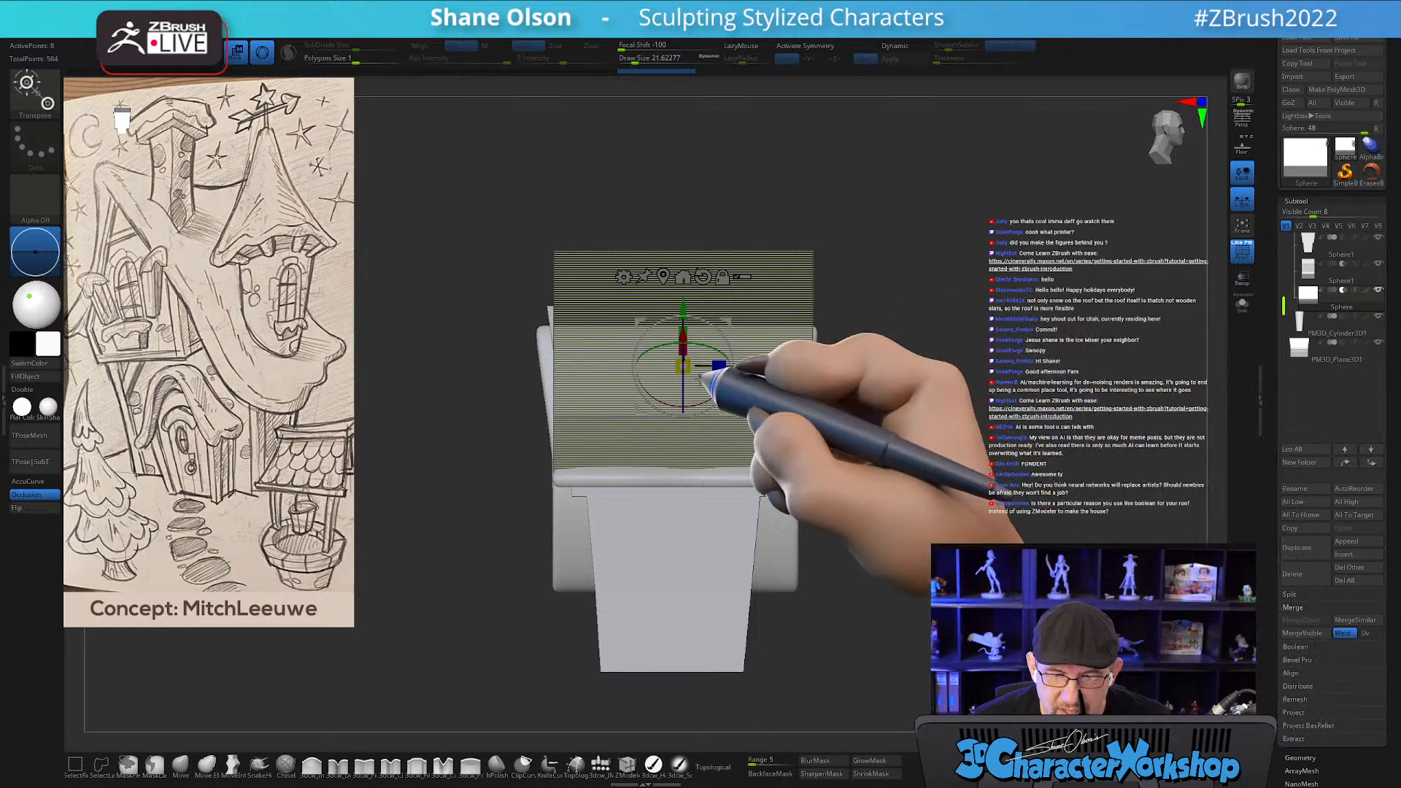
ctrl+drag(918, 184, 770, 592)
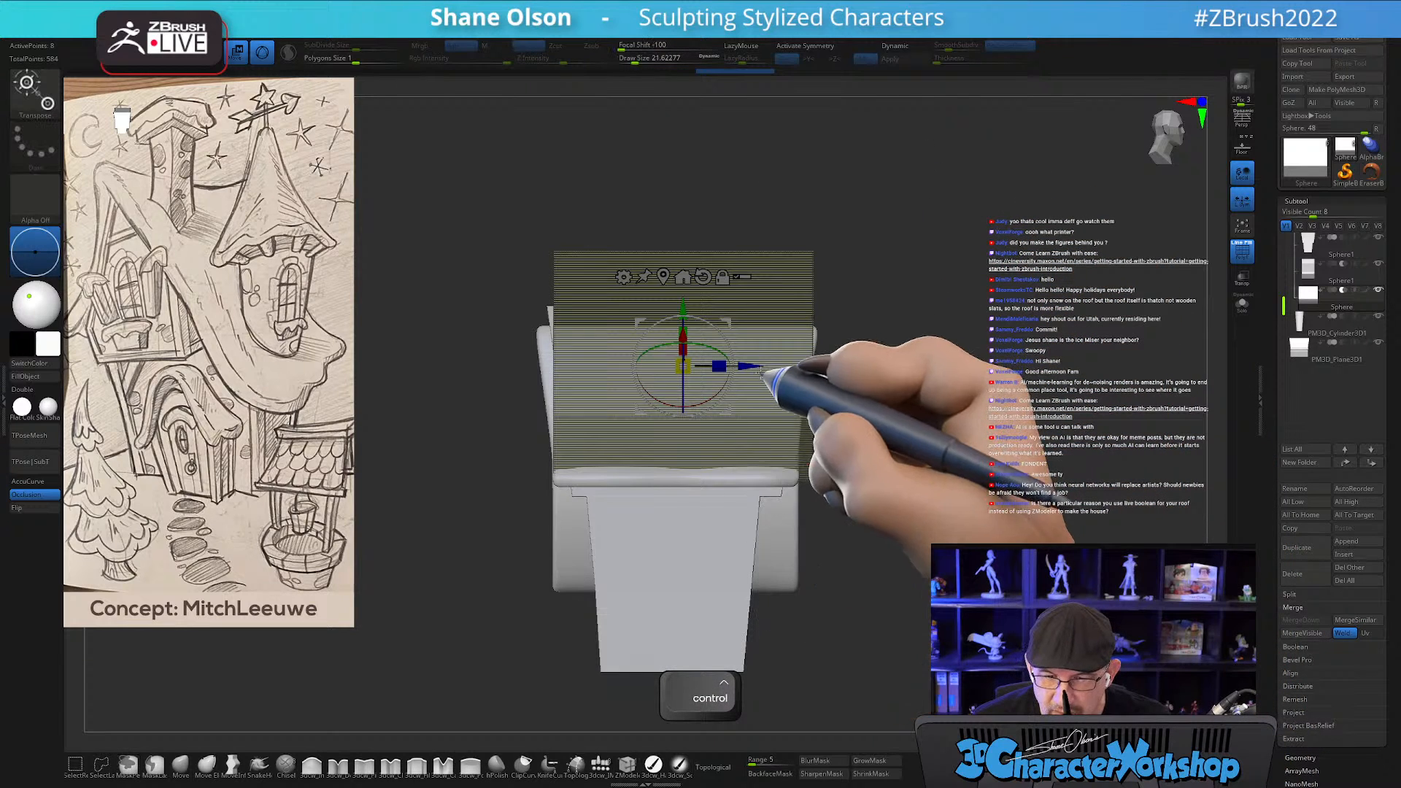
drag(751, 366, 735, 368)
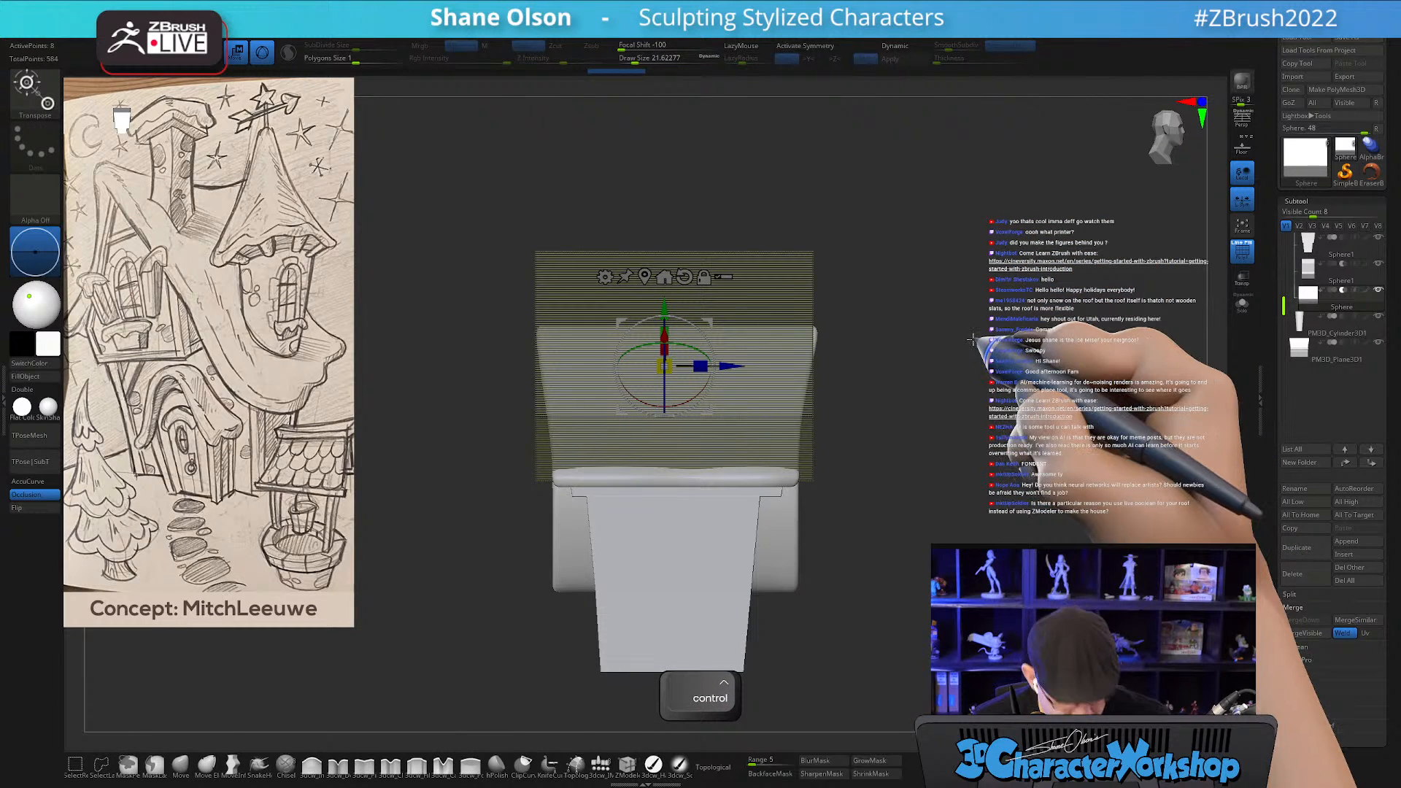
key(shift+f)
Select the tower cylinder in front view, isolate its lower end with an inverted mask, raise it and shift it slightly toward the house.
drag(984, 400, 978, 361)
drag(917, 431, 905, 467)
alt+drag(1054, 376, 954, 351)
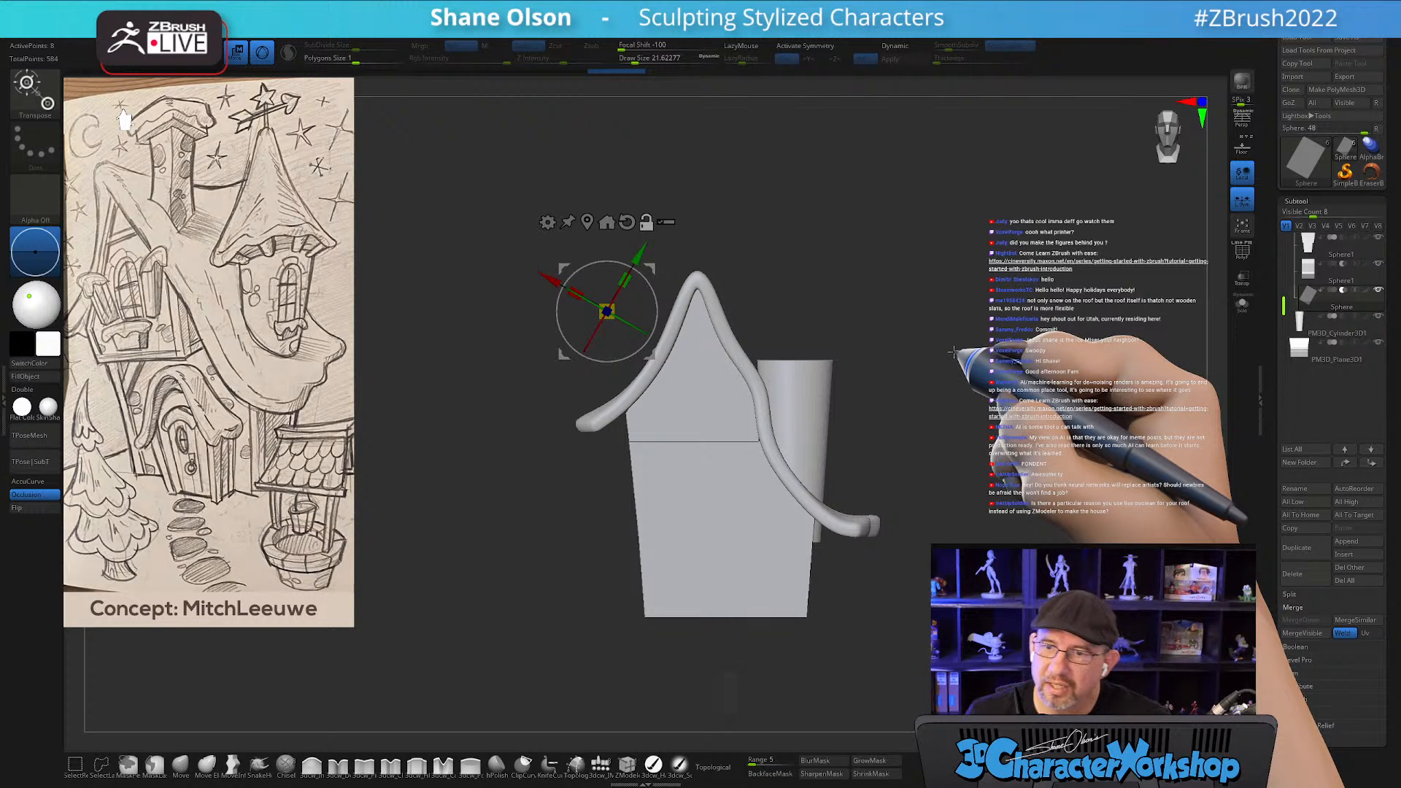
alt+drag(981, 358, 918, 378)
alt+click(726, 408)
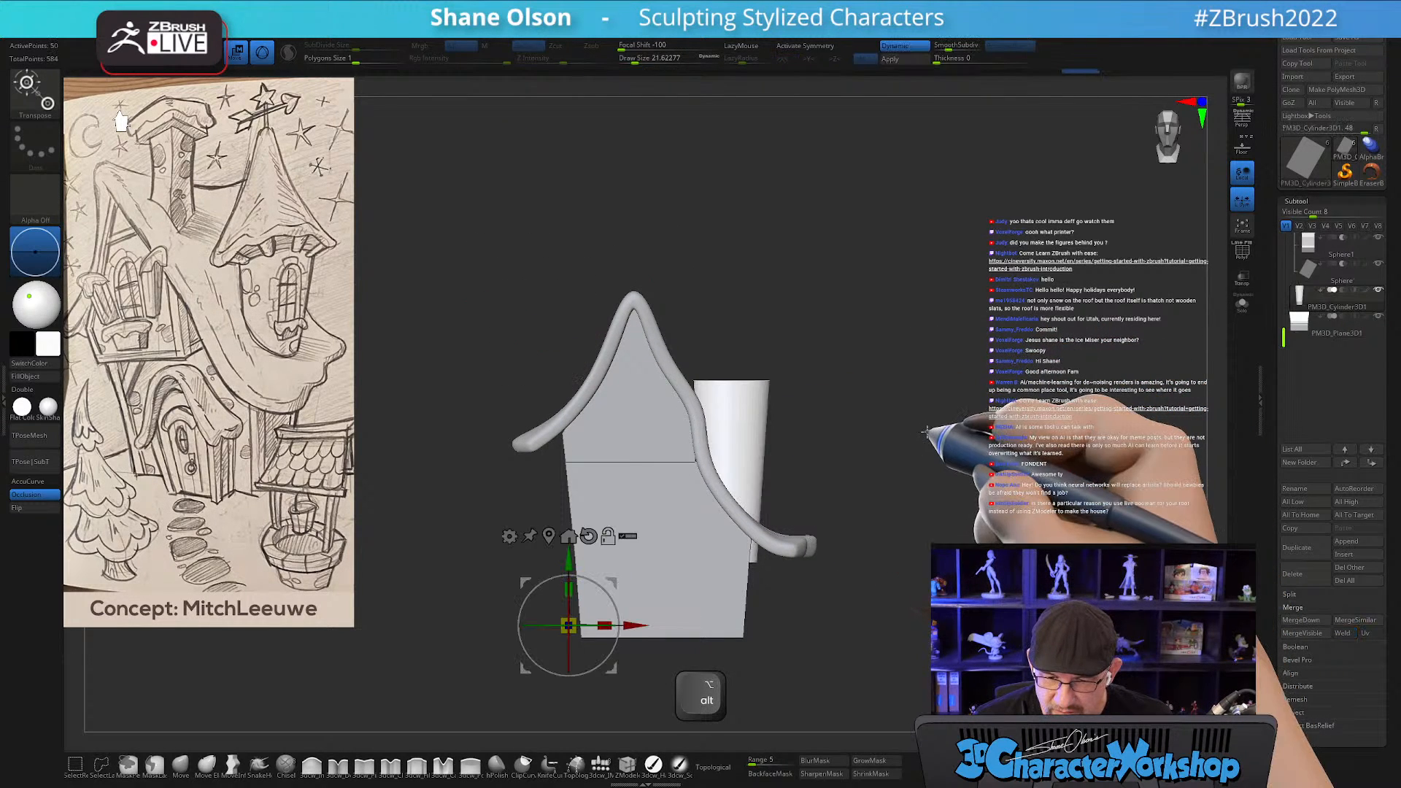
key(ctrl)
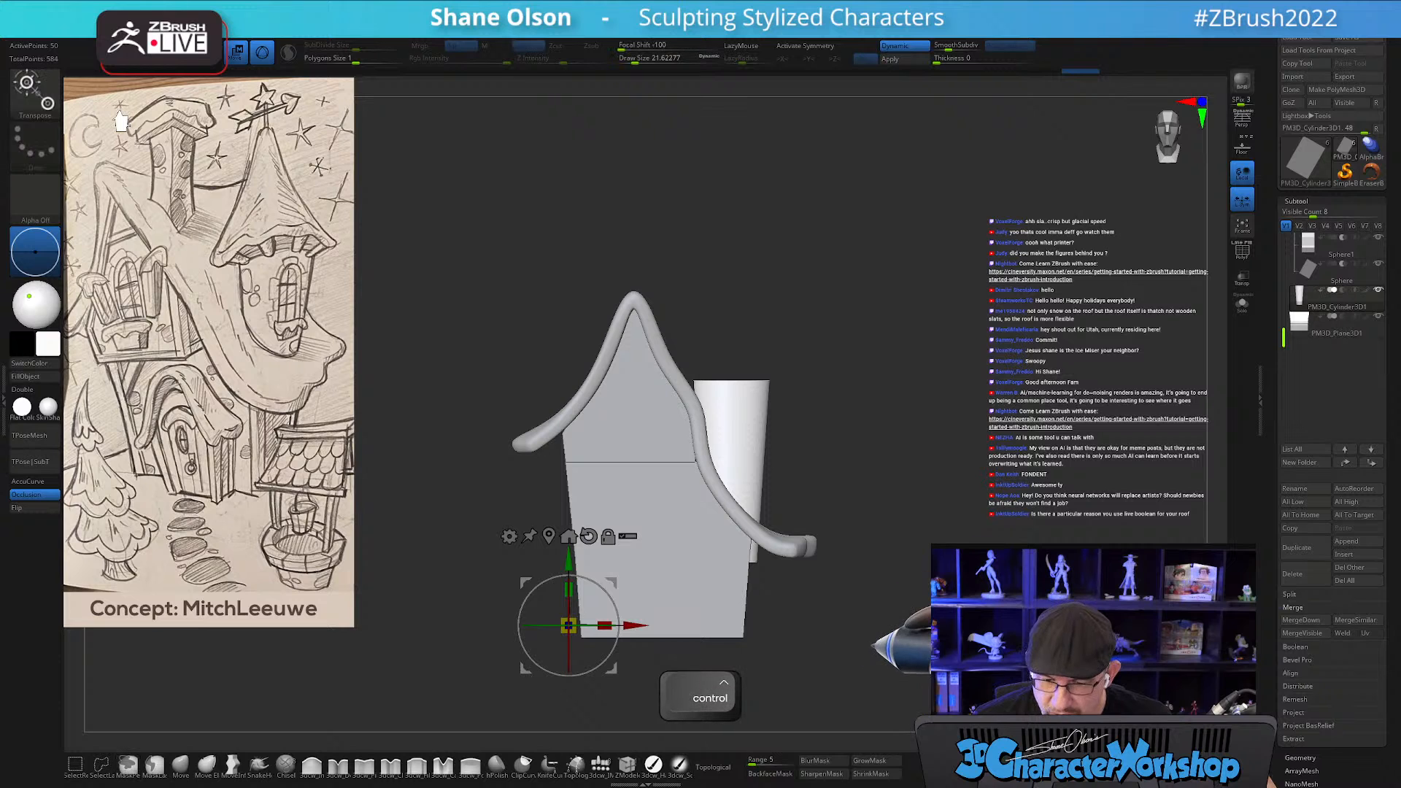
ctrl+drag(886, 660, 565, 543)
ctrl+click(521, 516)
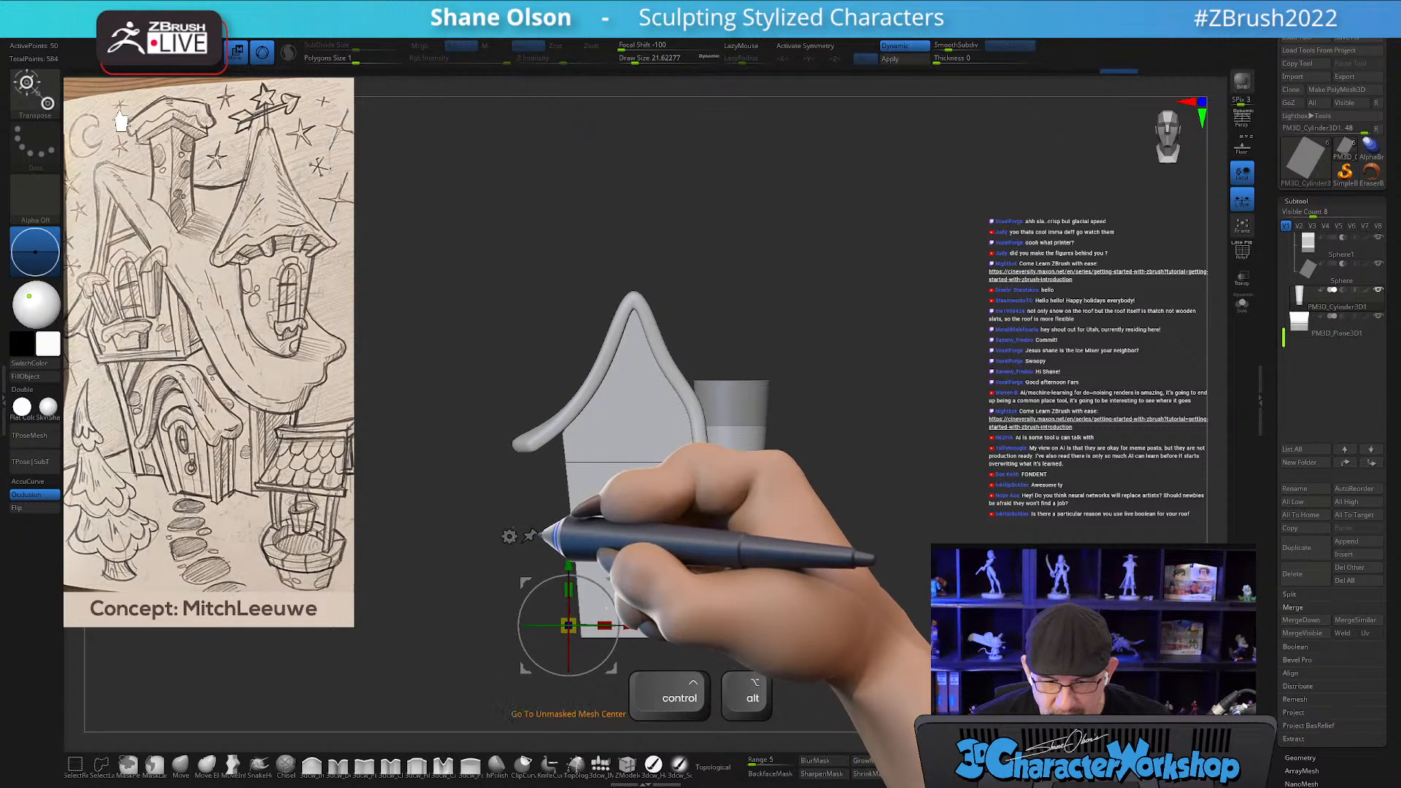
alt+click(548, 537)
alt+drag(730, 499, 730, 469)
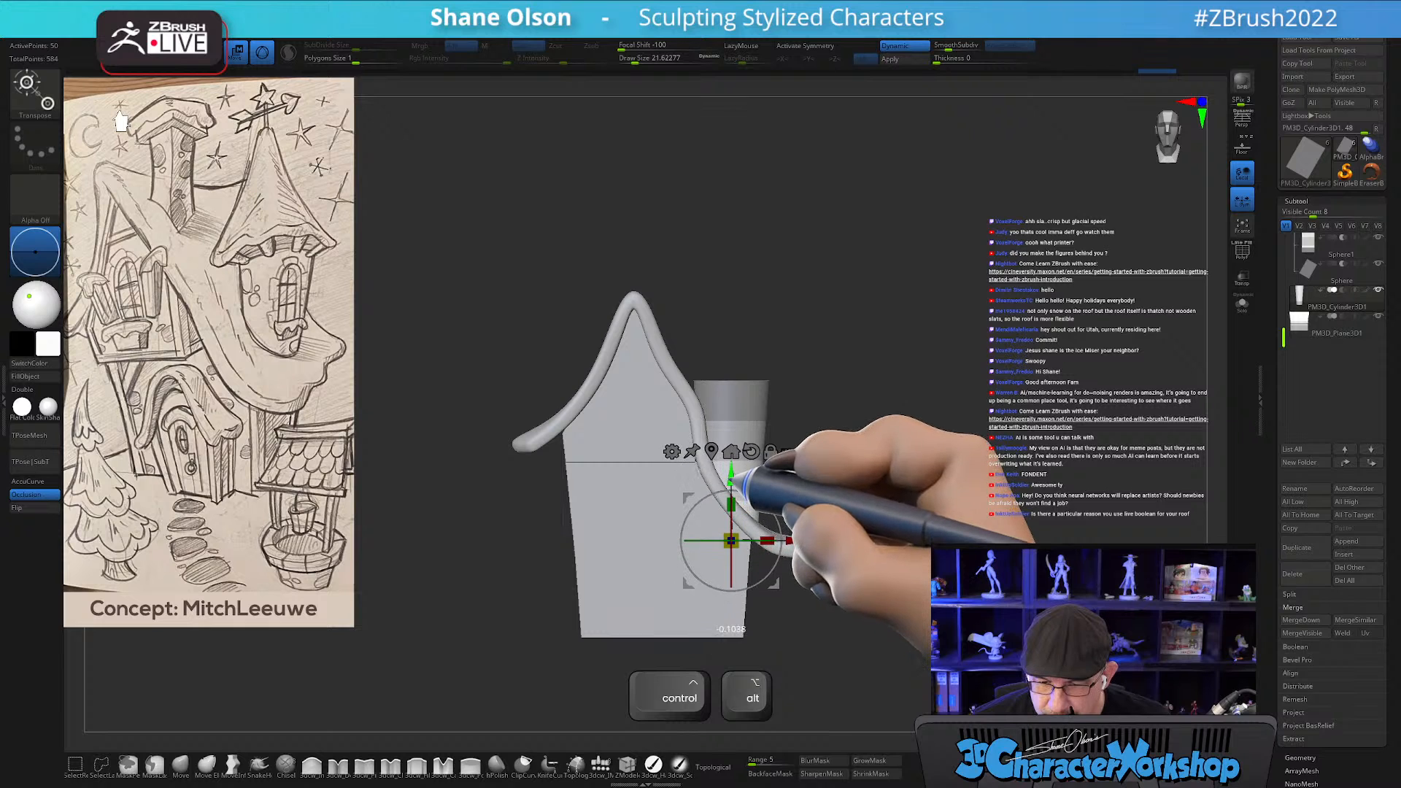
alt+drag(793, 535, 787, 534)
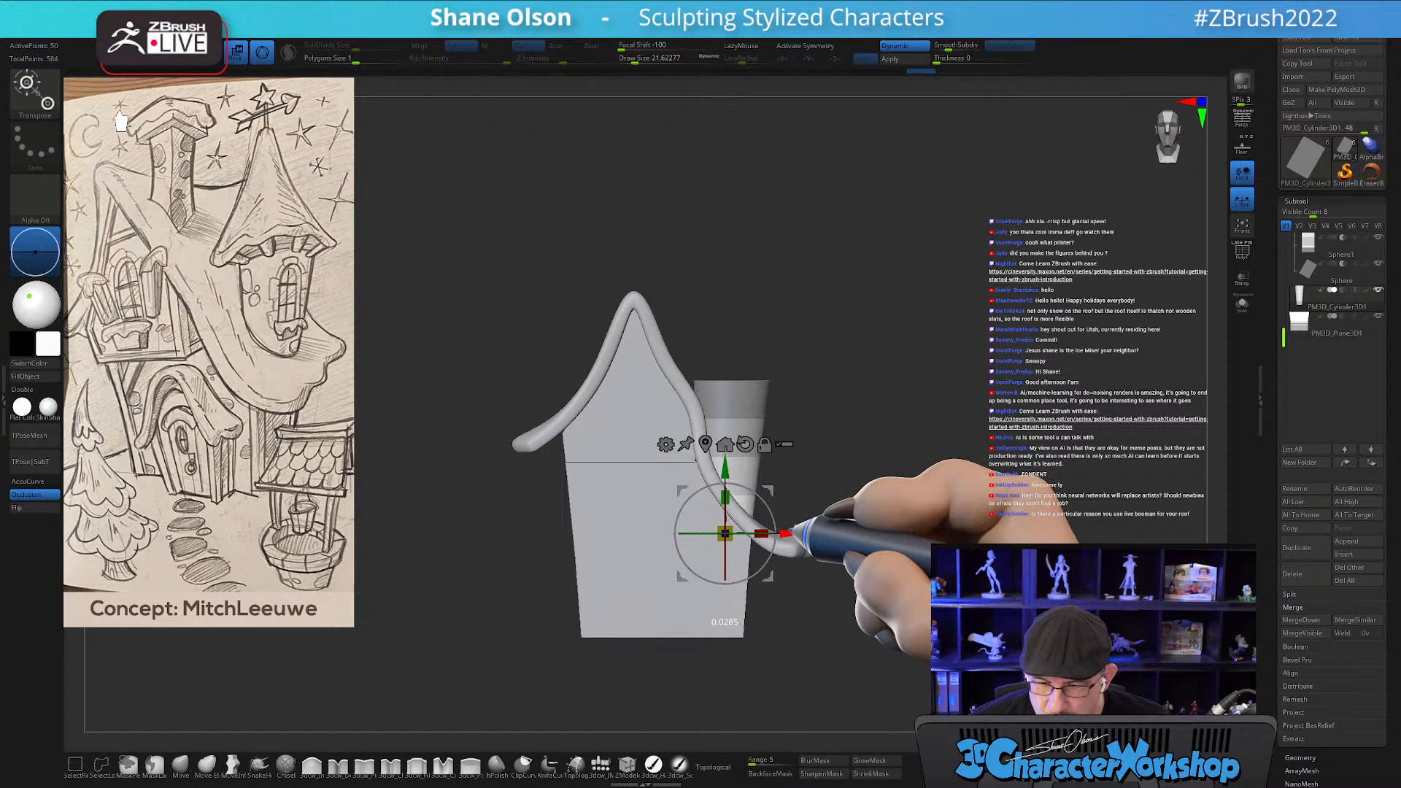
Isolate the tower's top end, centre the gizmo on it and tilt it about its inner edge so the outer side rises.
alt+drag(907, 467, 929, 495)
alt+drag(895, 252, 898, 242)
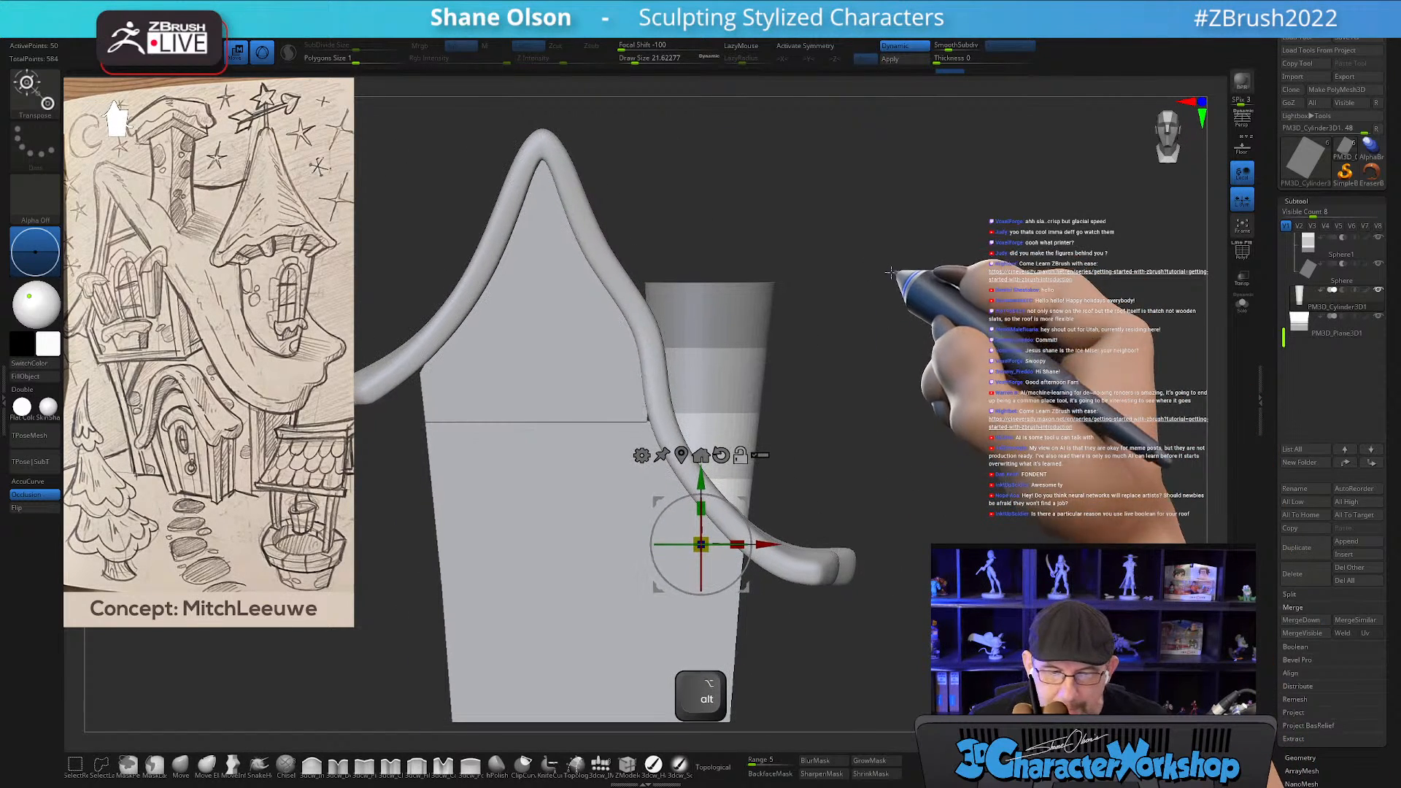
alt+drag(907, 314, 905, 329)
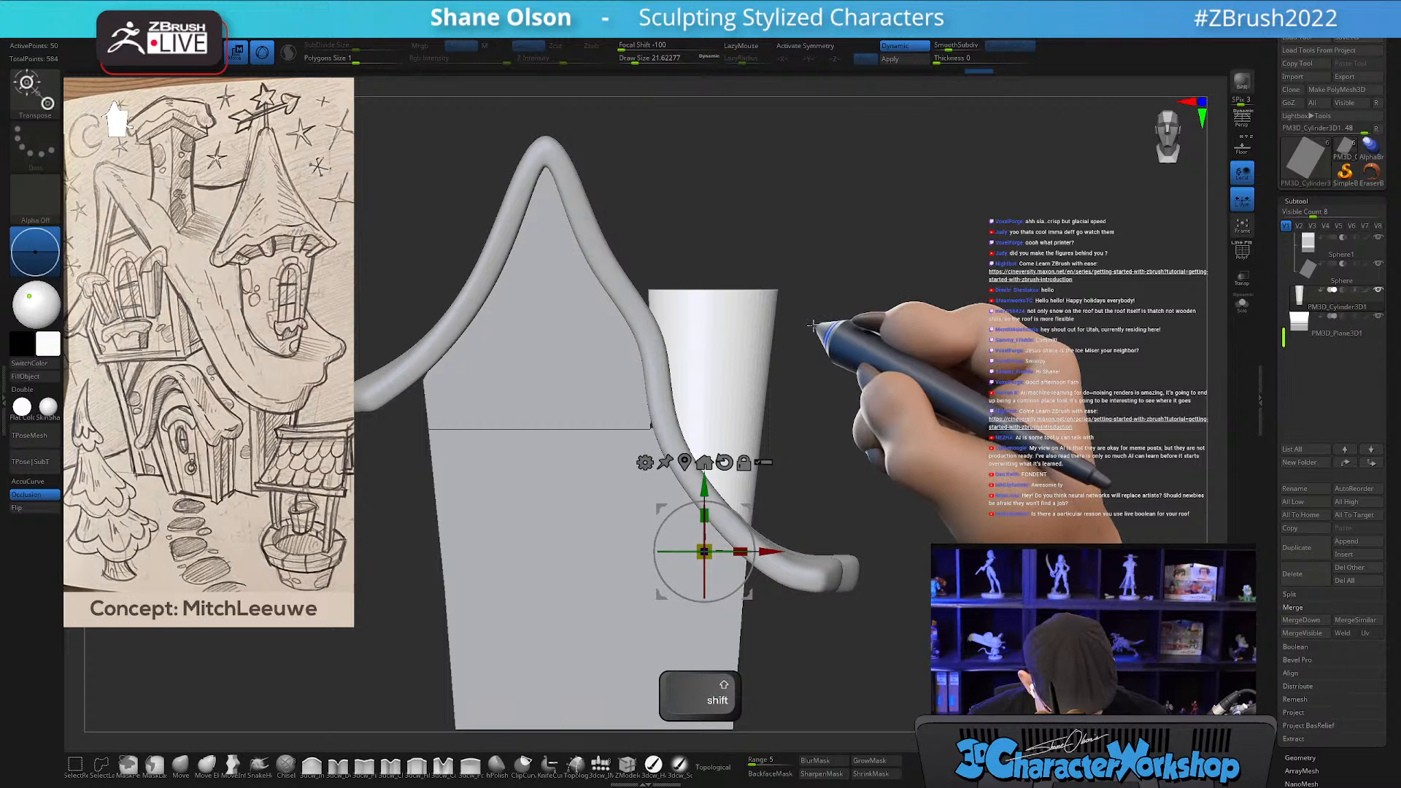
key(shift+f)
ctrl+drag(891, 219, 595, 331)
ctrl+click(829, 338)
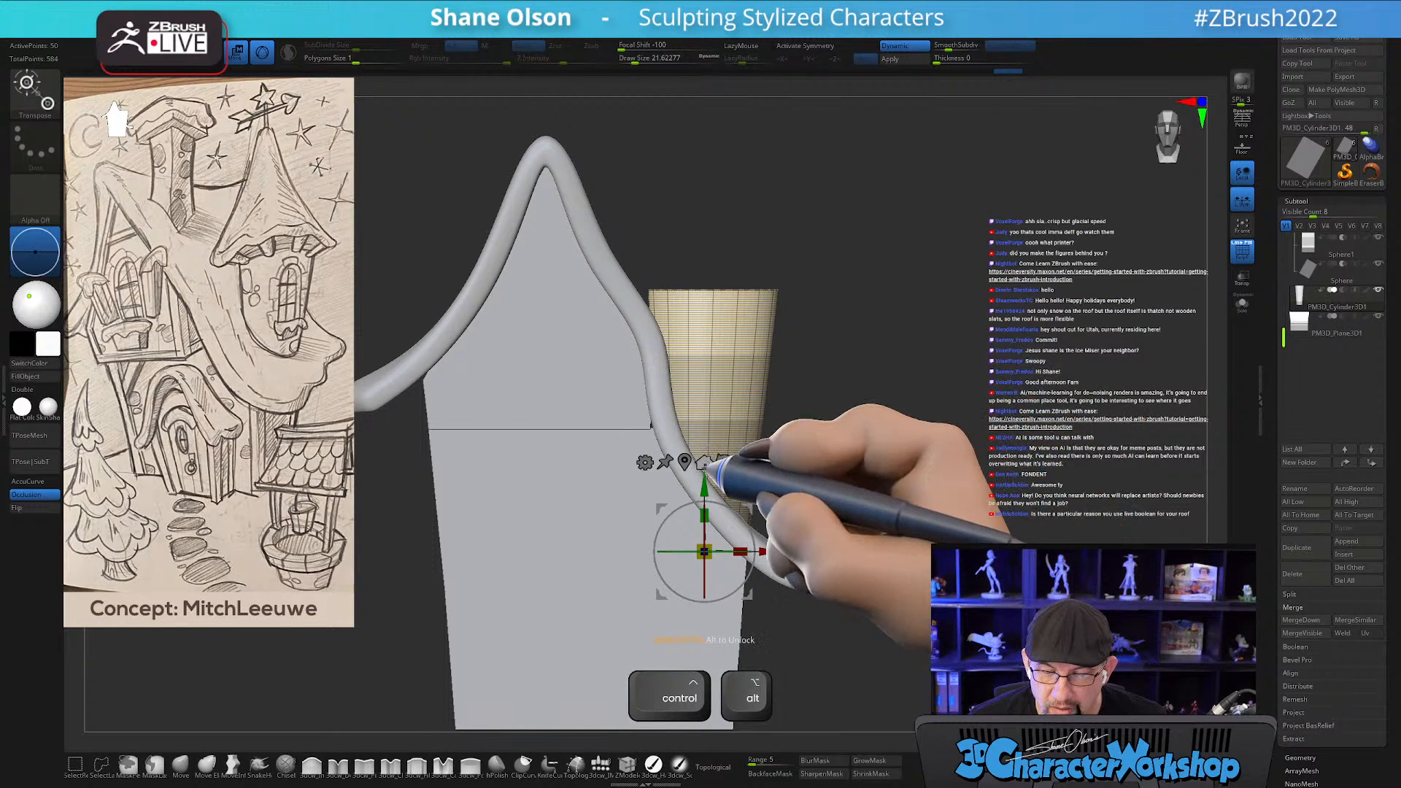
ctrl+alt+click(686, 461)
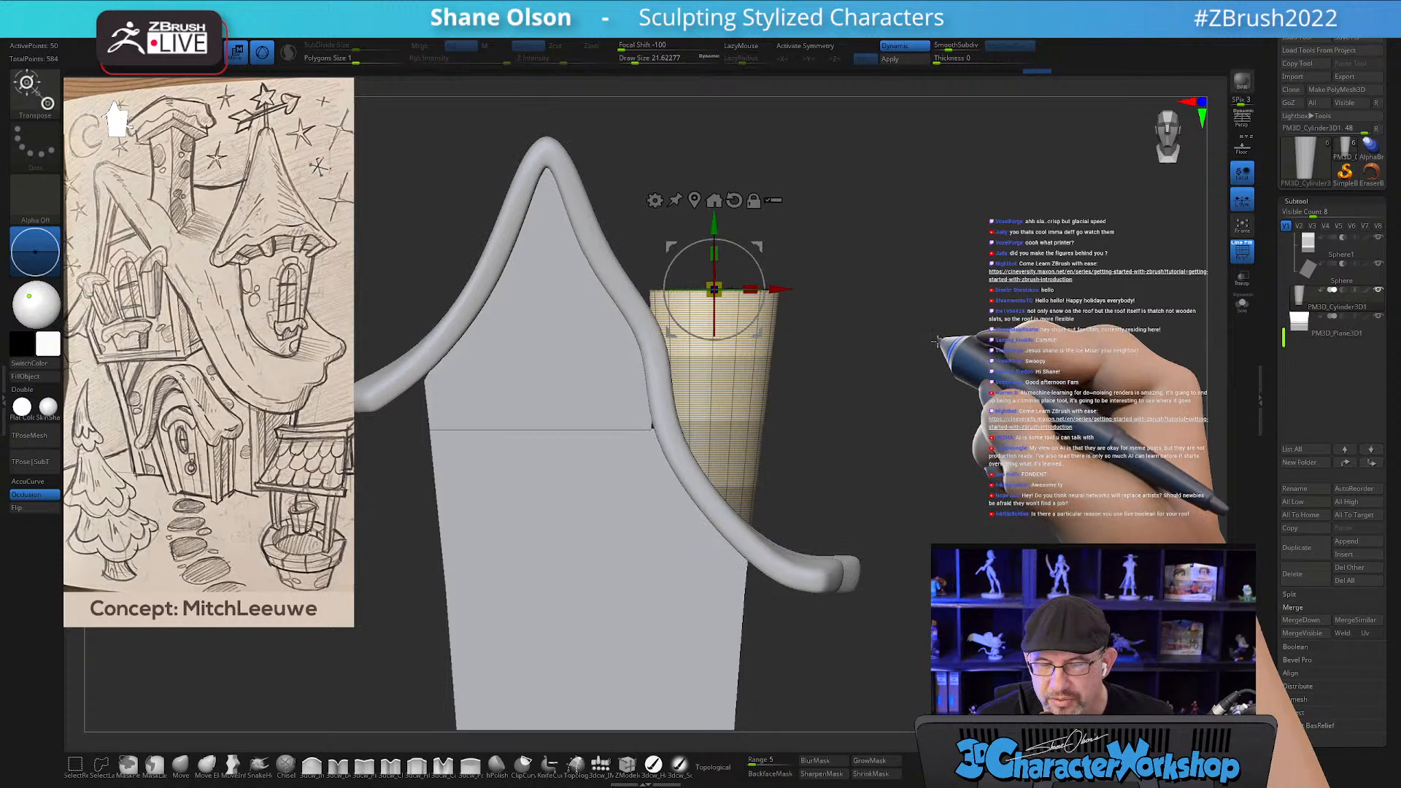
alt+drag(889, 332, 918, 357)
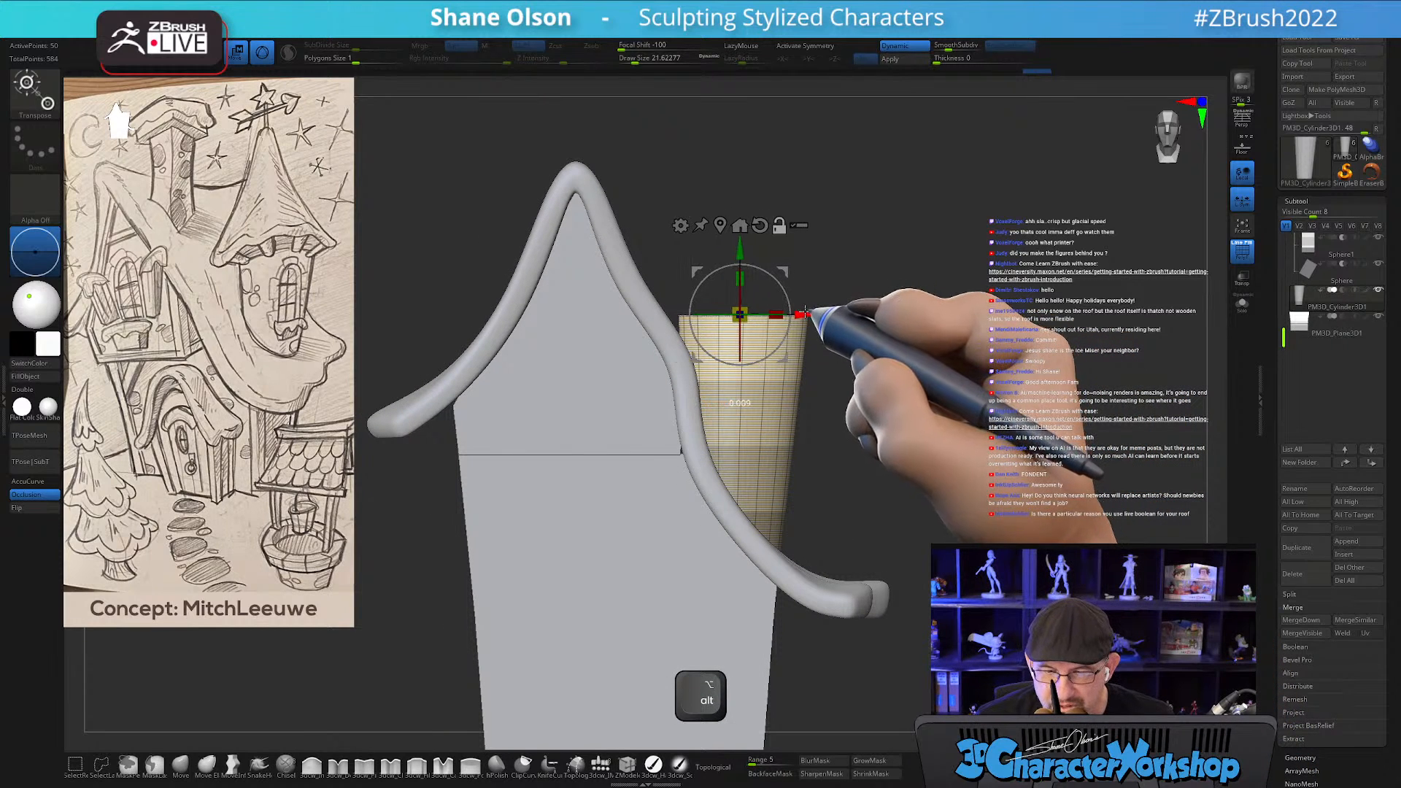
drag(808, 314, 735, 315)
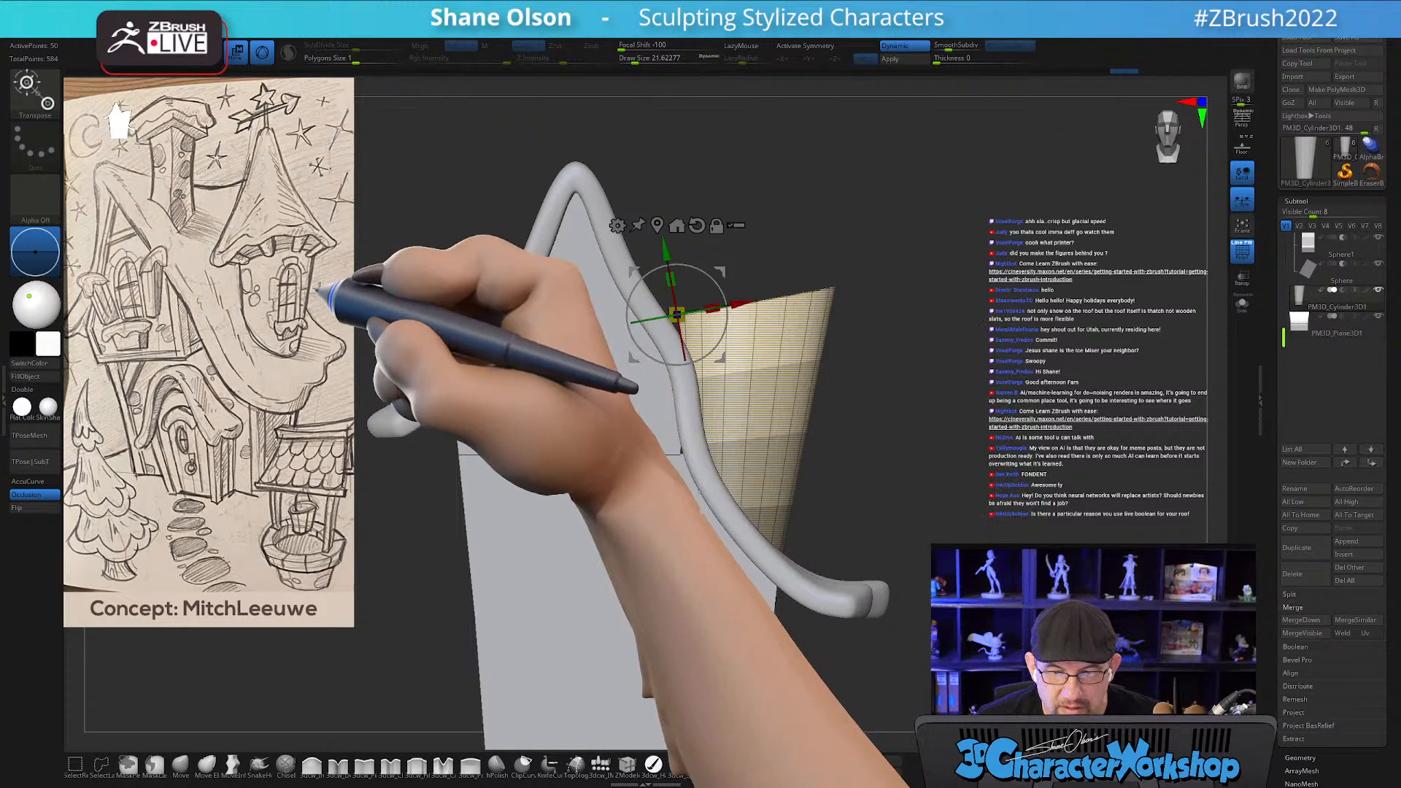
In side view, widen the tower's top along the house's depth to about 1.3 times and clear the mask.
drag(851, 228, 784, 229)
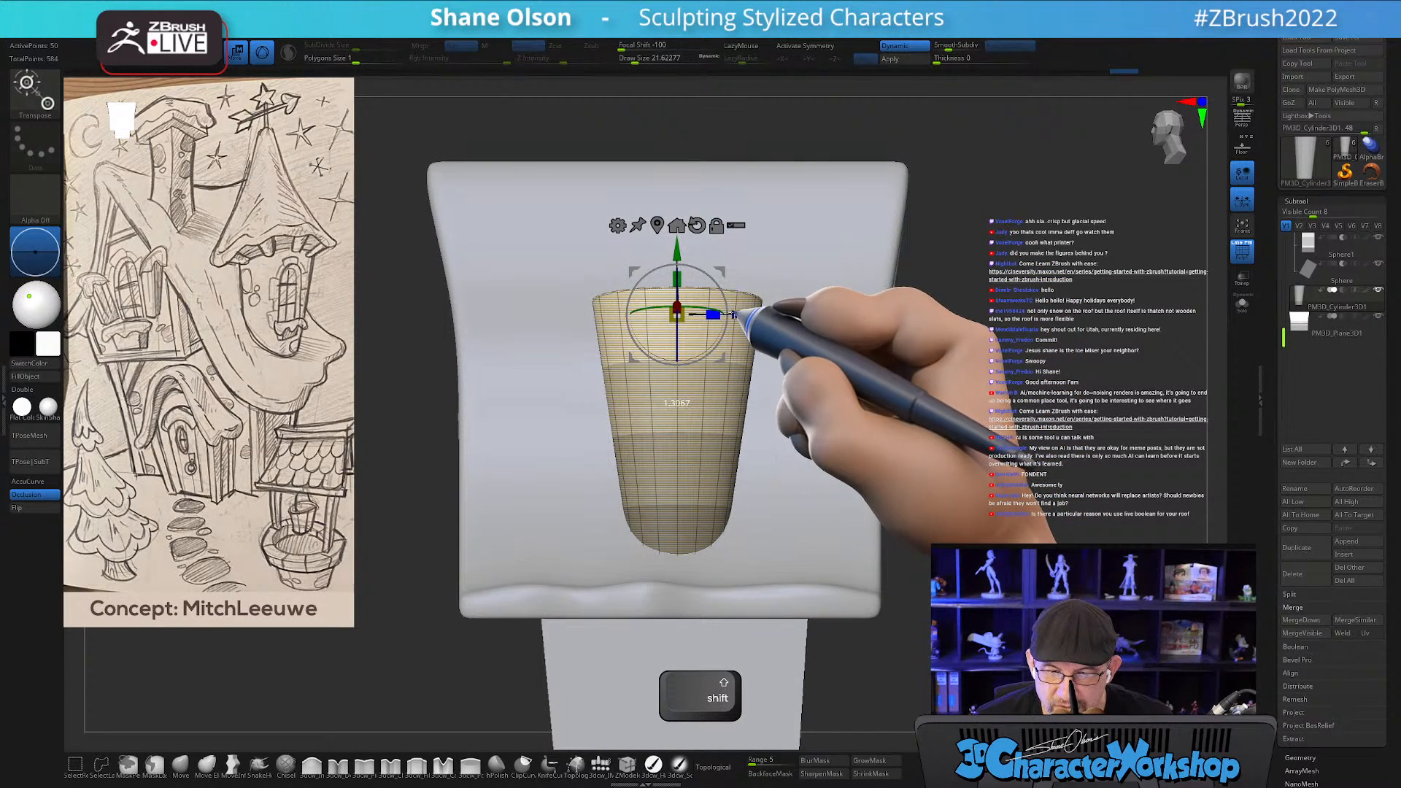
mouse_move(1016, 355)
mouse_down()
mouse_move(1064, 350)
mouse_move(1023, 385)
mouse_move(994, 373)
mouse_move(1010, 371)
mouse_up()
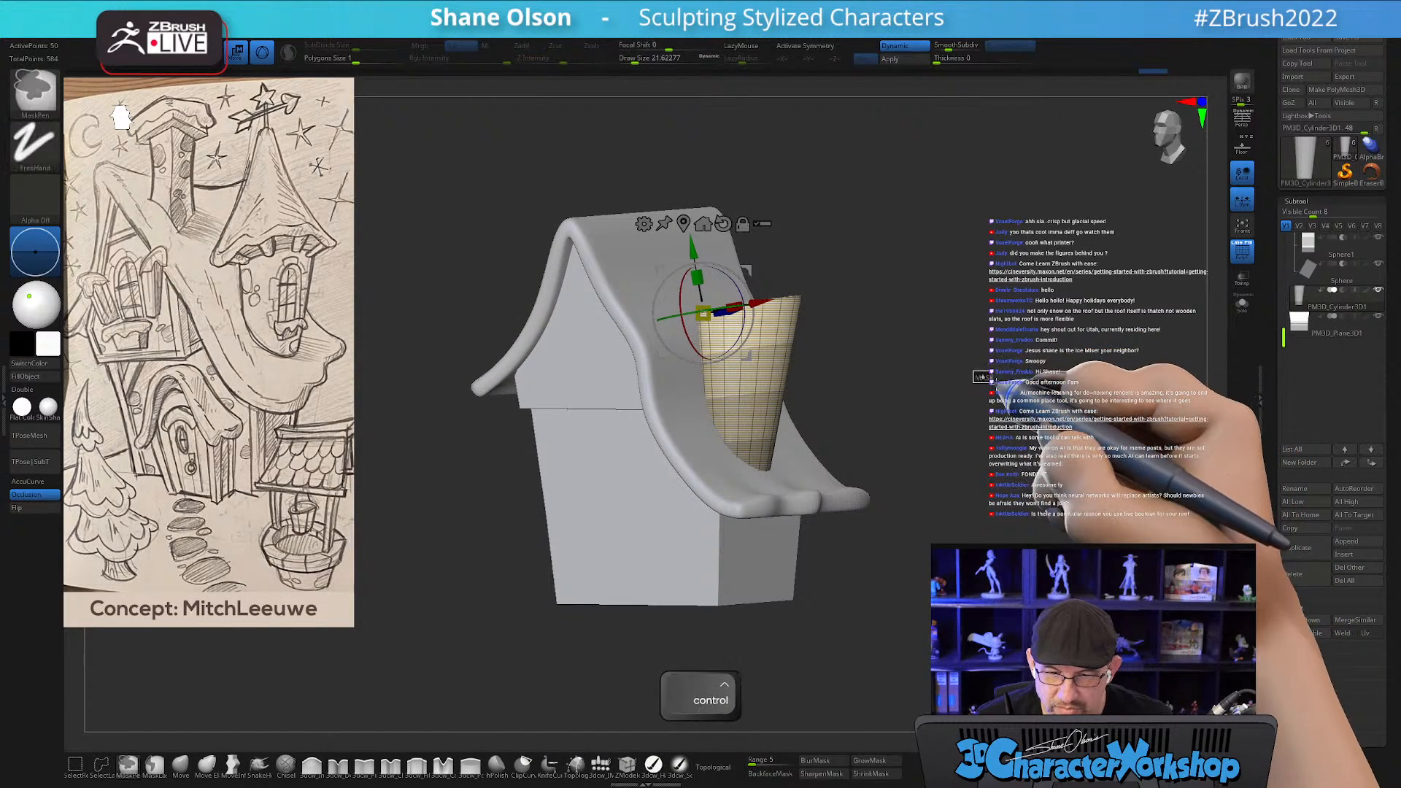
key(q)
Save the tool over the existing gingerbread house 01 ZTL file.
mouse_move(939, 397)
mouse_down()
mouse_move(976, 391)
mouse_move(964, 385)
mouse_move(965, 437)
mouse_move(907, 469)
mouse_move(816, 470)
mouse_move(938, 462)
mouse_move(977, 397)
mouse_move(963, 399)
mouse_up()
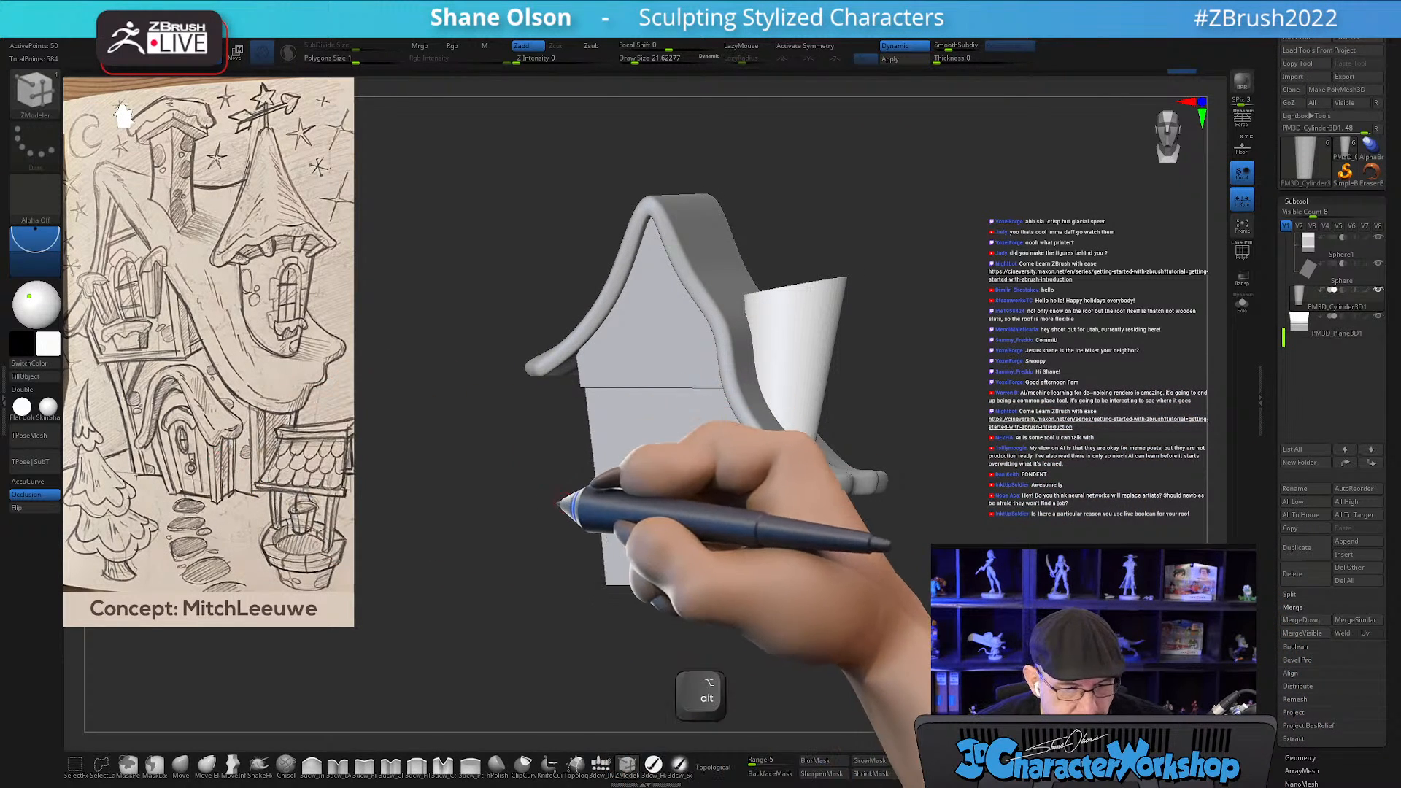
drag(551, 487, 555, 522)
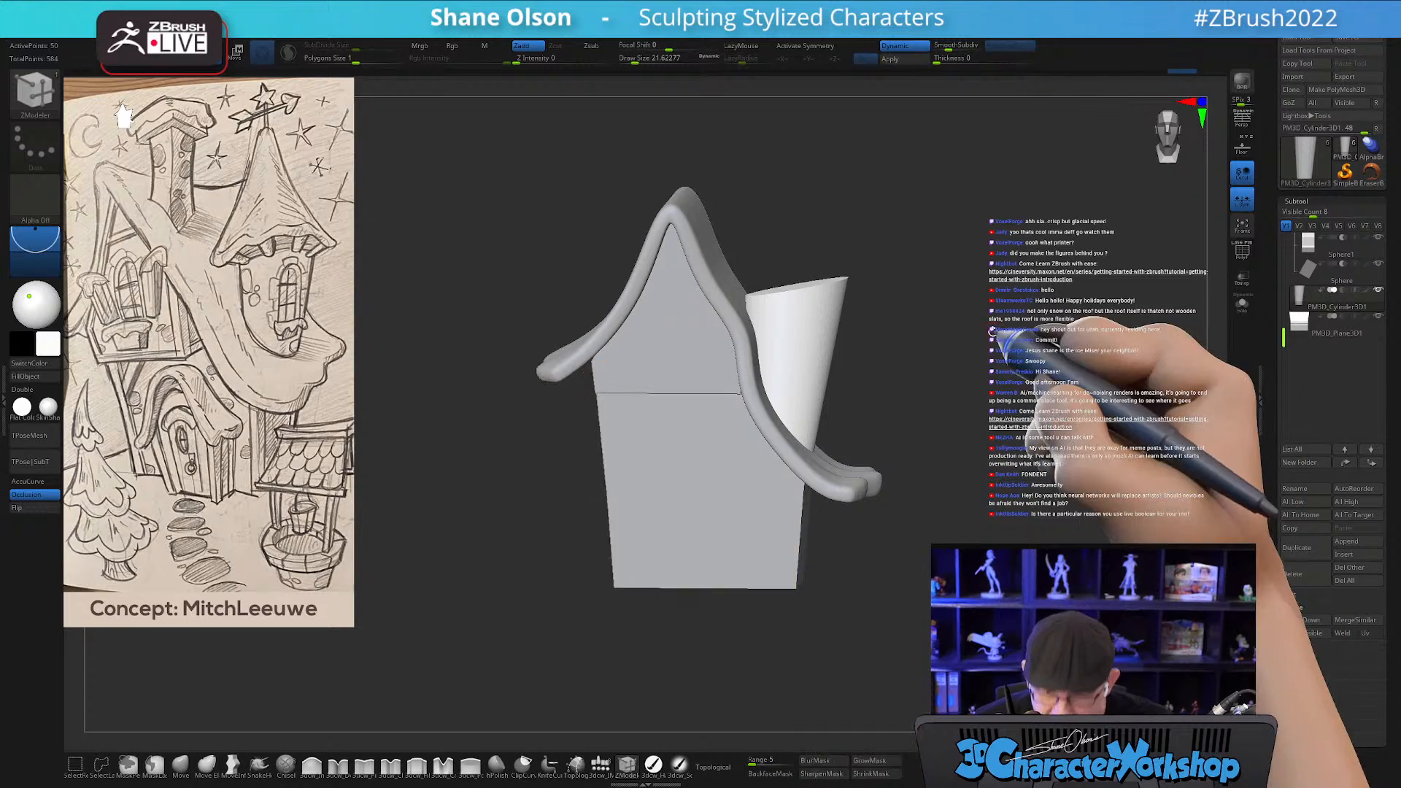
drag(999, 329, 921, 350)
click(1347, 39)
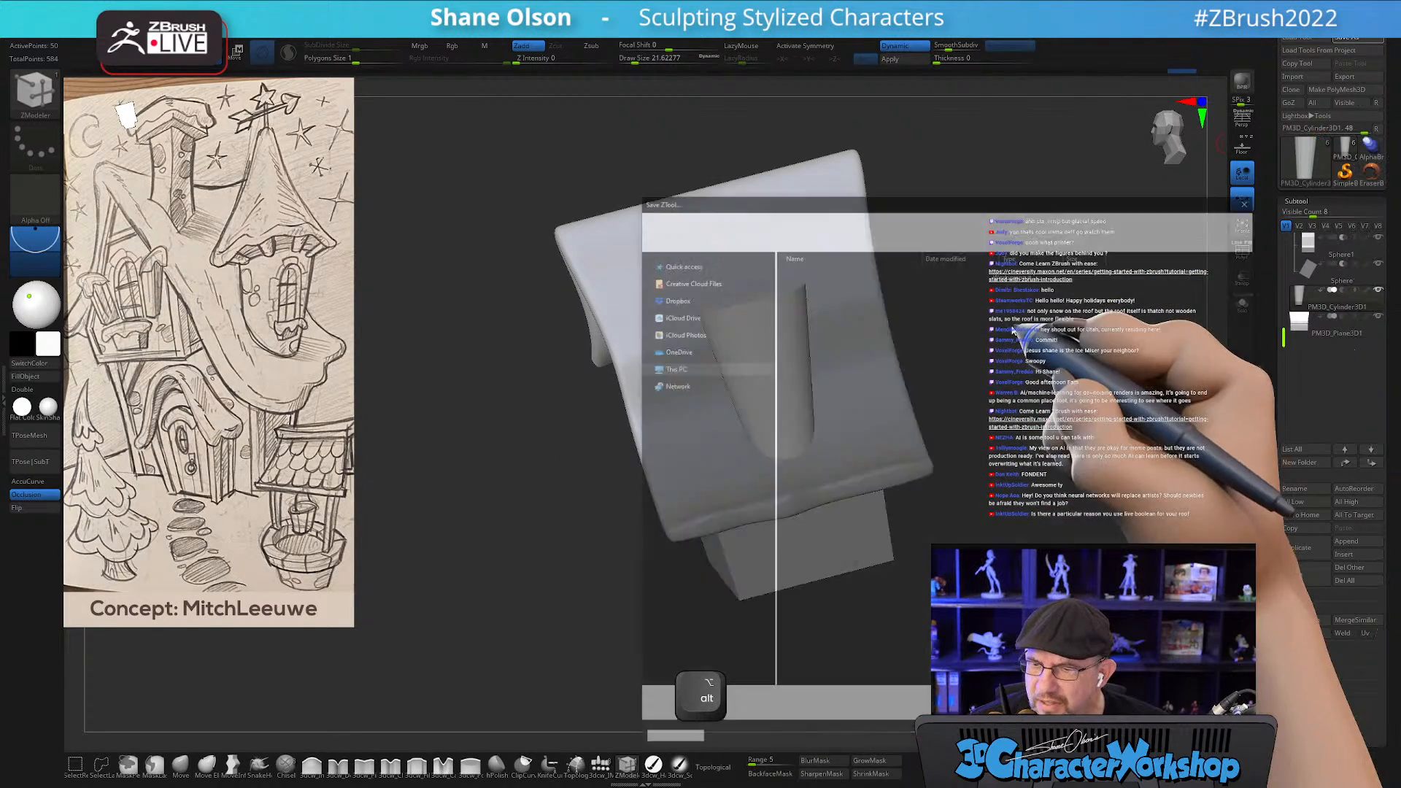
click(1170, 742)
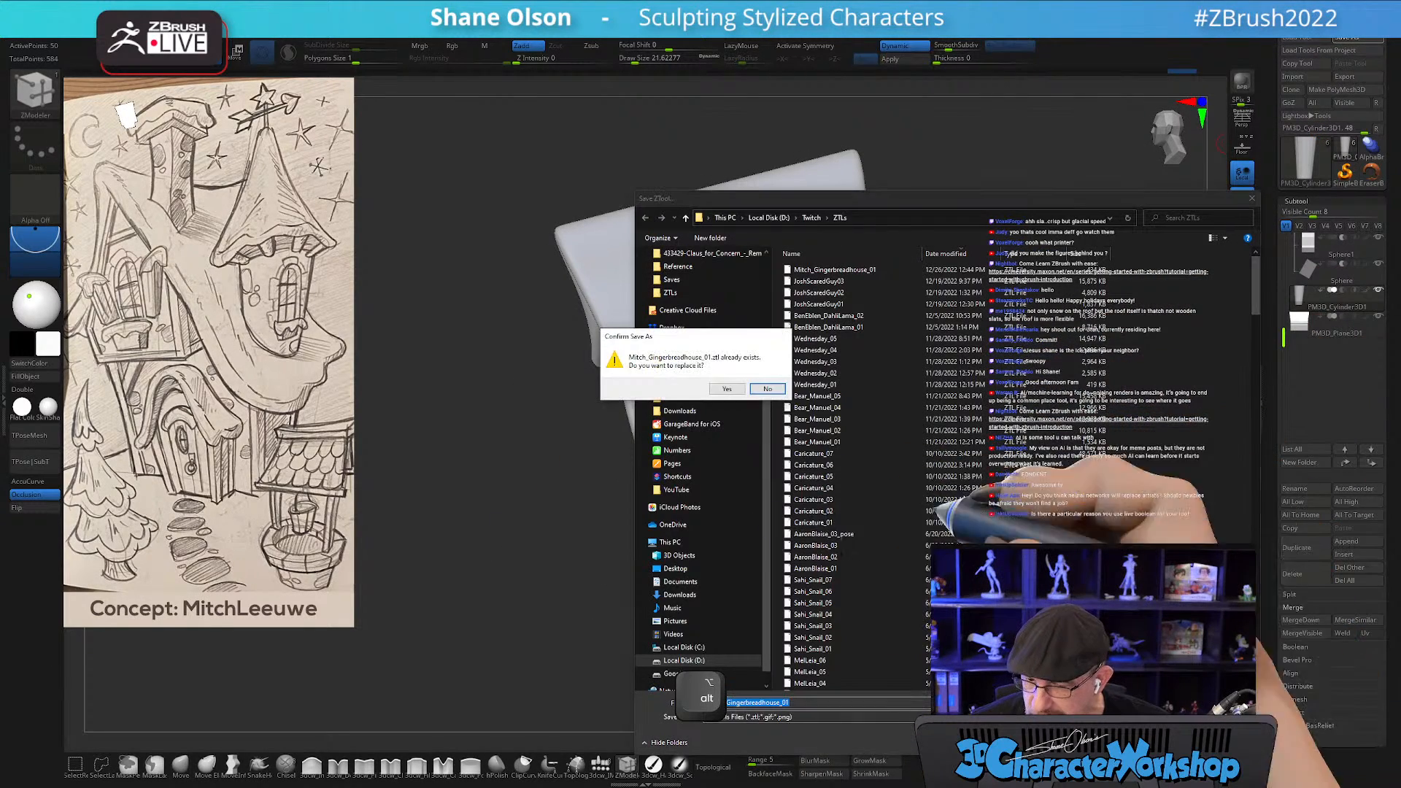
click(726, 389)
Isolate the tower's slanted top in front view, reset the gizmo orientation, raise and slightly enlarge the top, and clear the mask.
drag(1027, 248, 1004, 319)
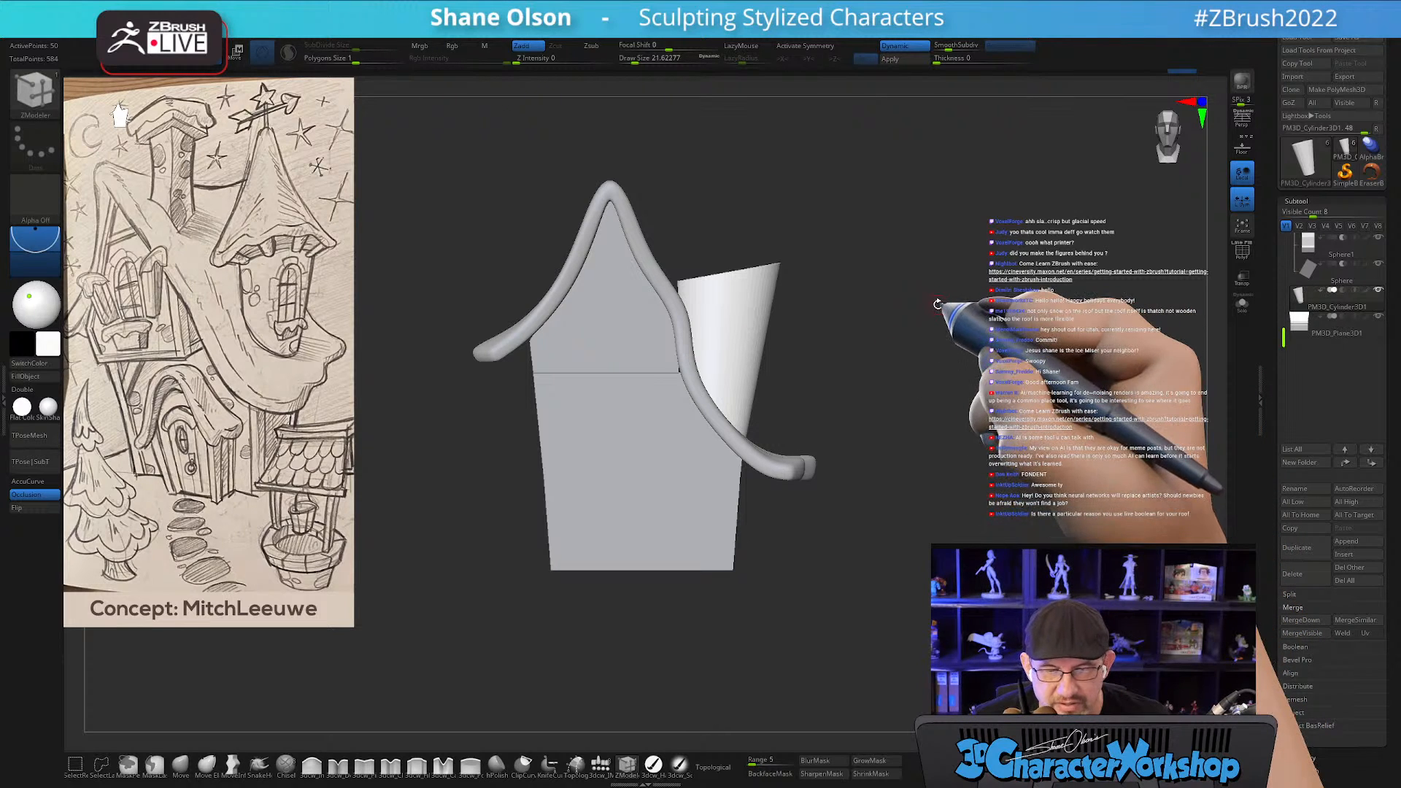
mouse_move(928, 306)
mouse_down()
mouse_move(938, 313)
mouse_move(929, 303)
mouse_move(910, 326)
mouse_up()
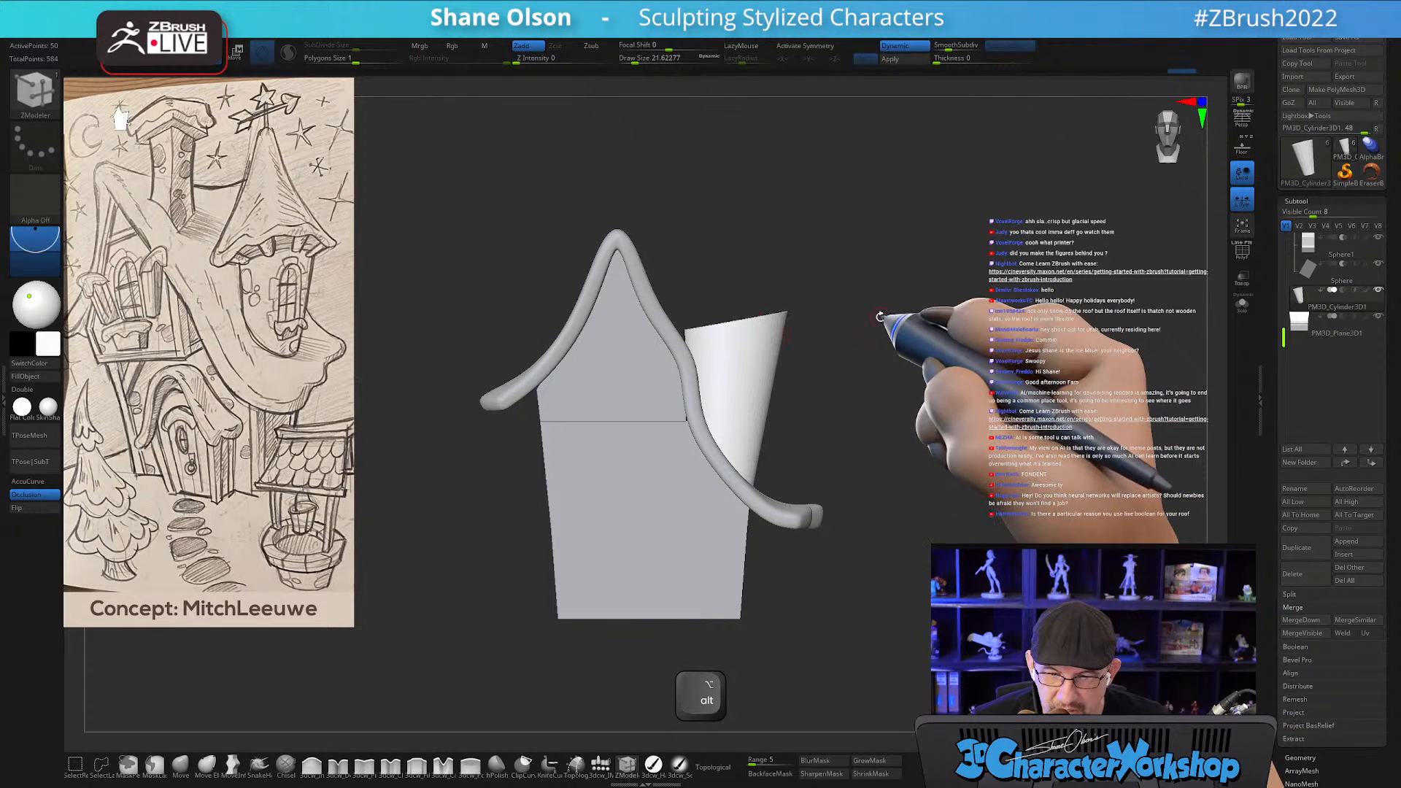
ctrl+drag(898, 236, 670, 349)
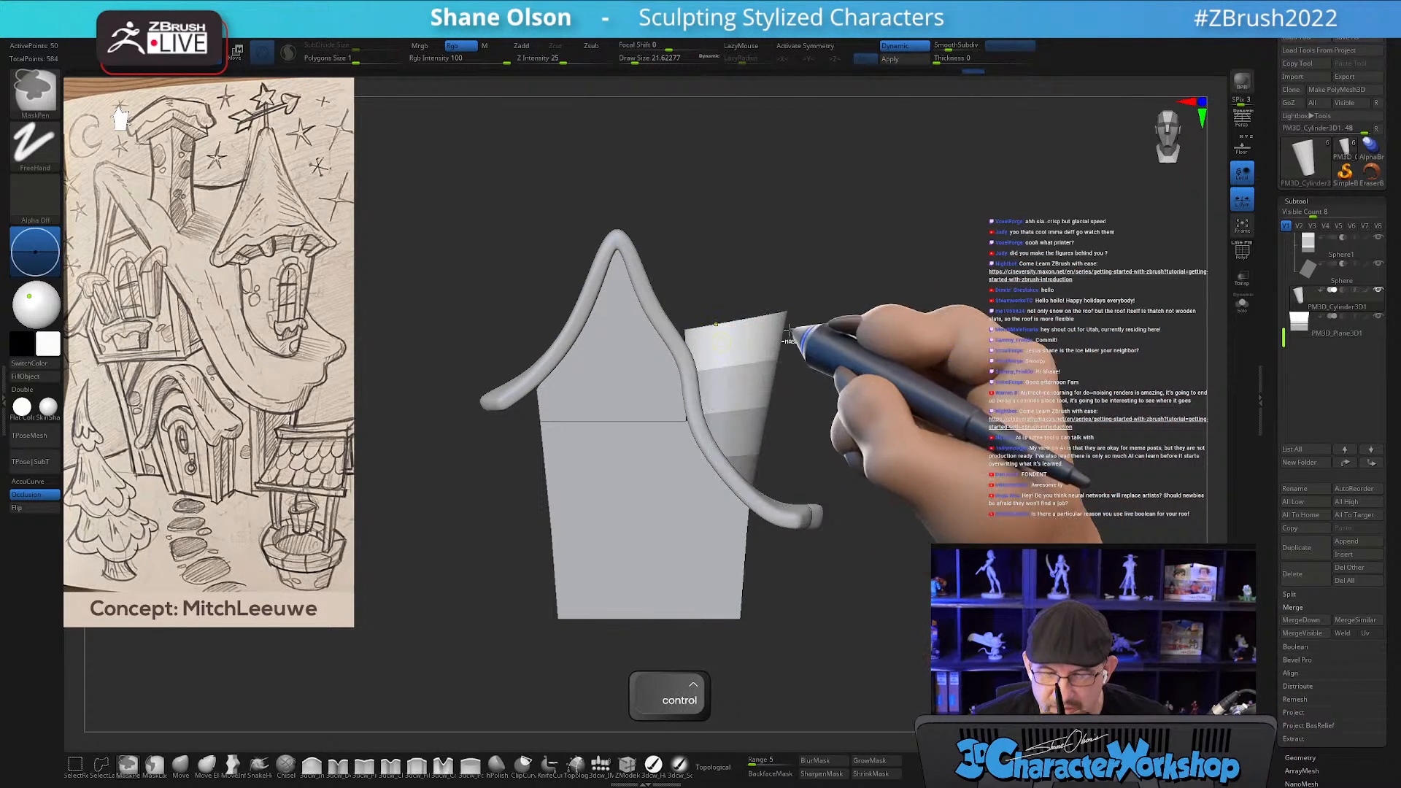
key(w)
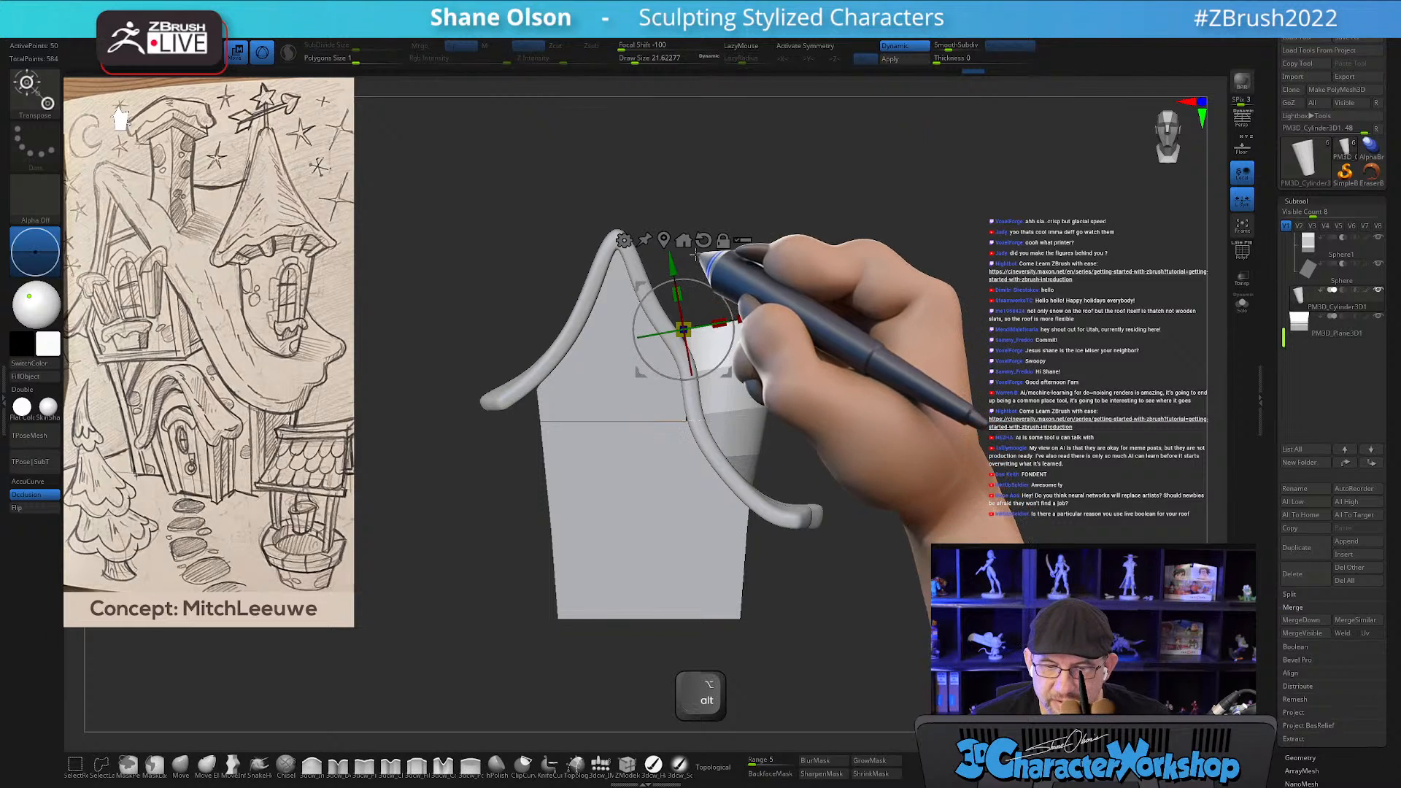
alt+click(705, 242)
drag(681, 267, 743, 297)
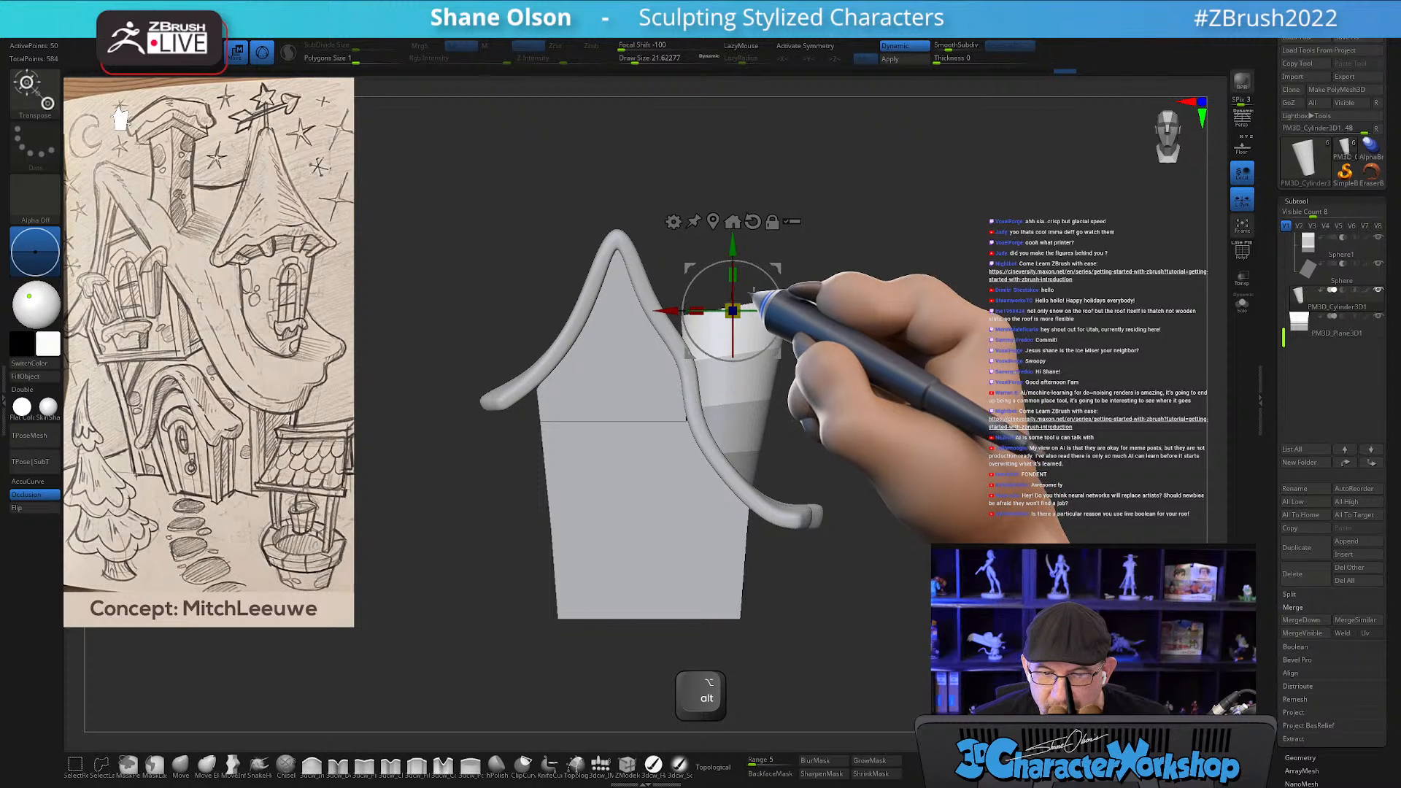
key(ctrl)
ctrl+drag(936, 330, 963, 350)
key(q)
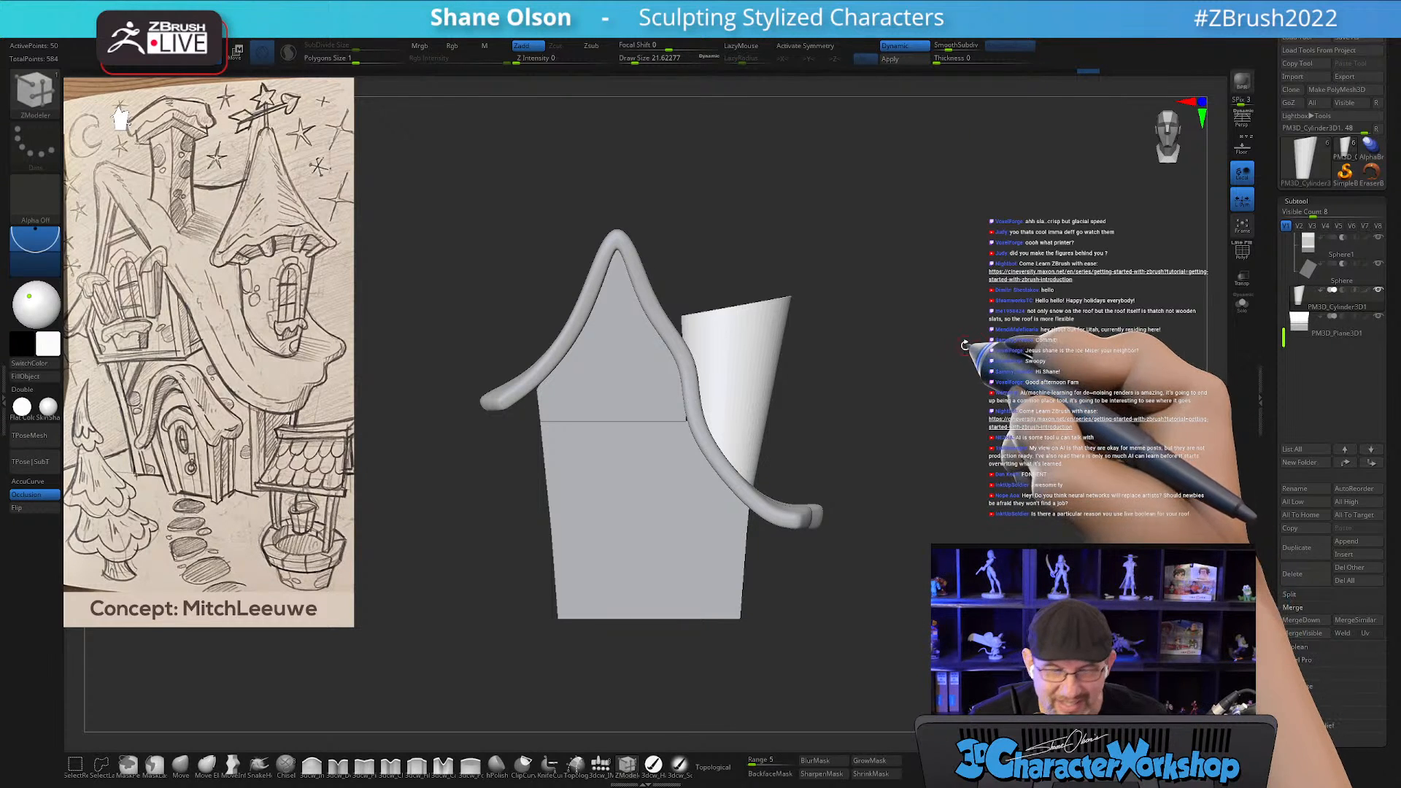
Choose the Cube from the primitives insert brush and duplicate the tower cylinder subtool.
alt+drag(941, 282, 932, 320)
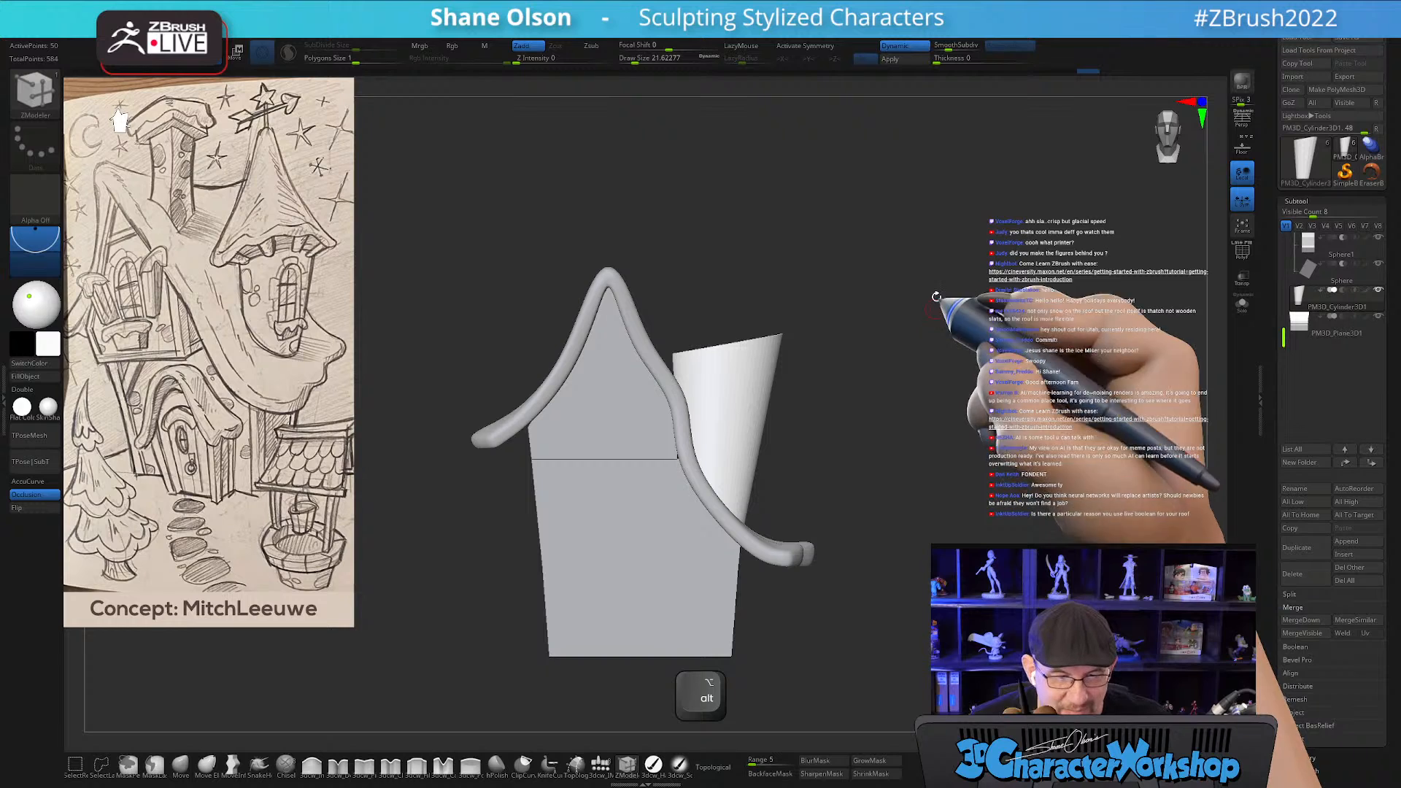
alt+drag(913, 248, 907, 270)
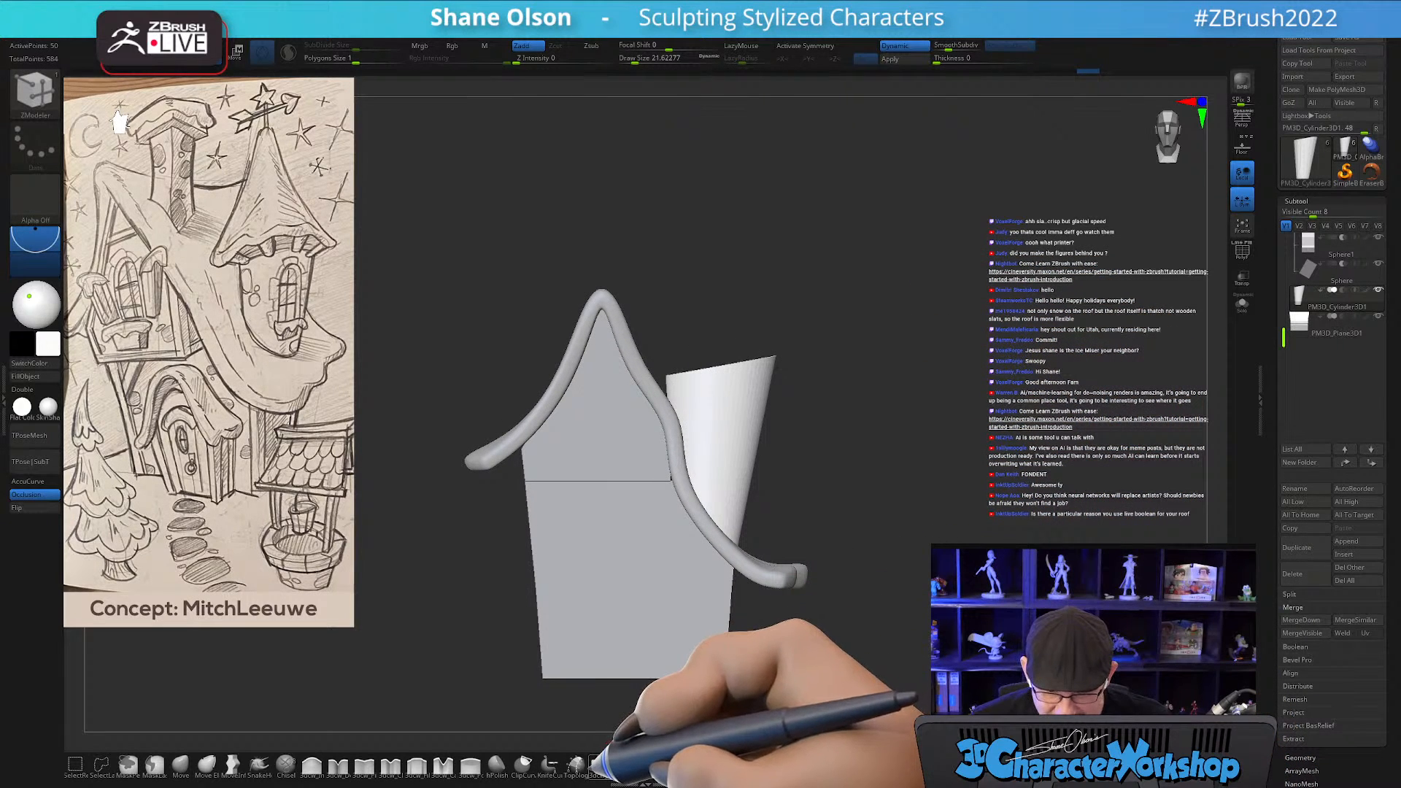
click(599, 762)
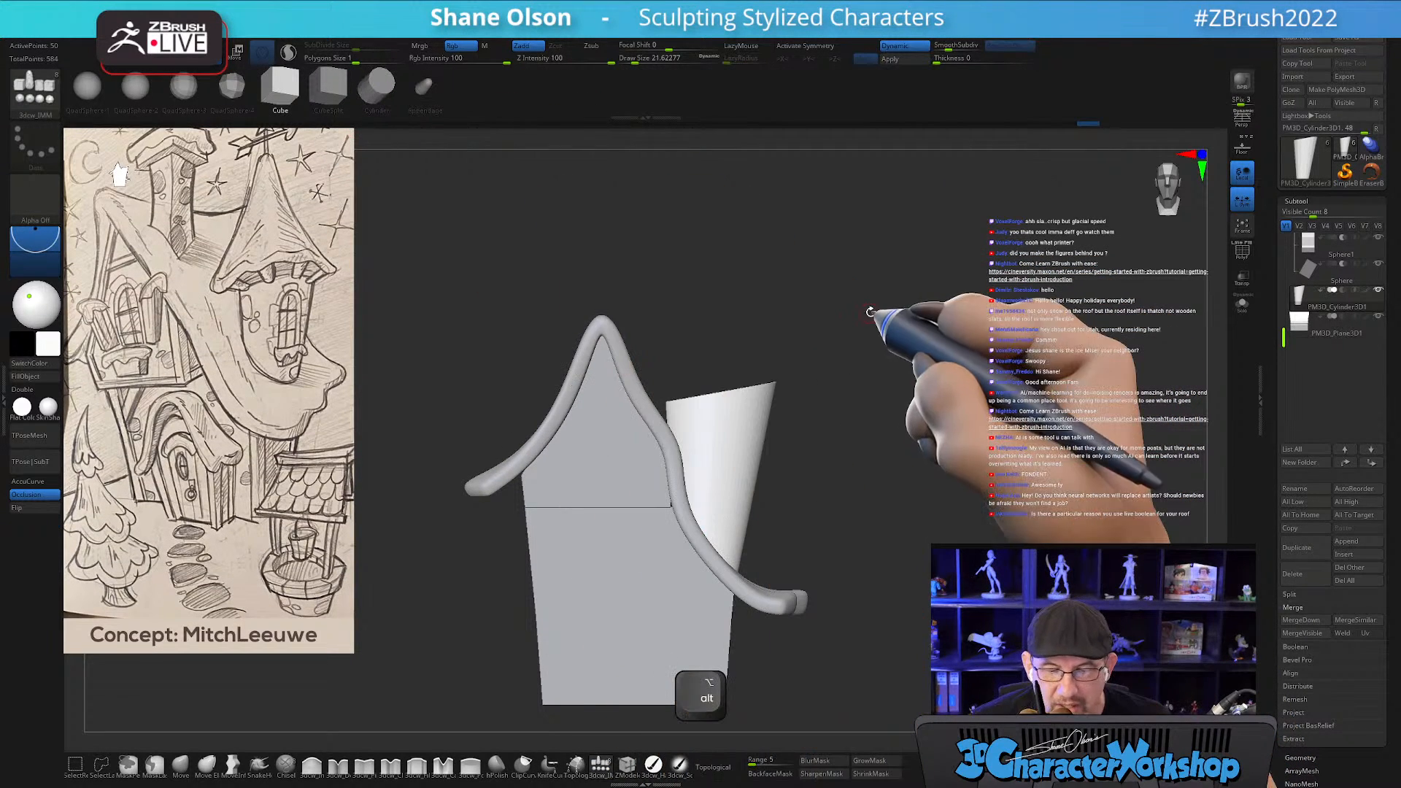
drag(841, 306, 841, 322)
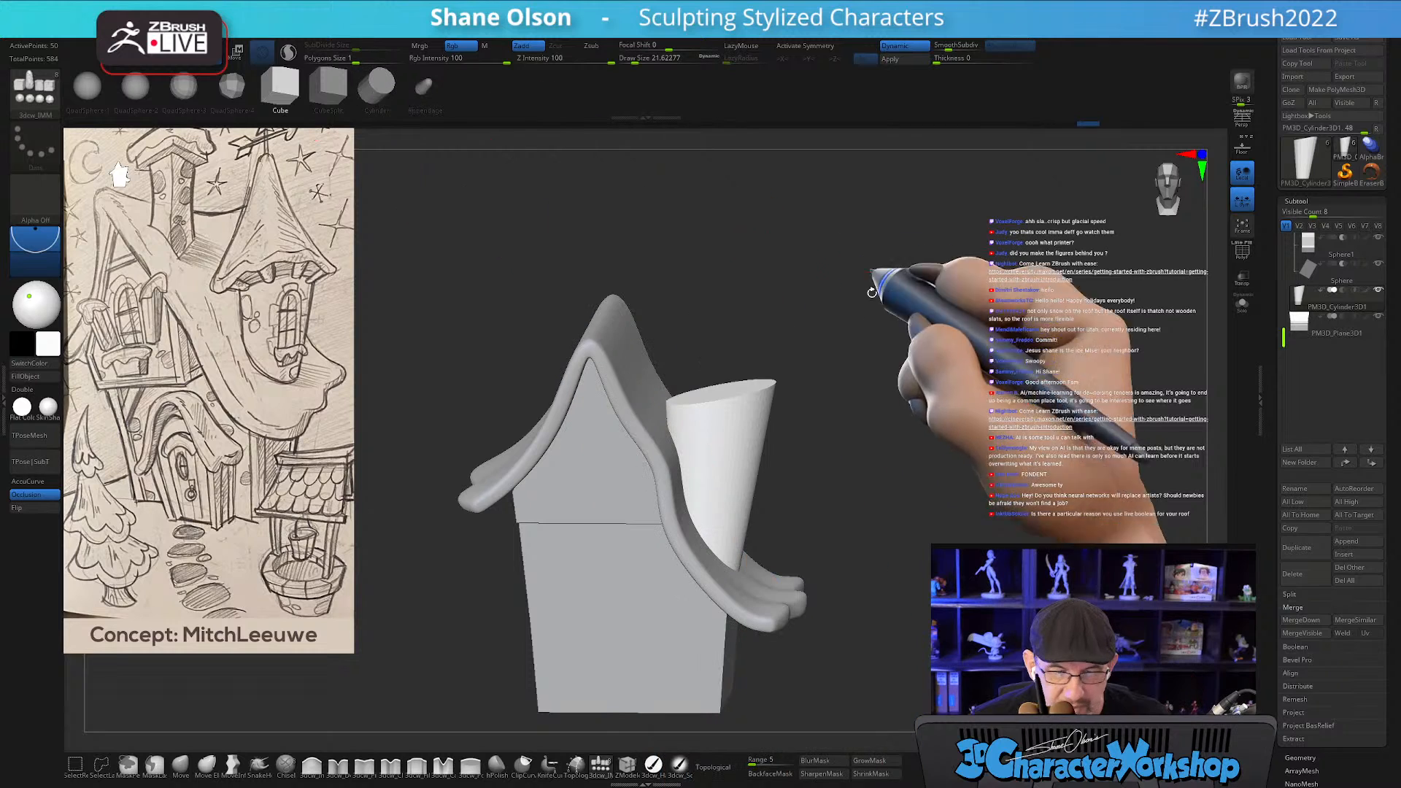
shift+drag(867, 339, 870, 352)
key(shift)
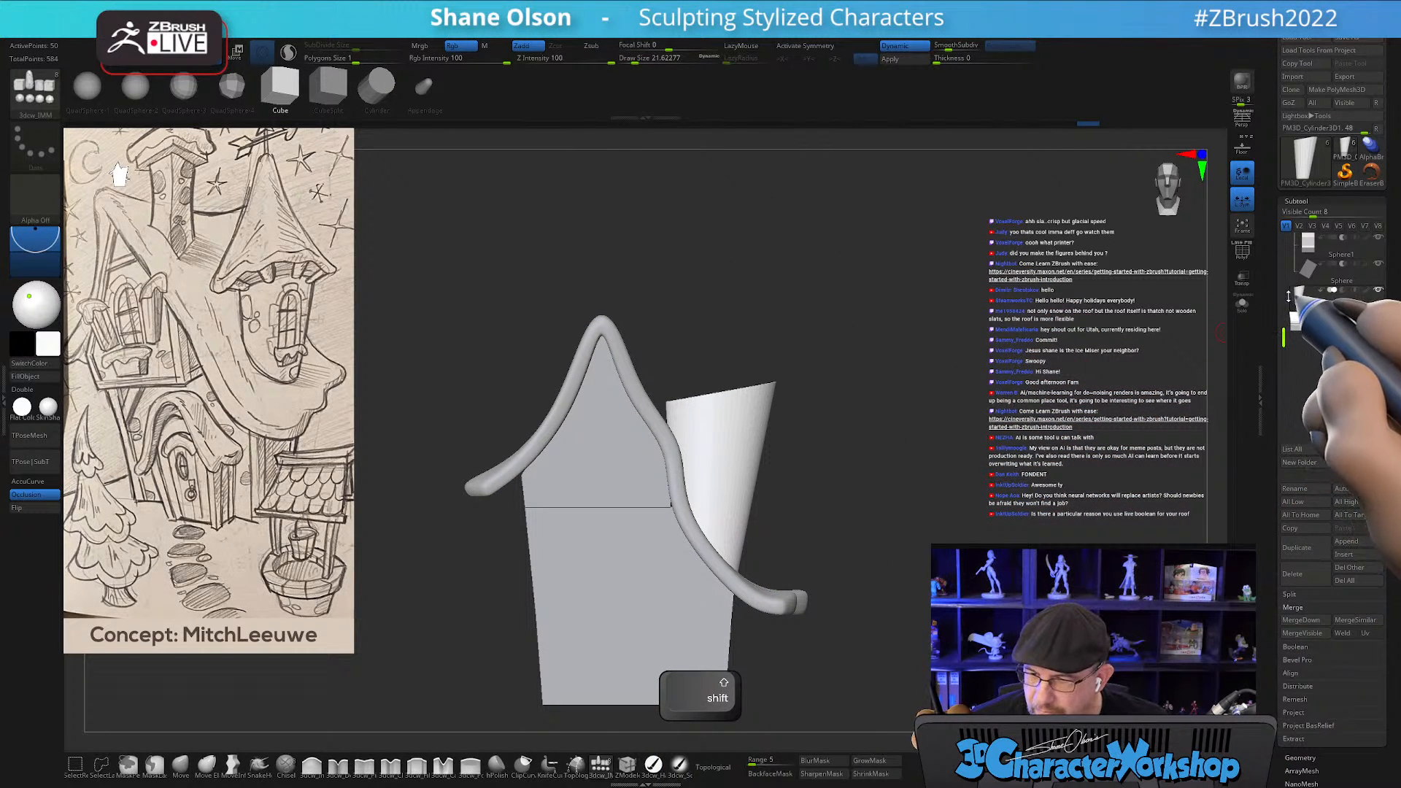
click(1297, 547)
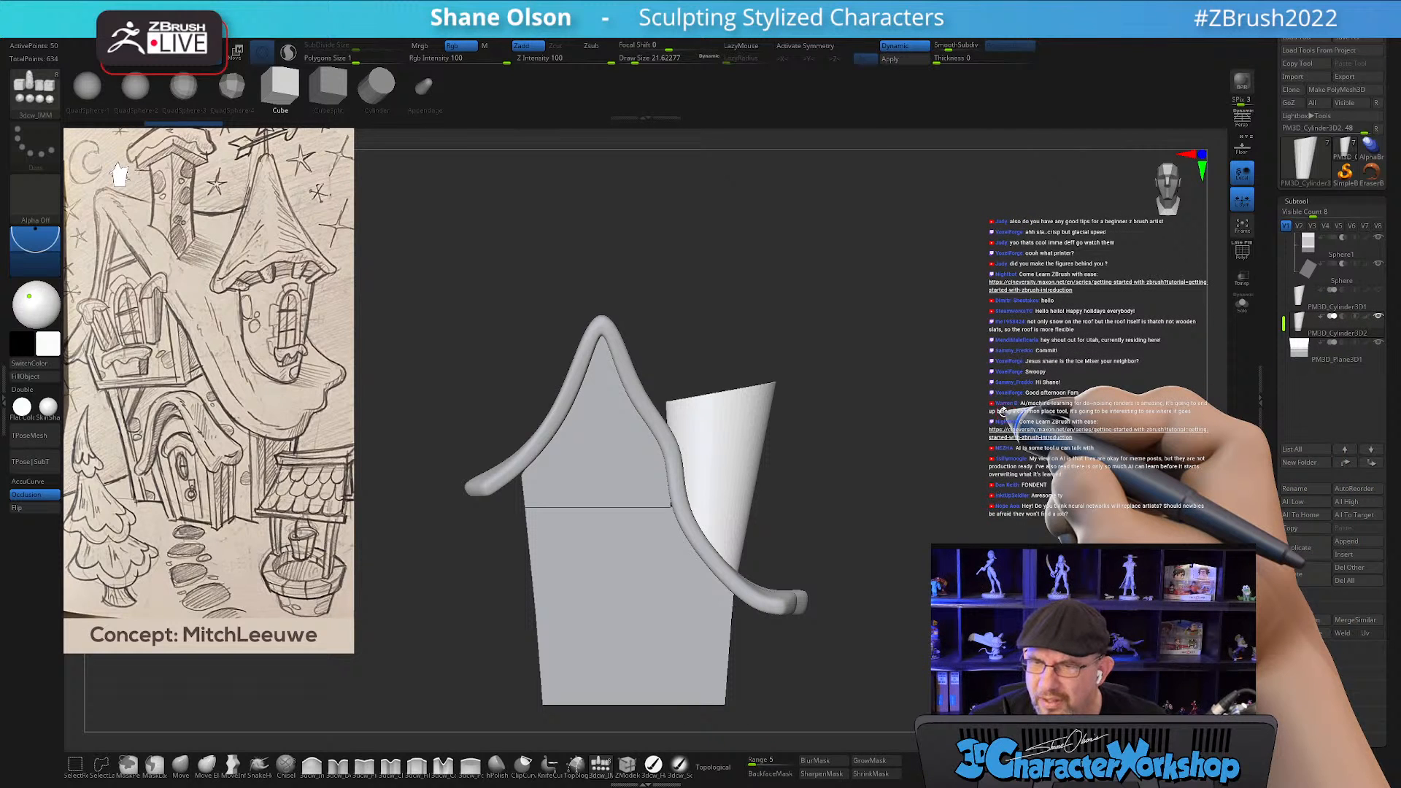
Replace the duplicated tower subtool with the Cylinder primitive and show the original tower again.
alt+drag(1004, 412, 970, 428)
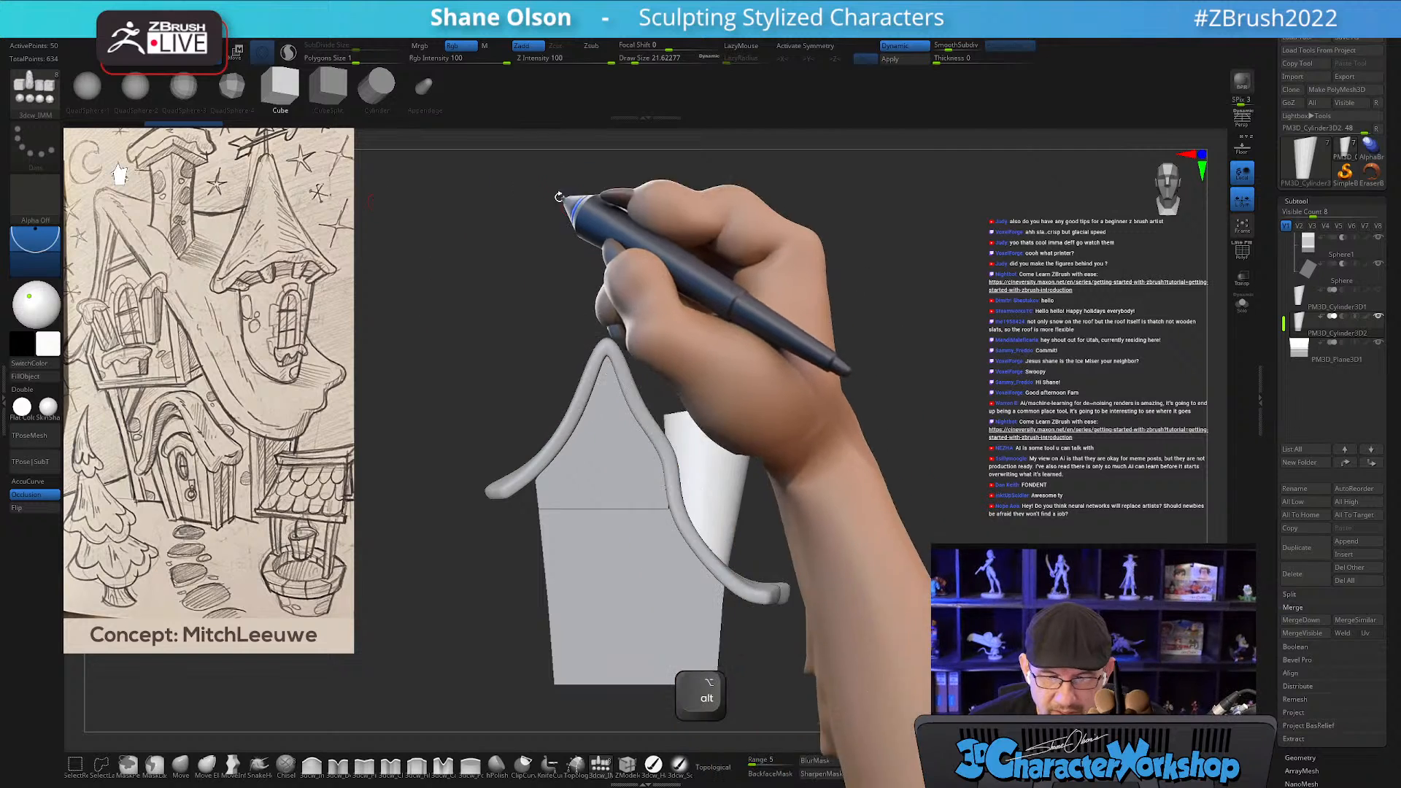
key(w)
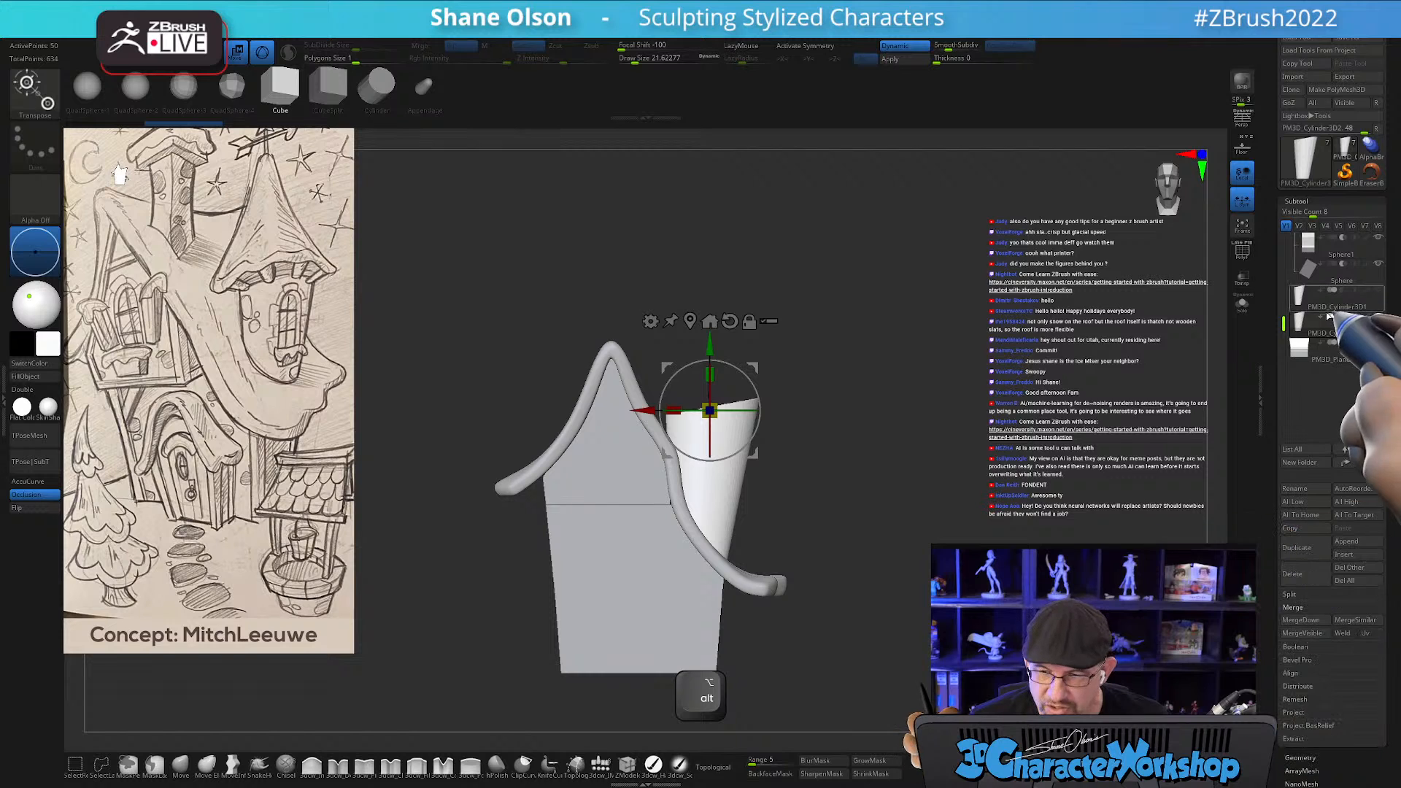
click(376, 86)
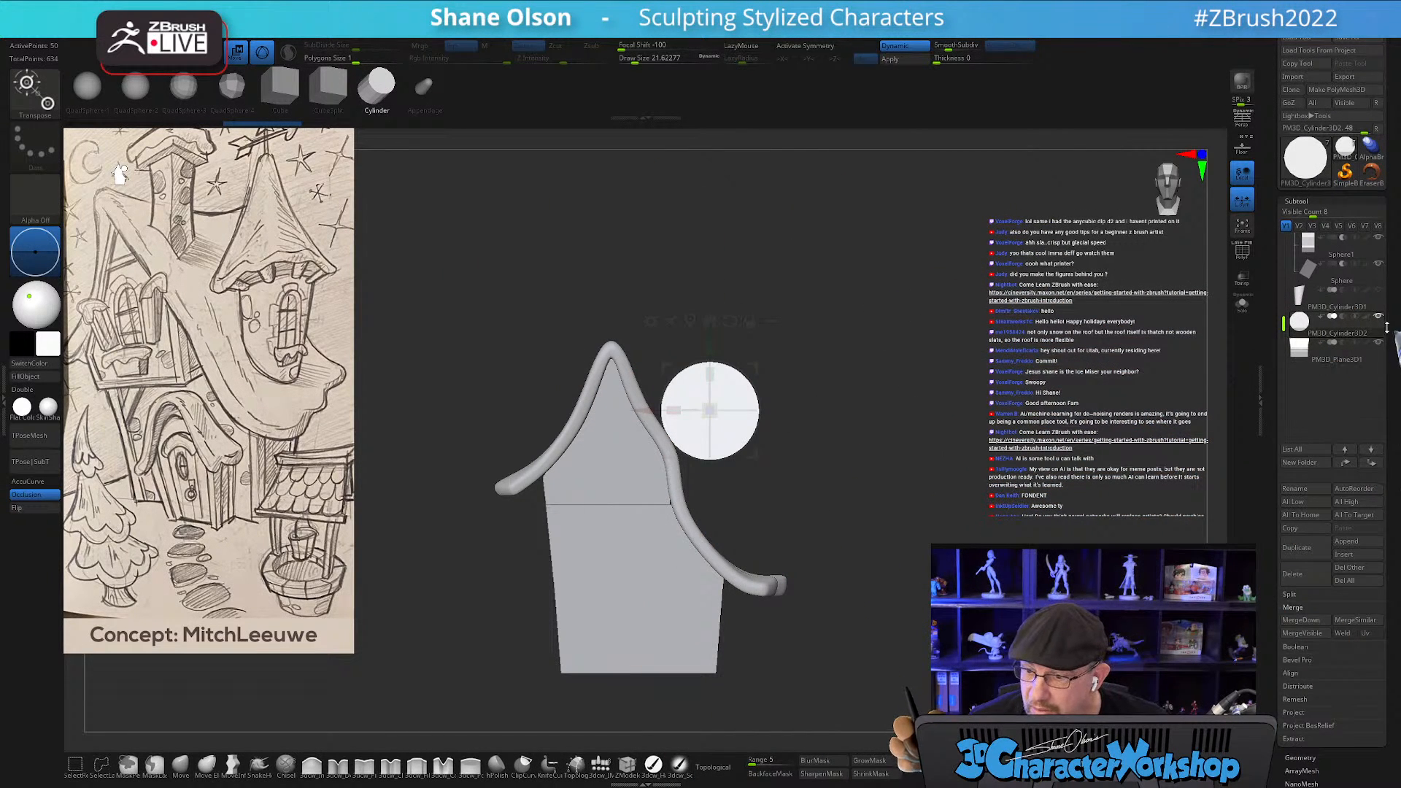
click(1380, 294)
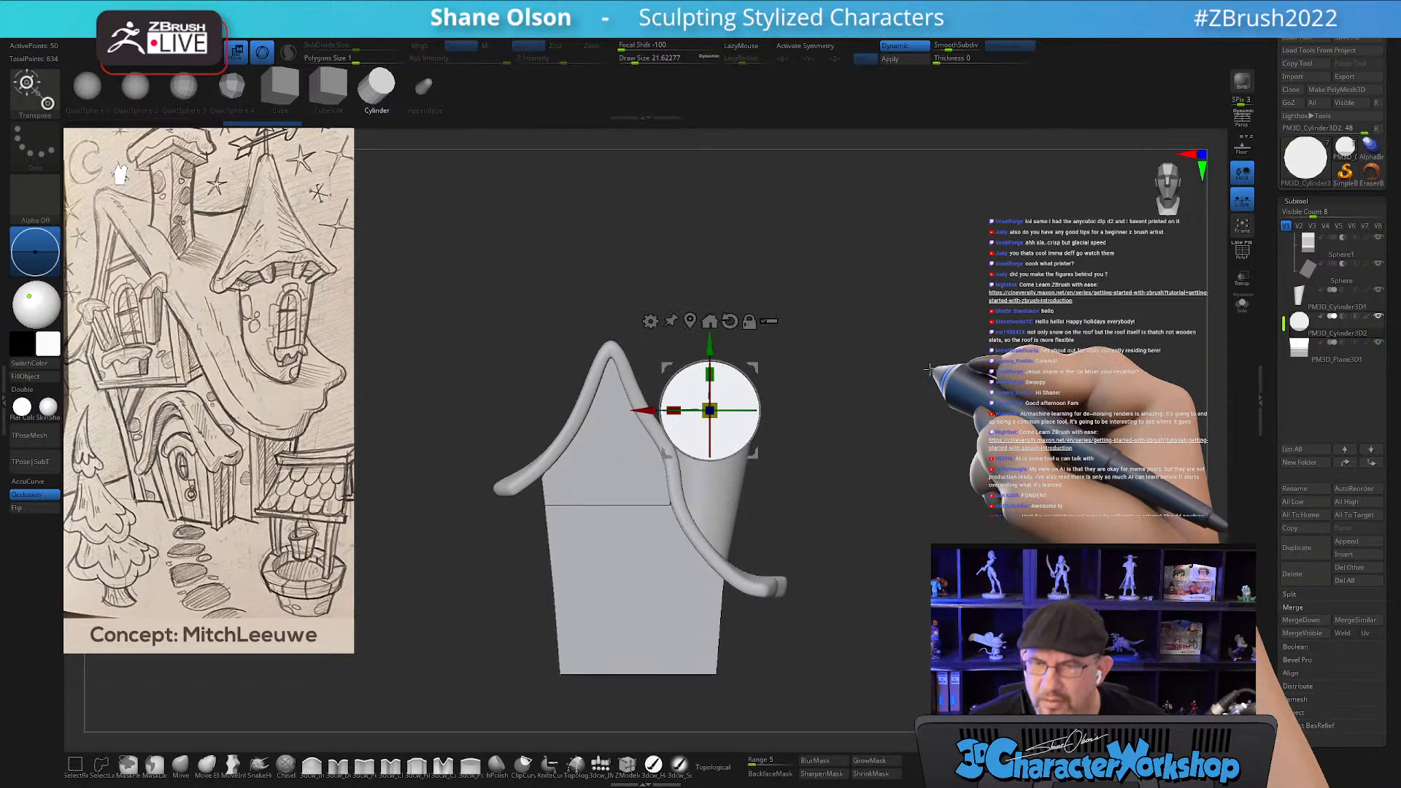
Rotate the new cylinder by 90 degrees so it stands upright on the tower, and return to front view.
alt+drag(929, 367, 931, 377)
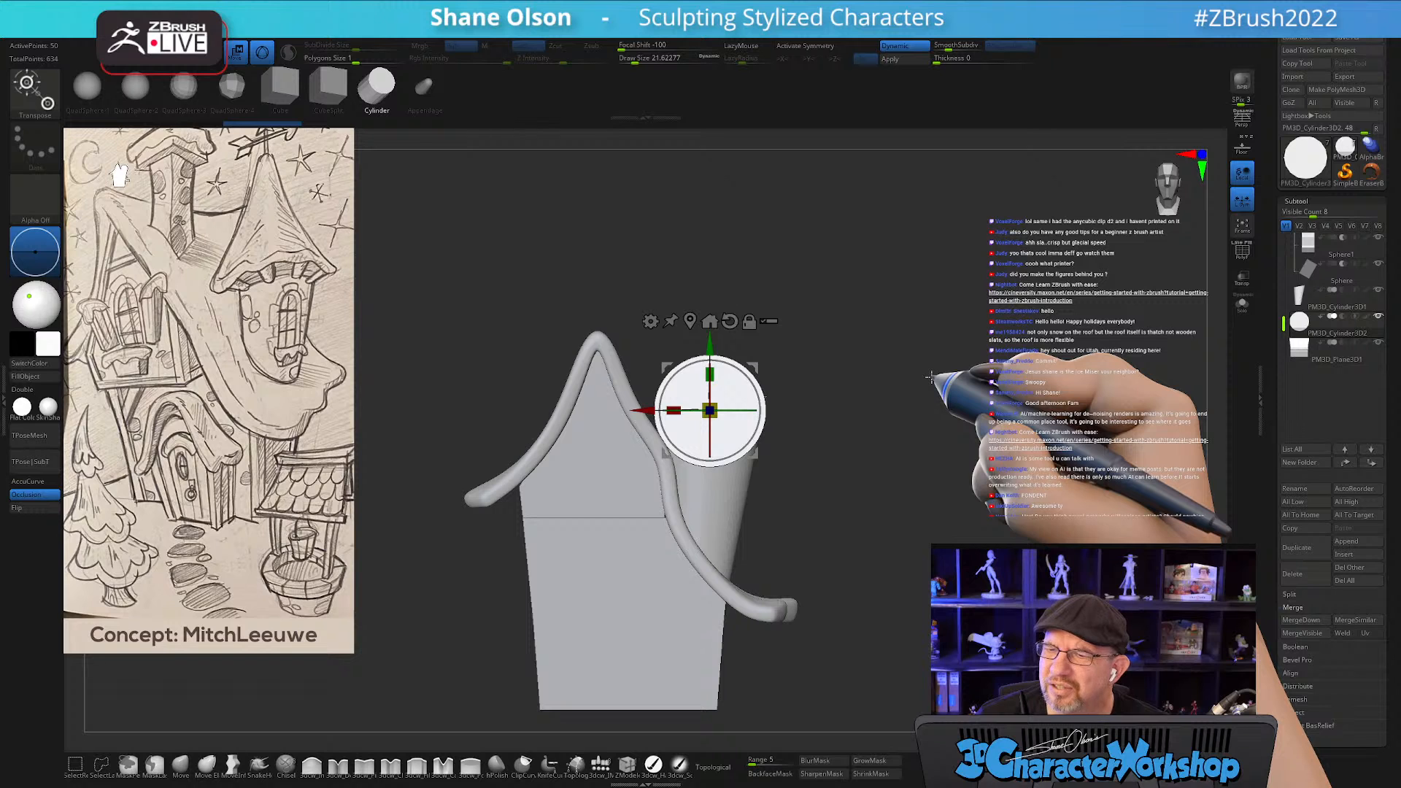
drag(860, 368, 829, 373)
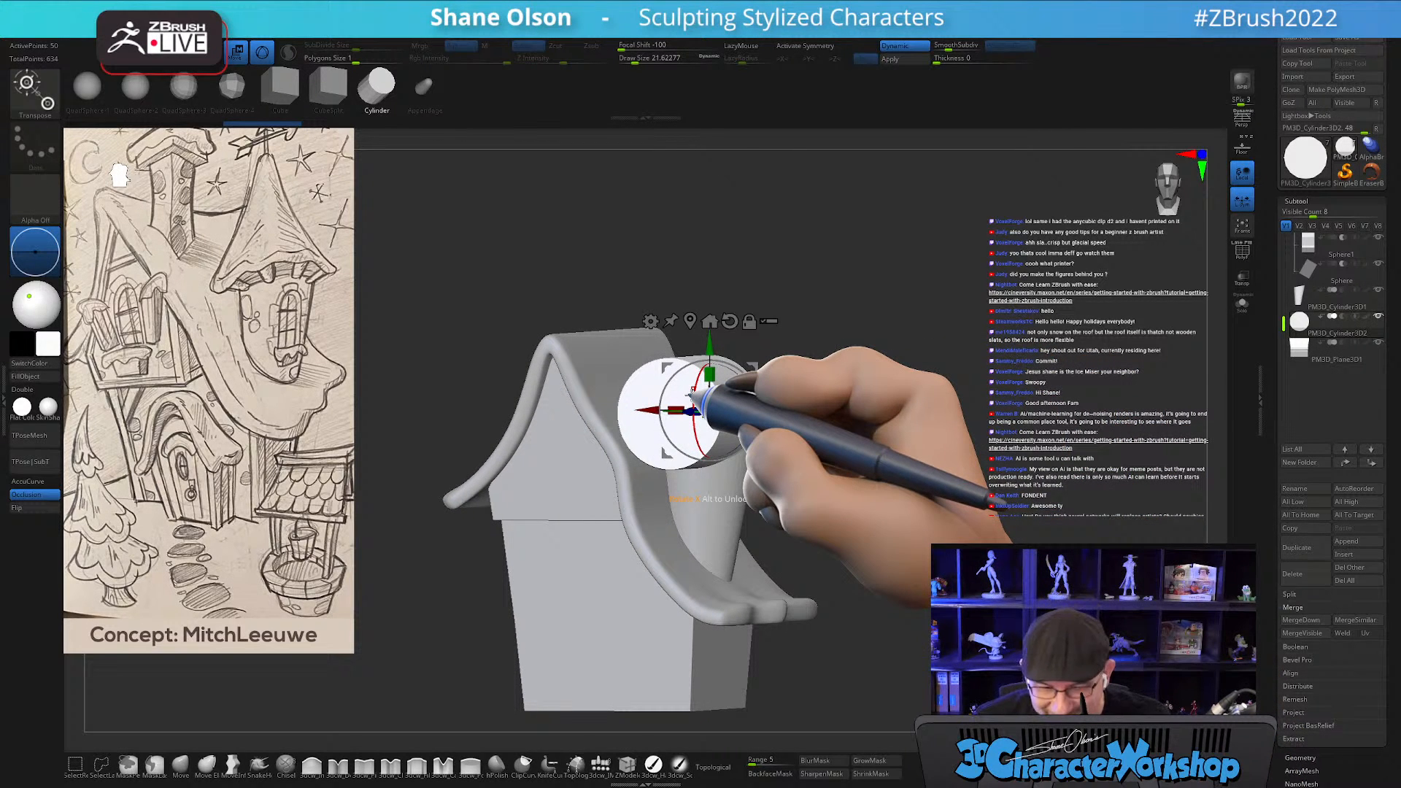
drag(713, 394, 739, 302)
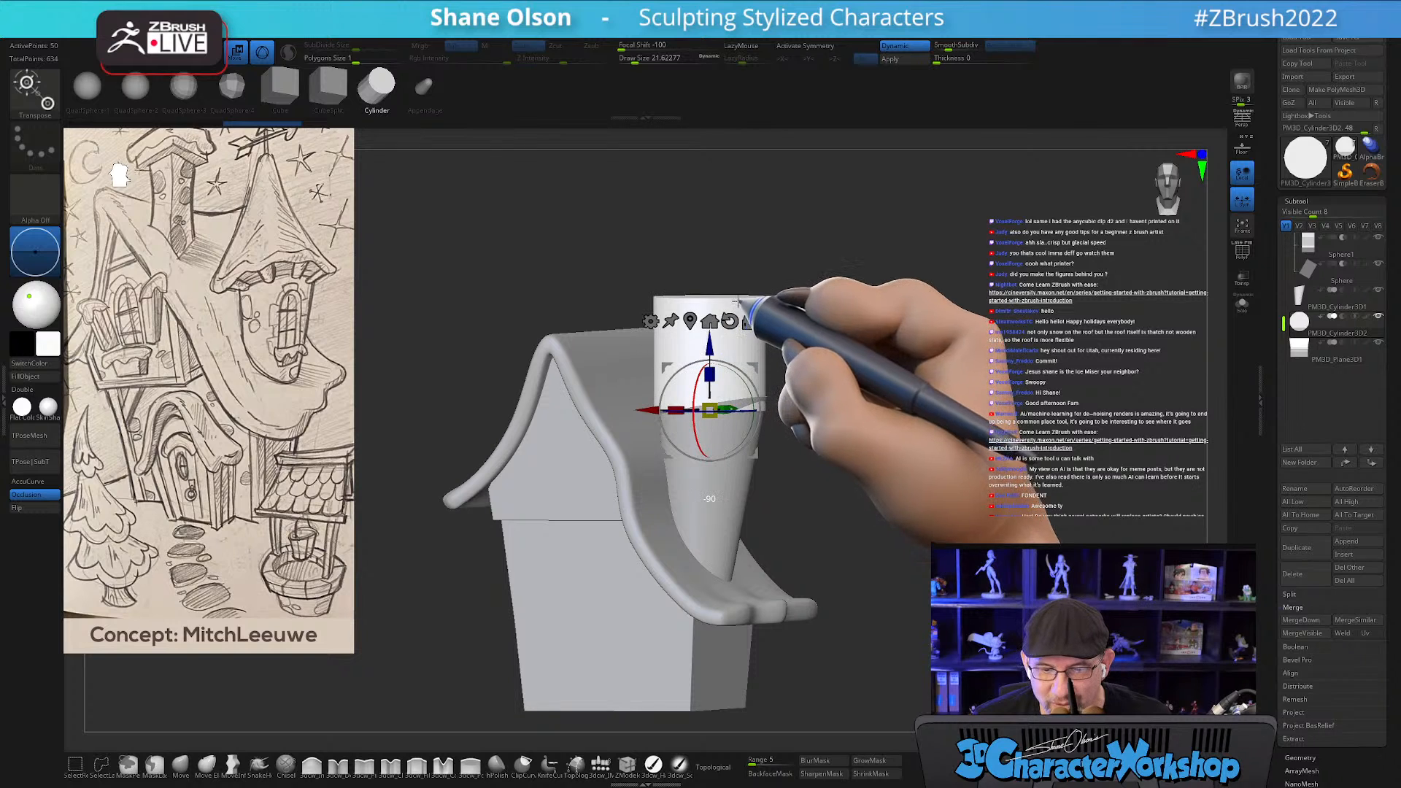
mouse_move(844, 501)
shift+mouse_down()
mouse_move(817, 500)
mouse_move(855, 477)
shift+mouse_up()
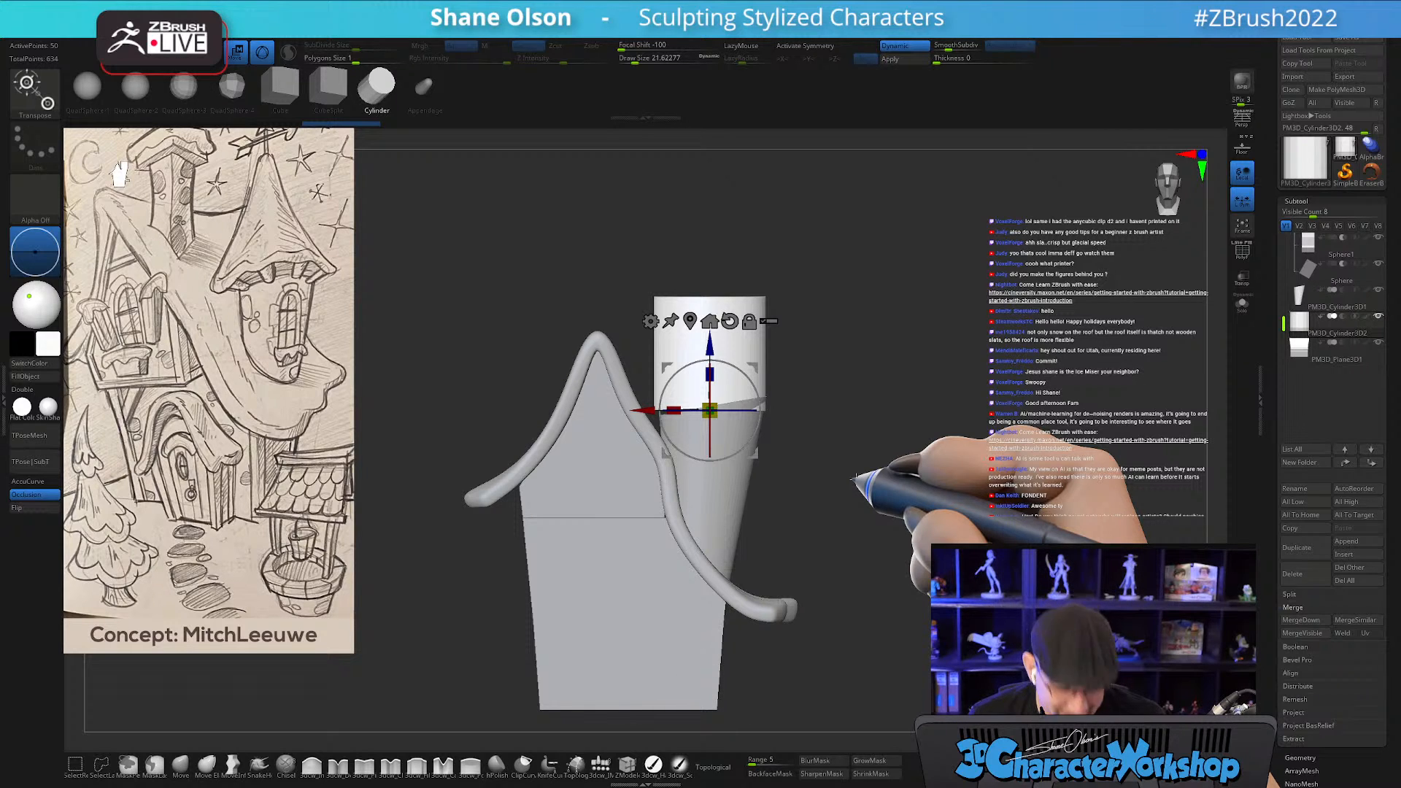
Enlarge the upright cylinder, centre it on the tower in front and side views, and tilt it to match the tower's slanted top.
alt+drag(855, 478, 798, 496)
drag(710, 410, 745, 392)
alt+drag(974, 491, 910, 469)
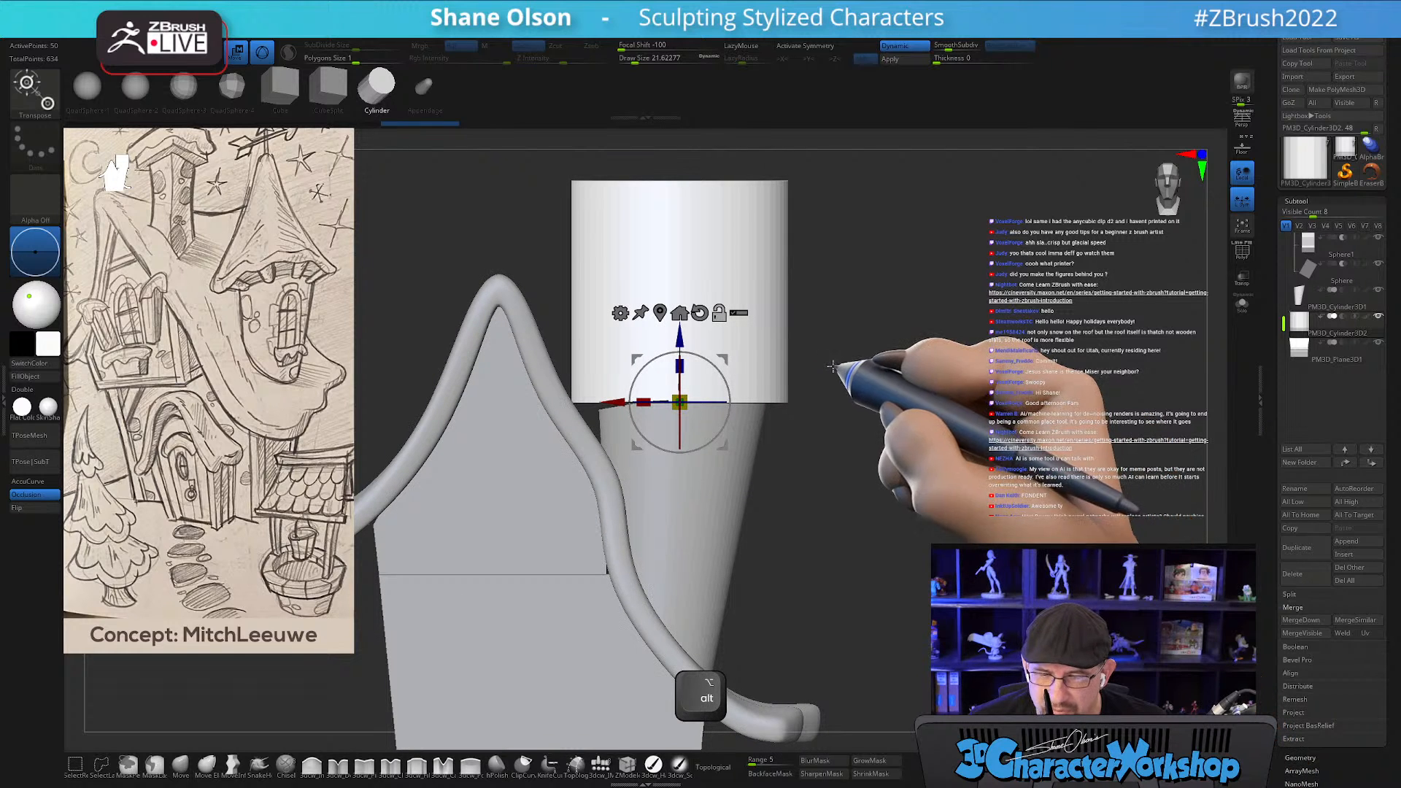
drag(725, 381, 732, 357)
drag(907, 427, 914, 566)
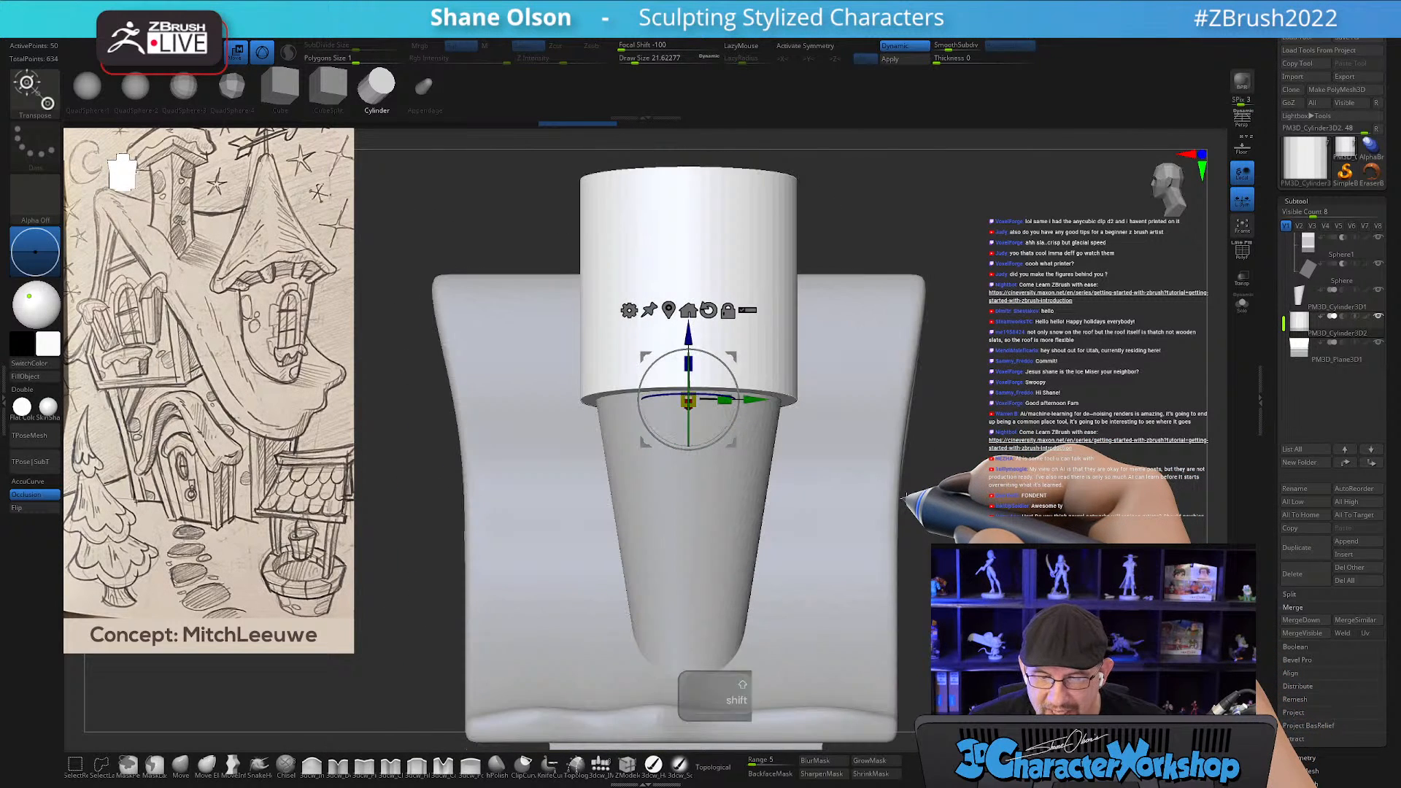
drag(689, 402, 698, 402)
drag(979, 509, 1001, 505)
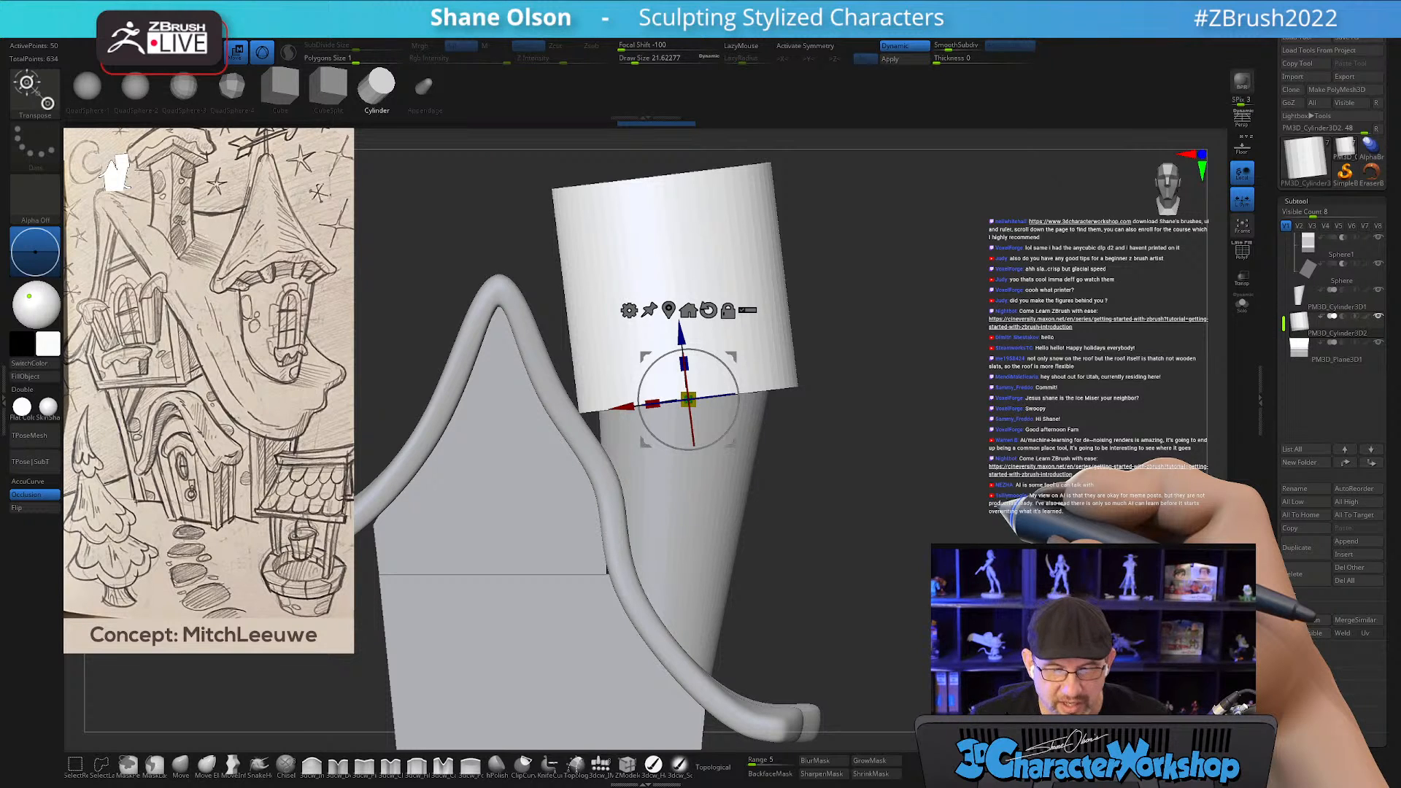
Show the tilted cylinder's wireframe and mask its lower end in front view.
alt+drag(952, 487, 879, 479)
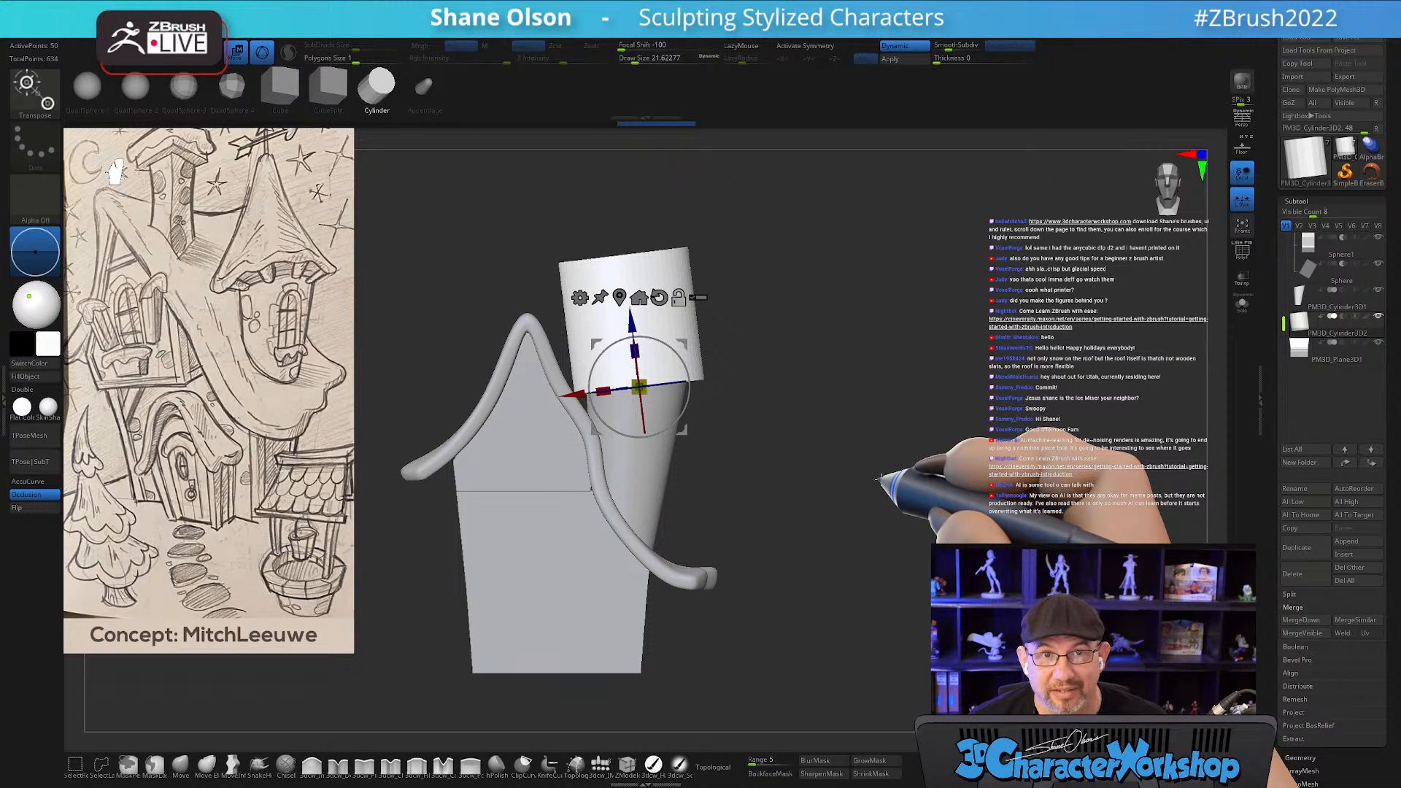
mouse_move(823, 469)
mouse_down()
mouse_move(839, 495)
mouse_move(828, 460)
mouse_up()
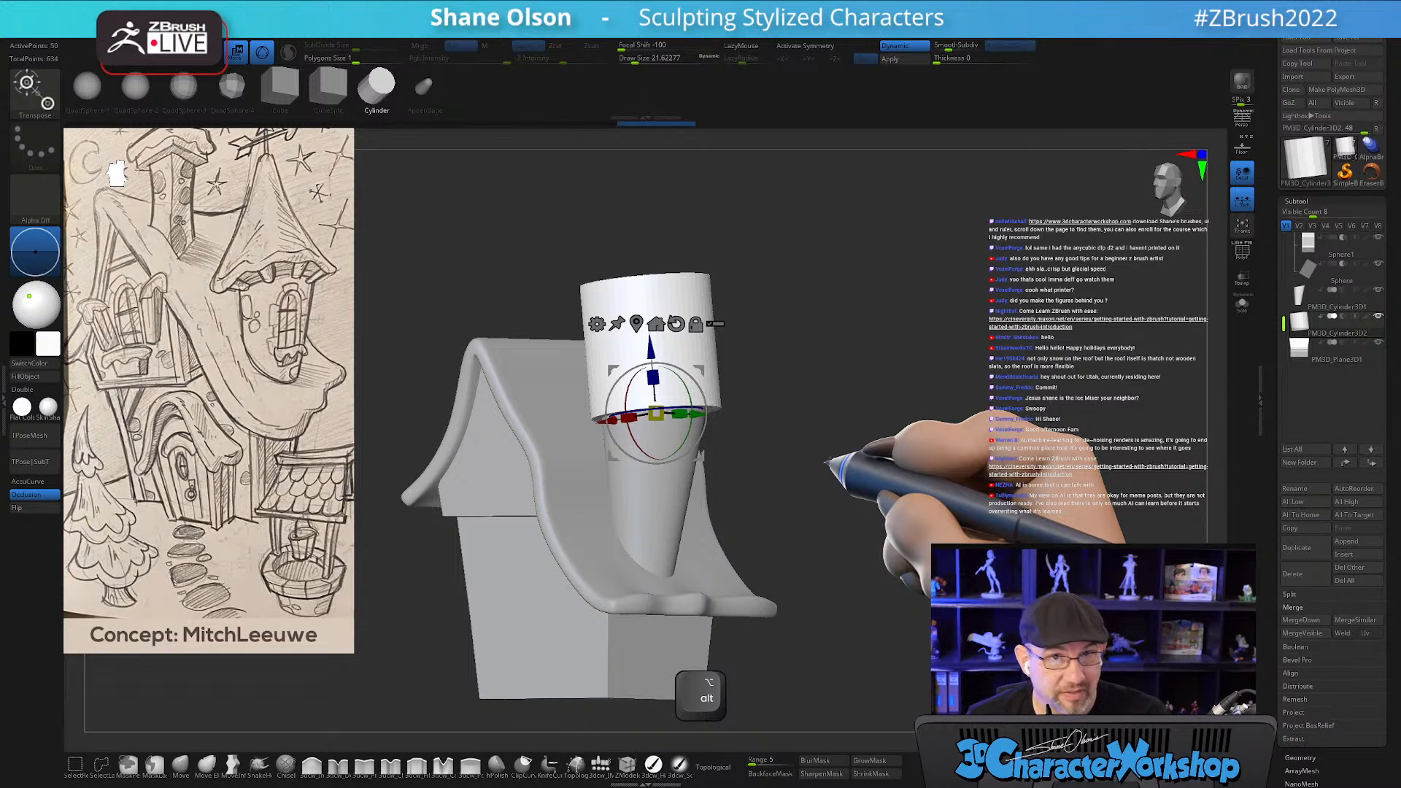
drag(929, 482, 886, 536)
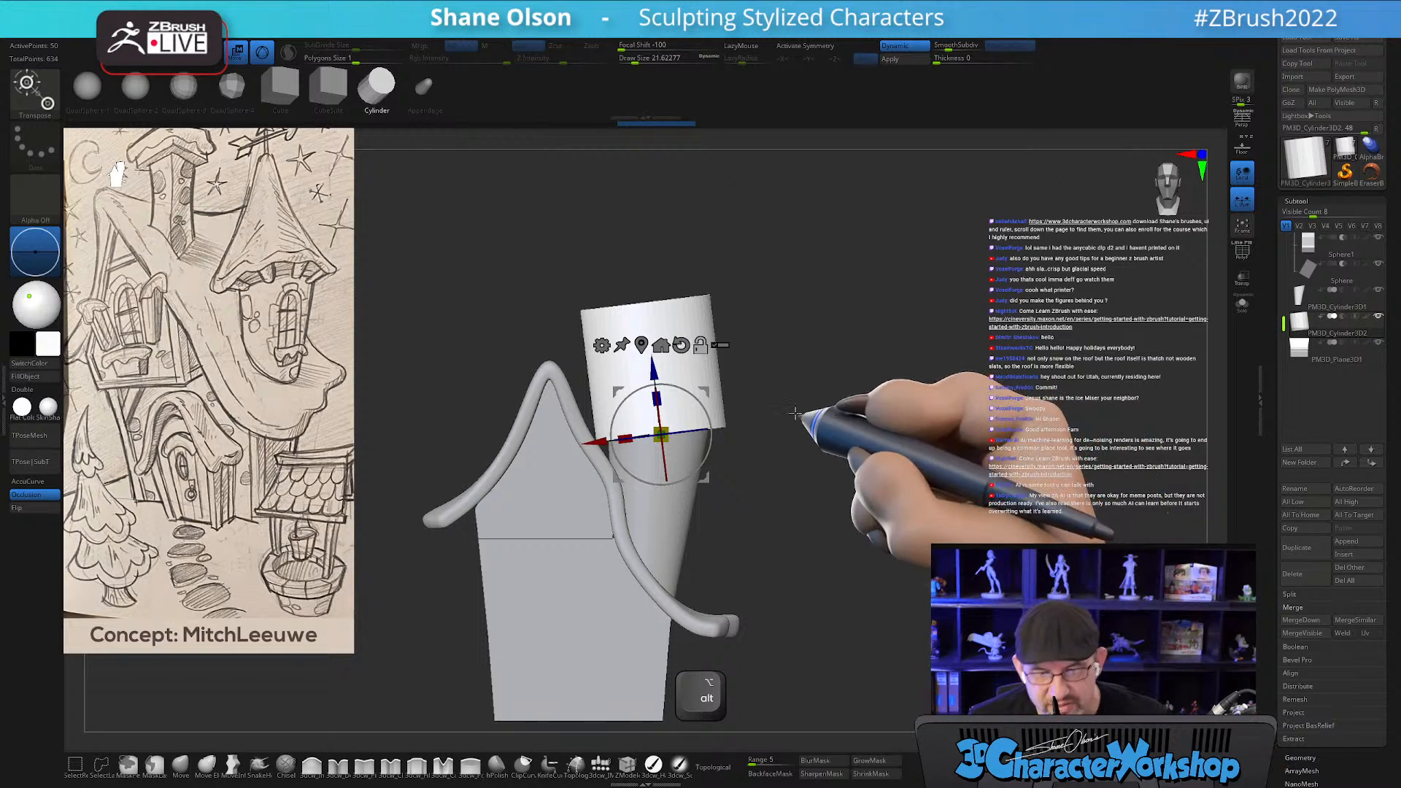
alt+drag(853, 418, 826, 466)
key(shift+f)
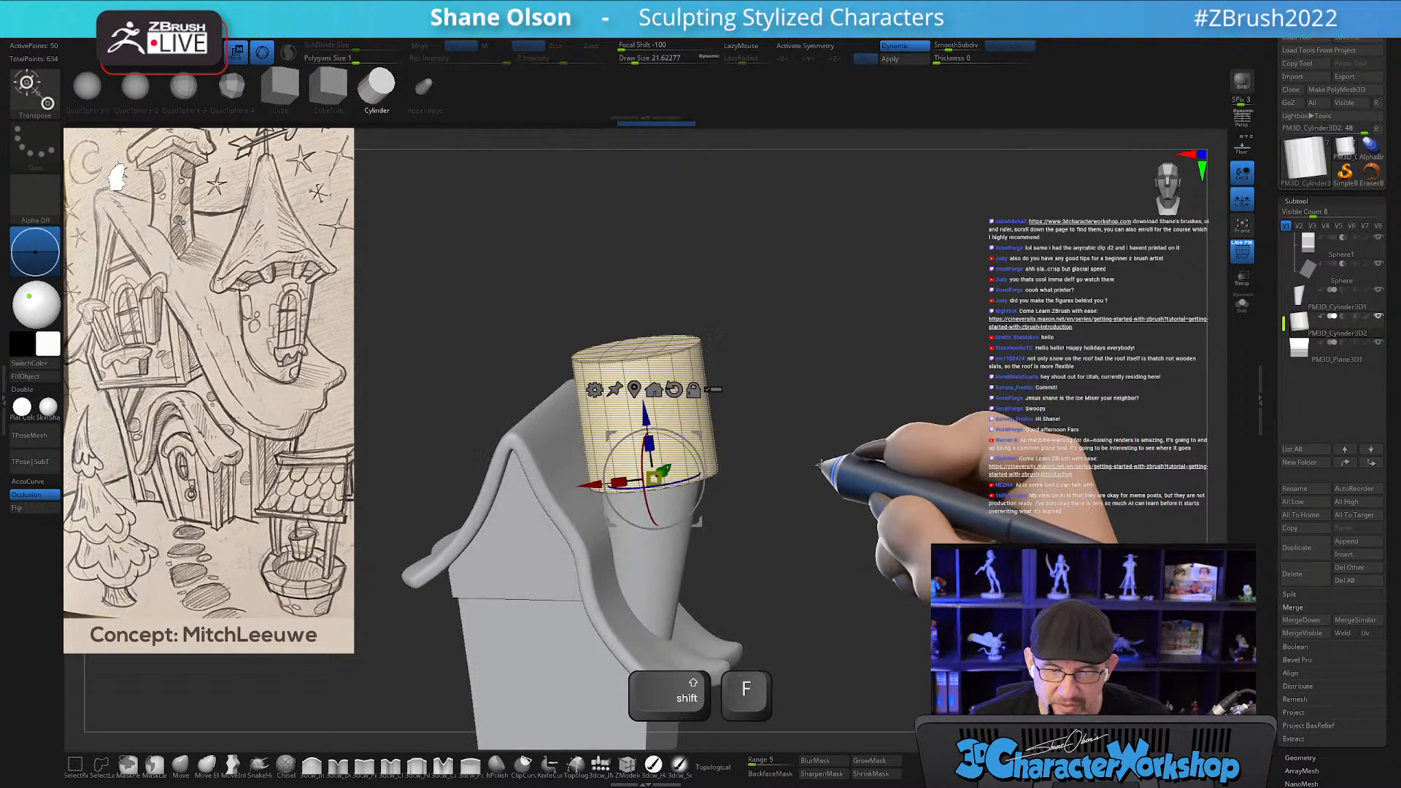
alt+drag(851, 401, 981, 576)
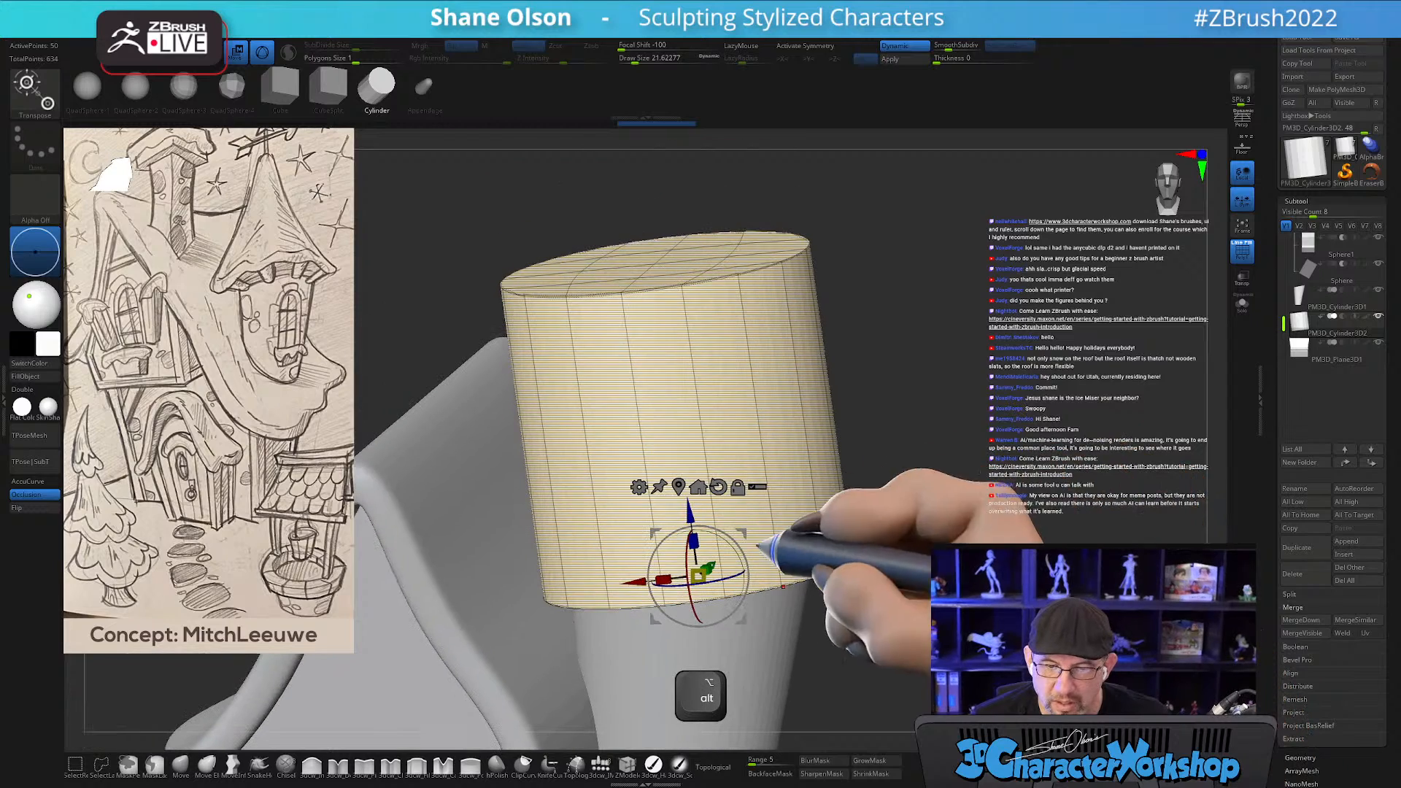
drag(973, 474, 962, 468)
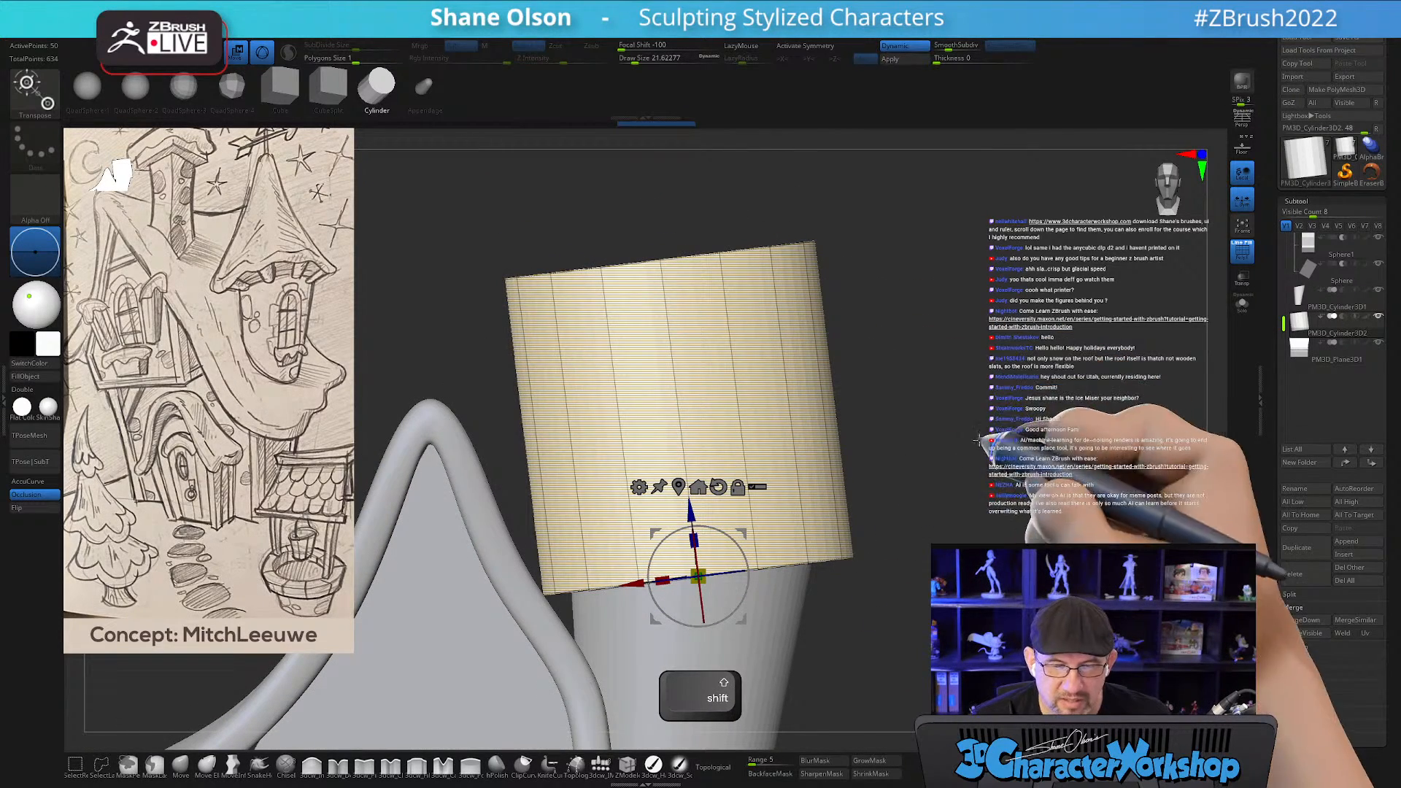
key(ctrl)
ctrl+drag(1015, 524, 465, 735)
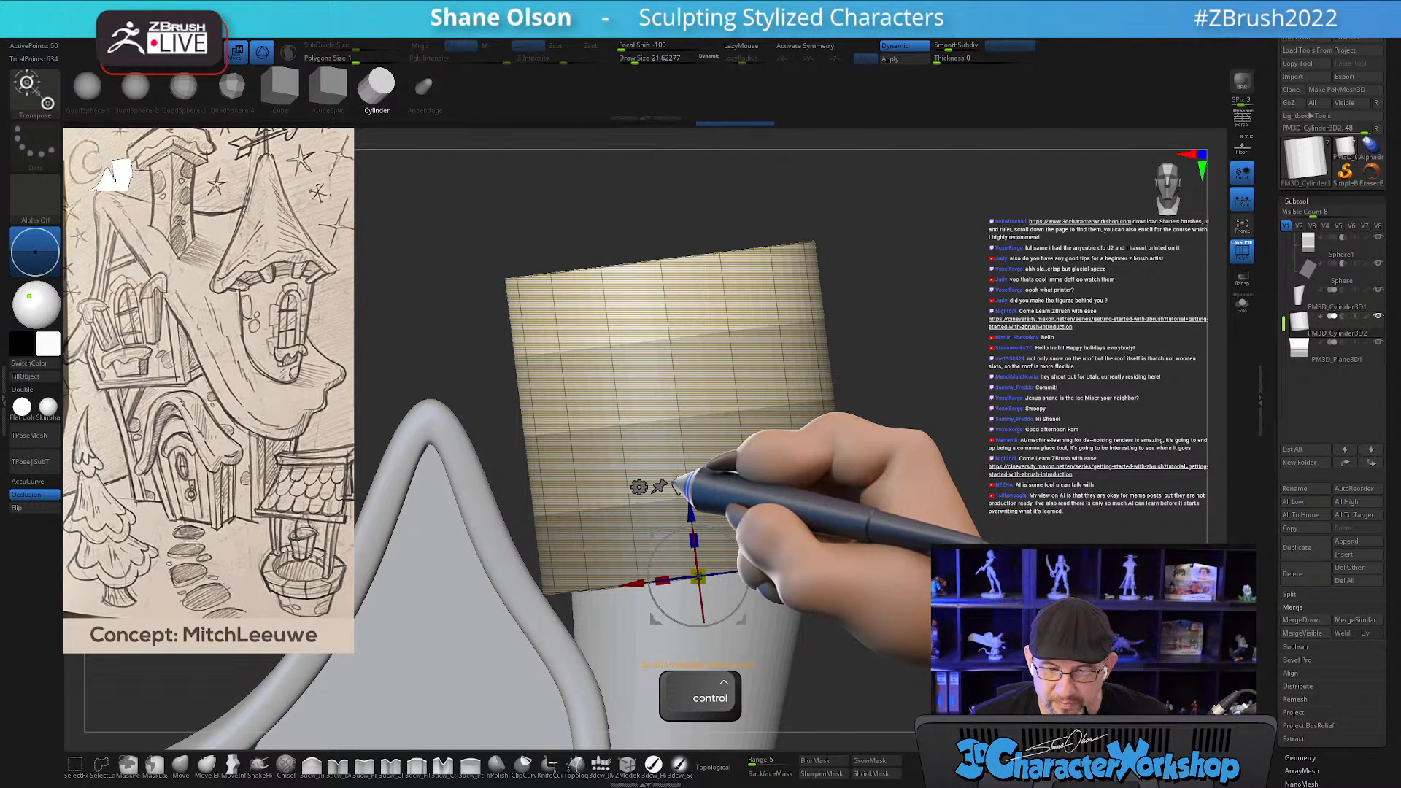
Centre the gizmo on the cylinder's unmasked top, raise and shrink that end into a tall cone, and clear the mask.
click(679, 485)
alt+drag(916, 337, 929, 458)
alt+drag(672, 374, 546, 409)
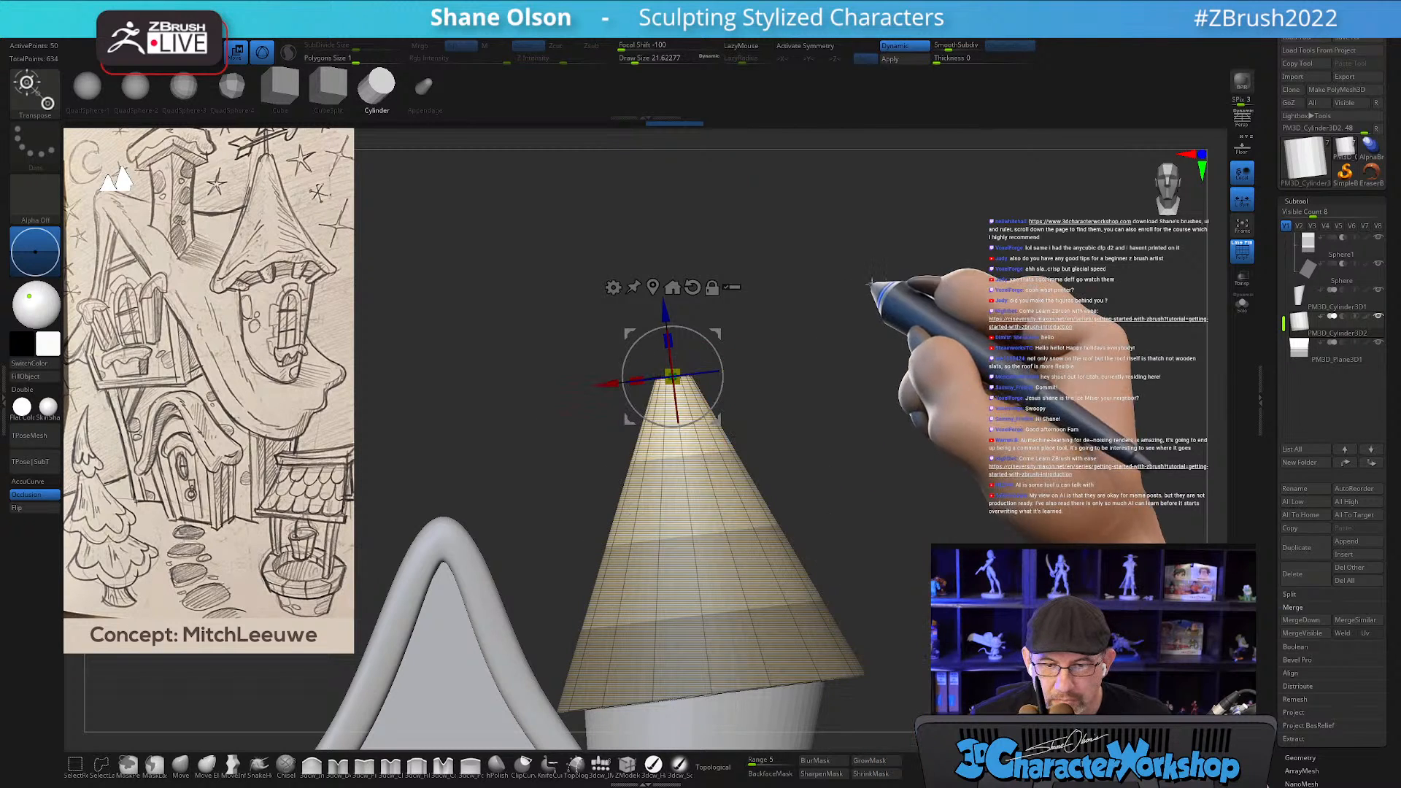
alt+drag(923, 375, 743, 380)
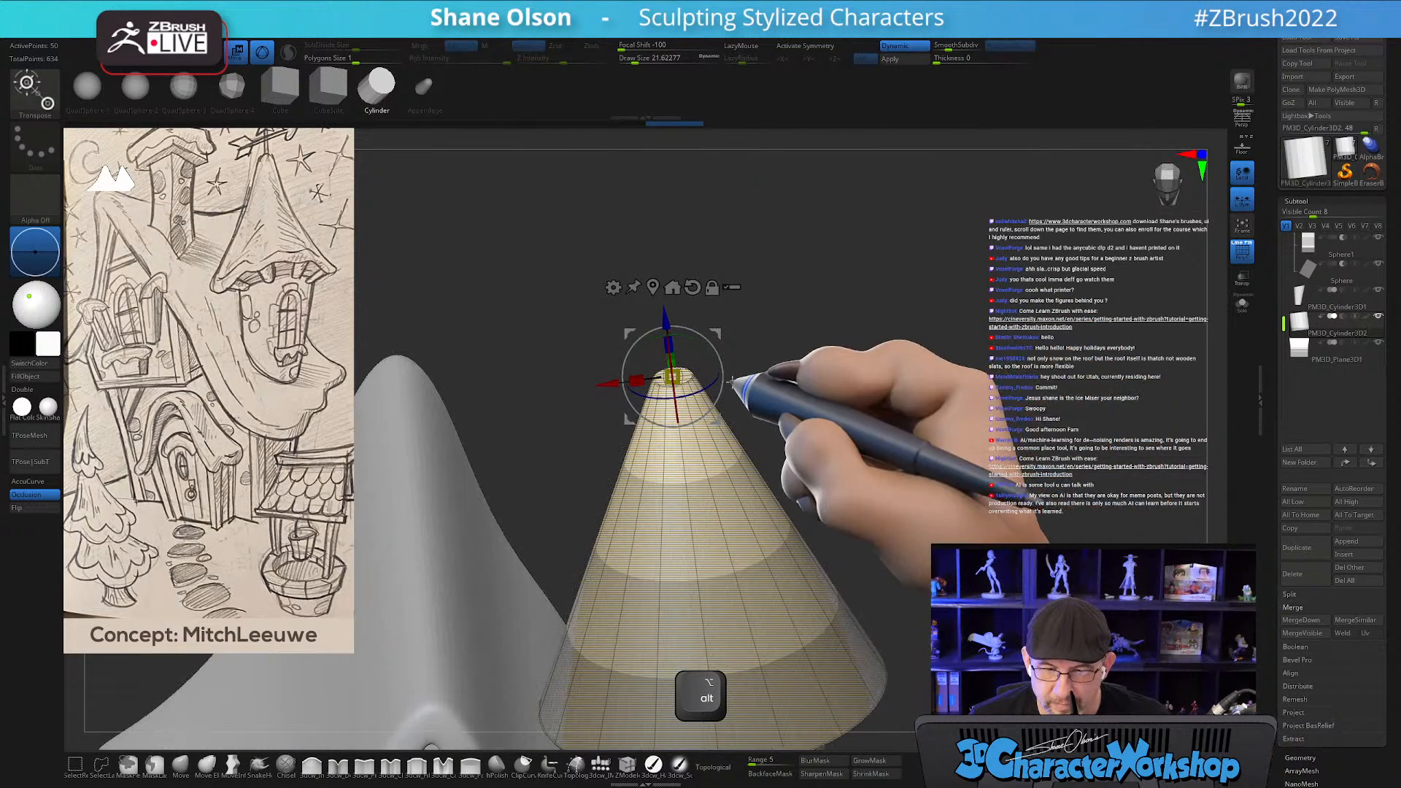
alt+drag(922, 375, 886, 331)
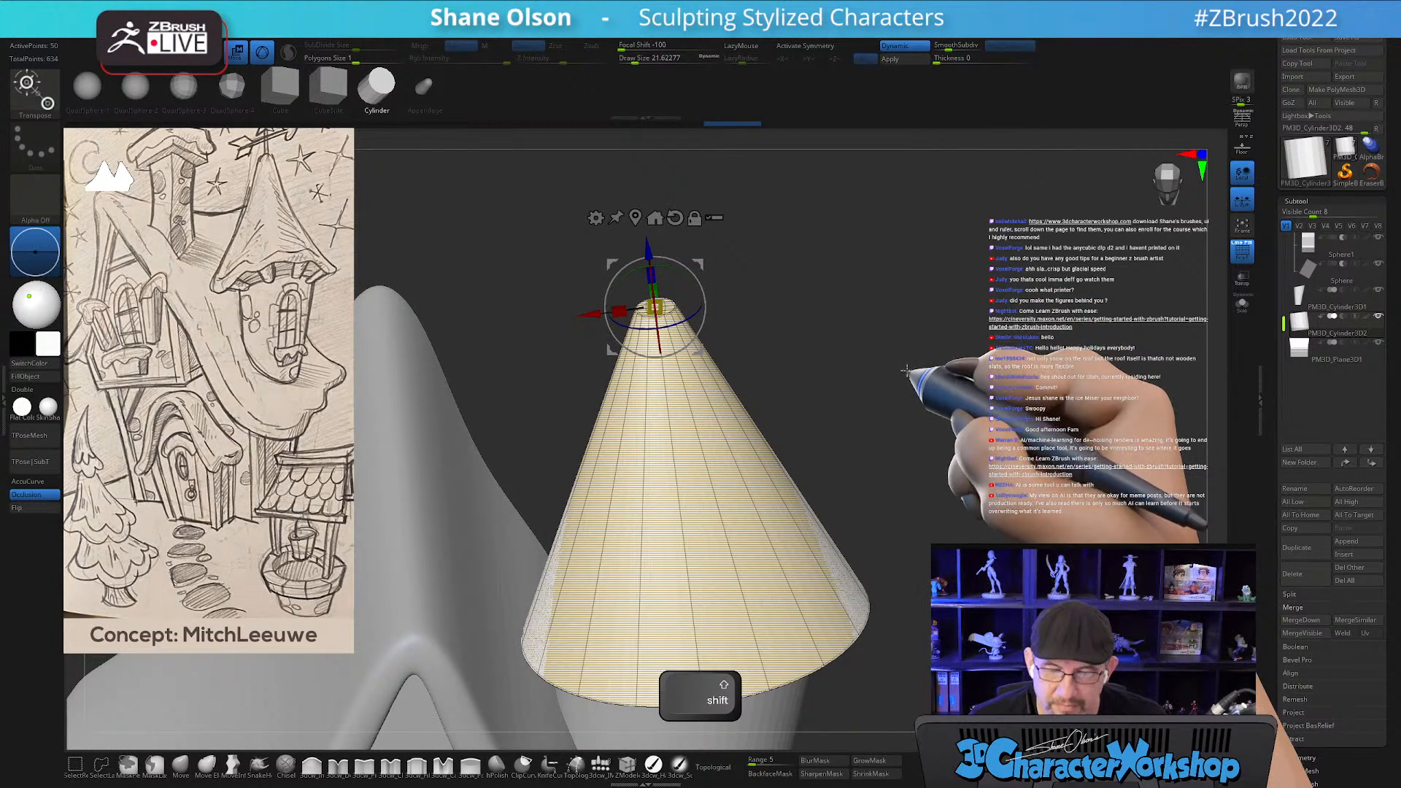
alt+drag(913, 381, 890, 315)
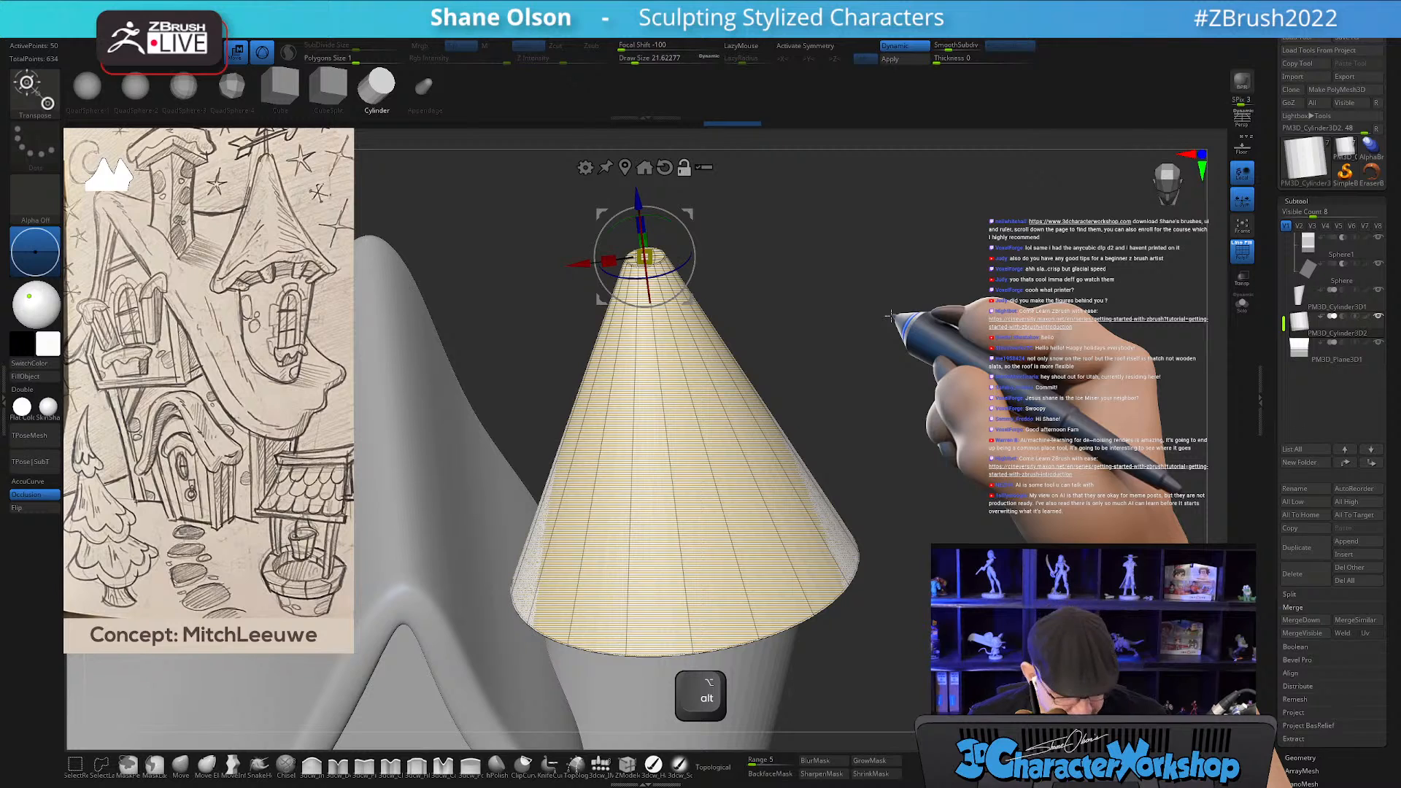
Turn off the cone's subdivision preview and use ZModeler to insert single edge loops near its base, near its tip and around its middle.
key(q)
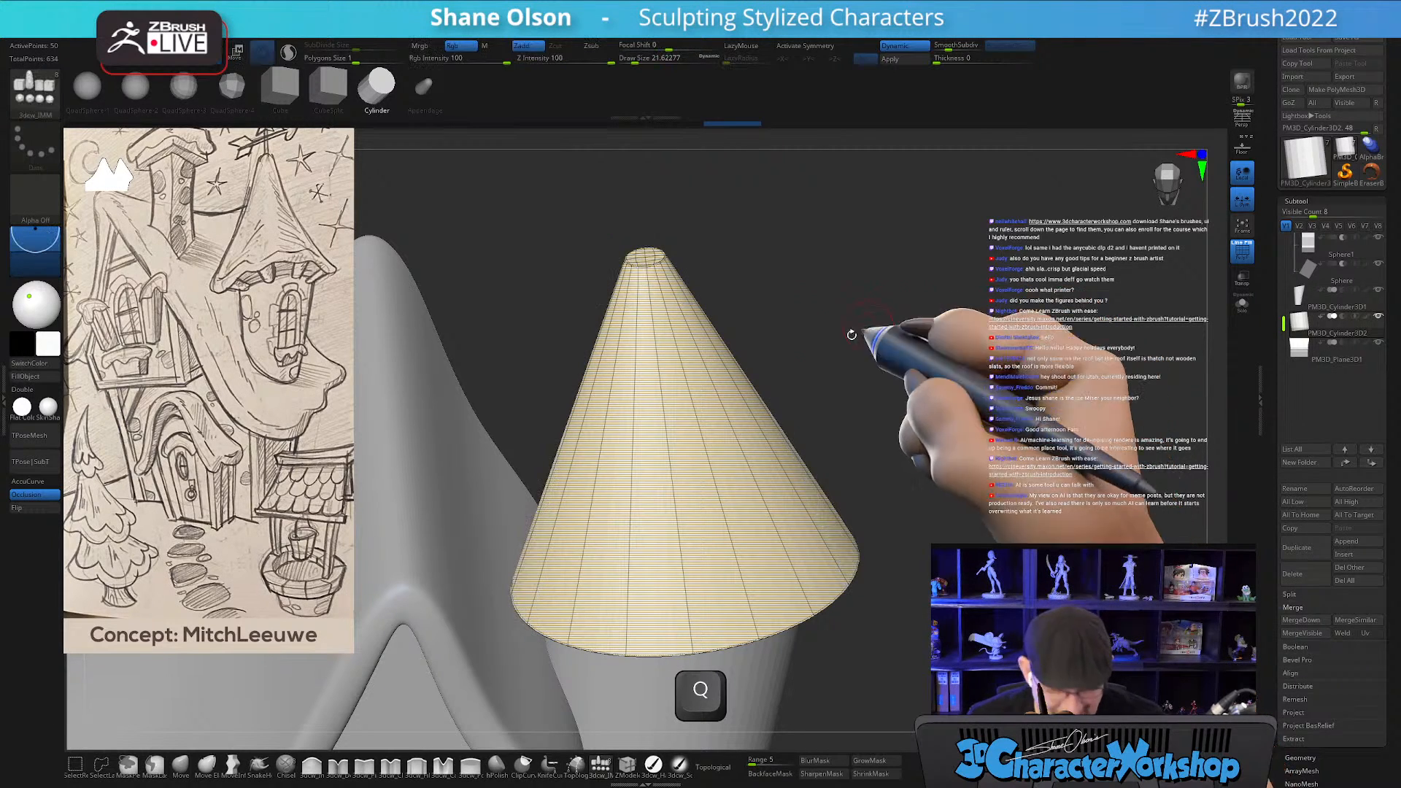
drag(917, 338, 913, 297)
mouse_move(862, 418)
mouse_down()
mouse_move(904, 400)
mouse_move(943, 400)
mouse_move(944, 418)
mouse_up()
key(shift+d)
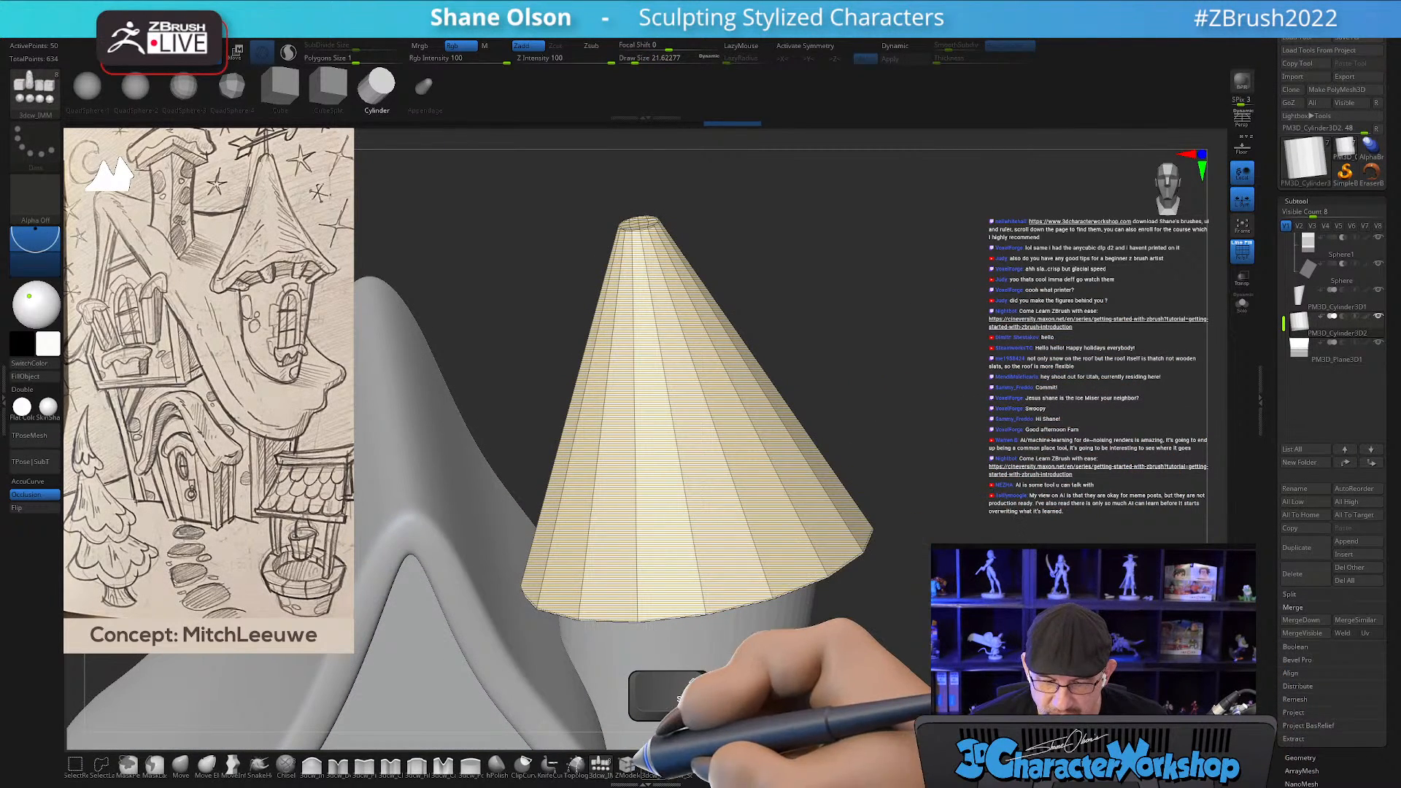
click(626, 764)
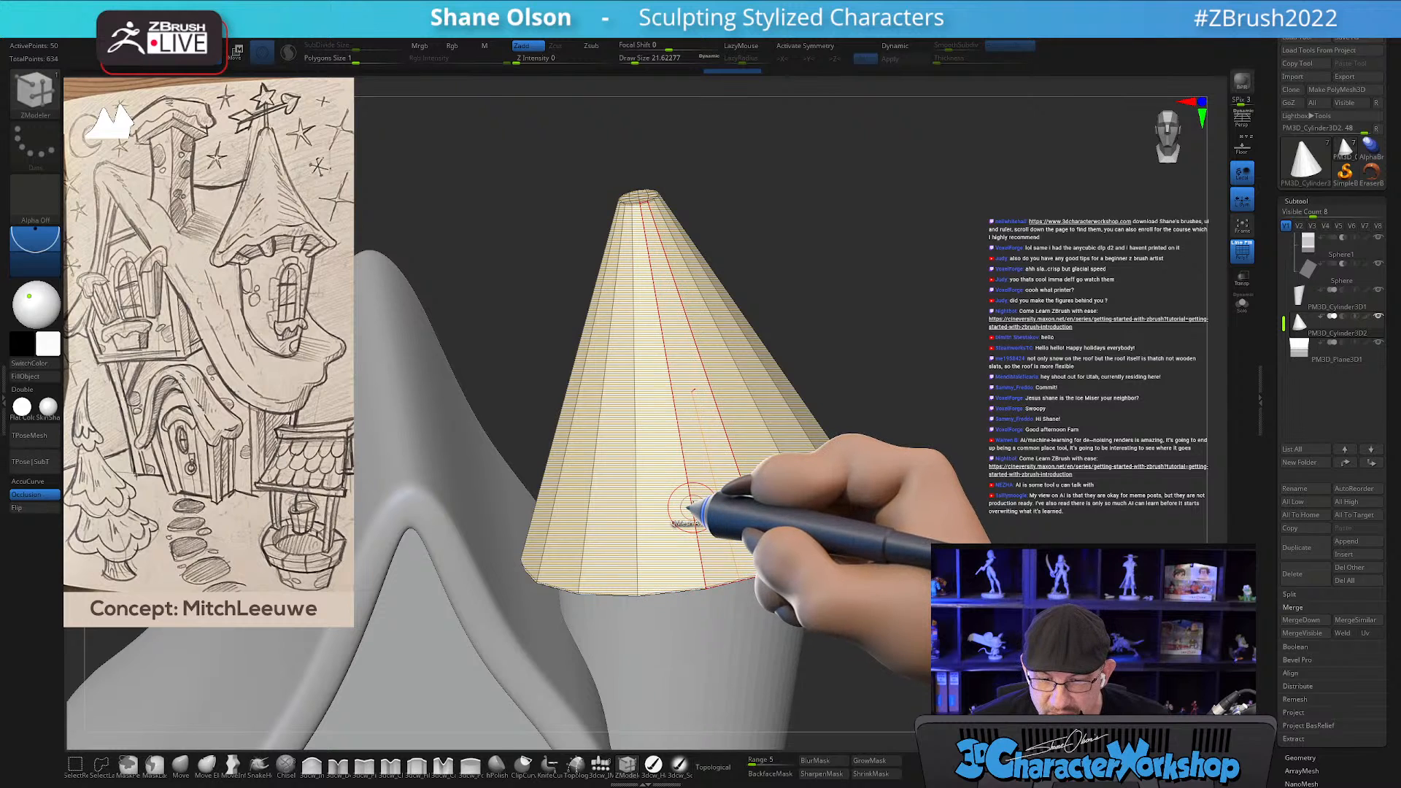
key(space)
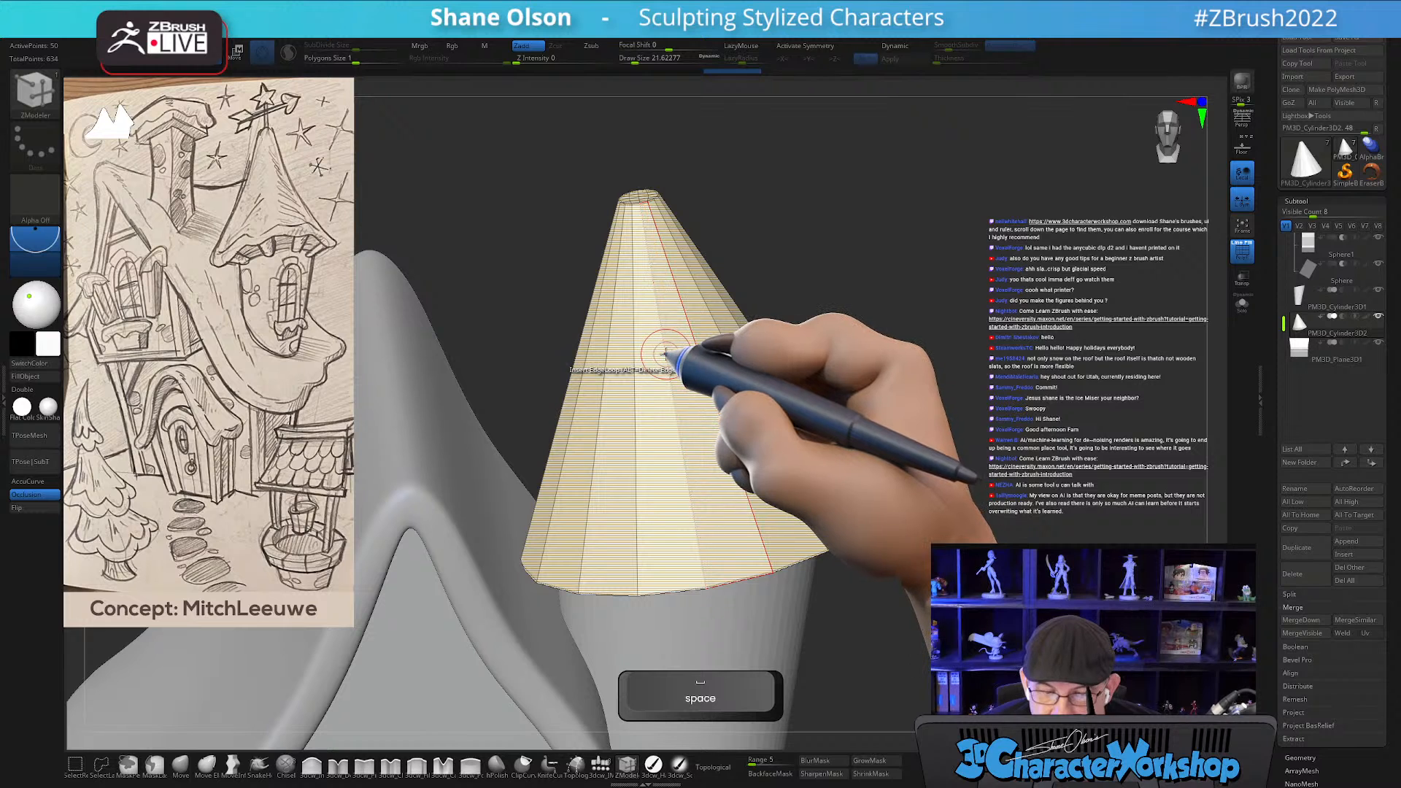
key(space)
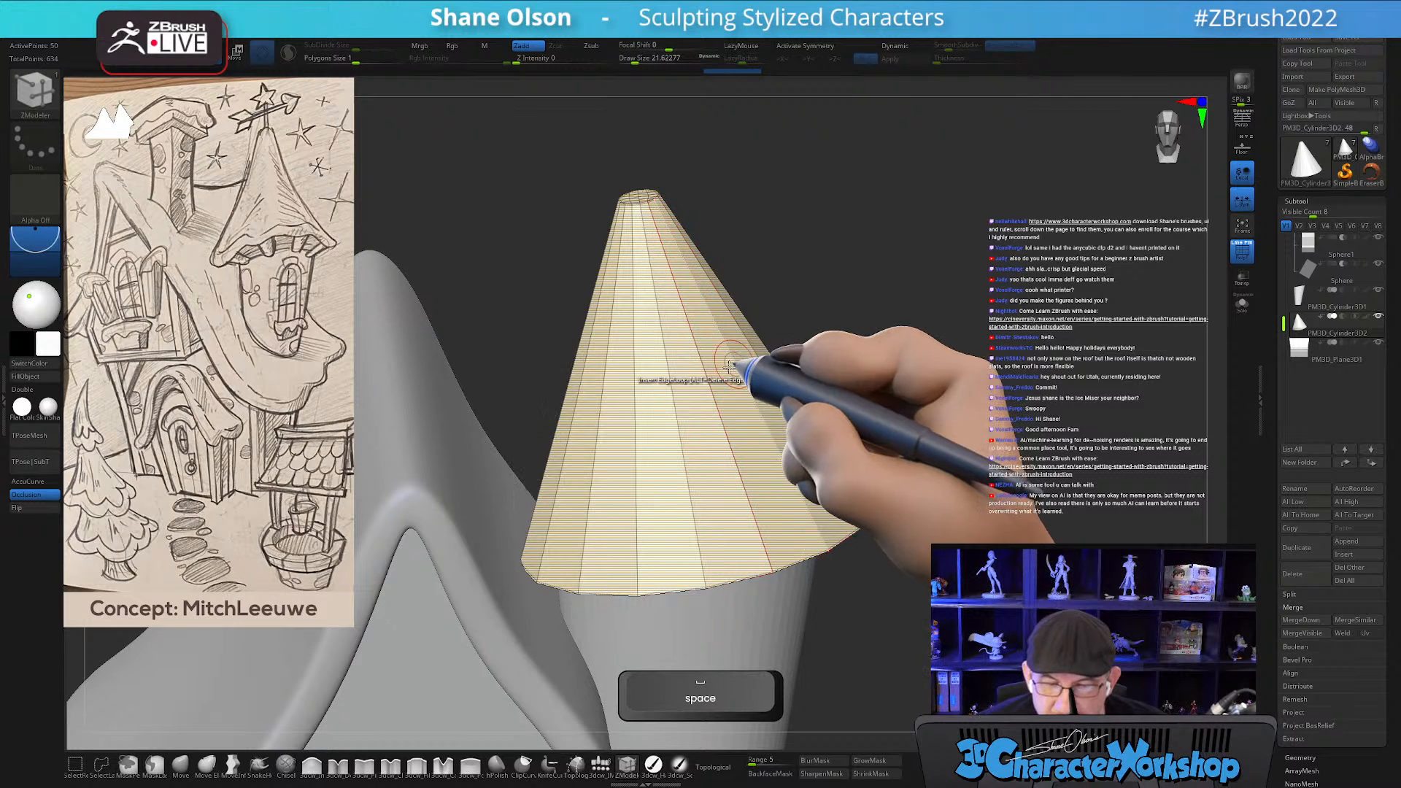
click(669, 384)
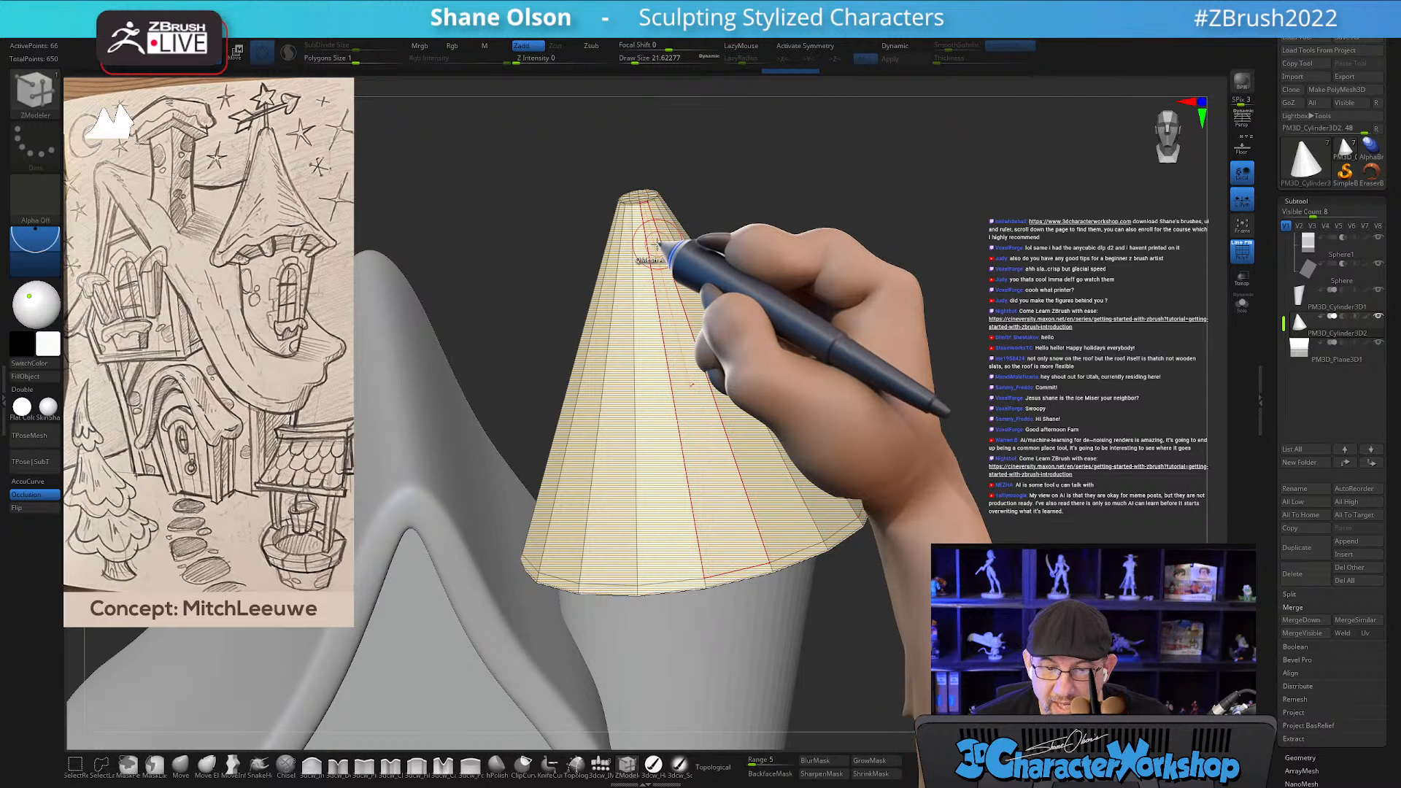
click(645, 213)
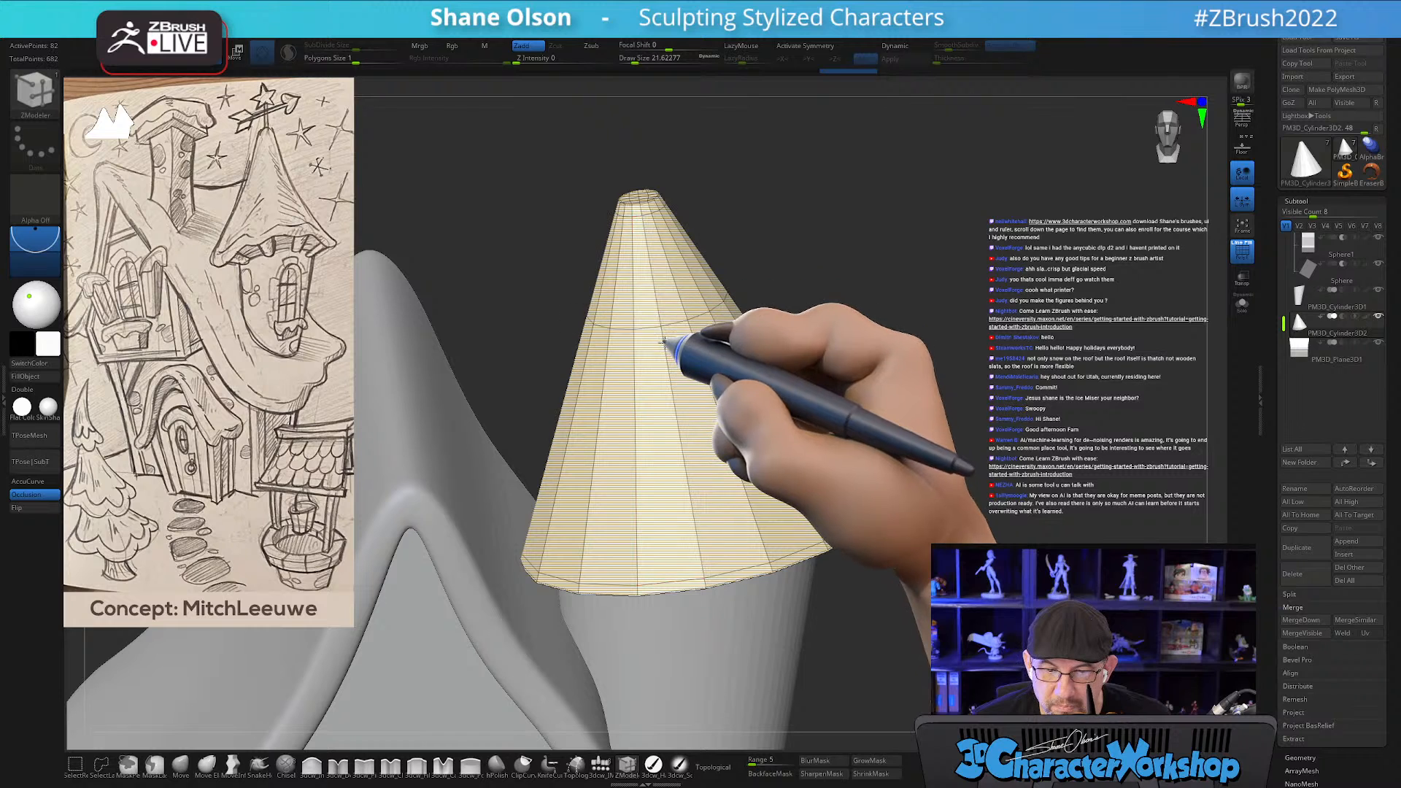
Isolate the cone's middle edge loop with ZModeler Transpose, reset the gizmo orientation, and scale the loop inward for a curved roof profile.
drag(877, 307, 876, 311)
key(space)
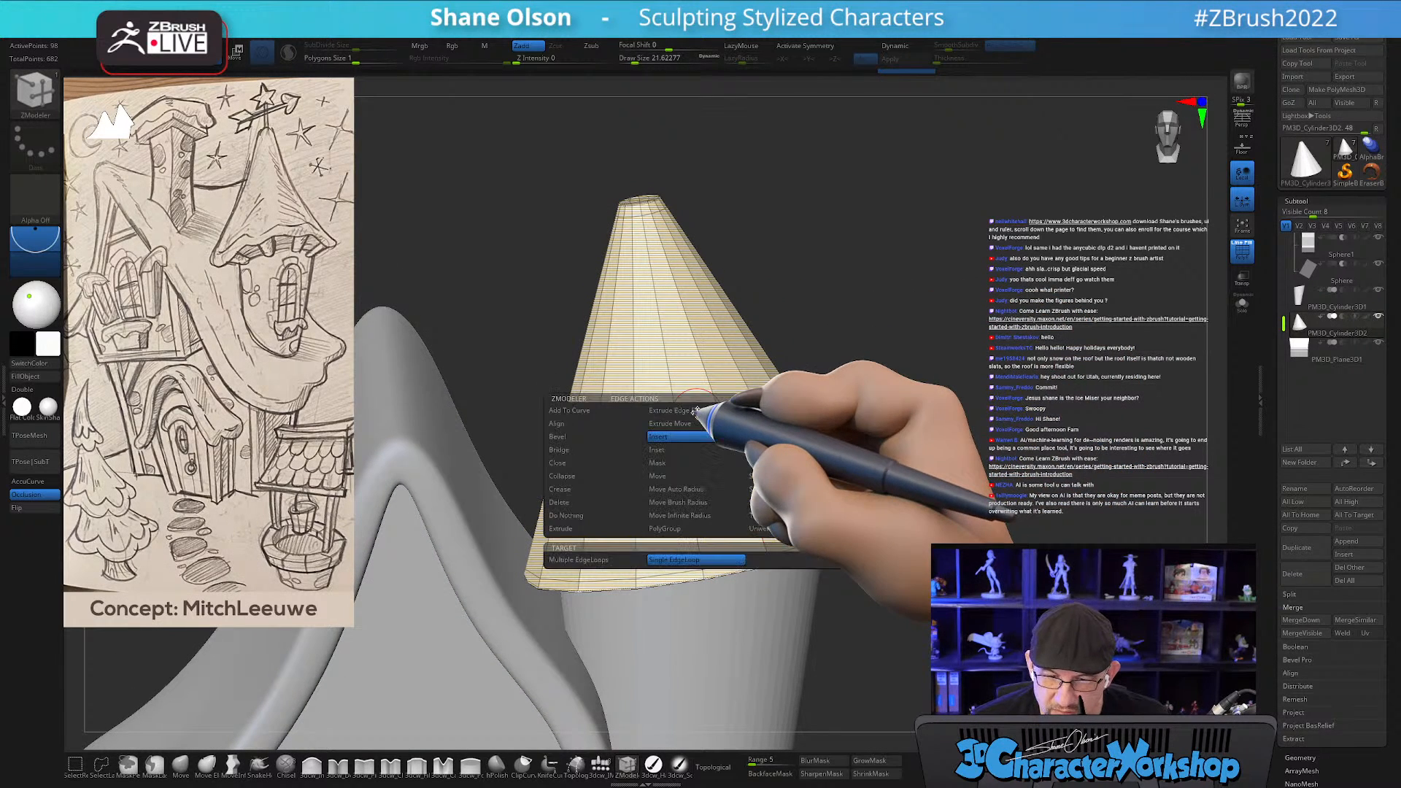
click(675, 559)
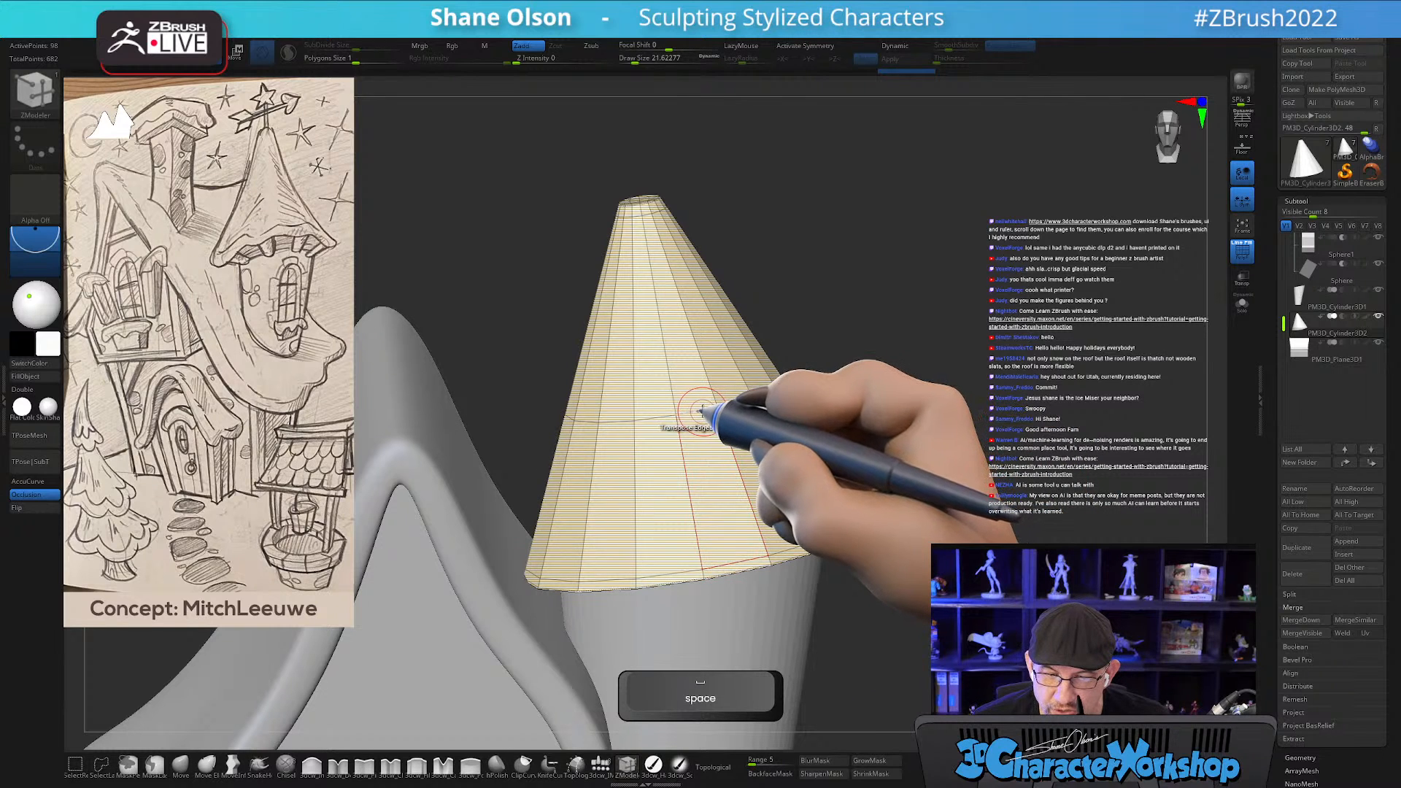
click(703, 411)
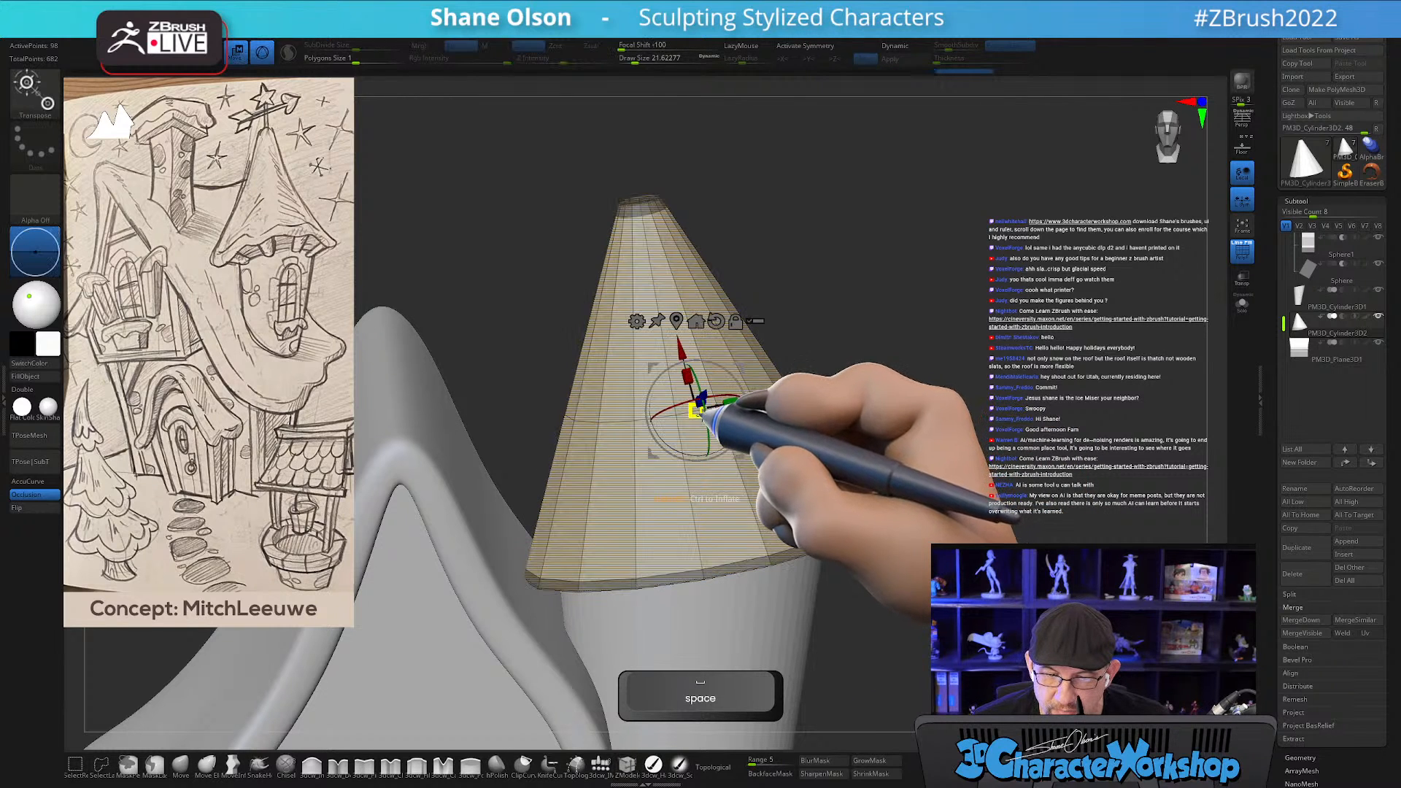
alt+click(677, 320)
alt+click(694, 306)
drag(682, 392, 671, 394)
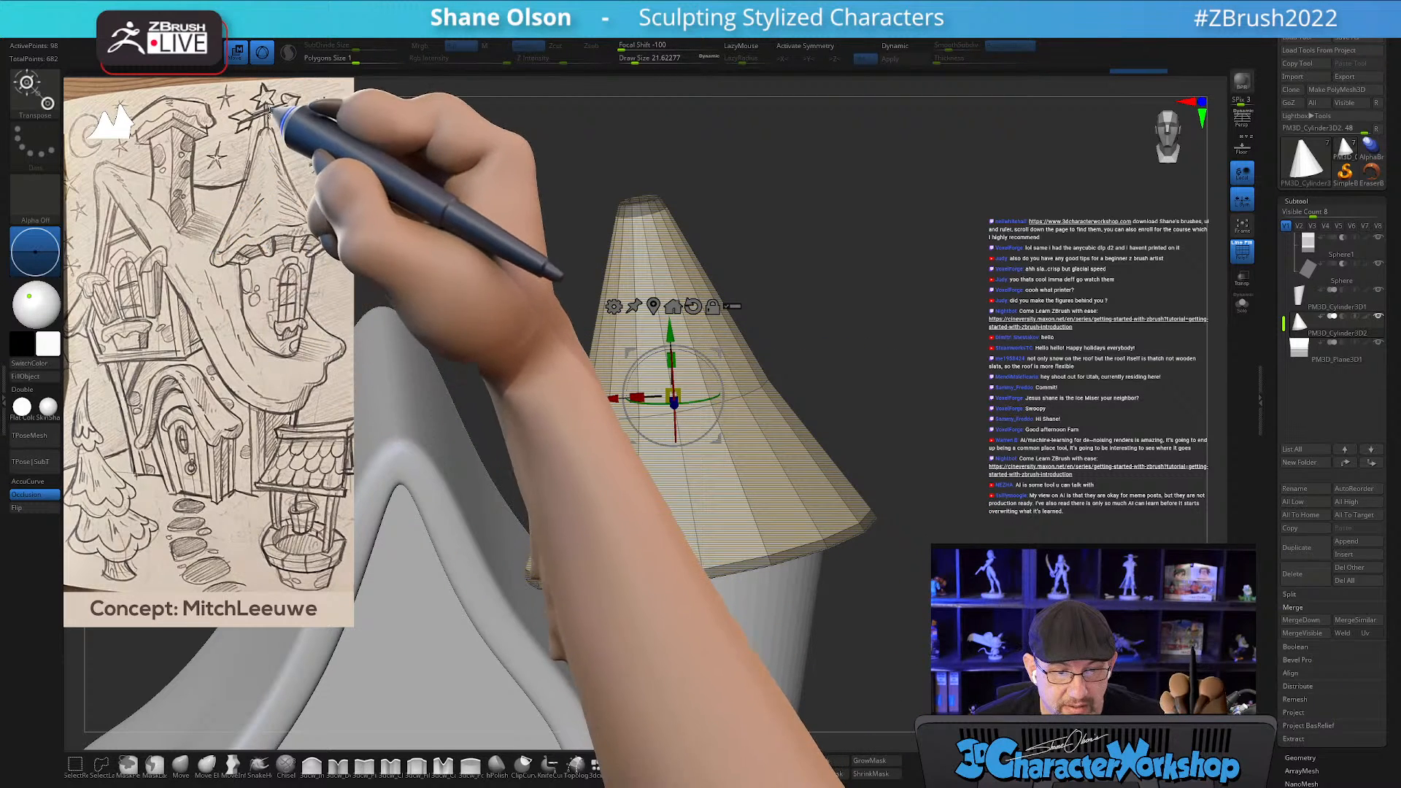
Turn the cone's subdivision preview back on, hide the wireframe and clear the mask in front view.
alt+drag(922, 220, 855, 248)
key(shift+2)
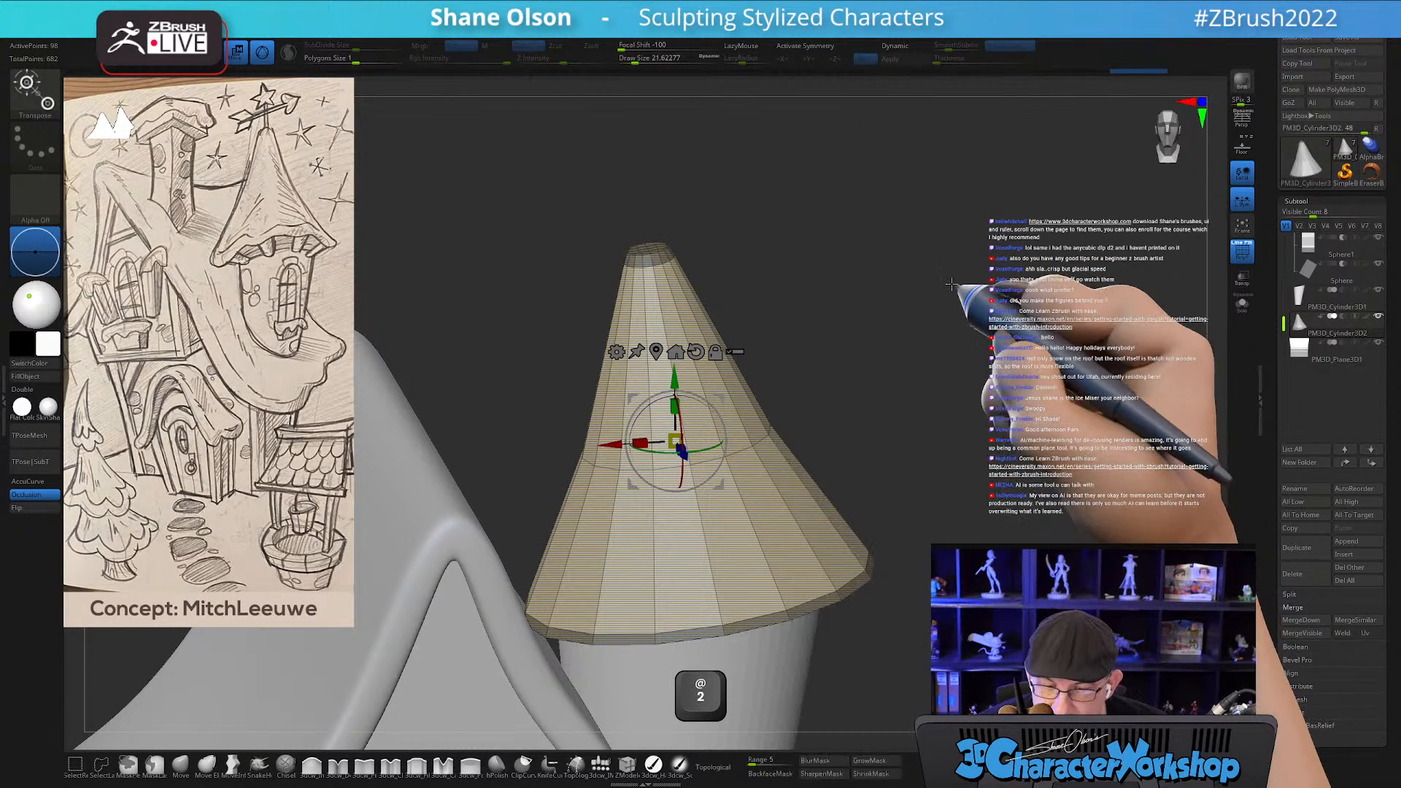
key(d)
key(shift+f)
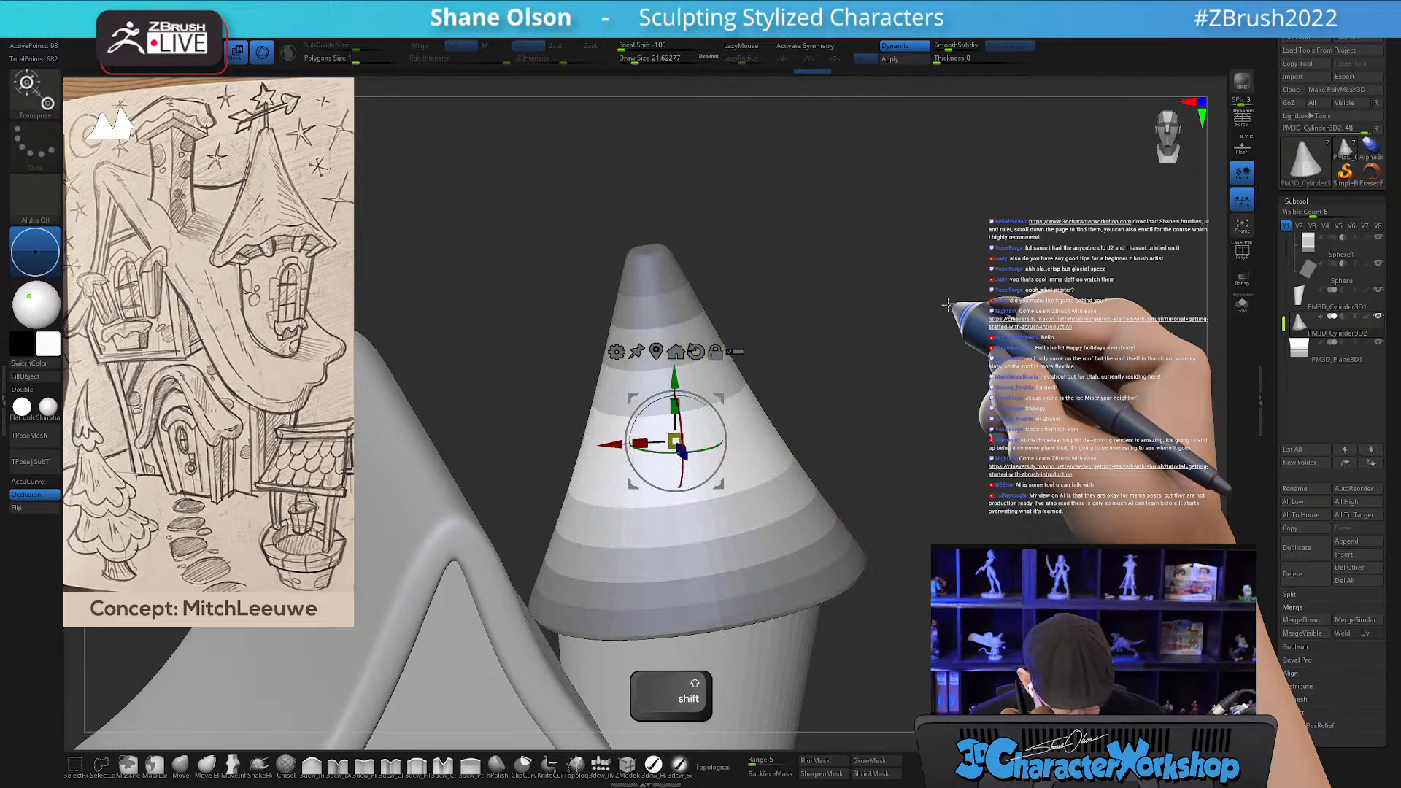
shift+drag(1081, 326, 1022, 327)
ctrl+drag(932, 338, 923, 309)
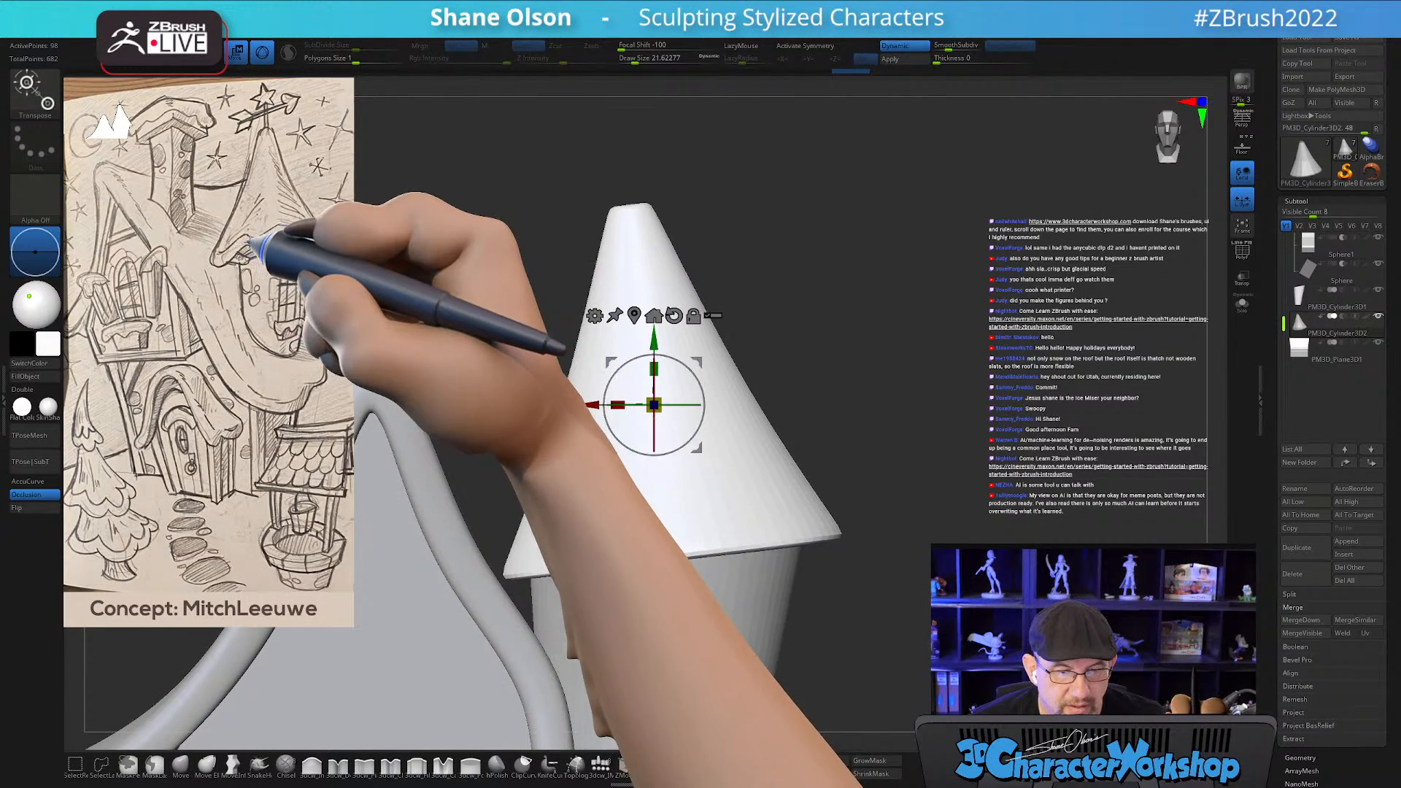
mouse_move(991, 340)
alt+mouse_down()
mouse_move(982, 378)
mouse_move(988, 318)
alt+mouse_up()
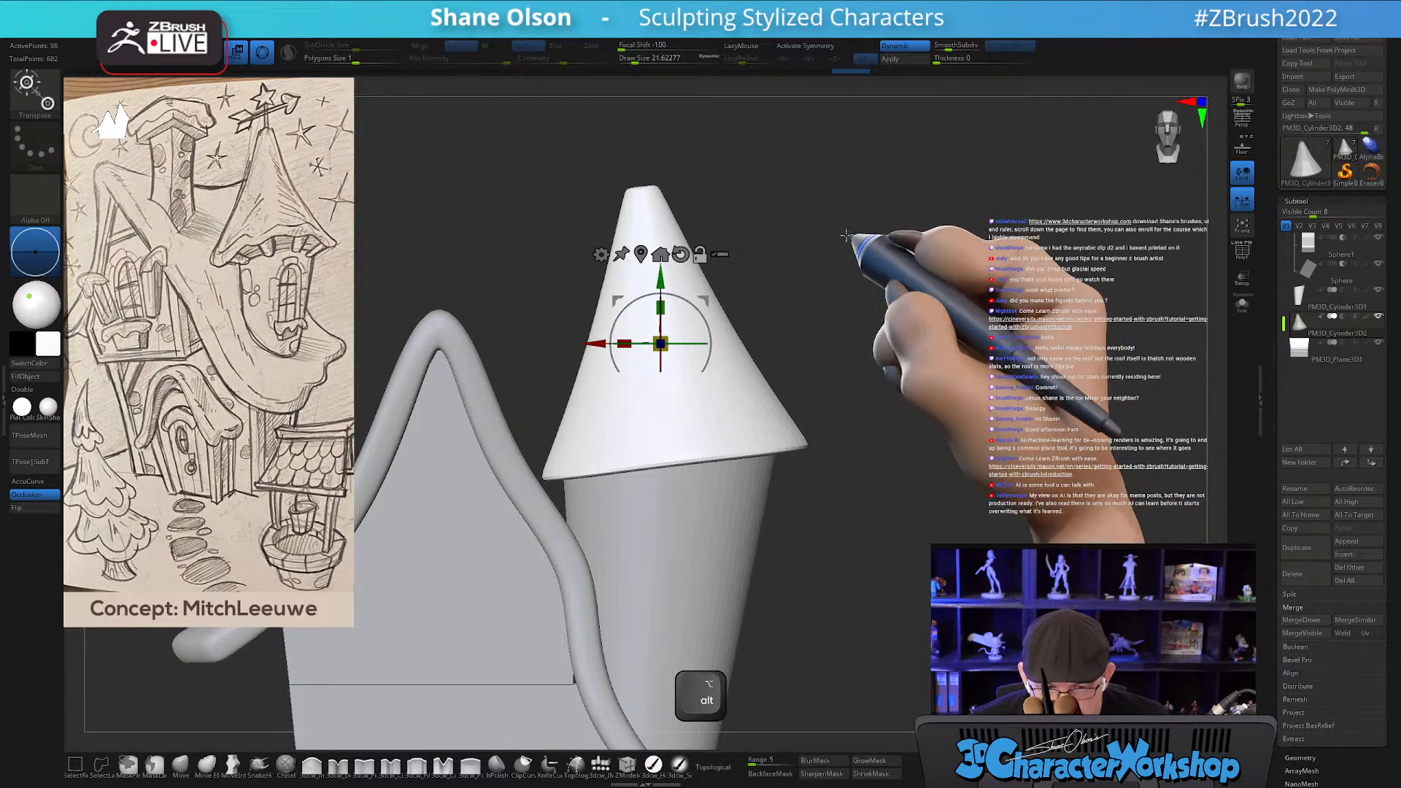
Lower the Smooth brush's Z Intensity to 6, set the draw size to about 39, and smooth the tower roof's tip.
alt+drag(847, 227, 845, 329)
drag(851, 263, 838, 322)
key(q)
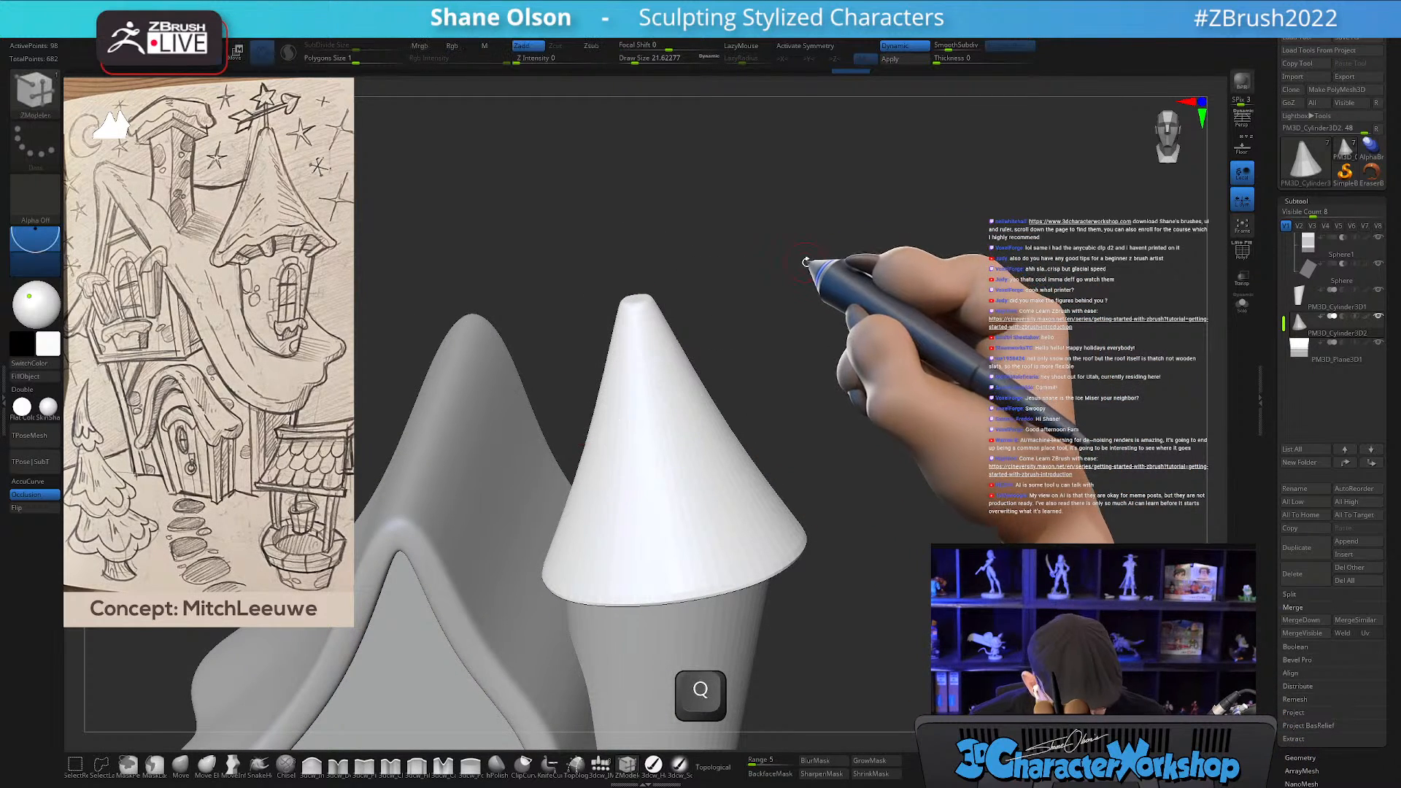
key(s)
alt+drag(818, 255, 787, 290)
key(shift)
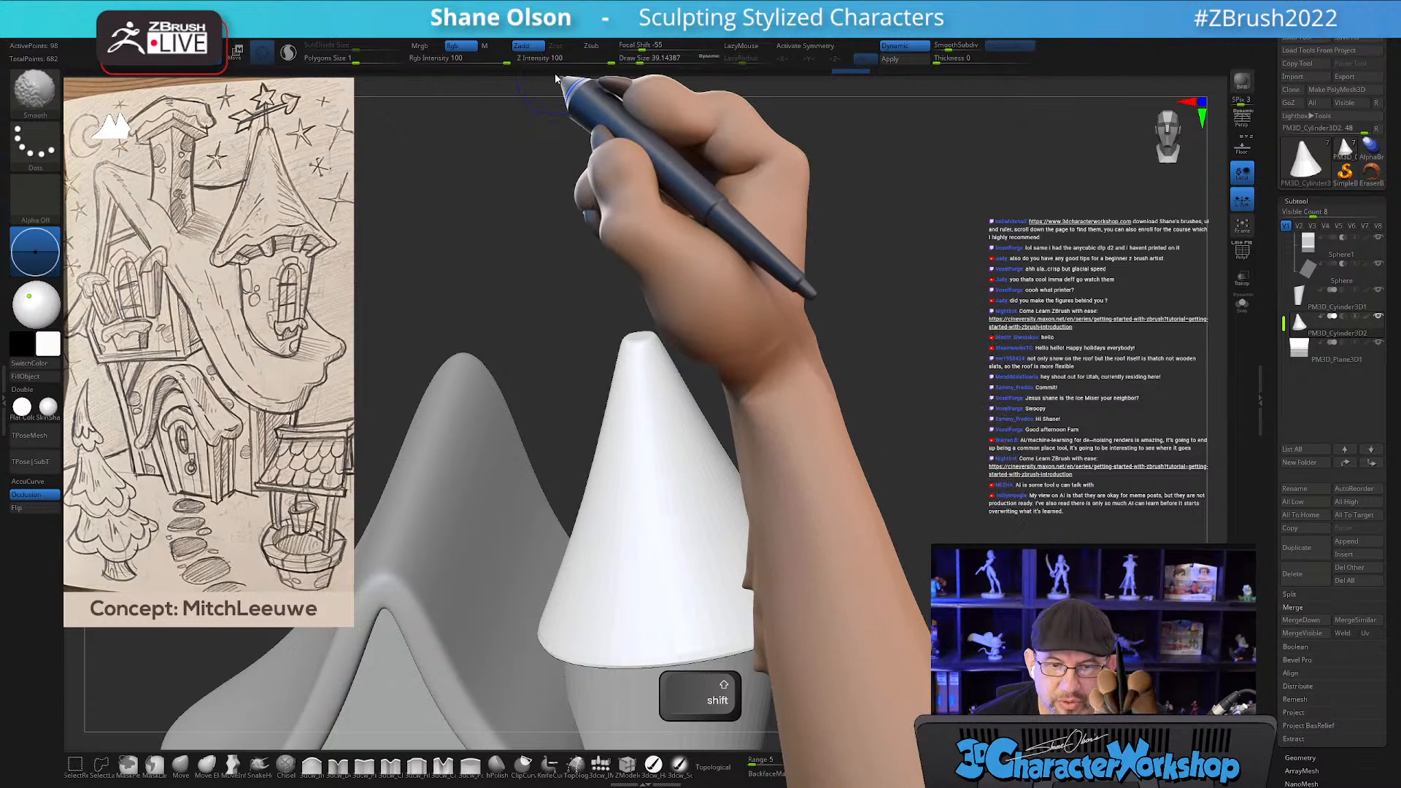
drag(541, 61, 537, 61)
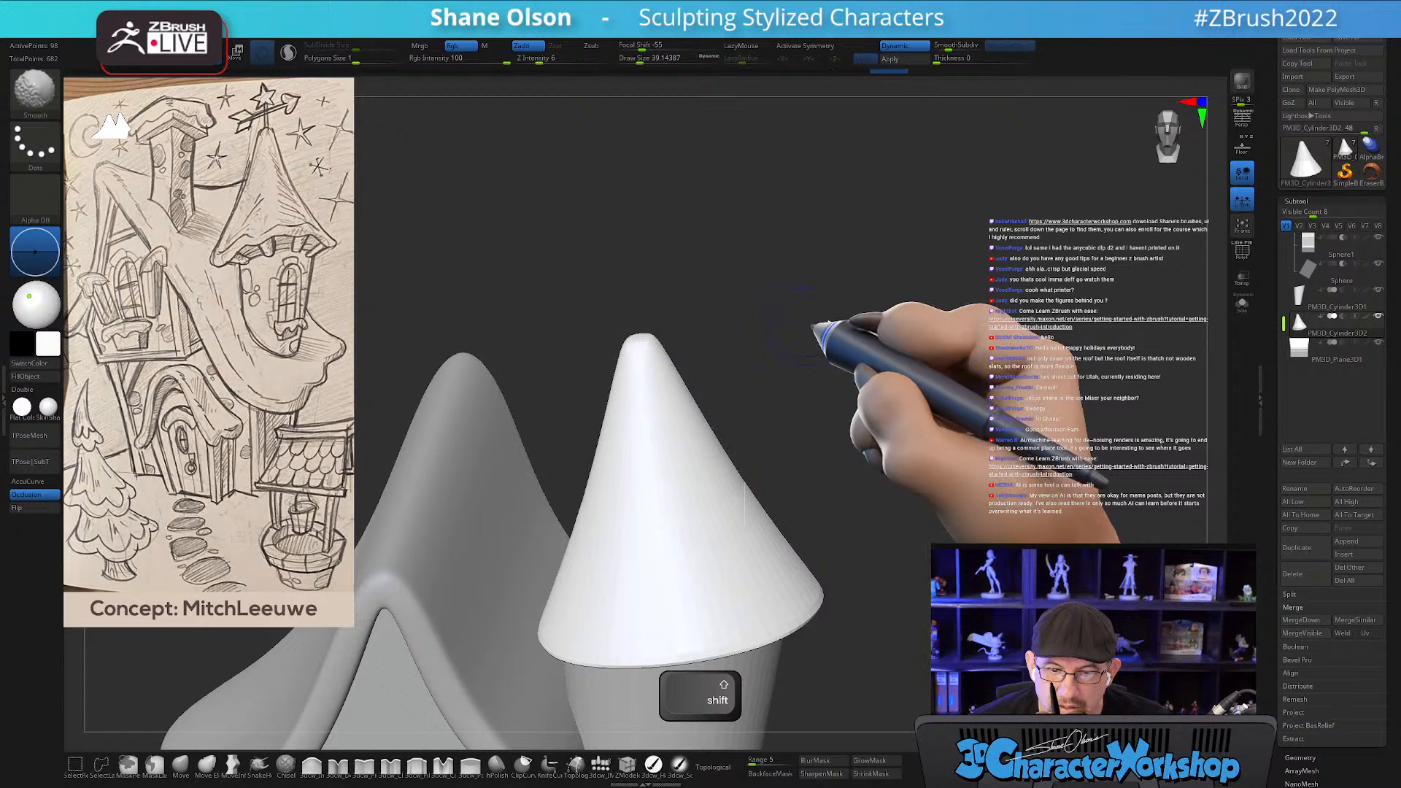
mouse_move(832, 346)
mouse_down()
mouse_move(823, 323)
mouse_move(838, 351)
mouse_up()
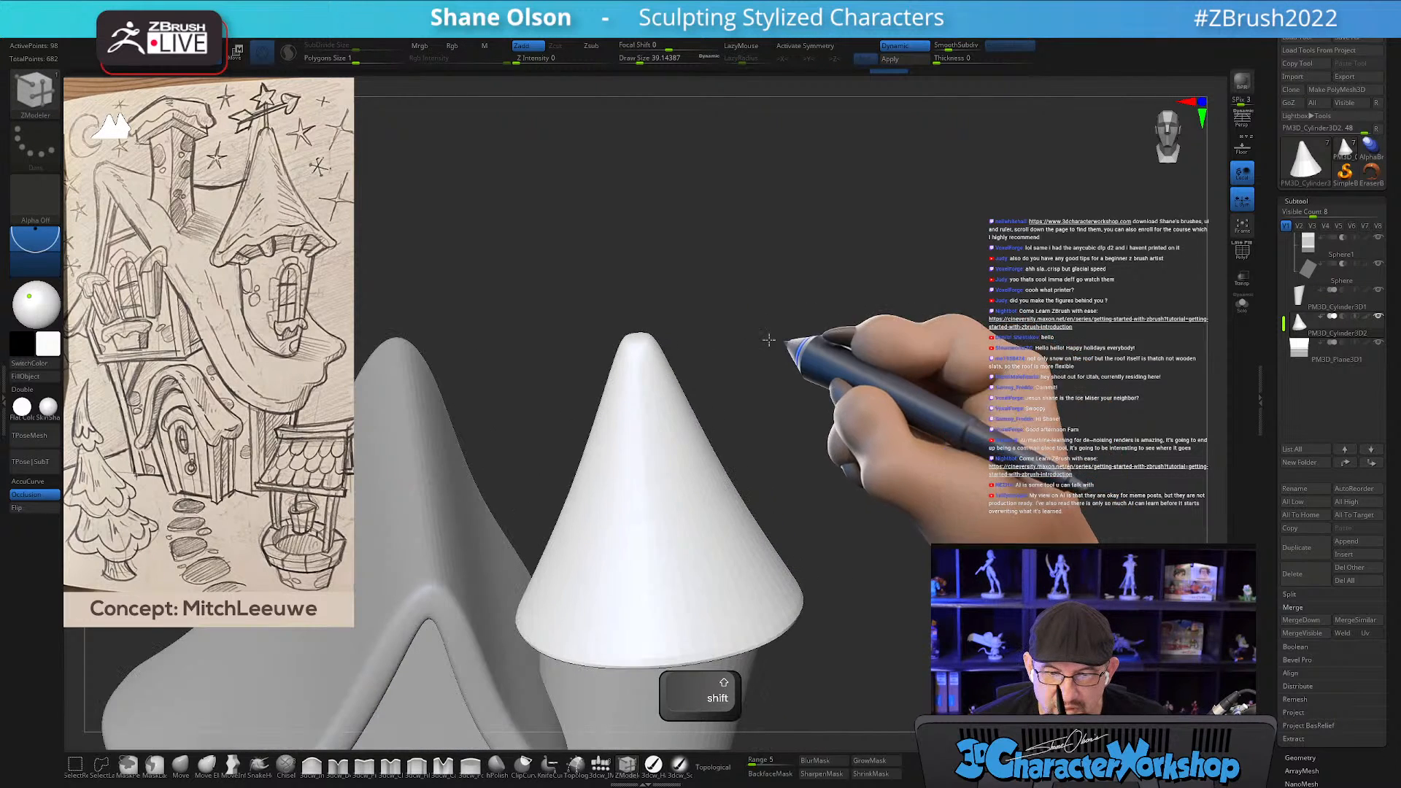
key(shift)
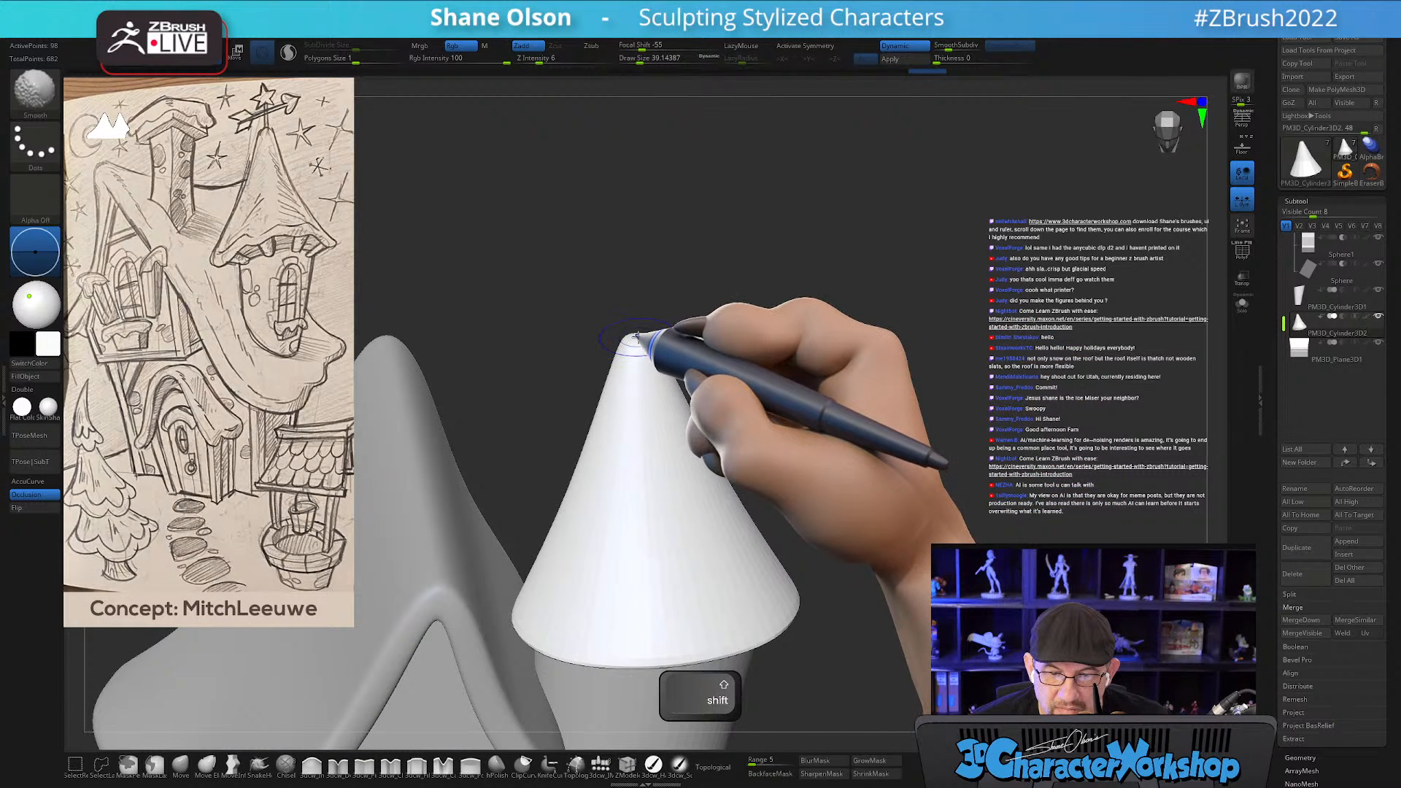
drag(636, 334, 913, 295)
Examine the tower and house proportions from several angles against the concept sketch.
drag(1014, 310, 987, 299)
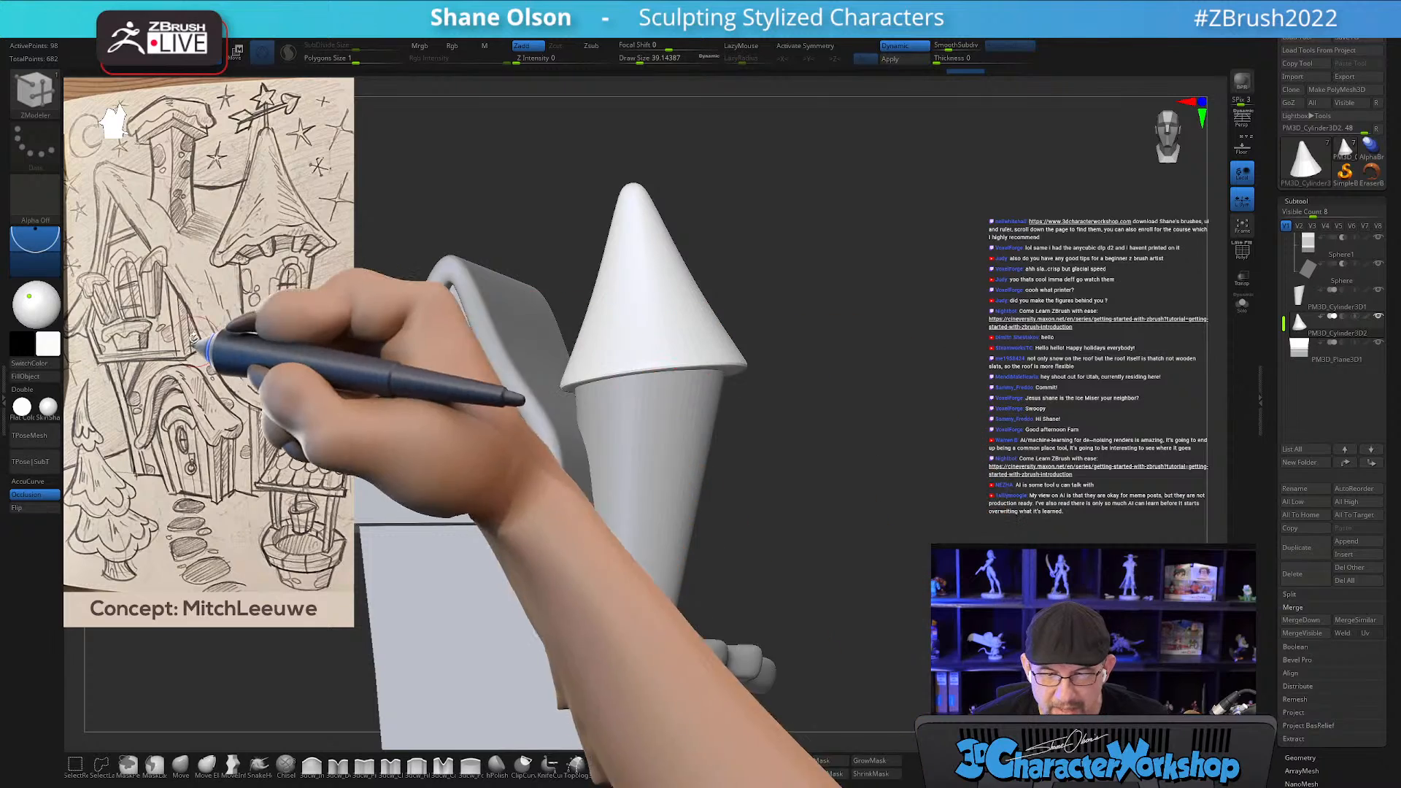
drag(993, 298, 1008, 309)
alt+drag(1014, 367, 1056, 283)
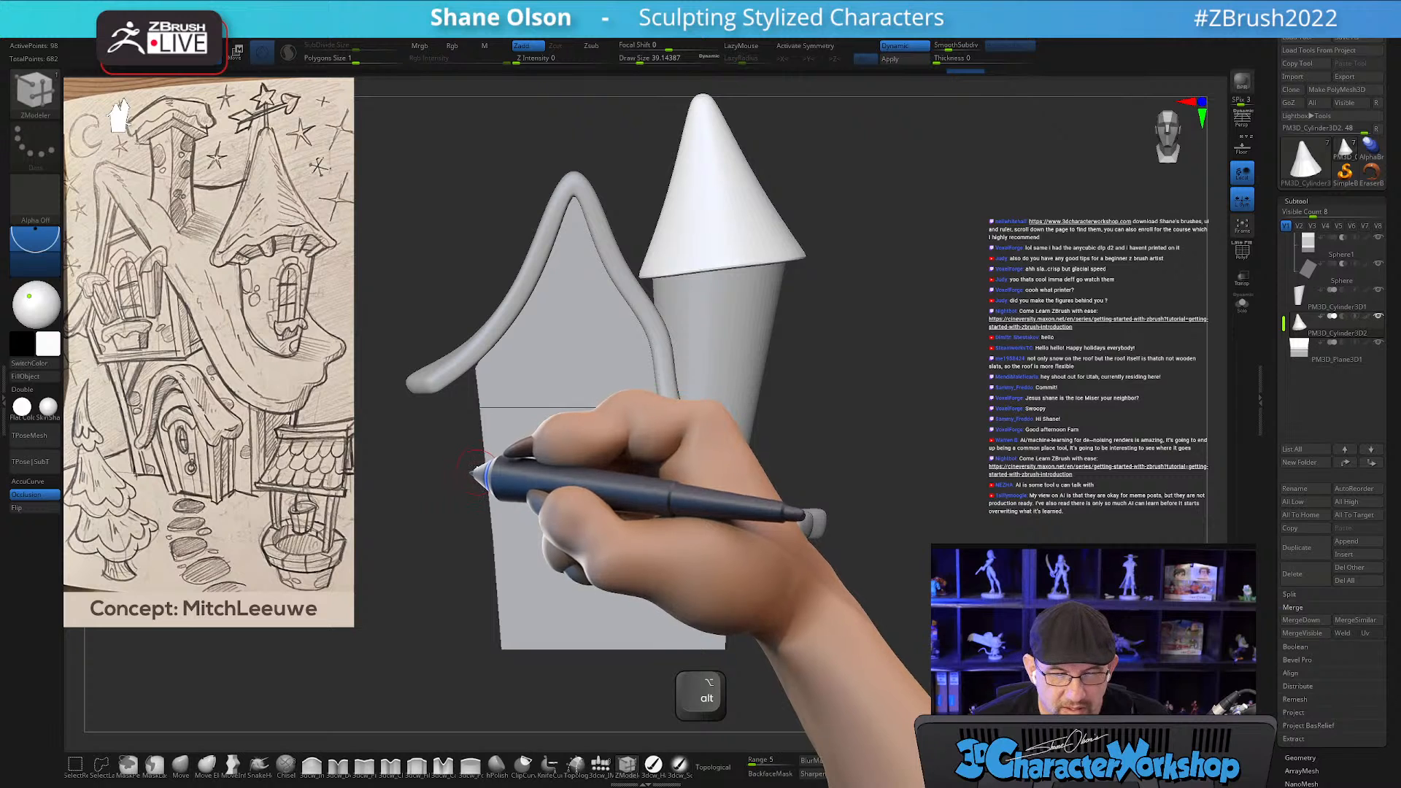
alt+drag(966, 384, 986, 395)
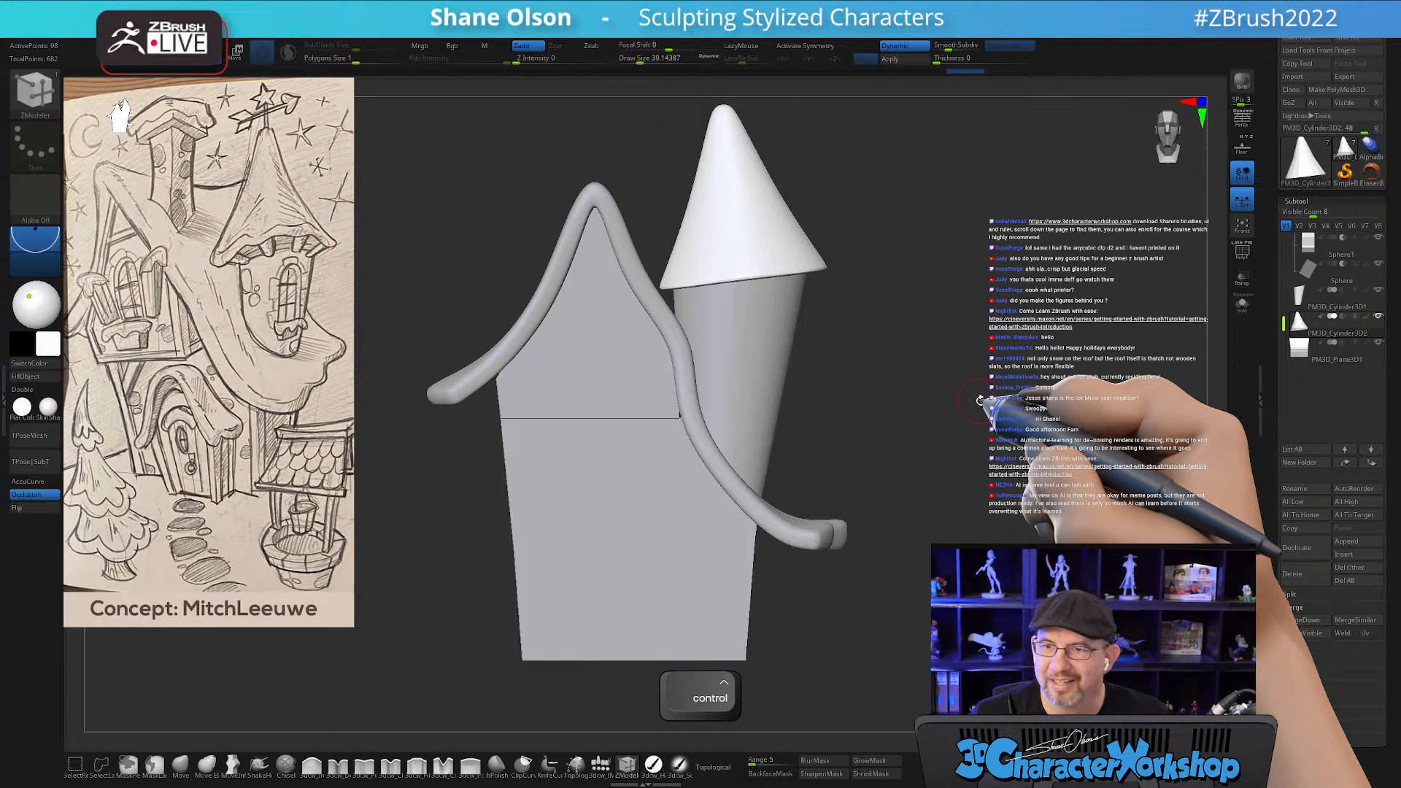
drag(898, 460, 899, 431)
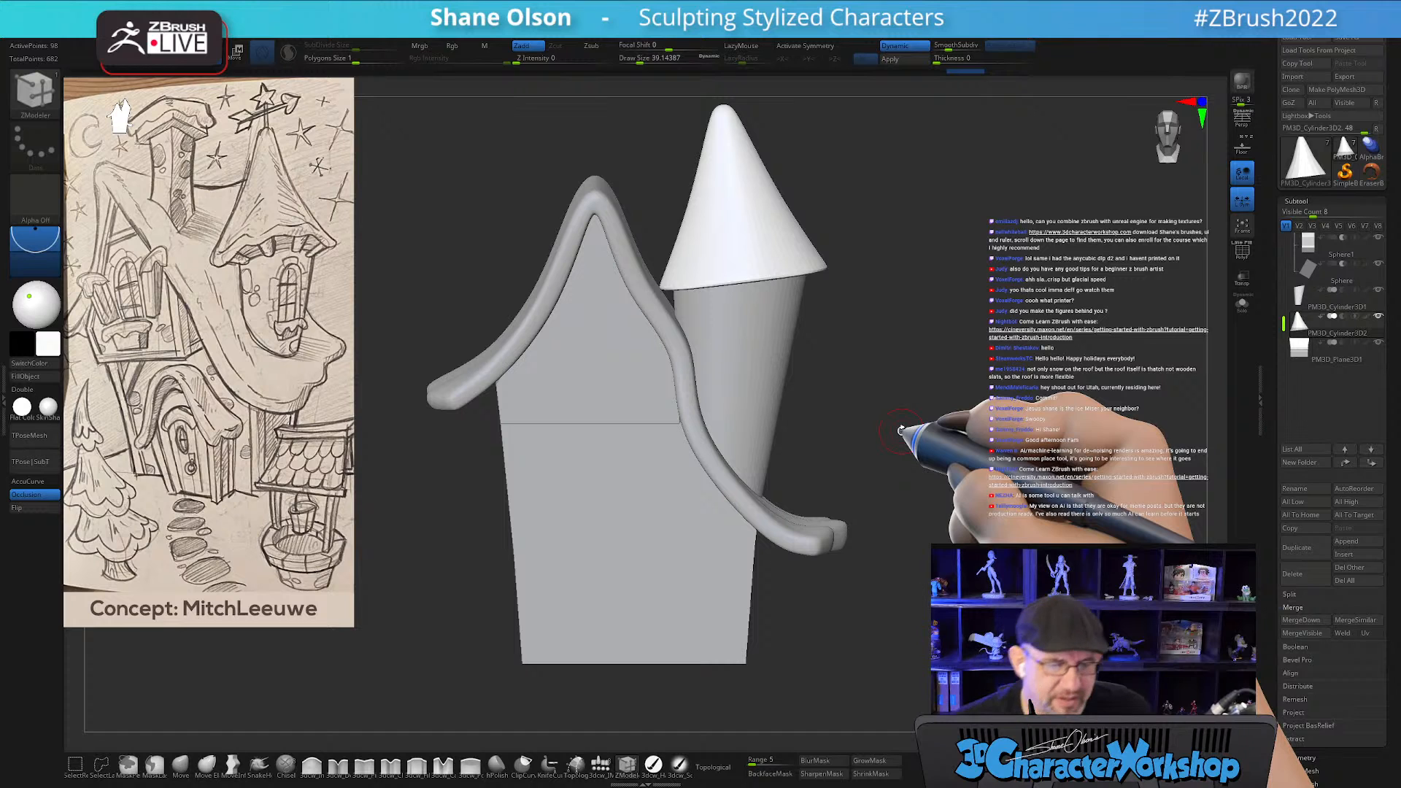
drag(902, 430, 1022, 391)
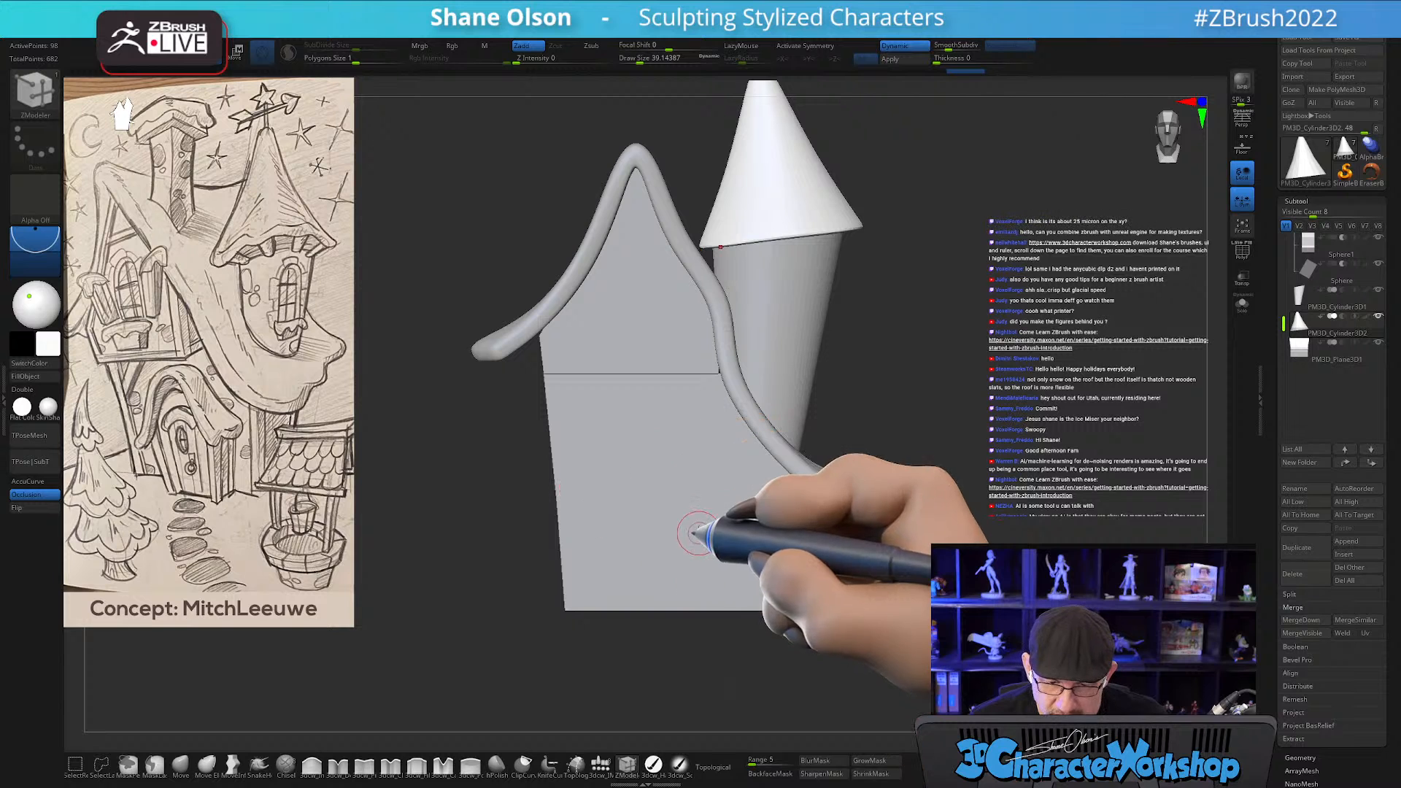
alt+drag(1056, 330, 1068, 315)
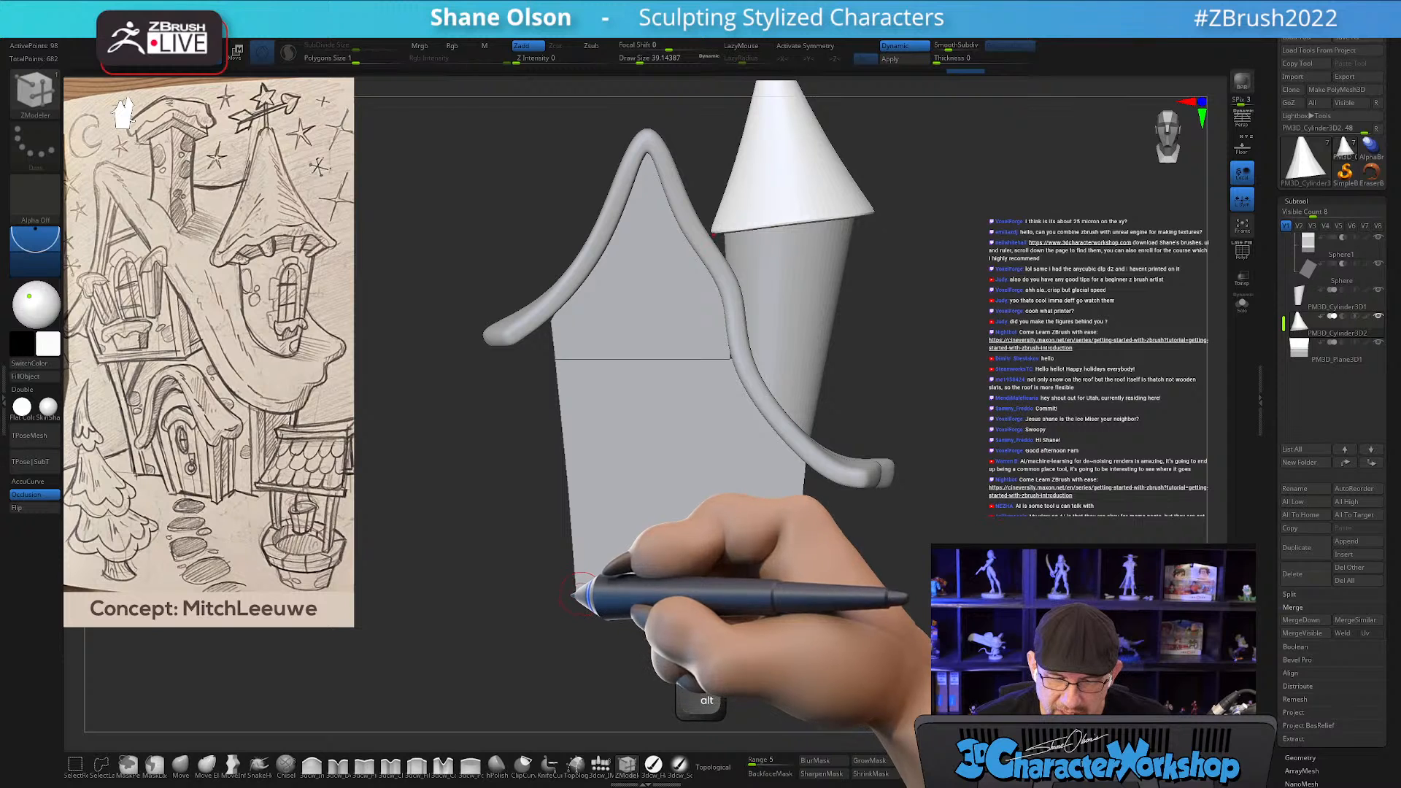
Mask the upper section of the house body and narrow the lower walls horizontally from their right base corner, clearing the mask to finish.
alt+click(588, 580)
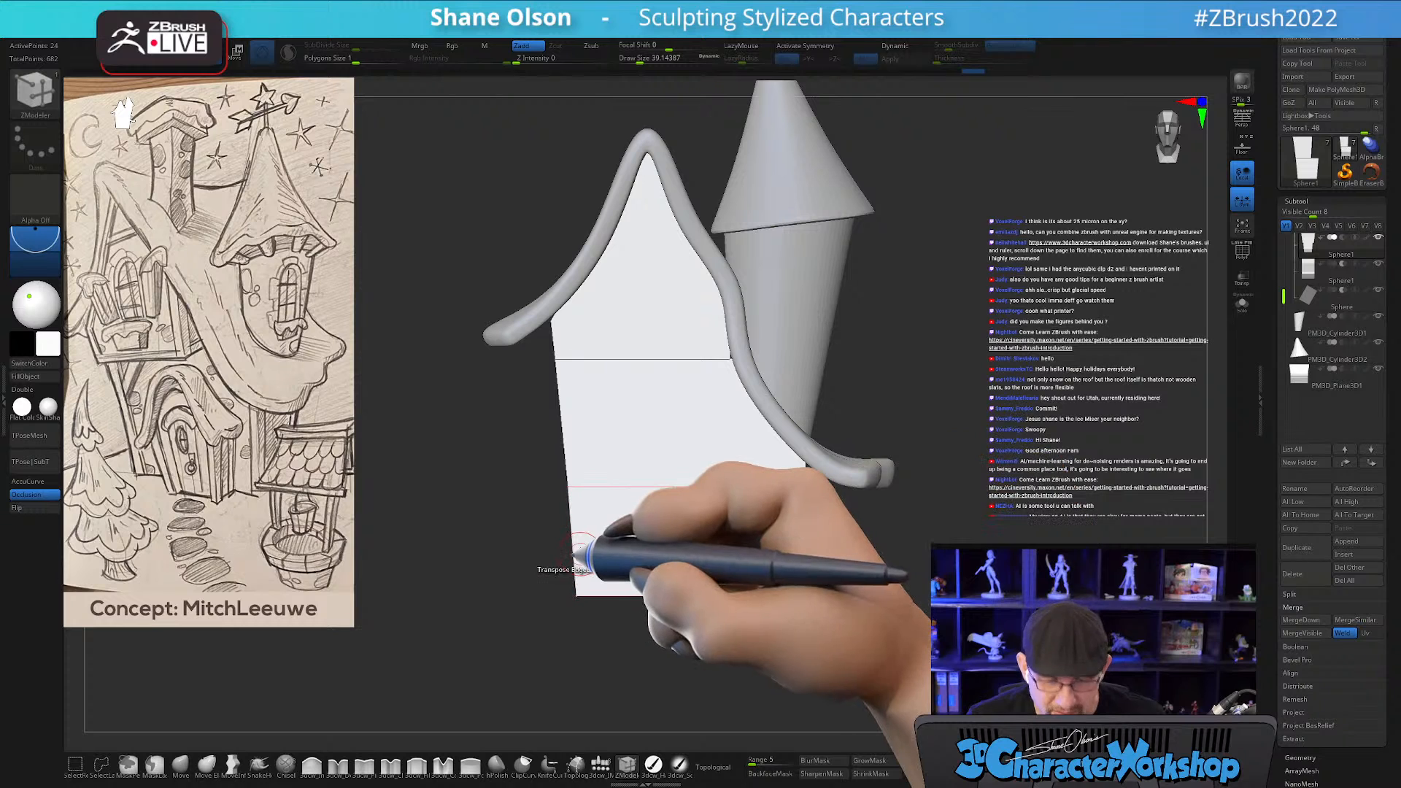
key(shift+f)
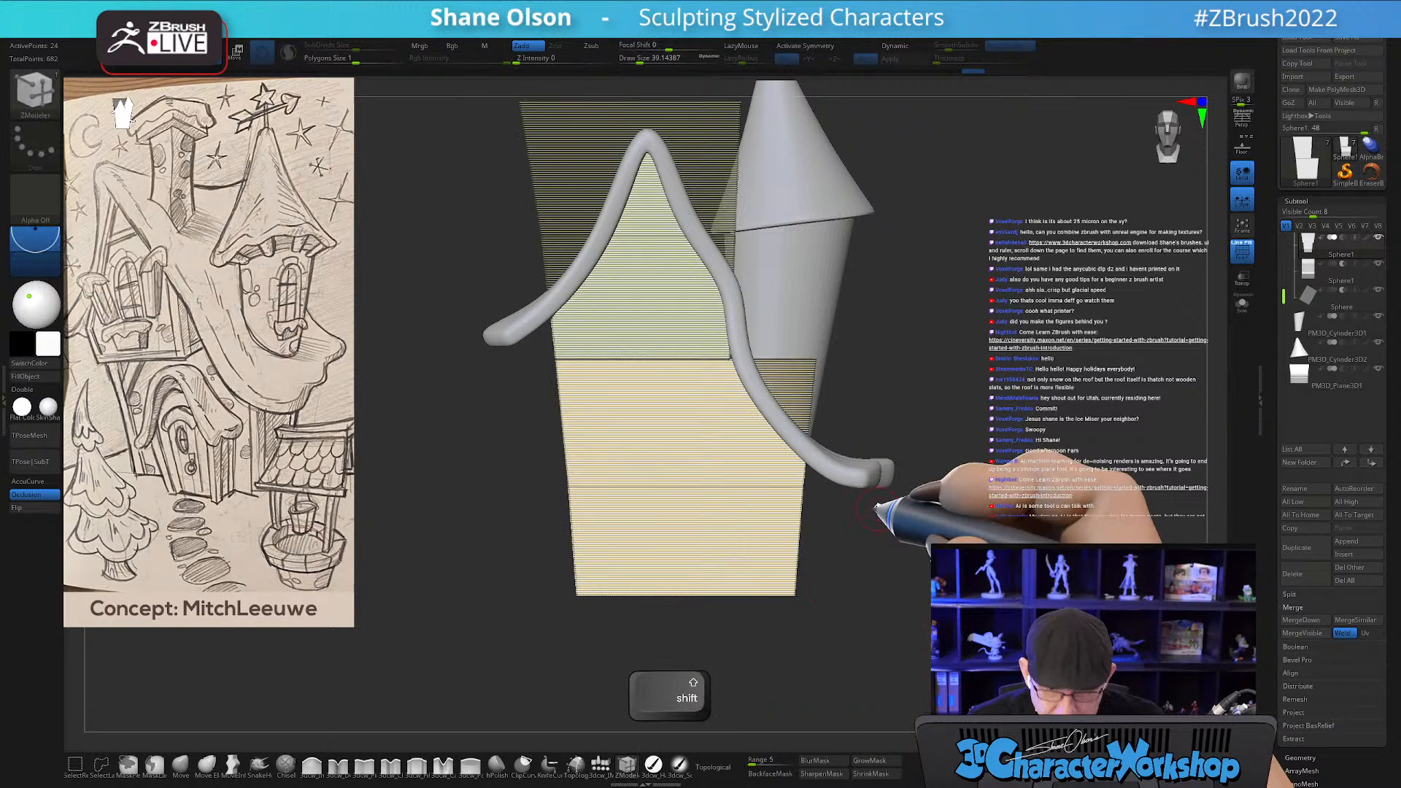
key(w)
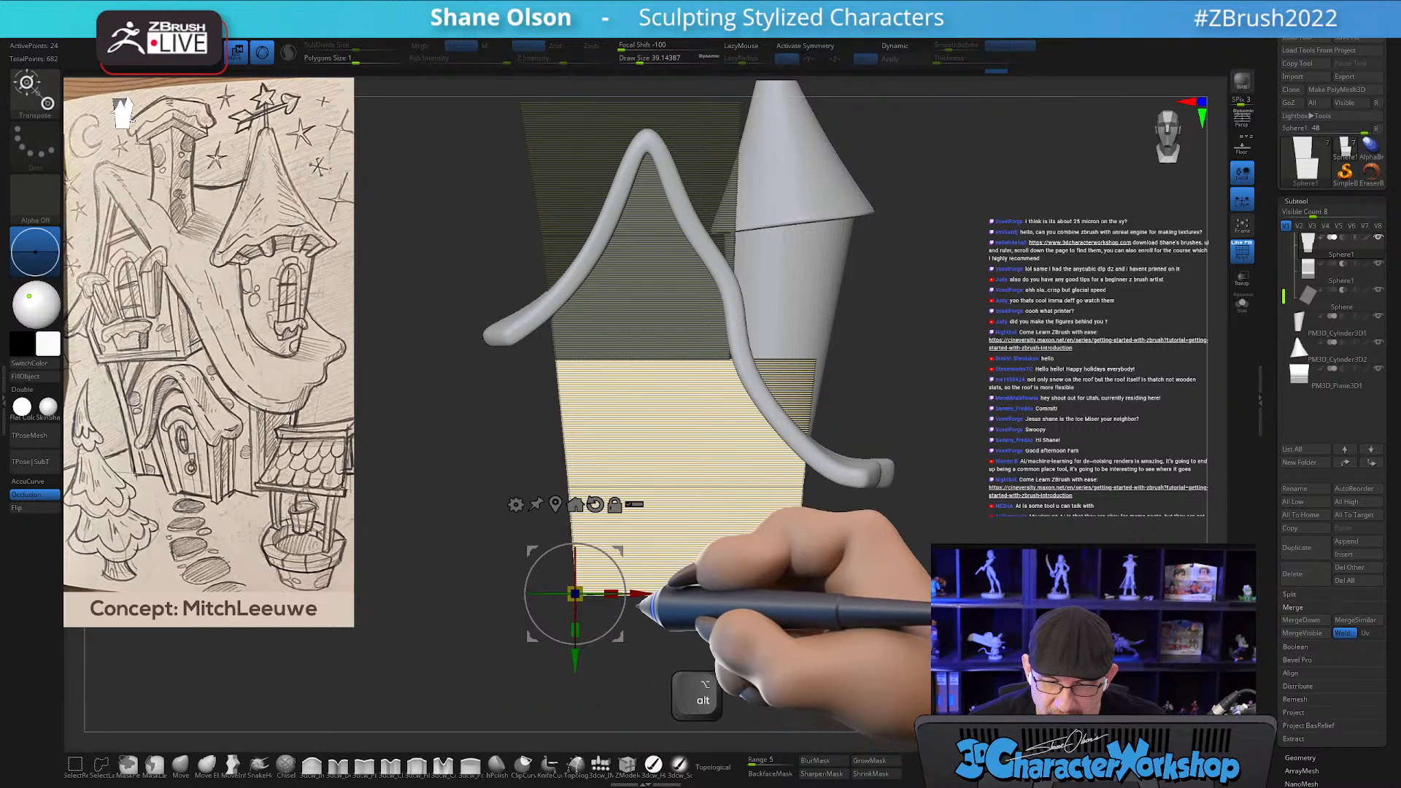
alt+drag(634, 593, 839, 595)
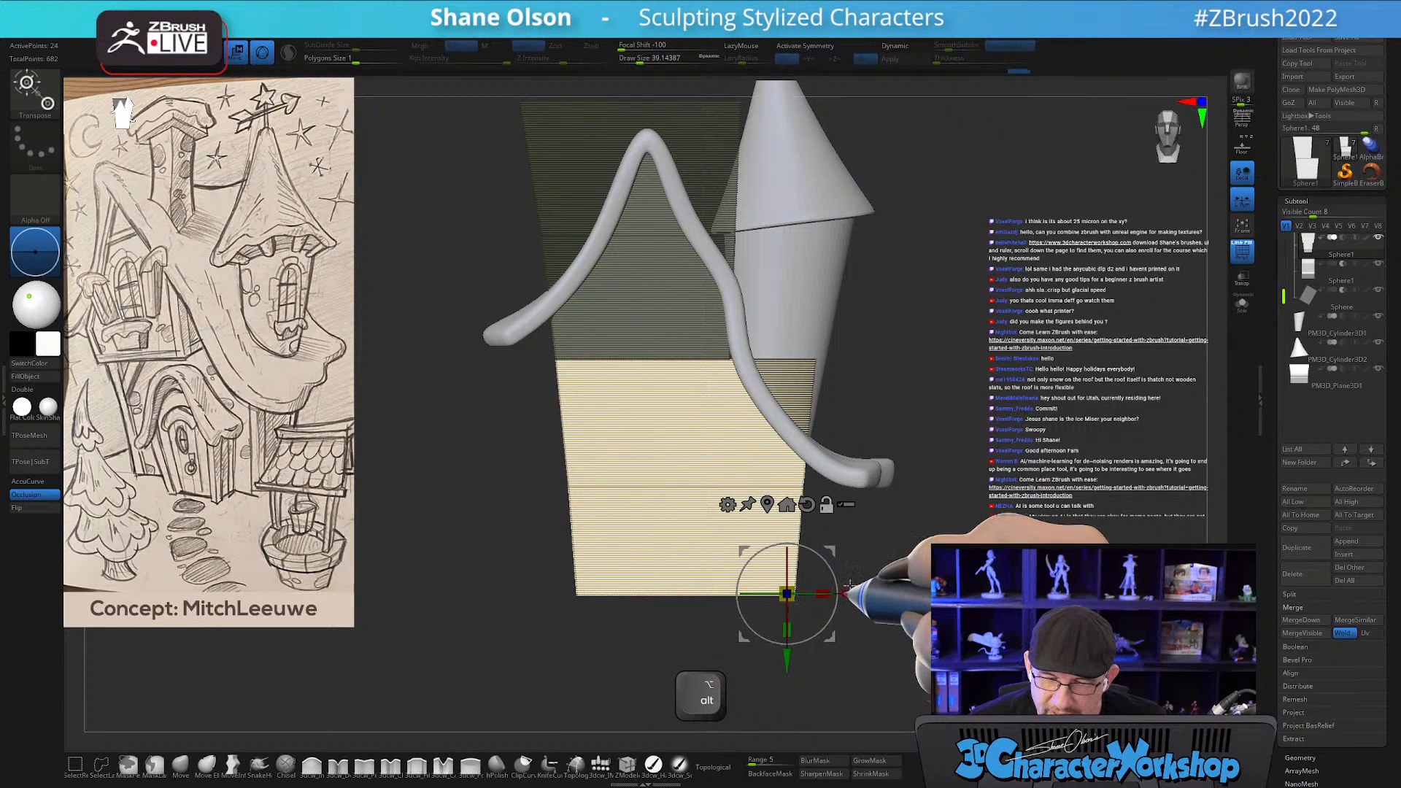
alt+click(807, 504)
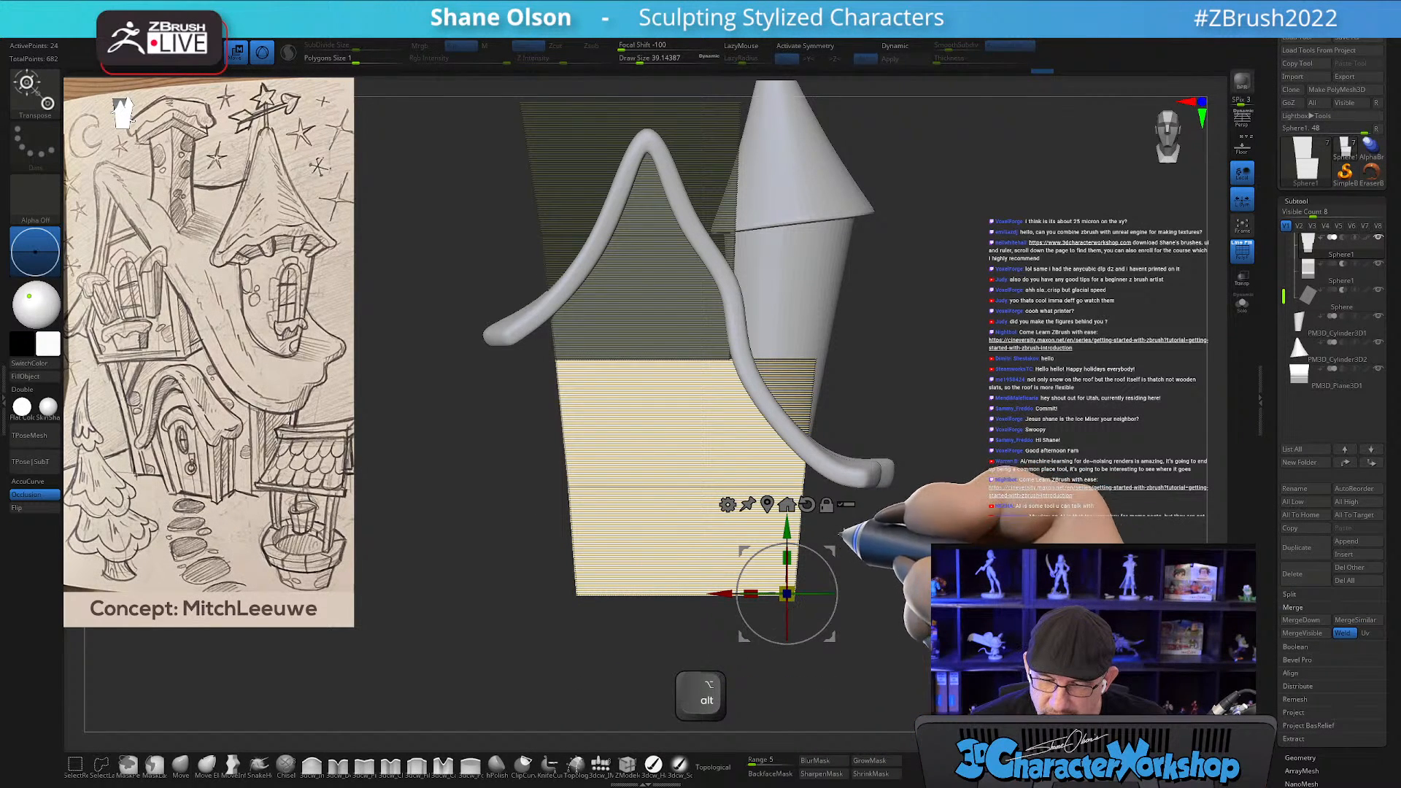
alt+drag(831, 551, 854, 552)
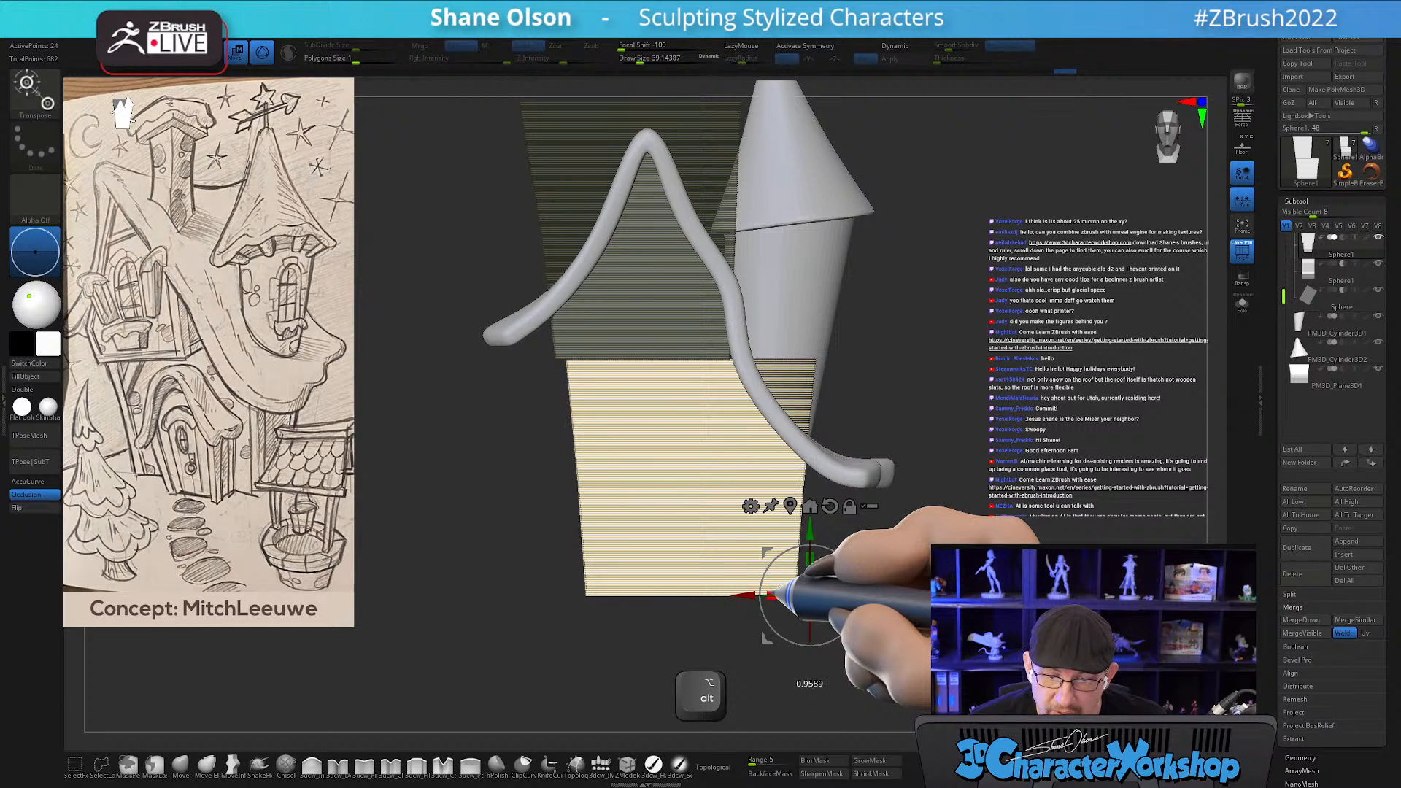
drag(1073, 438, 993, 393)
key(shift+f)
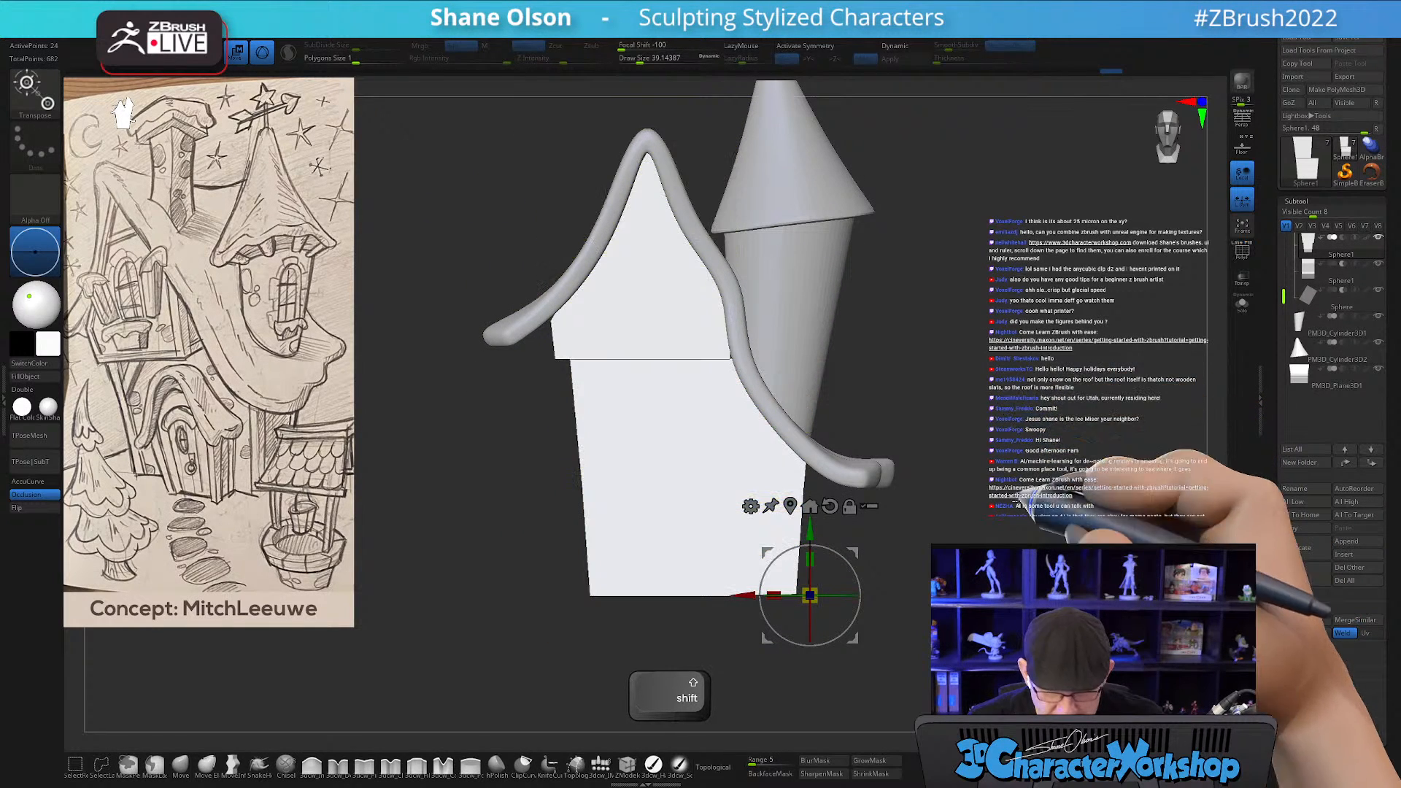
mouse_move(1010, 493)
mouse_down()
mouse_move(994, 498)
mouse_move(1040, 500)
mouse_up()
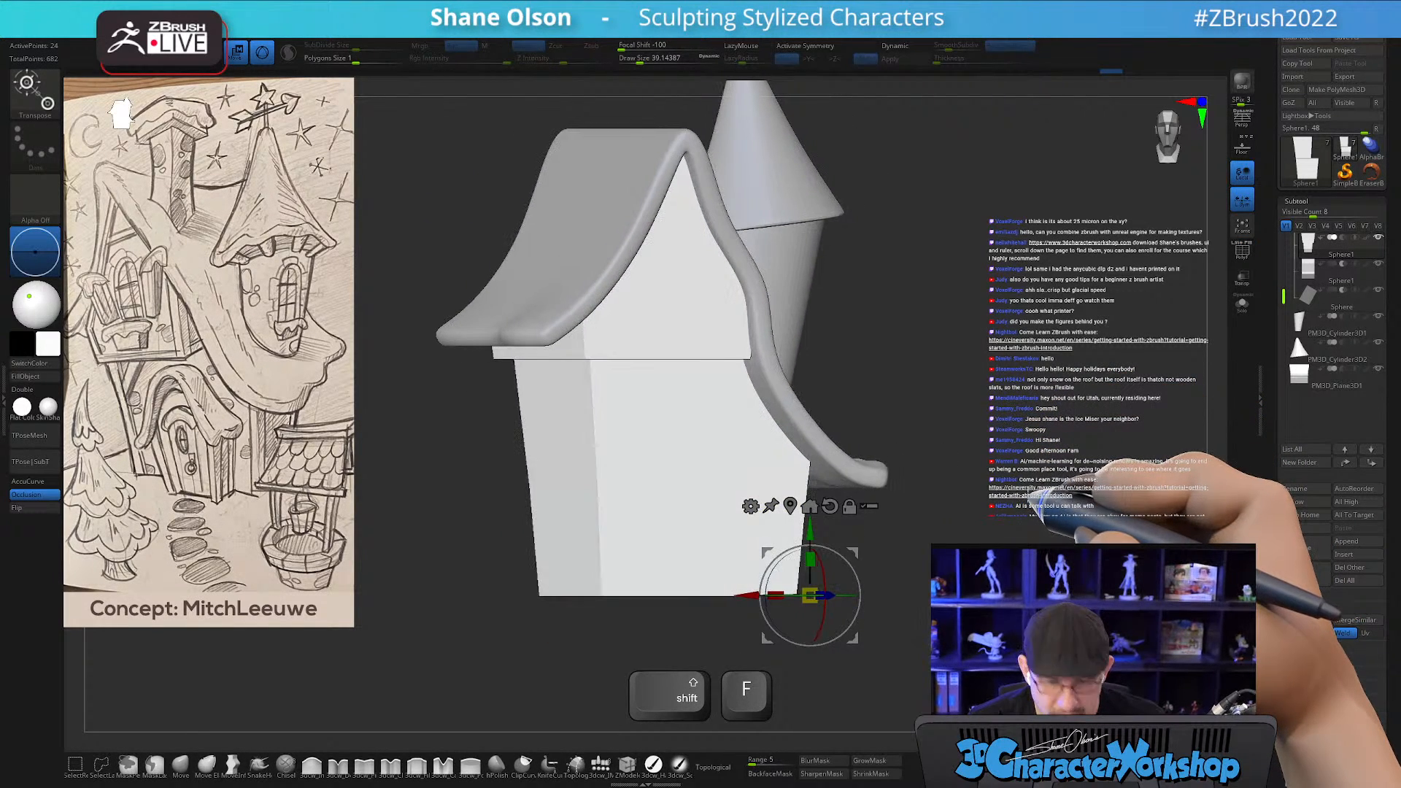
key(q)
Review the narrowed house body from the front and sides, and enlarge the draw size to about 59.
drag(1048, 560, 994, 540)
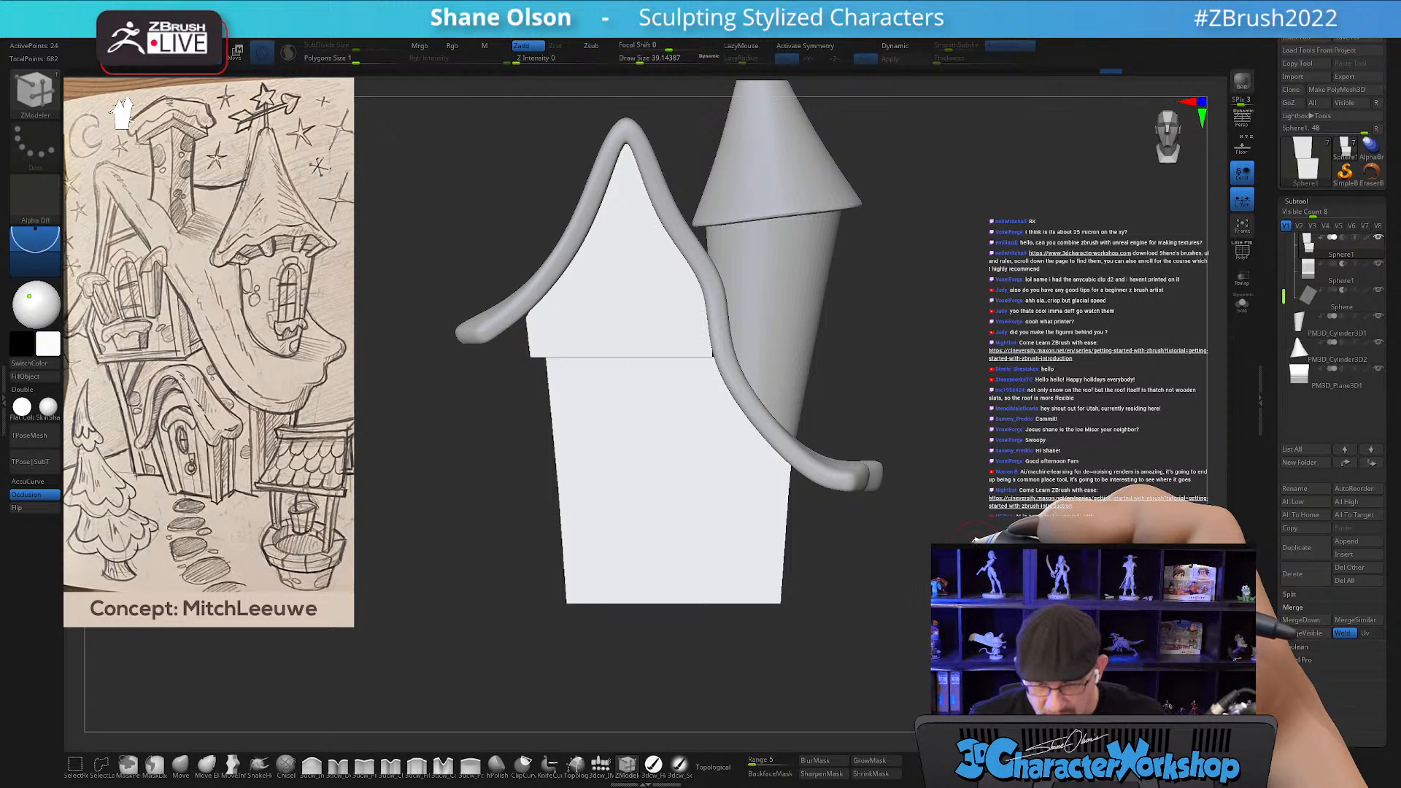
drag(971, 542, 963, 541)
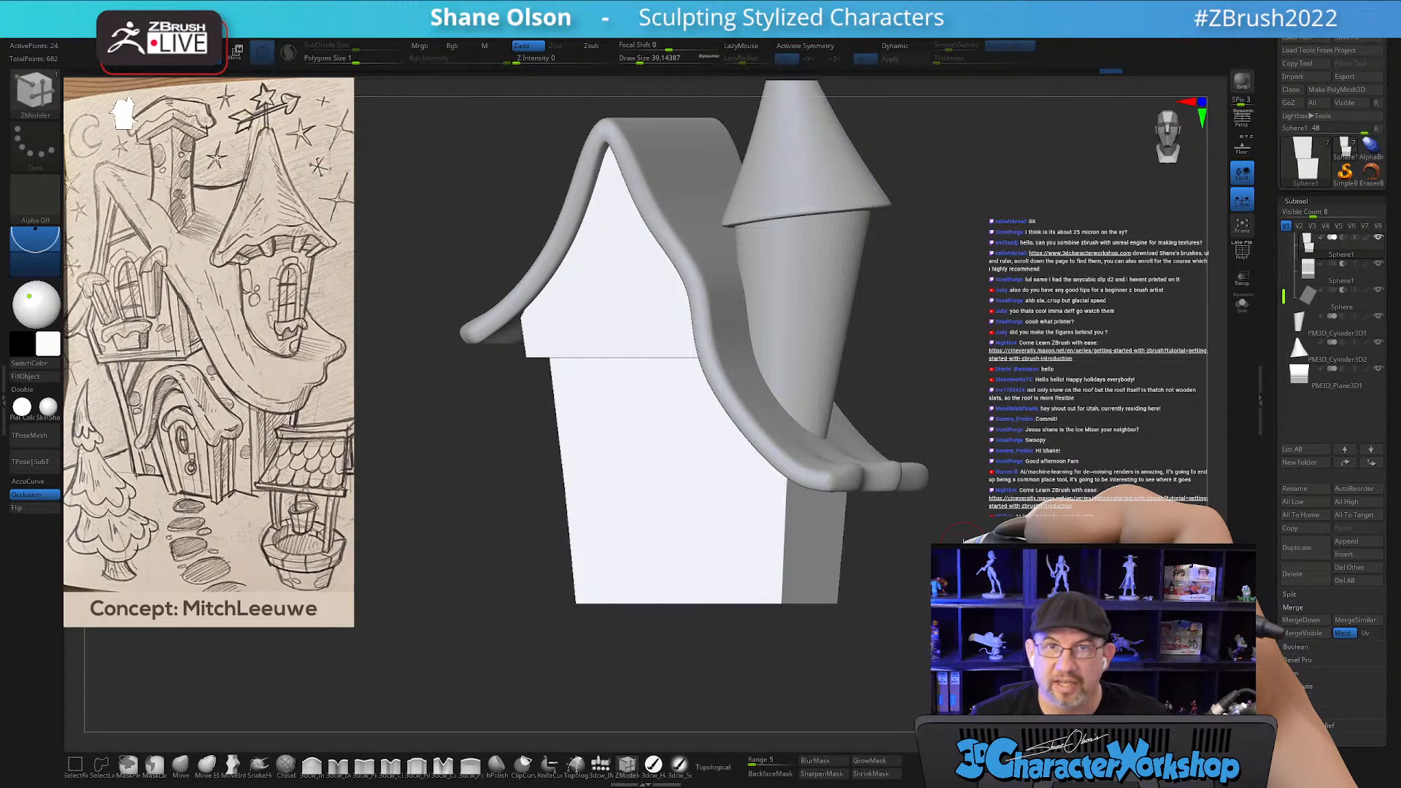
drag(959, 542, 969, 539)
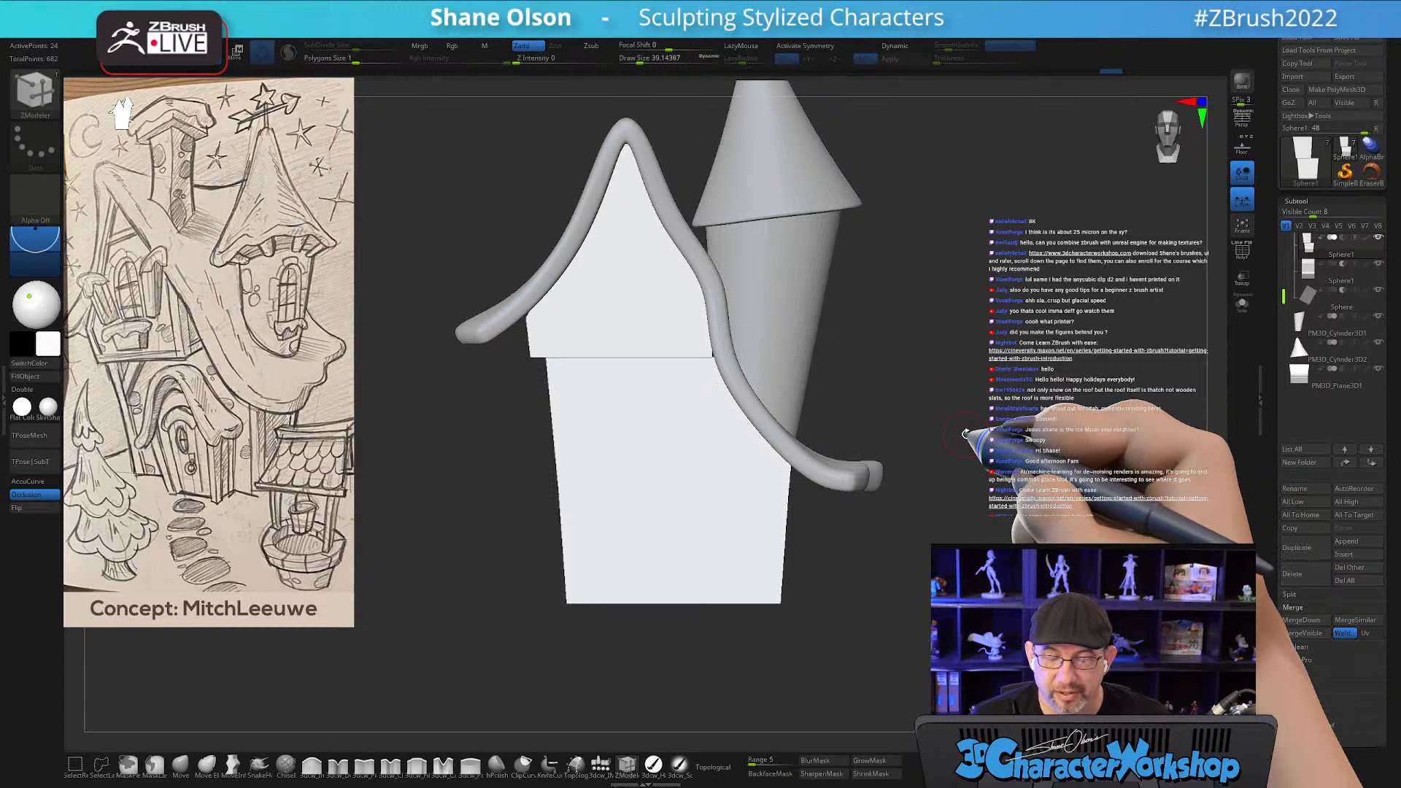
drag(967, 432, 966, 429)
key(alt)
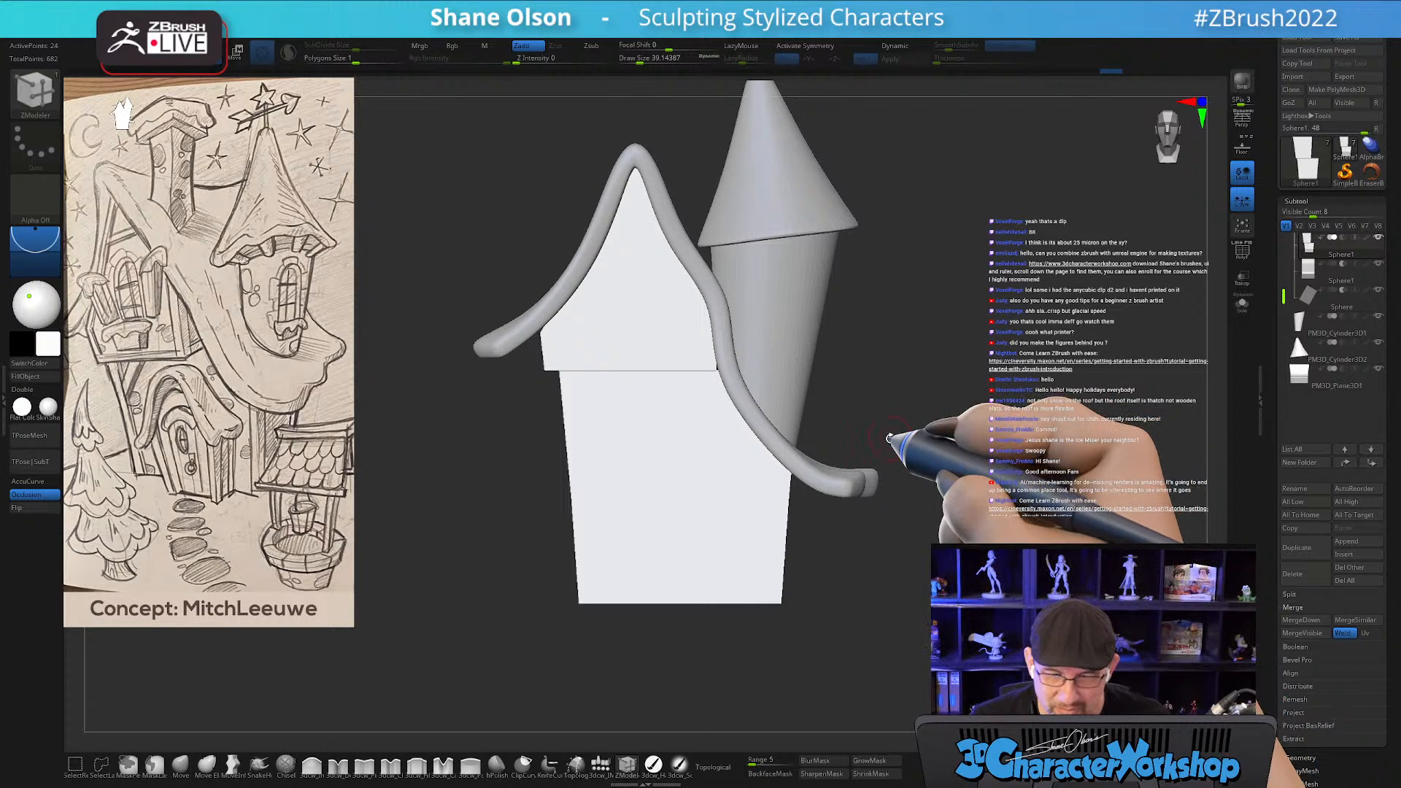
key(s)
mouse_move(917, 421)
mouse_down()
mouse_move(895, 419)
mouse_move(936, 434)
mouse_move(916, 441)
mouse_up()
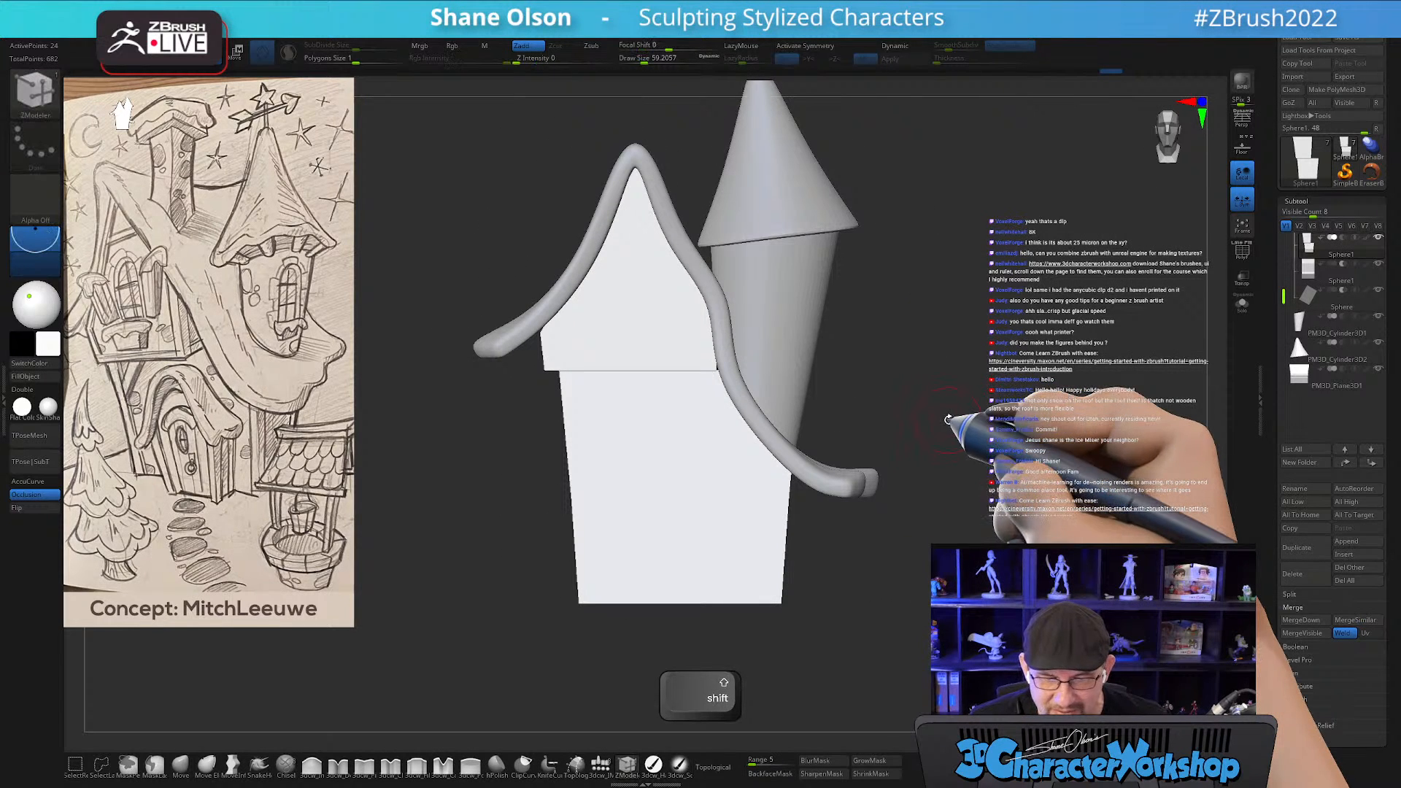
mouse_move(997, 409)
mouse_down()
mouse_move(959, 421)
mouse_move(1010, 414)
mouse_up()
key(alt)
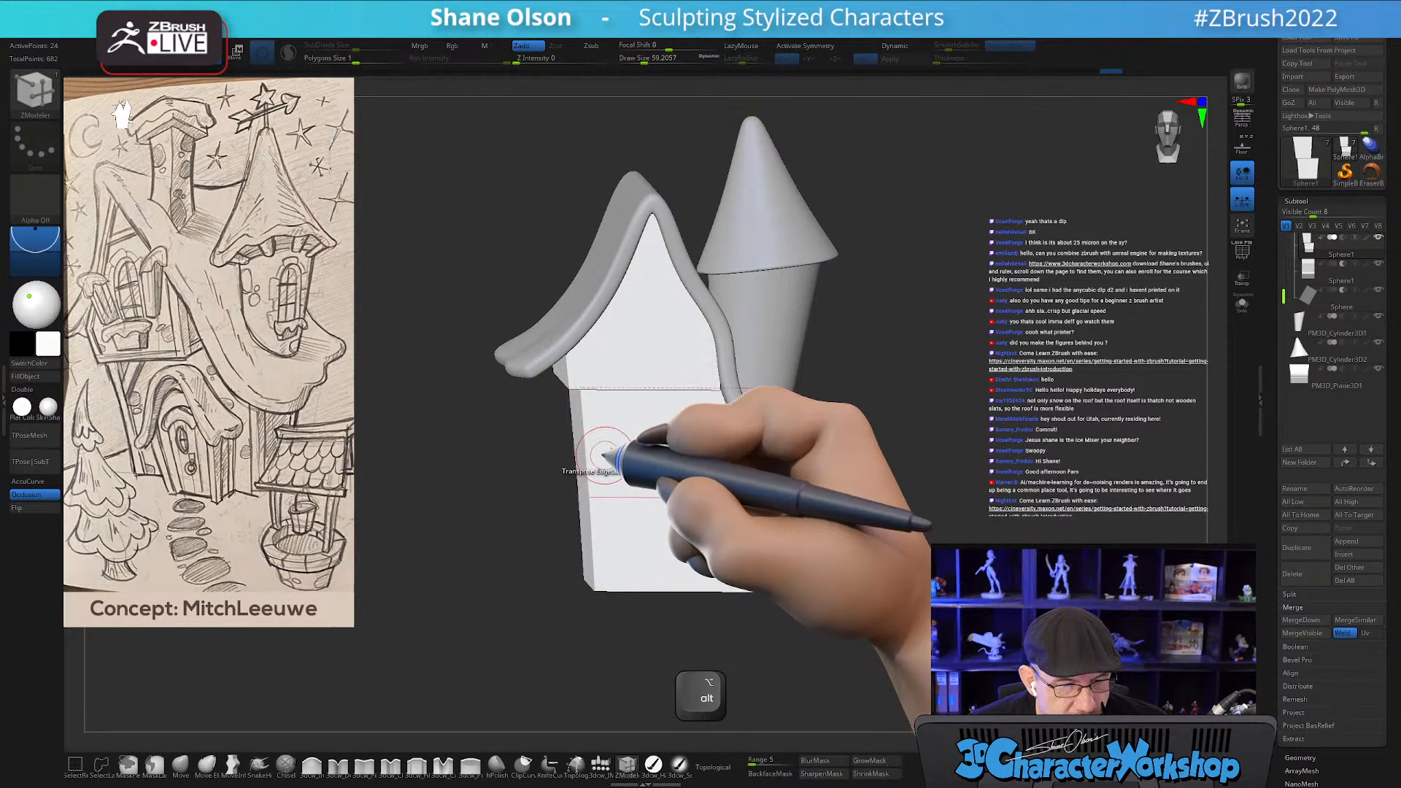
drag(968, 457, 829, 438)
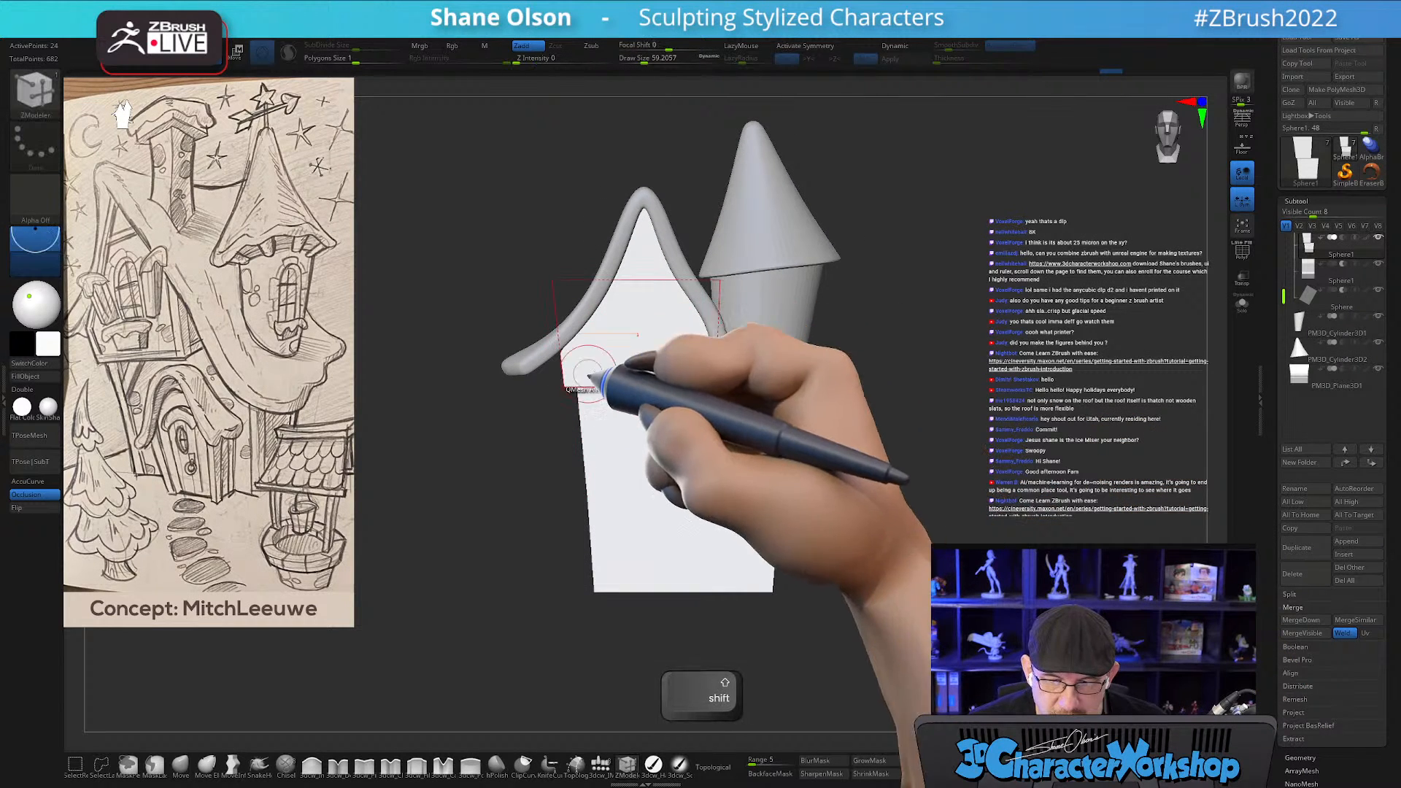
Show the house body's polyframe, mask all but the upper section's bottom edge, and move that edge slightly down.
key(shift+f)
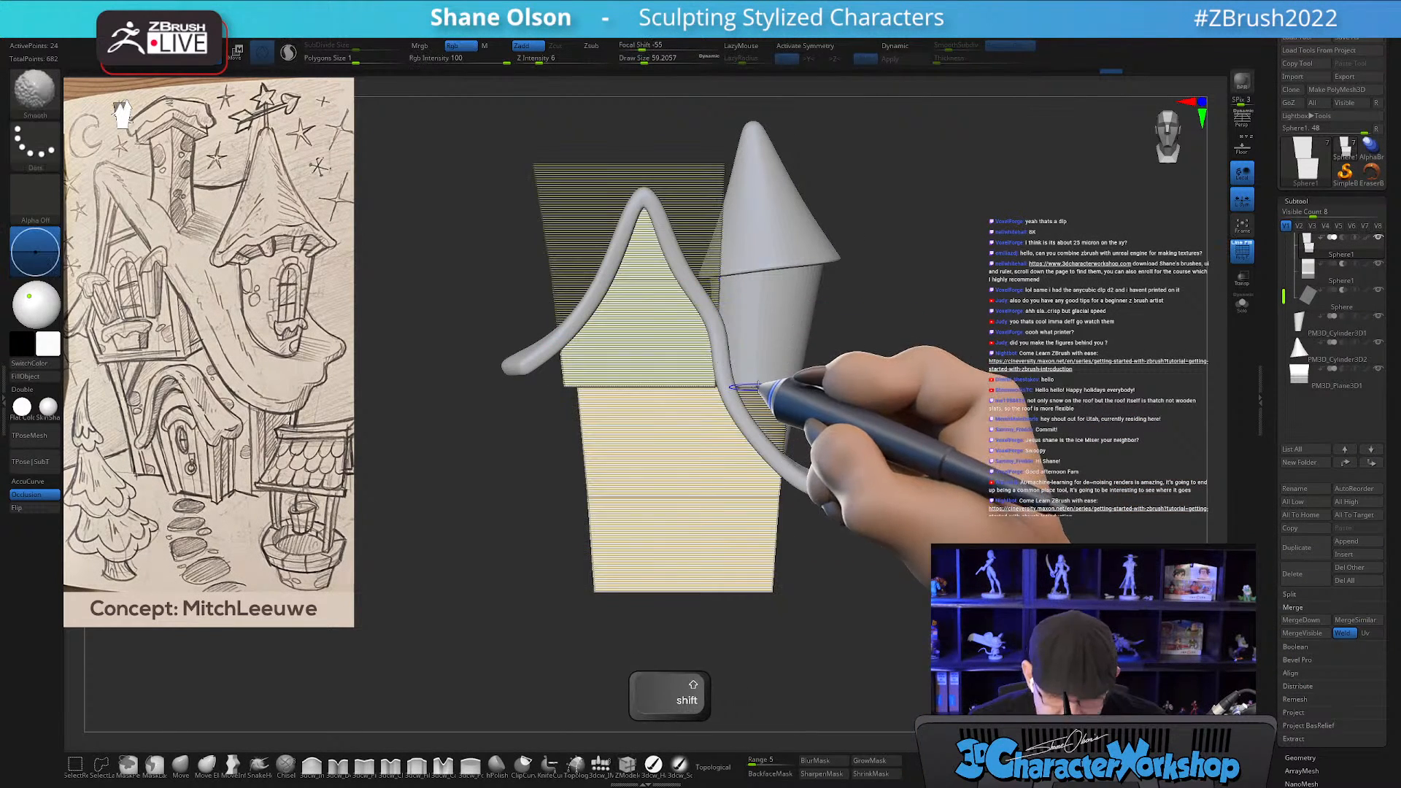
key(w)
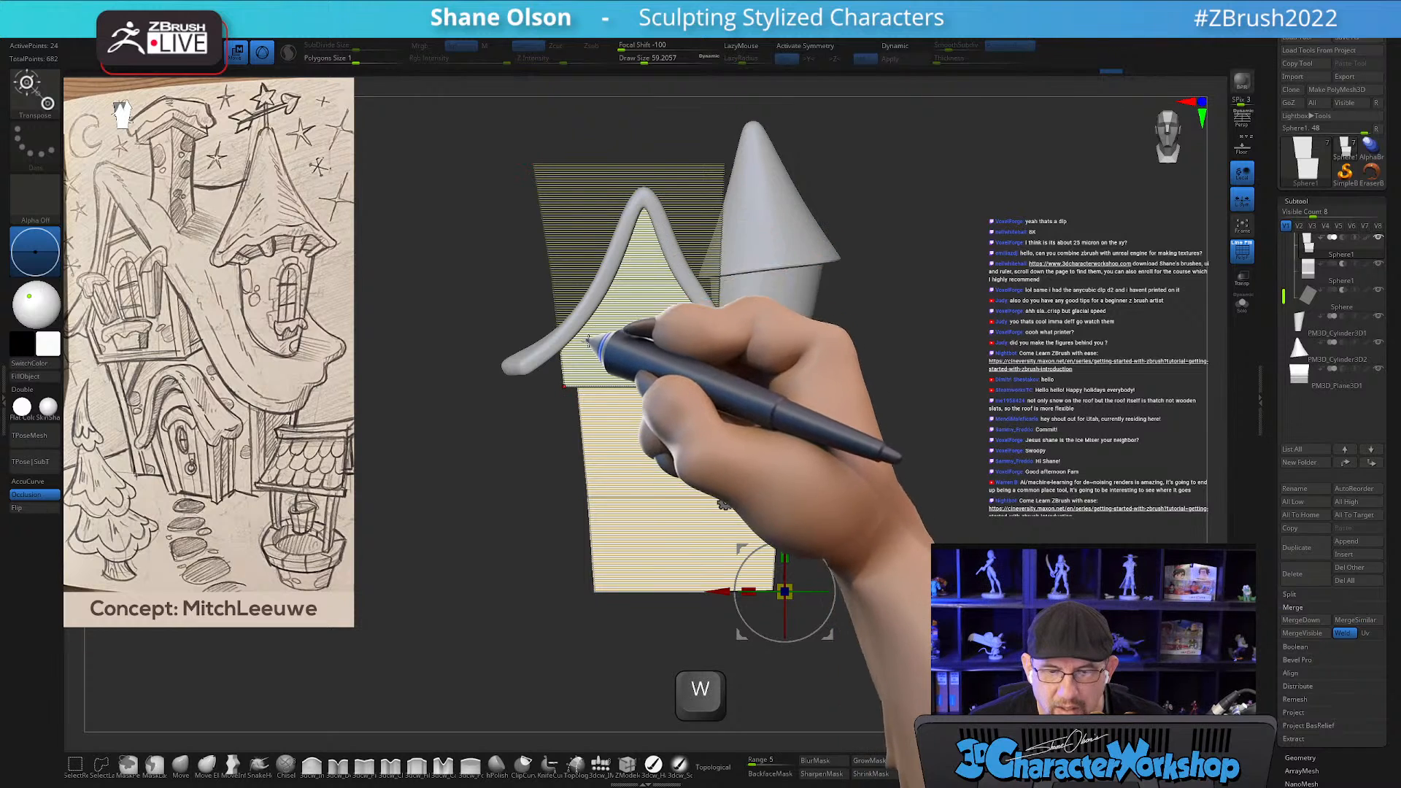
ctrl+click(541, 177)
ctrl+drag(405, 115, 824, 315)
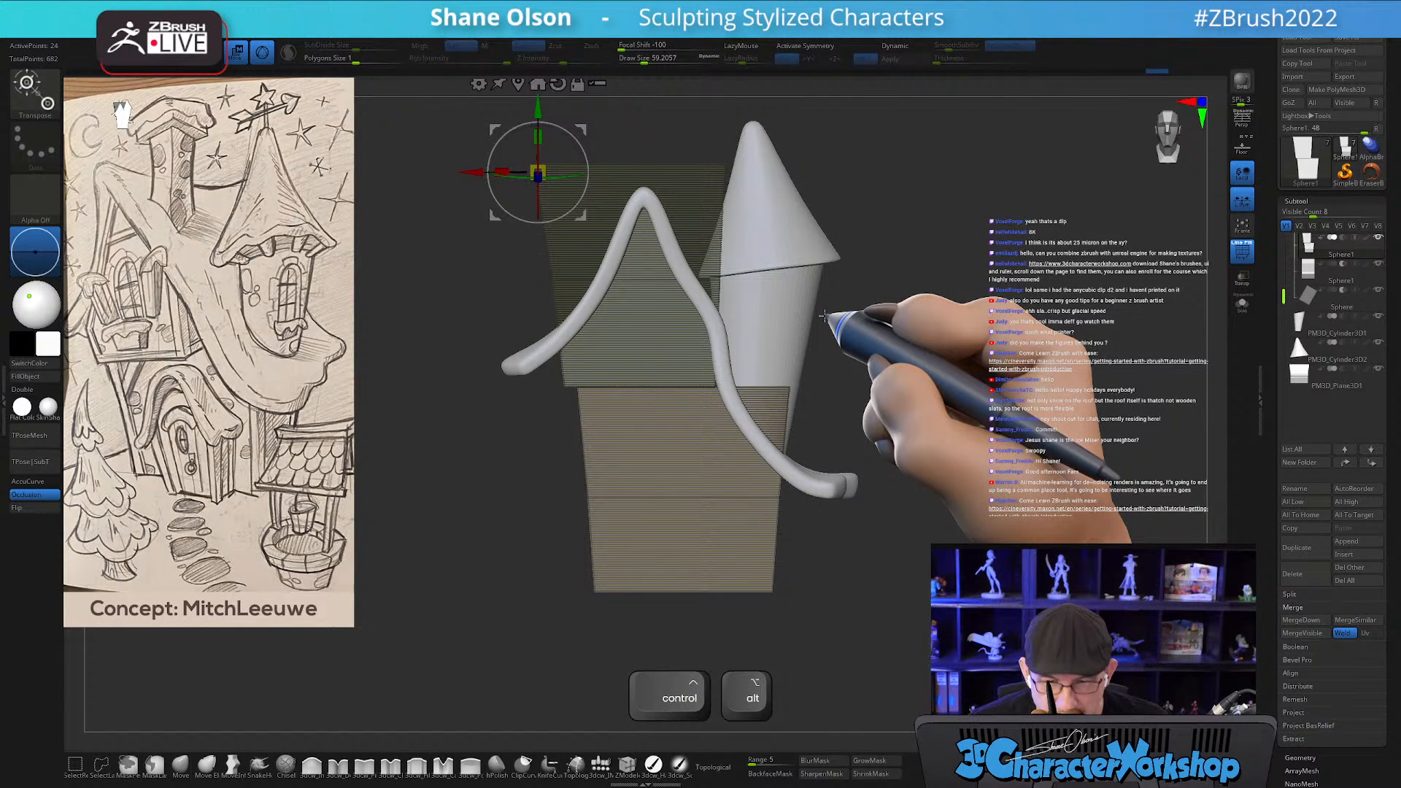
key(ctrl+z)
ctrl+drag(415, 119, 855, 290)
drag(538, 113, 548, 130)
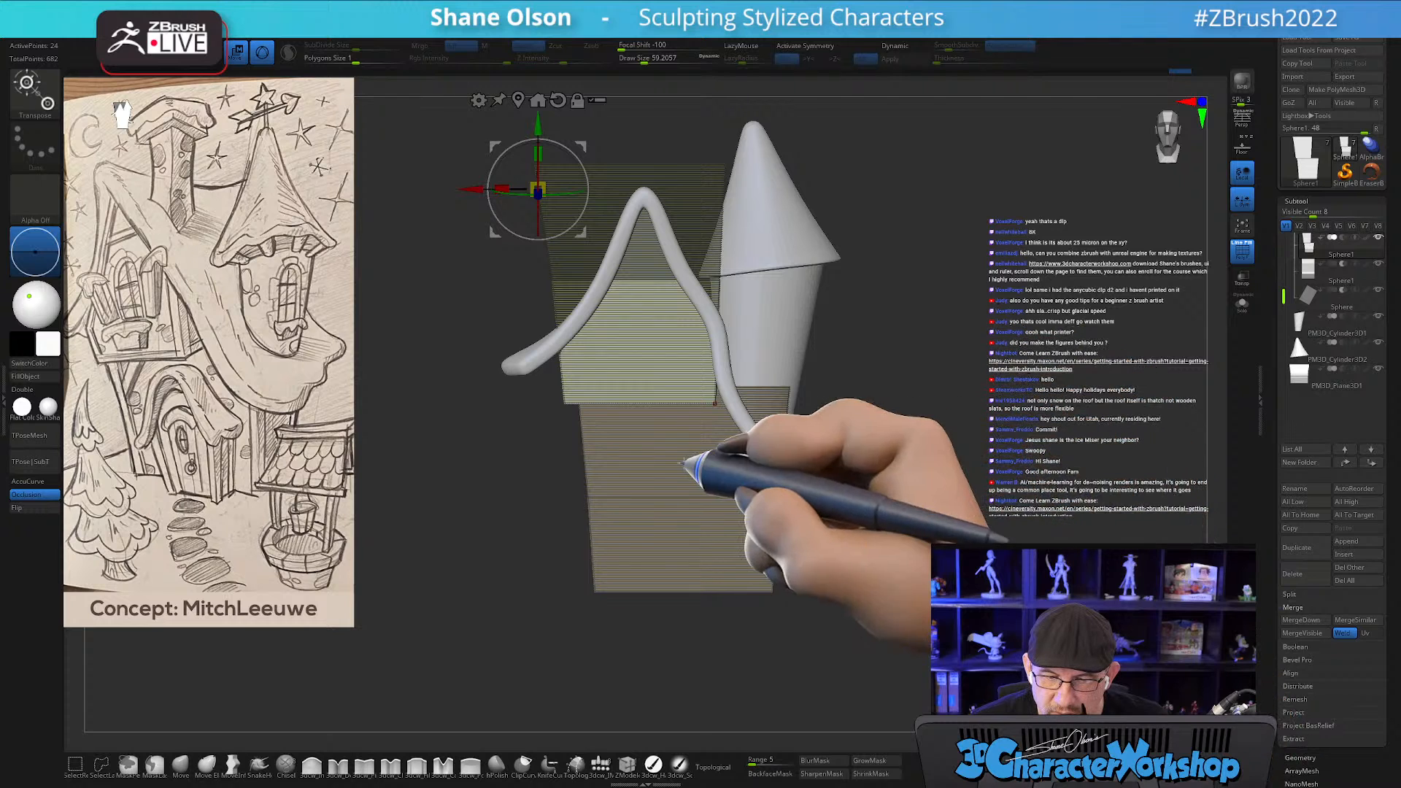
Extend the mask on the house body, nudge the unmasked part slightly sideways, and clear the mask.
key(ctrl)
ctrl+drag(582, 406, 629, 326)
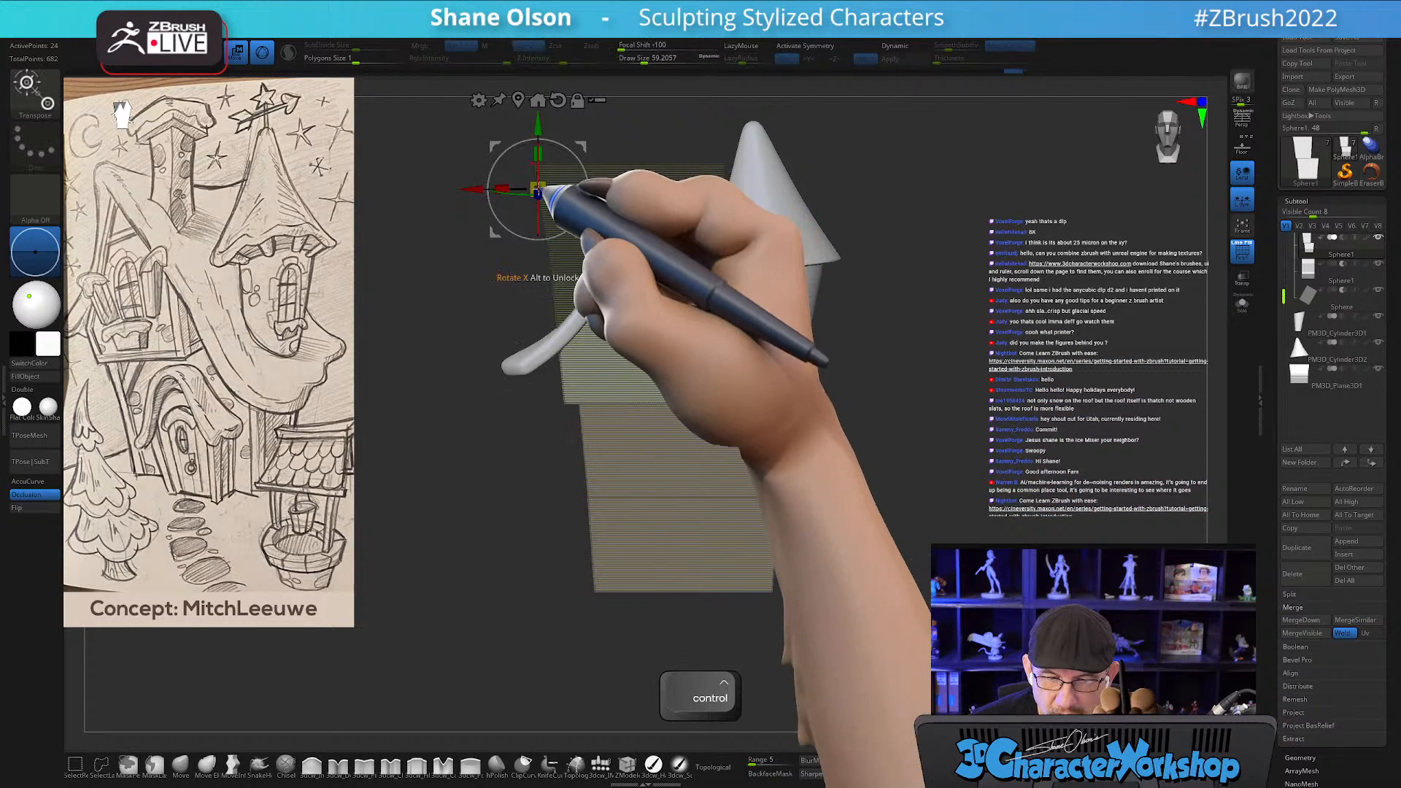
drag(496, 194, 964, 307)
key(shift)
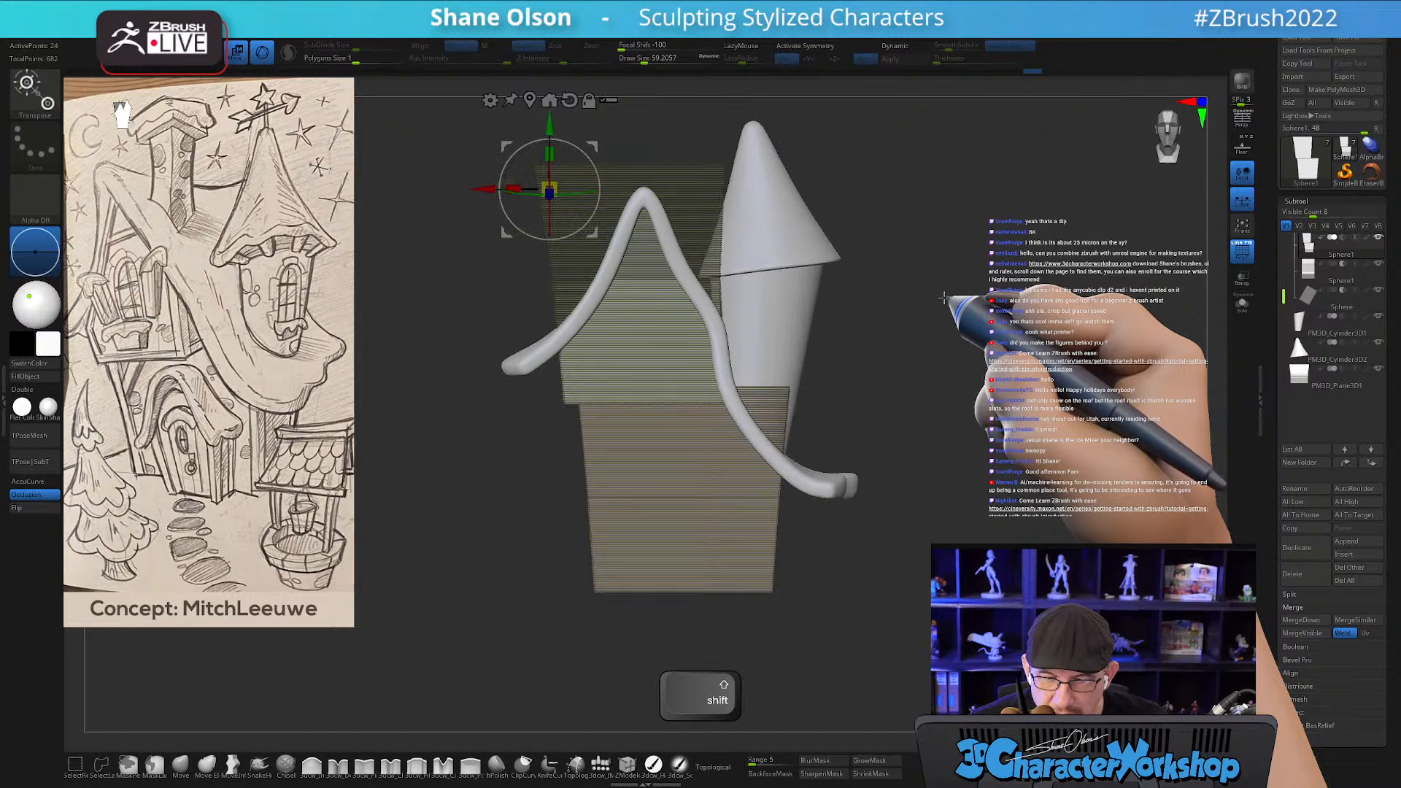
key(shift+f)
mouse_move(949, 396)
ctrl+mouse_down()
mouse_move(1054, 431)
mouse_move(1002, 413)
mouse_move(1011, 396)
mouse_move(978, 434)
mouse_move(975, 403)
mouse_move(960, 411)
mouse_move(1030, 444)
ctrl+mouse_up()
key(q)
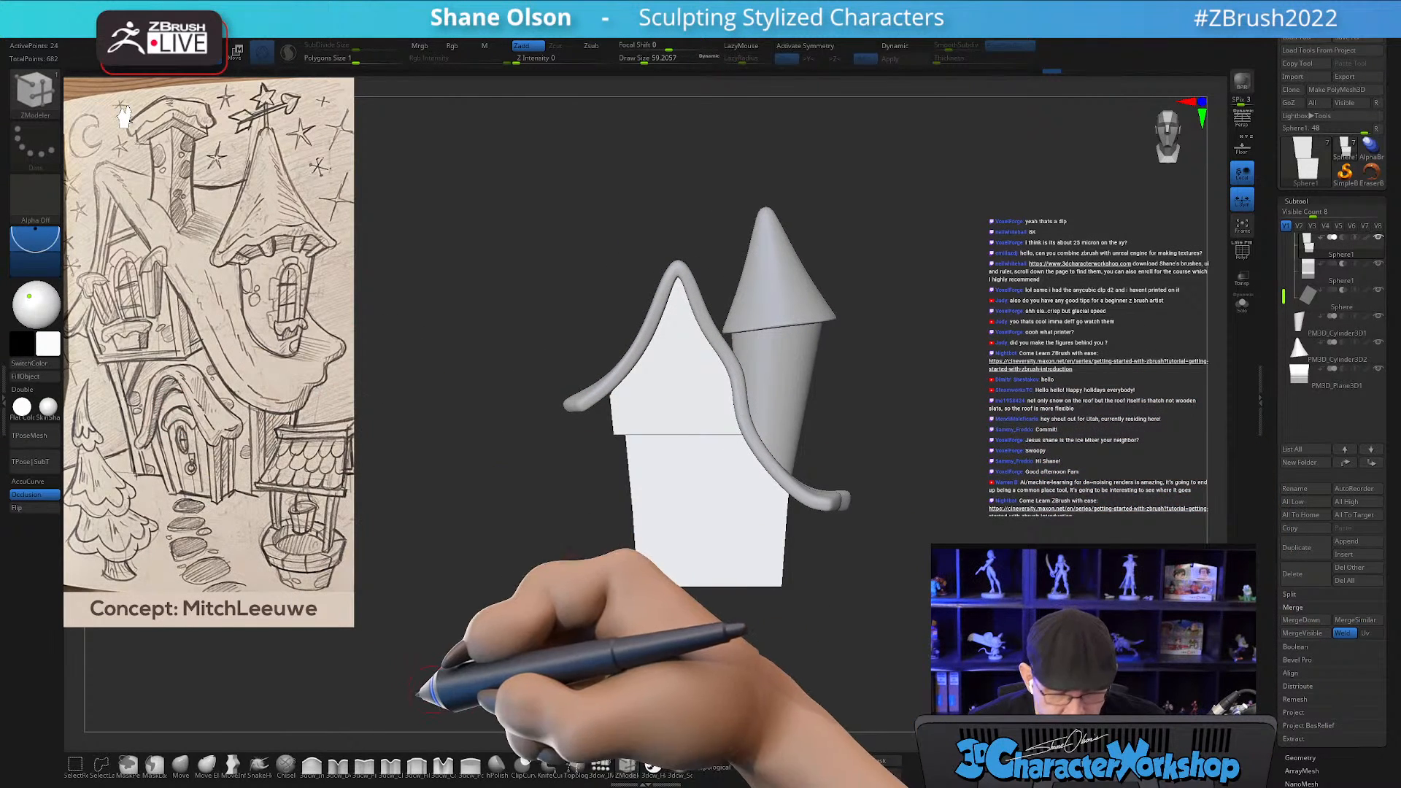
Choose the insert-mesh brush with basic primitives and duplicate the house body subtool.
click(597, 763)
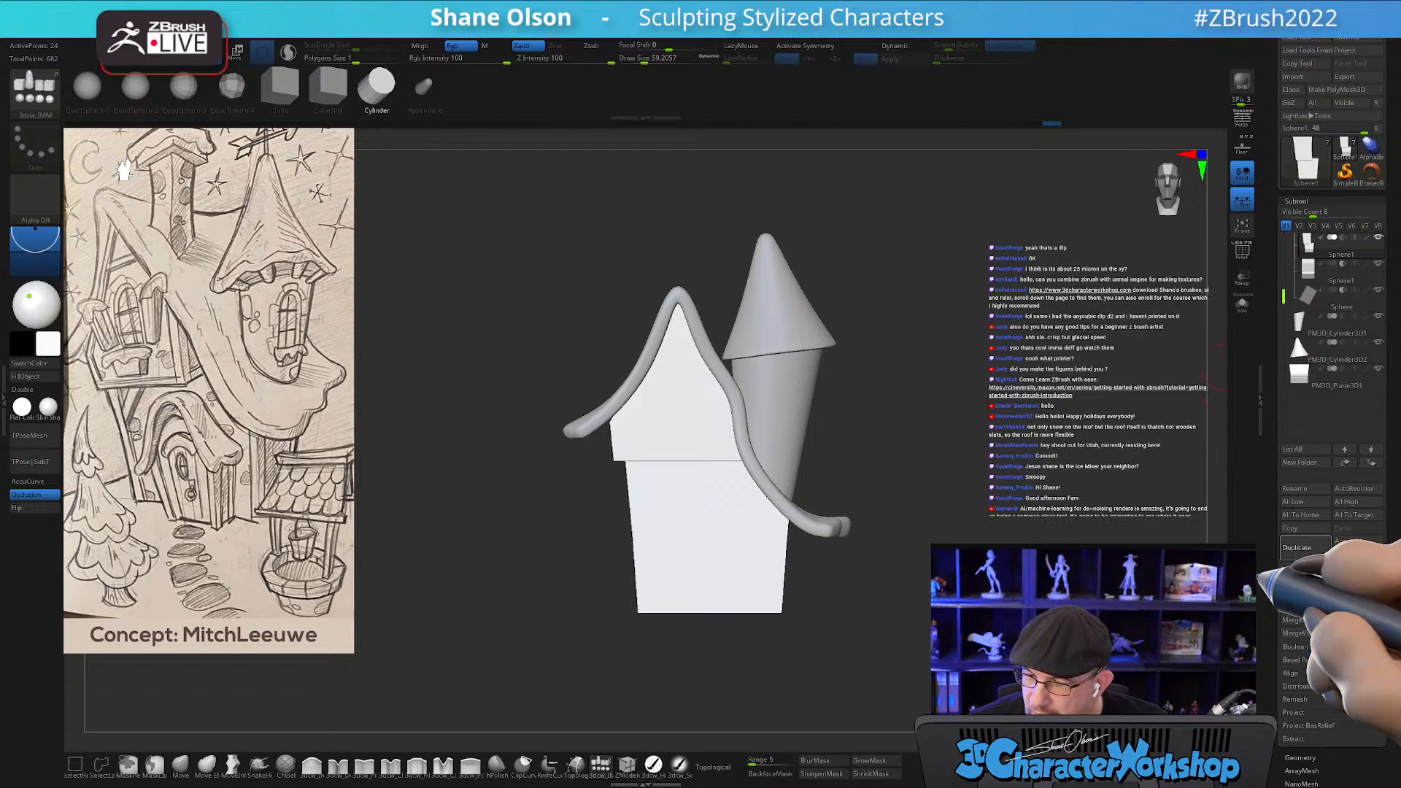
click(1297, 550)
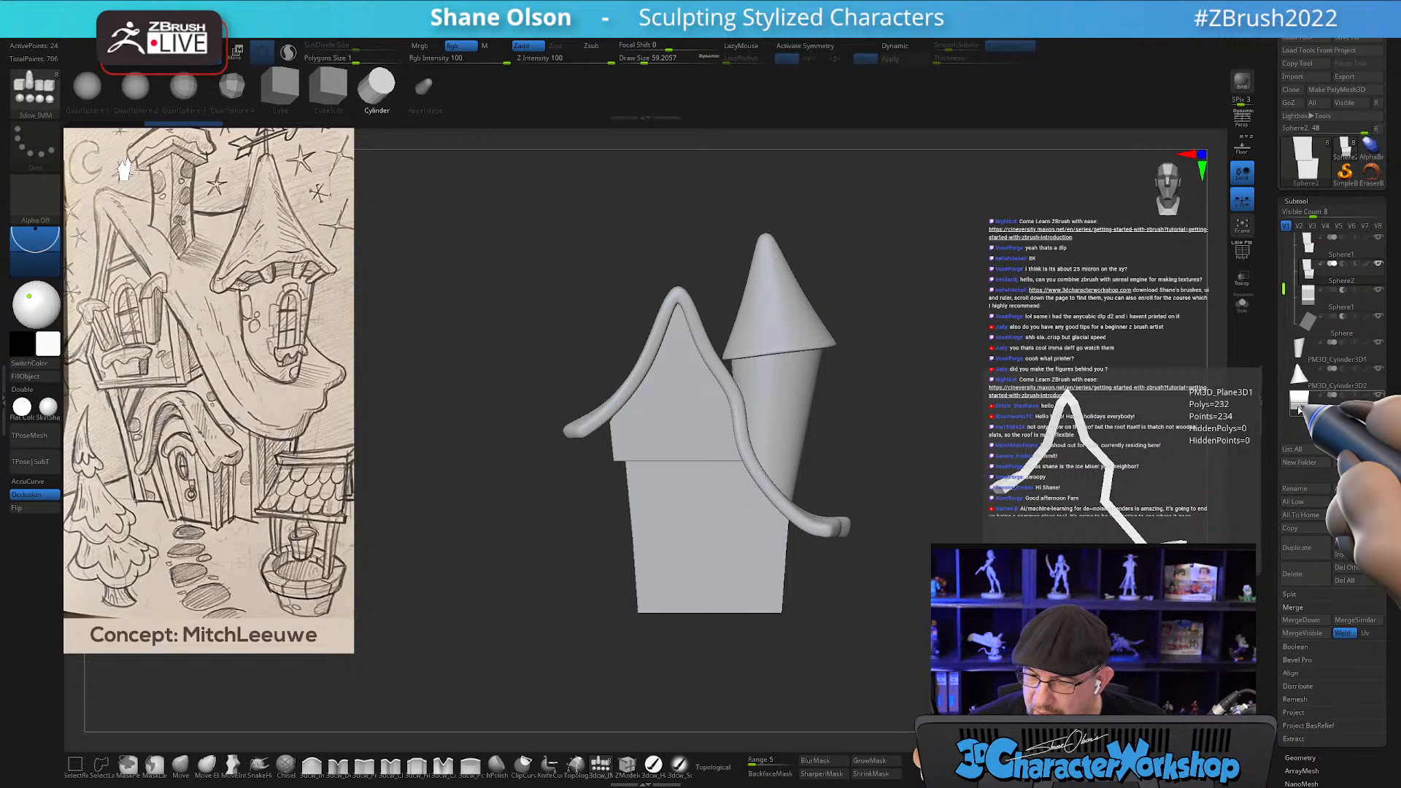
Show the polyframe, select the duplicated house body, and reposition it at the end of the subtool list.
key(ctrl)
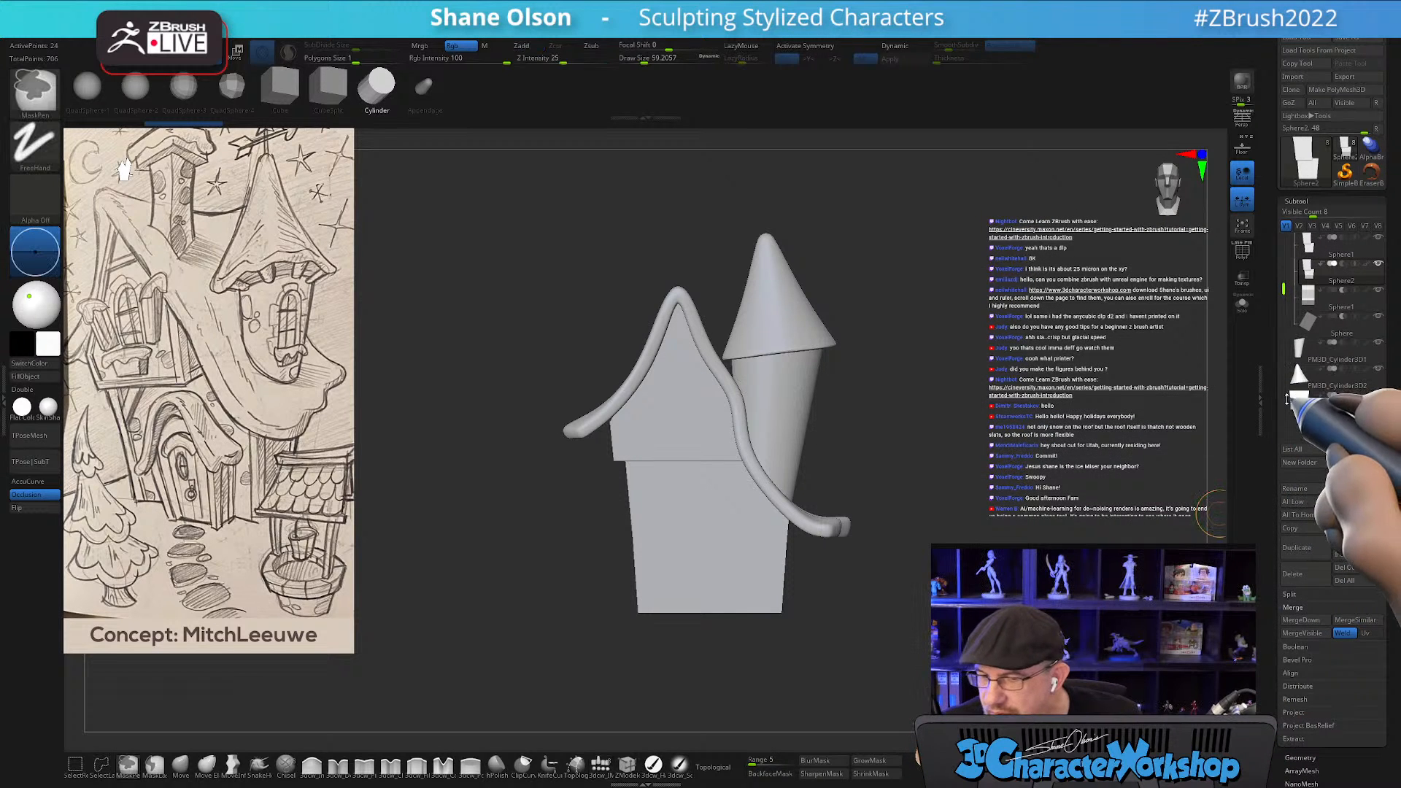
key(ctrl+z)
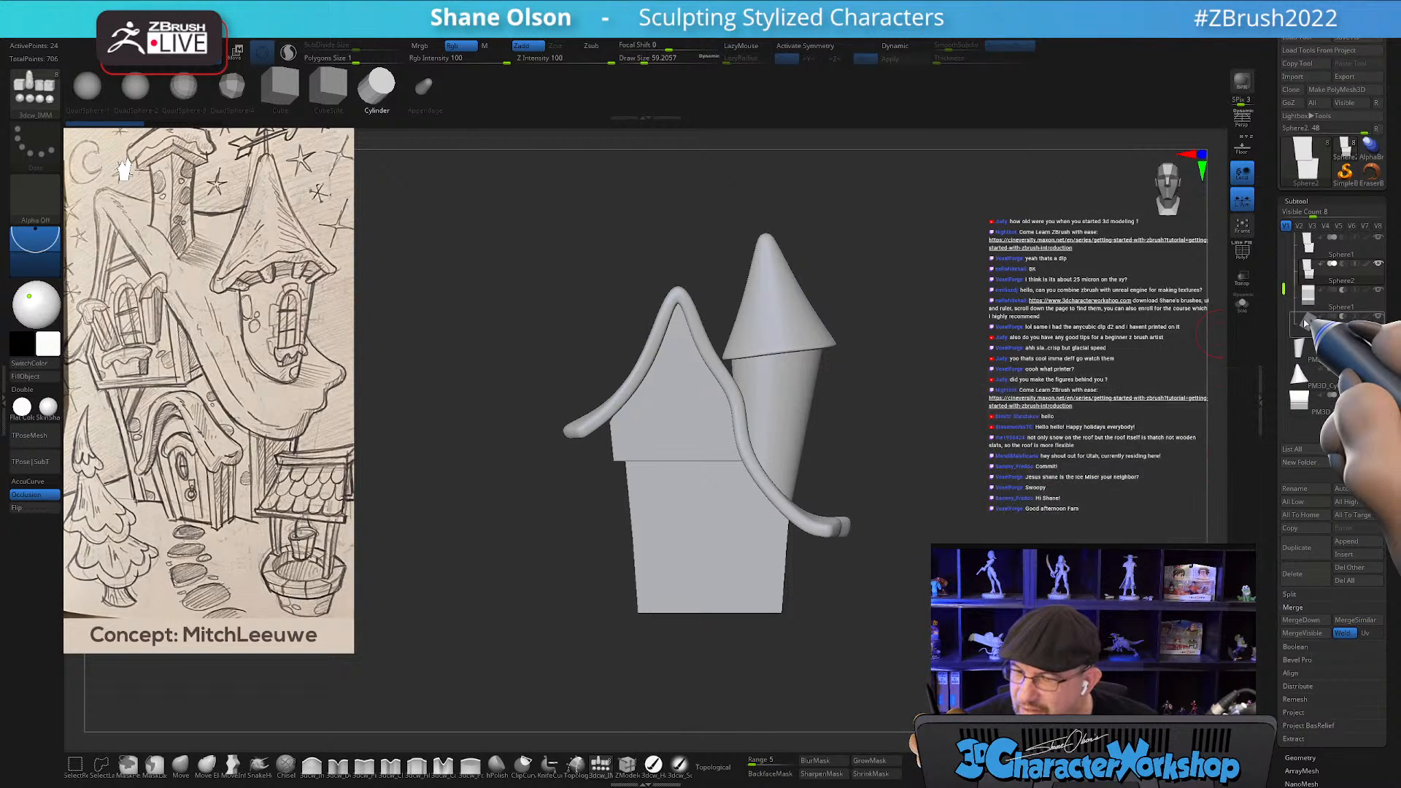
click(1307, 323)
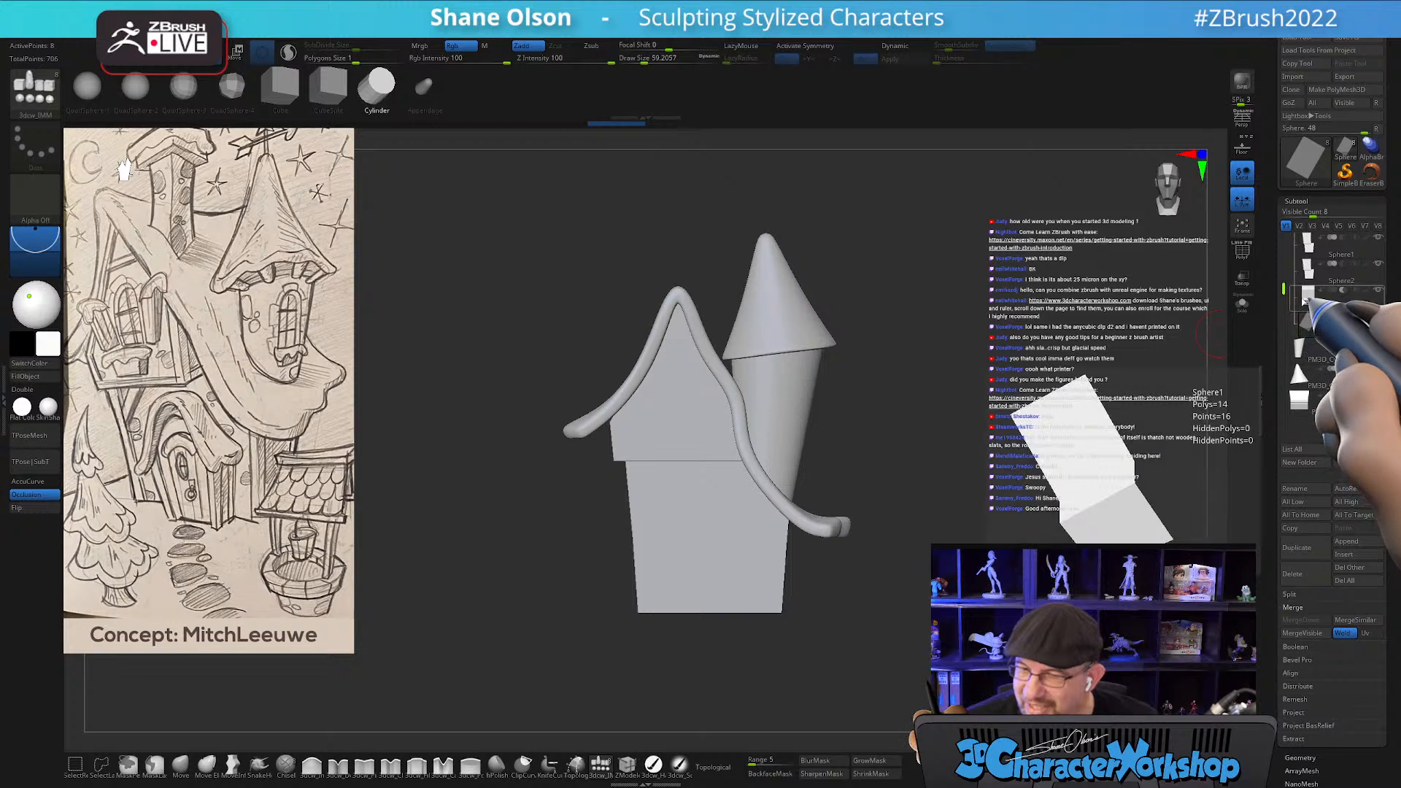
key(shift+f)
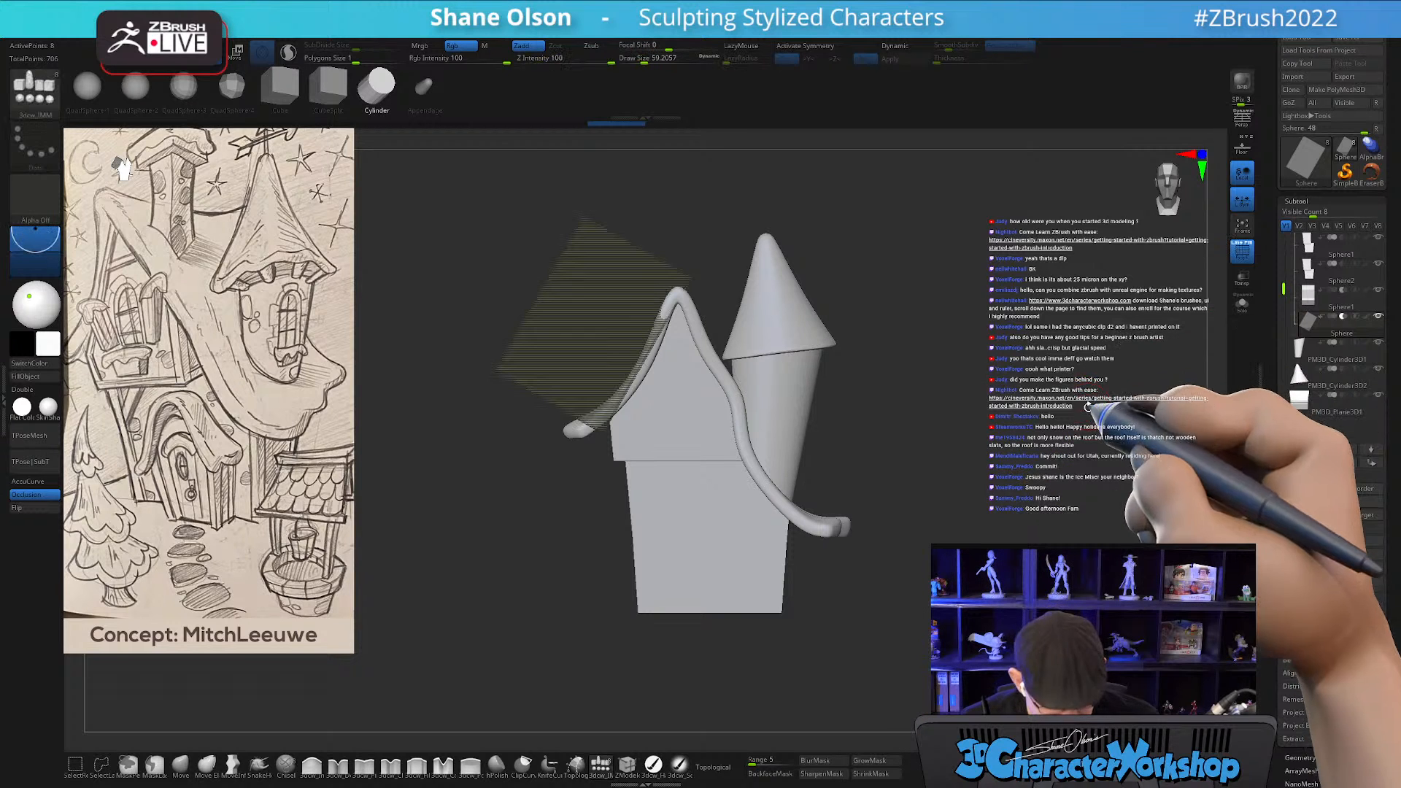
click(1317, 271)
alt+drag(1128, 355, 1070, 329)
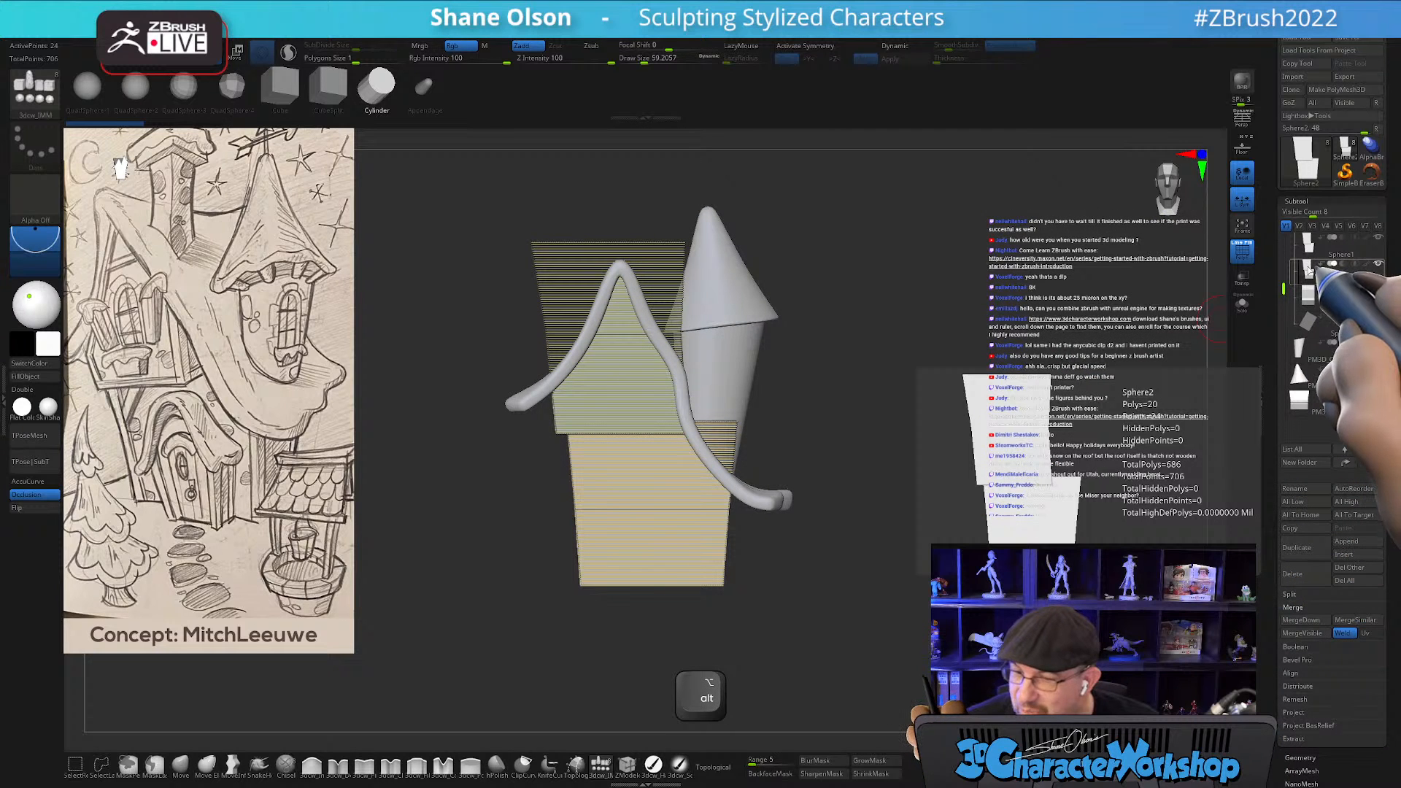
drag(1312, 410, 1313, 414)
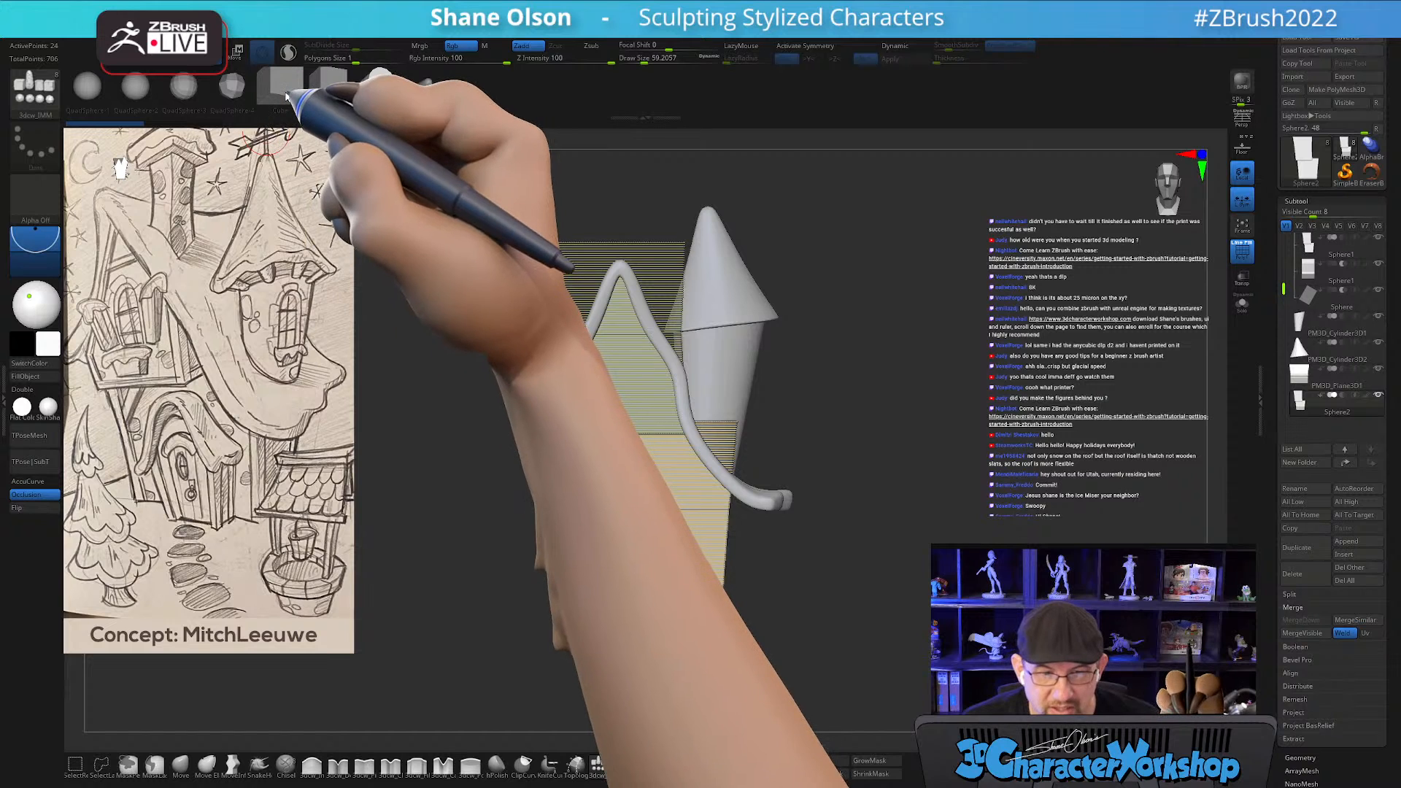
Replace the duplicated house body with the Cube primitive from the insert-mesh set.
key(w)
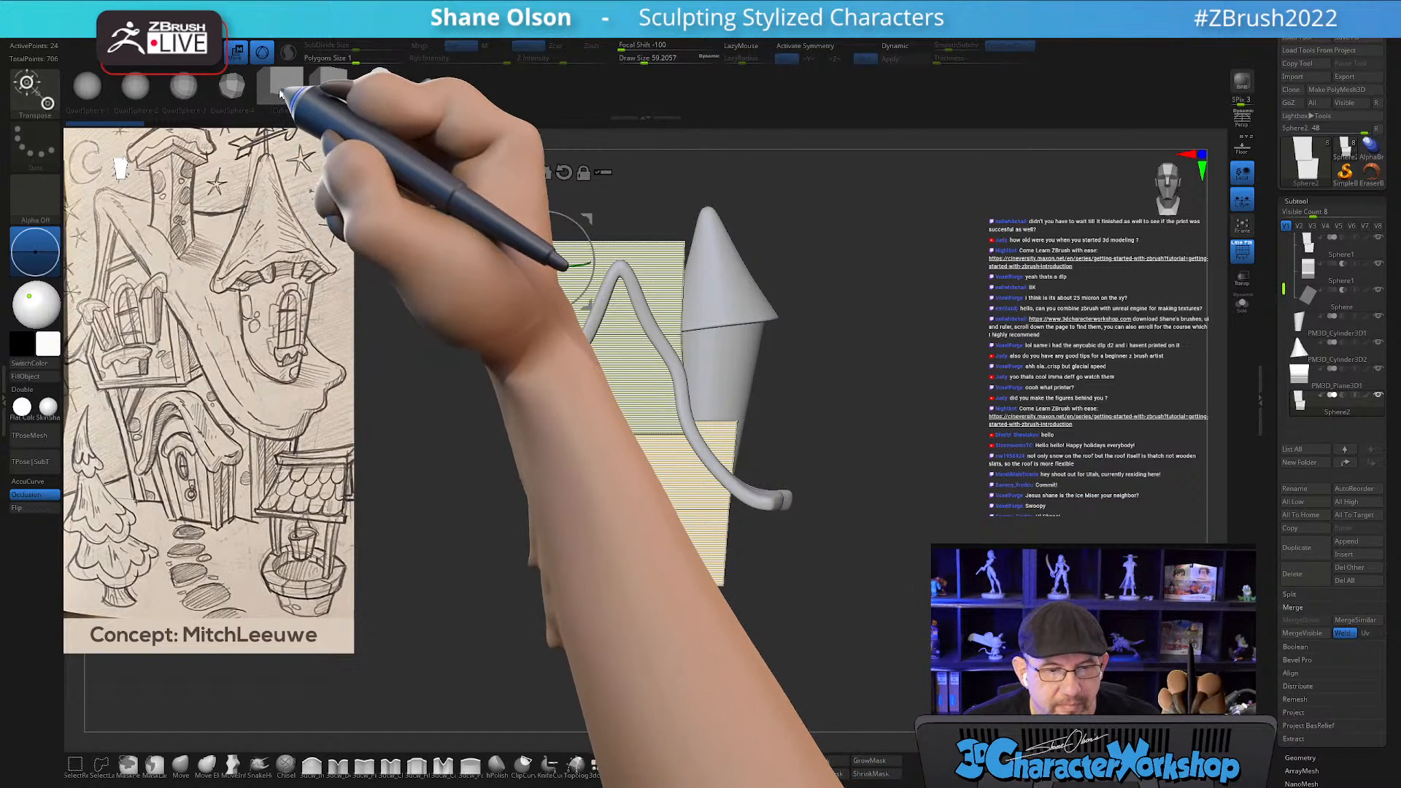
click(280, 85)
key(w)
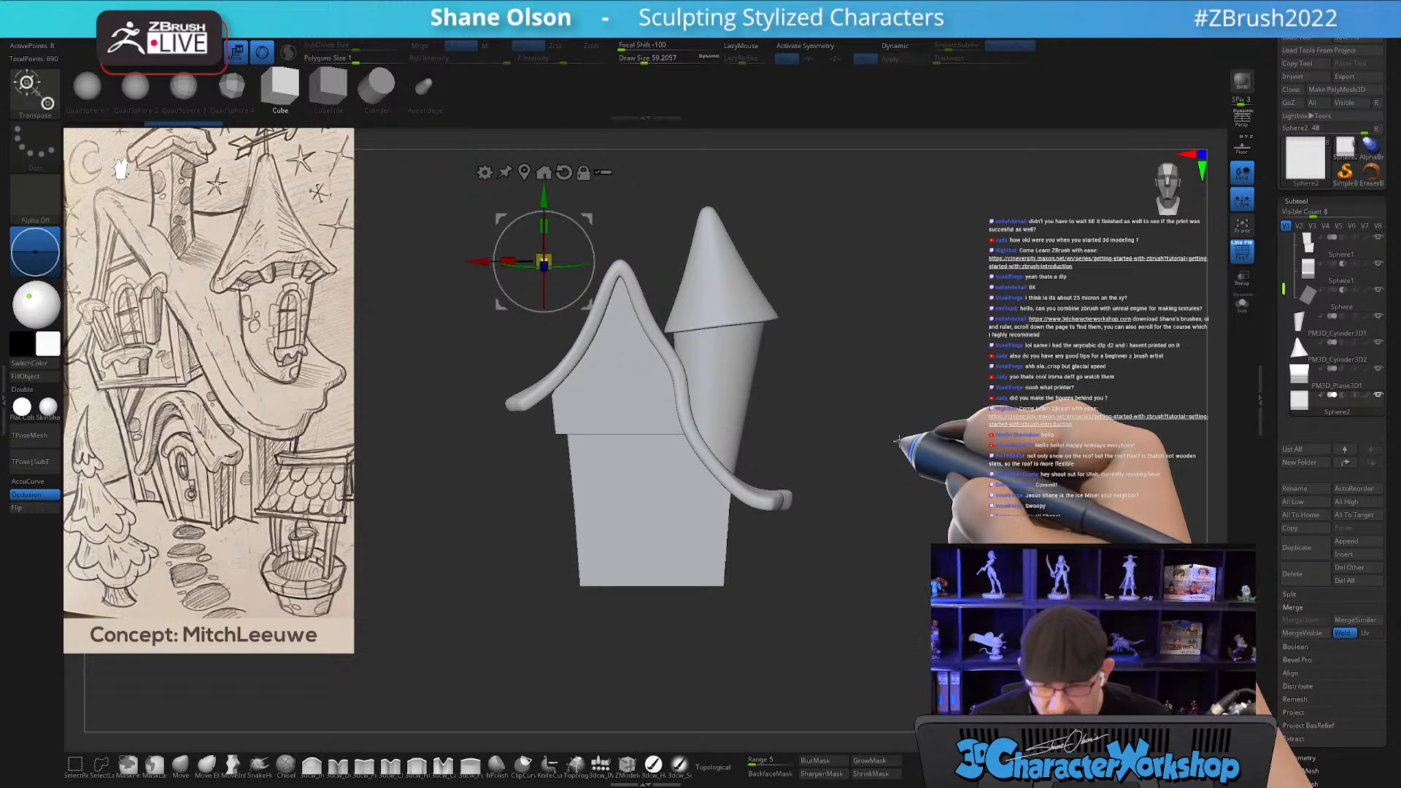
key(q)
Enlarge the new cube, rotate it upright, and place it at the base of the house body.
alt+drag(966, 447, 969, 433)
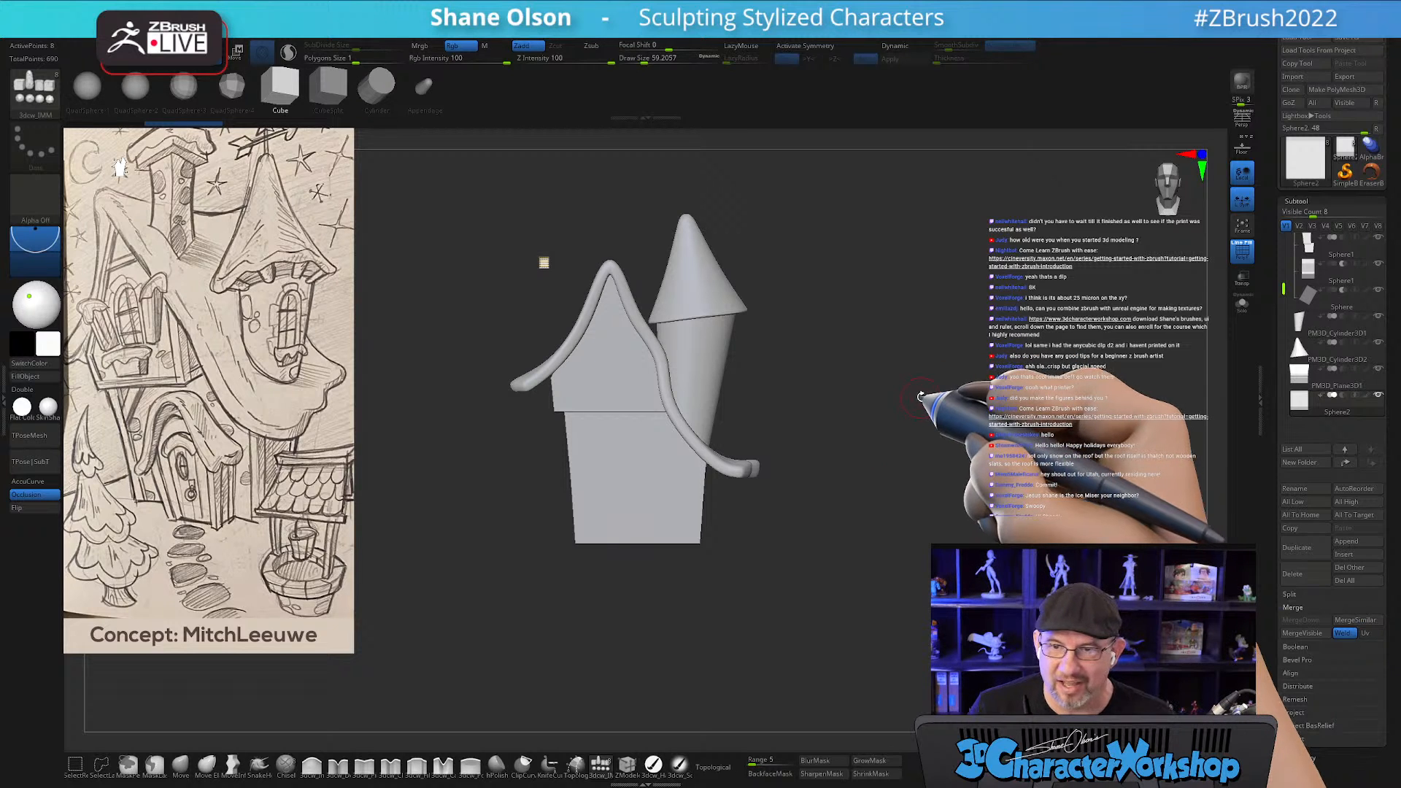
drag(932, 400, 978, 366)
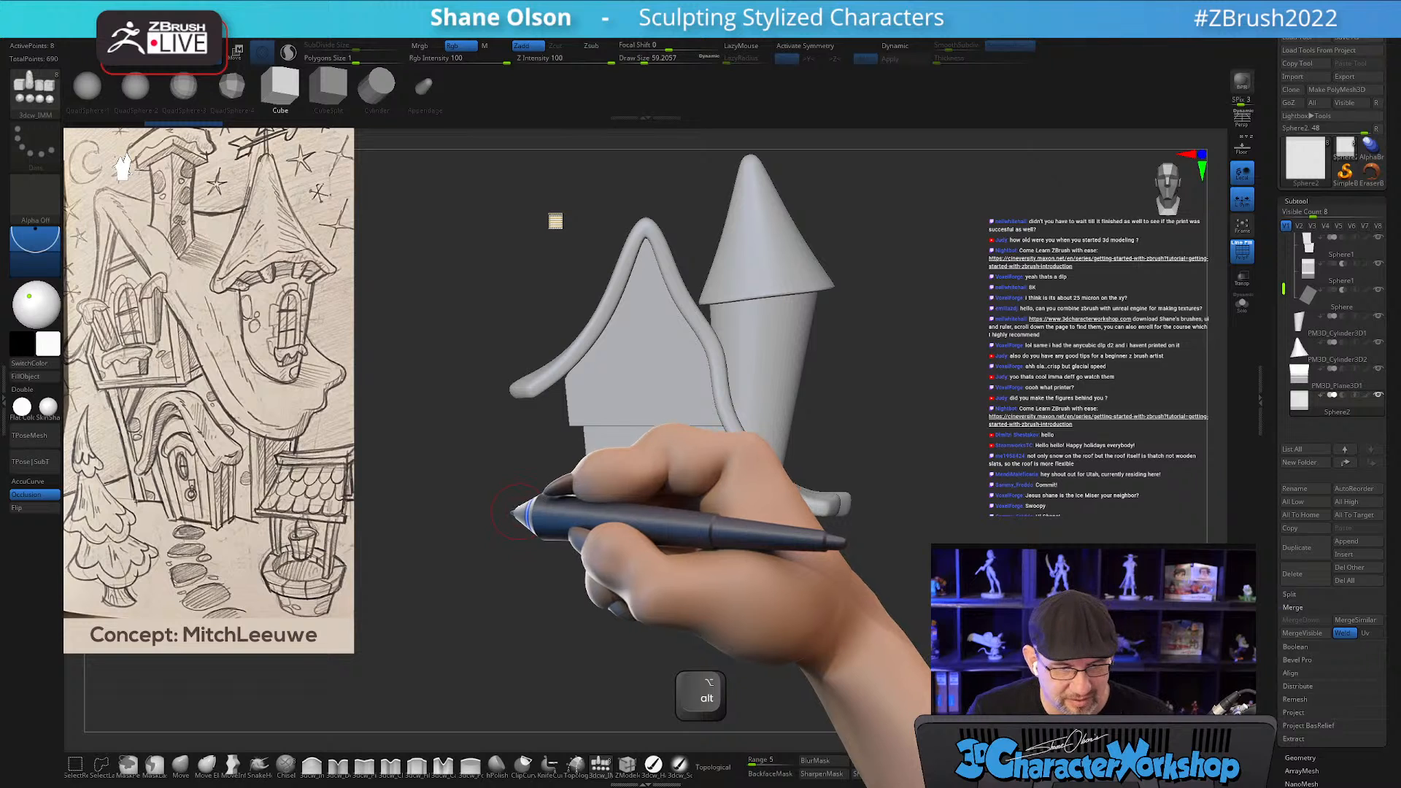
mouse_move(954, 423)
mouse_down()
mouse_move(939, 416)
mouse_move(985, 397)
mouse_move(955, 405)
mouse_up()
key(w)
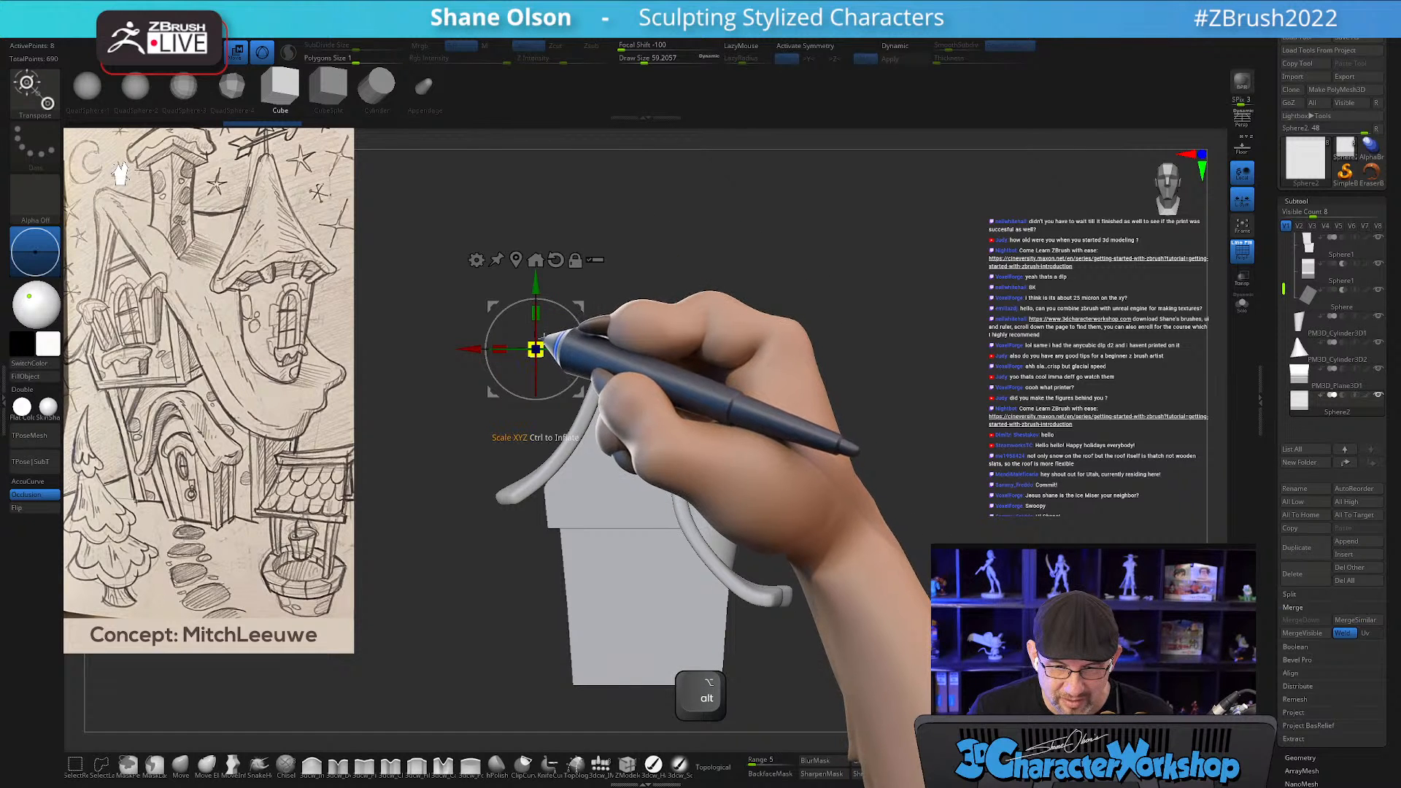
drag(576, 296, 703, 250)
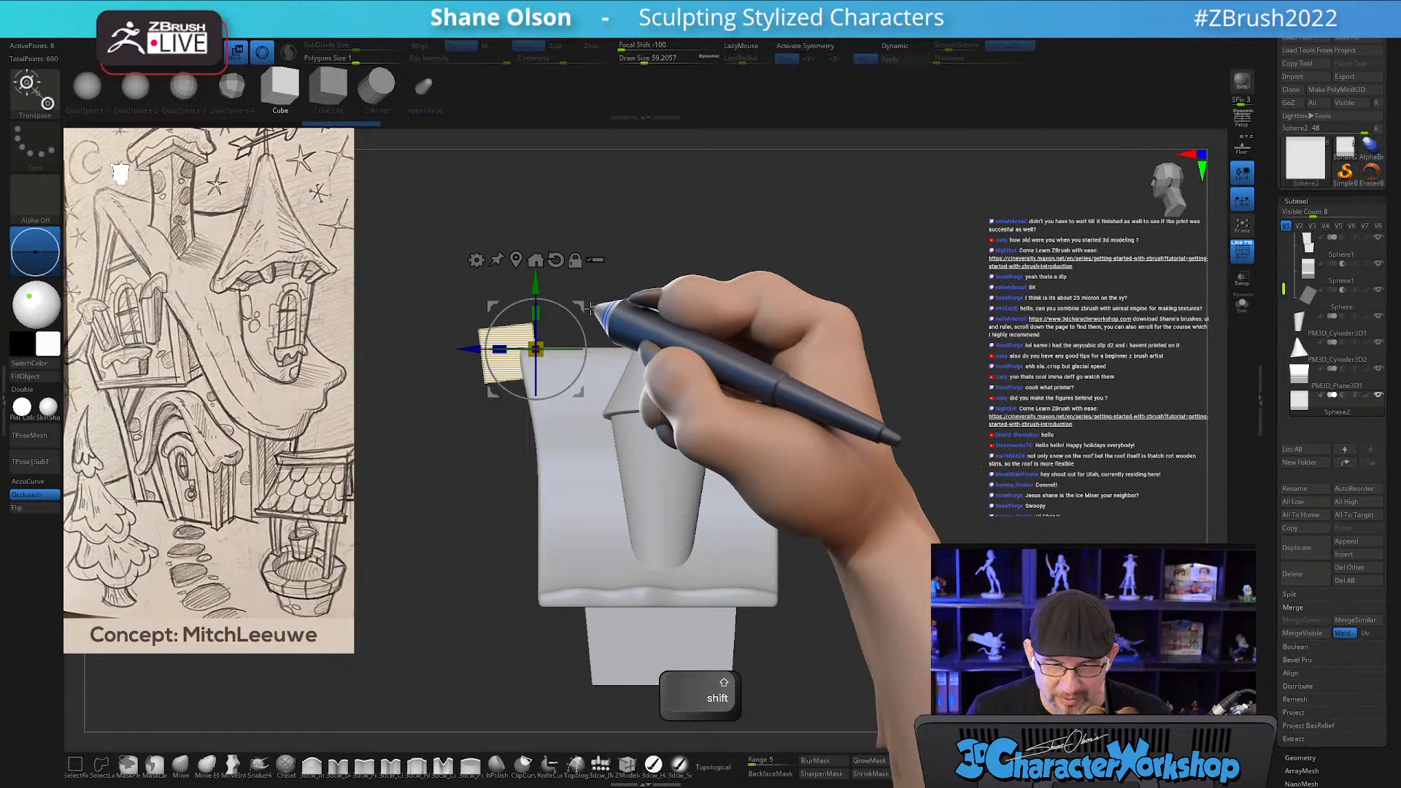
drag(575, 316, 576, 385)
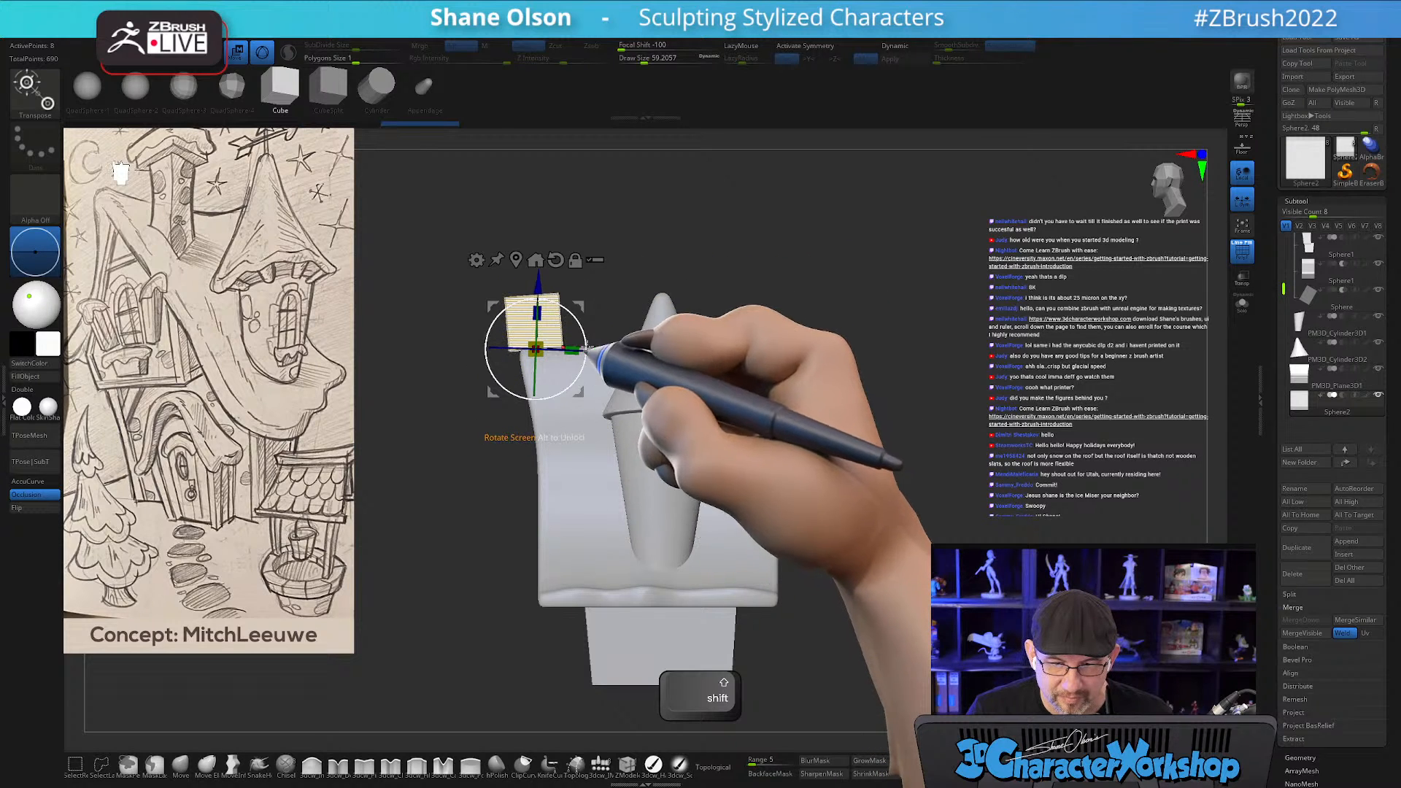
drag(574, 303, 630, 636)
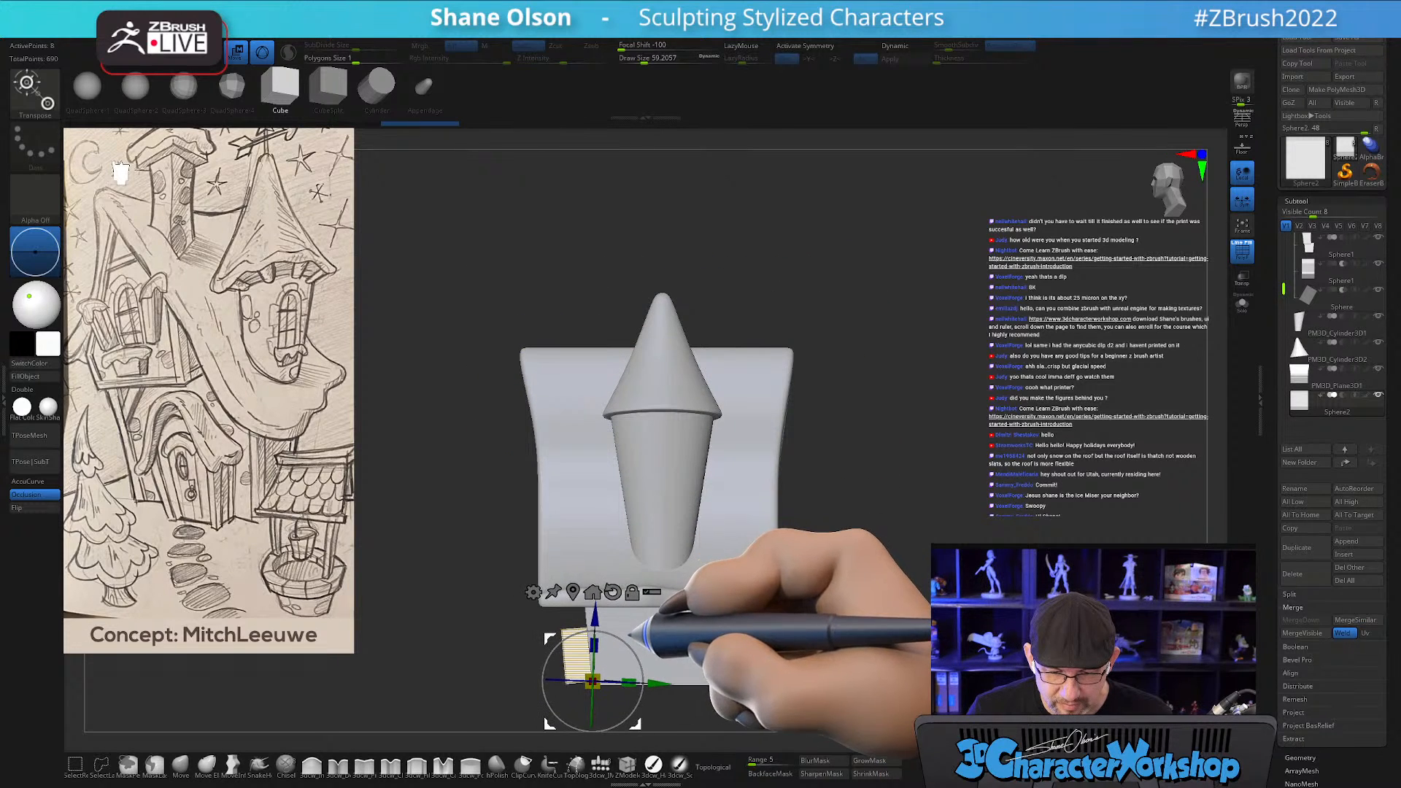
Thin the cube into a slab and set it against the lower front wall at ground level.
alt+drag(914, 480, 949, 549)
alt+drag(942, 602, 978, 521)
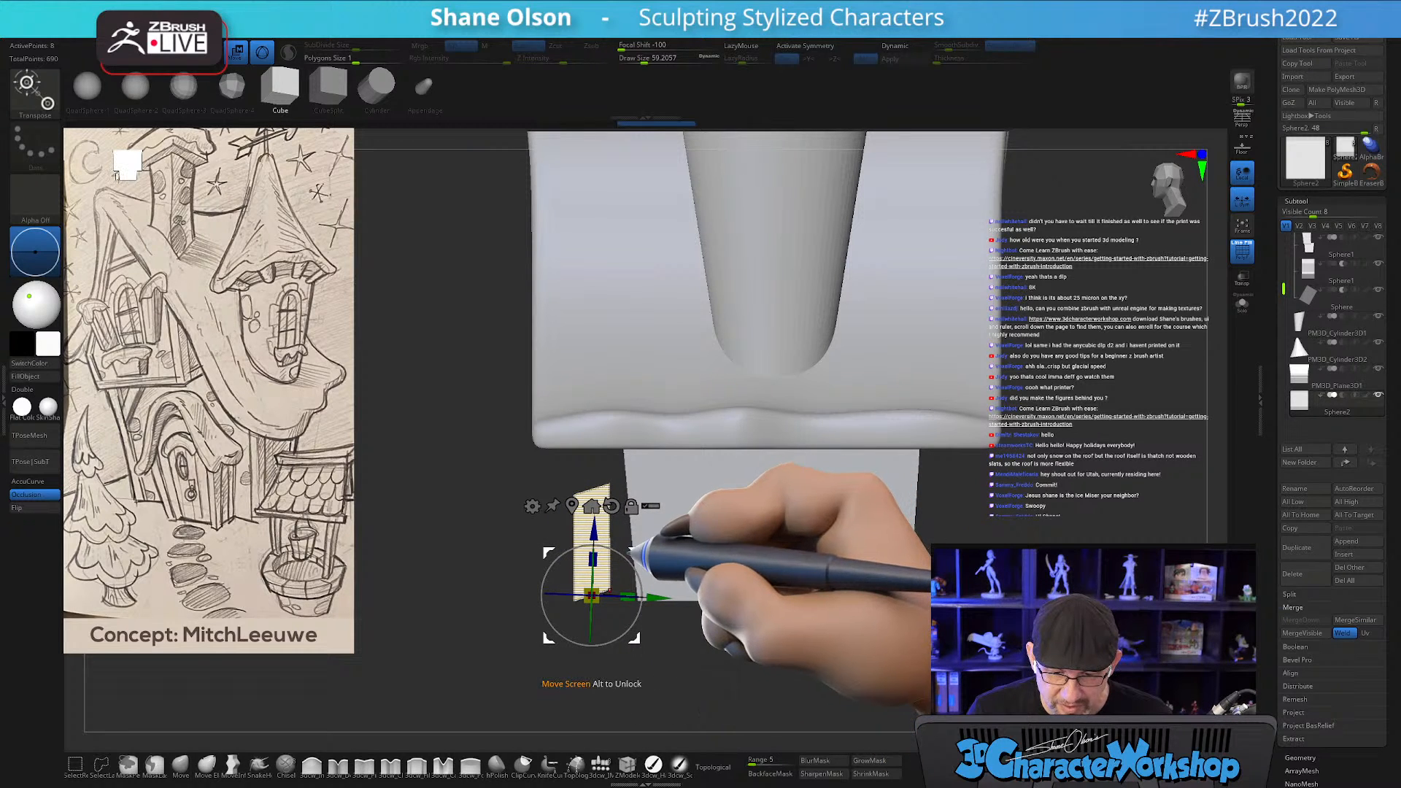
ctrl+drag(515, 451, 592, 670)
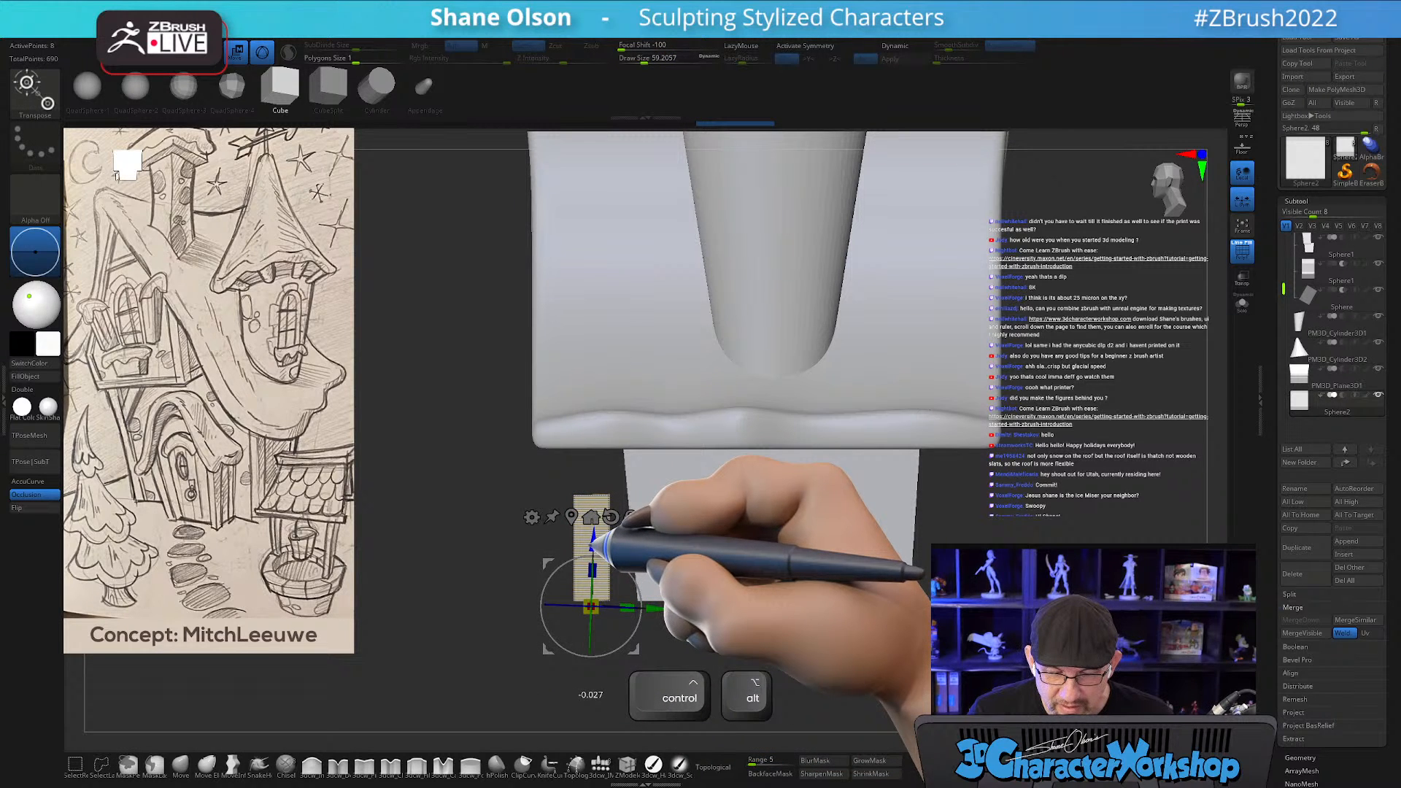
mouse_move(430, 554)
alt+mouse_down()
mouse_move(449, 554)
mouse_move(445, 533)
alt+mouse_up()
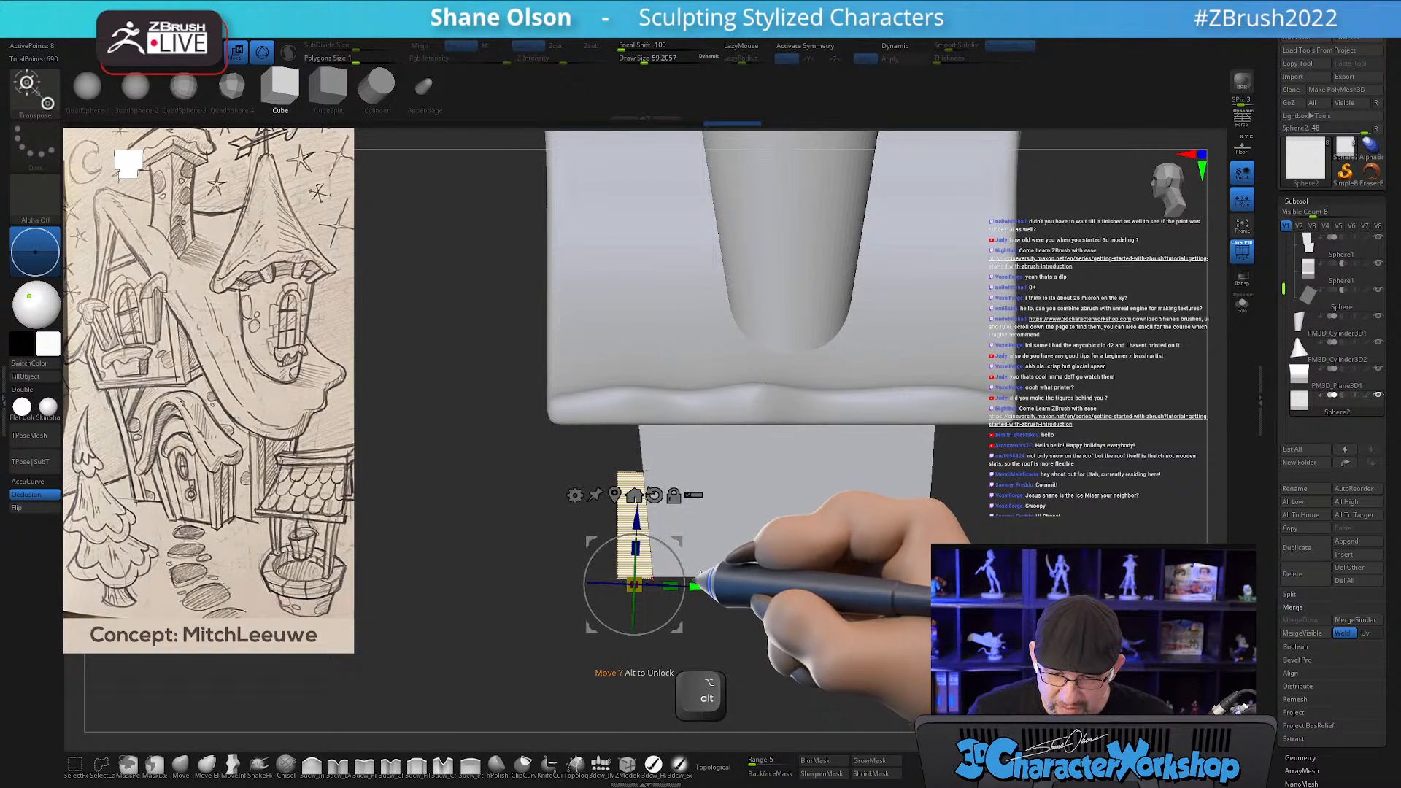
alt+drag(505, 511, 558, 569)
alt+drag(704, 620, 854, 619)
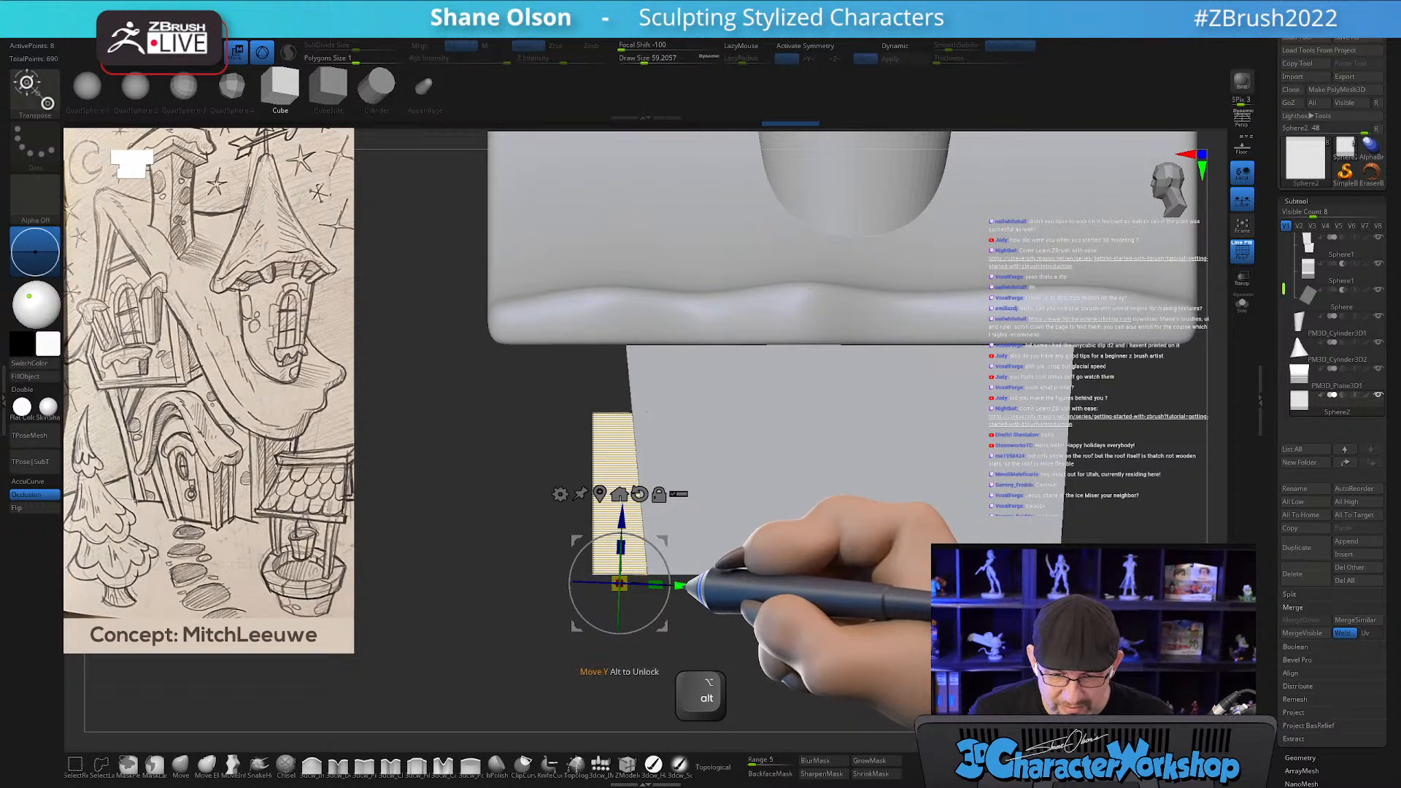
drag(486, 579, 515, 584)
Slide the slab to the middle of the front wall and stretch its height by about 1.91.
alt+drag(918, 621, 654, 616)
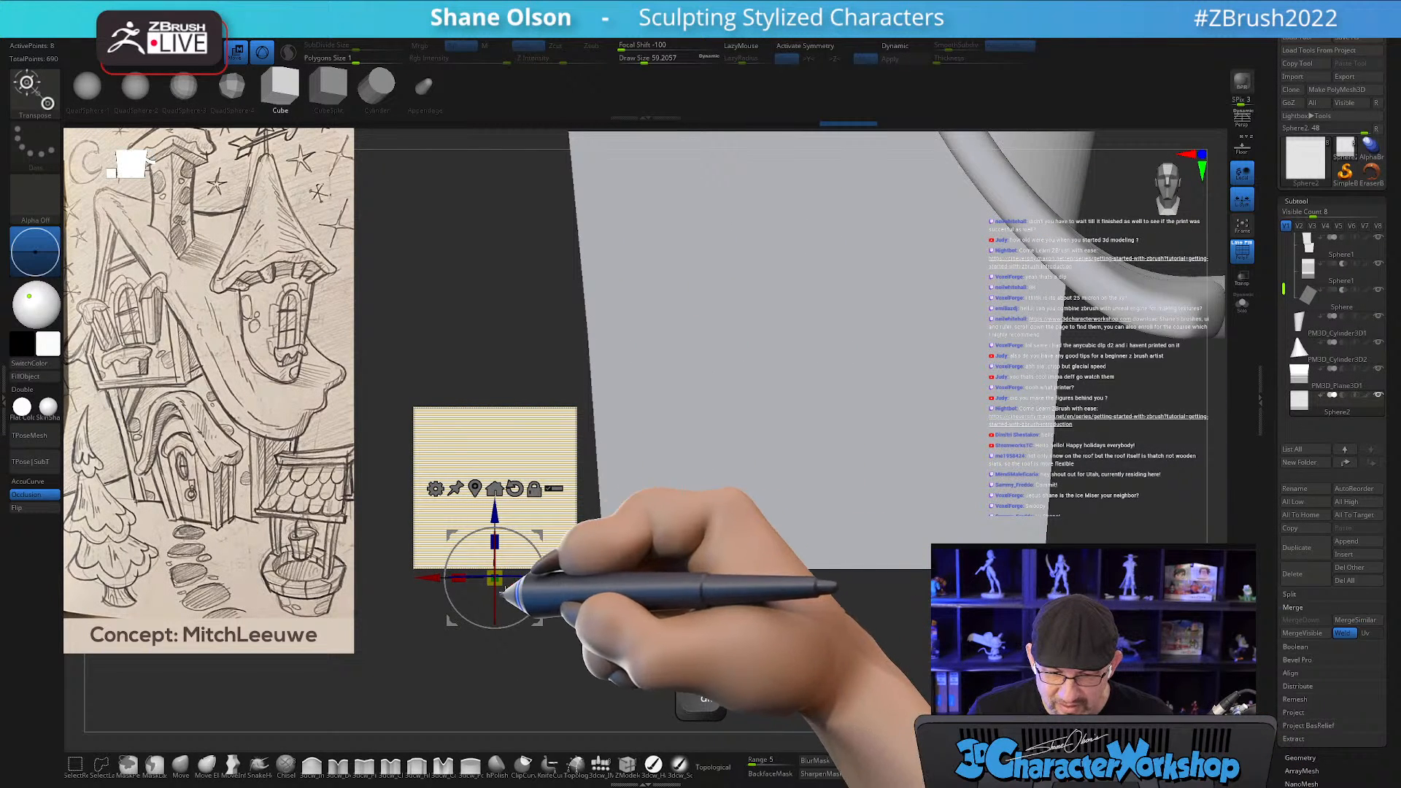
alt+drag(420, 577, 723, 579)
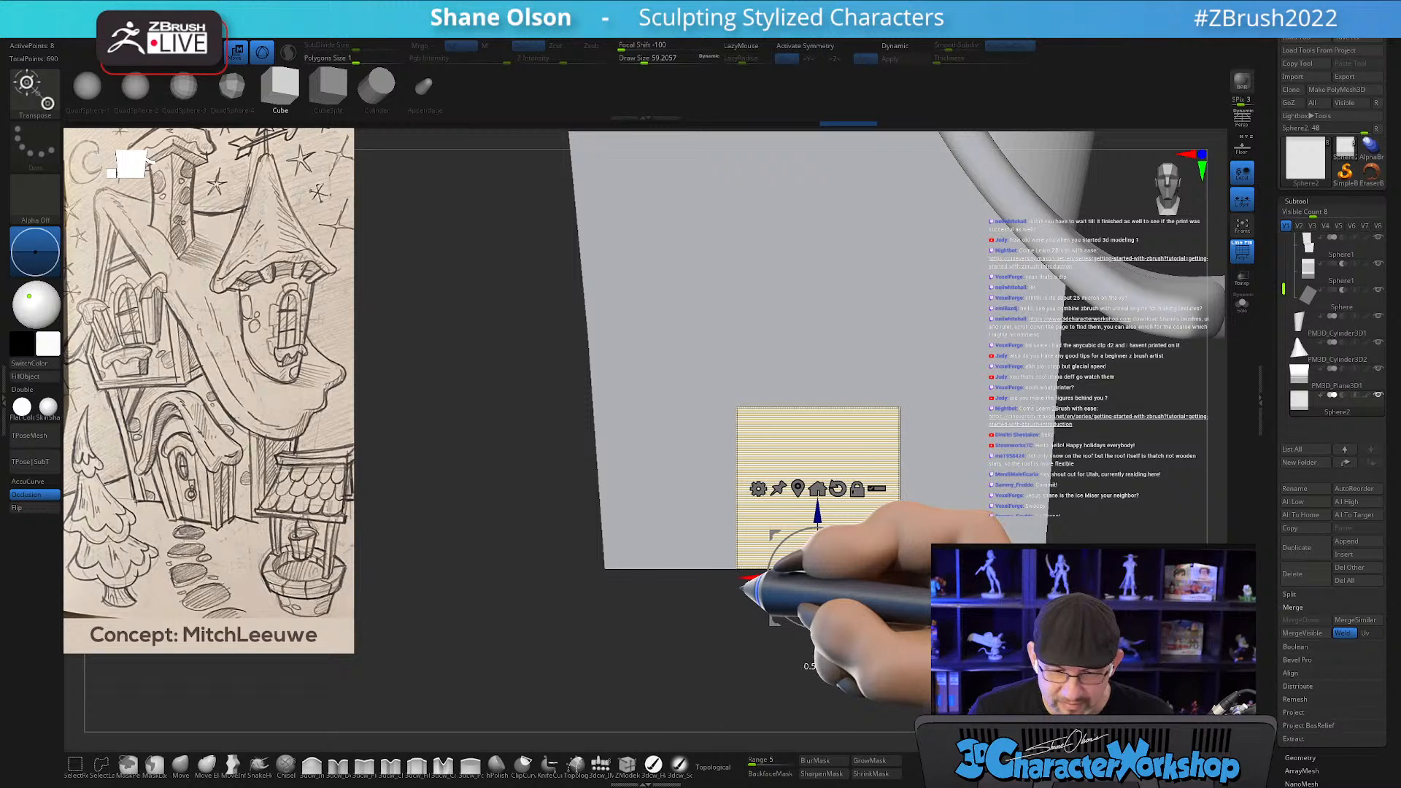
alt+drag(1112, 616, 1001, 627)
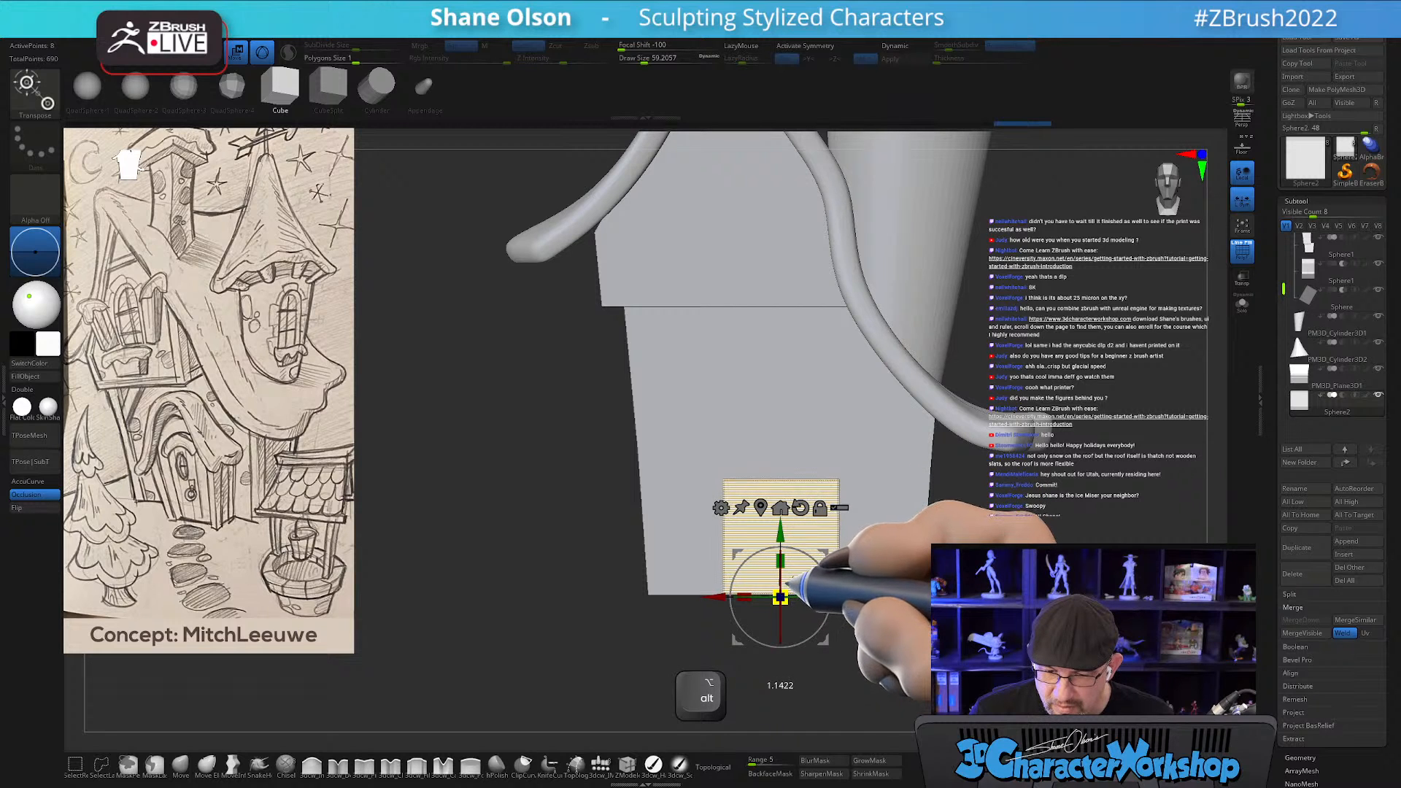
drag(779, 562, 775, 478)
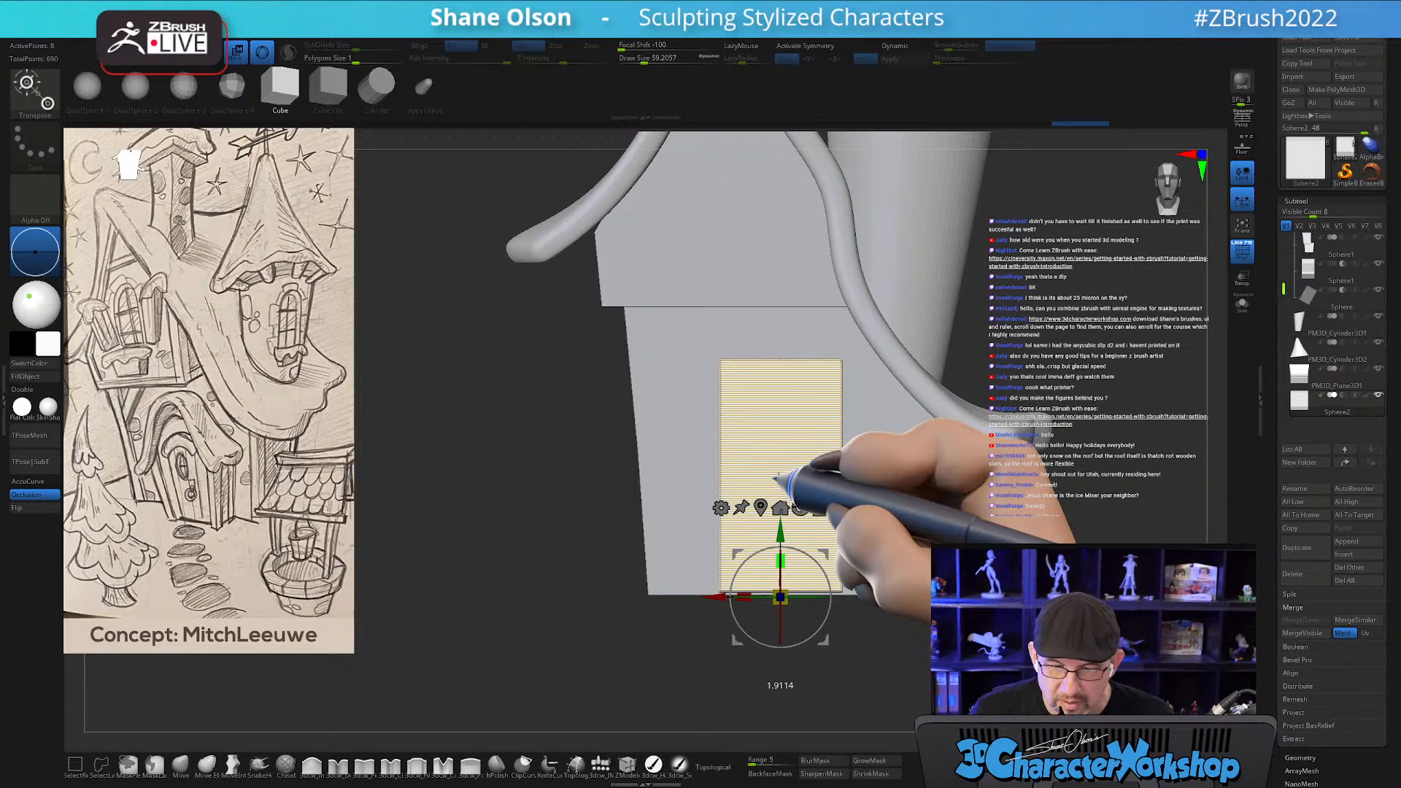
Align the slab with the ground, mask its base, and shift its upper end outward to follow the wall's slope.
mouse_move(1047, 551)
mouse_down()
mouse_move(926, 548)
mouse_move(1054, 575)
mouse_up()
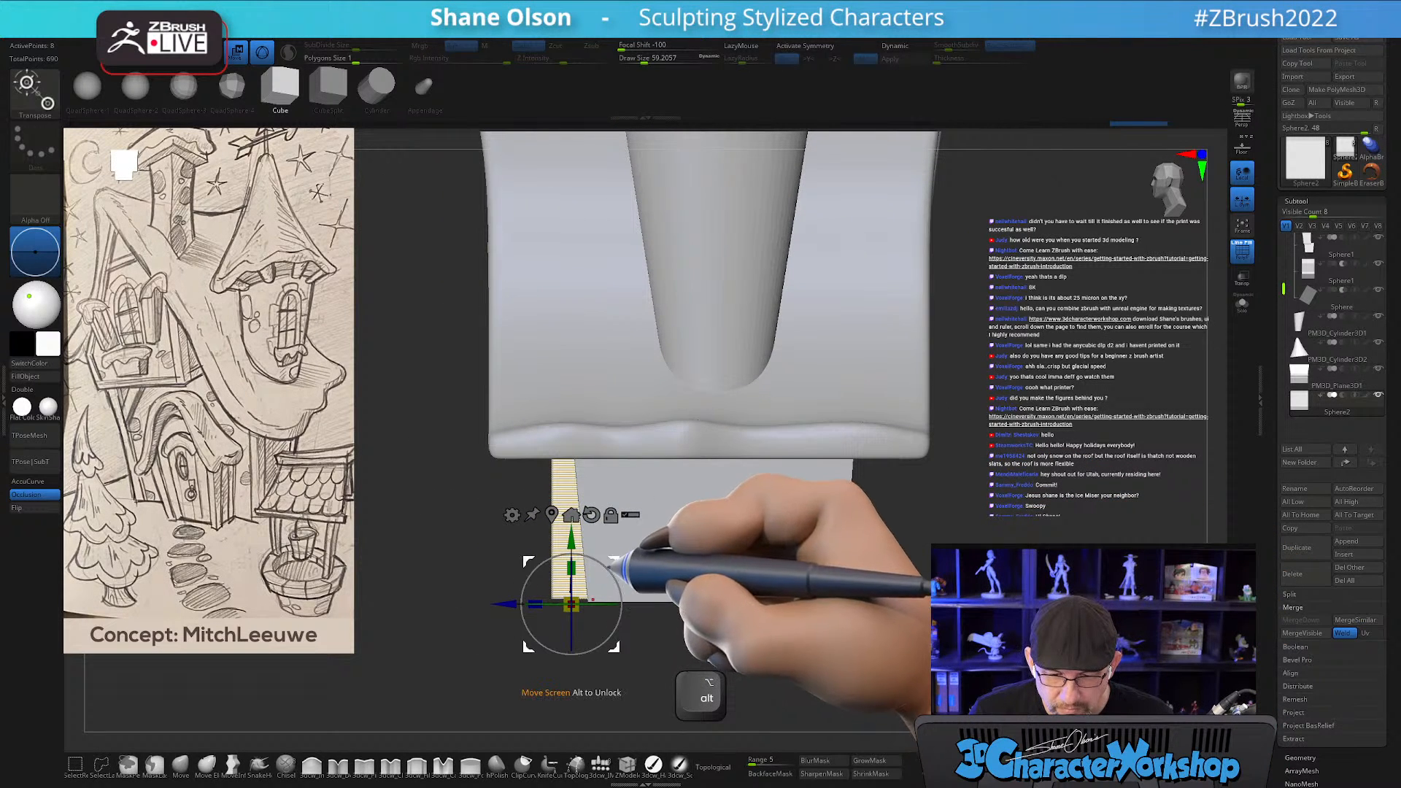
drag(565, 538, 567, 542)
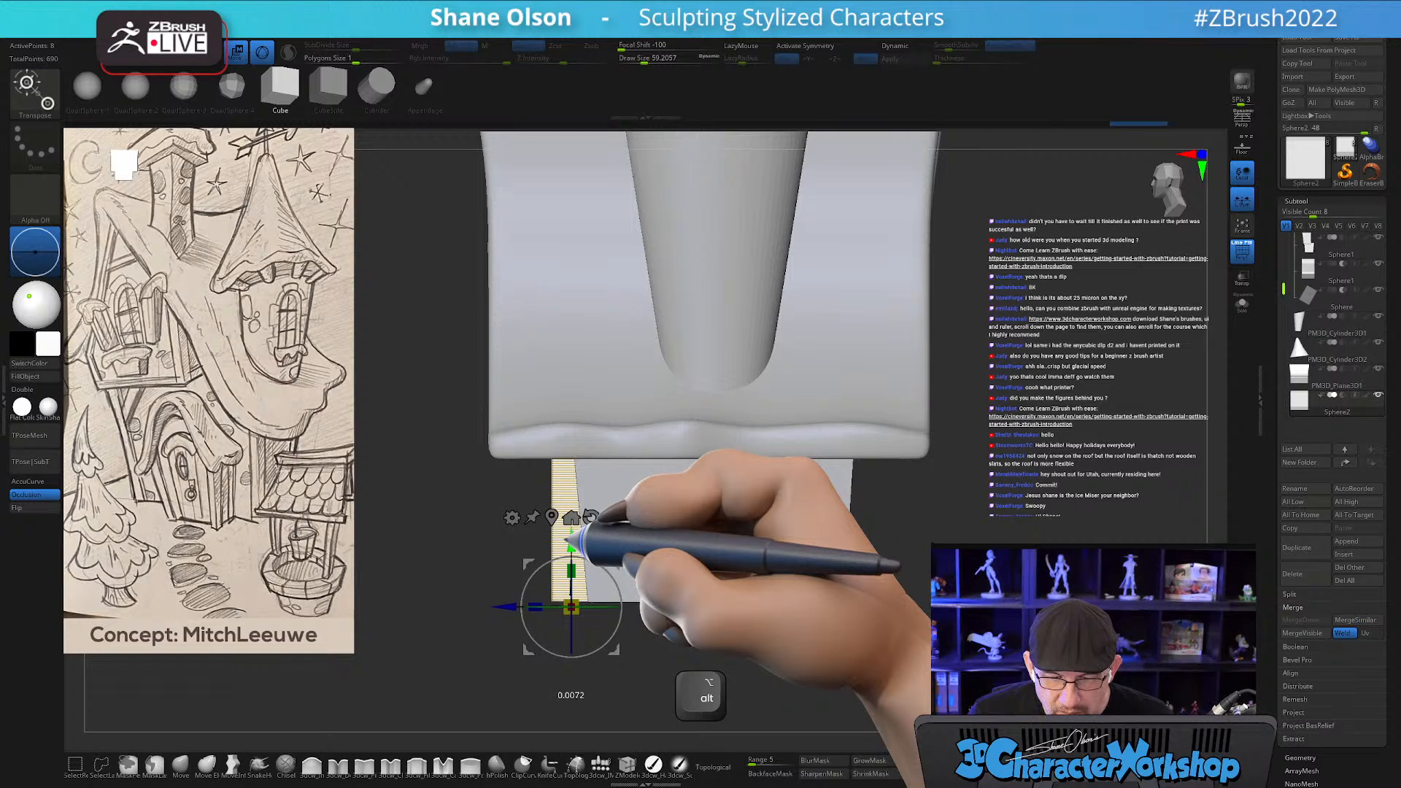
alt+drag(464, 525, 825, 587)
alt+drag(974, 558, 1056, 541)
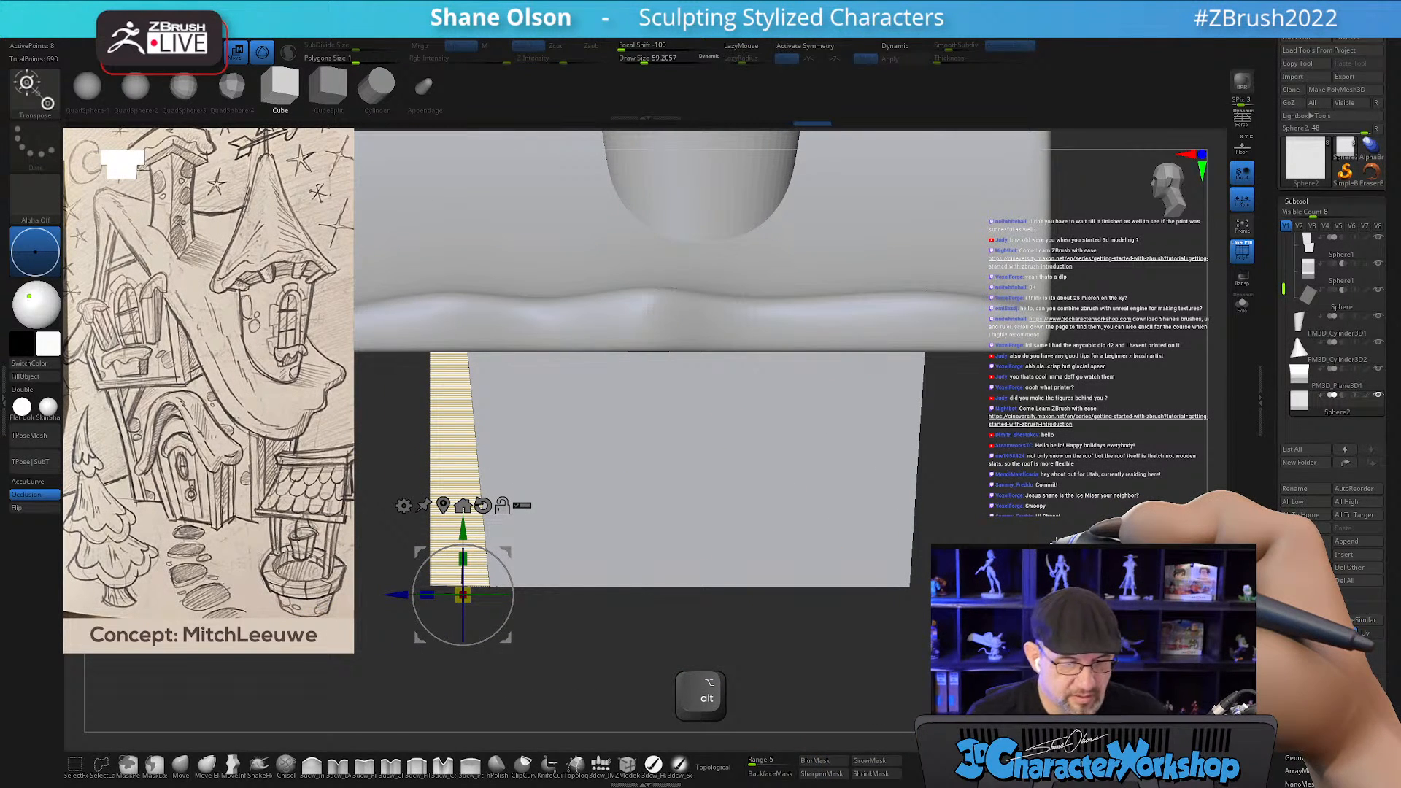
alt+drag(602, 631, 731, 658)
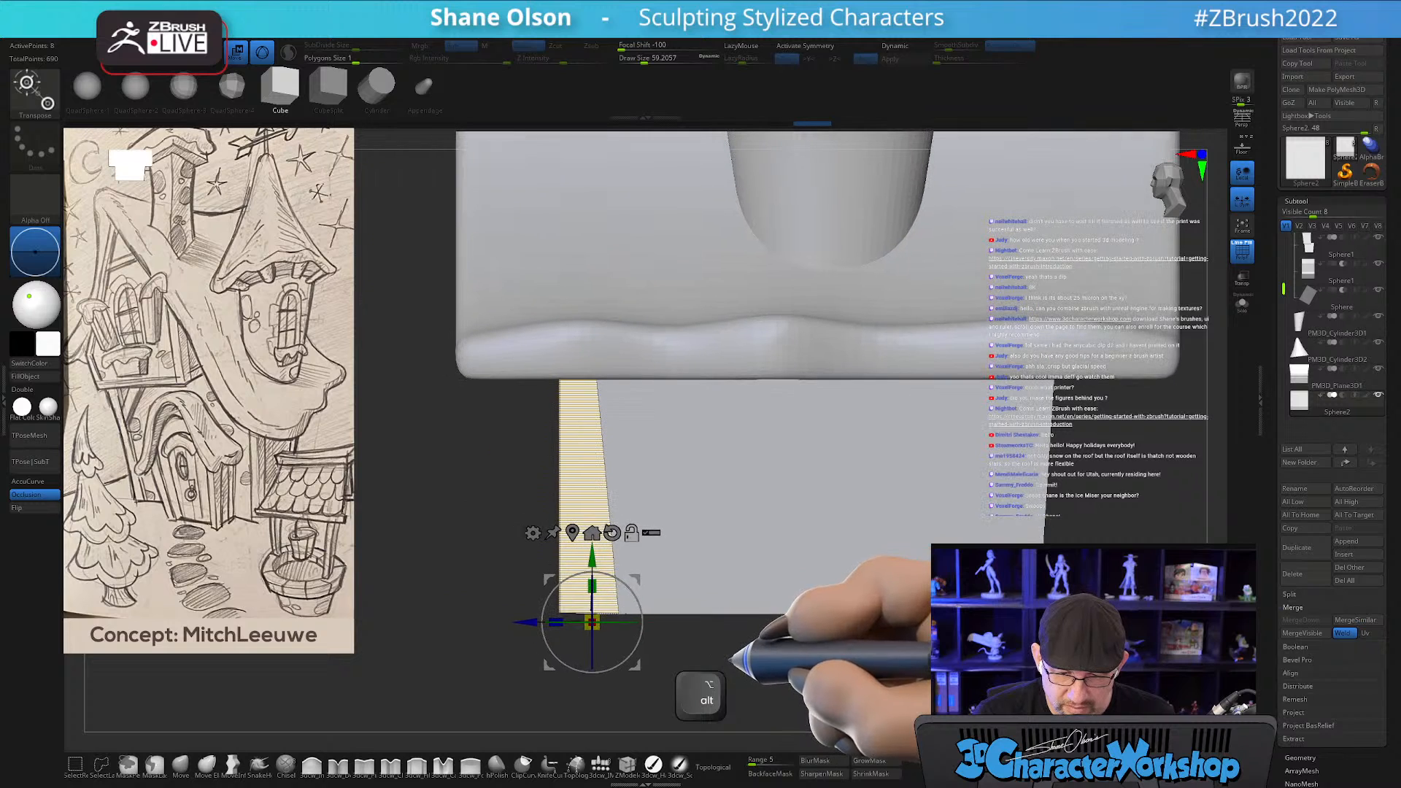
ctrl+drag(458, 580, 731, 683)
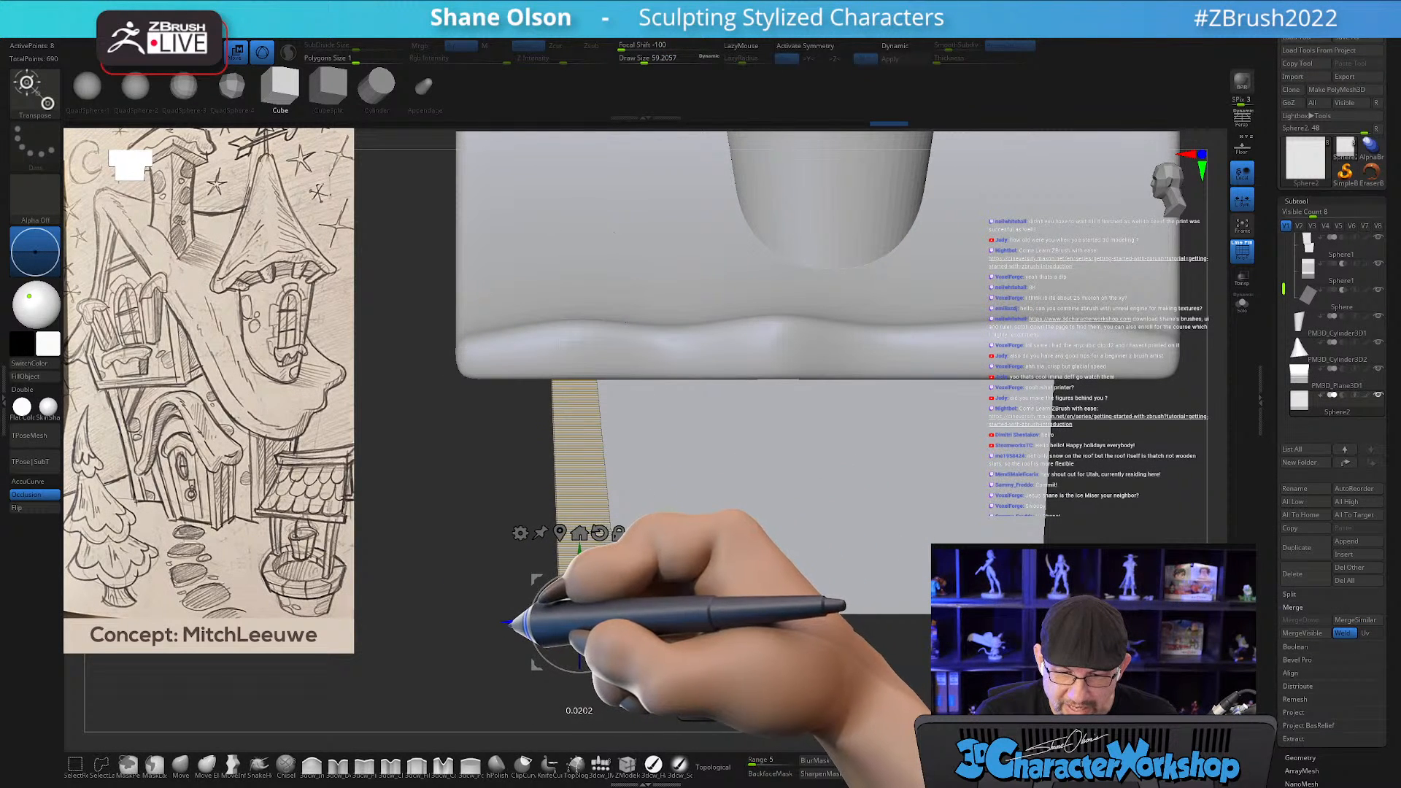
drag(508, 623, 490, 622)
Narrow the slab's lower end with masking so it tapers toward the ground, and clear the mask.
drag(742, 651, 507, 655)
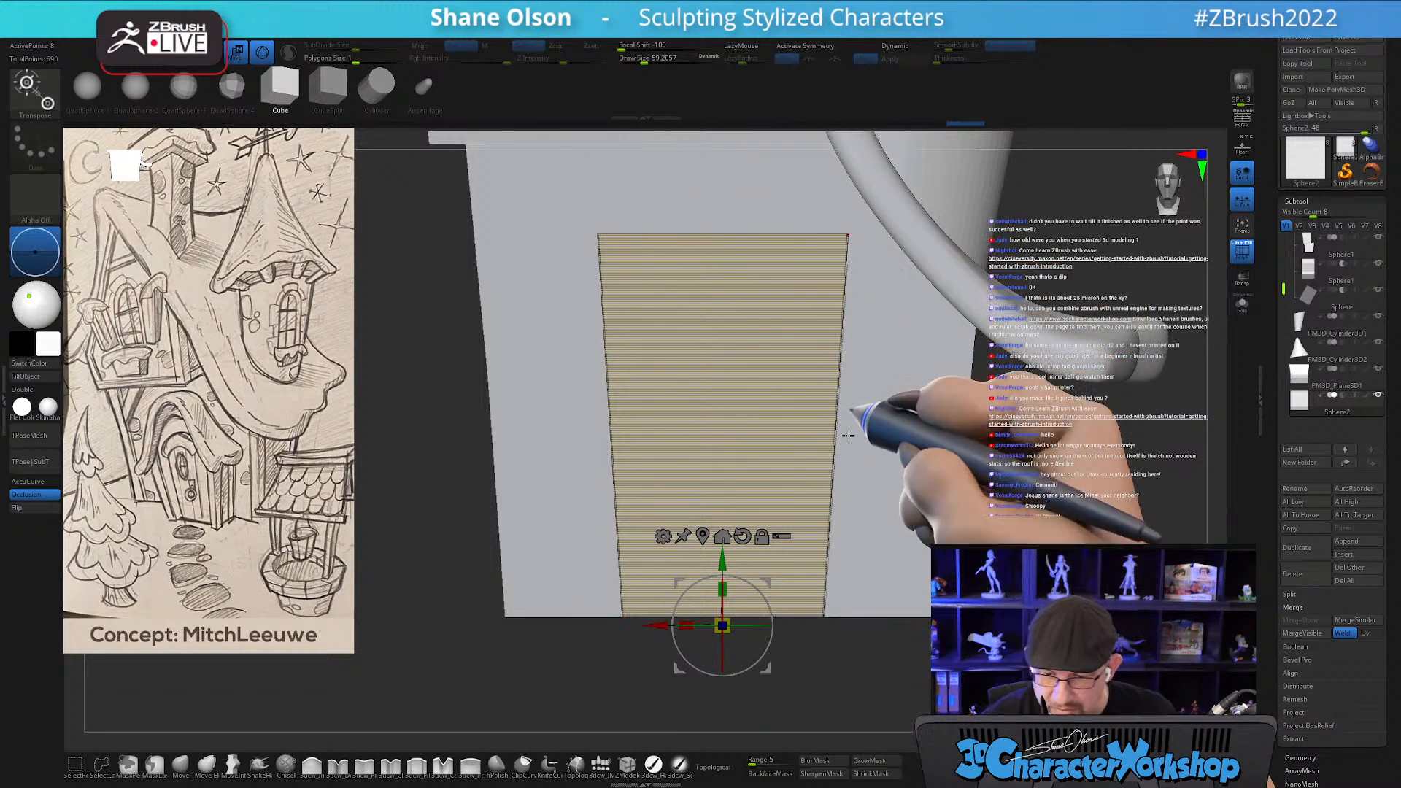
alt+drag(884, 642, 904, 615)
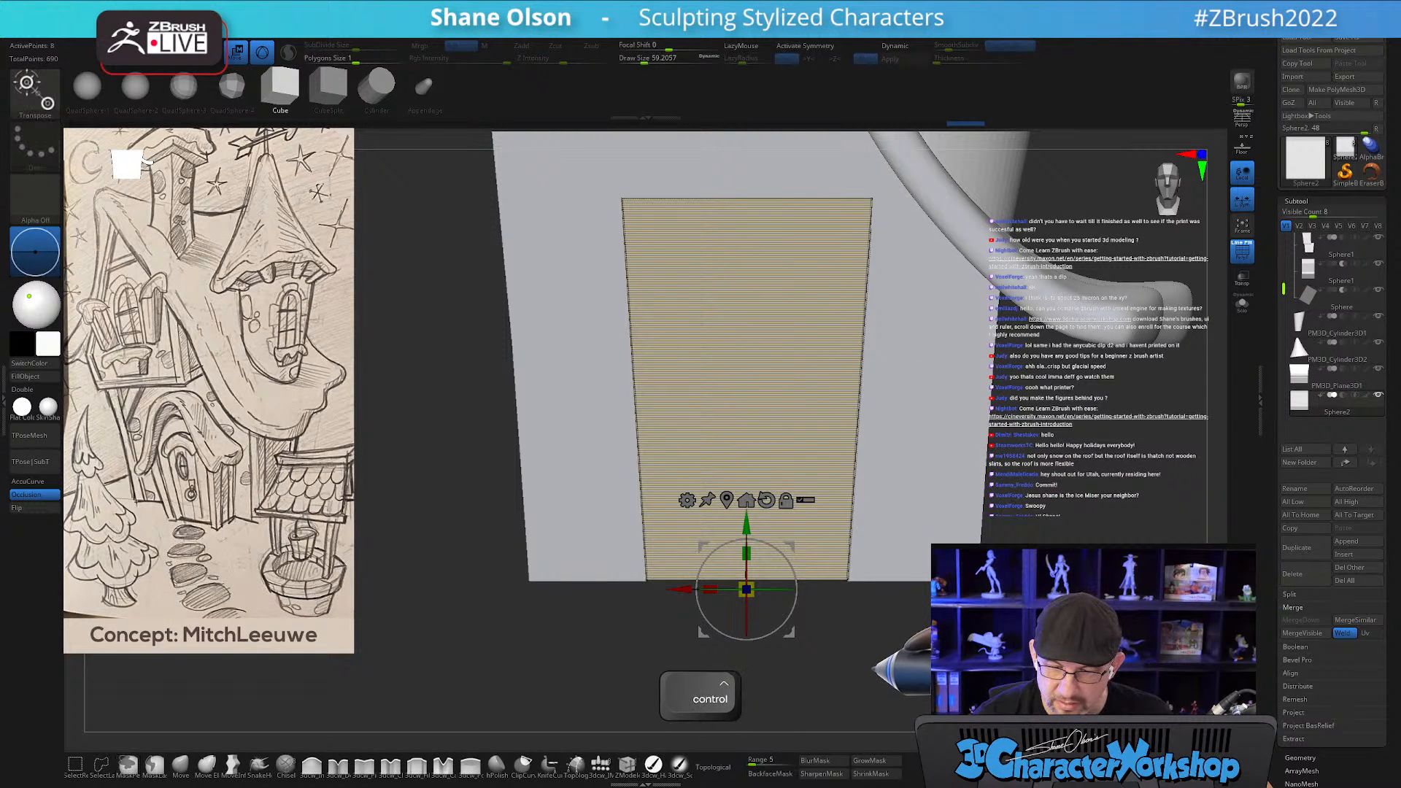
ctrl+drag(870, 655, 607, 546)
ctrl+click(891, 651)
drag(706, 591, 717, 589)
ctrl+drag(917, 642, 949, 583)
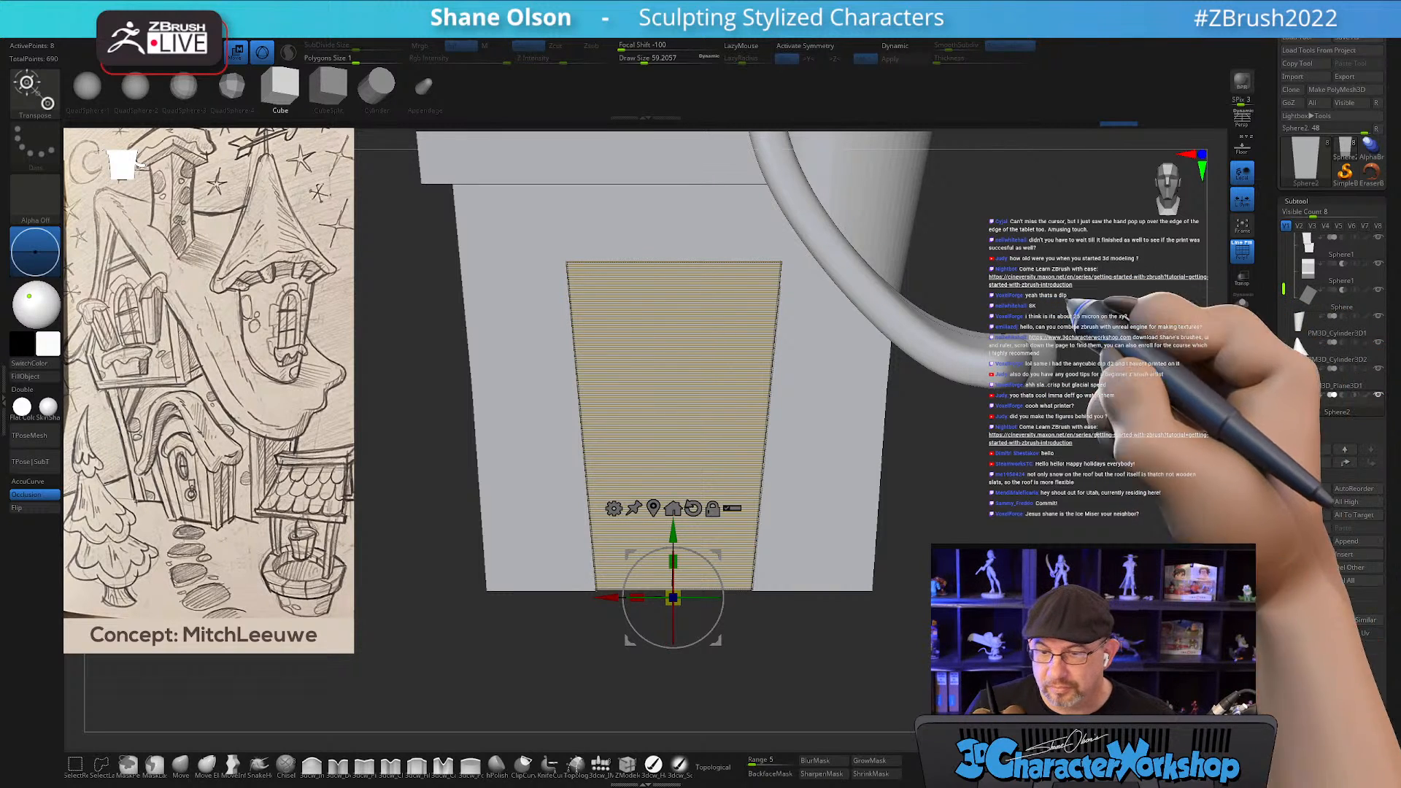
Mask the tapered slab's lower edge and raise its top edge to just below the upper story.
drag(1089, 552, 1010, 594)
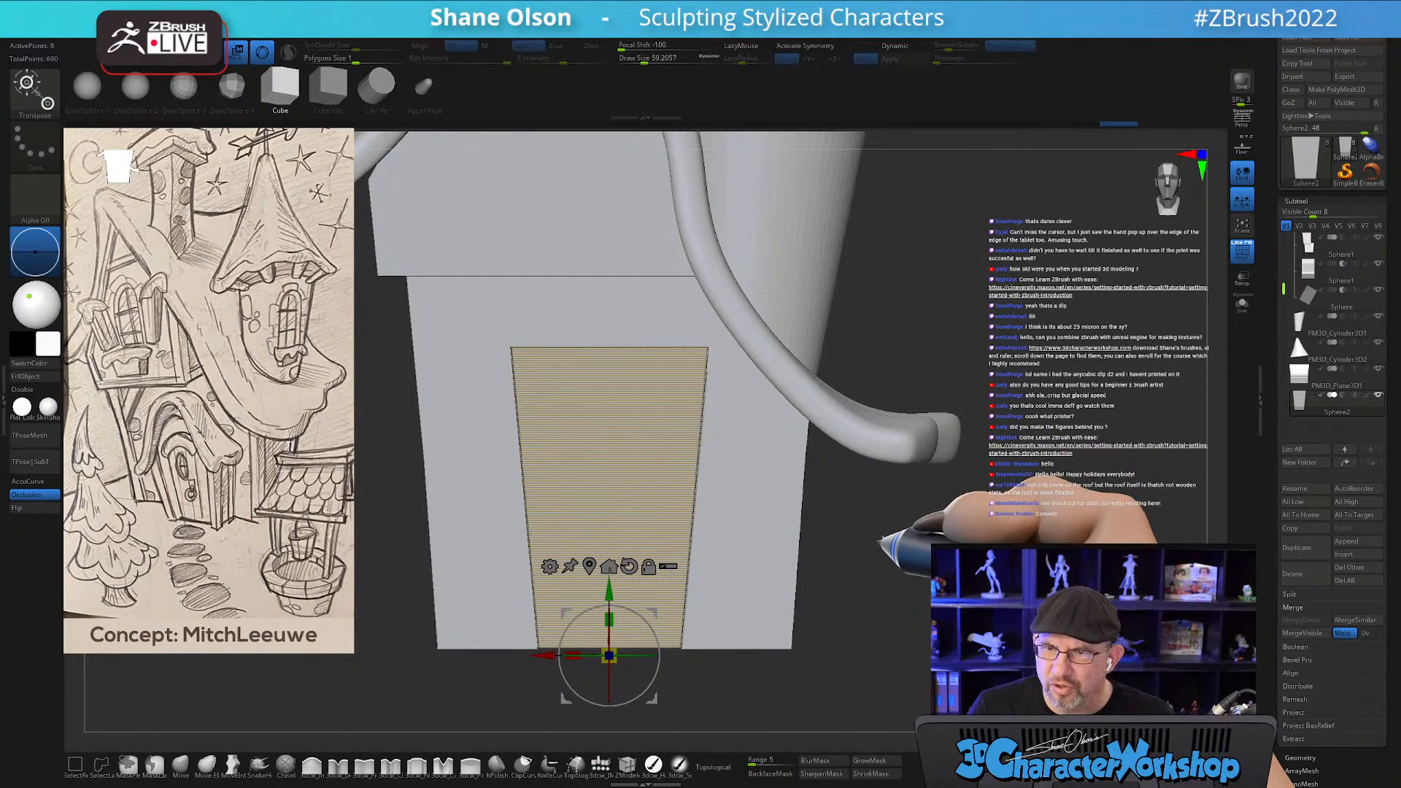
alt+drag(917, 558, 927, 533)
alt+drag(1052, 522, 1037, 545)
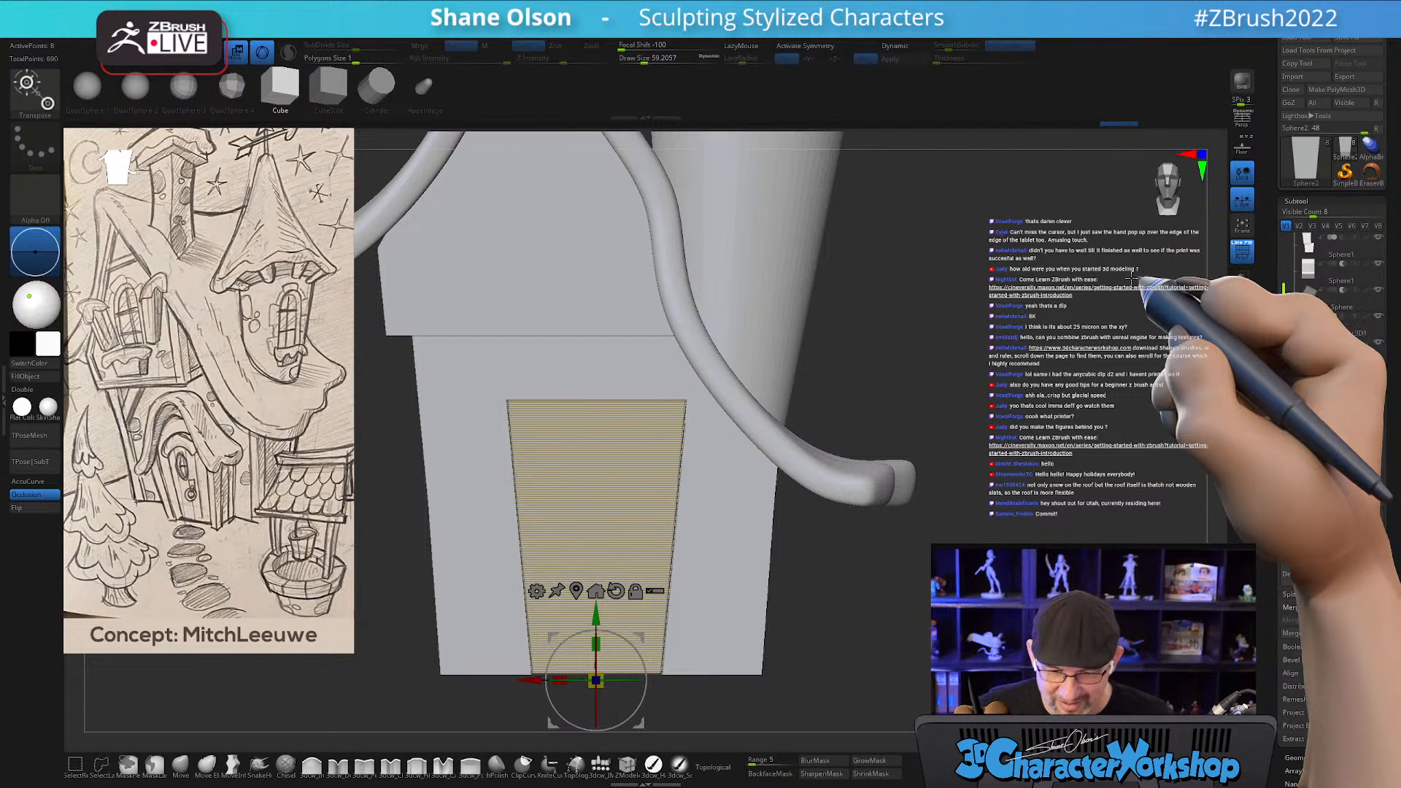
alt+drag(966, 367, 1032, 386)
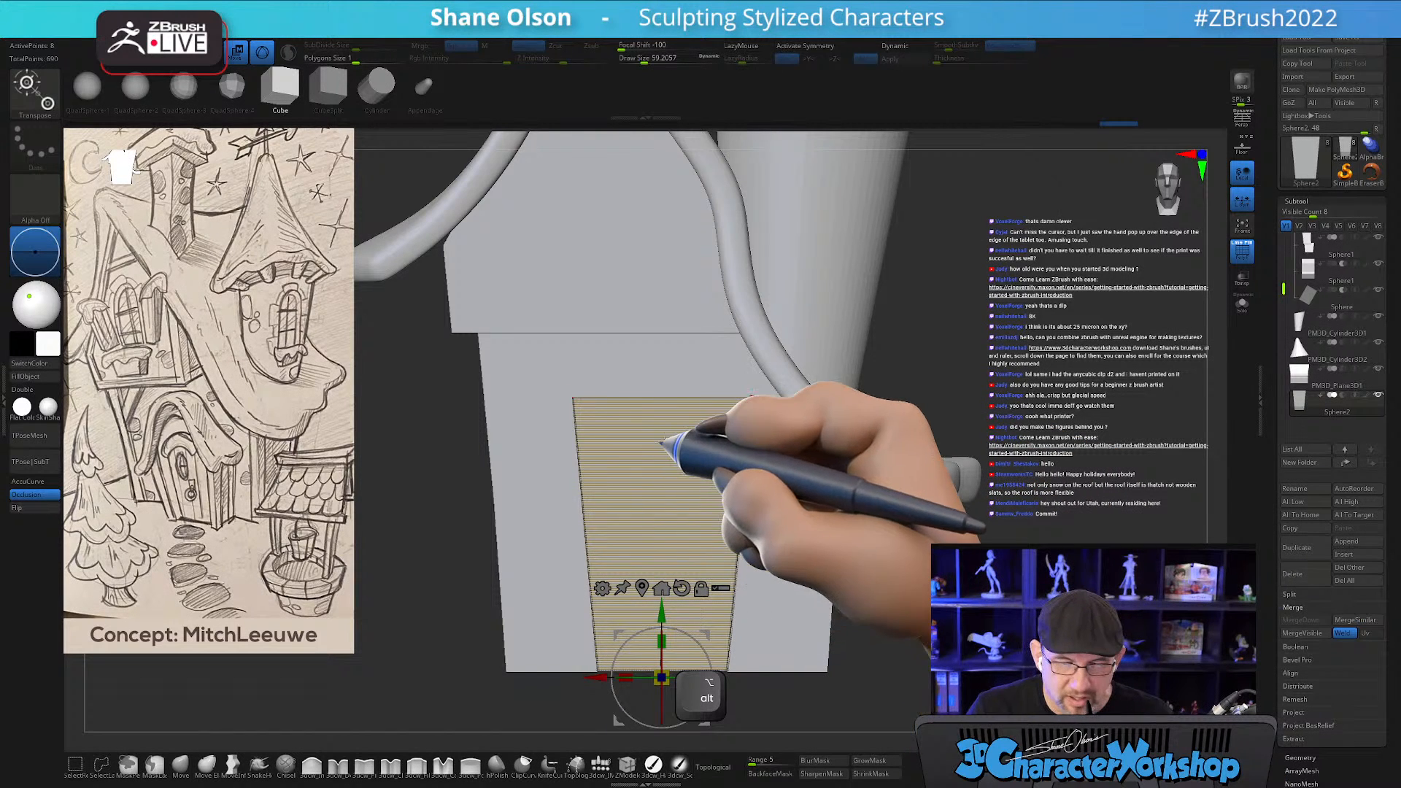
key(ctrl)
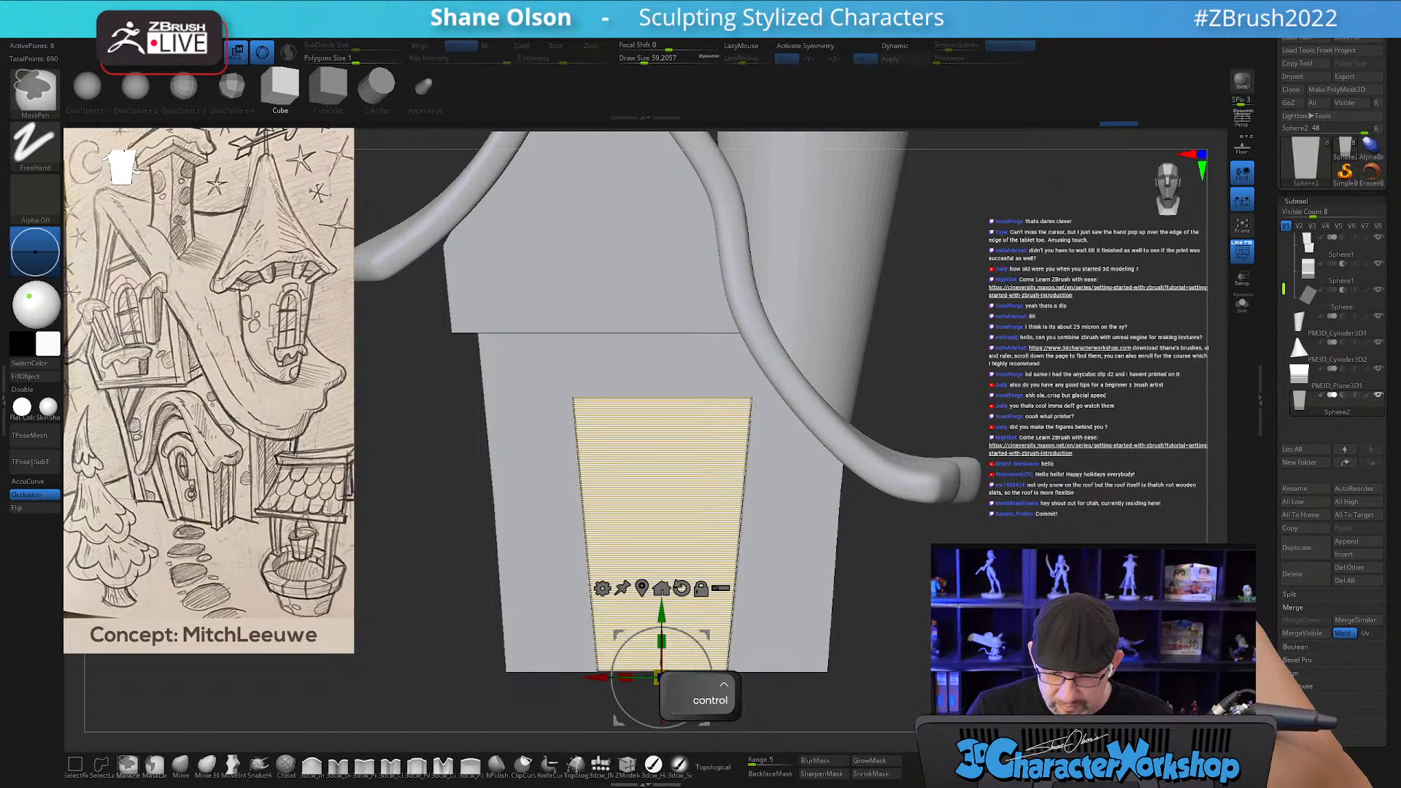
ctrl+drag(865, 717, 450, 637)
drag(661, 611, 649, 561)
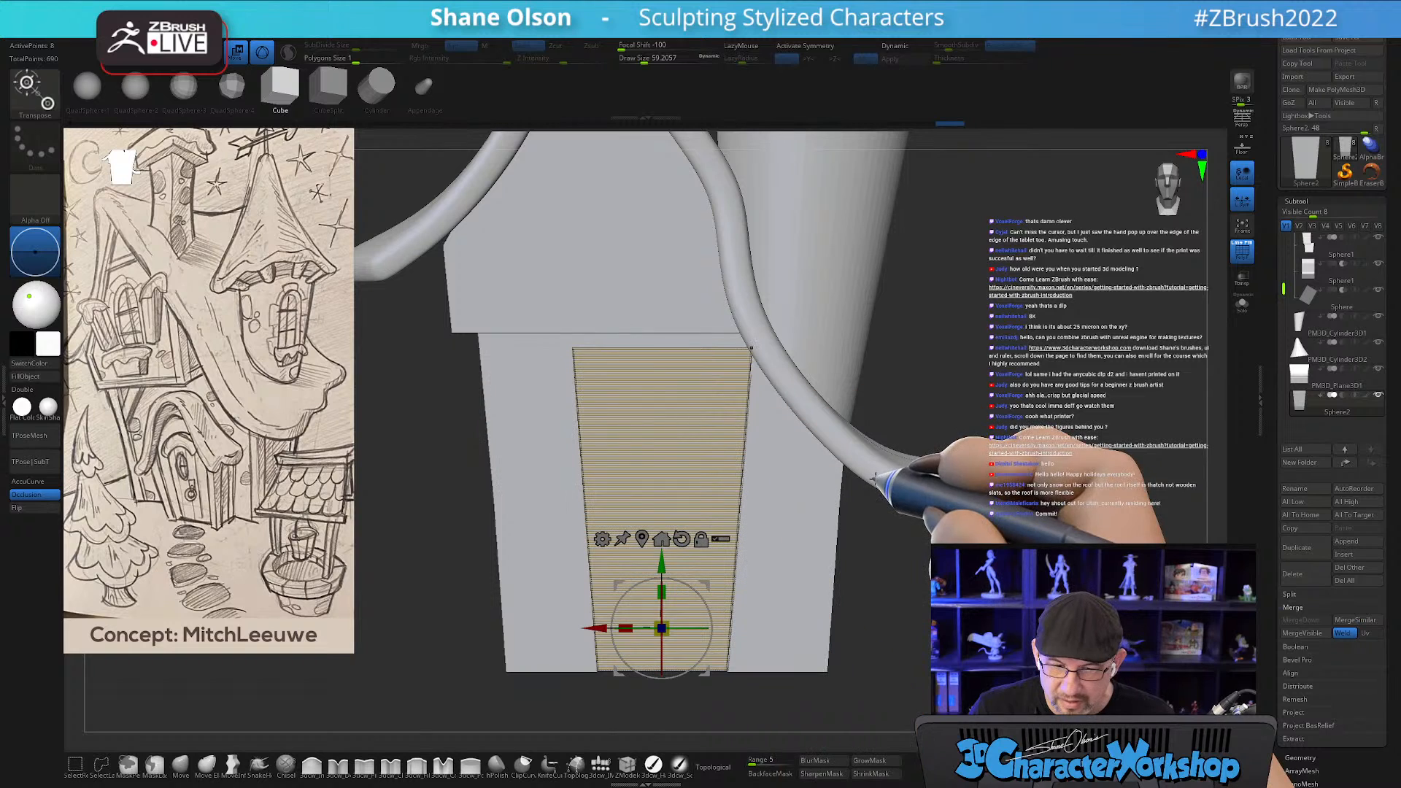
Put the tapered slab subtool into a new folder named Door.
key(q)
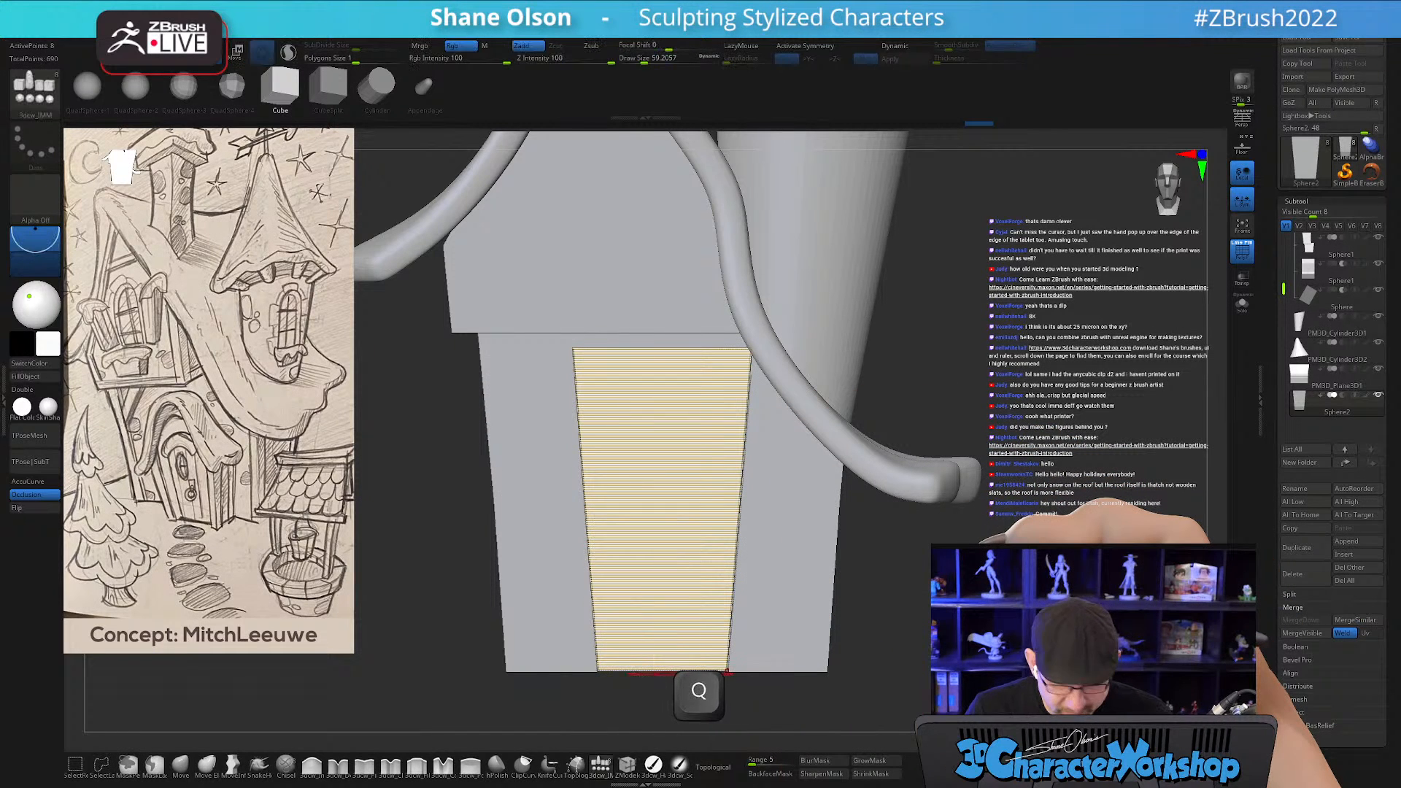
alt+drag(945, 588, 989, 584)
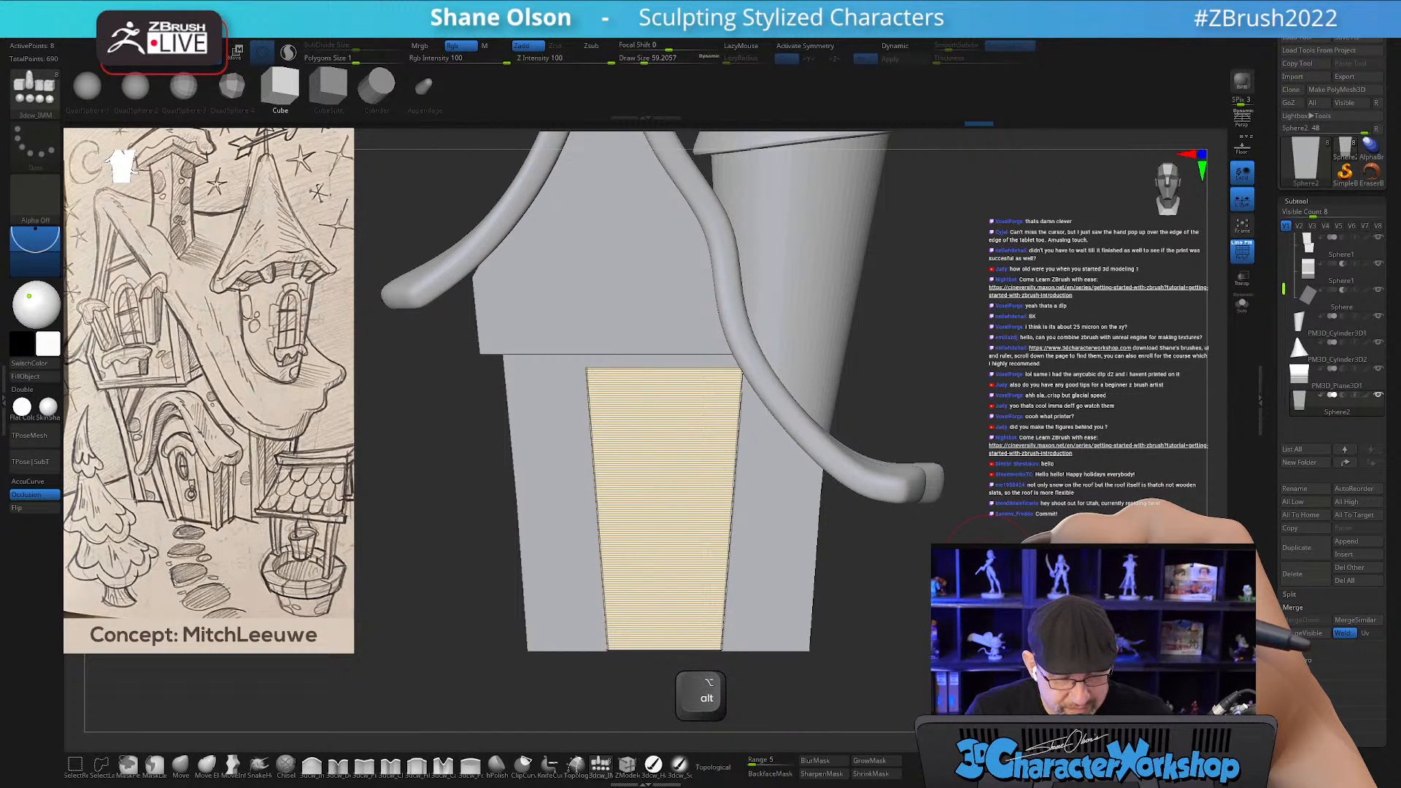
key(ctrl+g)
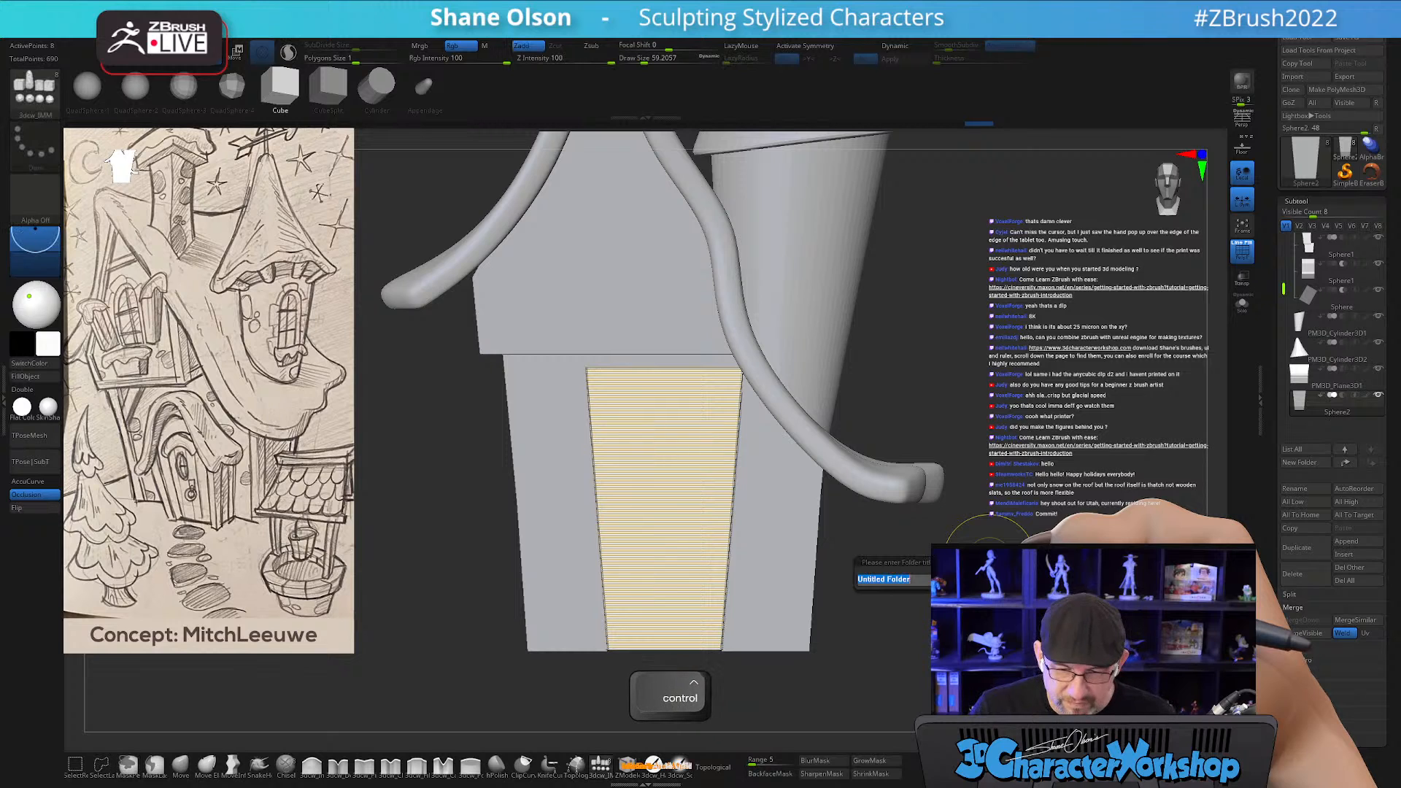
key(shift)
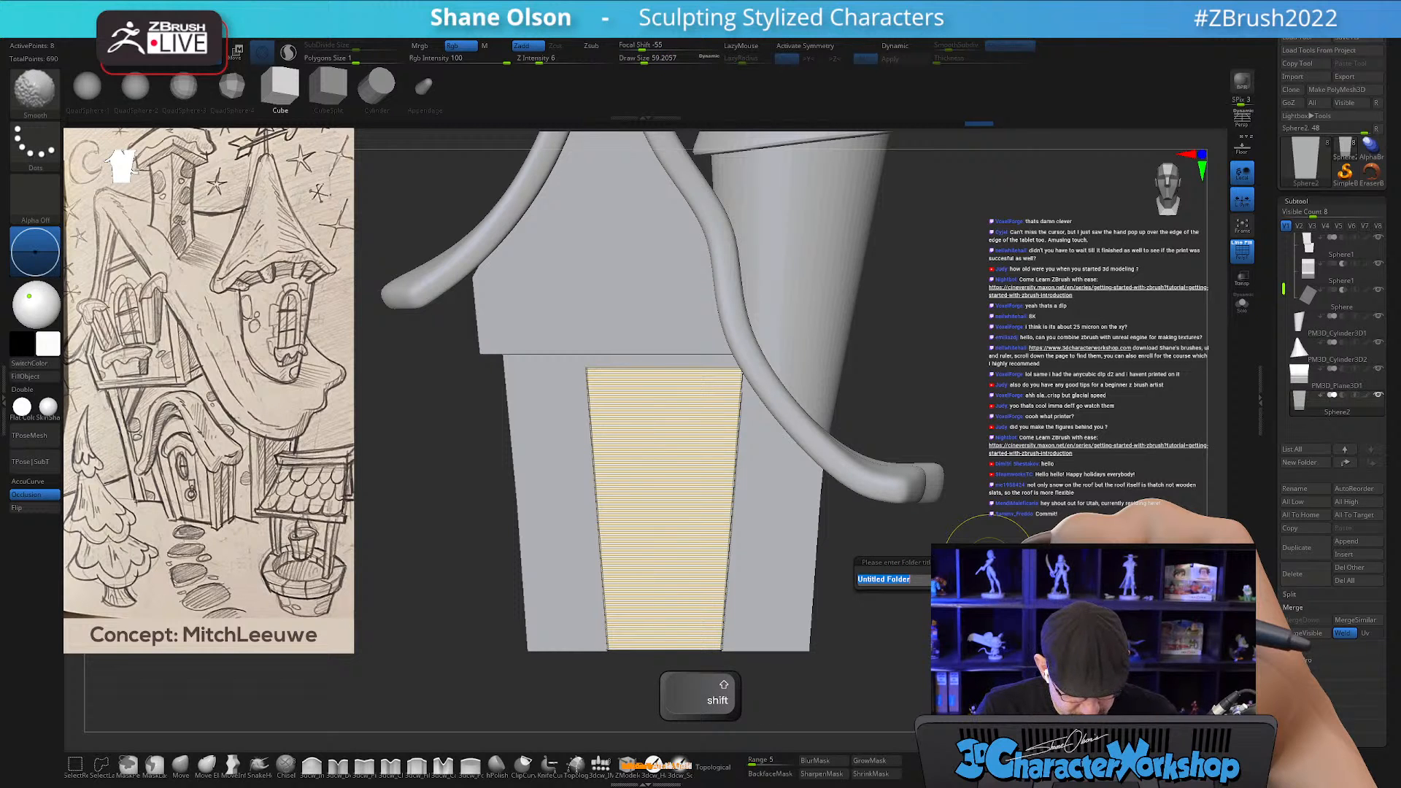
text(Do)
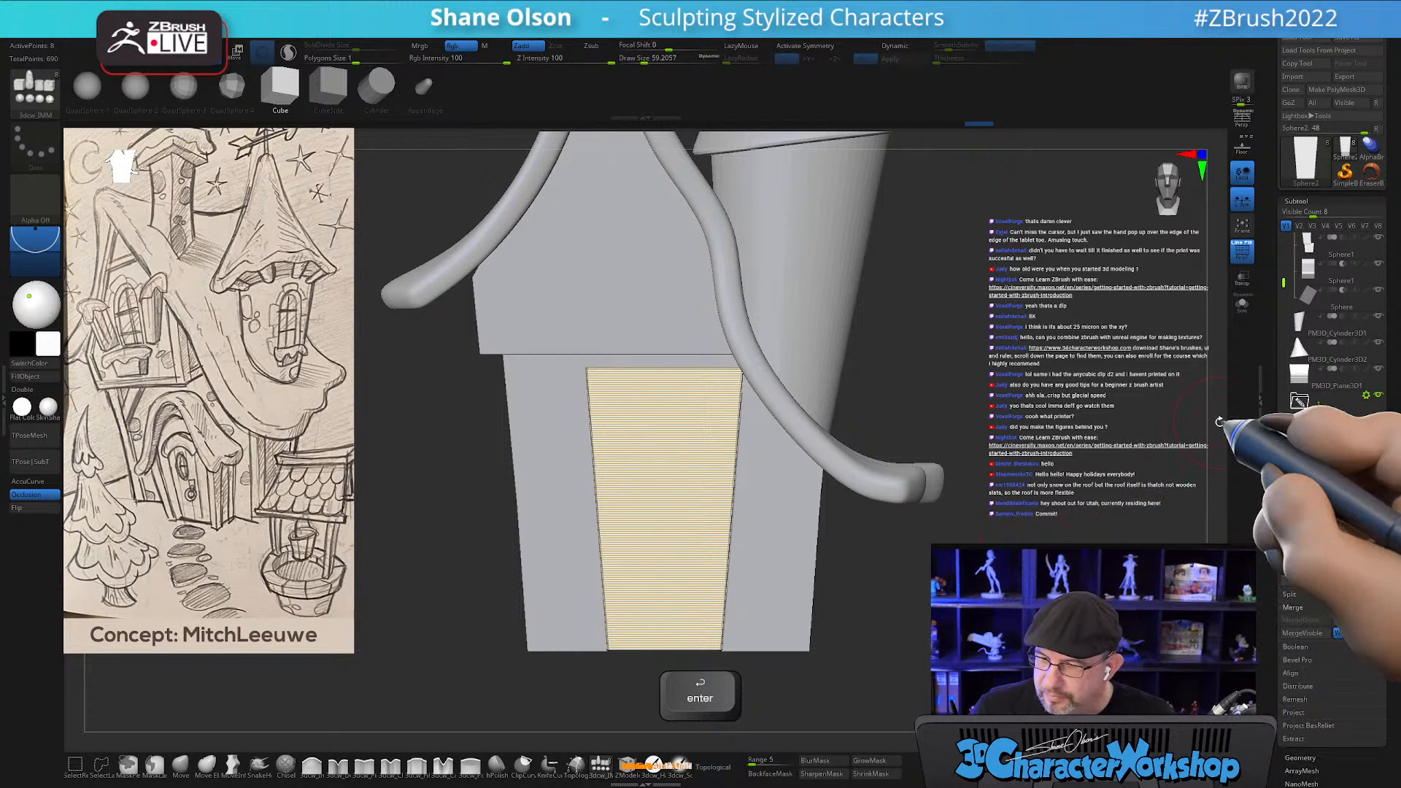
drag(1283, 285, 1283, 299)
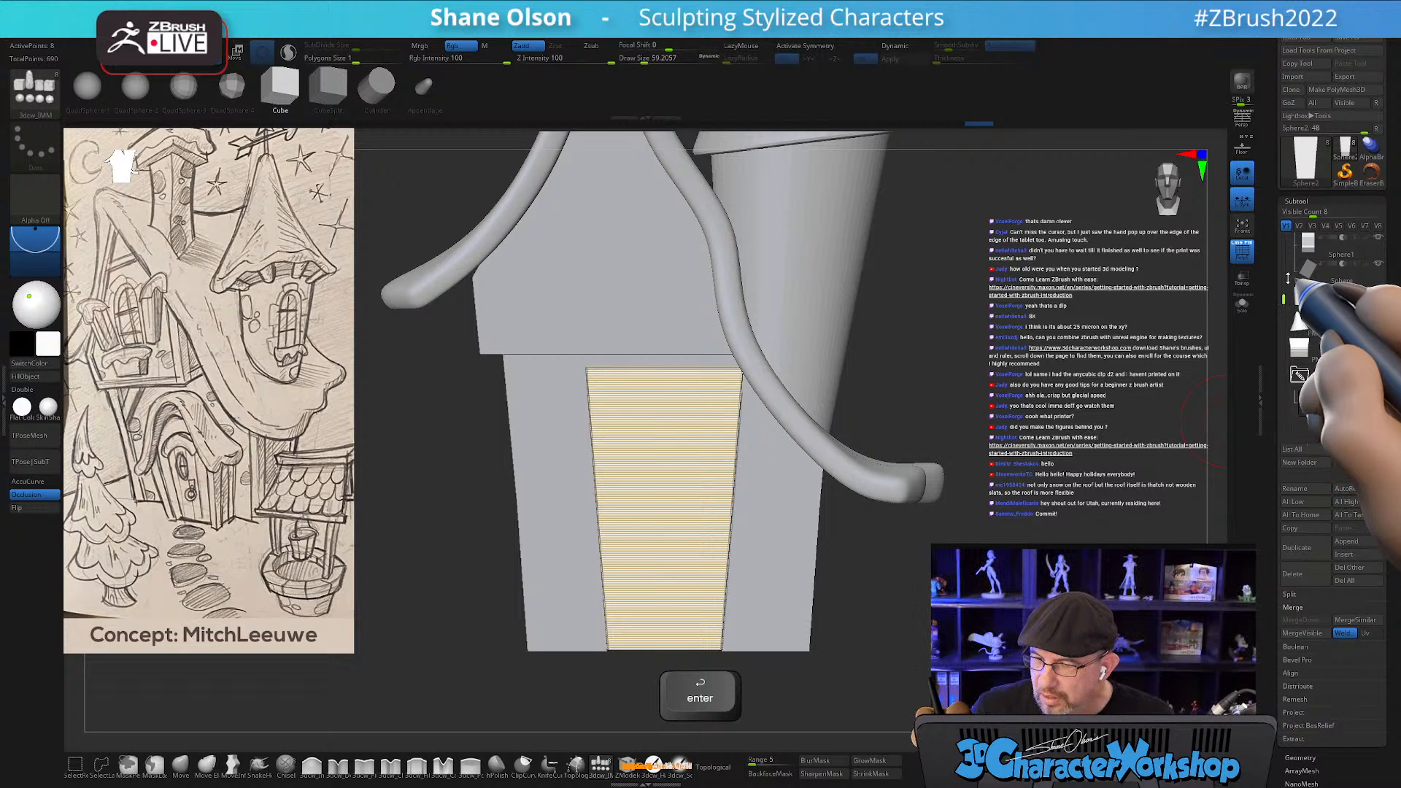
mouse_move(1321, 410)
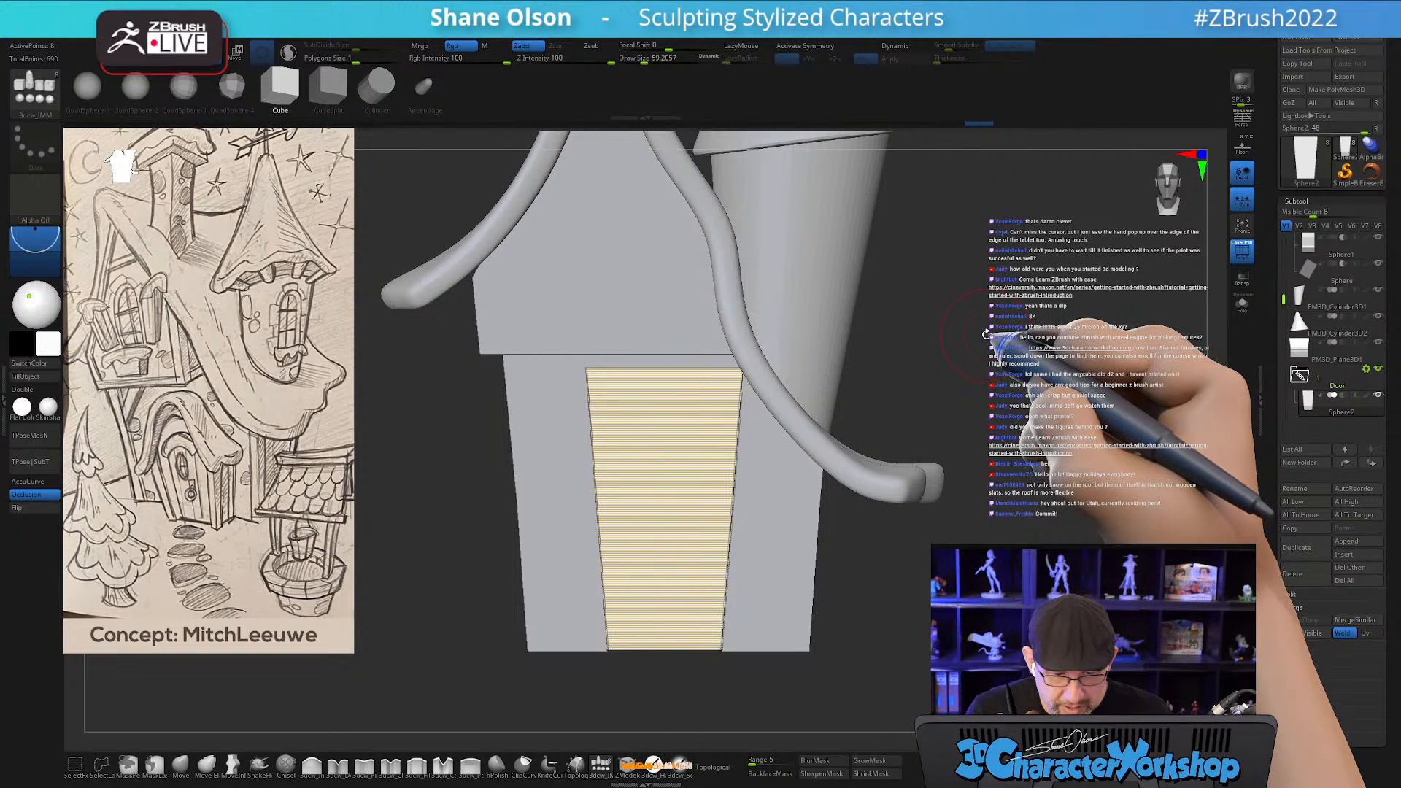
Insert a cylinder beside the slab's lower left corner and split it off as its own subtool.
click(377, 86)
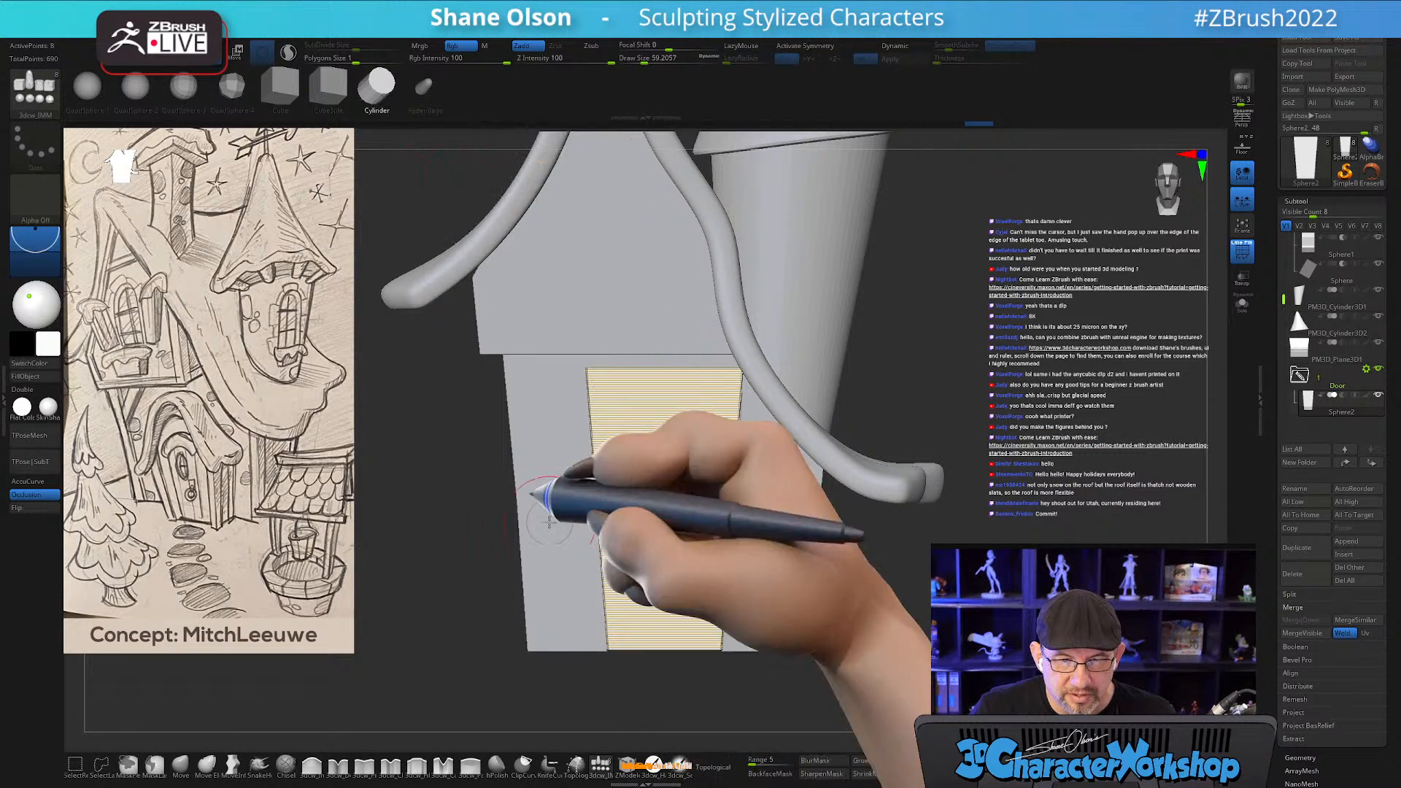
drag(605, 648, 614, 694)
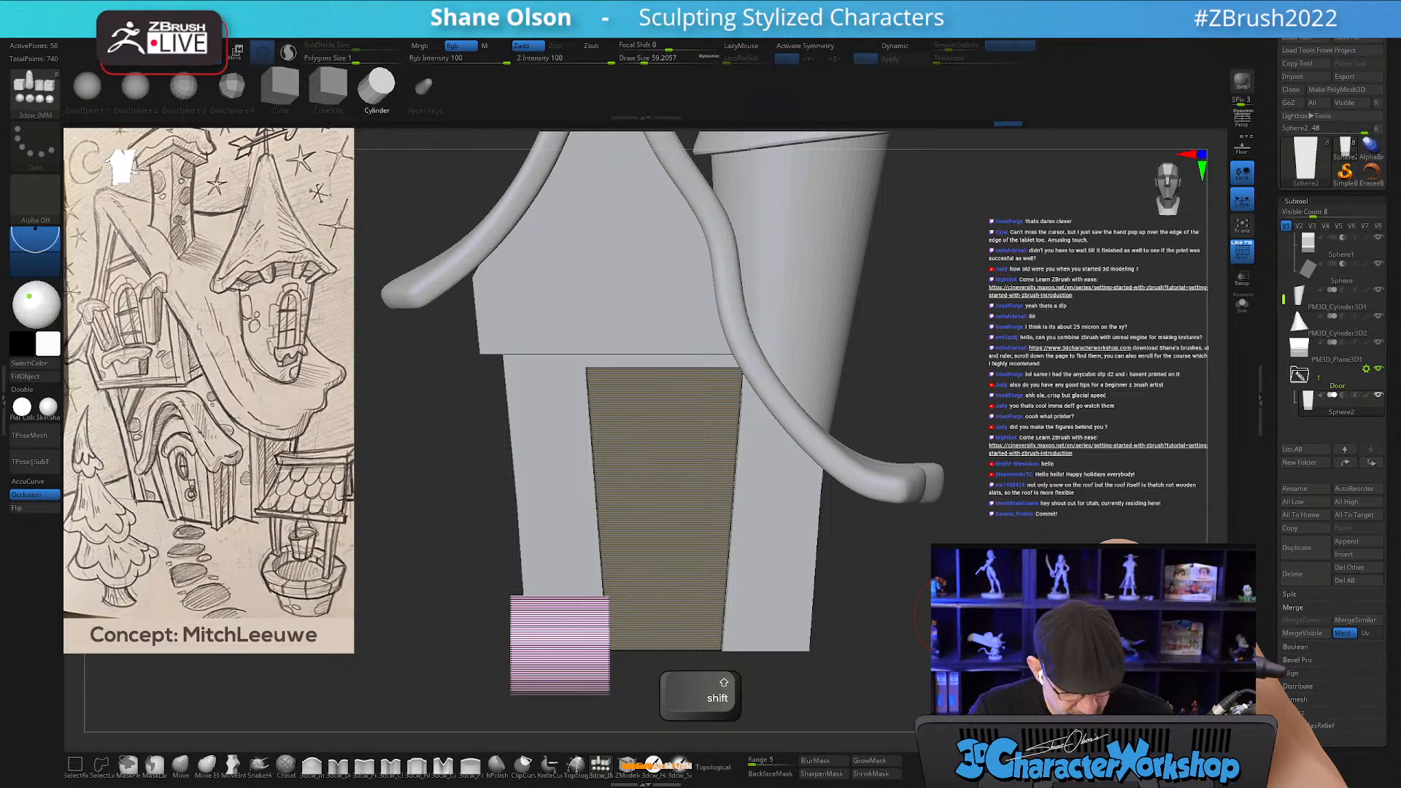
key(2)
click(927, 494)
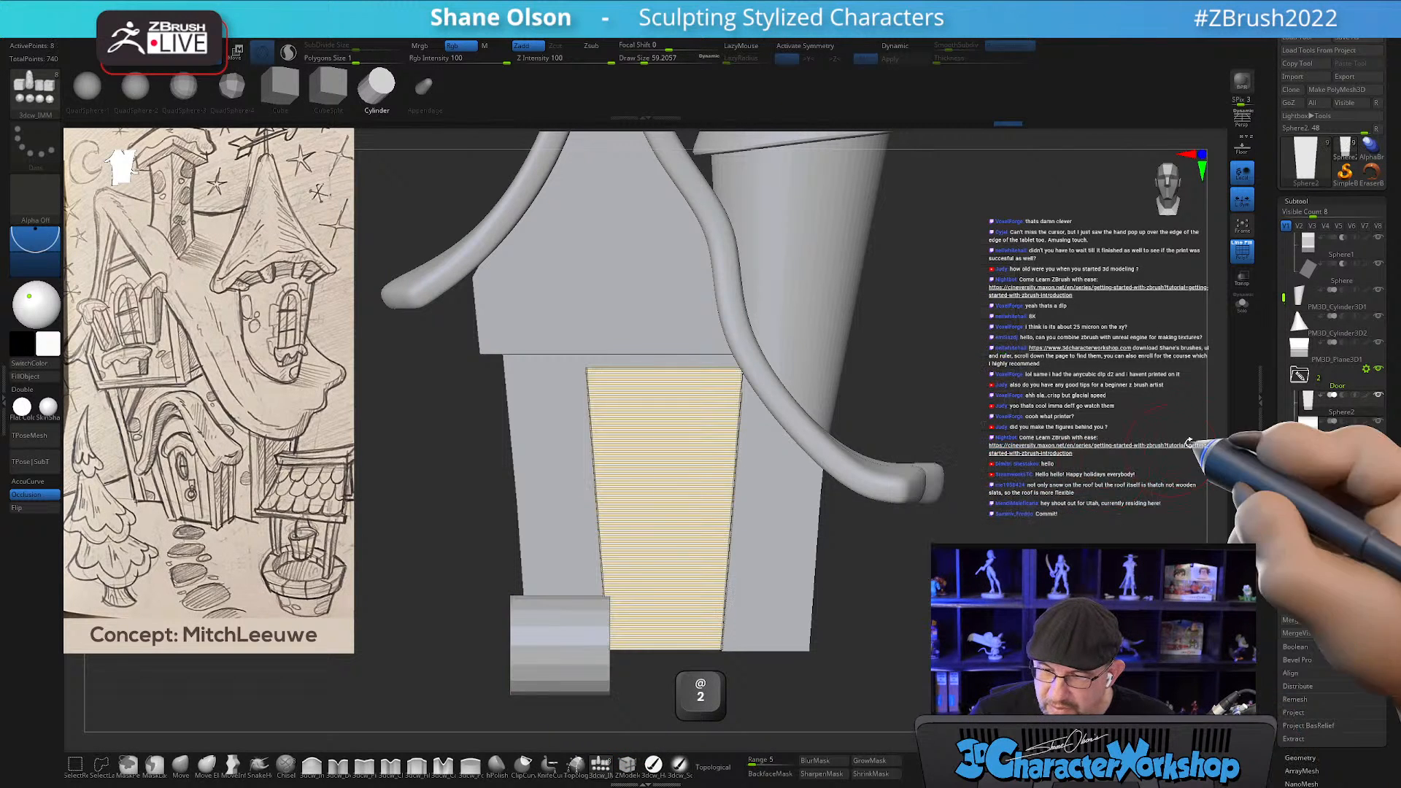
alt+drag(1092, 507, 1079, 459)
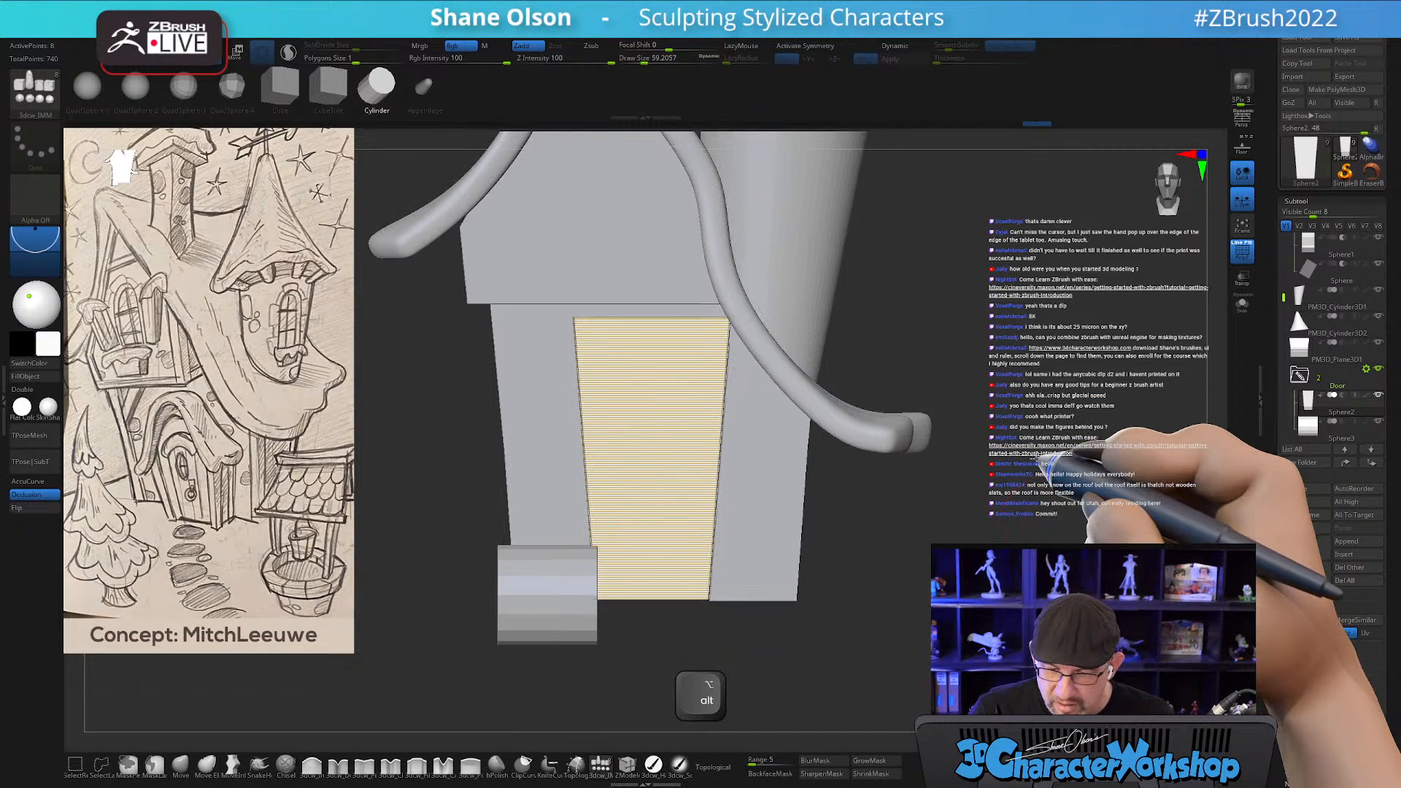
Make the new cylinder the active subtool, isolate it, and view it straight onto its round end.
key(Down)
mouse_move(829, 625)
mouse_down()
mouse_move(879, 642)
mouse_move(821, 648)
mouse_up()
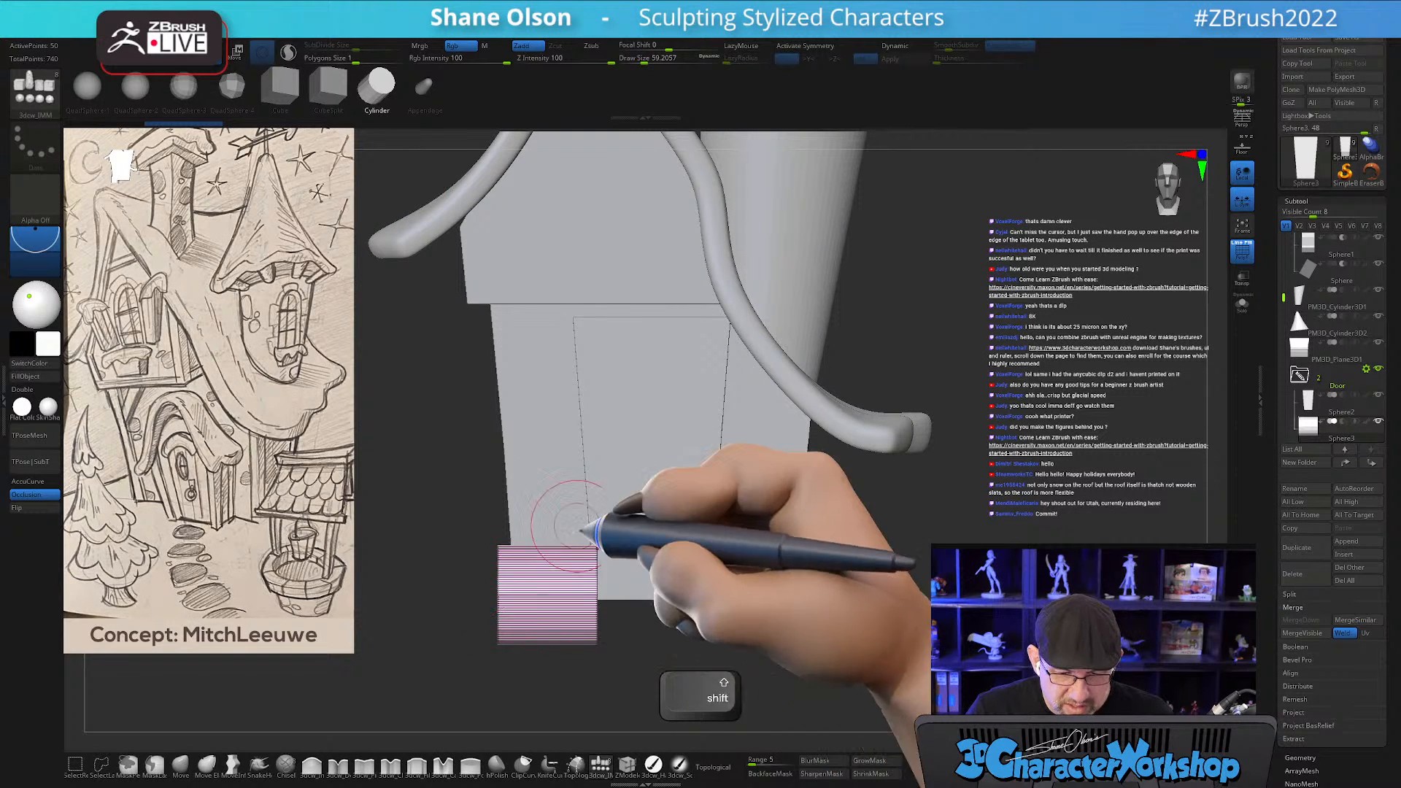
key(w)
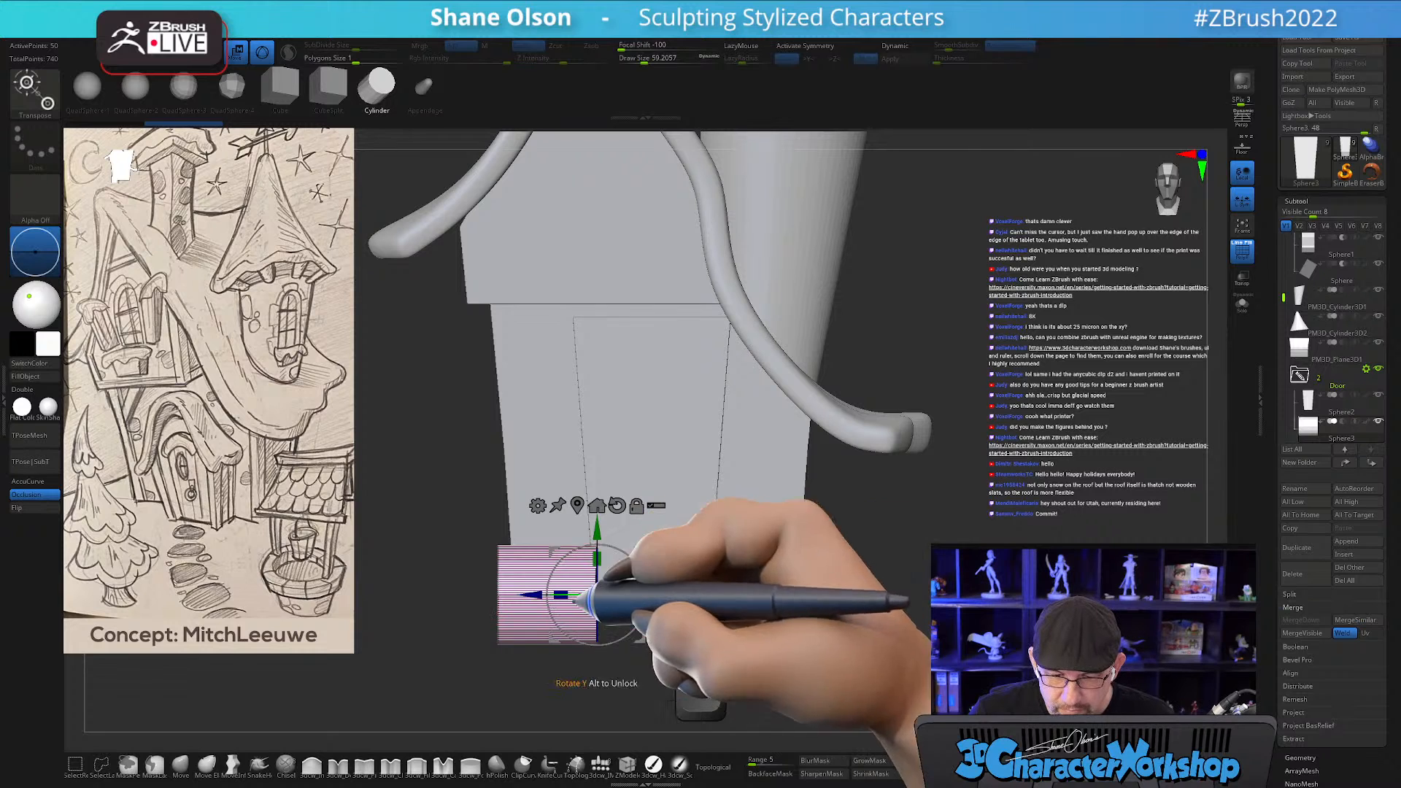
shift+drag(961, 606, 967, 704)
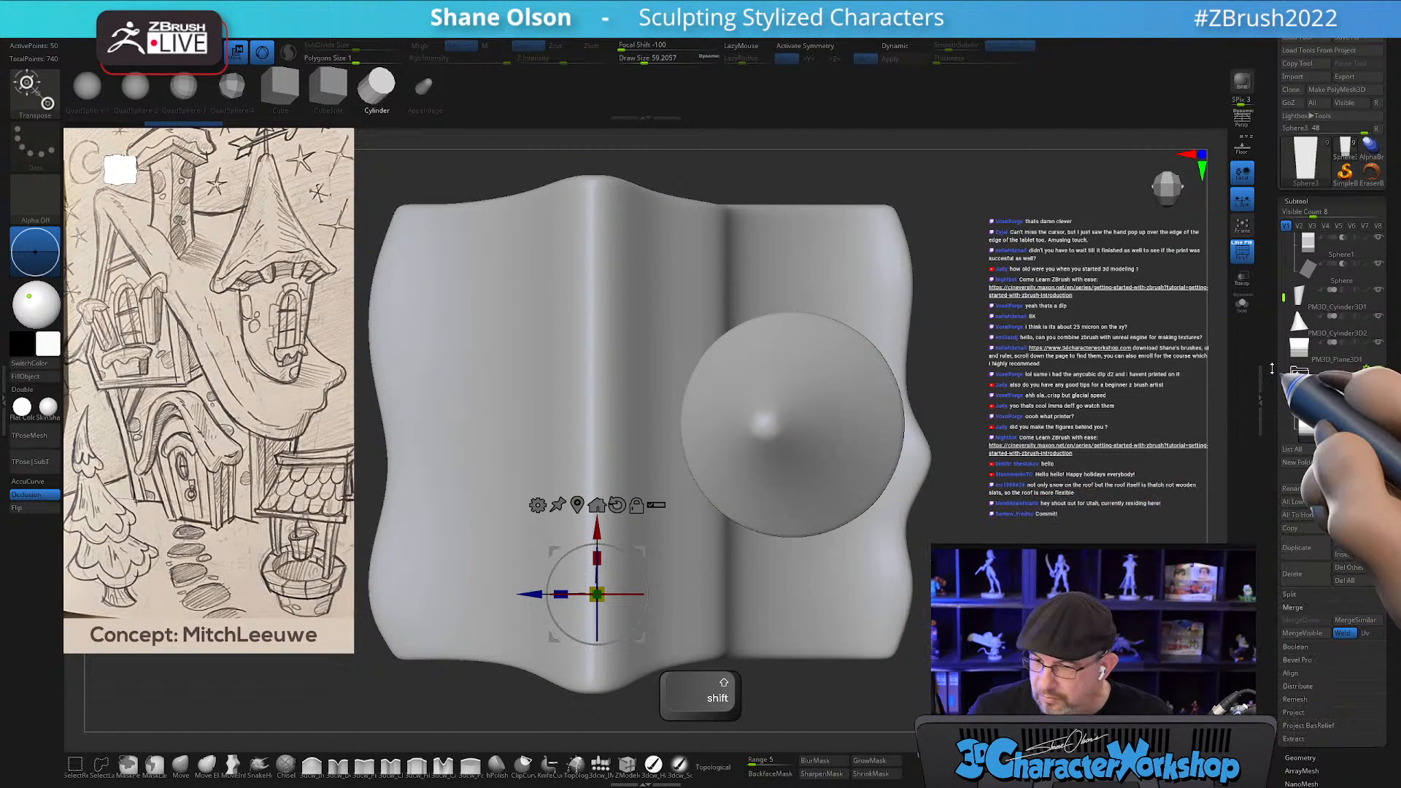
click(1242, 301)
shift+drag(642, 566, 861, 493)
drag(890, 441, 894, 435)
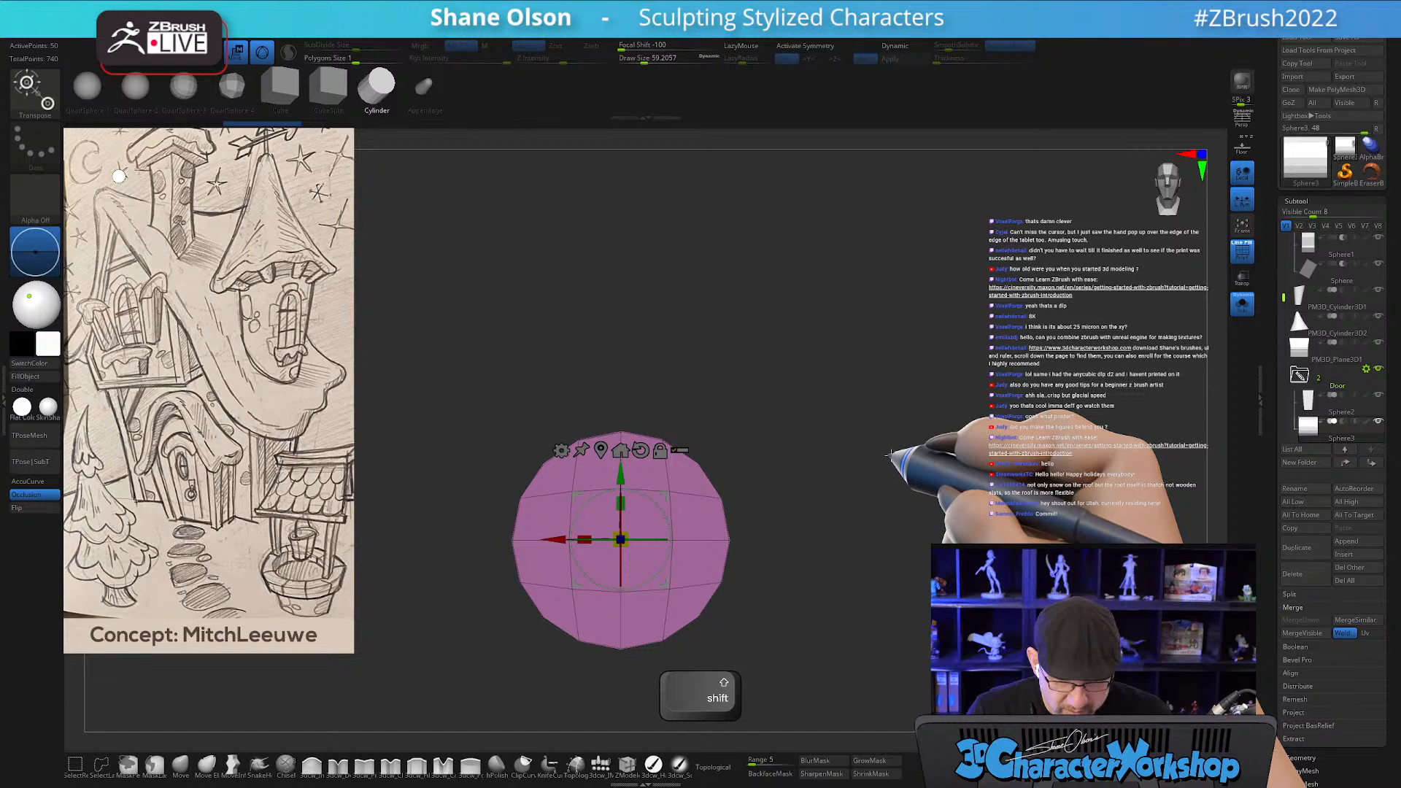
Hide the cylinder's round end caps with lasso selections and display the remaining shell double-sided.
key(q)
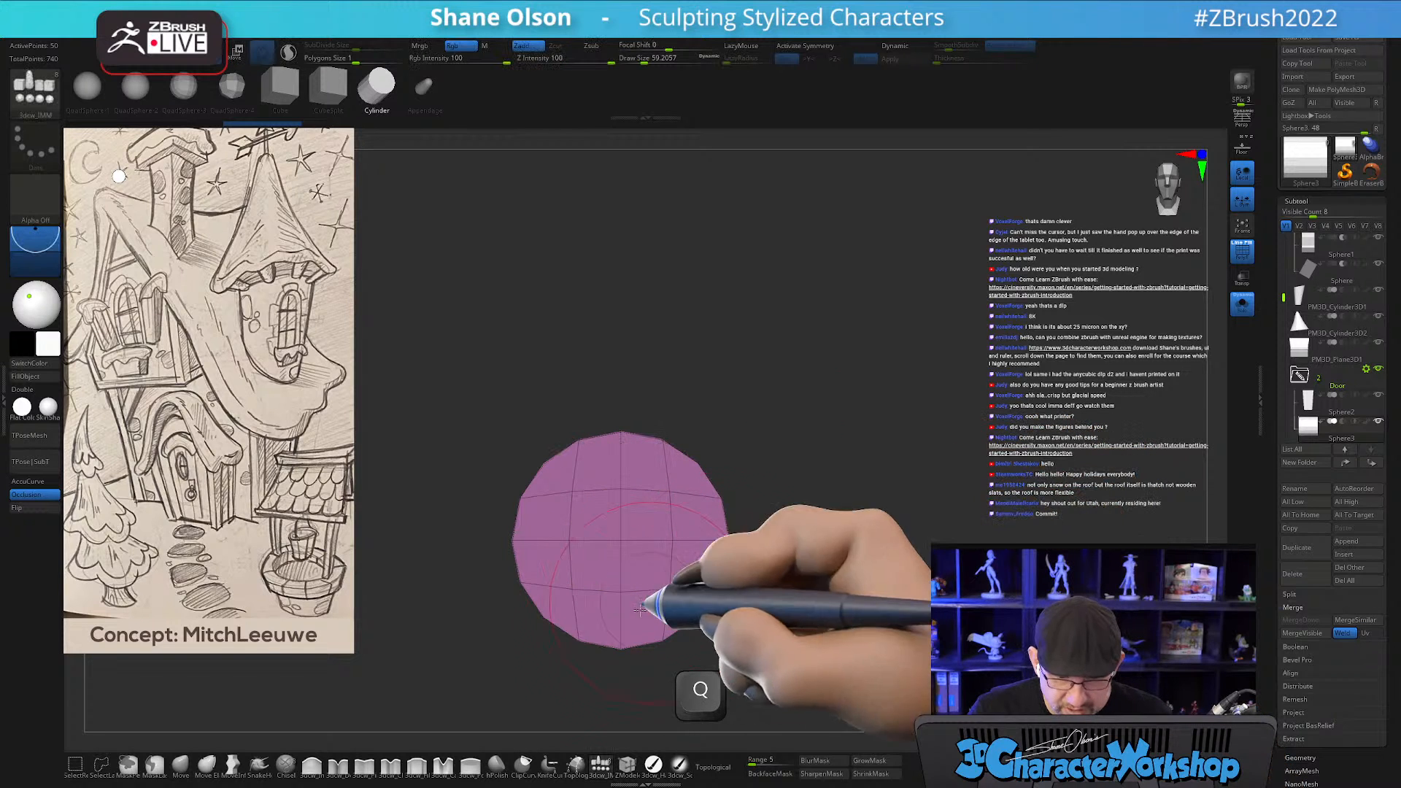
mouse_move(523, 657)
ctrl+shift+mouse_down()
mouse_move(571, 491)
mouse_move(638, 467)
ctrl+shift+mouse_up()
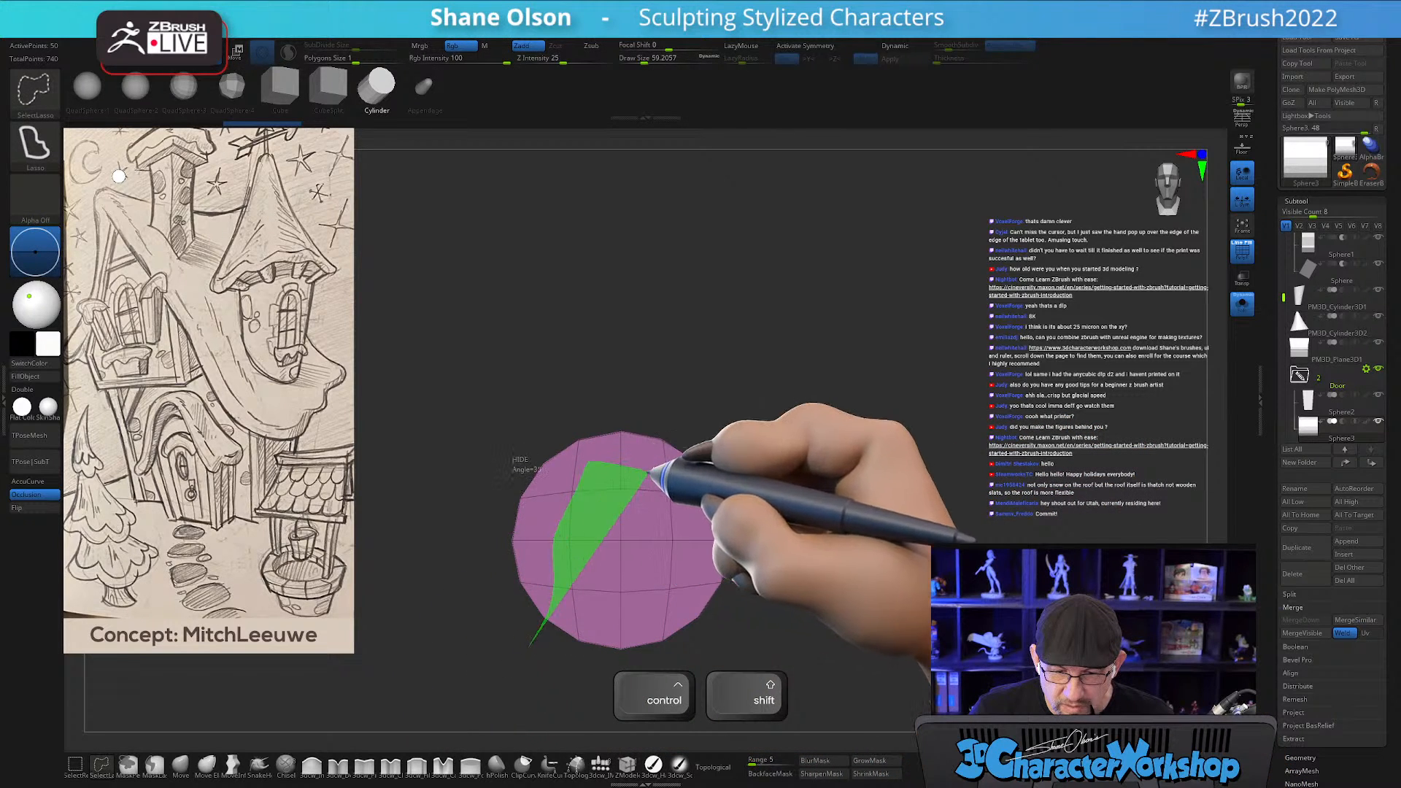
ctrl+alt+shift+drag(668, 652, 670, 650)
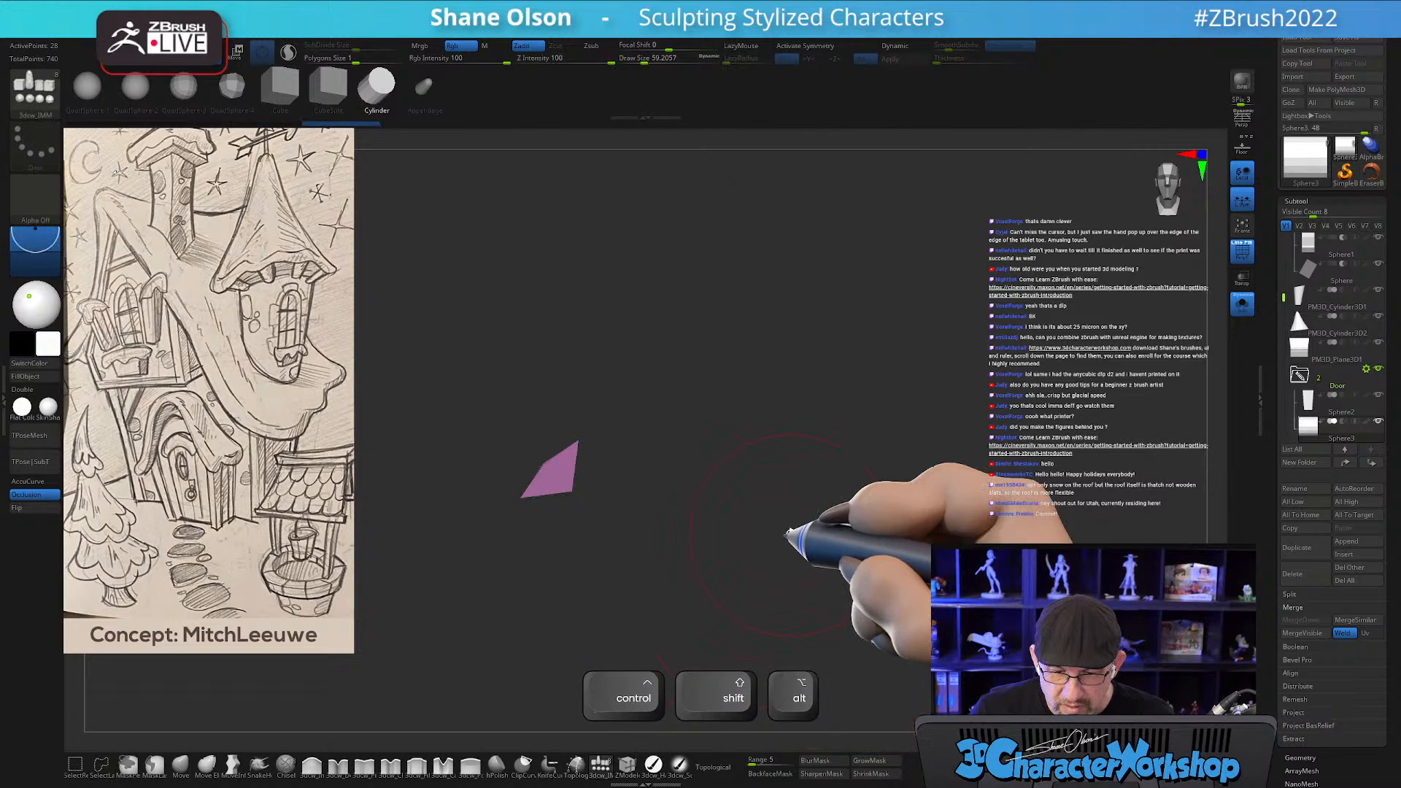
shift+drag(719, 570, 691, 569)
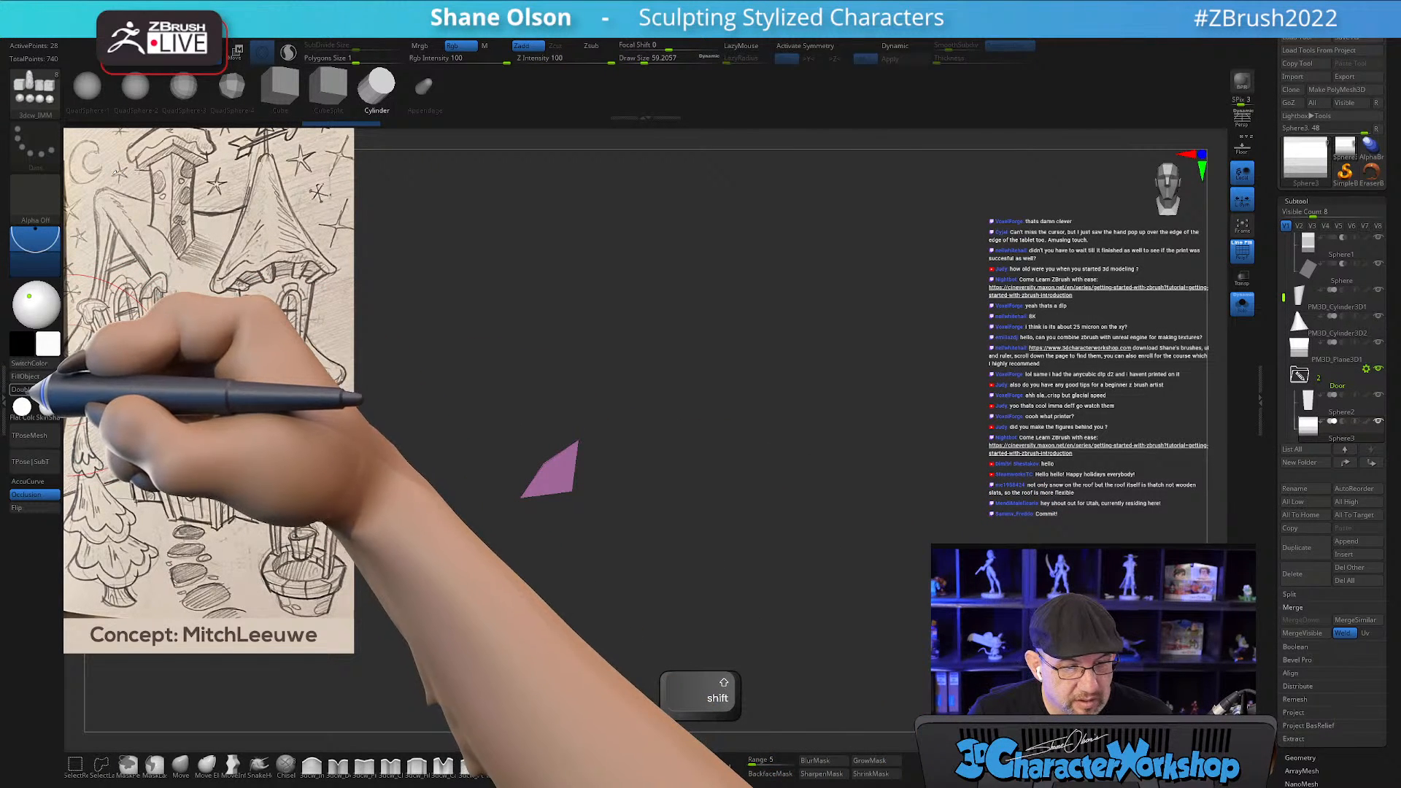
click(35, 391)
drag(571, 378, 578, 379)
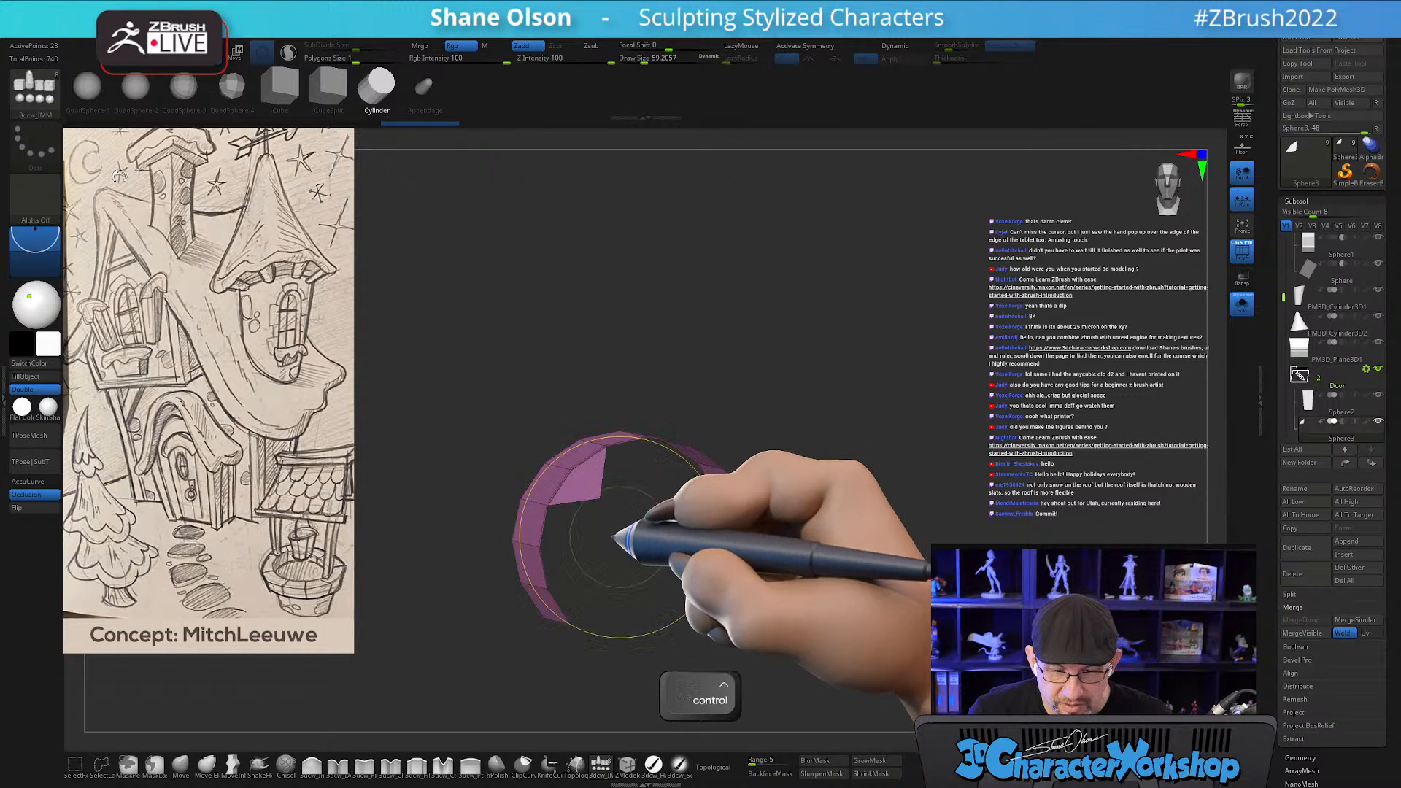
key(ctrl+shift+z)
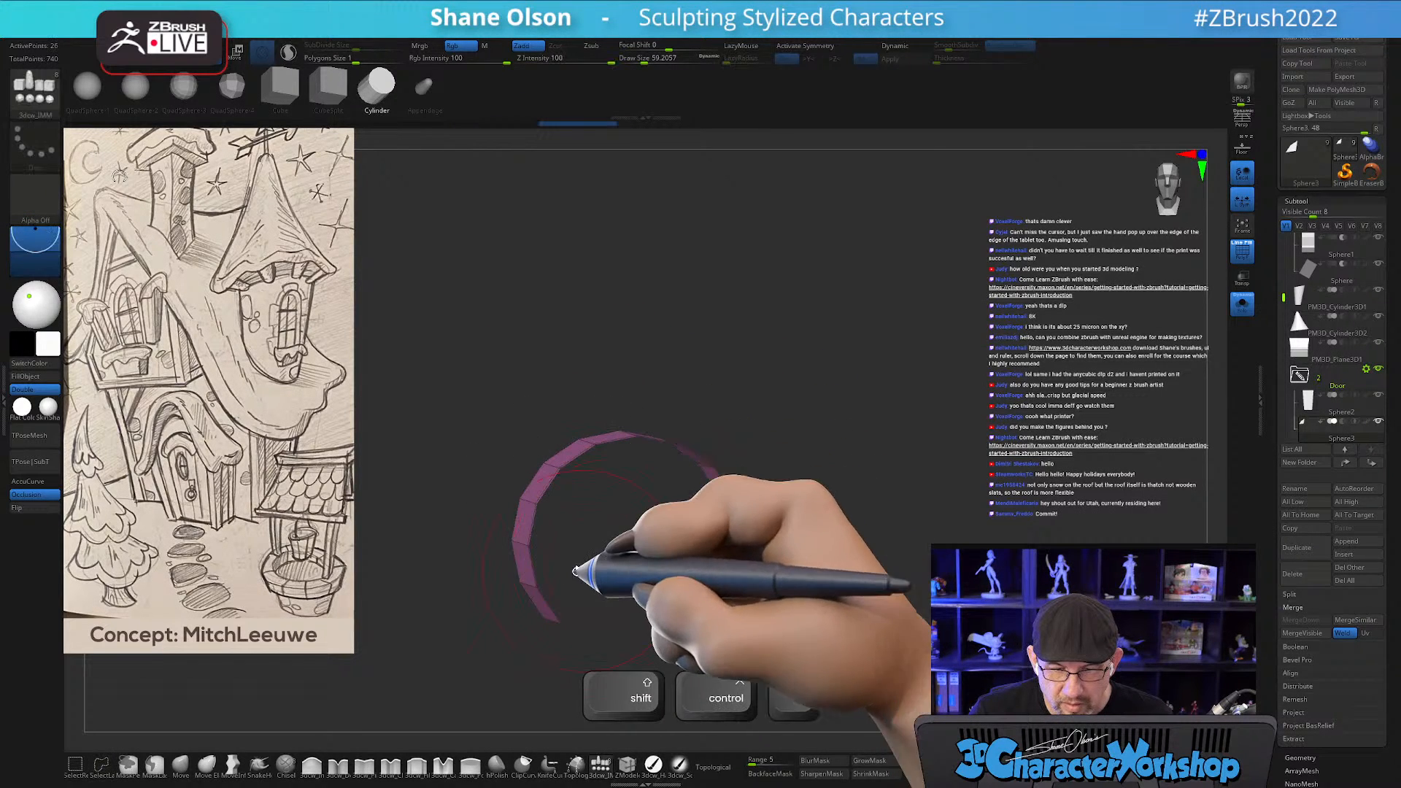
Hide the lower part of the cylinder shell and delete the hidden geometry, leaving only the upper arch.
ctrl+shift+drag(505, 577, 564, 577)
mouse_move(656, 647)
ctrl+shift+mouse_down()
mouse_move(471, 627)
mouse_move(475, 583)
ctrl+shift+mouse_up()
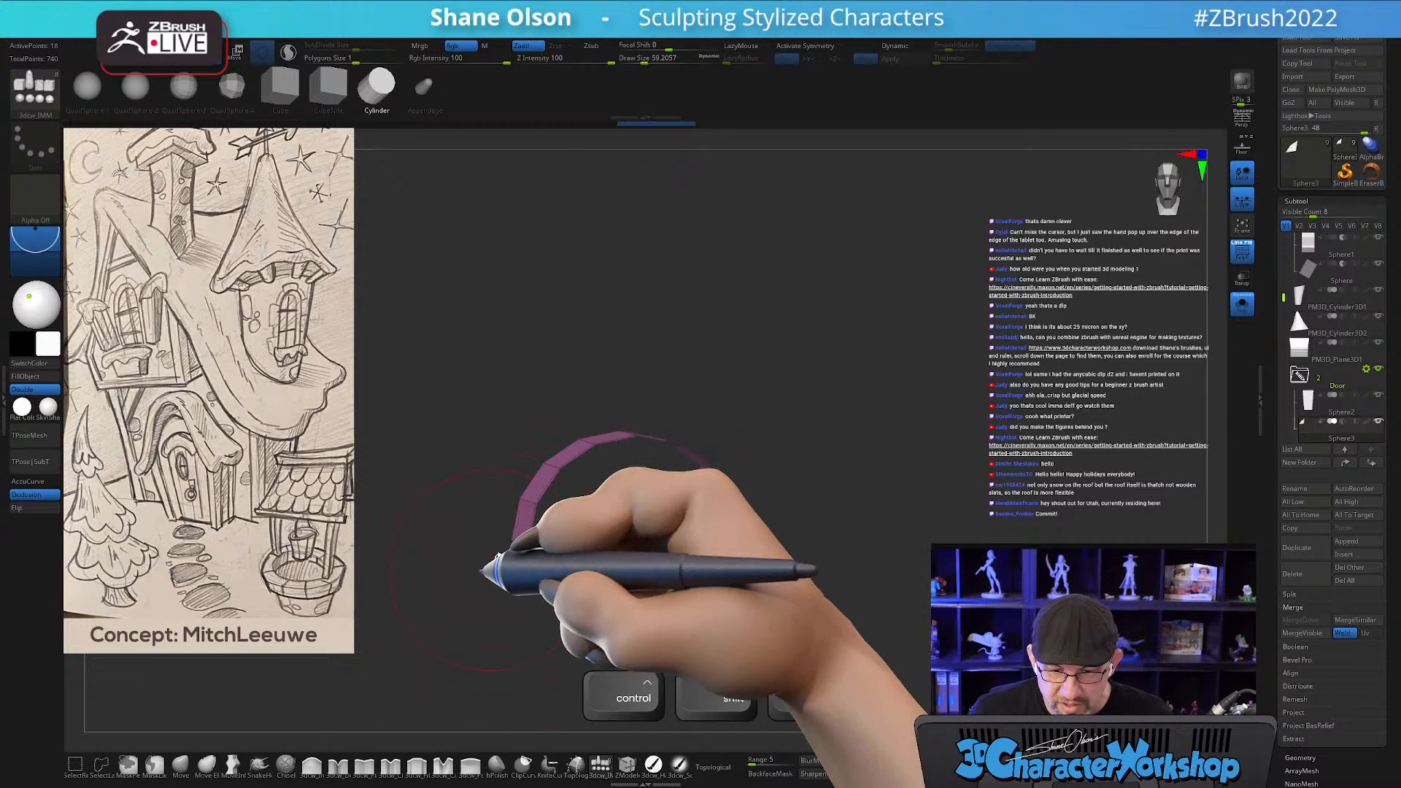
key(2)
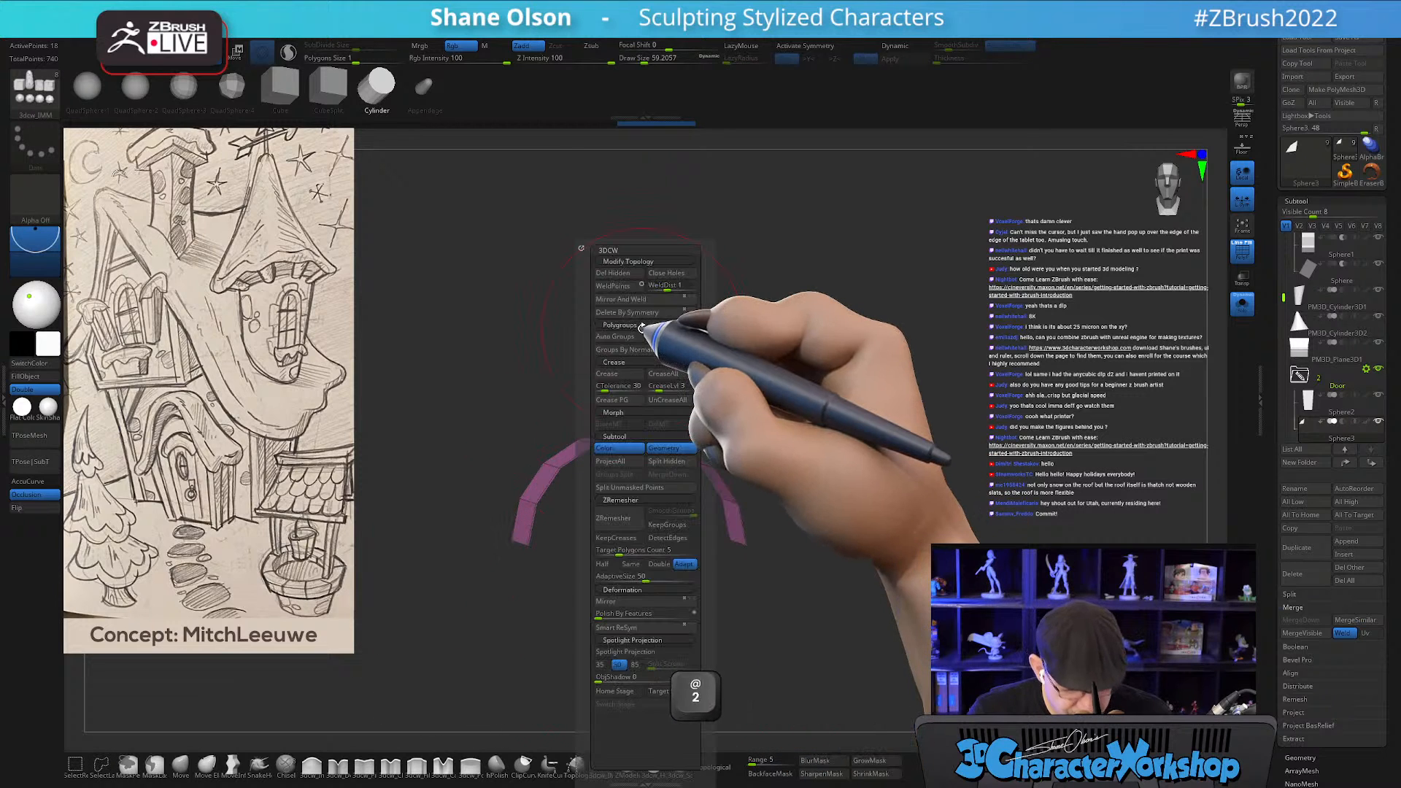
click(619, 274)
Extrude the arch's polygons outward with ZModeler to turn the thin shell into a thick arch.
drag(845, 401, 584, 467)
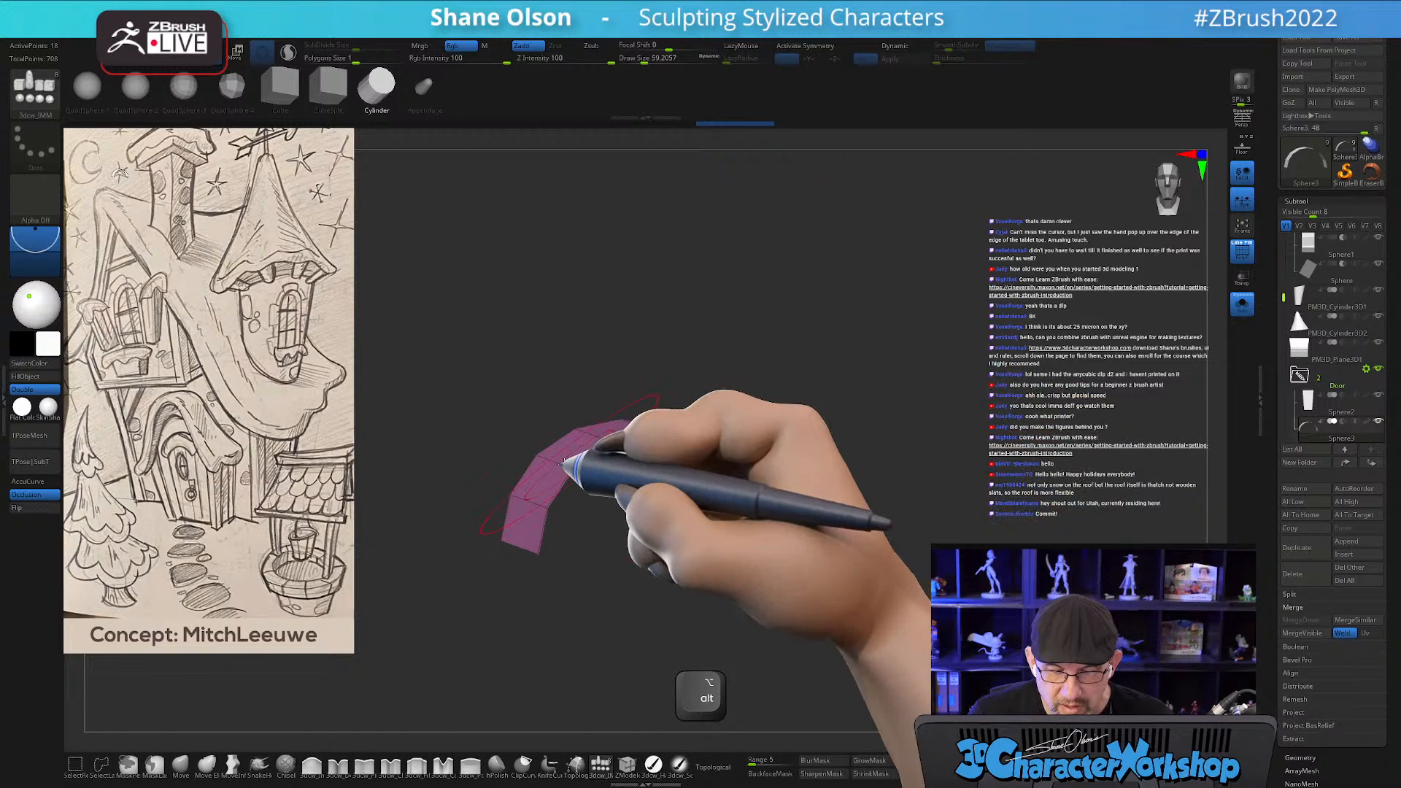
drag(859, 317, 864, 315)
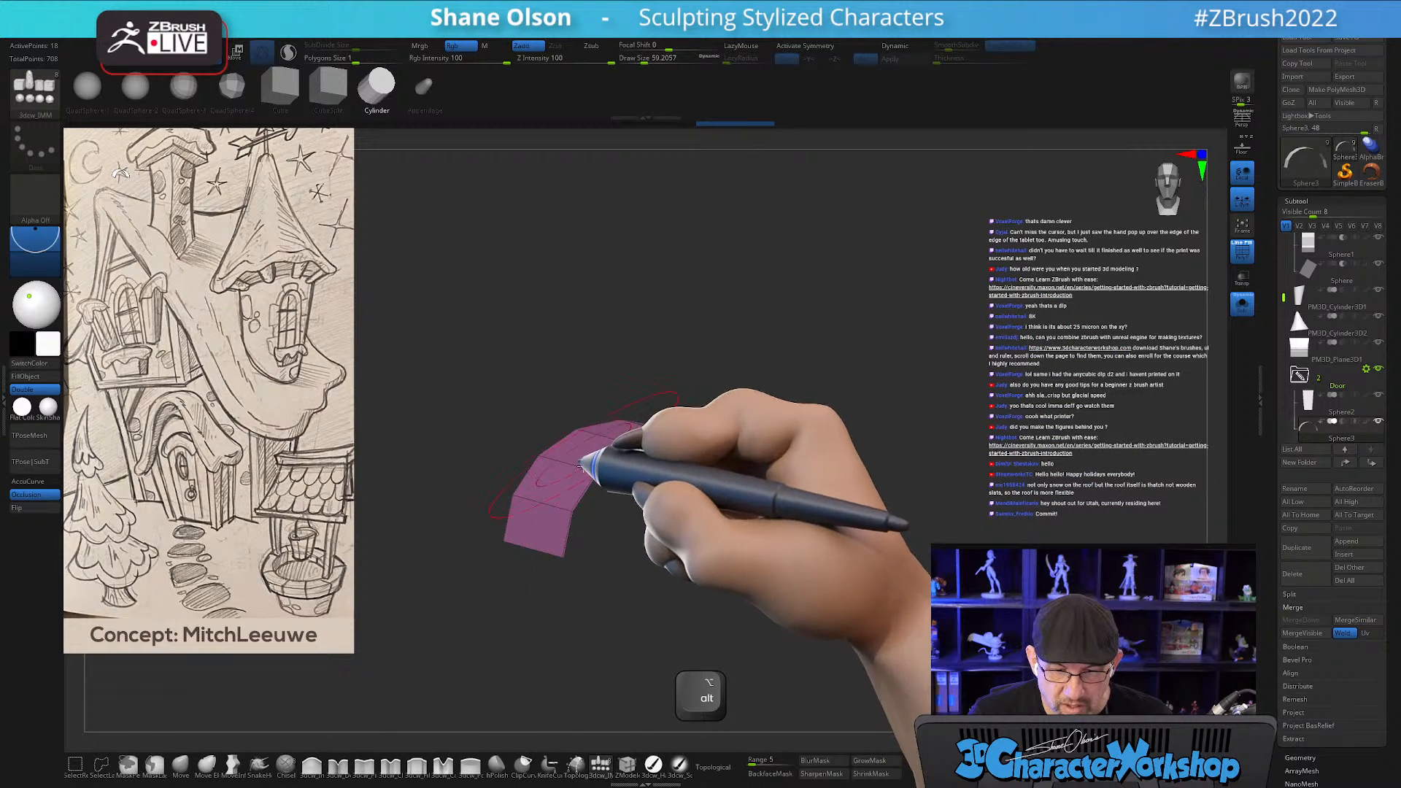
click(626, 764)
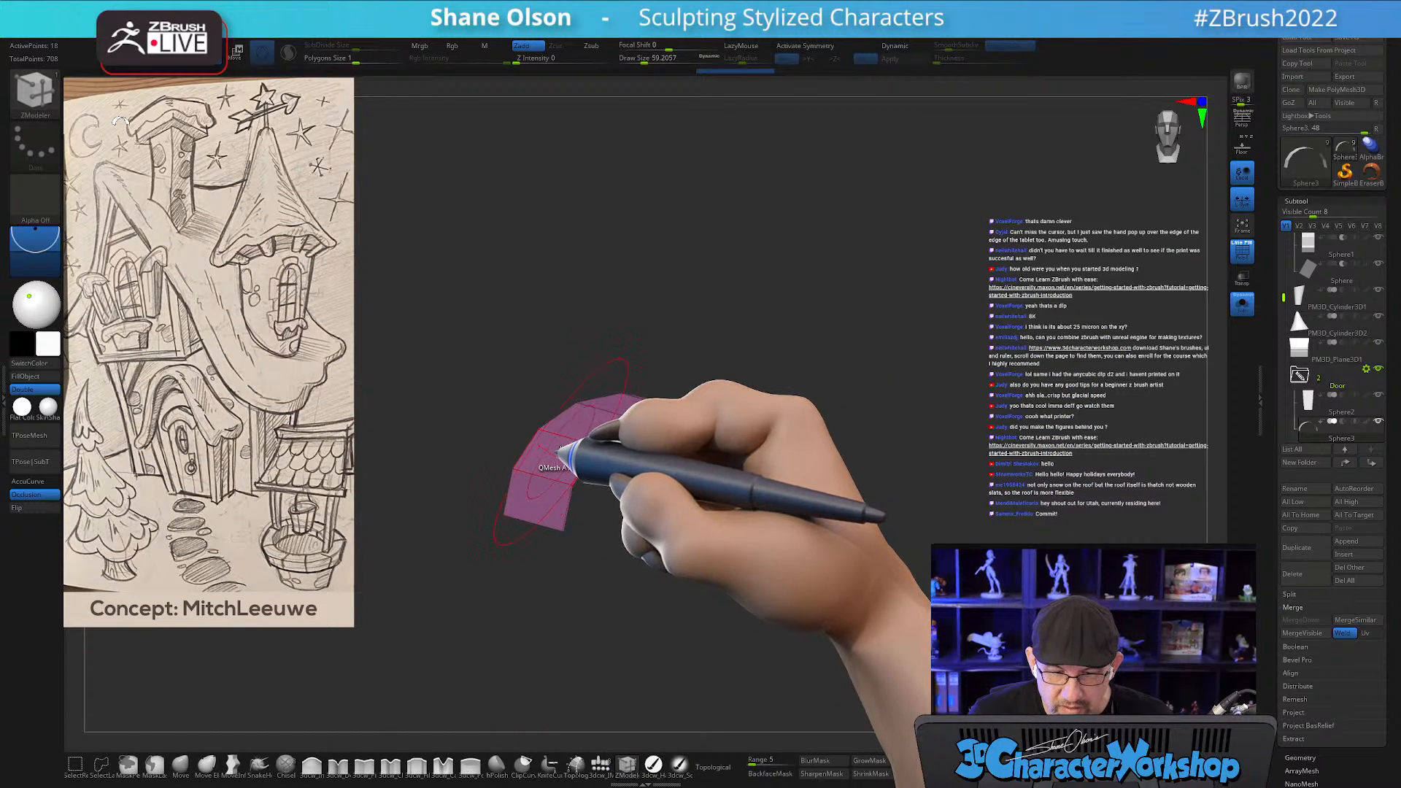
key(space)
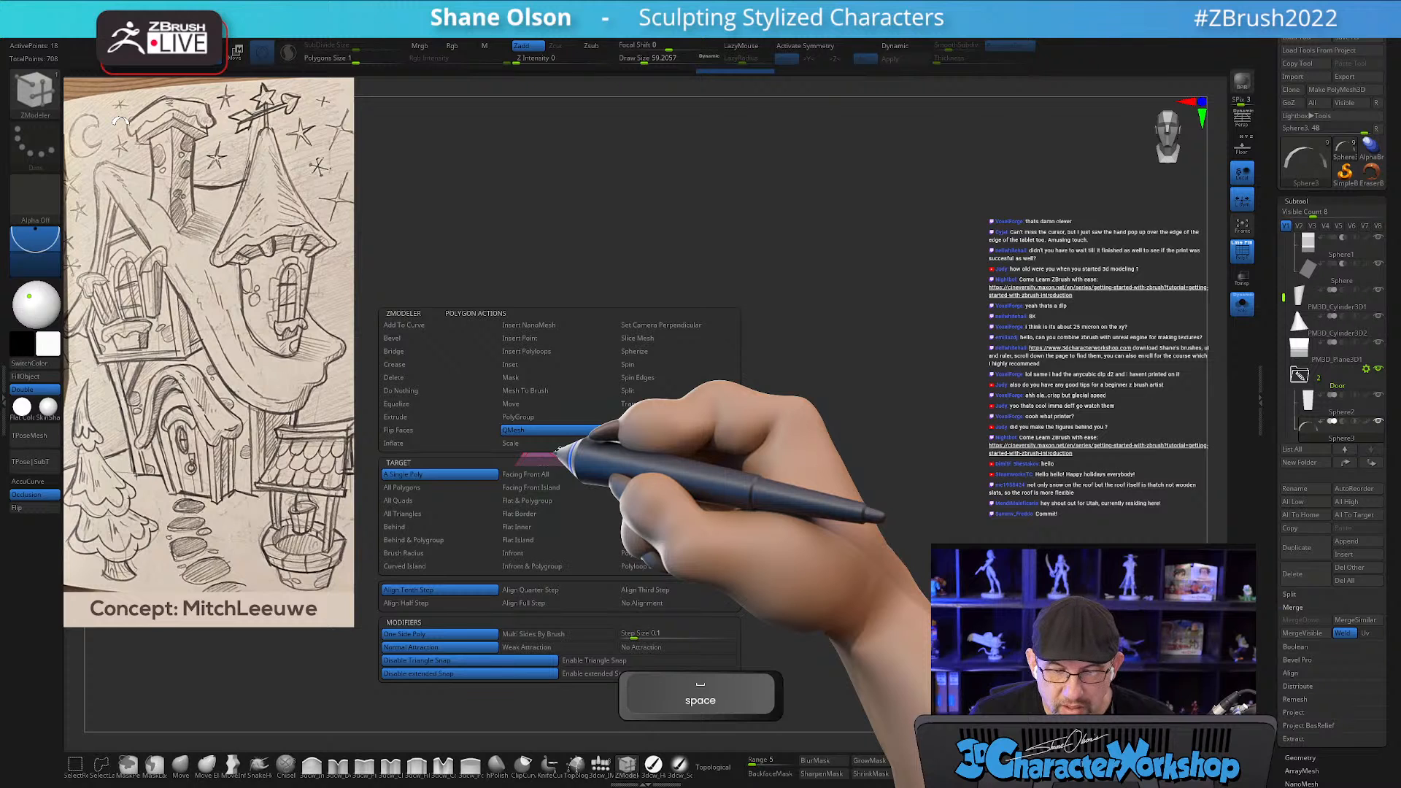
click(420, 416)
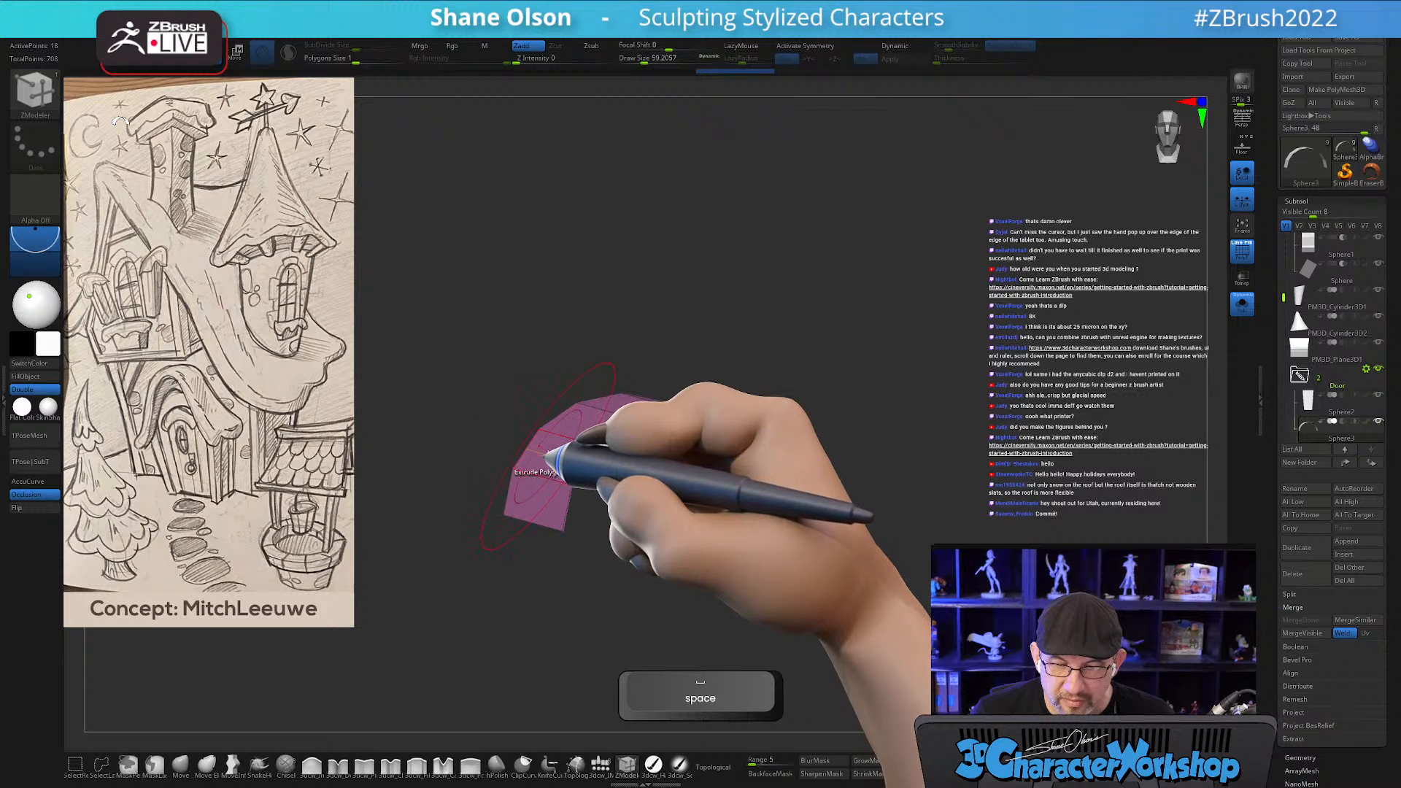
drag(545, 452, 521, 420)
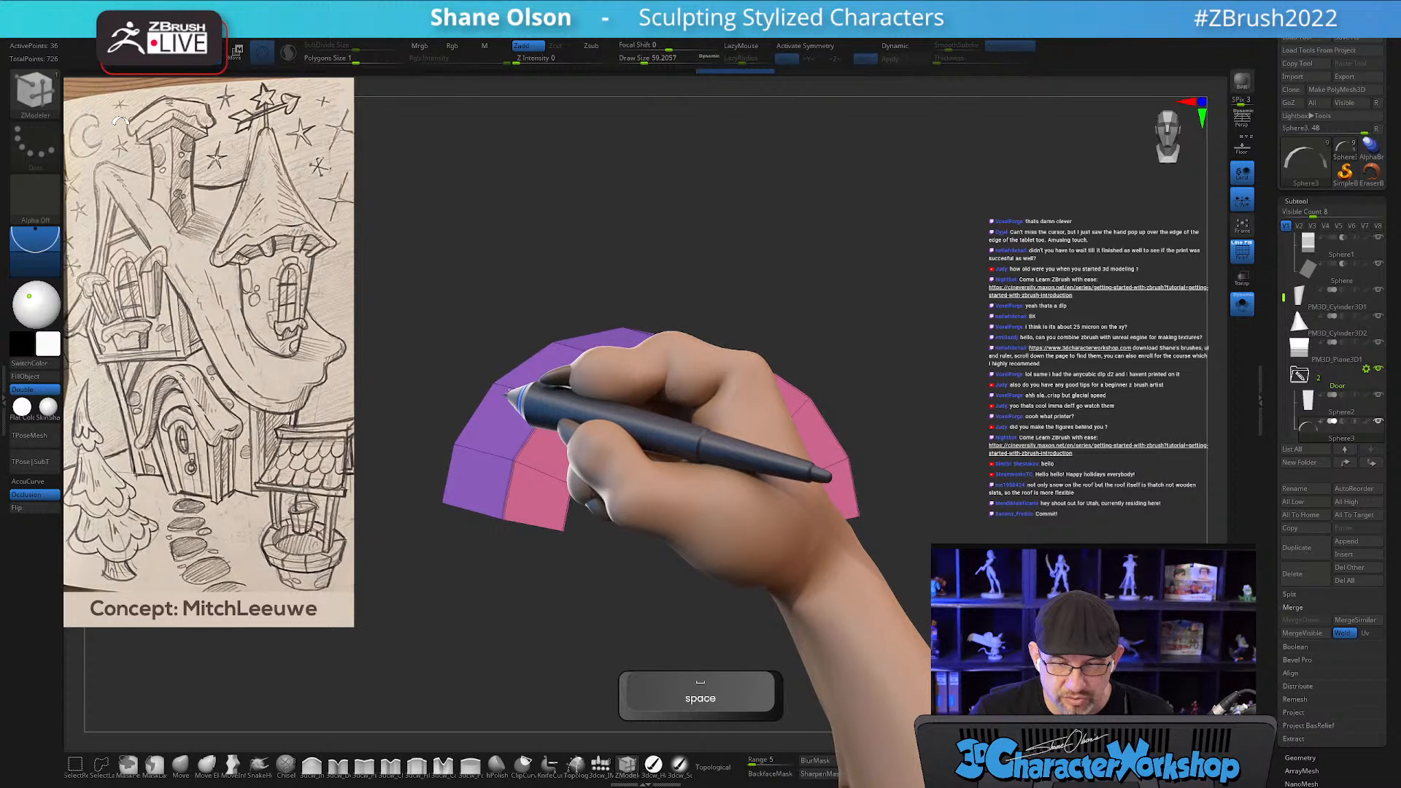
Preview the thick arch with dynamic subdivision, inspect its ends from several angles, and turn the preview off.
drag(945, 291, 924, 217)
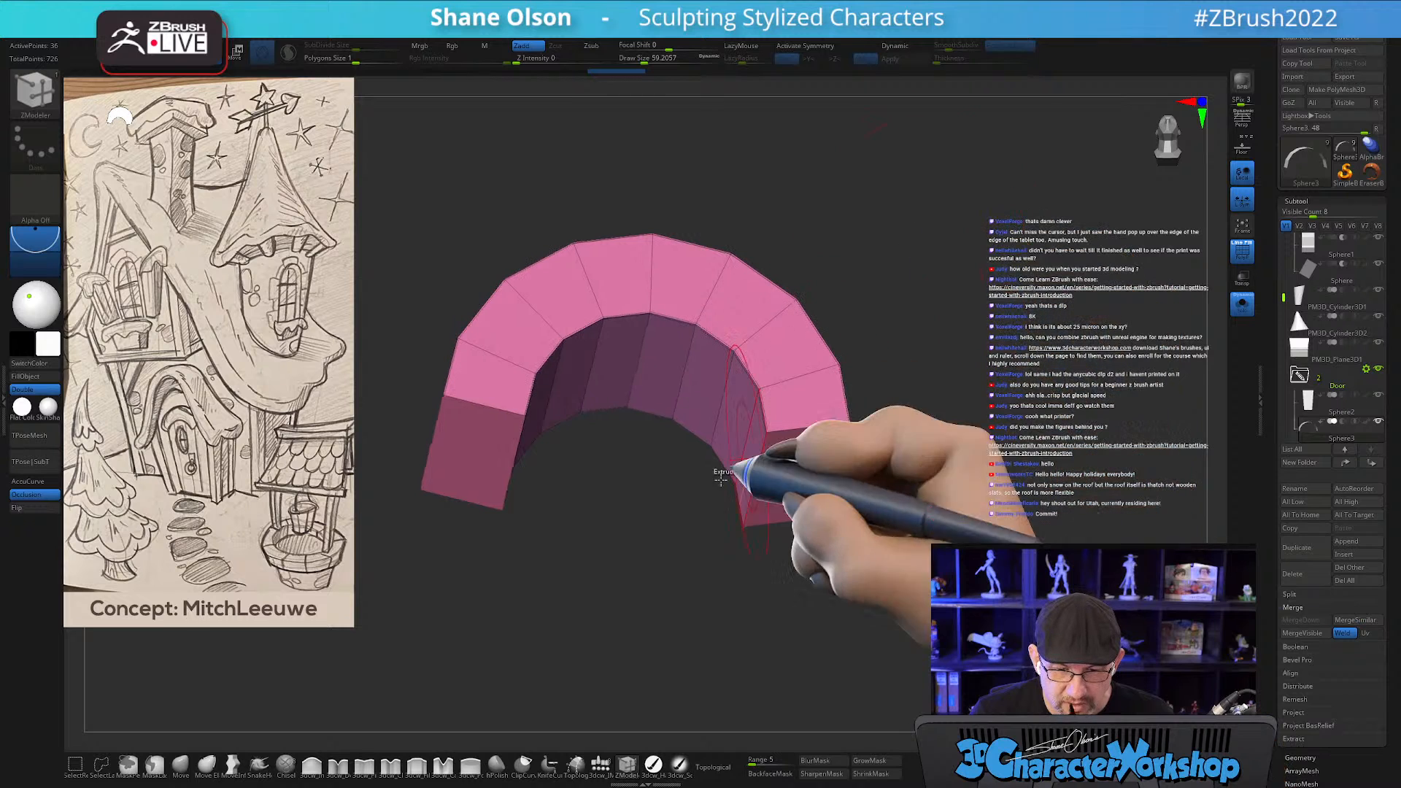
drag(641, 557, 667, 445)
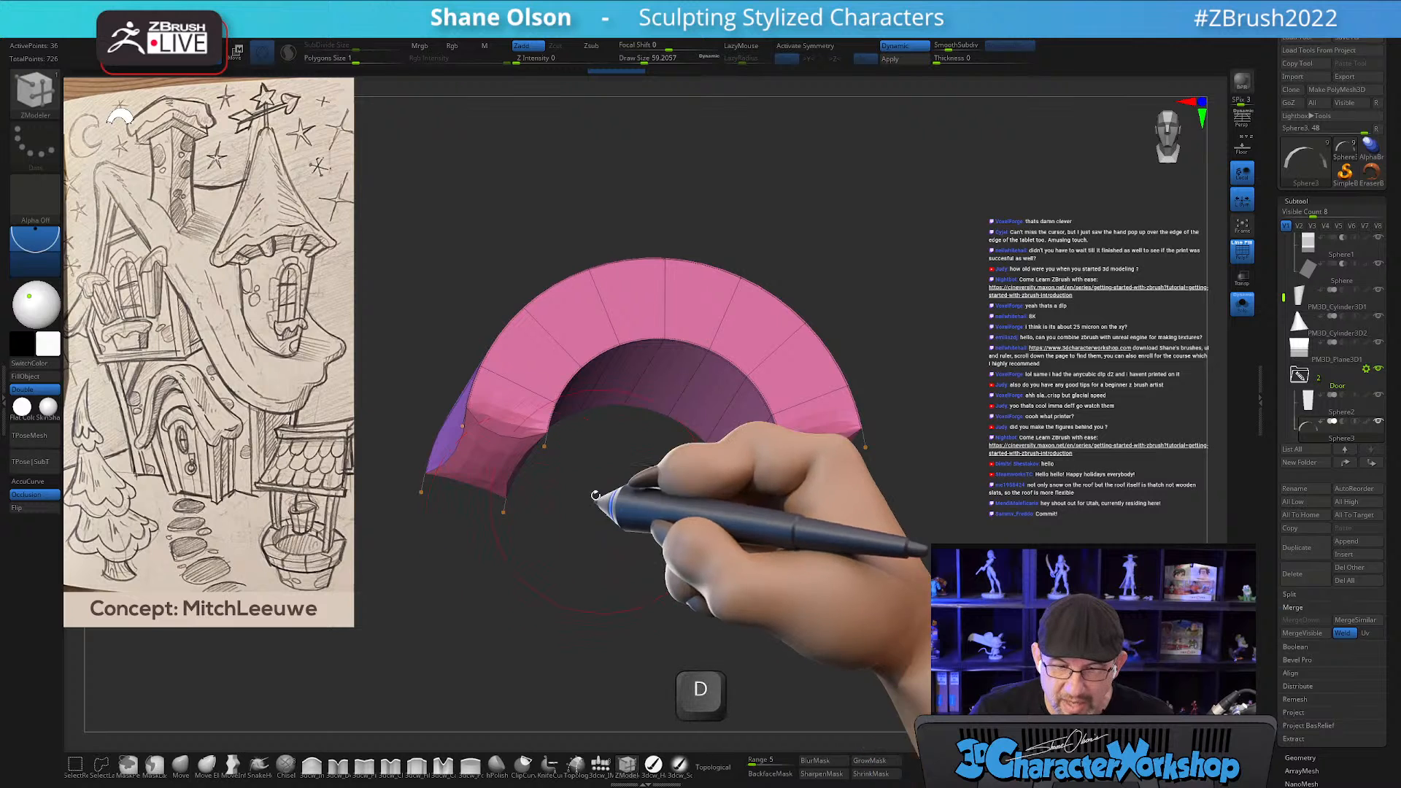
drag(667, 578, 910, 422)
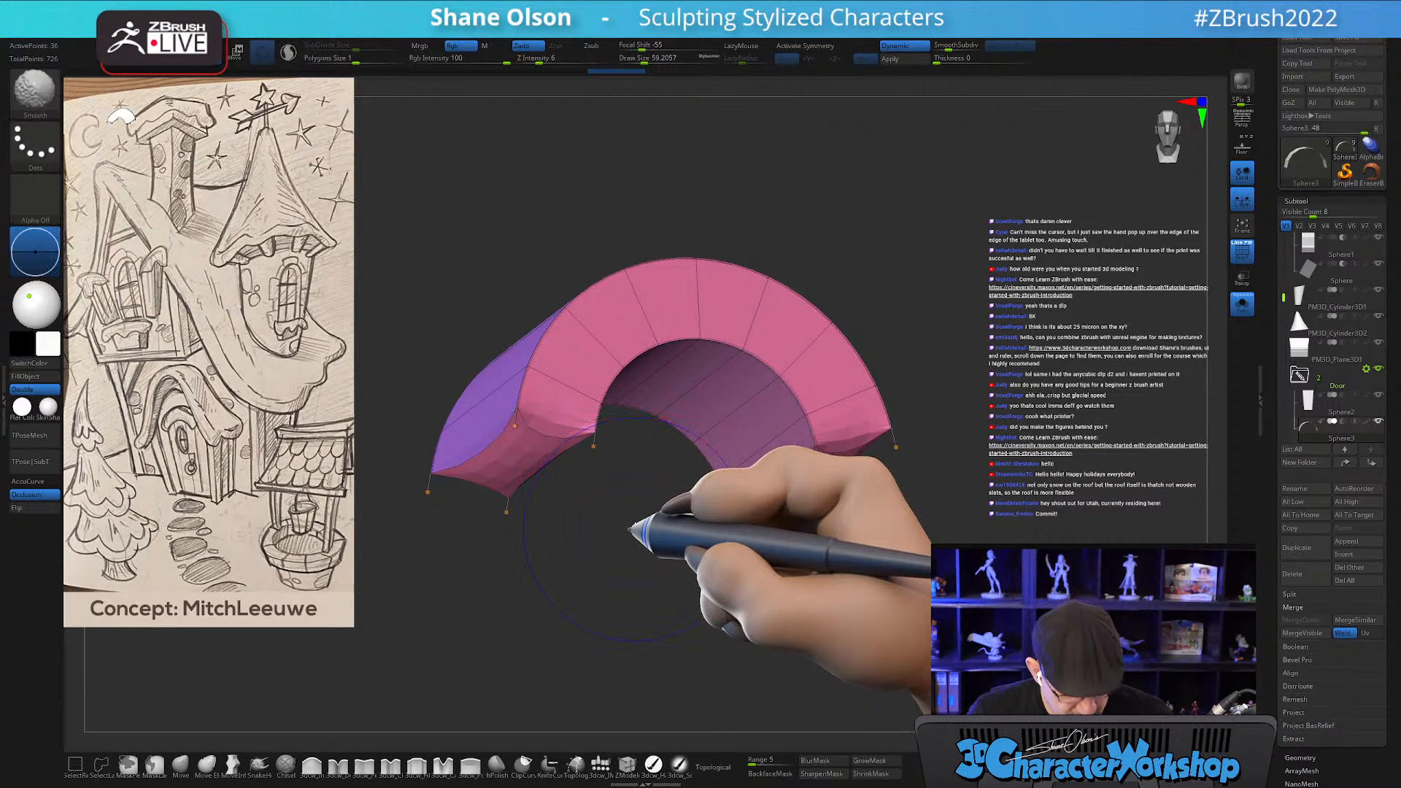
key(shift+d)
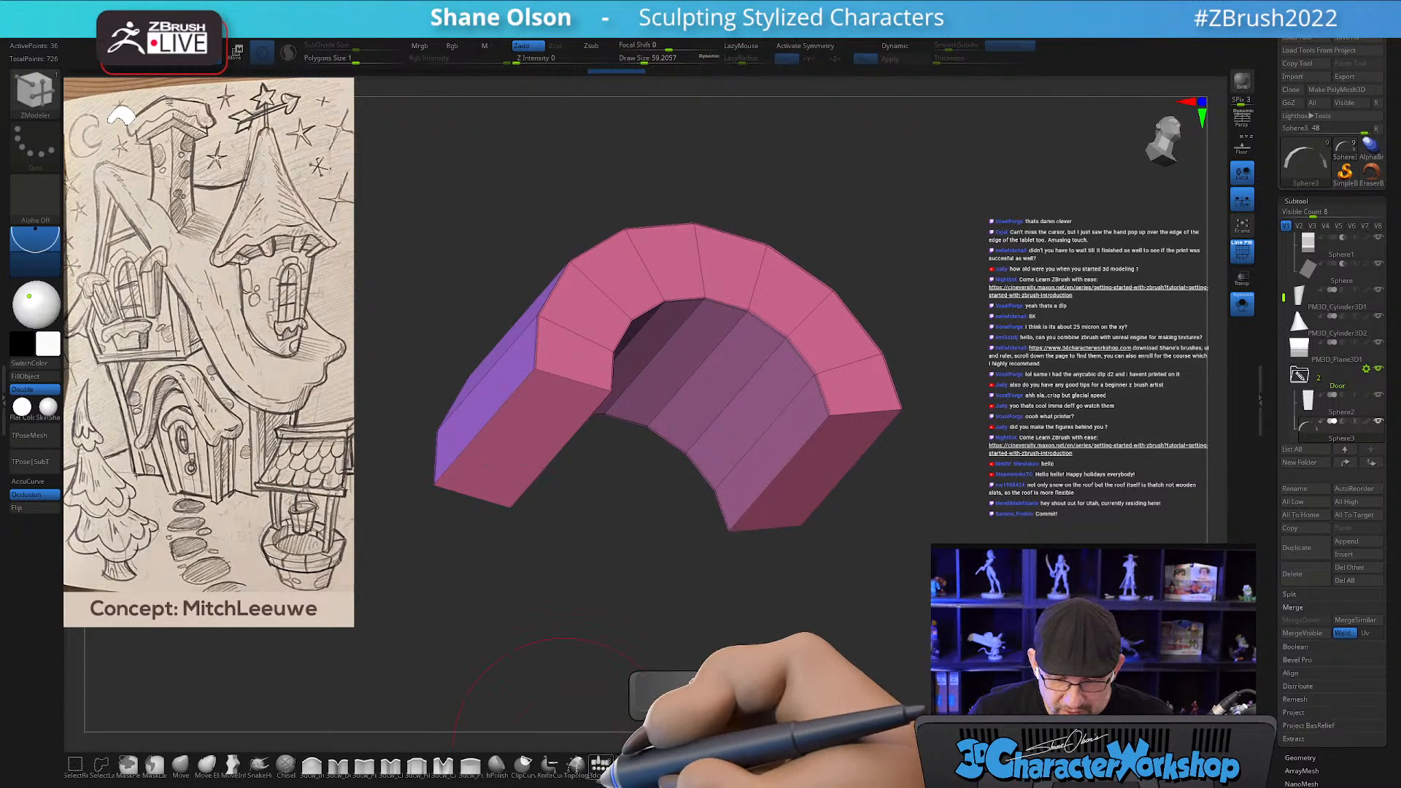
Crease the edges at the arch's ends with ZModeler and preview the result with dynamic subdivision.
key(space)
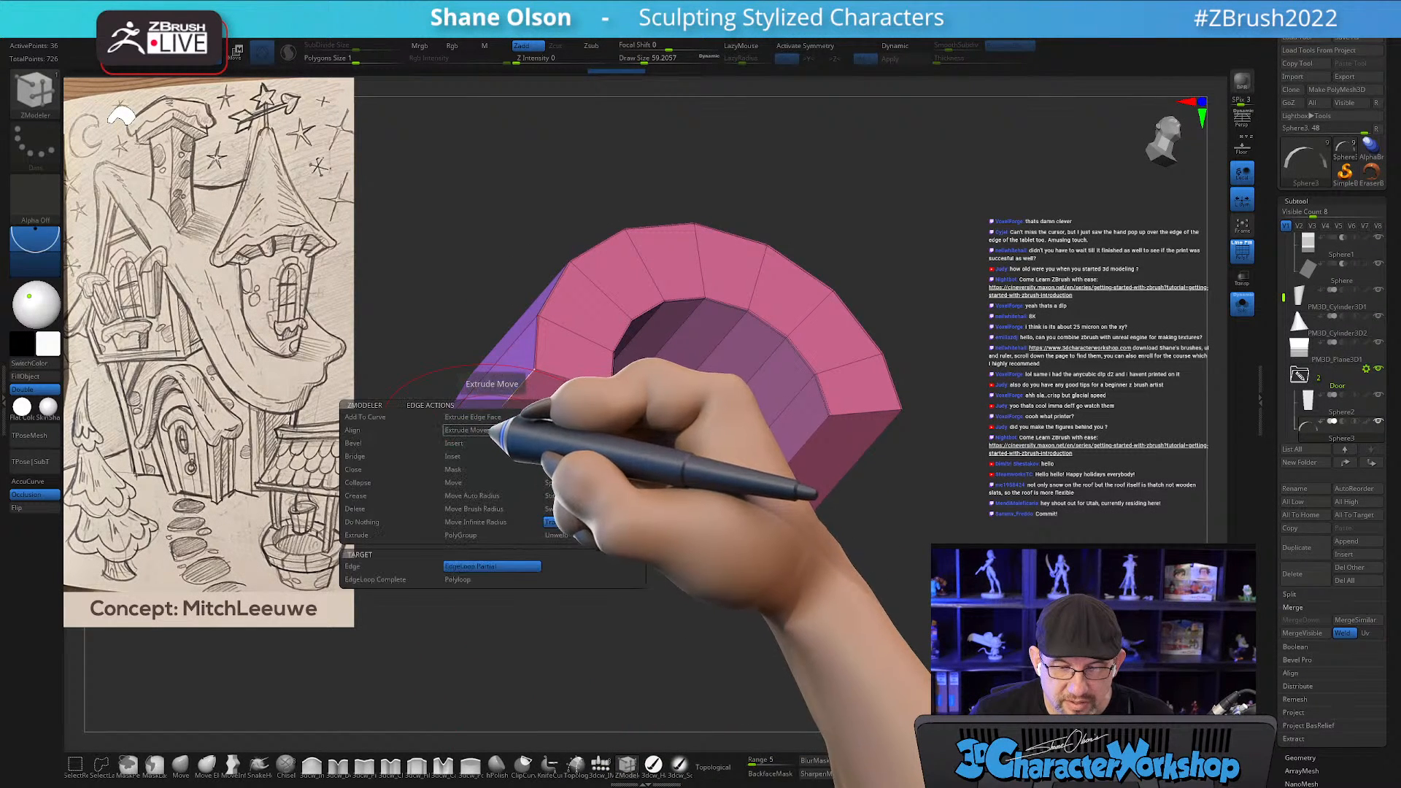
click(358, 496)
click(365, 494)
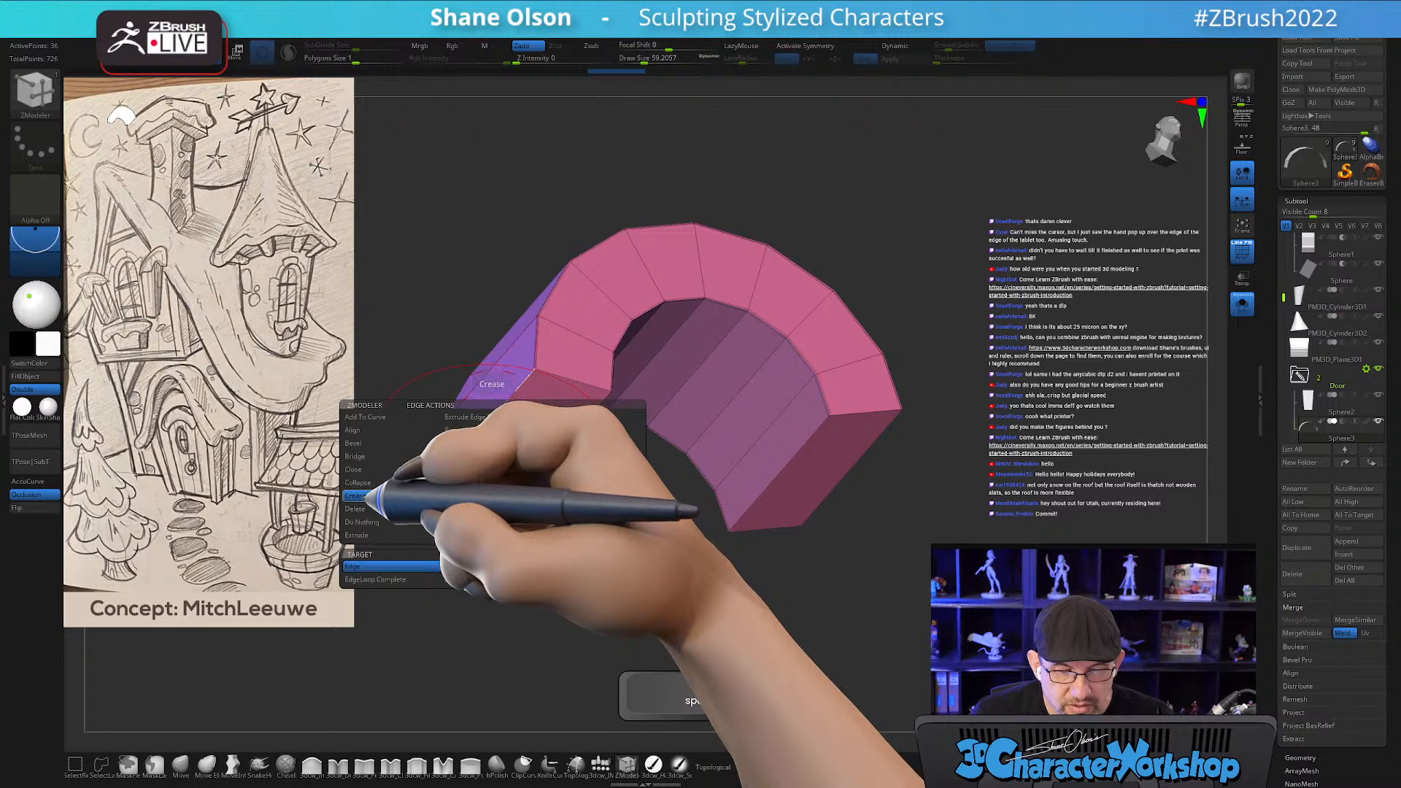
click(416, 569)
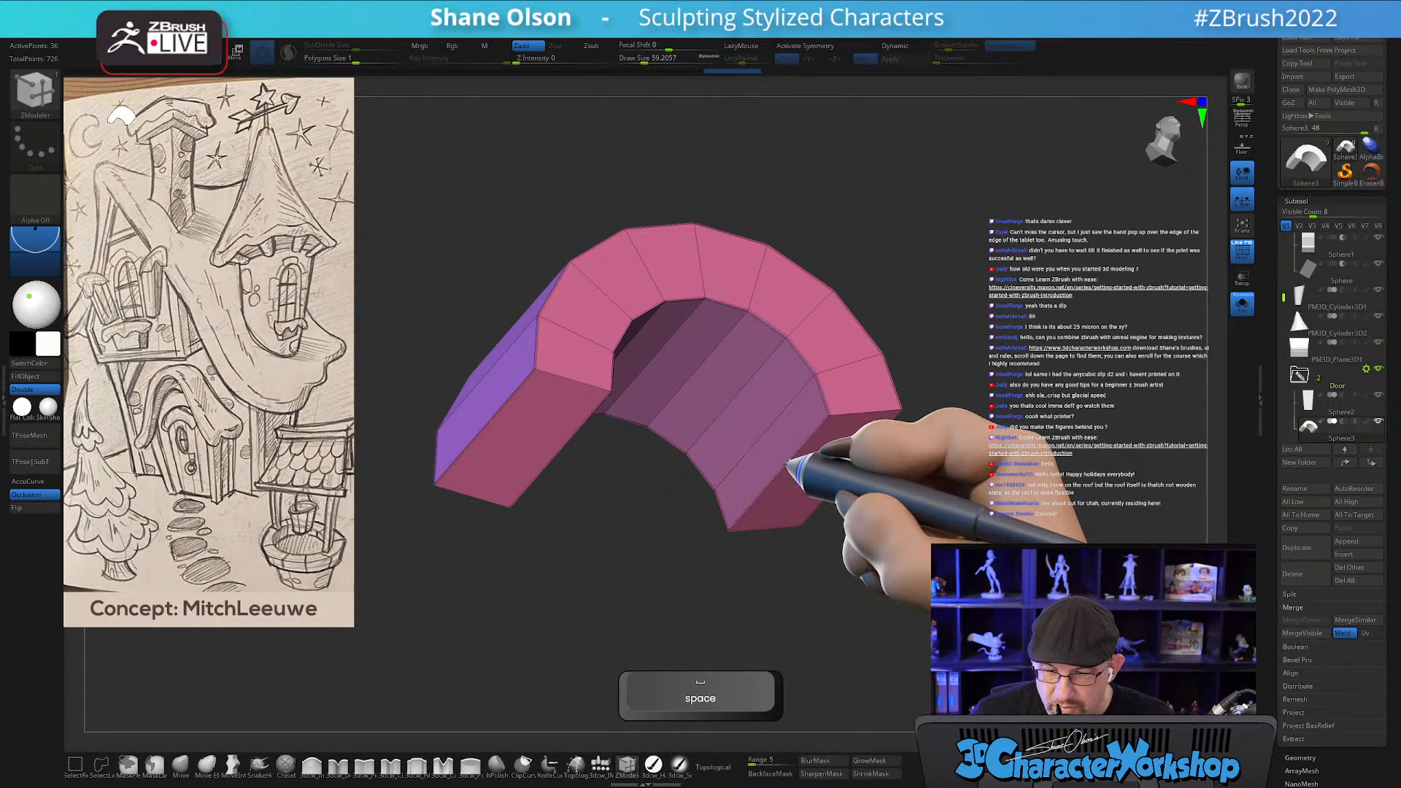
key(d)
mouse_move(1050, 319)
mouse_down()
mouse_move(1006, 315)
mouse_move(1056, 311)
mouse_up()
key(shift+d)
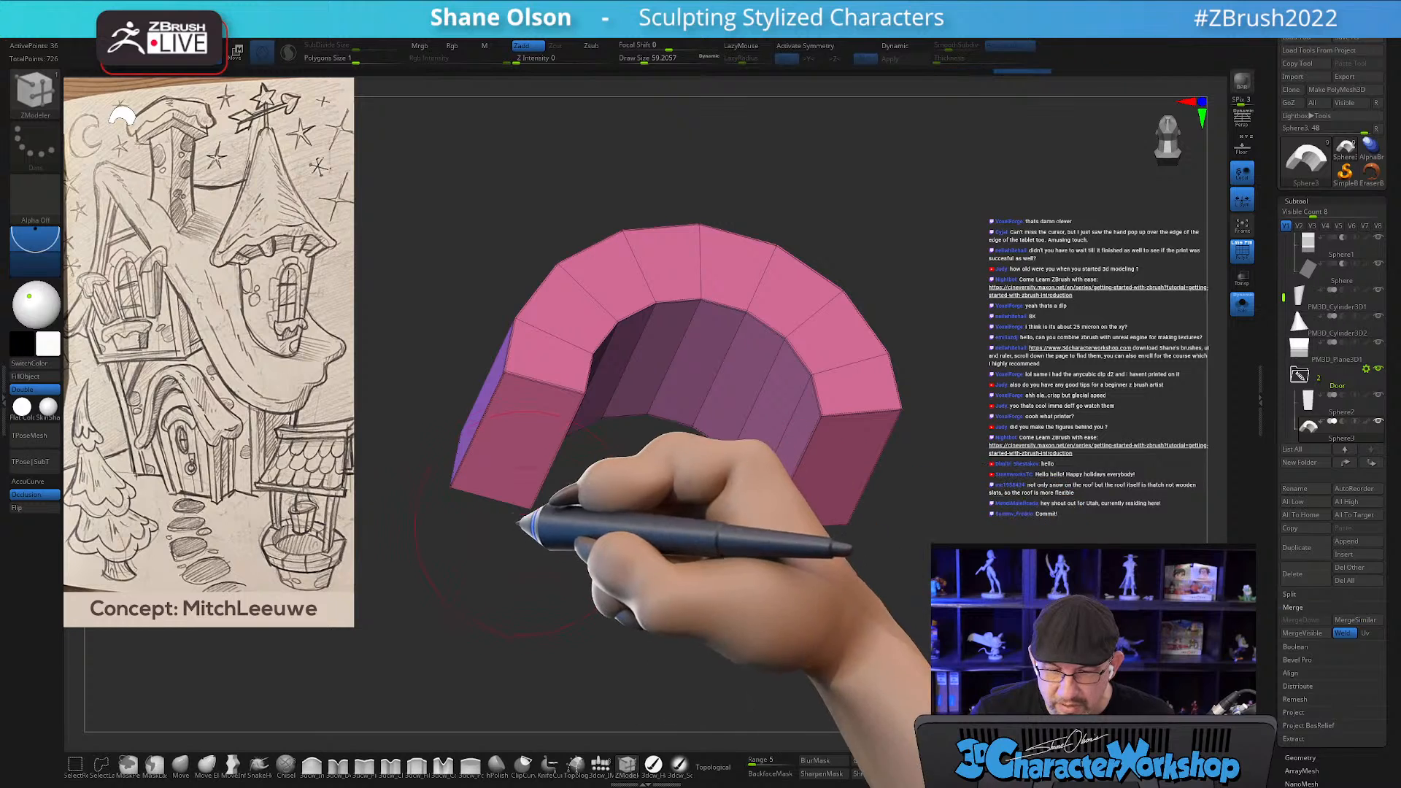
key(d)
shift+drag(1055, 404, 1045, 396)
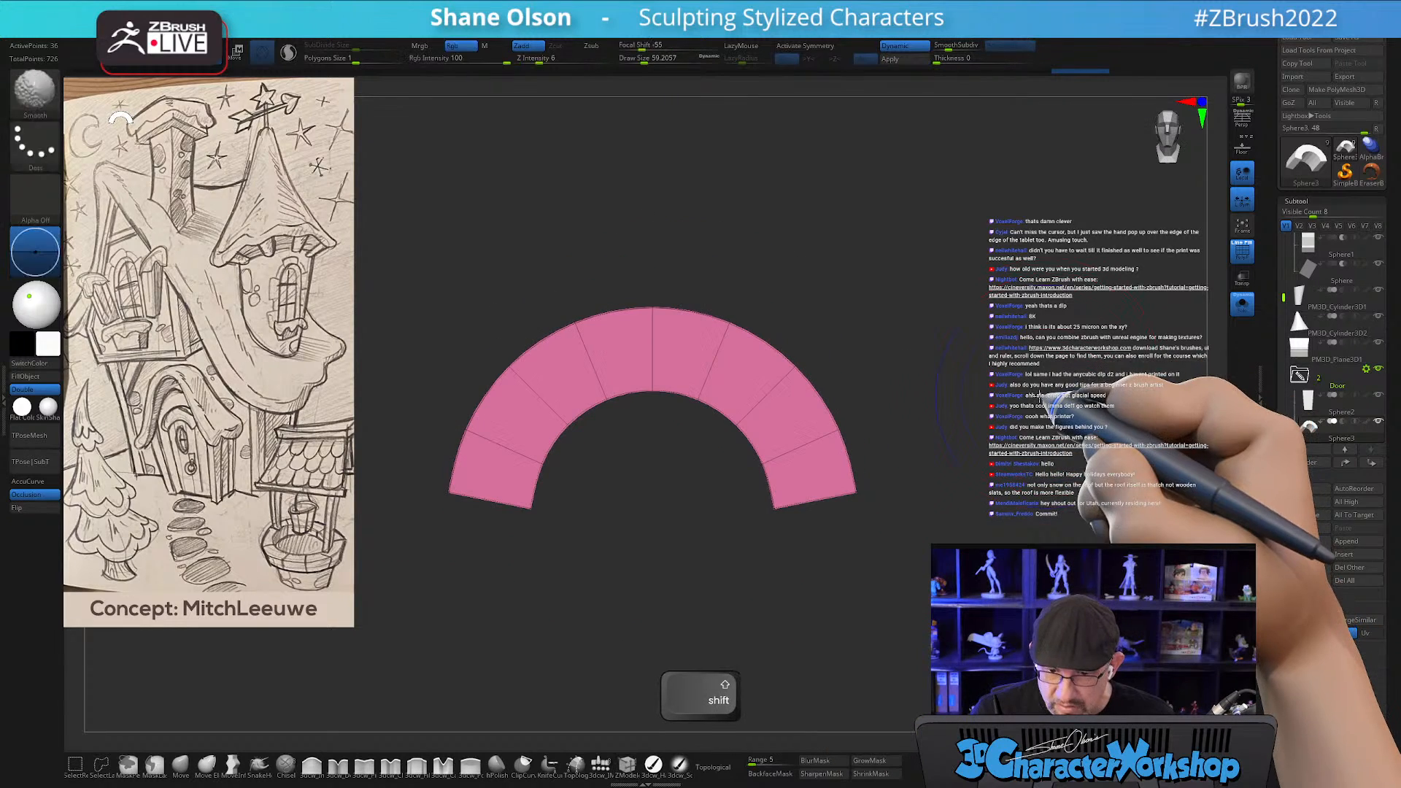
Show the whole house again, then enlarge the arch and raise it over the top of the door slab.
click(1240, 306)
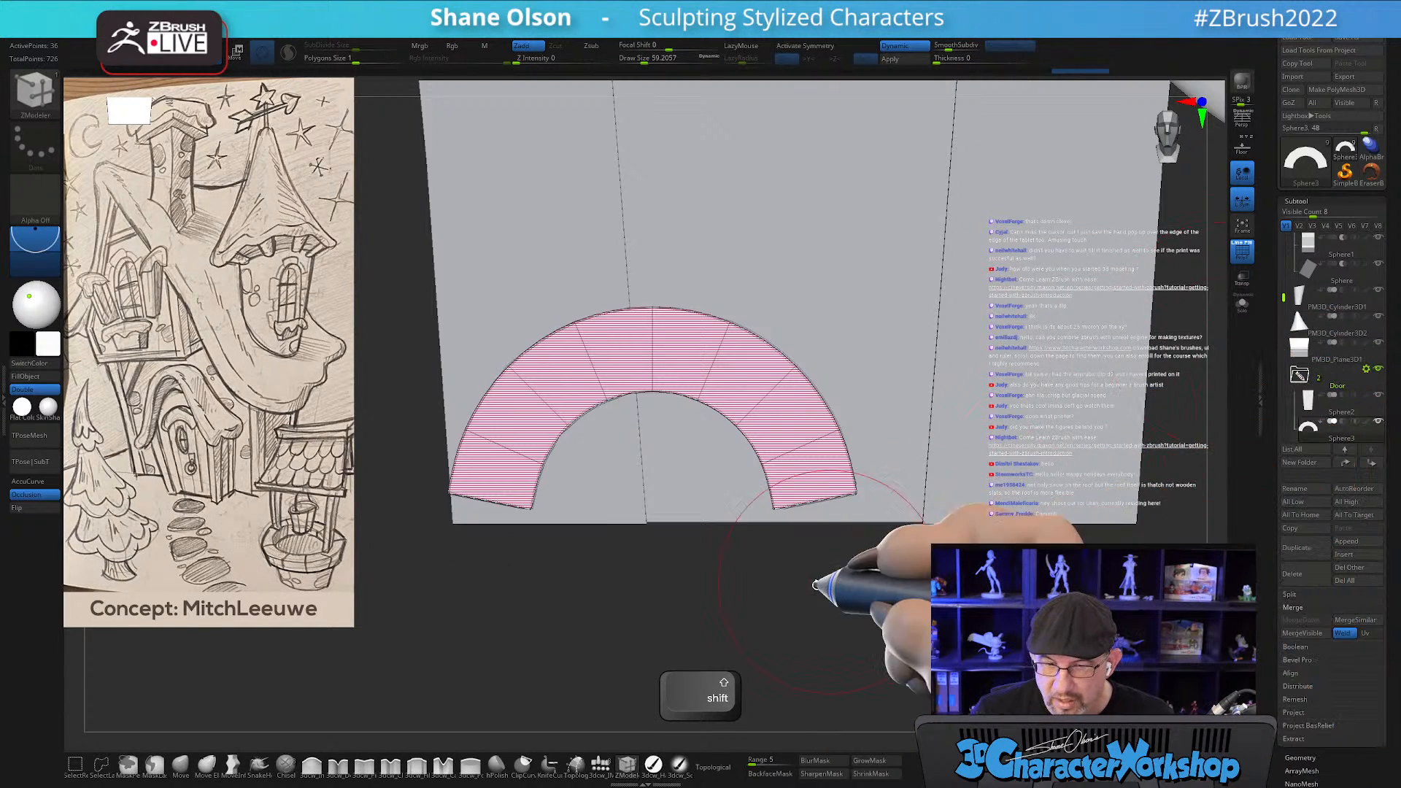
alt+drag(852, 616, 959, 604)
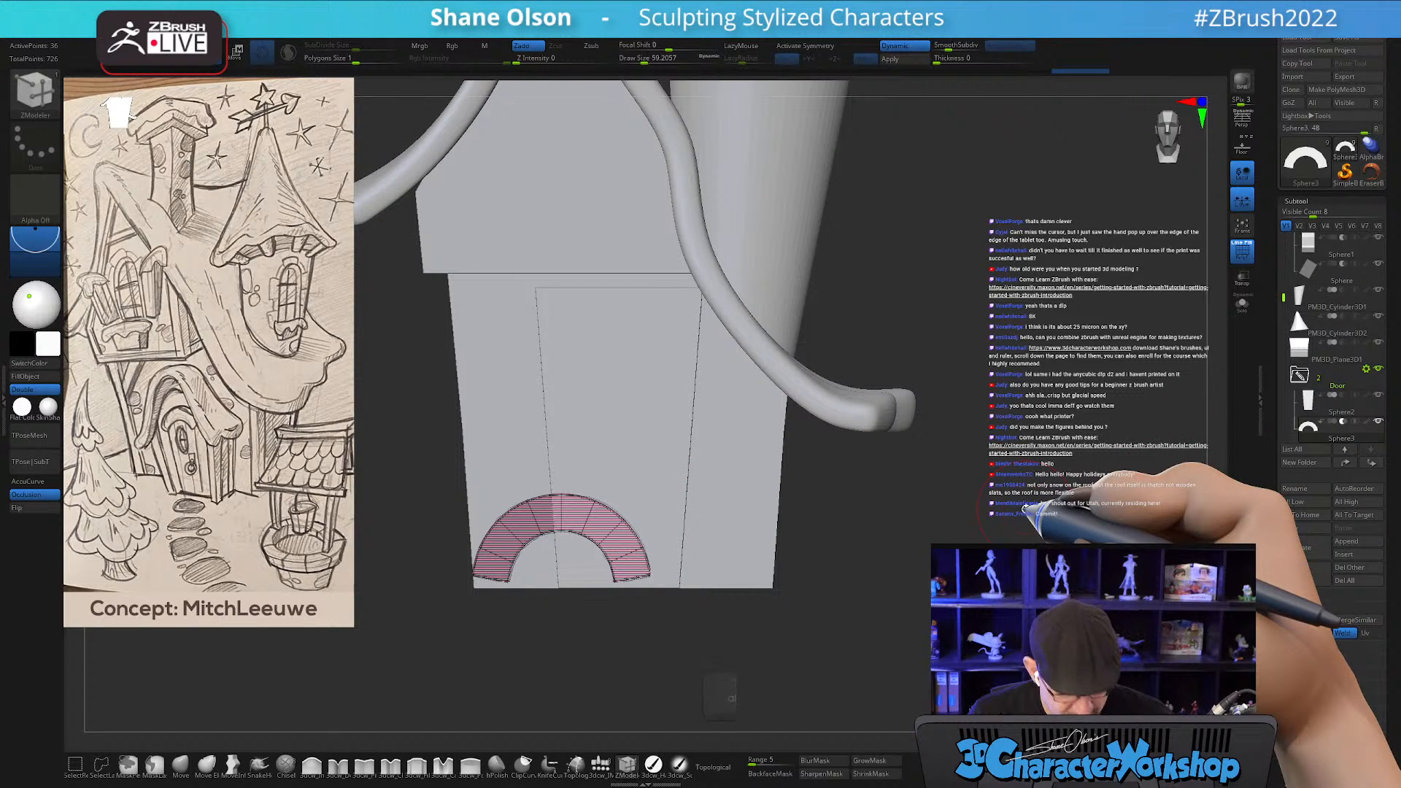
key(w)
drag(566, 575, 621, 386)
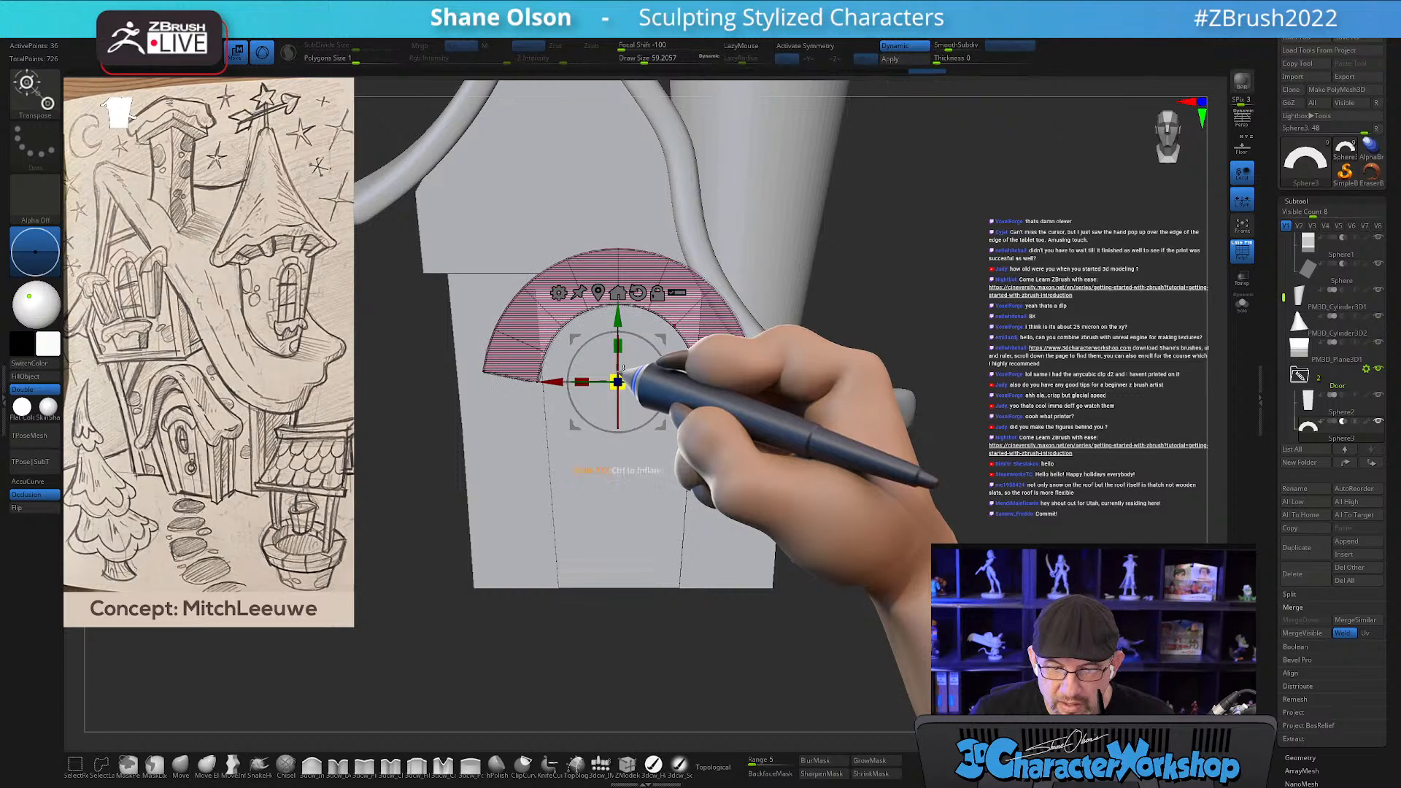
Push the arch back toward the house wall in side view and check its fit around the door without the wireframe.
mouse_move(1064, 281)
mouse_down()
mouse_move(985, 281)
mouse_move(1091, 282)
mouse_up()
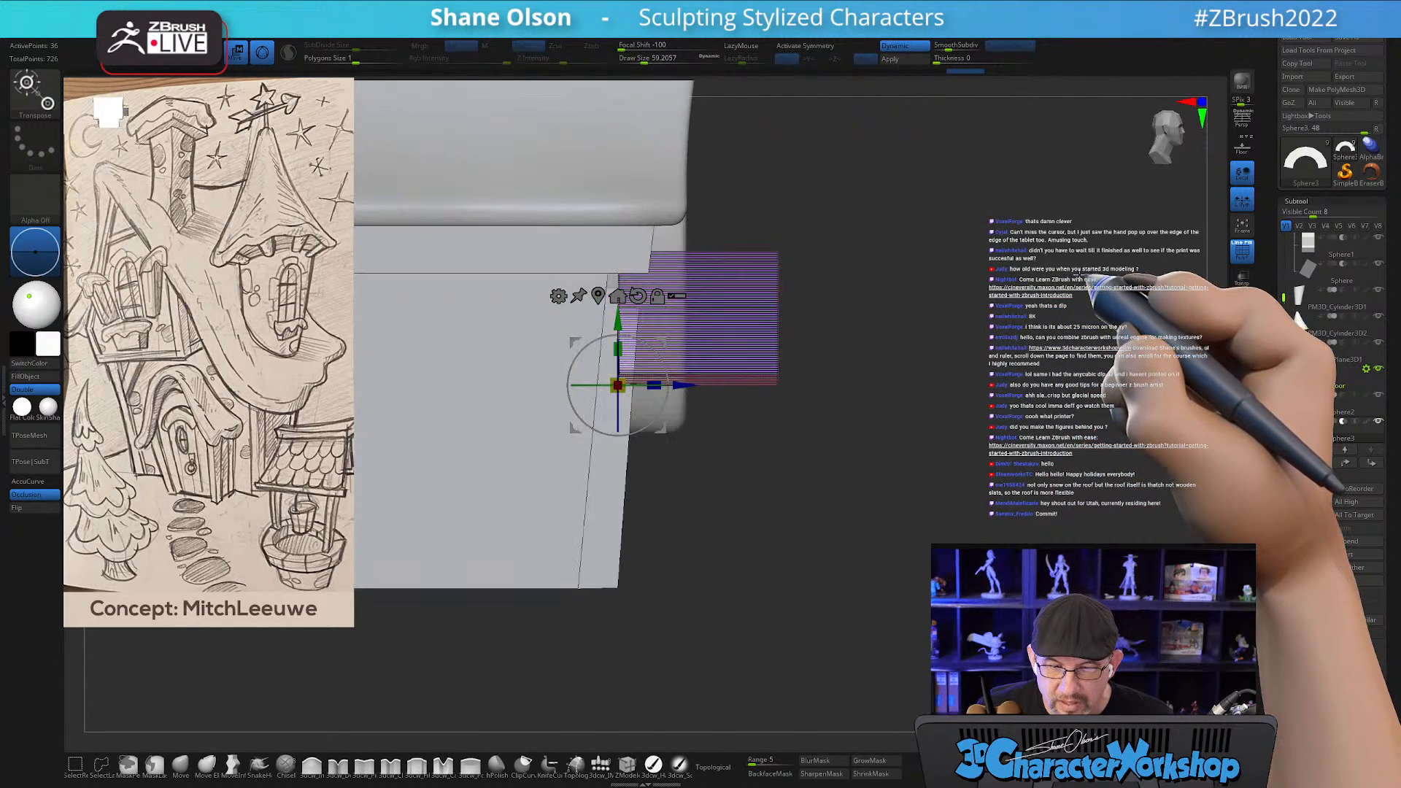
drag(690, 384, 626, 385)
drag(930, 334, 981, 271)
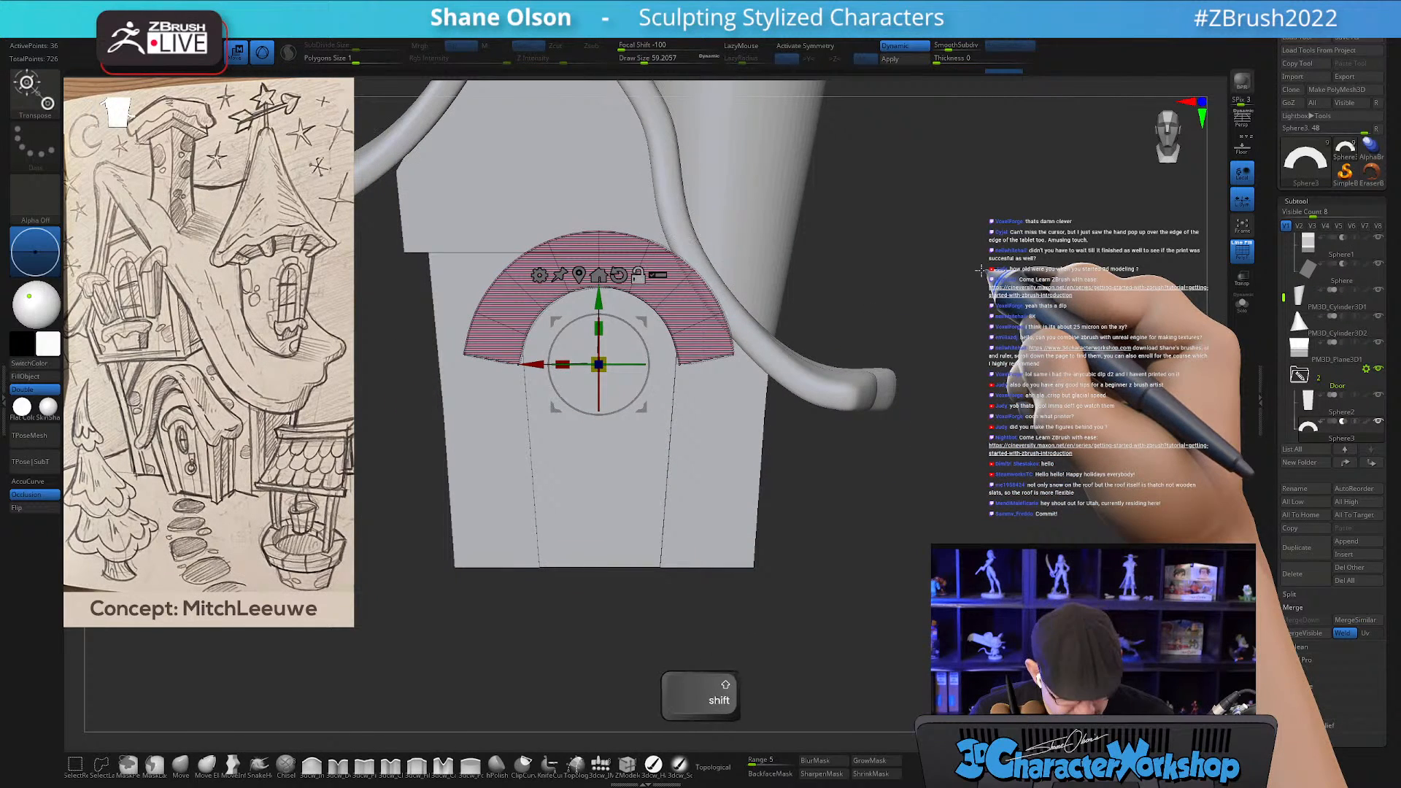
key(shift+f)
drag(989, 632, 1050, 605)
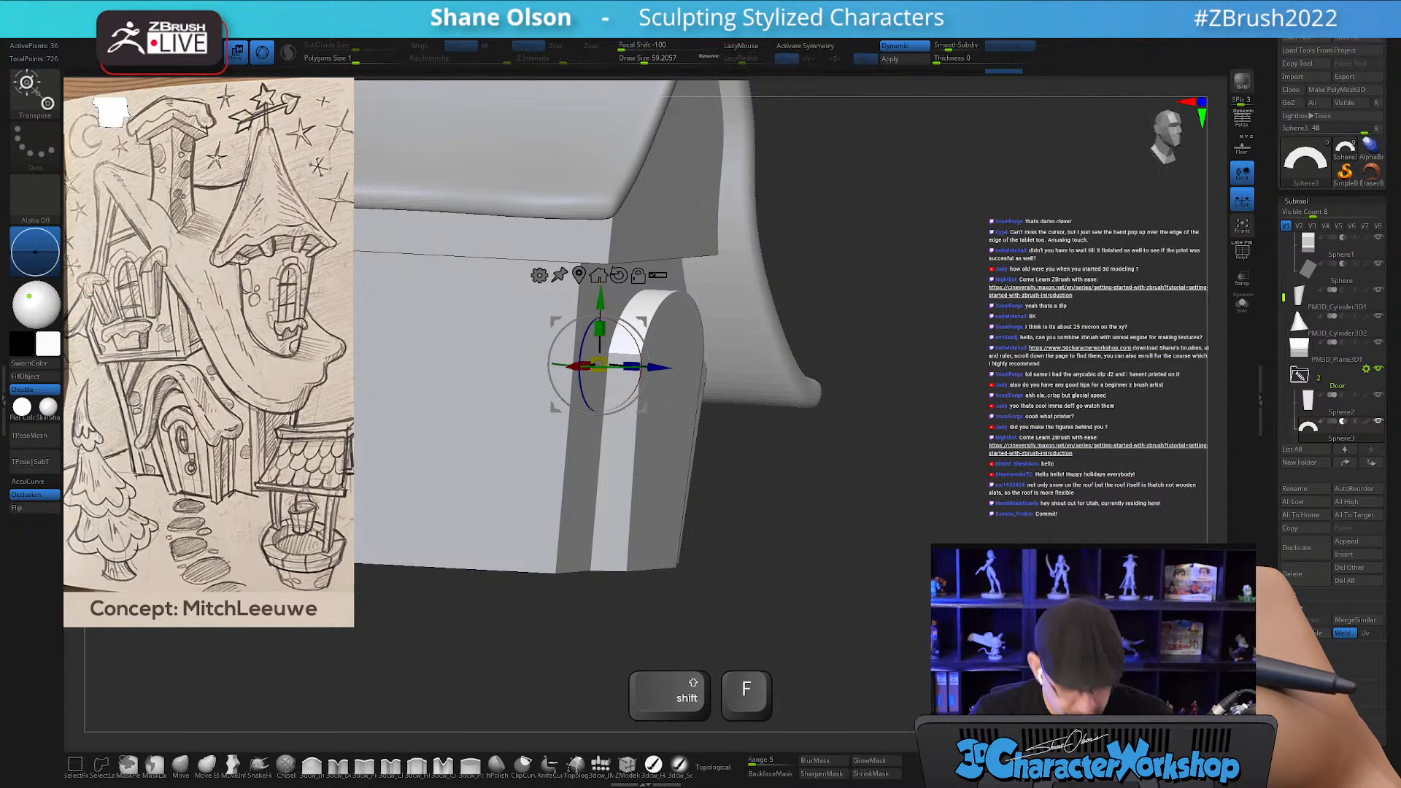
key(q)
mouse_move(998, 511)
mouse_down()
mouse_move(942, 509)
mouse_move(979, 511)
mouse_move(962, 512)
mouse_move(967, 494)
mouse_move(1029, 516)
mouse_up()
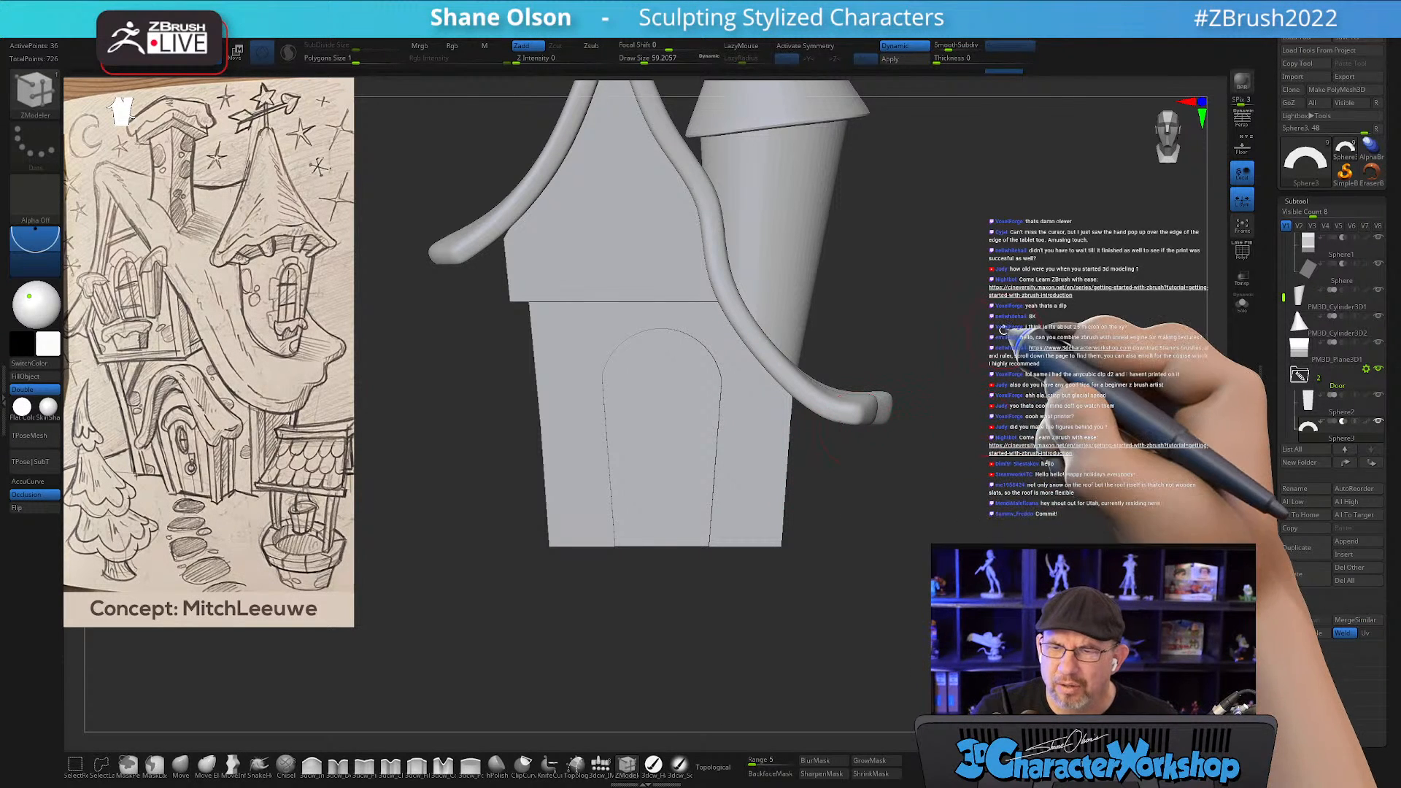
alt+drag(1004, 330, 1006, 341)
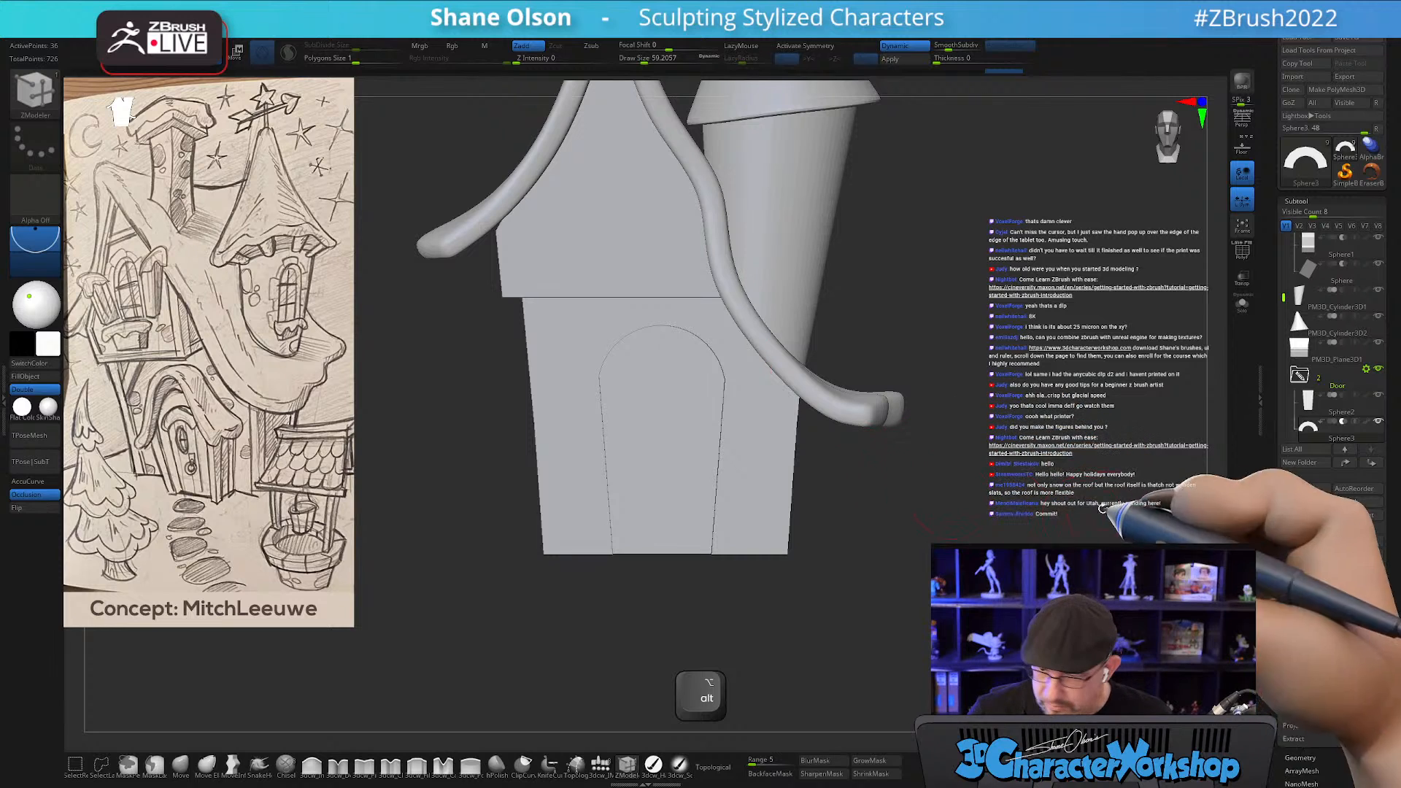
Select the tapered door slab, isolate it and scale down its height.
click(1308, 400)
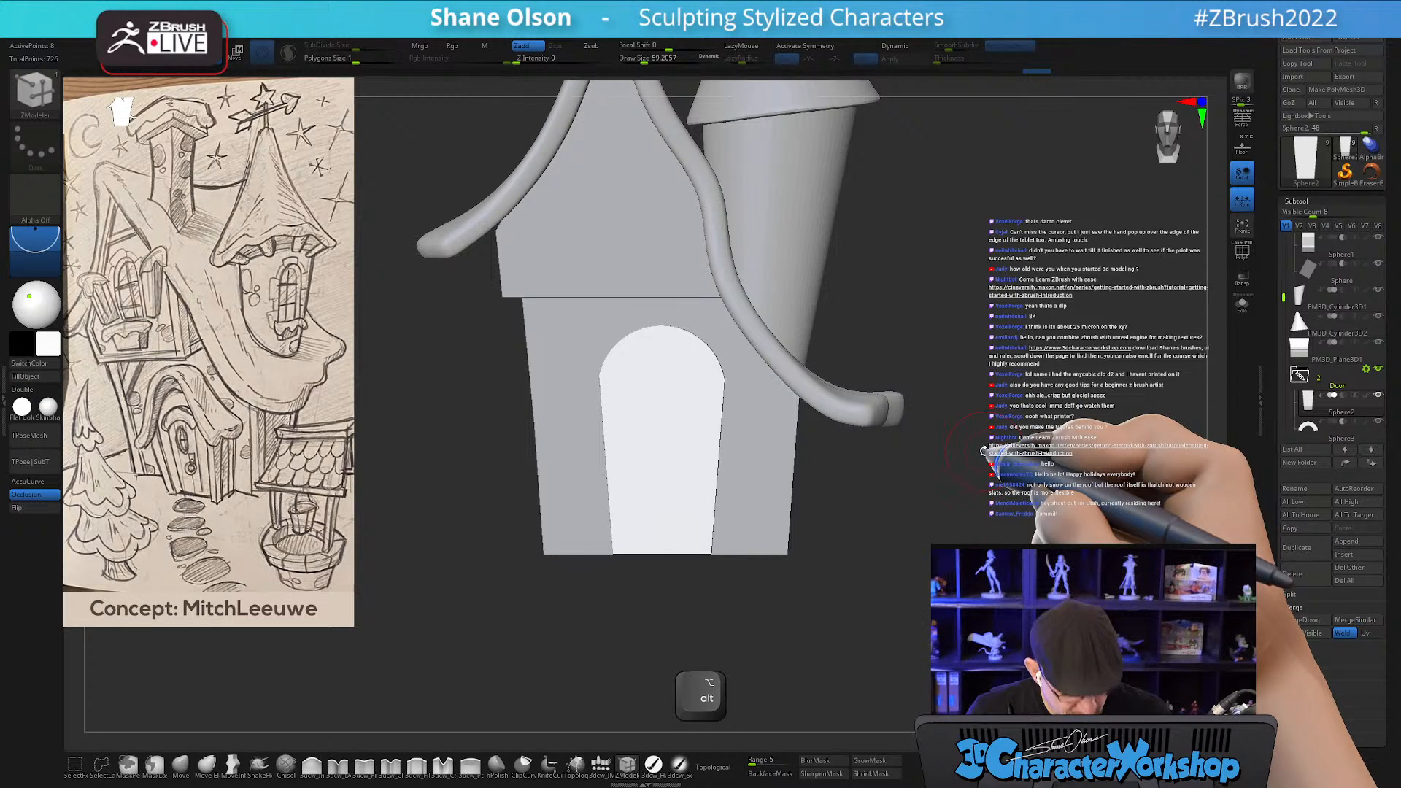
key(w)
alt+drag(657, 507, 710, 505)
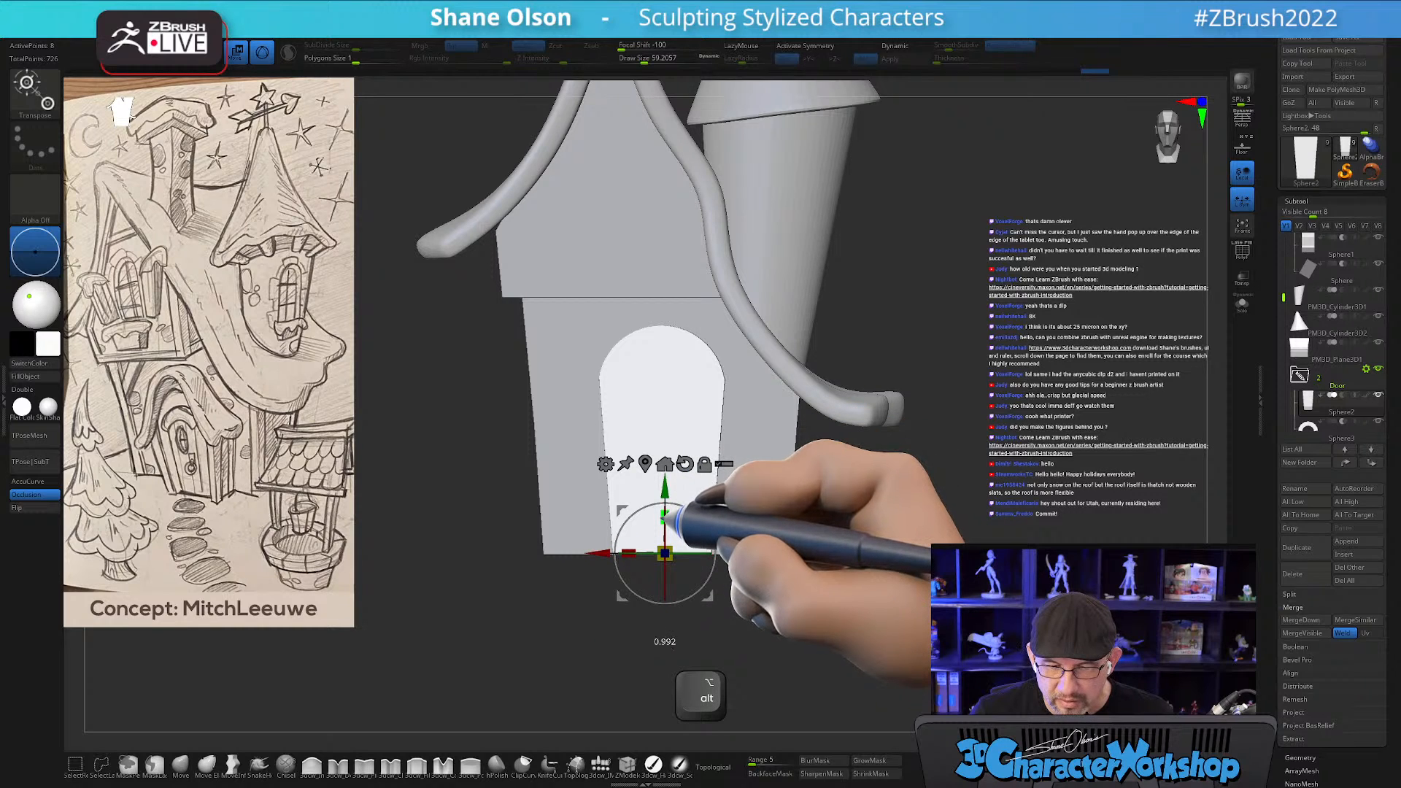
alt+drag(664, 521, 664, 521)
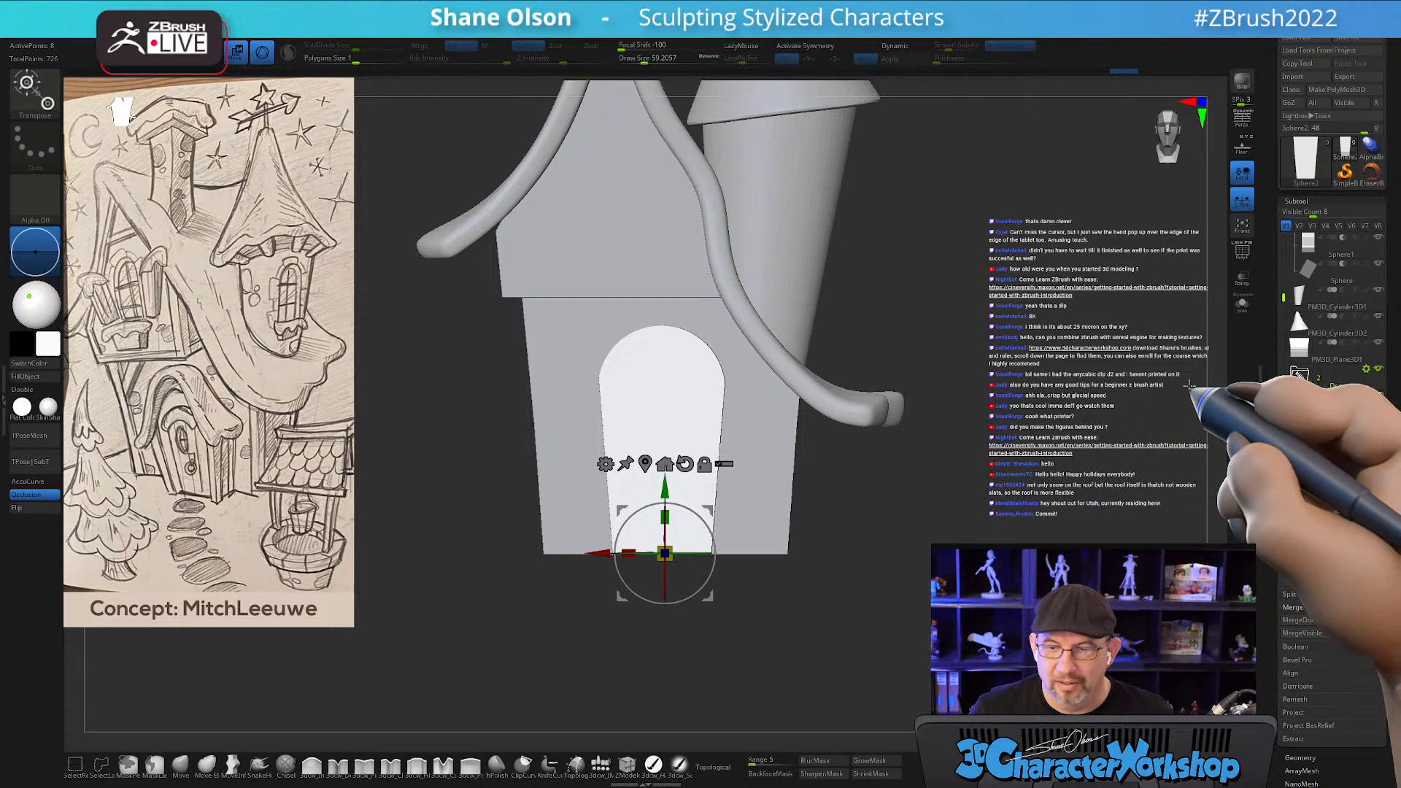
click(1242, 303)
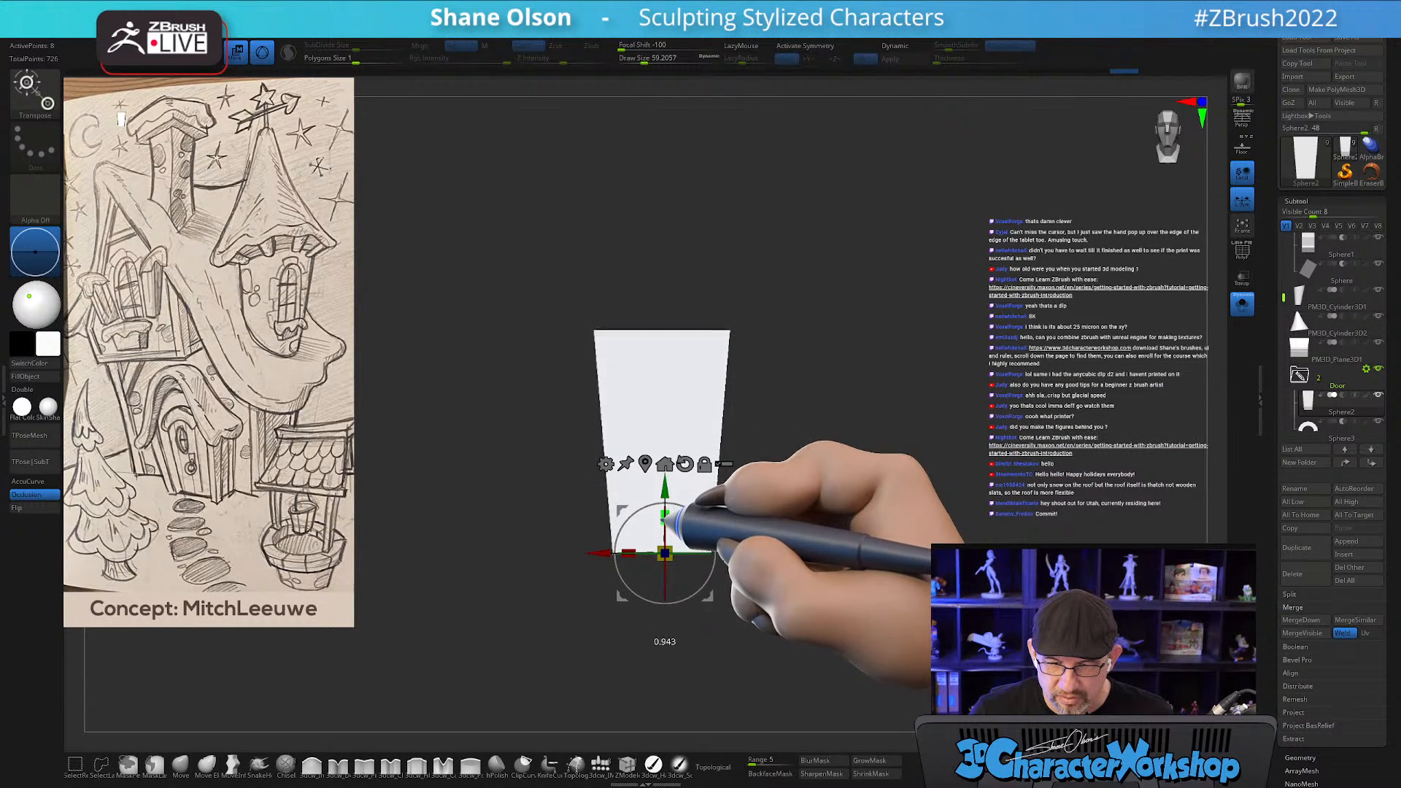
alt+drag(818, 506, 813, 521)
Mask the lower part of the door slab, widen its top edge for a stronger taper, and show the whole house again.
ctrl+drag(784, 665, 534, 517)
ctrl+click(526, 510)
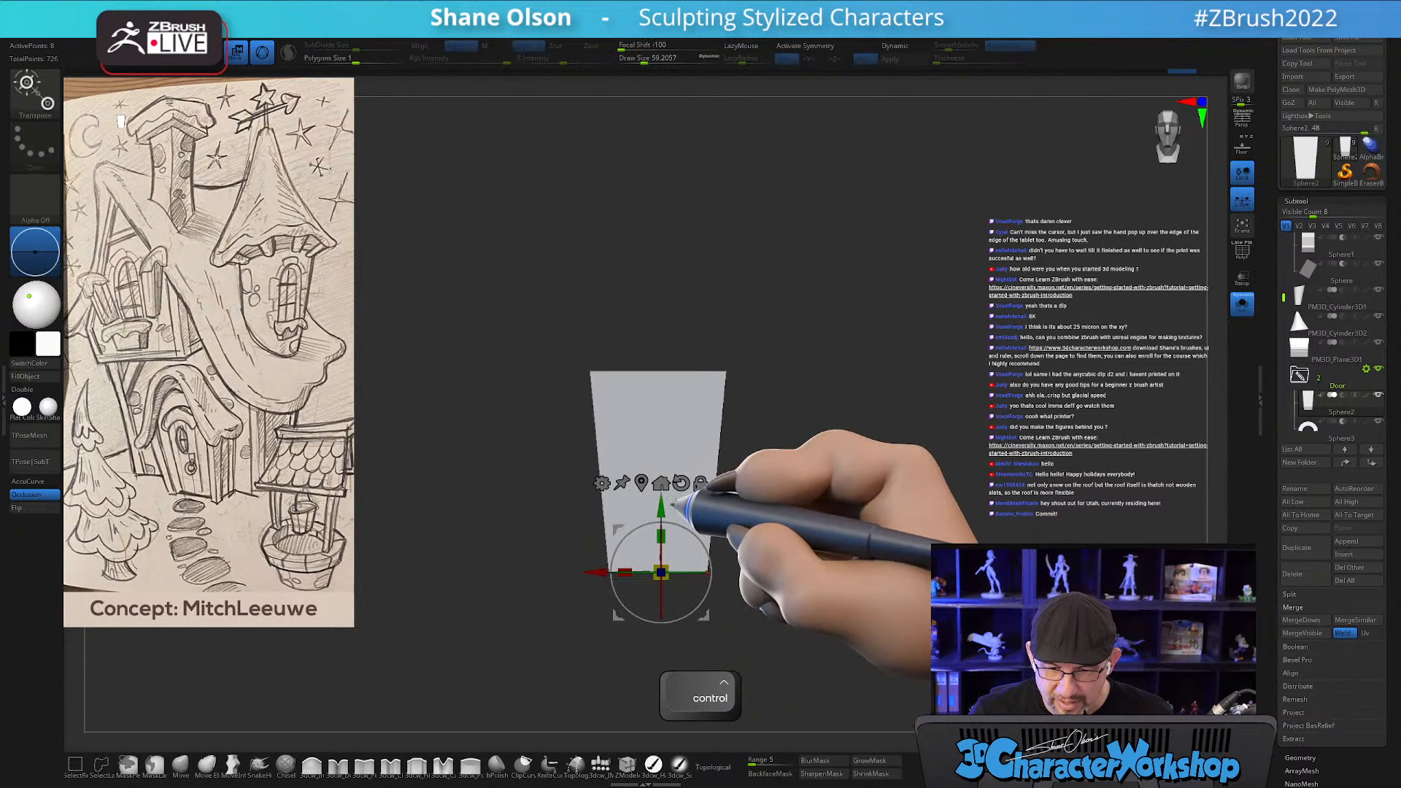
click(642, 484)
drag(621, 372, 599, 371)
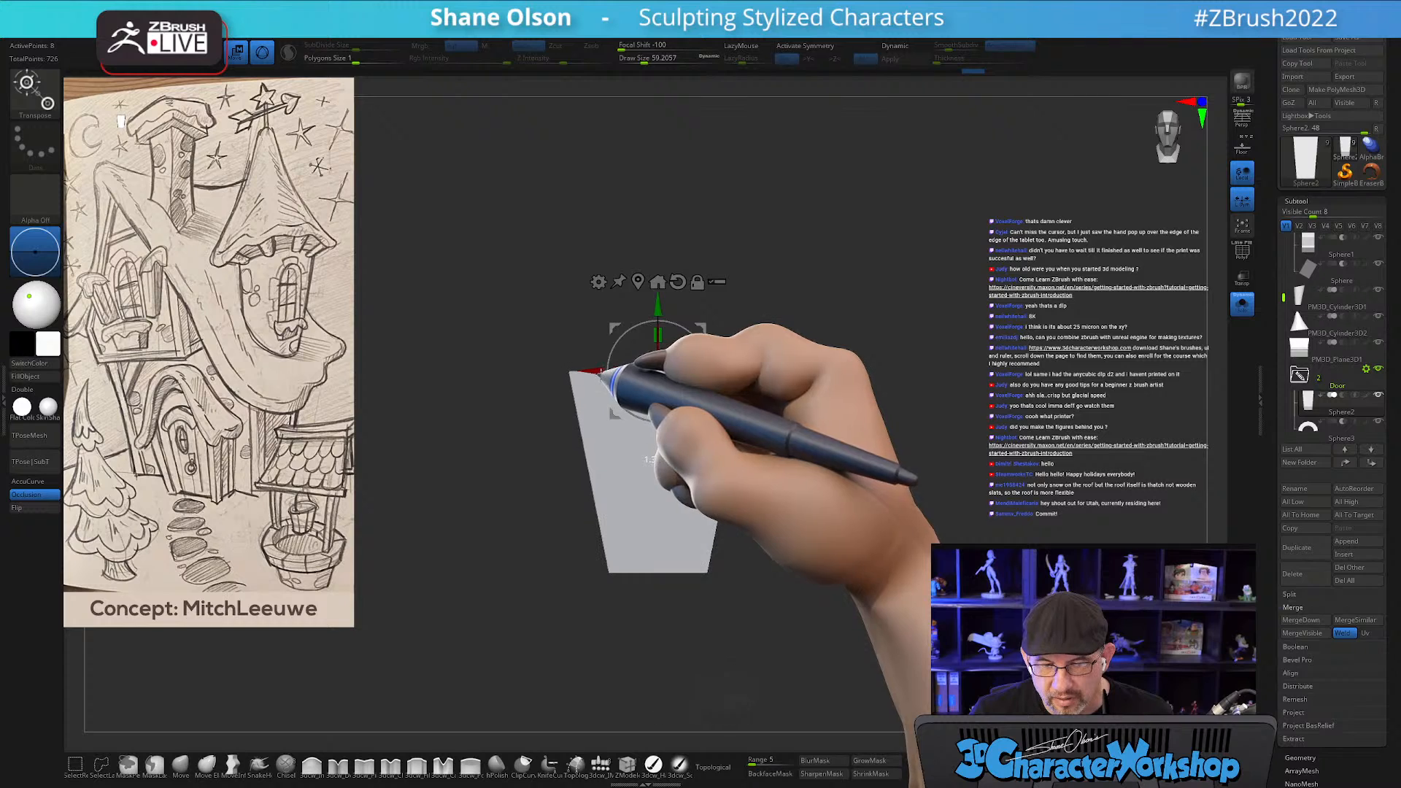
click(1242, 304)
mouse_move(1016, 504)
mouse_down()
mouse_move(1051, 506)
mouse_move(987, 502)
mouse_move(1020, 496)
mouse_up()
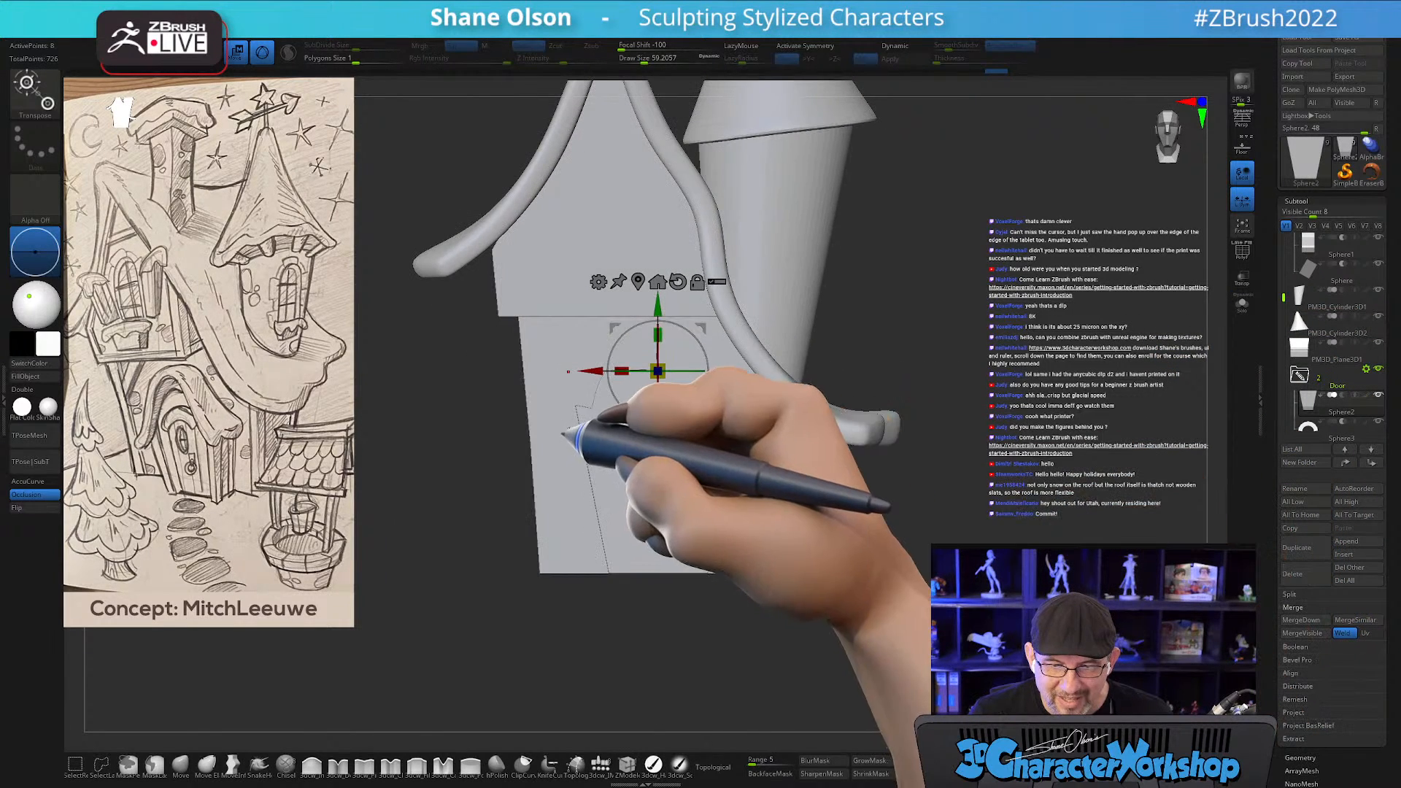
key(shift)
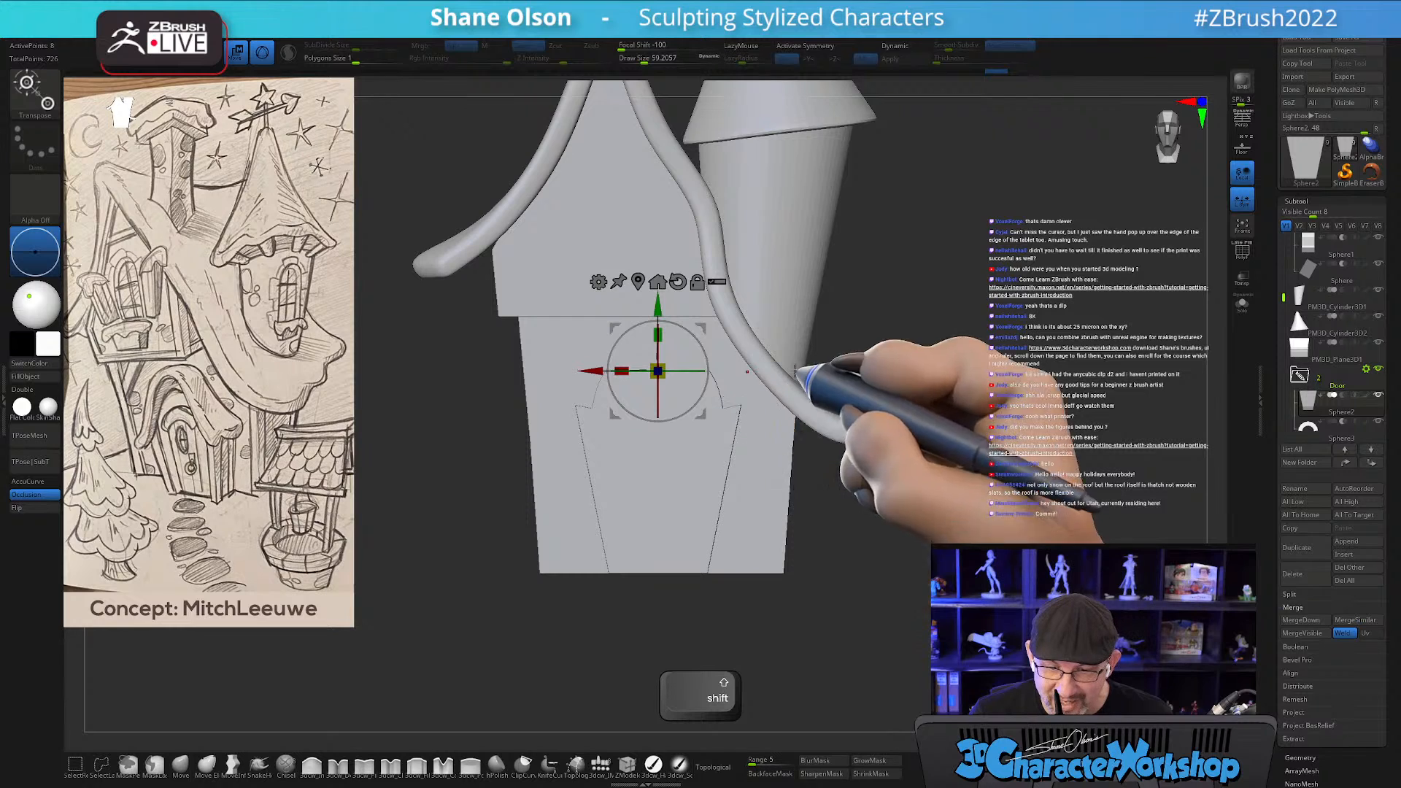
mouse_move(1007, 478)
shift+mouse_down()
mouse_move(1029, 482)
mouse_move(996, 494)
shift+mouse_up()
key(q)
shift+drag(1072, 460, 1162, 419)
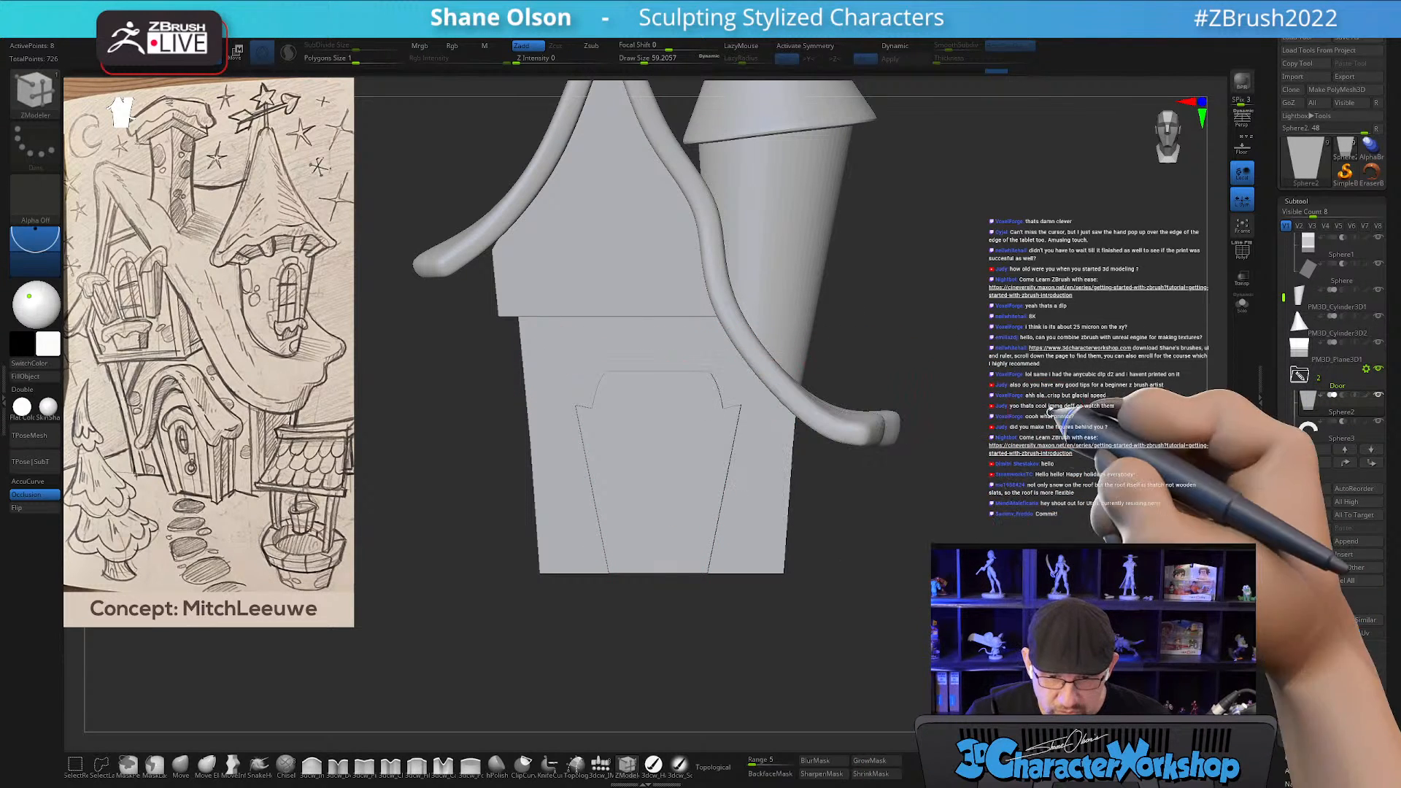
Mask the door slab's bottom again, then raise its top edge and widen it slightly.
key(ctrl)
key(shift+f)
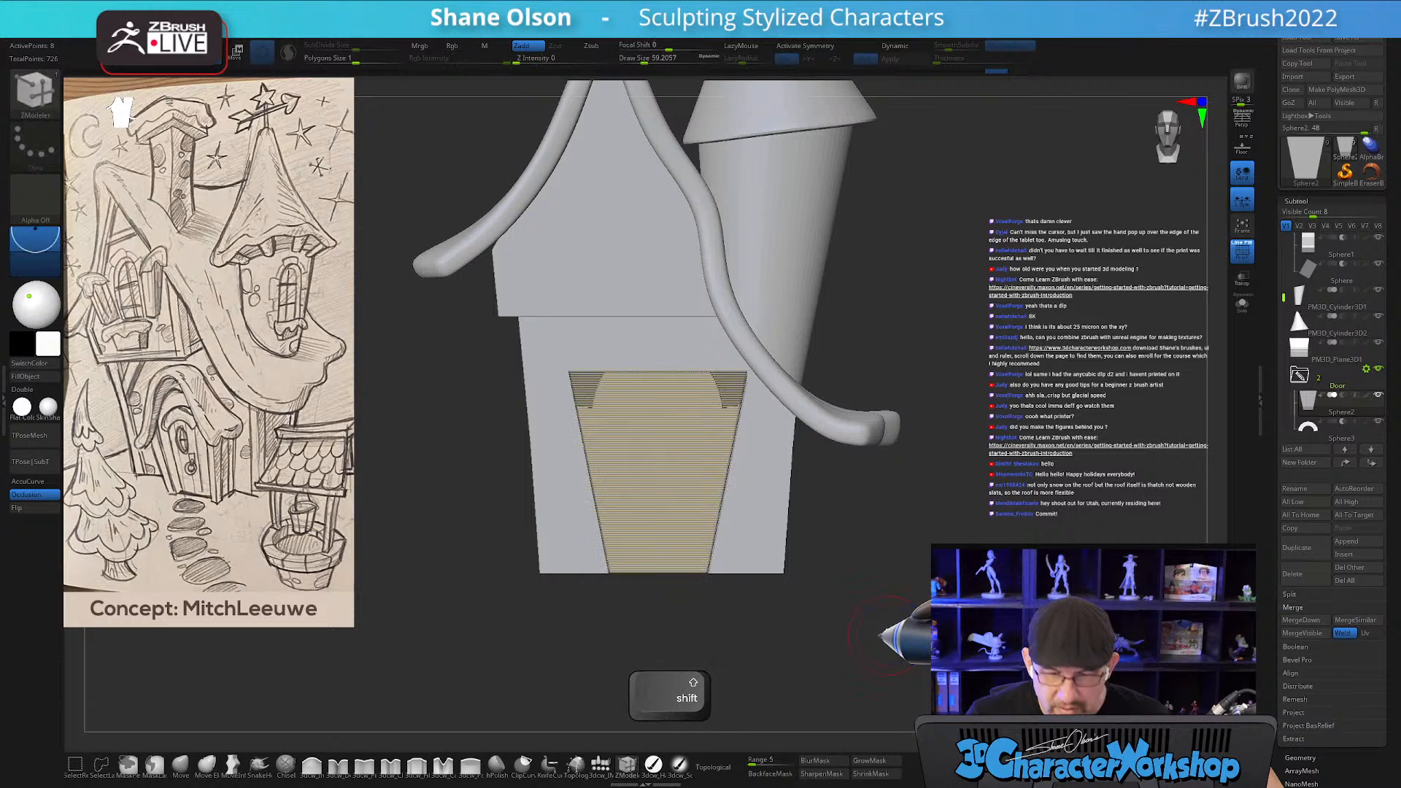
key(w)
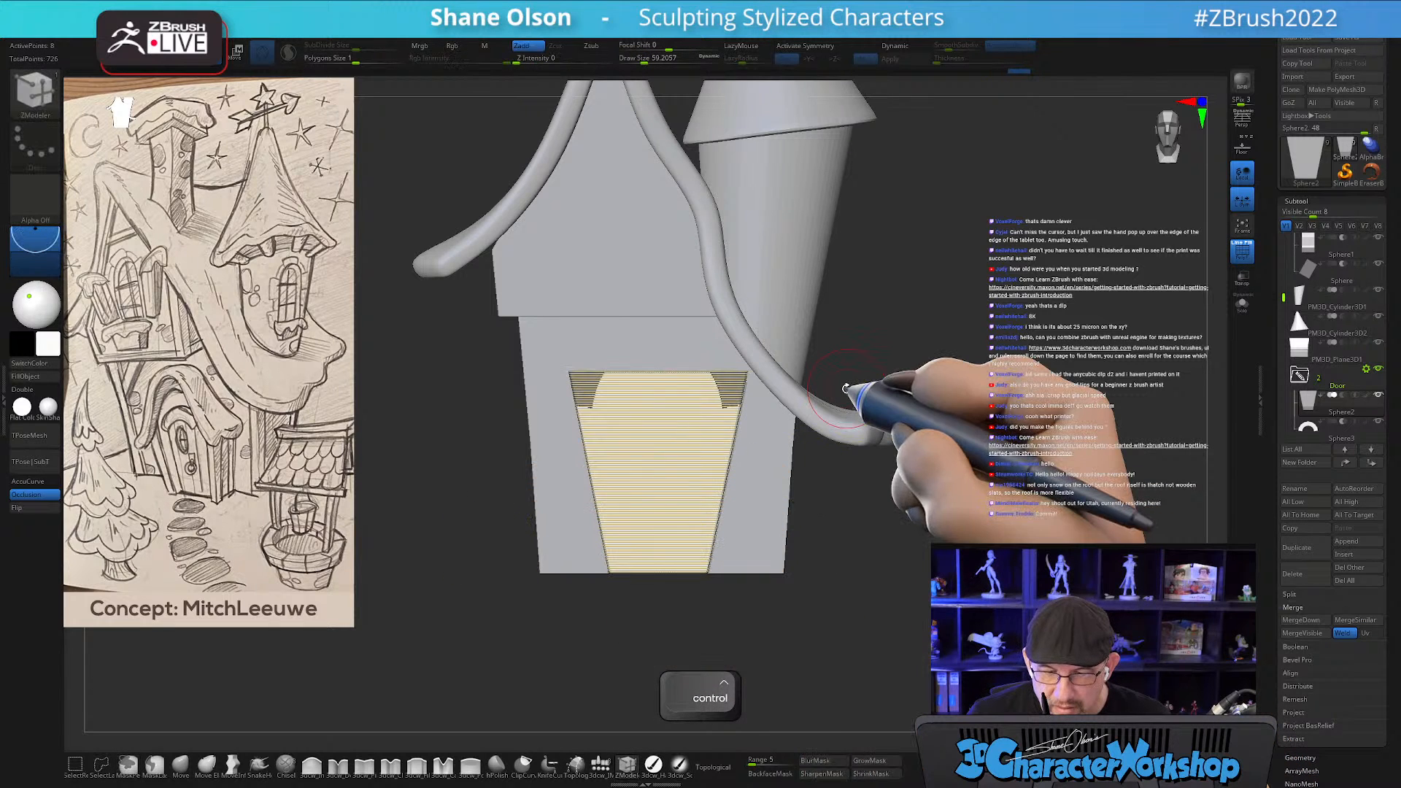
drag(657, 301, 655, 276)
key(ctrl+z)
ctrl+drag(884, 665, 476, 527)
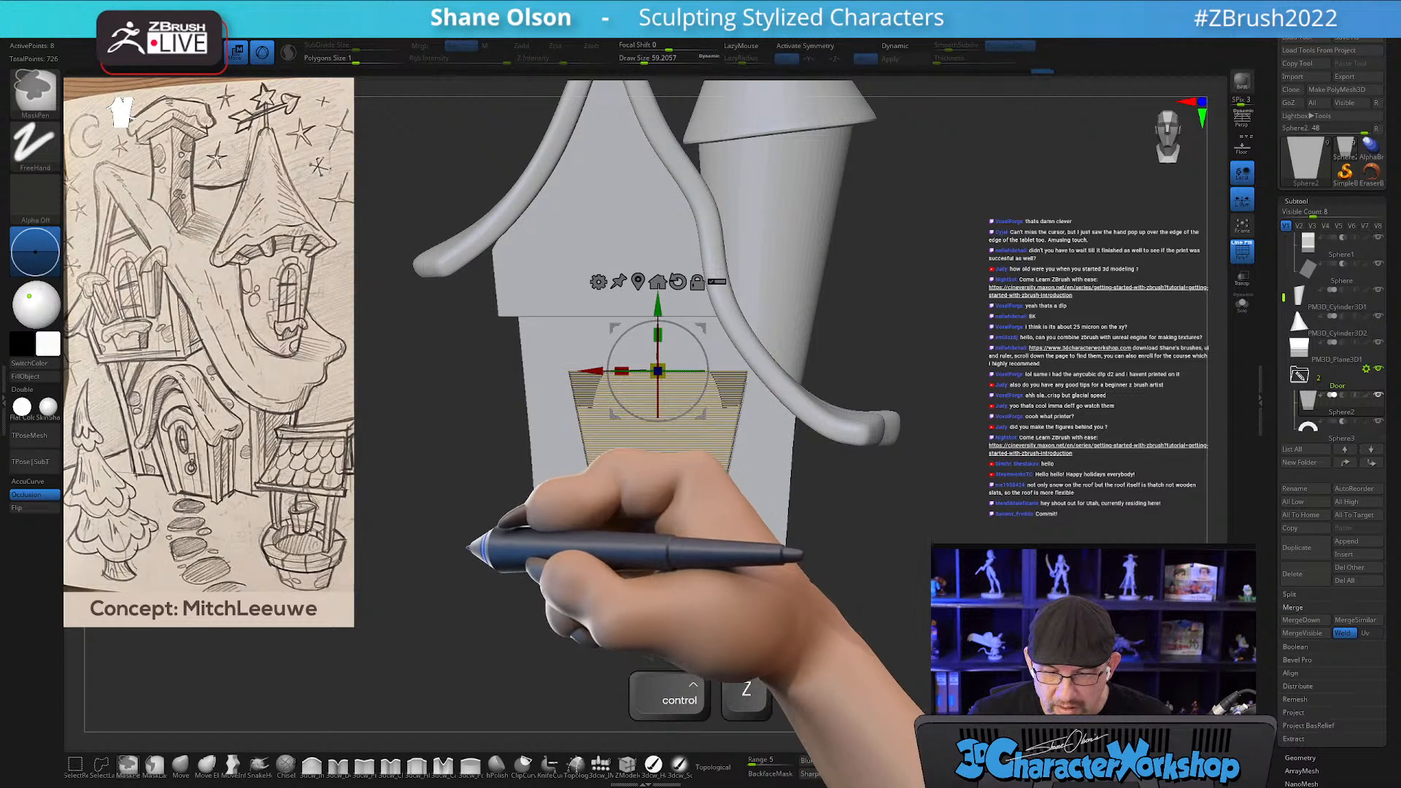
drag(658, 306, 659, 287)
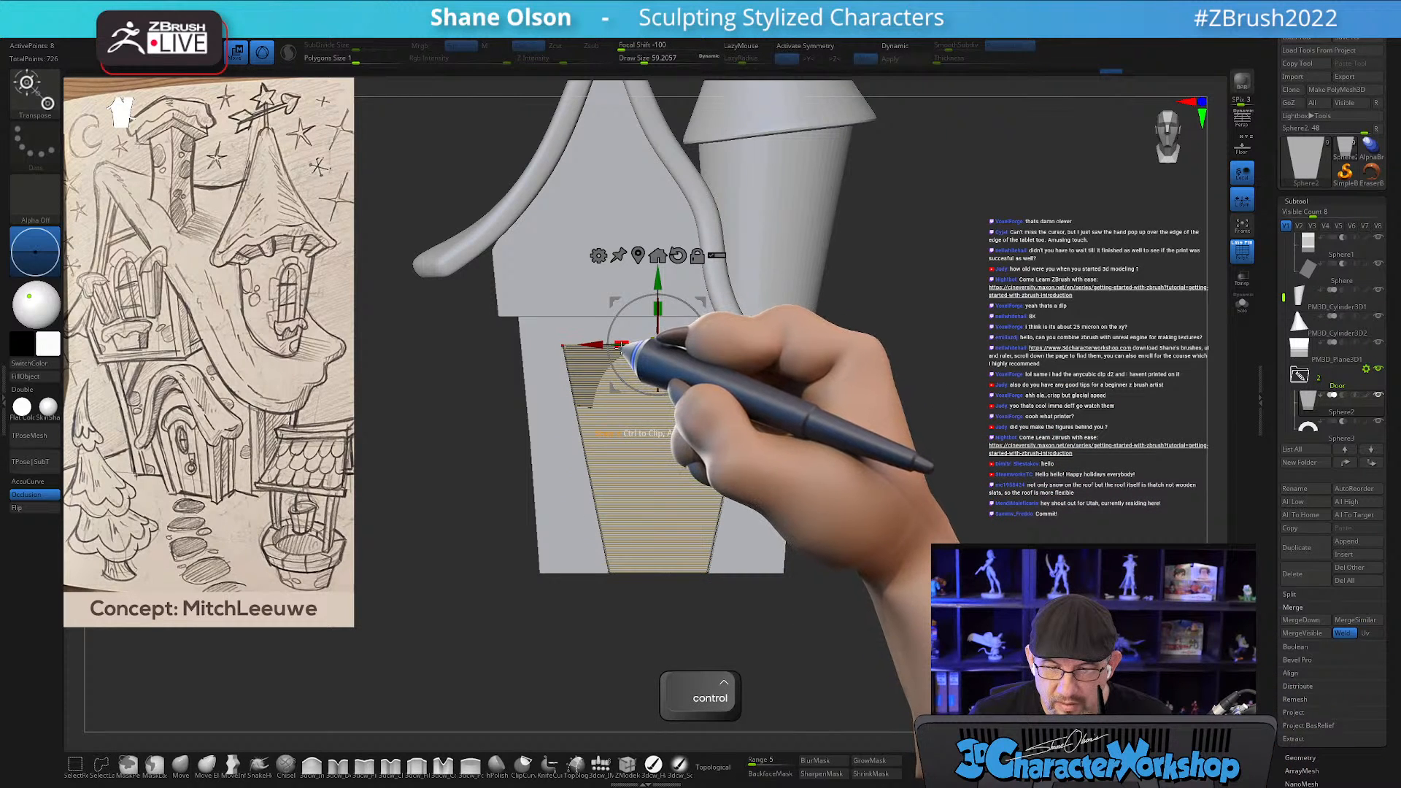
Select the arch, scale it up to match the wider door slab, and lower it slightly onto the slab's top.
drag(982, 509, 573, 646)
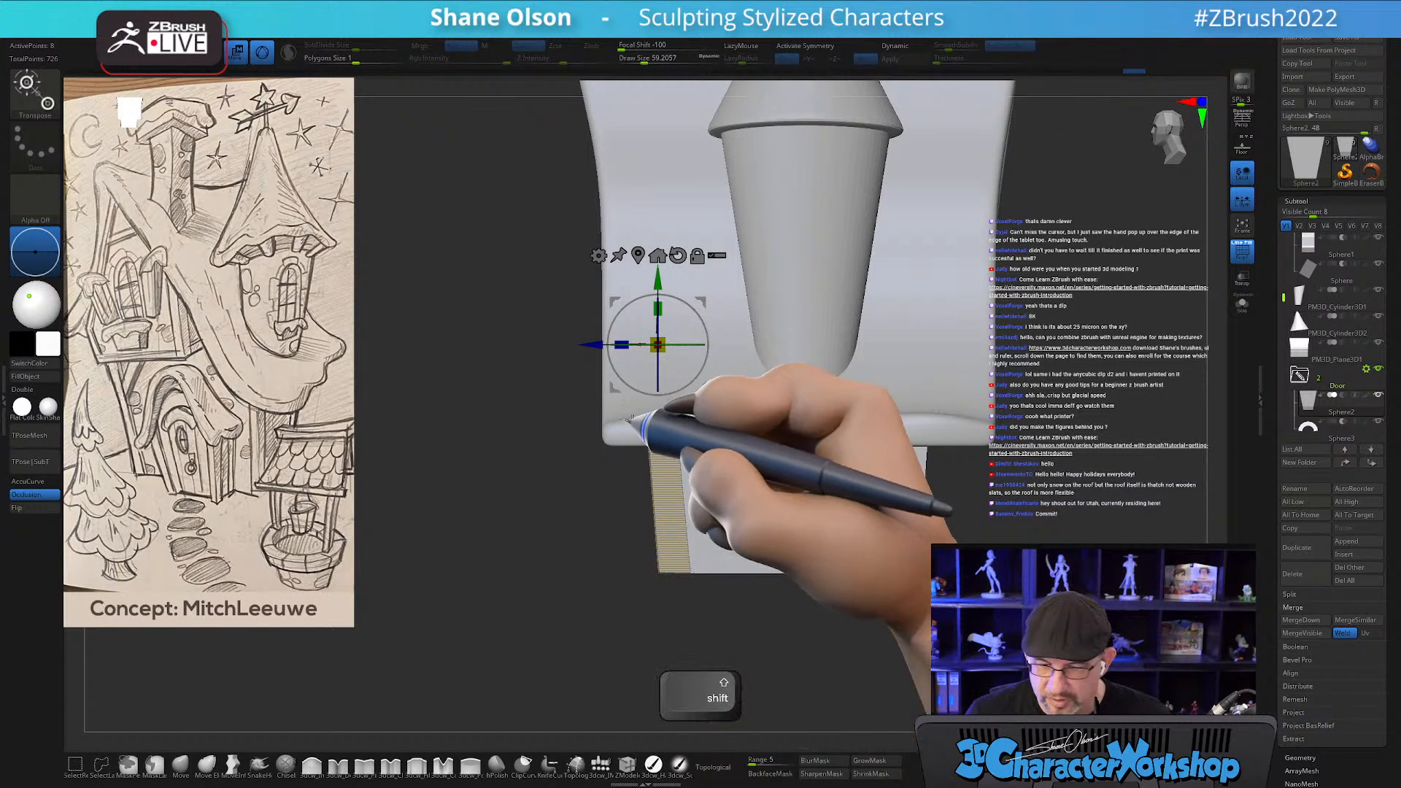
shift+drag(400, 484, 482, 502)
alt+drag(952, 467, 957, 481)
click(1318, 432)
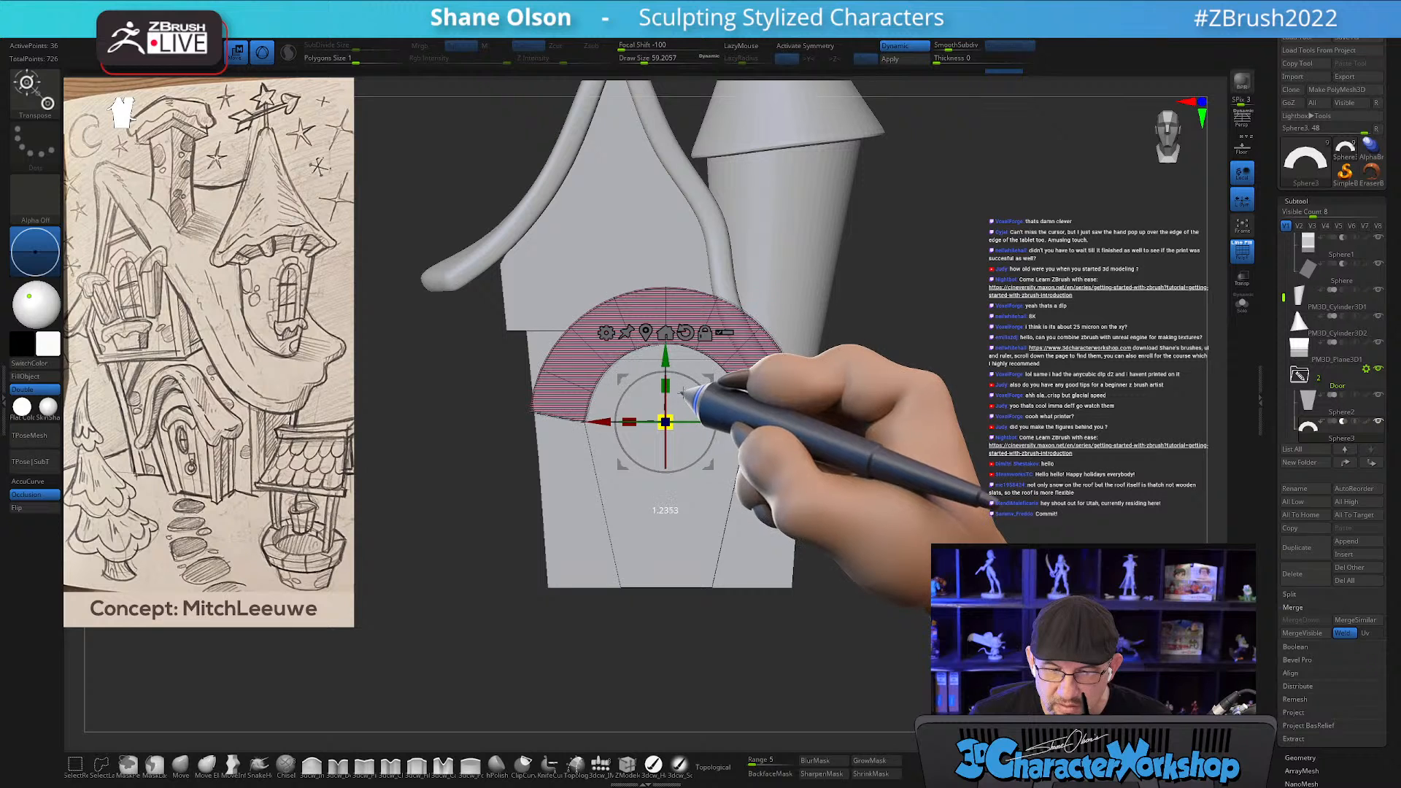
drag(669, 352, 670, 368)
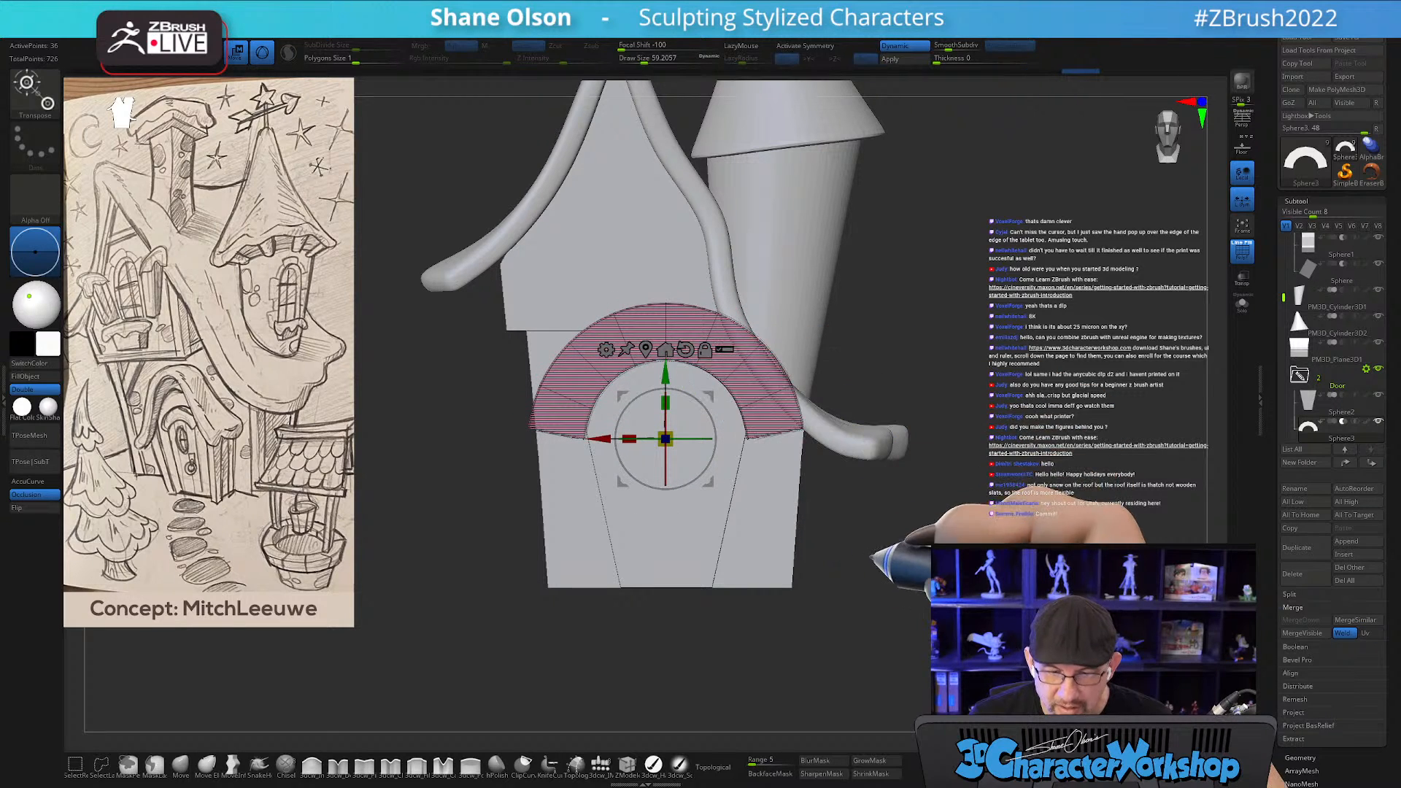
key(shift+f)
mouse_move(1000, 573)
mouse_down()
mouse_move(1043, 570)
mouse_move(941, 574)
mouse_move(991, 565)
mouse_up()
key(q)
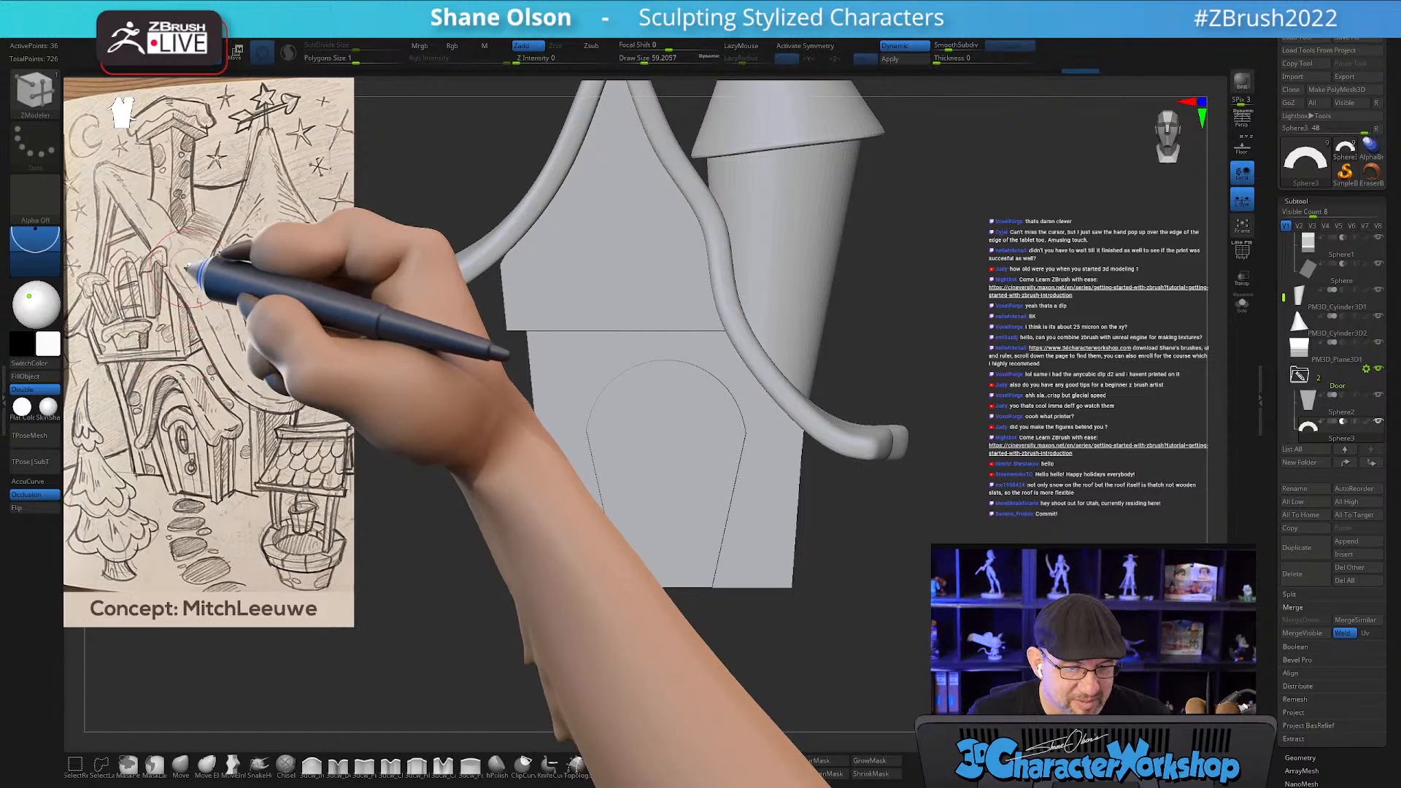
Select the tapered door slab and move it slightly forward so it projects from the front wall.
drag(435, 397, 498, 395)
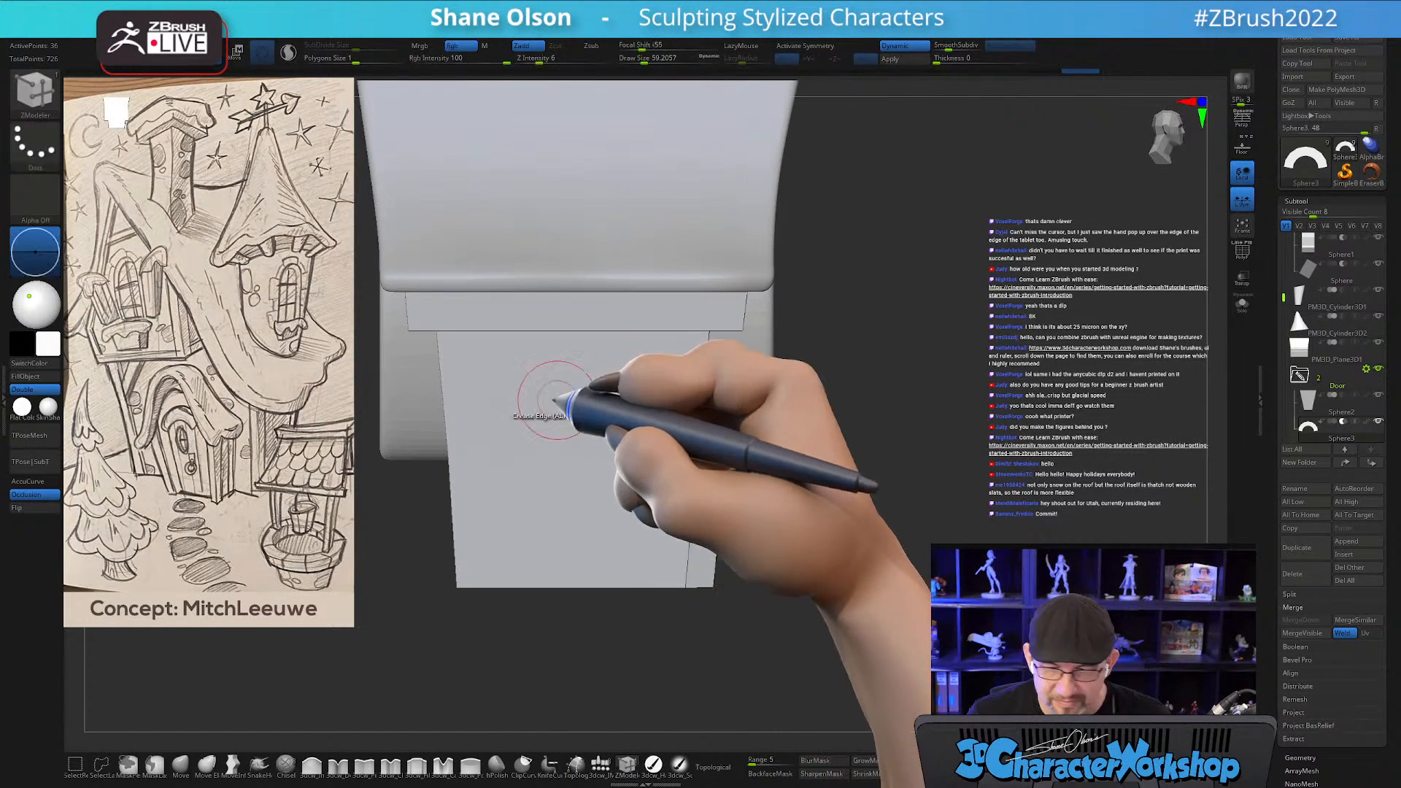
alt+drag(1001, 404, 920, 467)
click(1308, 401)
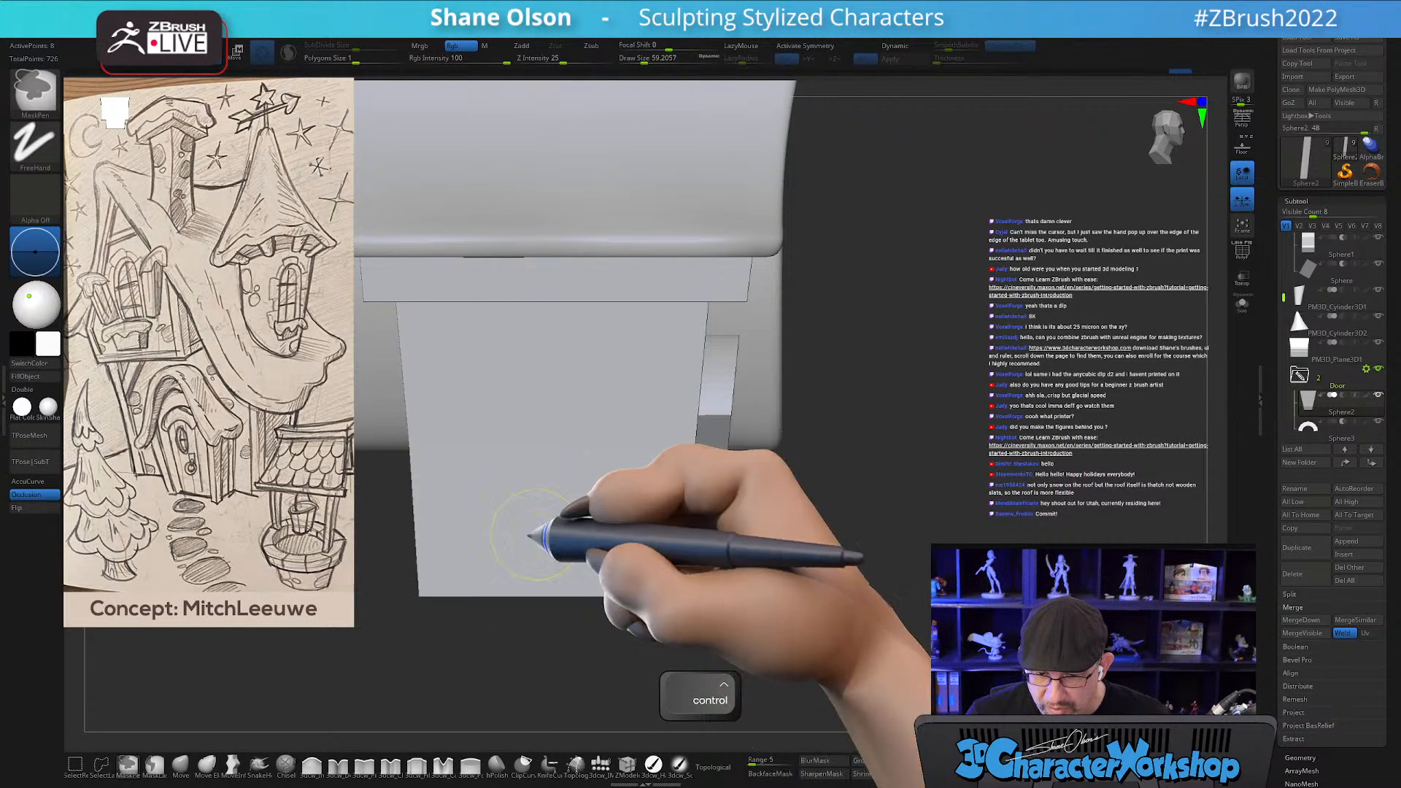
key(w)
drag(776, 334, 789, 334)
ctrl+drag(922, 299, 1018, 406)
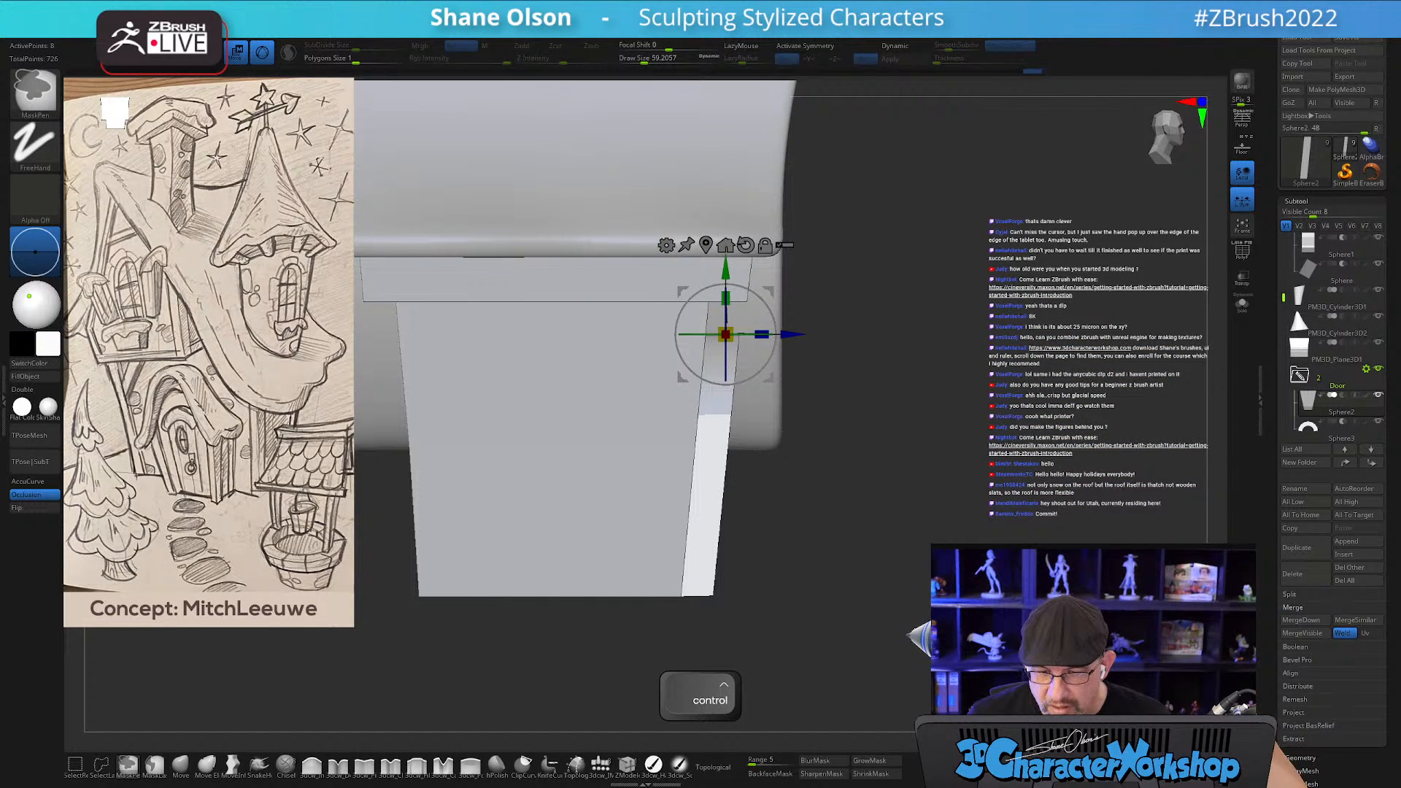
drag(798, 334, 805, 335)
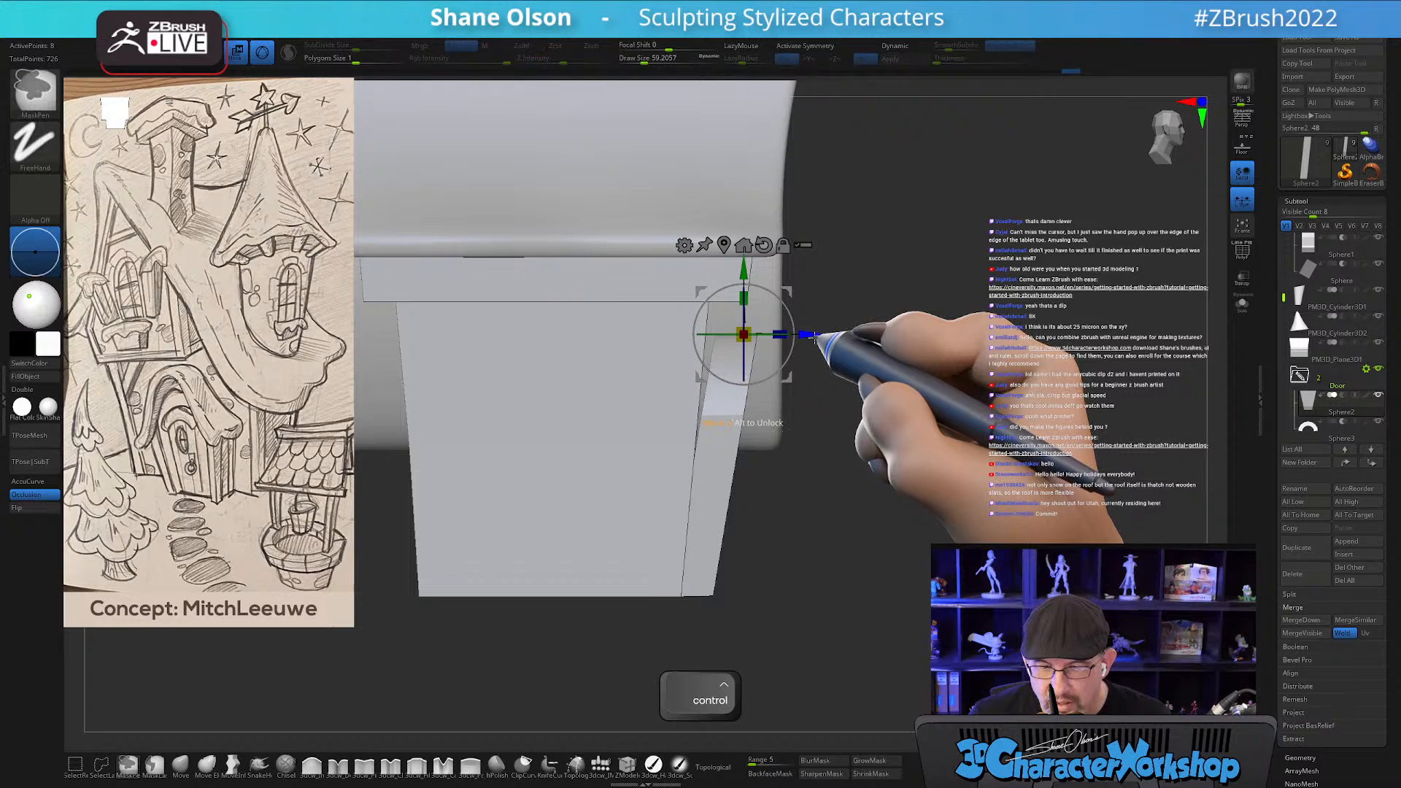
key(ctrl+z)
Mask the lower part of the door slab, push its top edge further forward from the wall, and clear the mask.
key(shift+f)
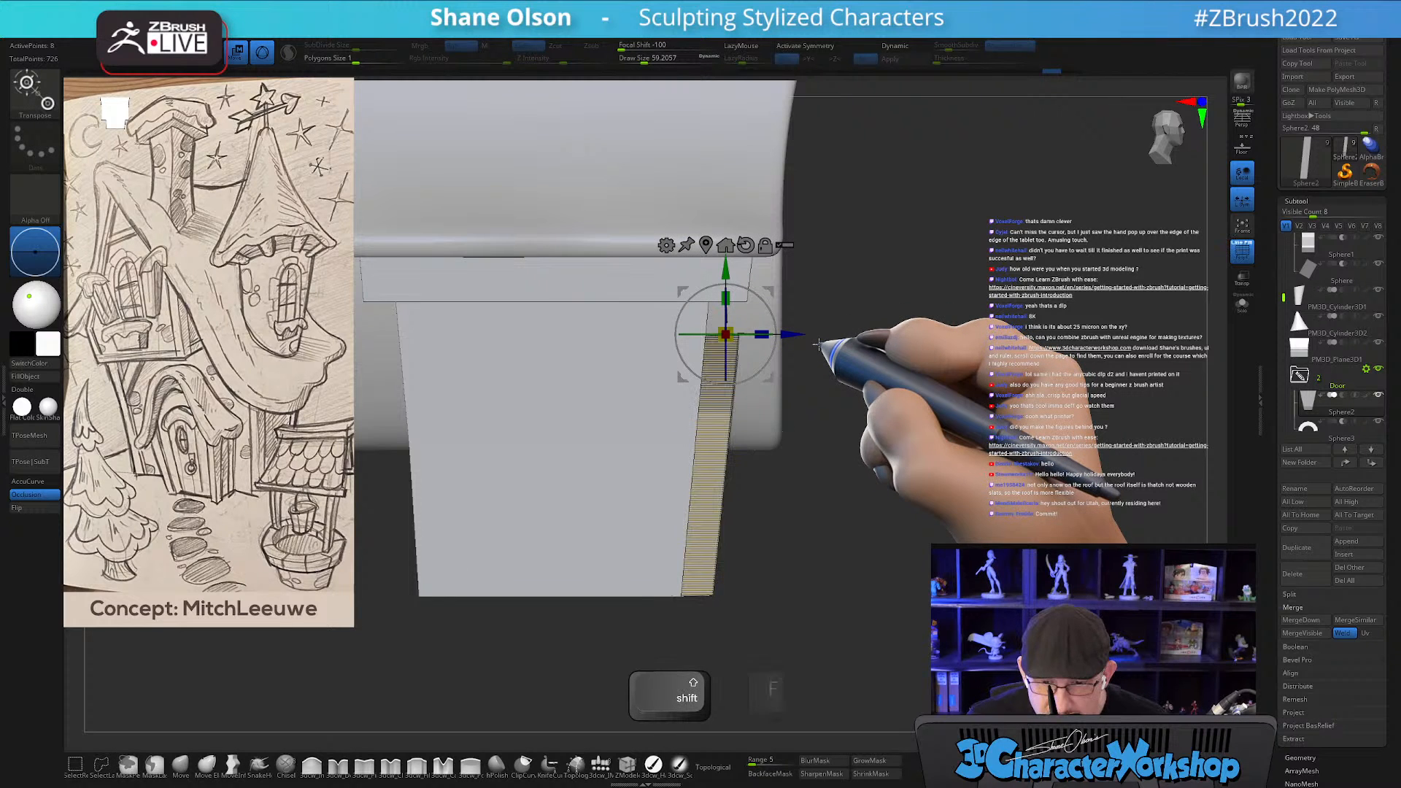
drag(921, 443, 864, 576)
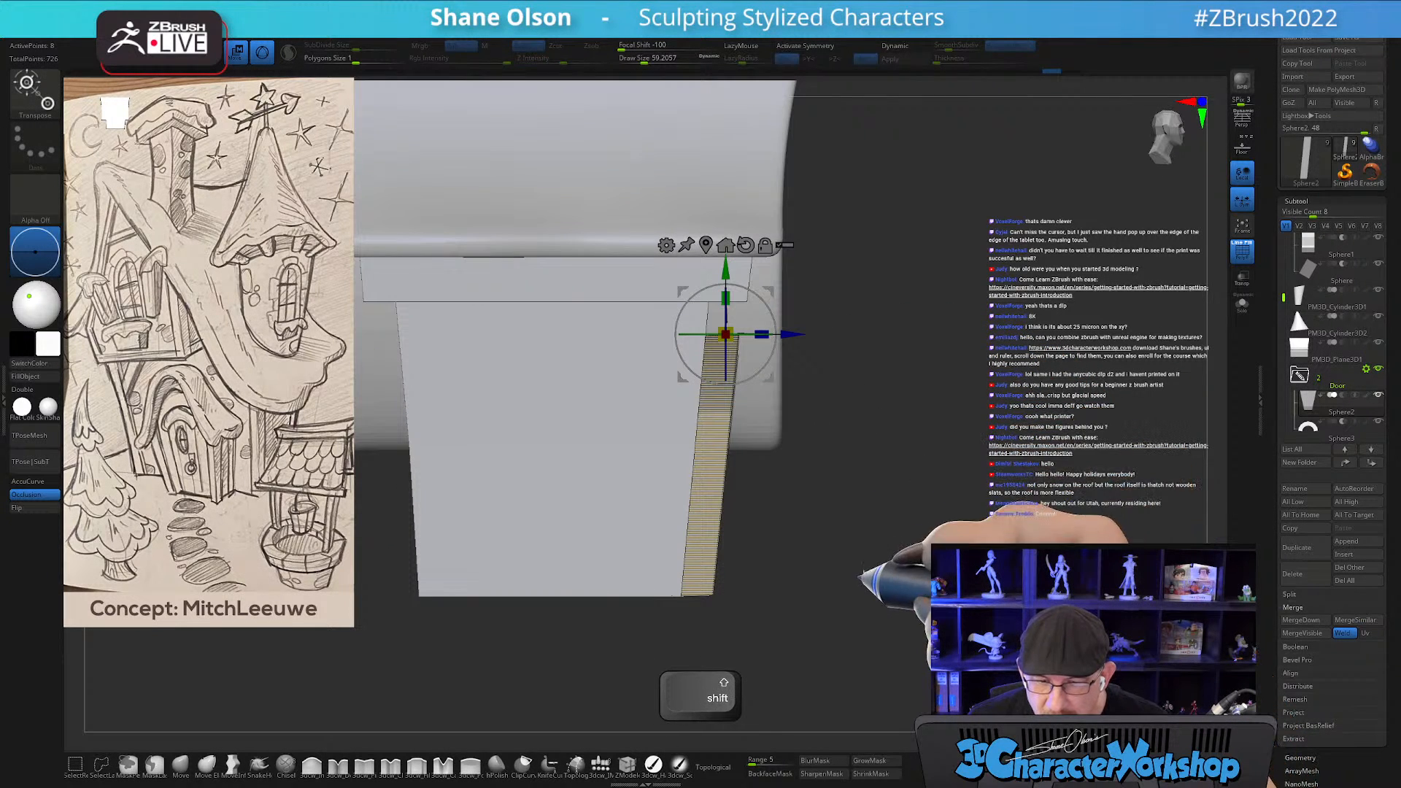
ctrl+drag(521, 670, 705, 180)
key(w)
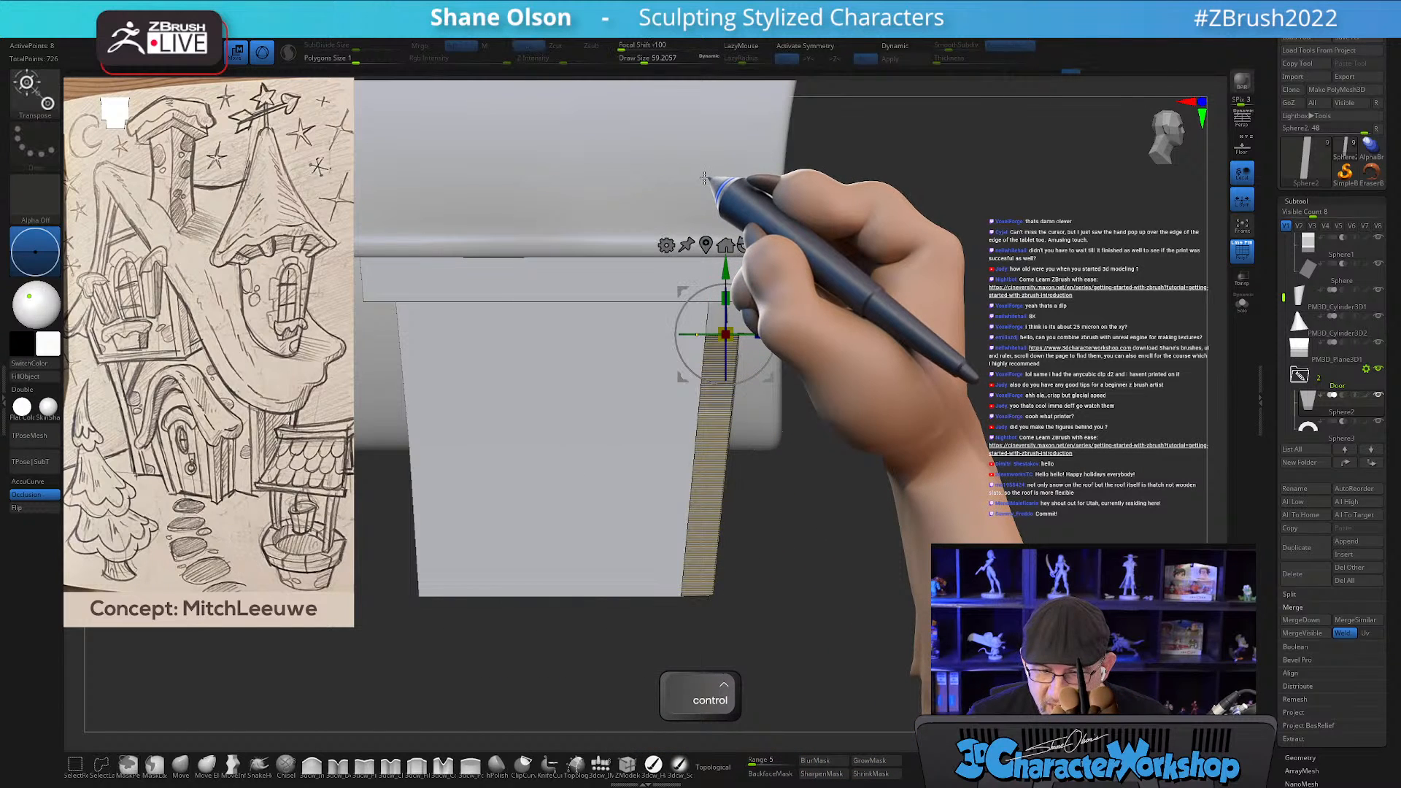
drag(801, 333, 825, 333)
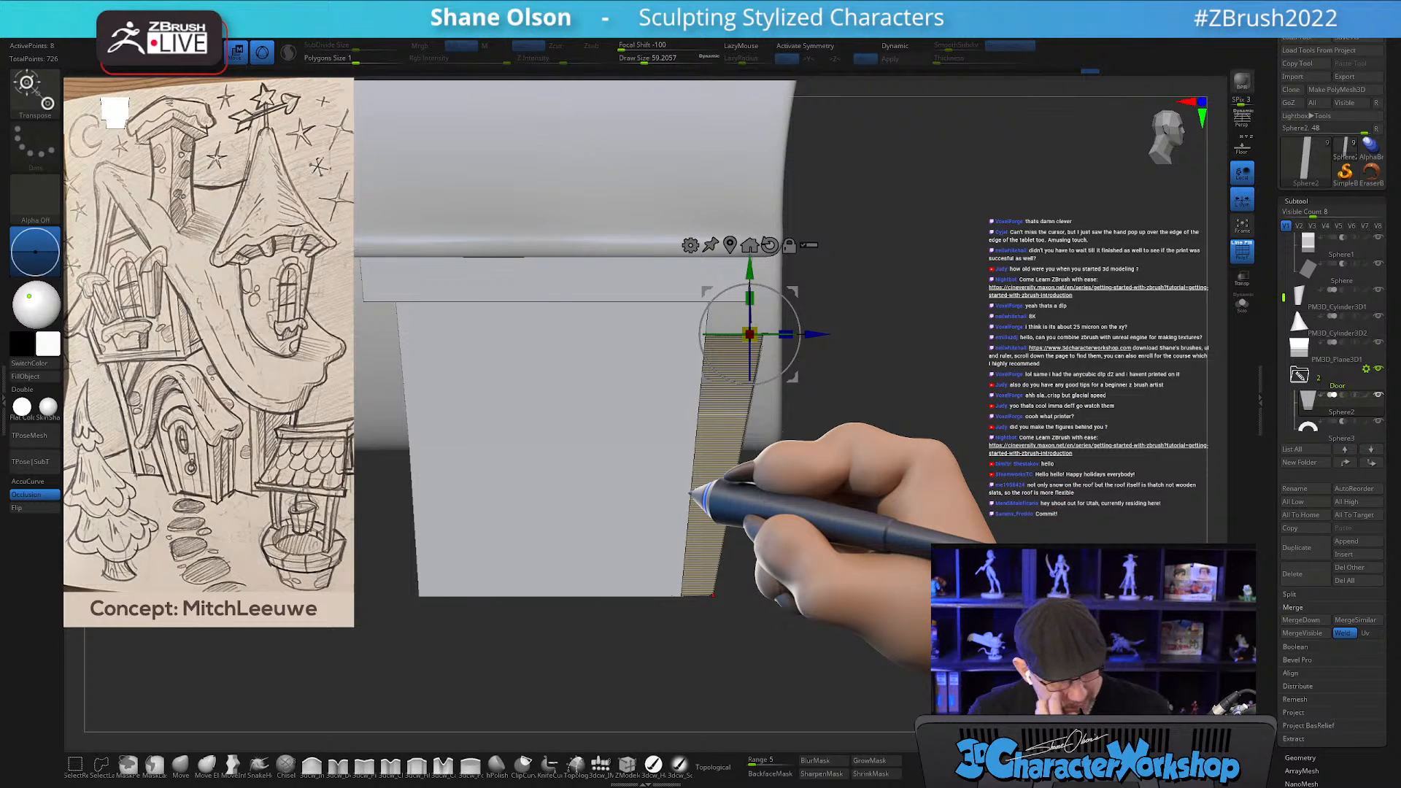
ctrl+click(959, 421)
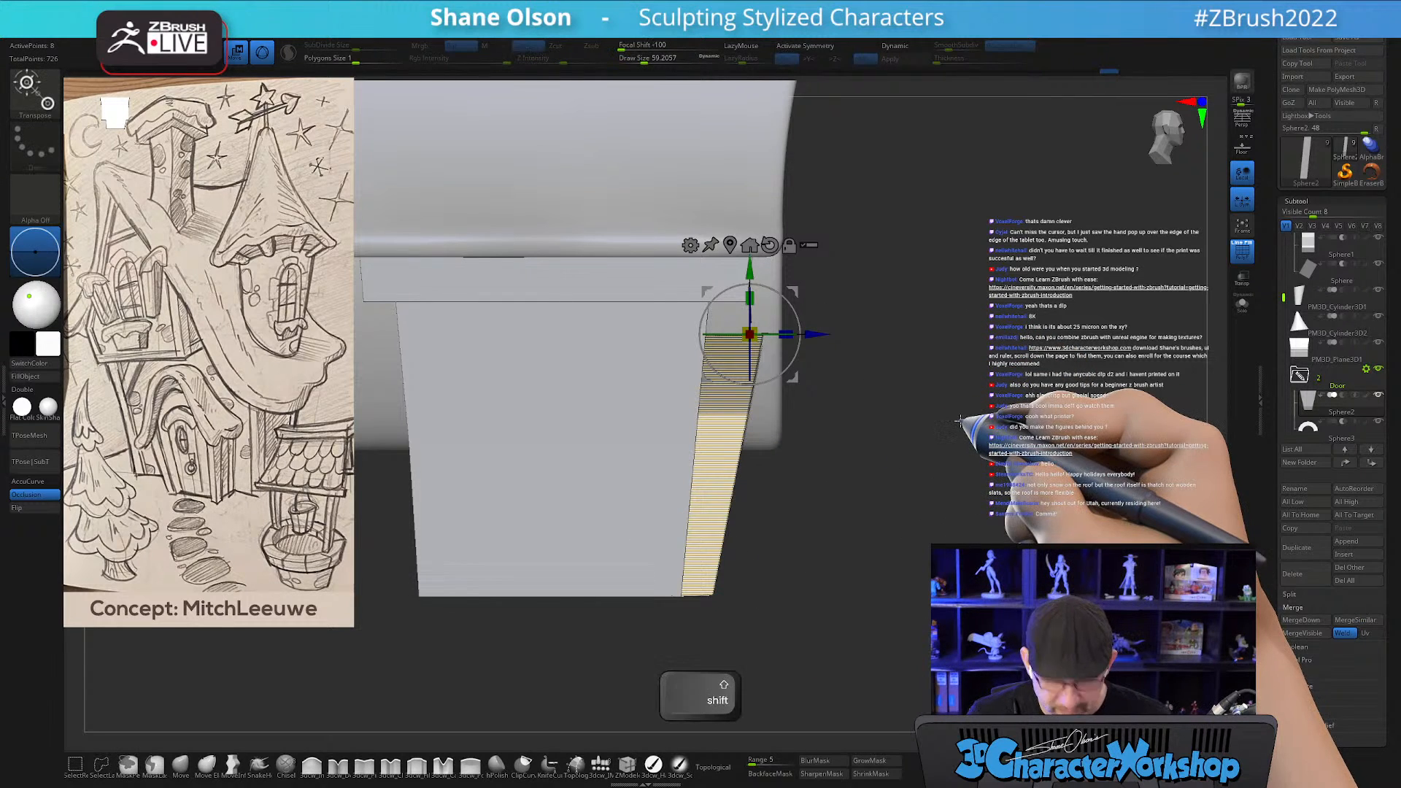
key(shift+f)
key(q)
Select the tower's tapered body and insert a single horizontal edge loop around its middle with ZModeler.
drag(981, 411, 909, 416)
alt+drag(446, 447, 484, 538)
alt+drag(500, 445, 501, 507)
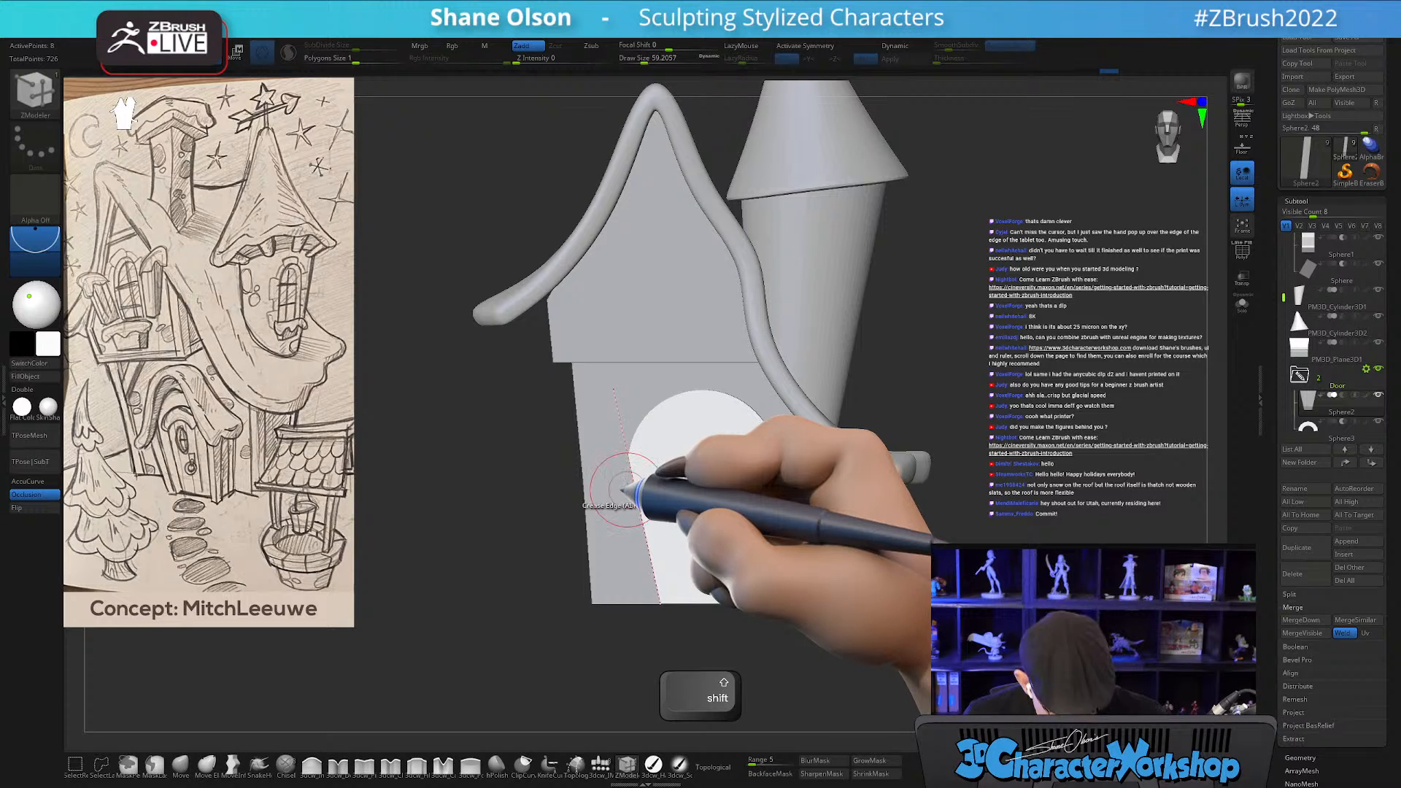
alt+drag(1000, 335, 987, 392)
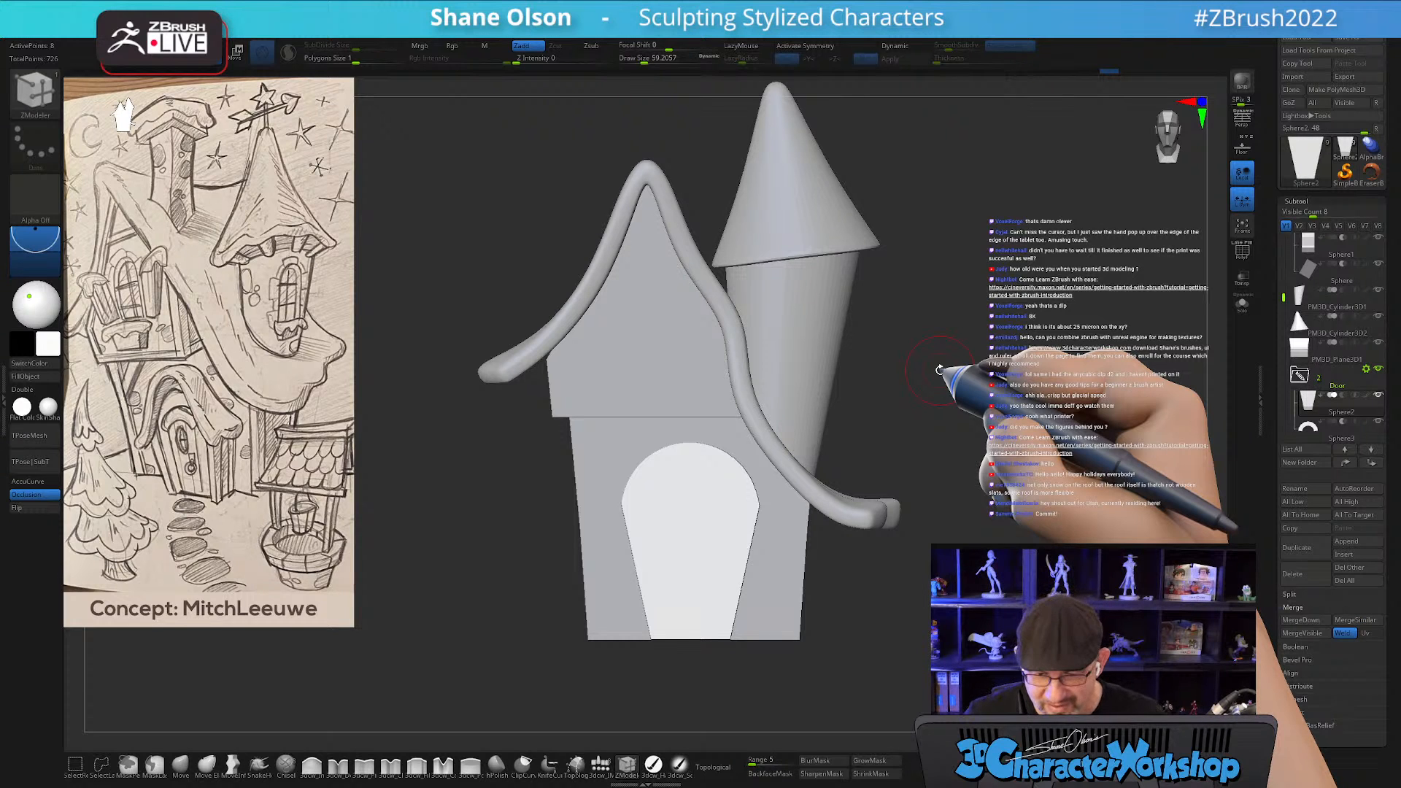
drag(955, 384, 976, 401)
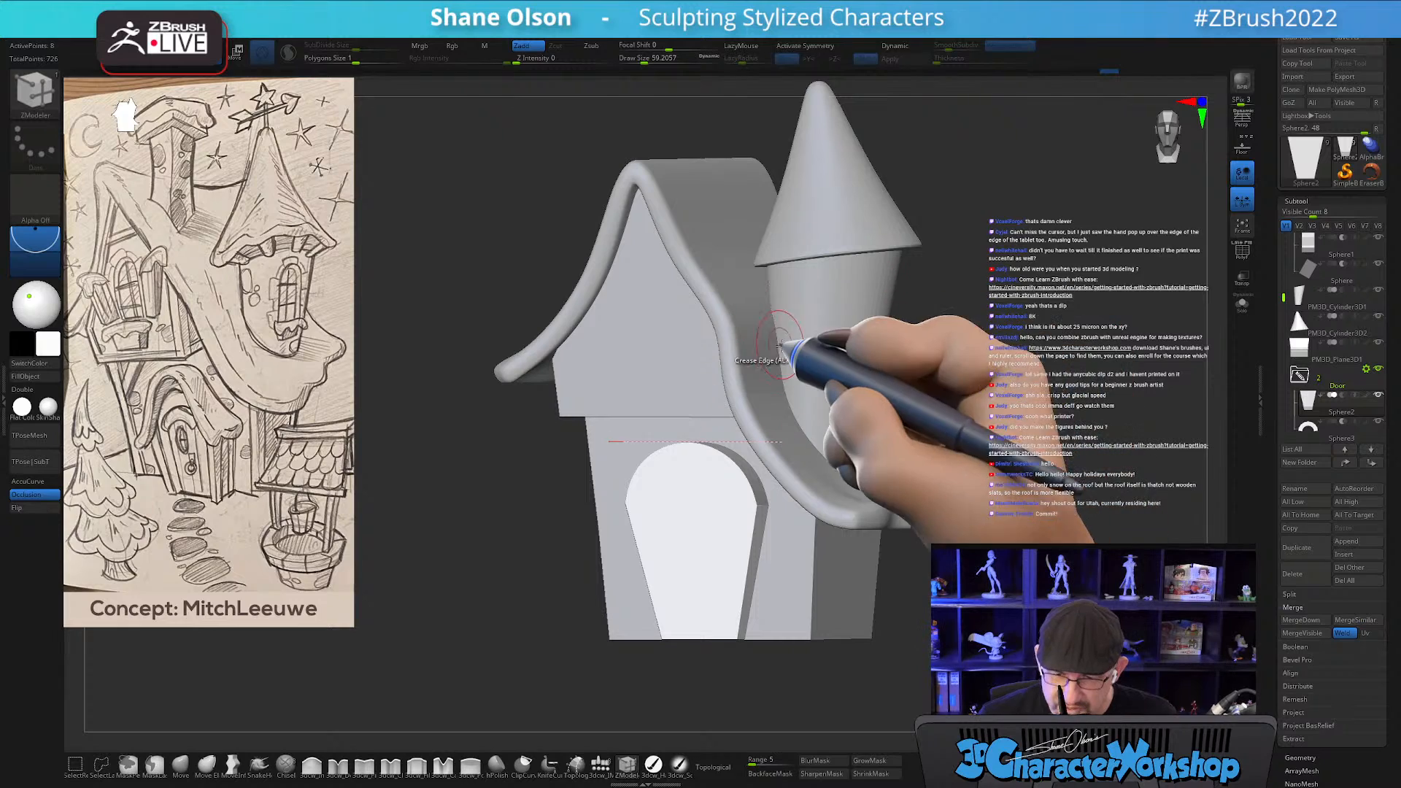
alt+click(808, 314)
key(shift+f)
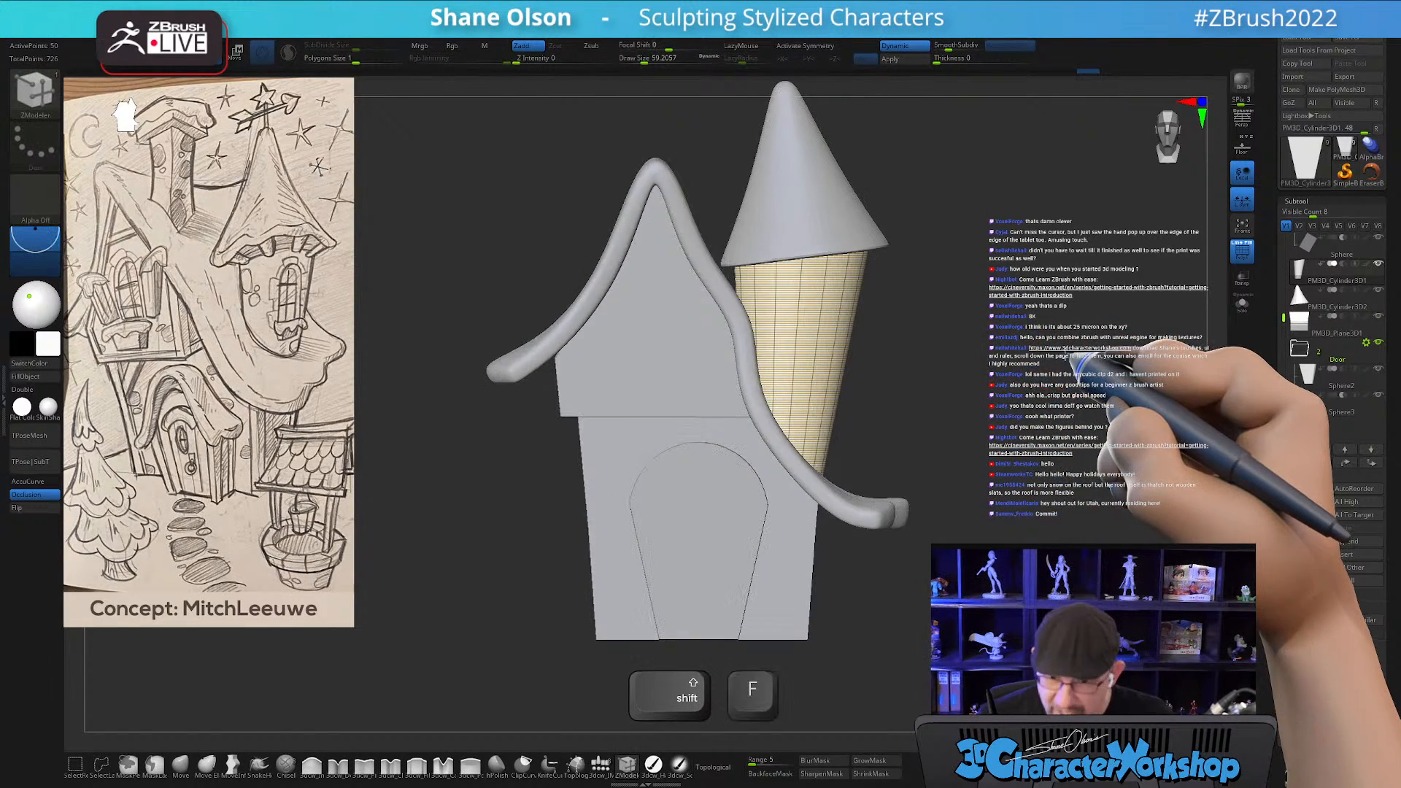
alt+drag(988, 380, 953, 415)
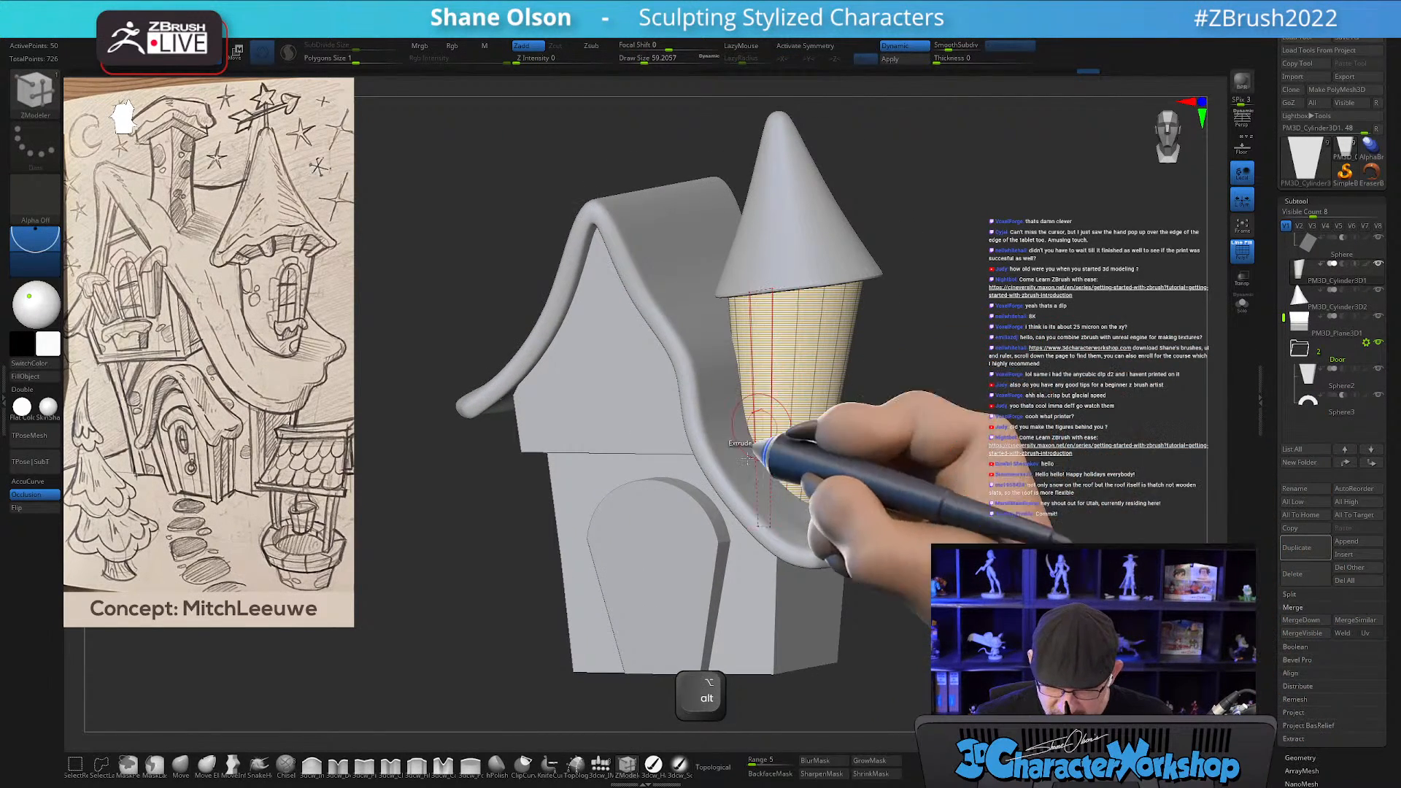
click(625, 763)
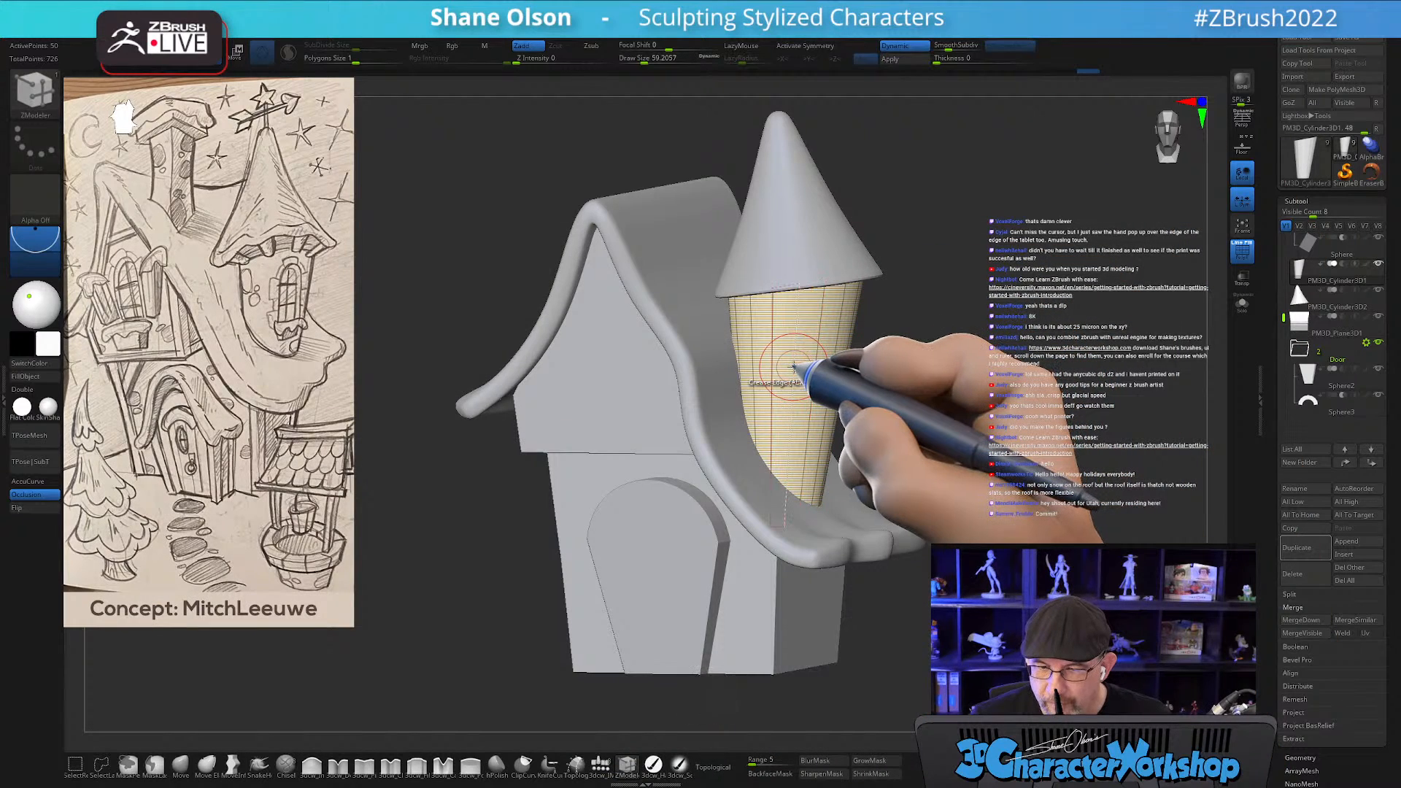
key(space)
click(759, 391)
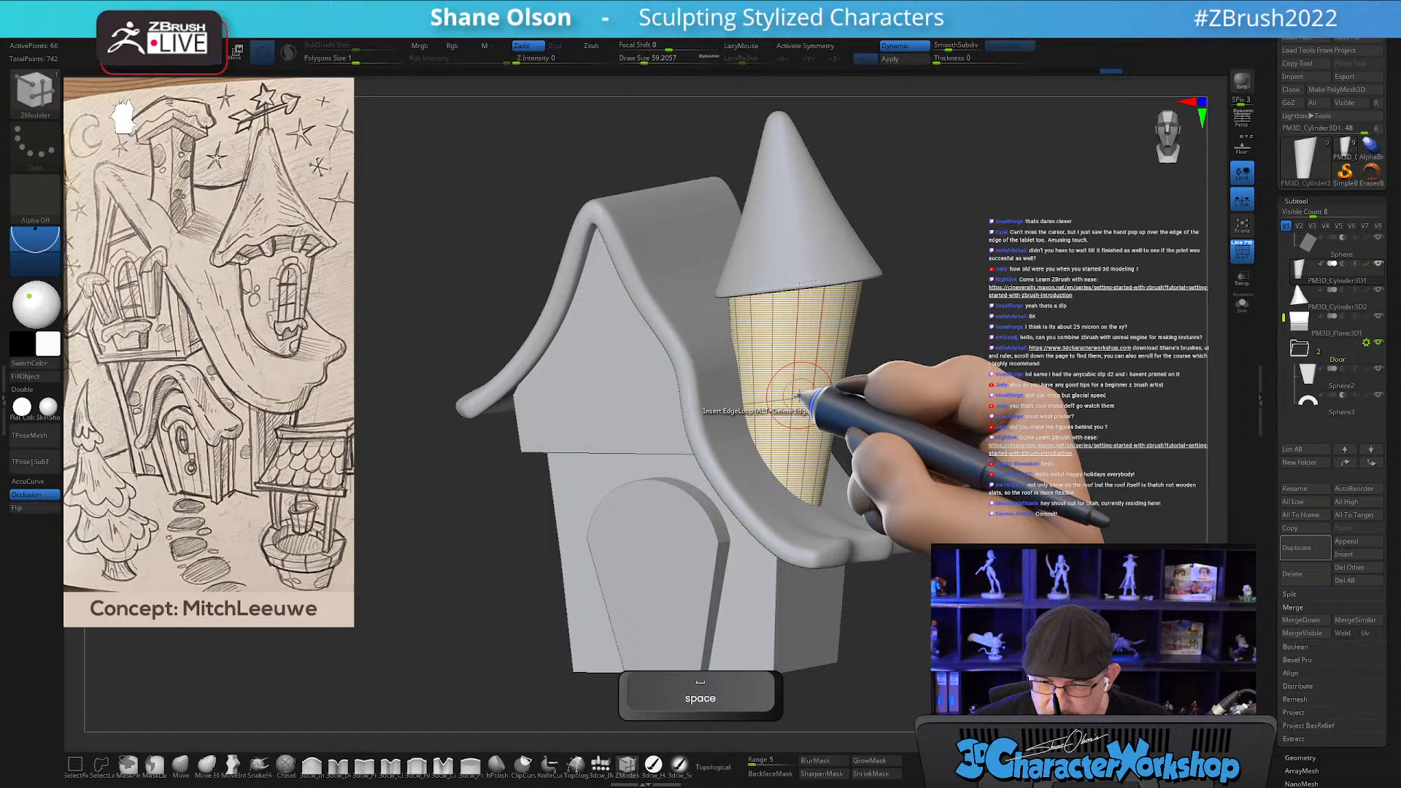
Transpose the tower body's new middle edge loop and scale it inward to give the tower a curved taper.
key(space)
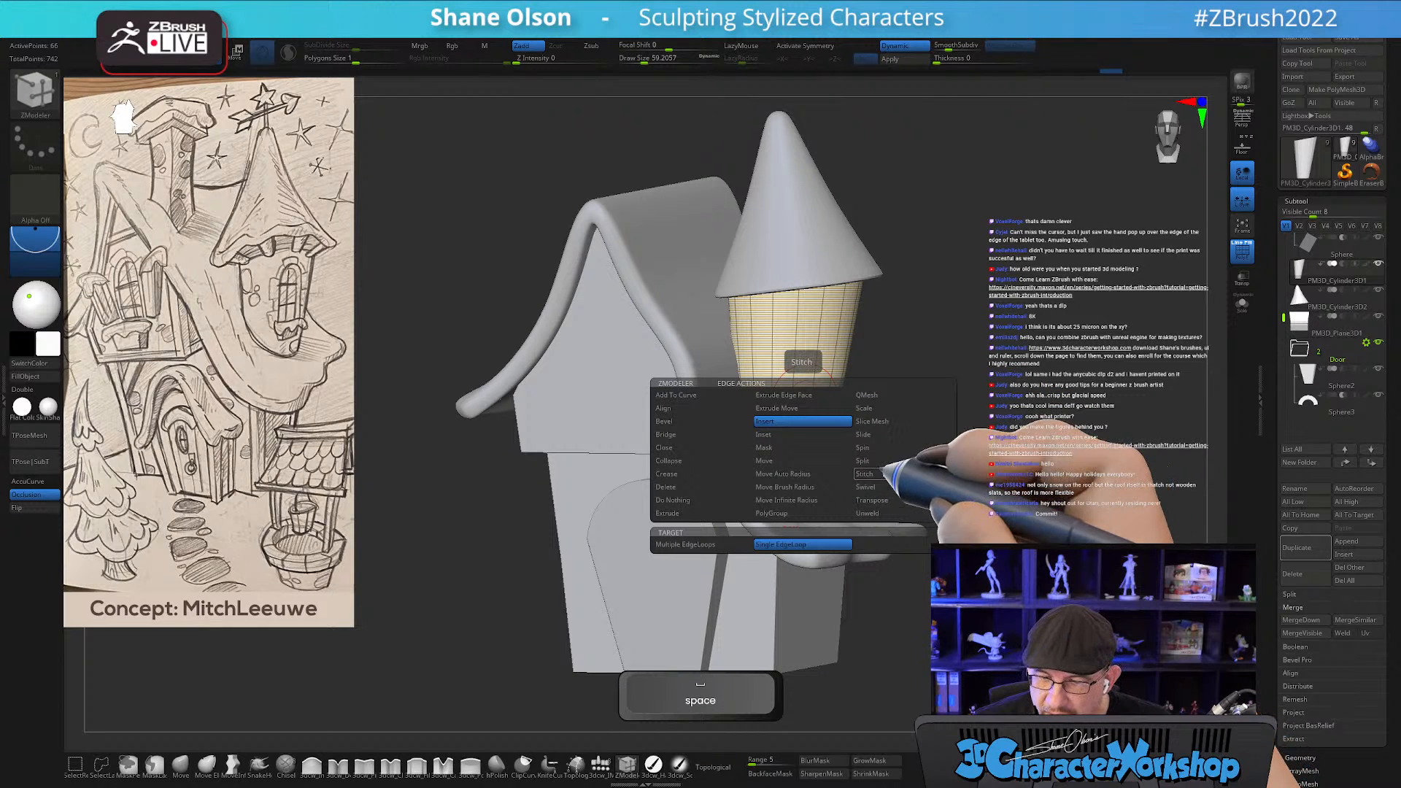
click(884, 501)
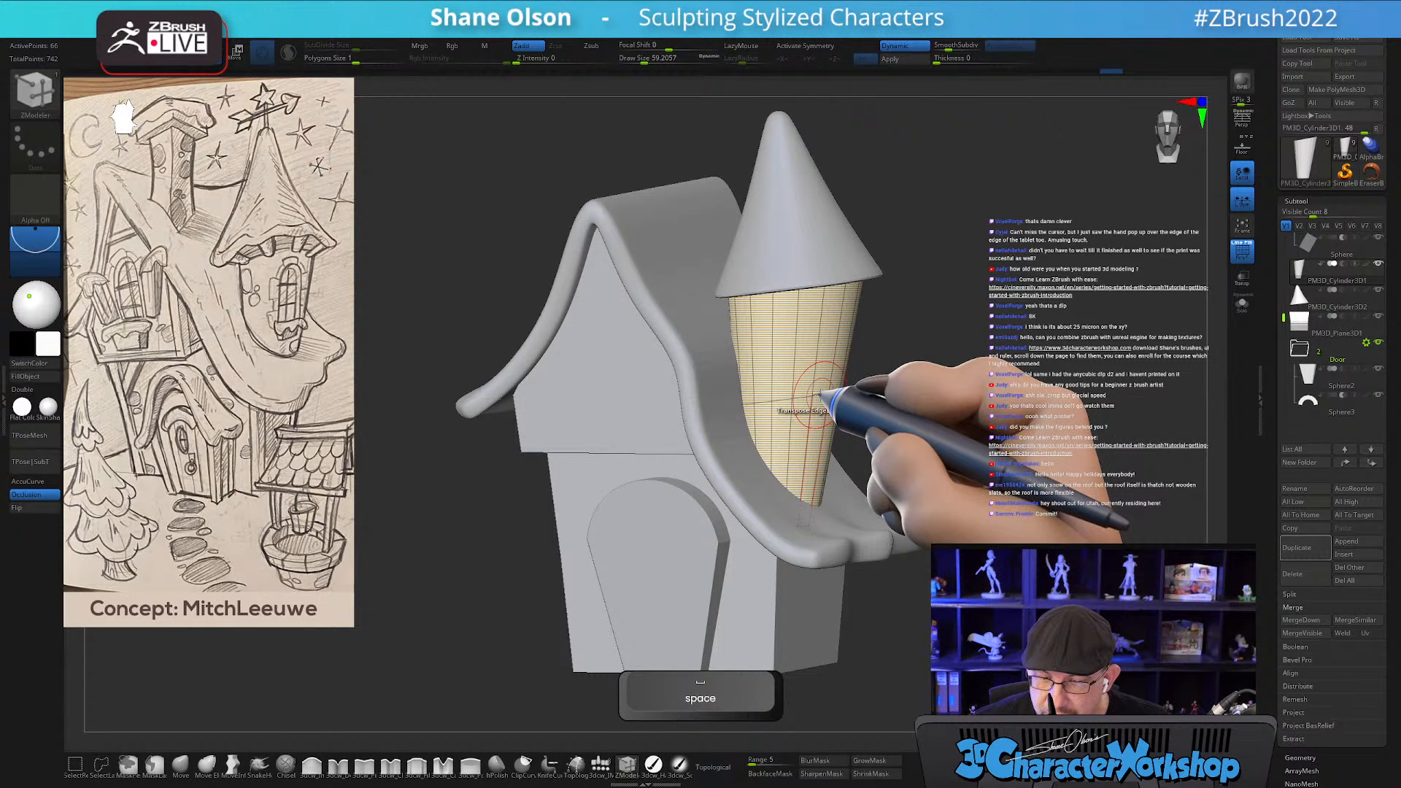
key(alt)
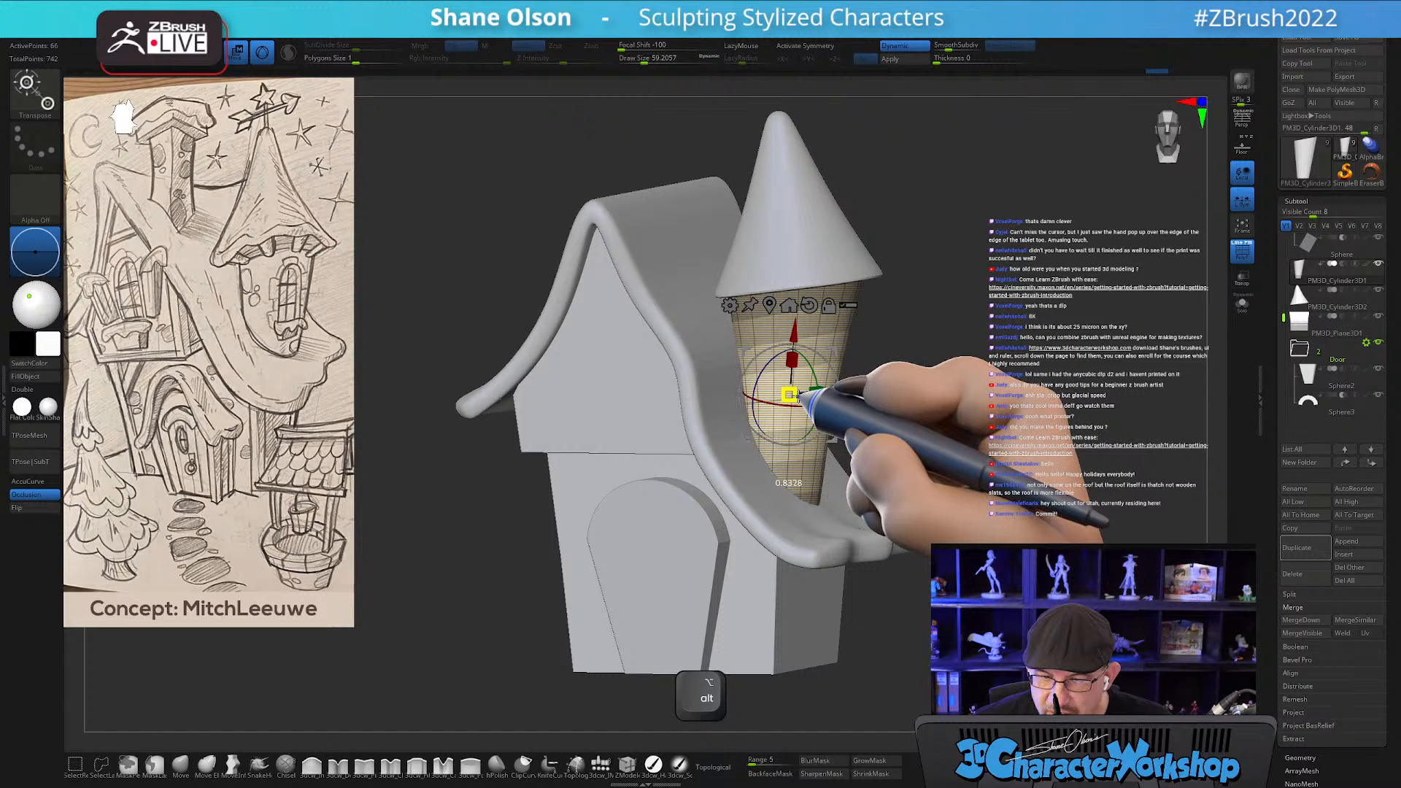
drag(994, 352, 1095, 348)
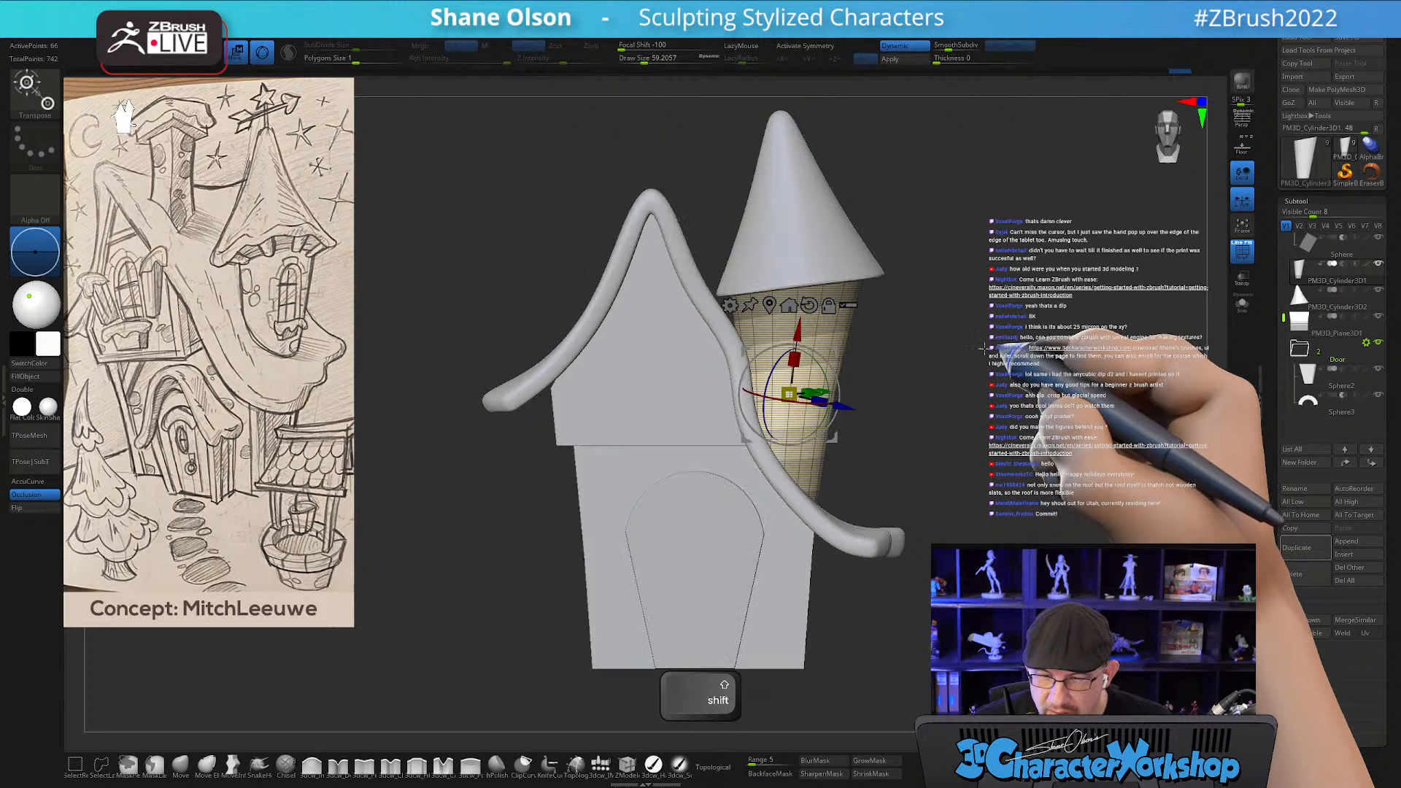
key(shift+f)
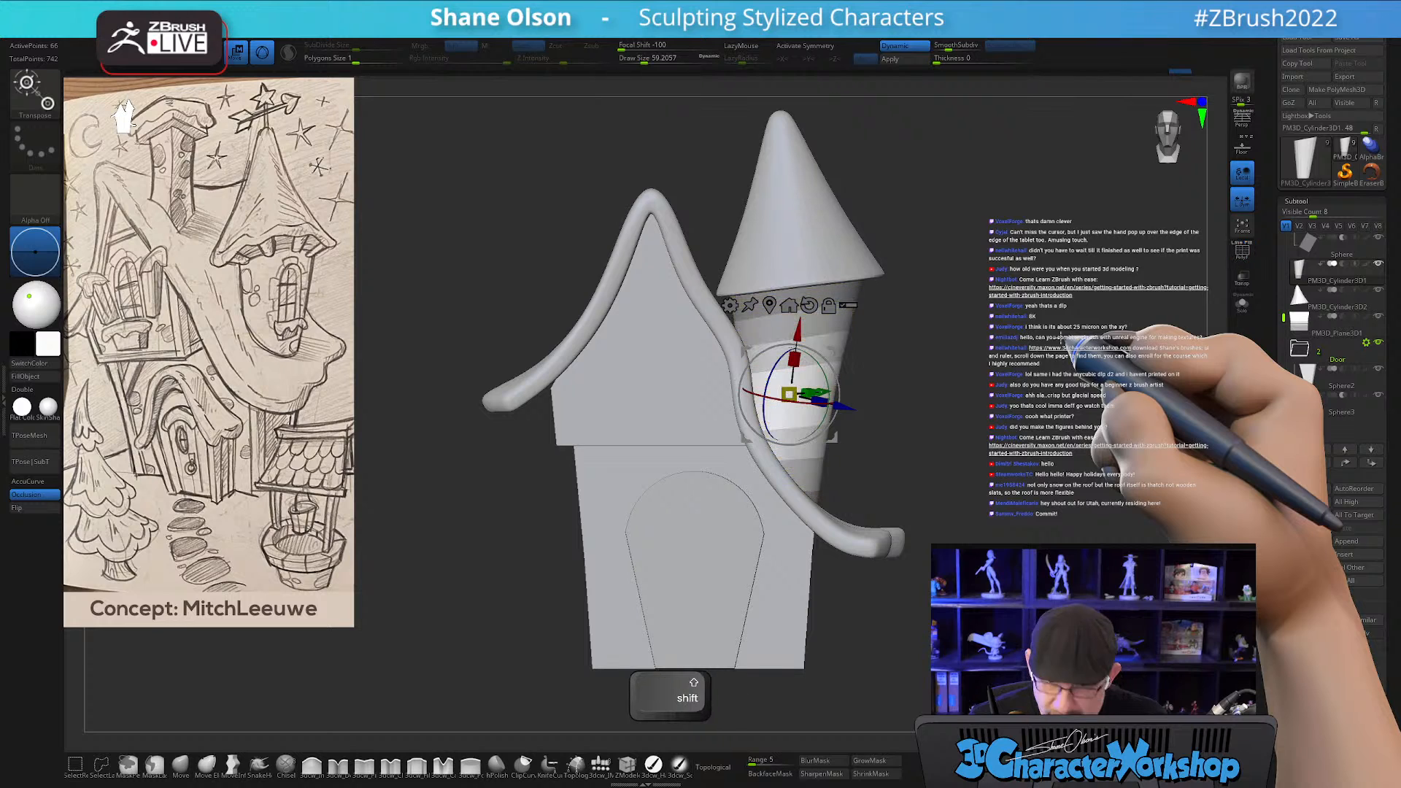
key(q)
drag(1002, 411, 1015, 369)
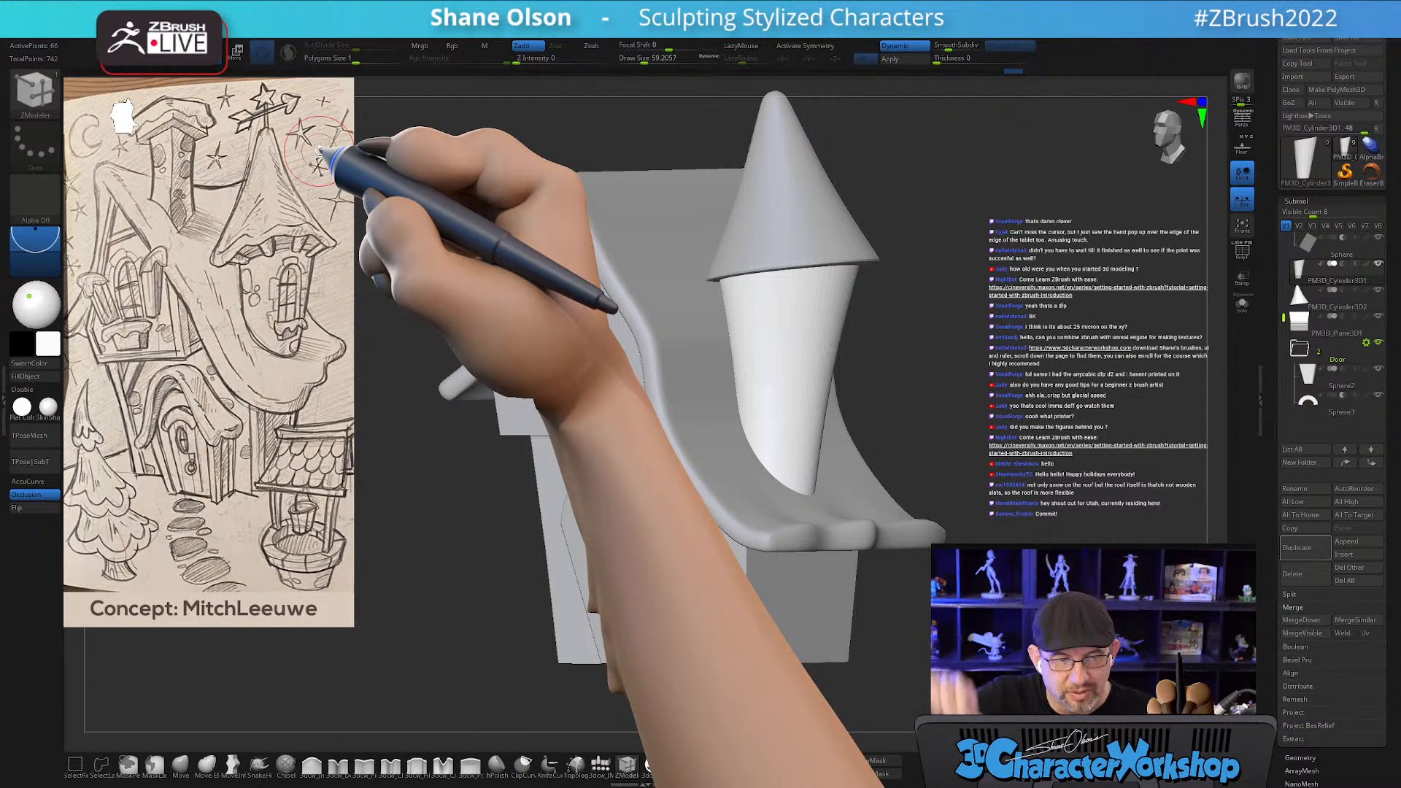
drag(321, 150, 949, 399)
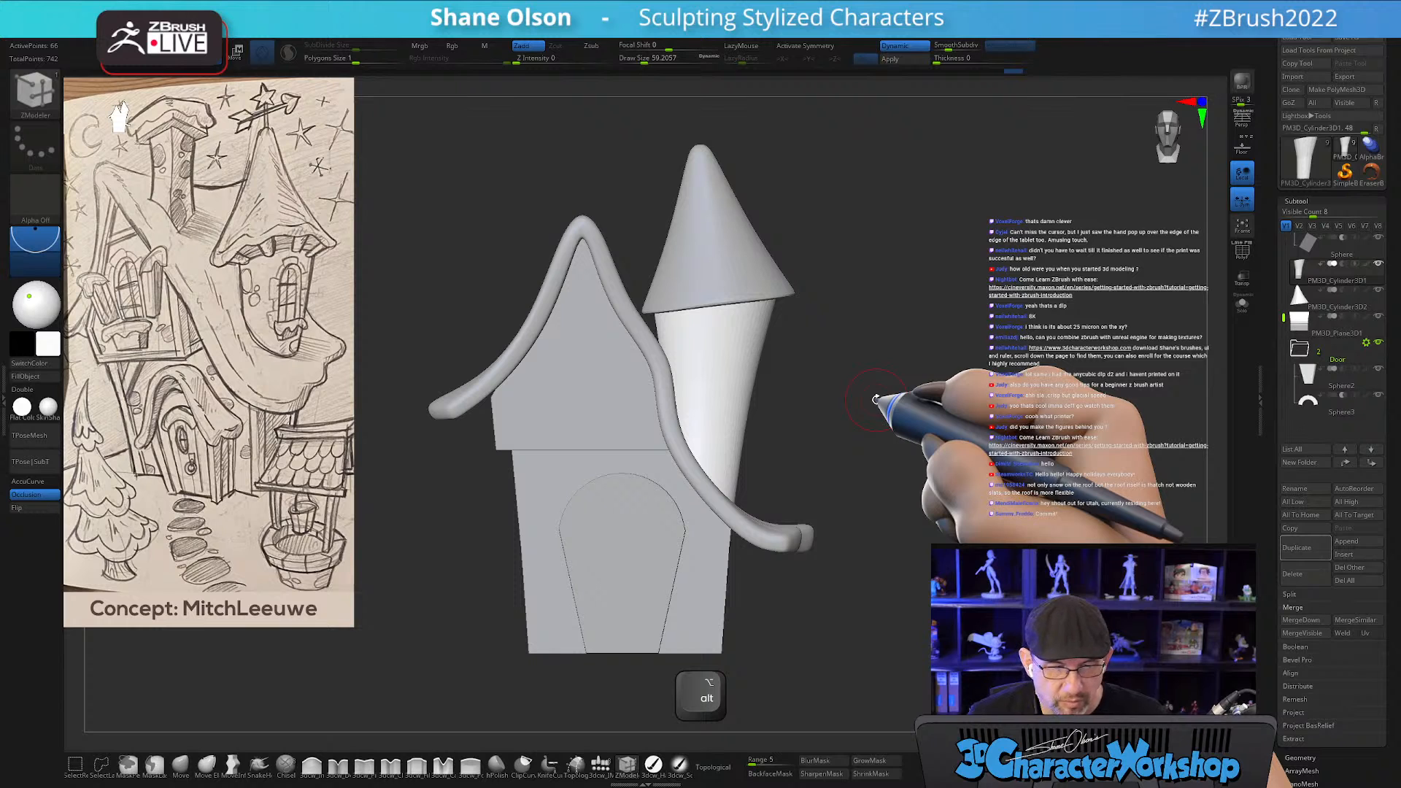
mouse_move(1307, 408)
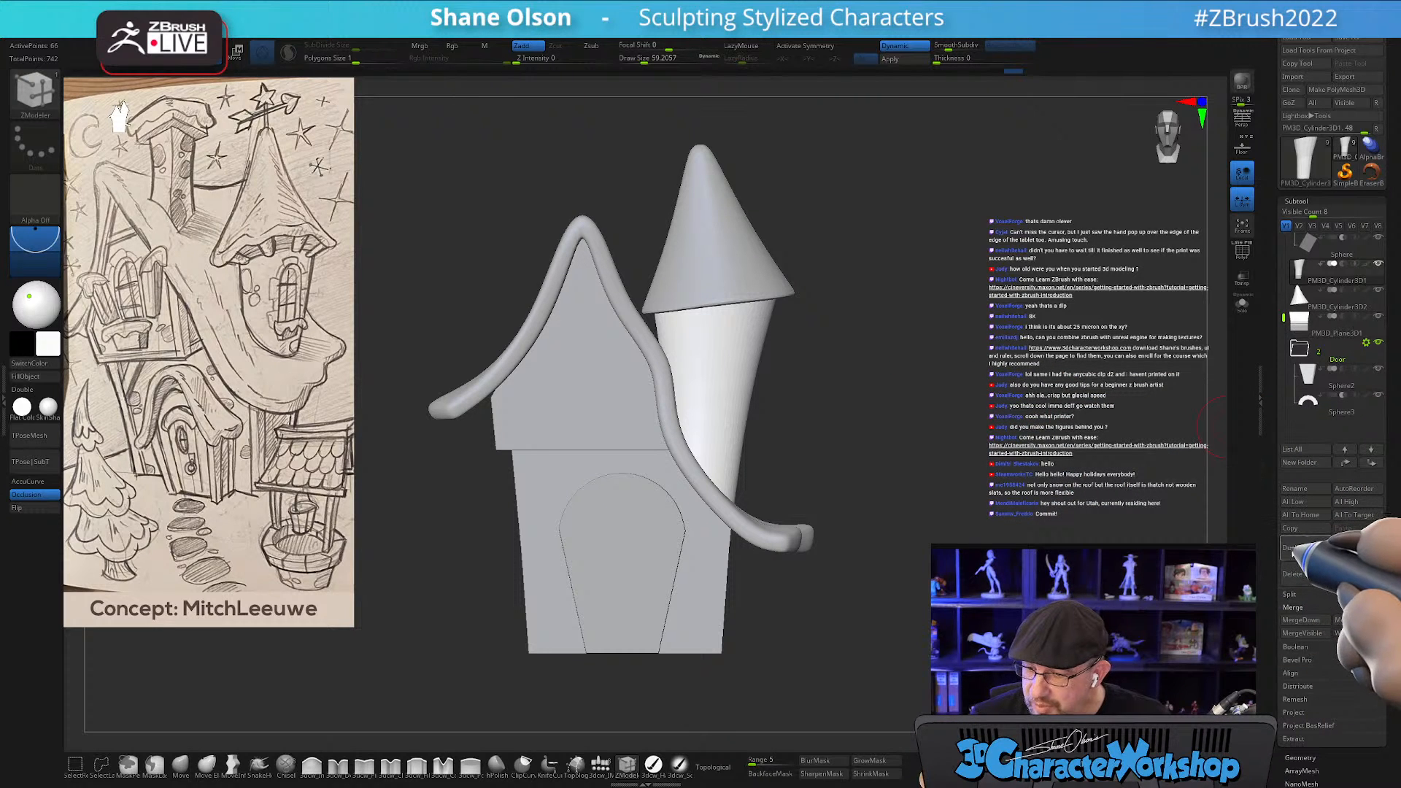
click(1296, 548)
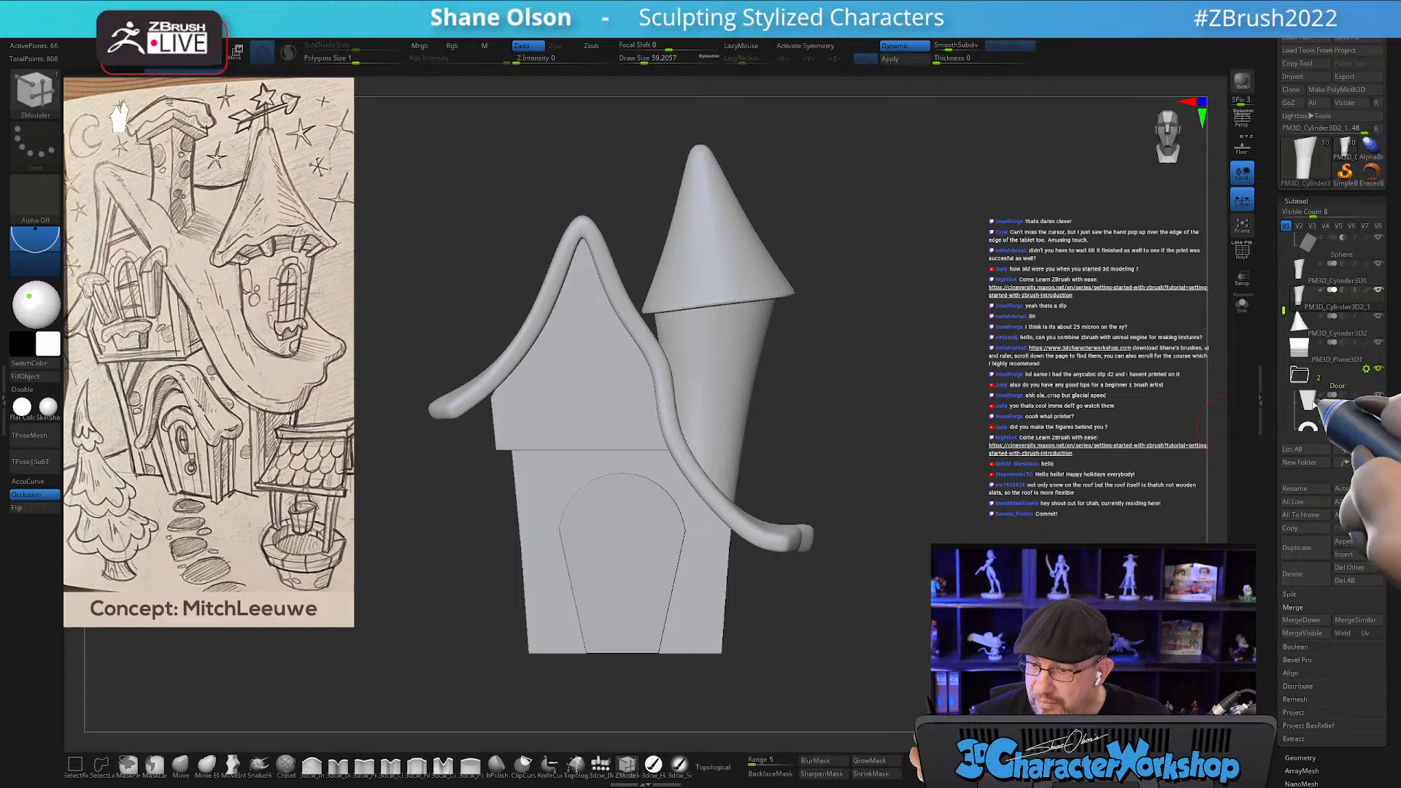
click(1306, 575)
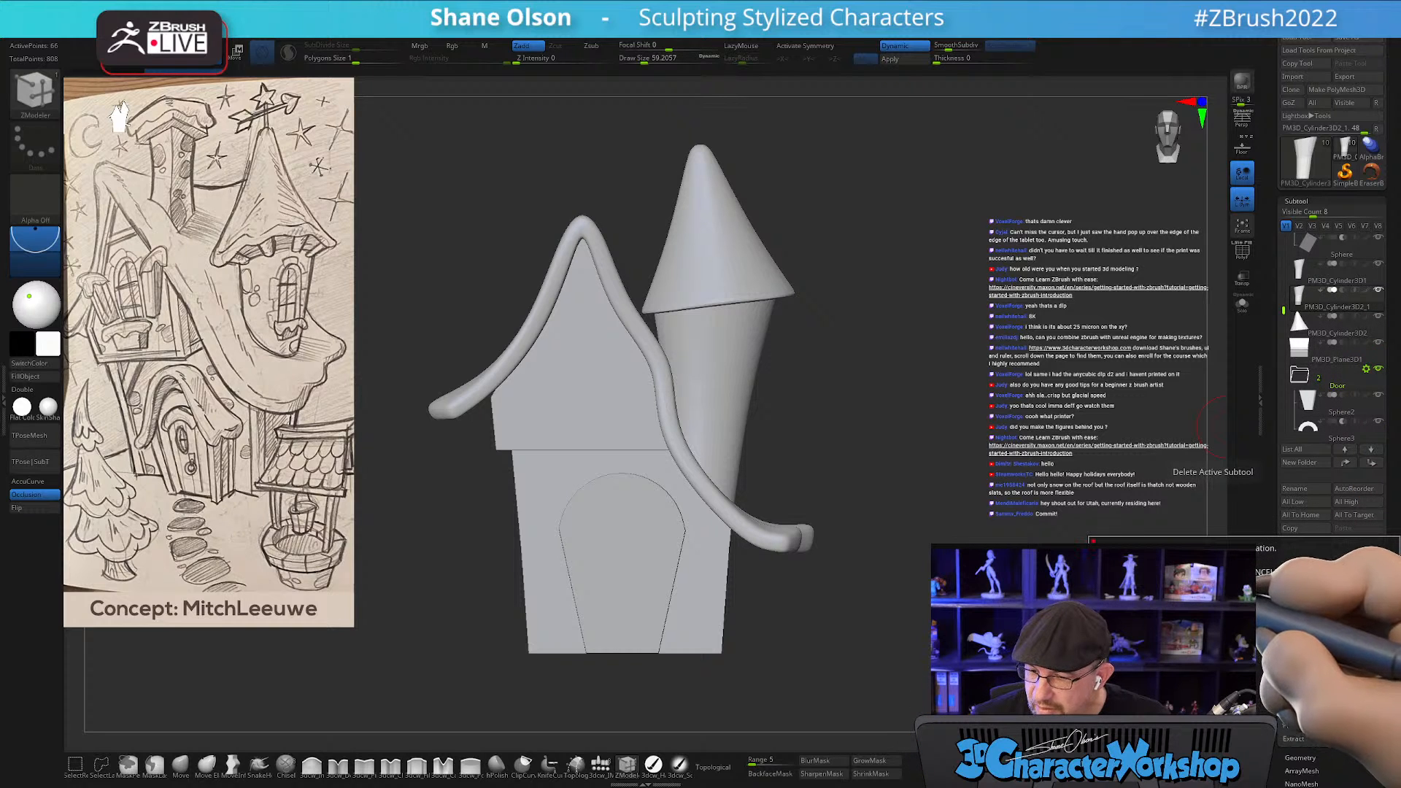
click(1258, 584)
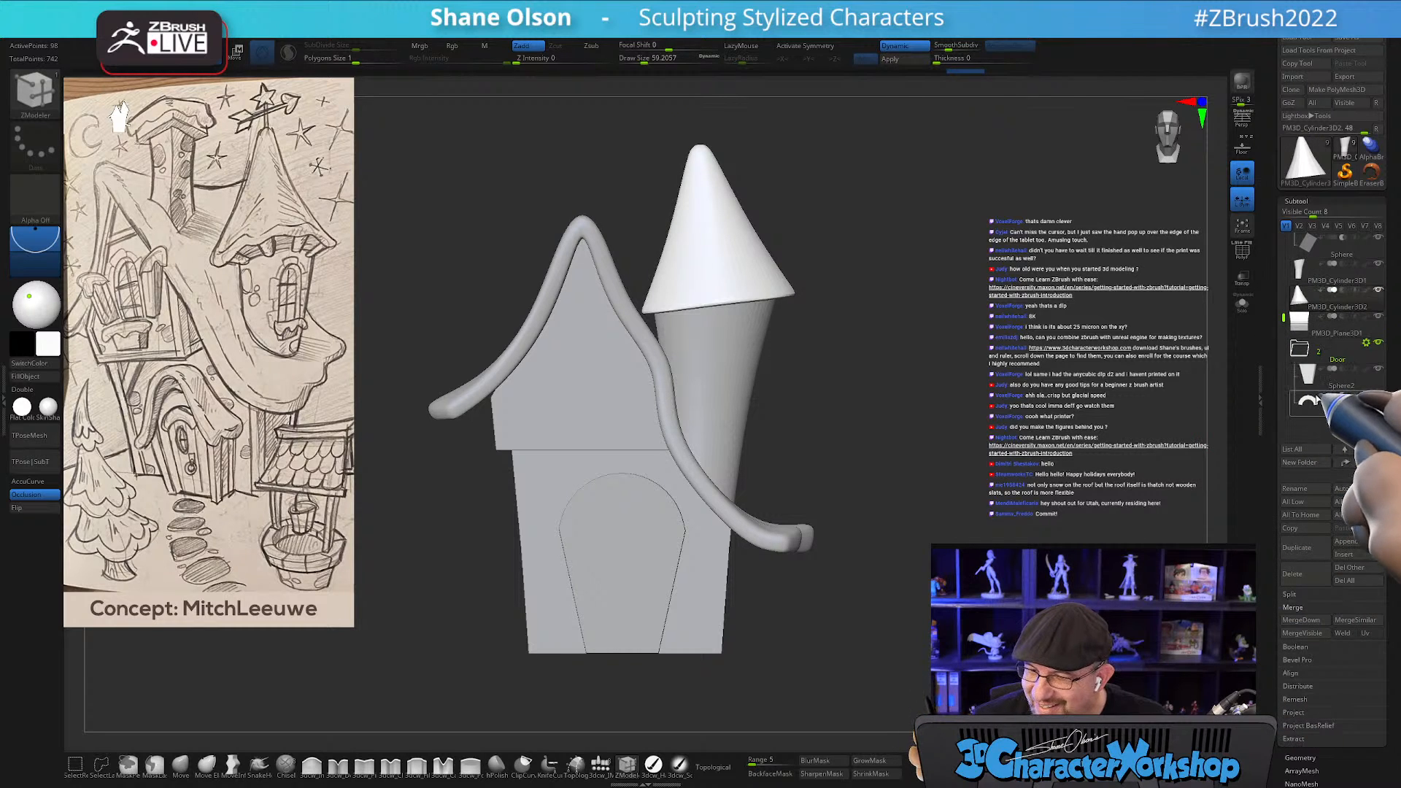
Select the arch subtool in the Door folder and duplicate it to make a frame over the doorway.
click(1314, 402)
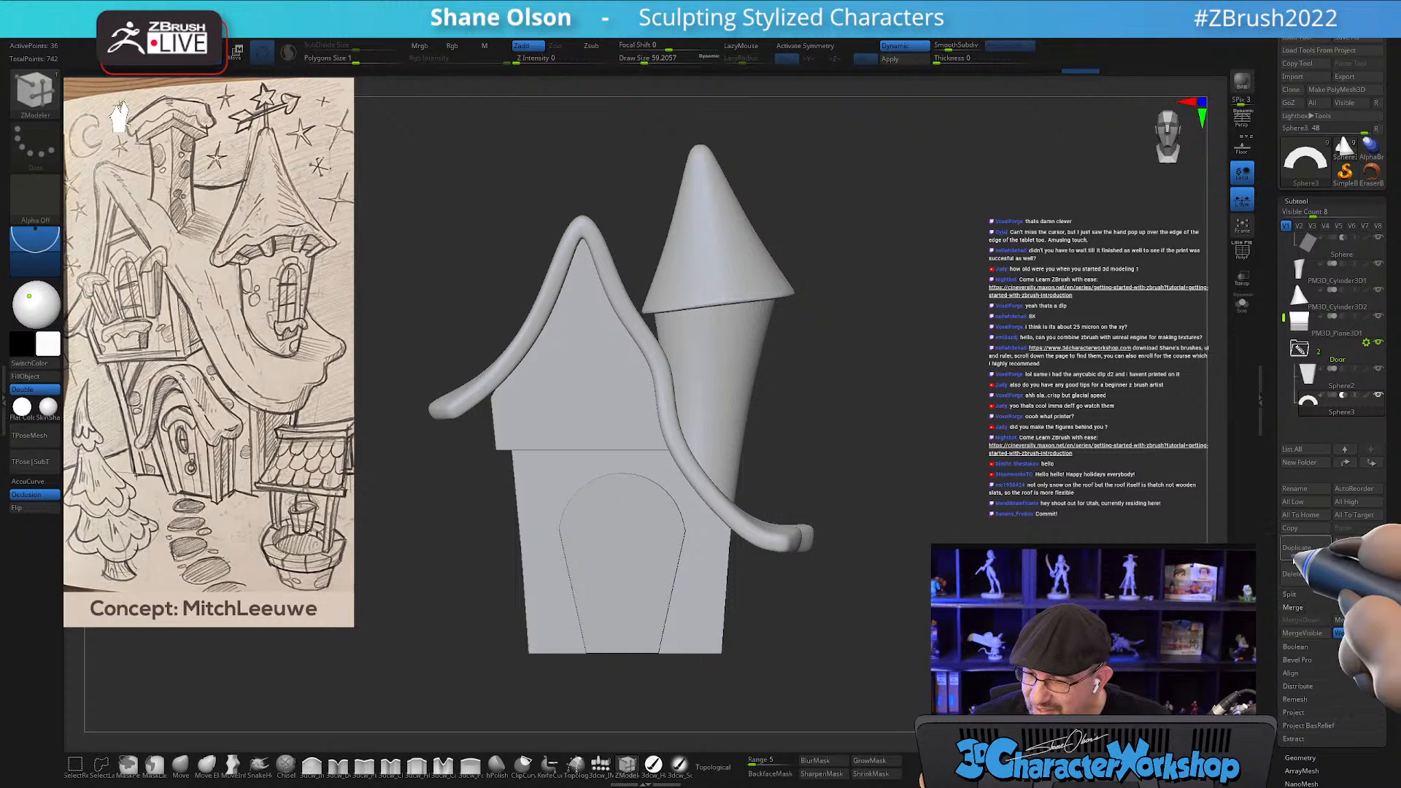
click(1297, 548)
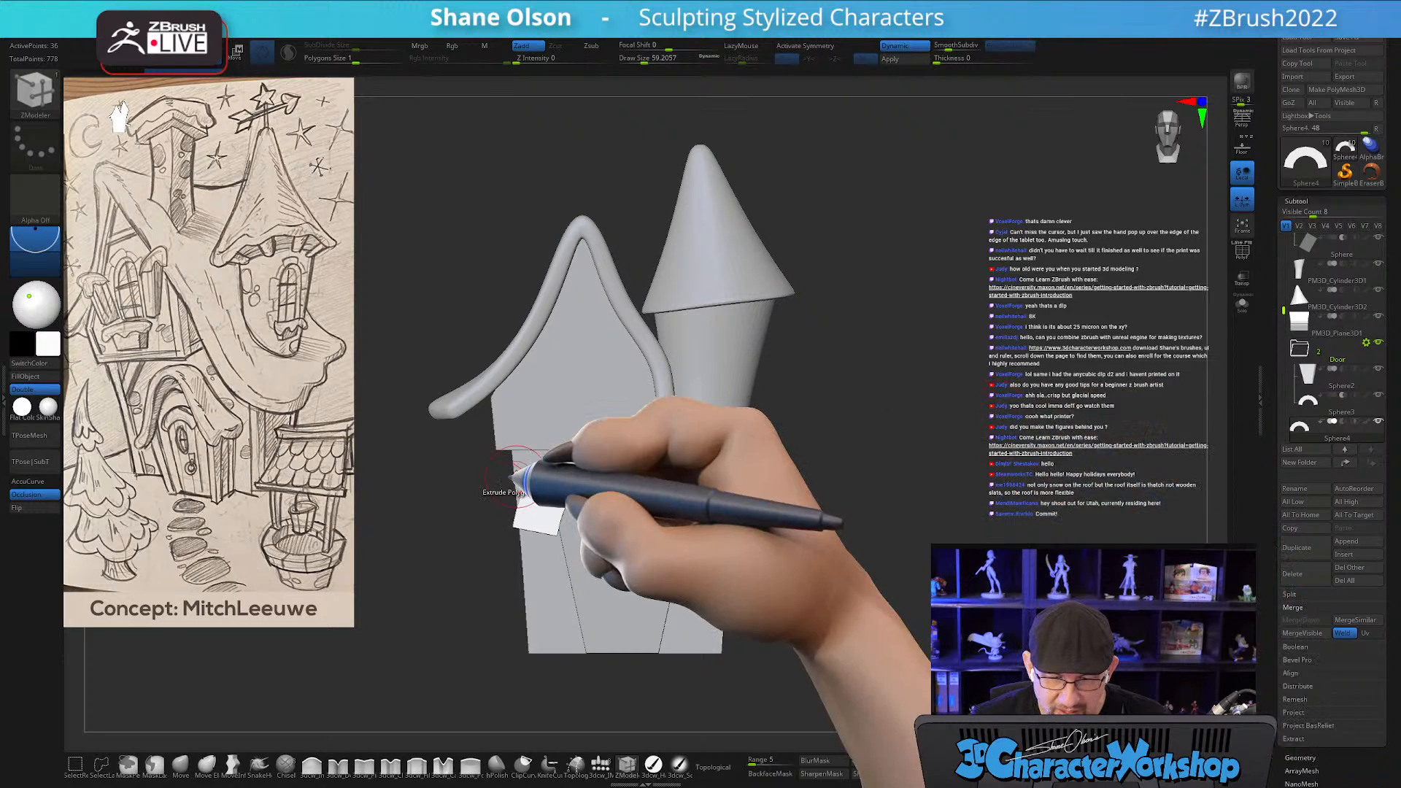
alt+drag(990, 383, 1022, 381)
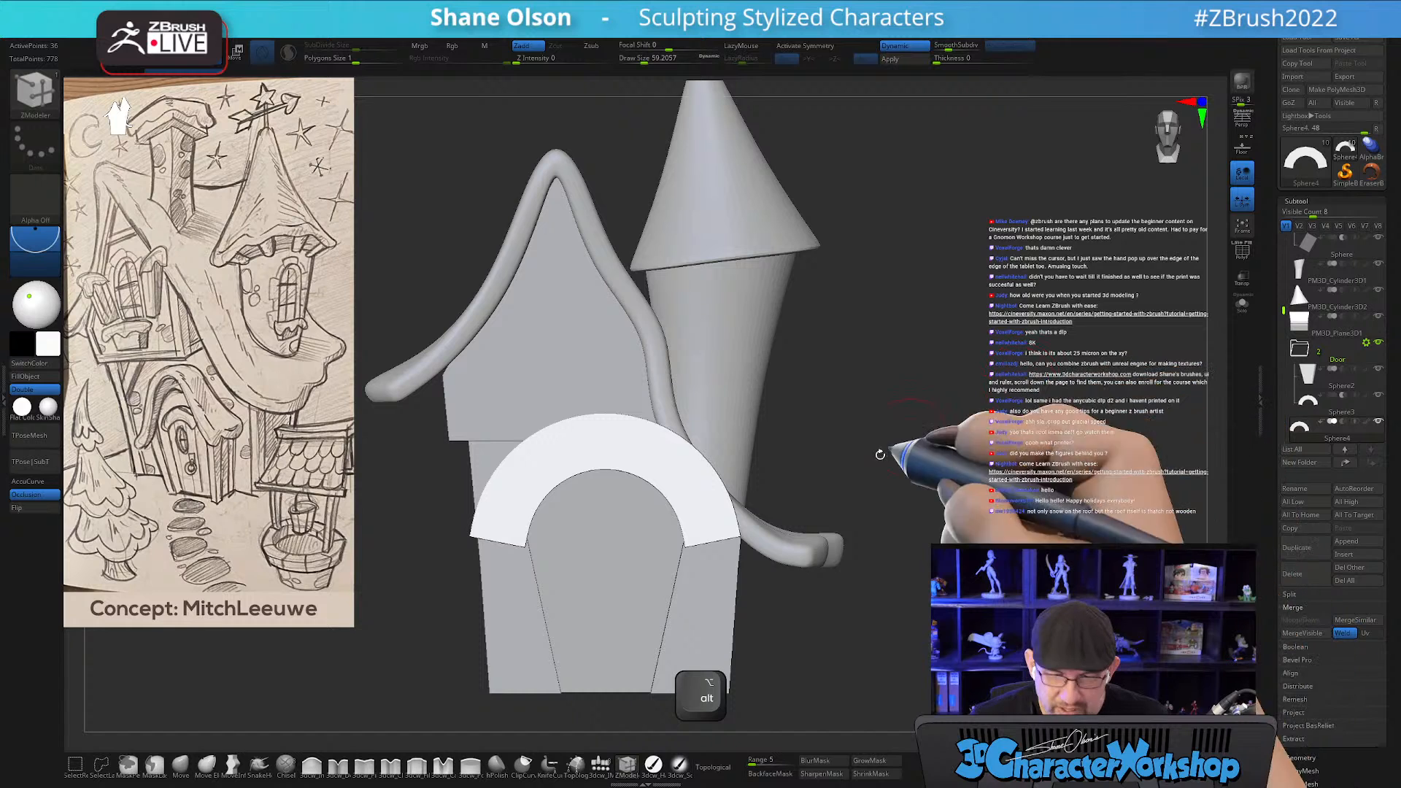
drag(1057, 413, 1079, 346)
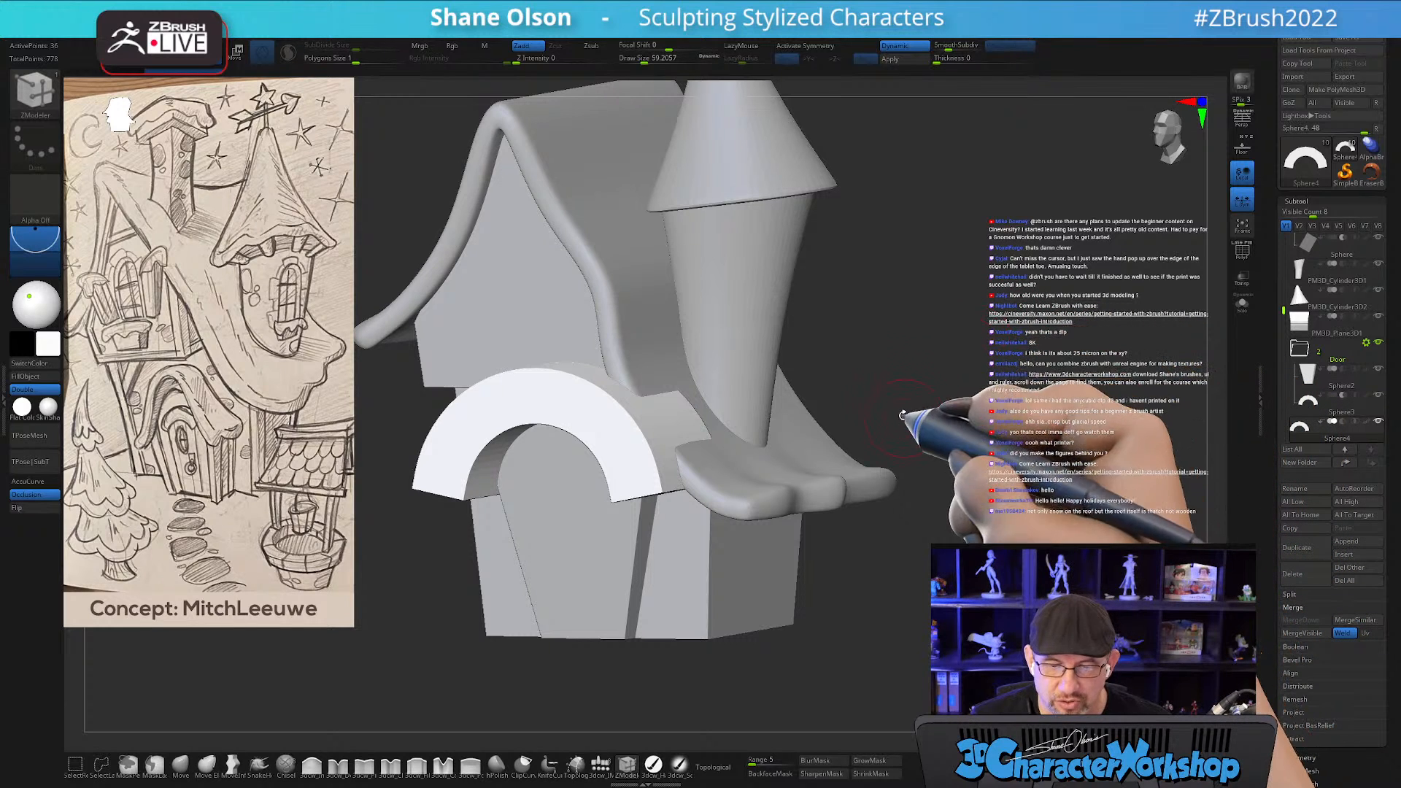
Remove the creases from the duplicated arch so its edges smooth into a rounded tube.
drag(940, 380, 946, 389)
key(shift+f)
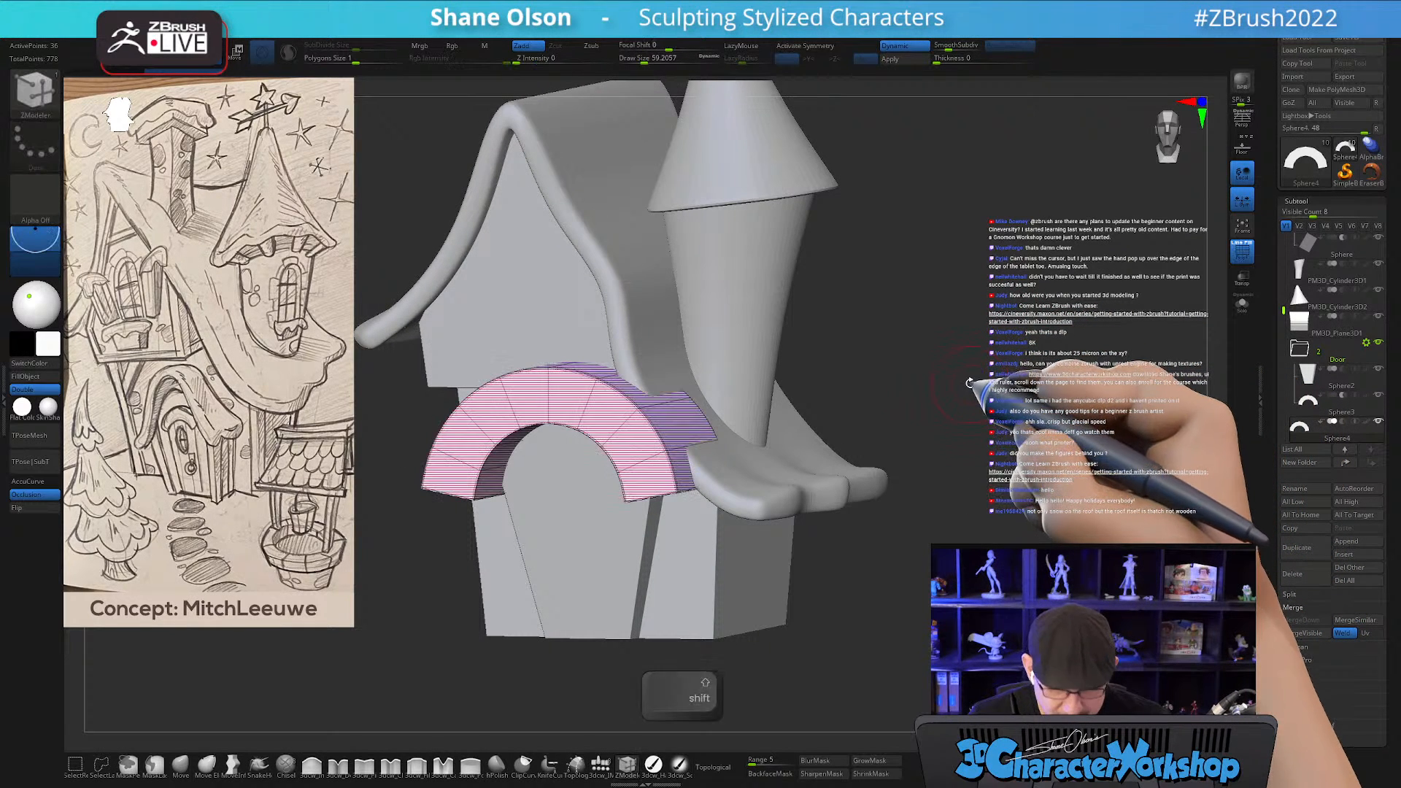
key(2)
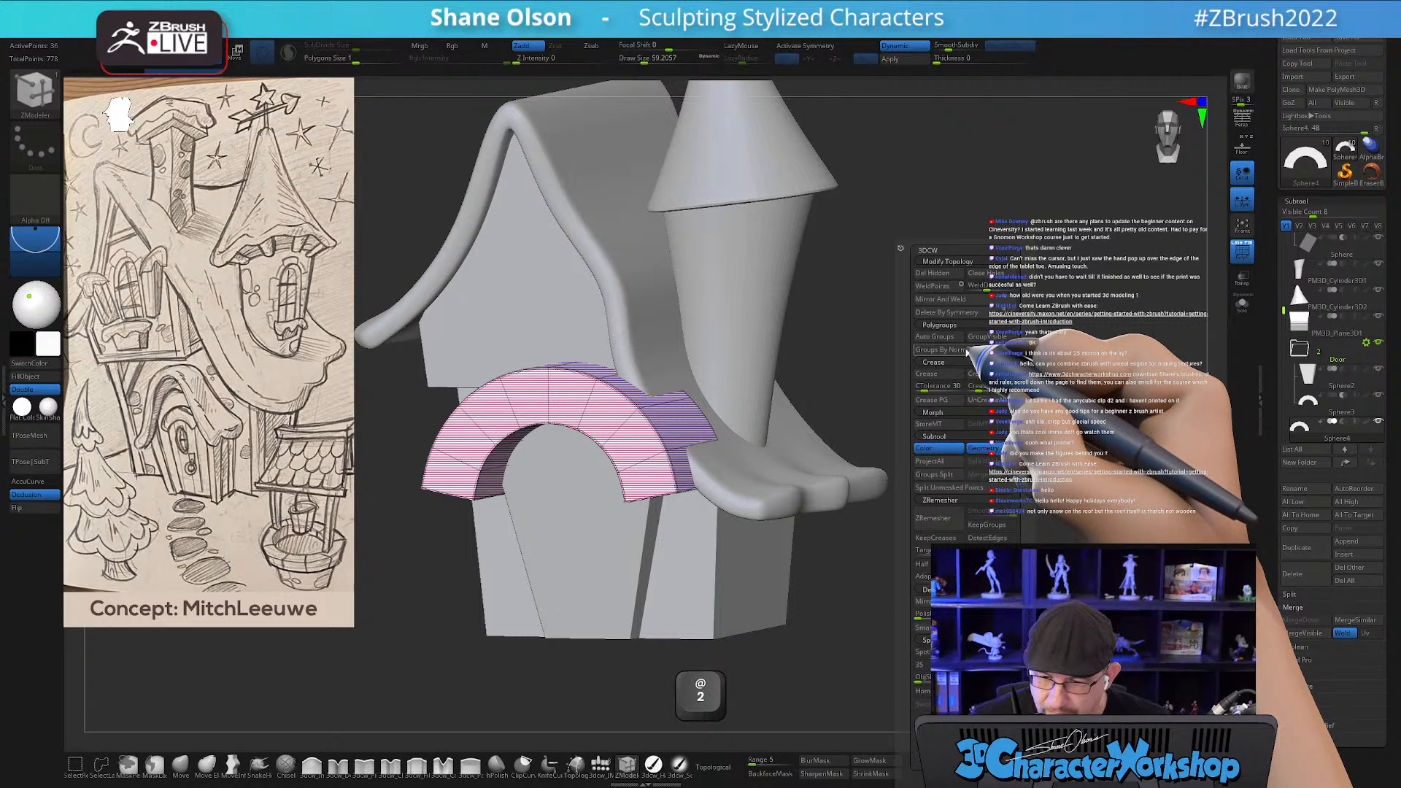
click(986, 400)
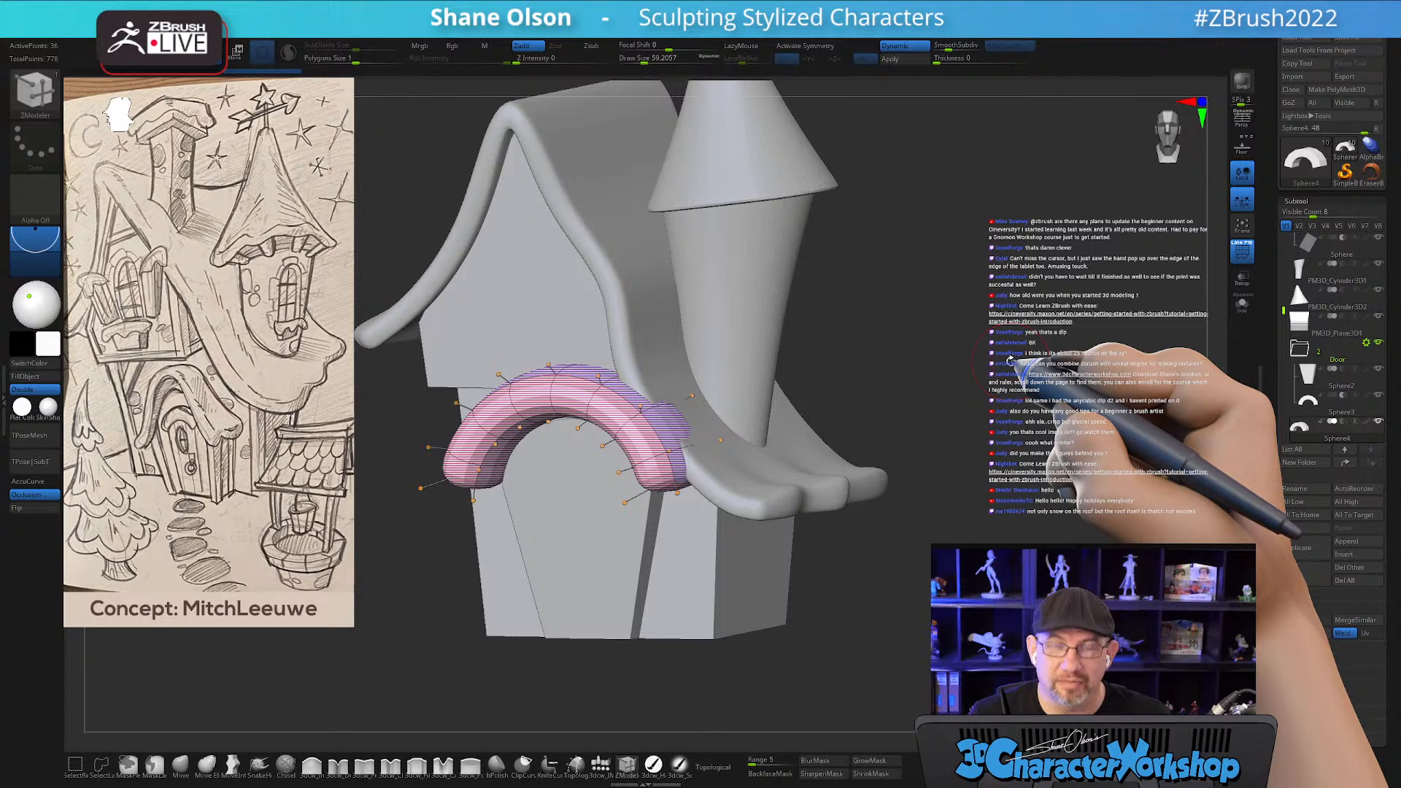
mouse_move(990, 384)
mouse_down()
mouse_move(975, 402)
mouse_move(939, 383)
mouse_up()
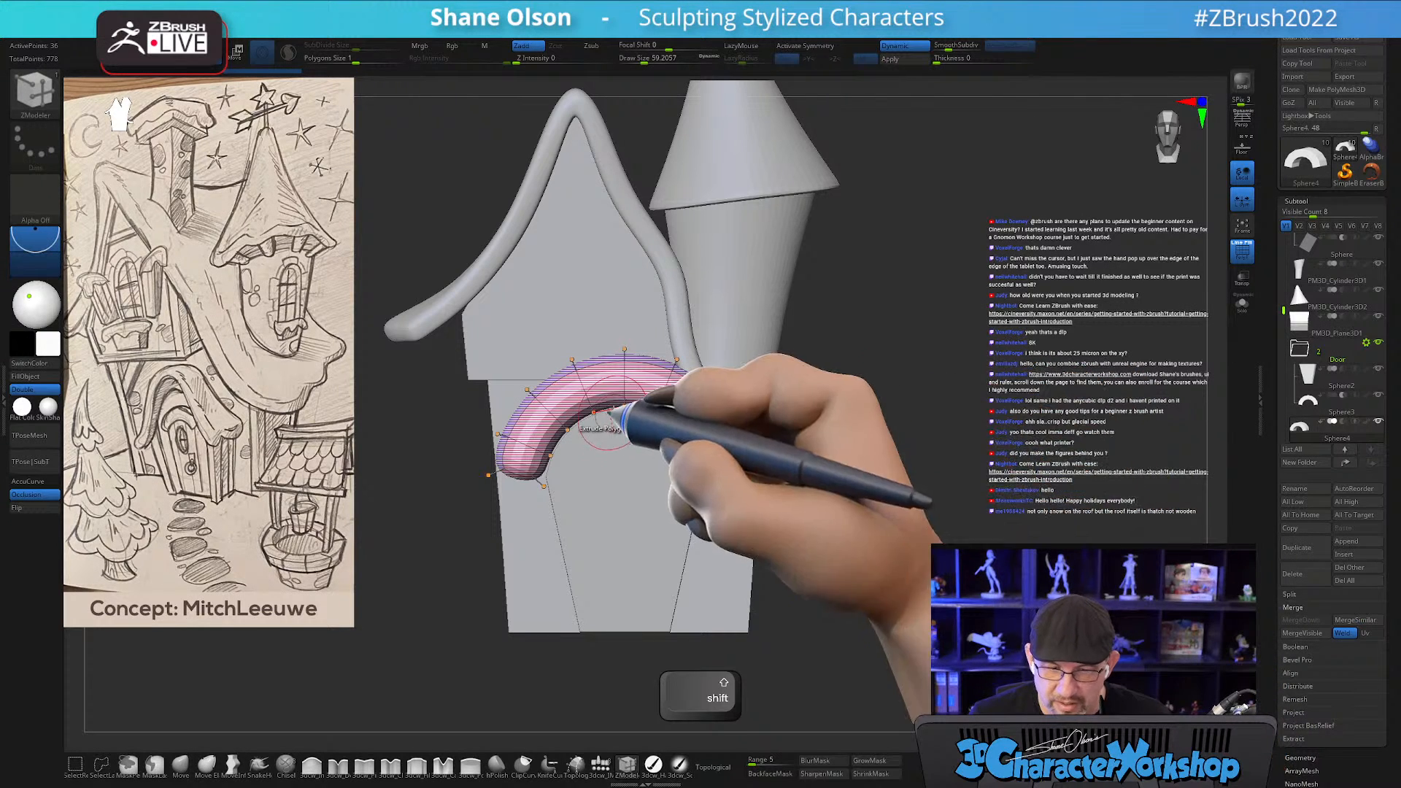
drag(934, 389, 923, 388)
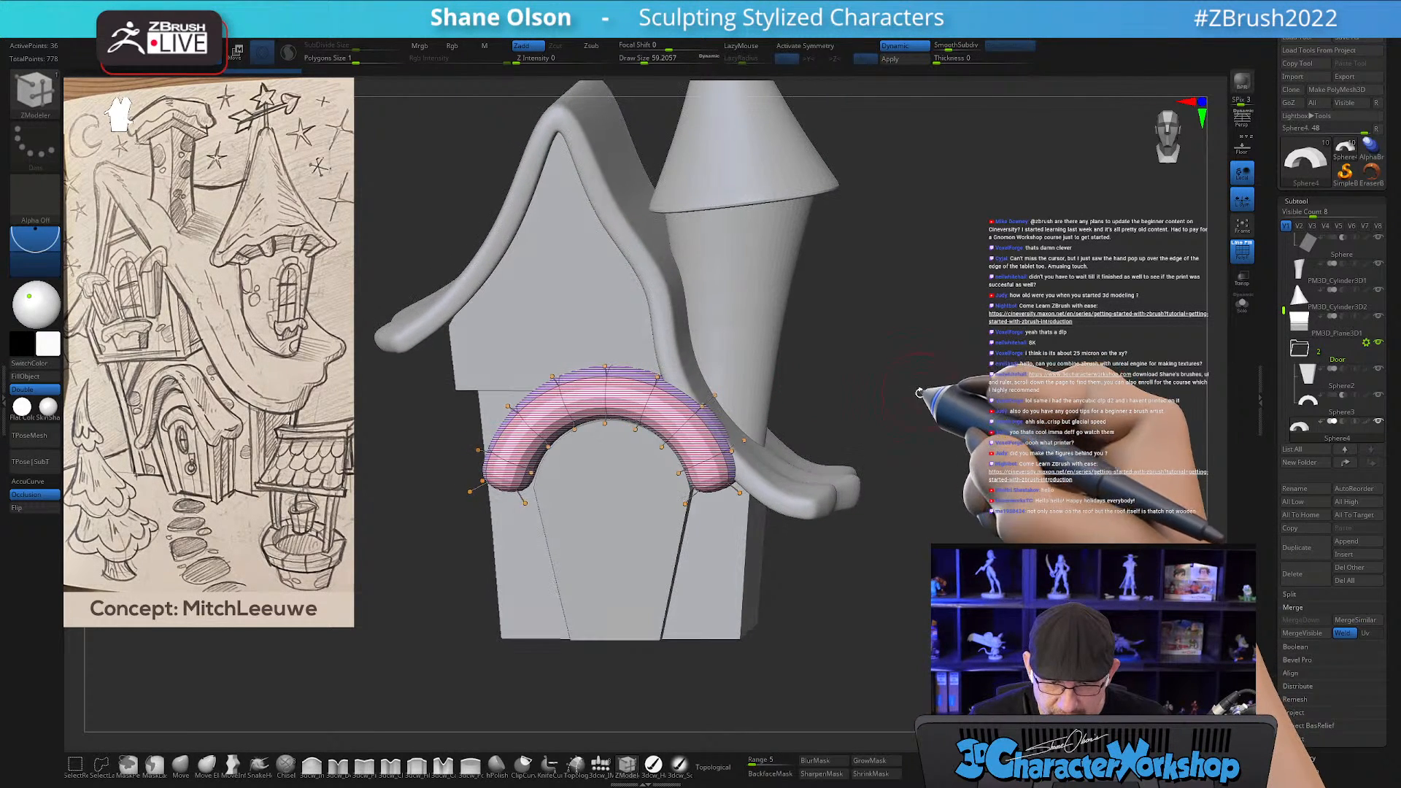
key(shift)
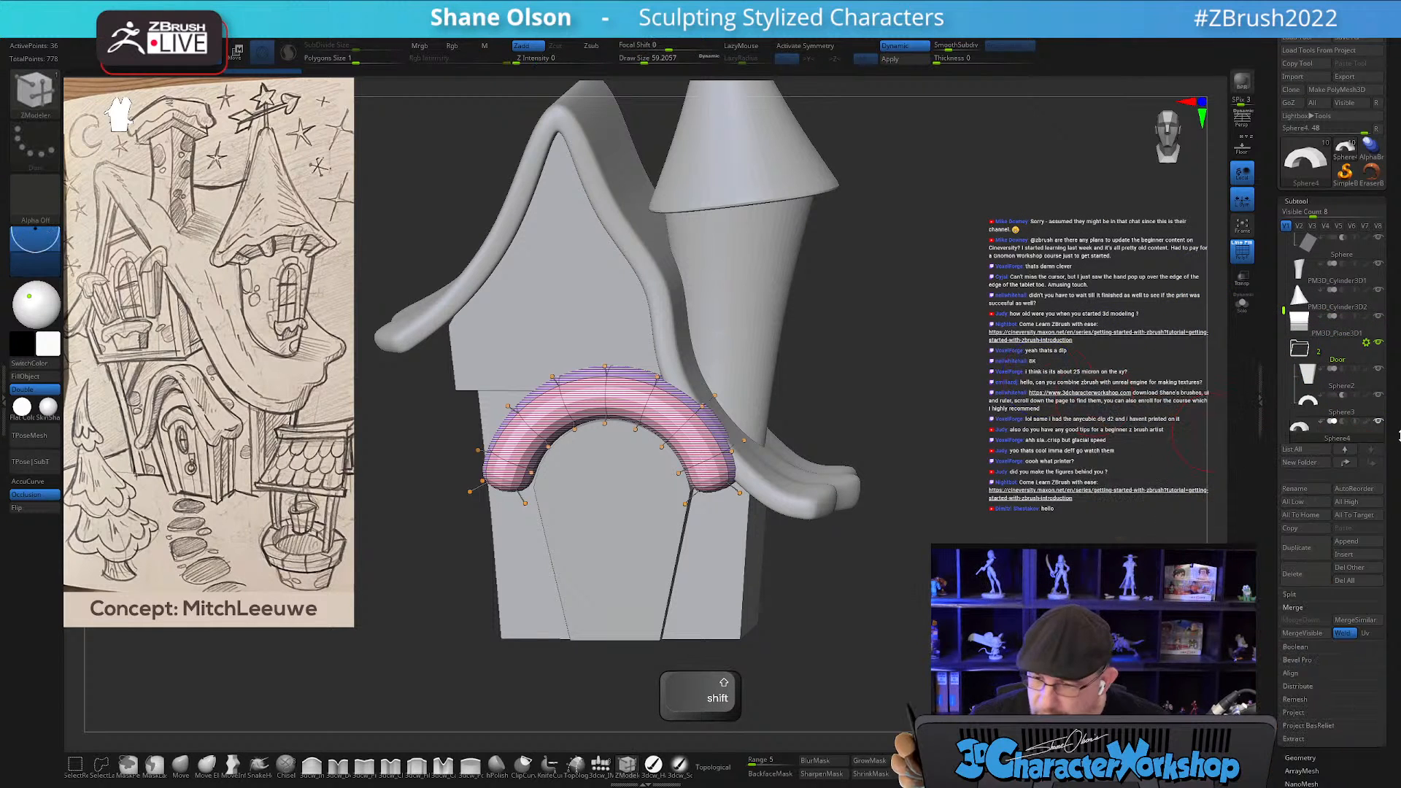
mouse_move(1299, 432)
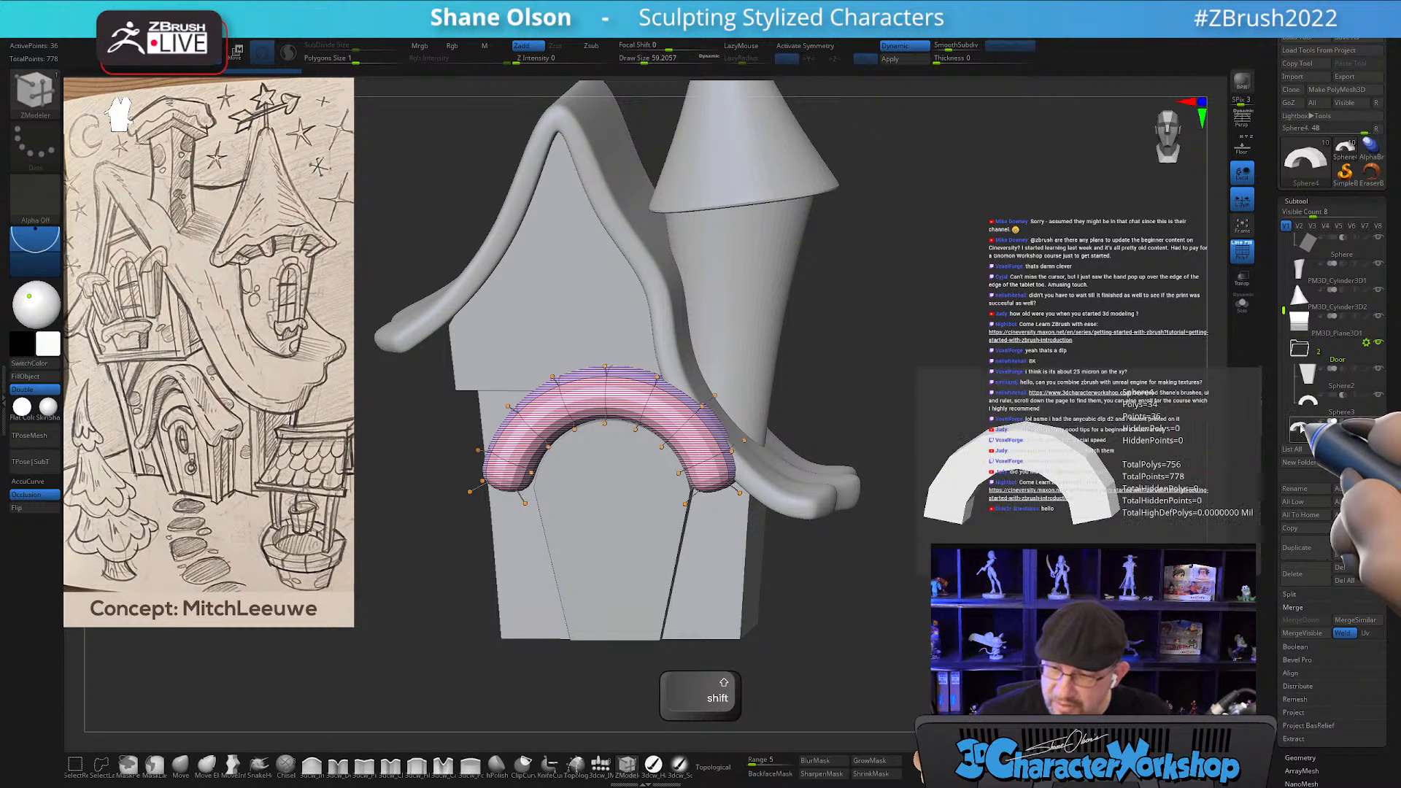
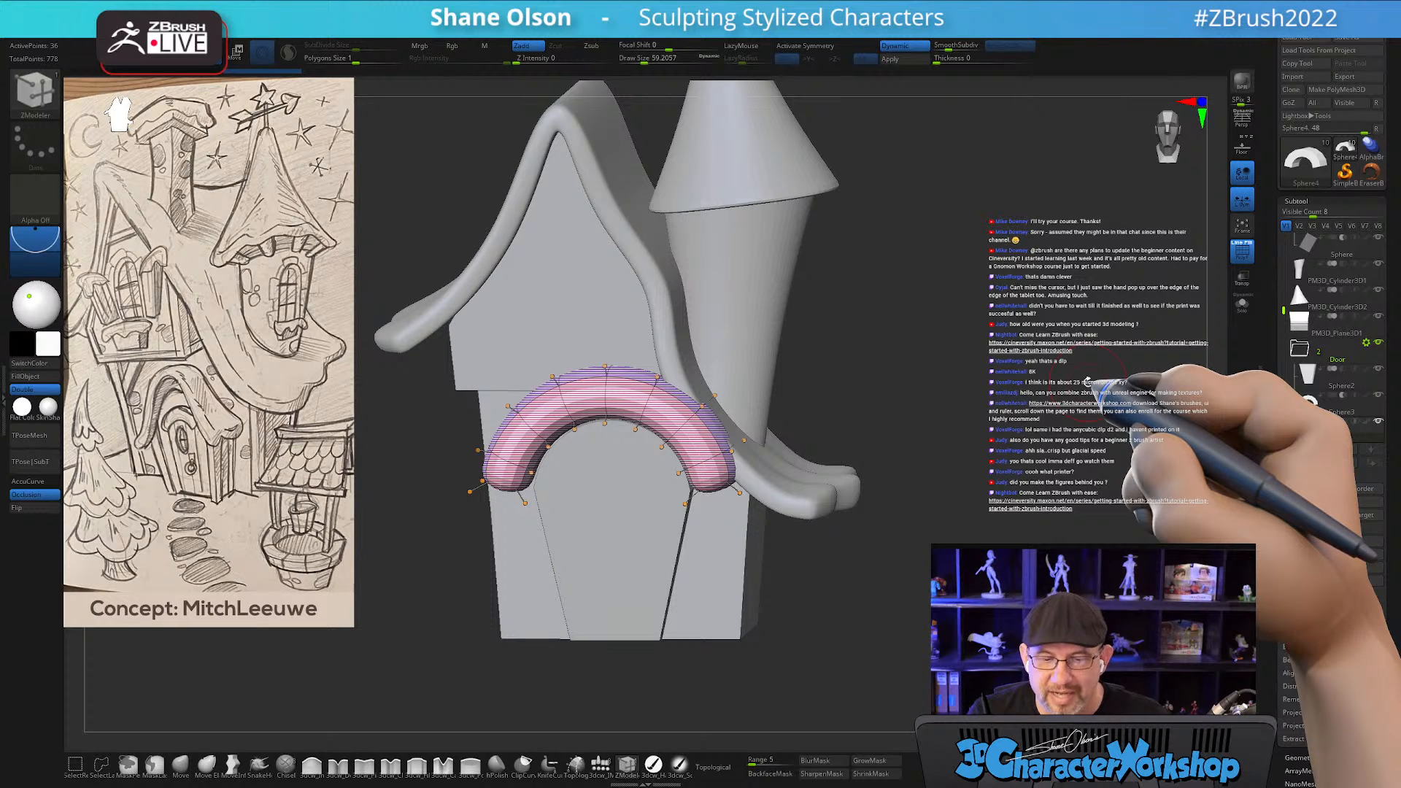
drag(939, 370, 985, 363)
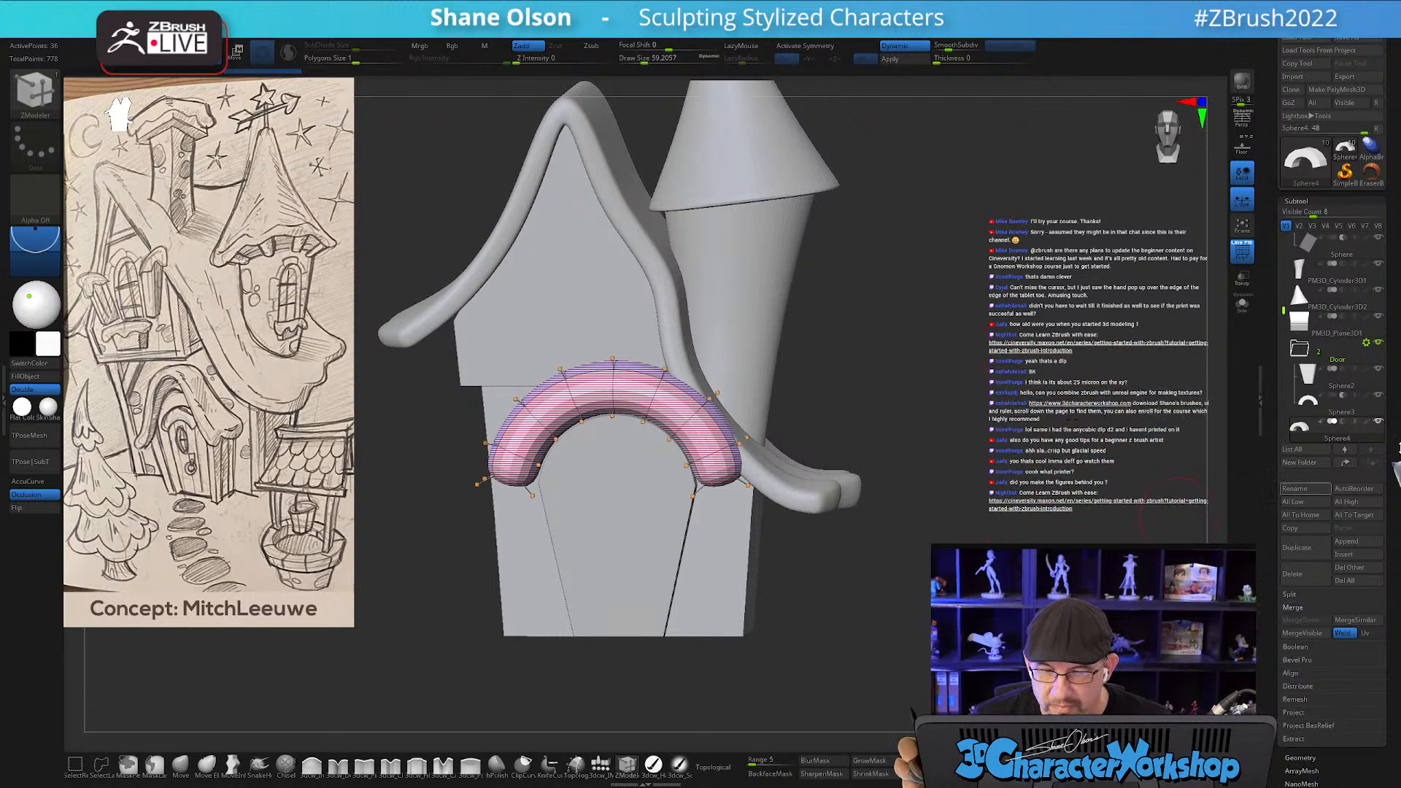
key(shift)
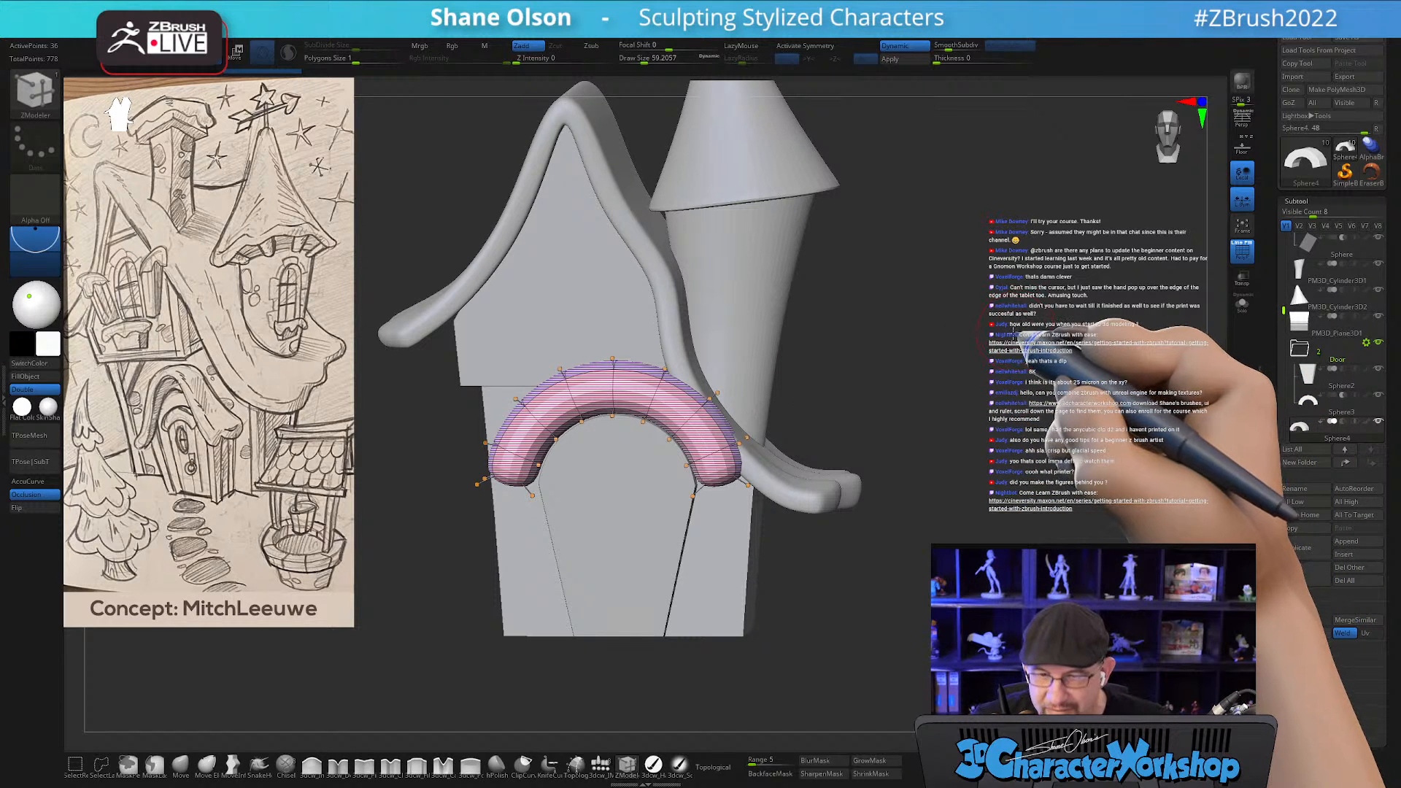
drag(1019, 340, 991, 346)
Collapse the Door and Base folders in the subtool list.
click(1299, 350)
click(1285, 243)
click(1300, 249)
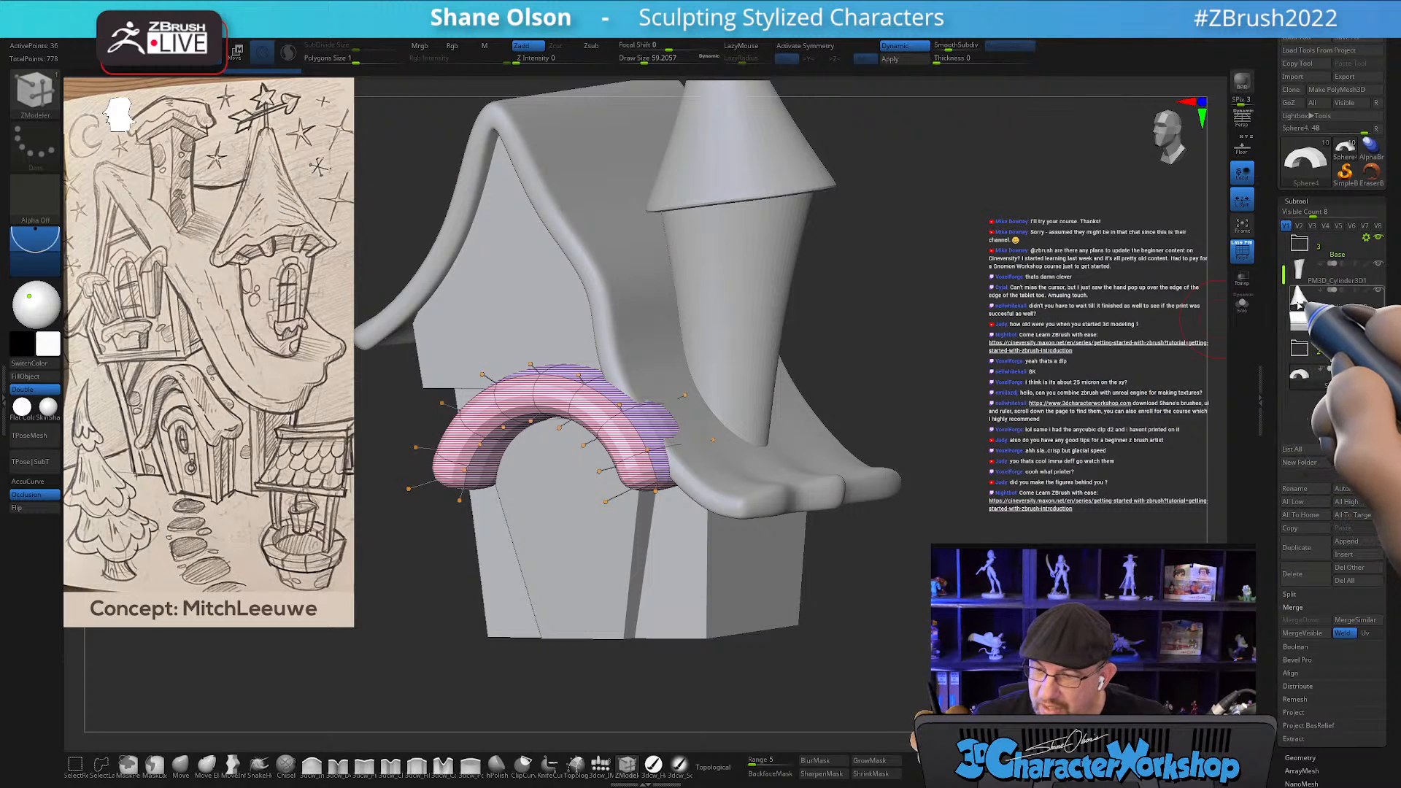
mouse_move(1300, 305)
mouse_move(1301, 330)
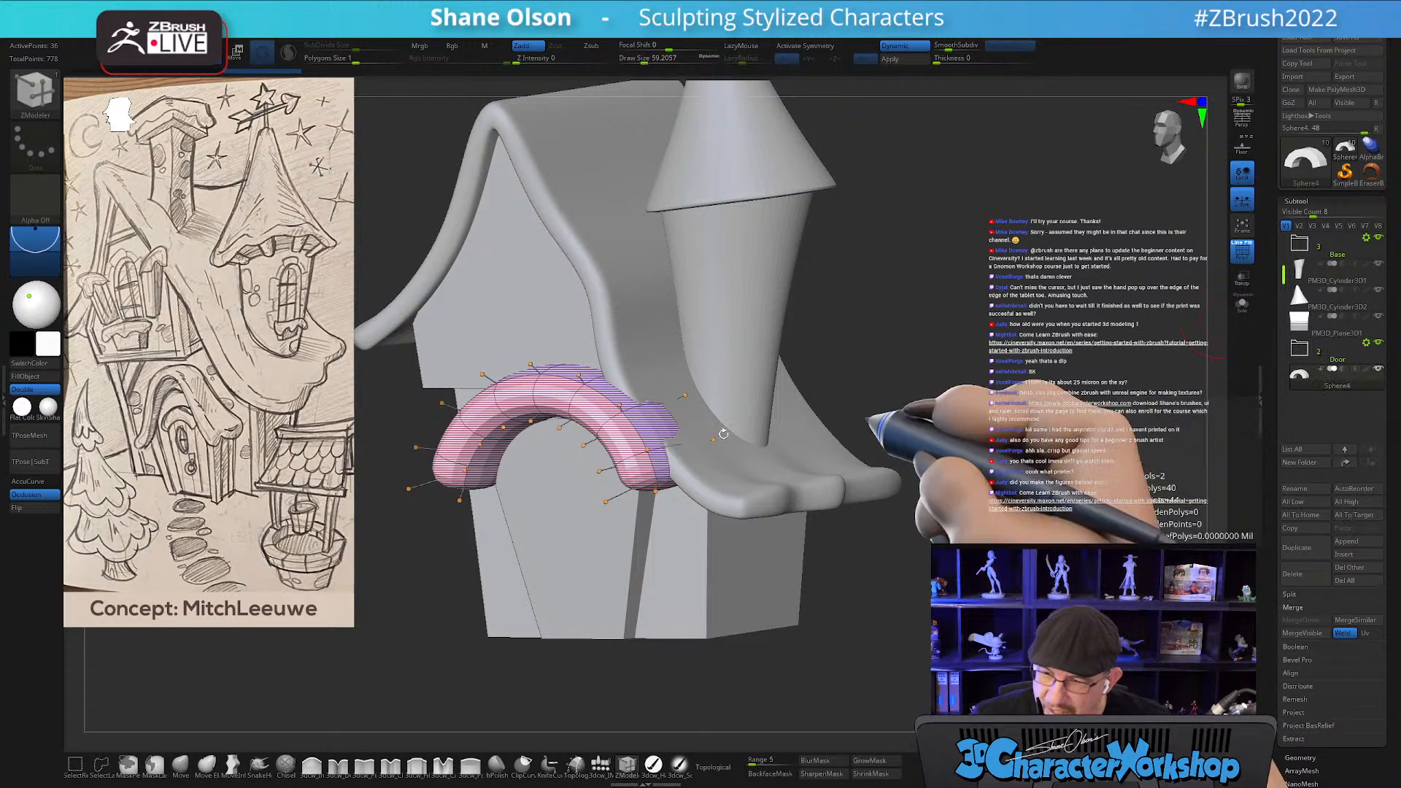
Examine the duplicated arch over the doorway with and without polyframe, comparing its shape with the concept sketch's door.
shift+drag(1046, 405, 1080, 423)
key(alt)
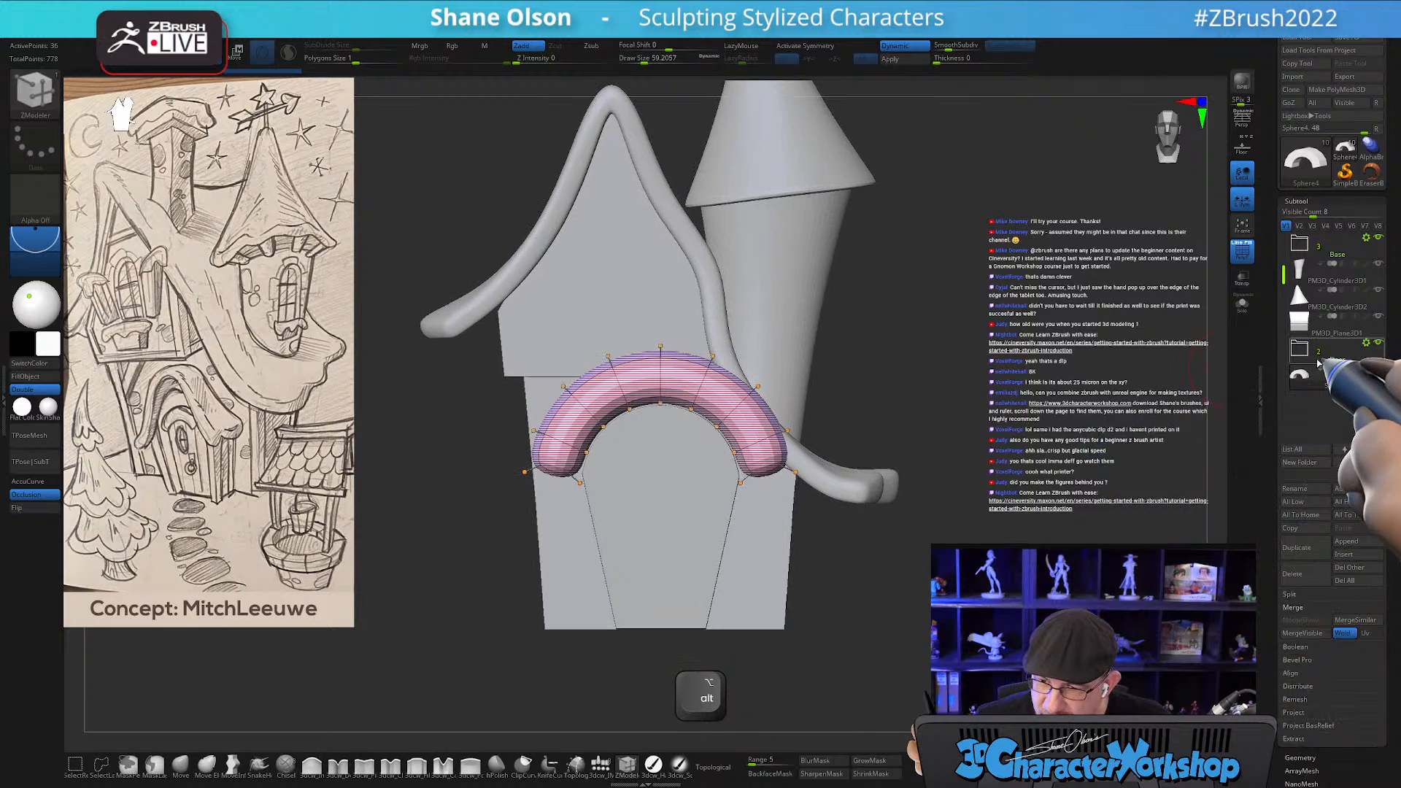
mouse_move(1300, 386)
drag(907, 390, 1063, 390)
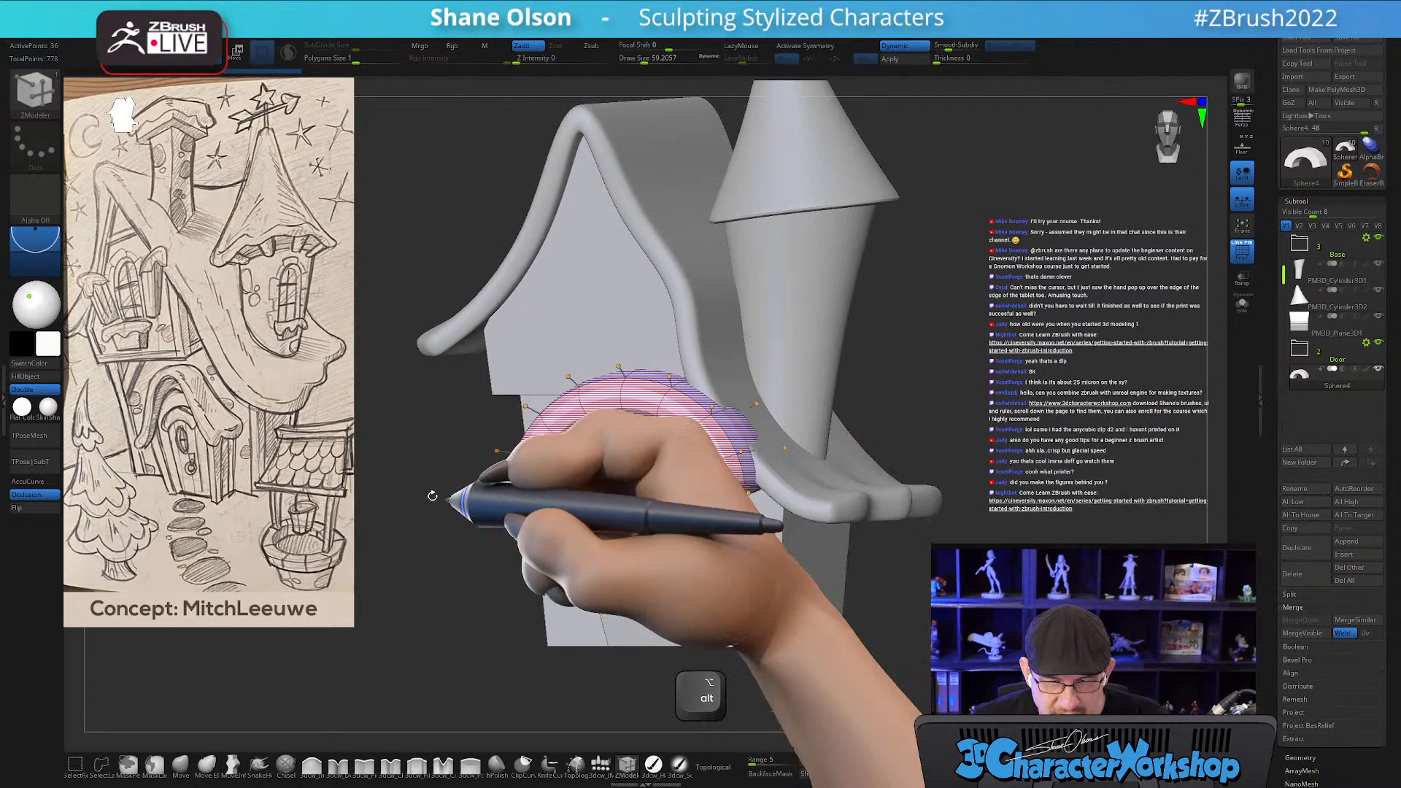
key(shift+f)
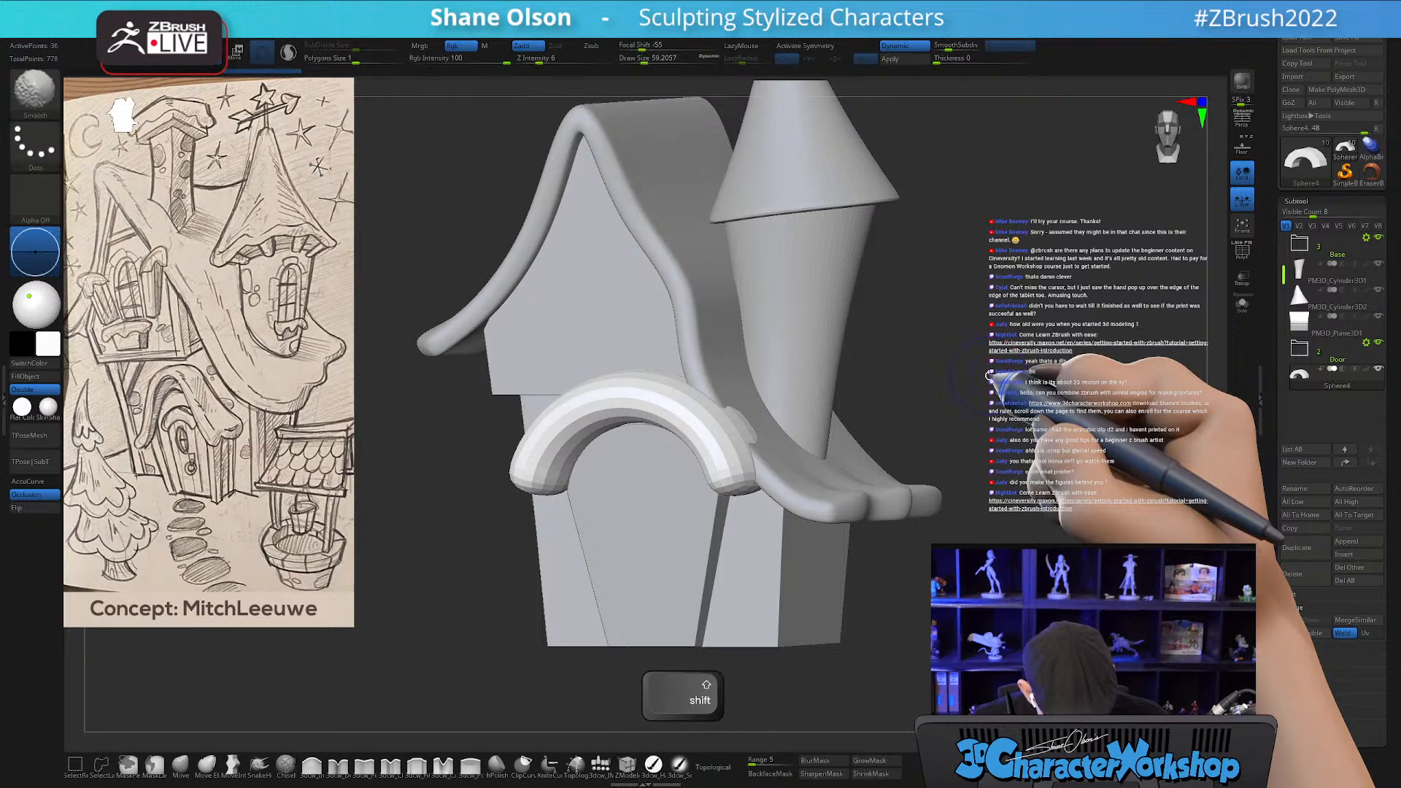
key(shift+f)
drag(985, 371, 216, 411)
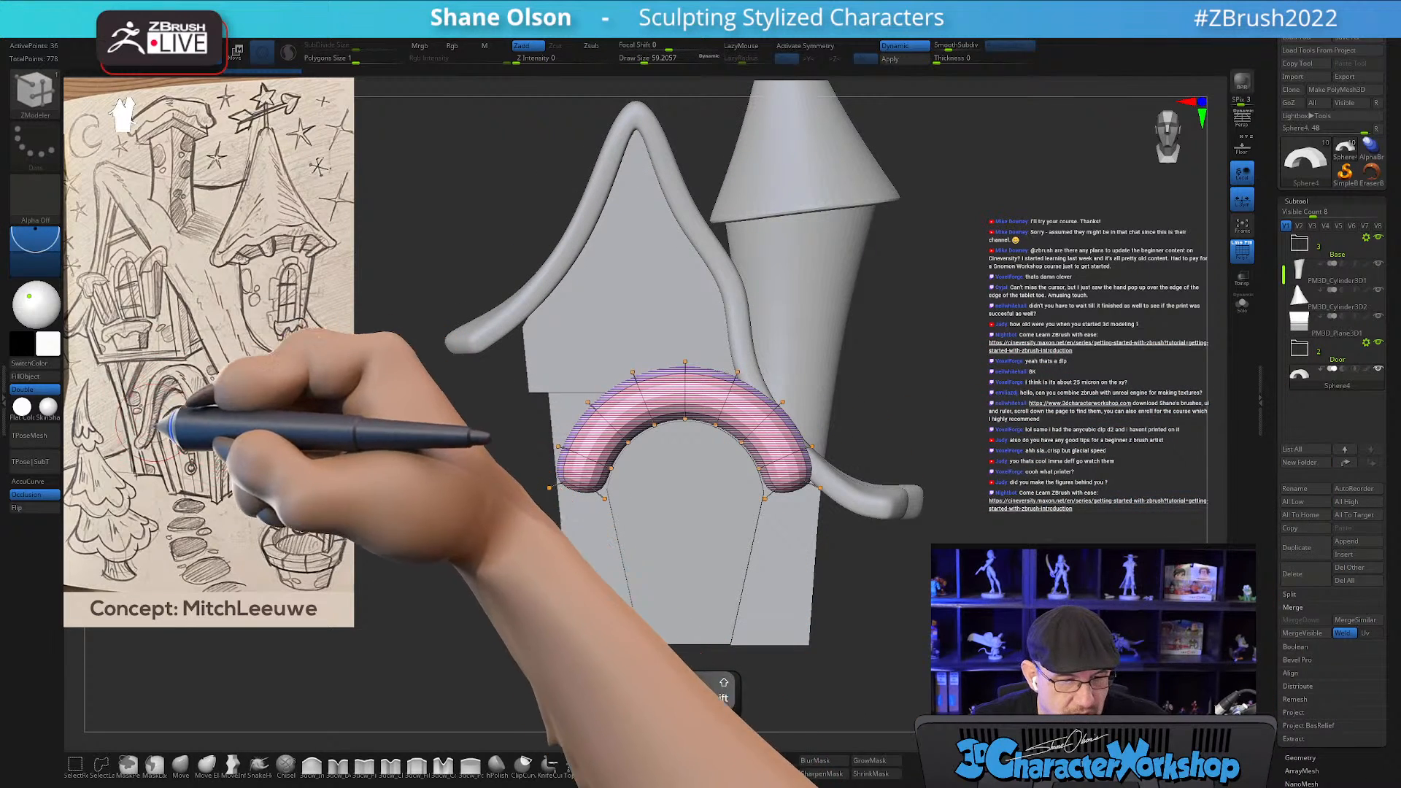
key(shift)
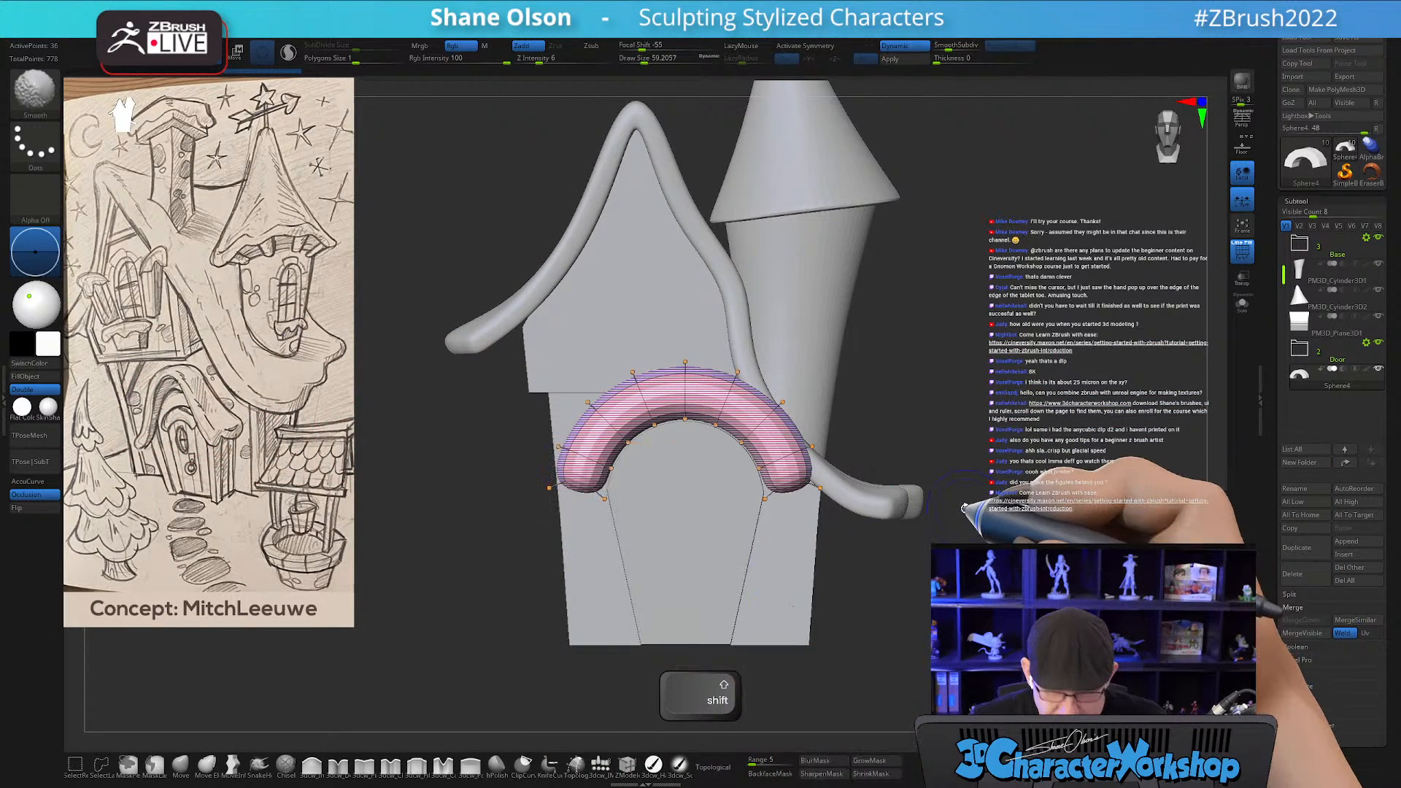
Turn off the arch's subdivision preview, mask its rear part and move the front face back closer to the wall.
key(shift+d)
drag(978, 467, 949, 475)
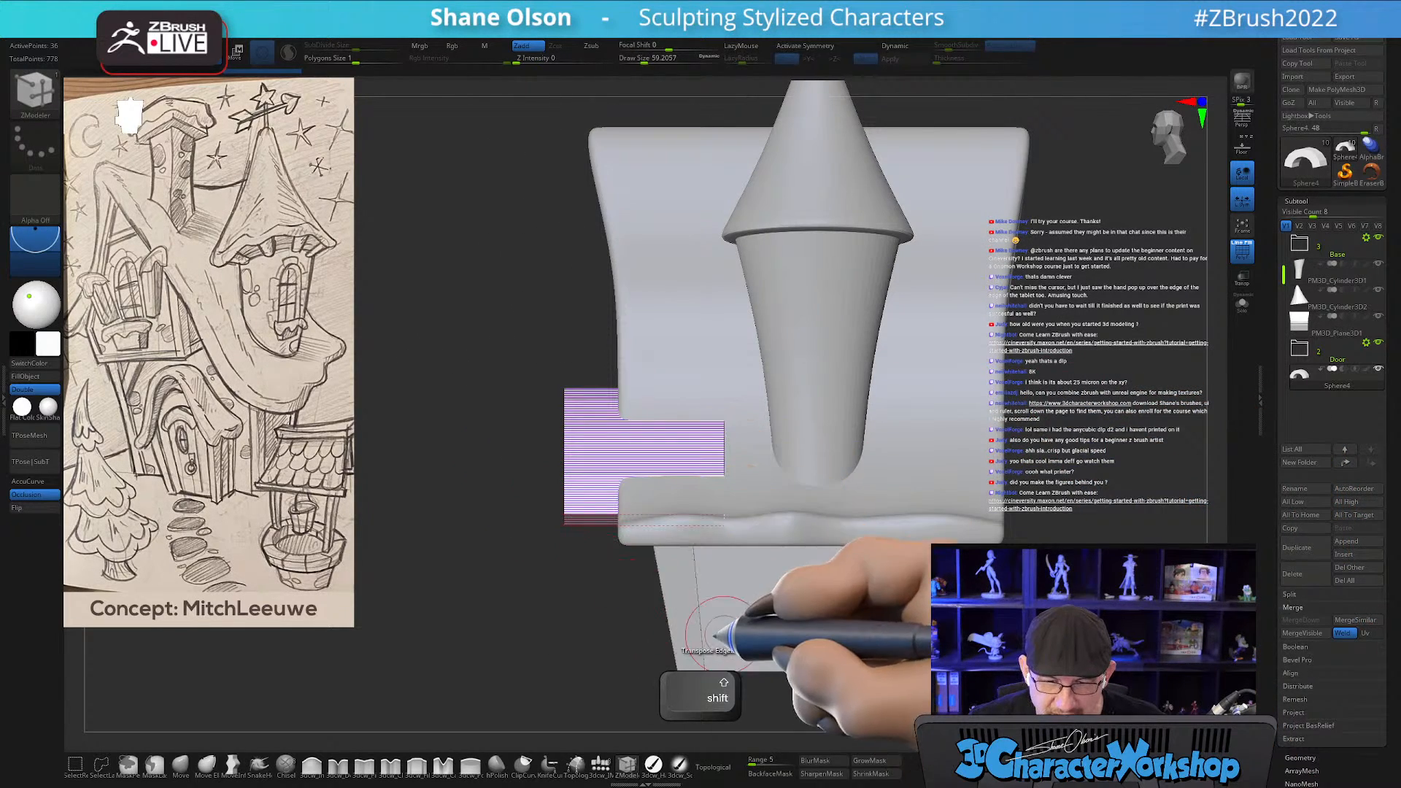
ctrl+drag(633, 646, 895, 202)
key(w)
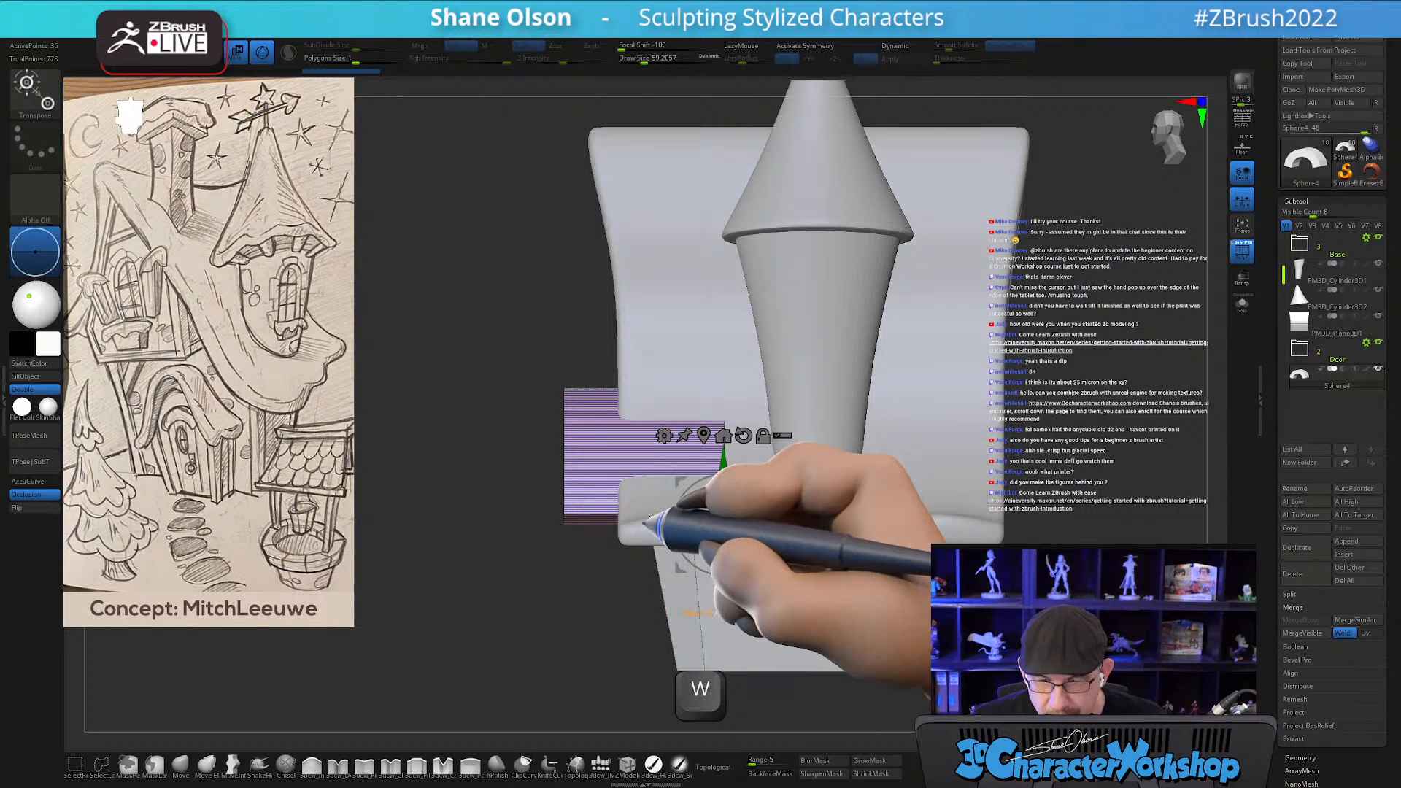
drag(501, 566, 626, 557)
alt+drag(835, 501, 838, 501)
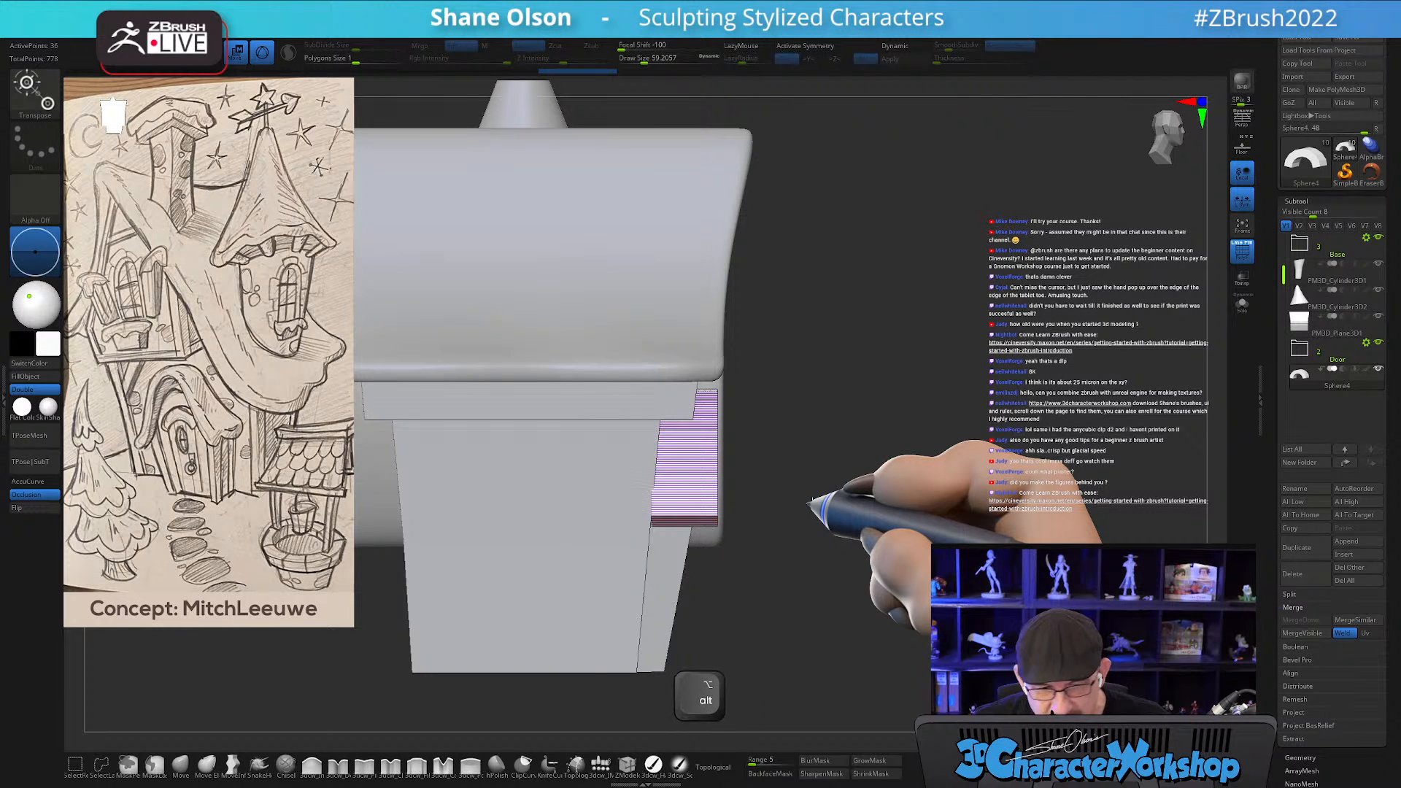
Mask the arch's rear, tilt its front face about 8 degrees to follow the slanted wall, and return to ZModeler.
alt+drag(809, 503, 810, 515)
mouse_move(543, 721)
ctrl+mouse_down()
mouse_move(625, 303)
mouse_move(694, 237)
ctrl+mouse_up()
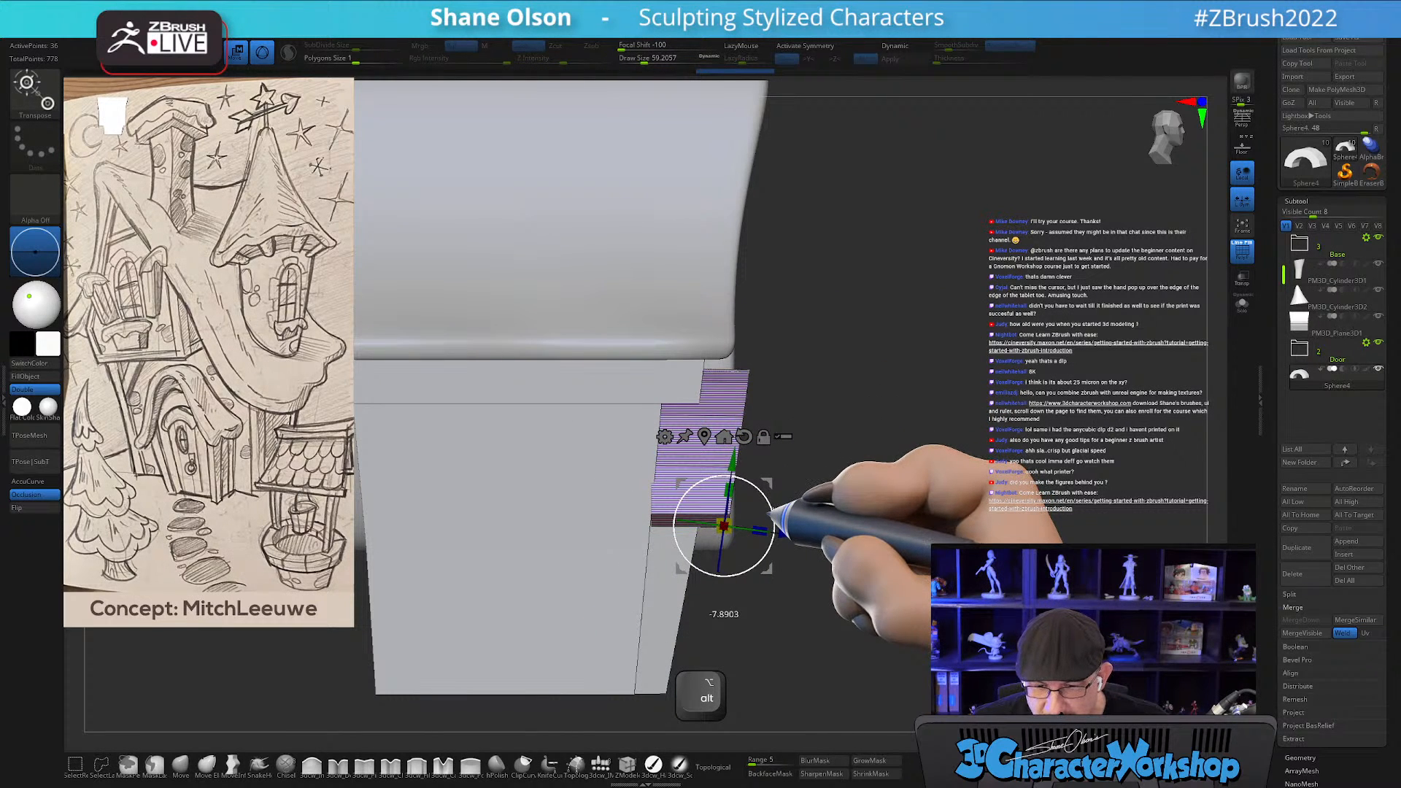
mouse_move(767, 513)
alt+mouse_down()
mouse_move(807, 510)
mouse_move(790, 507)
alt+mouse_up()
mouse_move(470, 563)
alt+mouse_down()
mouse_move(445, 585)
mouse_move(459, 590)
mouse_move(457, 565)
mouse_move(428, 534)
alt+mouse_up()
key(shift+f)
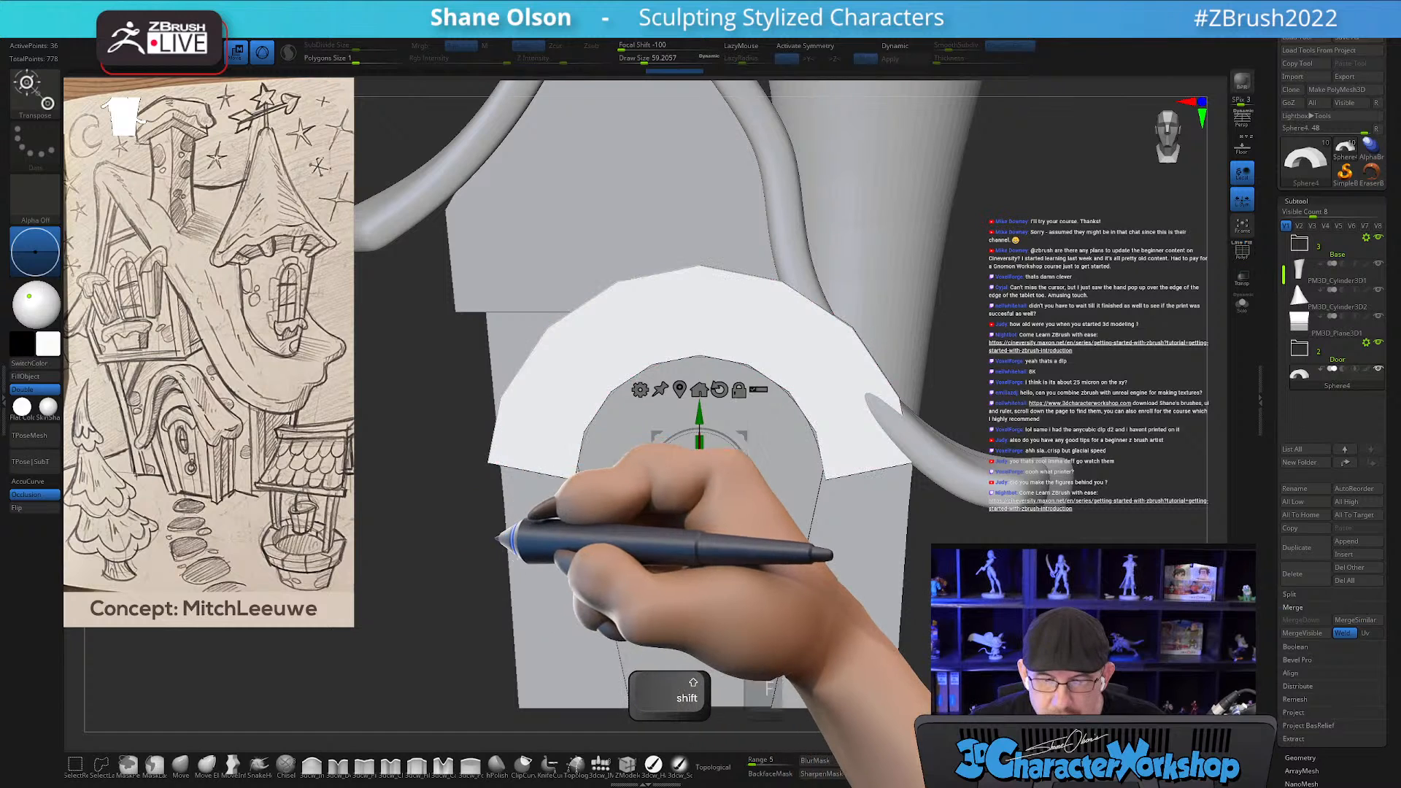
key(shift+f)
drag(469, 502, 466, 511)
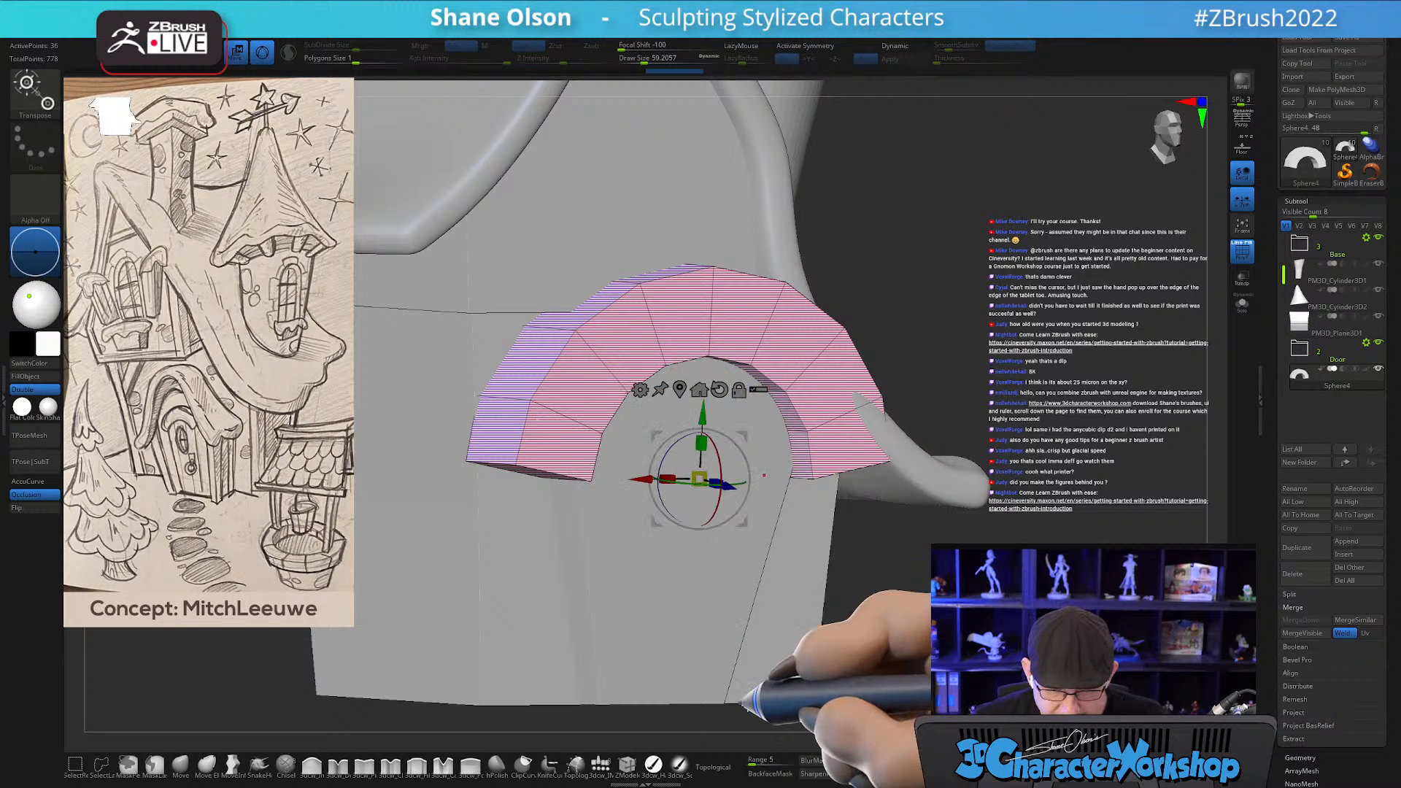
click(627, 764)
drag(934, 602, 960, 597)
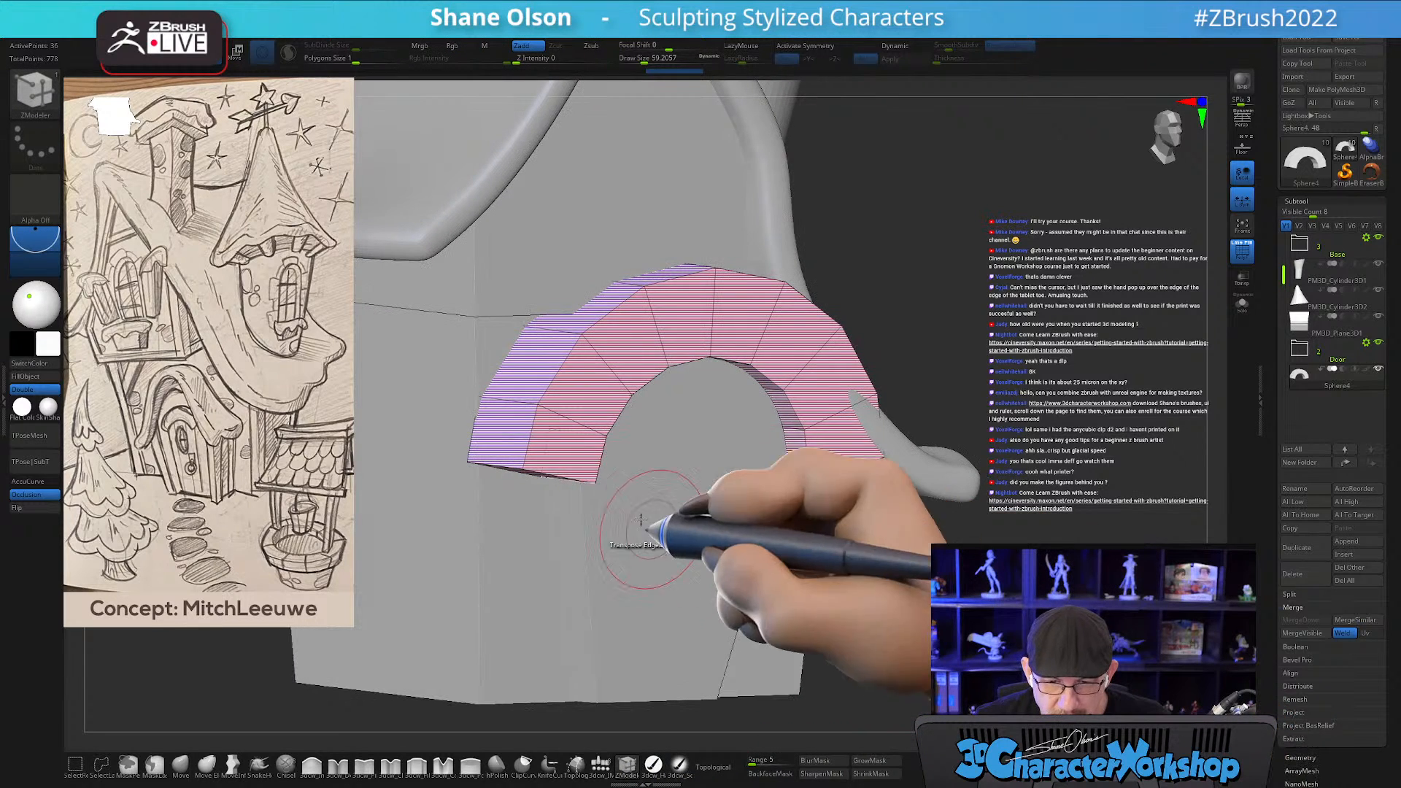
click(157, 69)
click(157, 70)
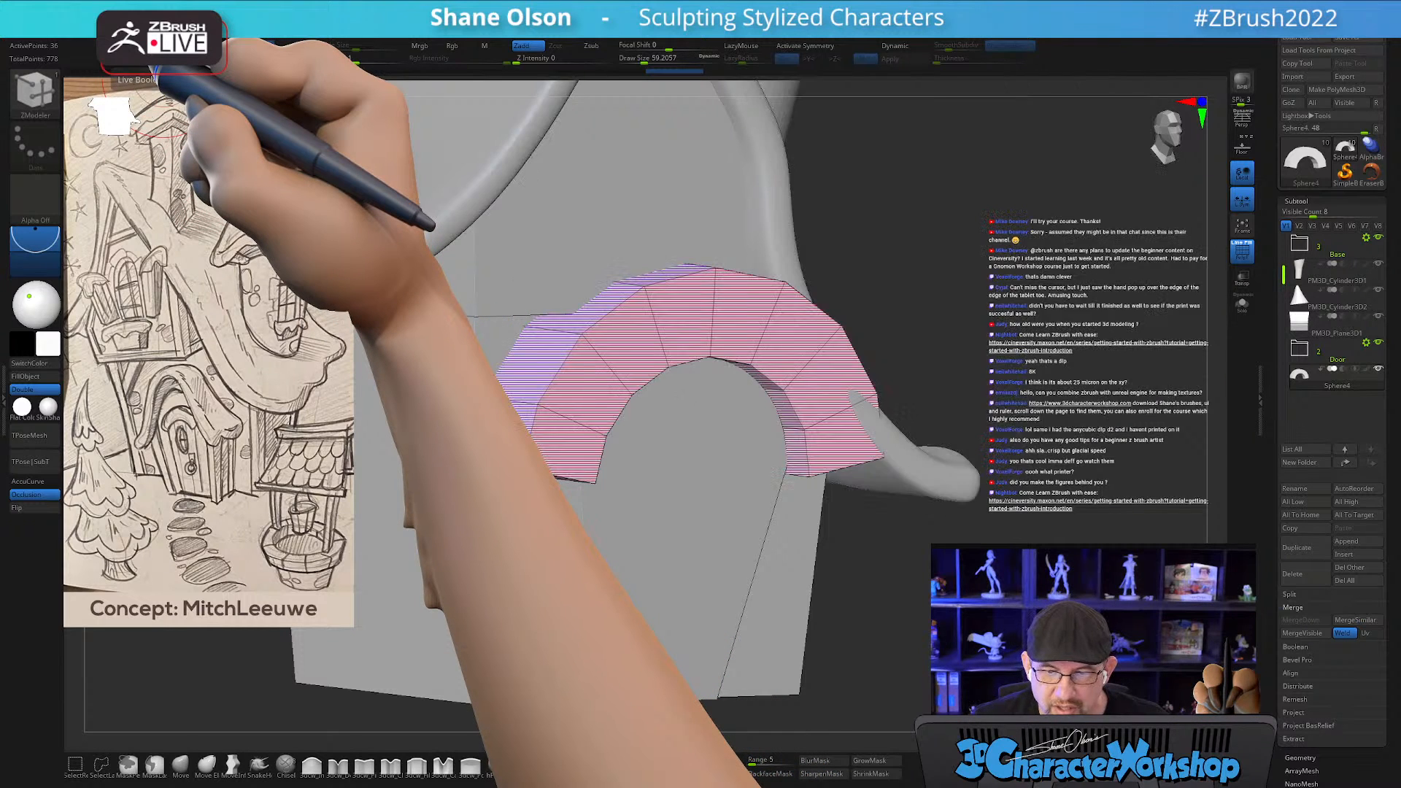
click(157, 69)
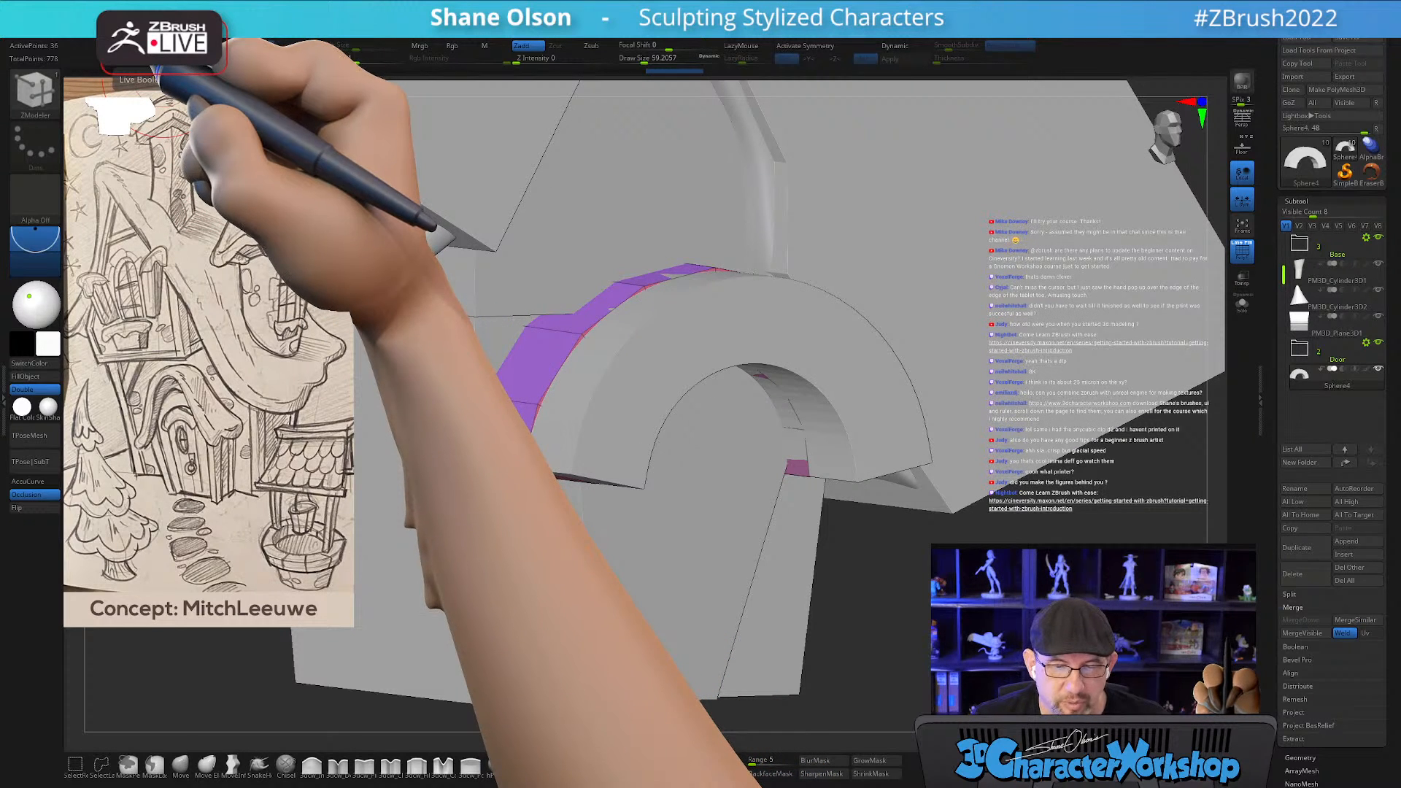
alt+drag(1039, 562, 940, 506)
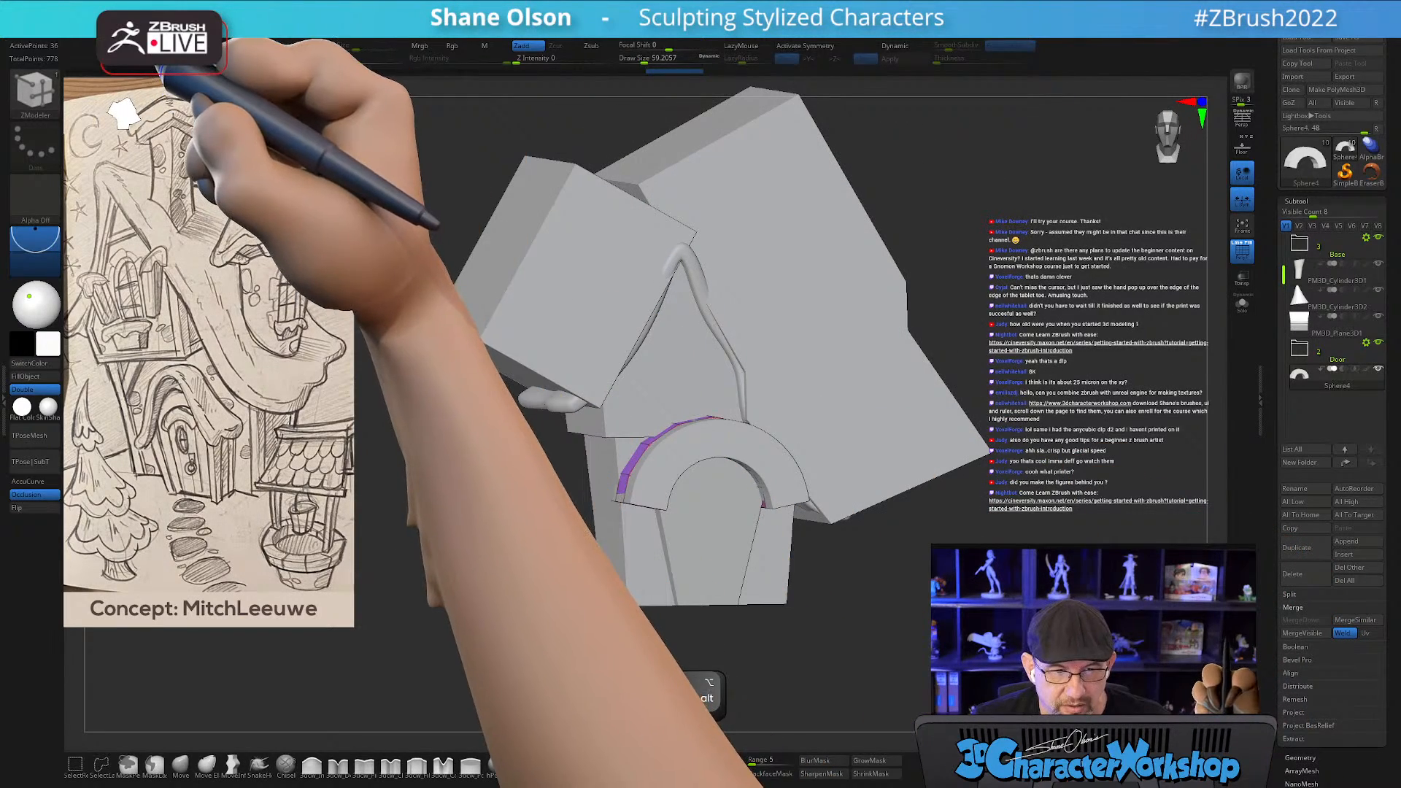
click(157, 69)
alt+drag(954, 401, 445, 555)
drag(927, 595, 572, 569)
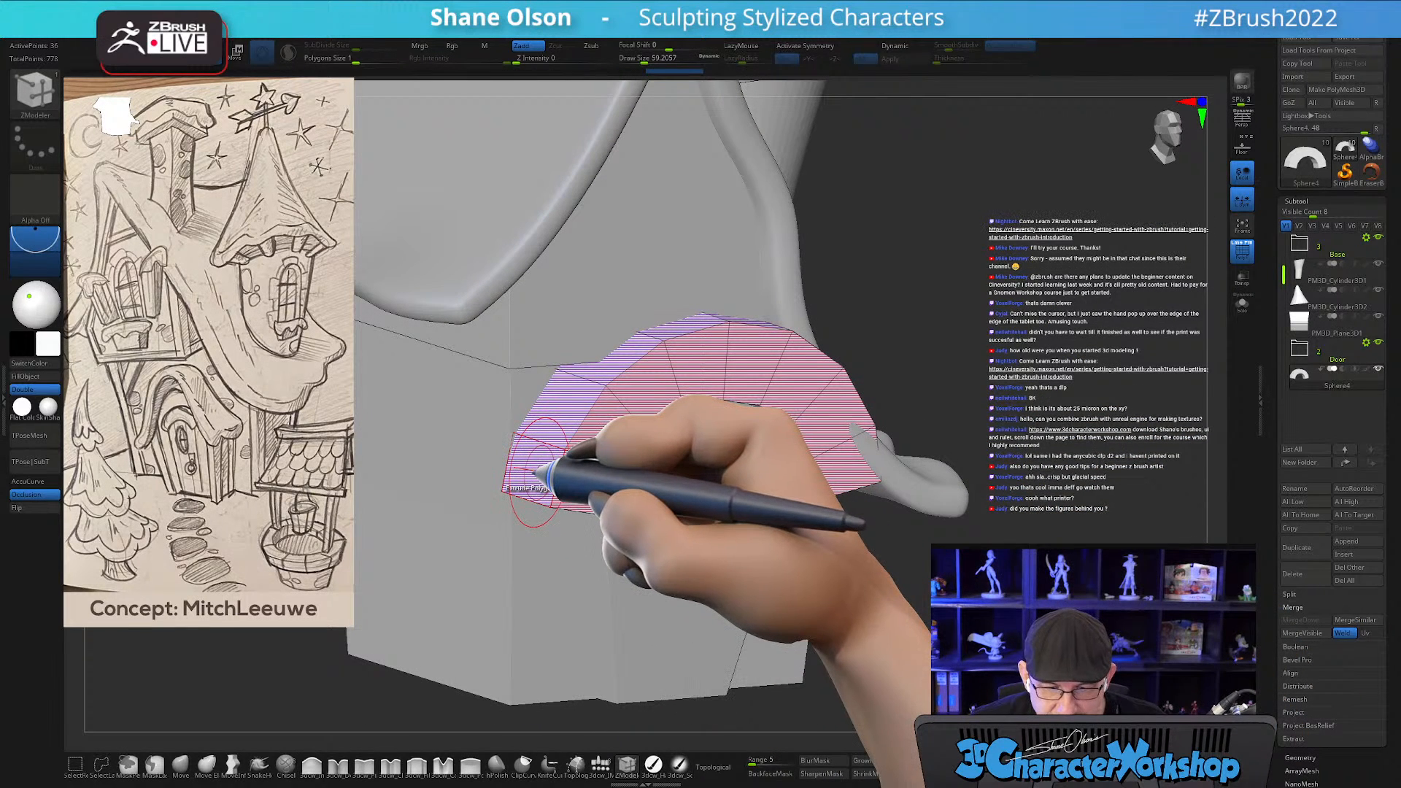
Try to move the arch's outer faces with ZModeler's polygon Move action and undo the attempt.
key(space)
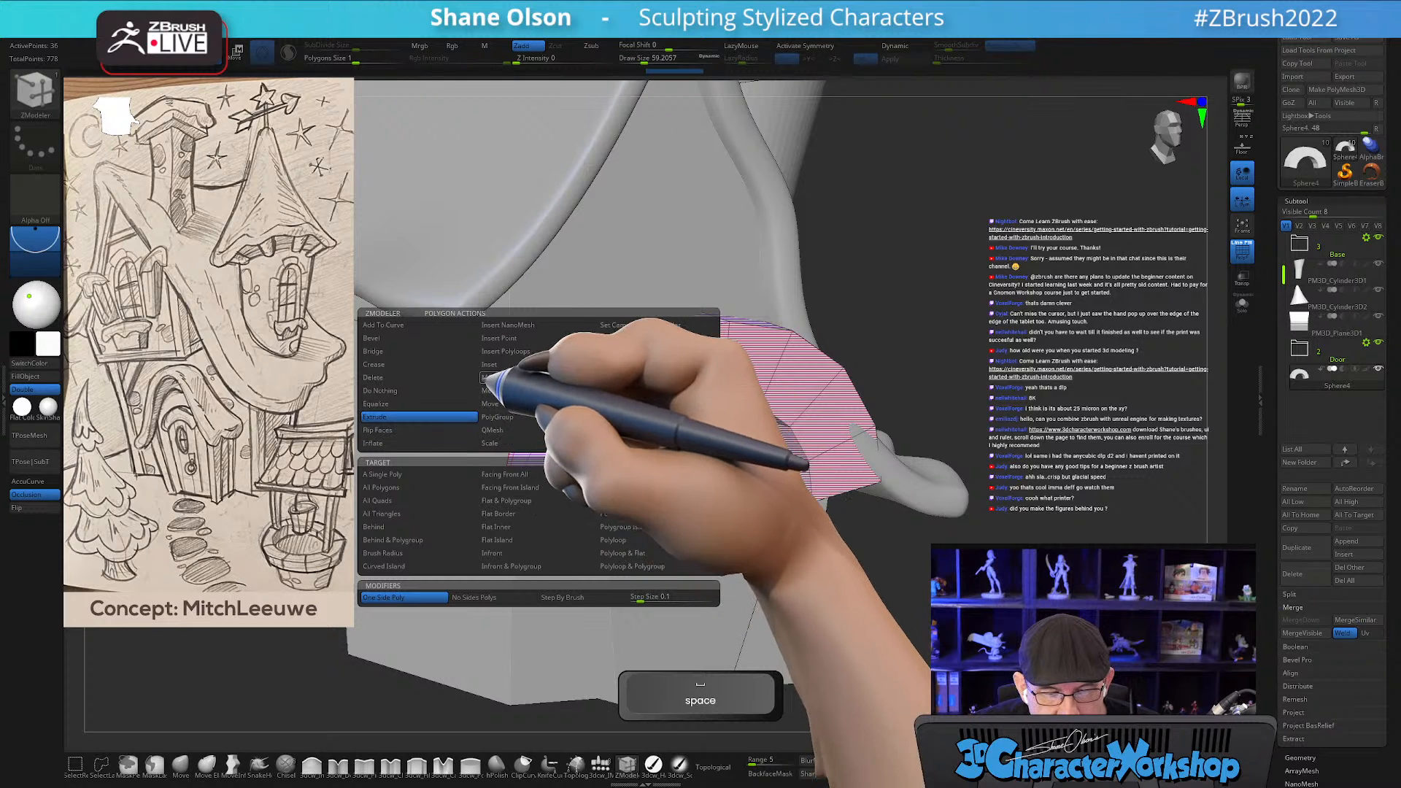
click(543, 404)
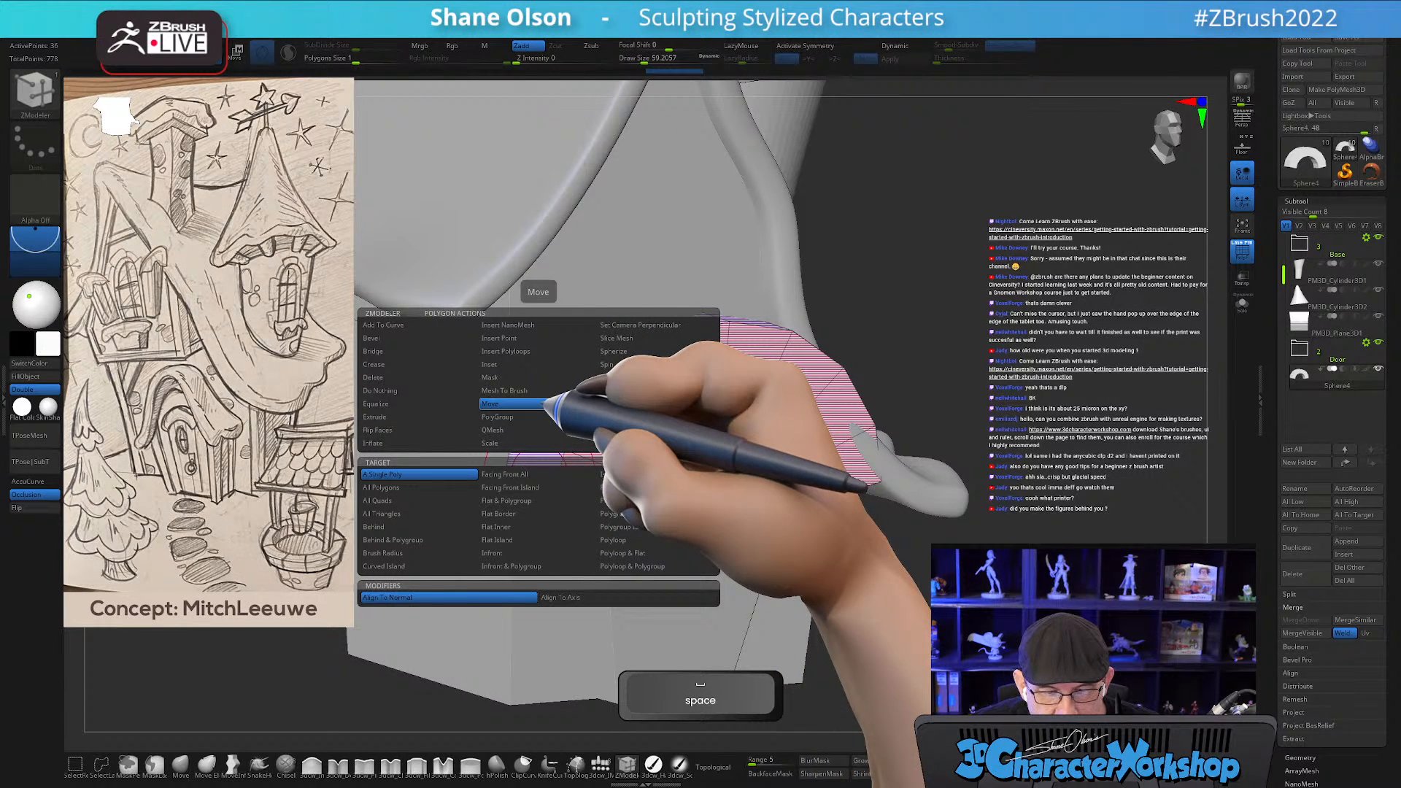
click(612, 488)
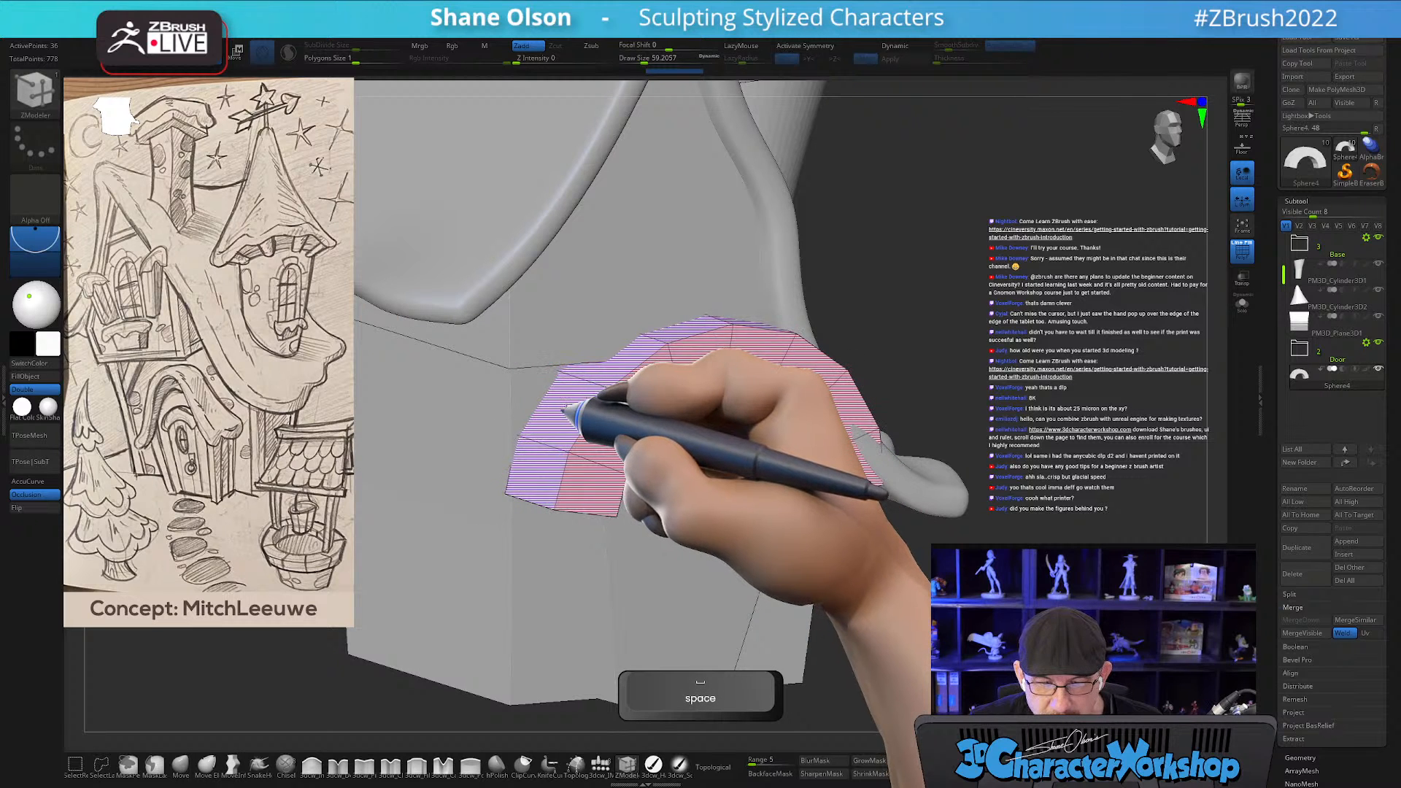
key(ctrl+z)
key(ctrl+z)
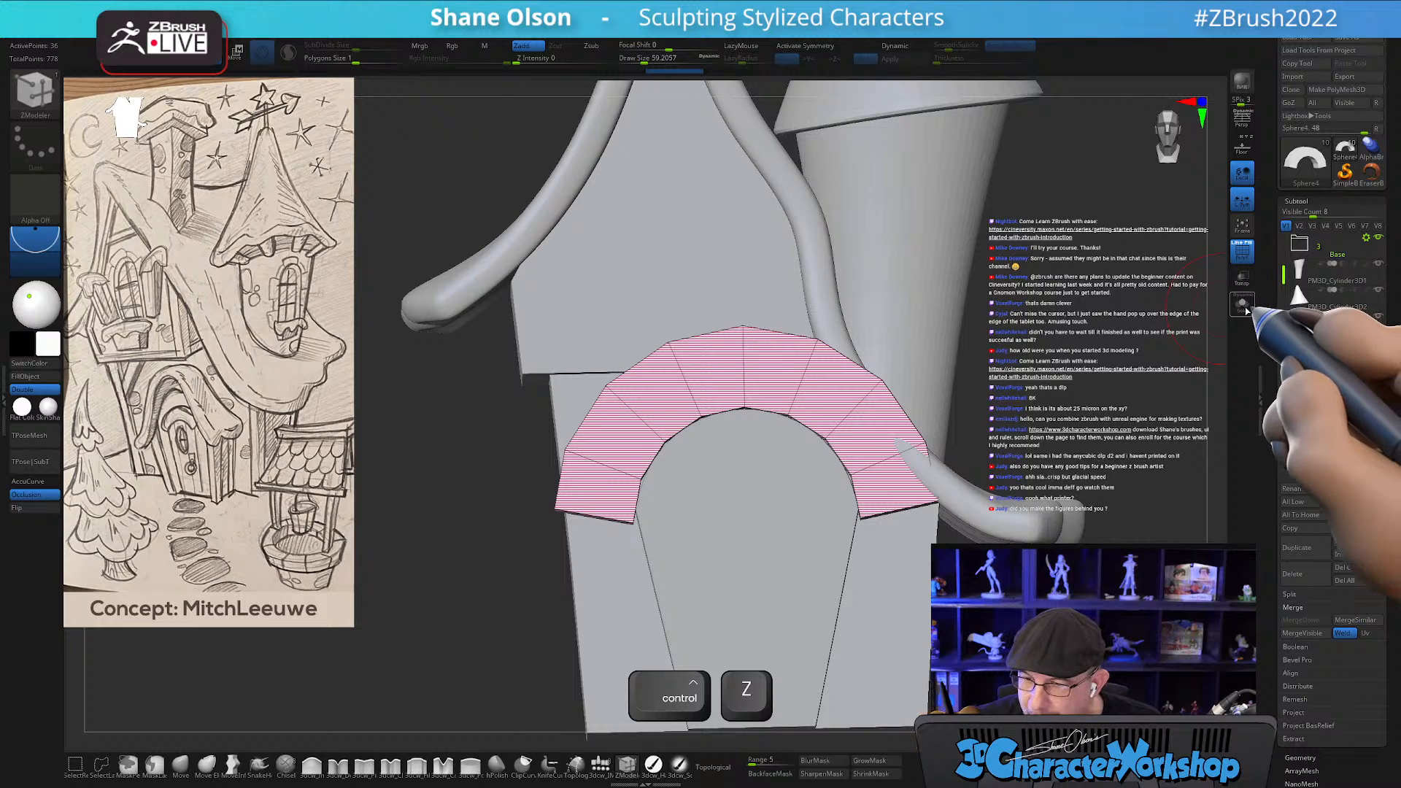
Isolate the arch subtool in Solo mode.
click(1242, 303)
drag(1021, 343, 922, 366)
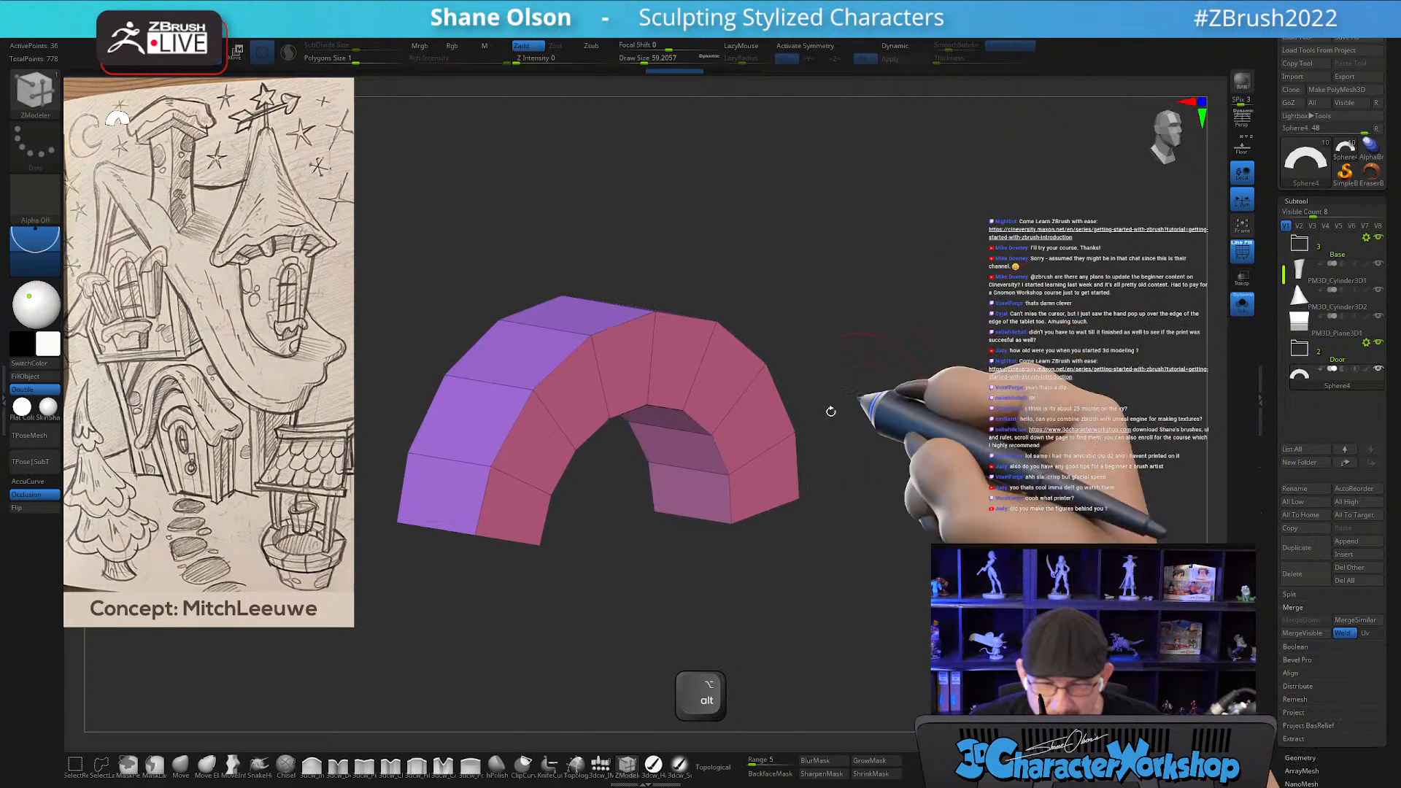
Try to slide the arch's front outer edge loop inward using ZModeler's Slide action with the EdgeLoop Partial target.
key(space)
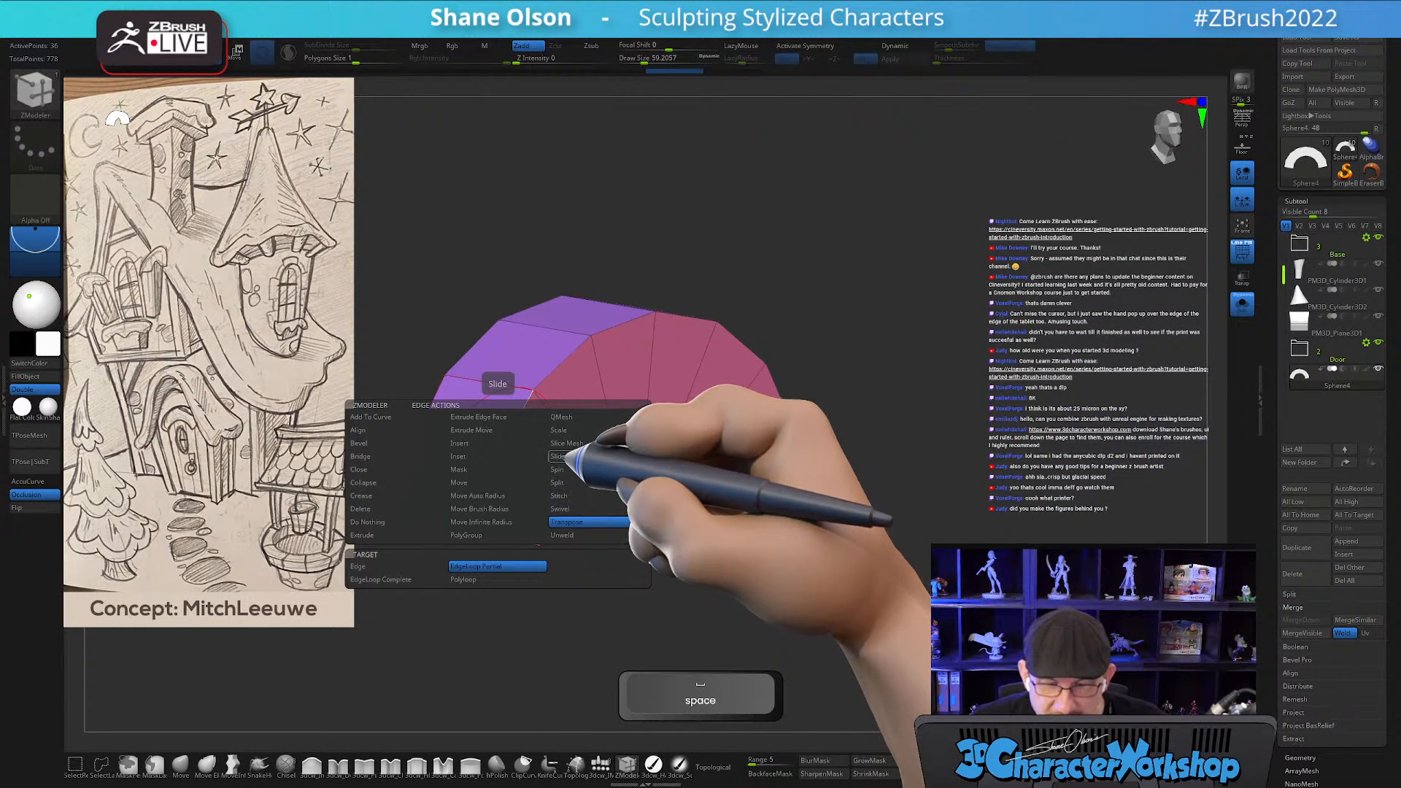
click(572, 455)
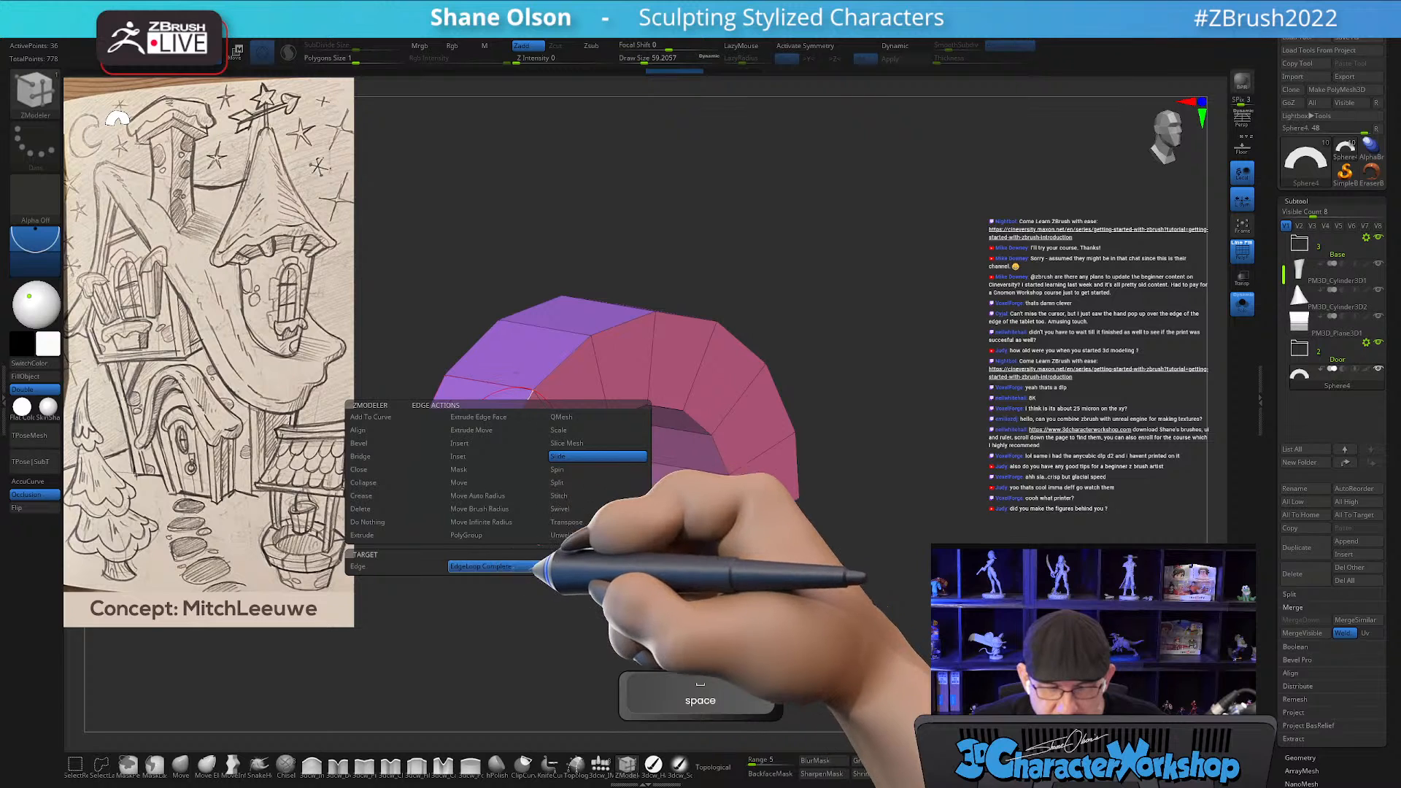
click(566, 566)
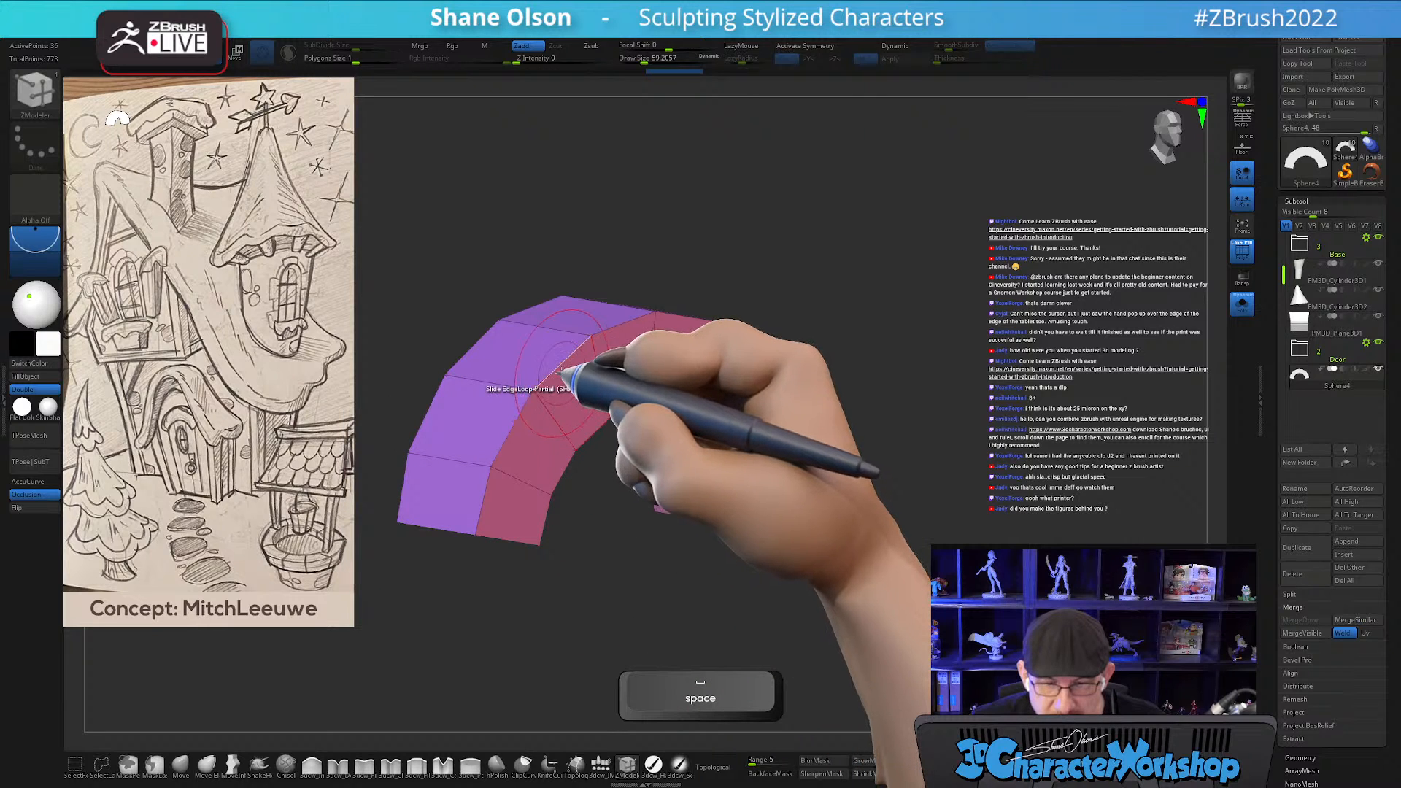
drag(565, 382, 579, 409)
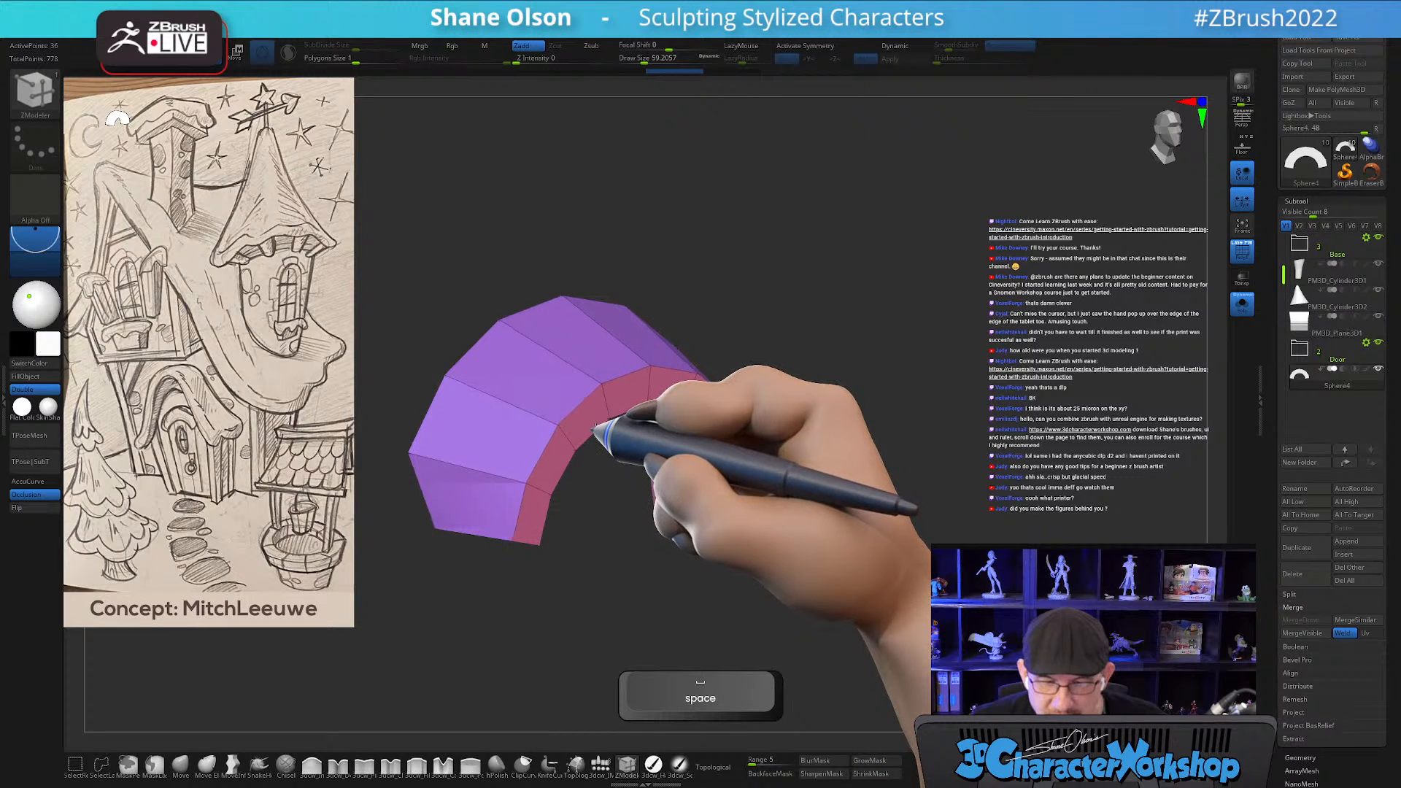
Face the arch from the front, hide everything except its inner curved band, and delete the hidden geometry.
drag(800, 379, 967, 414)
mouse_move(951, 416)
mouse_down()
mouse_move(985, 390)
mouse_move(960, 373)
mouse_move(1063, 312)
mouse_move(885, 287)
mouse_move(872, 299)
mouse_up()
alt+drag(682, 474, 678, 512)
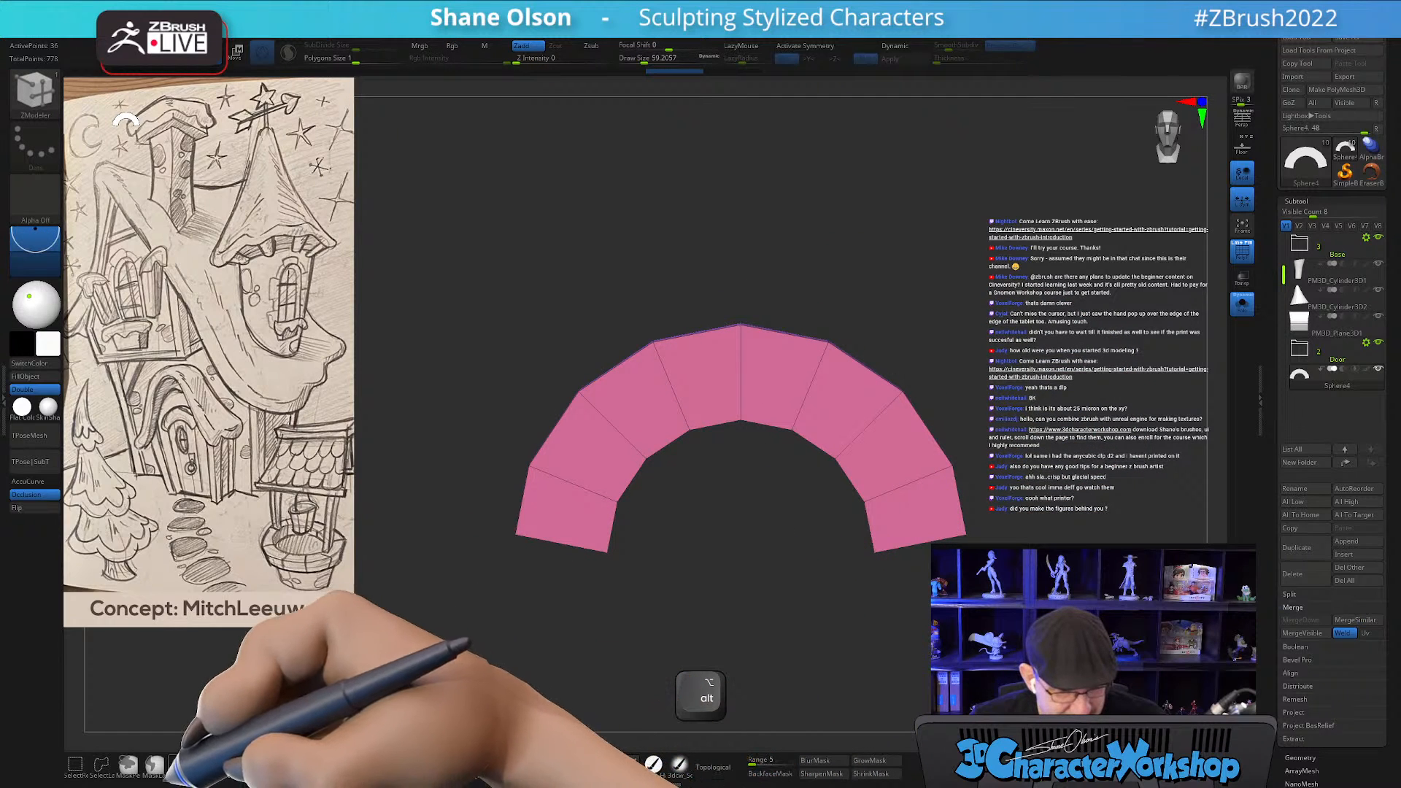
mouse_move(525, 576)
ctrl+shift+mouse_down()
mouse_move(448, 350)
mouse_move(1110, 250)
mouse_move(1153, 577)
mouse_move(942, 511)
mouse_move(820, 401)
mouse_move(642, 407)
mouse_move(576, 482)
ctrl+shift+mouse_up()
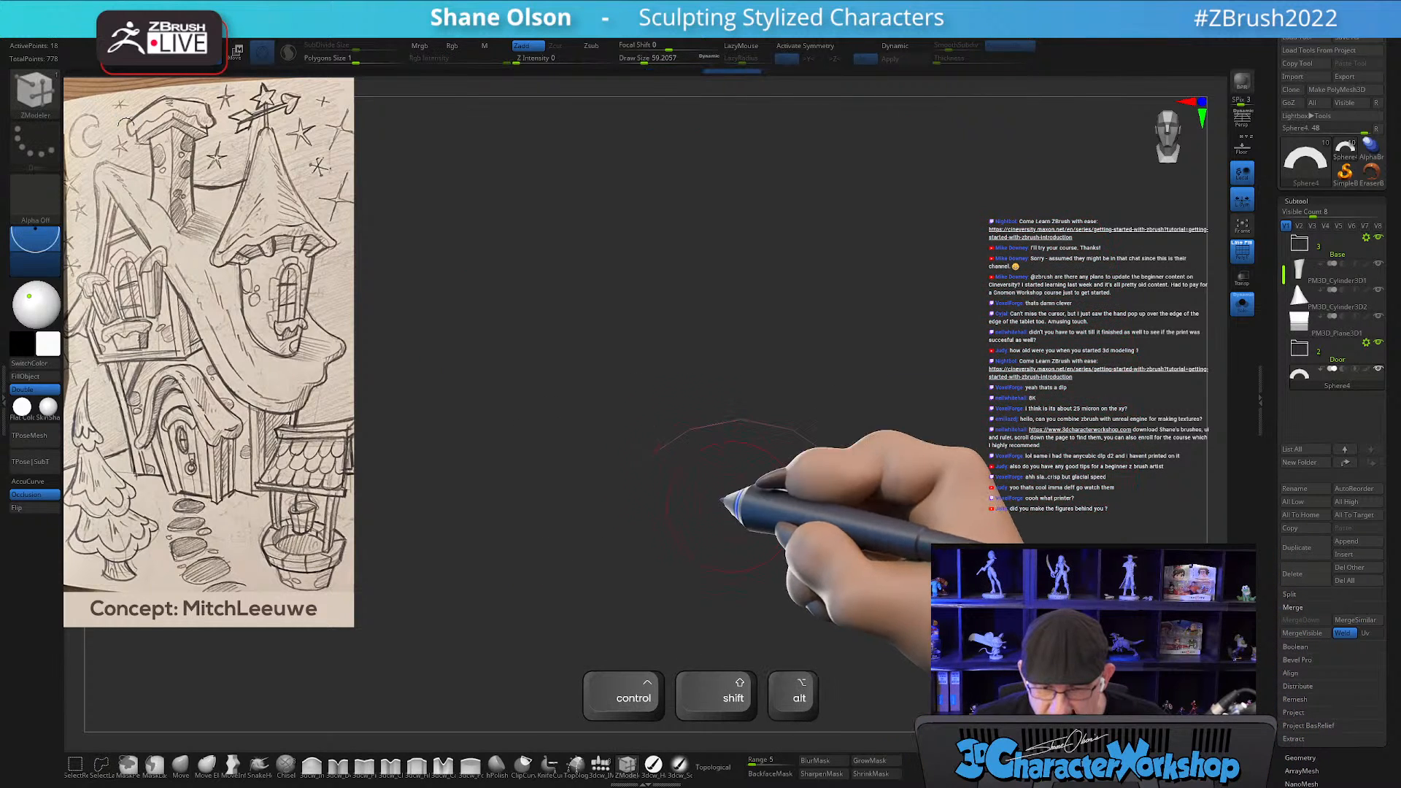
key(2)
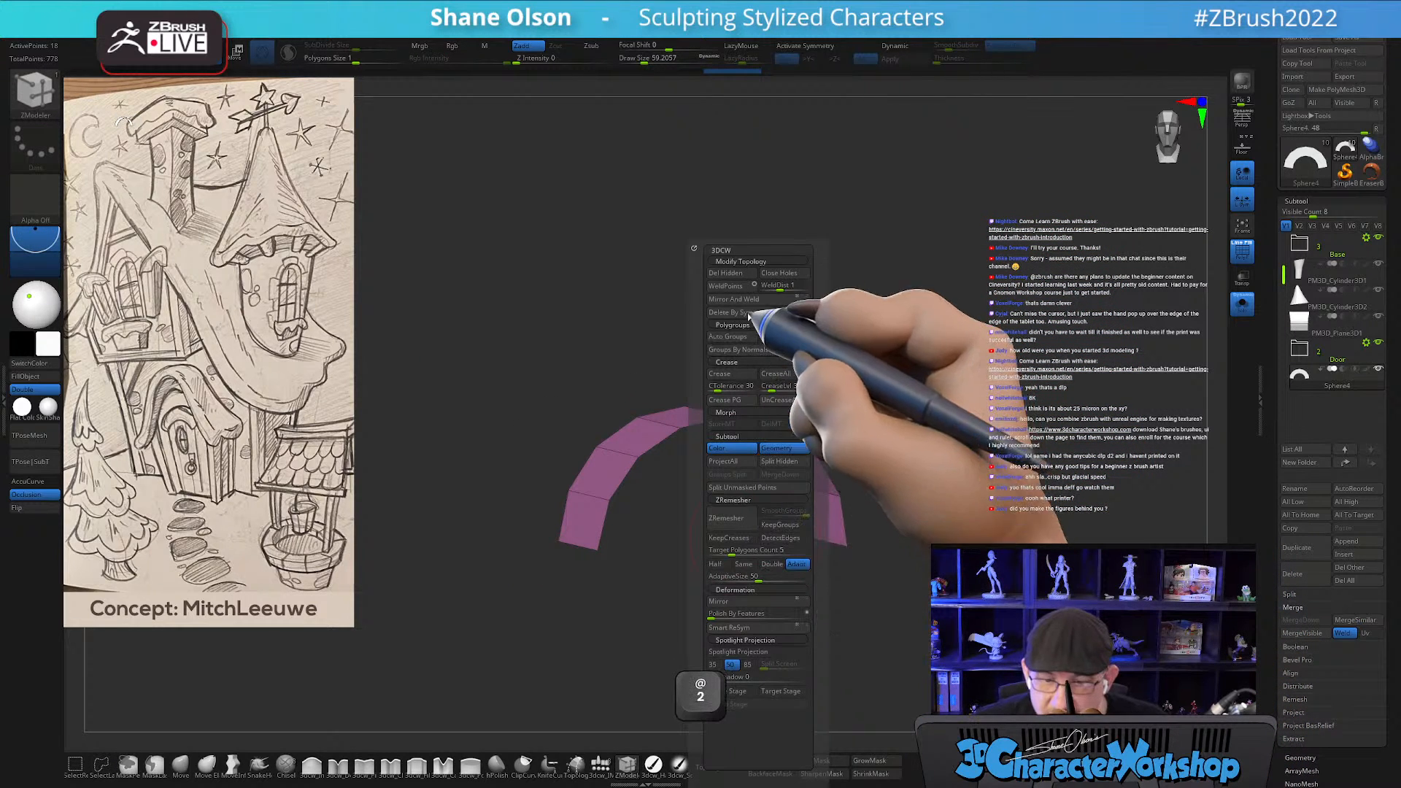
click(731, 274)
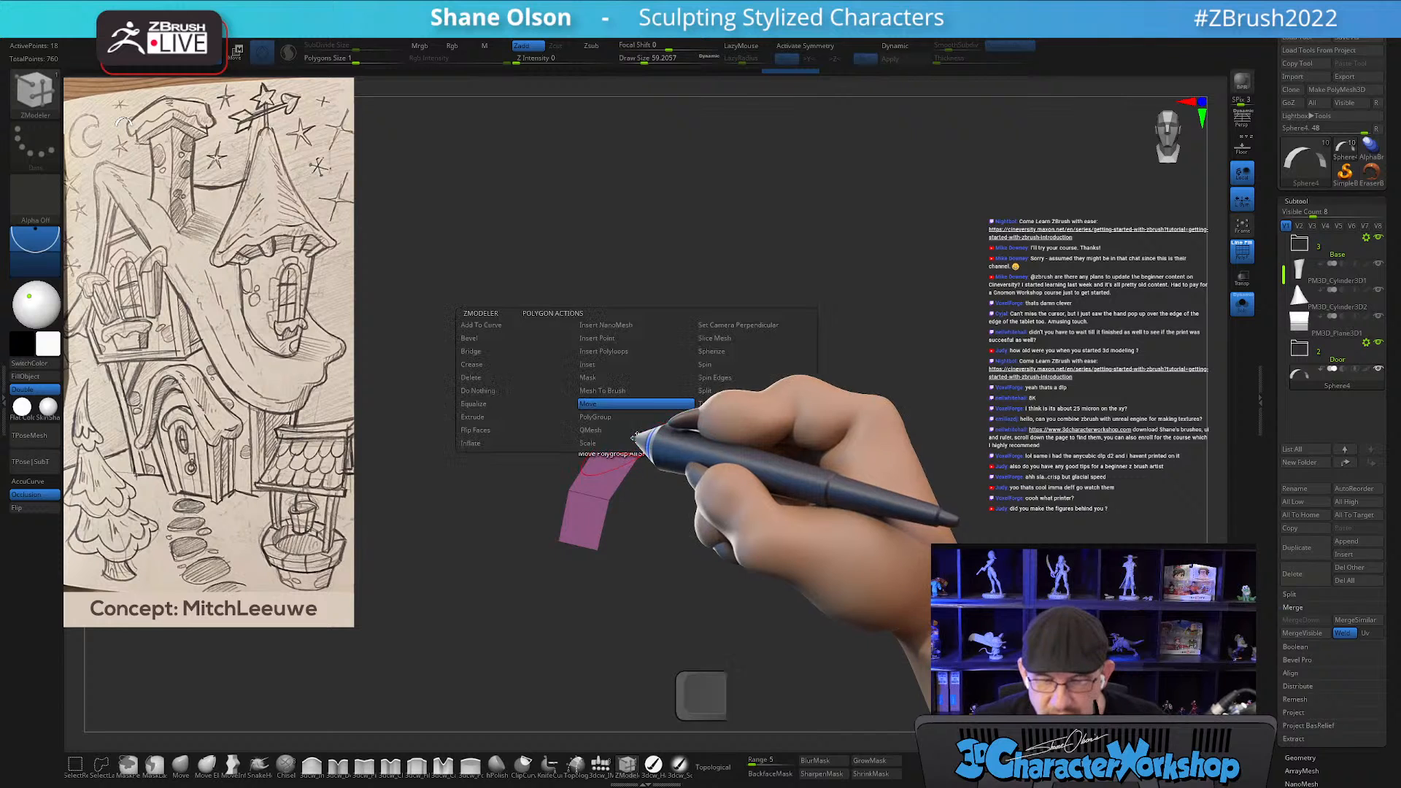
Extrude the remaining arch strip outward with ZModeler's polygon Extrude action to form a thinner arch.
key(space)
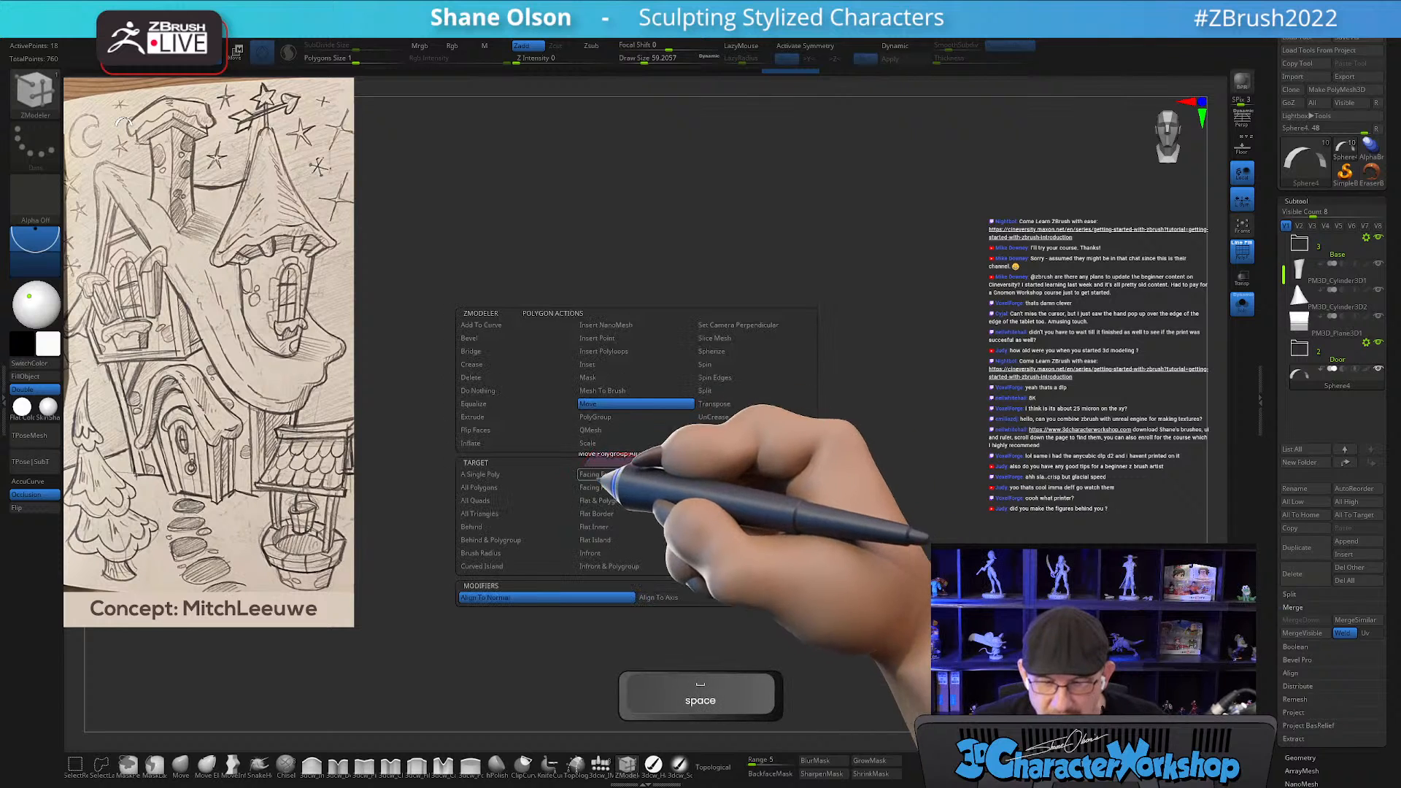
click(504, 417)
drag(603, 473, 592, 460)
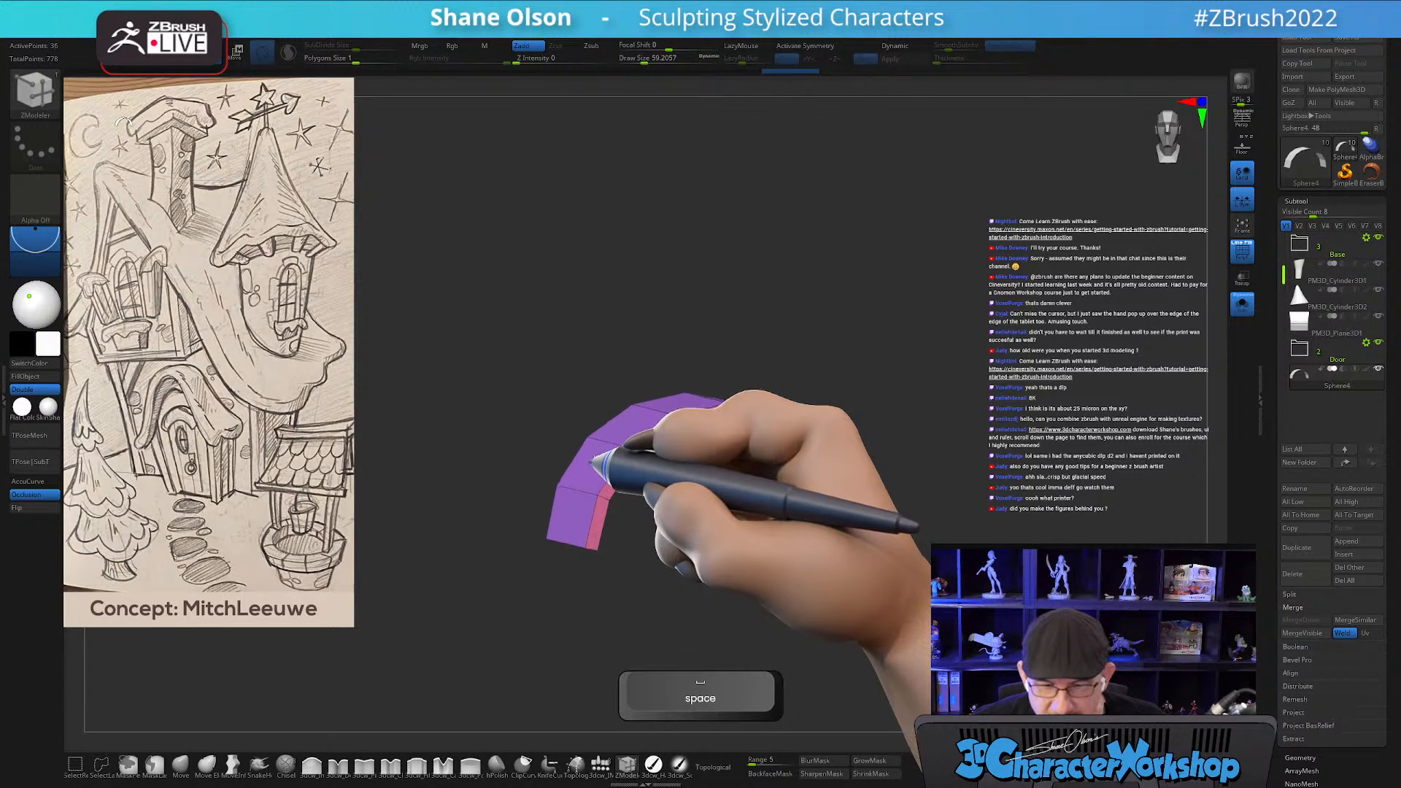
mouse_move(885, 289)
mouse_down()
mouse_move(865, 283)
mouse_move(883, 285)
mouse_up()
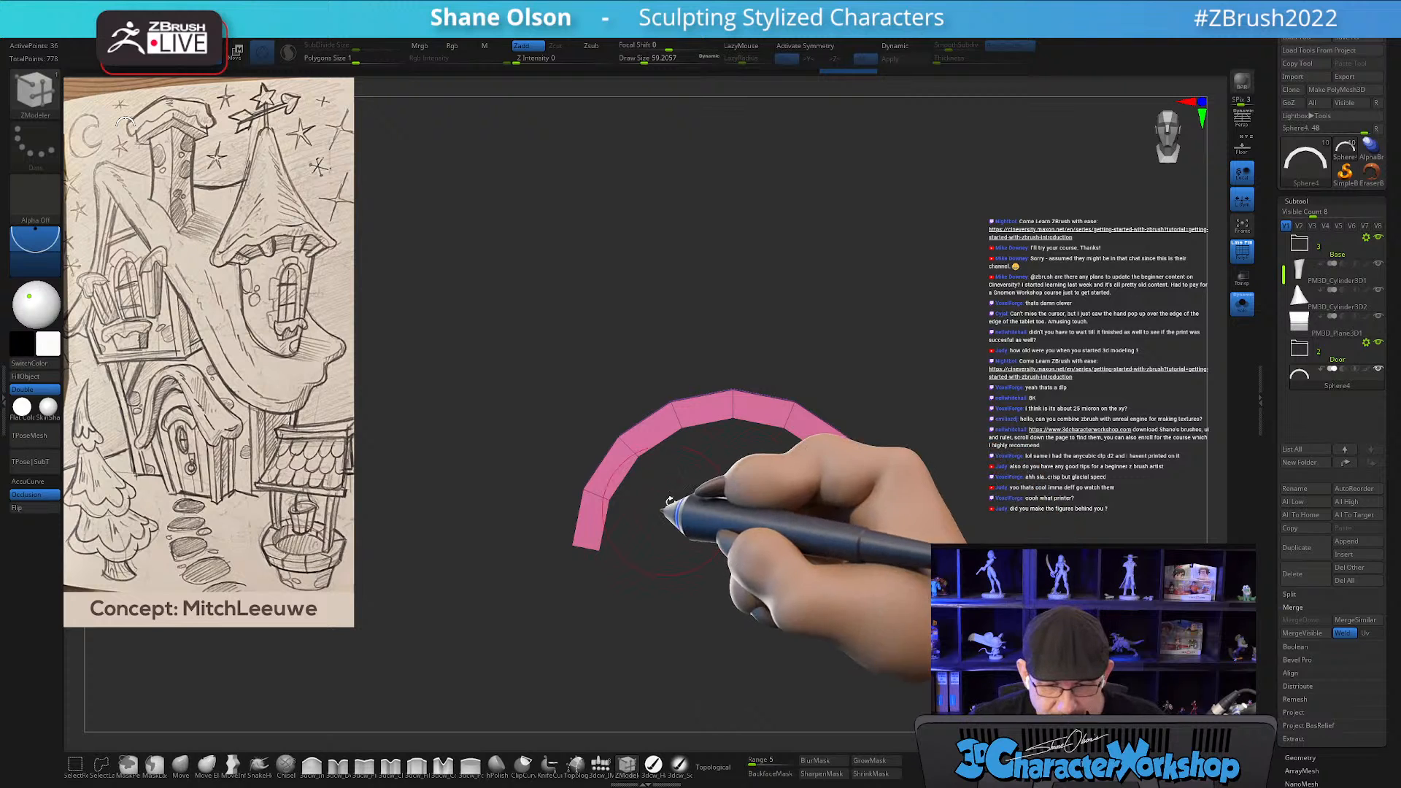
Extrude the arch's two end faces downward to add a short segment at each foot.
drag(746, 337, 730, 373)
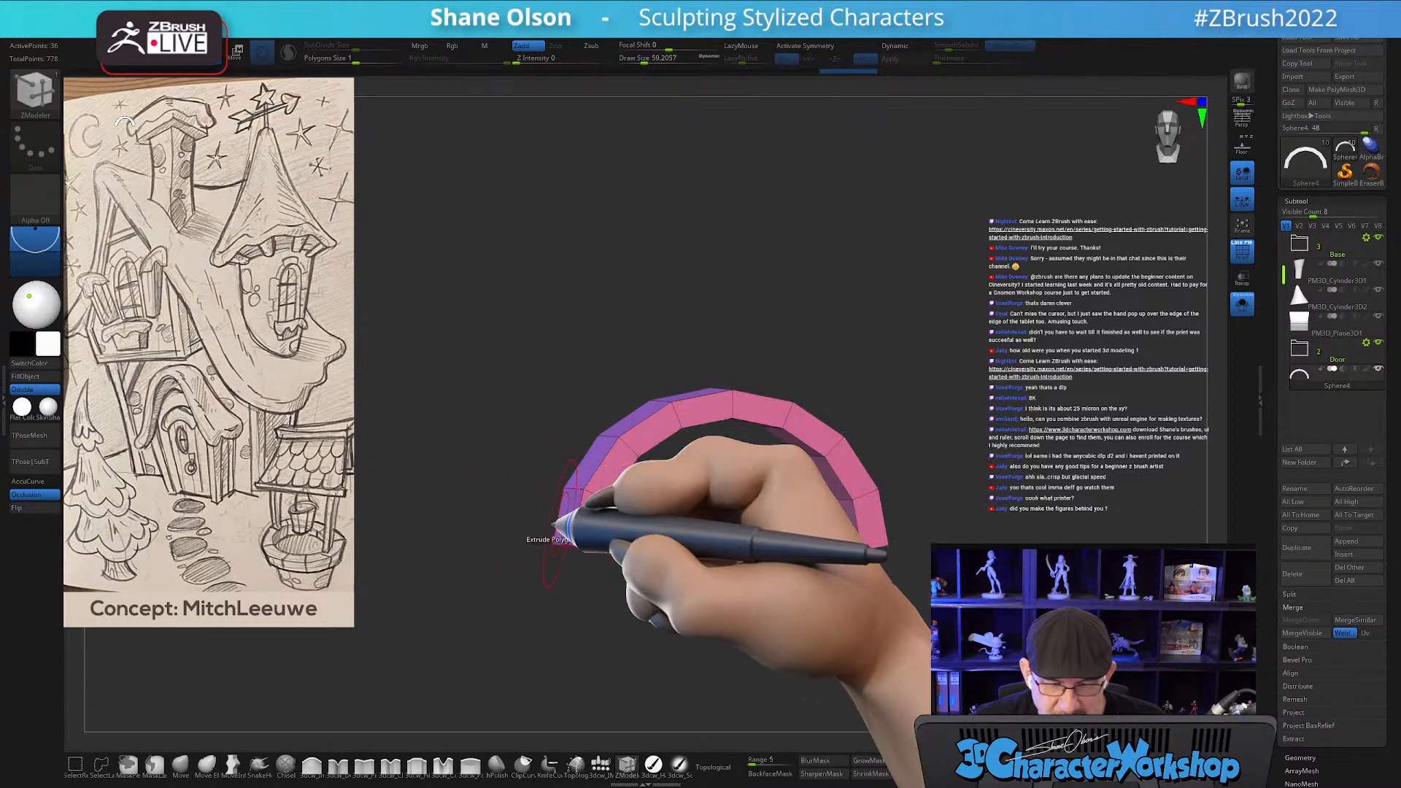
shift+drag(679, 546, 610, 579)
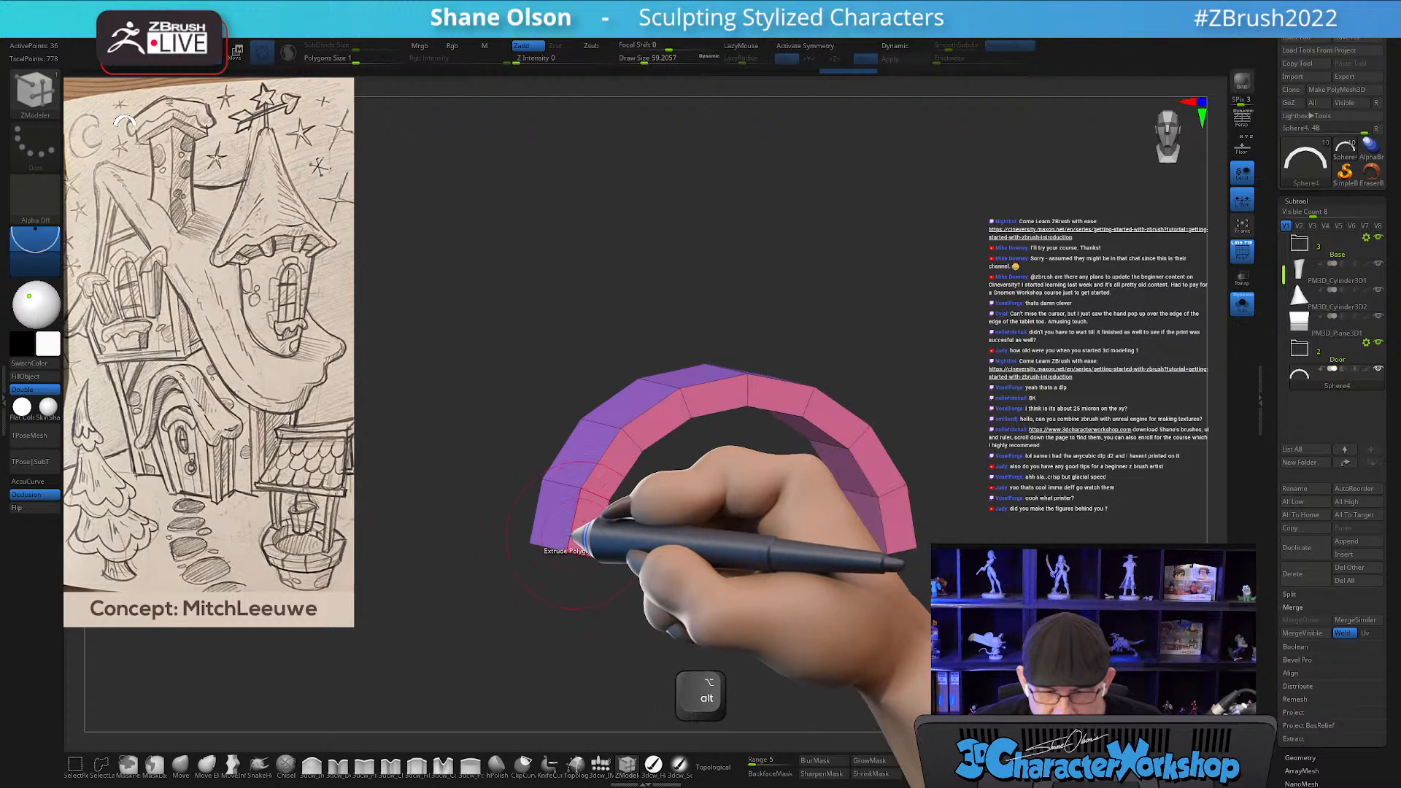
drag(690, 548, 850, 544)
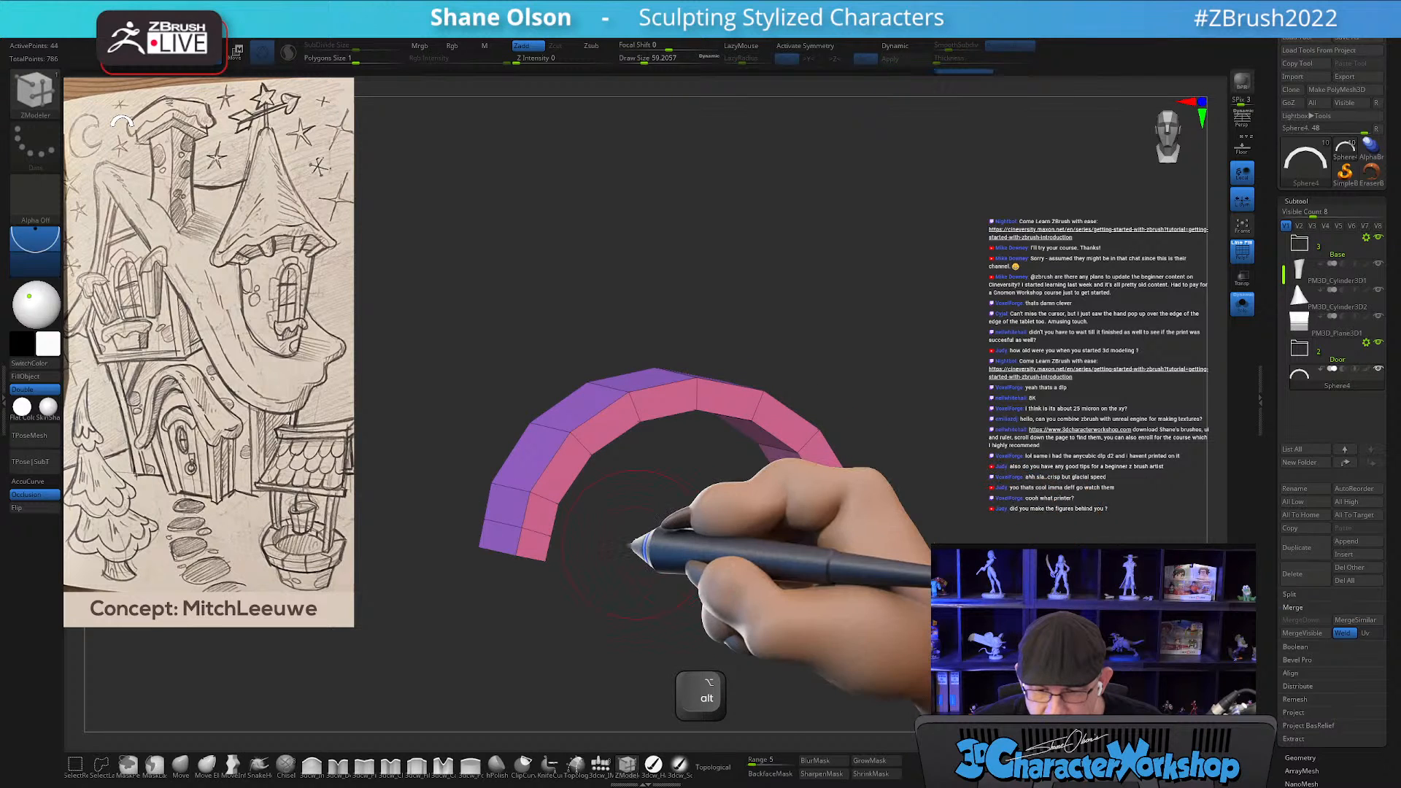
Mask all but the end segments with MaskLasso and rotate them with the gizmo so both arch feet flare outward.
shift+drag(630, 546, 637, 538)
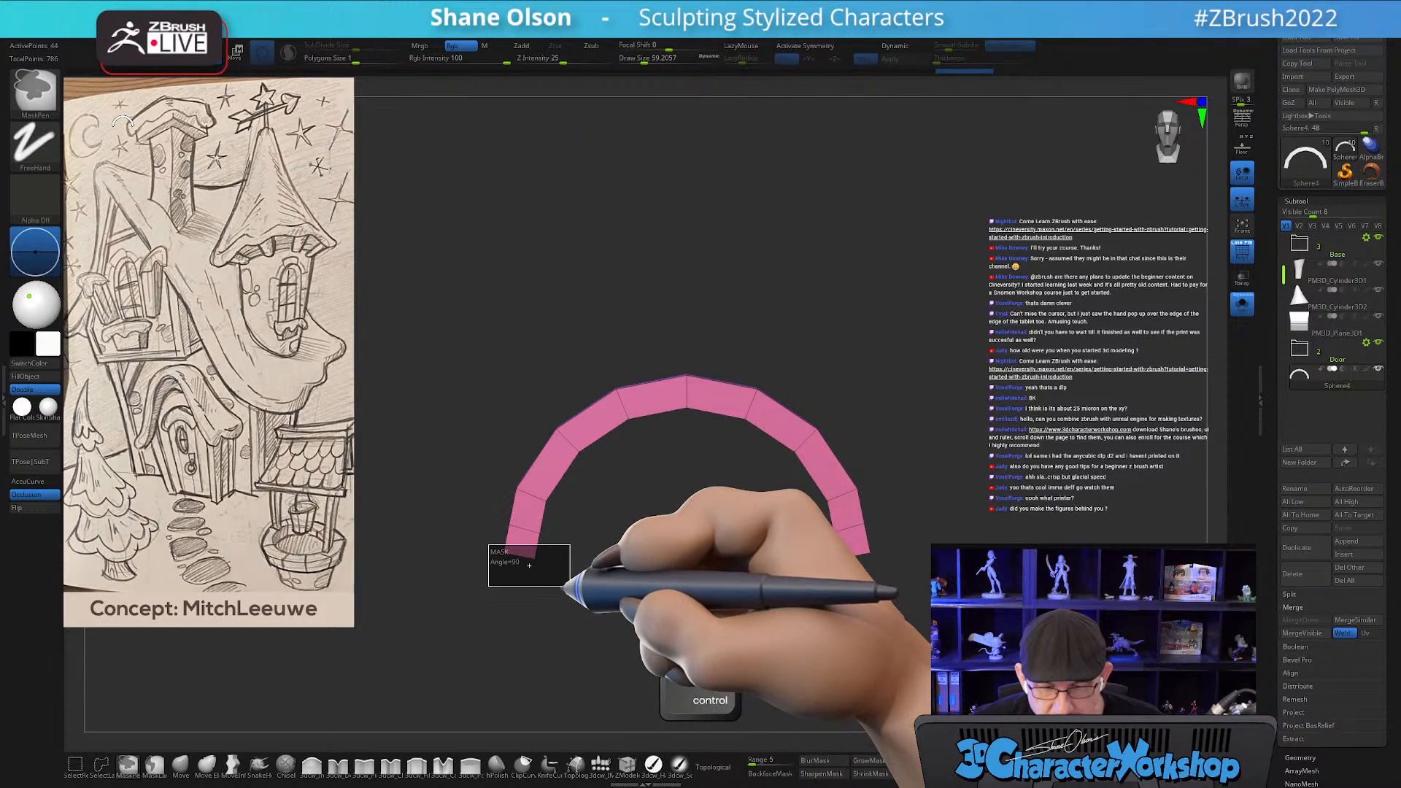
ctrl+click(152, 765)
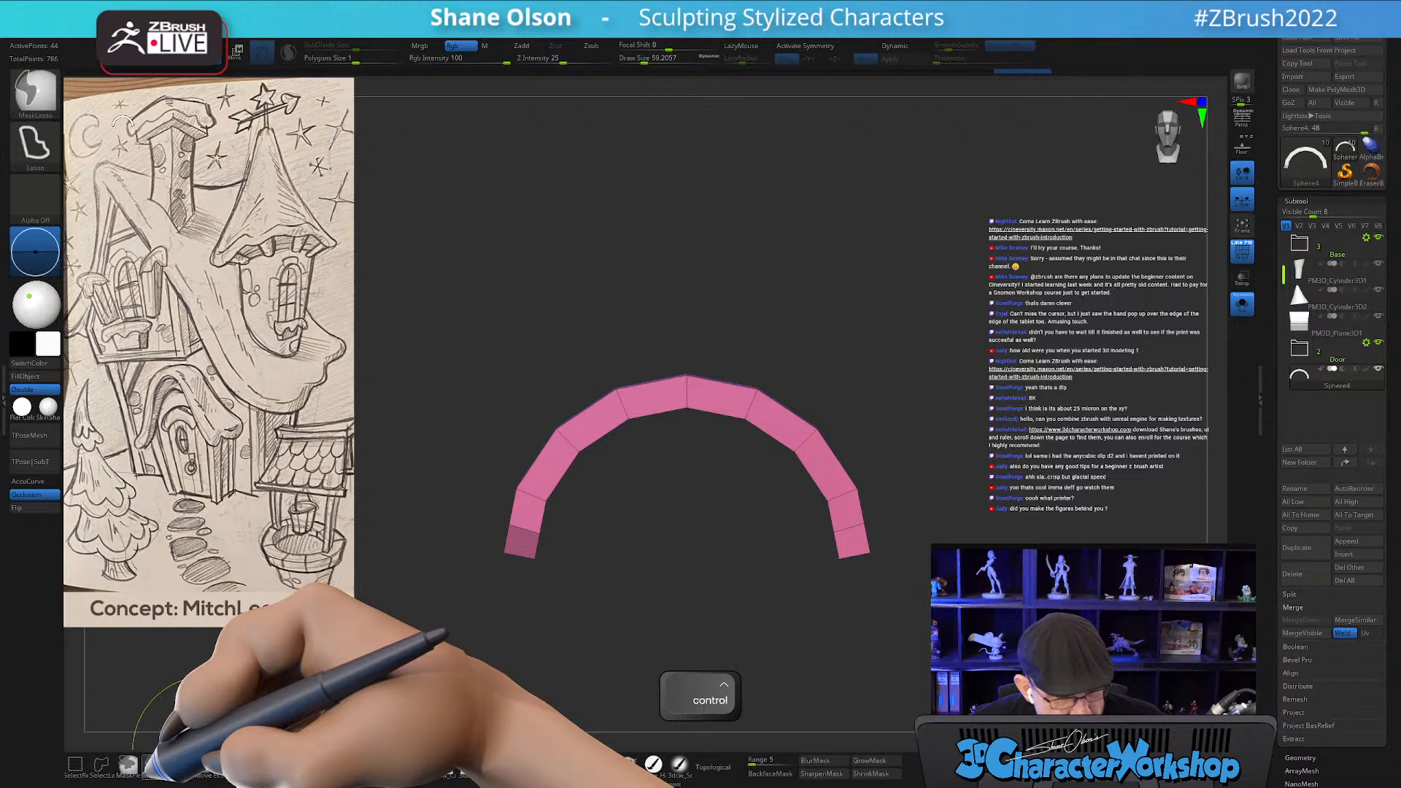
key(ctrl)
ctrl+drag(467, 548, 568, 637)
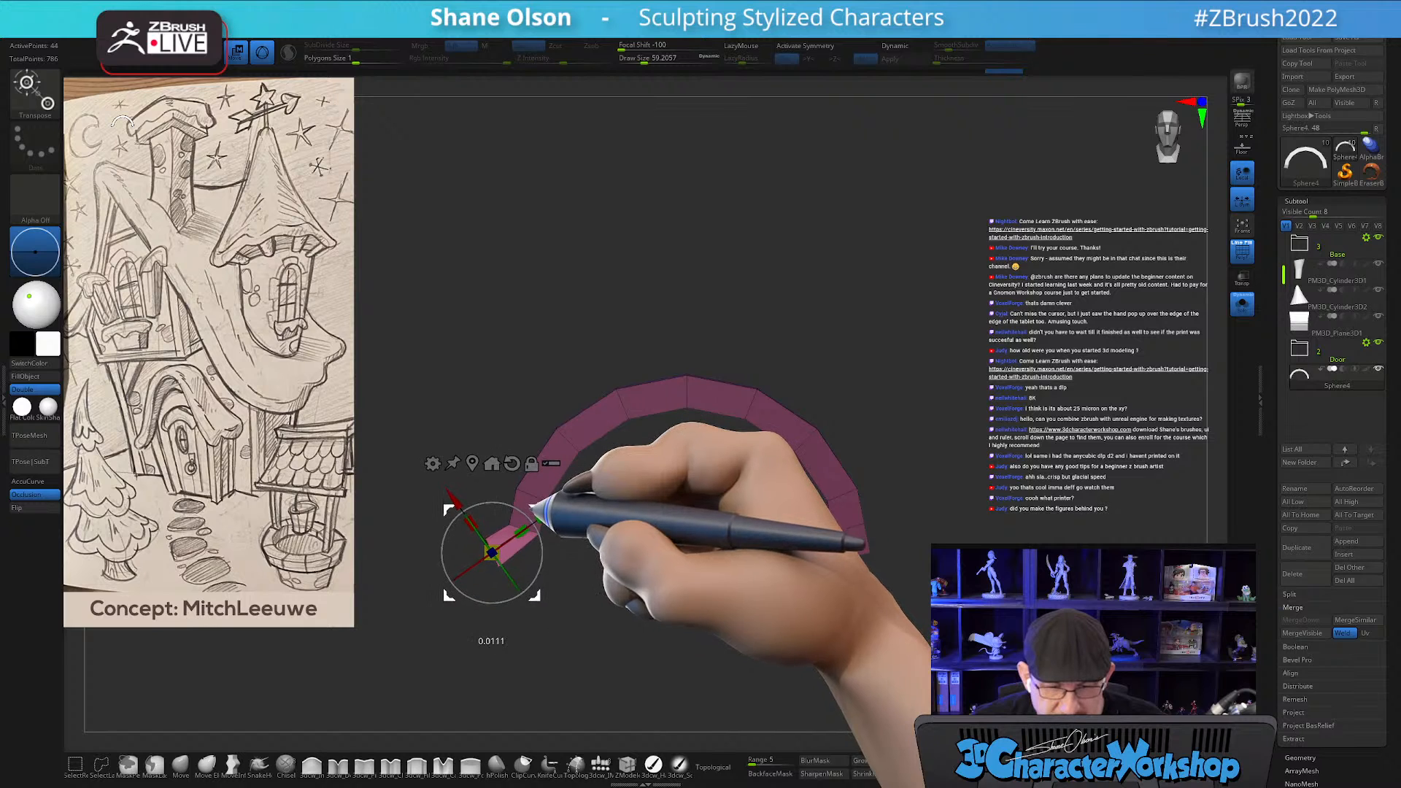
alt+drag(658, 577, 744, 578)
ctrl+click(716, 580)
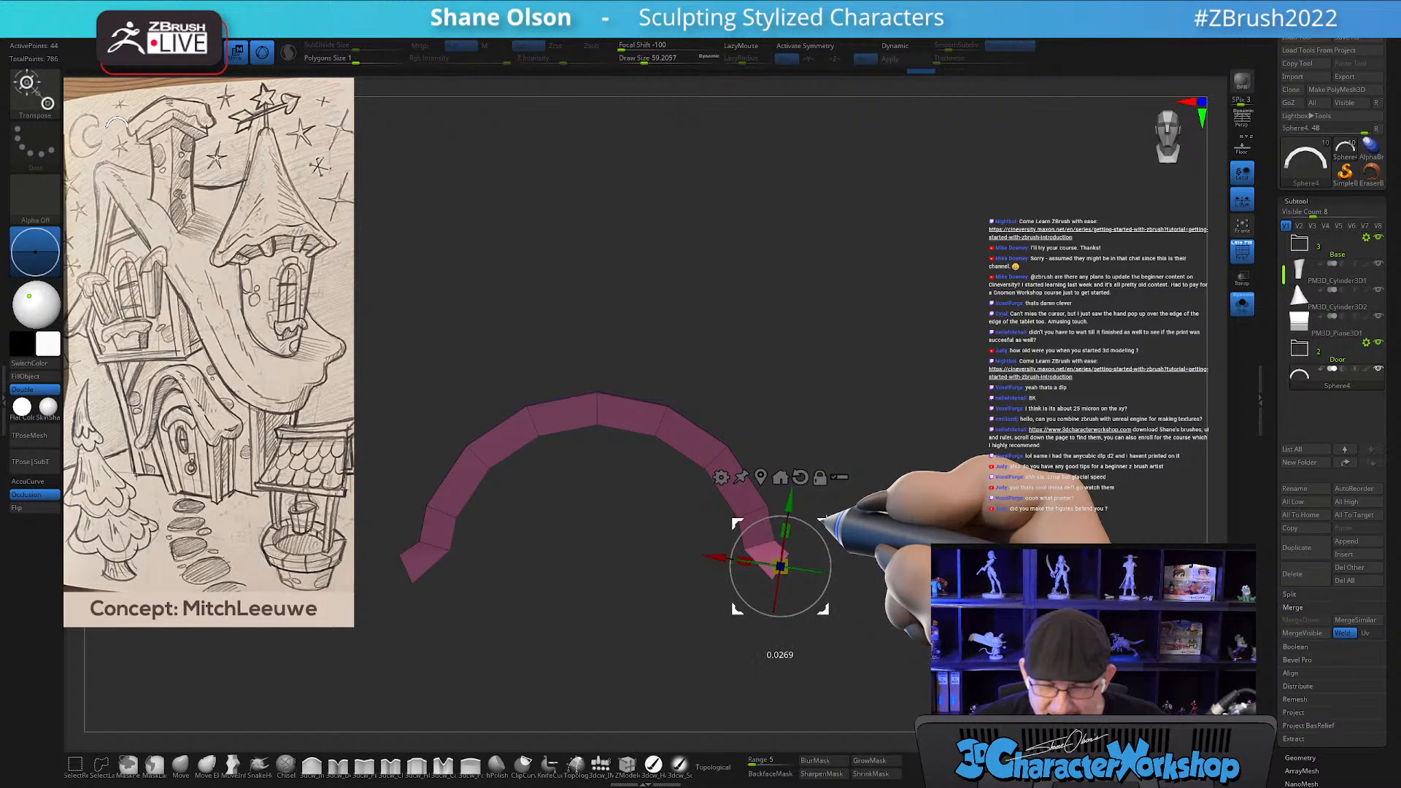
mouse_move(611, 527)
alt+mouse_down()
mouse_move(687, 527)
mouse_move(540, 597)
alt+mouse_up()
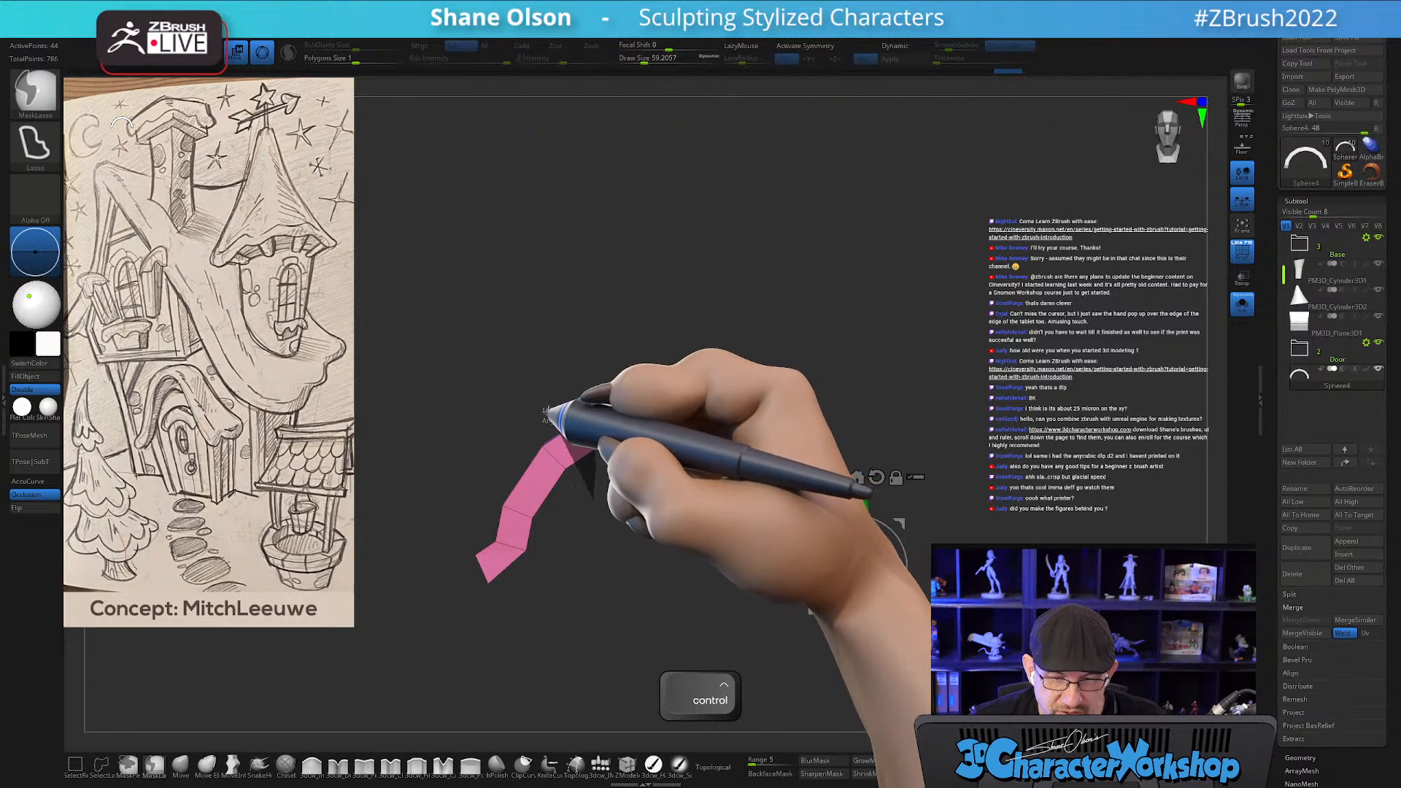
ctrl+drag(511, 441, 574, 499)
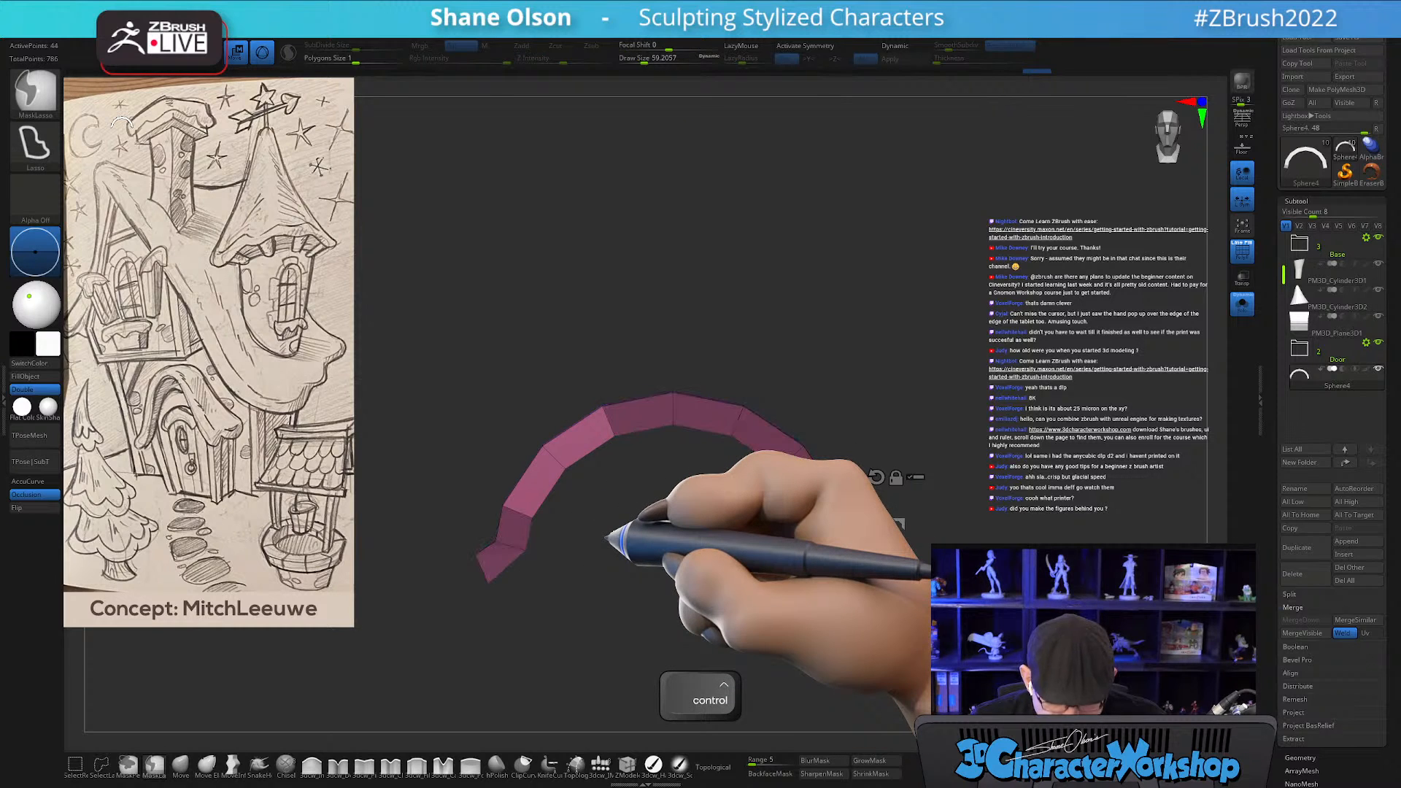
ctrl+drag(618, 556, 707, 561)
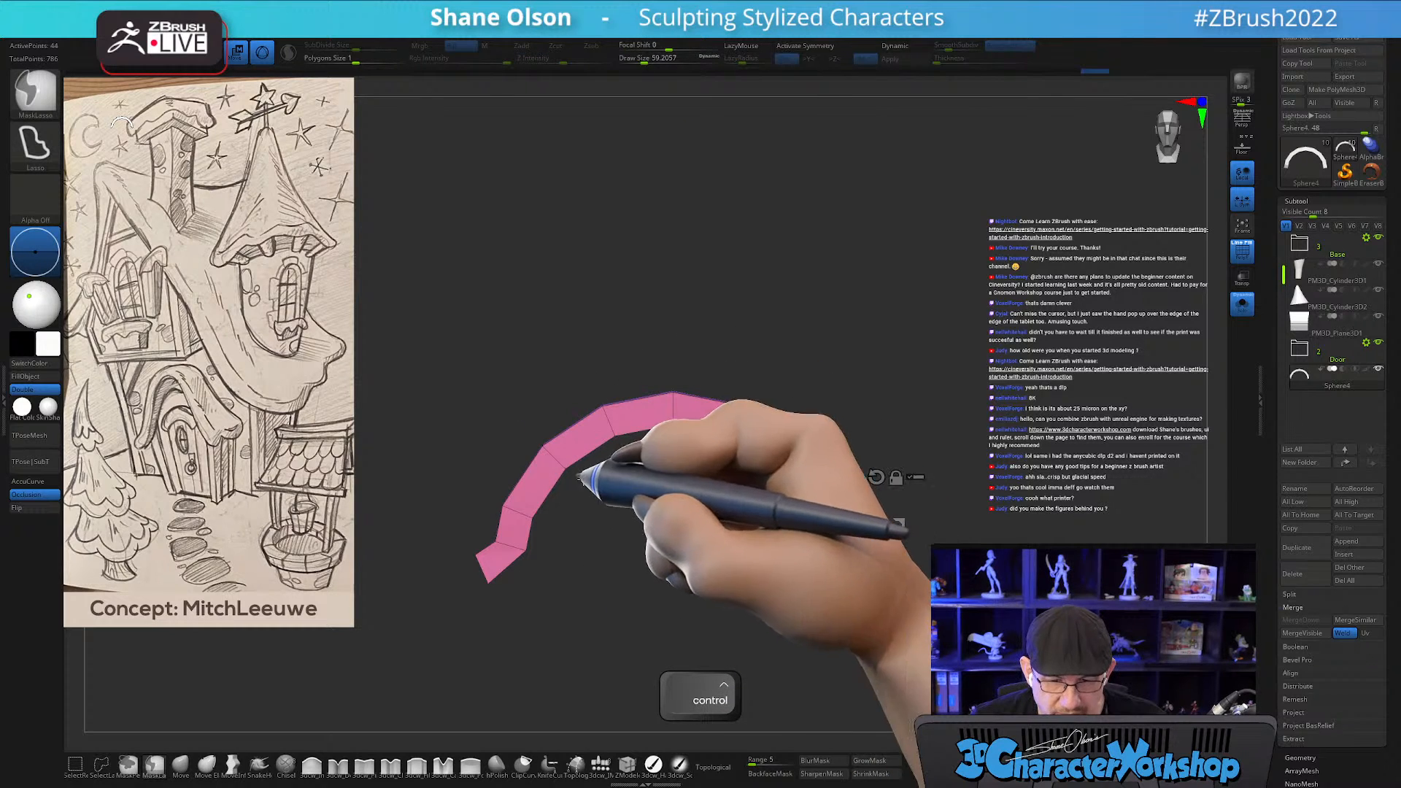
mouse_move(577, 474)
ctrl+mouse_down()
mouse_move(538, 406)
mouse_move(571, 503)
ctrl+mouse_up()
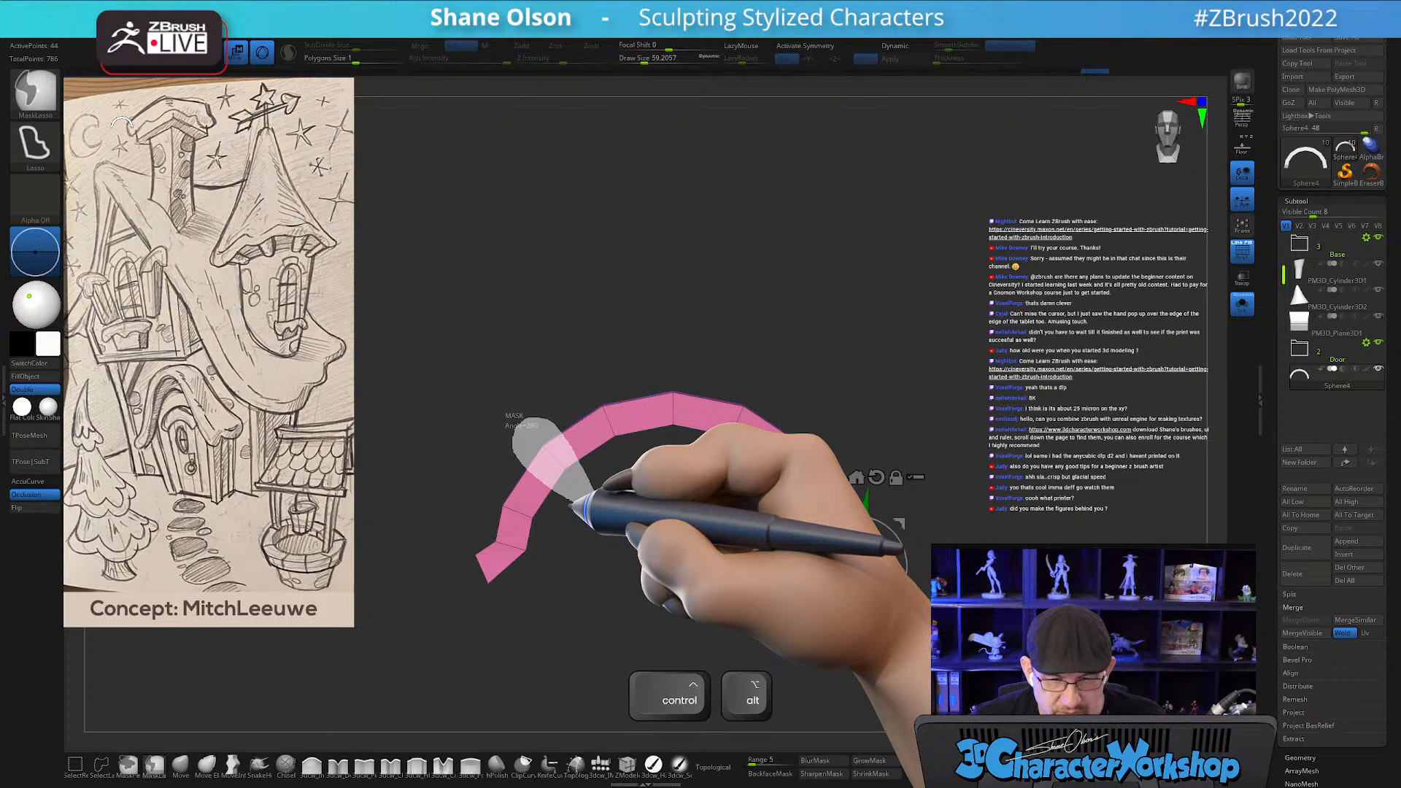
ctrl+drag(577, 505, 577, 502)
key(w)
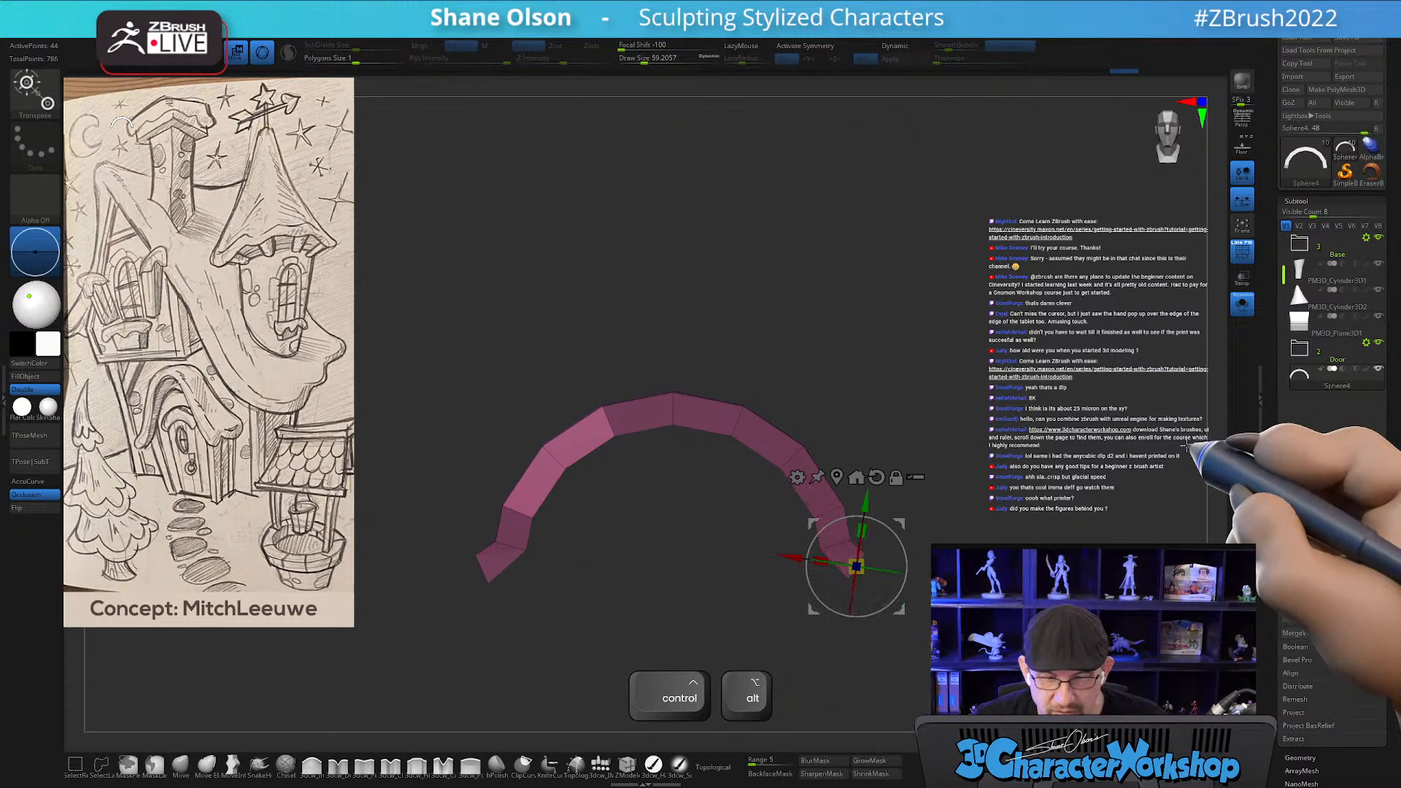
ctrl+click(862, 338)
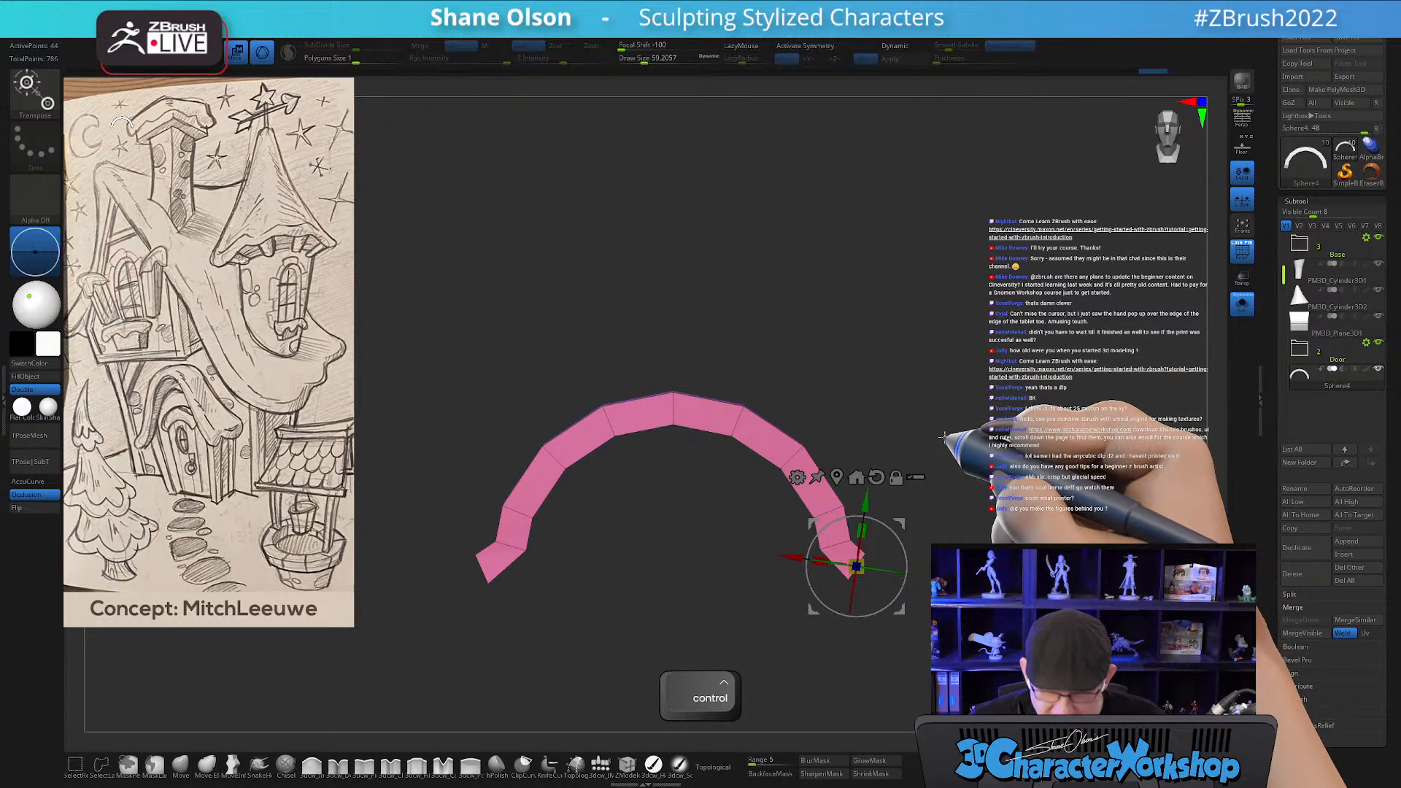
Turn on dynamic subdivision for the arch, show the whole house again, and raise the SmoothSubdiv level.
key(q)
key(d)
drag(970, 383, 1048, 388)
click(1242, 304)
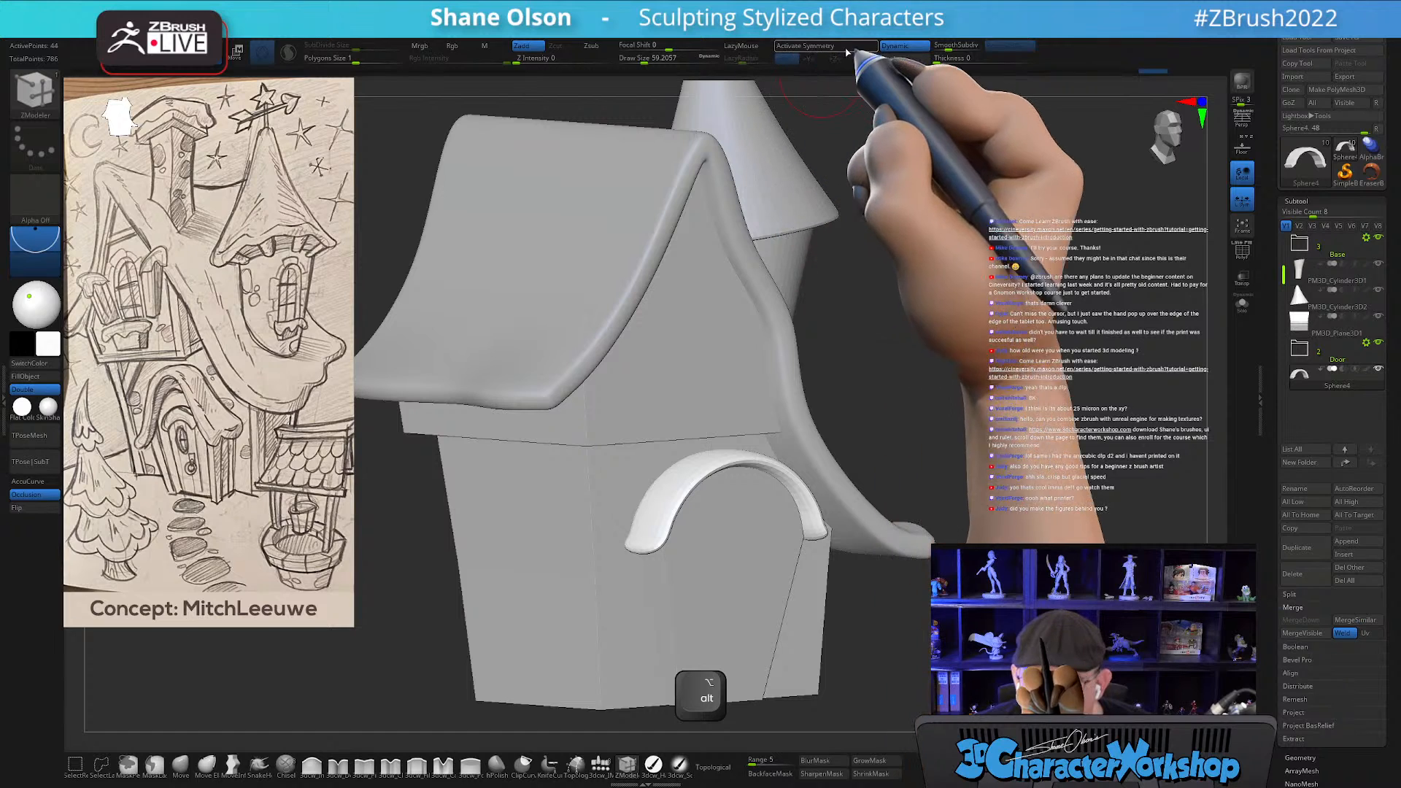
click(957, 45)
drag(949, 343, 562, 532)
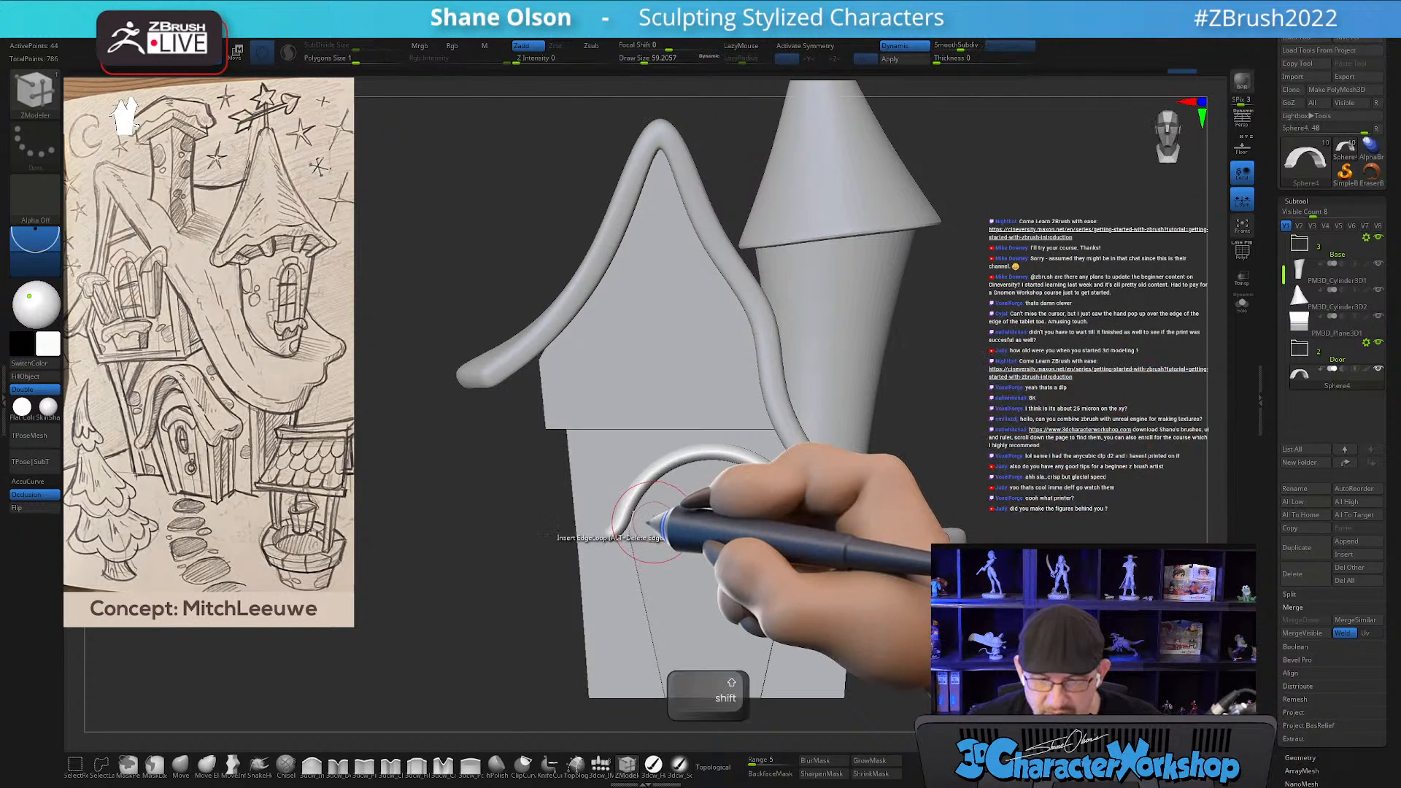
drag(982, 415, 1113, 430)
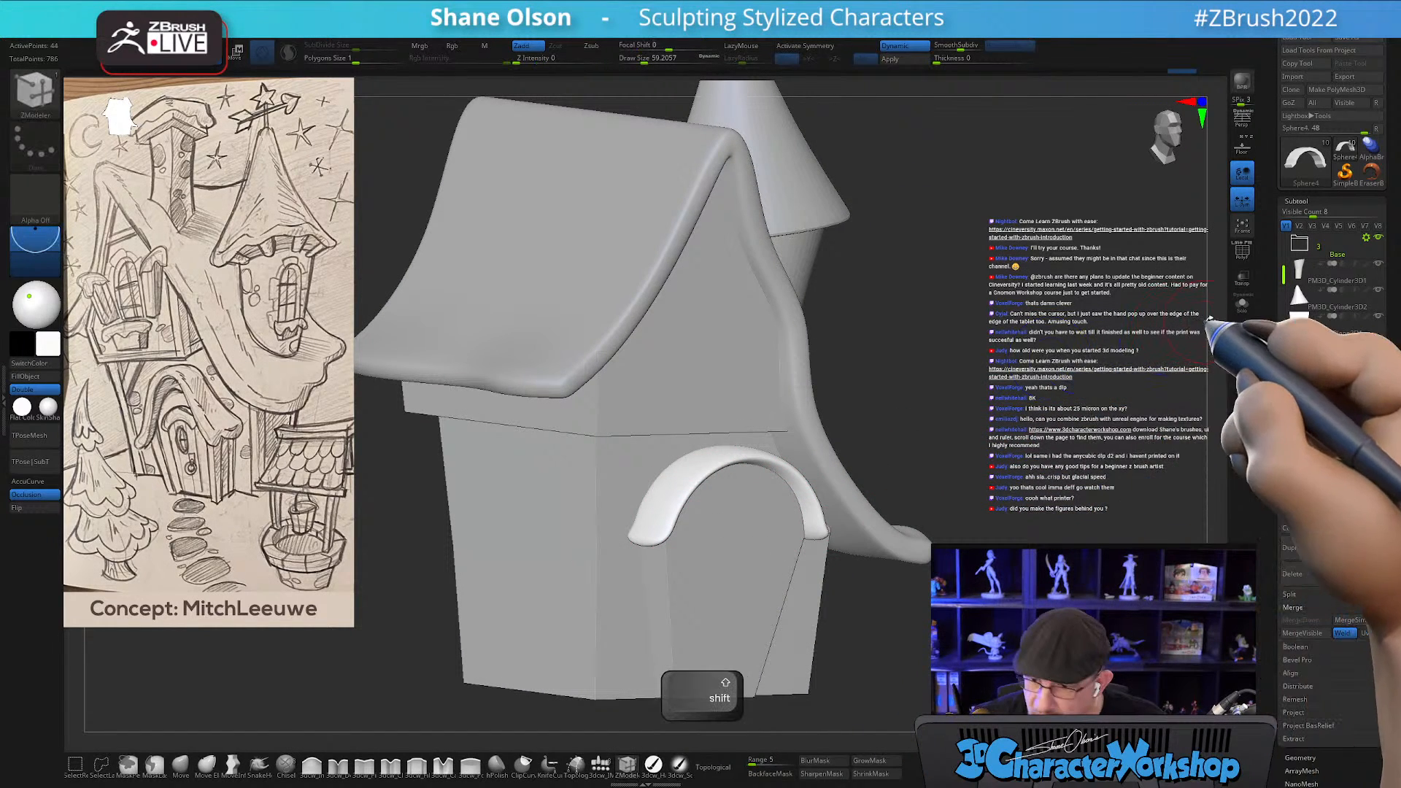
Isolate the arch with its wireframe, turn off smoothing, and insert edge loops near its front and rear edges.
click(1242, 303)
key(shift+f)
alt+drag(964, 342, 978, 397)
key(shift+d)
drag(905, 303, 839, 289)
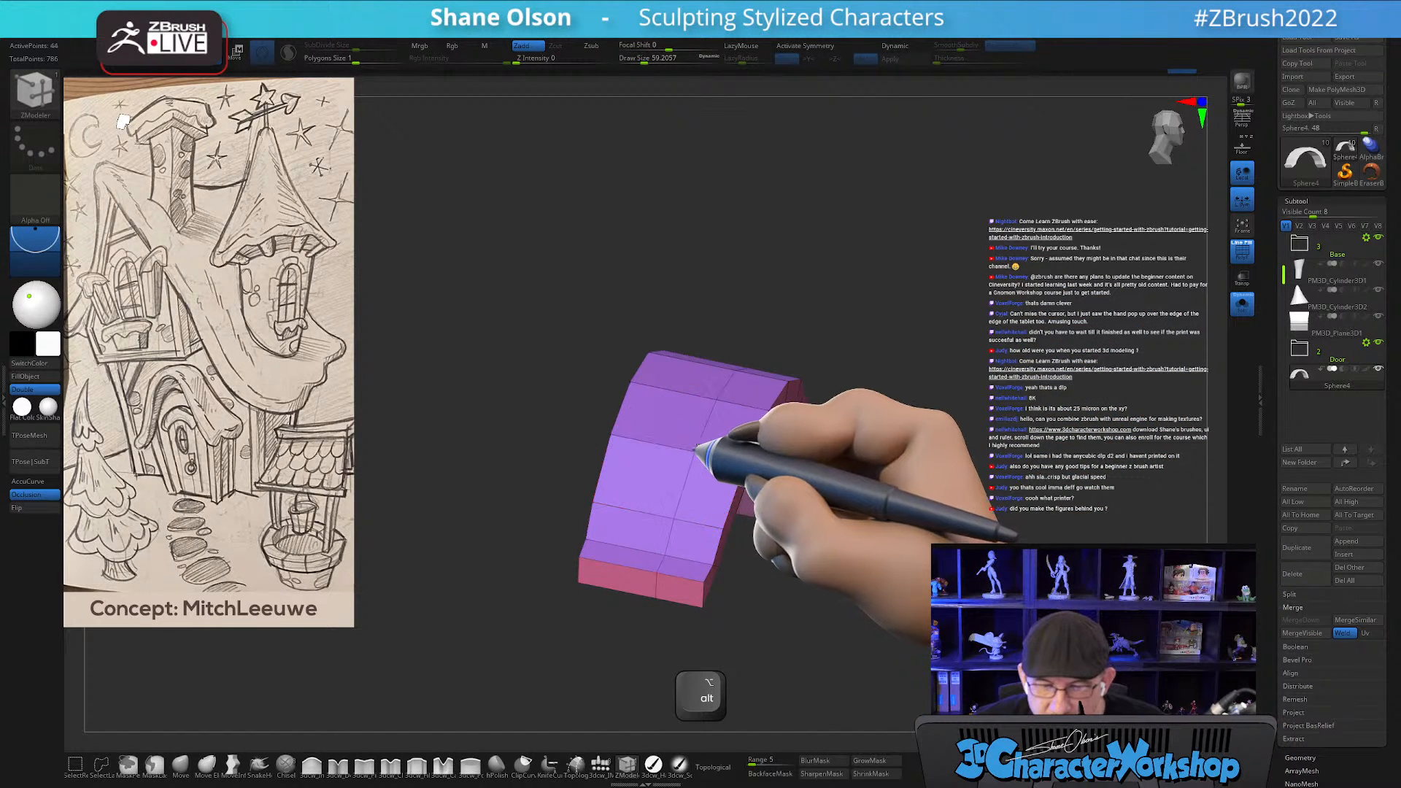
click(643, 438)
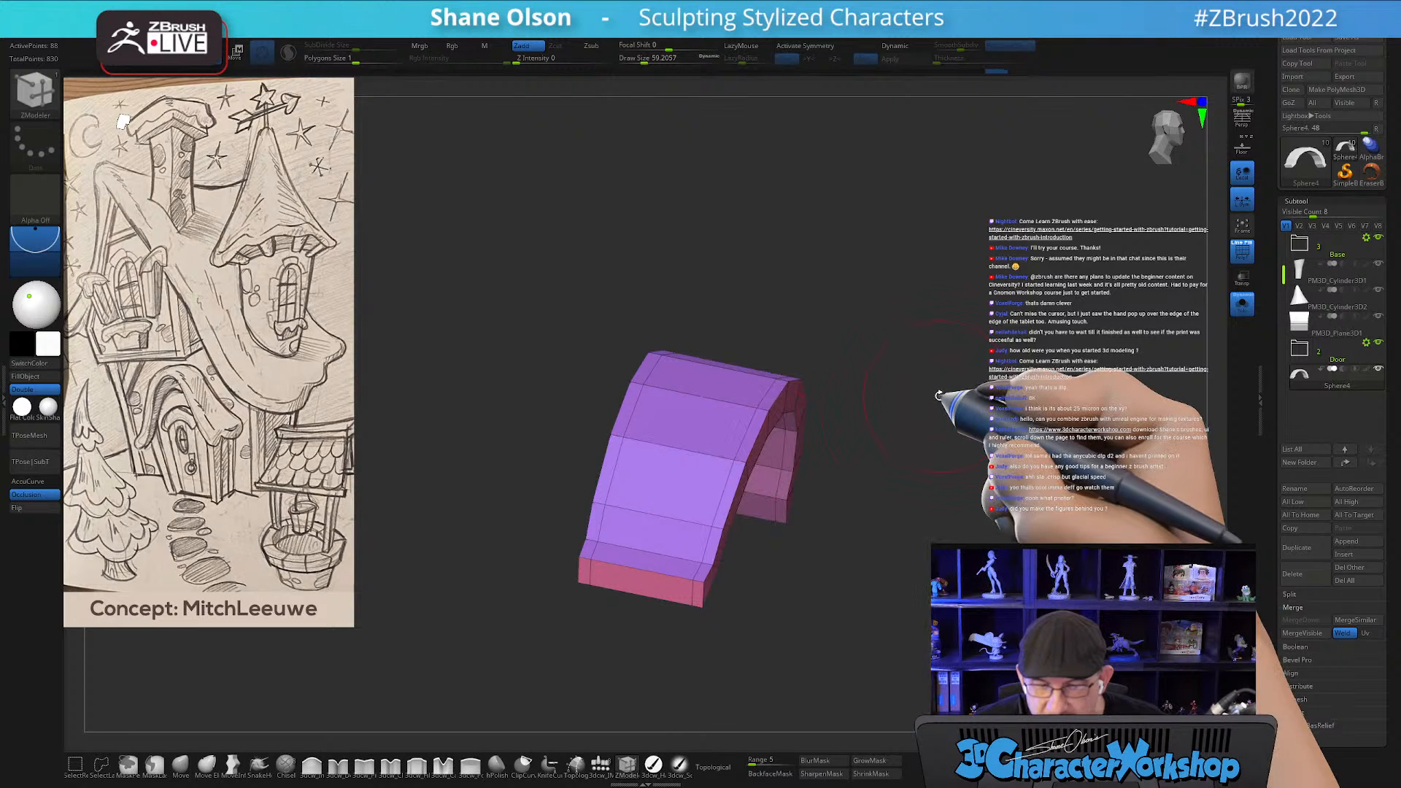
Mask the arch's front in side view, move its rear edge forward along Z, and tilt it to follow the slanted wall.
shift+drag(941, 397, 951, 380)
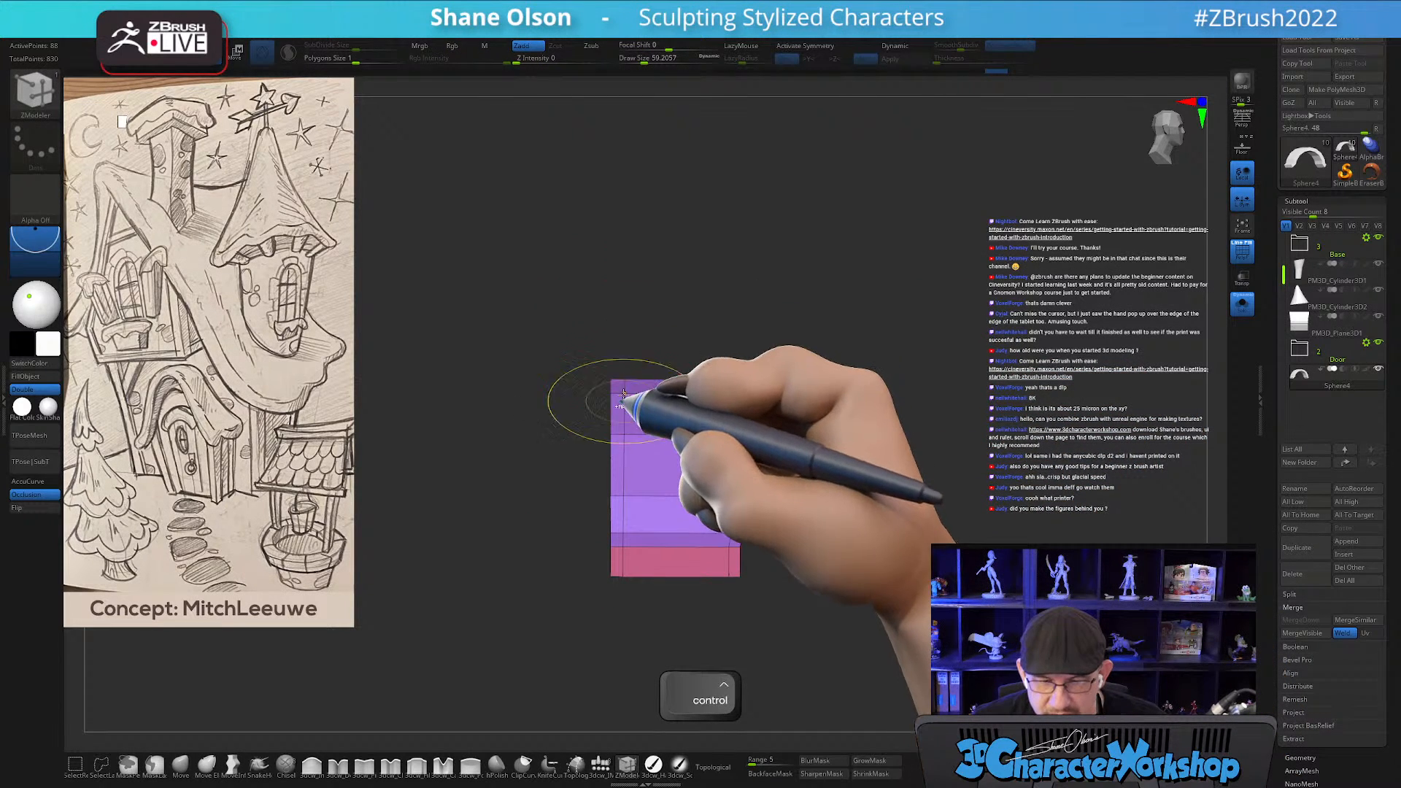
key(ctrl)
mouse_move(511, 263)
ctrl+mouse_down()
mouse_move(562, 484)
mouse_move(619, 588)
mouse_move(688, 287)
mouse_move(664, 286)
ctrl+mouse_up()
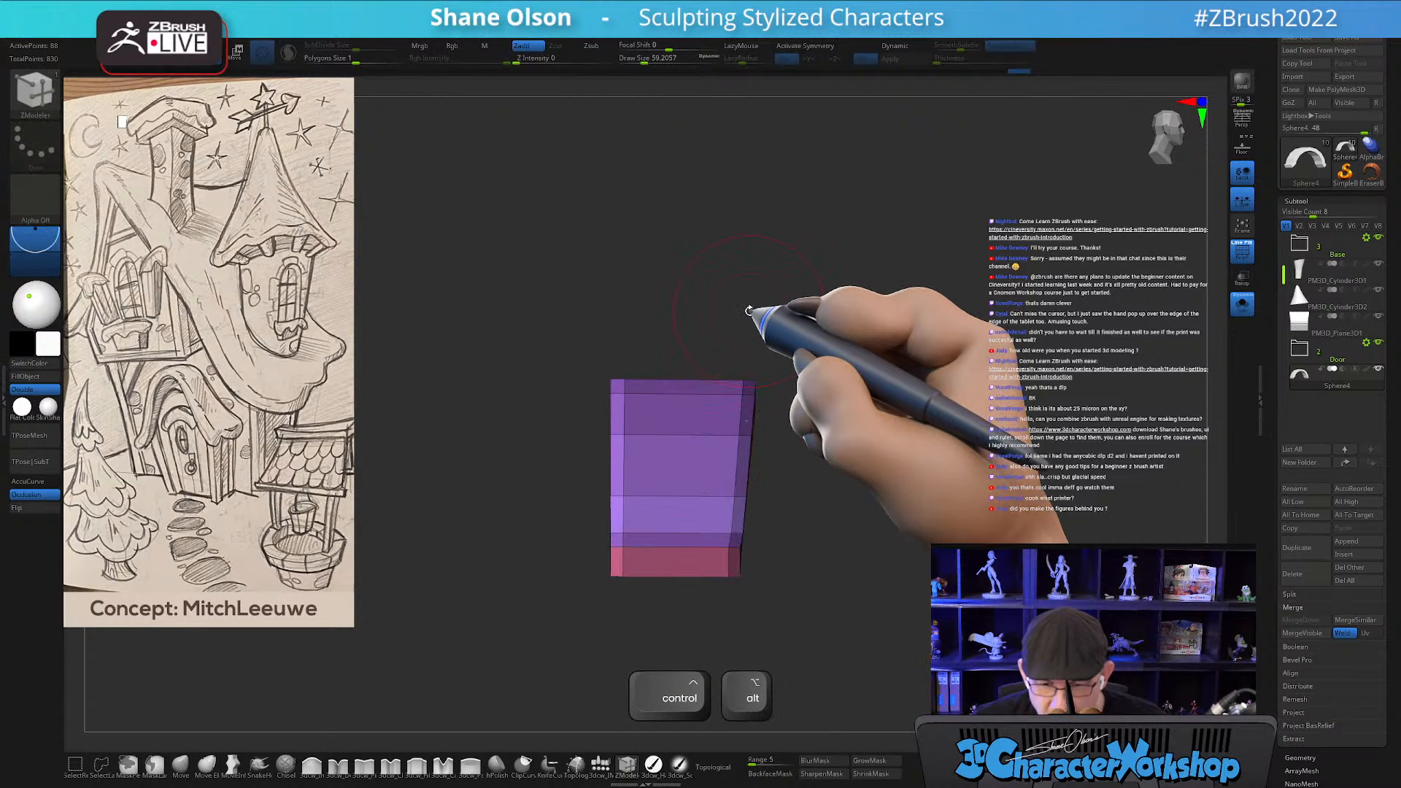
key(w)
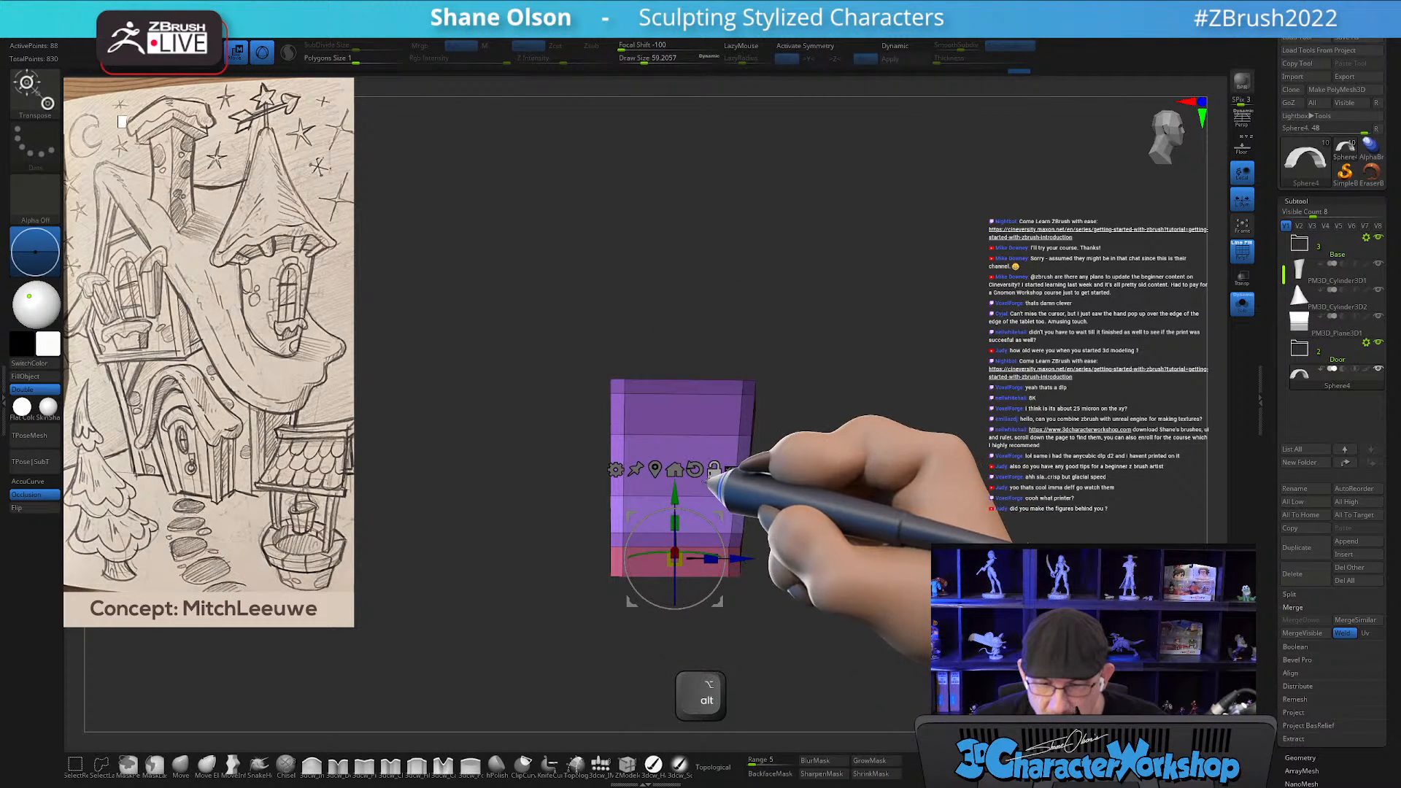
mouse_move(737, 559)
alt+mouse_down()
mouse_move(765, 559)
mouse_move(723, 559)
alt+mouse_up()
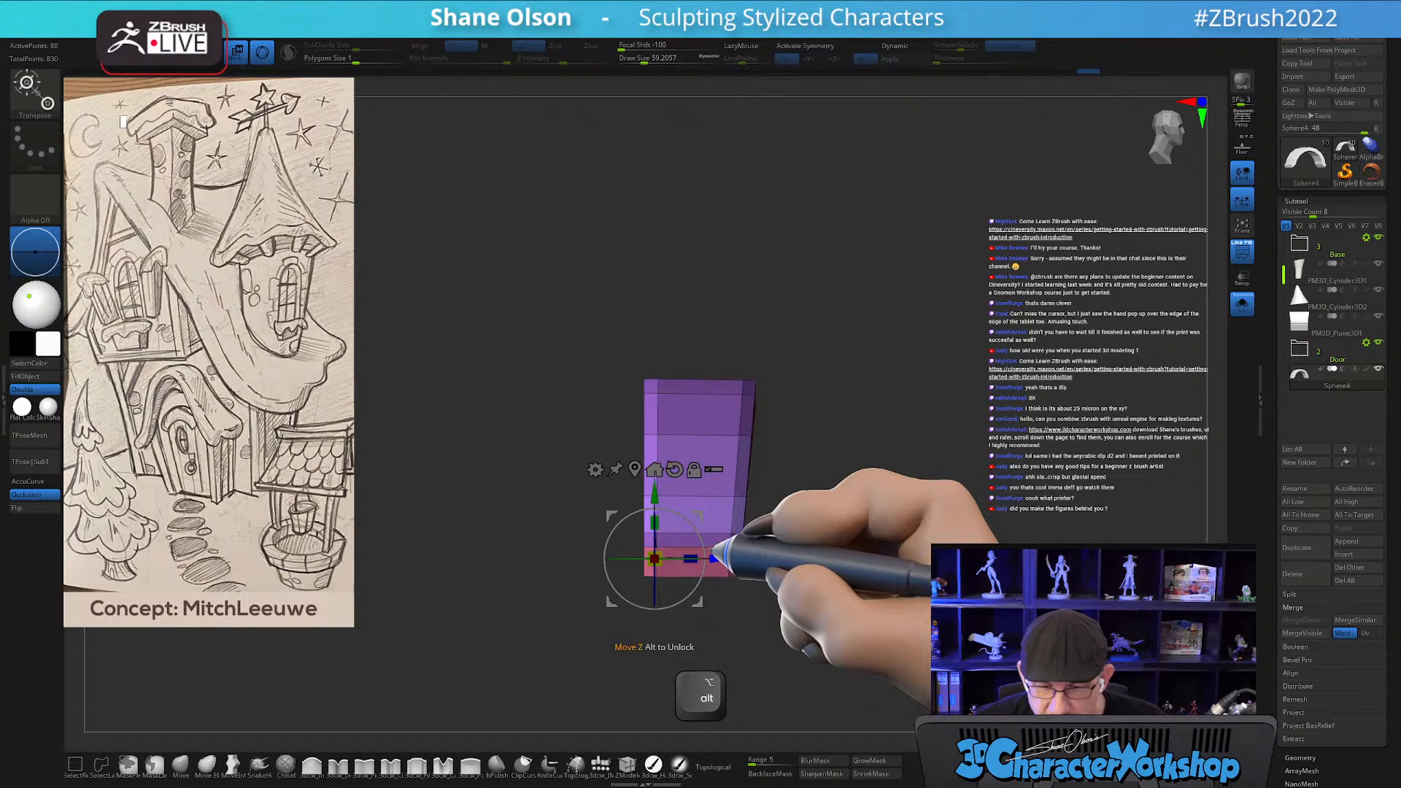
click(1242, 303)
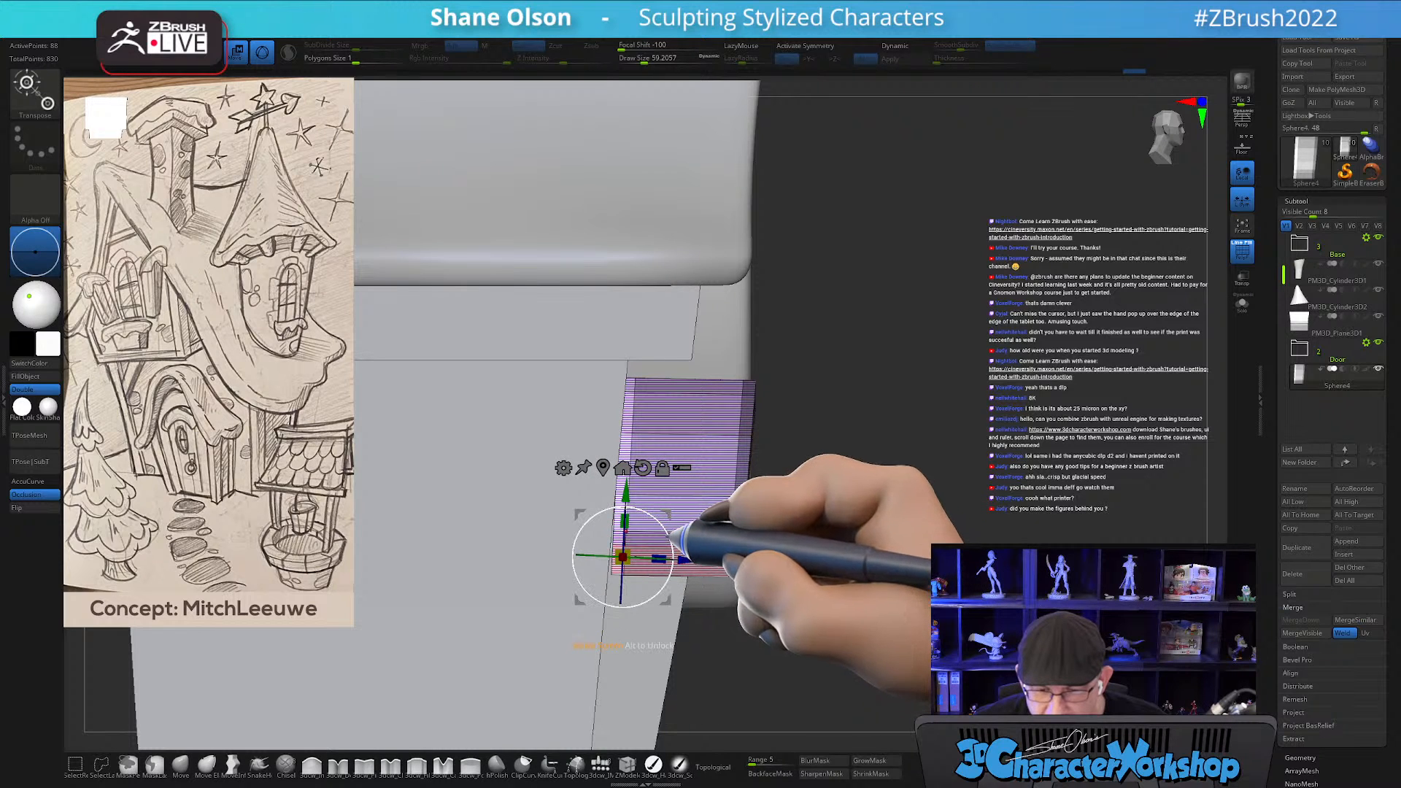
Turn dynamic subdivision back on, clear the arch's mask, and return to Draw mode in front view.
drag(971, 463, 921, 468)
key(d)
key(shift)
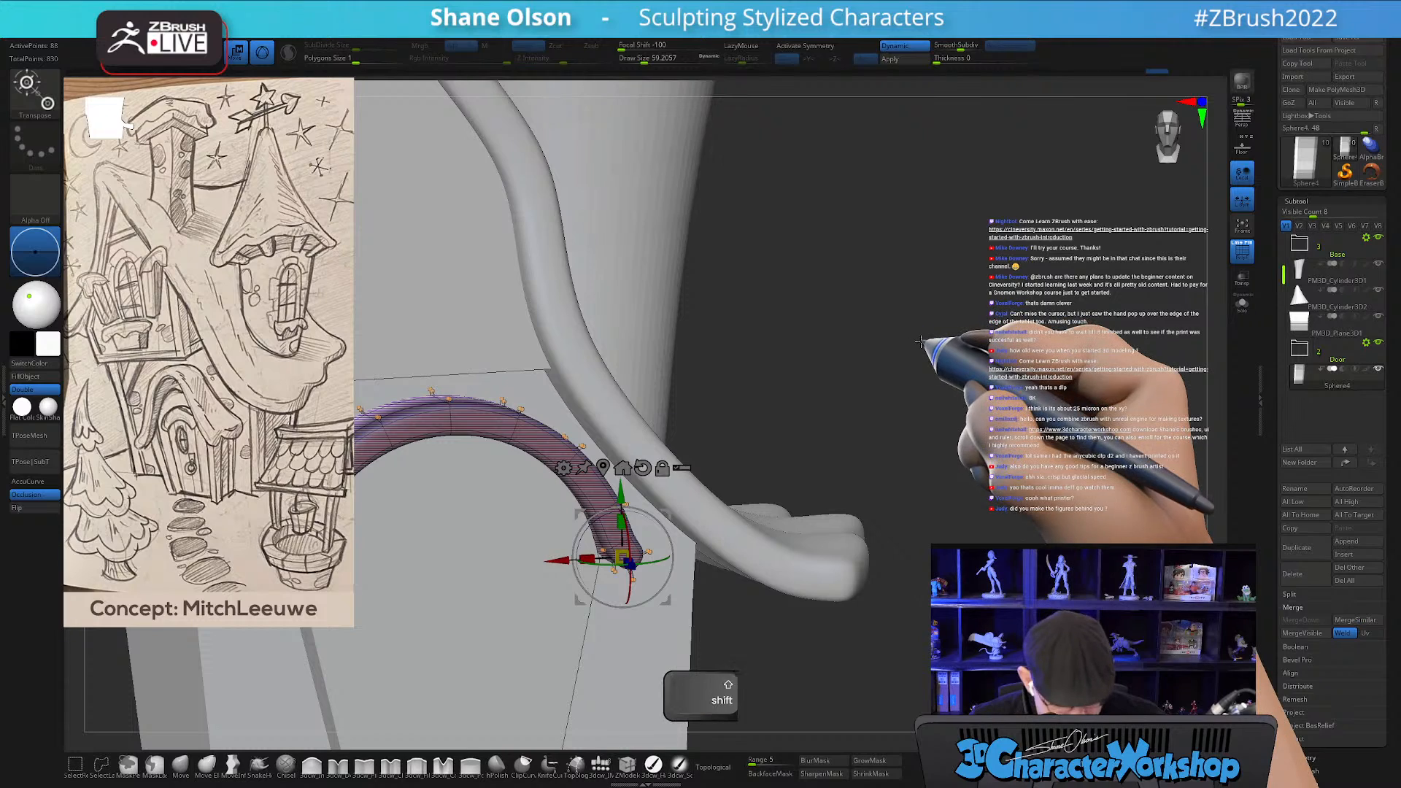
key(q)
mouse_move(887, 316)
ctrl+mouse_down()
mouse_move(959, 338)
mouse_move(949, 313)
mouse_move(1051, 300)
mouse_move(1073, 322)
mouse_move(1063, 353)
mouse_move(1017, 349)
ctrl+mouse_up()
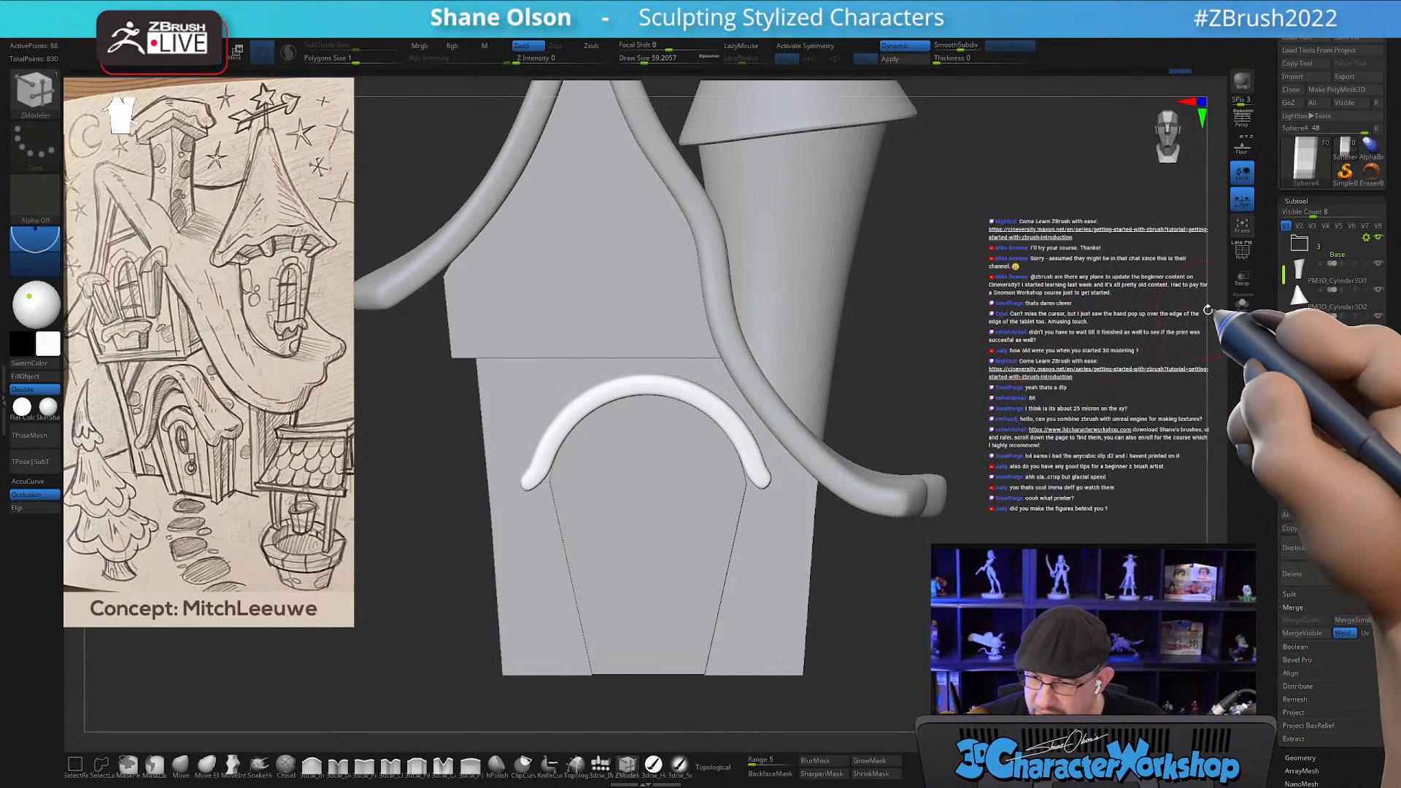
Isolate the door arch with its wireframe, mask everything except its outer surface, and realign the gizmo to the world axes.
click(1242, 303)
drag(960, 294, 910, 302)
key(shift+f)
key(w)
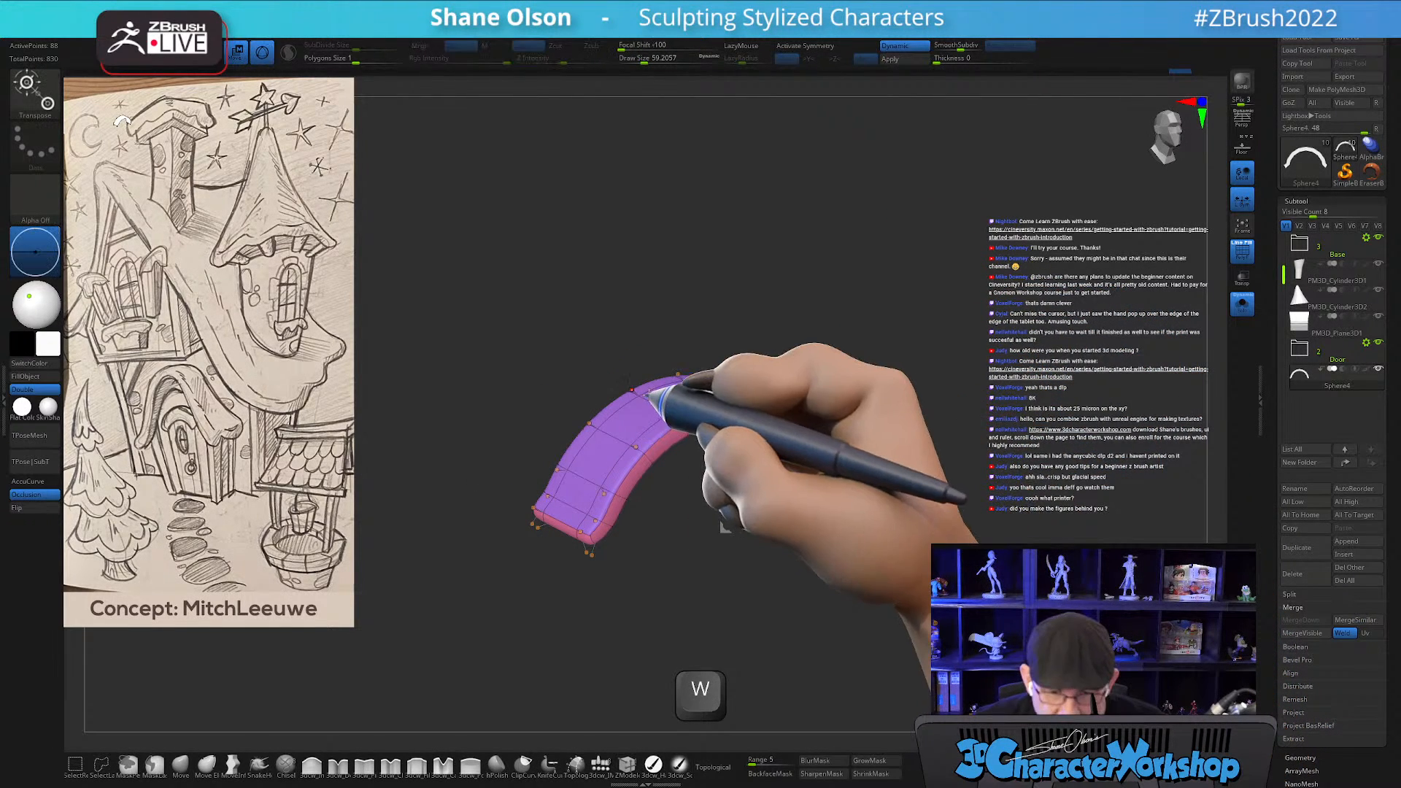
ctrl+click(650, 393)
shift+drag(823, 318, 810, 306)
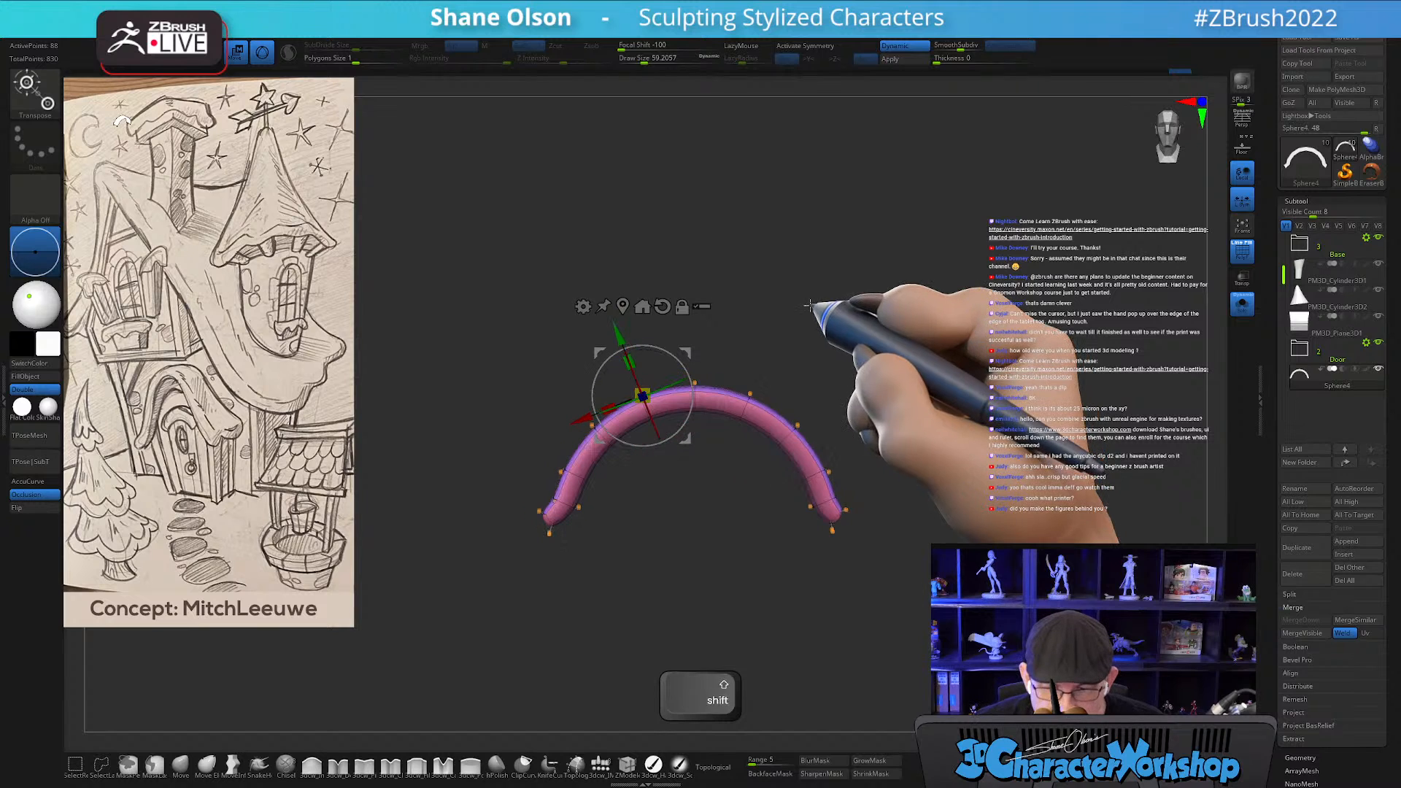
alt+click(663, 306)
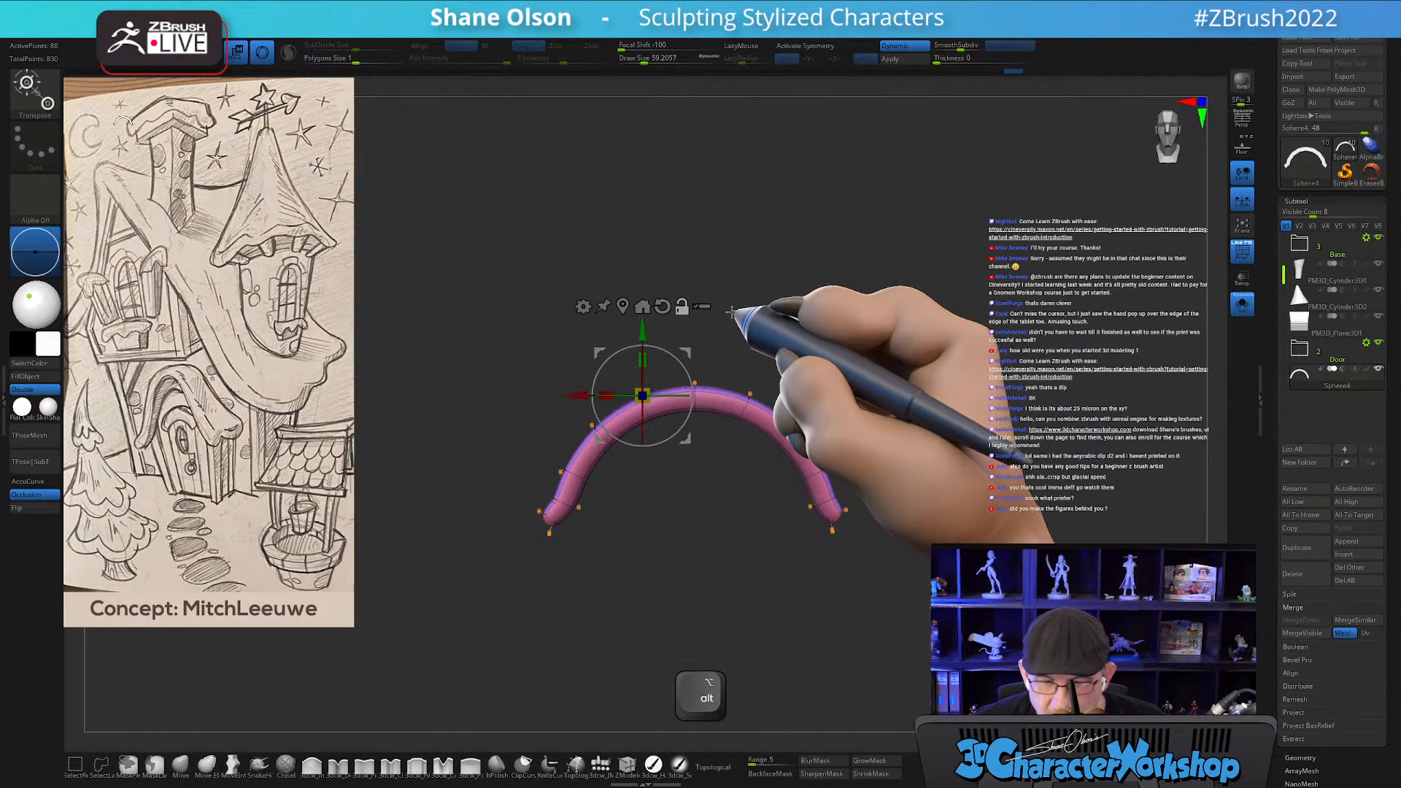
Move the arch's outer rim up, widen it to about 1.04, and show the whole house in Draw mode.
drag(642, 328, 641, 313)
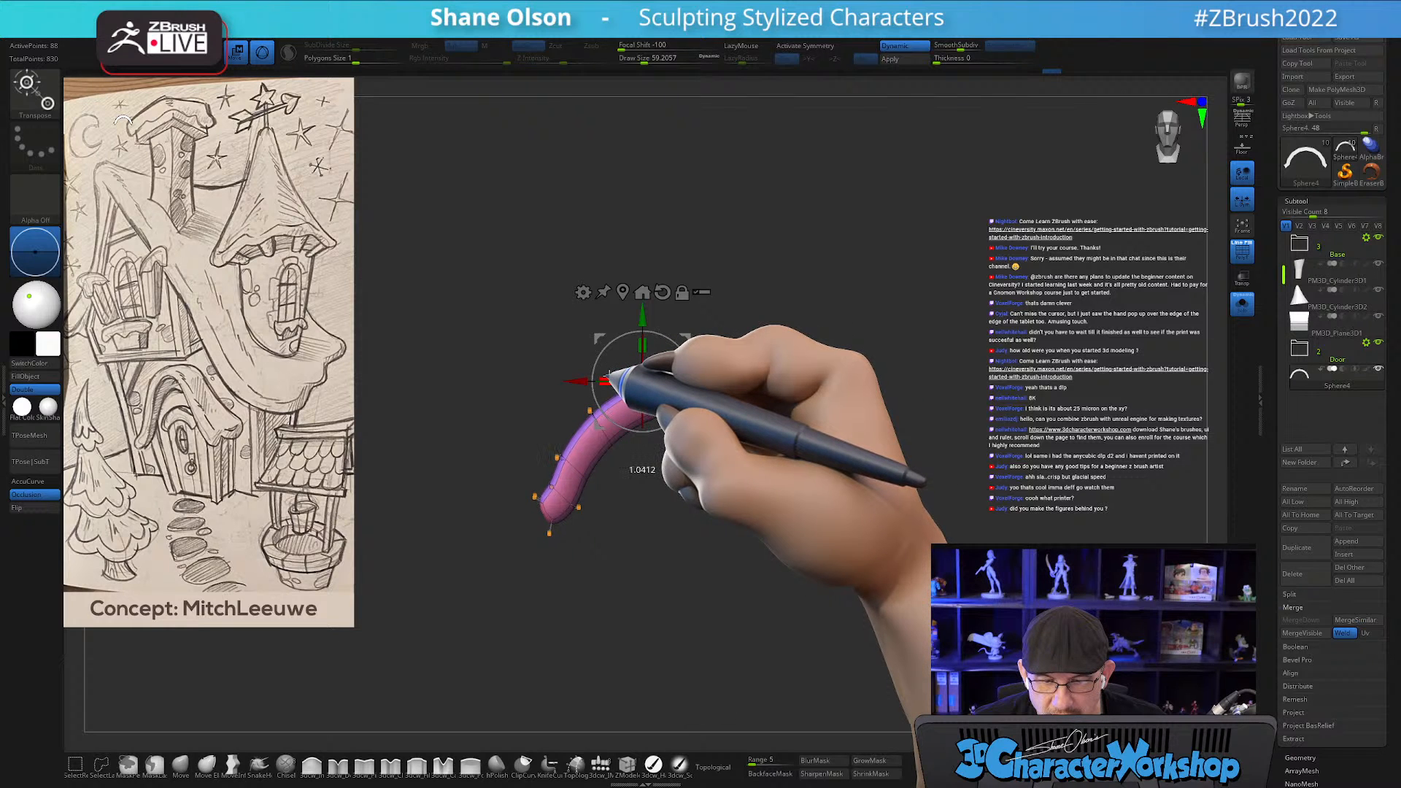
click(1242, 303)
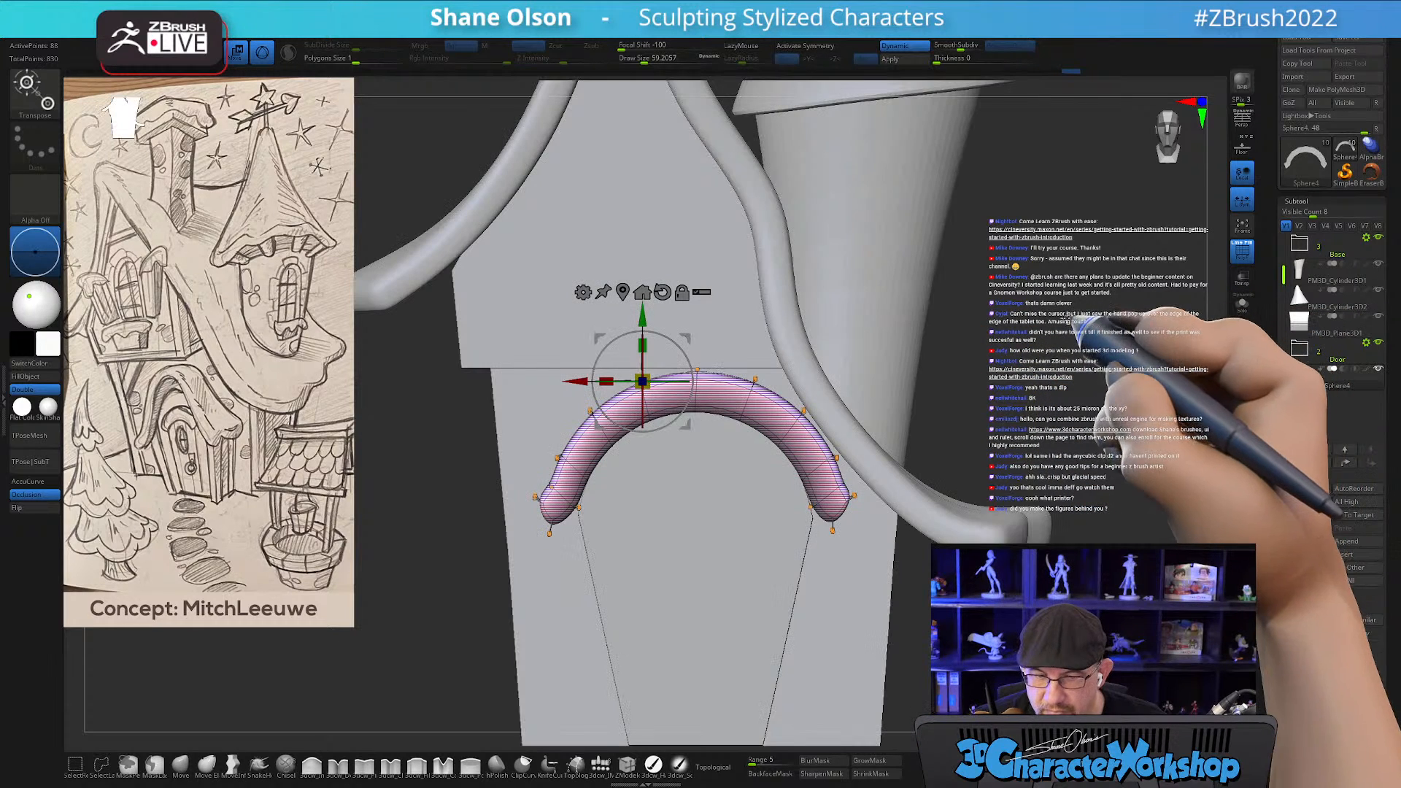
key(shift+f)
mouse_move(1103, 330)
mouse_down()
mouse_move(1057, 341)
mouse_move(993, 286)
mouse_move(989, 326)
mouse_move(1044, 325)
mouse_move(982, 312)
mouse_up()
key(q)
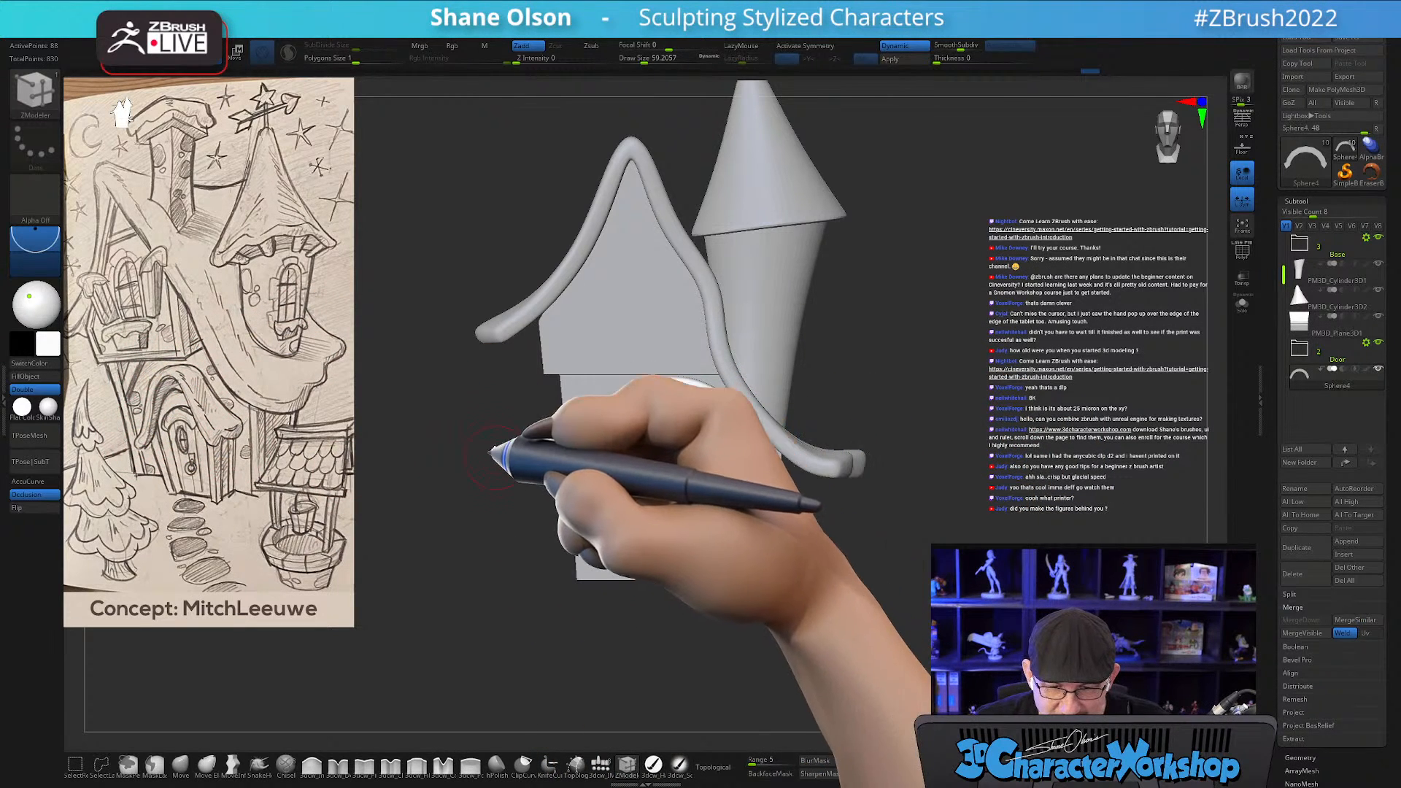
key(ctrl)
mouse_move(456, 419)
ctrl+mouse_down()
mouse_move(798, 559)
mouse_move(851, 526)
mouse_move(855, 416)
ctrl+mouse_up()
key(alt)
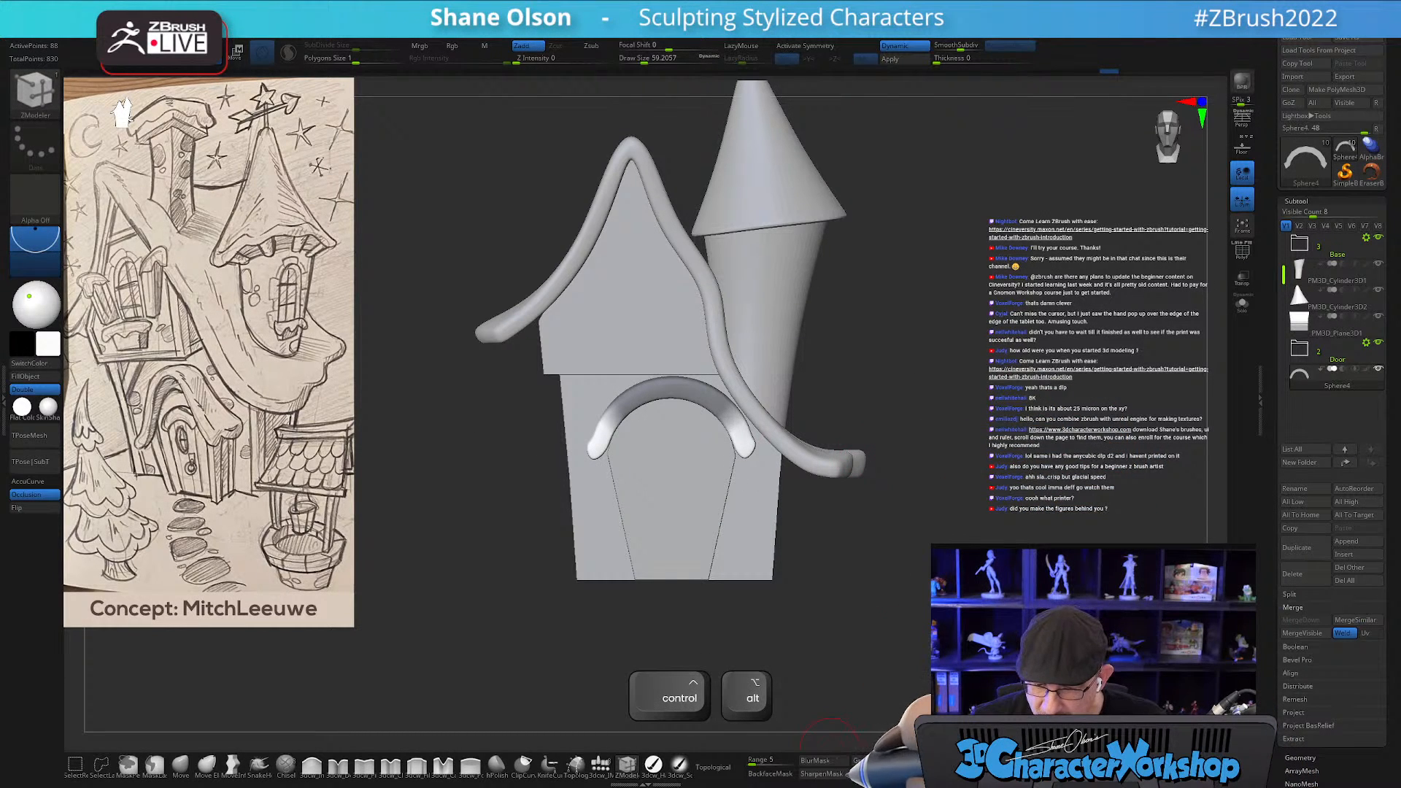
key(w)
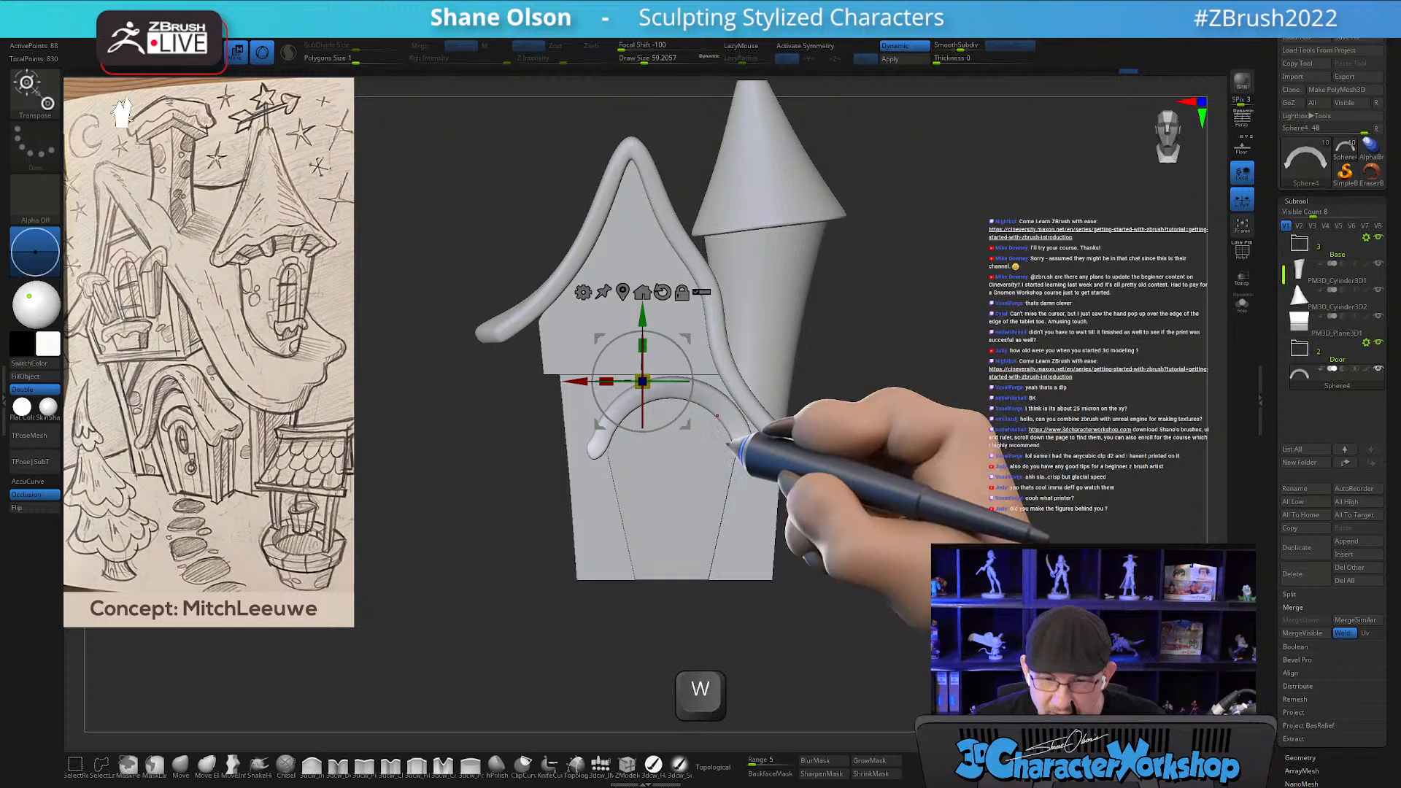
key(ctrl)
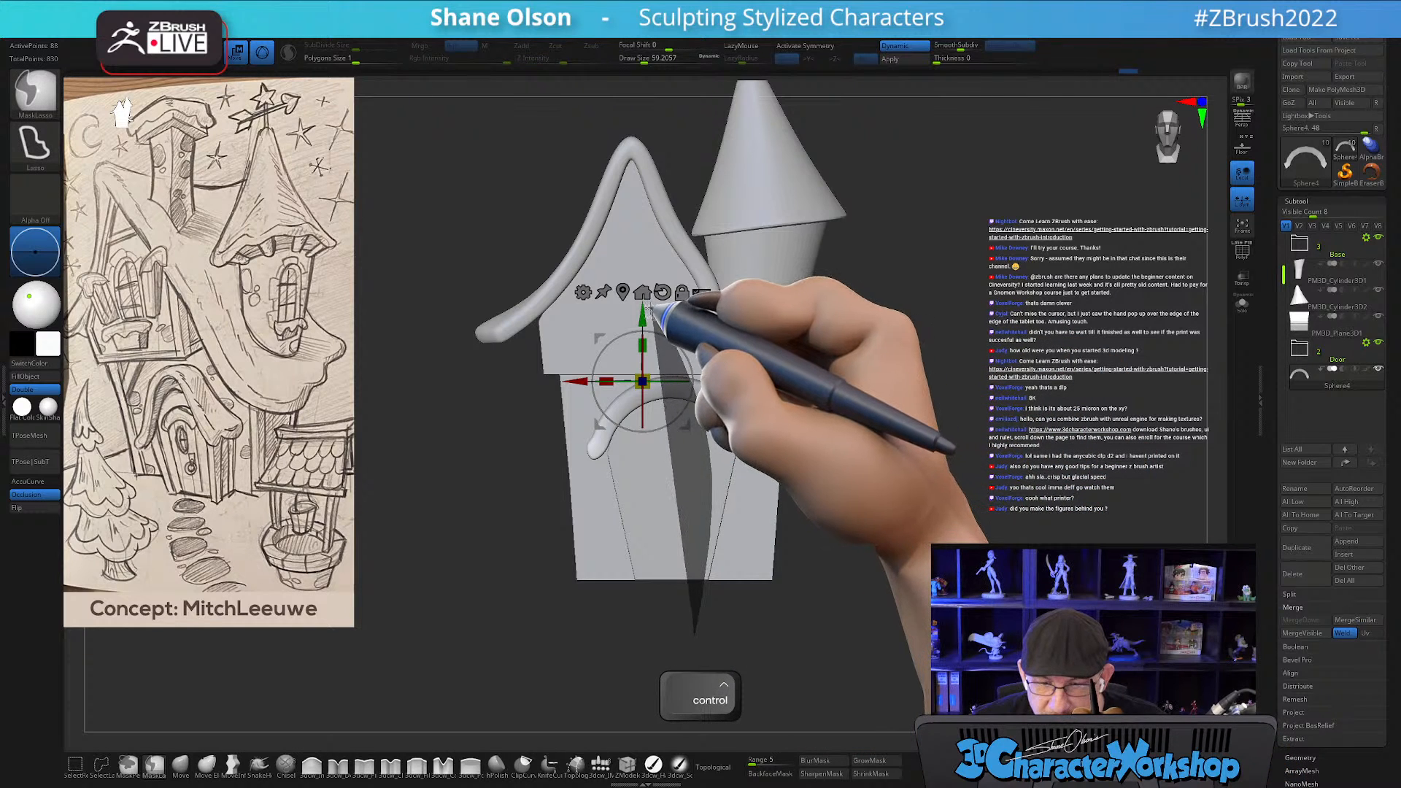
drag(644, 315, 644, 335)
key(ctrl+z)
Isolate the arch with its wireframe, mask its top, and move the legs down about 0.13.
click(1239, 310)
mouse_move(969, 363)
alt+mouse_down()
mouse_move(982, 404)
mouse_move(918, 410)
alt+mouse_up()
key(shift+f)
mouse_move(701, 356)
ctrl+mouse_down()
mouse_move(648, 262)
mouse_move(611, 391)
mouse_move(634, 553)
mouse_move(649, 552)
ctrl+mouse_up()
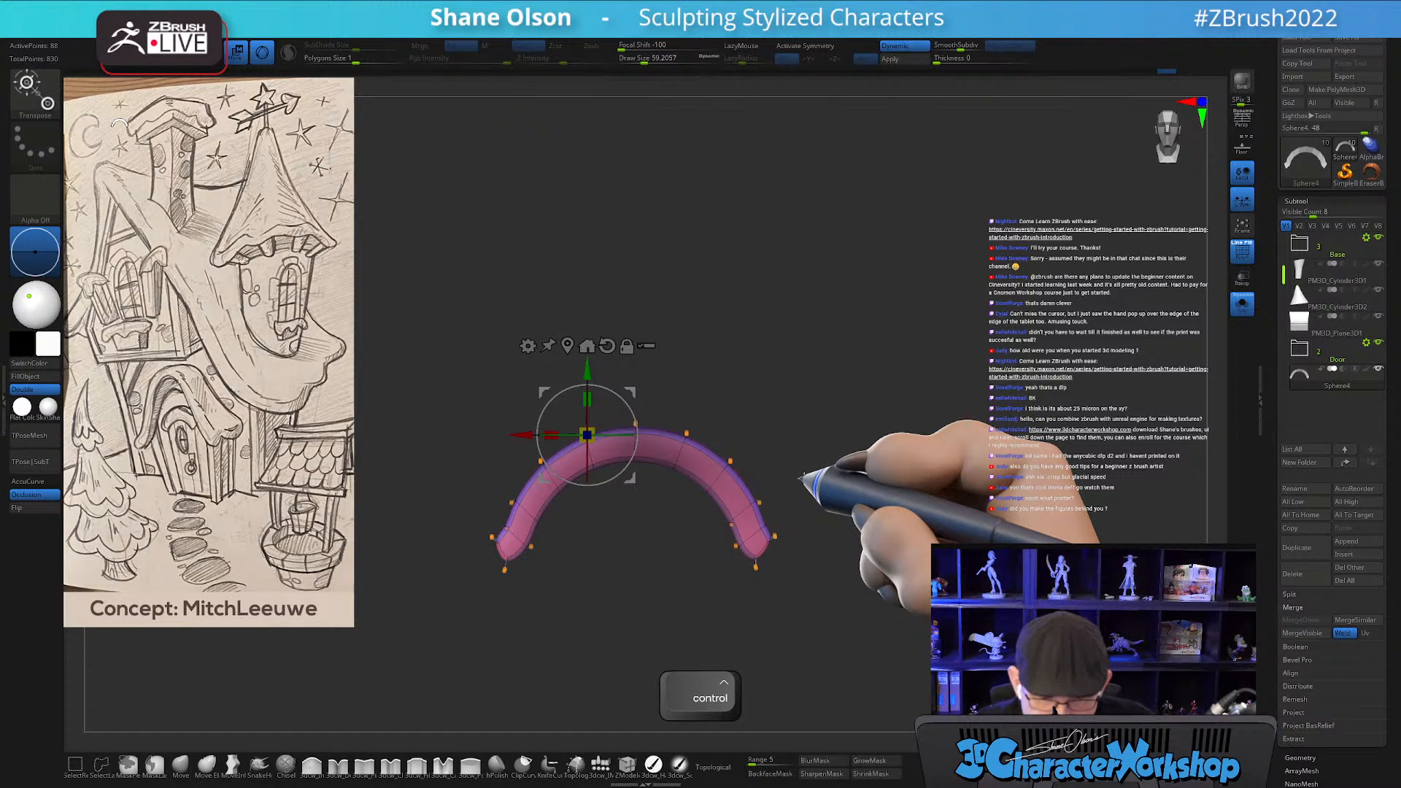
mouse_move(656, 544)
ctrl+mouse_down()
mouse_move(666, 531)
mouse_move(572, 314)
mouse_move(575, 538)
mouse_move(650, 563)
ctrl+mouse_up()
drag(586, 374, 590, 422)
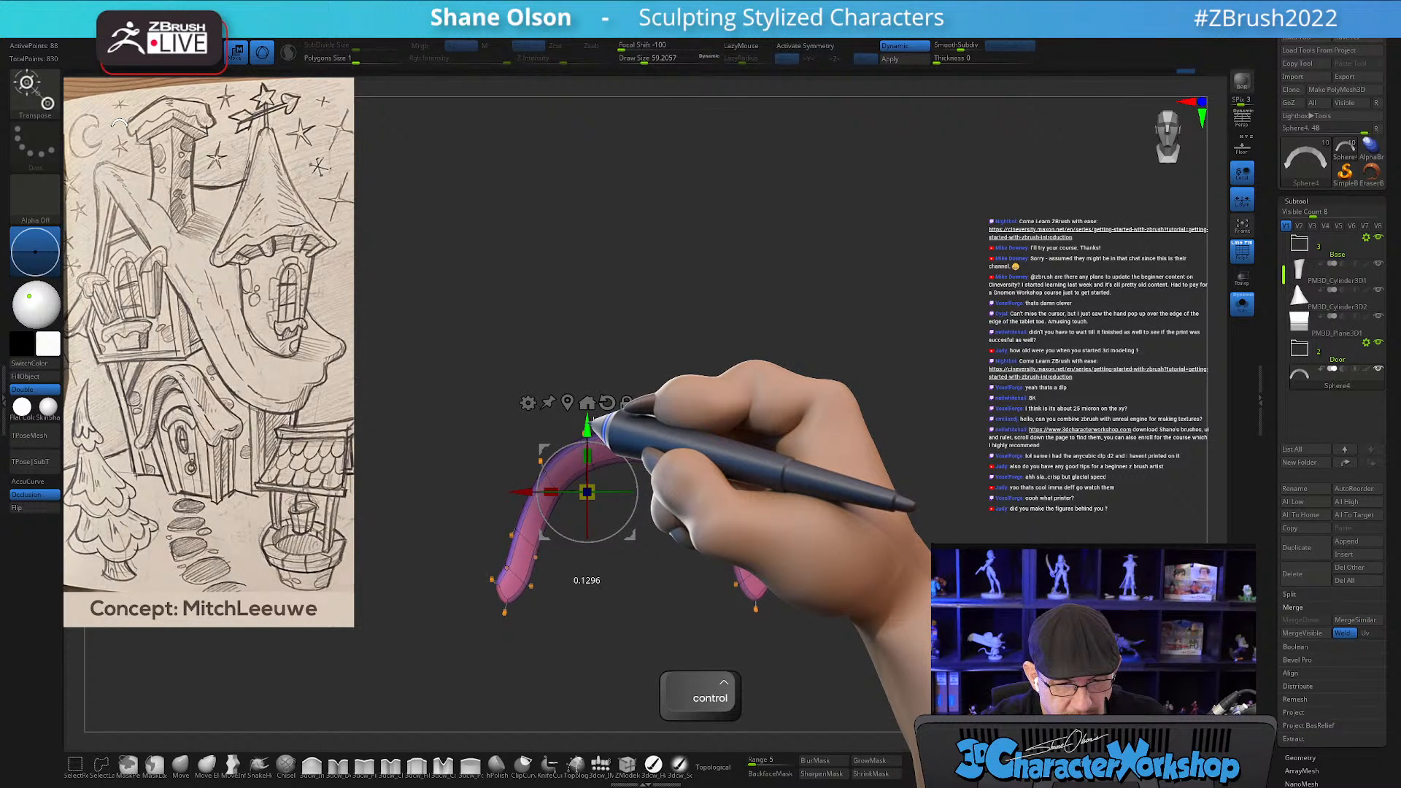
Mask the arch's legs, raise its crown along Y, and clear the mask.
ctrl+drag(706, 369, 676, 356)
mouse_move(562, 339)
ctrl+mouse_down()
mouse_move(618, 505)
mouse_move(721, 365)
ctrl+mouse_up()
ctrl+click(718, 364)
drag(585, 422, 581, 393)
ctrl+drag(809, 381, 824, 395)
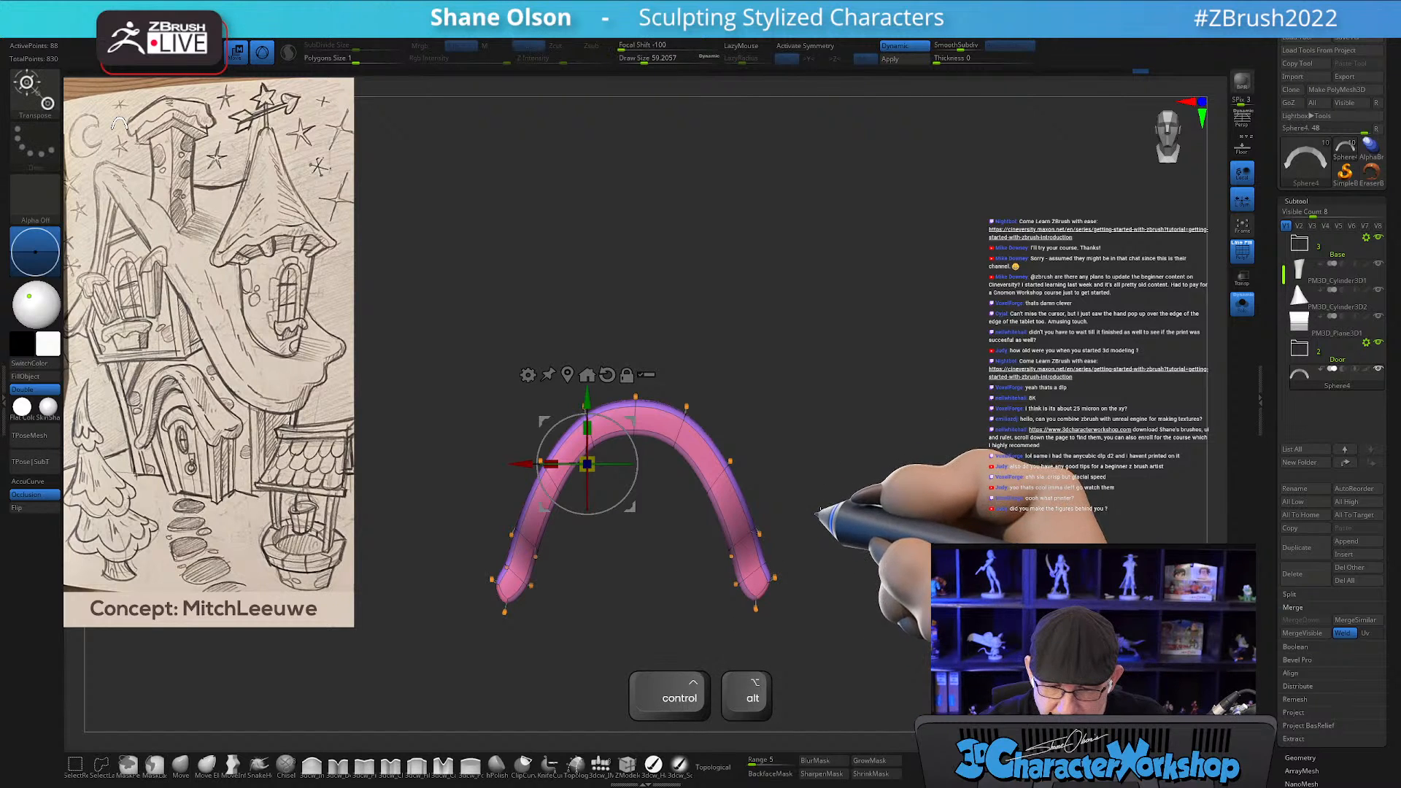
Mask the arch except for the loops just above its feet, center the gizmo, and narrow those loops horizontally.
ctrl+click(663, 457)
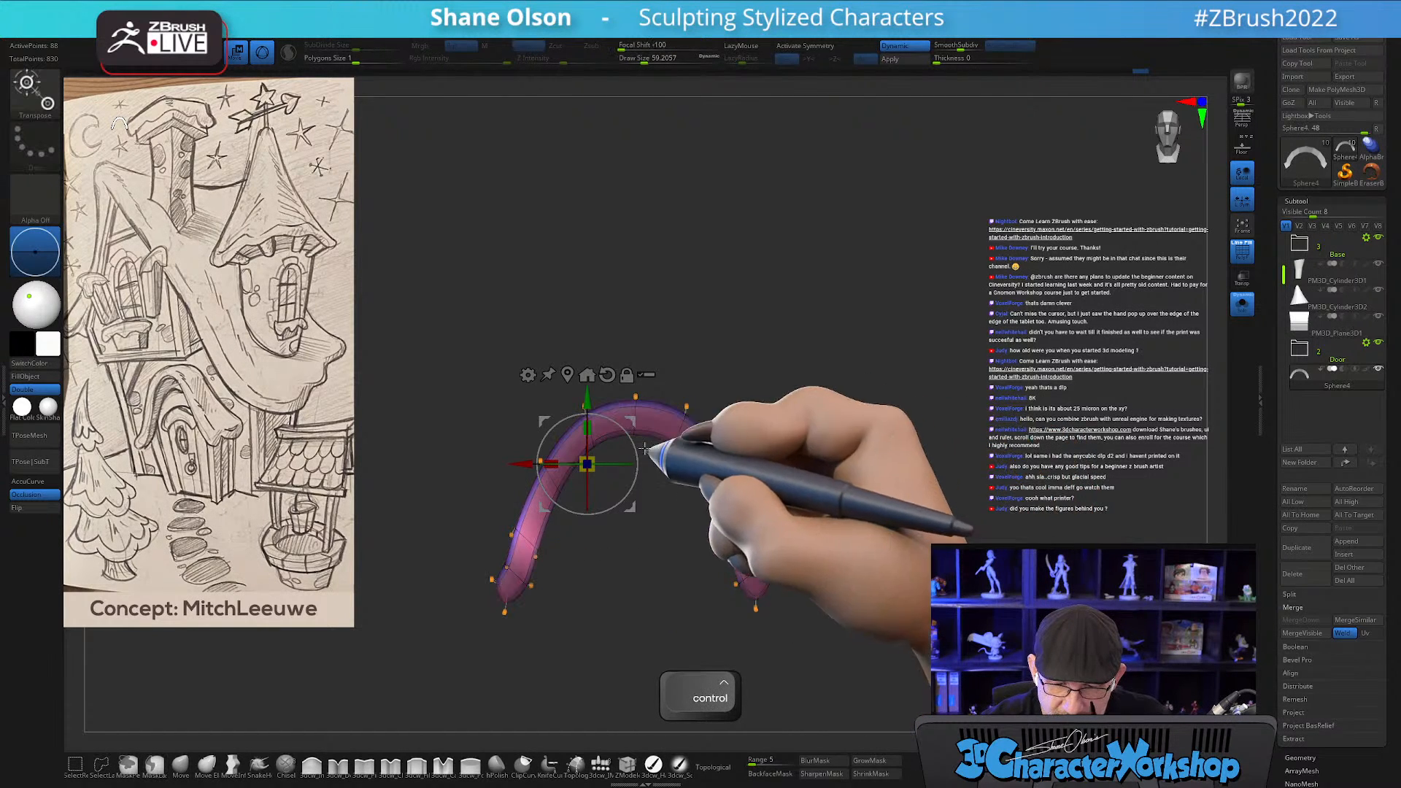
click(569, 374)
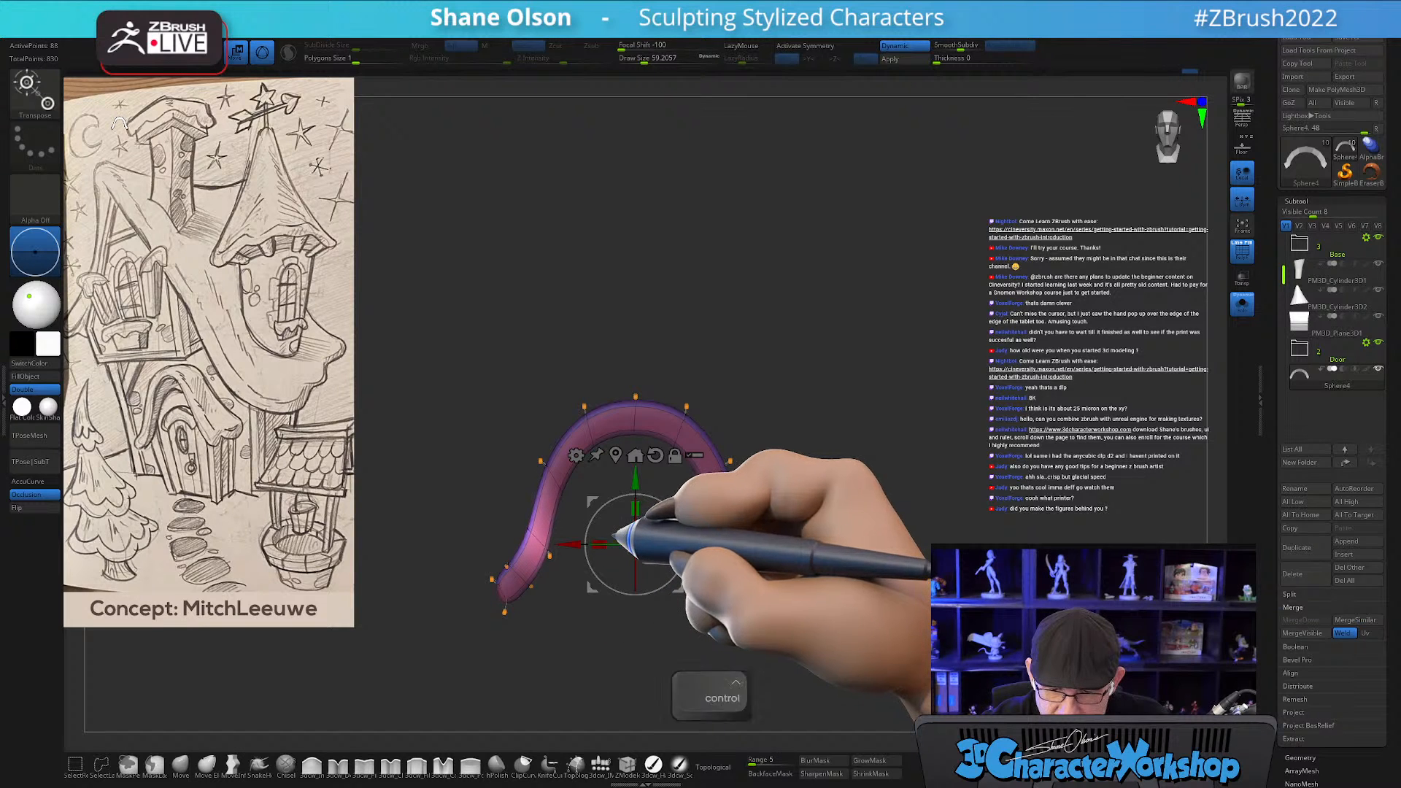
alt+drag(839, 478, 796, 465)
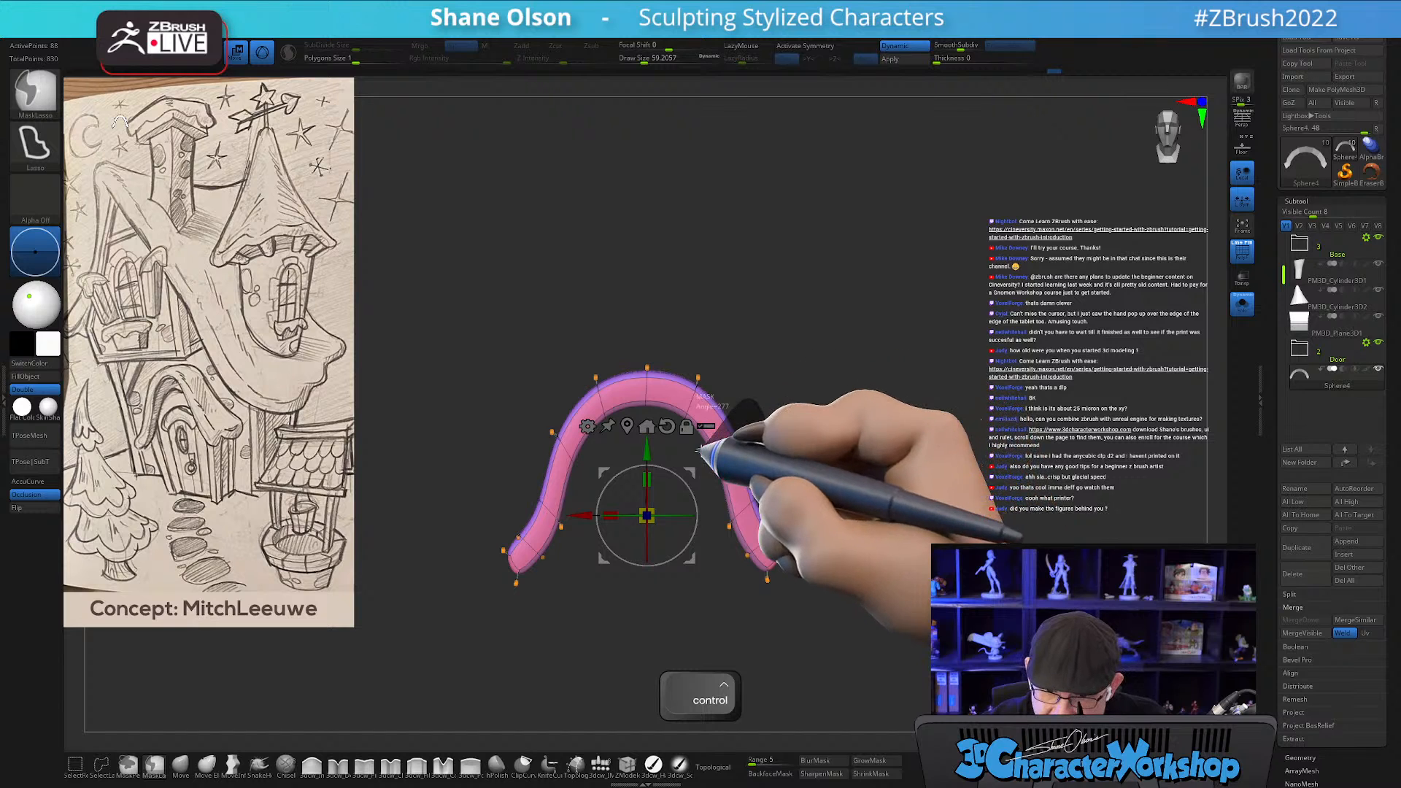
Mask the arch except for its shoulder loops, scale them inward horizontally to about 0.84, and clear the mask.
ctrl+drag(721, 495, 712, 497)
ctrl+alt+drag(553, 388, 593, 487)
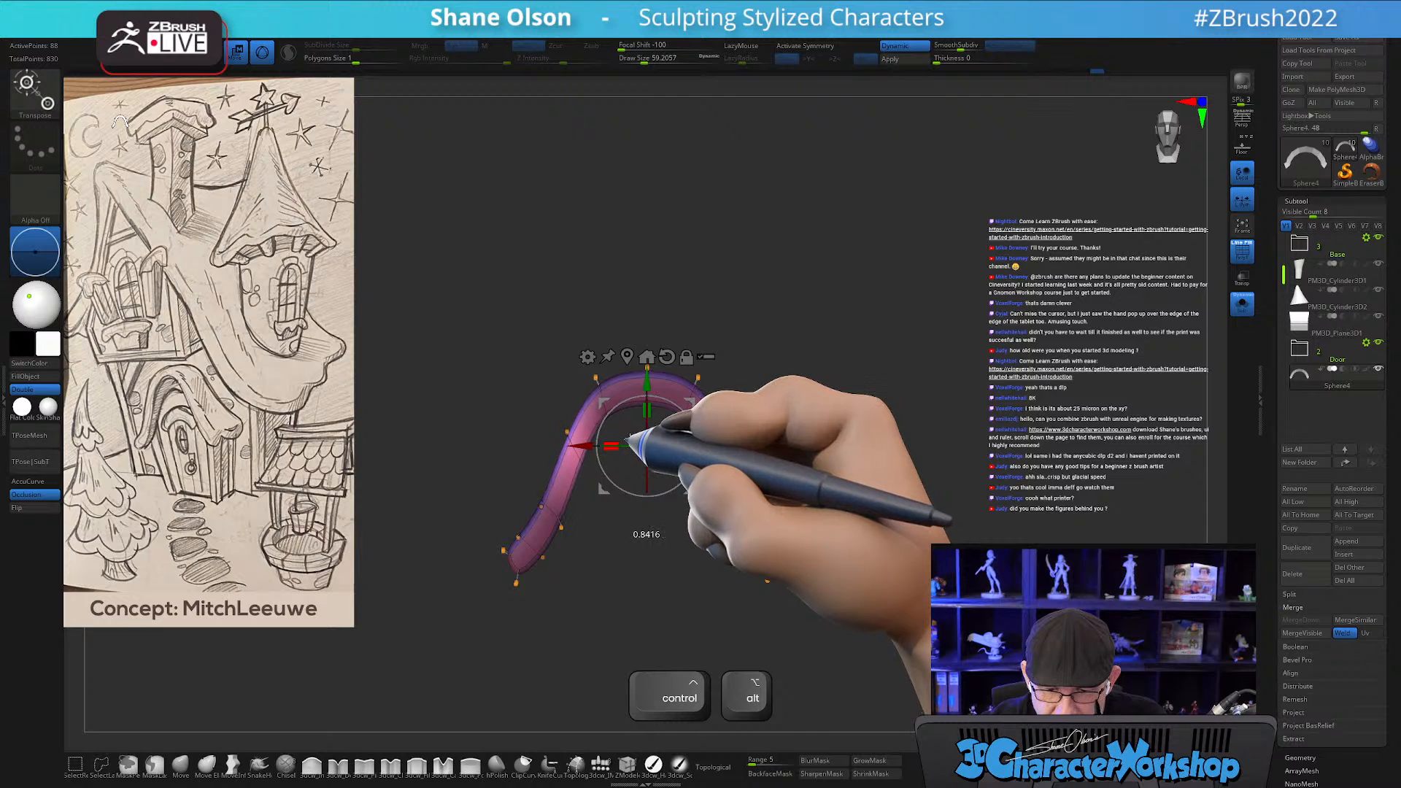
click(646, 356)
drag(838, 456, 889, 445)
key(ctrl)
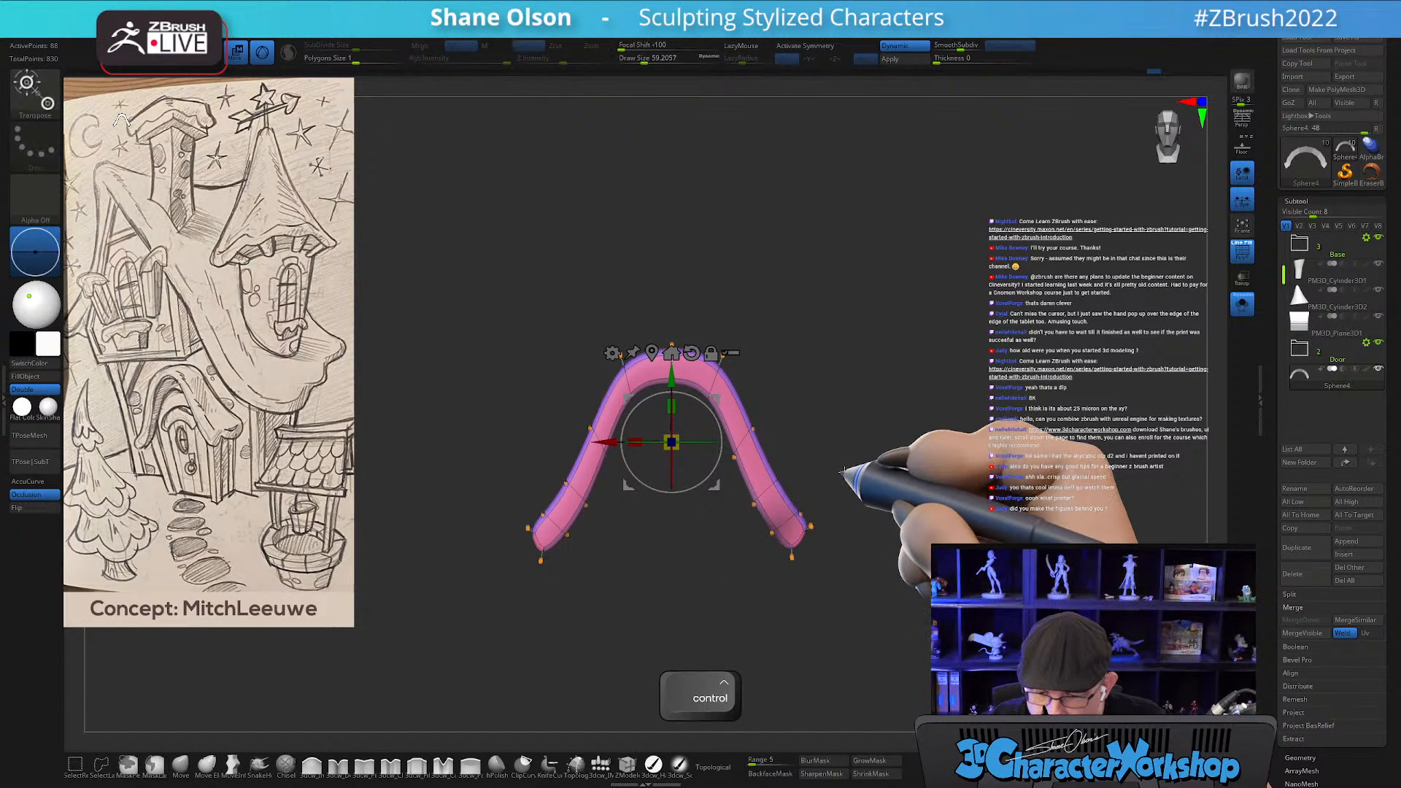
With dynamic subdivision off, mask all but the arch's lower bends, narrow them to about 0.95, then restore smoothing and clear the mask.
key(shift+d)
key(ctrl)
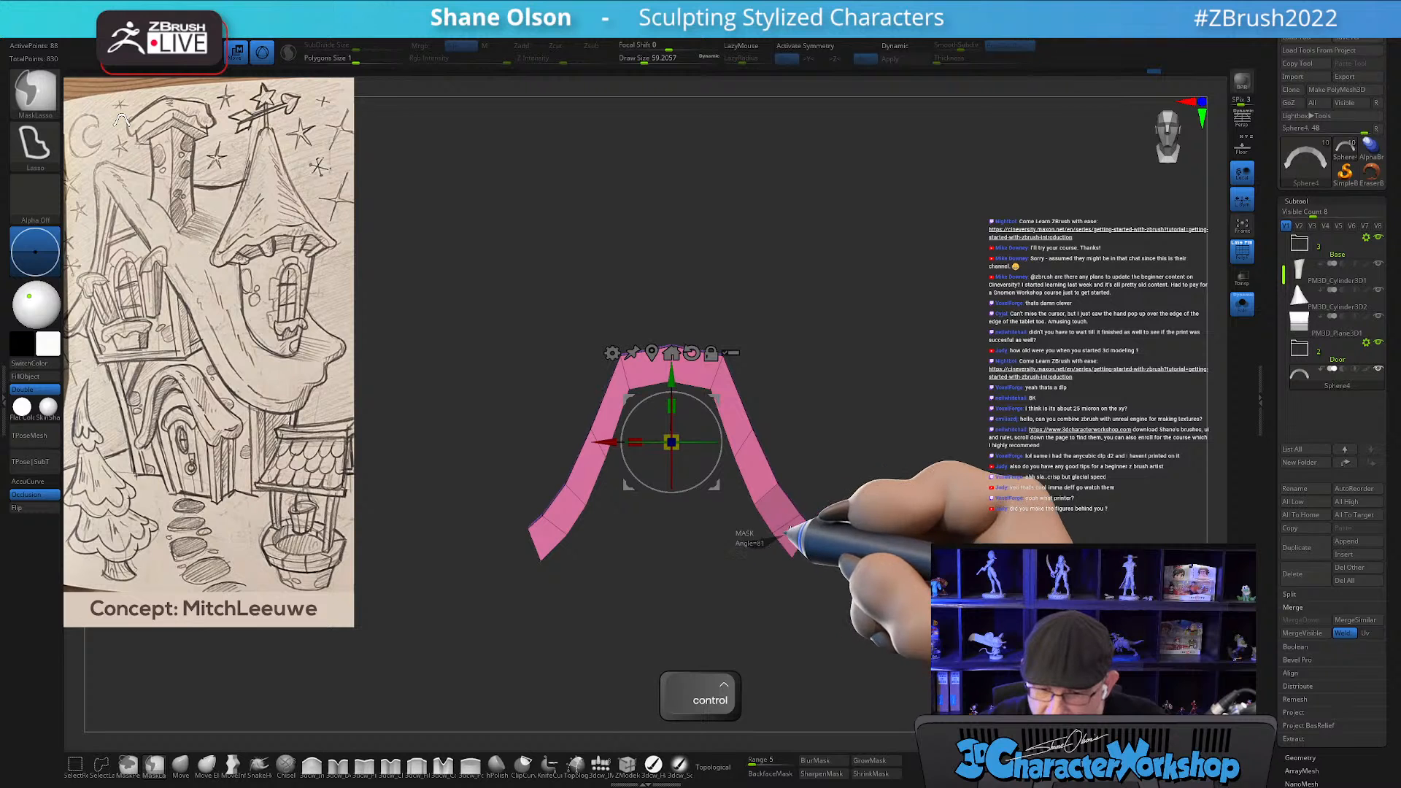
mouse_move(603, 532)
ctrl+mouse_down()
mouse_move(547, 486)
mouse_move(531, 520)
mouse_move(597, 563)
ctrl+mouse_up()
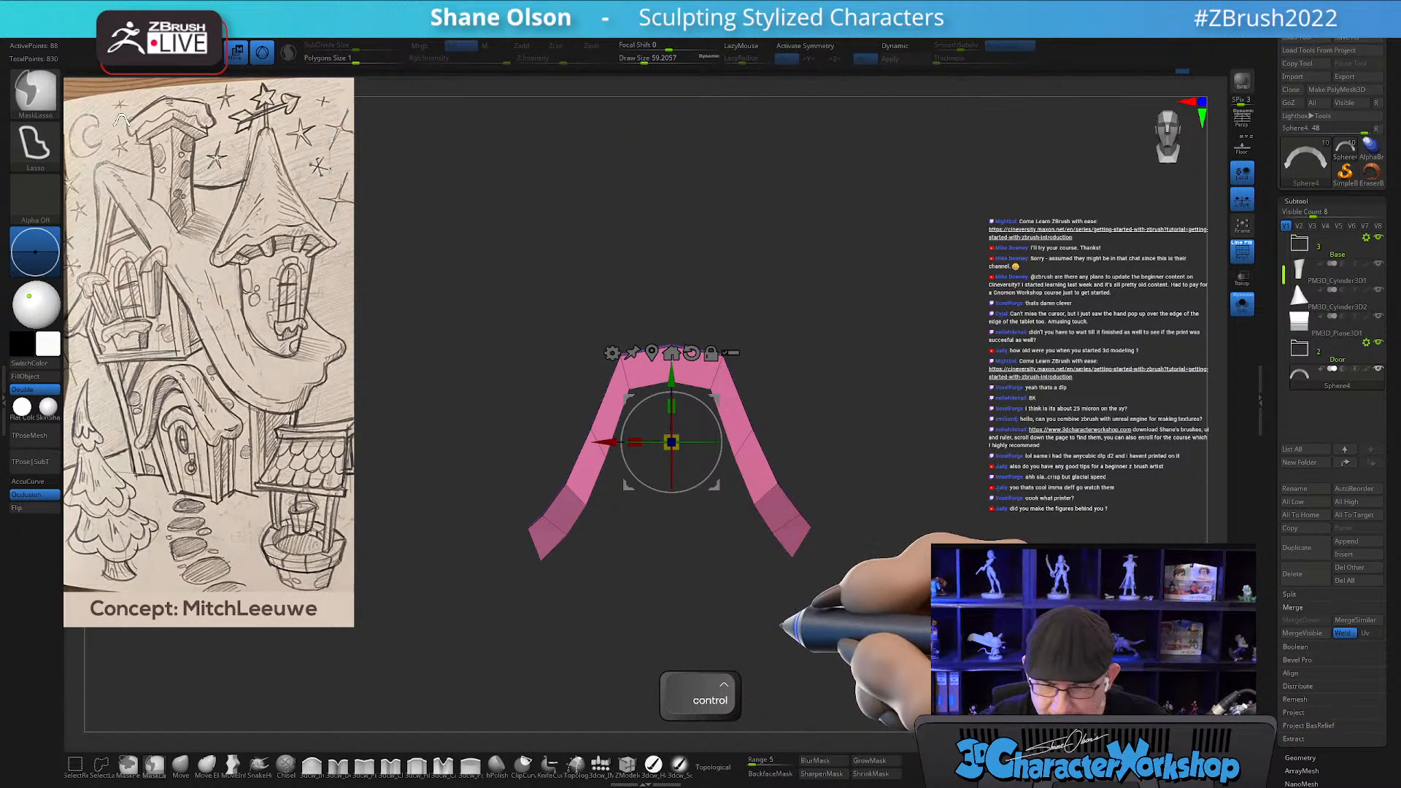
ctrl+click(783, 620)
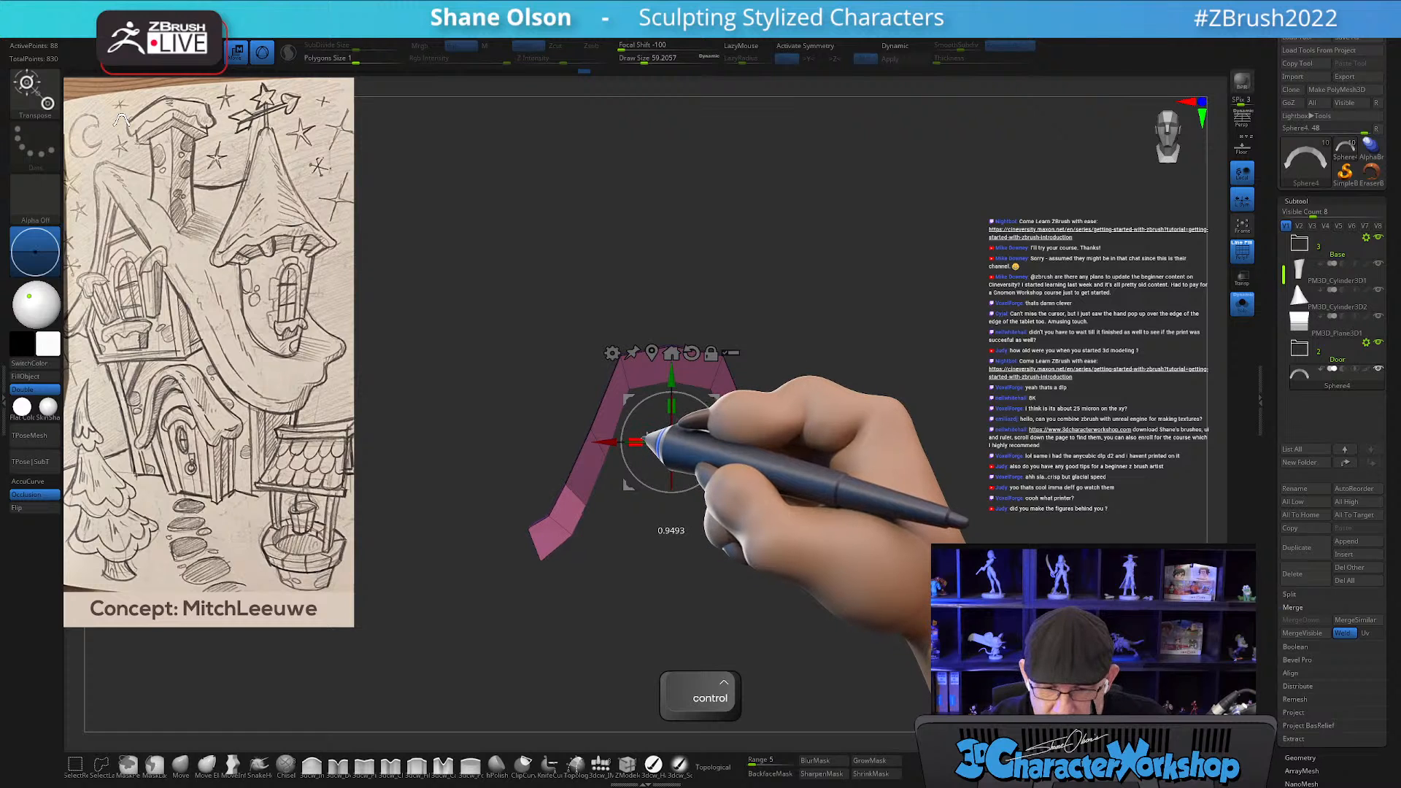
key(d)
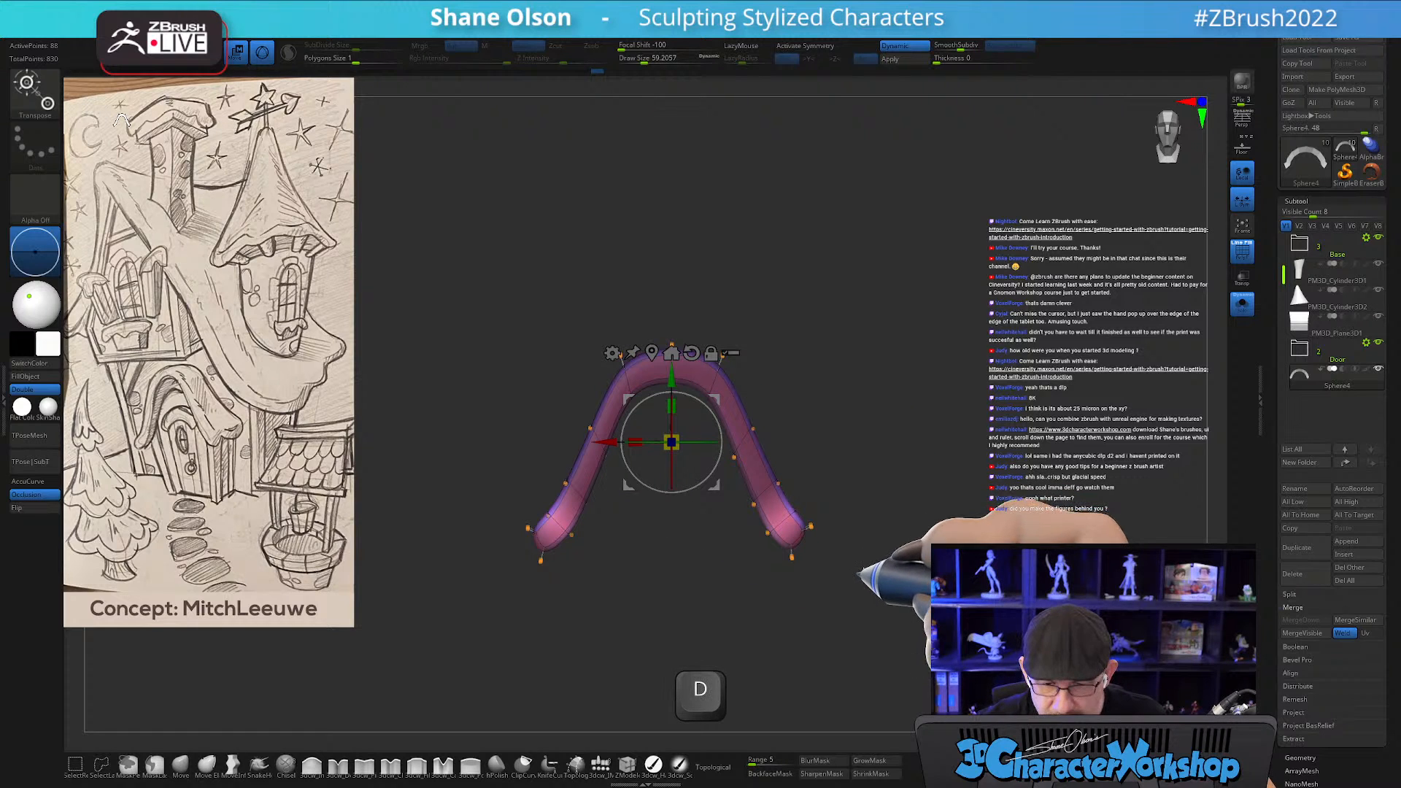
mouse_move(858, 595)
ctrl+mouse_down()
mouse_move(876, 580)
mouse_move(742, 580)
mouse_move(875, 582)
ctrl+mouse_up()
Hide the wireframe, show the whole house, and move the arch down about 0.09 over the door.
key(q)
key(shift+f)
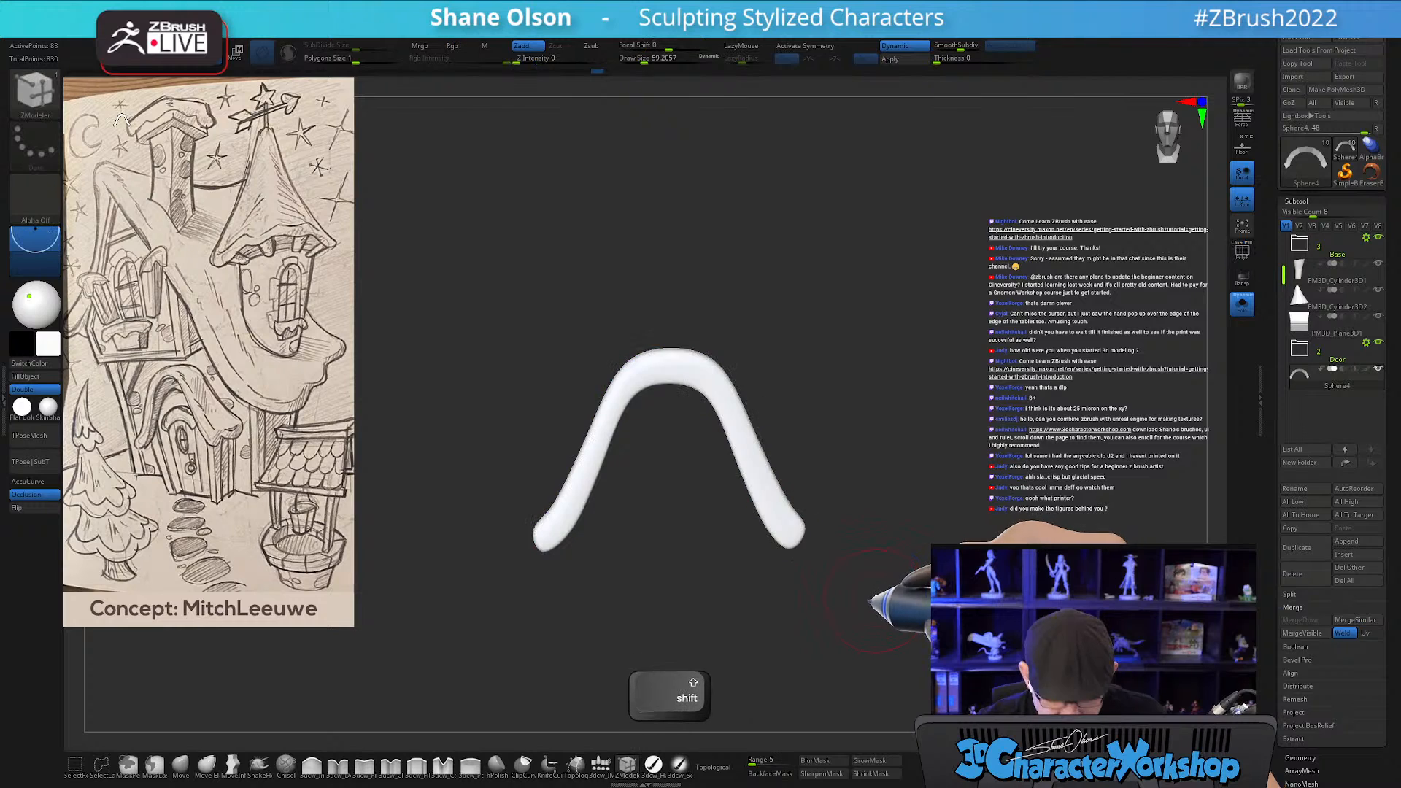
click(1242, 303)
alt+drag(965, 617, 942, 626)
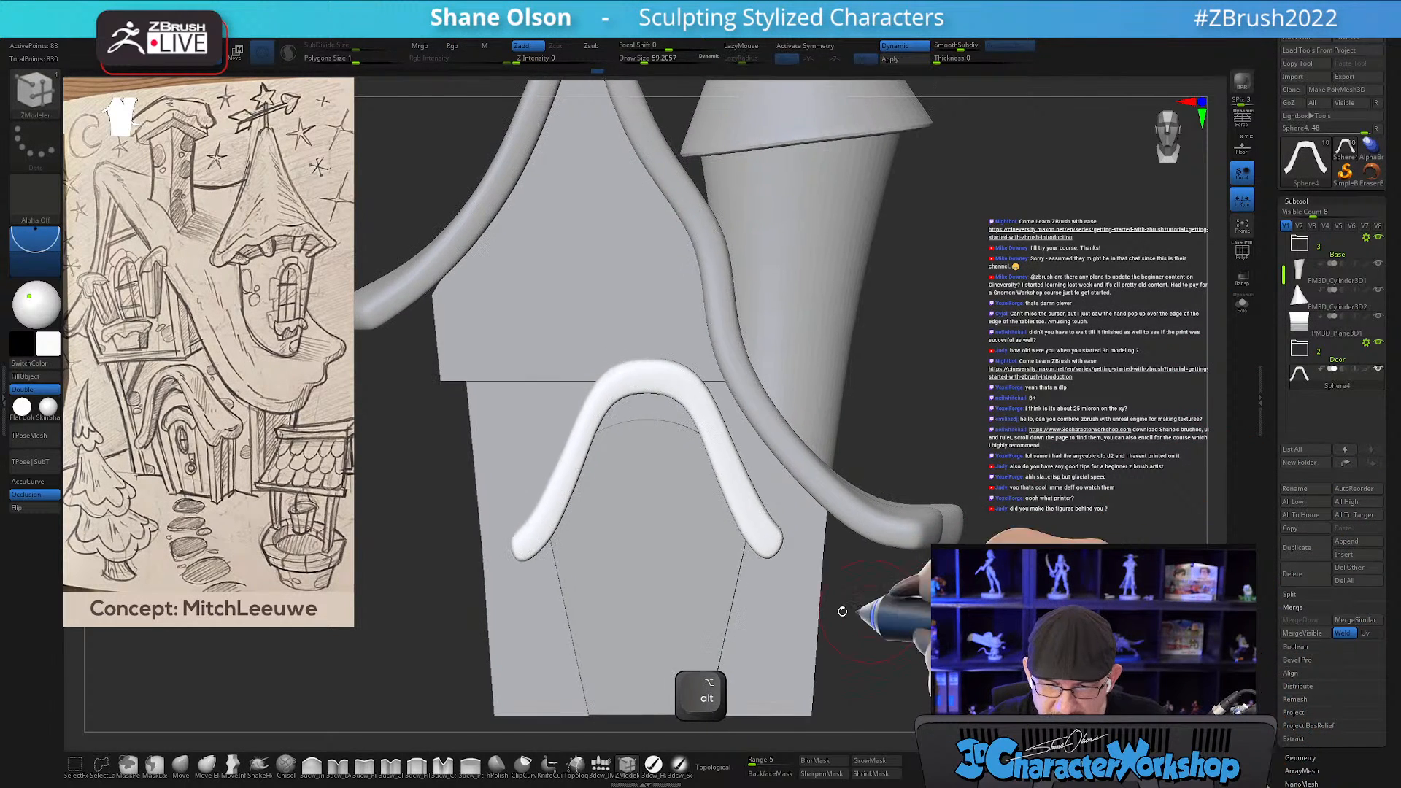
key(w)
drag(649, 388, 649, 427)
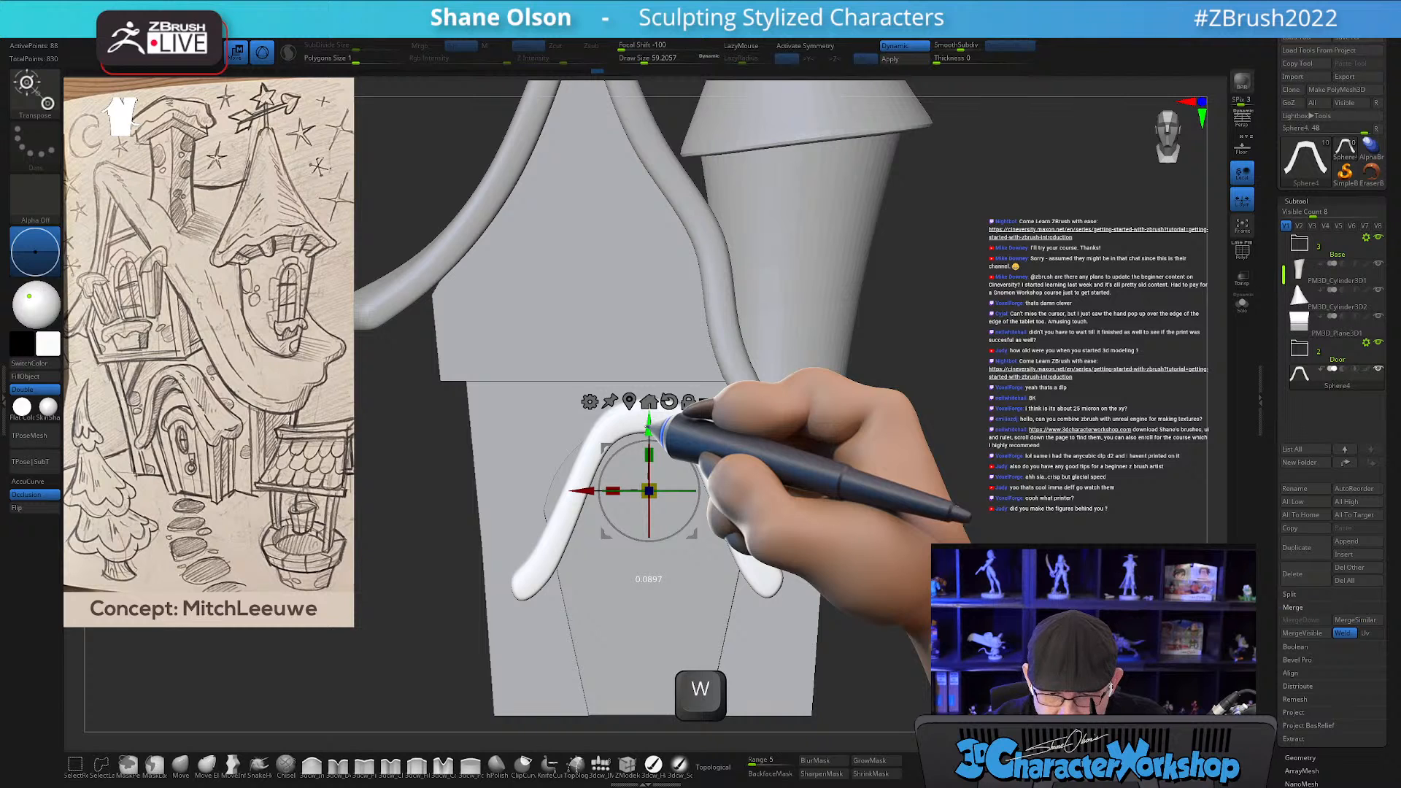
alt+drag(902, 593, 901, 545)
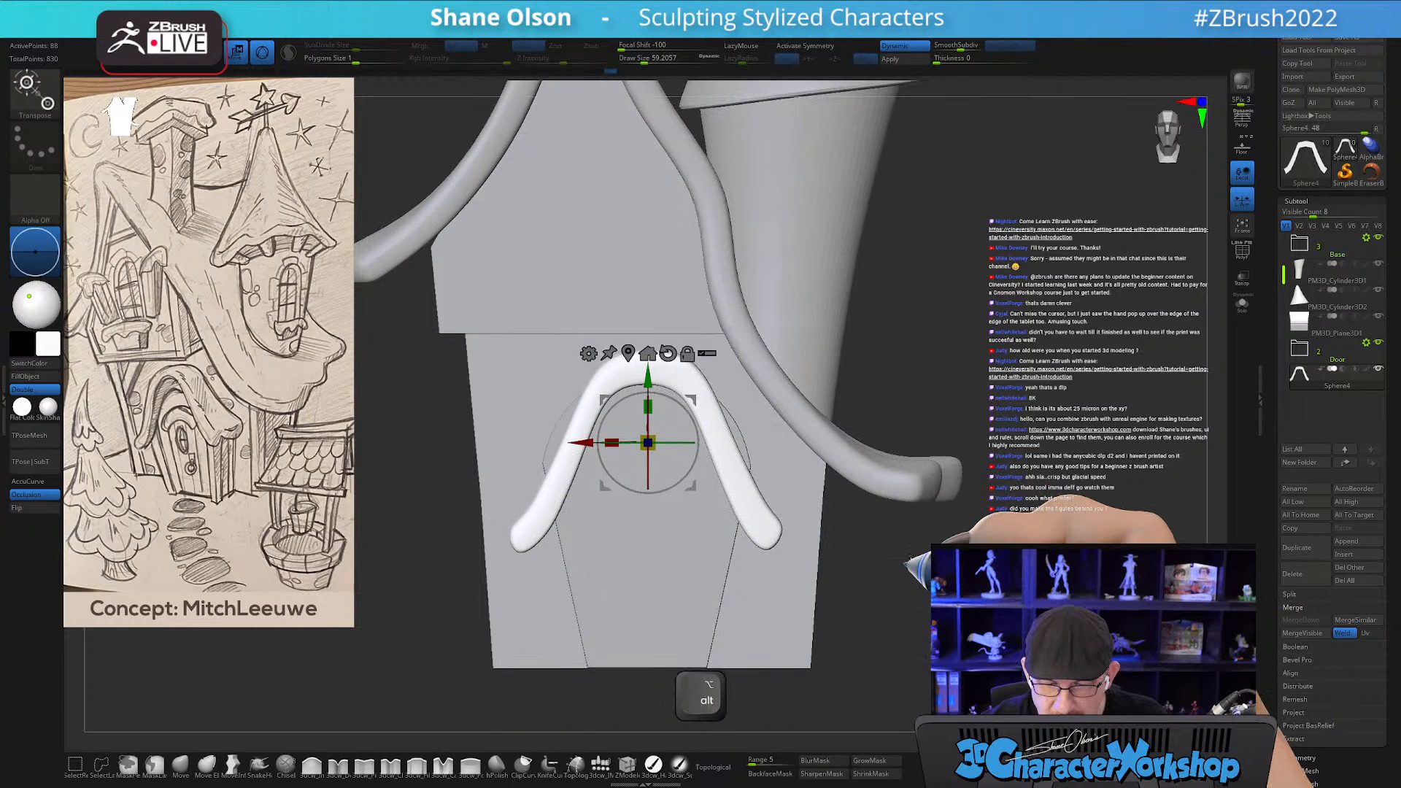
Select the wide Sphere3 arch in the Door folder, show its wireframe, mask its top, and move its lower part down.
click(1312, 312)
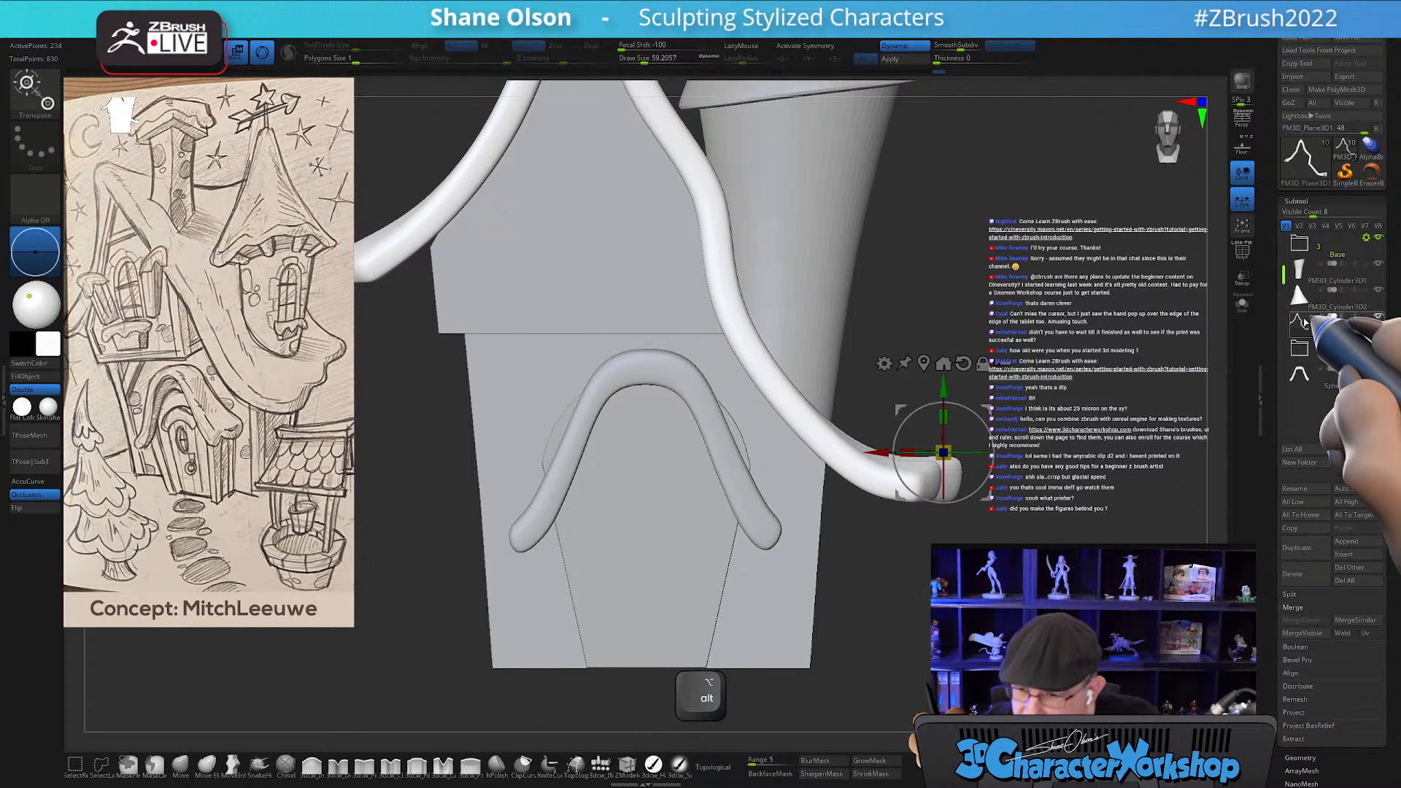
click(1303, 349)
click(1309, 401)
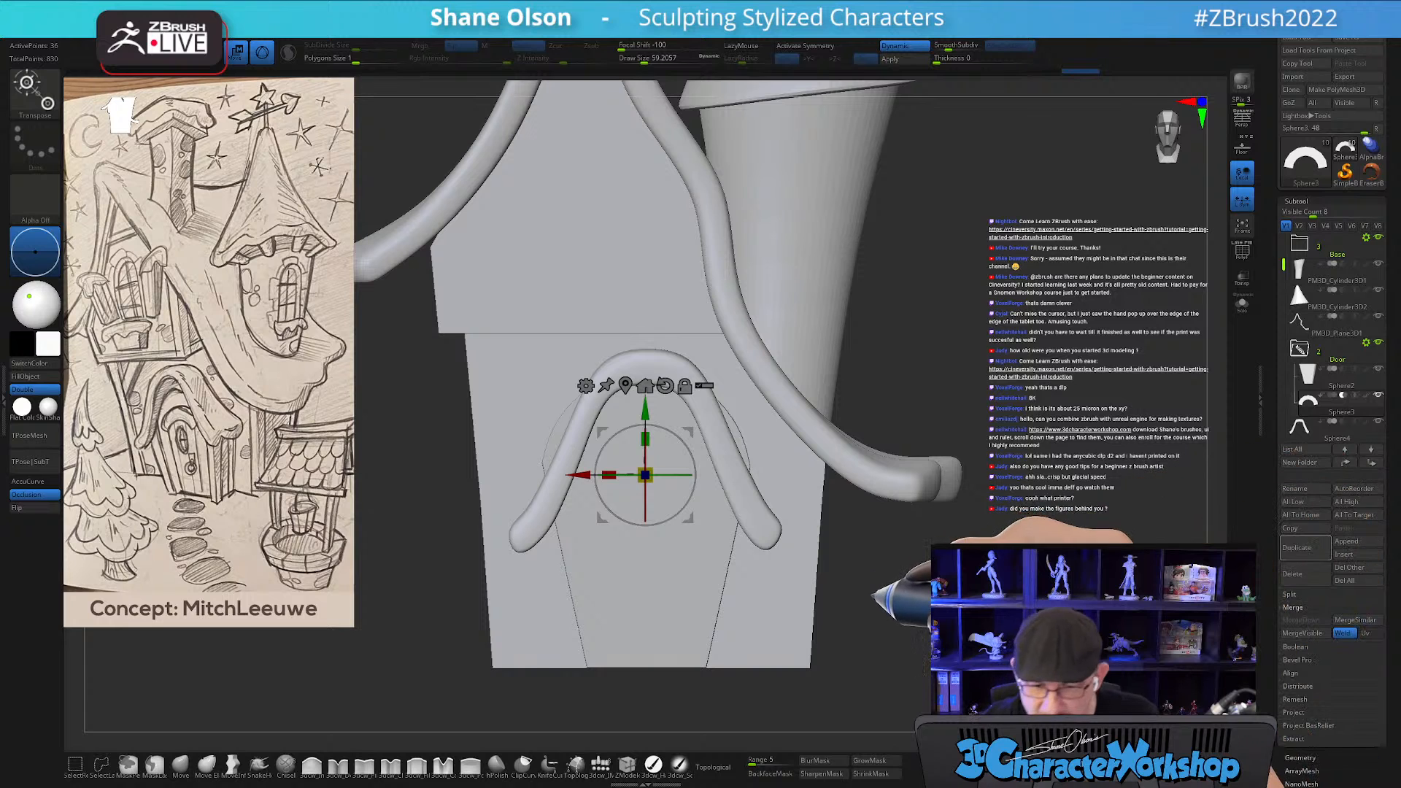
key(shift+f)
alt+drag(891, 572, 853, 519)
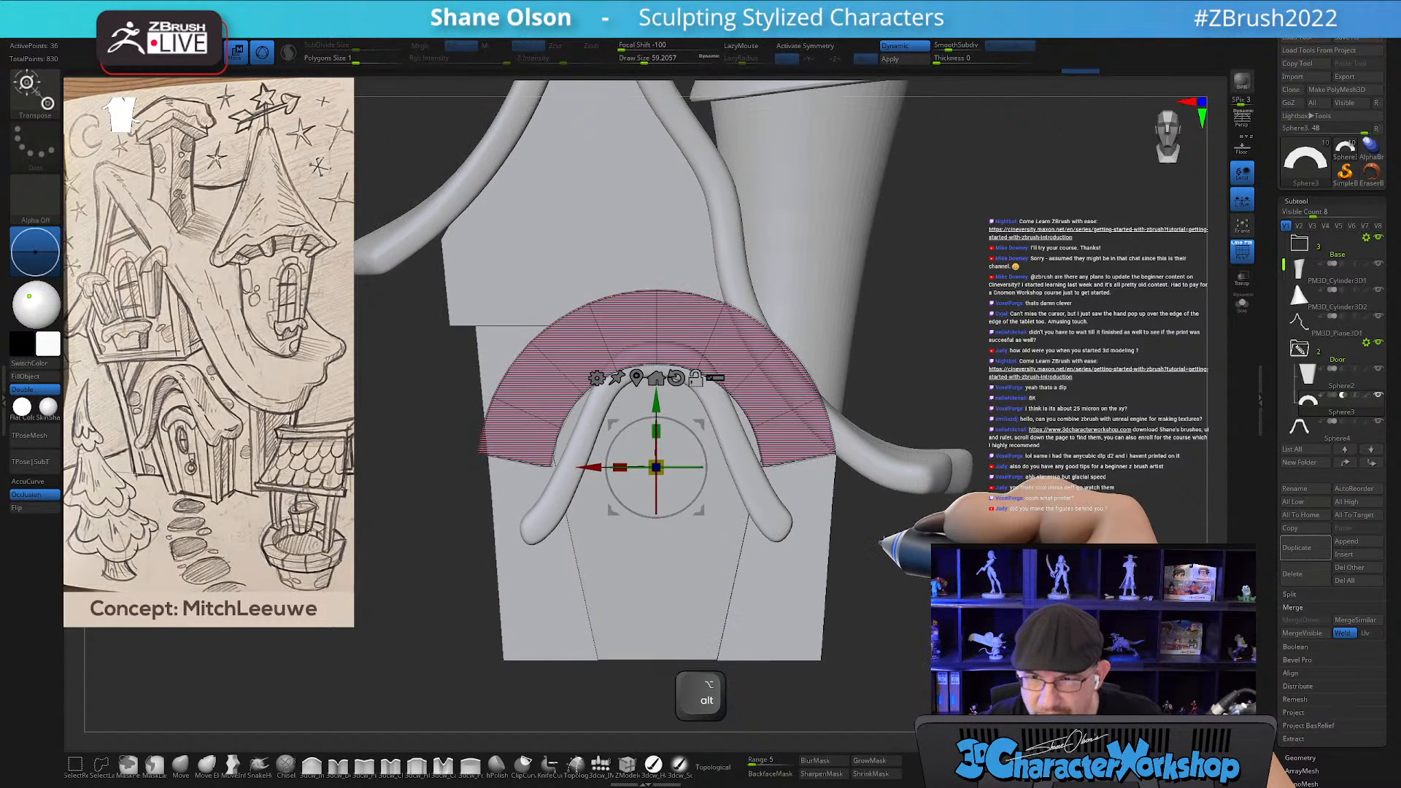
key(ctrl)
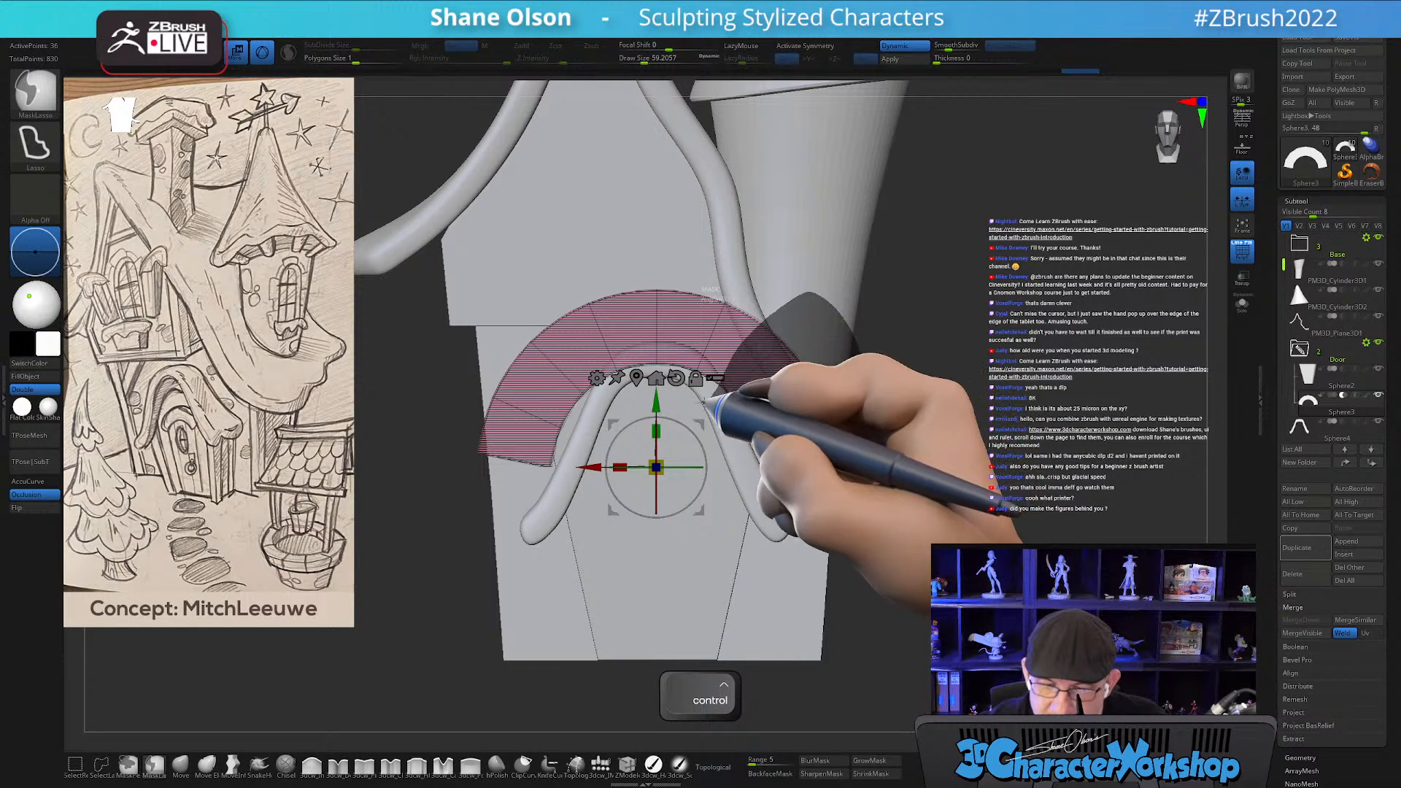
mouse_move(605, 401)
ctrl+mouse_down()
mouse_move(536, 294)
mouse_move(534, 575)
mouse_move(834, 599)
ctrl+mouse_up()
key(alt)
ctrl+alt+drag(660, 400, 659, 420)
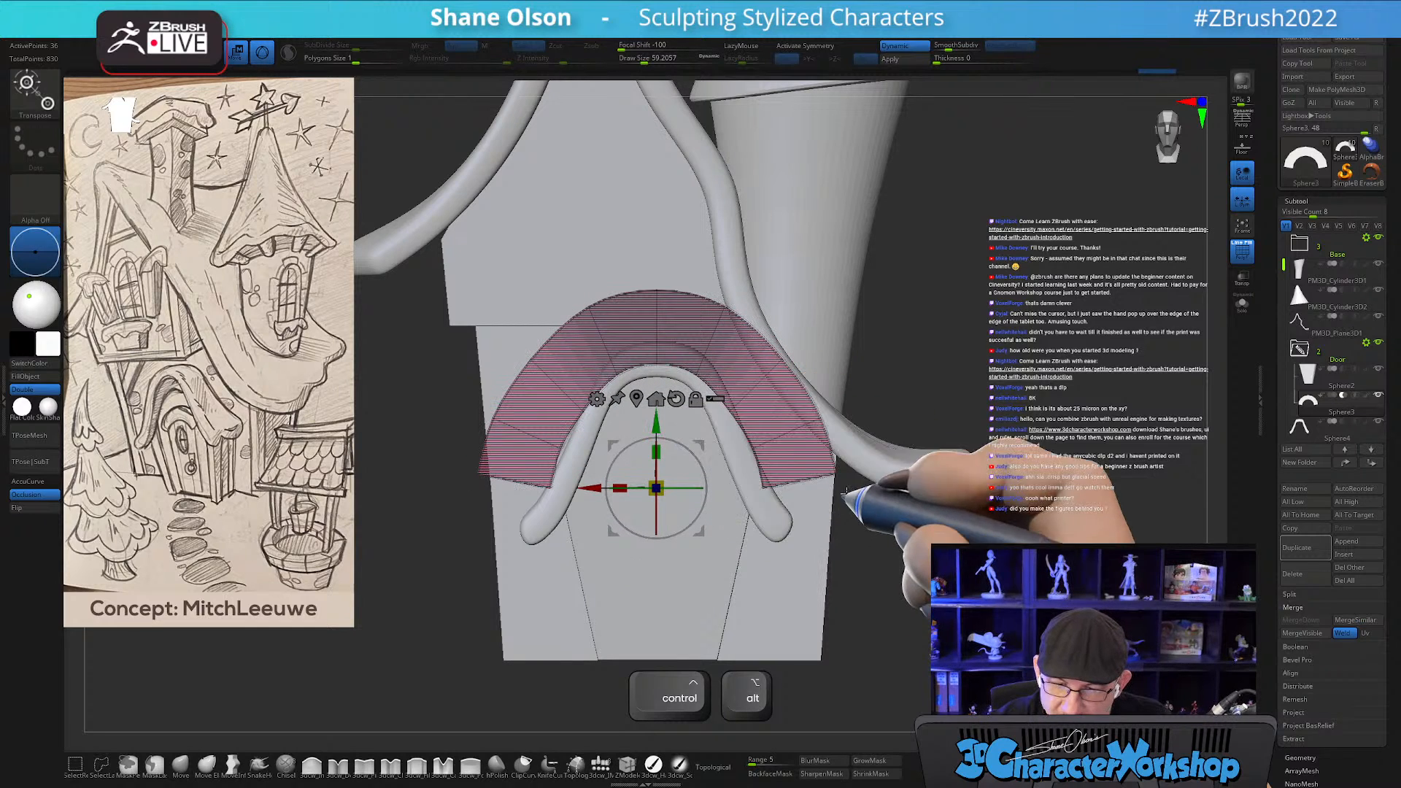
Mask all but the wide arch's lower ends, move them further down, narrow them to about 0.97, and clear the mask.
mouse_move(904, 296)
ctrl+mouse_down()
mouse_move(682, 438)
mouse_move(862, 333)
ctrl+mouse_up()
mouse_move(447, 359)
ctrl+mouse_down()
mouse_move(485, 367)
mouse_move(590, 304)
mouse_move(676, 394)
mouse_move(657, 448)
mouse_move(675, 457)
ctrl+mouse_up()
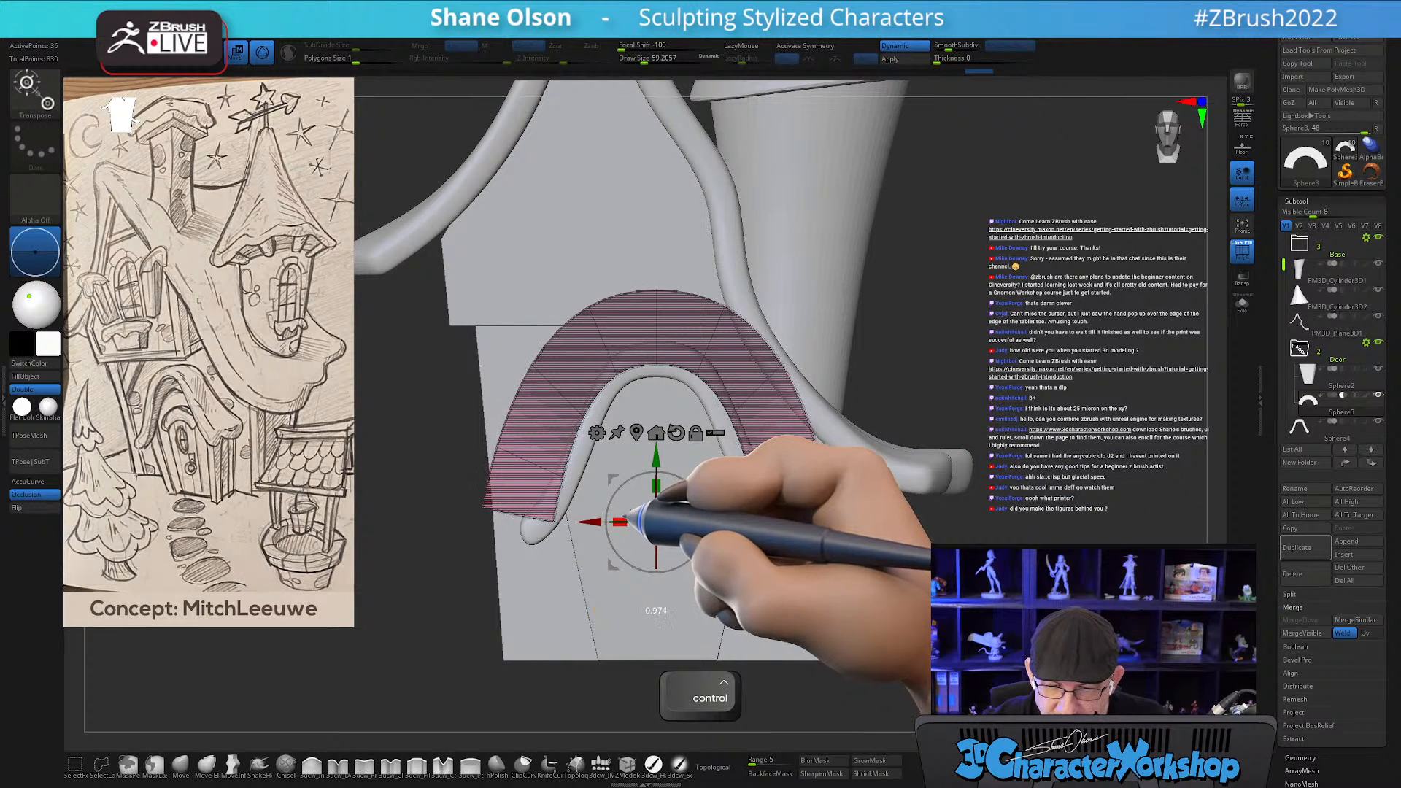
ctrl+drag(905, 584, 927, 605)
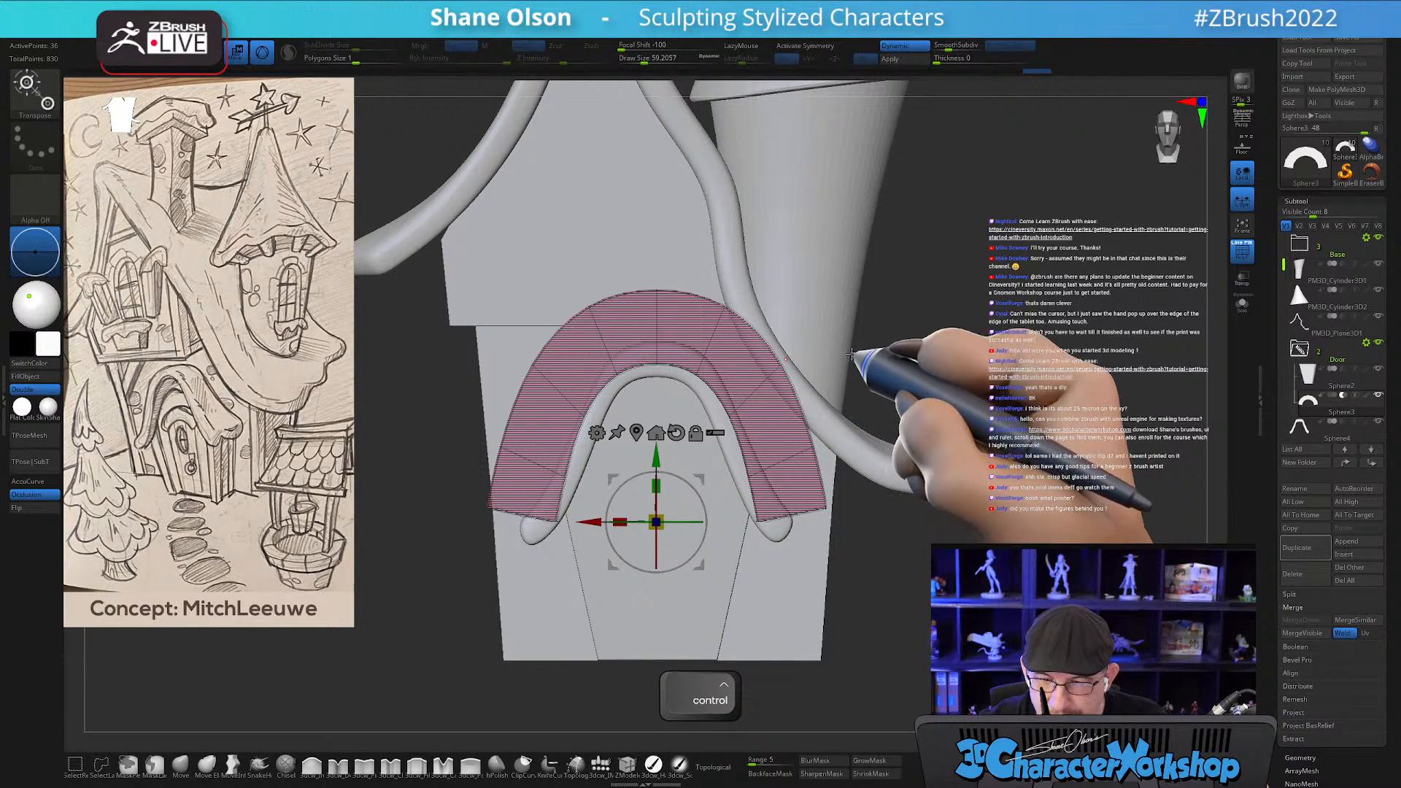
Mask the wide arch except for its shoulders, realign the gizmo, narrow them to follow the thin arch, and return to Draw mode.
click(853, 354)
key(q)
mouse_move(820, 272)
ctrl+mouse_down()
mouse_move(704, 455)
mouse_move(856, 354)
ctrl+mouse_up()
mouse_move(430, 394)
ctrl+mouse_down()
mouse_move(432, 349)
mouse_move(582, 362)
mouse_move(584, 464)
ctrl+mouse_up()
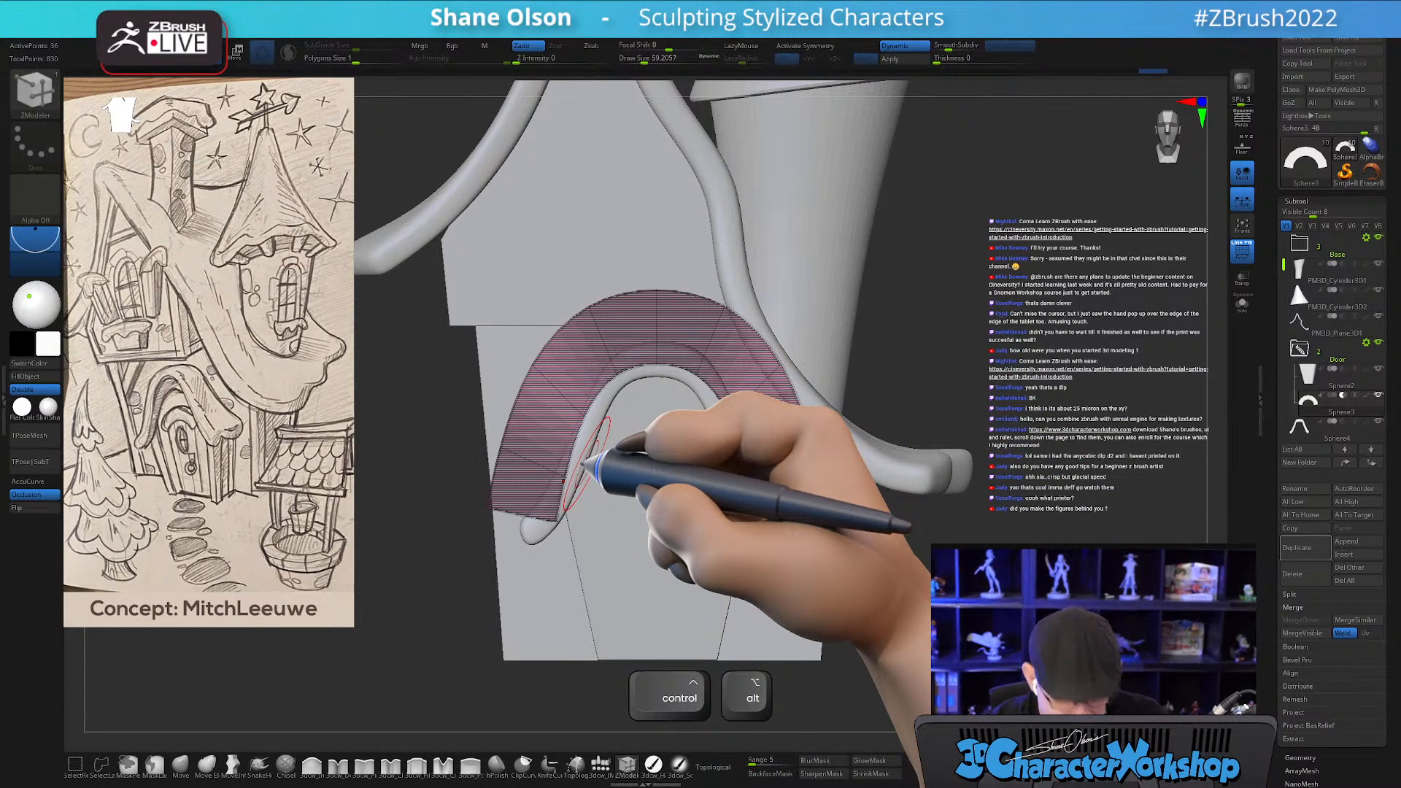
key(w)
alt+click(830, 264)
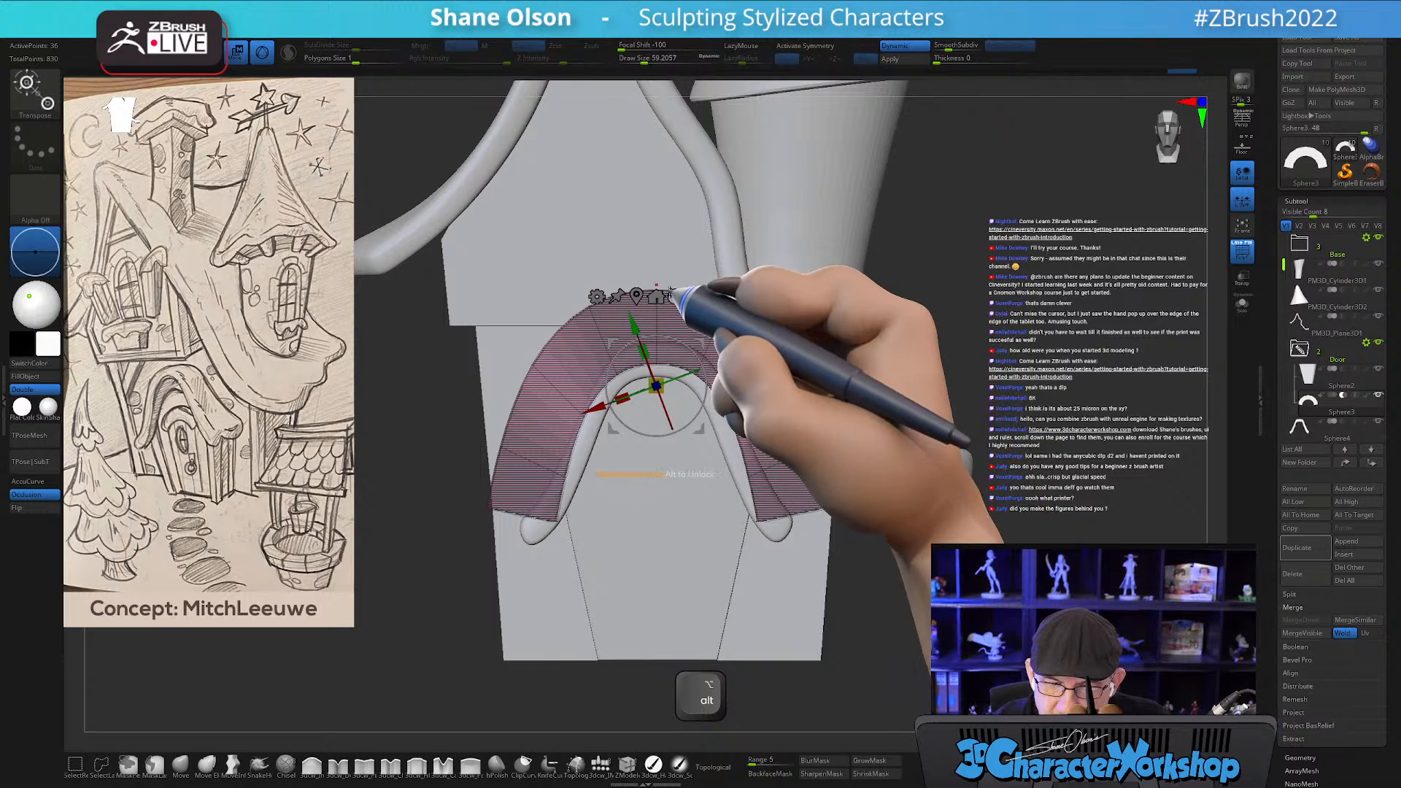
click(676, 295)
drag(626, 380, 635, 377)
alt+drag(966, 290, 959, 326)
key(q)
mouse_move(942, 599)
alt+mouse_down()
mouse_move(934, 620)
mouse_move(887, 626)
mouse_move(975, 620)
mouse_move(940, 617)
alt+mouse_up()
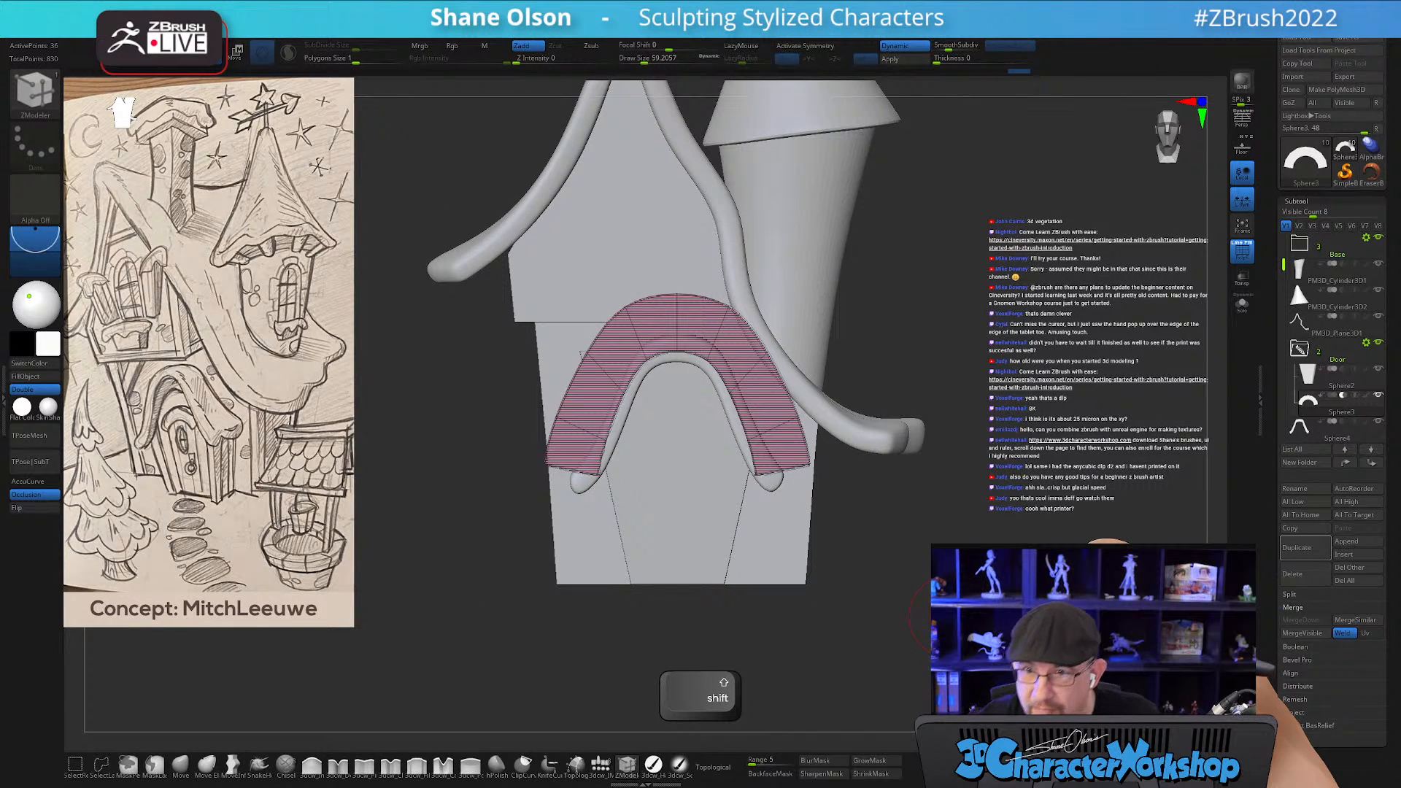
Show the wide arch's wireframe, mask all but its shoulders, widen them around the thin arch, and clear the mask.
drag(1048, 515, 1001, 520)
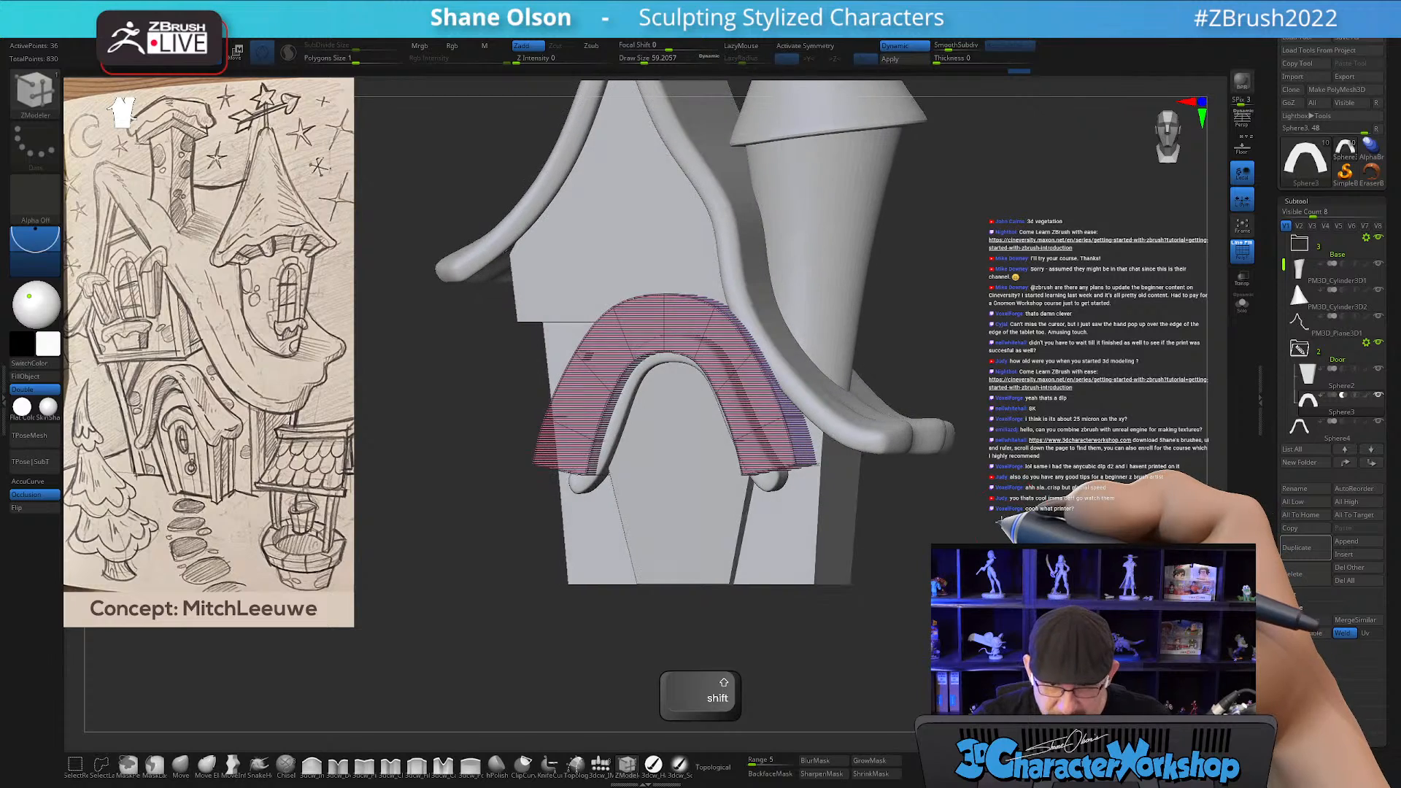
key(shift+f)
mouse_move(1040, 329)
mouse_down()
mouse_move(1070, 332)
mouse_move(1043, 327)
mouse_up()
alt+drag(1032, 397, 913, 463)
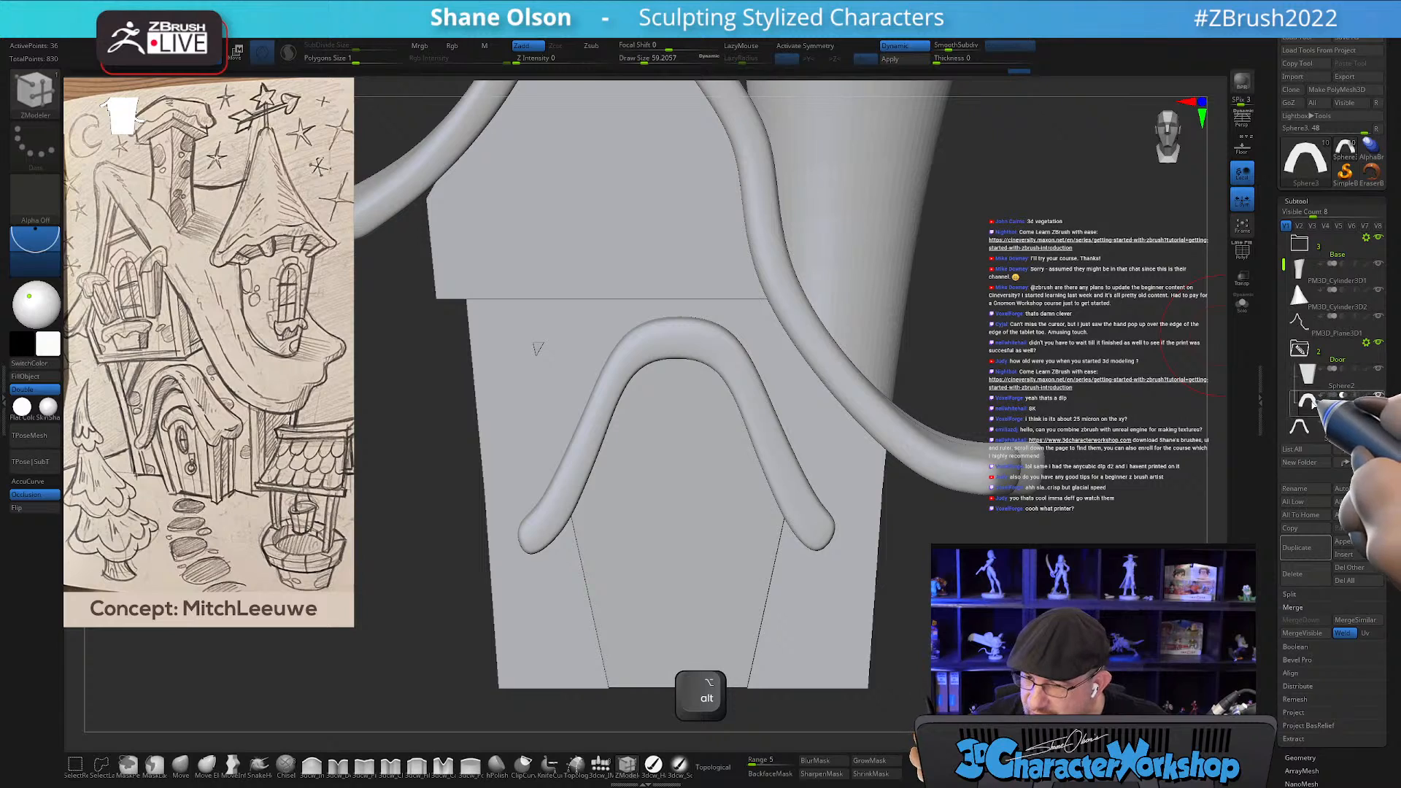
key(shift+f)
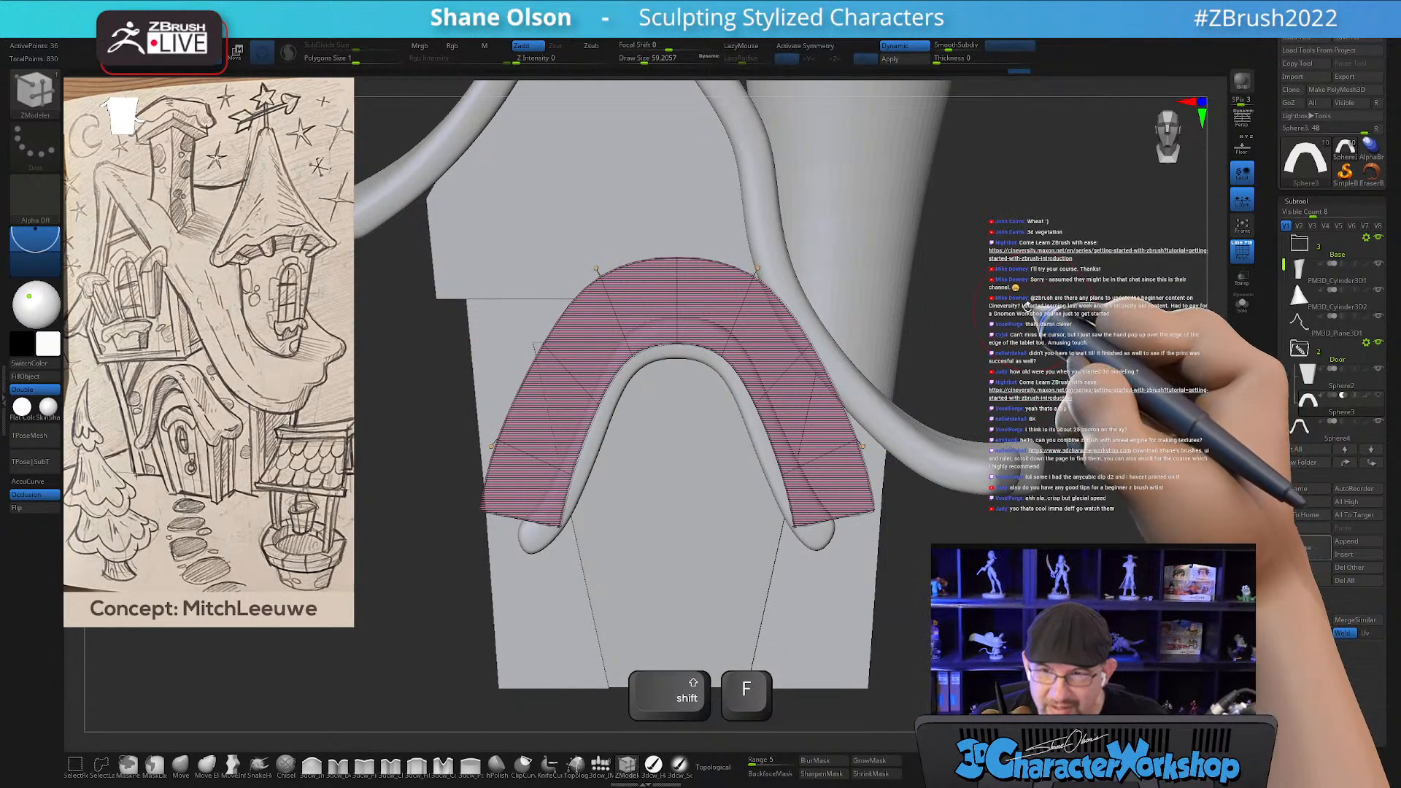
key(ctrl)
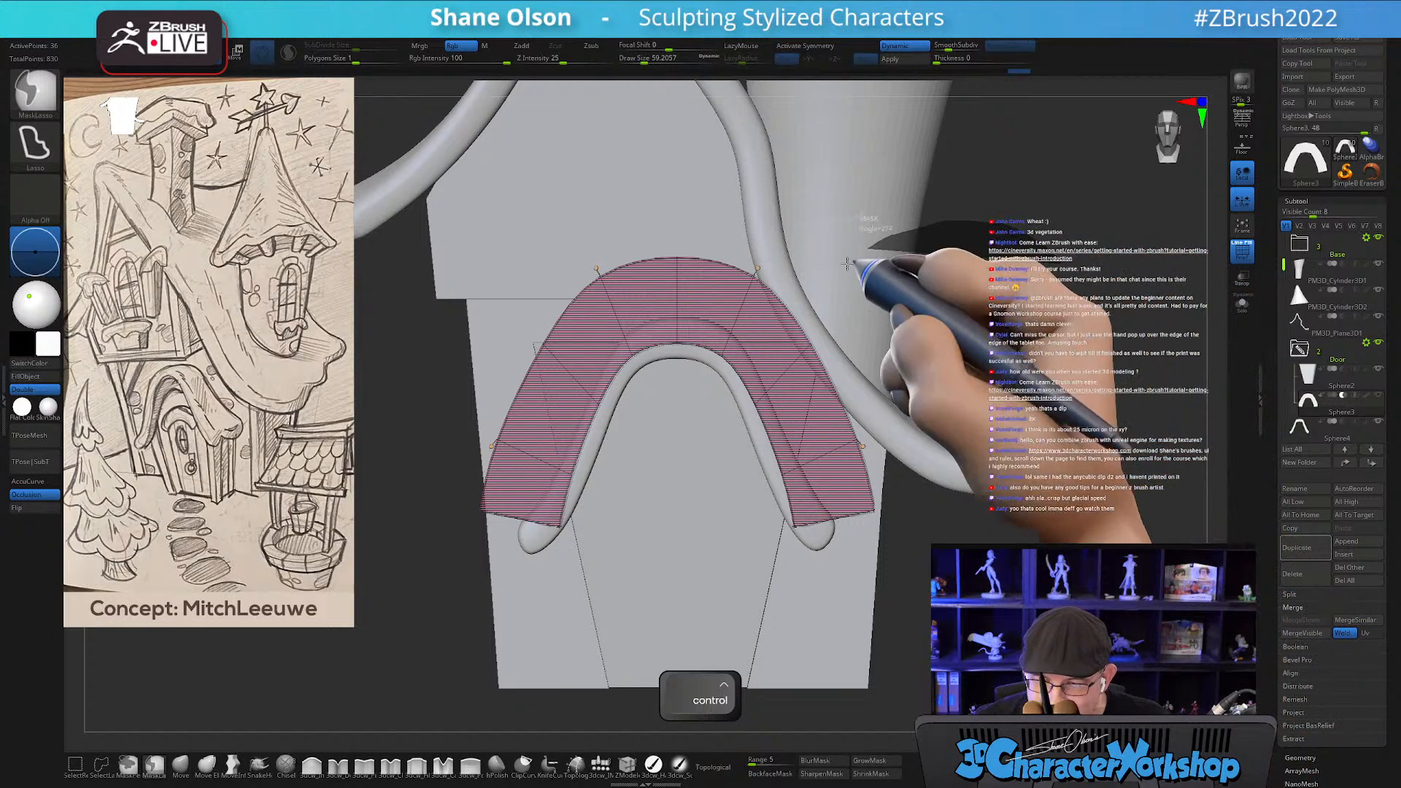
ctrl+drag(784, 338, 817, 396)
mouse_move(407, 320)
ctrl+alt+mouse_down()
mouse_move(537, 383)
mouse_move(579, 282)
mouse_move(691, 191)
ctrl+alt+mouse_up()
key(w)
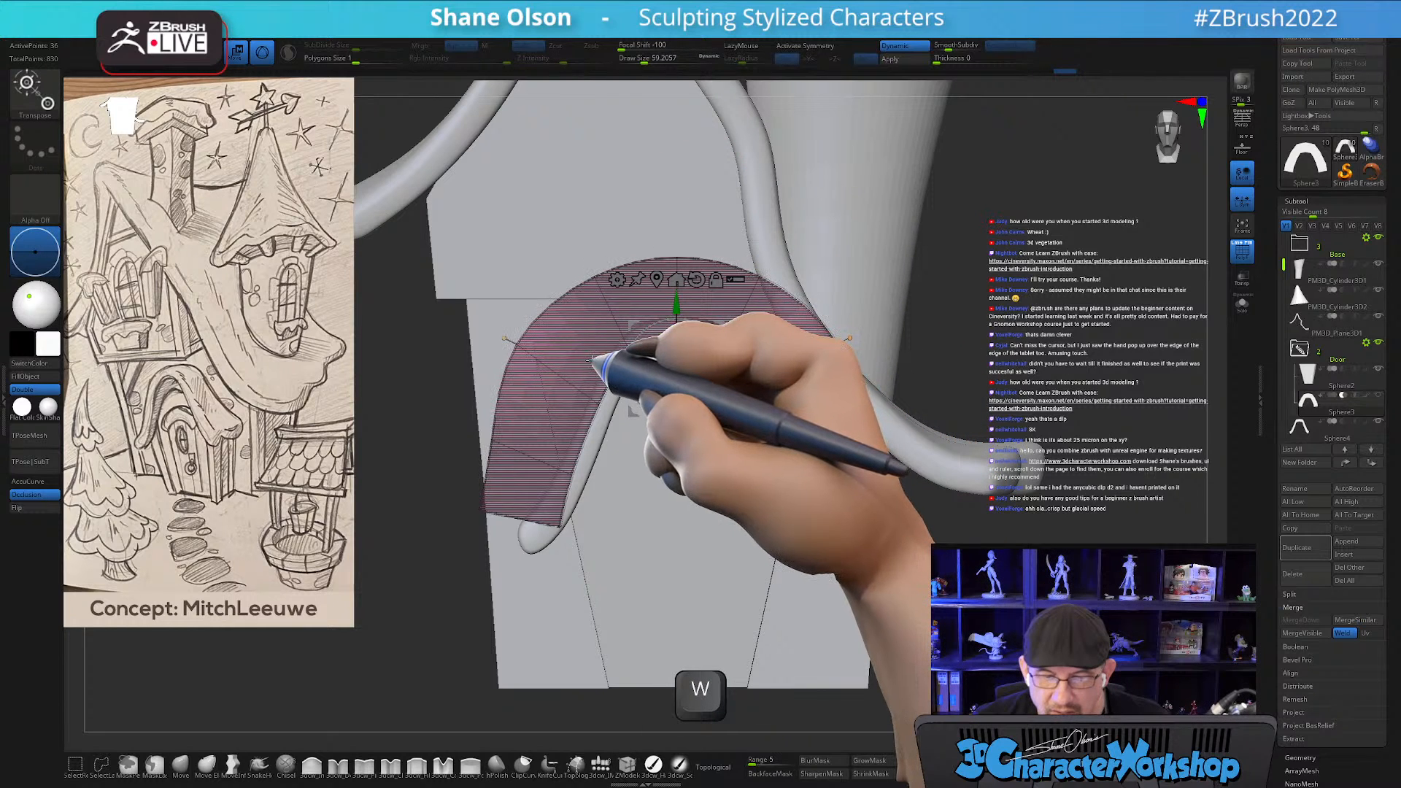
key(ctrl)
ctrl+drag(1138, 305, 1117, 268)
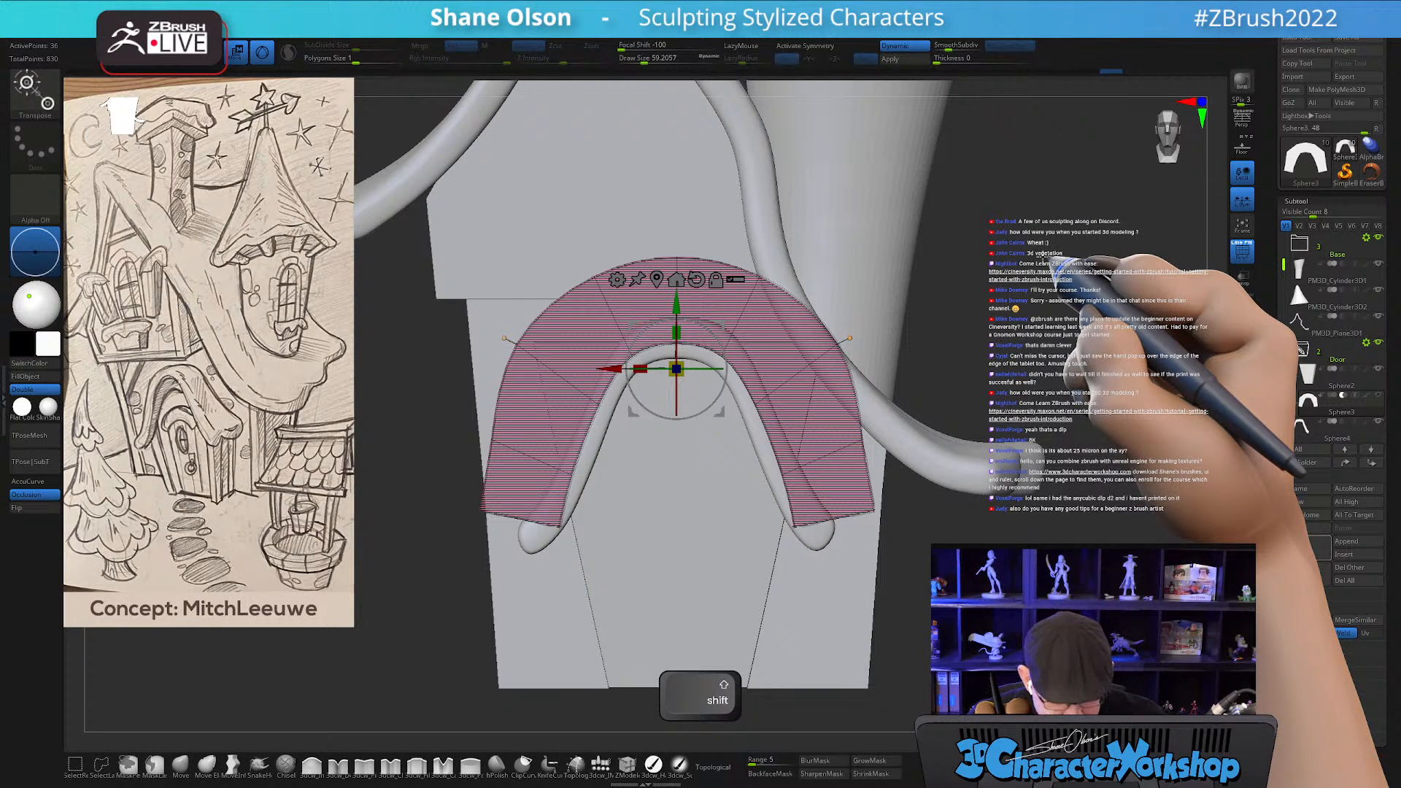
Hide the wide arch's wireframe and return to Draw mode.
key(shift+f)
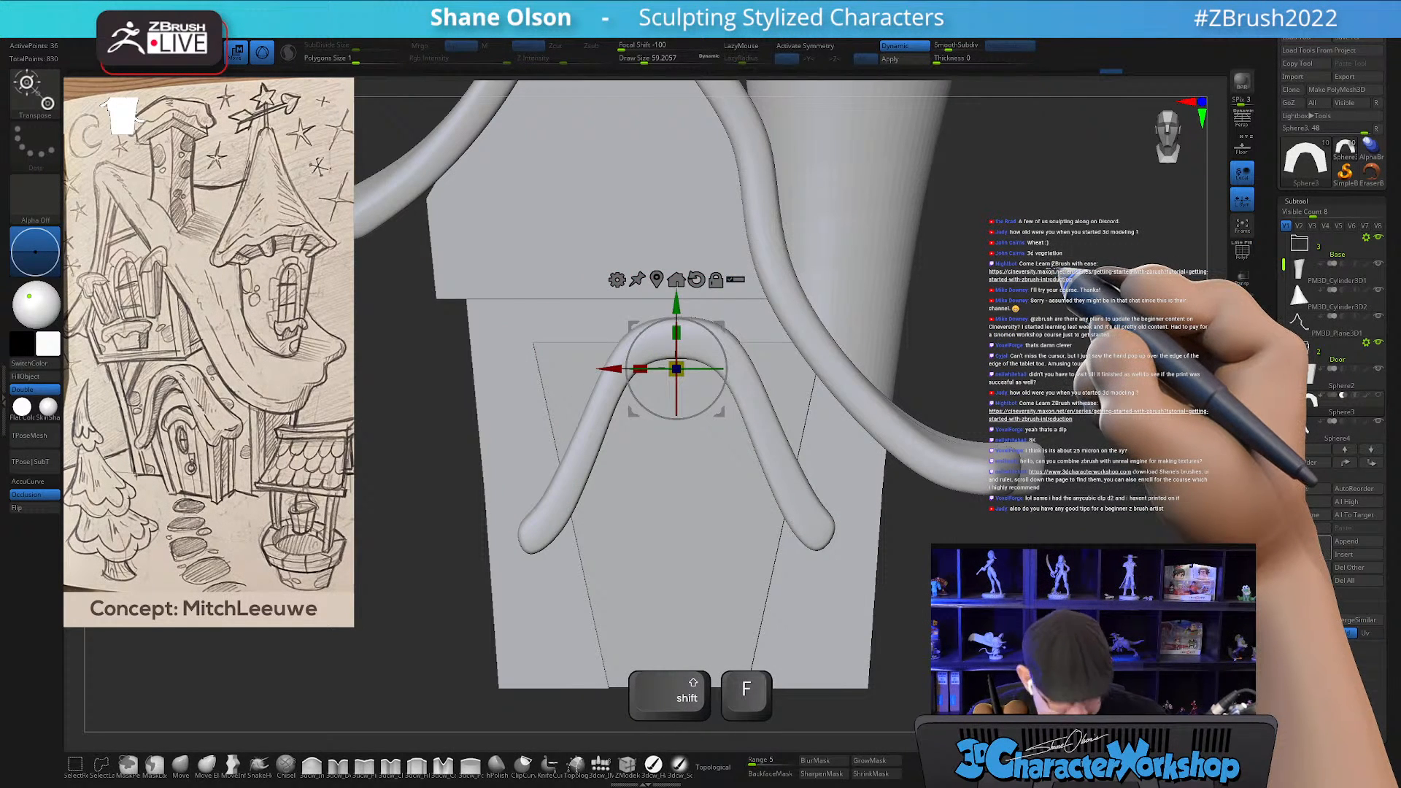
key(q)
mouse_move(1033, 295)
alt+mouse_down()
mouse_move(1026, 309)
mouse_move(1073, 316)
mouse_move(941, 325)
alt+mouse_up()
alt+drag(1049, 353, 1044, 302)
click(1379, 399)
mouse_move(1379, 398)
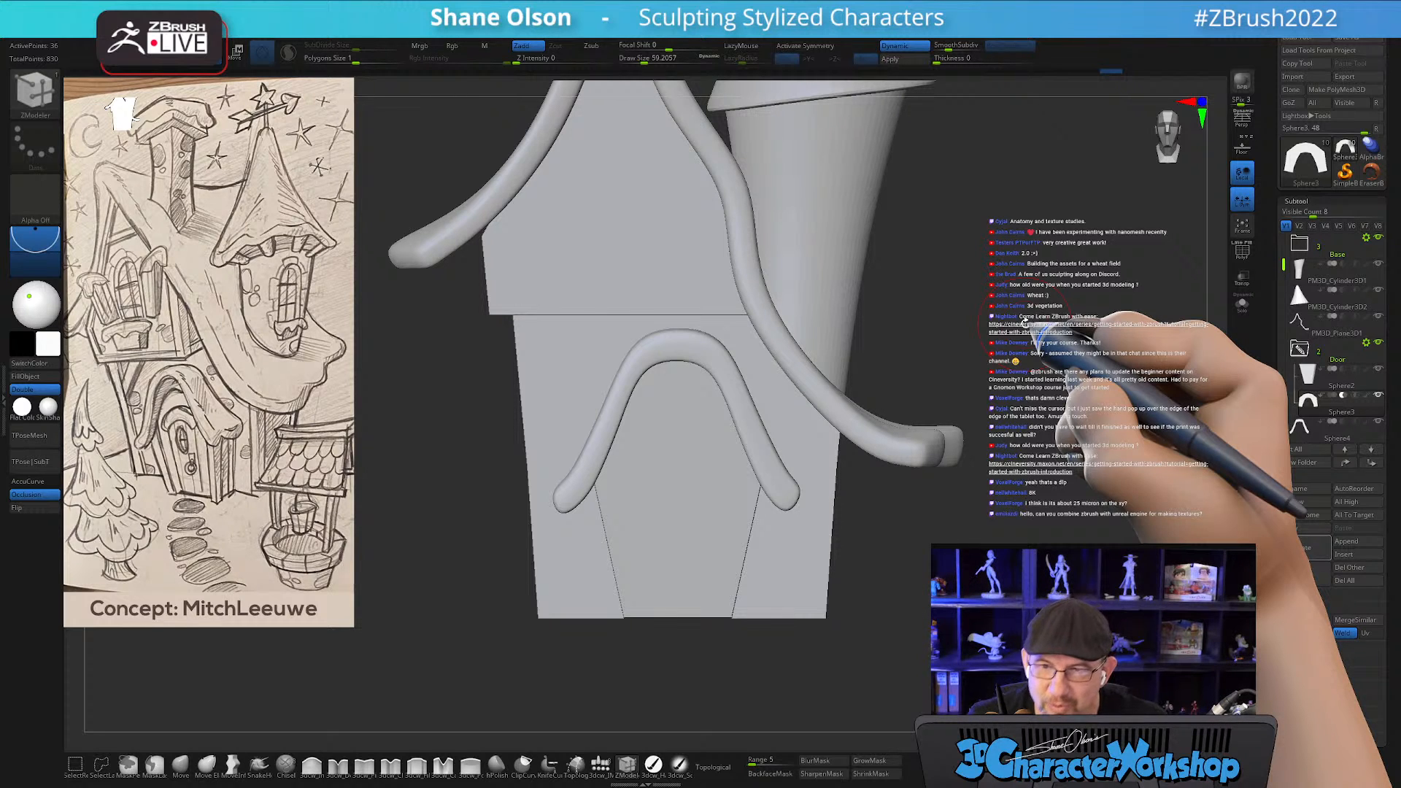
Examine the whole house from the front, at an angle and from the side, comparing the roof with the concept sketch.
alt+drag(1021, 332, 950, 438)
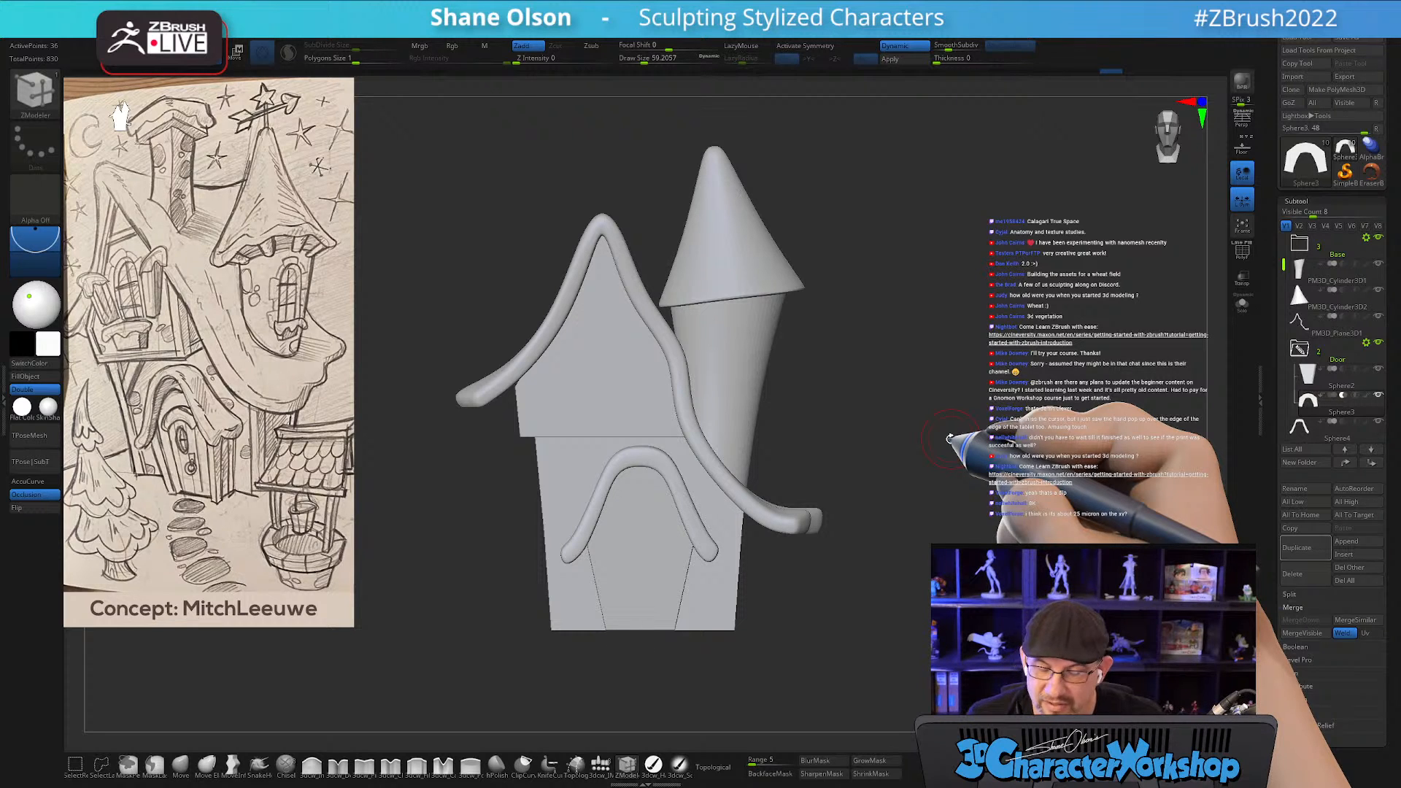
mouse_move(913, 438)
mouse_down()
mouse_move(931, 431)
mouse_move(904, 428)
mouse_up()
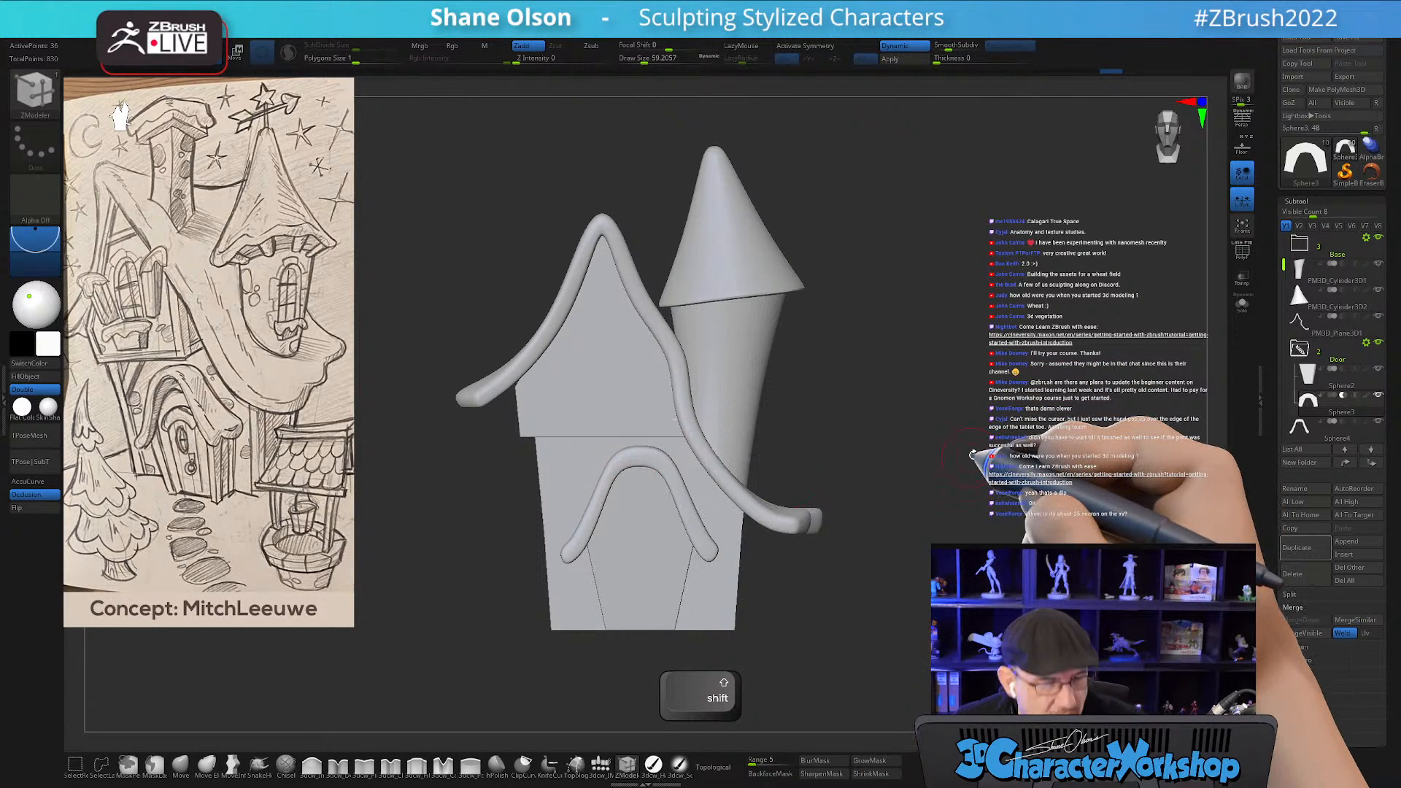
alt+drag(970, 438, 1030, 487)
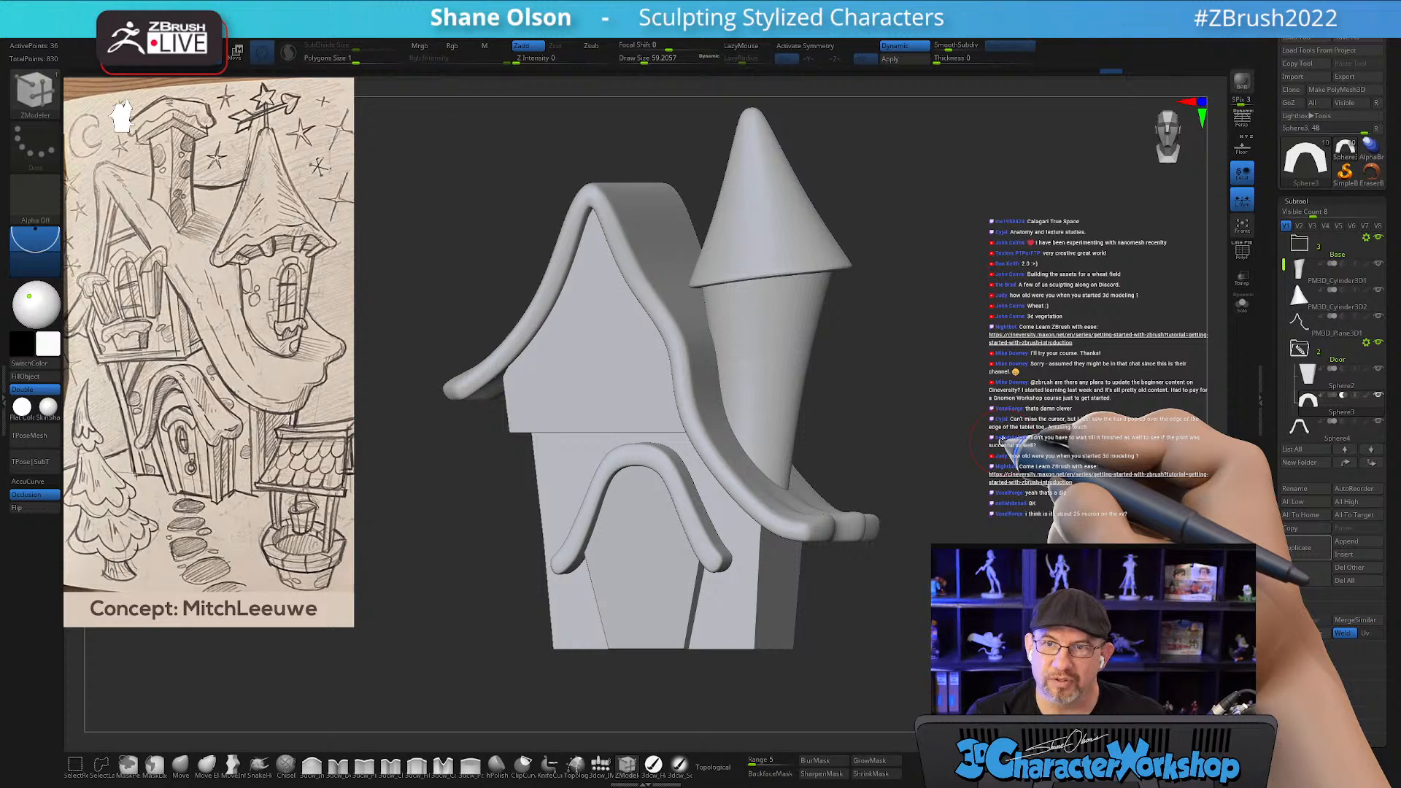
drag(985, 471, 981, 466)
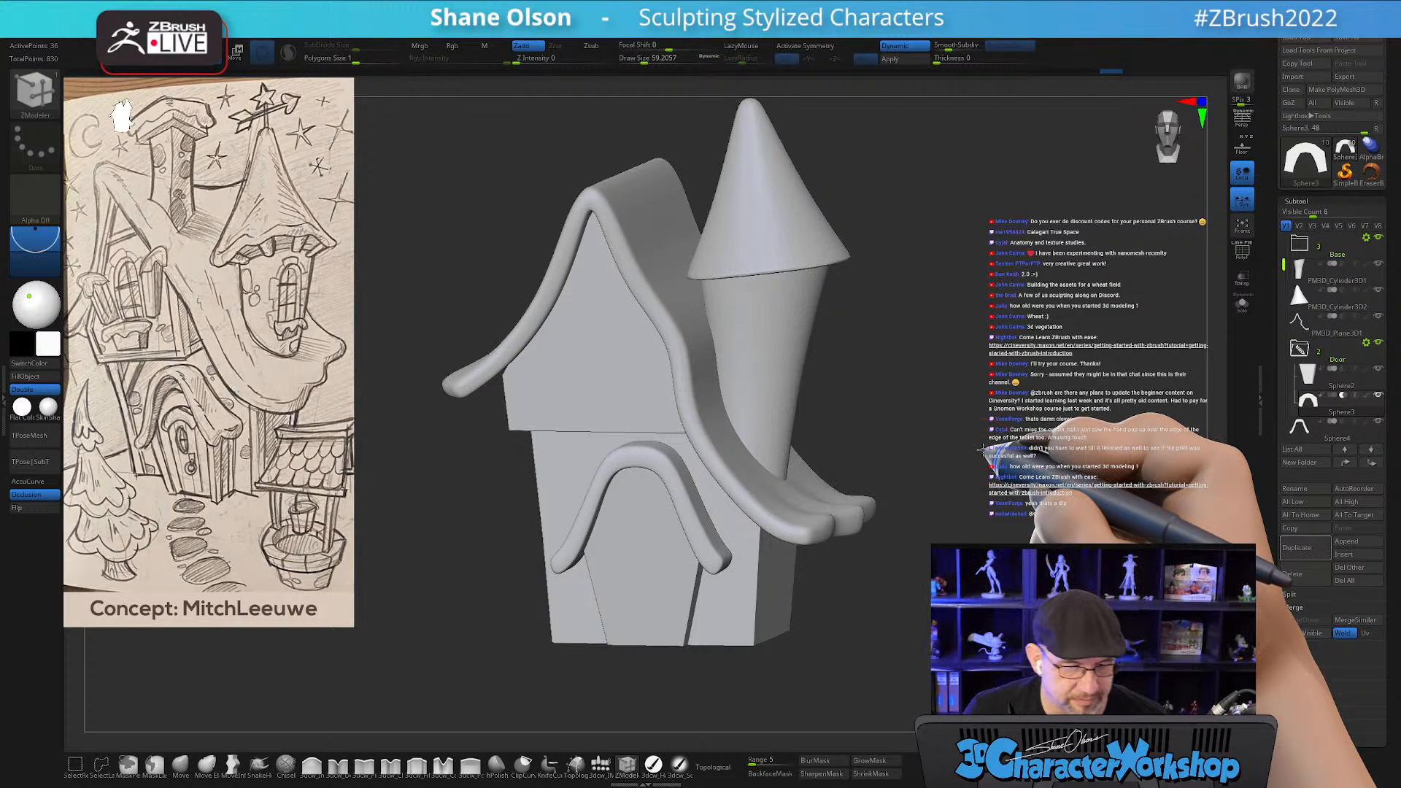
drag(873, 585, 929, 590)
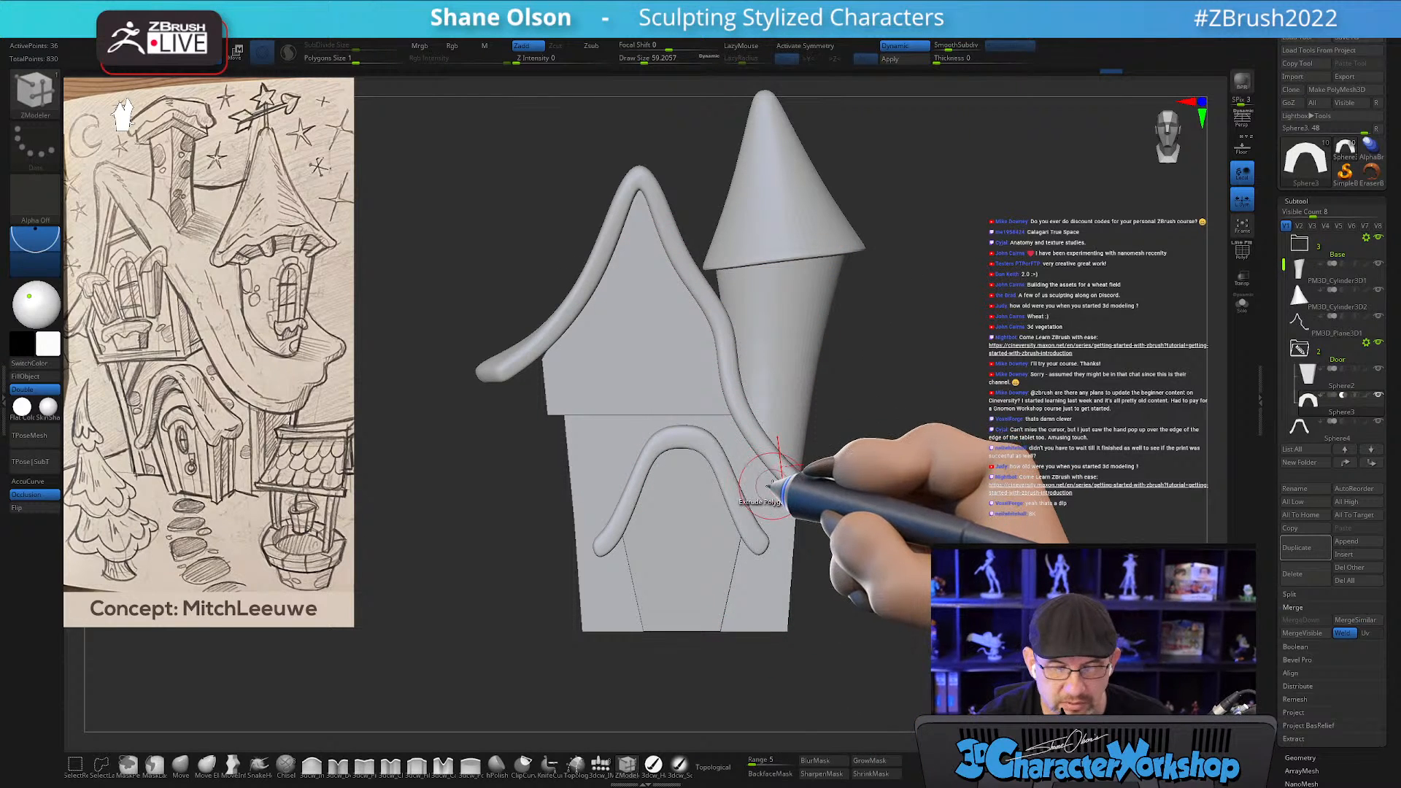
mouse_move(907, 463)
mouse_down()
mouse_move(885, 457)
mouse_move(913, 463)
mouse_up()
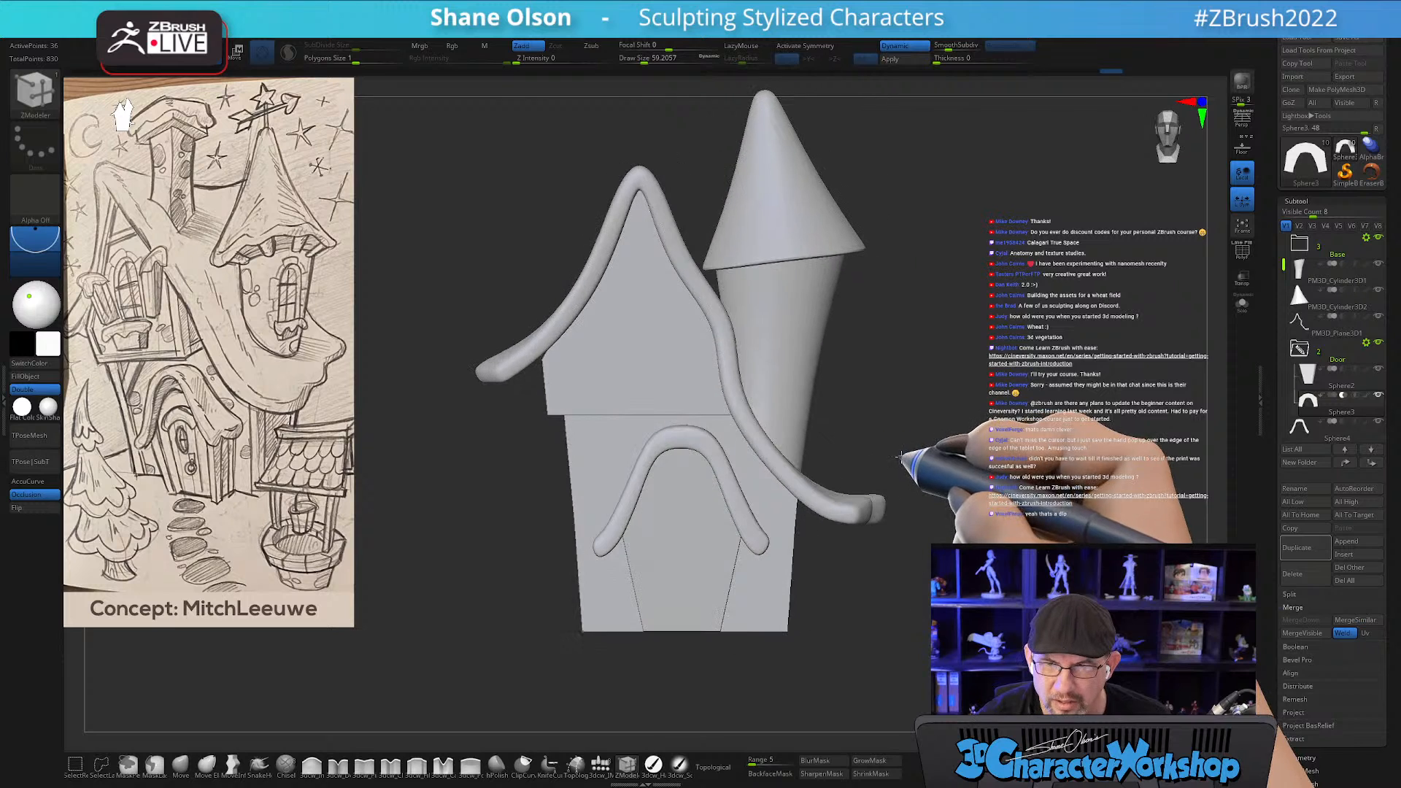
key(alt)
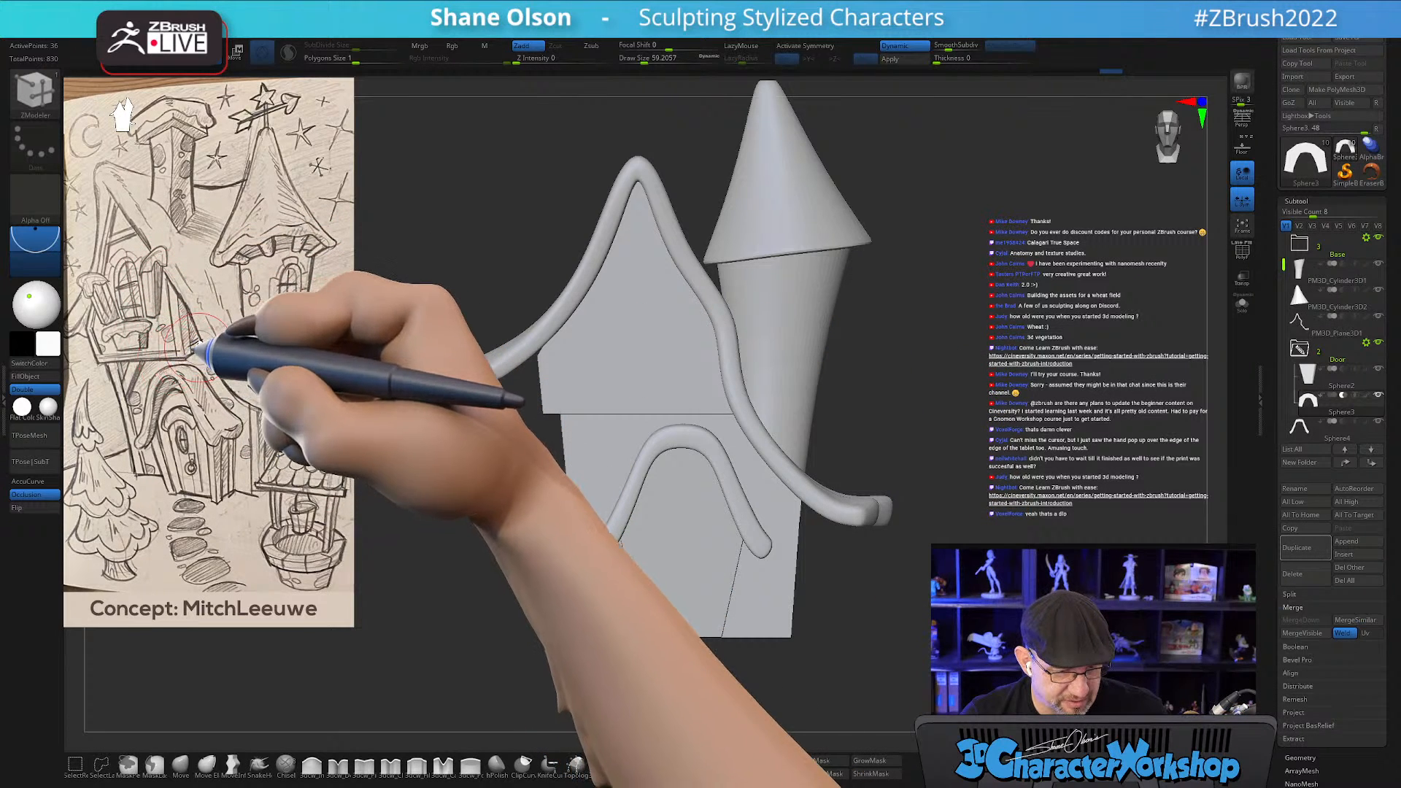
drag(1079, 484, 1091, 520)
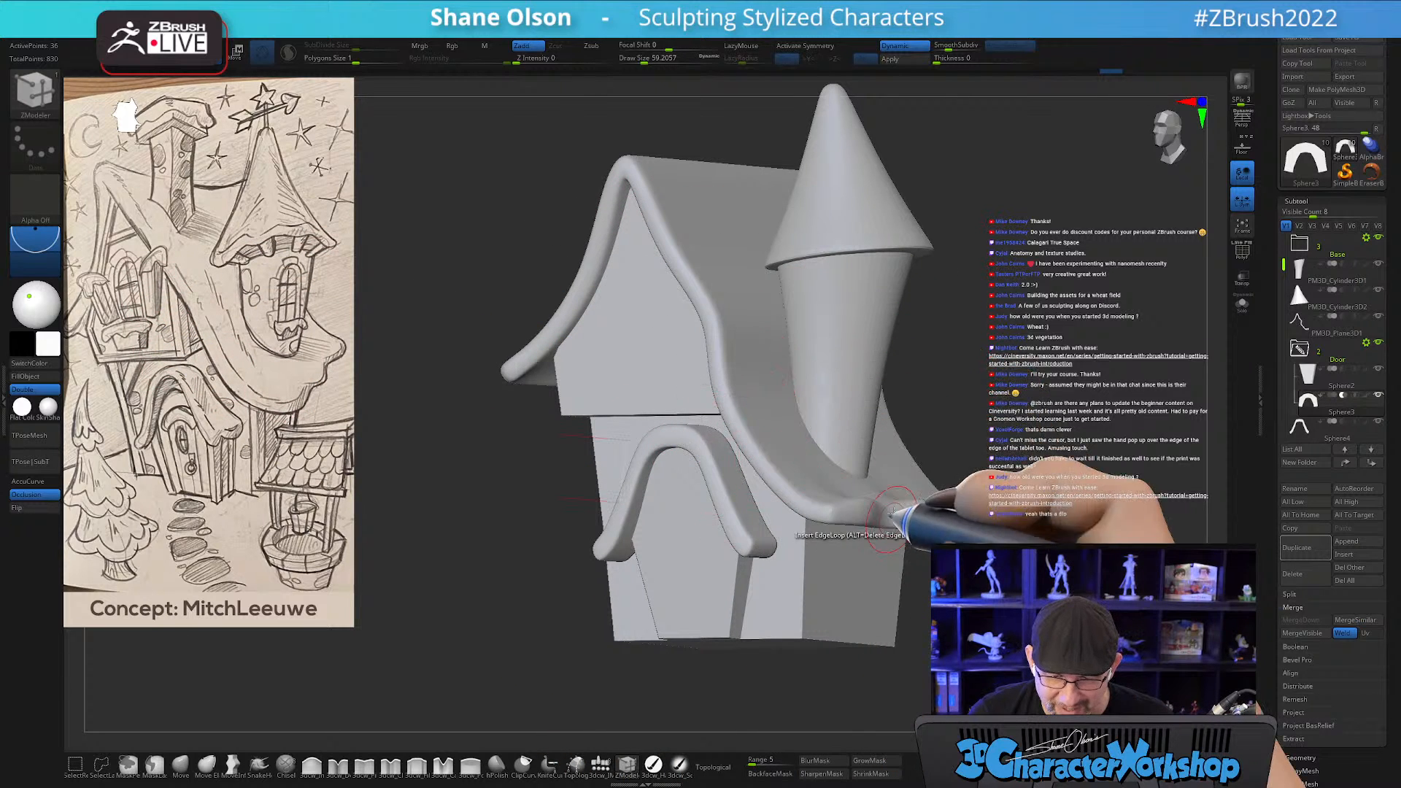
mouse_move(1036, 400)
mouse_down()
mouse_move(1051, 405)
mouse_move(1041, 413)
mouse_up()
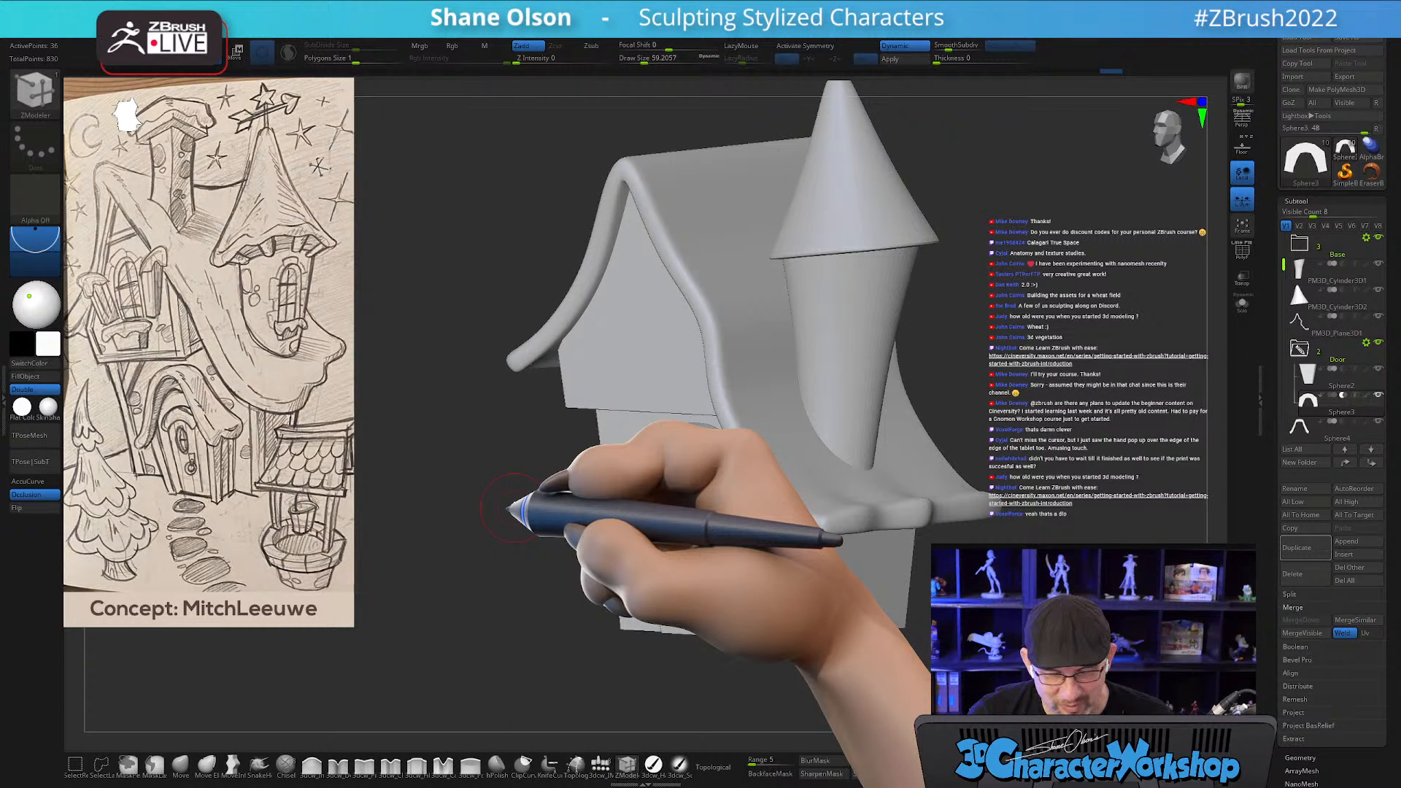
drag(511, 507, 519, 509)
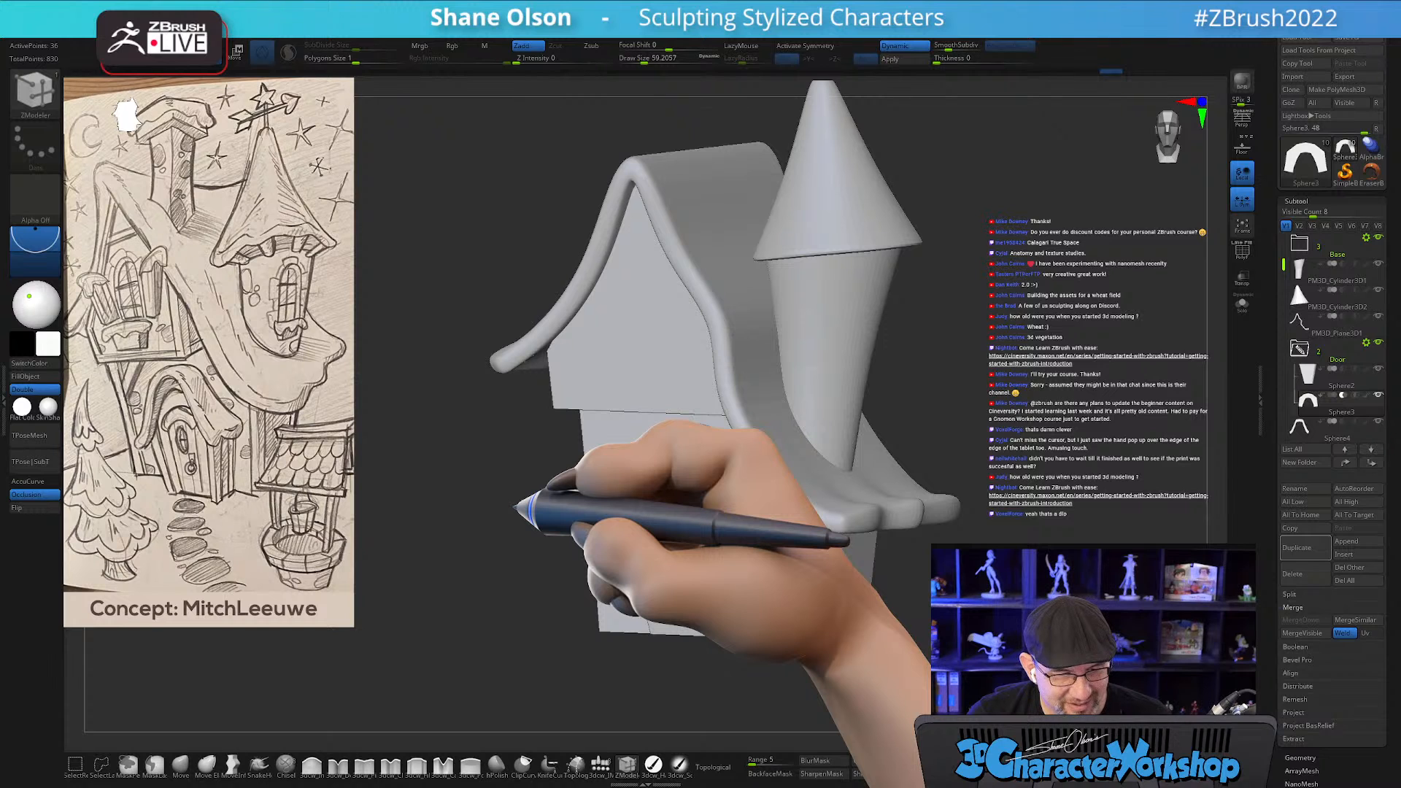
drag(1102, 371, 971, 366)
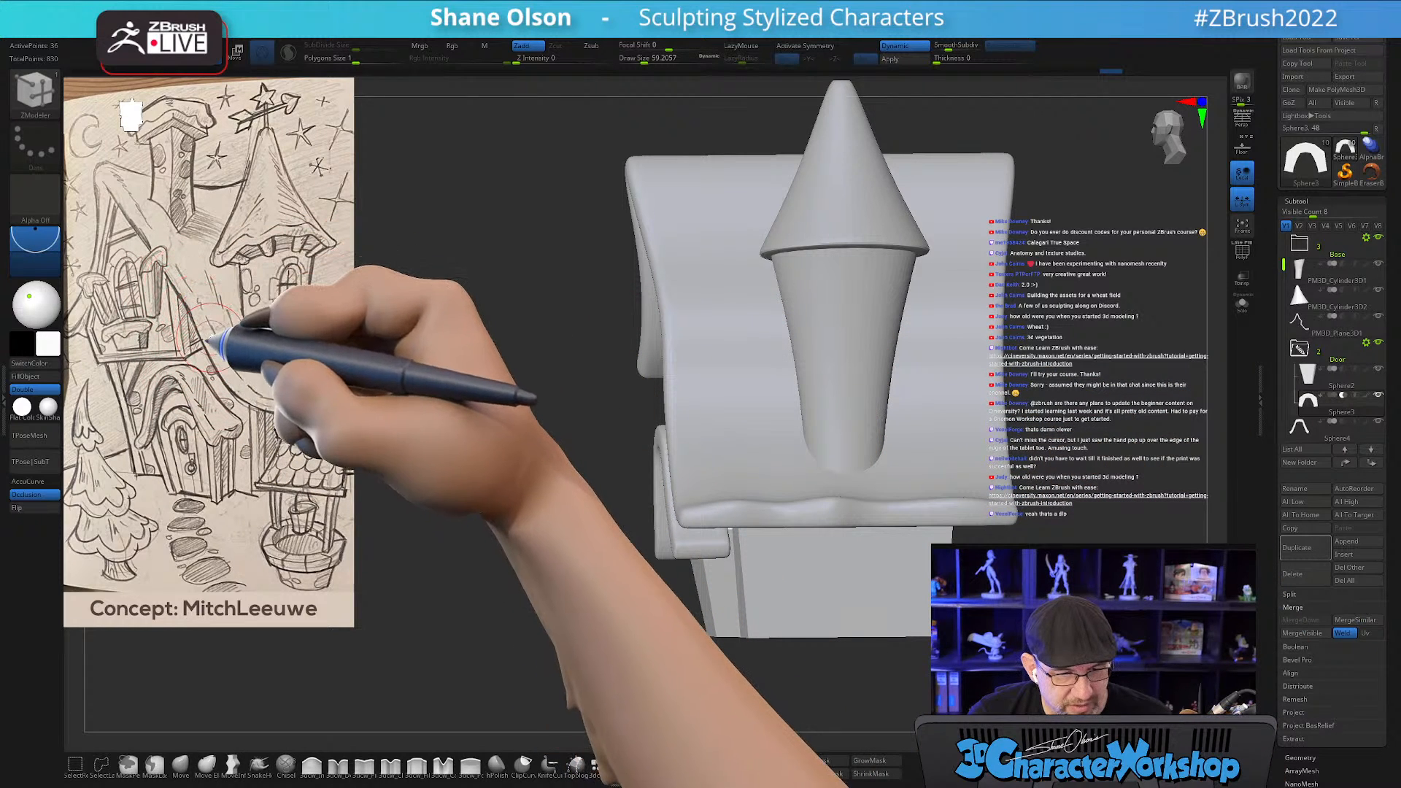
drag(637, 543, 562, 544)
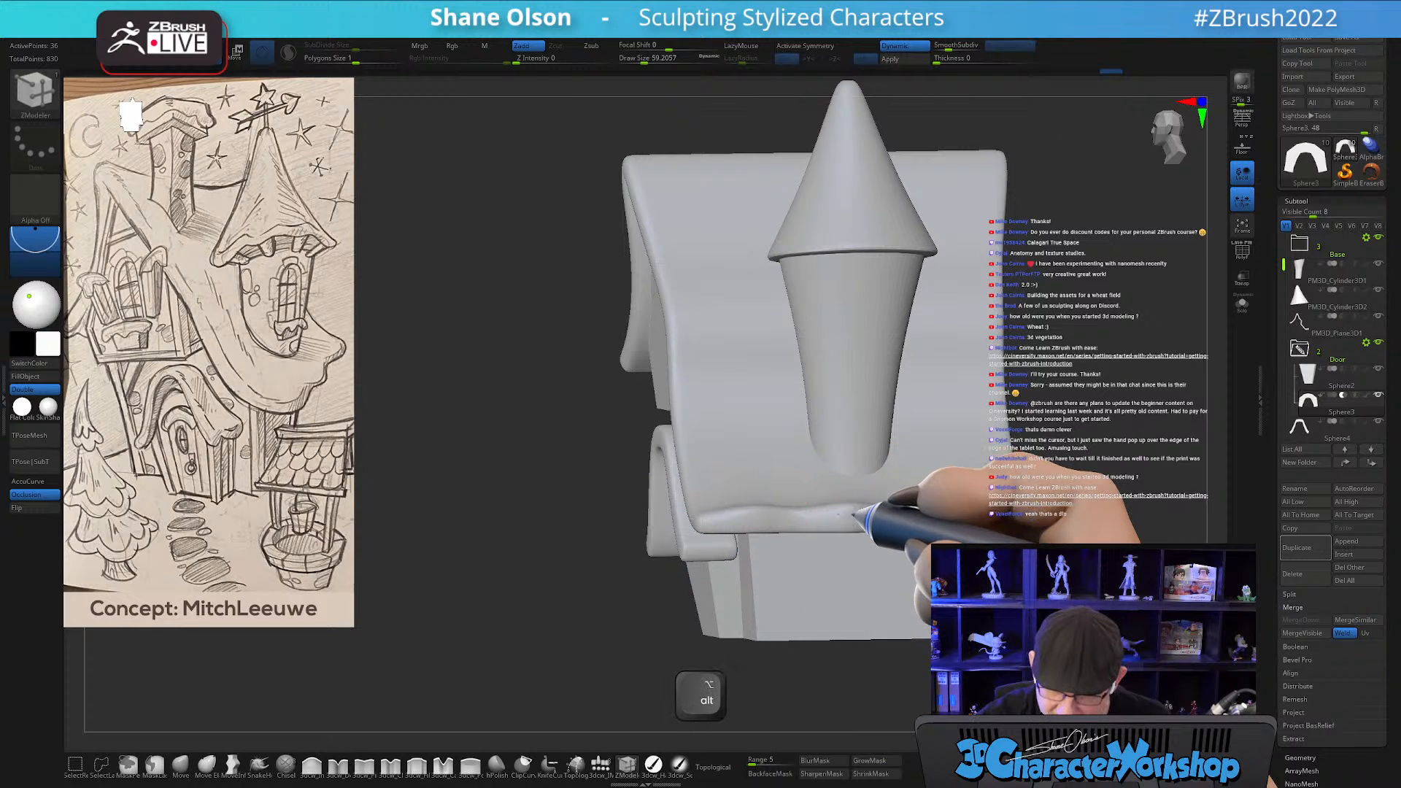
Select the main roof, show its wireframe, and mask all of it except the lower front edge with a soft transition.
alt+click(861, 510)
key(shift+f)
shift+drag(1032, 527, 1102, 522)
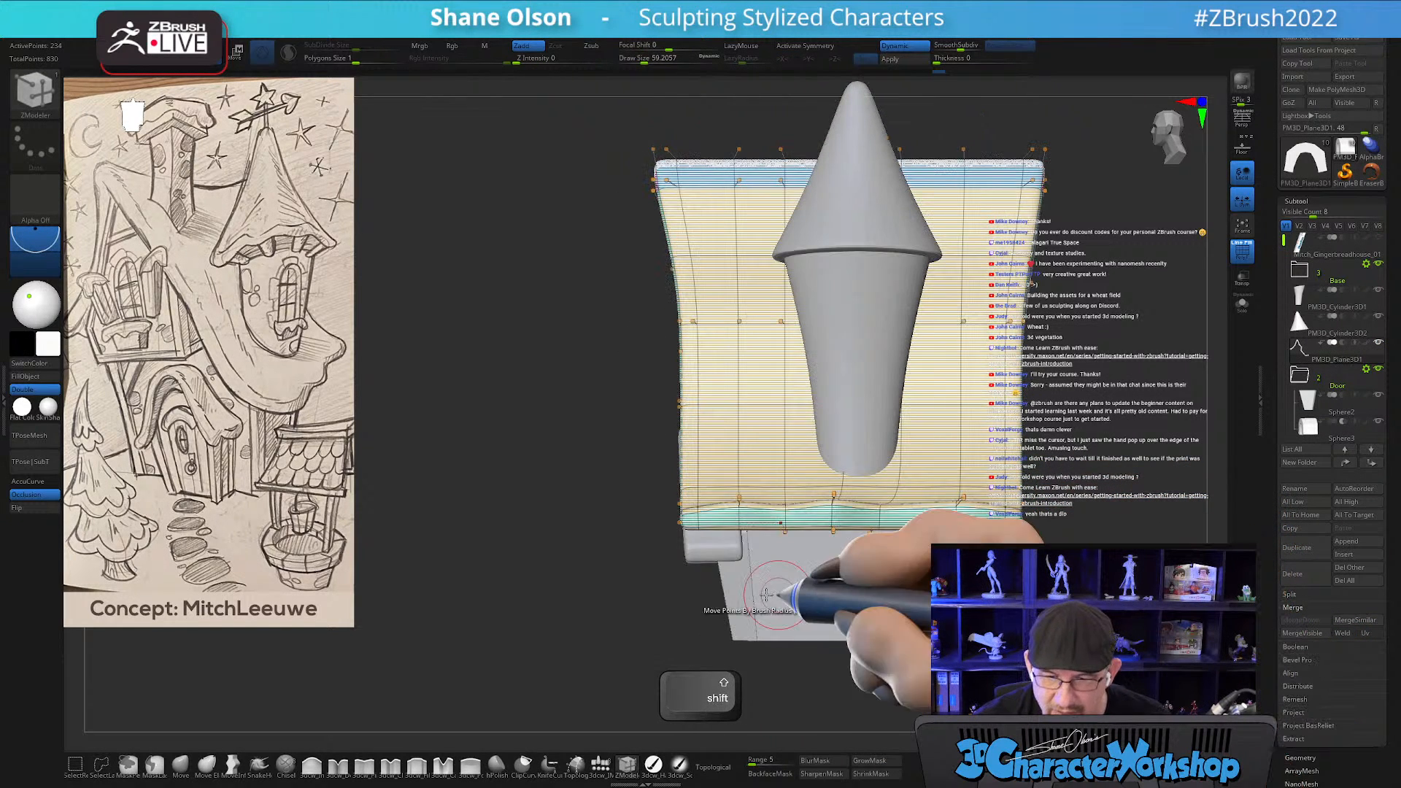
mouse_move(615, 380)
ctrl+mouse_down()
mouse_move(635, 572)
mouse_move(657, 642)
mouse_move(687, 635)
ctrl+mouse_up()
ctrl+drag(721, 448, 709, 375)
key(ctrl+i)
mouse_move(654, 560)
mouse_down()
mouse_move(662, 594)
mouse_move(631, 613)
mouse_move(641, 597)
mouse_move(516, 494)
mouse_move(625, 313)
mouse_move(561, 619)
mouse_move(579, 662)
mouse_up()
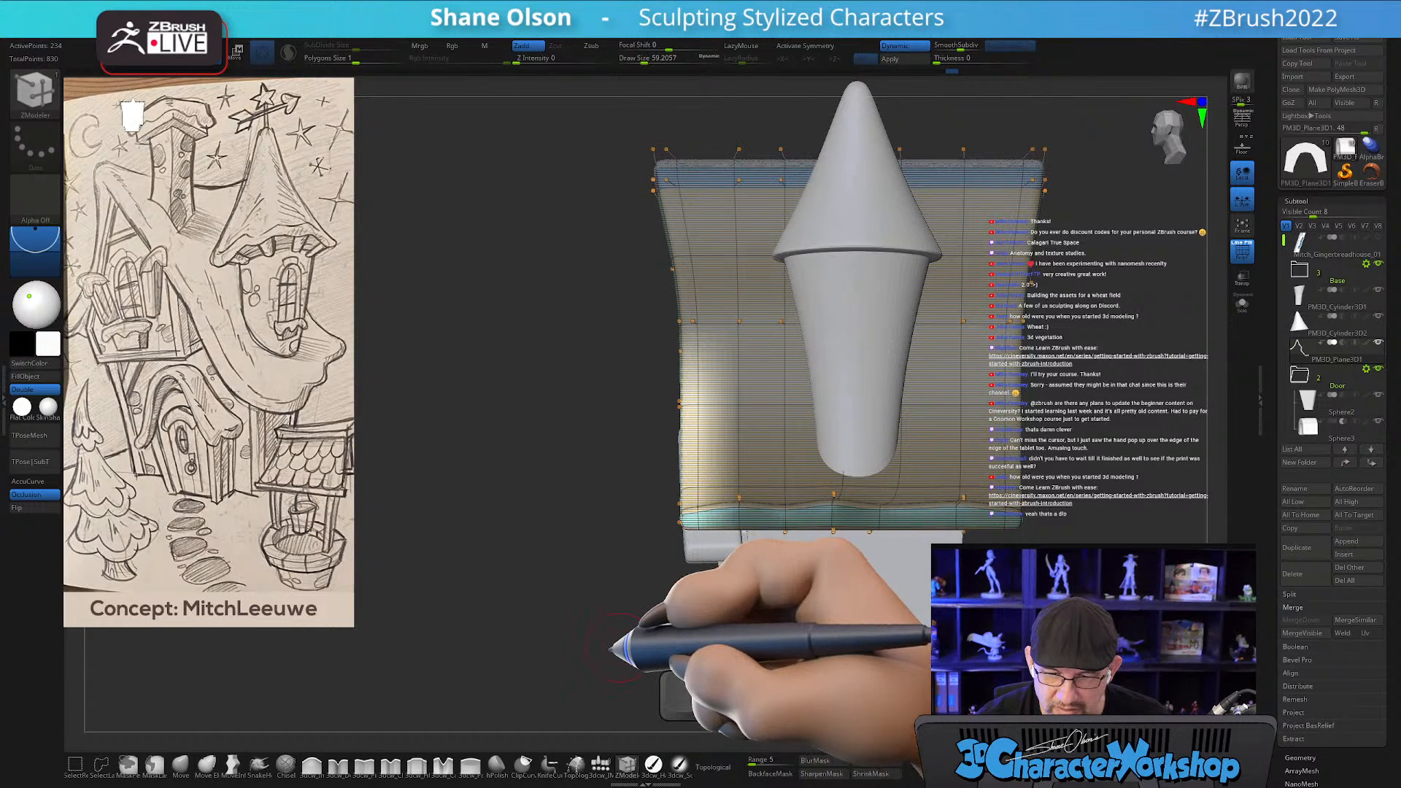
key(ctrl)
mouse_move(550, 447)
ctrl+mouse_down()
mouse_move(737, 377)
mouse_move(775, 433)
mouse_move(727, 571)
mouse_move(725, 633)
mouse_move(766, 637)
ctrl+mouse_up()
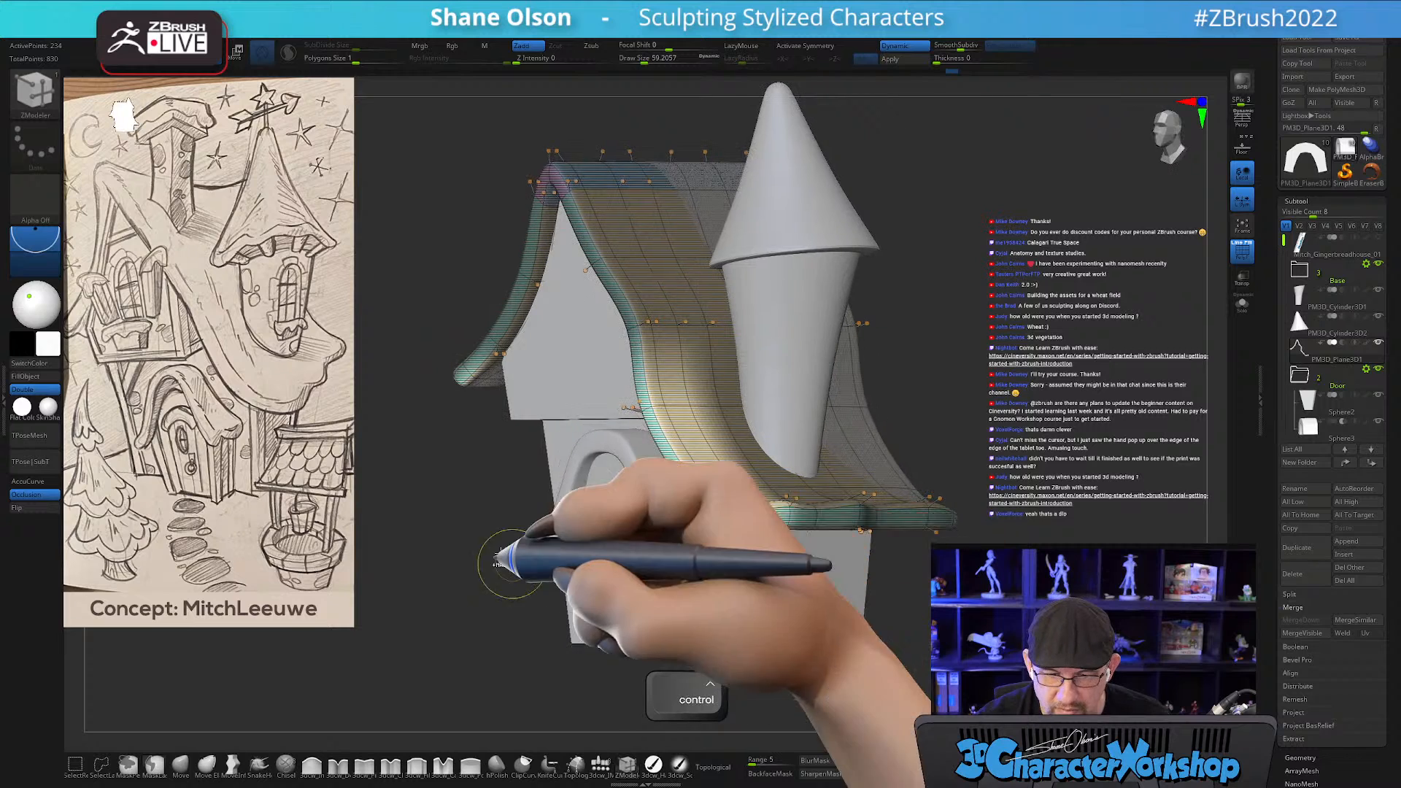
Reposition the gizmo over the lower roof and pull the unmasked front edge inward with depth scales of about 0.84 and 0.88.
drag(492, 502, 440, 534)
drag(382, 656, 846, 606)
key(w)
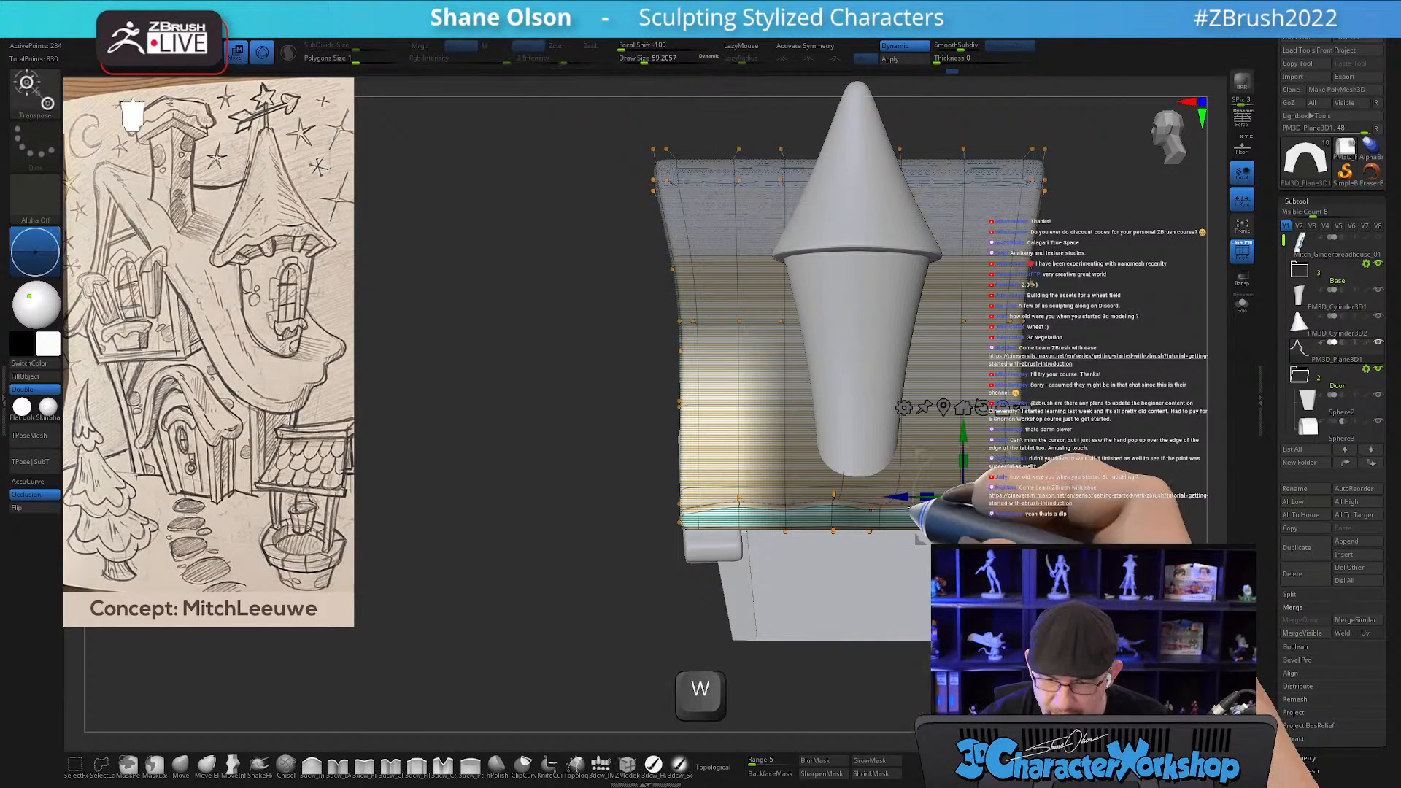
alt+drag(1008, 453, 831, 388)
drag(749, 421, 758, 422)
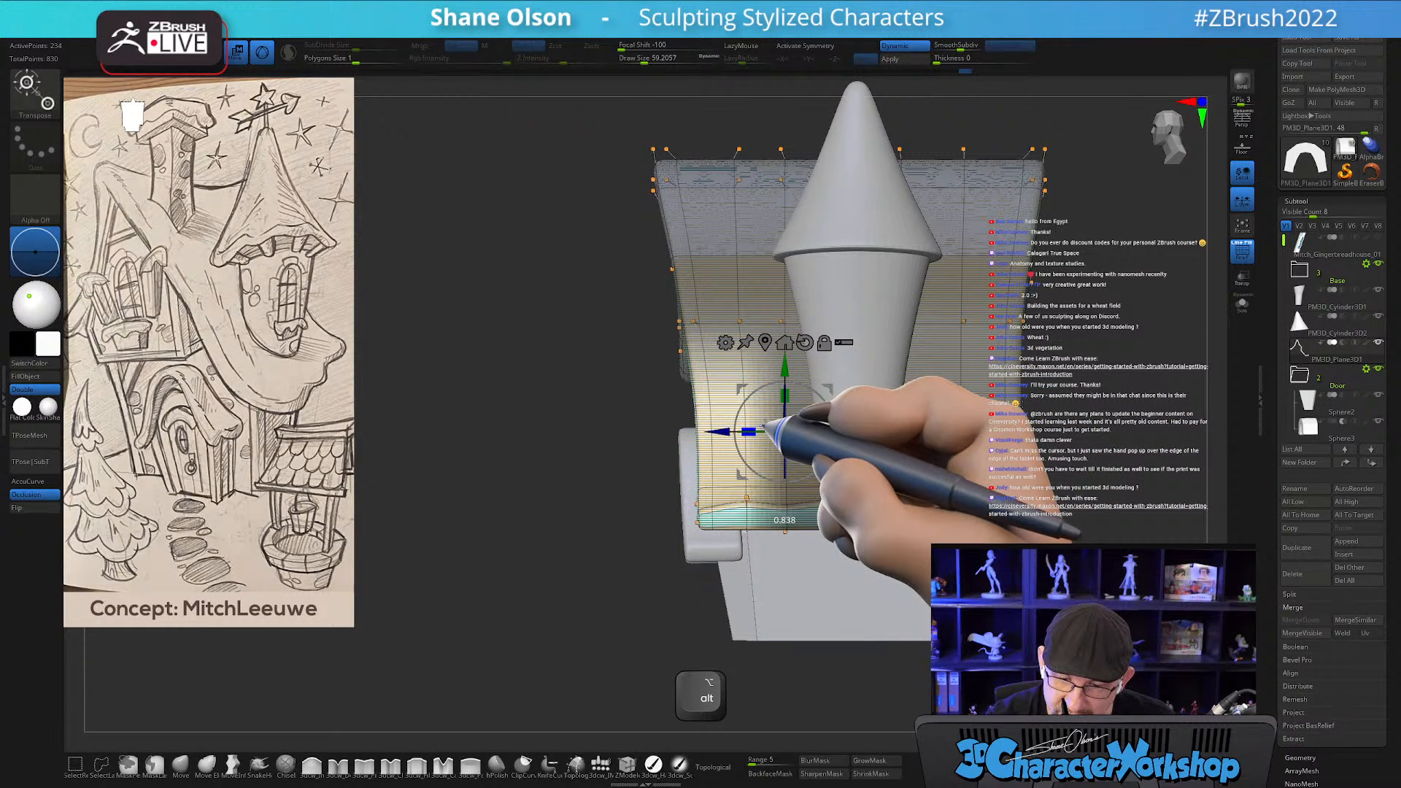
alt+drag(607, 566, 546, 511)
drag(1000, 424, 1002, 476)
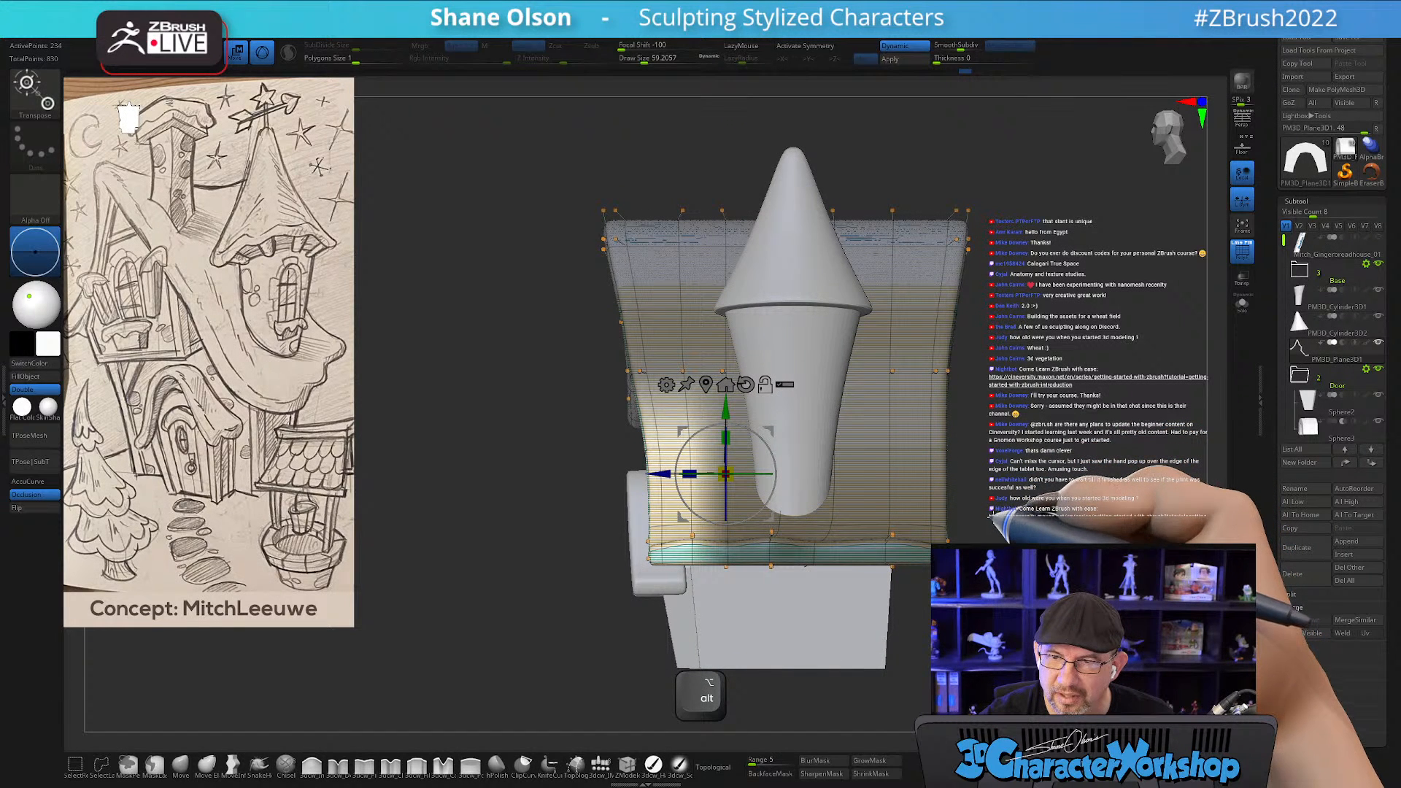
alt+drag(997, 505, 984, 498)
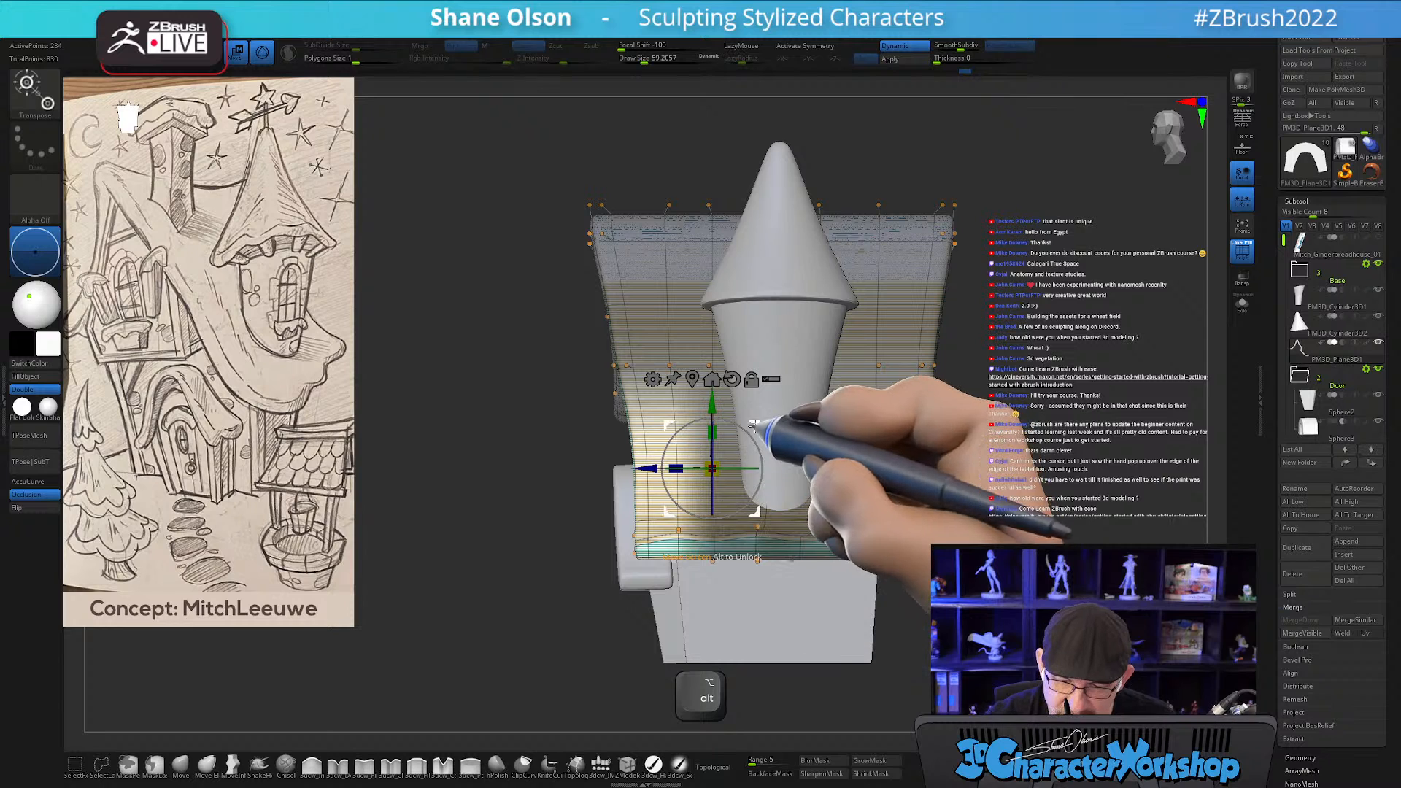
drag(677, 458, 683, 458)
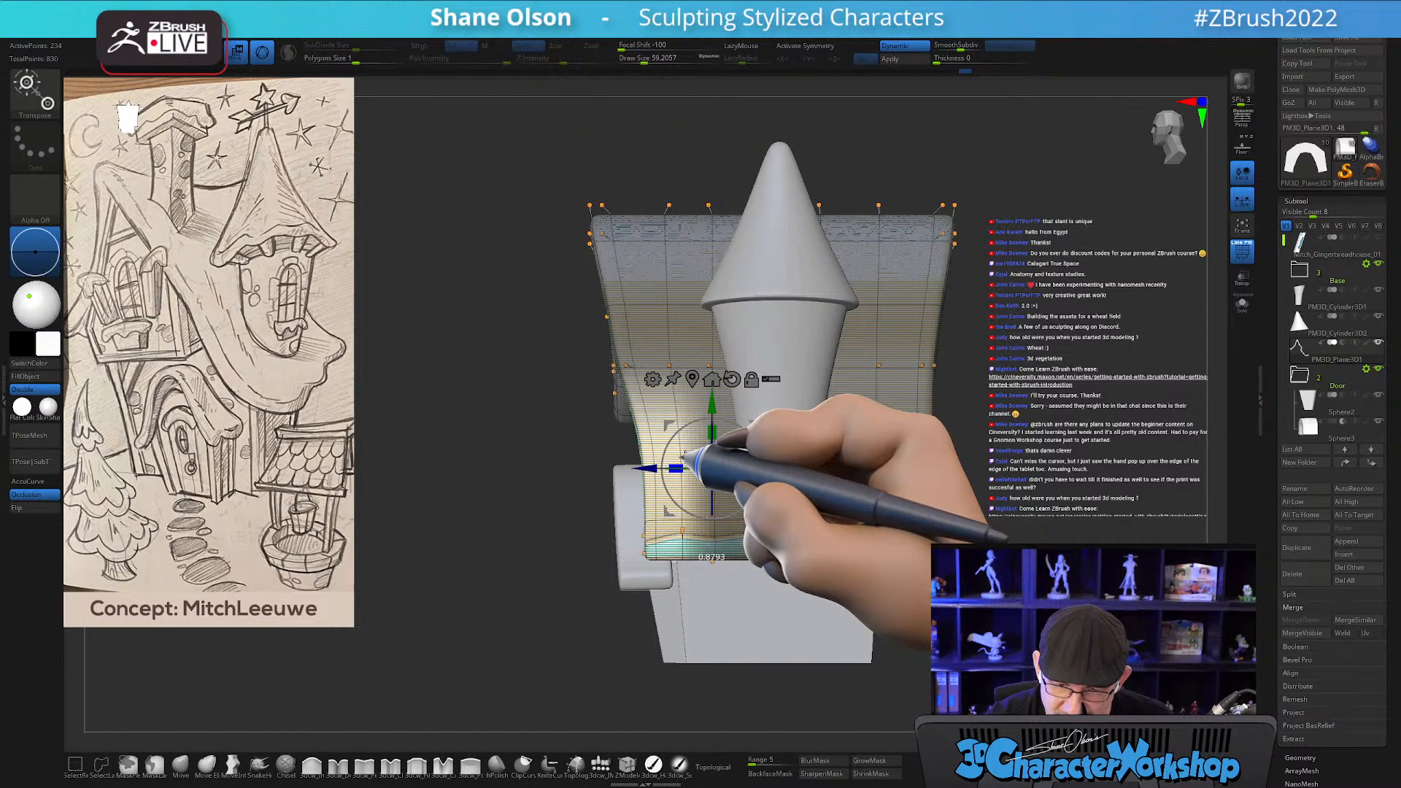
Clear the roof's mask, mask all but its lower back edge with a soft transition, and move that edge inward.
mouse_move(587, 670)
mouse_down()
mouse_move(652, 670)
mouse_move(594, 682)
mouse_up()
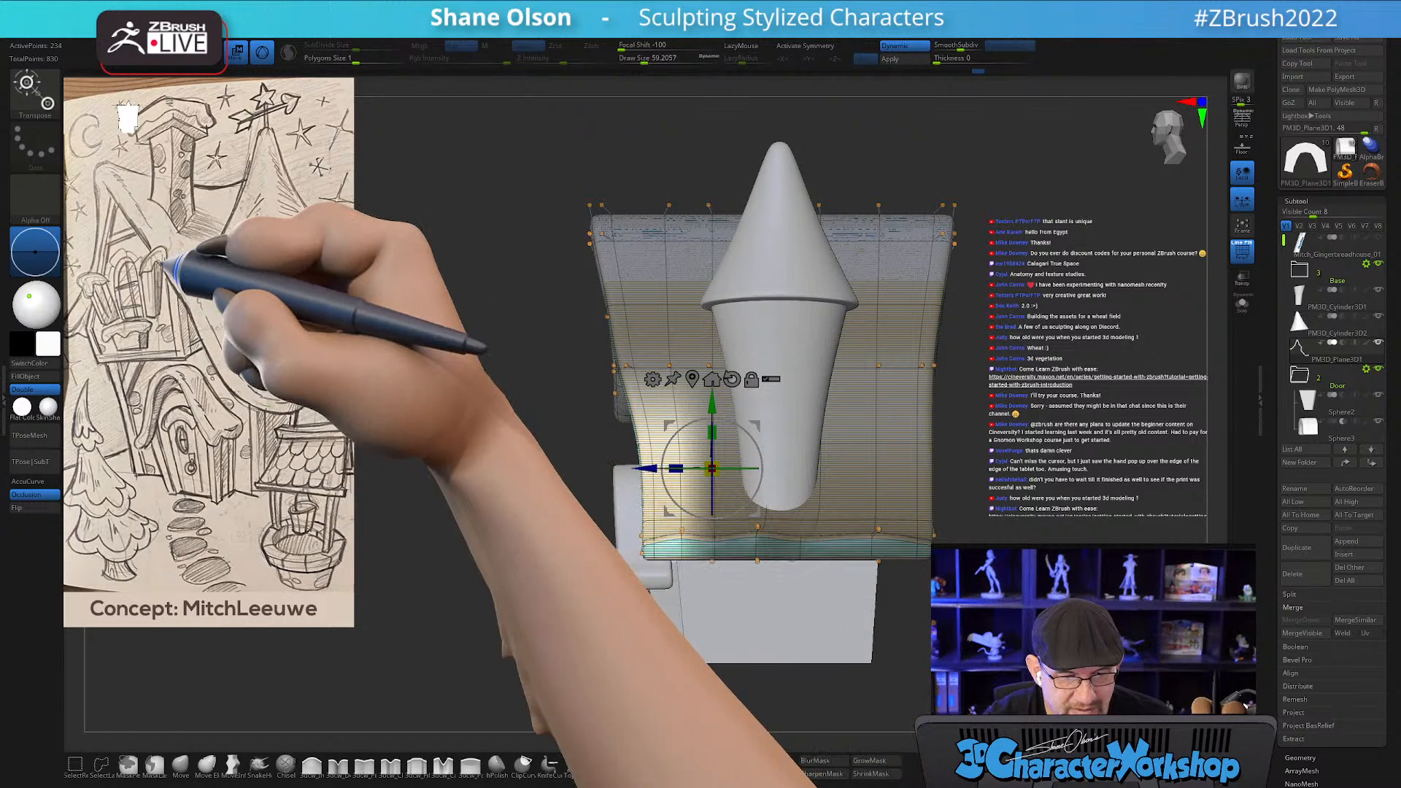
drag(412, 631, 469, 652)
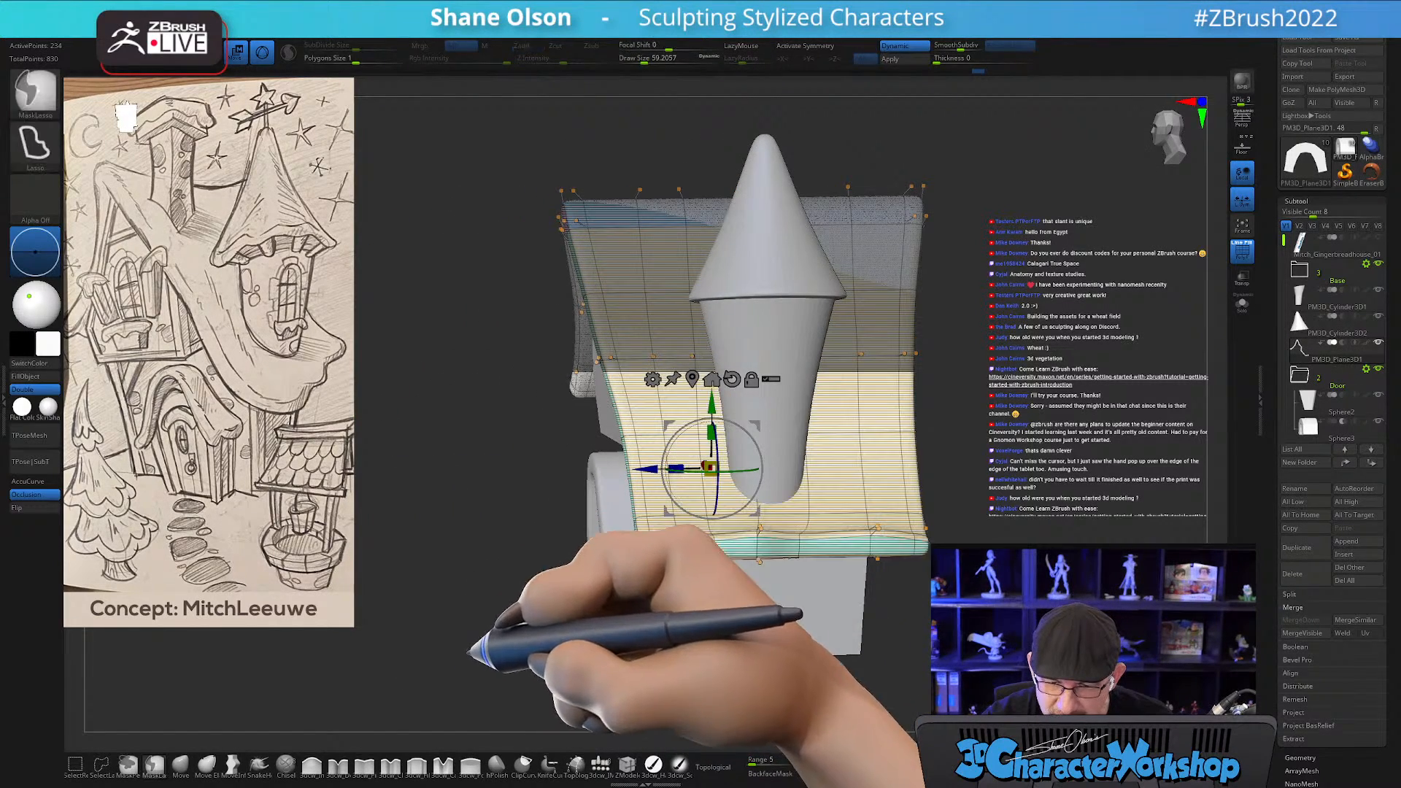
drag(941, 660, 963, 675)
alt+right_drag(594, 364, 607, 465)
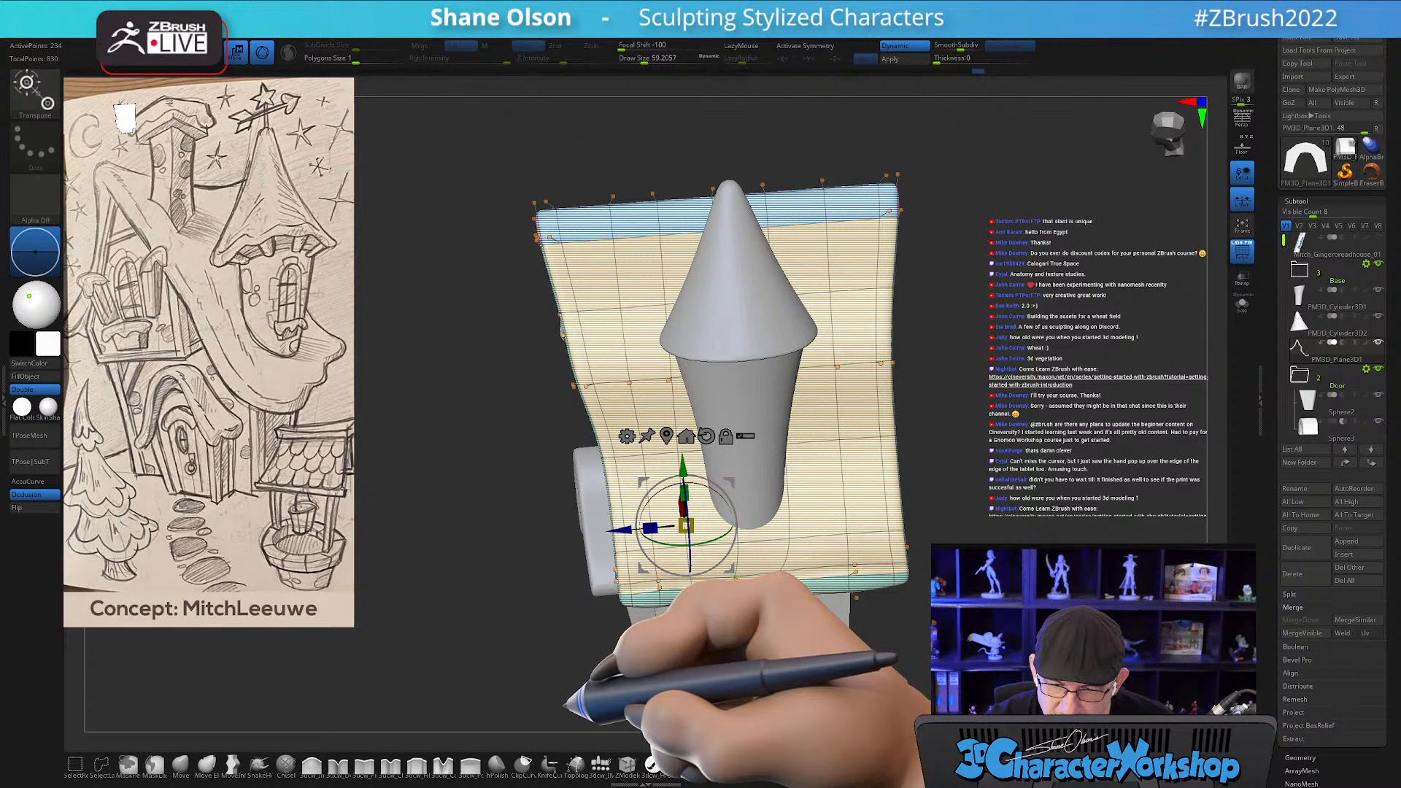
mouse_move(947, 487)
mouse_down()
mouse_move(948, 505)
mouse_move(892, 401)
mouse_move(830, 582)
mouse_move(886, 595)
mouse_move(857, 648)
mouse_up()
drag(616, 532, 588, 535)
drag(921, 590, 907, 561)
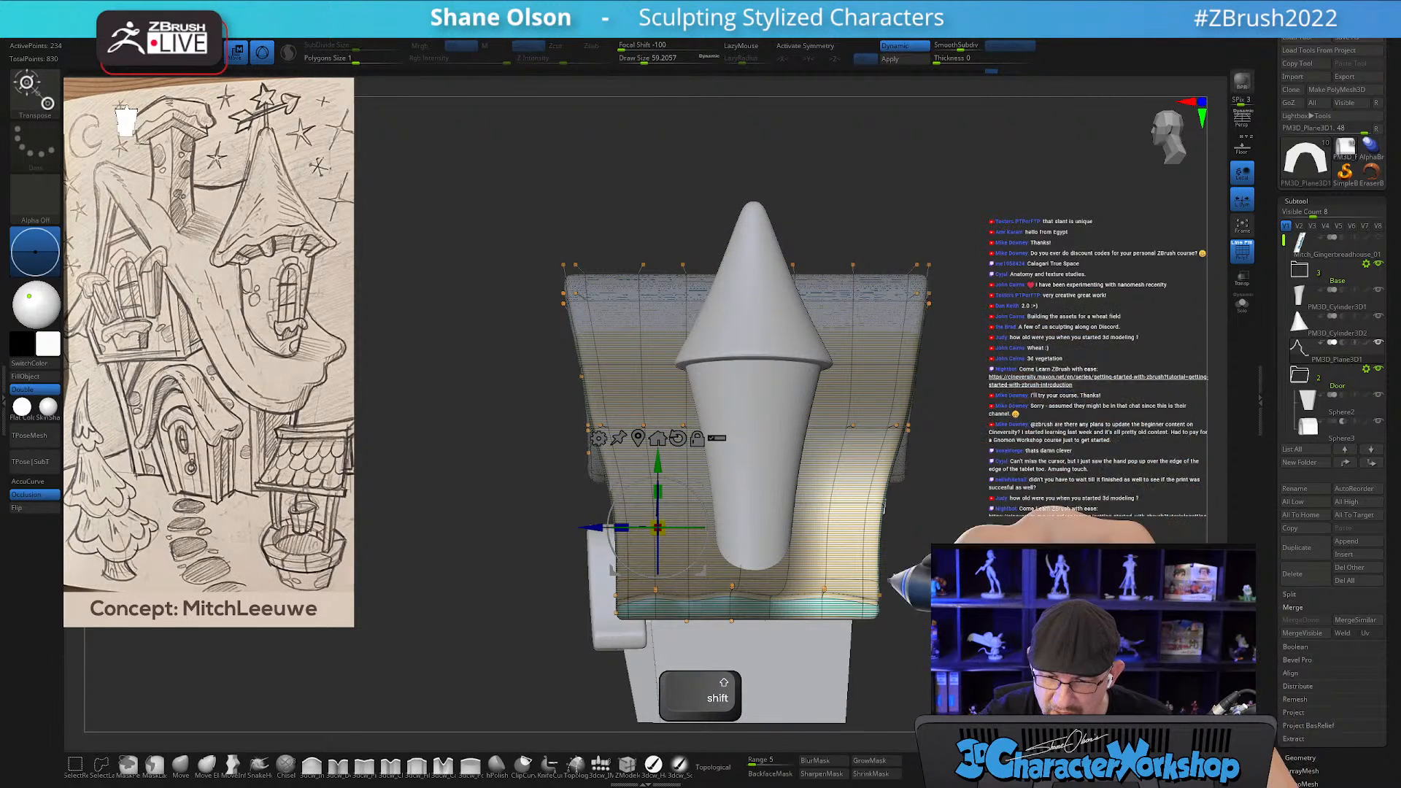
Check the tapered roof from the front and at an angle, return to Draw mode, and hide the wireframe.
drag(516, 641, 552, 650)
alt+drag(881, 523, 905, 498)
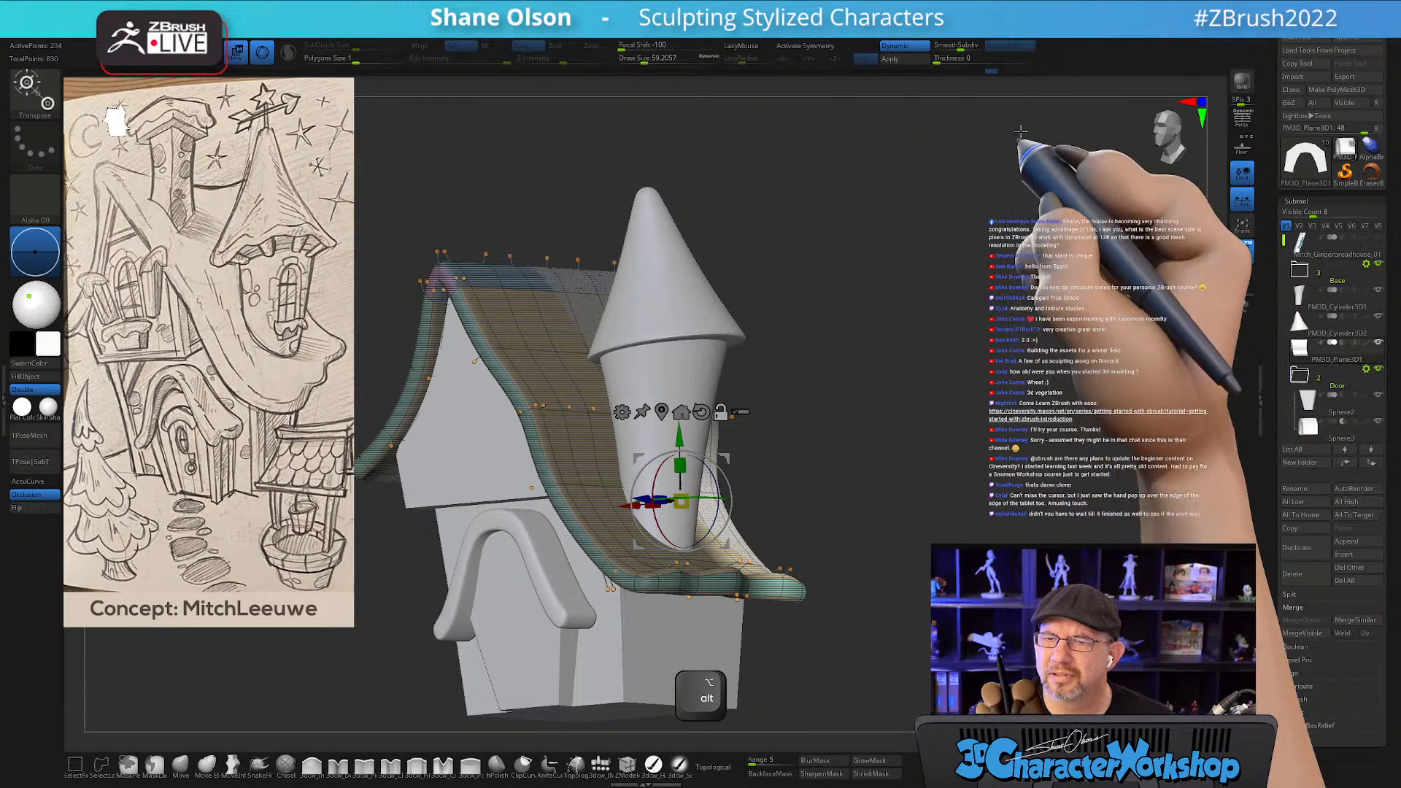
mouse_move(1001, 266)
mouse_down()
mouse_move(992, 213)
mouse_move(986, 252)
mouse_move(998, 241)
mouse_up()
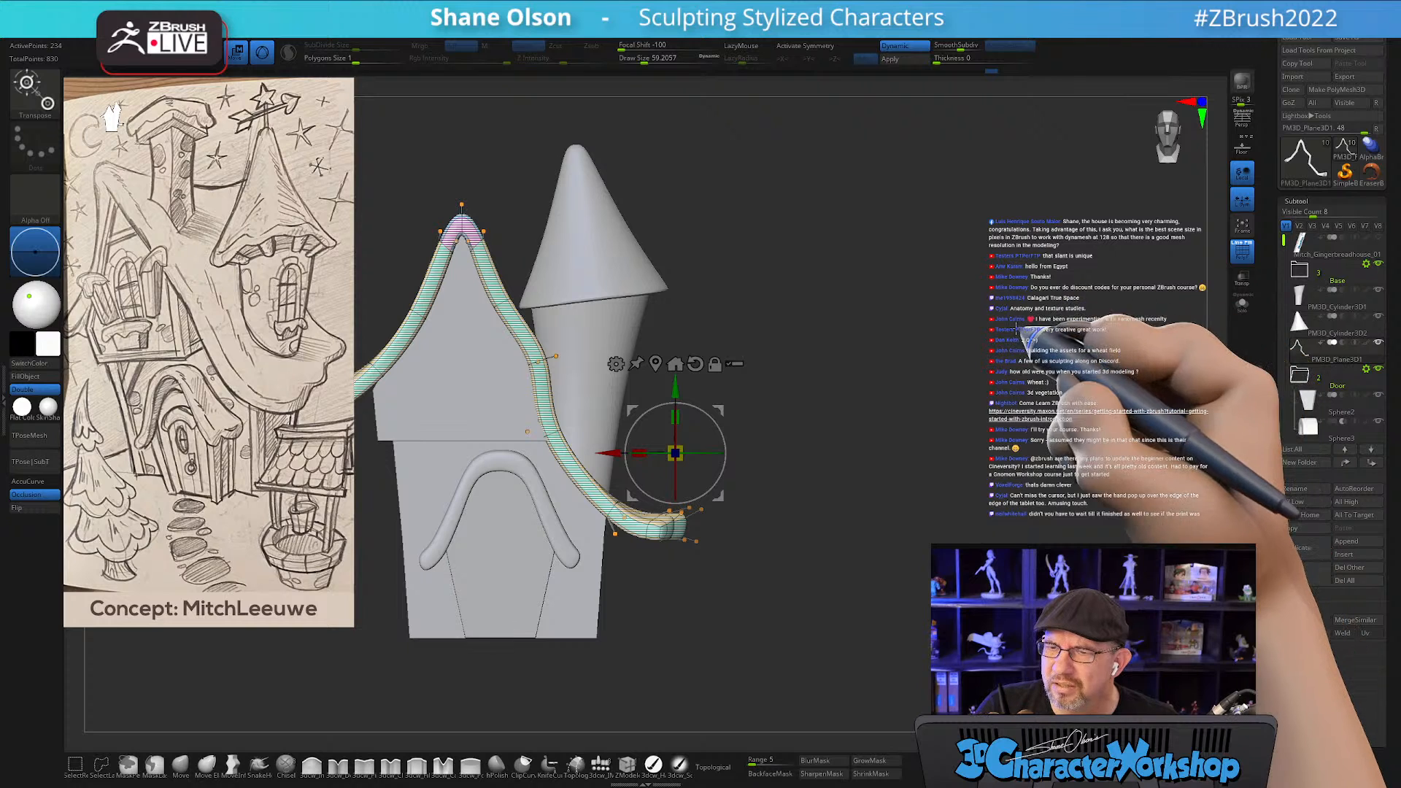
drag(1007, 344, 978, 343)
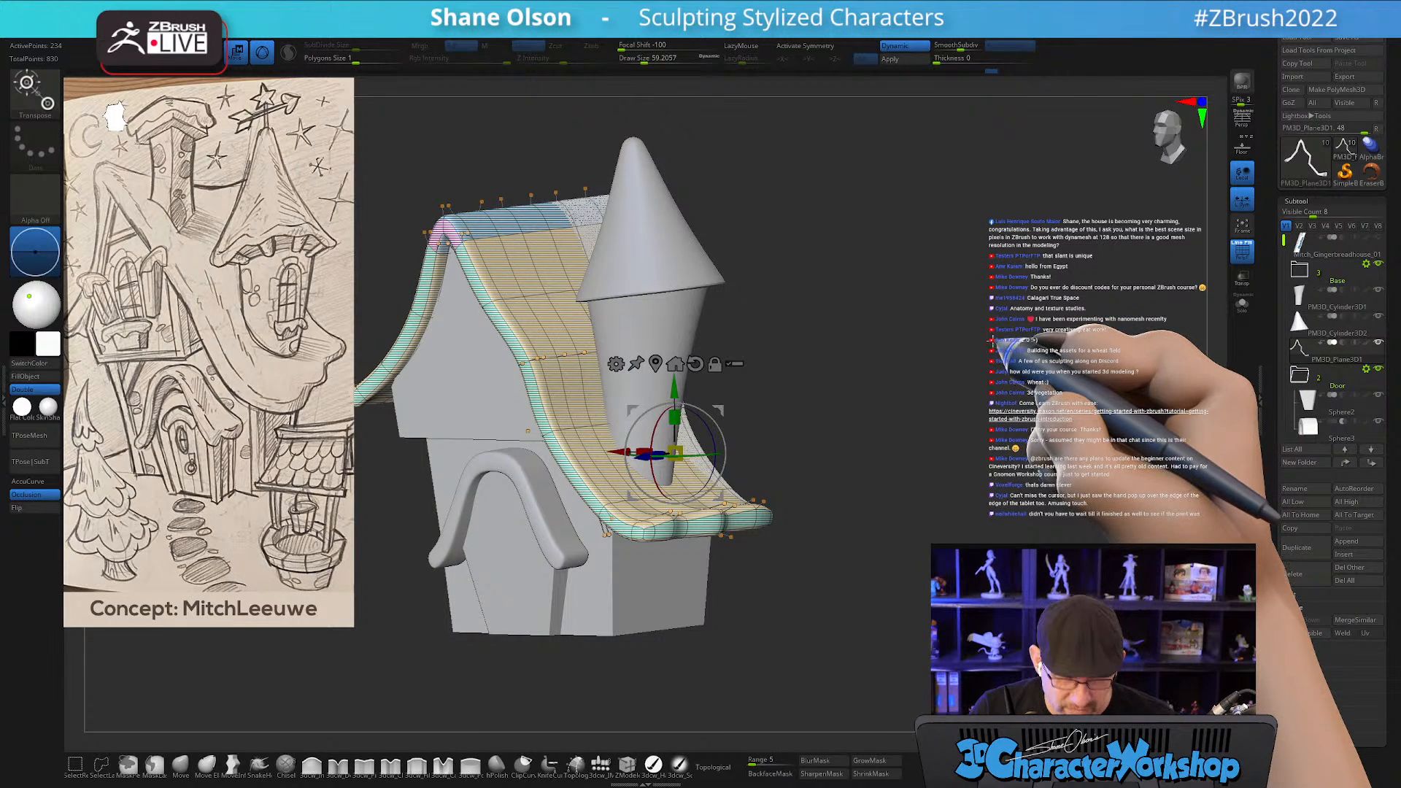
key(q)
key(shift+f)
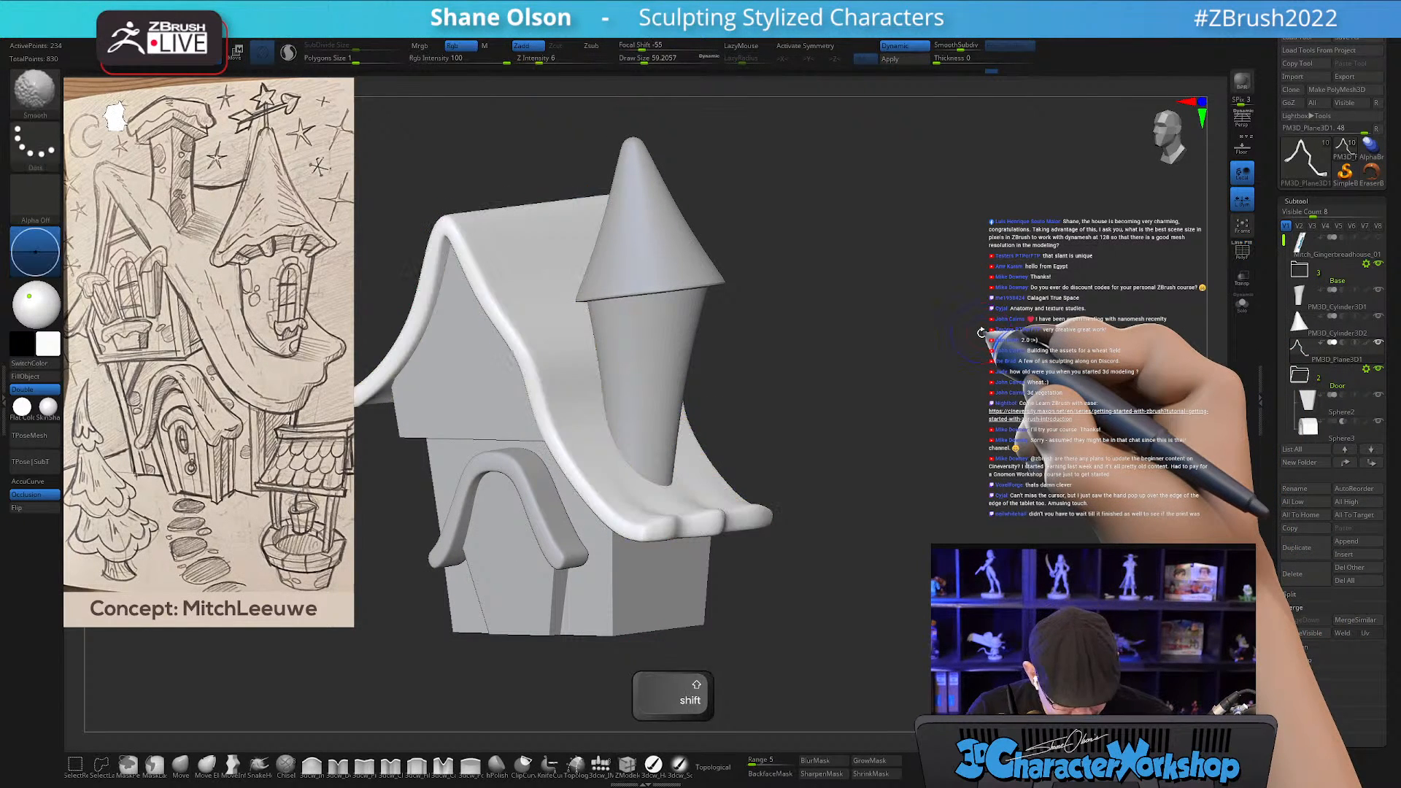
alt+drag(989, 357, 1020, 373)
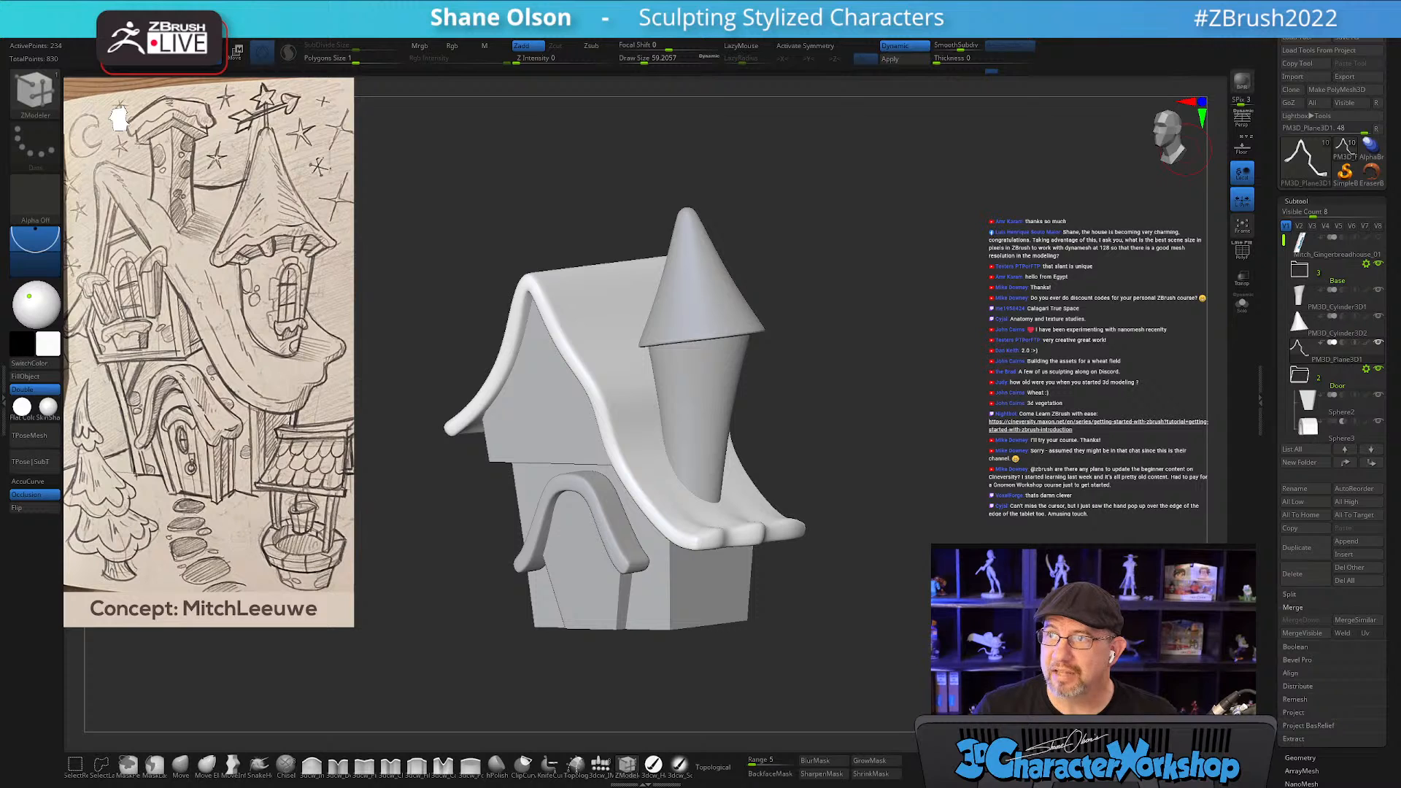
Switch to the web browser, open 3dcharacterworkshop.com, and show its free brushes section.
key(d)
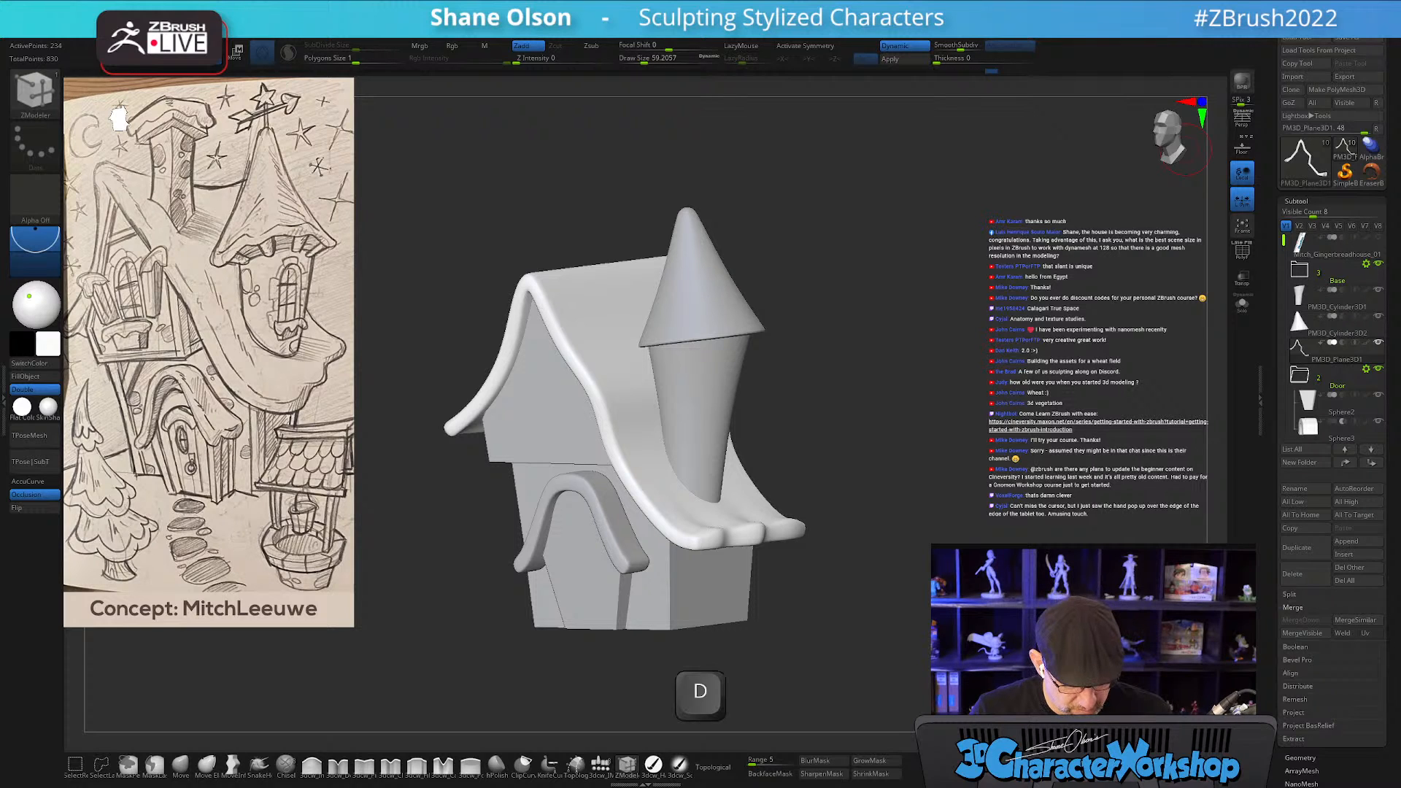
key(Return)
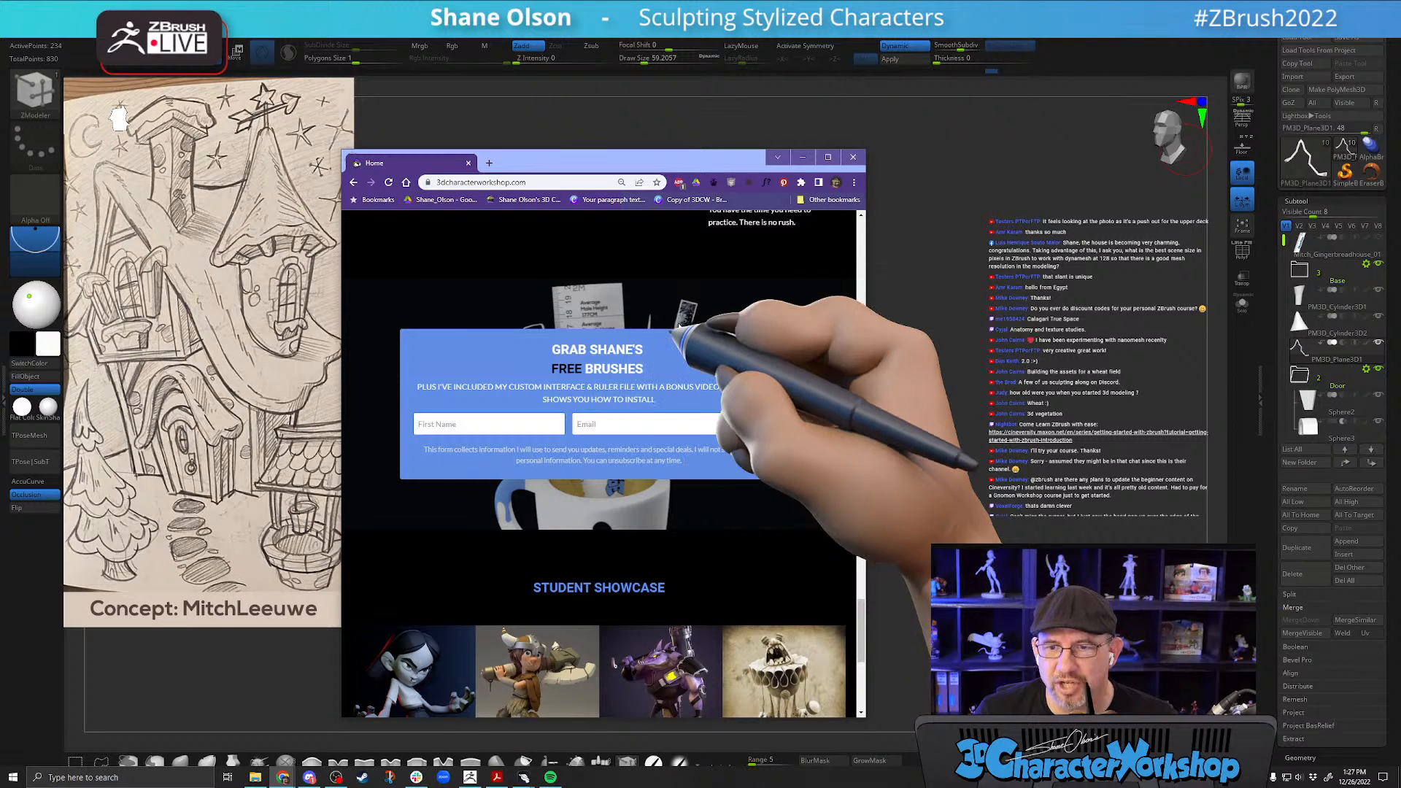
Switch to ZBrush, select the house body subtool, and show its polyframe in a straight front view.
click(803, 158)
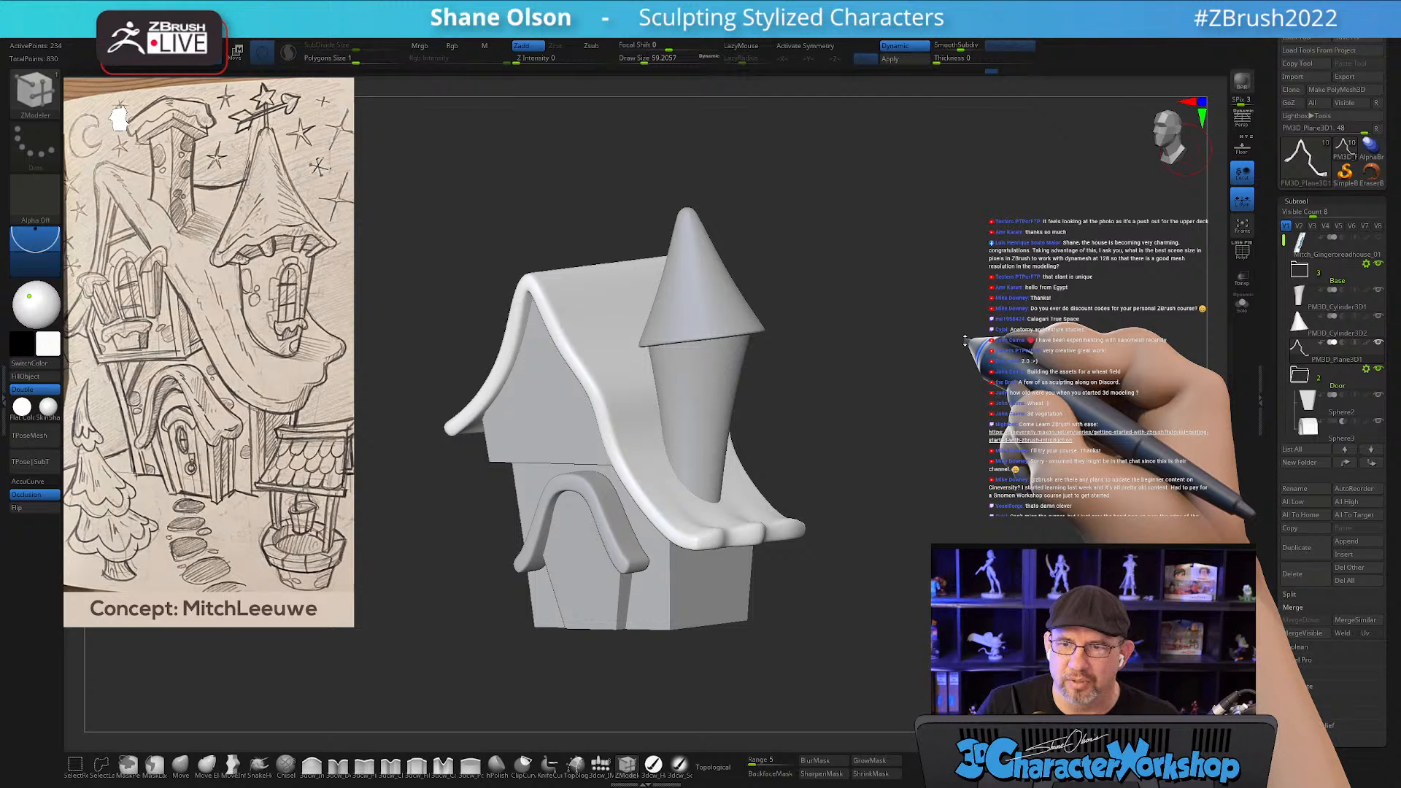
drag(941, 401, 1013, 294)
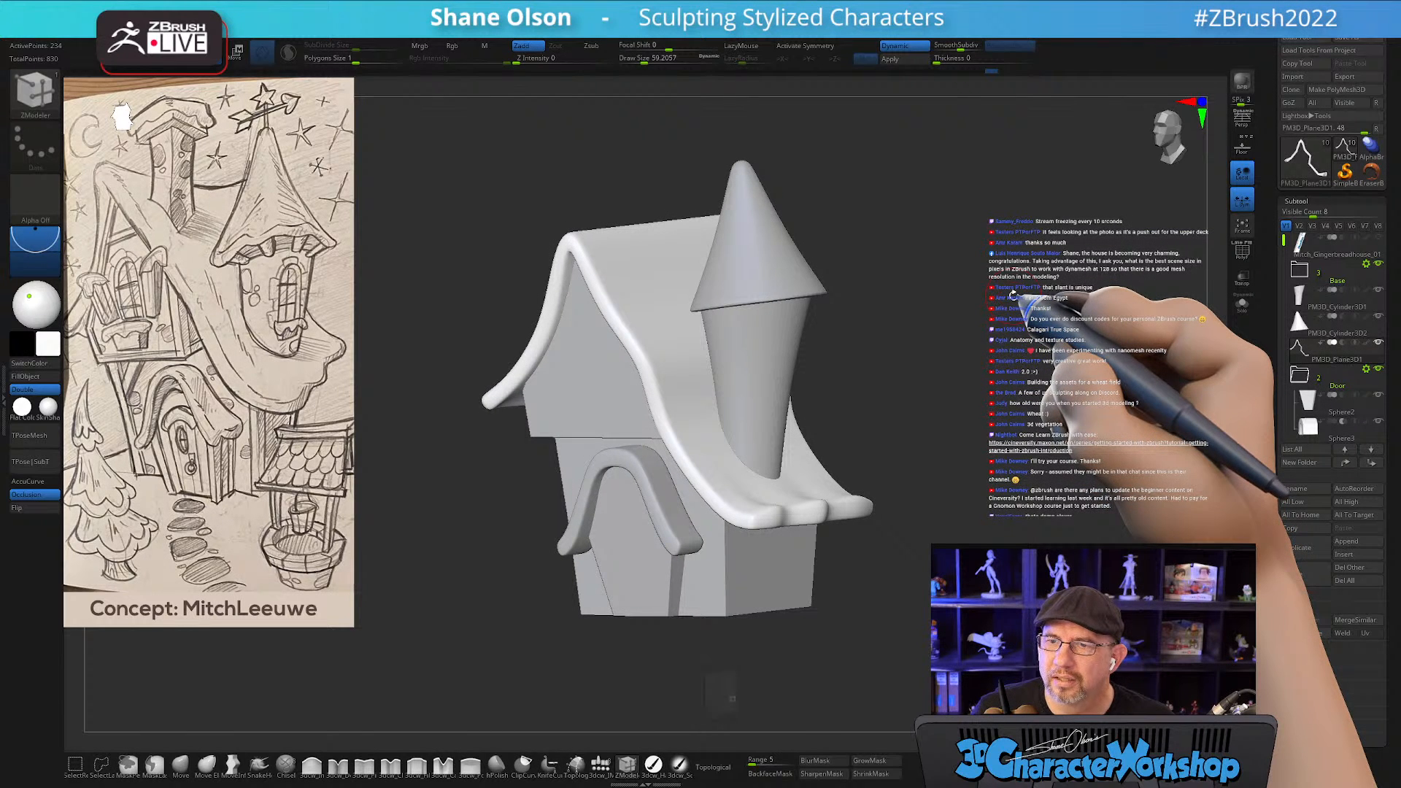
alt+drag(970, 319, 964, 299)
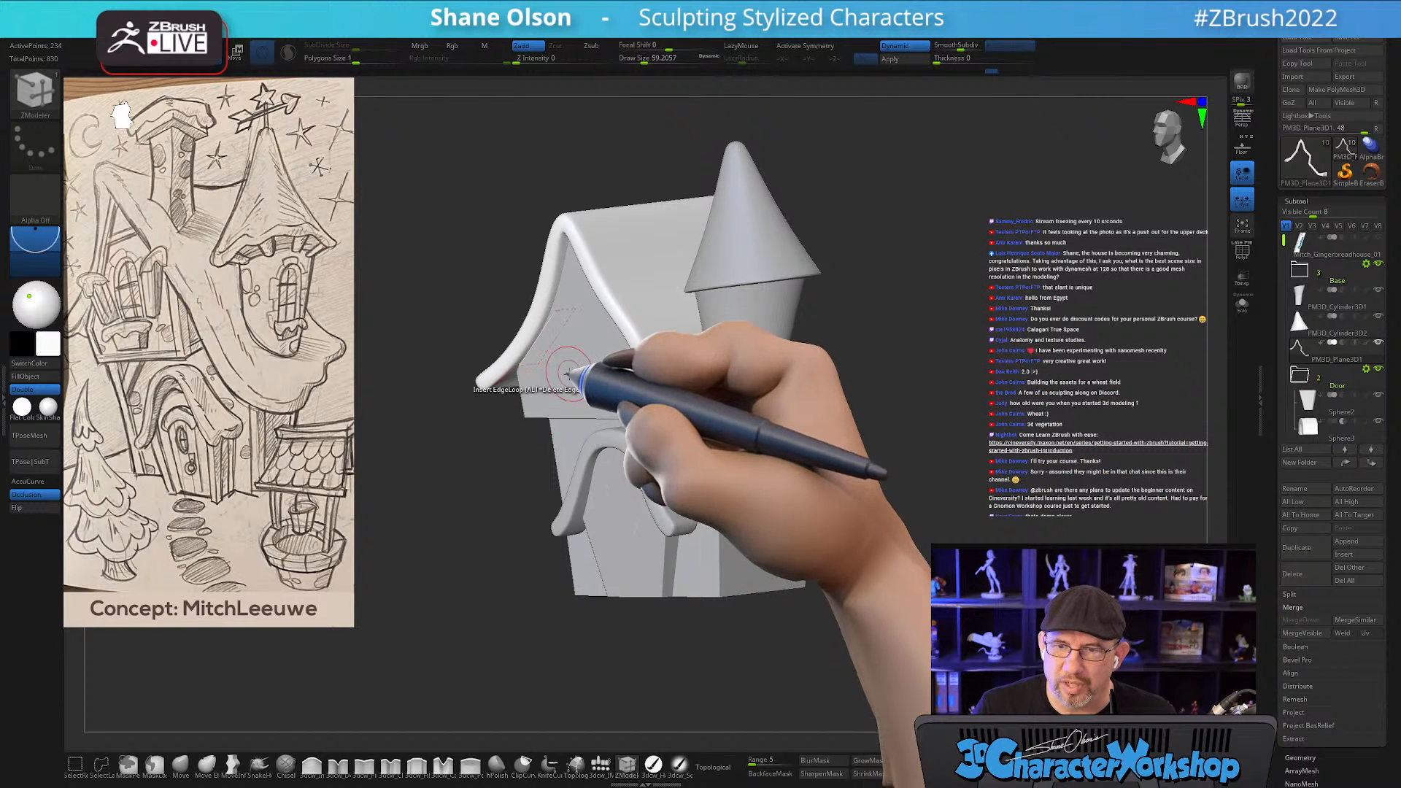
alt+click(546, 387)
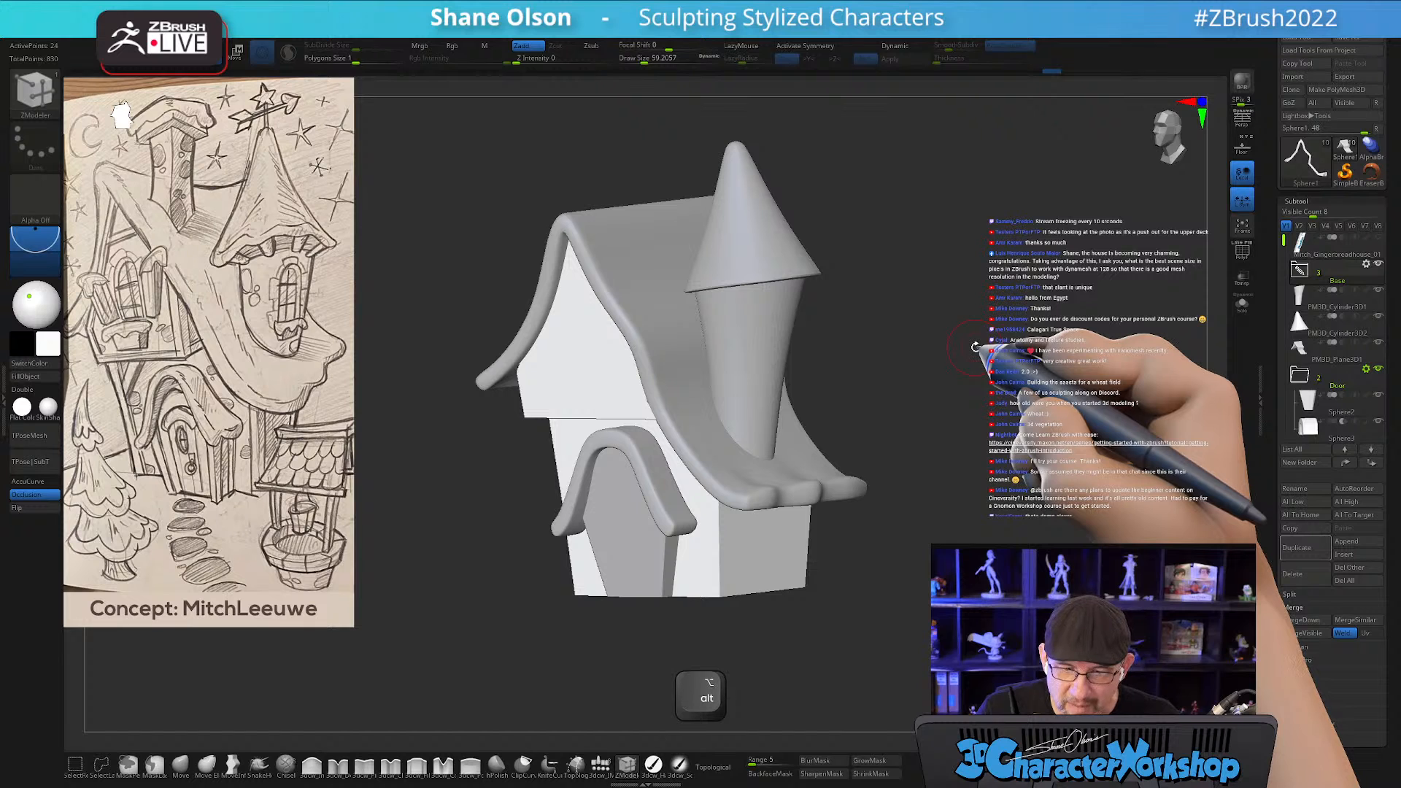
shift+drag(976, 348, 1015, 356)
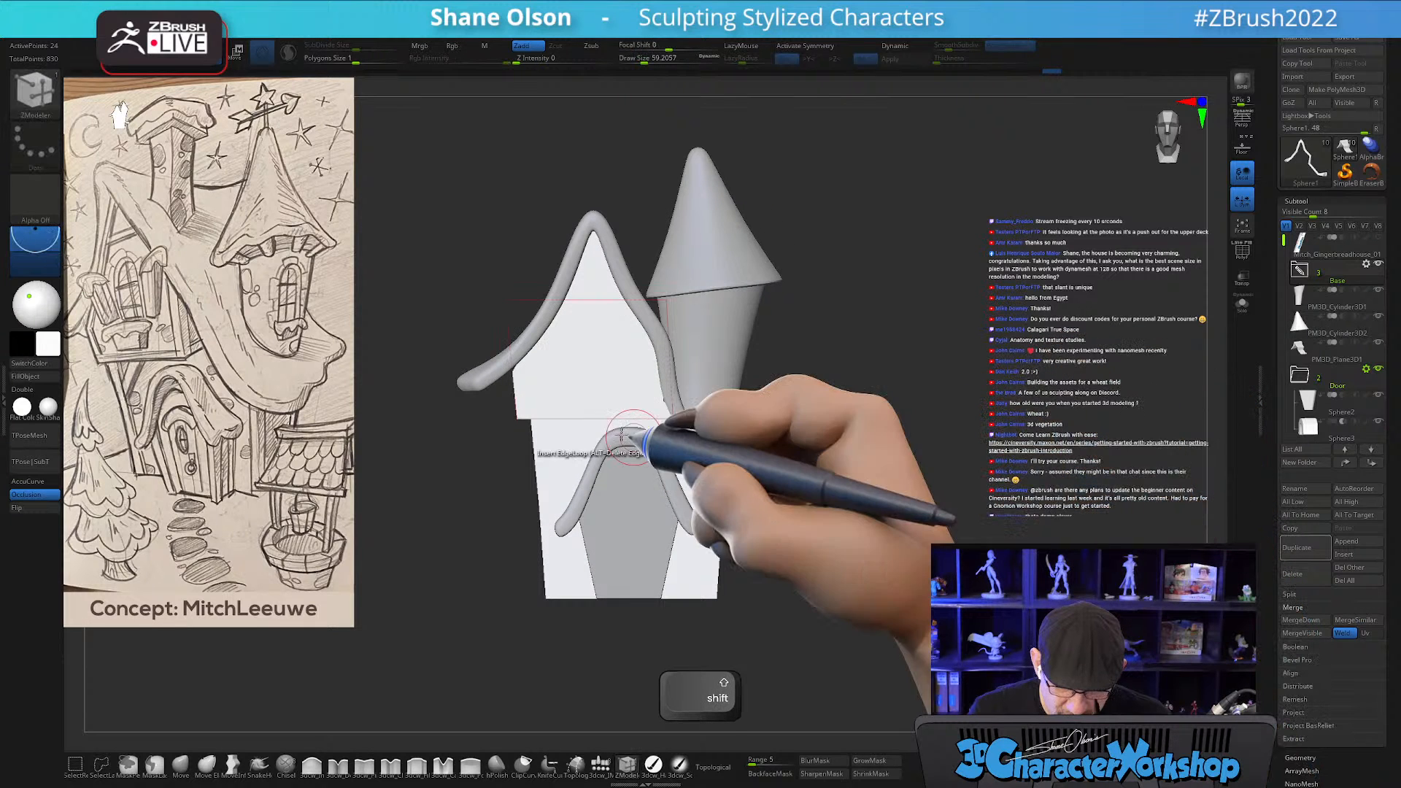
key(shift+f)
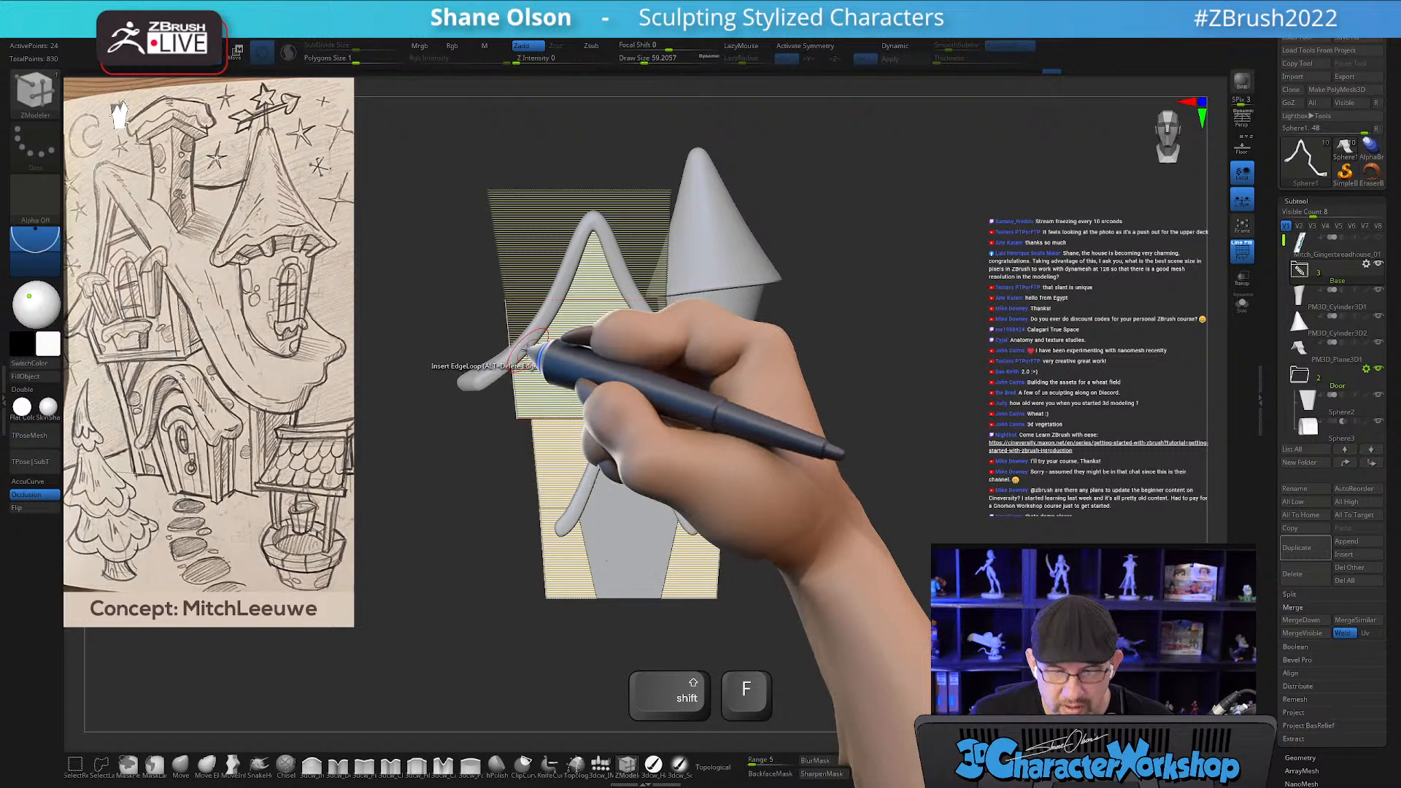
Mask all but the house body's upper storey, centre and reset the gizmo's orientation, and scale that storey wider front to back.
key(w)
ctrl+click(518, 410)
drag(969, 423, 928, 426)
alt+drag(895, 413, 971, 444)
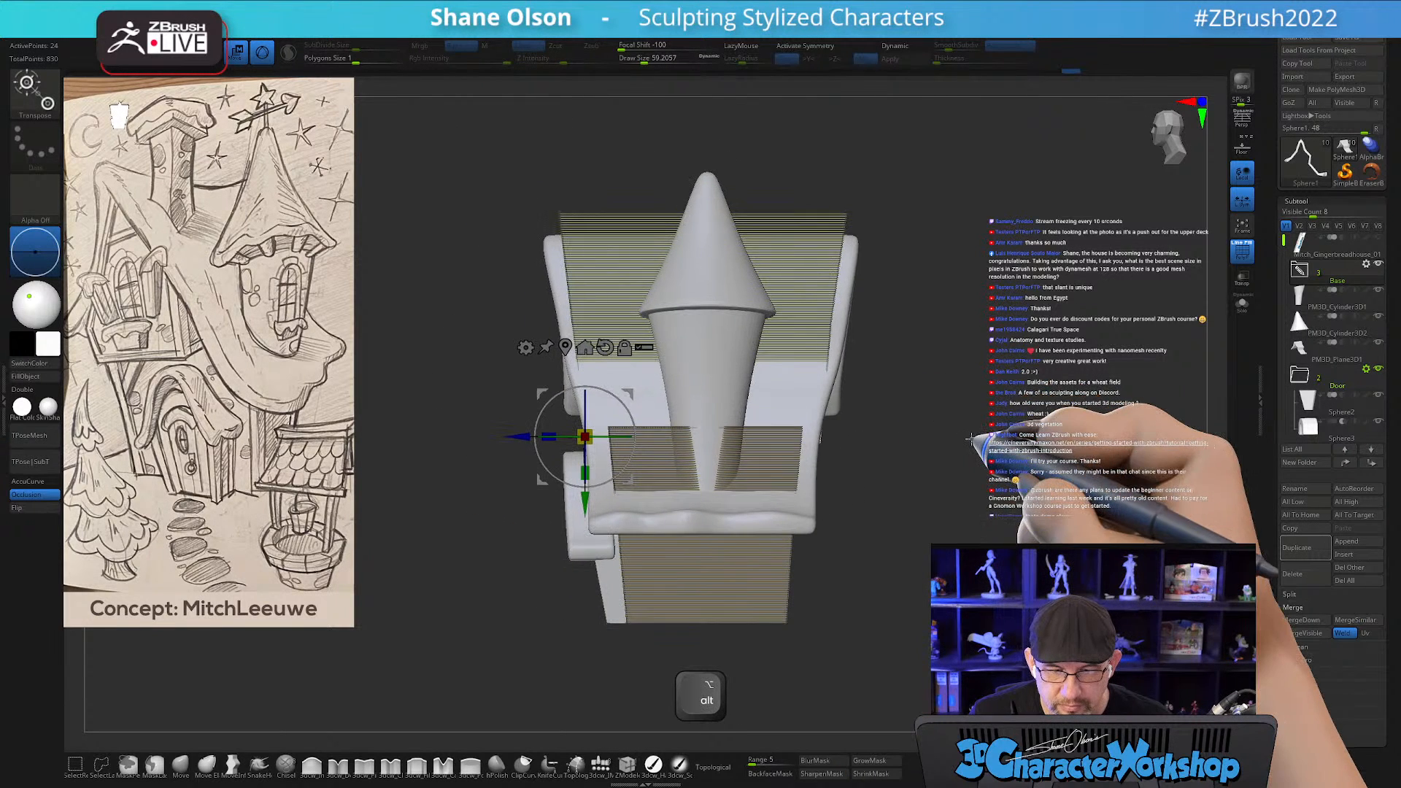
click(571, 349)
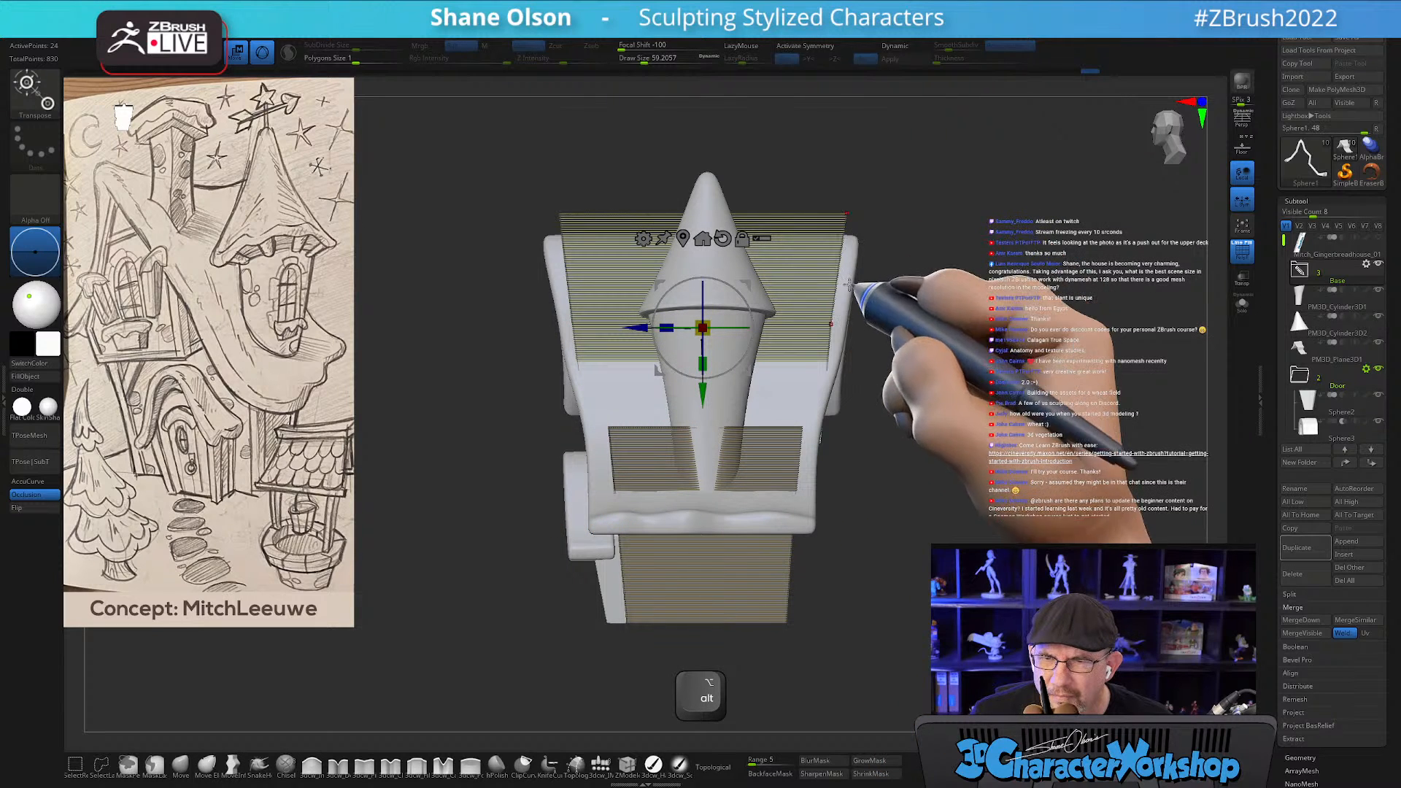
click(722, 238)
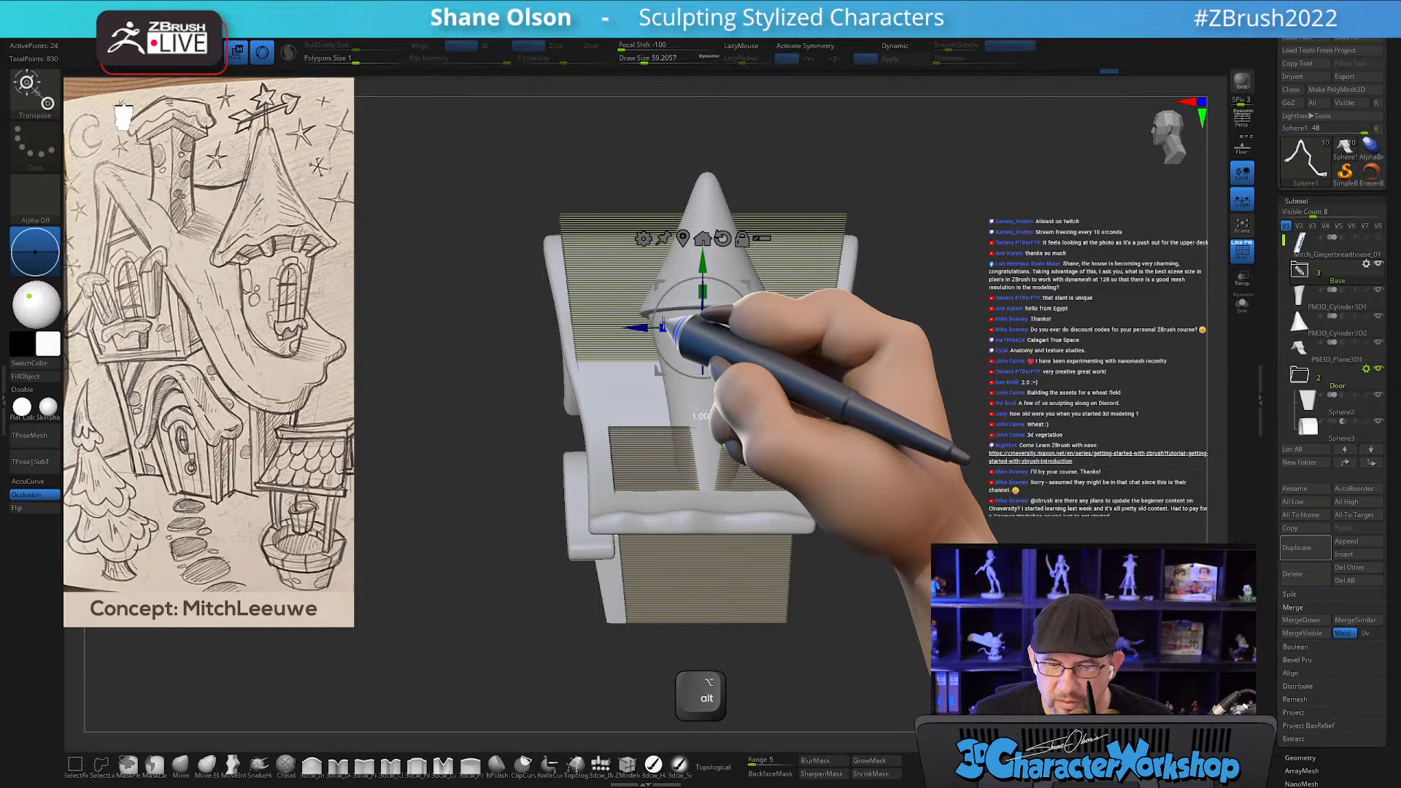
drag(662, 322, 646, 320)
drag(416, 373, 425, 366)
key(ctrl)
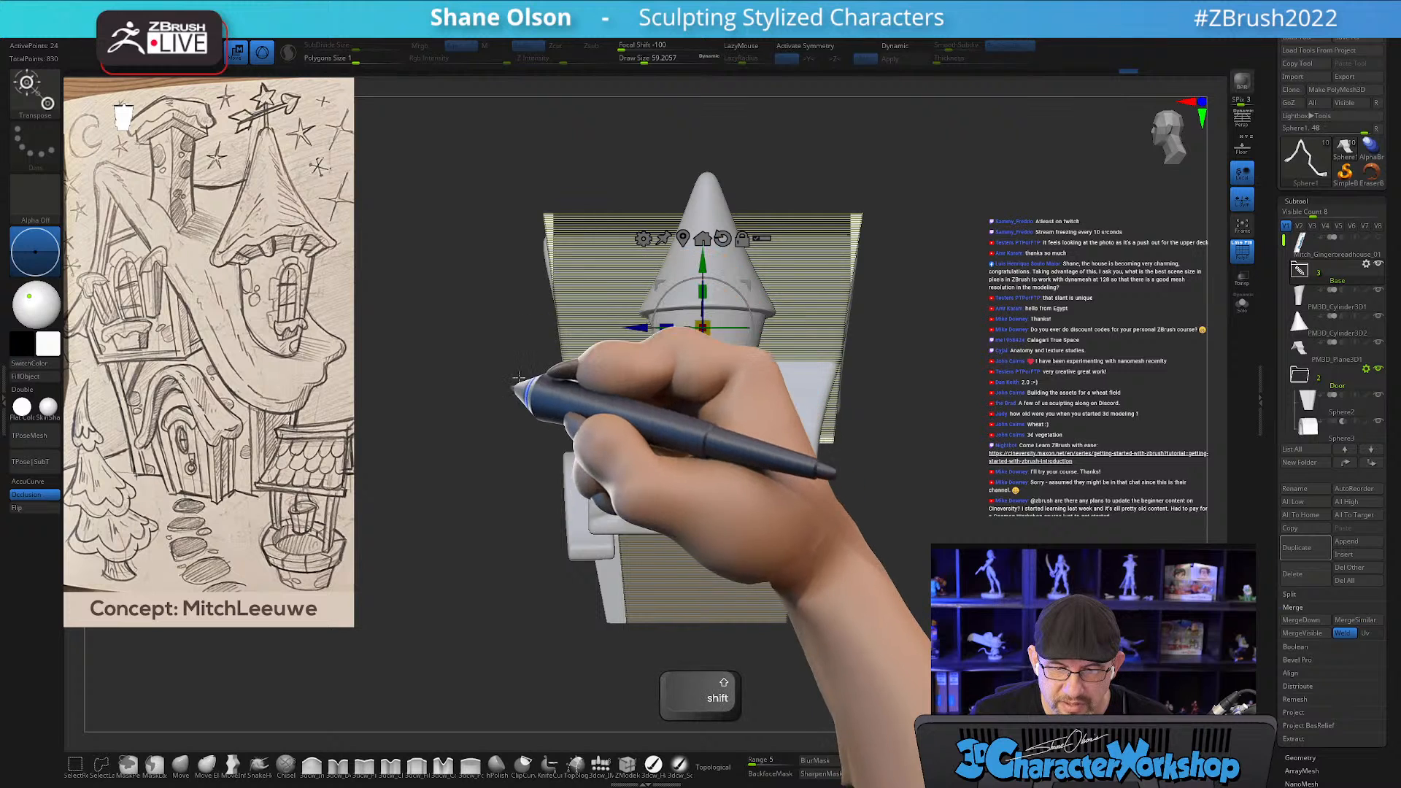
Mask everything except the top edge of the house body's upper storey and scale that edge slightly narrower front to back.
mouse_move(463, 140)
ctrl+mouse_down()
mouse_move(887, 308)
mouse_move(938, 302)
ctrl+mouse_up()
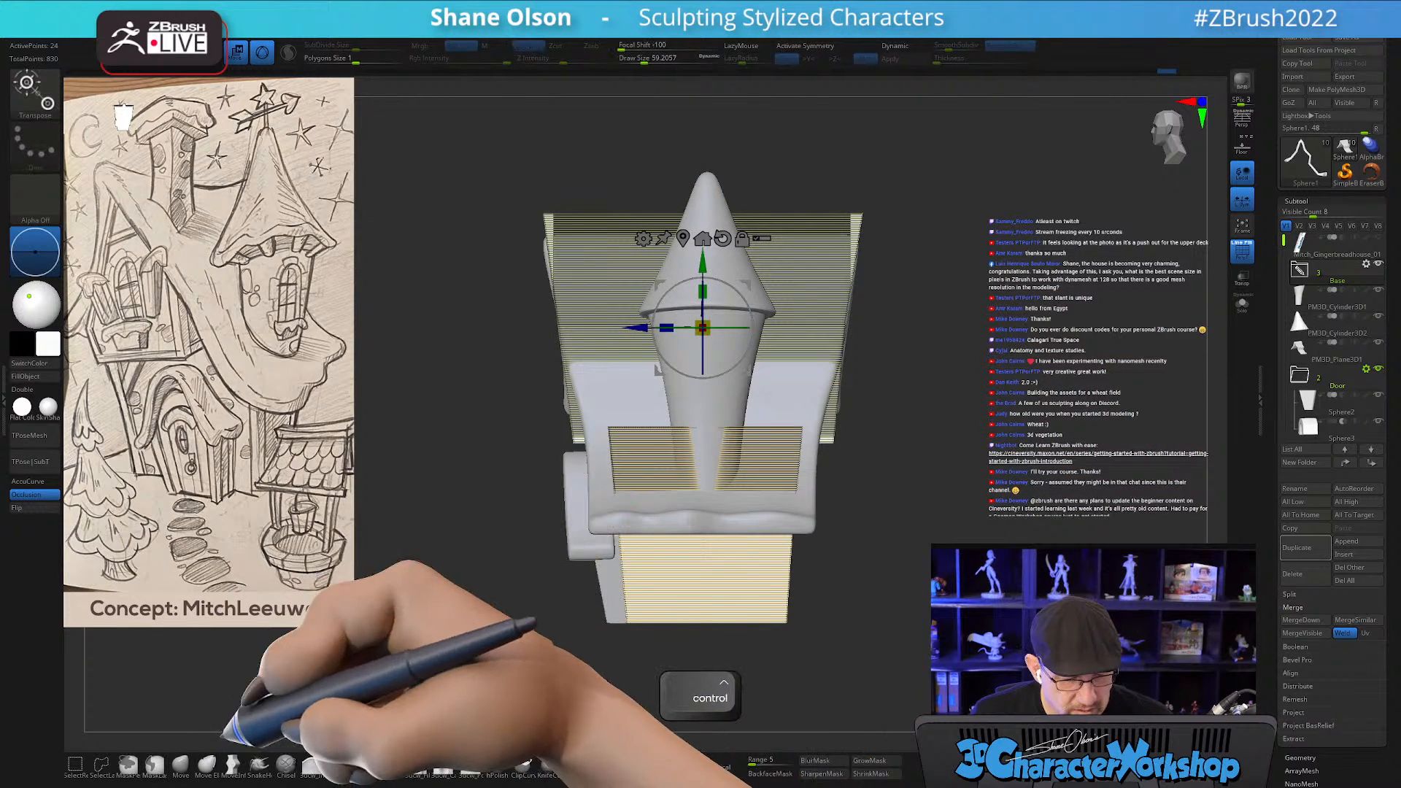
mouse_move(544, 350)
ctrl+mouse_down()
mouse_move(939, 219)
mouse_move(1034, 328)
mouse_move(1008, 351)
ctrl+mouse_up()
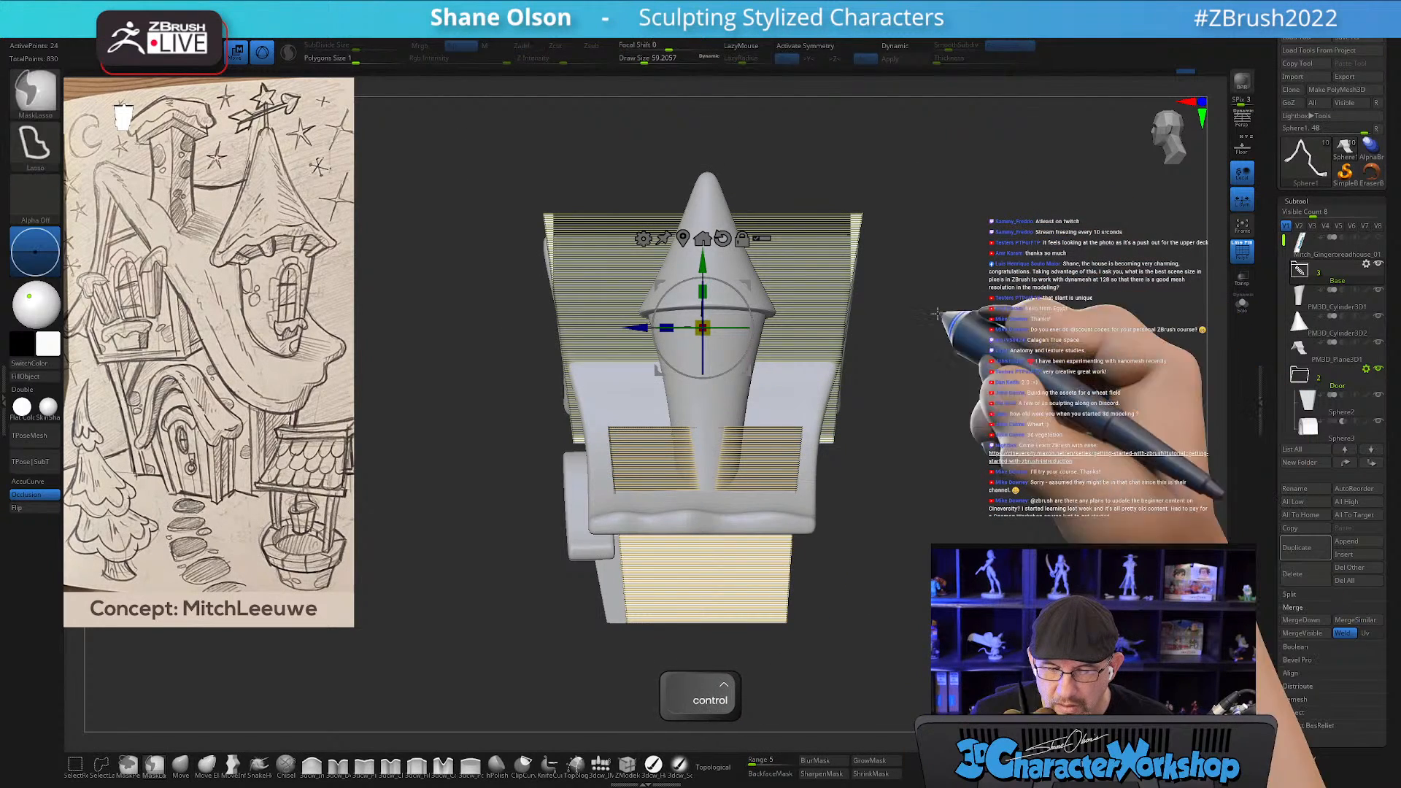
mouse_move(429, 189)
ctrl+mouse_down()
mouse_move(996, 217)
mouse_move(954, 343)
ctrl+mouse_up()
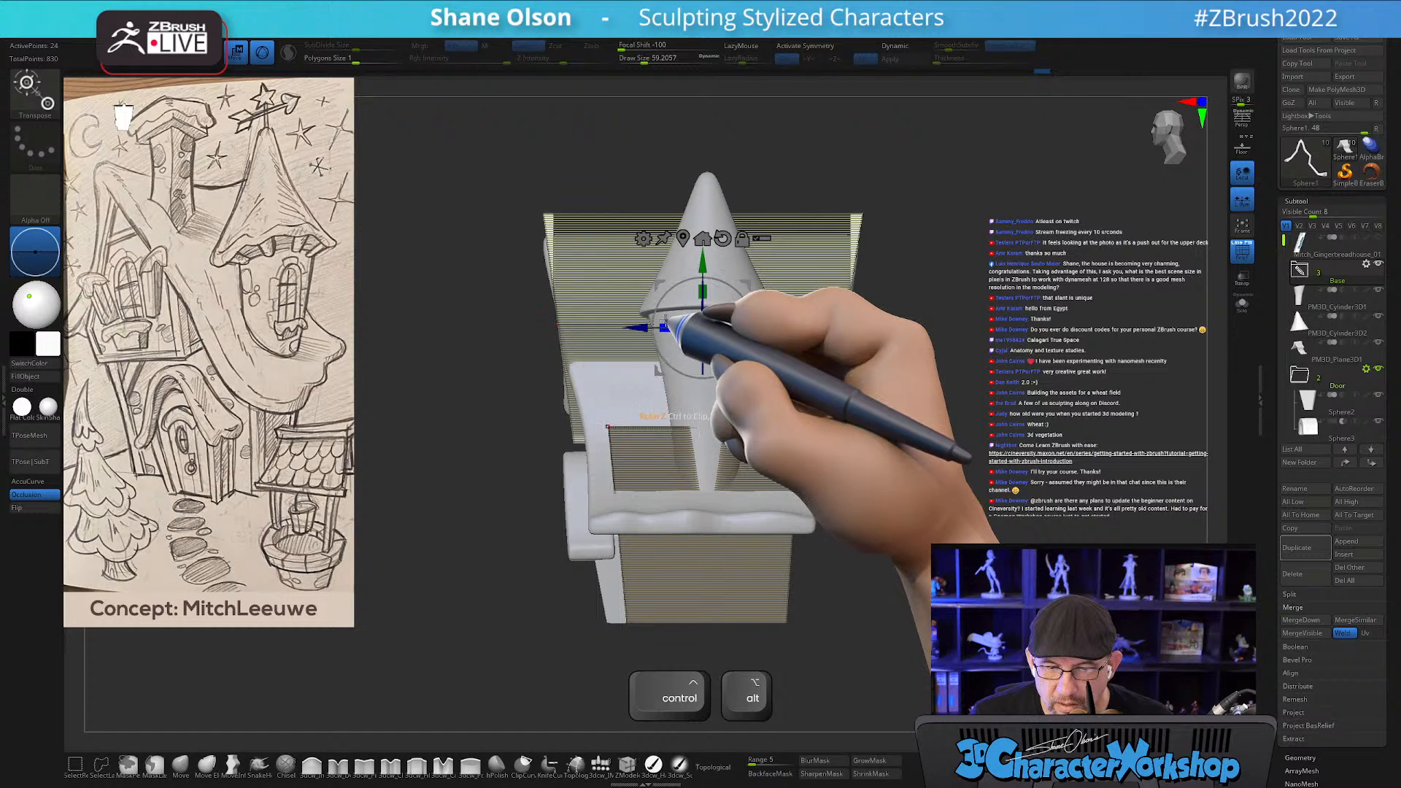
ctrl+click(491, 322)
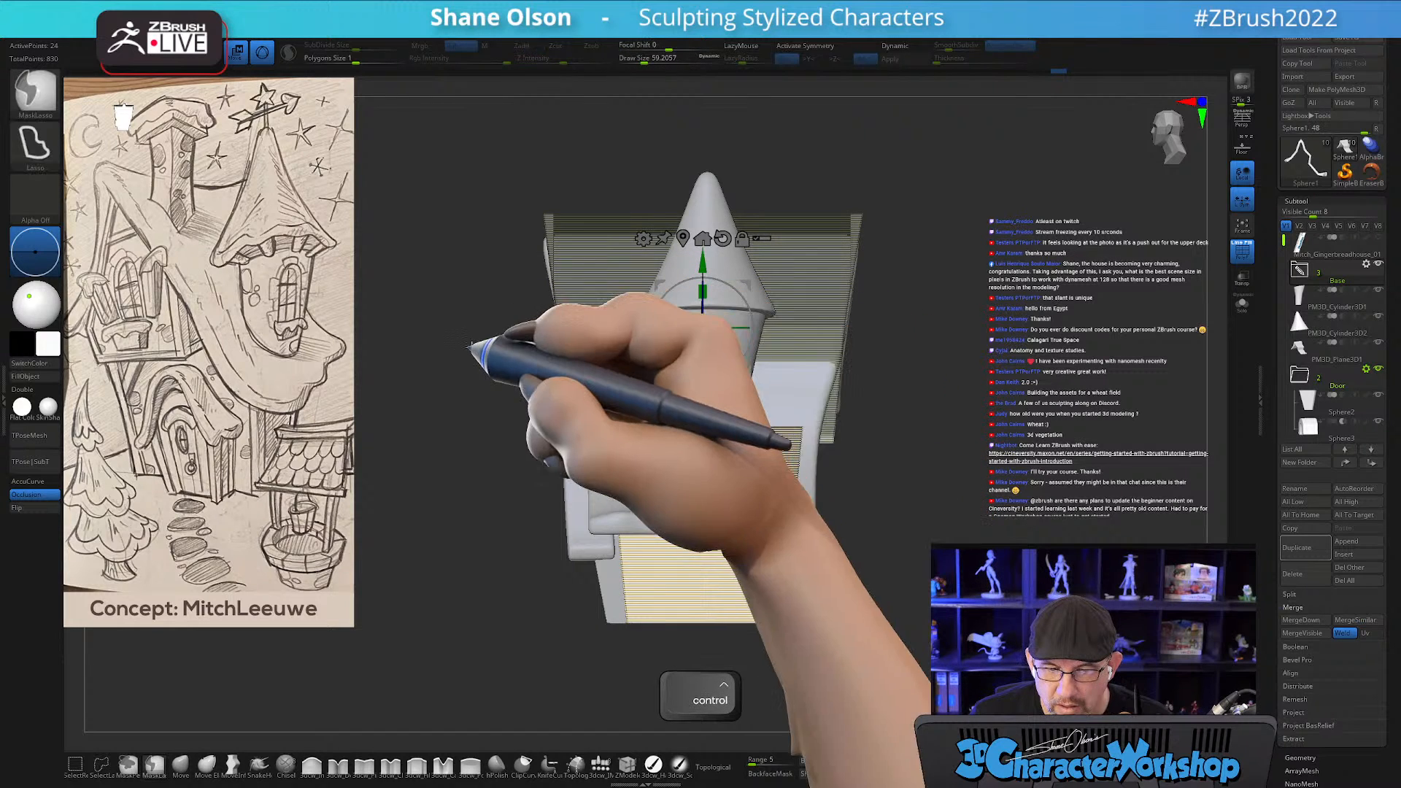
ctrl+click(470, 343)
drag(662, 330, 677, 330)
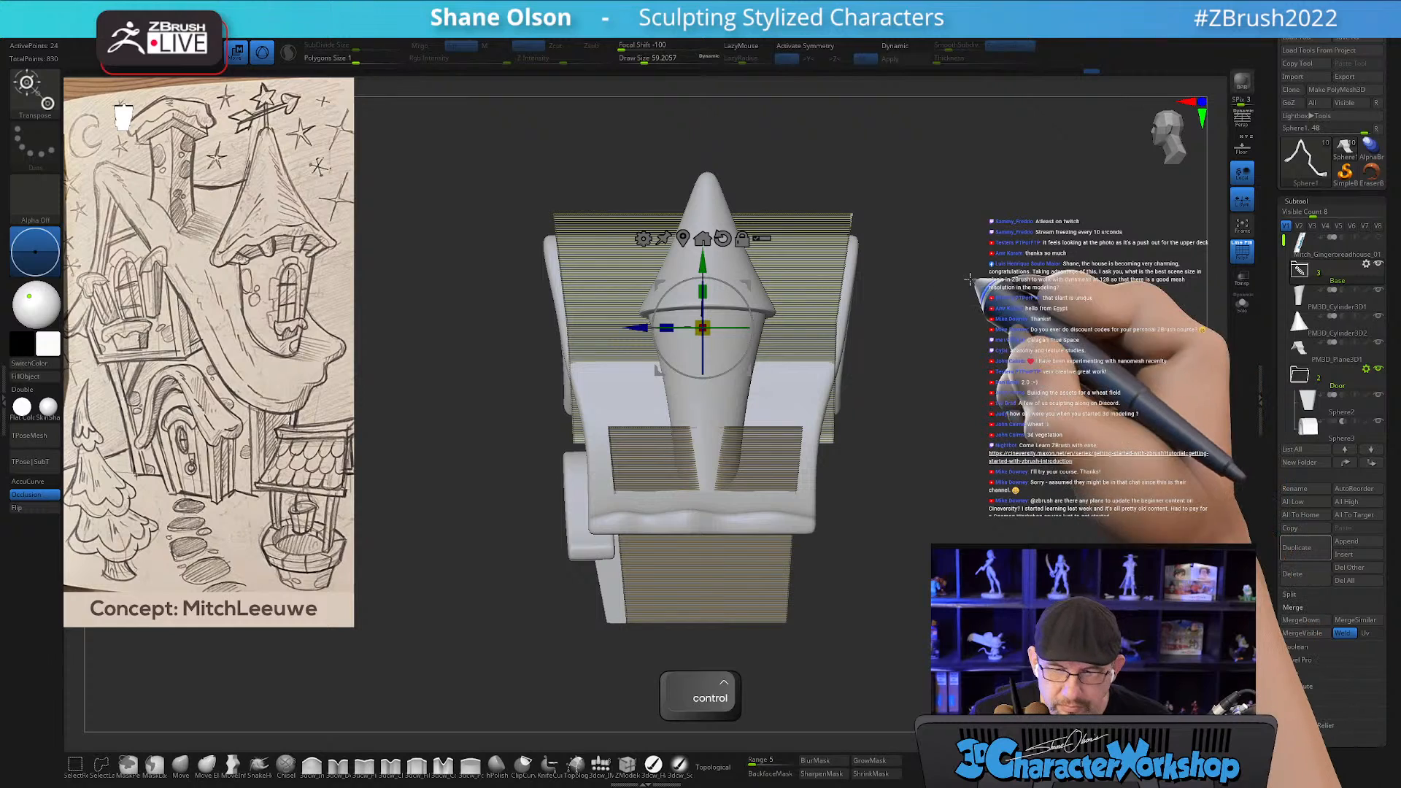
From the front, mask all but the right side of the body's upper storey, shift it slightly inward, and return to Draw mode.
drag(976, 307, 1025, 314)
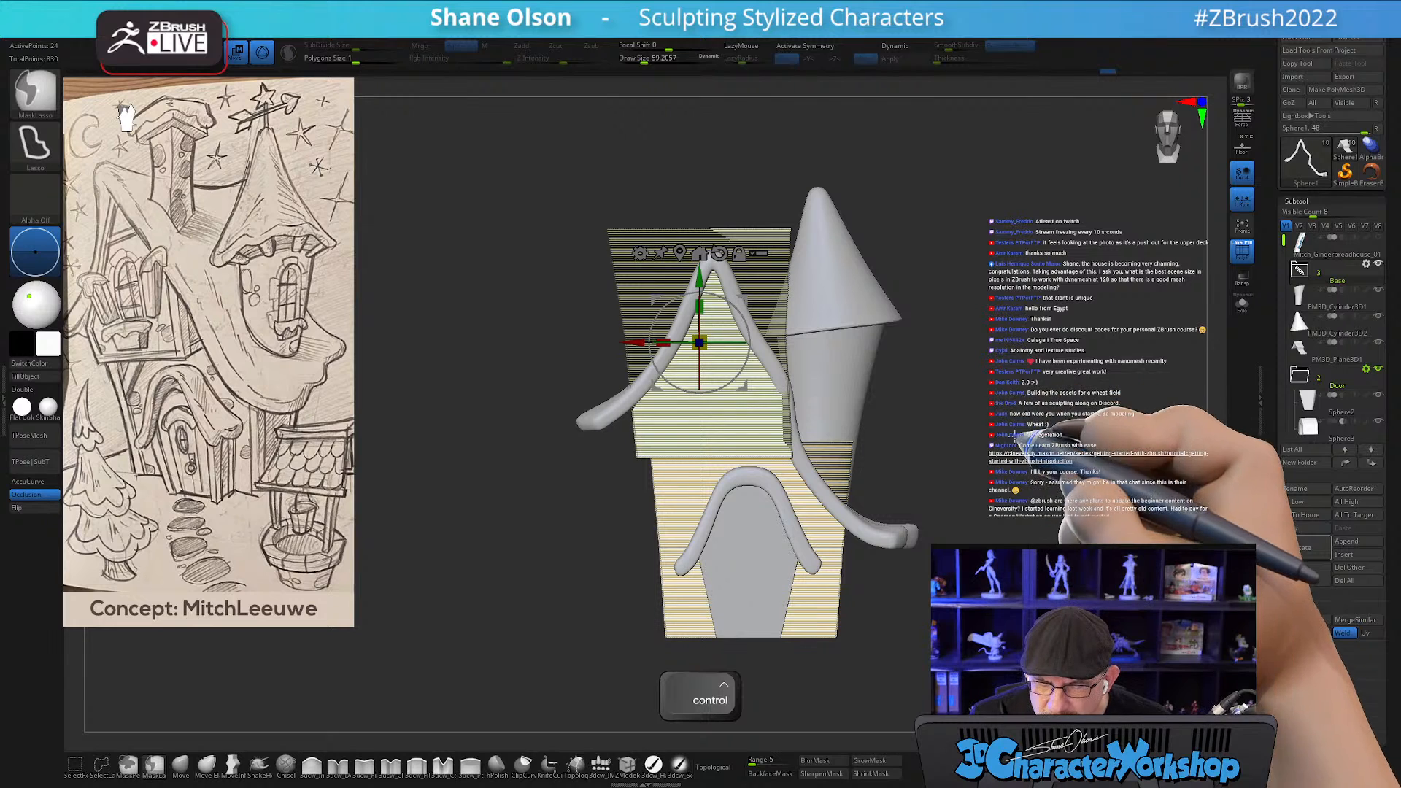
mouse_move(918, 299)
ctrl+mouse_down()
mouse_move(792, 301)
mouse_move(769, 429)
mouse_move(802, 465)
mouse_move(840, 405)
ctrl+mouse_up()
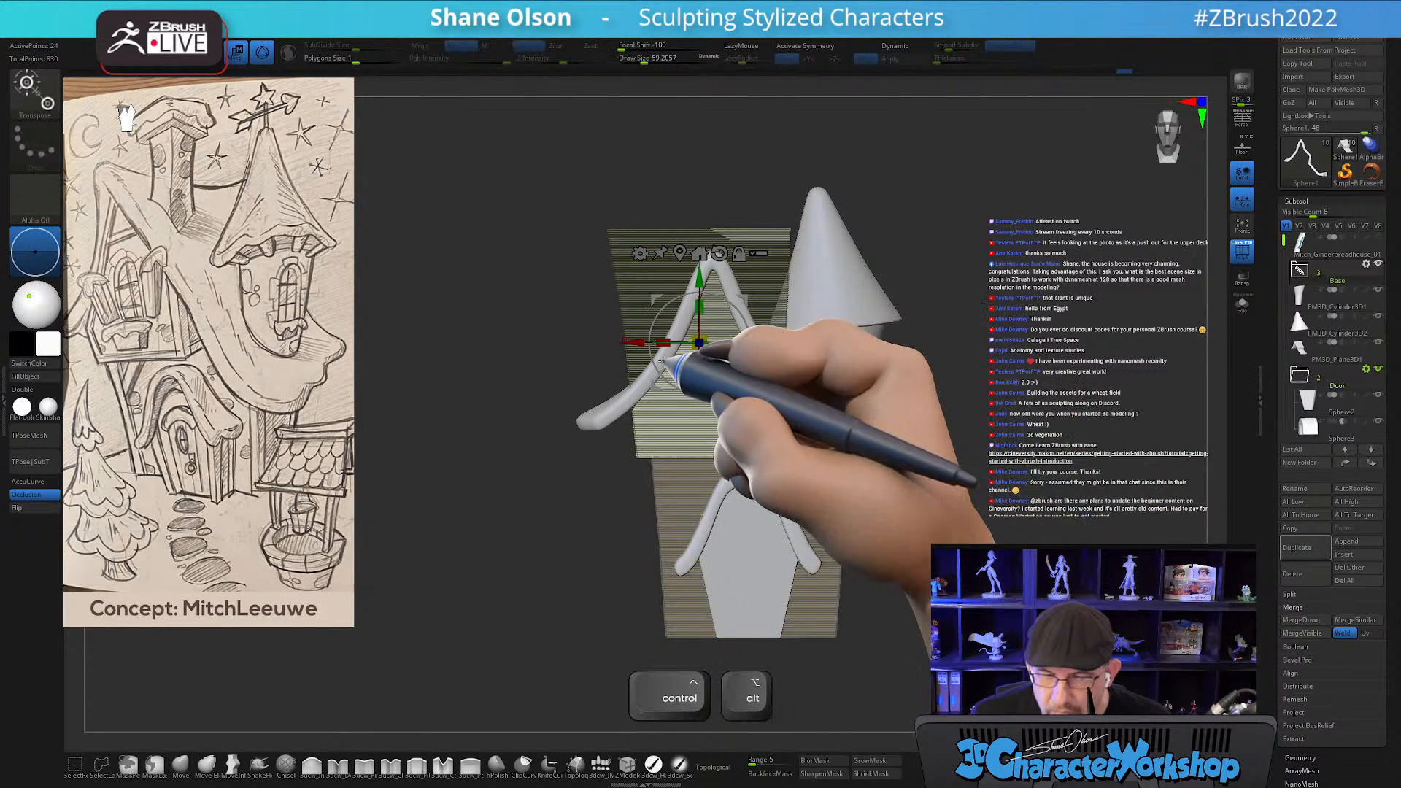
ctrl+alt+drag(629, 343, 629, 343)
mouse_move(975, 441)
mouse_down()
mouse_move(939, 434)
mouse_move(1048, 416)
mouse_move(970, 406)
mouse_move(963, 429)
mouse_move(1005, 410)
mouse_up()
key(q)
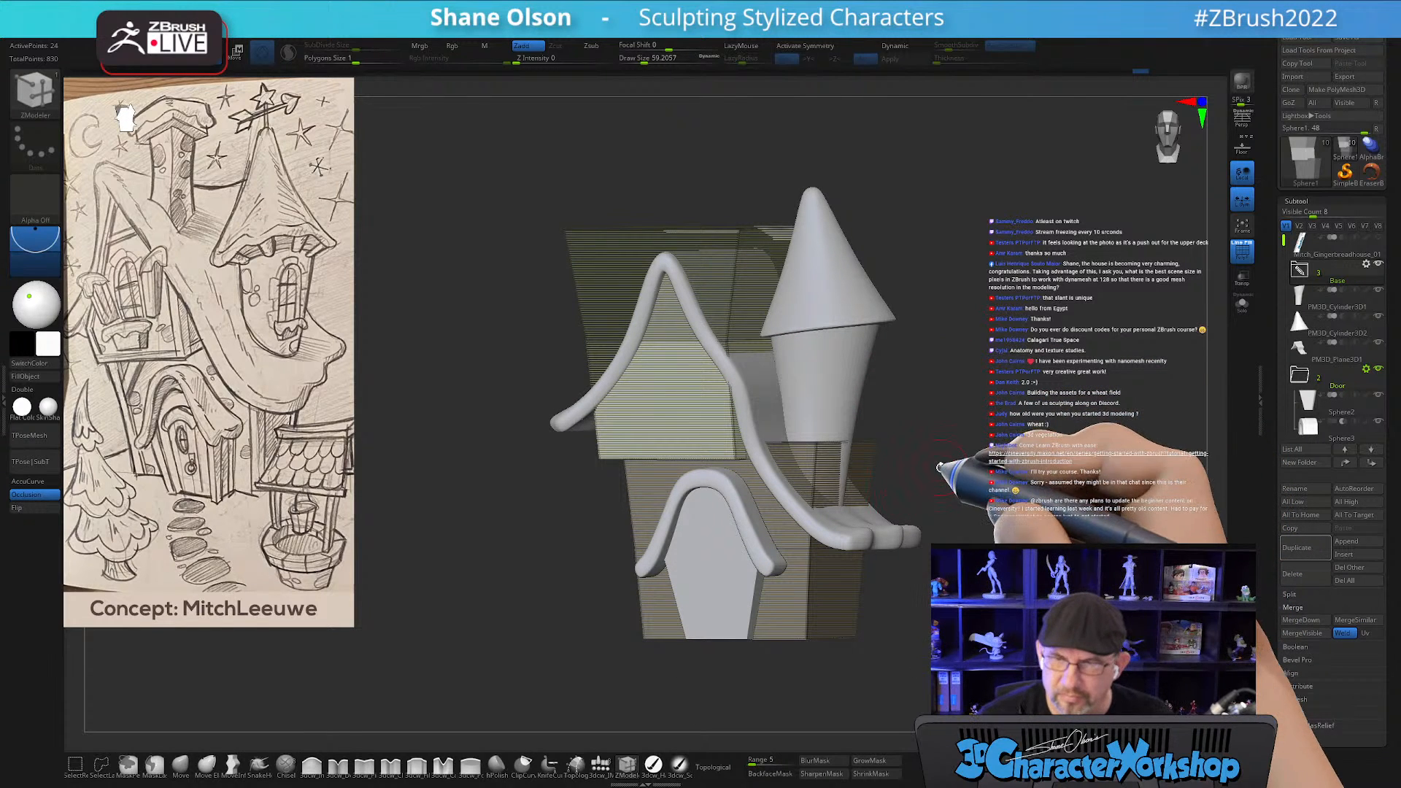
Select the main roof subtool and activate the Move brush with a draw size of about 192.
alt+drag(959, 442, 999, 482)
alt+click(752, 417)
right_drag(810, 460, 781, 461)
click(179, 763)
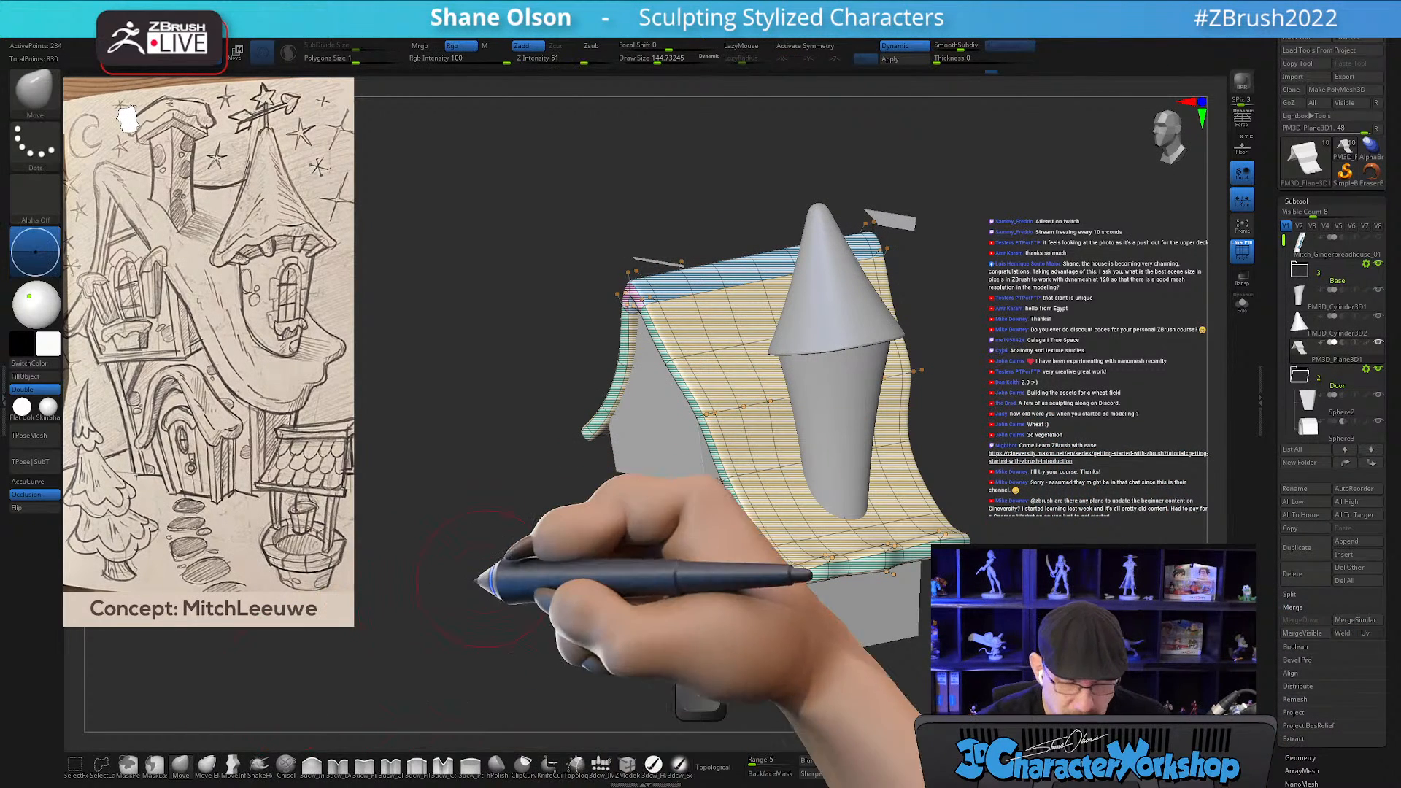
drag(494, 585, 461, 582)
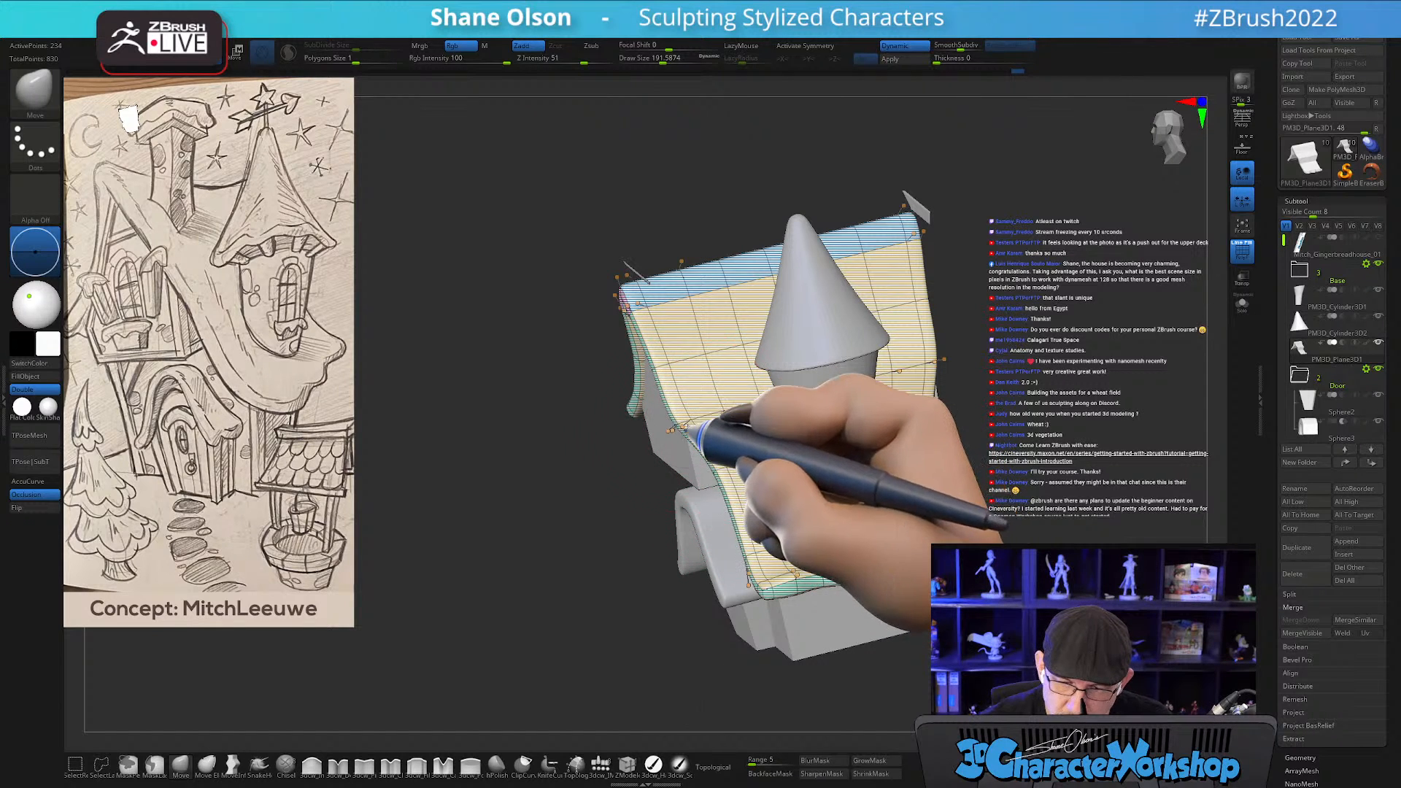
Examine the roof and house proportions from front and three-quarter views against the concept sketch.
right_drag(736, 525, 811, 513)
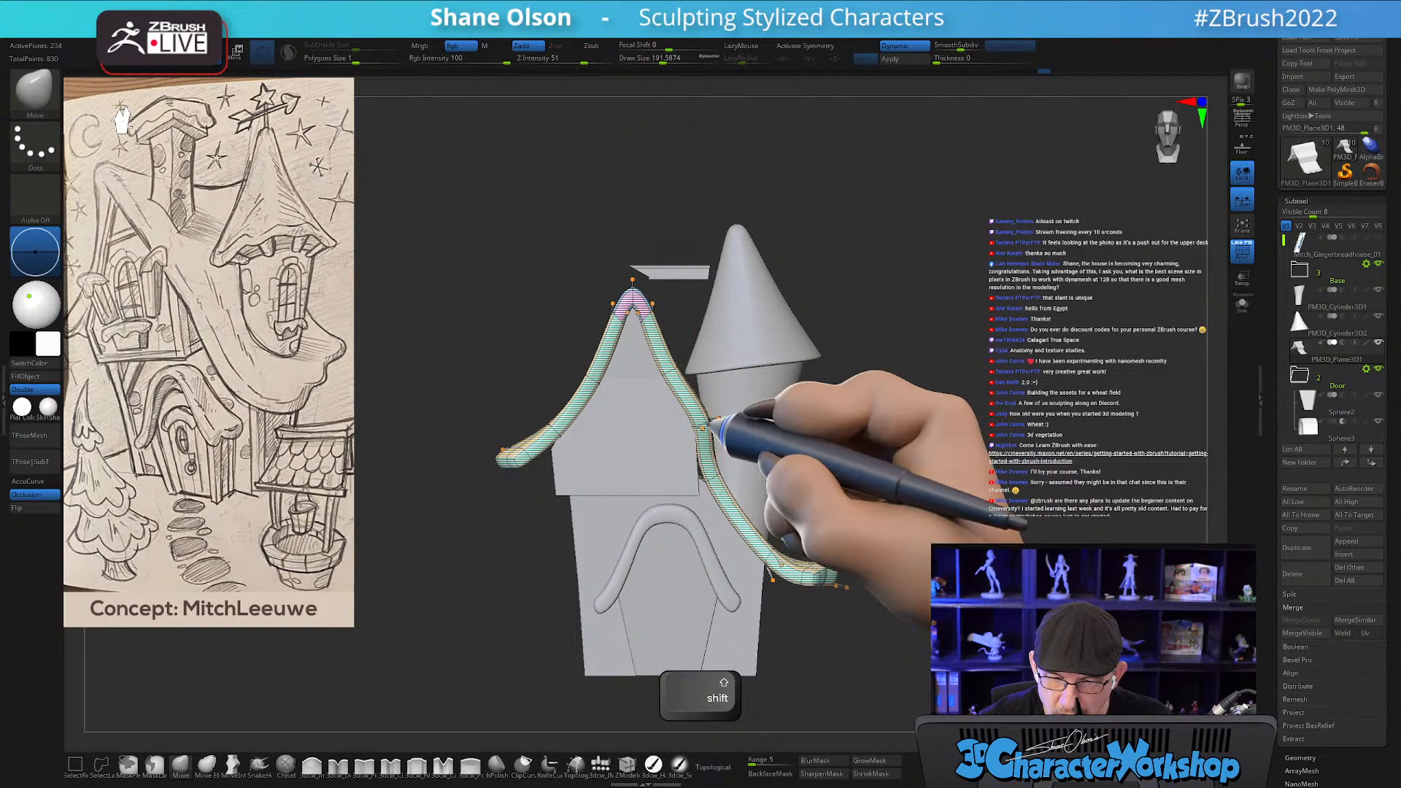
right_drag(917, 501, 892, 546)
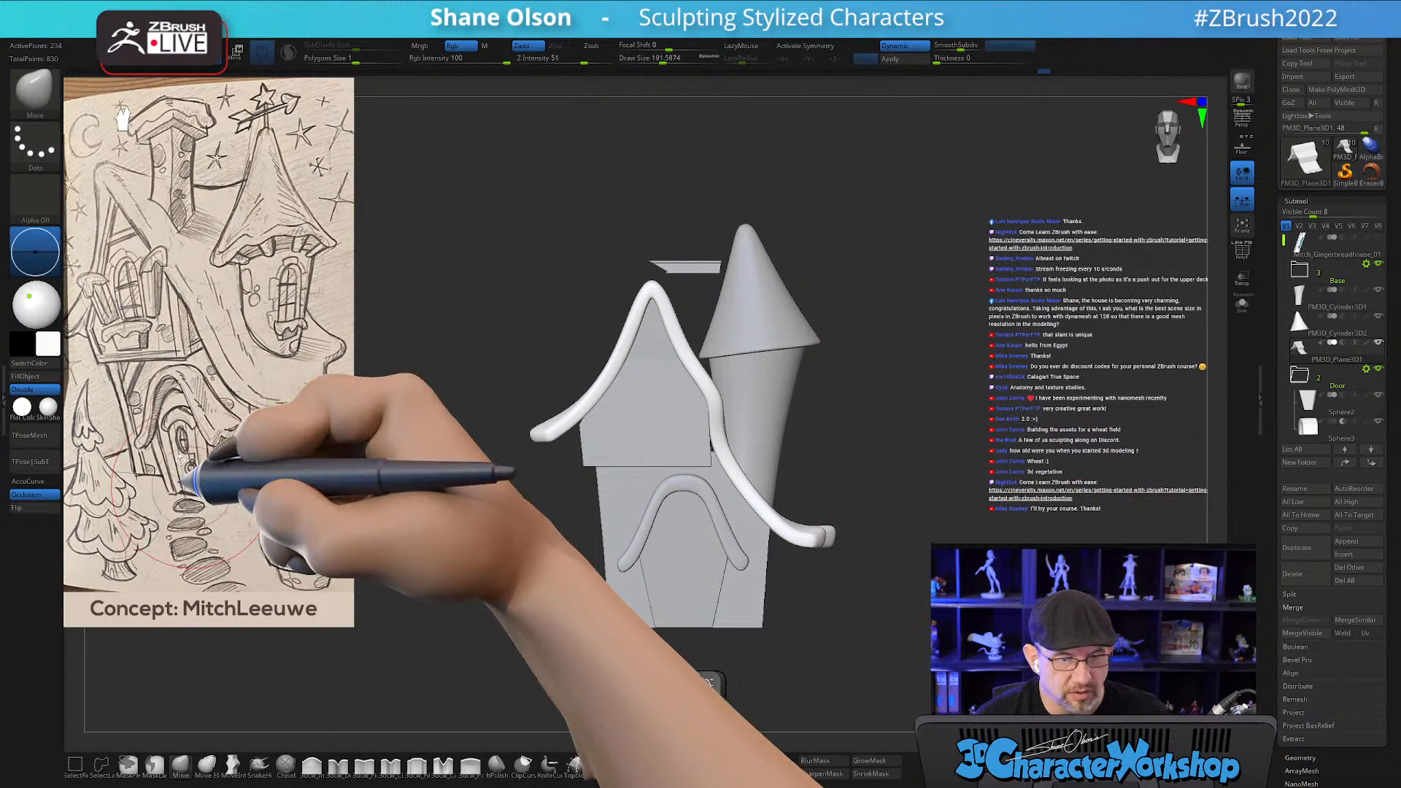
alt+right_drag(941, 561, 887, 544)
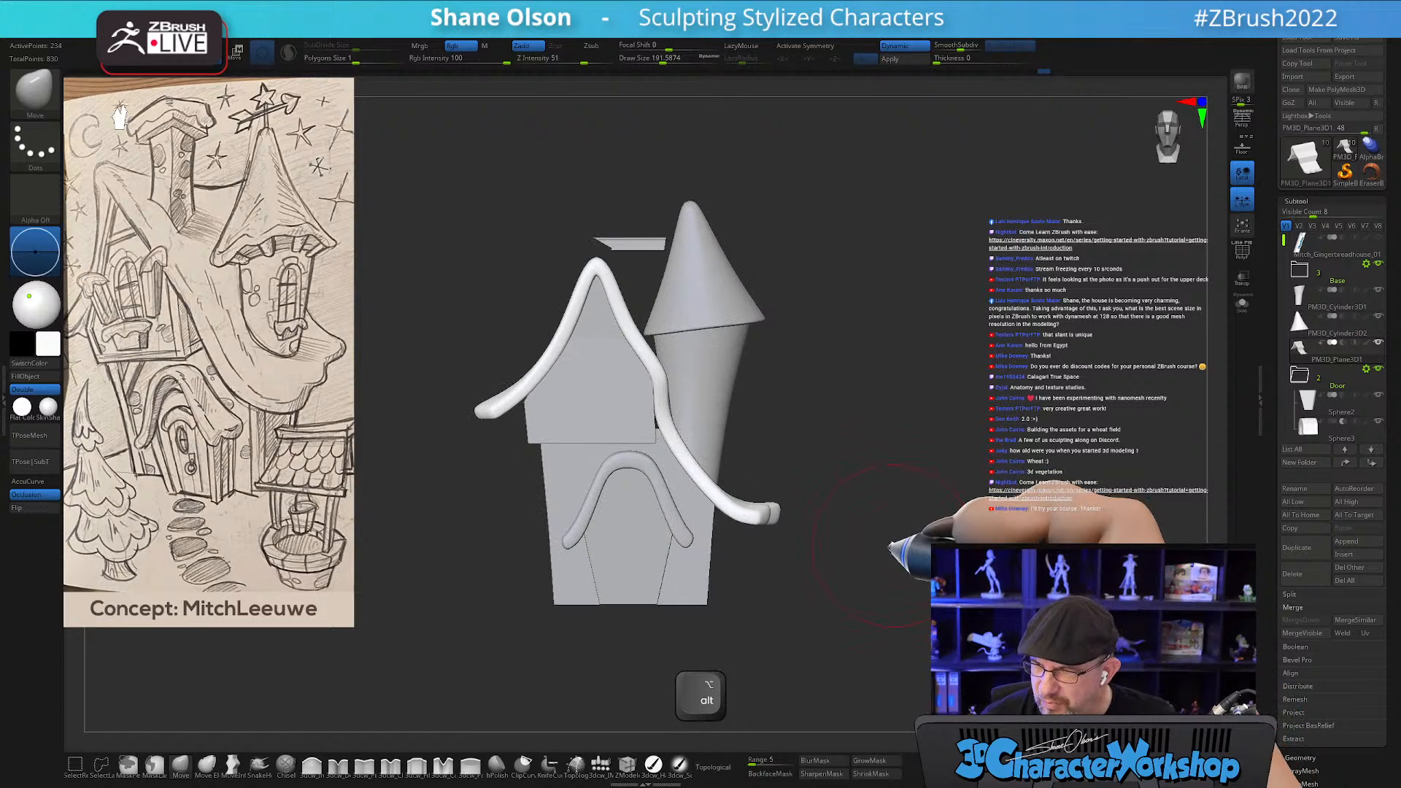
alt+drag(878, 536, 873, 633)
drag(876, 562, 795, 514)
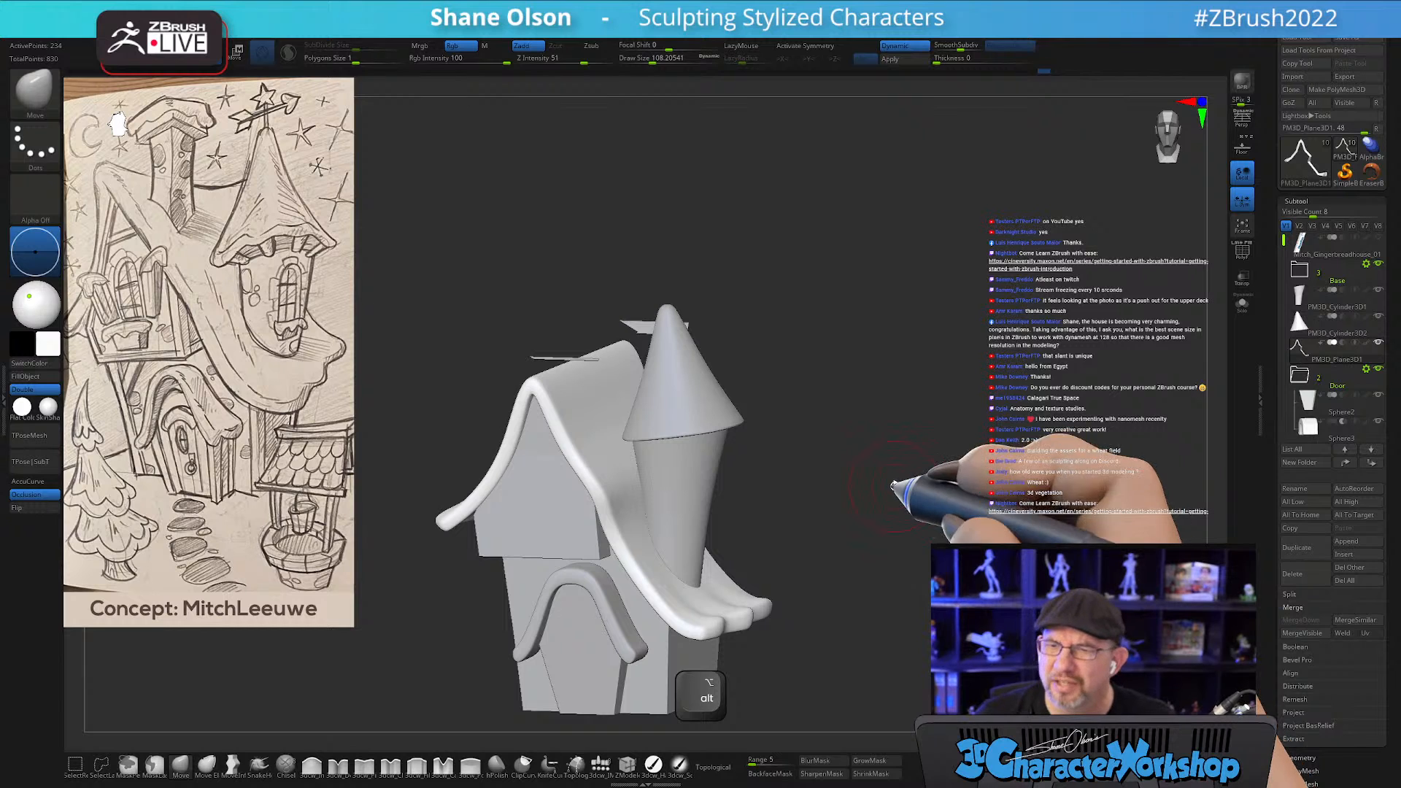
alt+drag(970, 386, 956, 297)
drag(929, 346, 948, 346)
drag(1030, 301, 998, 314)
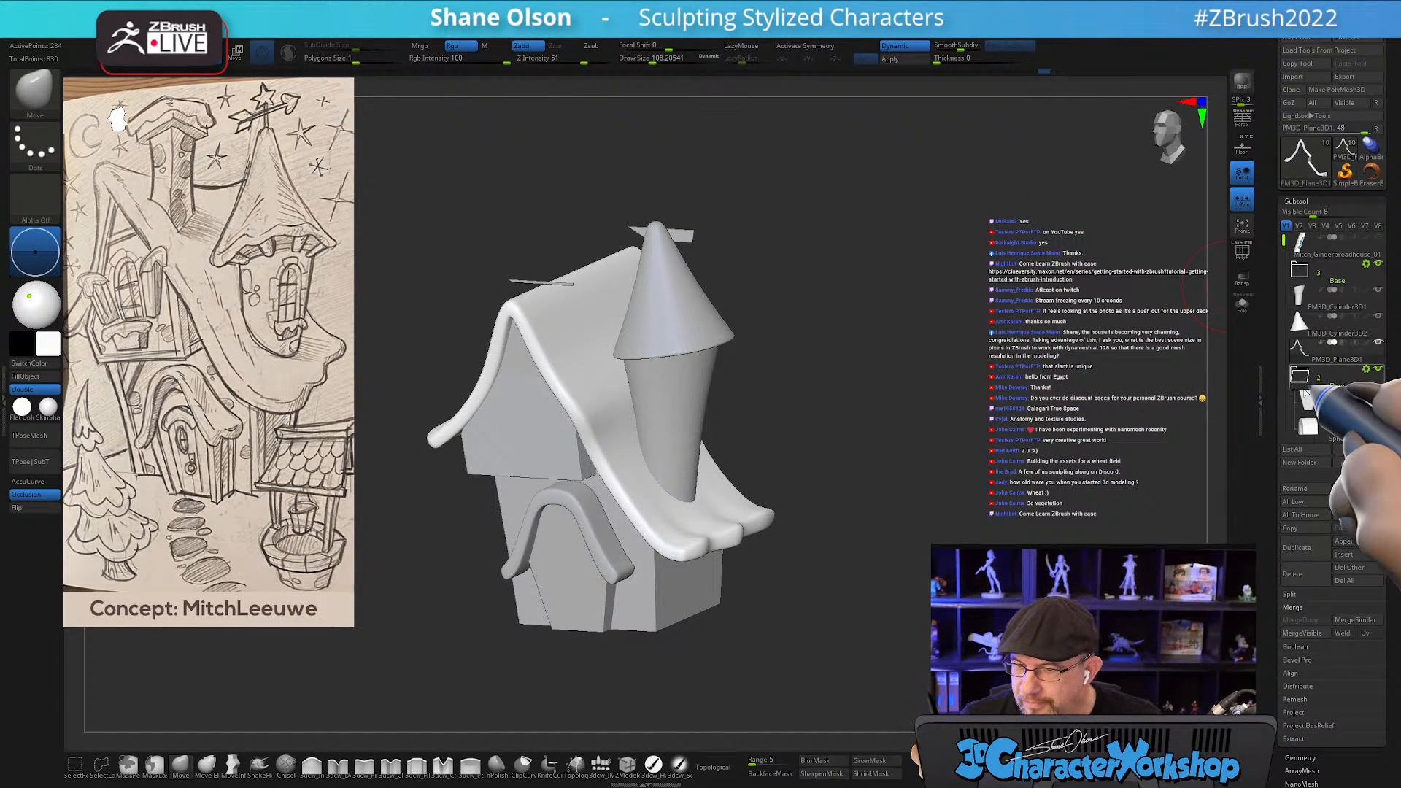
Expand the Base folder, select its second Sphere1 subtool, and inspect it with the polyframe and gizmo shown.
mouse_move(1310, 381)
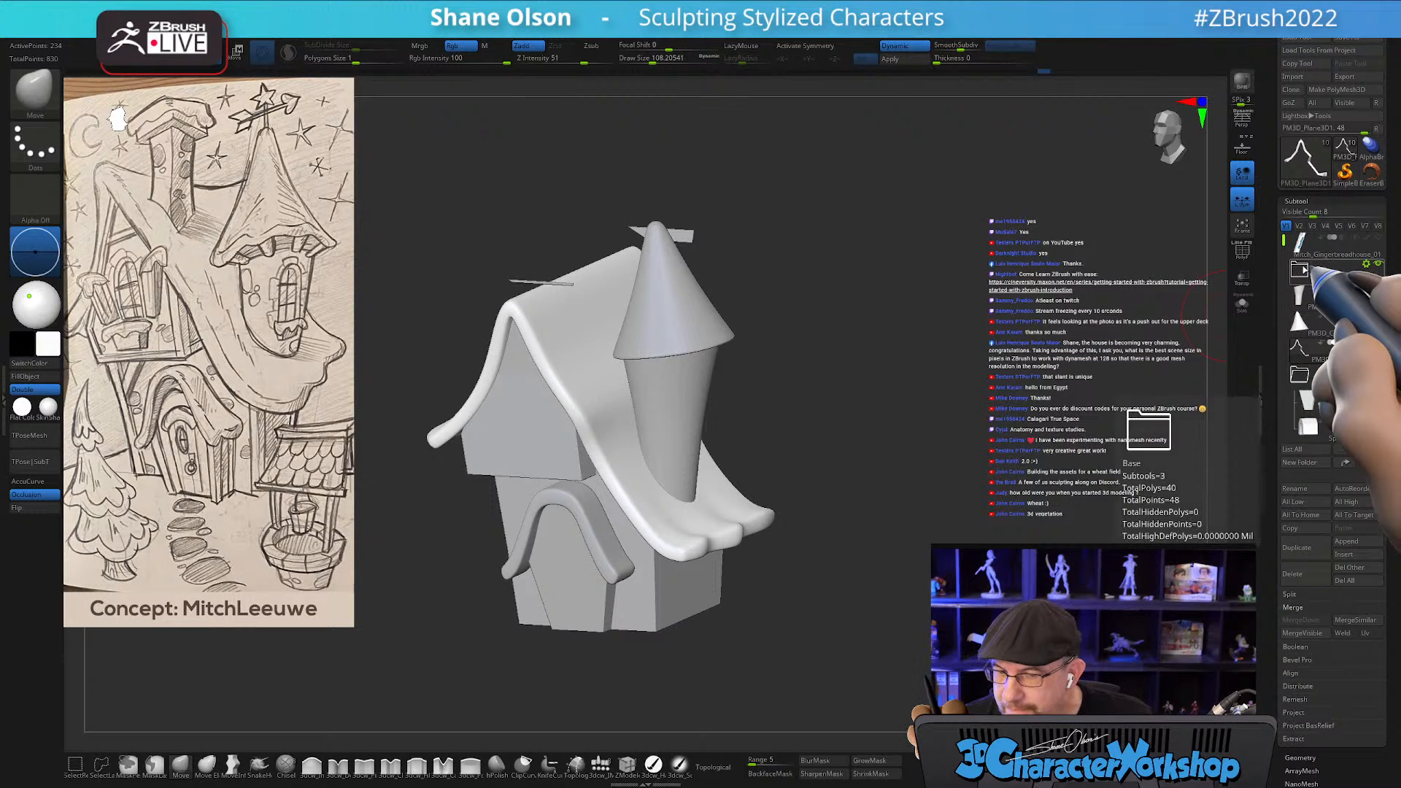
click(1306, 270)
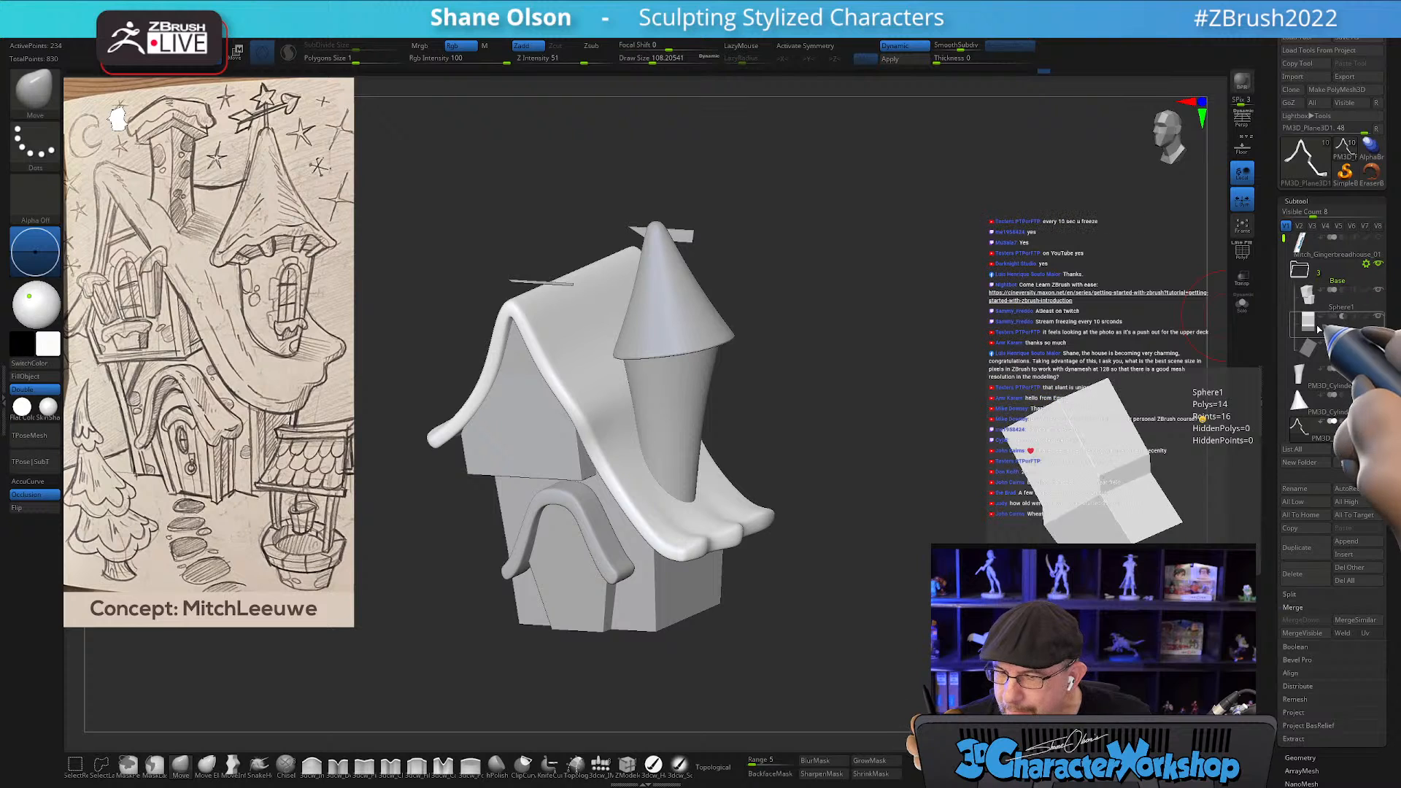
click(1318, 327)
key(shift+f)
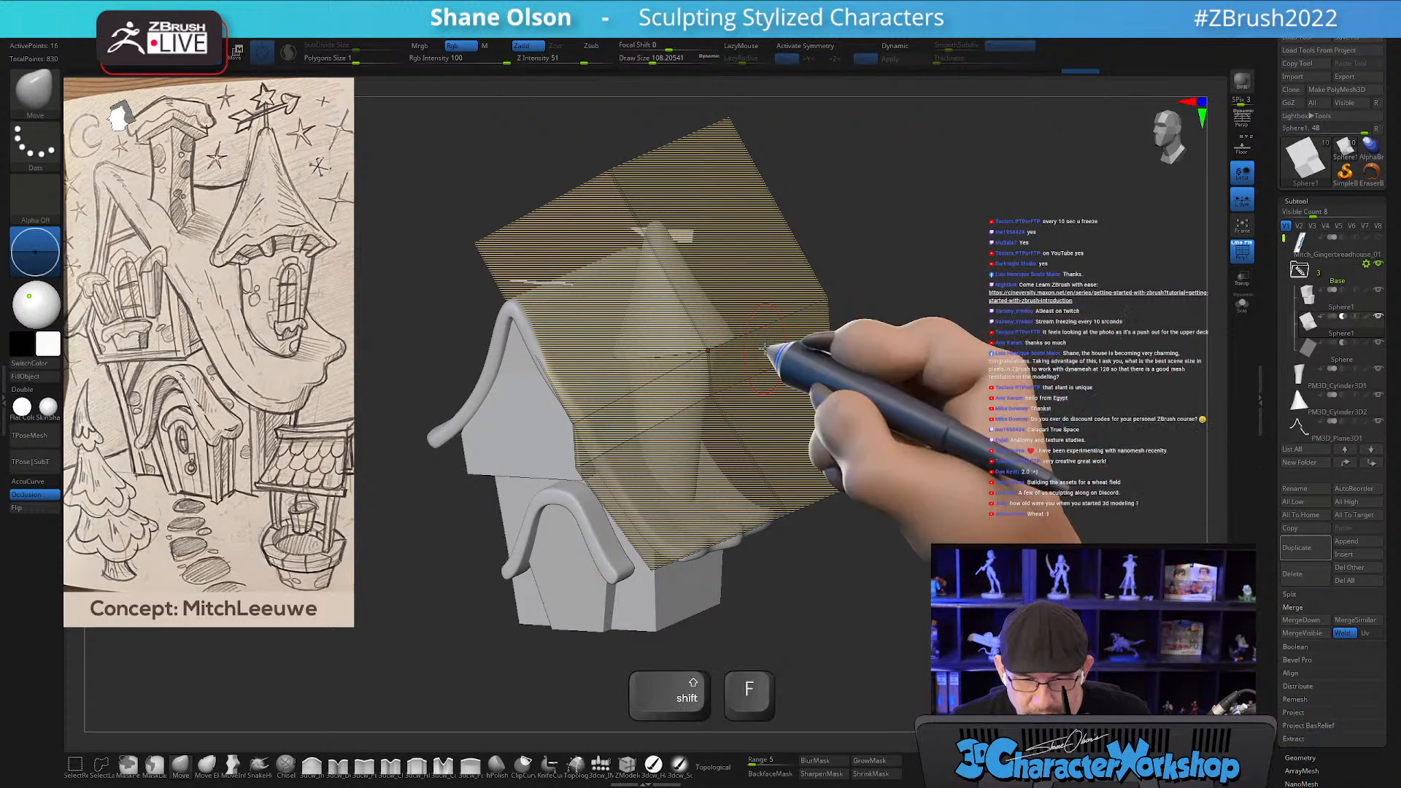
key(w)
drag(995, 291, 985, 296)
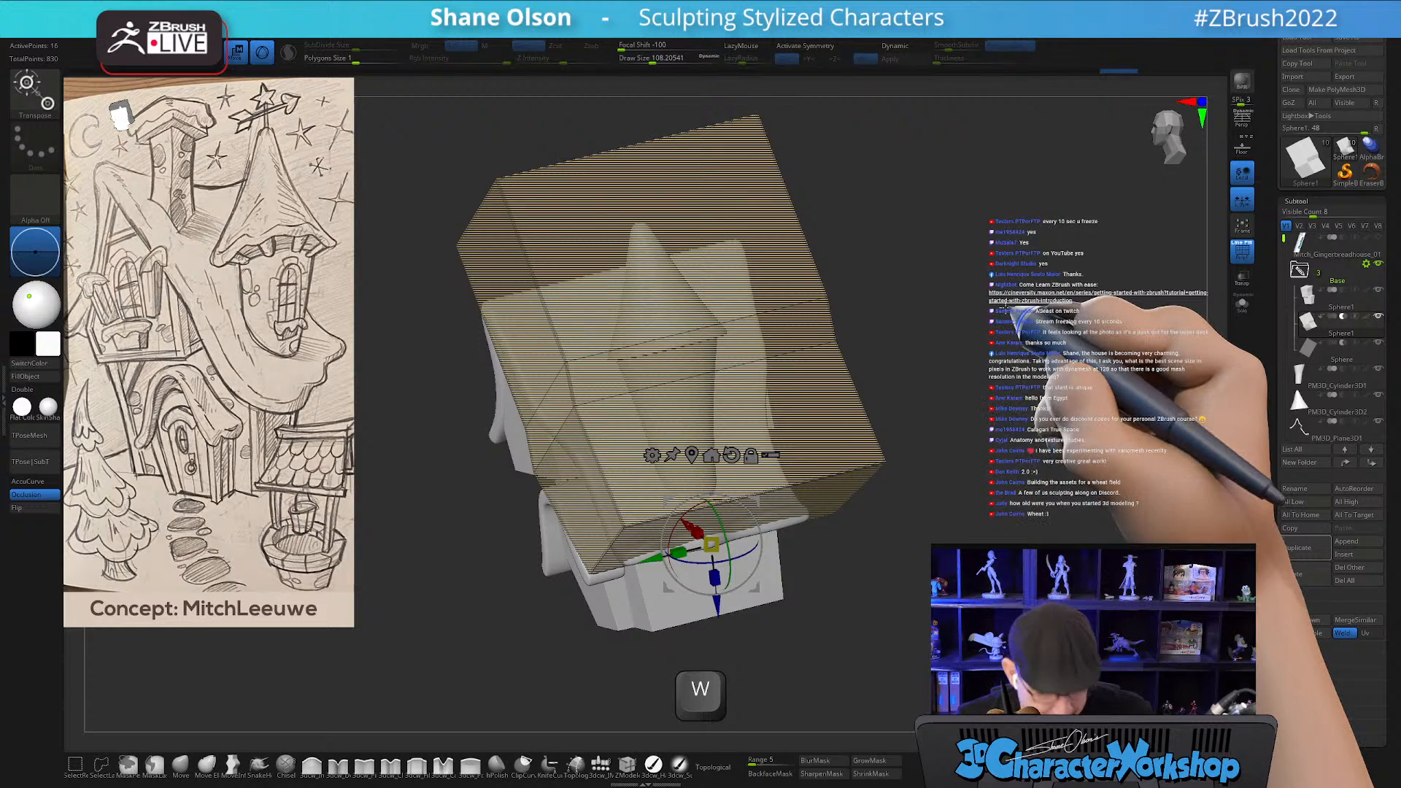
Hide the polyframe, return to a straight front view of the house, and switch back to Draw mode.
key(shift+f)
alt+drag(1039, 357, 1029, 355)
drag(1029, 355, 947, 374)
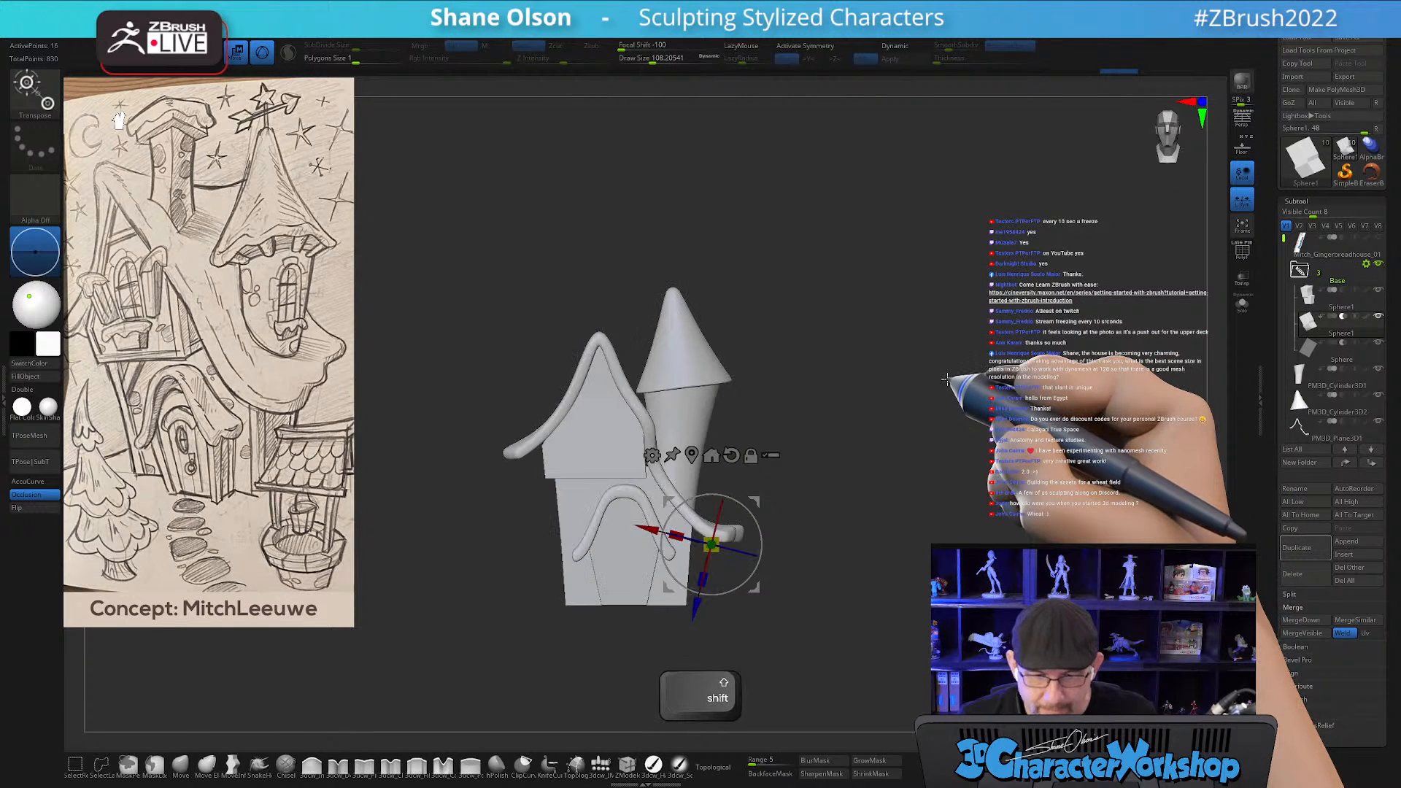
key(q)
alt+drag(938, 432, 916, 396)
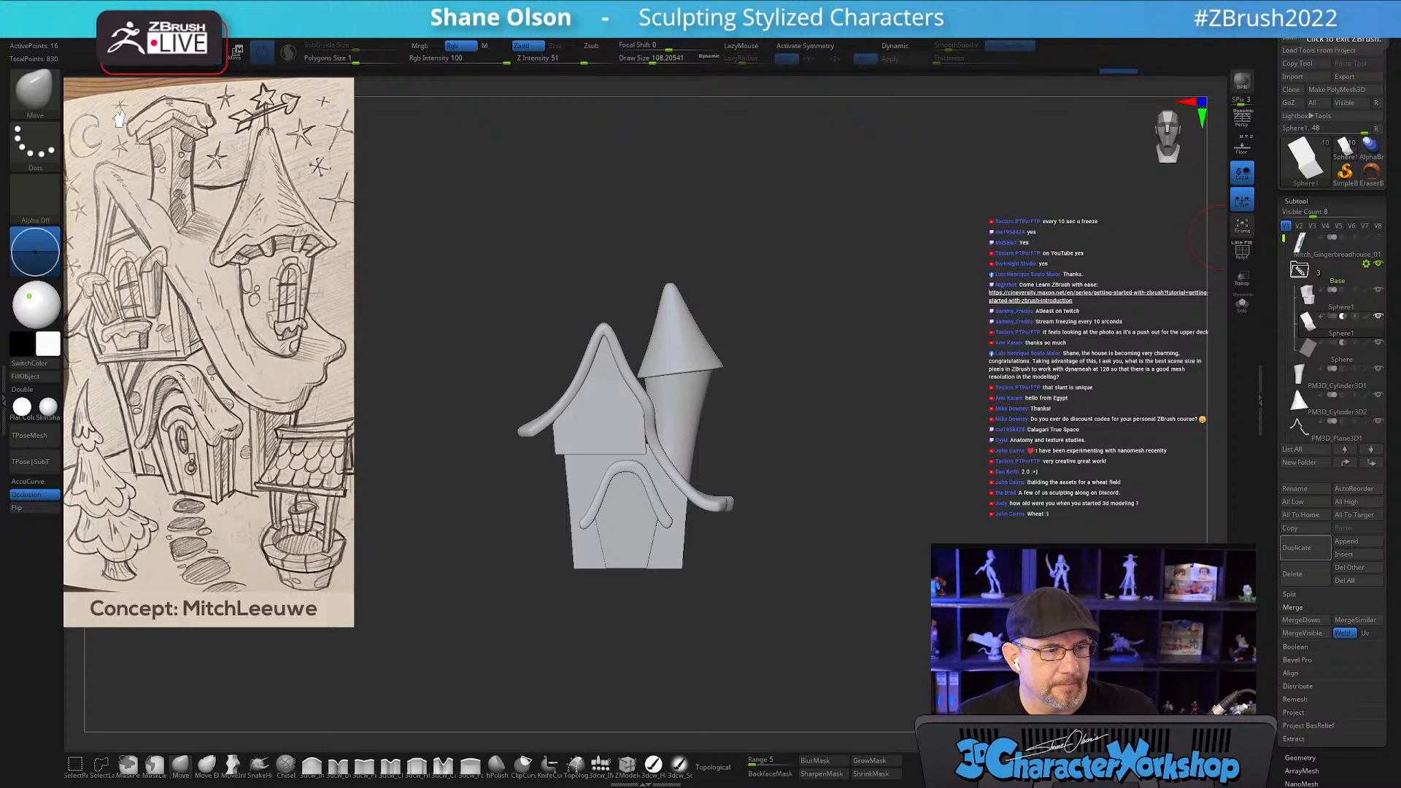
key(alt+Tab)
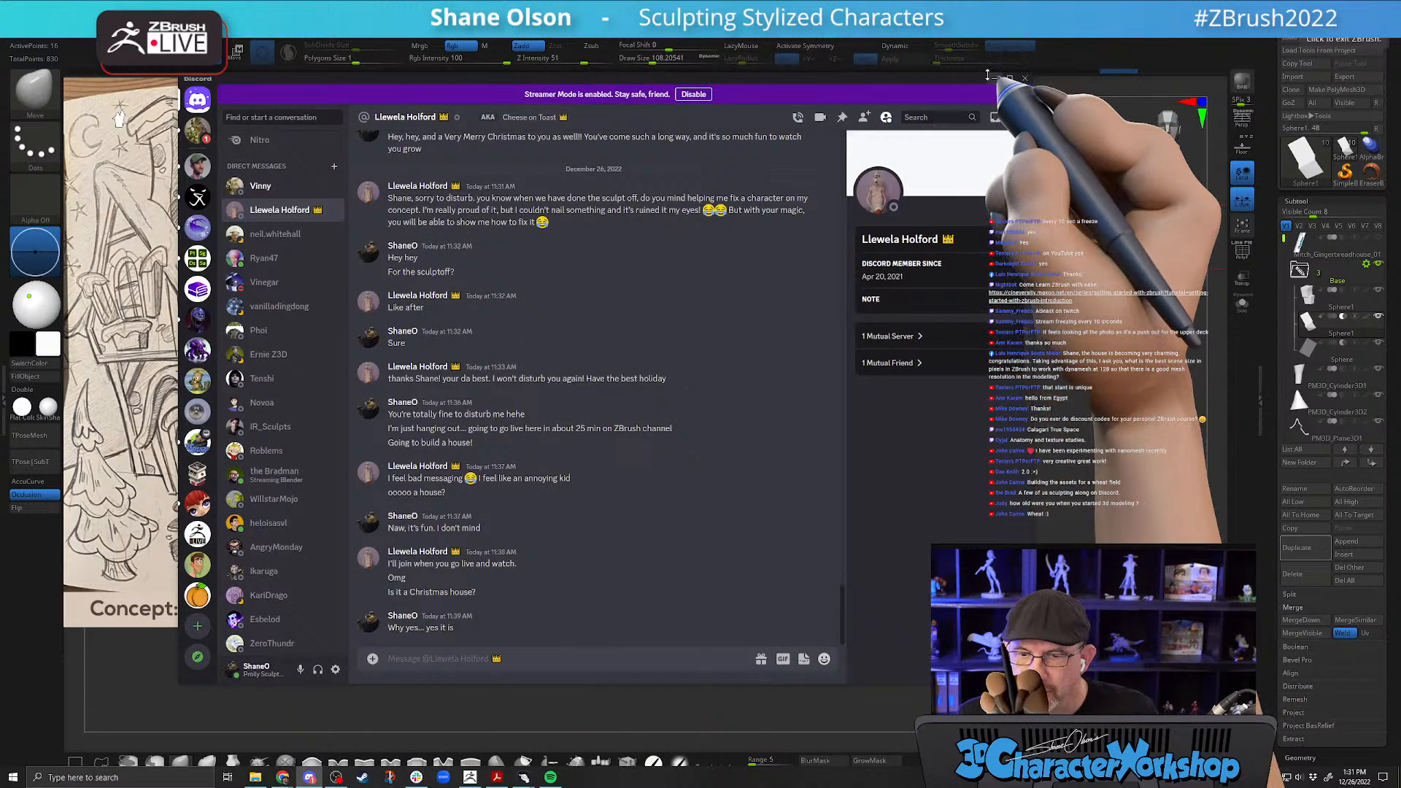
click(993, 77)
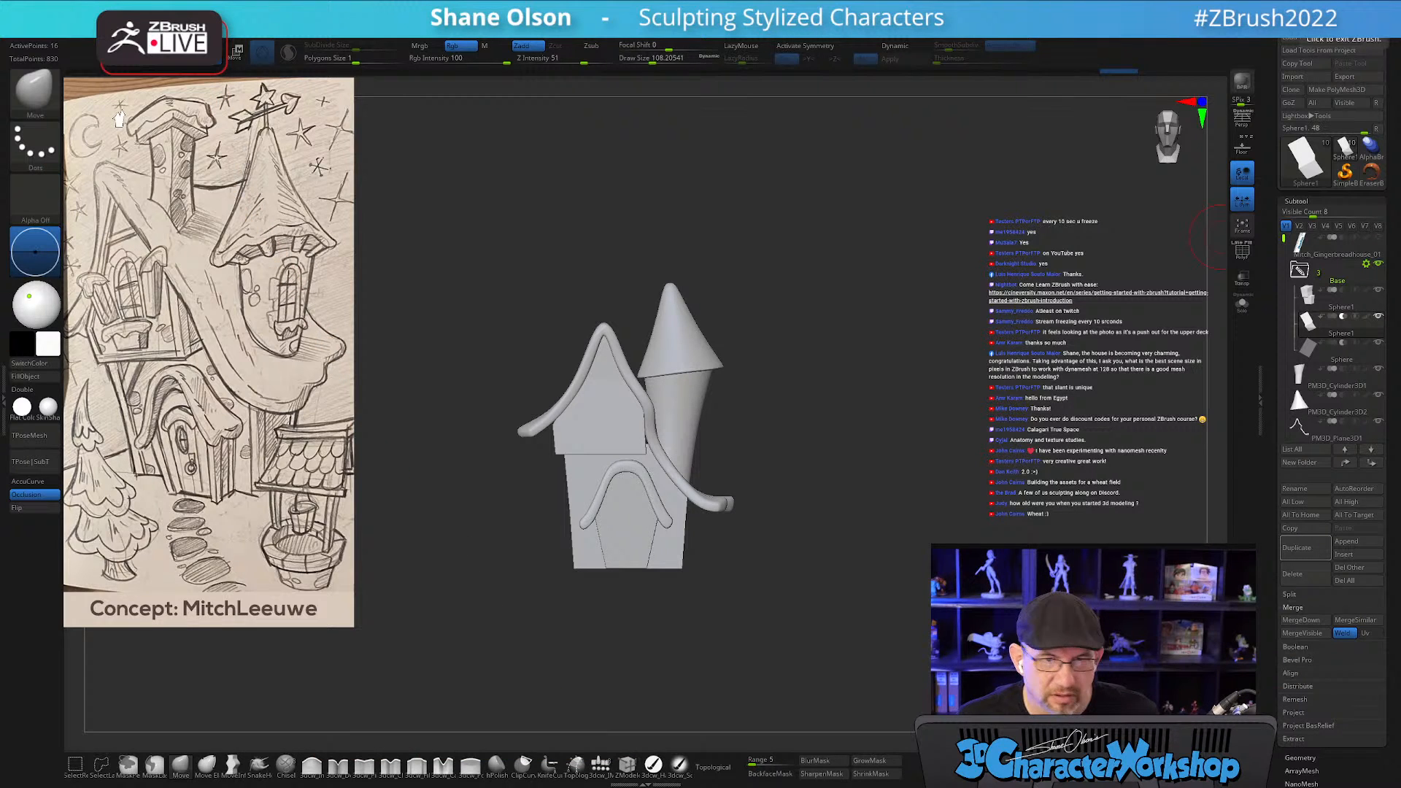
key(shift)
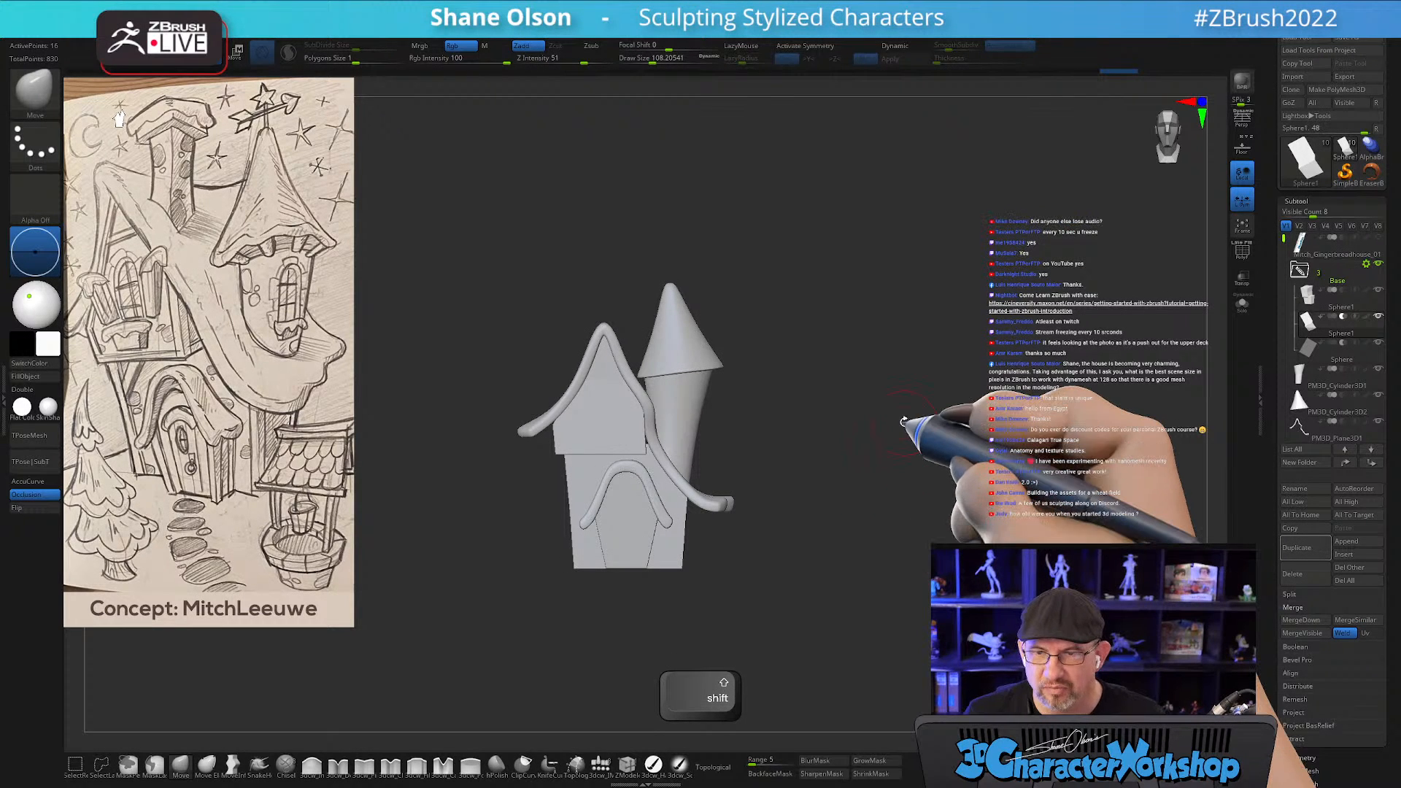
alt+drag(904, 422, 936, 419)
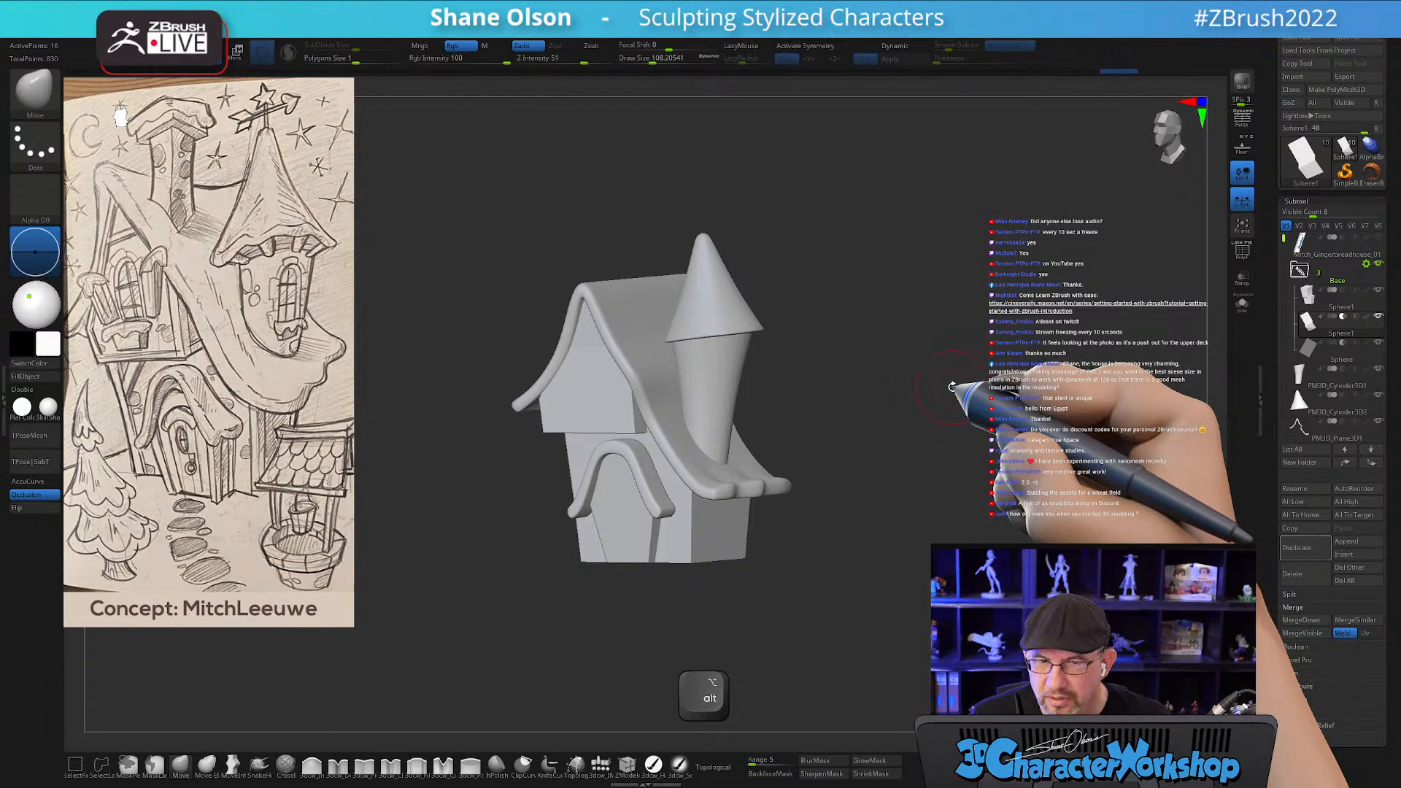
Activate the insert-mesh primitives brush and select the door subtool from a straight front view of the house.
mouse_move(953, 371)
alt+mouse_down()
mouse_move(973, 399)
mouse_move(976, 385)
alt+mouse_up()
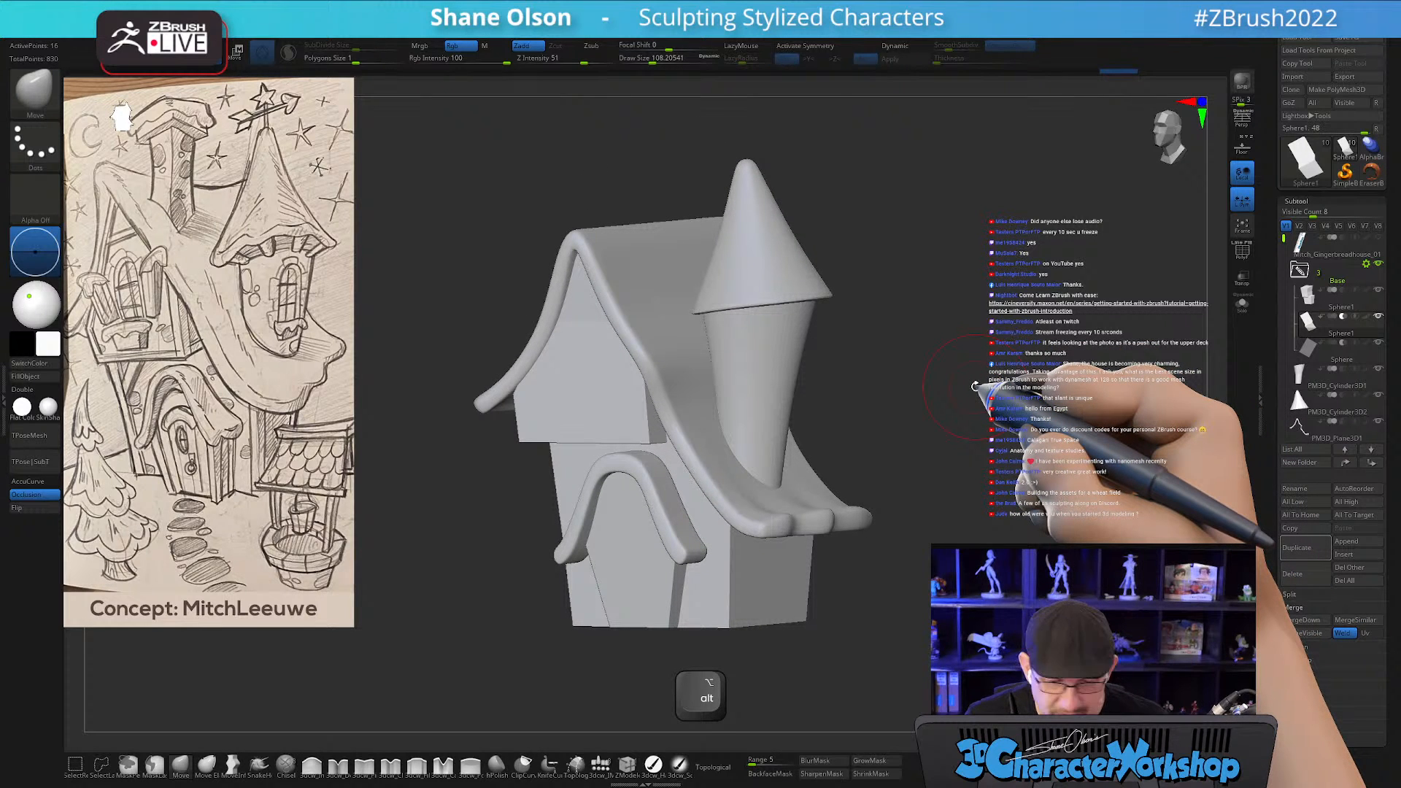
drag(909, 511, 830, 491)
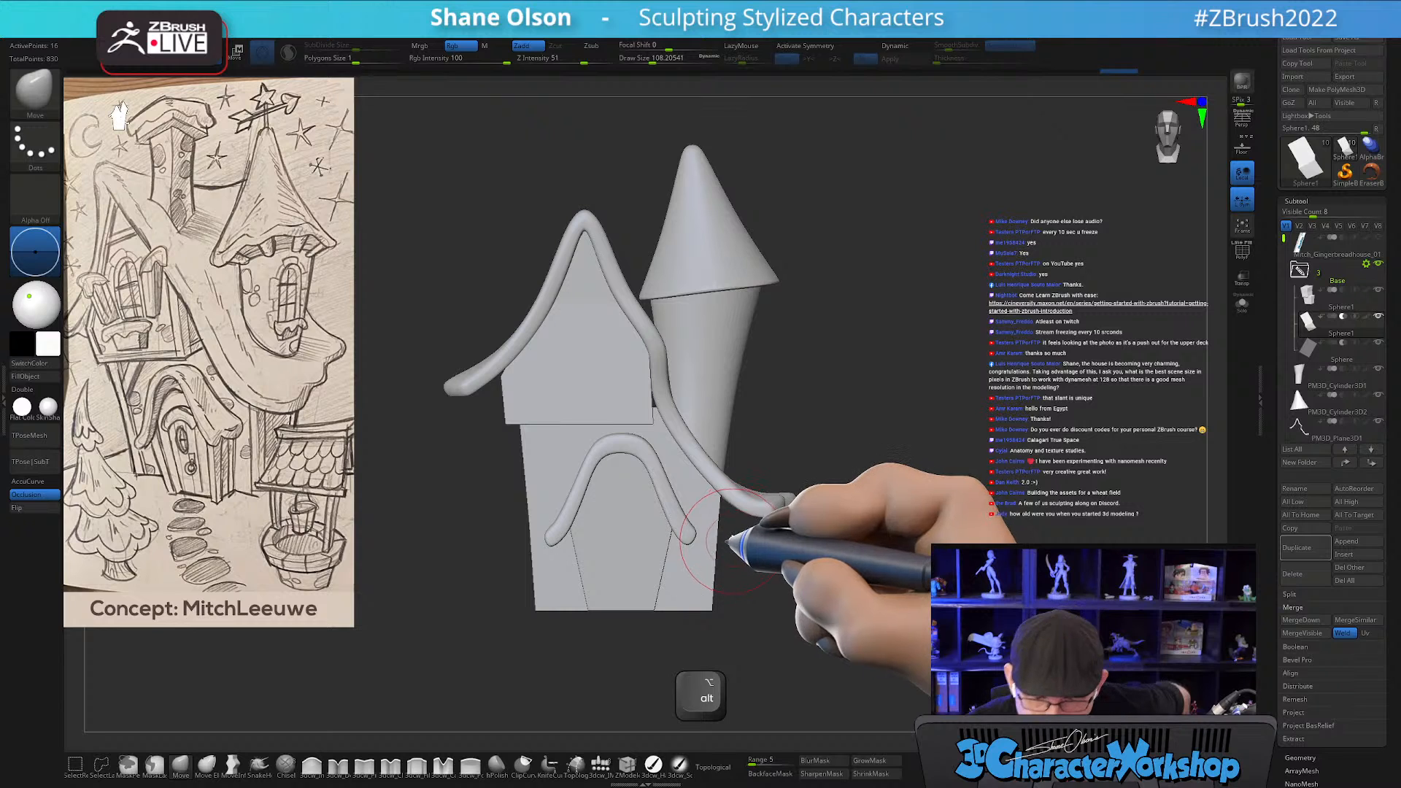
alt+drag(610, 650, 658, 632)
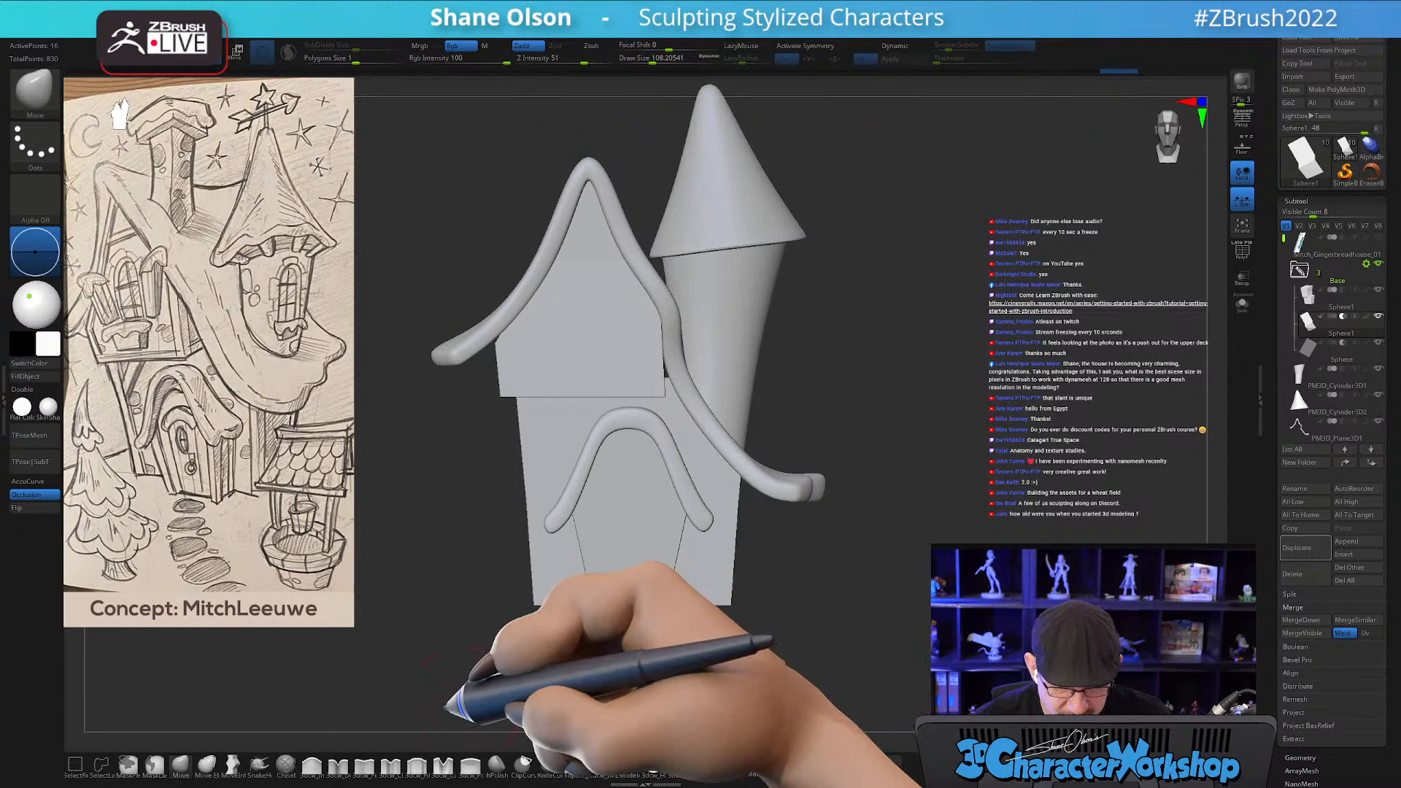
click(600, 763)
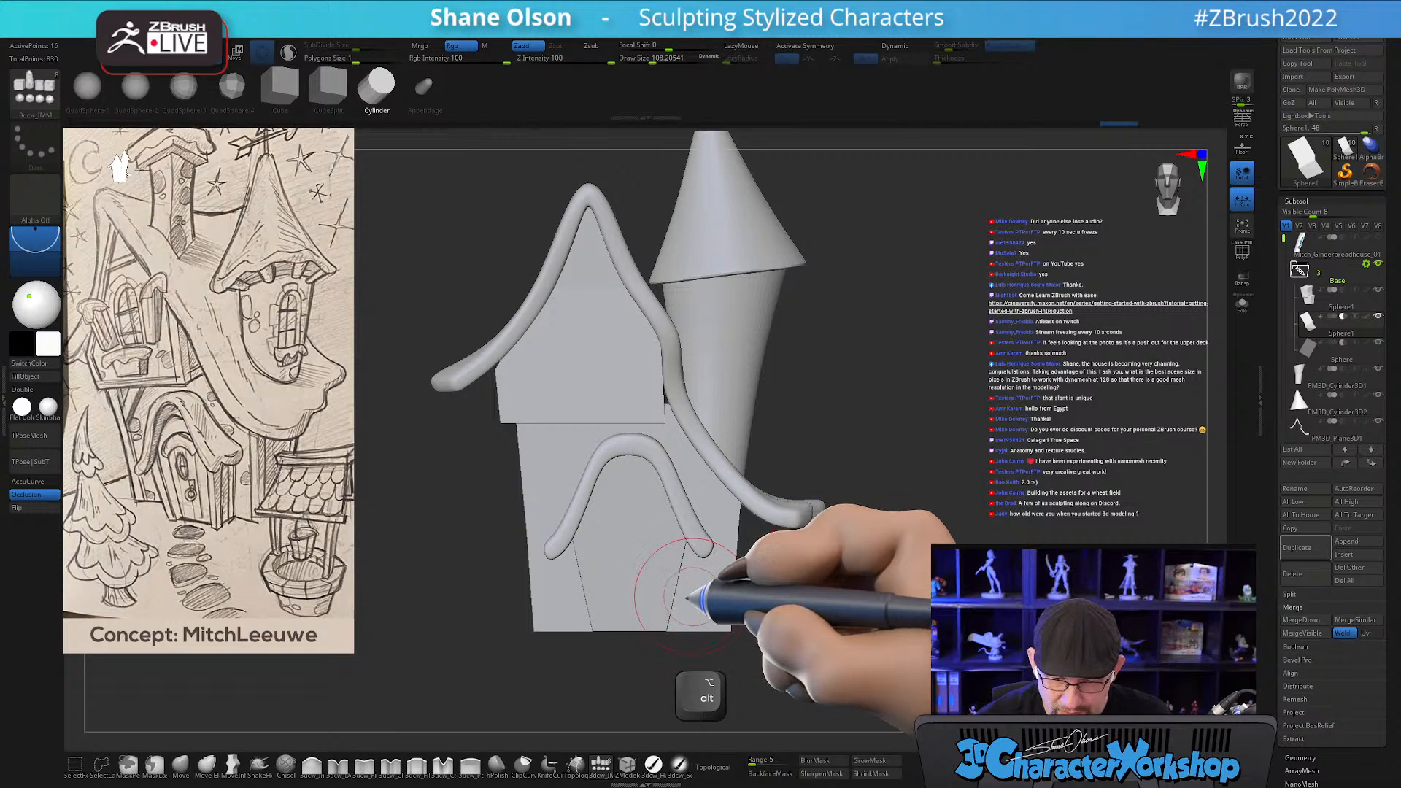
mouse_move(1311, 321)
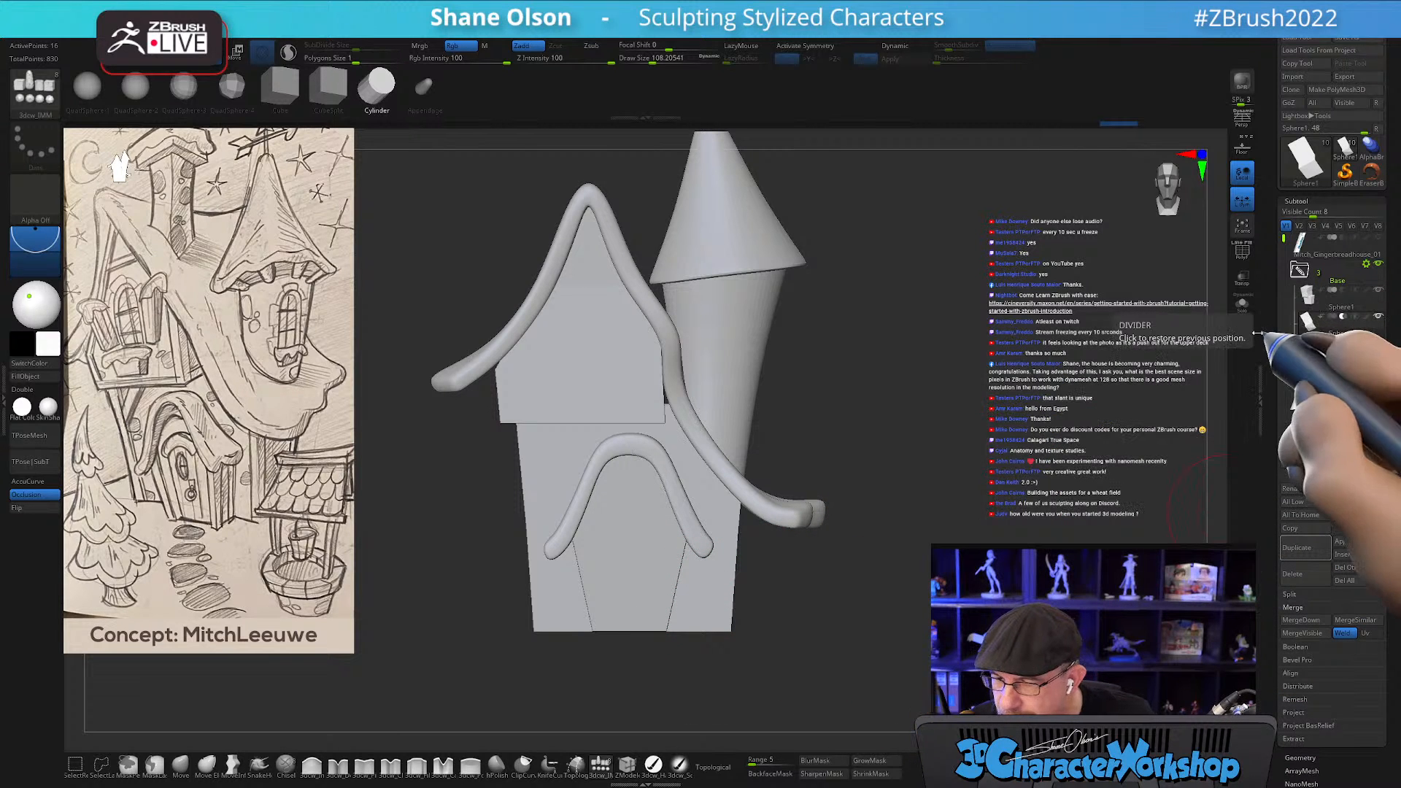
alt+click(648, 601)
Insert a small Cube primitive at the lower right corner of the doorway.
mouse_move(775, 610)
mouse_down()
mouse_move(731, 614)
mouse_move(782, 636)
mouse_move(770, 588)
mouse_move(766, 612)
mouse_up()
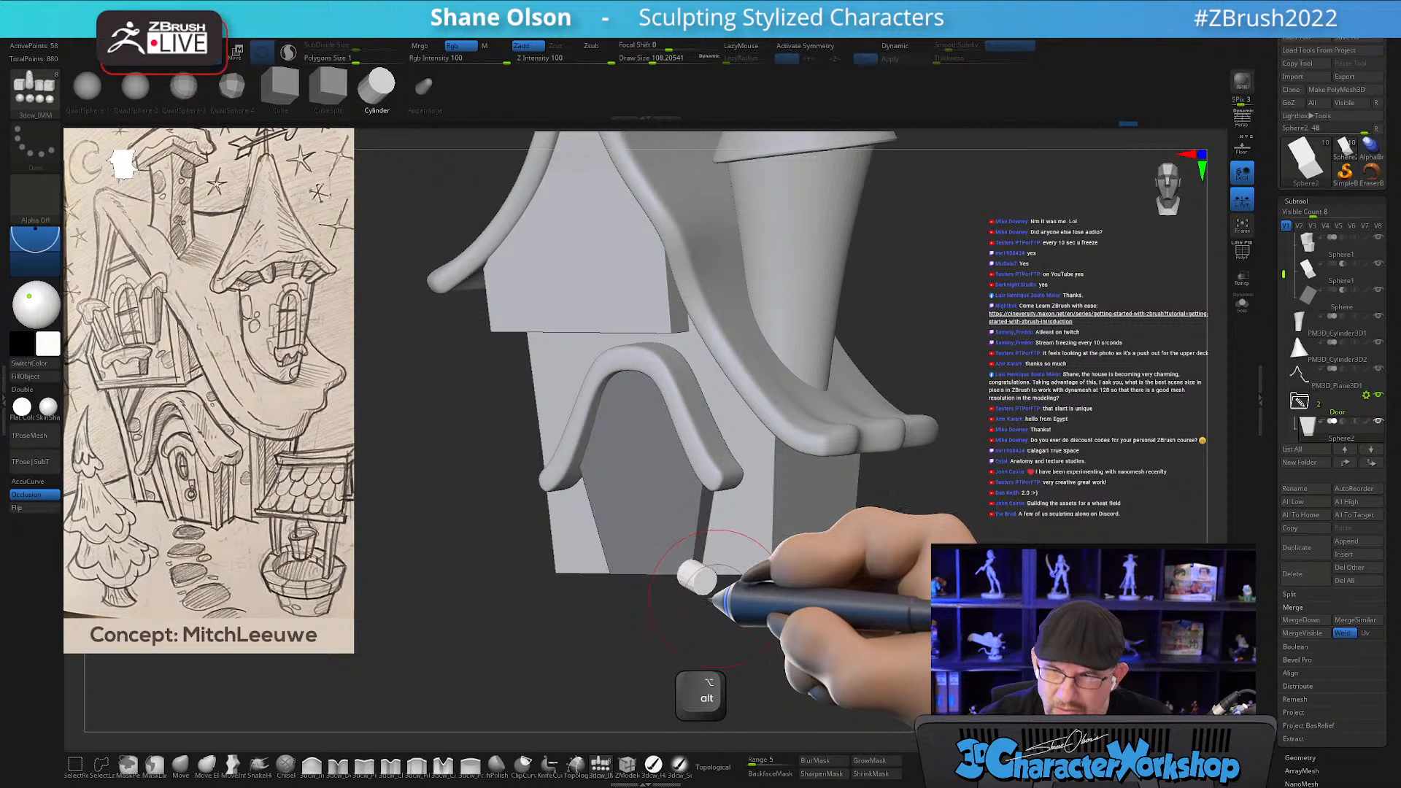
key(ctrl+z)
drag(732, 581, 686, 576)
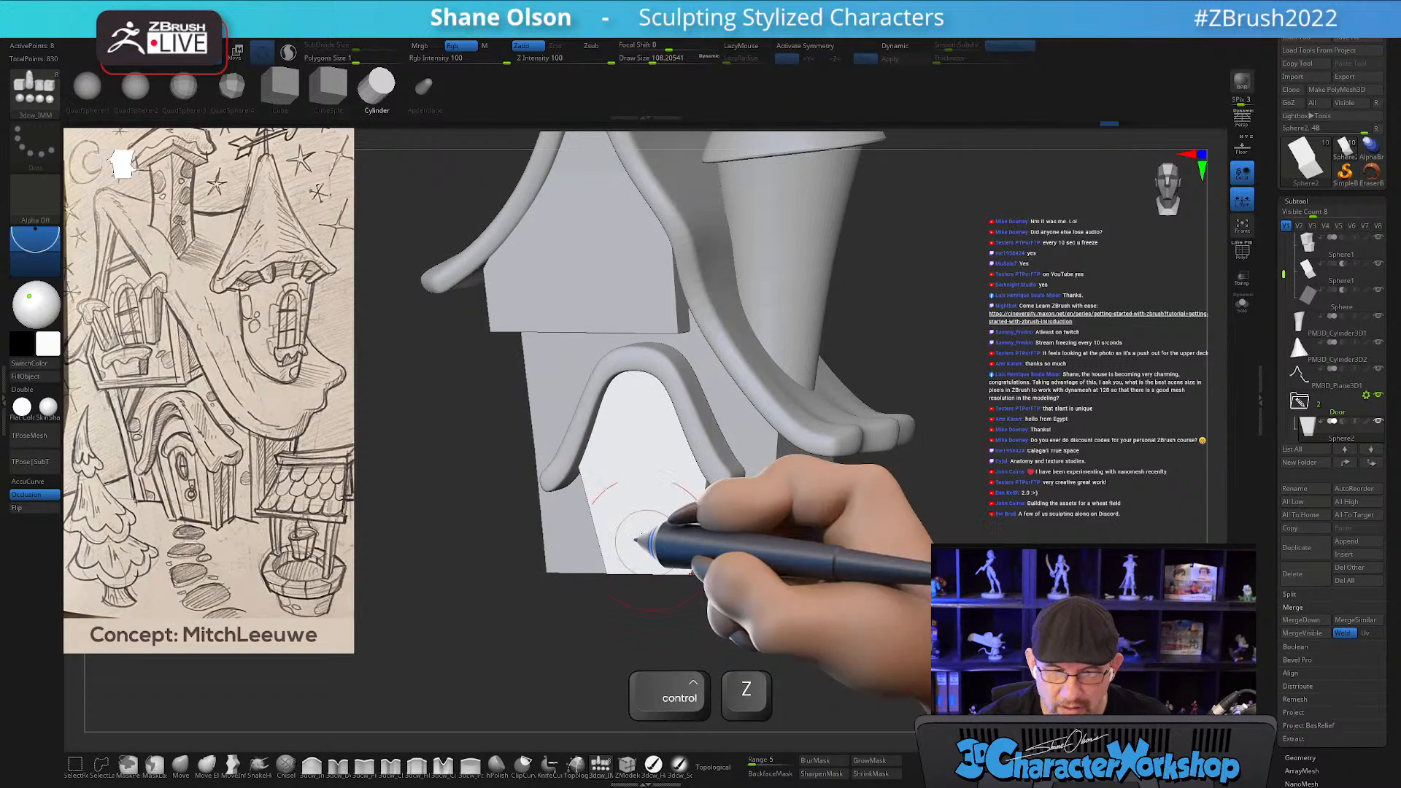
click(289, 95)
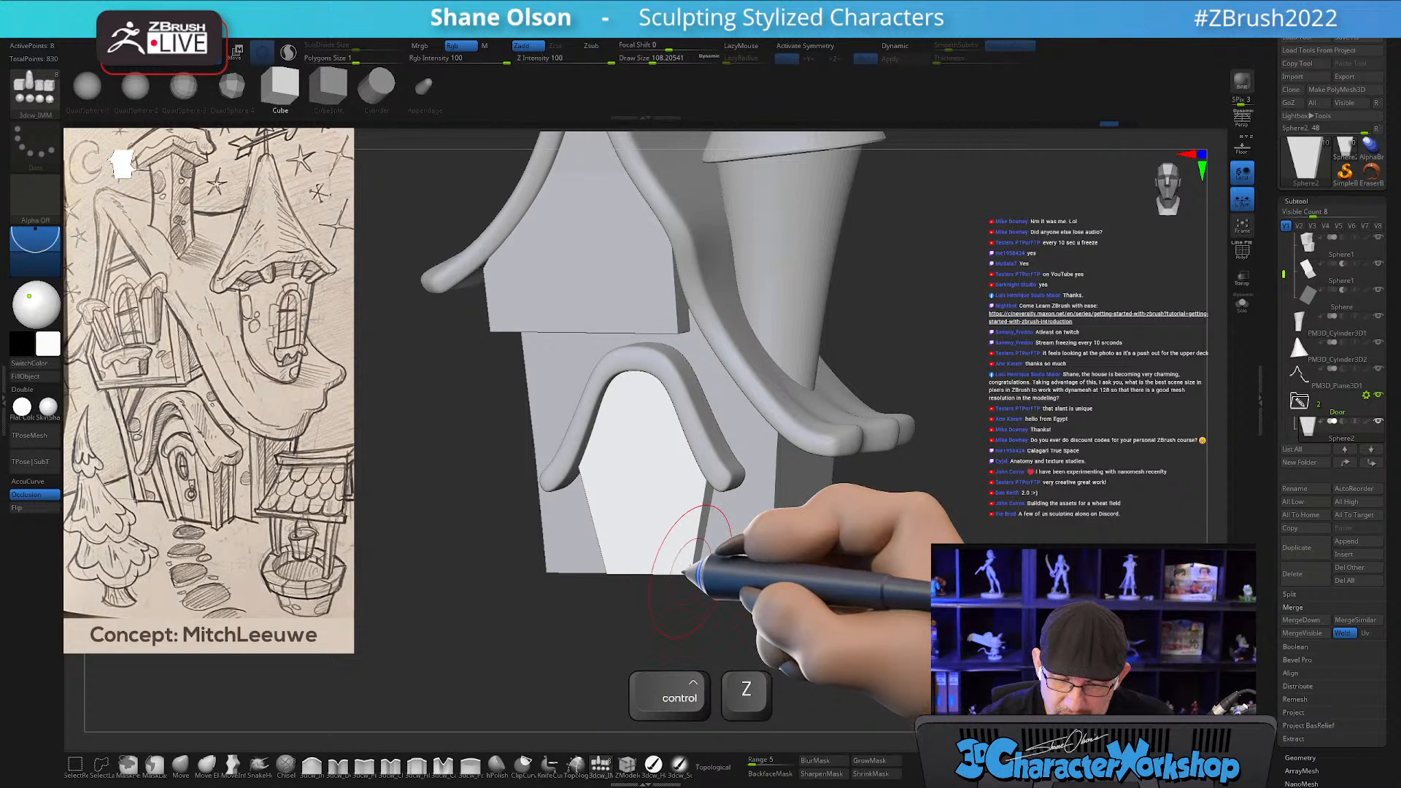
drag(688, 576, 697, 574)
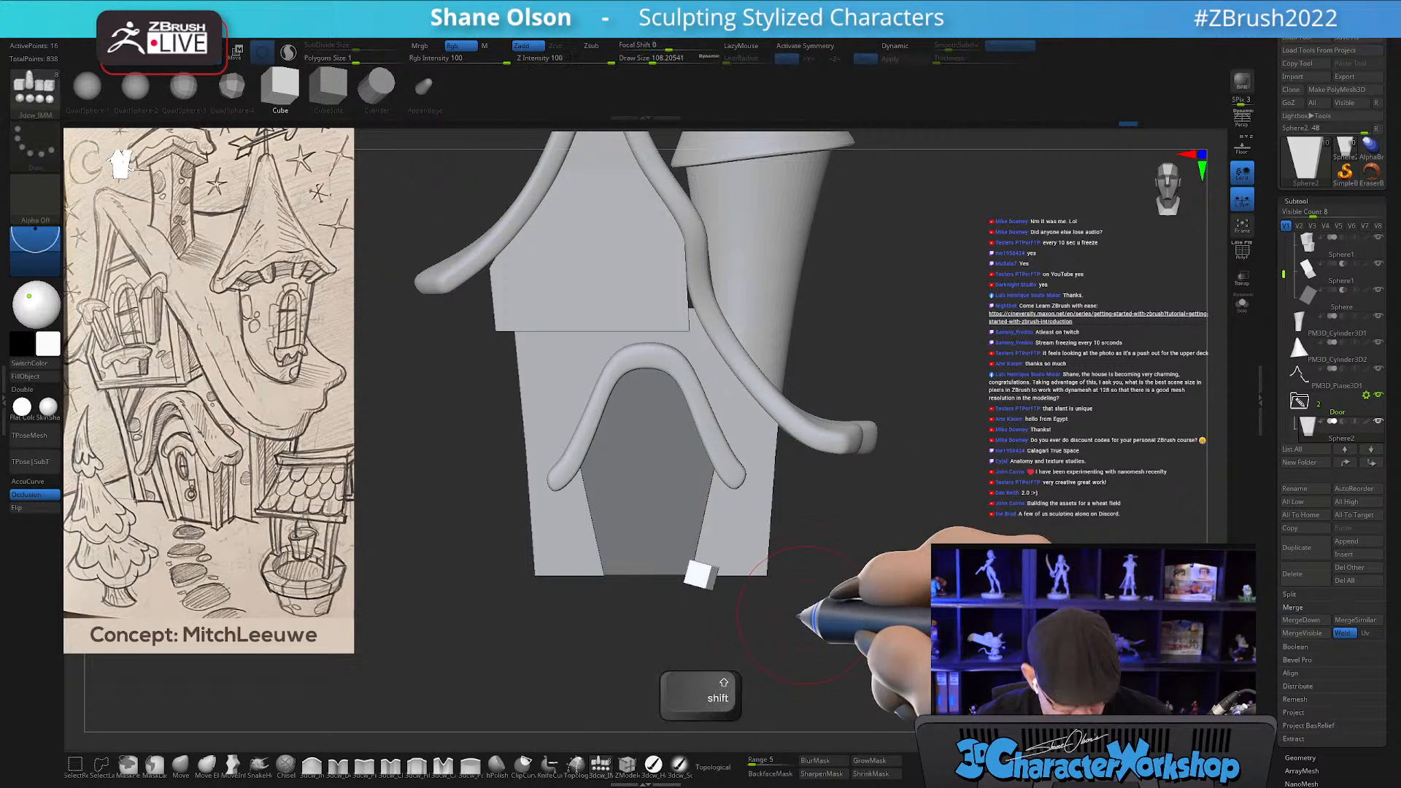
Split the inserted cube off the door into its own subtool and make that subtool active.
key(shift+2)
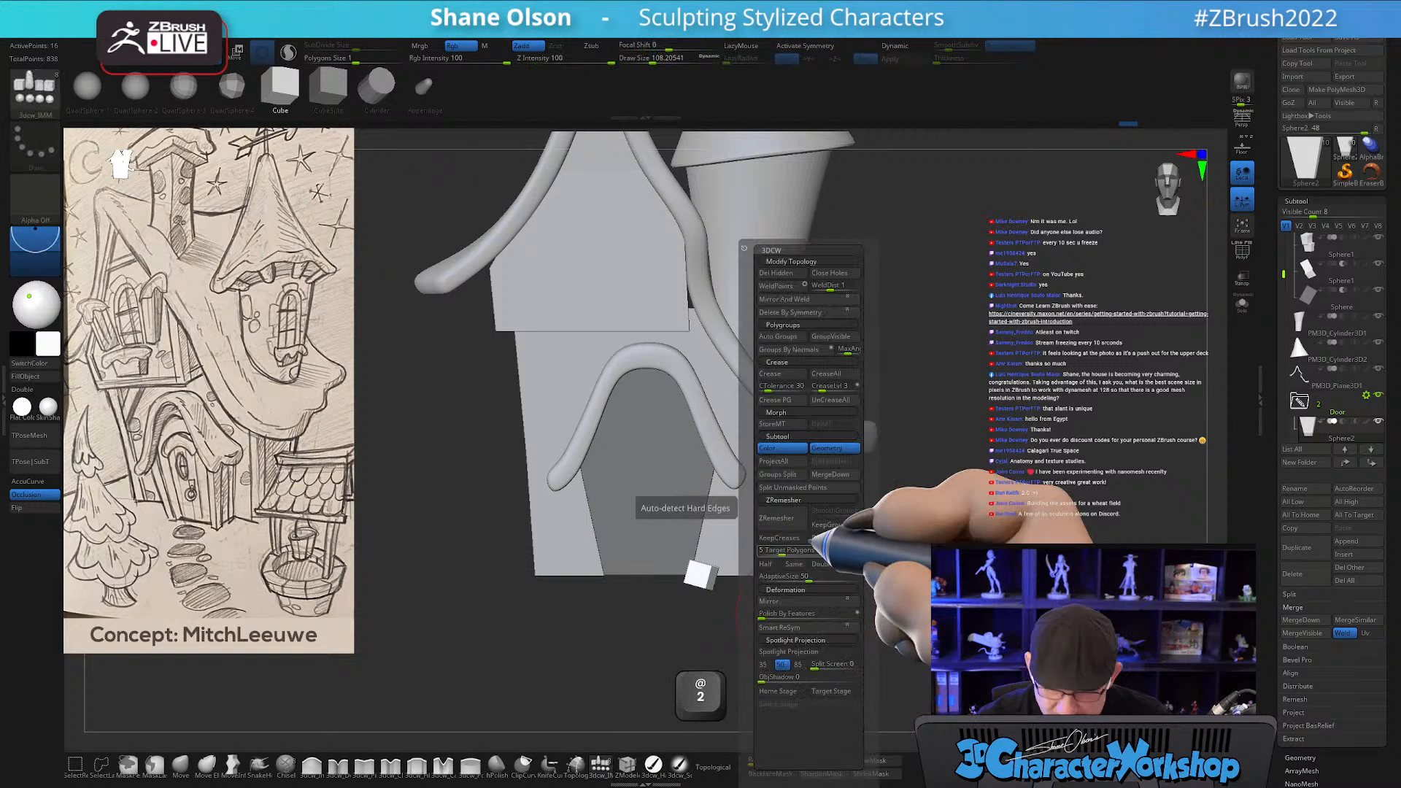
click(785, 475)
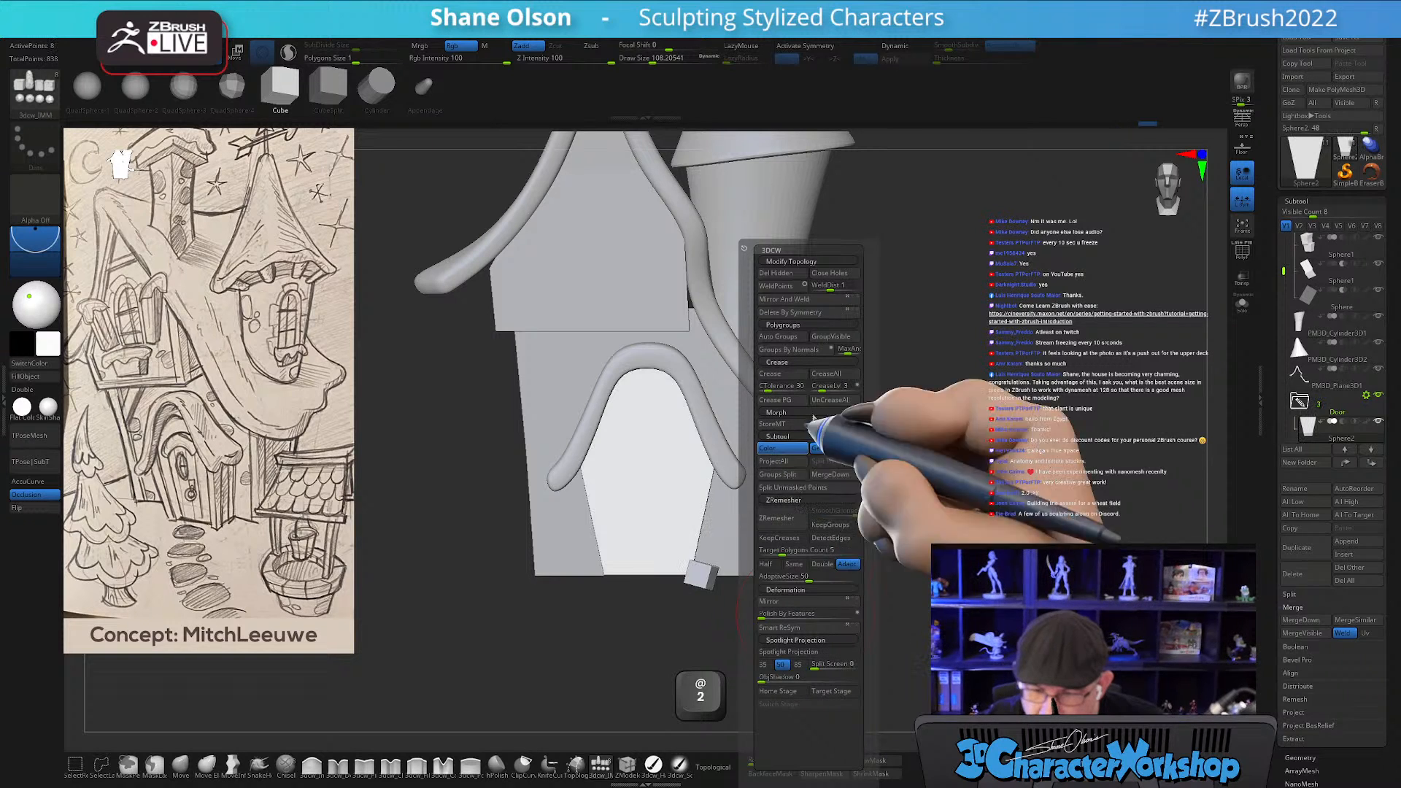
key(Down)
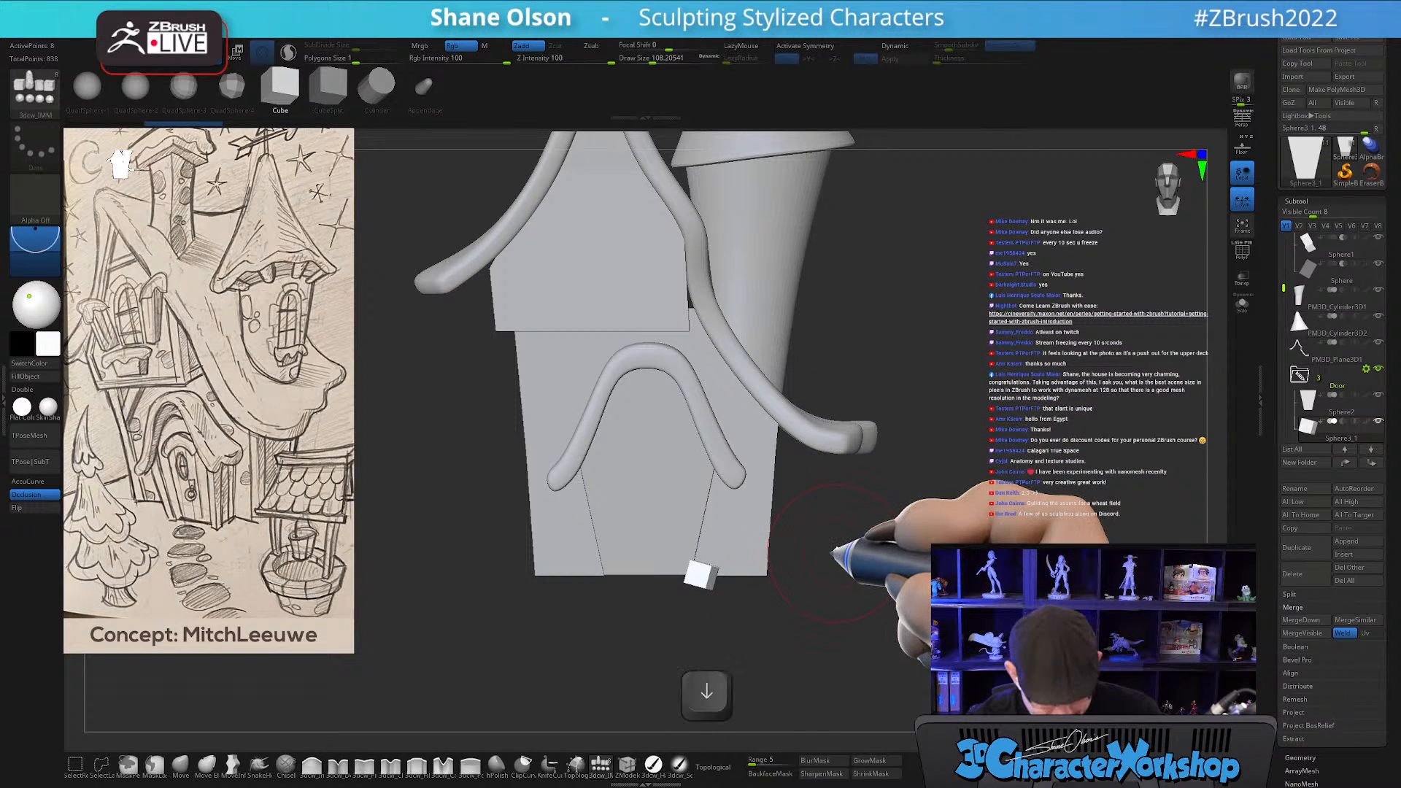
key(shift+f)
key(shift+f)
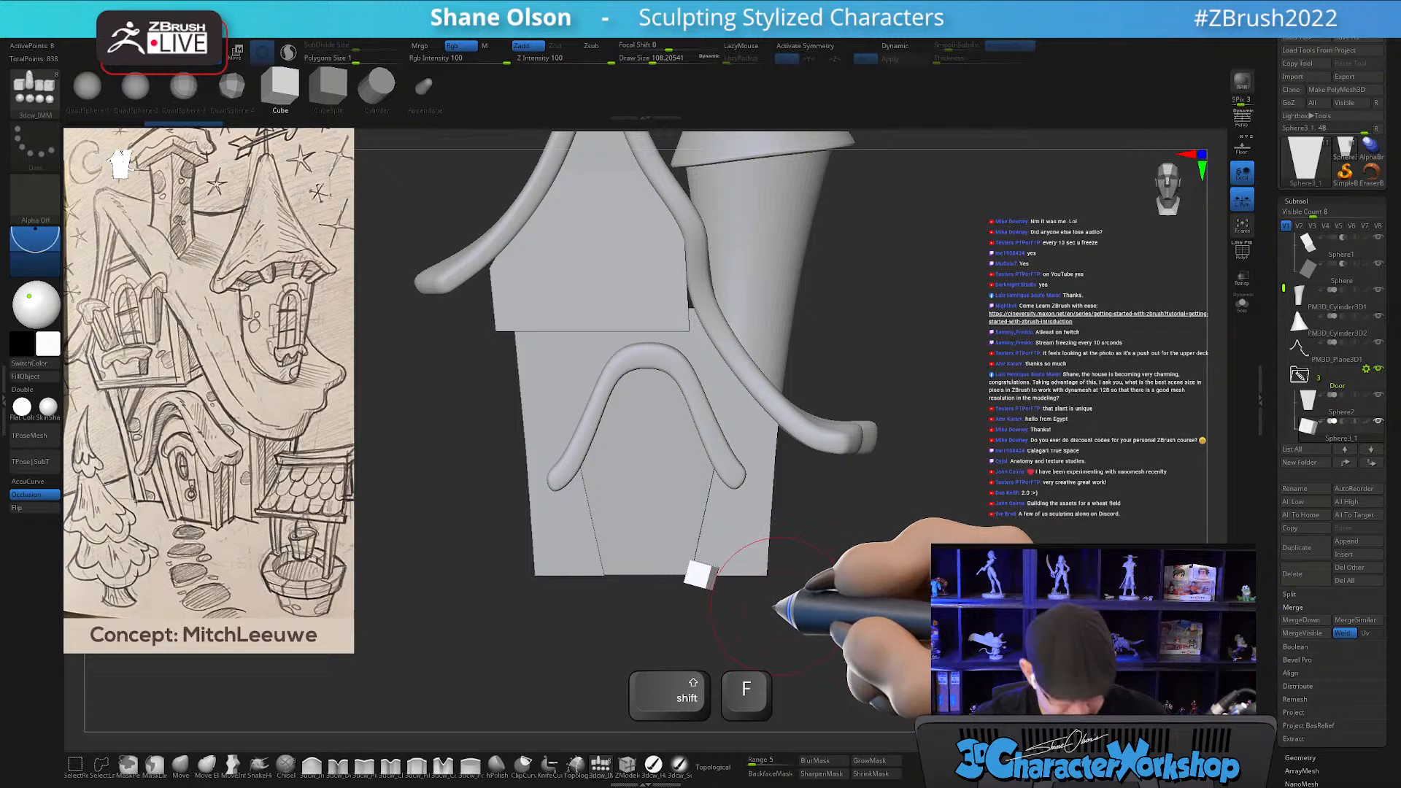
Stretch the cube into a slender post and tilt it to follow the doorway's right edge.
key(w)
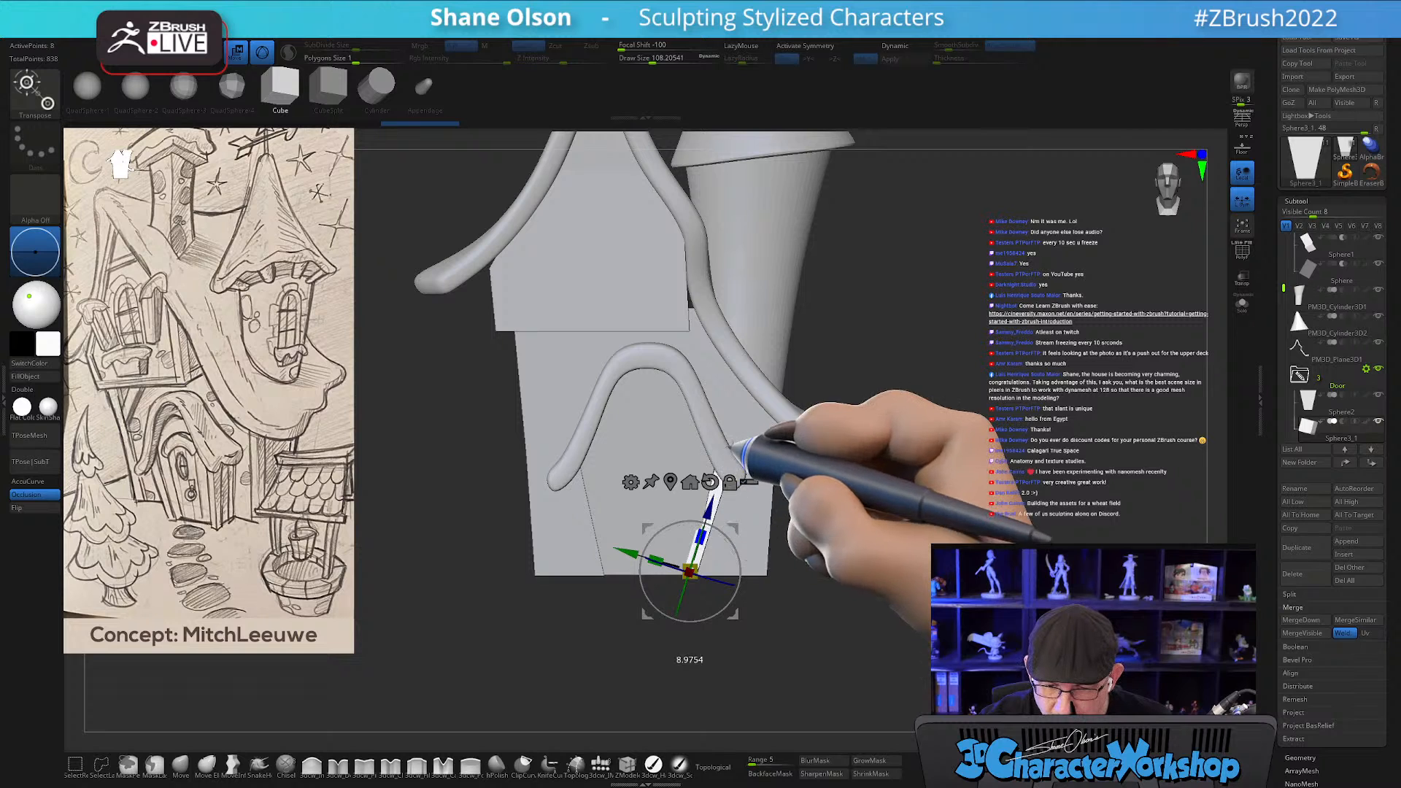
drag(716, 527, 716, 528)
right_drag(817, 517, 755, 579)
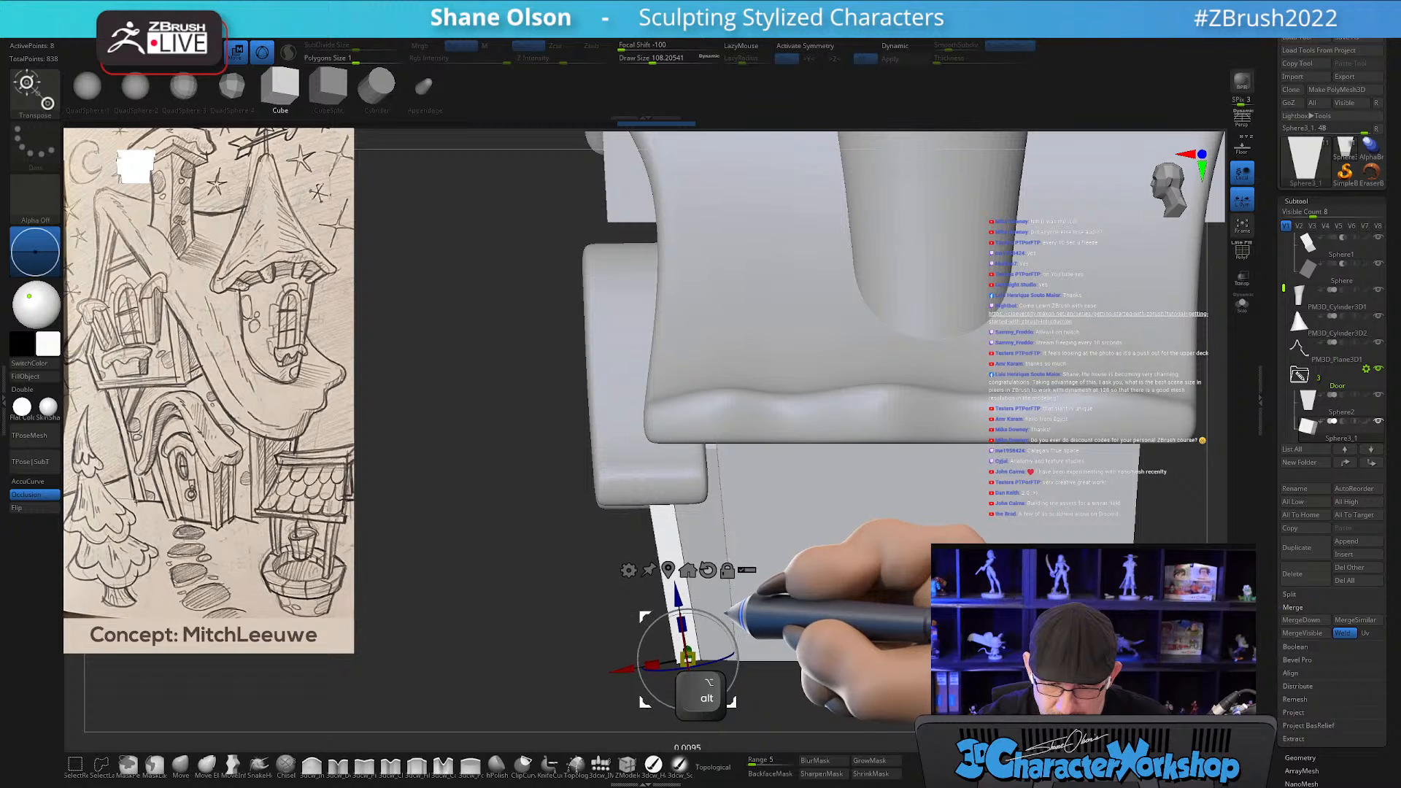
alt+right_drag(752, 580, 817, 510)
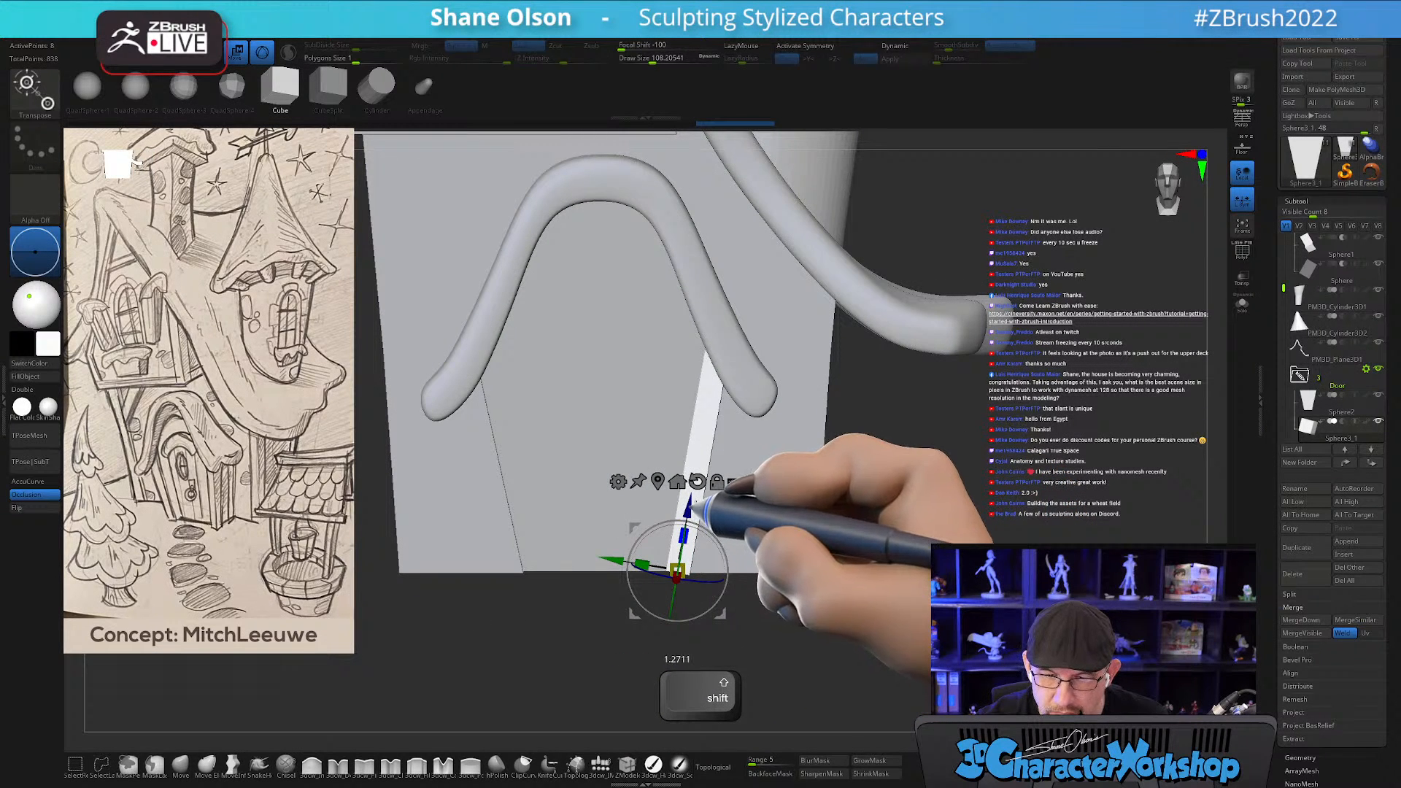
alt+right_drag(777, 521, 812, 510)
Copy the post to the doorway's left edge and duplicate both posts back against the house wall.
ctrl+drag(757, 515, 596, 513)
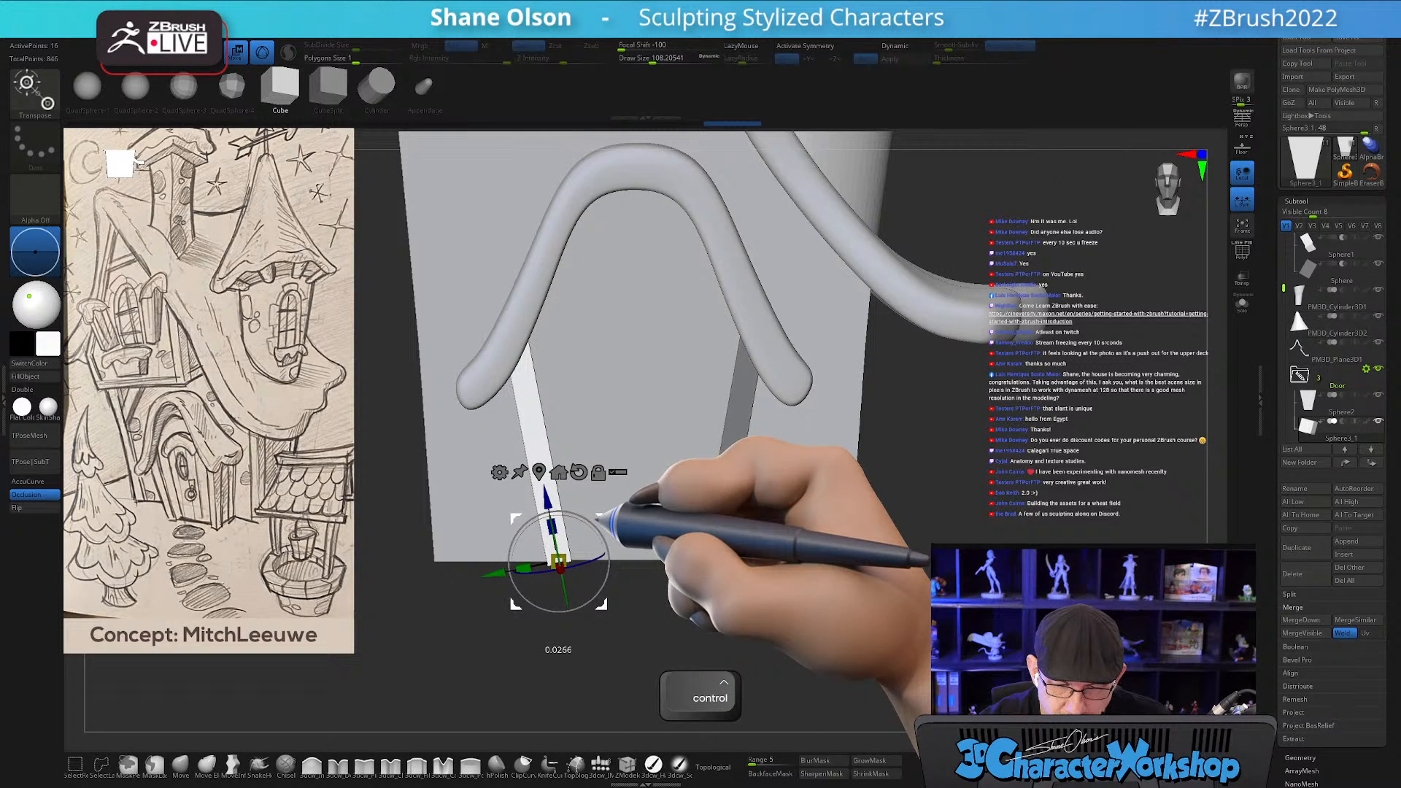
alt+right_drag(725, 492, 867, 610)
mouse_move(755, 542)
right_down()
mouse_move(807, 543)
mouse_move(754, 538)
right_up()
right_drag(882, 618, 818, 639)
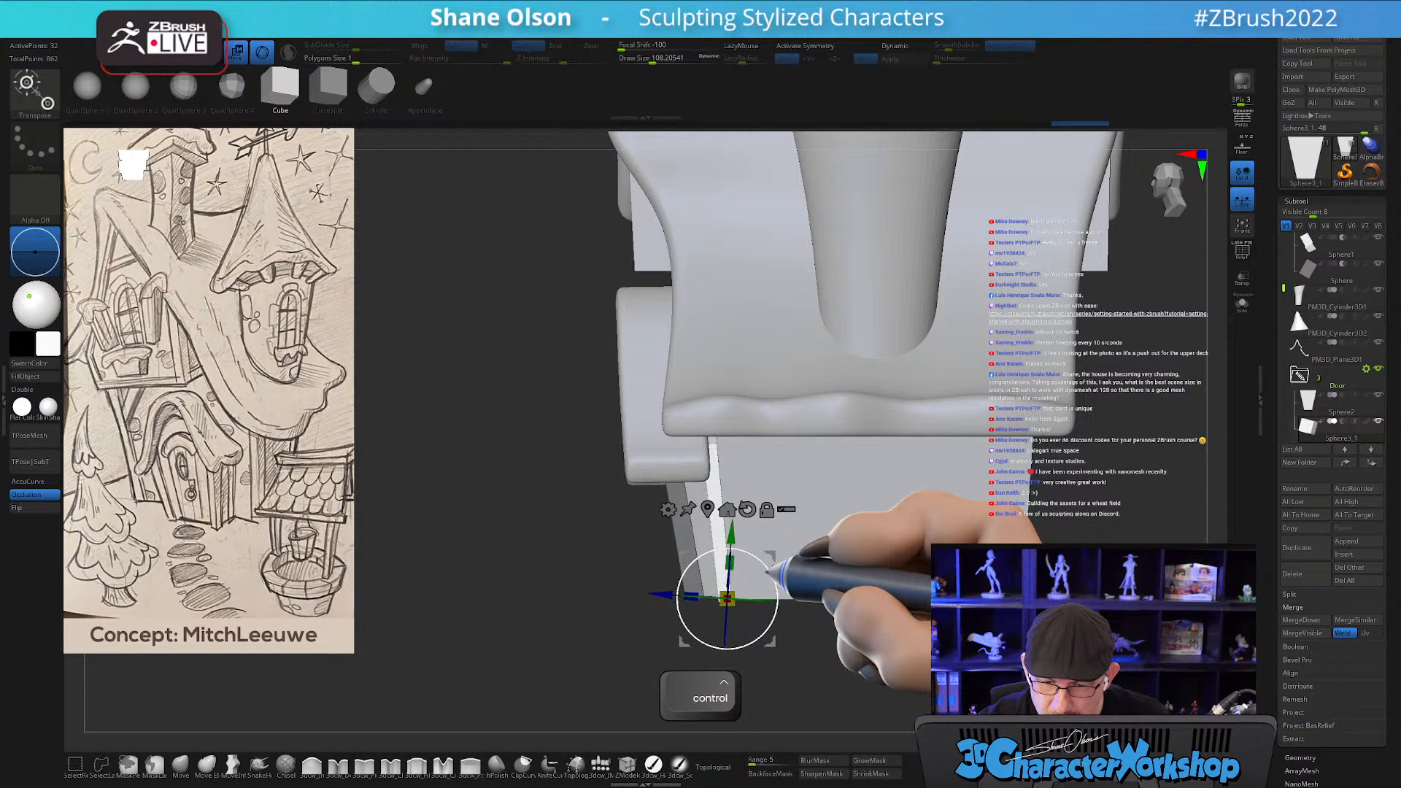
right_drag(807, 552, 744, 626)
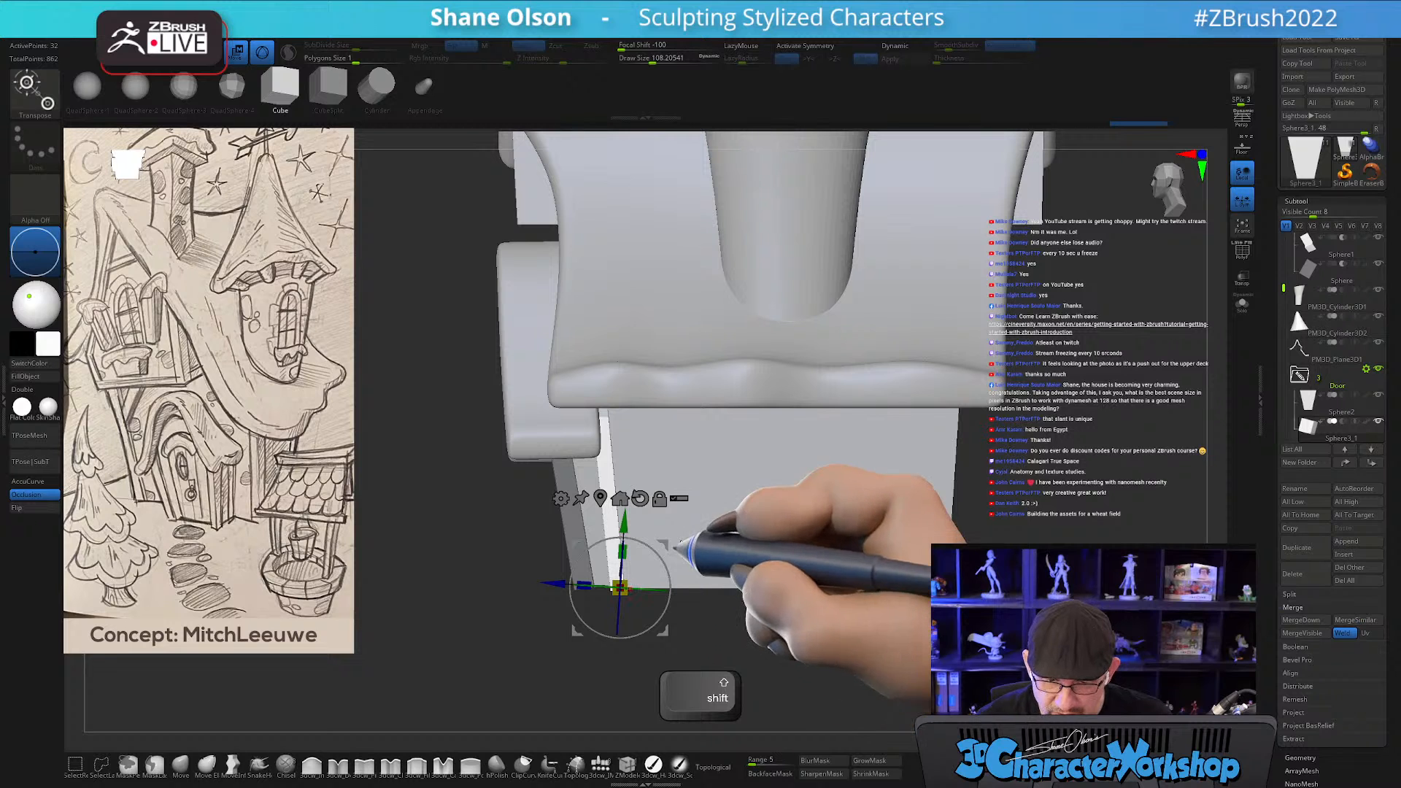
shift+drag(662, 542, 664, 542)
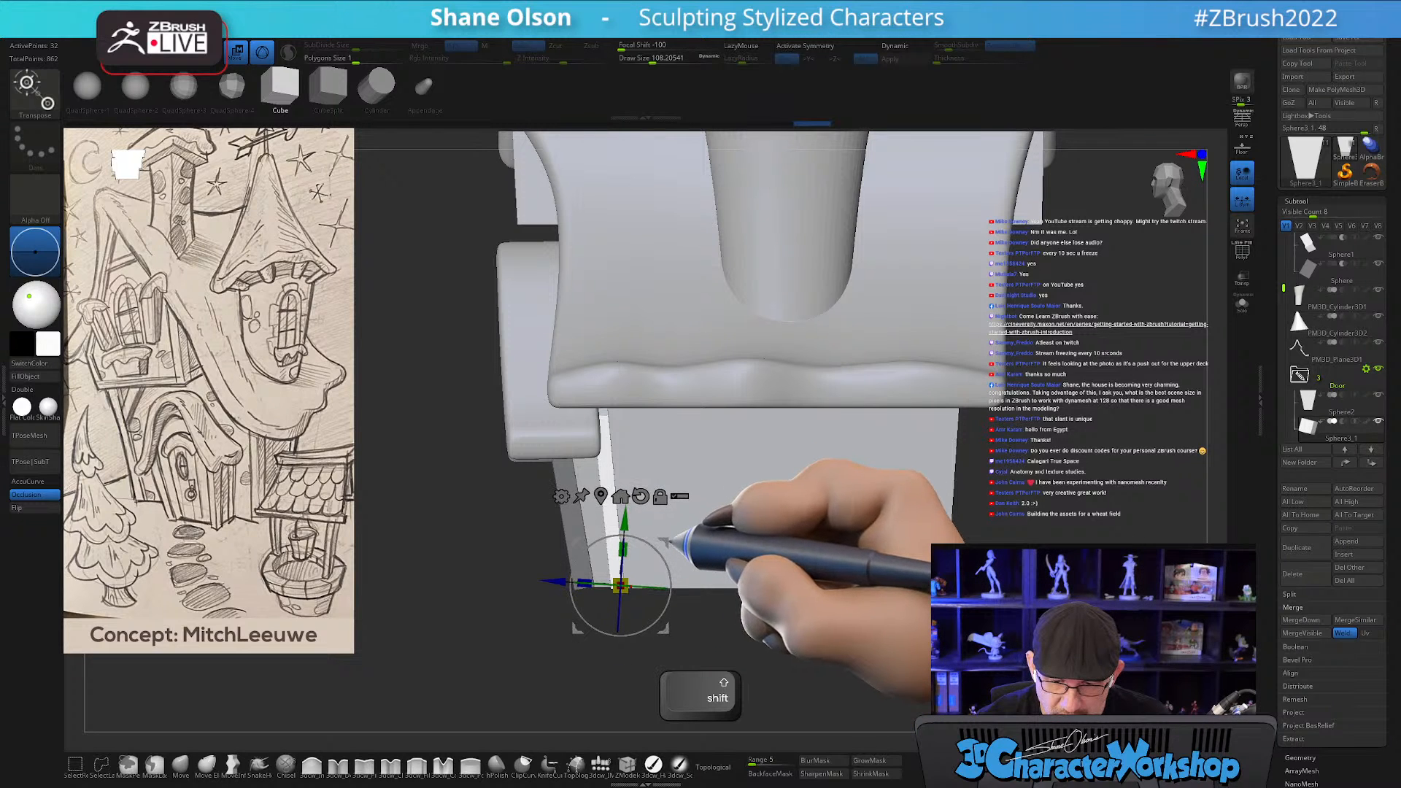
right_drag(702, 526, 746, 531)
Clear the mask, show the polyframe and give the separate posts their own polygroups.
ctrl+drag(687, 617, 729, 642)
right_drag(726, 594, 688, 600)
mouse_move(772, 616)
alt+right_down()
mouse_move(830, 633)
mouse_move(791, 616)
alt+right_up()
key(shift+f)
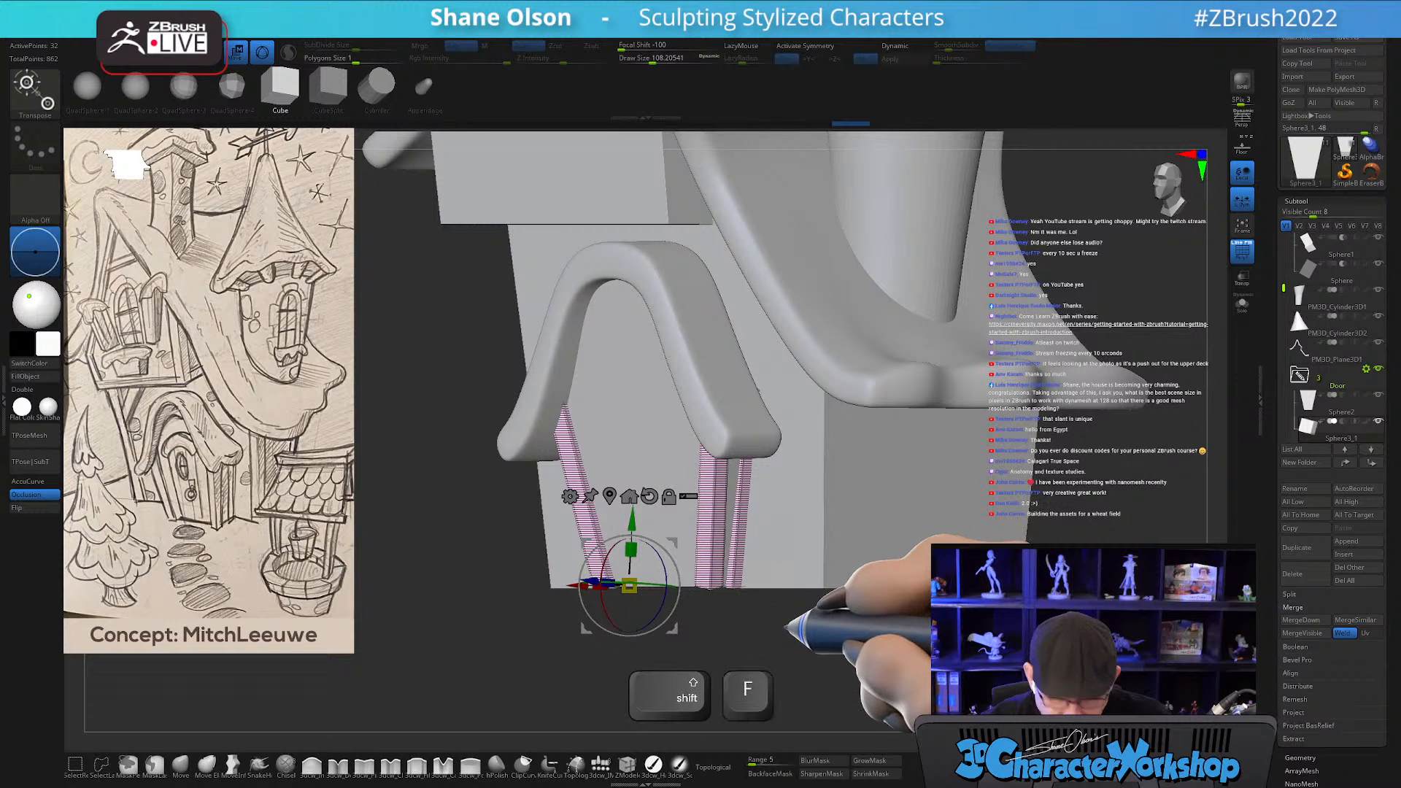
key(2)
click(771, 326)
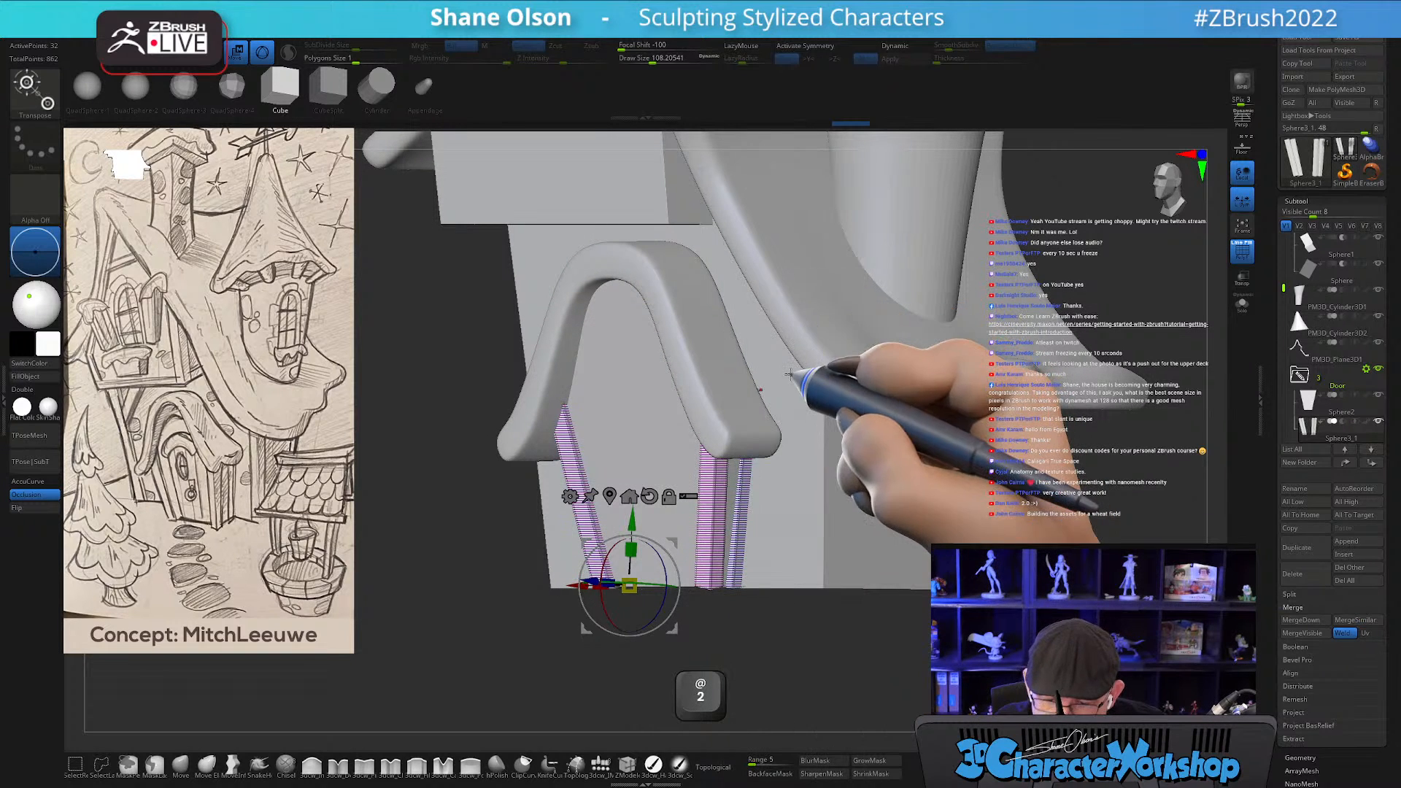
Isolate one rear door post by masking the others and duplicate it to the house's right front corner.
shift+right_drag(829, 655, 825, 651)
ctrl+click(762, 588)
alt+right_drag(762, 588, 777, 541)
ctrl+drag(684, 603, 781, 603)
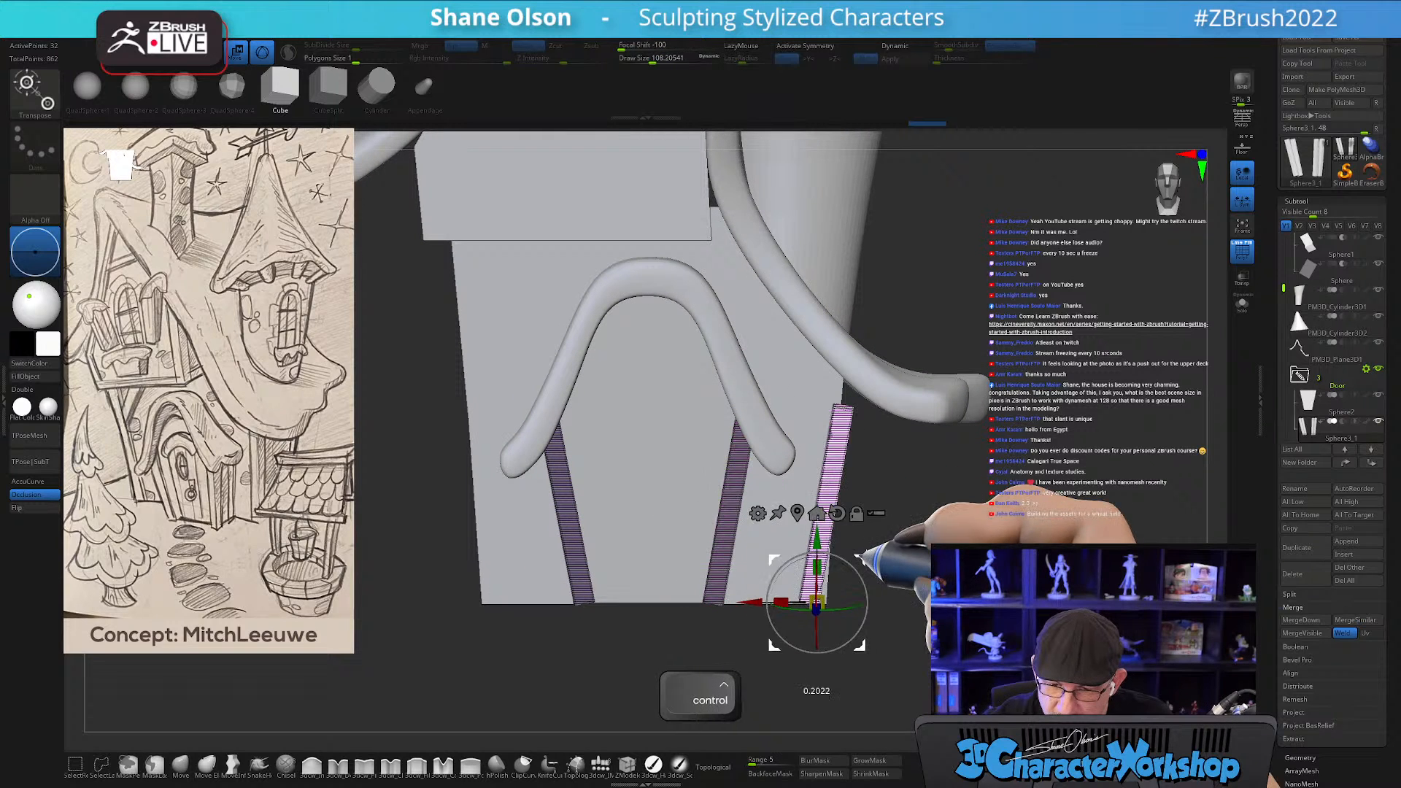
Tilt and reposition the right corner post to match the slant of the house wall, checking front and side.
drag(883, 581, 885, 605)
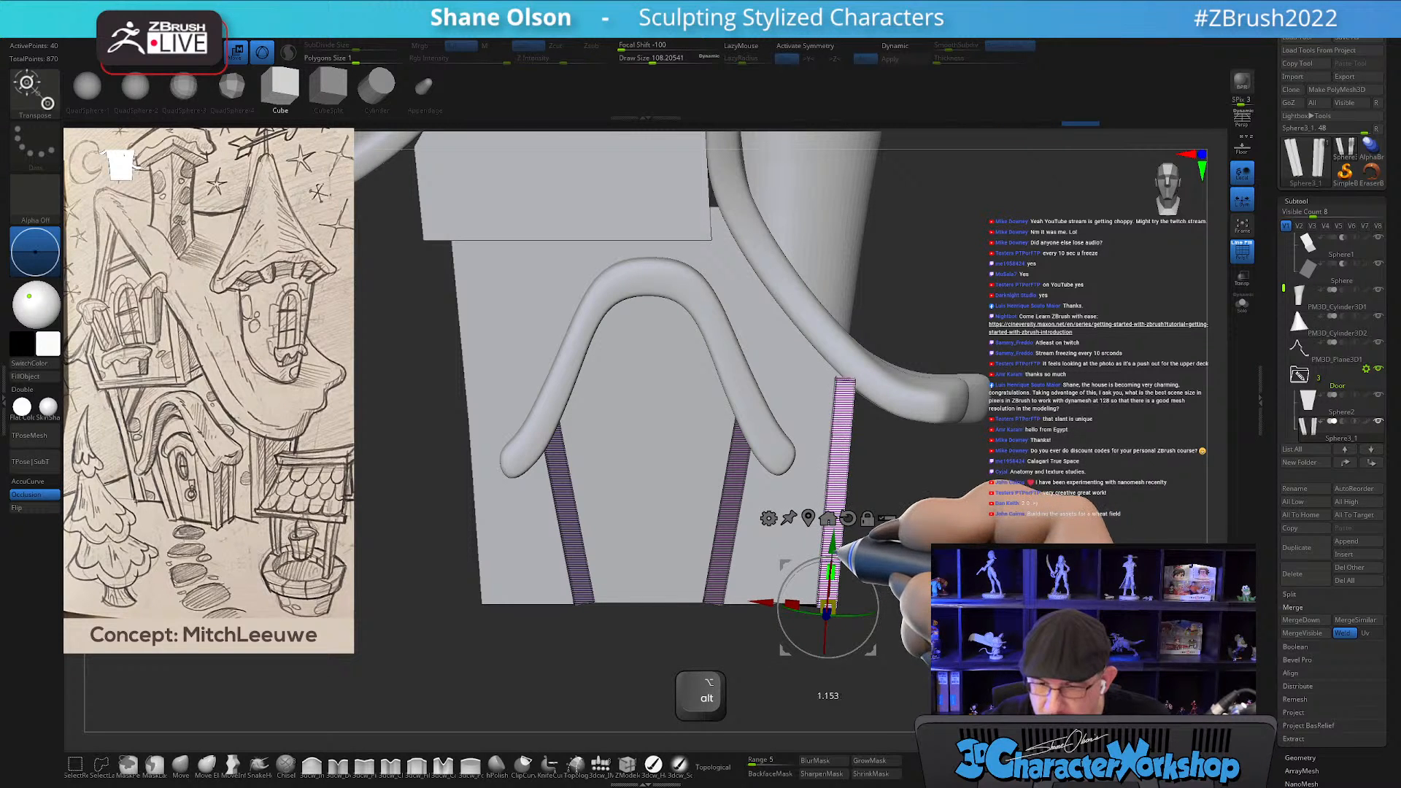
drag(841, 556, 901, 561)
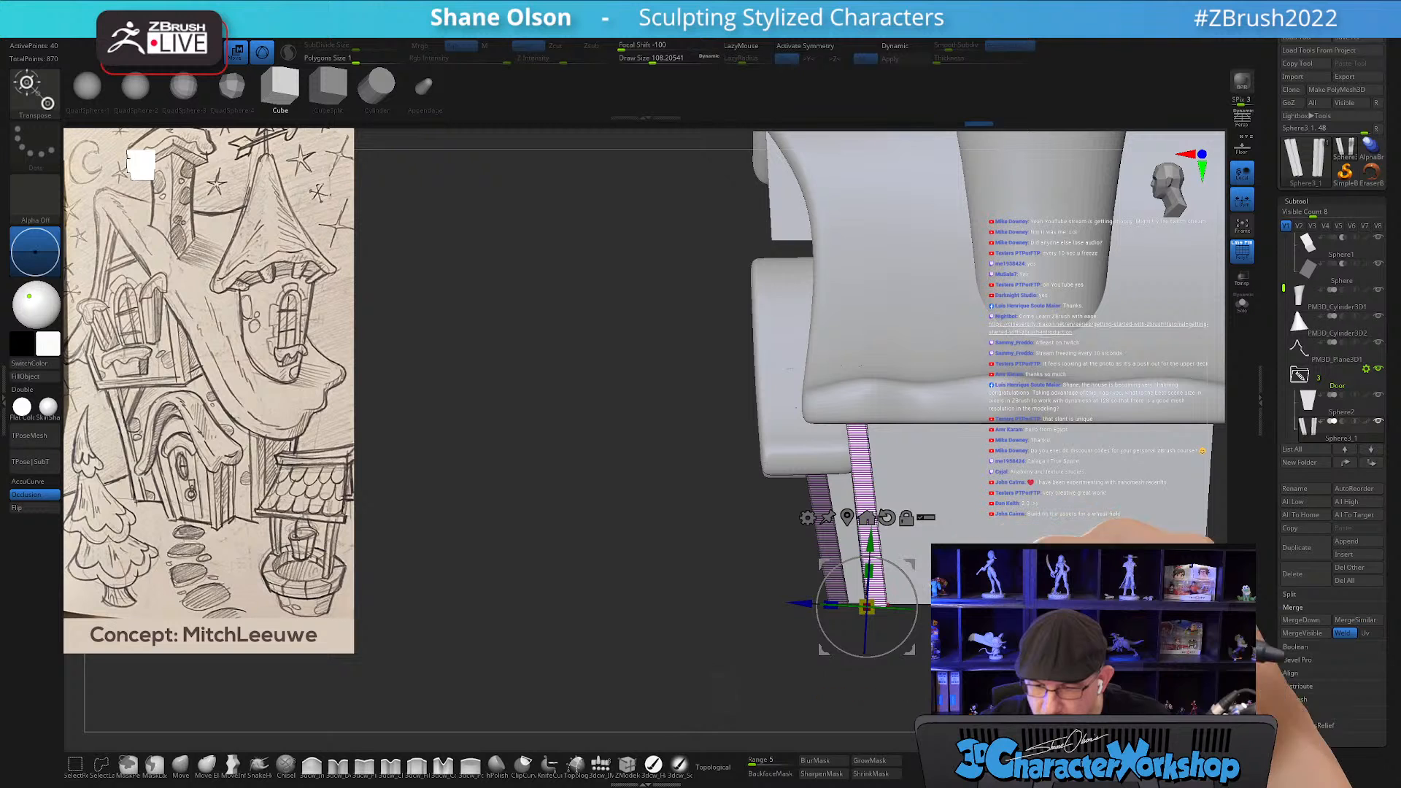
alt+drag(918, 568, 899, 610)
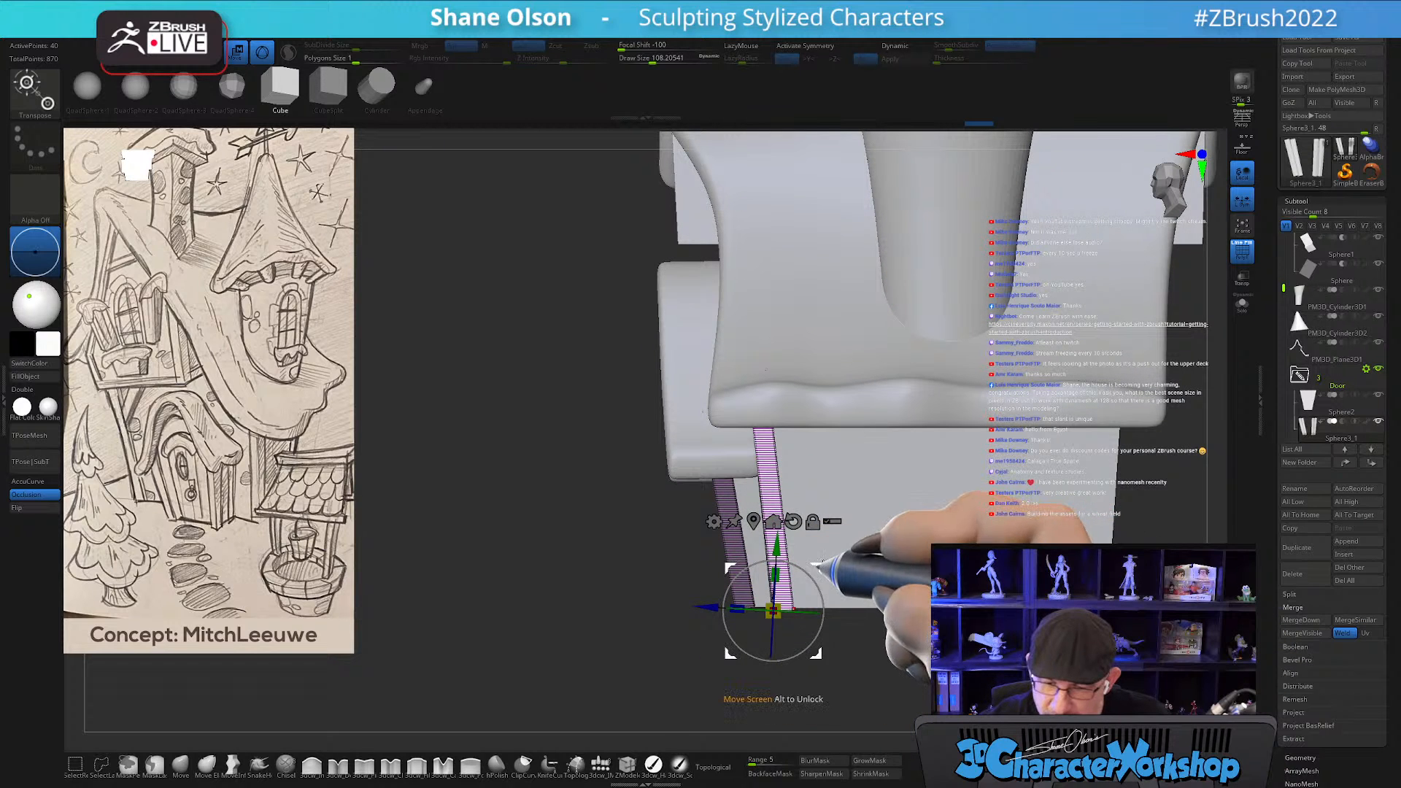
drag(858, 546, 901, 567)
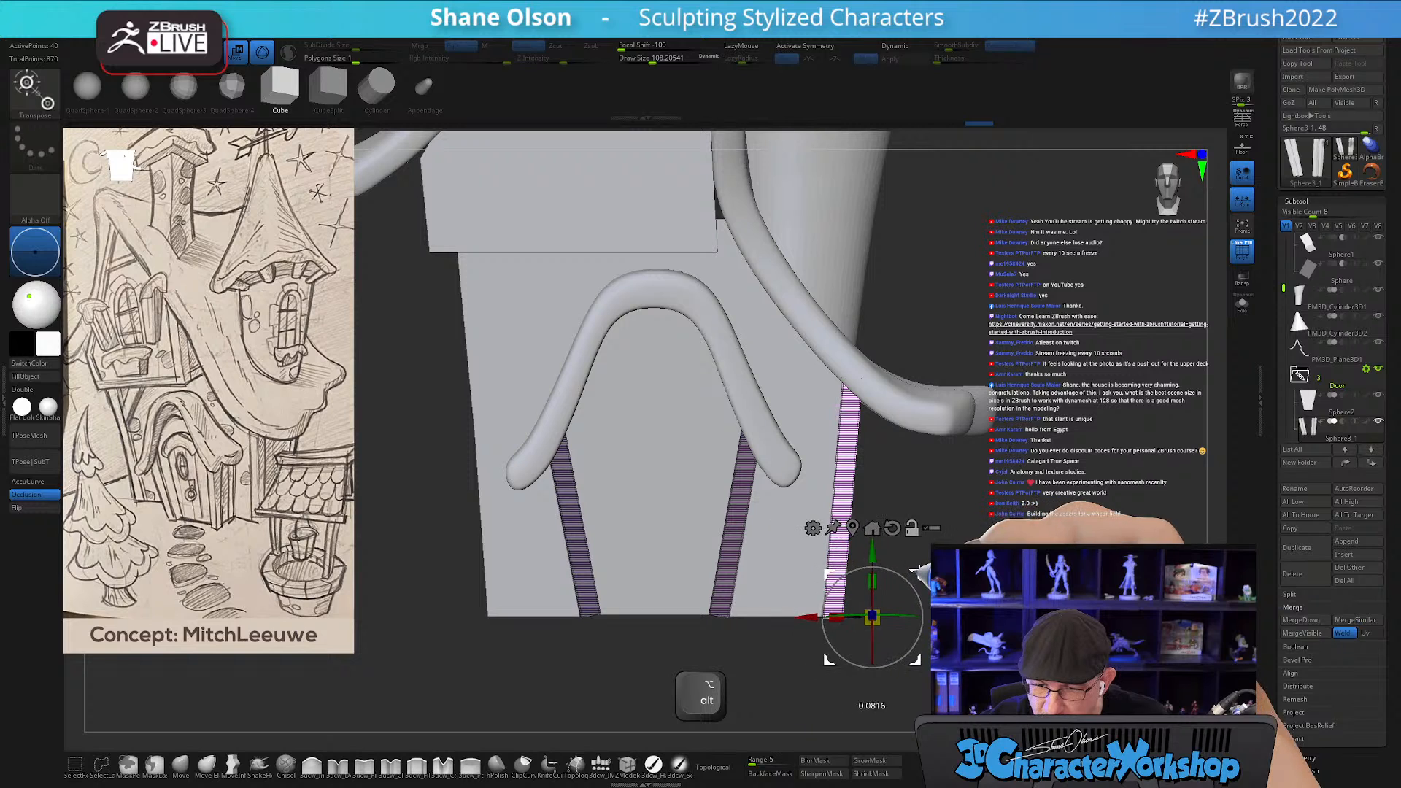
alt+drag(907, 570, 1005, 569)
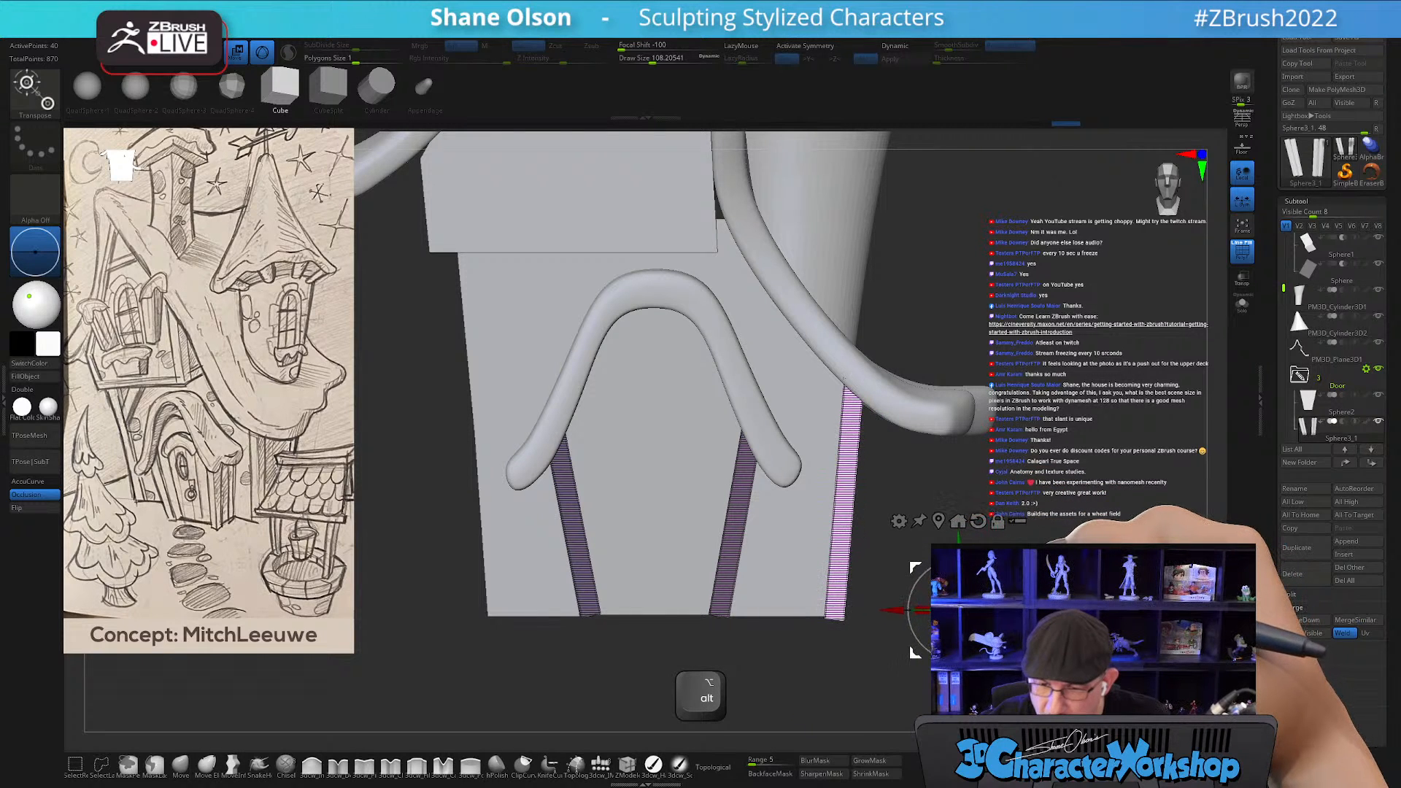
Duplicate the corner post to the house's left front corner, tilt it along the wall and extend it to the overhang.
ctrl+drag(954, 608, 614, 606)
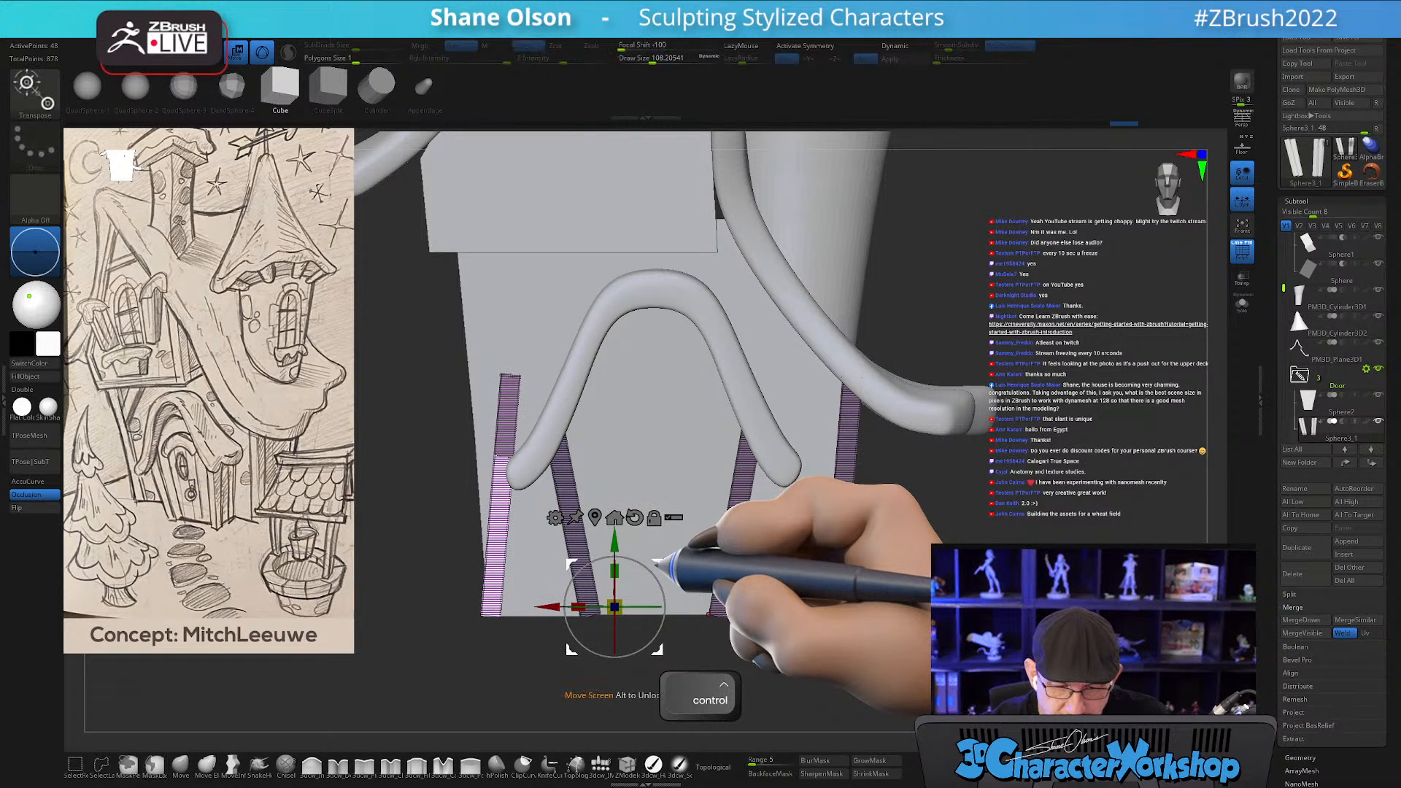
alt+drag(655, 562, 527, 660)
click(533, 522)
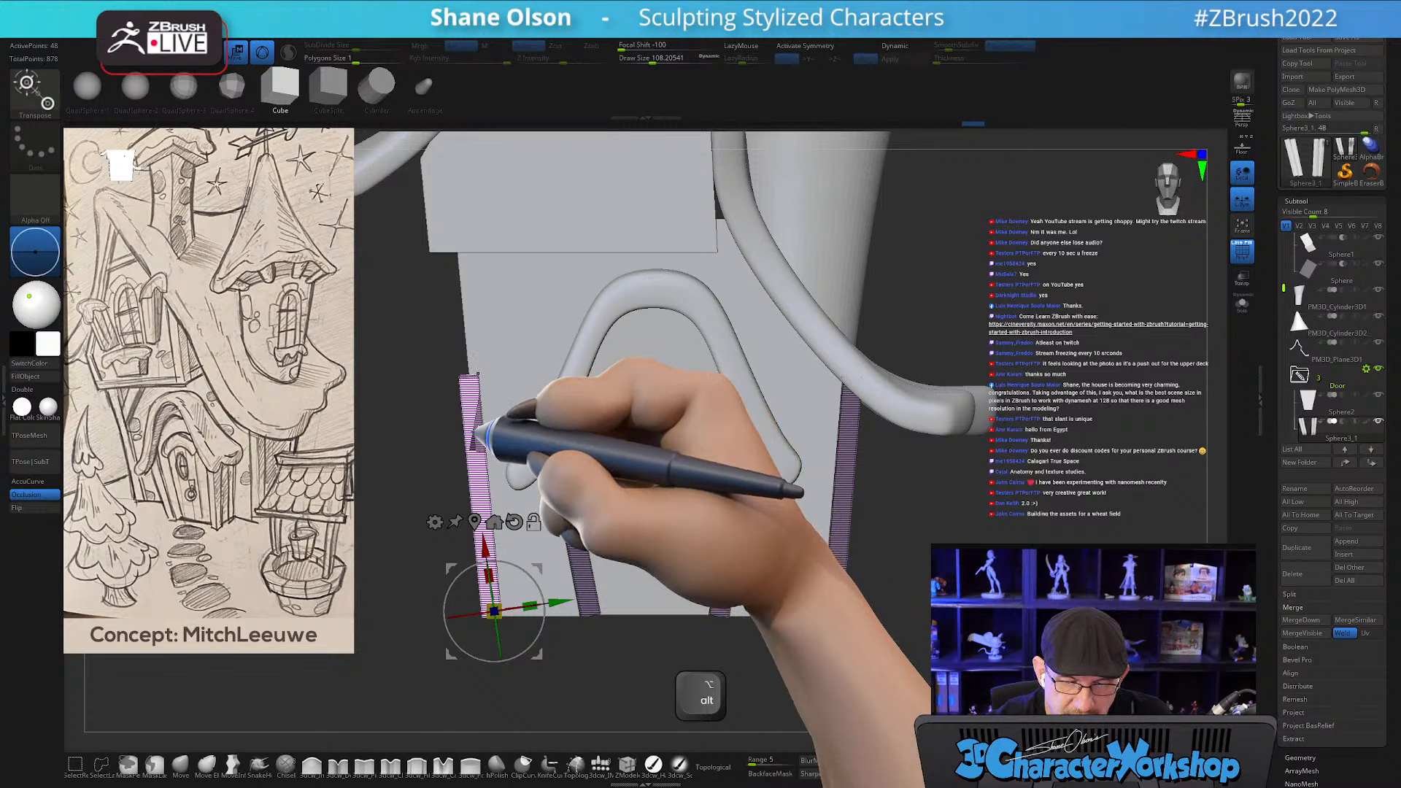
right_drag(518, 417, 554, 476)
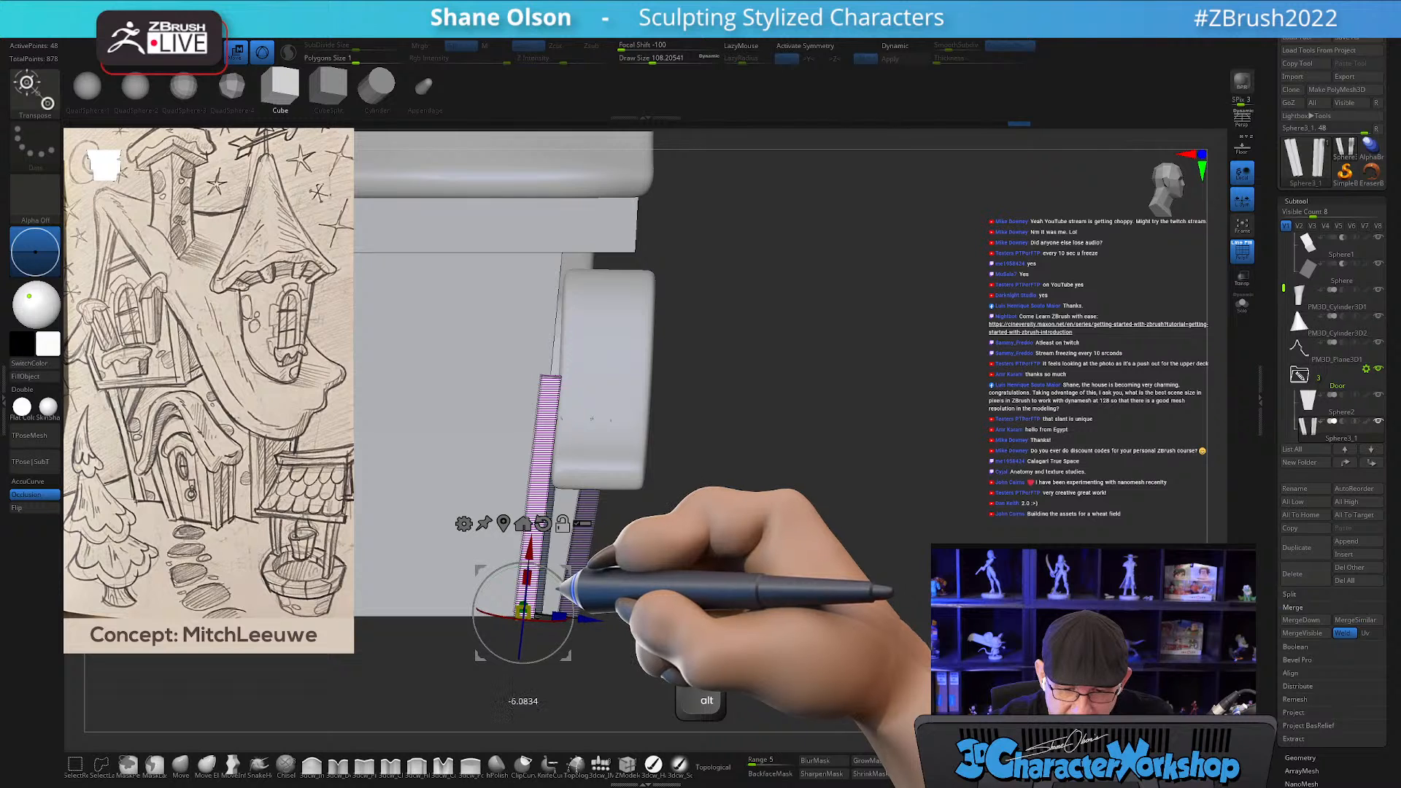
right_drag(694, 384, 712, 505)
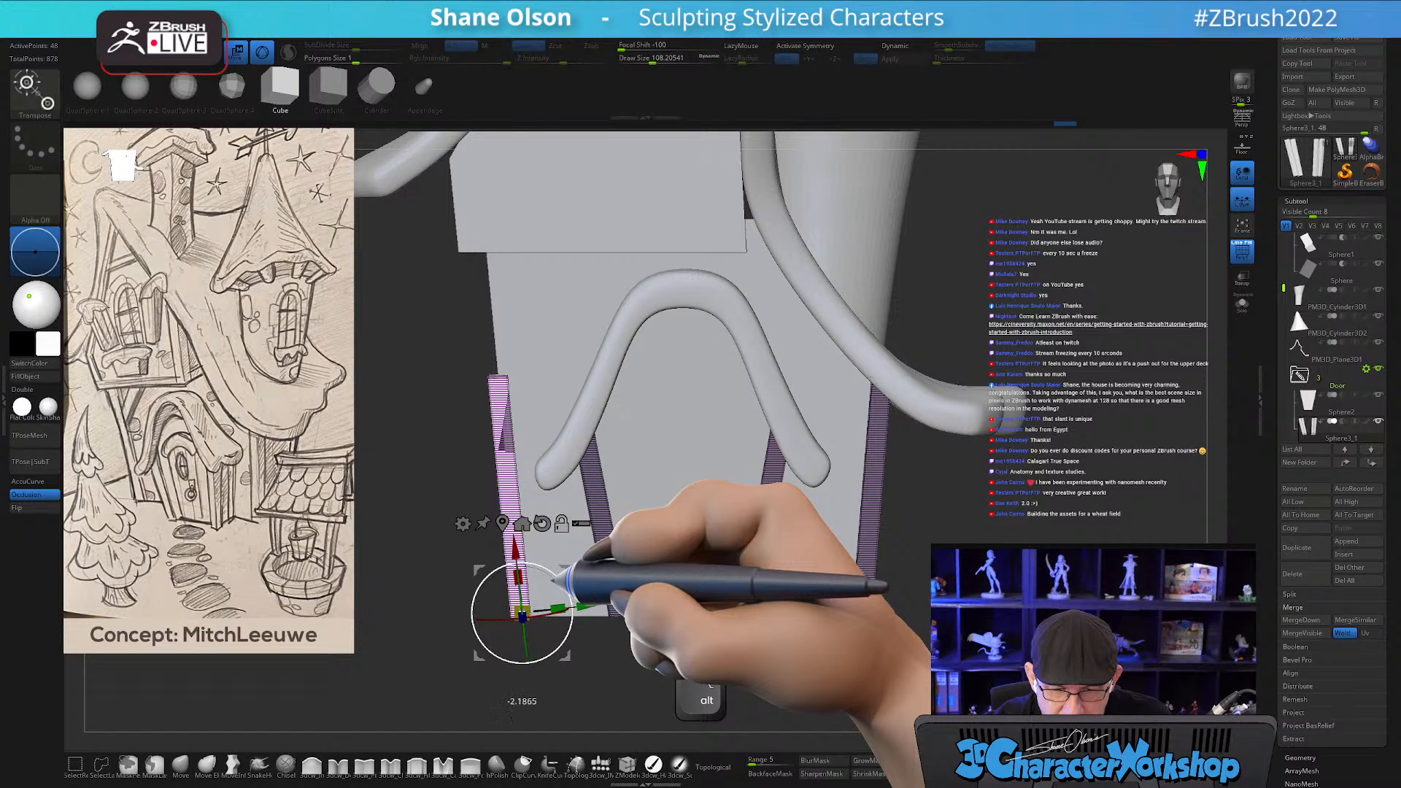
alt+drag(563, 567, 519, 502)
alt+drag(949, 596, 1139, 629)
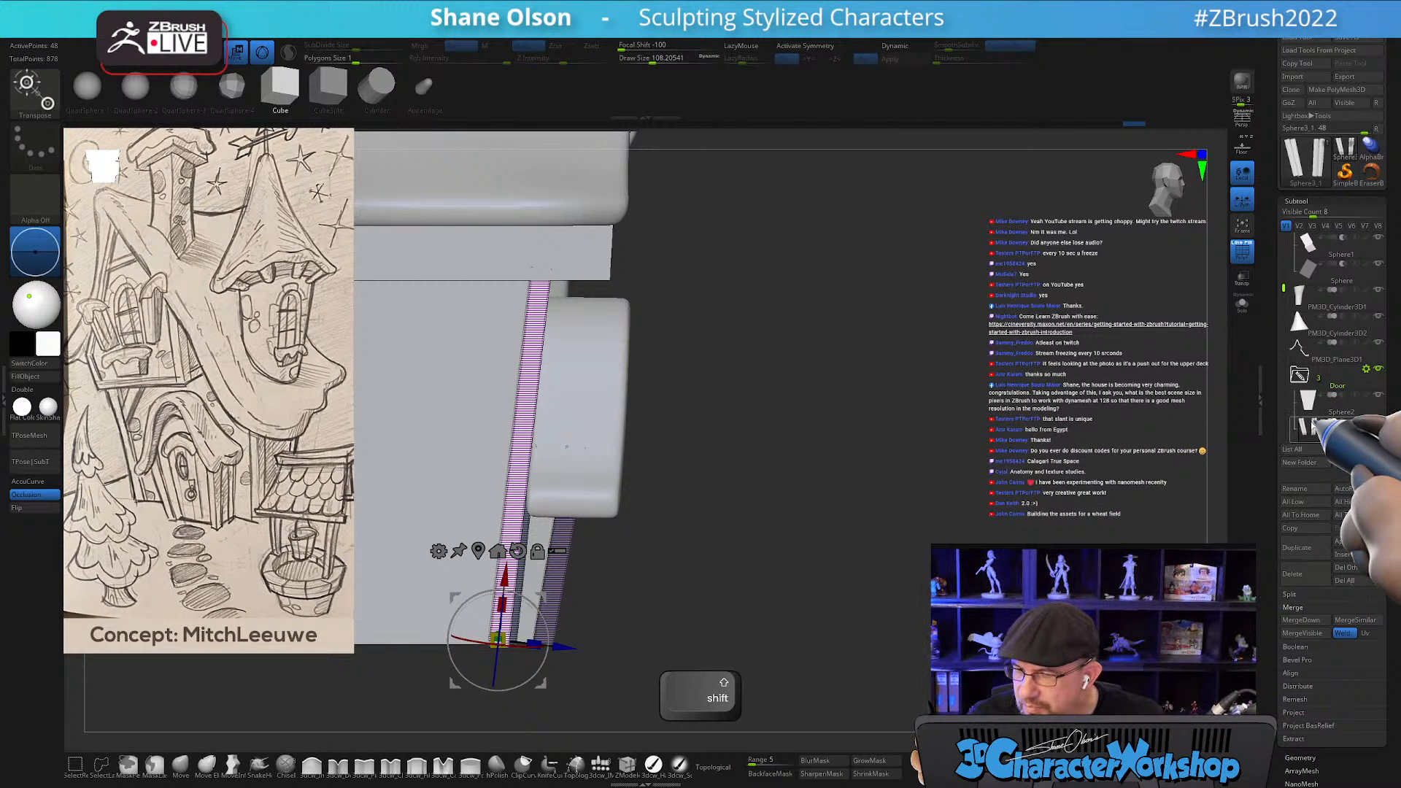
Hide the polyframe and examine the four door and corner posts from the front against the whole house.
mouse_move(1314, 424)
drag(1315, 425, 1317, 396)
drag(824, 445, 763, 445)
drag(982, 593, 925, 593)
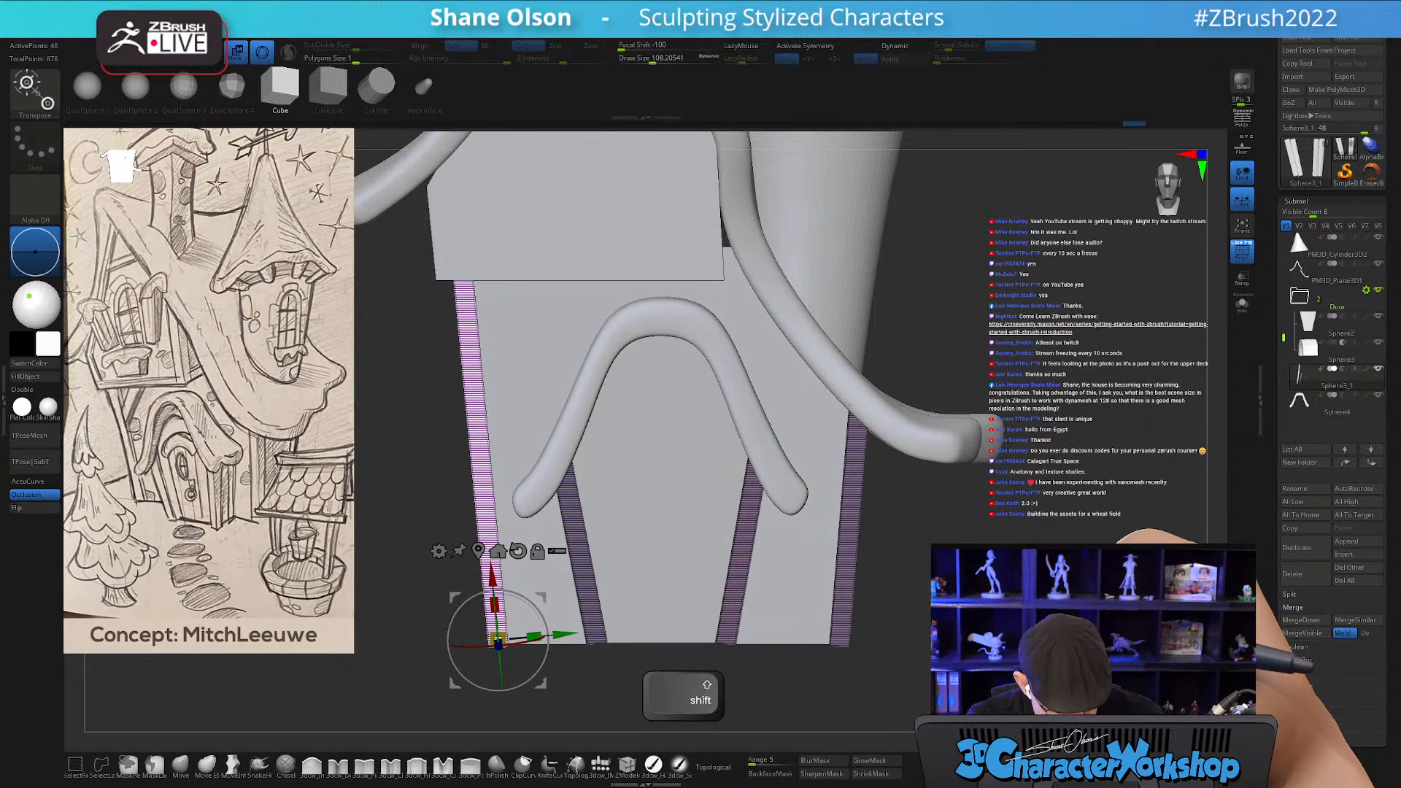
key(shift+f)
alt+drag(1011, 573, 1054, 542)
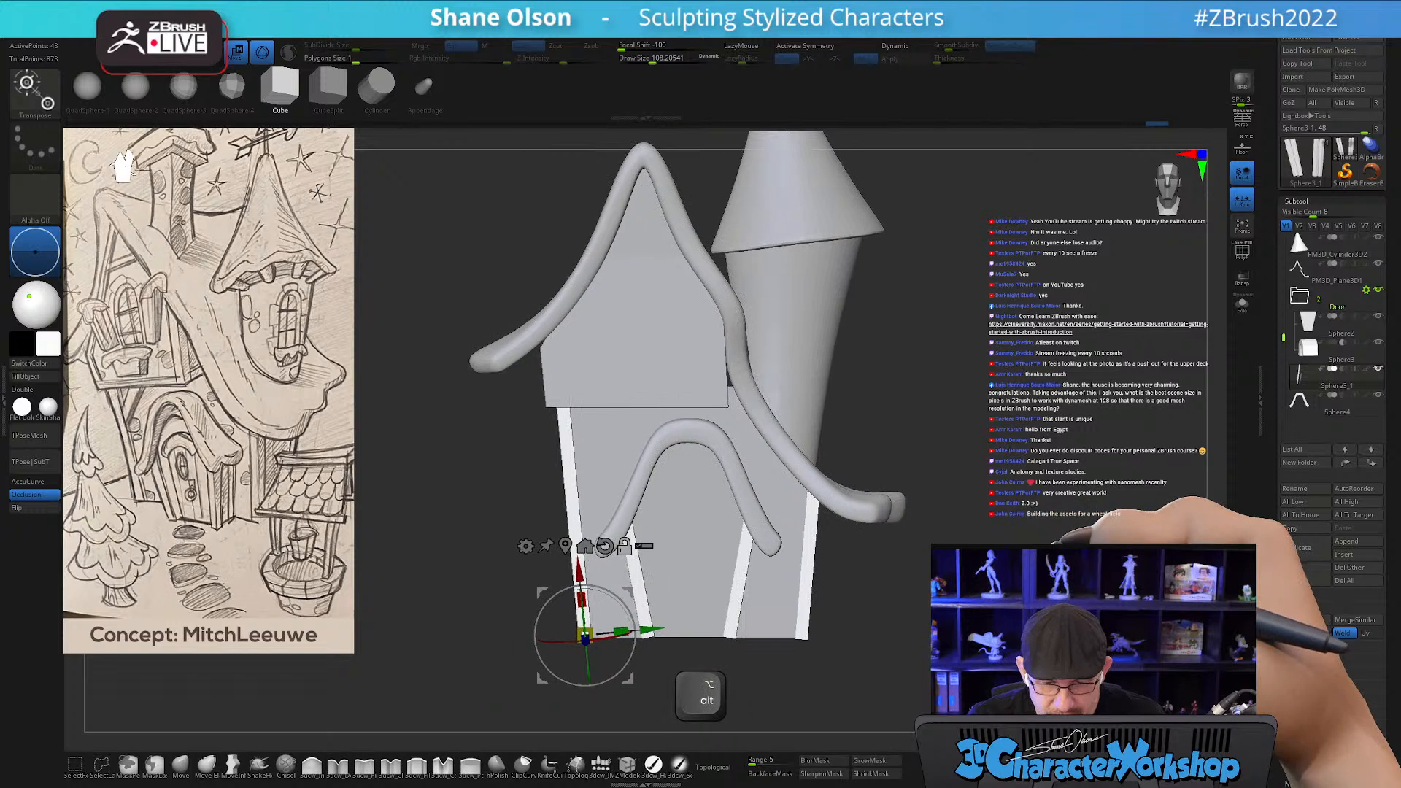
Assign polygroups to the front posts so the corner posts are separated from the door posts.
key(q)
mouse_move(1168, 573)
mouse_down()
mouse_move(913, 573)
mouse_move(1014, 571)
mouse_move(1013, 611)
mouse_up()
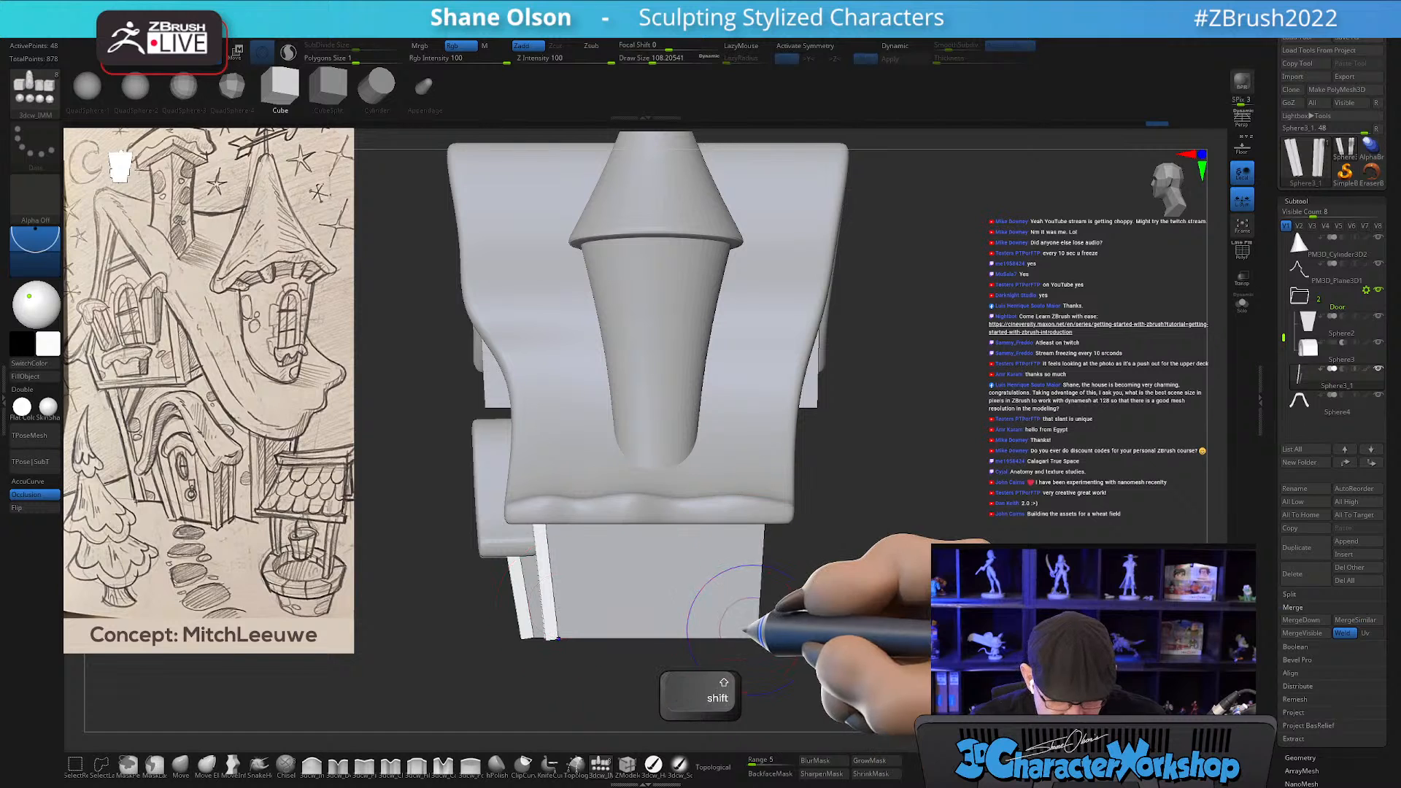
key(shift+f)
key(w)
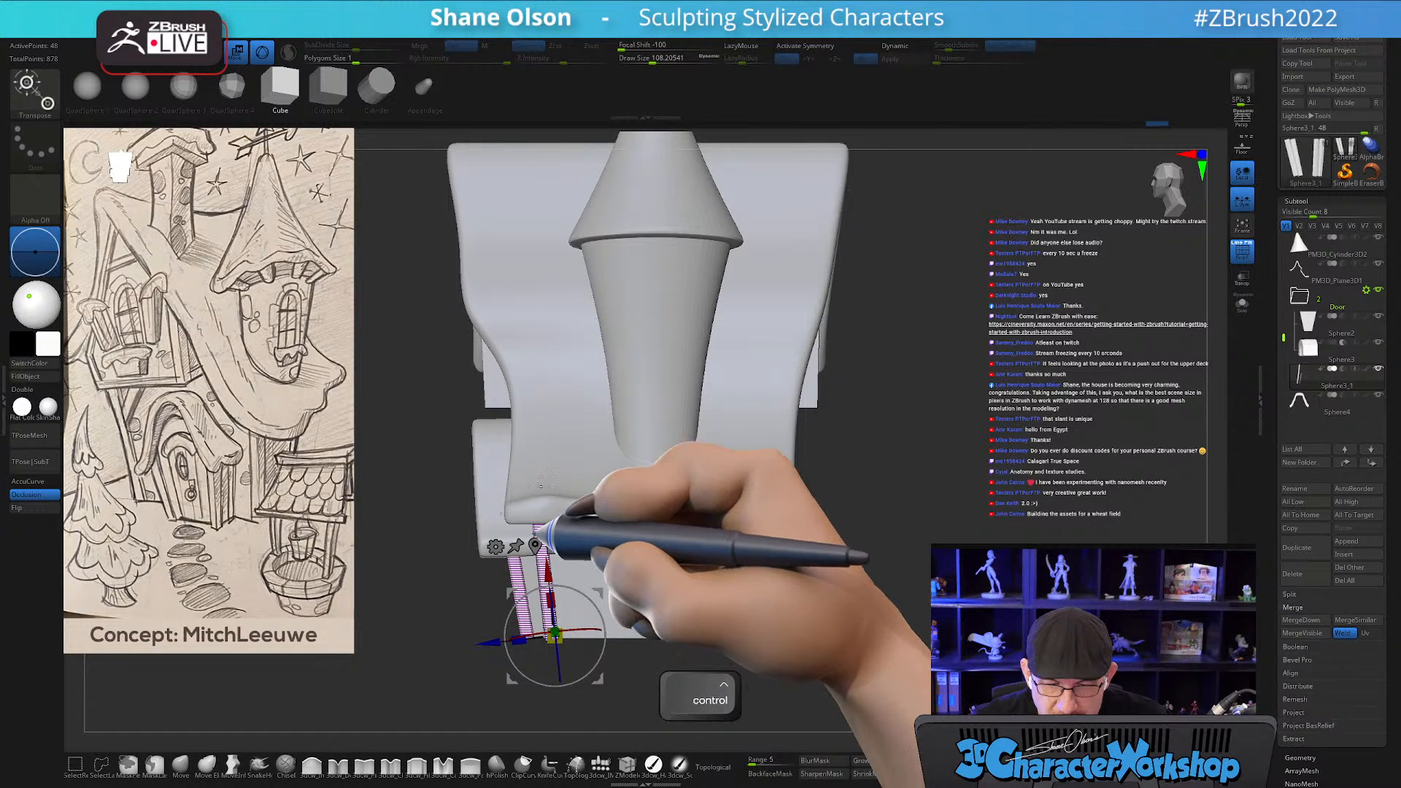
alt+drag(555, 634, 1014, 616)
key(2)
key(2)
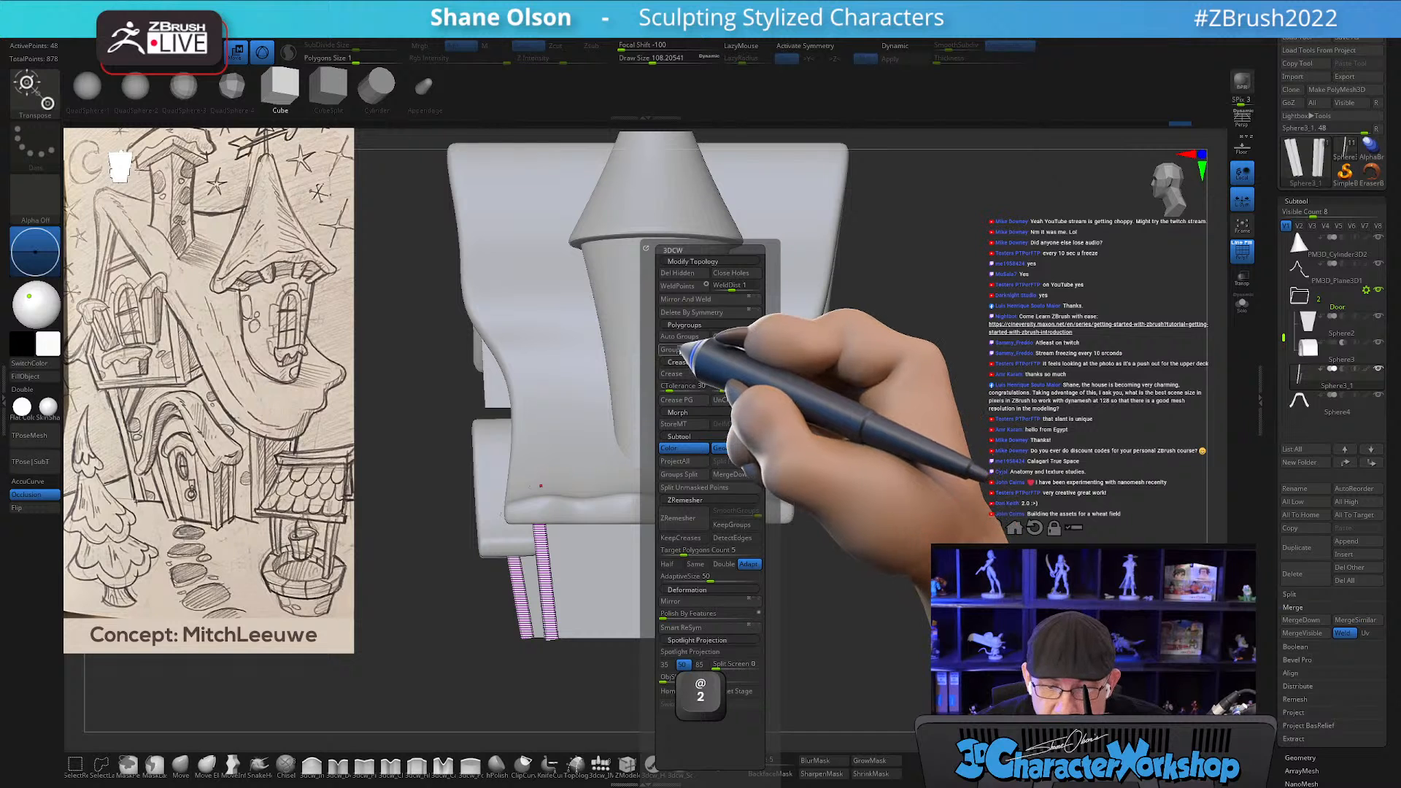
click(672, 349)
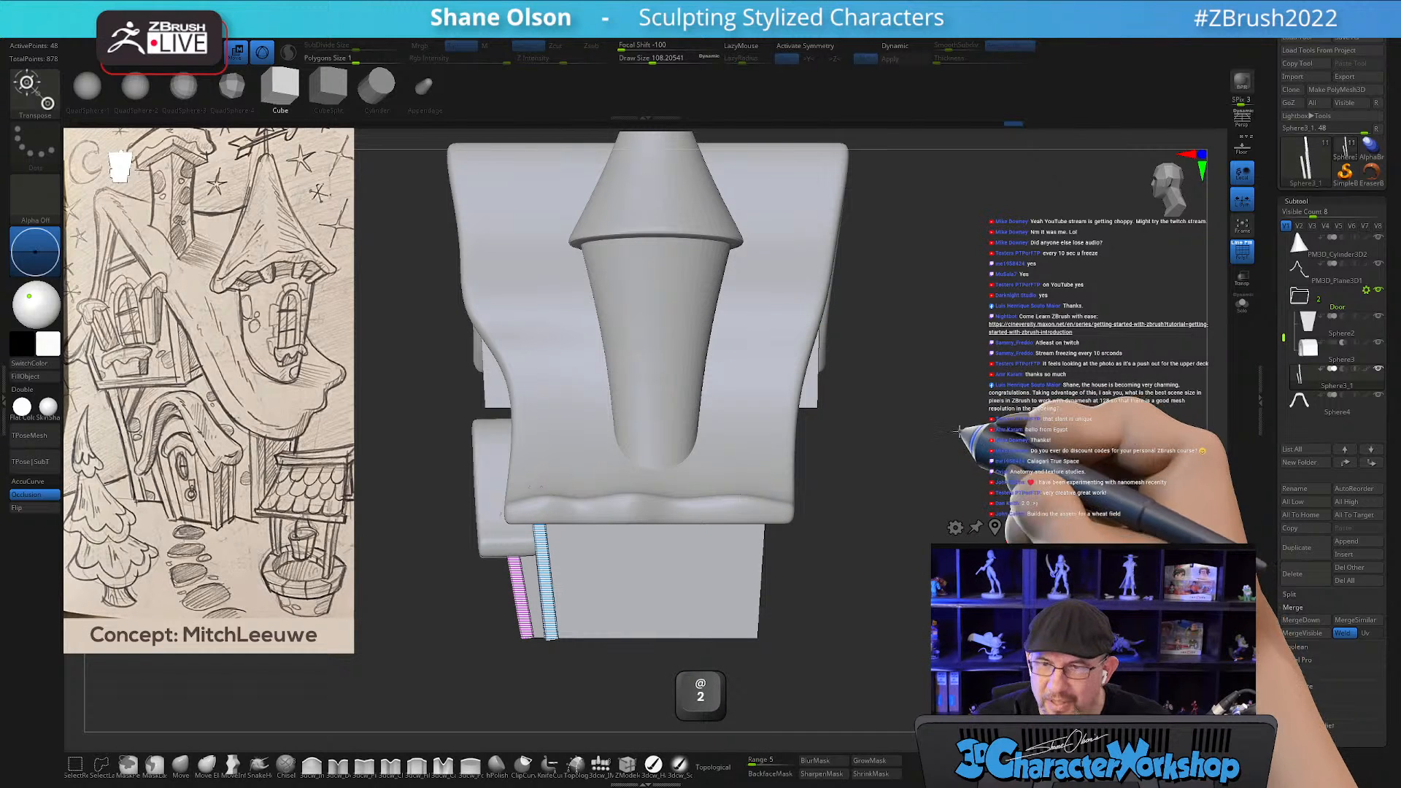
Unmask both front corner posts with the door posts masked, and duplicate the pair back to the house's rear corners.
alt+drag(980, 391, 993, 388)
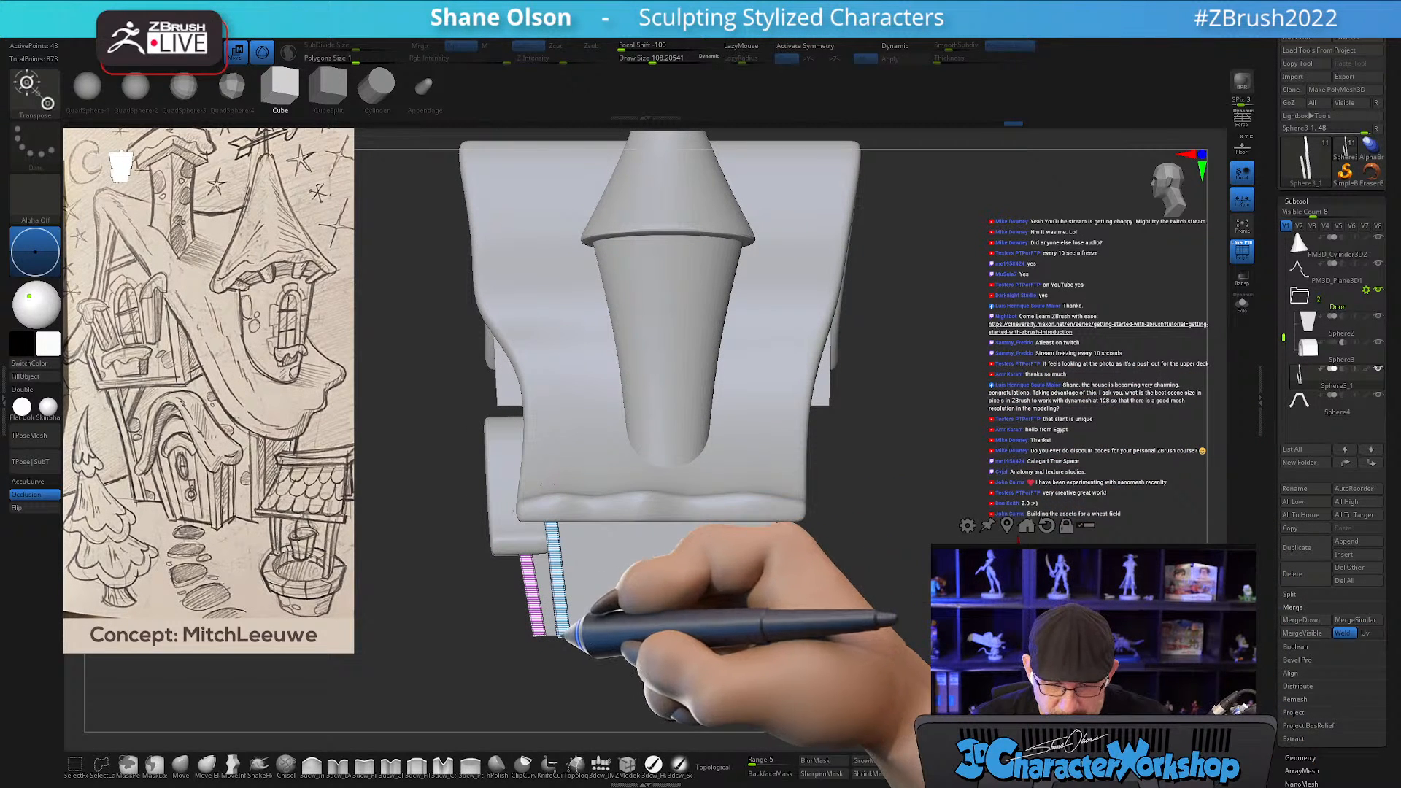
alt+click(562, 636)
drag(445, 656, 881, 519)
alt+drag(871, 488, 1033, 483)
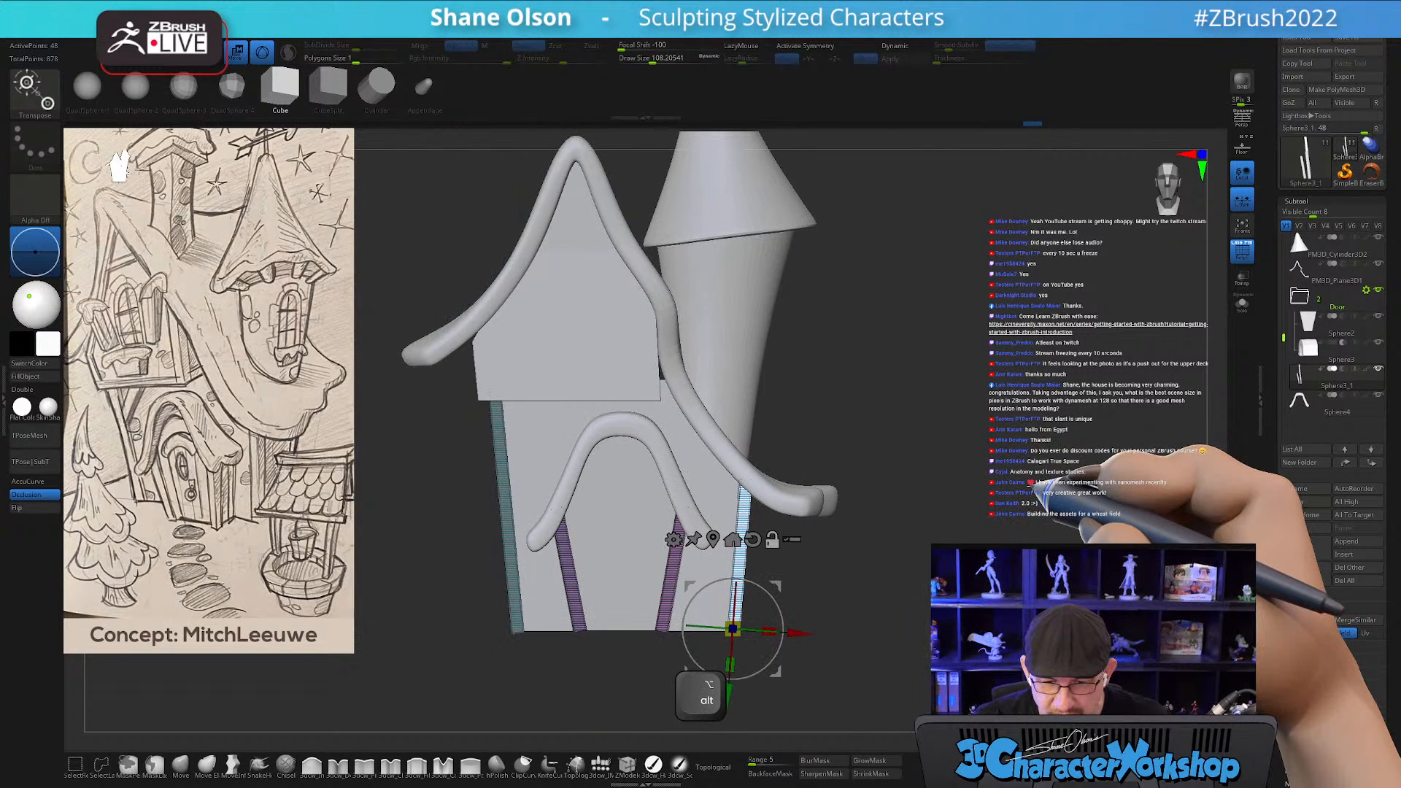
mouse_move(501, 682)
ctrl+mouse_down()
mouse_move(469, 194)
mouse_move(548, 537)
mouse_move(532, 689)
ctrl+mouse_up()
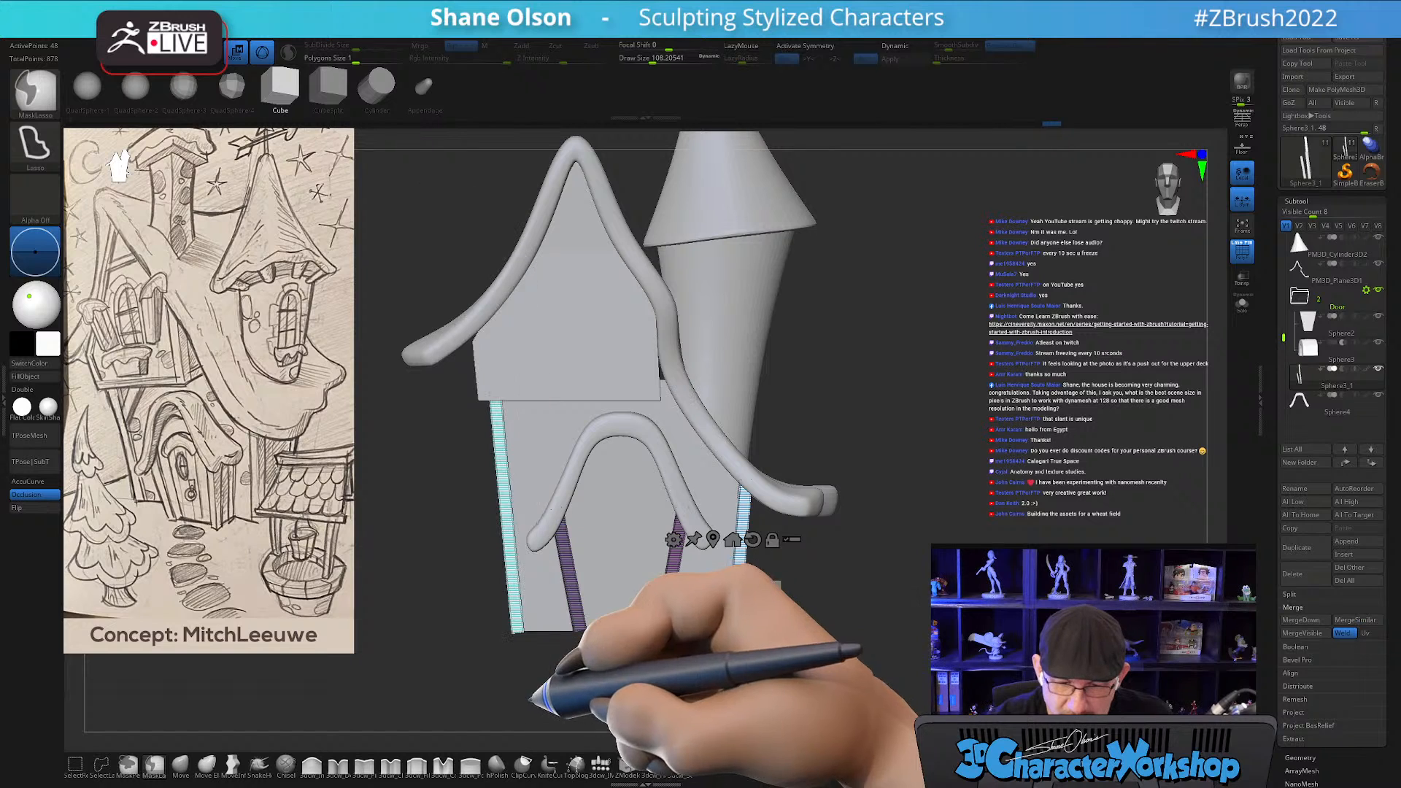
mouse_move(872, 584)
shift+mouse_down()
mouse_move(770, 562)
mouse_move(704, 577)
shift+mouse_up()
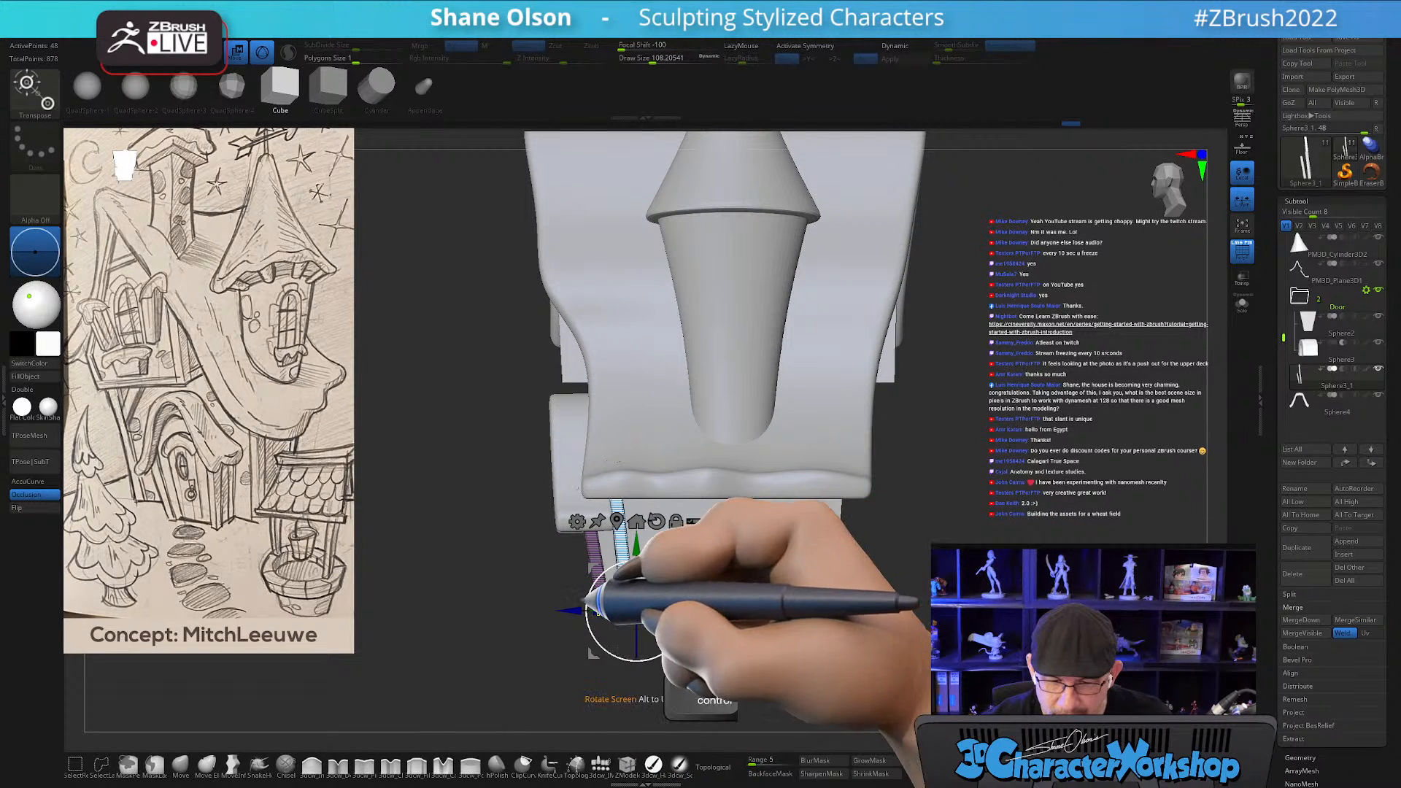
ctrl+drag(575, 610, 882, 565)
Tilt the rear corner posts to follow the slant of the house walls, checking from the side, back and front.
drag(1197, 613, 814, 592)
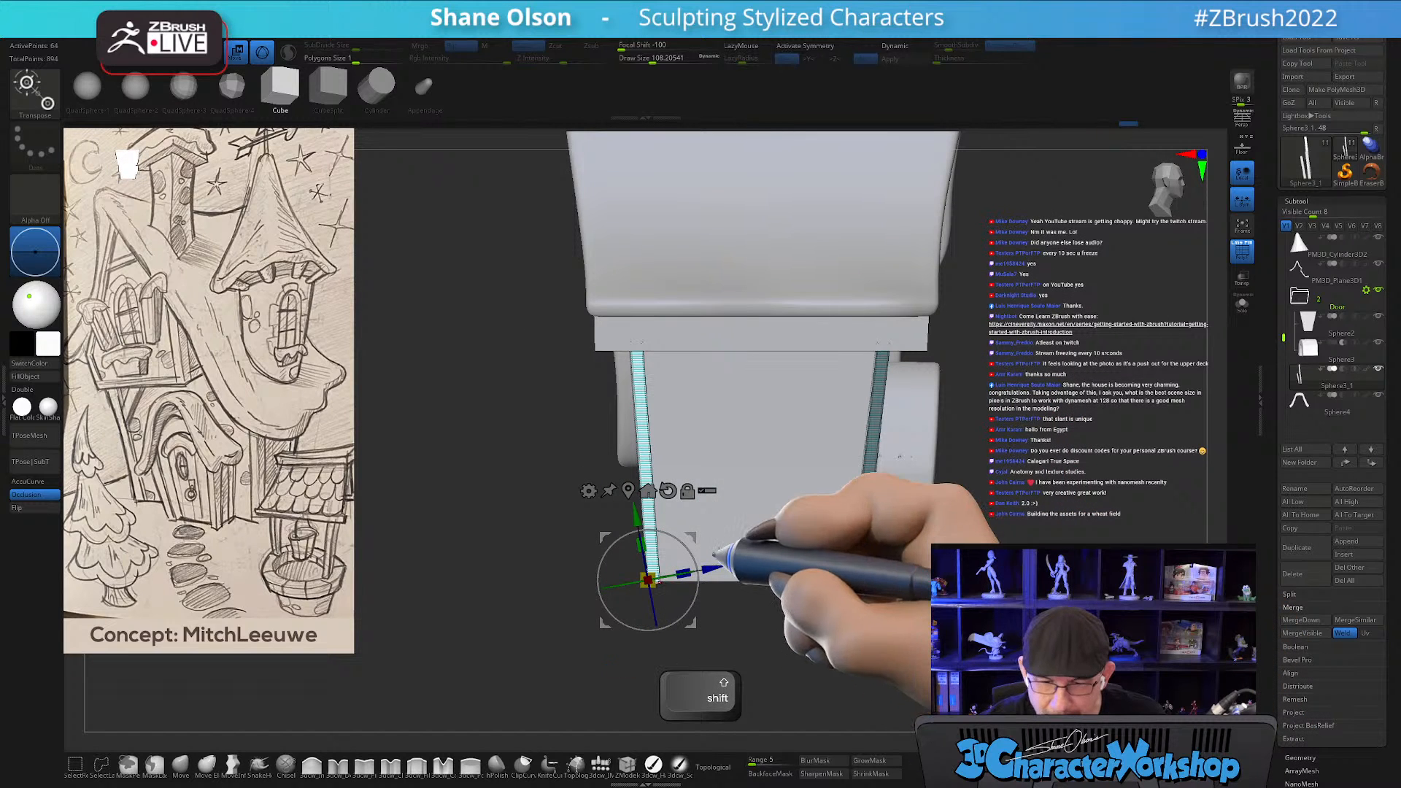
alt+click(666, 496)
mouse_move(688, 539)
alt+mouse_down()
mouse_move(710, 540)
mouse_move(686, 552)
alt+mouse_up()
drag(761, 506, 846, 503)
key(q)
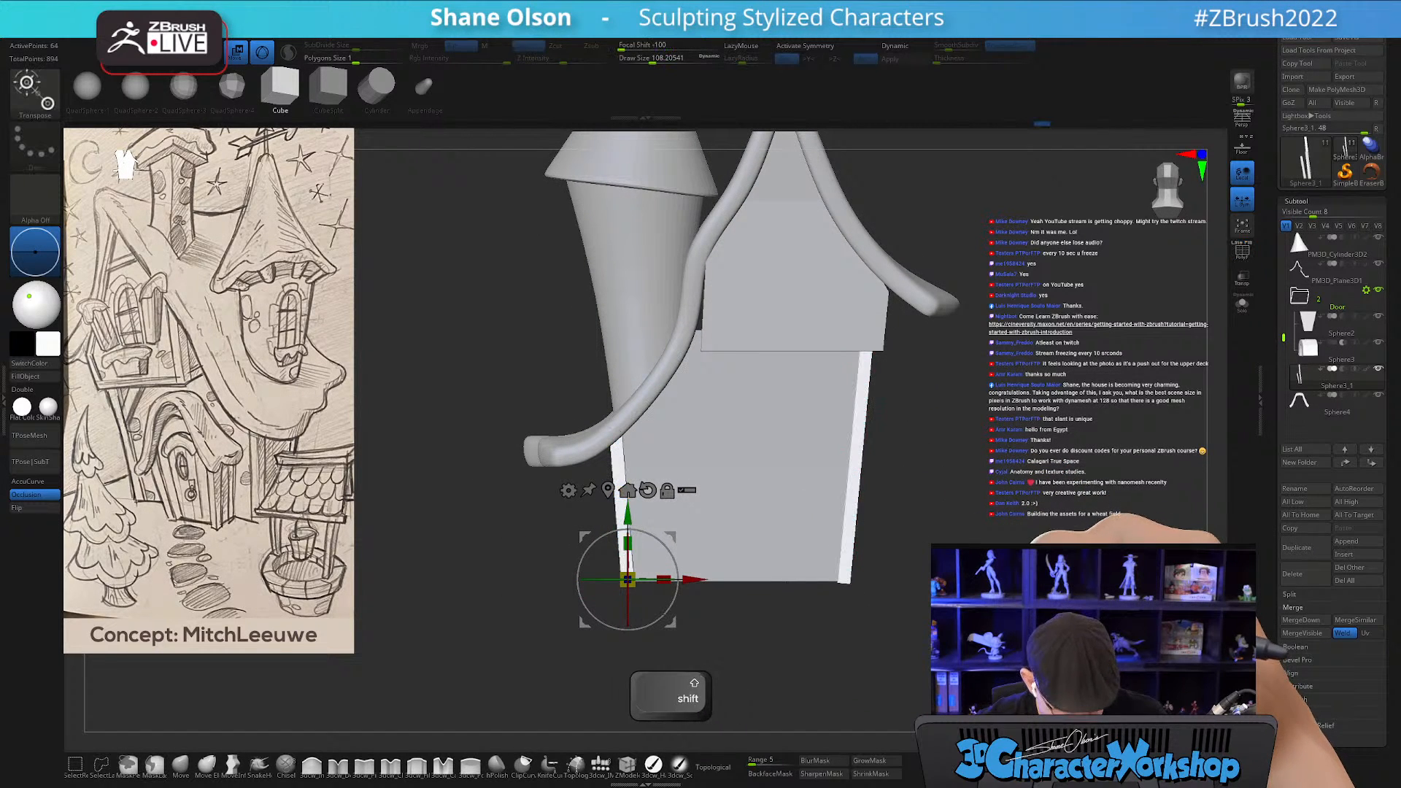
alt+drag(947, 589, 1070, 598)
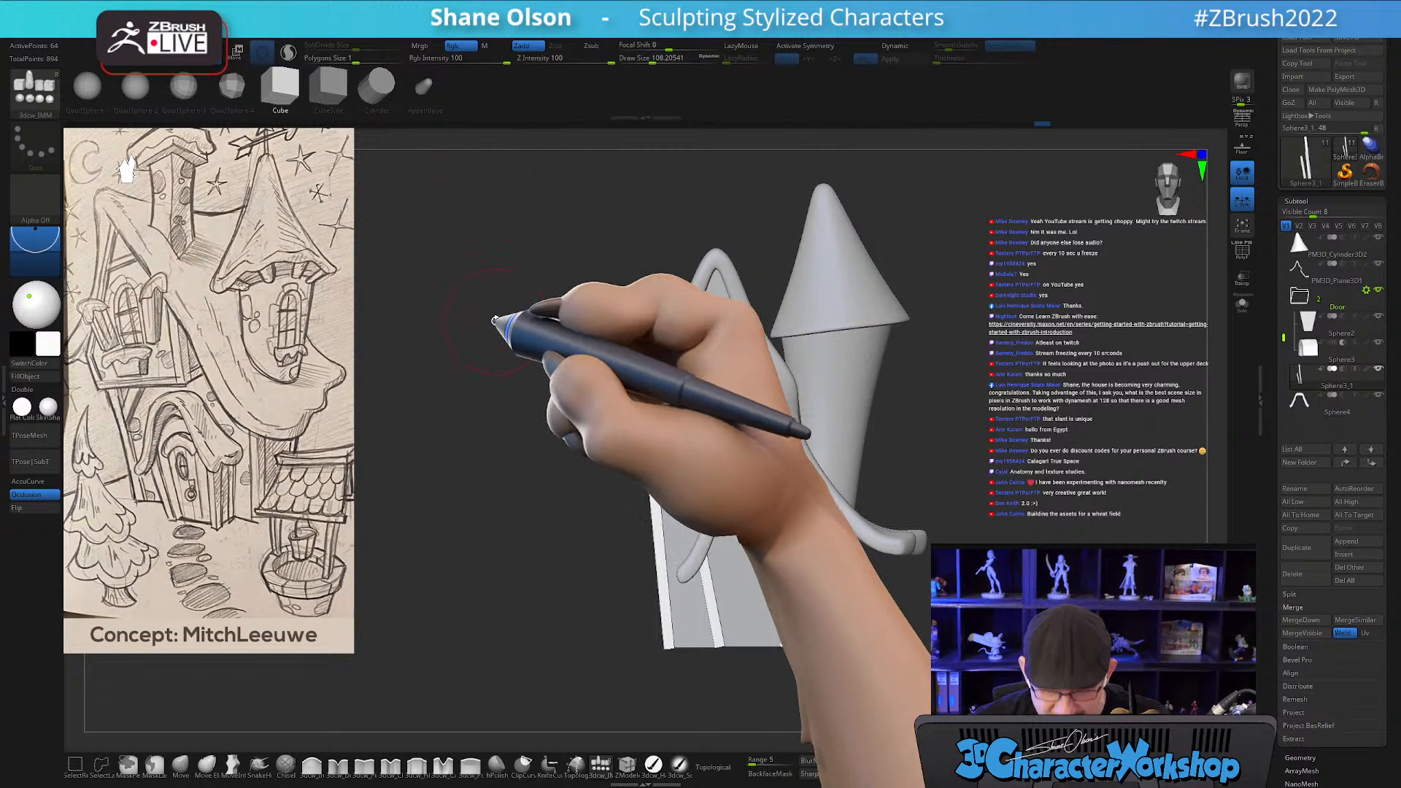
Auto-group the posts subtool so each post has its own polygroup, and hide the polyframe.
key(shift+2)
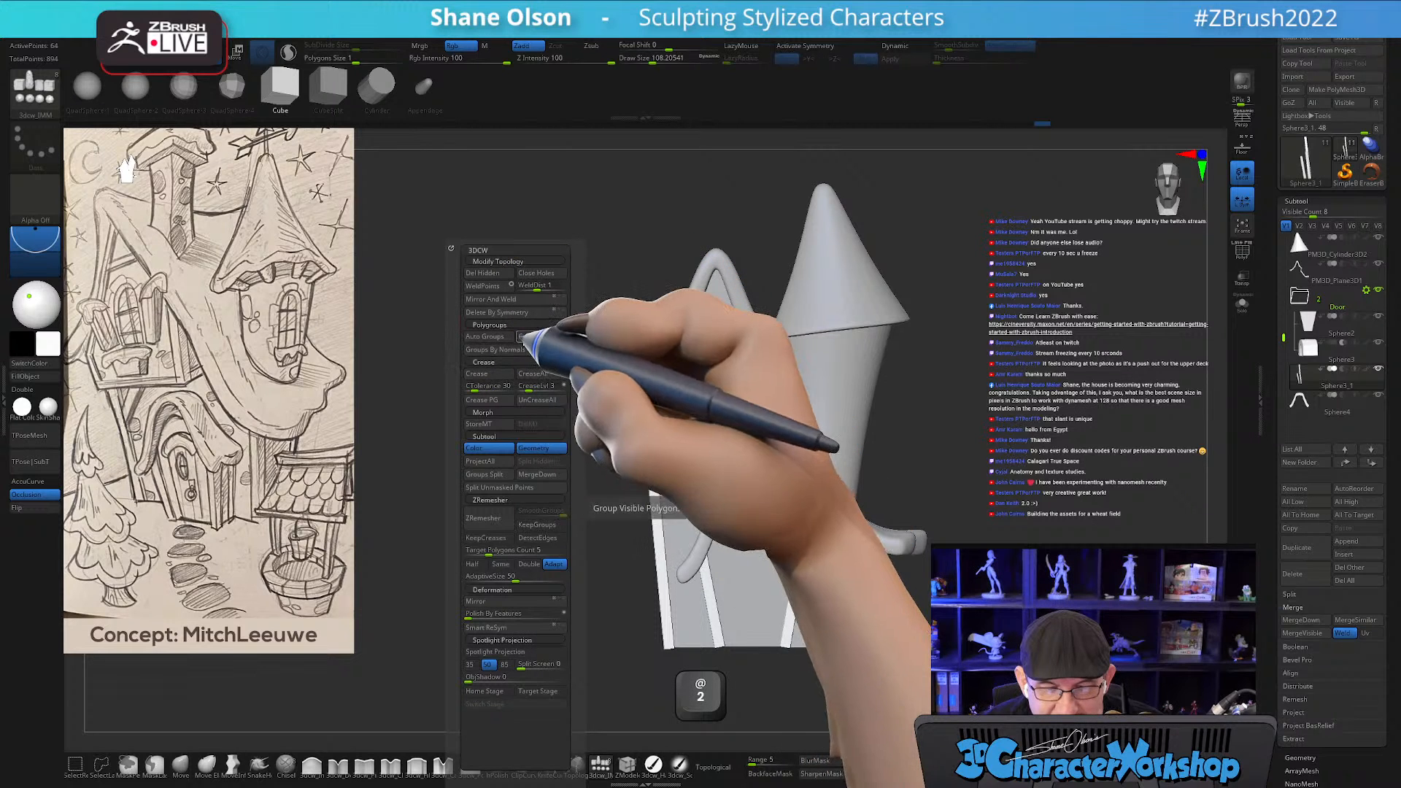
click(488, 336)
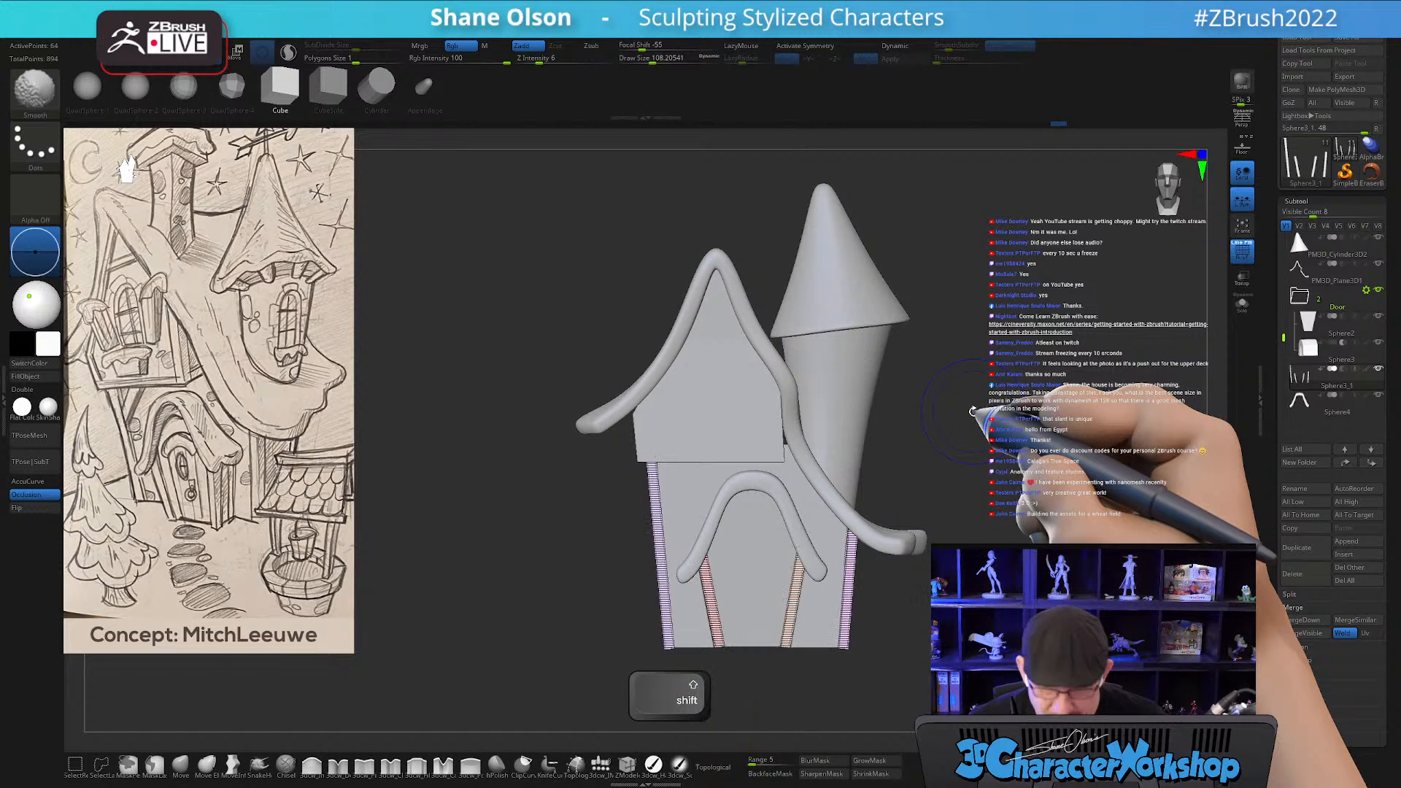
key(shift+f)
Isolate the left door post by masking the others and duplicate it up to the upper storey's left front corner.
key(w)
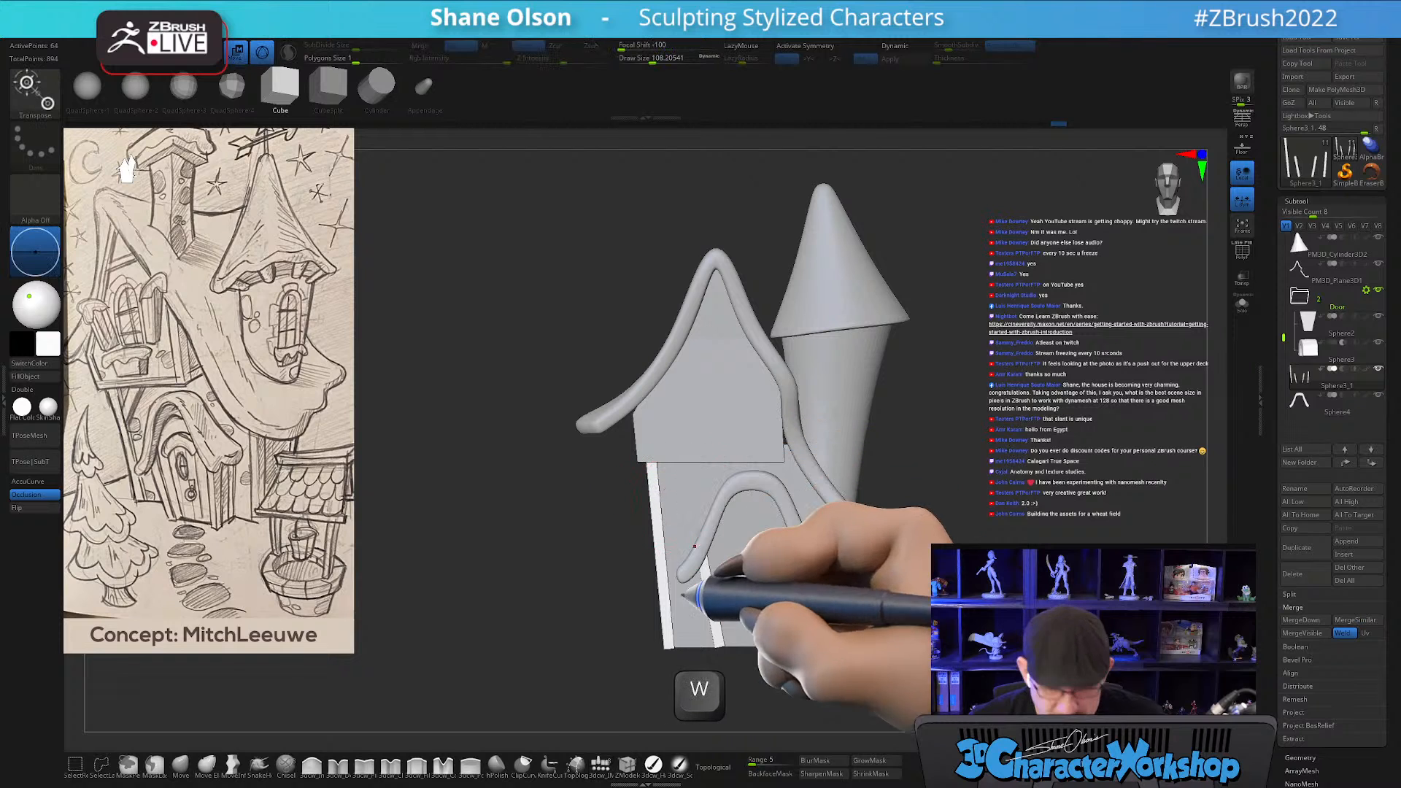
ctrl+click(714, 637)
mouse_move(898, 661)
mouse_down()
mouse_move(990, 612)
mouse_move(902, 633)
mouse_up()
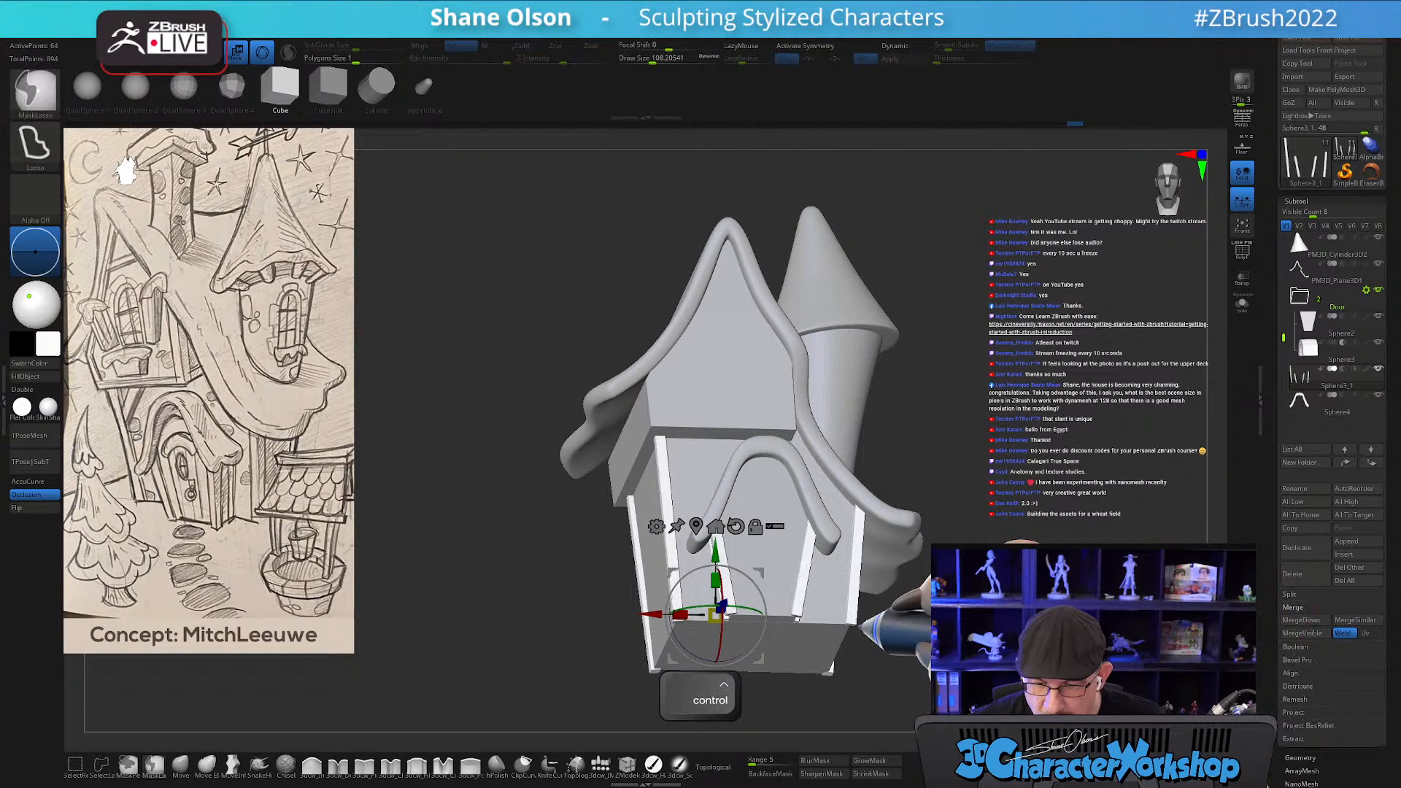
alt+drag(760, 579, 578, 575)
ctrl+click(729, 600)
mouse_move(1011, 599)
shift+mouse_down()
mouse_move(986, 616)
mouse_move(985, 590)
shift+mouse_up()
ctrl+drag(786, 564, 705, 379)
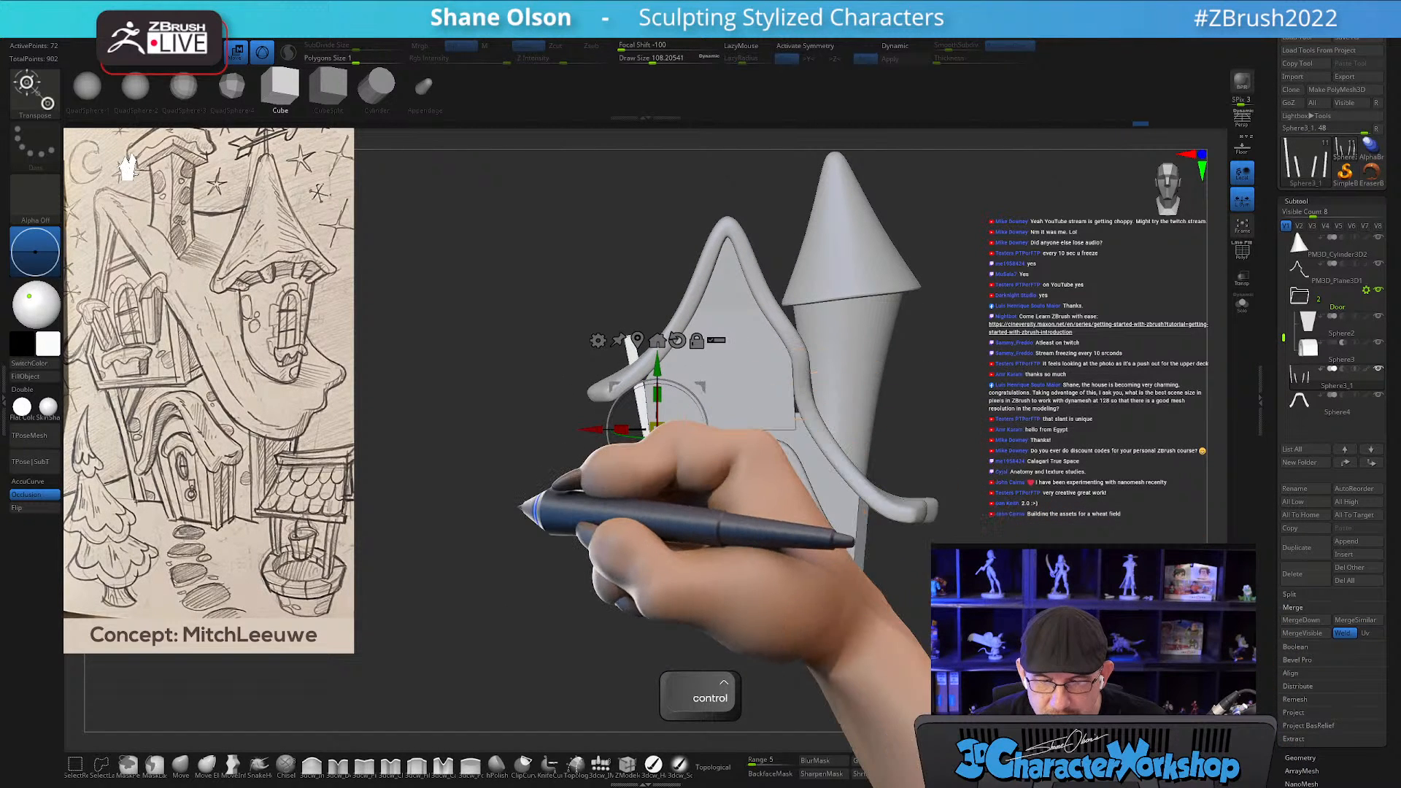
Examine the duplicated upper post's placement against the overhanging storey and roof from the front and side.
drag(519, 509, 835, 550)
alt+drag(718, 431, 765, 430)
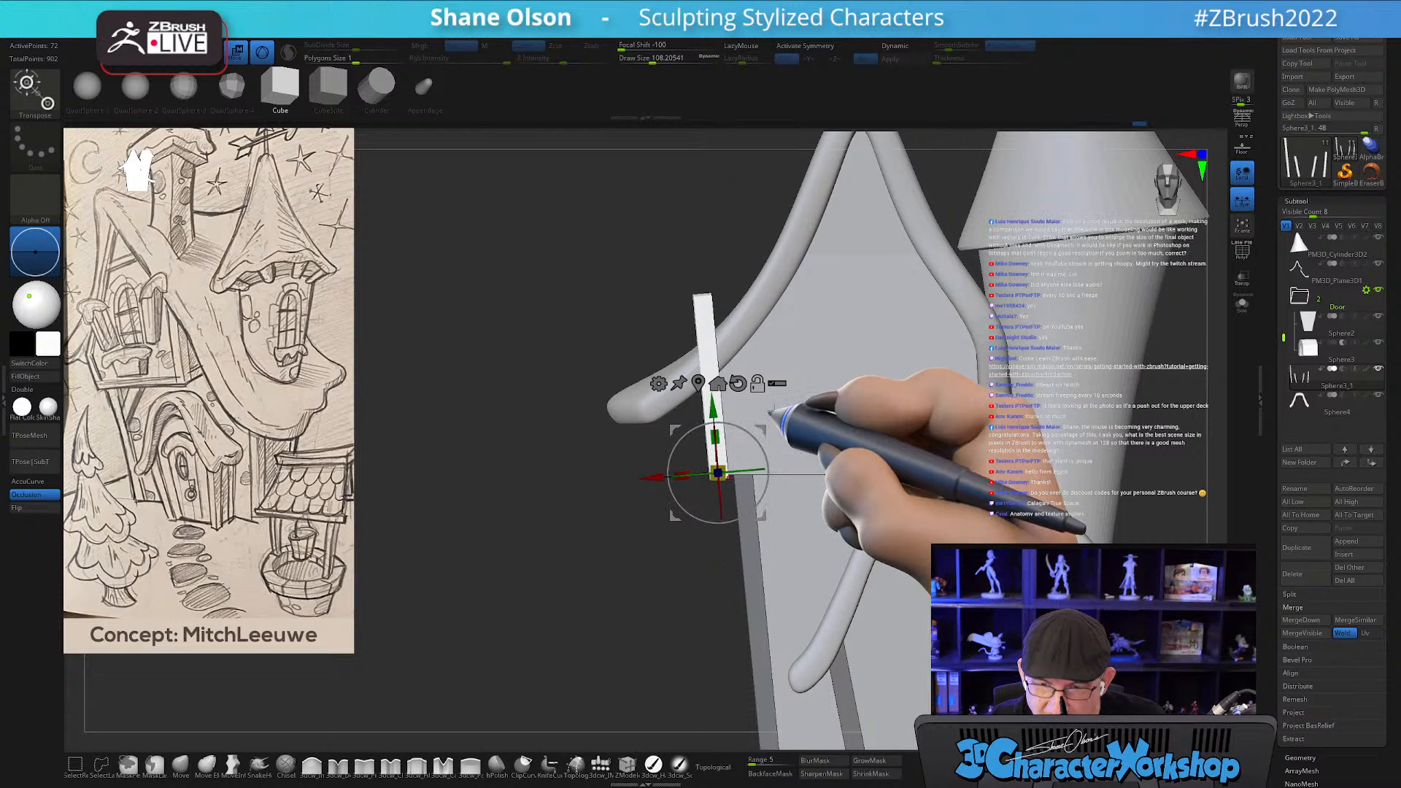
alt+drag(860, 375, 934, 410)
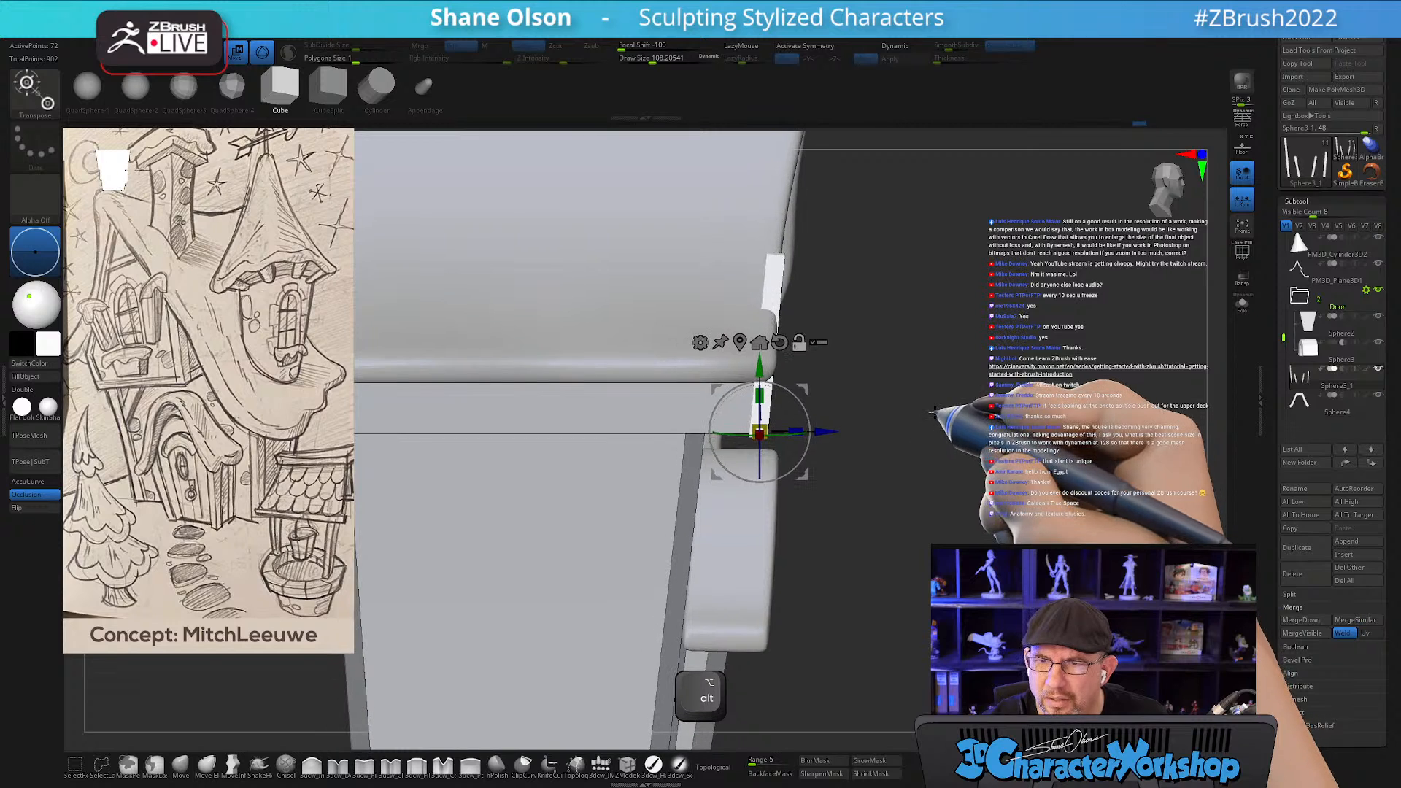
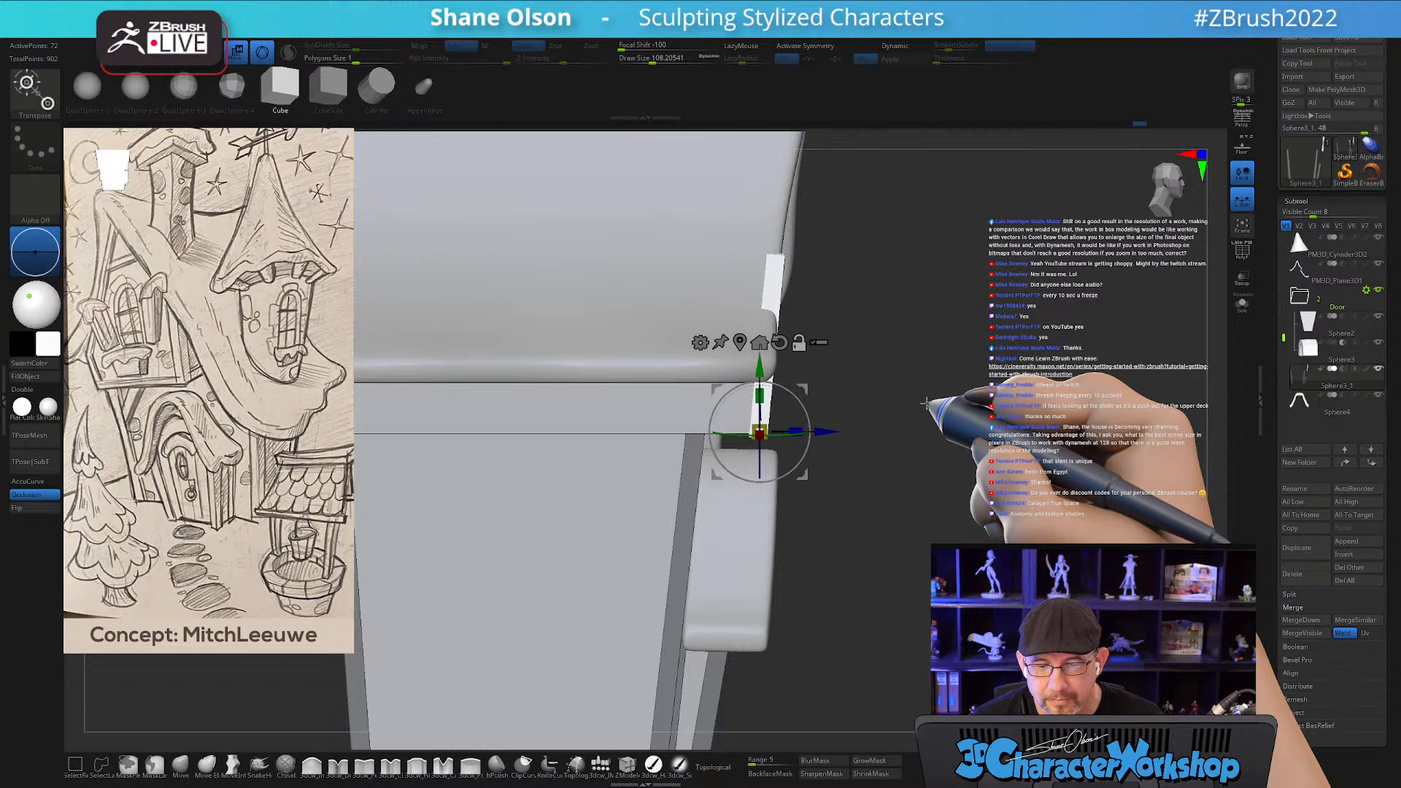
alt+drag(923, 635, 877, 495)
shift+drag(914, 603, 849, 645)
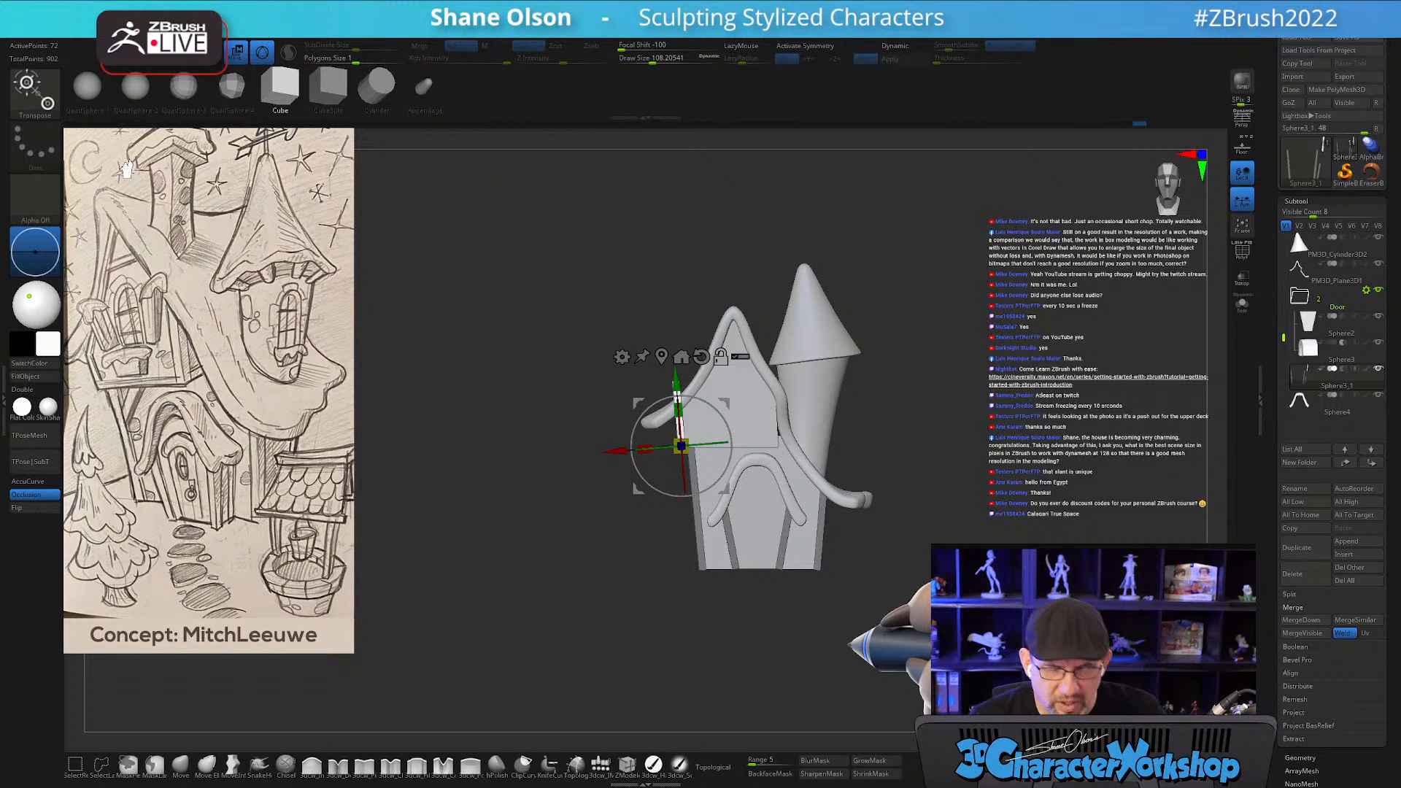
alt+drag(874, 537, 882, 612)
alt+drag(948, 469, 894, 490)
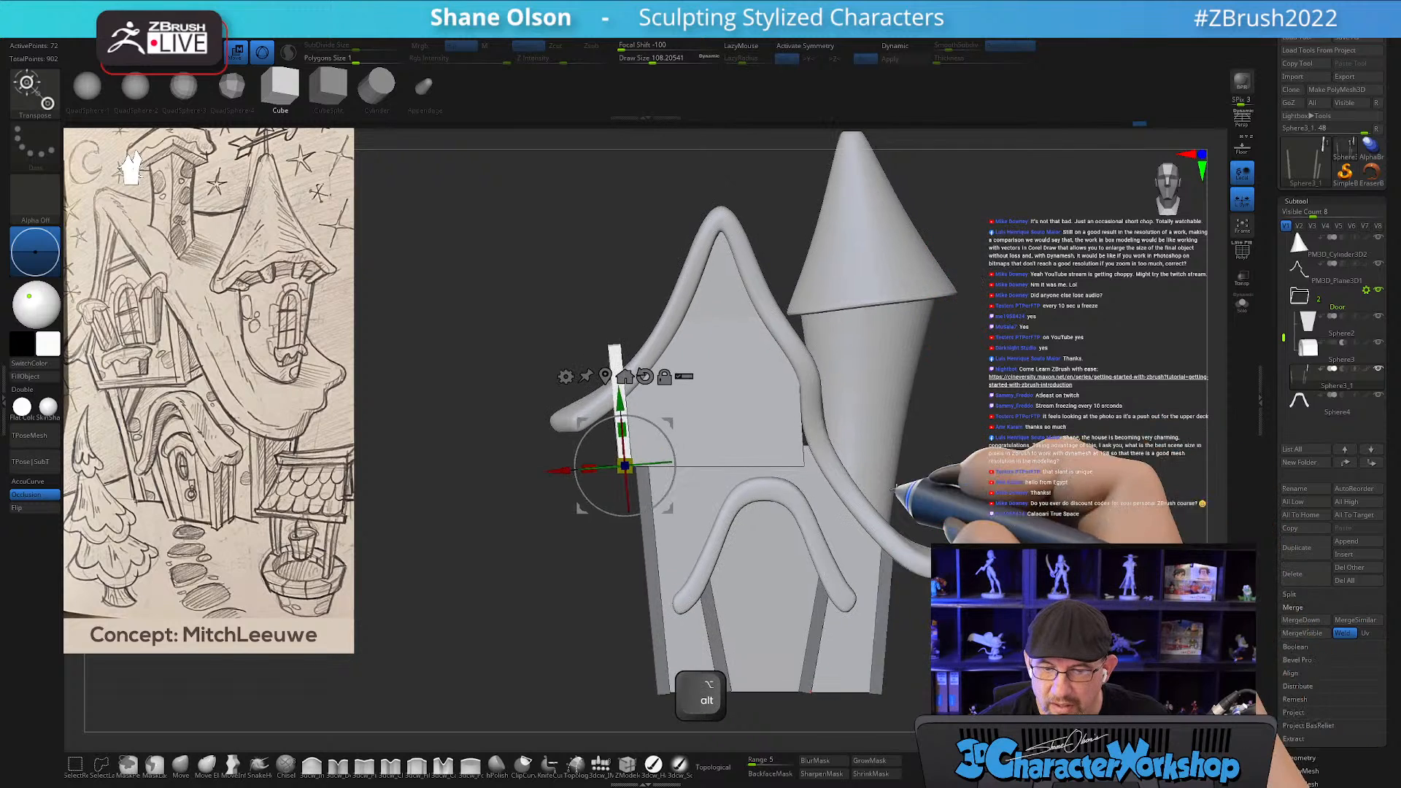
Solo the posts subtool with the polyframe shown and examine the upper post from several angles before restoring the house.
click(1242, 303)
drag(1036, 430, 872, 512)
key(shift+f)
alt+drag(831, 433, 869, 659)
drag(839, 580, 807, 588)
alt+drag(746, 493, 741, 393)
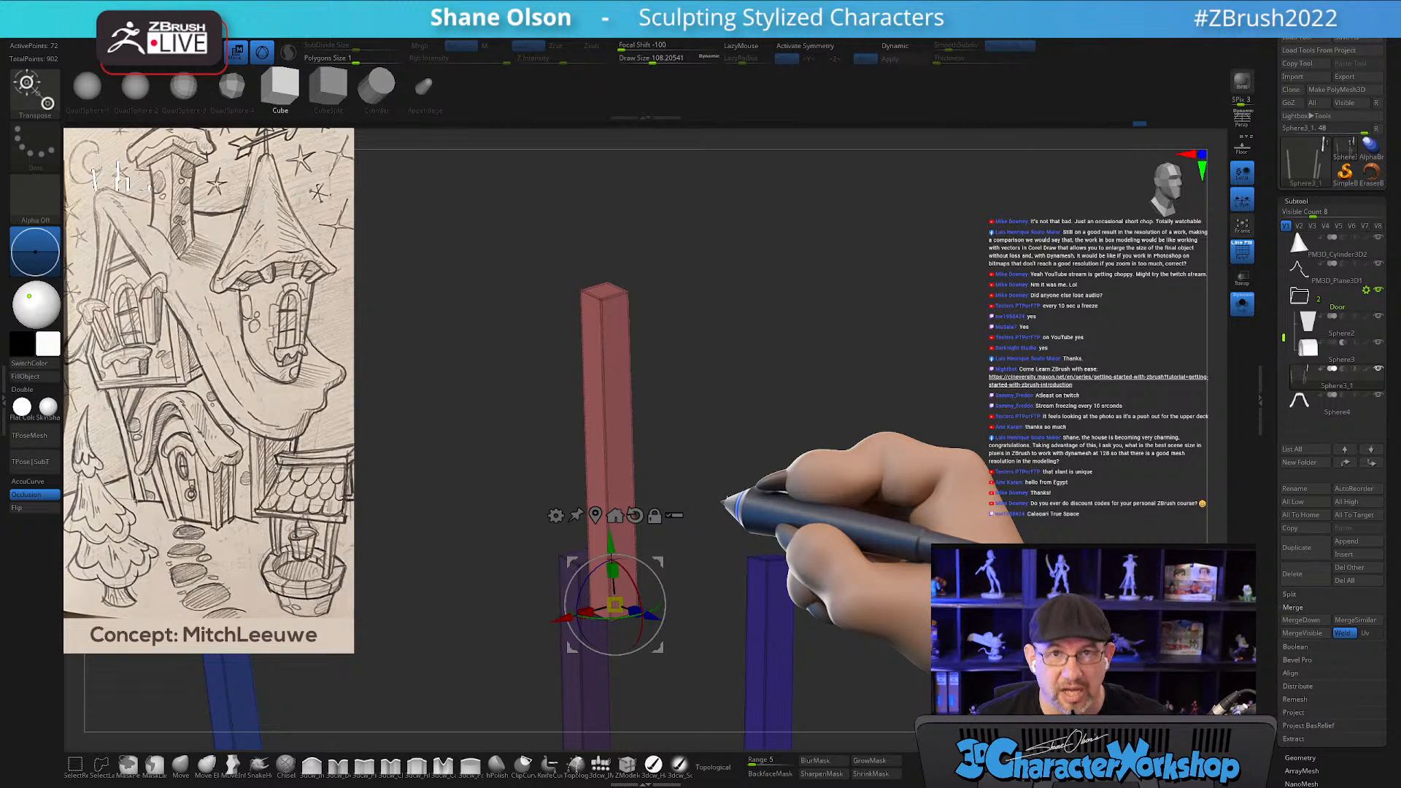
drag(807, 500, 789, 509)
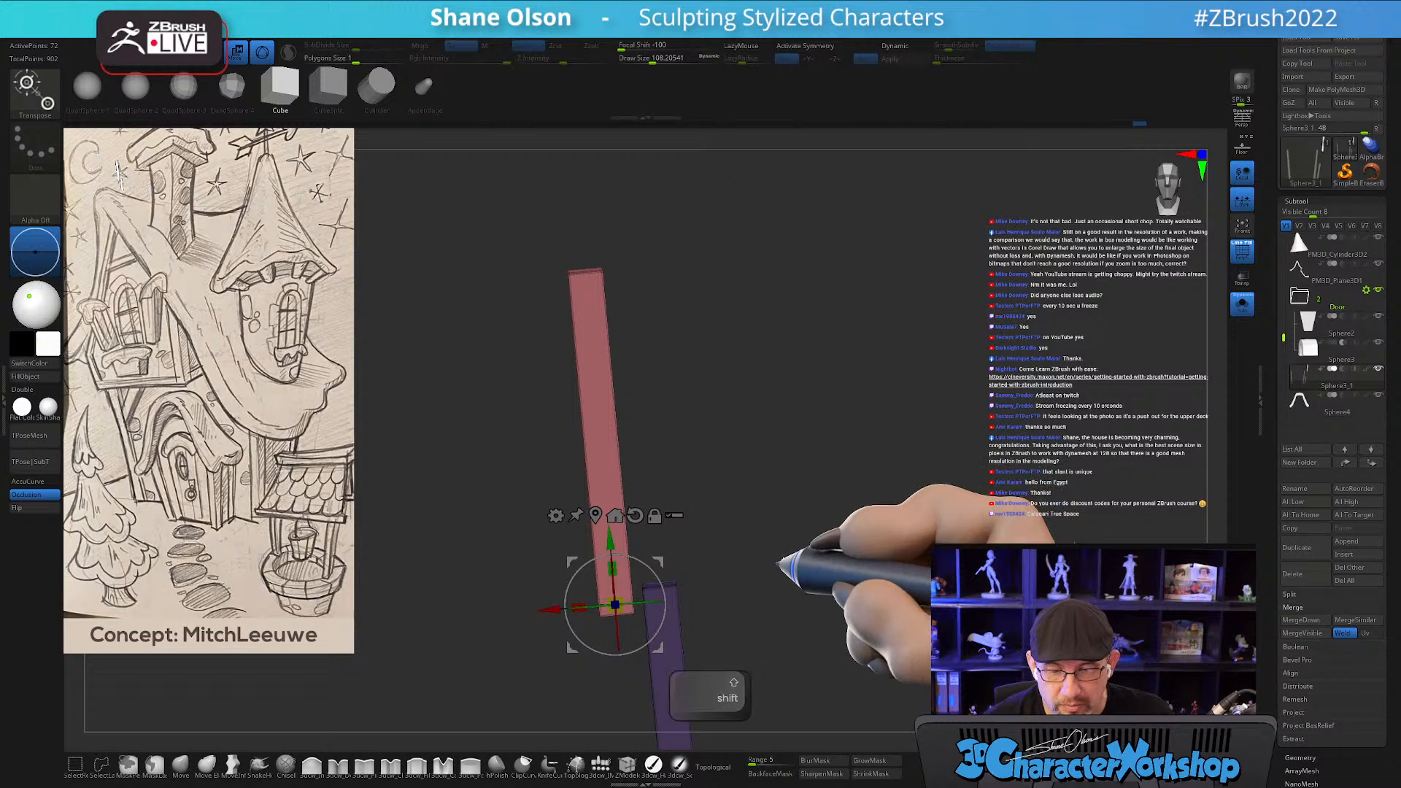
click(1242, 303)
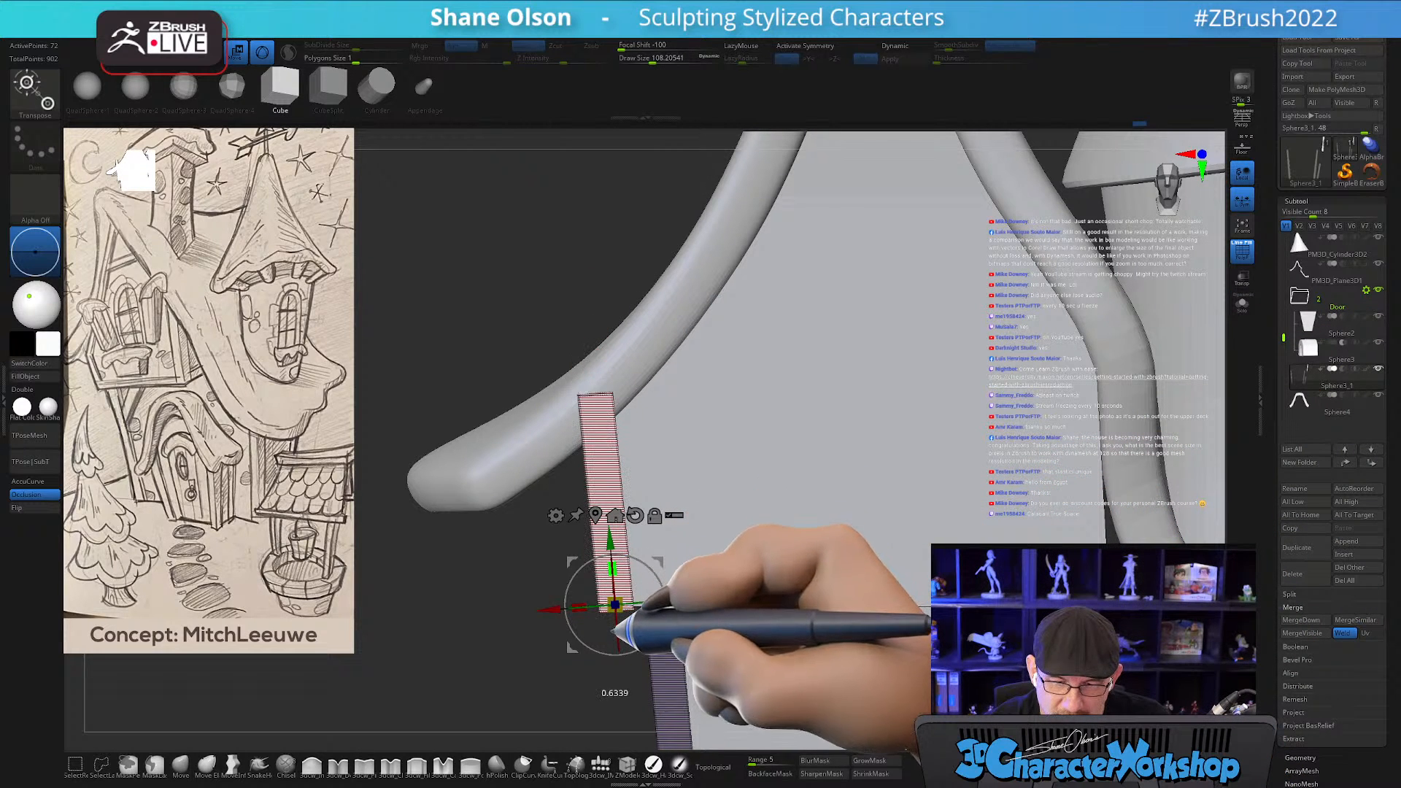
Shorten the upper left post to fit beneath the roof edge and seat it at the upper storey's front corner.
drag(660, 496, 738, 466)
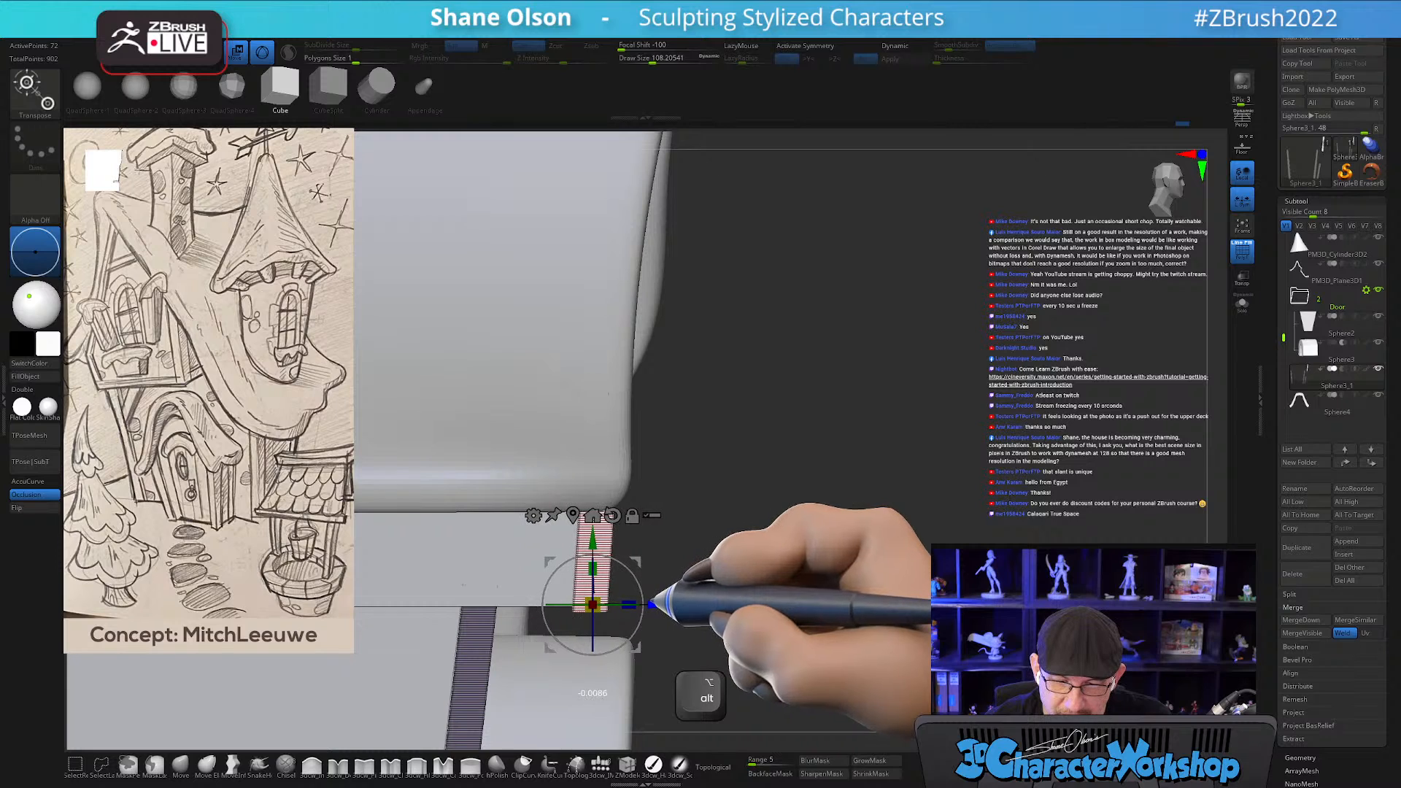
drag(773, 568, 733, 616)
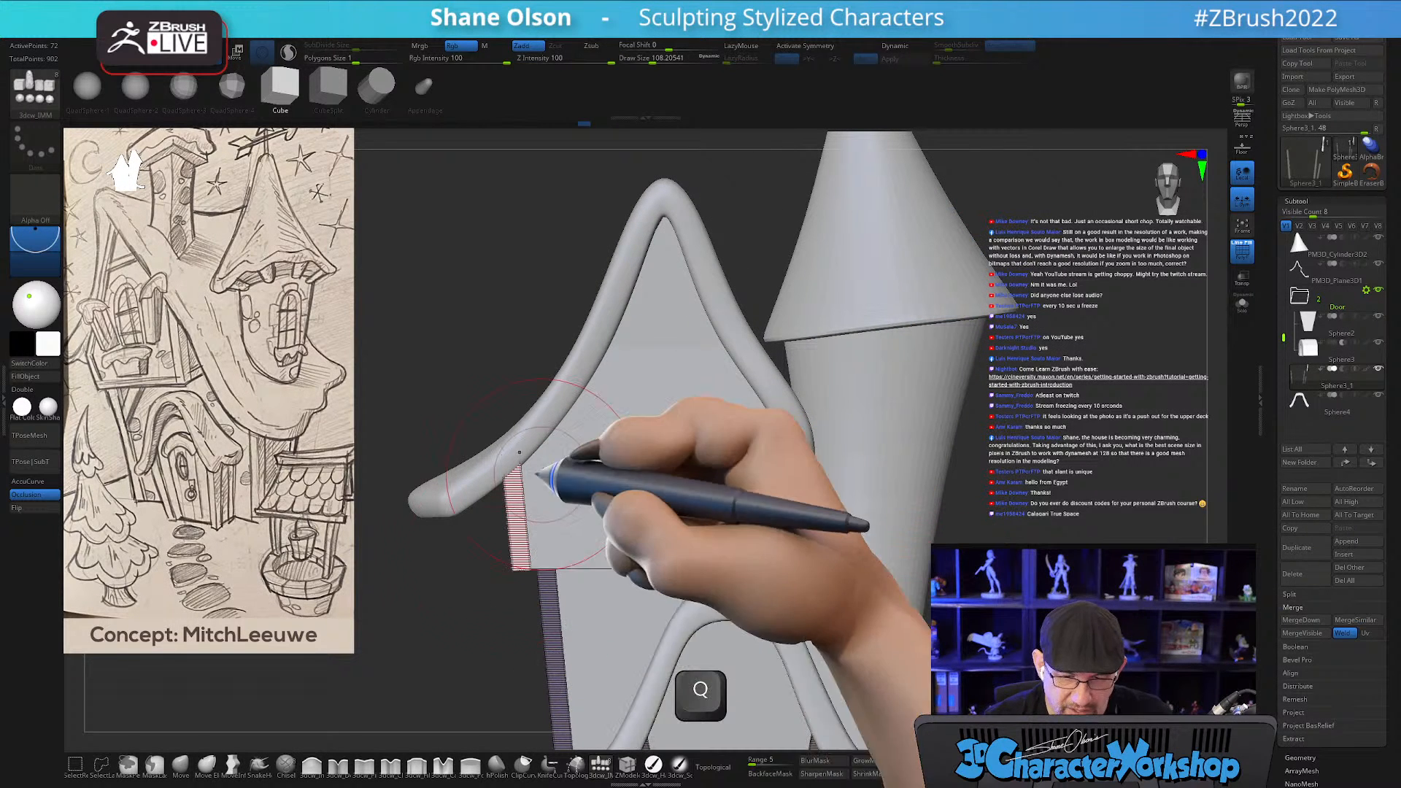
key(shift+f)
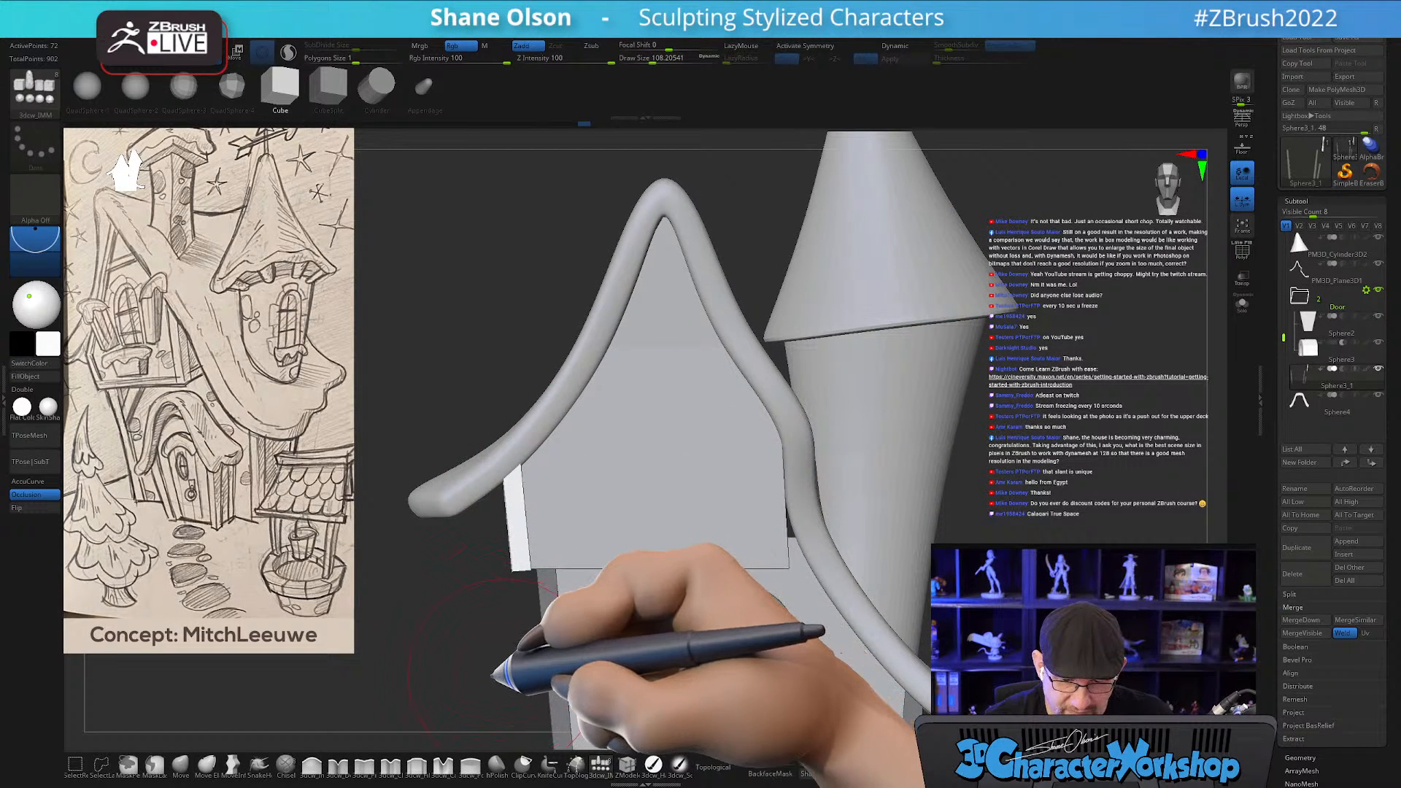
alt+drag(508, 661, 504, 615)
alt+drag(941, 509, 929, 471)
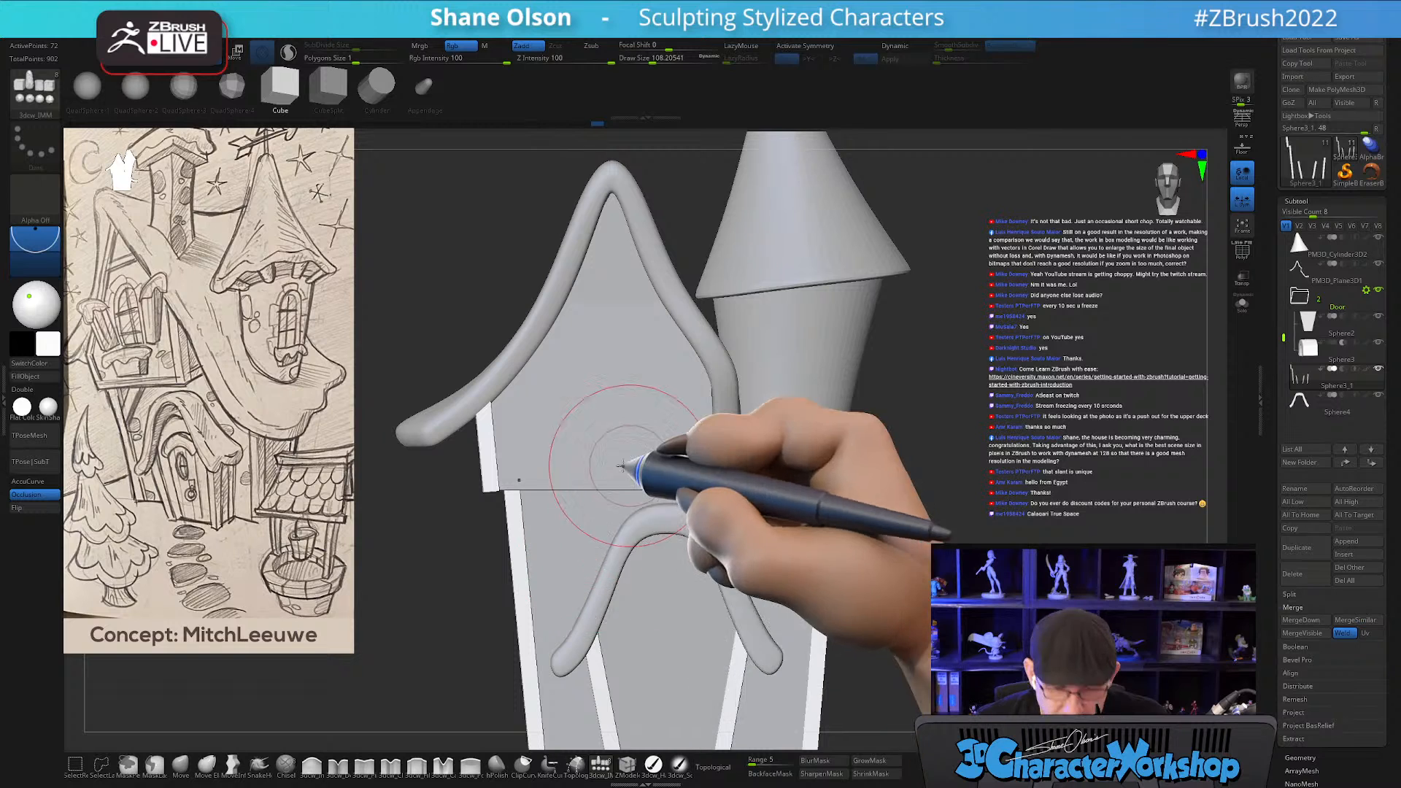
Duplicate the upper left post to the upper storey's right front corner and tilt it along the wall.
ctrl+click(435, 610)
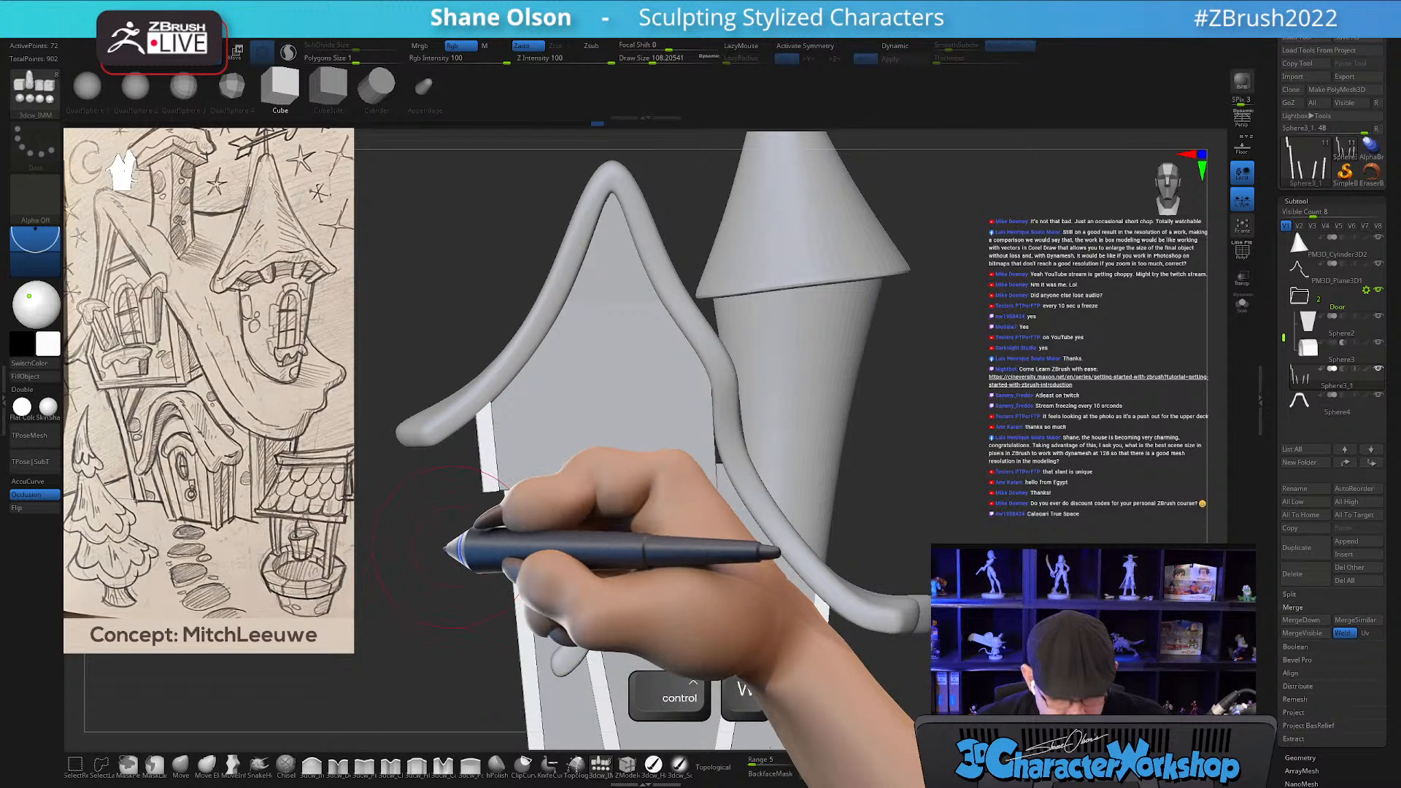
key(w)
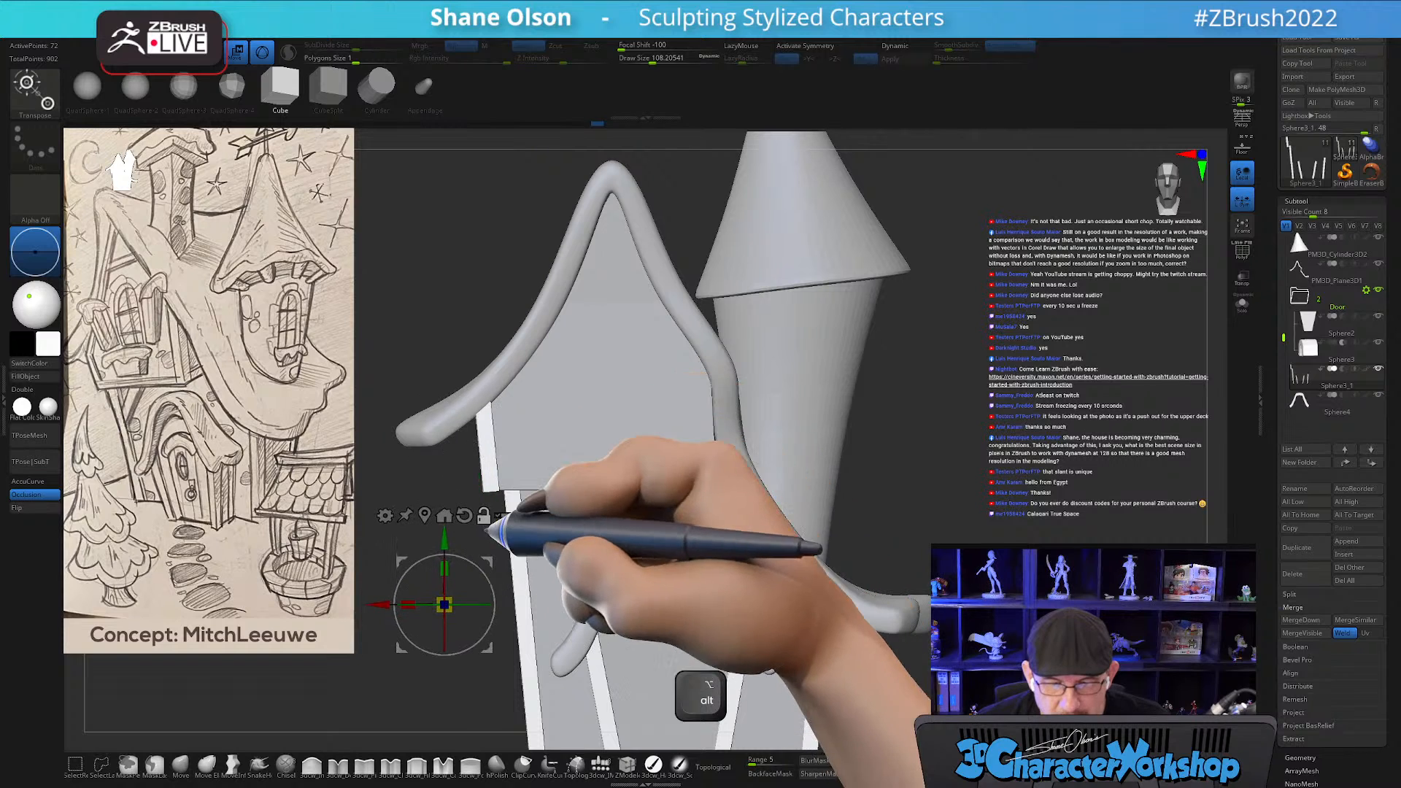
ctrl+click(490, 487)
alt+click(516, 400)
ctrl+drag(544, 441, 772, 438)
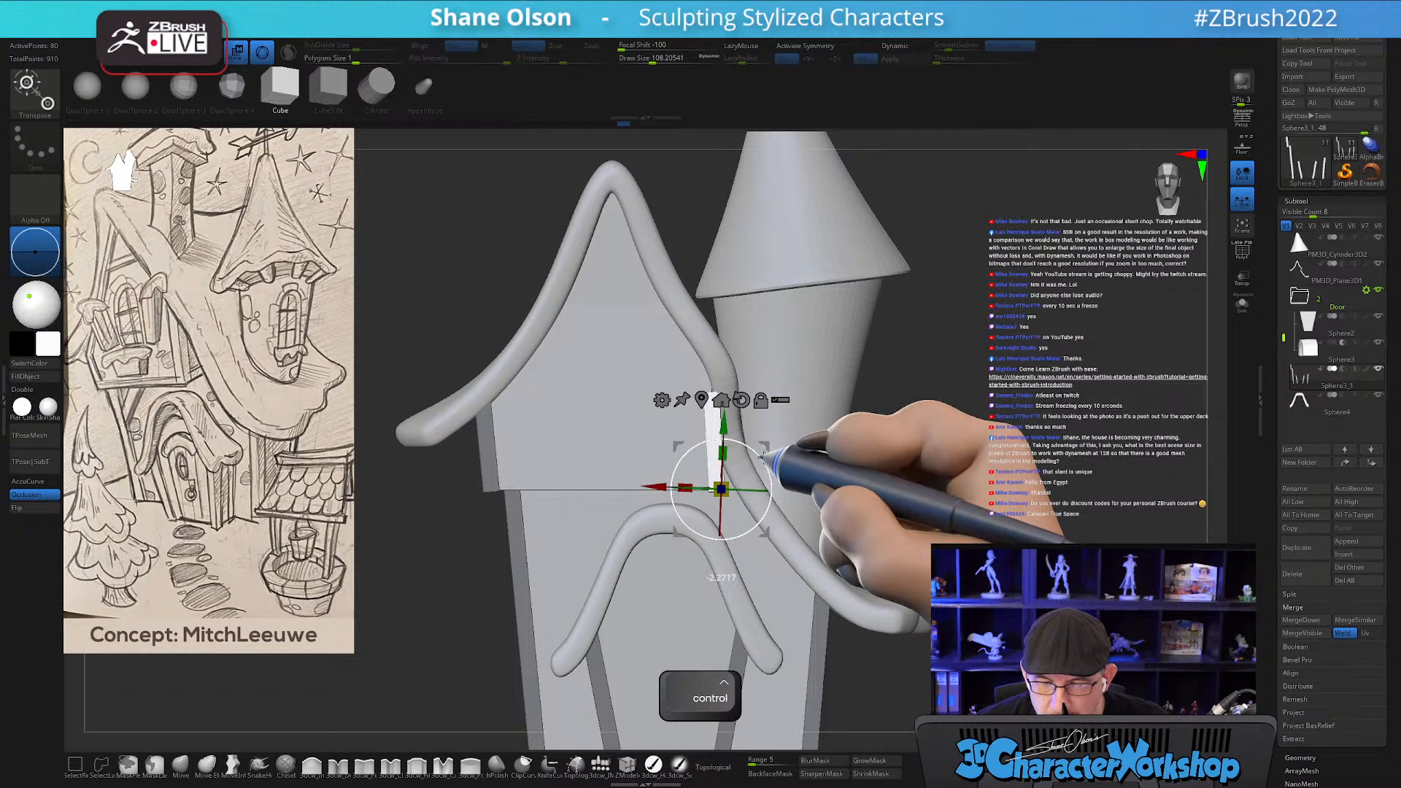
alt+click(741, 400)
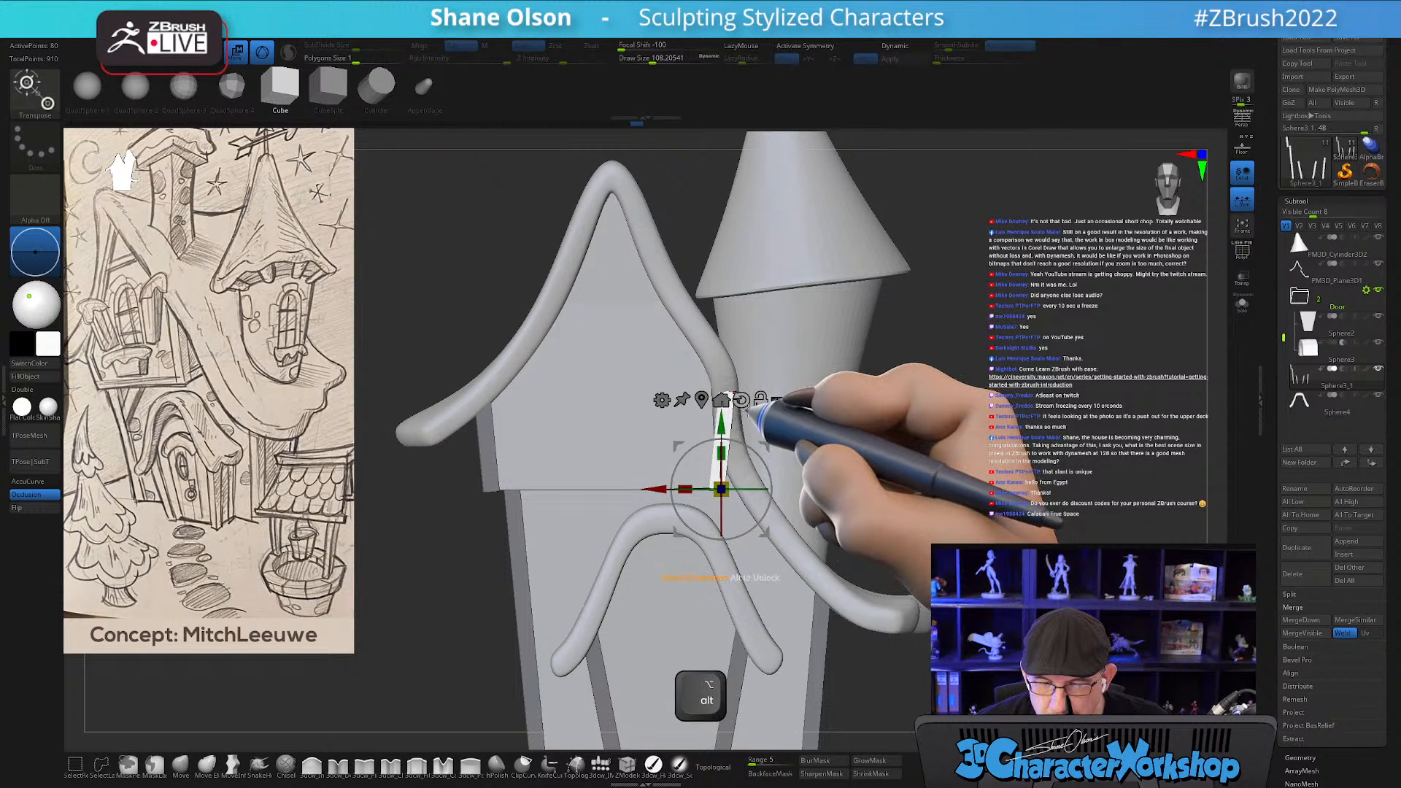
mouse_move(891, 467)
mouse_down()
mouse_move(840, 468)
mouse_move(907, 475)
mouse_up()
alt+drag(964, 421, 982, 426)
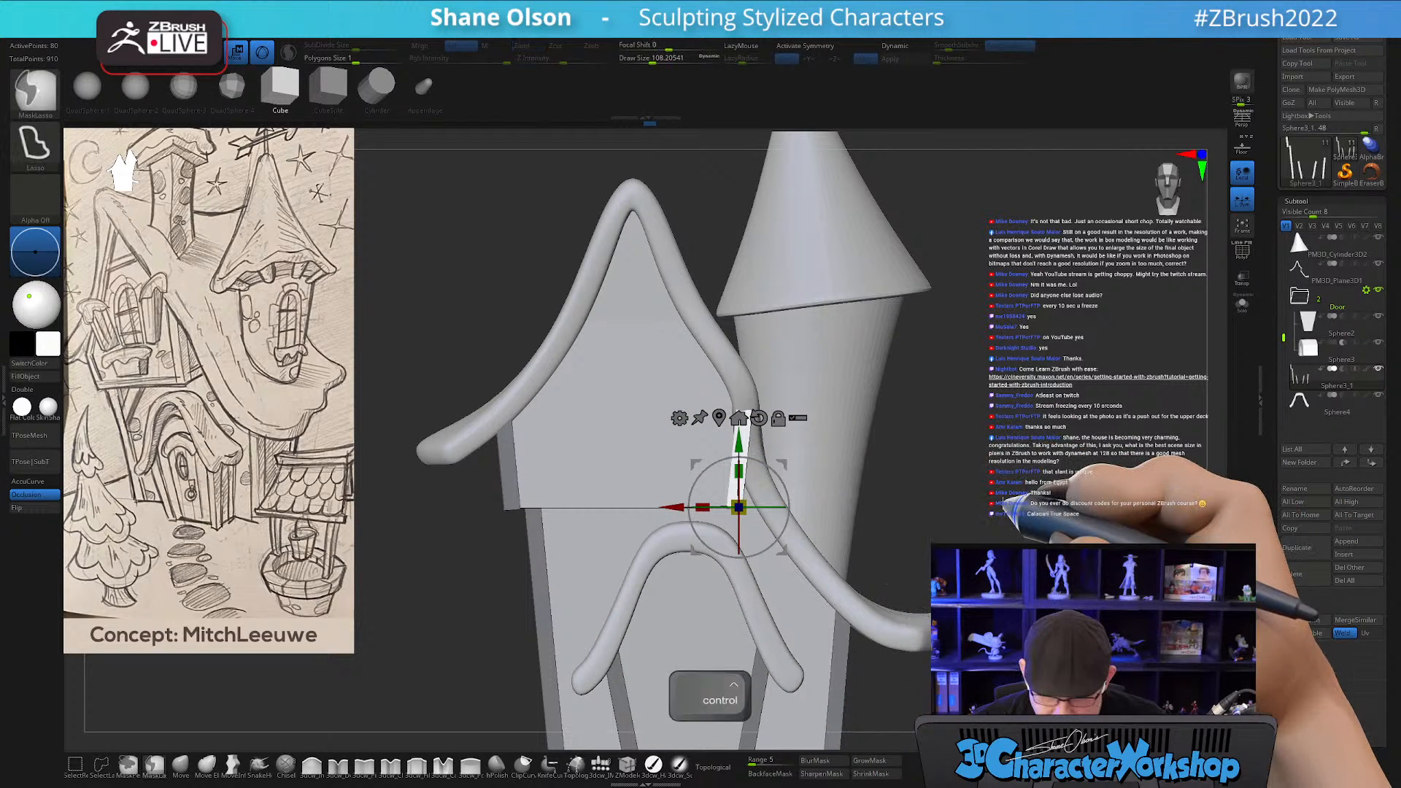
Give the upper right post its own polygroup and isolate it by masking the other posts.
key(ctrl+w)
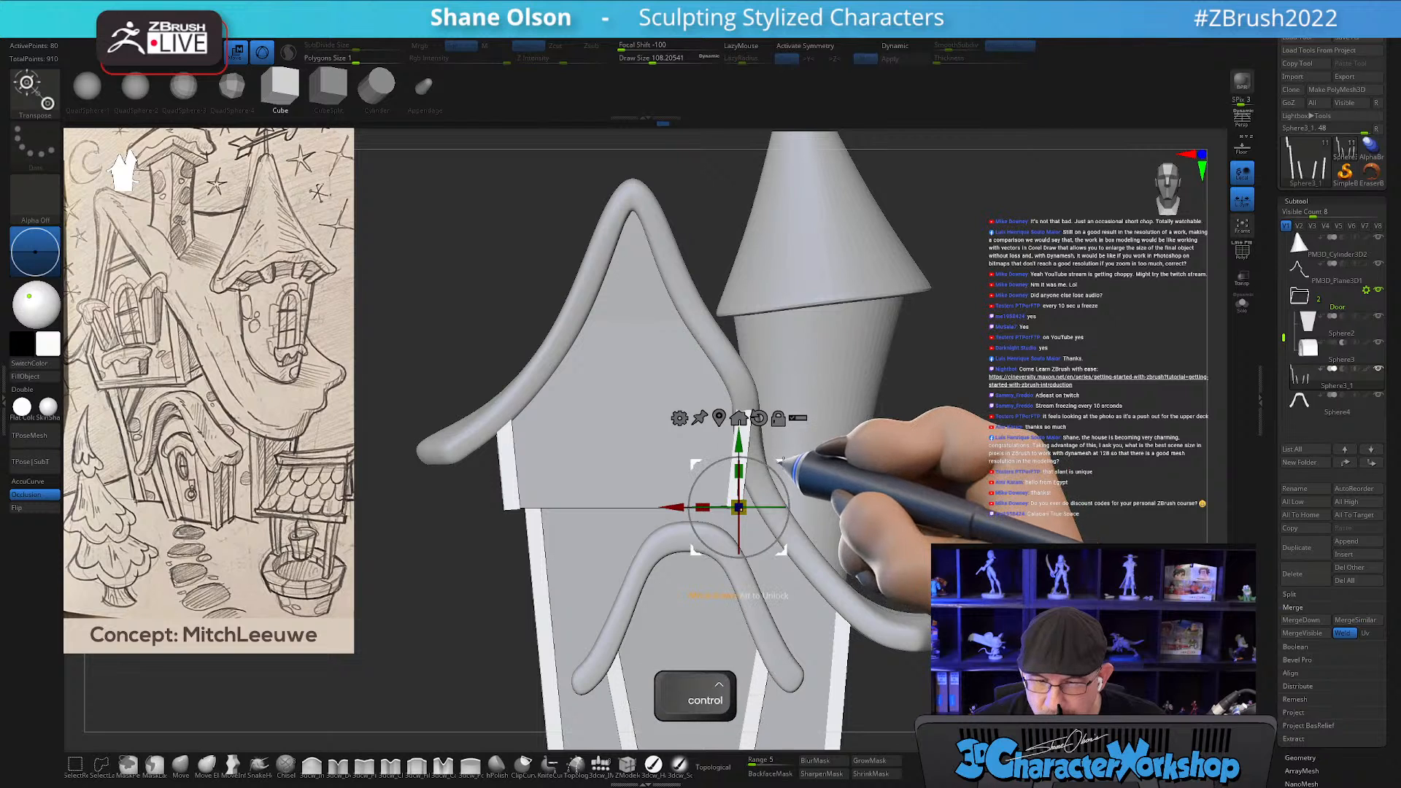
ctrl+drag(779, 459, 875, 409)
key(ctrl+z)
ctrl+click(740, 490)
alt+drag(950, 432, 954, 378)
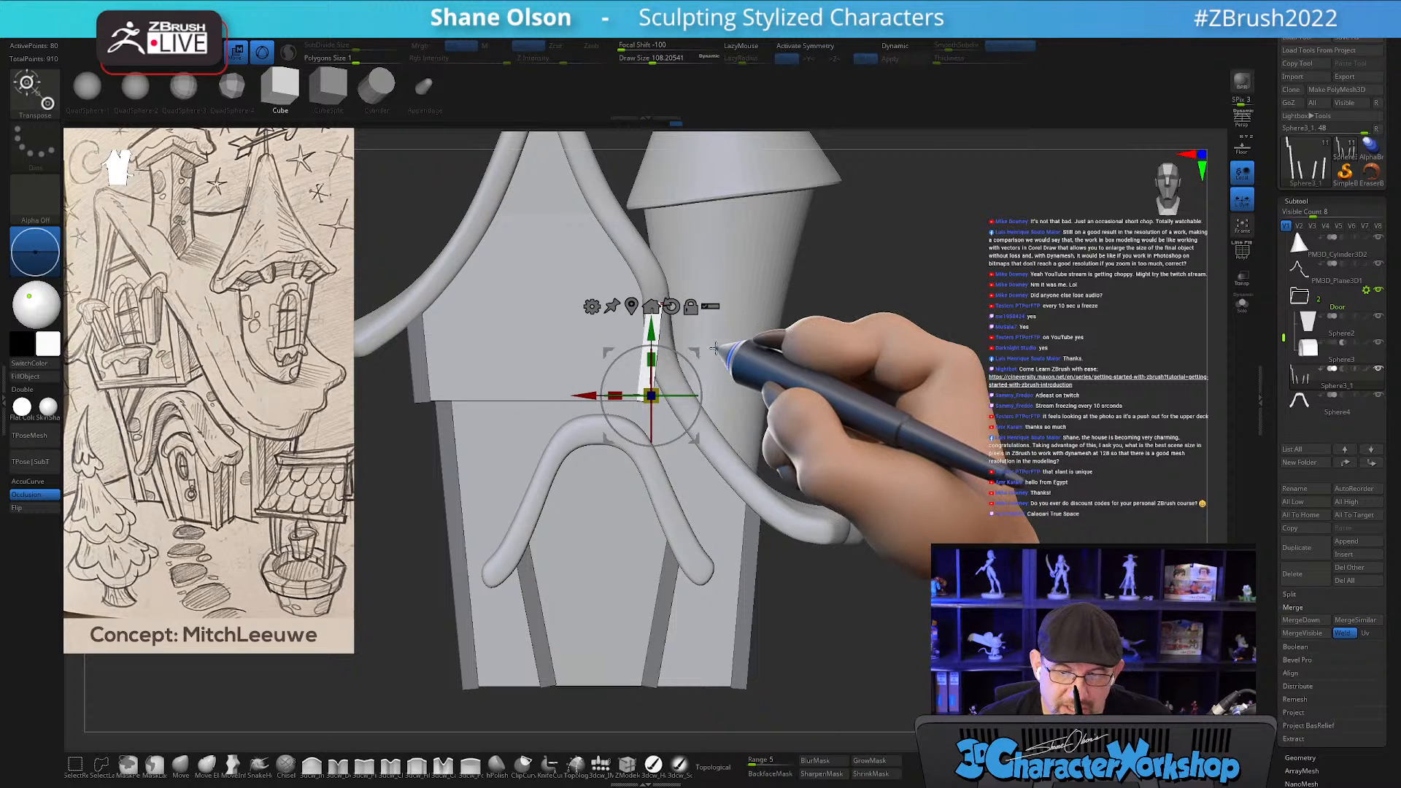
ctrl+drag(695, 351, 632, 354)
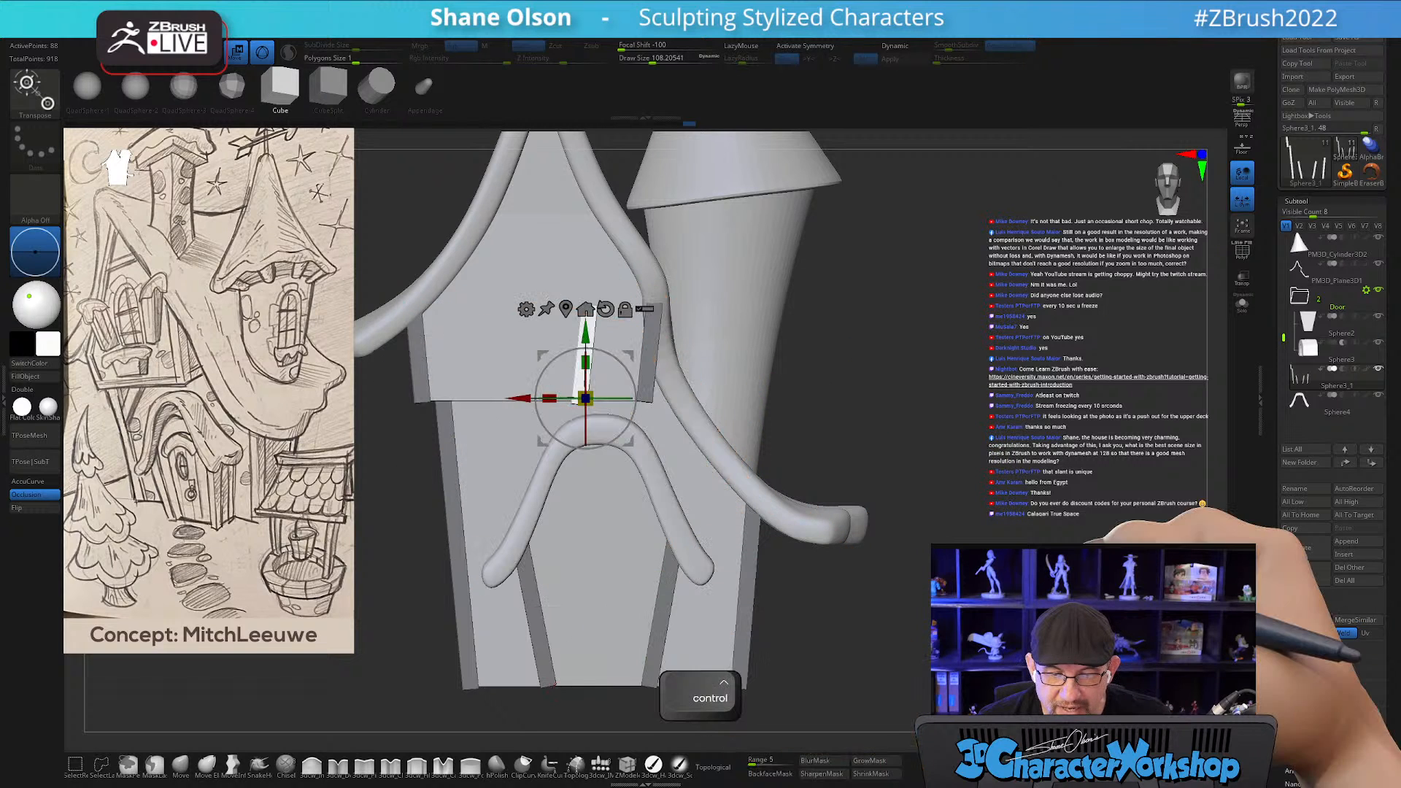
key(ctrl+z)
ctrl+drag(890, 406, 1021, 517)
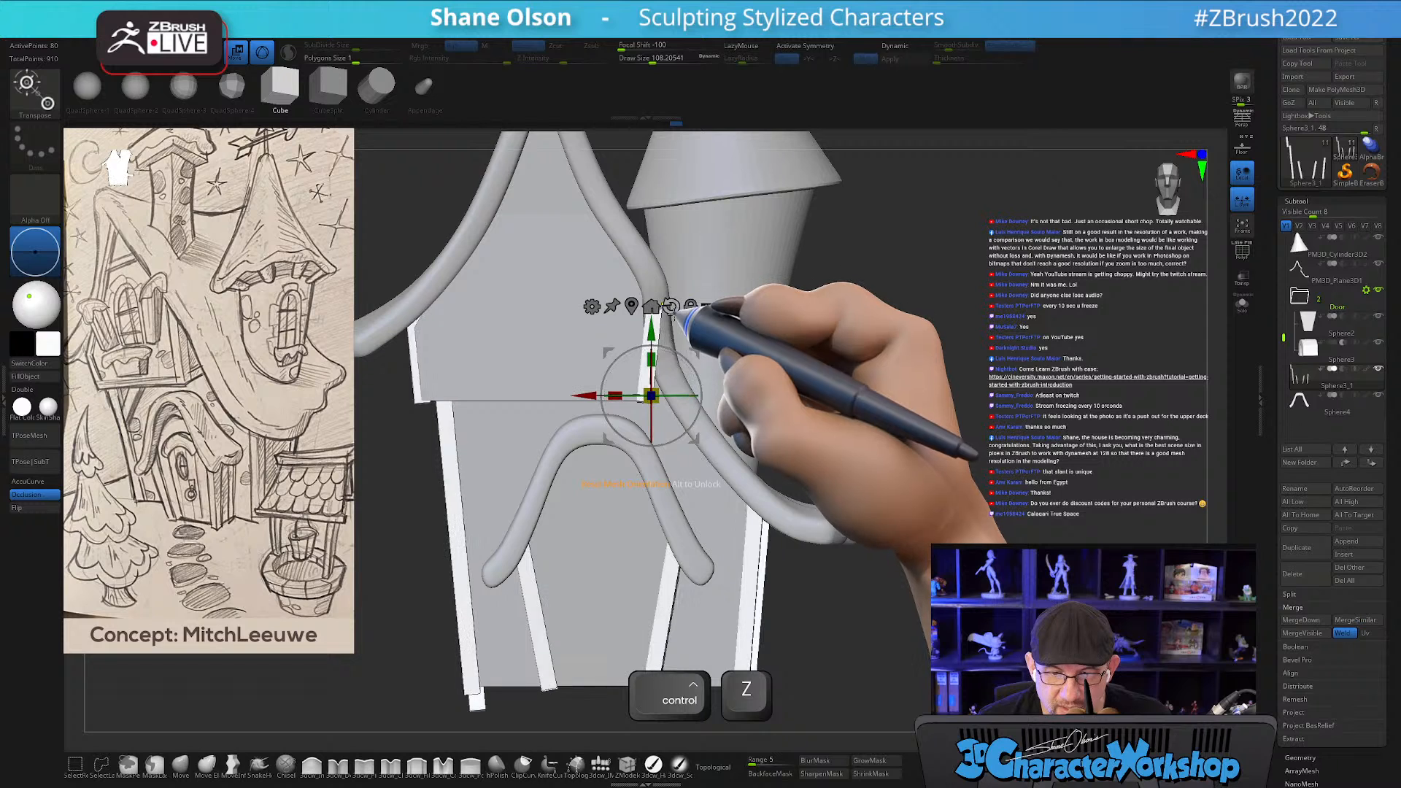
key(ctrl)
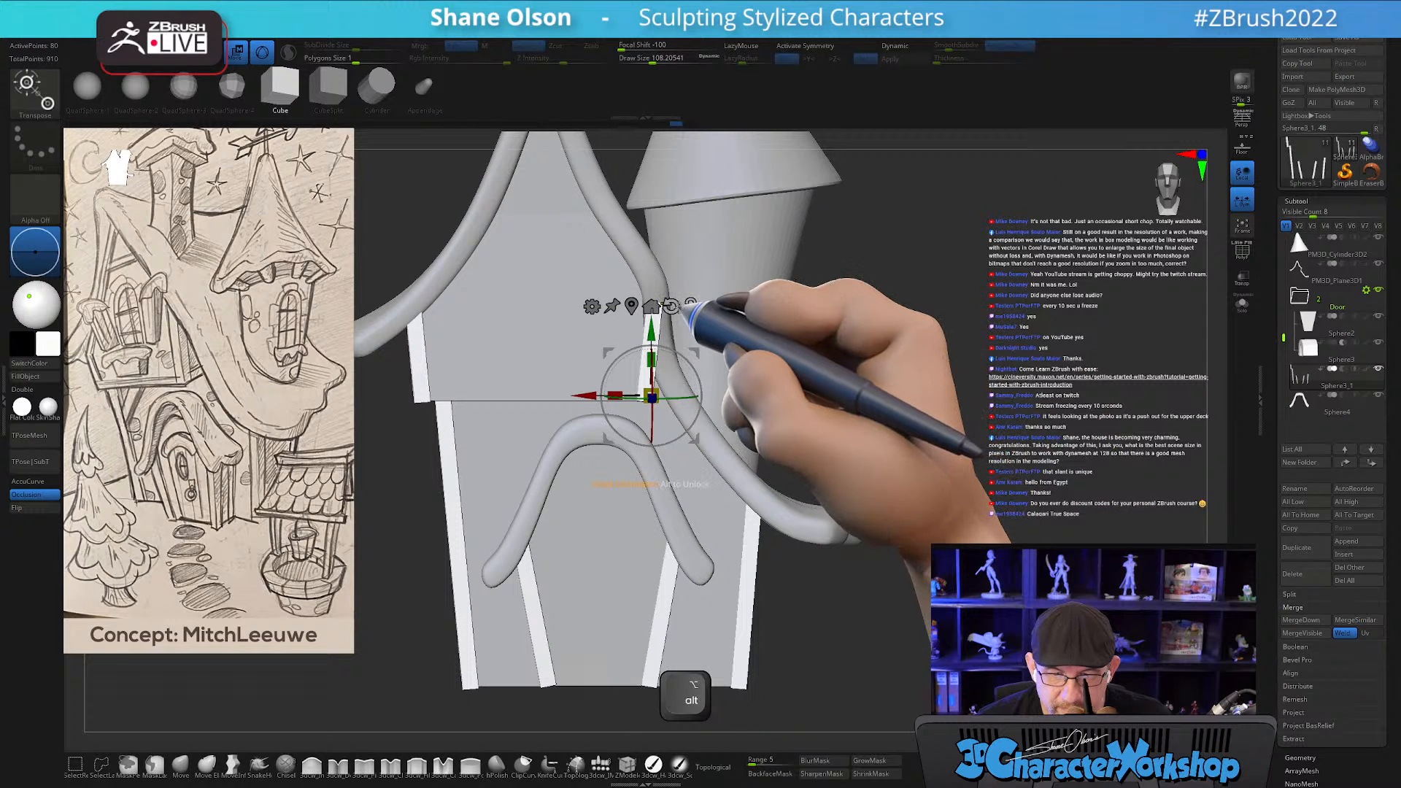
ctrl+drag(595, 396, 564, 398)
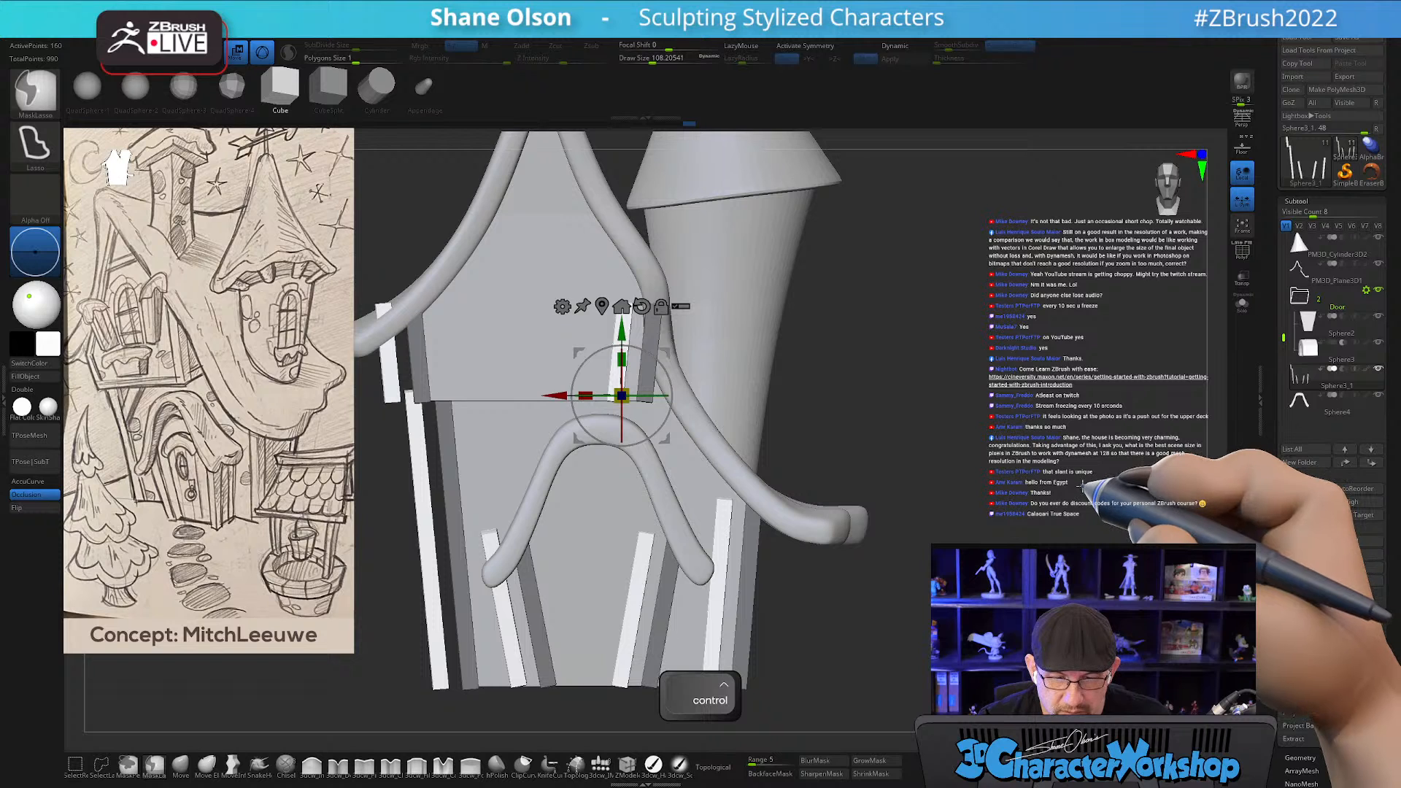
key(ctrl+z)
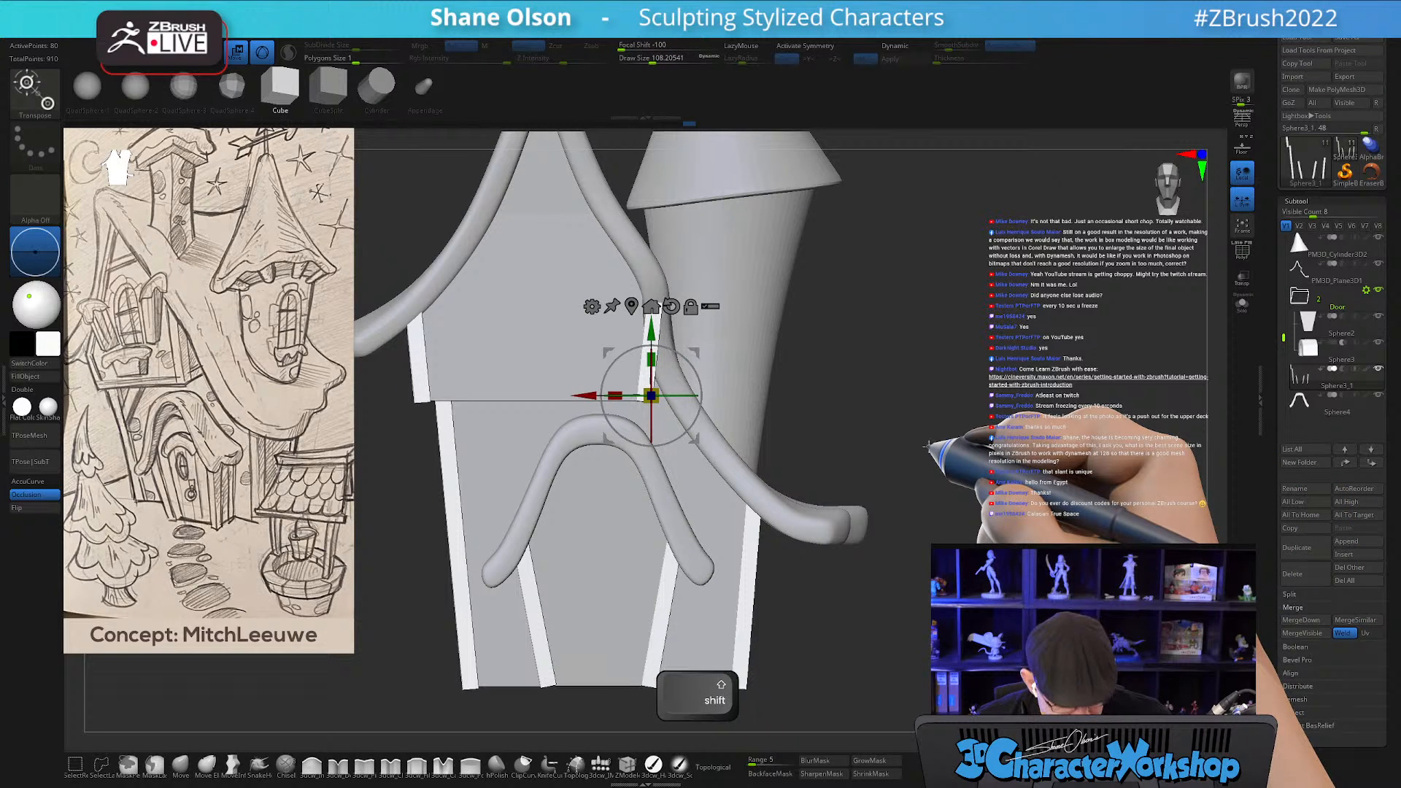
Show the polyframe and isolate the lower left corner post by masking the other posts.
key(shift+f)
drag(976, 409, 683, 626)
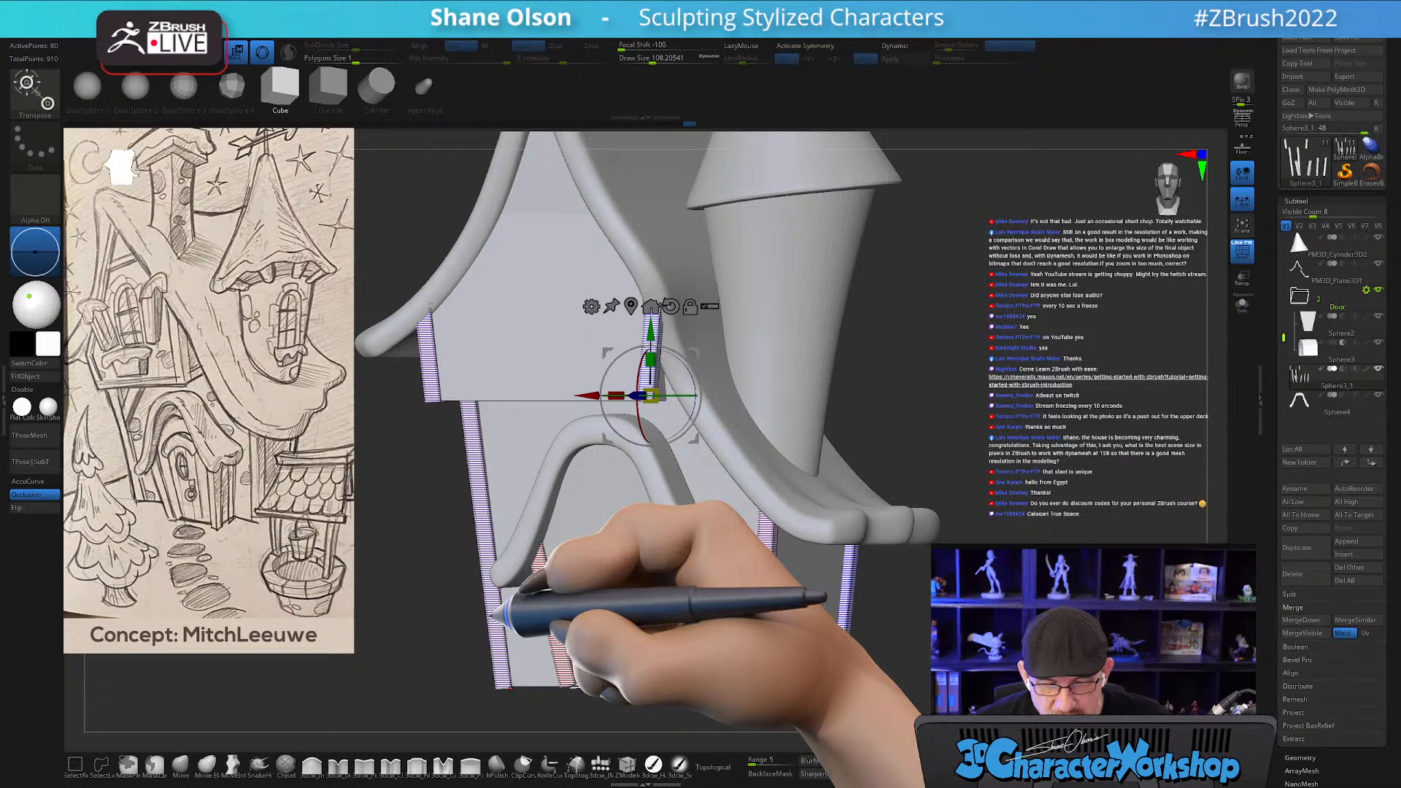
drag(403, 555, 403, 539)
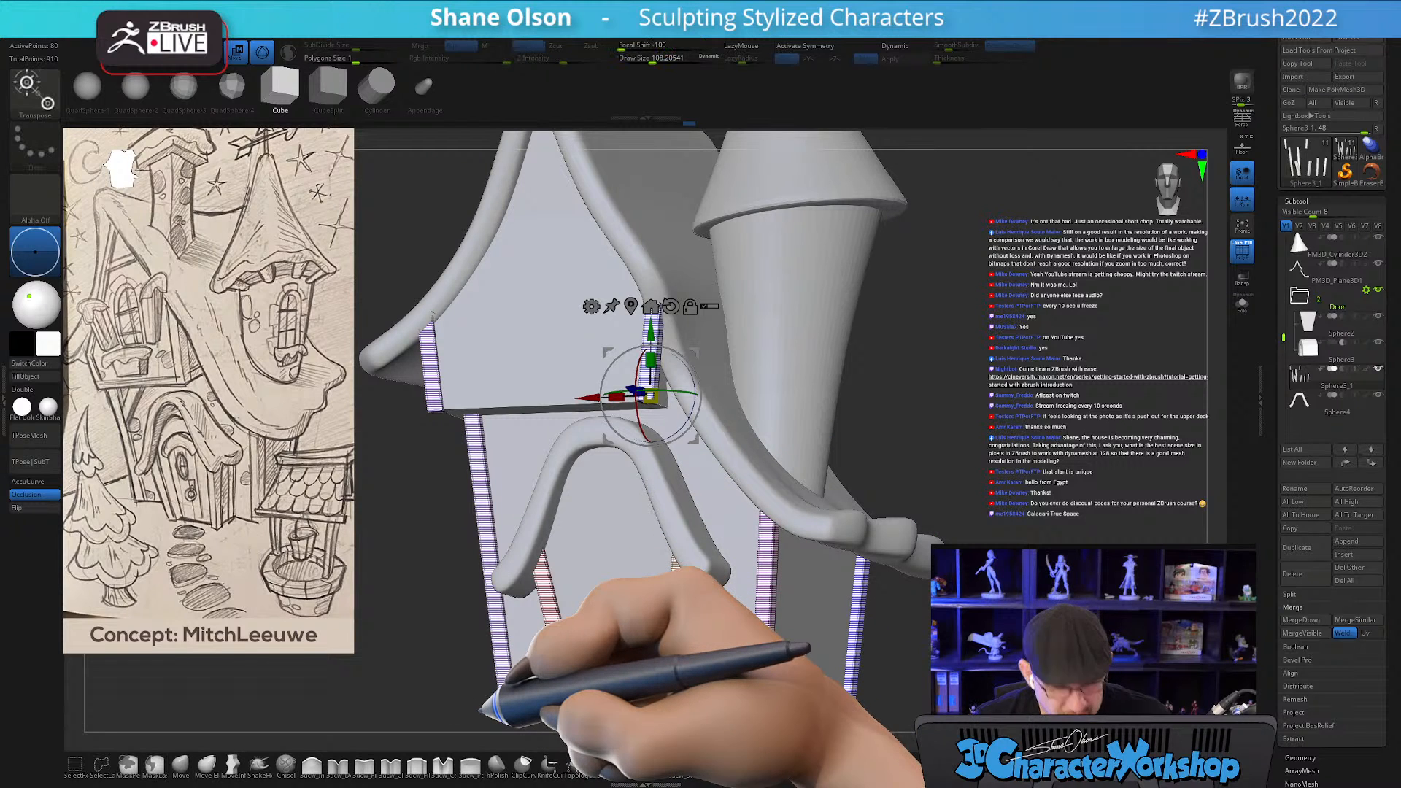
click(488, 699)
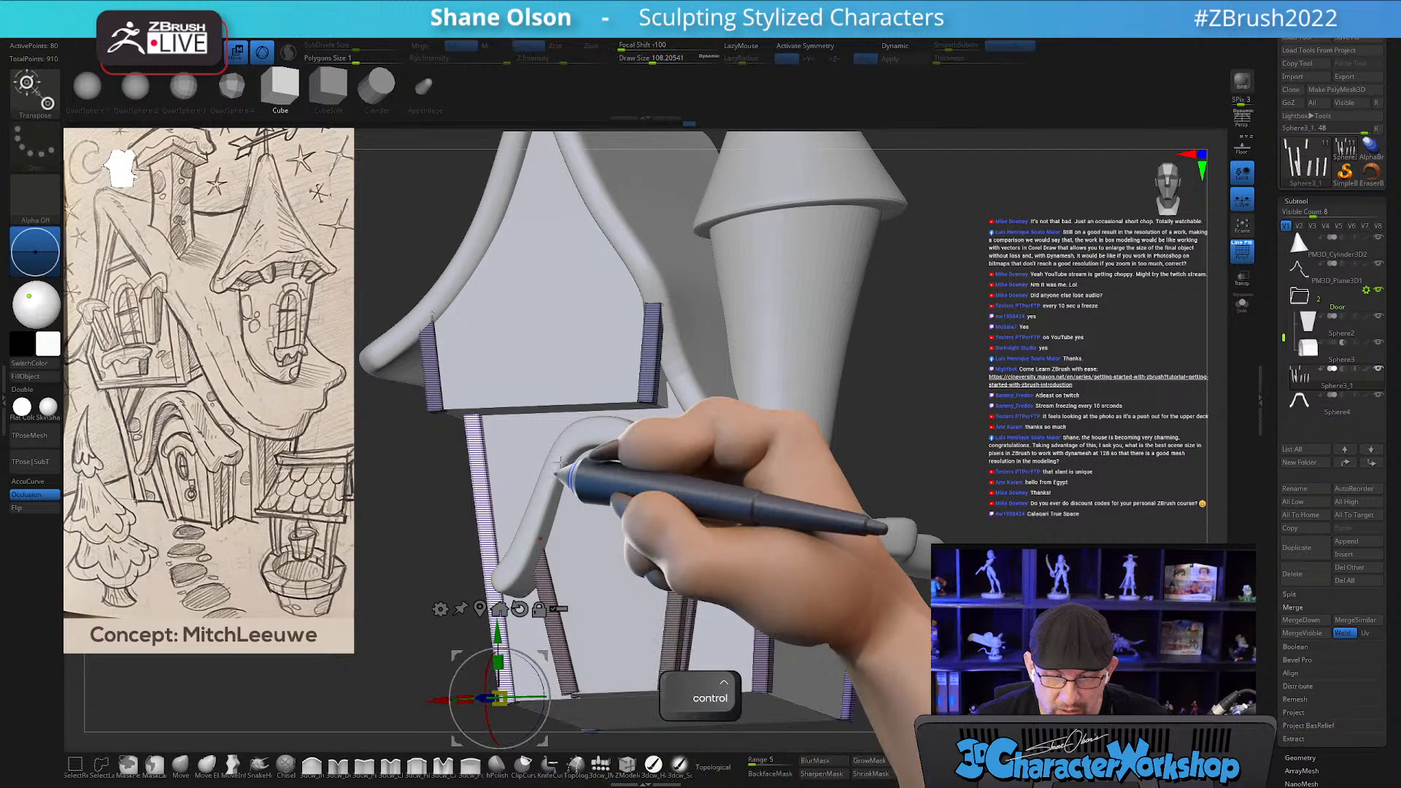
key(ctrl)
mouse_move(420, 525)
mouse_down()
mouse_move(468, 535)
mouse_move(414, 540)
mouse_move(432, 515)
mouse_up()
alt+drag(902, 413, 927, 476)
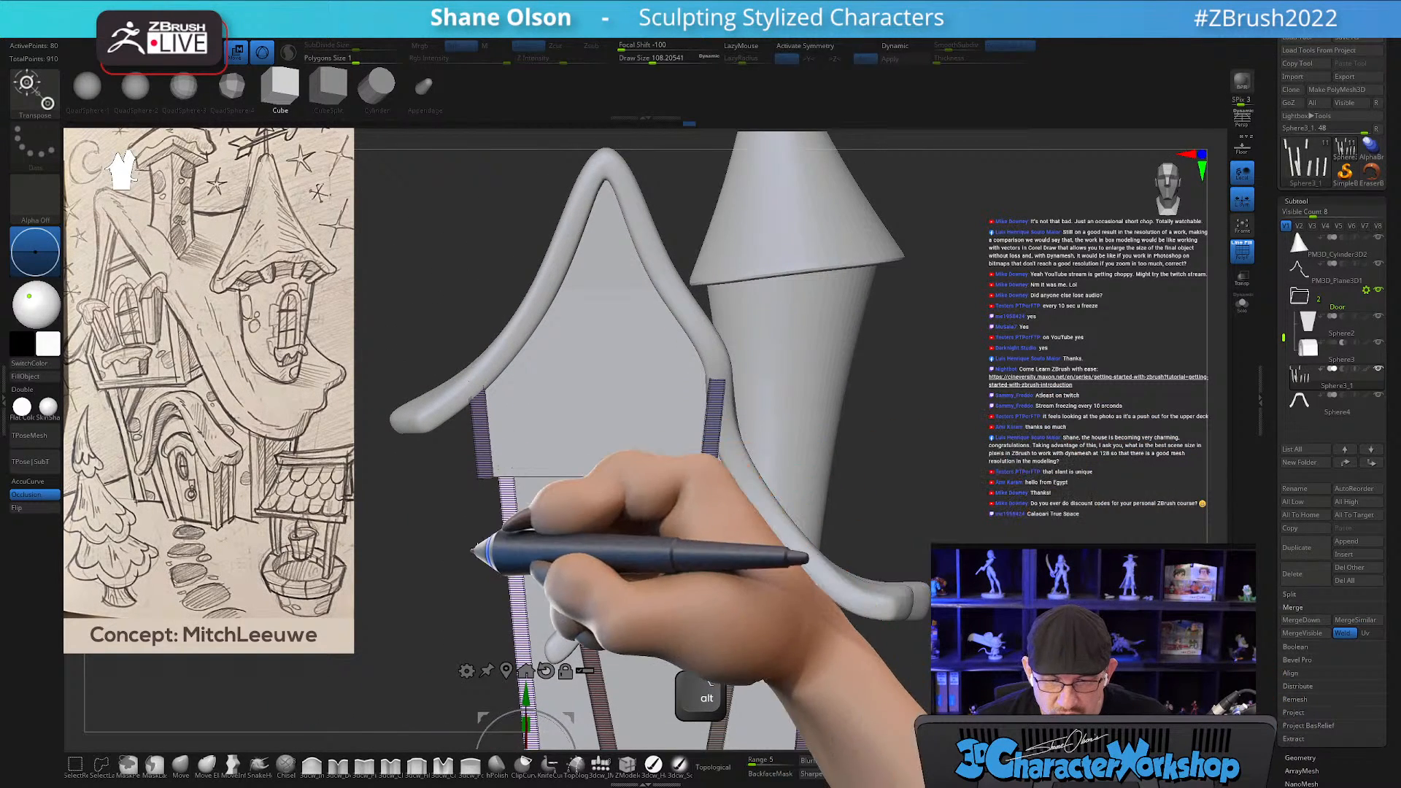
Duplicate the upper right post, rotate the copy horizontal, and fit it as a beam along the upper storey's front base.
ctrl+drag(465, 550, 496, 544)
ctrl+click(704, 470)
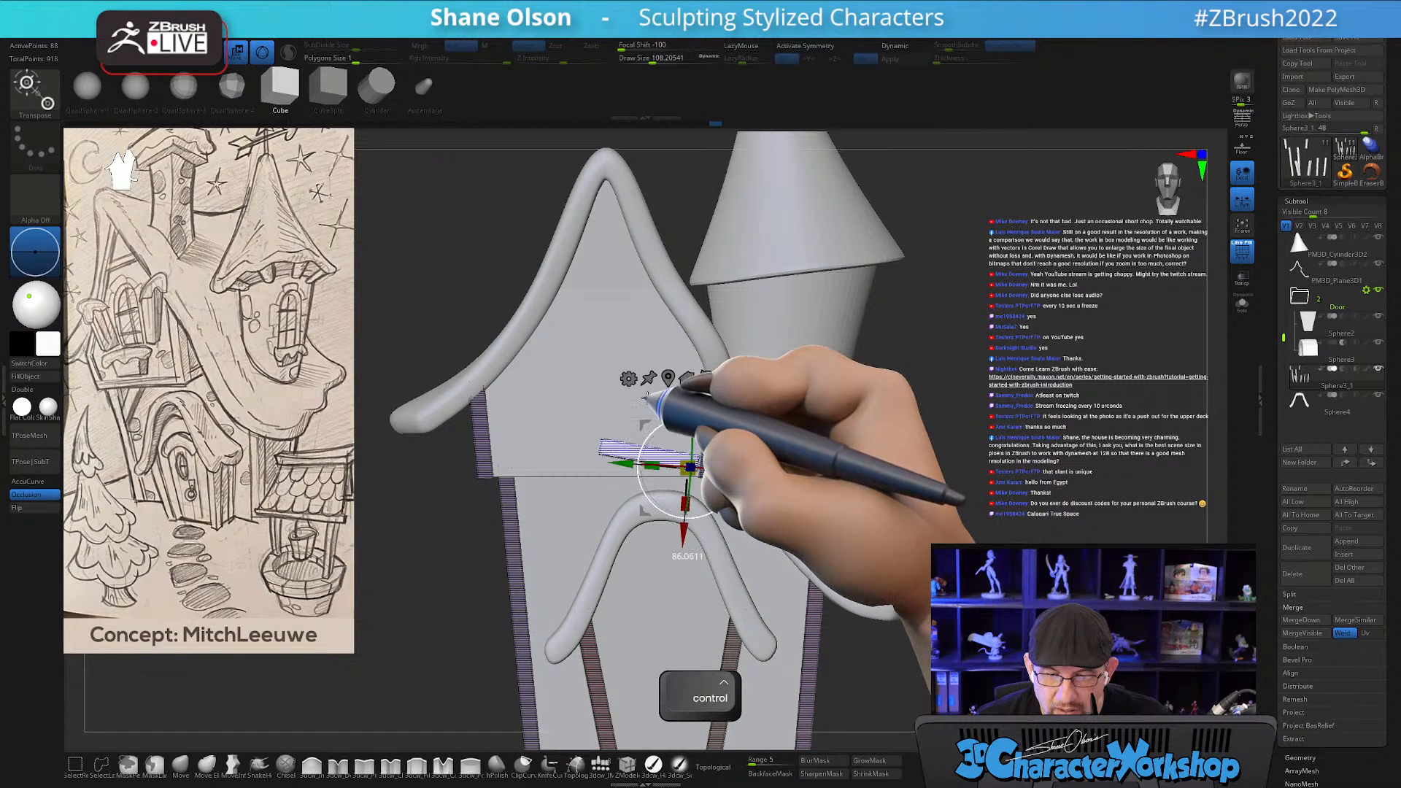
mouse_move(953, 474)
ctrl+mouse_down()
mouse_move(930, 469)
mouse_move(980, 425)
mouse_move(918, 433)
ctrl+mouse_up()
alt+click(706, 376)
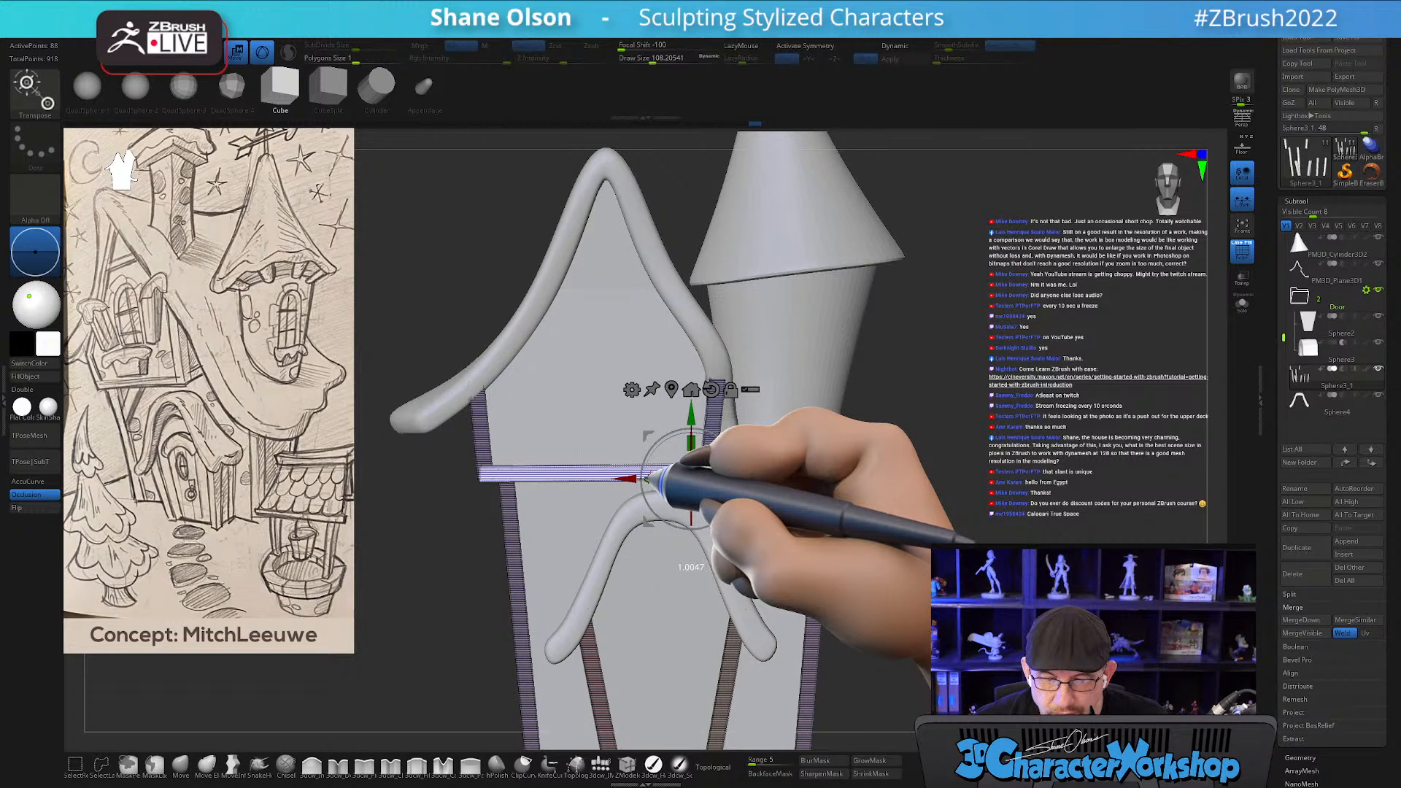
drag(1032, 453, 808, 507)
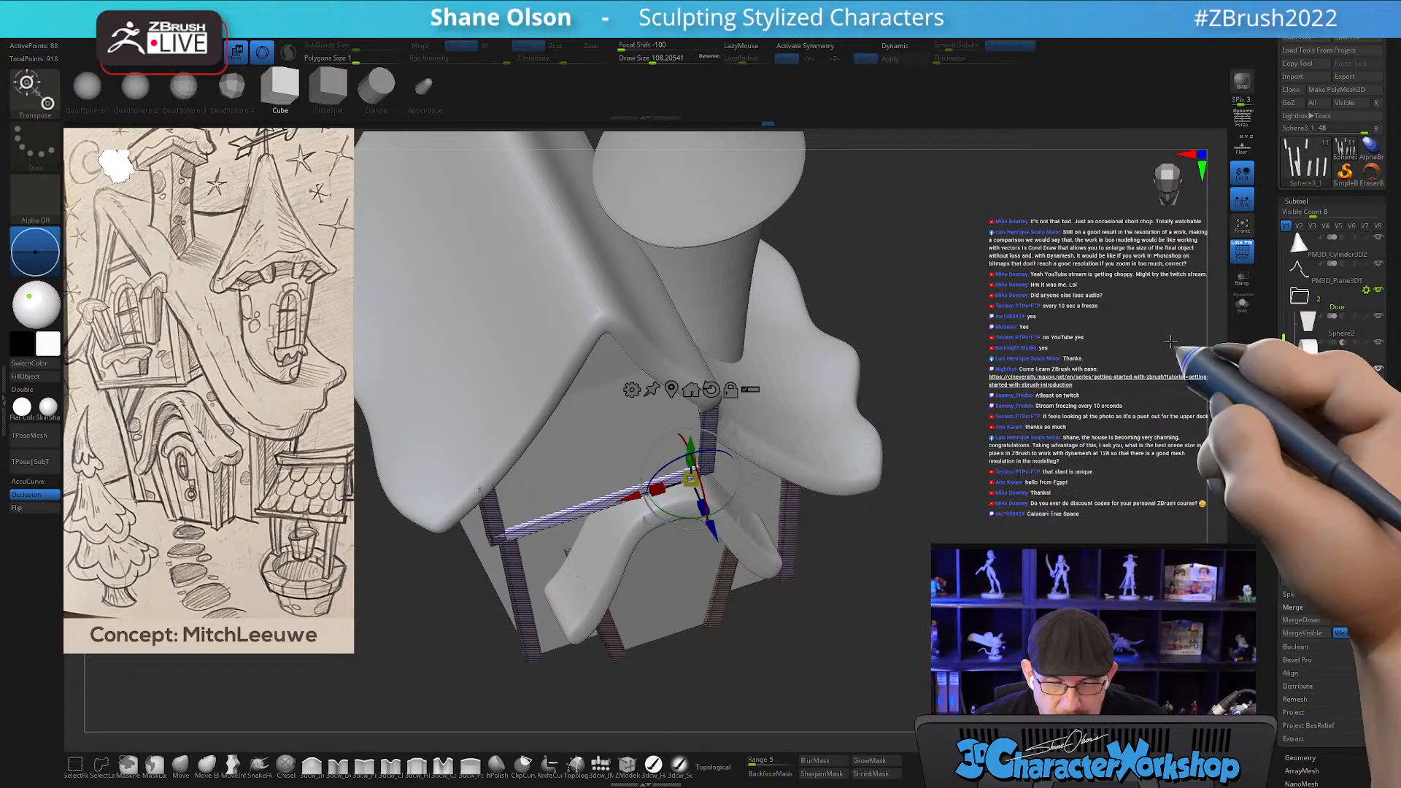
drag(1048, 370, 1030, 321)
drag(1013, 378, 1044, 388)
key(shift+f)
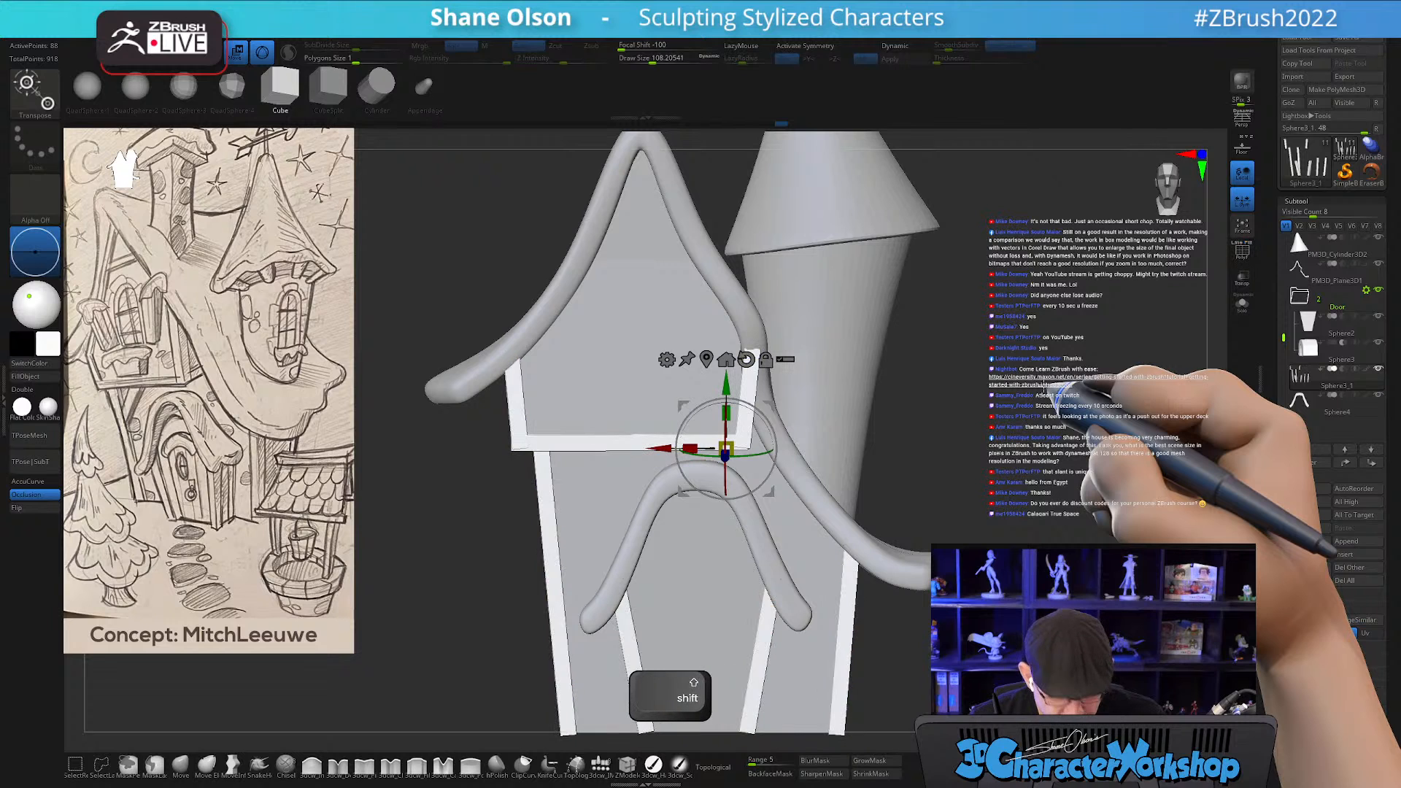
Make the roof the active subtool and ready the Move brush with a draw size of about 197.
key(q)
mouse_move(1055, 405)
alt+mouse_down()
mouse_move(1004, 337)
mouse_move(986, 409)
mouse_move(956, 410)
alt+mouse_up()
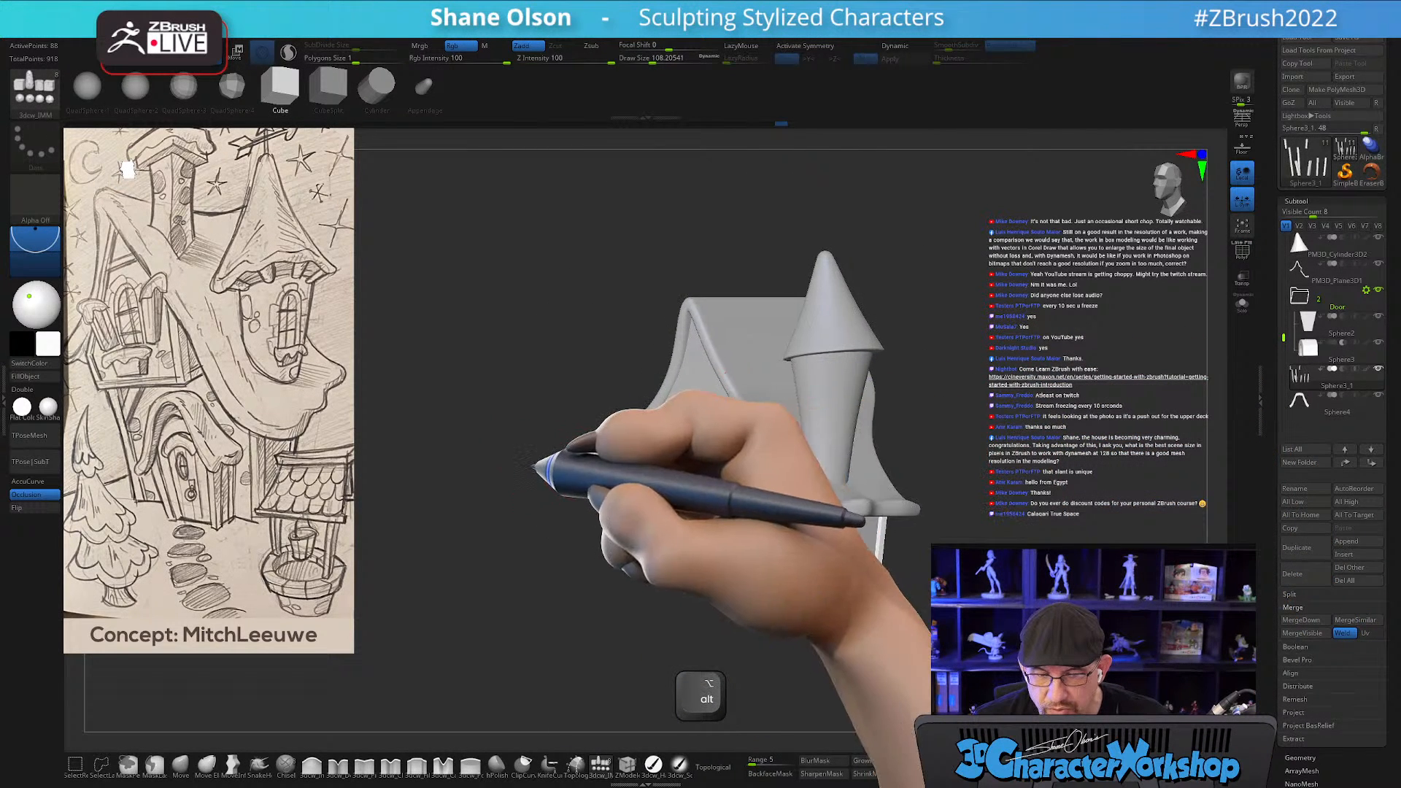
alt+drag(535, 470, 588, 541)
alt+click(729, 341)
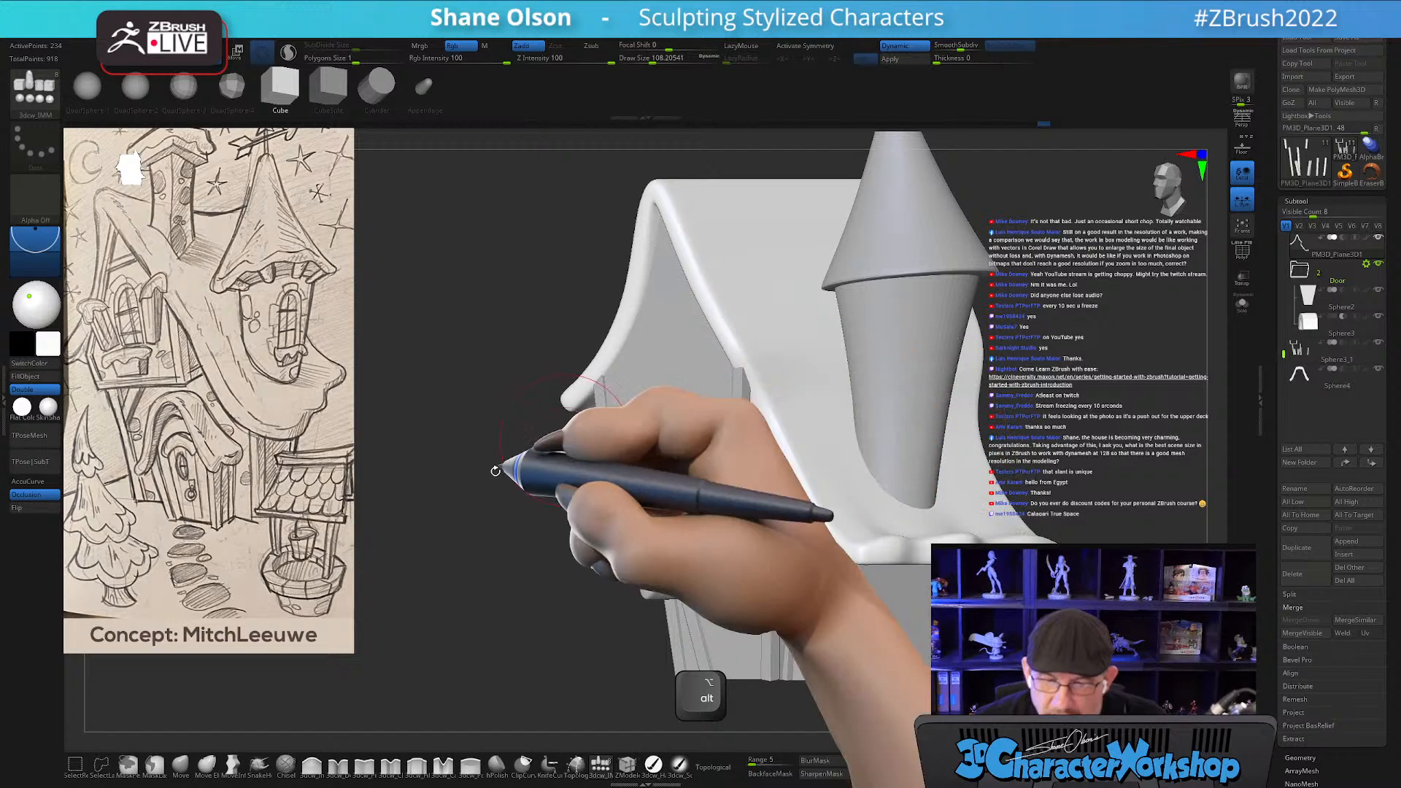
click(180, 765)
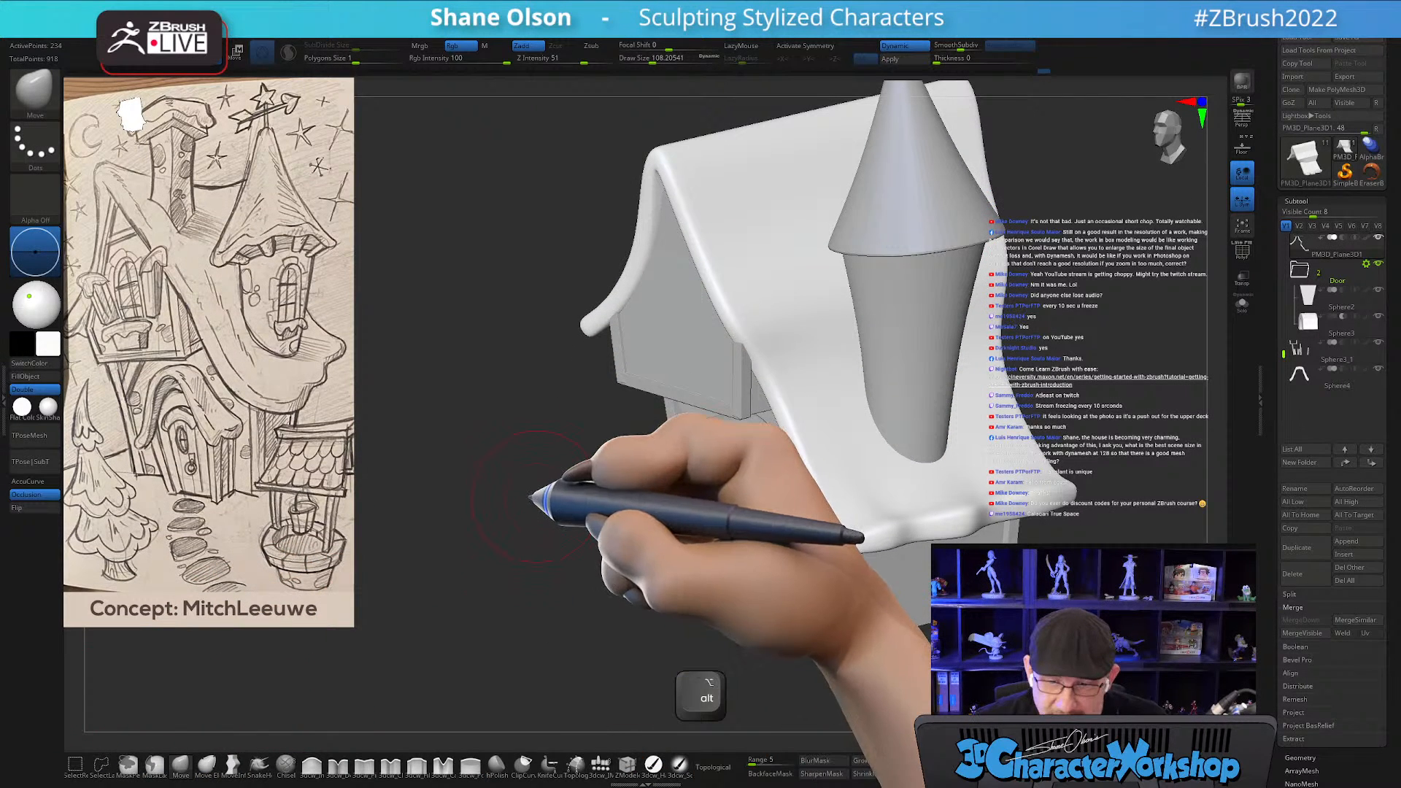
key(s)
drag(534, 499, 568, 474)
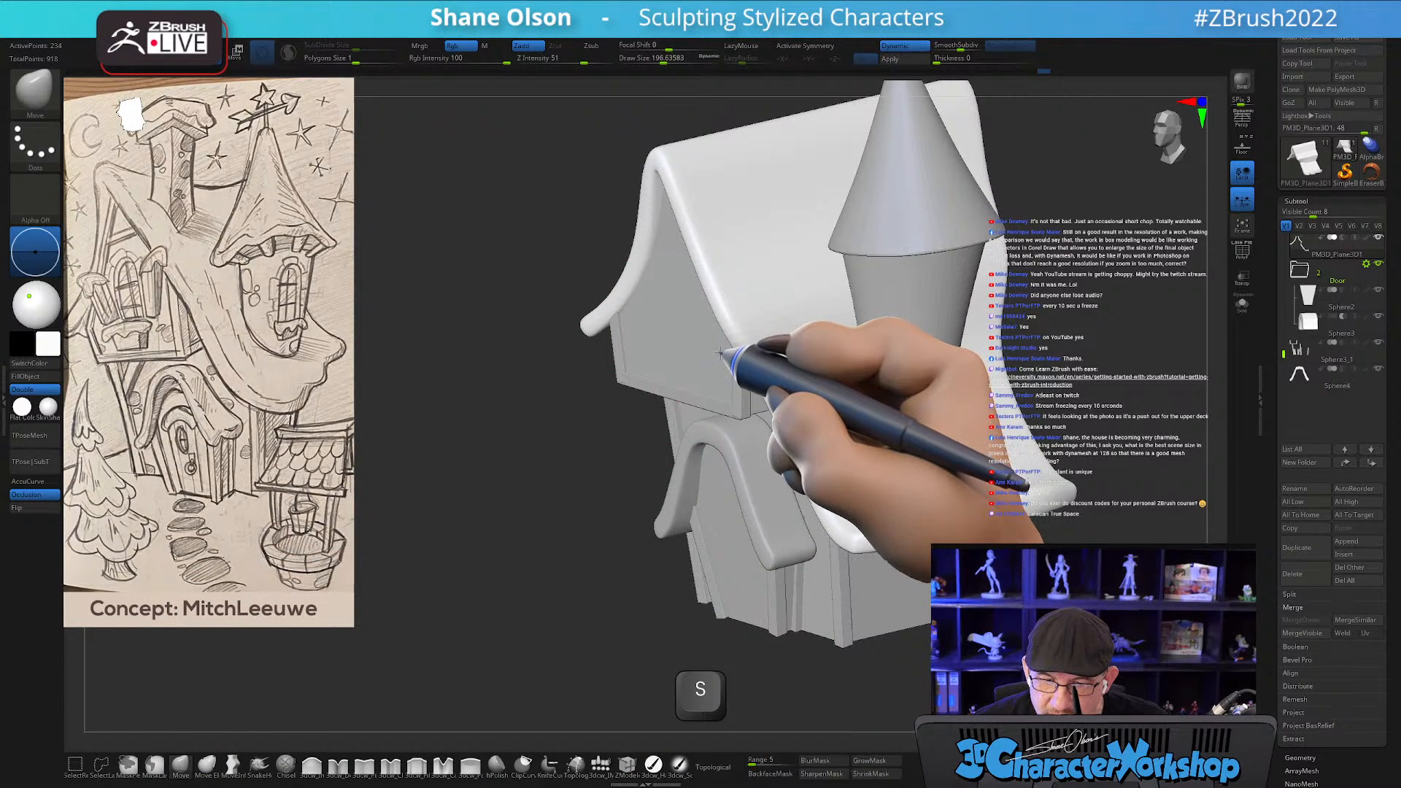
Reshape the roof's front edge around the upper storey with the Move brush, enlarging the draw size to about 293.
drag(437, 424, 476, 410)
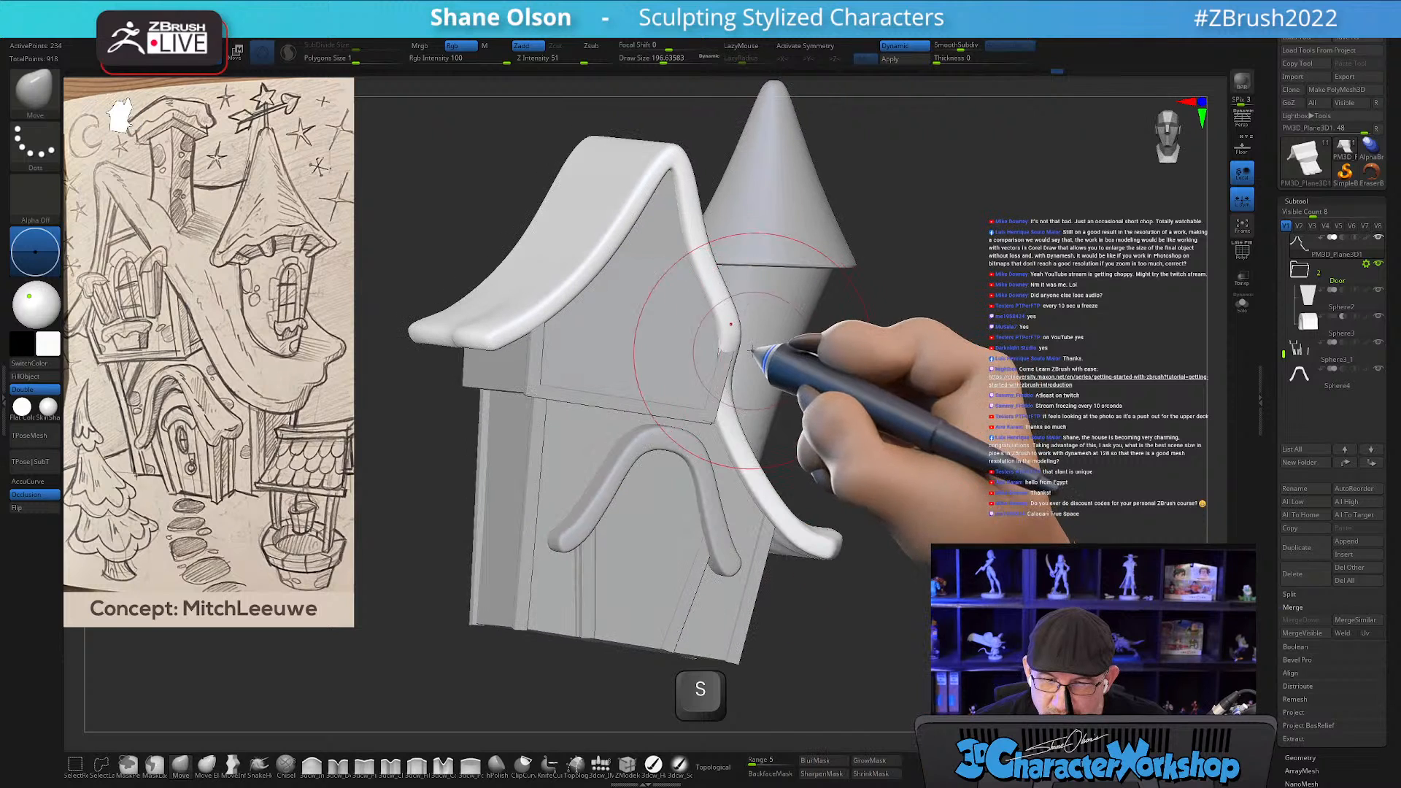
drag(995, 437, 941, 437)
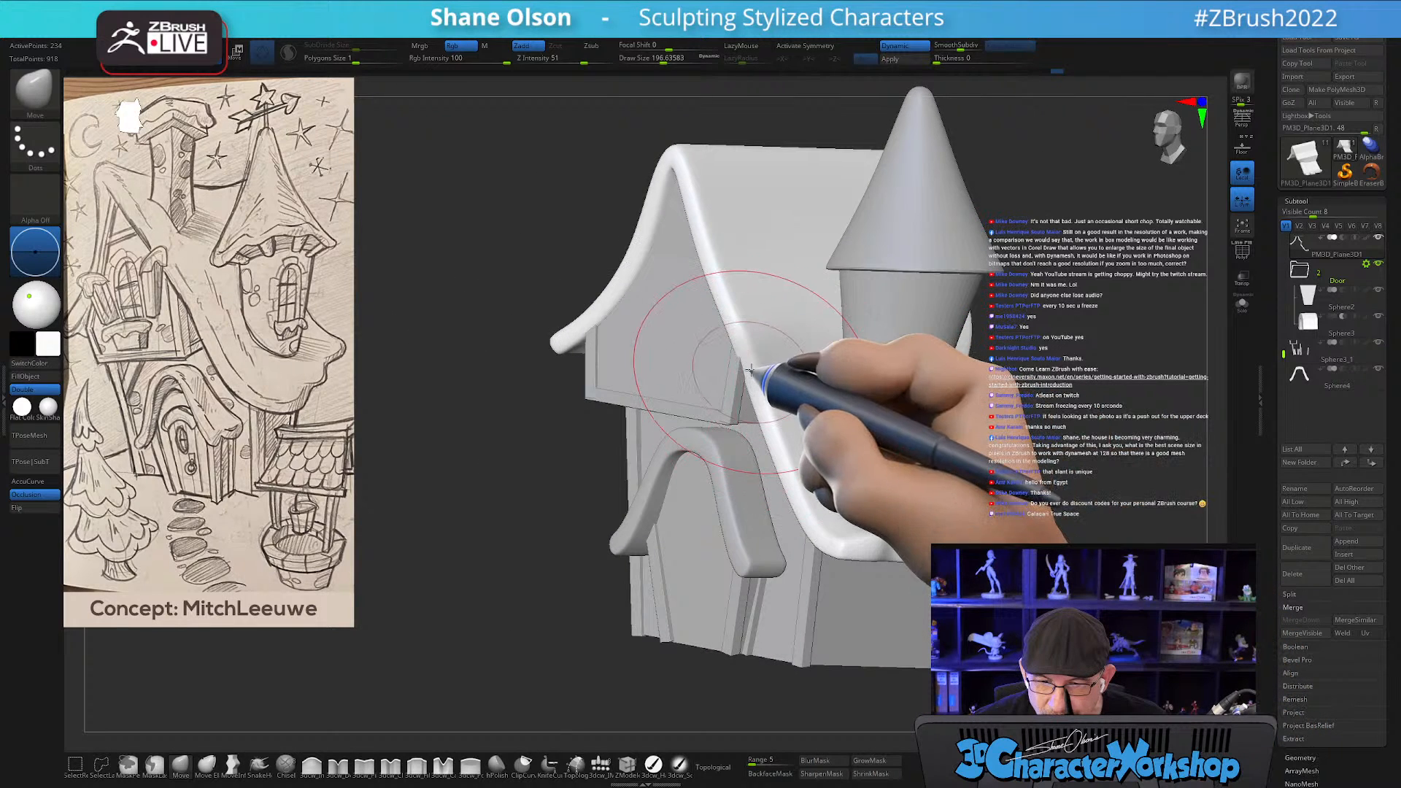
mouse_move(535, 372)
mouse_down()
mouse_move(548, 356)
mouse_move(480, 406)
mouse_up()
key(s)
drag(532, 399, 542, 399)
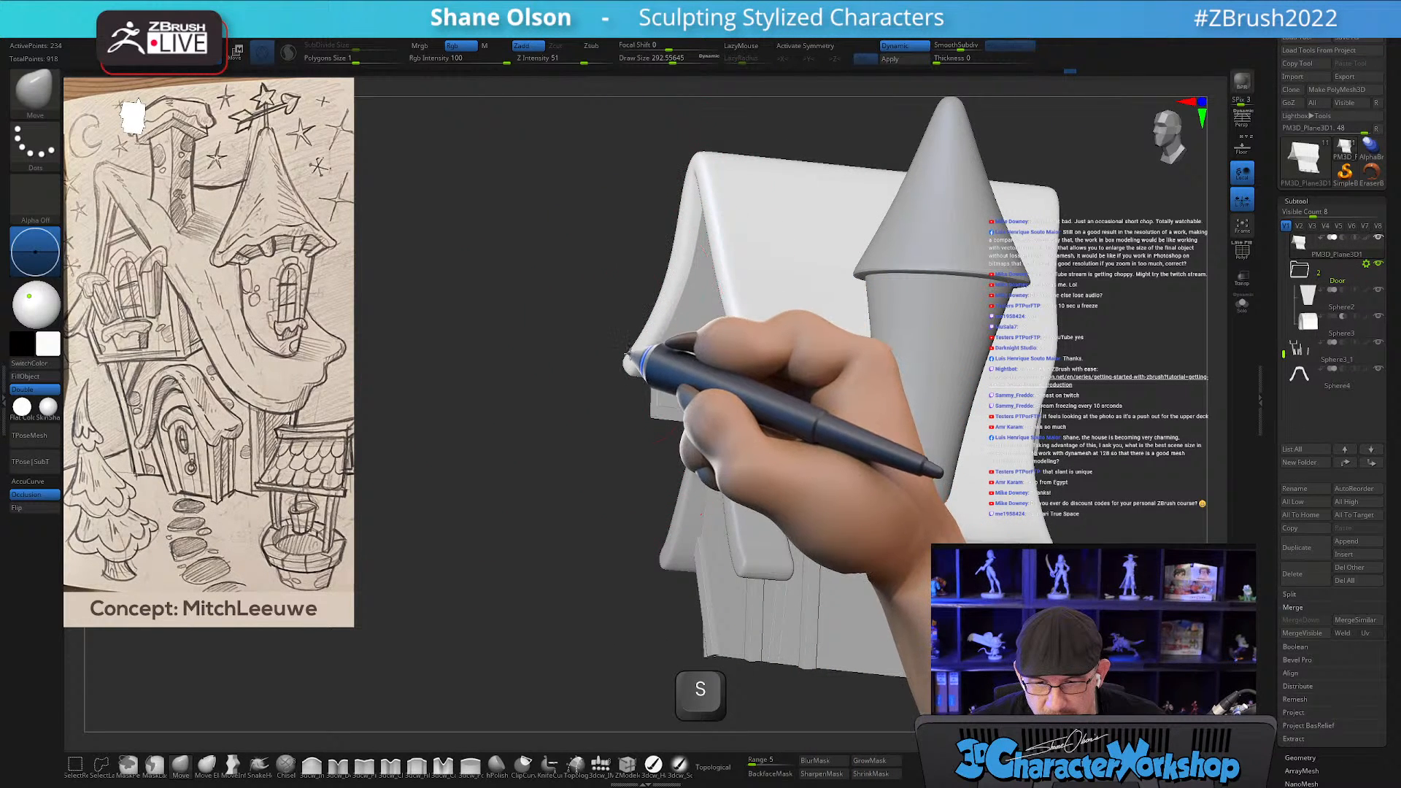
drag(656, 315, 620, 333)
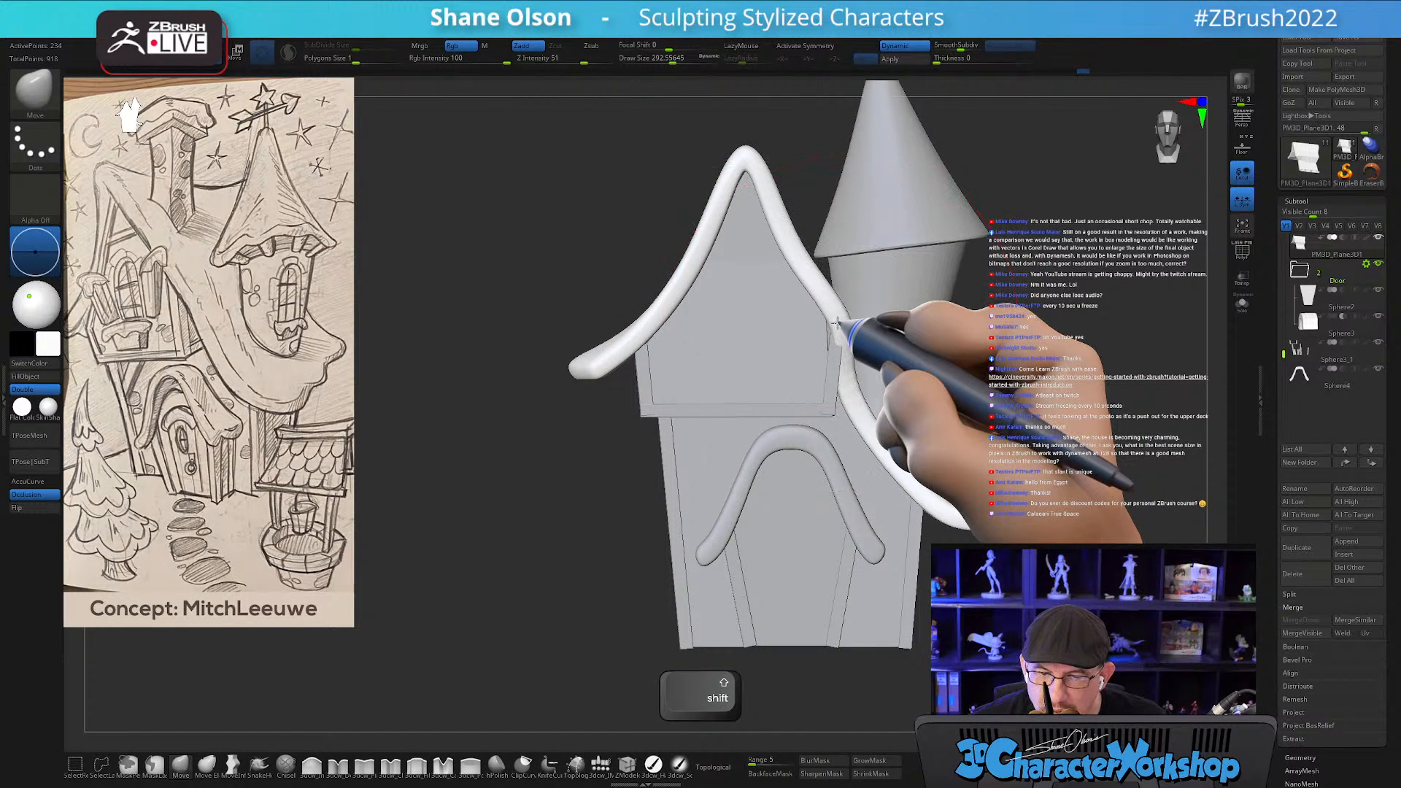
alt+drag(1060, 339, 1054, 389)
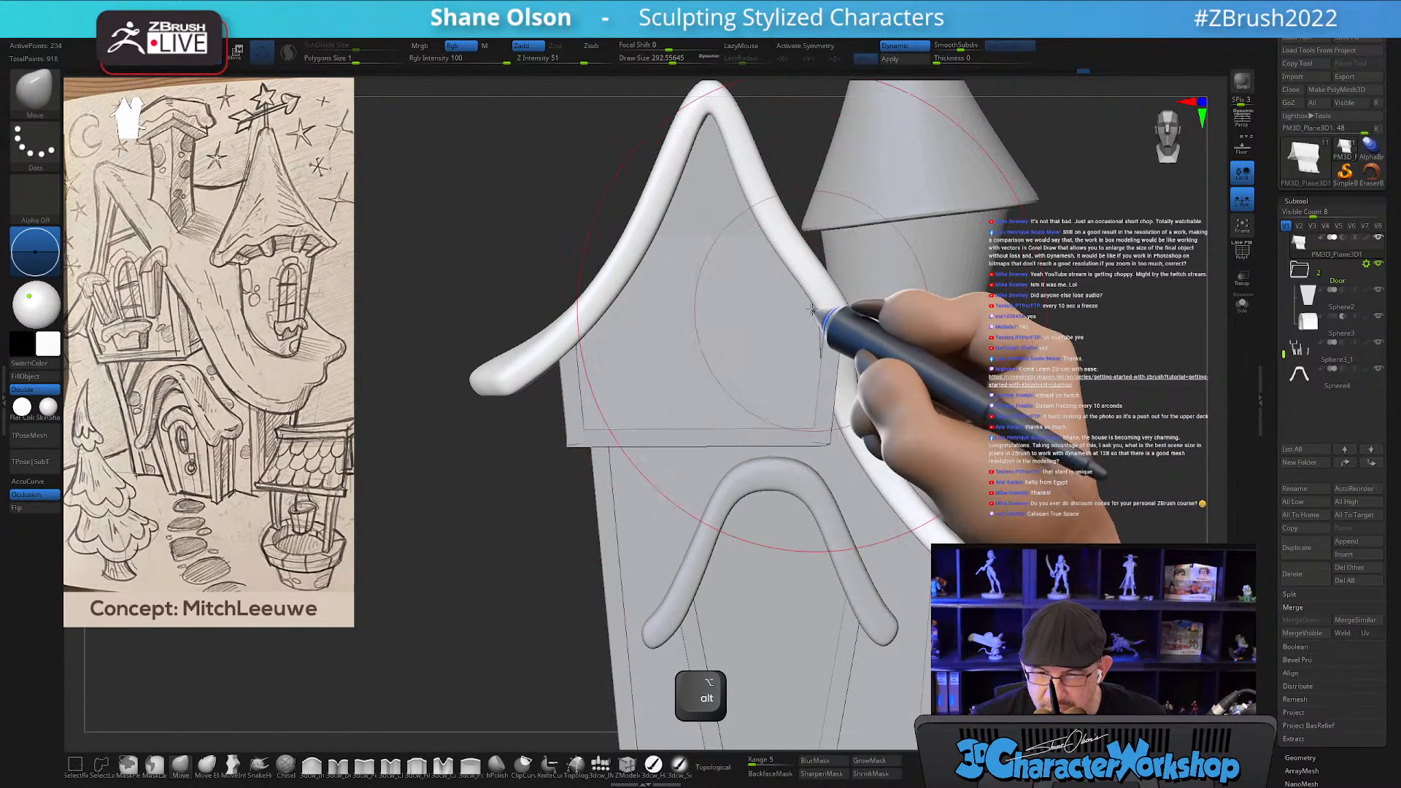
Reduce the draw size to about 132 and refine the roof's front curve beside the upper right post from several angles.
key(s)
mouse_move(1057, 366)
mouse_down()
mouse_move(1041, 353)
mouse_move(1040, 404)
mouse_move(1032, 391)
mouse_move(1051, 401)
mouse_move(1087, 359)
mouse_move(1011, 375)
mouse_up()
alt+drag(996, 346, 1007, 377)
key(s)
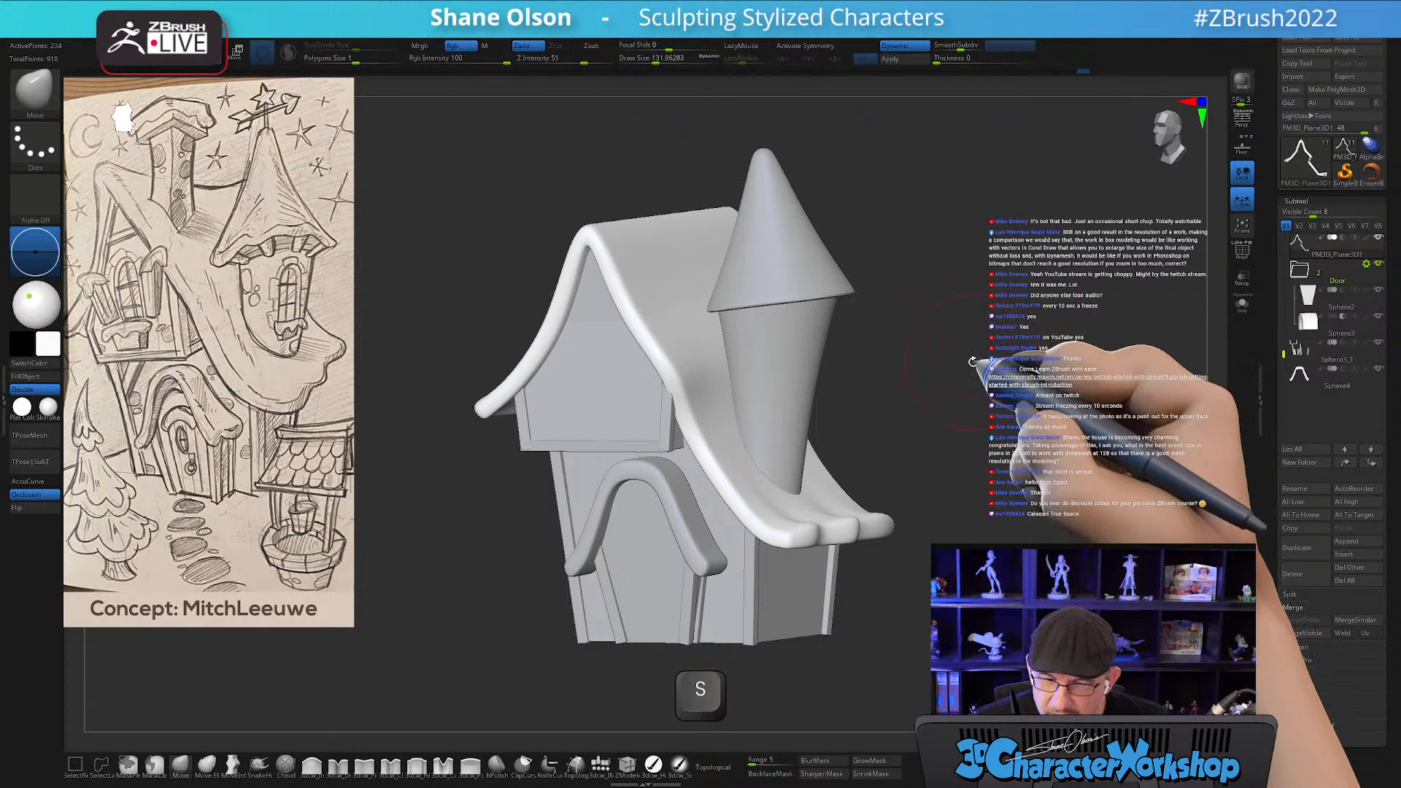
drag(1036, 379, 717, 398)
drag(903, 410, 775, 420)
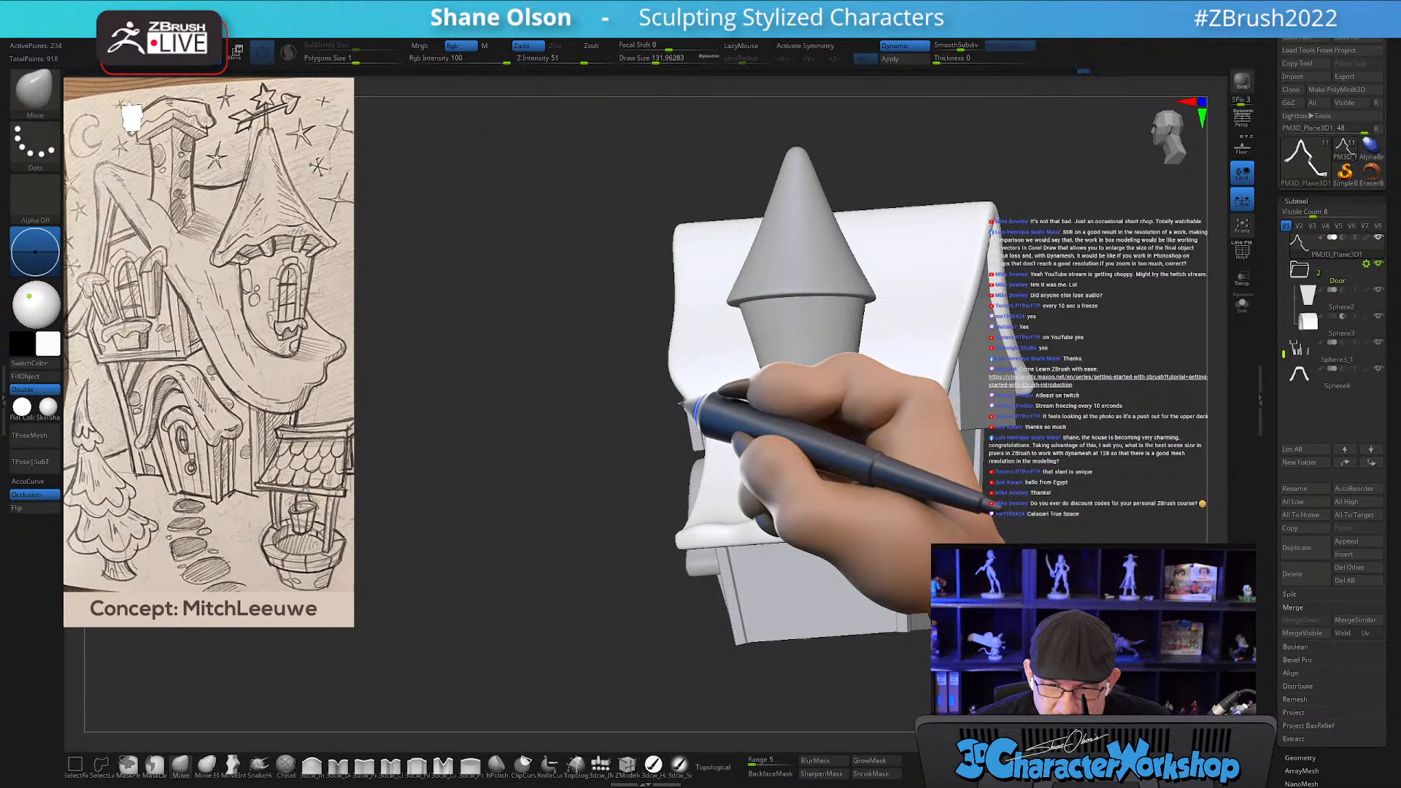
mouse_move(603, 450)
mouse_down()
mouse_move(770, 428)
mouse_move(650, 457)
mouse_move(673, 386)
mouse_up()
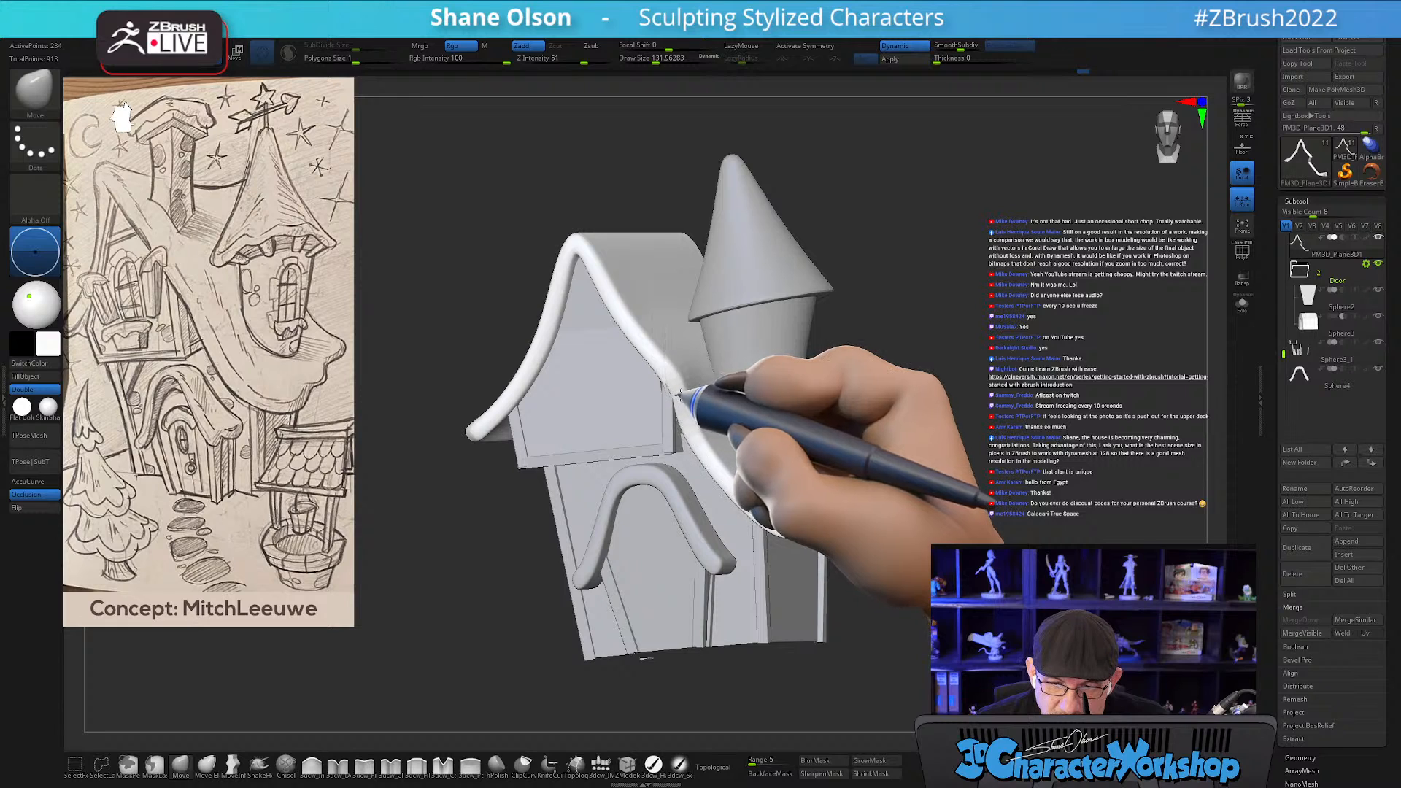
mouse_move(981, 438)
mouse_down()
mouse_move(946, 444)
mouse_move(904, 400)
mouse_move(930, 396)
mouse_move(907, 434)
mouse_move(686, 402)
mouse_up()
Make the house walls the active subtool and reduce the draw size to about 35.
alt+click(653, 387)
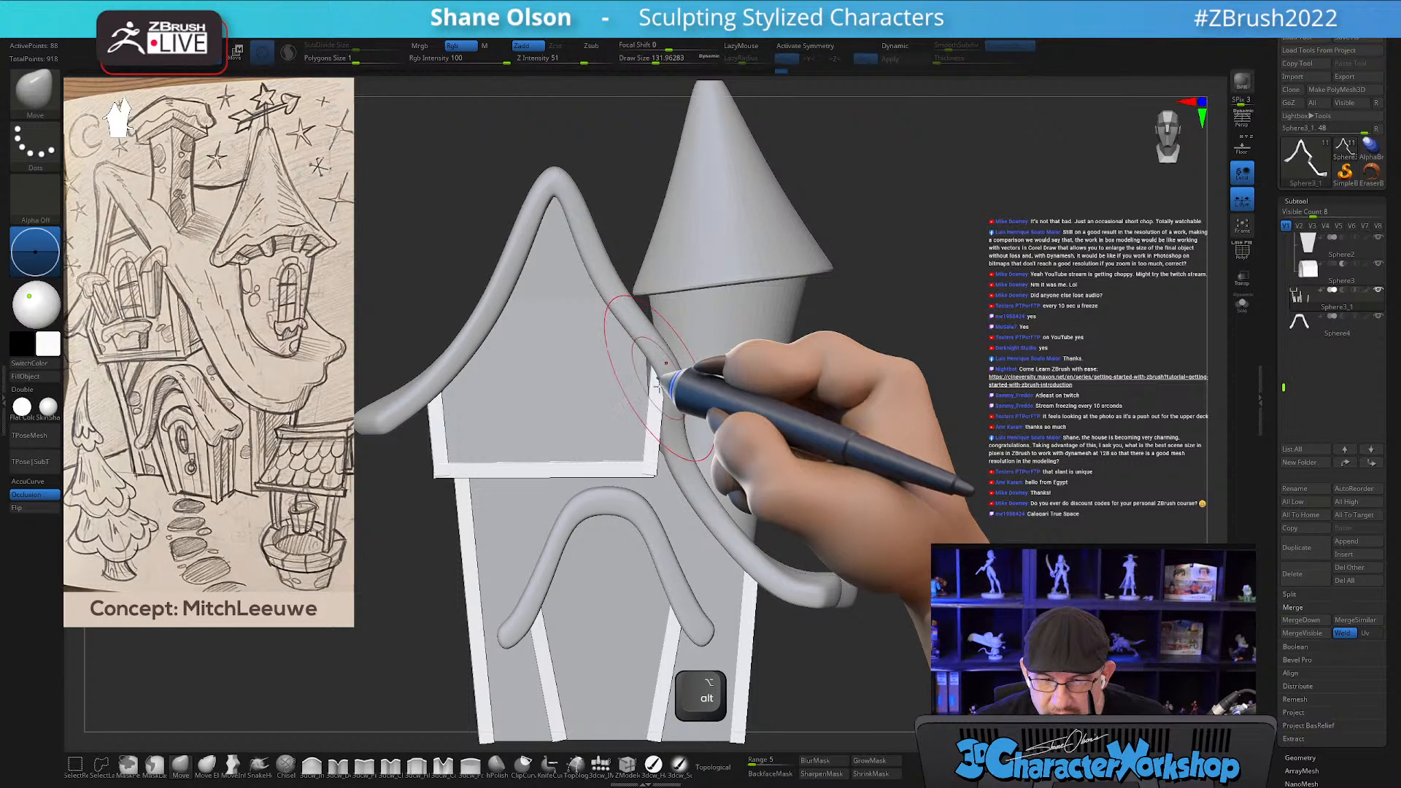
alt+click(613, 395)
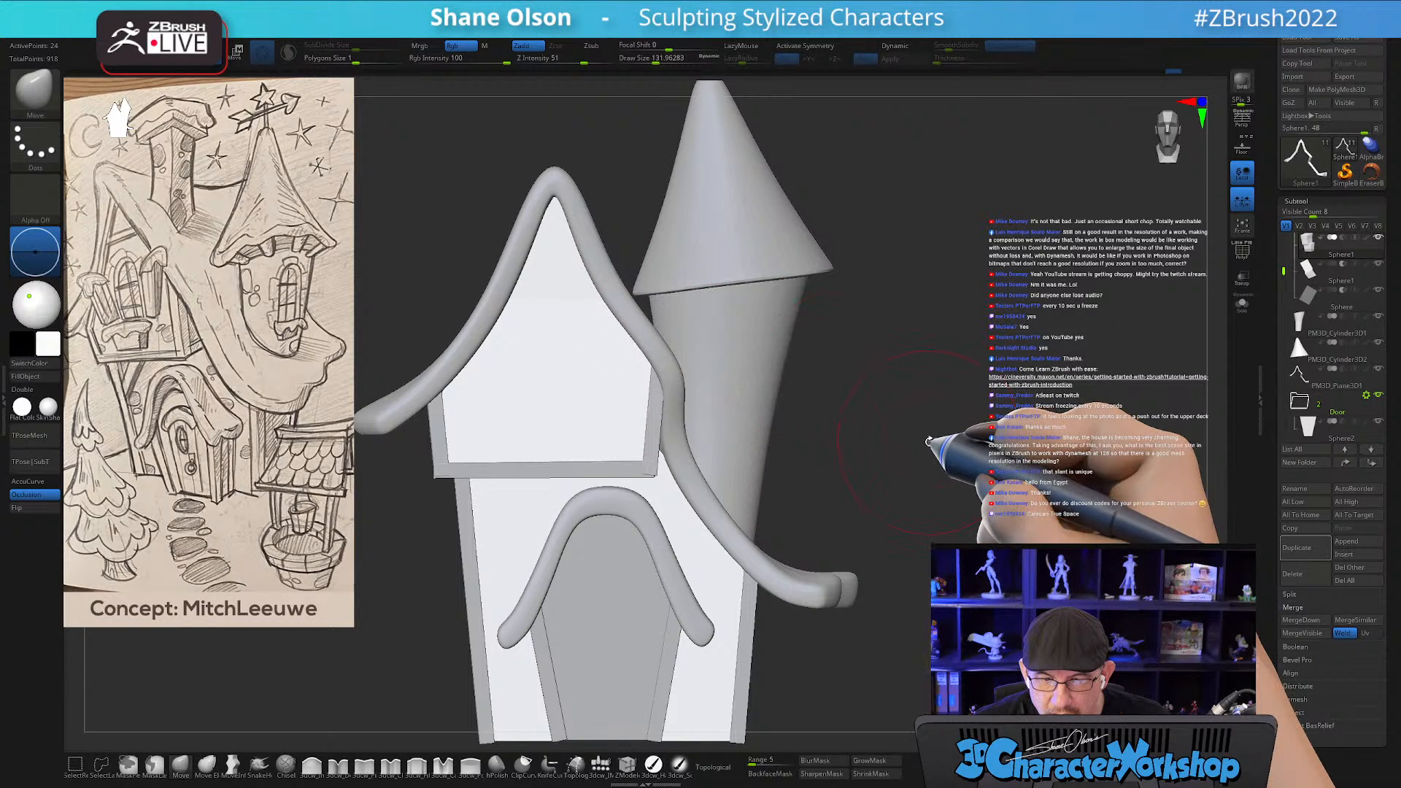
alt+drag(915, 426, 950, 433)
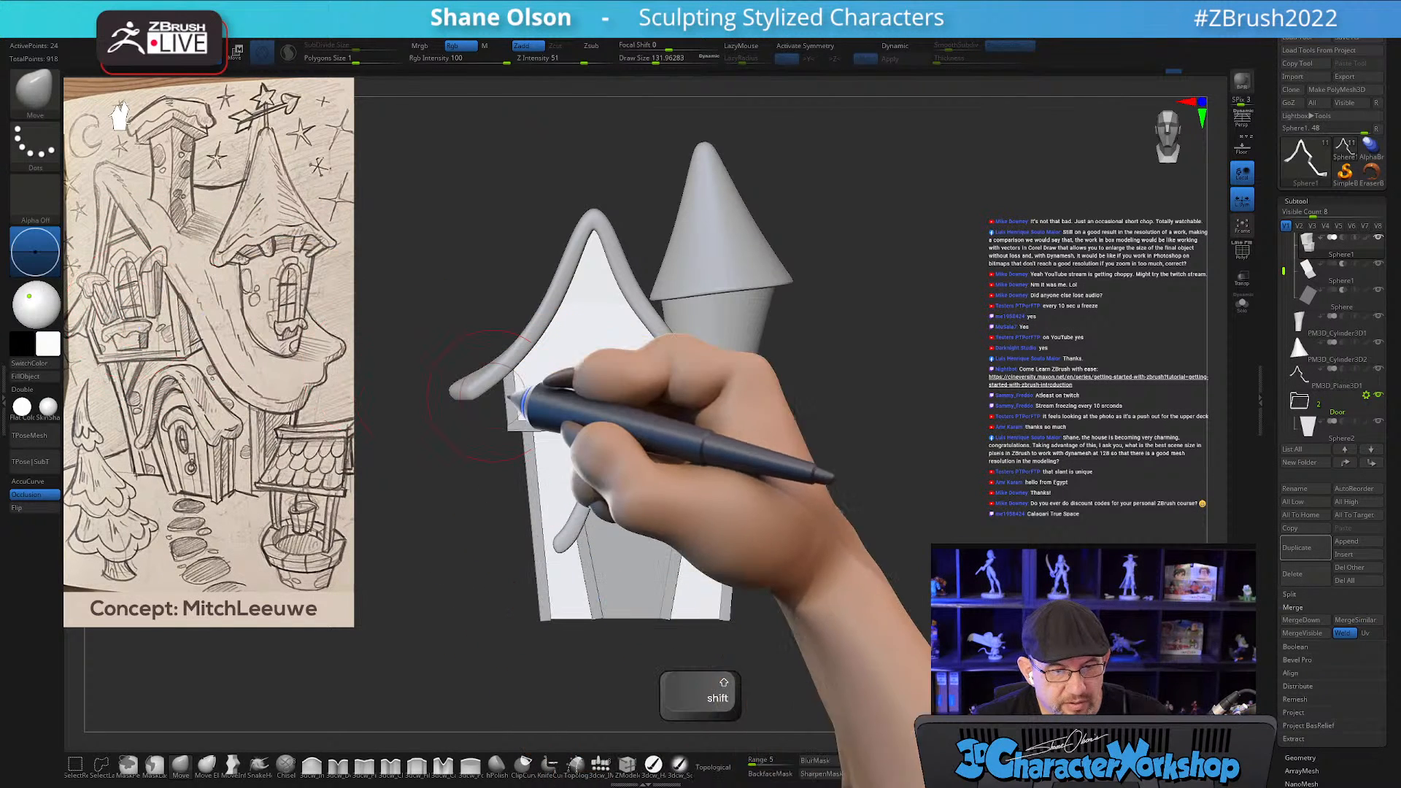
key(s)
mouse_move(853, 408)
mouse_down()
mouse_move(841, 410)
mouse_move(868, 440)
mouse_move(934, 429)
mouse_up()
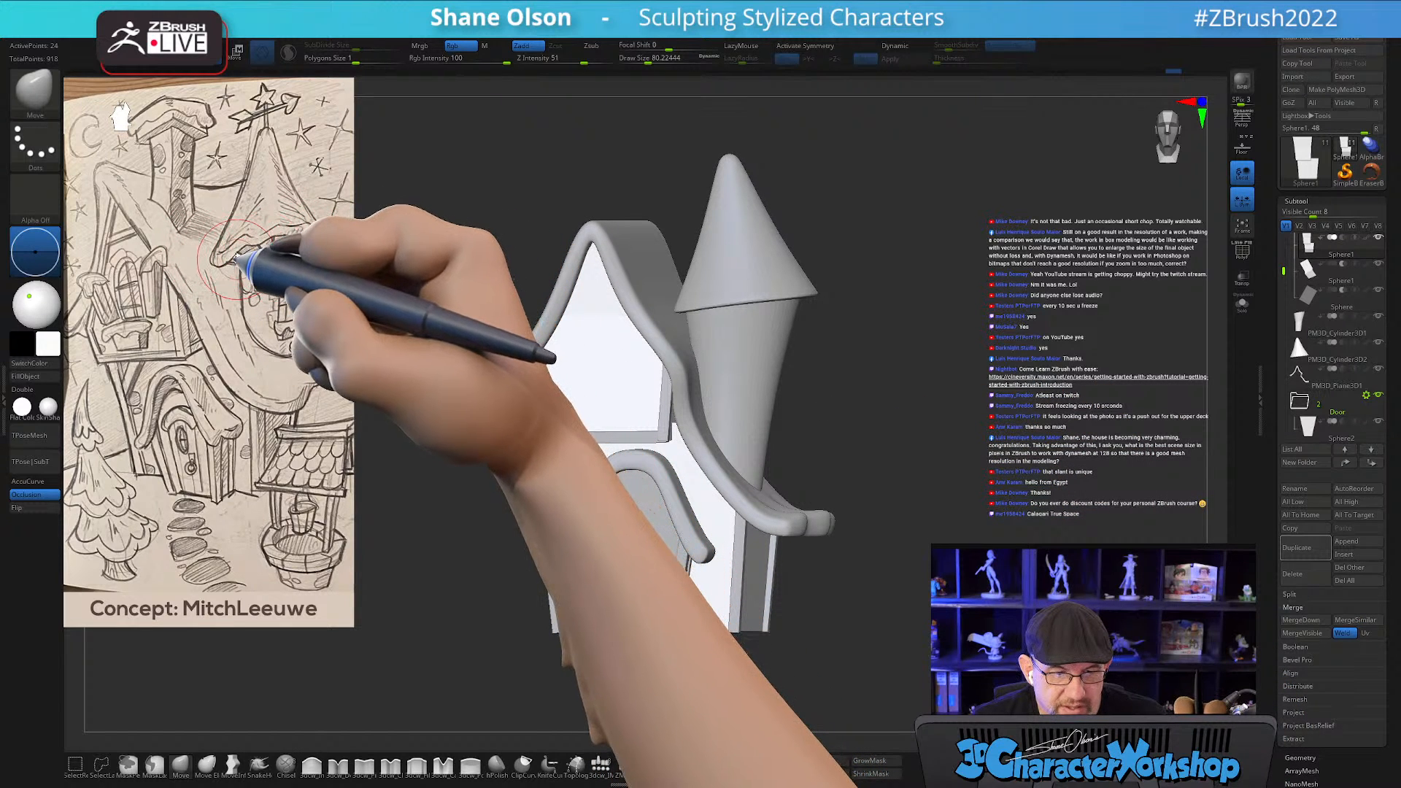
key(s)
drag(462, 615, 453, 614)
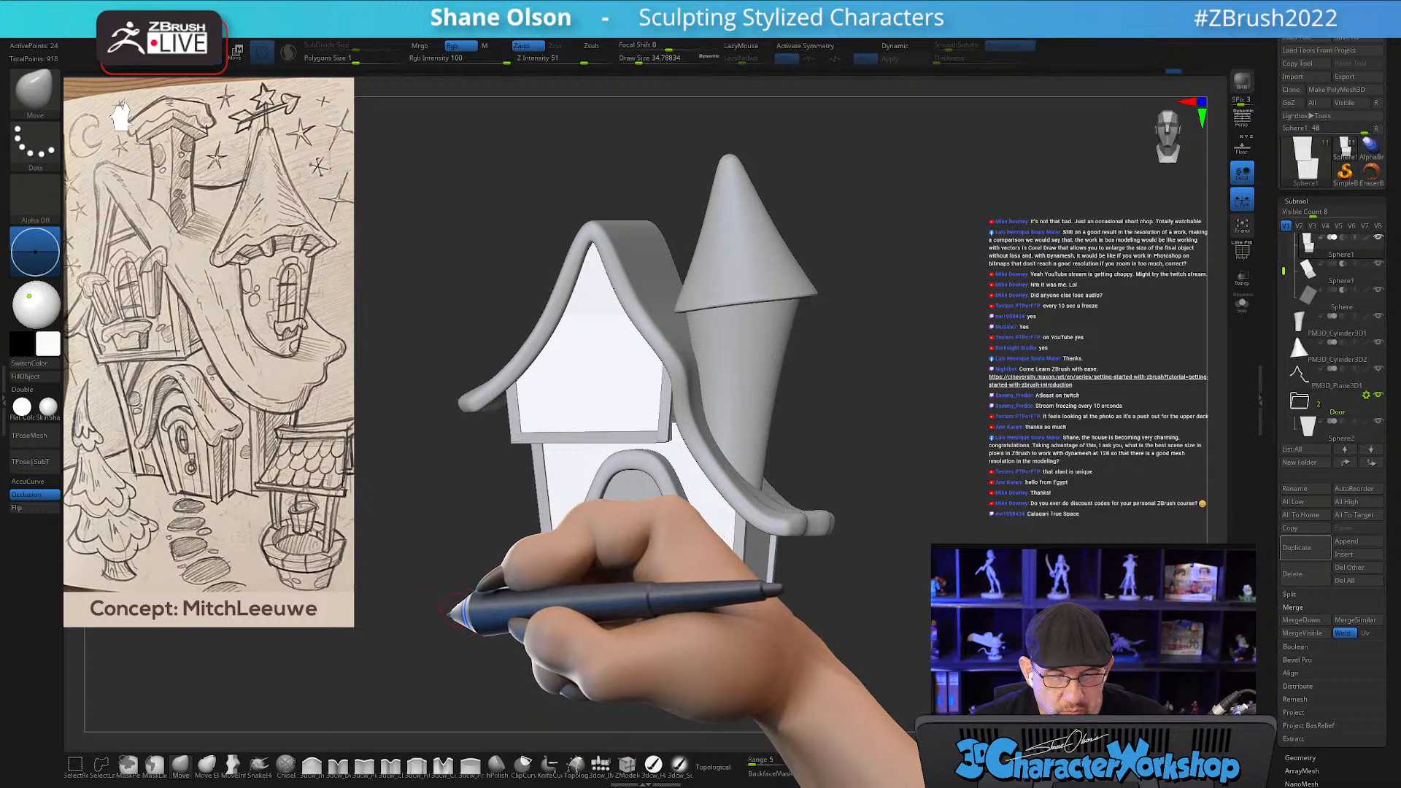
key(s)
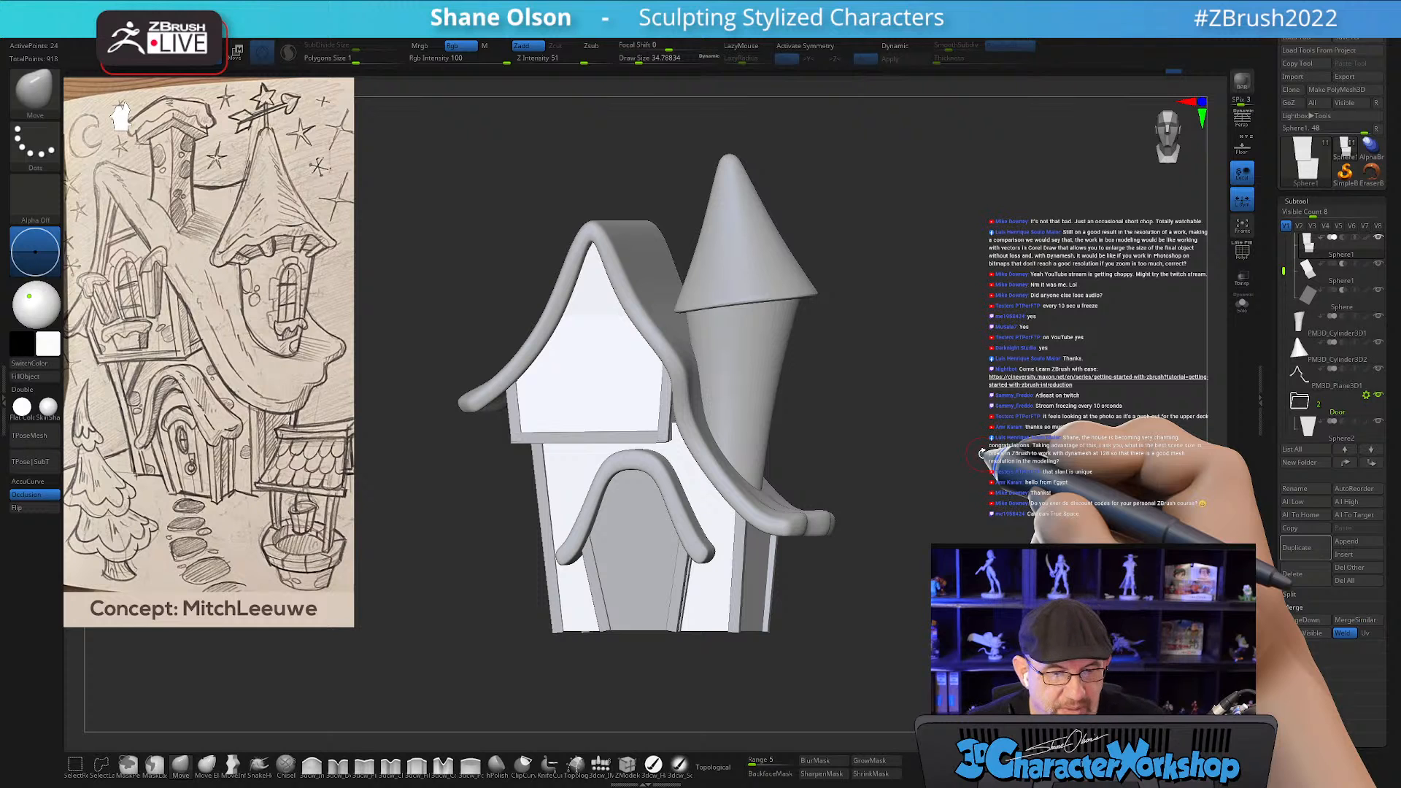
shift+drag(970, 443, 964, 440)
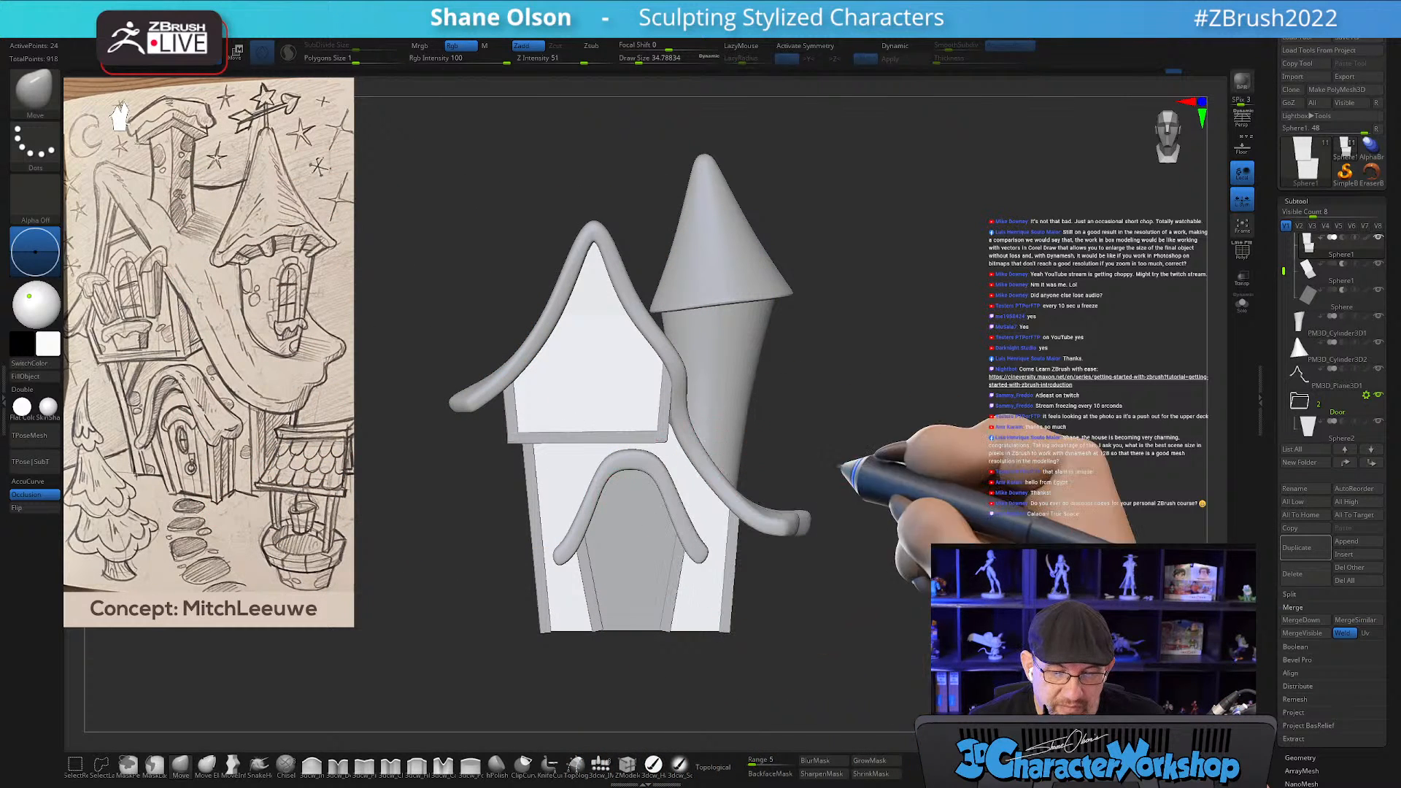
alt+drag(931, 484, 974, 469)
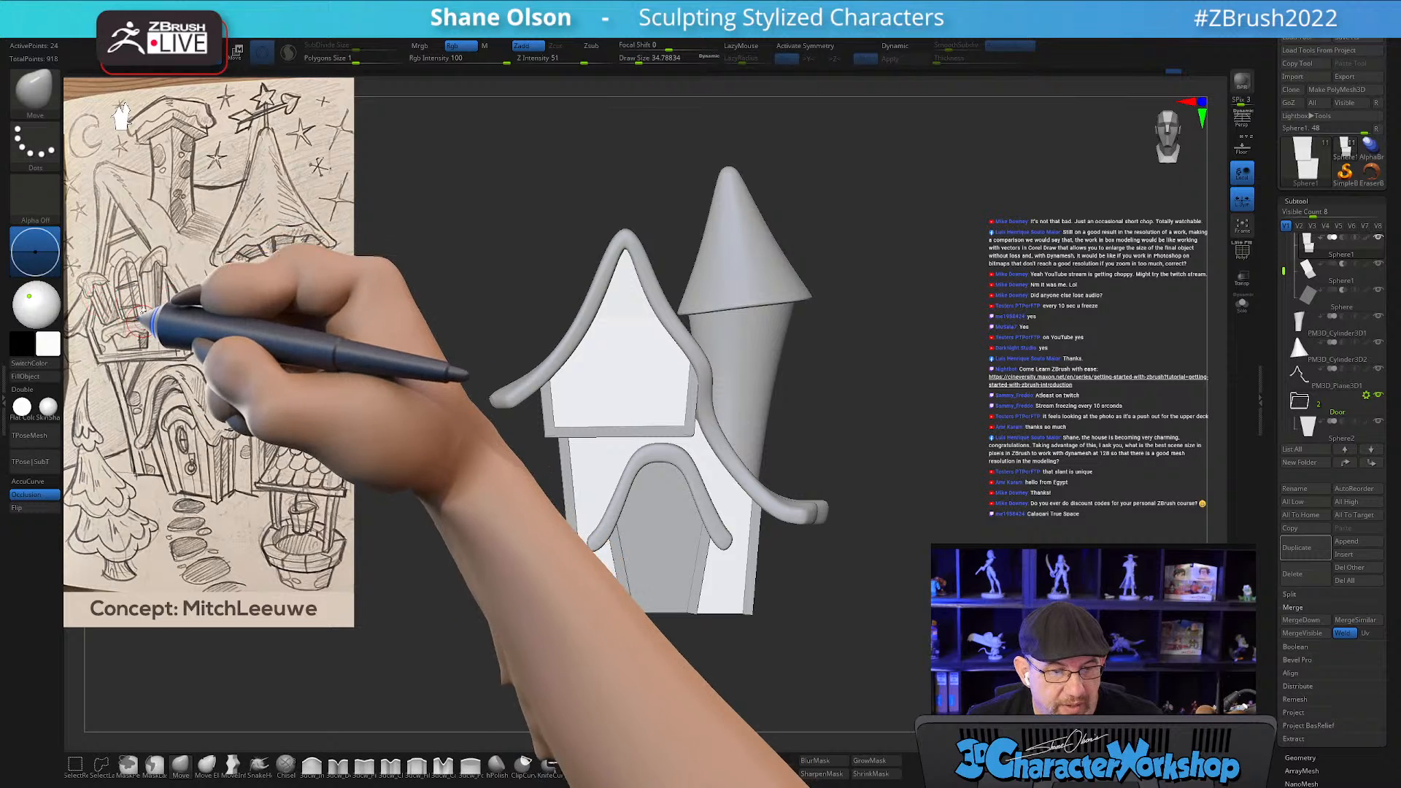
alt+drag(841, 460, 867, 475)
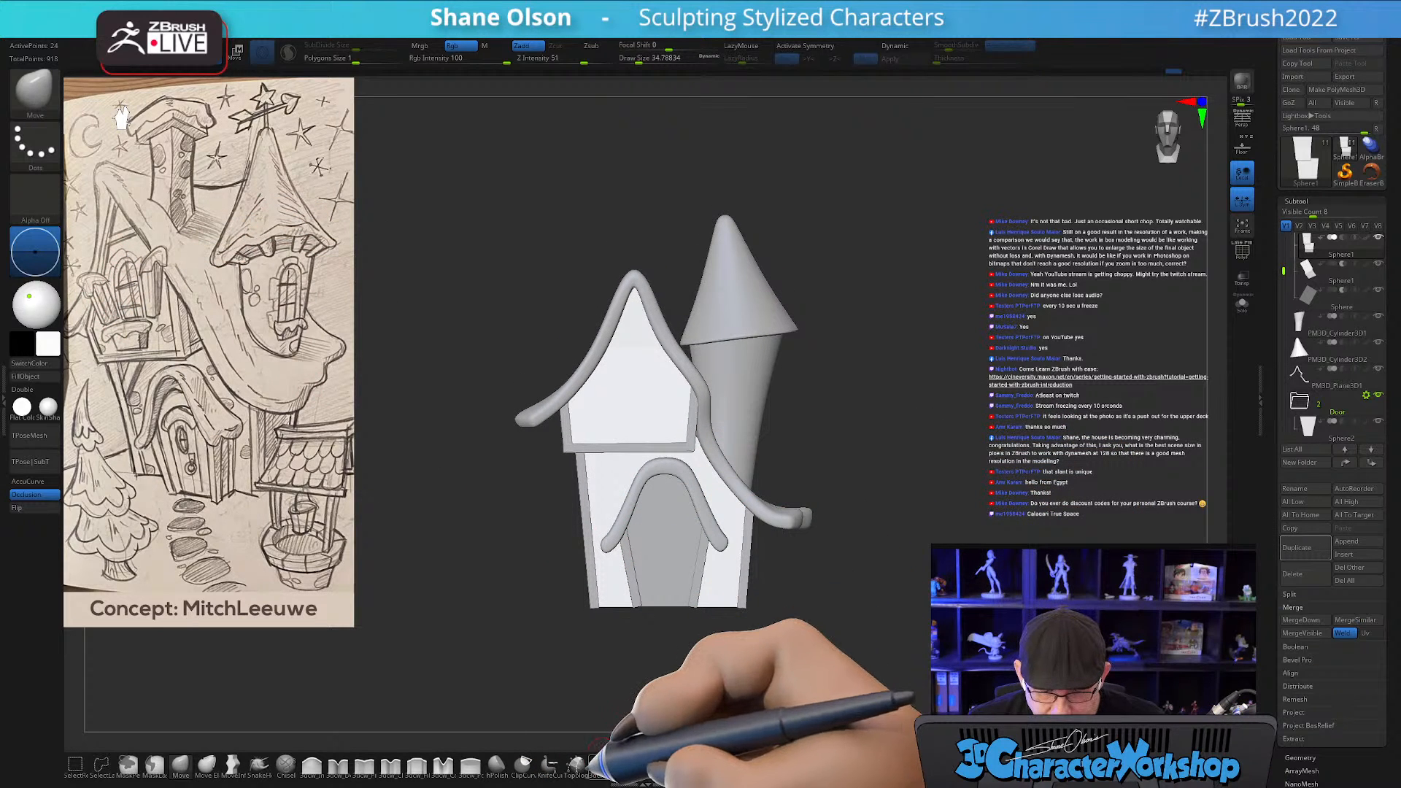
key(alt)
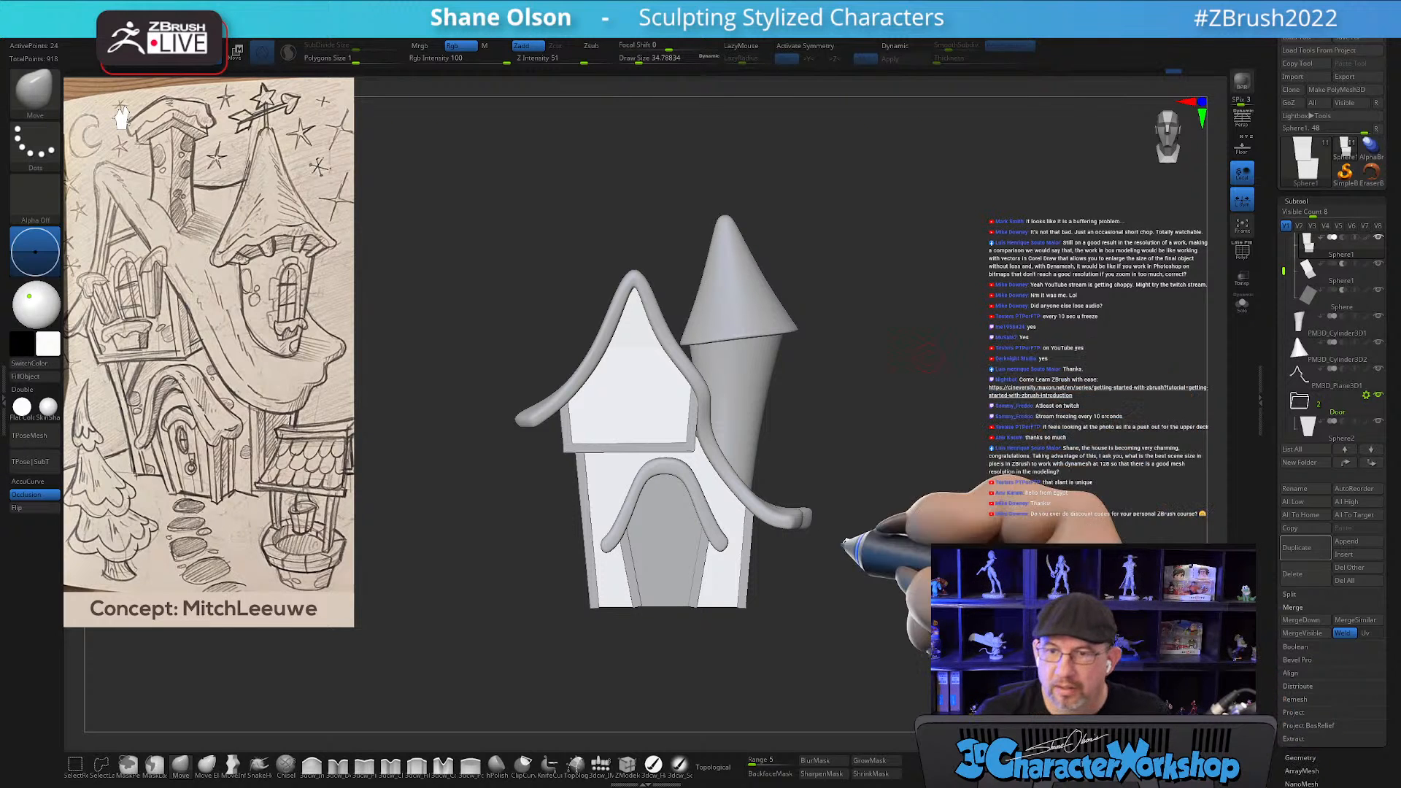
Set the draw size to about 59 and insert a Cylinder mesh as a disc on the upper storey's front wall.
drag(894, 570, 850, 568)
alt+drag(865, 472, 848, 487)
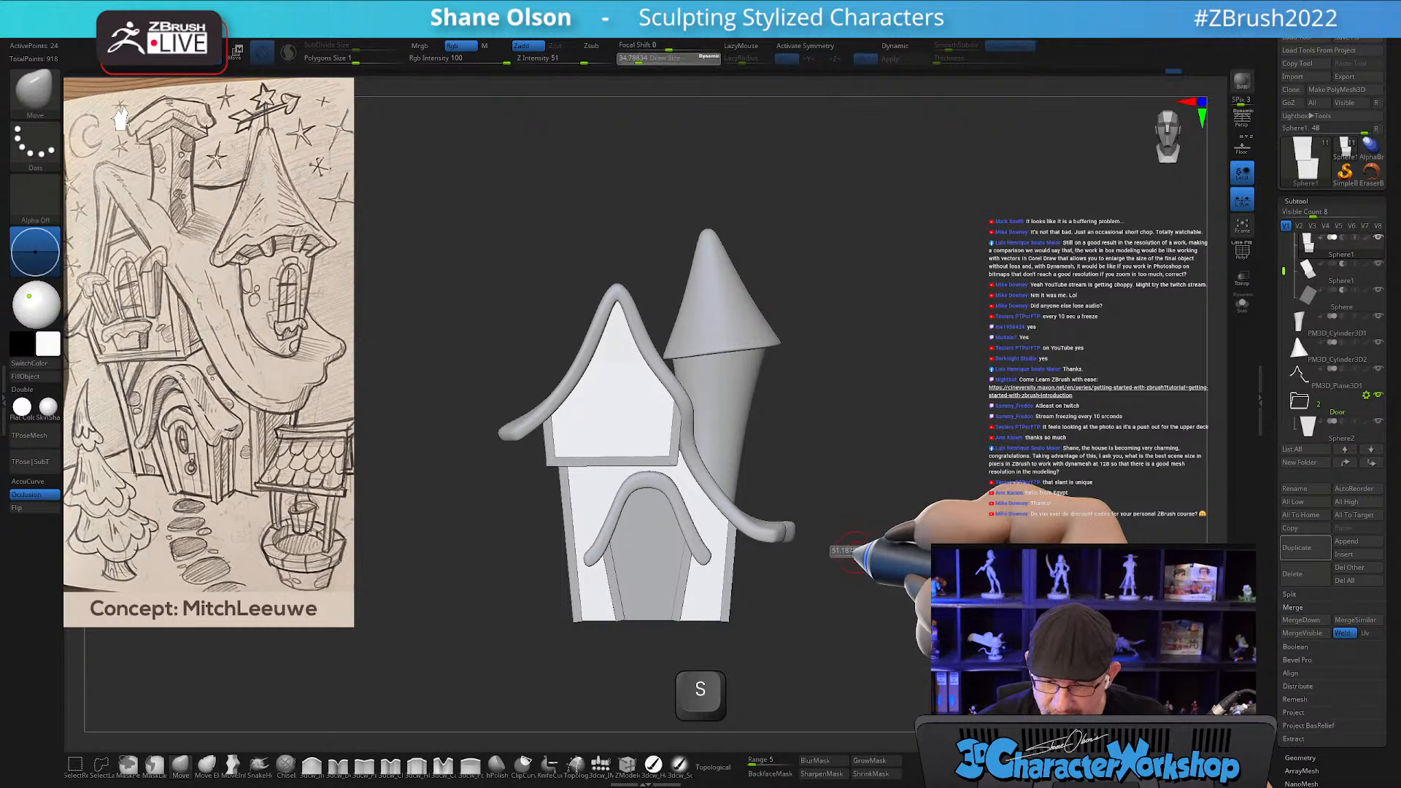
drag(856, 552, 859, 553)
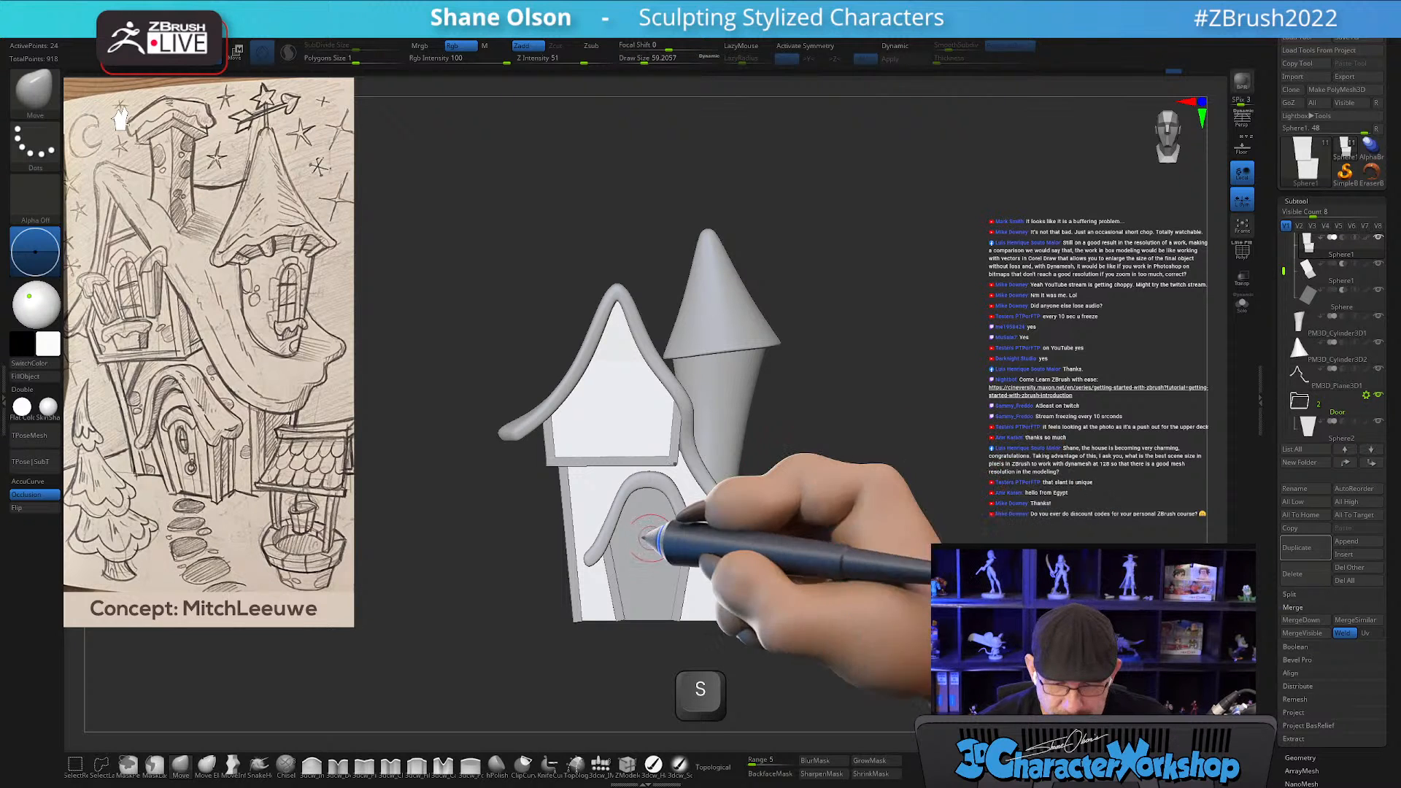
click(601, 763)
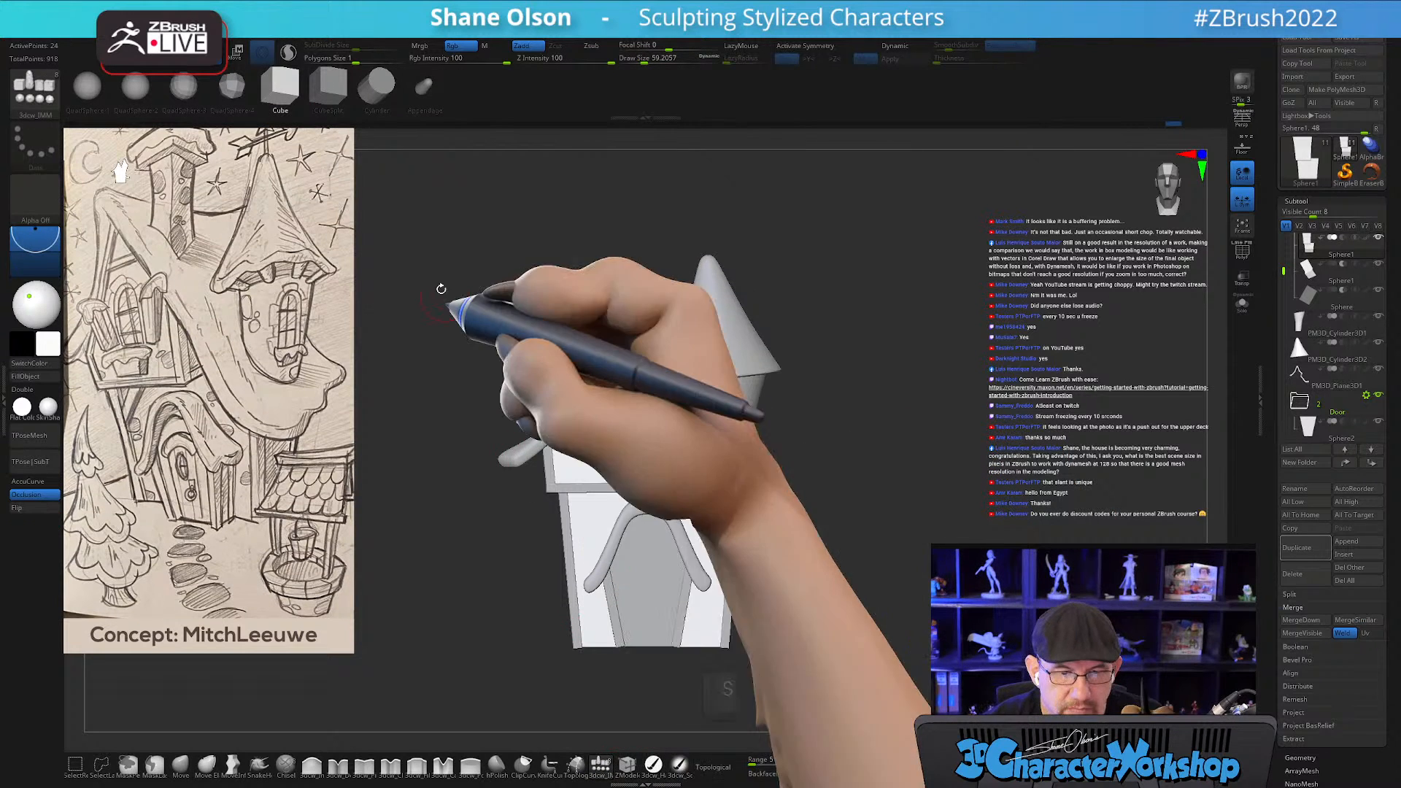
click(377, 86)
key(shift+f)
key(shift+f)
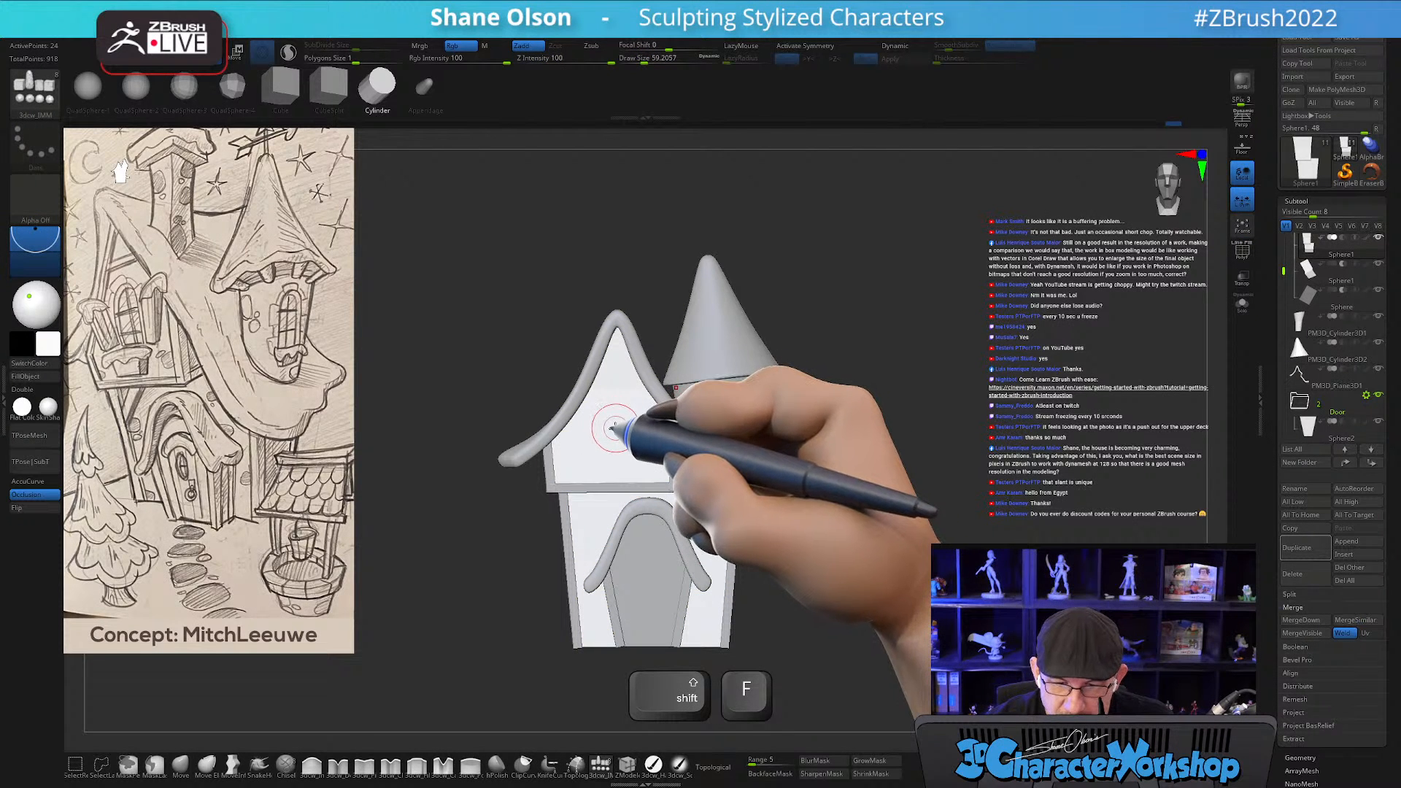
drag(616, 427, 611, 457)
mouse_move(846, 401)
mouse_down()
mouse_move(819, 438)
mouse_move(851, 430)
mouse_move(842, 460)
mouse_up()
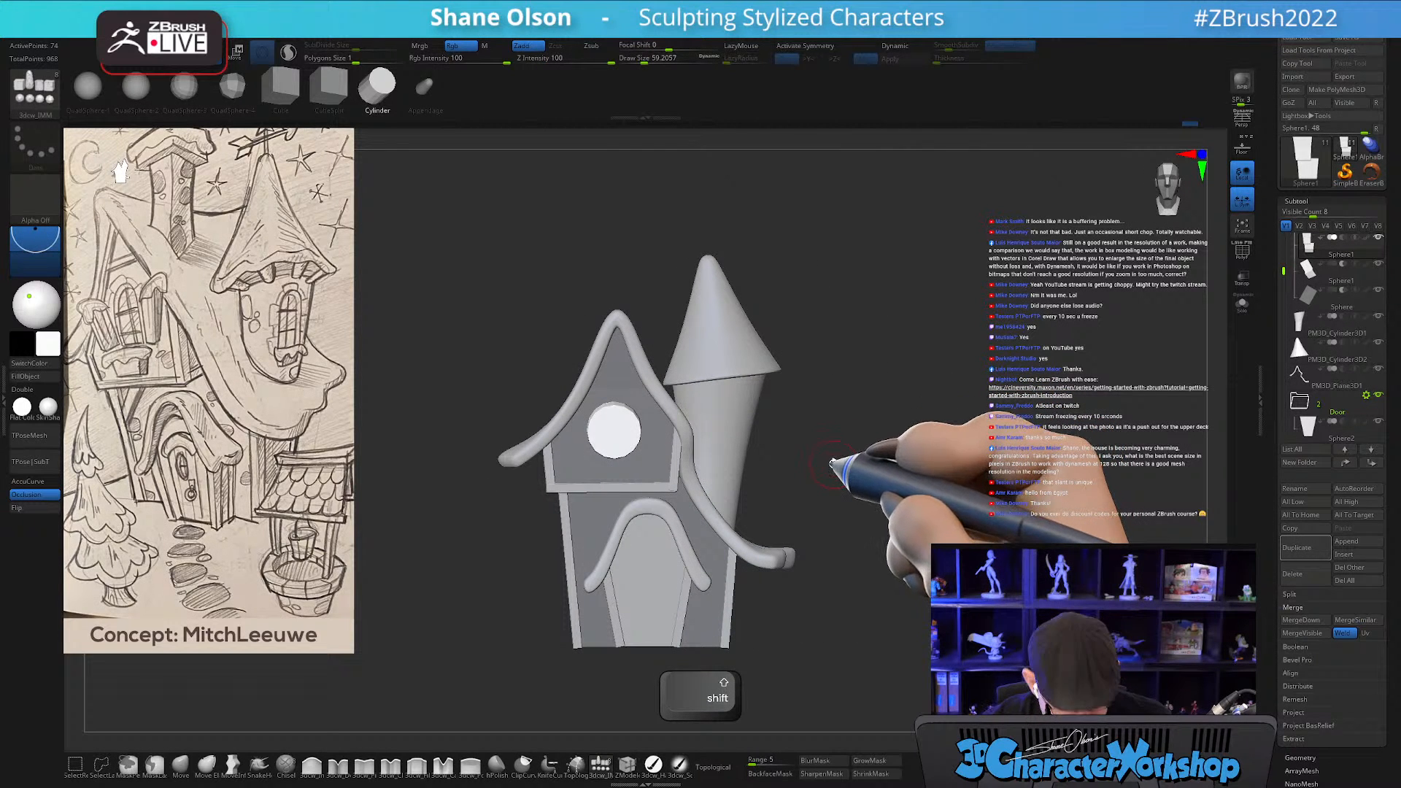
Split the unmasked disc off into its own subtool and make that subtool active.
key(w)
key(2)
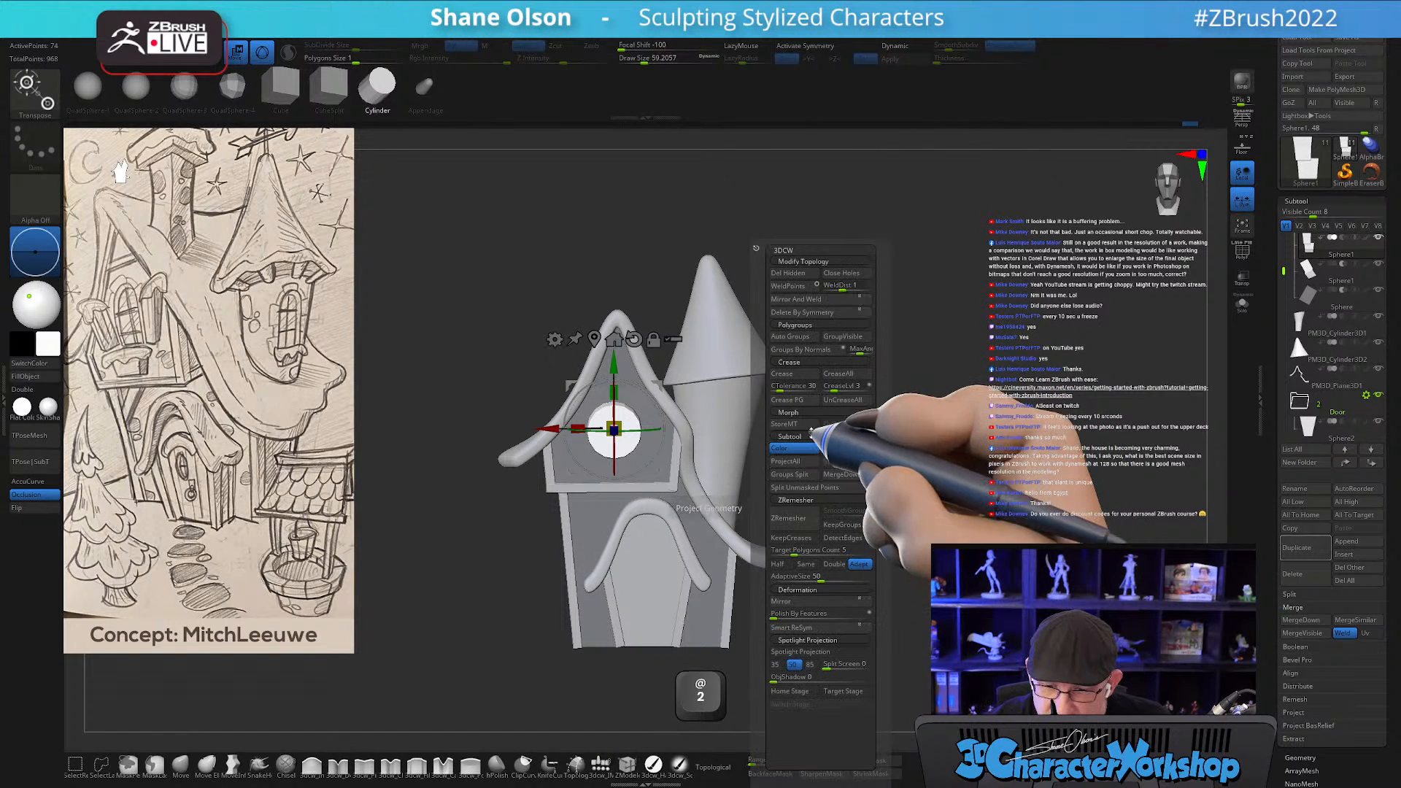
click(796, 488)
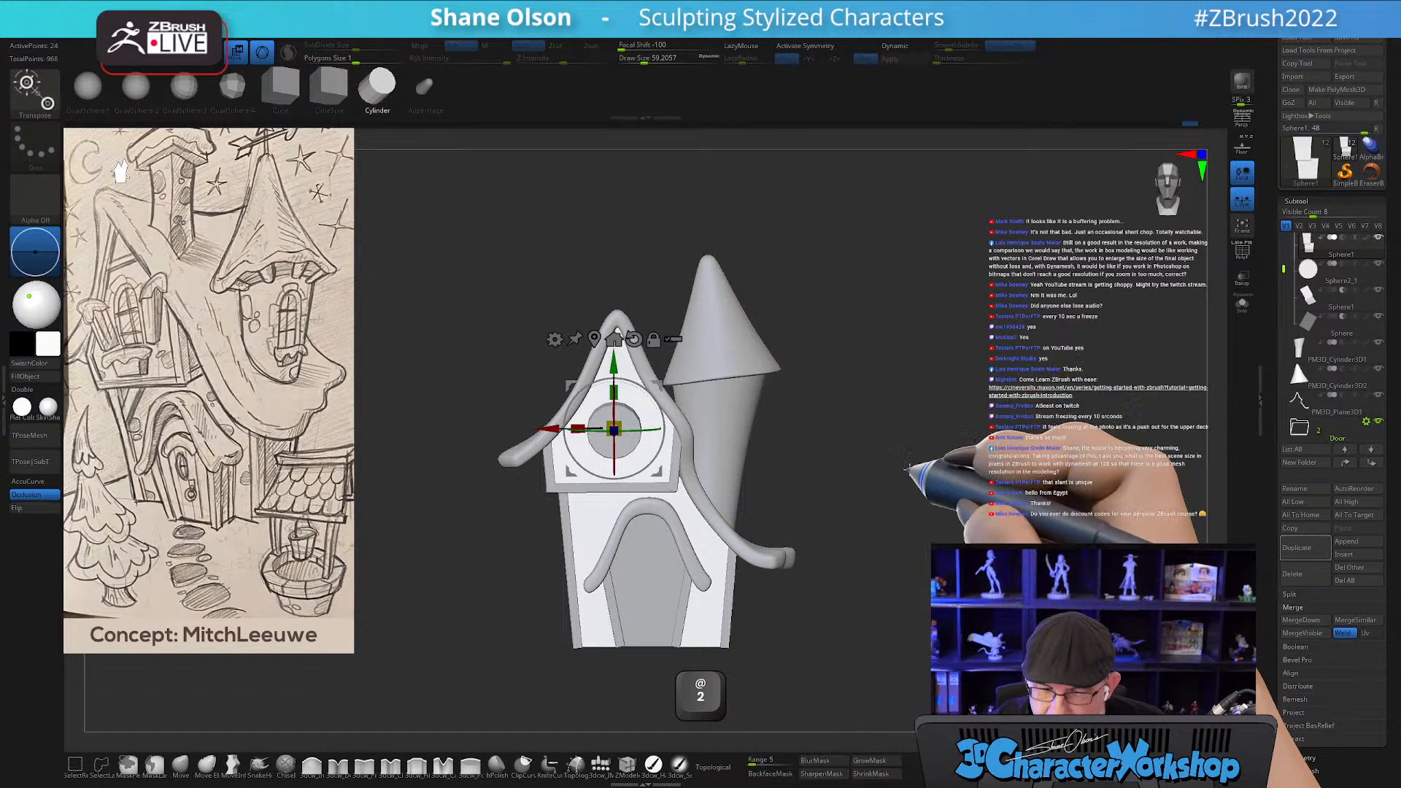
key(Down)
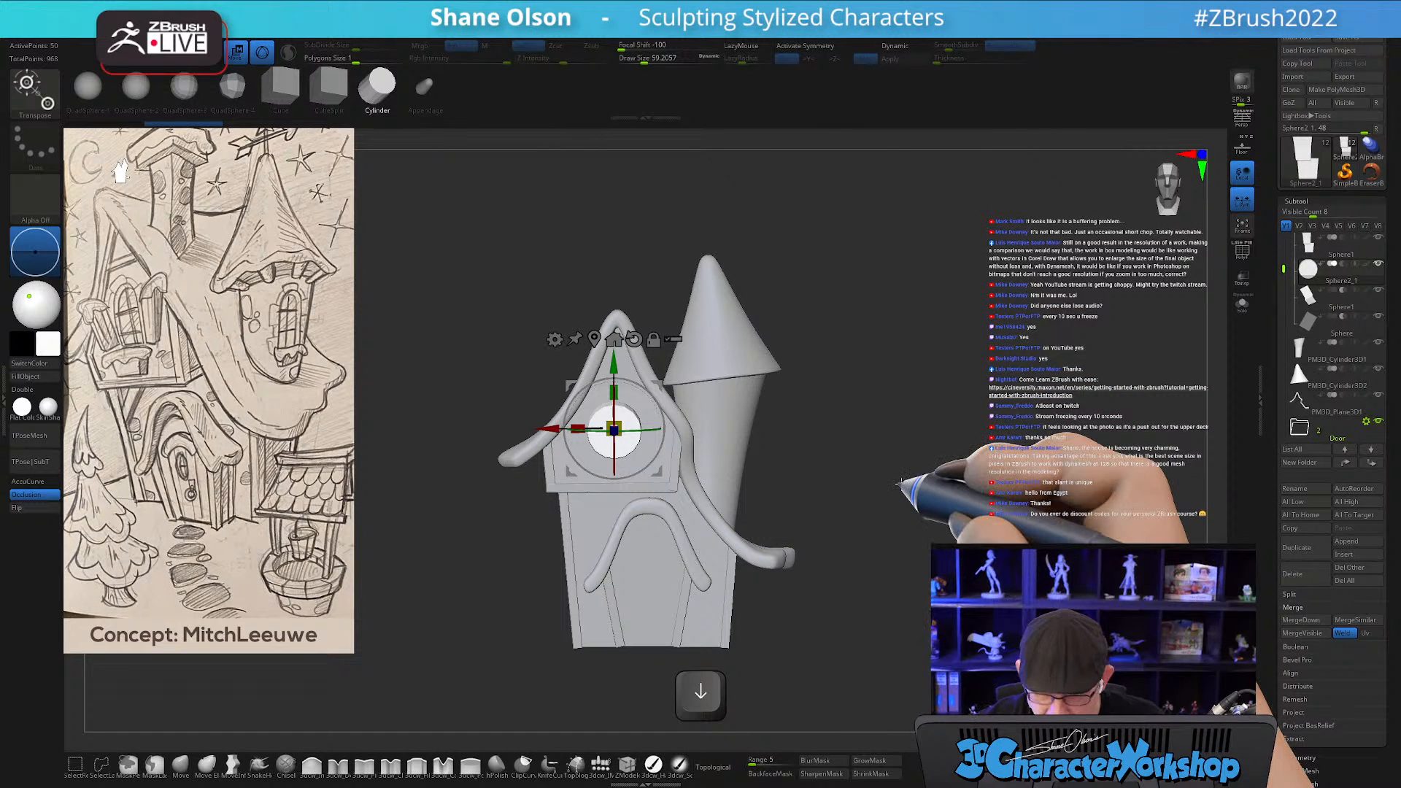
Isolate the disc with polyframe shown, mask its upper part and stretch the lower part downward into a tall capsule.
drag(895, 445, 937, 483)
drag(652, 431, 611, 423)
drag(779, 503, 839, 467)
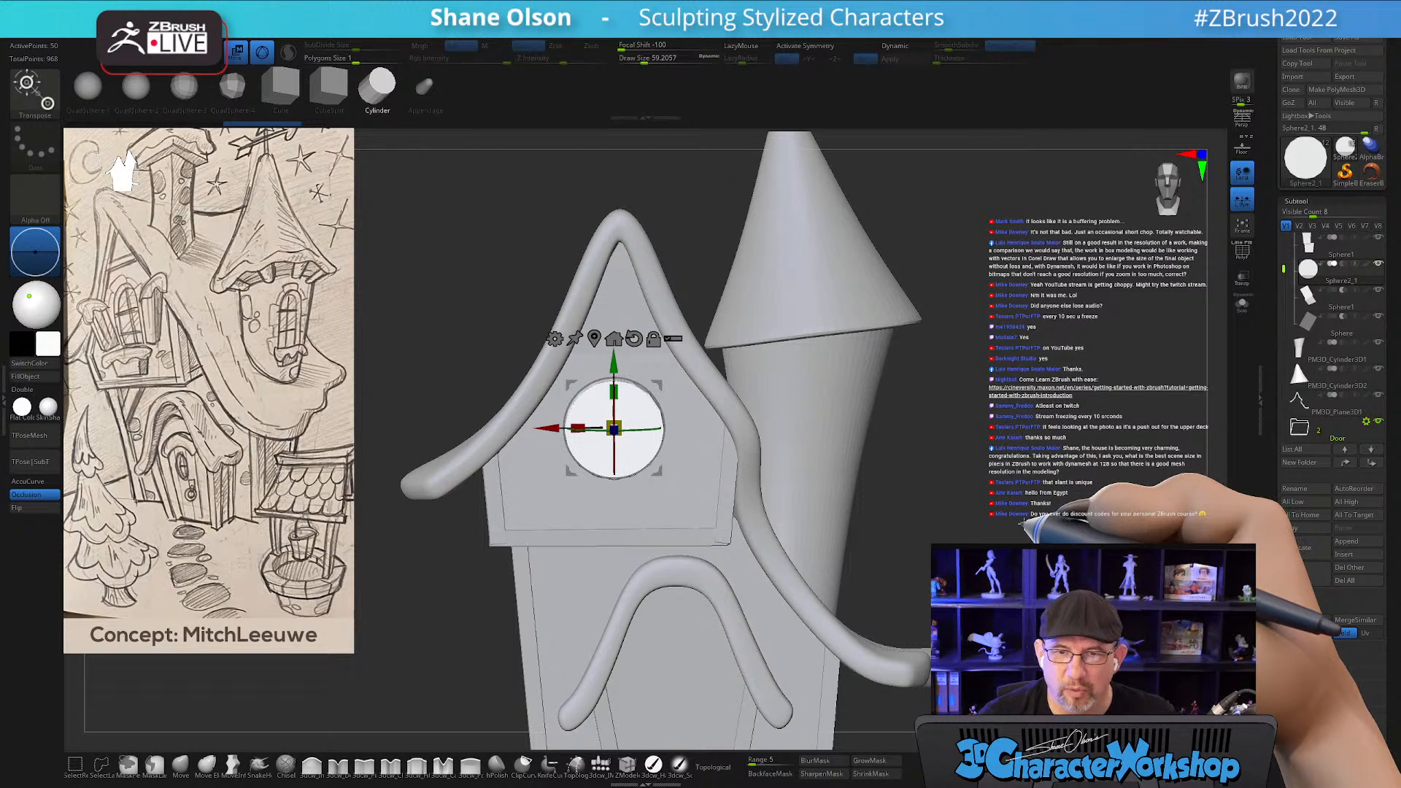
key(shift+f)
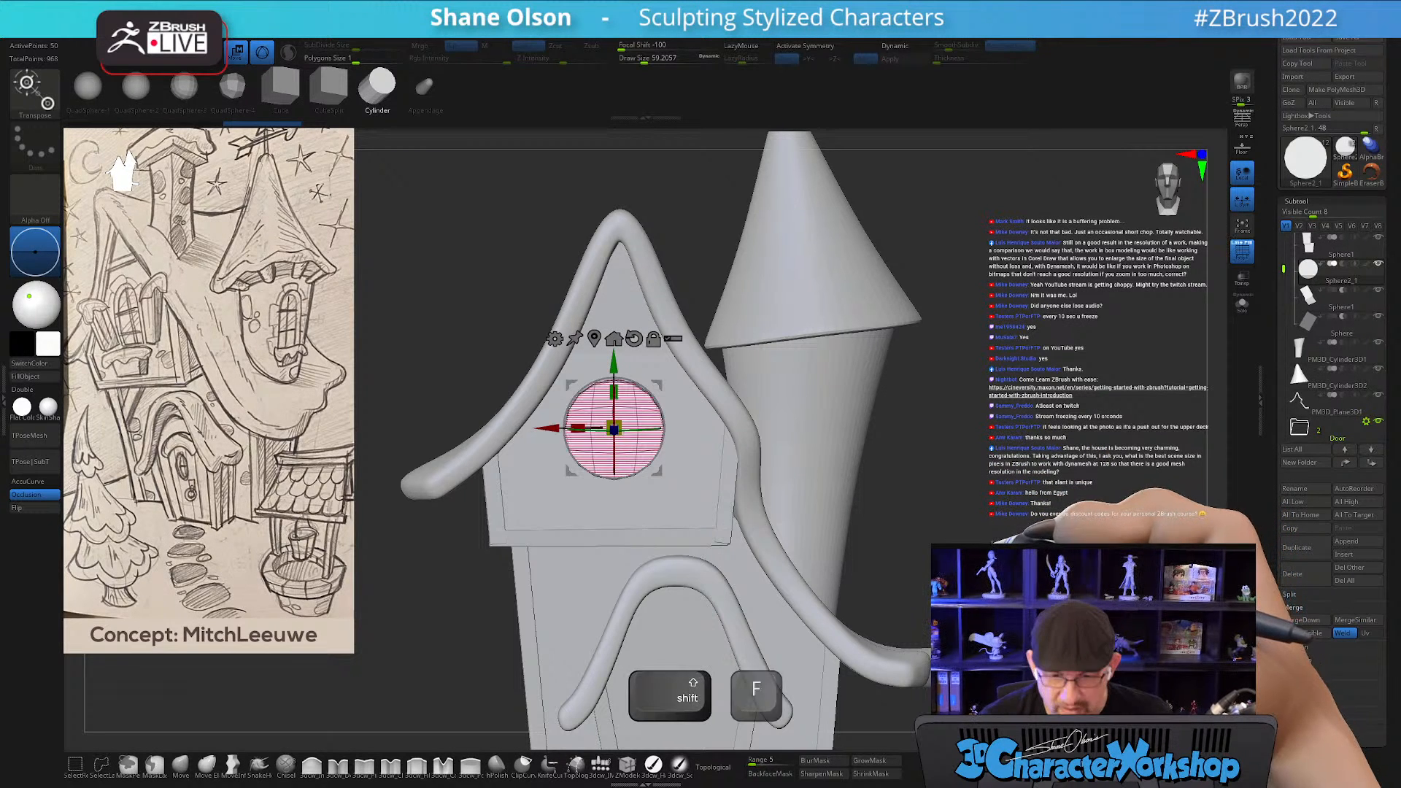
click(1243, 303)
alt+drag(879, 562, 897, 534)
mouse_move(776, 419)
alt+mouse_down()
mouse_move(803, 414)
mouse_move(784, 413)
mouse_move(676, 253)
mouse_move(539, 387)
mouse_move(545, 410)
alt+mouse_up()
ctrl+drag(659, 333, 659, 437)
drag(788, 557, 876, 571)
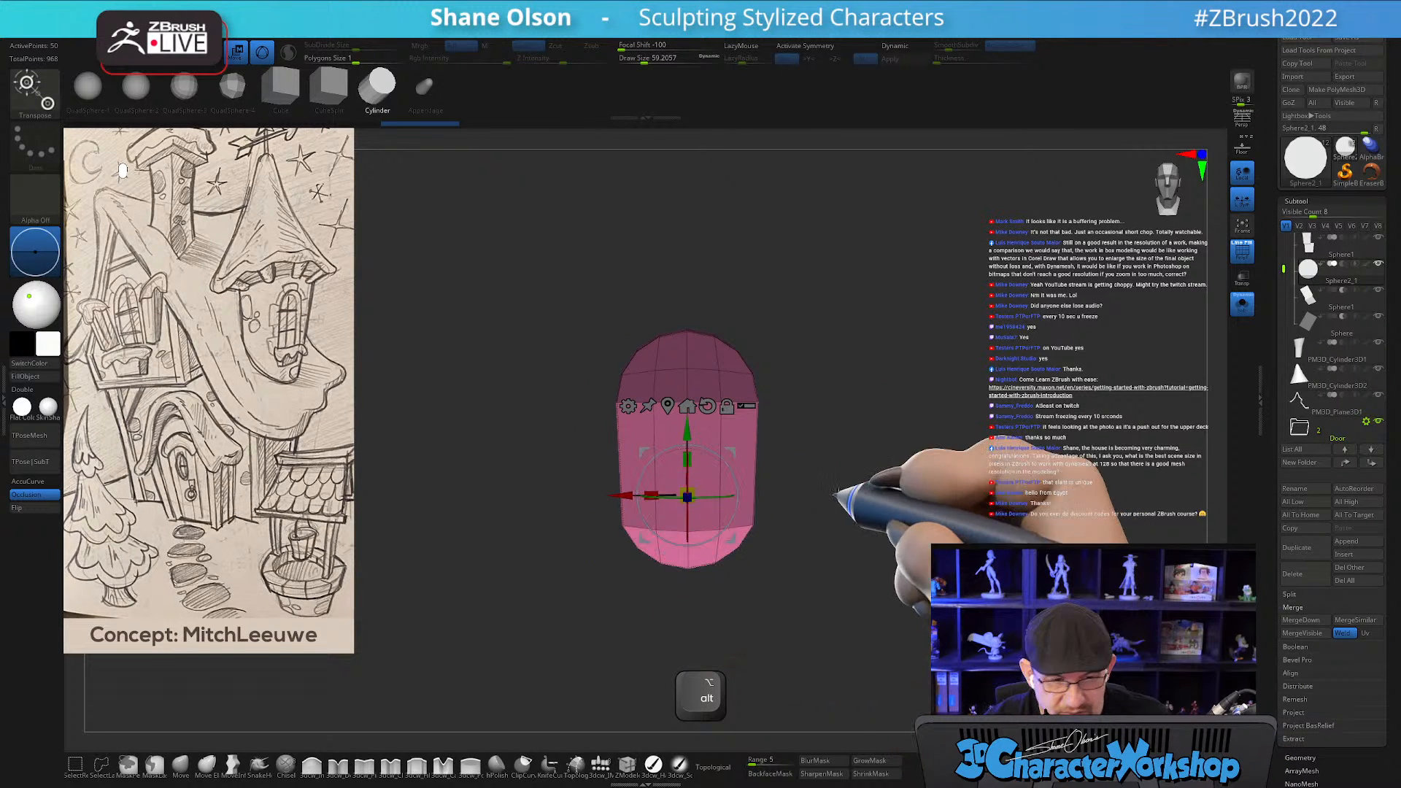
alt+drag(836, 482, 870, 480)
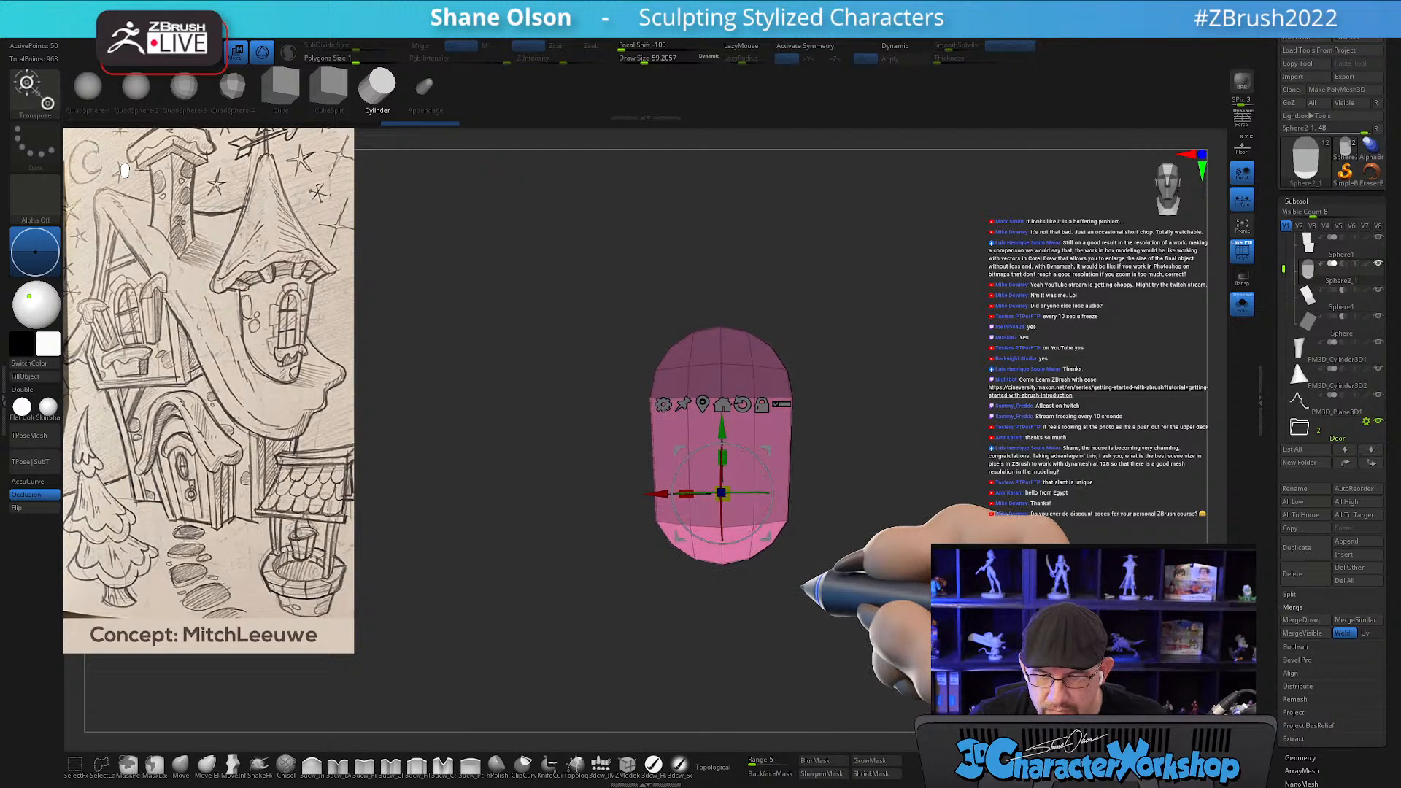
Clip the capsule's rounded lower end flat to form an arched window, clear its mask and redisplay the house.
ctrl+shift+drag(919, 523, 522, 528)
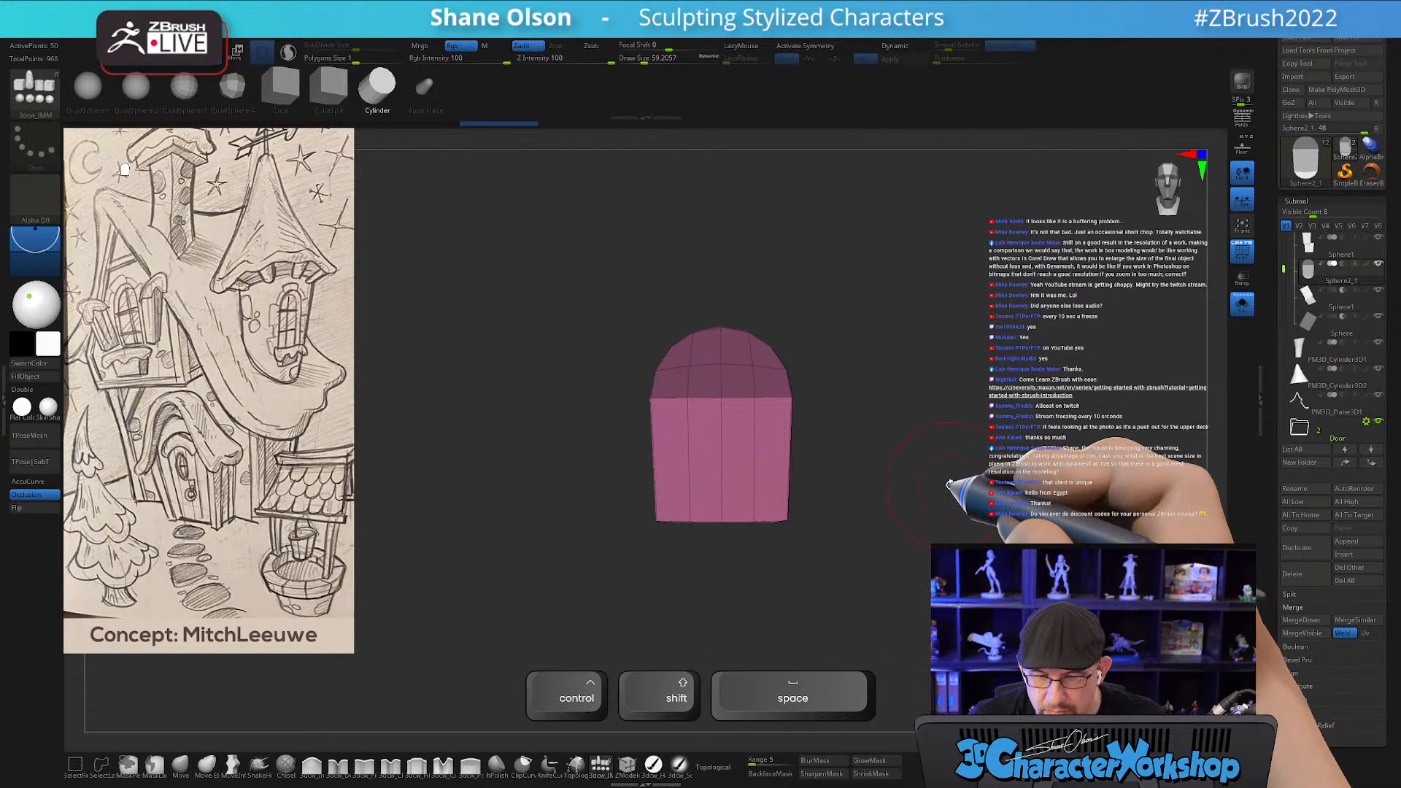
mouse_move(917, 438)
mouse_down()
mouse_move(989, 453)
mouse_move(939, 428)
mouse_move(944, 398)
mouse_move(926, 443)
mouse_move(898, 454)
mouse_up()
mouse_move(872, 466)
shift+mouse_down()
mouse_move(1039, 492)
mouse_move(987, 507)
shift+mouse_up()
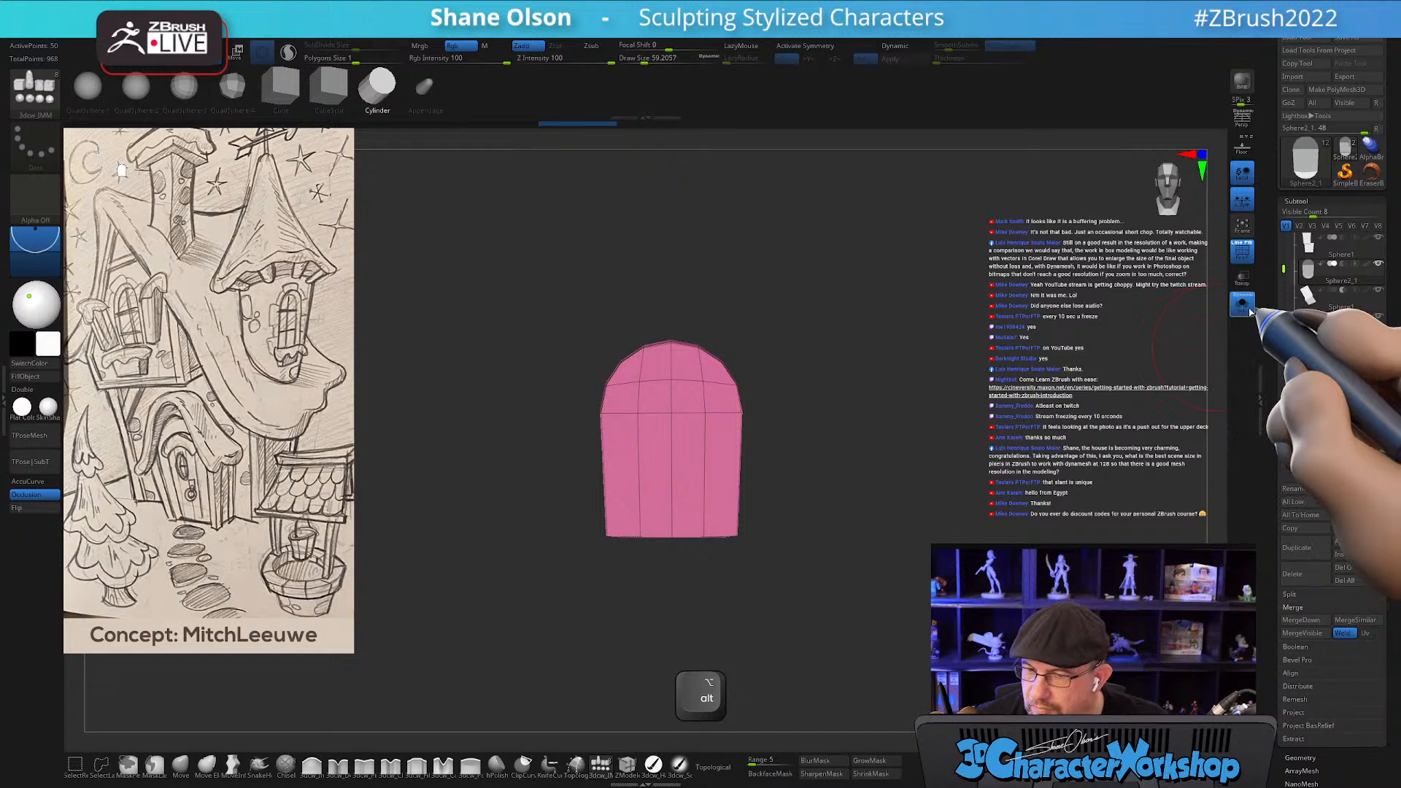
click(1242, 303)
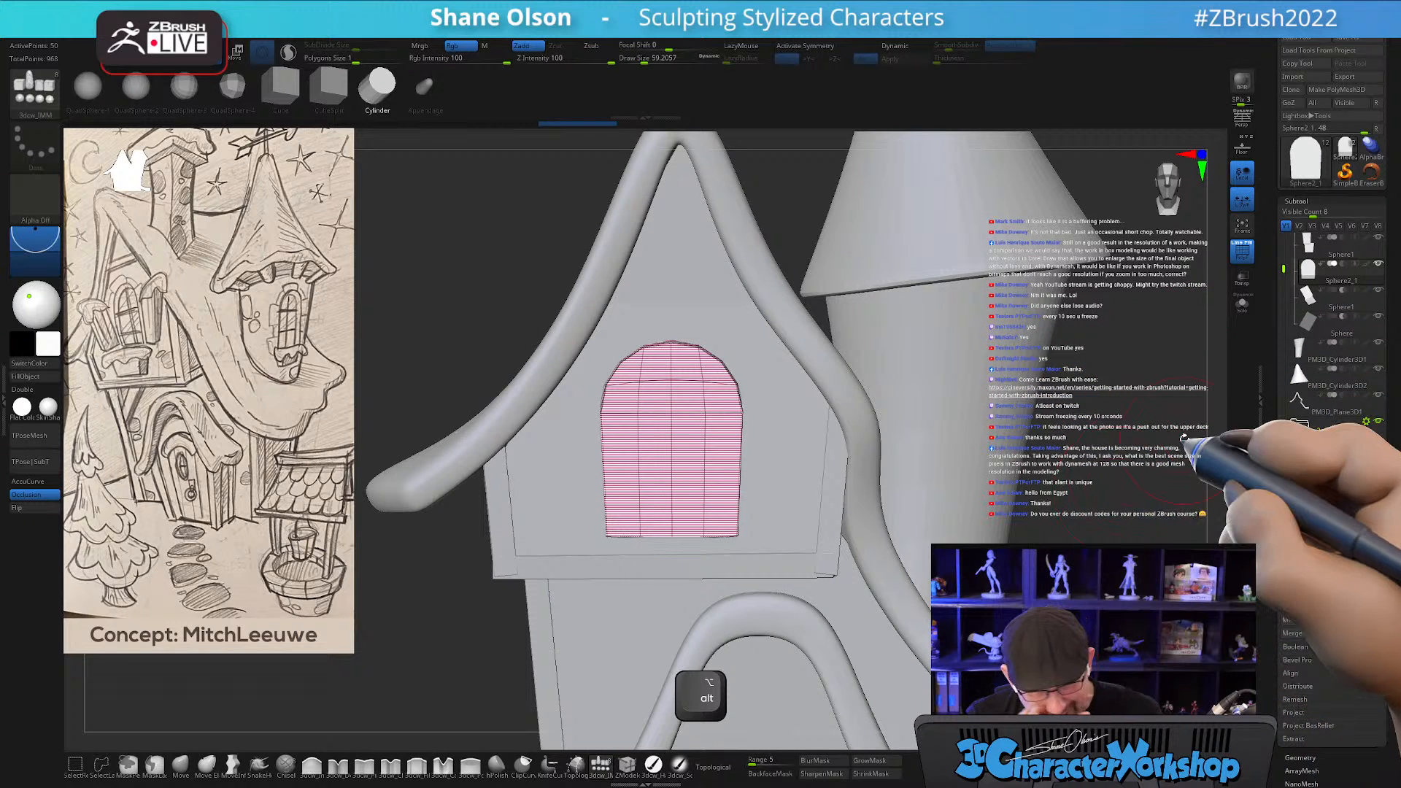
Hide the polyframe and turn on dynamic subdivision for the arched window.
click(1342, 264)
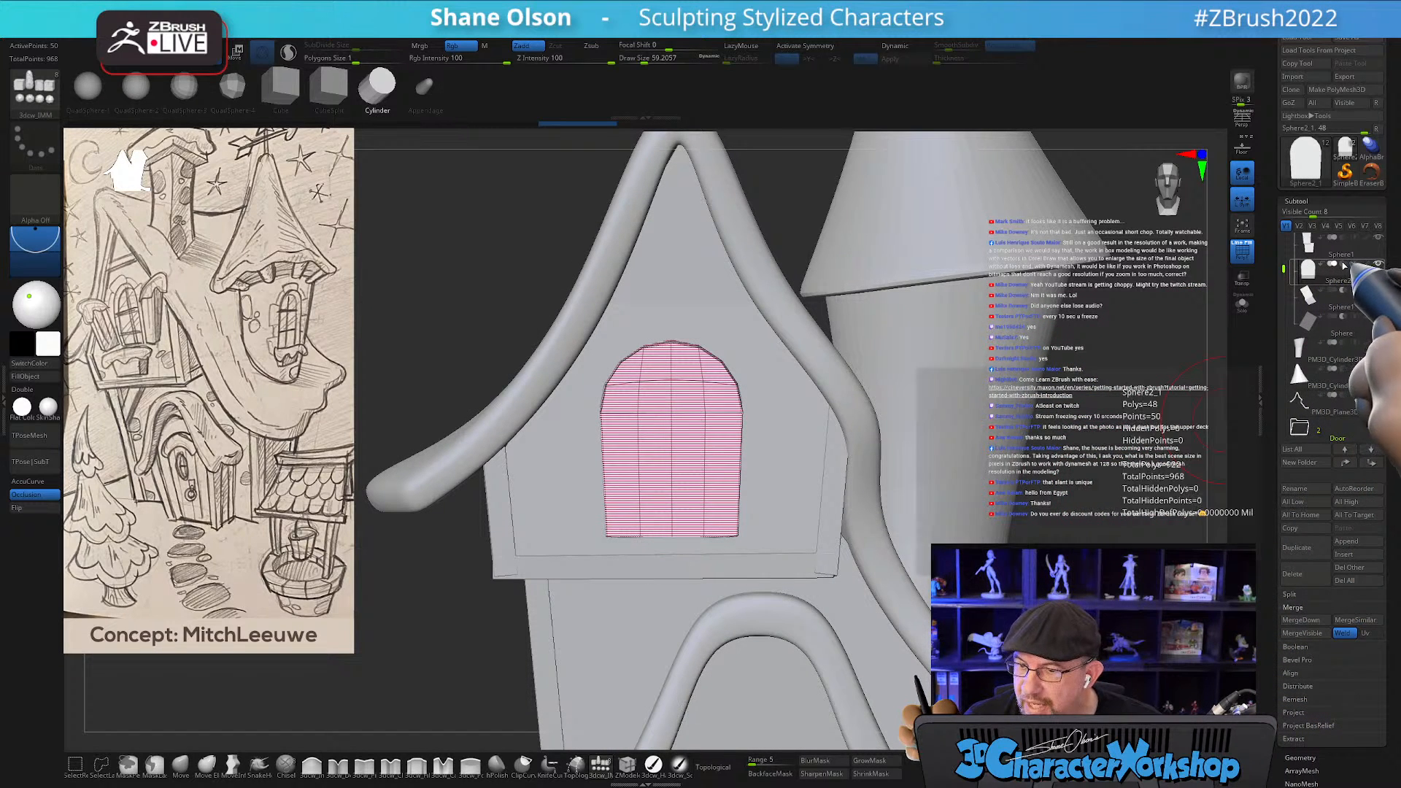
mouse_move(1108, 451)
mouse_down()
mouse_move(1068, 453)
mouse_move(1073, 469)
mouse_up()
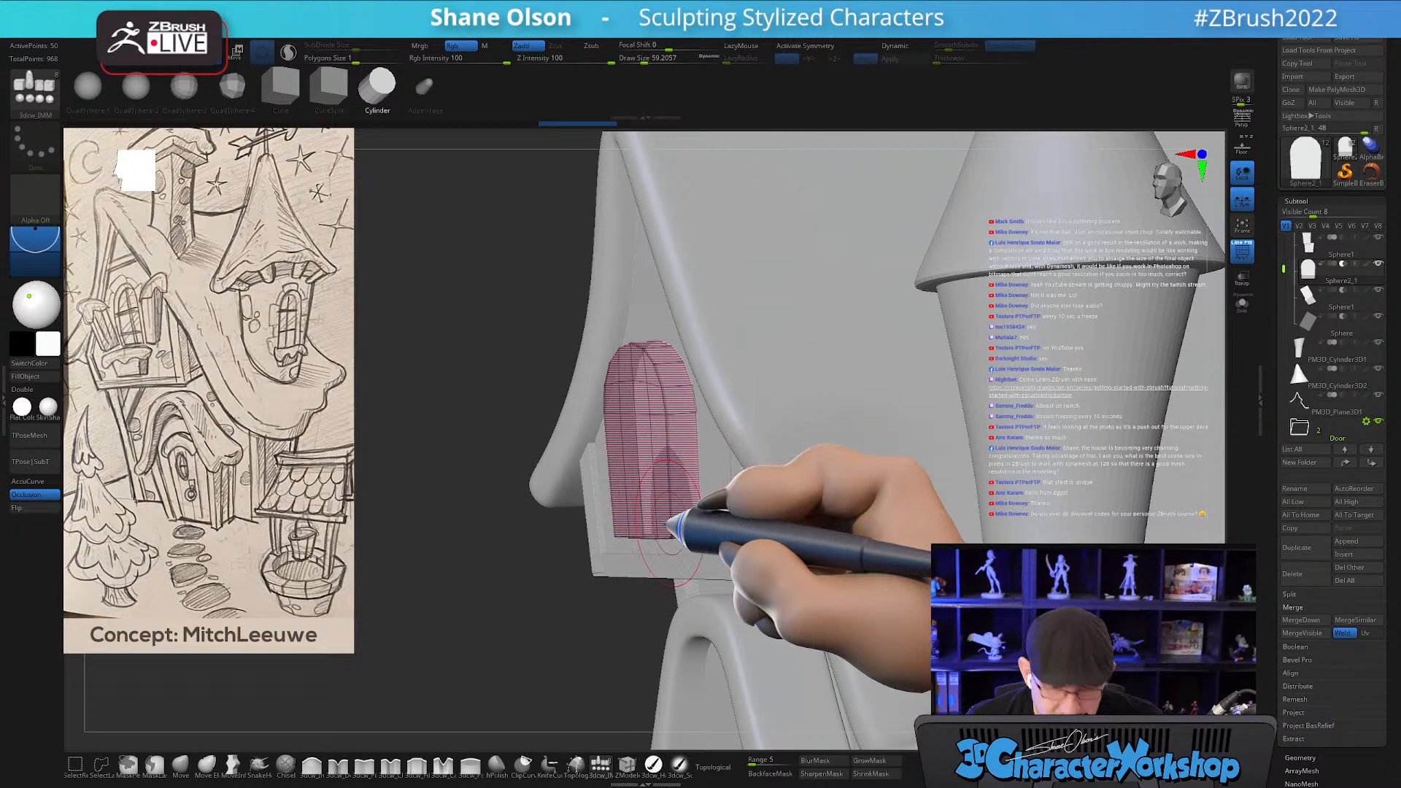
key(w)
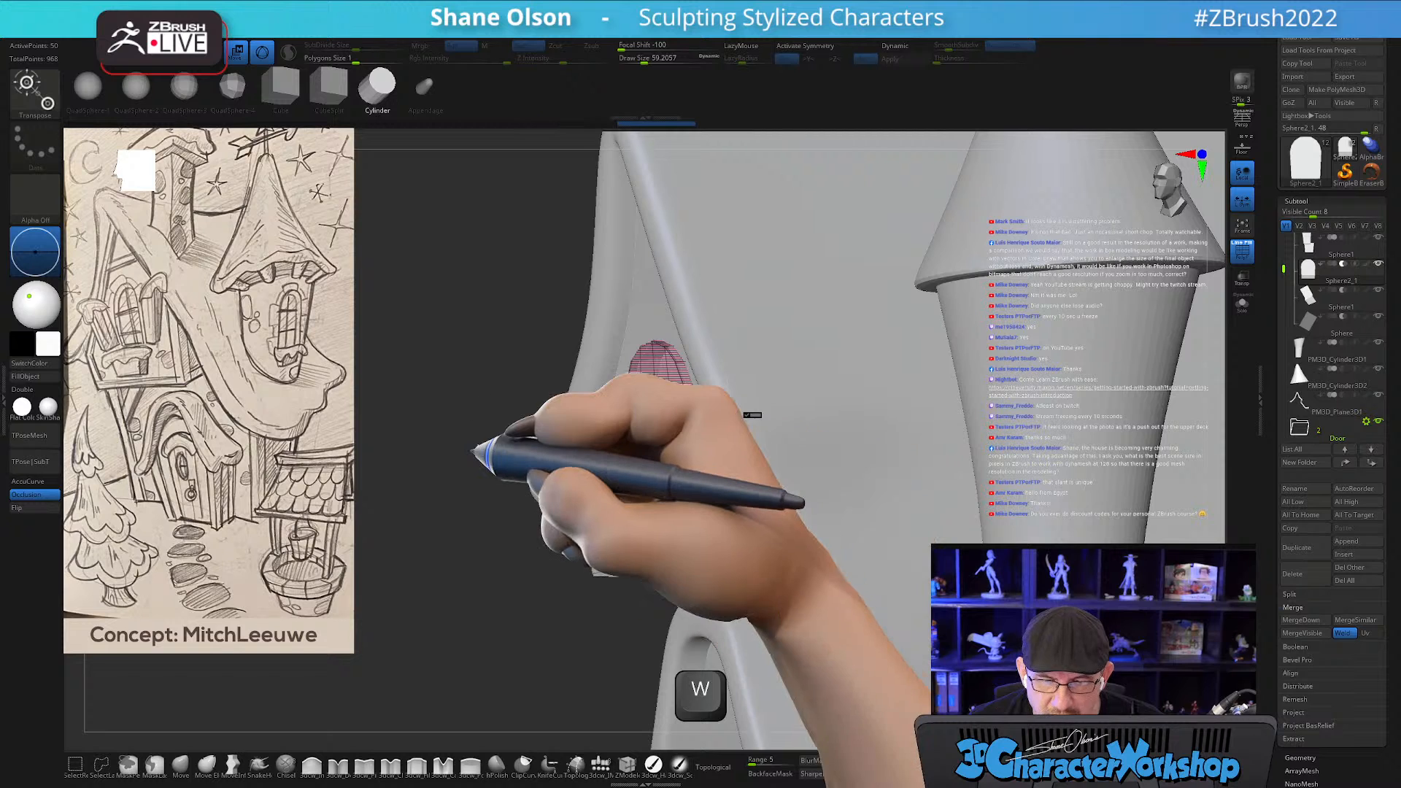
key(shift+f)
drag(505, 352, 543, 354)
key(d)
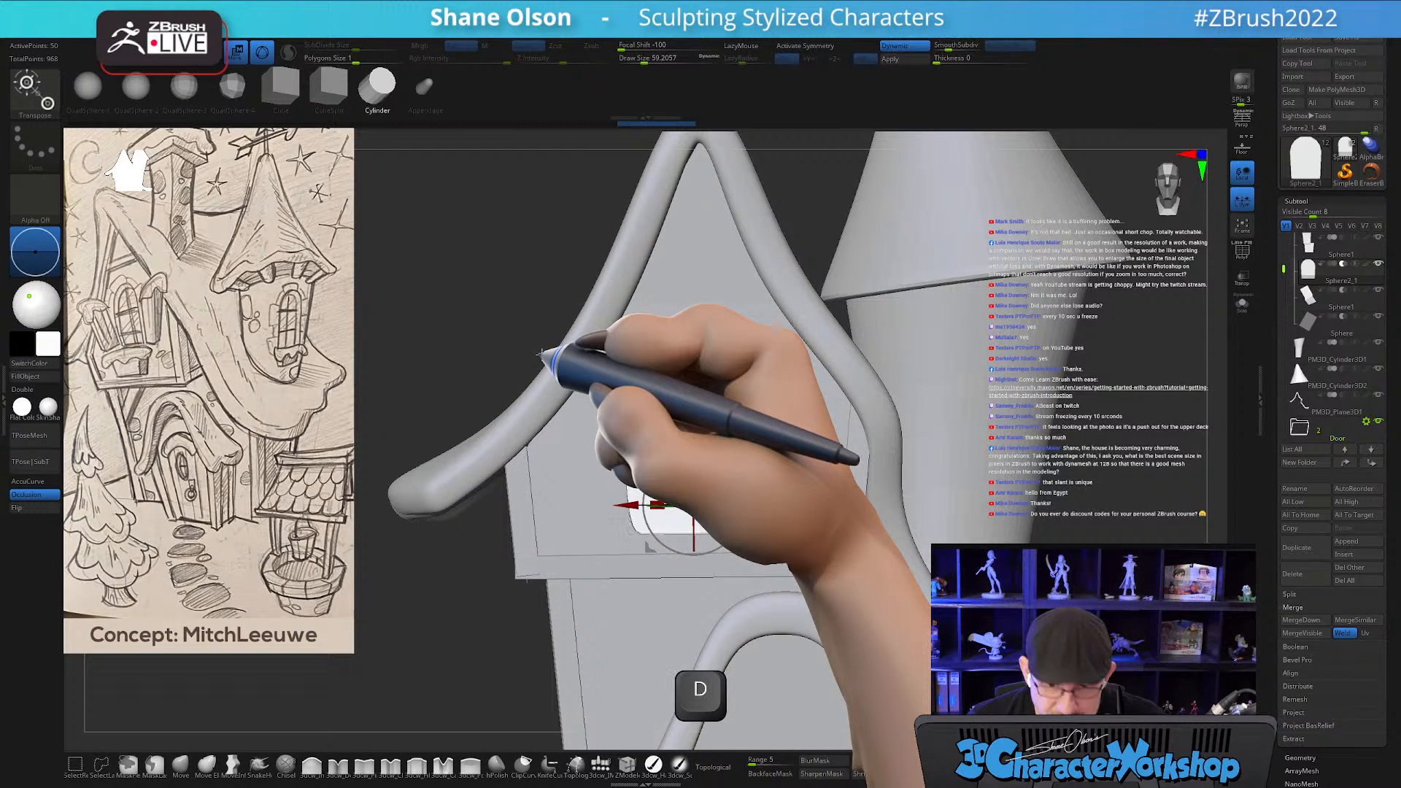
Scale the arched window horizontally to about 0.85 of its width.
mouse_move(507, 286)
mouse_down()
mouse_move(477, 286)
mouse_move(469, 244)
mouse_move(557, 281)
mouse_move(585, 314)
mouse_up()
key(q)
key(w)
drag(659, 503, 667, 502)
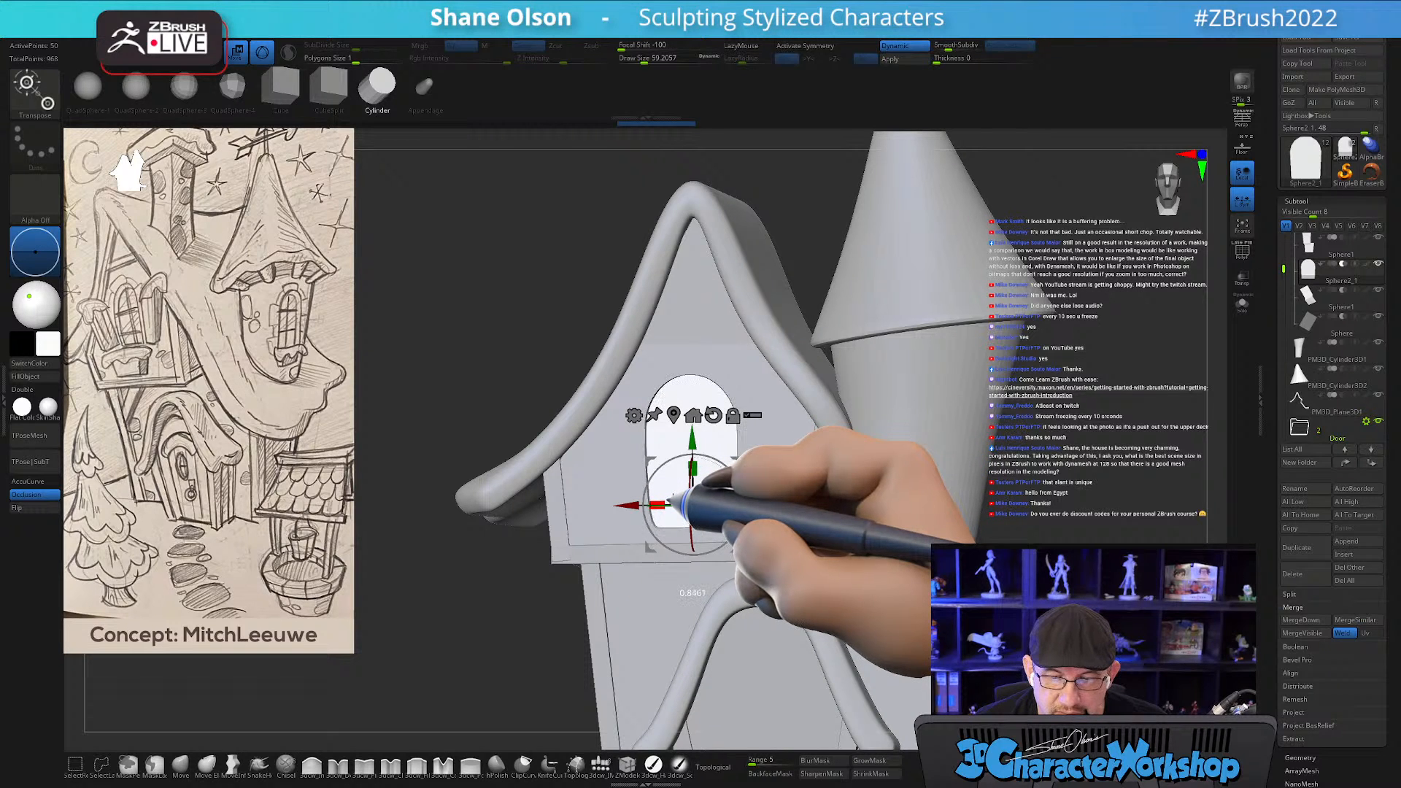
drag(667, 502, 669, 500)
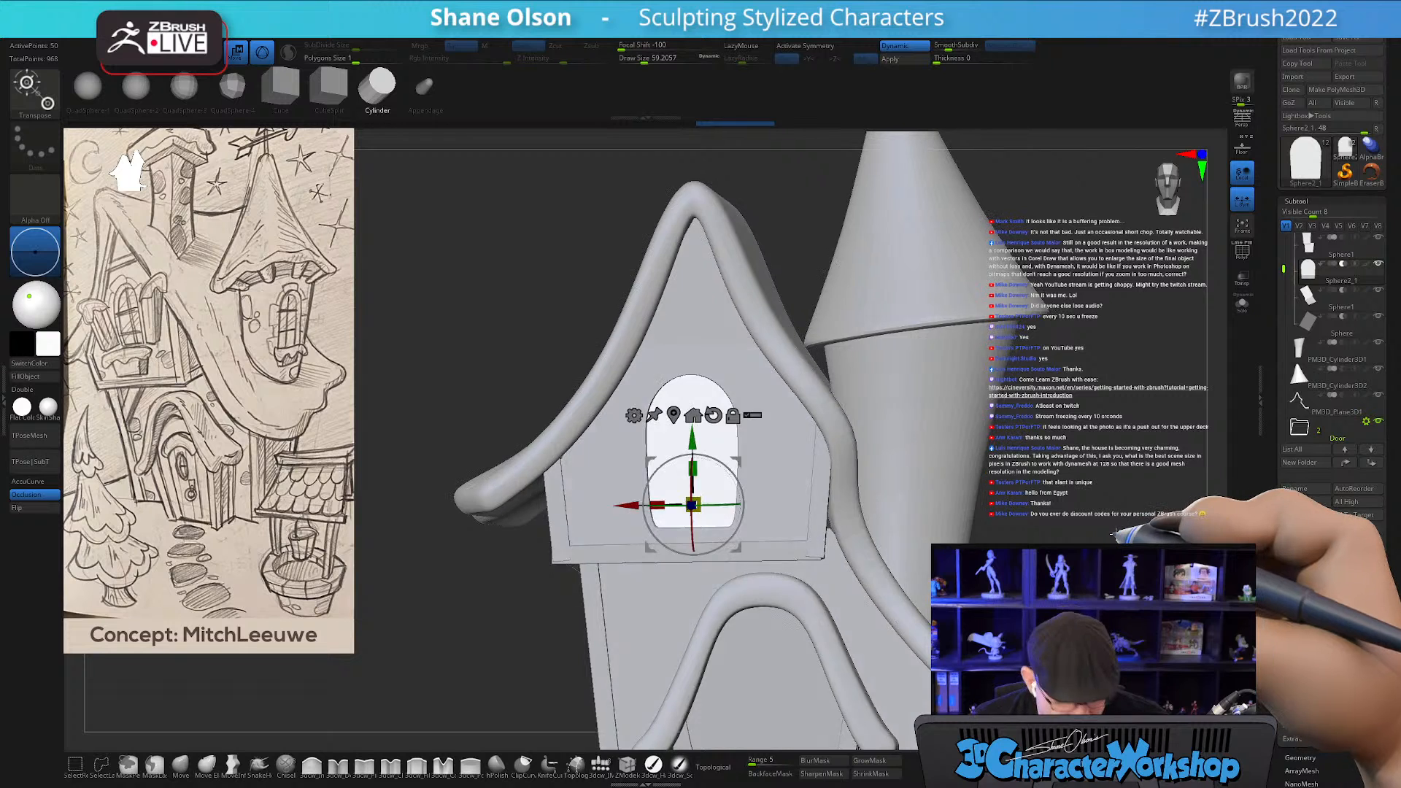
key(shift)
key(q)
Move the arched window higher on the upper storey's front wall and pull it slightly forward out of the wall.
alt+drag(1109, 525, 1102, 520)
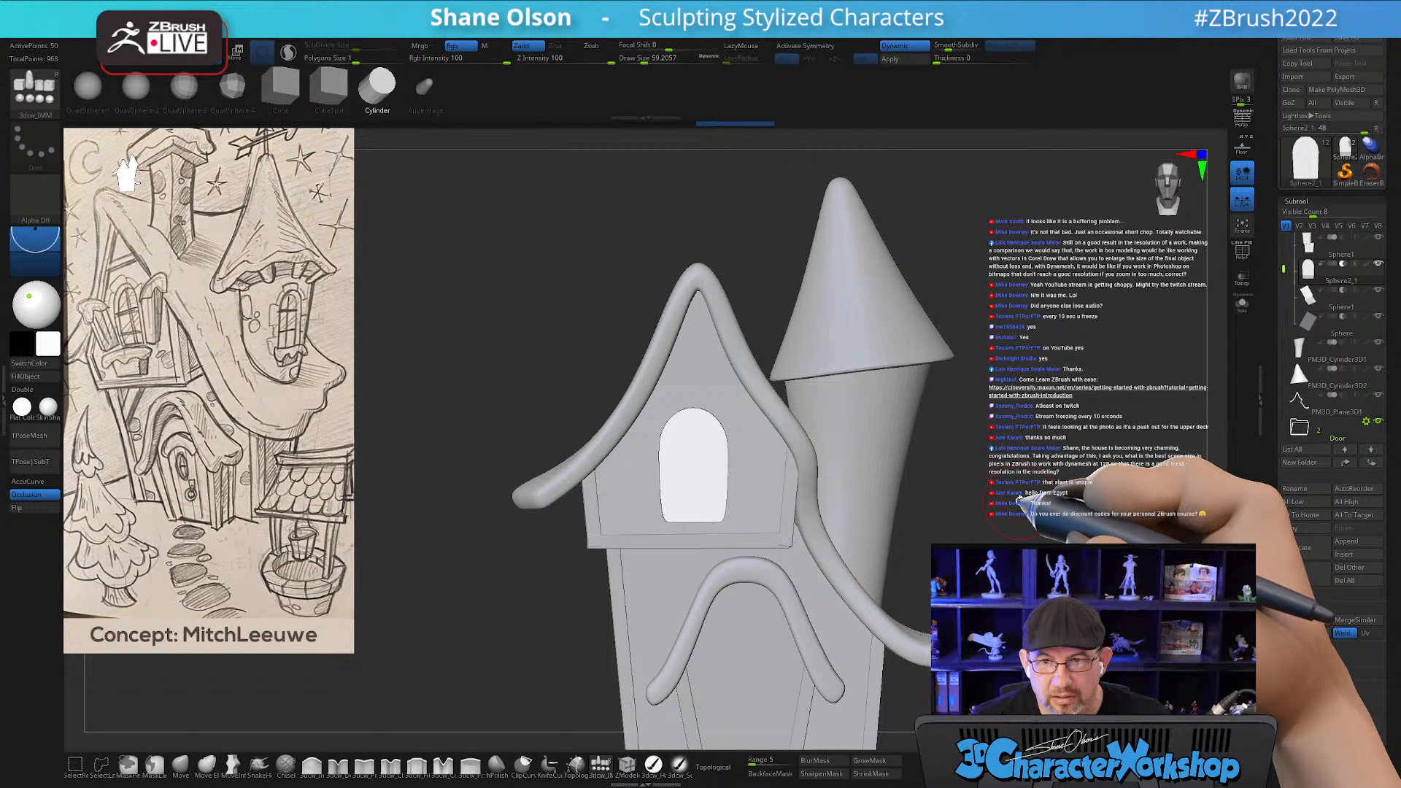
alt+drag(1018, 500, 913, 501)
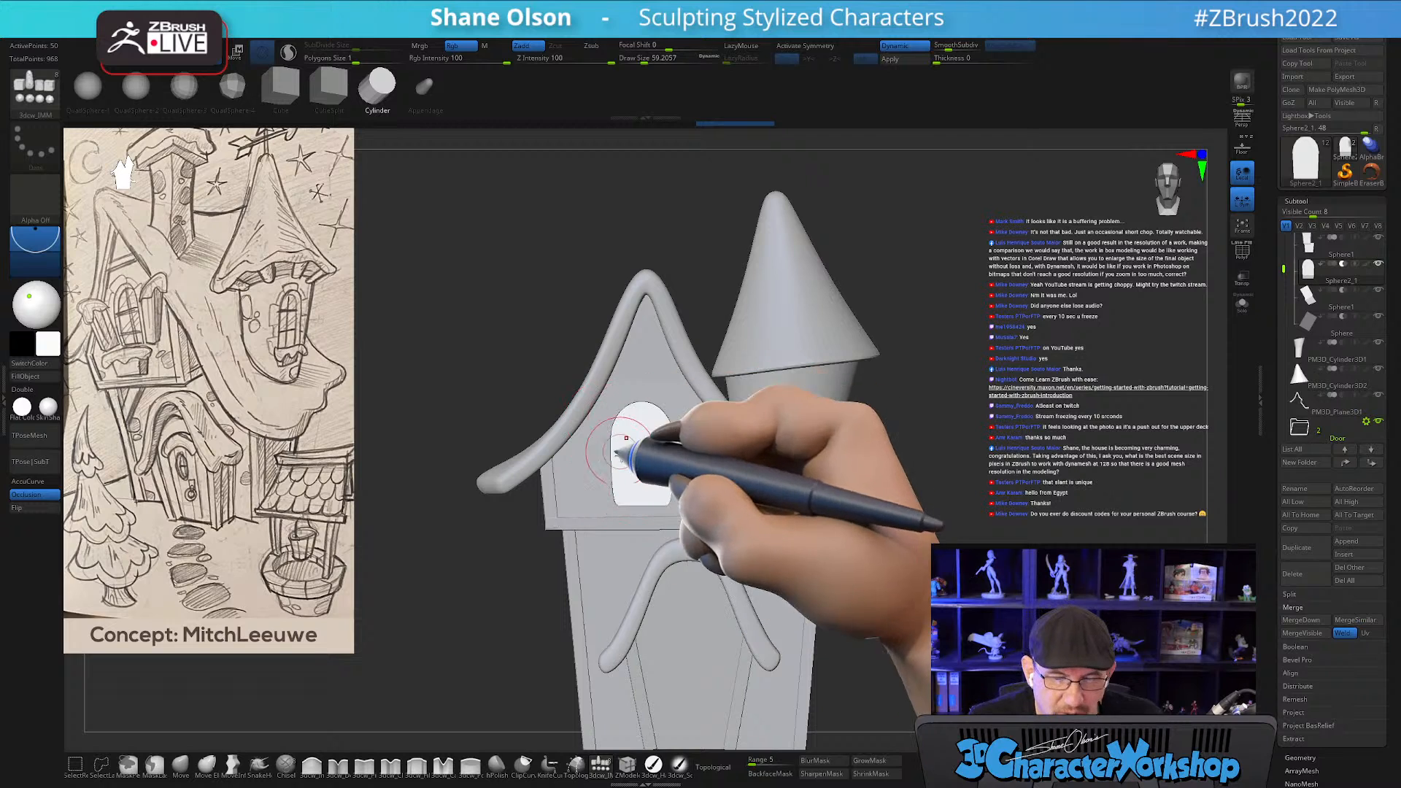
drag(1131, 527, 1054, 526)
drag(1235, 463, 910, 469)
key(w)
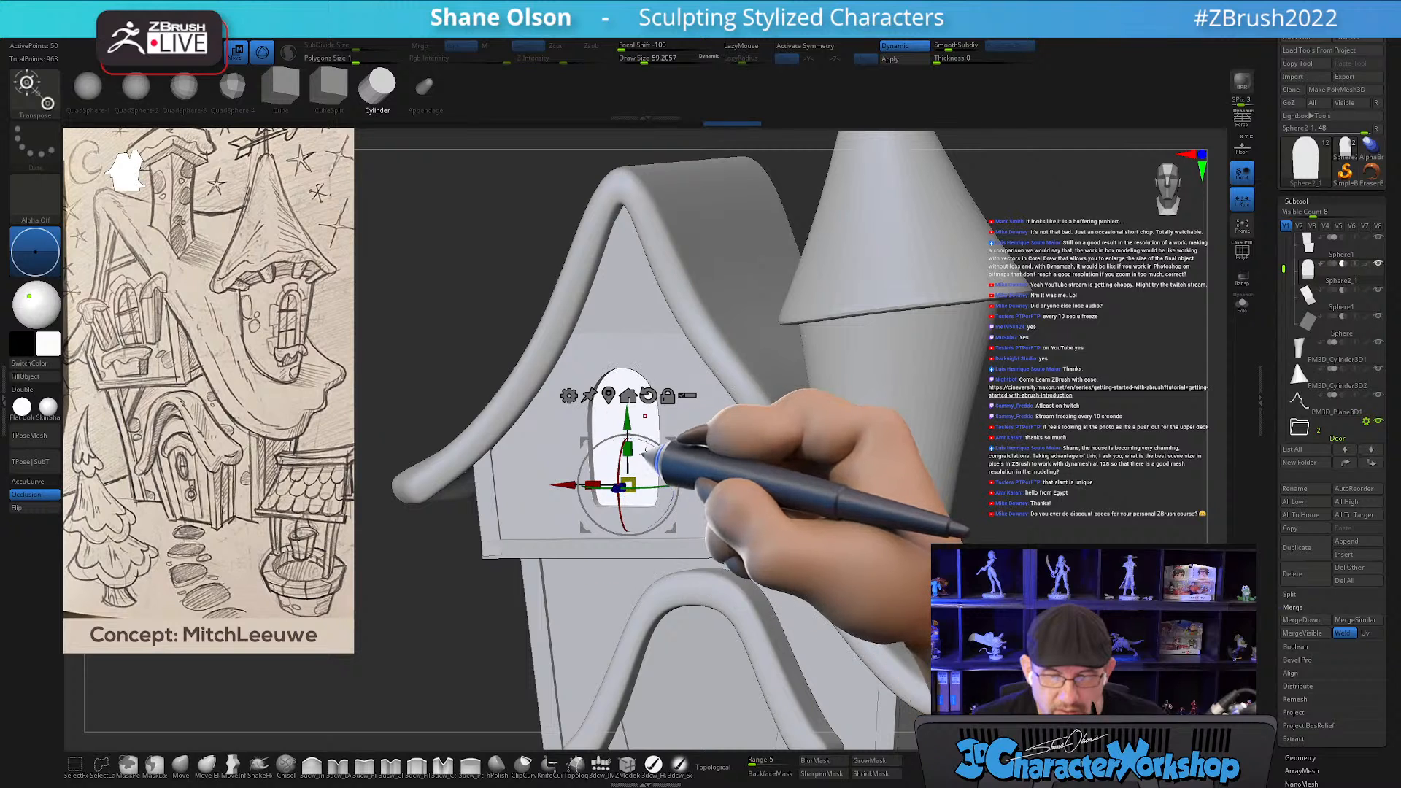
drag(634, 425, 638, 404)
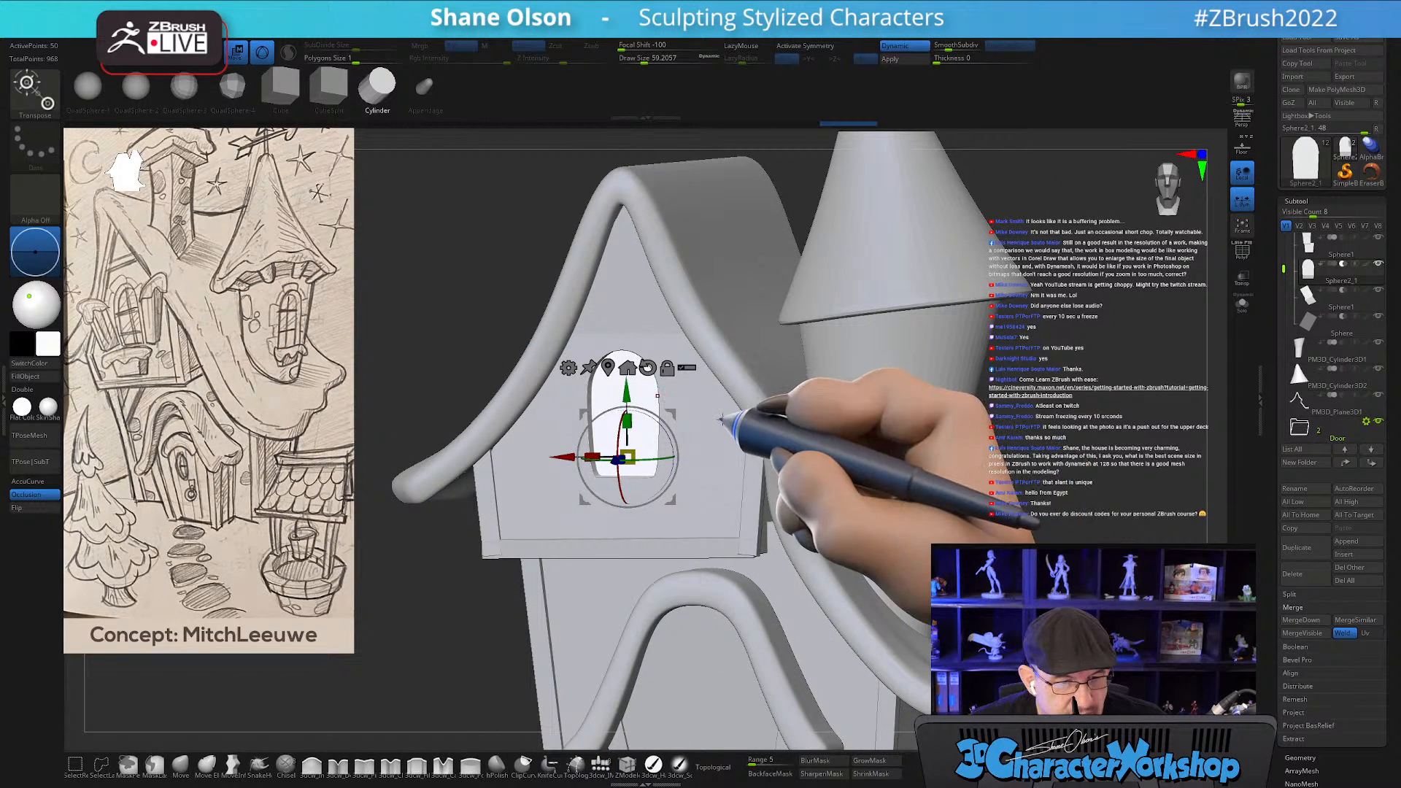
drag(1044, 480, 982, 478)
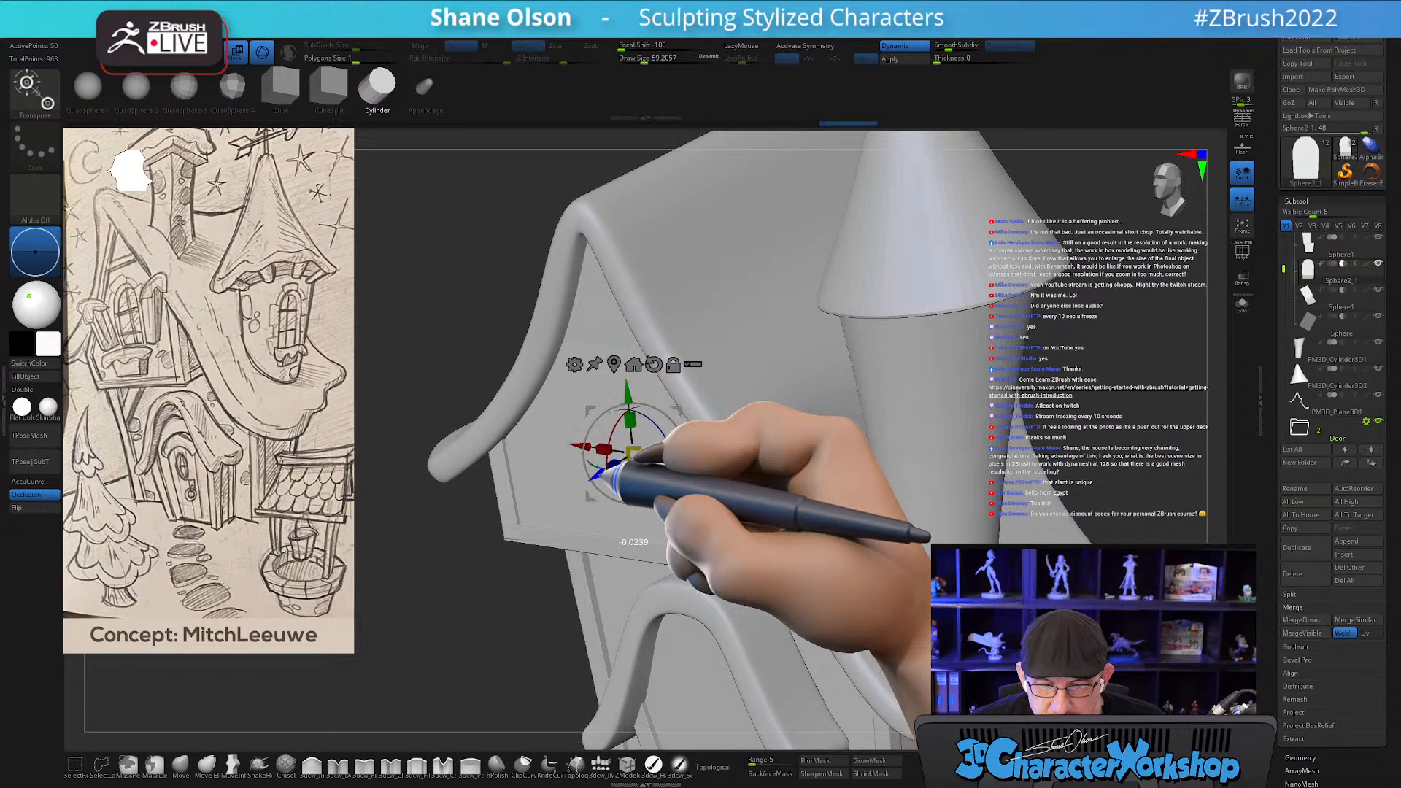
mouse_move(611, 467)
mouse_down()
mouse_move(581, 486)
mouse_move(591, 478)
mouse_up()
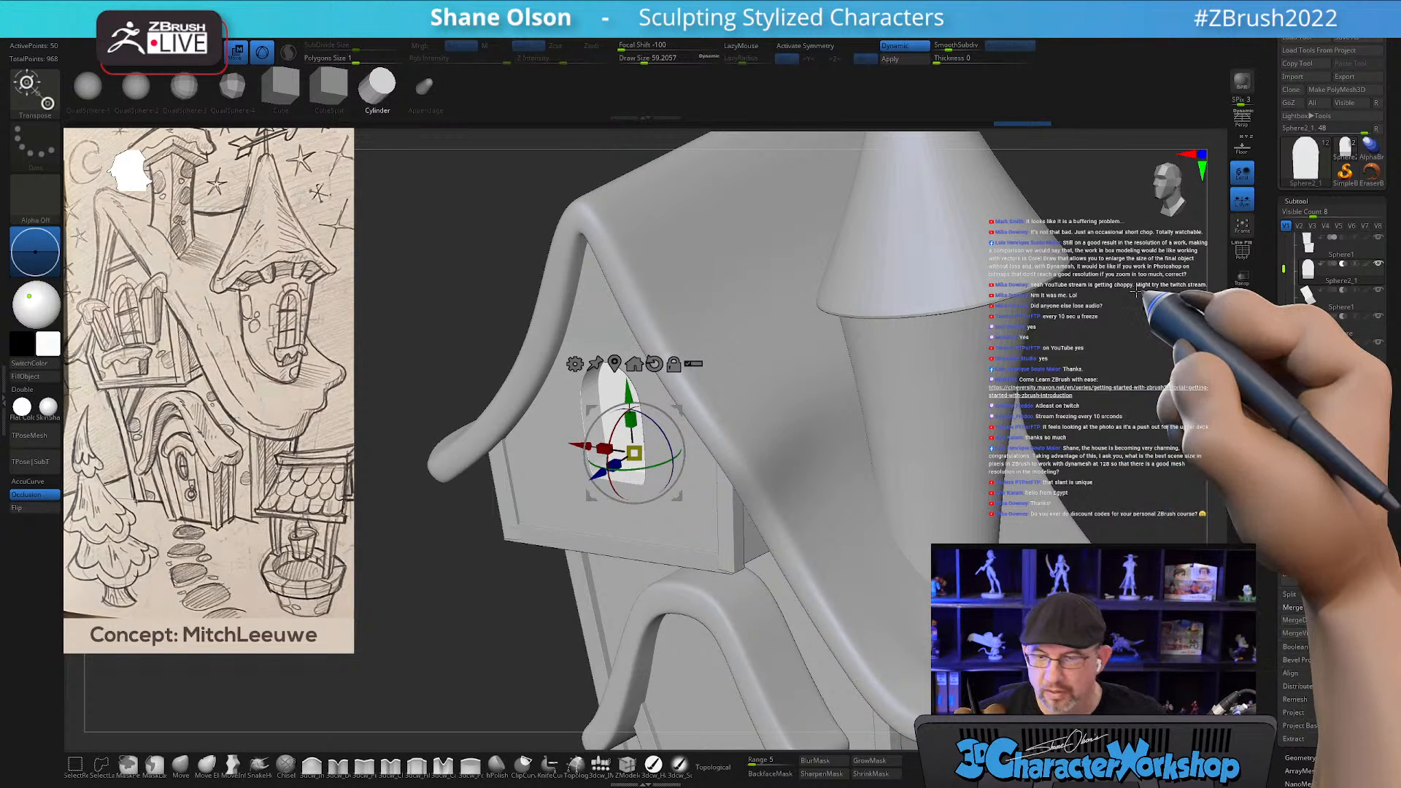
Examine the window's size and placement on the upper storey from the front and from slight angles.
mouse_move(1143, 343)
alt+mouse_down()
mouse_move(1133, 306)
mouse_move(1131, 355)
alt+mouse_up()
key(q)
alt+drag(1067, 432, 1086, 413)
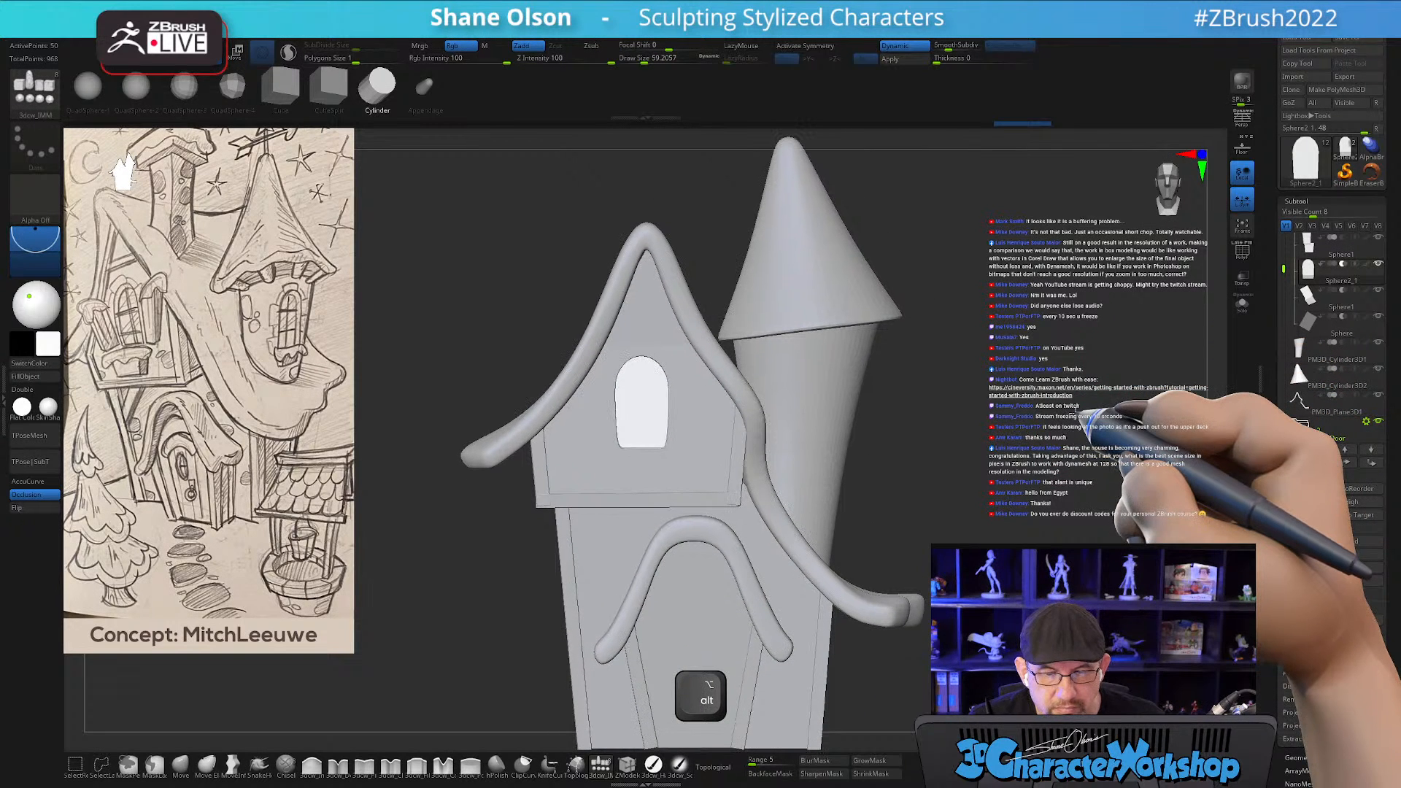
key(w)
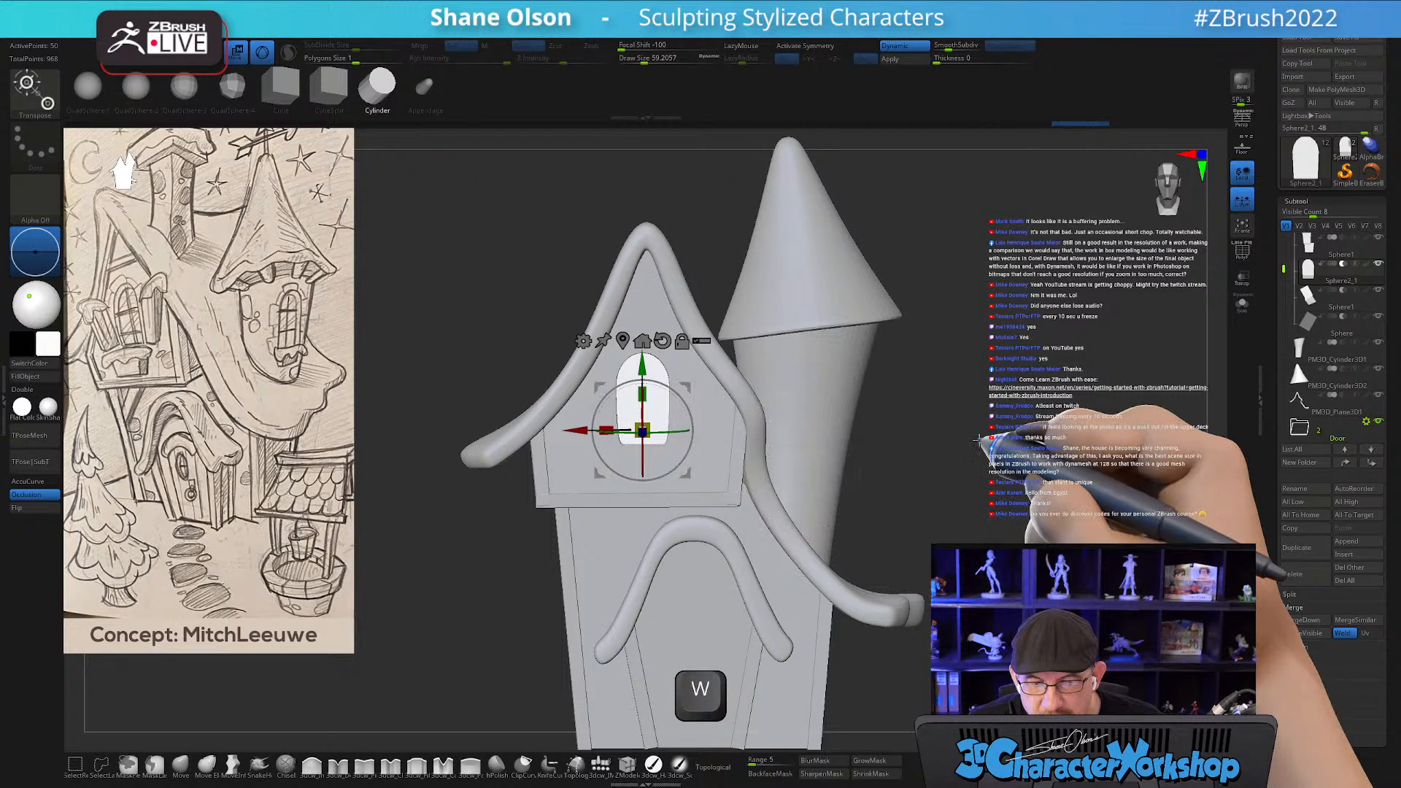
key(q)
drag(1063, 416, 1015, 387)
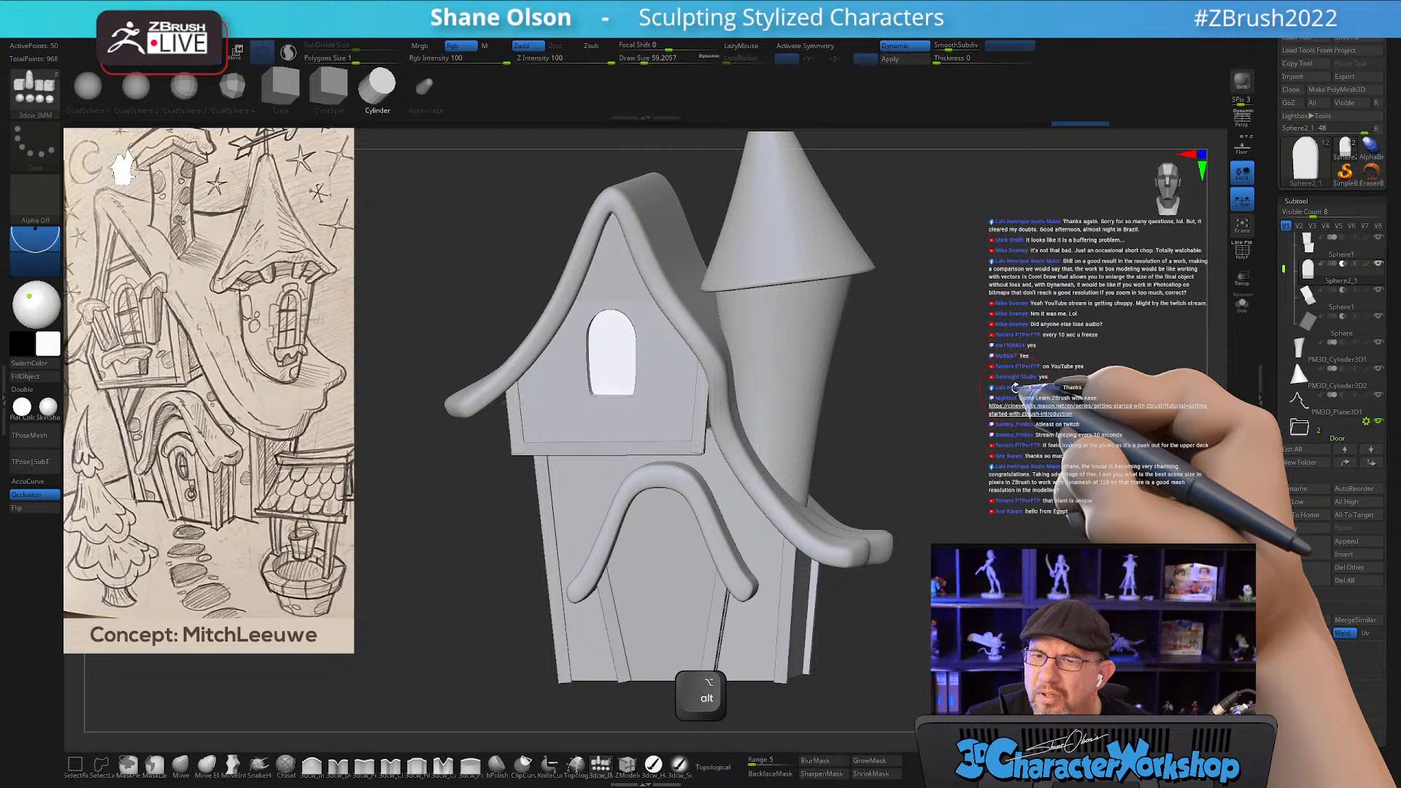
drag(983, 350, 985, 355)
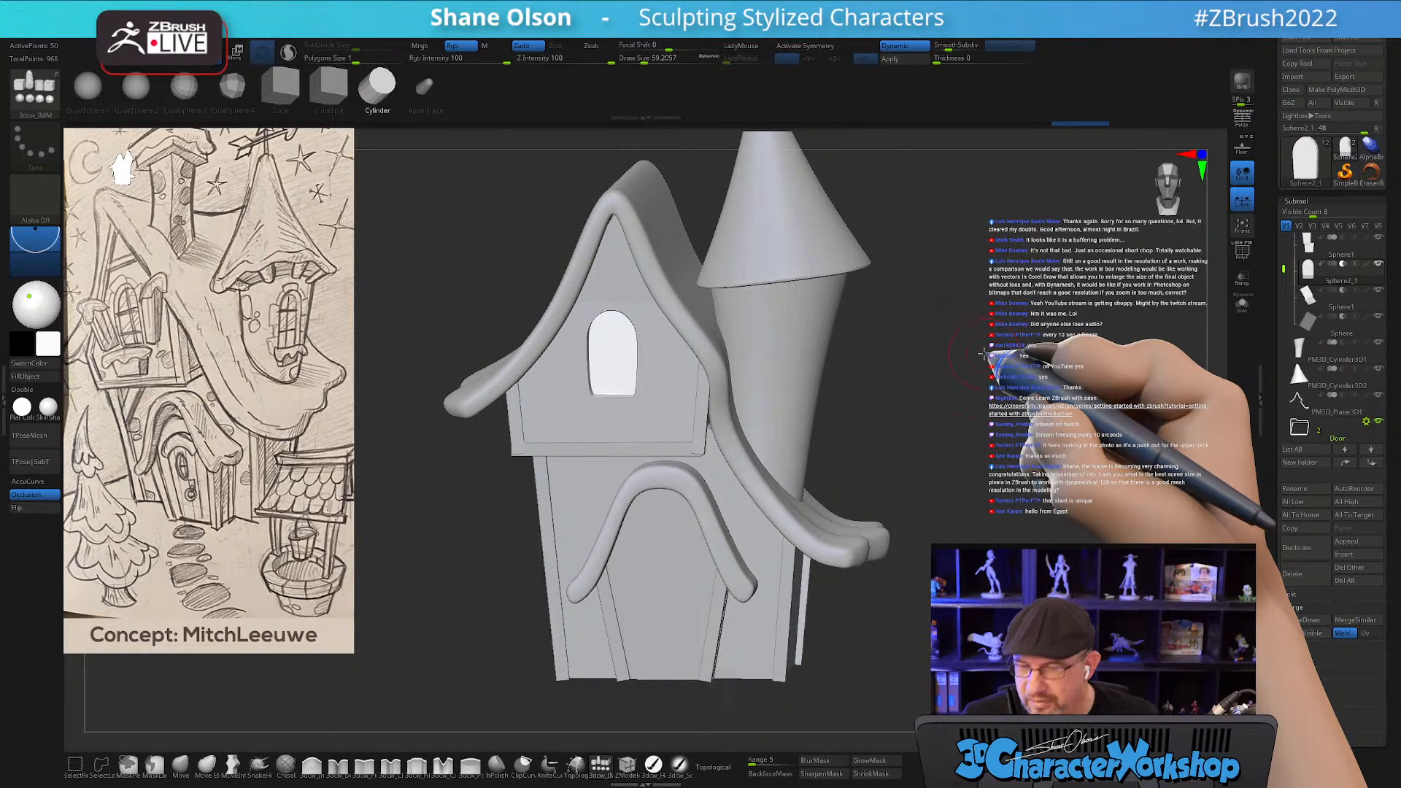
mouse_move(921, 484)
mouse_down()
mouse_move(900, 415)
mouse_move(907, 463)
mouse_up()
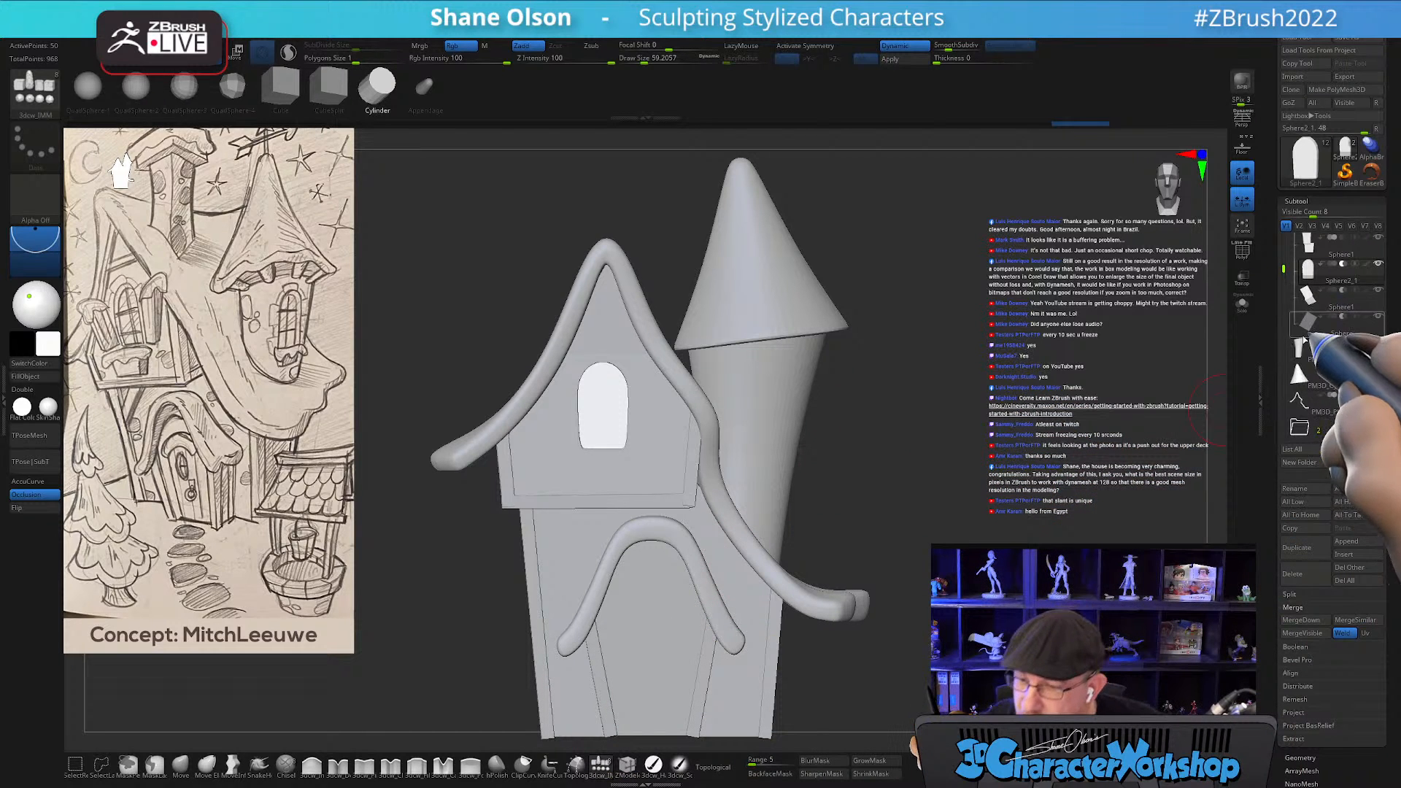
Insert a QuadSphere-2 at the top of the window arch from the tower cylinder and split it into its own subtool.
click(1306, 351)
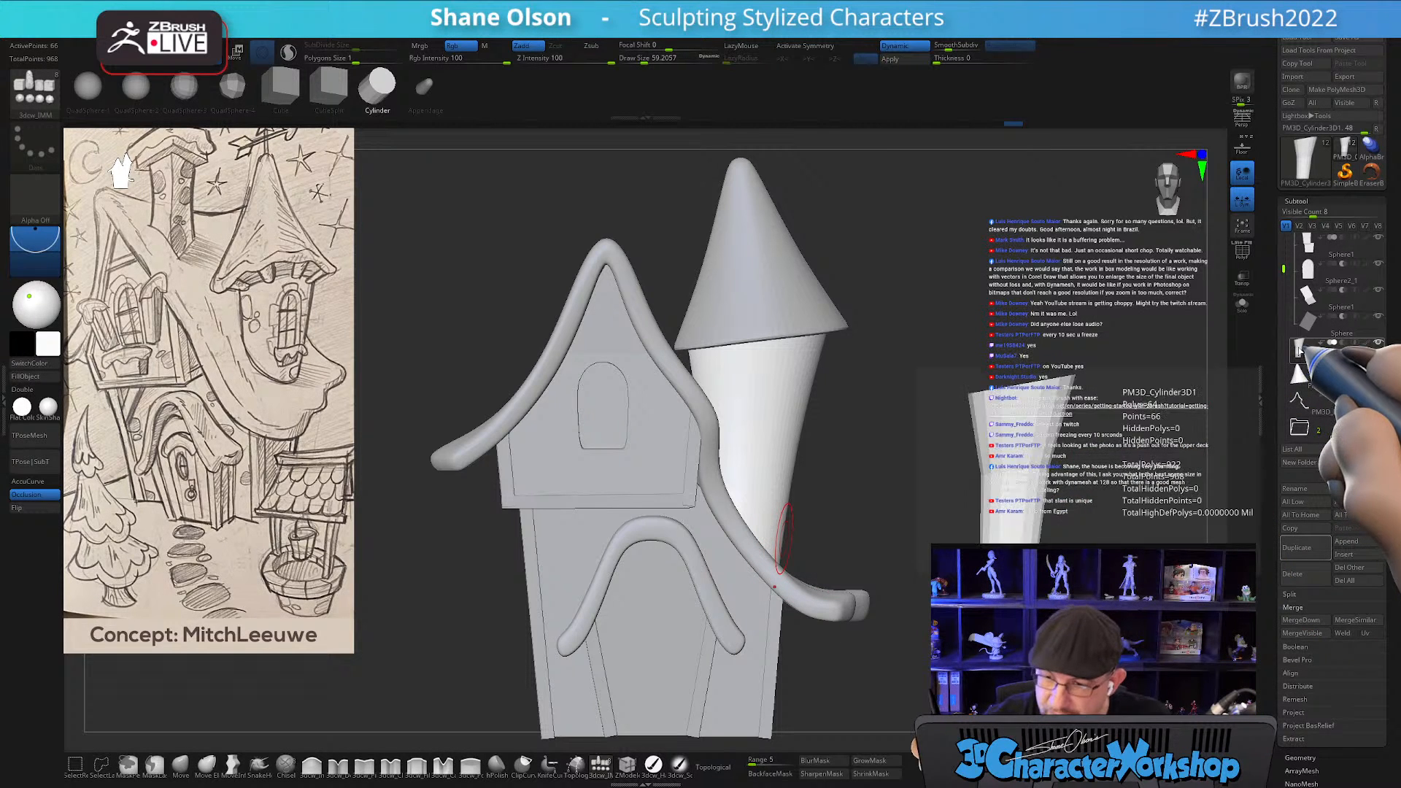
alt+drag(644, 491, 666, 533)
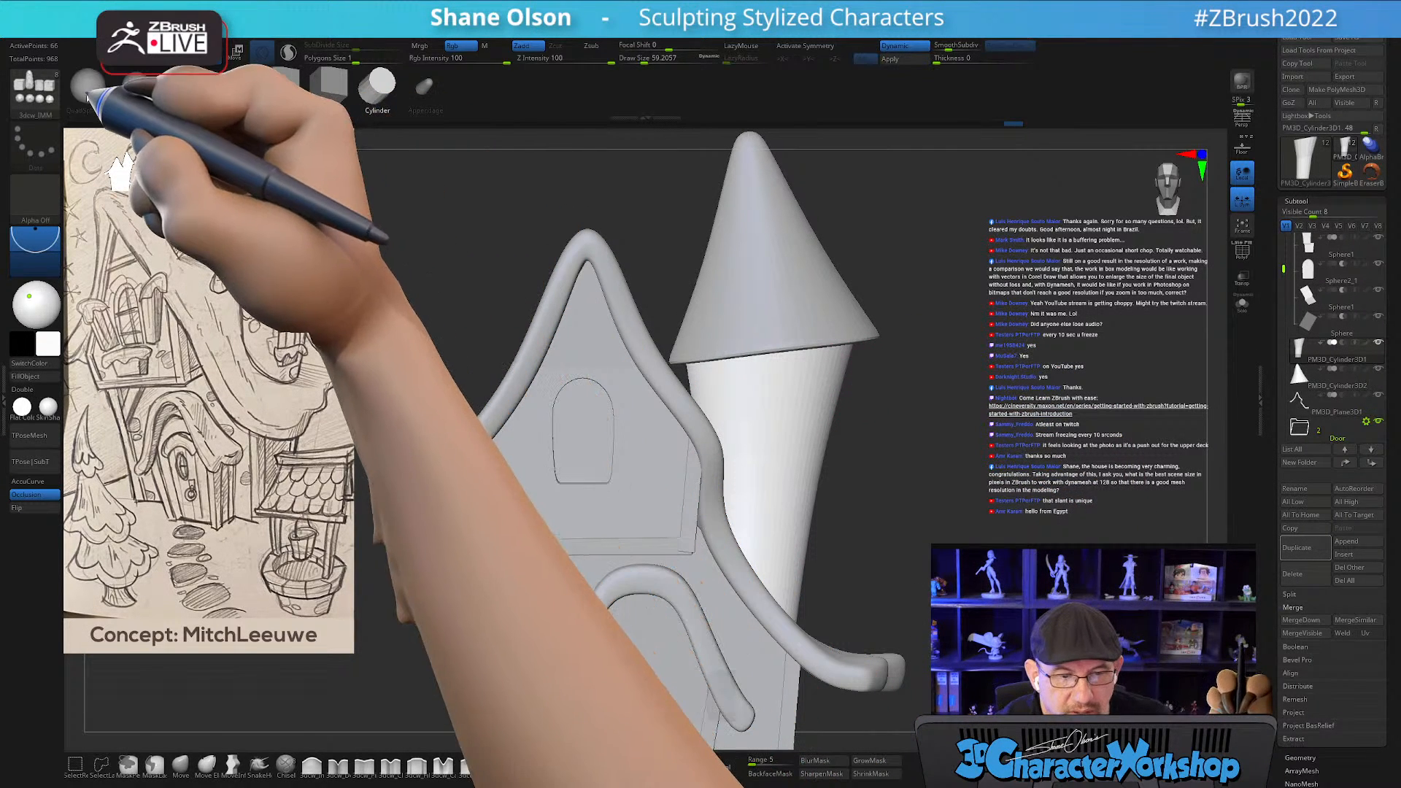
click(137, 86)
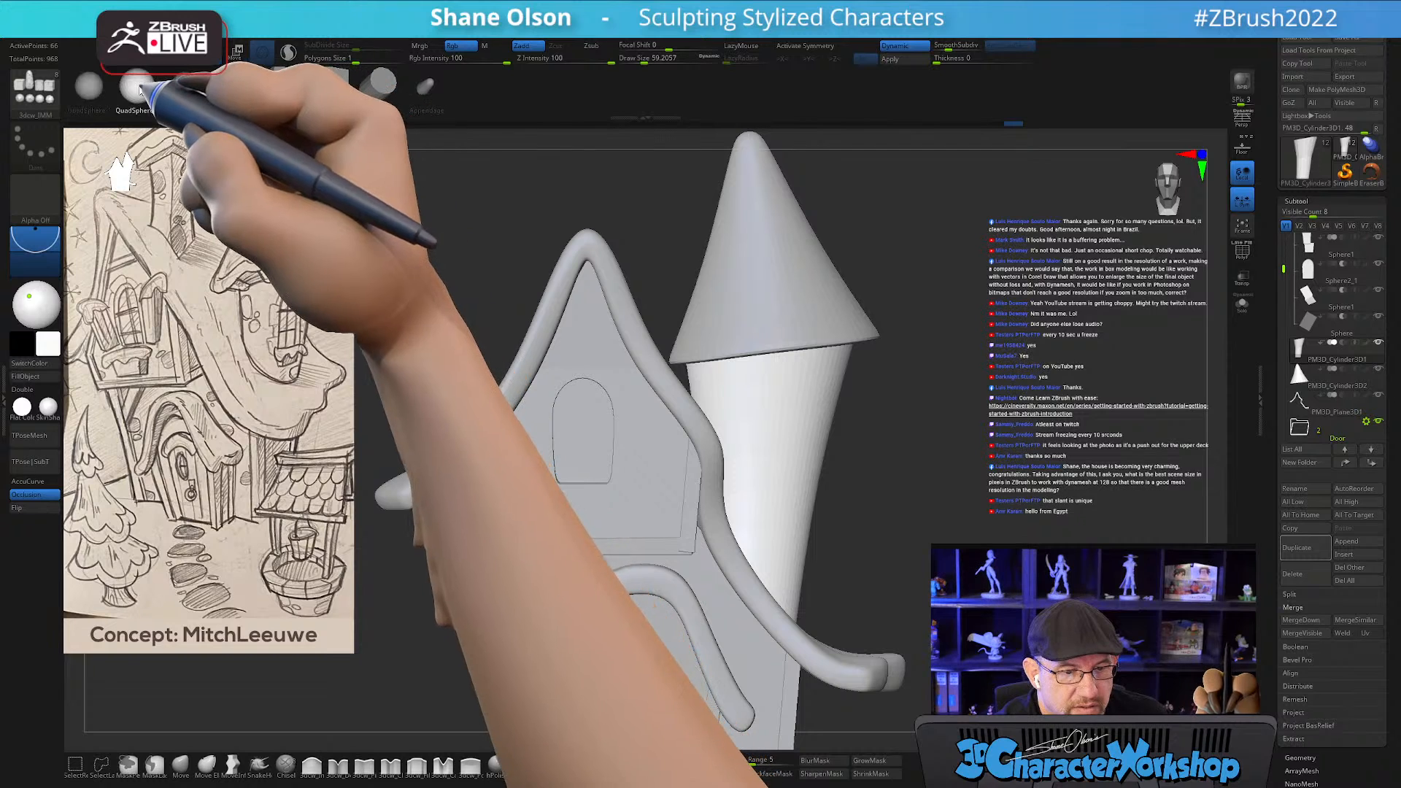
drag(582, 372, 597, 391)
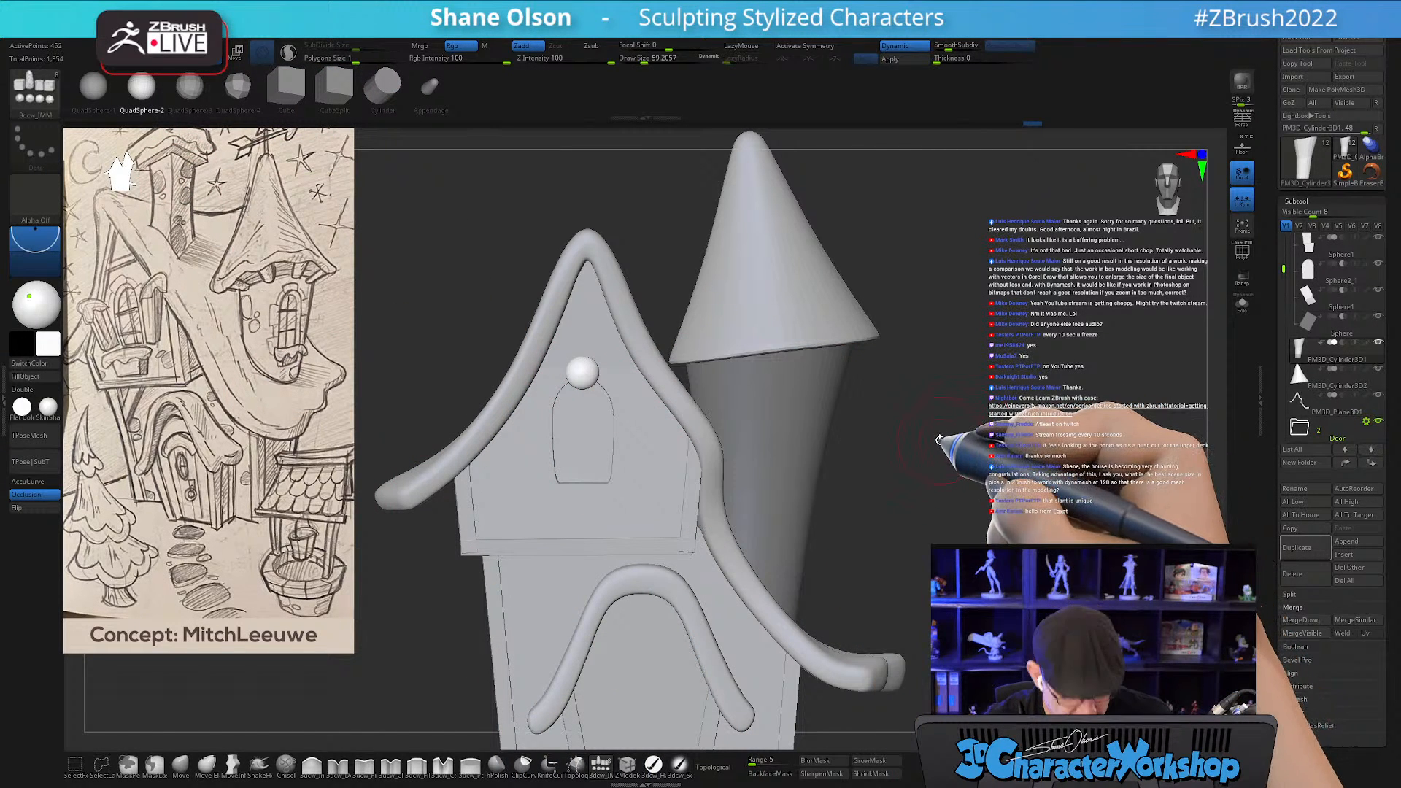
key(2)
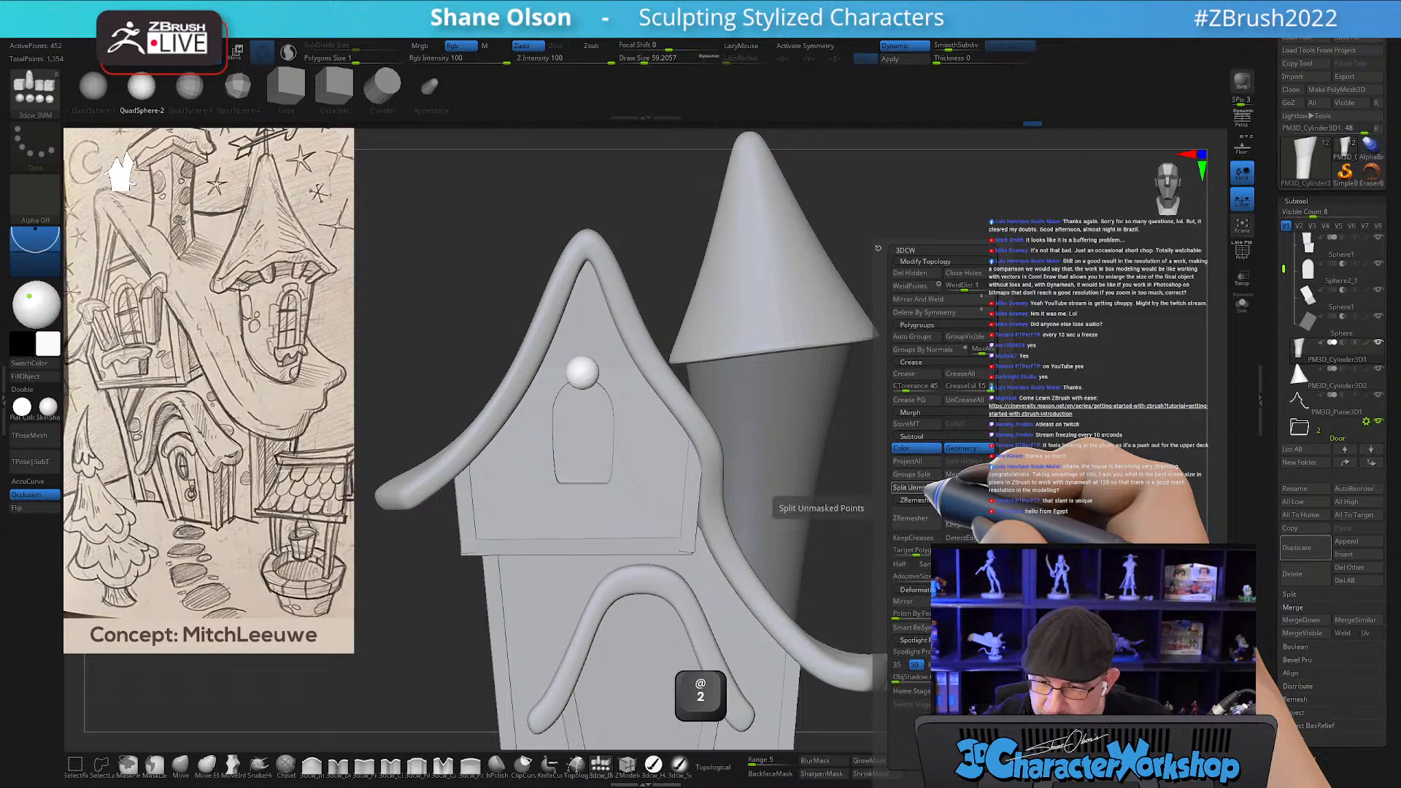
click(893, 487)
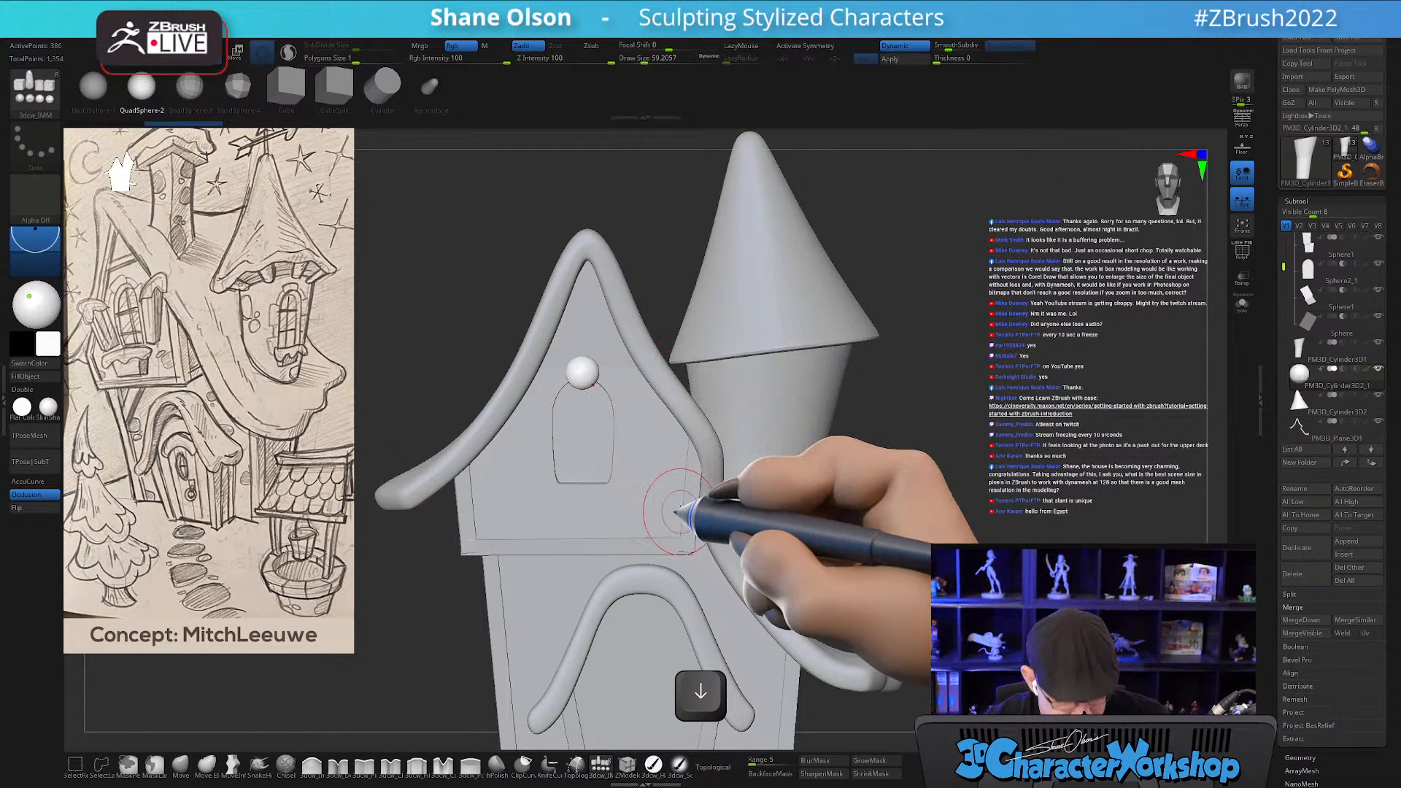
Stretch the new sphere sideways into a wide oval and adjust its depth against the wall above the window.
key(w)
drag(657, 501, 610, 499)
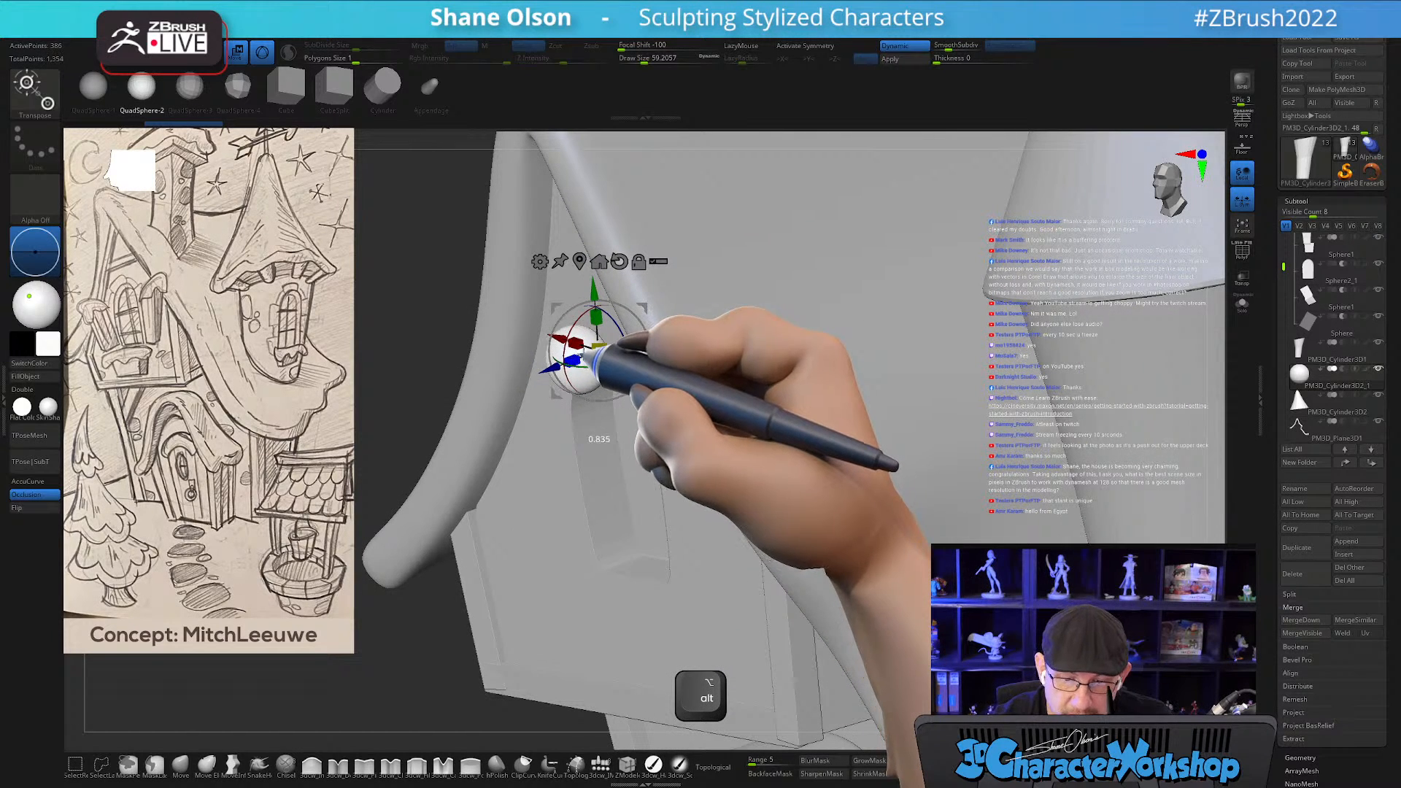
drag(613, 403, 653, 334)
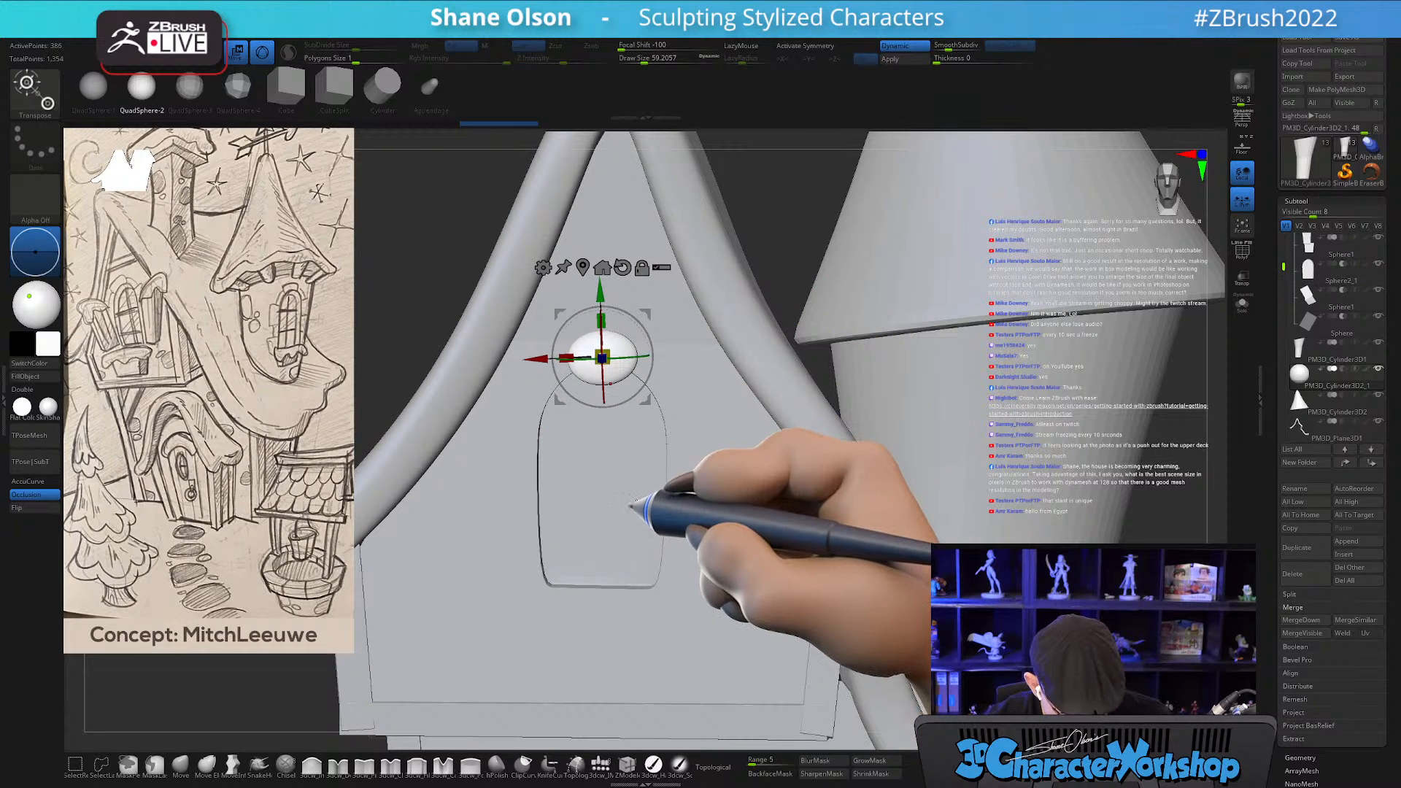
key(shift+f)
drag(657, 484, 600, 387)
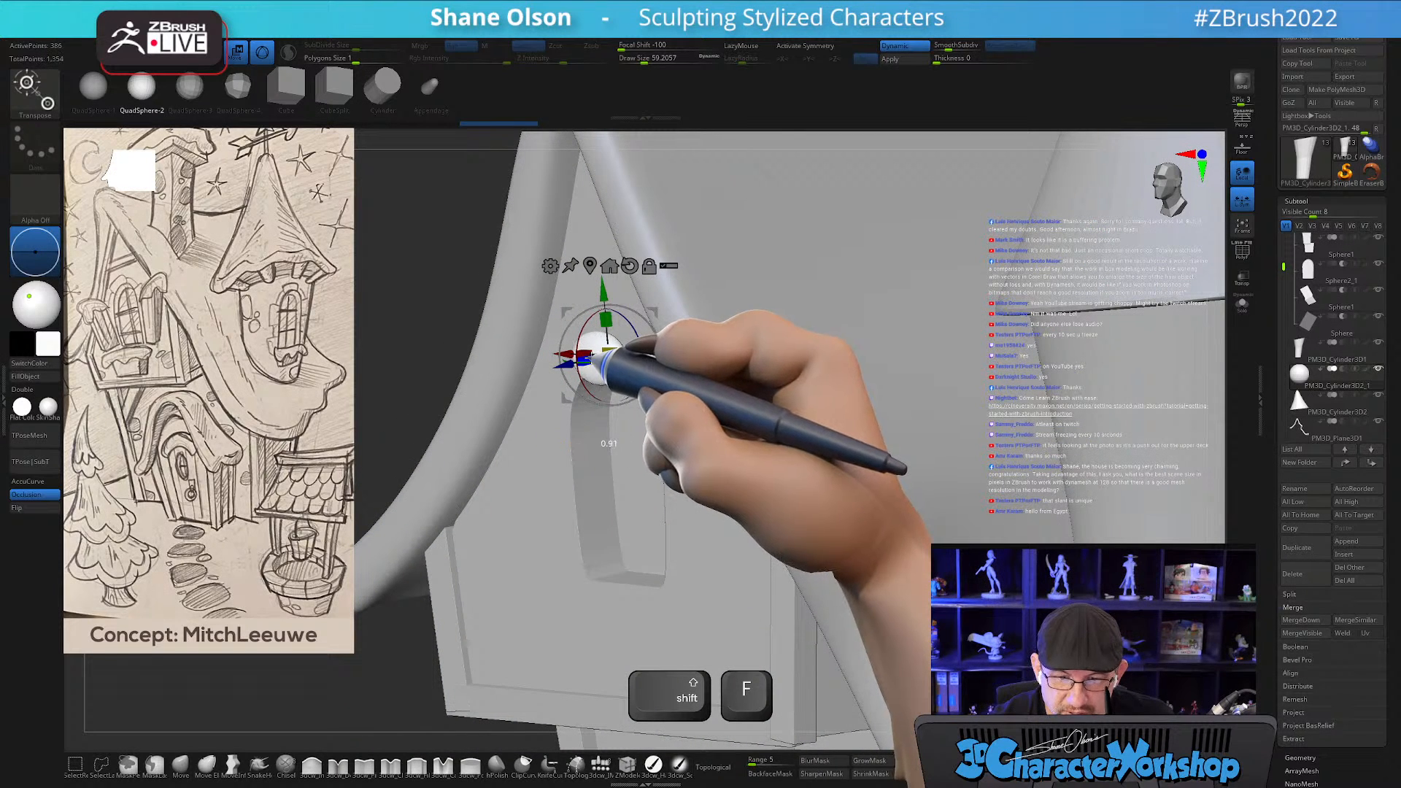
Shape the oval into a rounded, blocky stone resting on the window arch with the infinite-depth move brush.
click(232, 763)
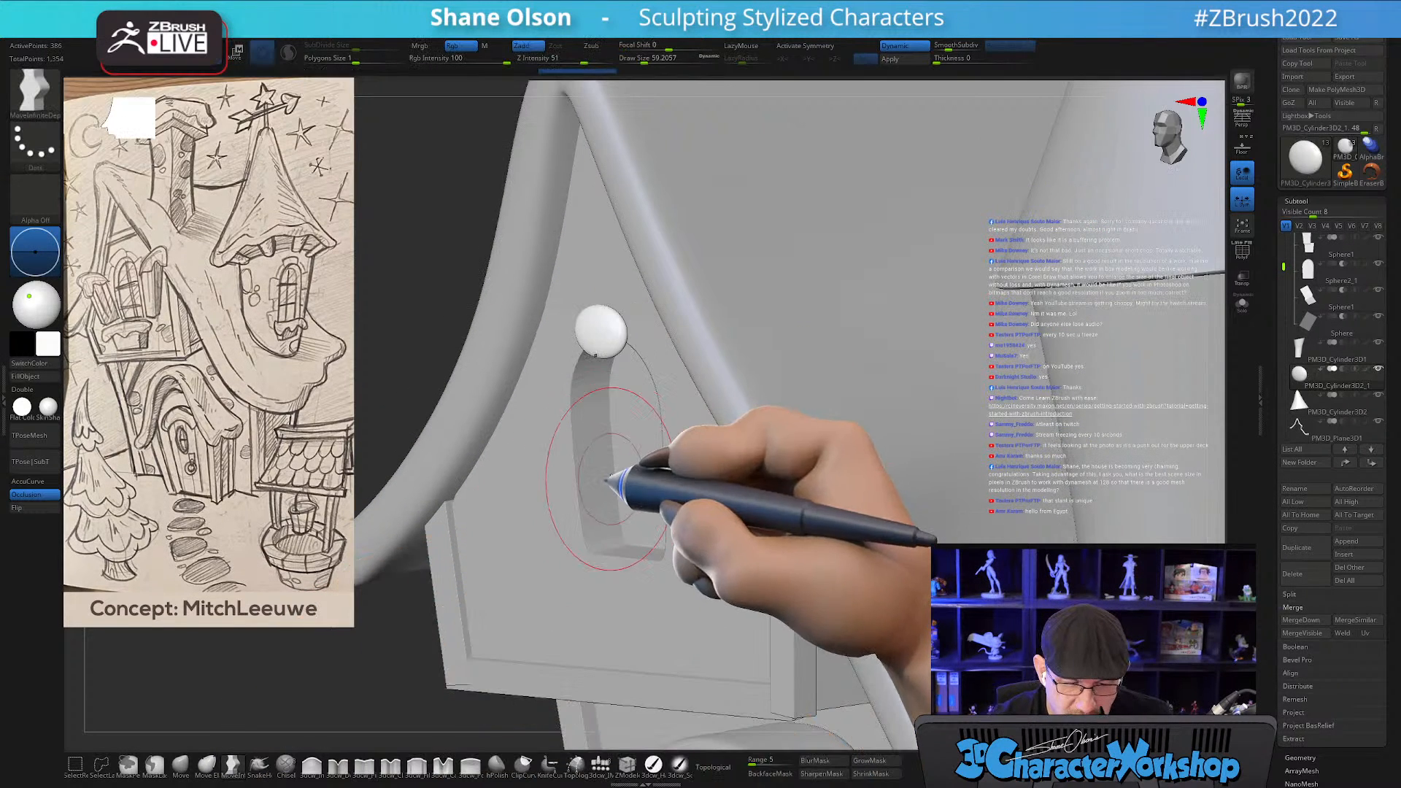
drag(620, 473, 644, 458)
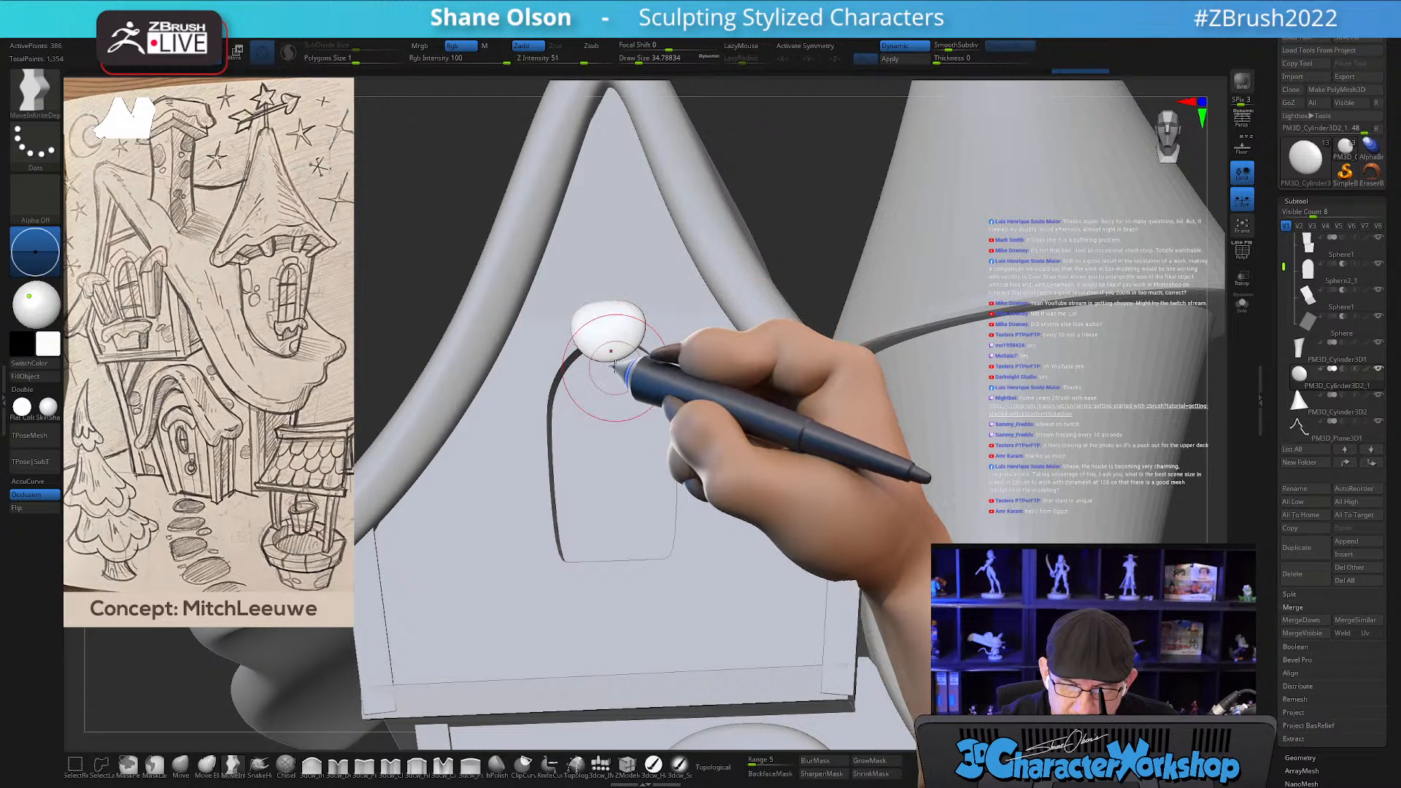
right_drag(646, 334, 644, 294)
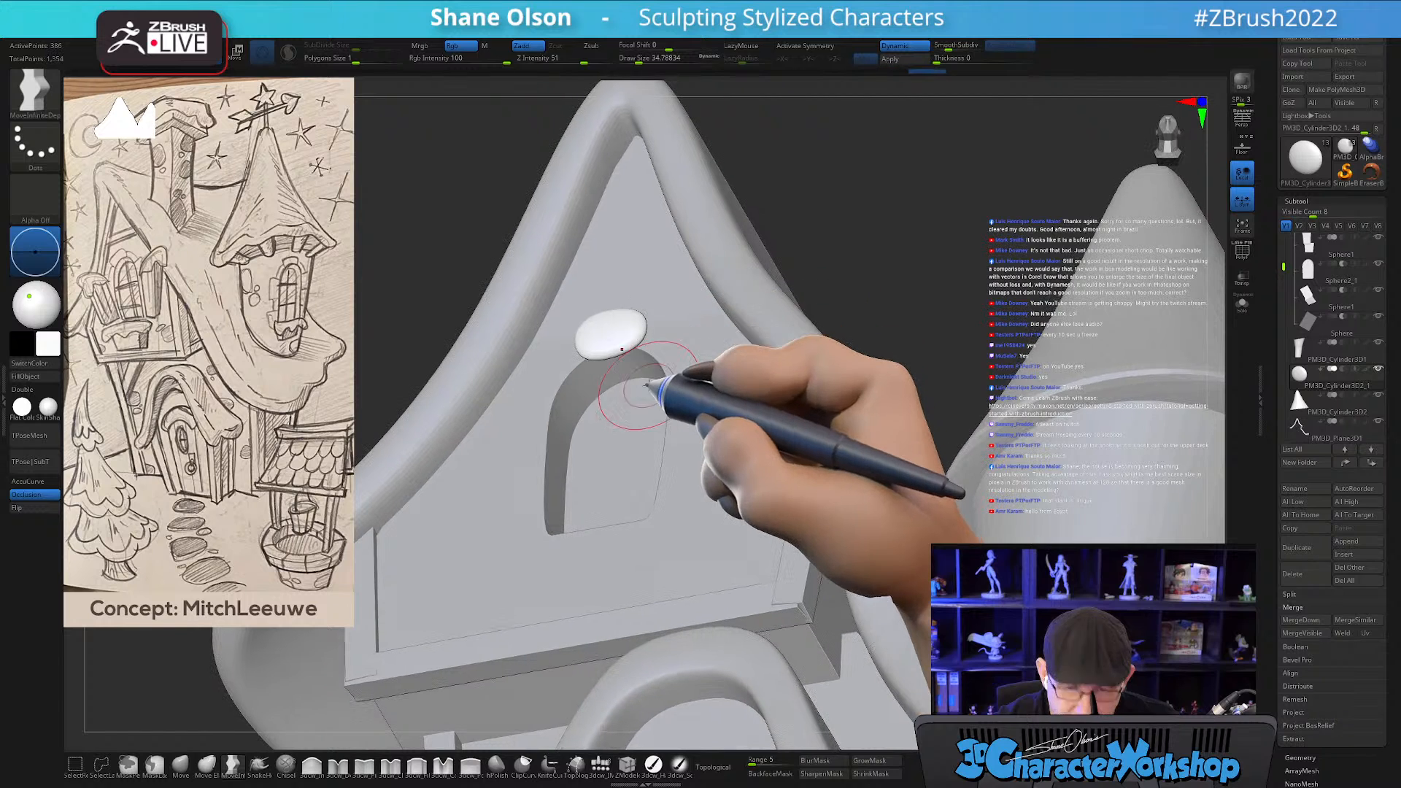
key(w)
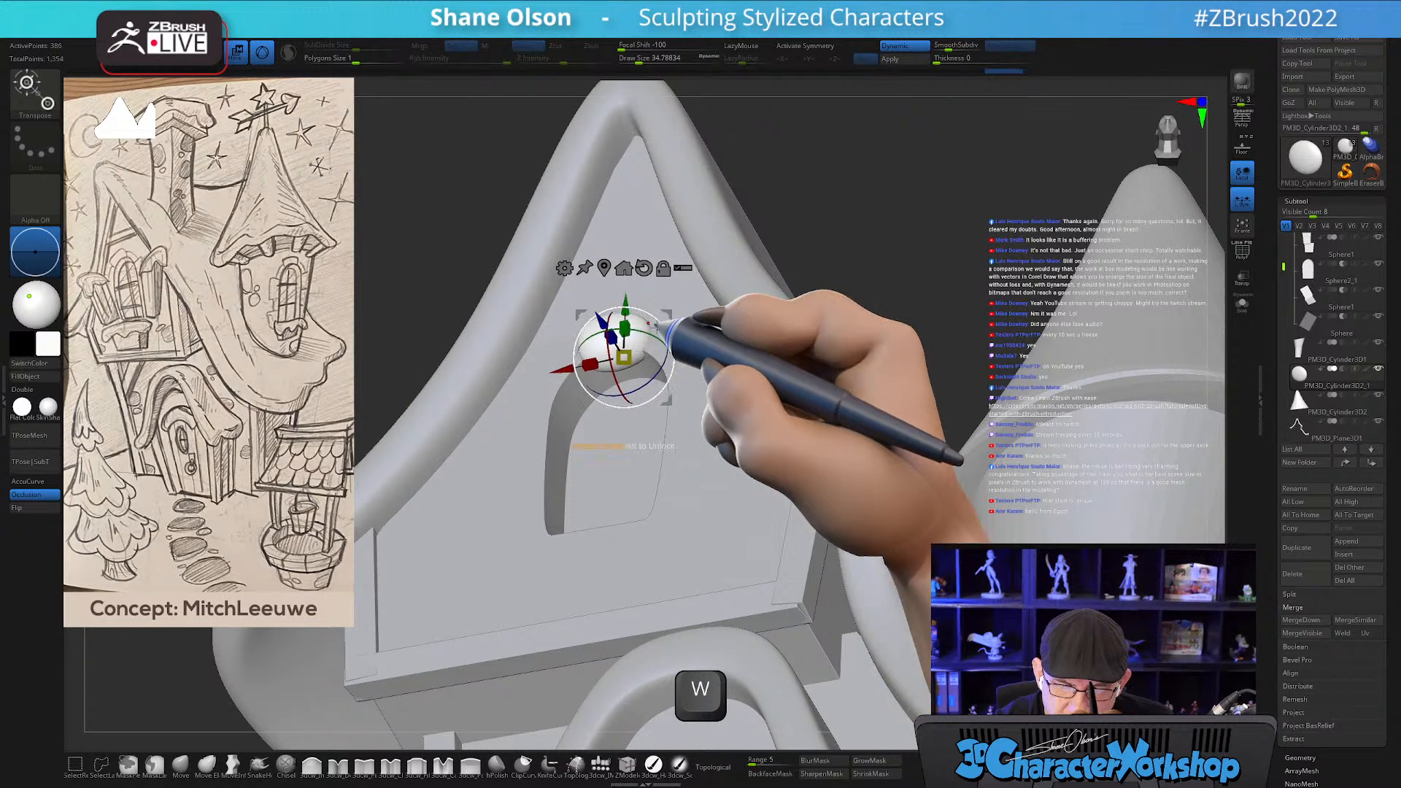
mouse_move(712, 406)
right_down()
mouse_move(660, 398)
mouse_move(662, 425)
right_up()
key(q)
drag(648, 360, 641, 356)
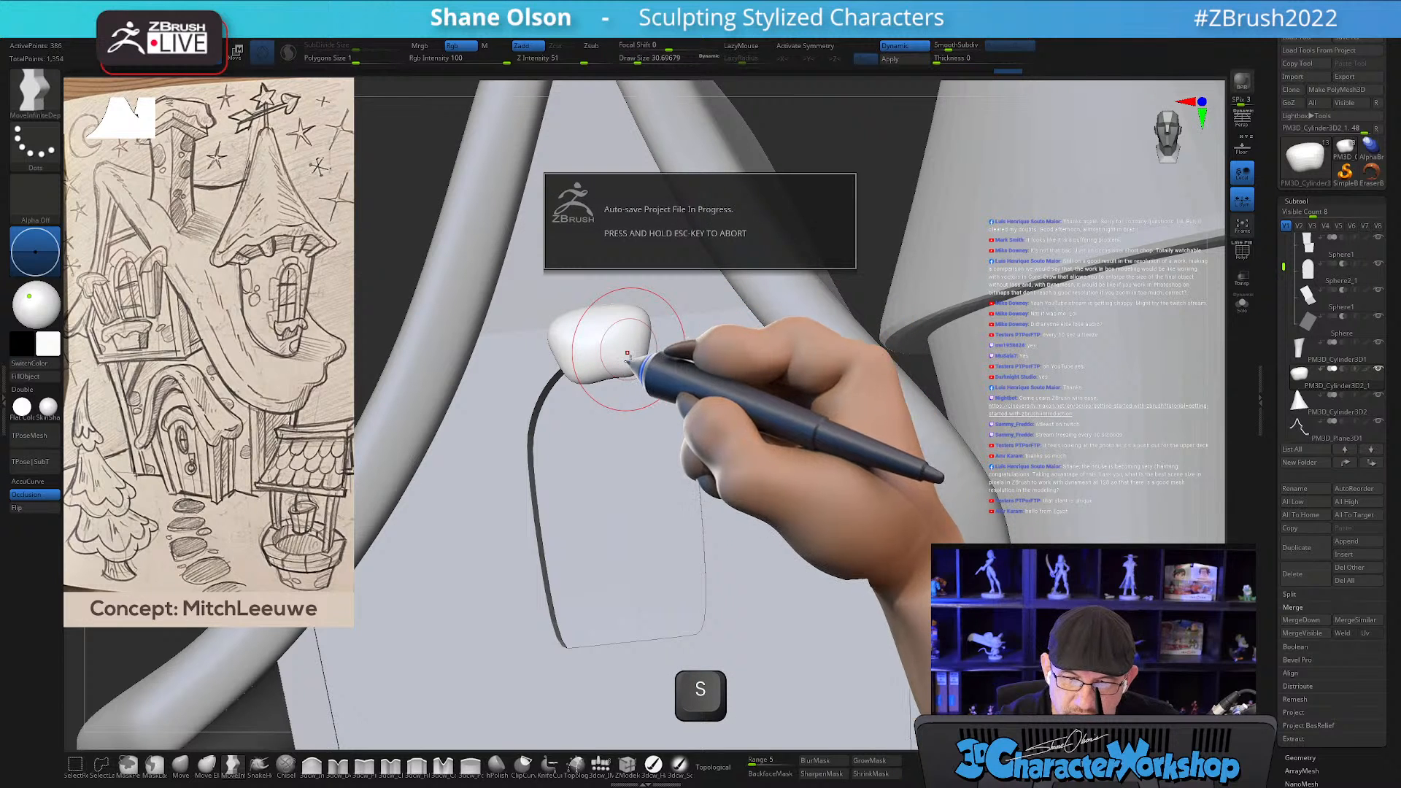
right_drag(643, 516, 641, 520)
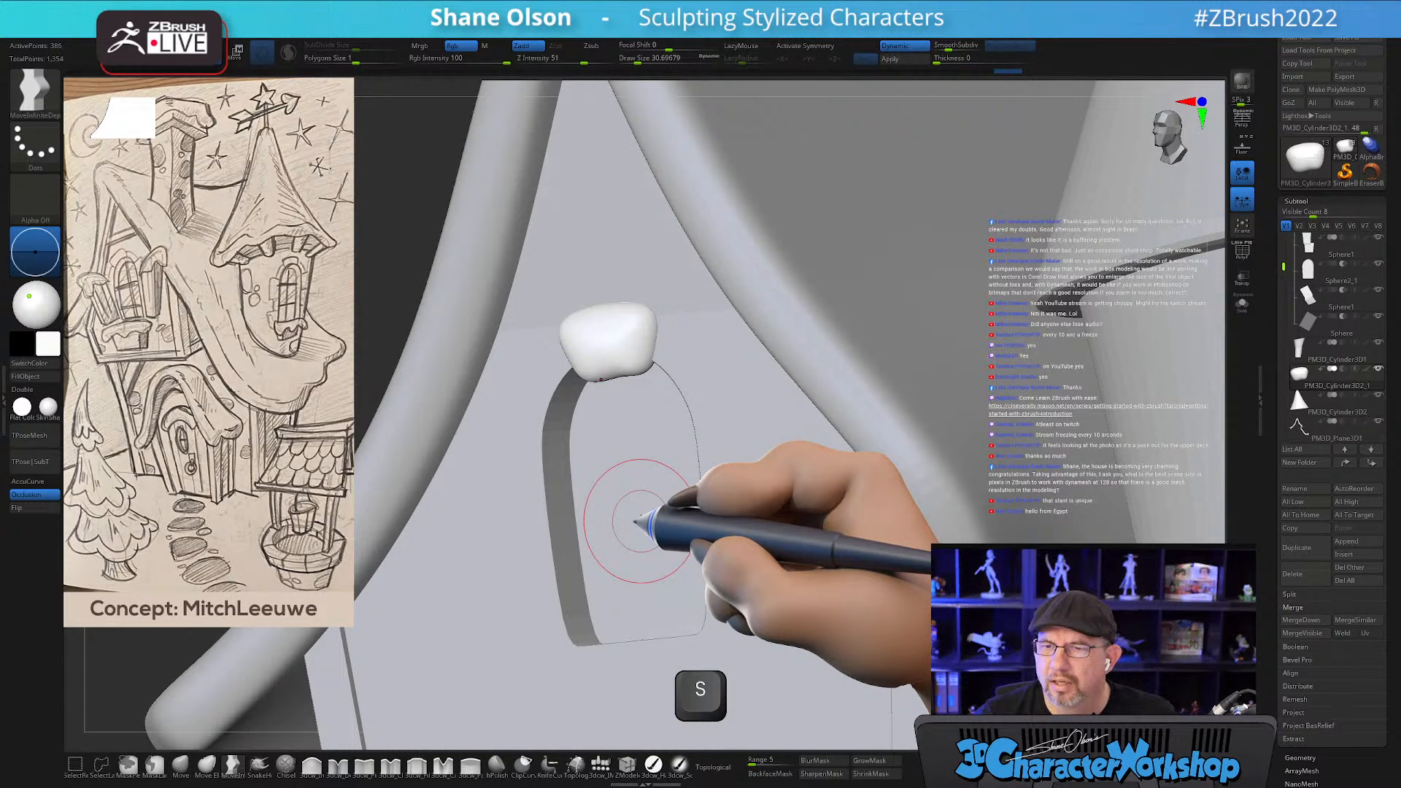
right_drag(612, 438, 592, 444)
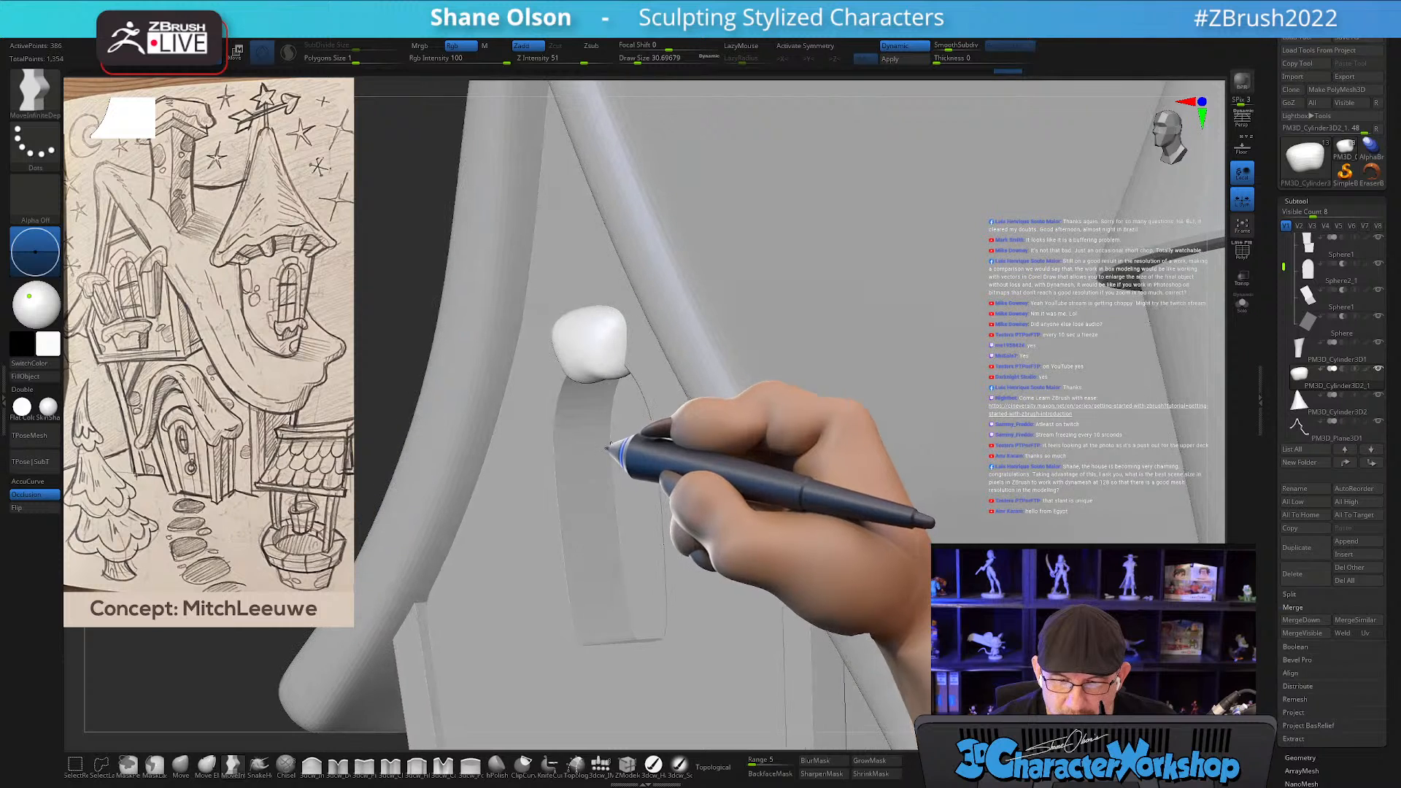
Refine the stone with the Move brush and smoothing, adjusting its side and its lower edge along the arch.
click(180, 764)
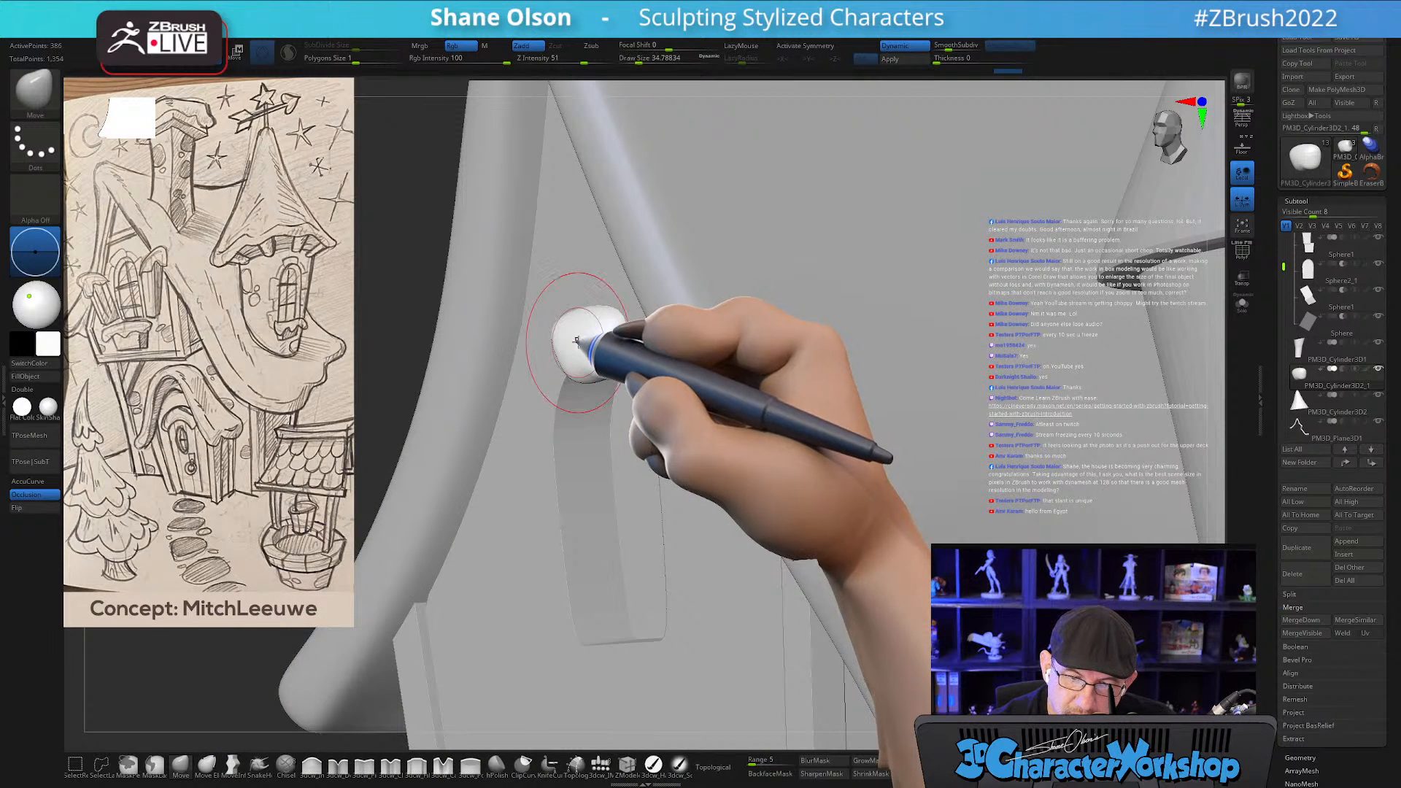
key(shift)
shift+drag(584, 345, 588, 350)
right_drag(603, 324, 621, 326)
drag(620, 367, 614, 377)
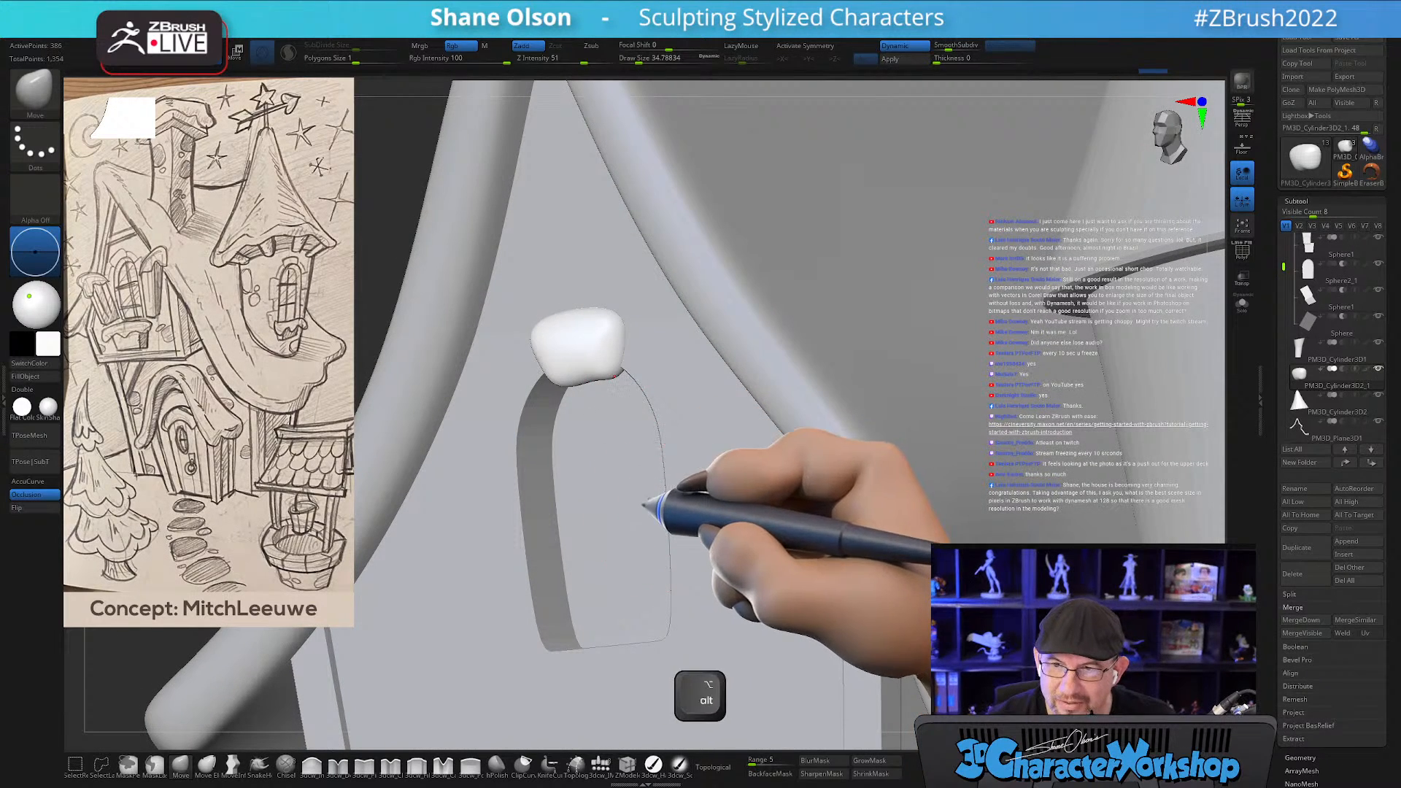
Tilt the stone slightly and shift it toward the left side of the window arch.
alt+right_drag(623, 448, 617, 387)
mouse_move(1014, 417)
mouse_down()
mouse_move(1030, 428)
mouse_move(1022, 437)
mouse_up()
alt+drag(942, 419, 895, 335)
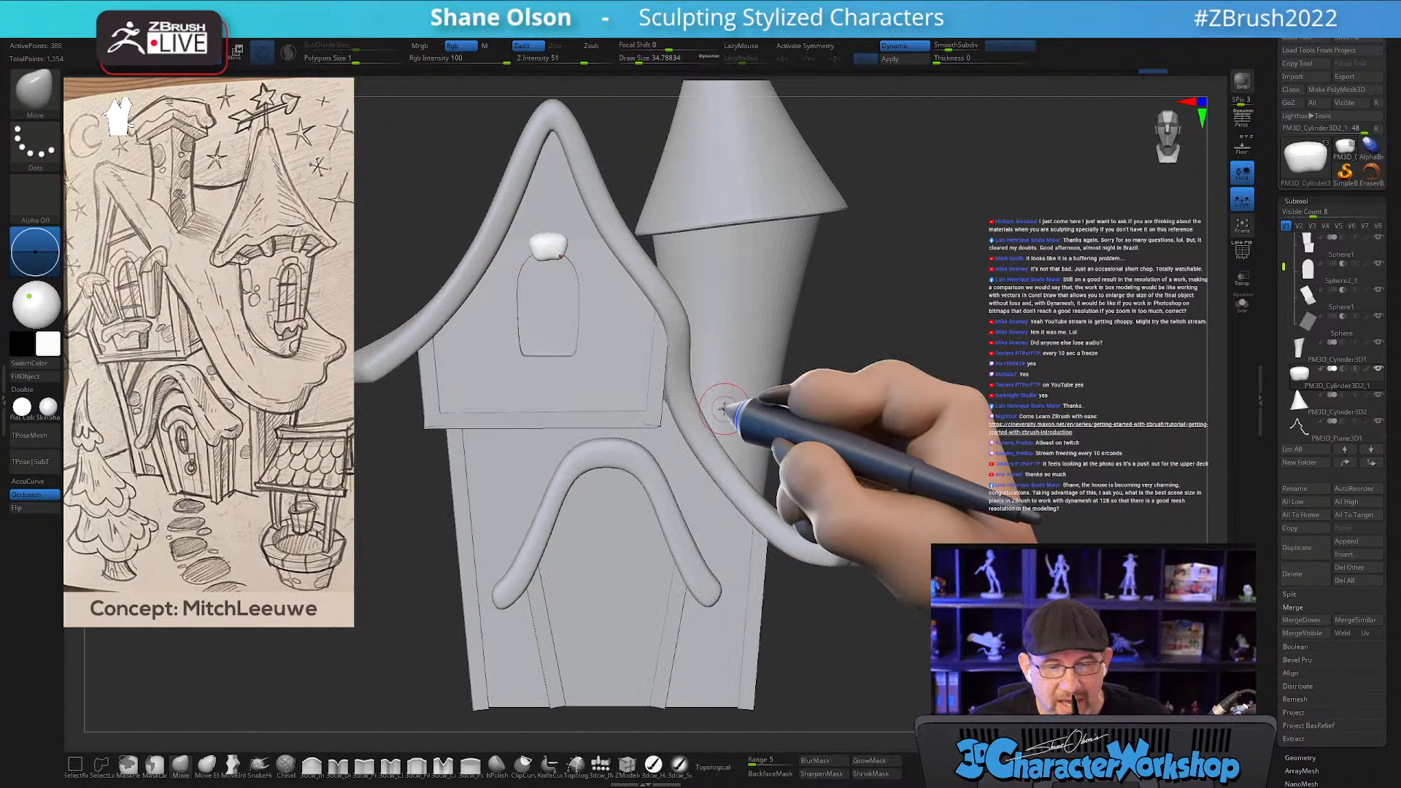
alt+drag(935, 354, 1003, 398)
key(w)
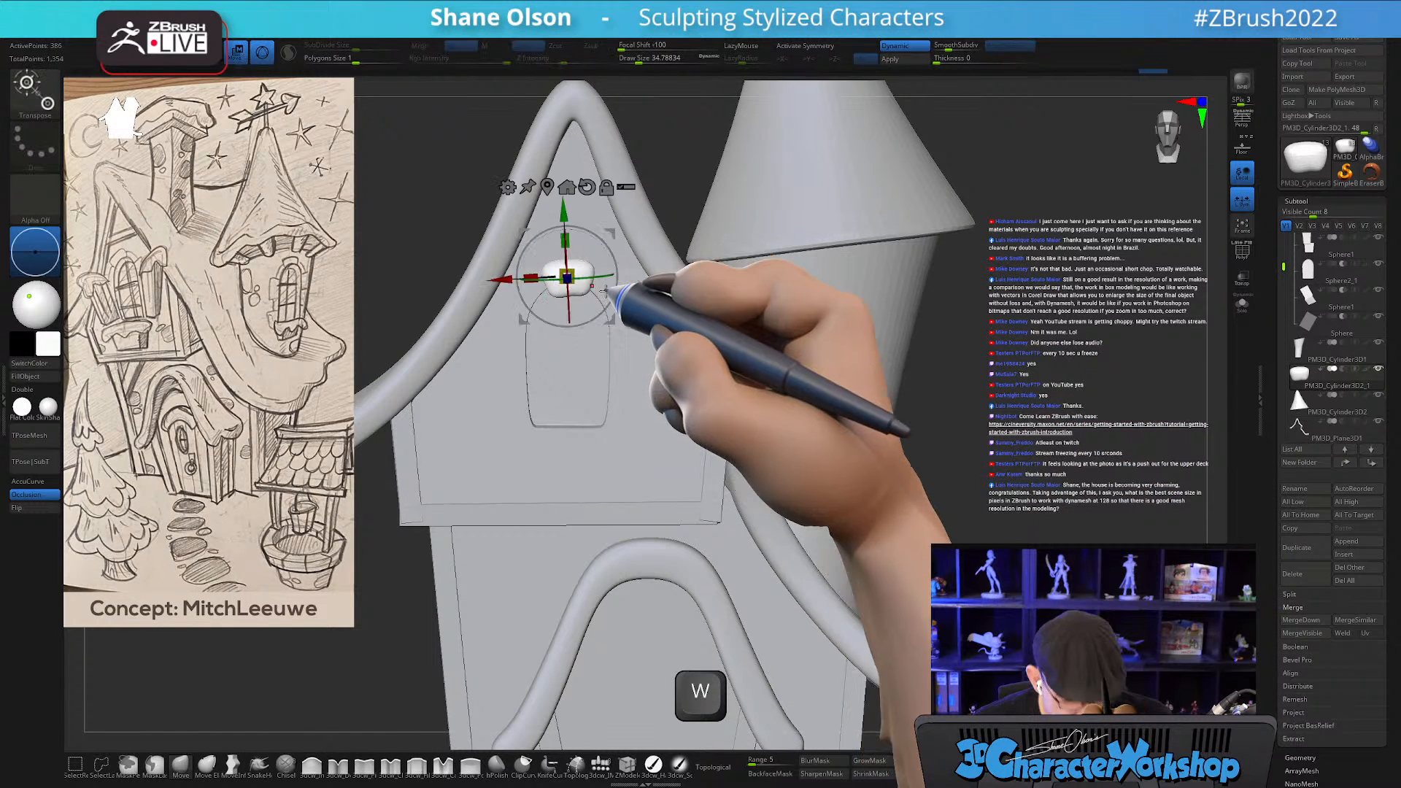
drag(599, 240, 597, 236)
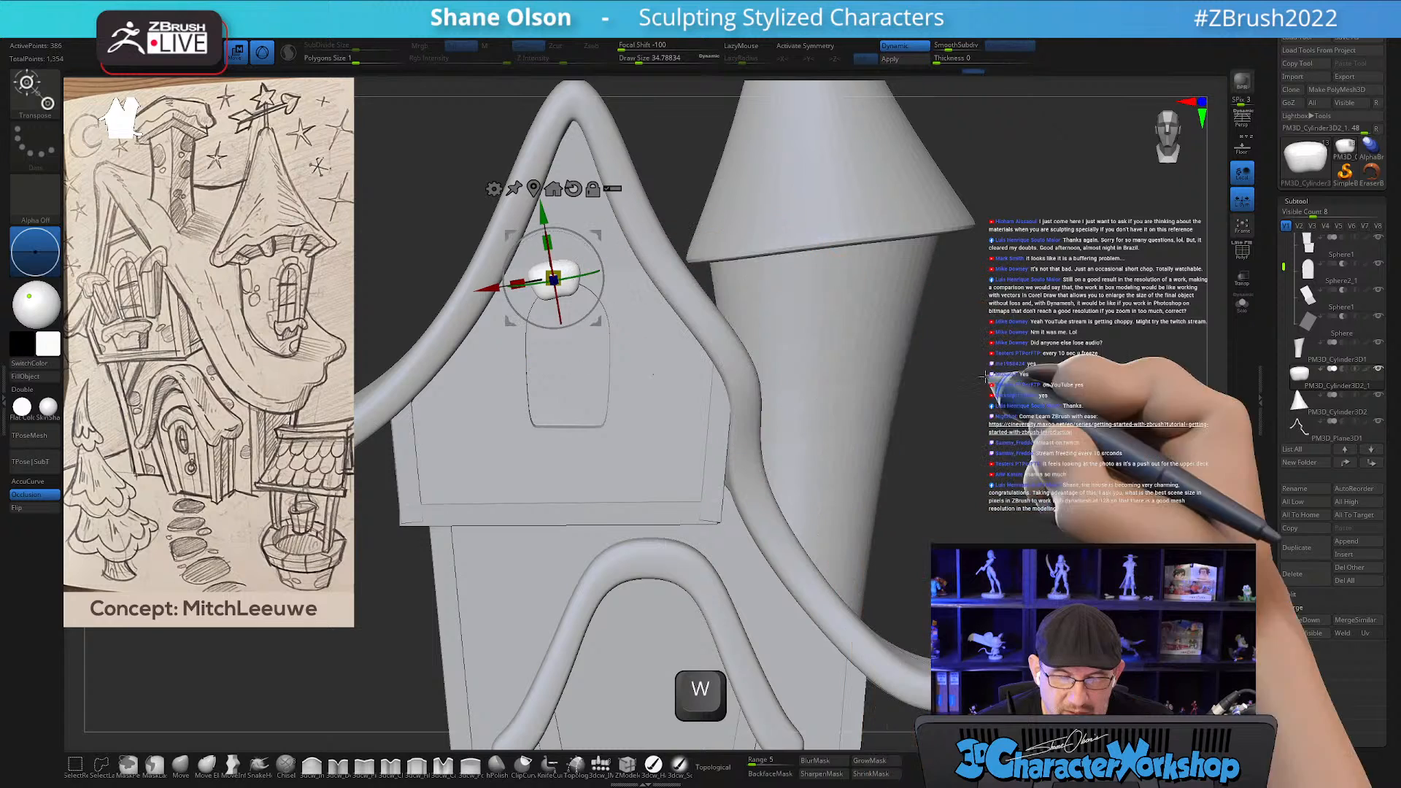
drag(1056, 417, 819, 401)
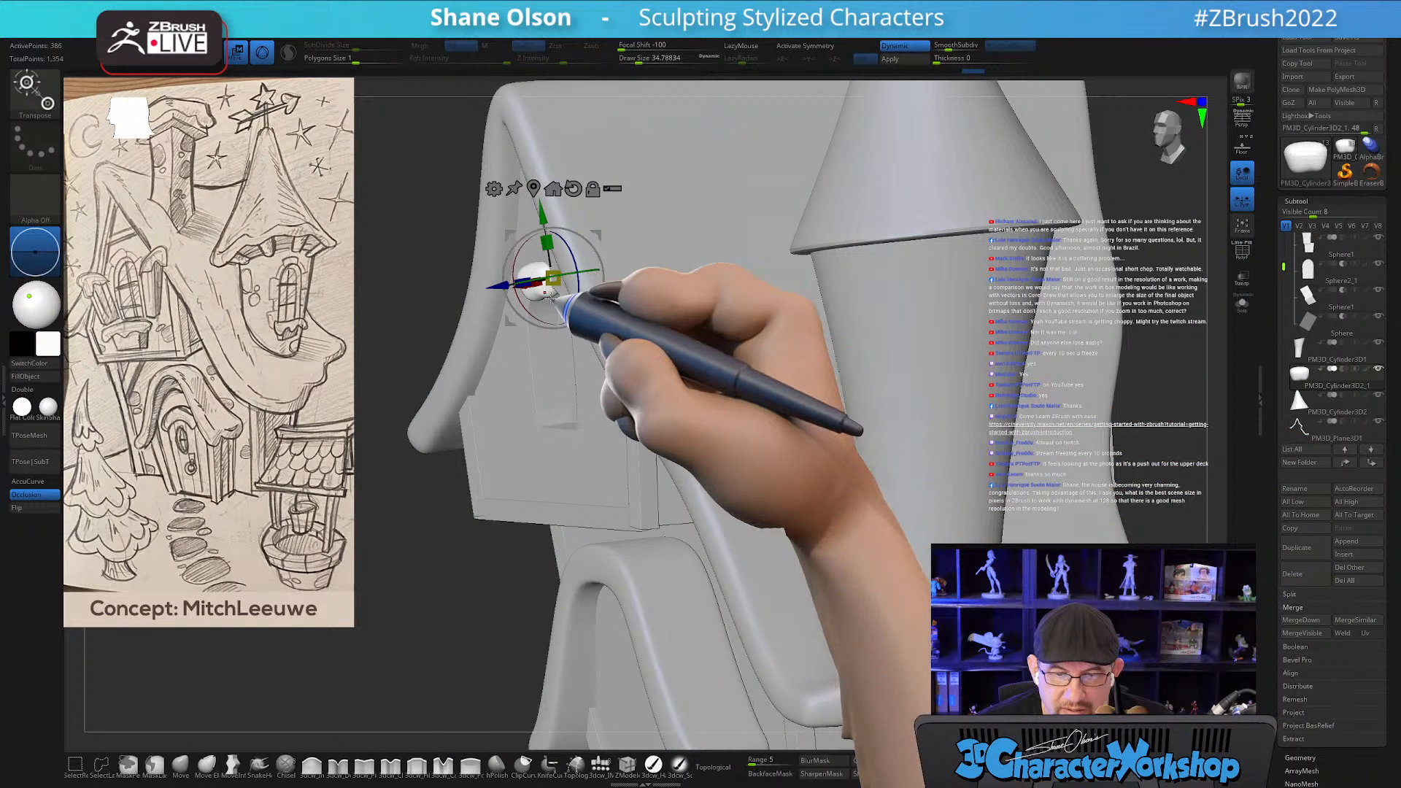
drag(415, 303, 421, 320)
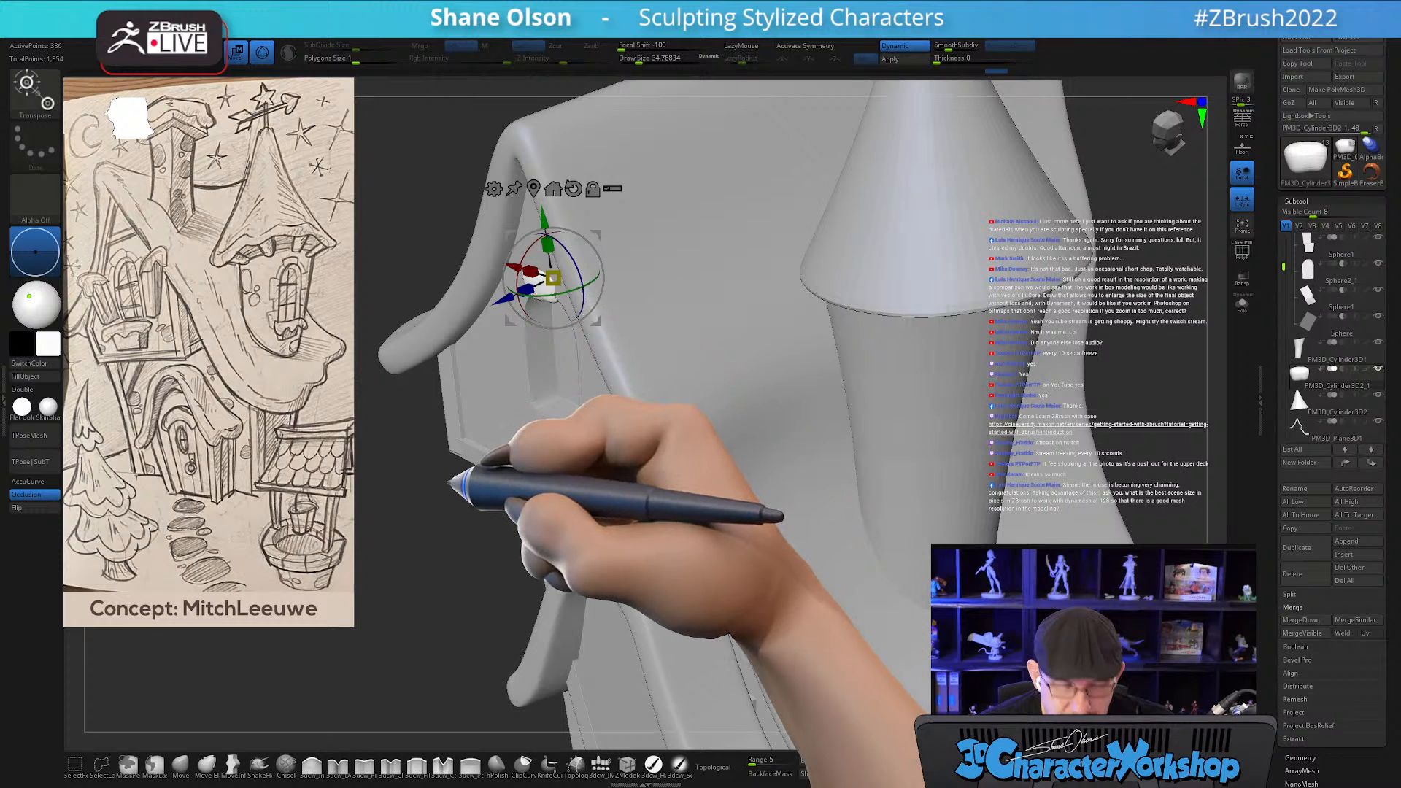
Reshape the stone's depth and outline with the Move brush, working from the side and the front.
key(q)
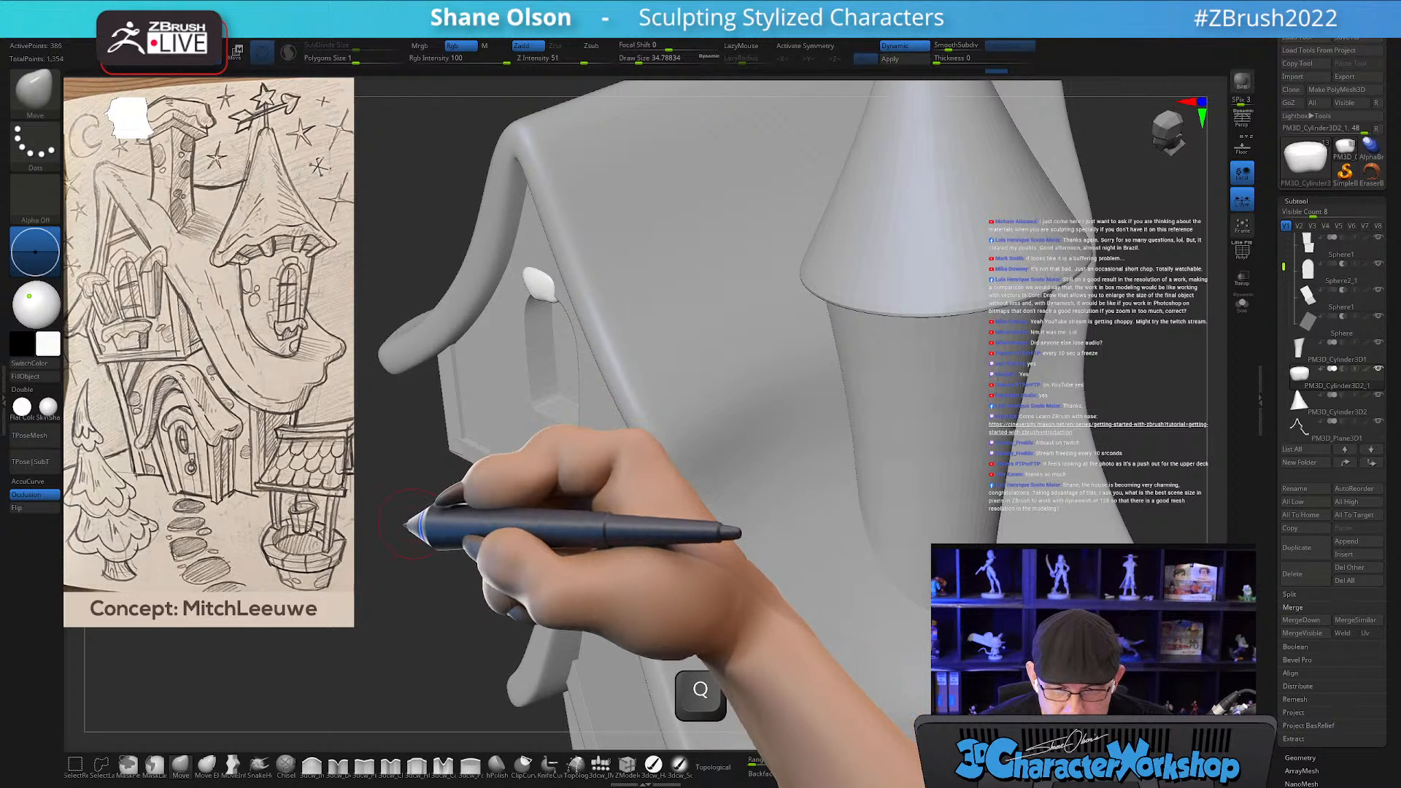
click(181, 764)
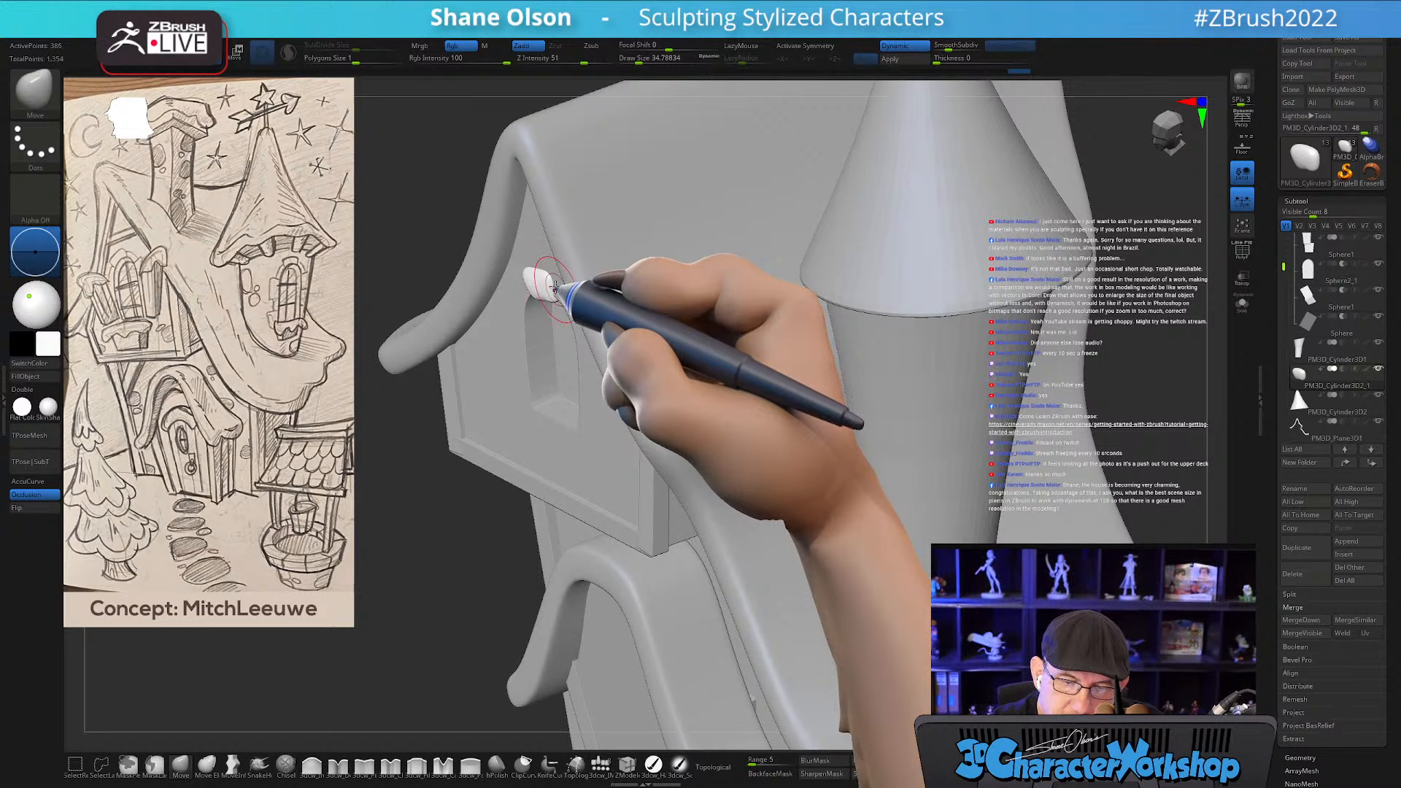
mouse_move(555, 259)
right_down()
mouse_move(567, 252)
mouse_move(513, 300)
mouse_move(545, 280)
right_up()
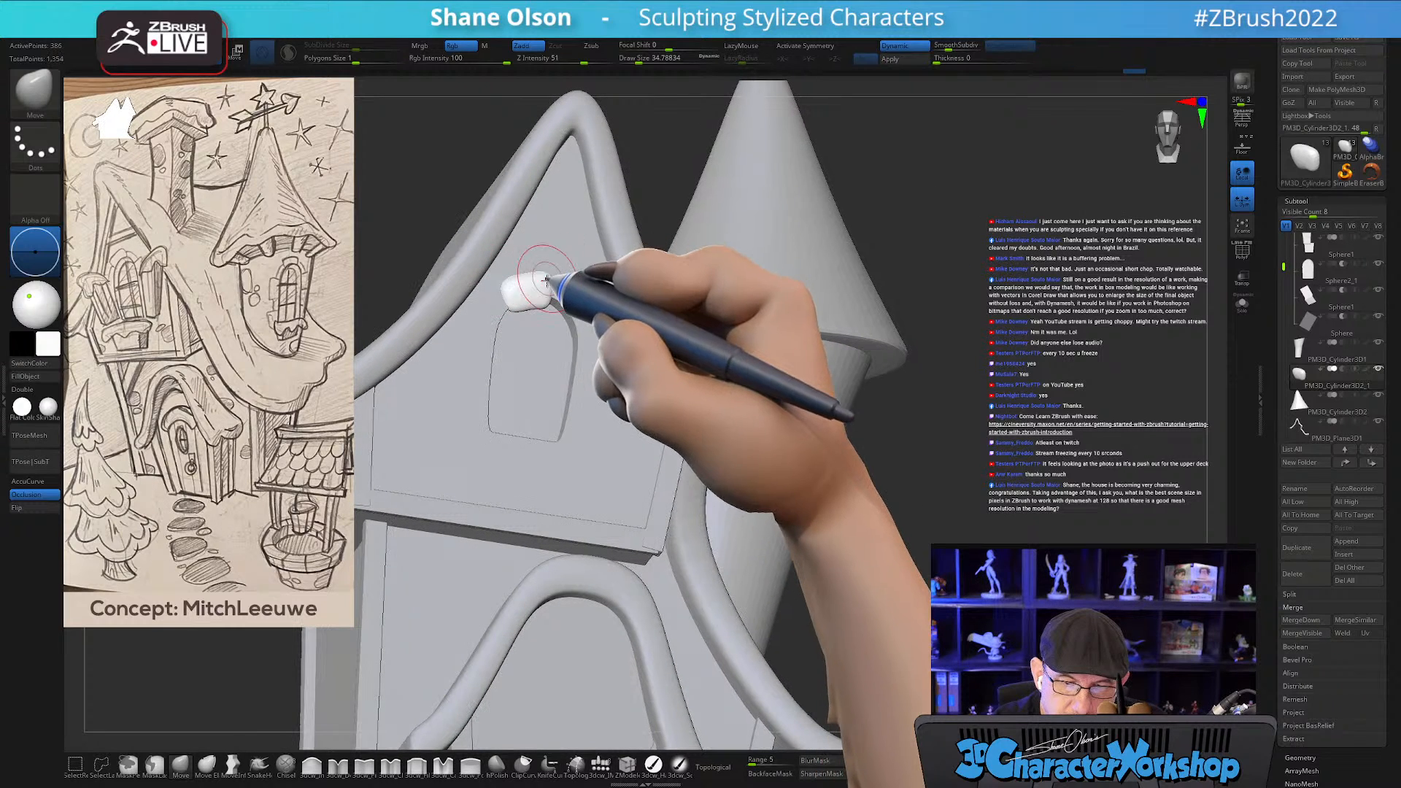
drag(965, 425, 963, 436)
Duplicate the stone twice along the right curve of the arch with dynamic subdivision off, rotating each copy to follow the curve.
key(w)
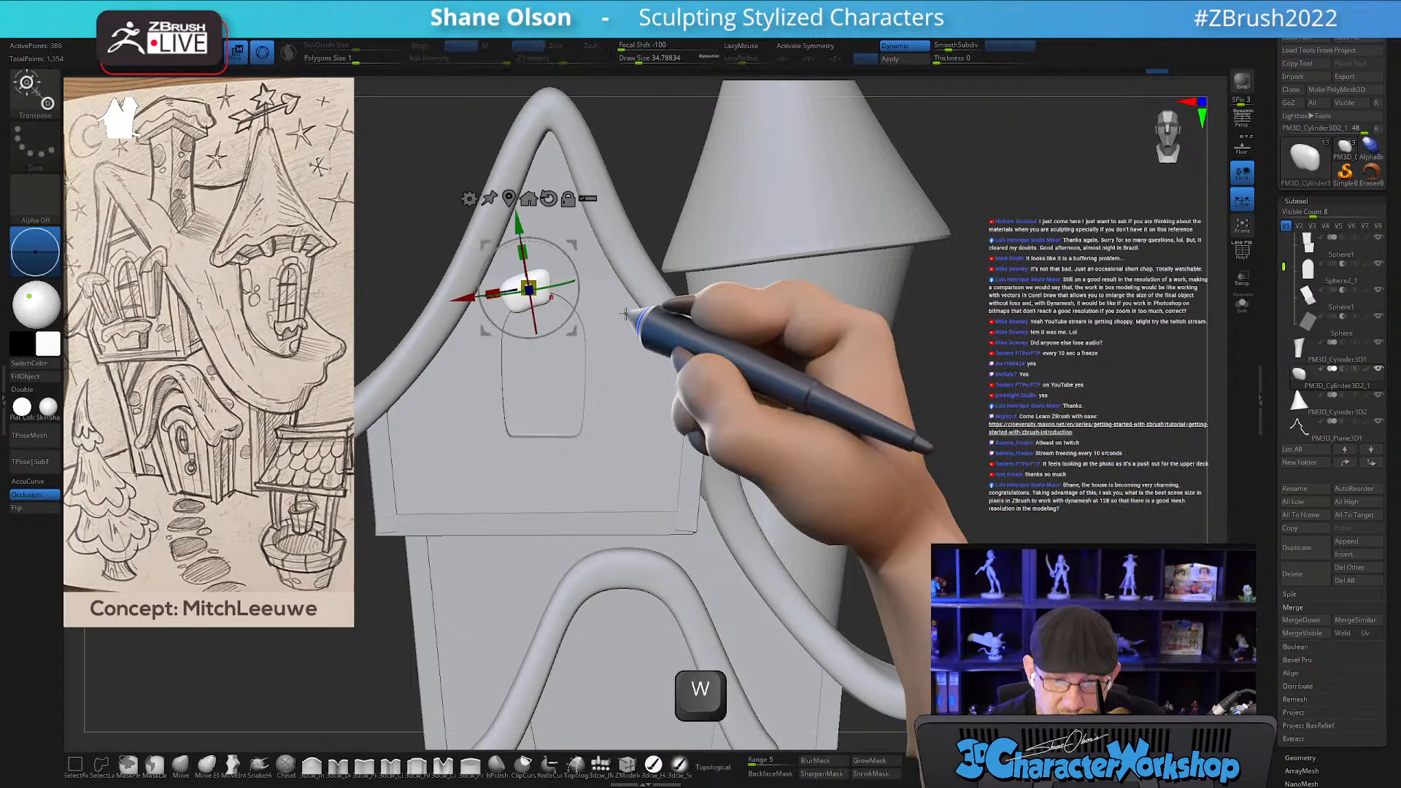
ctrl+drag(607, 242, 611, 241)
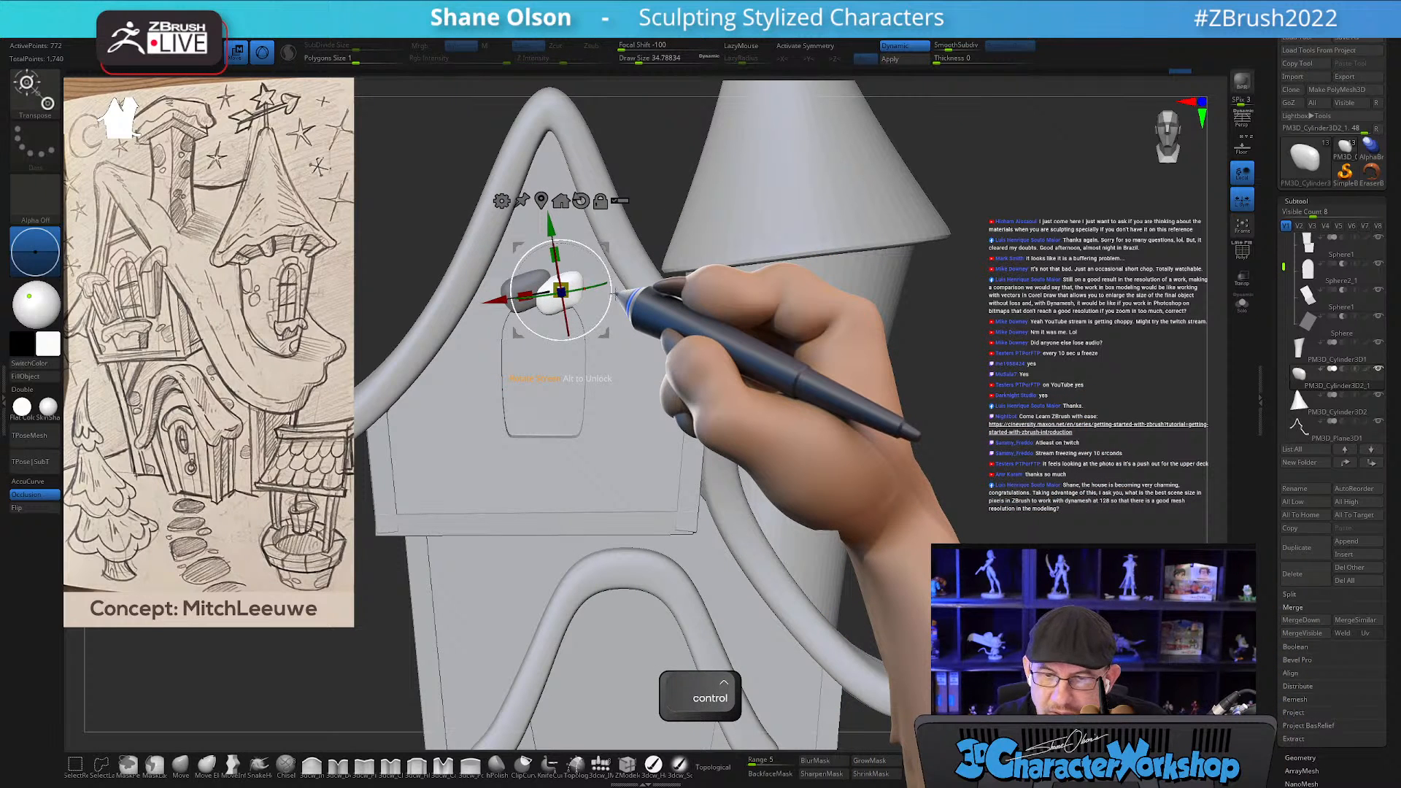
key(shift+d)
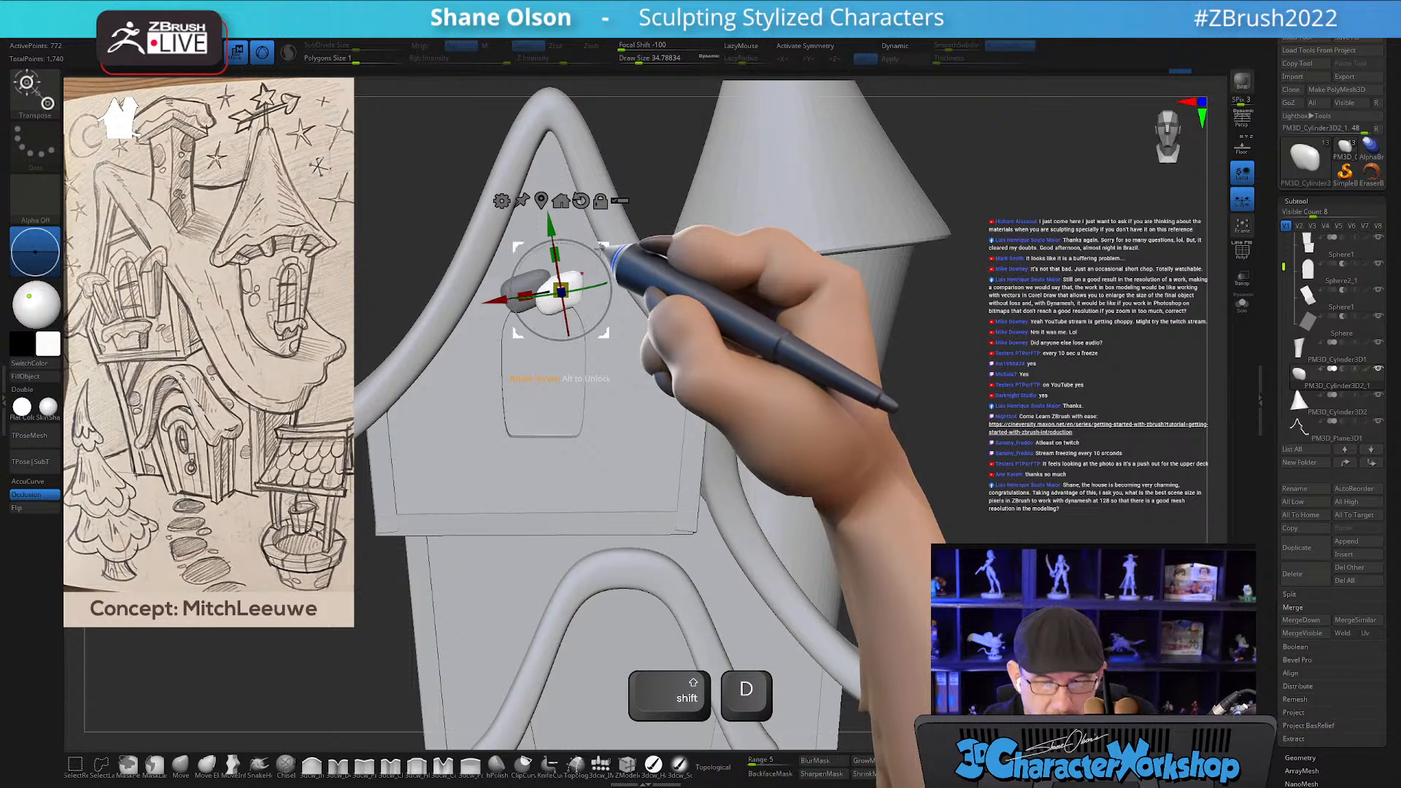
drag(608, 248, 618, 253)
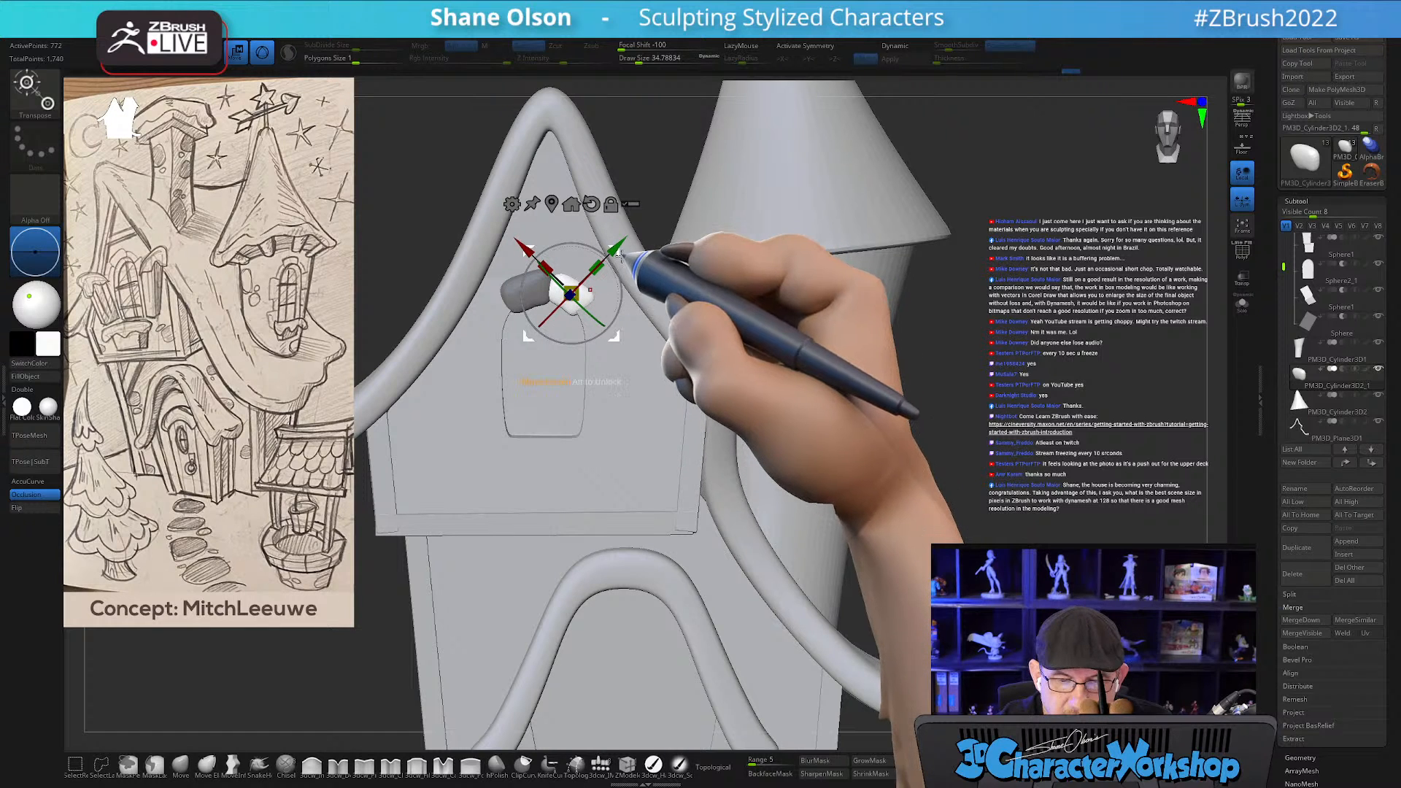
right_drag(625, 281, 620, 318)
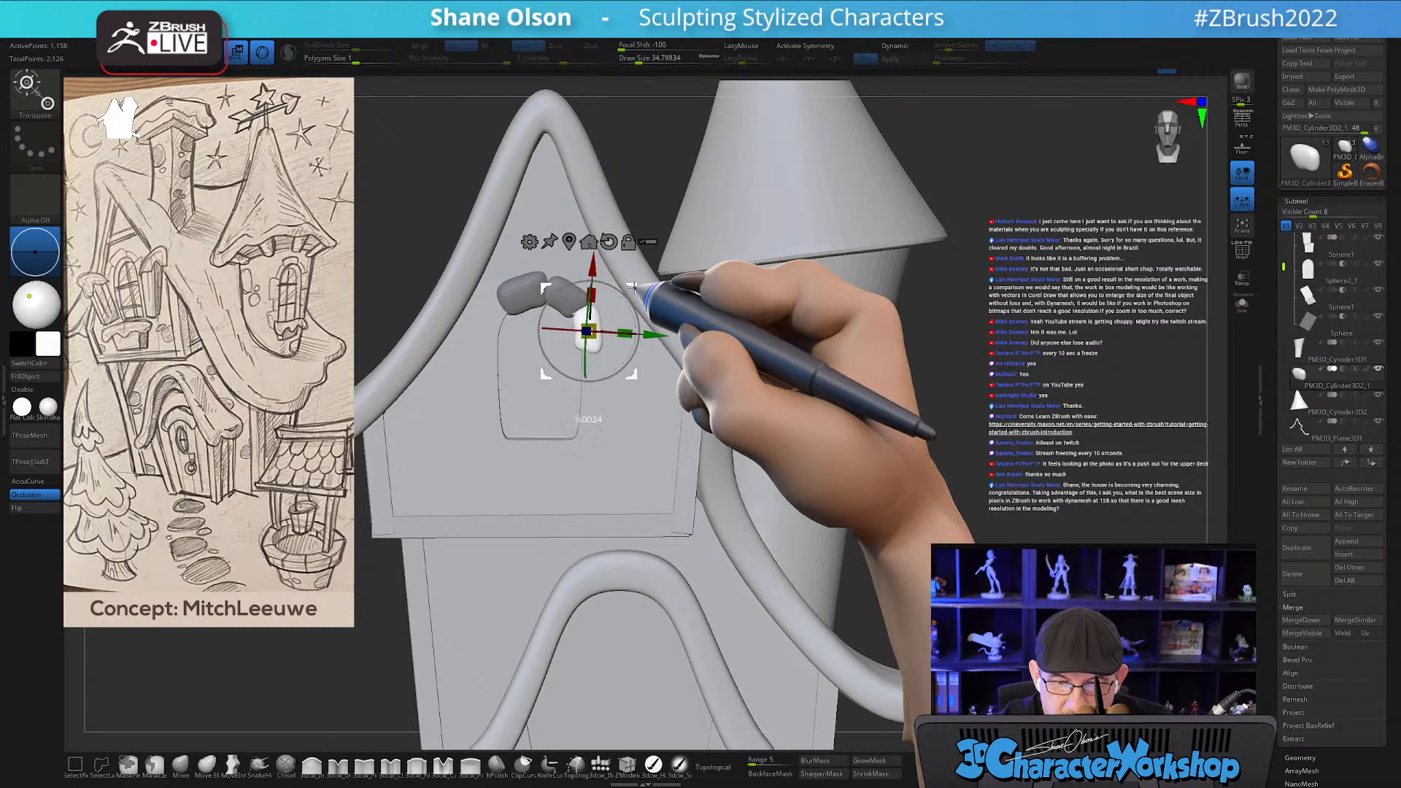
Show the polyframe on the three arch stones and split them into separate polygroups with Auto Groups.
key(q)
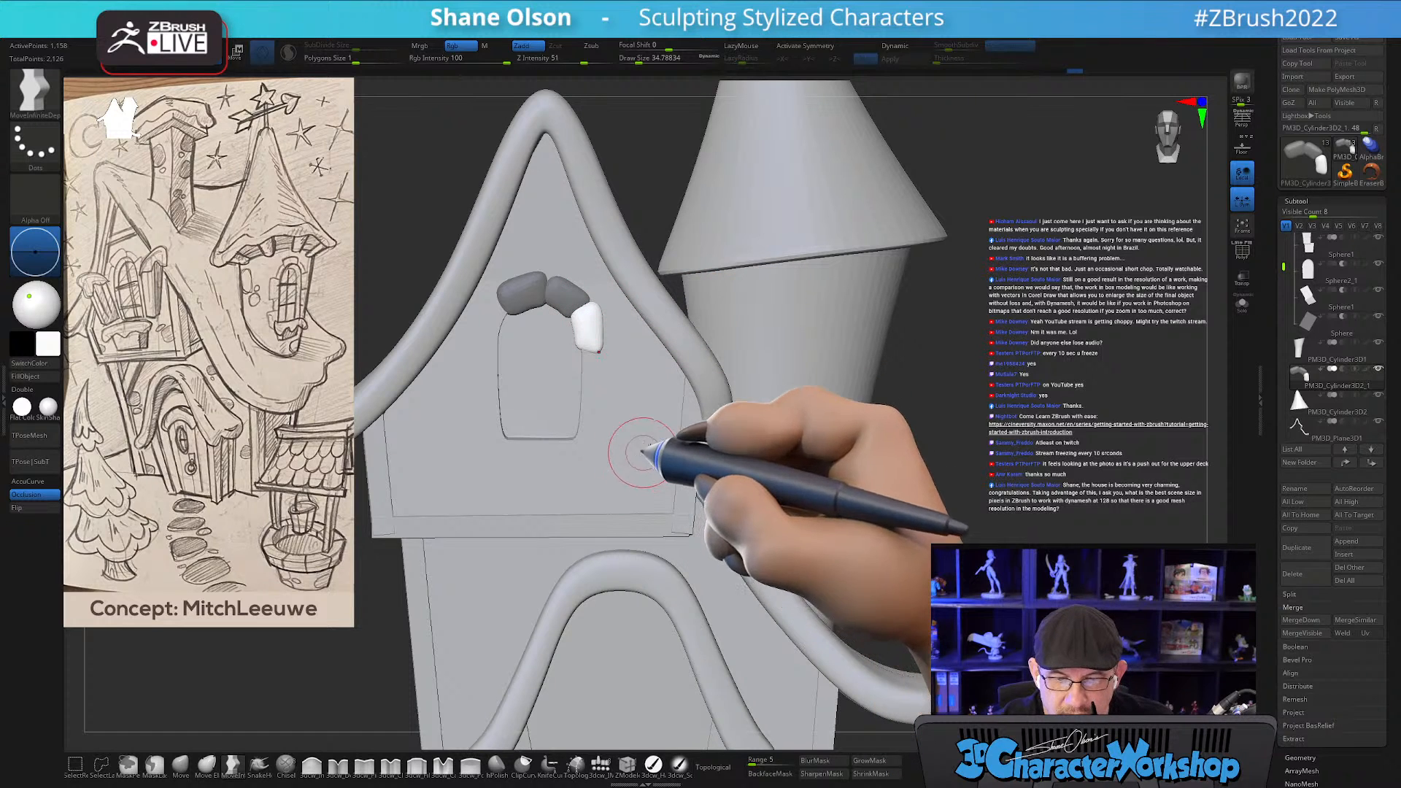
key(shift+f)
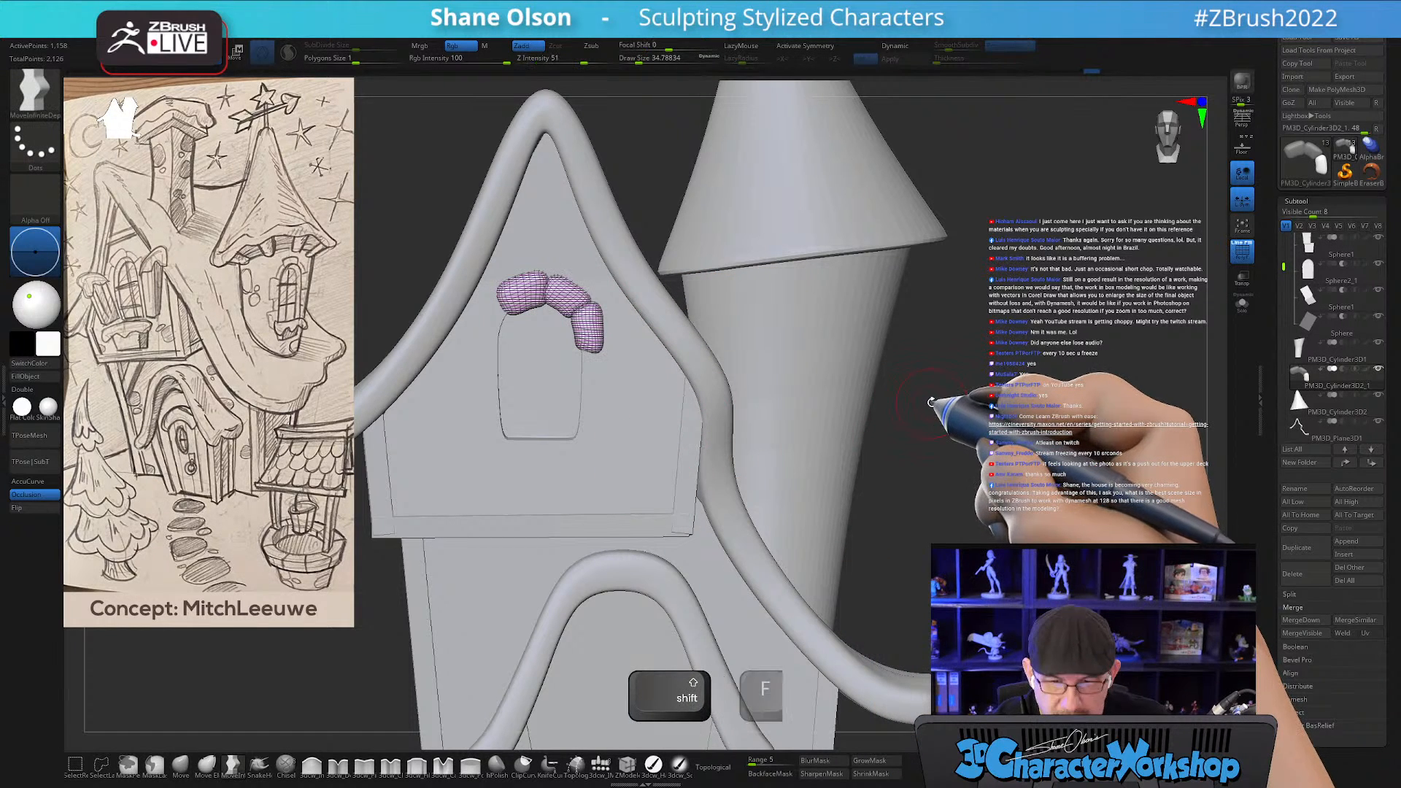
key(2)
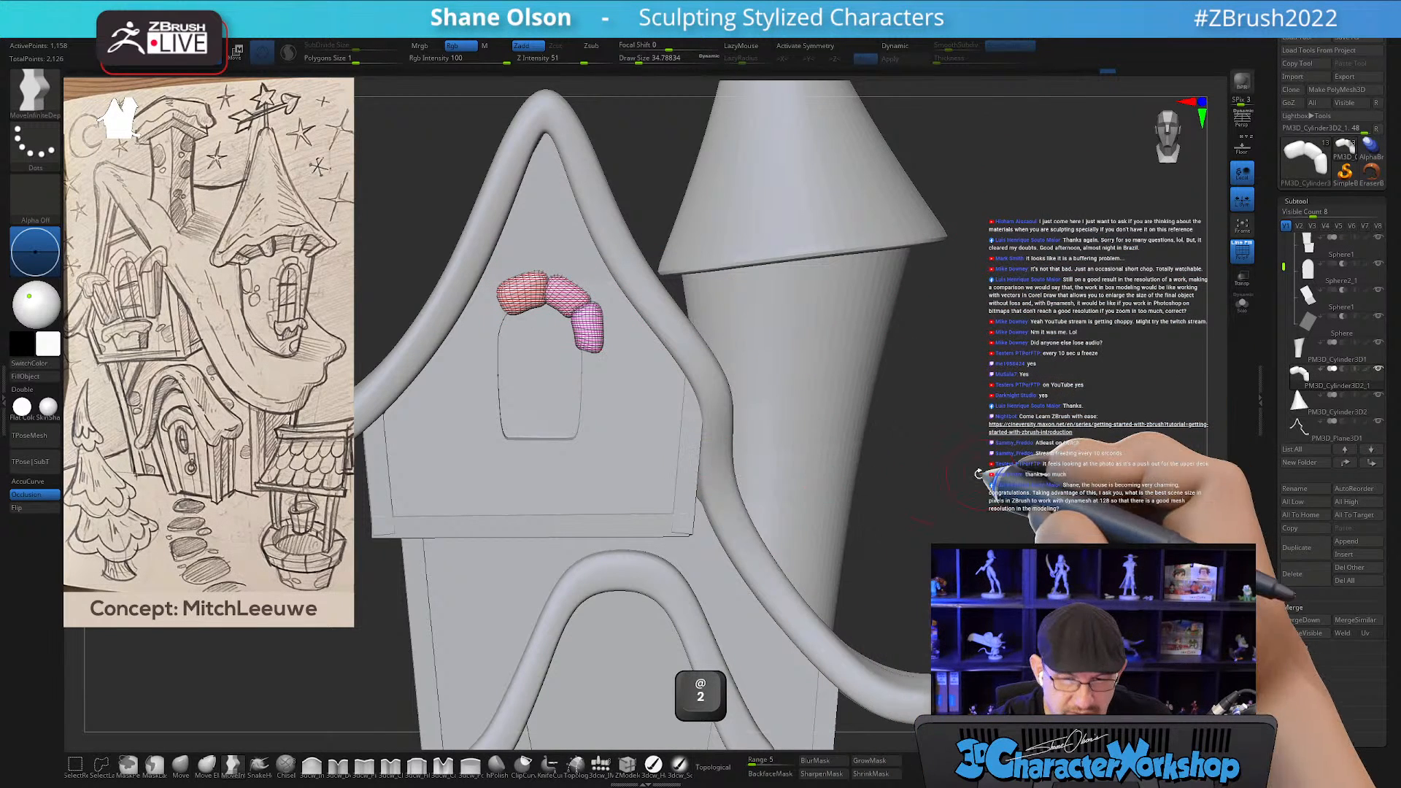
alt+drag(982, 474, 994, 460)
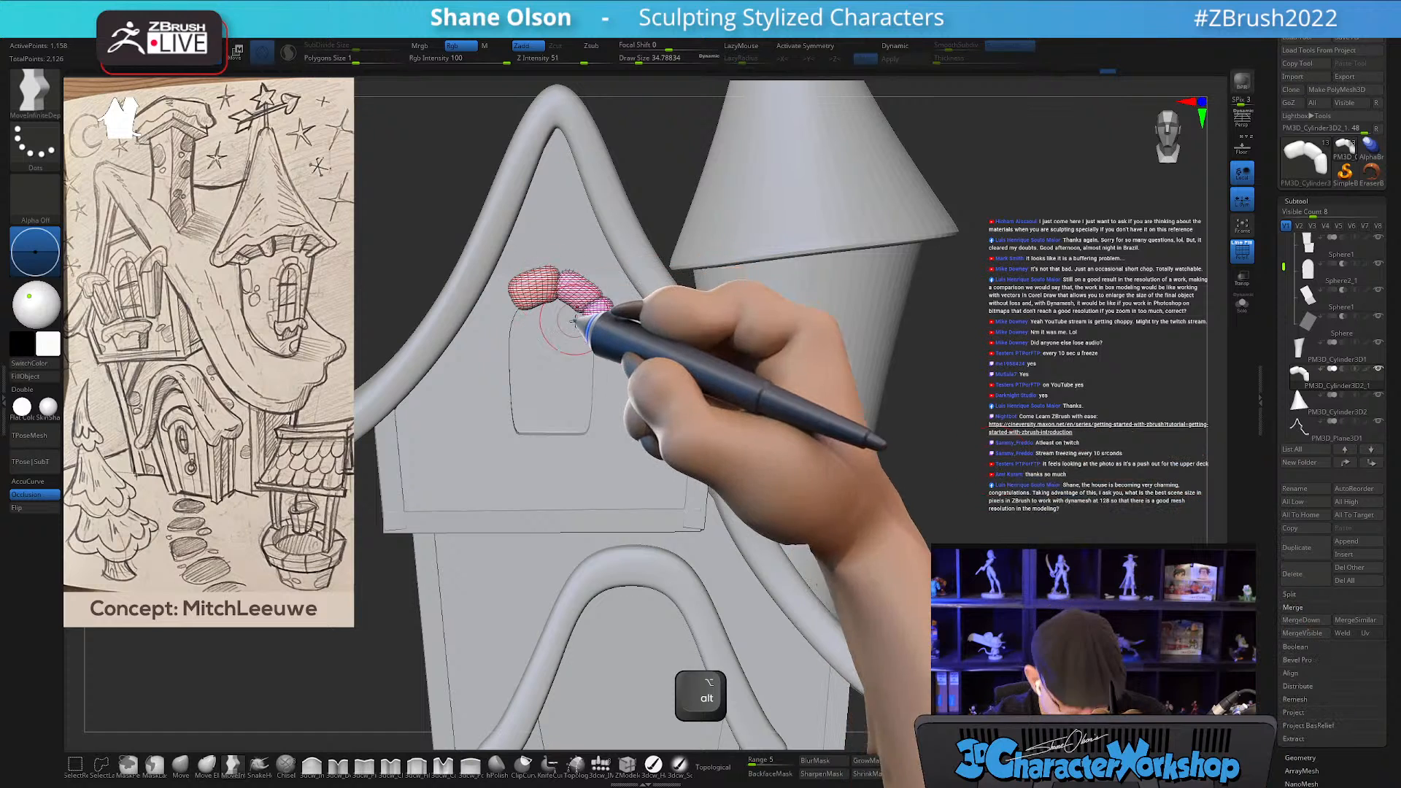
Duplicate the arch's upper-left stone down the left curve, rotate the copy to follow the arch, and give the stones separate polygroups.
key(w)
ctrl+click(529, 289)
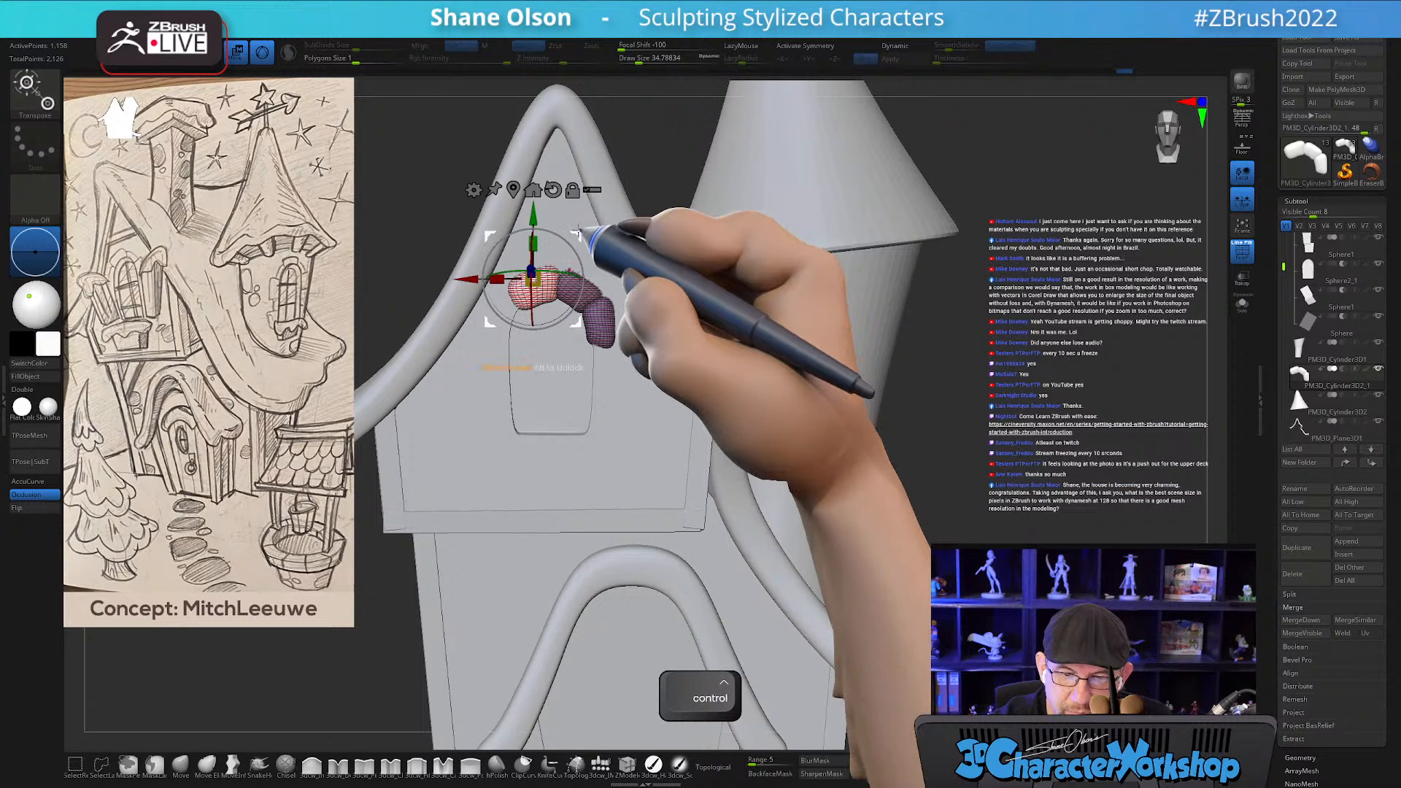
key(alt)
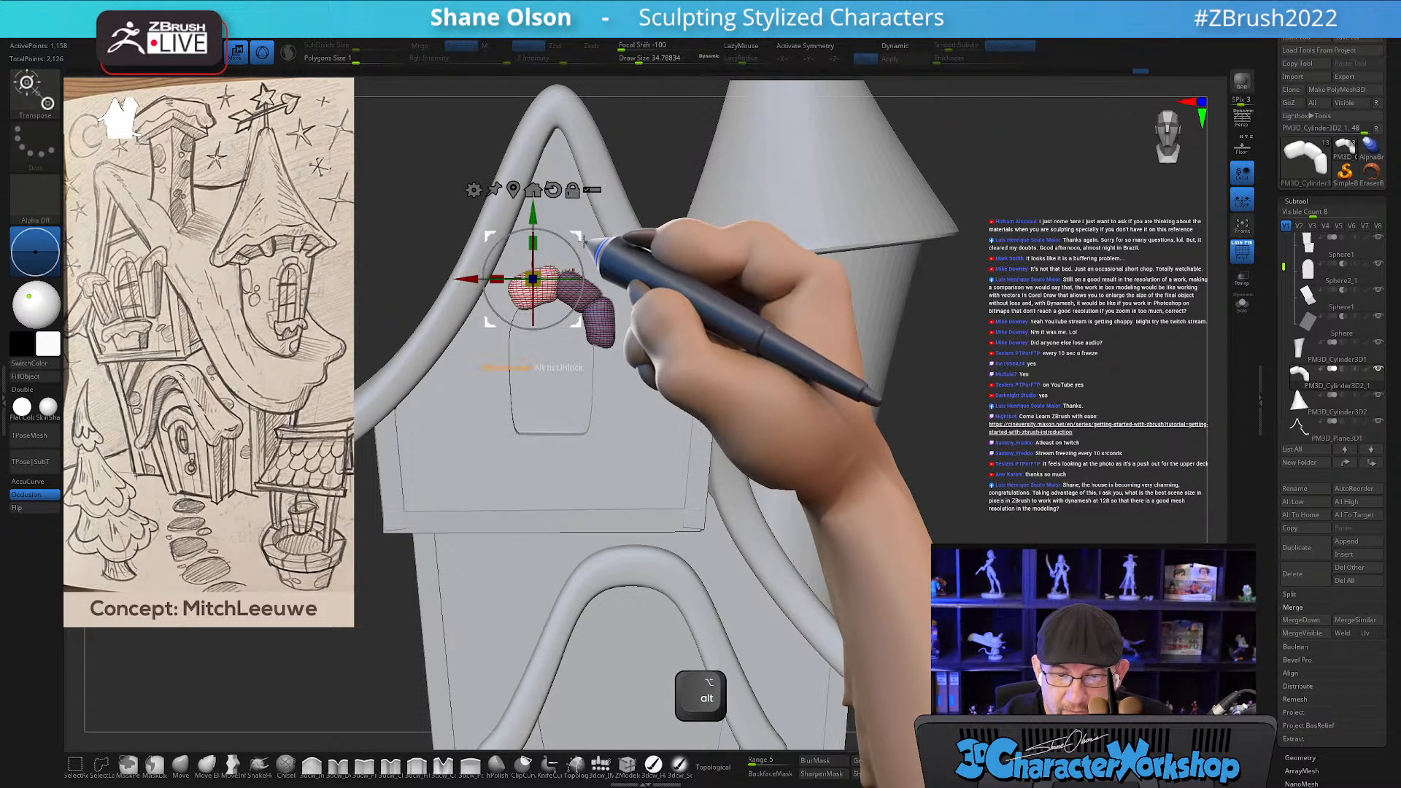
ctrl+drag(576, 233, 543, 277)
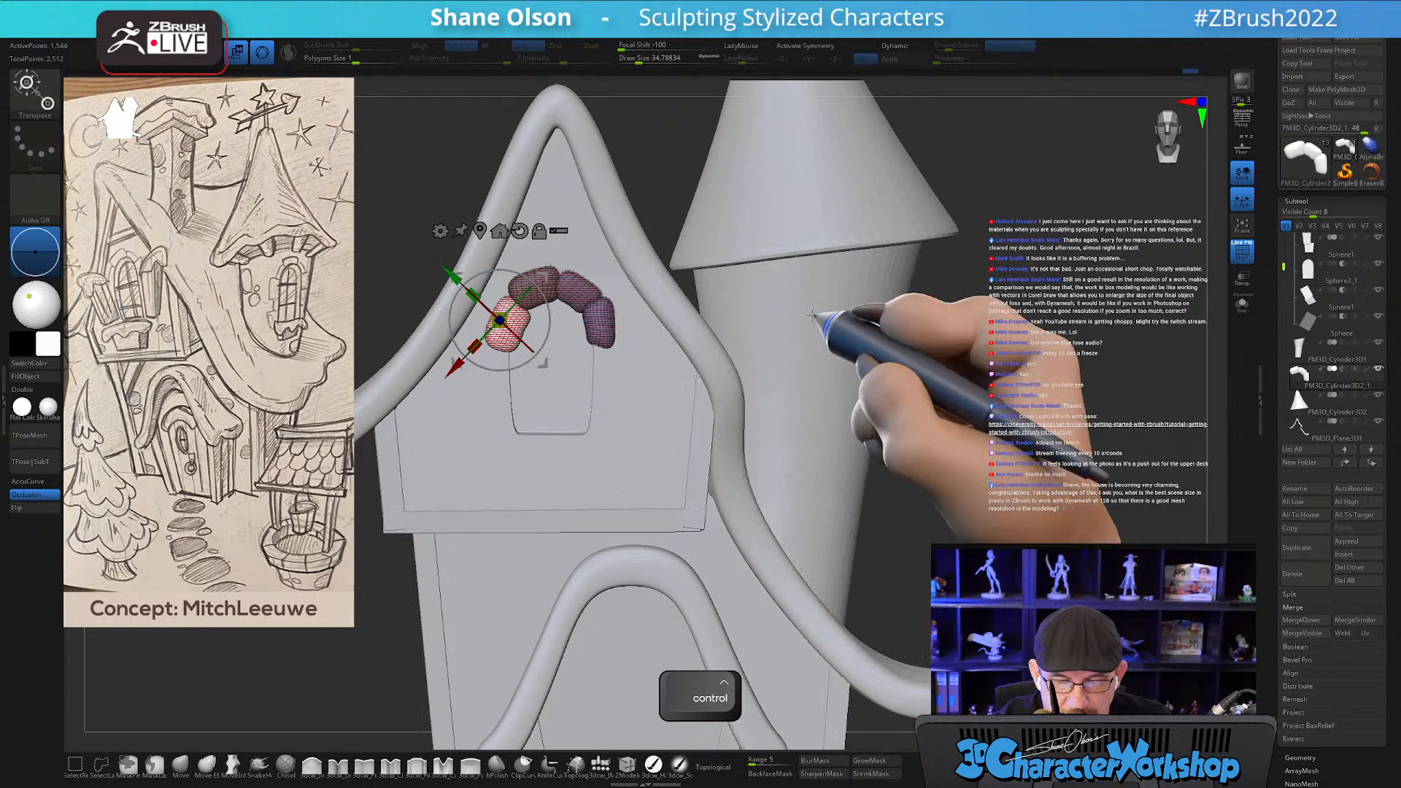
ctrl+click(943, 383)
key(ctrl+w)
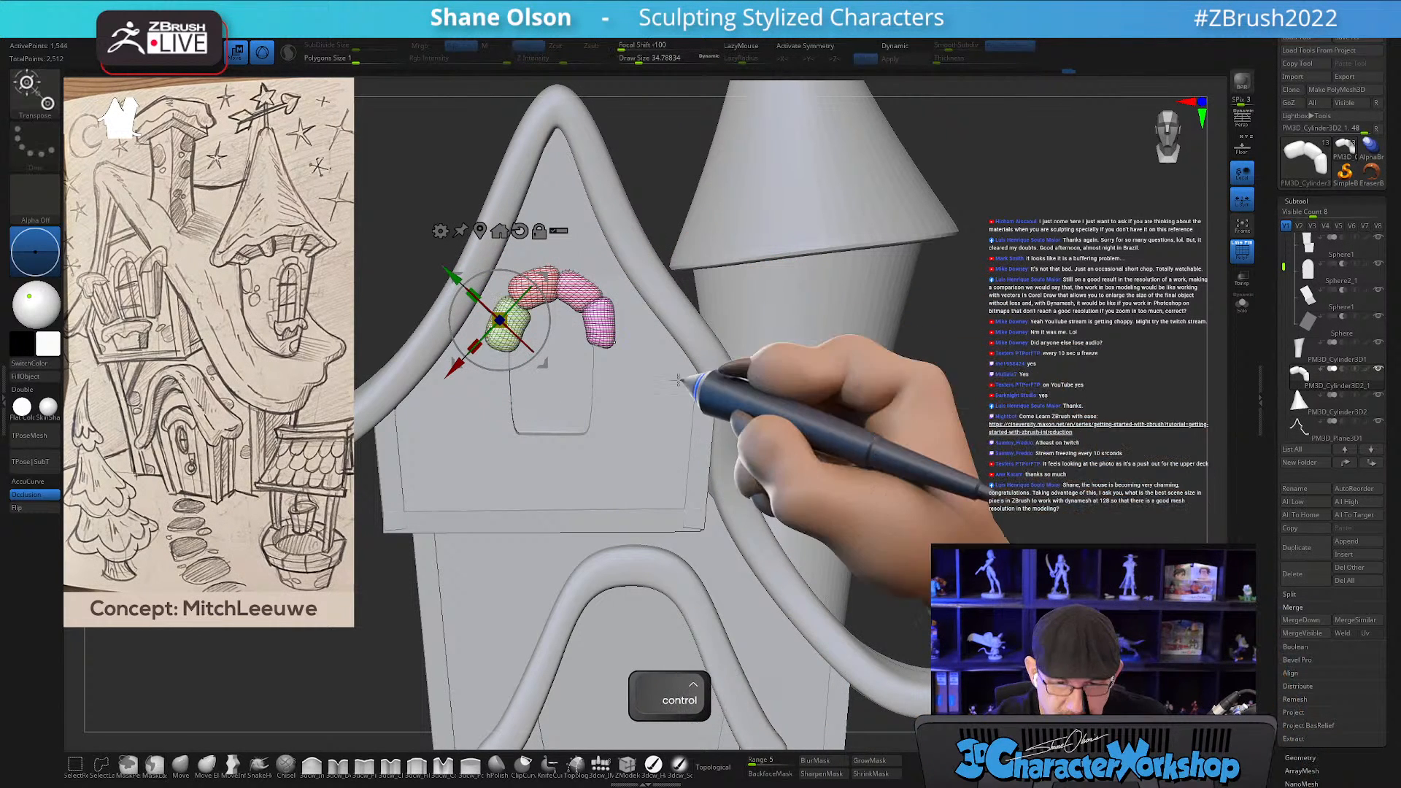
Isolate the new left stone with a mask, rotate it more upright, and adjust its size to fit the arch.
alt+drag(545, 281, 478, 185)
ctrl+click(519, 314)
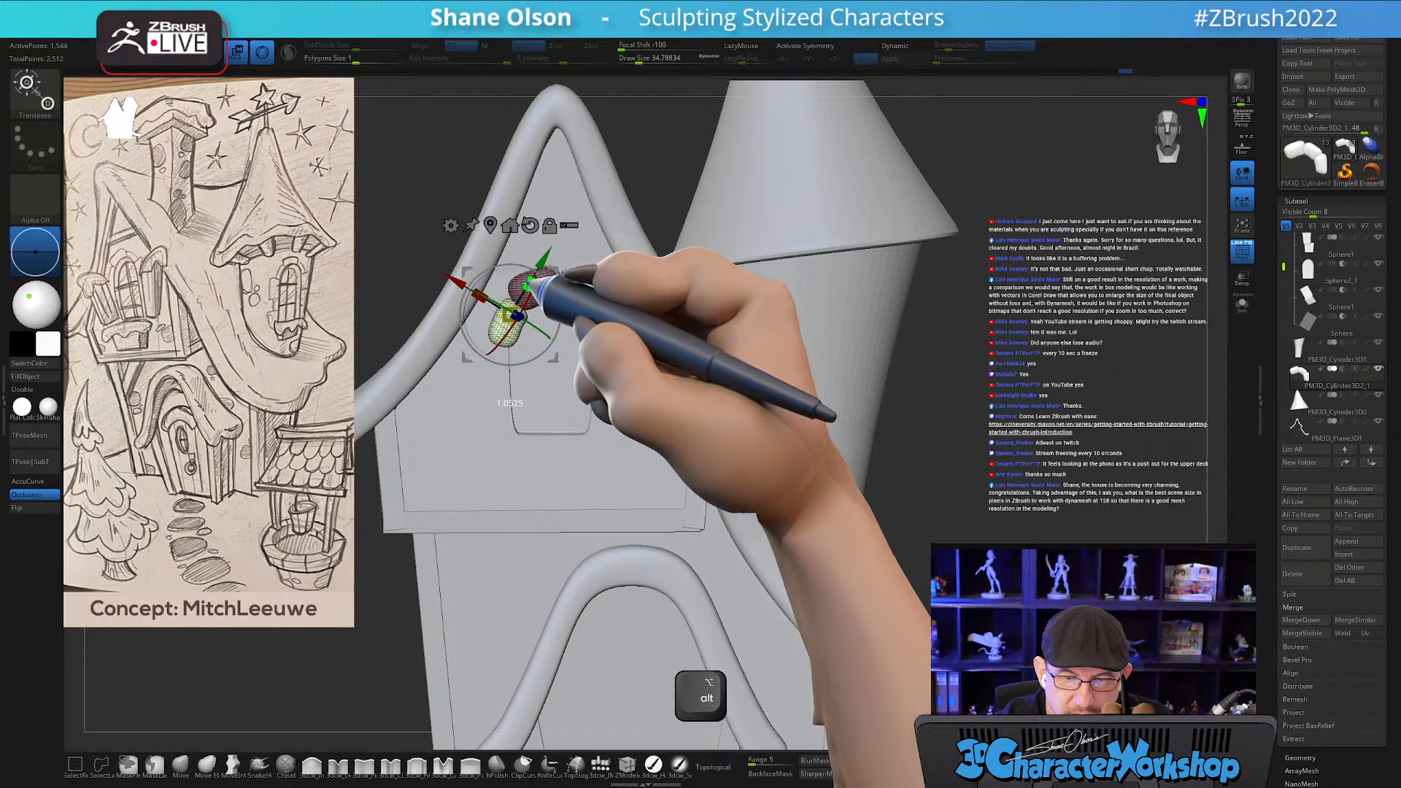
drag(555, 278, 553, 267)
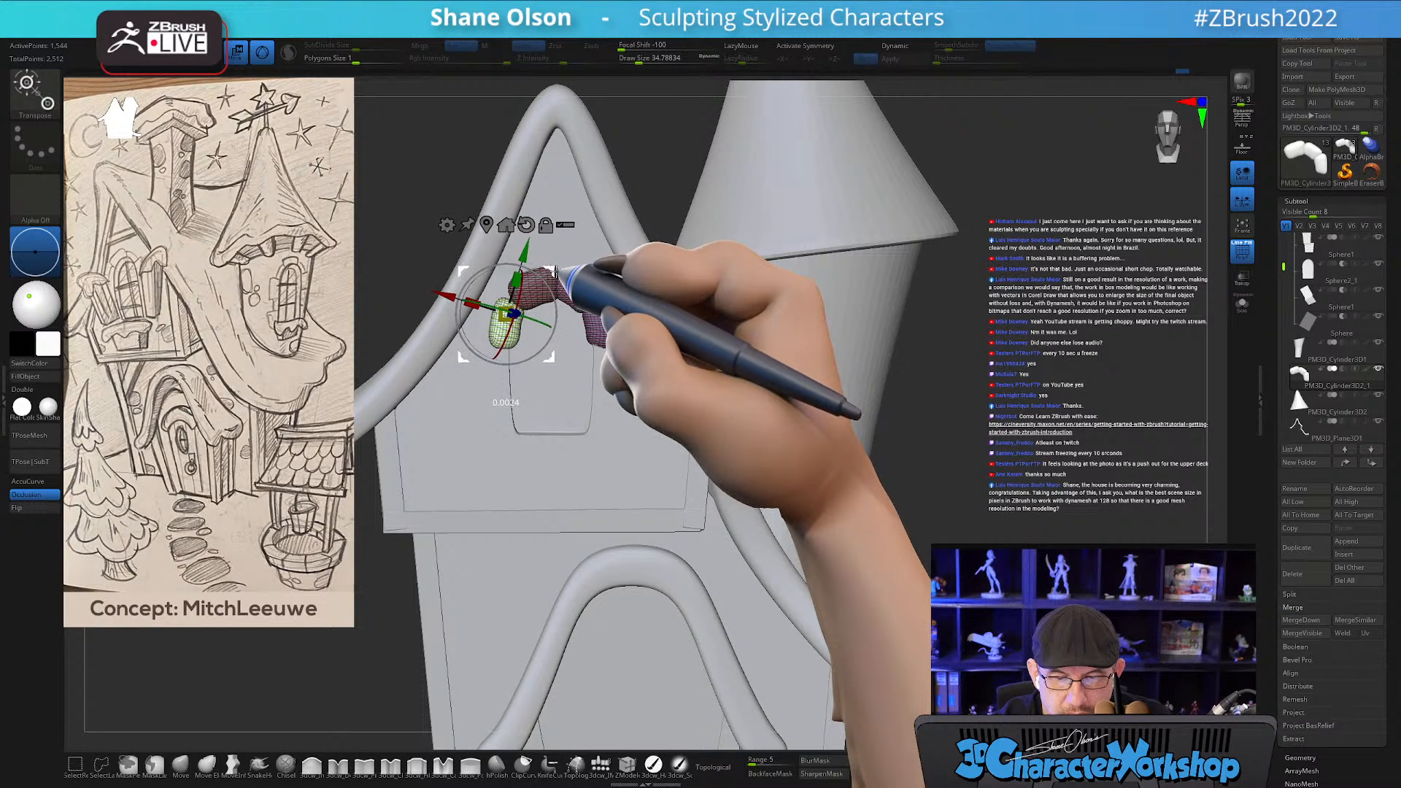
mouse_move(924, 389)
ctrl+mouse_down()
mouse_move(932, 400)
mouse_move(909, 401)
ctrl+mouse_up()
Adjust the new left stone's depth and shape with the Move brush, working from the side and the front.
key(q)
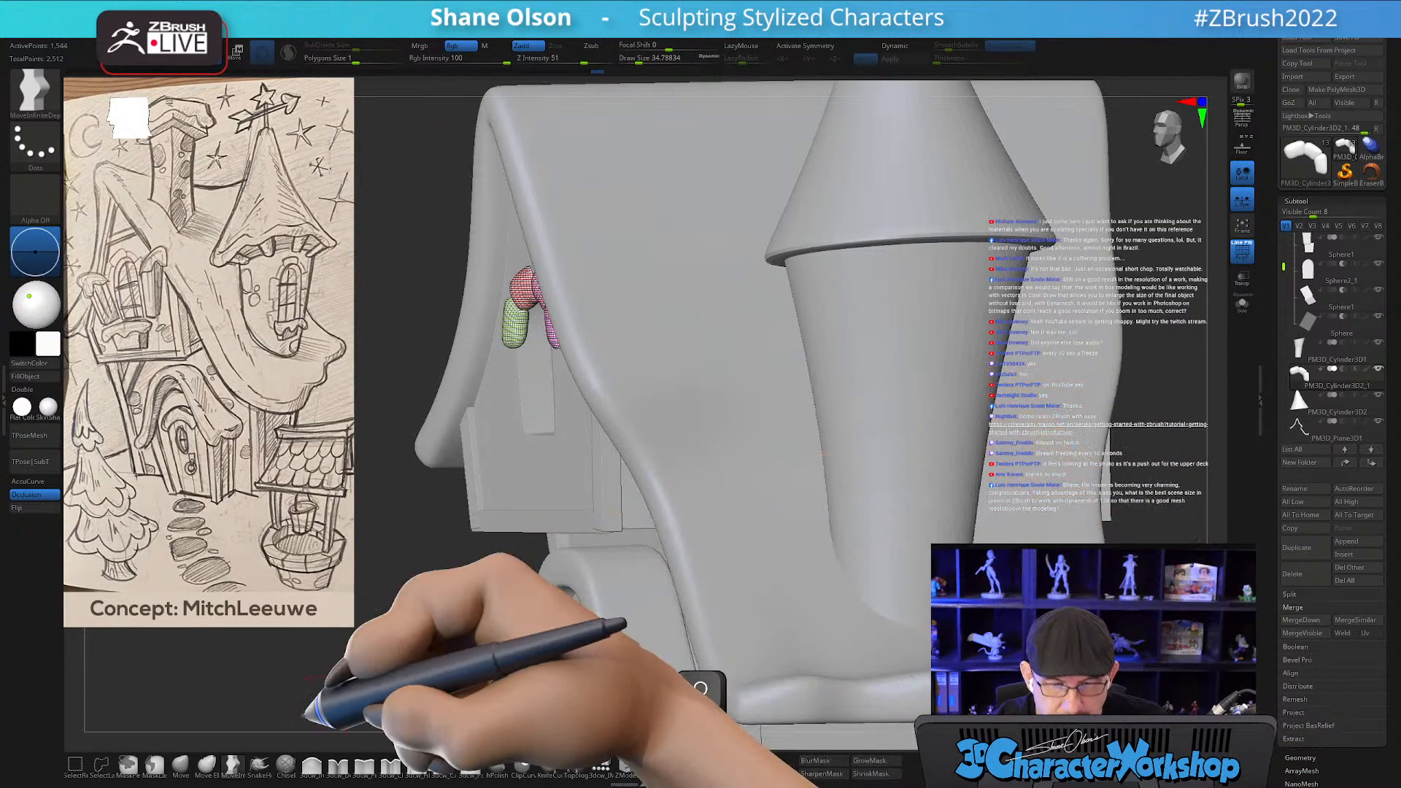
click(180, 764)
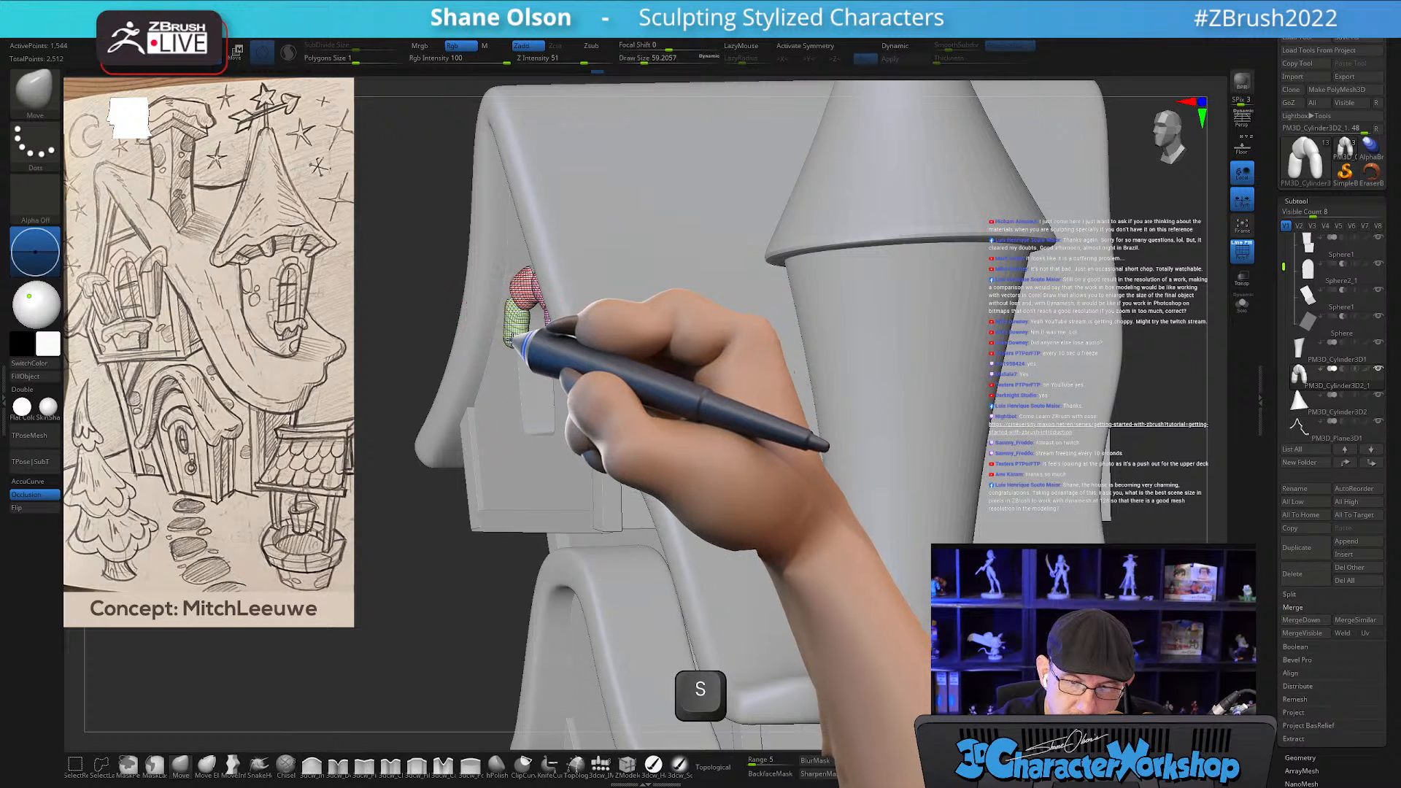
drag(511, 308, 516, 300)
right_drag(534, 301, 565, 282)
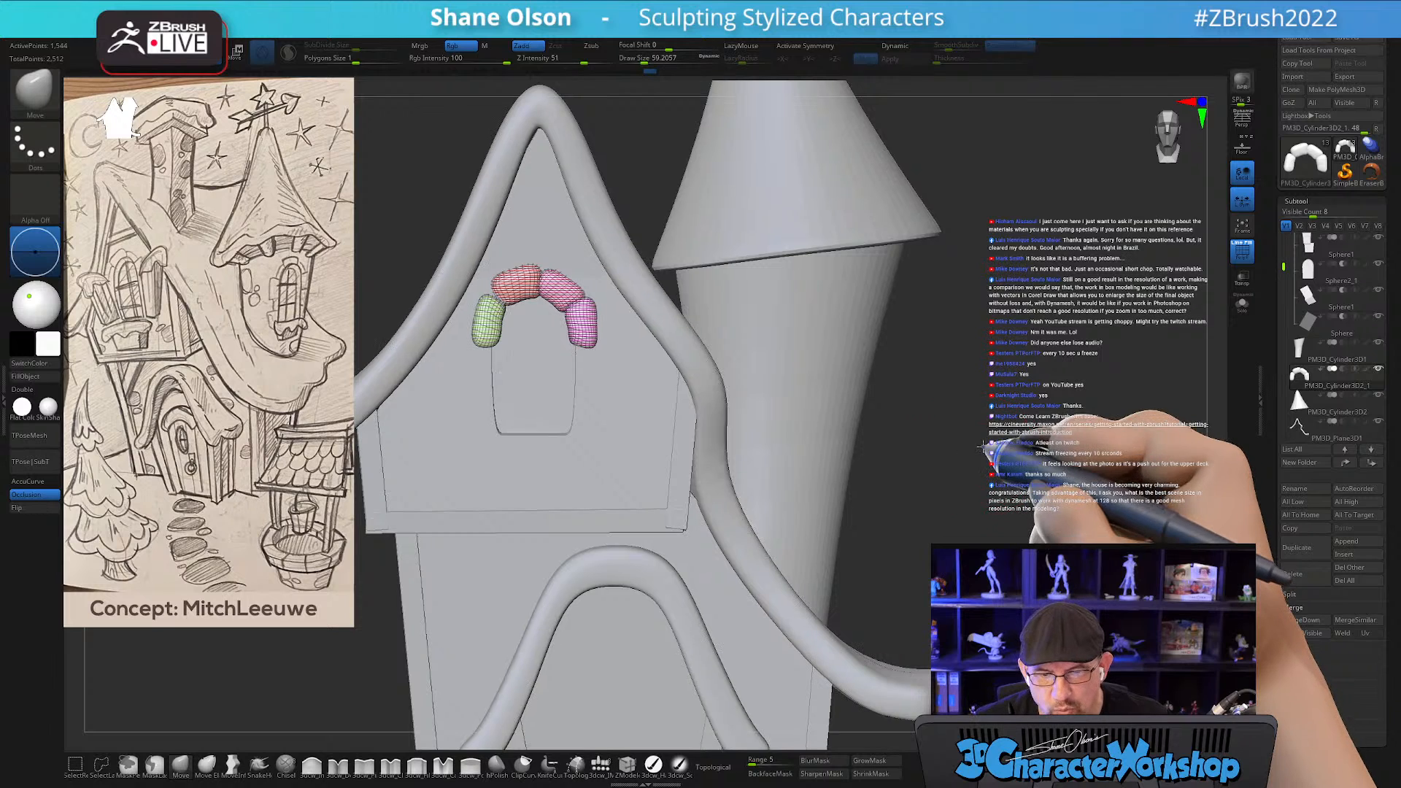
Hide the polyframe on the arch stones and turn on topological masking for the Move brush.
alt+drag(996, 439, 983, 442)
key(shift+f)
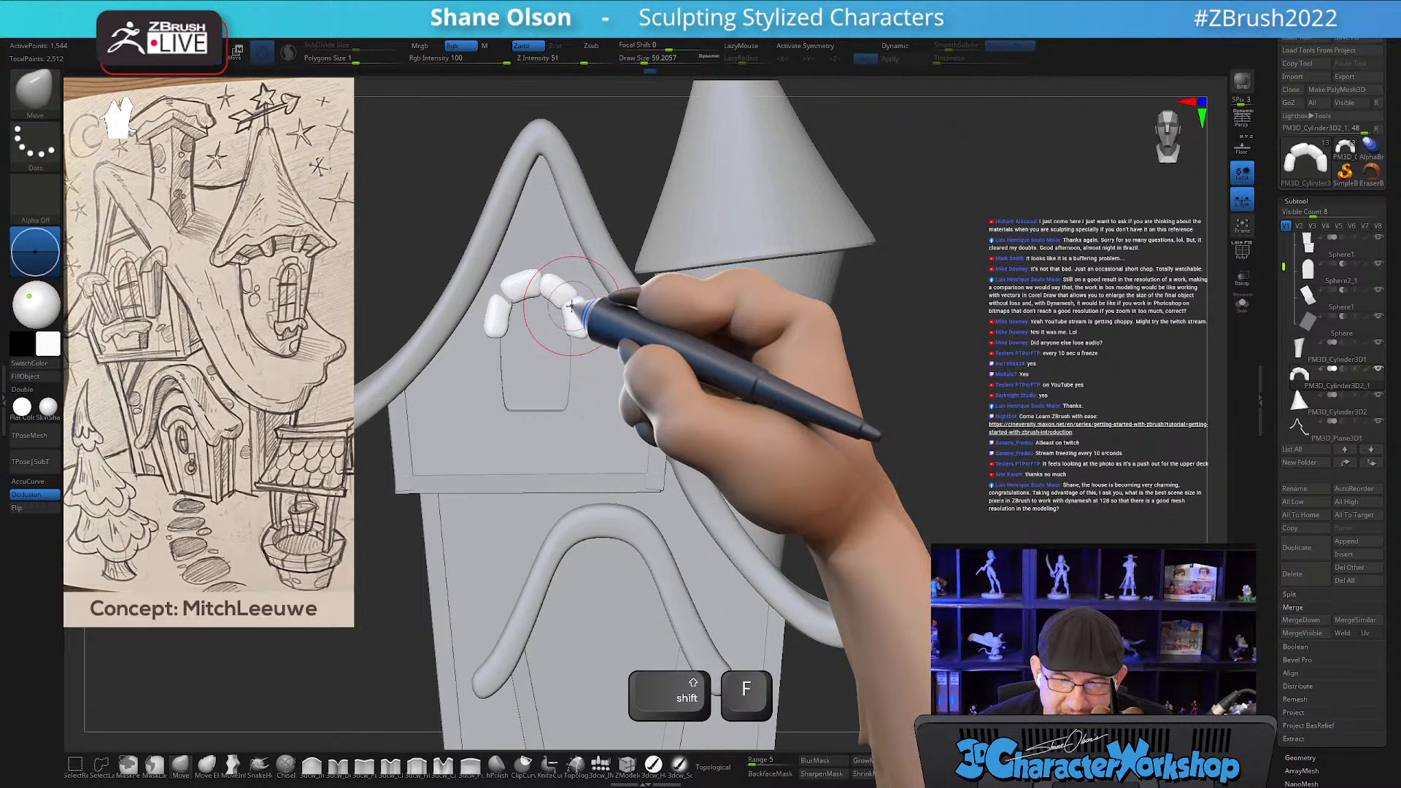
click(715, 767)
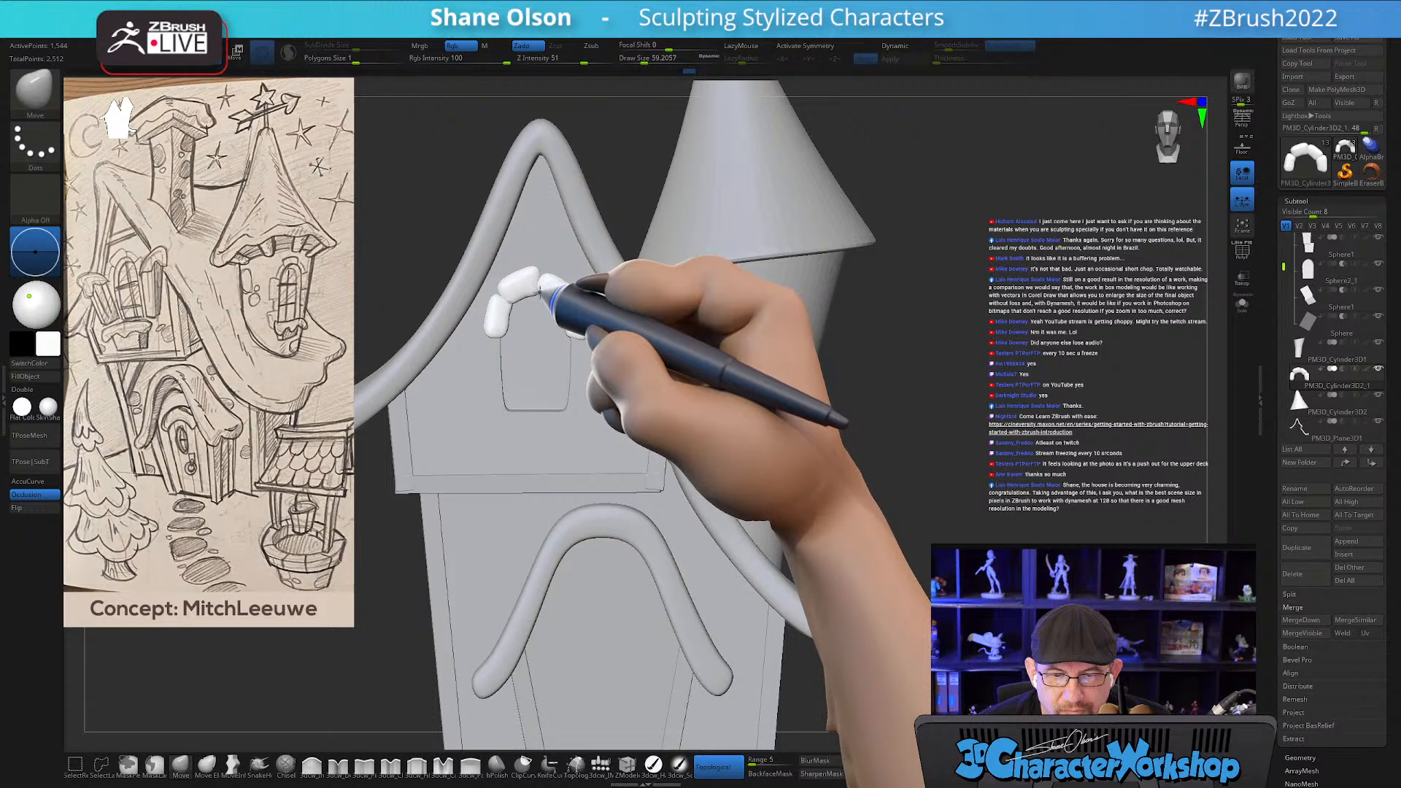
Duplicate the lowest left stone straight down along the window's left edge and realign the gizmo on the copy.
alt+drag(964, 381, 979, 323)
key(w)
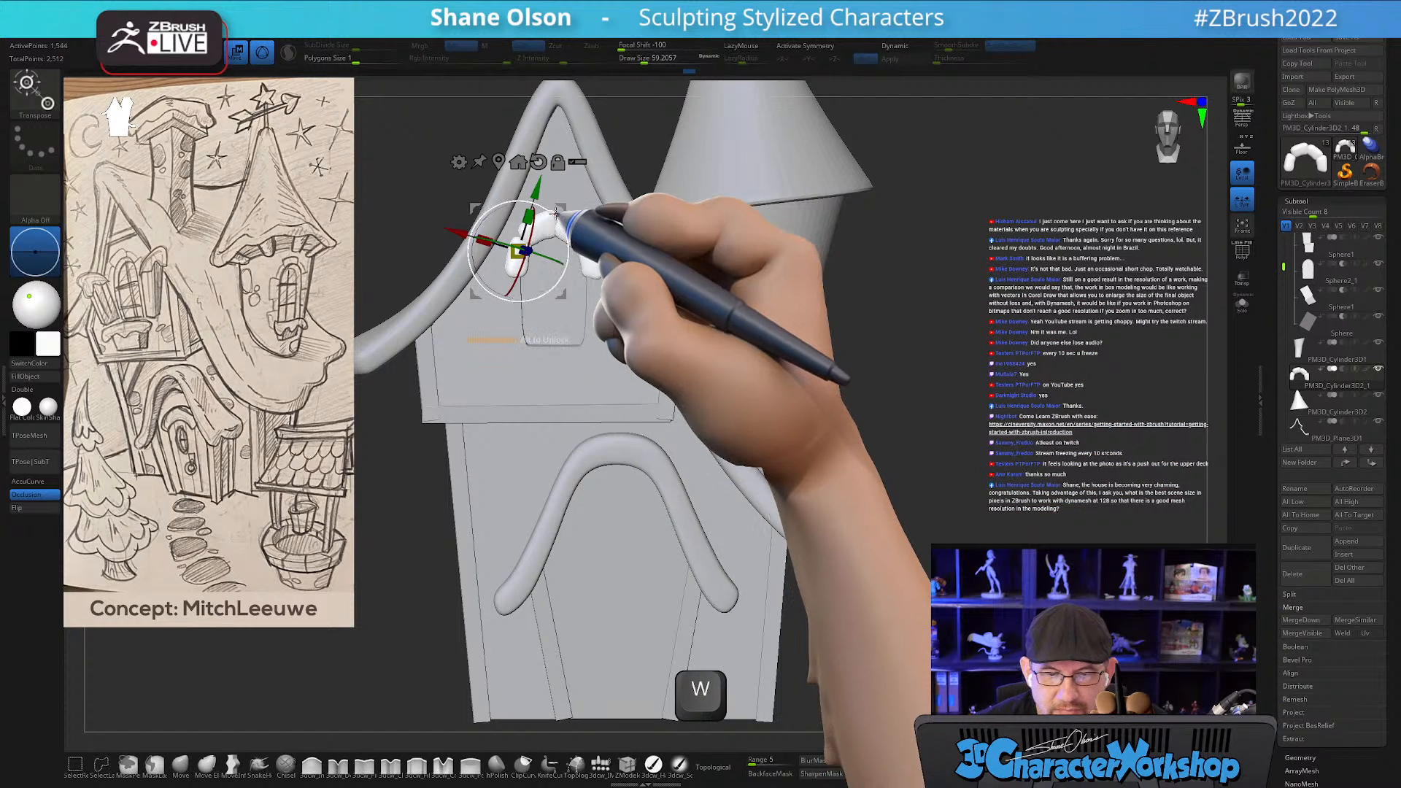
alt+drag(518, 252, 961, 380)
alt+click(503, 261)
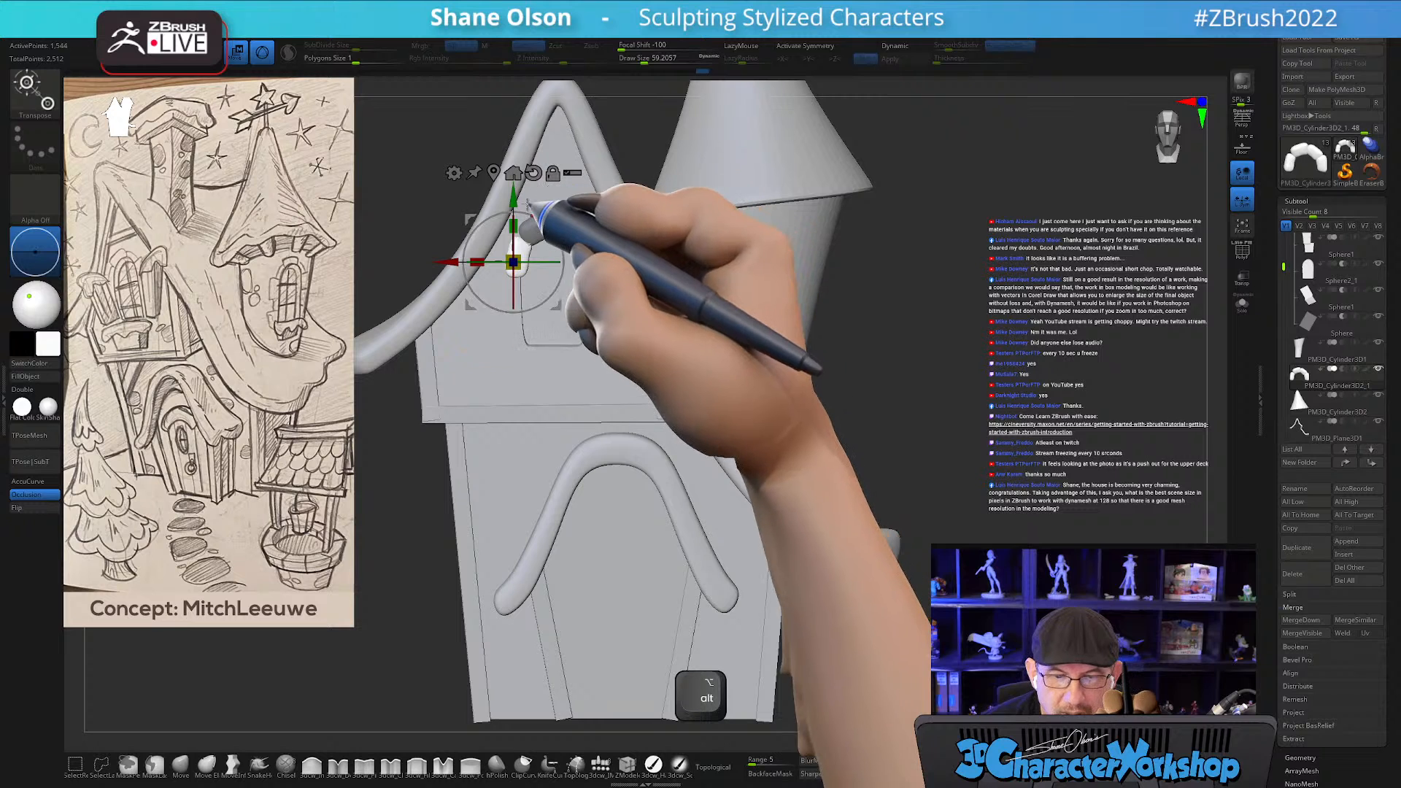
ctrl+drag(514, 196, 519, 232)
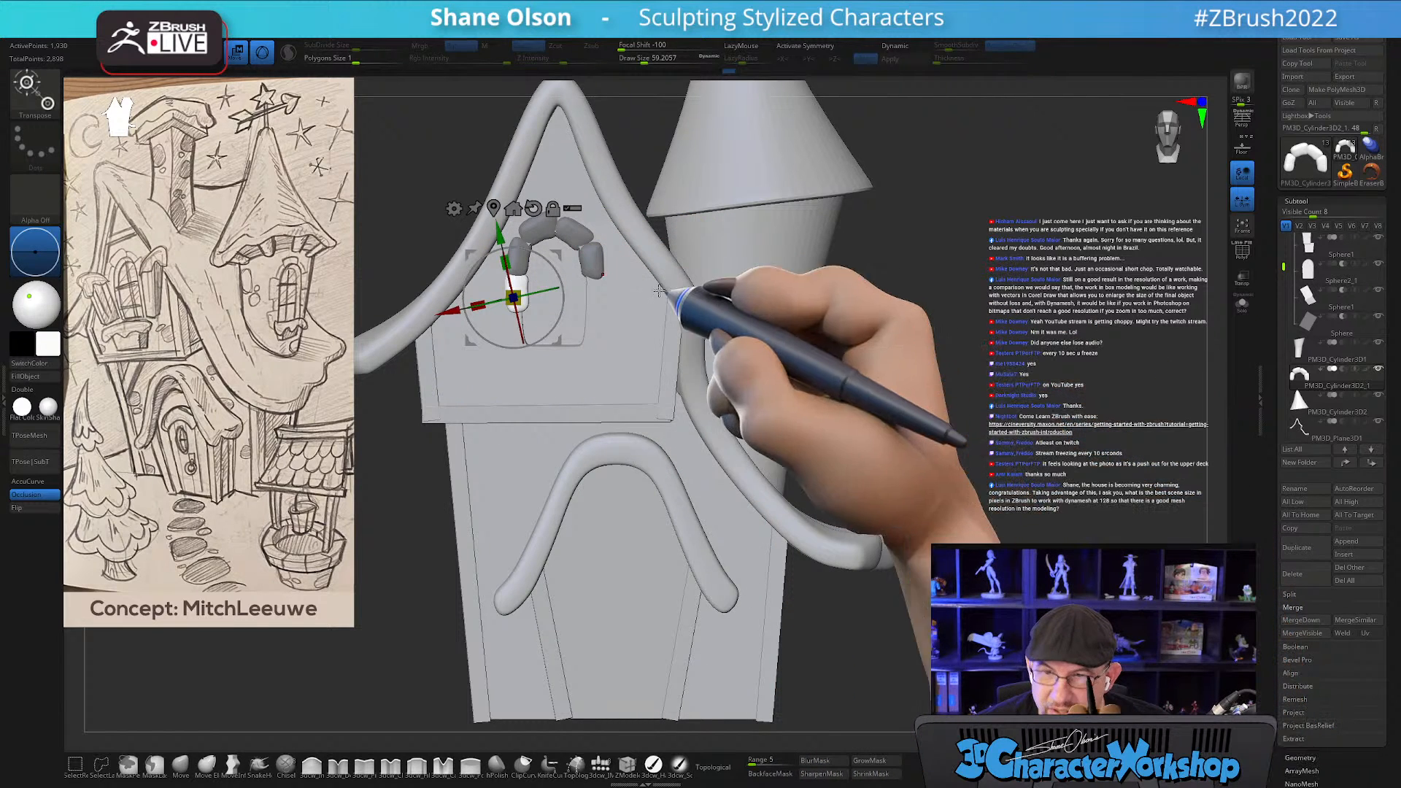
alt+click(527, 207)
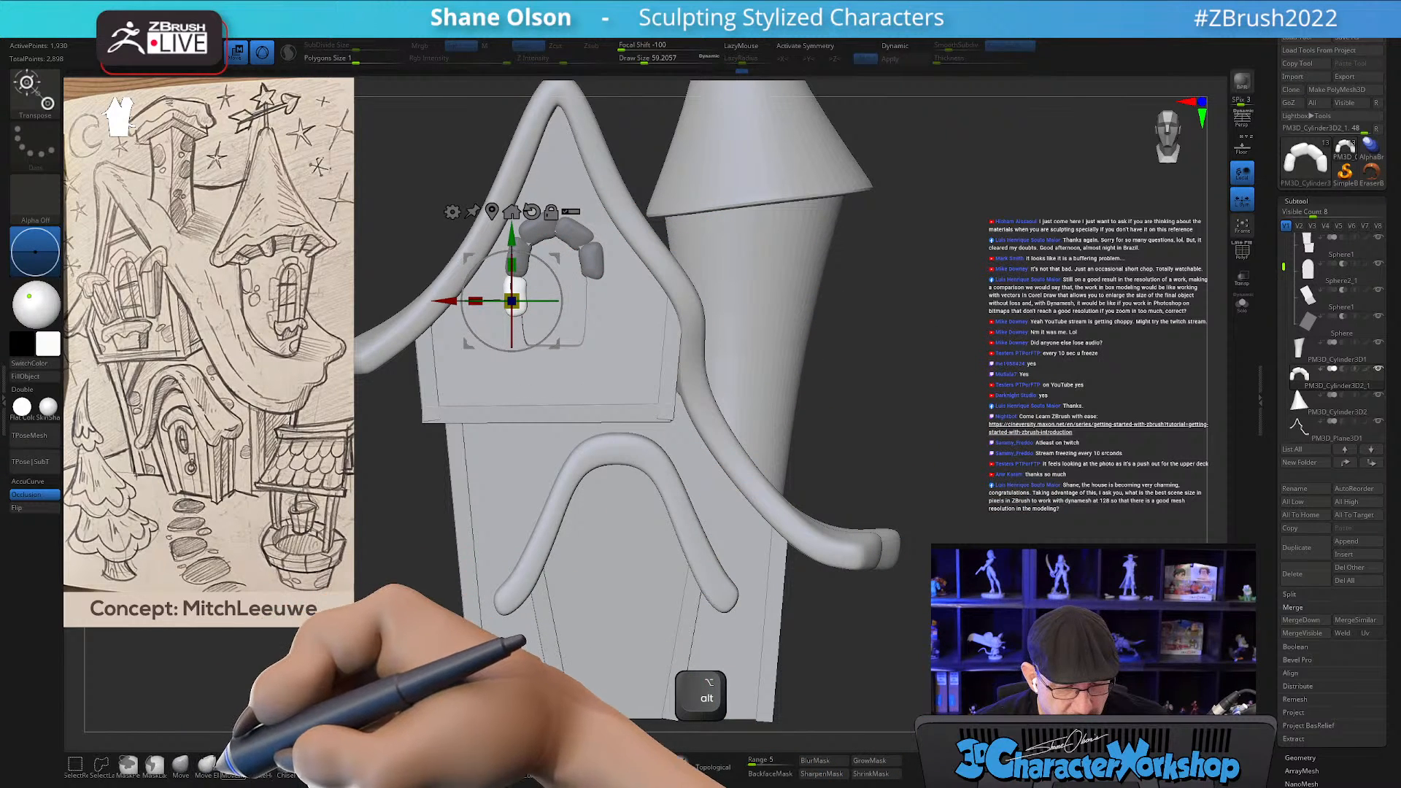
Reshape the new lower-left stone with the infinite-depth Move brush from the side and front, and clear the mask.
click(232, 764)
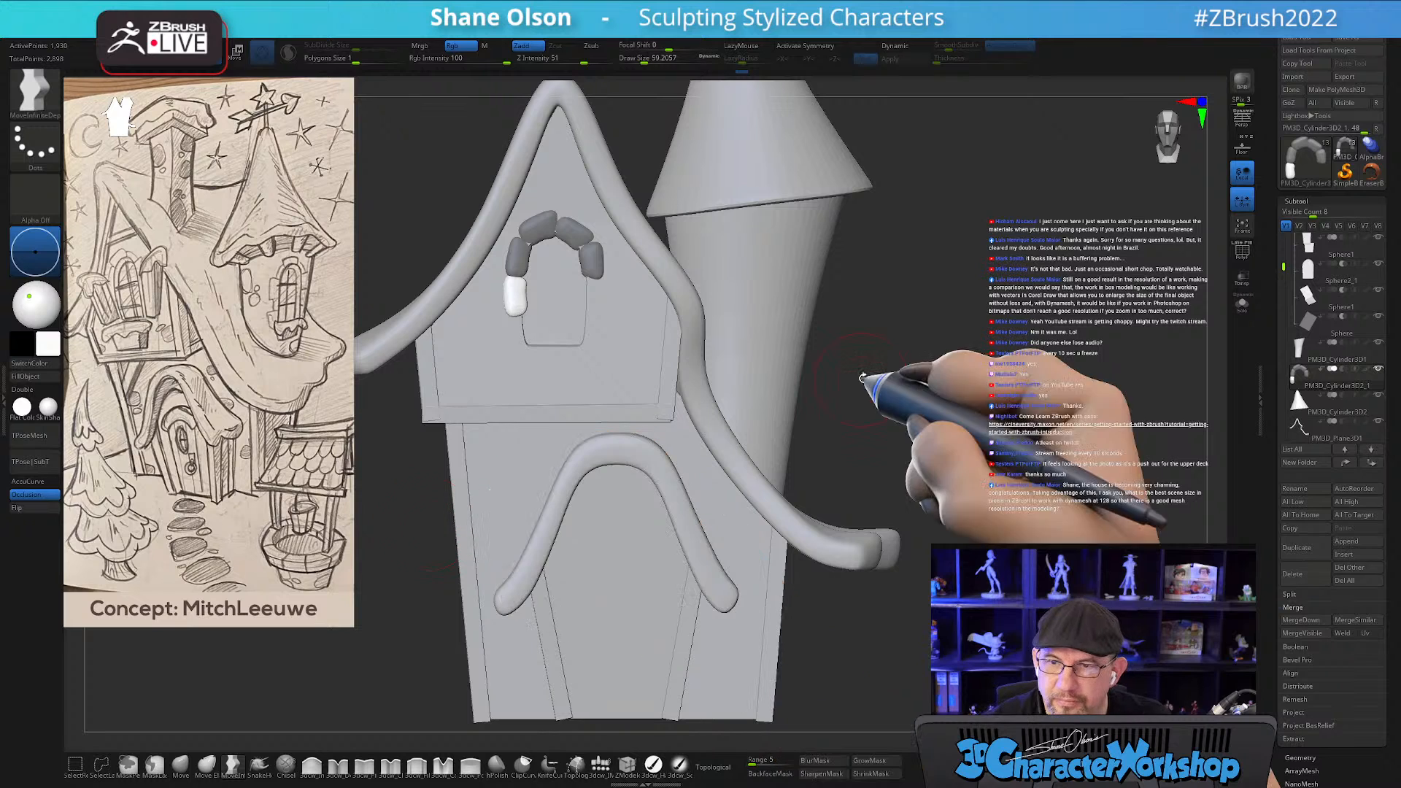
key(s)
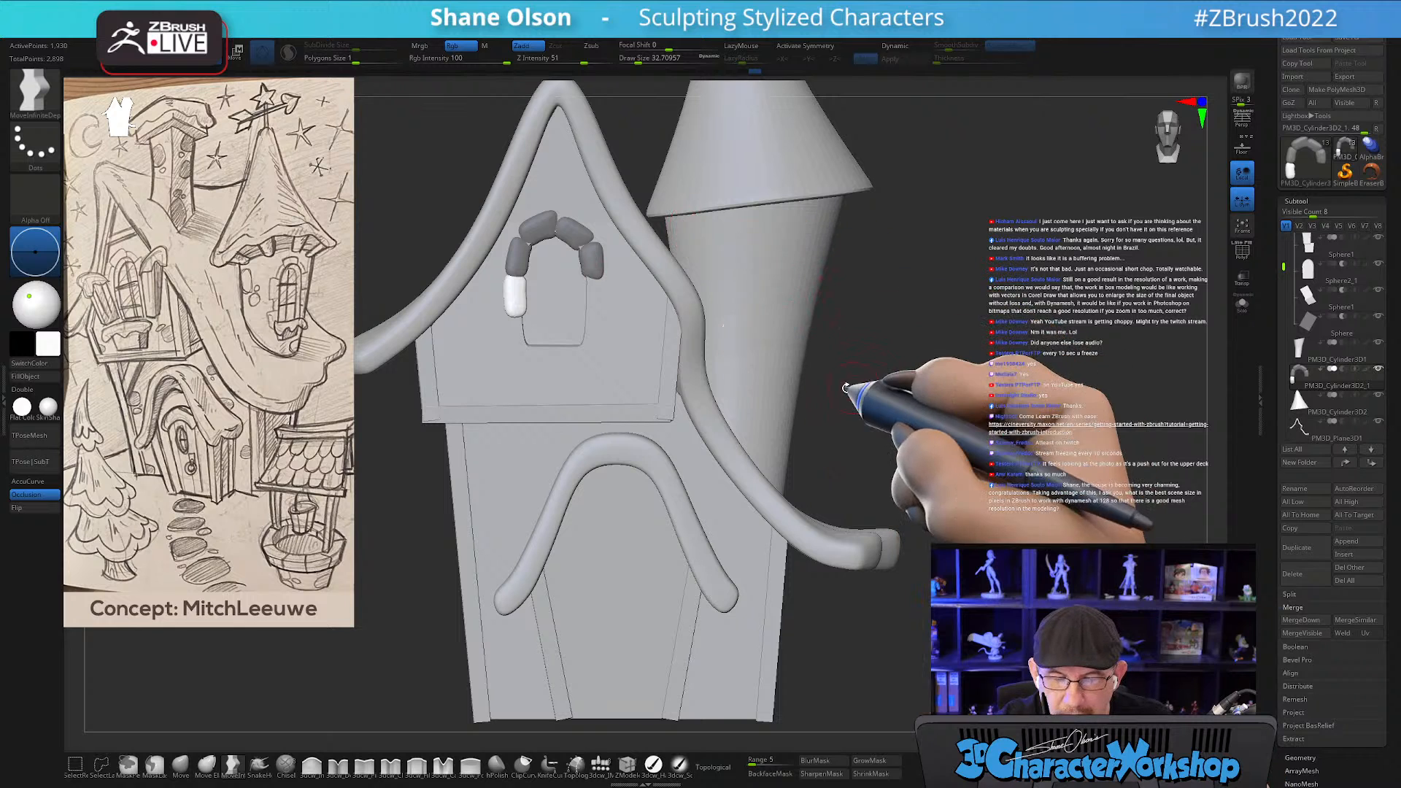
drag(726, 321, 568, 327)
key(s)
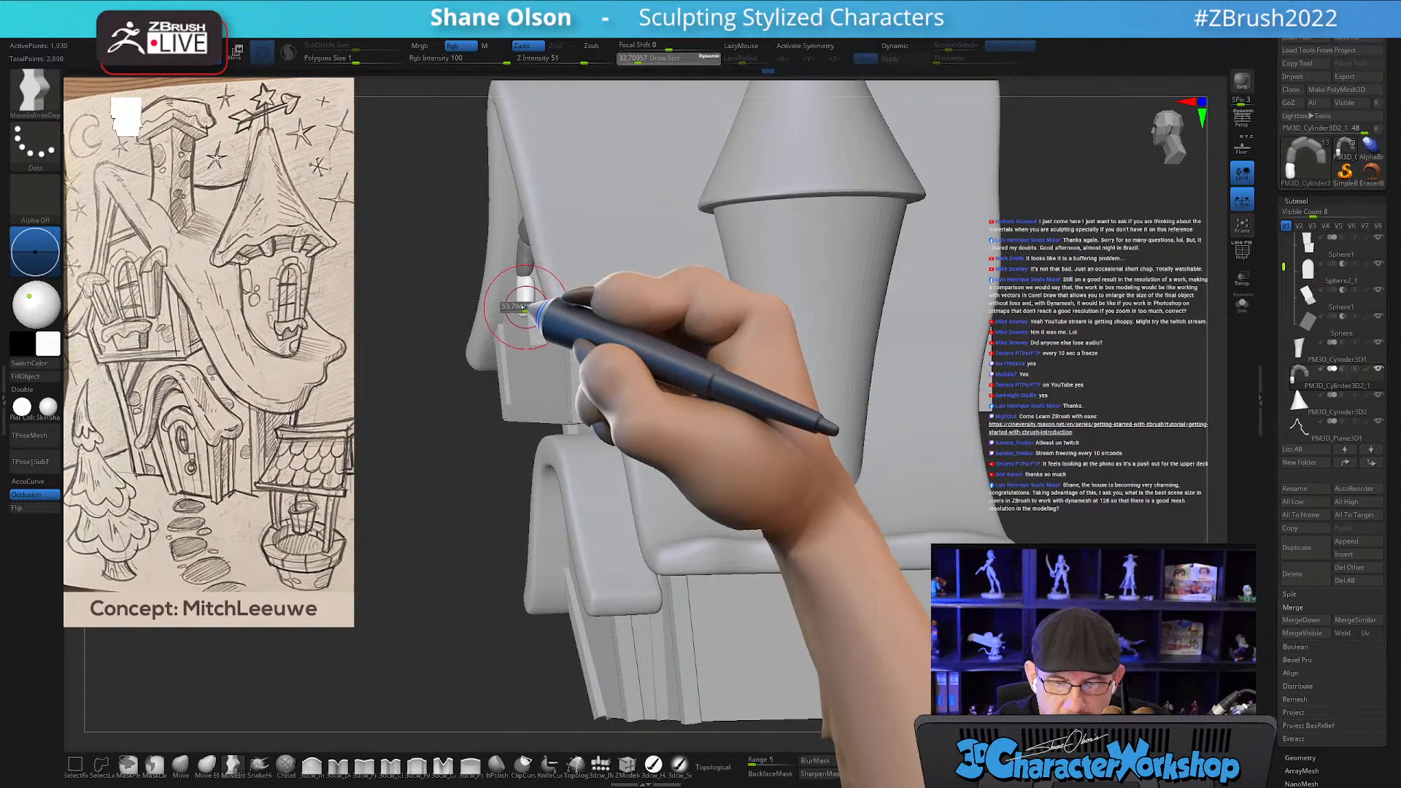
right_drag(544, 308, 575, 316)
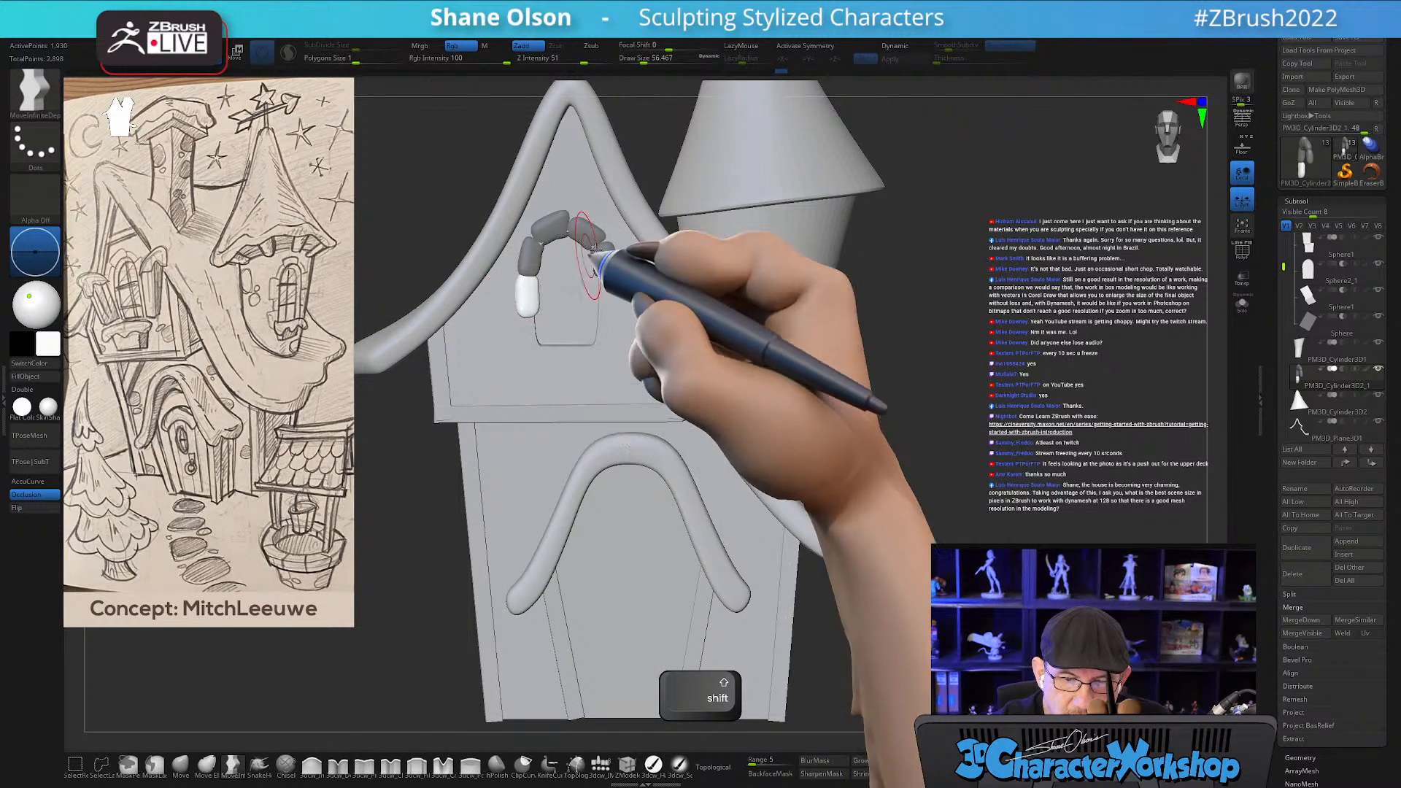
alt+drag(898, 356, 958, 425)
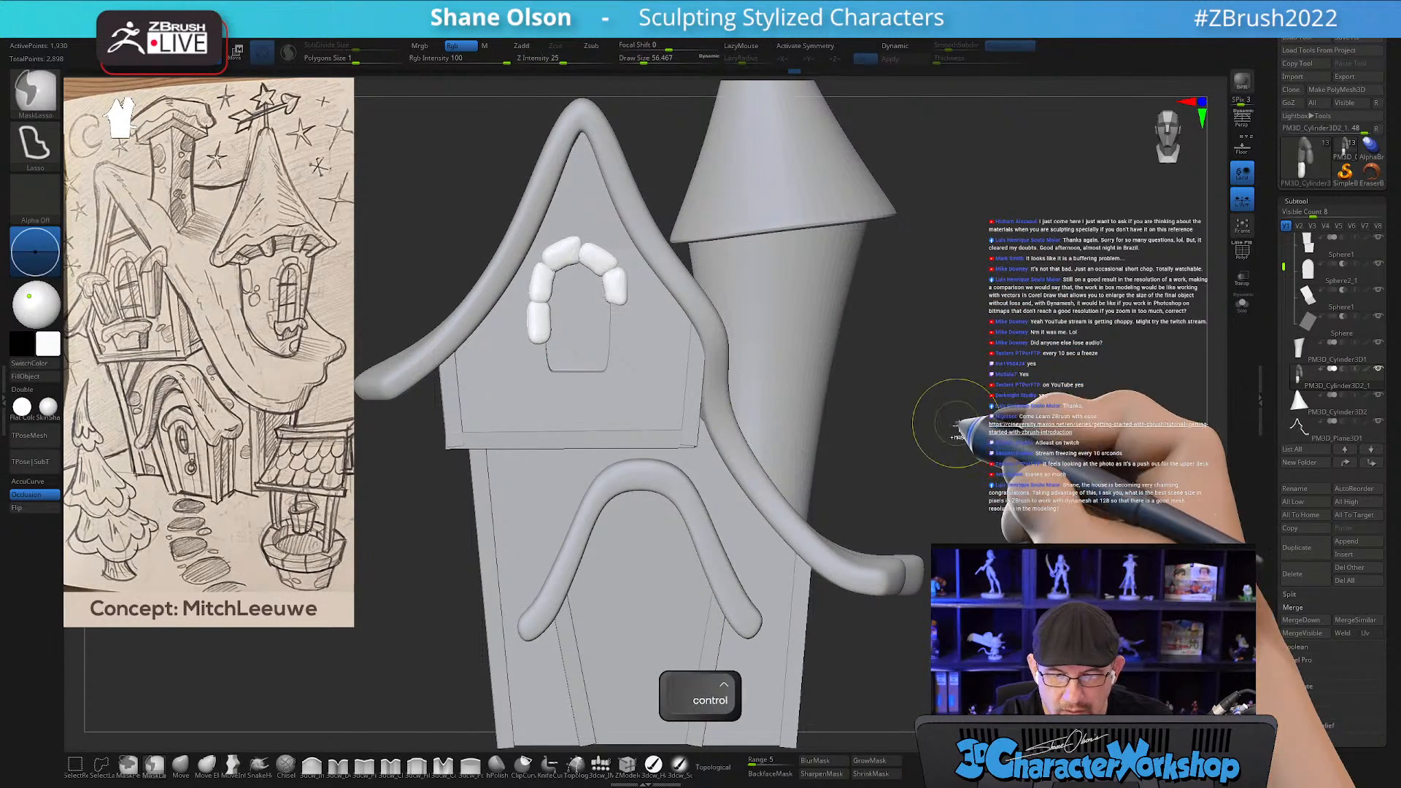
Examine the whole house from the front and at three-quarter angles, checking its proportions and window stones against the concept sketch.
alt+drag(1055, 461, 902, 319)
drag(922, 396, 898, 500)
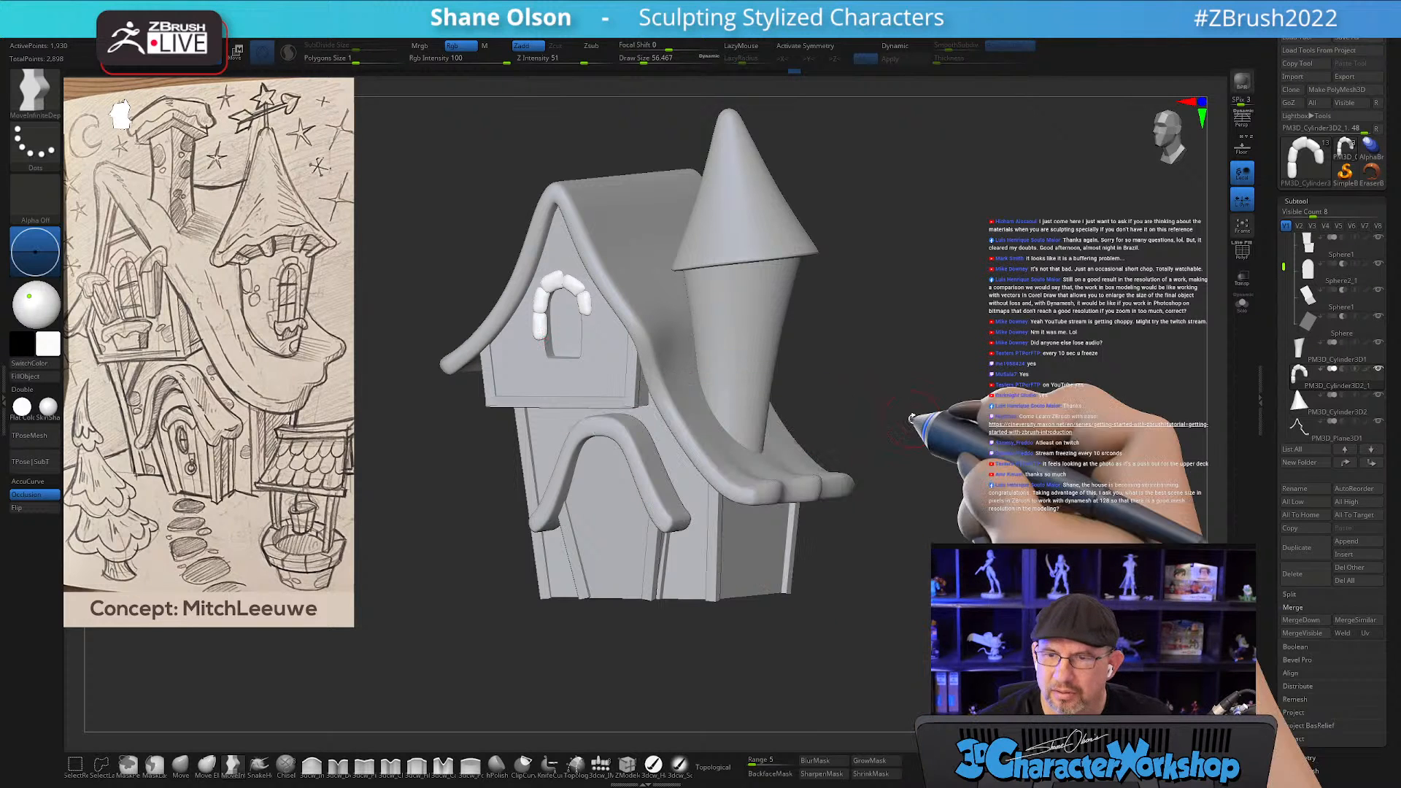
drag(907, 372, 914, 365)
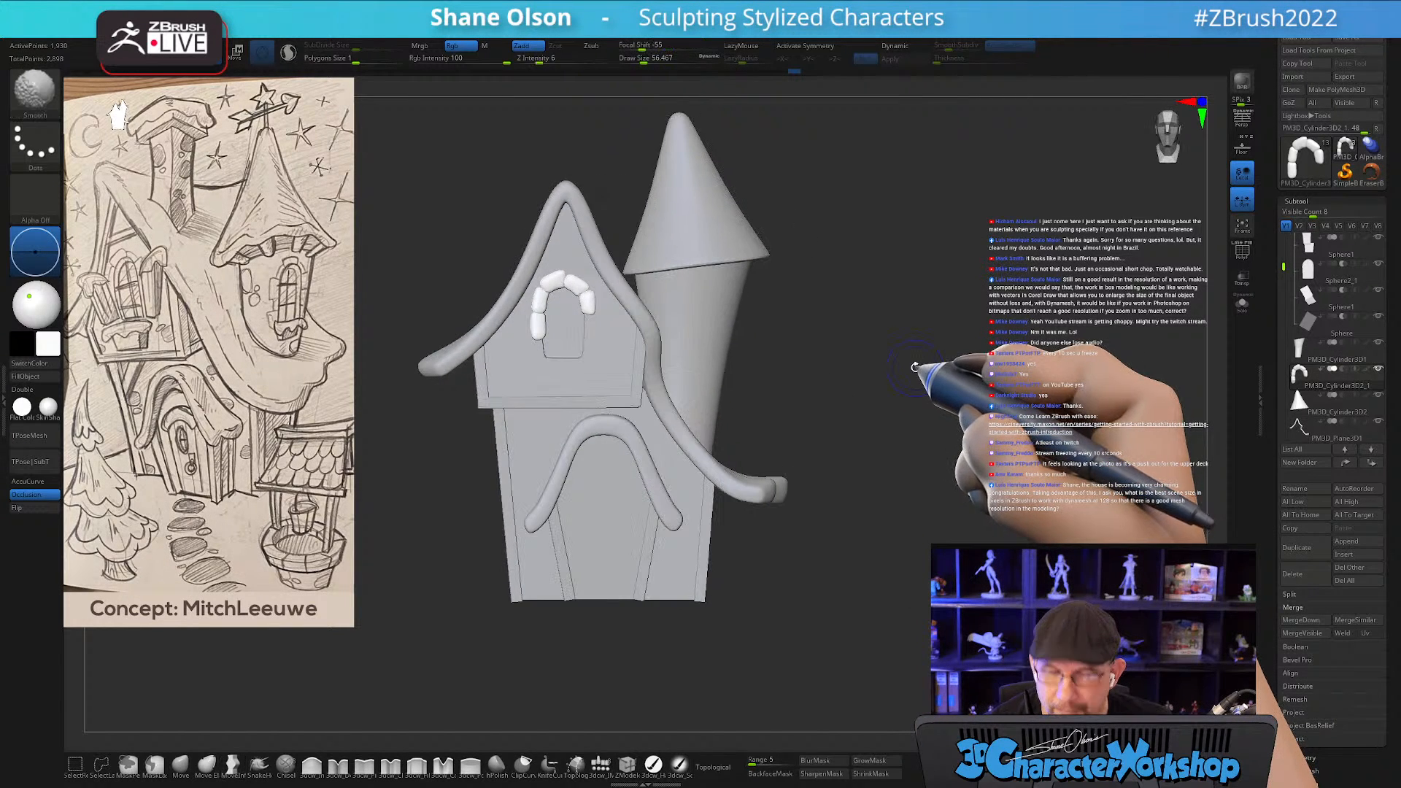
alt+drag(883, 413, 873, 430)
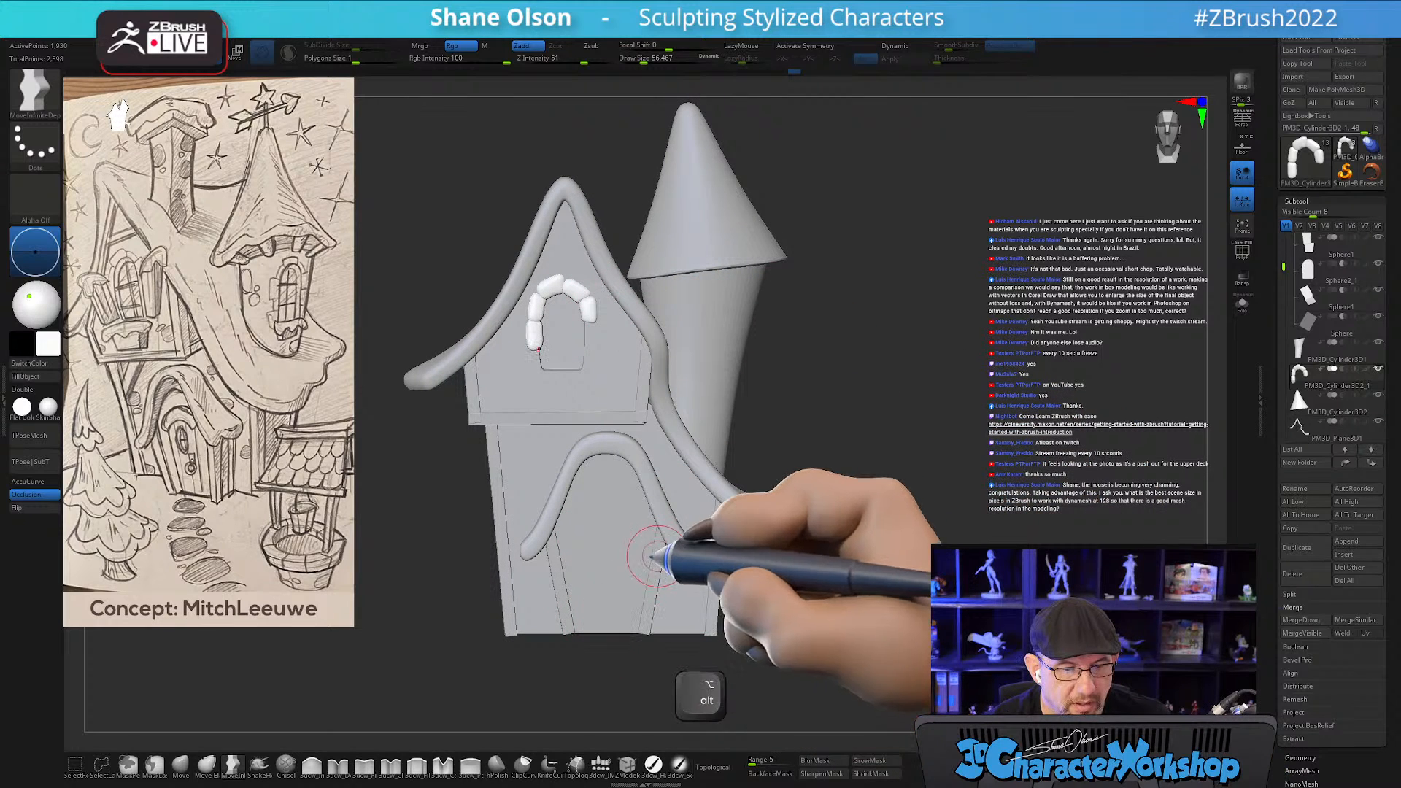
alt+drag(872, 472, 893, 461)
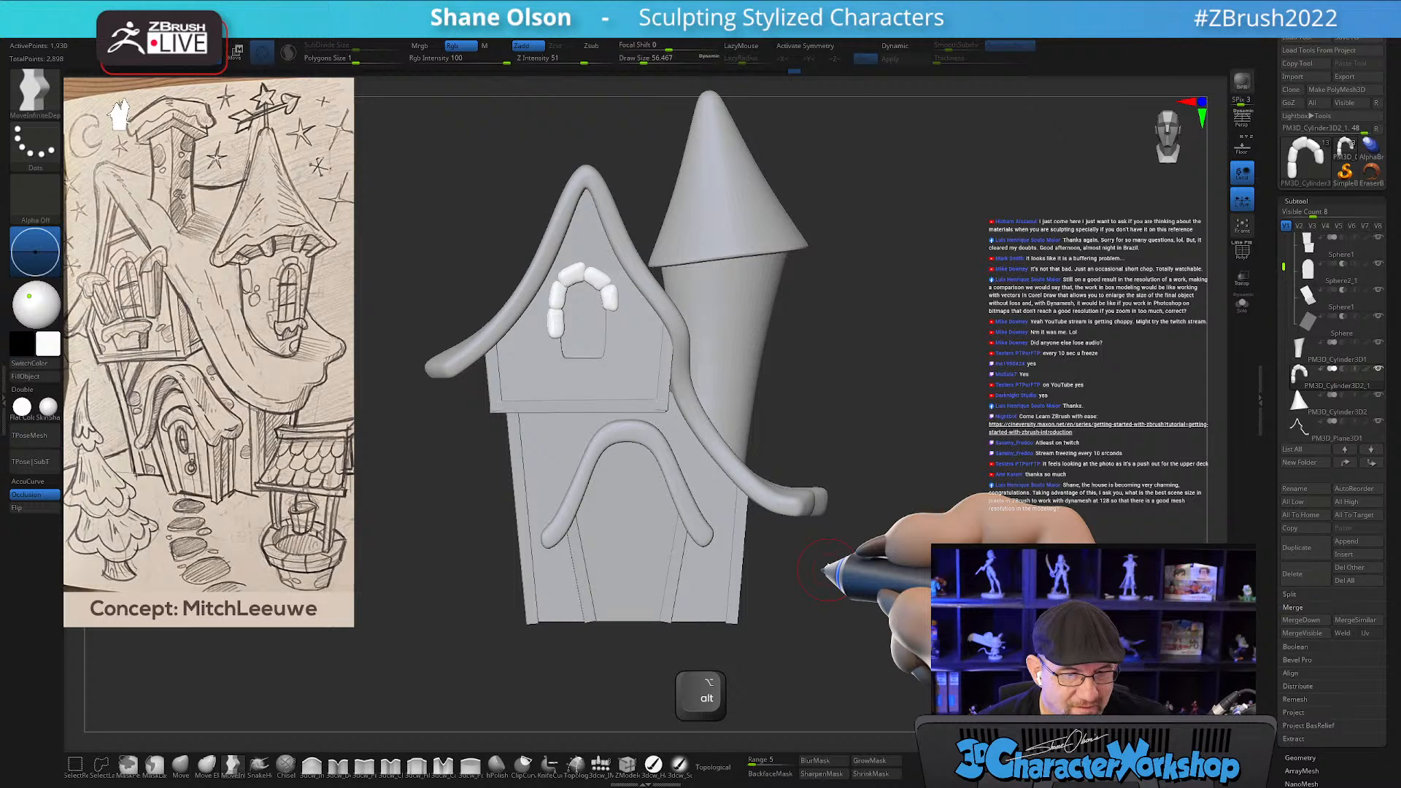
drag(918, 454, 892, 451)
alt+drag(869, 358, 870, 371)
alt+drag(838, 634, 864, 517)
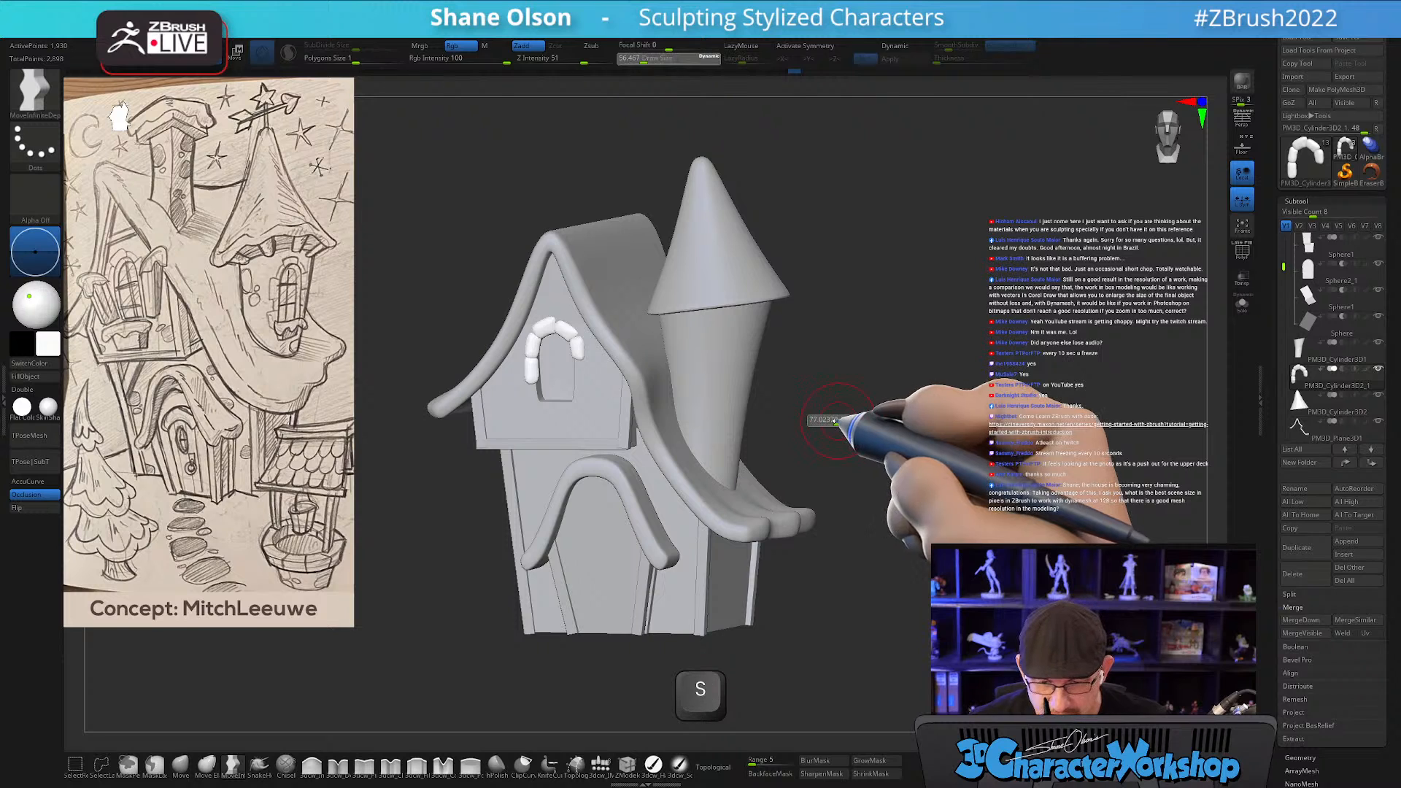
drag(907, 438, 963, 461)
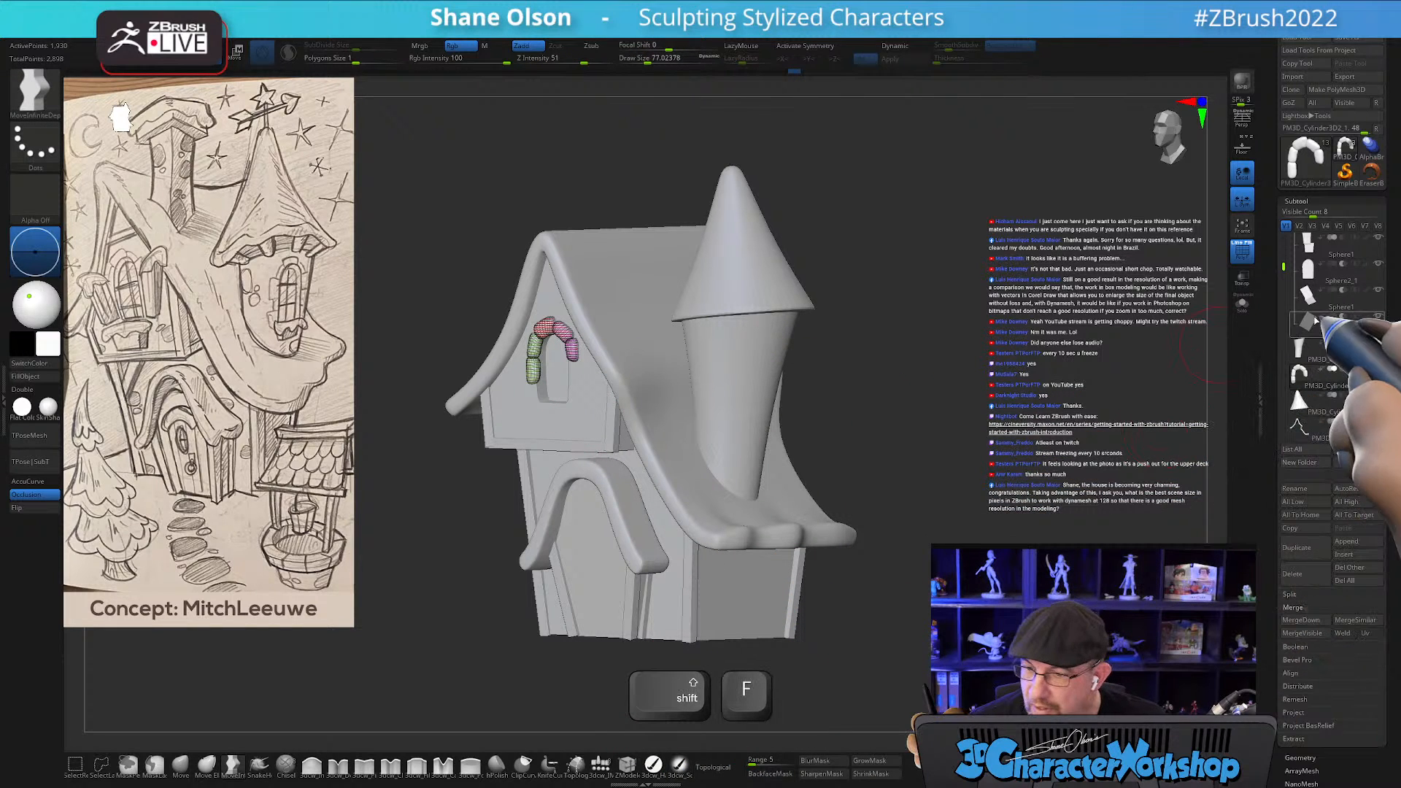
Select the upper storey's arched window shape and activate its transform gizmo.
mouse_move(1313, 325)
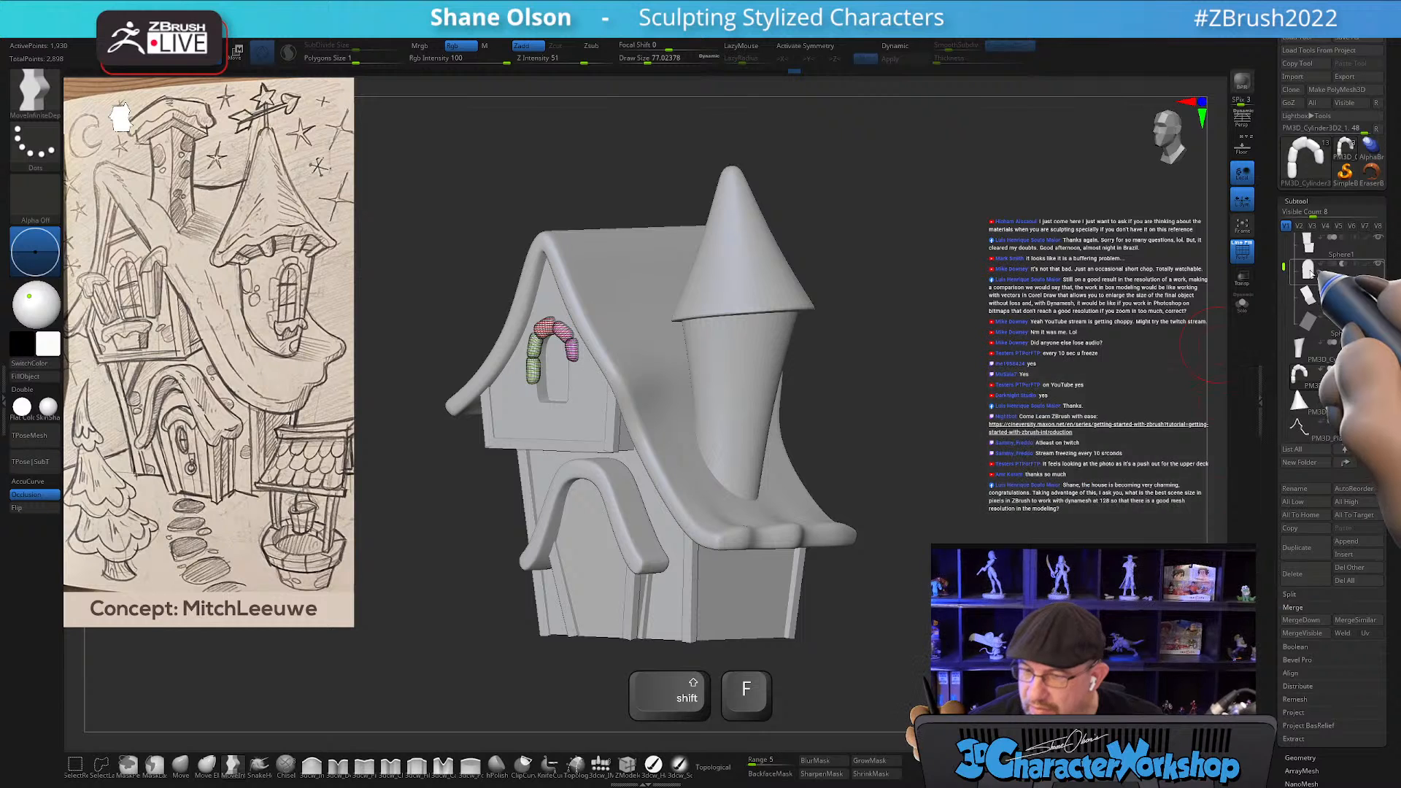
click(1313, 273)
shift+drag(1011, 363, 1032, 366)
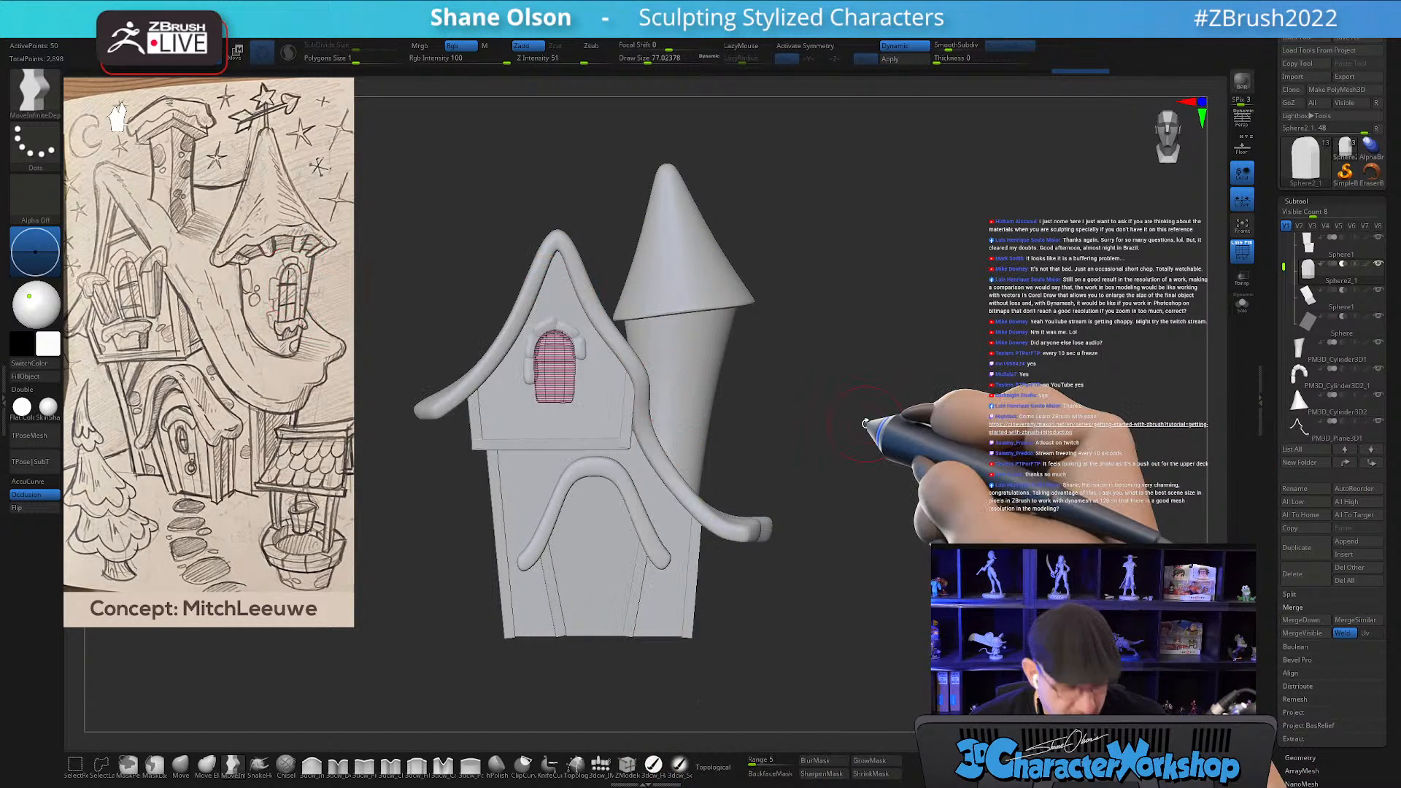
key(w)
drag(913, 460, 878, 445)
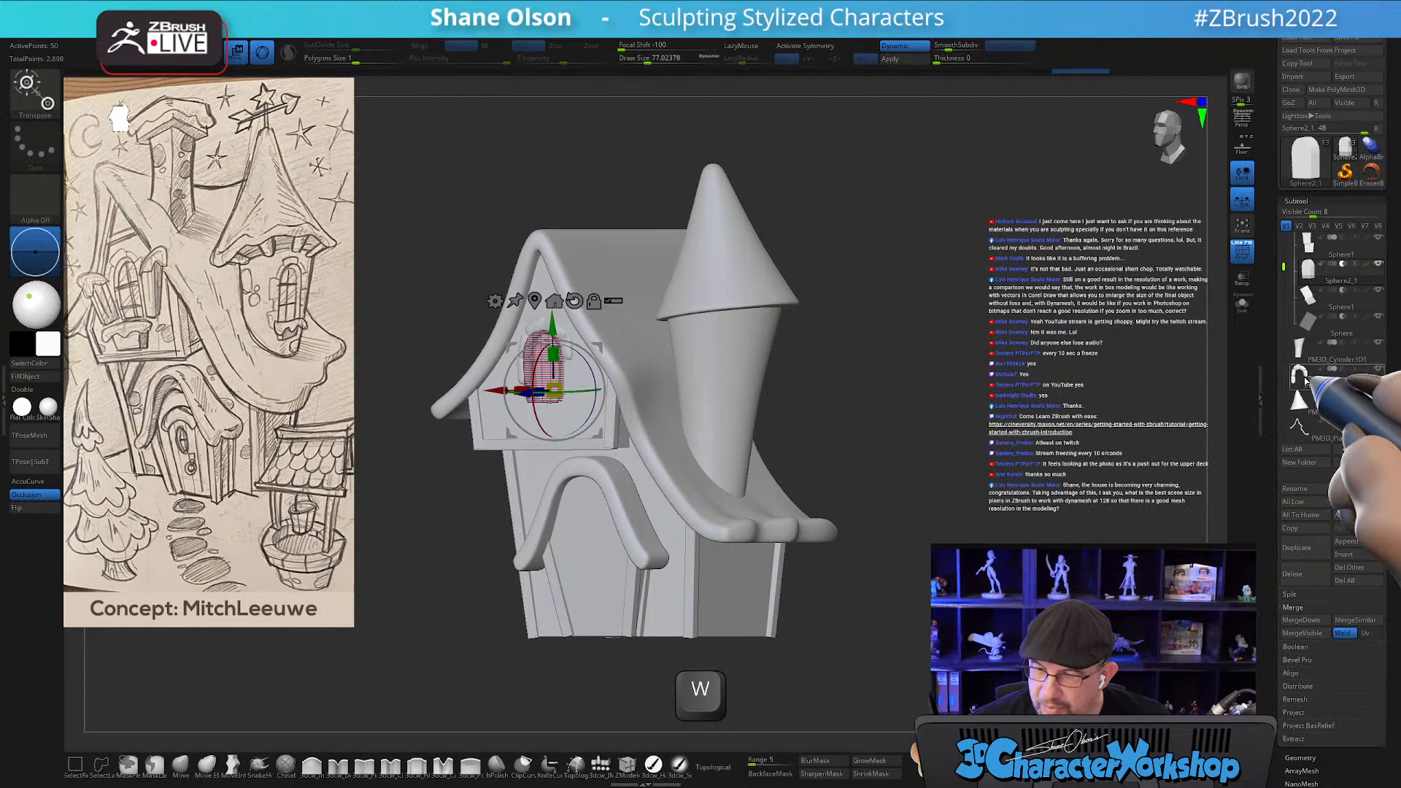
Put the turret body in a new folder named Turret and move a duplicate of the arched window shape into it.
click(1298, 353)
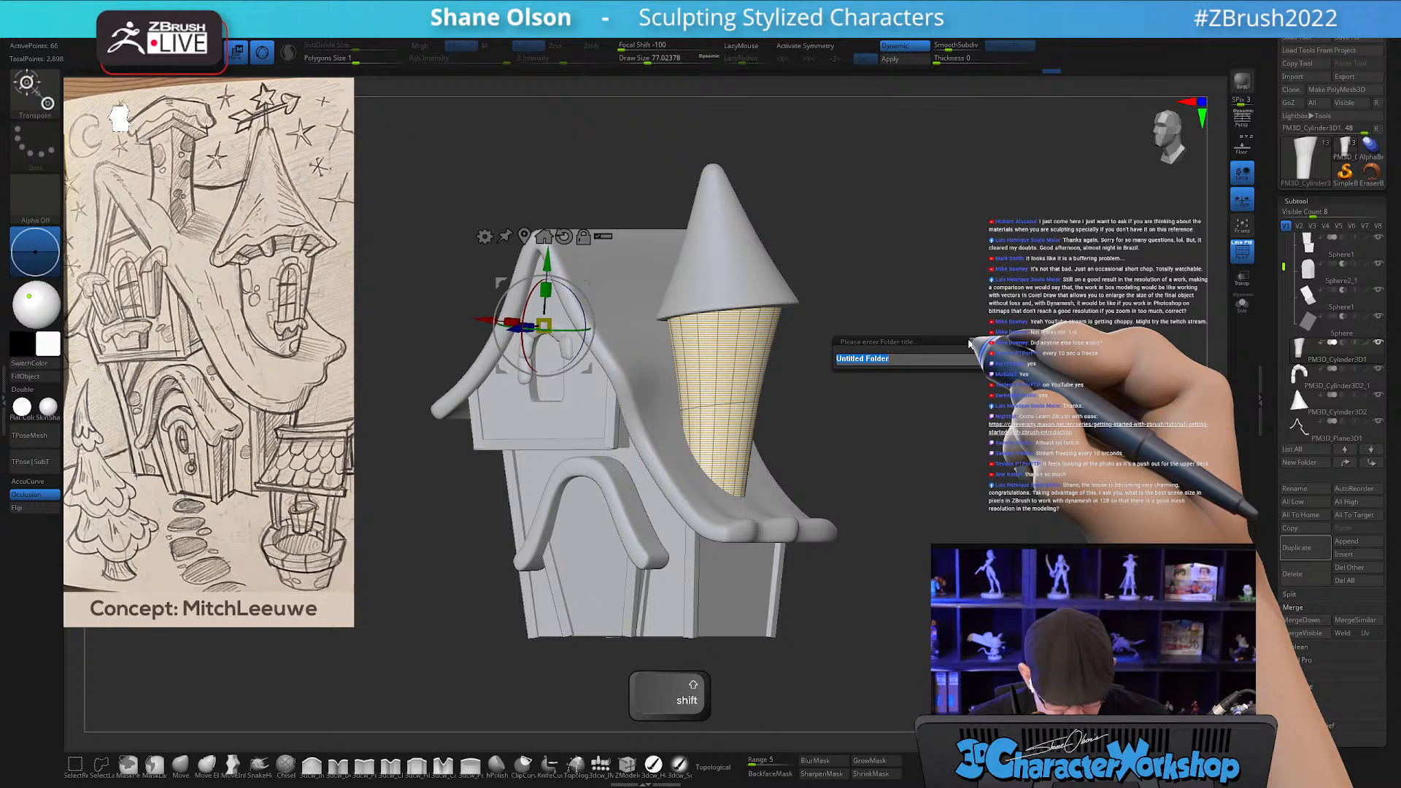
key(Return)
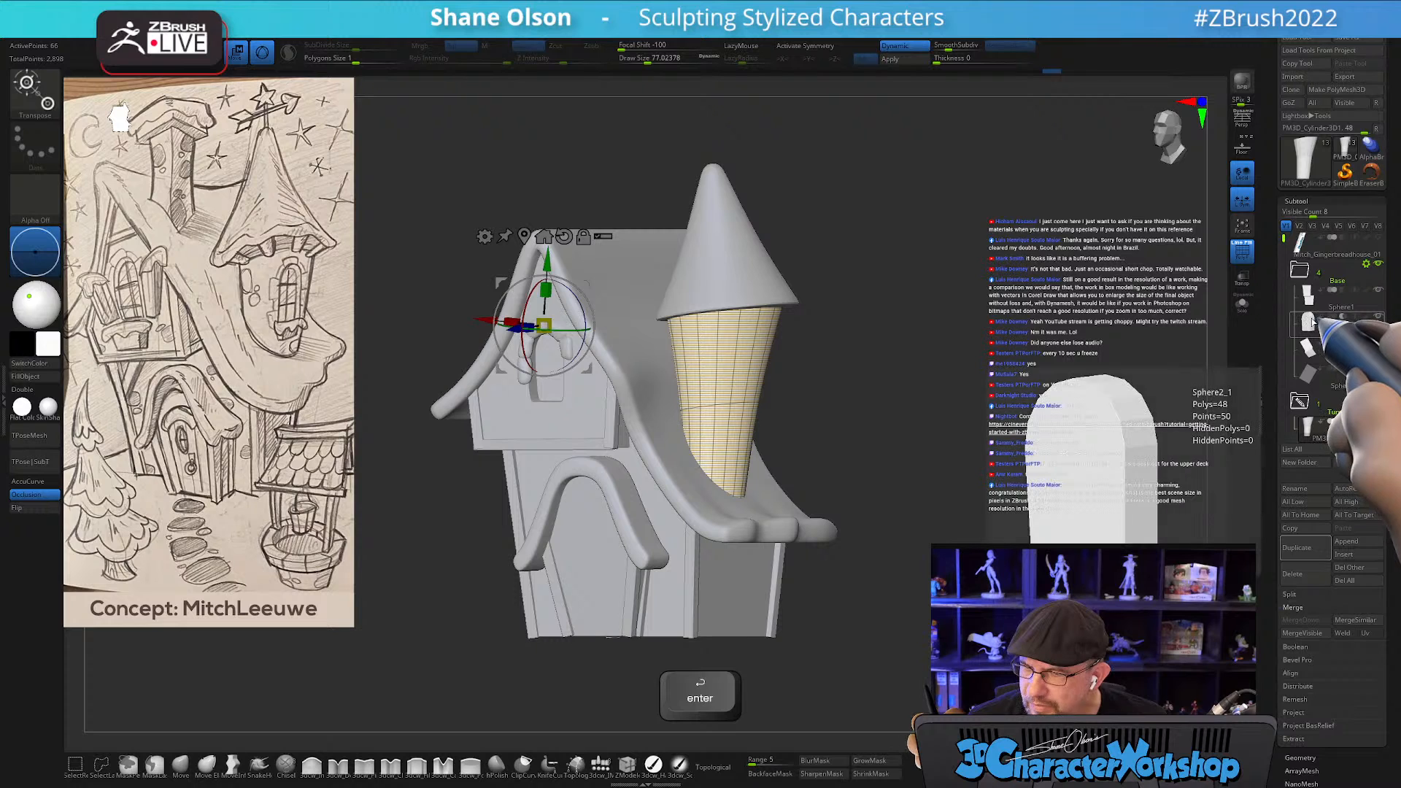
click(1311, 324)
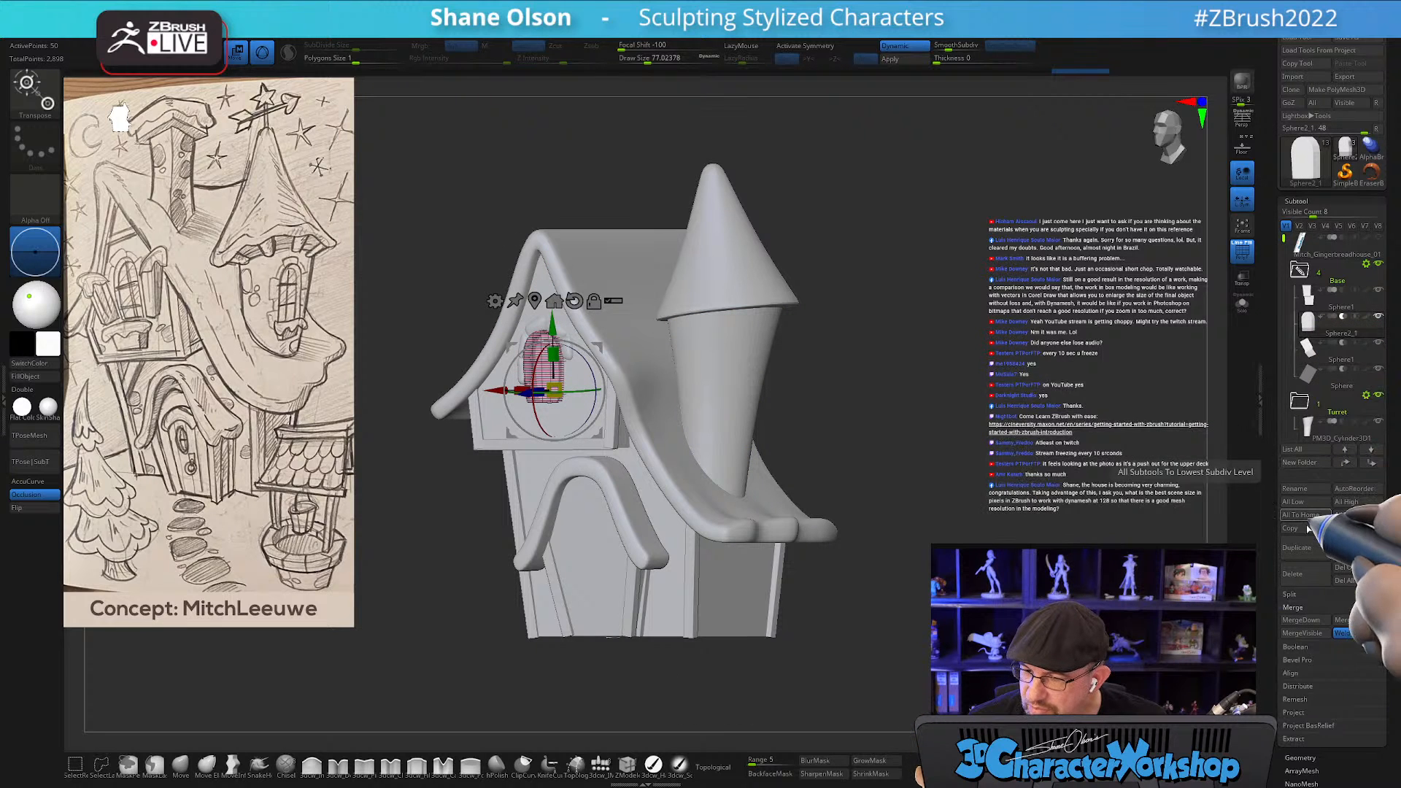
click(1302, 550)
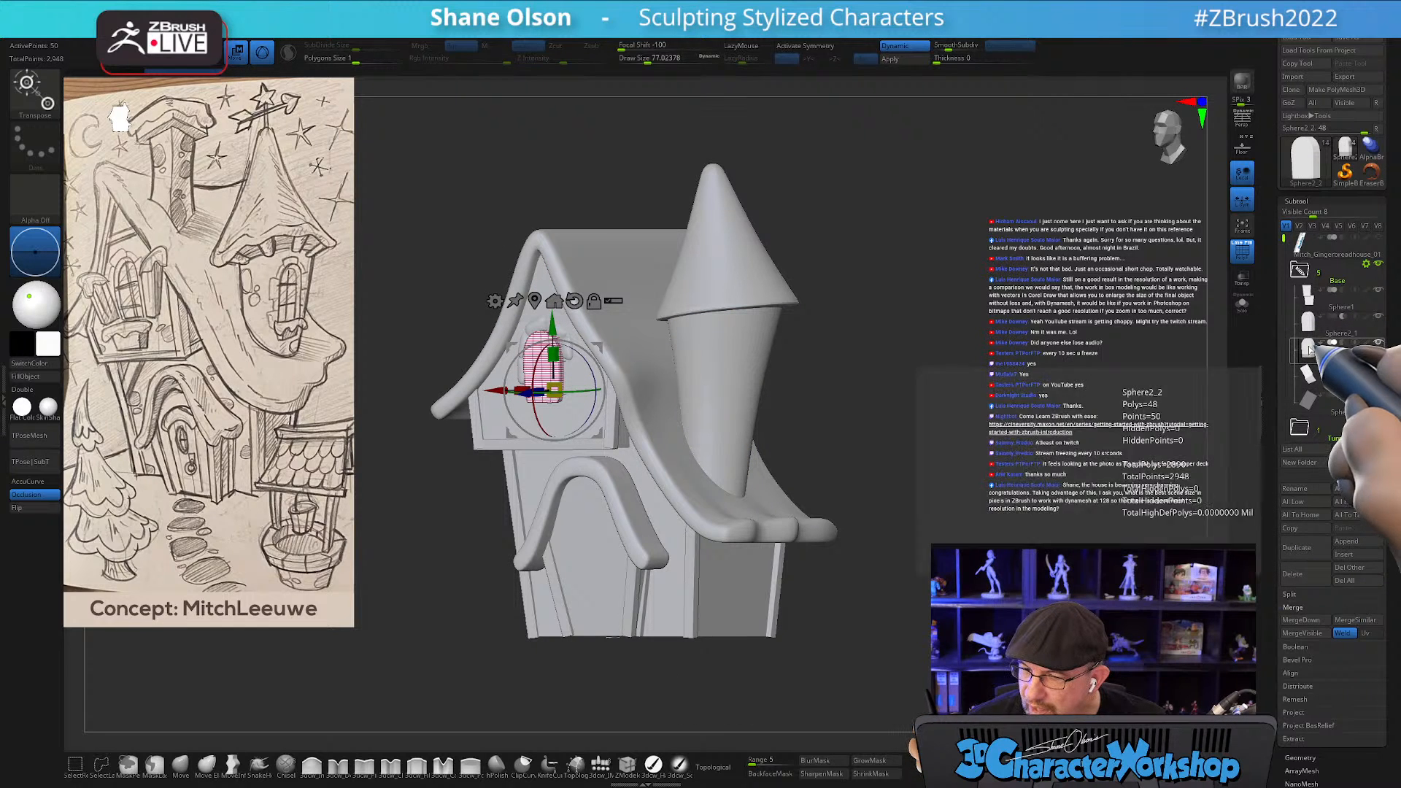
scroll(1315, 435, down, 1)
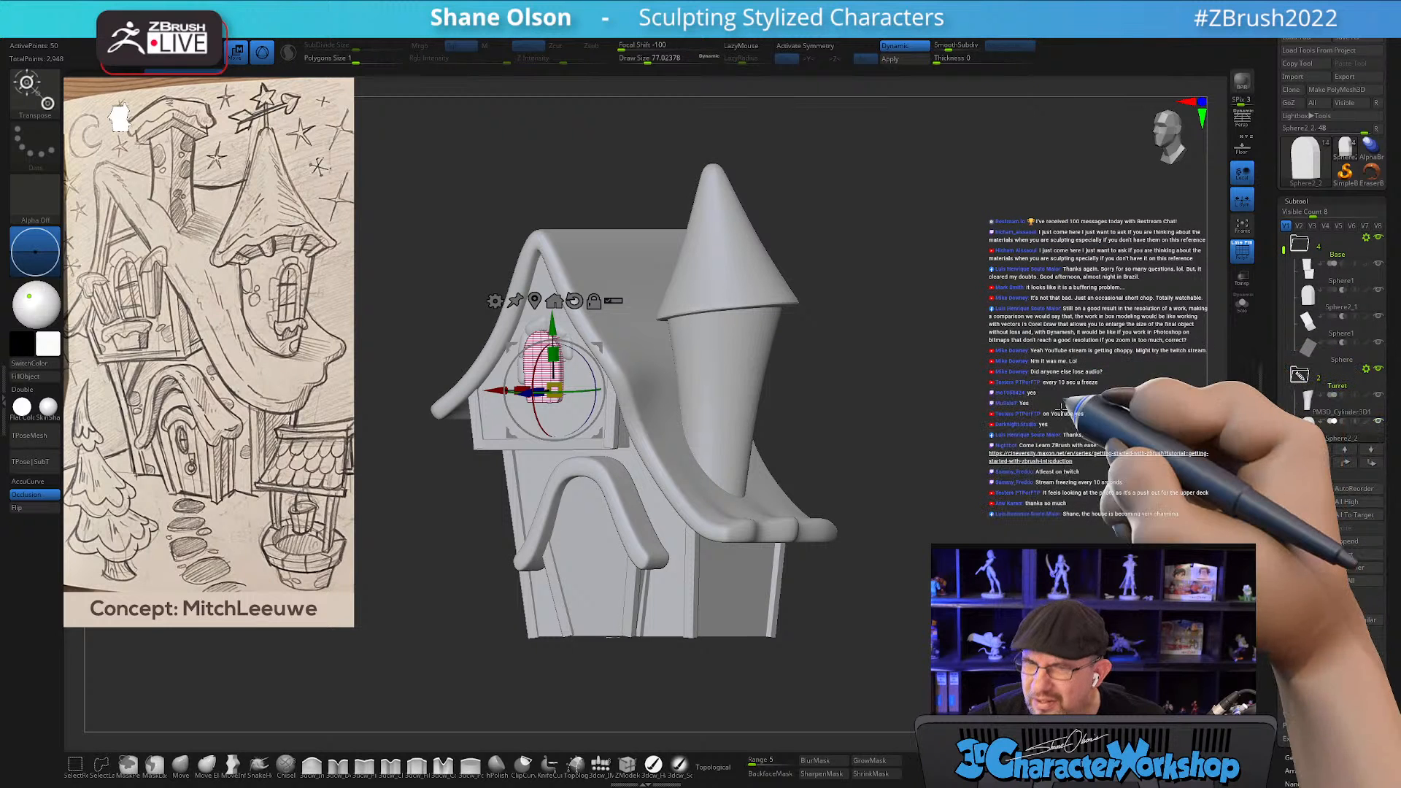
alt+drag(1058, 421, 1048, 415)
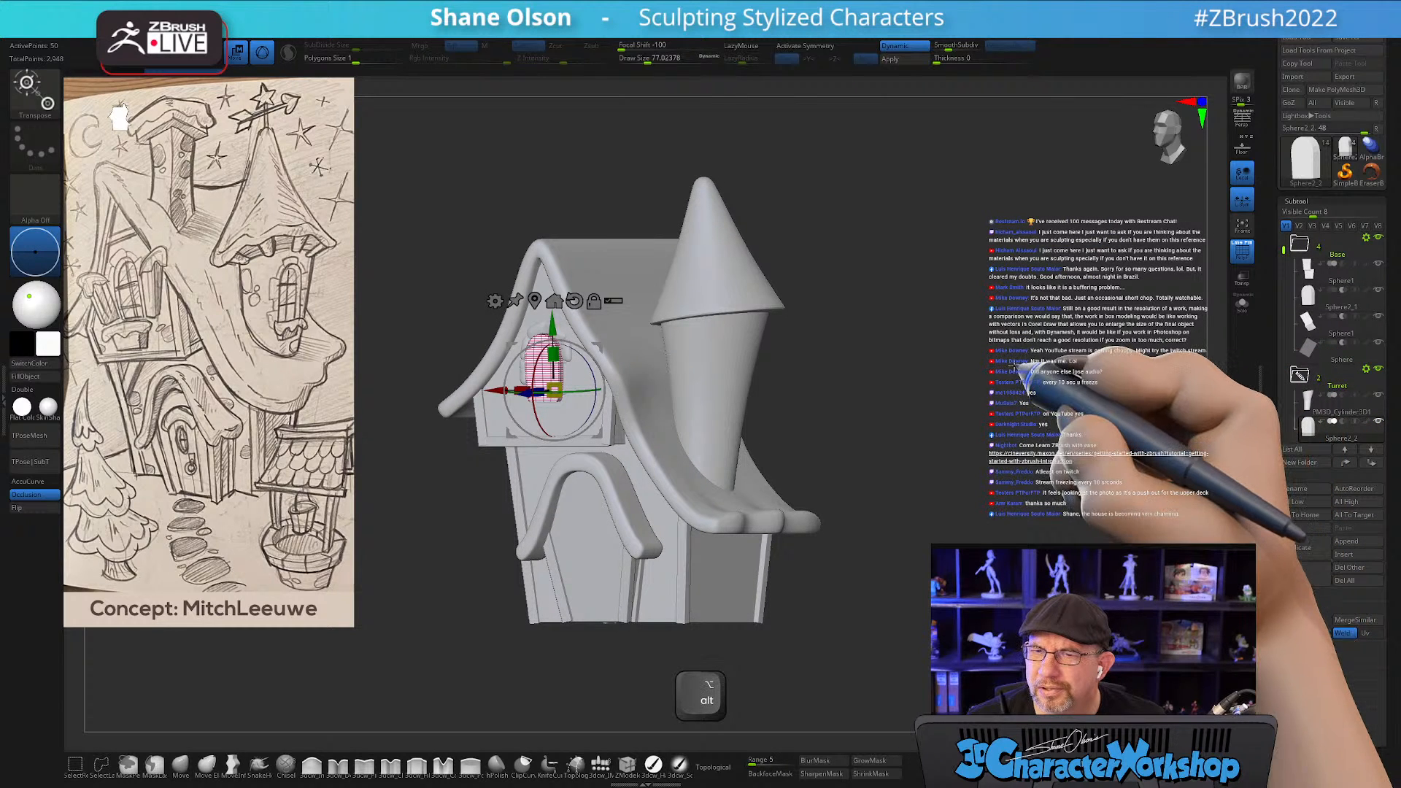
Move the duplicated arched window from the gable to the turret's outer side wall and rotate it to face outward.
alt+drag(1015, 368, 1012, 349)
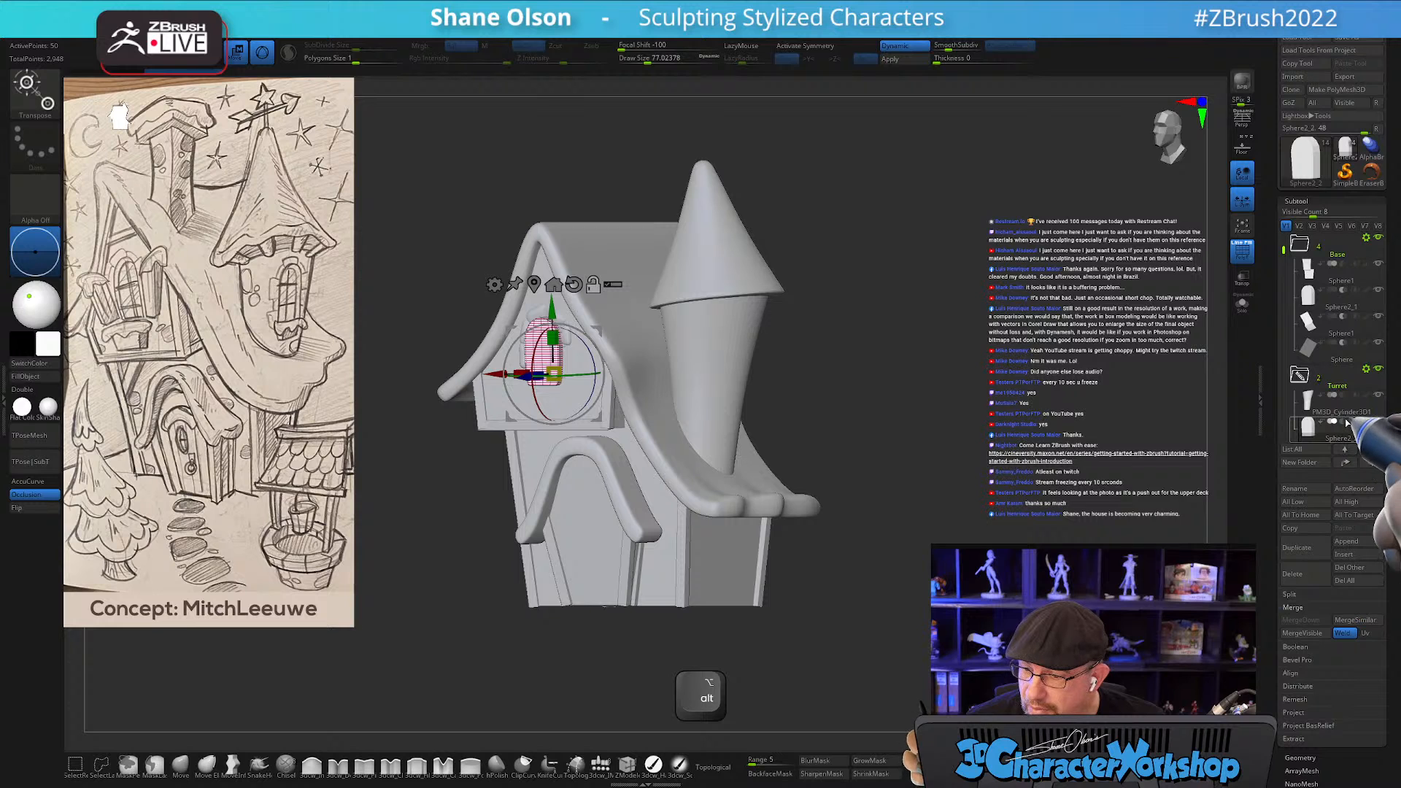
drag(905, 408, 672, 422)
drag(586, 391, 662, 341)
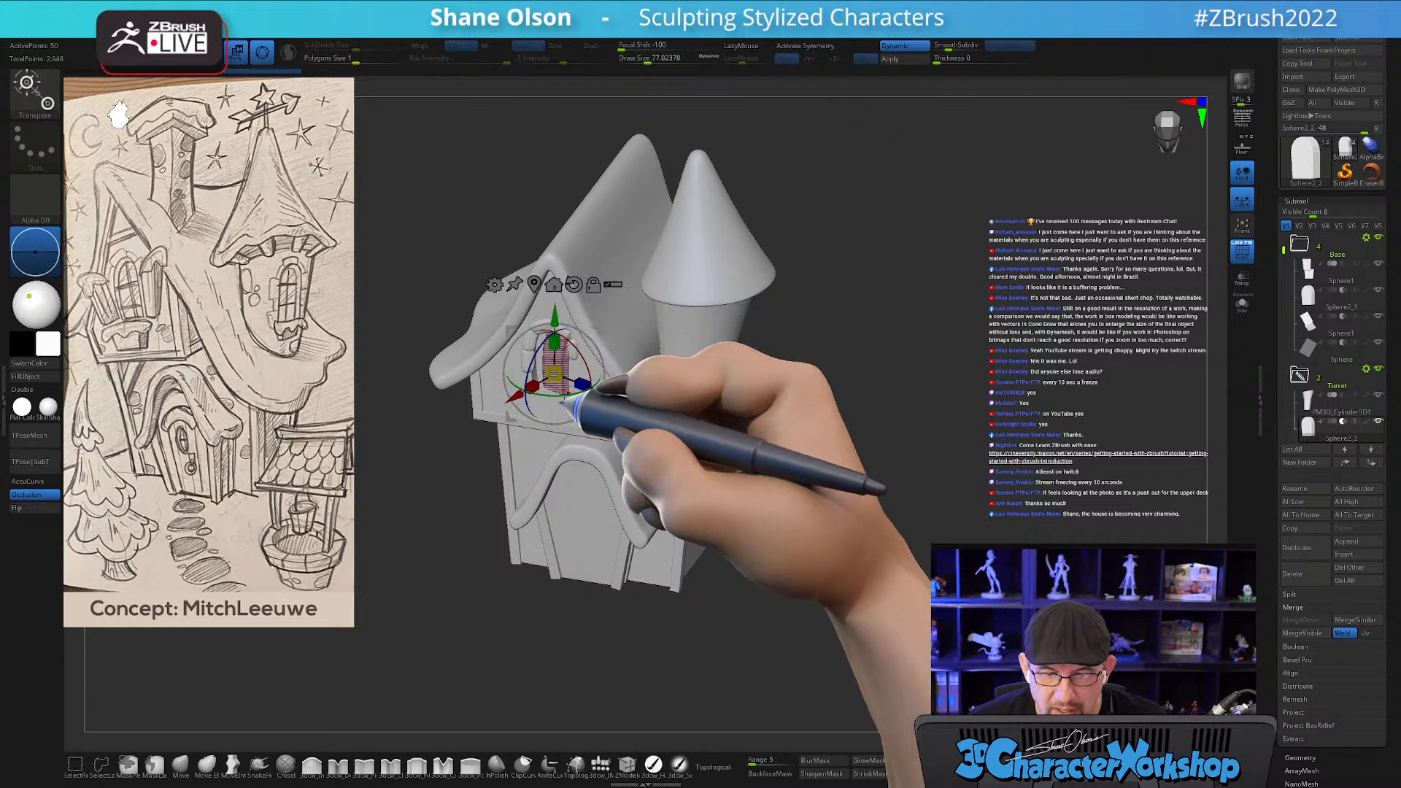
drag(931, 395, 894, 429)
key(shift)
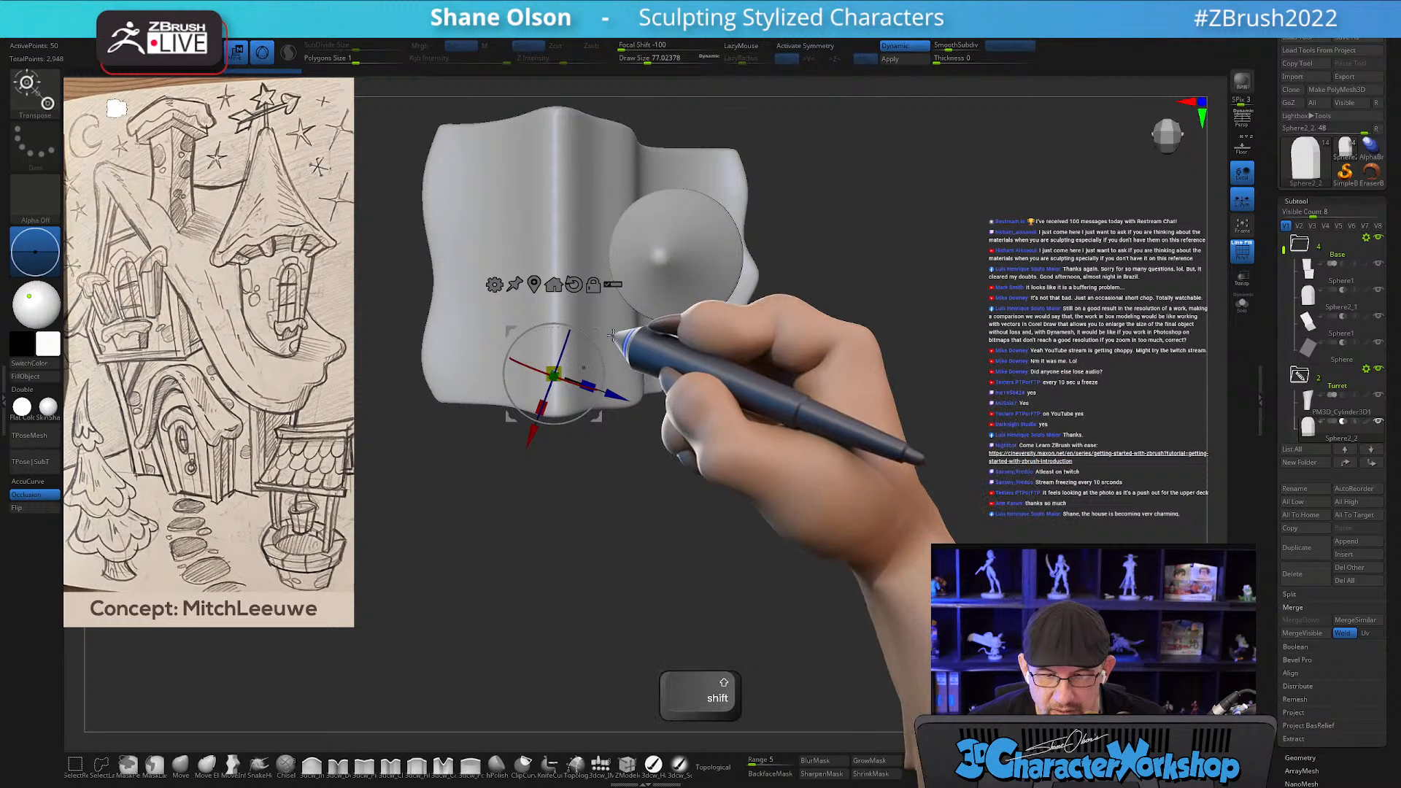
drag(597, 330, 751, 295)
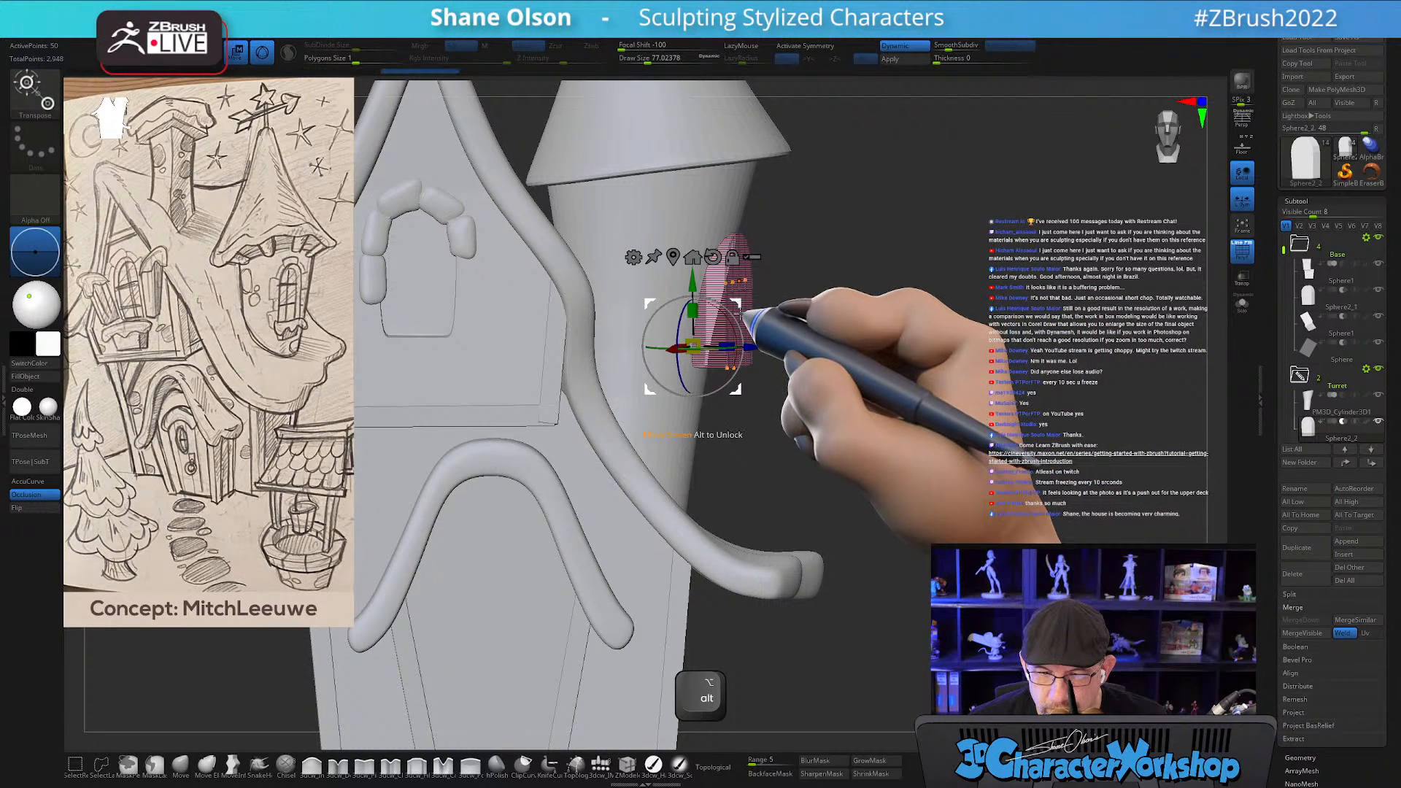
Tilt the turret window to follow the sloping wall, set its depth in the wall, and scale it to a narrower shape.
drag(898, 370, 781, 339)
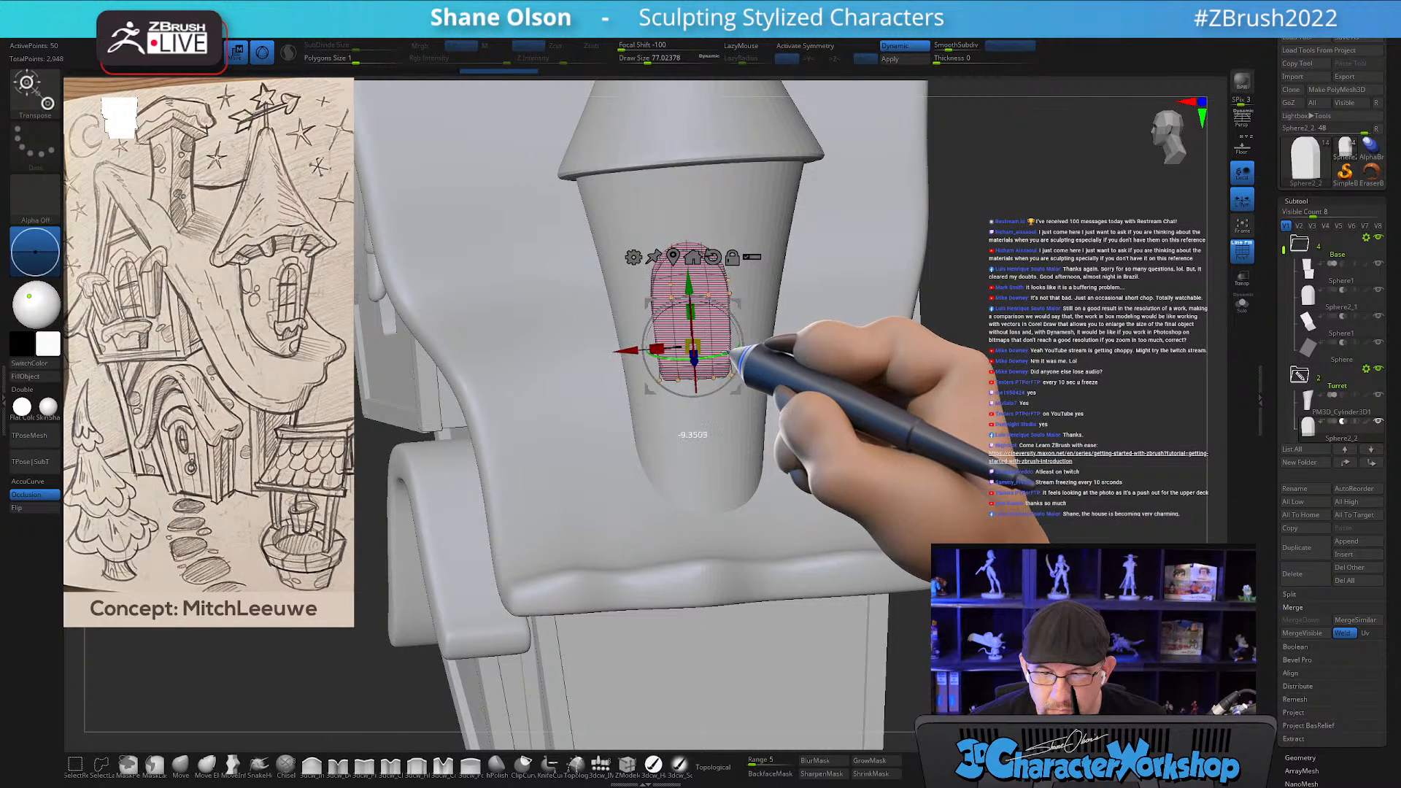
drag(1023, 353, 810, 355)
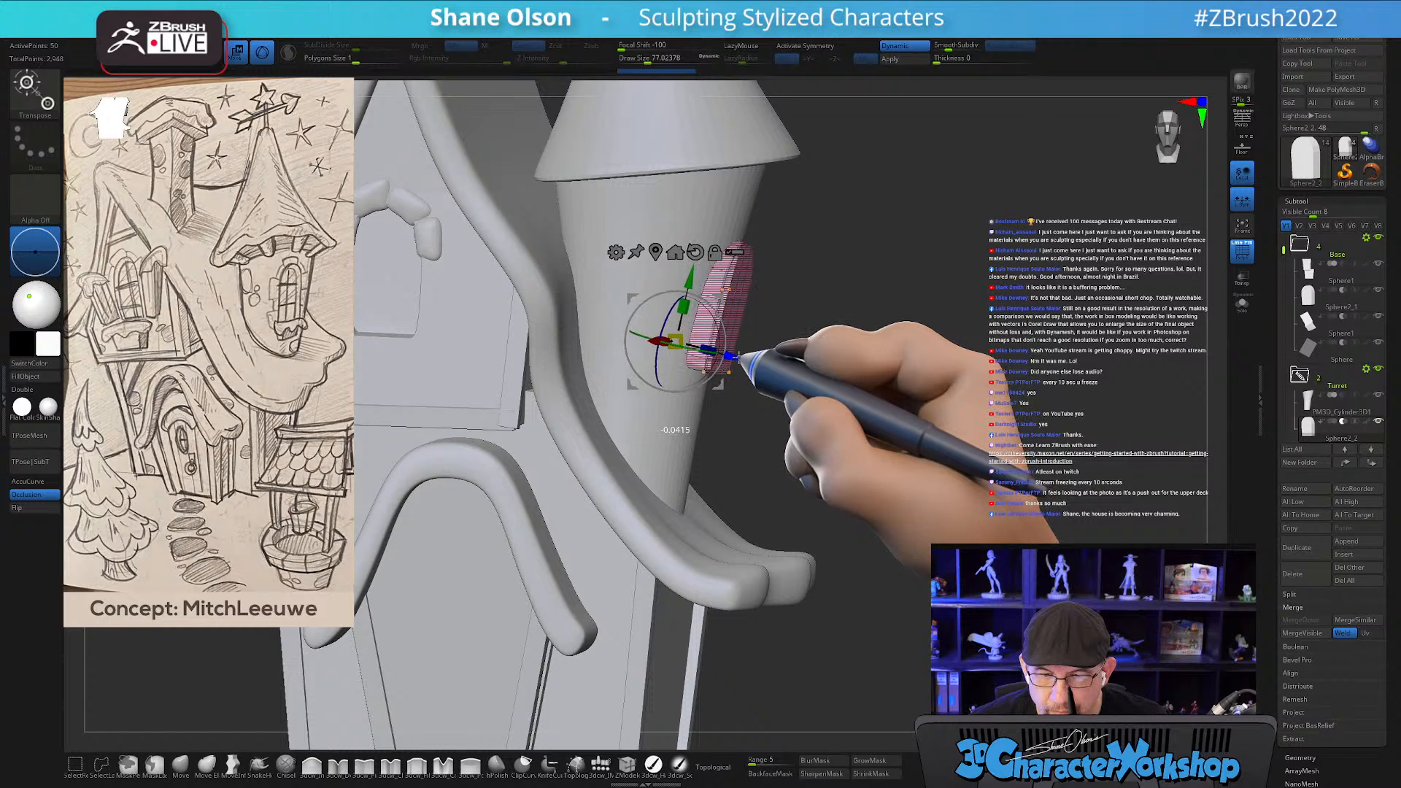
mouse_move(881, 374)
shift+mouse_down()
mouse_move(850, 373)
mouse_move(861, 362)
shift+mouse_up()
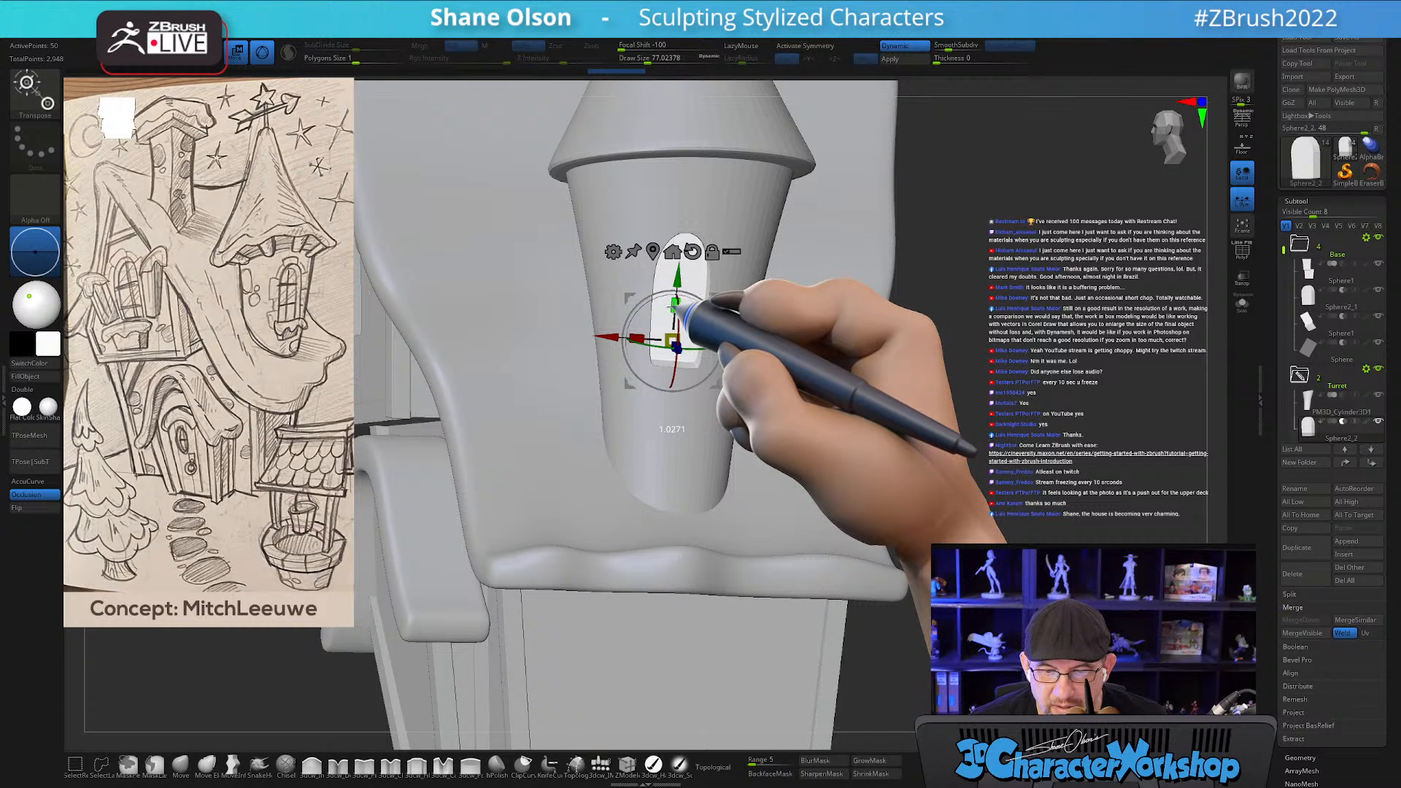
mouse_move(938, 339)
mouse_down()
mouse_move(989, 353)
mouse_move(971, 396)
mouse_move(932, 357)
mouse_up()
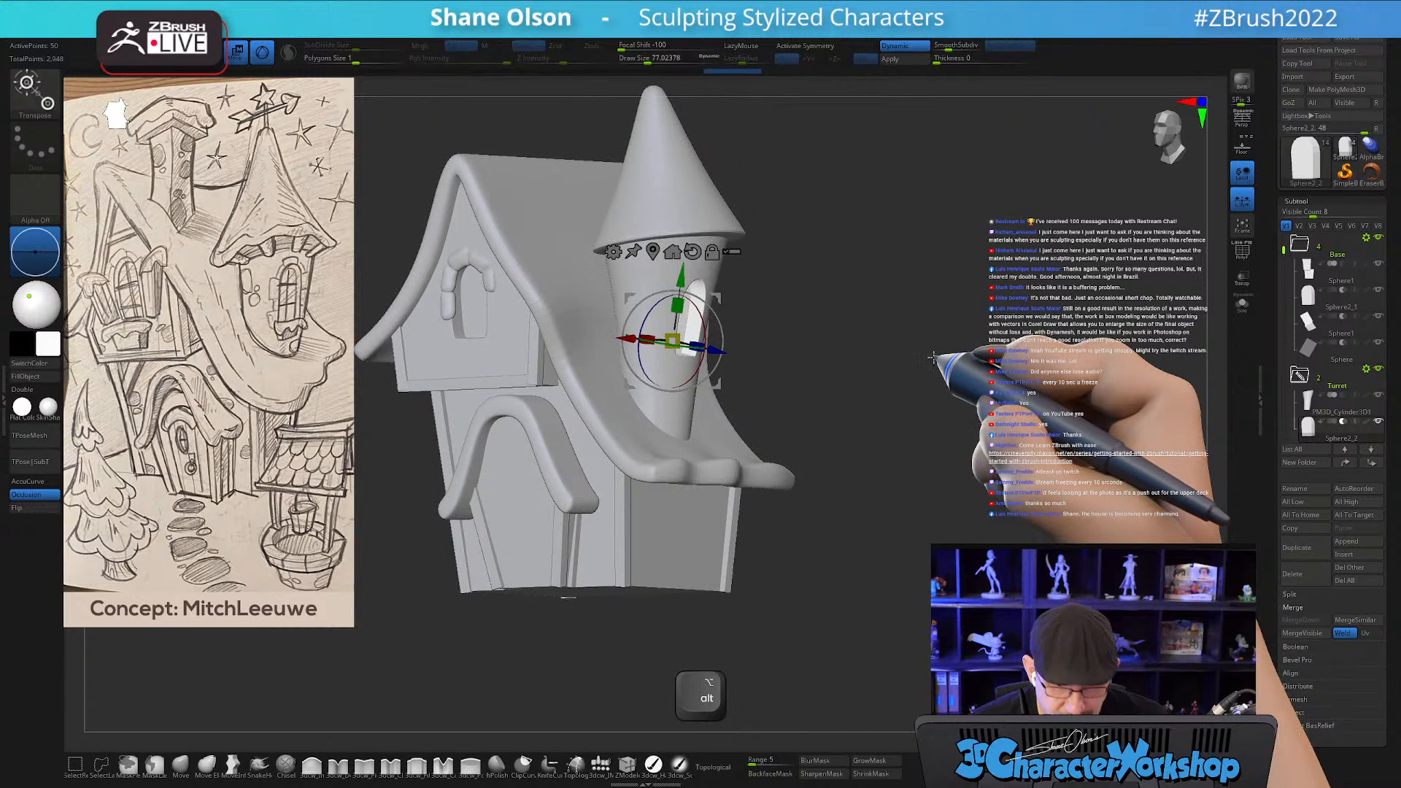
Select the upper window's stone surround and examine the whole house from three-quarter and front views against the concept sketch.
drag(937, 415, 792, 395)
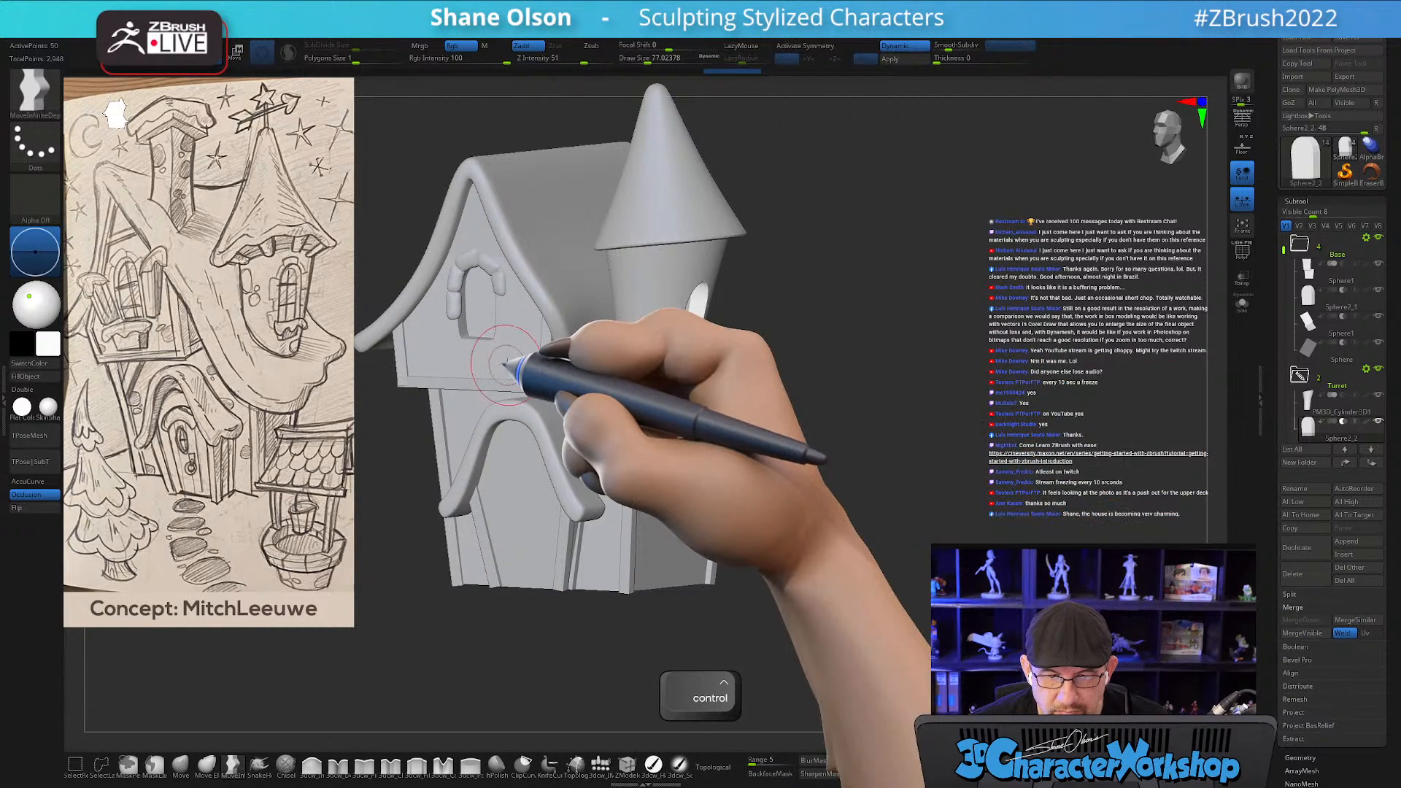
alt+click(460, 299)
drag(925, 387, 986, 431)
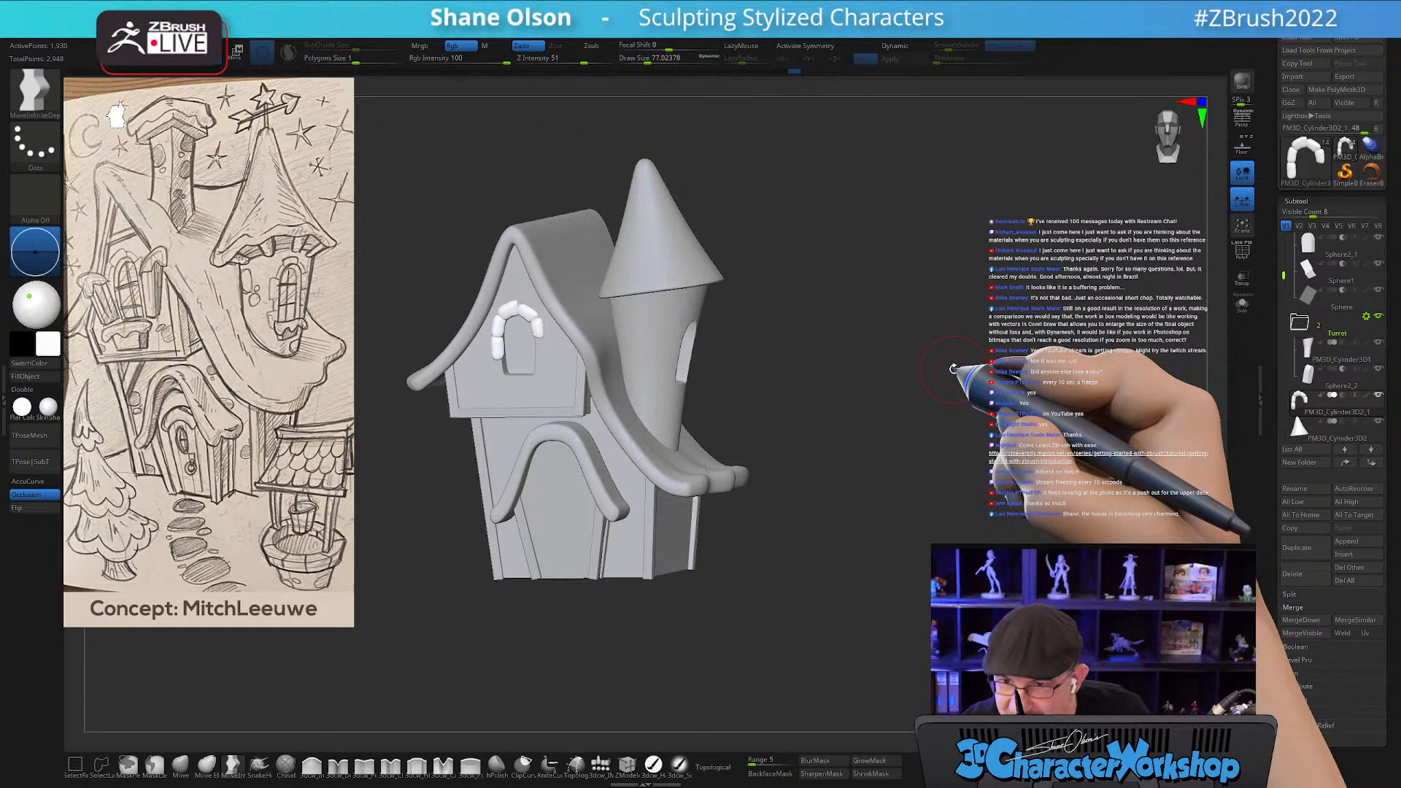
drag(939, 382, 969, 358)
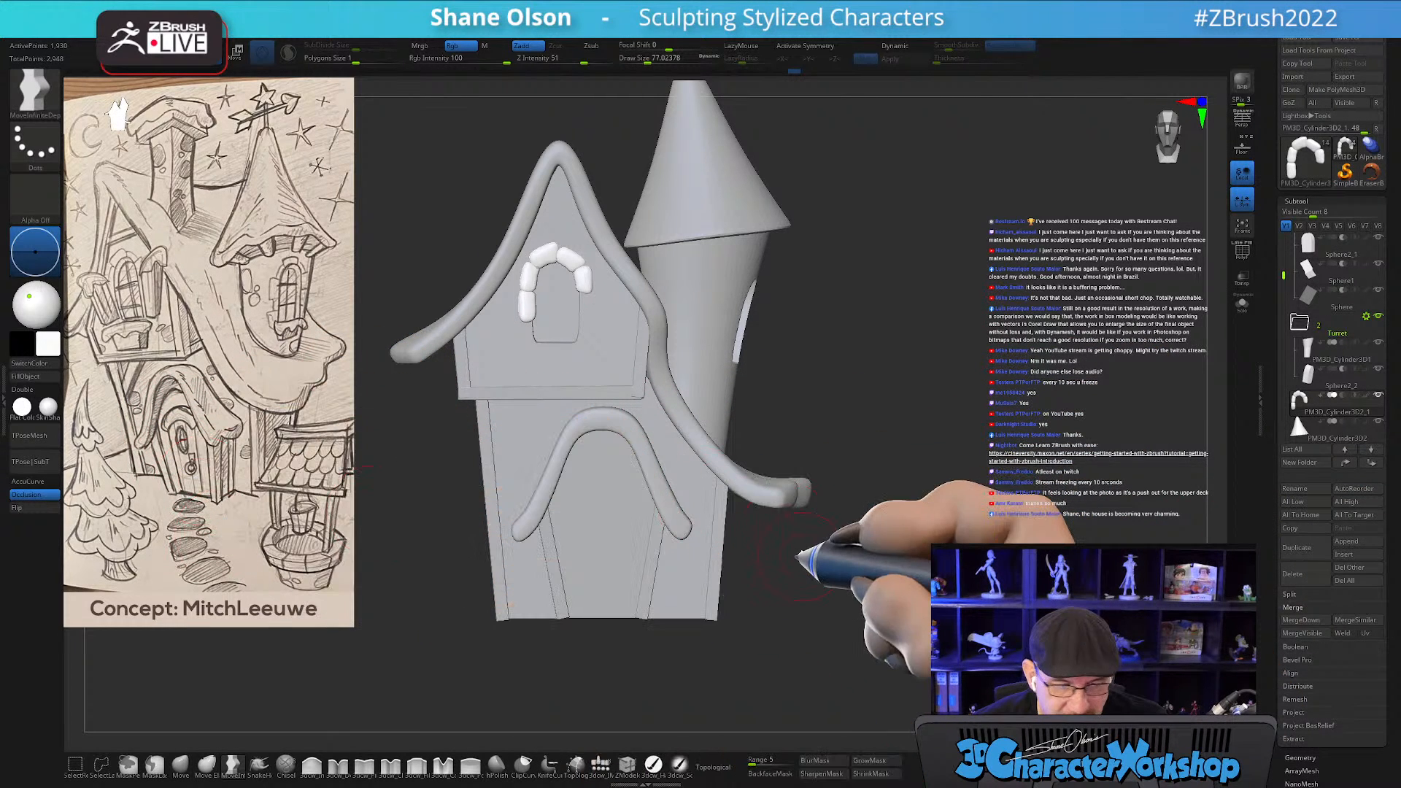
alt+drag(801, 558, 848, 573)
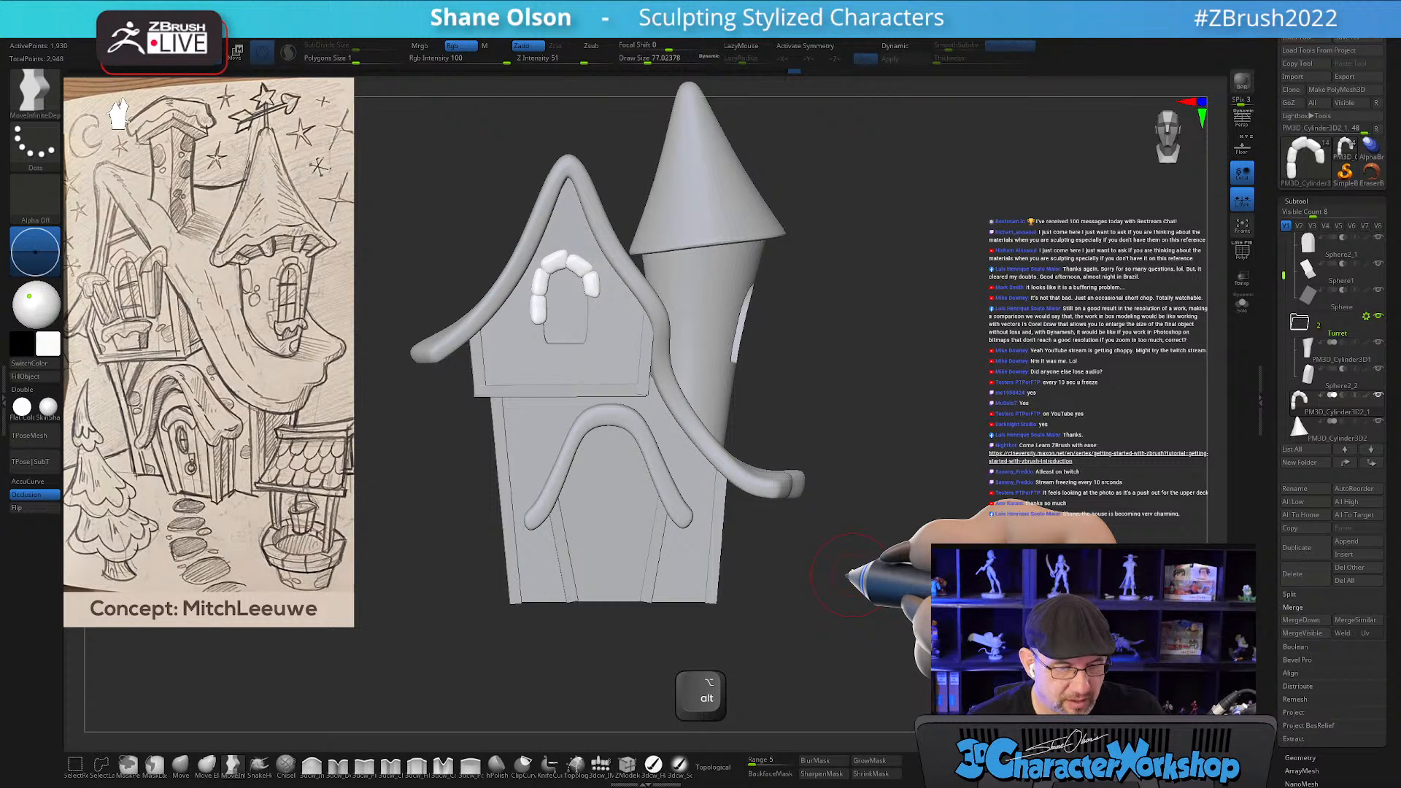
alt+drag(866, 557, 851, 571)
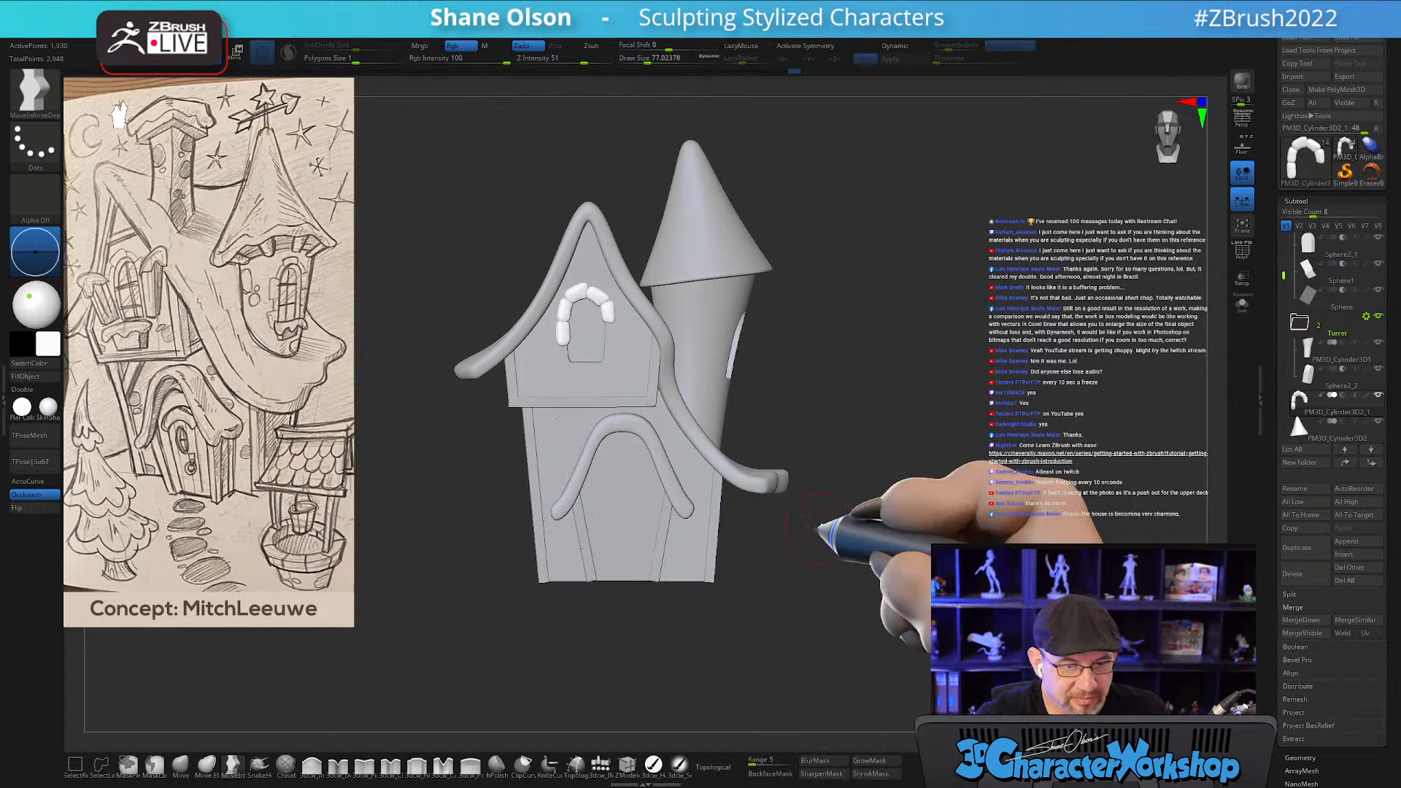
mouse_move(839, 547)
alt+mouse_down()
mouse_move(851, 563)
mouse_move(846, 544)
alt+mouse_up()
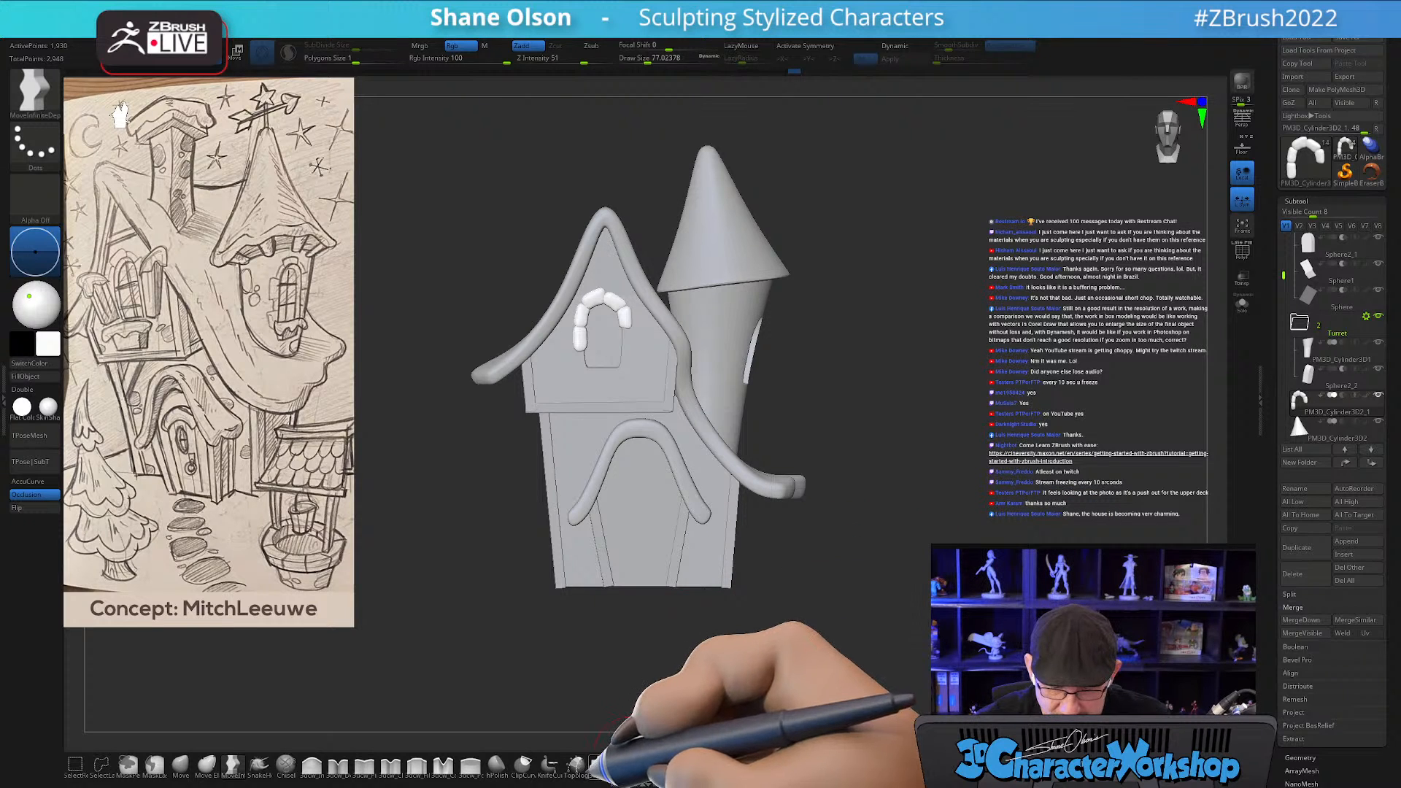
Choose the Cube insert mesh, select the house walls, and insert a cube below the upper storey window with its transform gizmo active.
click(601, 764)
click(292, 96)
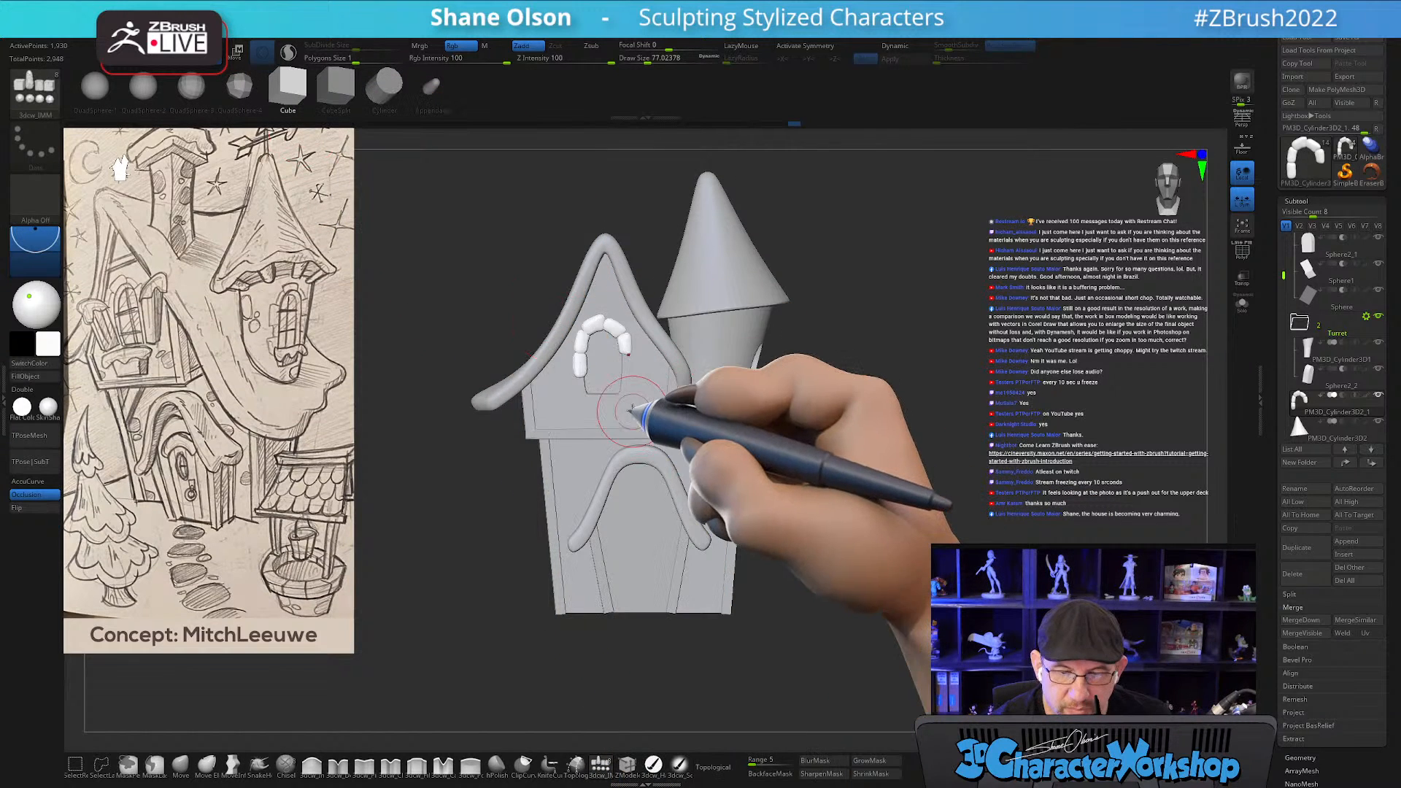
alt+click(610, 418)
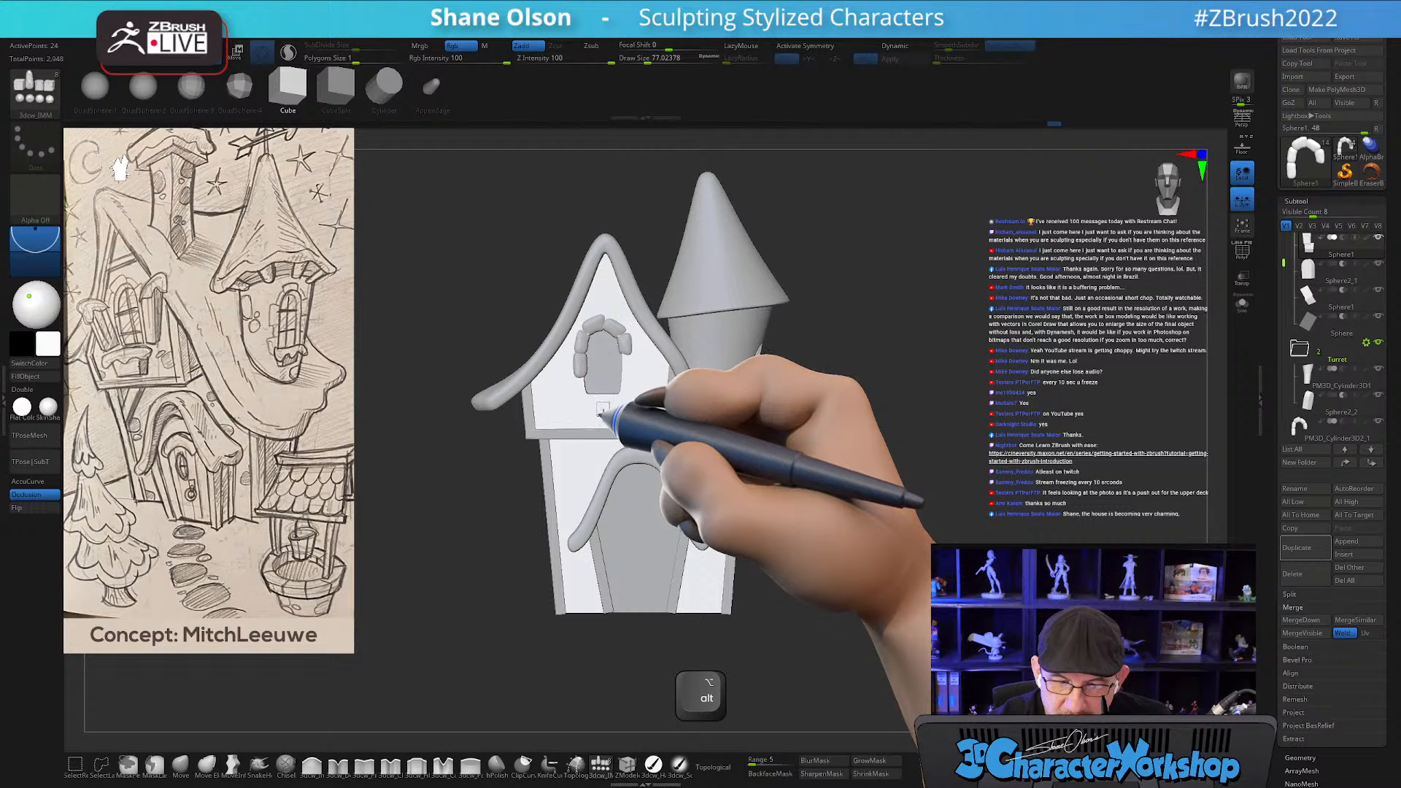
drag(938, 422, 899, 438)
key(w)
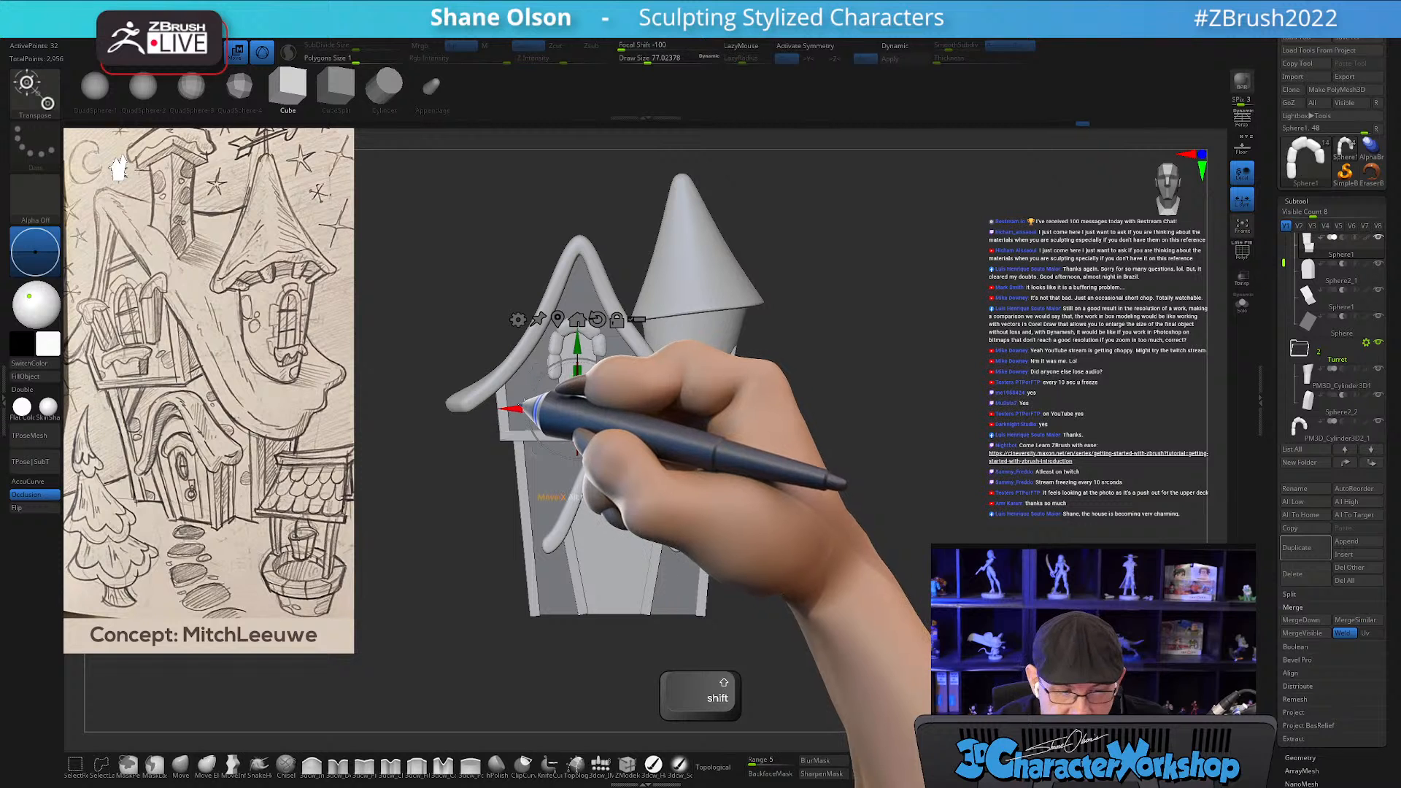
Shape the inserted cube into a window box that tapers toward its base and position it just below the arched window.
alt+drag(638, 350, 566, 417)
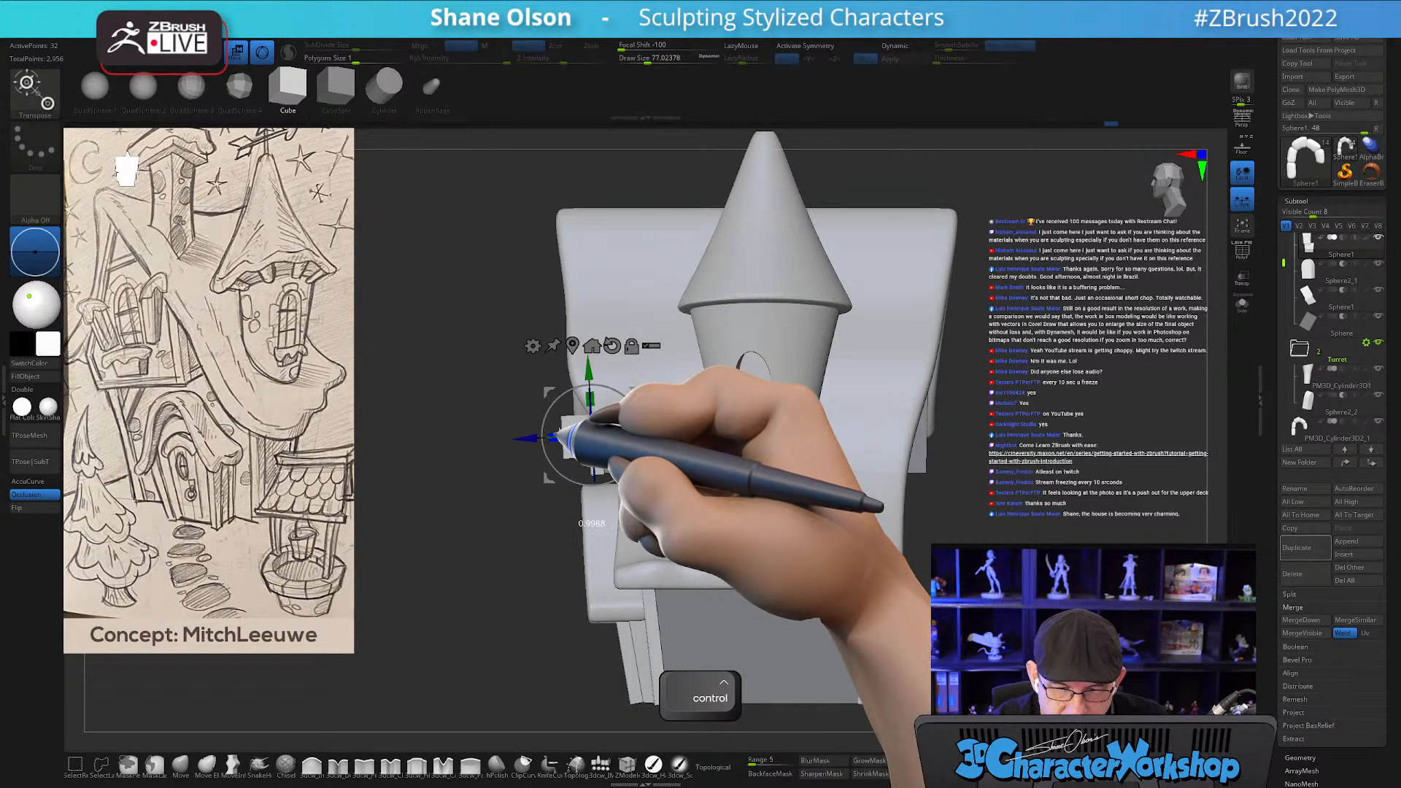
drag(525, 536, 580, 525)
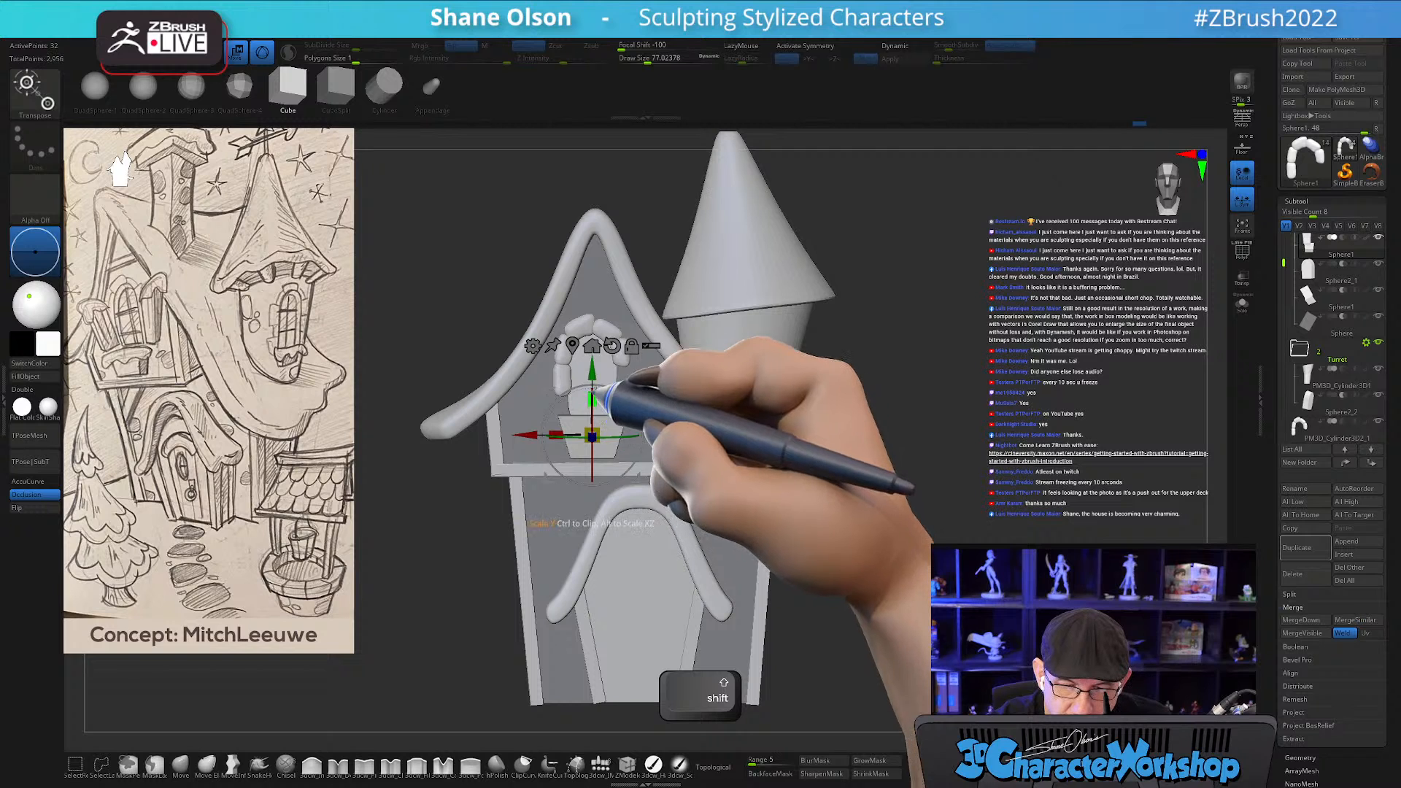
shift+drag(591, 356, 592, 358)
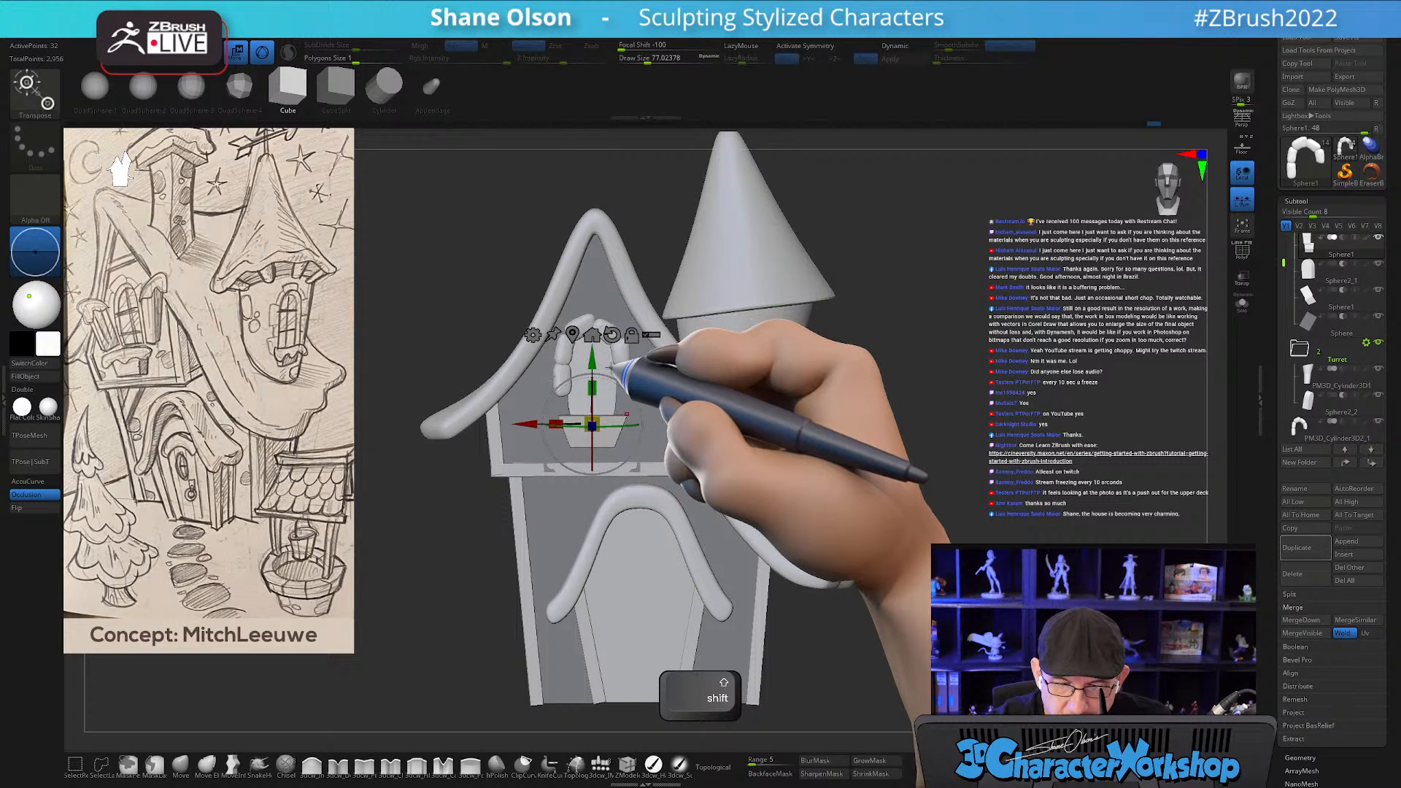
ctrl+click(892, 329)
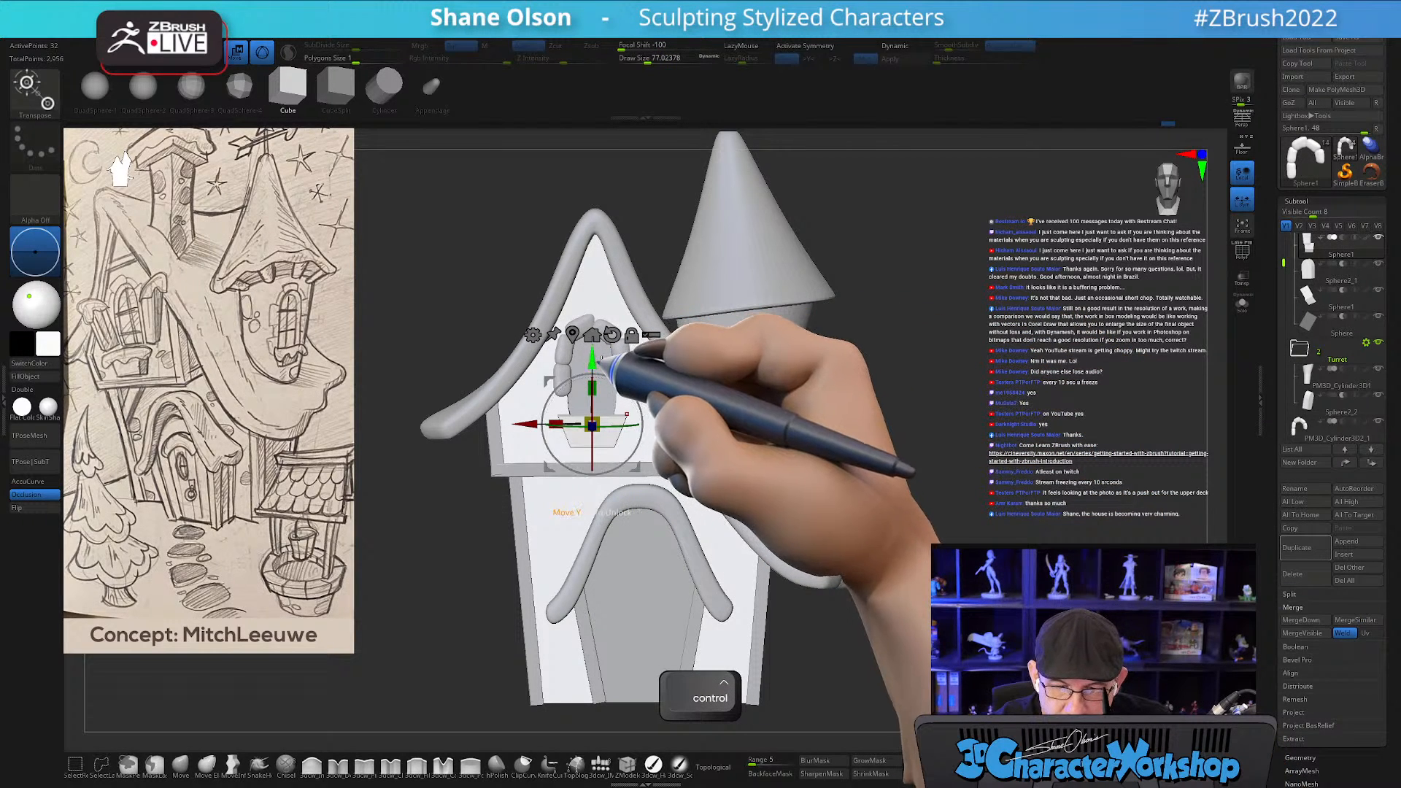
ctrl+click(627, 416)
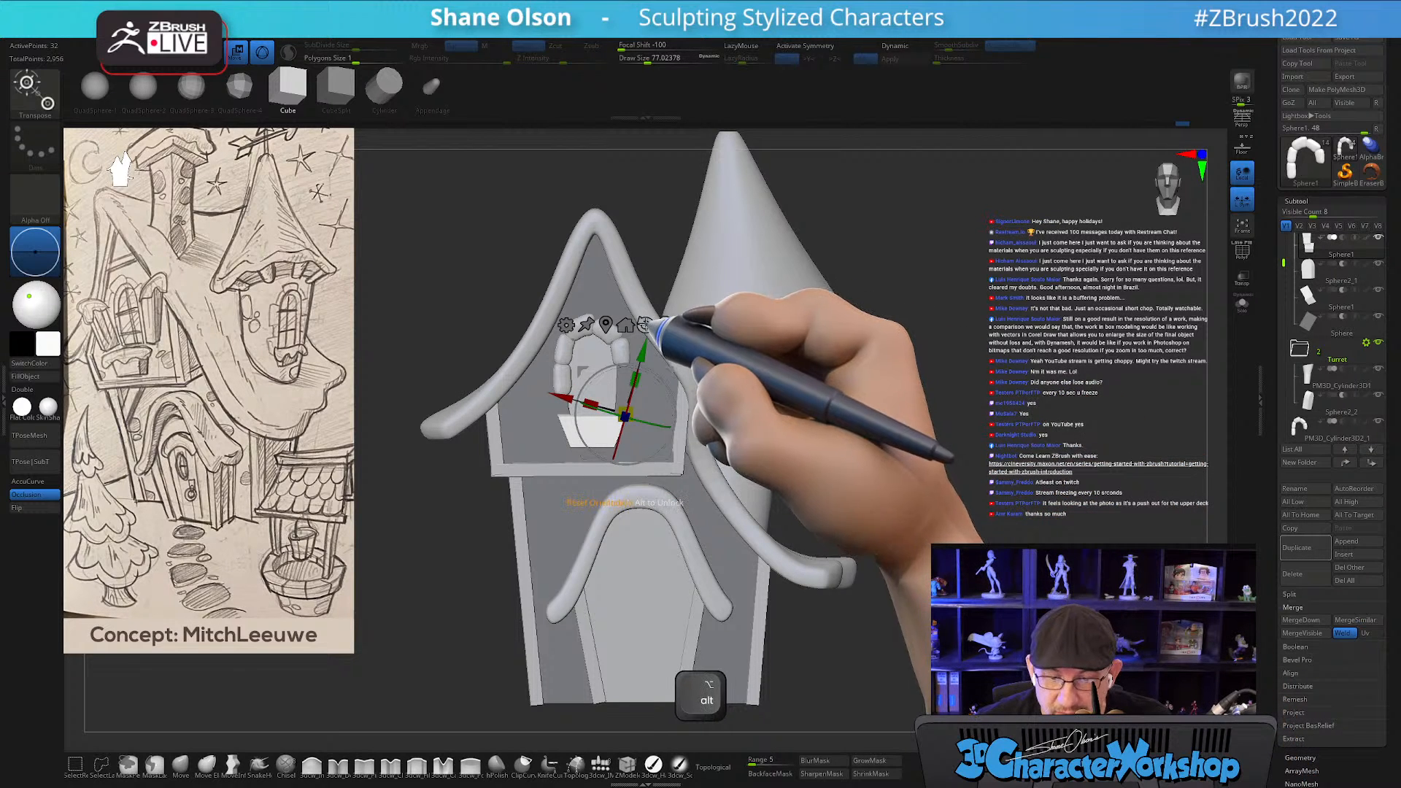
alt+click(645, 324)
drag(625, 352, 624, 359)
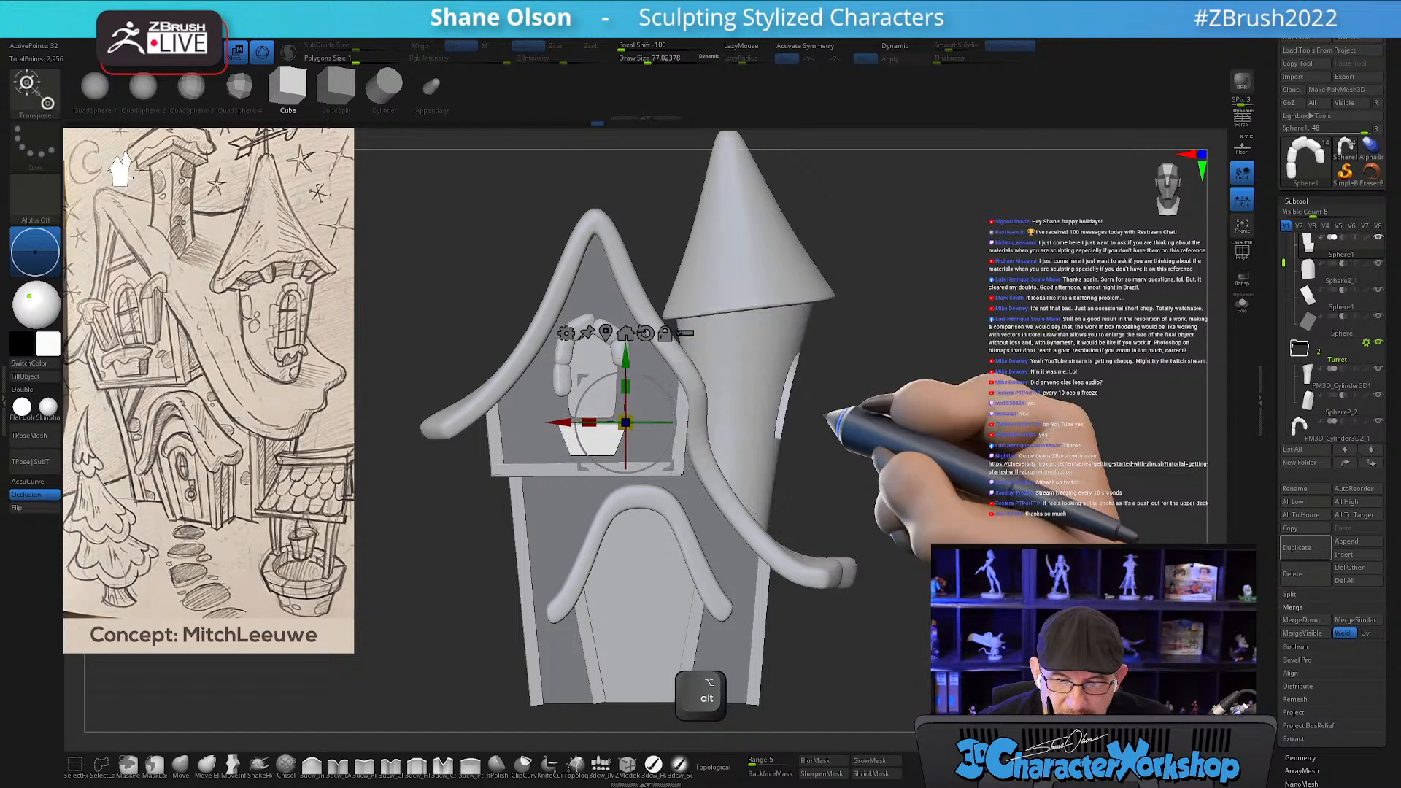
Separate the window box from the house walls into its own subtool with Split Unmasked Points.
drag(1010, 467, 945, 469)
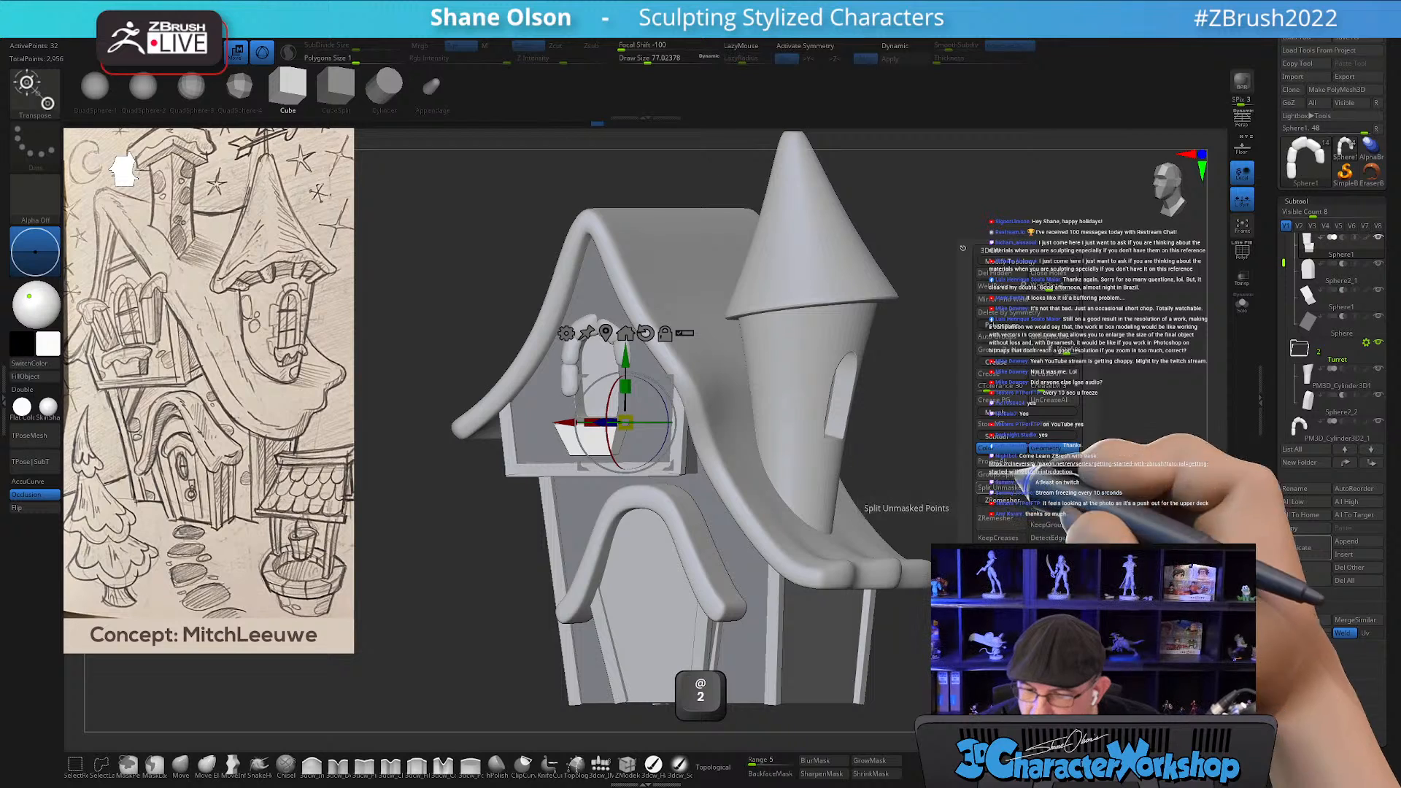
click(1021, 486)
mouse_move(1036, 376)
shift+mouse_down()
mouse_move(1006, 373)
mouse_move(1001, 416)
mouse_move(906, 417)
mouse_move(956, 412)
mouse_move(908, 479)
shift+mouse_up()
key(q)
alt+drag(891, 396, 883, 419)
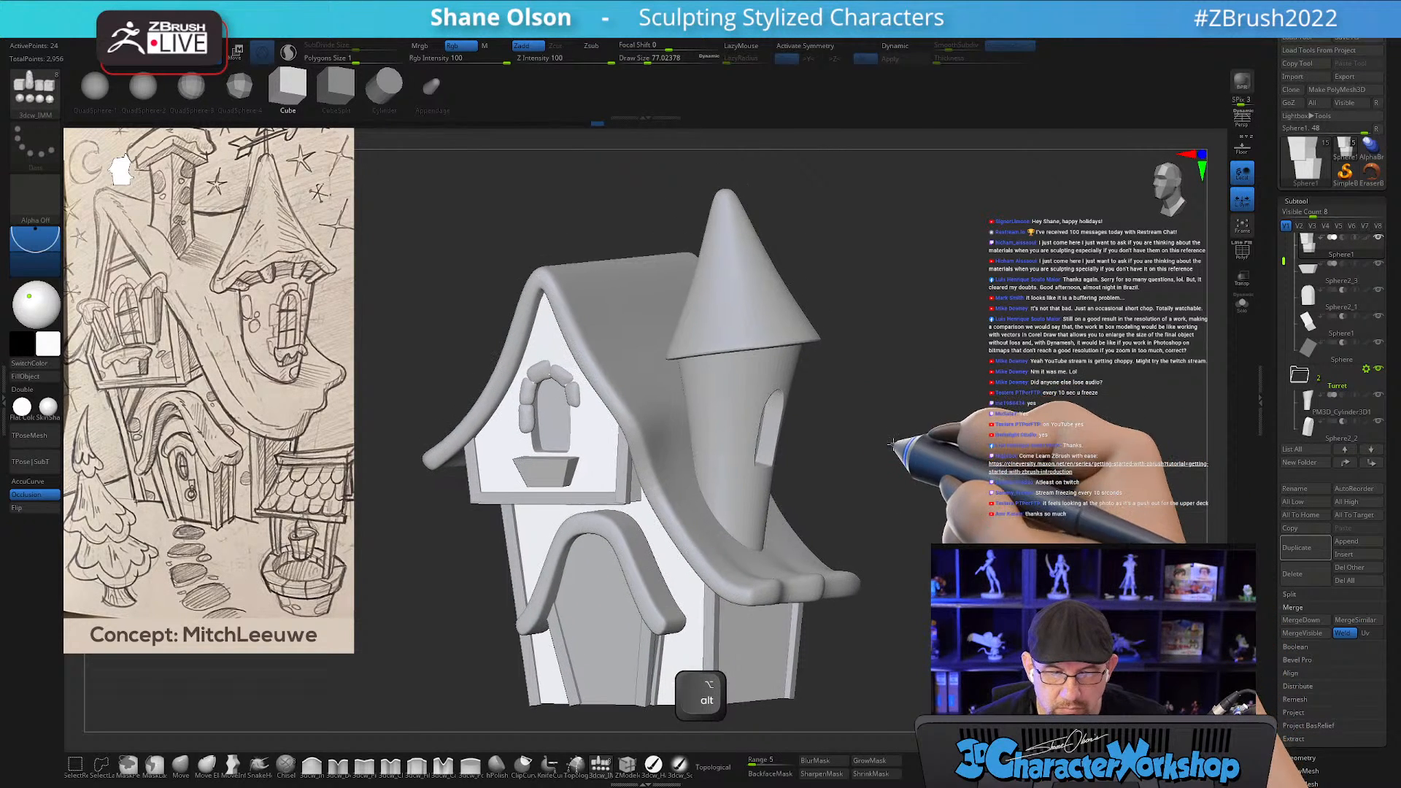
Select the main roof, insert a cube on its slope beside the turret, and separate the cube with Split Unmasked Points.
alt+click(627, 308)
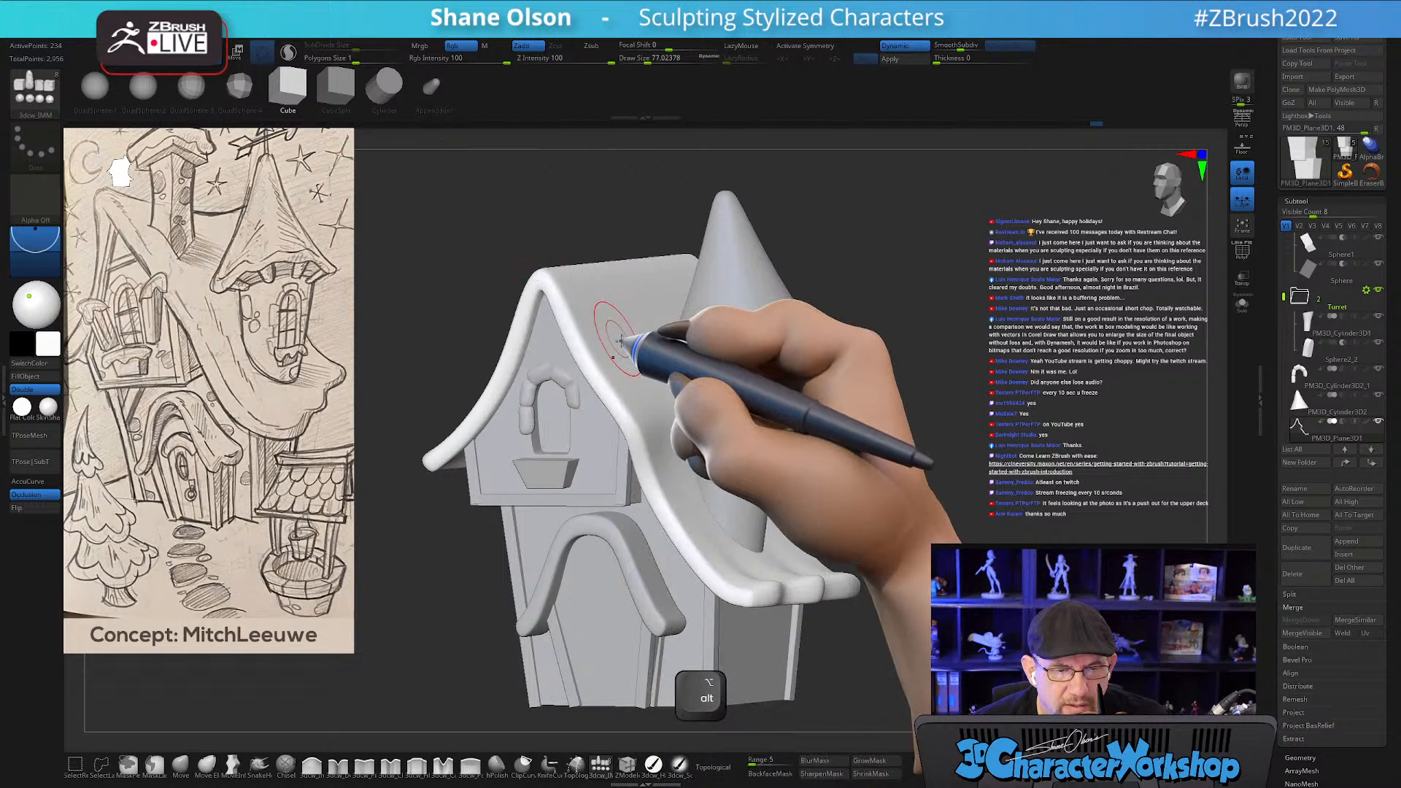
drag(645, 294, 624, 269)
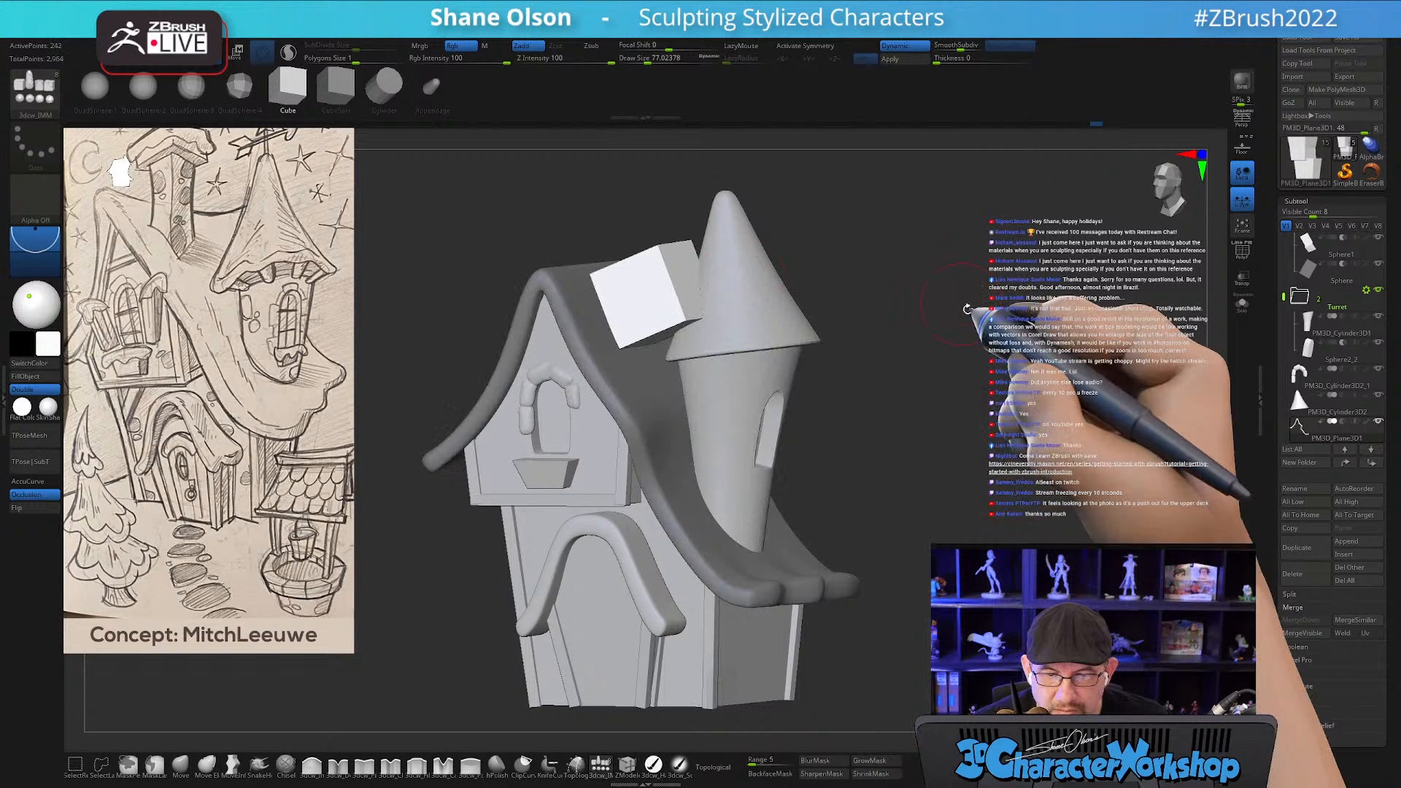
drag(989, 347, 983, 340)
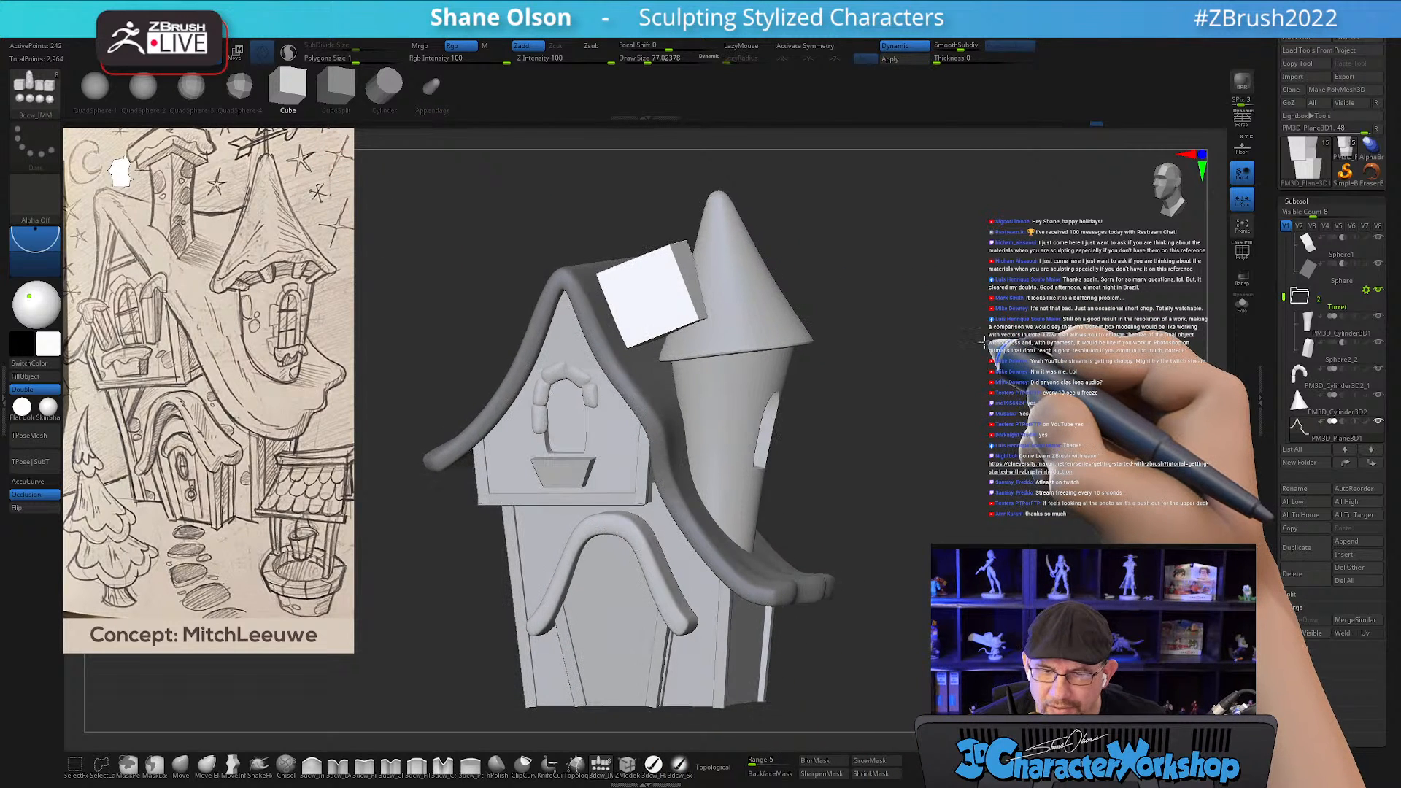
key(2)
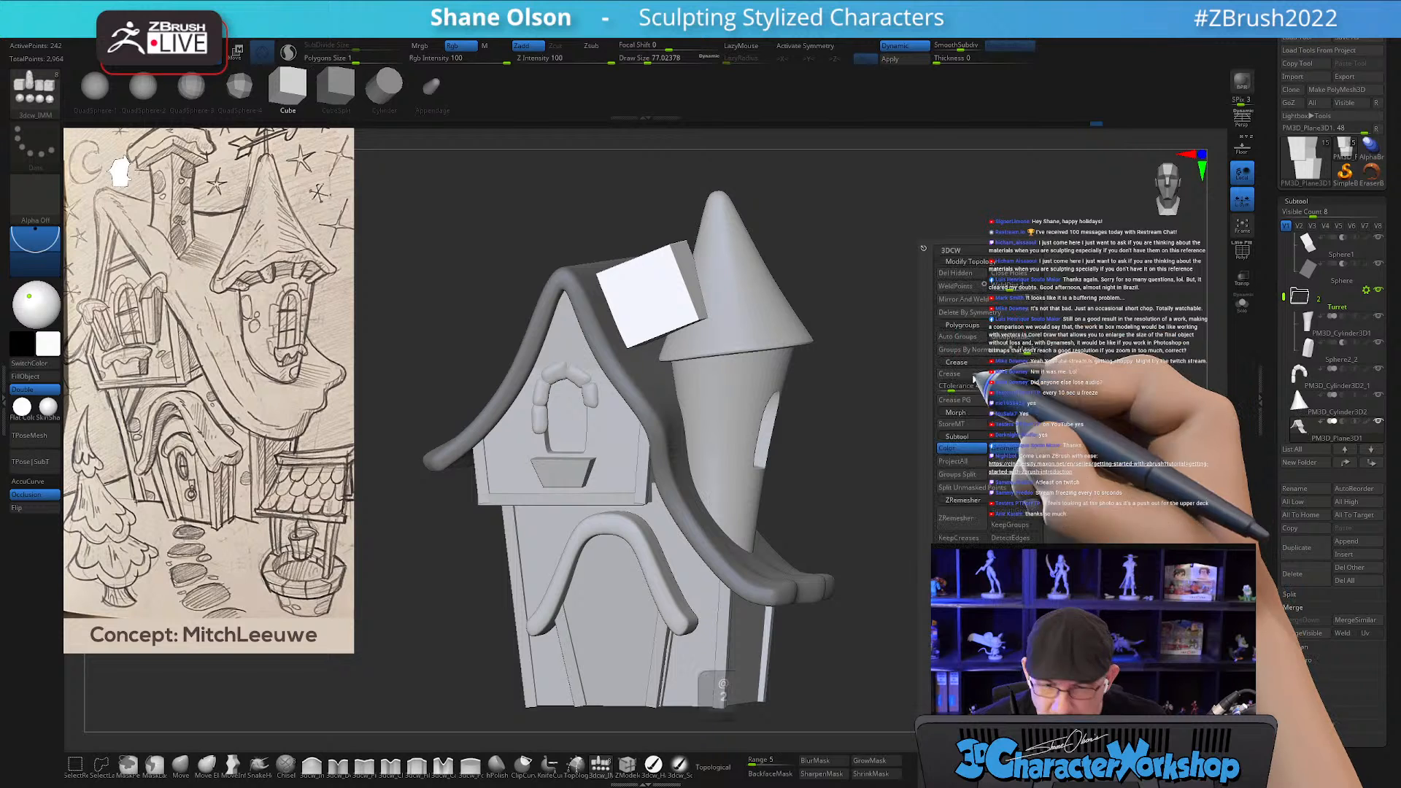
click(964, 483)
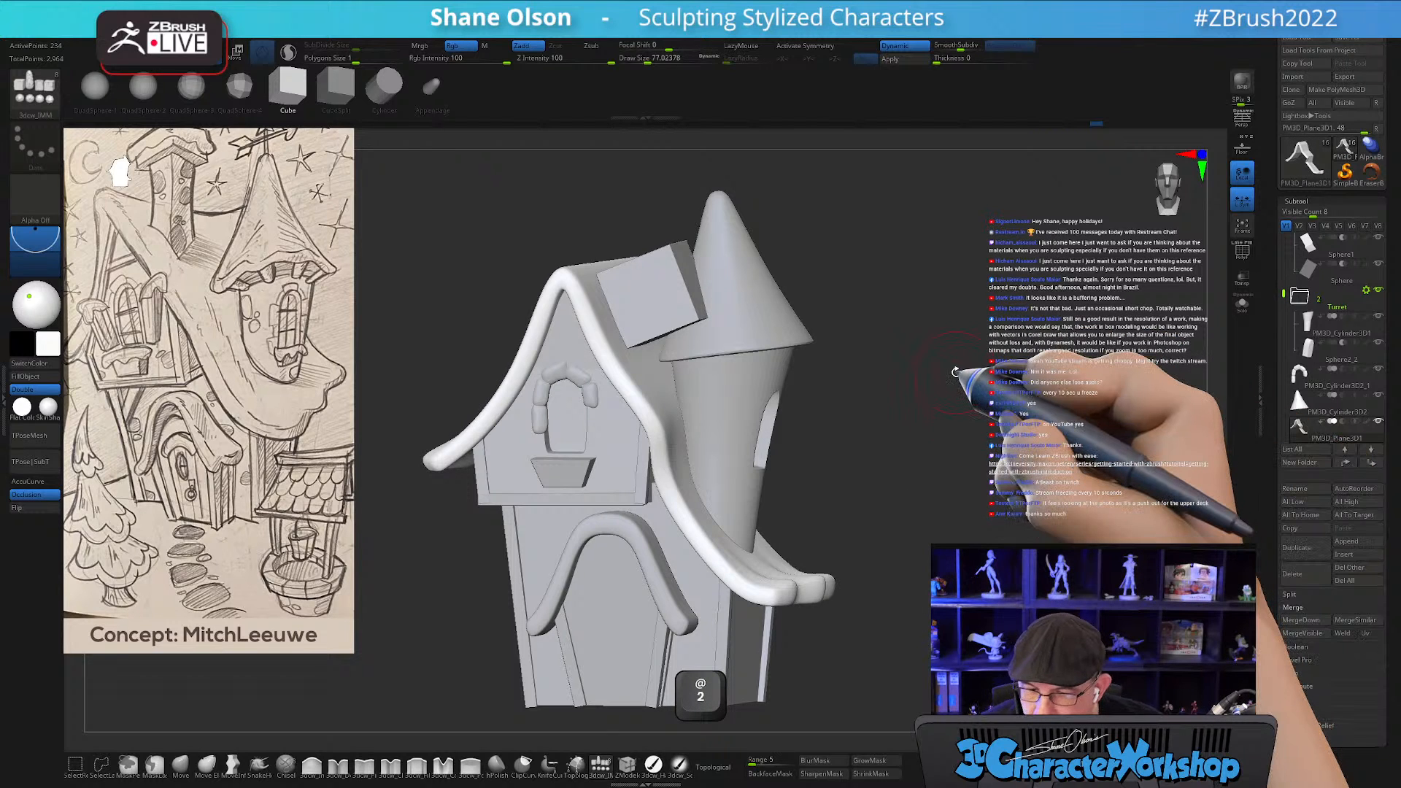
Select the separated cube, stand it upright, and narrow it into a chimney column rising from the main roof slope.
key(Down)
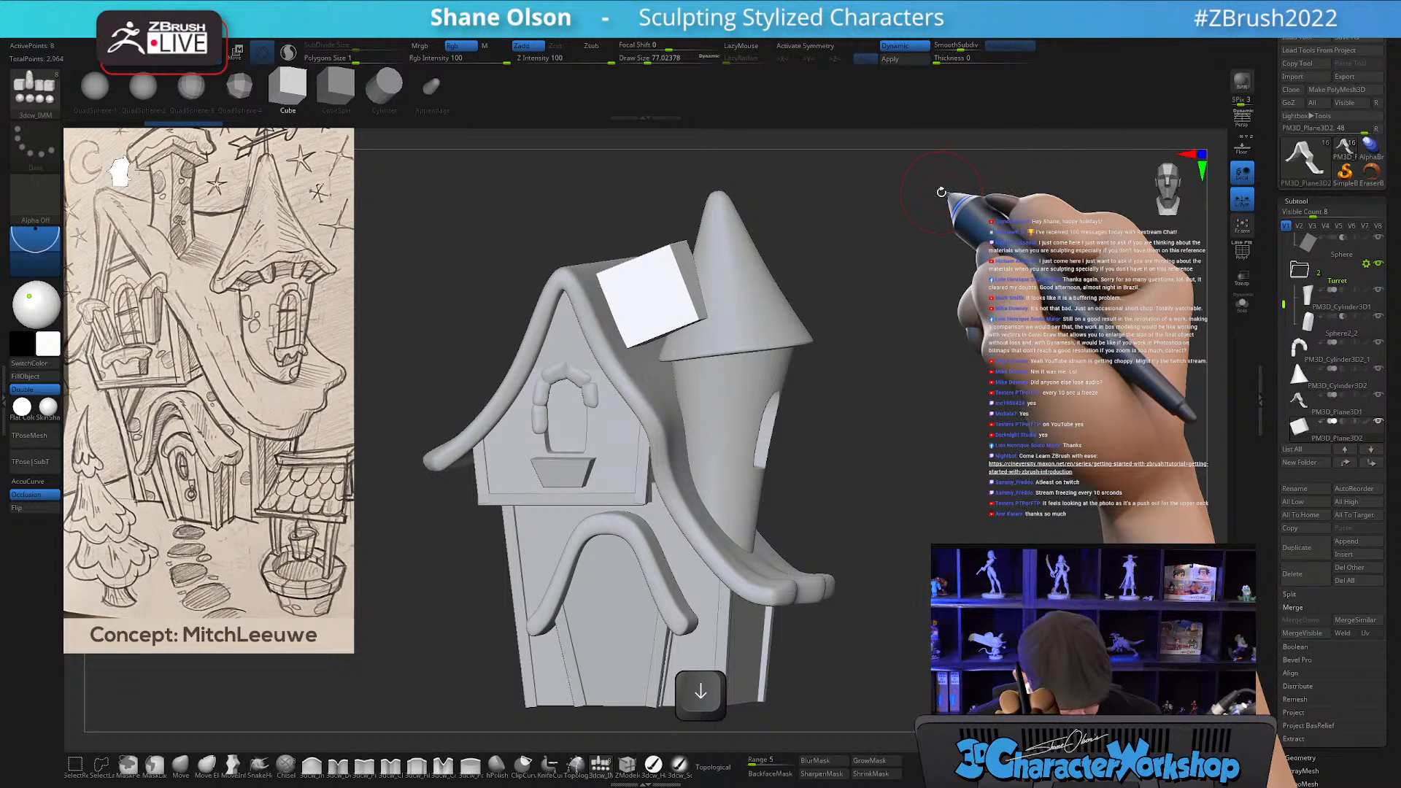
key(shift)
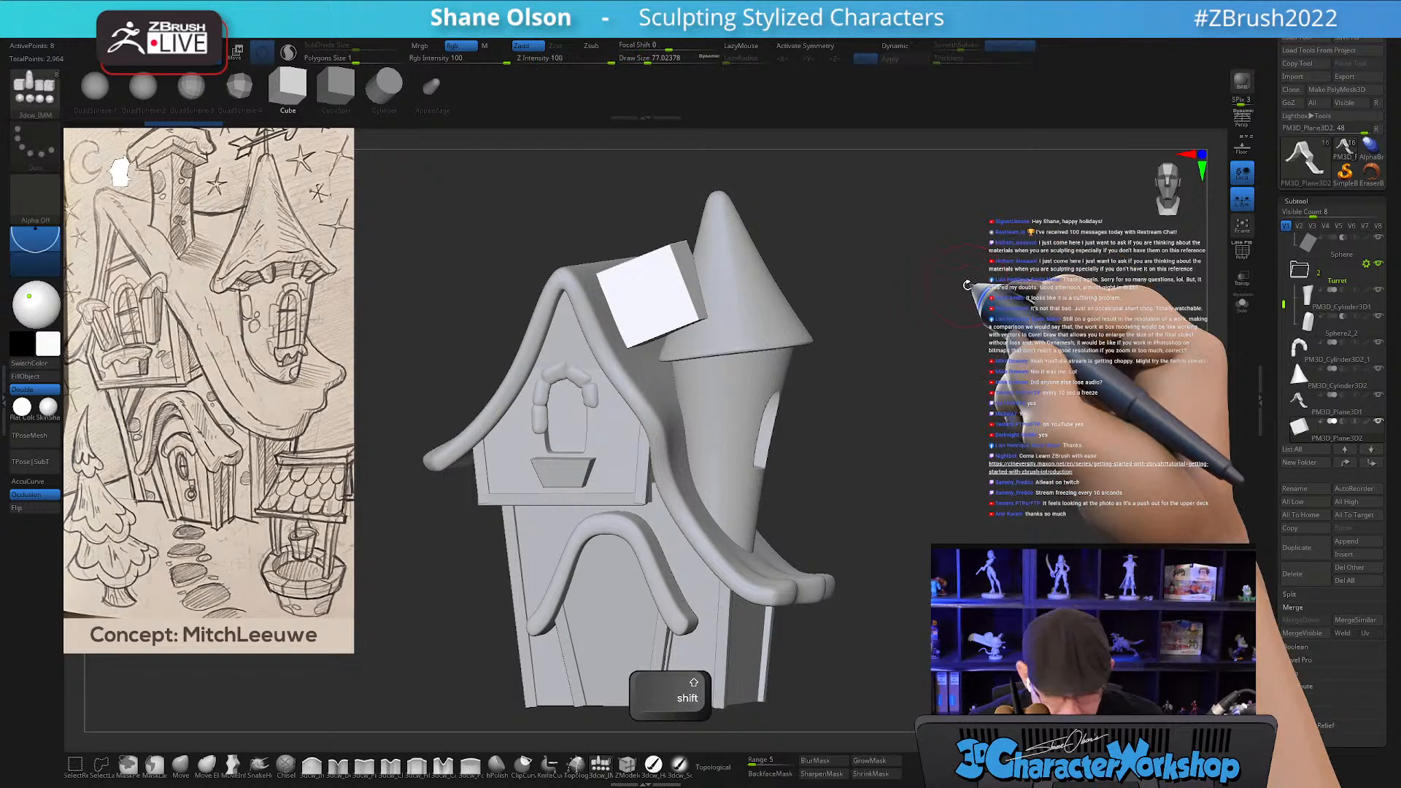
key(shift+d)
key(w)
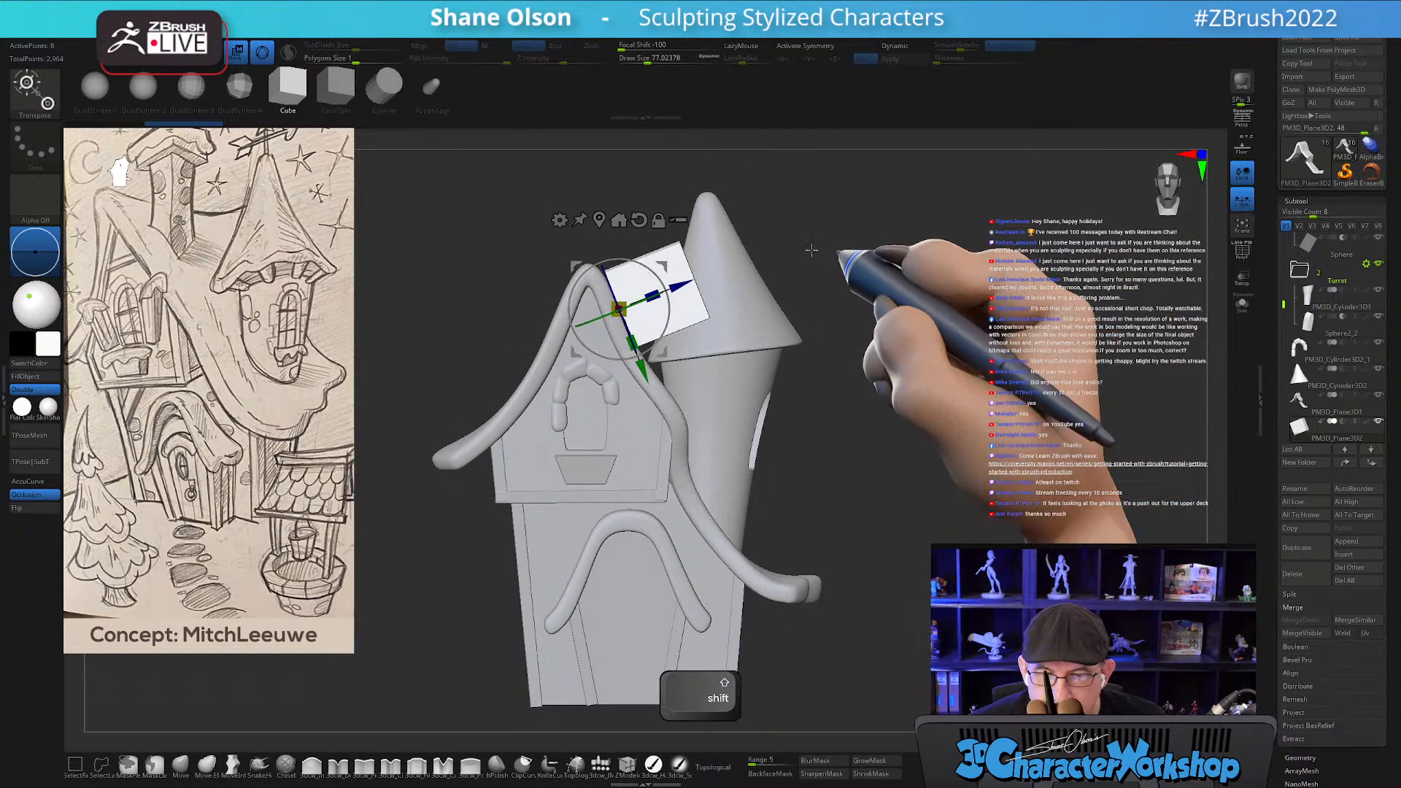
shift+drag(653, 263, 607, 241)
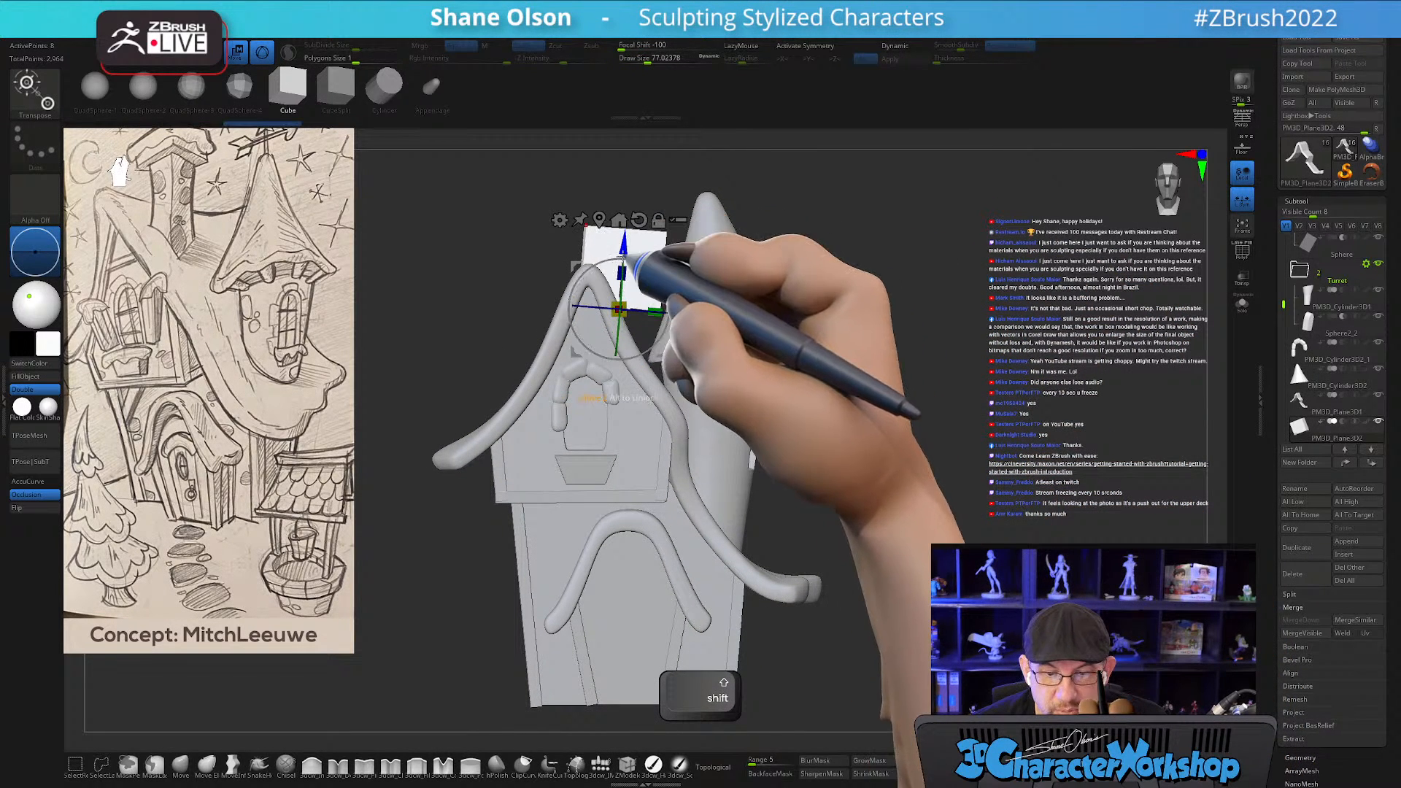
drag(626, 303, 600, 319)
drag(622, 271, 632, 241)
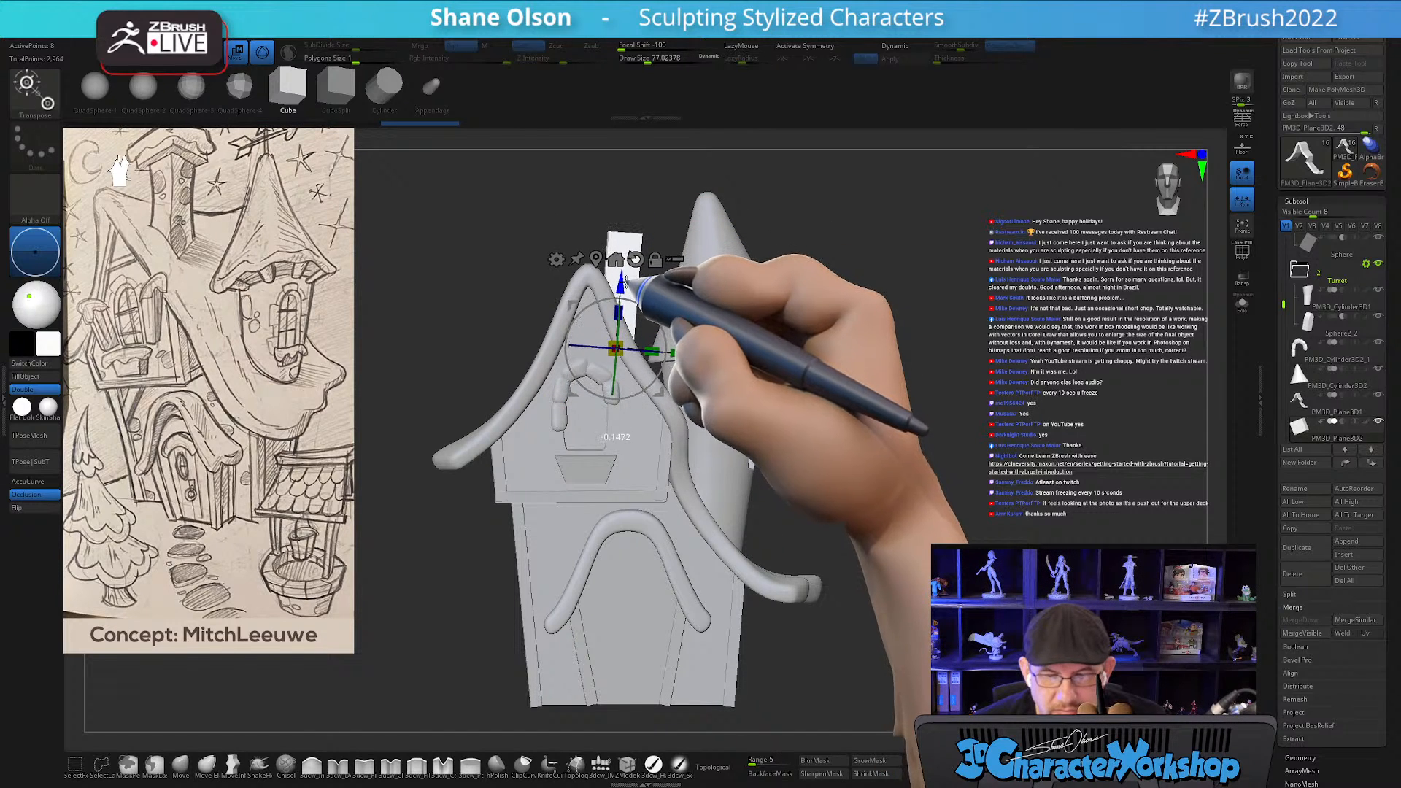
drag(855, 292, 719, 292)
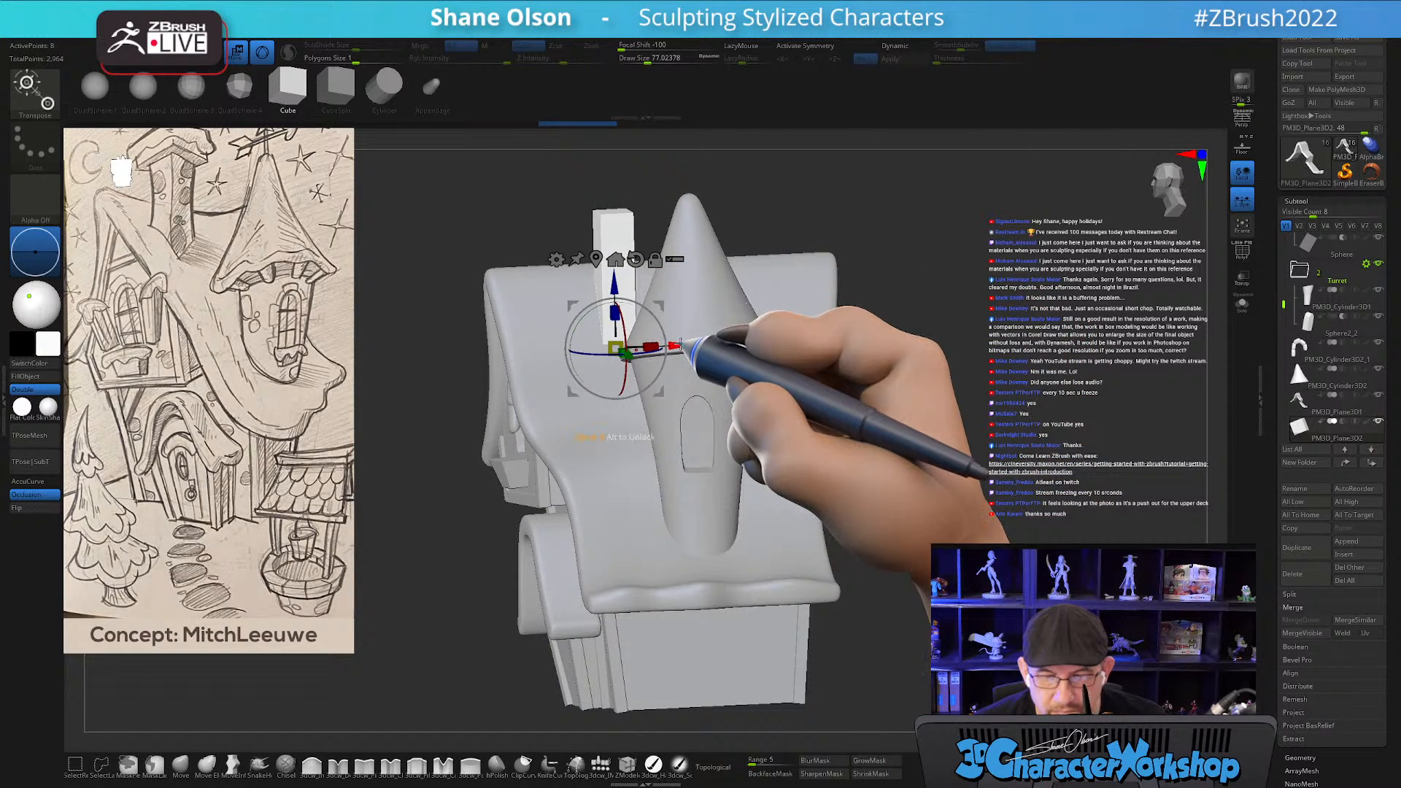
mouse_move(969, 304)
mouse_down()
mouse_move(994, 318)
mouse_move(964, 301)
mouse_up()
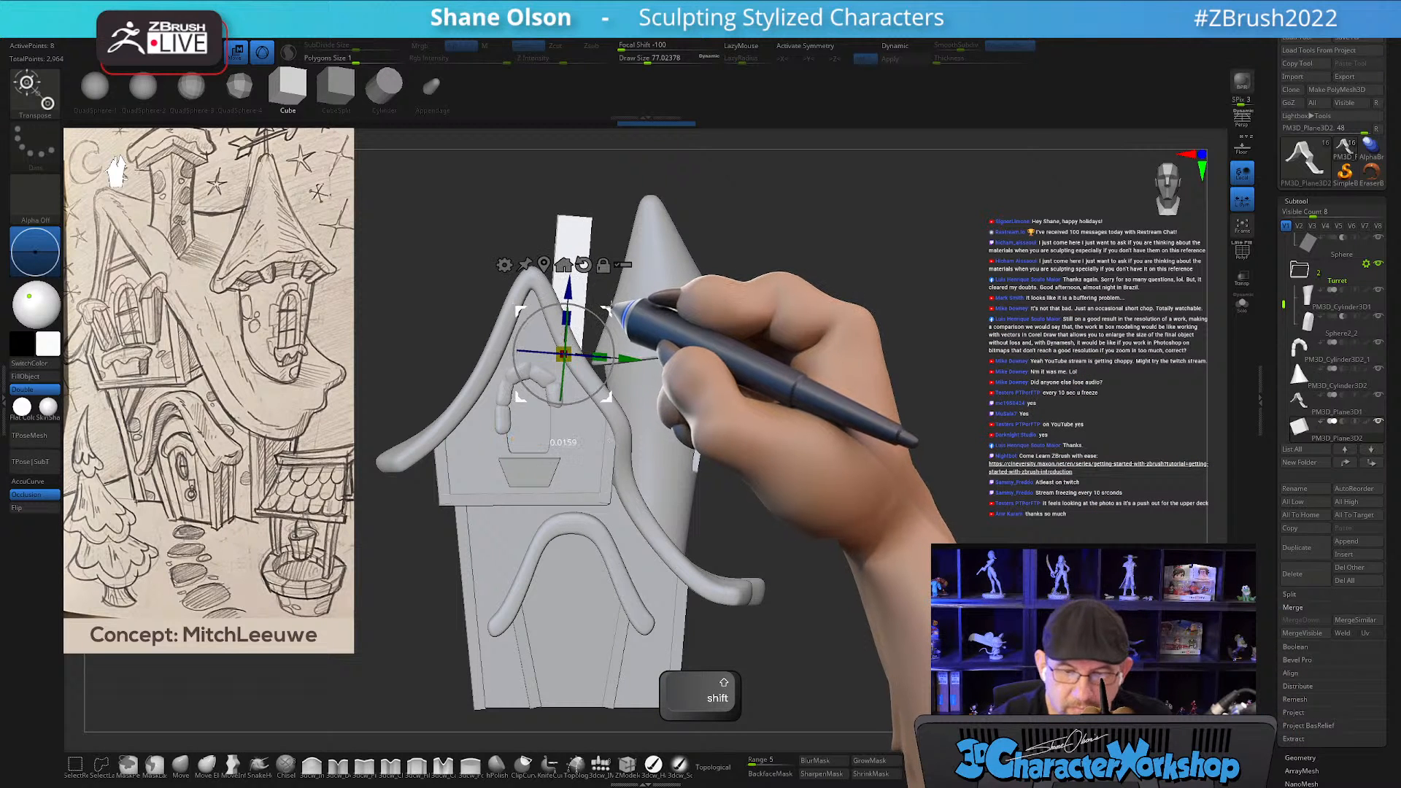
Lean the chimney column slightly and widen its upper end so it tapers toward the roof.
drag(836, 313, 603, 325)
drag(662, 222, 597, 359)
drag(621, 244, 667, 228)
mouse_move(719, 431)
ctrl+mouse_down()
mouse_move(594, 370)
mouse_move(471, 538)
mouse_move(719, 562)
ctrl+mouse_up()
ctrl+click(781, 571)
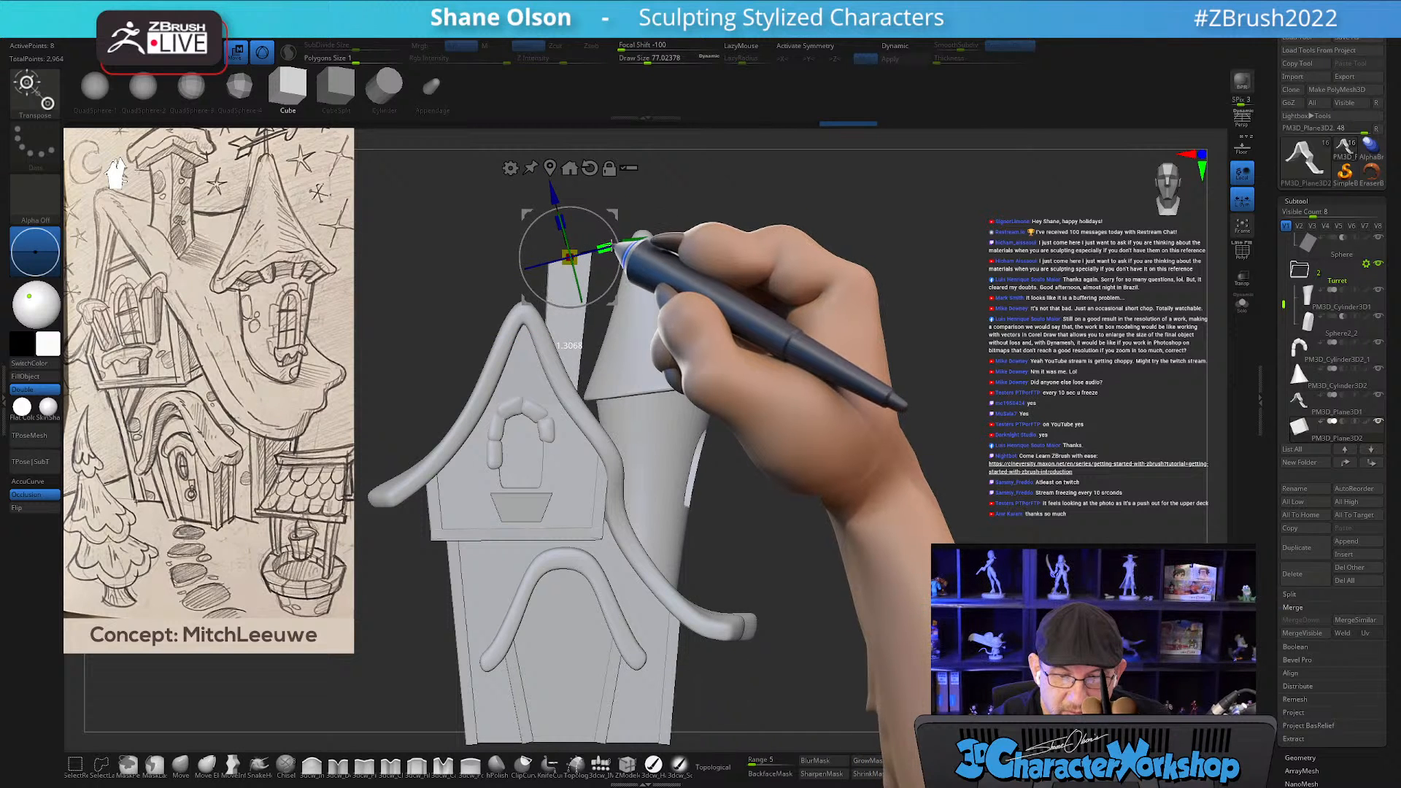
drag(820, 382, 839, 406)
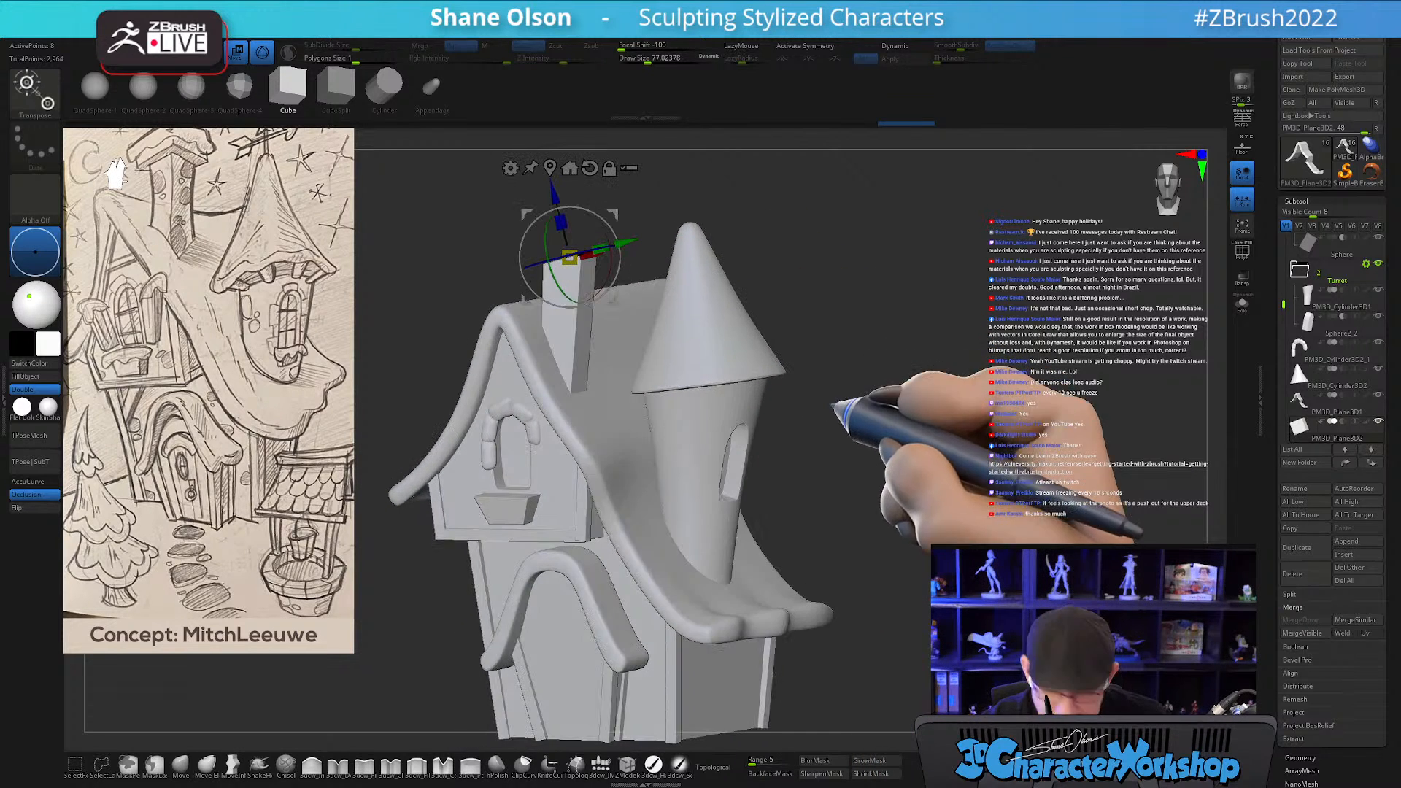
Insert an edge loop around the middle of the chimney with ZModeler and shift it to bend the column slightly.
key(shift+f)
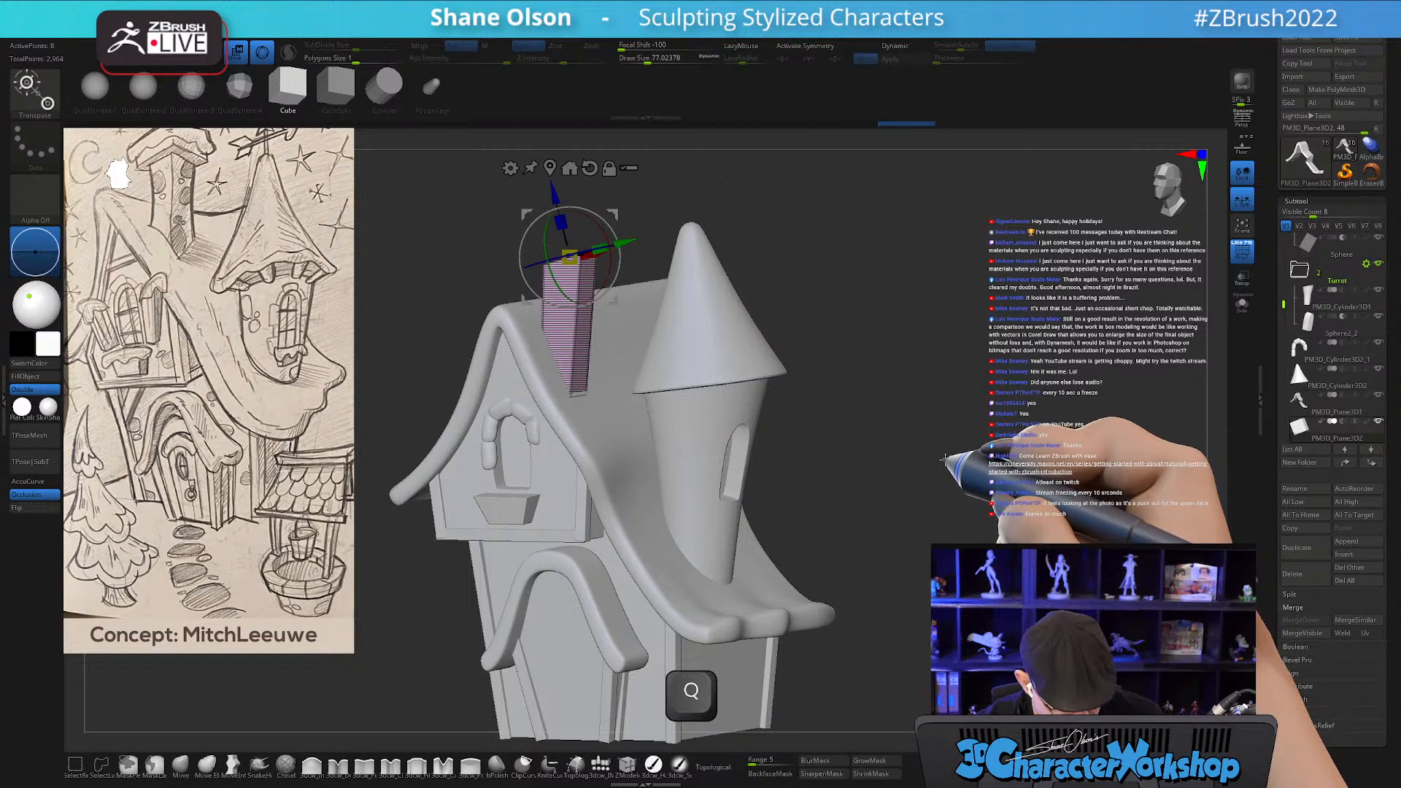
click(627, 763)
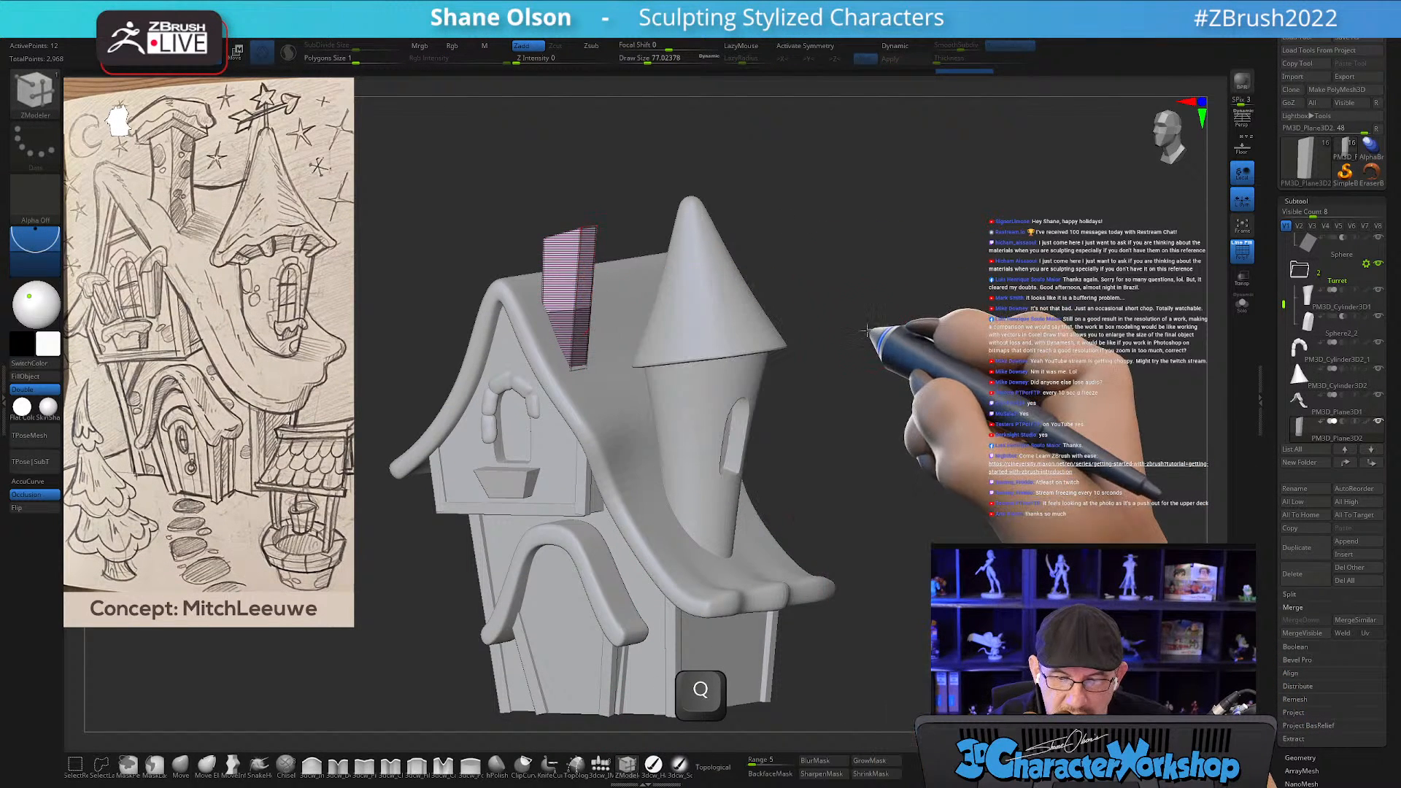
drag(875, 326, 862, 334)
mouse_move(851, 282)
ctrl+mouse_down()
mouse_move(796, 265)
mouse_move(600, 336)
mouse_move(781, 327)
ctrl+mouse_up()
key(w)
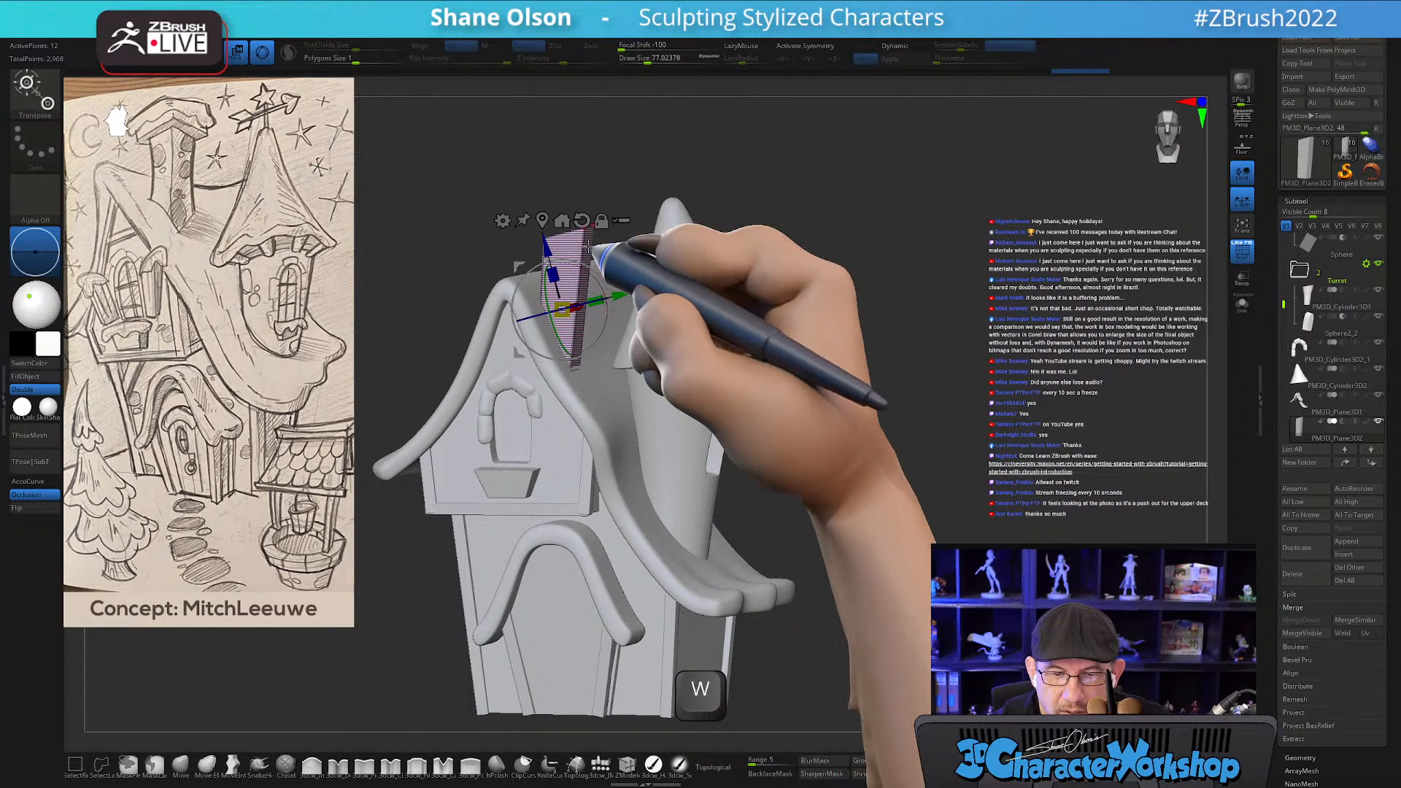
alt+click(581, 220)
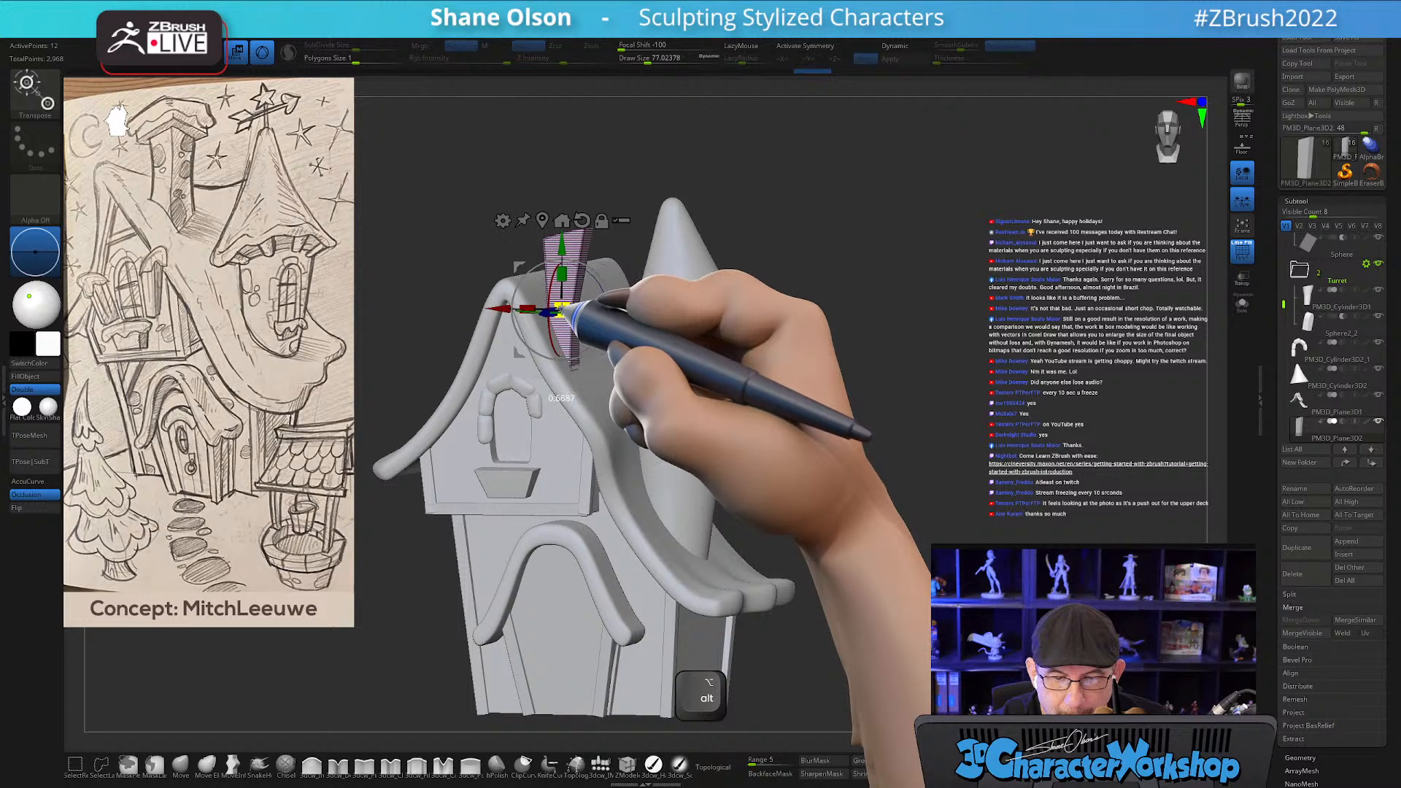
drag(562, 310, 570, 311)
key(d)
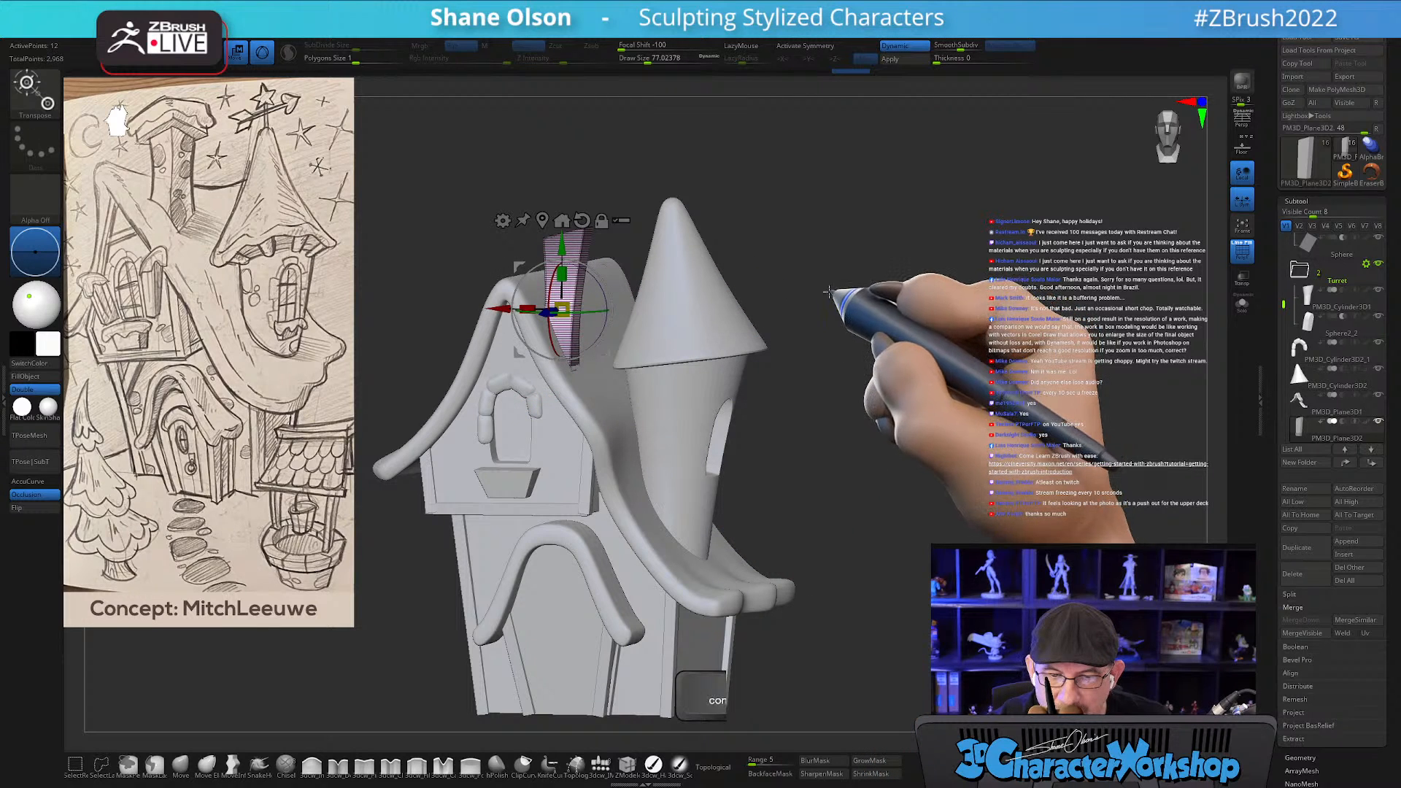
key(q)
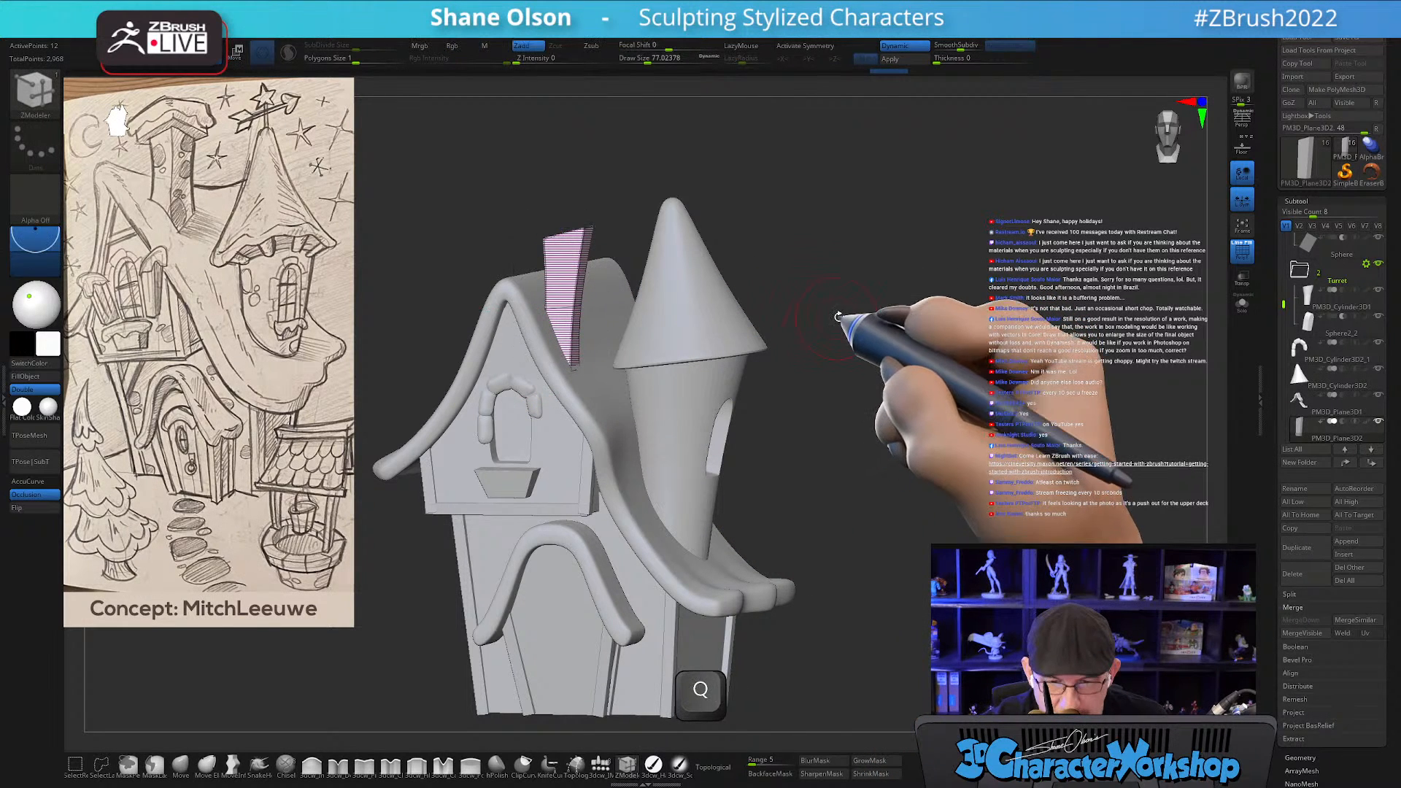
Insert a cube on the chimney's top face with the insert mesh brush and activate its transform gizmo.
mouse_move(838, 330)
mouse_down()
mouse_move(845, 373)
mouse_move(833, 363)
mouse_move(920, 434)
mouse_move(927, 424)
mouse_up()
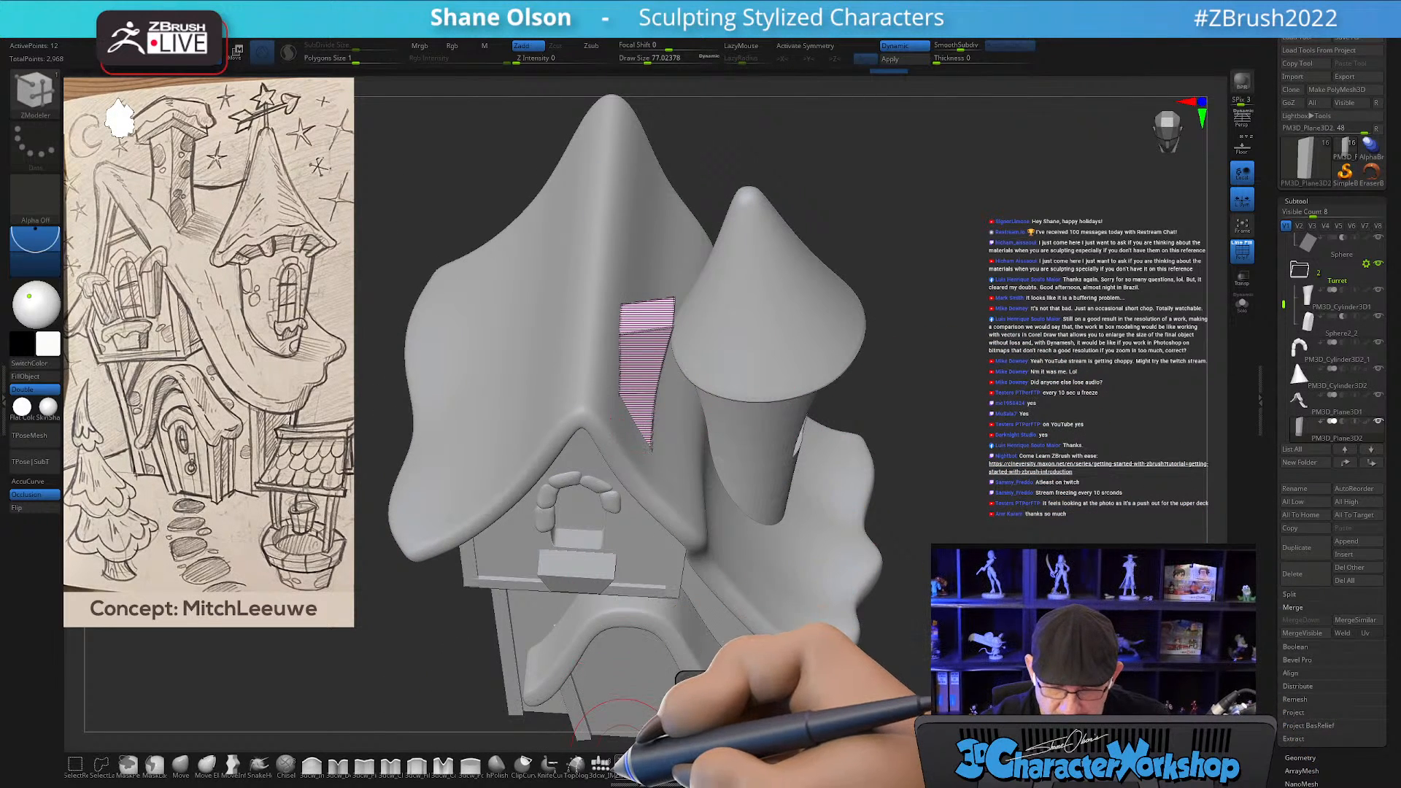
click(600, 765)
key(alt)
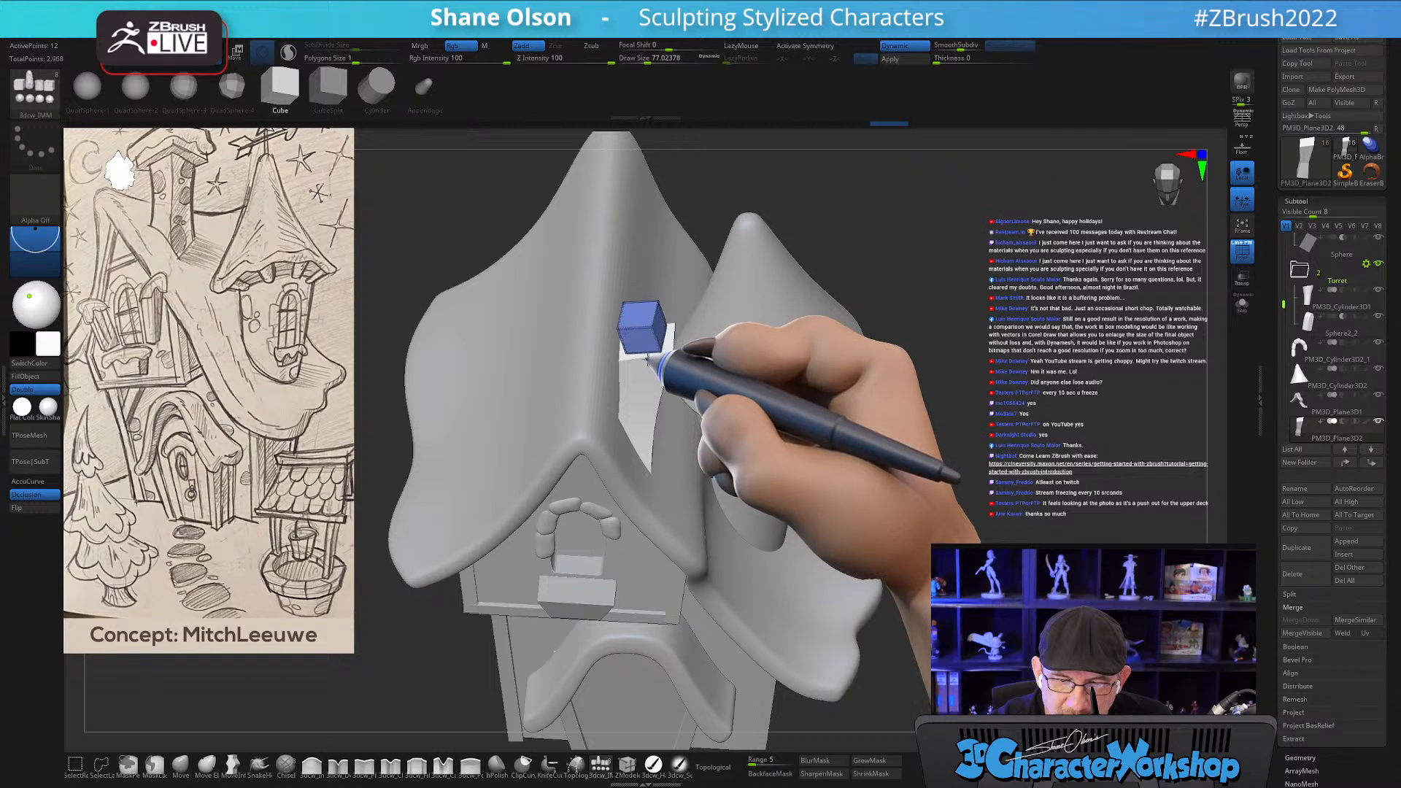
drag(676, 343, 677, 344)
drag(938, 376, 943, 354)
key(w)
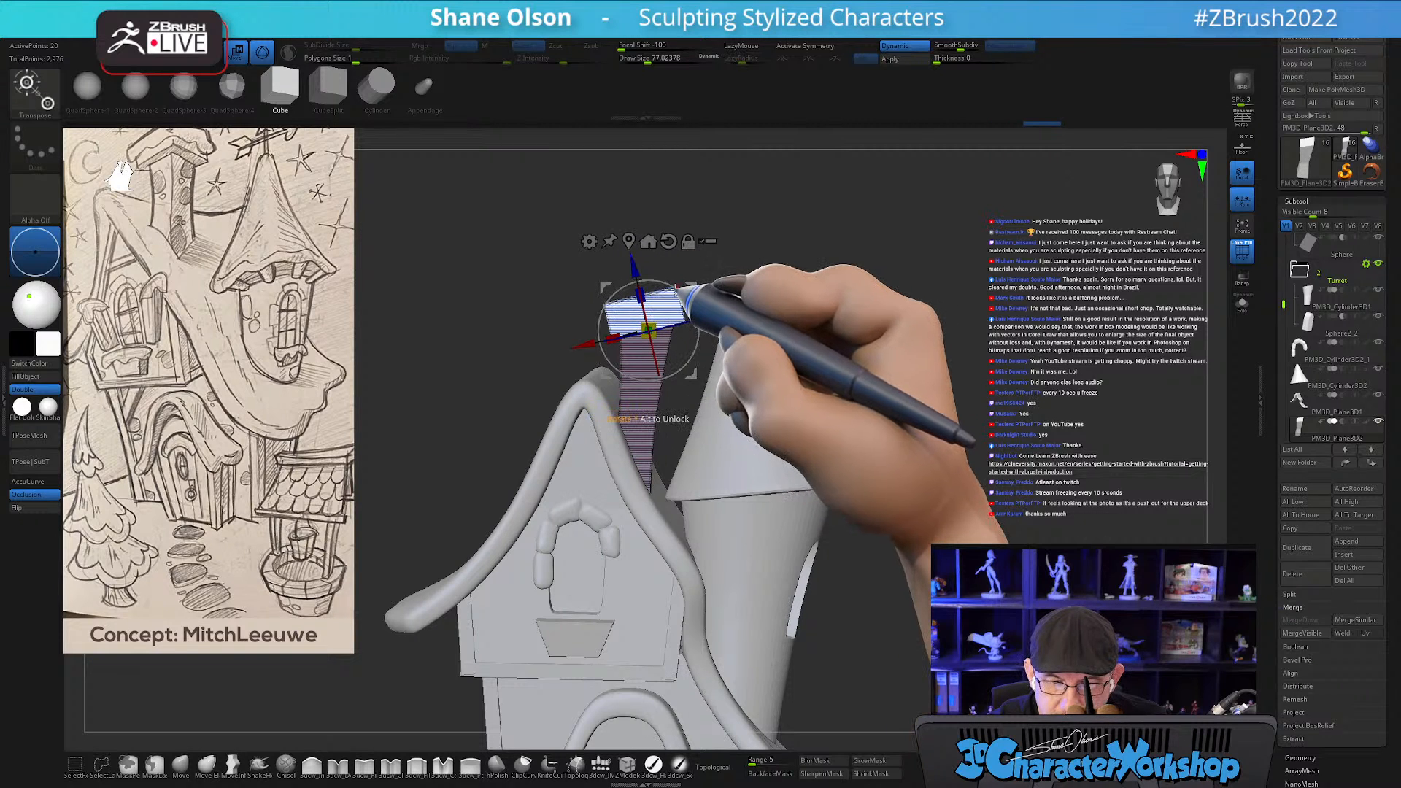
Flatten and widen the inserted cube into a tilted cap on the chimney, and turn off the polygon wireframe.
alt+drag(829, 226, 868, 287)
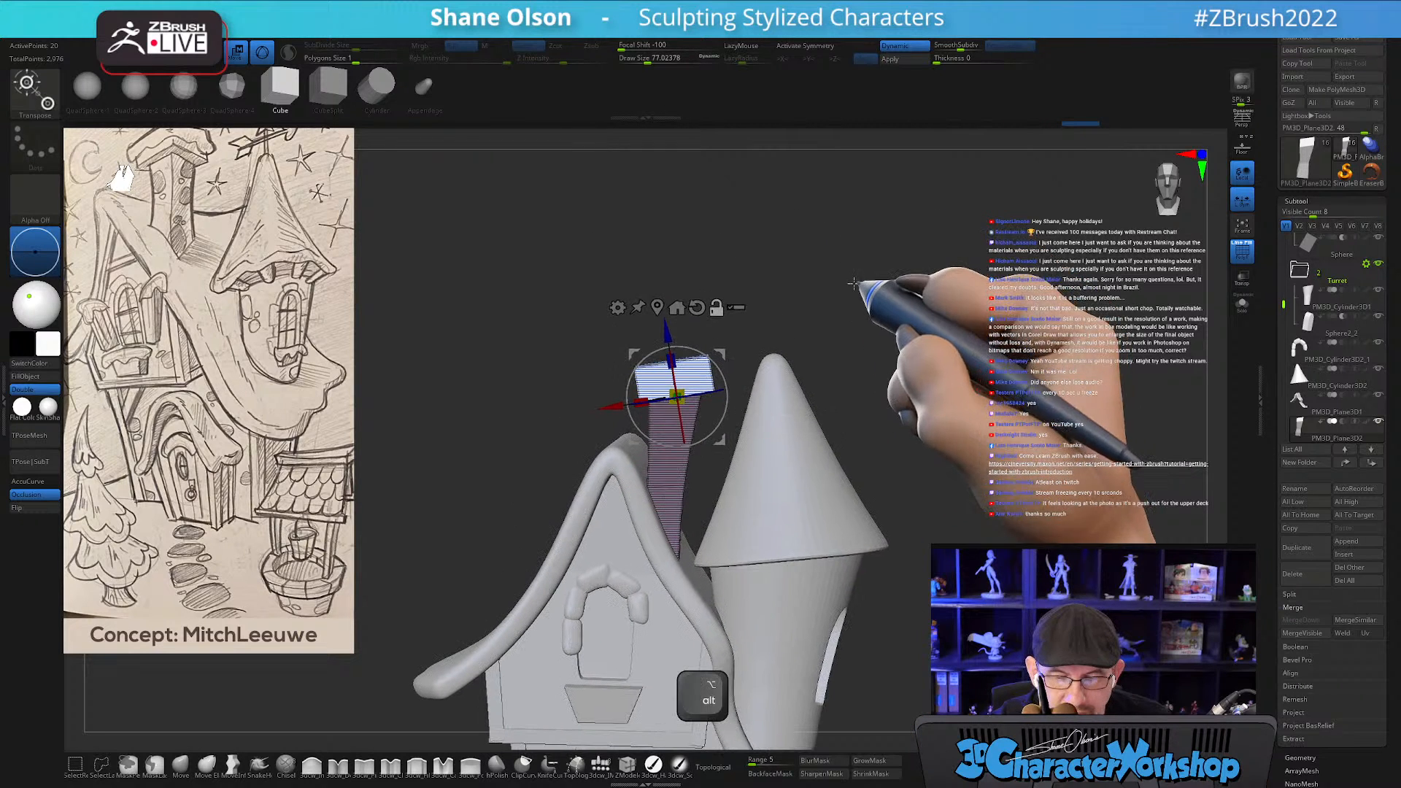
key(ctrl)
ctrl+drag(597, 392, 801, 378)
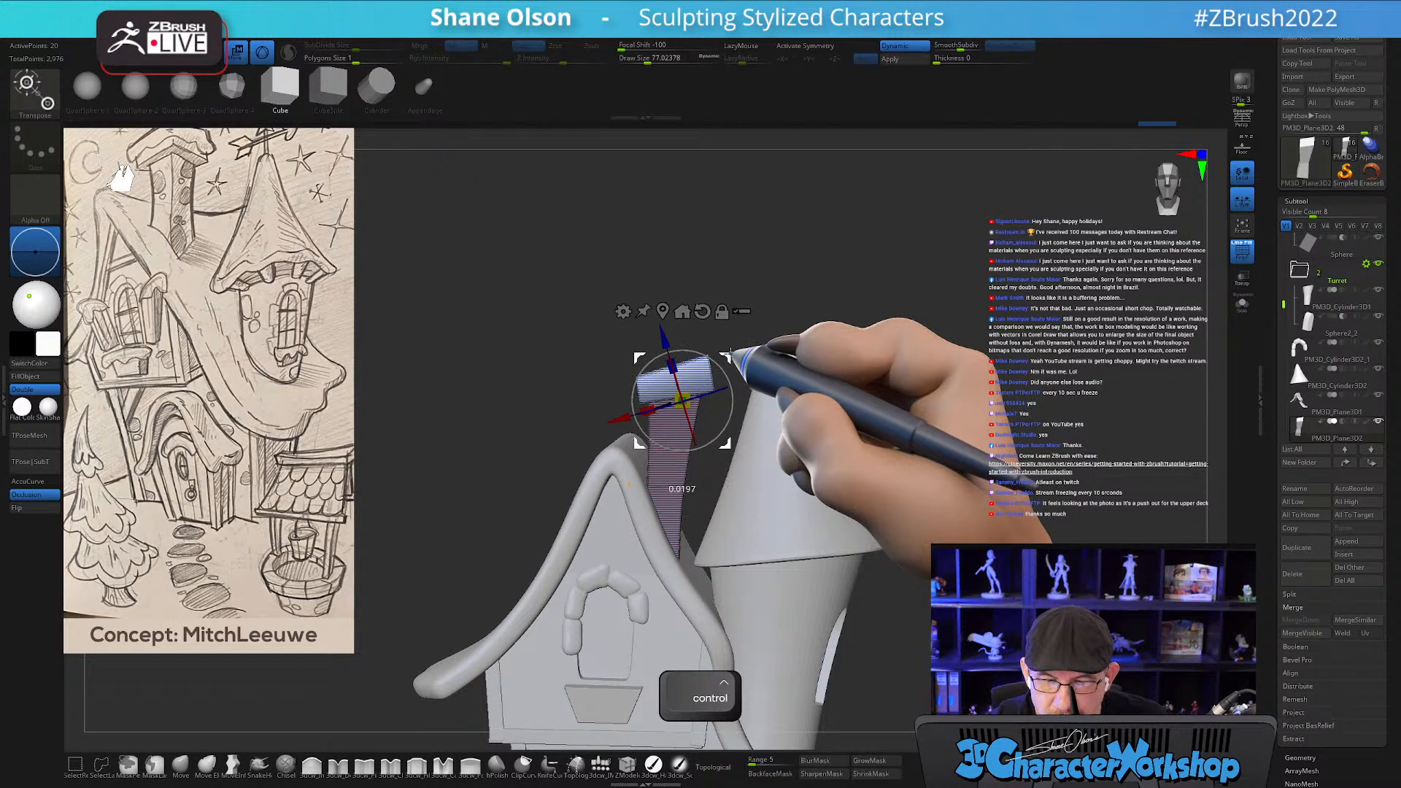
drag(1016, 398, 805, 355)
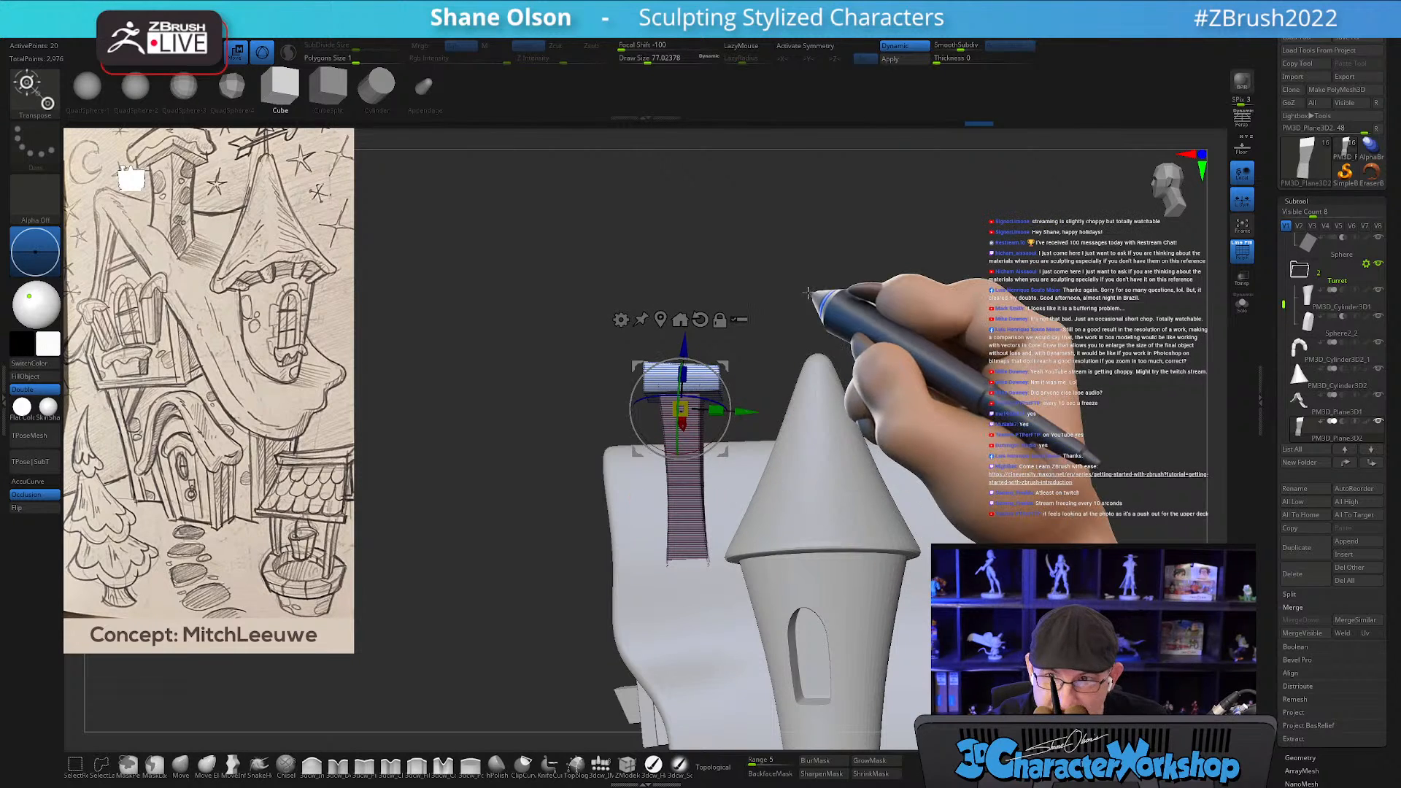
drag(808, 292, 859, 304)
alt+drag(979, 397, 896, 364)
key(shift+f)
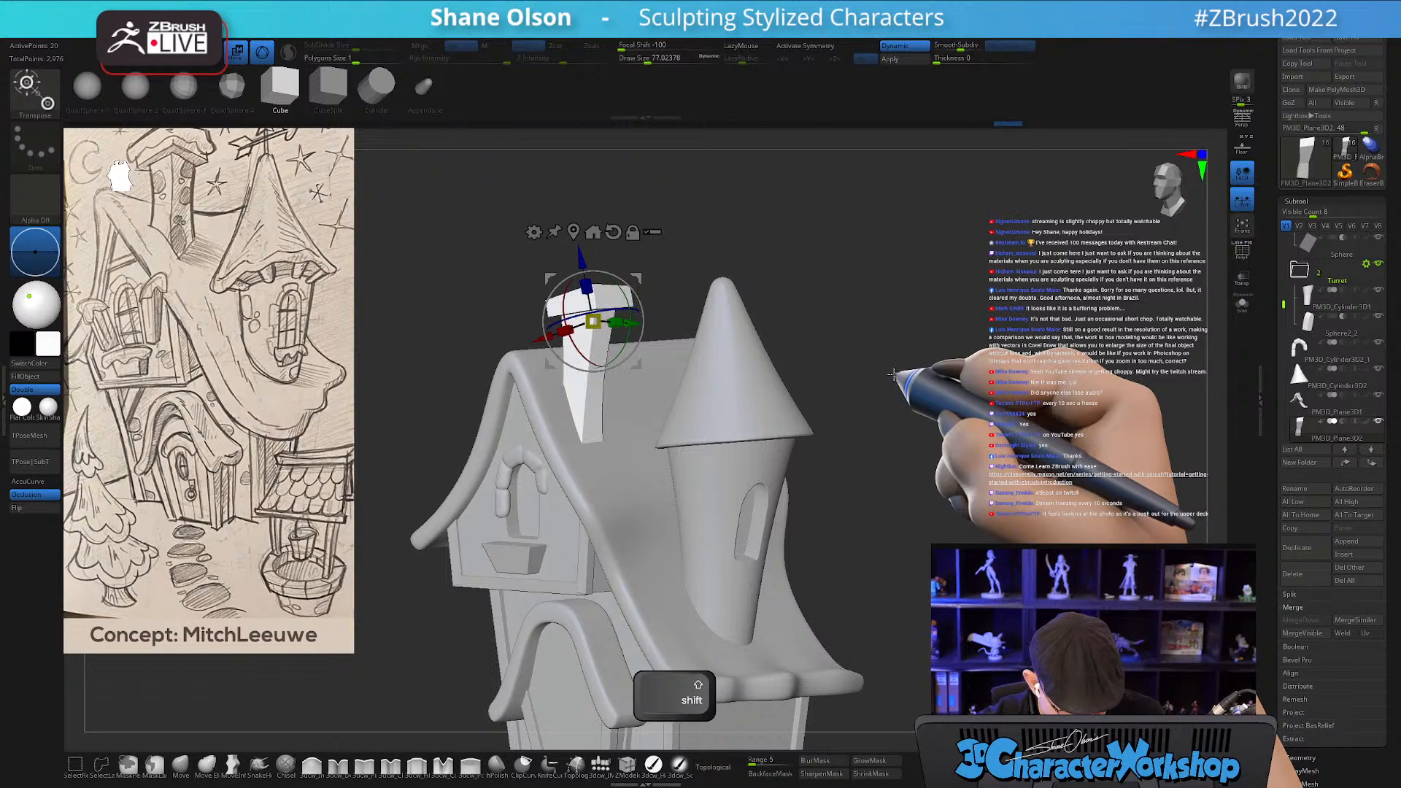
Realign the gizmo on the chimney cap, adjust how the cap sits on the column, and clear the mask.
key(q)
alt+drag(879, 416, 851, 387)
drag(876, 390, 1018, 396)
mouse_move(880, 422)
alt+mouse_down()
mouse_move(916, 420)
mouse_move(839, 425)
mouse_move(917, 416)
mouse_move(905, 416)
alt+mouse_up()
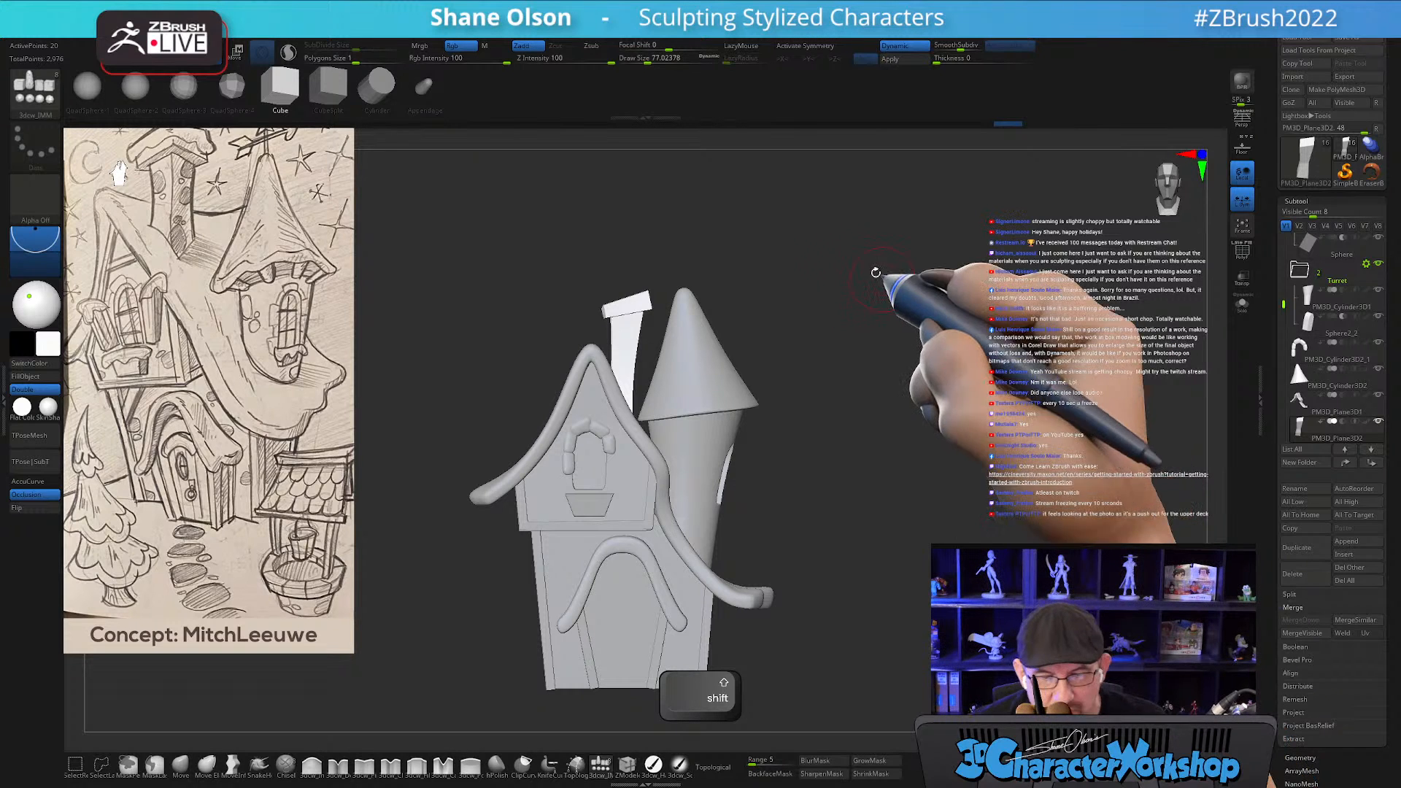
alt+drag(838, 276, 815, 307)
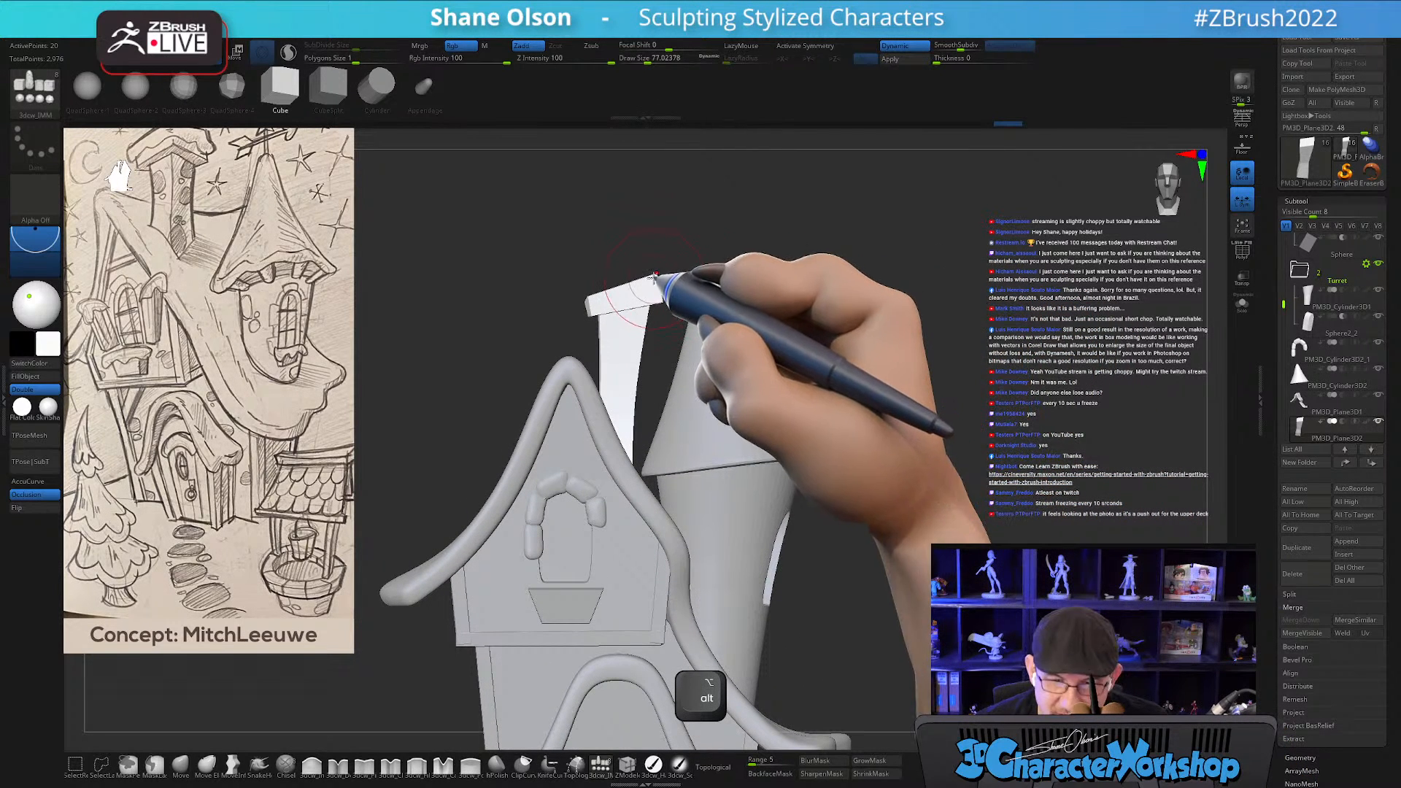
key(w)
alt+click(655, 279)
click(636, 188)
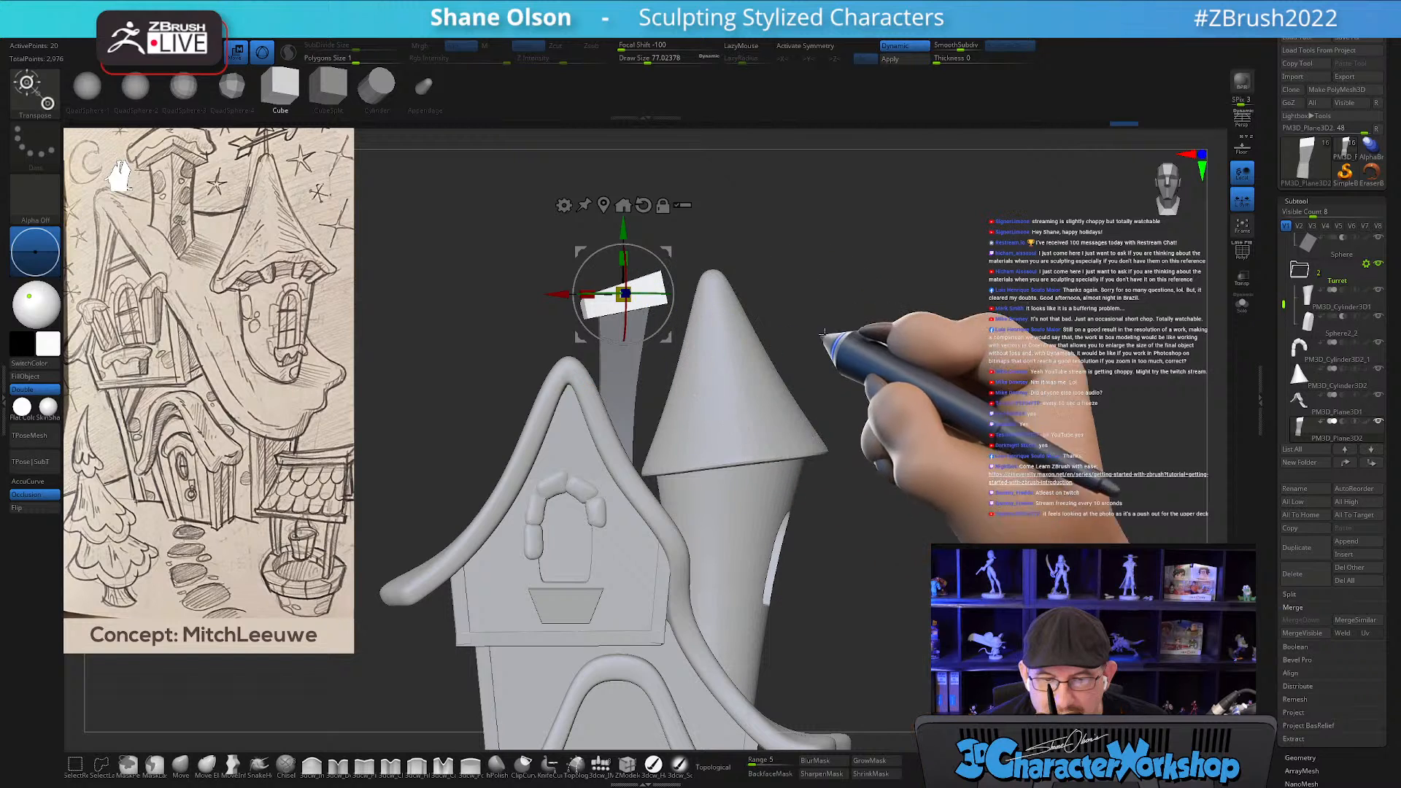
mouse_move(796, 213)
ctrl+mouse_down()
mouse_move(482, 363)
mouse_move(875, 253)
mouse_move(862, 235)
ctrl+mouse_up()
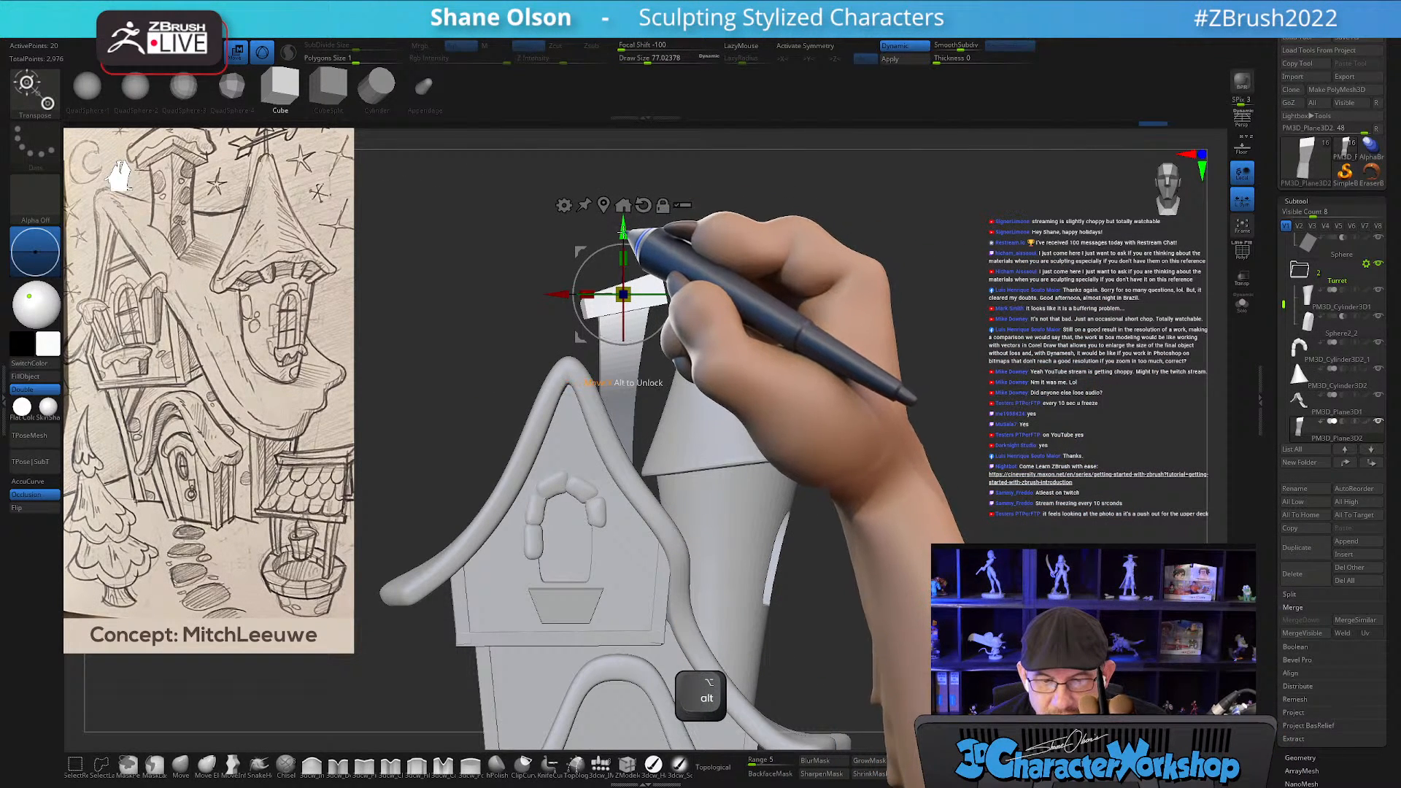
Mask off the chimney column and center the gizmo on the unmasked cap.
drag(820, 251, 781, 252)
drag(896, 227, 882, 228)
drag(765, 213, 711, 291)
ctrl+click(682, 319)
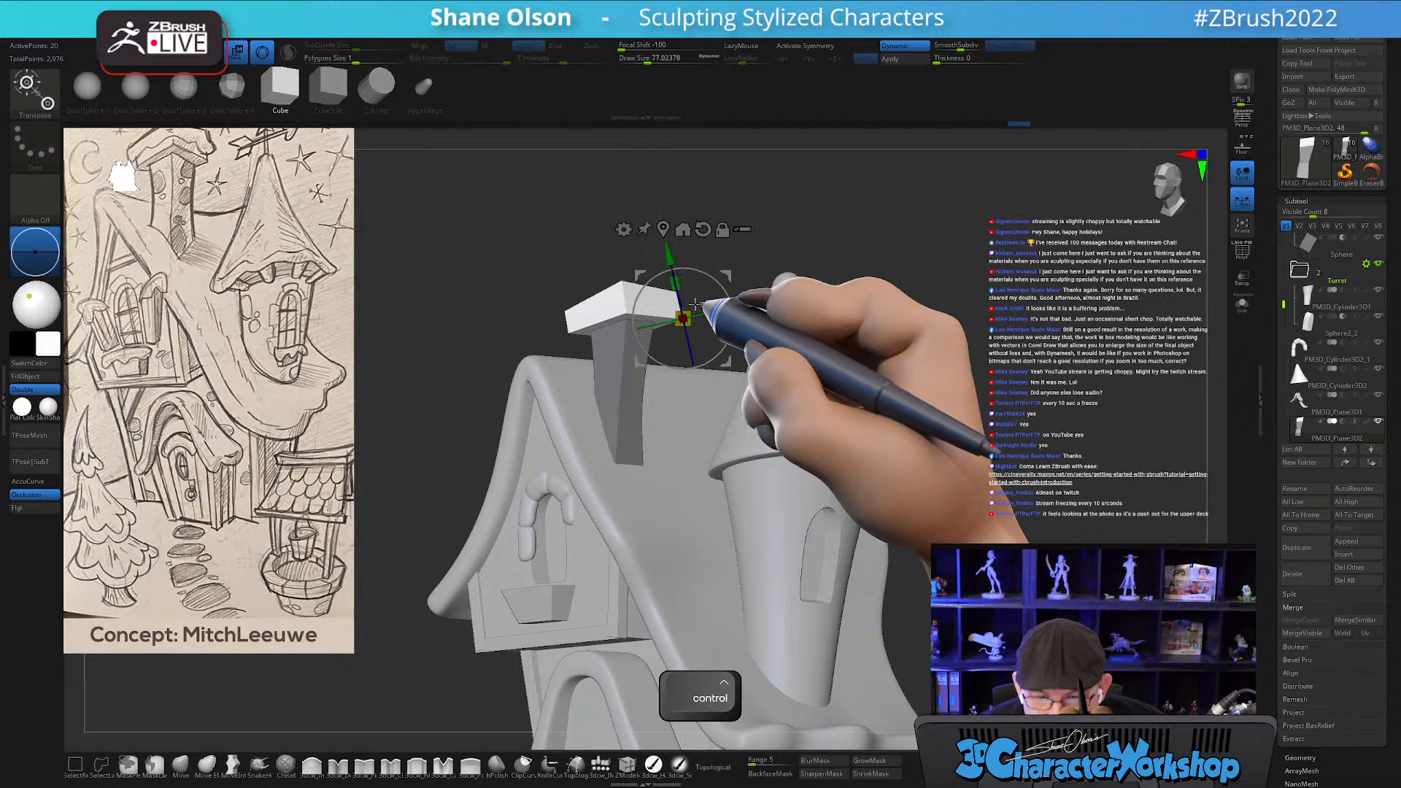
click(663, 228)
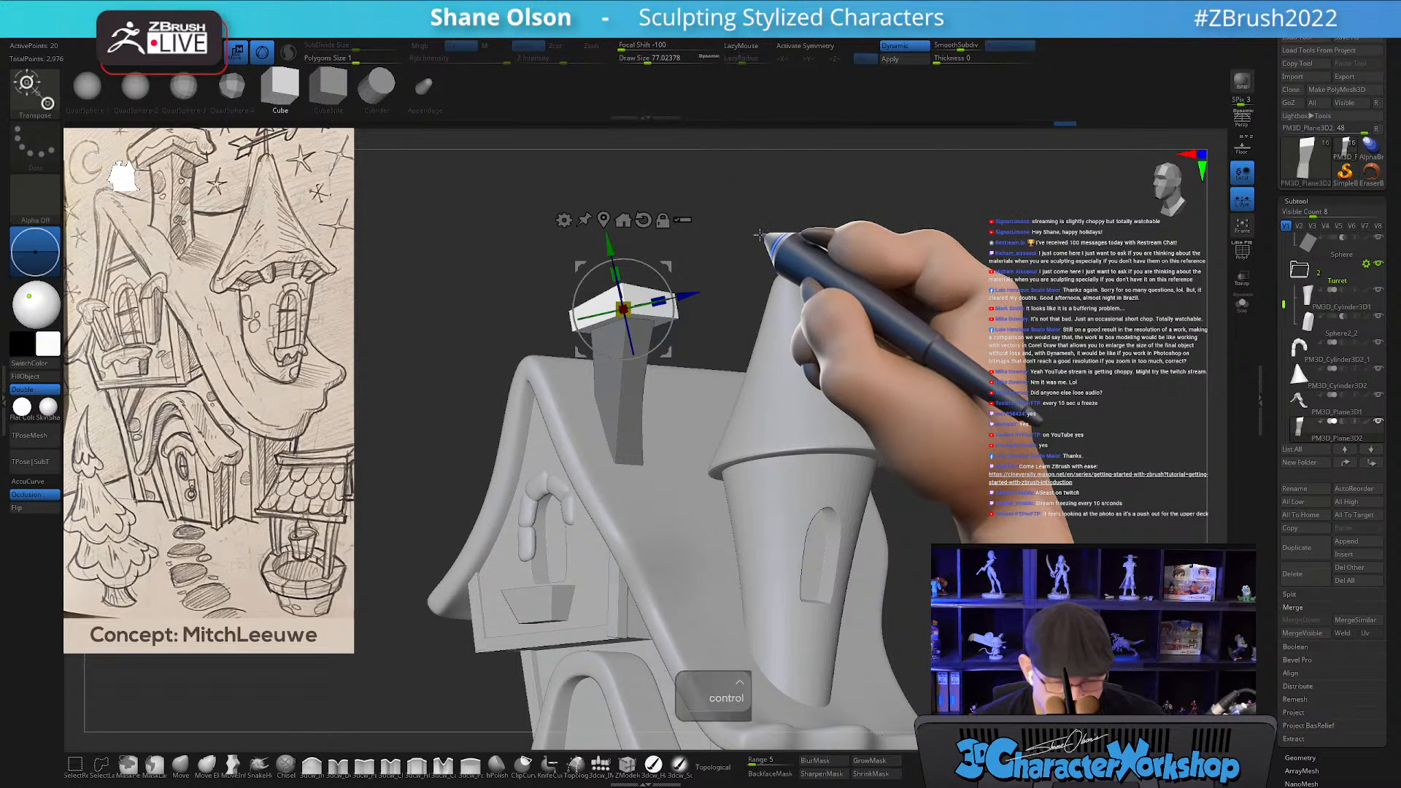
Hide the interface and select the arched roof piece over the front door while reviewing the whole house.
key(Tab)
drag(761, 234, 969, 352)
drag(967, 381, 937, 380)
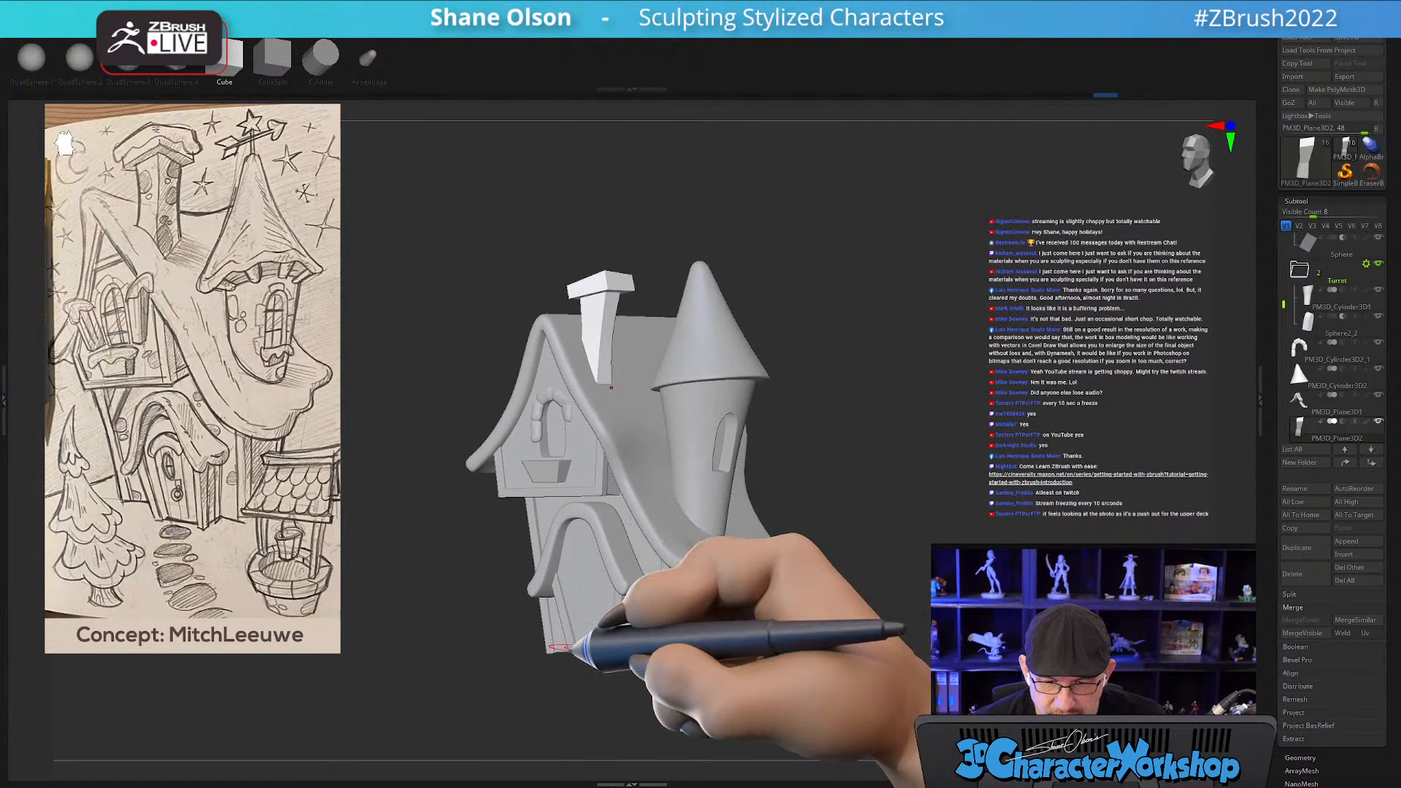
alt+click(648, 589)
alt+drag(827, 462, 809, 481)
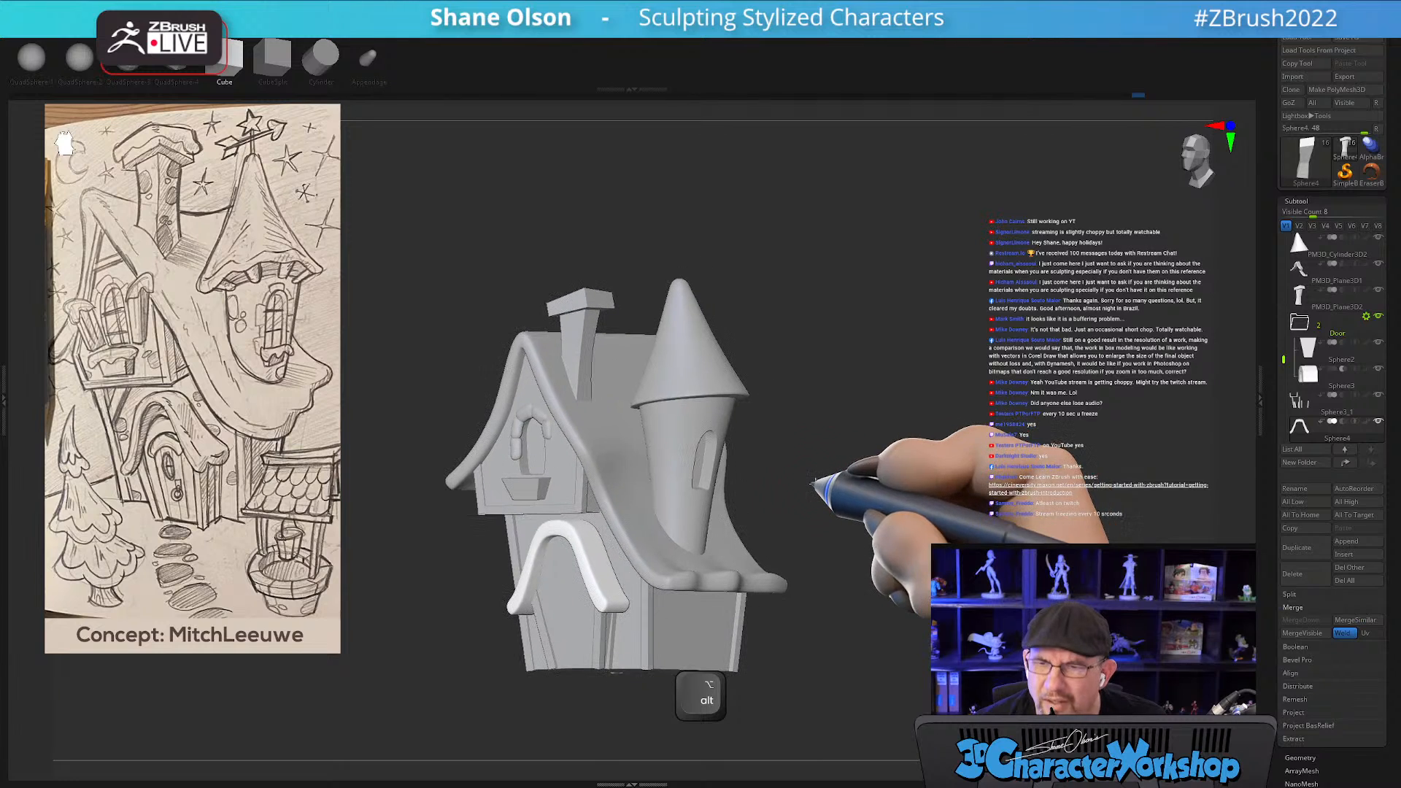
alt+drag(930, 436, 928, 425)
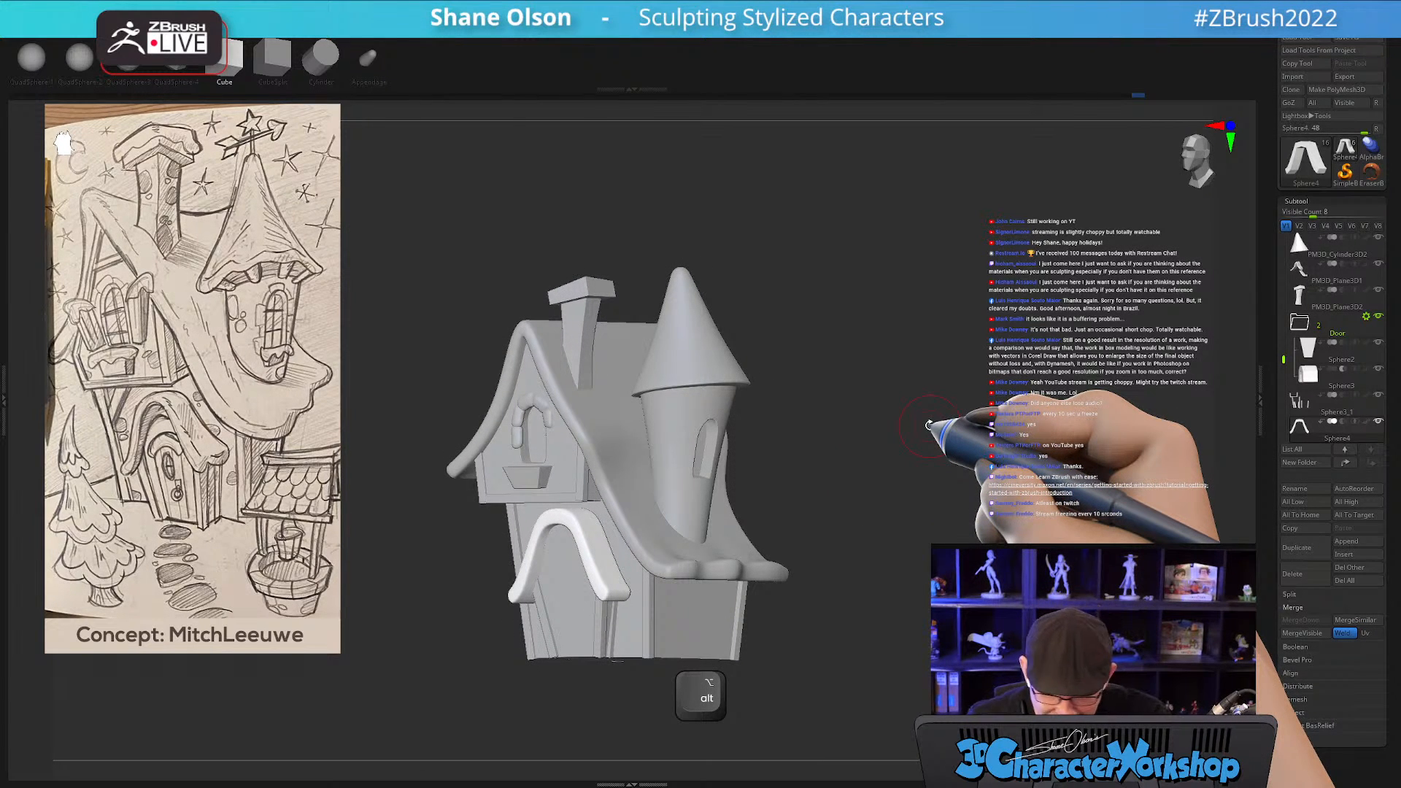
alt+drag(953, 409, 973, 336)
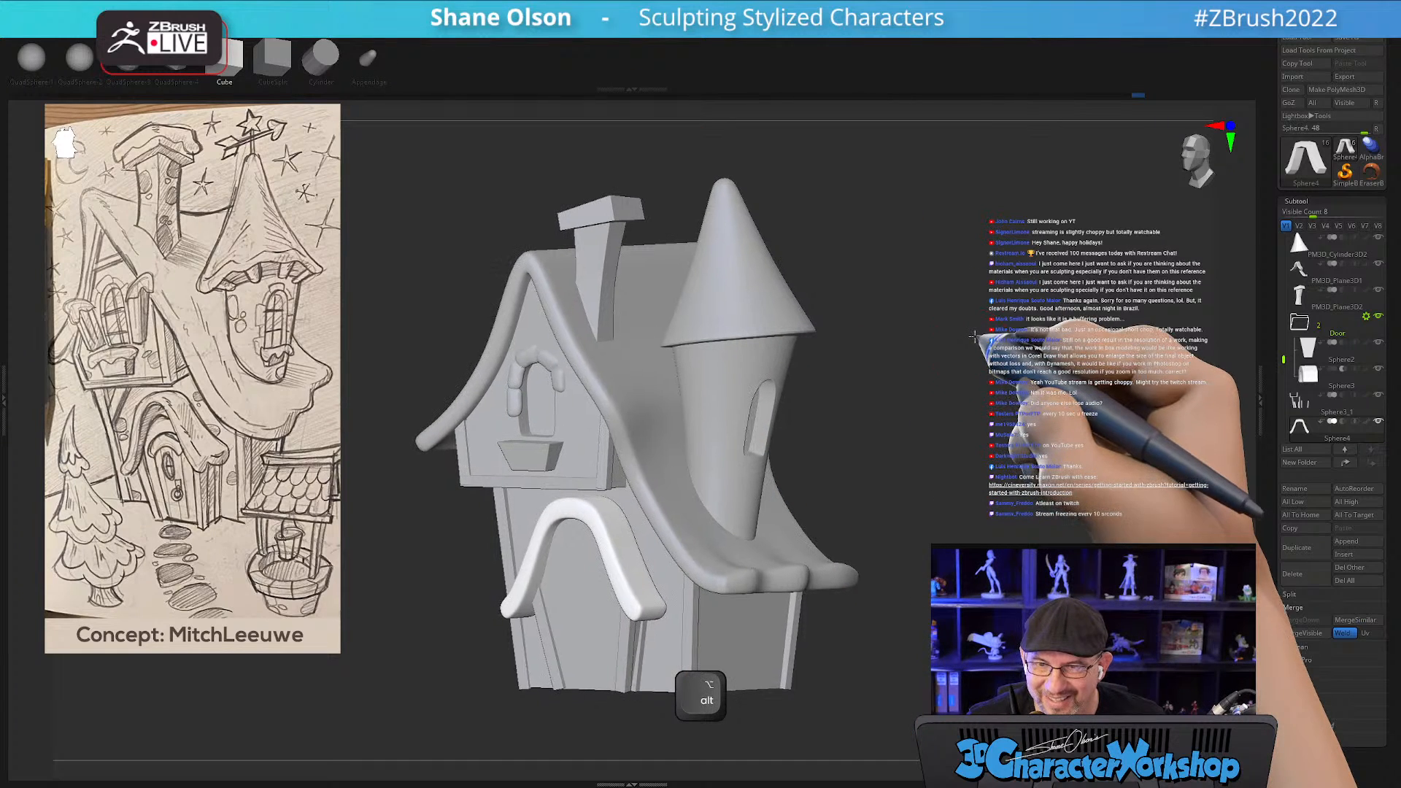
Save the tool as Mitch_Gingerbreadhouse_02 and restore the hidden interface.
click(1347, 40)
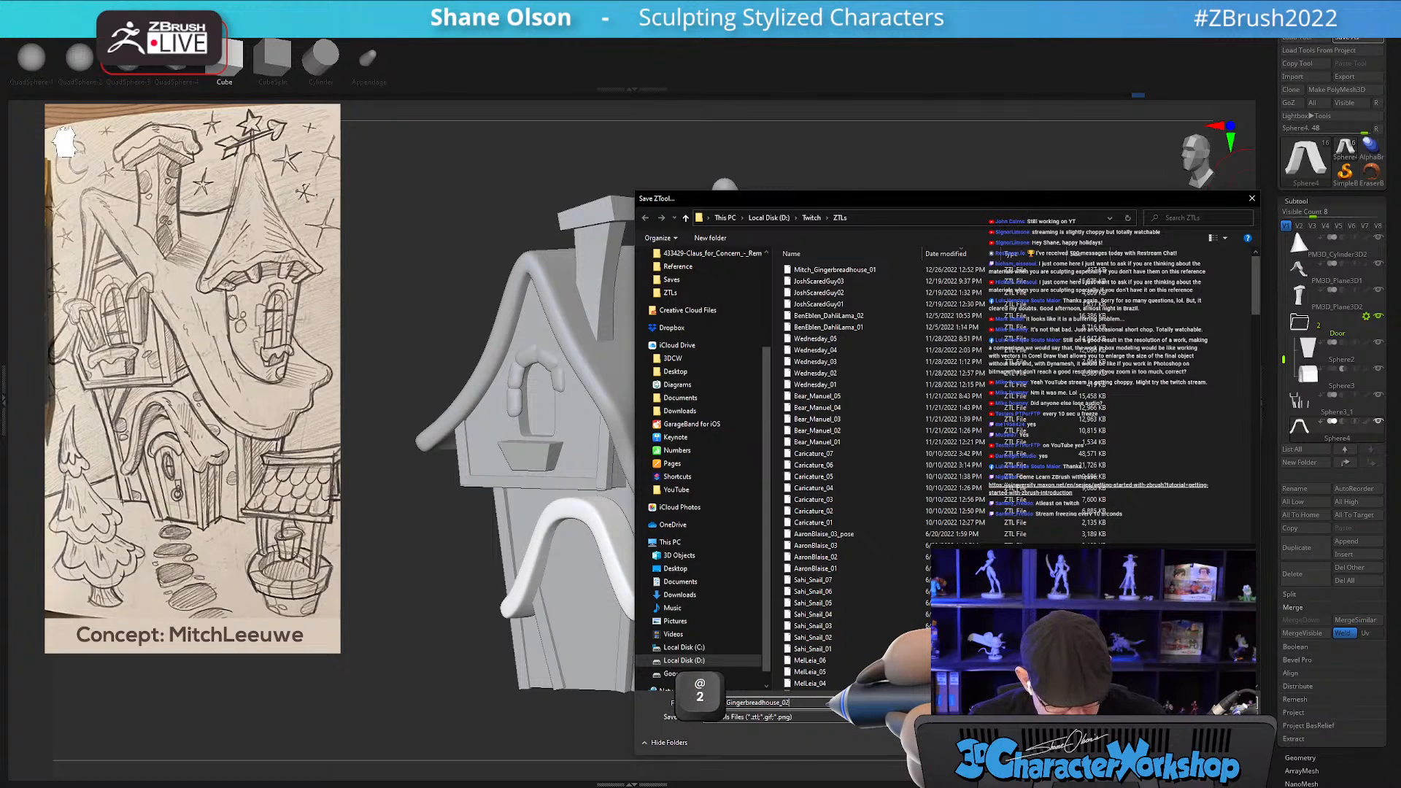
text(2)
key(Return)
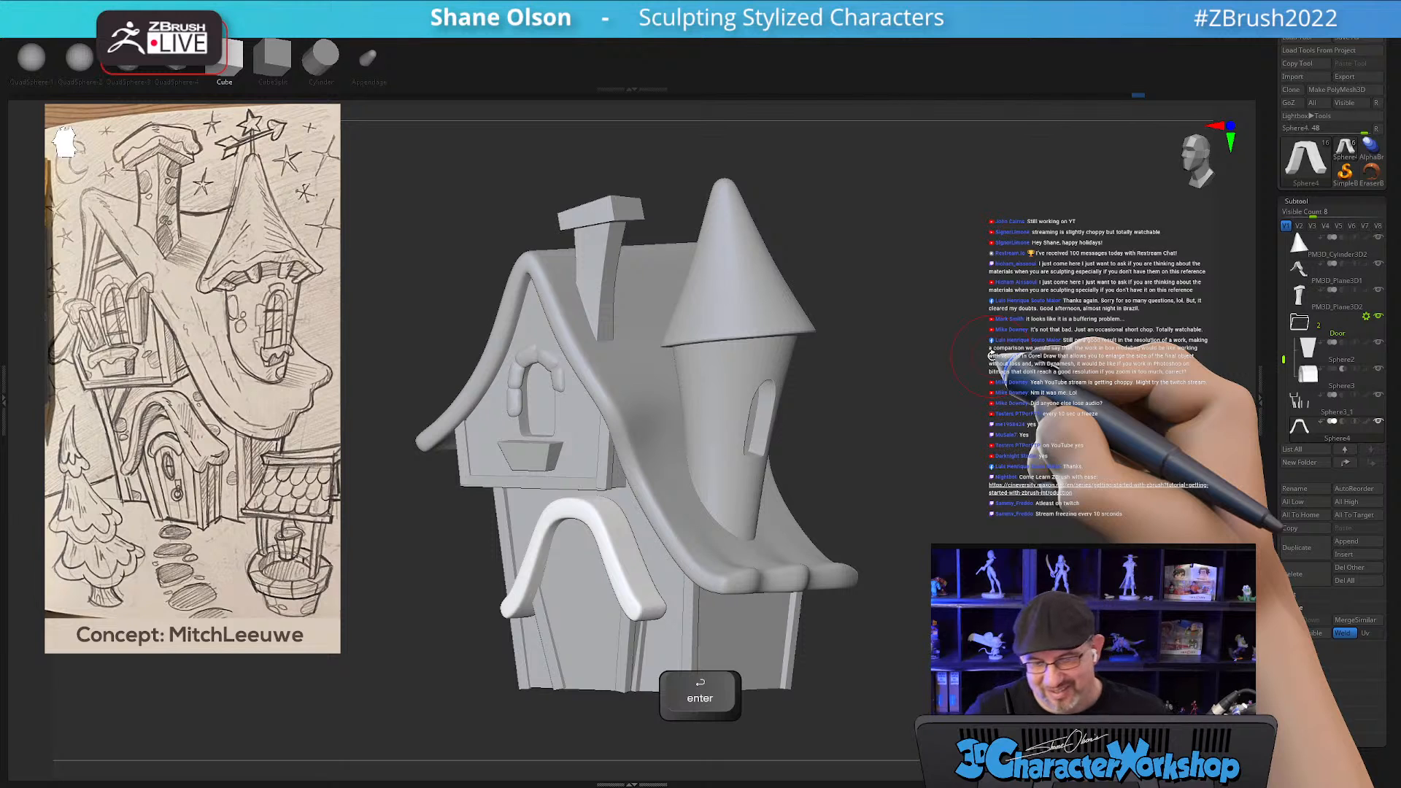
alt+drag(440, 284, 460, 282)
drag(1001, 373, 955, 407)
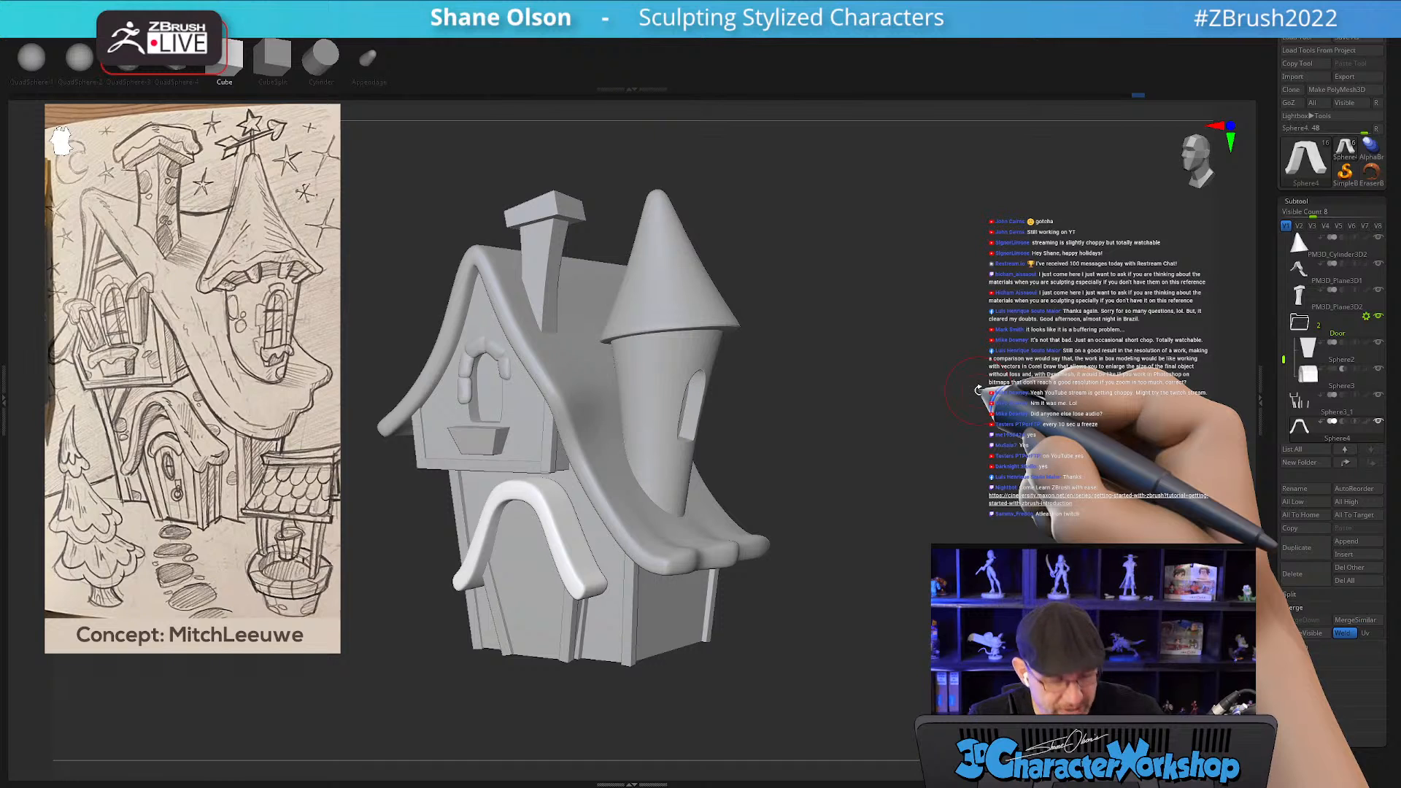
key(Tab)
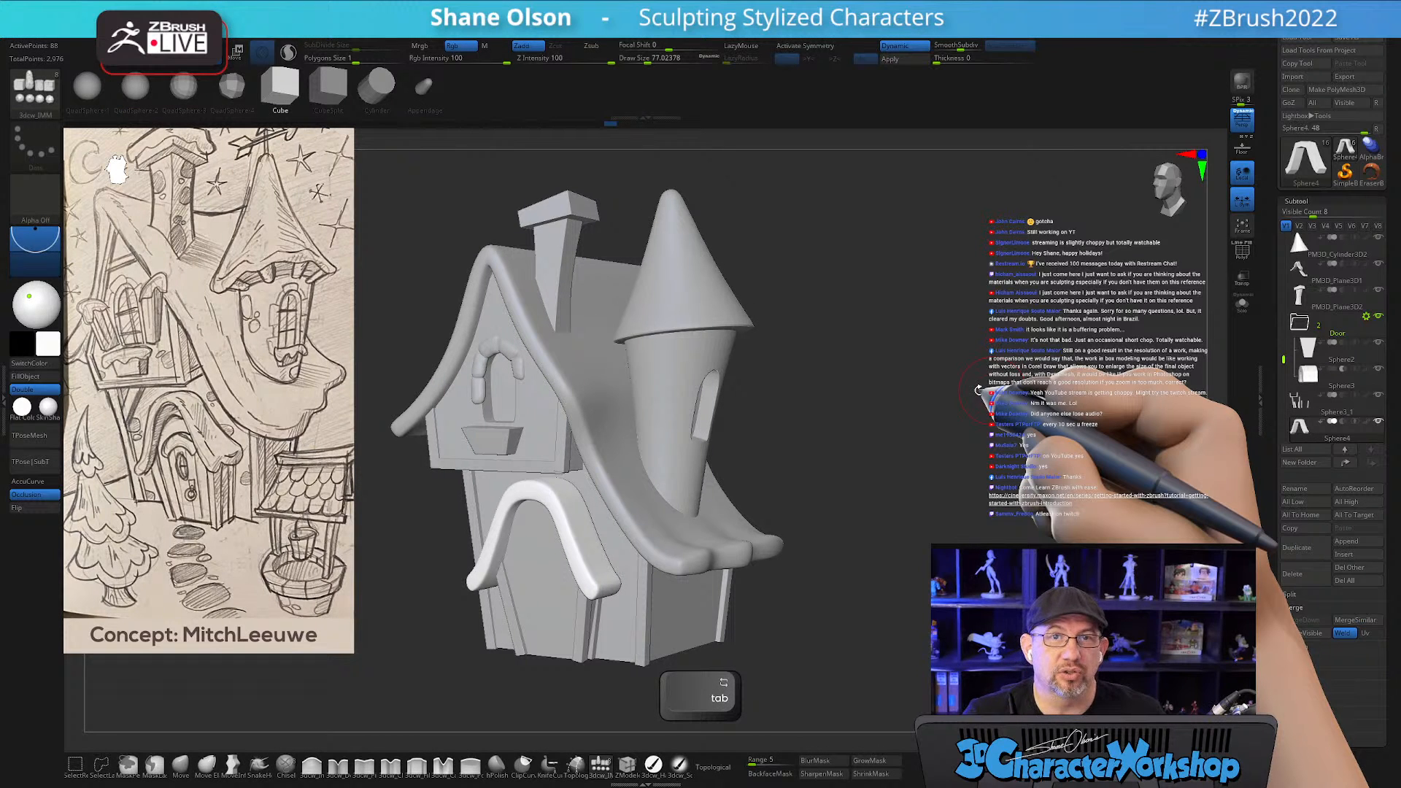